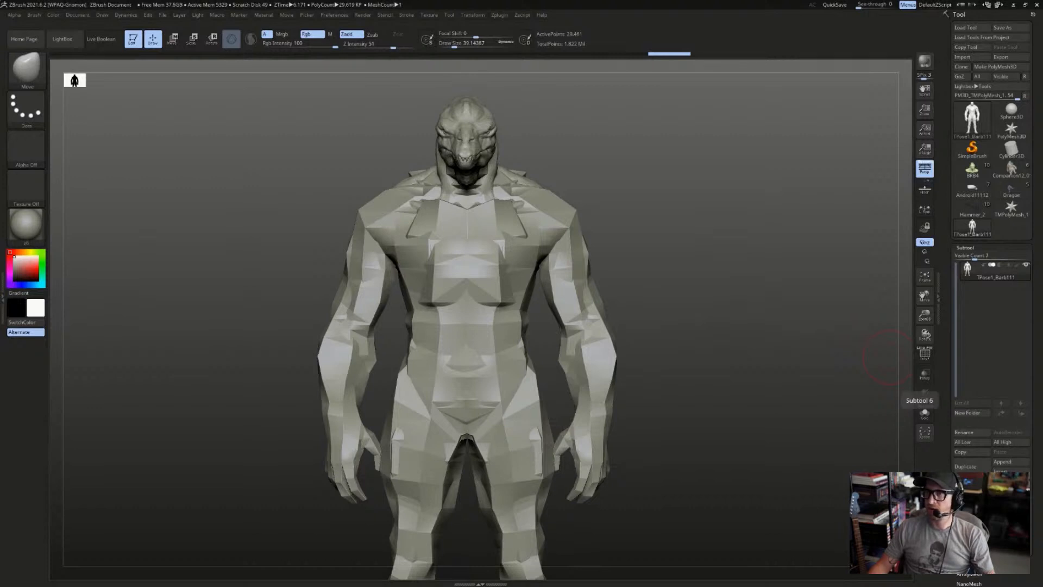
mouse_move(1011, 209)
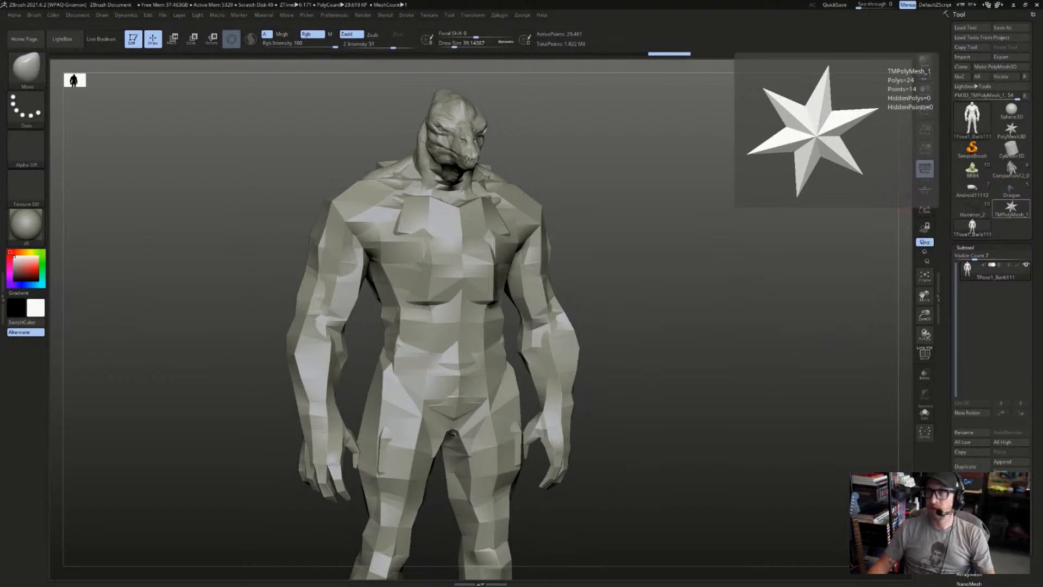
left_click_drag(729, 226, 768, 210)
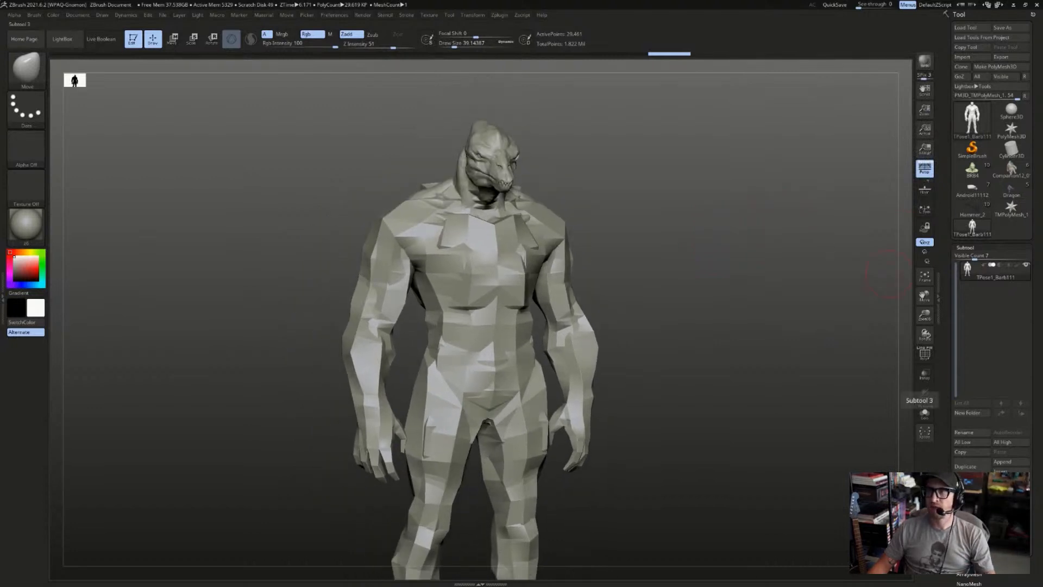
mouse_move(785, 190)
left_mouse_down()
mouse_move(758, 193)
mouse_move(544, 308)
mouse_move(478, 405)
left_mouse_up()
key("ctrl+z")
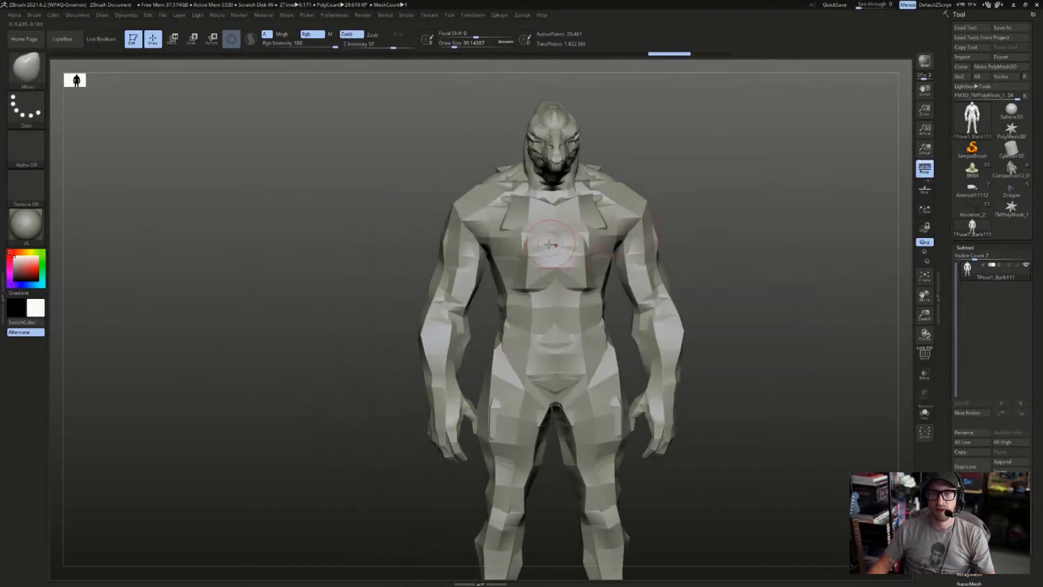
left_click_drag(706, 207, 713, 212, "ctrl")
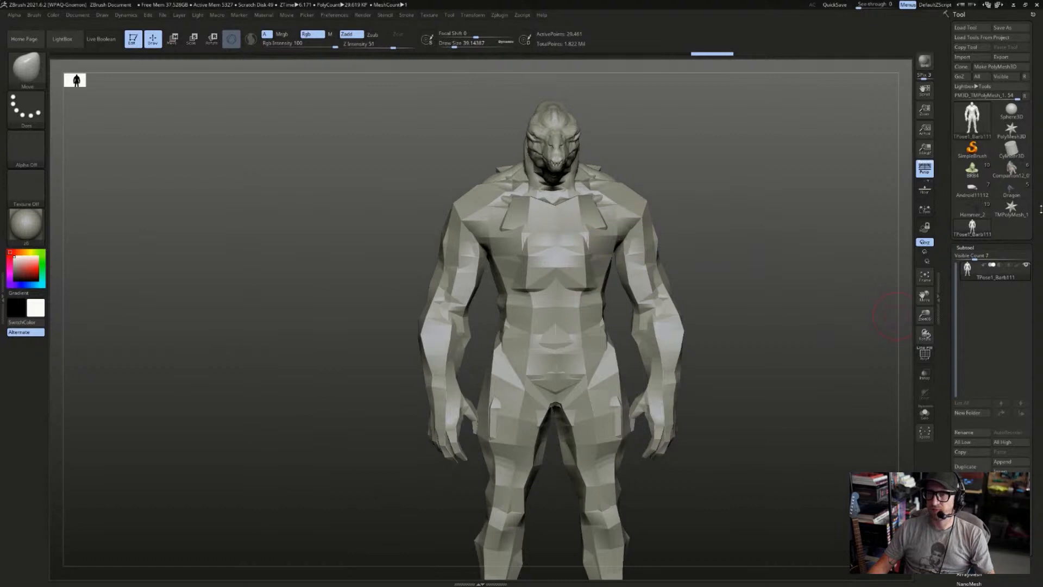
left_click_drag(722, 185, 734, 185)
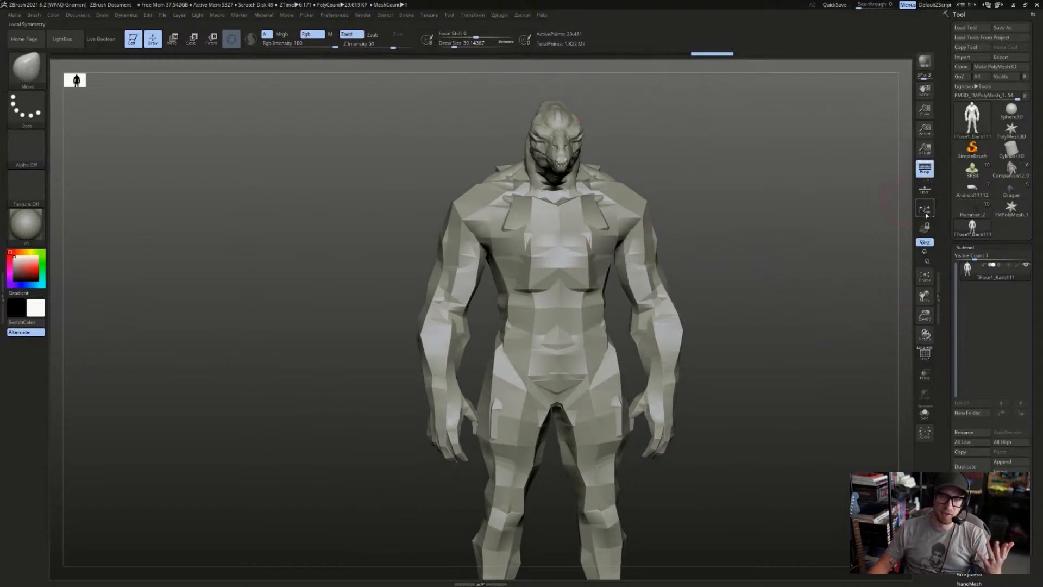
- Switch to the original BRB4 character tool to compare it with the merged low-poly TPose mesh
left_click(972, 169)
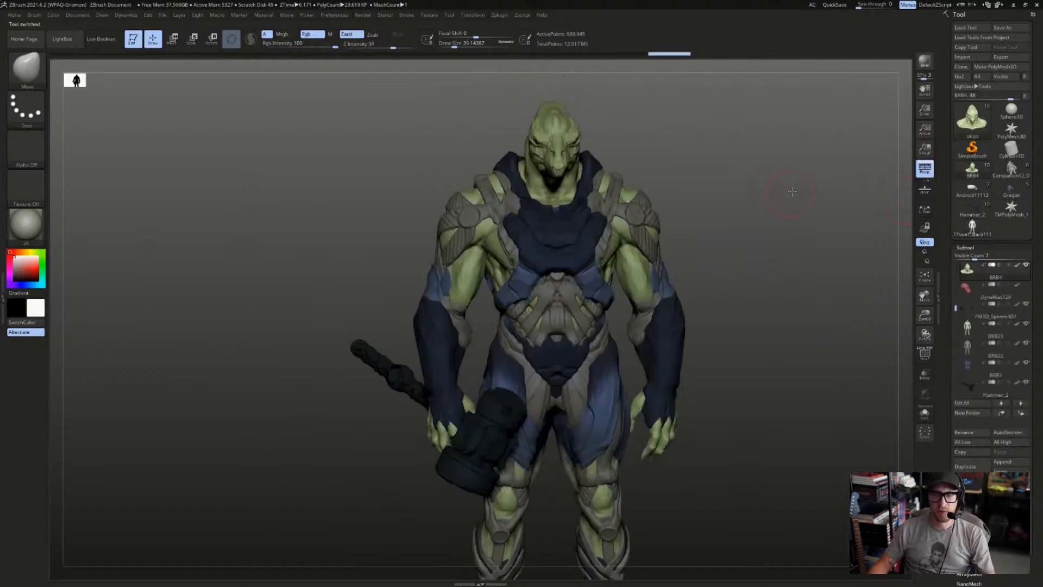
left_click_drag(792, 191, 809, 192)
left_click(974, 206)
left_click(973, 170)
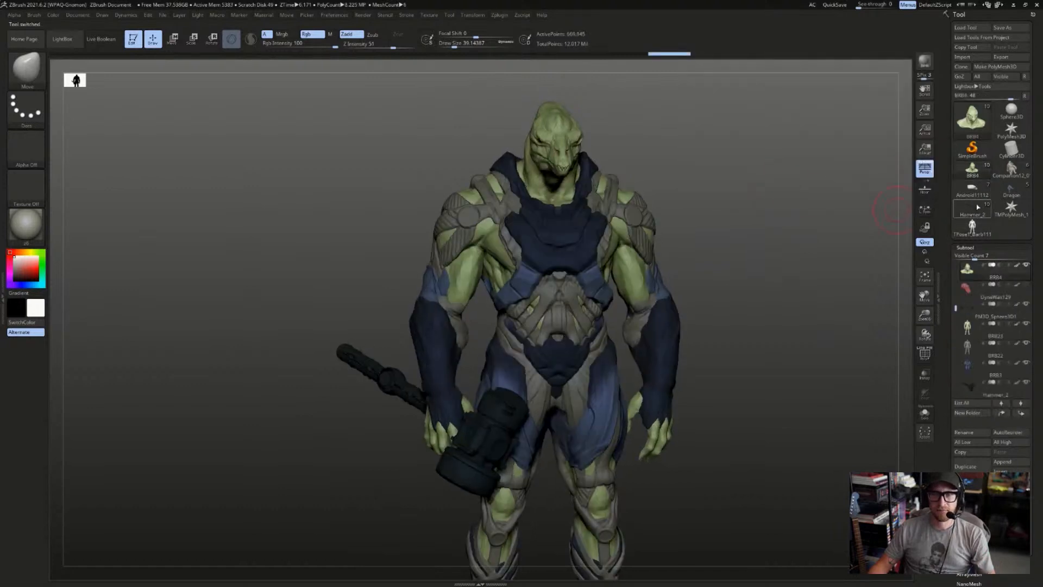
- Select the merged TPose mesh and transfer its pose back to the original subtools with Transpose Master
left_click(972, 227)
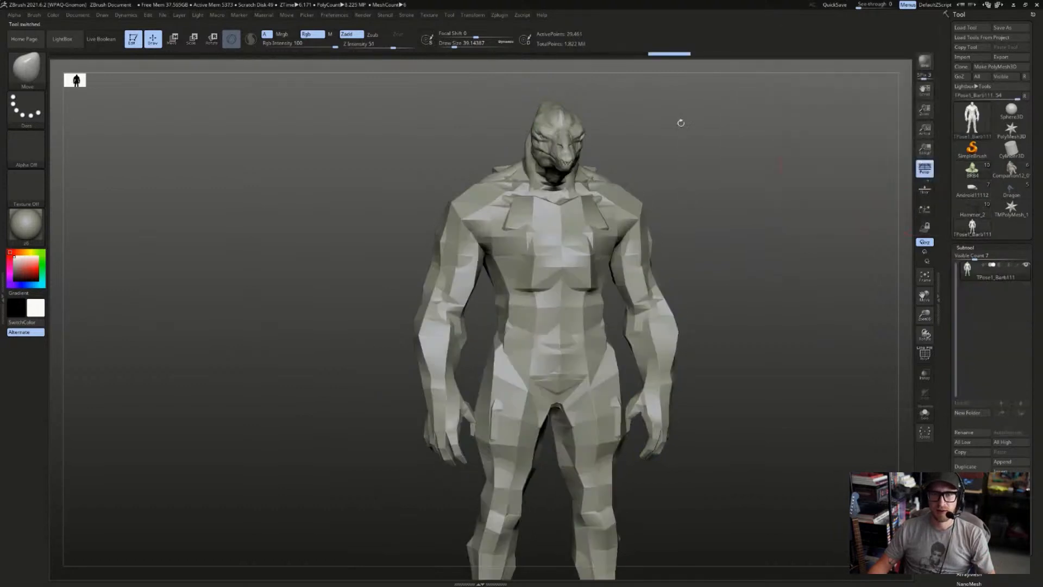
left_click(522, 14)
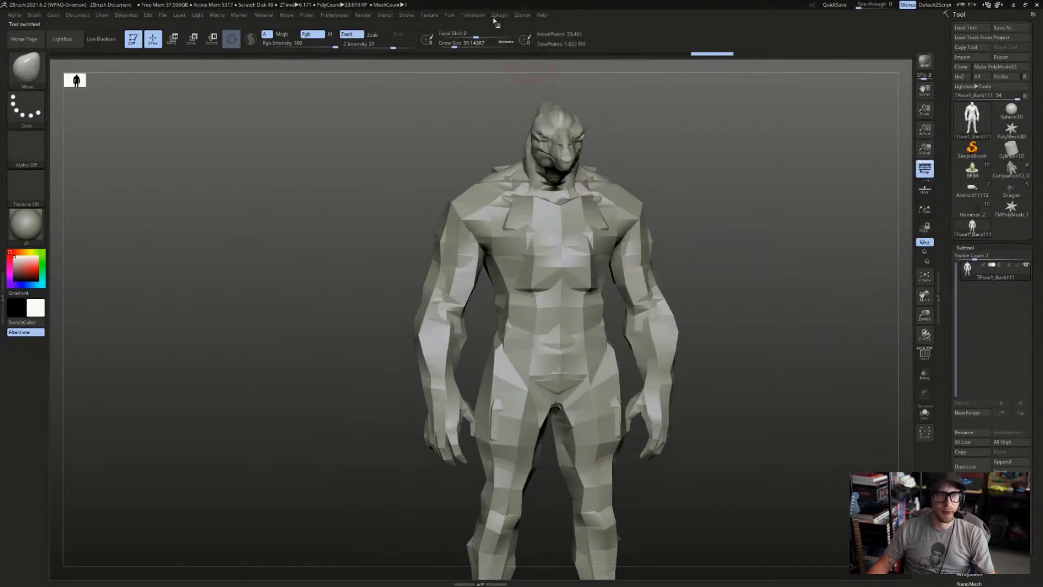
left_click(497, 17)
left_click(549, 189)
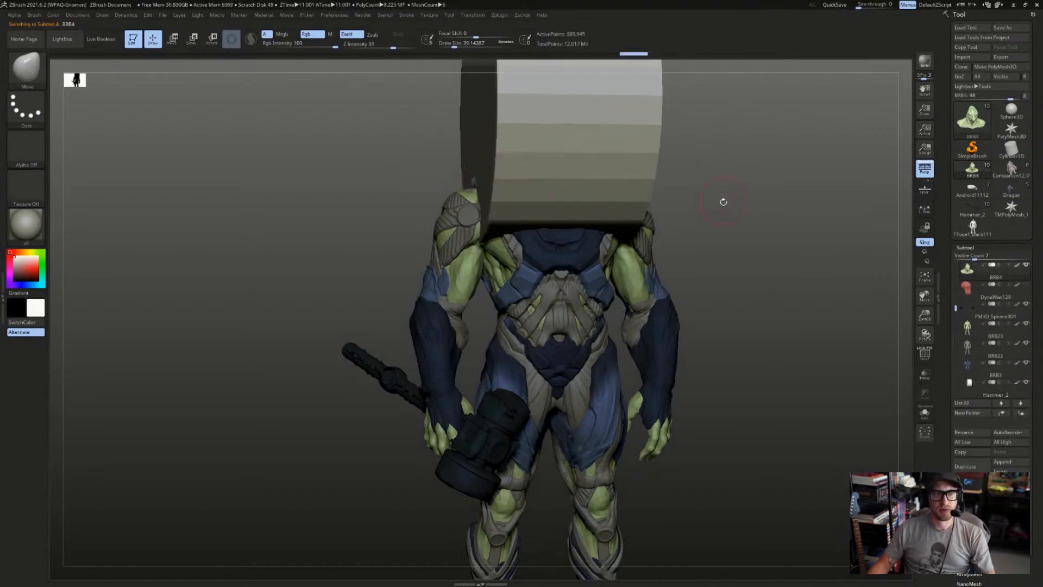
- Isolate the Hammer_2 subtool and hide its oversized cylinder so that only the hammer remains
left_click_drag(723, 201, 765, 187)
left_click_drag(765, 188, 771, 240)
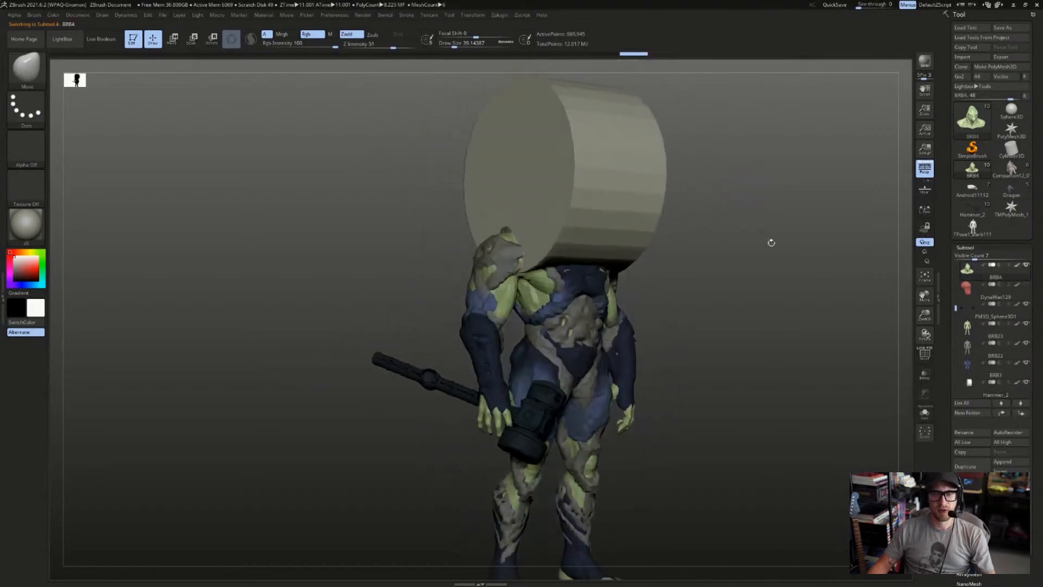
scroll(969, 337, "down", 2)
left_click(970, 343)
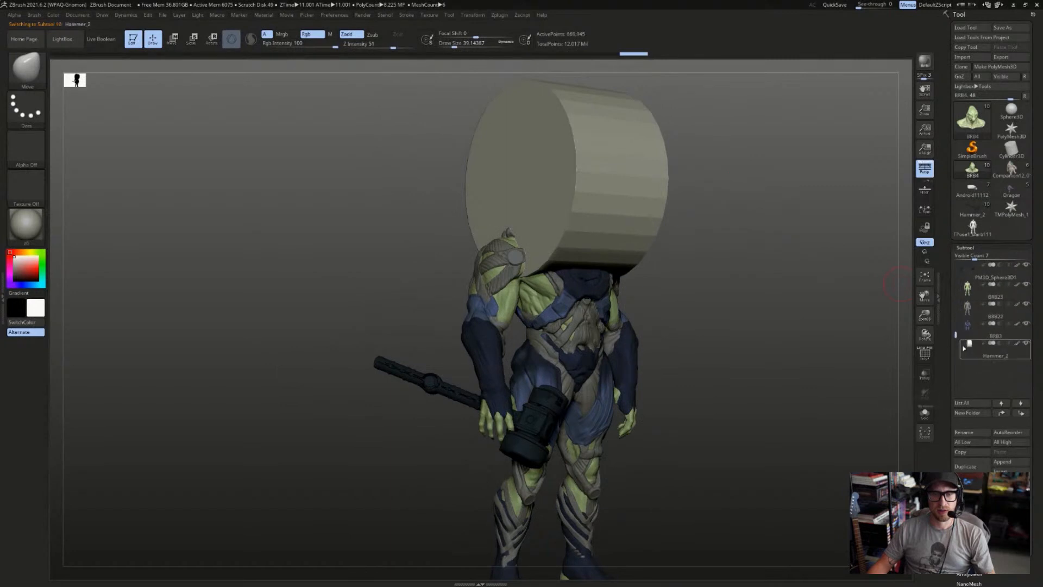
key("ctrl+shift+f")
left_click_drag(832, 297, 815, 301, "shift")
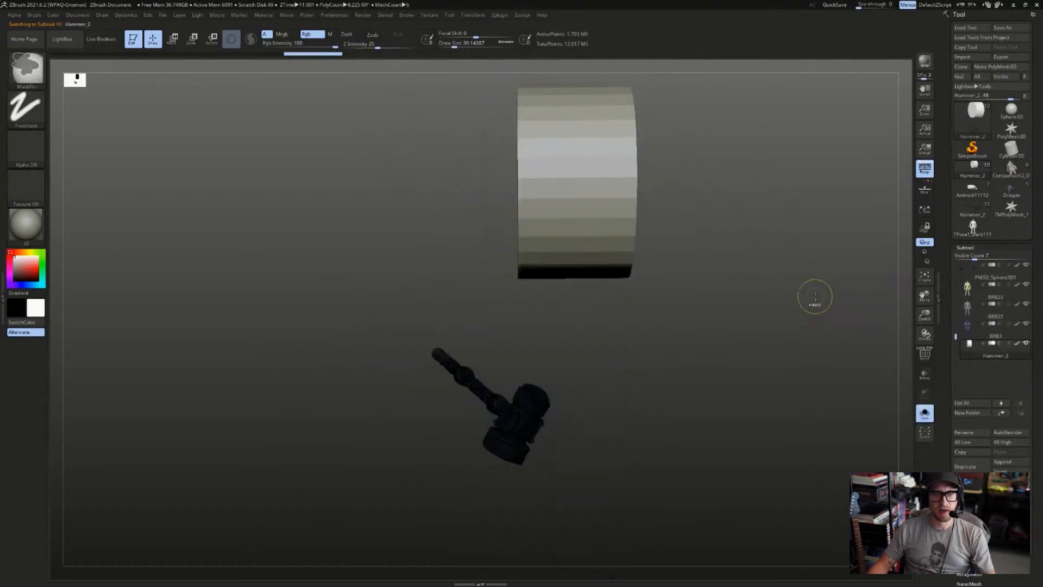
key("ctrl+shift")
left_click_drag(827, 248, 445, 377, "shift")
left_click_drag(684, 298, 897, 291, "ctrl+shift")
left_click(706, 300, "ctrl+shift")
- Select the blue suit subtool BRB3 and raise it by two subdivision levels
left_click(966, 328)
left_click_drag(785, 296, 848, 292)
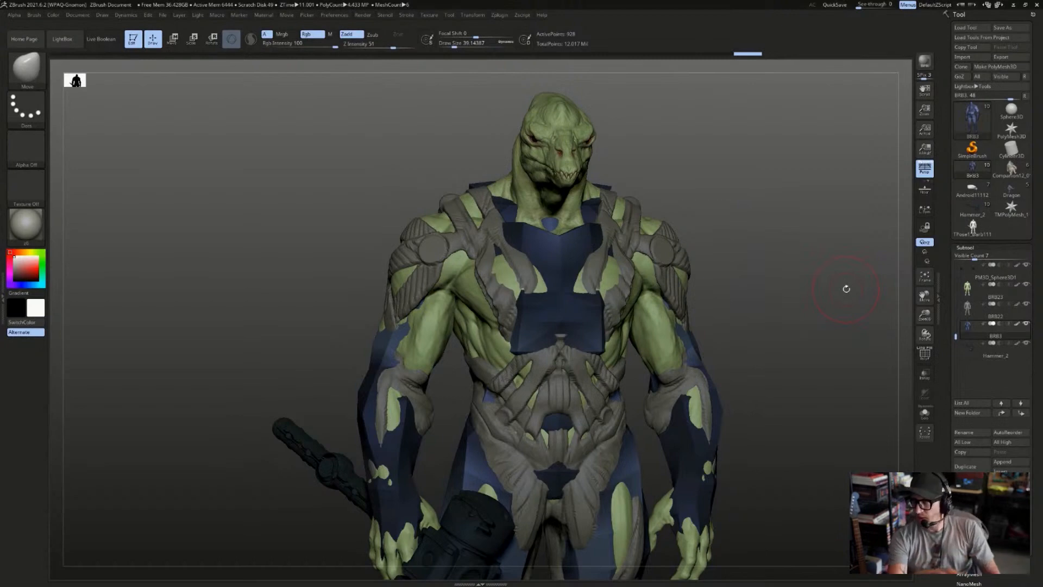
key("ctrl+d")
key("ctrl+d")
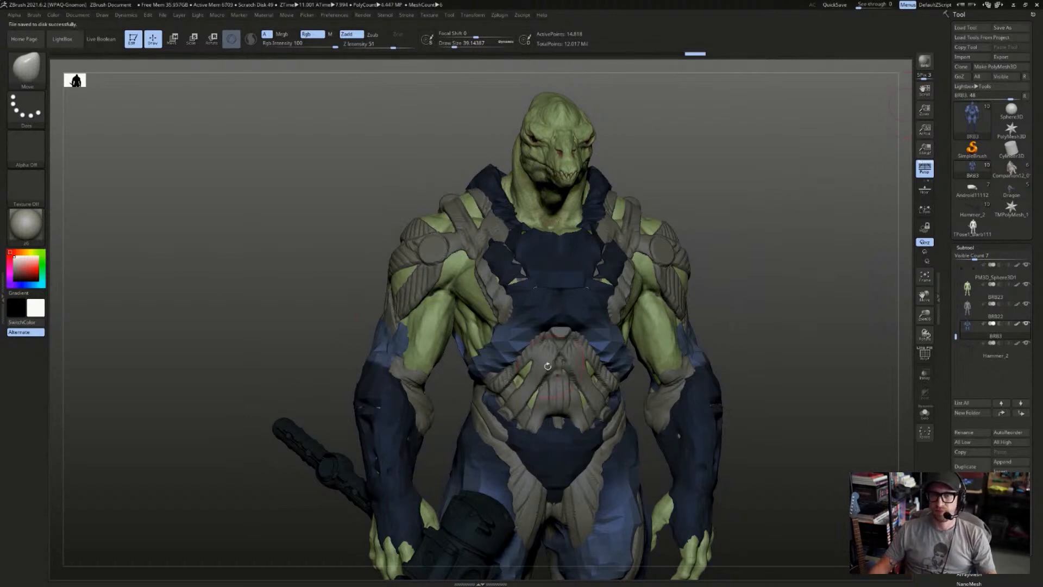
left_click_drag(734, 289, 846, 331)
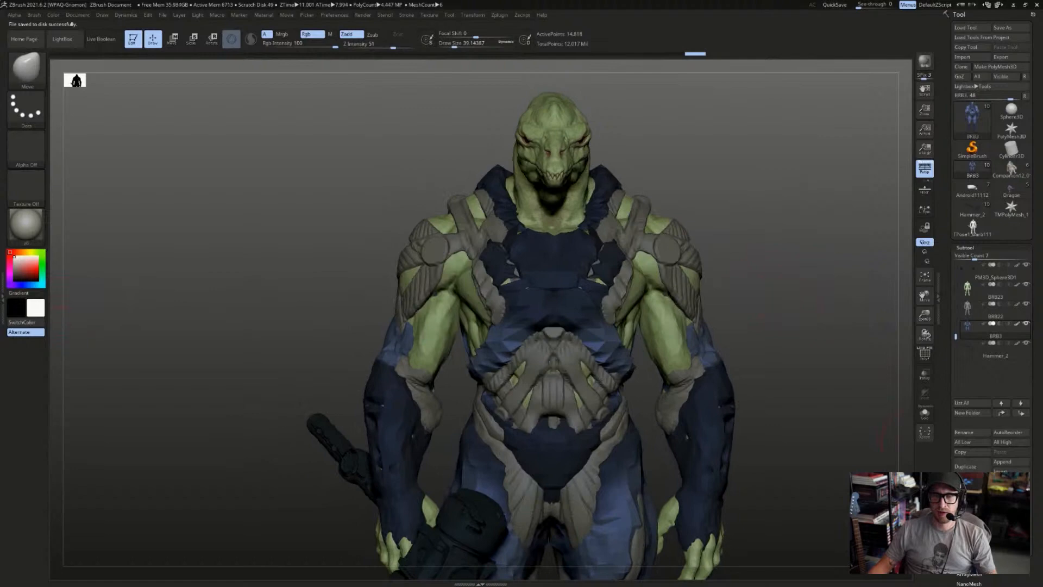
- Delete the blue suit subtool's lower subdivision levels in its geometry settings
scroll(949, 393, "down", 5)
left_click(969, 361)
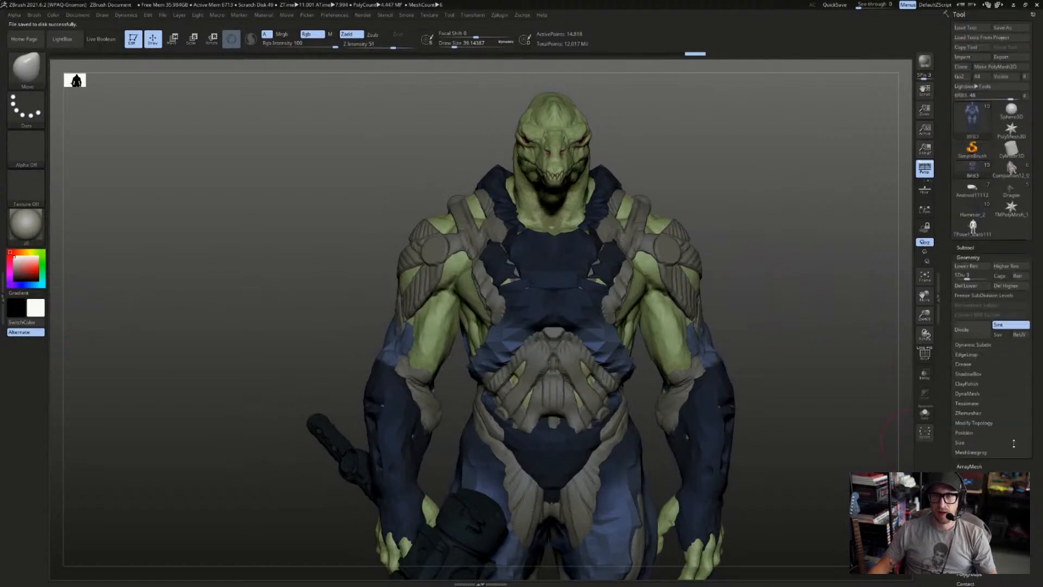
key("shift+d")
key("shift+d")
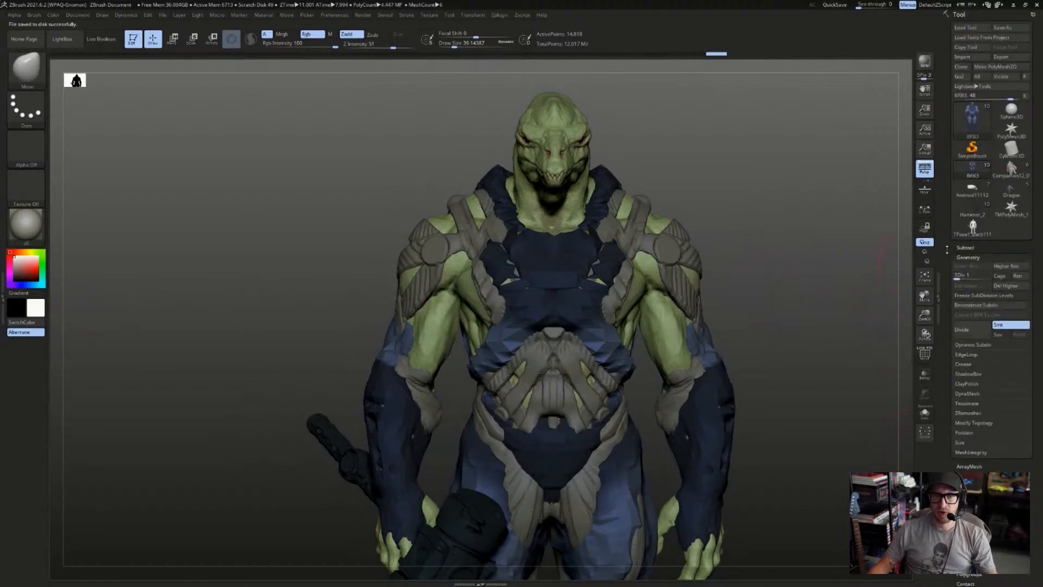
- Set the grey armour subtool BRB22 to subdivision level 4 and delete its lower levels
left_click(665, 281, "alt")
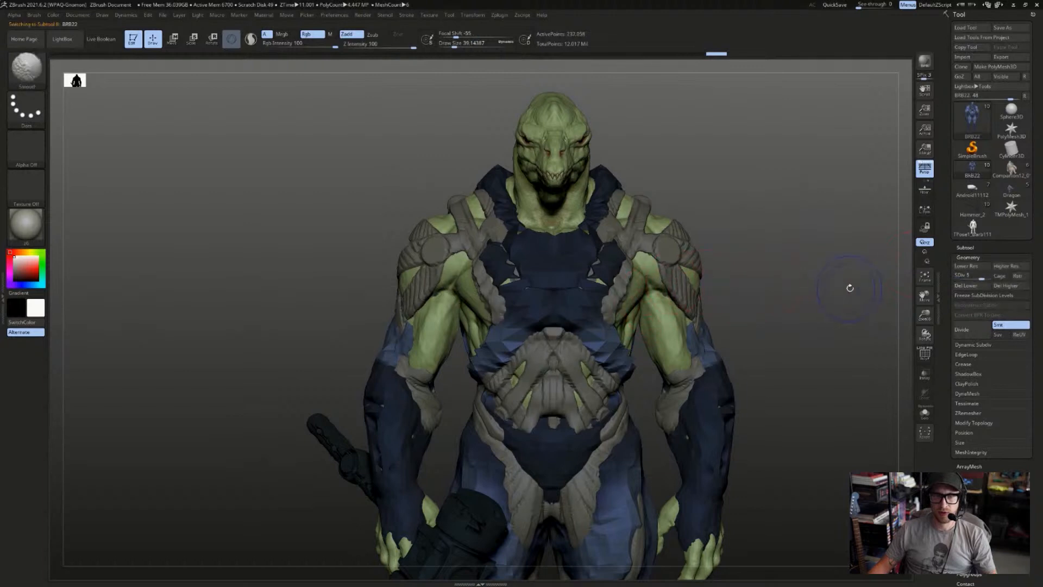
key("shift+d")
key("shift+d")
key("d")
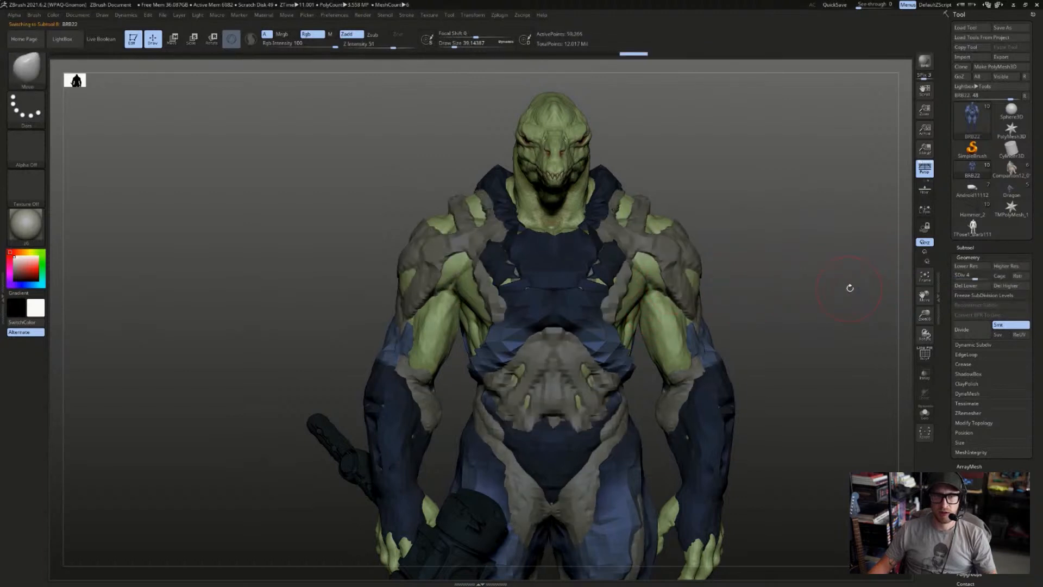
left_click(978, 286)
- Set the green body subtool BRB23 to subdivision level 3 and delete its lower levels
left_click_drag(793, 277, 750, 278)
left_click(689, 337, "alt")
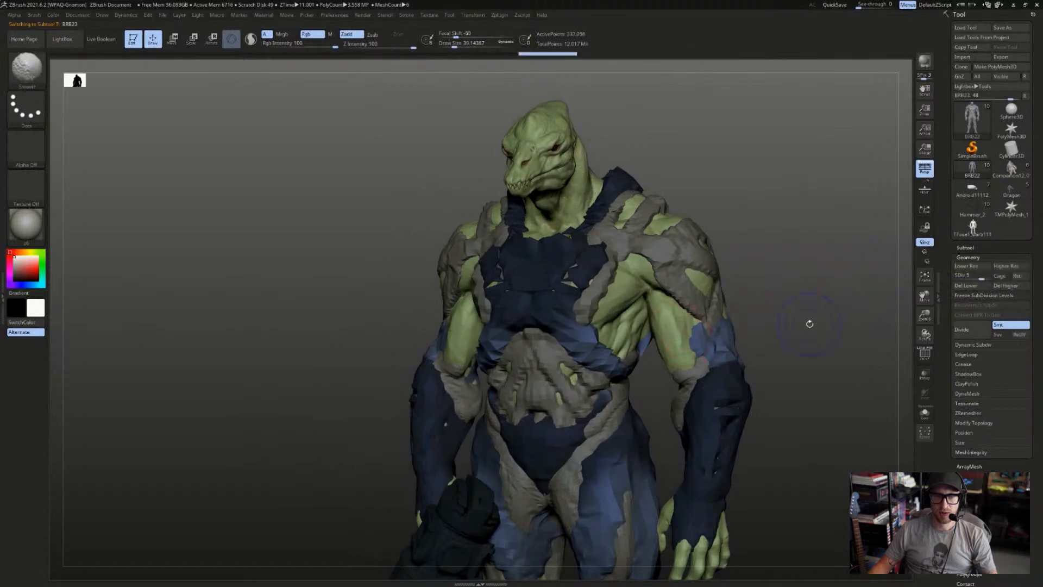
key("shift+d")
key("shift+d")
key("shift+d")
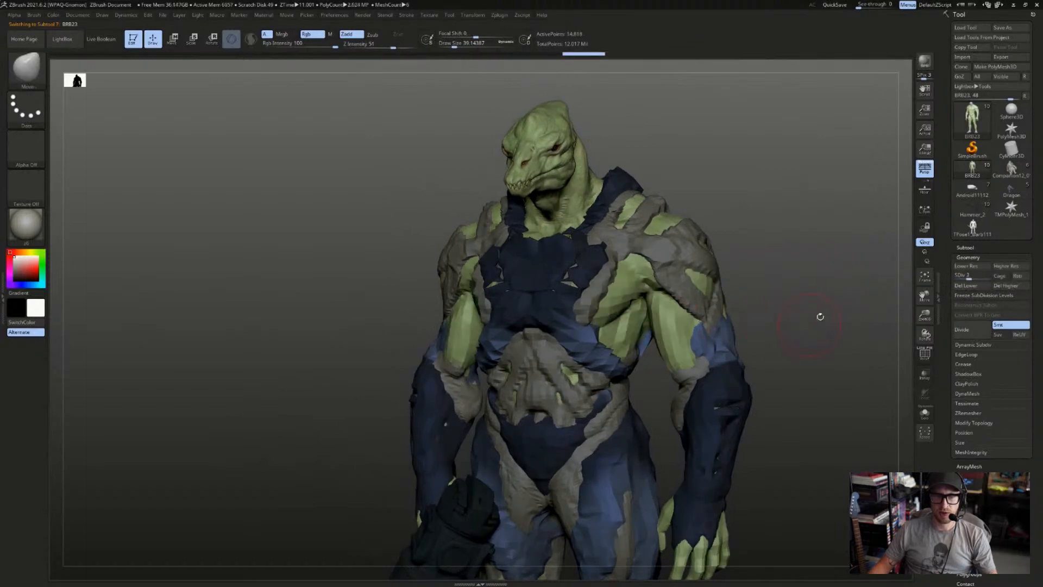
left_click_drag(810, 265, 802, 235)
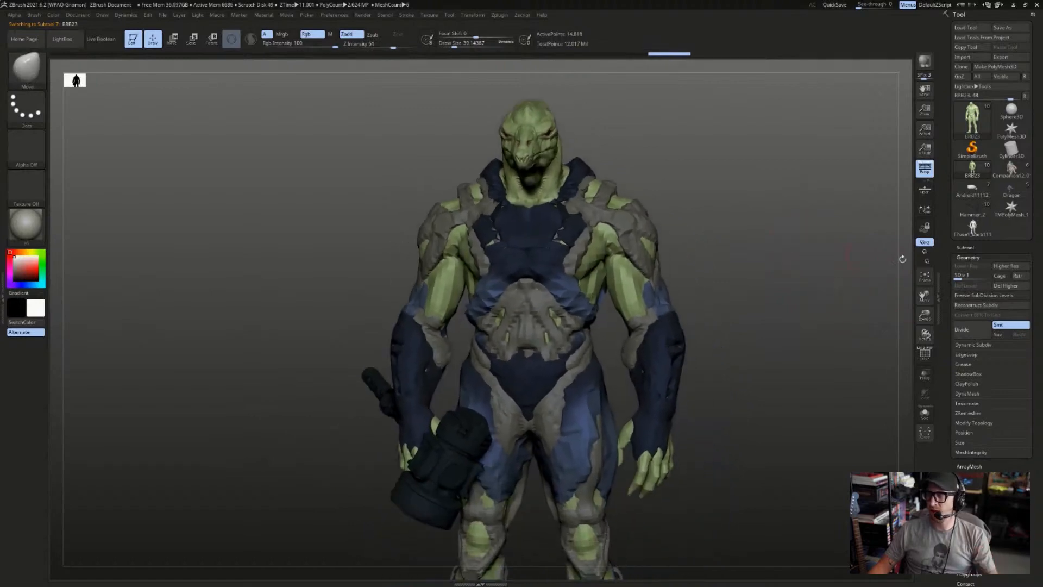
left_click_drag(871, 243, 923, 253)
left_click(926, 252)
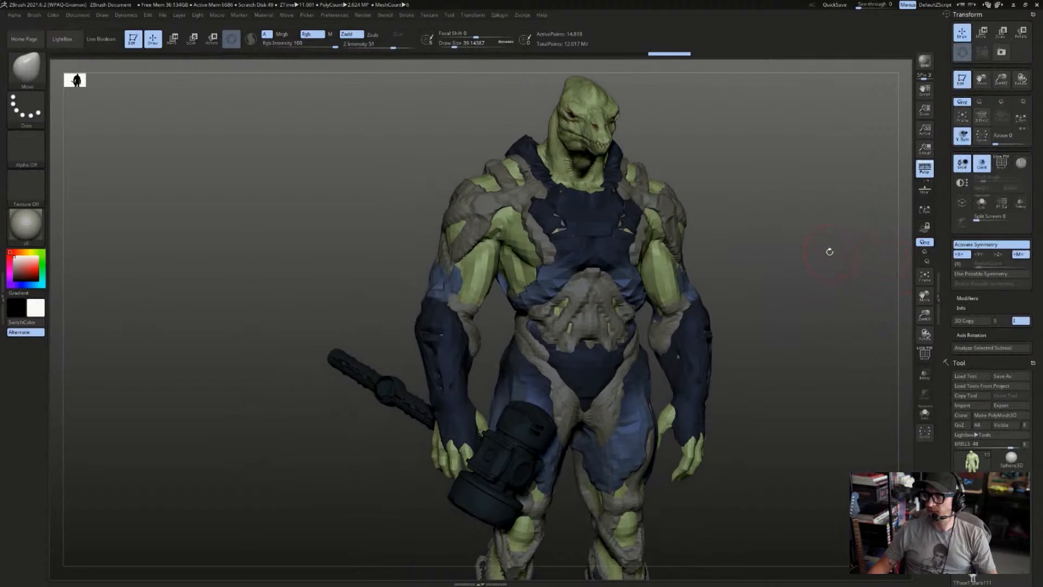
left_click_drag(830, 251, 881, 187)
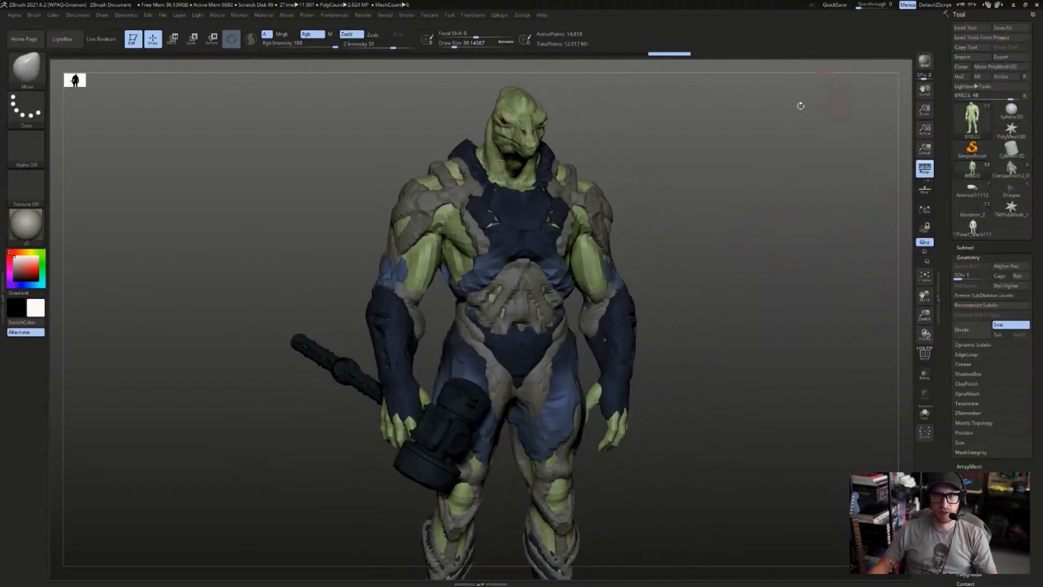
- Select the head subtool BRB4, lower it to subdivision level 1, and open the subtool list
left_click_drag(799, 103, 487, 346)
left_click(487, 346, "alt")
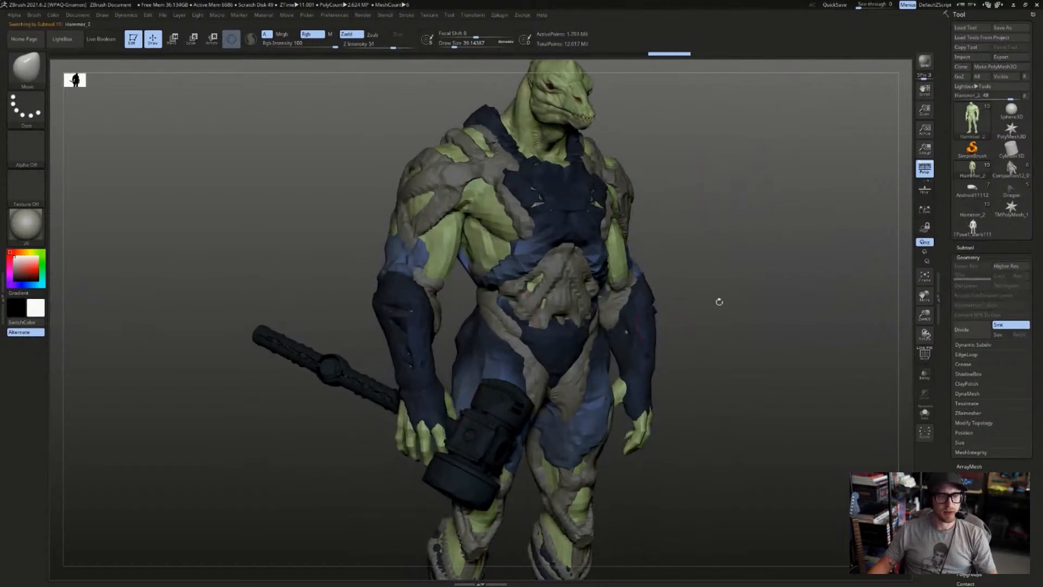
left_click_drag(717, 300, 815, 303)
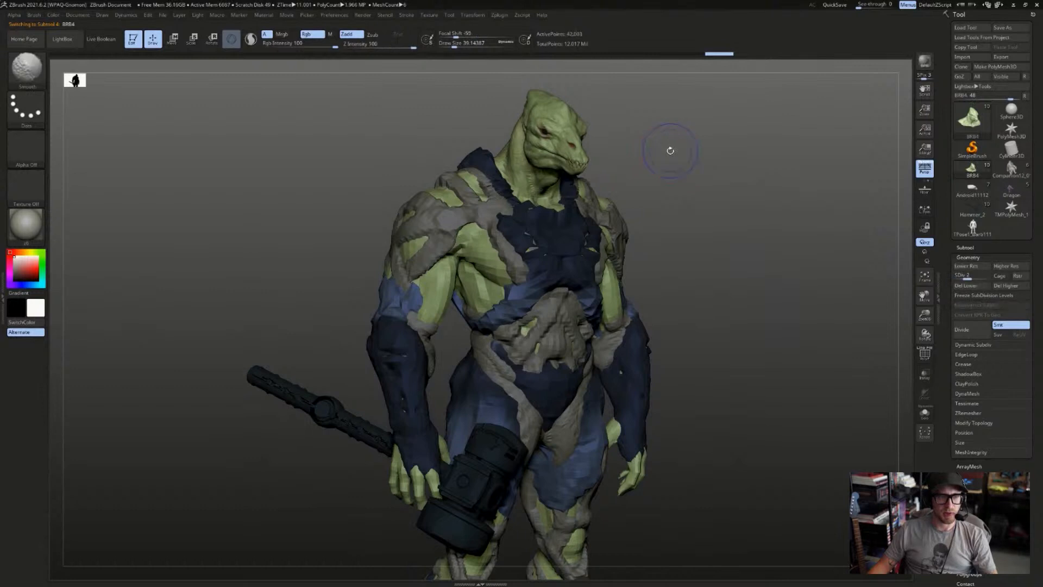
left_click_drag(873, 261, 749, 234)
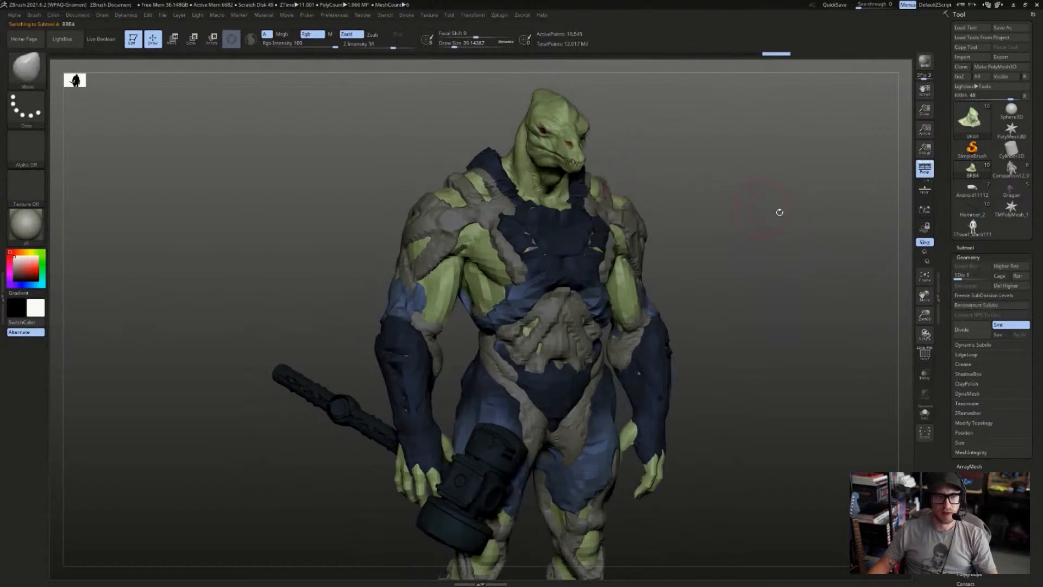
left_click(925, 414)
left_click(925, 414)
left_click(964, 247)
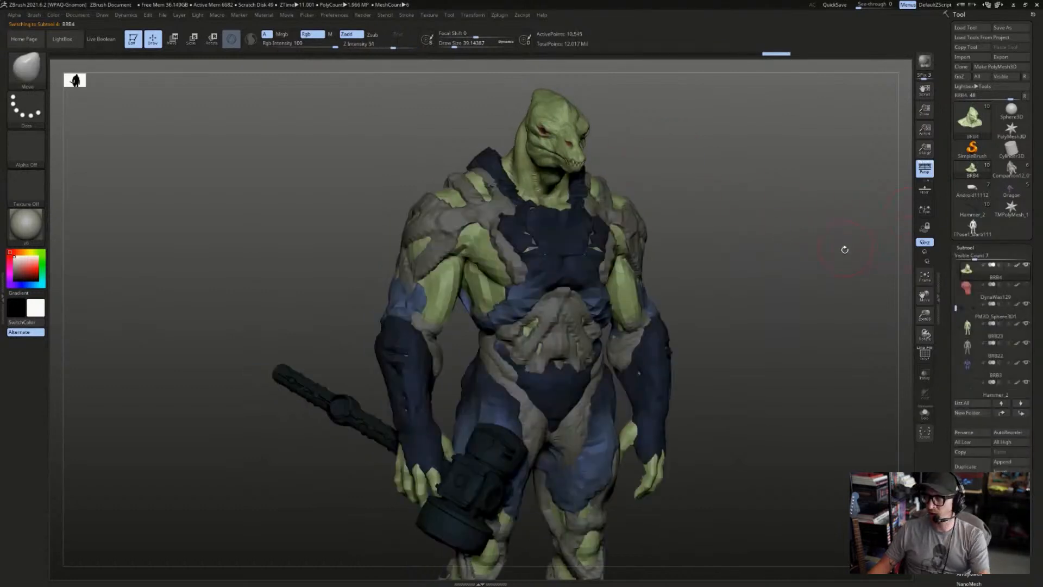
- Step through the character's subtools down to Hammer_2 and back up to BRB4, checking each one's active point count
mouse_move(728, 246)
left_mouse_down()
mouse_move(709, 245)
mouse_move(731, 242)
left_mouse_up()
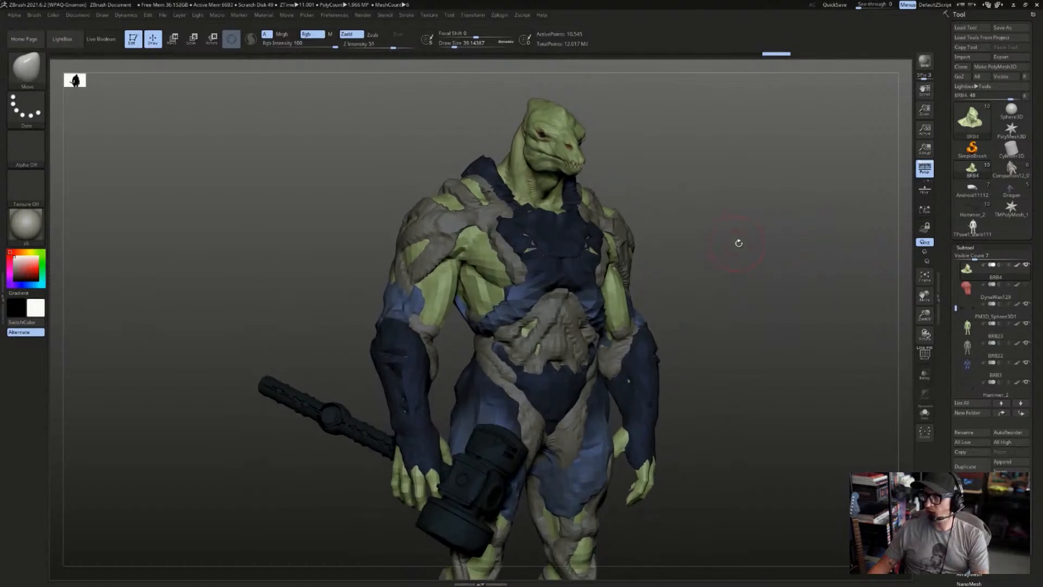
left_click_drag(719, 242, 714, 246, "shift")
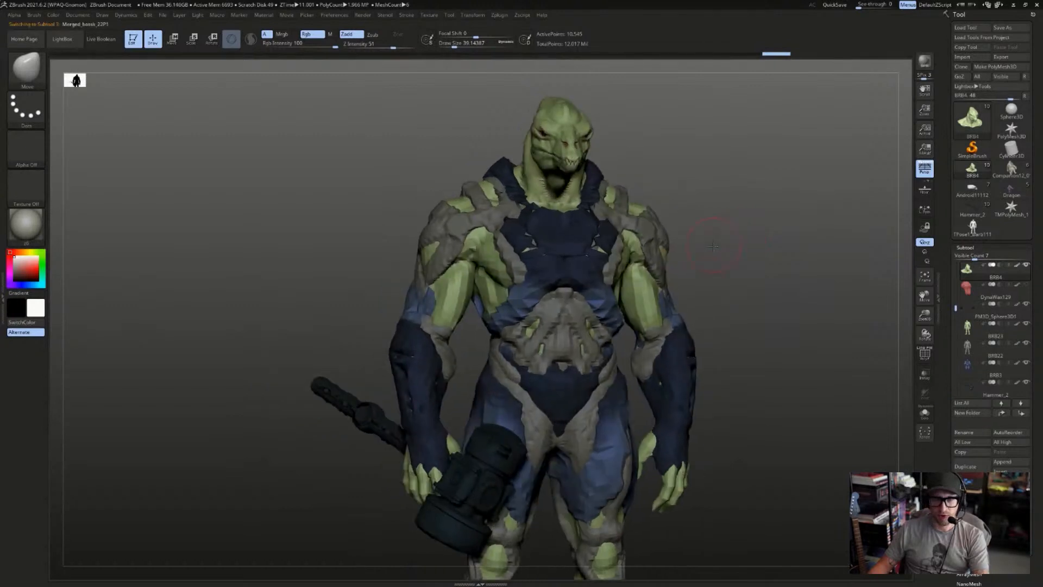
key("Up")
key("Up")
key("Down")
key("Down")
key("Down")
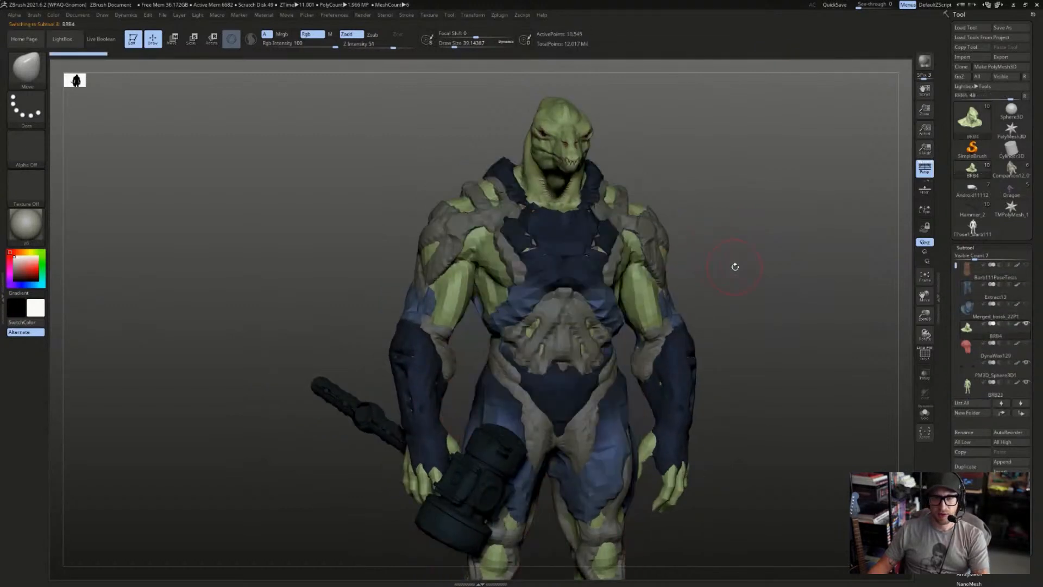
mouse_move(735, 267)
left_mouse_down()
mouse_move(734, 250)
mouse_move(741, 270)
left_mouse_up()
key("Down")
key("Down")
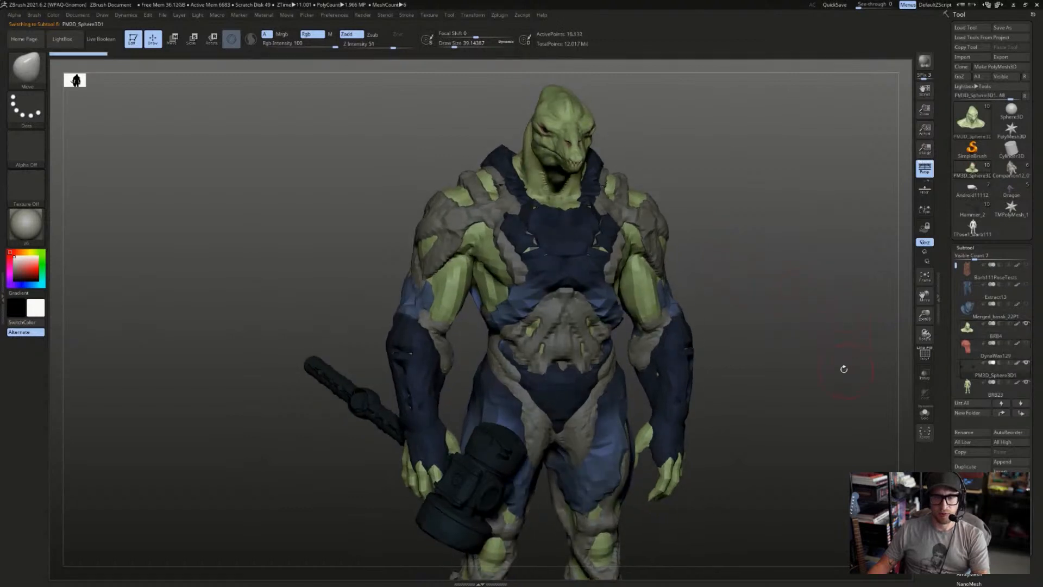
key("Down")
key("Down")
key("Down")
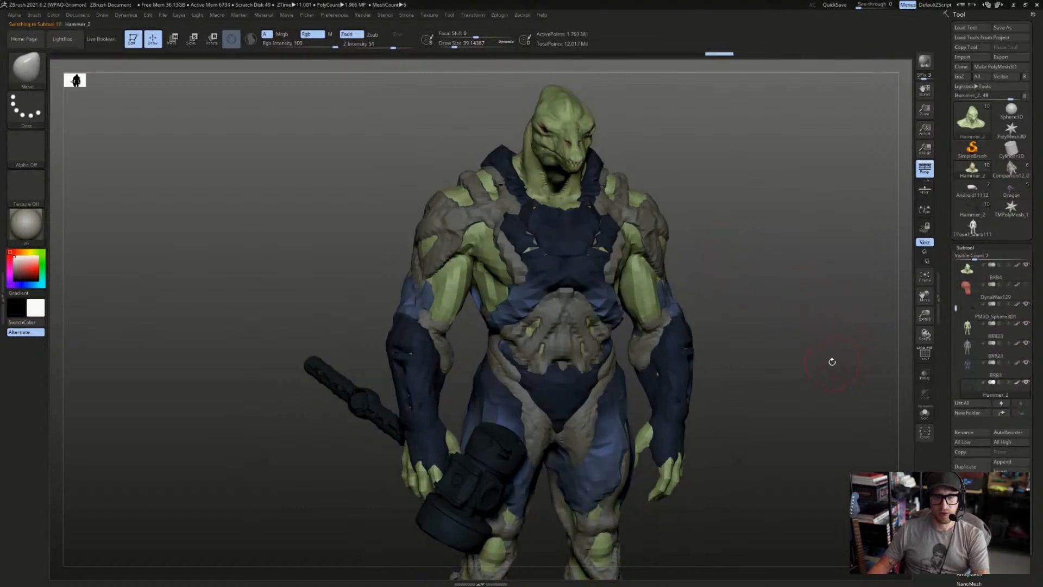
key("Up")
key("Up")
key("Up")
key("Up")
key("Up")
key("Up")
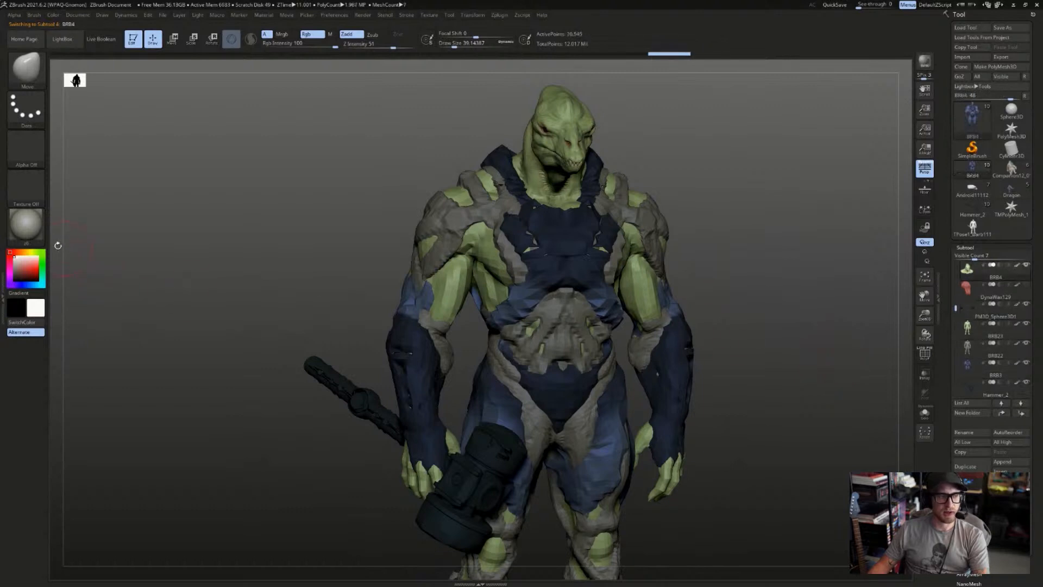
- Switch the character's material to the z1 MatCap and make the head subtool BRB4 active
left_click(38, 236)
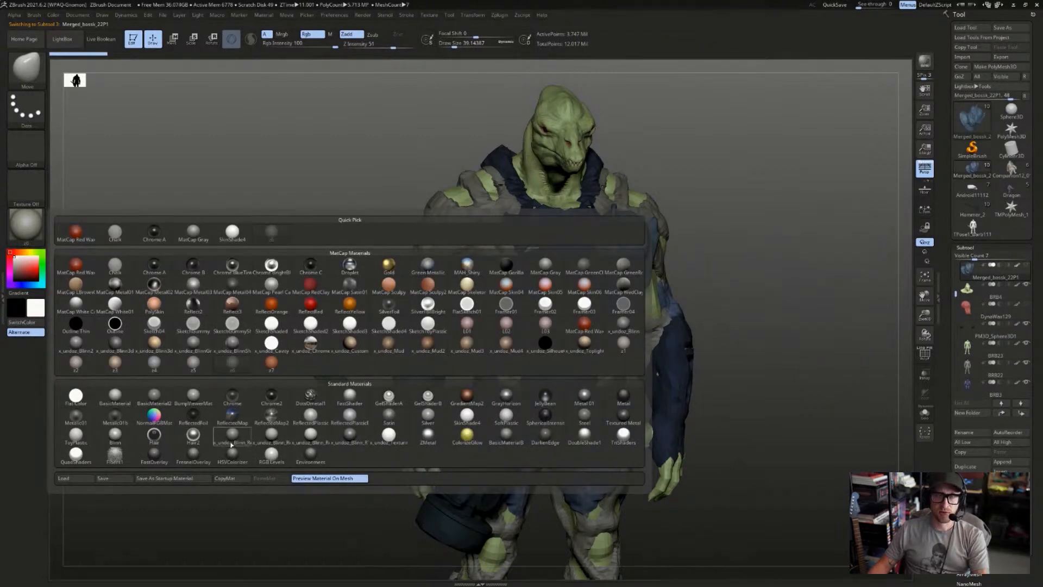
mouse_move(369, 412)
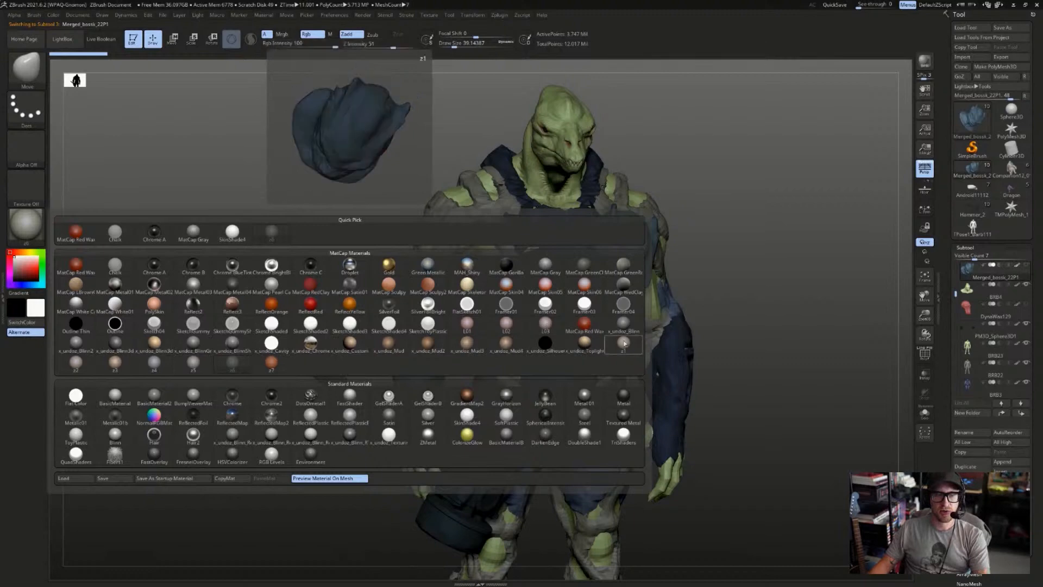
left_click(625, 343)
left_click_drag(820, 285, 804, 341)
key("alt+Down")
left_click_drag(833, 304, 799, 293)
left_click_drag(729, 235, 753, 234)
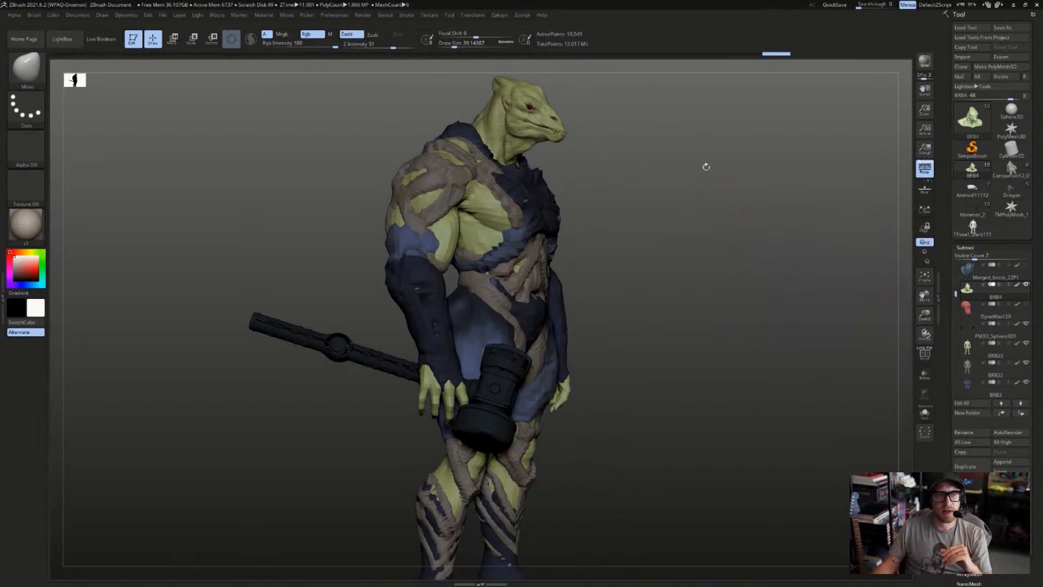
- Open the z1 material's modifiers and examine its settings, such as Cavity Detection, without changing them
left_click(264, 15)
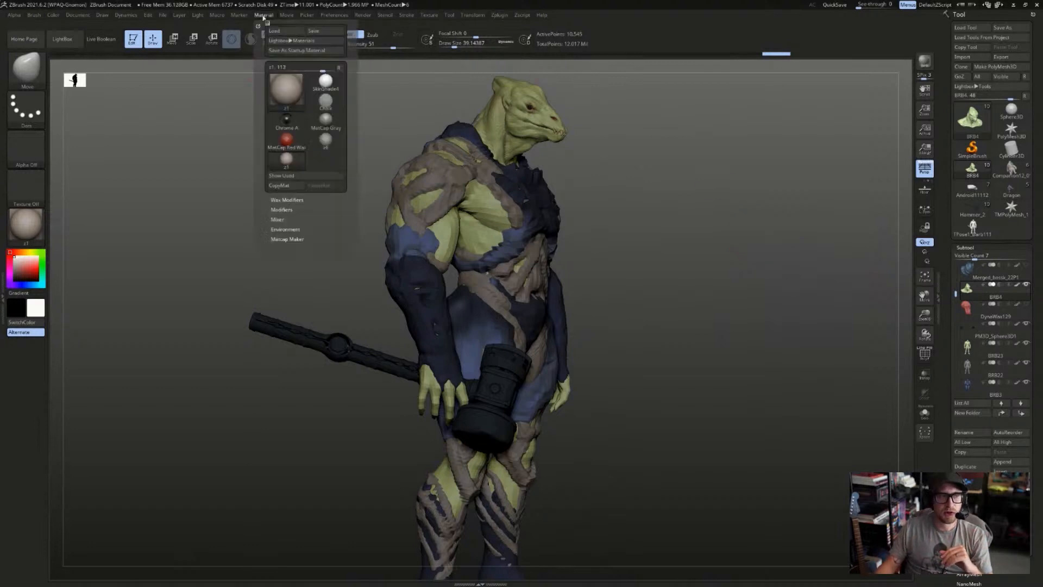
left_click(282, 209)
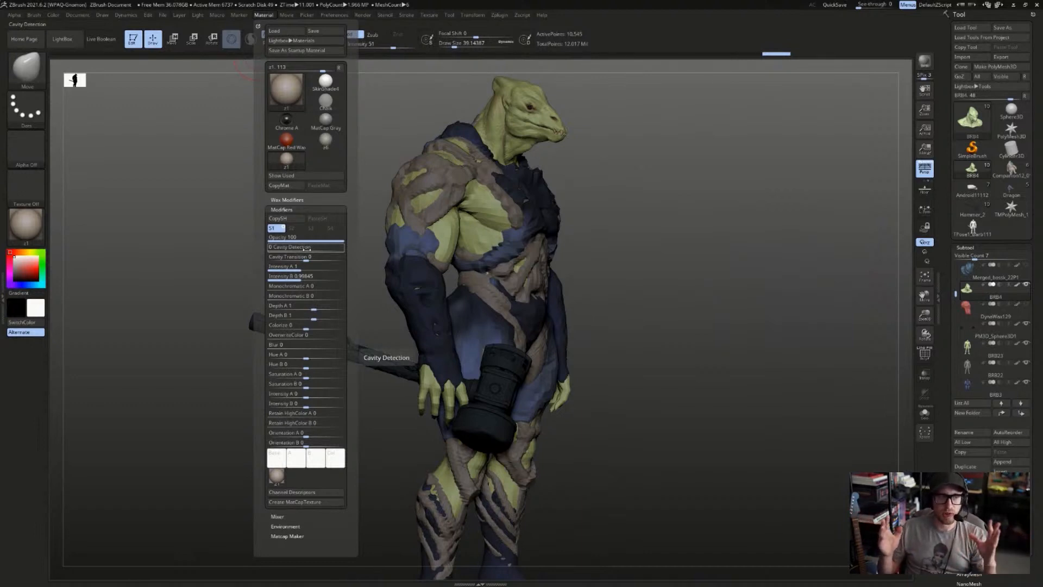
mouse_move(295, 130)
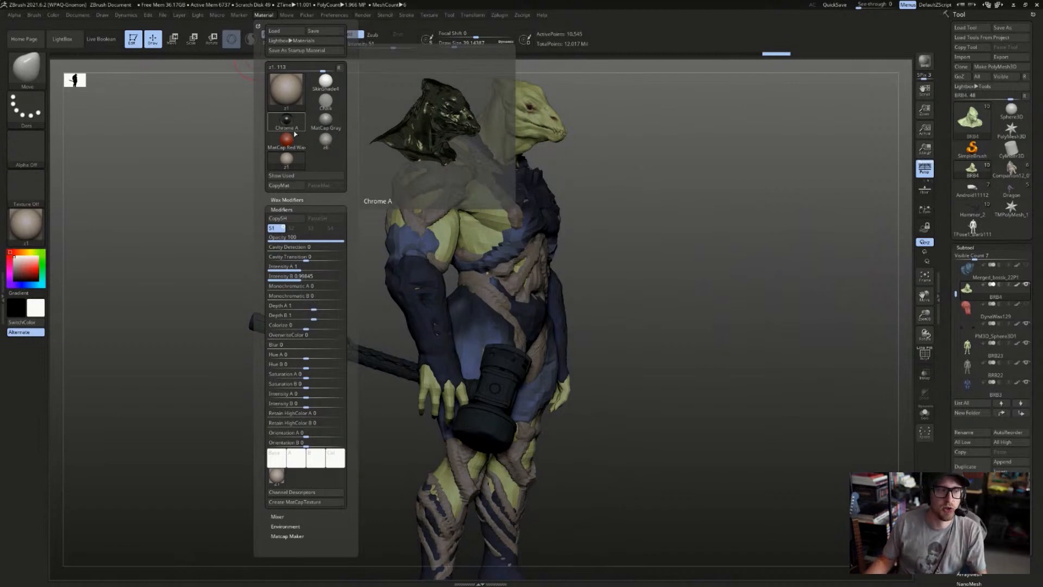
- Raise the head subtool BRB4 to a higher subdivision level and save the tool to disk
left_click_drag(679, 190, 675, 189)
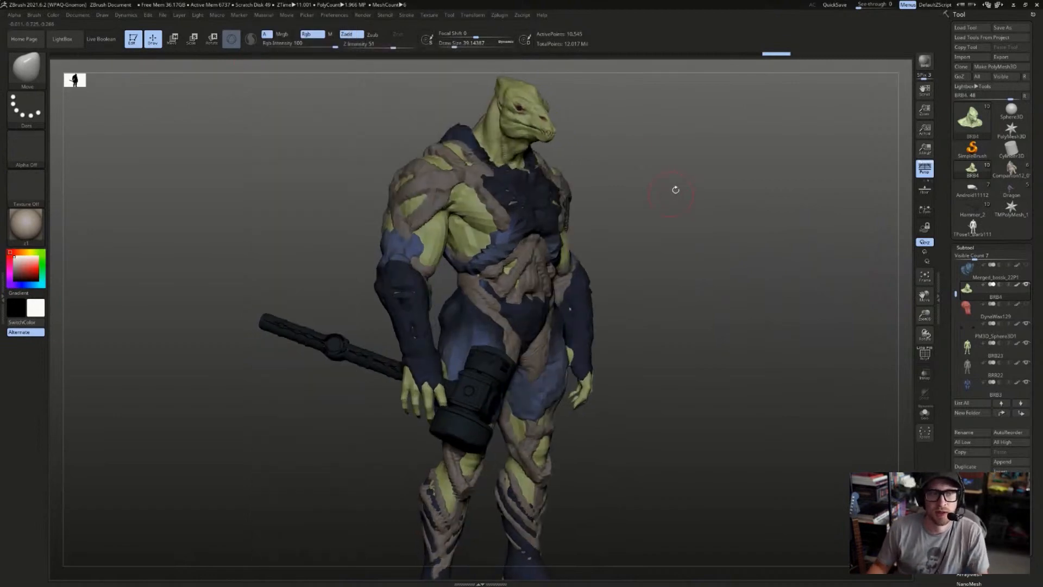
mouse_move(741, 185)
left_mouse_down()
mouse_move(732, 158)
mouse_move(731, 194)
left_mouse_up()
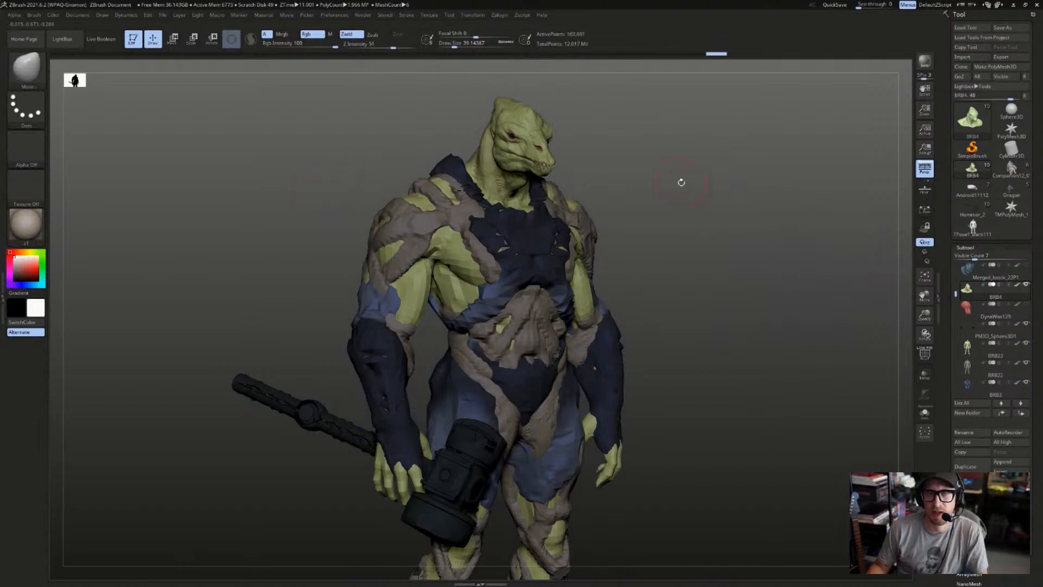
mouse_move(719, 177)
left_mouse_down()
mouse_move(766, 174)
mouse_move(815, 152)
left_mouse_up()
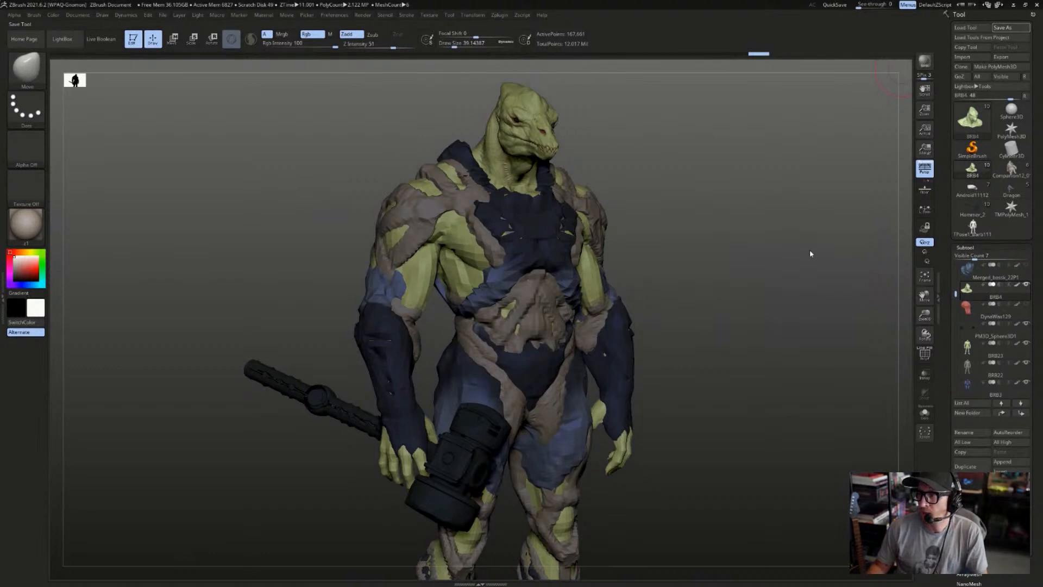
key("f")
key("f")
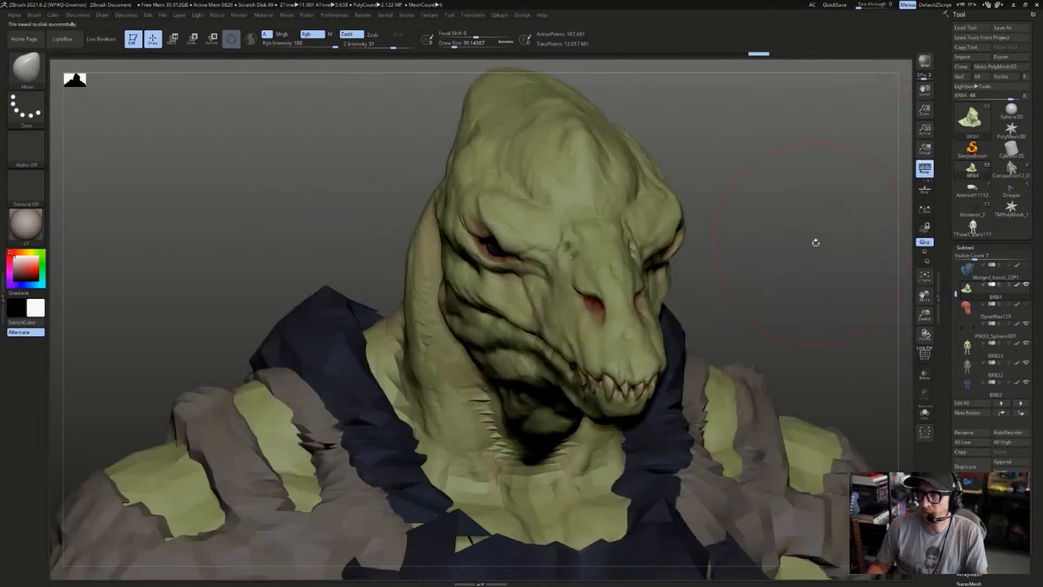
mouse_move(839, 233)
left_mouse_down("shift")
mouse_move(813, 249)
mouse_move(699, 194)
left_mouse_up("shift")
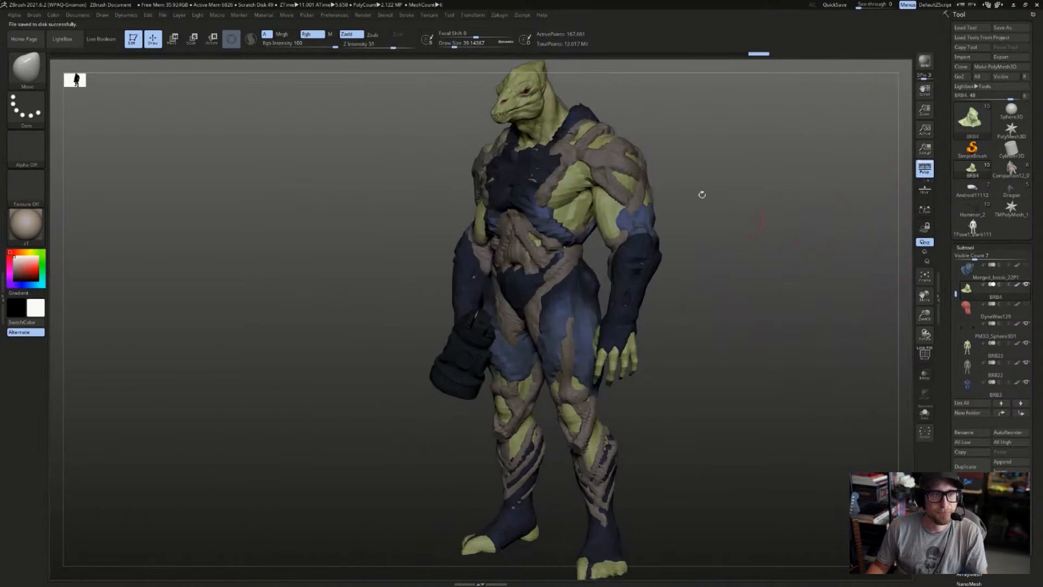
- Switch to the Chrome image results for "action hero pose" and preview several reference sheets, including the Superhero Pose Pack
left_click(522, 17)
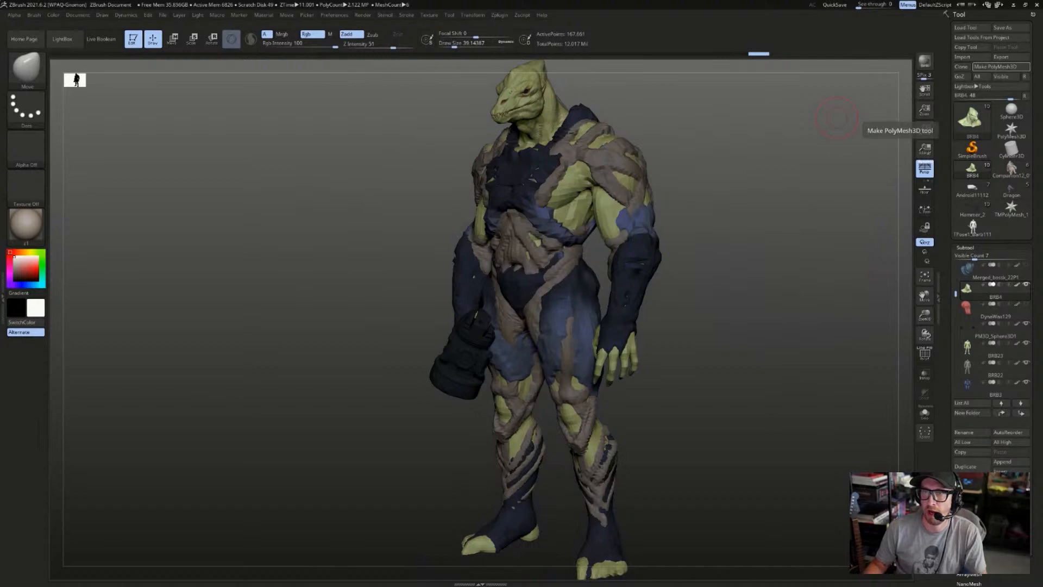
left_click_drag(1042, 54, 273, 48)
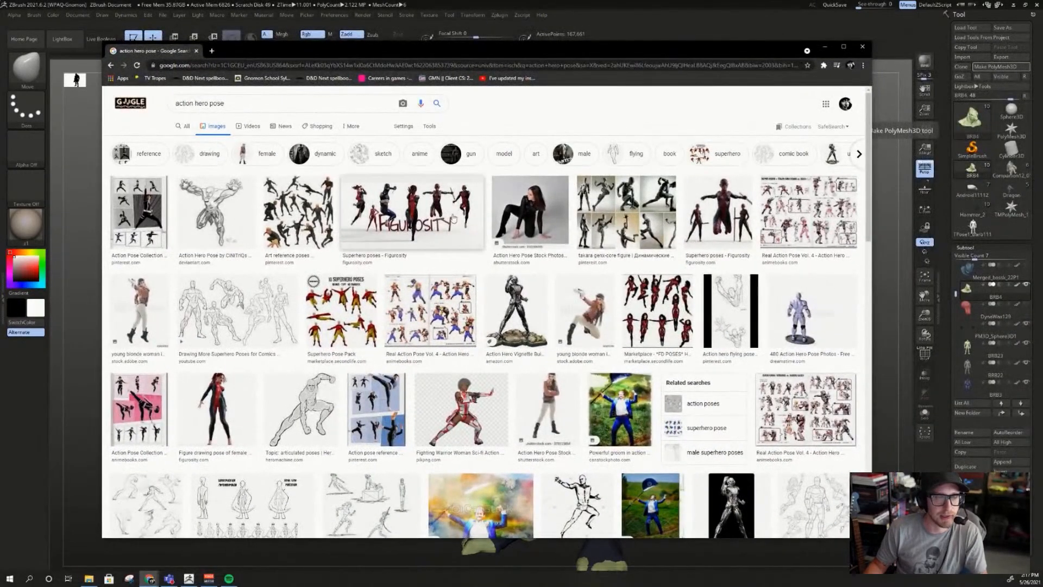
left_click(594, 232)
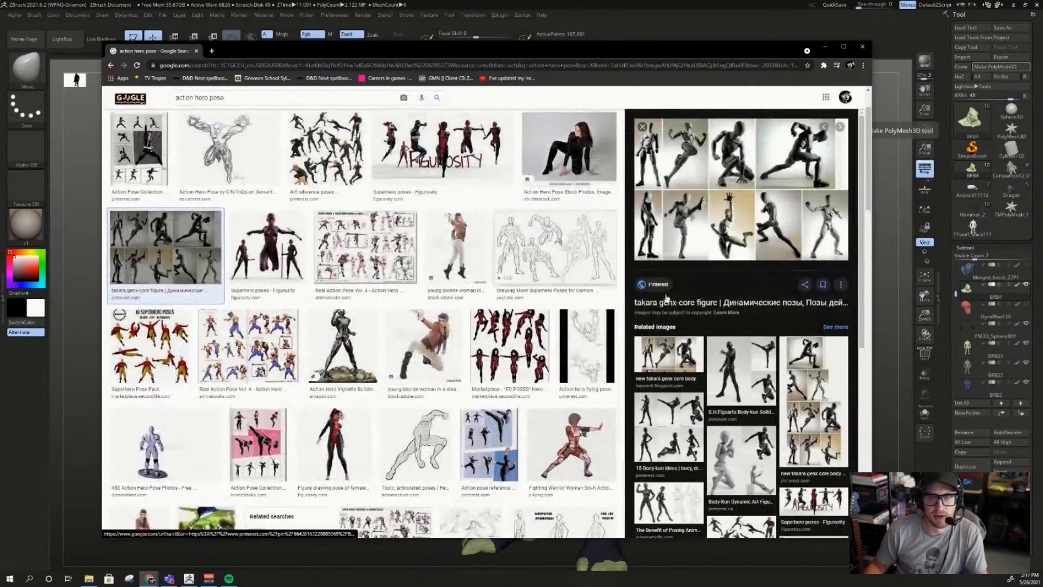
left_click(555, 247)
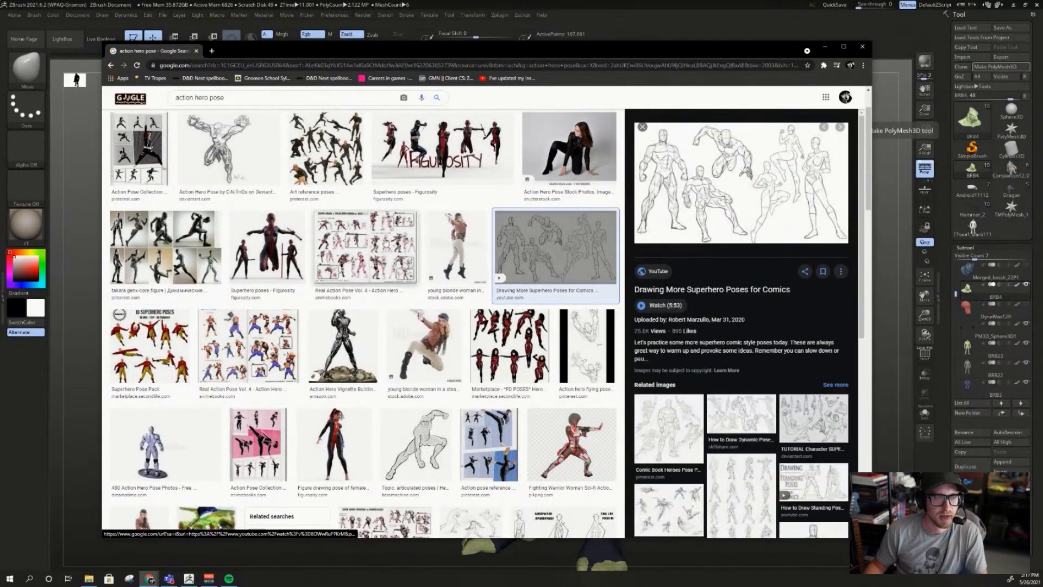
left_click(365, 247)
scroll(407, 382, "down", 2)
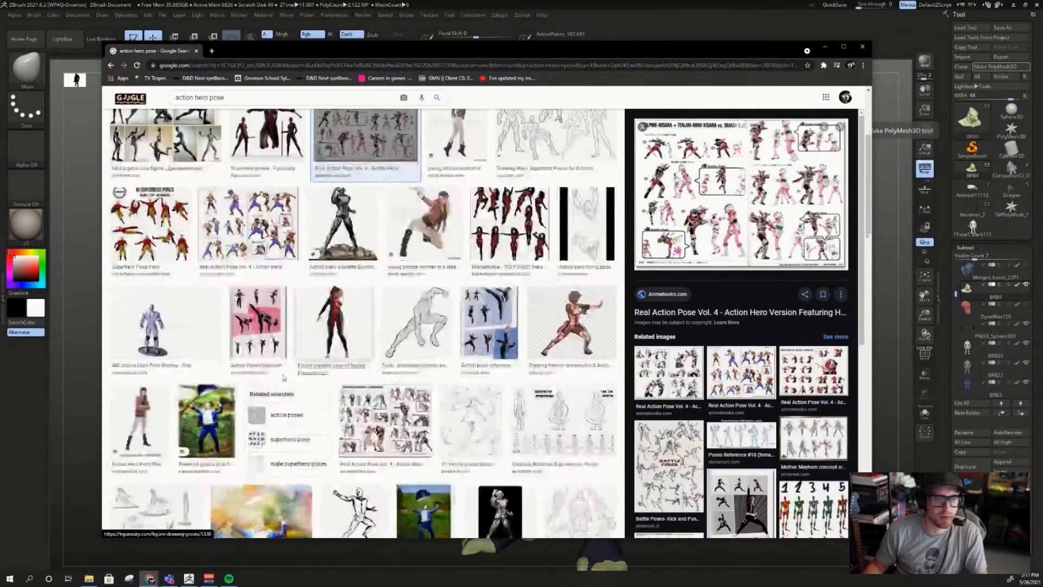
scroll(191, 361, "up", 2)
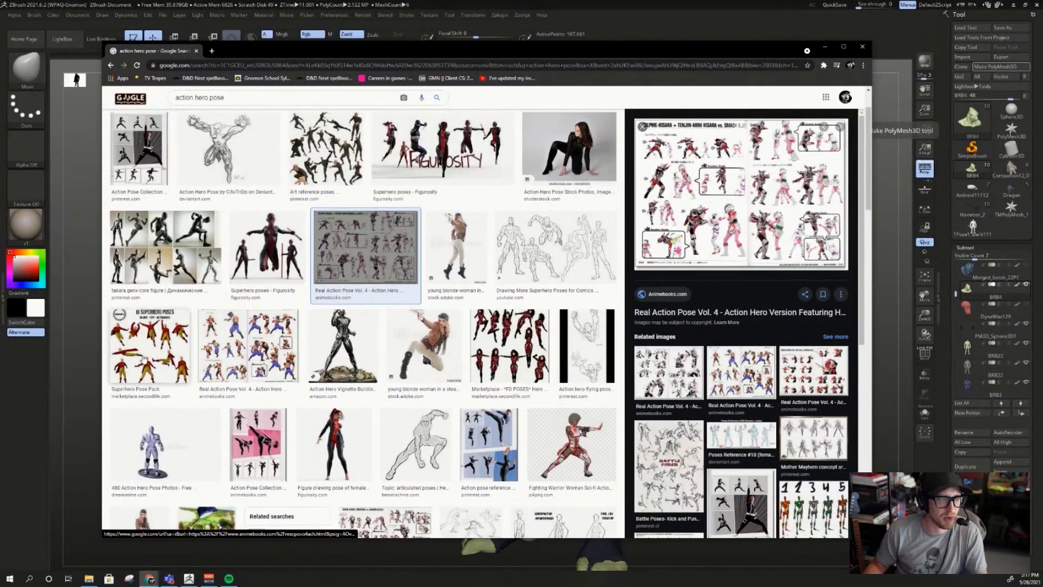
left_click(140, 360)
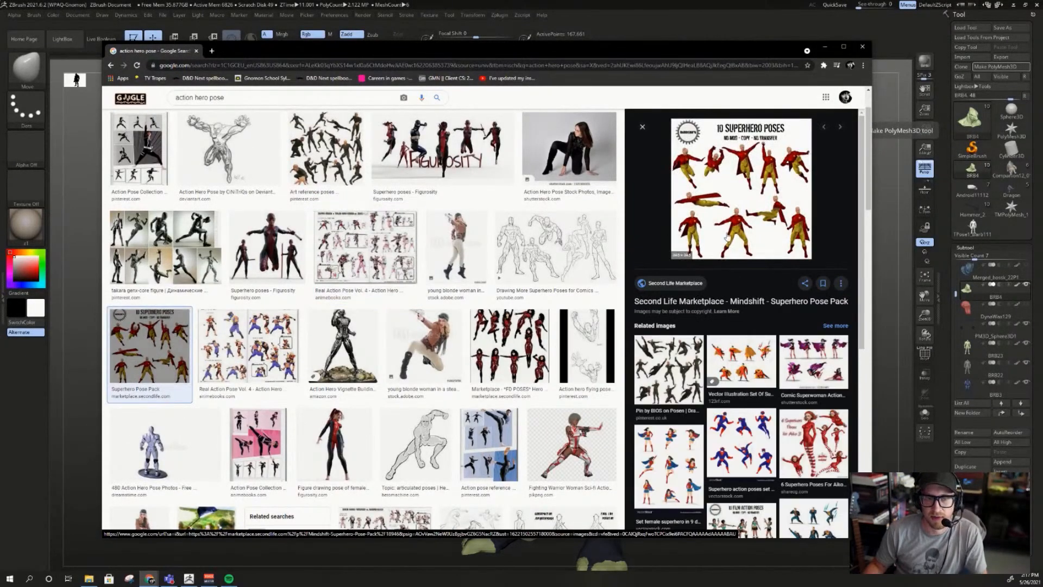
- Look through more of the "action hero pose" image results for reference and put the browser away
scroll(353, 423, "down", 2)
scroll(354, 424, "down", 5)
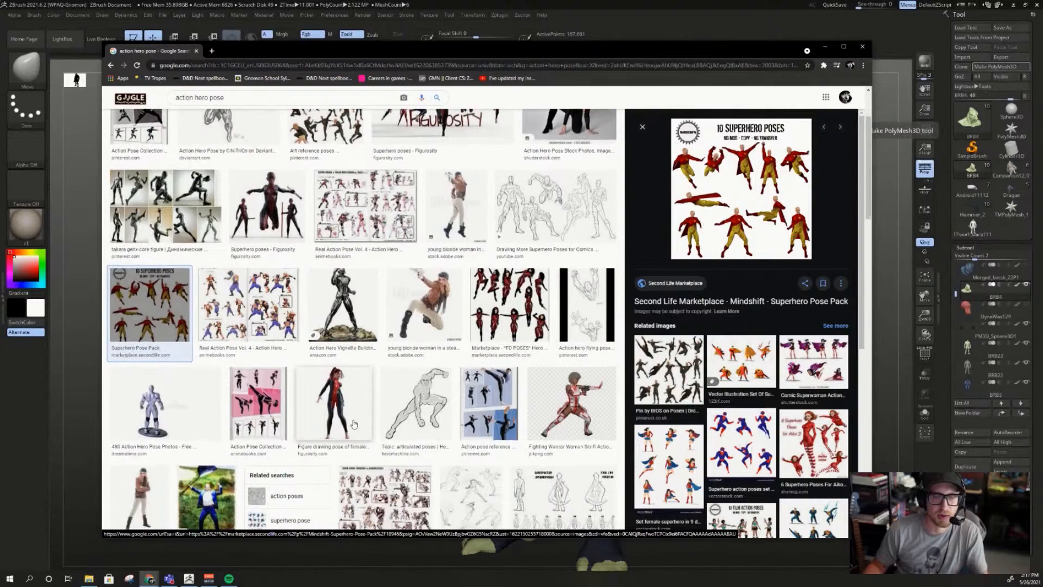
scroll(255, 408, "down", 10)
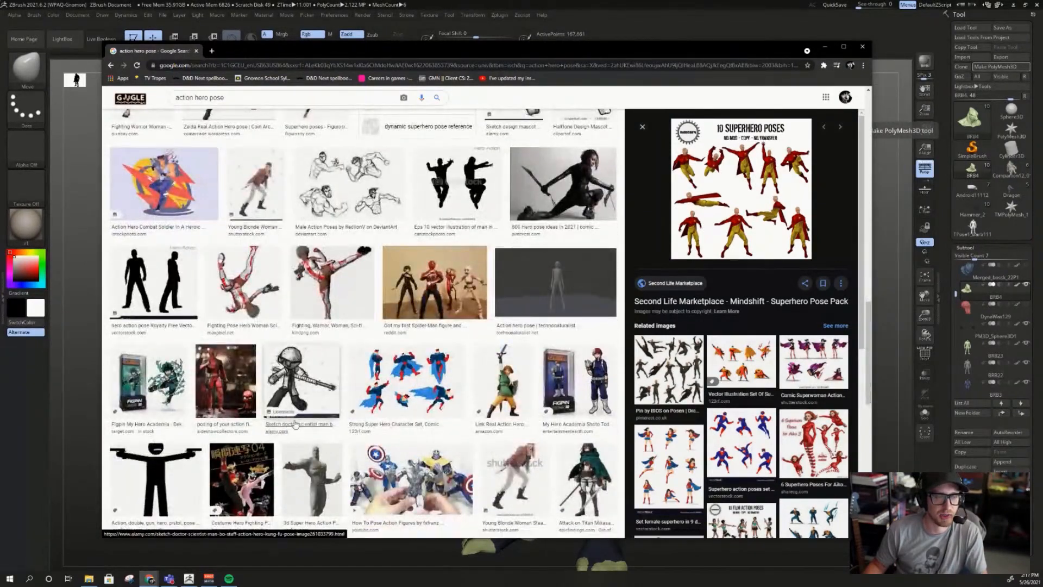
scroll(204, 428, "up", 15)
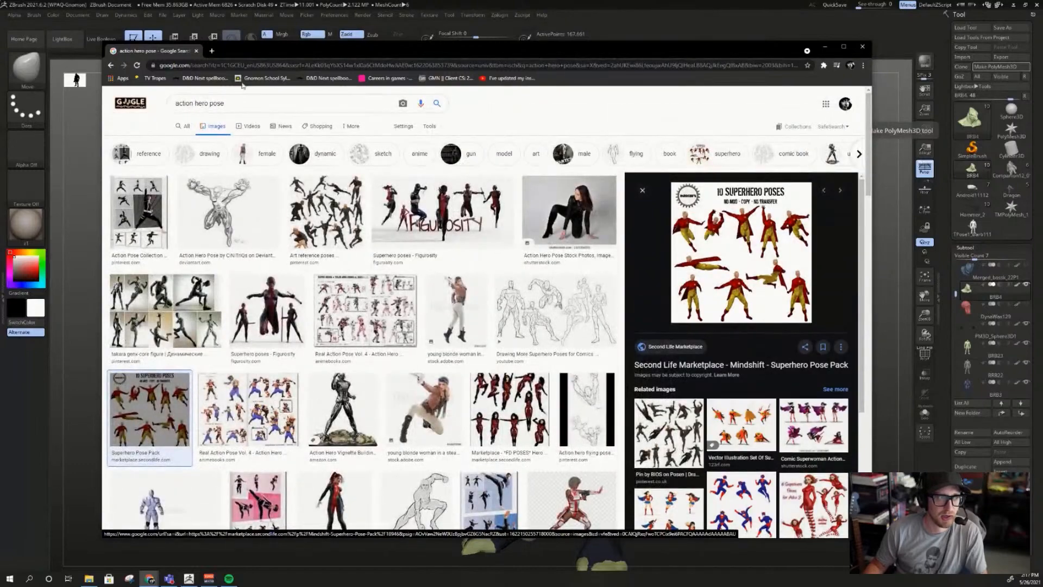
left_click_drag(270, 56, 276, 57)
left_click(831, 48)
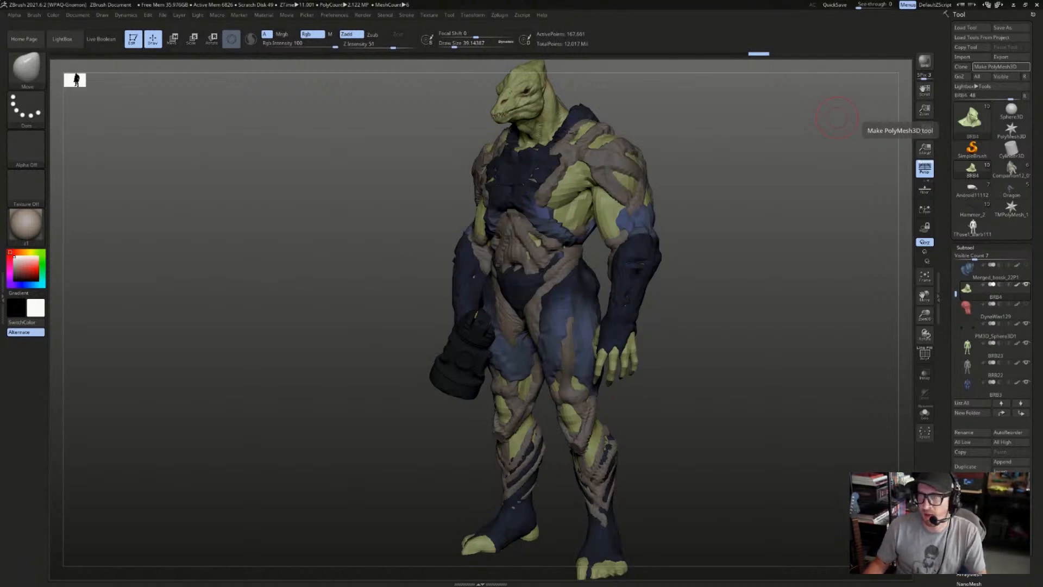
- Bring up the "superhero pose" image results, preview comic hero sketches and the crouching mannequin, and return to ZBrush
left_click_drag(1042, 46, 395, 40)
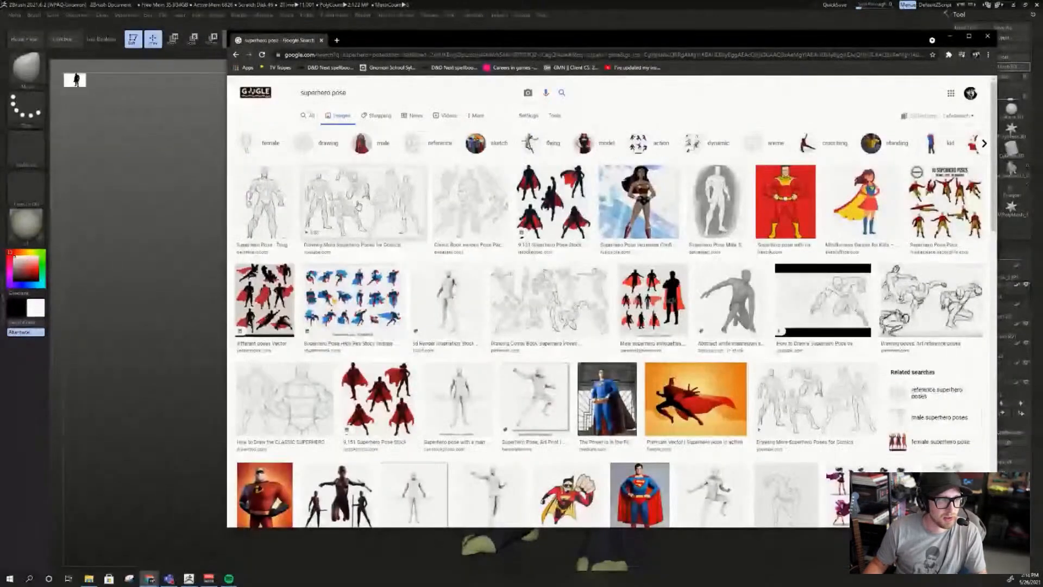
left_click(357, 205)
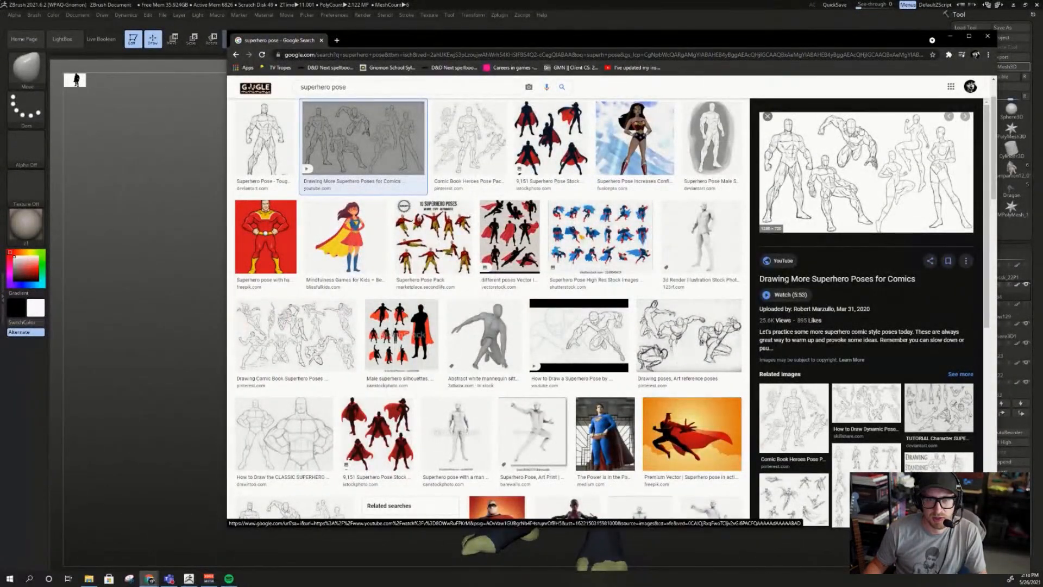
left_click(468, 140)
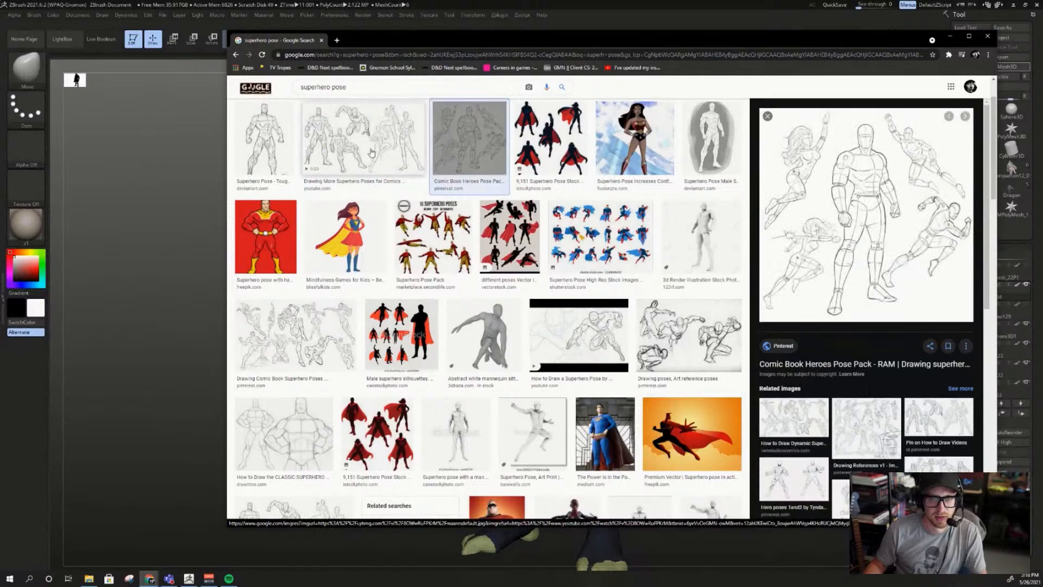
left_click(484, 335)
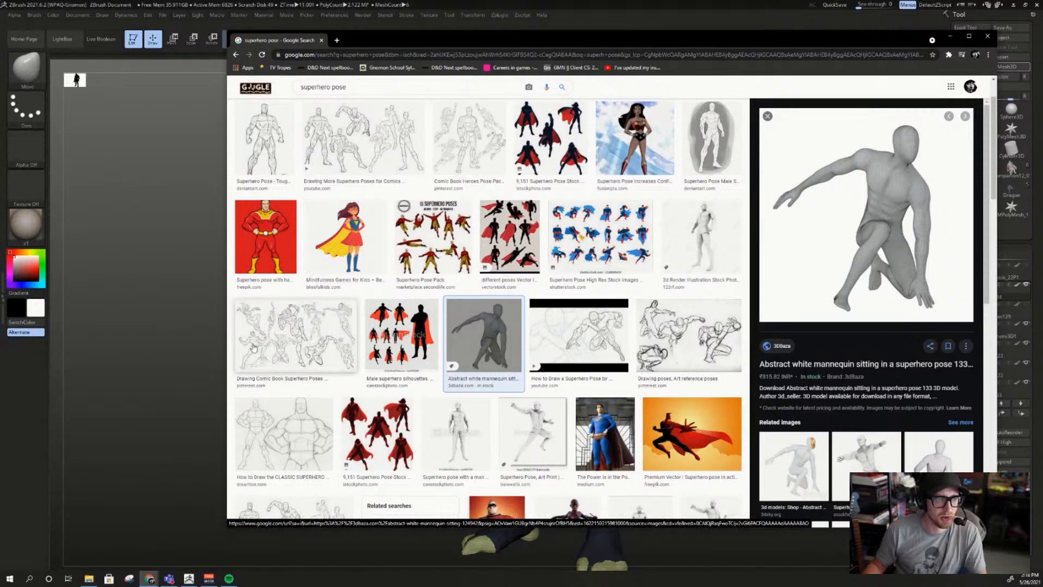
scroll(562, 451, "down", 3)
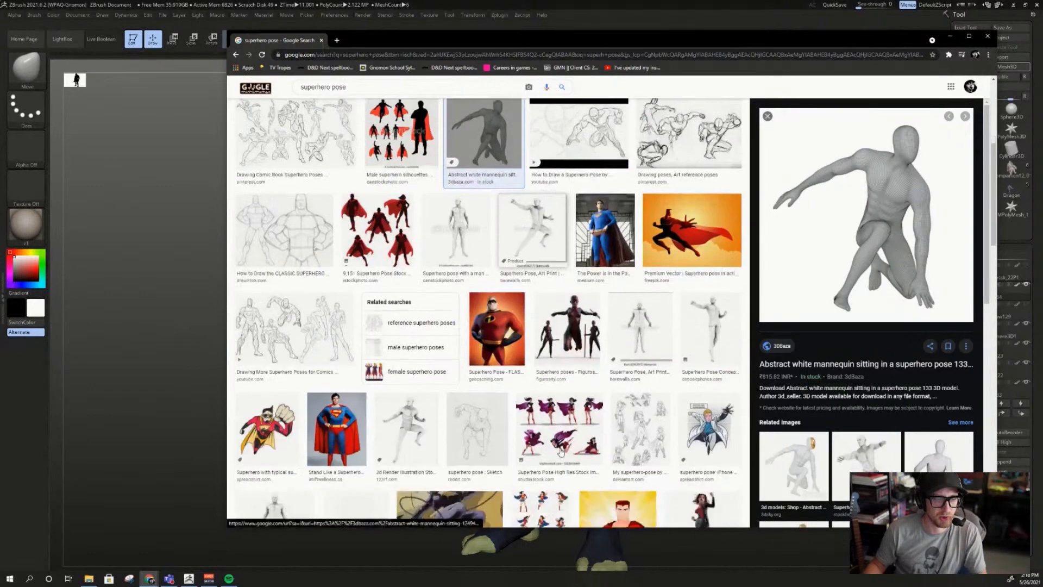
left_click_drag(790, 40, 1042, 39)
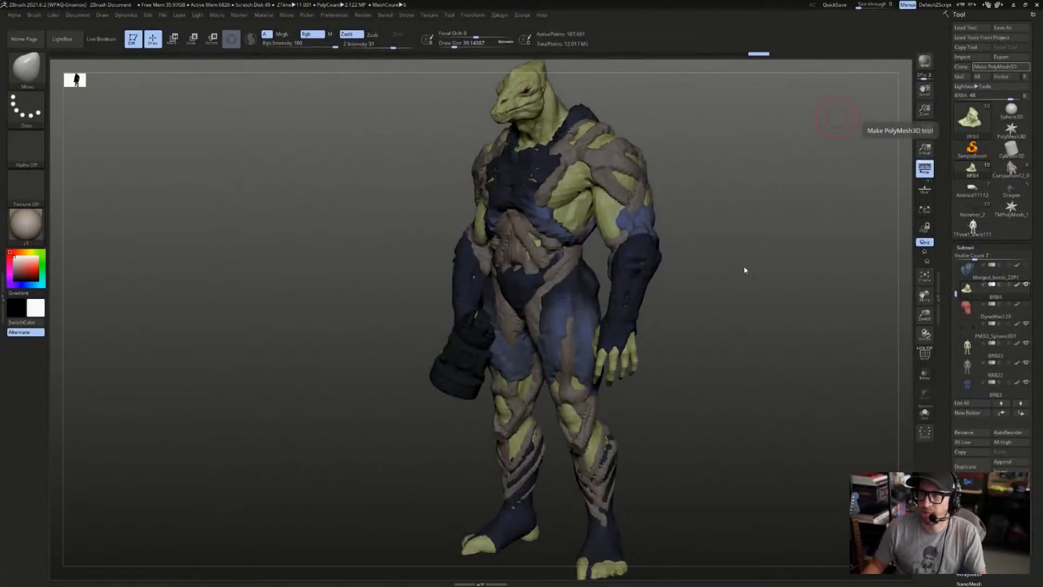
- Create a combined TPoseMesh of all visible subtools with Transpose Master
mouse_move(744, 270)
left_mouse_down()
mouse_move(766, 246)
mouse_move(785, 244)
left_mouse_up()
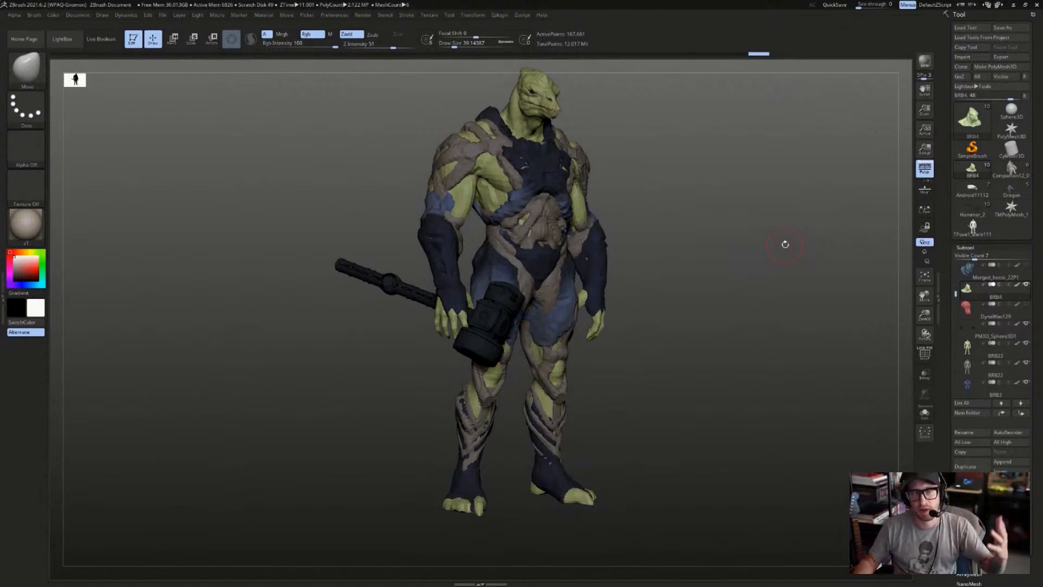
left_click_drag(785, 244, 763, 246)
left_click(499, 15)
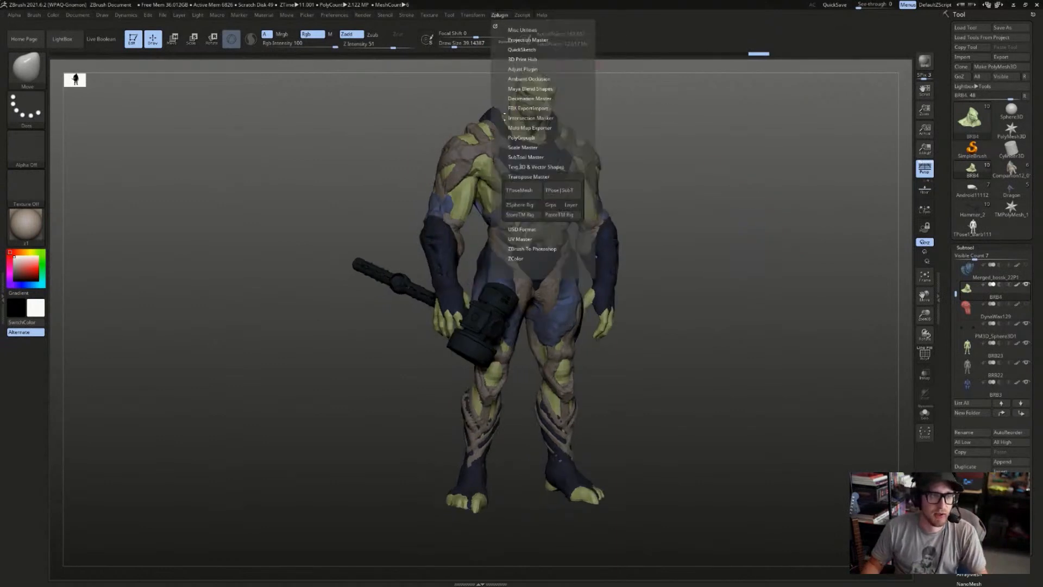
left_click(519, 190)
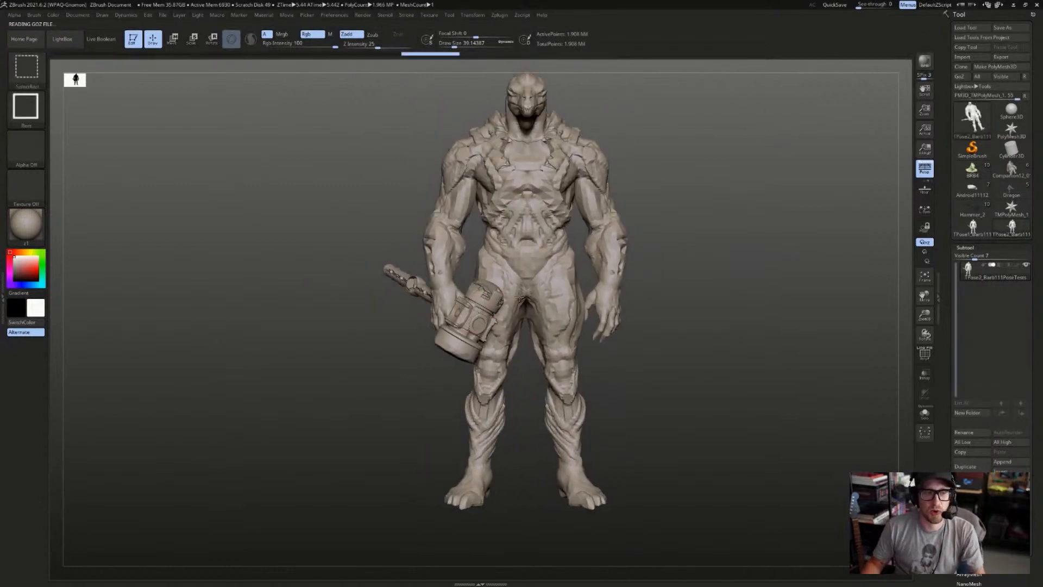
- Enter Rotate mode, mask everything except the body mesh, and change from the gizmo to the Transpose line
left_click_drag(705, 265, 608, 226)
key("r")
left_click(573, 233, "ctrl")
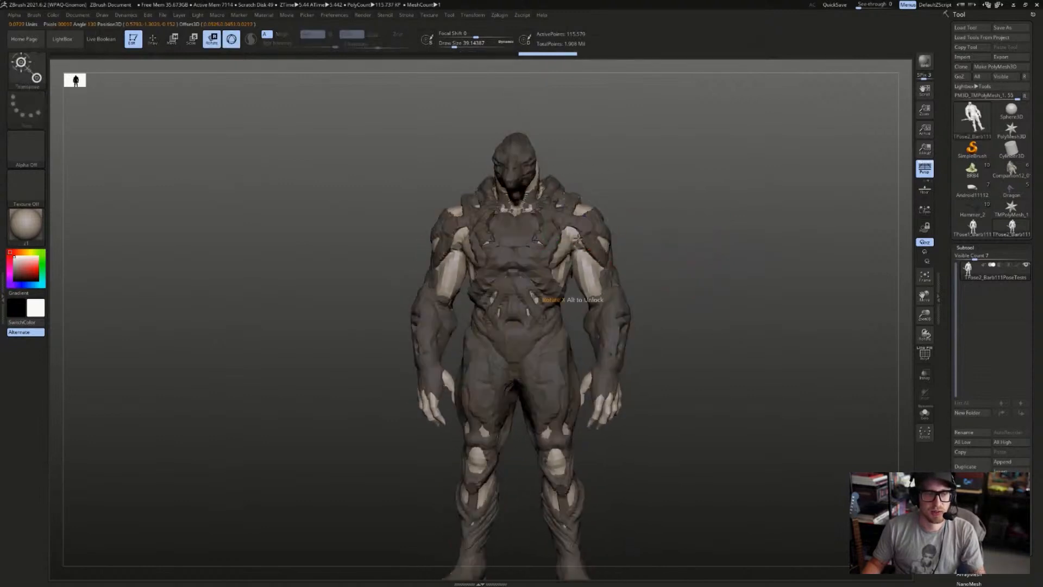
left_click(570, 236)
key("y")
- Try a Transpose line at the character's shoulder, undo the change, and mask everything except the armour mesh
left_click(435, 82, "ctrl")
left_click_drag(587, 209, 598, 219)
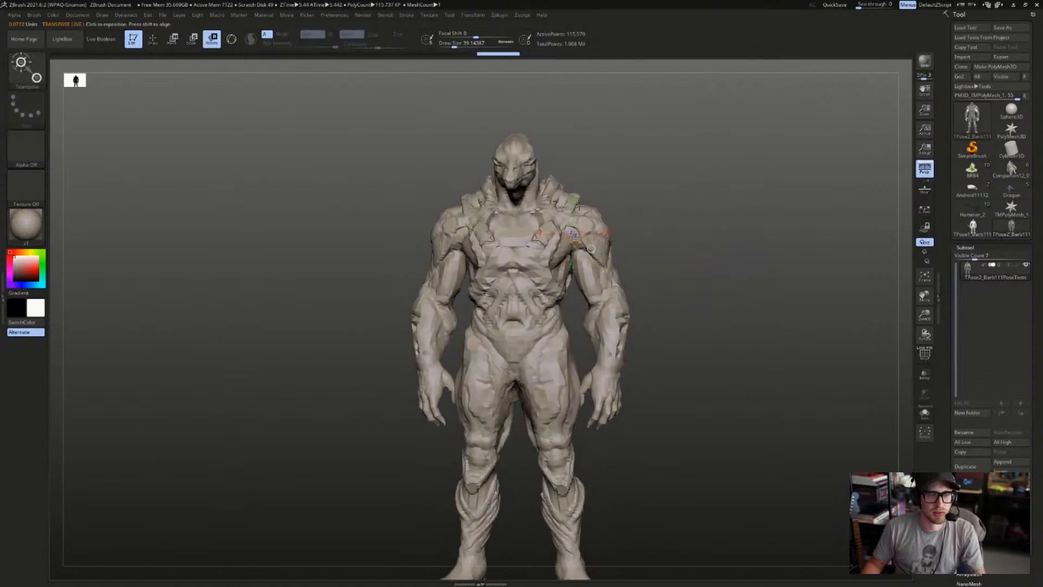
key("ctrl+z")
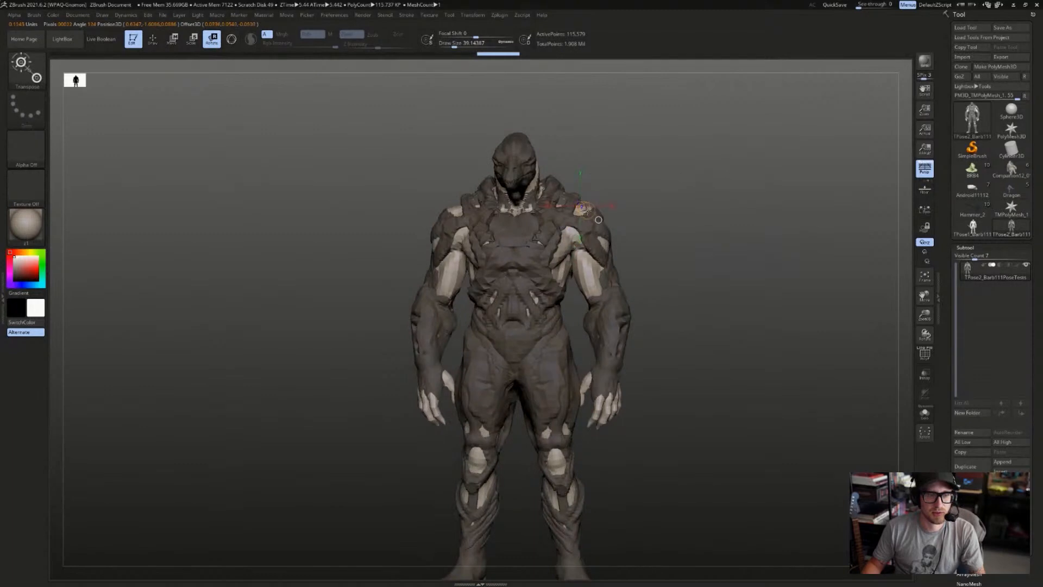
left_click(577, 239, "ctrl")
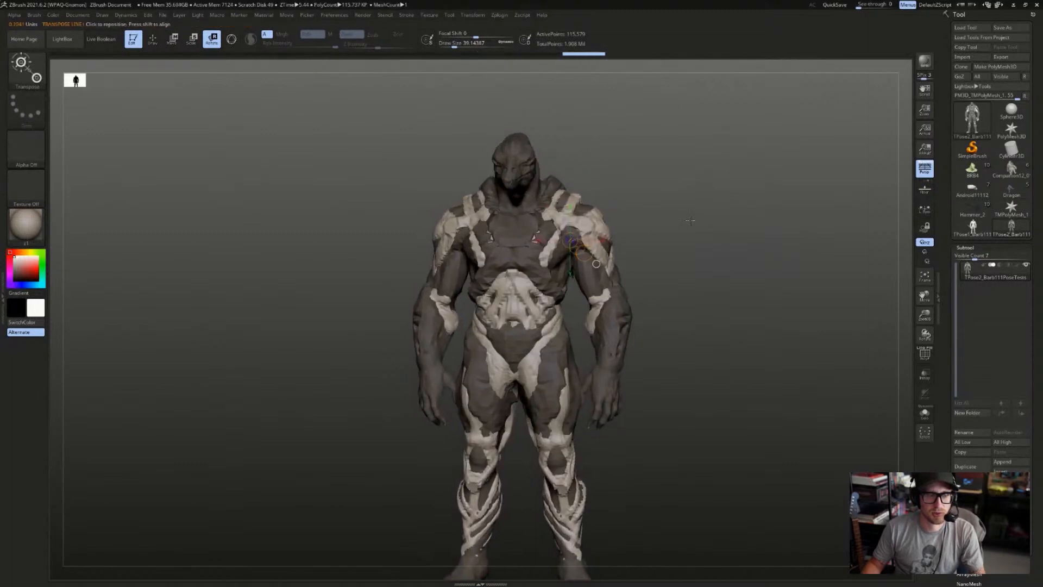
- Clear the mask and isolate the character's base body mesh by hiding the head, armour and hammer meshes
left_click(652, 250, "ctrl")
left_click_drag(671, 241, 675, 214, "alt")
key("q")
key("shift+d")
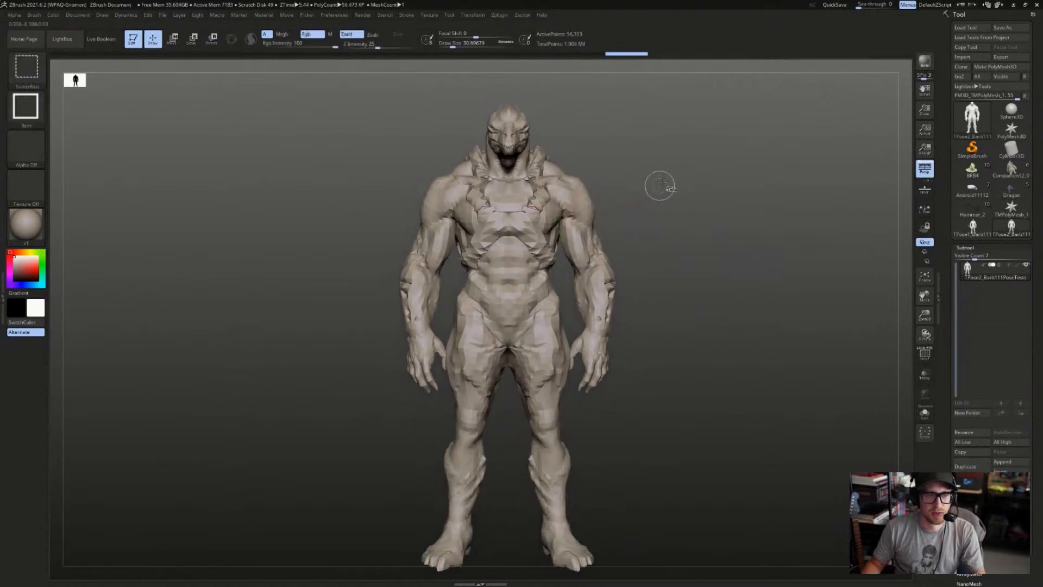
key("d")
left_click(604, 241, "ctrl+alt+shift")
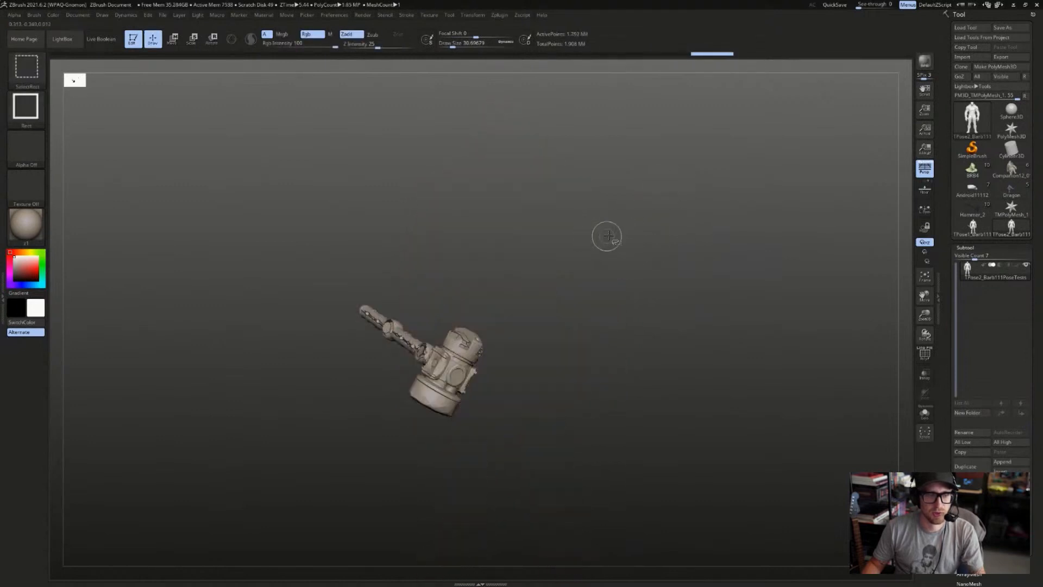
left_click(629, 226, "ctrl+shift")
key("shift+d")
key("w")
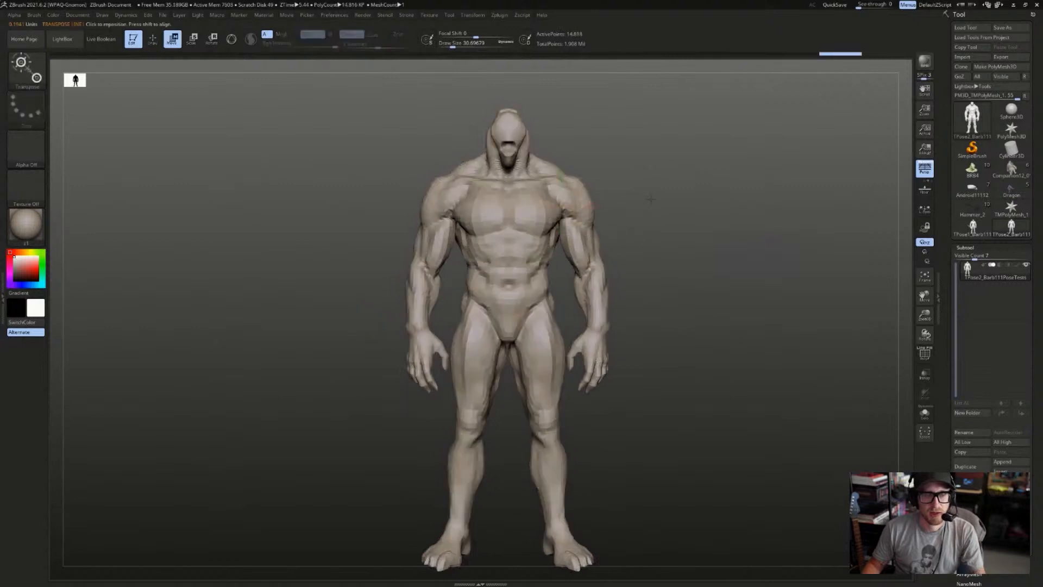
- Try a topological Transpose mask that leaves the body mesh's arms free, and bring the other meshes back unmasked
key("r")
left_click_drag(648, 185, 570, 184)
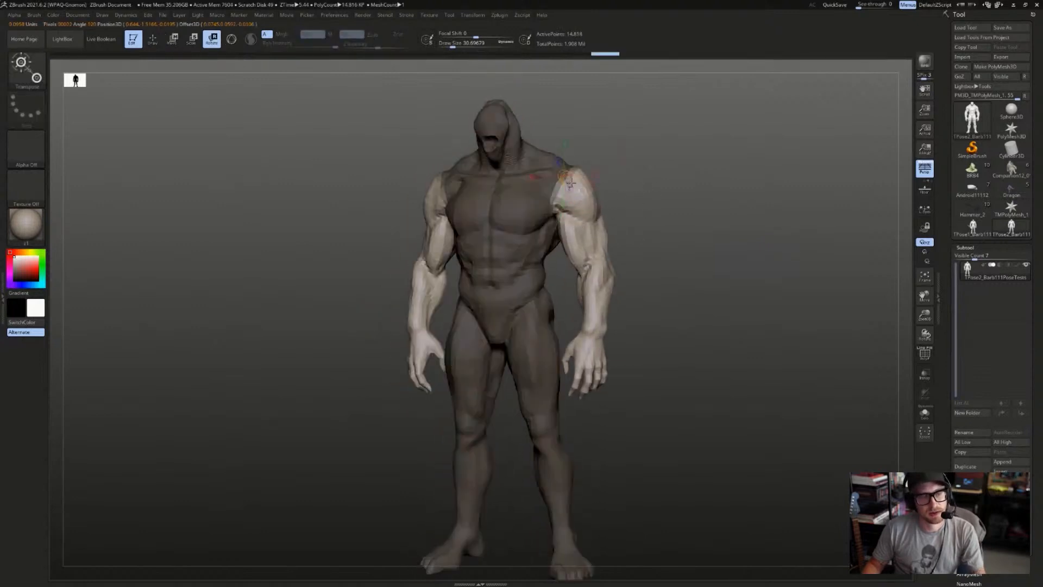
left_click(624, 195, "ctrl")
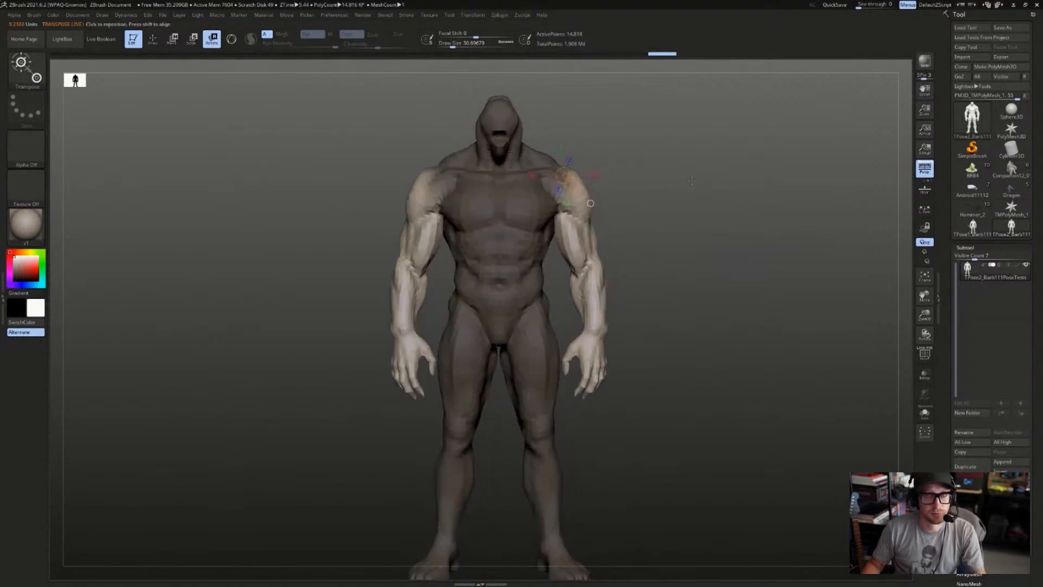
key("d")
key("d")
key("d")
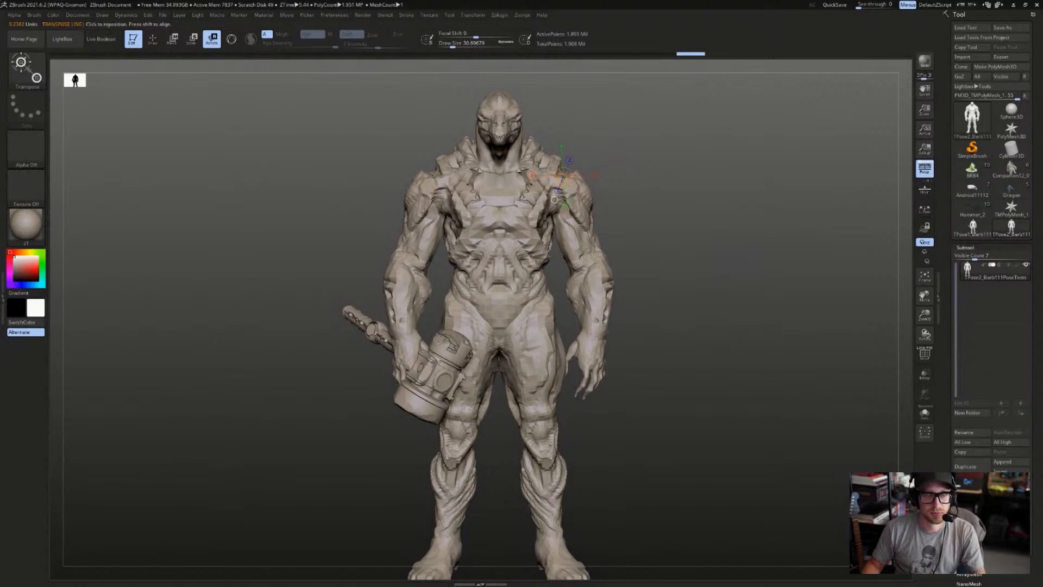
- With the head and hammer hidden, mask everything except both arms using a topological Transpose mask at the shoulder
left_click_drag(562, 179, 583, 189, "ctrl")
key("q")
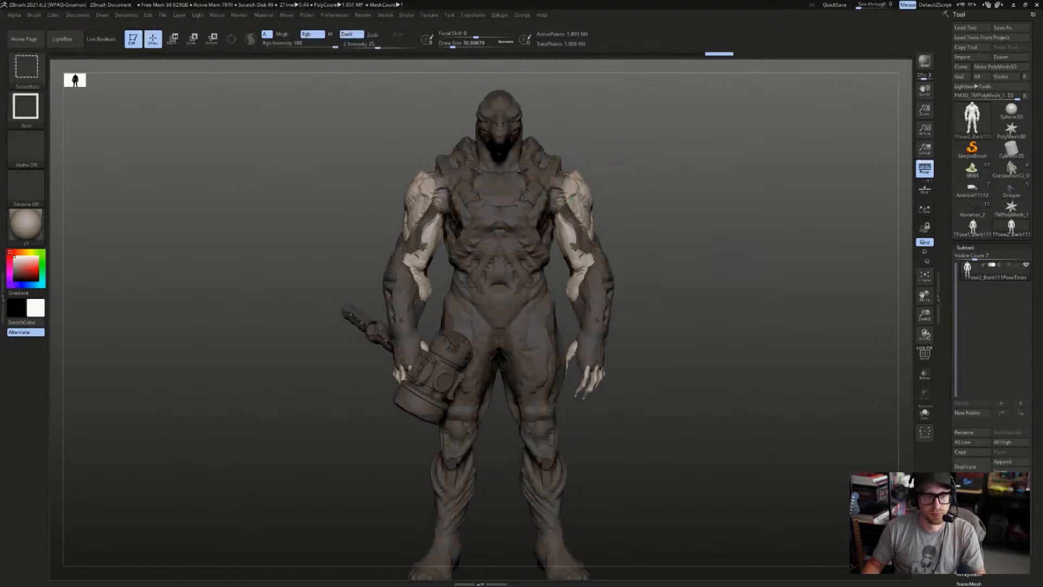
left_click(584, 201, "ctrl+shift")
key("w")
key("r")
left_click_drag(532, 171, 576, 183, "ctrl")
mouse_move(685, 177)
left_mouse_down()
mouse_move(592, 178)
mouse_move(684, 180)
left_mouse_up()
key("ctrl+shift+z")
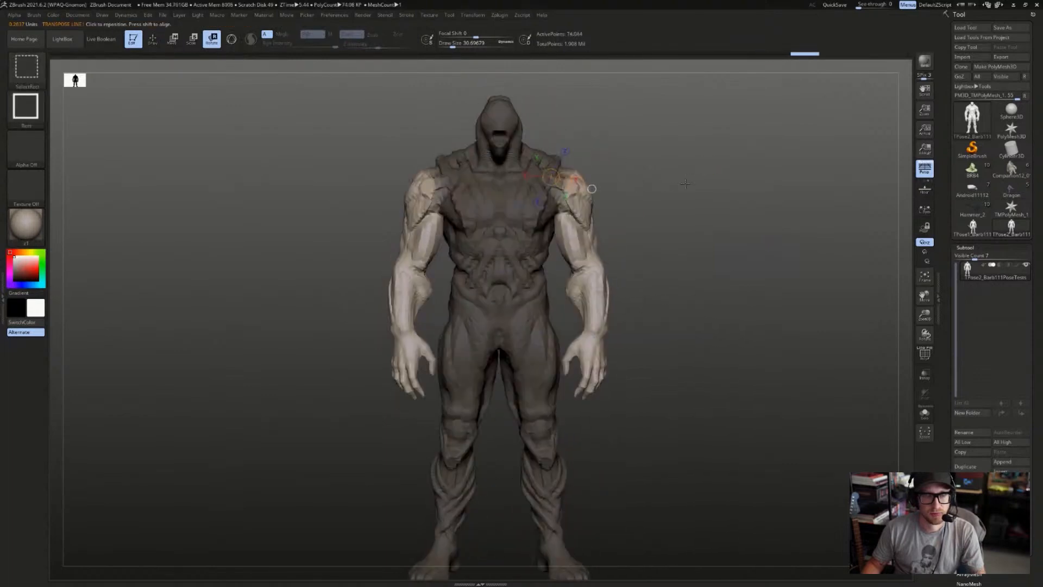
- Show the whole model, invert the mask onto the arms, make them one polygroup and turn on PolyFrame
key("ctrl+shift+z")
left_click(718, 186, "ctrl")
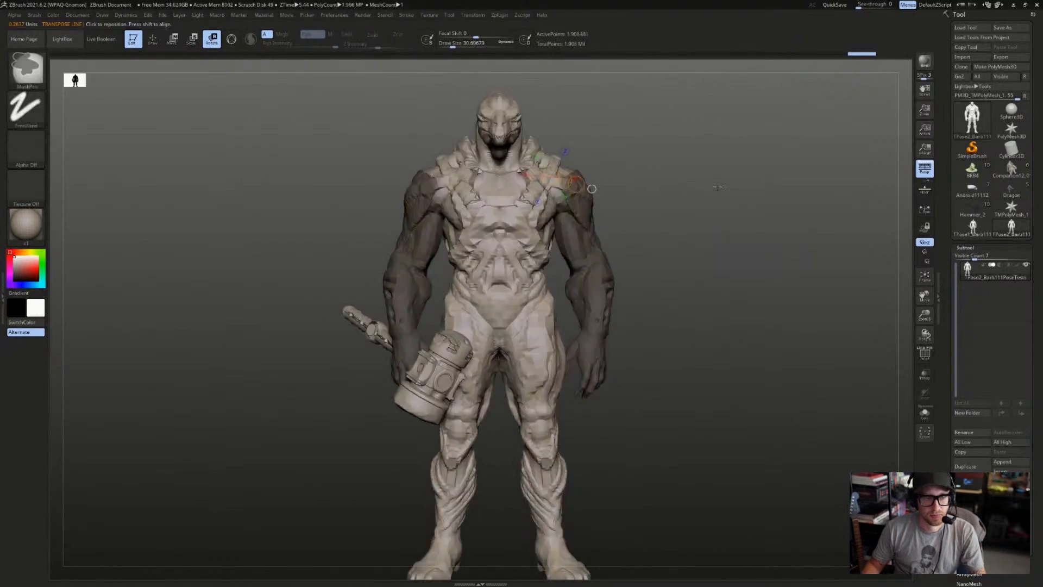
mouse_move(717, 187)
left_mouse_down("ctrl")
mouse_move(724, 195)
mouse_move(692, 211)
mouse_move(708, 216)
mouse_move(588, 192)
left_mouse_up("ctrl")
key("shift+f")
- Check the arm grouping by isolating the arms, restoring the full model and toggling the armour's visibility
key("q")
left_click(589, 188, "ctrl+shift")
key("w")
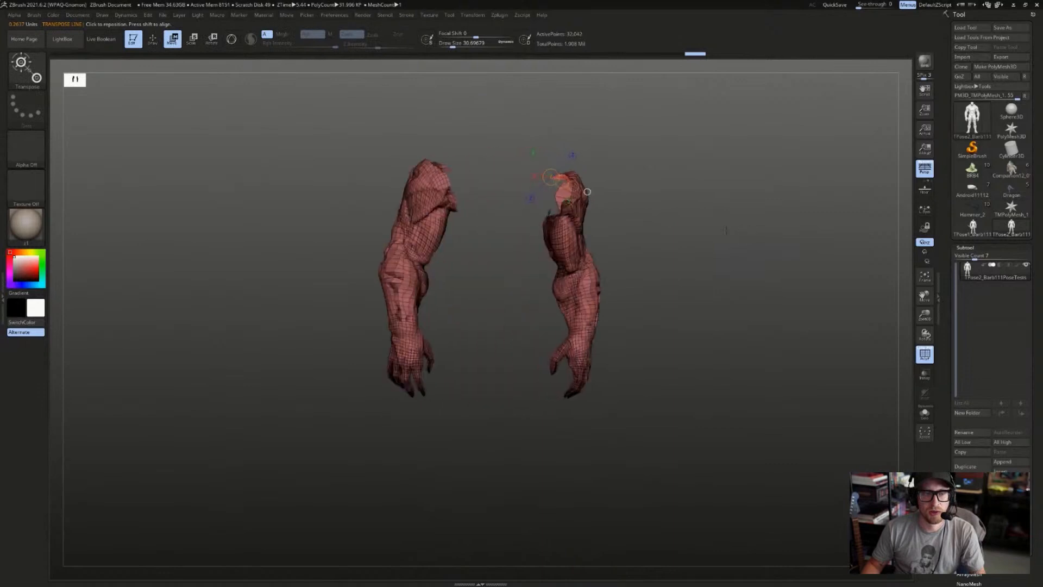
left_click(732, 232, "ctrl+shift")
mouse_move(735, 233)
left_mouse_down("shift")
mouse_move(701, 221)
mouse_move(772, 210)
left_mouse_up("shift")
key("q")
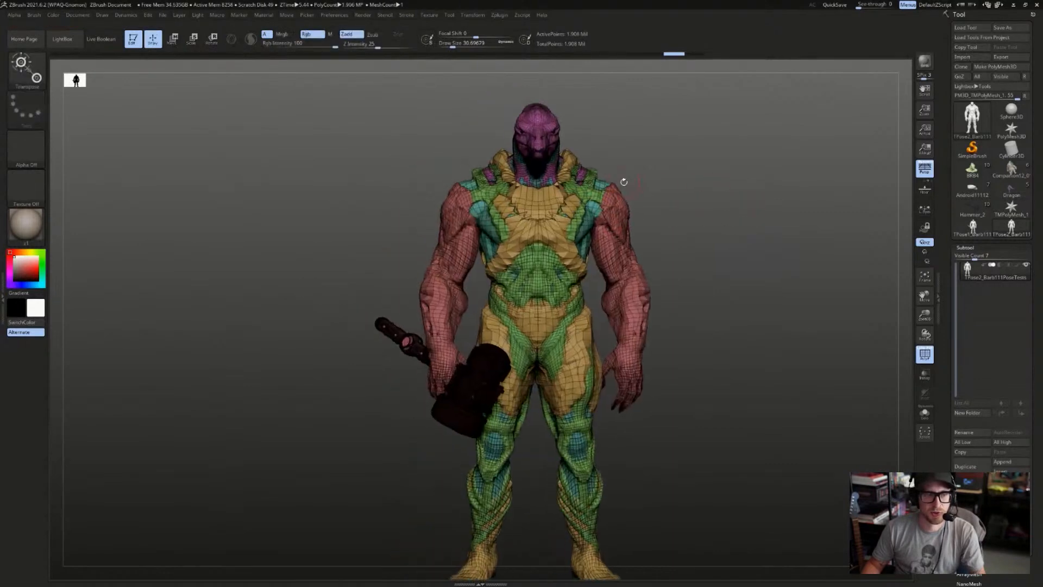
left_click(605, 211, "ctrl+shift")
left_click(620, 200, "ctrl+shift")
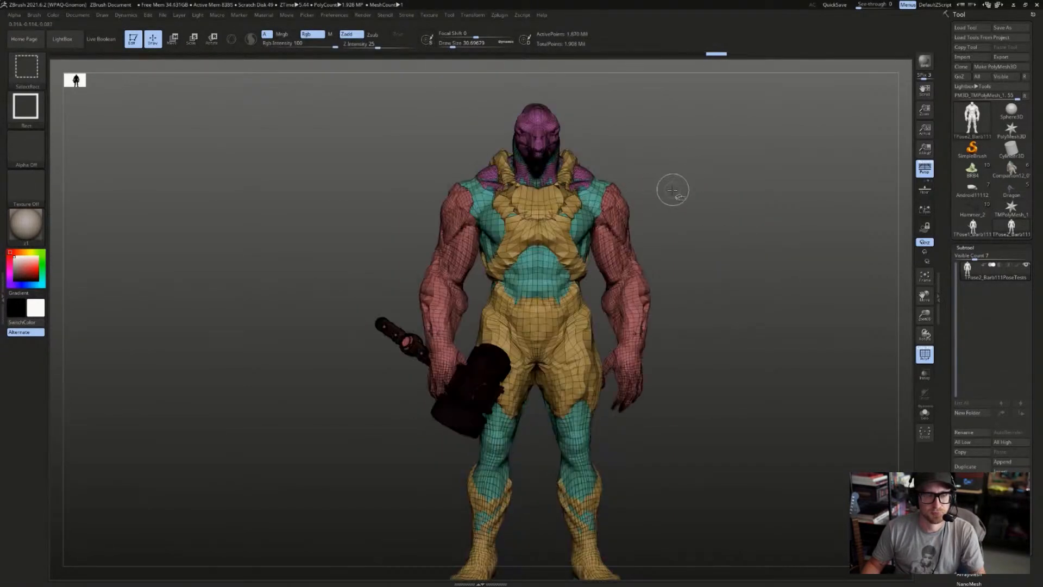
left_click(624, 216, "ctrl+shift")
left_click(706, 211, "ctrl+shift")
left_click(626, 229, "ctrl+shift")
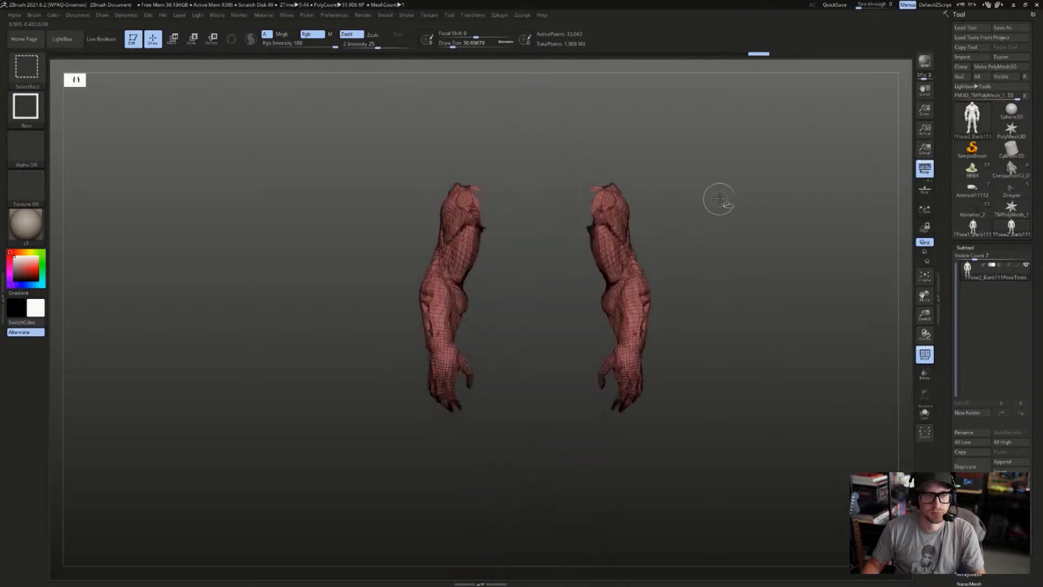
- Hide the arms, head and hammer, and inspect the remaining torso and legs around the shoulder openings
left_click(601, 224, "ctrl+shift")
mouse_move(638, 187)
left_mouse_down()
mouse_move(674, 169)
mouse_move(642, 193)
left_mouse_up()
left_click(560, 139, "ctrl+shift")
left_click(474, 383, "ctrl+shift")
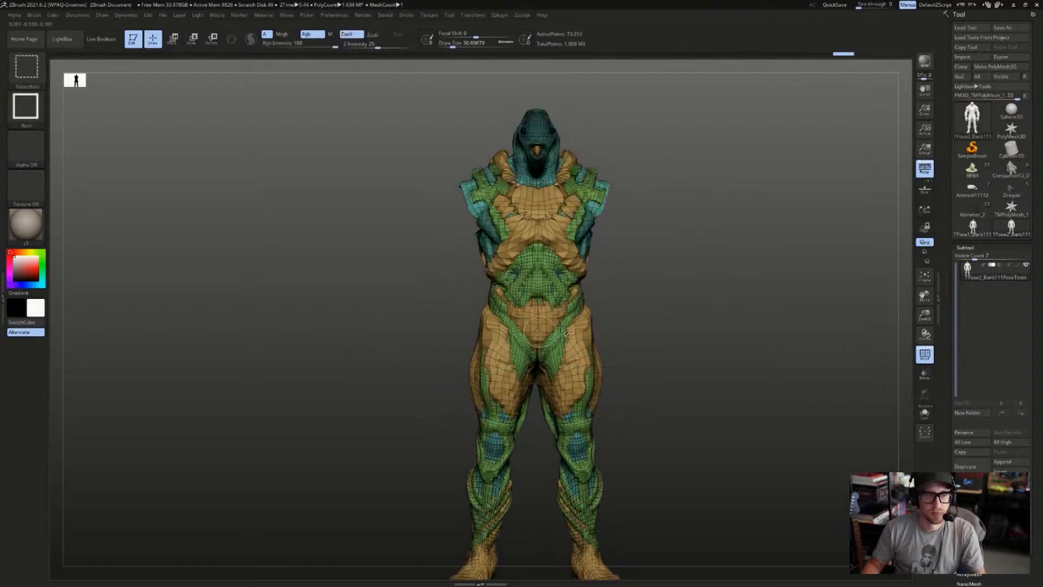
mouse_move(737, 261)
left_mouse_down()
mouse_move(706, 261)
mouse_move(734, 262)
mouse_move(742, 220)
mouse_move(776, 198)
left_mouse_up()
key("q")
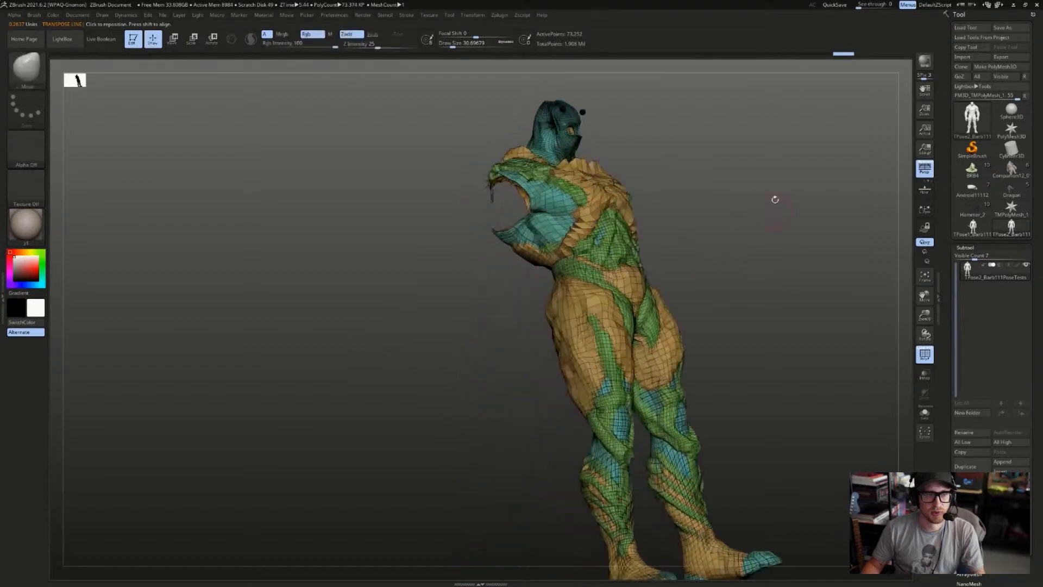
right_click_drag(775, 197, 750, 226, "ctrl")
left_click_drag(750, 226, 739, 222)
- Invert the visibility and hide the arms and hammer to isolate the head
left_click(607, 152, "ctrl+shift")
left_click_drag(663, 144, 698, 166, "ctrl+shift")
left_click_drag(761, 163, 790, 198, "ctrl+shift")
key("w")
mouse_move(644, 282)
left_mouse_down("alt")
mouse_move(704, 166)
mouse_move(737, 153)
left_mouse_up("alt")
key("q")
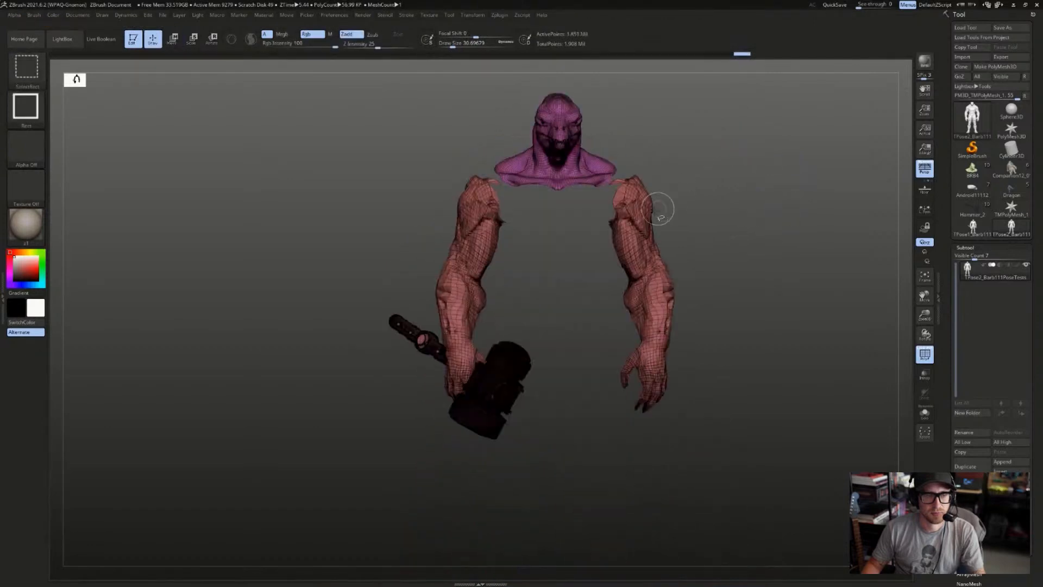
left_click(645, 218, "ctrl+shift")
left_click(513, 354, "ctrl+shift")
- Assign the isolated head and neck mesh to a single polygroup
key("w")
left_click_drag(689, 212, 713, 223)
key("f")
key("f")
key("ctrl+w")
key("f")
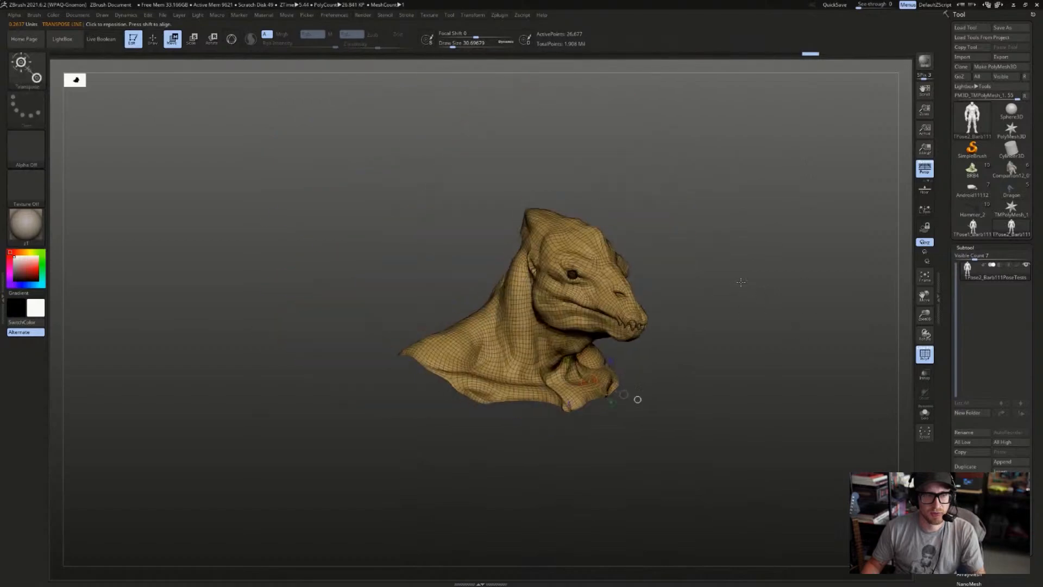
mouse_move(804, 309)
left_mouse_down("shift")
mouse_move(786, 313)
mouse_move(786, 189)
mouse_move(754, 230)
left_mouse_up("shift")
- Show the whole model again and hide the arms, head and hammer, keeping only the torso and legs
left_click(787, 249, "ctrl+shift")
key("q")
left_click(677, 299, "ctrl+shift")
left_click_drag(779, 155, 764, 175, "ctrl+shift")
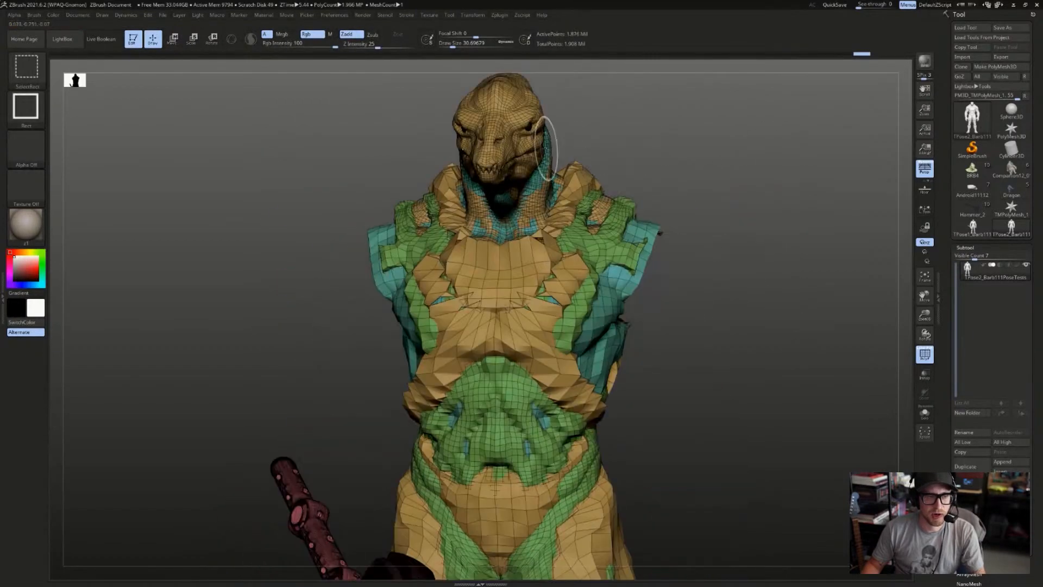
left_click(545, 146, "ctrl+shift")
key("ctrl+z")
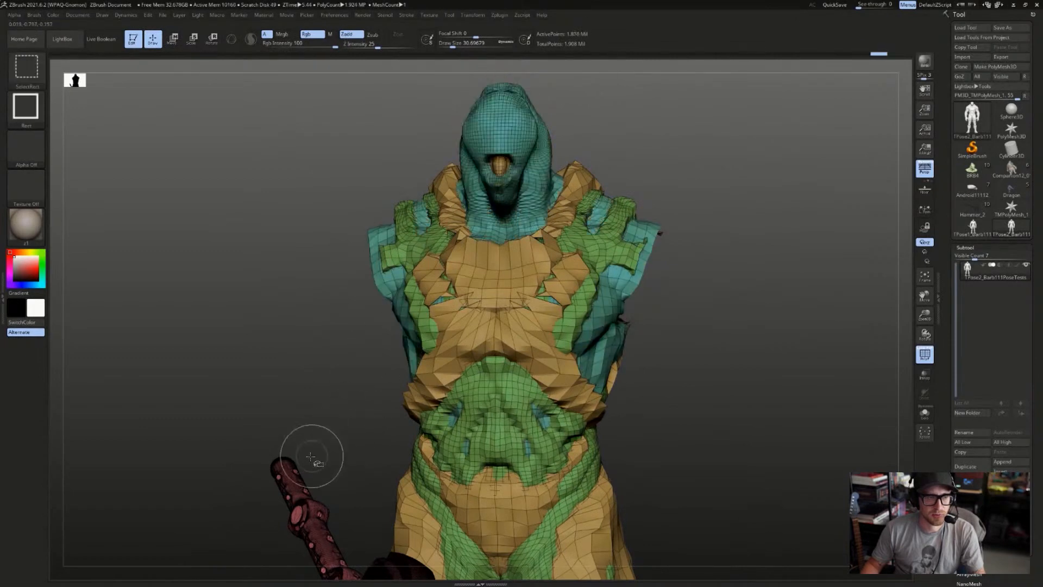
left_click(742, 249, "ctrl+shift")
left_click(751, 258, "ctrl+shift")
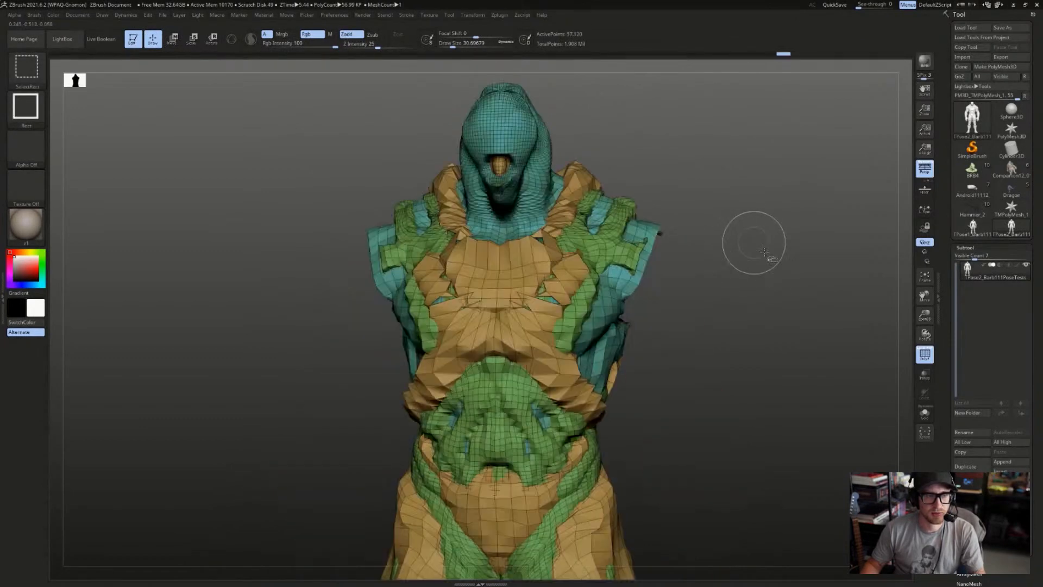
- Mask the torso from the neck down to the waist and make it a separate polygroup
key("w")
left_click_drag(820, 276, 771, 163, "alt")
left_click_drag(703, 94, 453, 318, "ctrl")
key("ctrl+w")
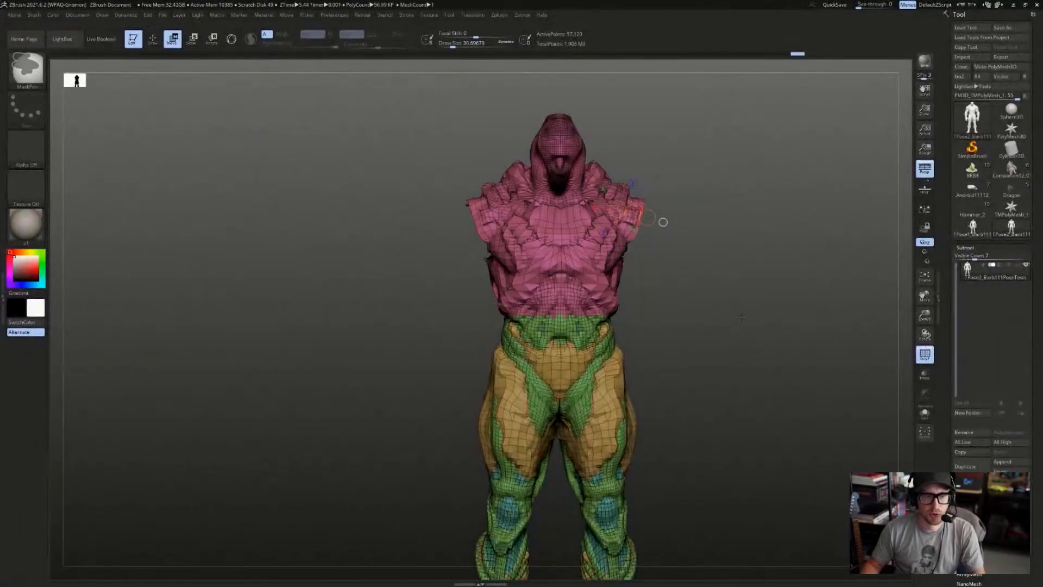
- Hide the upper torso and group the pelvis and upper thighs into their own polygroup
left_click_drag(663, 221, 484, 250, "alt")
double_click(603, 155, "ctrl+shift")
key("ctrl+w")
left_click_drag(728, 255, 699, 210, "alt")
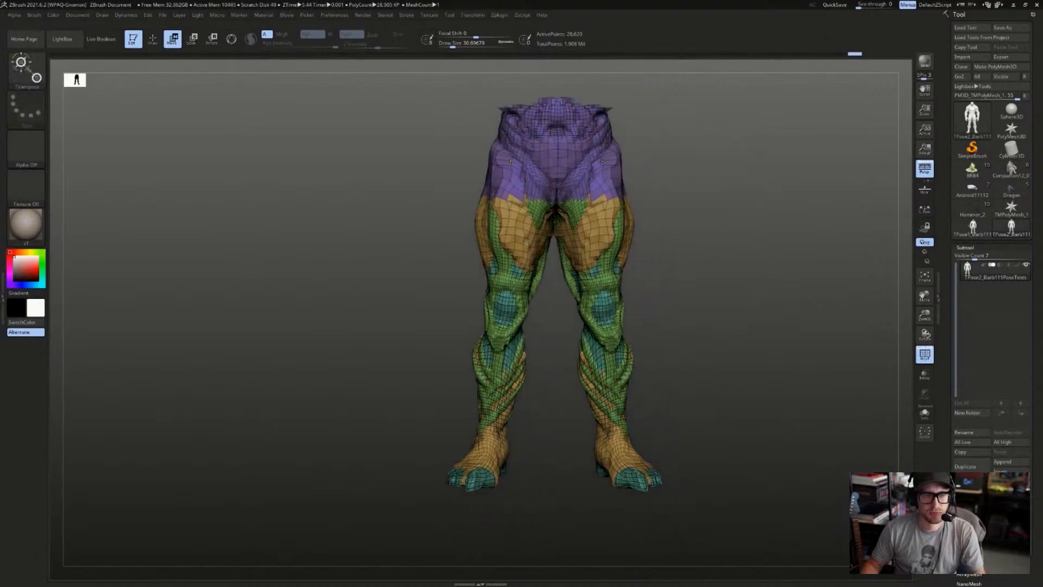
- Apply a topological Transpose mask from the pelvis down the upper thigh and invert it onto the leg armour
left_click_drag(595, 162, 613, 180, "ctrl")
left_click_drag(623, 216, 623, 215, "ctrl")
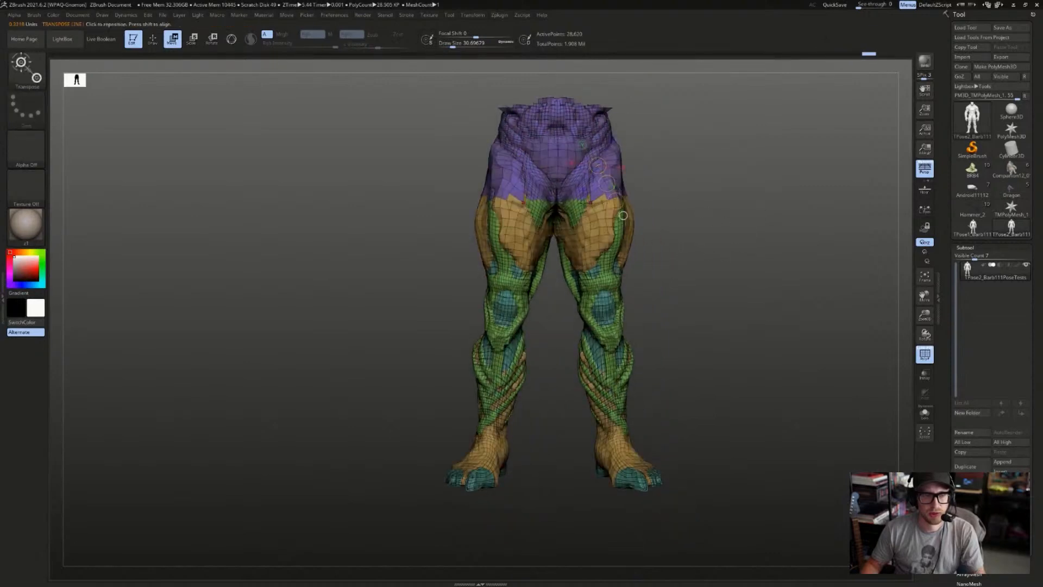
key("ctrl")
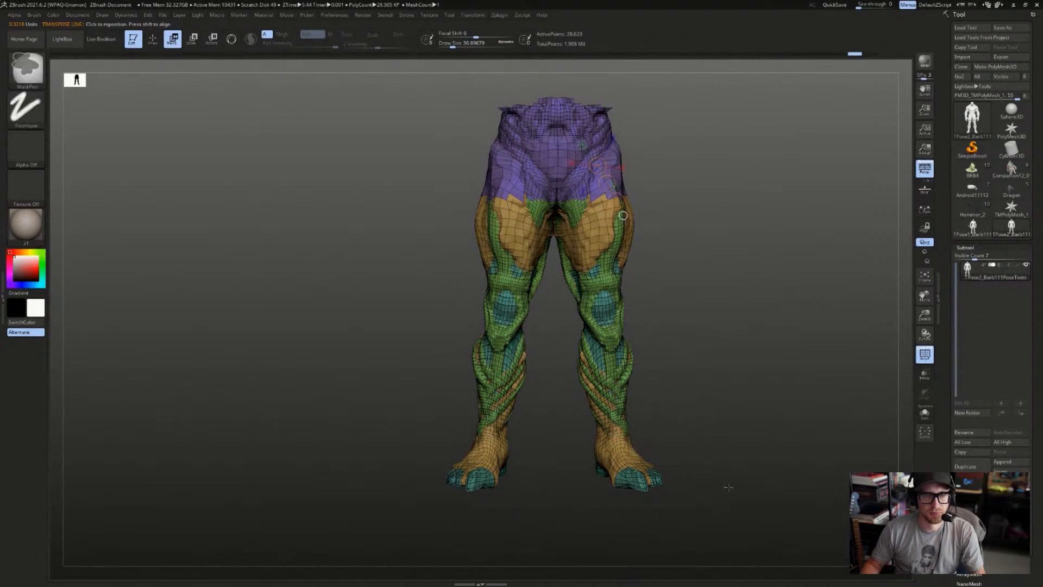
mouse_move(726, 481)
left_mouse_down()
mouse_move(712, 450)
mouse_move(704, 454)
mouse_move(775, 442)
mouse_move(761, 434)
left_mouse_up()
key("ctrl")
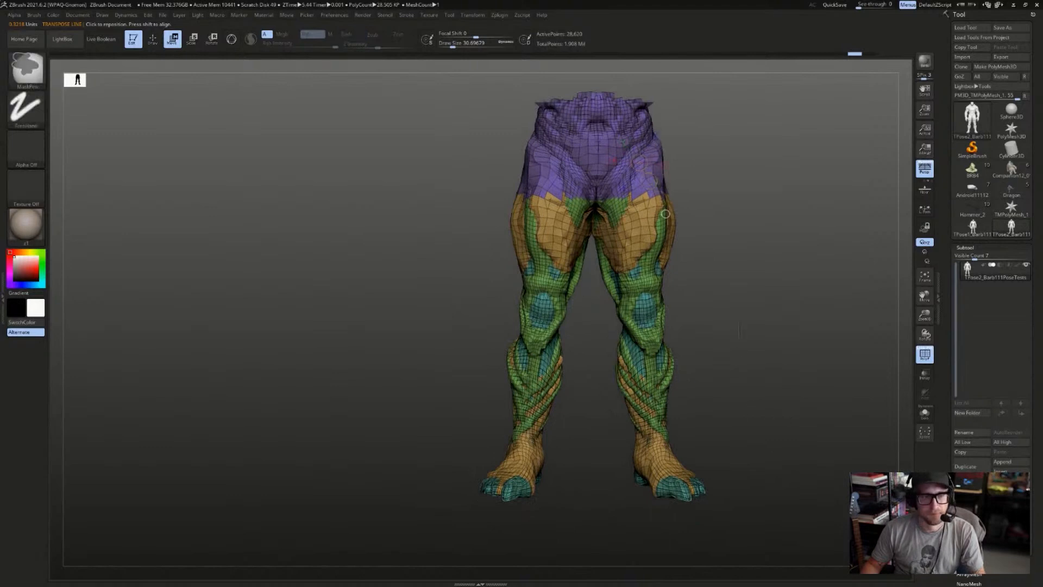
left_click_drag(625, 171, 635, 202, "ctrl")
key("ctrl+i")
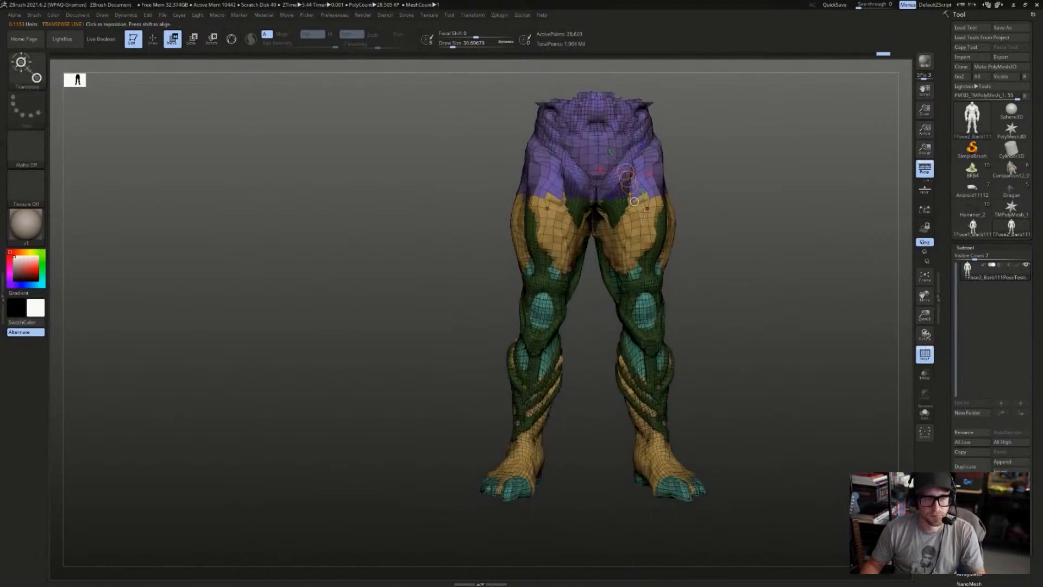
- Hide the leg armour and try a topological Transpose mask on the body mesh at the upper thigh
key("q")
left_click(618, 208, "ctrl+shift")
key("r")
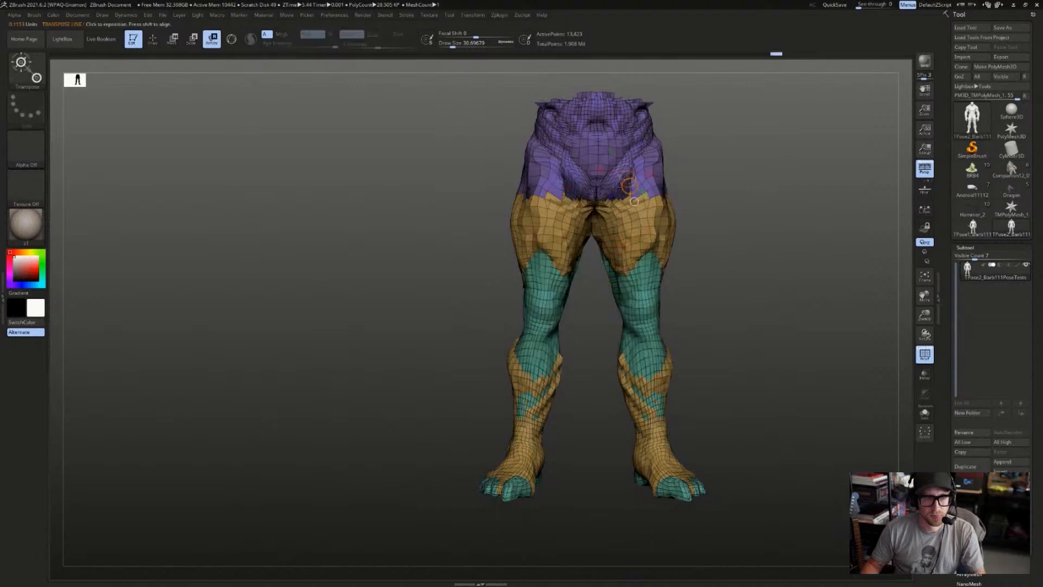
left_click_drag(625, 170, 634, 201, "ctrl")
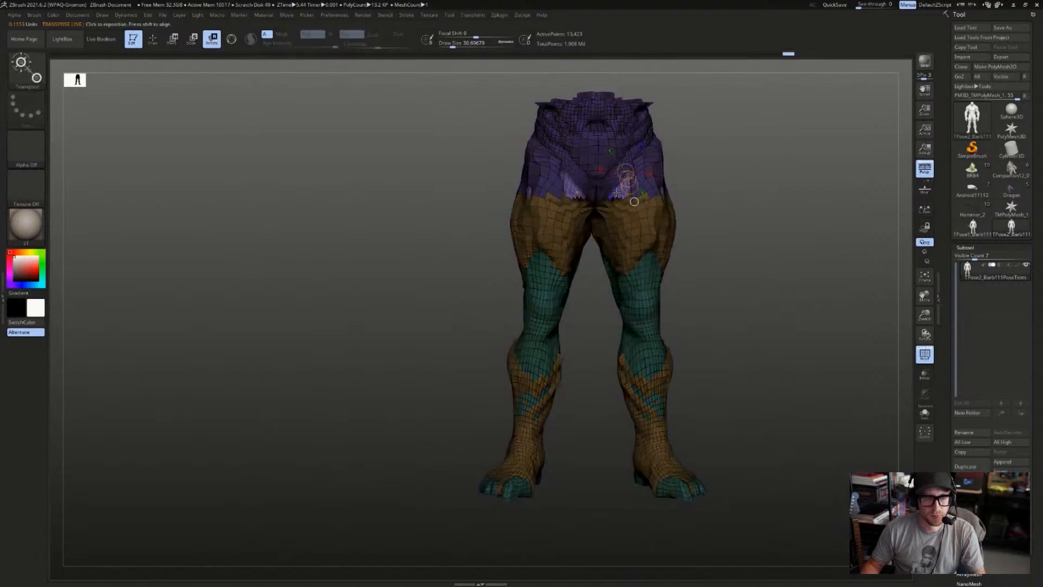
left_click_drag(698, 185, 704, 188, "ctrl")
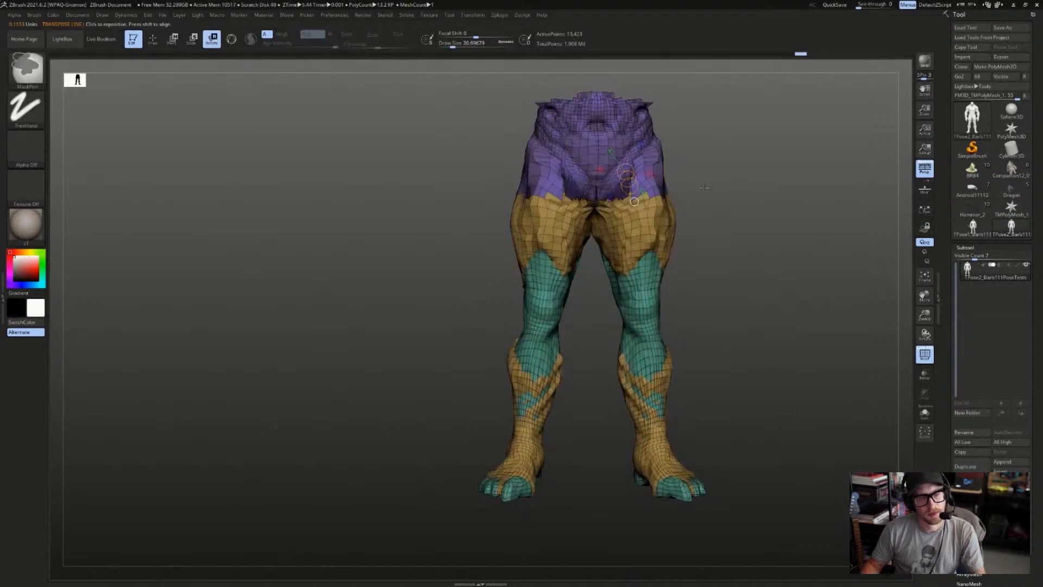
left_click(704, 188, "ctrl")
left_click_drag(704, 187, 724, 186)
left_click(725, 185, "ctrl")
- Undo the masking attempts on the leg body mesh and bring back the masked leg armour
key("ctrl+z")
key("ctrl+z")
key("ctrl+z")
key("ctrl+z")
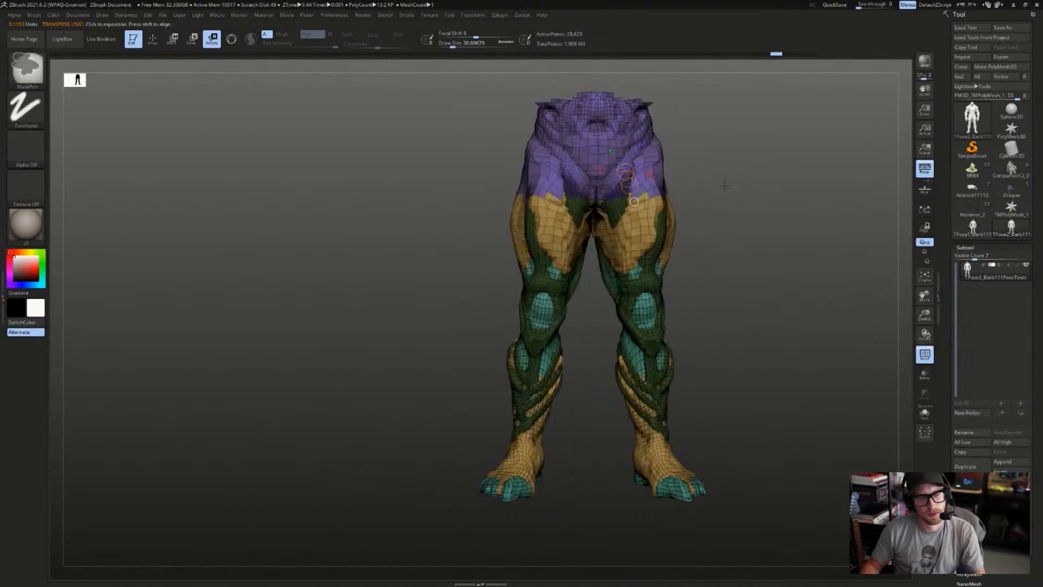
key("ctrl+z")
key("q")
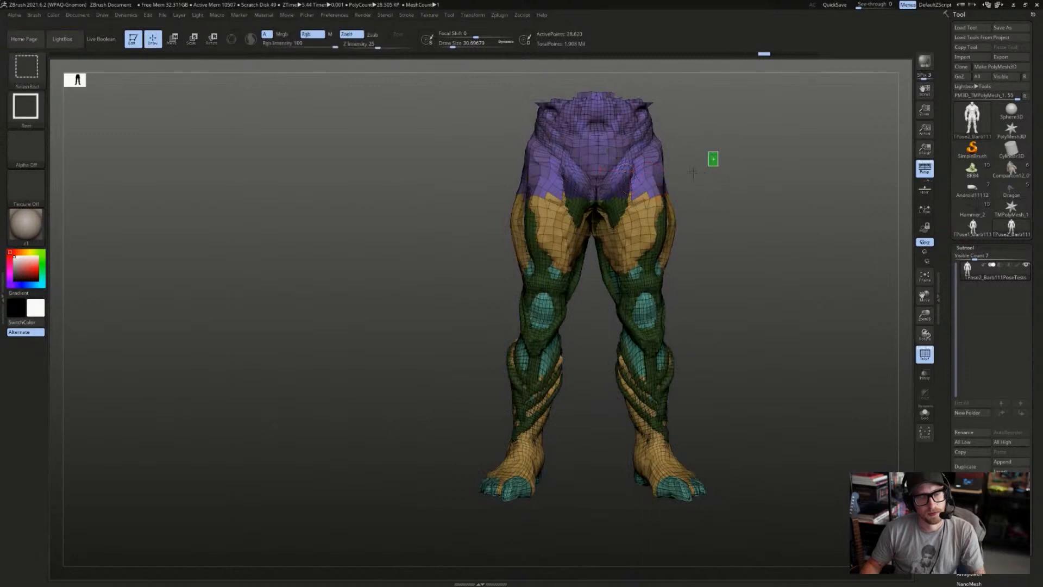
- Check the pelvis polygroup by hiding it, and show the whole model again
left_click_drag(692, 172, 660, 177, "ctrl+shift")
left_click_drag(763, 169, 720, 186, "ctrl+shift")
left_click(638, 179, "ctrl+shift")
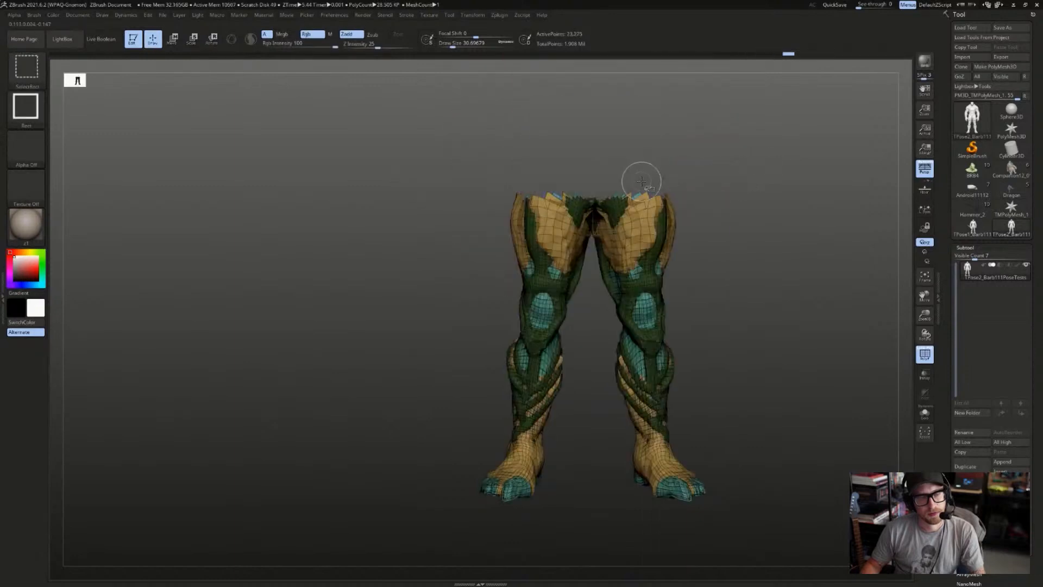
left_click(705, 177, "ctrl+shift")
key("w")
key("q")
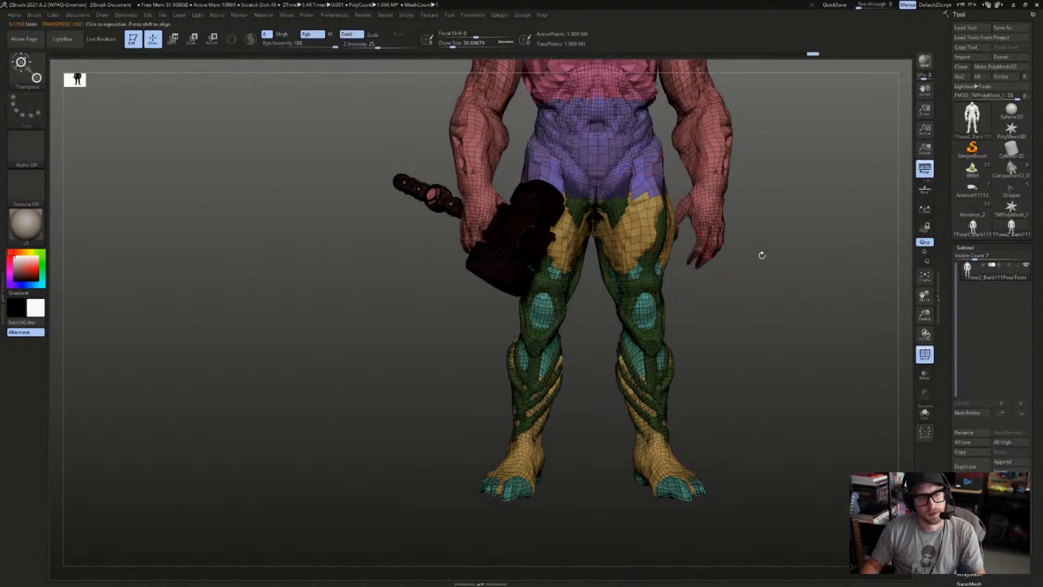
- Hide the arms and hammer to leave the torso, pelvis and legs exposed
mouse_move(761, 251)
left_mouse_down()
mouse_move(790, 292)
mouse_move(783, 315)
left_mouse_up()
left_click(713, 232, "ctrl+shift")
left_click_drag(787, 199, 799, 194, "ctrl+shift")
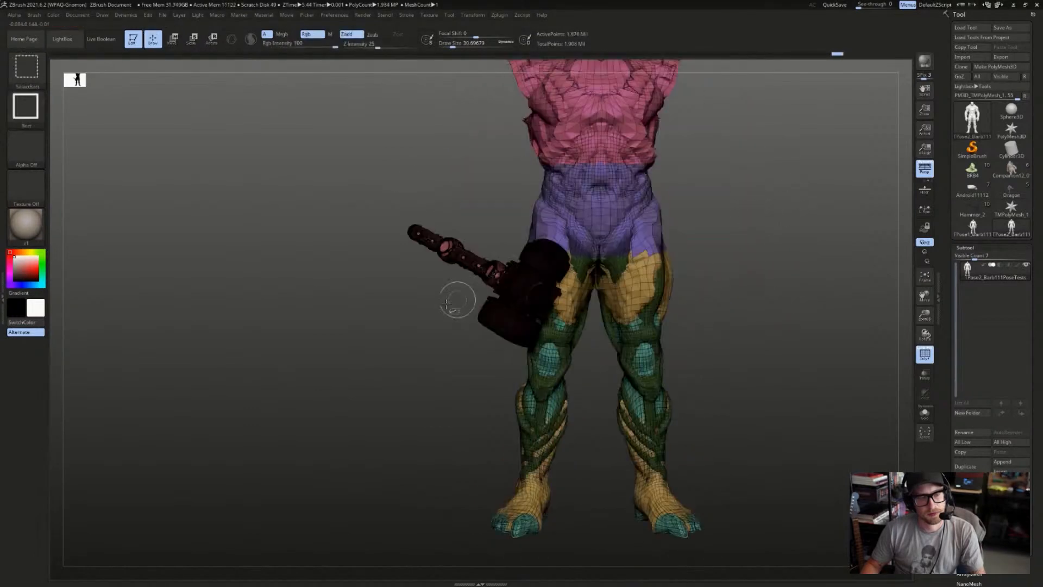
left_click(481, 277, "ctrl+shift")
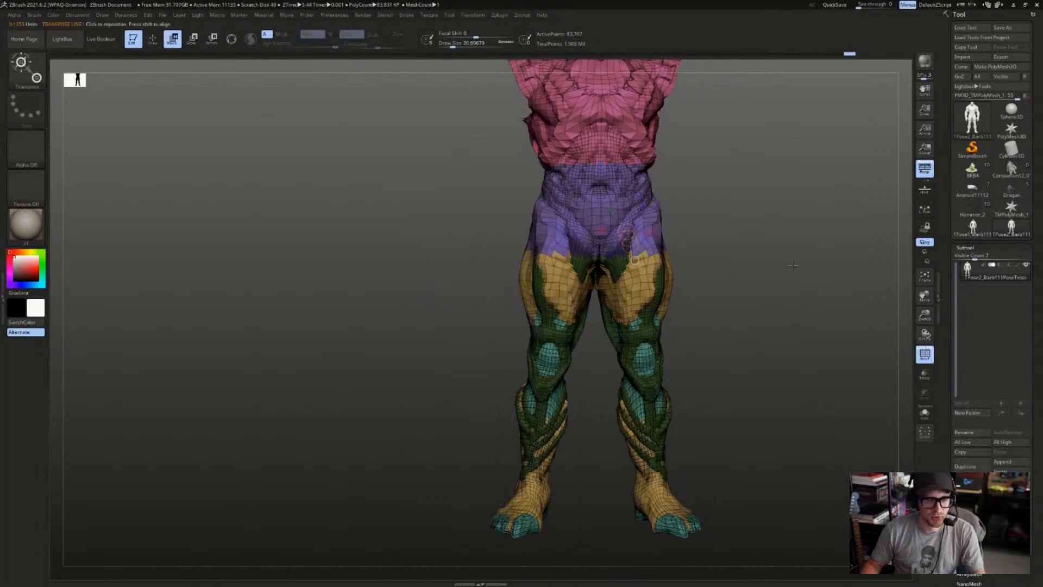
- Try a topological Transpose mask from the pelvis towards the upper thighs and invert it
left_click_drag(793, 265, 792, 296, "alt")
key("r")
left_click_drag(659, 207, 630, 256, "ctrl")
key("ctrl+i")
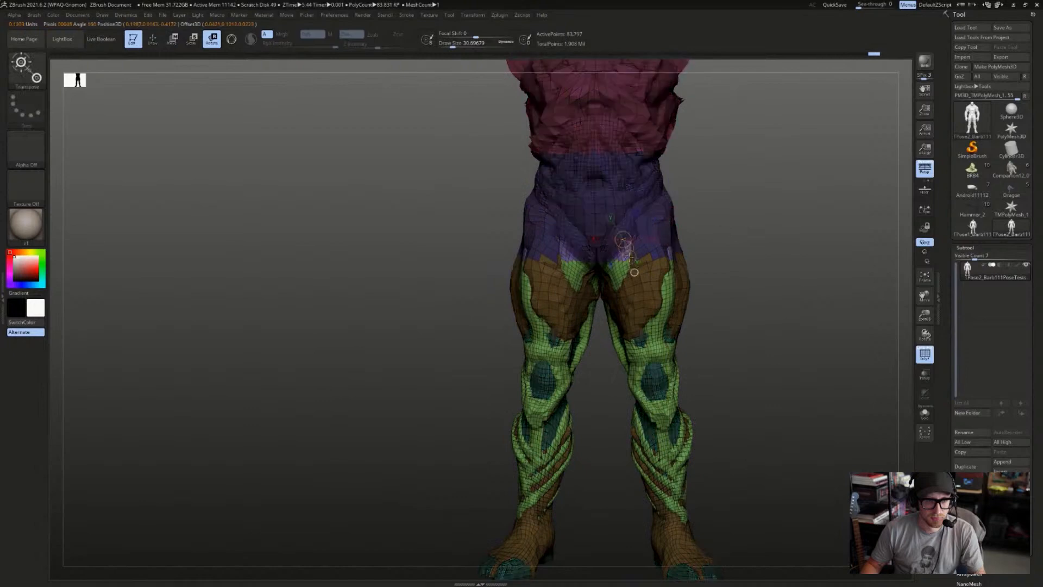
key("ctrl+i")
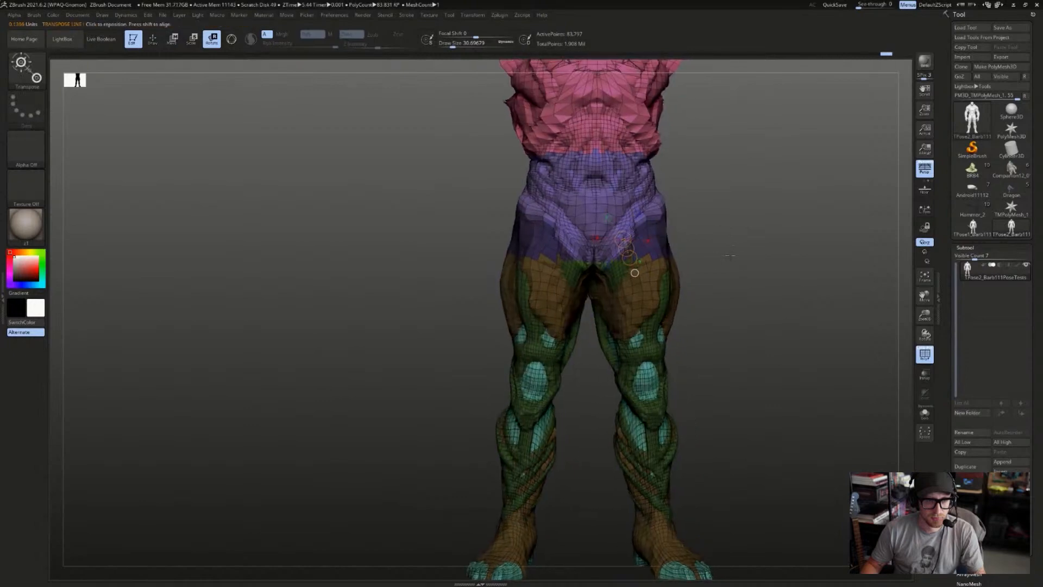
mouse_move(725, 256)
left_mouse_down()
mouse_move(841, 267)
mouse_move(787, 239)
mouse_move(815, 238)
mouse_move(774, 250)
left_mouse_up()
- Undo the thigh masking back to the unmasked body legs with the leg armour hidden
key("ctrl+z")
key("ctrl+z")
key("ctrl+z")
key("ctrl+z")
key("ctrl+z")
key("ctrl+z")
key("ctrl+z")
key("ctrl+z")
left_click_drag(647, 272, 703, 287, "alt")
key("q")
key("ctrl+z")
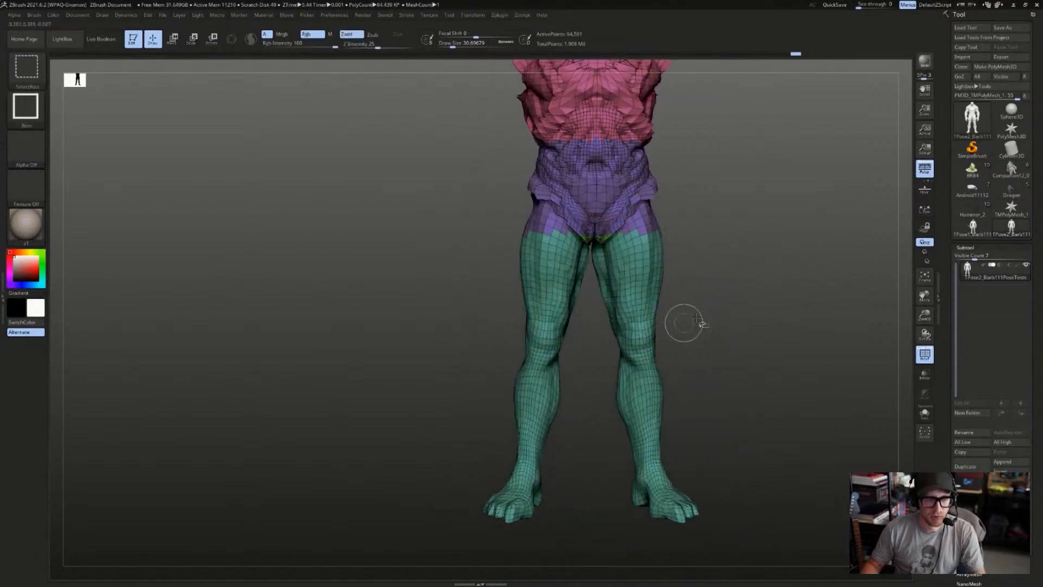
- Try masking the body legs from the upper thigh with Transpose Rotate, and undo the attempt
key("w")
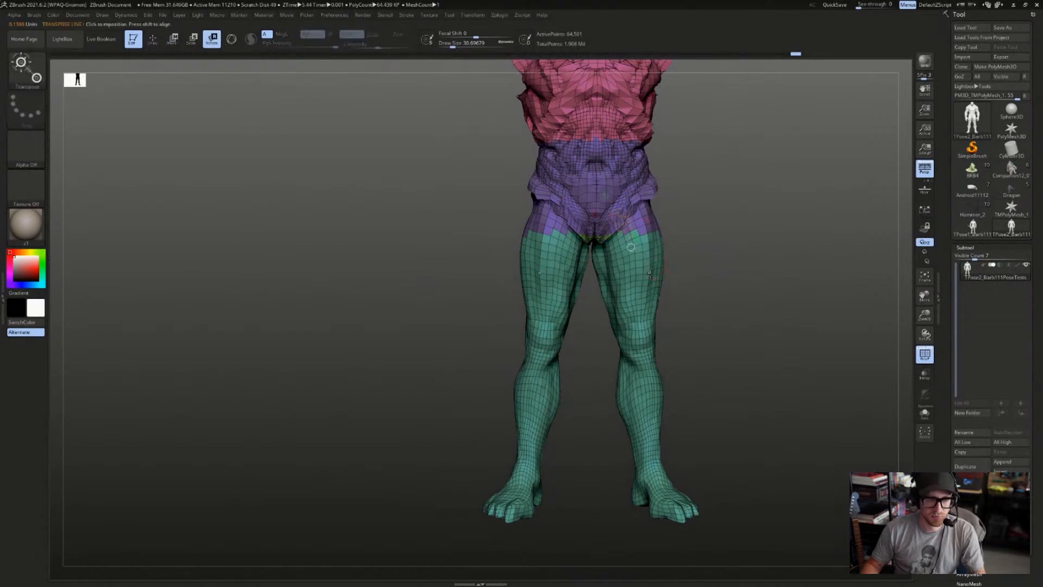
left_click(650, 274, "ctrl")
key("ctrl+z")
key("ctrl+z")
key("ctrl+z")
key("ctrl+z")
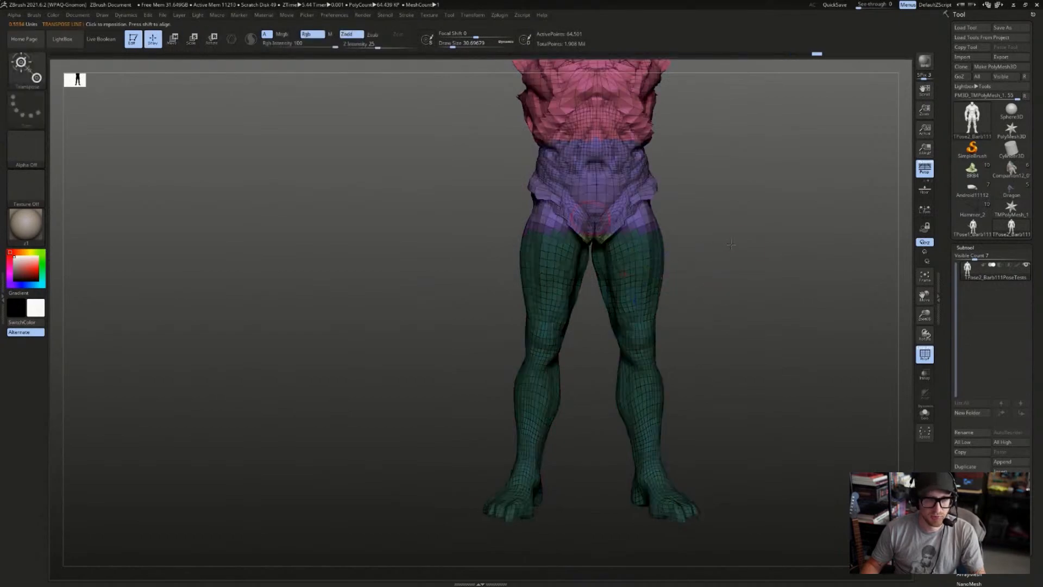
- Combine the legs and their armour into a single polygroup, and show the whole model
left_click(638, 314, "ctrl+shift")
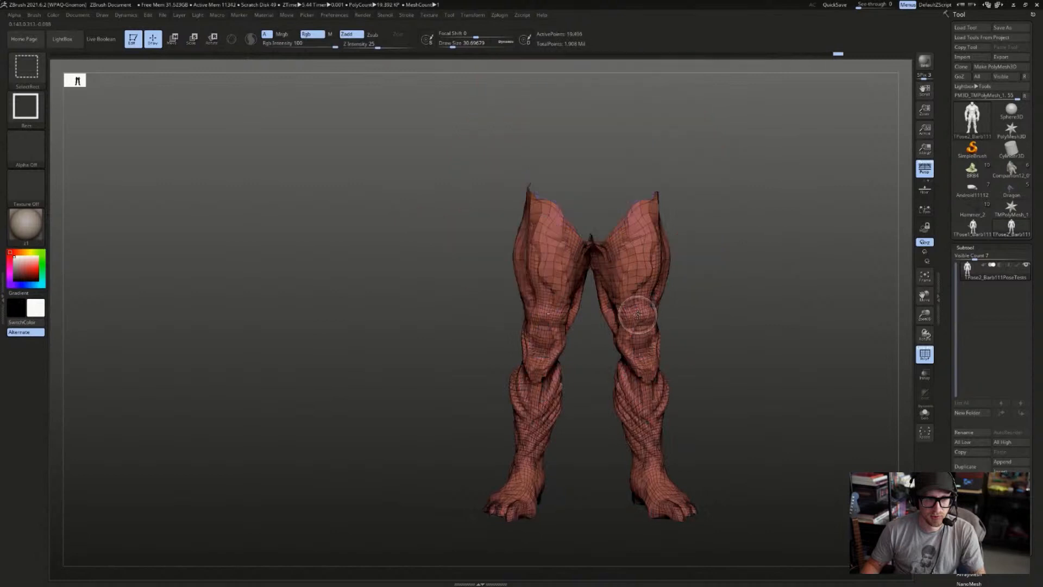
left_click_drag(789, 173, 269, 579, "ctrl")
left_click(690, 397, "ctrl+shift")
left_click(735, 395, "ctrl")
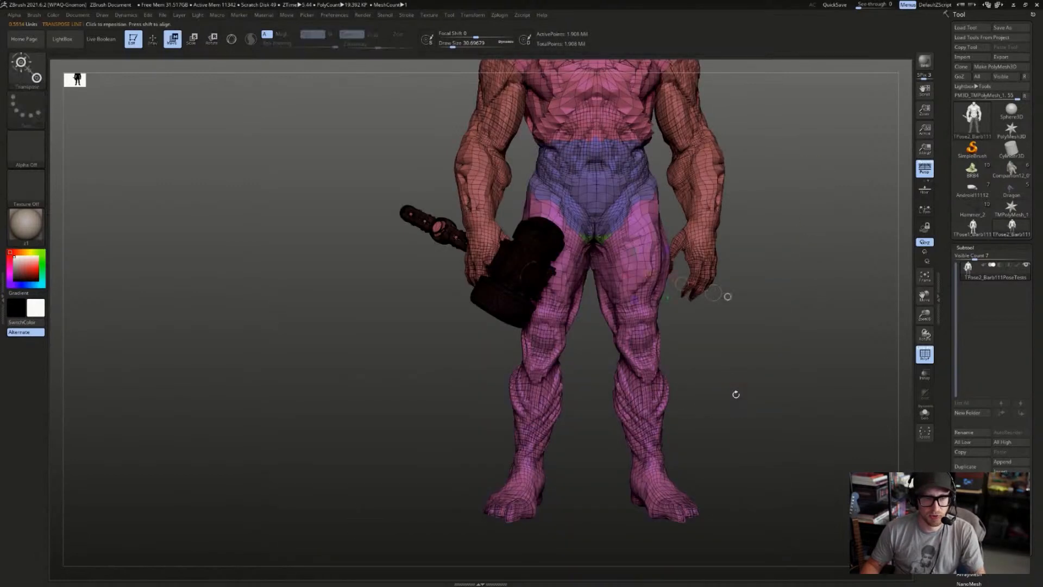
- Hide the legs, arms, torso, hammer and head so that only the pelvis is left
mouse_move(736, 395)
left_mouse_down()
mouse_move(748, 384)
mouse_move(770, 404)
mouse_move(769, 389)
mouse_move(740, 433)
left_mouse_up()
left_click(747, 399, "ctrl+shift")
left_click_drag(661, 375, 649, 291)
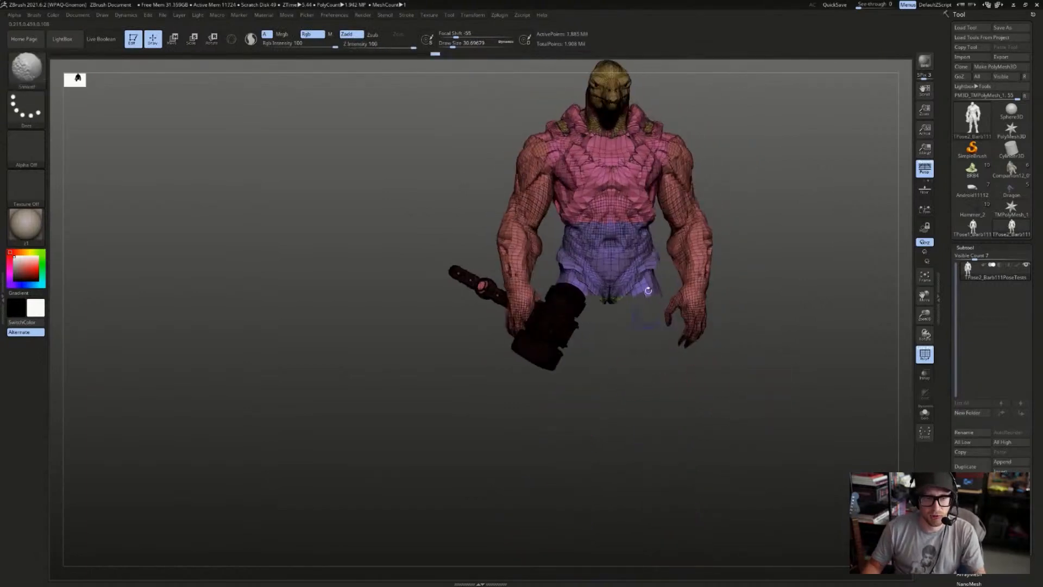
left_click(694, 257, "ctrl+shift")
left_click_drag(761, 212, 744, 328, "alt")
key("ctrl+shift")
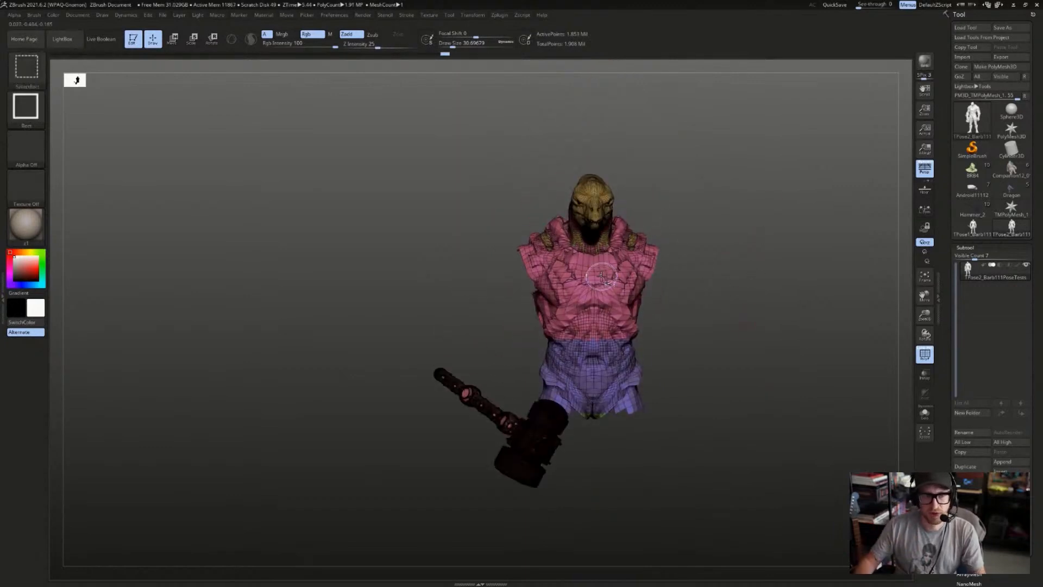
left_click(601, 276, "ctrl+shift")
left_click(540, 464, "ctrl+shift")
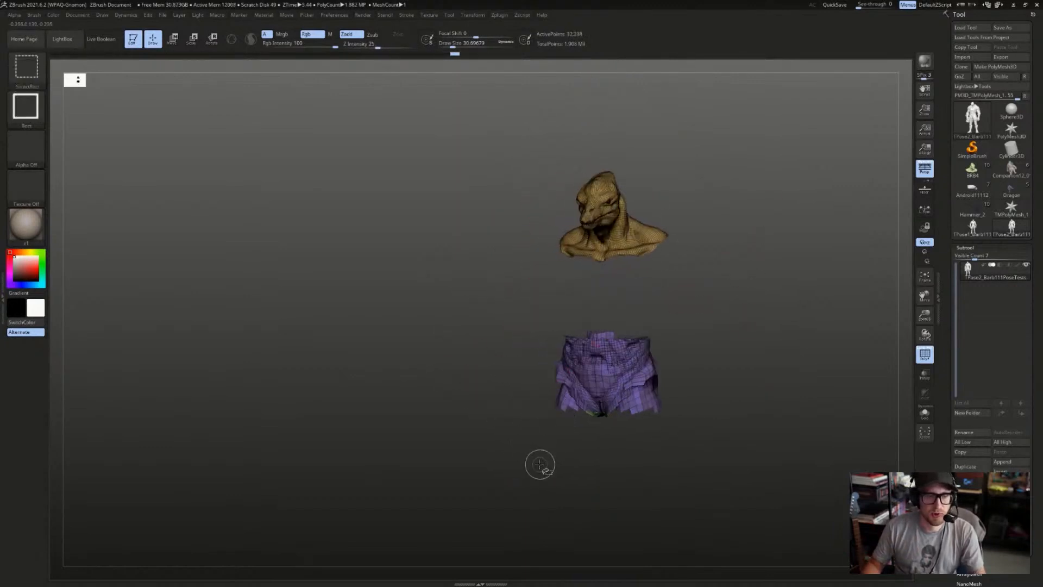
left_click(626, 216, "ctrl+shift")
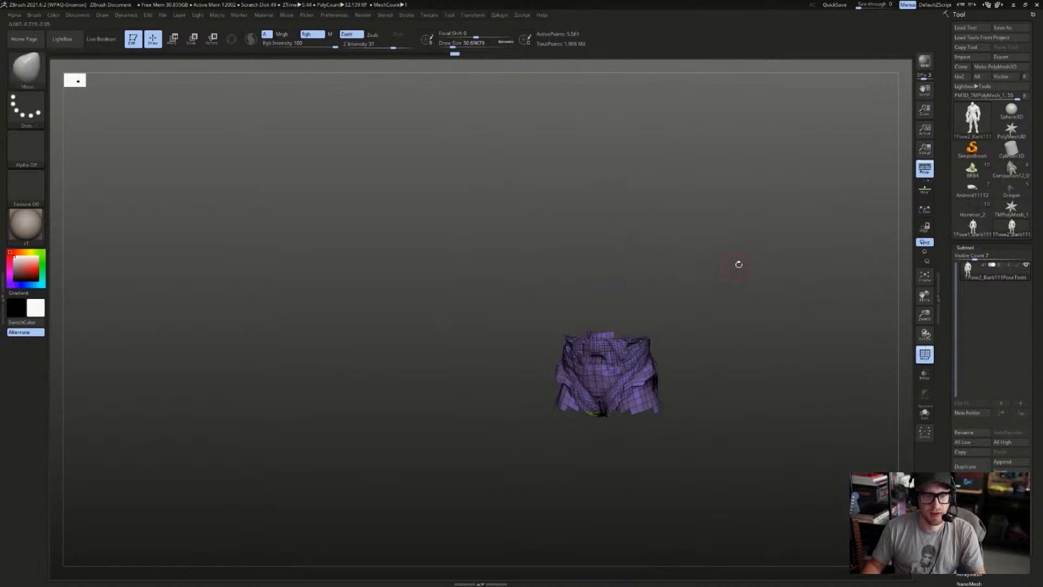
- Merge the isolated pelvis pieces into one polygroup, and show and frame the whole model
left_click_drag(771, 240, 831, 225, "alt")
left_click(750, 288, "ctrl+shift")
key("f")
left_click_drag(645, 151, 740, 235, "alt")
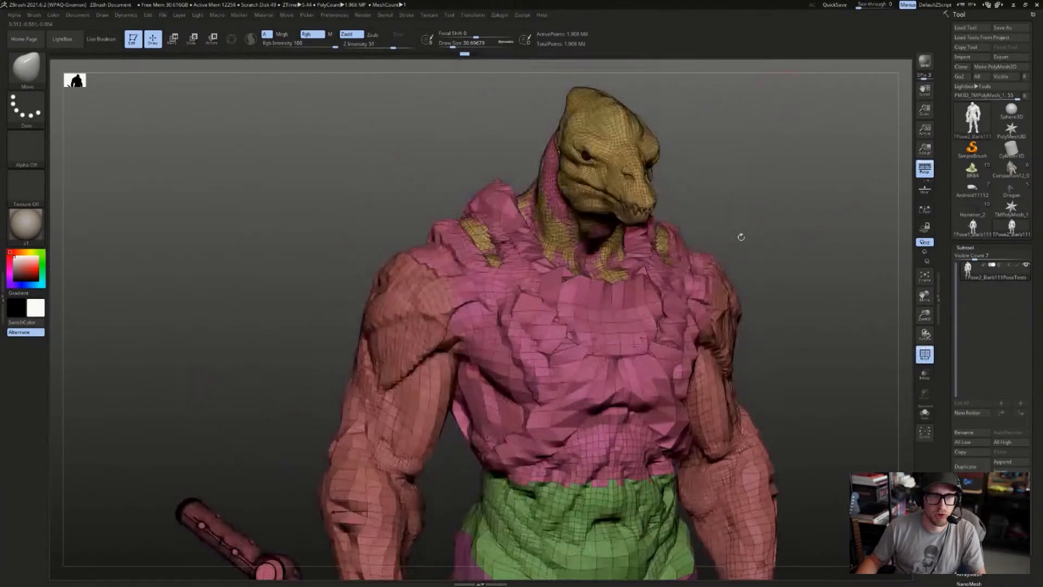
- Hide the head mesh and mask the body's head and upper neck area underneath it
left_click(601, 177, "ctrl+shift")
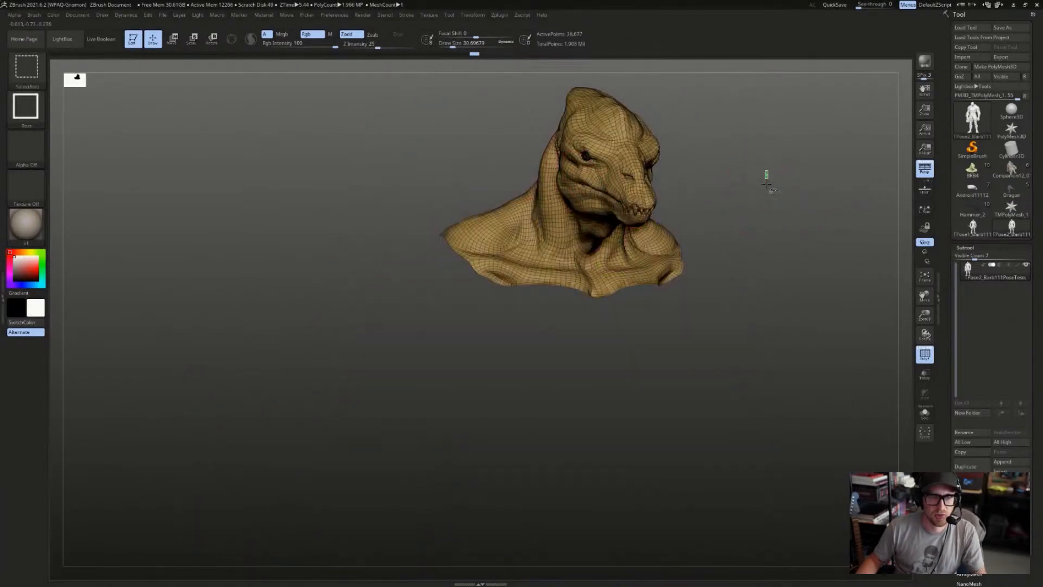
left_click(764, 177, "ctrl+shift")
left_click_drag(745, 177, 739, 161)
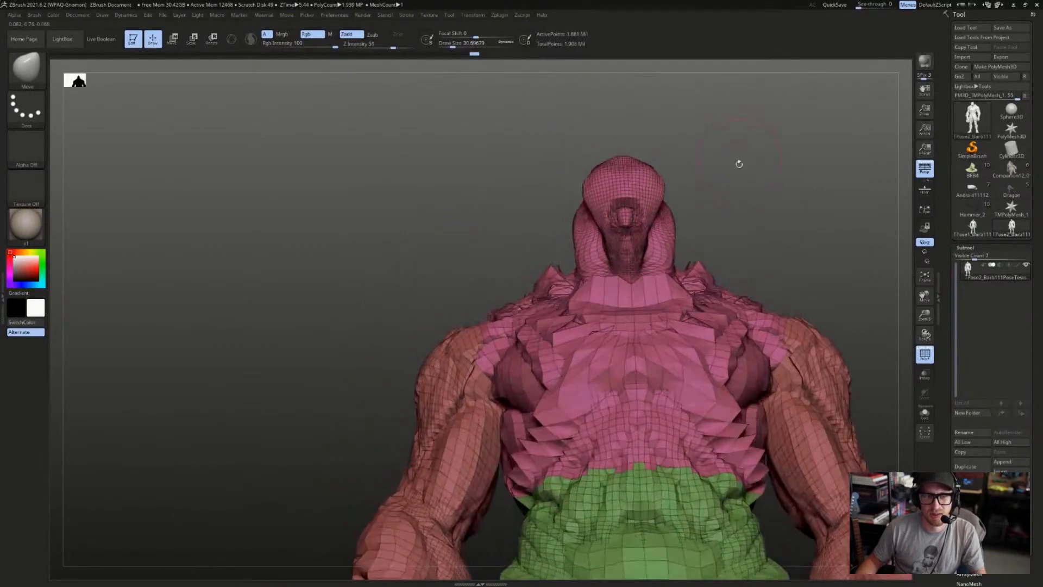
mouse_move(702, 111)
left_mouse_down("ctrl")
mouse_move(571, 235)
mouse_move(563, 257)
mouse_move(540, 251)
mouse_move(565, 258)
left_mouse_up("ctrl")
left_click_drag(807, 193, 814, 199)
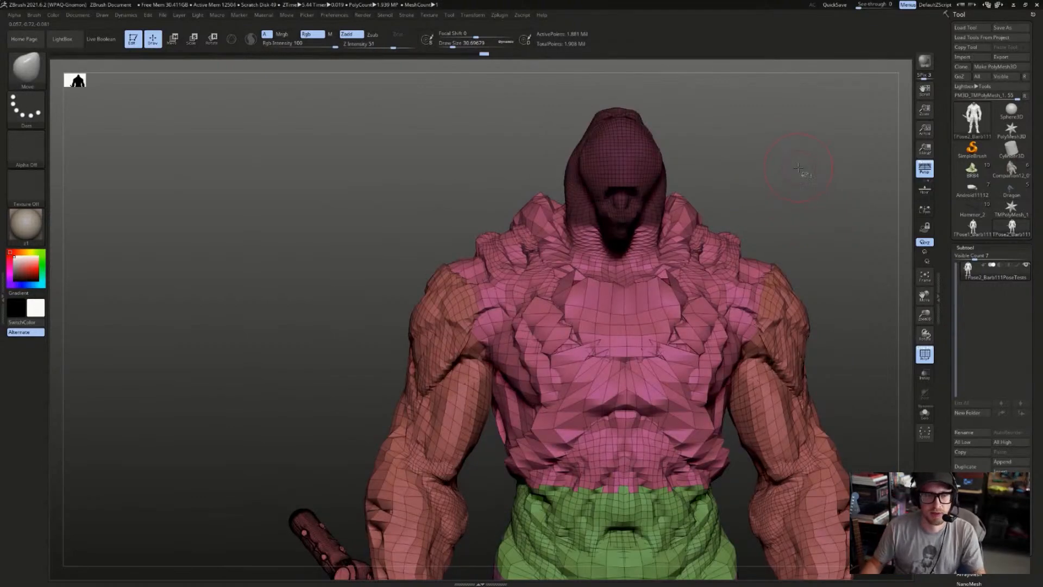
- Group the head mesh with the masked neck area as one polygroup, and turn off the polygroup wireframe display
key("ctrl+shift")
left_click(721, 167, "ctrl+shift")
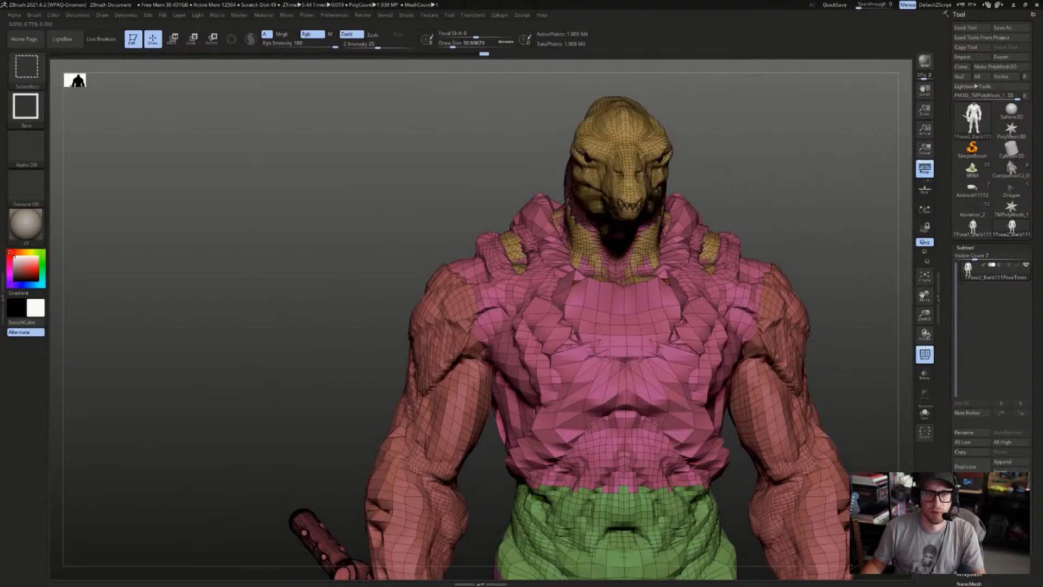
left_click(687, 149, "ctrl+shift")
left_click(840, 158, "ctrl")
left_click(857, 202, "ctrl+shift")
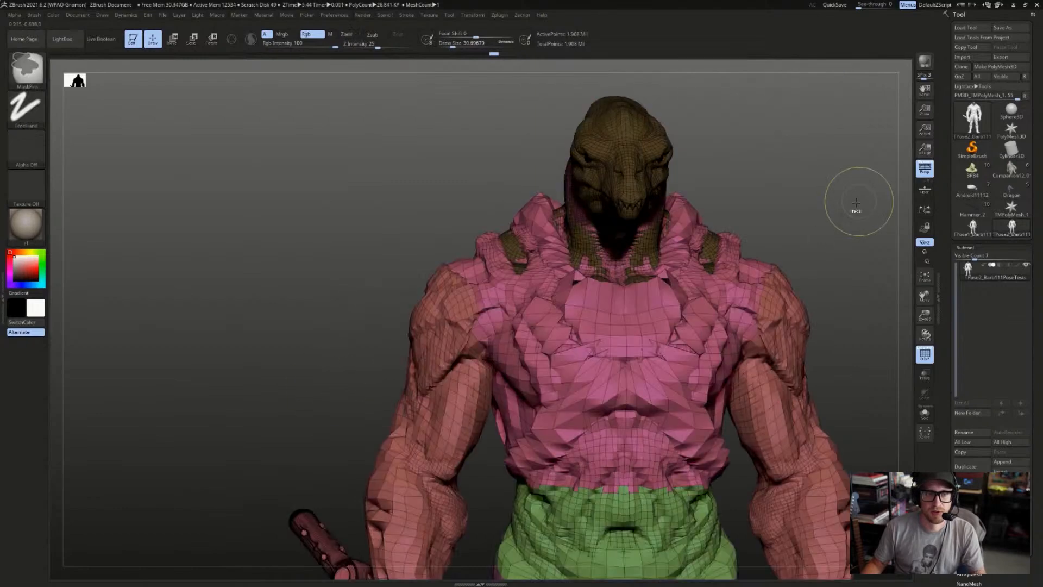
mouse_move(857, 202)
left_mouse_down("ctrl")
mouse_move(831, 203)
mouse_move(808, 170)
left_mouse_up("ctrl")
key("shift+f")
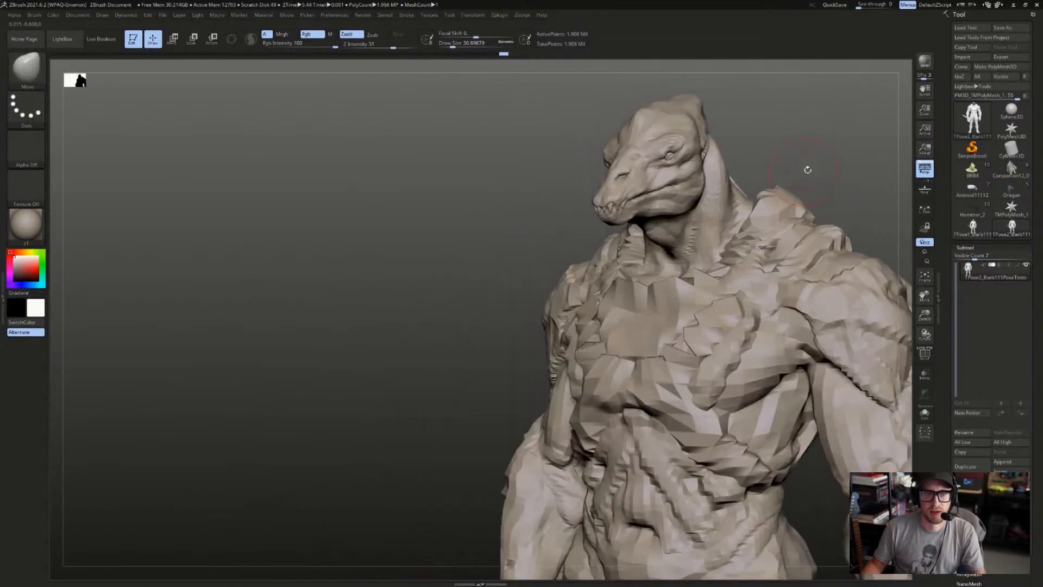
- Check the head polygroup by hiding it and inspecting the neck, and show the whole model again
key("f")
left_click(415, 87, "ctrl+shift")
left_click(665, 148, "ctrl+shift")
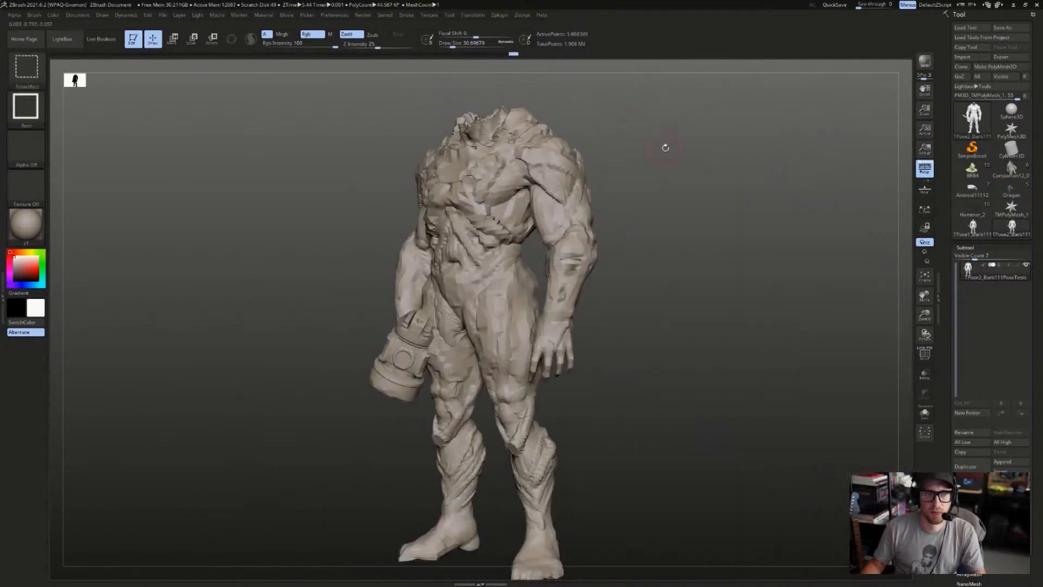
mouse_move(678, 121)
left_mouse_down("alt")
mouse_move(678, 228)
mouse_move(693, 226)
left_mouse_up("alt")
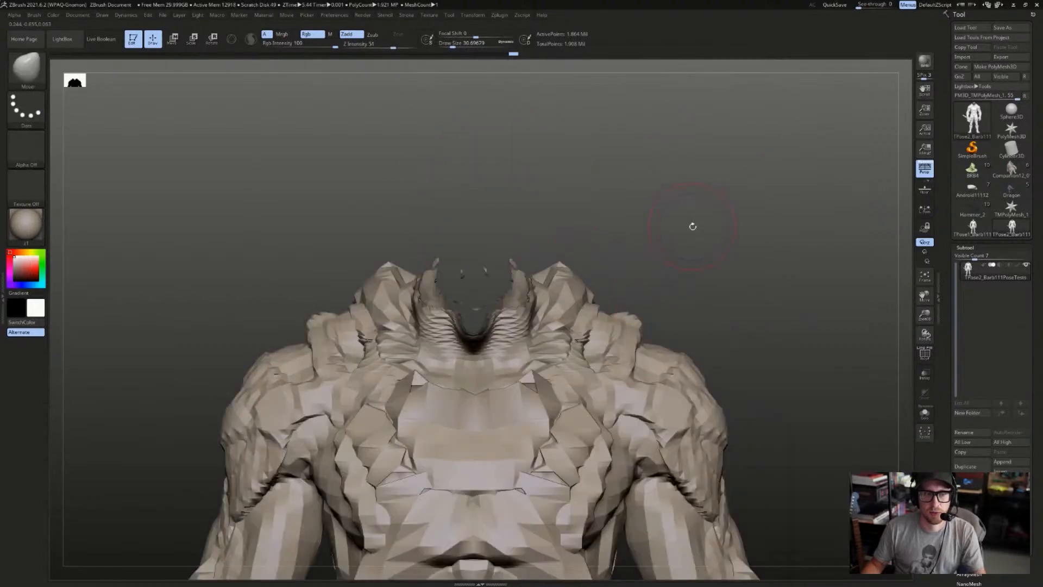
left_click(678, 233, "ctrl+shift")
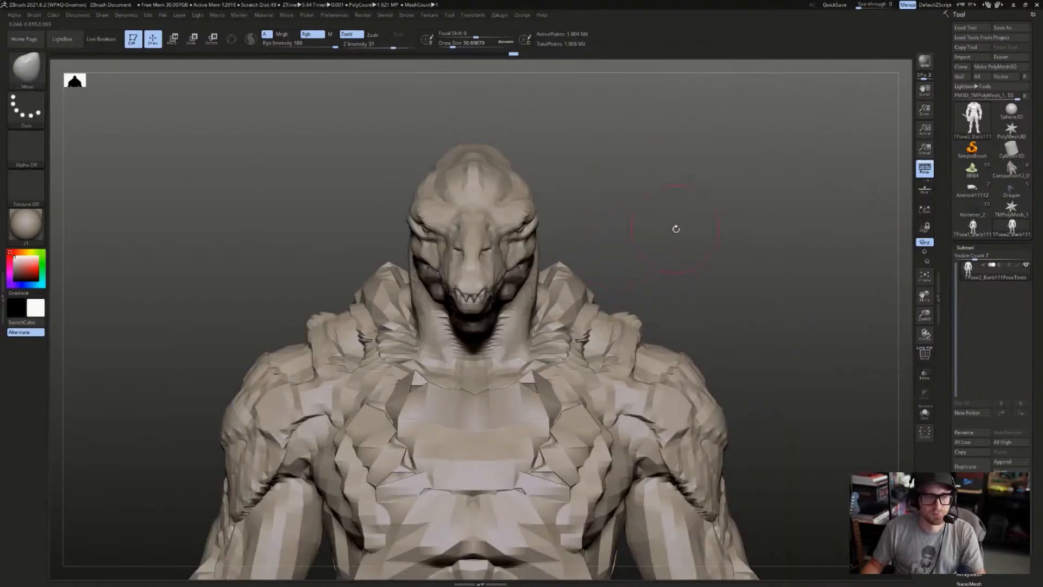
key("f")
left_click_drag(675, 226, 682, 218)
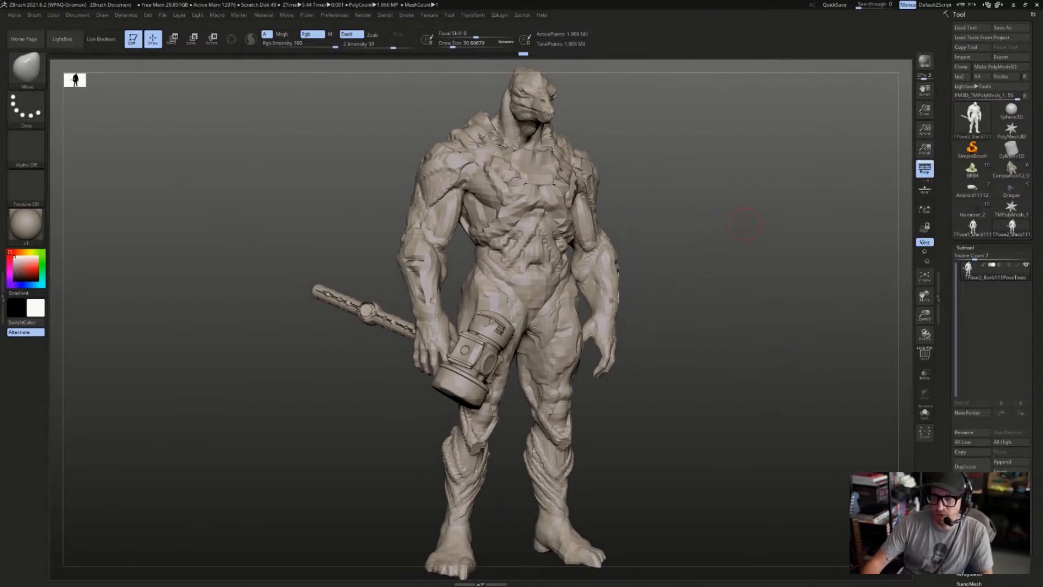
left_click_drag(692, 341, 724, 316)
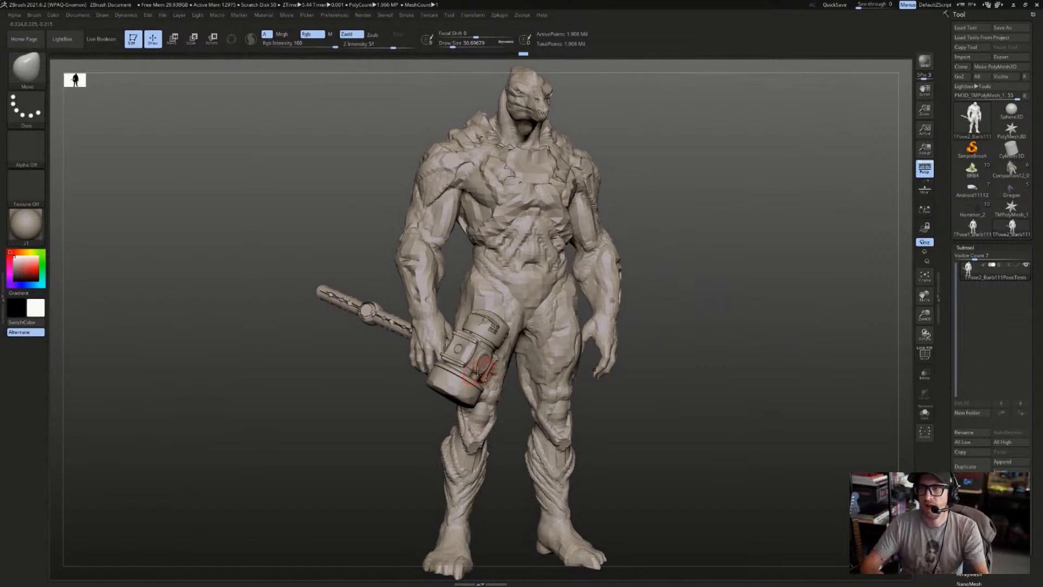
left_click_drag(638, 181, 634, 173)
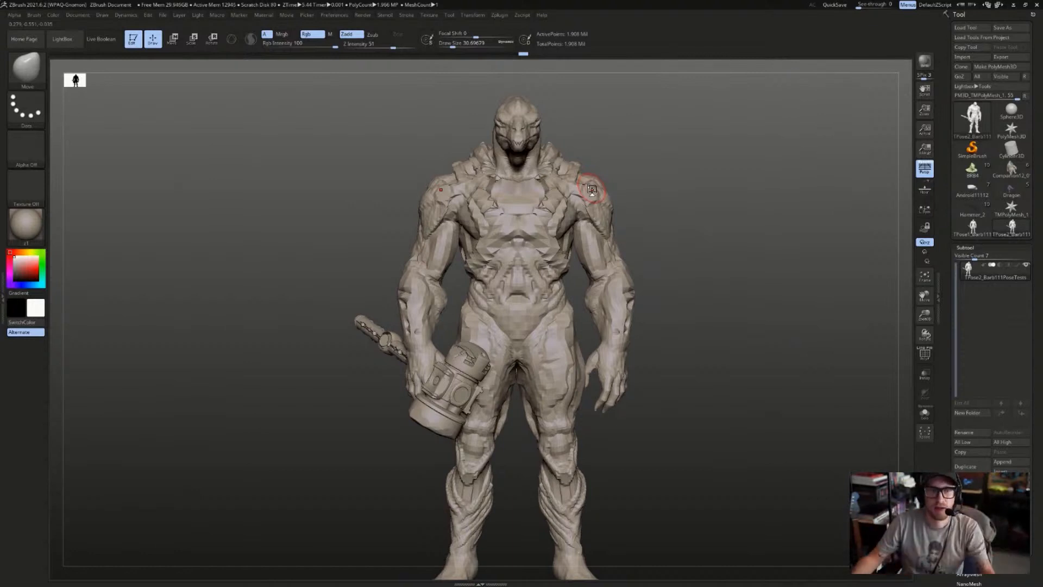
left_click_drag(649, 171, 577, 173)
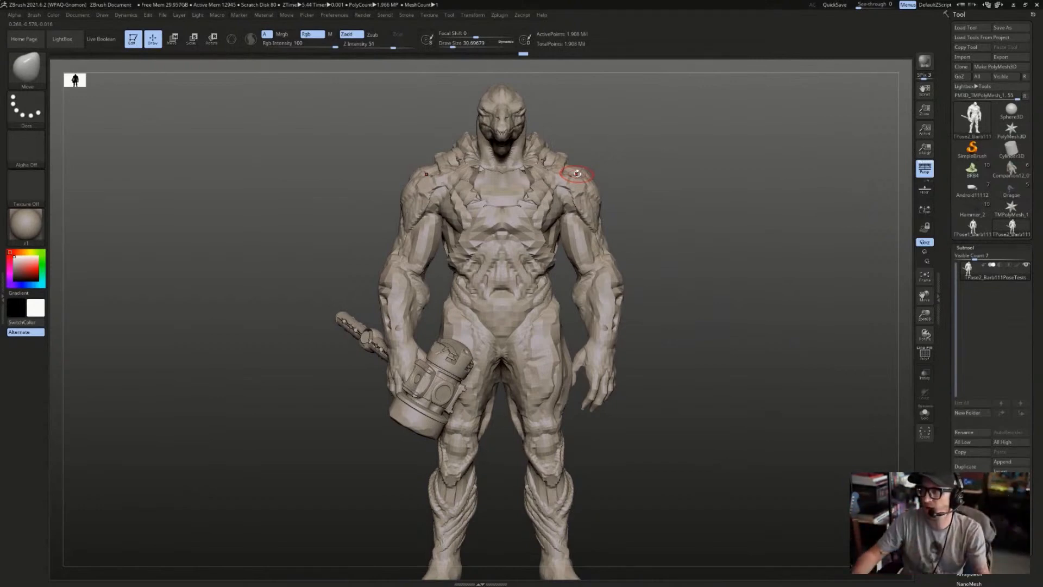
- Isolate the head polygroup, mask it, and show the whole model with the head masked
left_click(504, 117, "ctrl+shift")
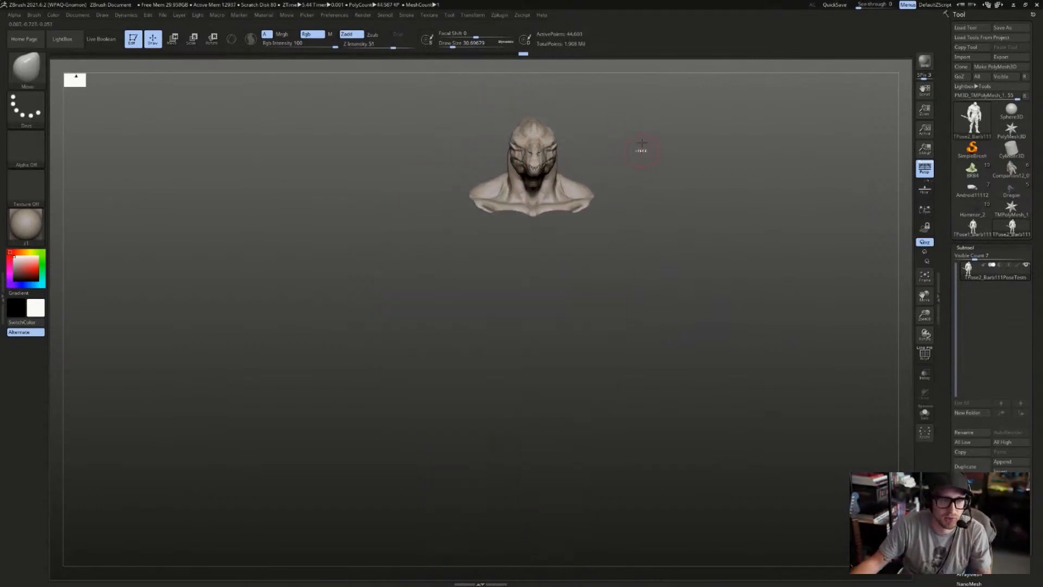
left_click(711, 248, "ctrl+shift")
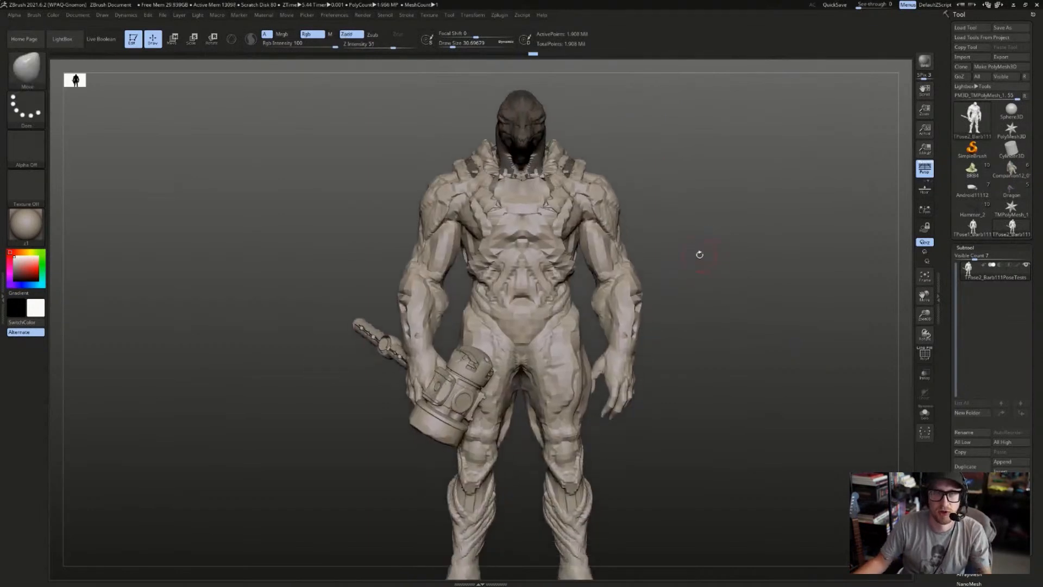
left_click_drag(737, 283, 735, 284)
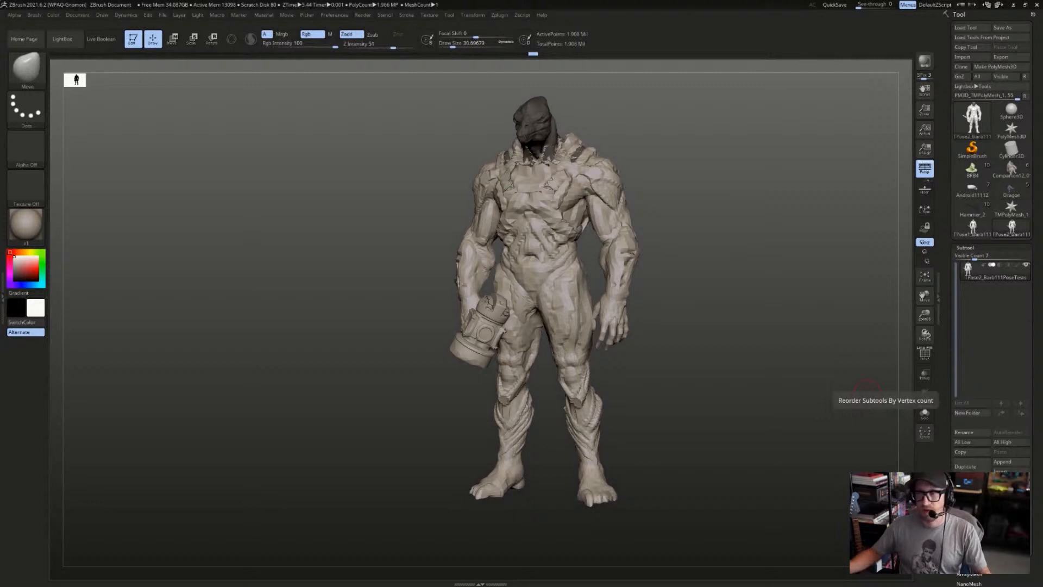
- Isolate the hammer and invert the visibility to hide it, and clear the head mask
left_click_drag(682, 138, 698, 162, "shift")
left_click(494, 393, "ctrl+shift")
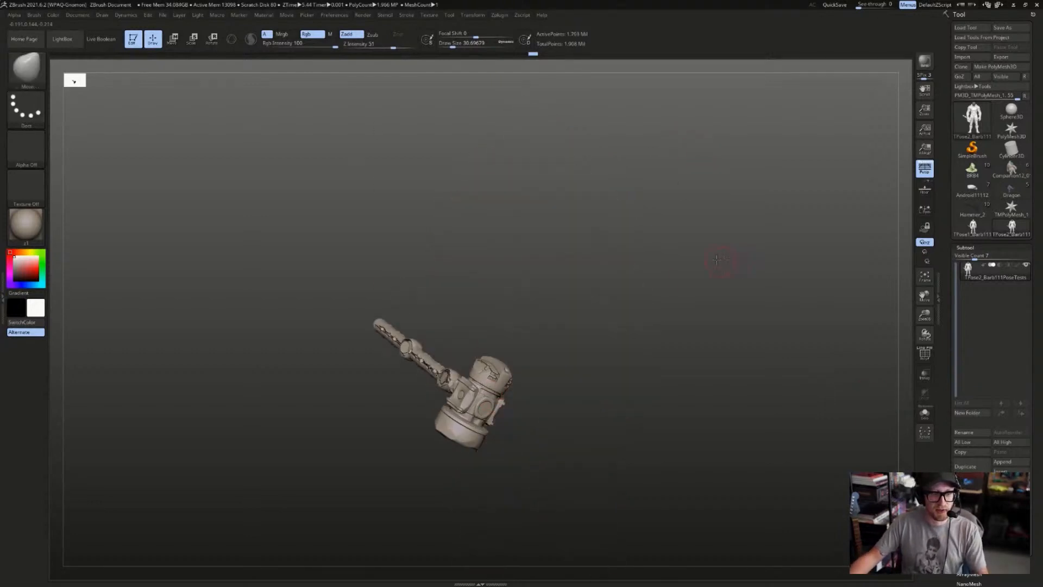
left_click_drag(727, 261, 700, 238, "alt")
left_click_drag(674, 186, 687, 216, "ctrl+shift")
left_click_drag(602, 170, 600, 187, "ctrl")
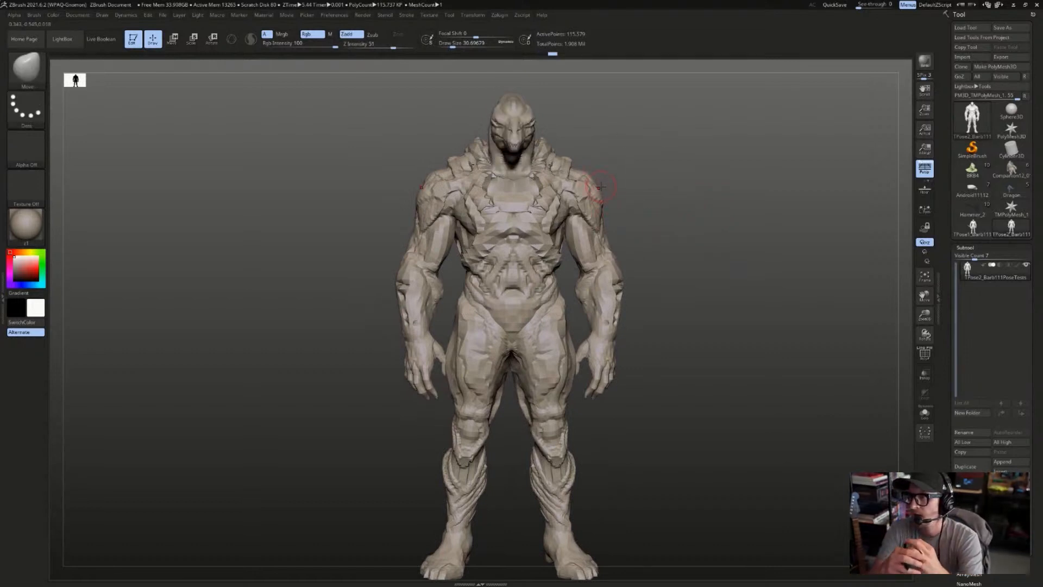
- Turn on the floor grid and check how the character's feet stand on it
key("shift+p")
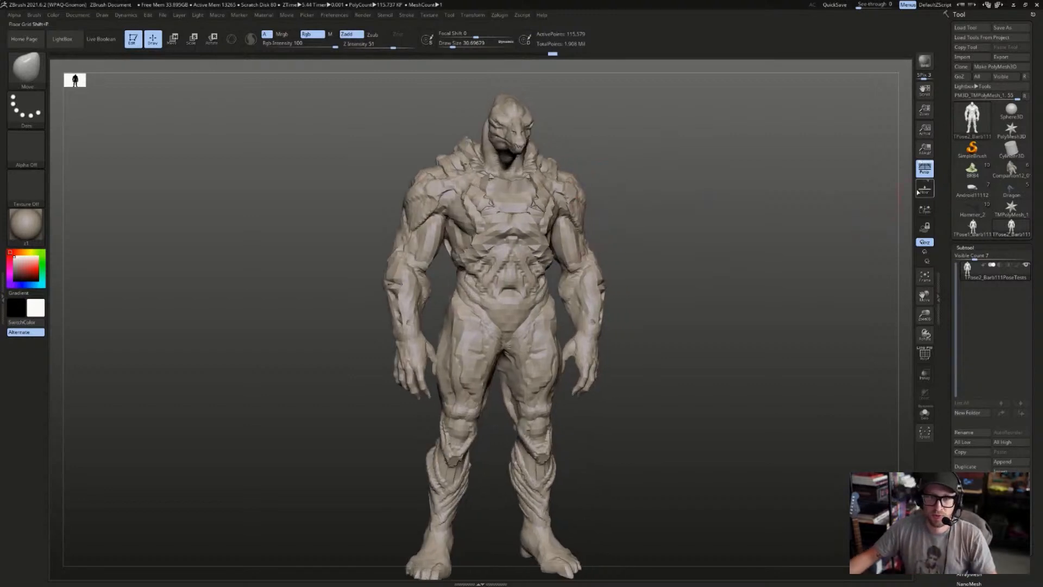
left_click_drag(771, 263, 792, 213)
mouse_move(792, 213)
left_mouse_down("alt")
mouse_move(793, 259)
mouse_move(787, 210)
left_mouse_up("alt")
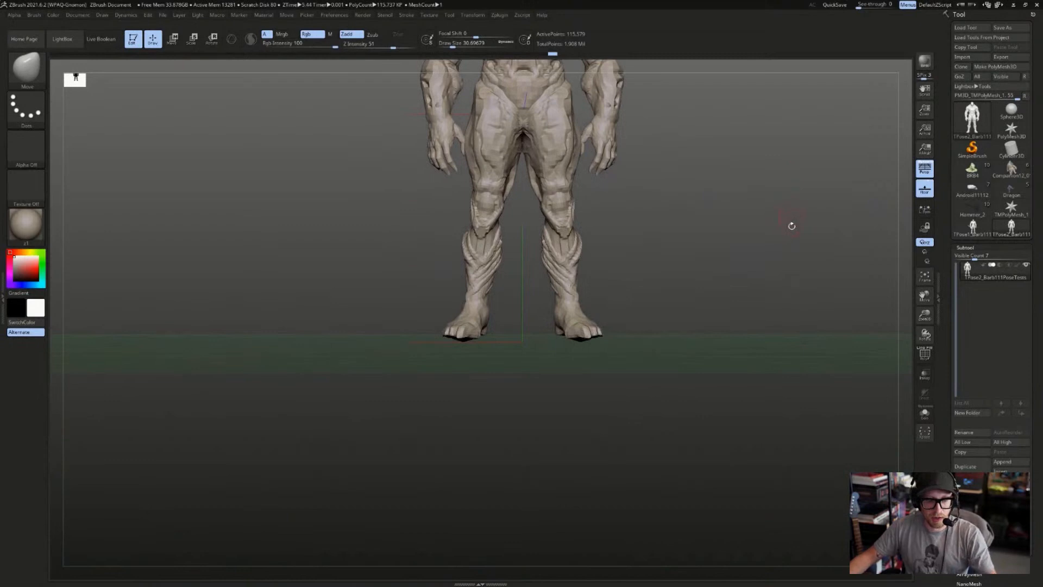
key("p")
key("p")
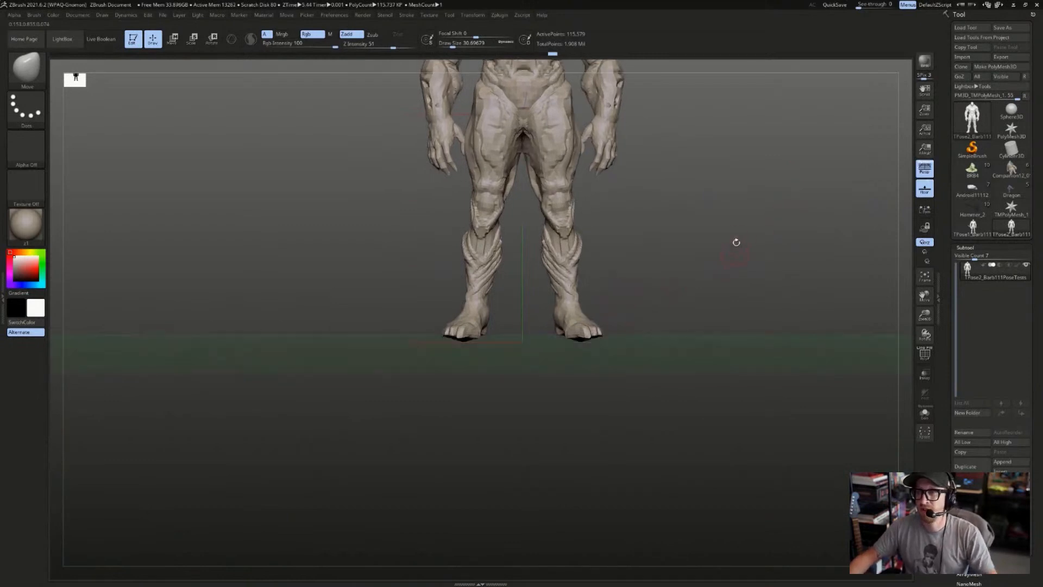
key("f")
left_click_drag(740, 180, 547, 341)
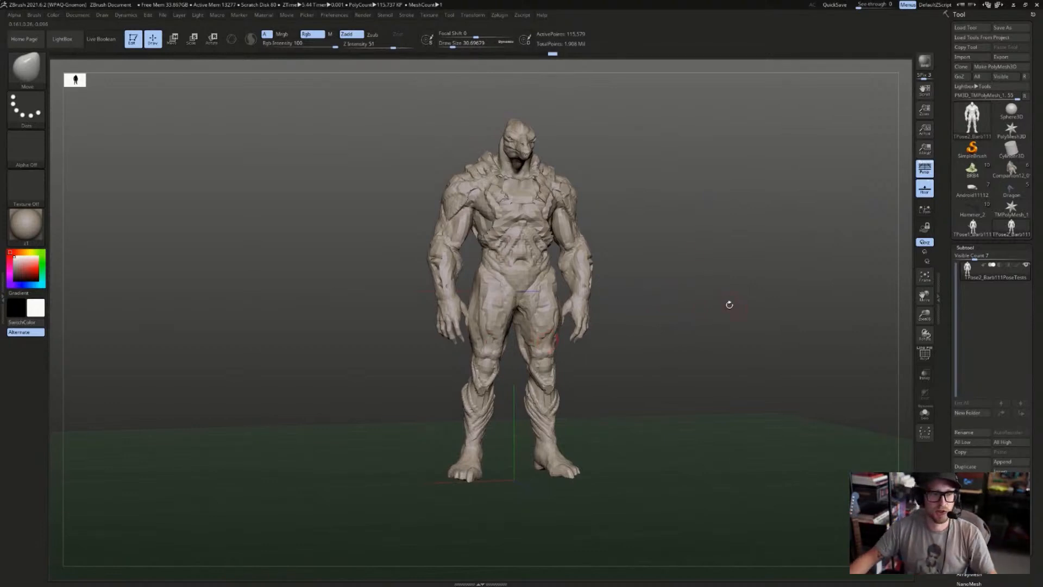
- Check the leg polygroup by hiding the legs, and show the whole model including the hammer again
left_click_drag(730, 305, 720, 306, "shift")
left_click(546, 335, "ctrl+alt+shift")
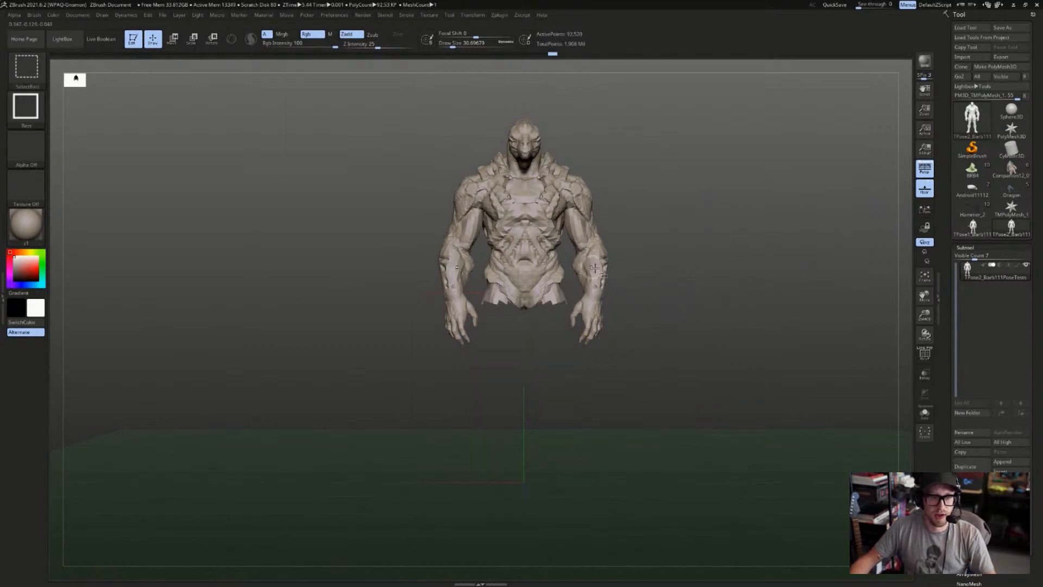
left_click_drag(686, 249, 627, 290, "ctrl+shift")
left_click(622, 294, "ctrl+shift")
key("w")
mouse_move(566, 303)
left_mouse_down()
mouse_move(552, 83)
mouse_move(569, 105)
left_mouse_up()
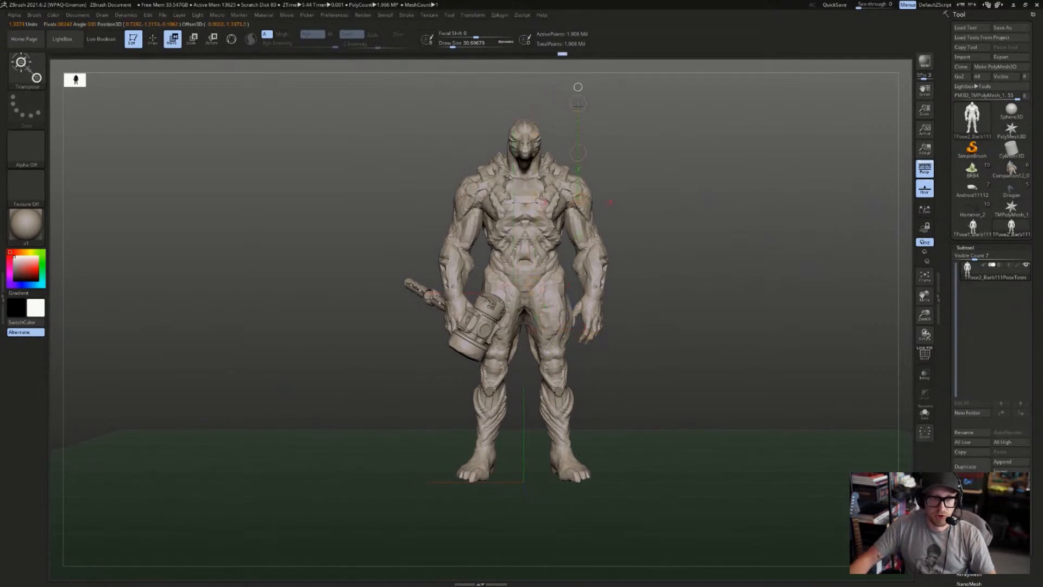
left_click_drag(577, 153, 761, 184, "shift")
left_click_drag(774, 279, 752, 228, "alt")
key("q")
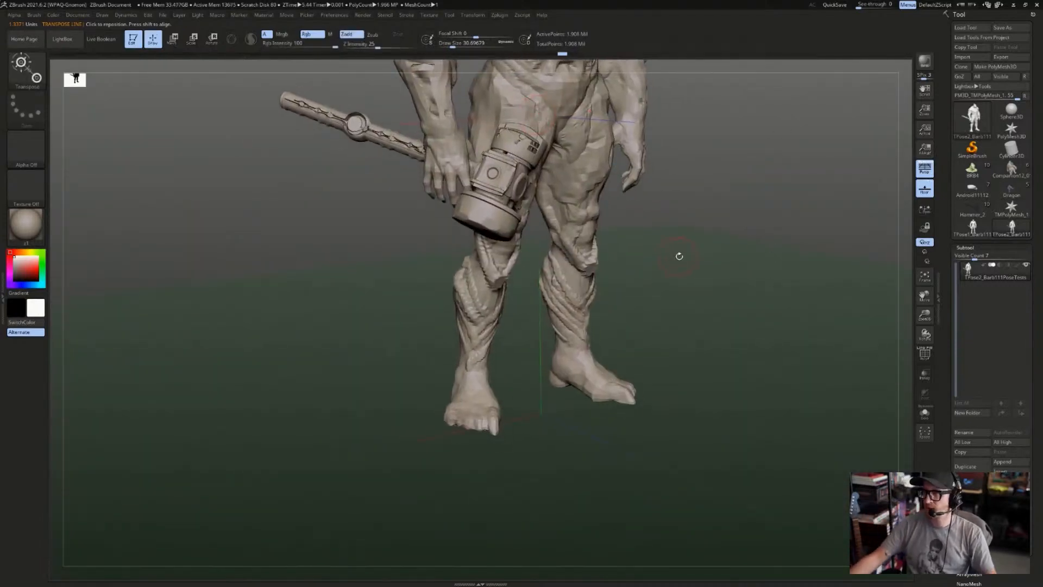
key("f")
left_click_drag(716, 287, 609, 113, "shift")
key("w")
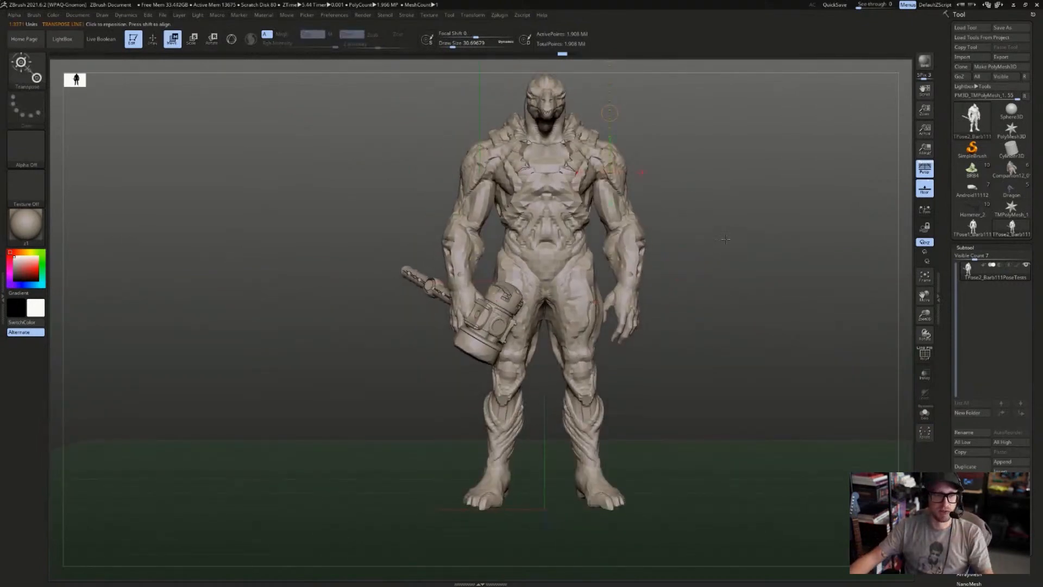
key("q")
left_click_drag(725, 239, 578, 286)
key("r")
key("q")
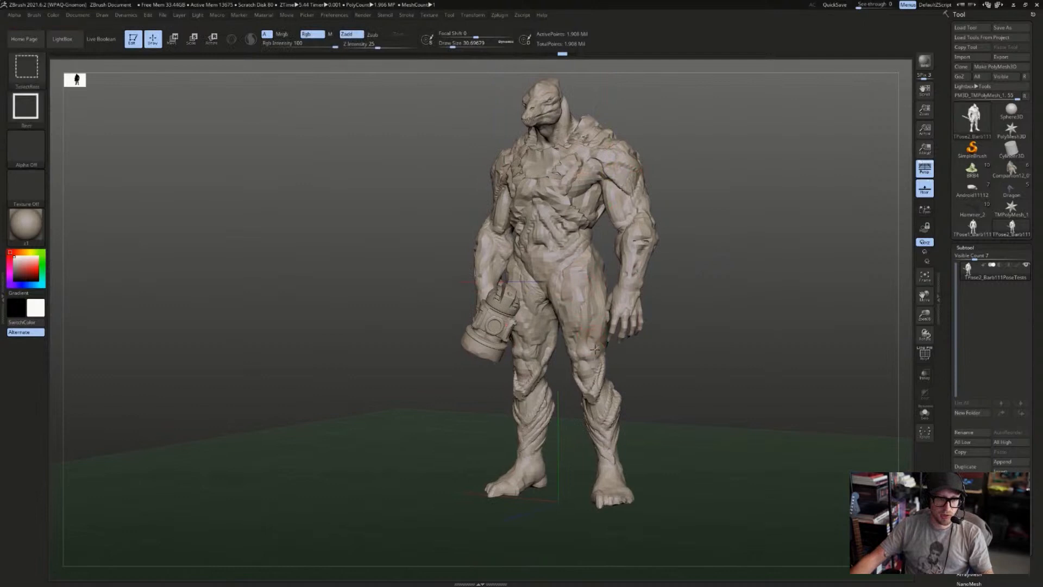
- Isolate the leg polygroup, switch to the Move transpose line and frame the legs from the front
left_click(591, 326, "ctrl+shift")
left_click_drag(688, 266, 747, 263, "shift")
key("w")
key("f")
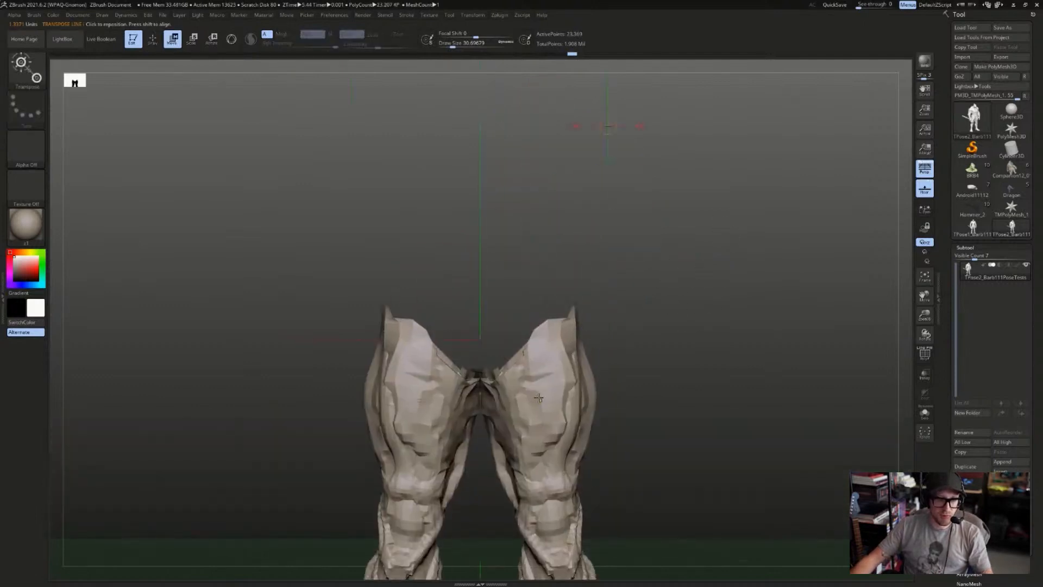
- Try to mask the character's right leg with topological masking started from the opposite thigh and knee
left_click_drag(644, 367, 565, 326)
left_click(565, 326, "ctrl")
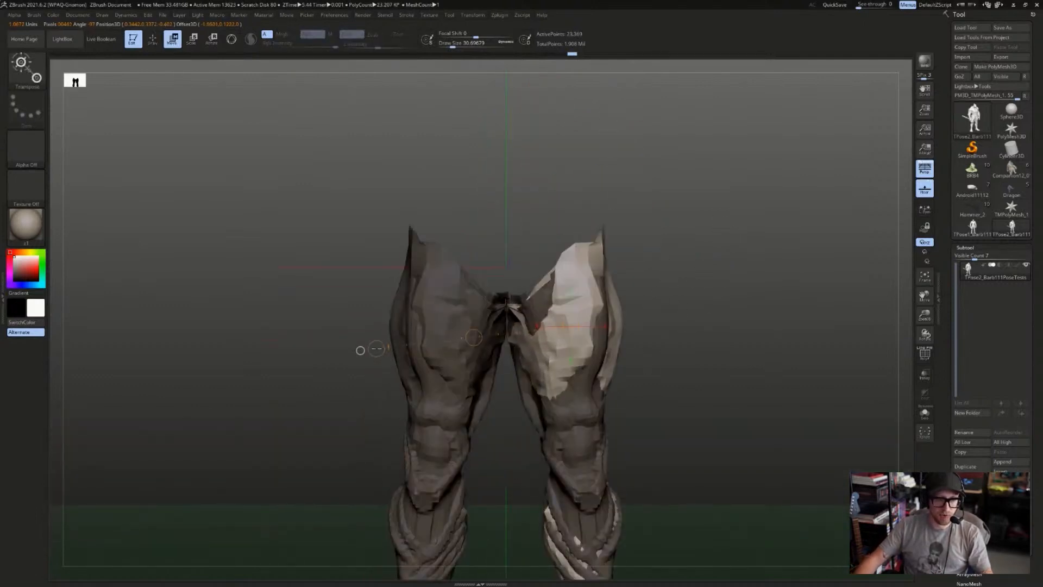
left_click(576, 429, "ctrl")
left_click(580, 451, "ctrl")
key("ctrl+z")
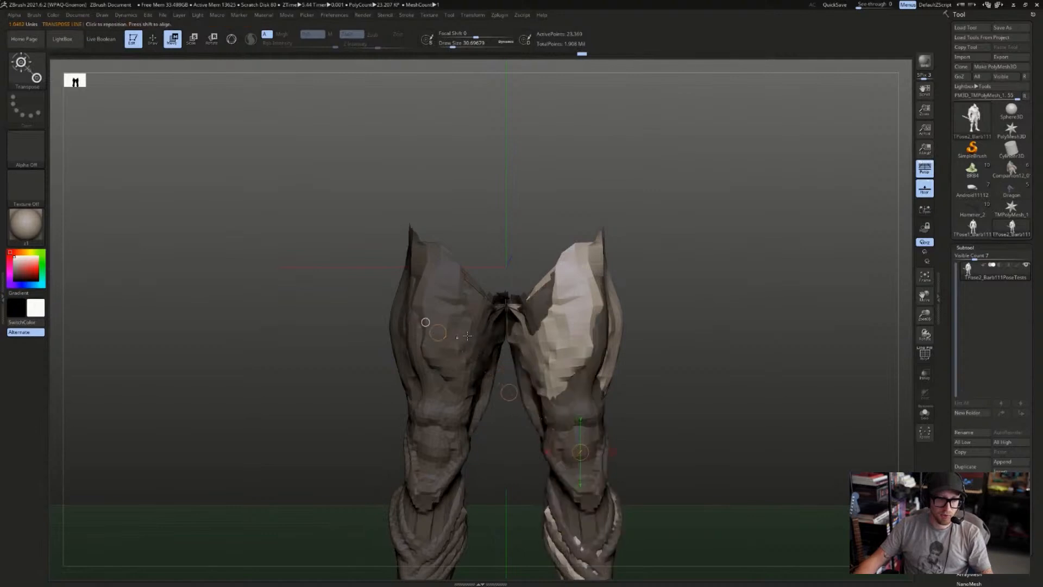
left_click(567, 389, "ctrl")
left_click_drag(566, 398, 451, 429, "ctrl")
key("ctrl+z")
- Mask the character's entire right leg with topological masking, leaving the whole left leg unmasked
right_click_drag(590, 462, 570, 317, "alt")
left_click_drag(415, 289, 310, 495, "ctrl")
left_click_drag(299, 418, 293, 416, "ctrl")
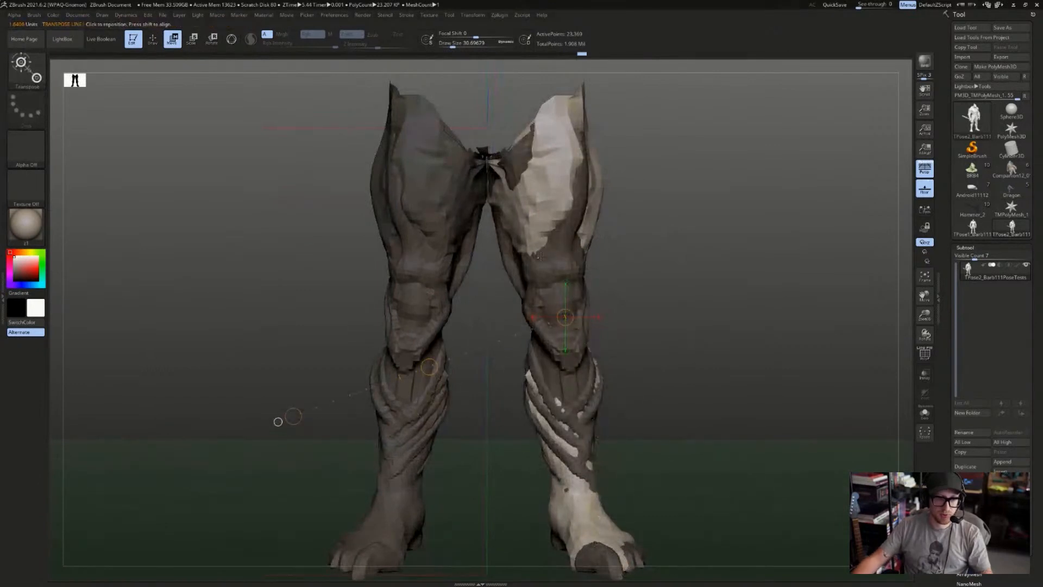
left_click_drag(555, 250, 274, 300, "ctrl")
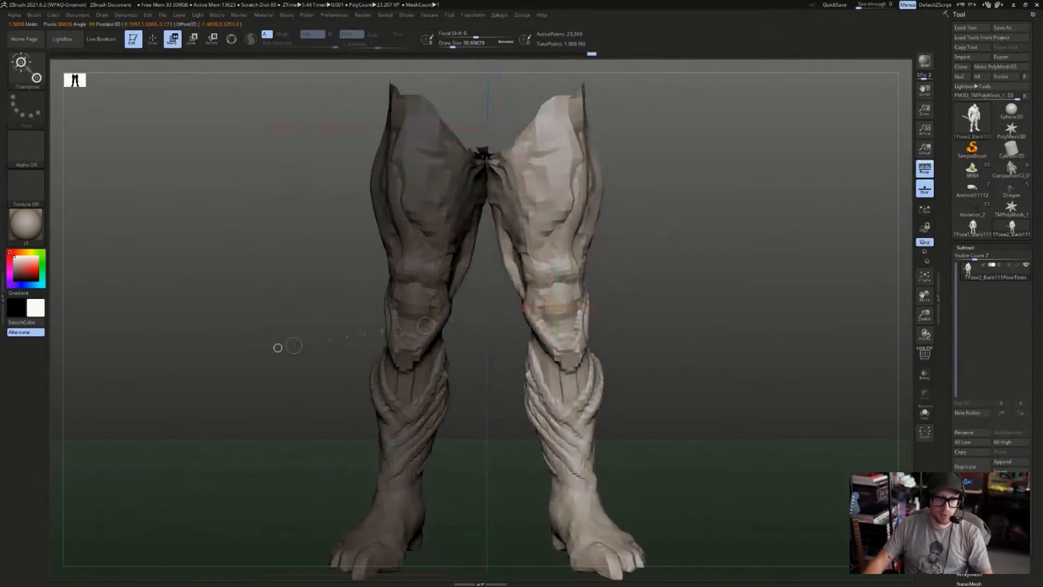
left_click_drag(277, 345, 304, 345, "ctrl")
mouse_move(304, 345)
left_mouse_down()
mouse_move(399, 342)
mouse_move(333, 345)
left_mouse_up()
- Assign the masked right leg its own polygroup and turn on the polyframe display
key("q")
key("shift+f")
key("w")
key("q")
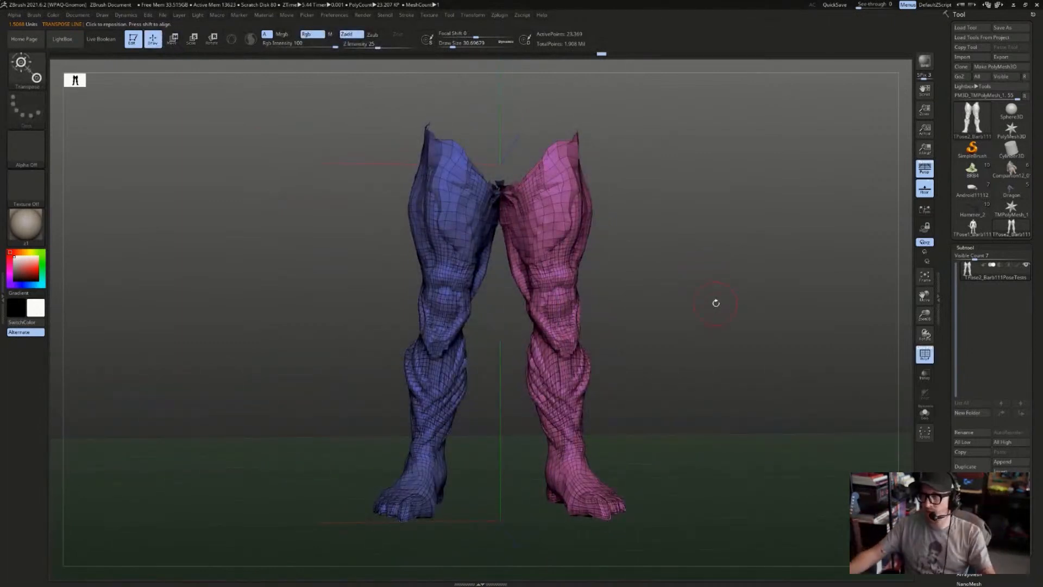
- Show the whole model, isolate the arms to check their polygroup, and show everything again
left_click_drag(718, 299, 647, 298, "alt")
left_click(630, 275, "ctrl+shift")
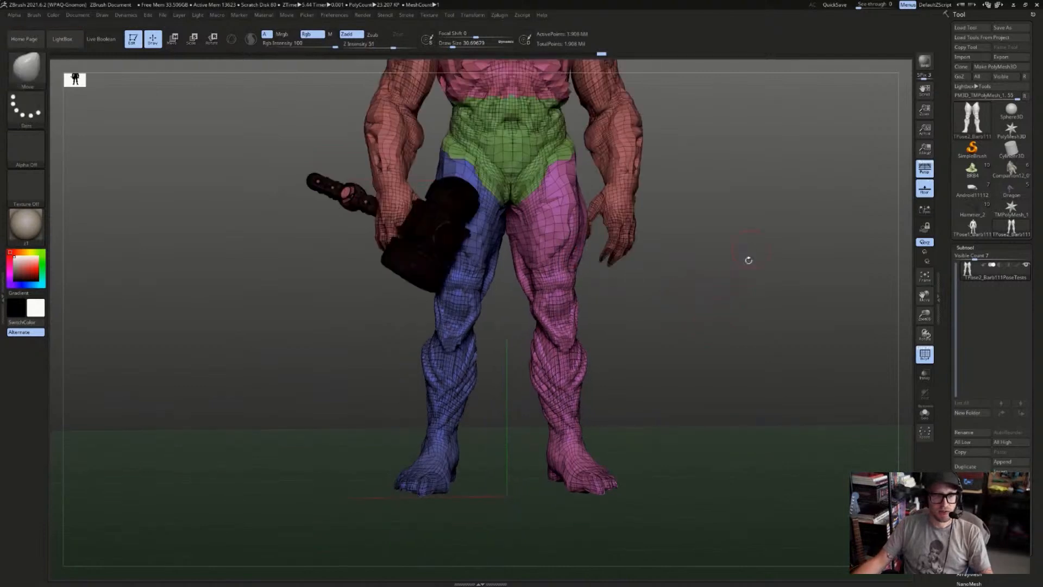
left_click_drag(747, 261, 727, 314, "alt")
left_click(623, 285, "ctrl+shift")
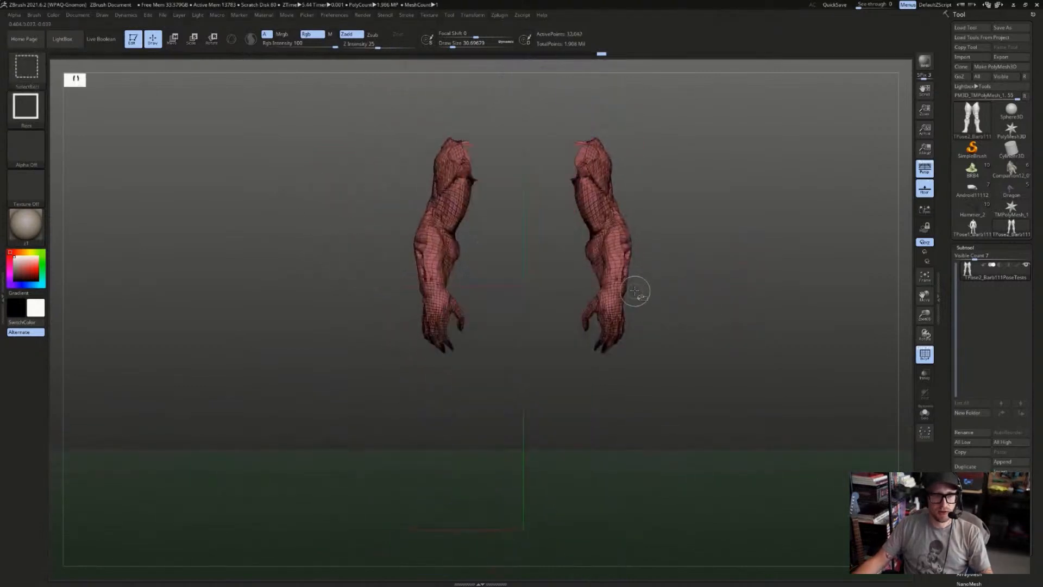
left_click(707, 302, "ctrl+shift")
mouse_move(718, 310)
left_mouse_down()
mouse_move(767, 312)
mouse_move(714, 308)
left_mouse_up()
- Isolate and mask the character's left leg, turn off the polyframe, show the whole model and invert the mask so only that leg is free
left_click(575, 354, "ctrl+shift")
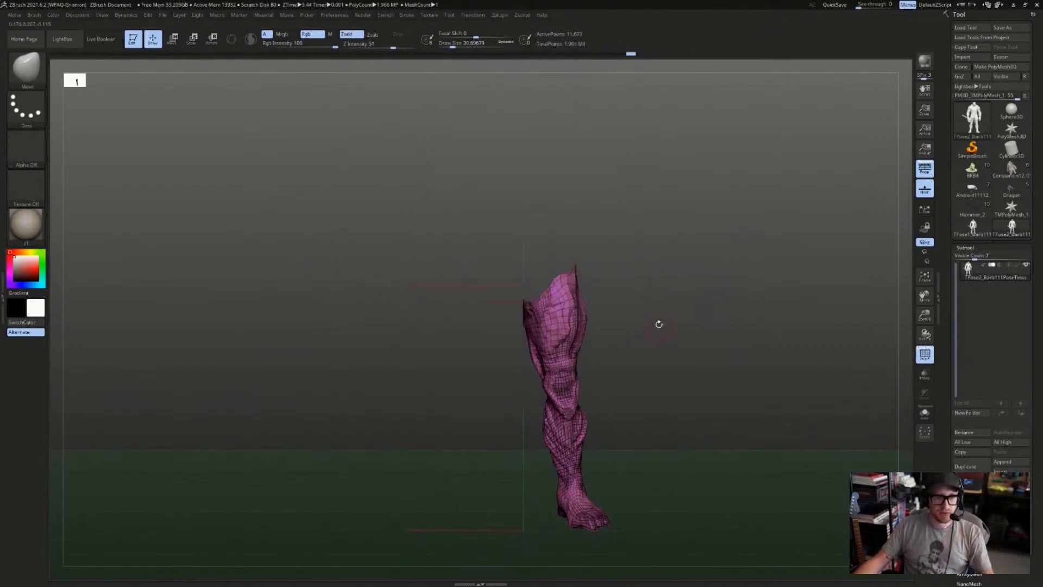
left_click_drag(727, 324, 712, 324)
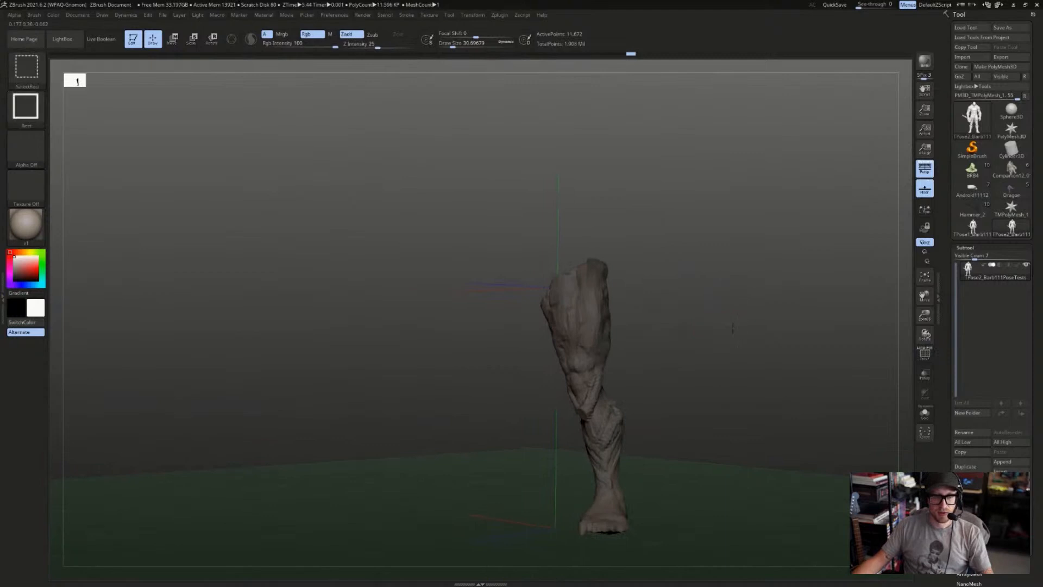
left_click(727, 326, "ctrl+shift")
left_click(657, 267, "ctrl")
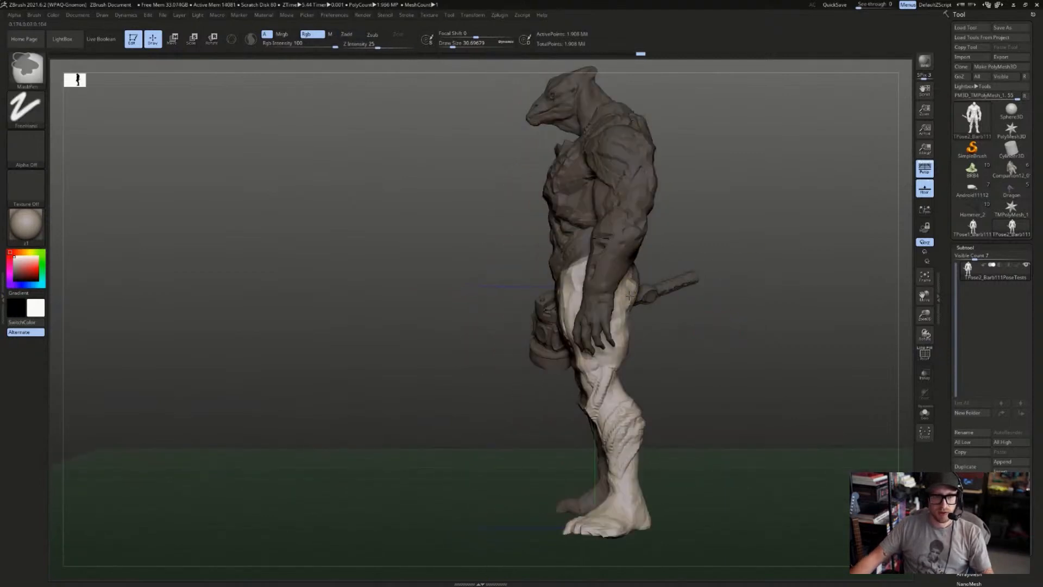
left_click_drag(629, 295, 699, 243)
left_click(676, 276, "ctrl")
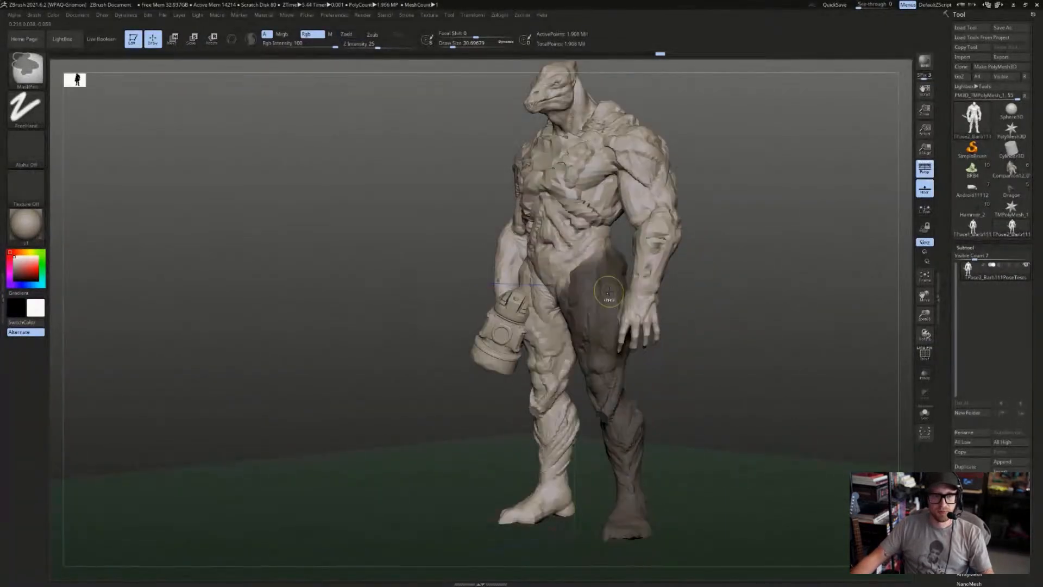
left_click(696, 282, "ctrl")
left_click(725, 279, "ctrl")
left_click_drag(740, 277, 675, 285)
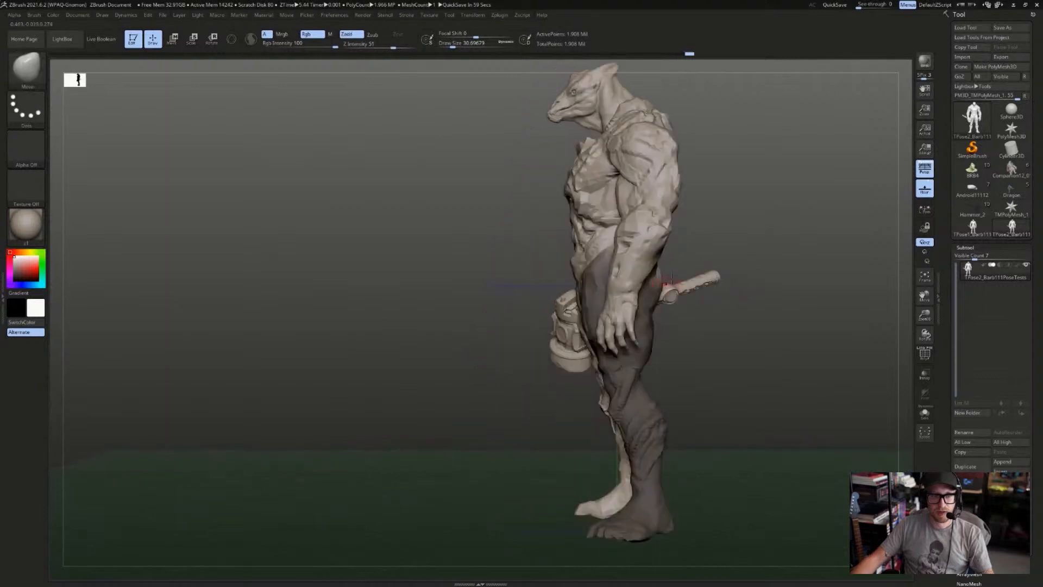
left_click(673, 276, "ctrl")
- Try to rotate the unmasked left leg with a horizontal transpose line through the hip, and undo the attempt
key("r")
left_click_drag(568, 285, 740, 281)
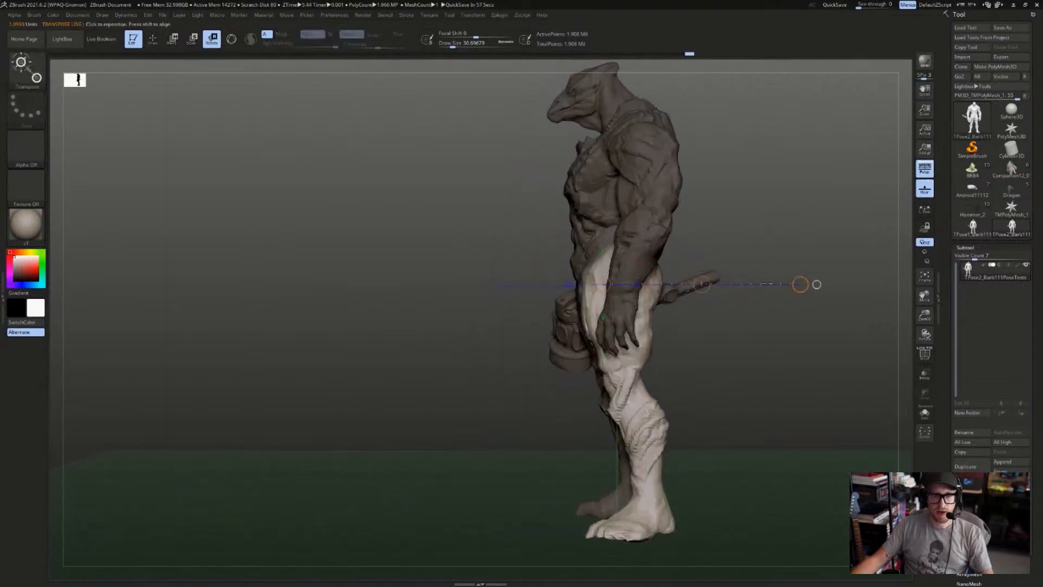
key("w")
left_click_drag(838, 282, 800, 237)
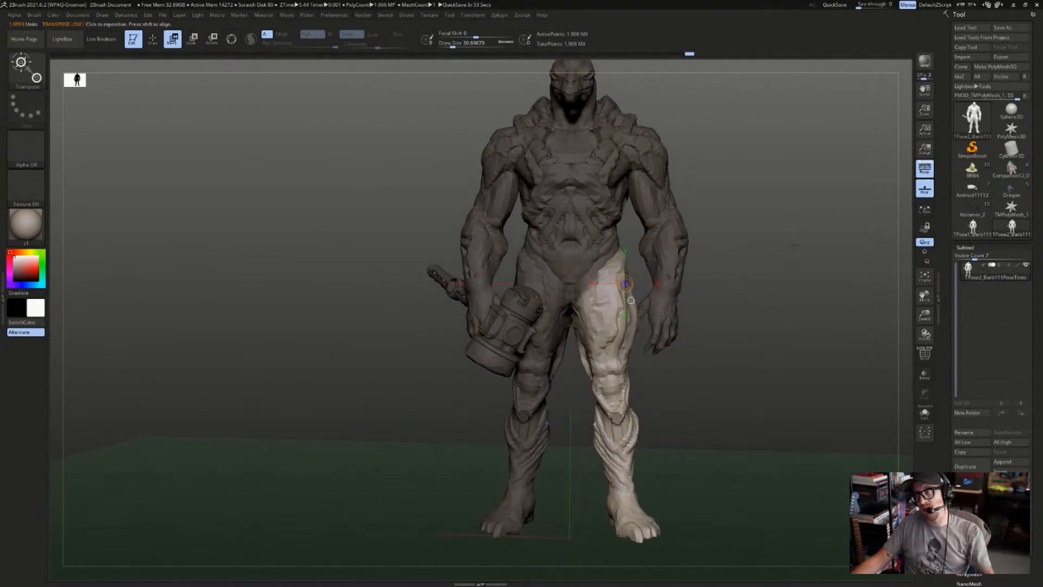
left_click_drag(775, 317, 747, 317, "shift")
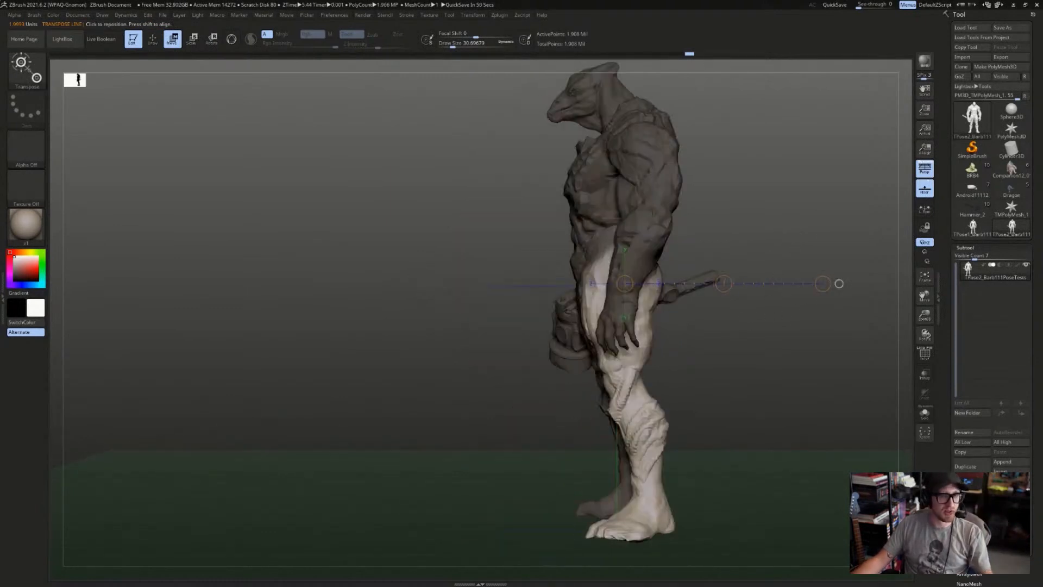
key("r")
left_click_drag(839, 284, 637, 289, "alt")
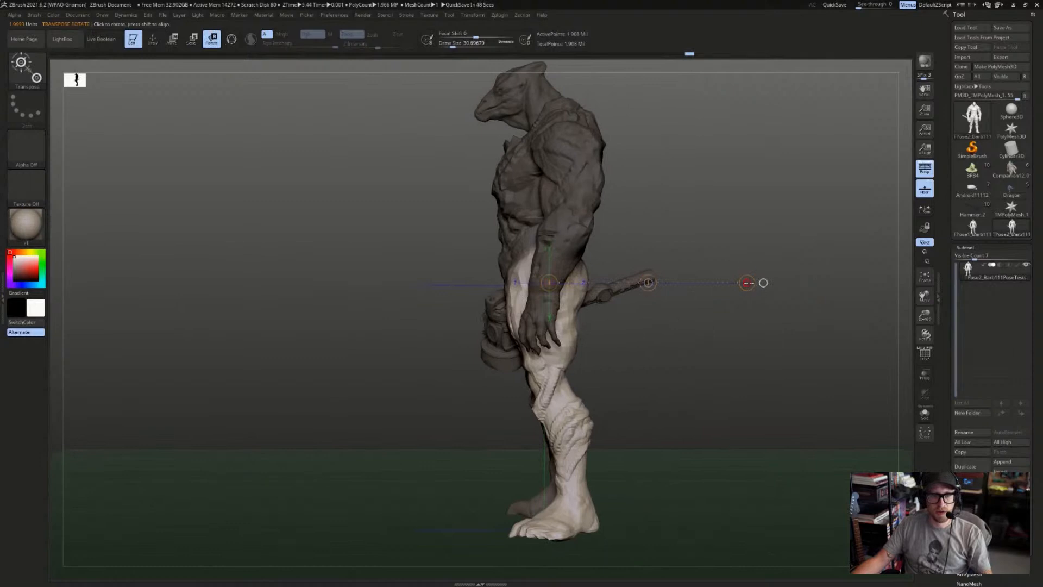
mouse_move(747, 283)
left_mouse_down()
mouse_move(715, 363)
mouse_move(680, 391)
mouse_move(674, 380)
mouse_move(701, 375)
mouse_move(671, 340)
mouse_move(558, 315)
left_mouse_up()
key("ctrl+z")
key("ctrl+z")
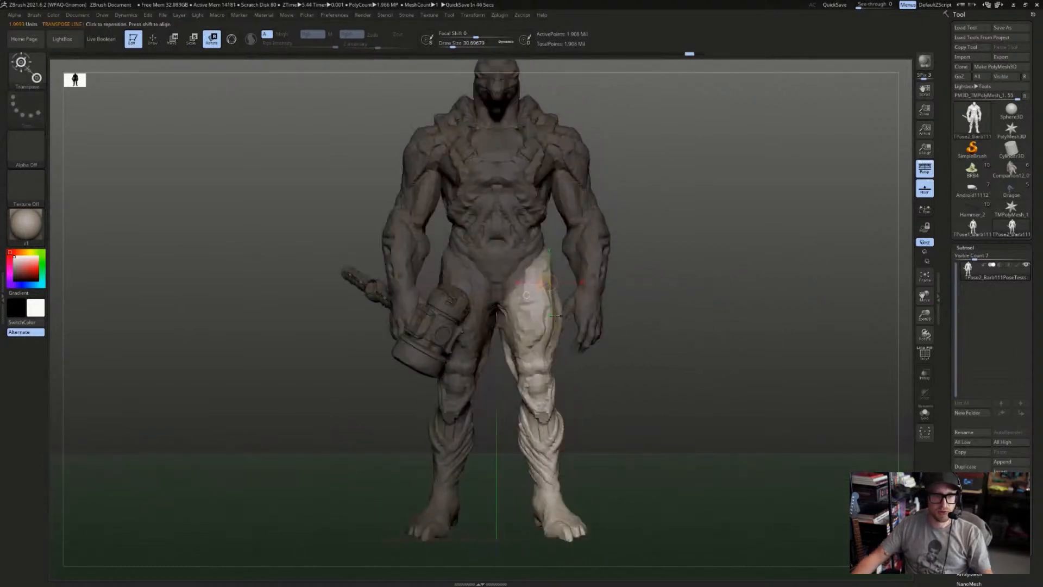
- Try to swing the left leg forward with a transpose line from hip to knee, and undo the rotation
left_click_drag(538, 263, 541, 360)
left_click_drag(646, 363, 555, 329)
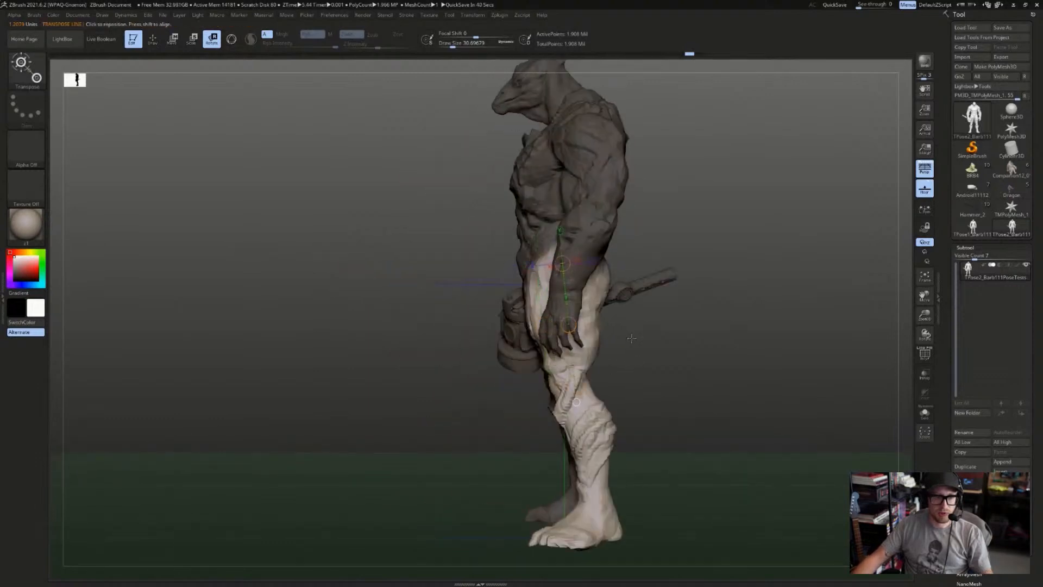
left_click_drag(629, 340, 701, 348)
left_click_drag(564, 401, 454, 321)
left_click_drag(701, 331, 748, 337)
key("ctrl+z")
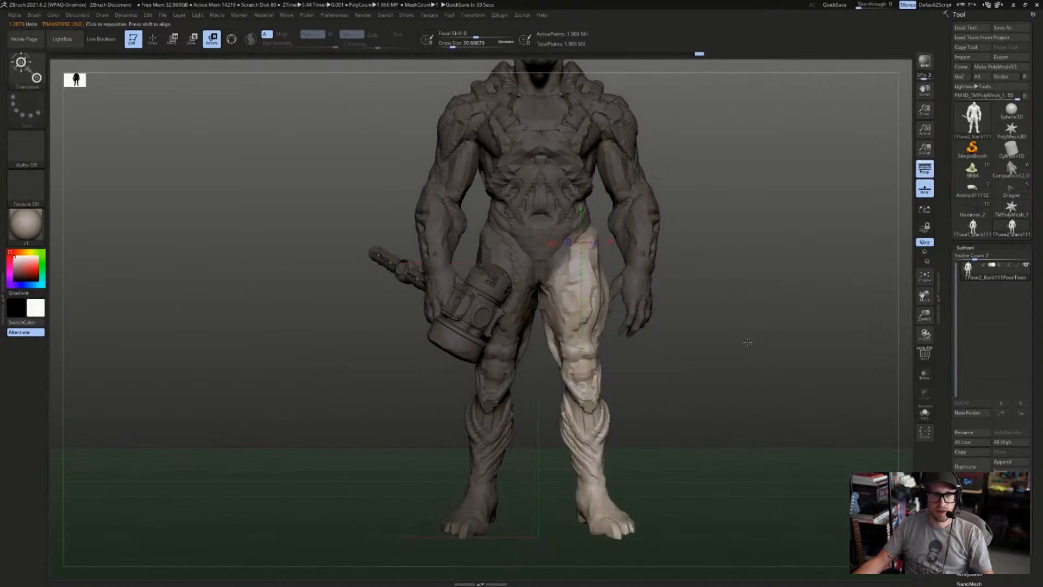
- Rotate the left leg forward about the hip until the thigh is nearly horizontal, and set the transpose line's end at the knee
left_click_drag(764, 346, 679, 348)
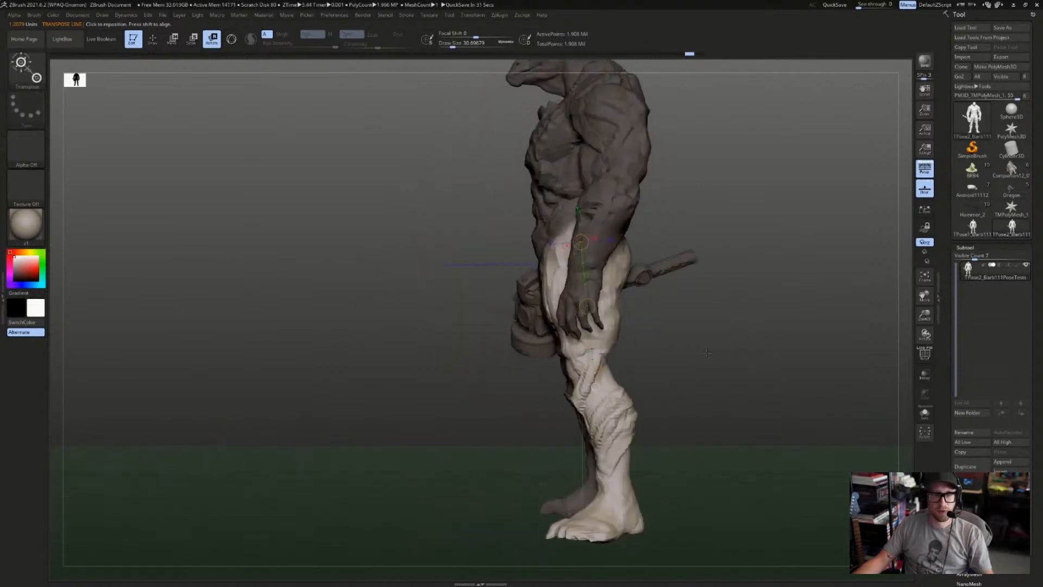
left_click_drag(593, 370, 459, 293)
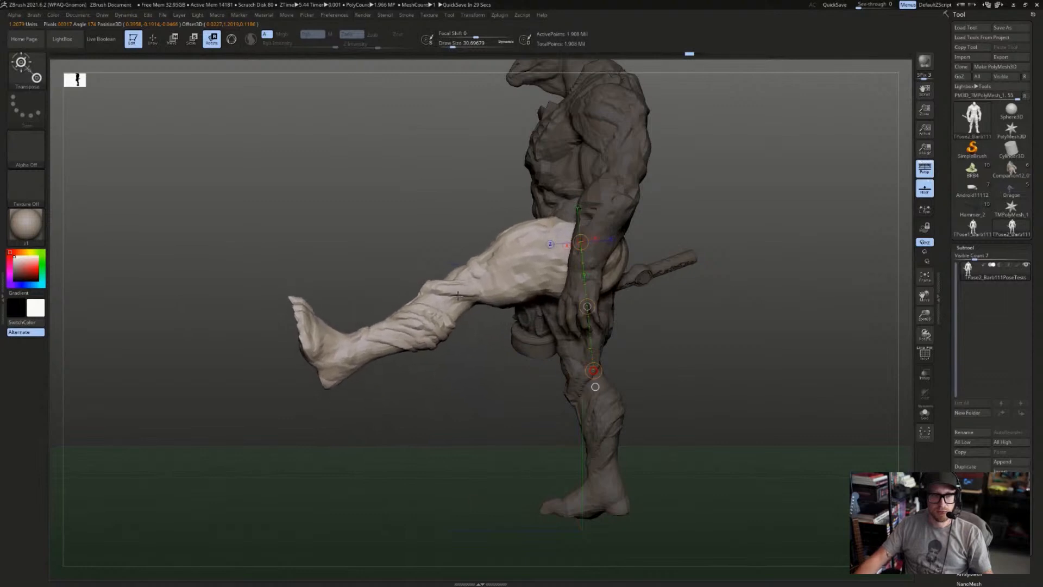
left_click_drag(596, 369, 479, 304)
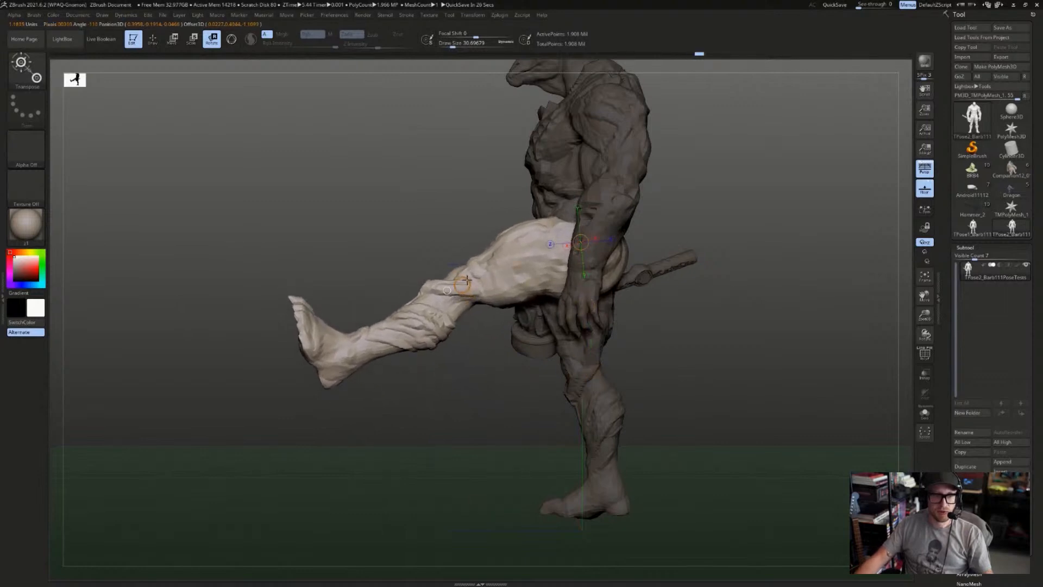
- Bend the raised left leg at the knee so the shin hangs down toward the floor
mouse_move(430, 245)
left_mouse_down()
mouse_move(353, 247)
mouse_move(425, 246)
mouse_move(499, 286)
left_mouse_up()
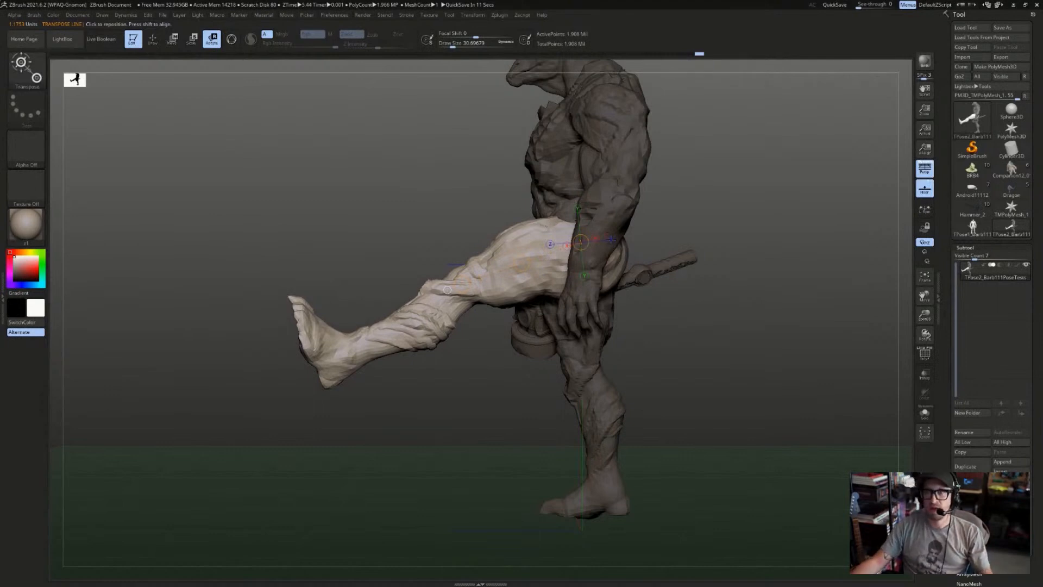
left_click_drag(665, 340, 684, 337)
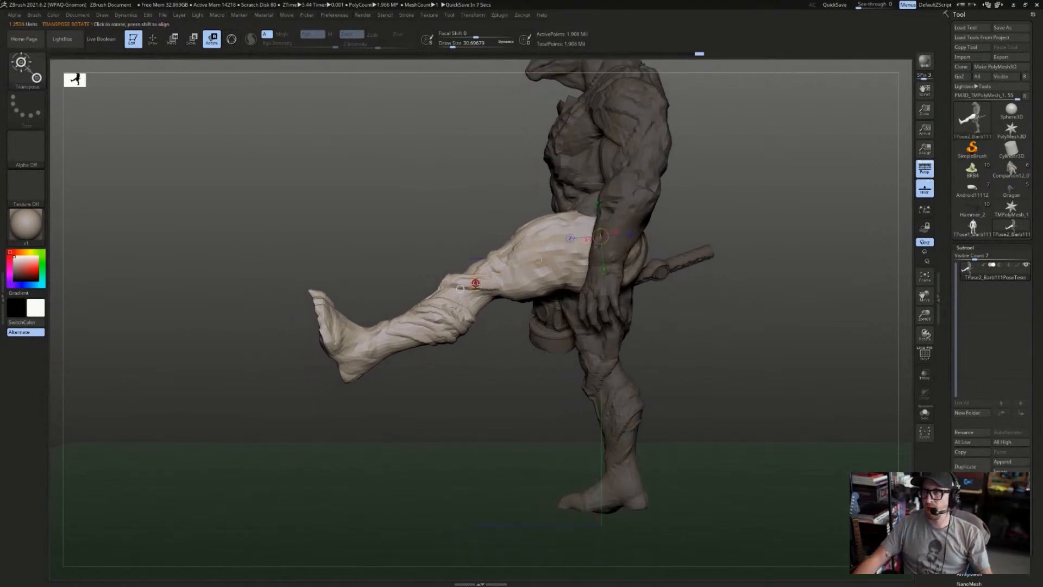
left_click_drag(476, 283, 508, 303)
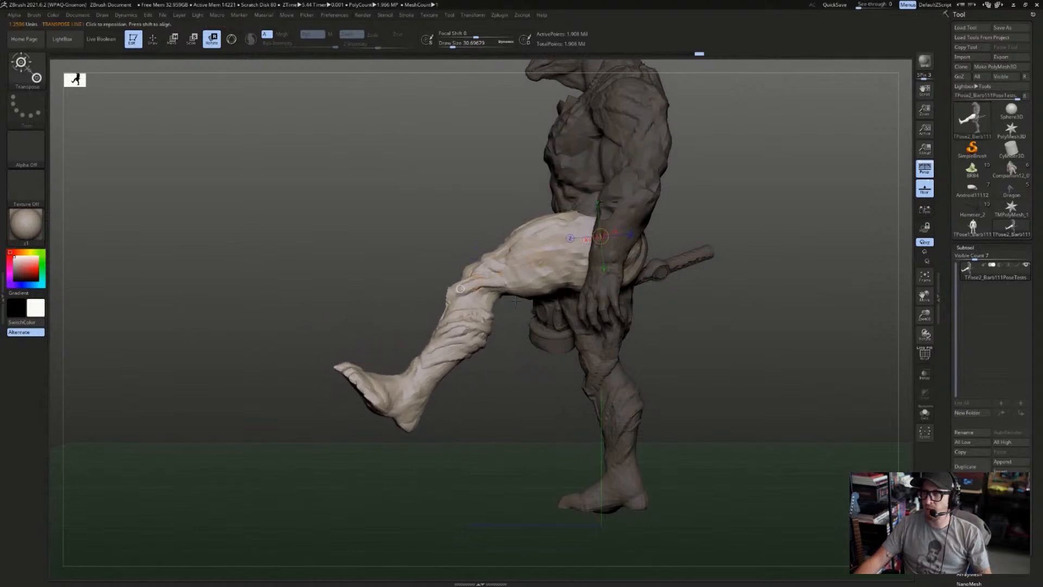
left_click_drag(507, 299, 652, 265)
key("ctrl+z")
key("ctrl+shift+z")
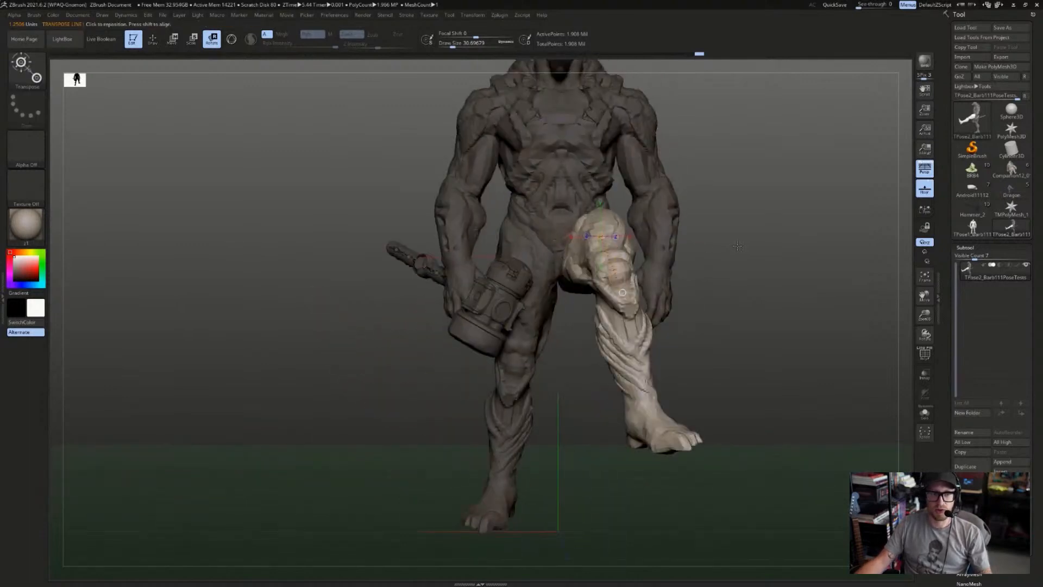
- Compare the left leg's pose before and after the knee bend by undoing and redoing it repeatedly
left_click_drag(726, 233, 672, 277)
key("ctrl+z")
left_click_drag(698, 182, 744, 217)
key("ctrl+shift+z")
key("ctrl+z")
key("ctrl+shift+z")
key("ctrl+z")
key("ctrl+shift+z")
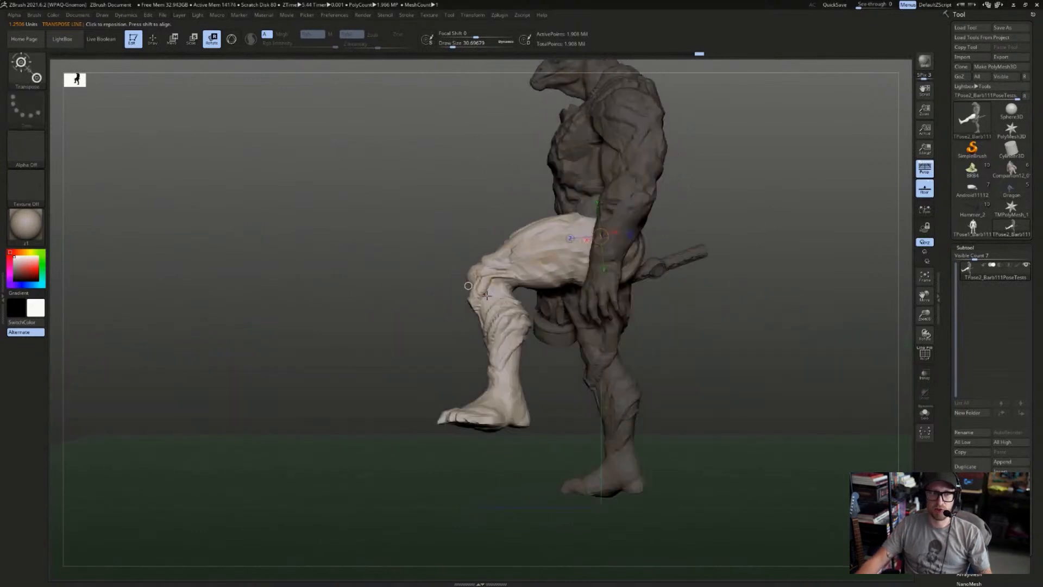
- Fine-tune the rotation of the raised left leg's shin at the knee and clear the mask
mouse_move(484, 281)
left_mouse_down()
mouse_move(424, 287)
mouse_move(477, 279)
left_mouse_up()
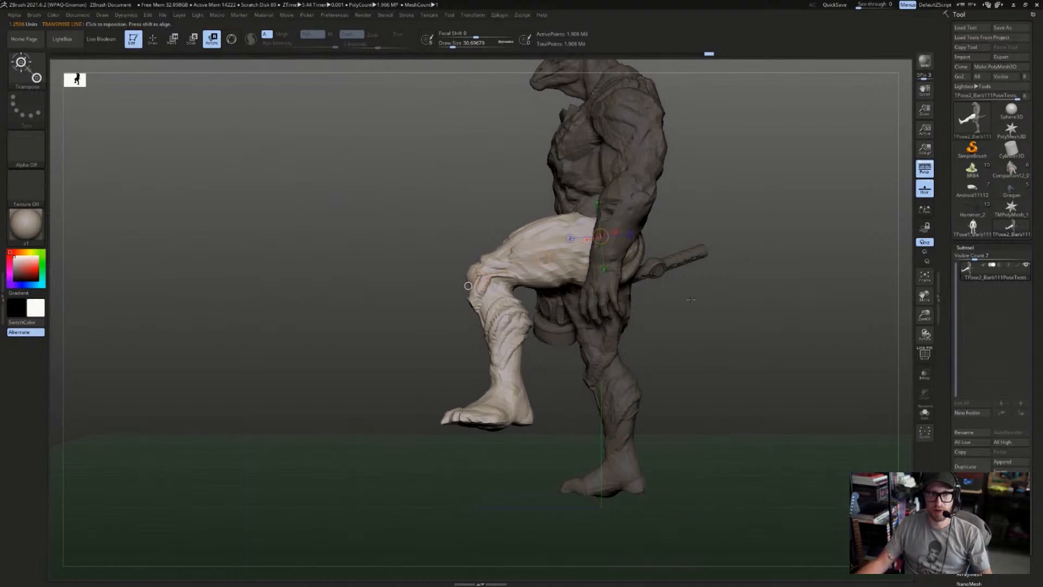
mouse_move(832, 318)
left_mouse_down("shift")
mouse_move(796, 319)
mouse_move(687, 274)
mouse_move(722, 305)
left_mouse_up("shift")
key("q")
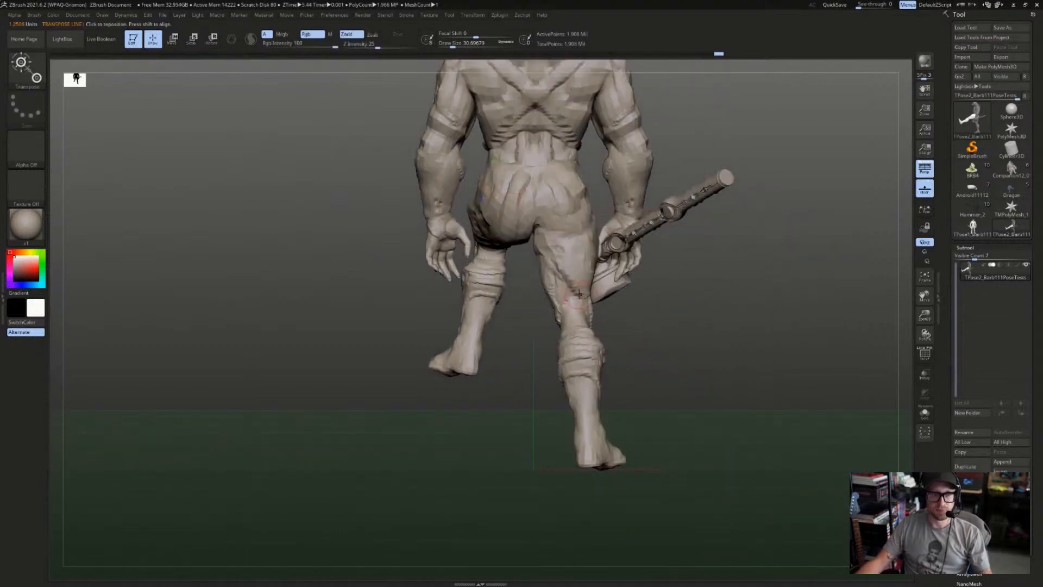
- Isolate the right leg's polygroup, mask it, restore the full model and invert the mask so only that leg is free
left_click(582, 289, "ctrl+shift")
left_click_drag(726, 500, 408, 137, "ctrl")
left_click(748, 263, "ctrl+shift")
key("w")
mouse_move(747, 261)
left_mouse_down("shift")
mouse_move(685, 242)
mouse_move(685, 266)
mouse_move(726, 269)
left_mouse_up("shift")
left_click(642, 217, "ctrl")
key("q")
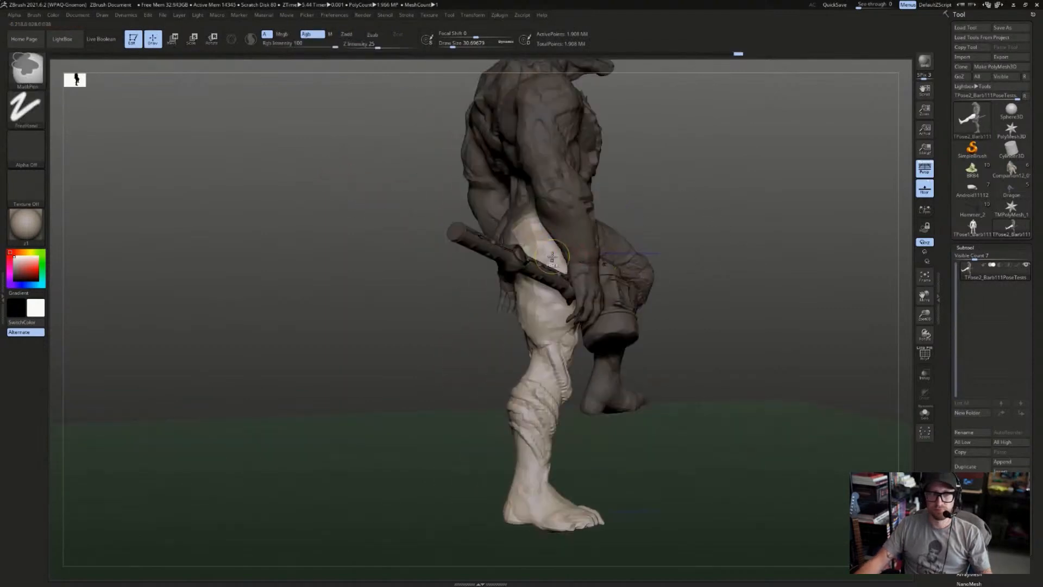
- Soften the mask edge around the right hip and hide the right arm that covers it
left_click(628, 211, "ctrl")
left_click(555, 245, "ctrl")
key("w")
mouse_move(674, 201)
left_mouse_down()
mouse_move(625, 231)
mouse_move(684, 195)
mouse_move(640, 205)
left_mouse_up()
left_click(684, 195, "ctrl")
key("q")
left_click(562, 233, "ctrl+shift")
- Rotate the right leg backward about the hip and bend its knee so the shin trails behind the body
key("r")
left_click_drag(533, 237, 739, 195)
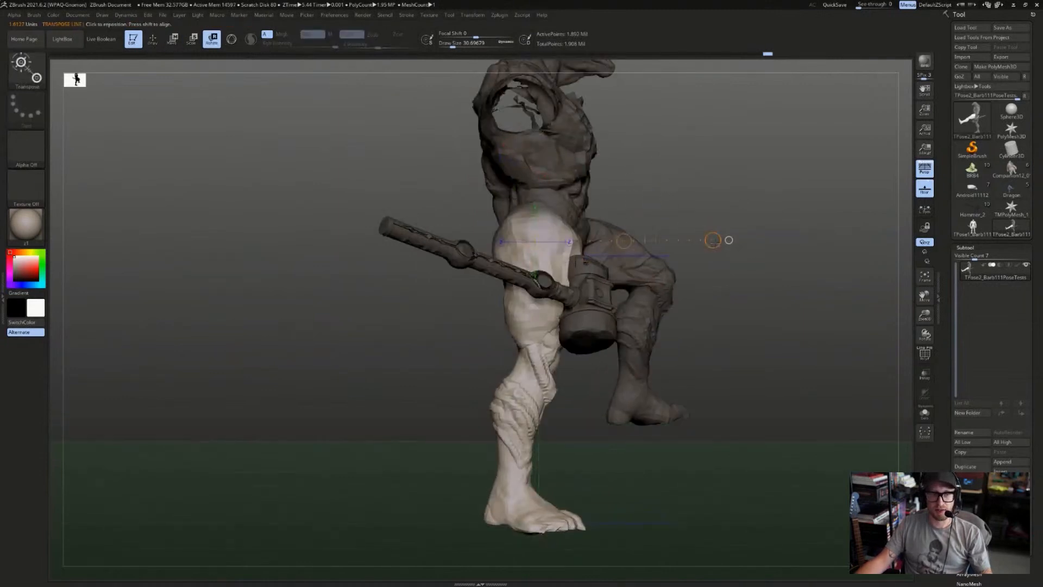
left_click_drag(713, 240, 715, 238)
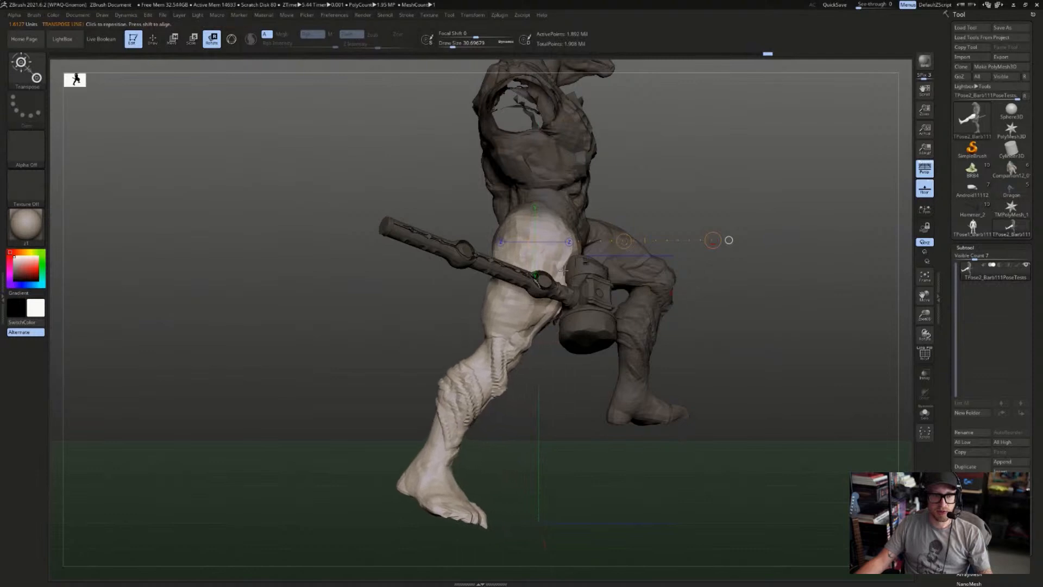
left_click(520, 209)
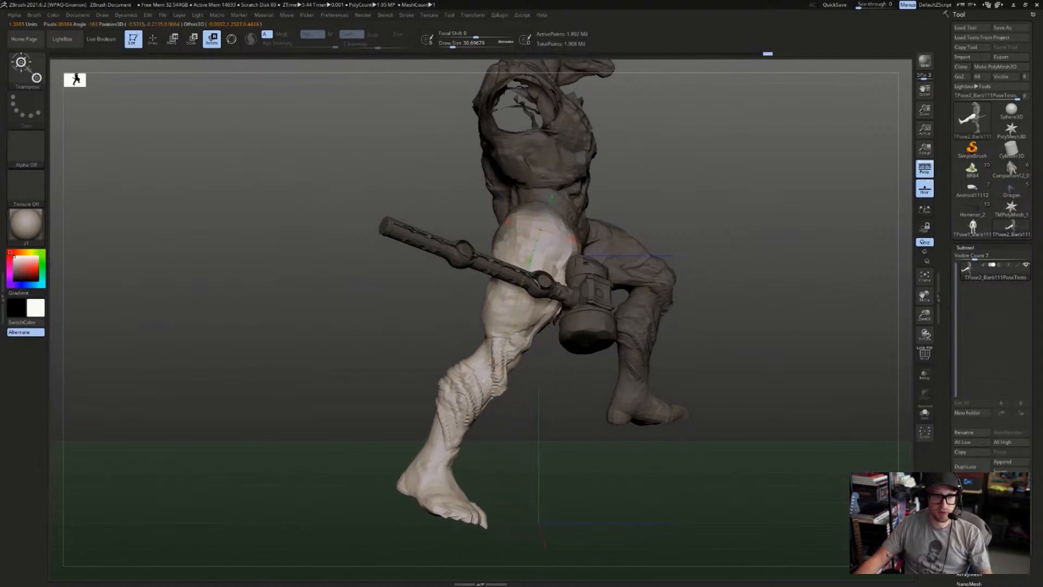
left_click_drag(493, 364, 689, 308)
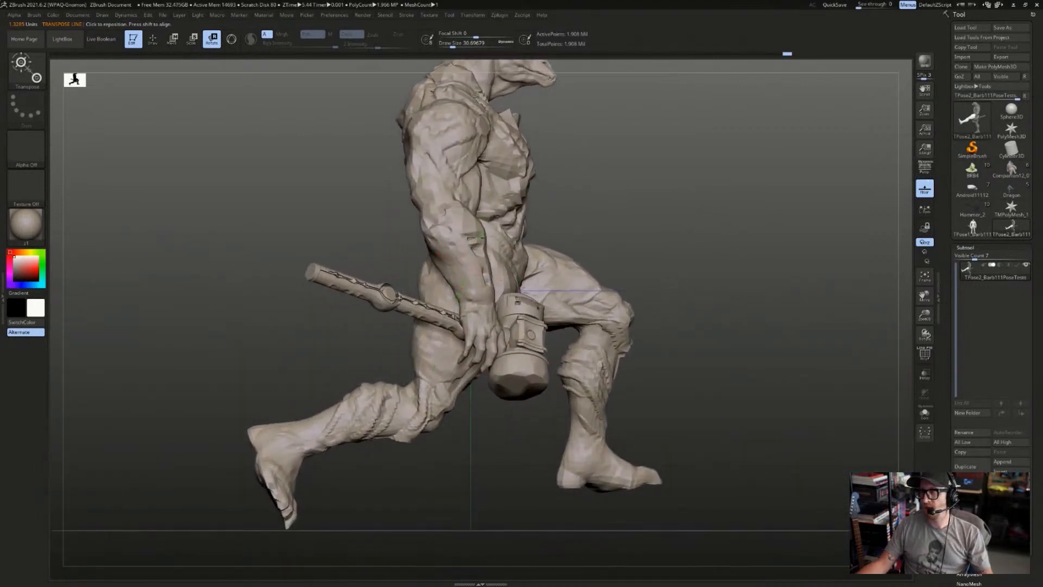
- Lean the whole figure slightly forward by rotating it about the pelvis in the side view
left_click_drag(543, 461, 550, 465)
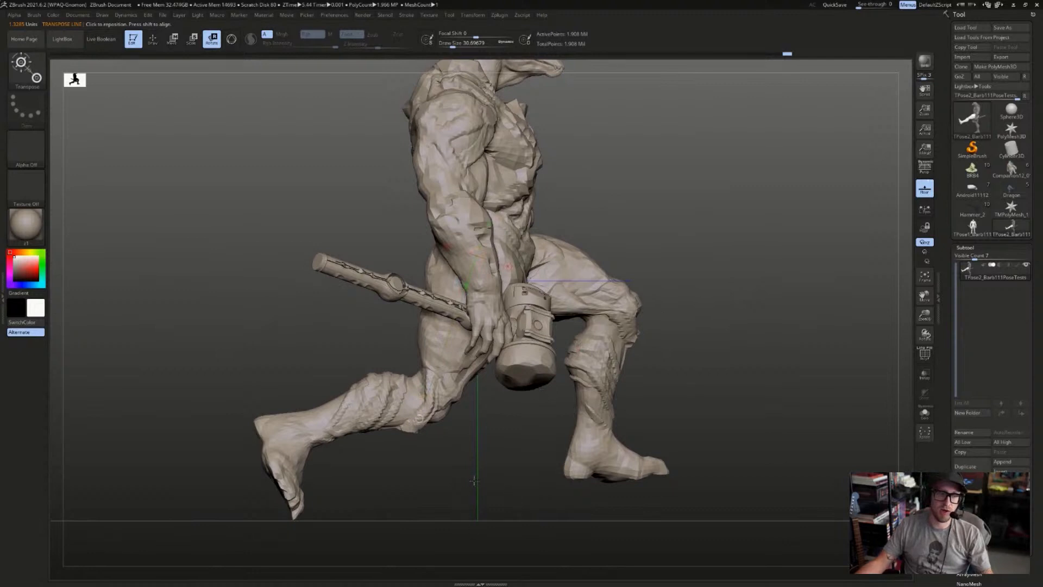
left_click_drag(501, 245, 699, 264)
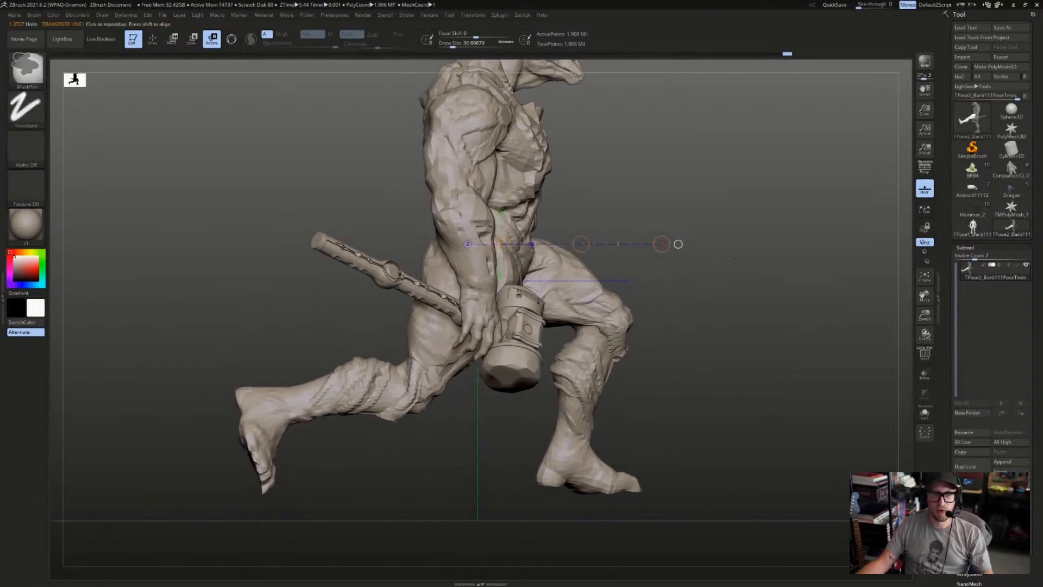
key("ctrl+z")
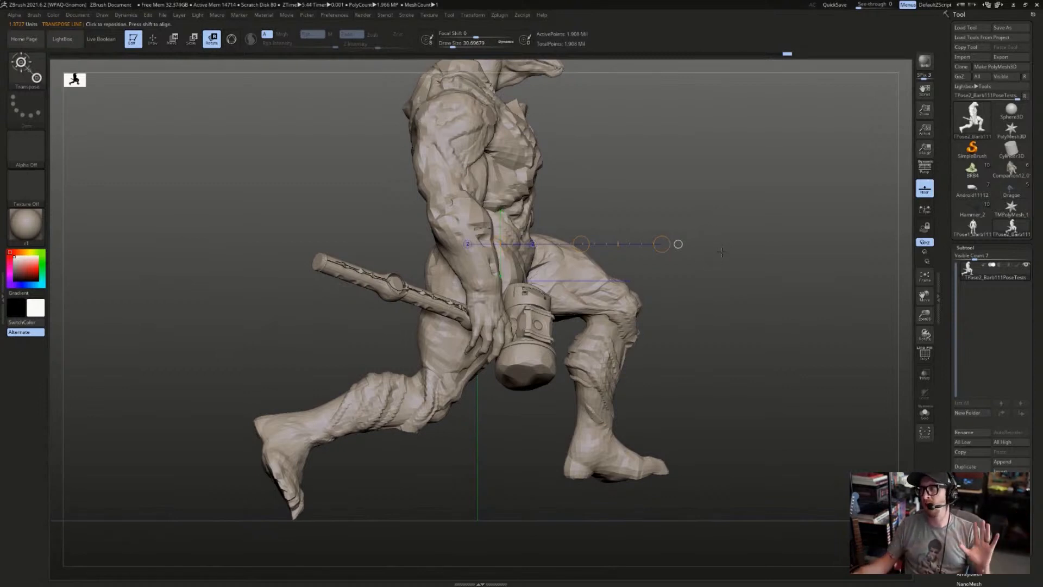
left_click_drag(662, 244, 664, 239)
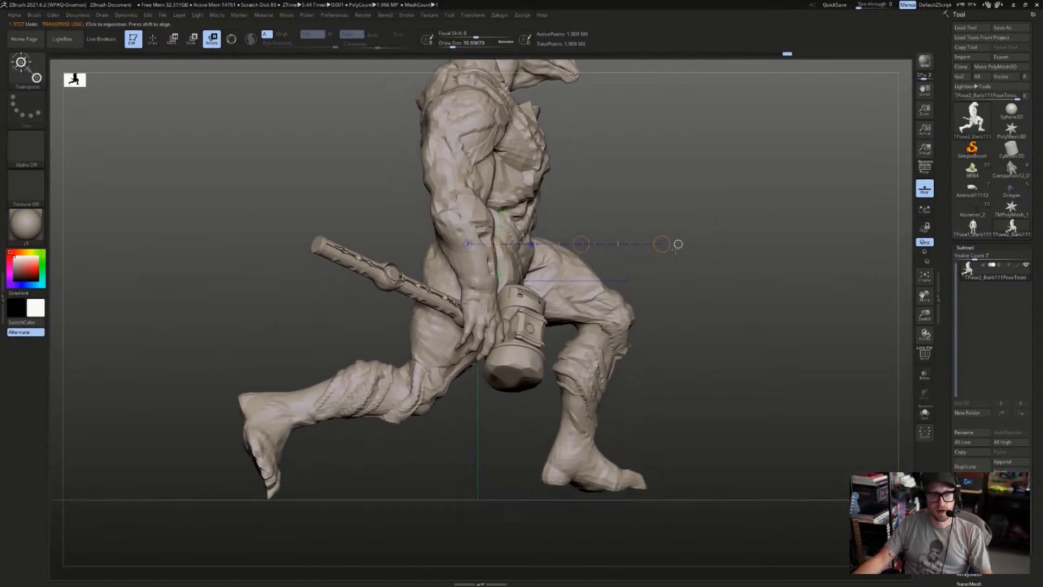
mouse_move(662, 244)
left_mouse_down()
mouse_move(713, 234)
mouse_move(718, 269)
left_mouse_up()
- Bend the toes of the trailing right foot with a transpose line running from the heel to the ball
mouse_move(348, 440)
left_mouse_down()
mouse_move(303, 445)
mouse_move(317, 502)
mouse_move(427, 445)
mouse_move(441, 427)
mouse_move(419, 449)
mouse_move(247, 420)
mouse_move(225, 429)
mouse_move(236, 470)
left_mouse_up()
left_click(412, 456, "ctrl")
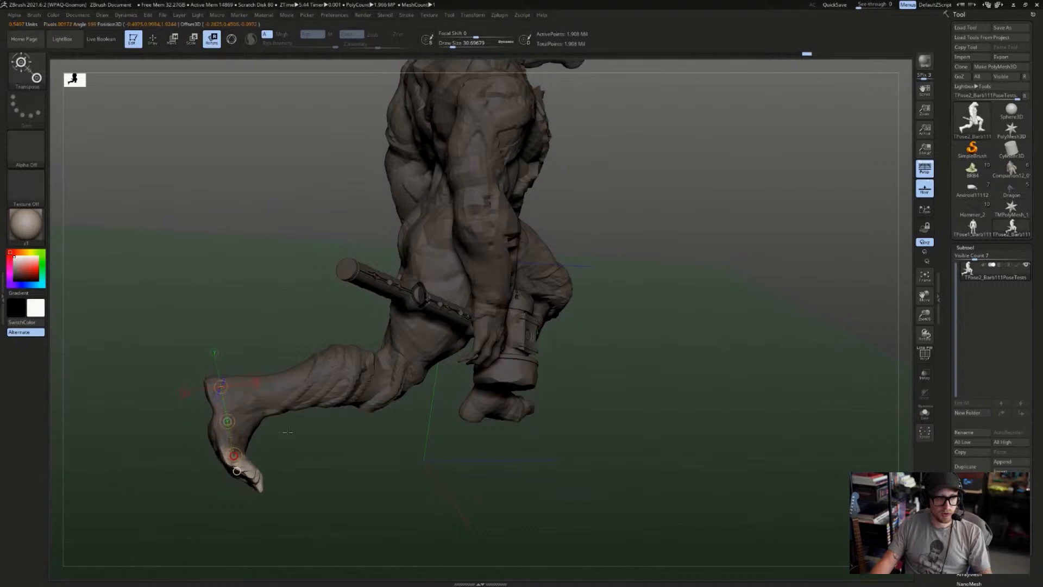
mouse_move(287, 432)
left_mouse_down()
mouse_move(319, 466)
mouse_move(256, 438)
mouse_move(298, 476)
mouse_move(252, 473)
mouse_move(277, 497)
left_mouse_up()
- Rotate the entire right leg sideways about the hip from the front and turn off perspective
mouse_move(277, 489)
left_mouse_down()
mouse_move(324, 468)
mouse_move(388, 391)
mouse_move(356, 219)
mouse_move(429, 285)
mouse_move(375, 369)
left_mouse_up()
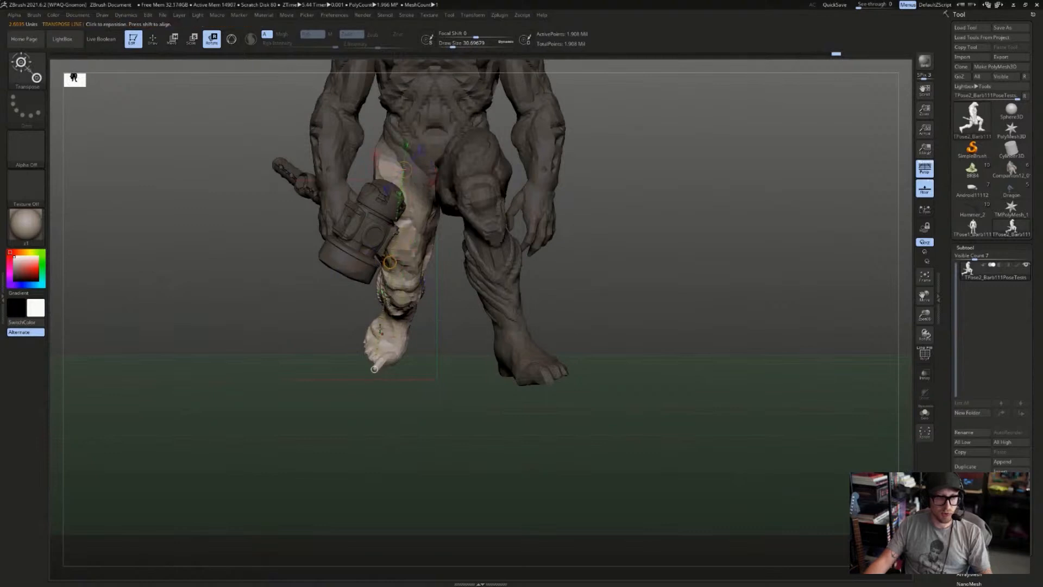
left_click_drag(390, 262, 308, 218)
left_click_drag(337, 305, 626, 351)
key("p")
- Replace the mask with one that leaves only the right foot unmasked
key("q")
left_click_drag(312, 384, 294, 373)
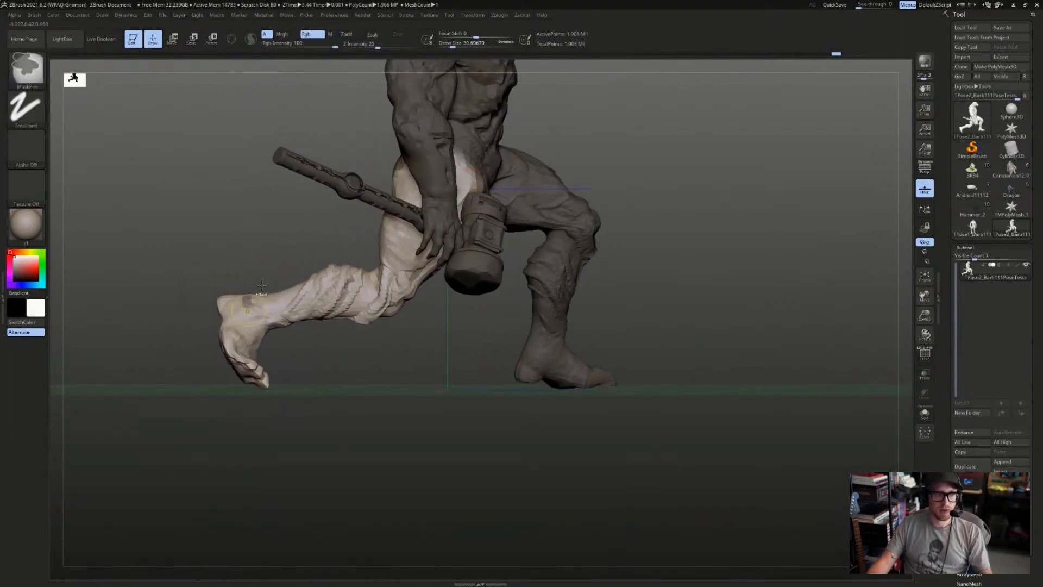
left_click_drag(278, 276, 152, 462, "ctrl")
left_click_drag(312, 381, 303, 396, "ctrl")
left_click_drag(149, 246, 281, 401, "ctrl")
key("ctrl+i")
- Adjust the right foot's position at the ankle with the transpose line and clear the mask
key("w")
left_click_drag(313, 368, 534, 385)
key("r")
mouse_move(495, 311)
left_mouse_down()
mouse_move(650, 298)
mouse_move(631, 326)
mouse_move(689, 328)
mouse_move(737, 265)
left_mouse_up()
key("q")
left_click_drag(655, 185, 673, 256, "ctrl")
key("w")
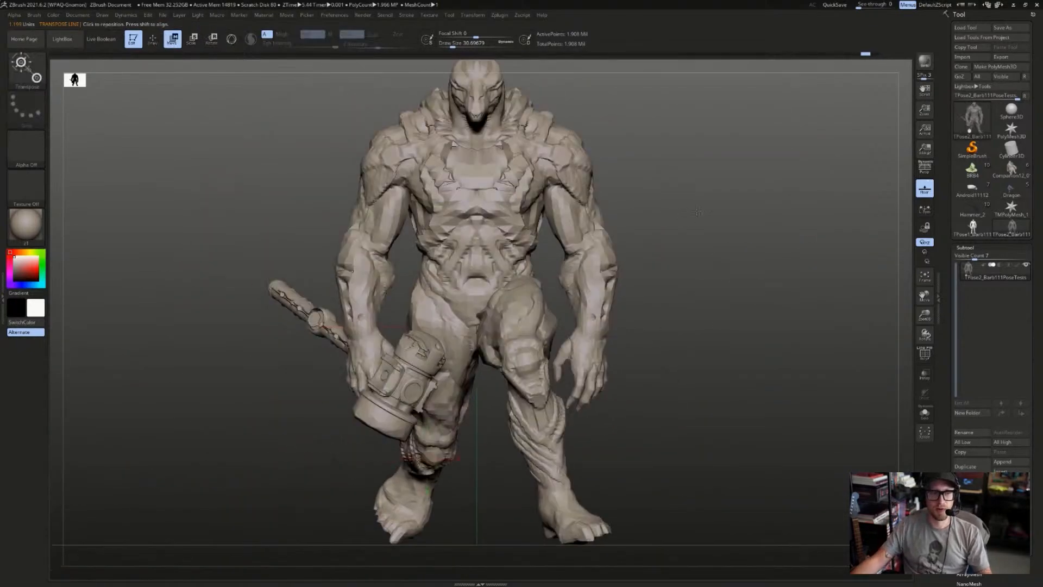
- Isolate the hammer and invert the visibility so only the character's body is shown
left_click_drag(690, 205, 738, 230, "alt")
key("q")
mouse_move(633, 210)
left_mouse_down()
mouse_move(653, 220)
mouse_move(739, 194)
mouse_move(793, 199)
left_mouse_up()
left_click(639, 356, "ctrl+shift")
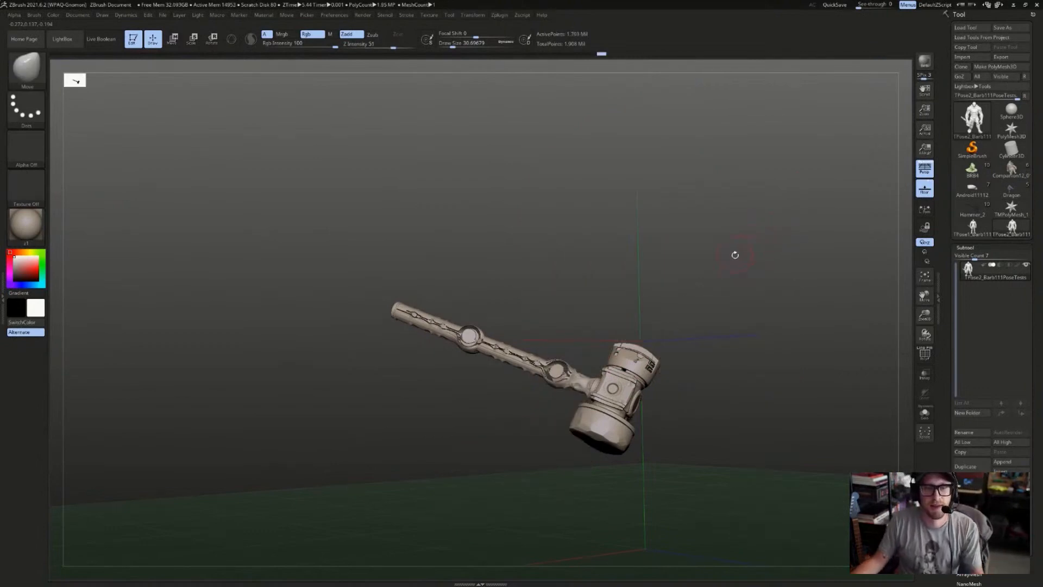
left_click(761, 268, "ctrl+shift")
left_click_drag(790, 261, 715, 261)
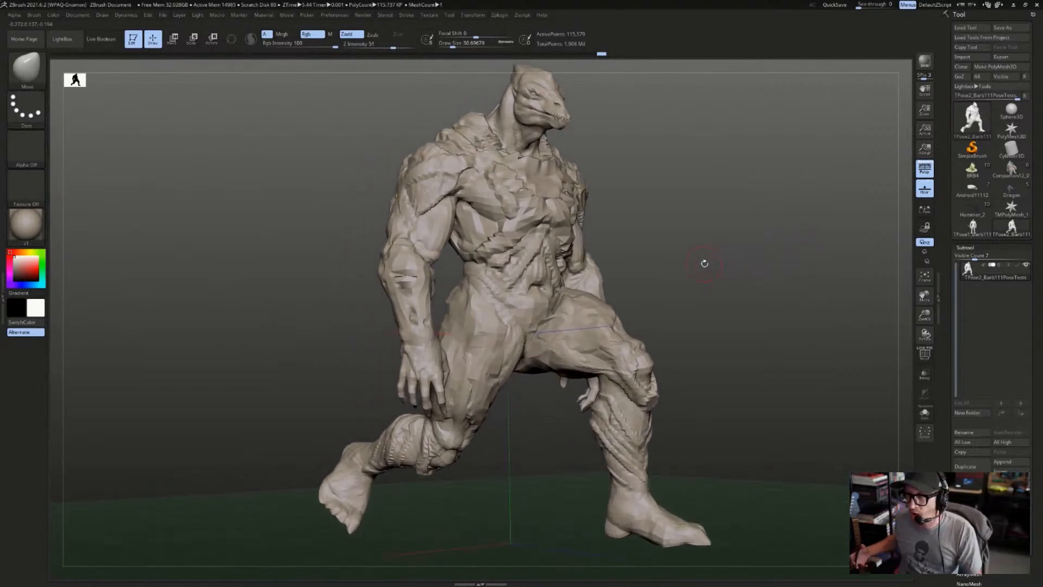
- Isolate the pelvis region between the waist and upper thighs, and hide the hammer again
left_click_drag(730, 220, 691, 233, "shift")
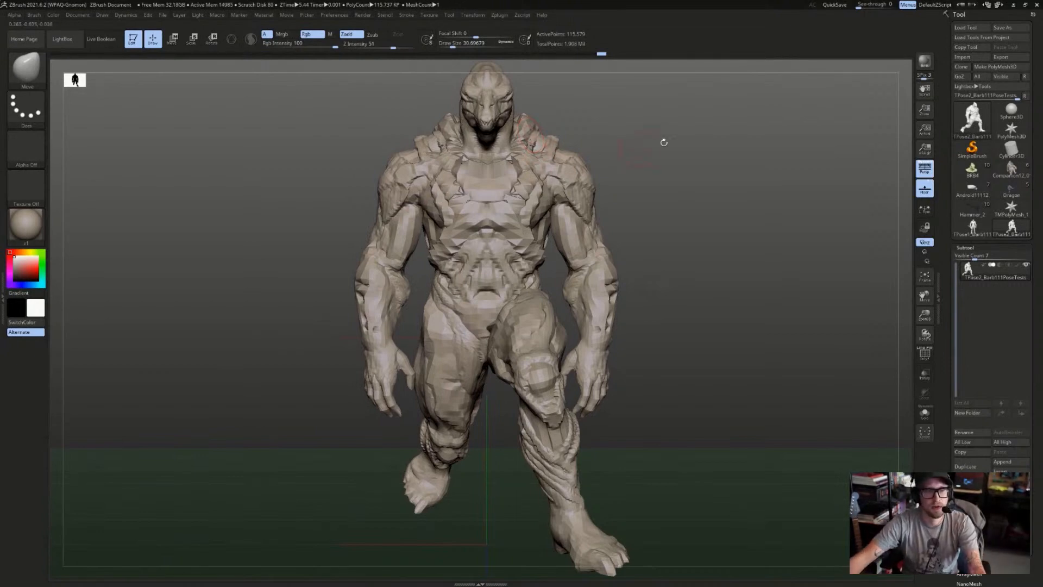
left_click_drag(664, 139, 671, 168)
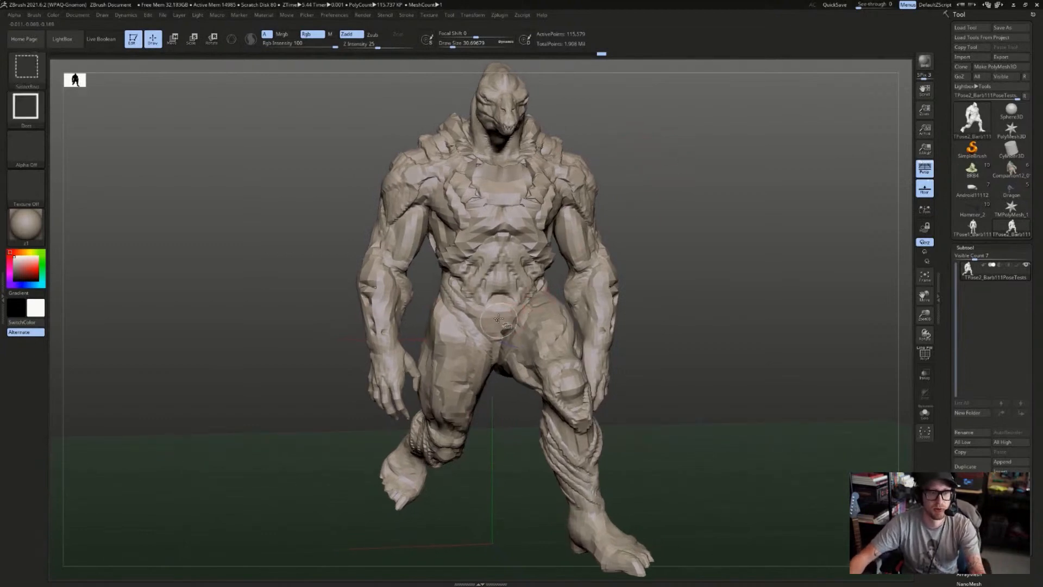
left_click_drag(712, 230, 585, 261)
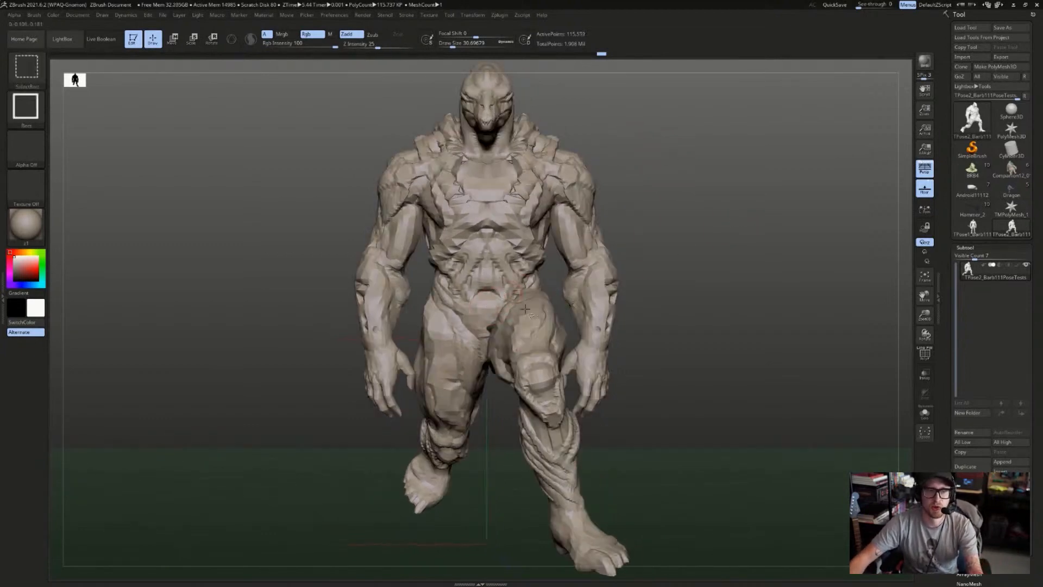
mouse_move(737, 161)
left_mouse_down("ctrl+shift")
mouse_move(698, 210)
mouse_move(267, 469)
left_mouse_up("ctrl+shift")
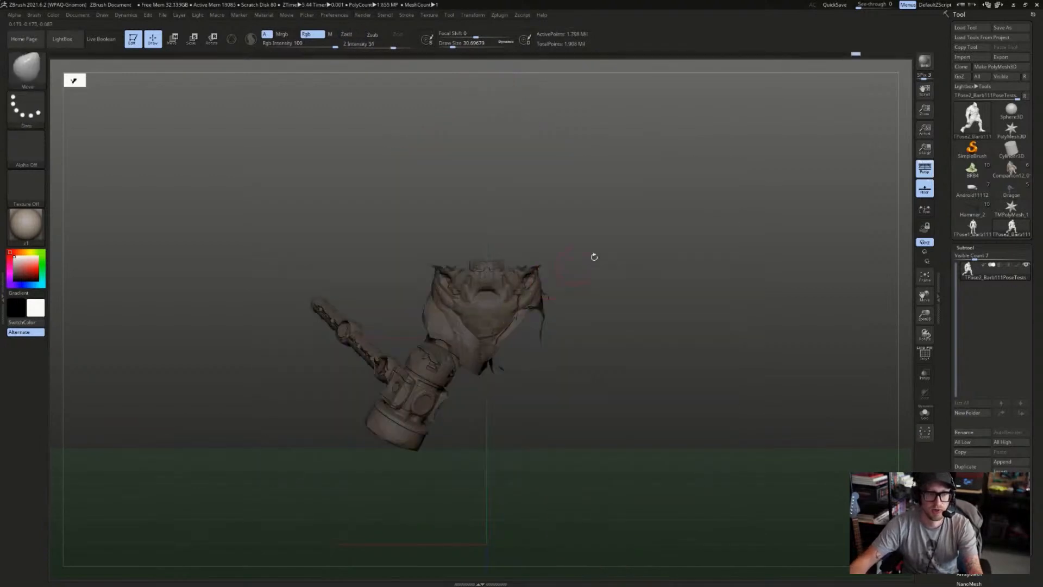
mouse_move(591, 256)
left_mouse_down()
mouse_move(616, 242)
mouse_move(437, 369)
left_mouse_up()
left_click(430, 374, "ctrl+shift")
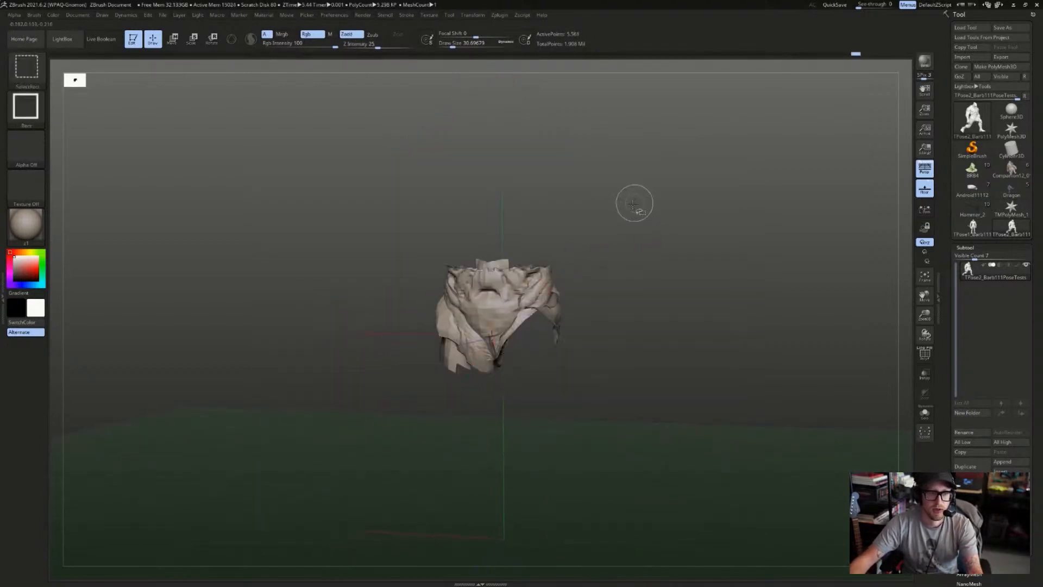
- Mask the isolated pelvis, restore the full model and invert the mask so only the pelvis stays unmasked
left_click_drag(635, 203, 640, 219, "shift")
left_click_drag(643, 174, 321, 460, "ctrl")
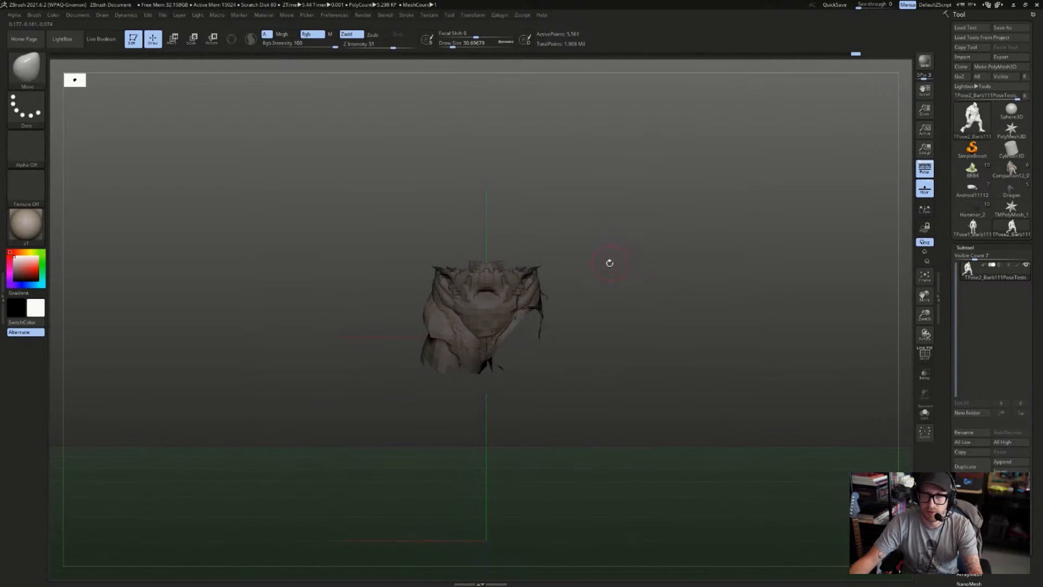
key("ctrl+shift")
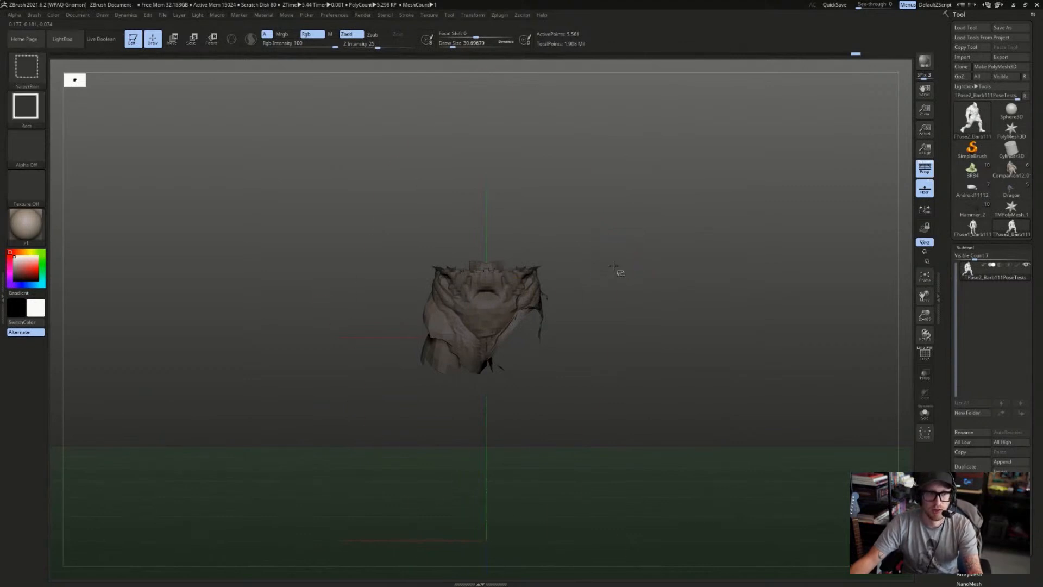
left_click(614, 266, "ctrl+shift")
left_click(652, 251, "ctrl")
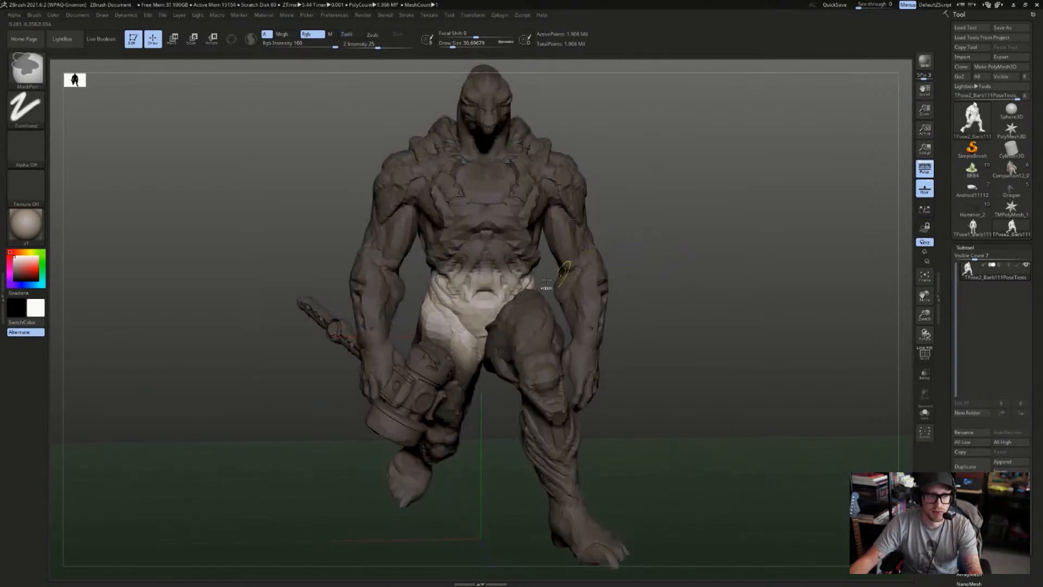
key("ctrl+shift")
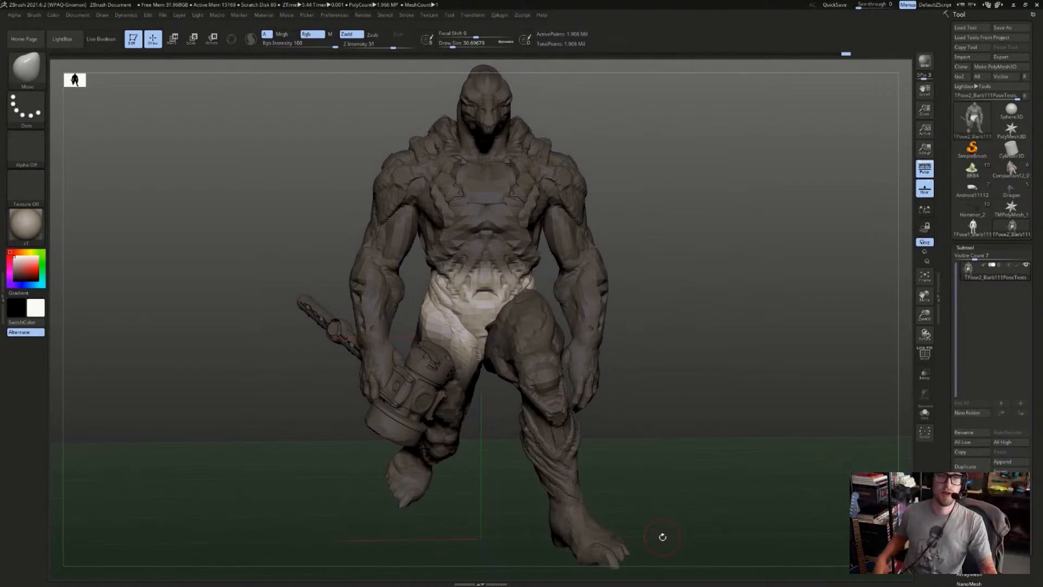
- Try tilting the unmasked pelvis with a horizontal transpose line and undo the attempt
left_click_drag(623, 148, 663, 168)
left_click_drag(711, 194, 608, 225, "ctrl")
key("ctrl+z")
key("r")
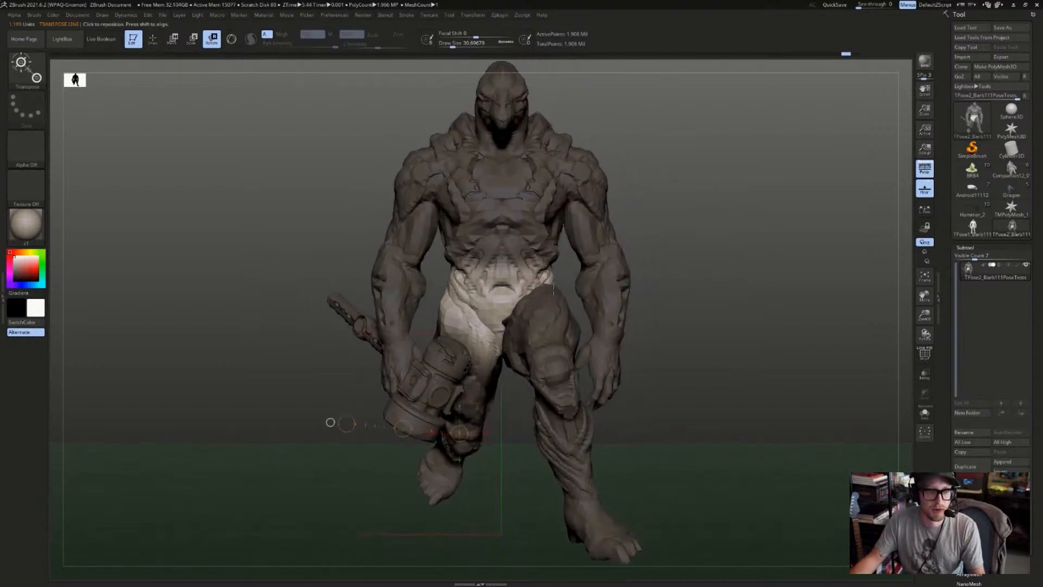
mouse_move(542, 292)
left_mouse_down("shift")
mouse_move(282, 319)
mouse_move(282, 303)
mouse_move(317, 297)
mouse_move(310, 307)
mouse_move(333, 370)
left_mouse_up("shift")
key("ctrl+z")
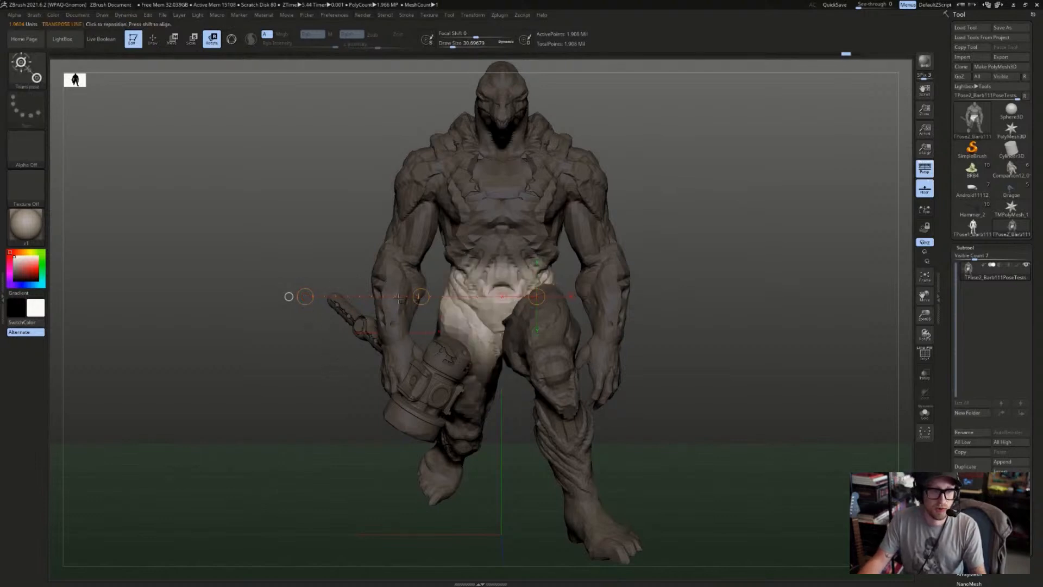
mouse_move(501, 288)
left_mouse_down("shift")
mouse_move(699, 289)
mouse_move(692, 257)
mouse_move(760, 274)
left_mouse_up("shift")
key("q")
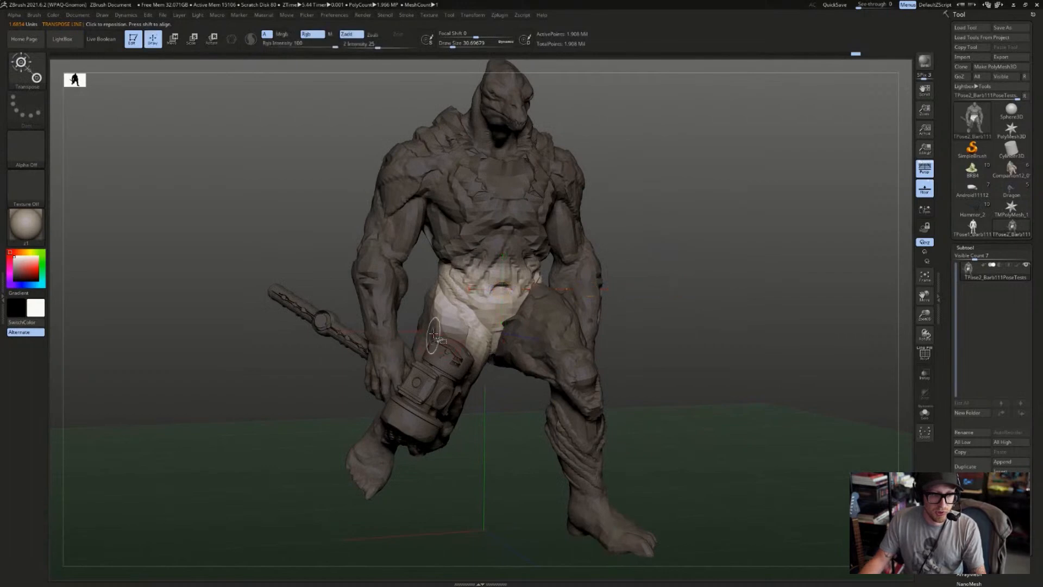
- Clear the mask, and hide the pelvis, hammer and right leg before inverting the visibility to isolate them
left_click(470, 349, "ctrl+shift")
left_click_drag(291, 285, 278, 376, "ctrl")
left_click(291, 375, "ctrl+shift")
left_click(496, 310, "ctrl+shift")
left_click(694, 212, "ctrl+shift")
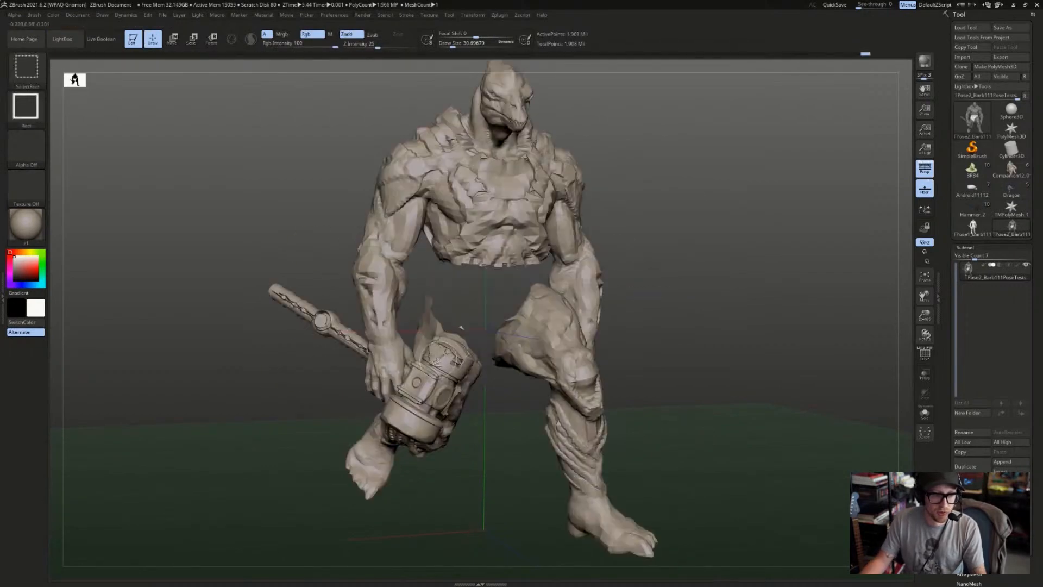
left_click(449, 370, "ctrl+shift")
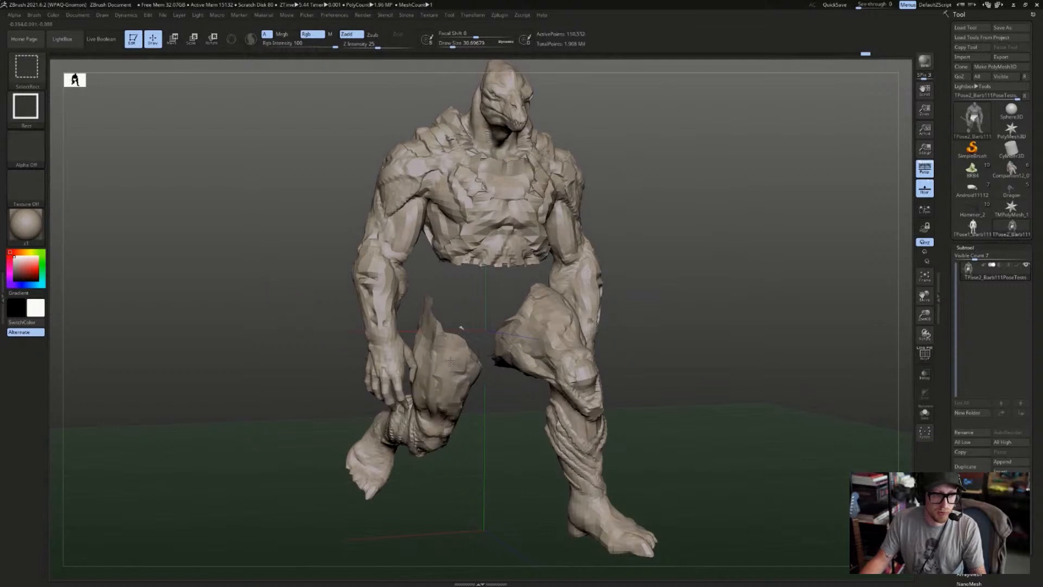
left_click(445, 374, "ctrl+shift")
left_click_drag(326, 389, 296, 348, "ctrl+shift")
- Merge the pelvis and right leg into one polygroup without the hammer, and mask that group
mouse_move(231, 225)
left_mouse_down("ctrl")
mouse_move(338, 347)
mouse_move(642, 521)
left_mouse_up("ctrl")
key("ctrl+w")
left_click(448, 355, "ctrl+shift")
left_click(226, 565, "ctrl")
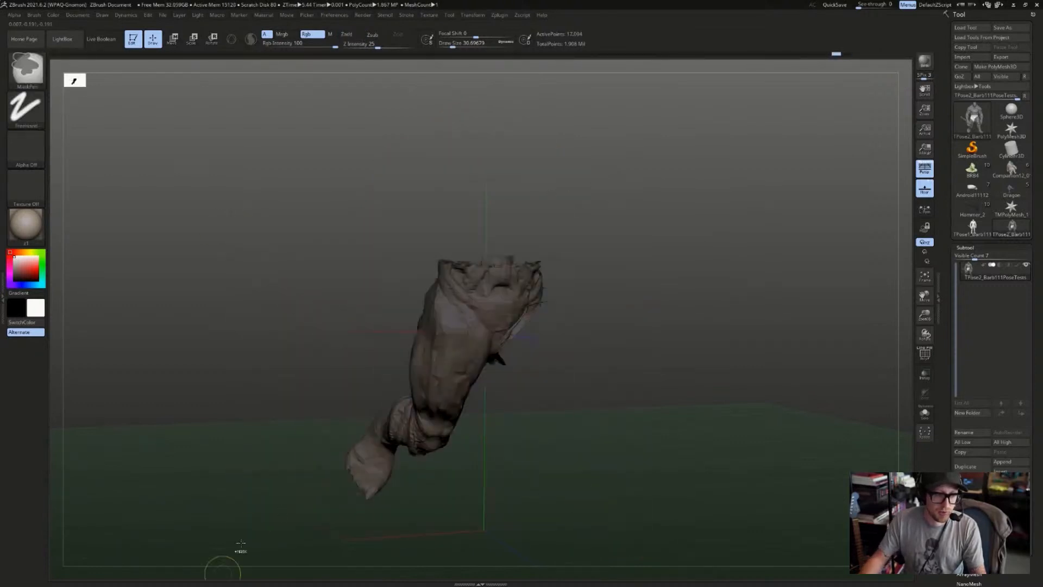
- Restore the full model with everything masked except the pelvis and right leg, viewed from the front
left_click(676, 263, "ctrl+shift")
left_click_drag(676, 263, 698, 266)
key("w")
left_click(467, 348, "ctrl+shift")
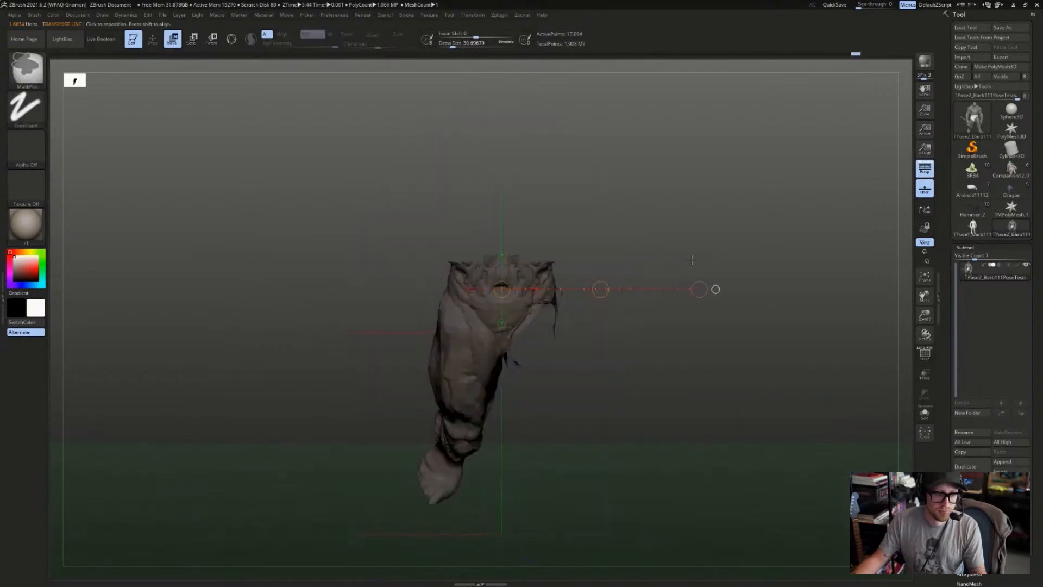
left_click(695, 254, "ctrl")
left_click(695, 254, "ctrl+shift")
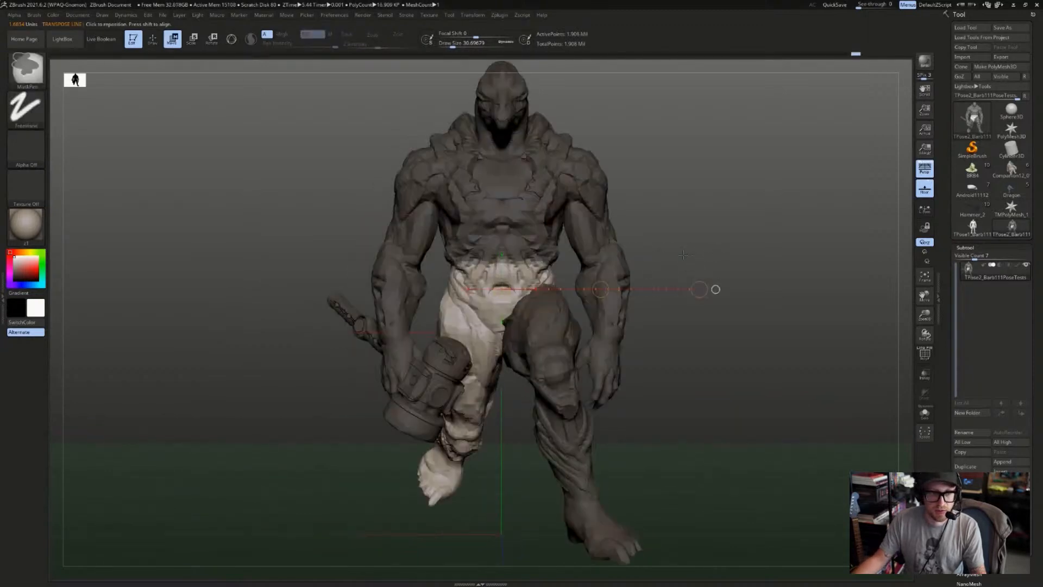
- Soften the mask edge around the waist and left hip
key("q")
left_click_drag(705, 213, 745, 222)
left_click(598, 282, "ctrl")
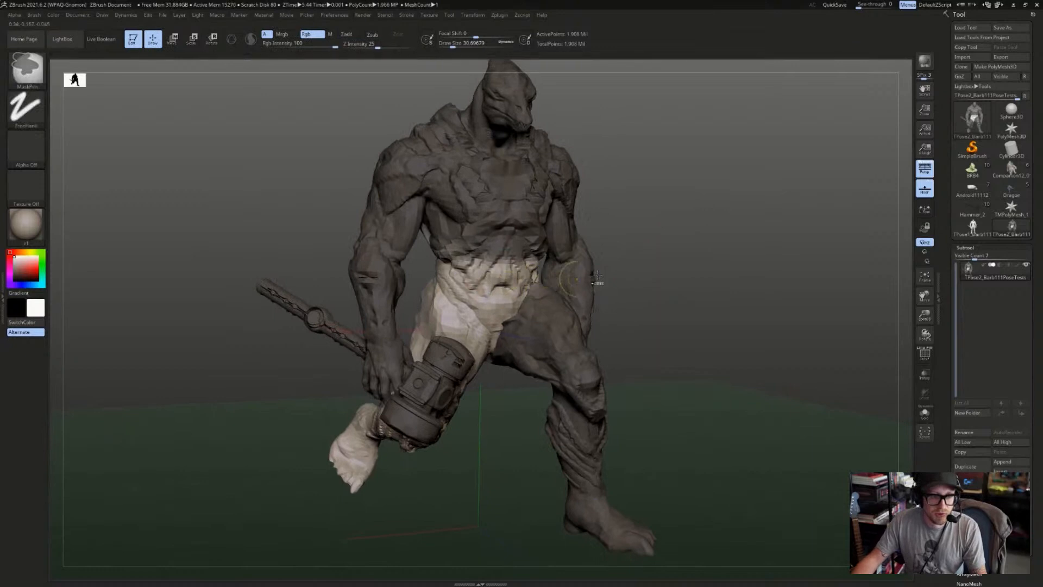
- Rotate the pelvis and right leg together using a horizontal transpose line centred on the pelvis
key("w")
left_click(593, 273)
mouse_move(496, 268)
left_mouse_down()
mouse_move(474, 260)
mouse_move(678, 289)
mouse_move(676, 268)
mouse_move(554, 258)
left_mouse_up()
key("r")
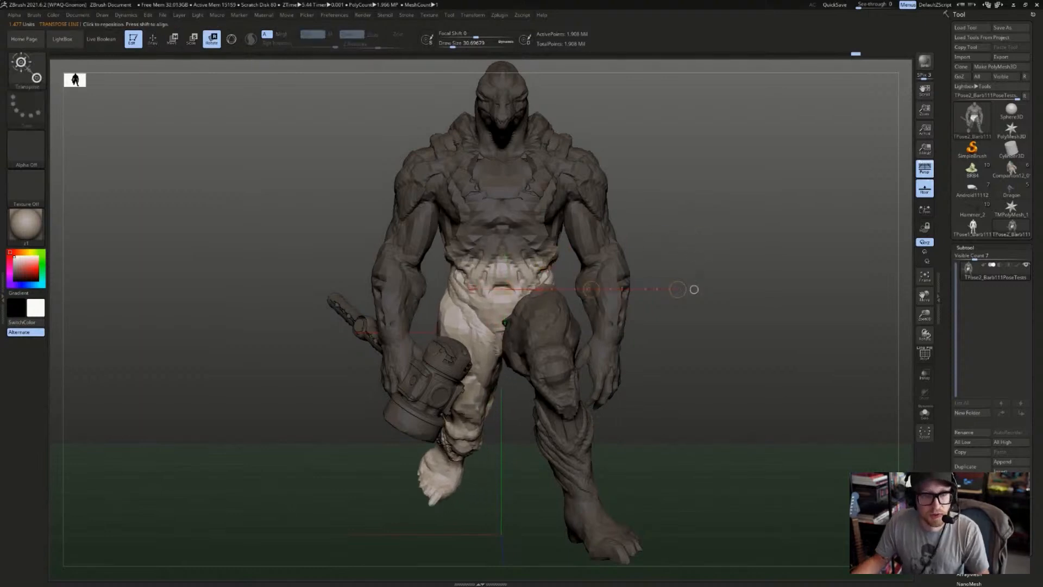
left_click_drag(678, 289, 755, 258)
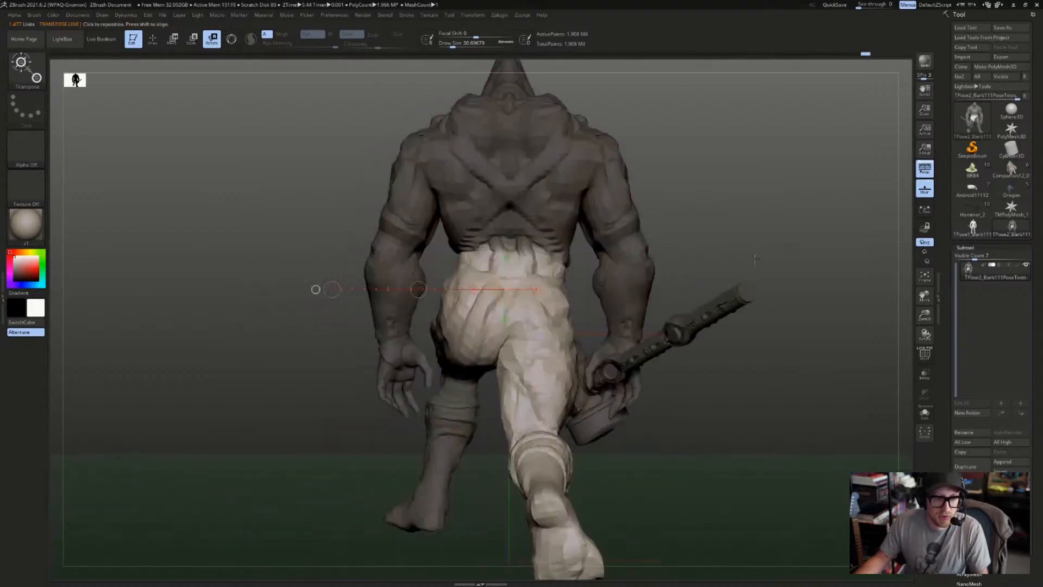
- Undo the last pelvis rotation and fine-tune the turn of the pelvis and right leg from behind with the transpose line
key("ctrl+z")
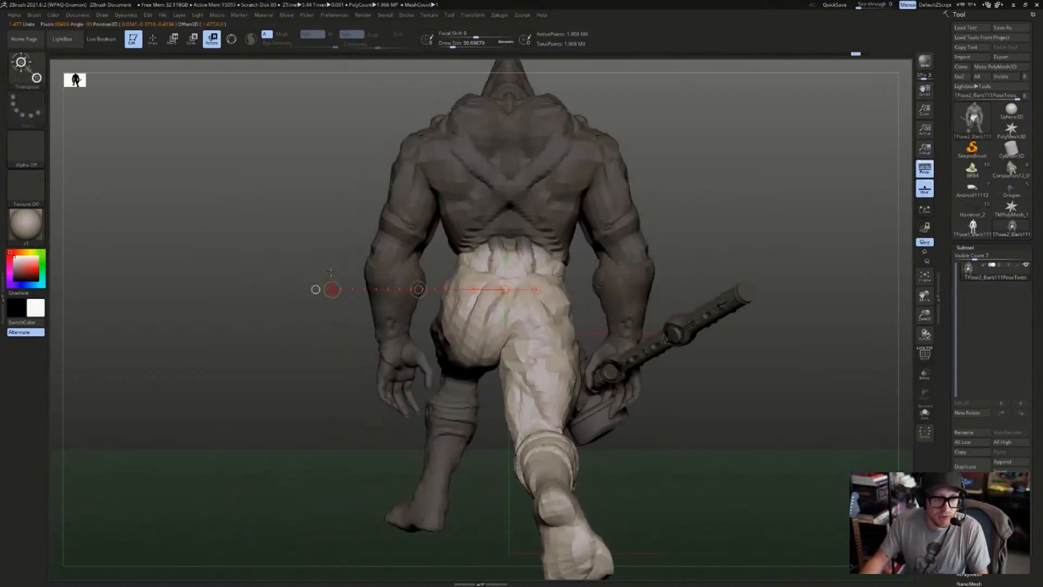
left_click_drag(419, 290, 412, 280)
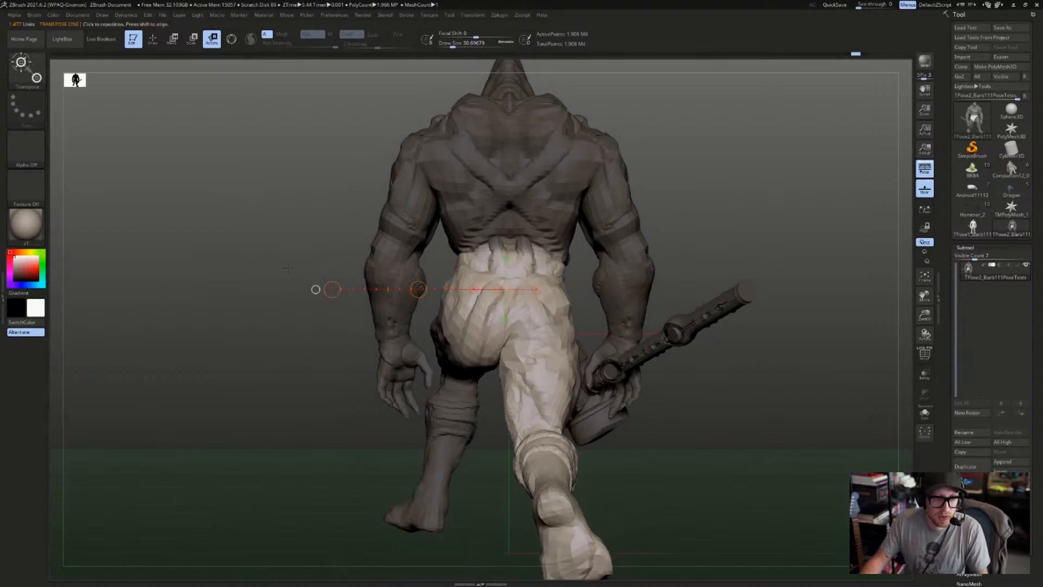
left_click_drag(299, 269, 358, 262)
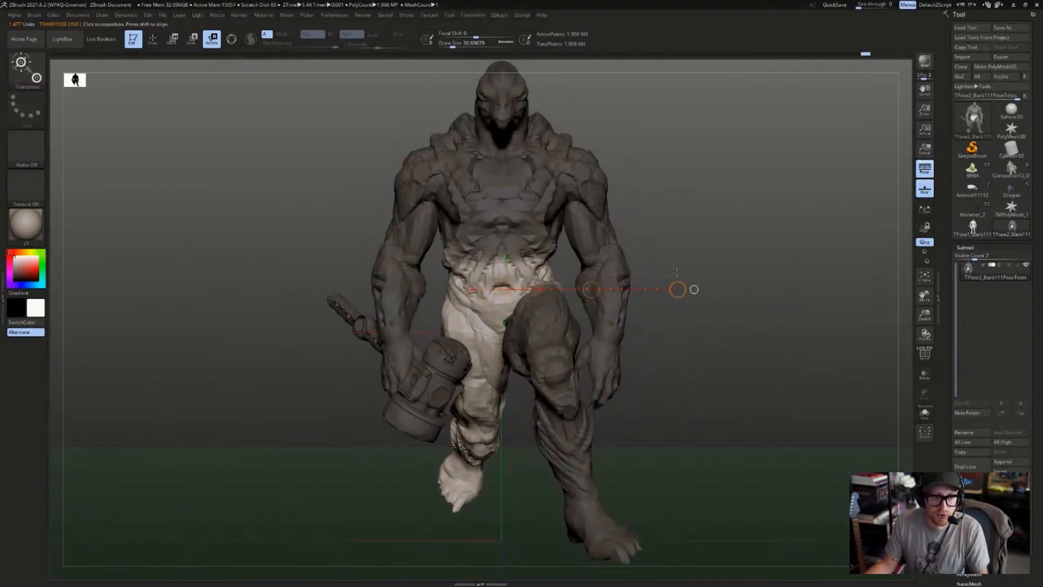
- Isolate the torso polygroup, mask it, and restore the full model
key("ctrl+shift+a")
key("q")
left_click(509, 171, "ctrl+shift")
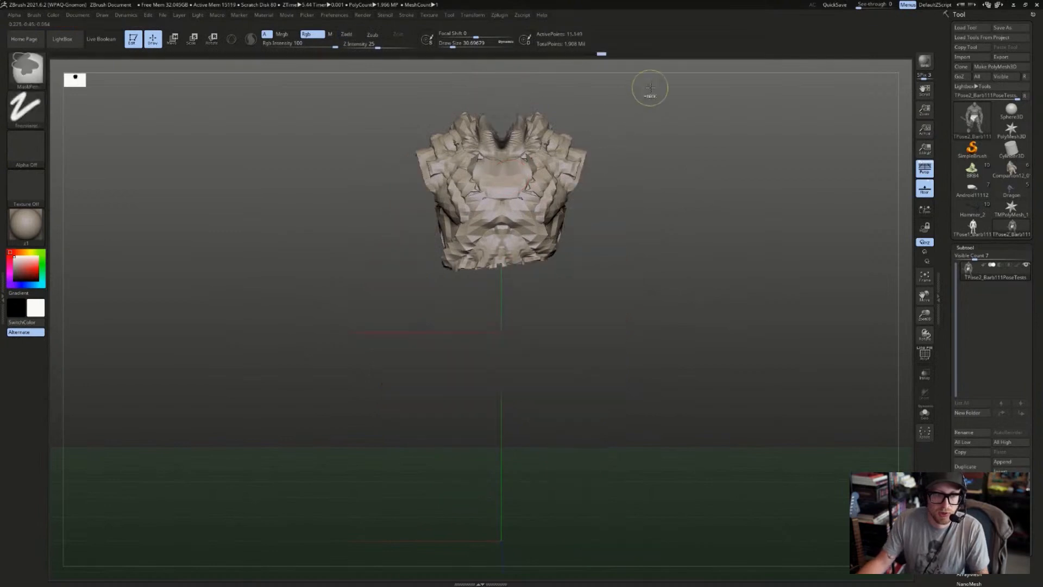
left_click(235, 326, "ctrl")
key("w")
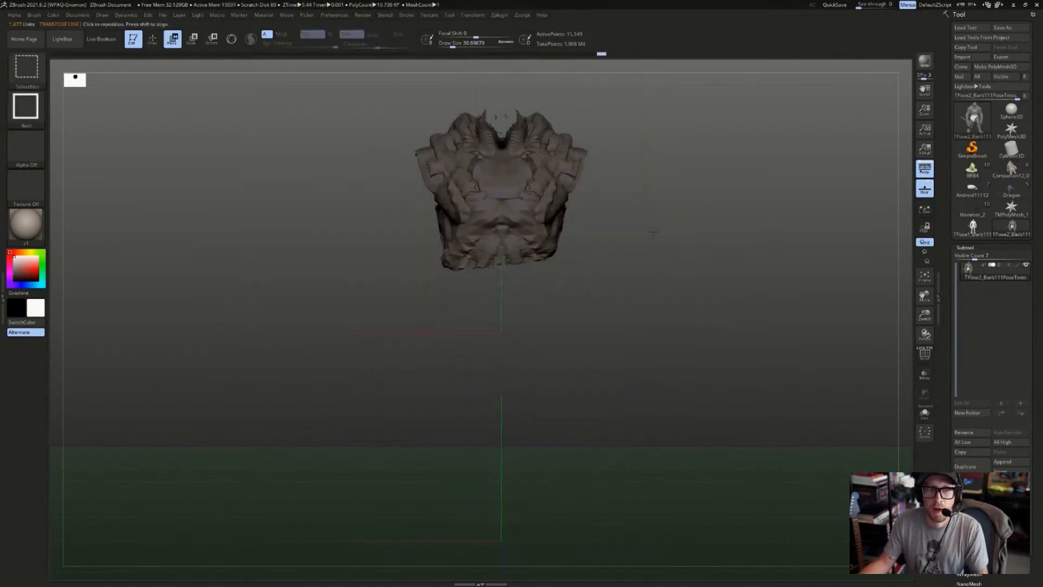
left_click(659, 233, "ctrl+shift")
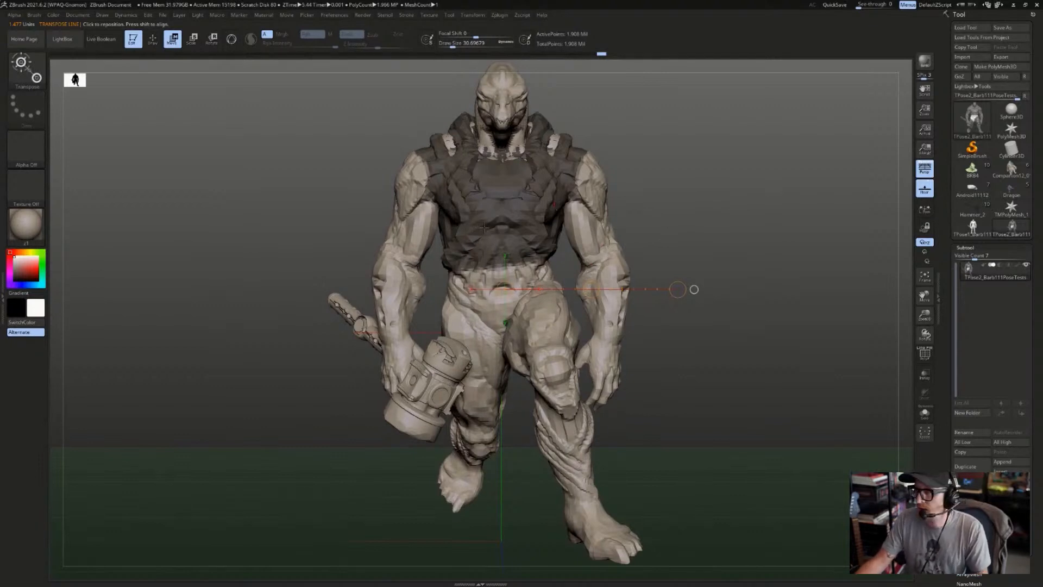
- Extend the mask over the head and both arms, restoring the full model with the legs and hammer unmasked
key("q")
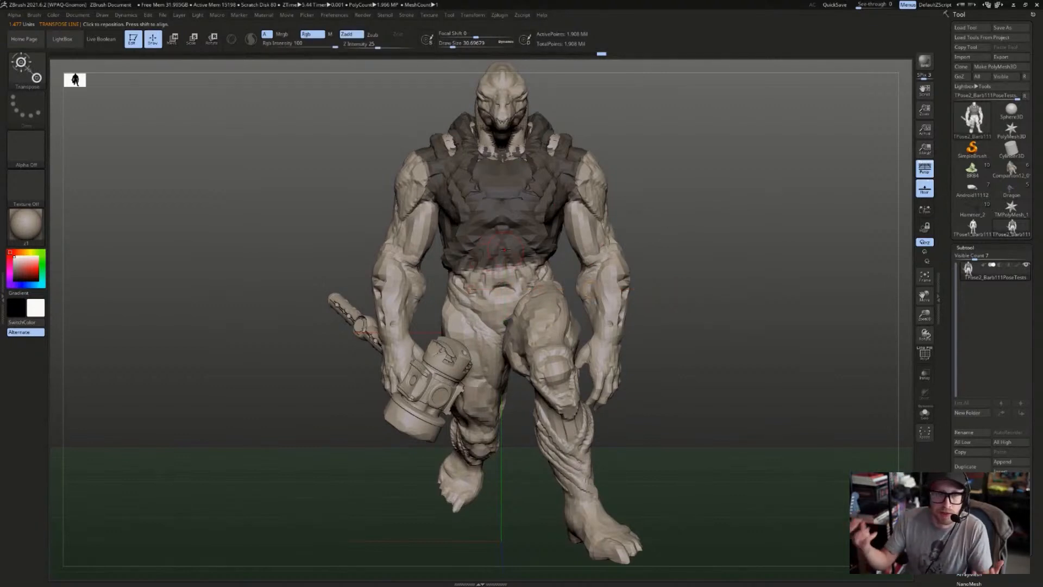
key("ctrl+shift")
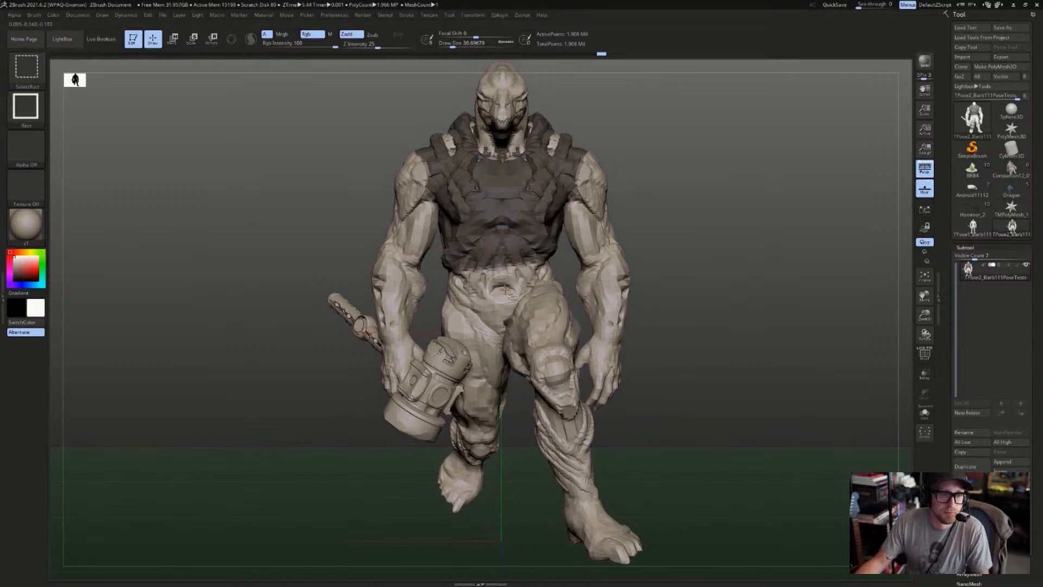
left_click(609, 203, "ctrl+shift")
left_click(652, 152, "ctrl+shift")
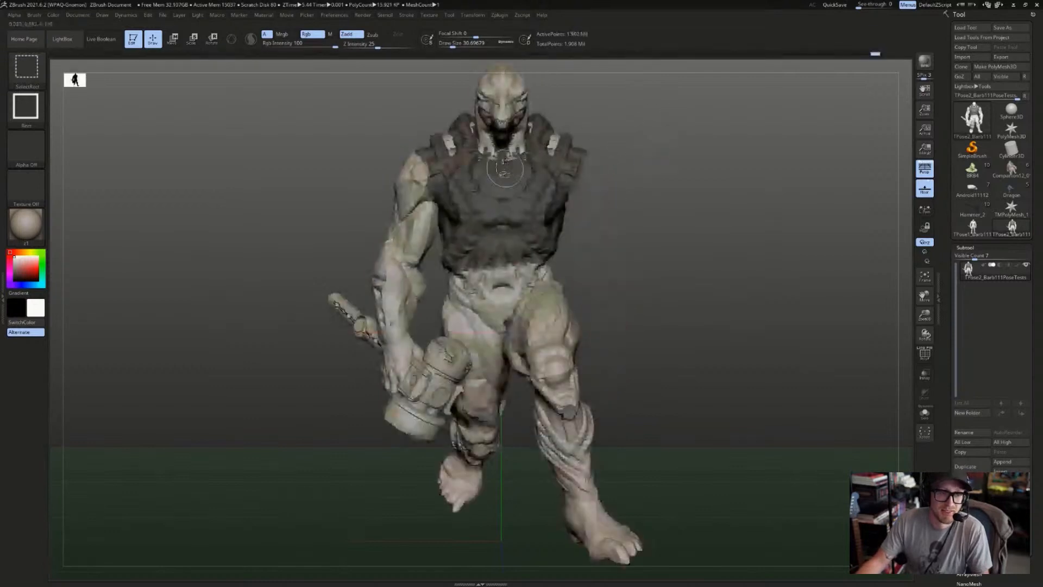
left_click(502, 136, "ctrl+alt+shift")
left_click(405, 261, "ctrl+alt+shift")
left_click(645, 144, "ctrl+shift")
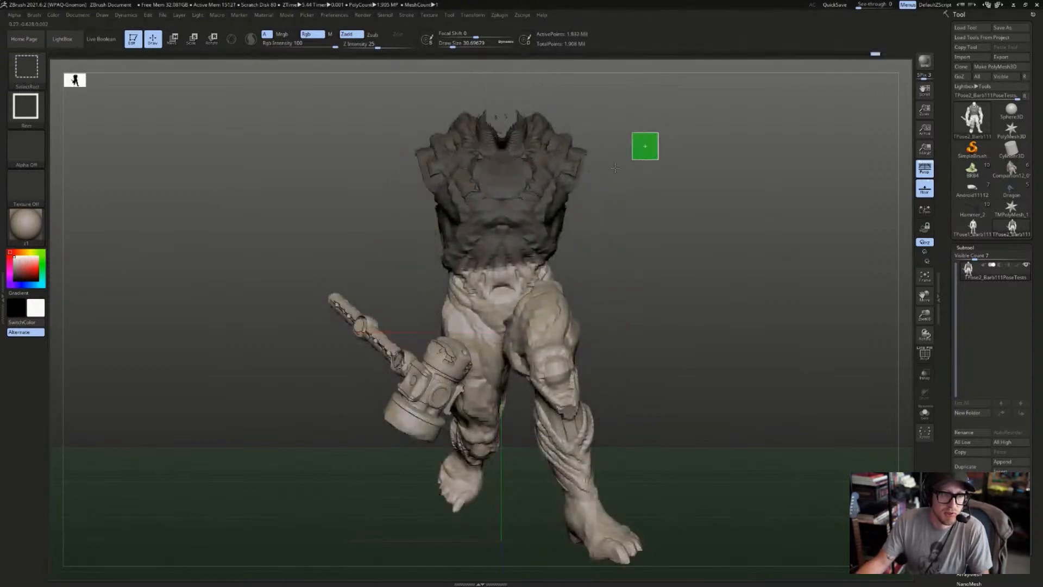
left_click_drag(713, 162, 733, 204)
left_click(652, 223, "ctrl+shift")
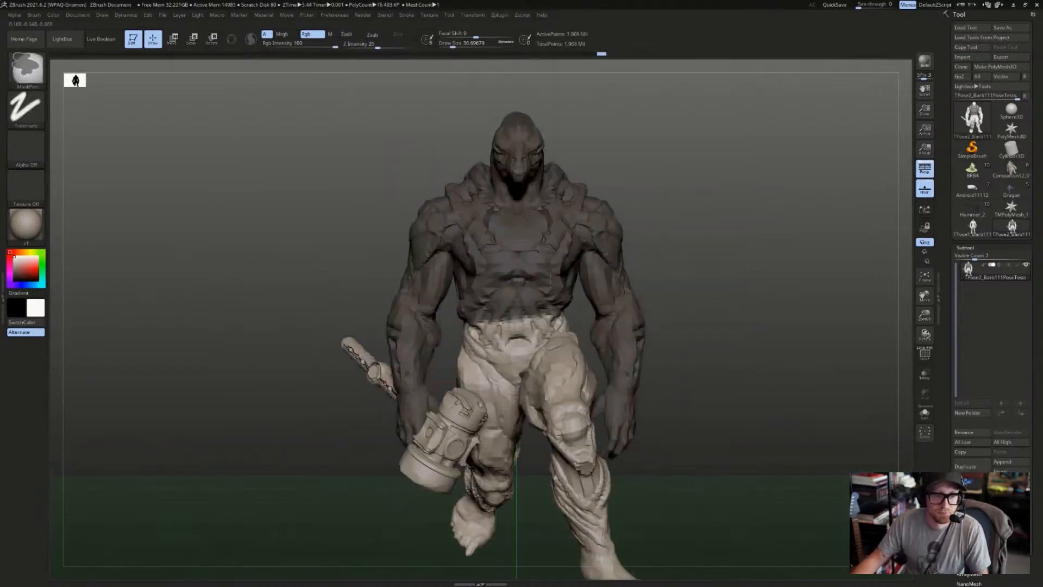
- Soften the mask edge around the waist and invert the mask so only the upper body is free
left_click(679, 232, "ctrl")
left_click(655, 241, "ctrl")
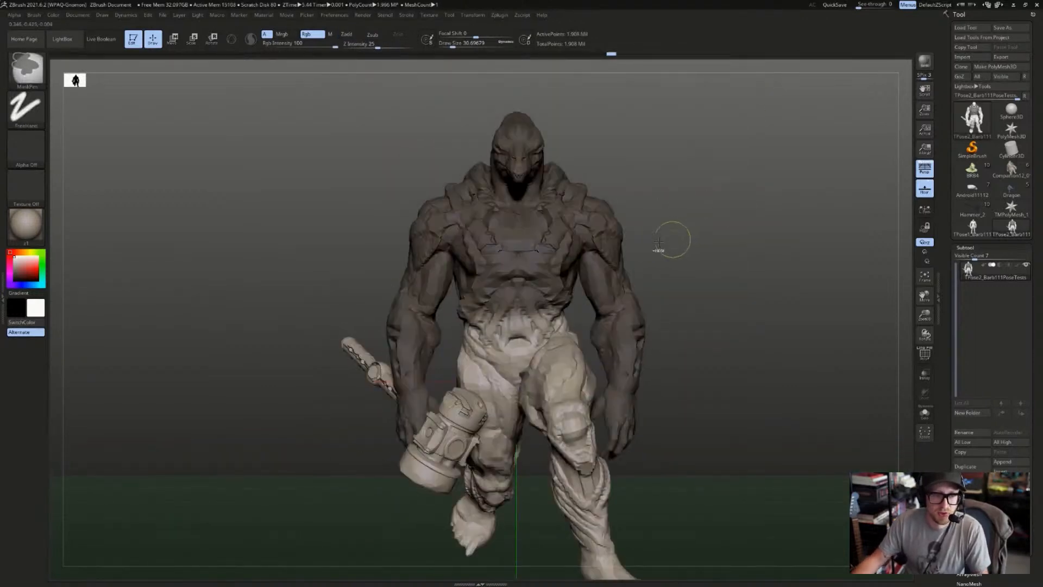
left_click(655, 217, "ctrl")
- Twist the upper body from a top view using a horizontal transpose line starting at the waist
key("r")
left_click_drag(527, 232, 695, 234)
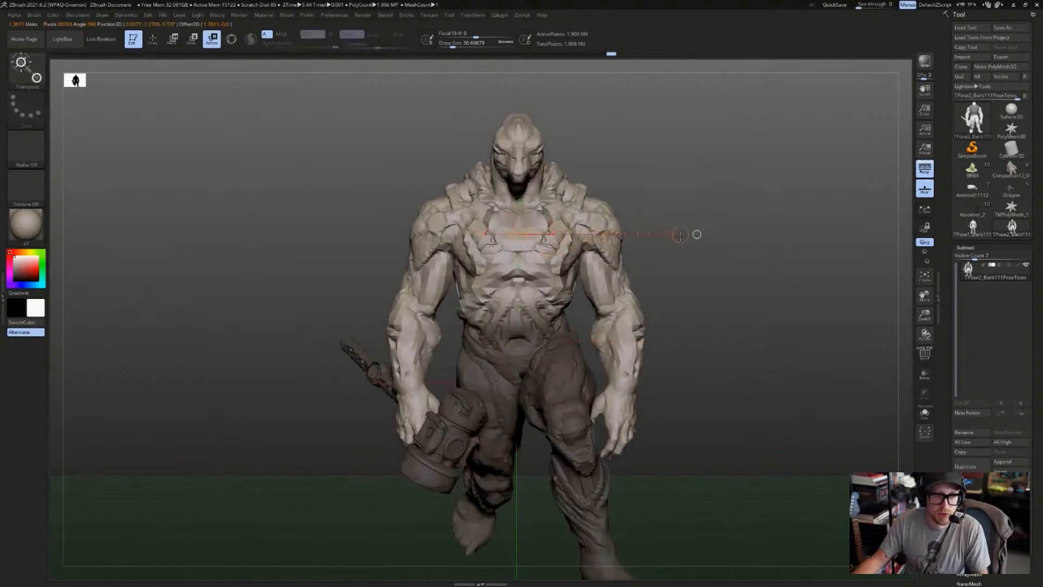
key("ctrl+z")
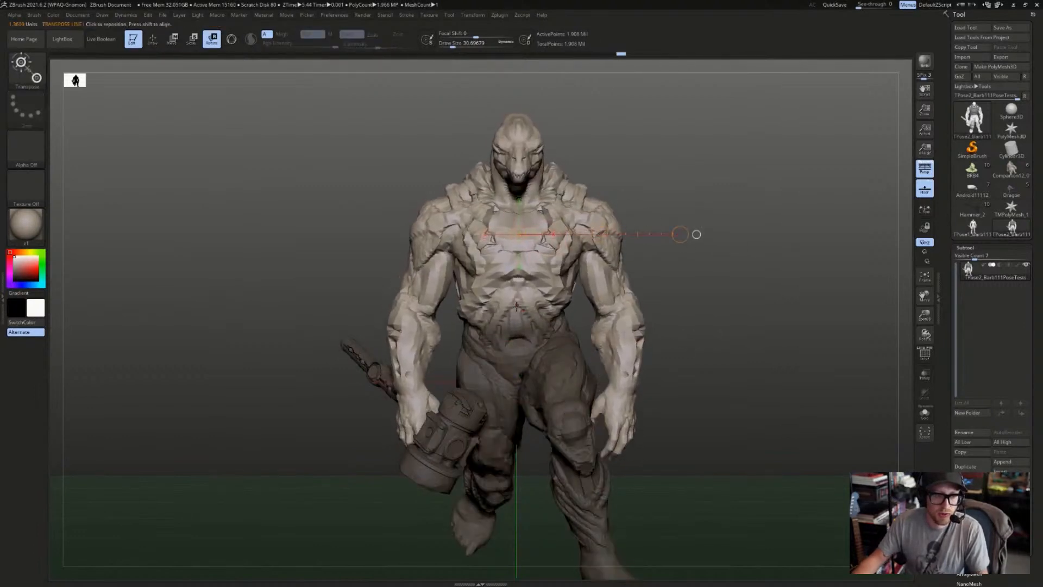
left_click_drag(517, 306, 545, 268)
left_click_drag(703, 215, 710, 225)
key("ctrl+z")
left_click_drag(717, 180, 717, 227)
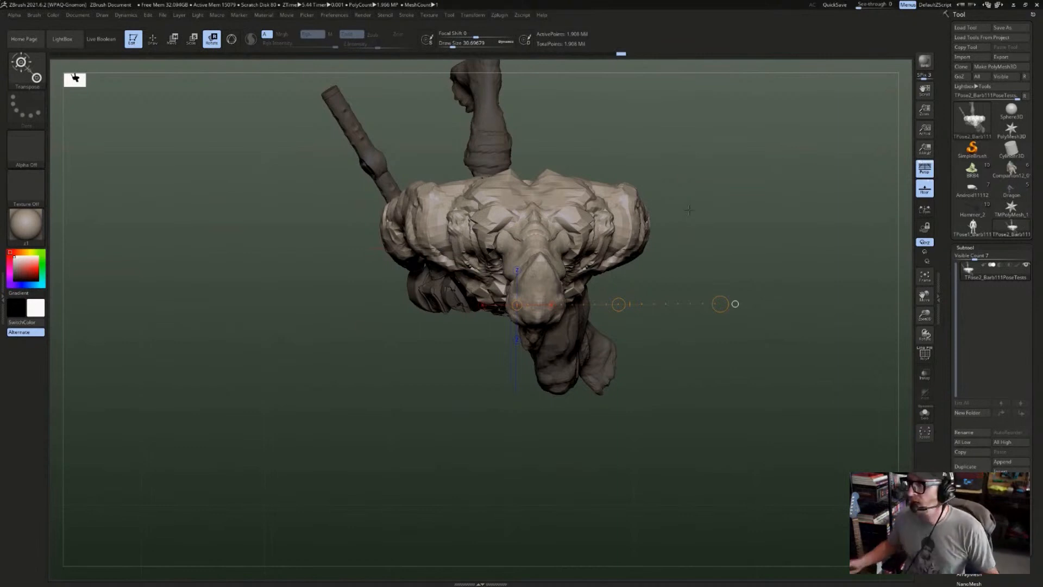
left_click_drag(582, 169, 640, 203)
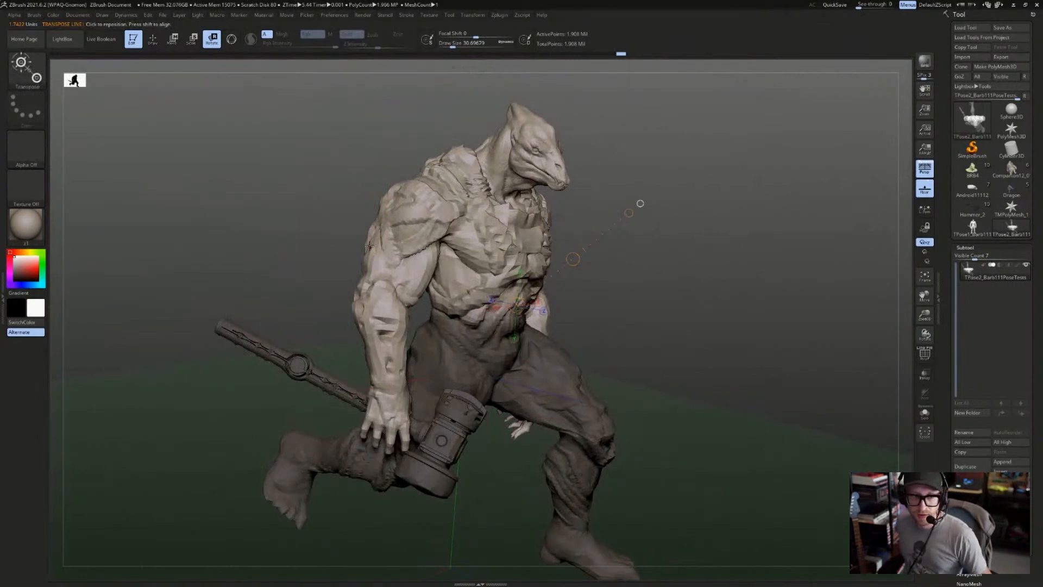
left_click_drag(313, 141, 457, 329, "ctrl")
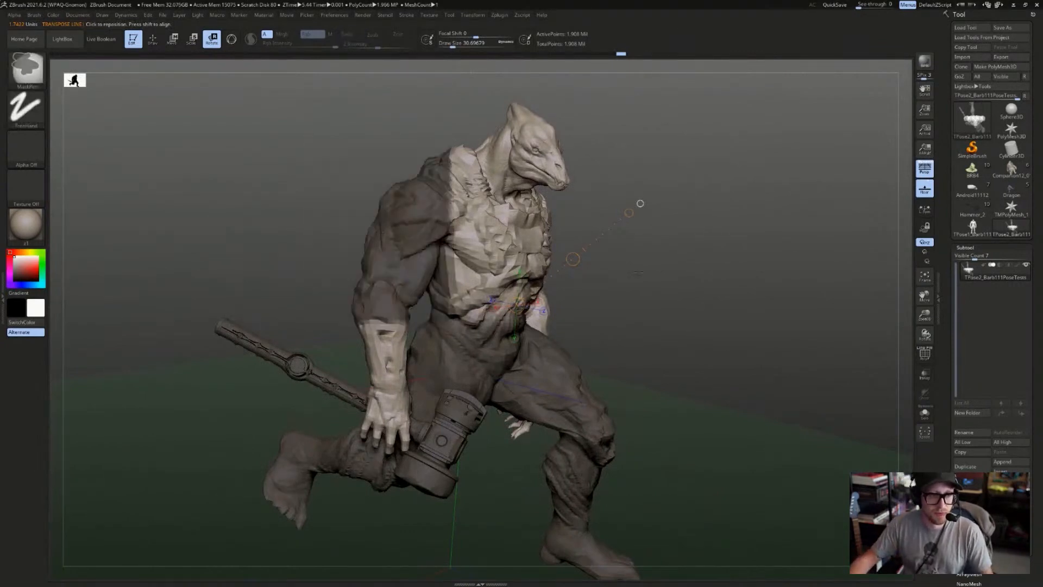
key("ctrl+z")
- Tilt the upper body in the side and front views using a vertical transpose line from the waist to above the head
left_click_drag(771, 277, 725, 271, "shift")
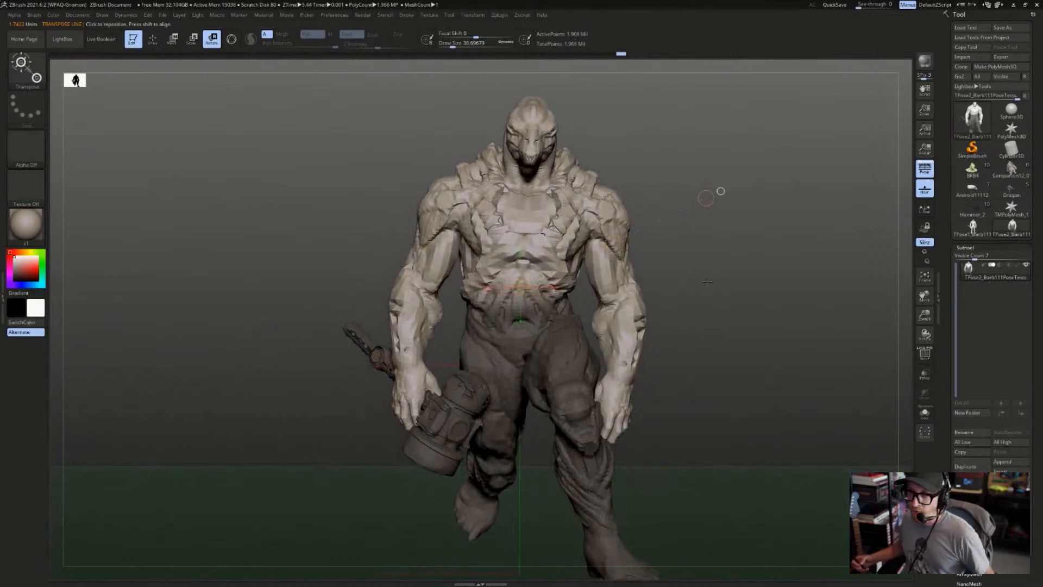
left_click_drag(706, 118, 725, 252, "shift")
left_click_drag(747, 212, 674, 300, "shift")
left_click_drag(514, 412, 514, 125)
left_click_drag(611, 173, 476, 270)
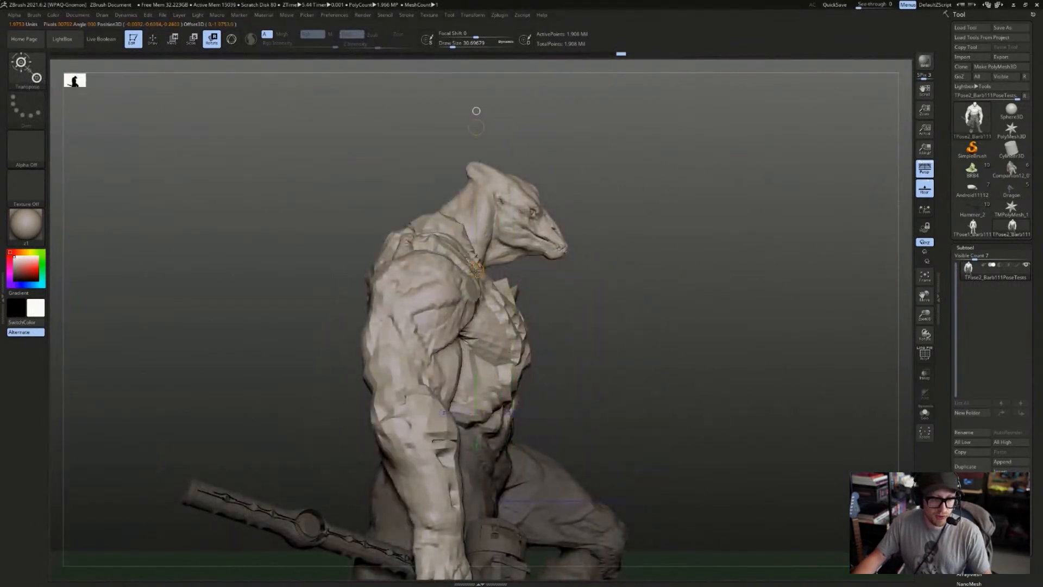
left_click_drag(565, 299, 552, 303, "shift")
left_click_drag(576, 255, 514, 313)
left_click_drag(750, 256, 750, 234)
left_click_drag(535, 245, 541, 260)
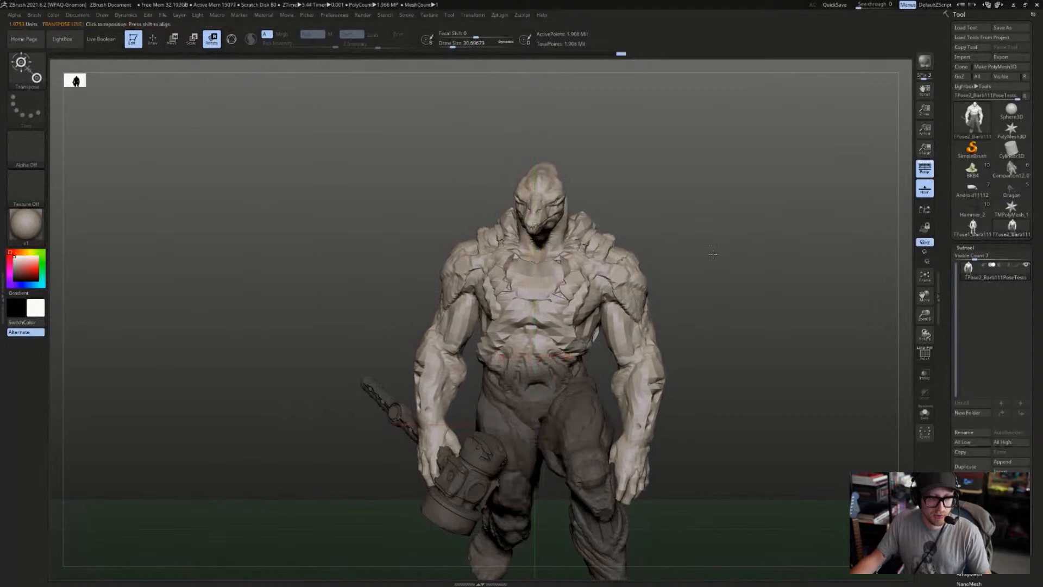
- Invert the mask to protect the upper body and free the legs, and hide the hammer
left_click_drag(690, 266, 783, 293)
left_click_drag(687, 296, 608, 312, "ctrl")
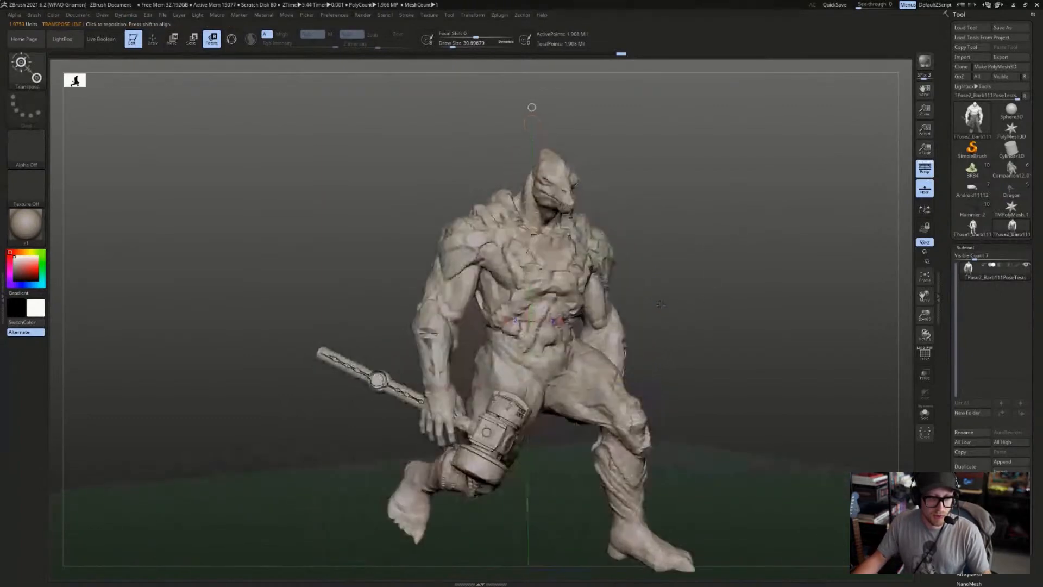
left_click_drag(543, 348, 543, 489, "ctrl")
left_click(706, 271, "ctrl")
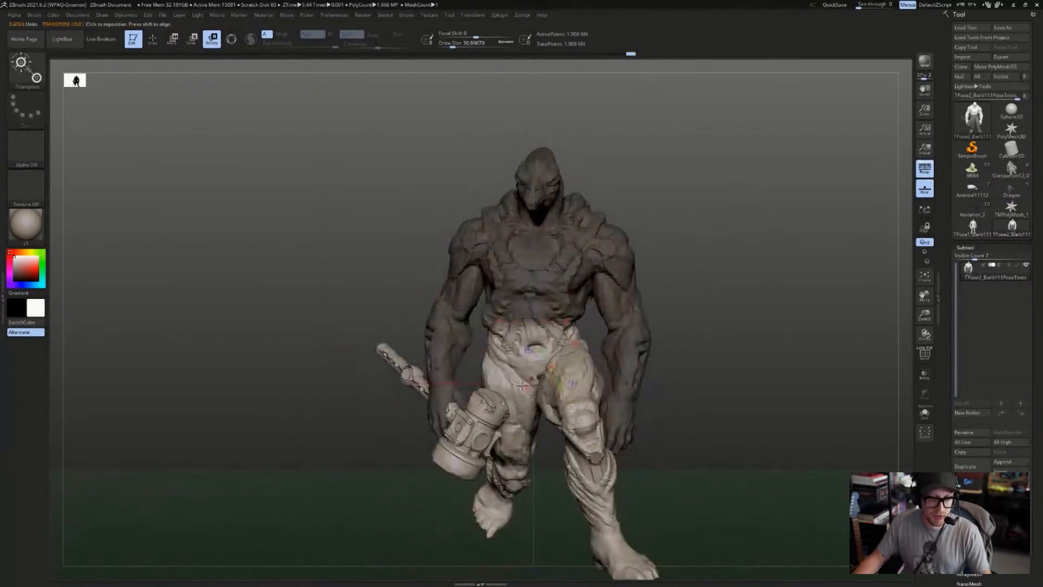
key("q")
left_click(472, 429, "ctrl+shift")
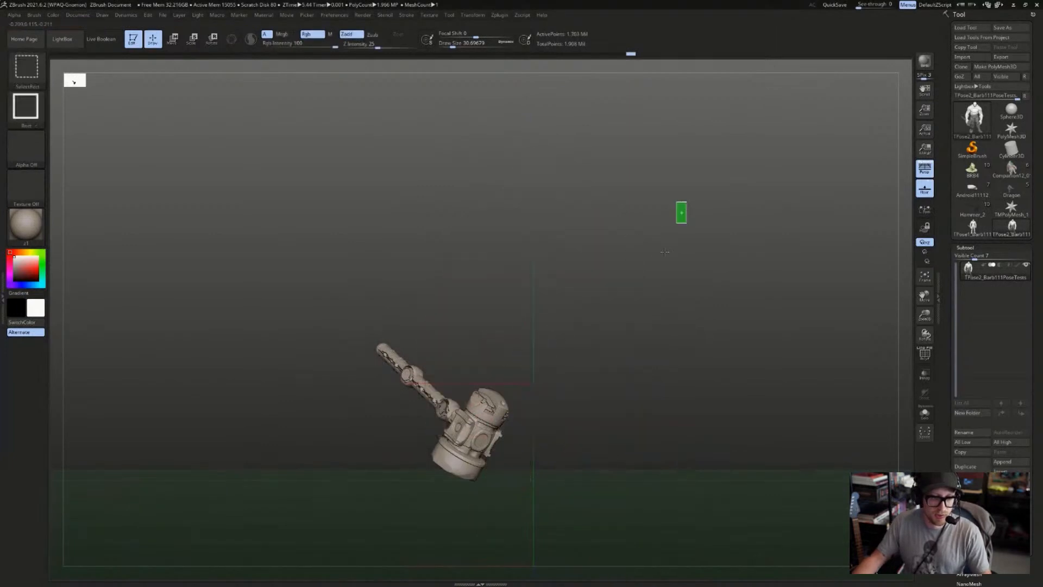
left_click(679, 212, "ctrl+shift")
- Rotate the pelvis and legs using a vertical transpose line from the pelvis to above the head
key("r")
left_click_drag(533, 345, 532, 87)
left_click_drag(541, 125, 622, 204)
left_click_drag(537, 232, 561, 356)
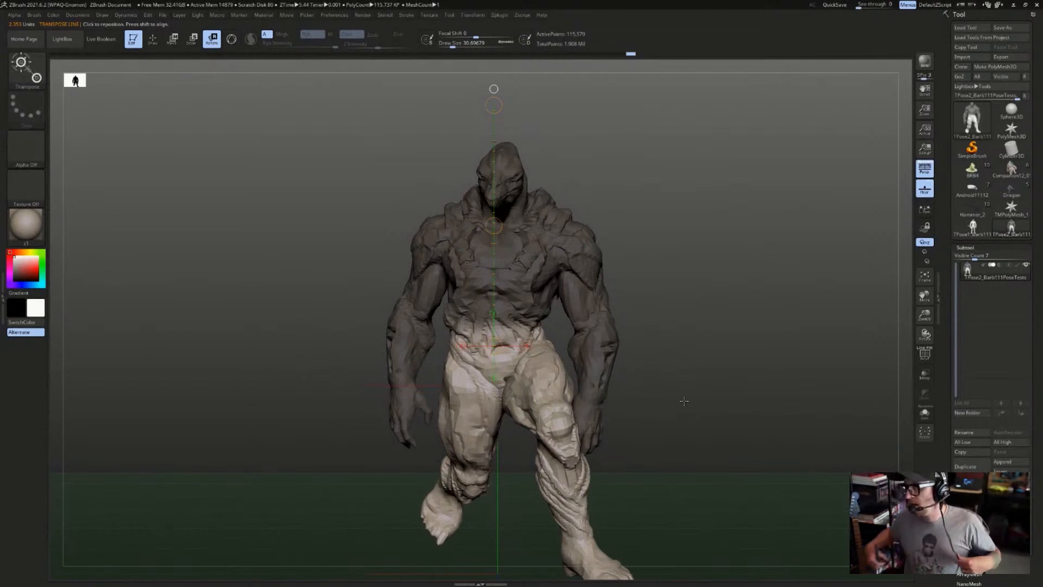
- Clear the existing mask, isolate and mask the left leg without the hammer, and restore the full model
key("q")
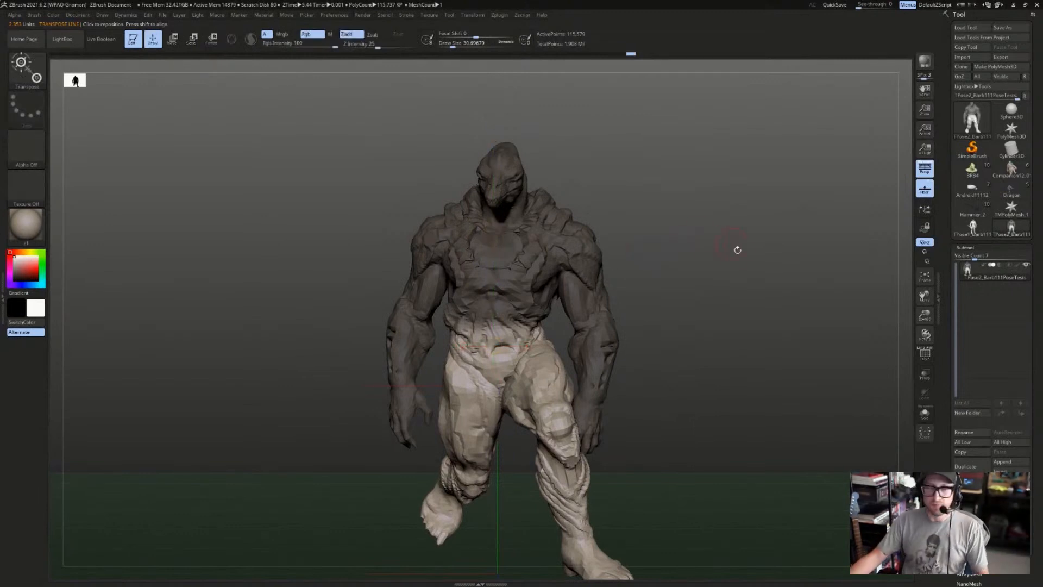
left_click_drag(737, 250, 708, 287)
key("w")
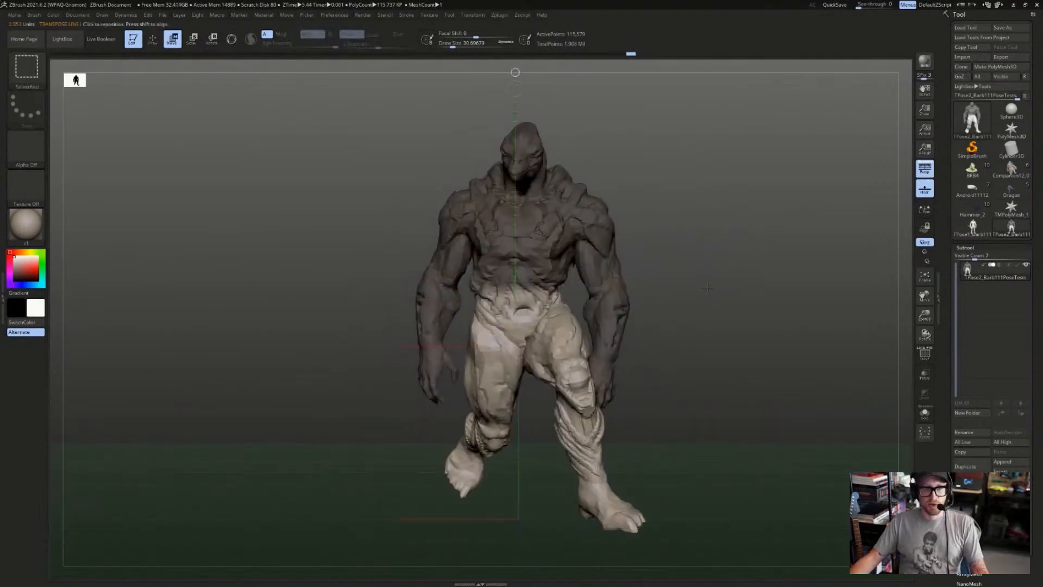
key("q")
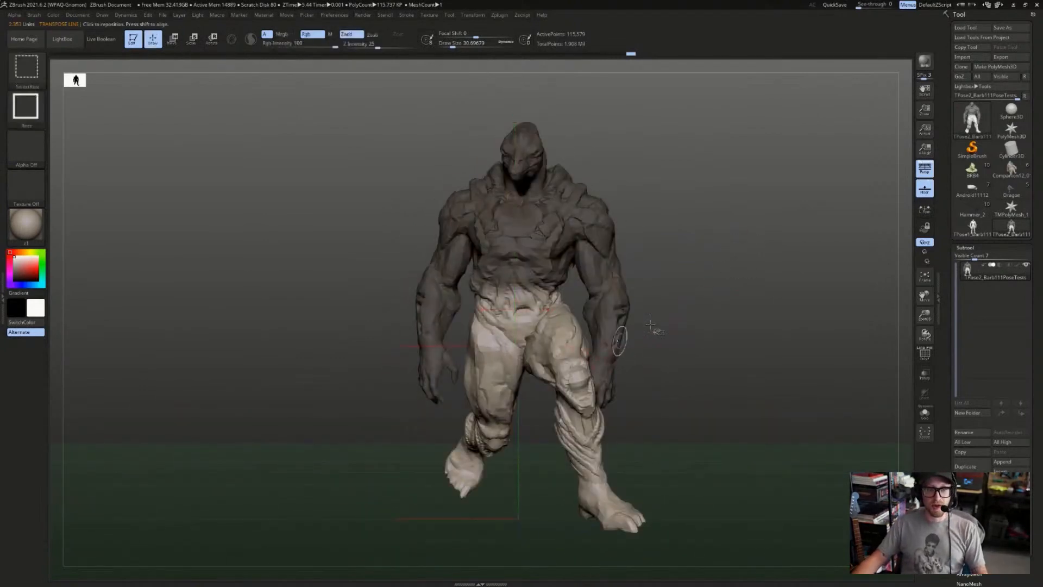
left_click_drag(654, 328, 701, 261, "ctrl")
left_click_drag(723, 265, 723, 266, "ctrl+shift")
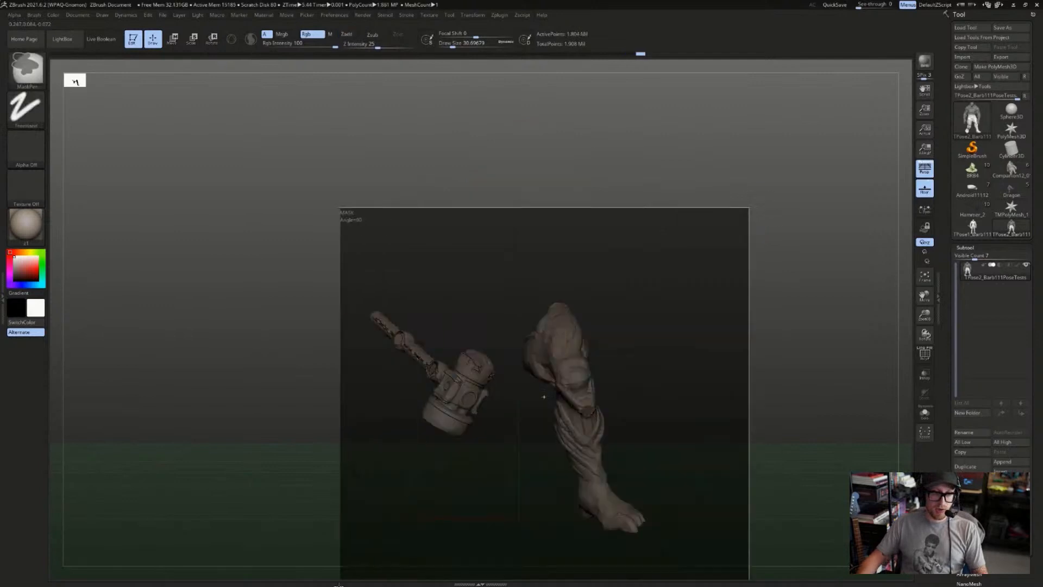
left_click(538, 347, "ctrl+shift")
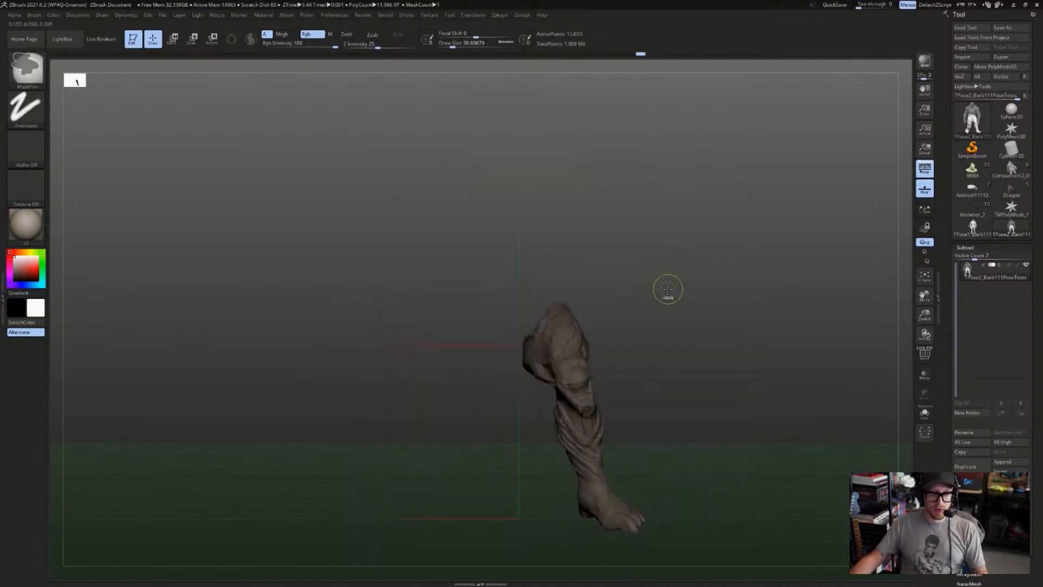
key("ctrl+z")
left_click(468, 370, "ctrl+shift")
left_click_drag(701, 234, 673, 280, "ctrl+shift")
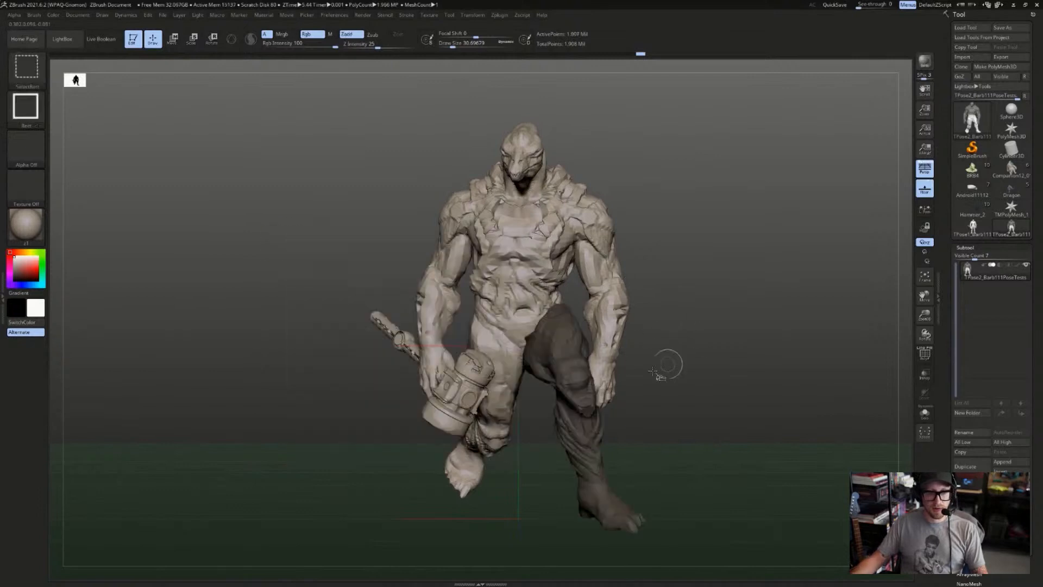
- Invert the mask so only the left leg is free, and view the model from below
key("w")
left_click(699, 269, "ctrl")
left_click_drag(699, 270, 697, 210, "shift")
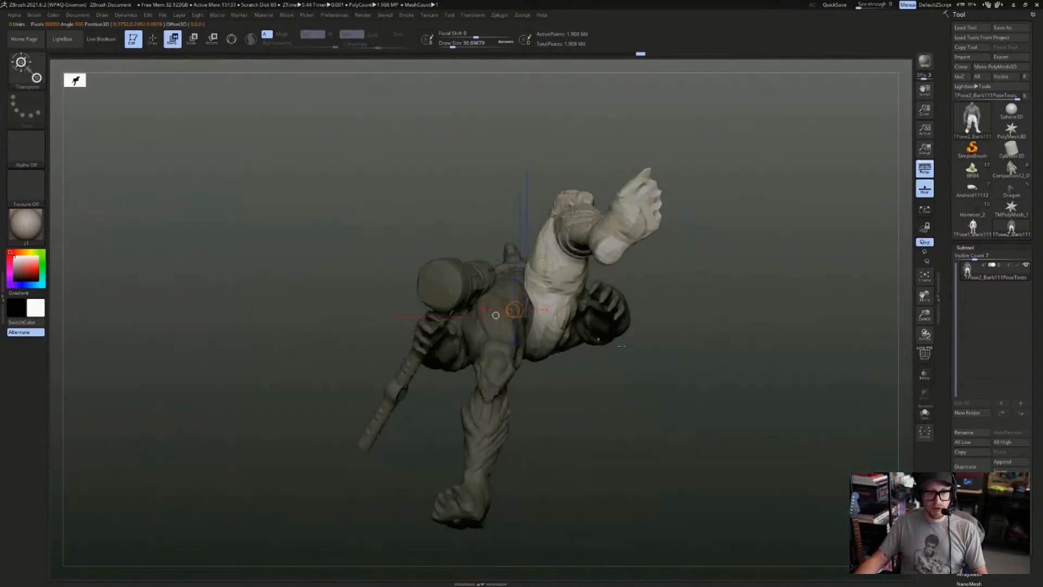
key("ctrl+i")
key("ctrl+i")
key("r")
left_click_drag(595, 314, 652, 309)
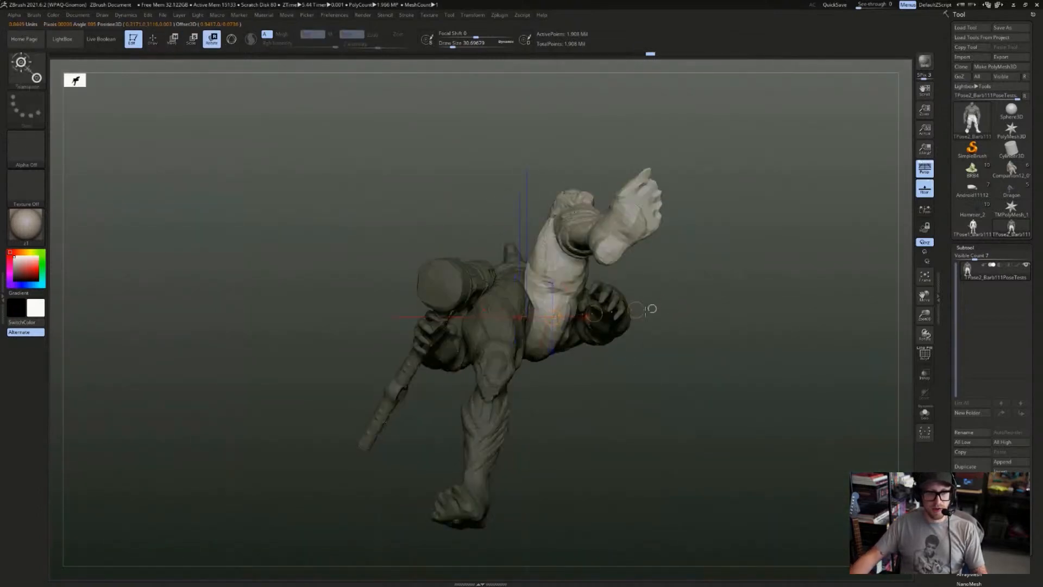
mouse_move(727, 210)
left_mouse_down("shift")
mouse_move(731, 271)
mouse_move(743, 206)
left_mouse_up("shift")
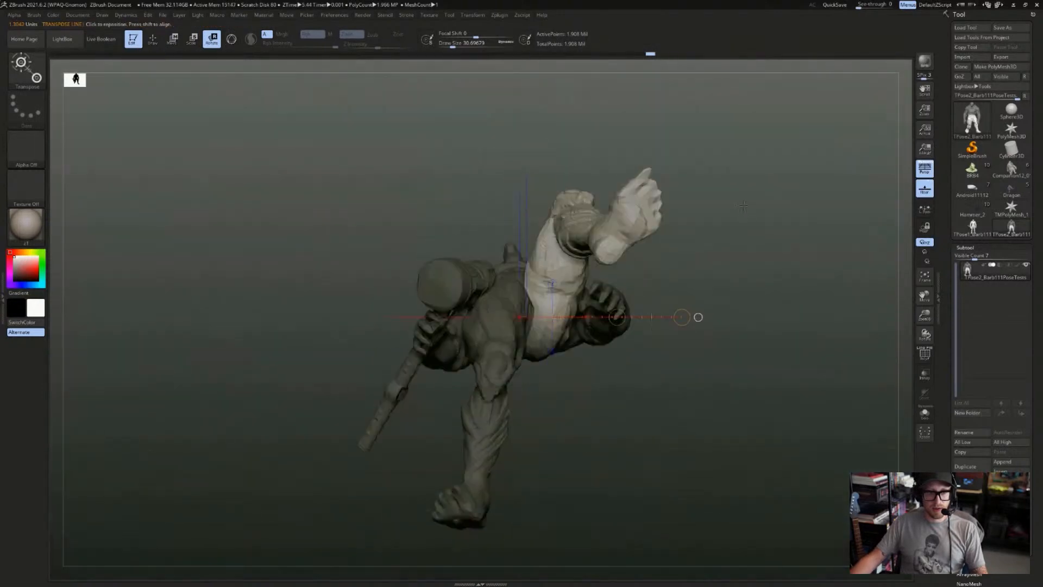
left_click_drag(687, 309, 707, 256)
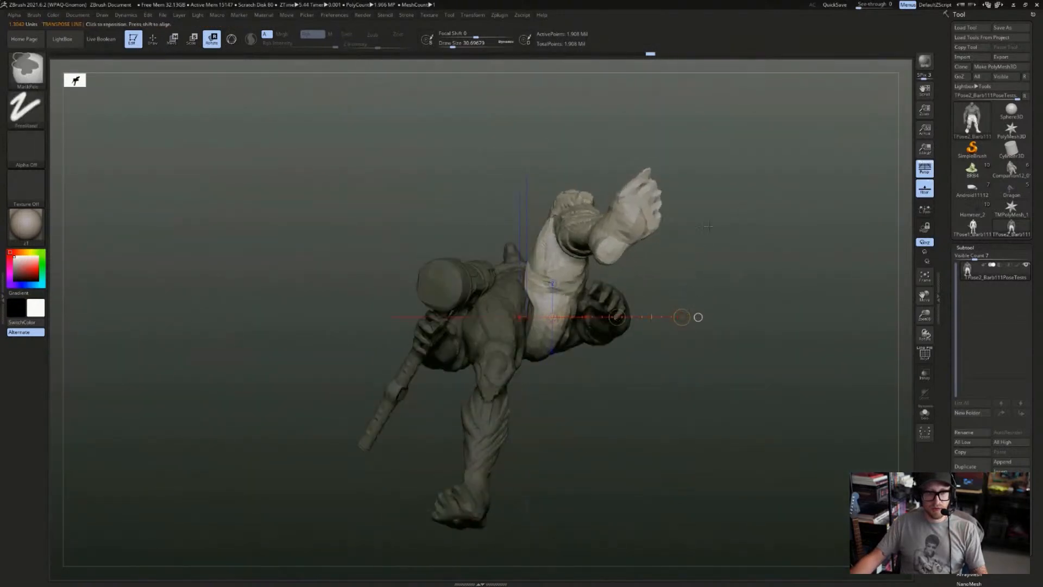
left_click_drag(722, 217, 761, 231, "shift")
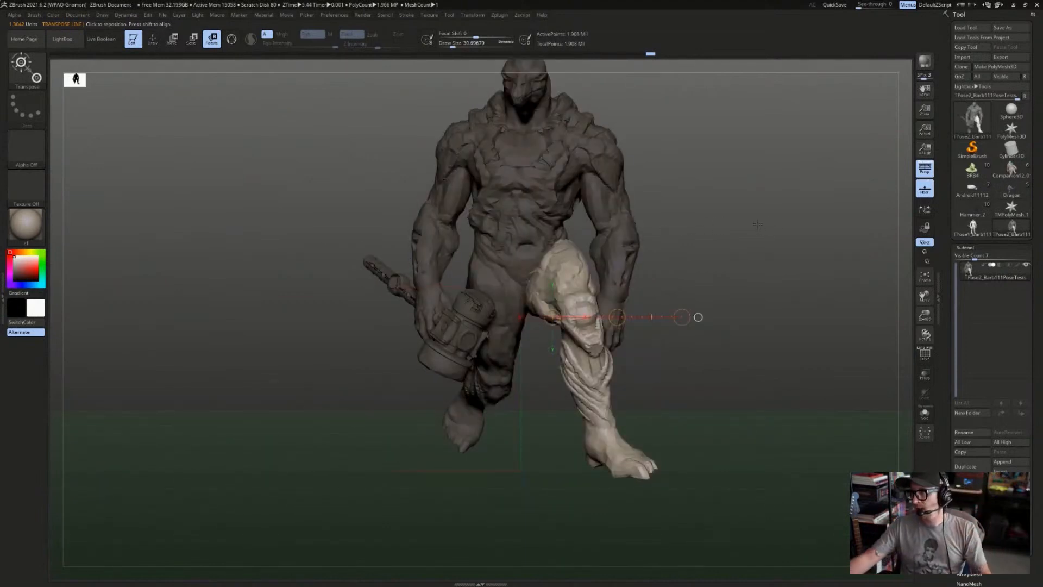
key("q")
left_click_drag(773, 252, 700, 226)
key("w")
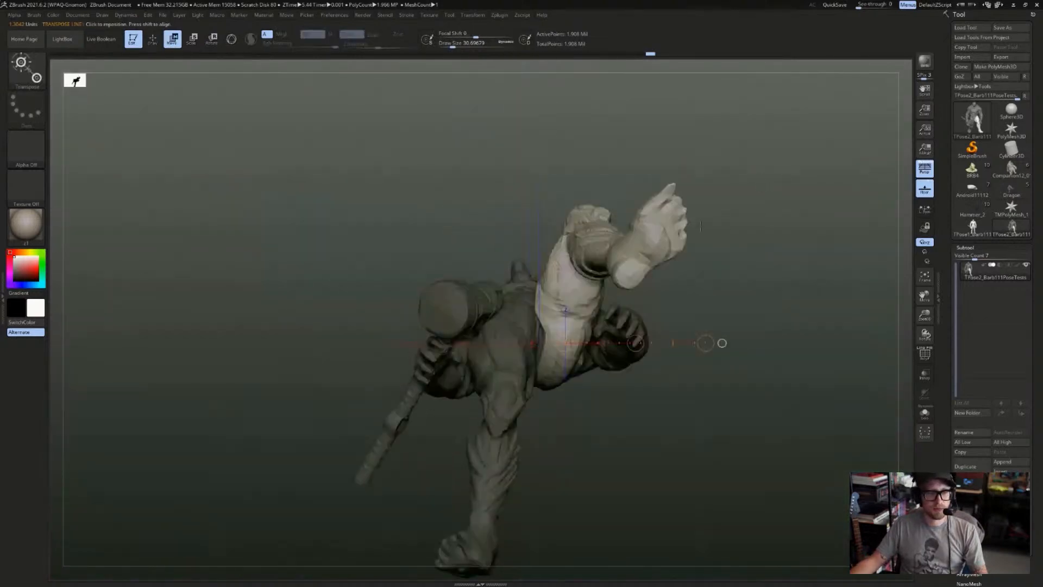
left_click_drag(722, 343, 678, 325)
left_click_drag(664, 177, 676, 240)
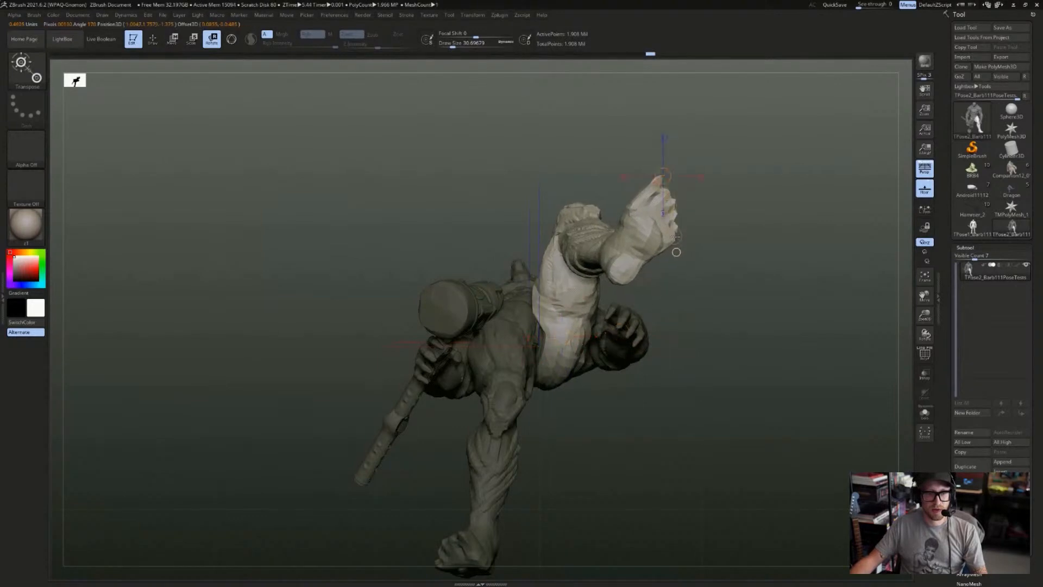
- Twist the left leg outward around a transpose line running from the hip to the foot
left_click_drag(733, 163, 689, 308)
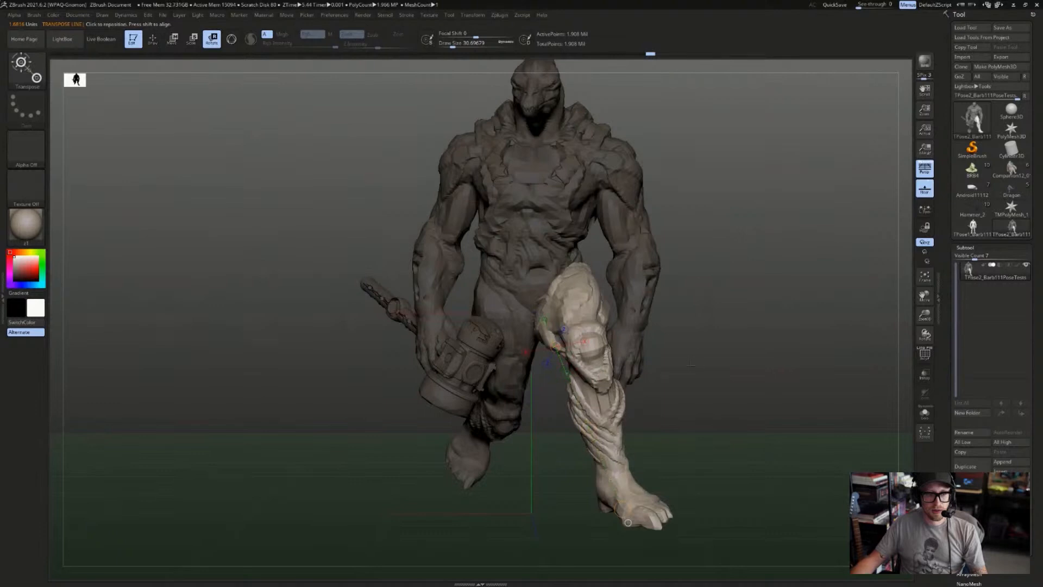
left_click_drag(691, 364, 761, 304)
key("ctrl+z")
key("ctrl+shift+z")
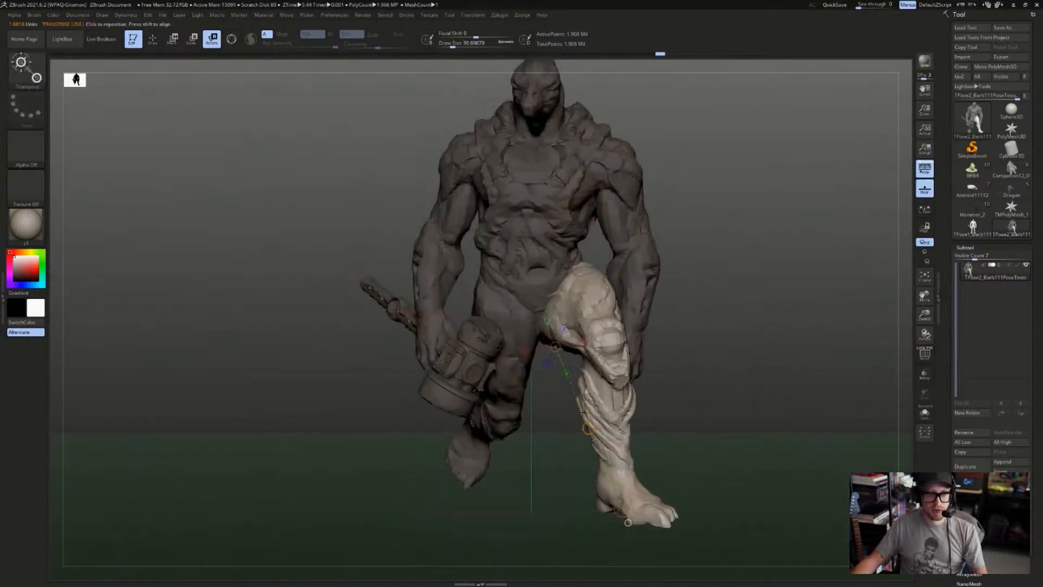
left_click_drag(588, 428, 583, 409)
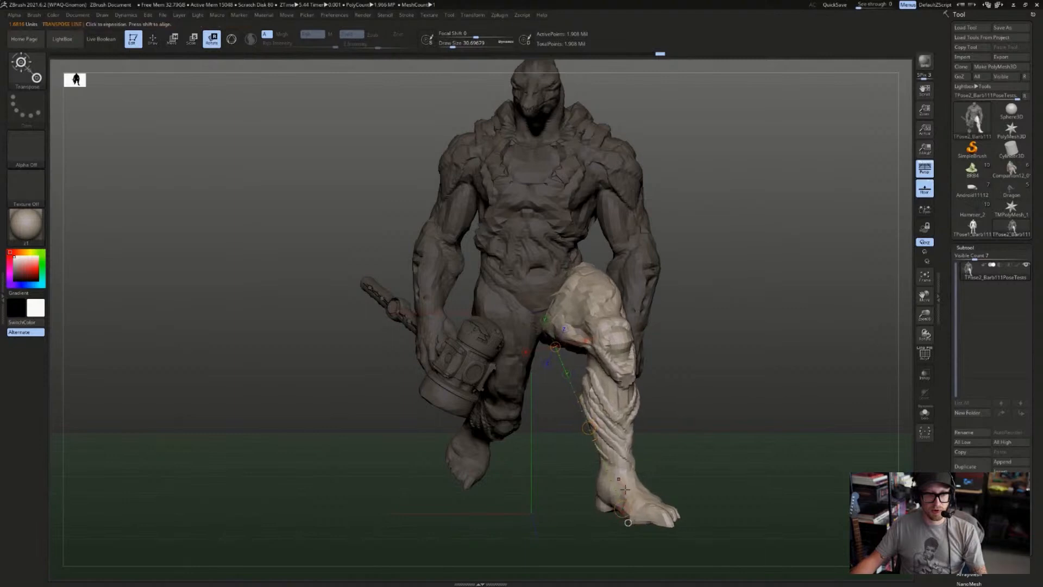
left_click_drag(622, 509, 612, 497)
mouse_move(698, 380)
left_mouse_down()
mouse_move(701, 390)
mouse_move(704, 379)
left_mouse_up()
- Rotate the left leg slightly about a short vertical transpose line placed at the hip
left_click_drag(703, 290, 575, 292)
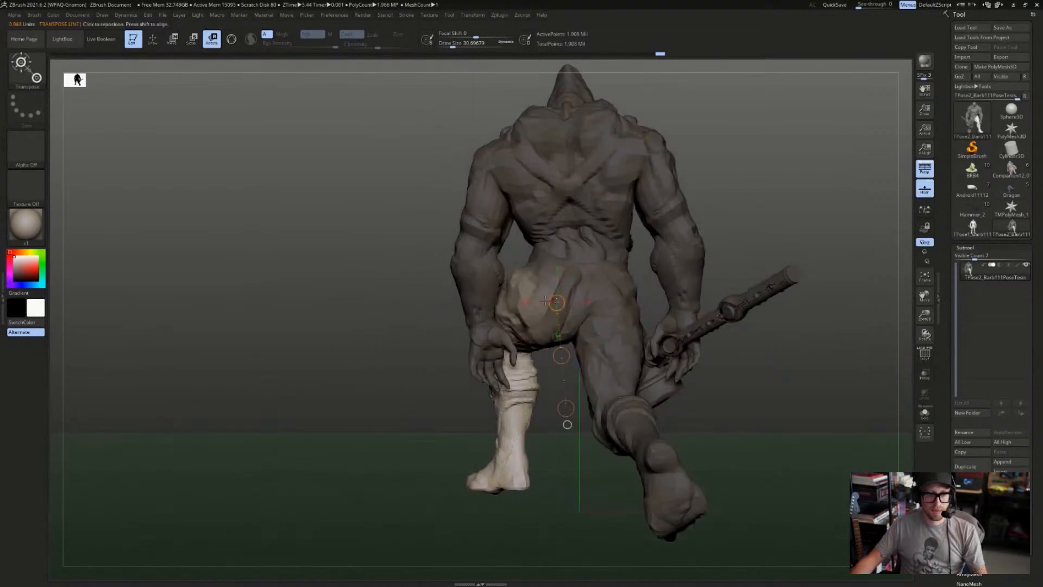
left_click(528, 280)
mouse_move(549, 344)
left_mouse_down()
mouse_move(530, 344)
mouse_move(559, 345)
left_mouse_up()
left_click_drag(428, 367, 491, 366)
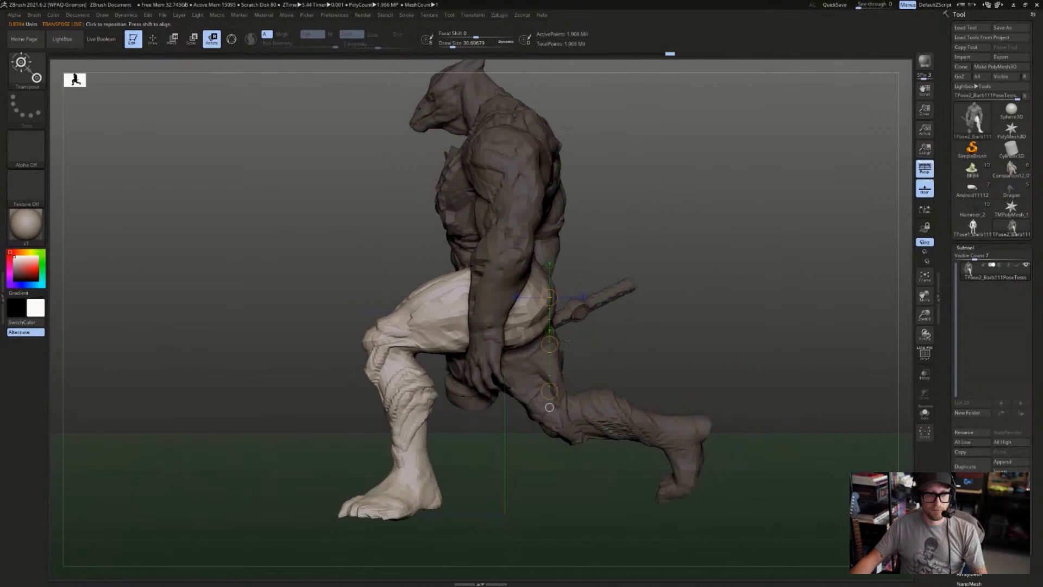
left_click_drag(564, 343, 511, 344)
left_click_drag(625, 336, 694, 328)
left_click_drag(509, 346, 514, 332)
- Scrub back through the undo history to compare the earlier leg pose, and return to the latest state
left_click_drag(641, 318, 731, 231)
left_click_drag(647, 109, 660, 110)
key("q")
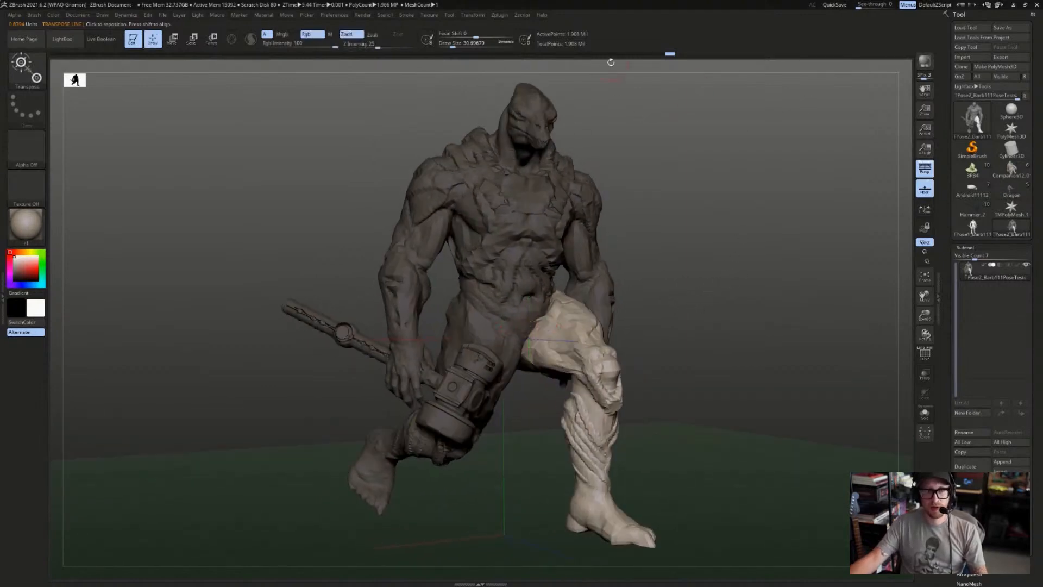
key("w")
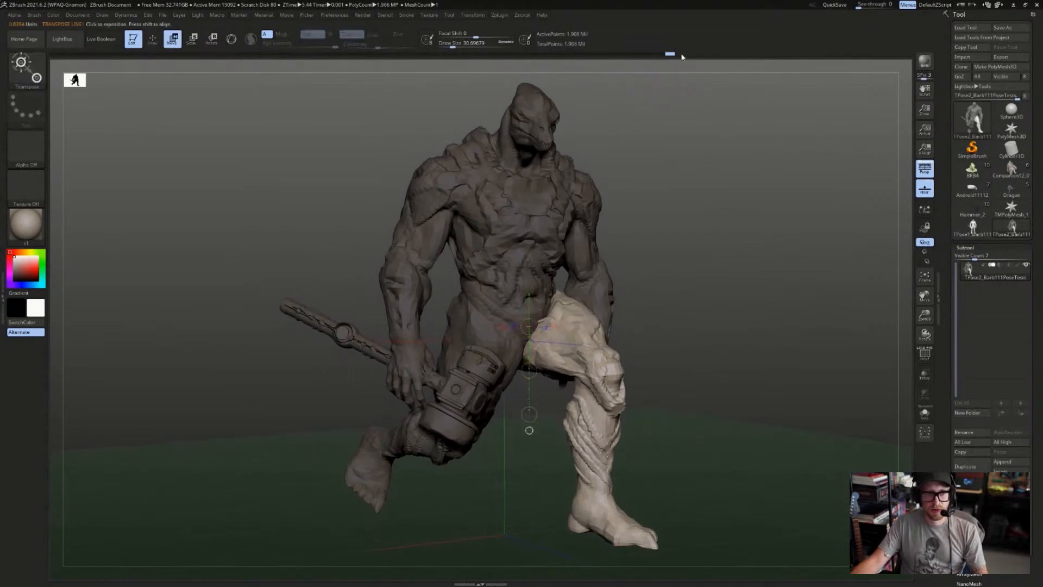
mouse_move(663, 108)
left_mouse_down()
mouse_move(647, 107)
mouse_move(664, 111)
mouse_move(654, 54)
mouse_move(454, 82)
mouse_move(421, 77)
mouse_move(439, 71)
mouse_move(347, 70)
mouse_move(423, 69)
left_mouse_up()
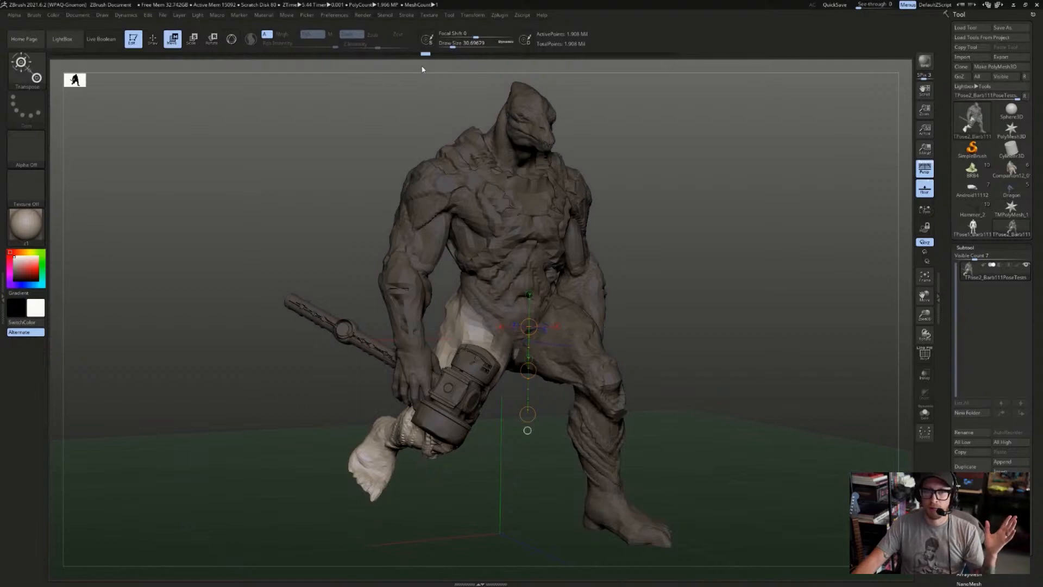
mouse_move(429, 65)
left_mouse_down()
mouse_move(620, 42)
mouse_move(692, 47)
left_mouse_up()
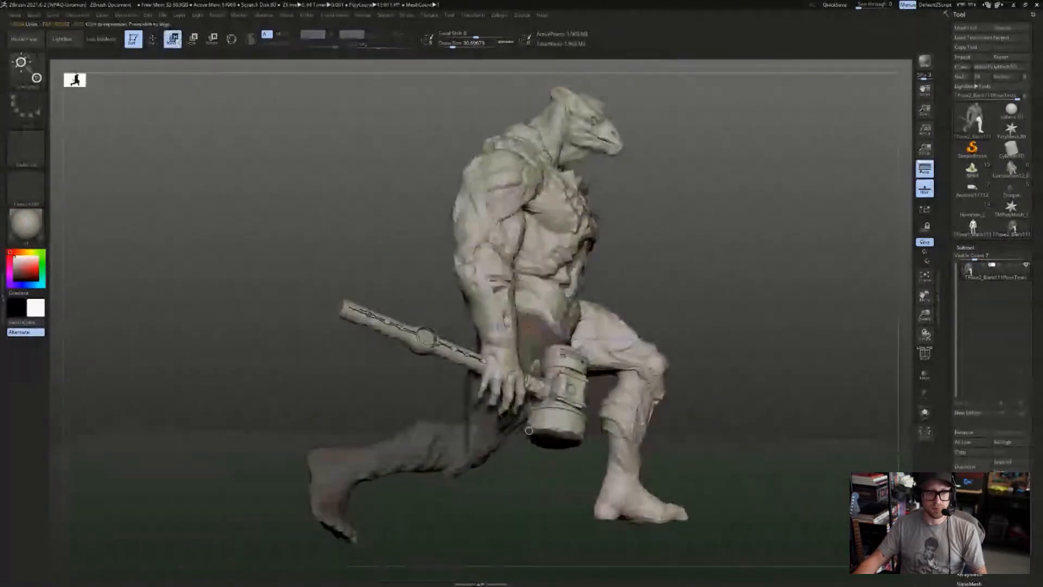
- Invert the mask to free the right leg, and rotate it about a vertical transpose line placed at the hip
key("q")
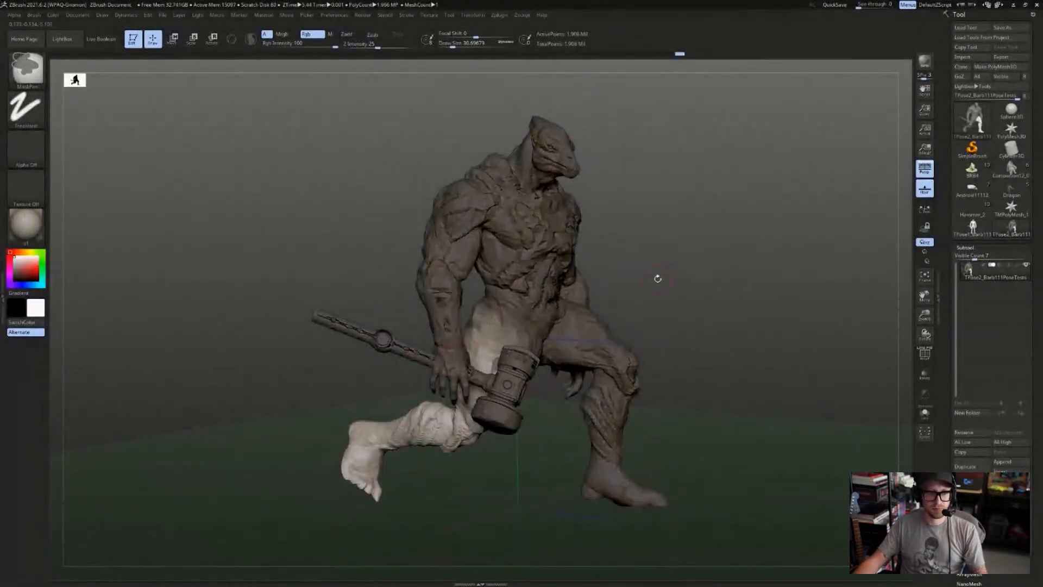
key("w")
left_click_drag(534, 315, 532, 482)
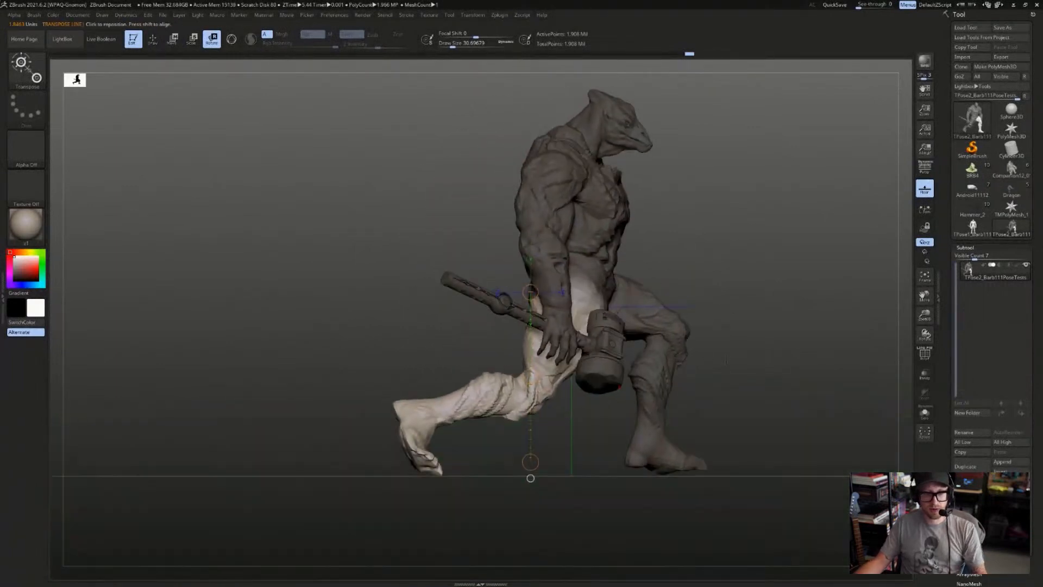
left_click_drag(491, 448, 493, 346)
left_click_drag(543, 283, 469, 387)
left_click_drag(529, 430, 561, 386)
mouse_move(629, 375)
left_mouse_down()
mouse_move(570, 332)
mouse_move(664, 366)
mouse_move(685, 354)
mouse_move(666, 342)
left_mouse_up()
key("ctrl+z")
key("ctrl+shift+z")
- Try to refine the right leg's rotation with transpose lines drawn upward and sideways from the hip
key("q")
key("r")
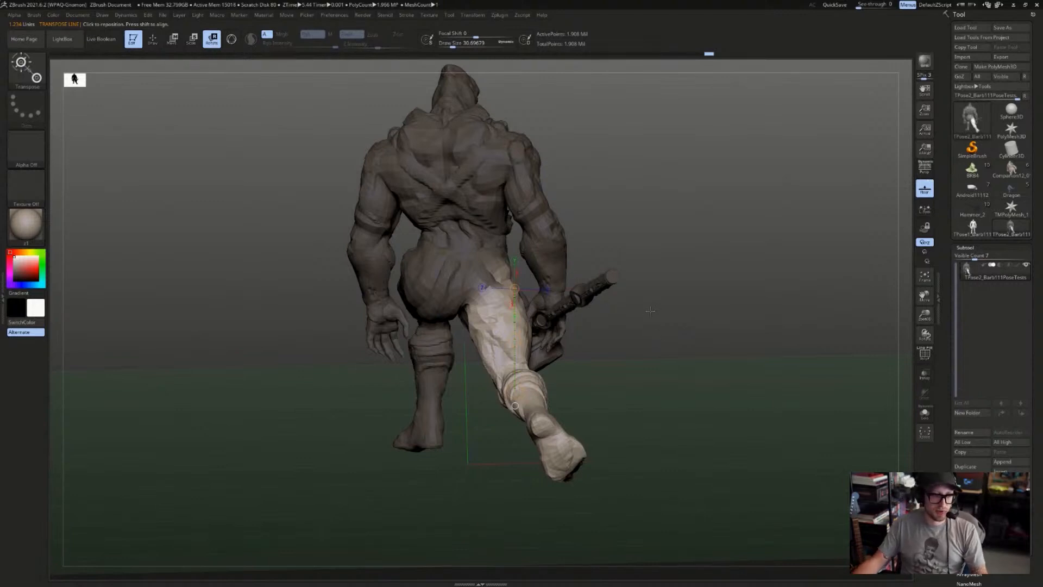
mouse_move(651, 337)
left_mouse_down()
mouse_move(540, 282)
mouse_move(499, 65)
left_mouse_up()
key("ctrl+z")
key("ctrl+shift+z")
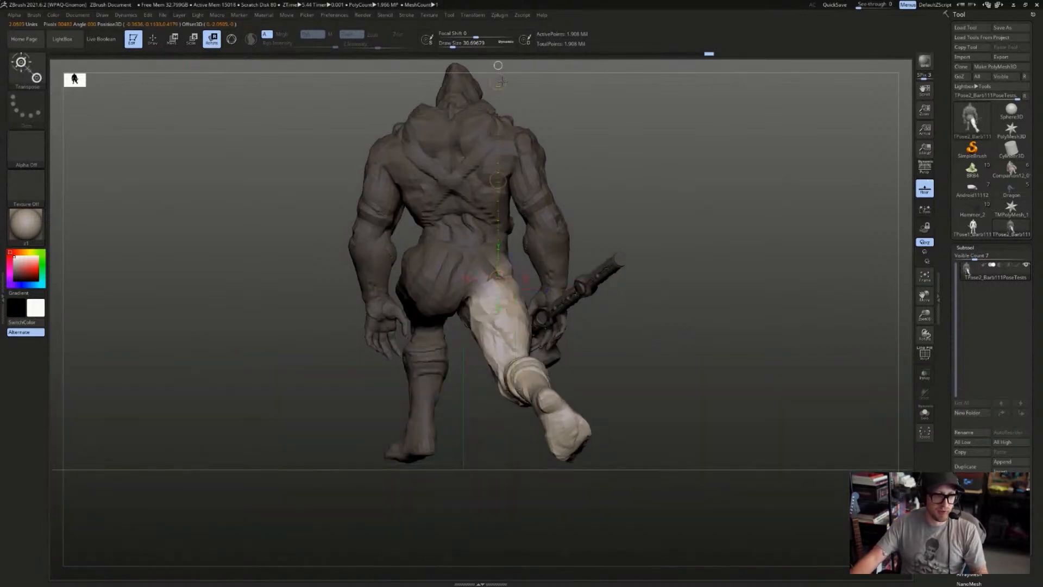
mouse_move(622, 151)
left_mouse_down()
mouse_move(517, 196)
mouse_move(523, 181)
left_mouse_up()
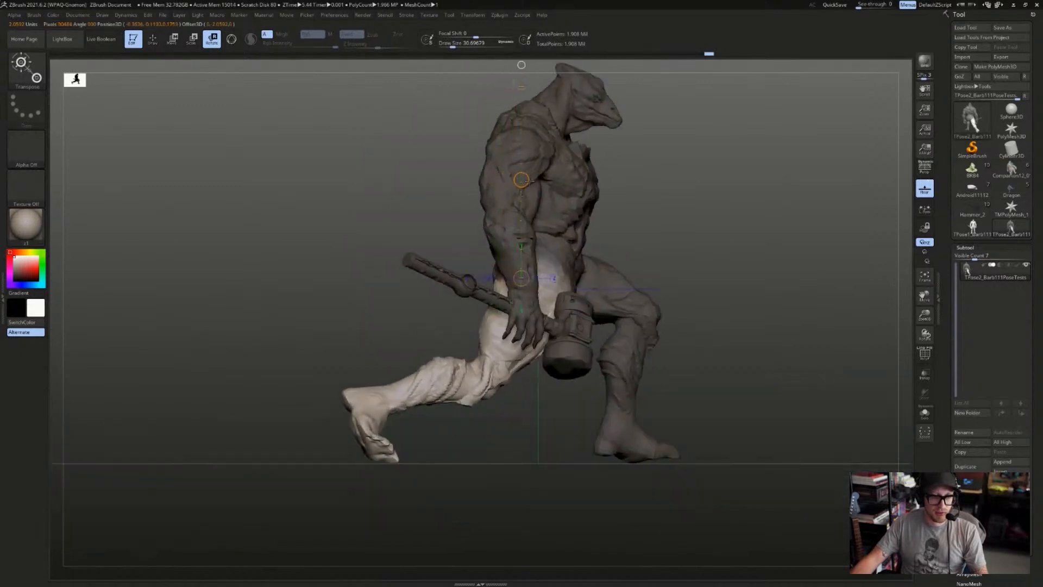
left_click_drag(661, 184, 536, 181)
left_click_drag(553, 293, 389, 375)
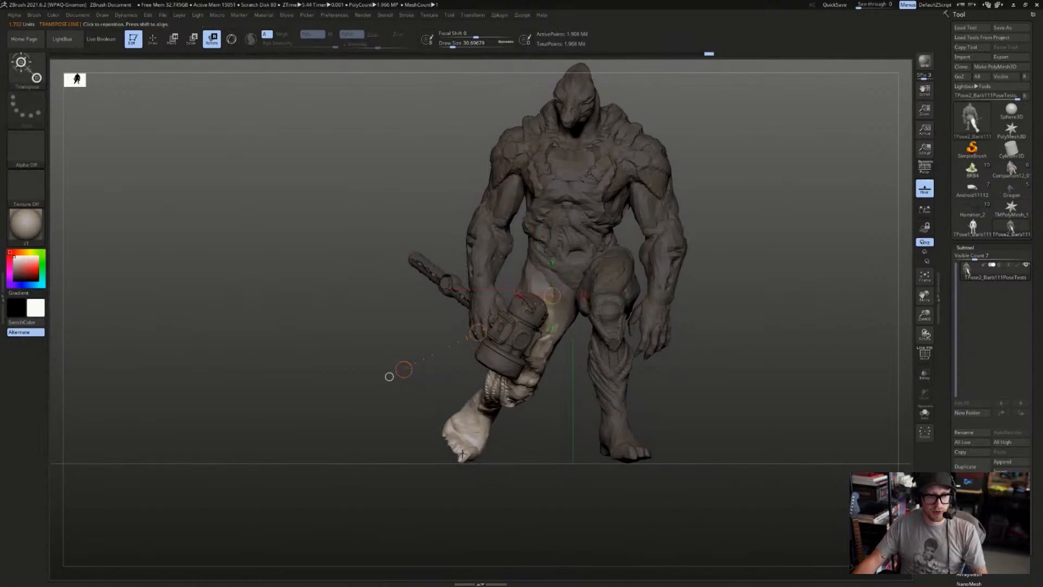
- Mask the right foot, soften the mask edge, and invert it so only the foot is free
mouse_move(462, 454)
left_mouse_down()
mouse_move(372, 446)
mouse_move(406, 450)
left_mouse_up()
left_click_drag(305, 384, 391, 410)
left_click(525, 363, "ctrl")
left_click(518, 354, "ctrl")
left_click_drag(565, 407, 446, 410, "shift")
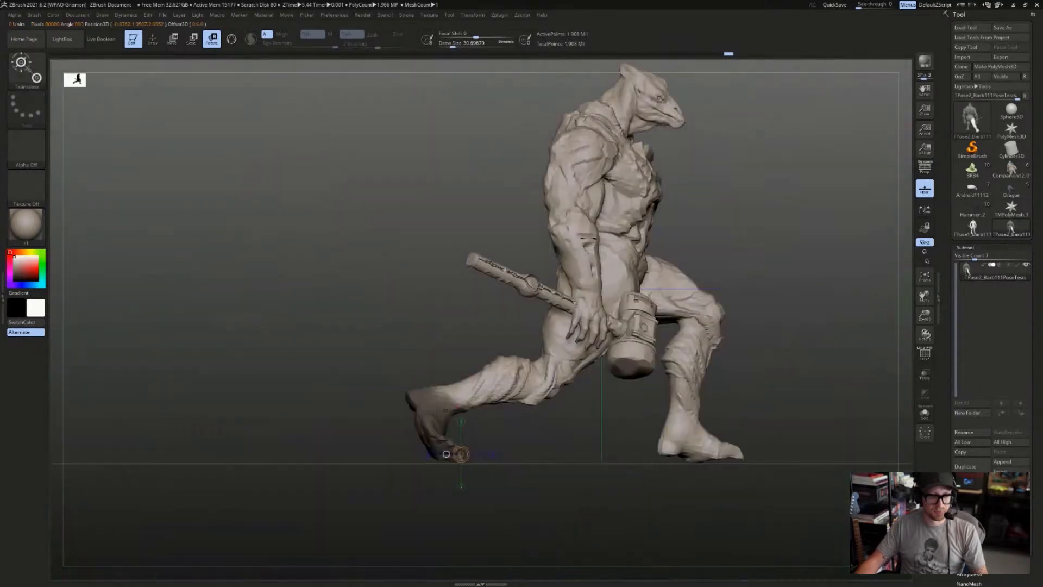
left_click(461, 486, "ctrl")
- Rotate the free right foot slightly at the ankle with a transpose line, checking it from behind and the side
mouse_move(530, 370)
left_mouse_down()
mouse_move(444, 401)
mouse_move(455, 399)
left_mouse_up()
left_click_drag(392, 383, 530, 384)
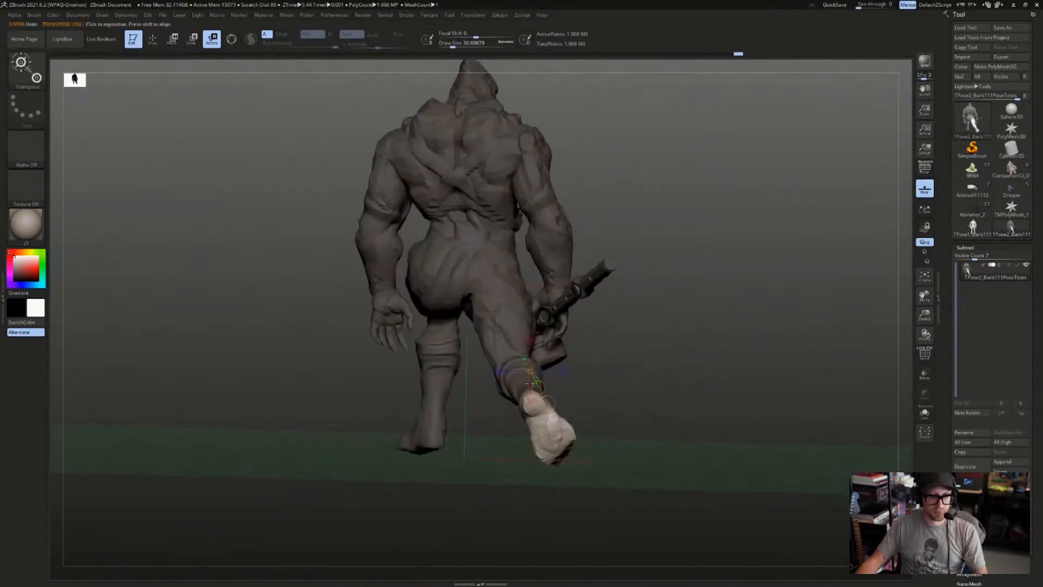
left_click_drag(554, 416, 633, 313)
left_click_drag(442, 357, 481, 390)
left_click_drag(337, 407, 416, 419)
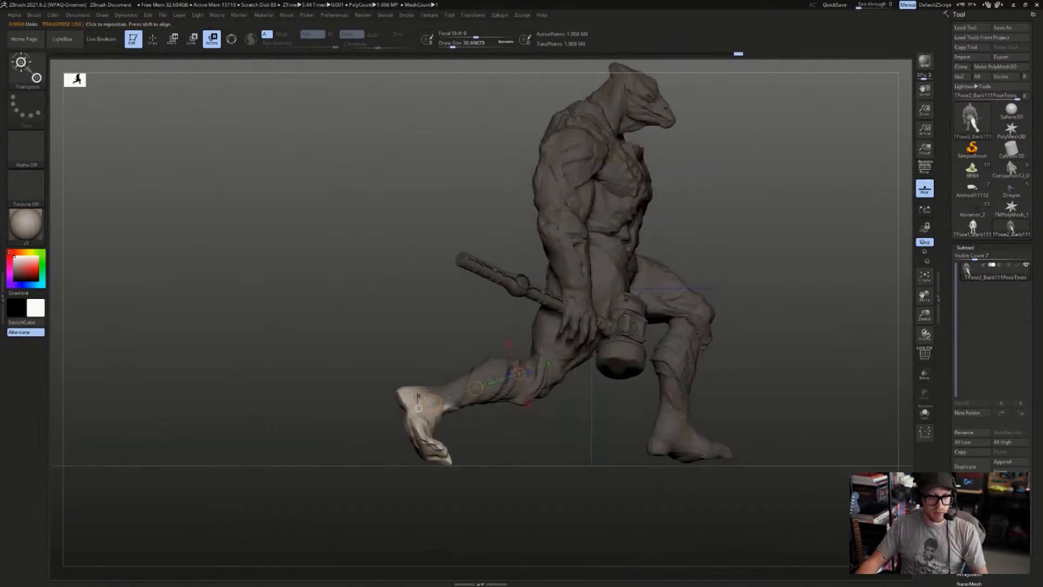
left_click_drag(484, 429, 506, 438)
left_click_drag(457, 415, 503, 400)
key("ctrl+z")
key("w")
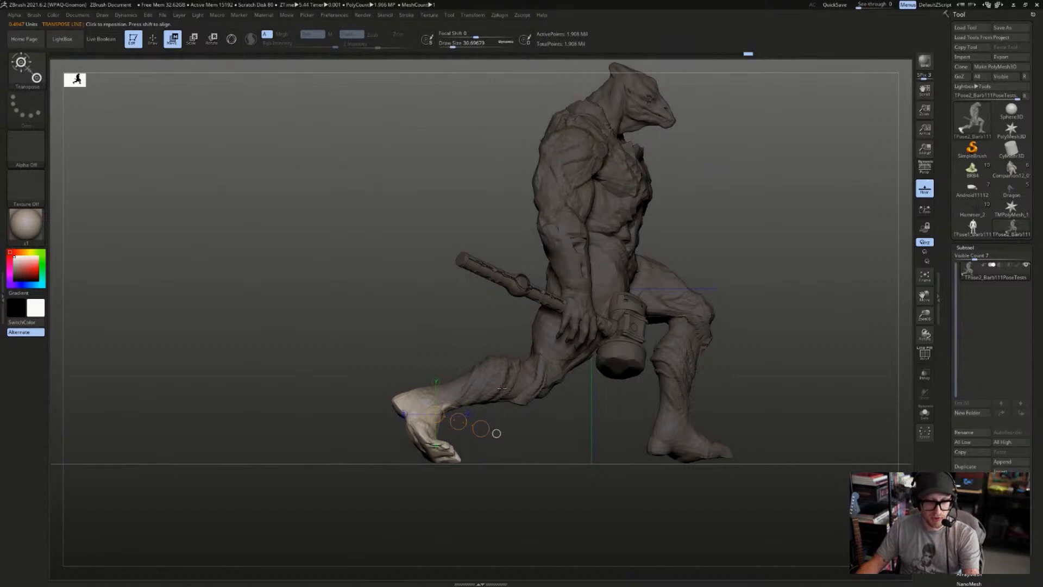
mouse_move(531, 408)
left_mouse_down()
mouse_move(548, 413)
mouse_move(527, 416)
left_mouse_up()
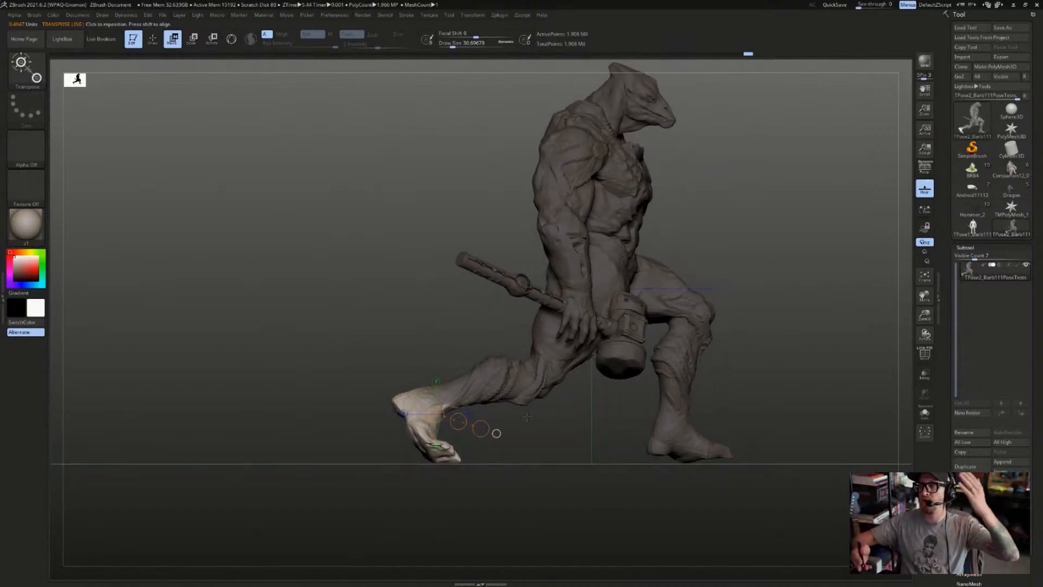
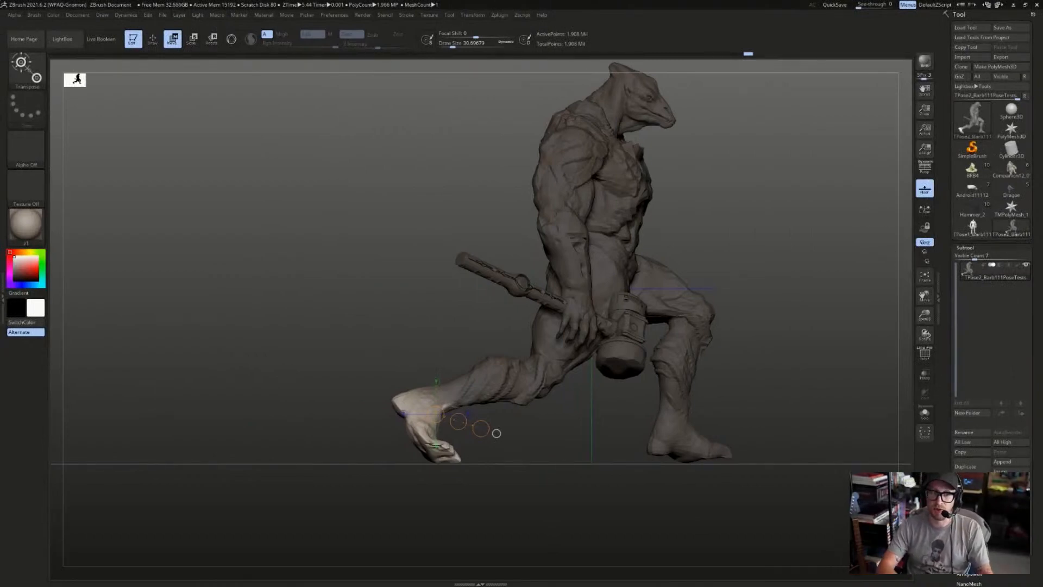
- Check the right foot from the front and side, turn perspective back on, and clear the foot mask
left_click_drag(785, 238, 652, 245, "shift")
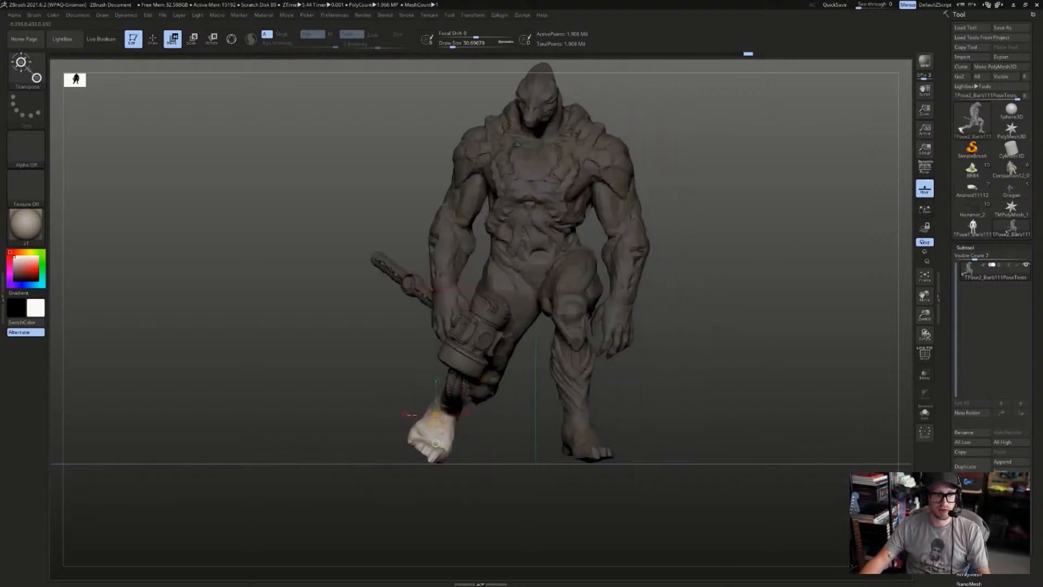
key("r")
mouse_move(446, 416)
left_mouse_down()
mouse_move(494, 475)
mouse_move(647, 376)
left_mouse_up()
key("f")
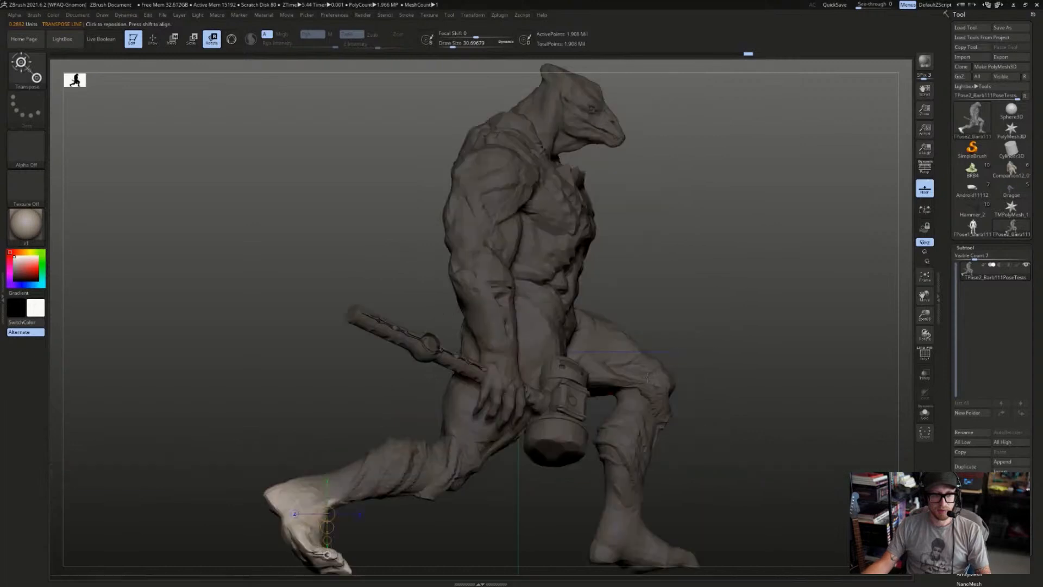
left_click_drag(723, 337, 732, 248)
key("p")
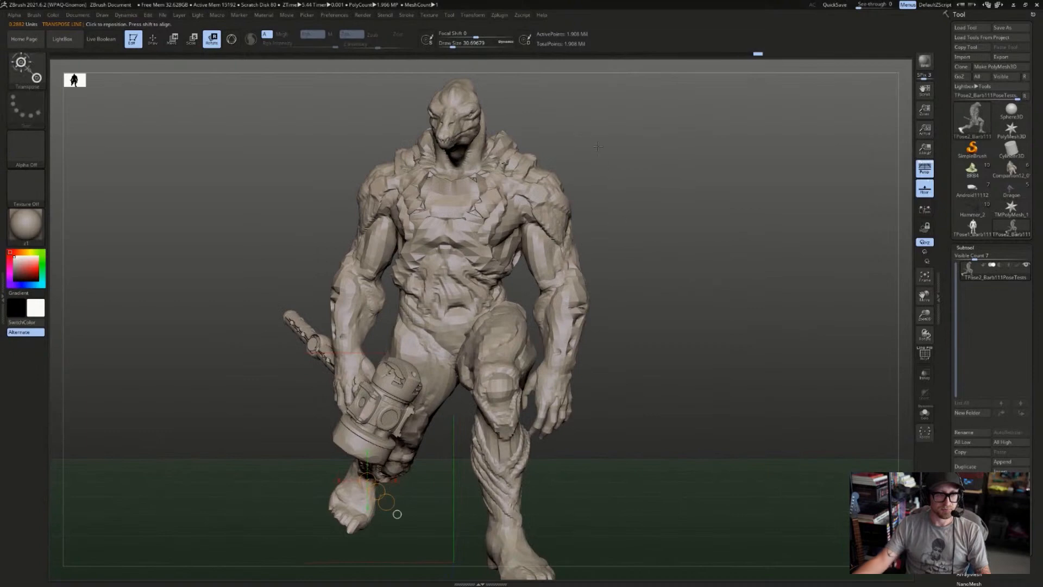
- Isolate the head and neck part, mask the head down to the neck, and soften the mask's edge
key("q")
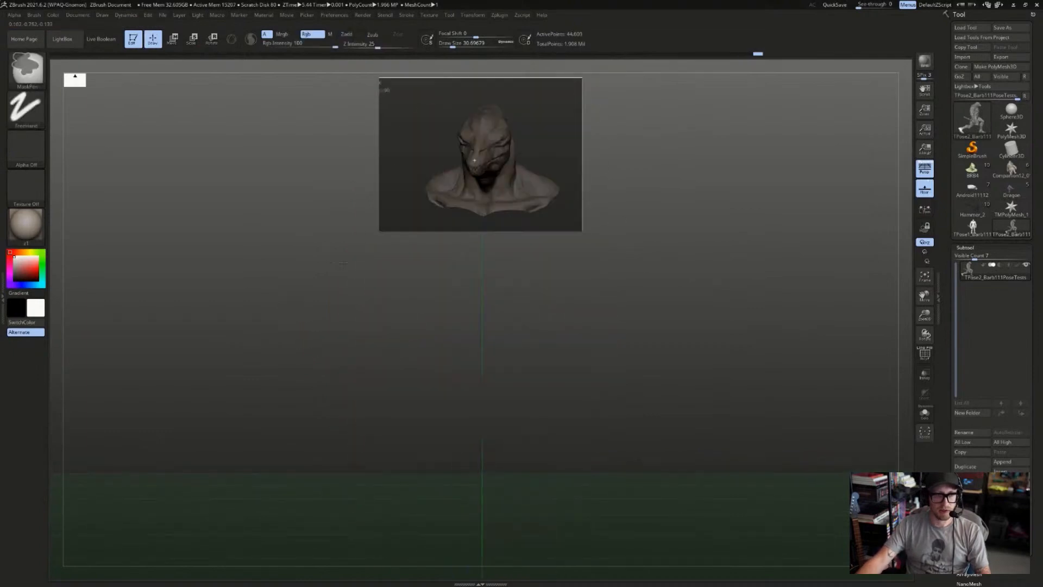
key("w")
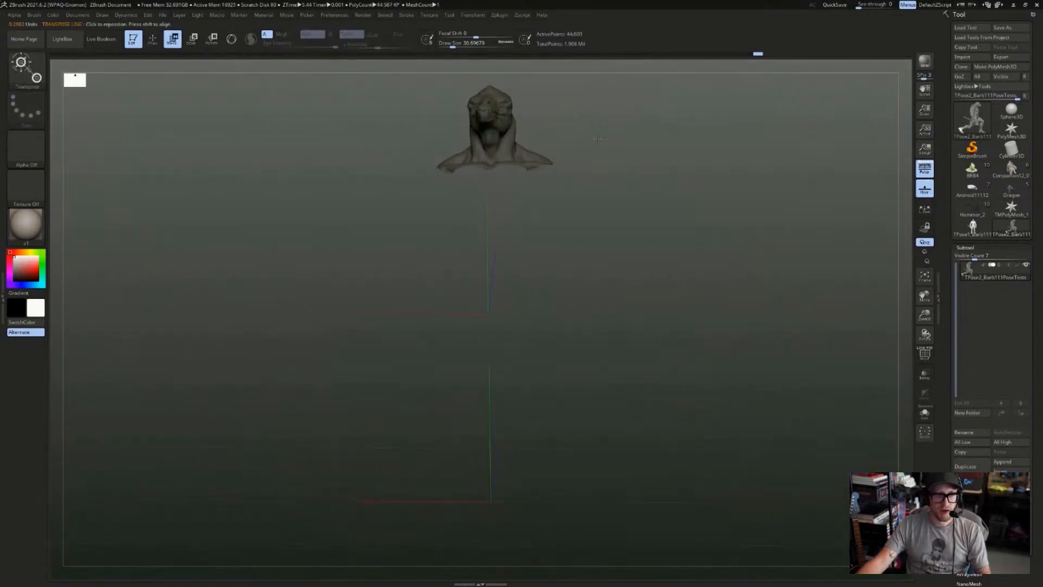
mouse_move(617, 84)
left_mouse_down("ctrl")
mouse_move(565, 98)
mouse_move(443, 167)
left_mouse_up("ctrl")
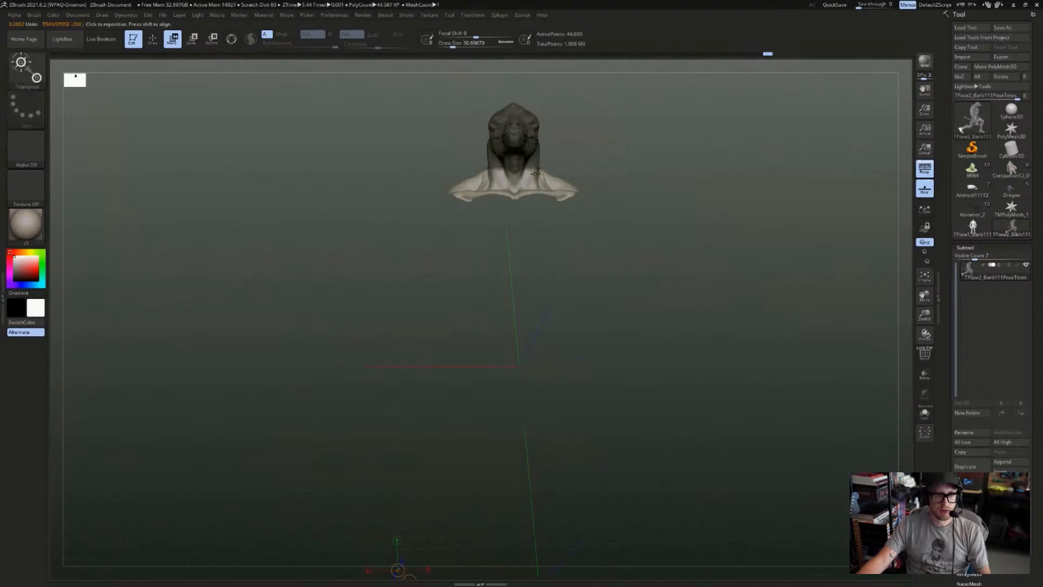
left_click_drag(603, 157, 567, 153)
key("q")
left_click(507, 158, "ctrl")
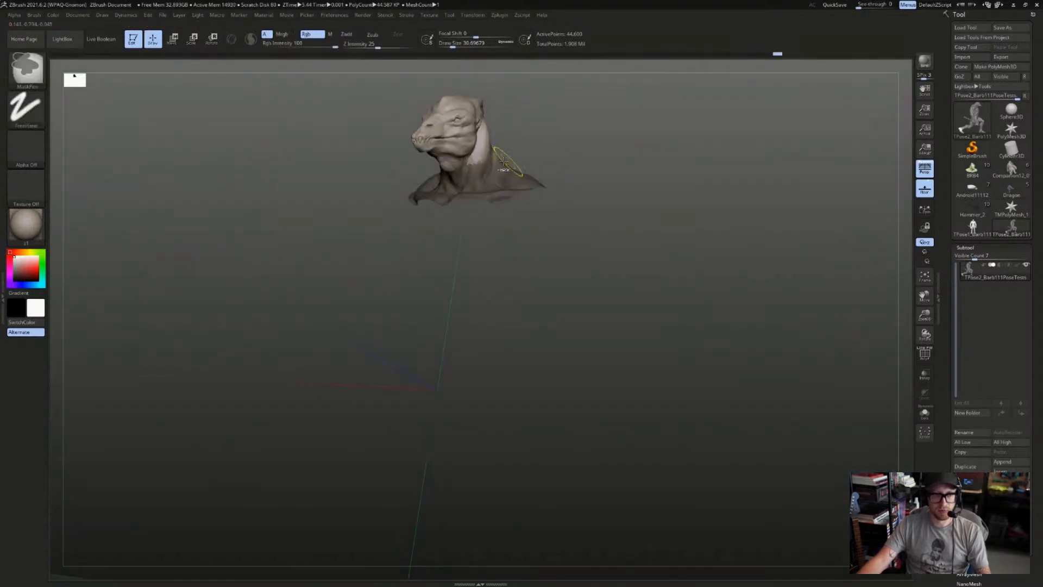
left_click(507, 159, "ctrl")
left_click(530, 149, "ctrl")
left_click(539, 140, "ctrl")
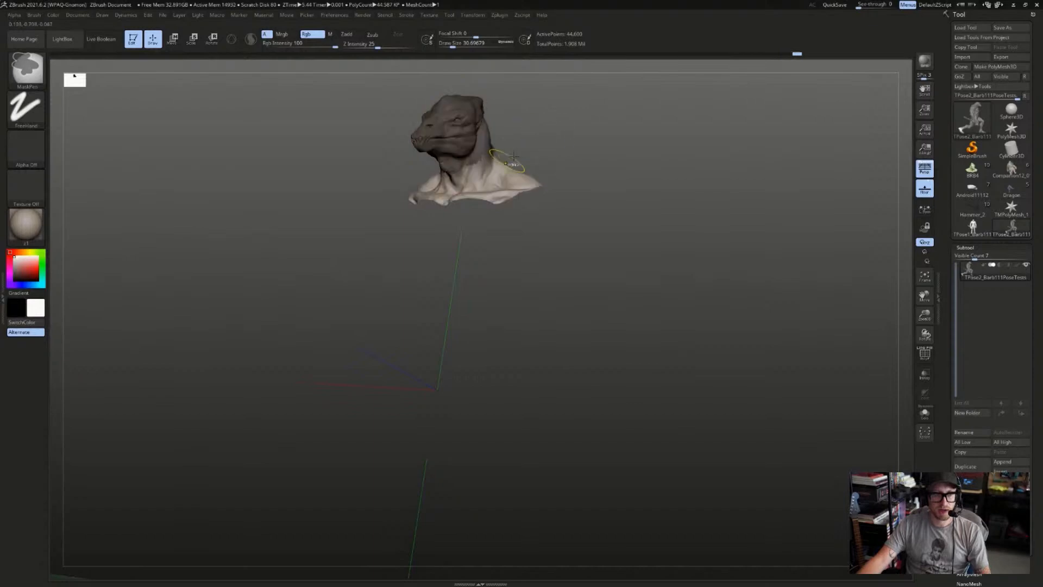
left_click(578, 140, "ctrl")
left_click(587, 133, "ctrl+shift")
key("ctrl+z")
left_click(590, 130, "ctrl")
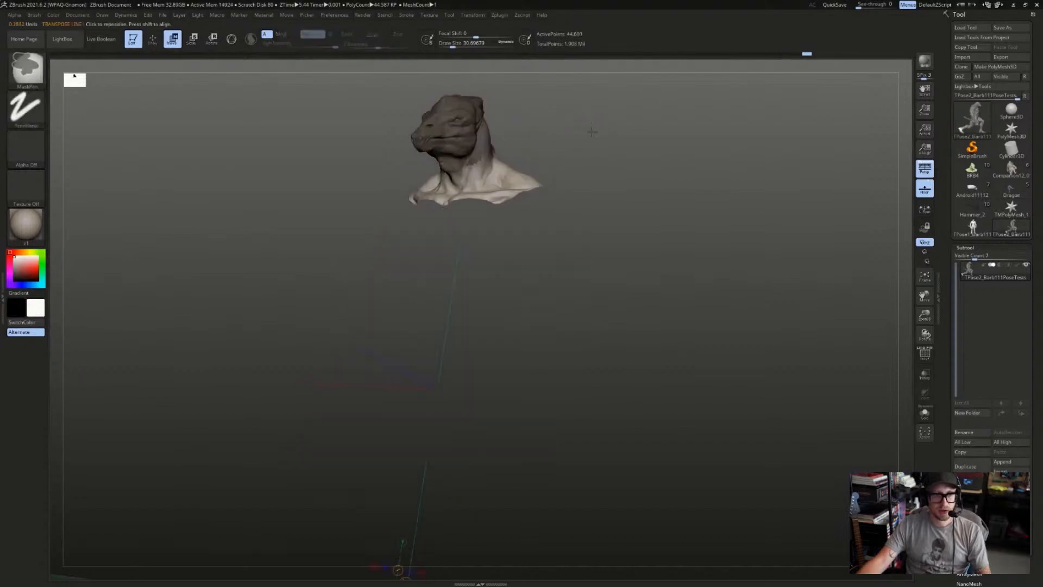
left_click(592, 133, "ctrl+shift")
mouse_move(593, 134)
left_mouse_down("shift")
mouse_move(615, 138)
mouse_move(624, 125)
mouse_move(611, 191)
left_mouse_up("shift")
left_click(619, 135, "ctrl")
key("q")
- Hide the torso, head and arms by polygroup so only the legs, belt and hammer stay visible
left_click(579, 245, "ctrl+shift")
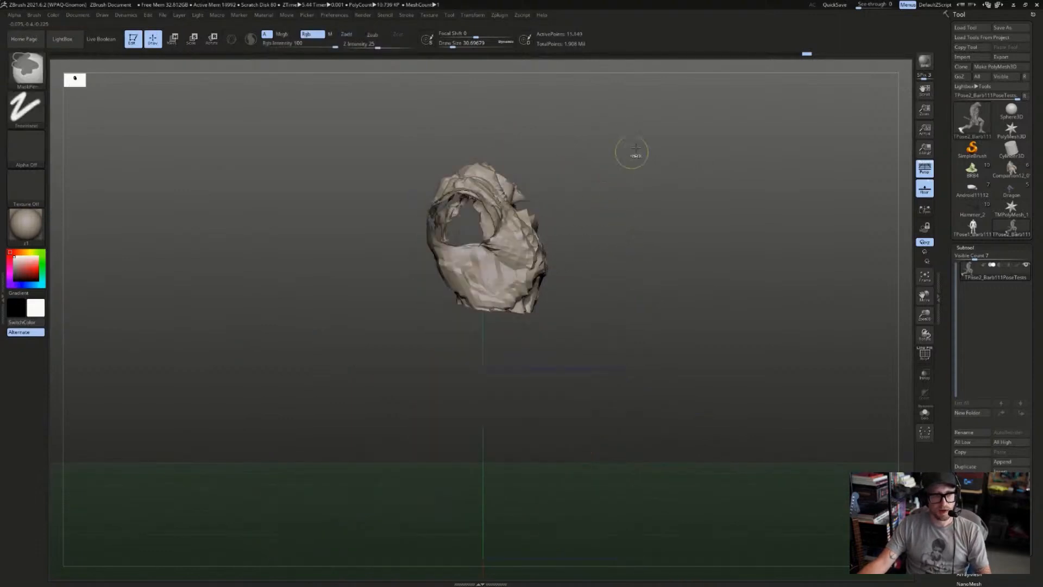
key("w")
key("q")
left_click(676, 156, "ctrl+shift")
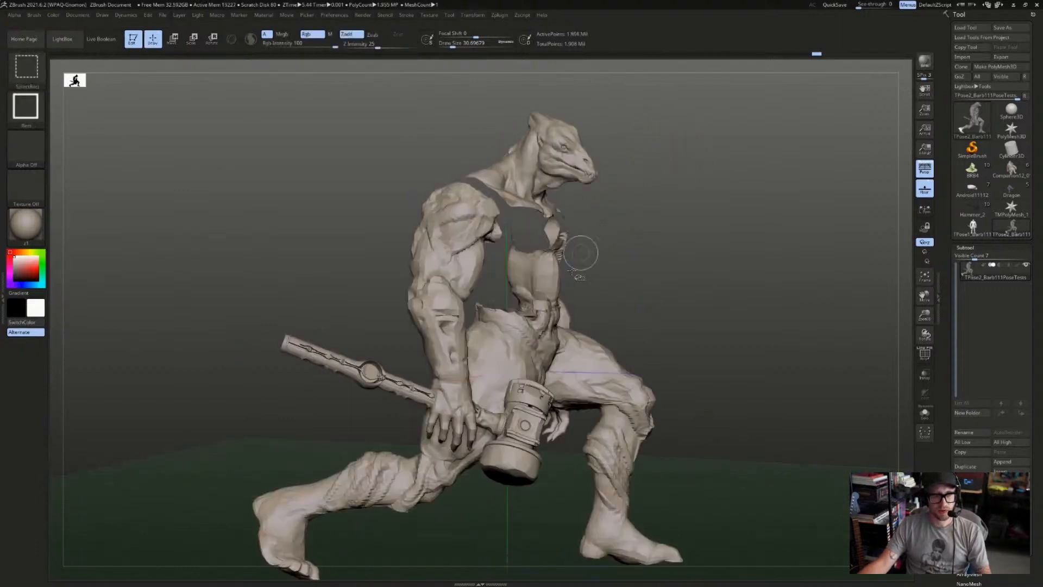
left_click(532, 161, "ctrl+alt+shift")
left_click(553, 250, "ctrl+alt+shift")
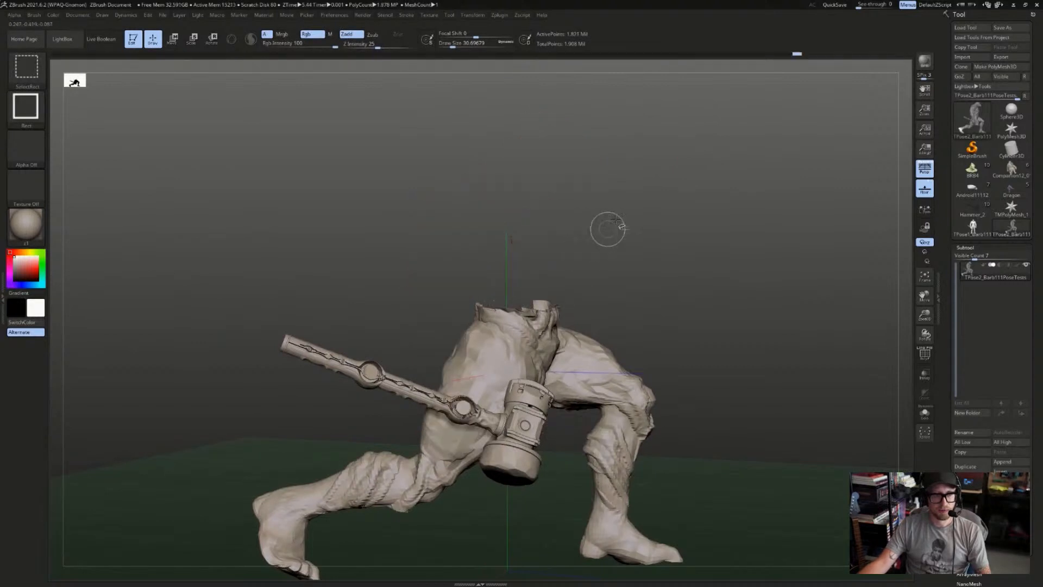
- Mask the whole upper body, show the full figure, and invert the mask so the upper body is free
left_click_drag(739, 121, 252, 474, "ctrl+shift")
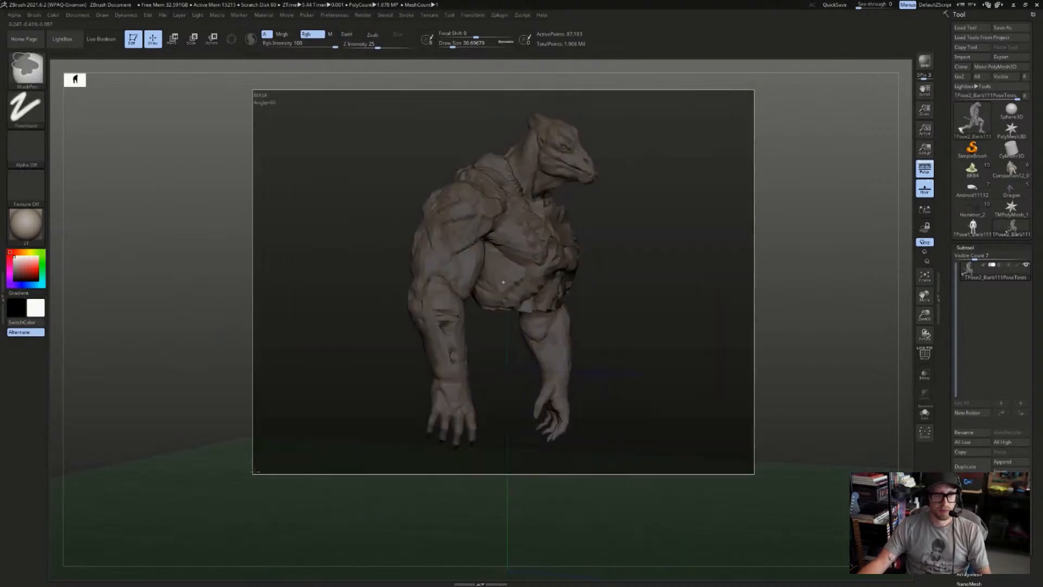
left_click(256, 471, "ctrl+shift")
right_click_drag(527, 308, 502, 317, "shift")
key("w")
key("ctrl+i")
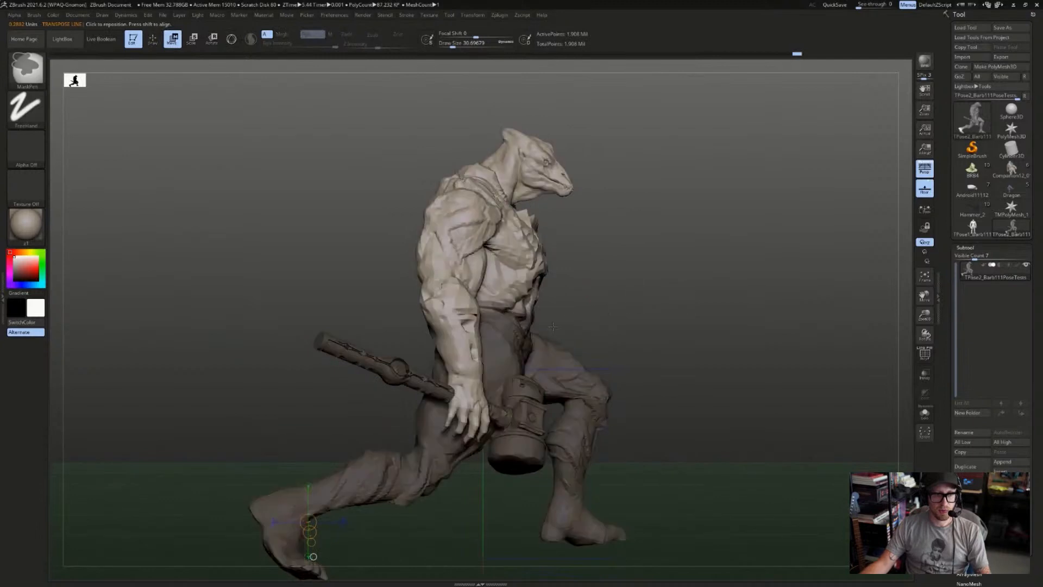
key("ctrl+i")
key("ctrl+i")
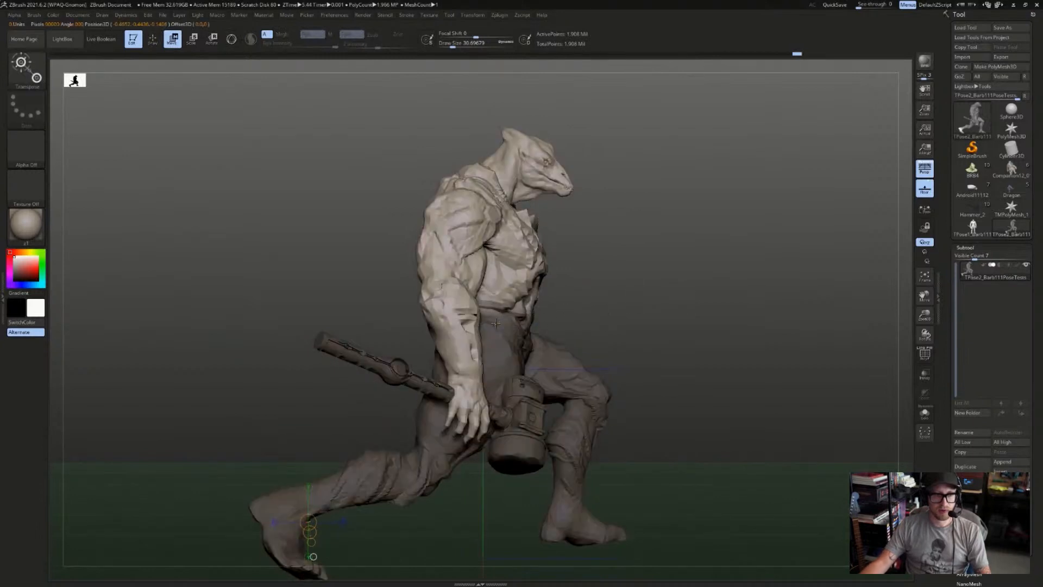
- Bend the free upper body forward at the waist with a horizontal transpose line, checking it from both sides
mouse_move(462, 315)
left_mouse_down()
mouse_move(585, 316)
mouse_move(581, 335)
left_mouse_up()
key("r")
key("ctrl+z")
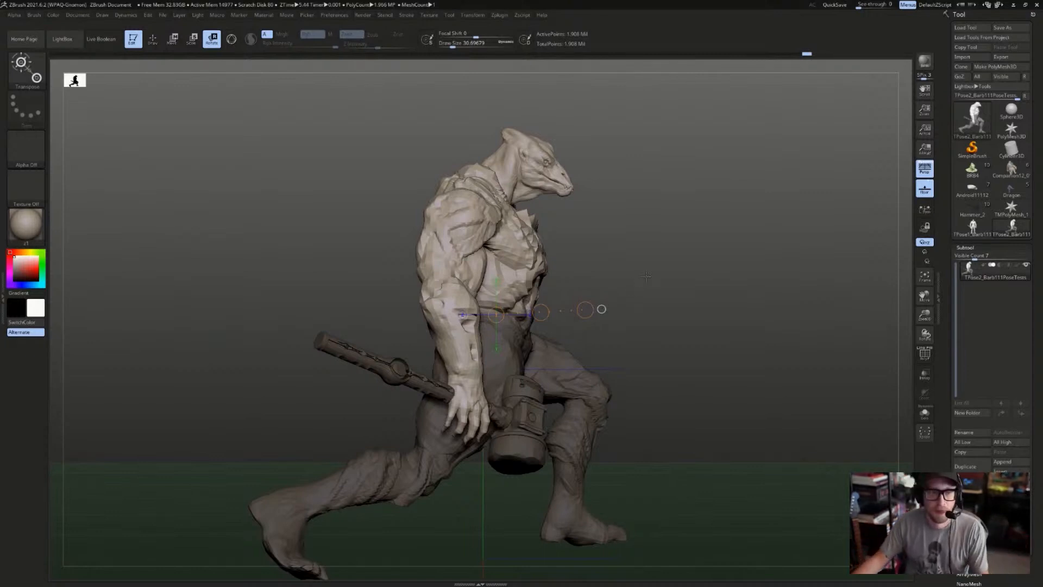
left_click_drag(585, 310, 642, 293)
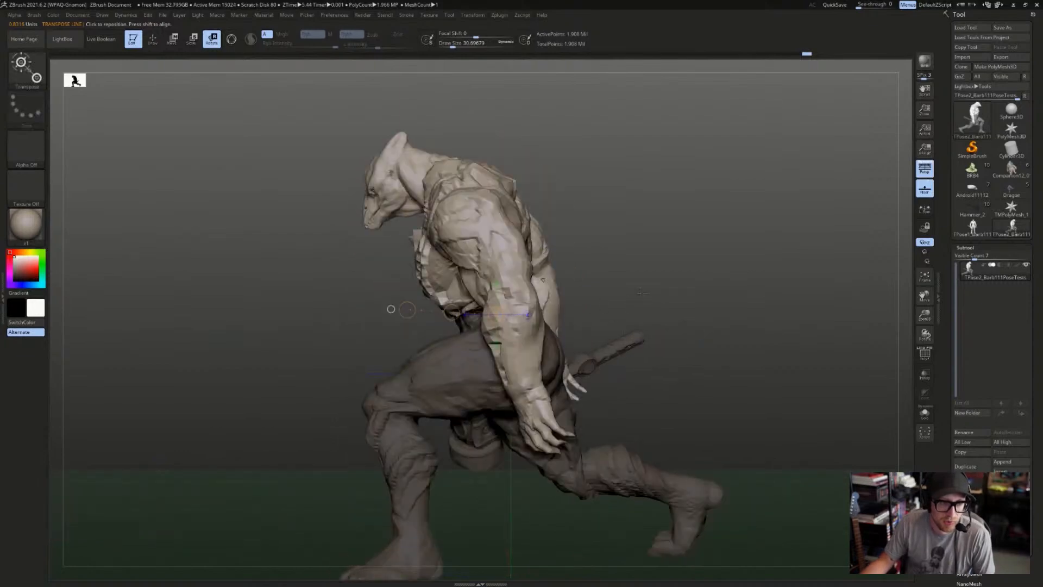
left_click_drag(412, 314, 681, 252)
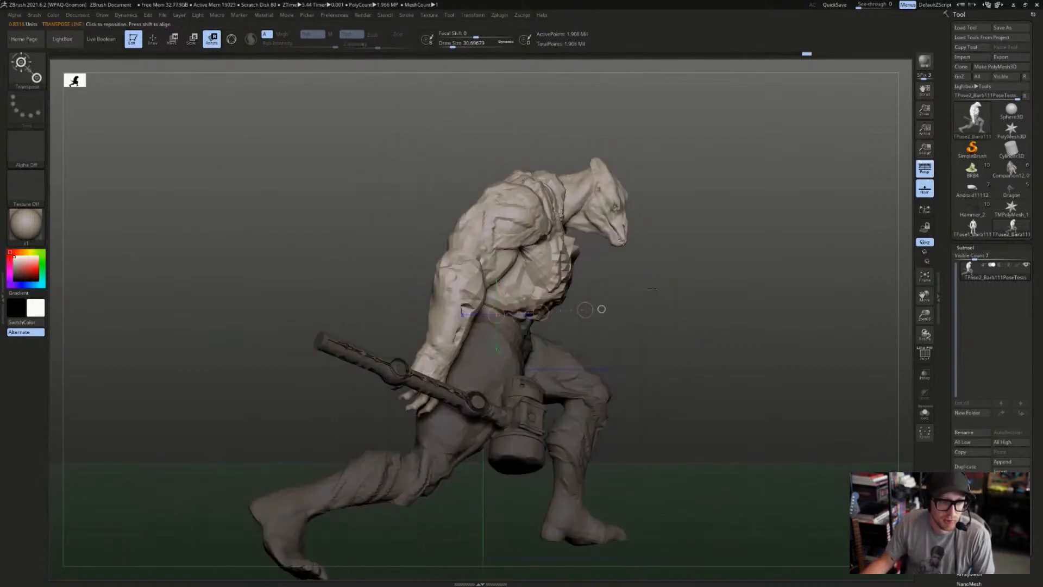
left_click_drag(652, 288, 604, 299)
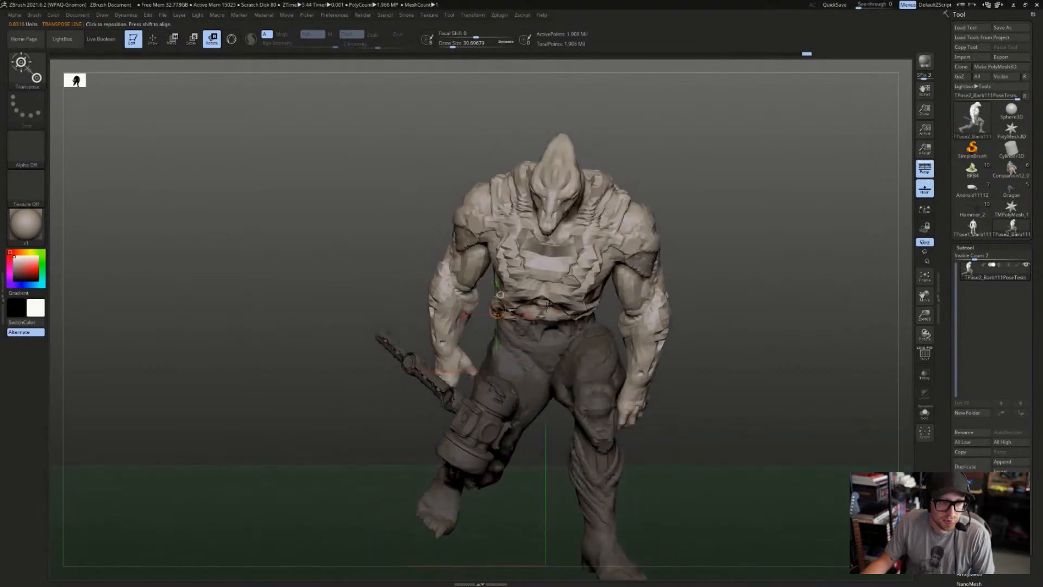
- Adjust the upper body's twist and lean from behind with transpose lines along the spine, and clear the mask
mouse_move(552, 308)
left_mouse_down()
mouse_move(552, 105)
mouse_move(652, 136)
mouse_move(654, 163)
mouse_move(641, 174)
left_mouse_up()
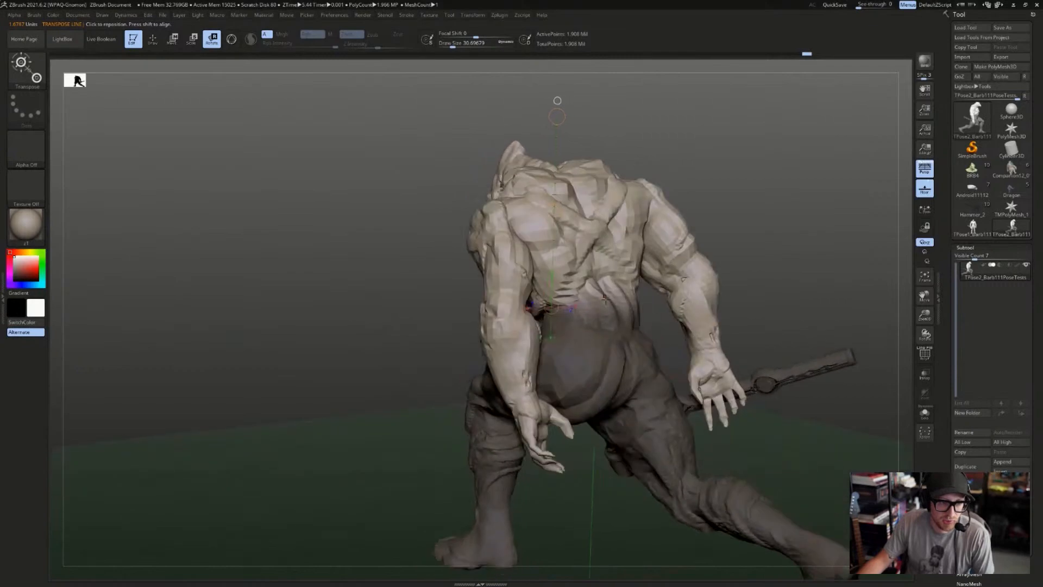
mouse_move(605, 299)
left_mouse_down()
mouse_move(562, 167)
mouse_move(601, 217)
left_mouse_up()
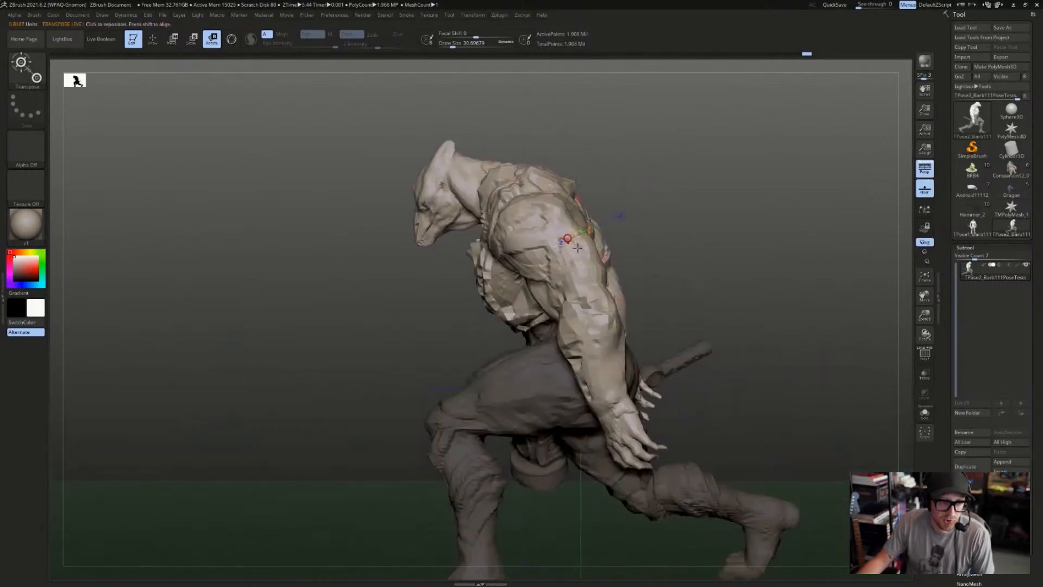
left_click_drag(558, 165, 645, 244)
left_click_drag(613, 309, 552, 157)
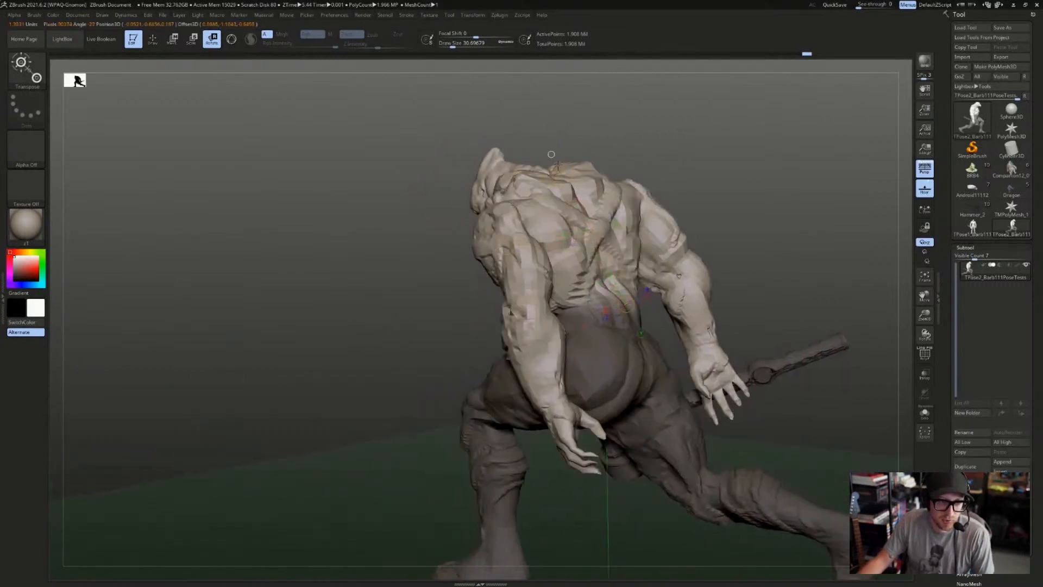
mouse_move(552, 156)
right_mouse_down()
mouse_move(614, 224)
mouse_move(516, 186)
mouse_move(528, 178)
right_mouse_up()
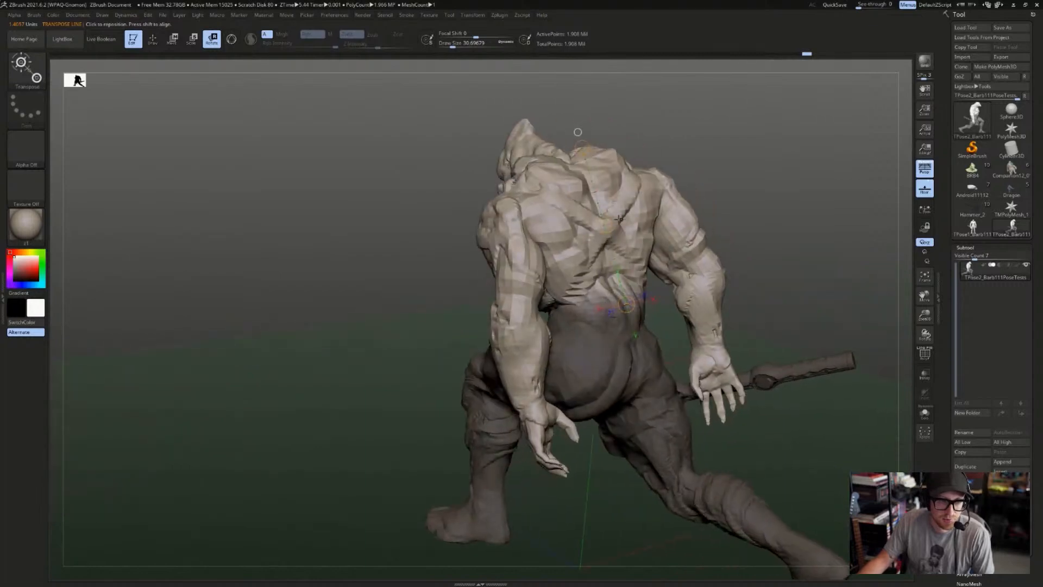
left_click_drag(580, 147, 574, 152)
right_click_drag(573, 152, 522, 175)
left_click_drag(592, 151, 575, 153)
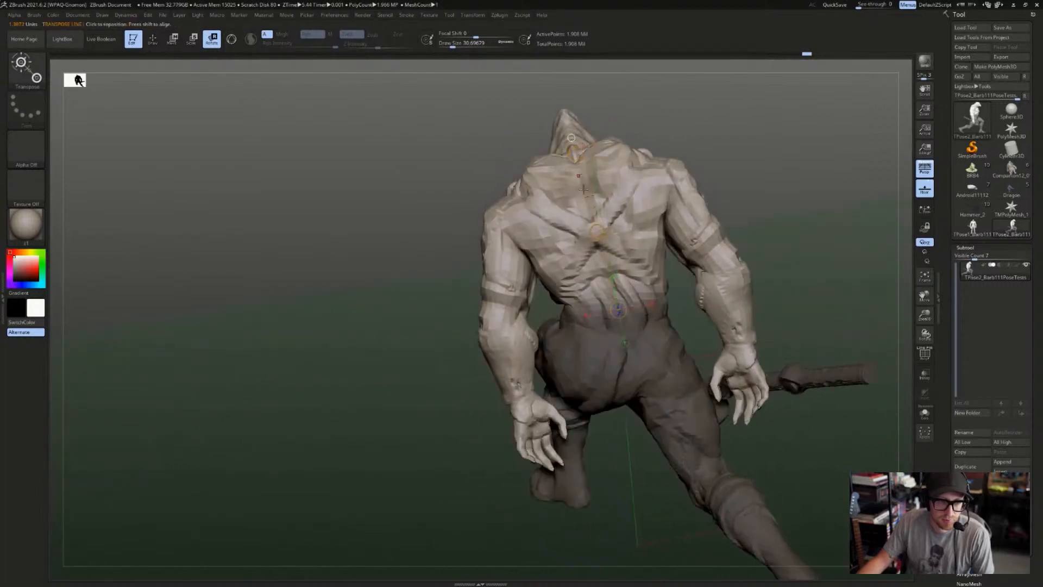
left_click_drag(597, 232, 608, 231)
right_click_drag(641, 206, 793, 128)
left_click_drag(723, 146, 652, 180, "ctrl")
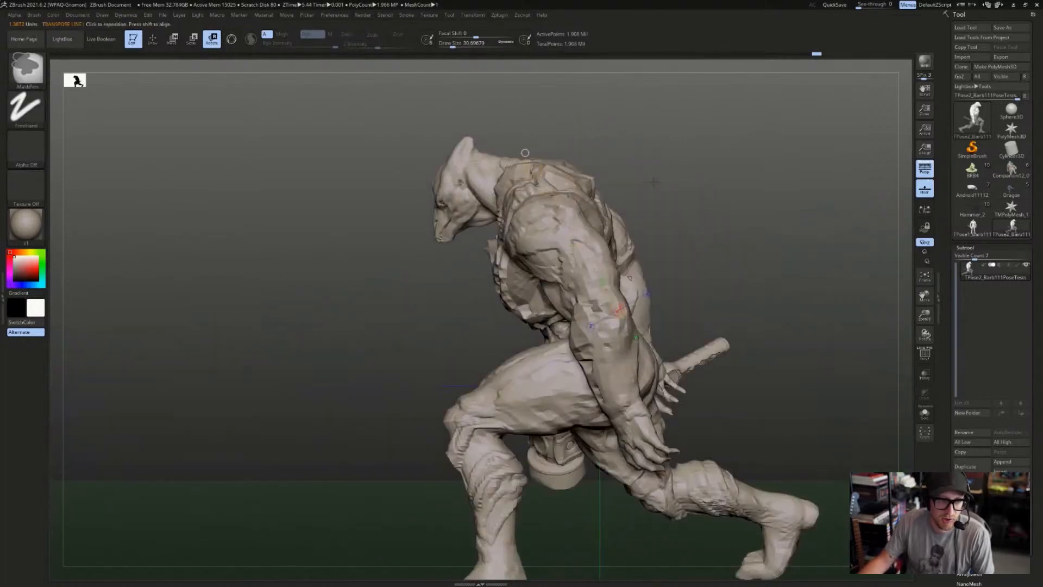
- Mask the head down to the neck, soften the mask edge, and invert it so only the head is free
key("q")
left_click(468, 187, "ctrl+shift")
left_click_drag(492, 113, 398, 259, "ctrl")
left_click(472, 188, "ctrl+shift")
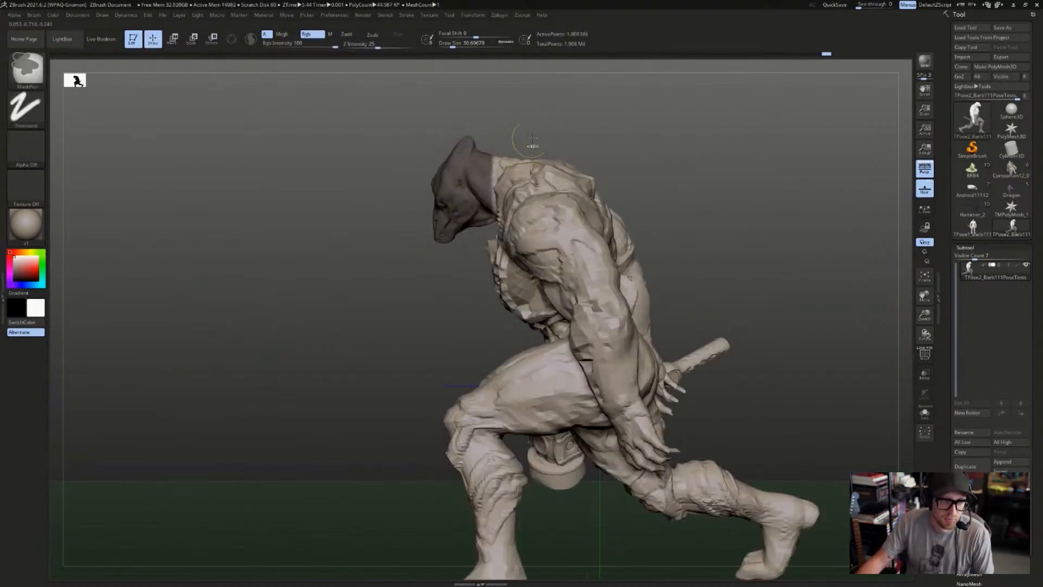
left_click(521, 132, "ctrl")
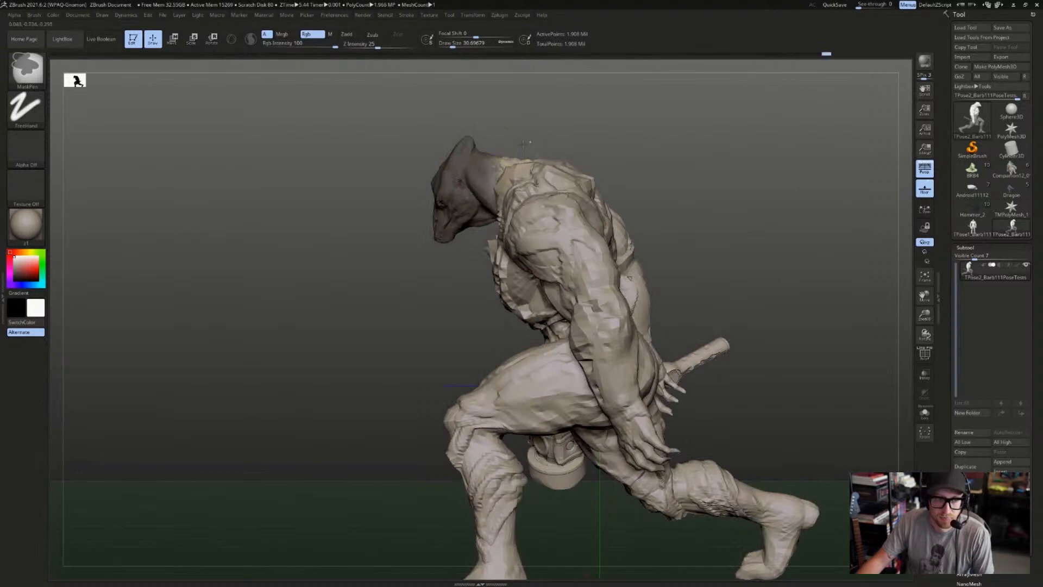
left_click_drag(521, 135, 530, 141, "ctrl")
left_click(534, 142, "ctrl")
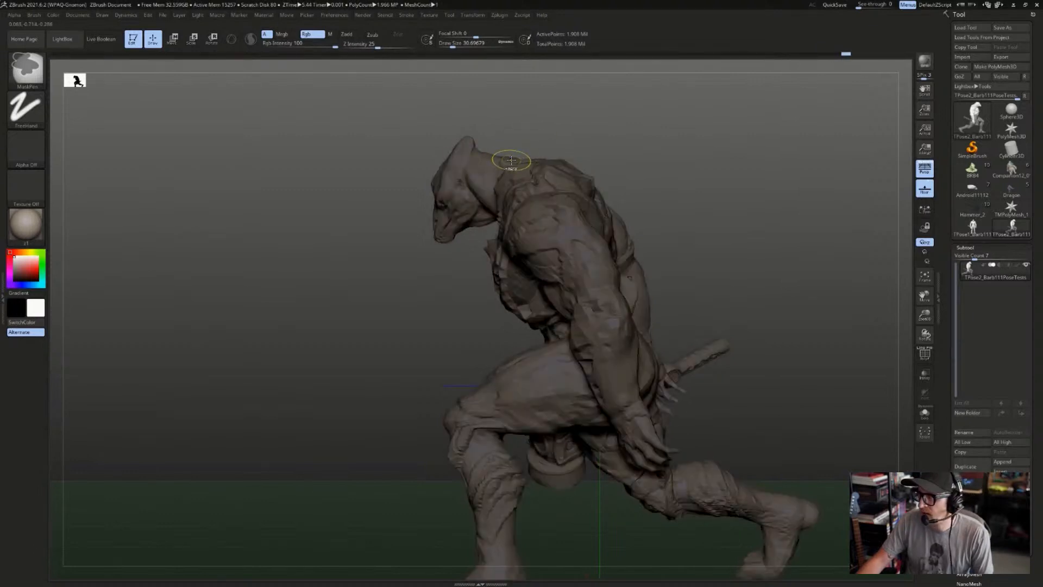
key("ctrl+z")
key("ctrl+z")
left_click(538, 136, "ctrl")
- Rotate the head upward at the neck with a horizontal transpose line and compare it with the previous pose
key("w")
key("r")
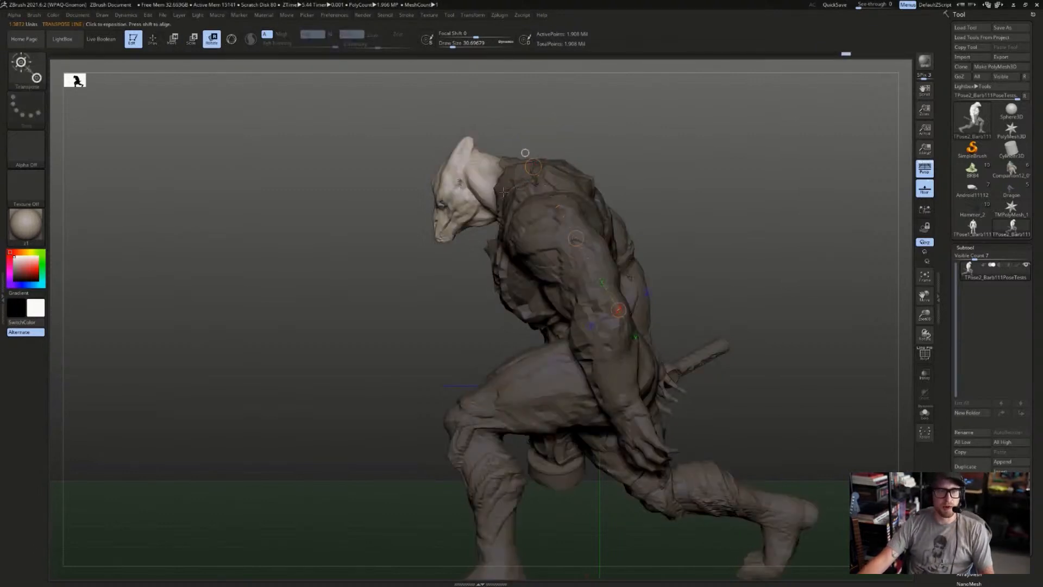
mouse_move(504, 191)
left_mouse_down("shift")
mouse_move(654, 195)
mouse_move(645, 283)
left_mouse_up("shift")
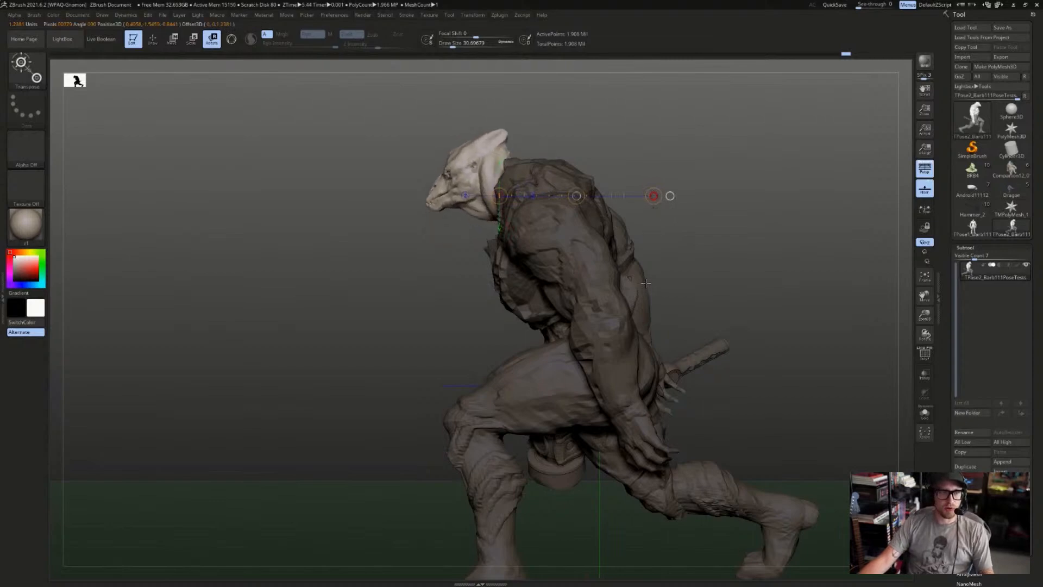
left_click_drag(698, 136, 621, 155)
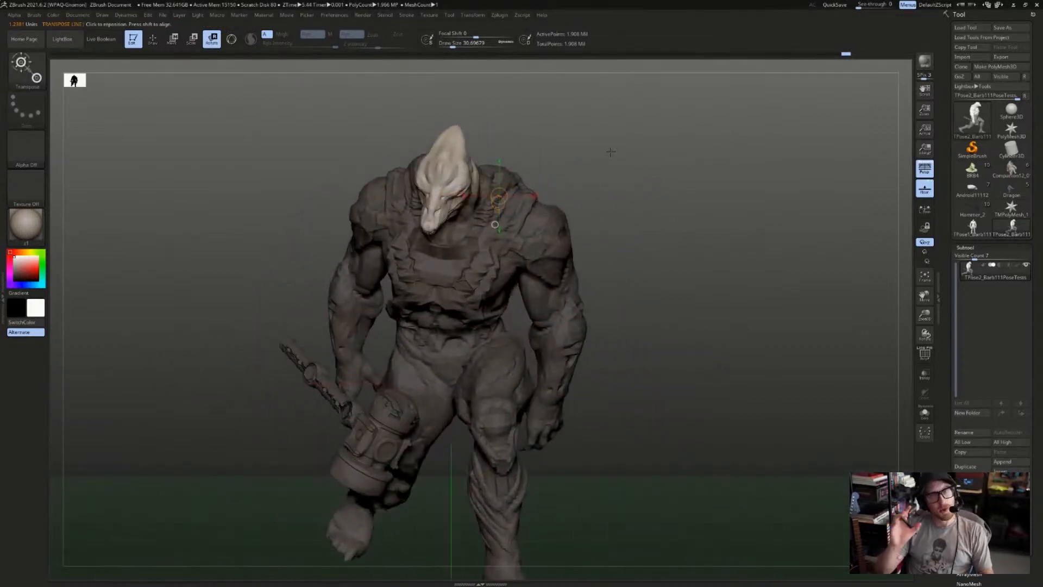
key("ctrl+z")
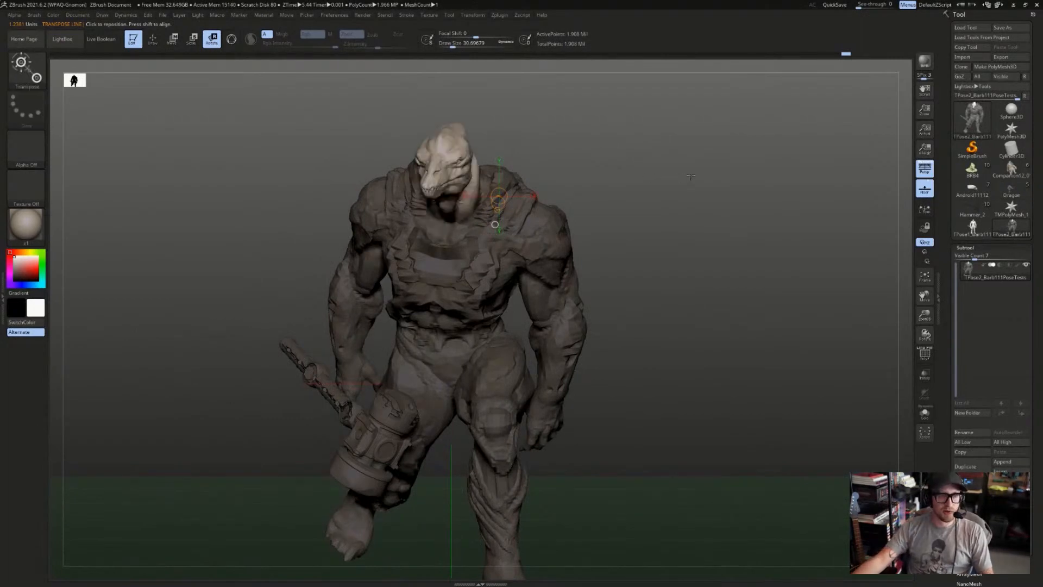
left_click_drag(690, 176, 581, 203)
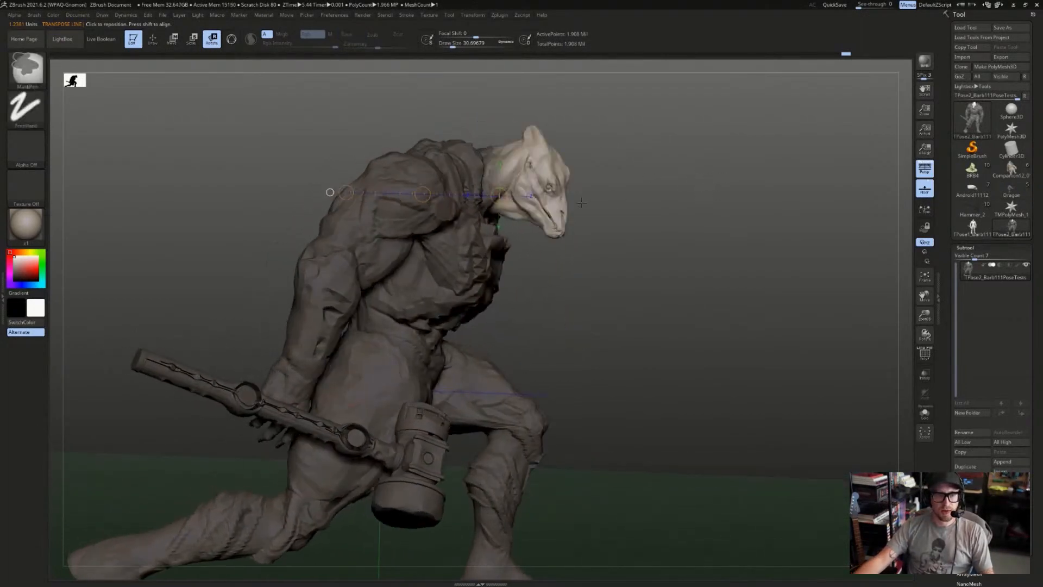
key("ctrl+z")
mouse_move(686, 227)
left_mouse_down()
mouse_move(667, 215)
mouse_move(537, 231)
left_mouse_up()
- Reduce the Move brush's draw size to about 35 and adjust the throat below the jaw
key("q")
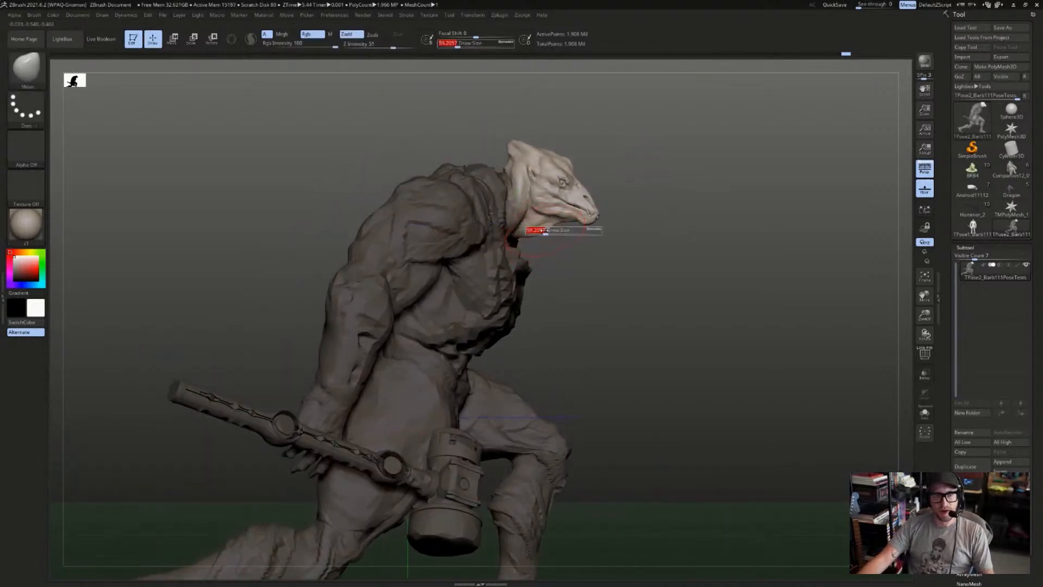
key("bracketleft")
left_click_drag(531, 234, 535, 232)
key("s")
left_click(551, 226)
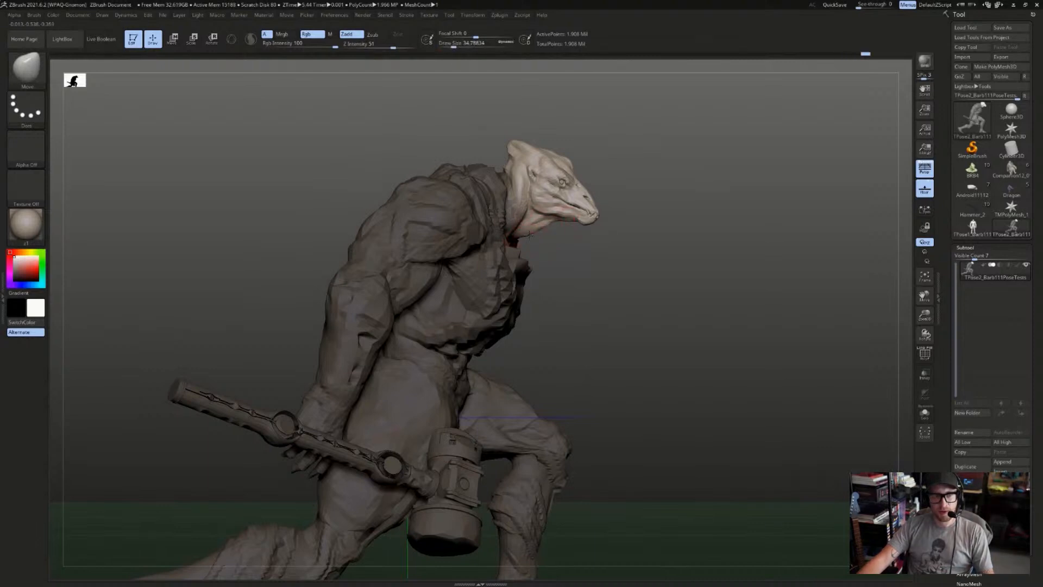
left_click_drag(529, 235, 532, 235)
- Turn the head sideways around vertical transpose lines through the neck, working from the front and side views
mouse_move(567, 248)
left_mouse_down()
mouse_move(505, 242)
mouse_move(631, 226)
mouse_move(644, 239)
mouse_move(673, 194)
left_mouse_up()
key("r")
left_click_drag(509, 293, 509, 110)
left_click_drag(510, 214, 554, 208)
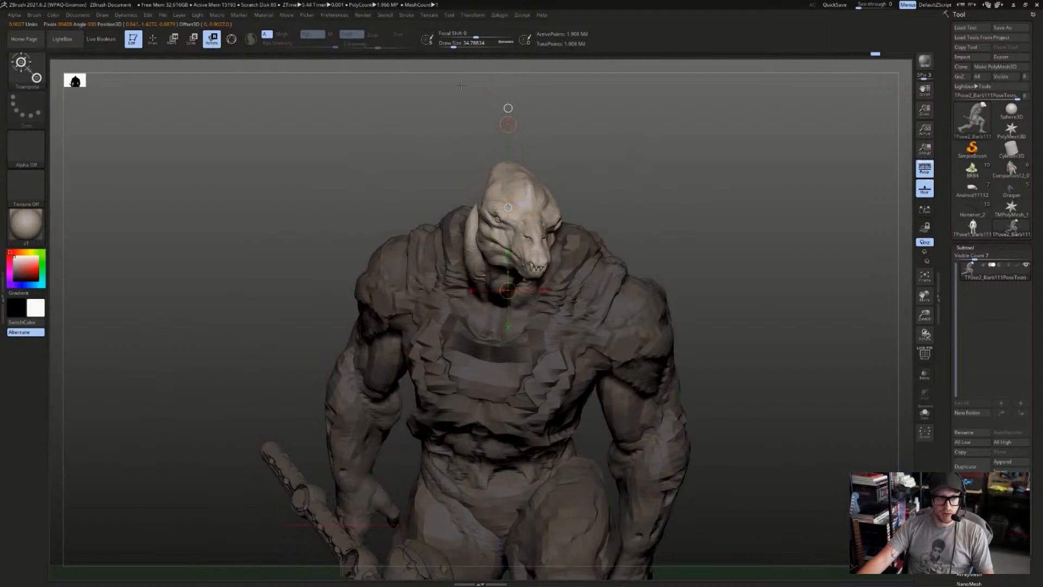
mouse_move(608, 174)
left_mouse_down()
mouse_move(651, 164)
mouse_move(522, 168)
left_mouse_up()
left_click_drag(502, 303, 502, 81)
left_click_drag(619, 144, 538, 163, "shift")
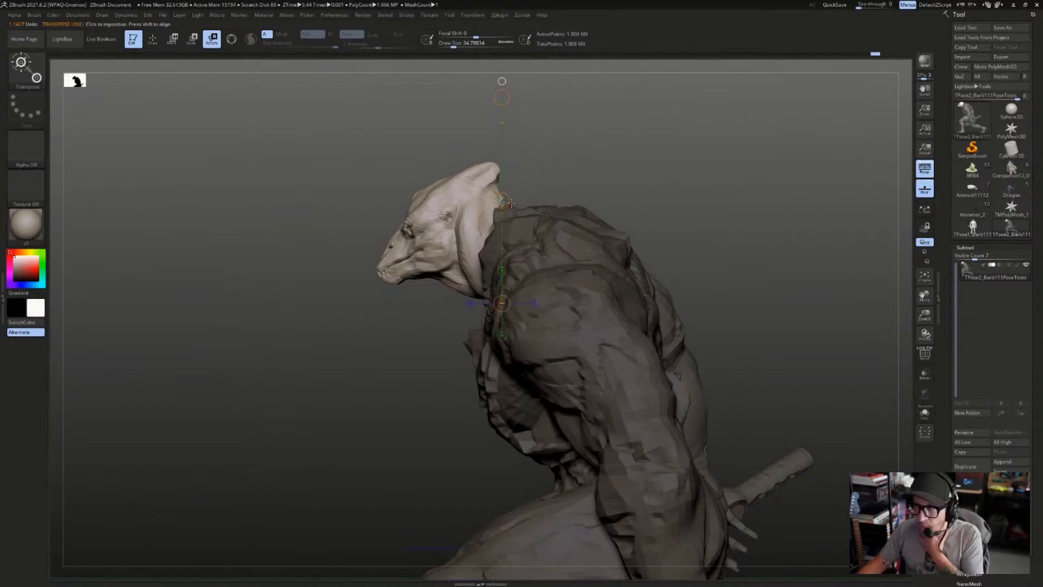
left_click_drag(502, 200, 612, 163)
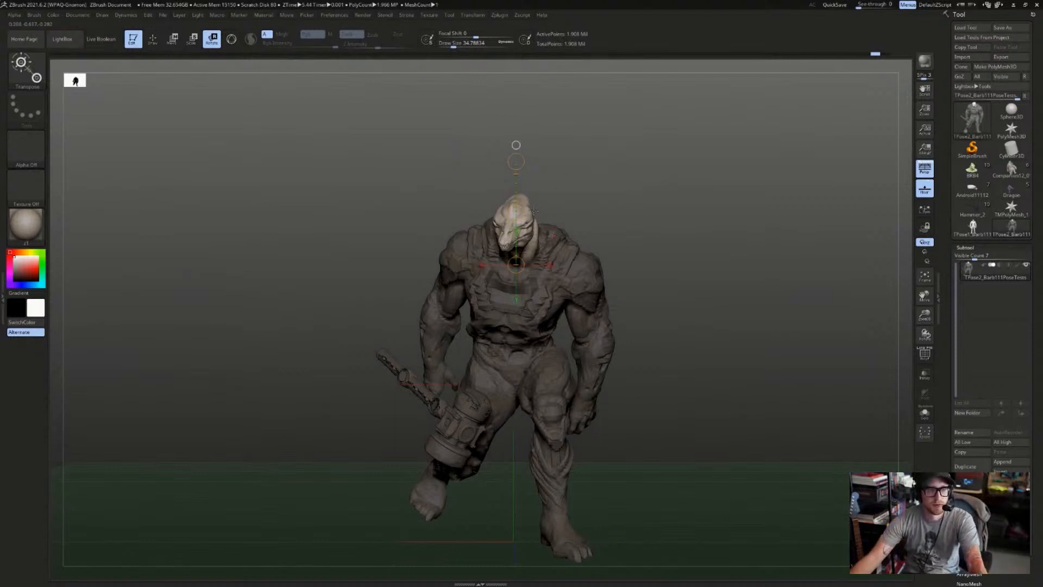
- Twist the head further from the front and refine its tilt from the side with a new transpose line
left_click_drag(516, 213, 555, 211)
right_click_drag(587, 149, 671, 177)
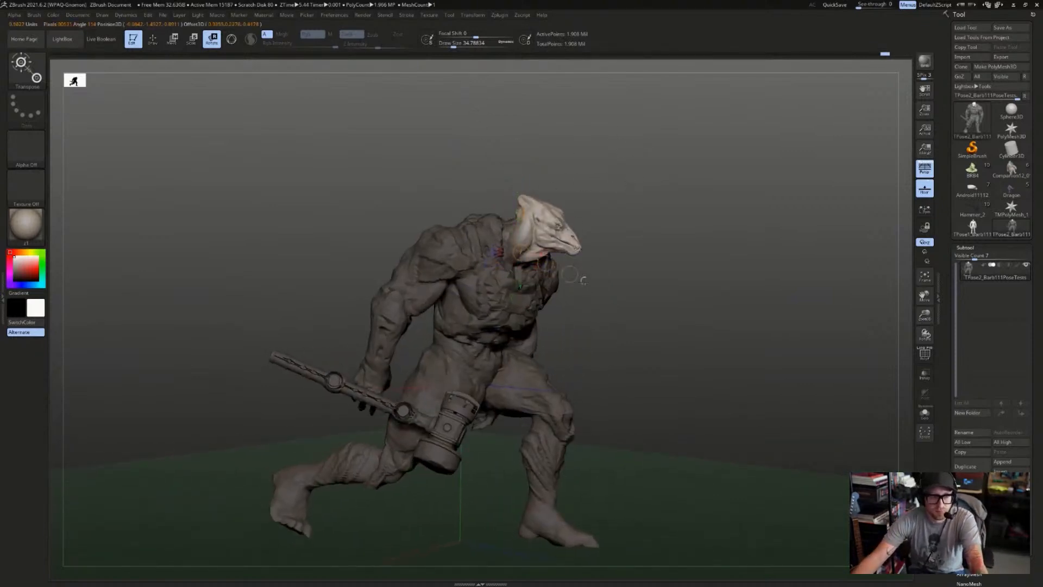
left_click_drag(584, 281, 608, 301)
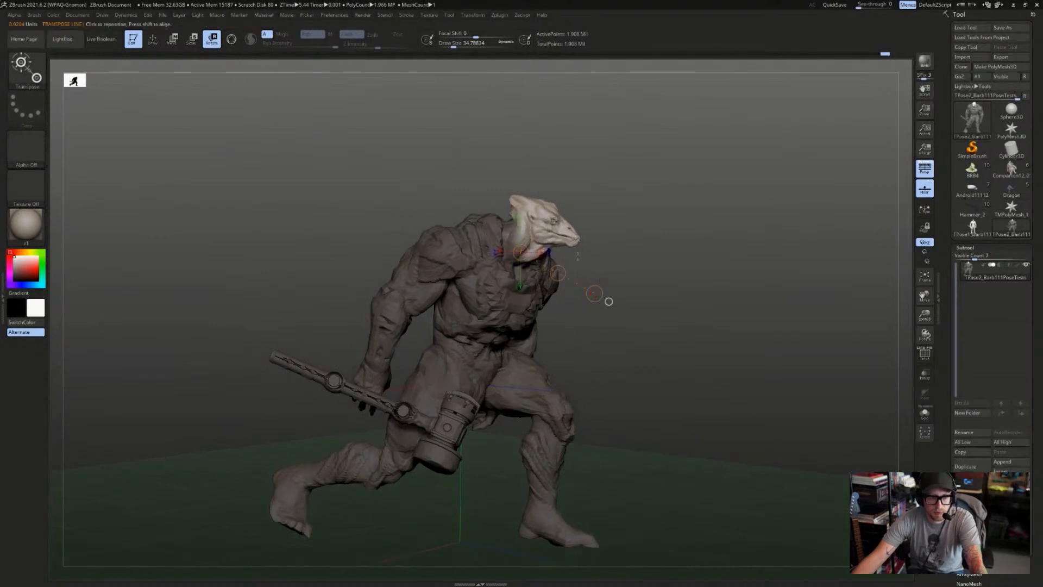
left_click(530, 234, "ctrl")
key("ctrl+z")
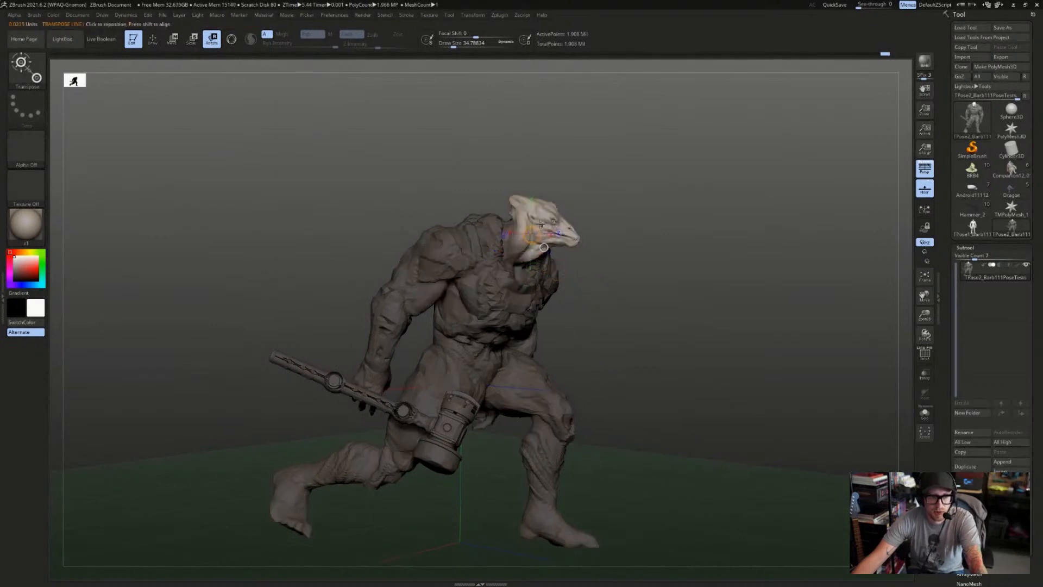
- Fine-tune the head's rotation with a short transpose line at the neck and a vertical one from the front
left_click_drag(502, 265, 535, 233)
left_click_drag(646, 209, 615, 198)
mouse_move(530, 267)
left_mouse_down()
mouse_move(513, 135)
mouse_move(527, 126)
left_mouse_up()
left_click_drag(529, 213, 530, 219)
mouse_move(666, 283)
left_mouse_down()
mouse_move(610, 289)
mouse_move(633, 292)
left_mouse_up()
- Isolate and mask the left arm, show the full figure, and invert the mask so only that arm is free
key("q")
left_click_drag(598, 234, 673, 451, "ctrl+shift")
left_click_drag(707, 326, 739, 320)
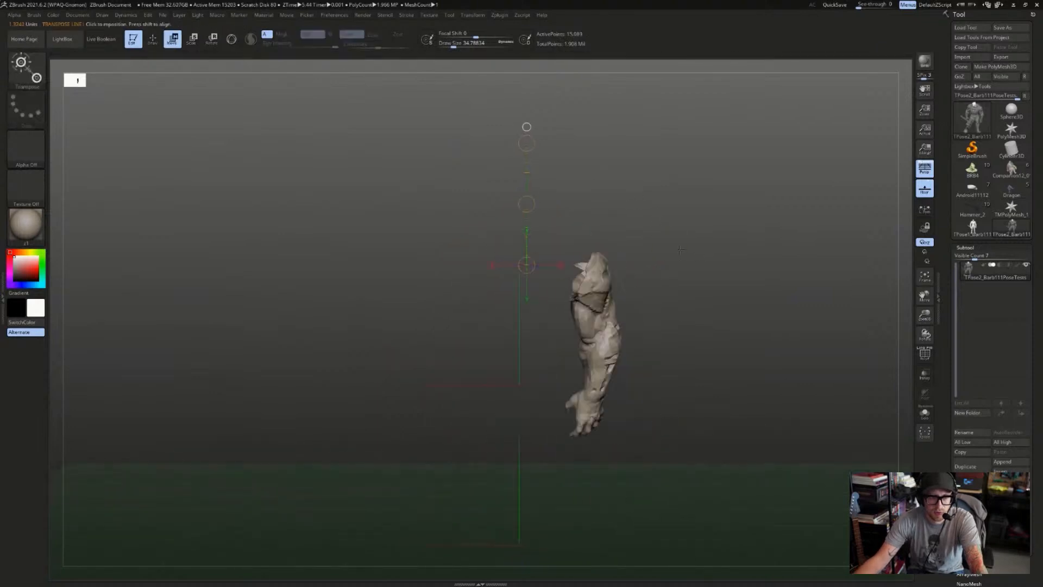
left_click_drag(555, 189, 672, 396, "ctrl")
left_click(678, 293, "ctrl+shift")
left_click(526, 126, "ctrl")
key("w")
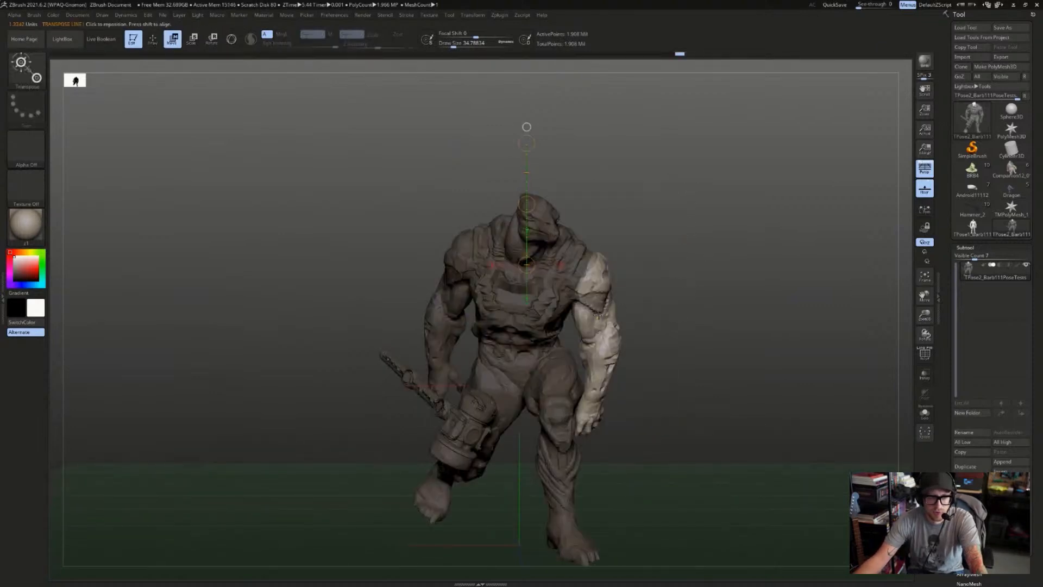
- Invert the mask so only the left arm is free again, and select the Move brush
left_click(706, 163, "ctrl")
left_click(688, 358, "ctrl")
left_click(690, 359, "ctrl")
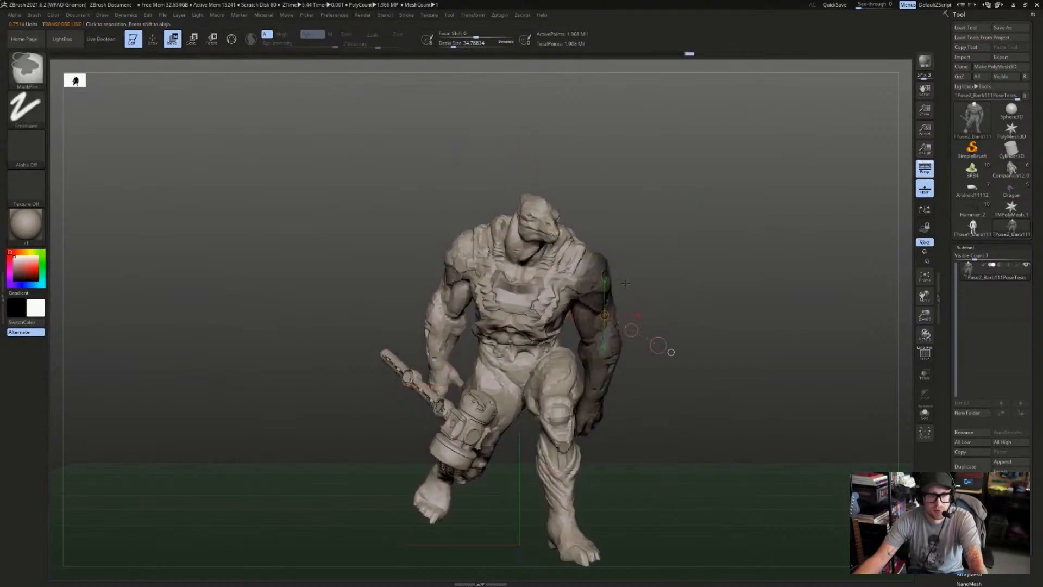
key("q")
left_click(634, 266, "ctrl")
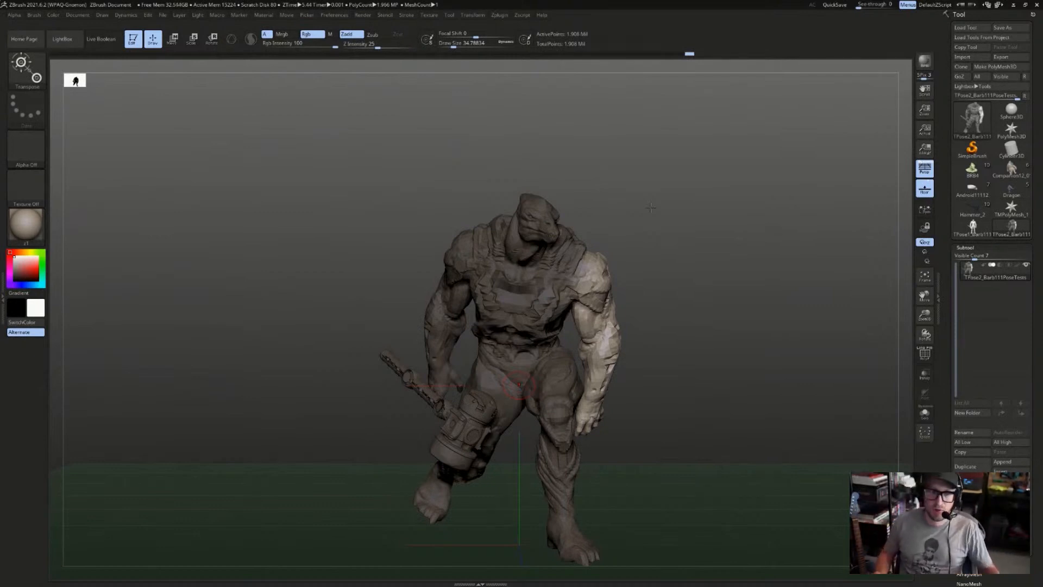
key("b")
key("m")
key("v")
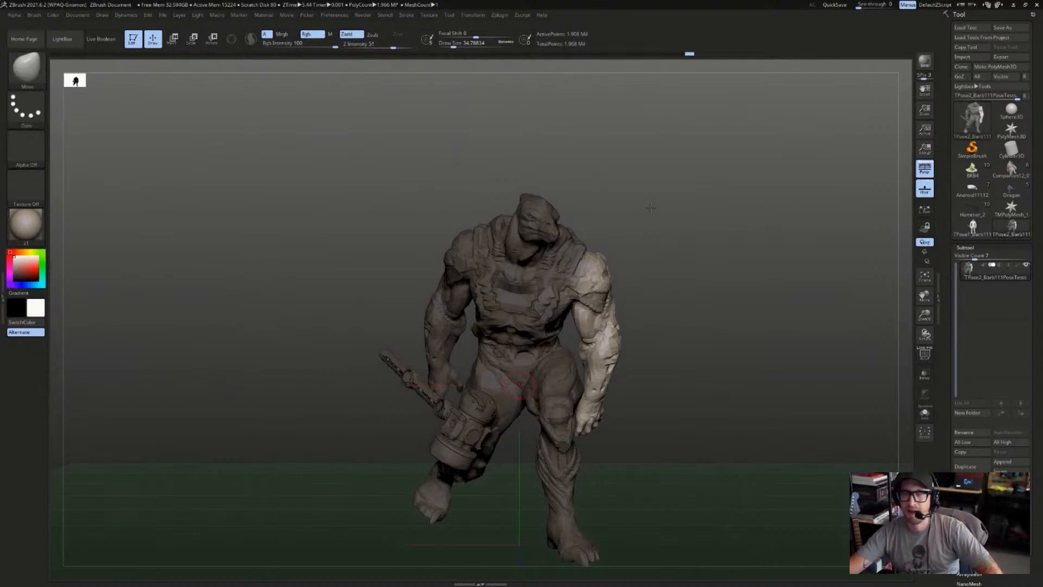
- Rotate the left arm at the shoulder with Transpose Rotate, pulling it in closer to the body from the front and three-quarter views
key("r")
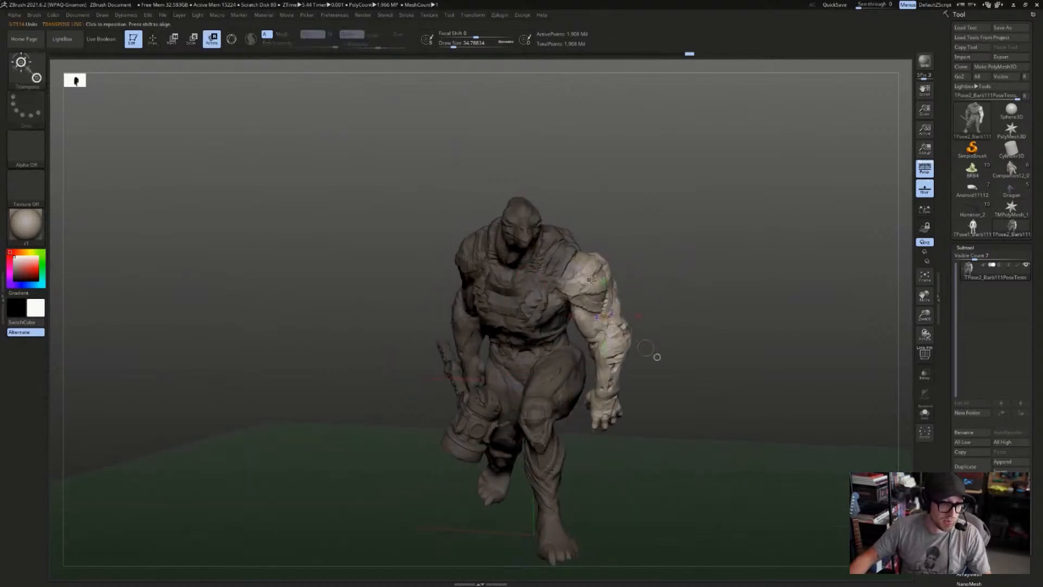
left_click_drag(654, 357, 562, 356)
left_click_drag(585, 266, 698, 270)
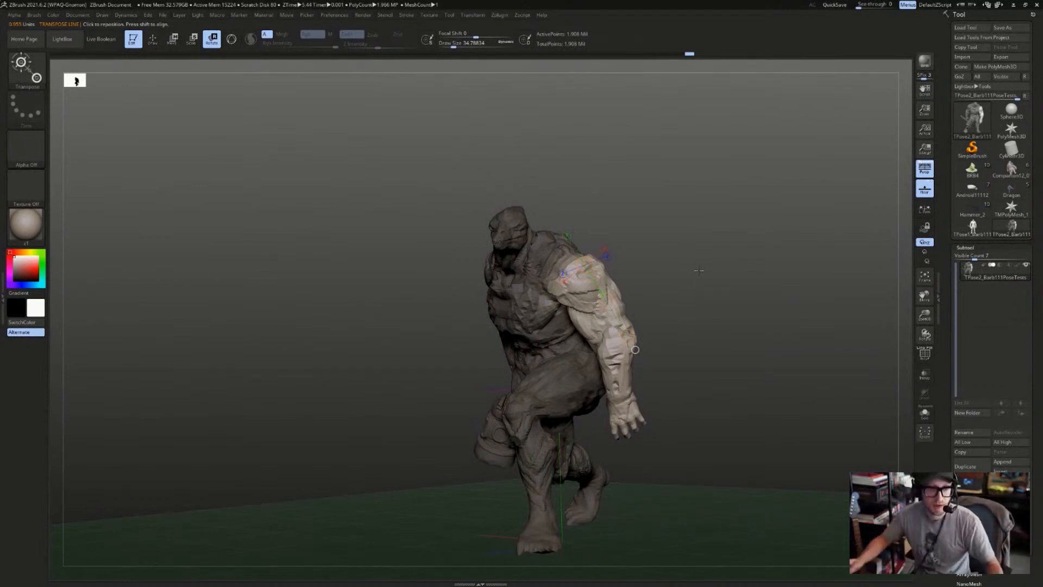
left_click_drag(678, 196, 701, 284)
left_click_drag(629, 336, 586, 348)
left_click_drag(679, 305, 750, 265)
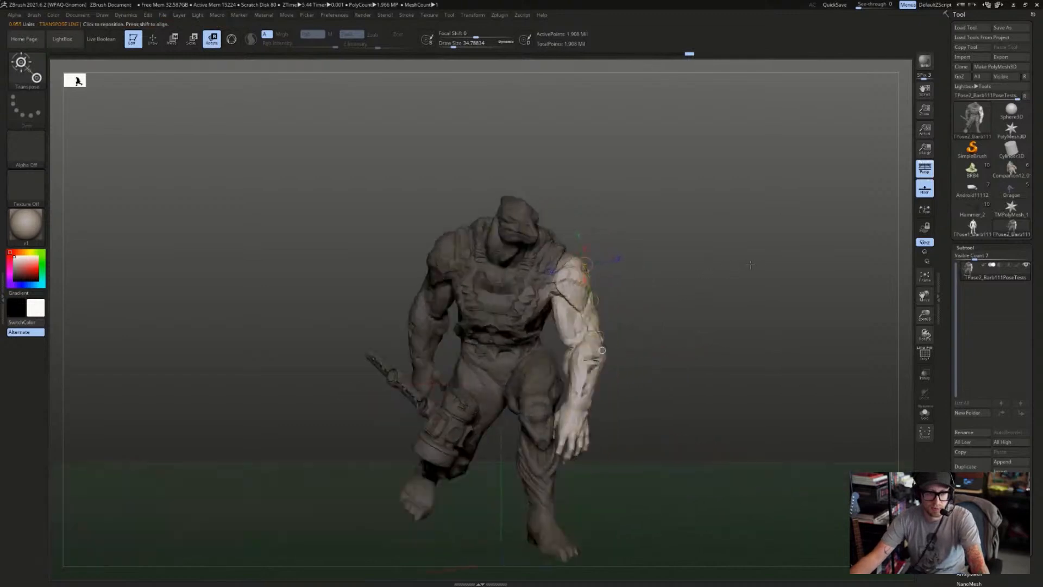
left_click_drag(602, 350, 636, 350)
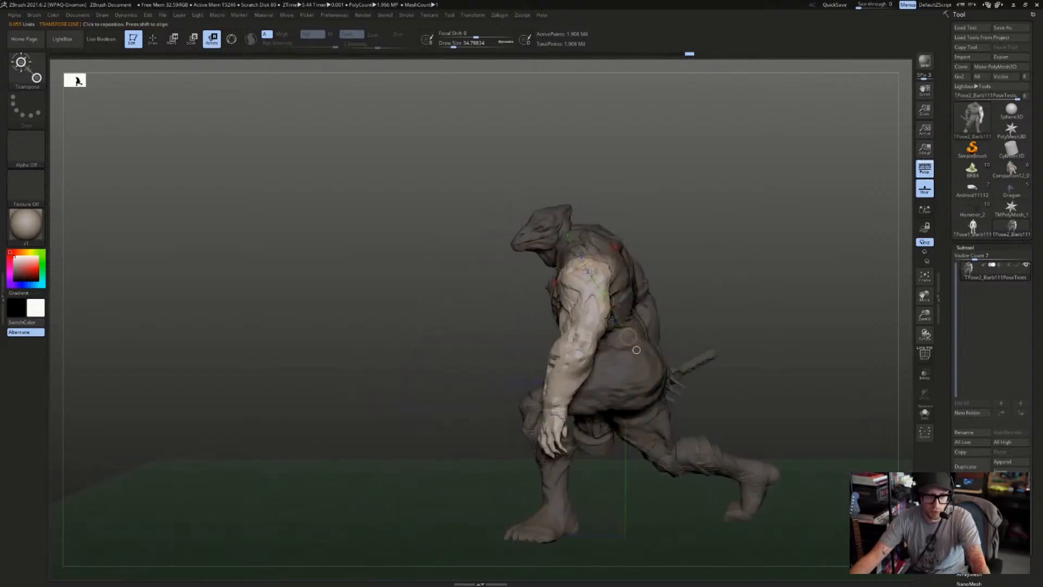
- Swing the left arm forward from the side with new transpose lines from the shoulder, and twist it along its length
left_click_drag(577, 265, 573, 338)
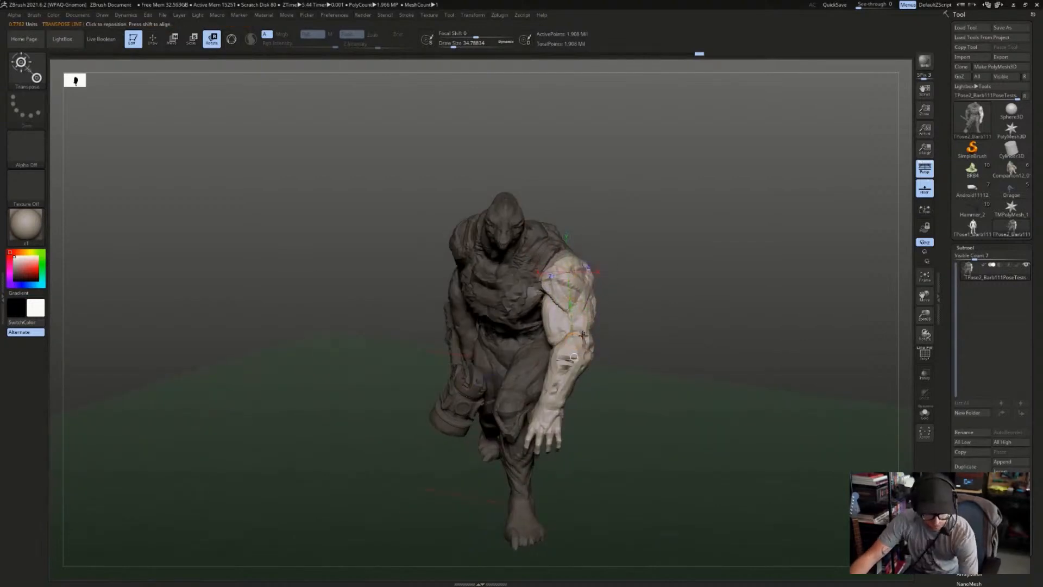
left_click_drag(604, 334, 572, 386)
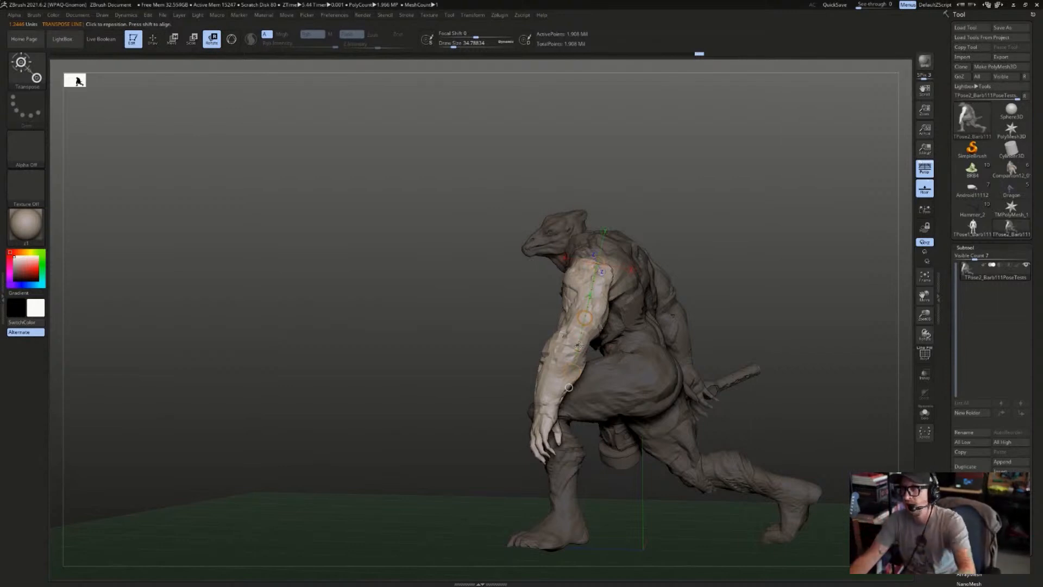
left_click_drag(569, 387, 690, 262)
mouse_move(594, 270)
left_mouse_down()
mouse_move(553, 397)
mouse_move(493, 341)
left_mouse_up()
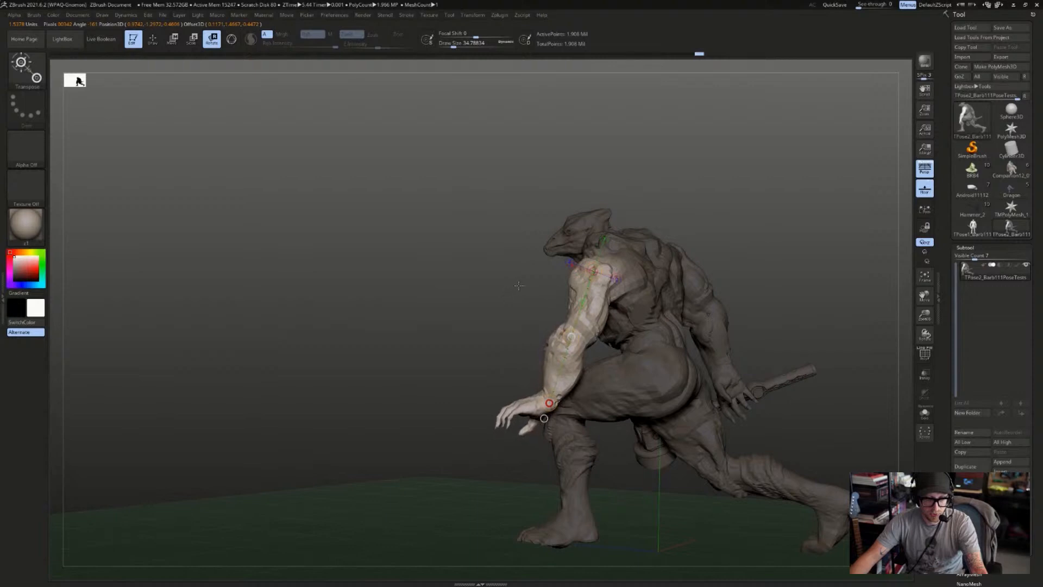
left_click_drag(519, 285, 563, 305)
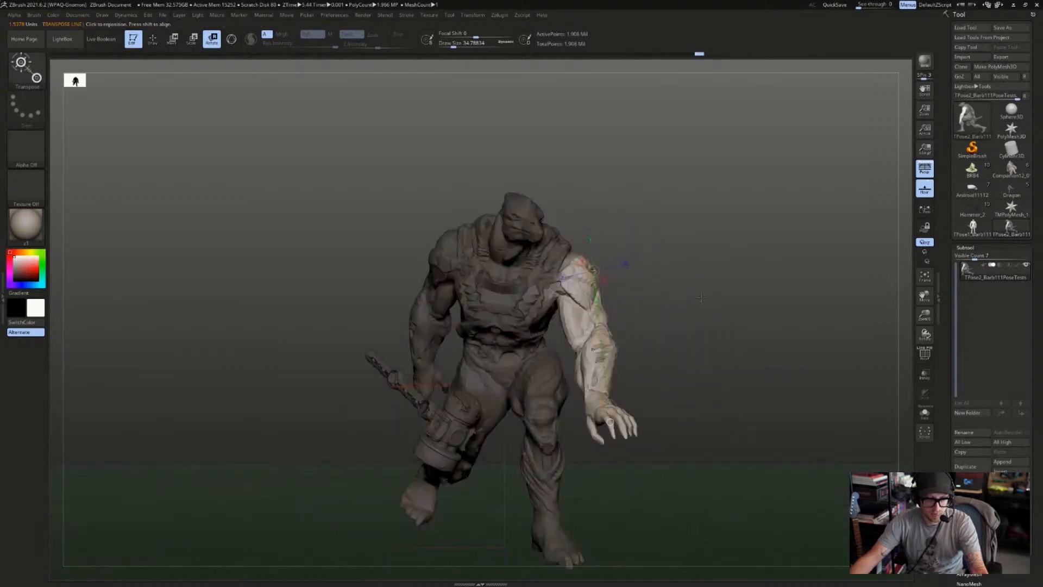
- Isolate the left arm, mask its hand, and invert the mask so the hand is free
mouse_move(700, 298)
left_mouse_down()
mouse_move(698, 331)
mouse_move(496, 411)
mouse_move(565, 381)
left_mouse_up()
key("q")
left_click(565, 380, "ctrl+shift")
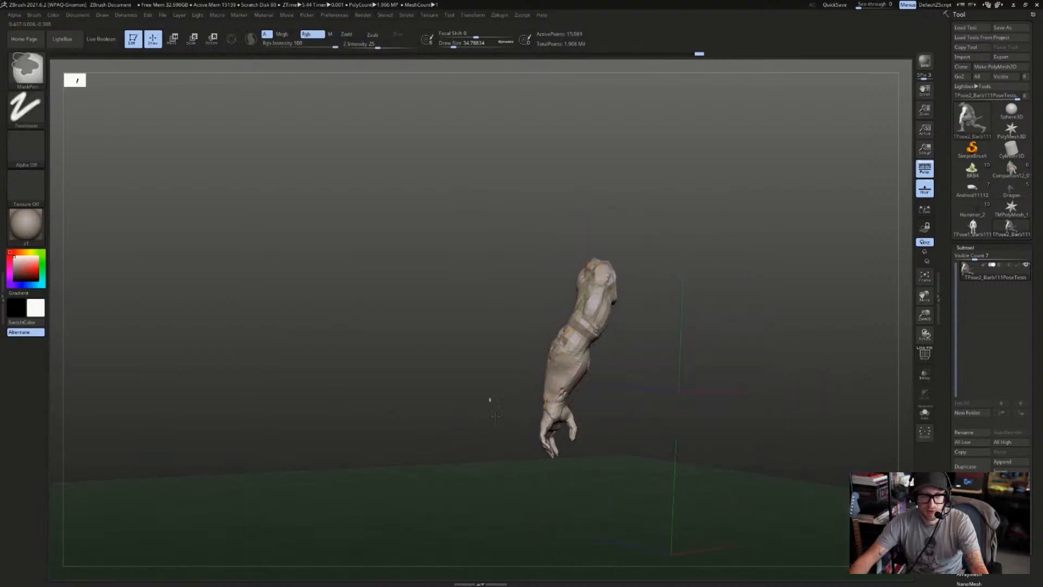
left_click_drag(512, 415, 582, 477, "ctrl")
left_click(525, 417, "ctrl")
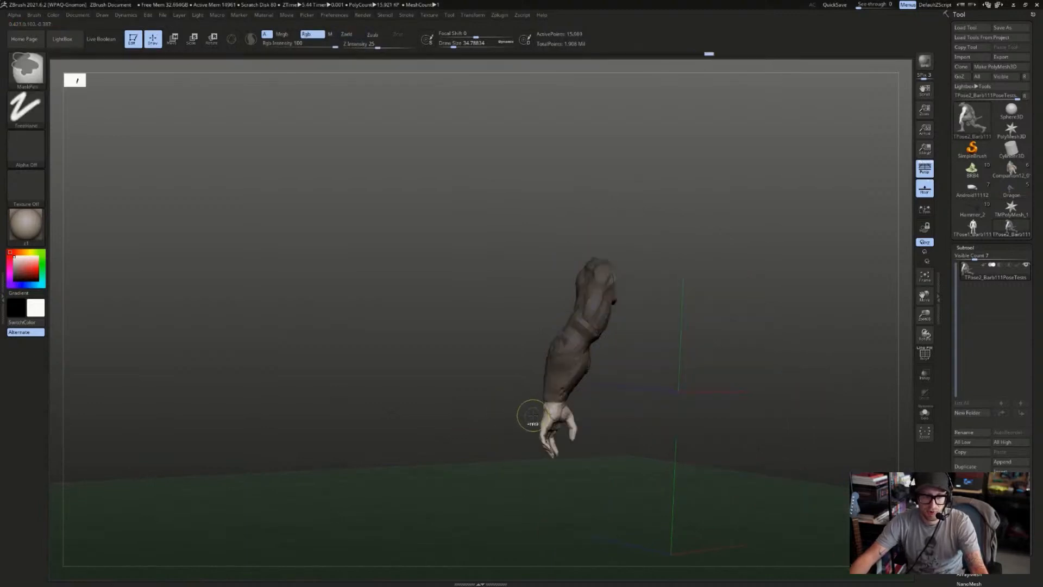
left_click(520, 418, "ctrl")
left_click(515, 419, "ctrl+shift")
key("ctrl+z")
key("ctrl+z")
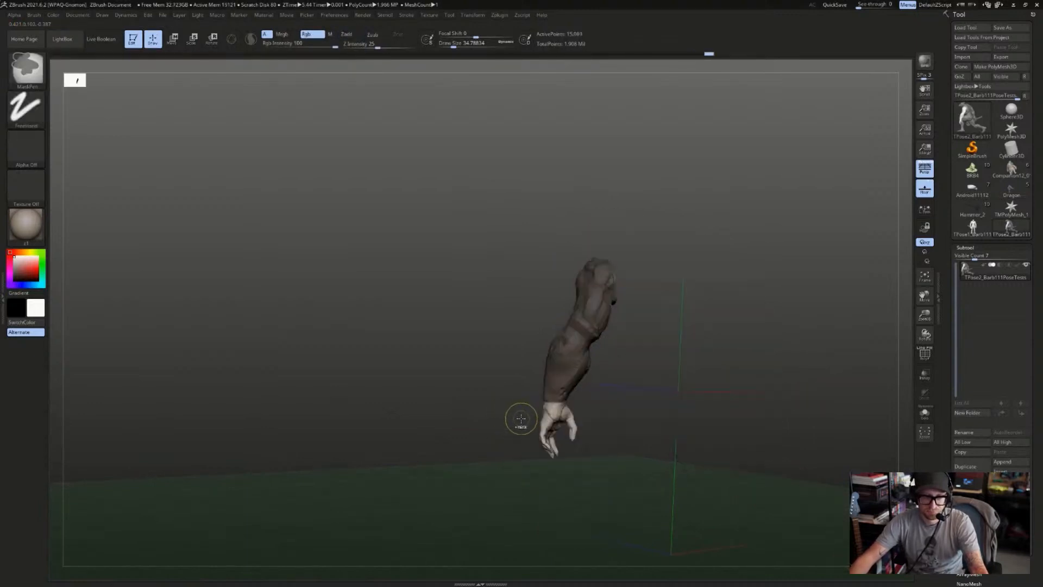
- Show the full figure and invert the mask so only the left hand stays free
left_click(522, 418, "ctrl+shift")
left_click(524, 418, "ctrl")
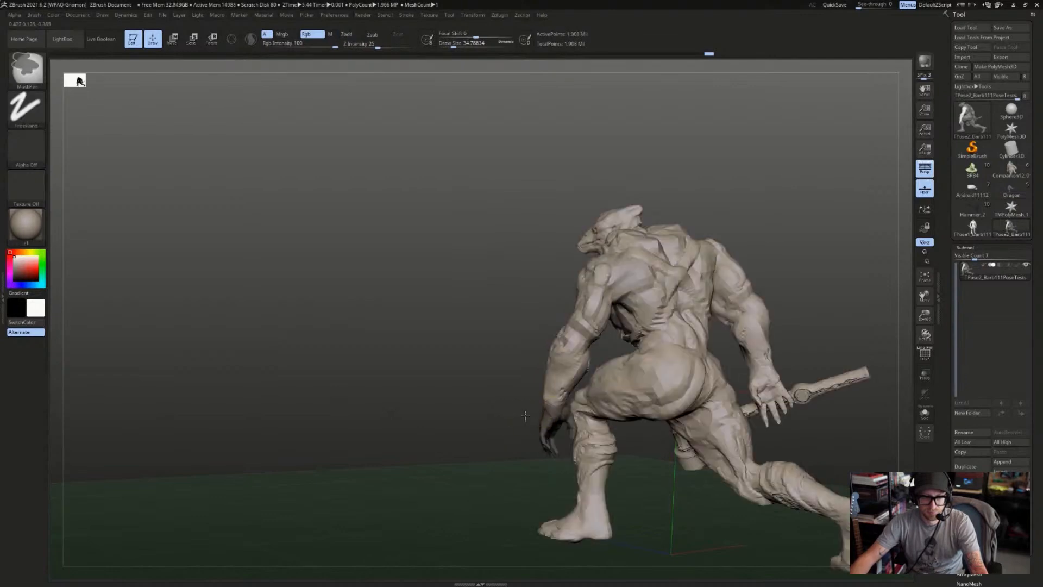
left_click(525, 415, "ctrl")
left_click(523, 414, "ctrl")
left_click_drag(470, 233, 795, 385, "ctrl")
- Rotate the left hand at the wrist with a transpose line, working from below the figure
key("w")
left_click_drag(462, 442, 700, 255)
left_click(519, 420, "ctrl")
key("r")
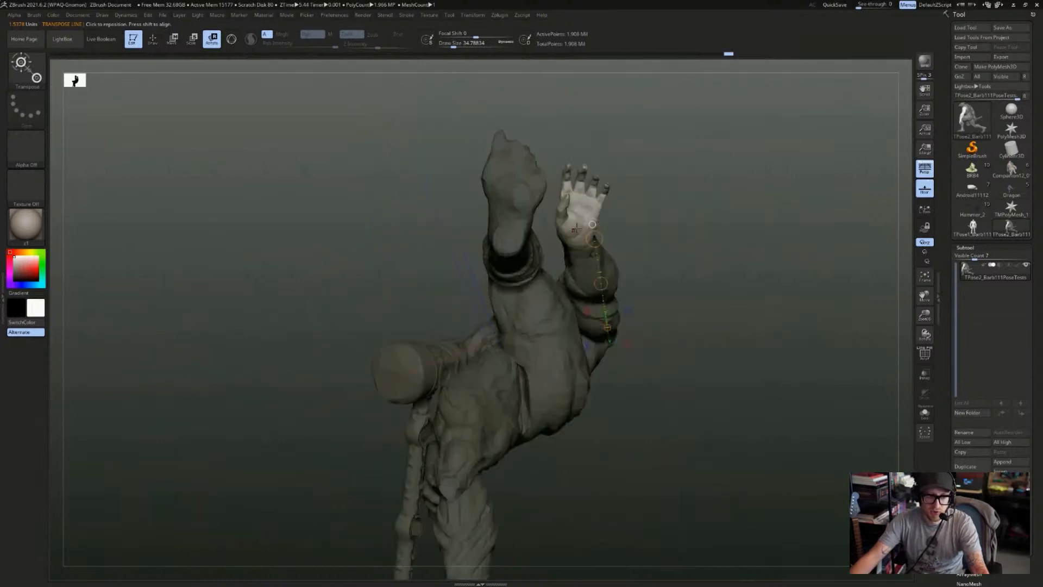
mouse_move(579, 229)
left_mouse_down()
mouse_move(678, 256)
mouse_move(686, 217)
left_mouse_up()
mouse_move(706, 163)
left_mouse_down()
mouse_move(711, 248)
mouse_move(663, 214)
mouse_move(756, 316)
left_mouse_up()
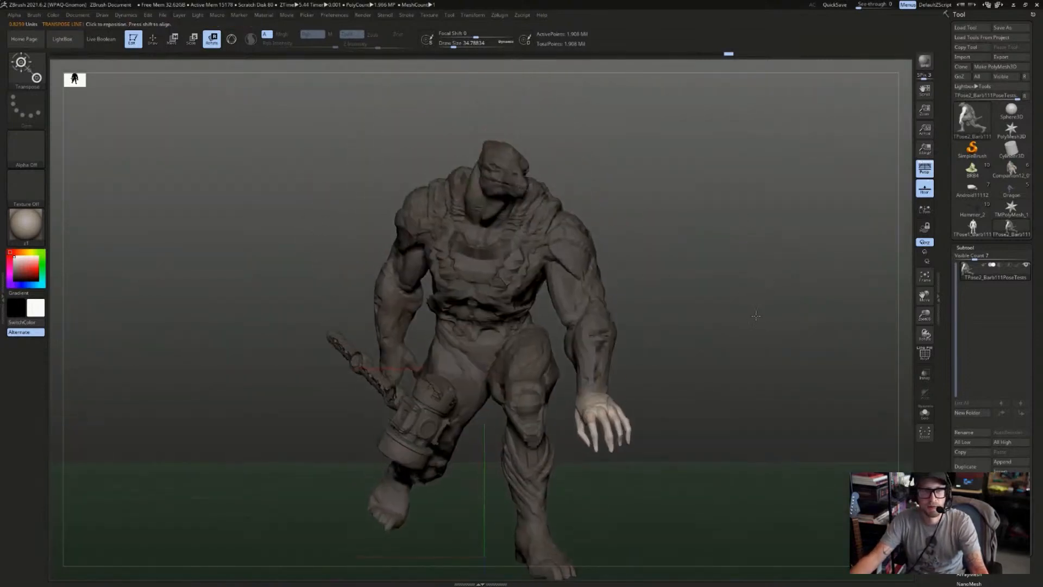
- Invert the mask to free the body, and adjust the neck with the Move brush at a draw size of about 29
key("q")
left_click(629, 168, "ctrl")
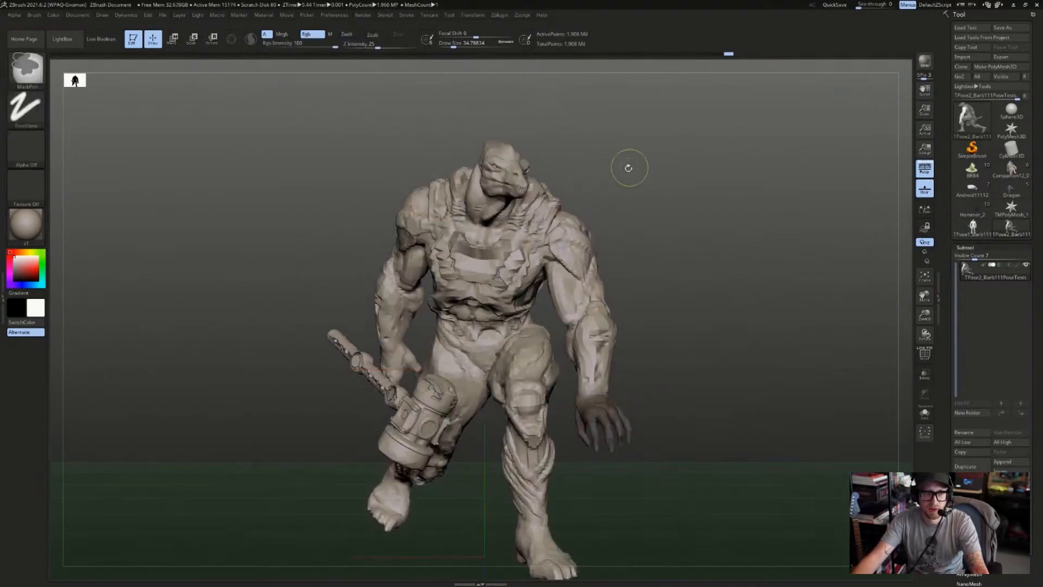
mouse_move(628, 168)
left_mouse_down()
mouse_move(583, 172)
mouse_move(576, 239)
left_mouse_up()
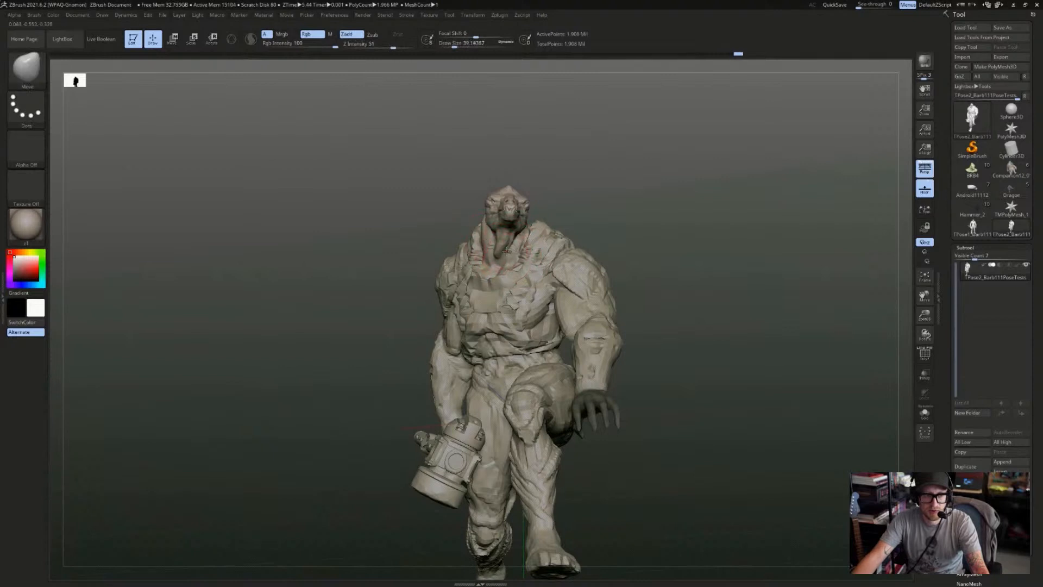
key("s")
left_click_drag(505, 240, 503, 240)
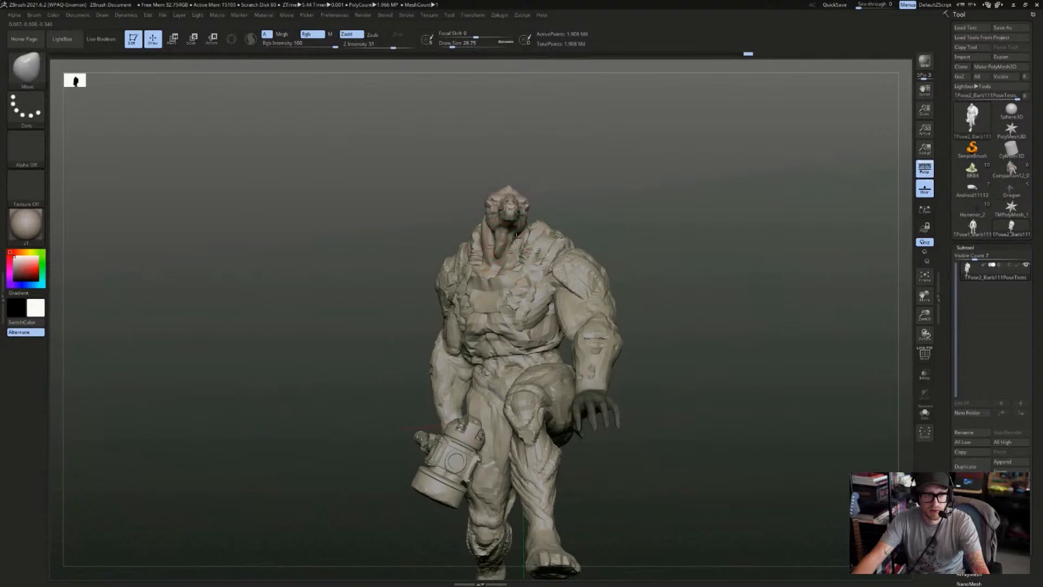
mouse_move(576, 213)
left_mouse_down()
mouse_move(573, 231)
mouse_move(575, 222)
mouse_move(627, 228)
mouse_move(643, 270)
mouse_move(664, 219)
mouse_move(642, 197)
mouse_move(671, 200)
mouse_move(596, 215)
left_mouse_up()
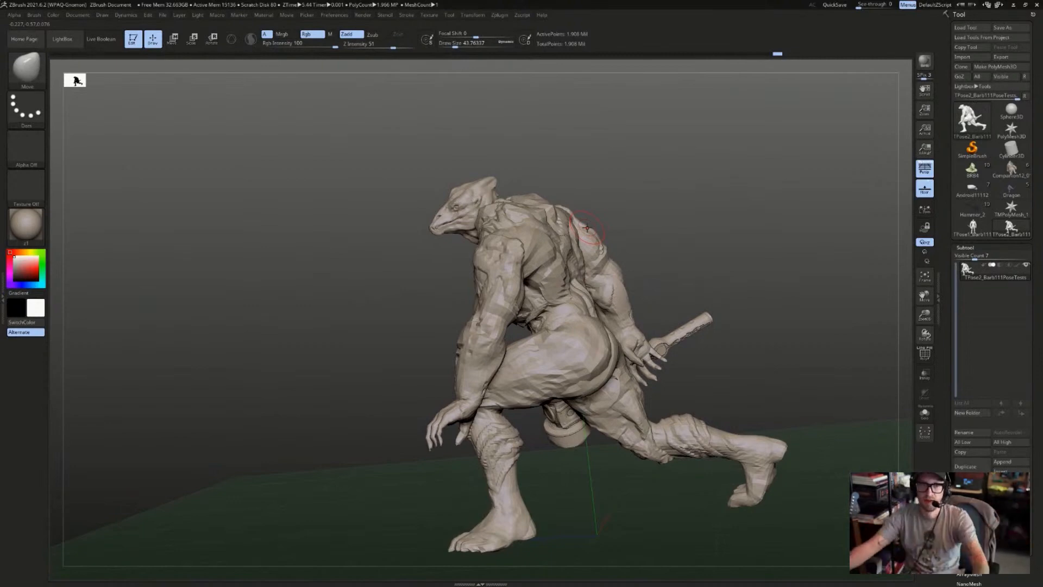
left_click_drag(688, 226, 717, 232)
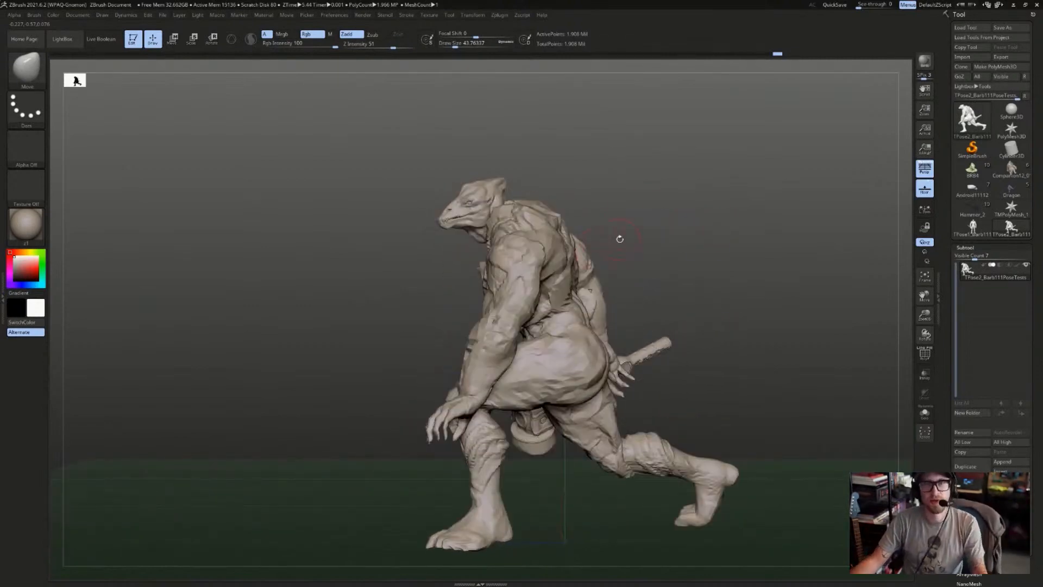
left_click_drag(699, 330, 665, 261)
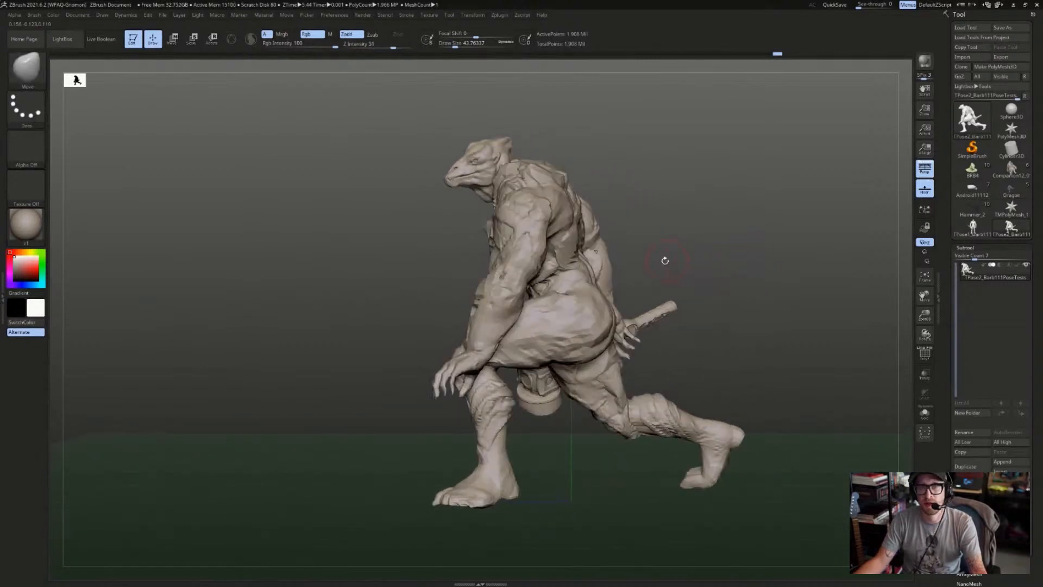
mouse_move(690, 225)
left_mouse_down()
mouse_move(709, 231)
mouse_move(663, 251)
mouse_move(707, 251)
mouse_move(674, 256)
mouse_move(677, 232)
left_mouse_up()
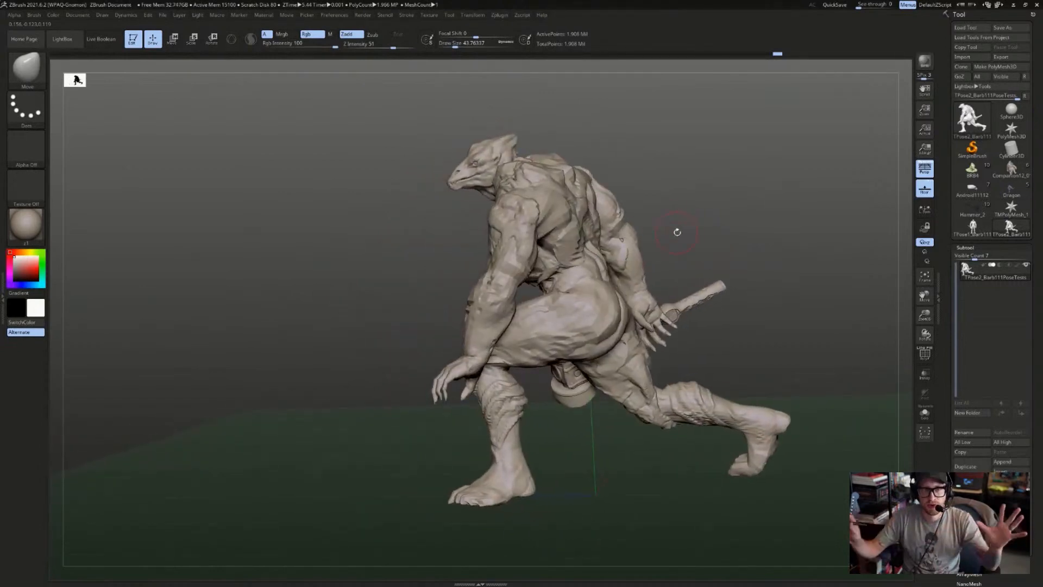
left_click_drag(719, 176, 706, 182)
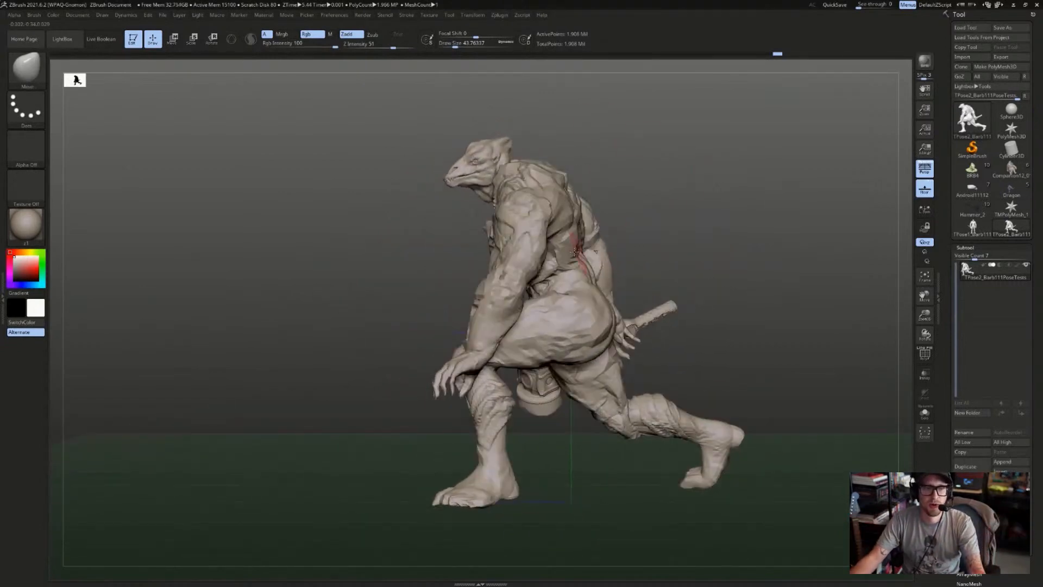
- Isolate the left arm, and bring back the full figure with everything except that arm masked
left_click(549, 252, "ctrl+shift")
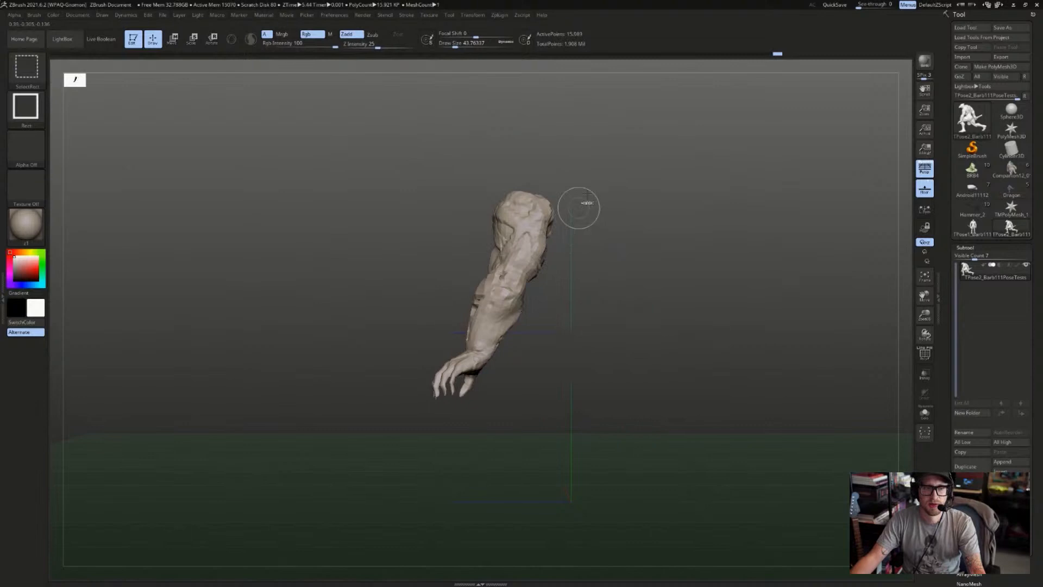
left_click(637, 213, "ctrl+shift")
key("w")
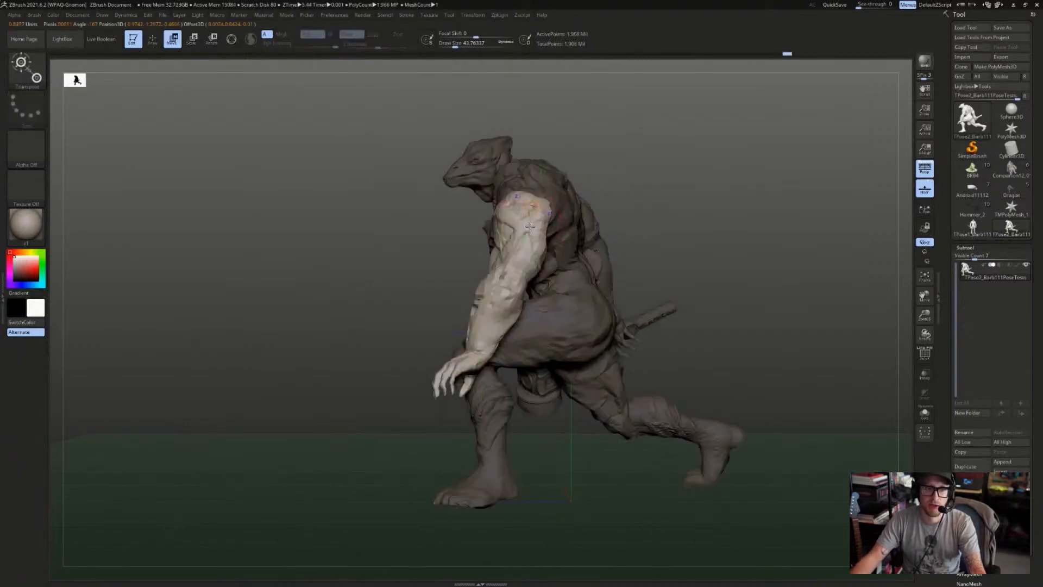
- Try to stretch the left arm down toward the ground with Transpose Move
left_click_drag(431, 437, 361, 559)
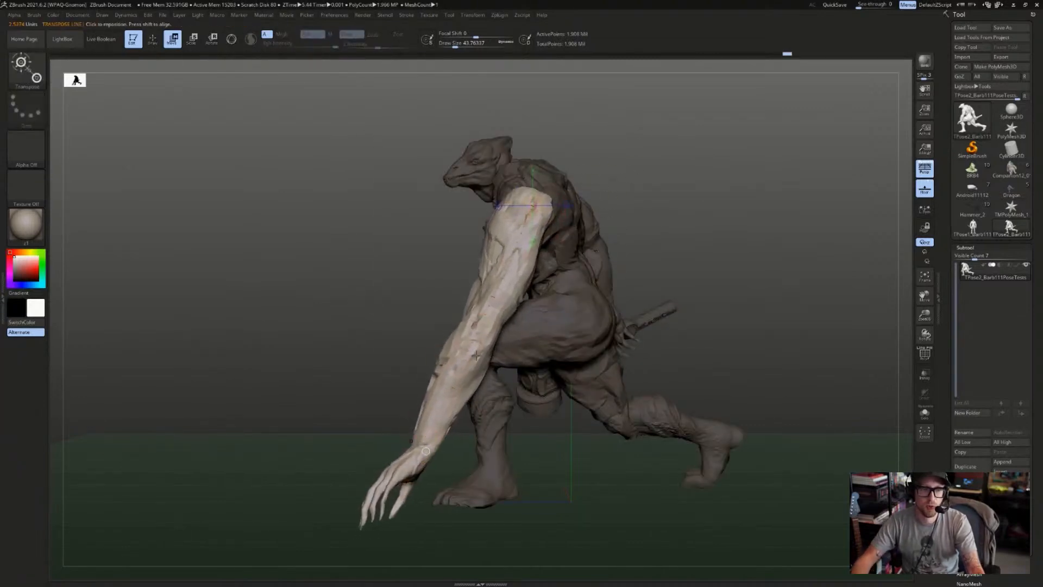
left_click_drag(633, 225, 662, 225)
key("ctrl+z")
key("q")
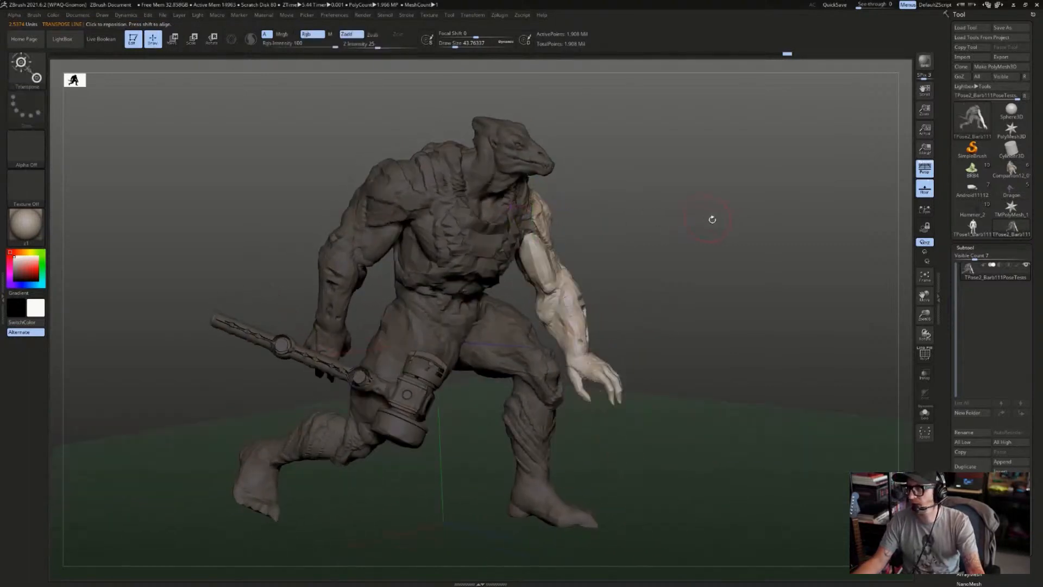
mouse_move(743, 217)
left_mouse_down()
mouse_move(764, 216)
mouse_move(686, 223)
left_mouse_up()
key("ctrl+z")
- Reposition and slightly lengthen the left arm with Transpose Move lines from the shoulder, working from the side and front views
key("w")
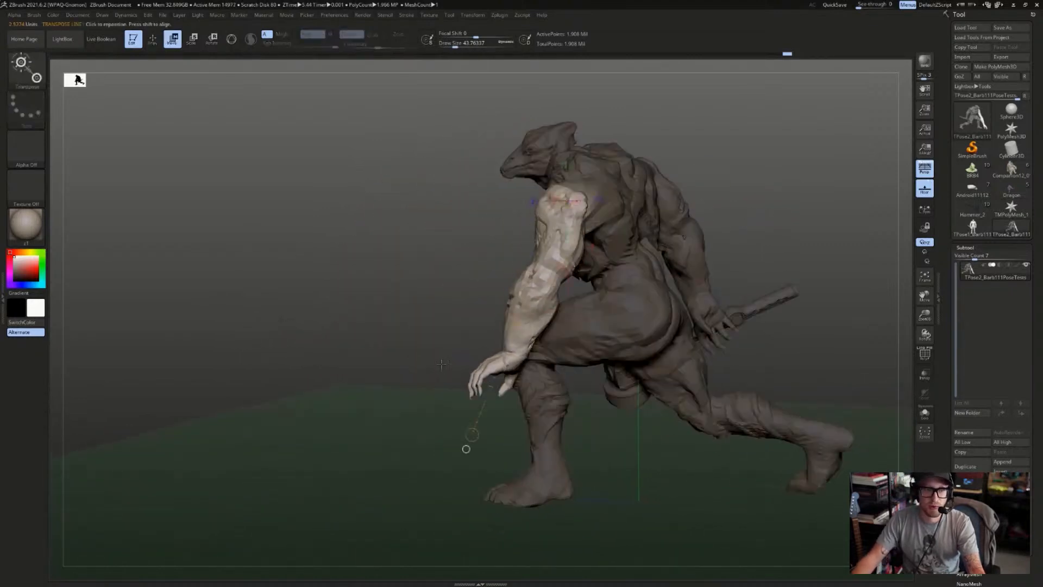
left_click_drag(442, 364, 429, 365)
left_click_drag(466, 439, 439, 450)
mouse_move(400, 372)
left_mouse_down()
mouse_move(703, 243)
mouse_move(671, 286)
mouse_move(690, 299)
mouse_move(672, 317)
left_mouse_up()
key("ctrl+z")
key("ctrl+shift+z")
left_click_drag(555, 475, 546, 553)
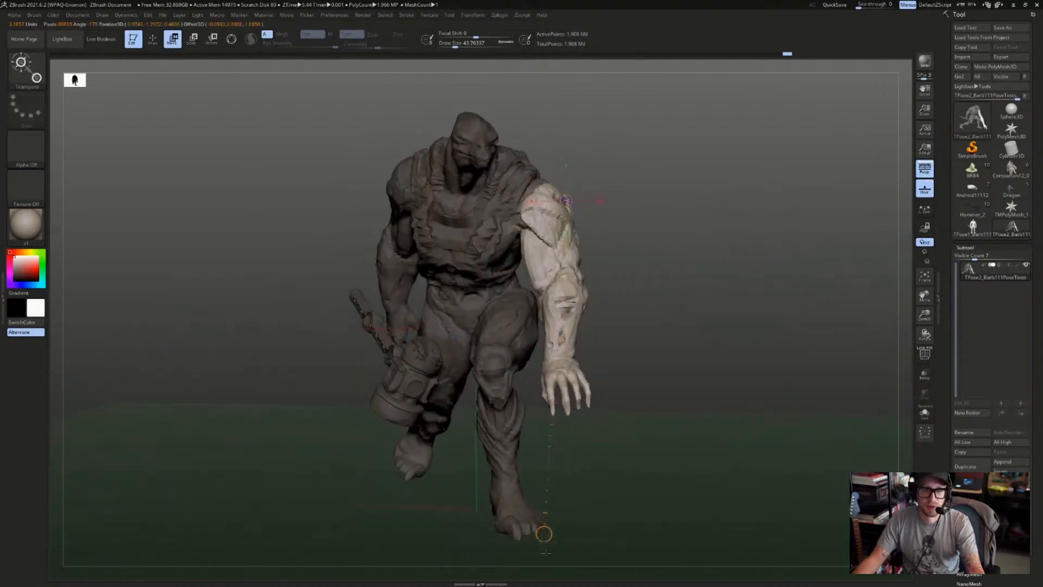
left_click_drag(563, 407, 561, 549)
left_click_drag(701, 321, 652, 325)
left_click_drag(705, 256, 641, 239)
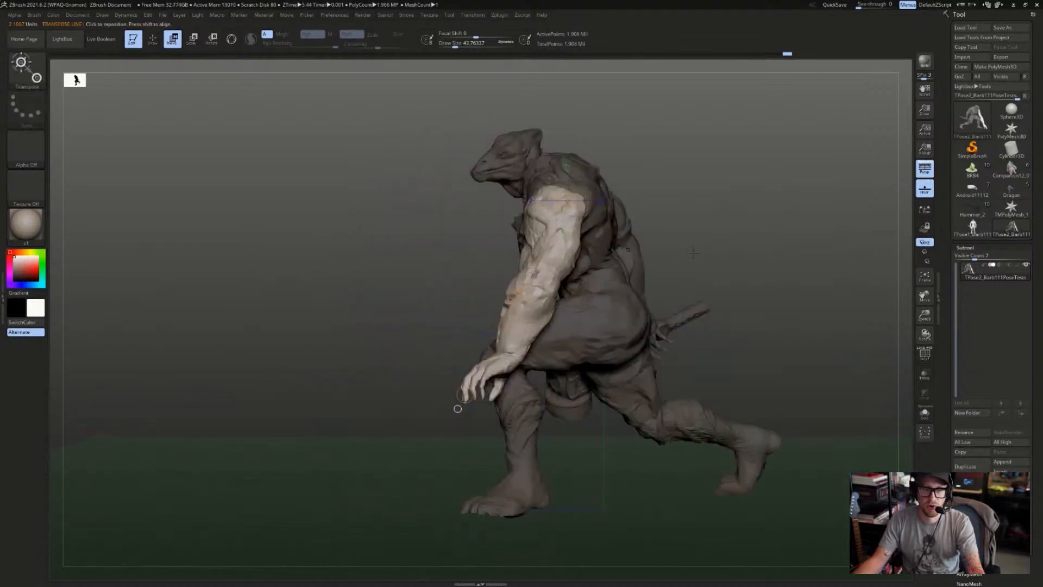
- Clear the arm's mask, and isolate the chest vest before showing the full figure again
left_click(639, 235, "ctrl")
key("q")
left_click(608, 266, "ctrl+shift")
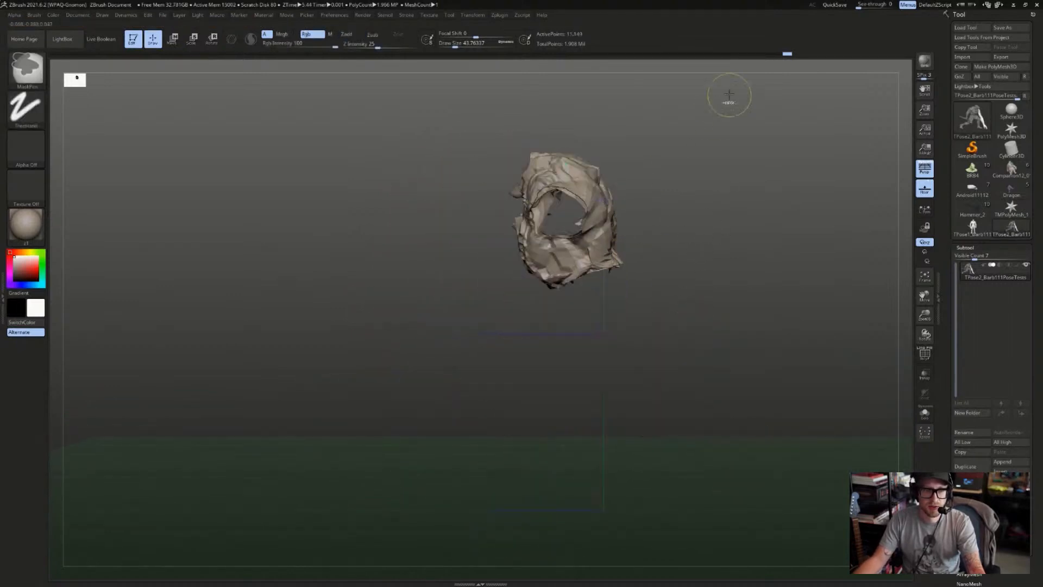
key("w")
left_click(718, 205, "ctrl+shift")
- Isolate the left leg, mask it, and bring back the rest of the figure
key("q")
left_click(543, 370, "ctrl+shift")
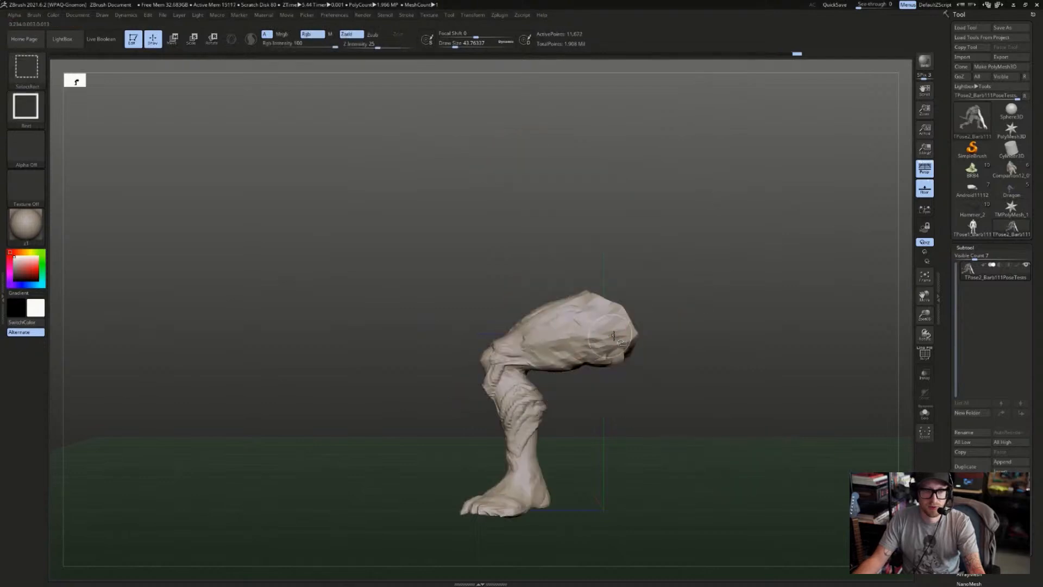
left_click(677, 256, "ctrl")
left_click(598, 380, "ctrl+shift")
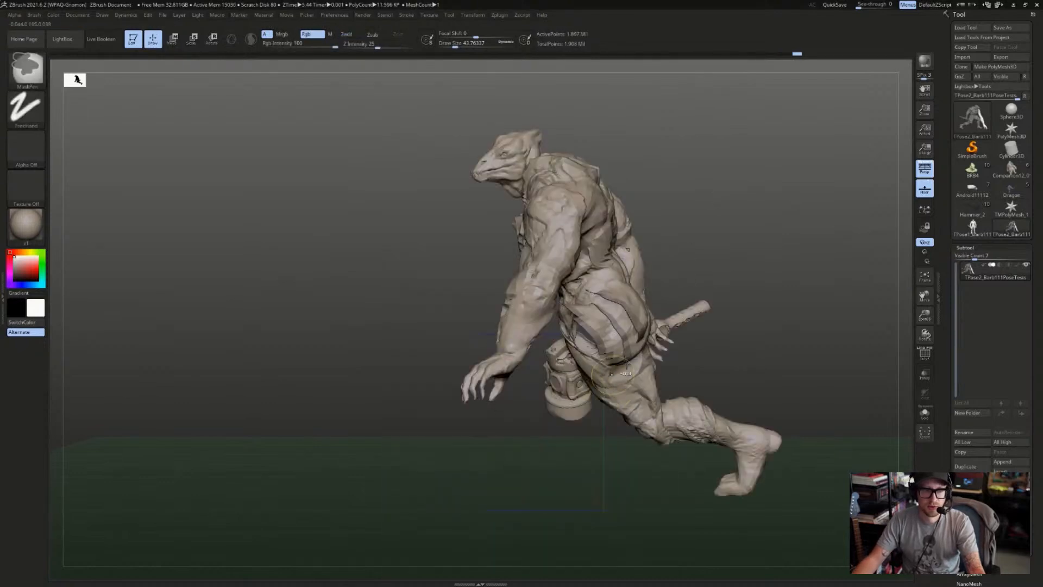
left_click(737, 279, "ctrl")
left_click(739, 277, "ctrl")
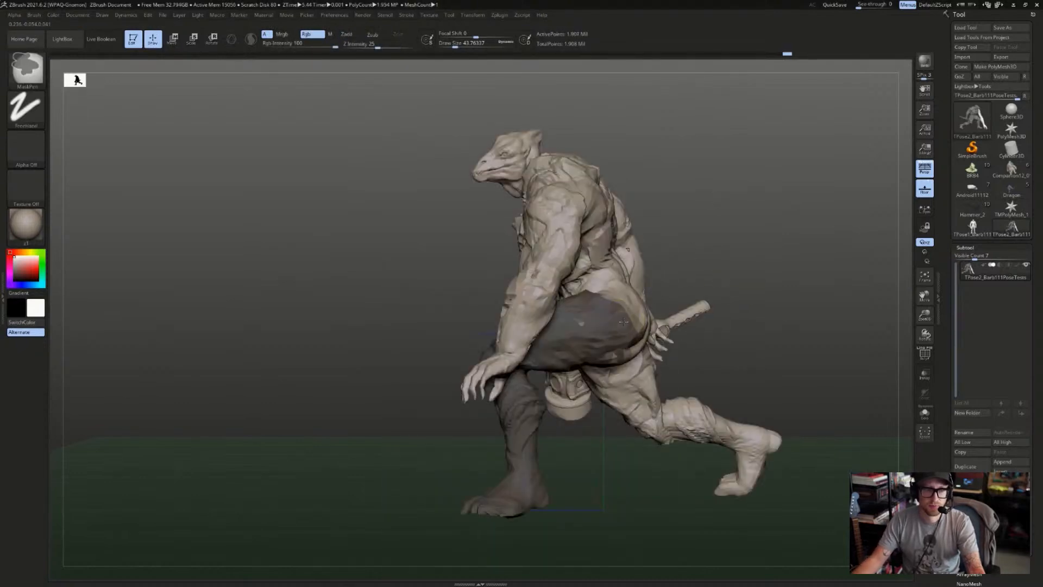
left_click(712, 267, "ctrl")
left_click(674, 289, "ctrl")
- Invert the mask to free the left leg, and swing it forward about the hip with Transpose Rotate
key("r")
key("ctrl+i")
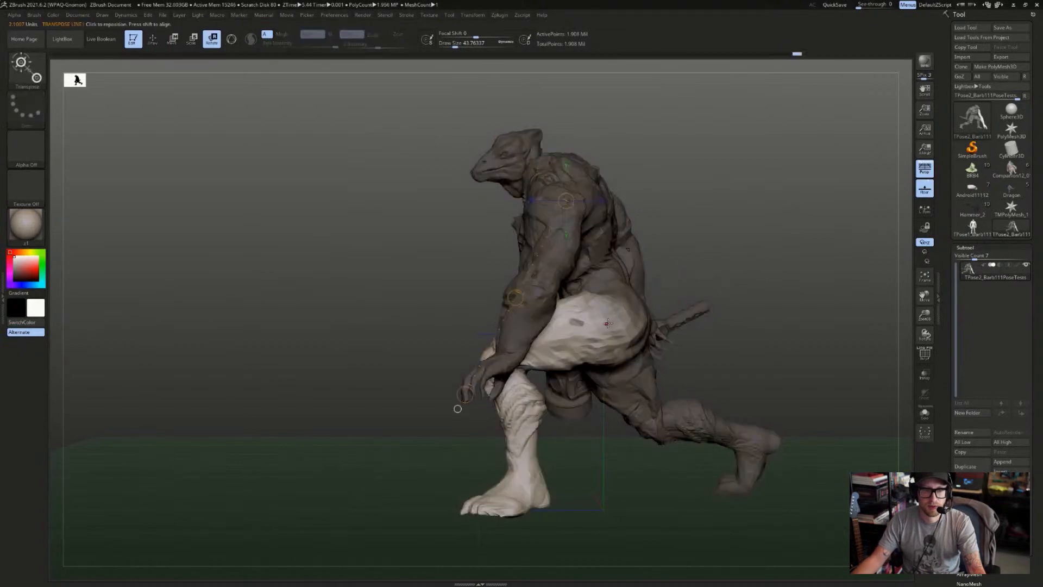
mouse_move(606, 325)
left_mouse_down()
mouse_move(730, 349)
mouse_move(709, 387)
left_mouse_up()
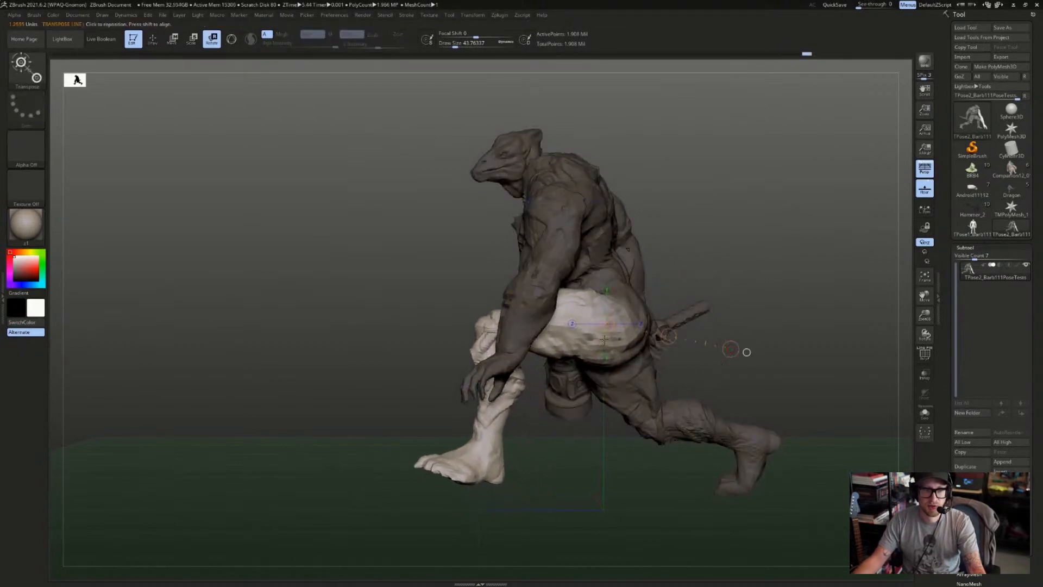
- Hide the left arm to expose the thigh, and lay a Transpose line from the left hip to the knee
key("q")
left_click(530, 303, "ctrl+shift")
left_click(650, 263, "ctrl+shift")
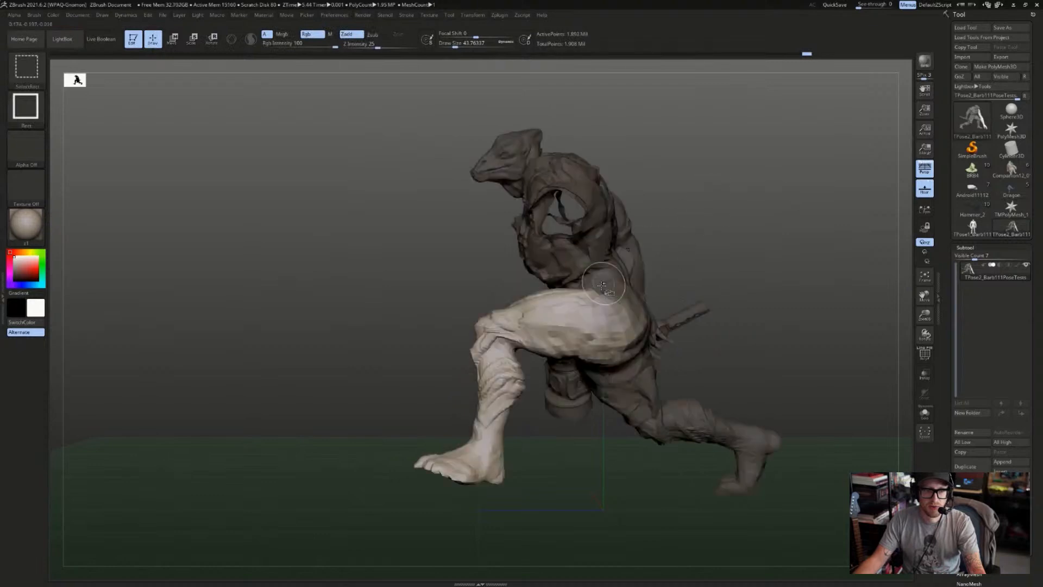
key("w")
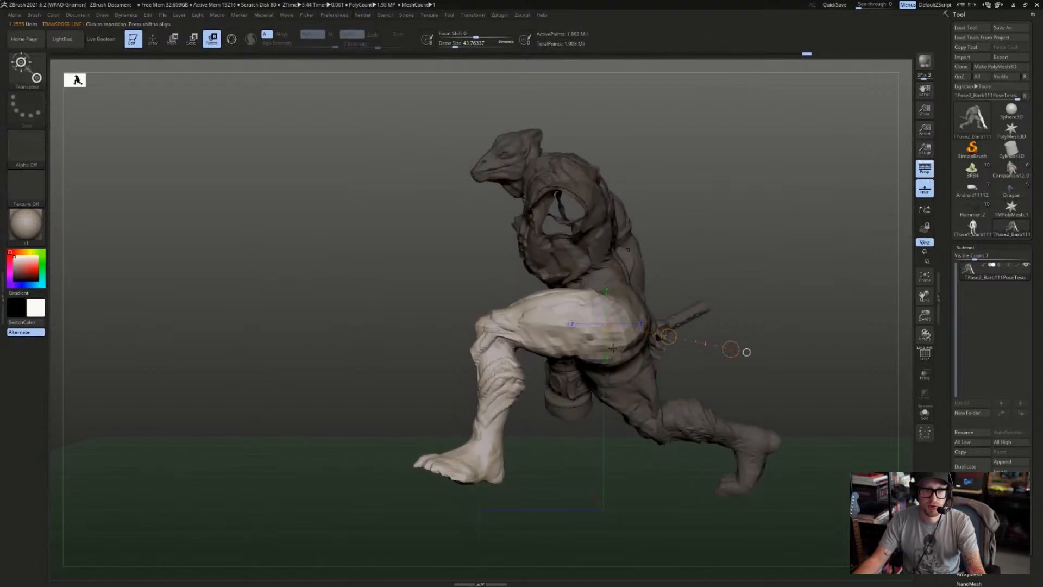
key("y")
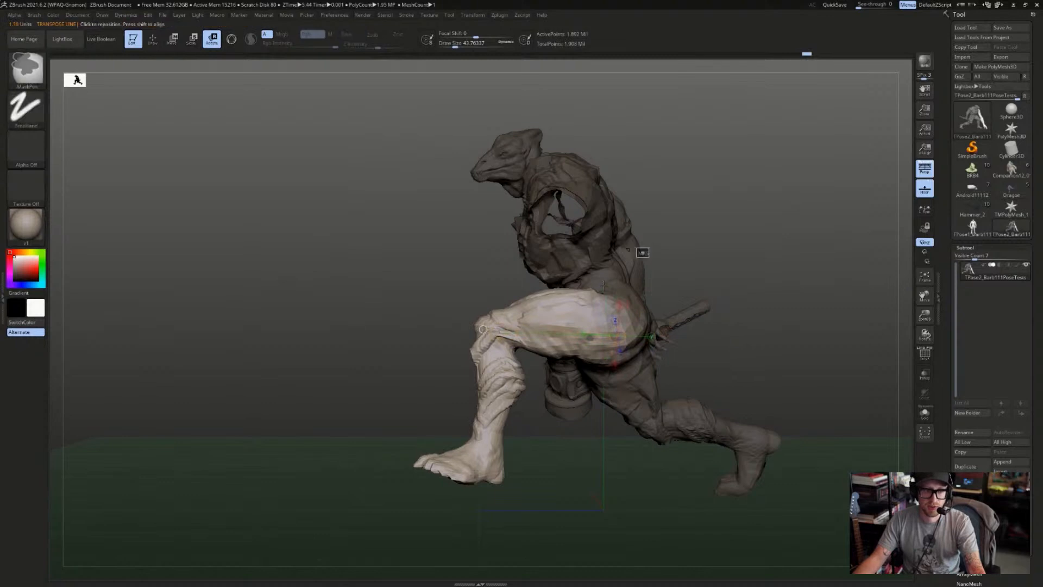
- Mask the front thigh so that only the front leg's knee and lower leg remain unmasked
mouse_move(649, 246)
left_mouse_down("ctrl")
mouse_move(515, 361)
mouse_move(506, 349)
left_mouse_up("ctrl")
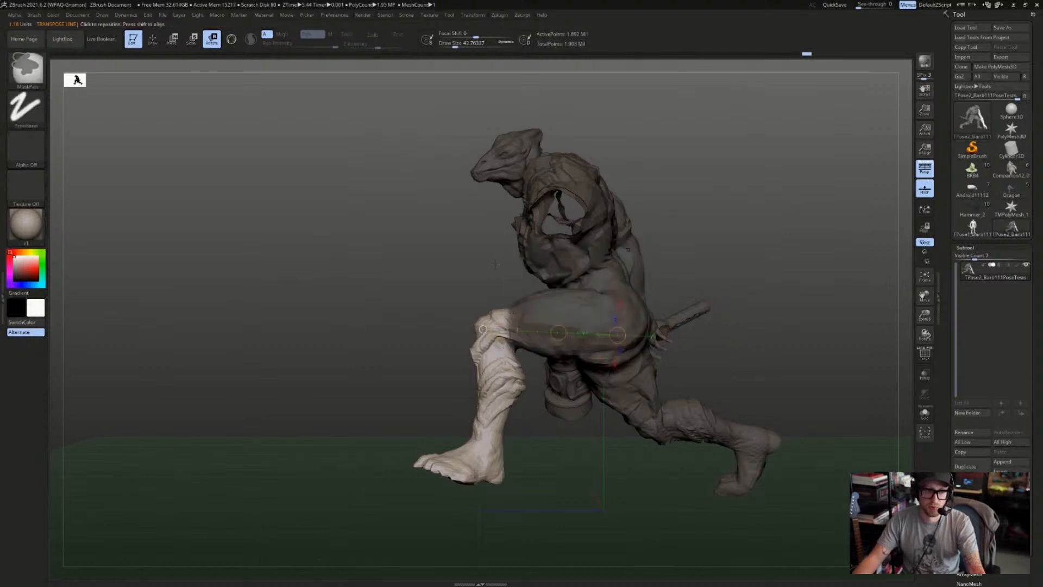
mouse_move(458, 276)
left_mouse_down("ctrl")
mouse_move(536, 331)
mouse_move(507, 340)
mouse_move(500, 359)
left_mouse_up("ctrl")
key("ctrl+i")
key("ctrl+i")
- Try to rotate the front lower leg backward about the knee in the side view
left_click_drag(493, 494, 493, 495)
left_click_drag(497, 414, 530, 410)
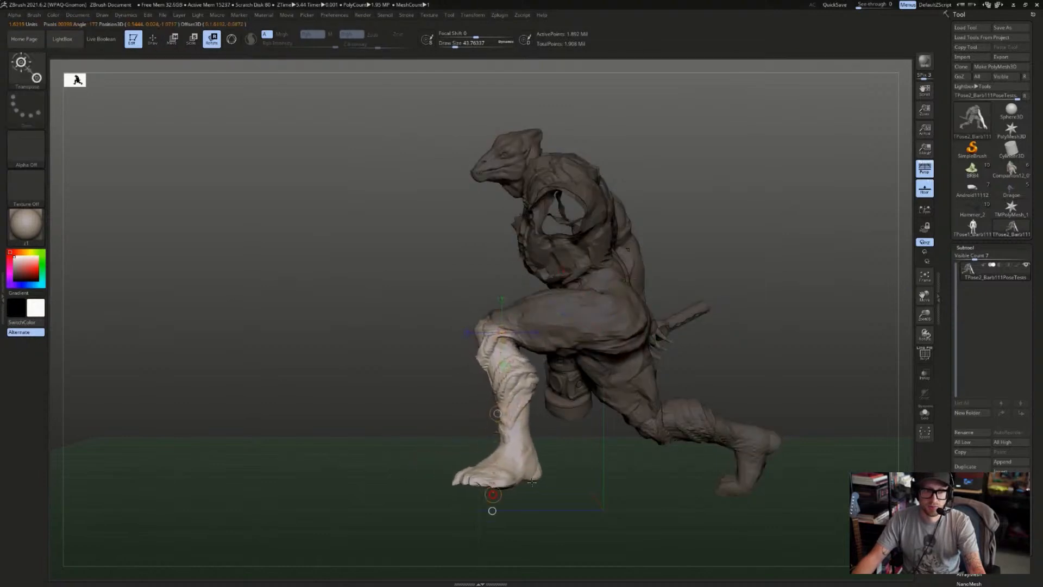
key("ctrl+z")
- Refine the mask around the front knee and rotate the lower leg back beneath it, adjusting its sideways angle in the front view
left_click_drag(712, 200, 524, 364, "ctrl")
left_click_drag(702, 235, 584, 353, "ctrl")
left_click_drag(493, 494, 473, 488)
mouse_move(413, 462)
left_mouse_down()
mouse_move(462, 440)
mouse_move(381, 435)
left_mouse_up()
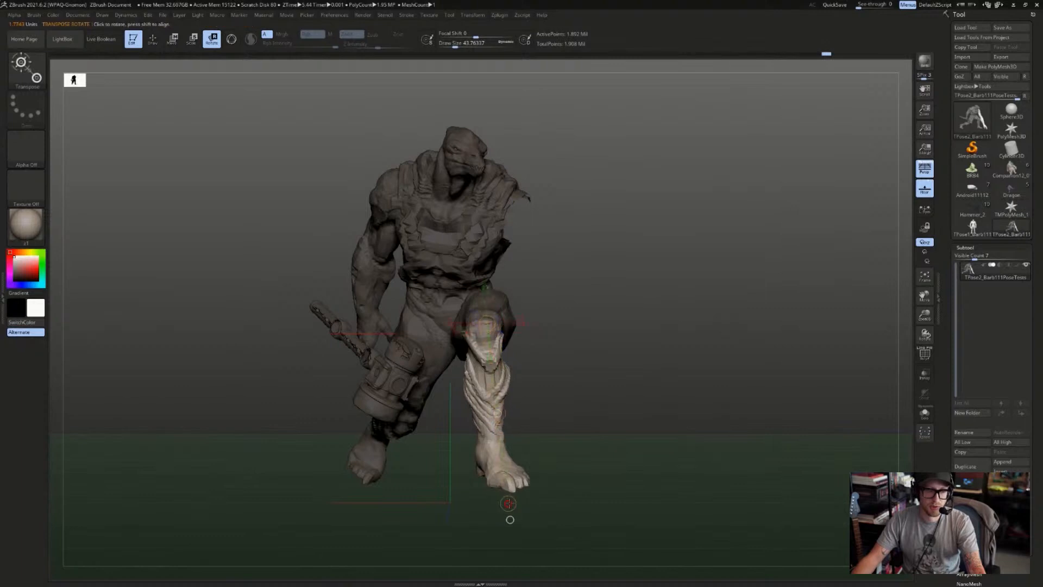
left_click_drag(499, 414, 511, 460)
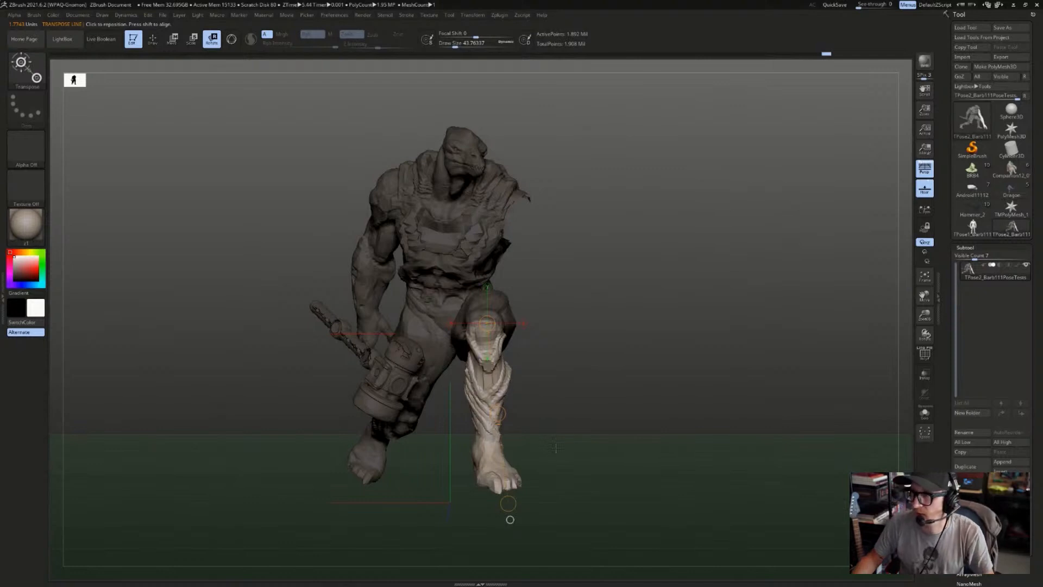
- Move the front lower leg slightly to line up with the knee and clear the mask
left_click_drag(702, 289, 740, 330)
key("w")
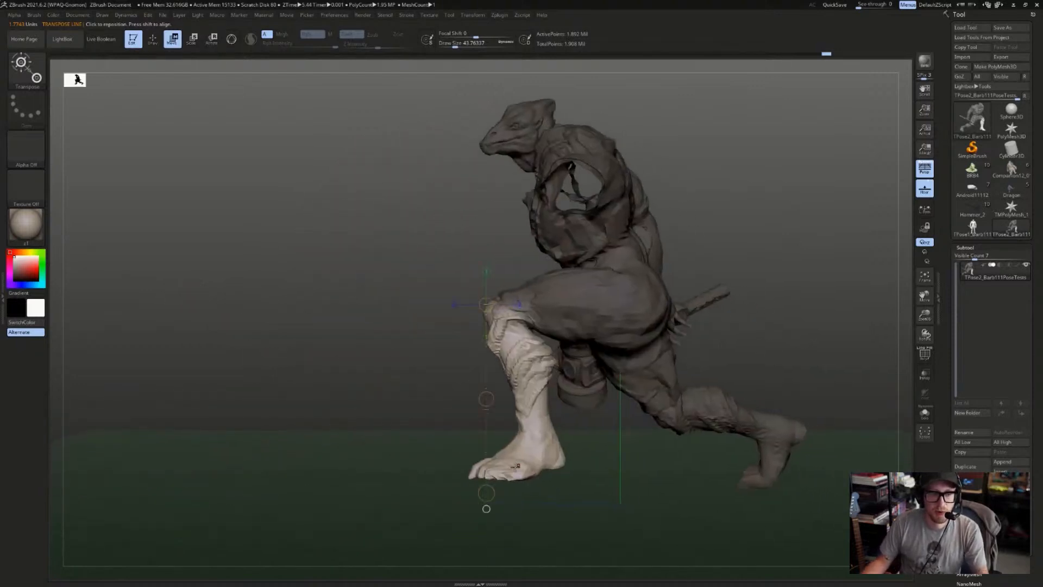
left_click_drag(487, 493, 492, 492)
key("q")
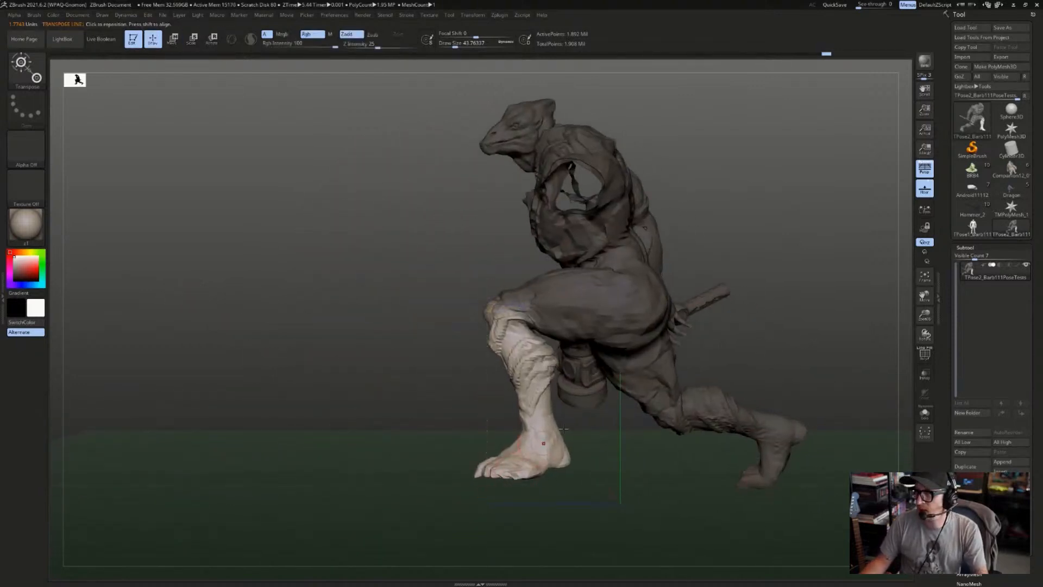
left_click_drag(760, 333, 679, 312, "alt")
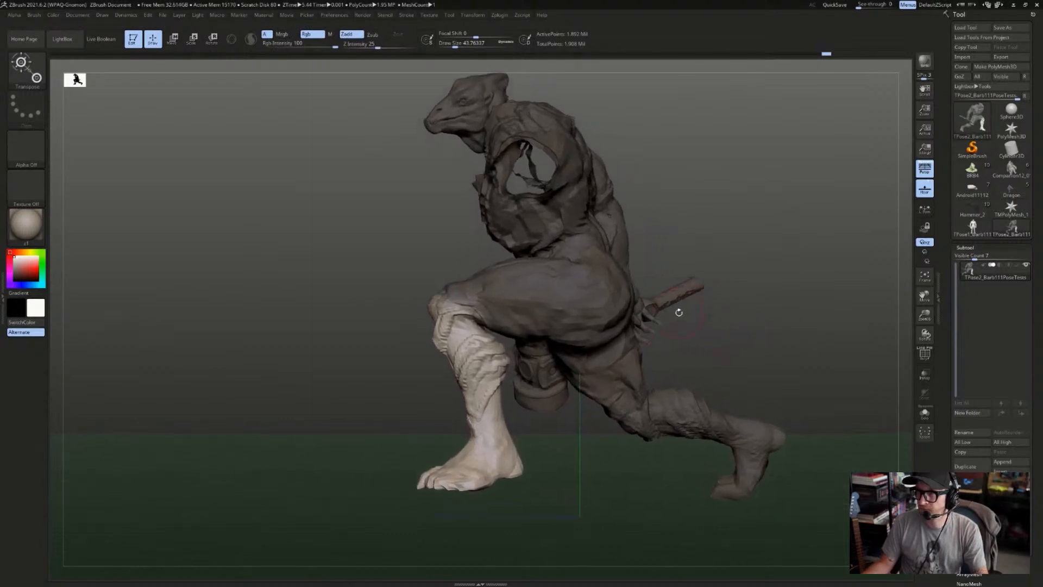
mouse_move(778, 317)
left_mouse_down()
mouse_move(745, 310)
mouse_move(718, 320)
left_mouse_up()
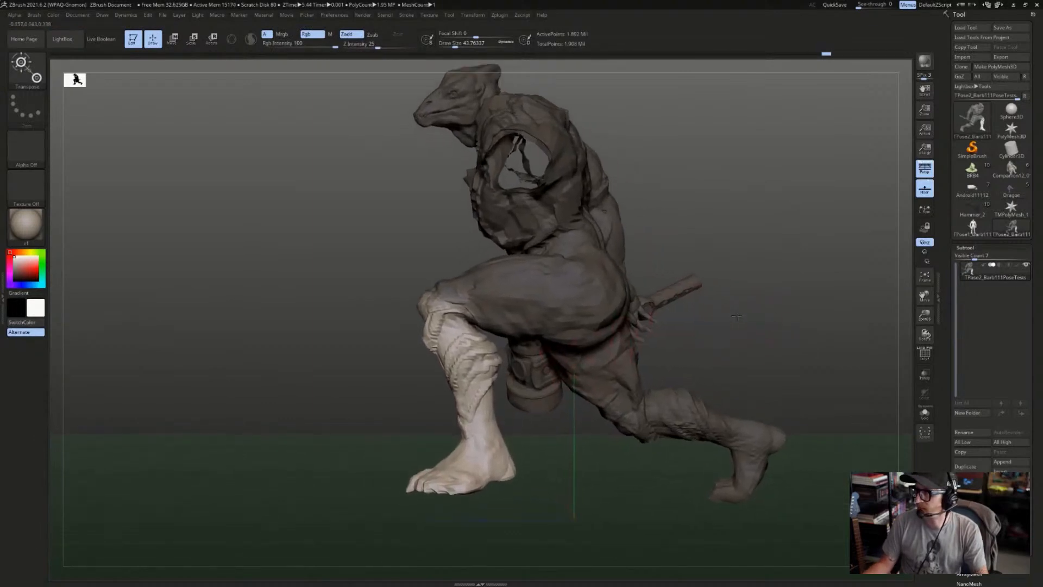
key("r")
left_click(721, 334, "ctrl")
key("q")
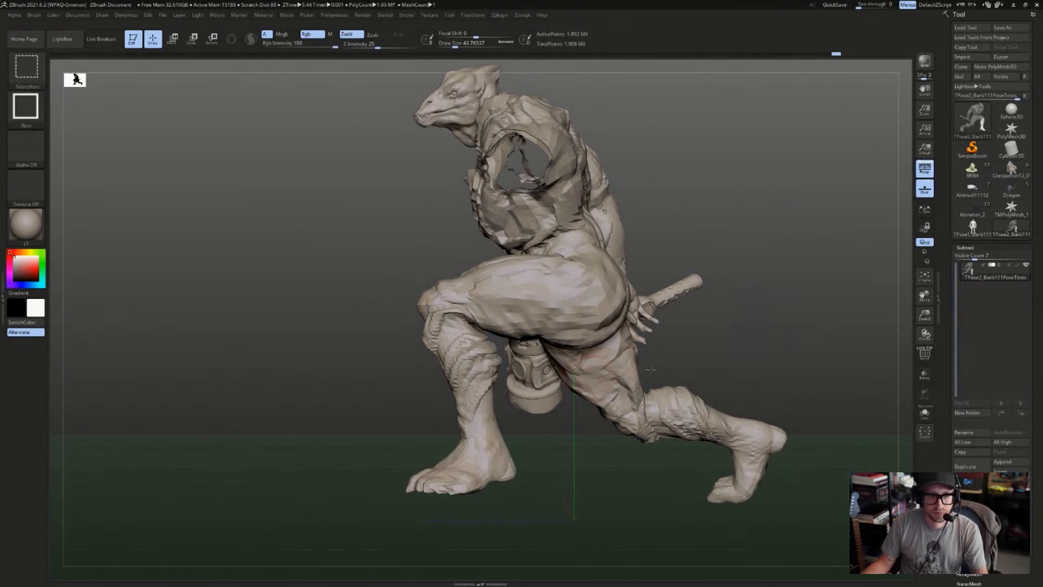
- Isolate parts of the figure to mask only the rear leg, leaving every part visible
left_click(651, 375, "ctrl+shift")
left_click_drag(503, 226, 843, 578, "ctrl+shift")
left_click(737, 351, "ctrl+shift")
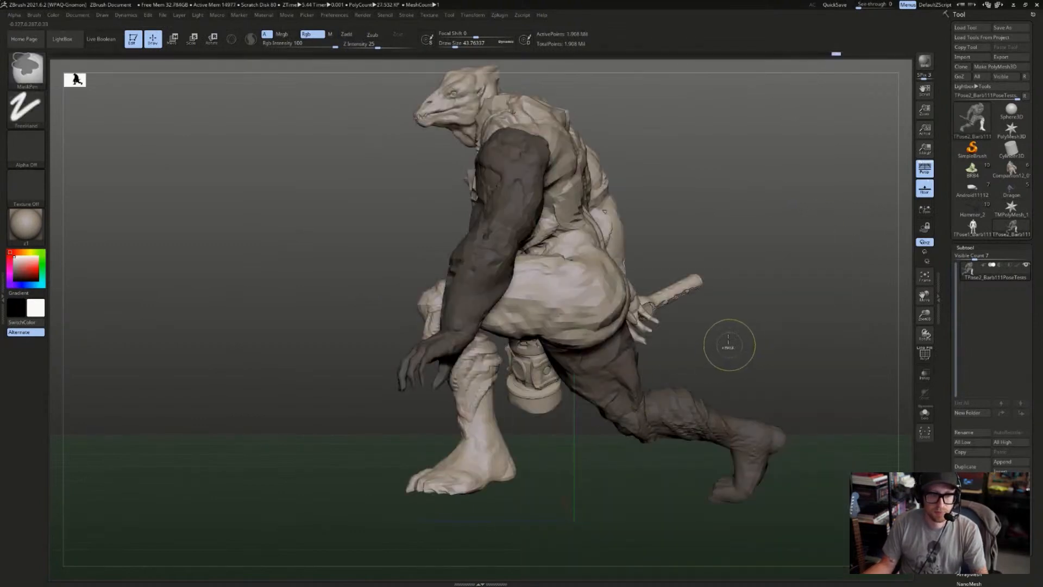
mouse_move(728, 345)
left_mouse_down()
mouse_move(438, 477)
mouse_move(438, 489)
mouse_move(670, 316)
left_mouse_up()
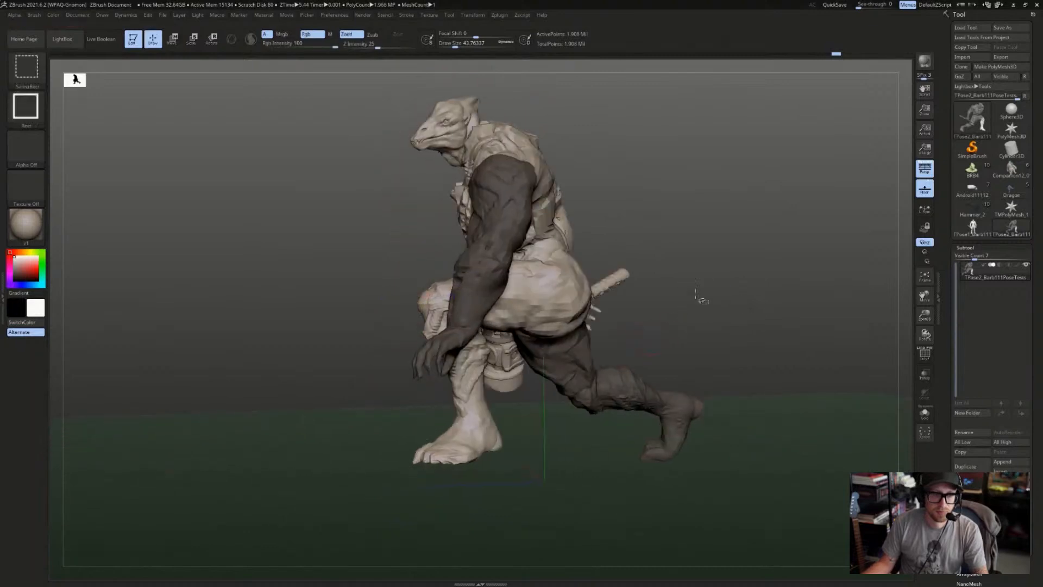
left_click(665, 356, "ctrl+shift")
left_click_drag(755, 276, 512, 501, "ctrl")
left_click(749, 285, "ctrl+shift")
left_click(655, 374, "ctrl+shift")
key("w")
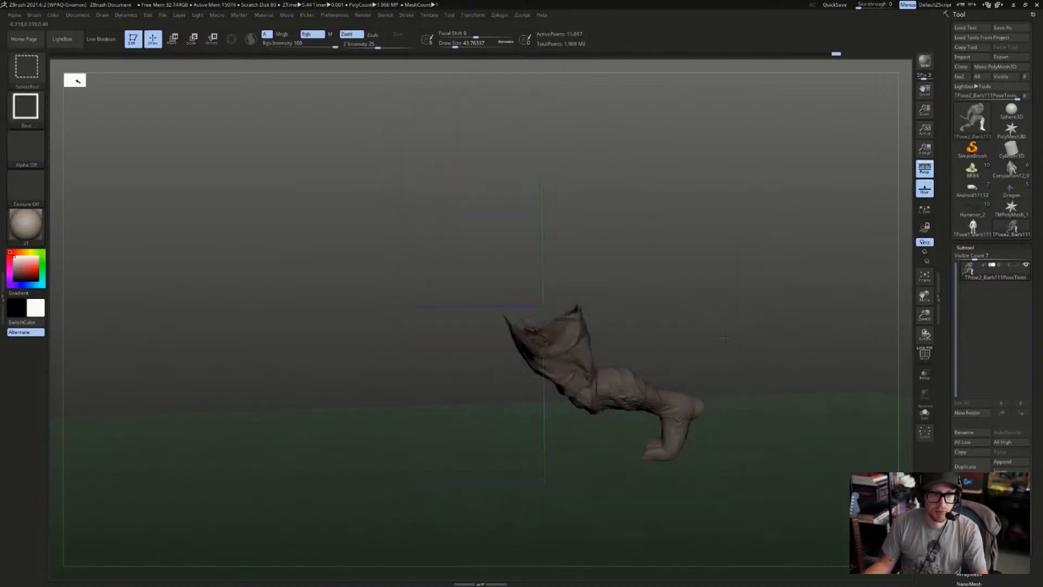
left_click(720, 343, "ctrl+shift")
- Invert the mask to free the rear leg and soften its edge at the hip
key("p")
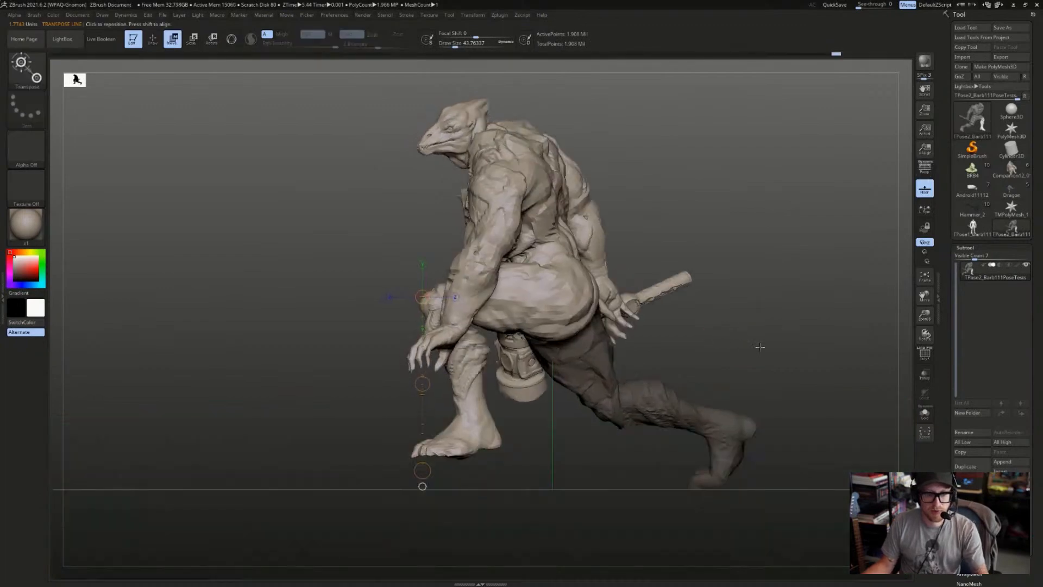
mouse_move(759, 347)
left_mouse_down("shift")
mouse_move(636, 372)
mouse_move(772, 342)
left_mouse_up("shift")
left_click(750, 337, "ctrl")
left_click(437, 268)
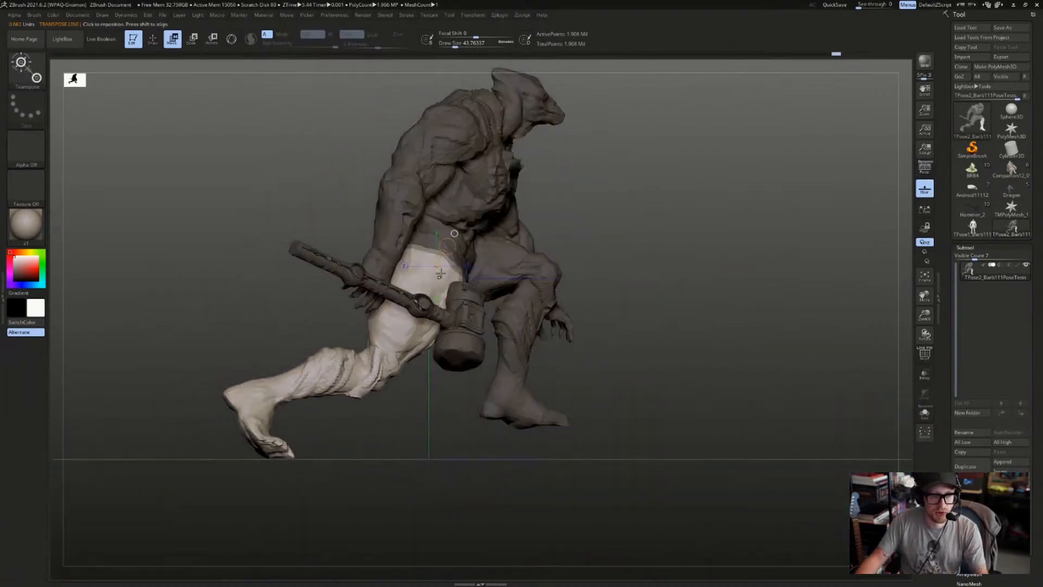
key("q")
left_click_drag(565, 255, 568, 259, "ctrl")
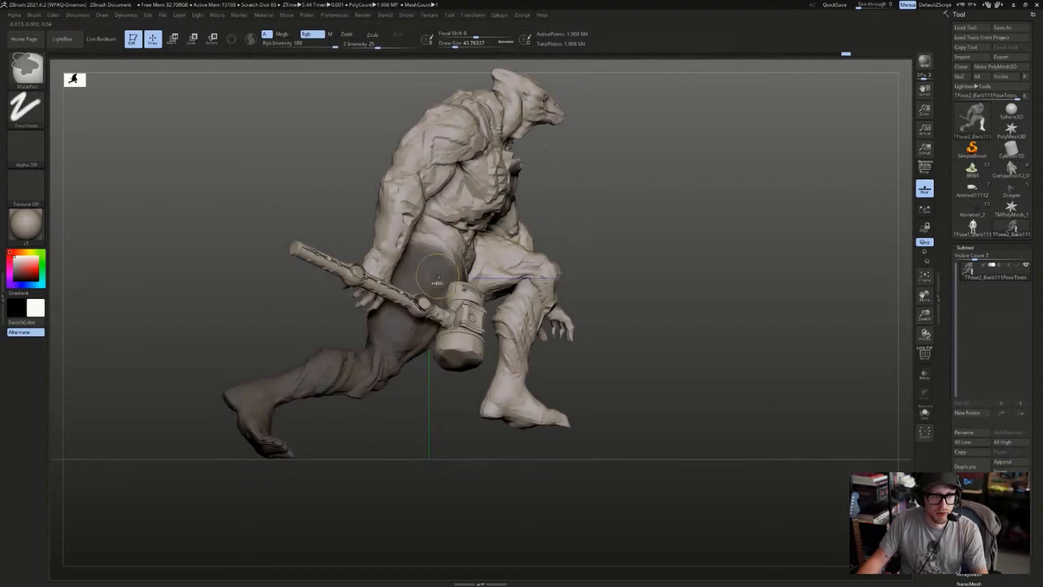
left_click(568, 258, "ctrl")
key("w")
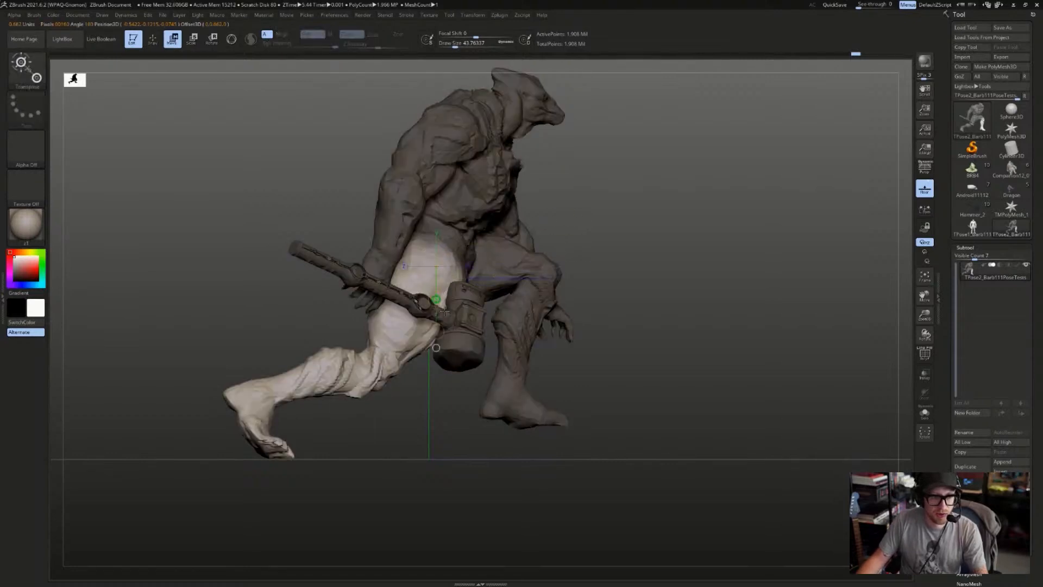
- Place a transpose line from the hip and rotate the rear leg about it in the side view
mouse_move(515, 281)
left_mouse_down()
mouse_move(603, 307)
mouse_move(596, 358)
mouse_move(549, 324)
mouse_move(684, 356)
left_mouse_up()
key("r")
key("ctrl+z")
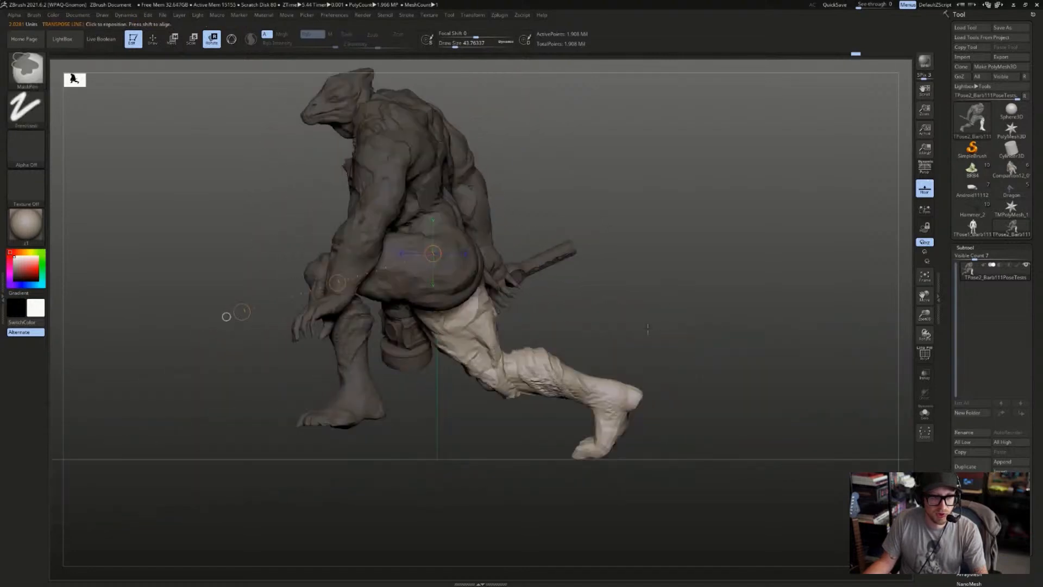
key("ctrl+shift+z")
left_click_drag(603, 322, 748, 285)
key("p")
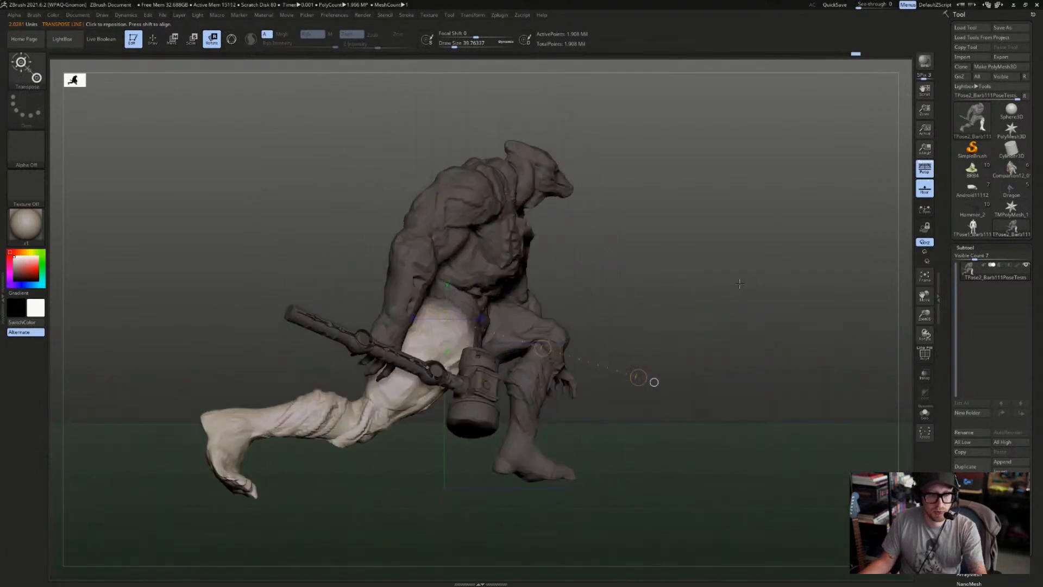
key("p")
left_click_drag(648, 380, 604, 369)
- Rotate the rear leg slightly sideways about the hip in the front view
left_click_drag(467, 342, 462, 370)
mouse_move(460, 492)
left_mouse_down()
mouse_move(466, 482)
mouse_move(456, 492)
left_mouse_up()
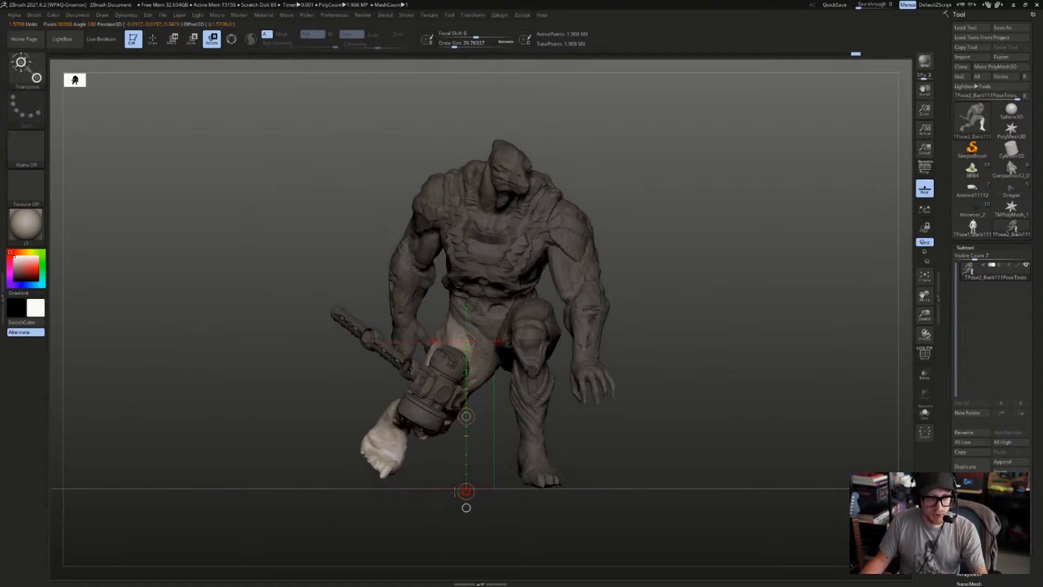
left_click_drag(586, 418, 524, 415)
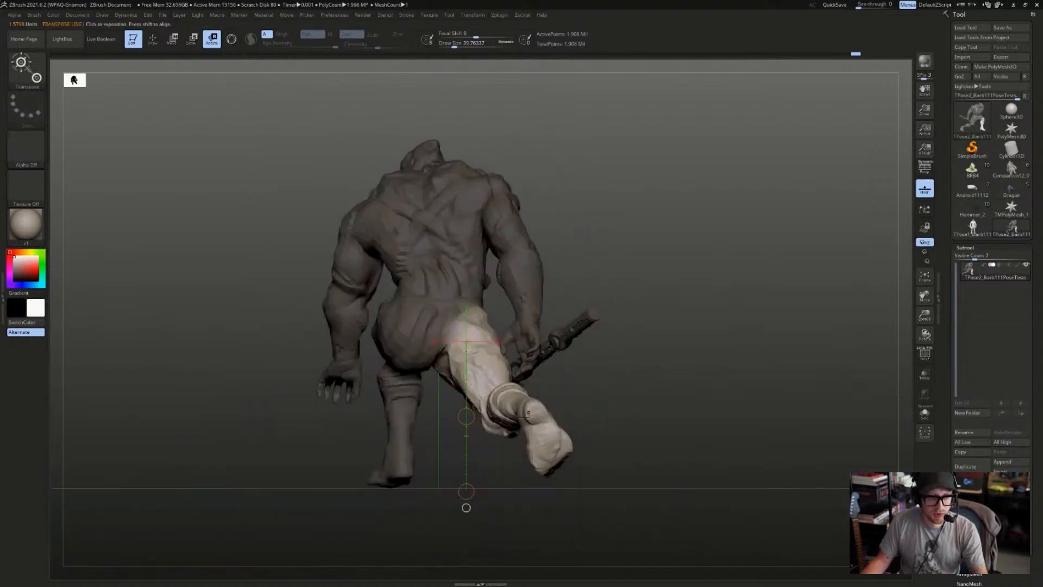
left_click_drag(603, 426, 466, 505, "shift")
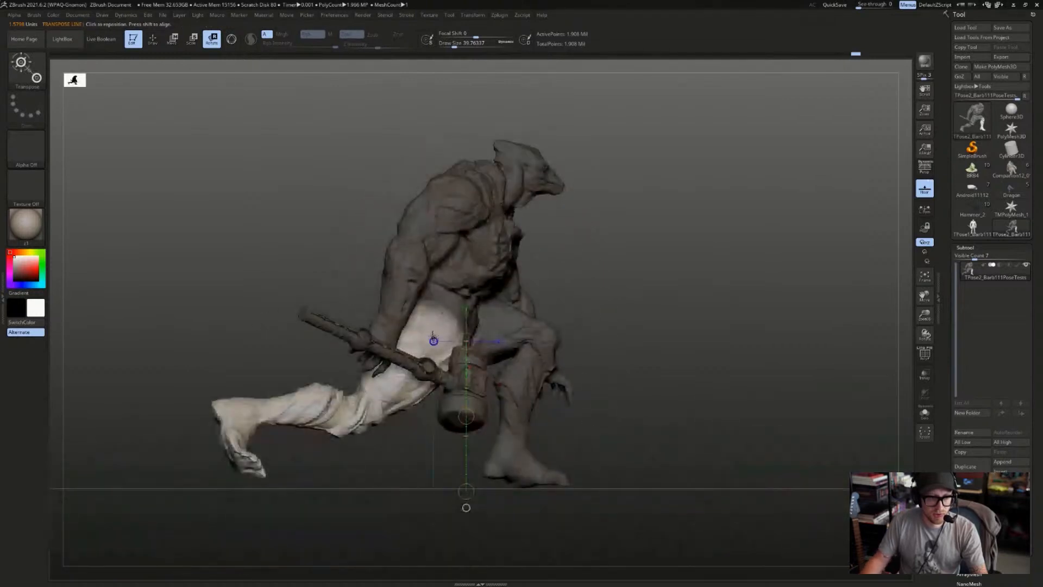
- Draw a transpose line from the hip to the rear foot and rotate the whole leg down to the floor
left_click_drag(439, 322, 279, 437)
left_click_drag(215, 480, 511, 475)
left_click_drag(581, 435, 402, 460)
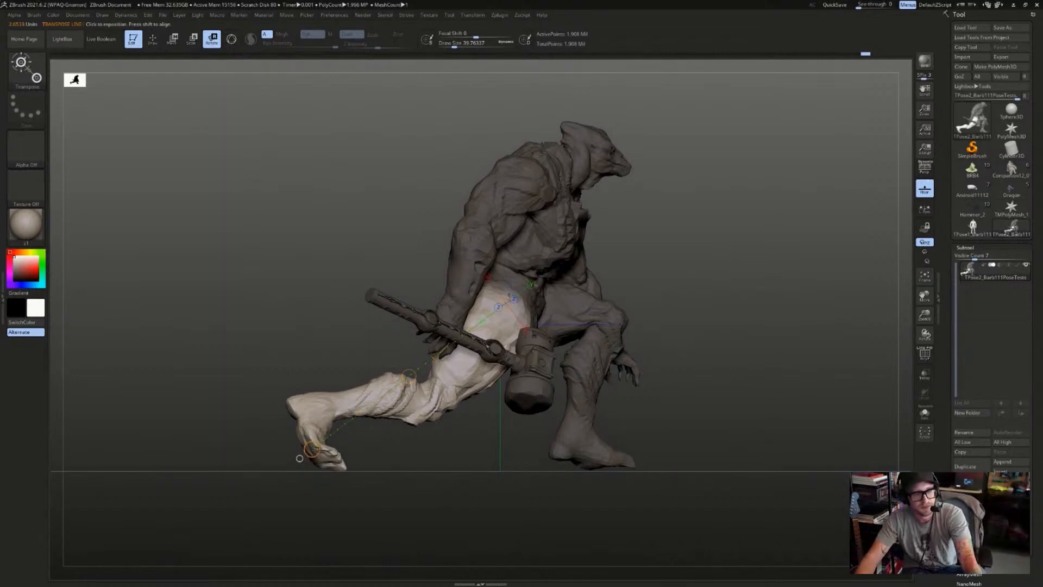
left_click_drag(312, 449, 319, 464)
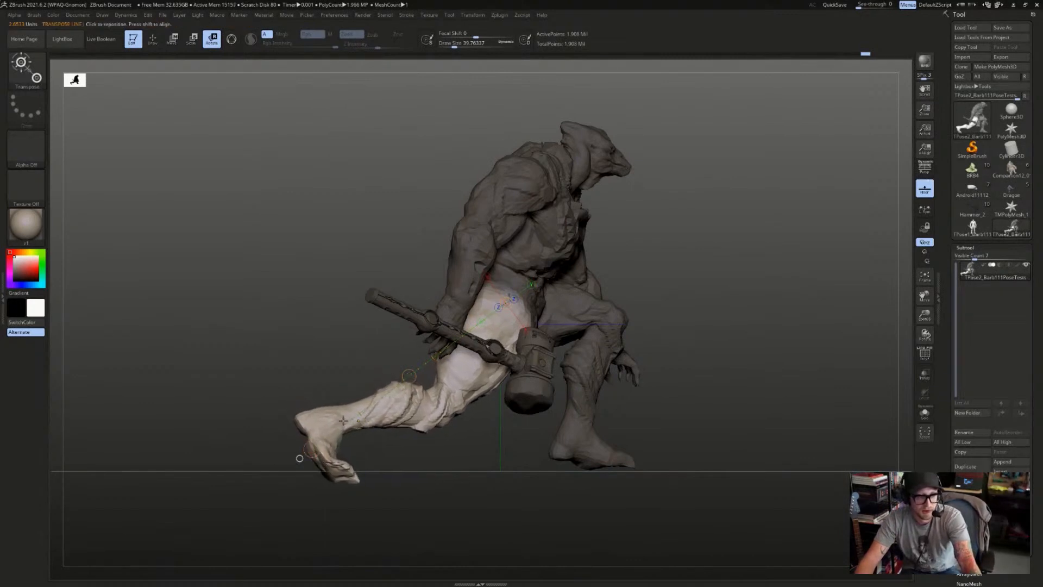
- Mask everything except the rear foot with a soft edge and rotate the foot forward about the ankle
left_click_drag(654, 181, 332, 443, "ctrl")
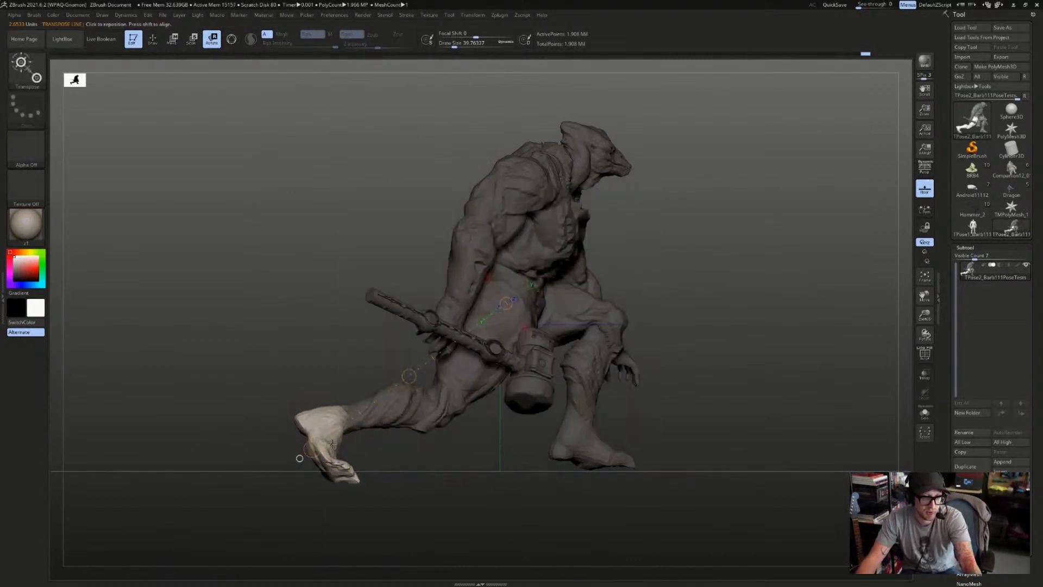
left_click(332, 441, "ctrl")
left_click(331, 439, "ctrl")
left_click_drag(289, 363, 297, 394)
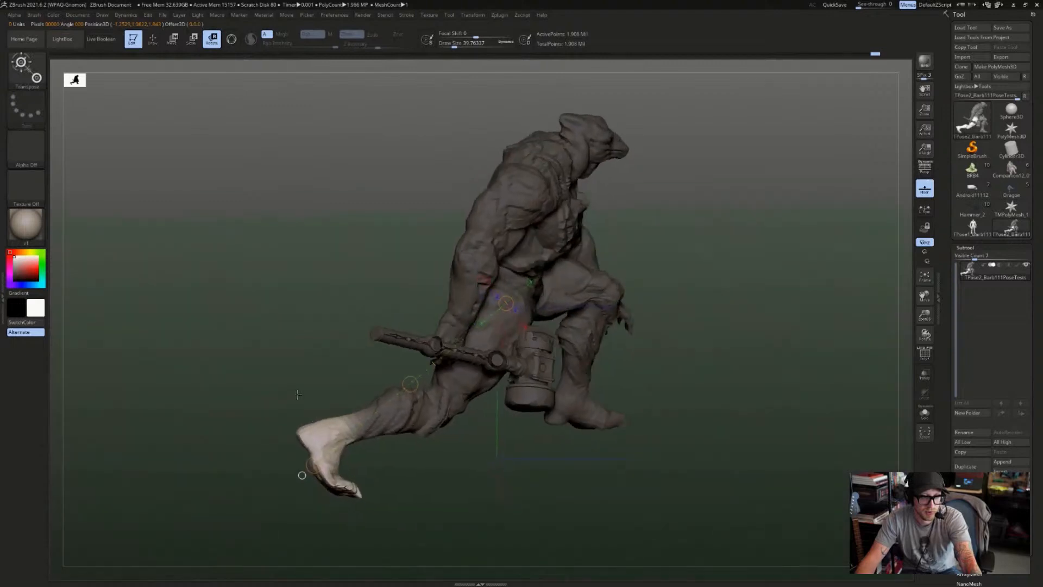
mouse_move(419, 401)
left_mouse_down()
mouse_move(326, 441)
mouse_move(330, 451)
left_mouse_up()
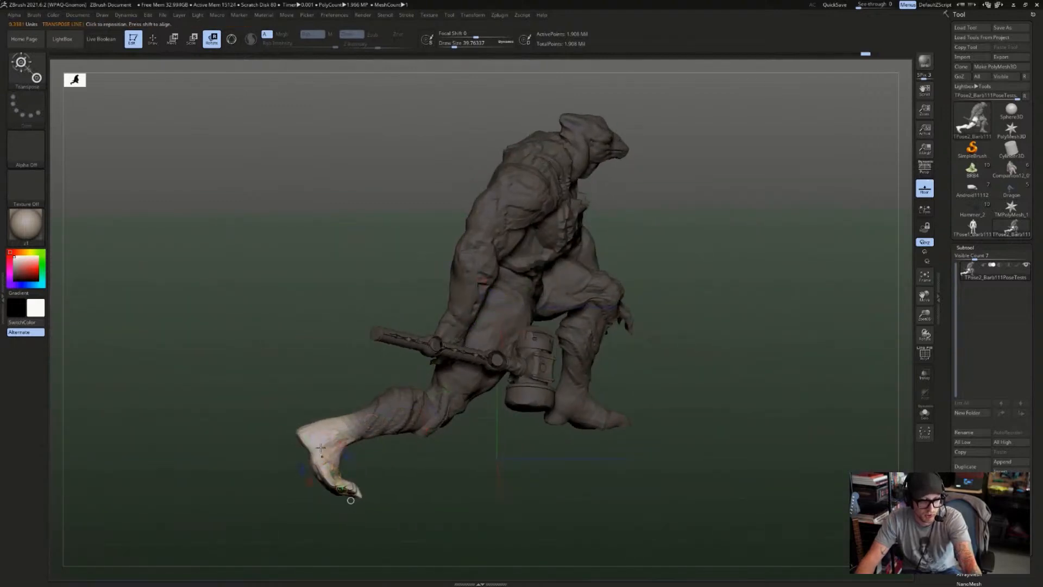
mouse_move(350, 500)
left_mouse_down()
mouse_move(361, 495)
mouse_move(368, 508)
left_mouse_up()
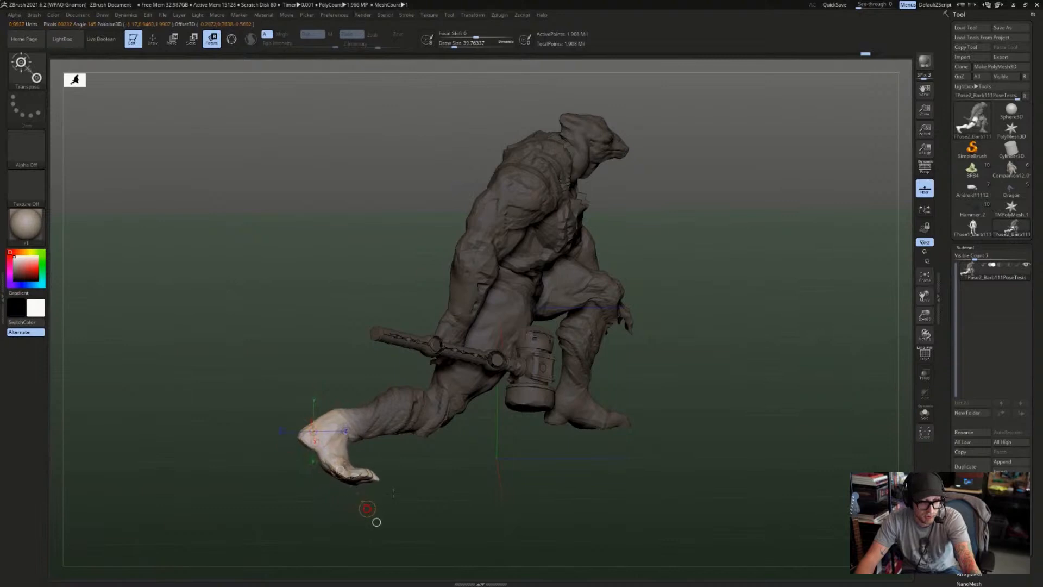
- Mask the rear heel with a soft edge, bend the front of the foot toward the floor and clear the mask
left_click_drag(372, 379, 299, 489, "ctrl")
left_click(364, 460, "ctrl")
left_click(364, 459, "ctrl")
key("e")
key("r")
left_click_drag(332, 459, 340, 458)
left_click_drag(239, 459, 382, 448)
key("r")
left_click_drag(373, 350, 331, 414)
key("q")
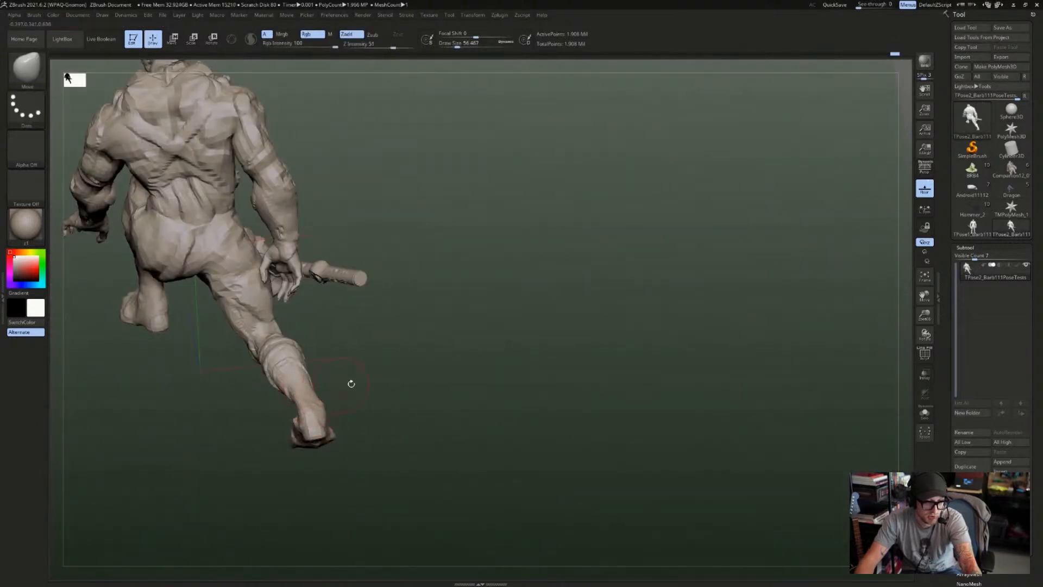
- Hide the legs, hips and hammer so that only the head, torso and arms are shown
mouse_move(351, 383)
left_mouse_down()
mouse_move(328, 449)
mouse_move(620, 319)
mouse_move(719, 288)
mouse_move(727, 252)
mouse_move(747, 240)
mouse_move(741, 231)
mouse_move(780, 228)
mouse_move(778, 243)
mouse_move(729, 253)
left_mouse_up()
key("s")
key("p")
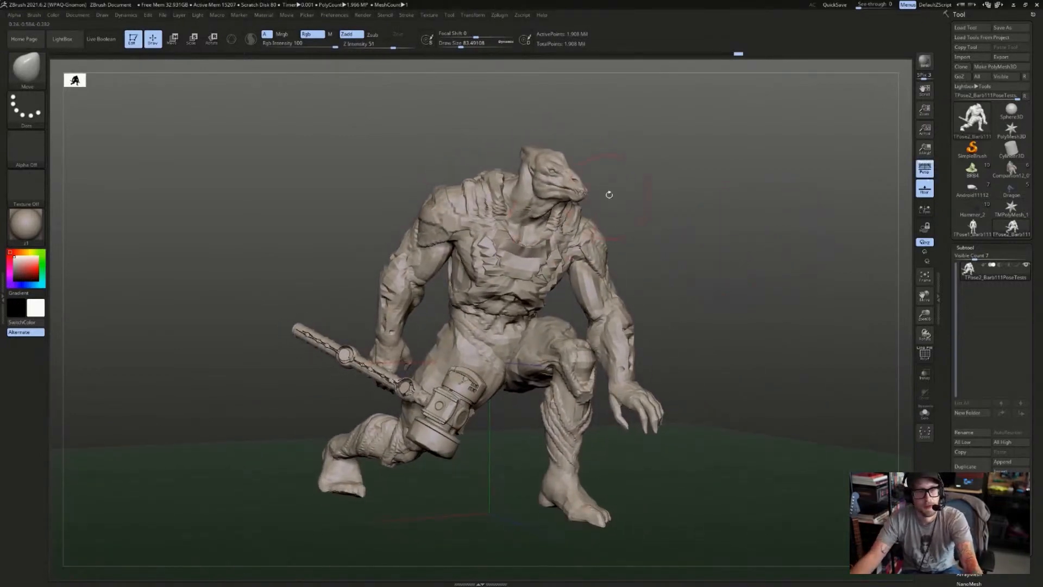
left_click_drag(609, 195, 615, 200)
left_click(565, 362, "ctrl+shift")
left_click_drag(659, 233, 684, 267, "ctrl+shift")
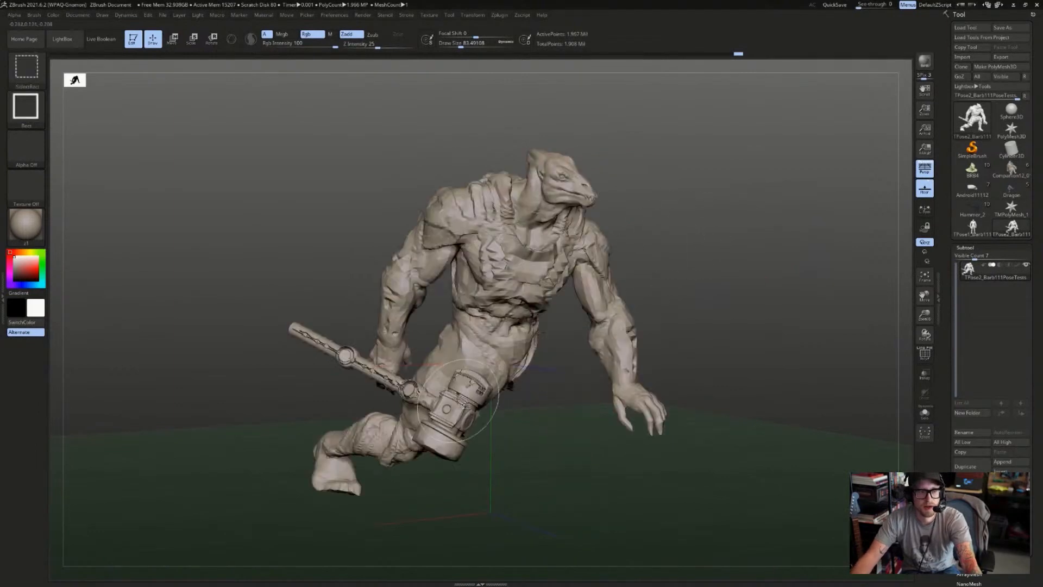
left_click(491, 365, "ctrl+shift")
left_click(508, 363, "ctrl+shift")
left_click(467, 400, "ctrl+shift")
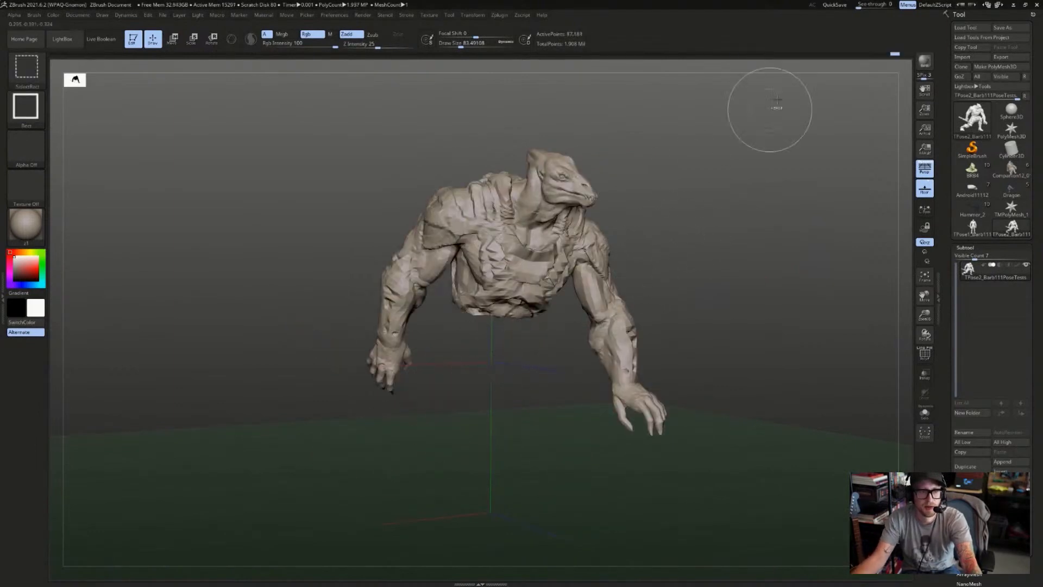
- Mask the upper body, show the whole figure and invert the mask onto the lower body and hammer
left_click(777, 100, "ctrl")
left_click(450, 331, "ctrl+shift")
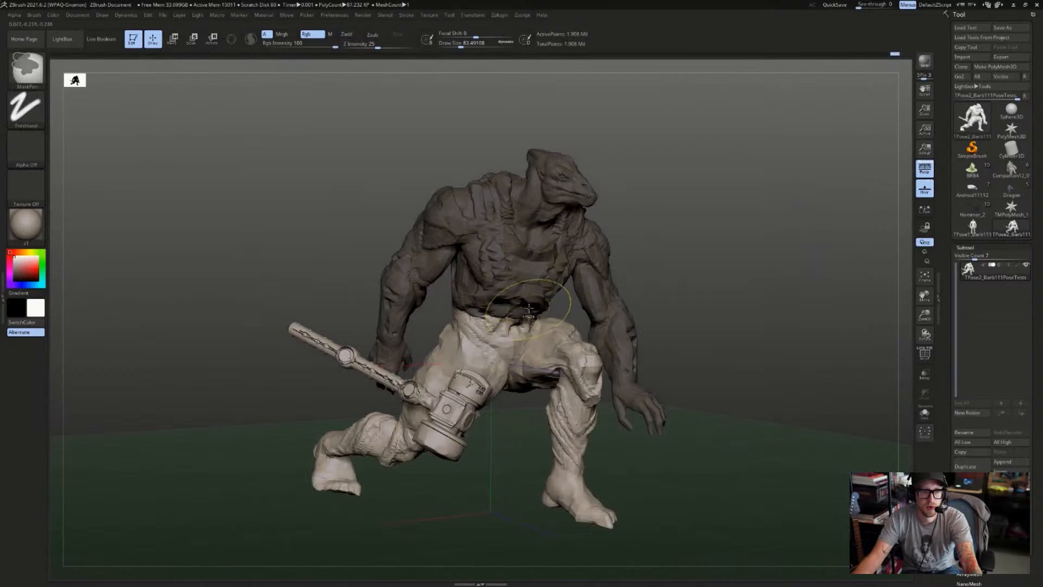
key("ctrl+i")
- Rotate the unmasked upper body forward about the waist and reposition it over the hips
key("r")
left_click_drag(549, 245, 649, 247)
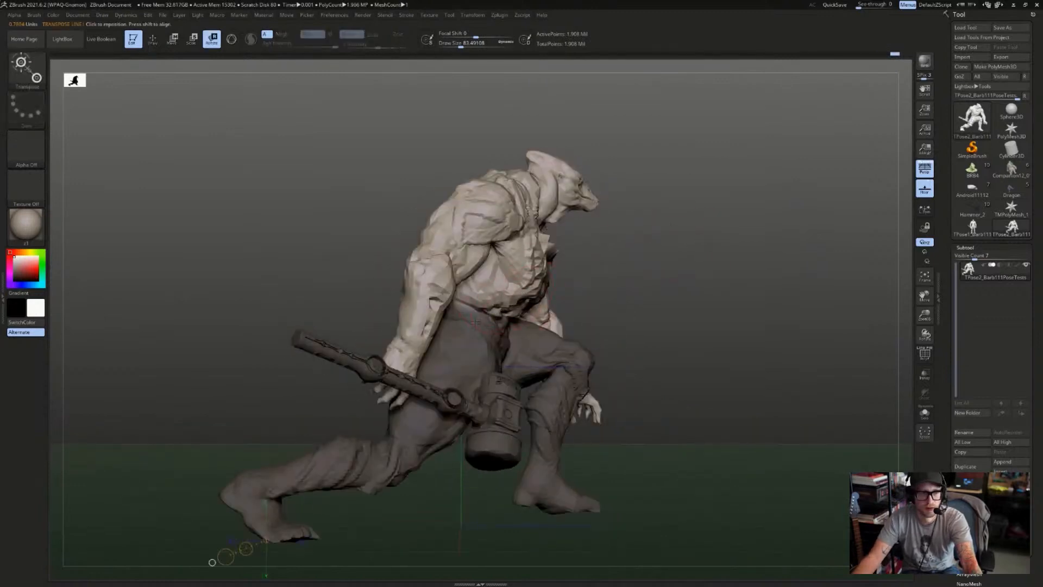
left_click_drag(476, 321, 625, 340)
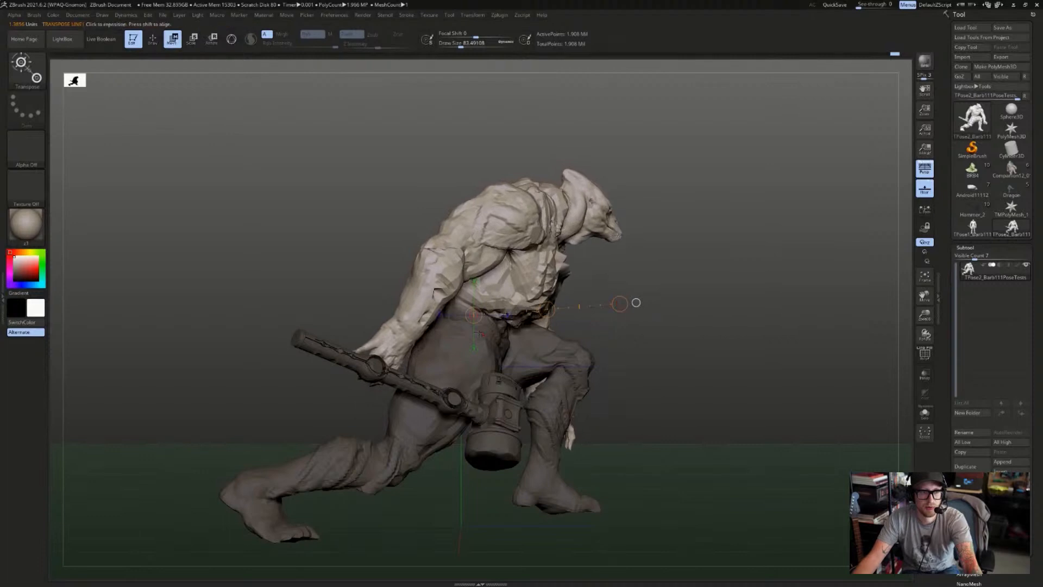
mouse_move(461, 314)
left_mouse_down()
mouse_move(582, 118)
mouse_move(638, 149)
mouse_move(688, 145)
mouse_move(481, 178)
mouse_move(552, 175)
left_mouse_up()
key("q")
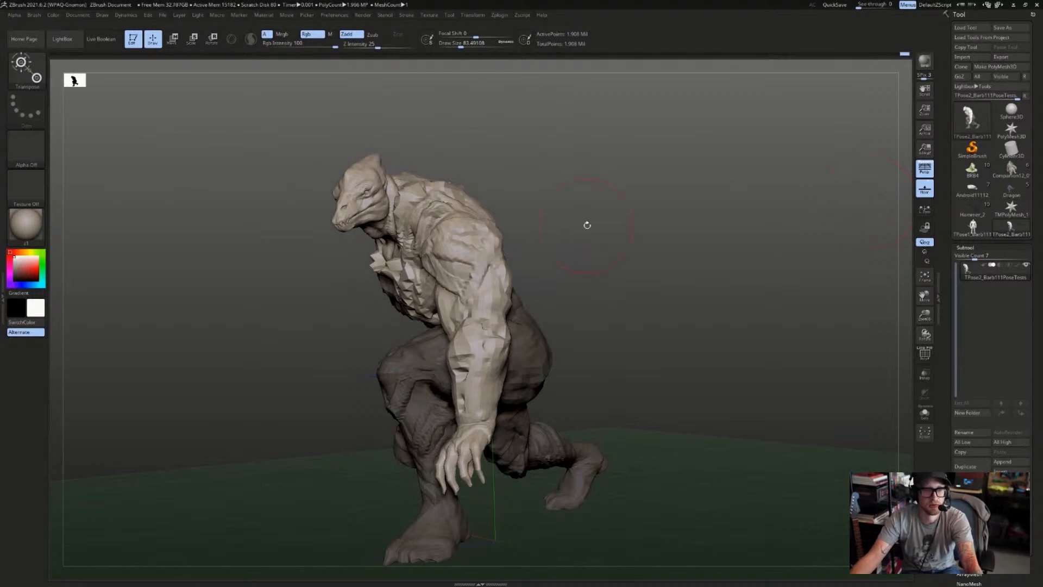
- Mask the whole figure and hammer except the warrior's left arm
mouse_move(634, 179)
left_mouse_down()
mouse_move(580, 196)
mouse_move(645, 174)
mouse_move(602, 186)
mouse_move(603, 196)
left_mouse_up()
key("w")
left_click(451, 267, "ctrl")
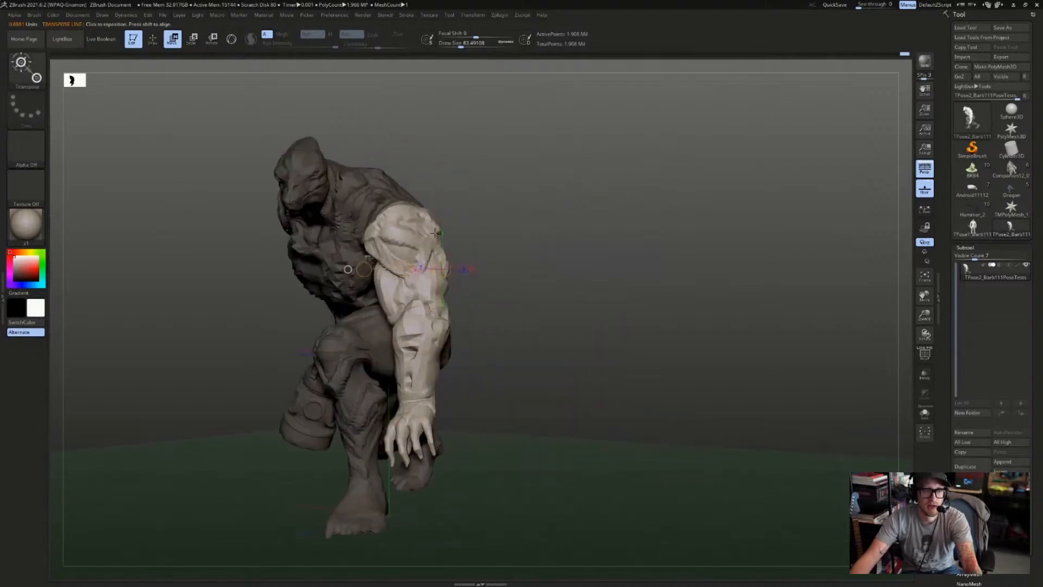
mouse_move(535, 192)
left_mouse_down()
mouse_move(601, 191)
mouse_move(549, 192)
left_mouse_up()
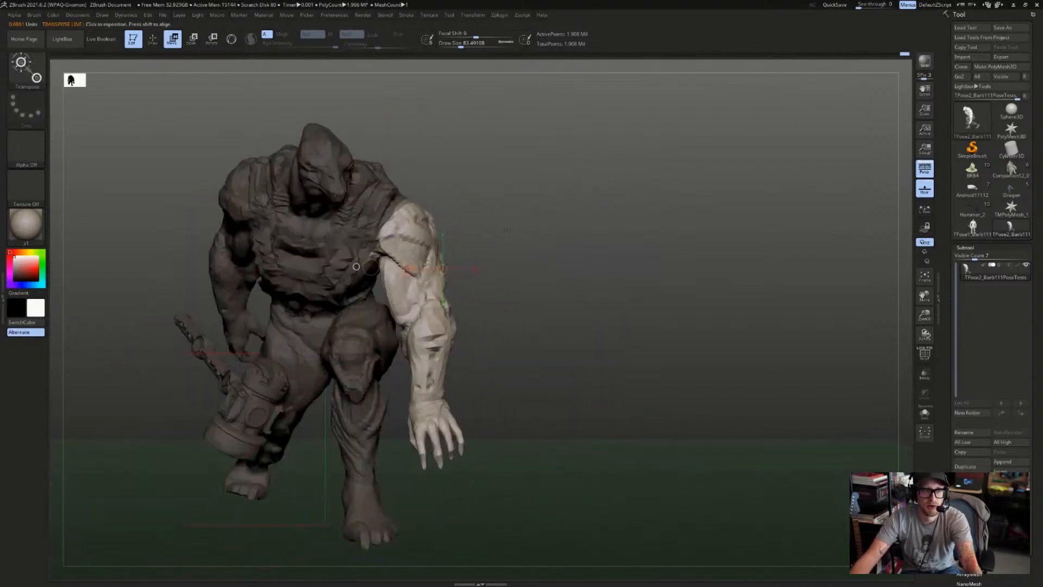
mouse_move(461, 237)
left_mouse_down()
mouse_move(491, 231)
mouse_move(473, 214)
left_mouse_up()
- Rotate the unmasked left arm about the shoulder so it hangs down and forward beside the front knee
key("r")
left_click_drag(412, 202, 400, 221)
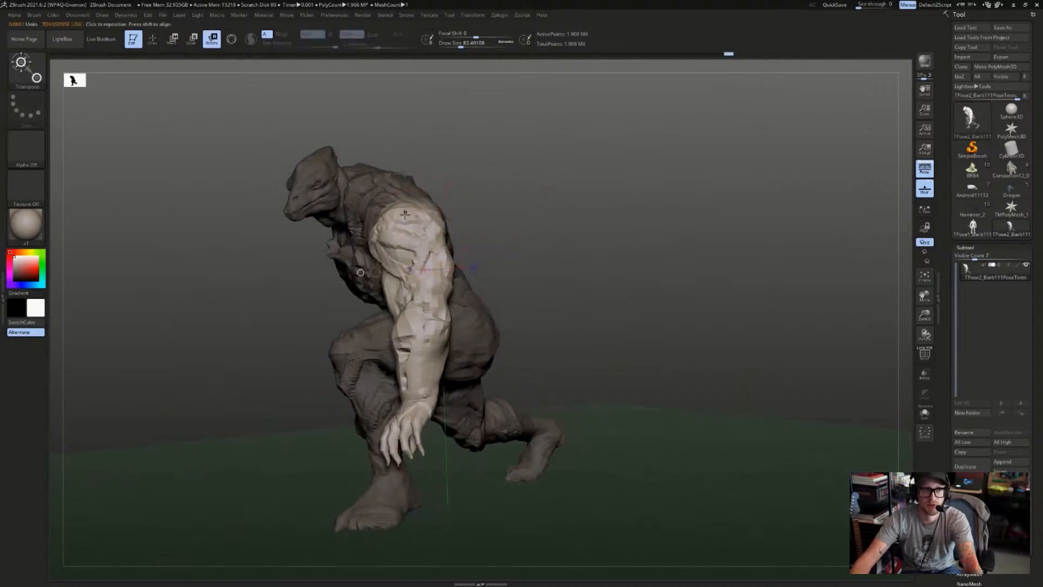
left_click_drag(526, 254, 479, 237)
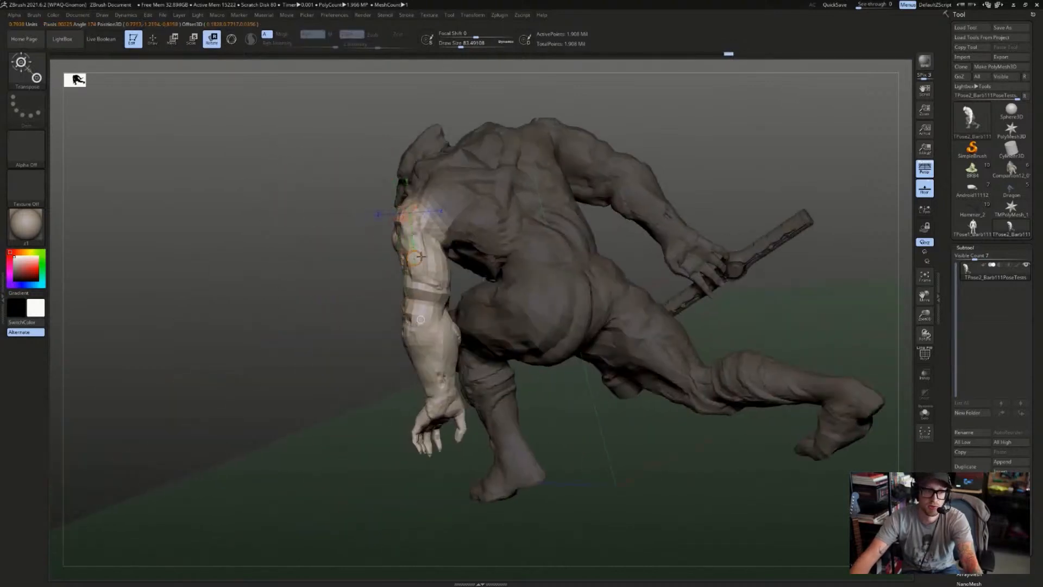
left_click_drag(396, 297, 588, 287)
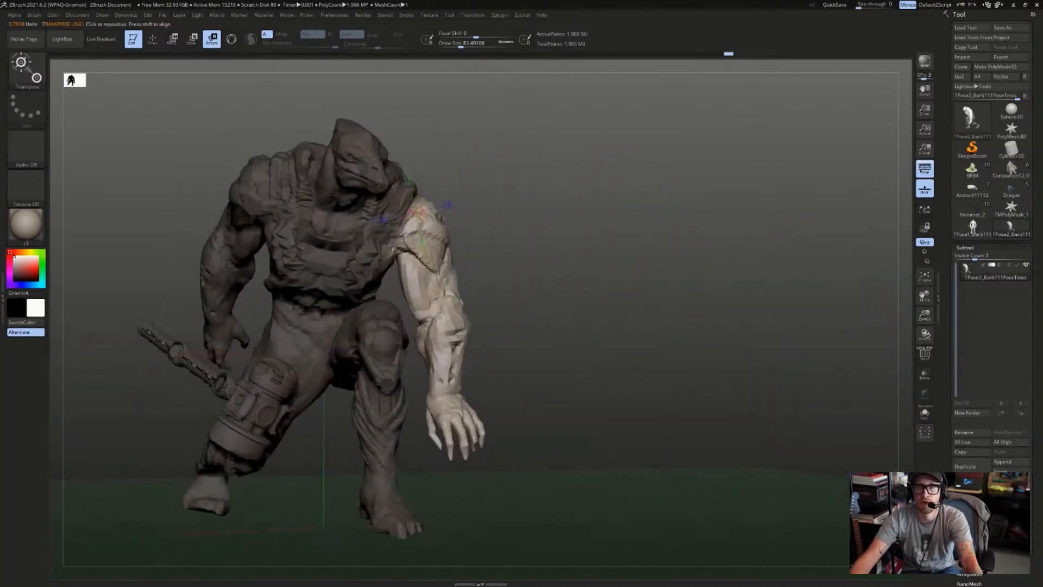
left_click_drag(610, 243, 419, 233)
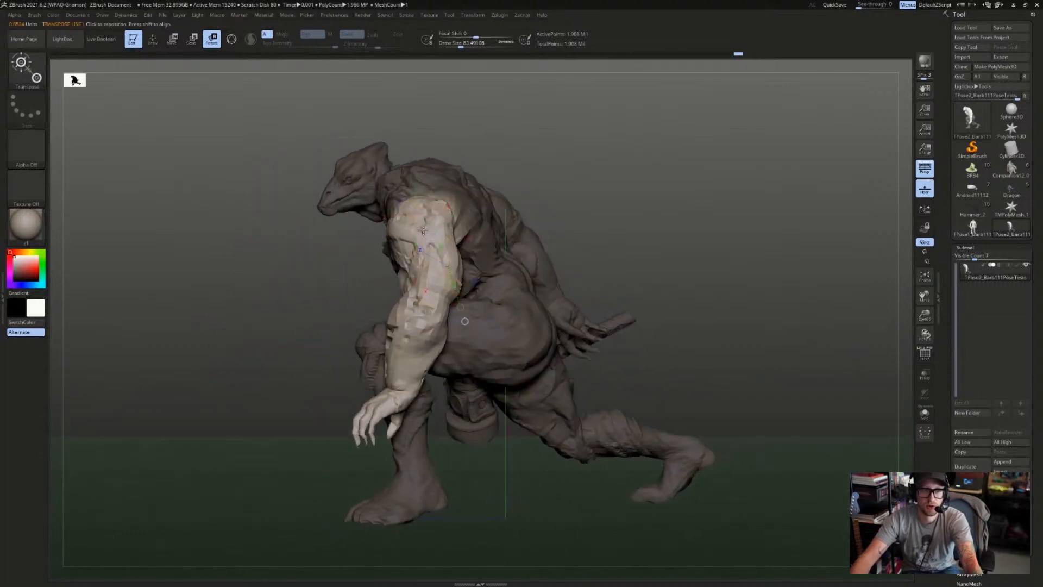
- Isolate the hammer, mask it and show the whole figure again
mouse_move(611, 205)
left_mouse_down()
mouse_move(614, 142)
mouse_move(635, 128)
mouse_move(678, 121)
mouse_move(709, 161)
mouse_move(761, 158)
left_mouse_up()
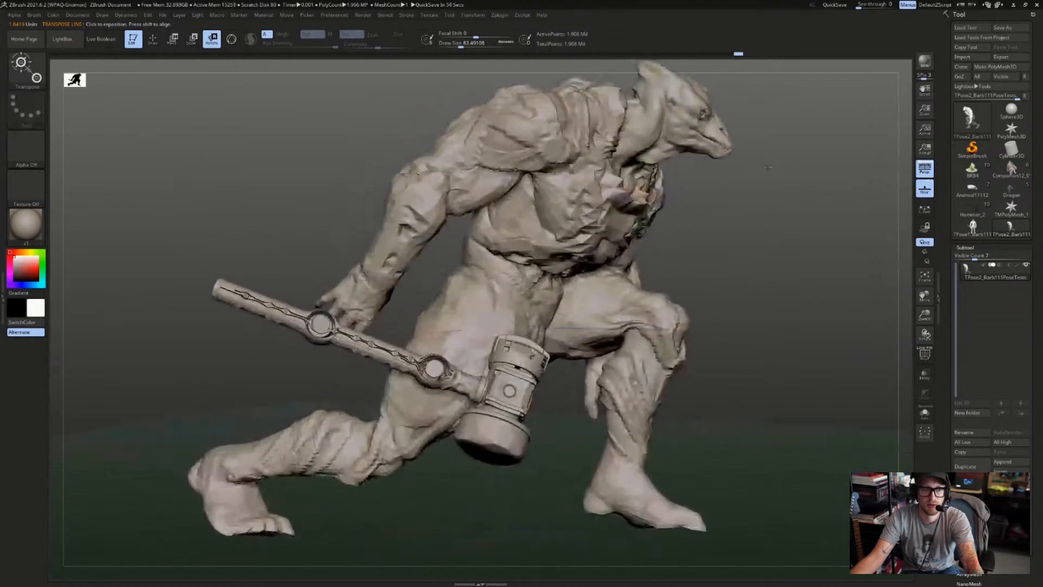
key("q")
left_click(524, 358, "ctrl+shift")
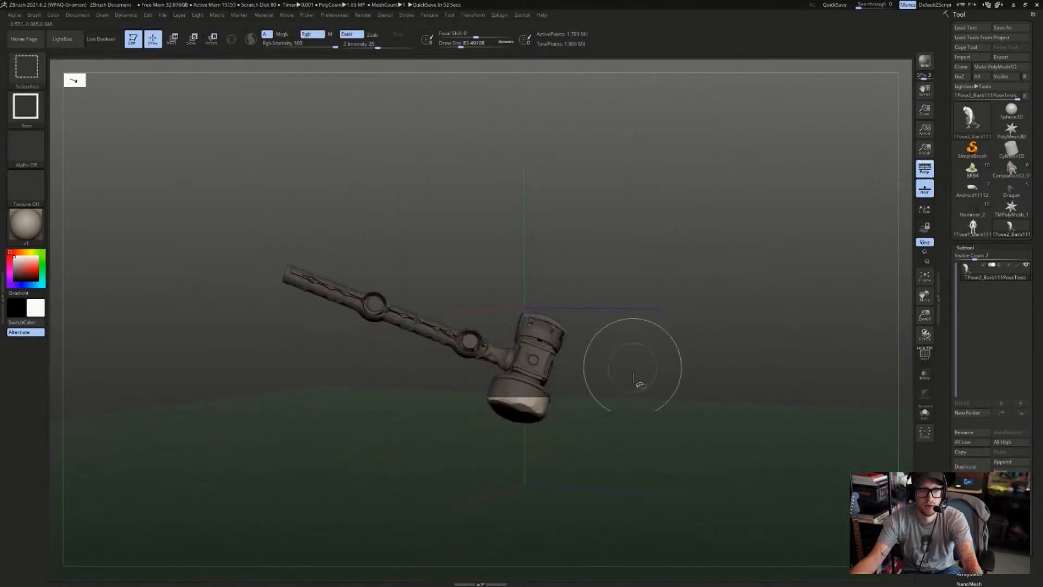
left_click_drag(629, 361, 565, 326, "ctrl+shift")
key("w")
left_click(509, 302, "ctrl+shift")
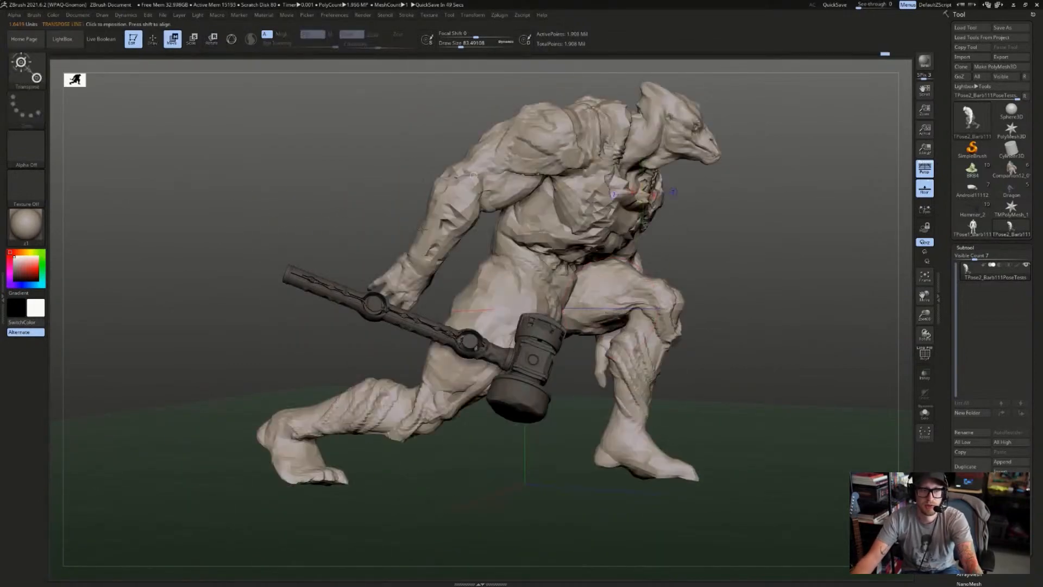
- Isolate the warrior's right arm, mask it and show the whole figure with the hammer again
left_click_drag(422, 228, 374, 213)
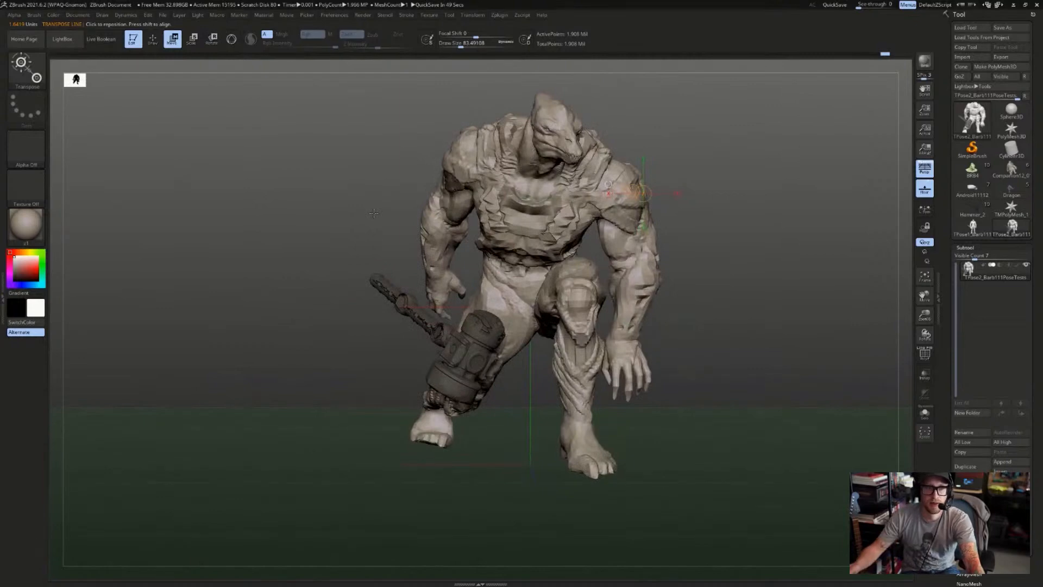
key("q")
left_click_drag(694, 158, 775, 154)
left_click(425, 215, "ctrl+shift")
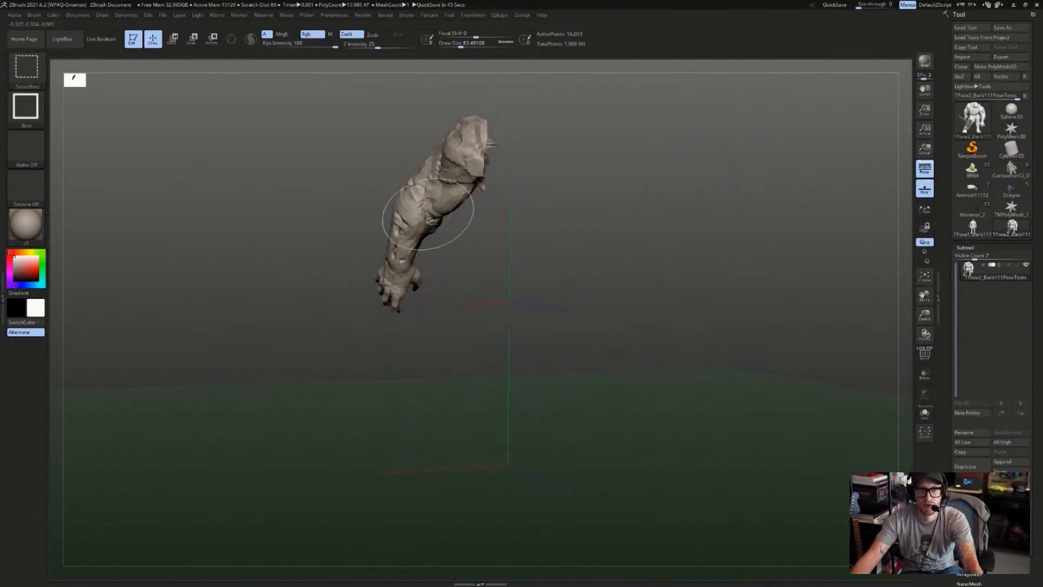
key("w")
left_click_drag(425, 214, 413, 244)
left_click(413, 244, "ctrl+shift")
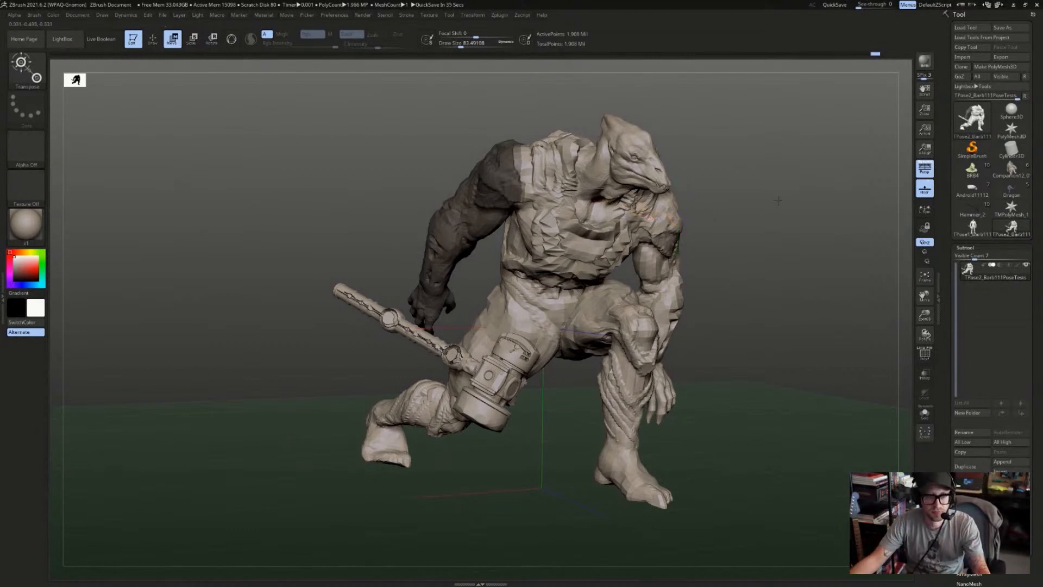
- Invert the mask onto the body and hammer to free the right arm, and soften the mask edge at the shoulder
left_click_drag(778, 201, 580, 199)
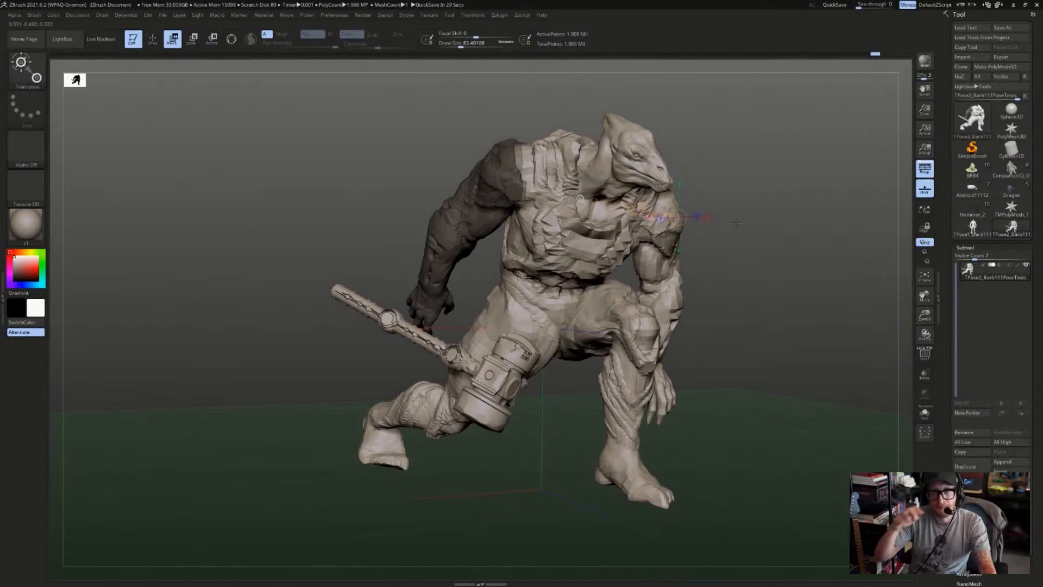
left_click_drag(714, 206, 701, 215)
key("q")
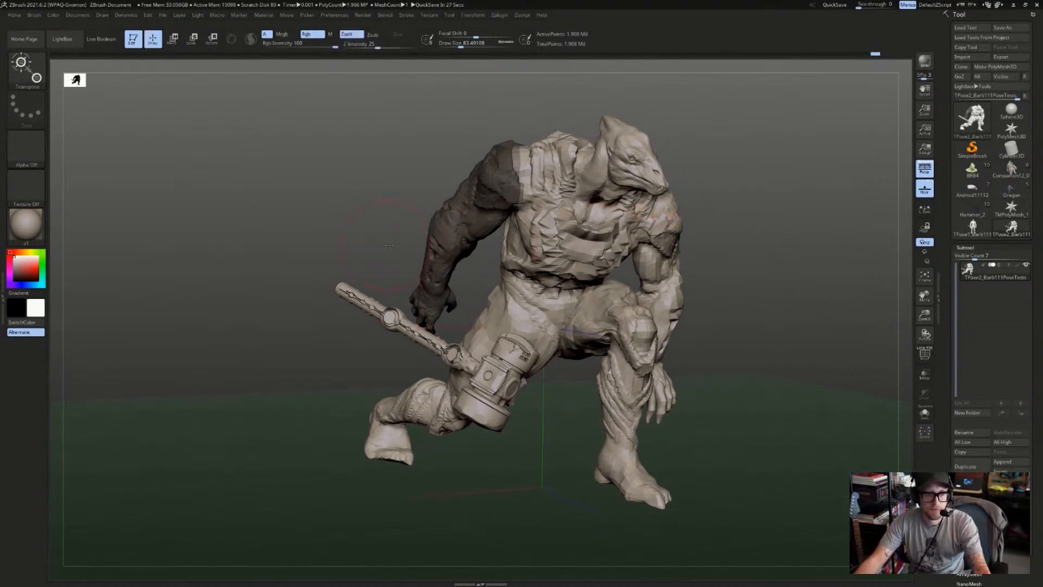
mouse_move(418, 234)
left_mouse_down()
mouse_move(402, 241)
mouse_move(398, 222)
mouse_move(429, 218)
left_mouse_up()
key("w")
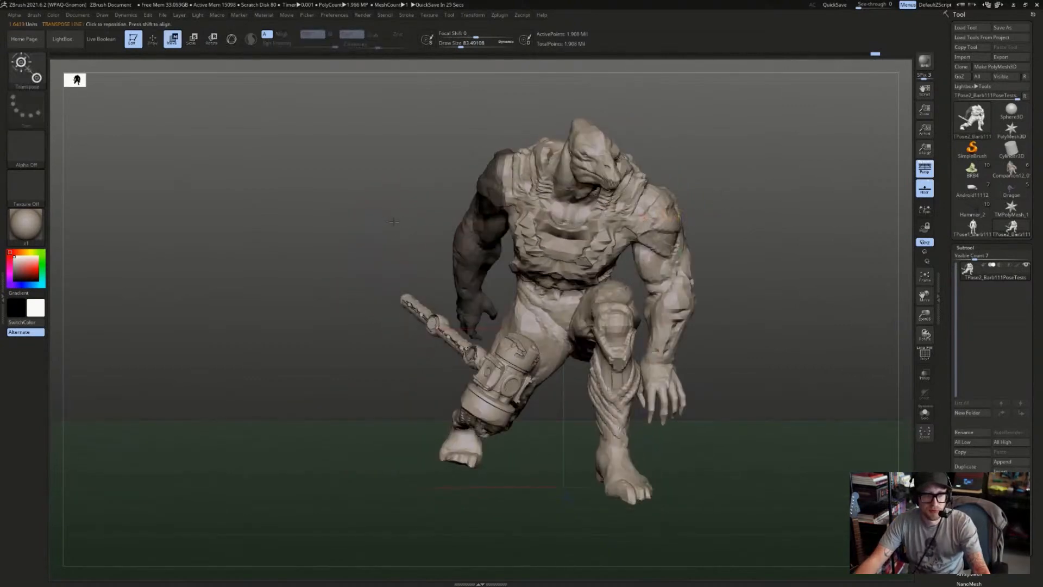
left_click(455, 208, "ctrl")
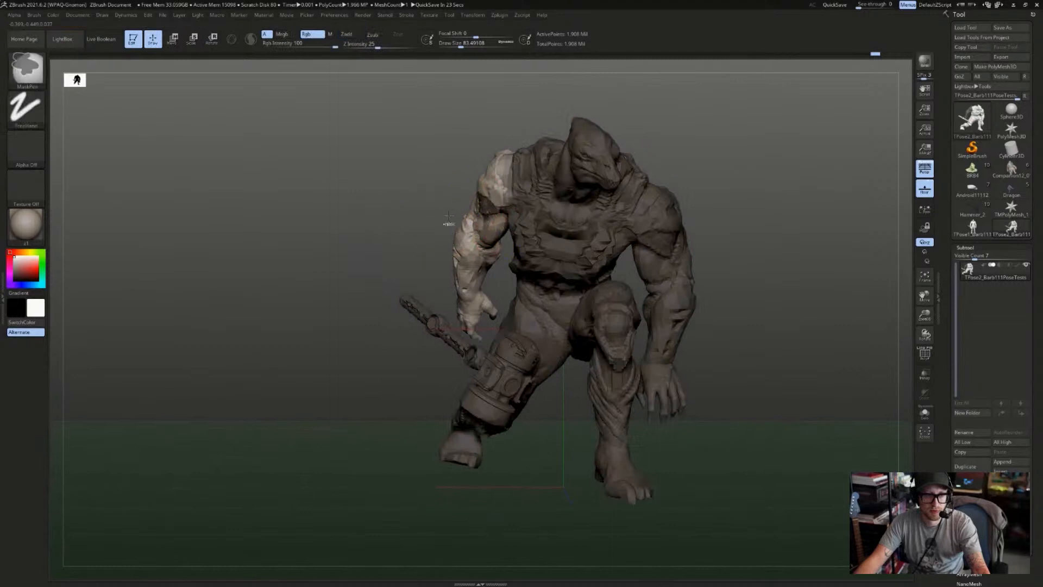
left_click(447, 222, "ctrl")
left_click(437, 226, "ctrl")
- Rotate the right arm about the shoulder to bring its hand close to the hammer handle
key("w")
left_click_drag(410, 238, 449, 230)
key("r")
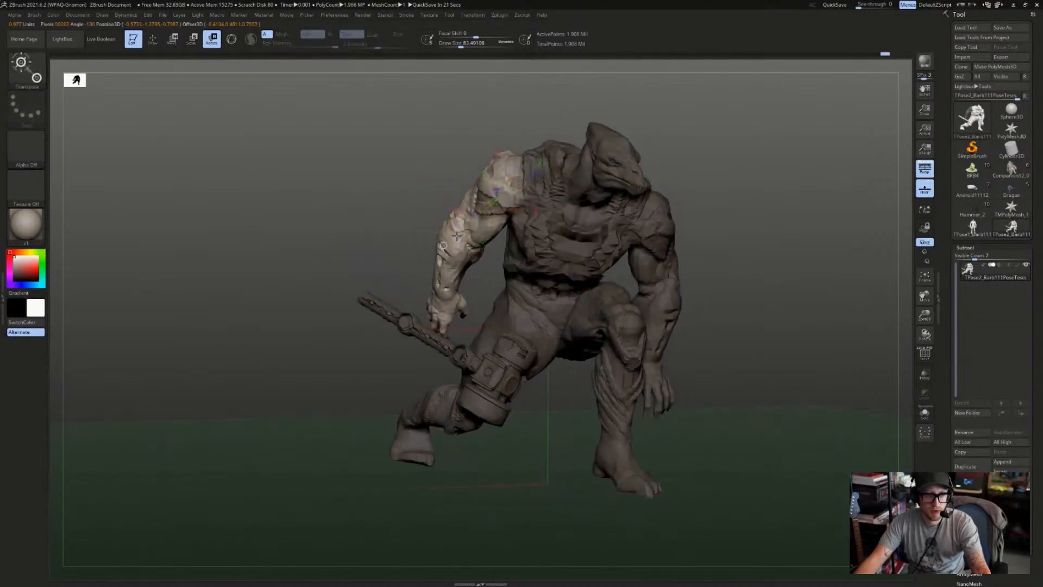
right_click_drag(456, 235, 537, 232)
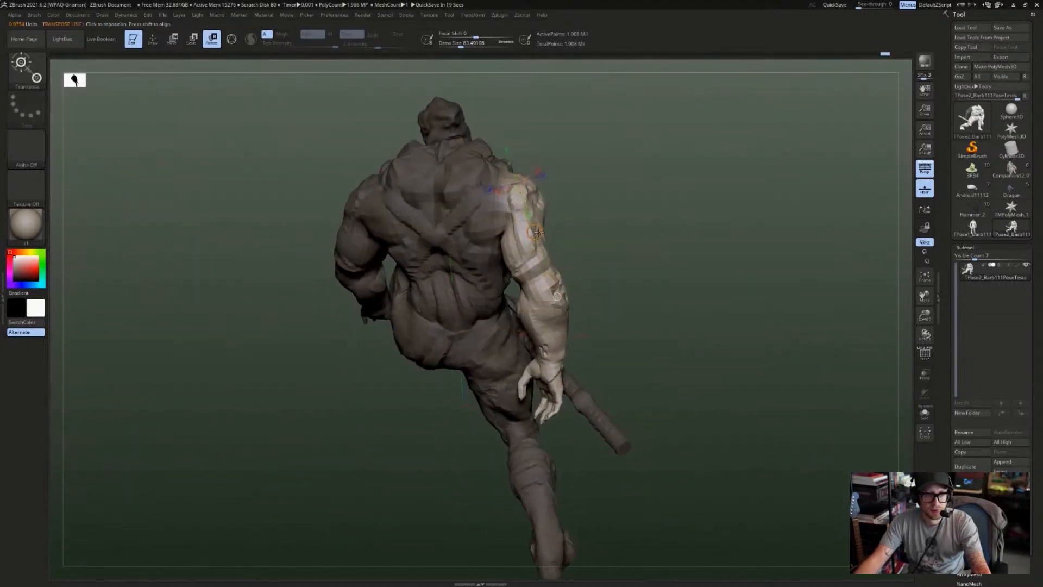
right_click_drag(552, 297, 513, 299)
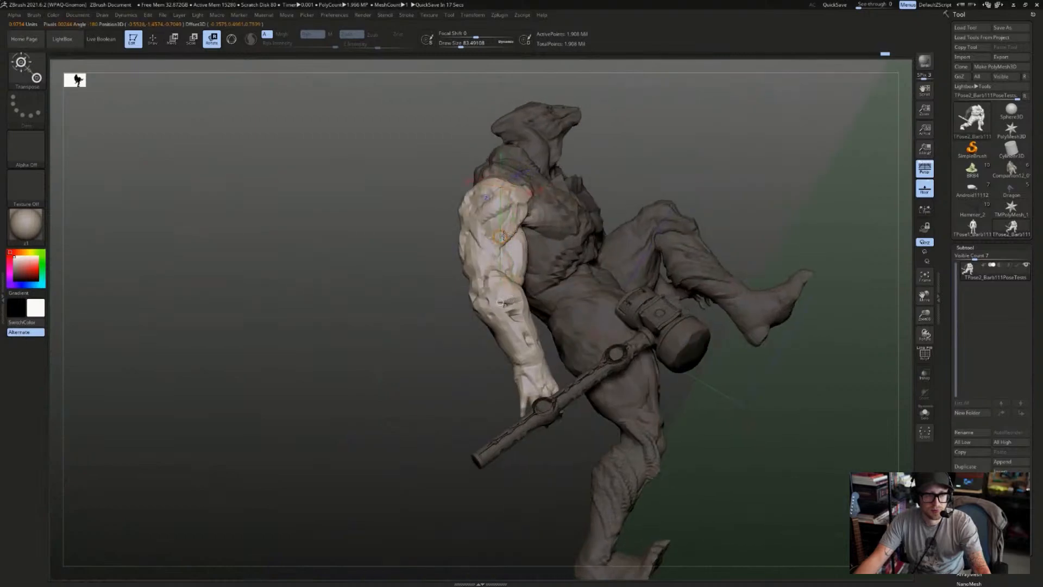
right_click_drag(410, 268, 401, 265)
left_click_drag(477, 217, 458, 239)
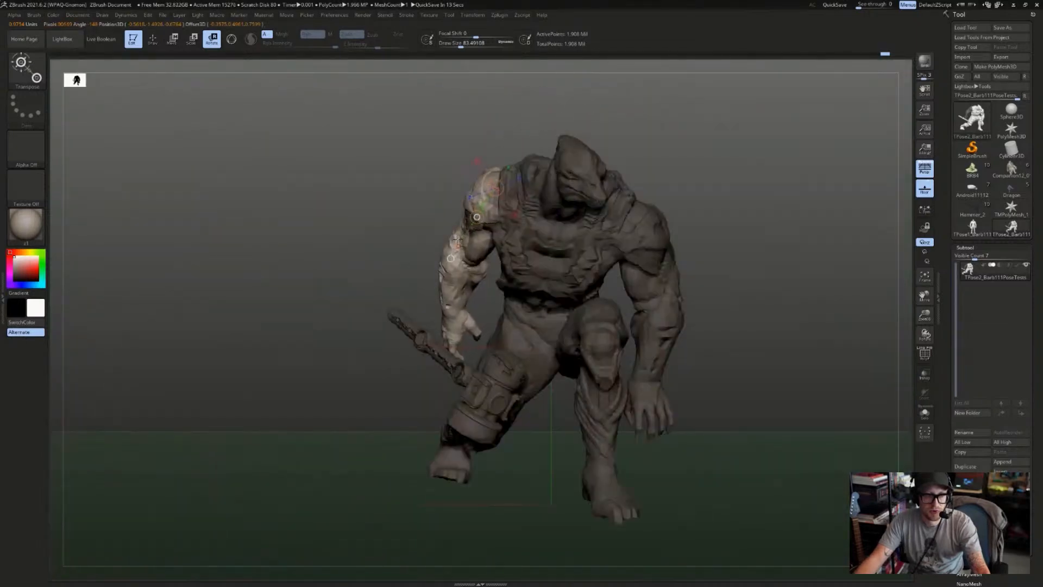
- Extend the mask over the right shoulder and upper arm, leaving only the forearm and hand free
right_click_drag(410, 240, 465, 155)
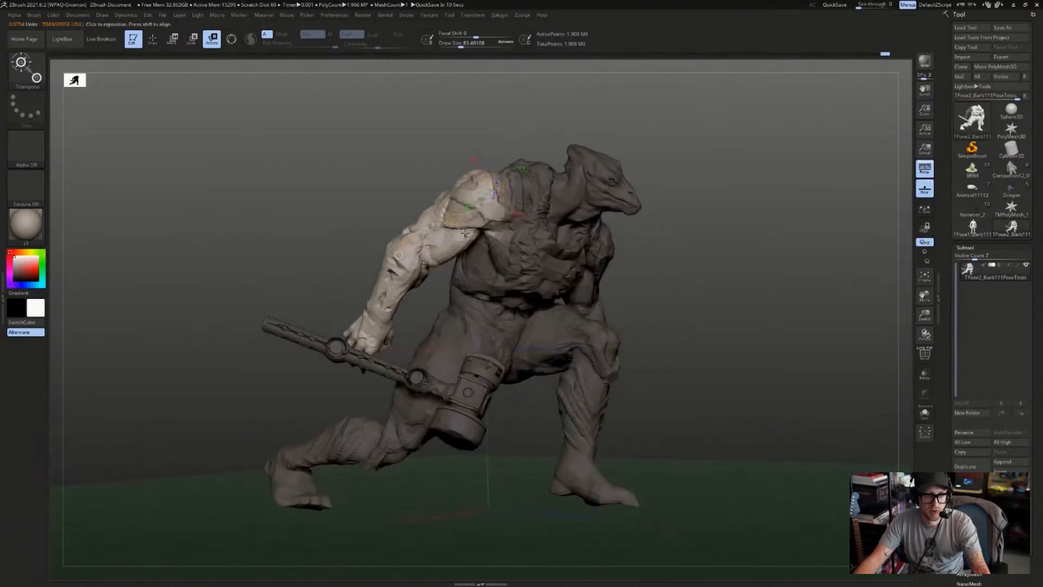
key("ctrl")
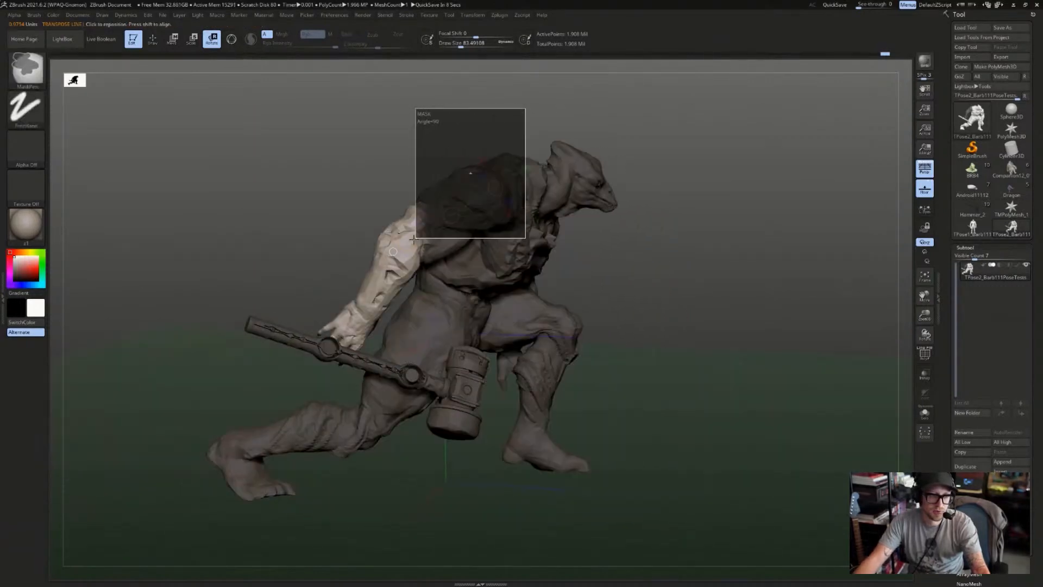
key("ctrl")
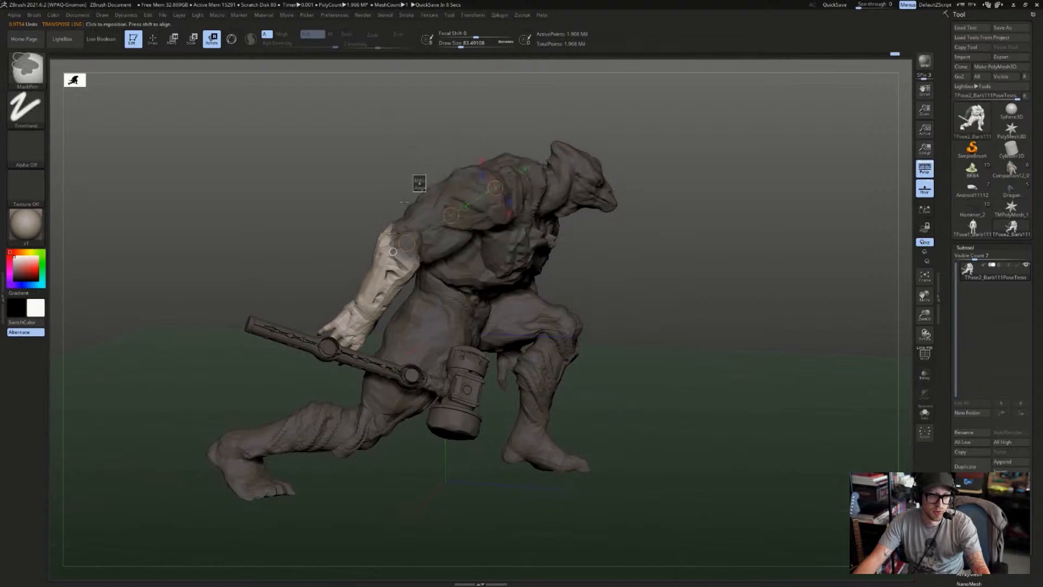
- Bend and twist the right forearm about the elbow to line the hand up with the hammer handle
mouse_move(423, 252)
right_mouse_down()
mouse_move(409, 286)
mouse_move(415, 276)
mouse_move(438, 316)
right_mouse_up()
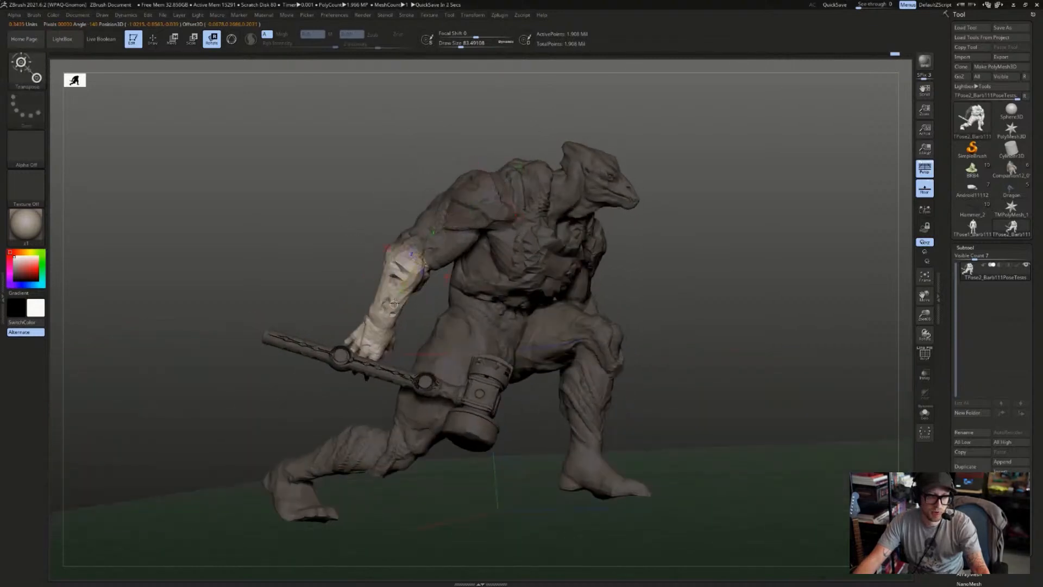
right_click_drag(330, 271, 415, 301)
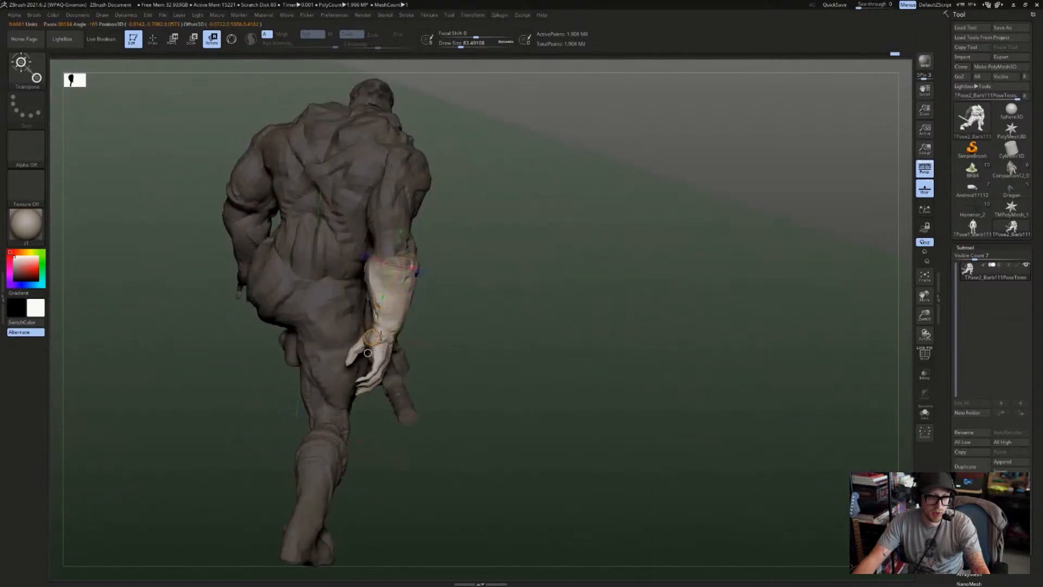
left_click_drag(386, 305, 565, 301)
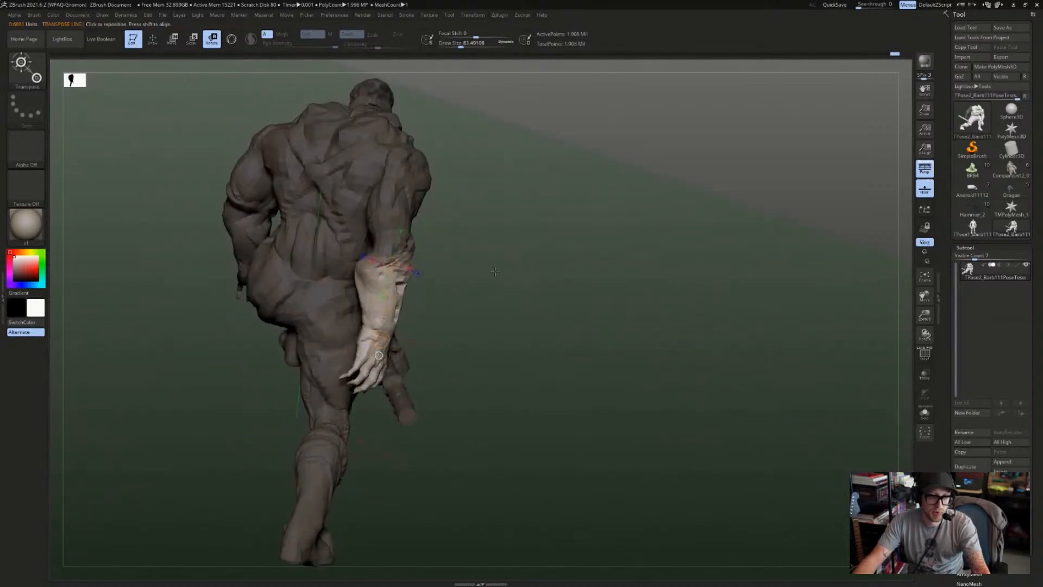
right_click_drag(576, 300, 502, 299)
right_click_drag(332, 314, 387, 294)
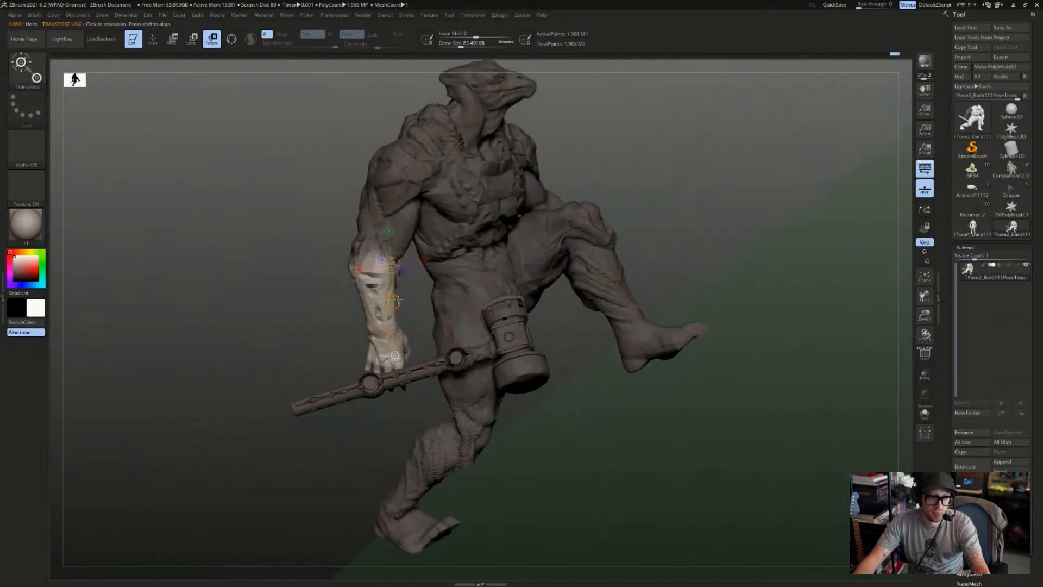
mouse_move(379, 306)
left_mouse_down()
mouse_move(367, 326)
mouse_move(368, 313)
mouse_move(371, 331)
mouse_move(374, 321)
left_mouse_up()
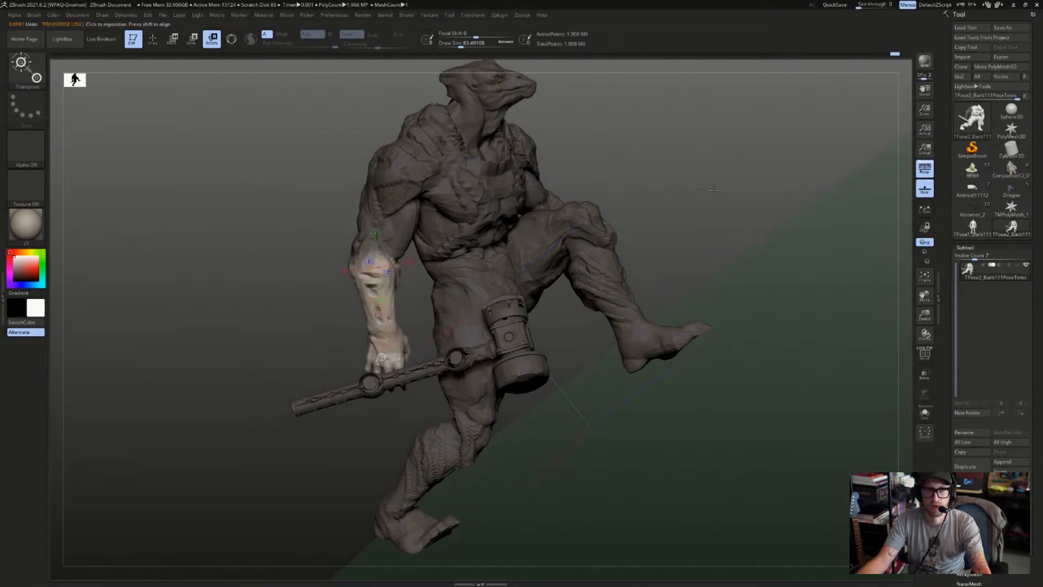
right_click_drag(544, 239, 614, 212)
right_click_drag(348, 285, 319, 287)
left_click_drag(358, 296, 325, 322)
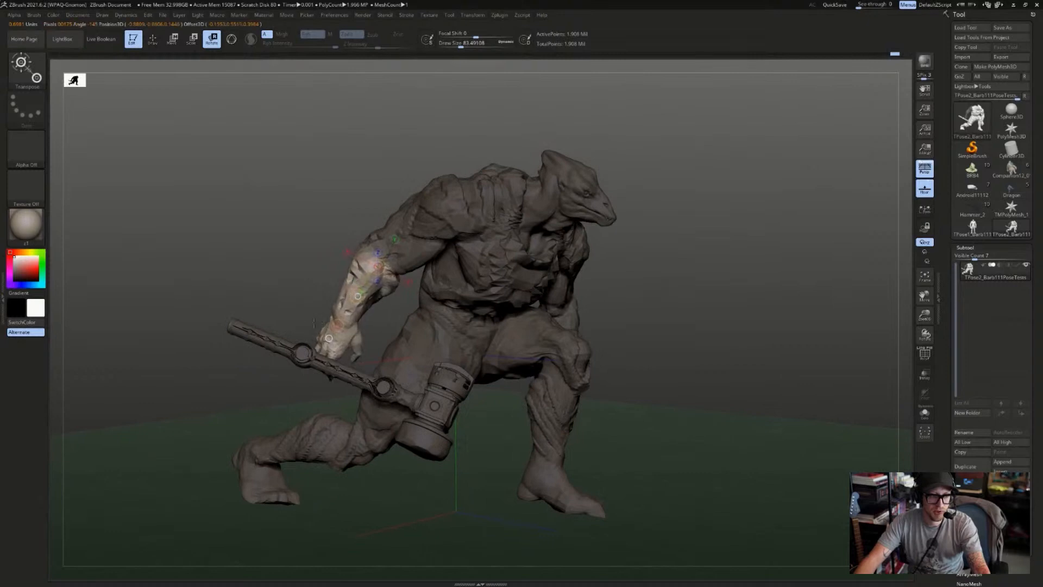
right_click_drag(305, 325, 275, 303)
- Extend the mask down the right forearm so that only the wrist area and hand stay free
left_click_drag(377, 296, 371, 304, "ctrl")
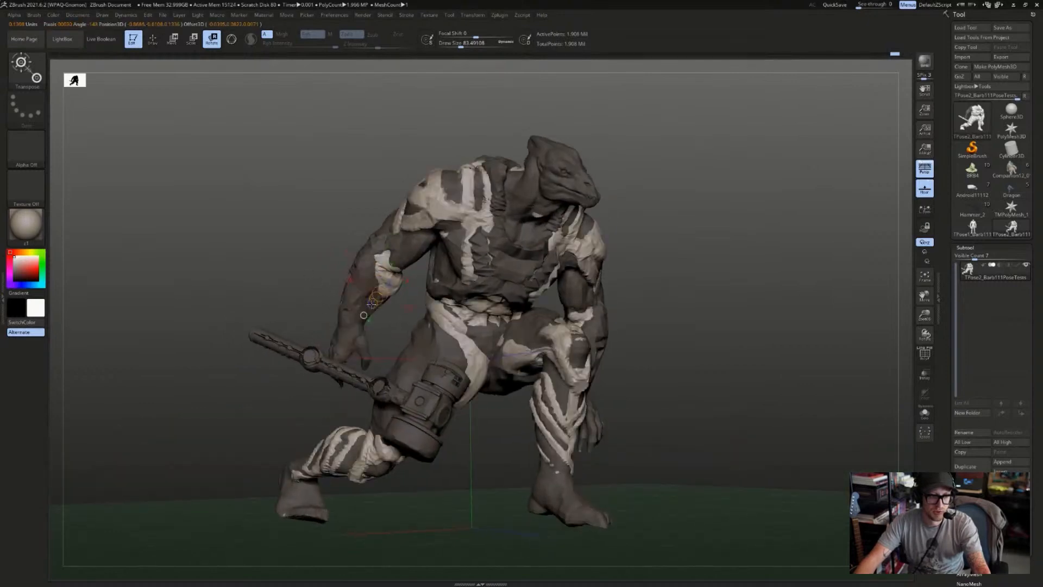
right_click_drag(312, 231, 340, 198, "alt")
mouse_move(339, 189)
left_mouse_down("ctrl")
mouse_move(368, 195)
mouse_move(458, 265)
left_mouse_up("ctrl")
key("q")
mouse_move(451, 283)
right_mouse_down()
mouse_move(429, 261)
mouse_move(359, 234)
mouse_move(284, 221)
mouse_move(393, 232)
right_mouse_up()
mouse_move(477, 187)
left_mouse_down("ctrl")
mouse_move(596, 274)
mouse_move(552, 270)
left_mouse_up("ctrl")
- Reduce the Draw Size to about 43.76 and blur the mask edge across the right forearm
key("s")
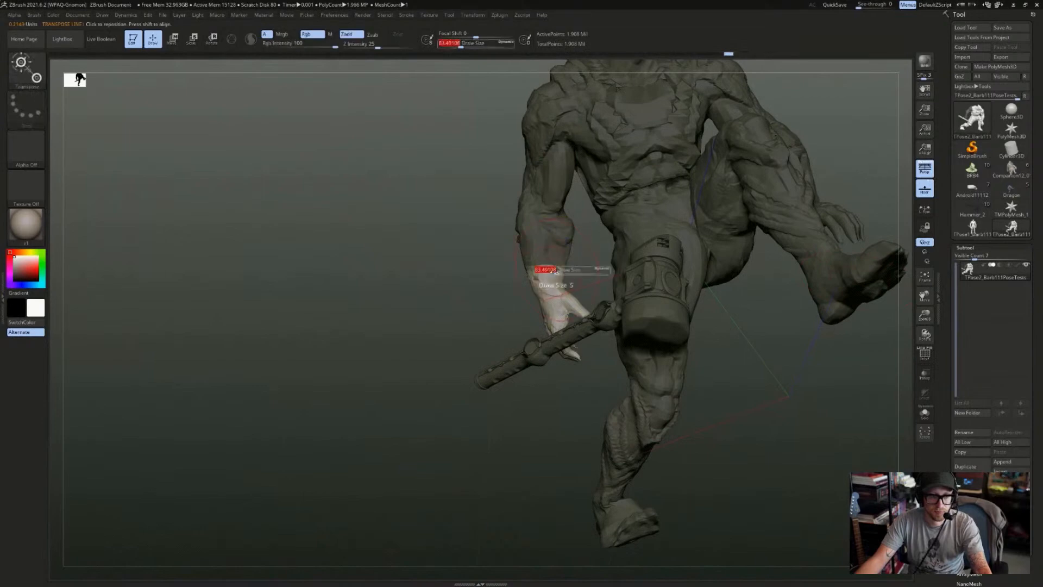
left_click(542, 280, "ctrl")
left_click(505, 288, "ctrl")
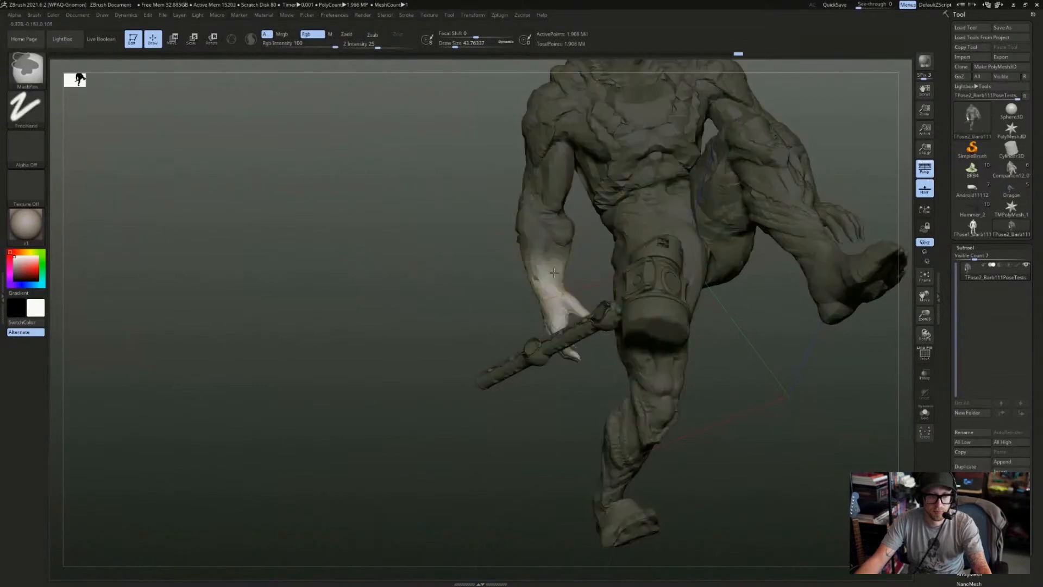
key("w")
left_click(585, 278, "ctrl")
- Twist and rotate the right hand and lower forearm to orient the palm toward the hammer handle
right_click_drag(584, 278, 610, 275)
key("r")
right_click_drag(545, 296, 538, 280)
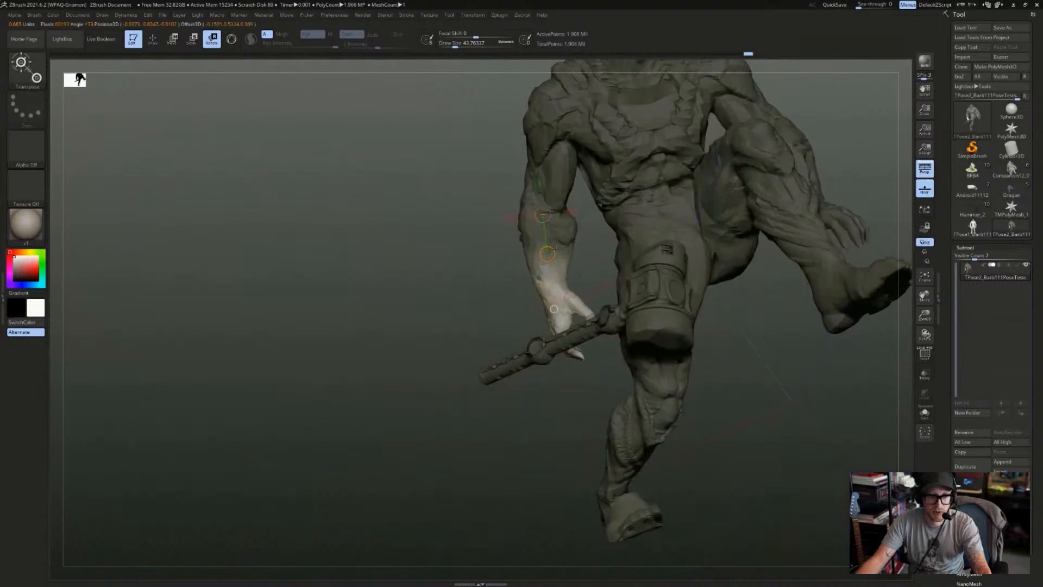
right_click_drag(491, 254, 527, 266)
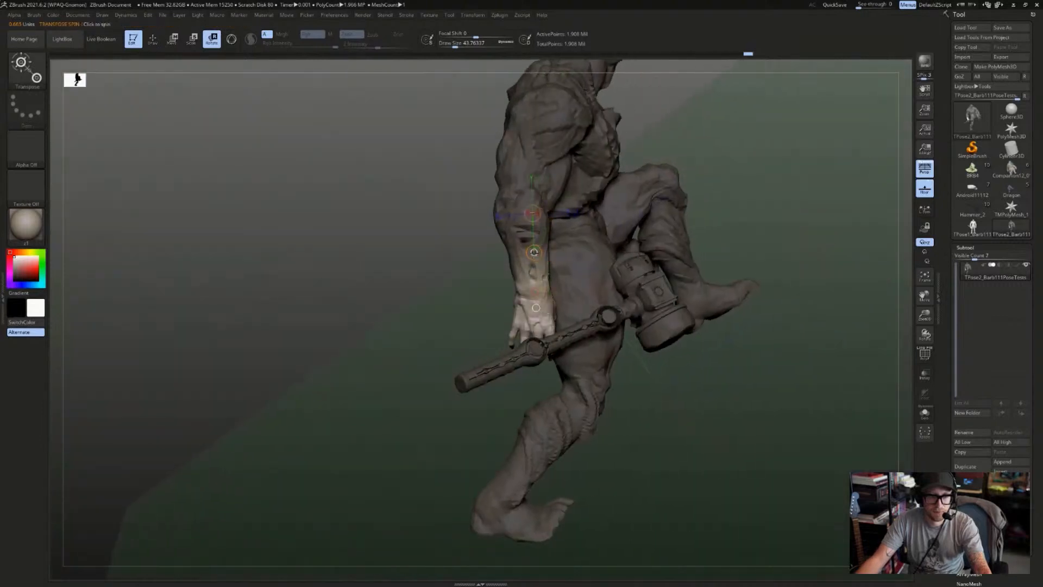
left_click_drag(536, 307, 538, 308)
mouse_move(531, 335)
right_mouse_down()
mouse_move(728, 203)
mouse_move(532, 213)
right_mouse_up()
left_click_drag(509, 217, 535, 169)
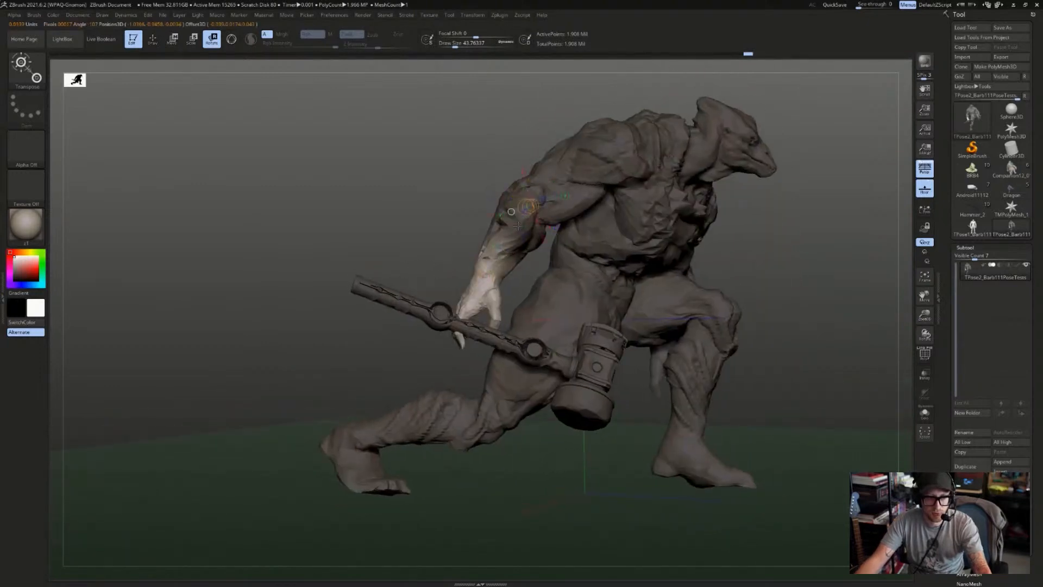
- Bend the right hand at the wrist so the palm turns toward the hammer handle
left_click_drag(490, 280, 464, 257)
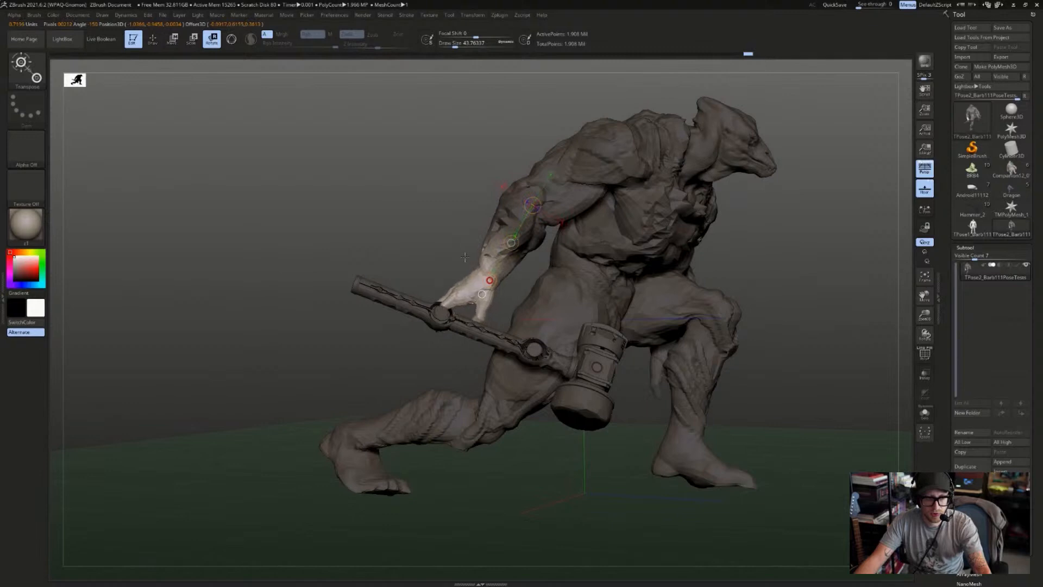
right_click_drag(460, 249, 415, 245)
key("ctrl+z")
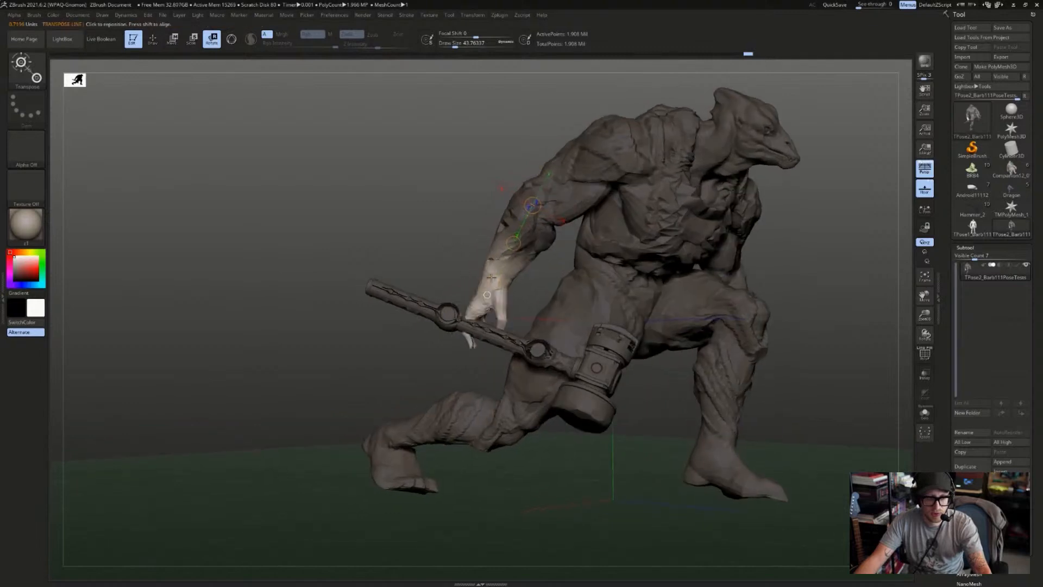
key("ctrl+shift+z")
key("w")
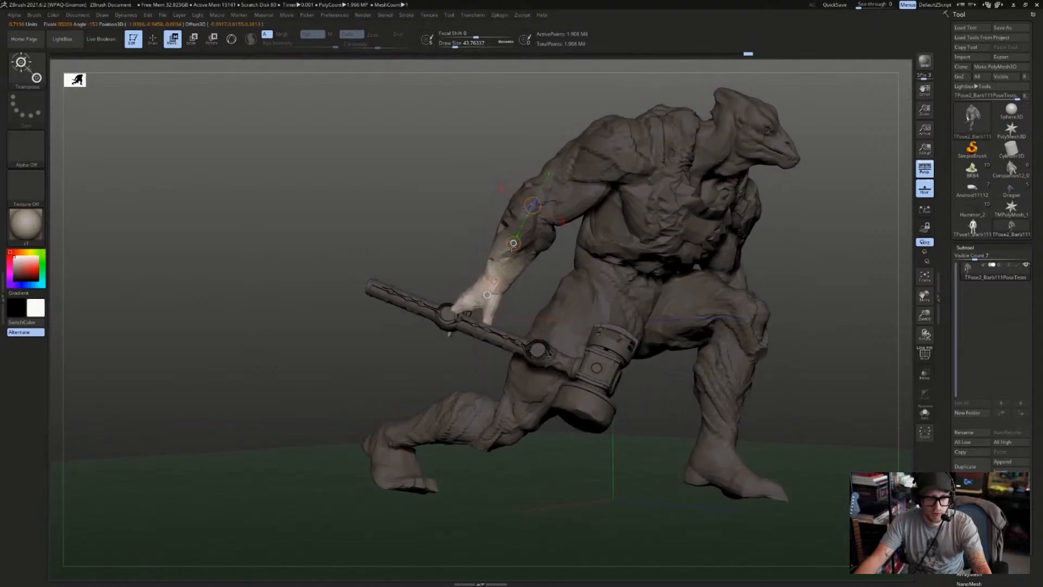
- Compare the right hand's pose before and after the wrist bend, keeping the bent version
right_click_drag(463, 254, 448, 254)
key("ctrl+z")
key("ctrl+z")
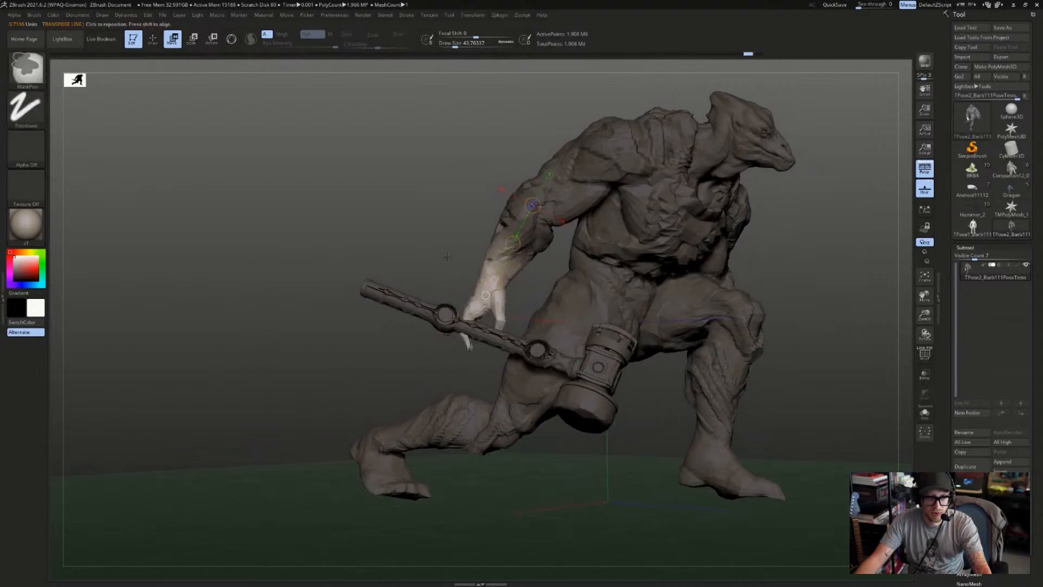
key("ctrl+shift+z")
key("ctrl+shift+z")
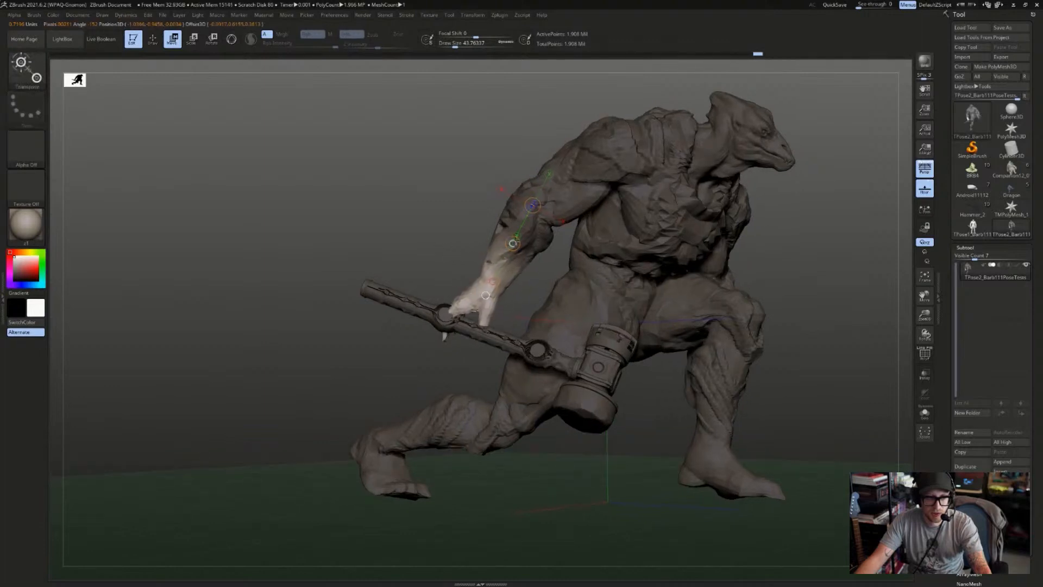
key("ctrl+z")
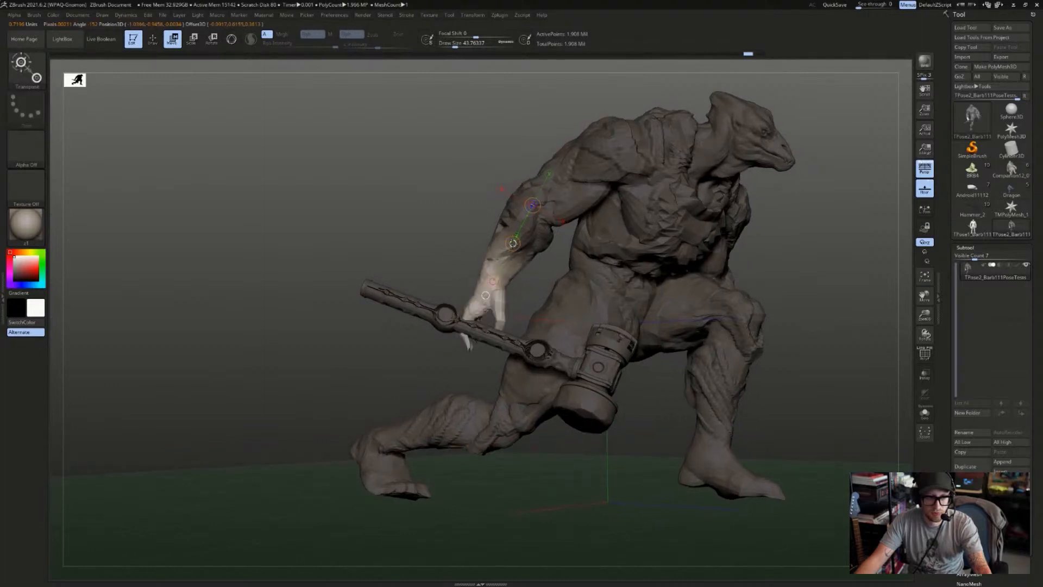
key("ctrl+shift+z")
key("ctrl+z")
key("ctrl+z")
key("ctrl+shift+z")
key("ctrl+shift+z")
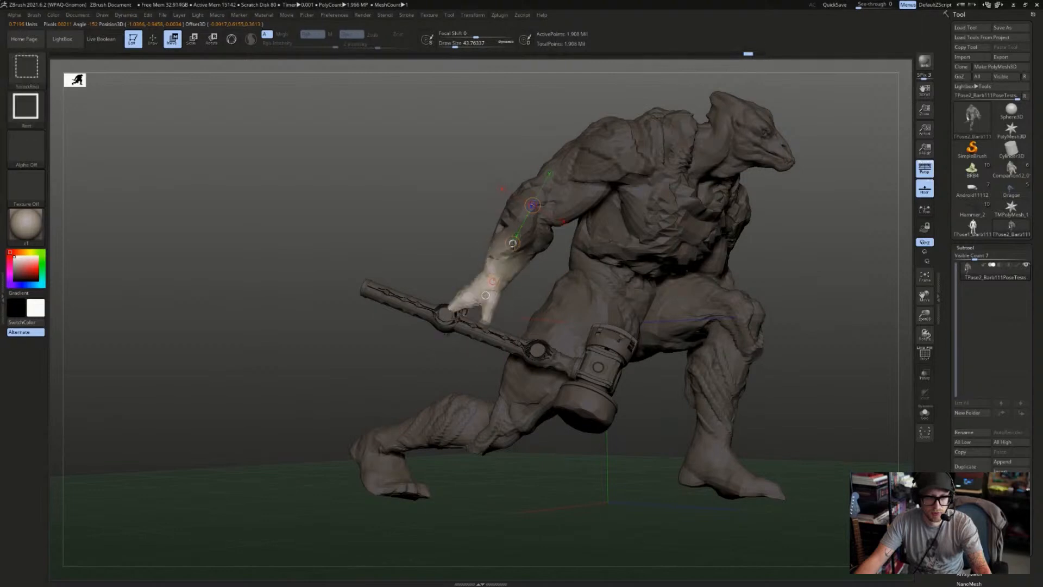
right_click_drag(438, 260, 434, 257)
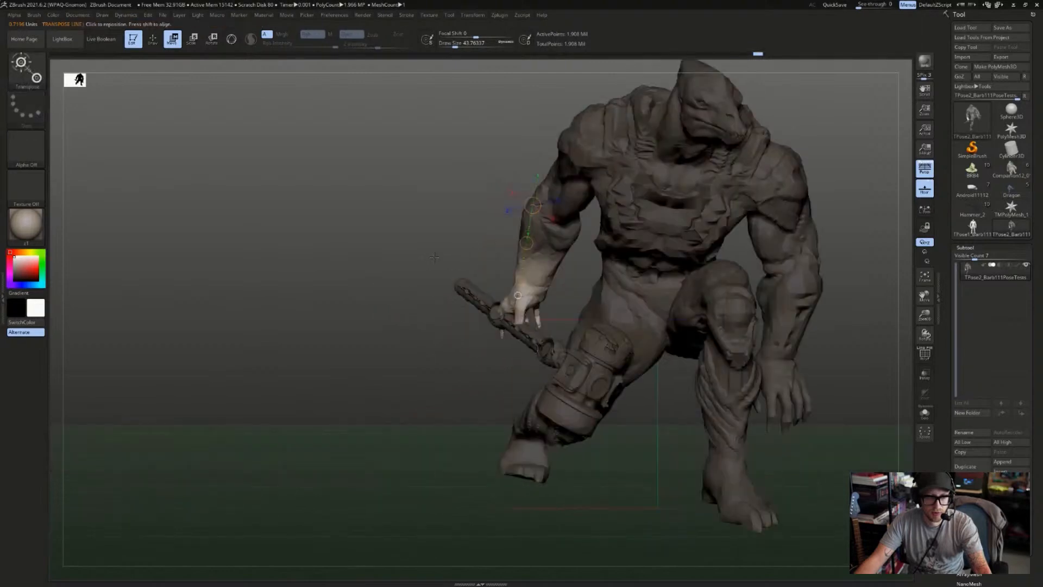
- Clear the mask, isolate the hammer and mask it, and show the whole model again
right_click_drag(396, 309, 415, 305)
left_click_drag(402, 282, 421, 302, "ctrl")
key("q")
left_click(481, 308, "ctrl+shift")
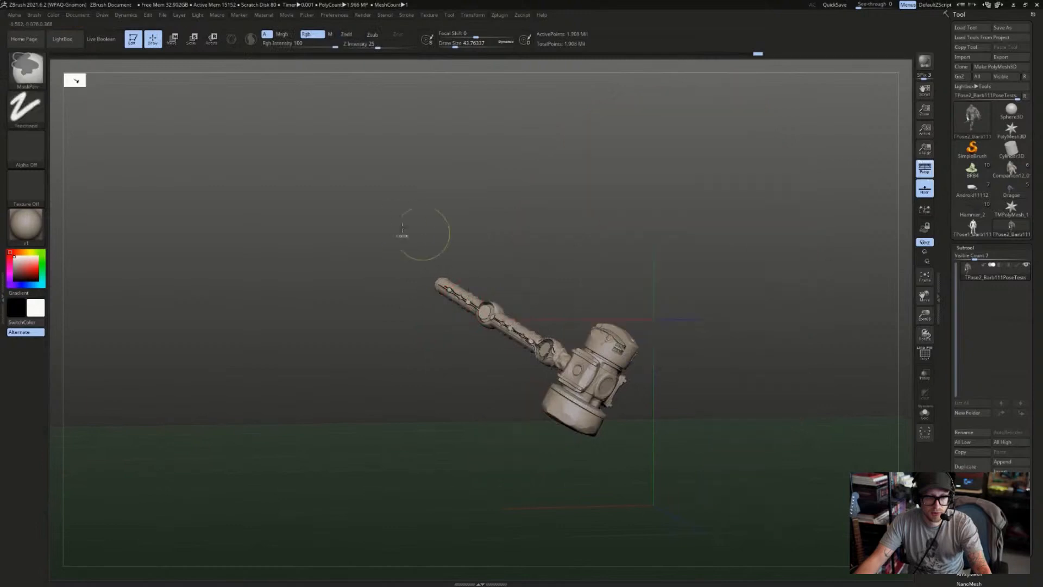
left_click_drag(399, 239, 753, 434, "ctrl")
left_click(753, 433, "ctrl+shift")
- Complete the hammer's mask and invert it so that only the hammer stays free to transform
key("w")
right_click_drag(382, 392, 414, 326)
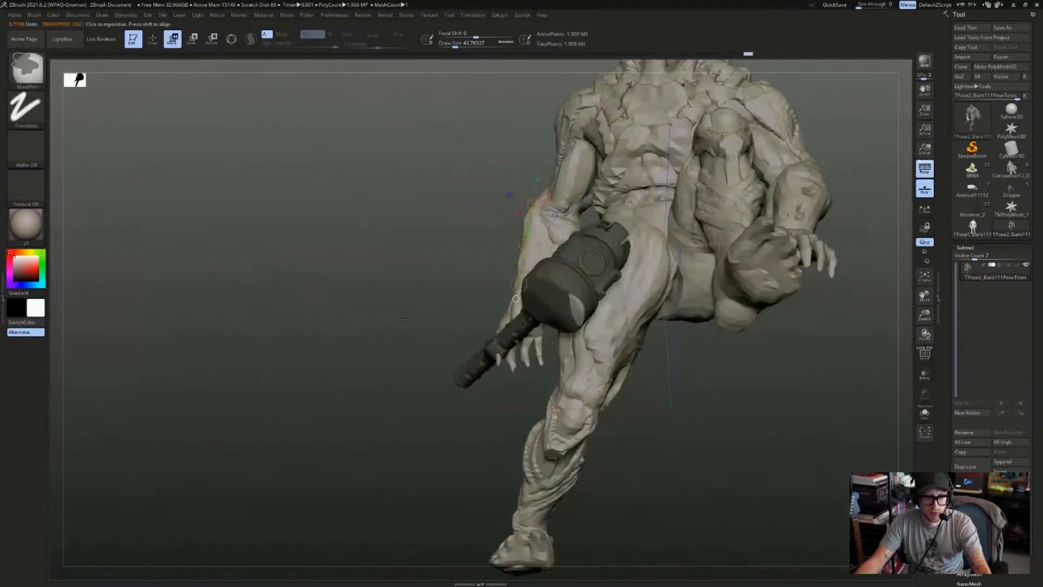
left_click(492, 348, "ctrl+shift")
left_click(454, 203, "ctrl+shift")
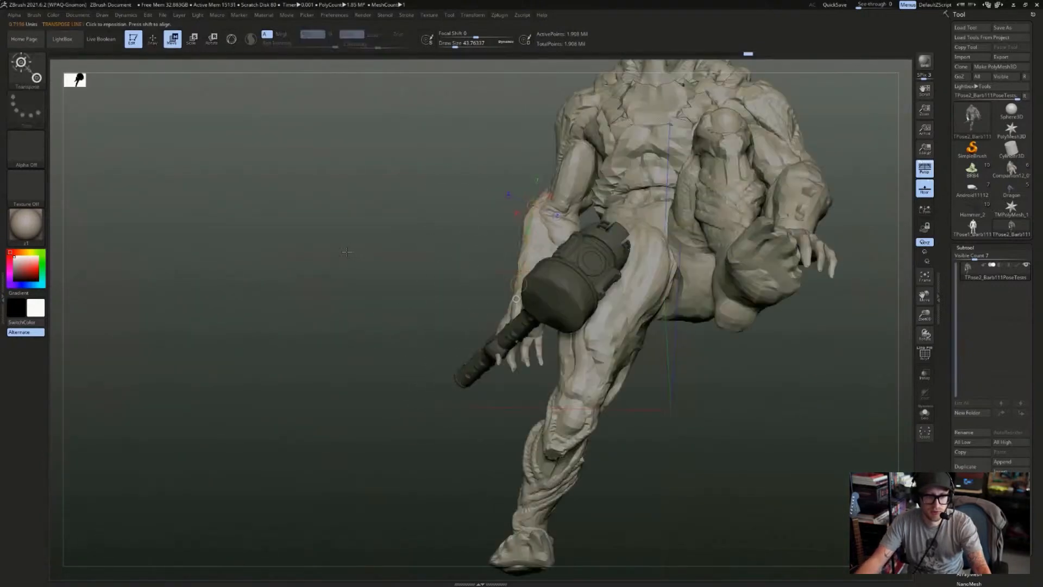
right_click_drag(454, 203, 514, 364)
left_click(514, 364, "ctrl")
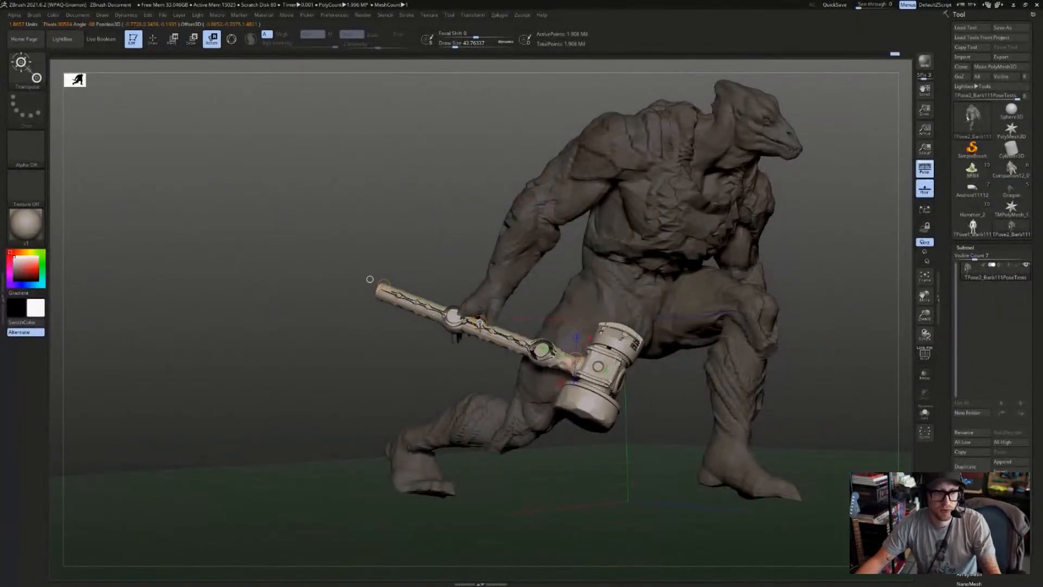
- Rotate the unmasked hammer so its handle crosses under the palm of the right hand
mouse_move(480, 323)
left_mouse_down()
mouse_move(482, 298)
mouse_move(481, 322)
left_mouse_up()
right_click_drag(480, 321, 474, 261)
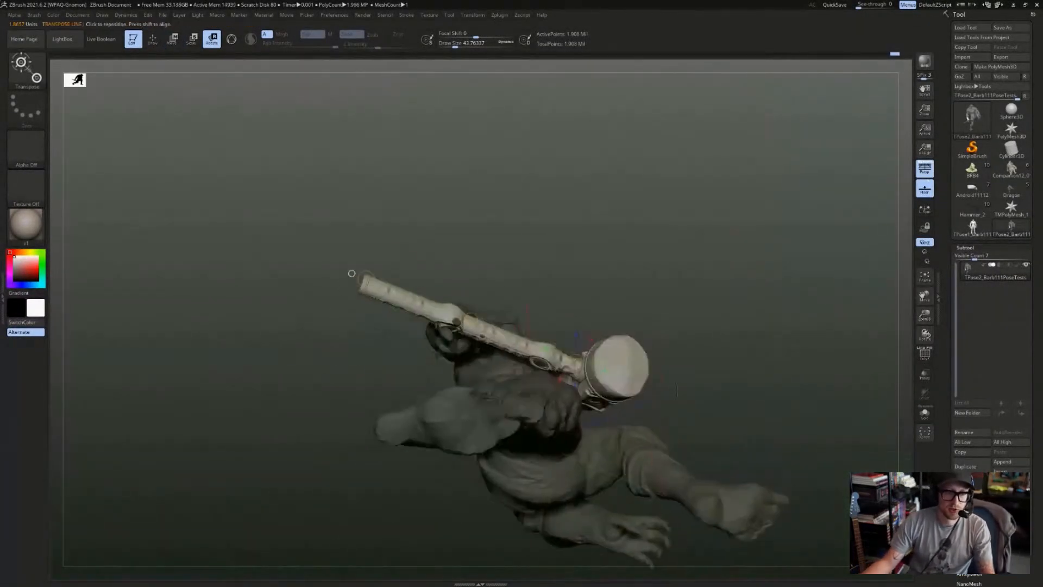
right_click_drag(351, 273, 388, 249)
left_click_drag(629, 293, 483, 166)
right_click_drag(614, 185, 572, 353, "shift")
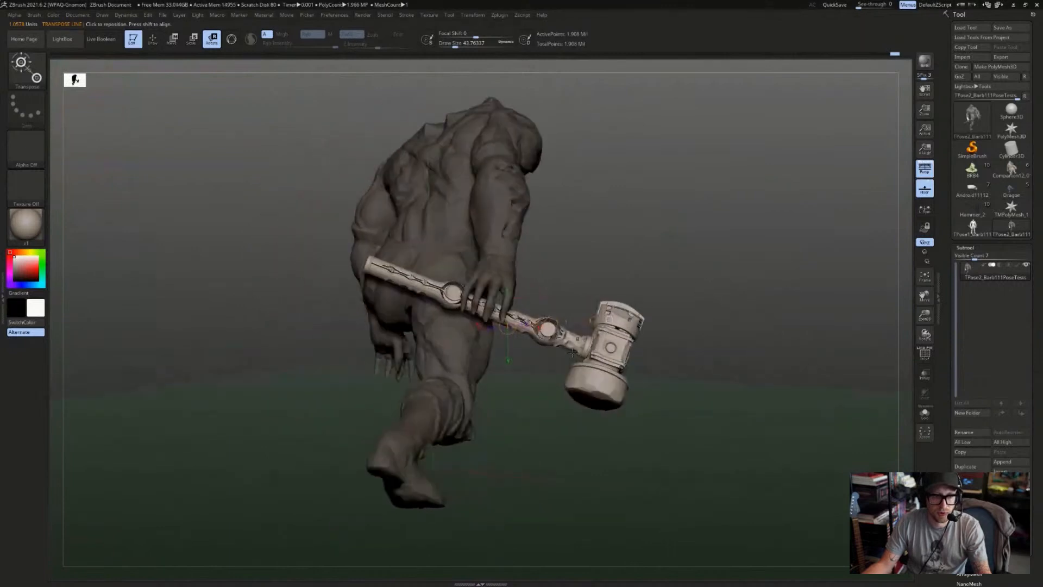
- Slide the hammer along its length so the right hand sits over the handle's grip section
right_click_drag(669, 384, 657, 365)
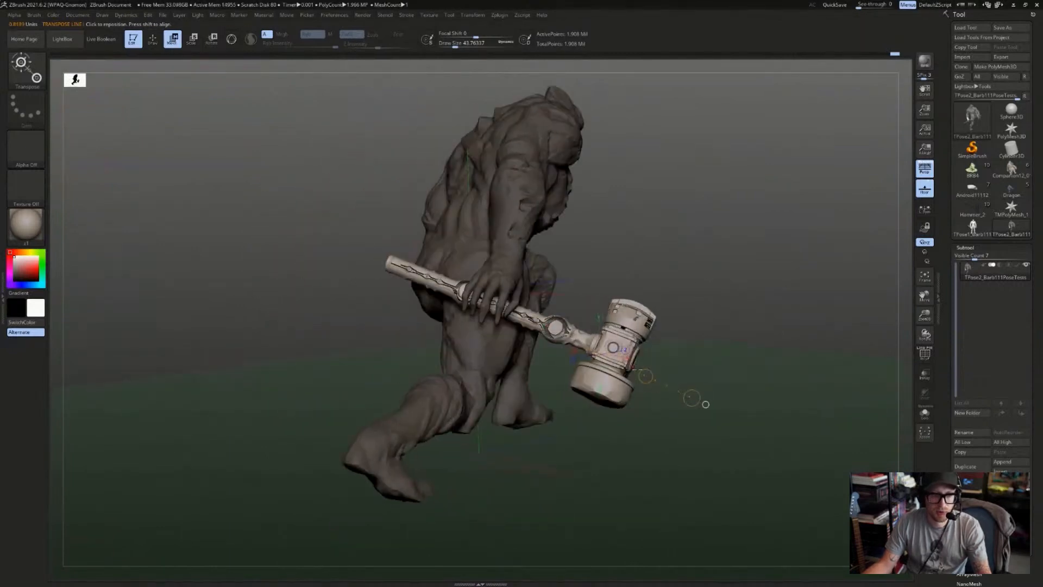
right_click_drag(706, 404, 511, 400)
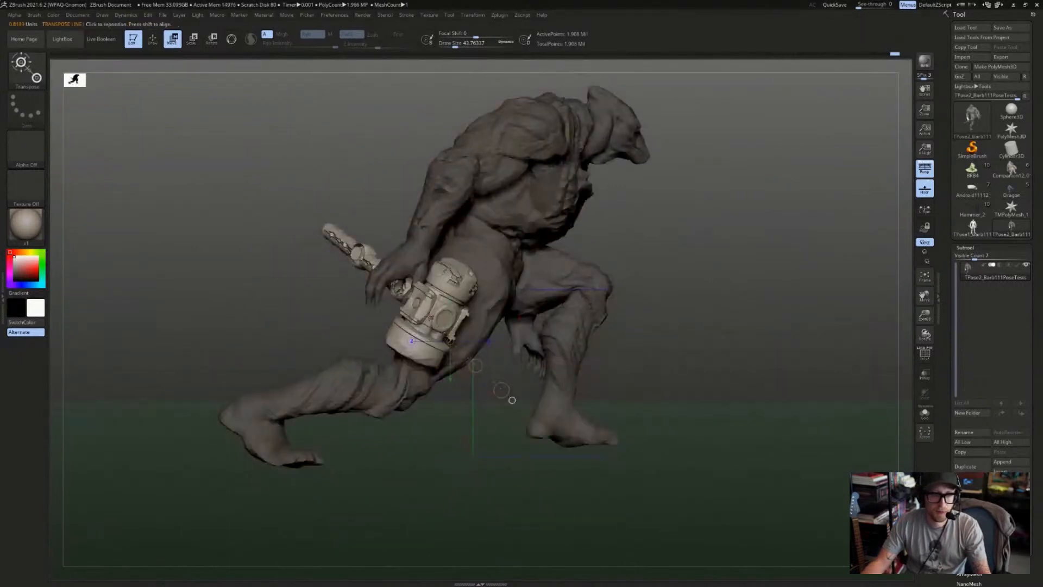
mouse_move(219, 357)
right_mouse_down()
mouse_move(437, 364)
mouse_move(235, 407)
mouse_move(793, 236)
mouse_move(851, 250)
right_mouse_up()
key("q")
mouse_move(410, 269)
right_mouse_down()
mouse_move(409, 347)
mouse_move(505, 251)
mouse_move(429, 275)
right_mouse_up()
key("w")
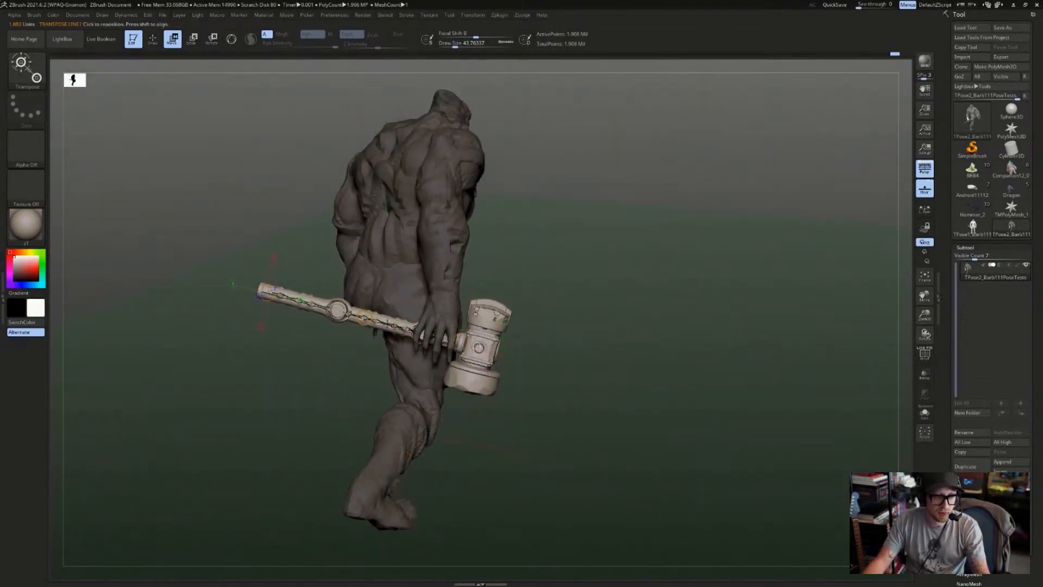
left_click_drag(365, 317, 476, 345)
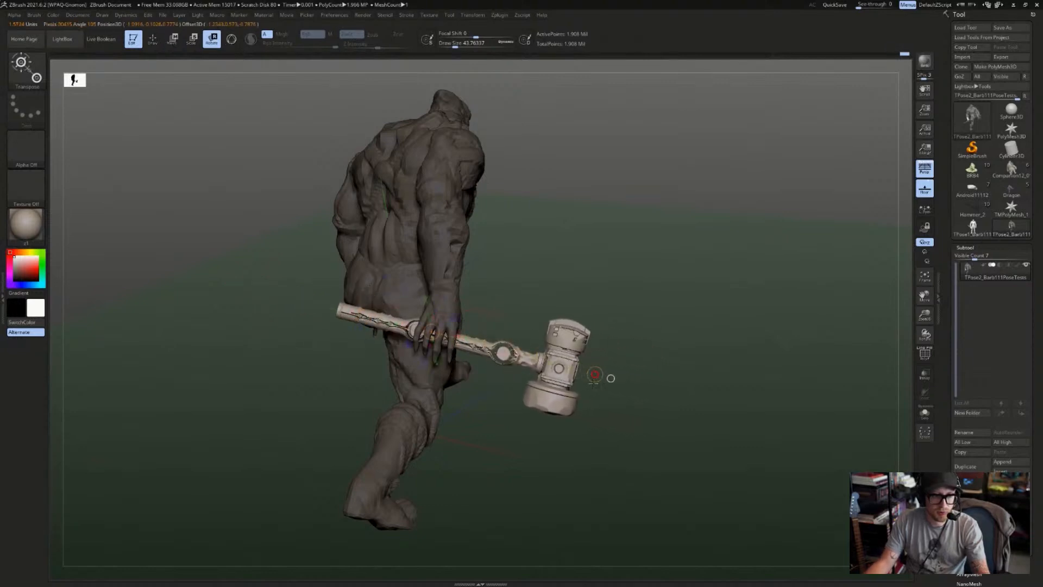
- Swing the hammer about the right hand so its head hangs down beside the rear leg
left_click_drag(593, 383, 511, 481)
mouse_move(782, 299)
left_mouse_down()
mouse_move(710, 247)
mouse_move(794, 235)
mouse_move(774, 237)
mouse_move(786, 233)
mouse_move(734, 202)
mouse_move(787, 197)
mouse_move(402, 345)
mouse_move(414, 481)
left_mouse_up()
key("q")
key("r")
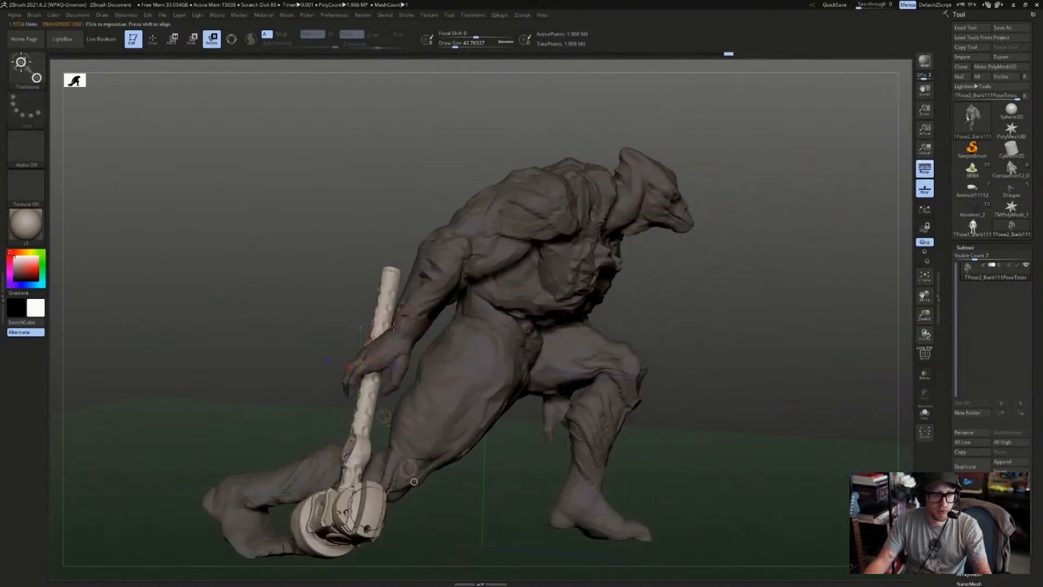
- Clear the hammer's mask, mask the right hand and invert the mask so only the hand is free
key("q")
left_click(422, 293, "ctrl")
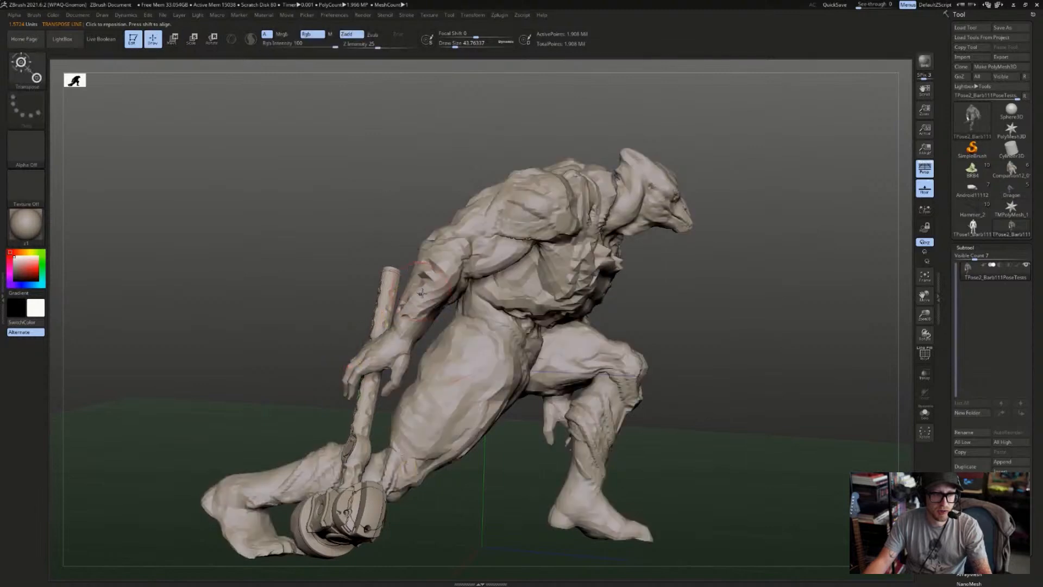
left_click(422, 292, "ctrl+shift")
left_click_drag(274, 298, 525, 500, "ctrl")
key("w")
left_click(452, 435, "ctrl+shift")
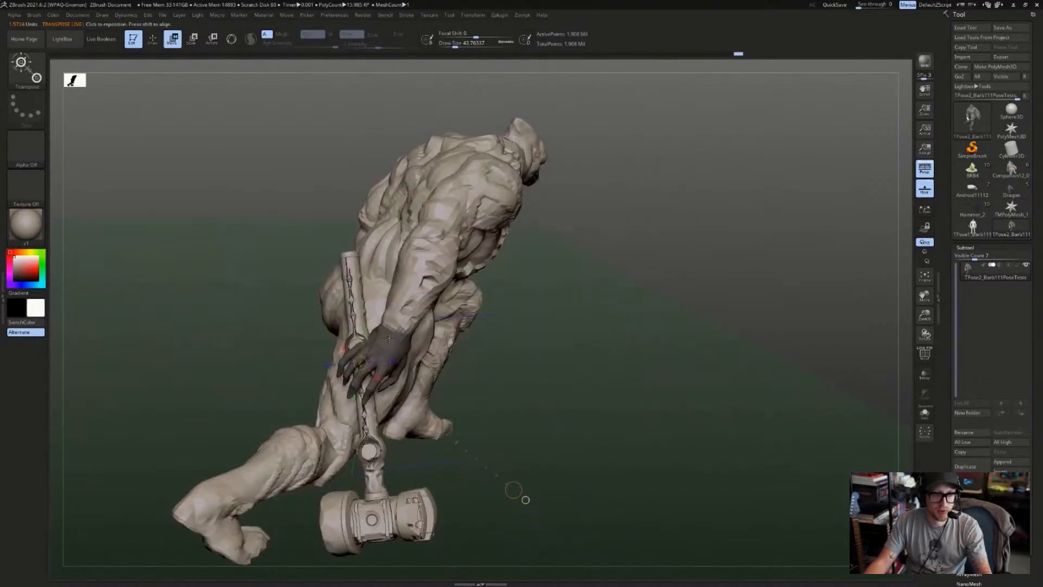
left_click_drag(503, 353, 500, 402)
left_click(500, 402, "ctrl")
- Rotate the right hand about the wrist to line its palm and fingers up with the handle
key("r")
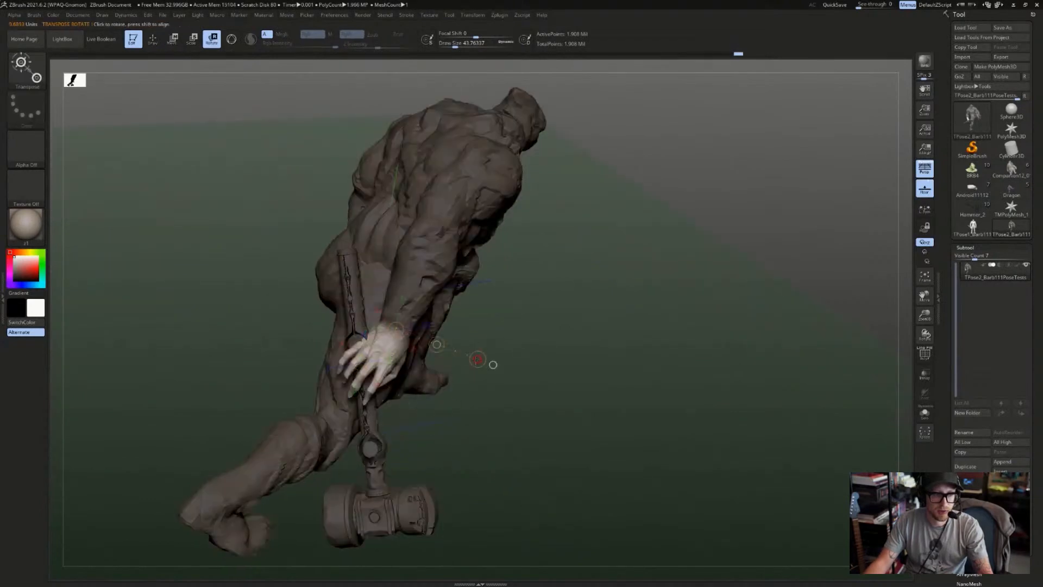
left_click_drag(477, 359, 478, 360)
left_click_drag(603, 400, 516, 290)
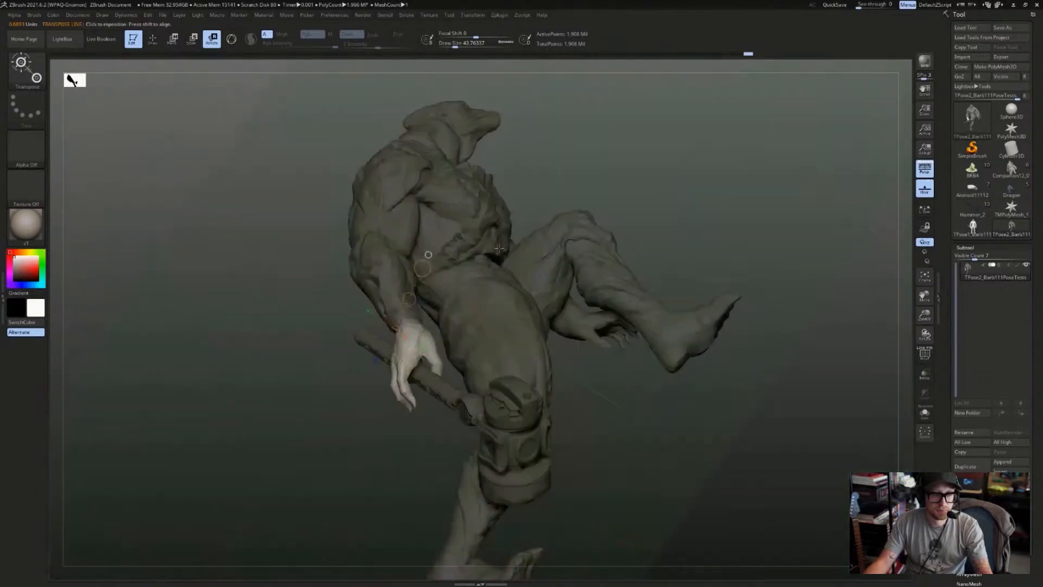
mouse_move(392, 359)
left_mouse_down()
mouse_move(404, 361)
mouse_move(430, 320)
mouse_move(414, 337)
left_mouse_up()
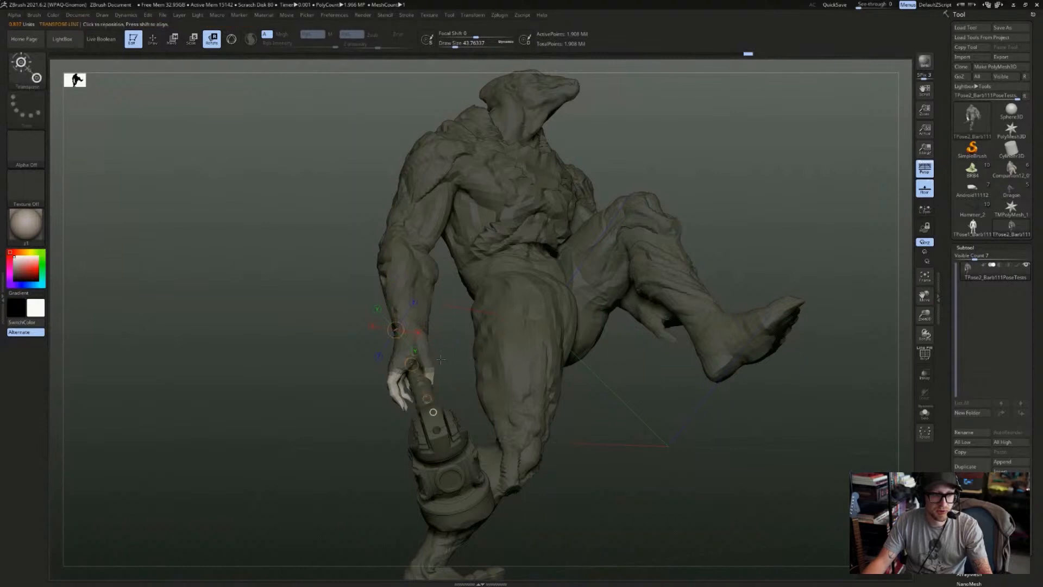
- Hide the hammer and curl the unmasked fingers of the right hand toward the palm
key("q")
left_click(444, 389, "ctrl+shift")
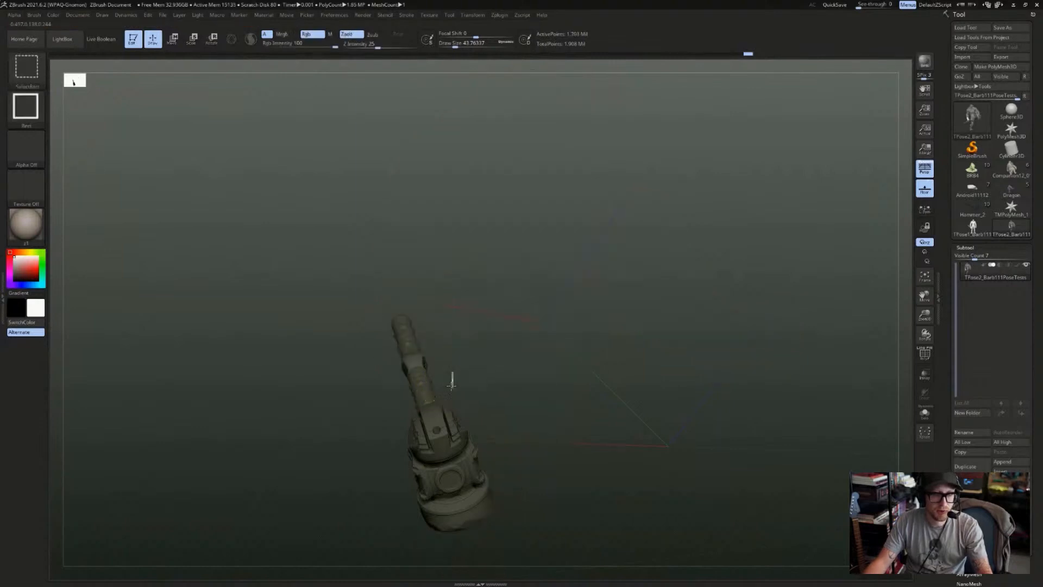
left_click_drag(452, 377, 441, 346, "ctrl+shift")
key("r")
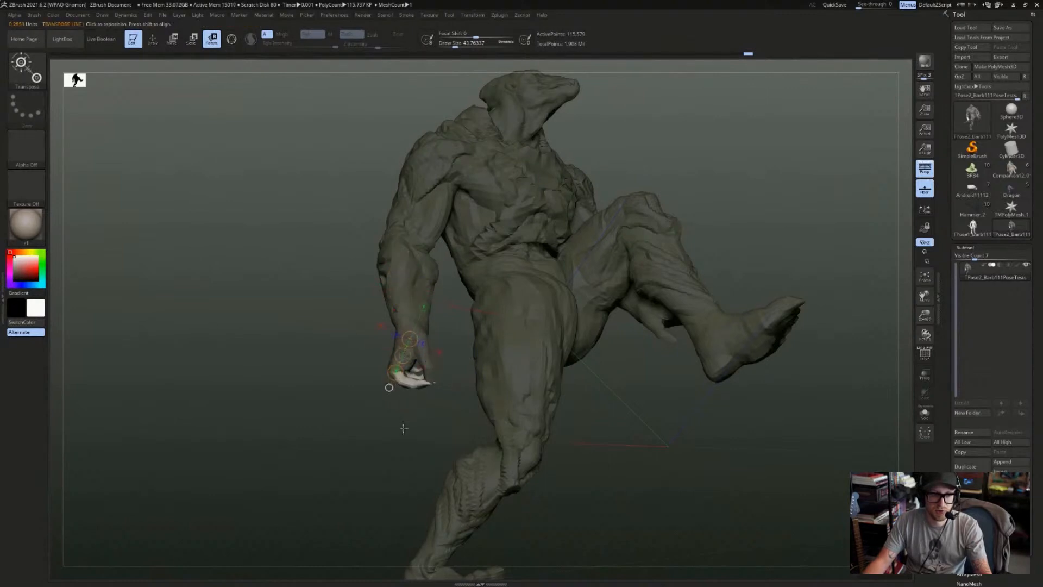
- Check the curled fingers up close and compare them with their previous pose, keeping the curl
left_click_drag(404, 429, 450, 416)
left_click(535, 359, "ctrl+shift")
mouse_move(535, 358)
left_mouse_down()
mouse_move(578, 292)
mouse_move(589, 296)
mouse_move(555, 301)
mouse_move(584, 302)
mouse_move(610, 344)
mouse_move(601, 345)
mouse_move(627, 344)
mouse_move(626, 306)
left_mouse_up()
key("ctrl+z")
key("ctrl+z")
key("ctrl+shift+z")
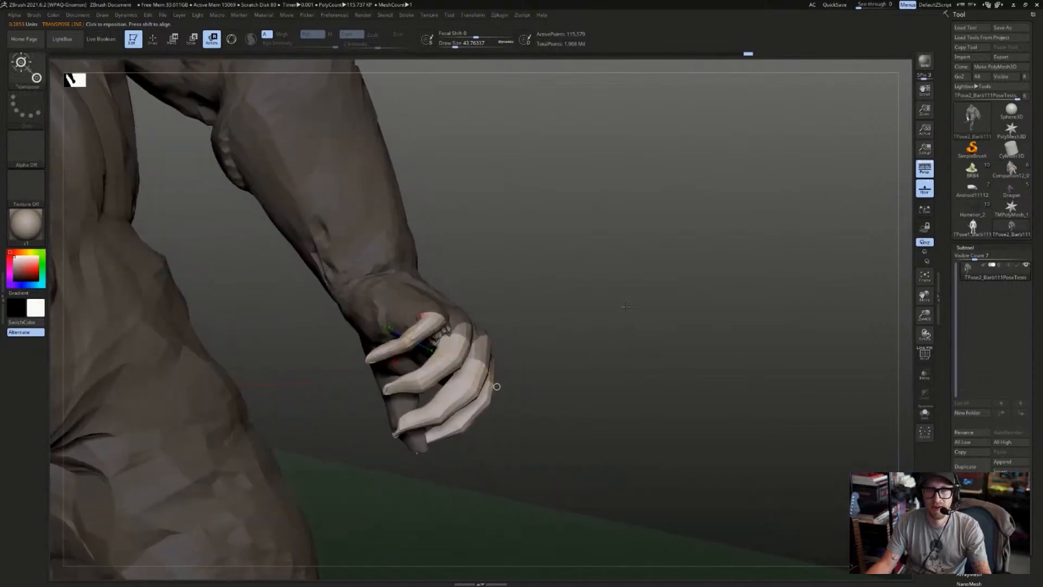
key("ctrl+shift+z")
- Show the hammer again and switch to the Move brush with the right hand in view
mouse_move(446, 329)
left_mouse_down("alt")
mouse_move(625, 304)
mouse_move(654, 268)
mouse_move(677, 261)
mouse_move(411, 385)
left_mouse_up("alt")
key("q")
key("b")
key("m")
key("v")
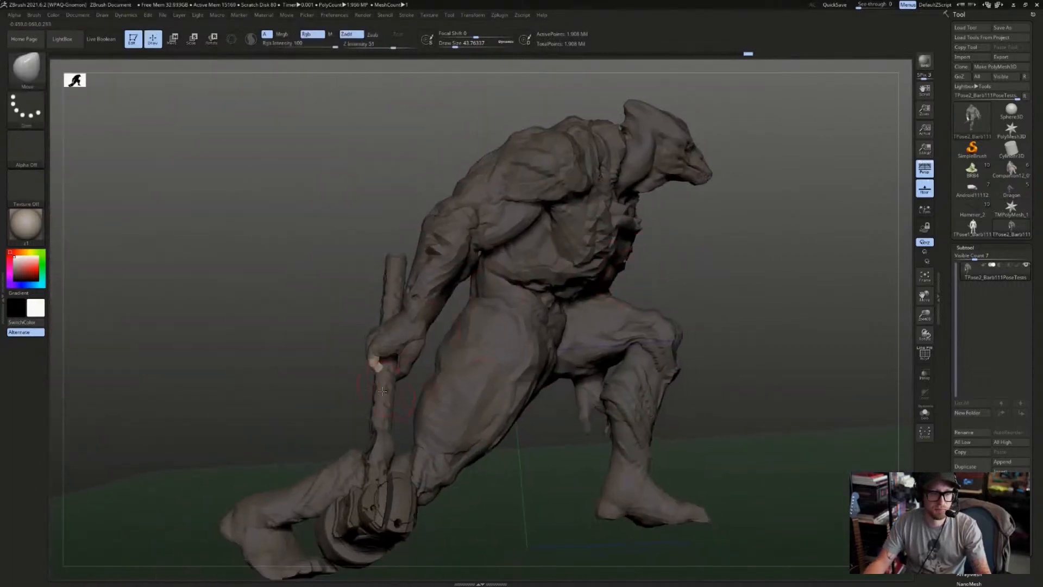
- Mask the hammer on its own, show the full model and invert the mask to free only the hammer
left_click(383, 402, "ctrl+shift")
left_click_drag(253, 295, 518, 523, "ctrl+shift")
left_click(264, 363, "ctrl+shift")
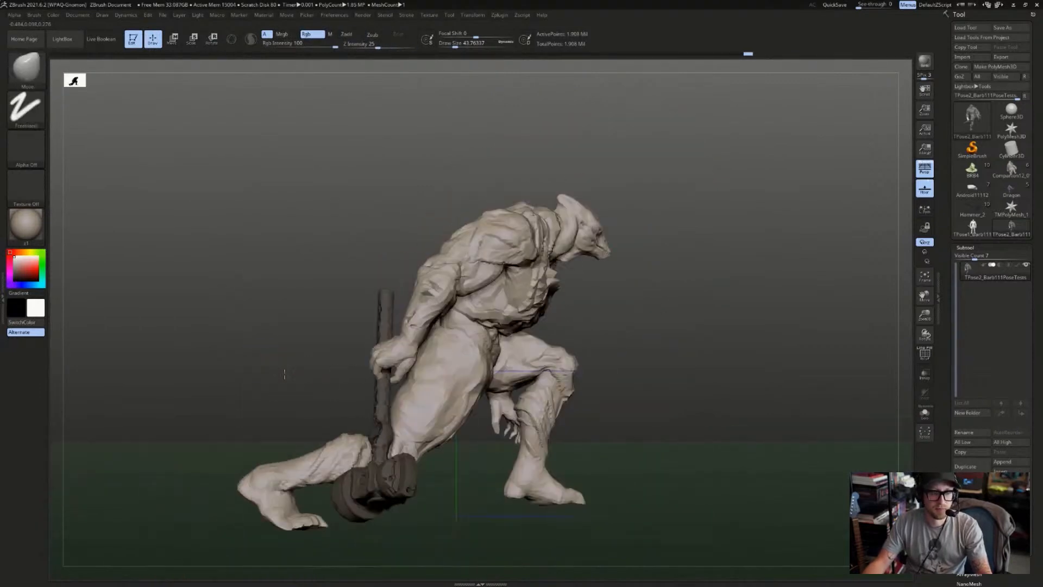
left_click(265, 363, "ctrl")
key("w")
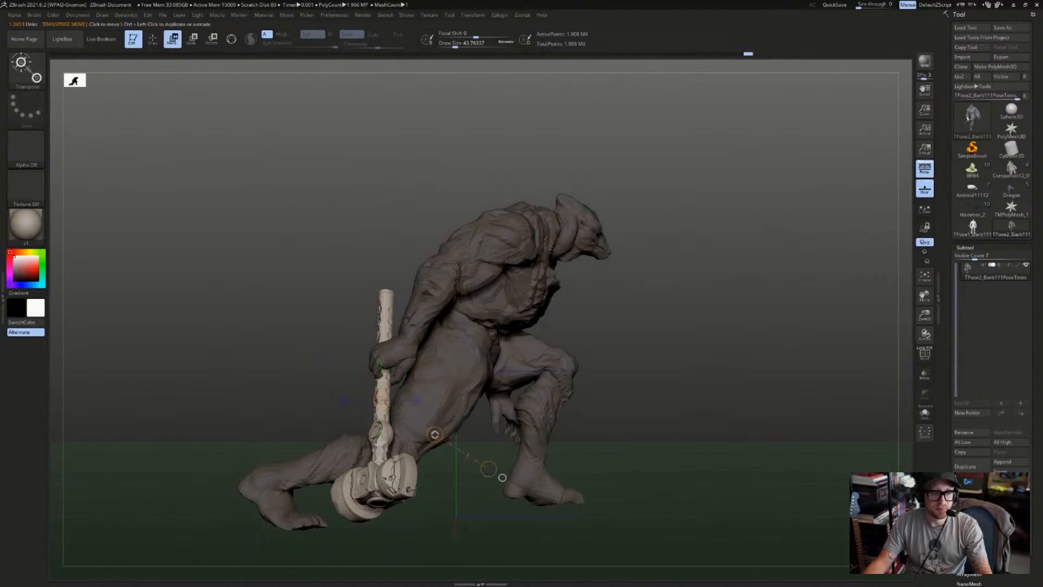
- Move and rotate the hammer until its handle runs through the closed right fist
left_click_drag(440, 428, 365, 316)
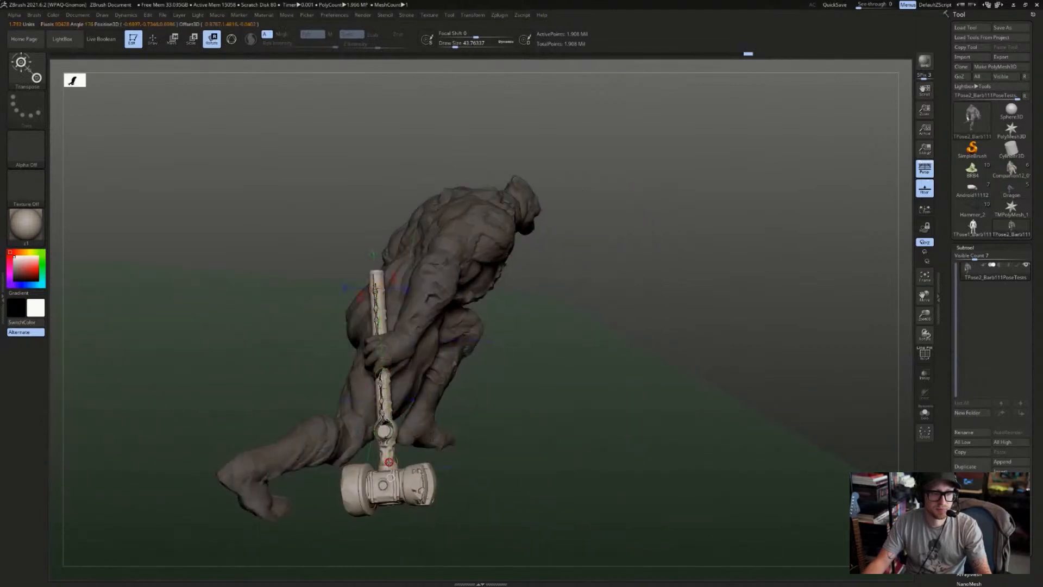
left_click_drag(389, 462, 334, 469)
key("w")
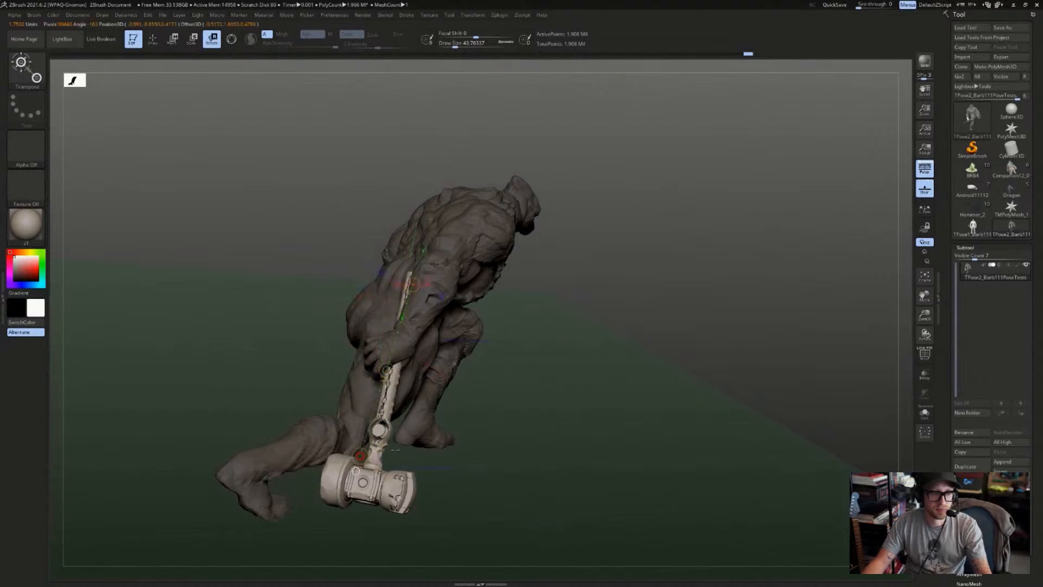
left_click_drag(261, 369, 385, 283)
key("w")
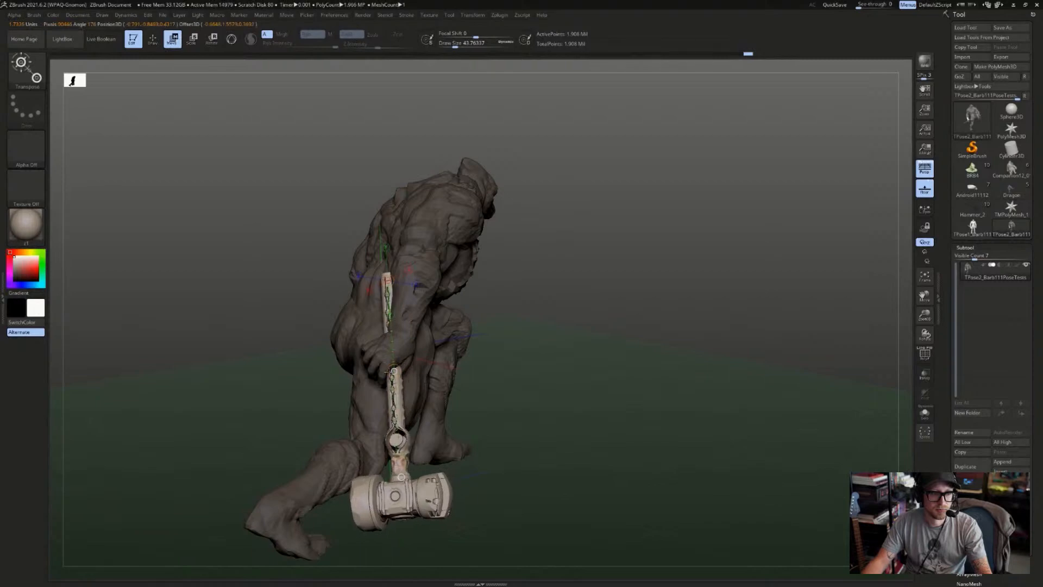
- Clear the mask, select the Move brush and change its Draw Size for reshaping the body
mouse_move(583, 268)
left_mouse_down()
mouse_move(662, 254)
mouse_move(742, 190)
mouse_move(571, 220)
left_mouse_up()
left_click(701, 228, "ctrl")
key("q")
key("b")
key("m")
key("v")
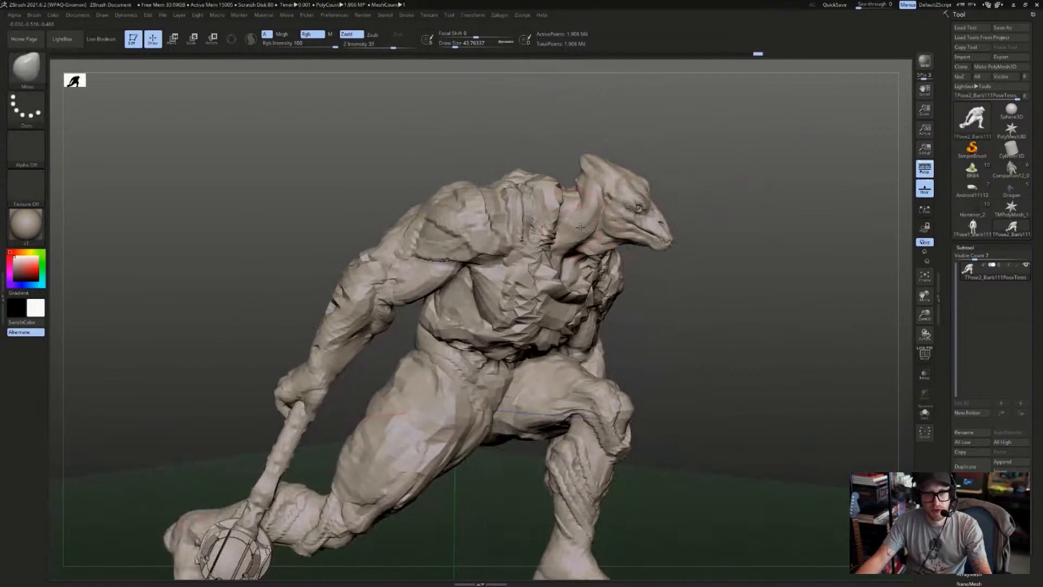
key("bracketright")
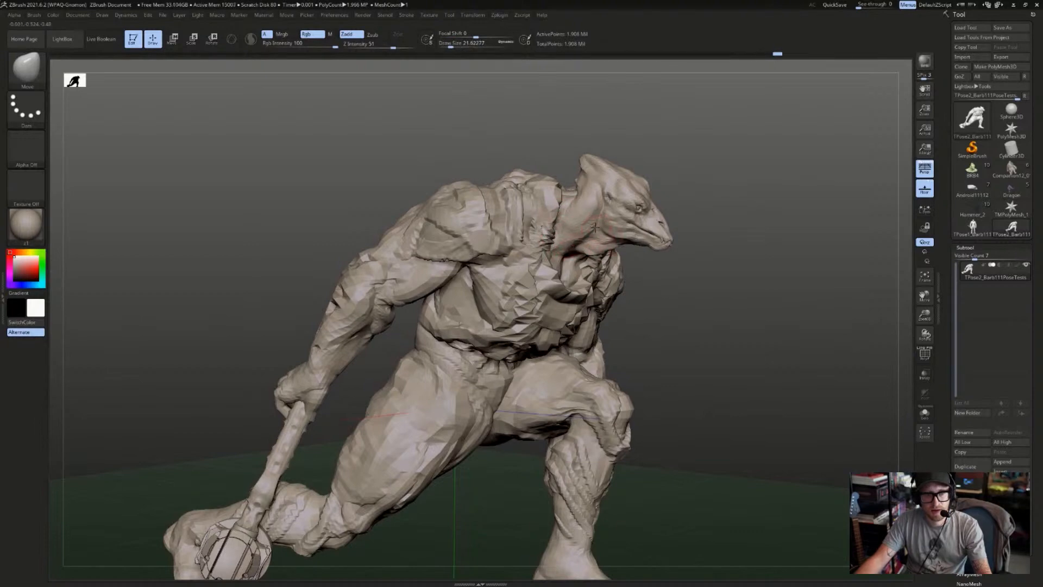
- Adjust the neck and upper chest with the Move brush while checking the figure from several sides
mouse_move(743, 190)
left_mouse_down()
mouse_move(748, 170)
mouse_move(738, 170)
mouse_move(748, 169)
mouse_move(631, 169)
left_mouse_up()
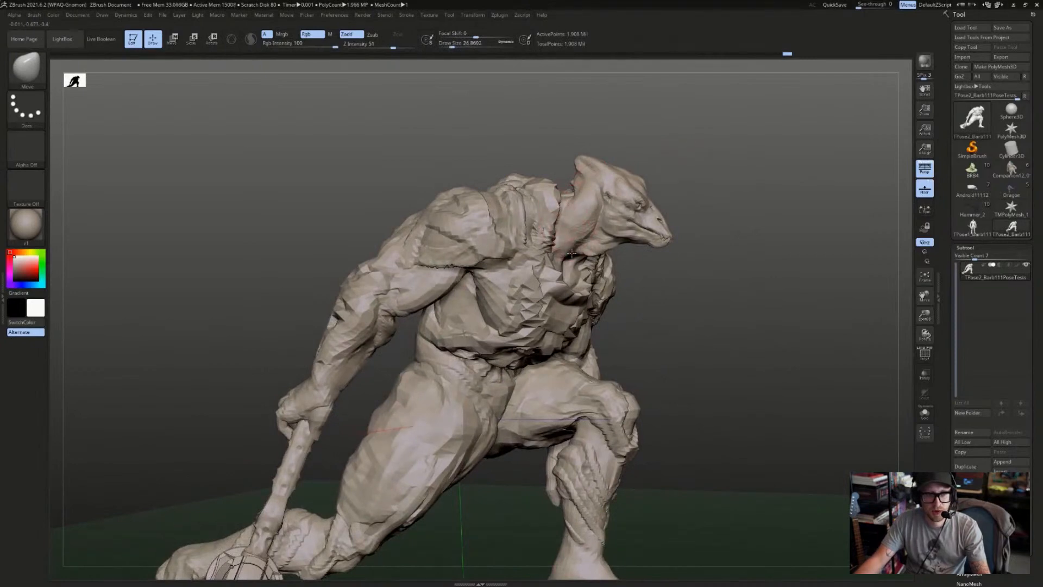
mouse_move(708, 253)
left_mouse_down()
mouse_move(761, 251)
mouse_move(724, 243)
left_mouse_up()
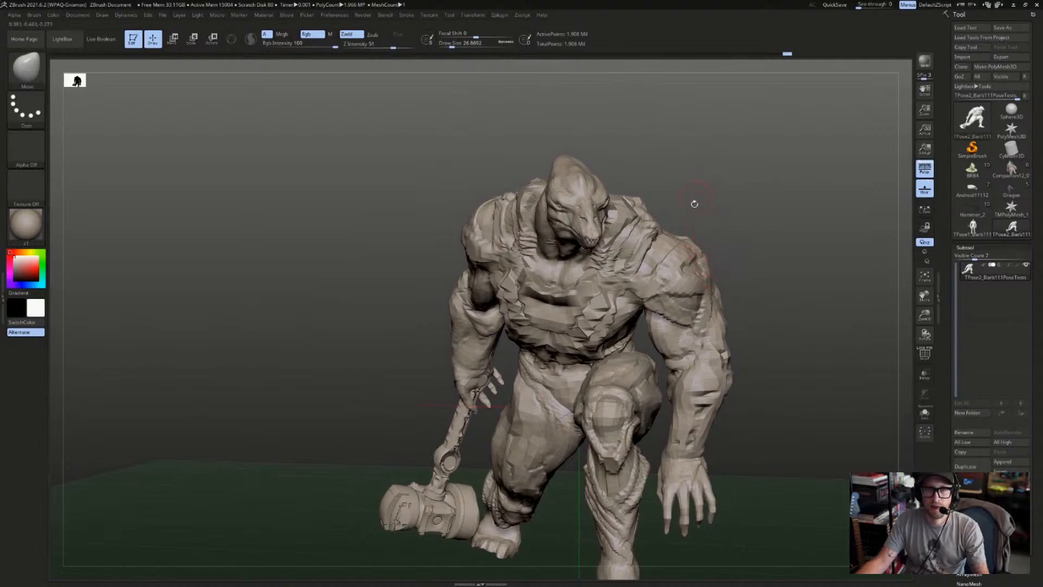
mouse_move(732, 204)
left_mouse_down()
mouse_move(741, 168)
mouse_move(723, 150)
mouse_move(699, 153)
left_mouse_up()
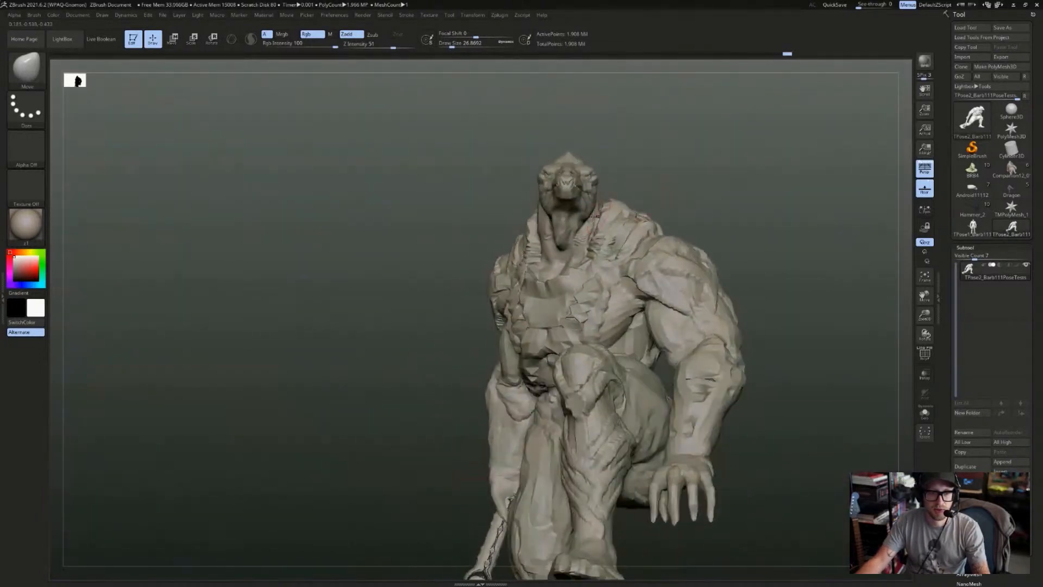
left_click_drag(583, 231, 540, 219)
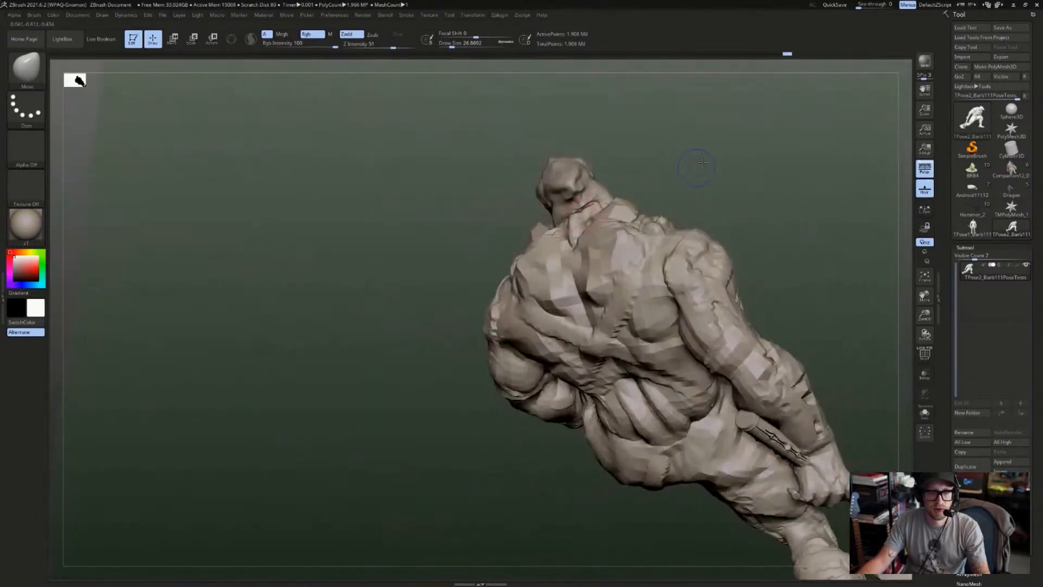
- Isolate and mask the left arm, show the full model and invert the mask so only that arm is free
mouse_move(703, 163)
left_mouse_down()
mouse_move(796, 226)
mouse_move(792, 237)
mouse_move(695, 219)
mouse_move(740, 213)
mouse_move(715, 163)
mouse_move(750, 193)
mouse_move(782, 186)
mouse_move(677, 188)
left_mouse_up()
left_click(592, 223, "ctrl+shift")
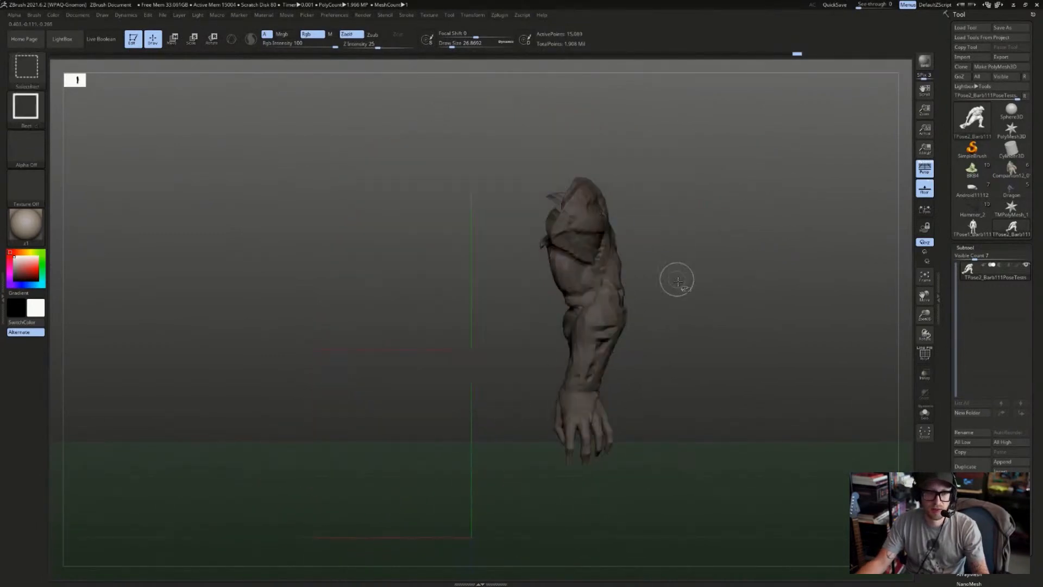
left_click(676, 279, "ctrl+shift")
key("ctrl+i")
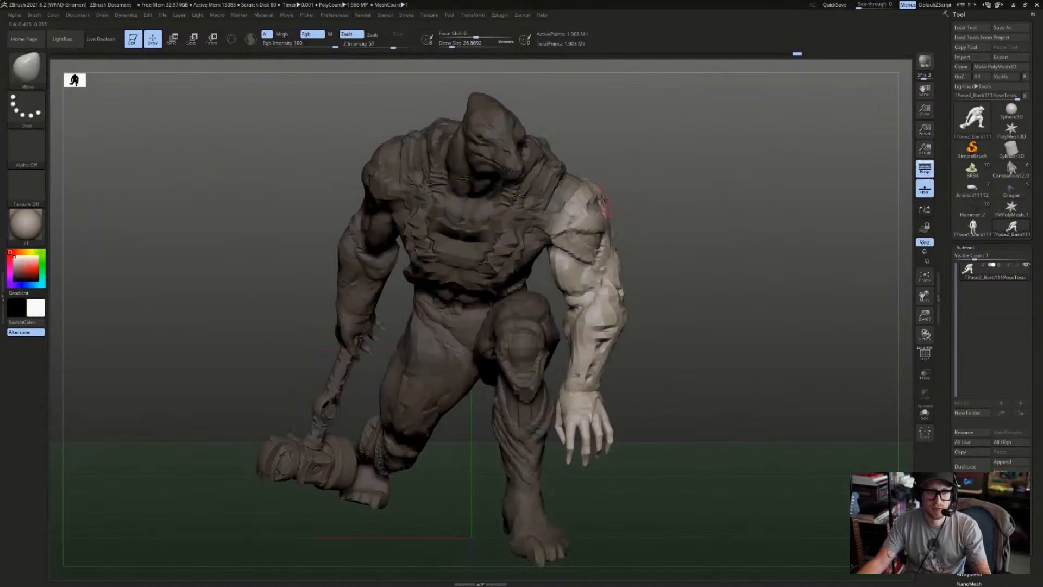
- Swing the left arm outward from the shoulder with the Transpose line and compare it with the previous pose
key("r")
left_click_drag(576, 193, 623, 352)
key("w")
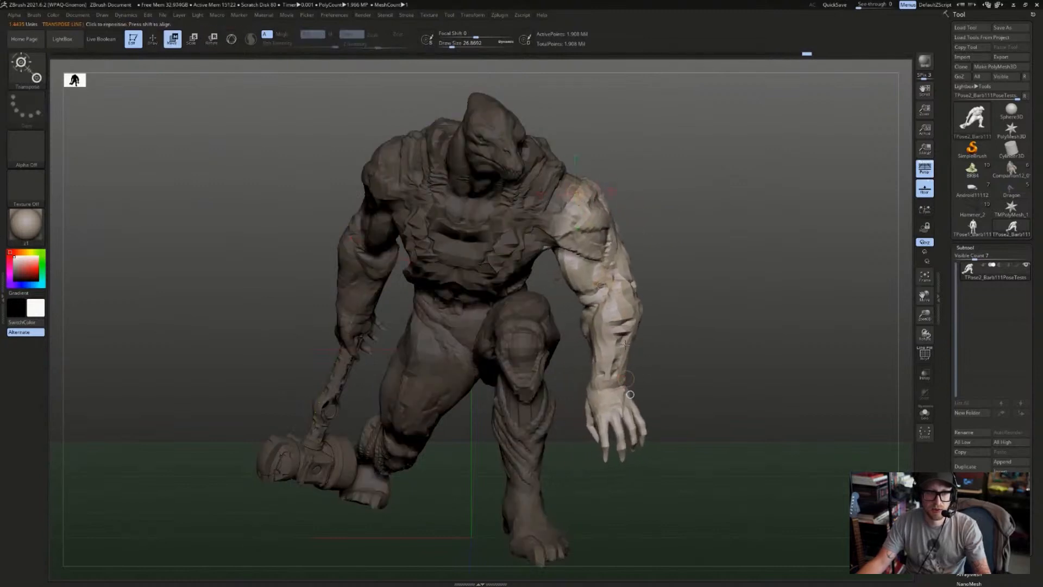
left_click_drag(596, 285, 601, 284)
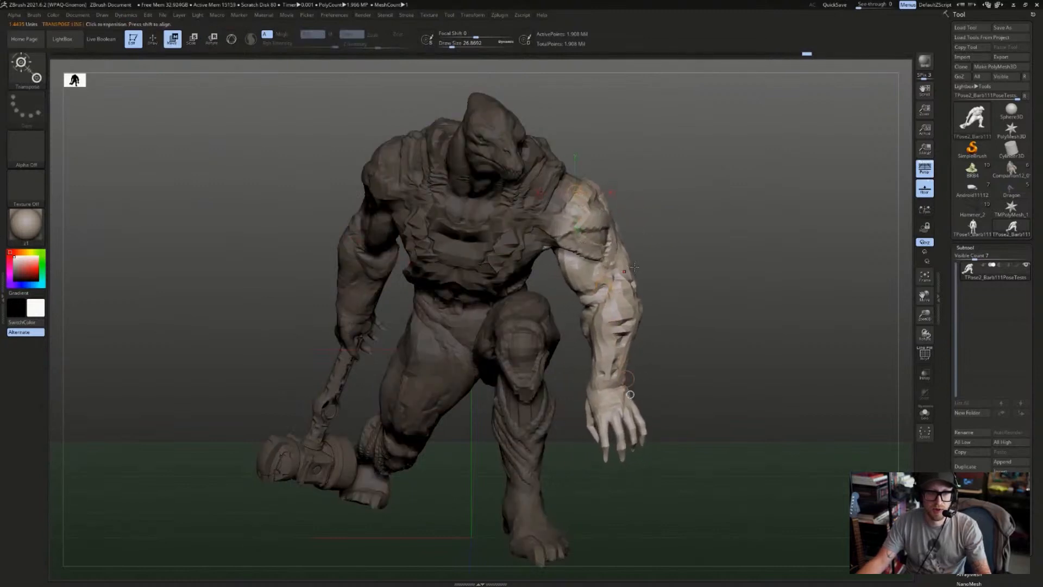
key("ctrl+z")
key("ctrl+z")
key("ctrl+shift+z")
key("ctrl+shift+z")
- Rotate the left arm slightly backward about the shoulder, working in side view
left_click_drag(701, 304, 630, 228, "alt")
key("e")
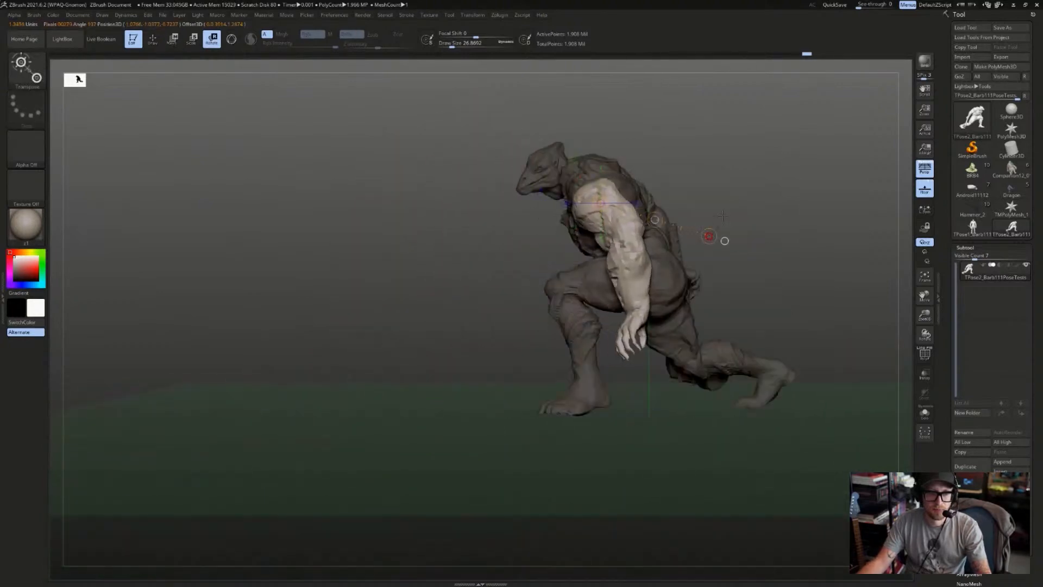
mouse_move(709, 236)
left_mouse_down()
mouse_move(683, 246)
mouse_move(796, 185)
mouse_move(751, 185)
mouse_move(789, 189)
mouse_move(753, 188)
mouse_move(764, 210)
left_mouse_up()
left_click_drag(760, 247, 640, 234)
- Mask everything except the rear right leg and reposition that leg from the hip with the Transpose line
left_click_drag(571, 326, 589, 295, "ctrl")
left_click_drag(790, 209, 529, 412, "ctrl")
key("ctrl+z")
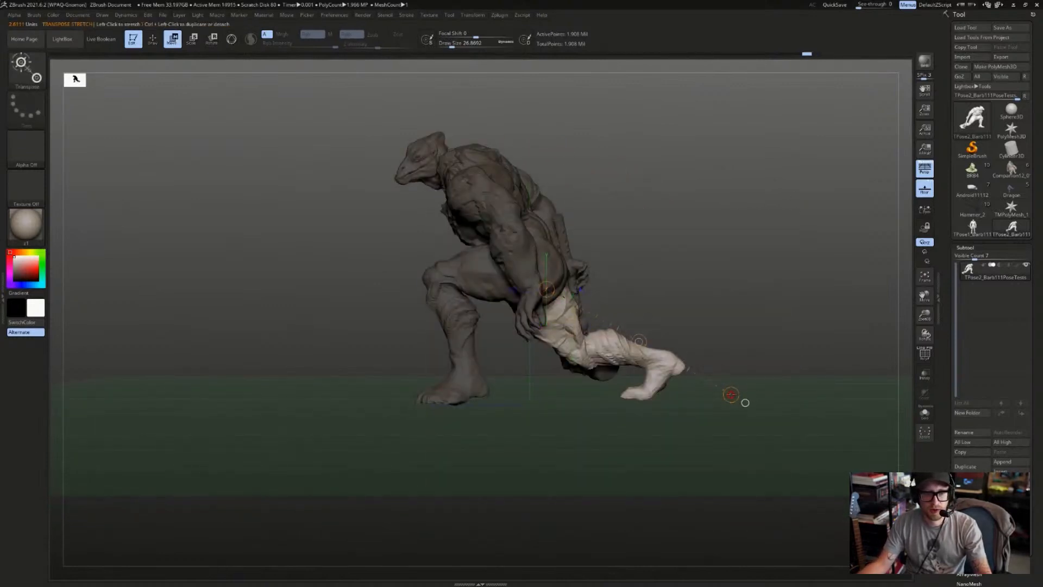
mouse_move(745, 402)
left_mouse_down()
mouse_move(323, 401)
mouse_move(353, 401)
left_mouse_up()
key("ctrl+z")
key("ctrl+shift+z")
key("q")
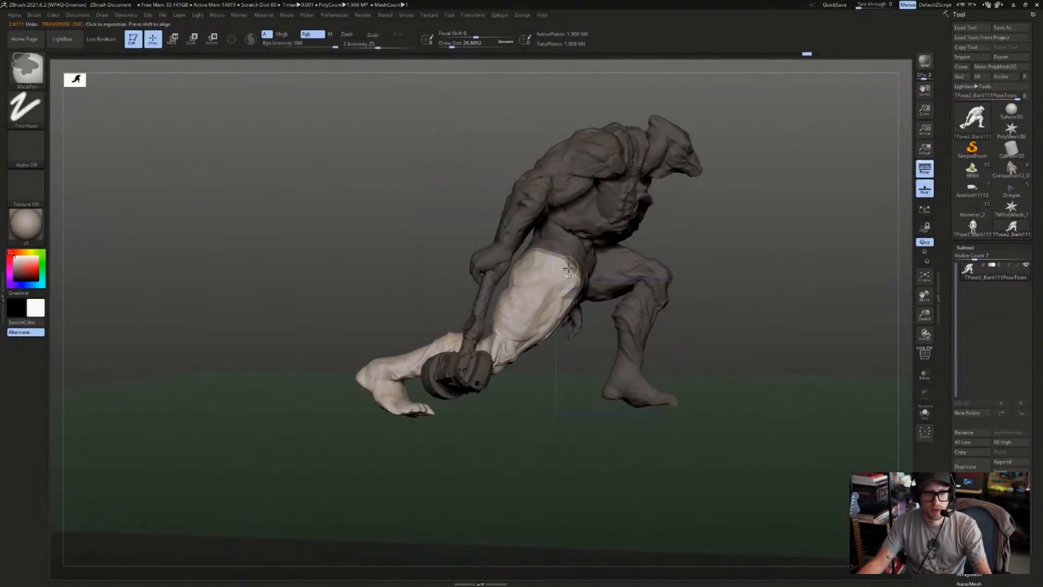
- Refine the mask at the right hip and shift the rear leg farther back to lengthen the lunge
left_click(567, 269, "ctrl")
right_click_drag(568, 269, 594, 271, "shift")
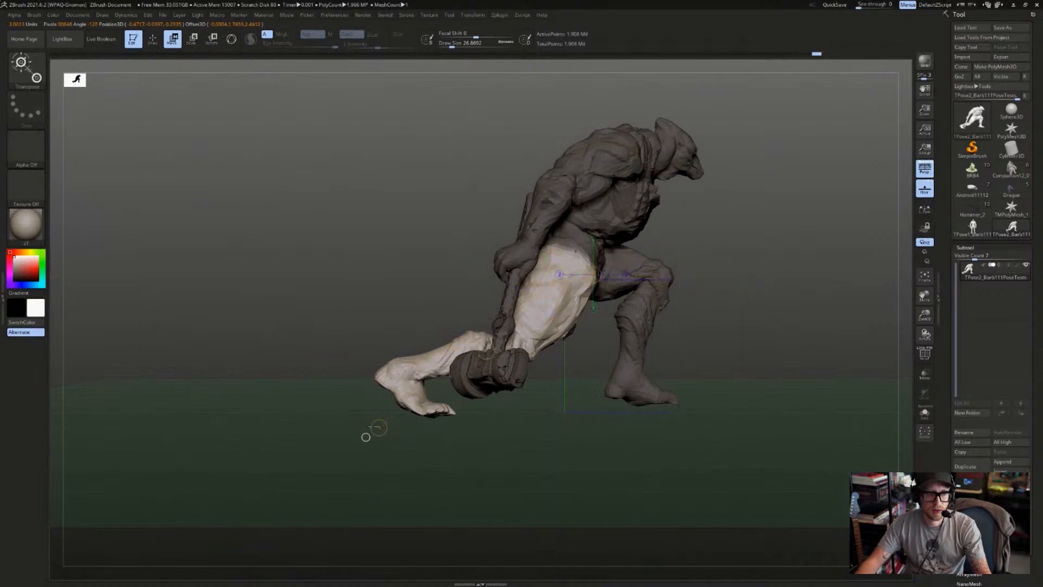
left_click_drag(358, 421, 341, 422)
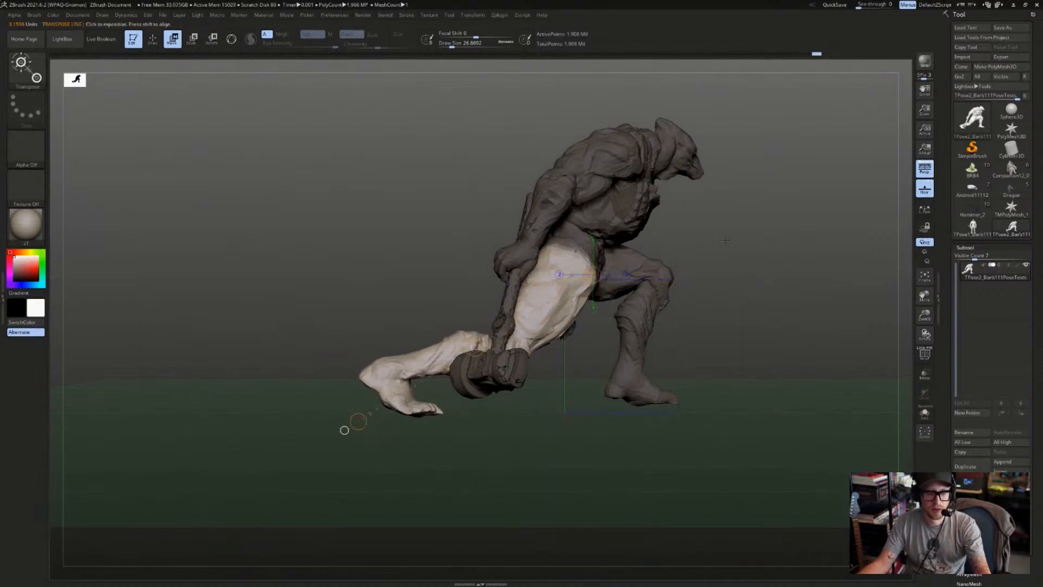
key("p")
key("ctrl+z")
key("ctrl+shift+z")
right_click_drag(349, 426, 517, 424)
- Isolate the front leg to change its masking, show the full model and leave both legs masked with the upper body free
key("q")
mouse_move(837, 230)
right_mouse_down()
mouse_move(805, 228)
mouse_move(813, 205)
mouse_move(730, 241)
right_mouse_up()
key("p")
key("ctrl")
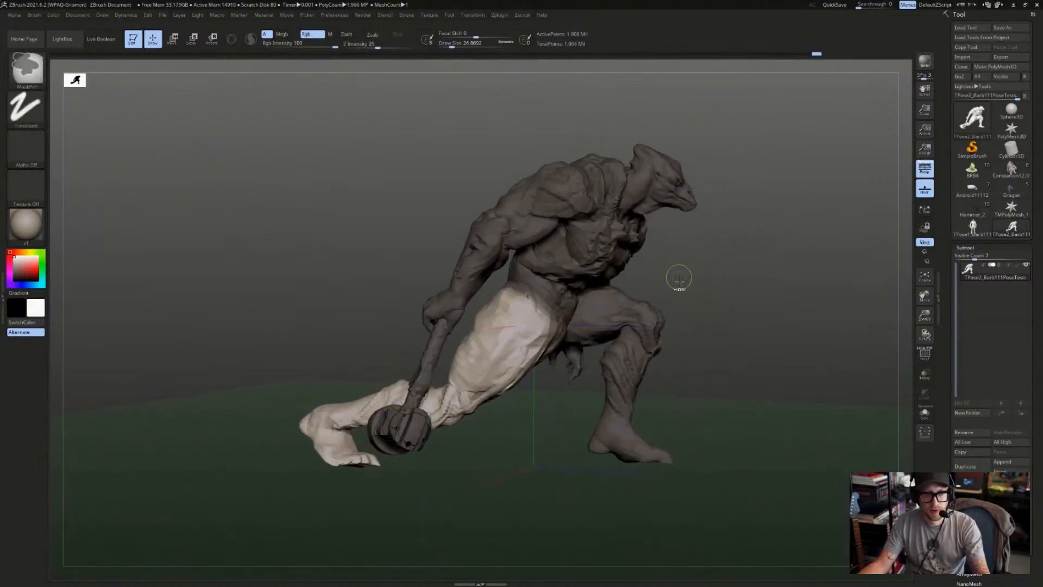
left_click(627, 318, "ctrl+shift")
left_click_drag(756, 219, 387, 560, "ctrl+alt")
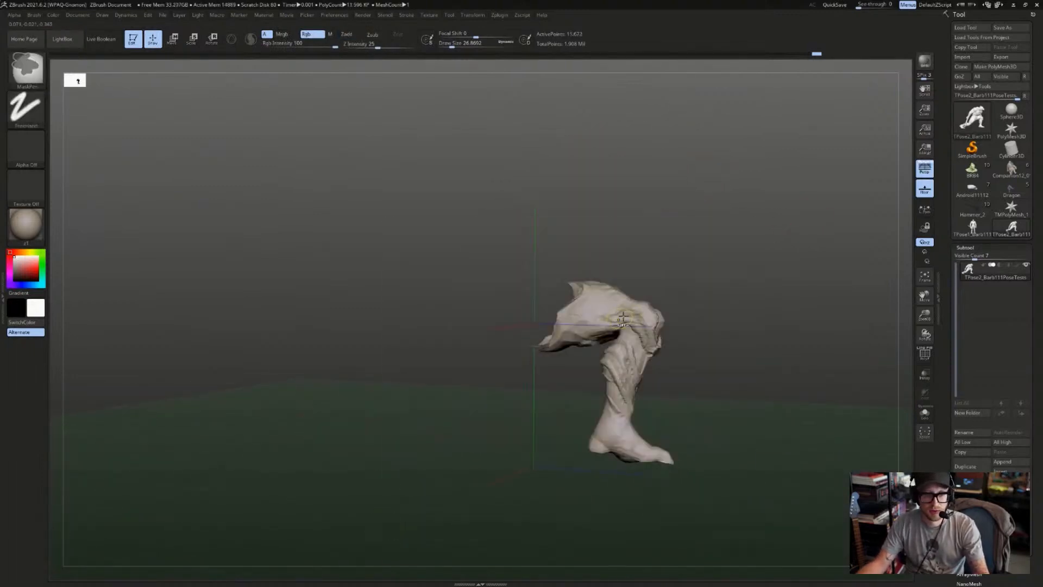
left_click(724, 275, "ctrl+shift")
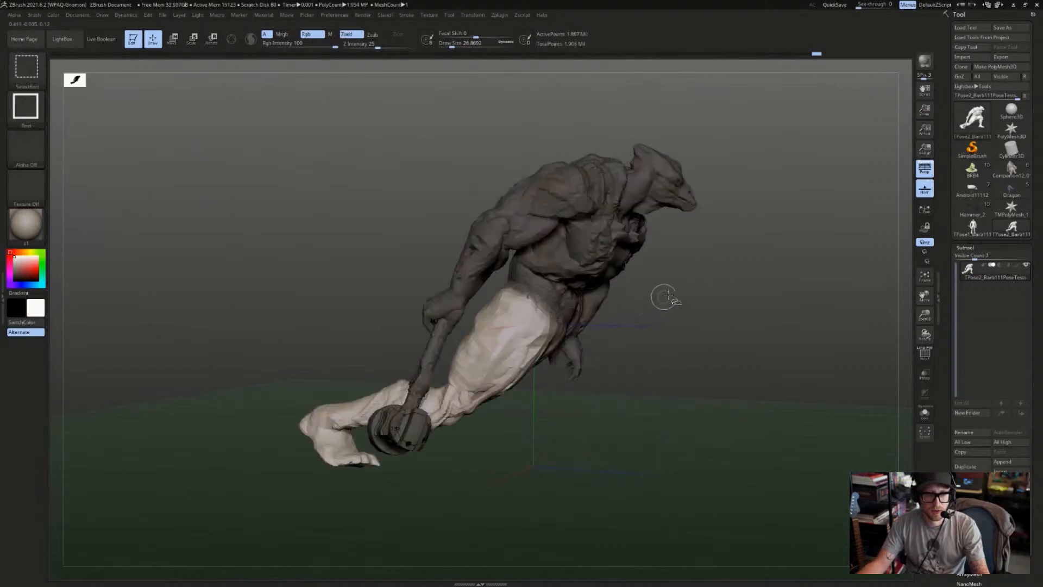
left_click(667, 295, "ctrl+shift")
left_click_drag(680, 312, 732, 295, "shift")
left_click(704, 309, "ctrl")
- Rotate the free upper body from the hips with the Transpose line and compare it with the previous lean
key("r")
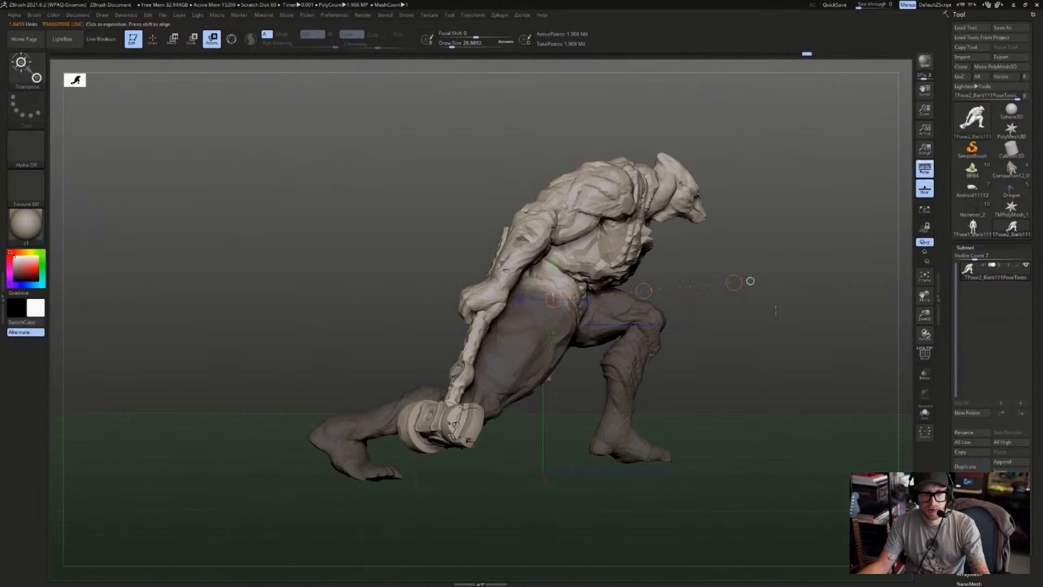
mouse_move(828, 298)
left_mouse_down()
mouse_move(774, 302)
mouse_move(823, 299)
left_mouse_up()
key("ctrl+z")
key("ctrl+shift+z")
key("ctrl+z")
key("ctrl+shift+z")
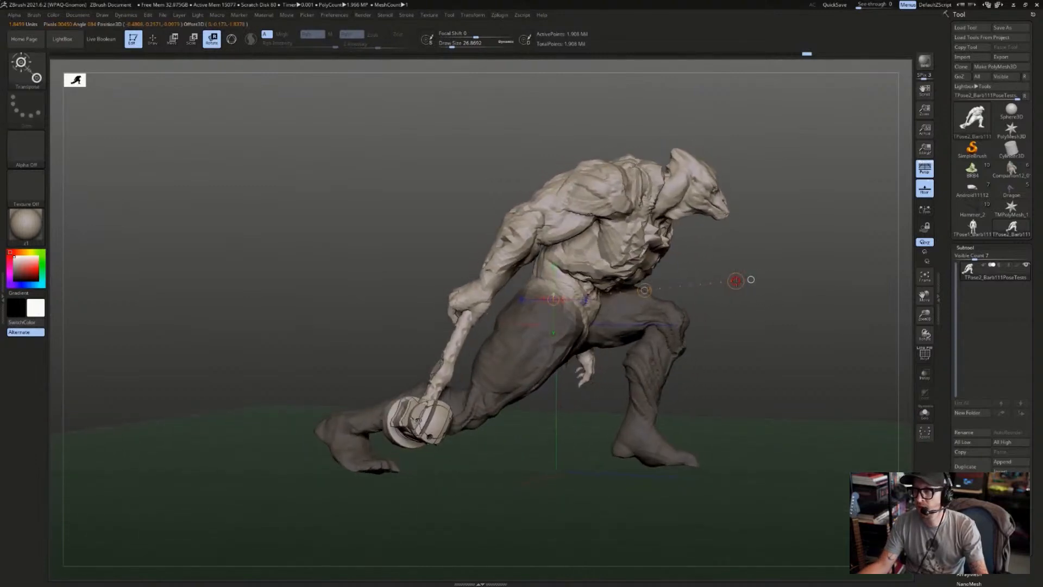
left_click_drag(751, 279, 677, 288)
key("w")
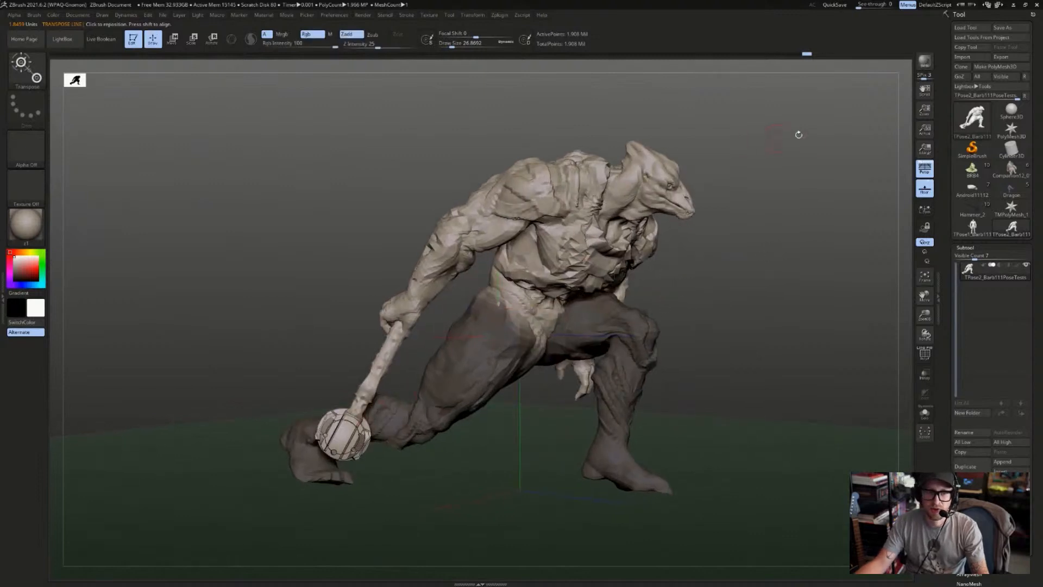
- Show the figure as a flat black silhouette and compare the upper body's lean before and after the rotation
key("v")
left_click_drag(764, 168, 767, 181)
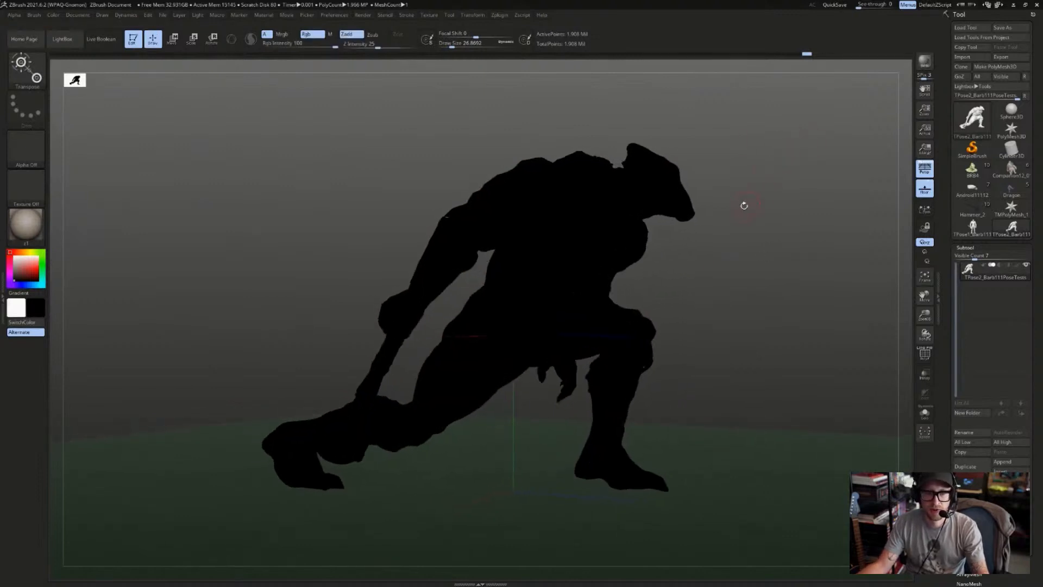
key("ctrl+z")
key("w")
mouse_move(749, 215)
left_mouse_down()
mouse_move(777, 231)
mouse_move(754, 234)
mouse_move(764, 236)
left_mouse_up()
key("q")
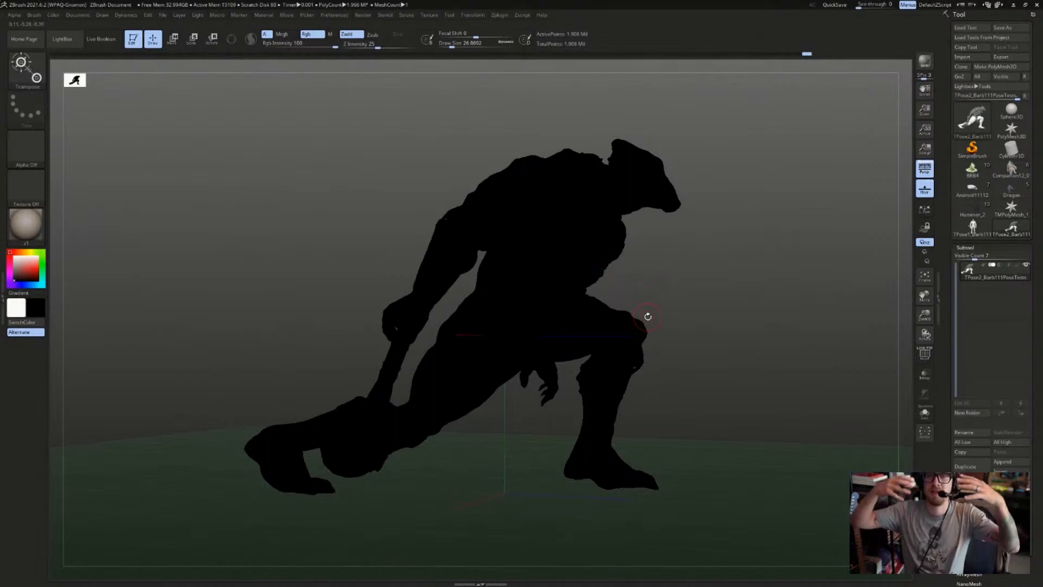
left_click_drag(754, 289, 729, 277)
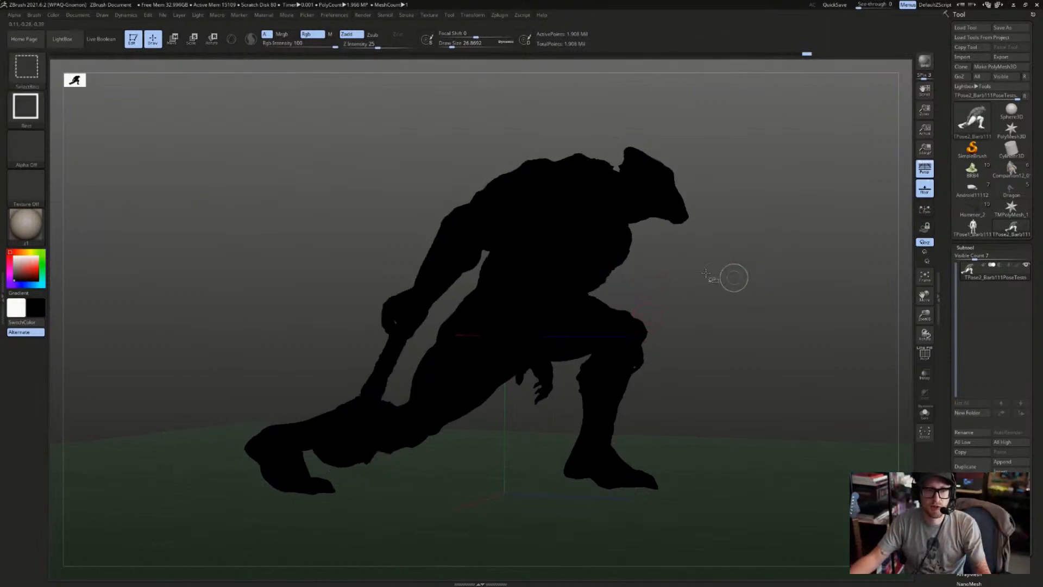
- Lay a Transpose line from the head to the rear leg to check the silhouette's line of action
key("w")
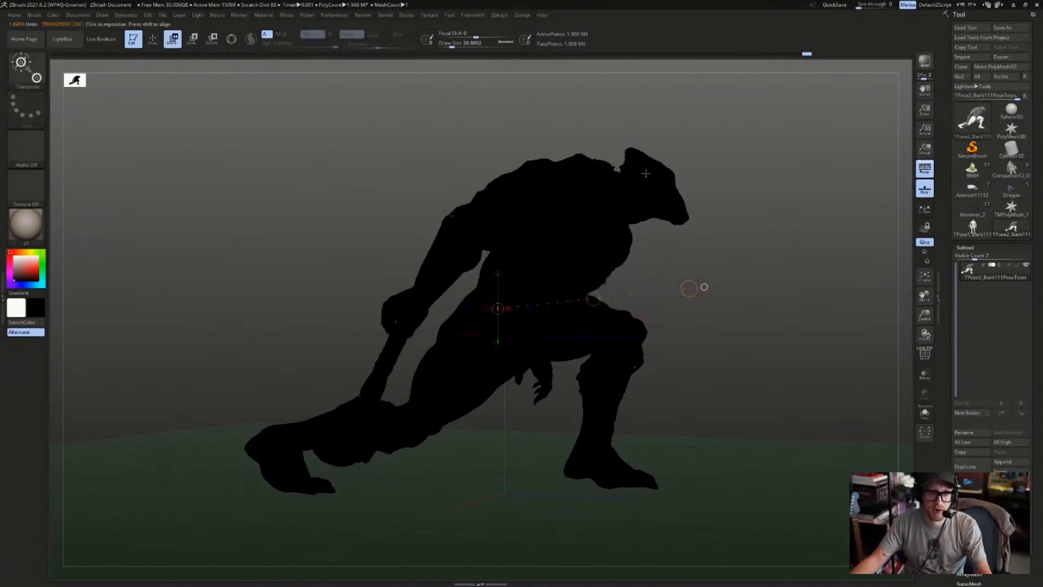
left_click_drag(646, 173, 372, 437)
key("q")
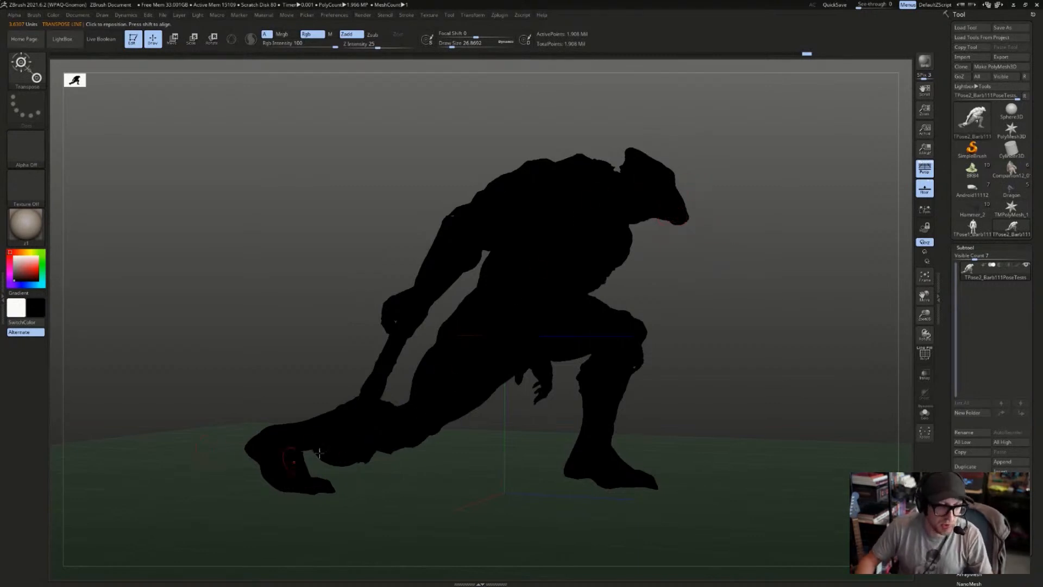
key("ctrl+z")
key("w")
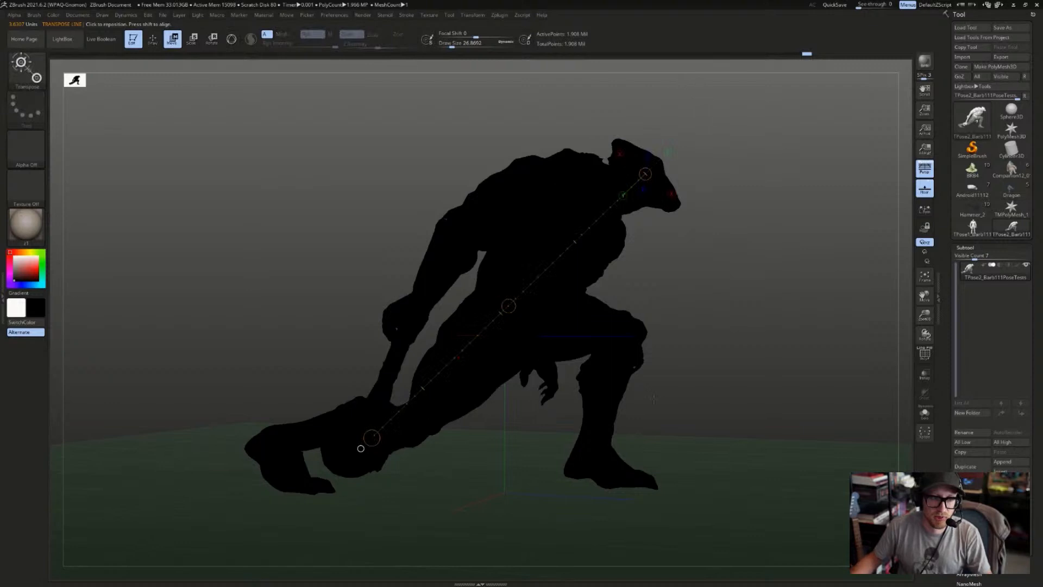
key("ctrl+shift+z")
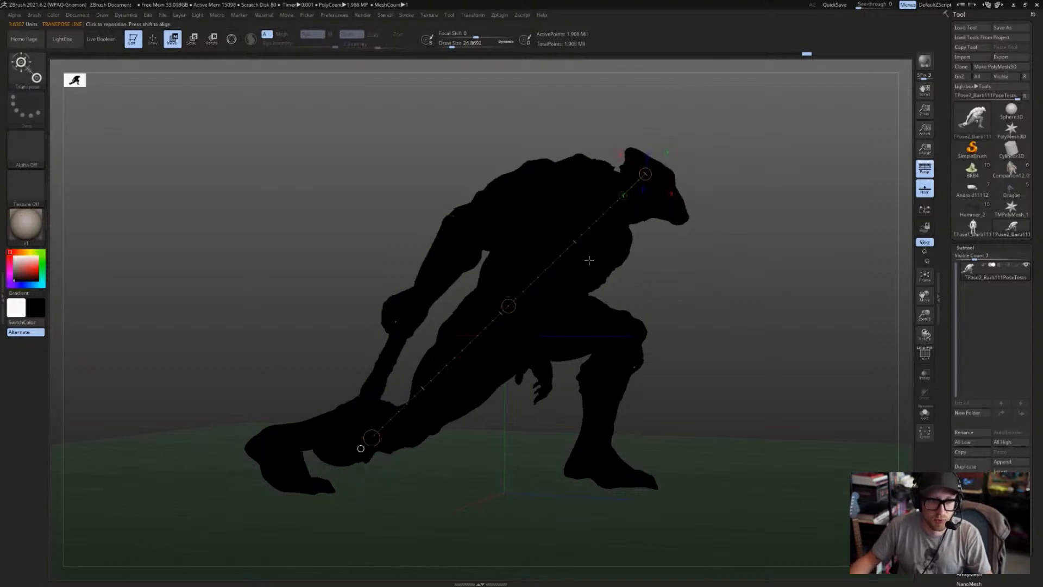
- Place a new Transpose line from the hips and rotate the upper body while judging the silhouette
mouse_move(523, 328)
left_mouse_down()
mouse_move(717, 186)
mouse_move(760, 185)
left_mouse_up()
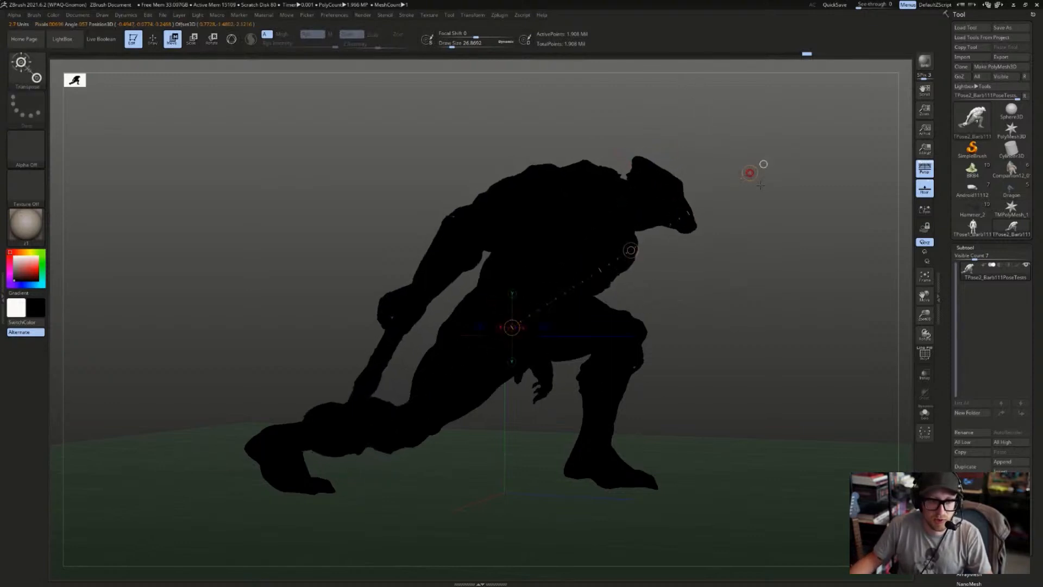
key("r")
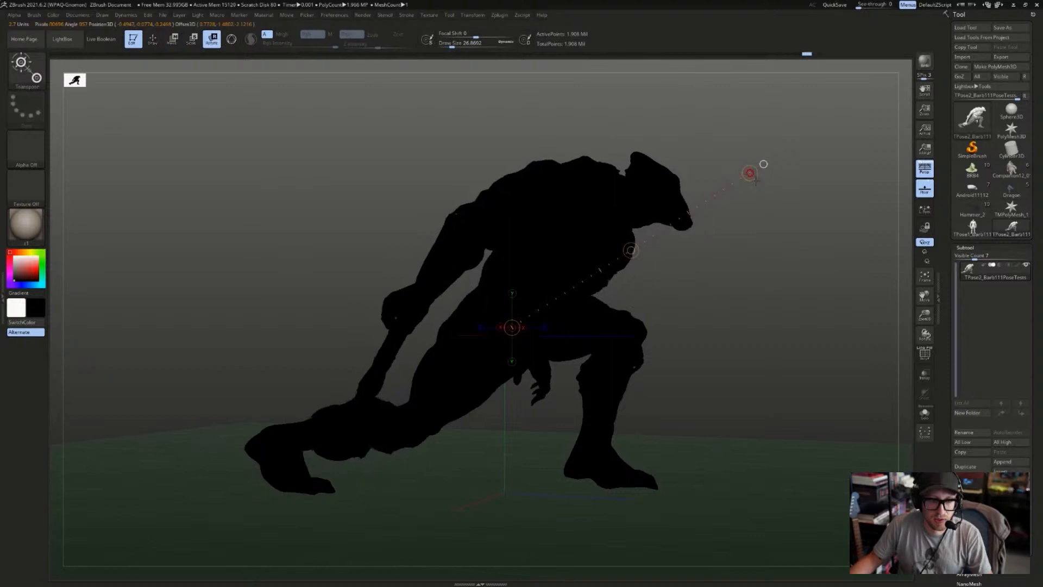
left_click_drag(763, 164, 625, 126)
key("q")
mouse_move(738, 170)
left_mouse_down()
mouse_move(764, 151)
mouse_move(718, 138)
mouse_move(715, 237)
mouse_move(766, 231)
mouse_move(715, 242)
mouse_move(712, 282)
mouse_move(701, 245)
left_mouse_up()
- Isolate the head and neck and mask the head down to the upper neck
left_click(657, 185, "ctrl+shift")
key("w")
key("q")
left_click_drag(610, 186, 431, 330, "ctrl")
key("w")
mouse_move(608, 235)
left_mouse_down()
mouse_move(575, 303)
mouse_move(639, 231)
left_mouse_up()
key("q")
left_click(500, 350, "ctrl")
key("w")
left_click_drag(611, 211, 526, 286, "ctrl")
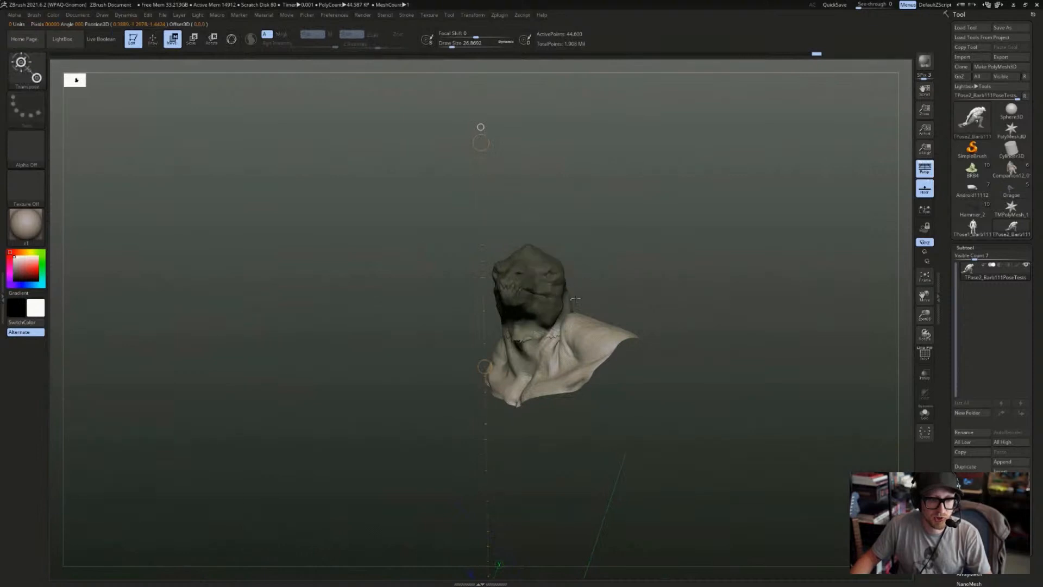
- Soften the head mask's edge along the neck and show the full model again
left_click(573, 299, "ctrl")
left_click(571, 300, "ctrl")
left_click(566, 301, "ctrl")
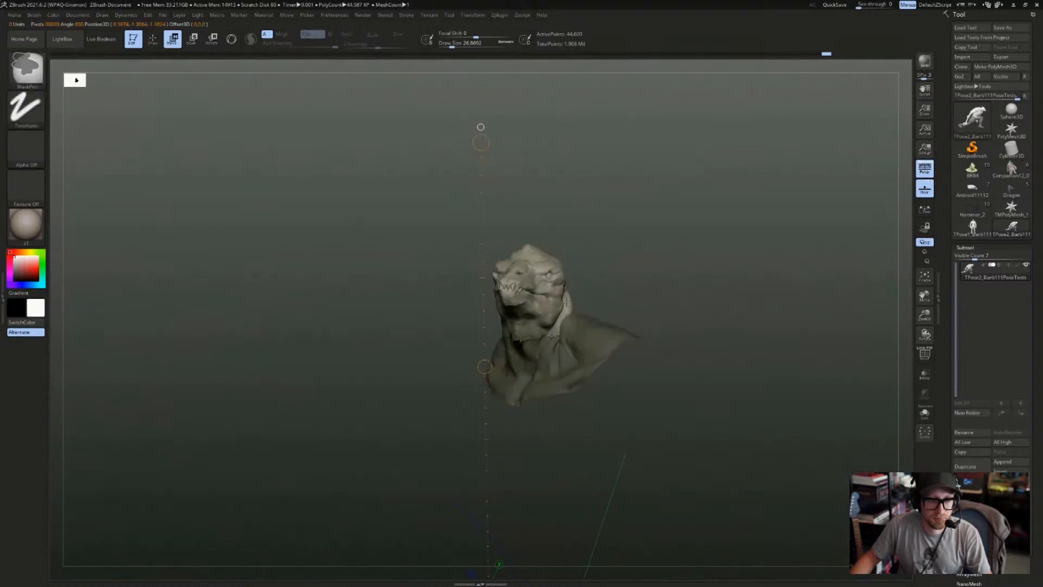
left_click(567, 302, "ctrl")
left_click(610, 288, "ctrl")
left_click(699, 264, "ctrl+shift")
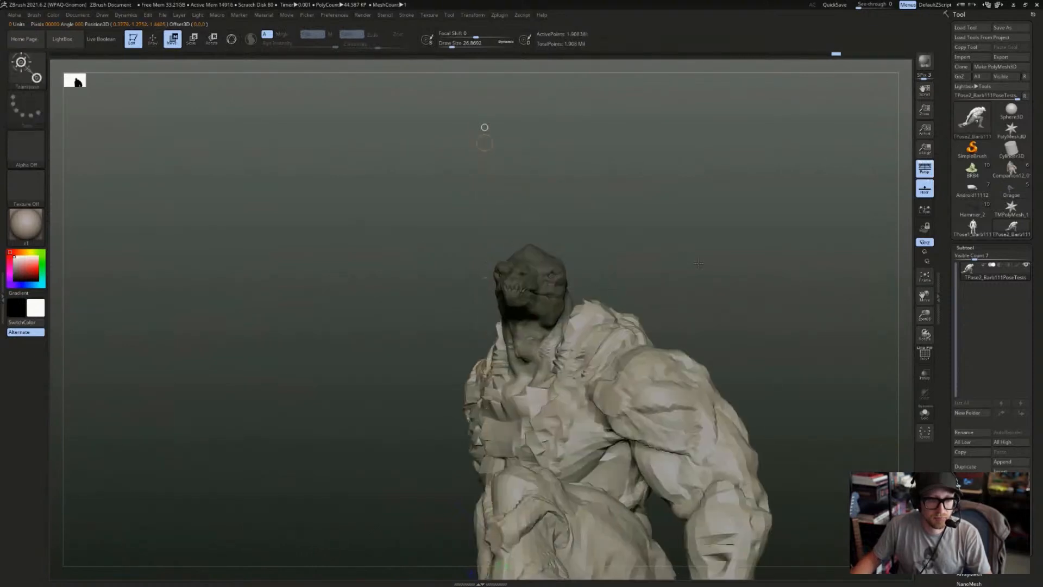
- Invert the mask to free the head and rotate it upward about the neck
mouse_move(485, 127)
left_mouse_down()
mouse_move(852, 214)
mouse_move(872, 208)
left_mouse_up()
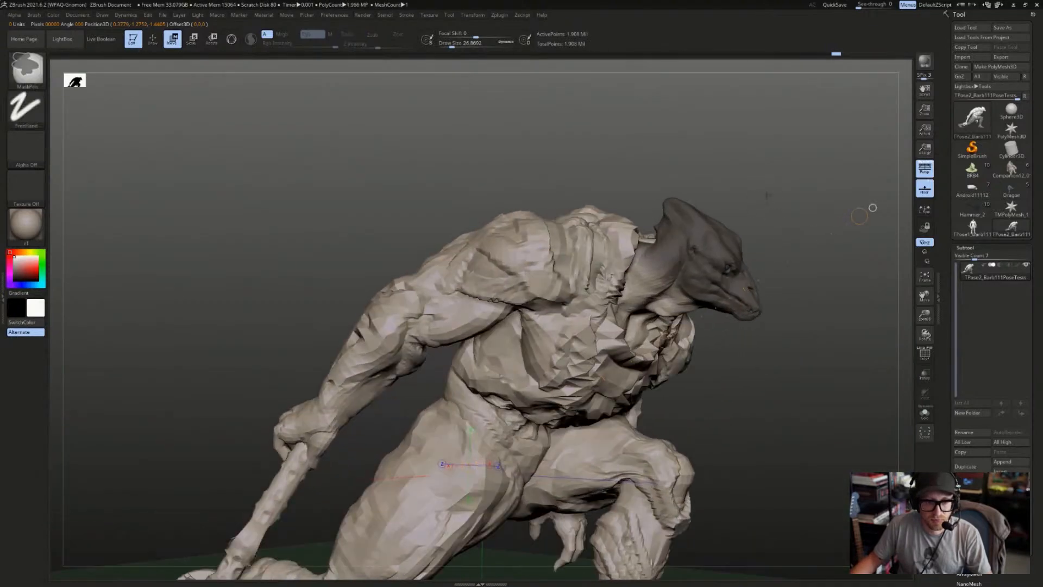
left_click(873, 207, "ctrl")
key("r")
mouse_move(755, 372)
left_mouse_down()
mouse_move(776, 346)
mouse_move(797, 348)
mouse_move(798, 237)
mouse_move(688, 236)
mouse_move(722, 210)
mouse_move(792, 201)
mouse_move(766, 201)
mouse_move(808, 180)
mouse_move(783, 201)
mouse_move(665, 195)
mouse_move(724, 193)
left_mouse_up()
key("ctrl+z")
- Isolate and mask the right arm together with the hammer, show the full model and invert the mask to free them
key("q")
left_click(505, 195, "ctrl+shift")
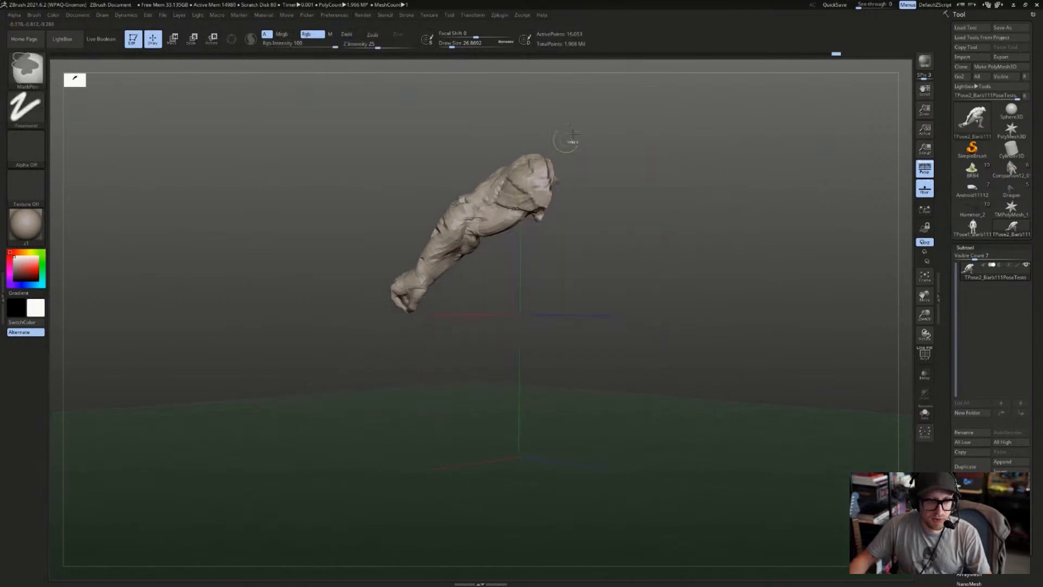
mouse_move(353, 326)
left_mouse_down("ctrl+shift")
mouse_move(345, 330)
mouse_move(369, 321)
left_mouse_up("ctrl+shift")
left_click(387, 327, "ctrl+alt+shift")
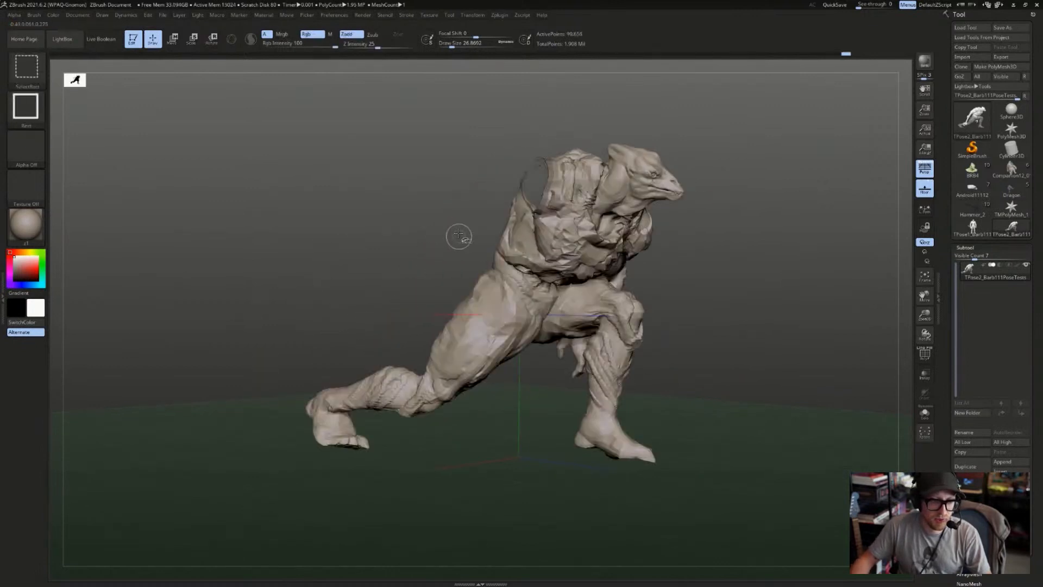
left_click(459, 235, "ctrl+shift")
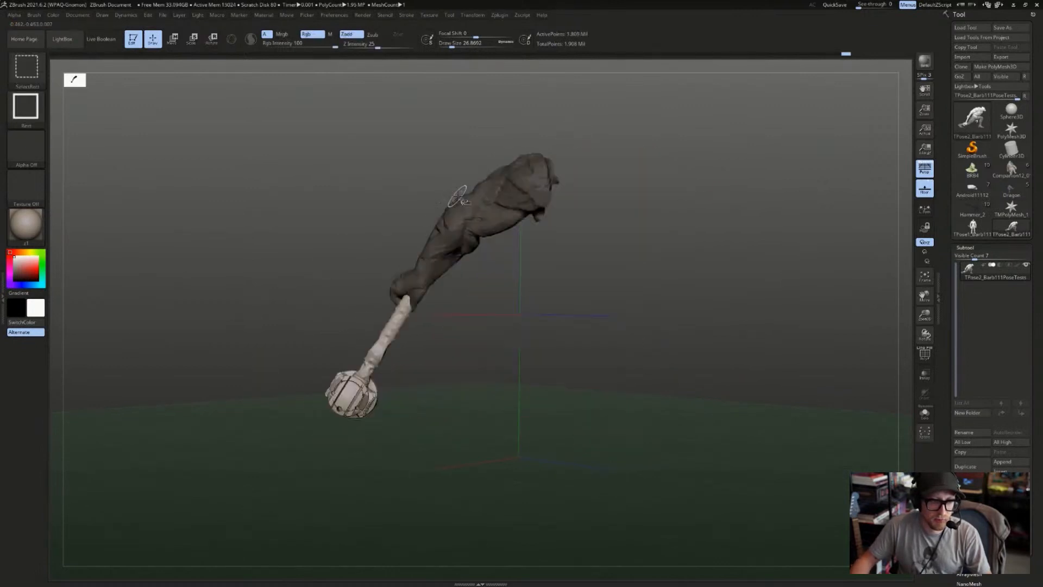
left_click(756, 209, "ctrl+shift")
left_click(470, 180, "ctrl")
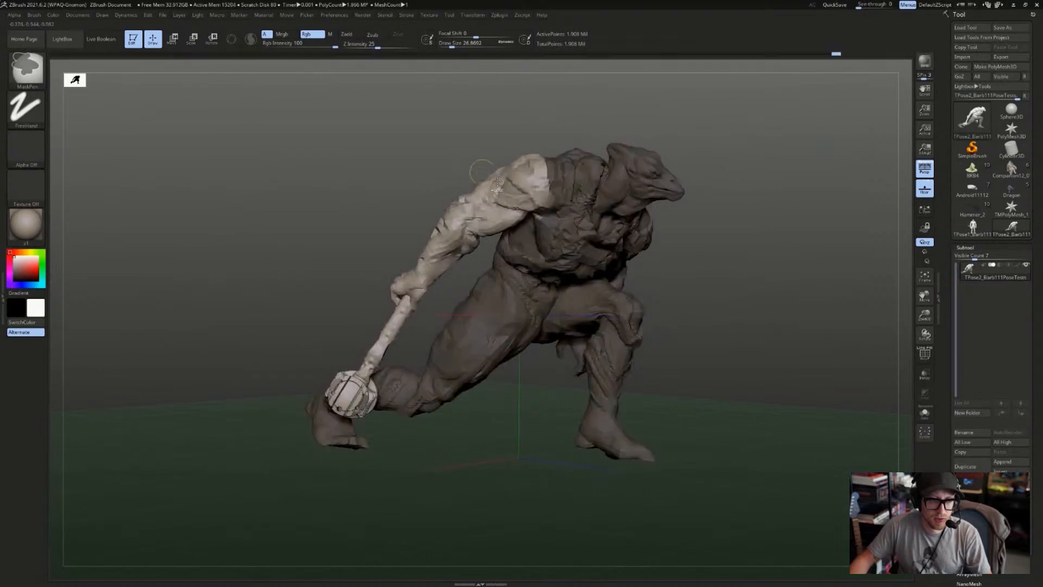
key("w")
left_click_drag(674, 166, 596, 200)
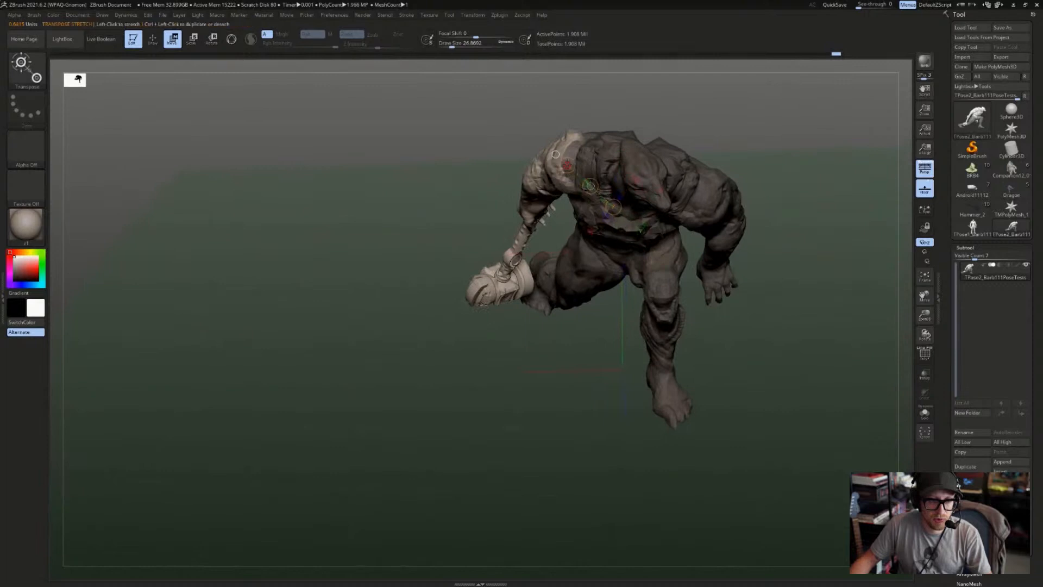
key("r")
mouse_move(567, 165)
left_mouse_down()
mouse_move(560, 175)
mouse_move(569, 164)
left_mouse_up()
key("ctrl+z")
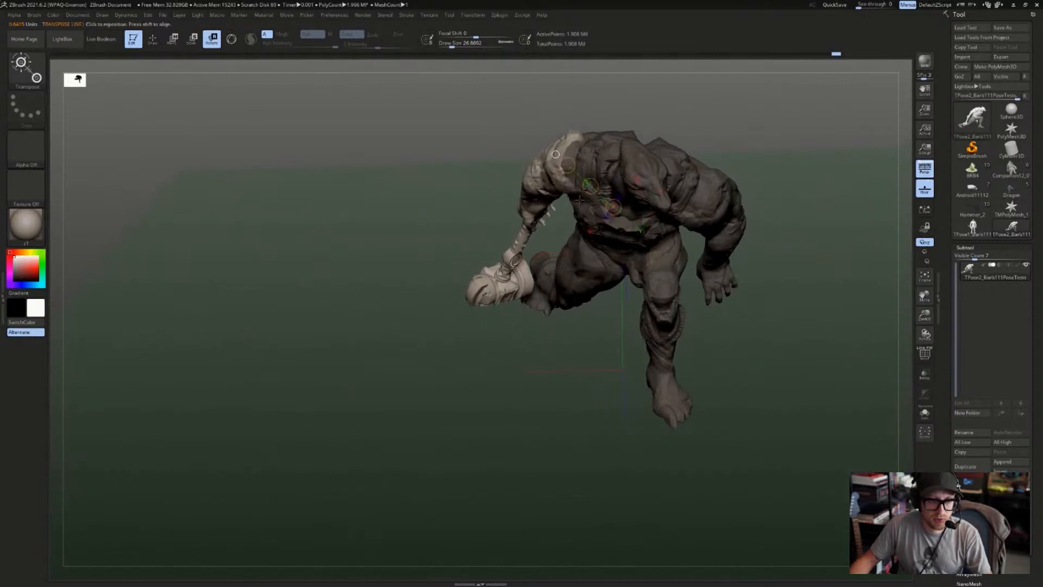
left_click_drag(497, 177, 496, 162)
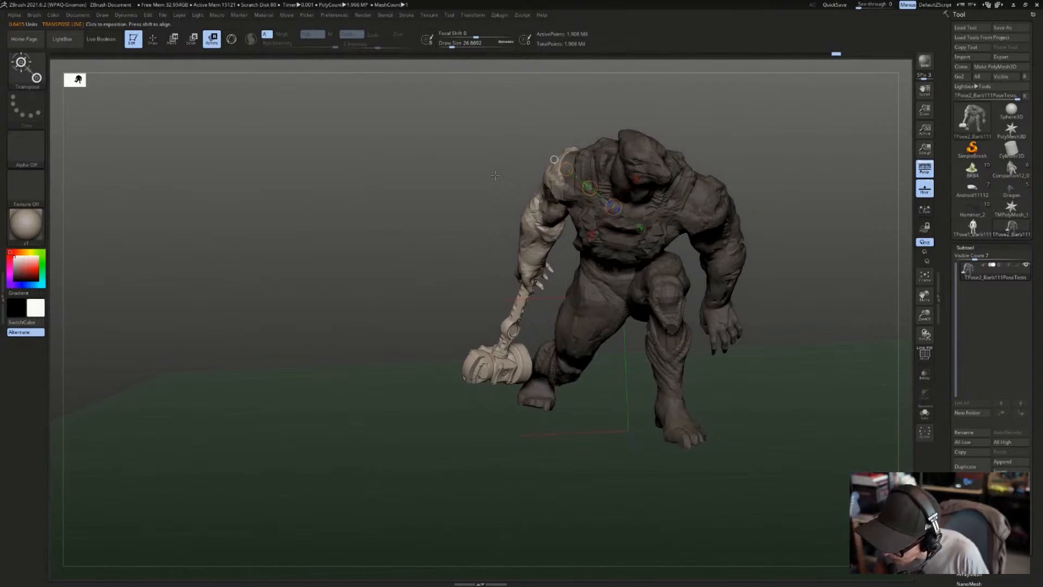
- Place a new Transpose line outward from the right shoulder, and rotate and move the arm with the hammer
mouse_move(848, 199)
left_mouse_down()
mouse_move(840, 217)
mouse_move(831, 198)
mouse_move(817, 255)
mouse_move(773, 257)
left_mouse_up()
key("q")
key("r")
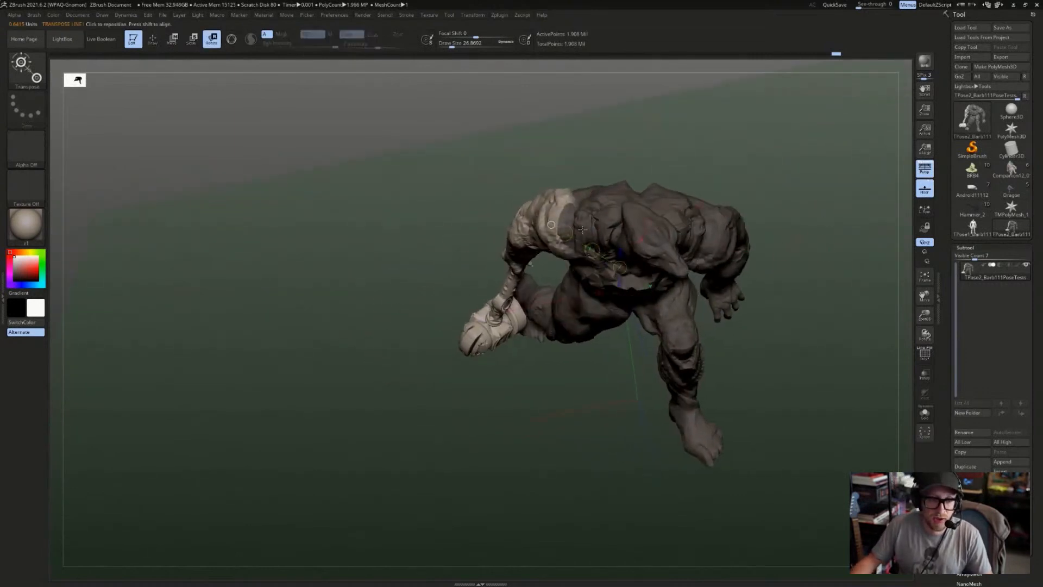
left_click_drag(367, 229, 477, 282)
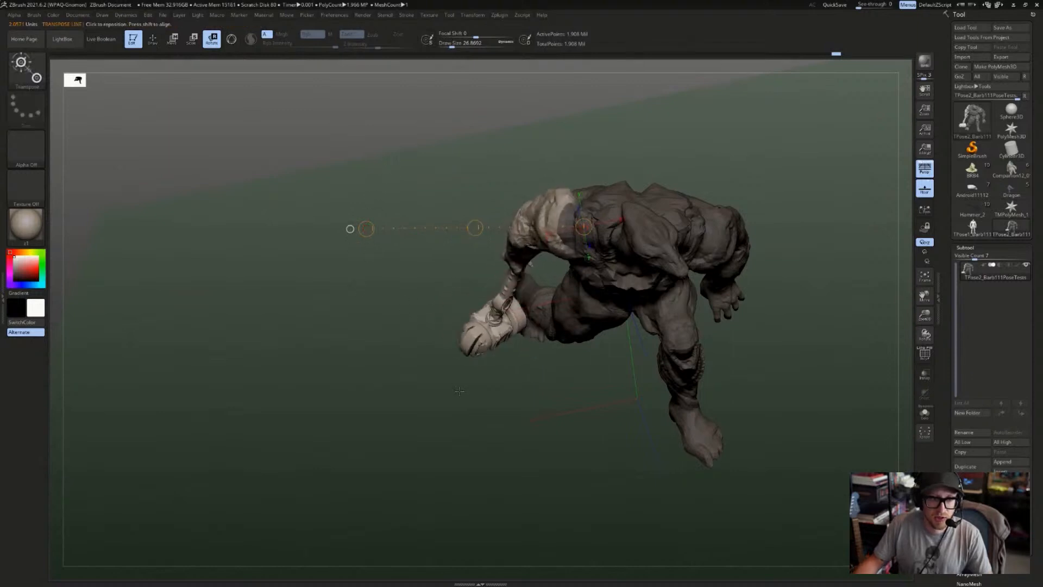
left_click_drag(778, 222, 653, 216)
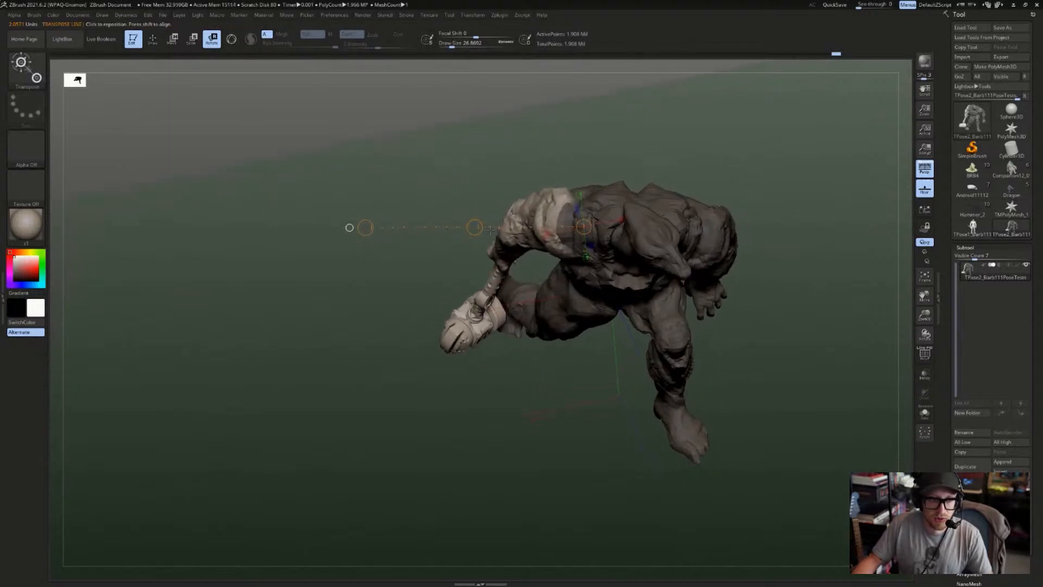
left_click_drag(365, 228, 385, 185)
left_click_drag(563, 154, 497, 167)
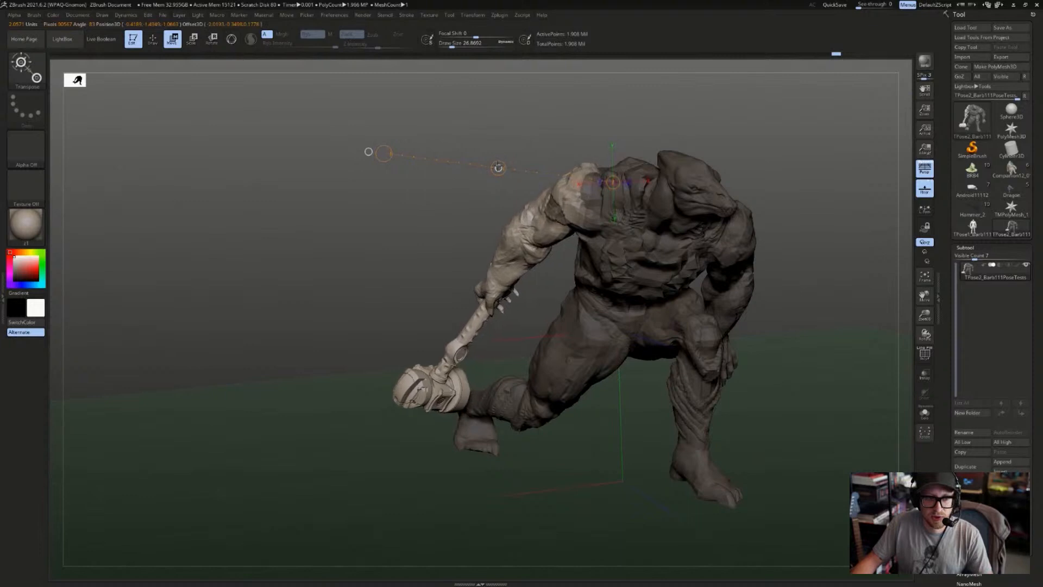
- Clear the mask from the whole figure and set the draw size to about 77
mouse_move(750, 180)
left_mouse_down()
mouse_move(801, 173)
mouse_move(728, 201)
left_mouse_up()
key("q")
left_click_drag(283, 160, 288, 163, "ctrl")
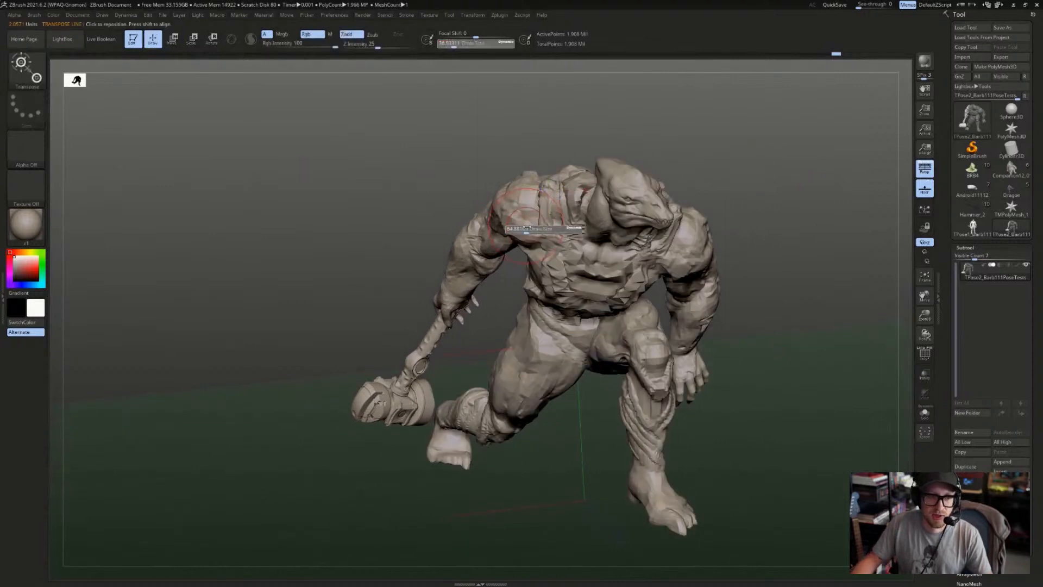
left_click_drag(413, 296, 369, 316)
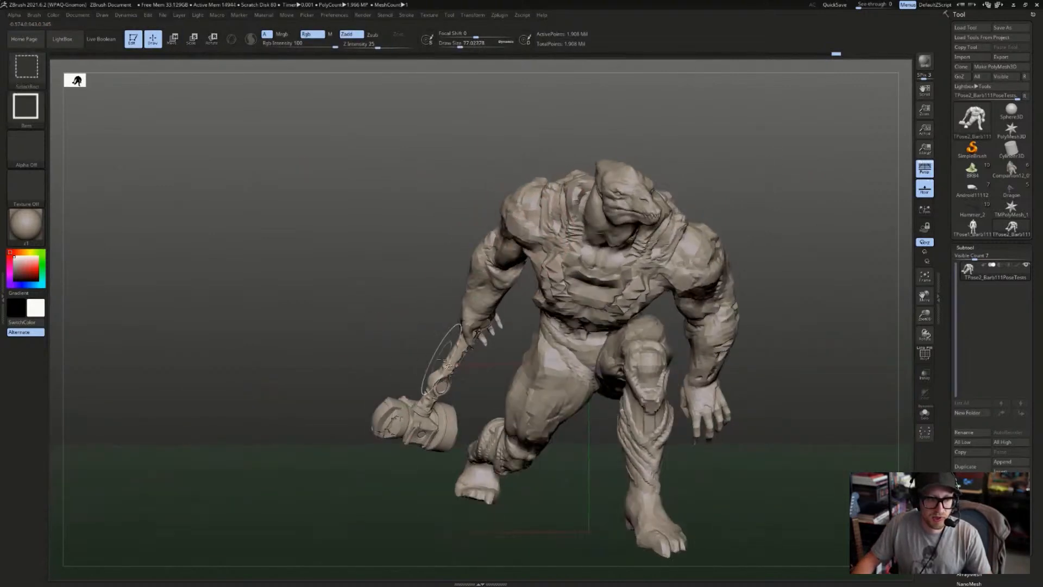
- Isolate and mask the hammer, show the full model and invert the mask so only the hammer is free
left_click(450, 357, "ctrl+shift")
key("ctrl+a")
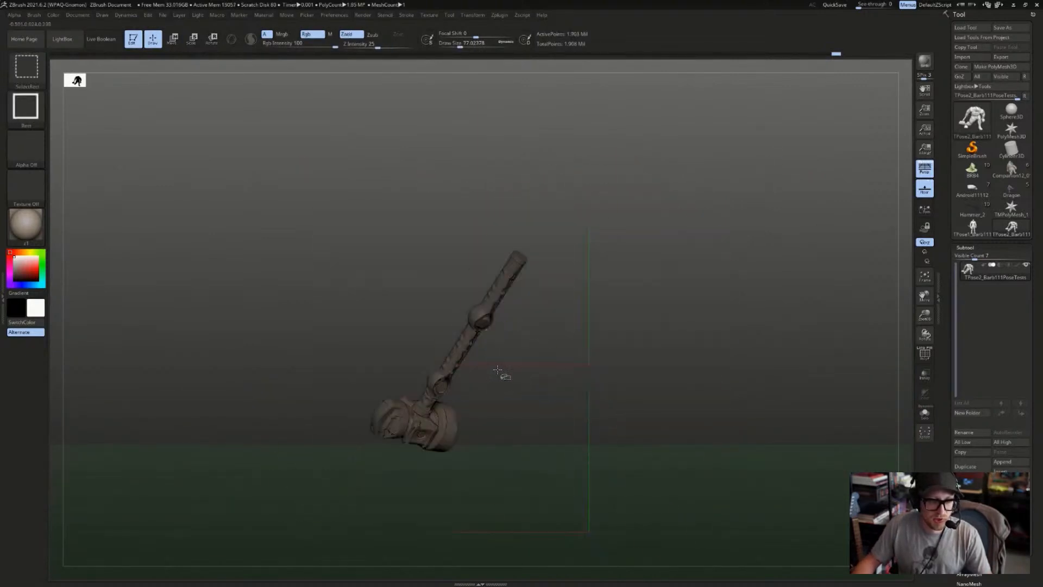
left_click(489, 372, "ctrl+shift")
key("ctrl+i")
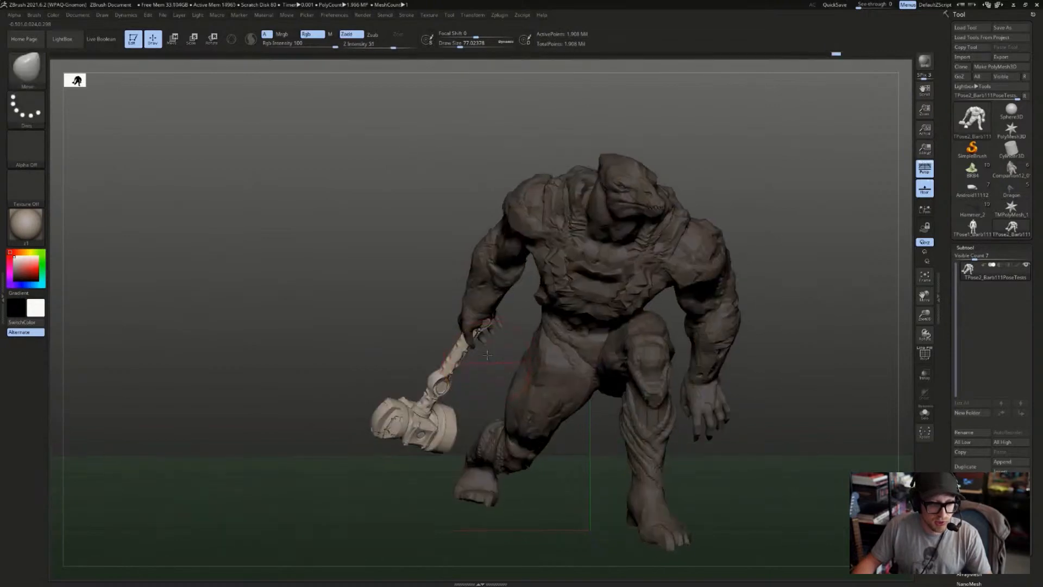
- Isolate the hammer, place a Transpose line along its handle and show the full model again
left_click(492, 359, "ctrl+shift")
key("r")
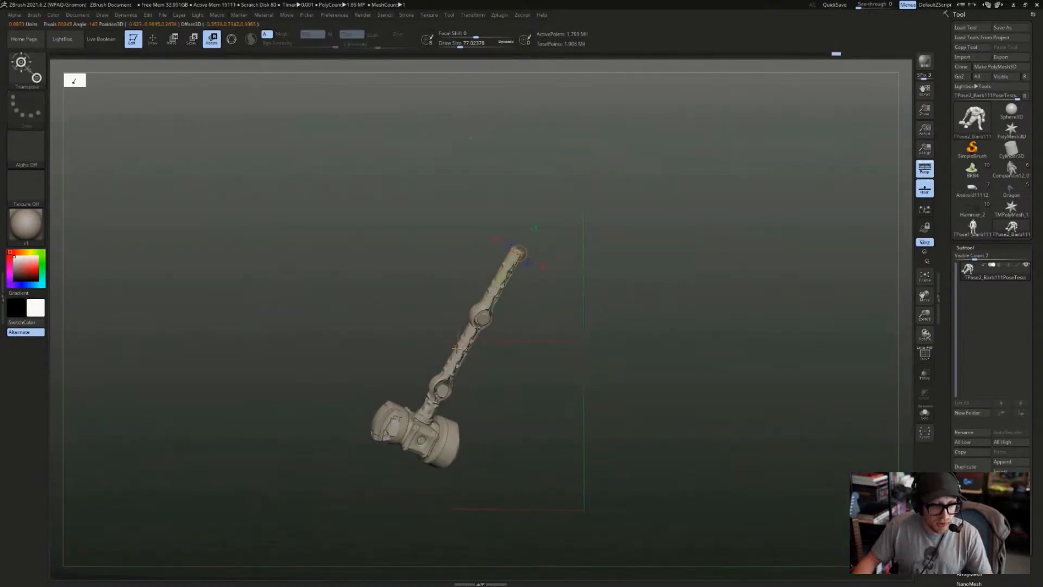
left_click_drag(540, 380, 525, 379)
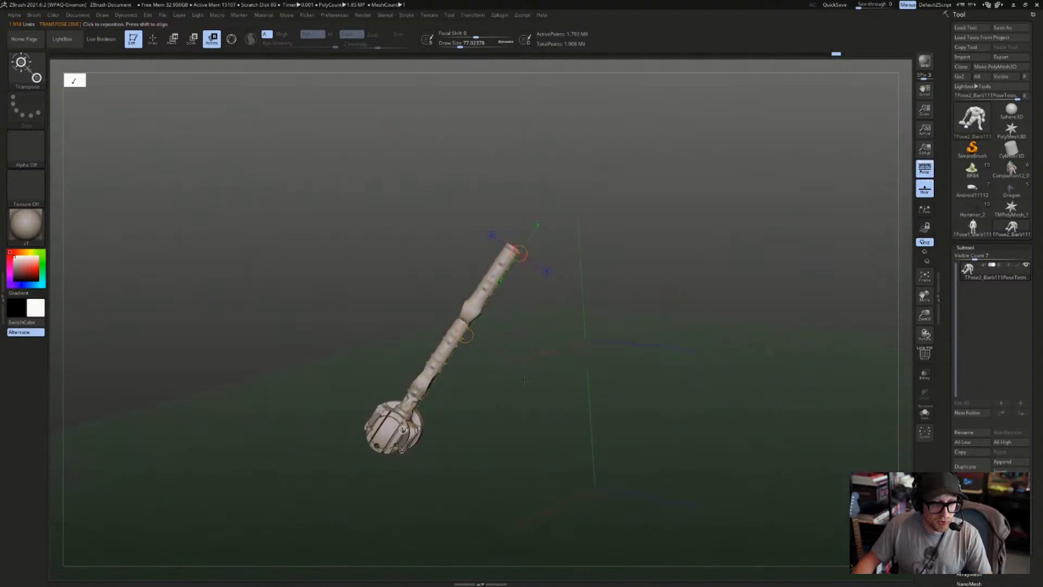
left_click_drag(466, 333, 394, 425)
left_click_drag(457, 335, 432, 339)
mouse_move(402, 326)
left_mouse_down()
mouse_move(195, 325)
mouse_move(385, 324)
left_mouse_up()
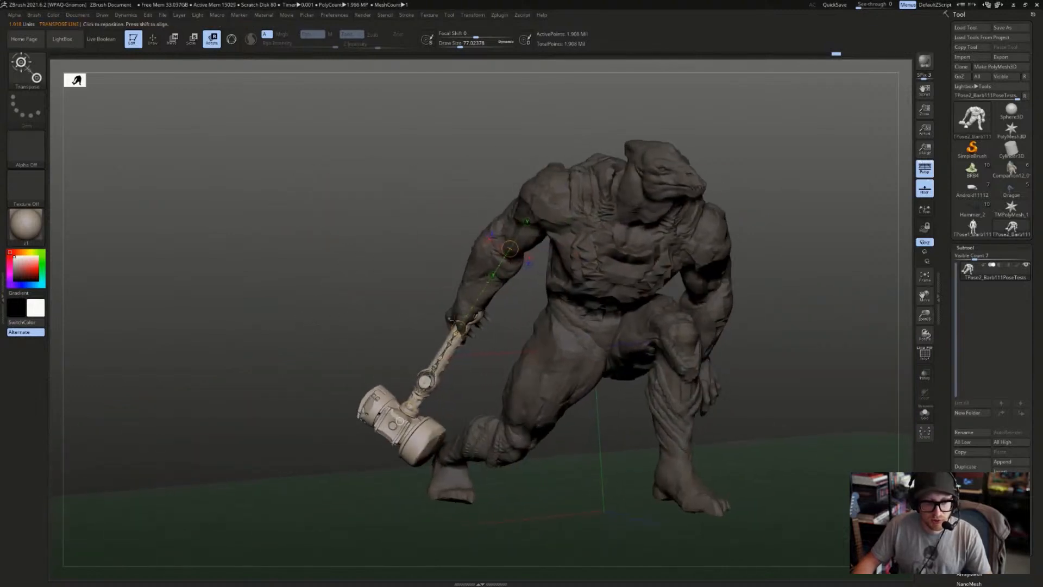
- Spin the hammer about its handle and swing its head upward around the gripping hand
left_click_drag(459, 328, 394, 345)
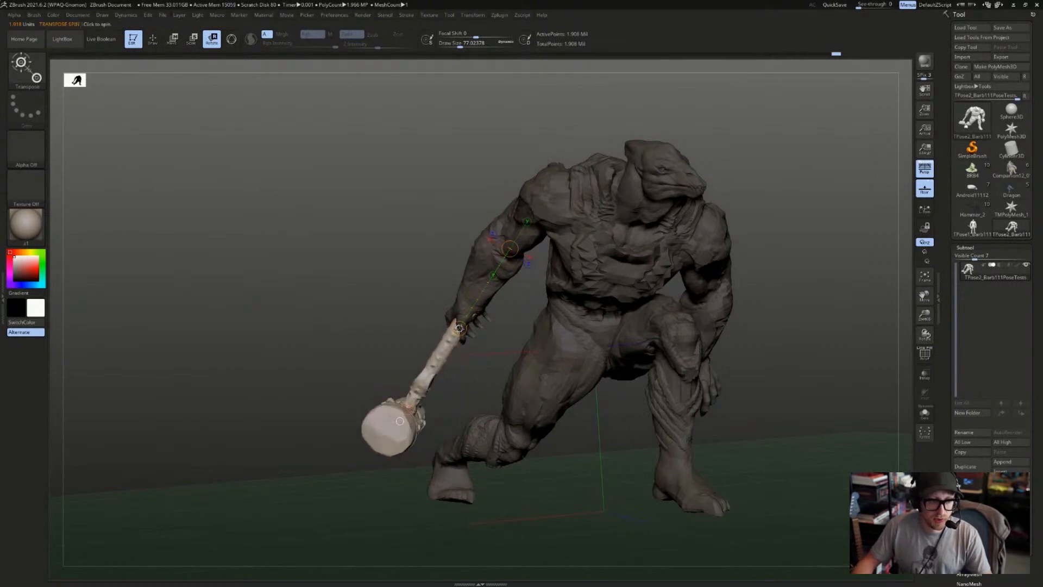
left_click_drag(400, 422, 388, 418)
left_click_drag(320, 334, 348, 334)
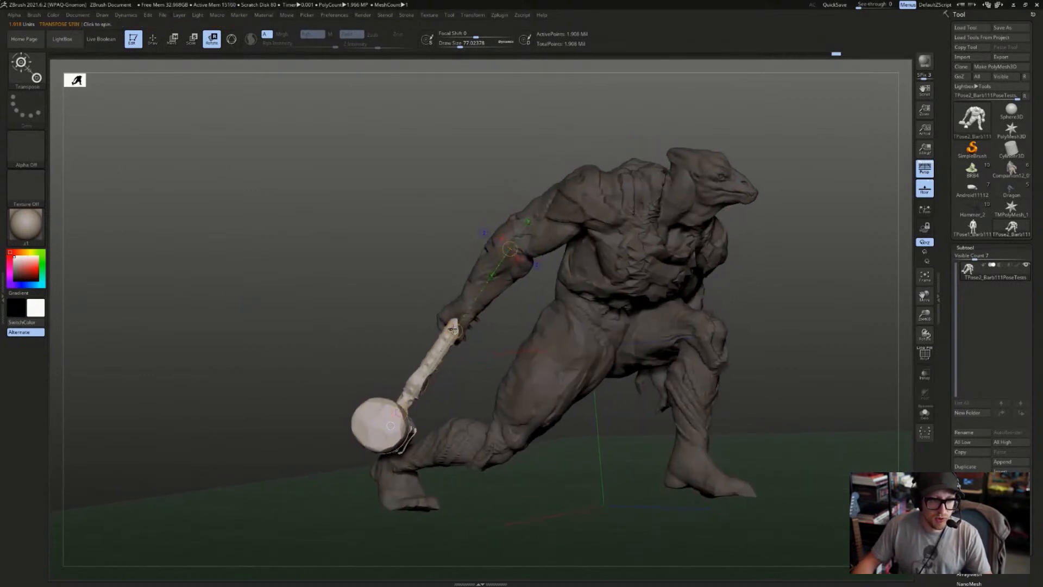
mouse_move(462, 326)
left_mouse_down()
mouse_move(477, 340)
mouse_move(418, 258)
left_mouse_up()
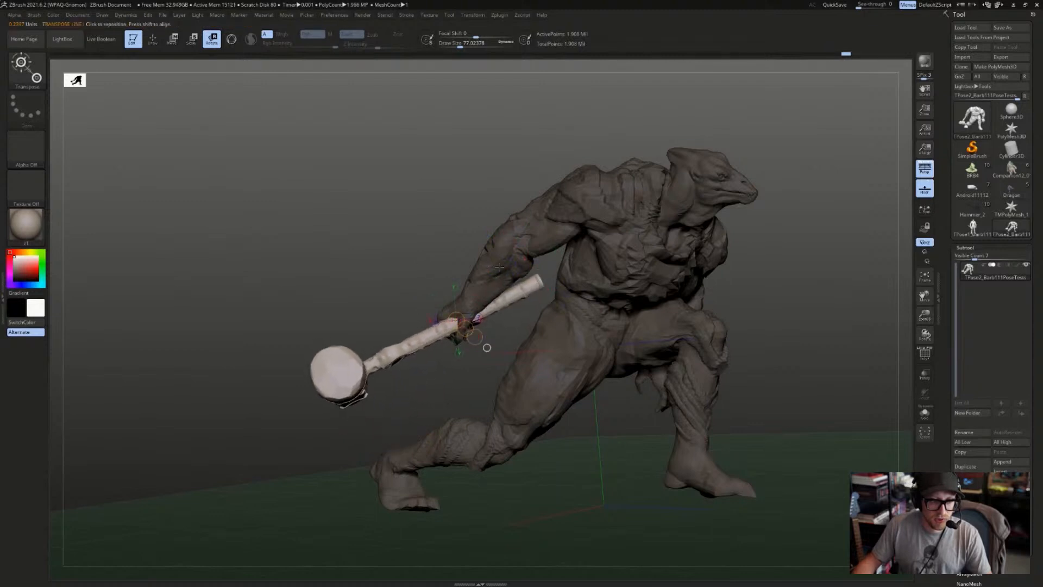
- Compare the lowered and raised hammer in black silhouette by undoing and redoing the swing, keeping the raised position
key("v")
key("ctrl+z")
key("q")
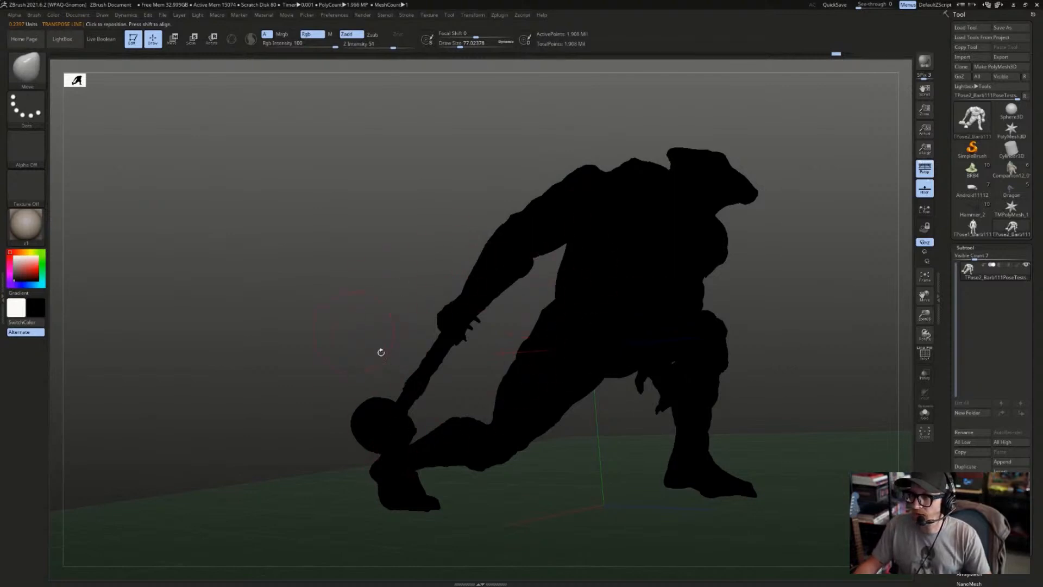
key("ctrl+shift+z")
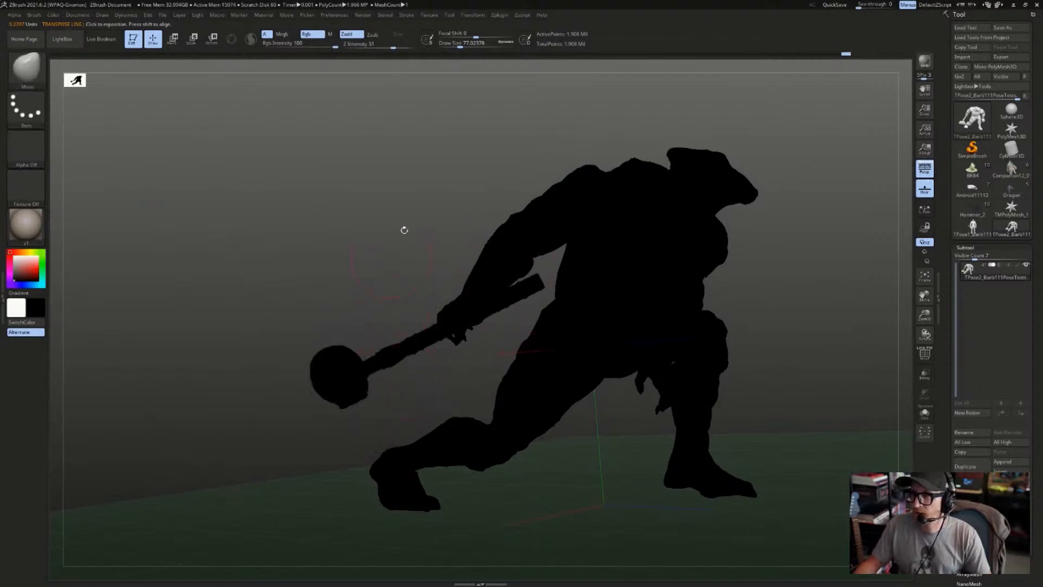
key("ctrl+z")
key("ctrl+z")
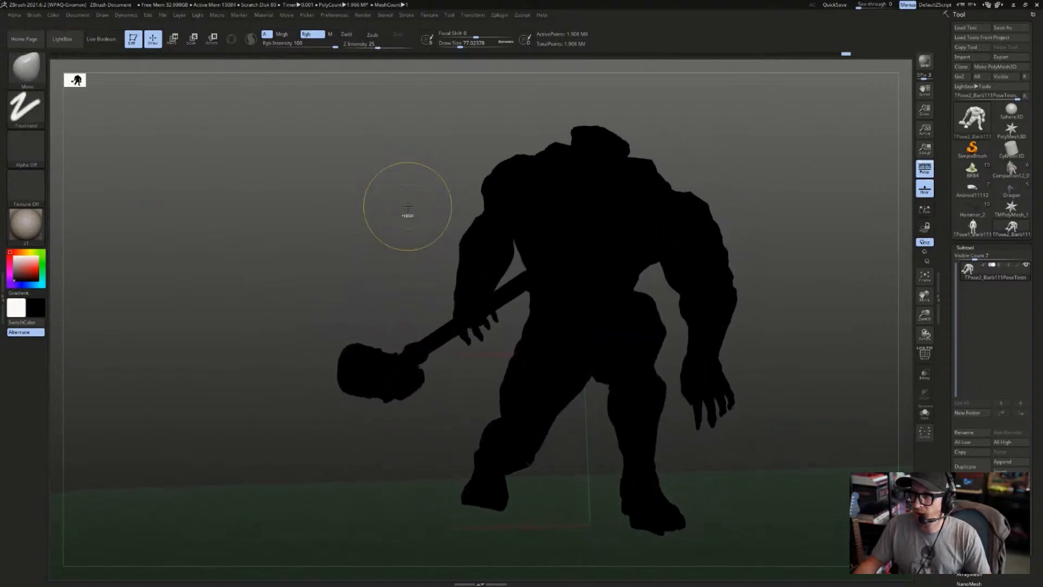
key("ctrl+shift+z")
key("ctrl+shift+z")
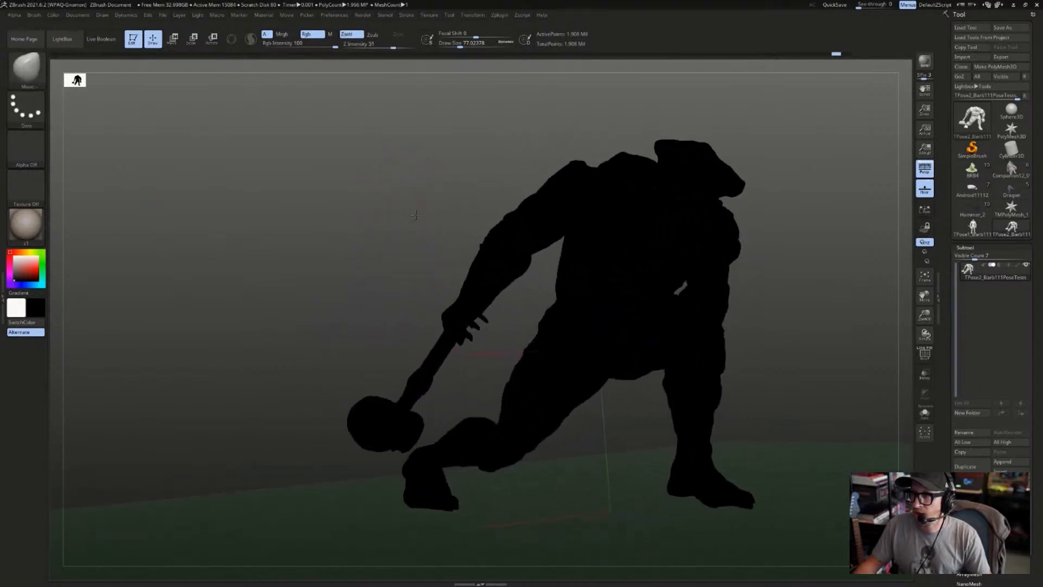
left_click_drag(412, 219, 506, 185)
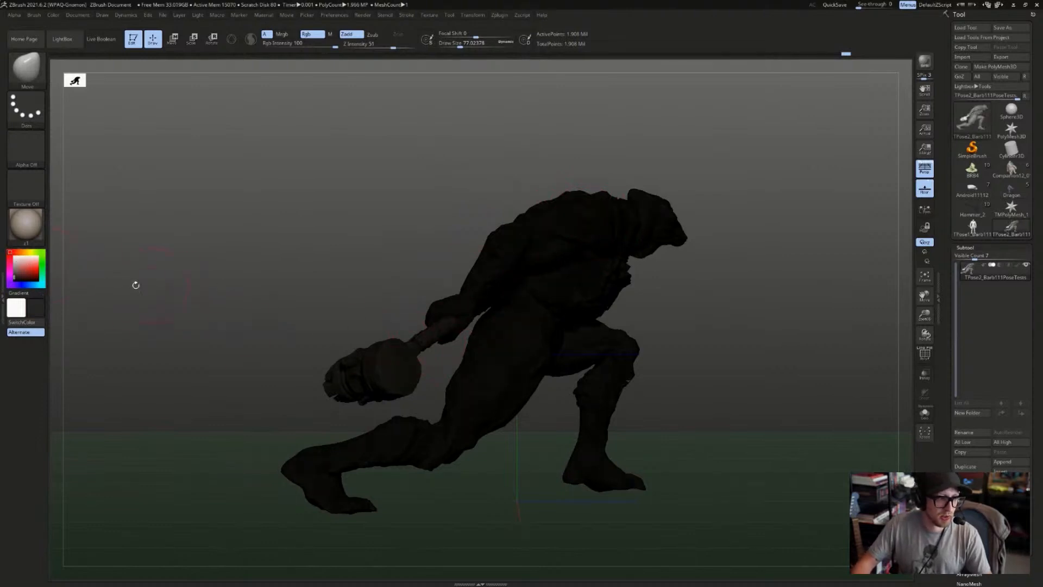
left_click_drag(38, 281, 43, 286)
key("v")
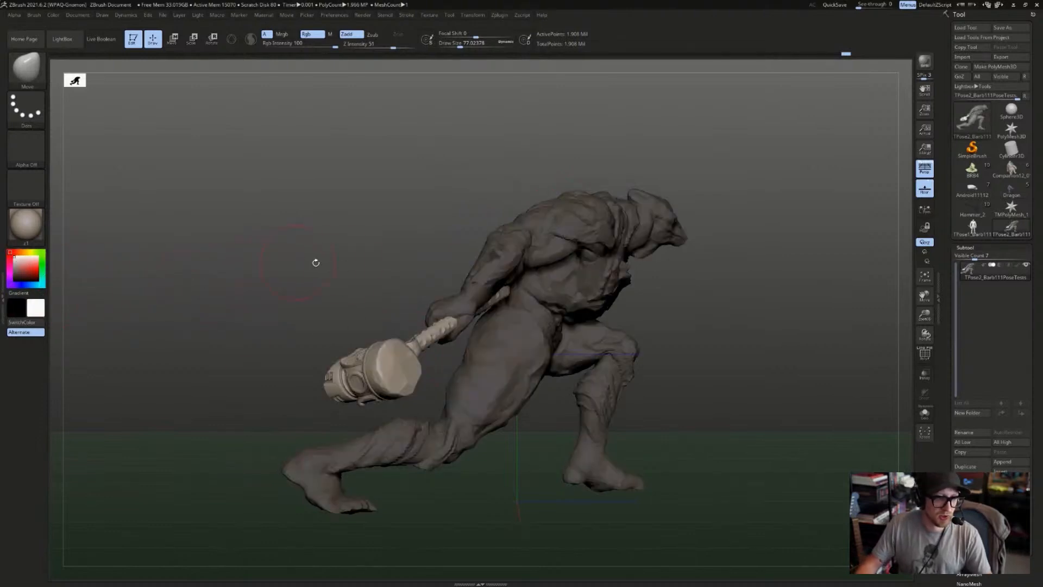
- Save the posed figure to disk as a tool and set the draw size to about 54
left_click_drag(341, 267, 356, 268)
key("space")
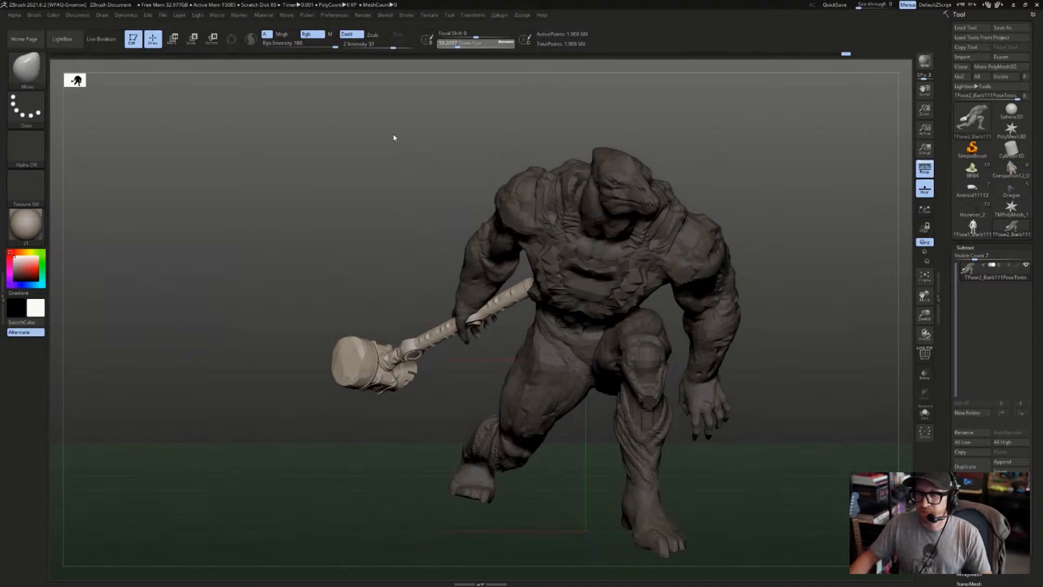
left_click_drag(394, 137, 850, 141)
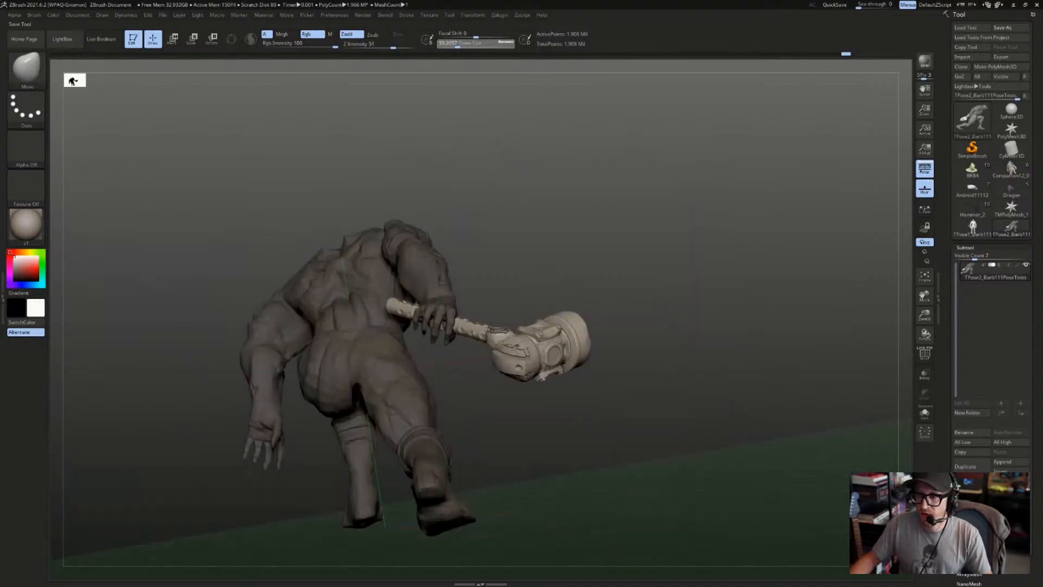
left_click_drag(489, 424, 868, 424)
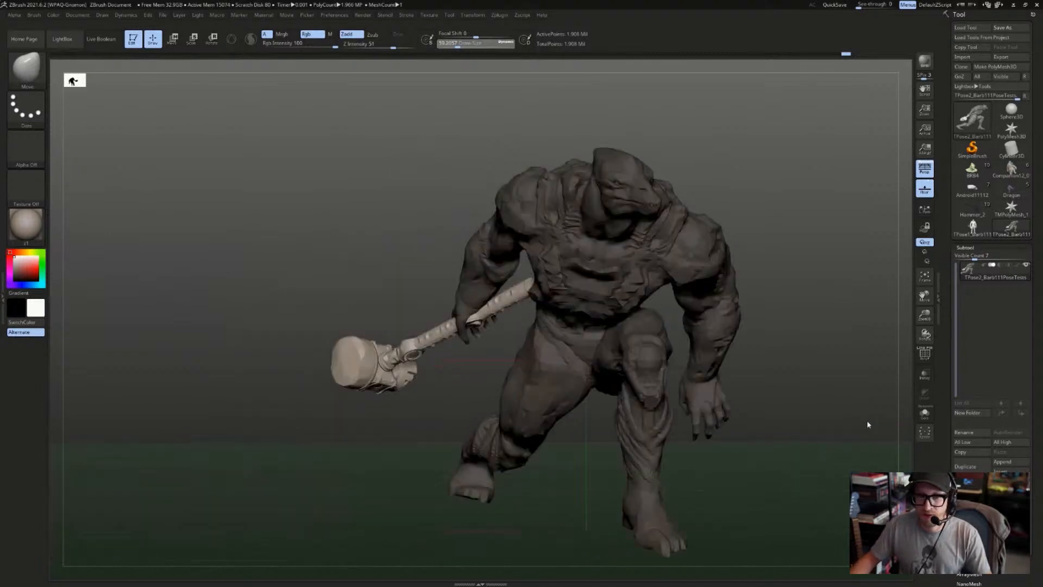
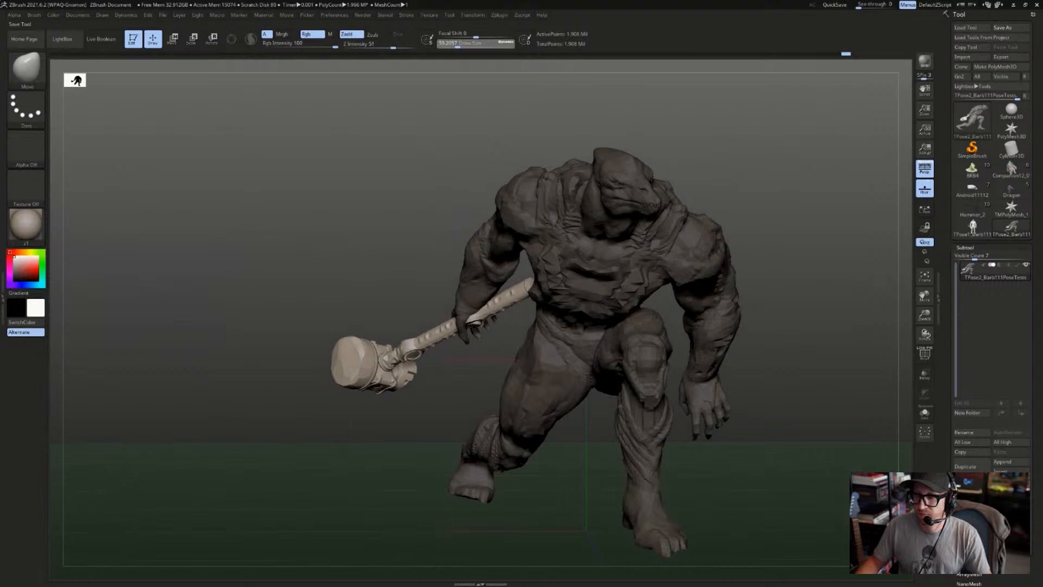
left_click_drag(660, 119, 509, 78)
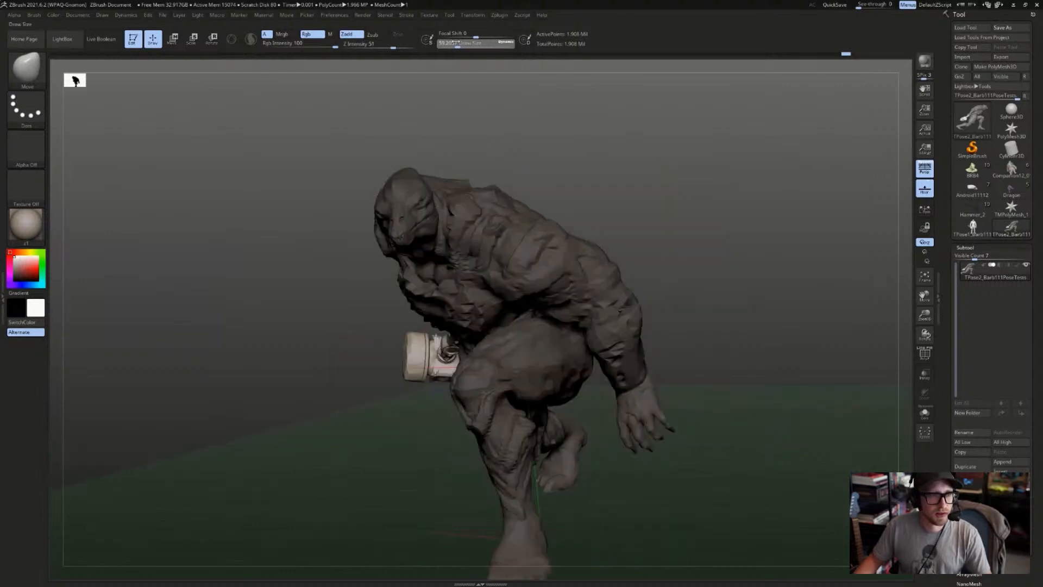
left_click_drag(457, 43, 458, 44)
left_click_drag(608, 128, 495, 142)
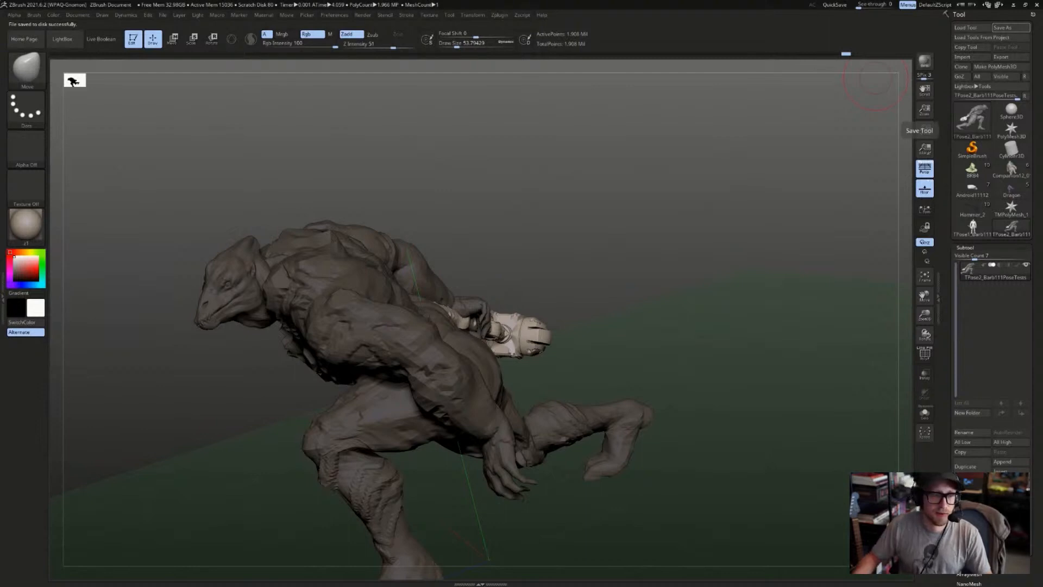
- Place a Transpose line along the hammer's handle and adjust the hammer's position in the gripping hand
left_click_drag(566, 228, 652, 212)
key("r")
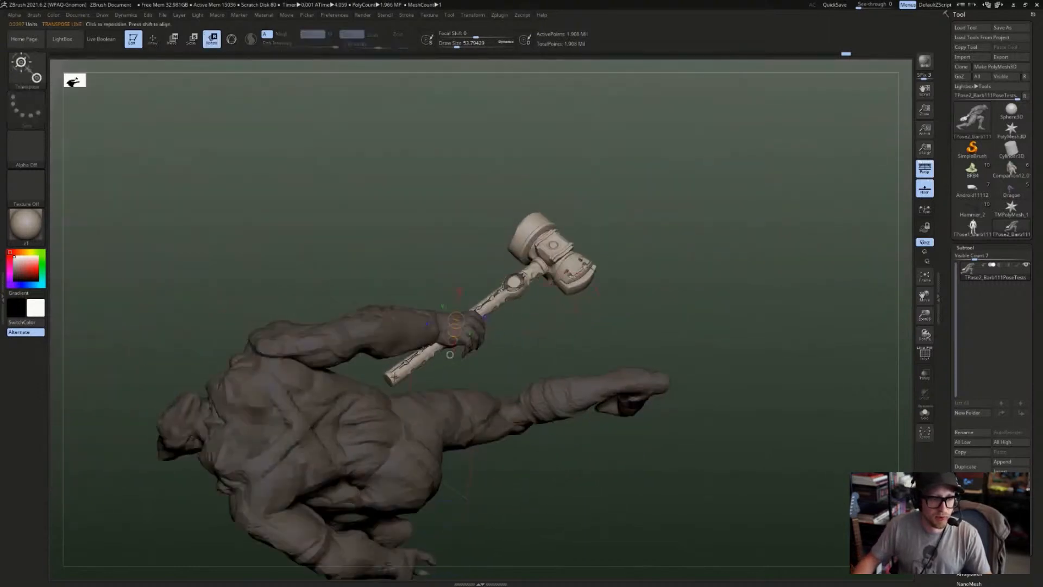
left_click_drag(395, 376, 513, 282)
left_click_drag(641, 321, 535, 330)
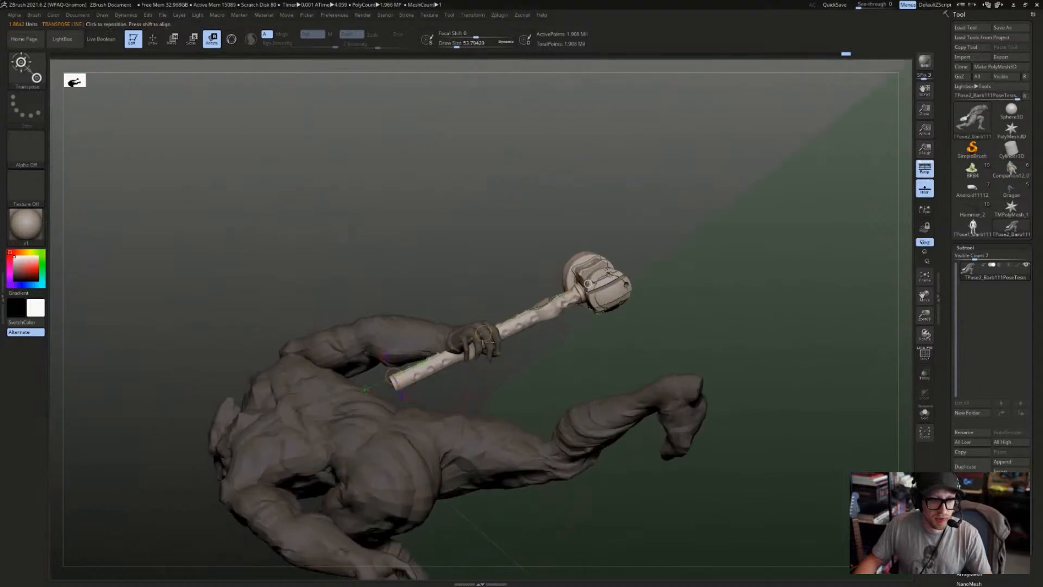
left_click_drag(531, 375, 419, 355)
key("w")
left_click_drag(492, 320, 694, 318)
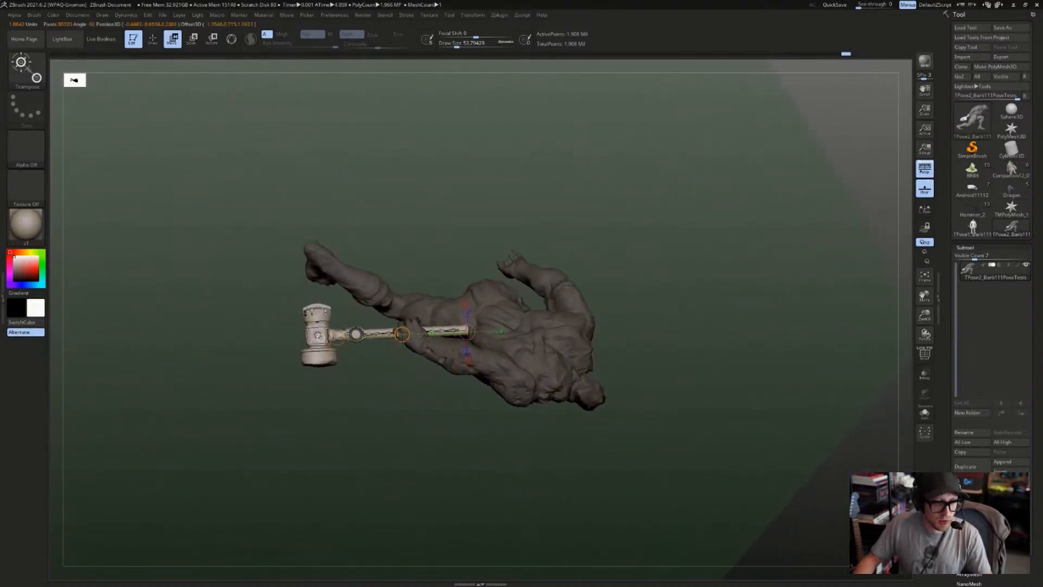
- Rotate the hammer about its handle to turn its head, and clear the mask from the figure
left_click_drag(397, 388, 543, 240)
key("r")
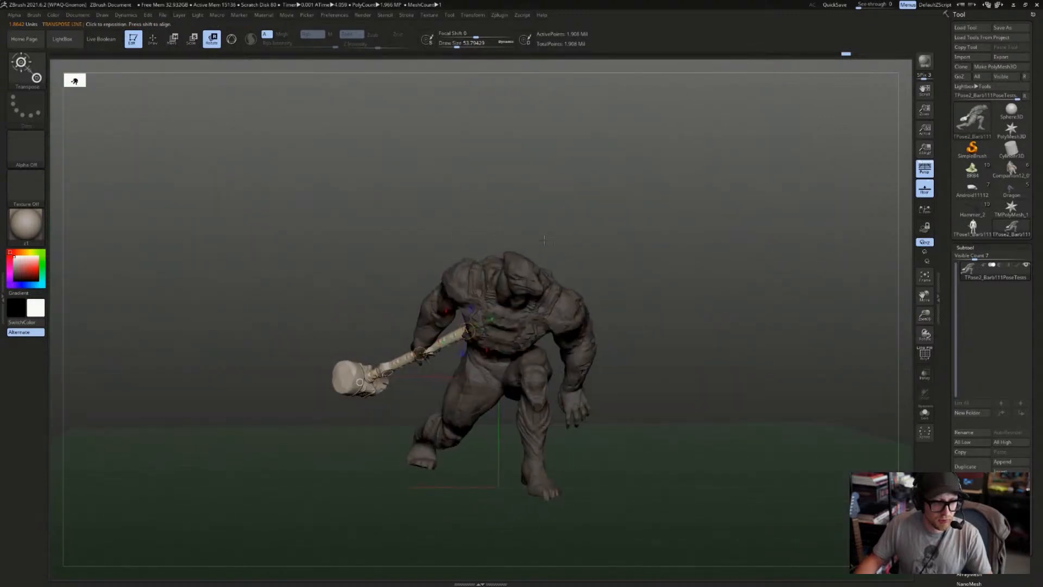
left_click_drag(467, 330, 487, 338)
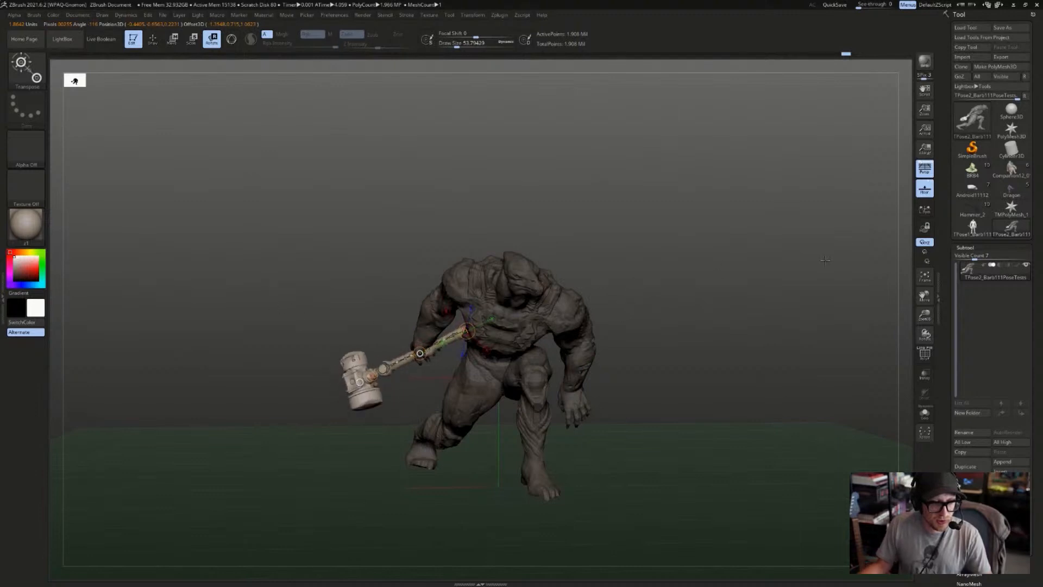
left_click_drag(487, 338, 487, 338)
mouse_move(669, 293)
left_mouse_down()
mouse_move(726, 301)
mouse_move(707, 300)
mouse_move(717, 298)
left_mouse_up()
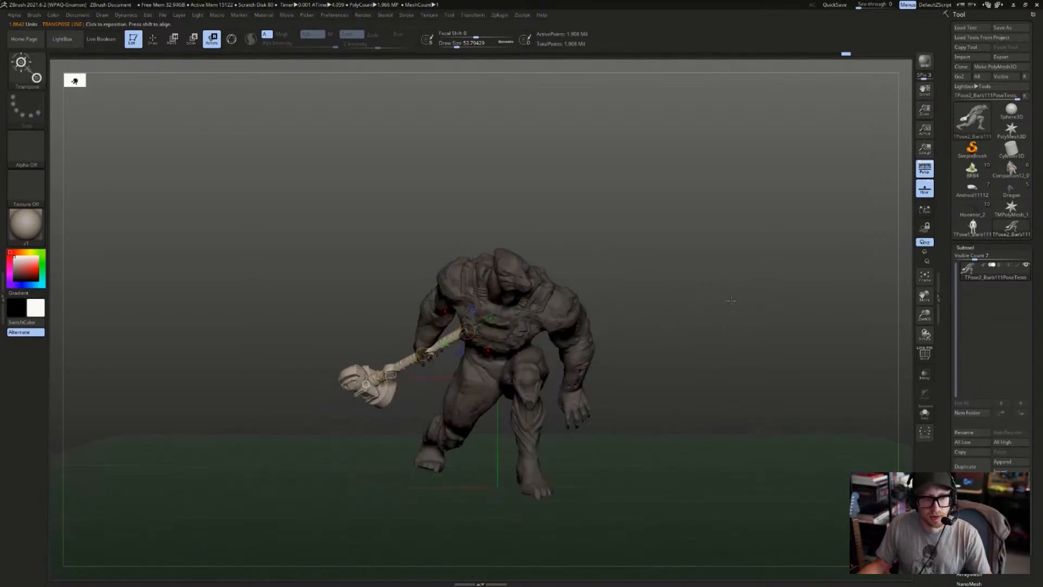
key("q")
left_click(679, 285, "ctrl")
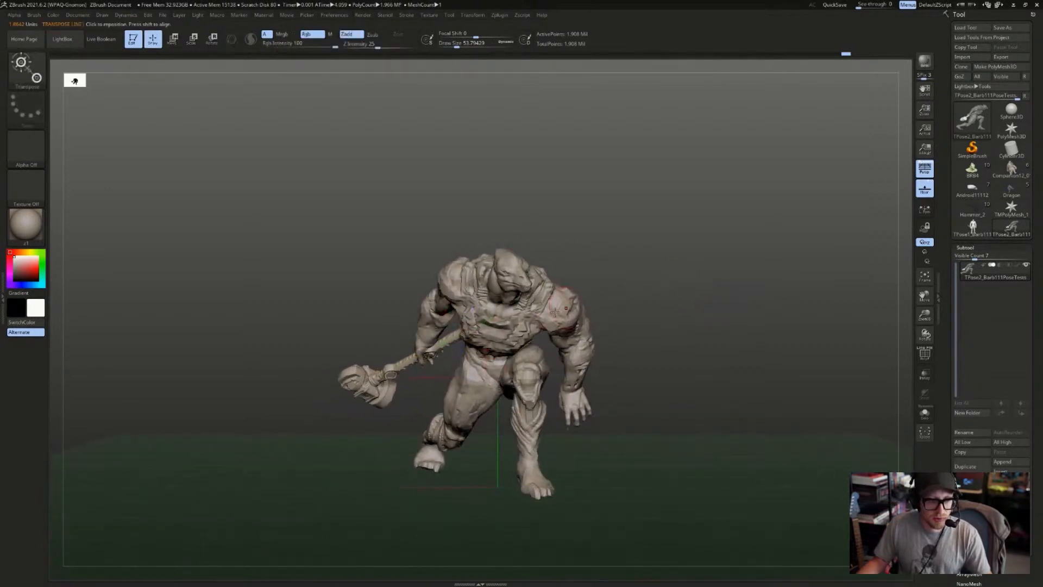
- Nudge the lizard's snout slightly upward with the Move brush at a draw size of about 299
key("w")
mouse_move(439, 353)
right_mouse_down()
mouse_move(386, 375)
mouse_move(449, 341)
right_mouse_up()
mouse_move(691, 250)
left_mouse_down()
mouse_move(761, 245)
mouse_move(715, 246)
mouse_move(698, 235)
mouse_move(724, 219)
mouse_move(704, 220)
left_mouse_up()
key("q")
key("b")
key("m")
key("v")
key("s")
key("s")
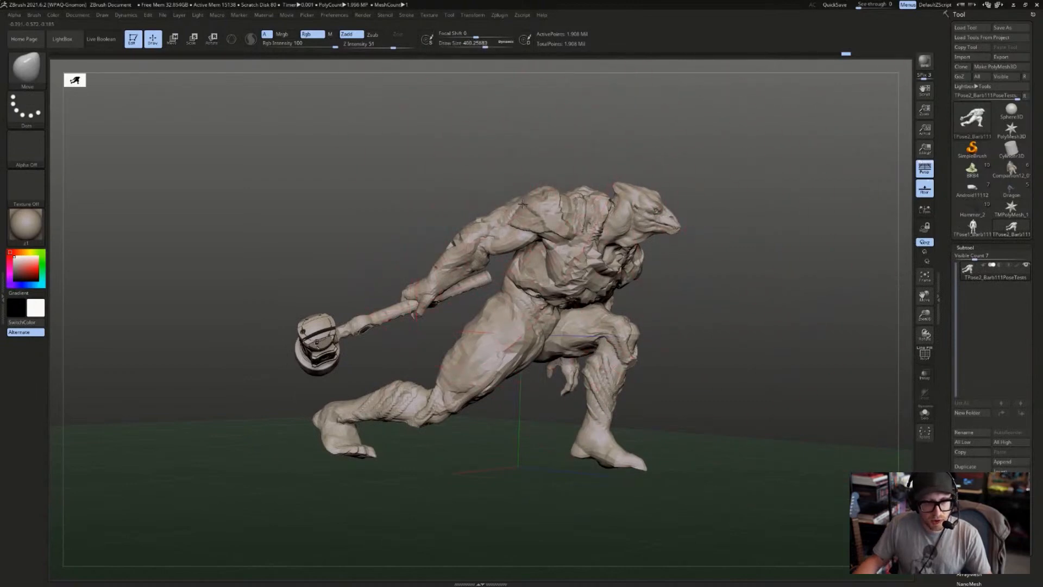
key("s")
left_click_drag(664, 212, 661, 204)
key("shift")
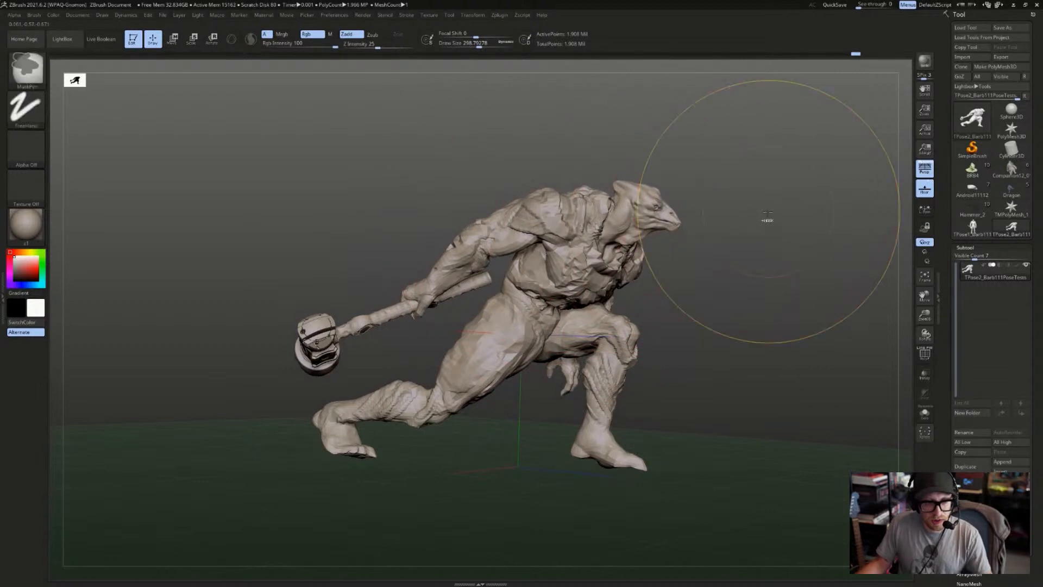
- Isolate the free left arm, mask it, show the full model and invert the mask so only that arm is editable
key("ctrl+shift")
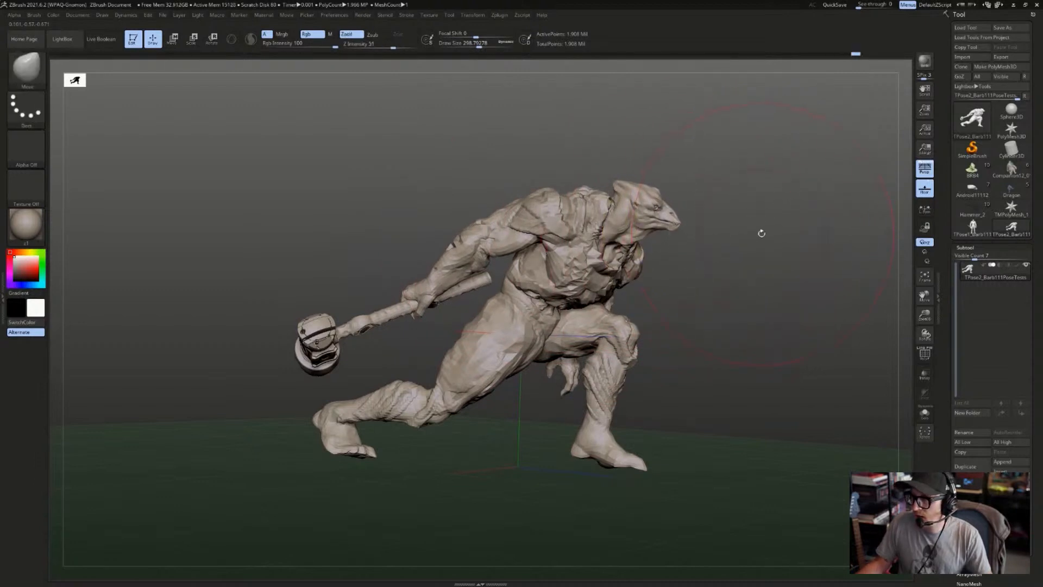
left_click_drag(759, 232, 752, 228)
key("ctrl")
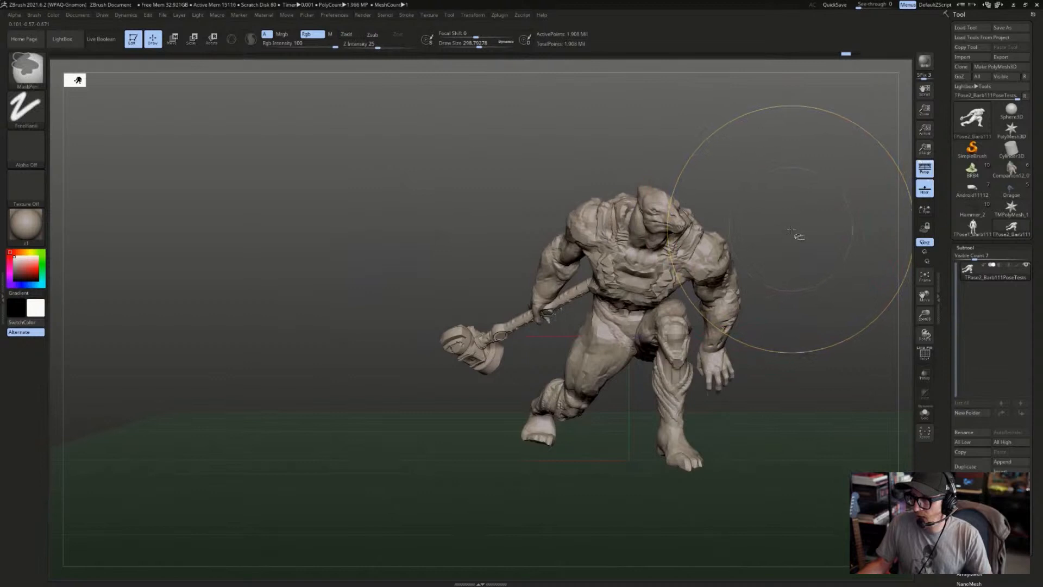
key("ctrl+shift")
left_click_drag(810, 230, 773, 231)
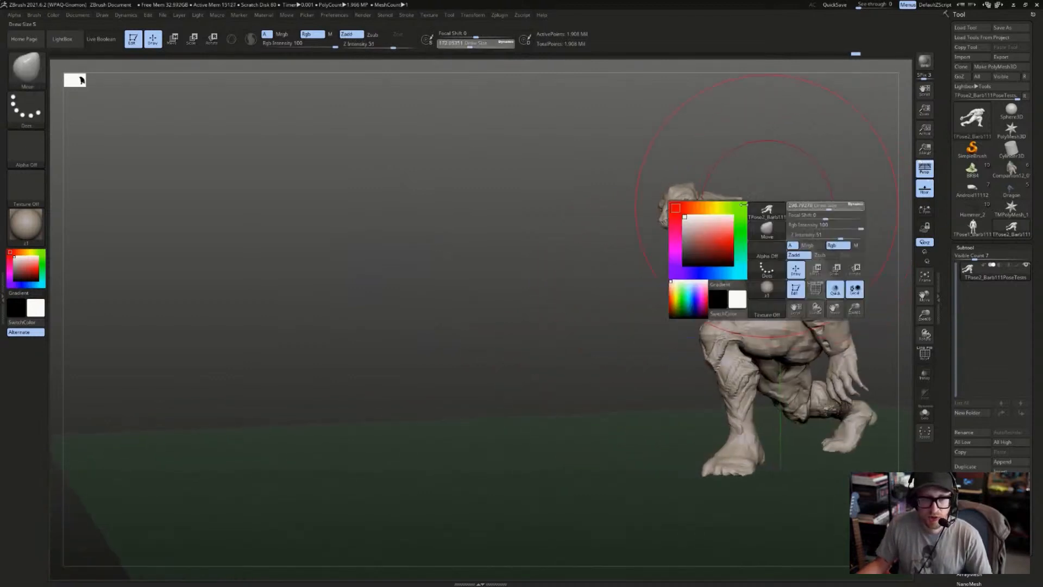
mouse_move(822, 179)
left_mouse_down("alt")
mouse_move(580, 185)
mouse_move(551, 280)
left_mouse_up("alt")
left_click(550, 280, "ctrl+shift")
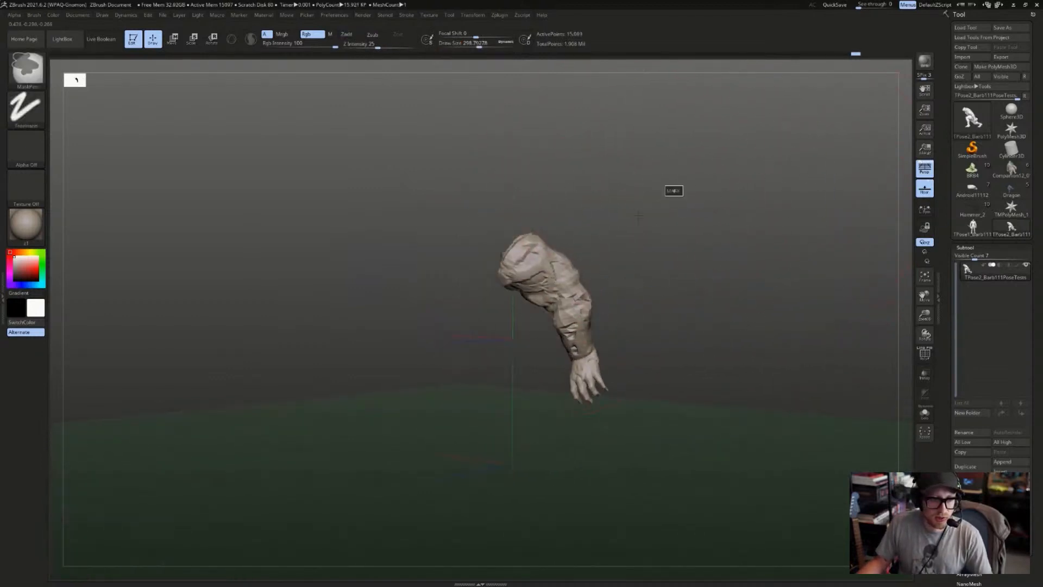
left_click(670, 188, "ctrl")
left_click(671, 188, "ctrl+shift")
left_click(671, 187, "ctrl")
left_click(559, 279, "ctrl")
left_click_drag(597, 247, 623, 236)
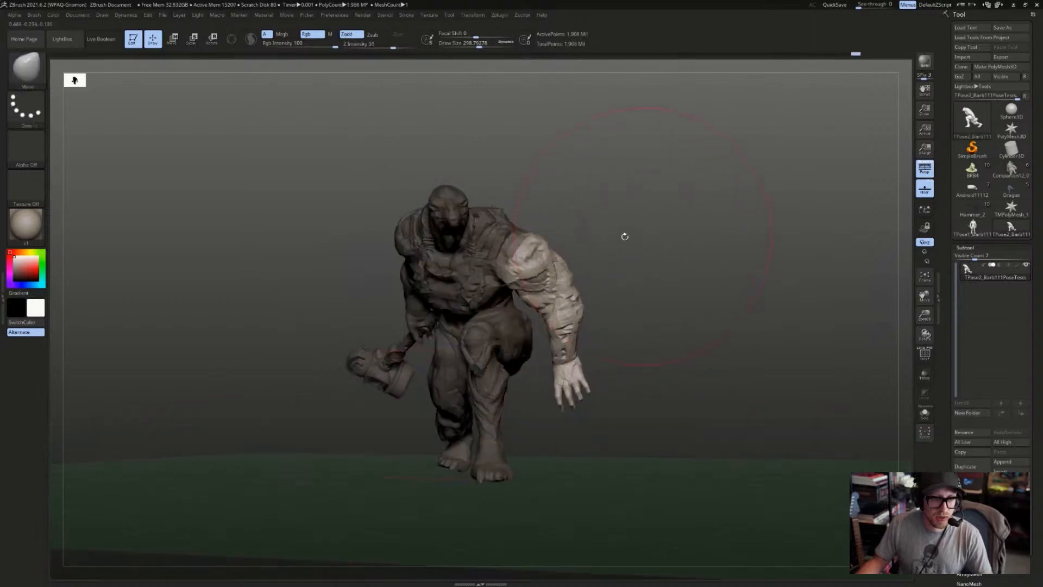
- Place a Transpose line at the left shoulder and repose the left arm by rotating and moving it
key("r")
left_click_drag(494, 262, 543, 280)
left_click_drag(596, 209, 531, 265)
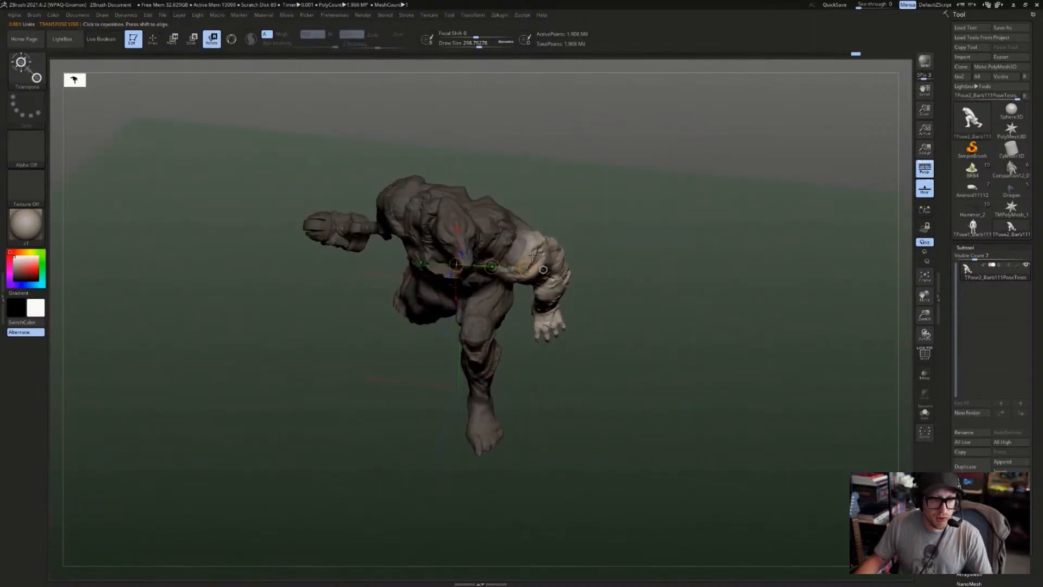
left_click_drag(620, 221, 480, 241)
left_click_drag(407, 292, 446, 228)
key("w")
mouse_move(613, 265)
left_mouse_down()
mouse_move(712, 277)
mouse_move(608, 263)
mouse_move(624, 257)
left_mouse_up()
- Check the left arm's pose in black silhouette and compare versions by redoing and undoing the last adjustment
key("v")
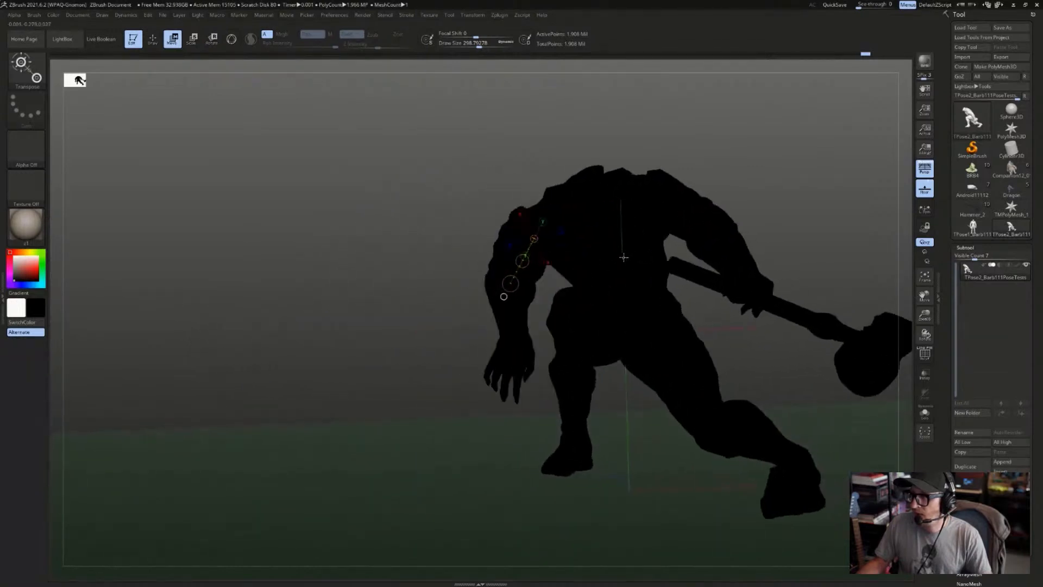
left_click_drag(387, 324, 663, 262)
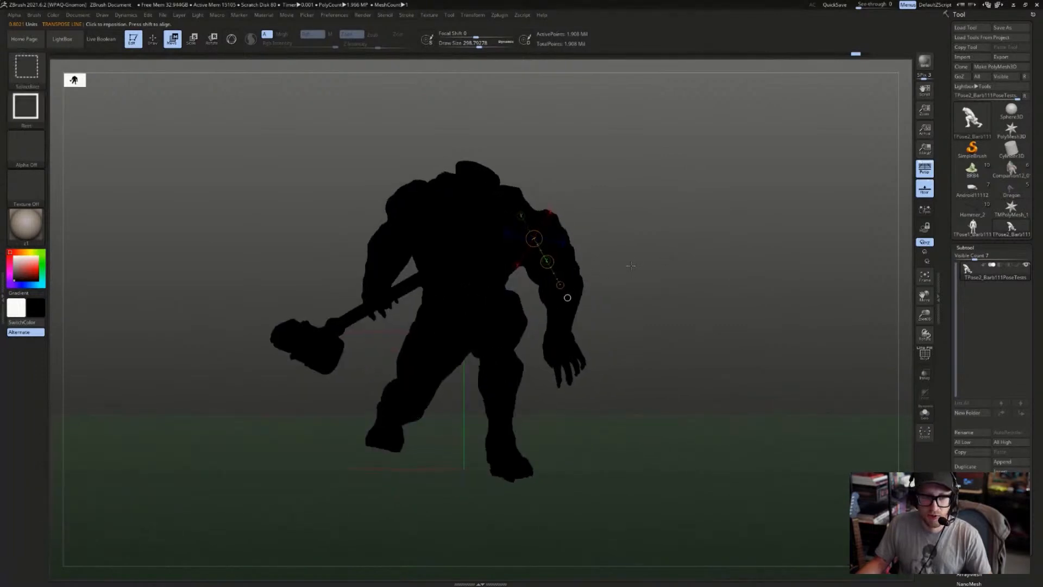
key("ctrl+shift+z")
key("v")
right_click_drag(577, 276, 496, 273)
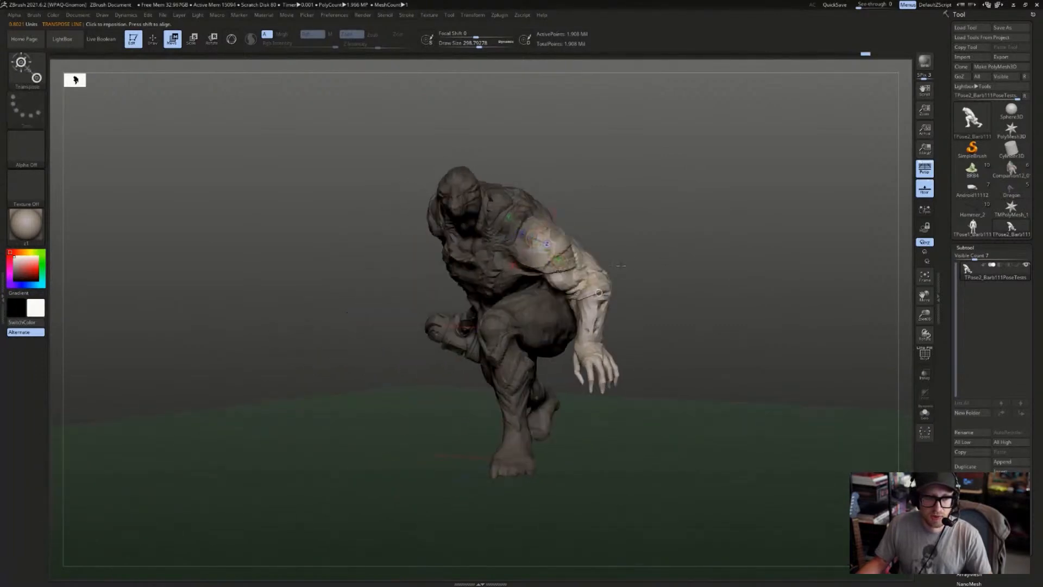
key("ctrl+z")
right_click_drag(554, 286, 576, 260)
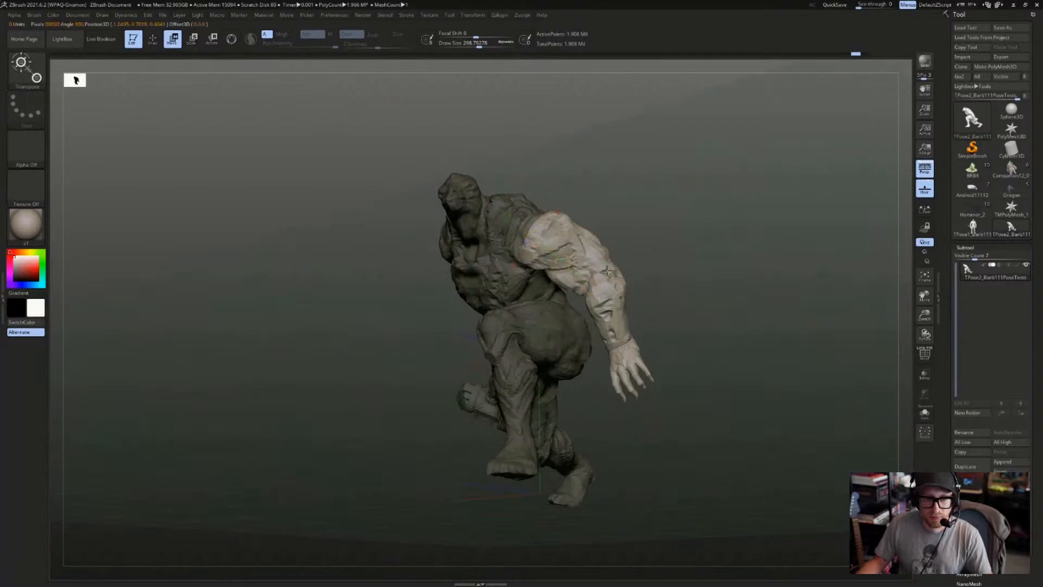
- Mask the left forearm and hand, set the draw size to about 71 and invert the mask to free the forearm
left_click_drag(602, 269, 626, 290, "ctrl")
left_click_drag(671, 315, 693, 334, "ctrl")
mouse_move(654, 332)
left_mouse_down()
mouse_move(690, 338)
mouse_move(707, 311)
mouse_move(566, 321)
left_mouse_up()
left_click_drag(678, 443, 565, 291, "ctrl")
mouse_move(676, 374)
left_mouse_down()
mouse_move(689, 361)
mouse_move(610, 334)
left_mouse_up()
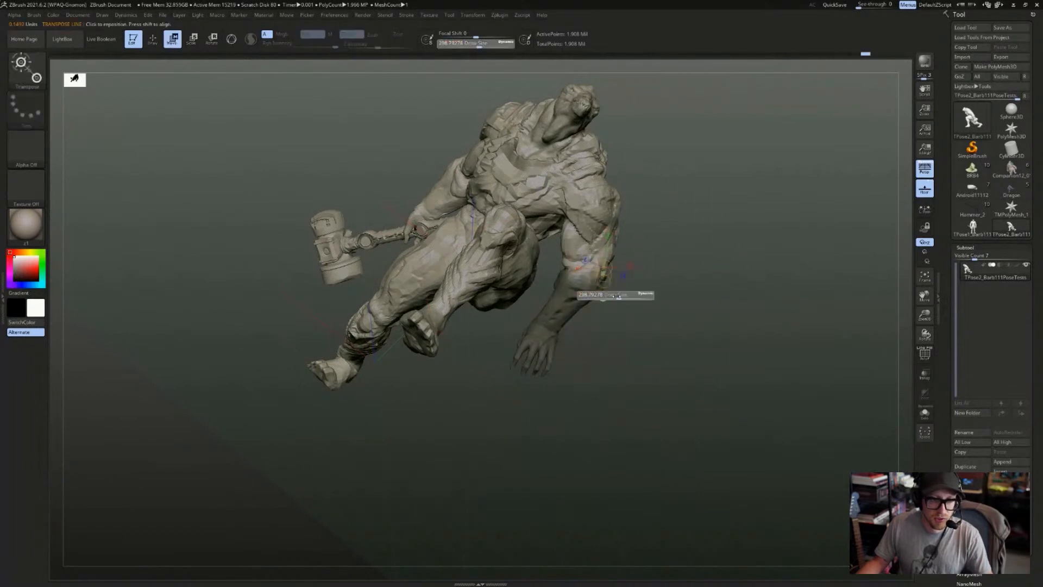
key("q")
left_click(617, 310, "ctrl")
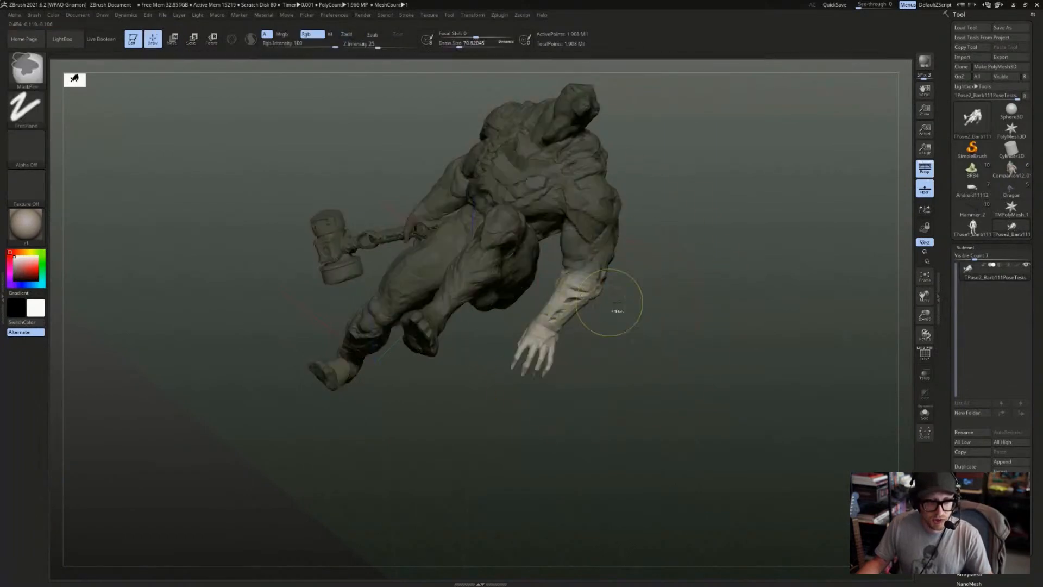
- Place a Transpose line from the left elbow along the forearm, rotate the forearm inward and clear the mask
key("w")
mouse_move(638, 306)
left_mouse_down("shift")
mouse_move(686, 315)
mouse_move(664, 288)
left_mouse_up("shift")
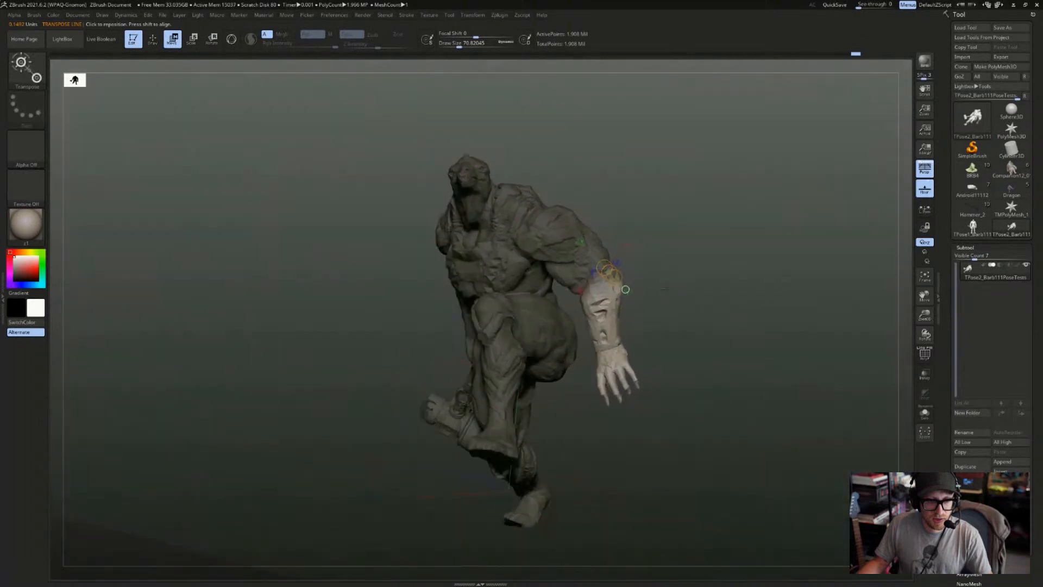
left_click_drag(617, 321, 602, 281)
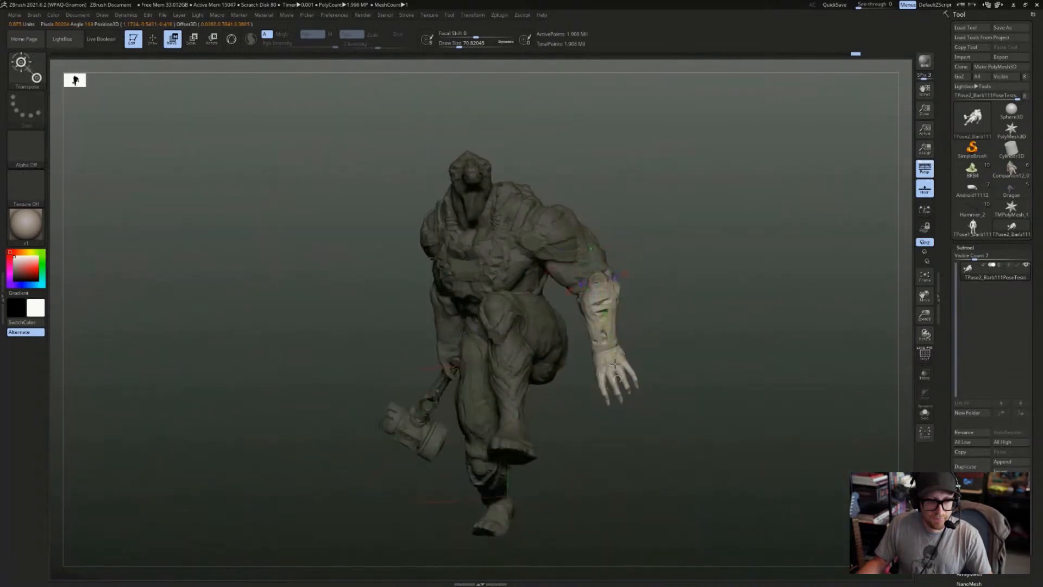
key("r")
left_click_drag(615, 363, 583, 371)
left_click_drag(635, 294, 640, 251)
key("q")
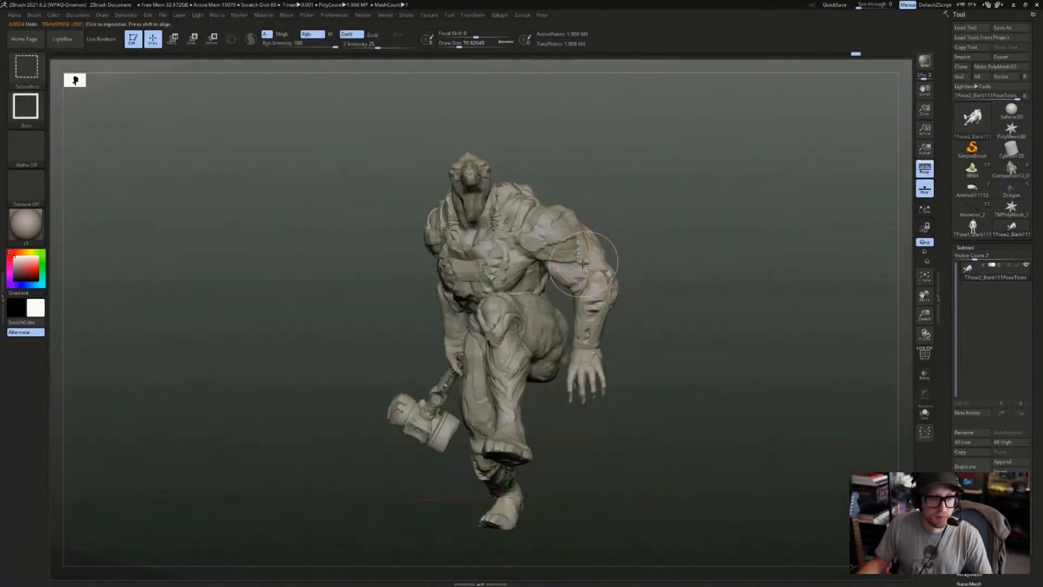
- Isolate the whole left arm, mask it, restore the full model and invert the mask to protect the rest
left_click(606, 258, "ctrl+shift")
left_click(647, 162, "ctrl")
left_click(673, 291, "ctrl+shift")
key("ctrl+i")
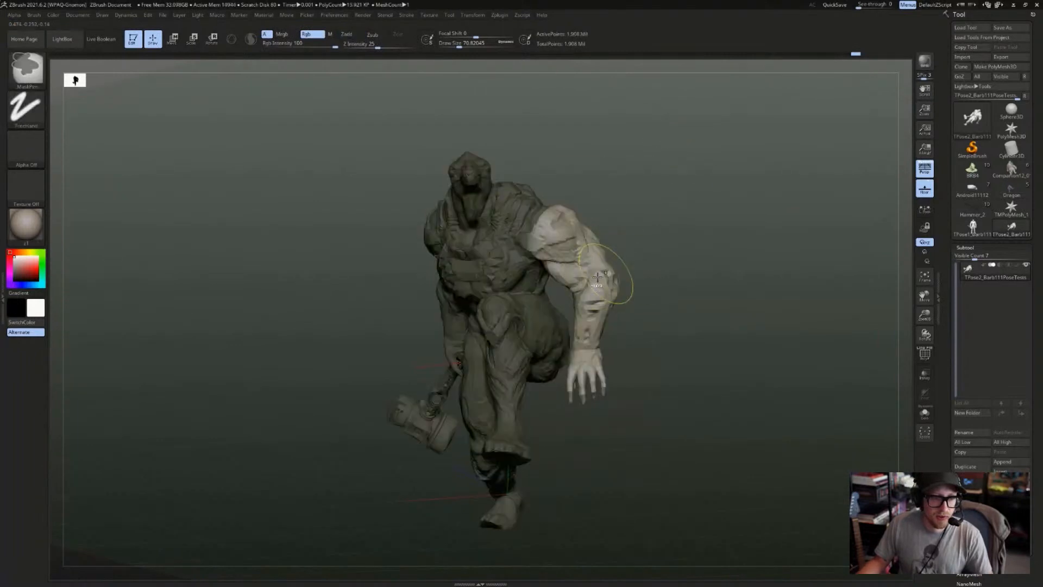
- Shift the left arm slightly at the shoulder with Transpose Move
key("w")
left_click_drag(617, 373, 619, 277)
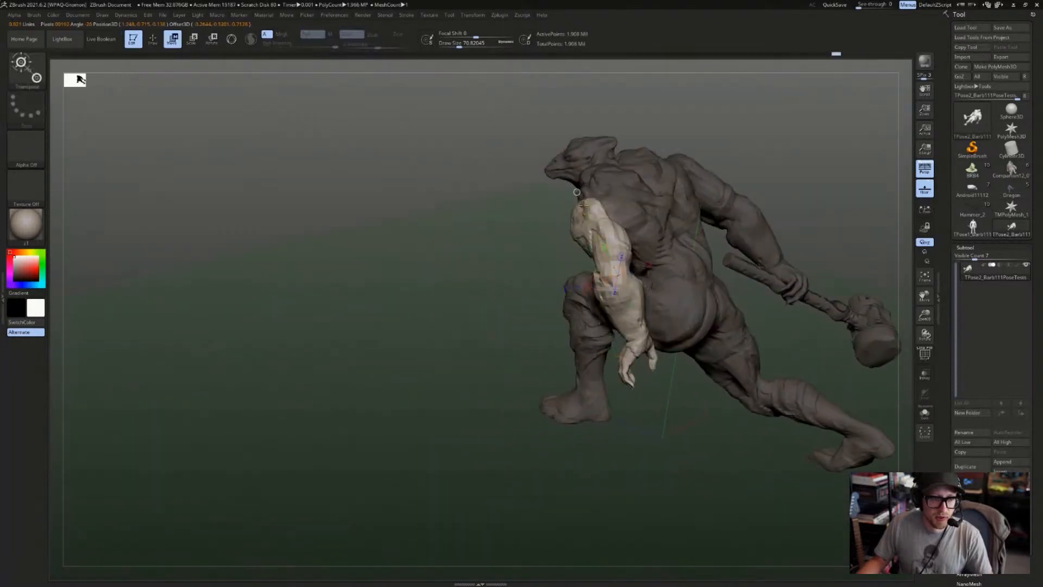
left_click_drag(577, 192, 554, 193)
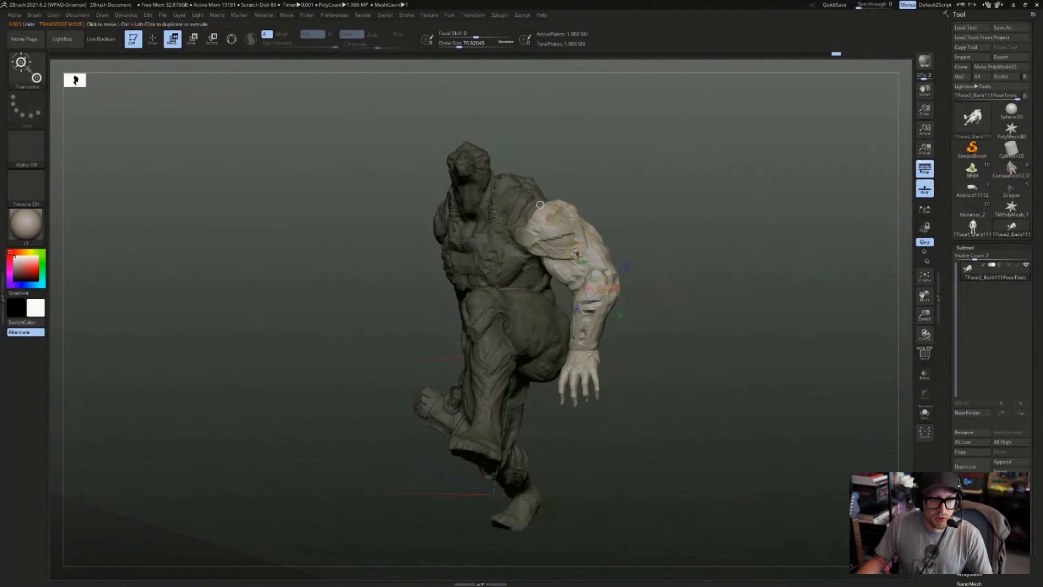
left_click_drag(574, 253, 574, 251)
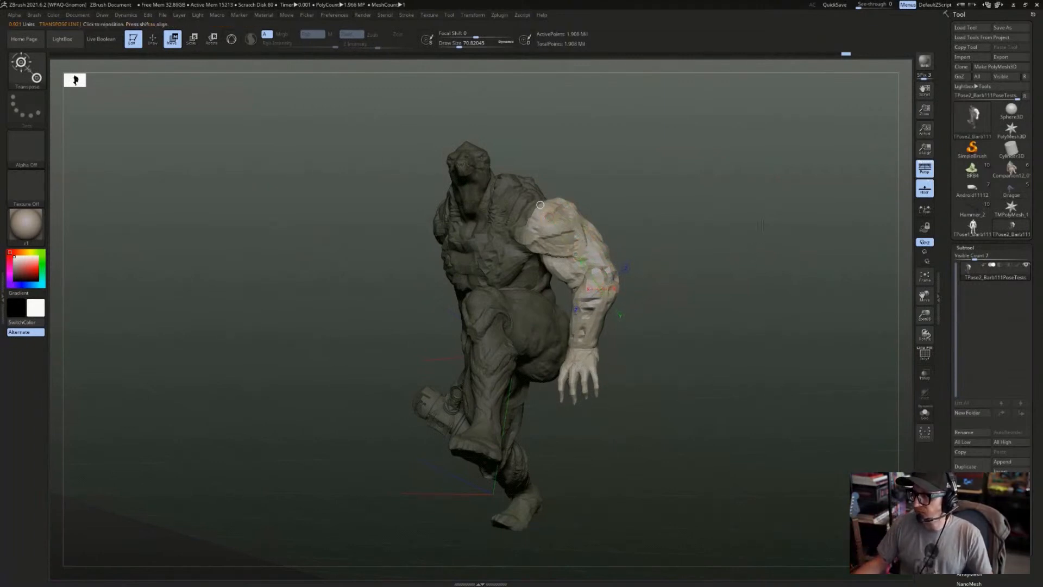
left_click_drag(761, 225, 706, 234)
- Refine the left arm's angle and placement by alternating Transpose Rotate and Move, and clear the mask
key("r")
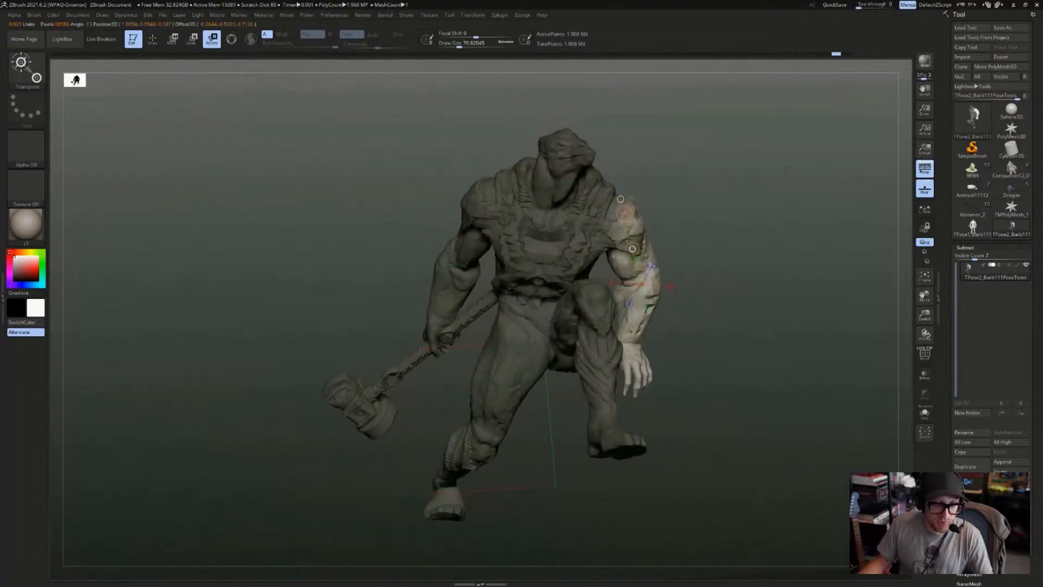
left_click_drag(690, 283, 692, 251)
key("w")
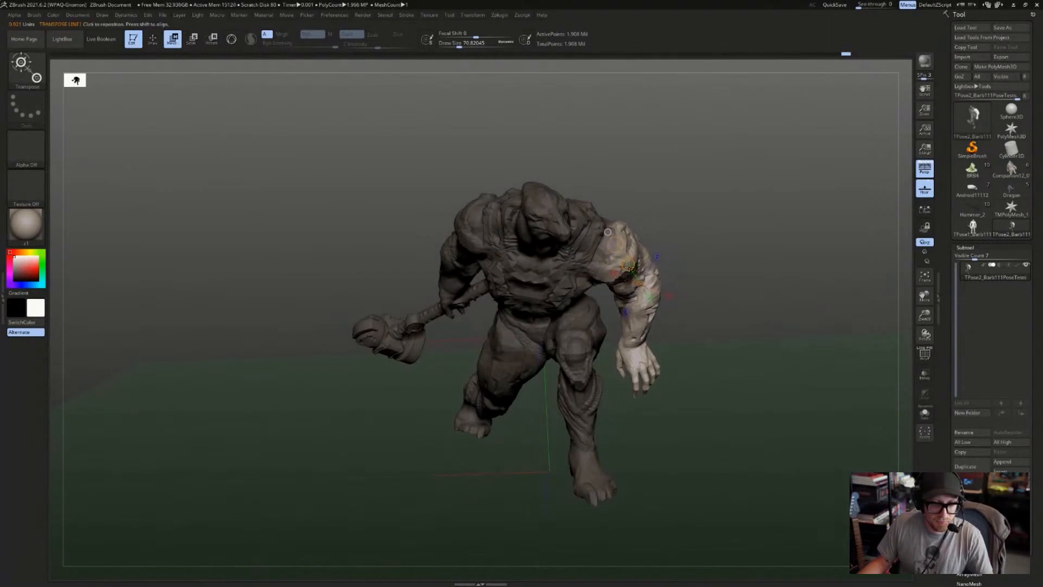
left_click_drag(608, 232, 81, 78)
key("r")
key("w")
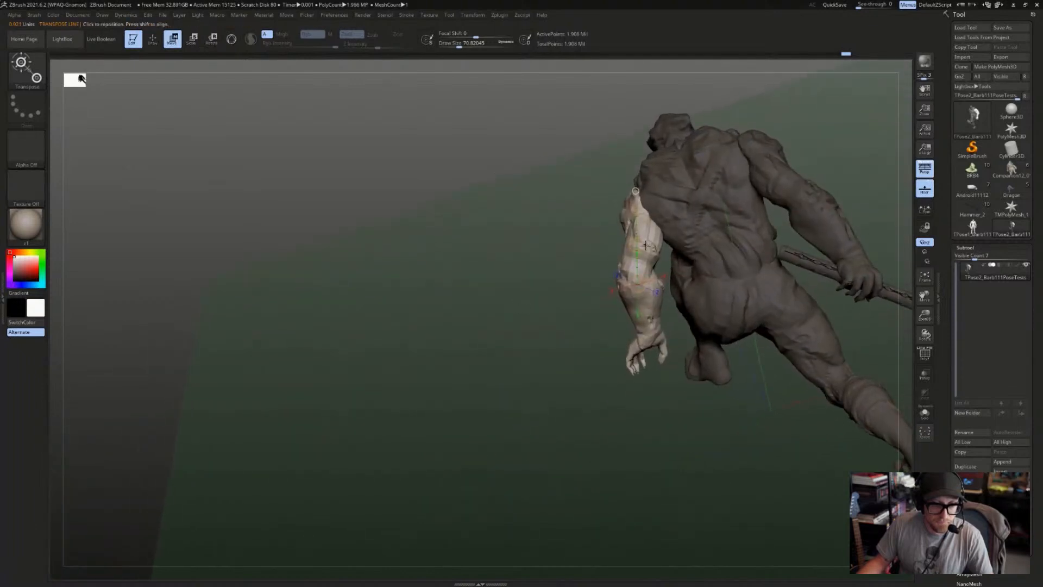
left_click_drag(424, 282, 654, 271)
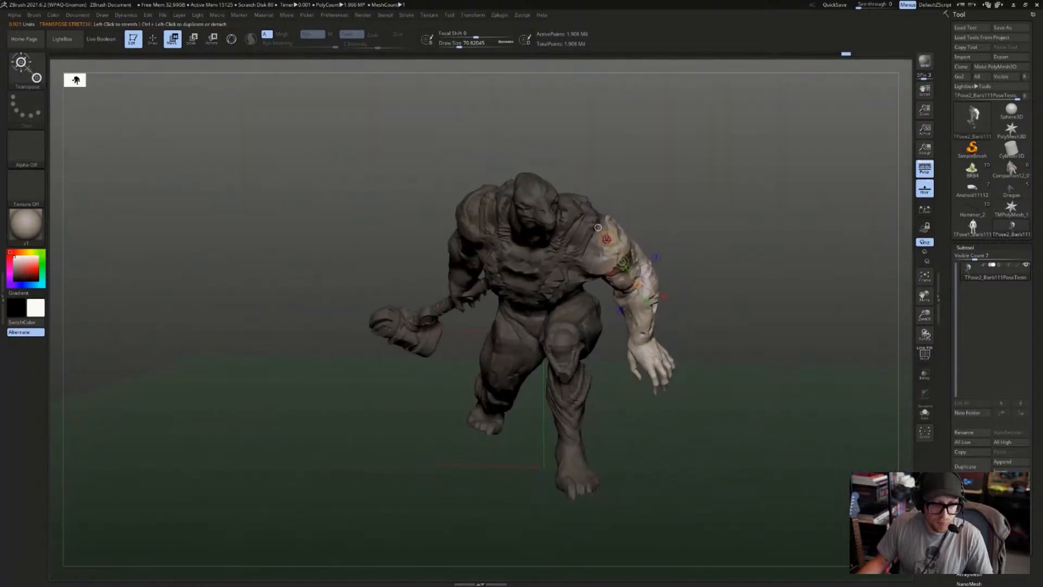
mouse_move(690, 217)
left_mouse_down()
mouse_move(680, 225)
mouse_move(693, 239)
mouse_move(608, 260)
left_mouse_up()
key("q")
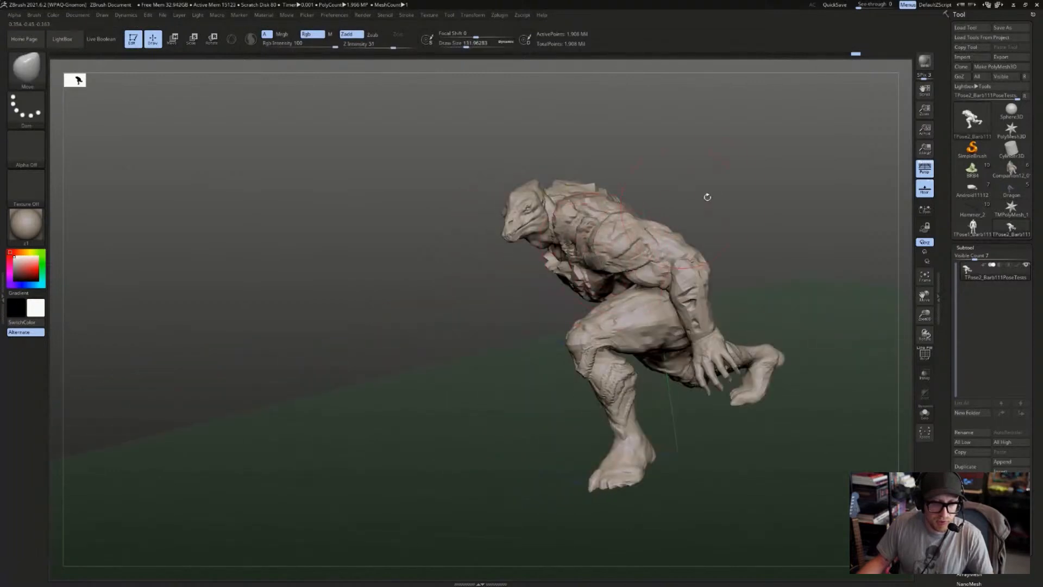
- Add volume to the front leg just below the knee using the Inflat brush at Z Intensity 10
left_click_drag(707, 197, 656, 225)
key("s")
mouse_move(655, 229)
left_mouse_down()
mouse_move(630, 221)
mouse_move(636, 200)
mouse_move(687, 210)
mouse_move(534, 281)
mouse_move(720, 263)
mouse_move(532, 344)
mouse_move(606, 340)
left_mouse_up()
key("b")
key("i")
key("n")
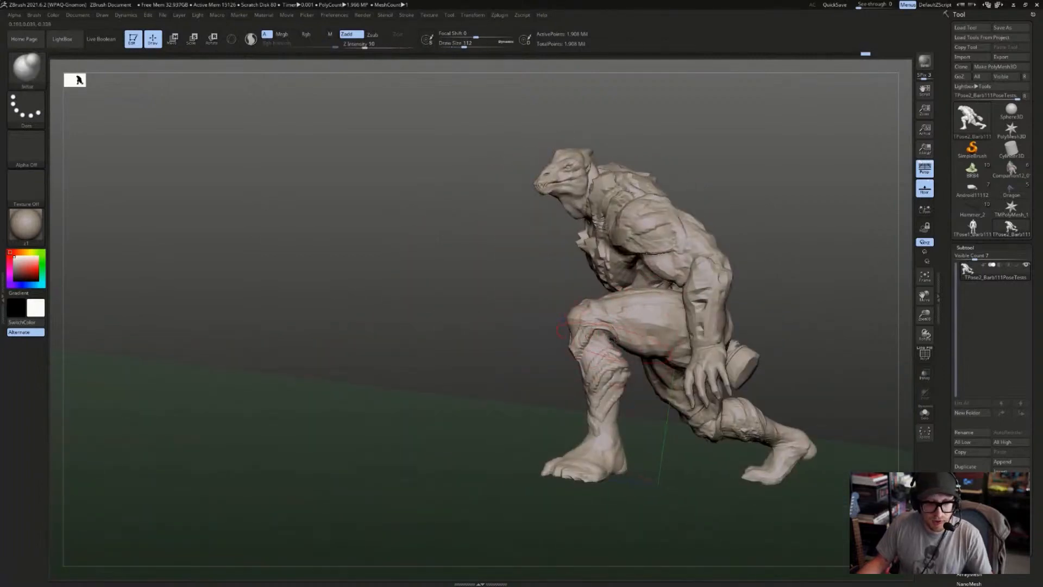
mouse_move(610, 344)
left_mouse_down()
mouse_move(541, 348)
mouse_move(611, 348)
left_mouse_up()
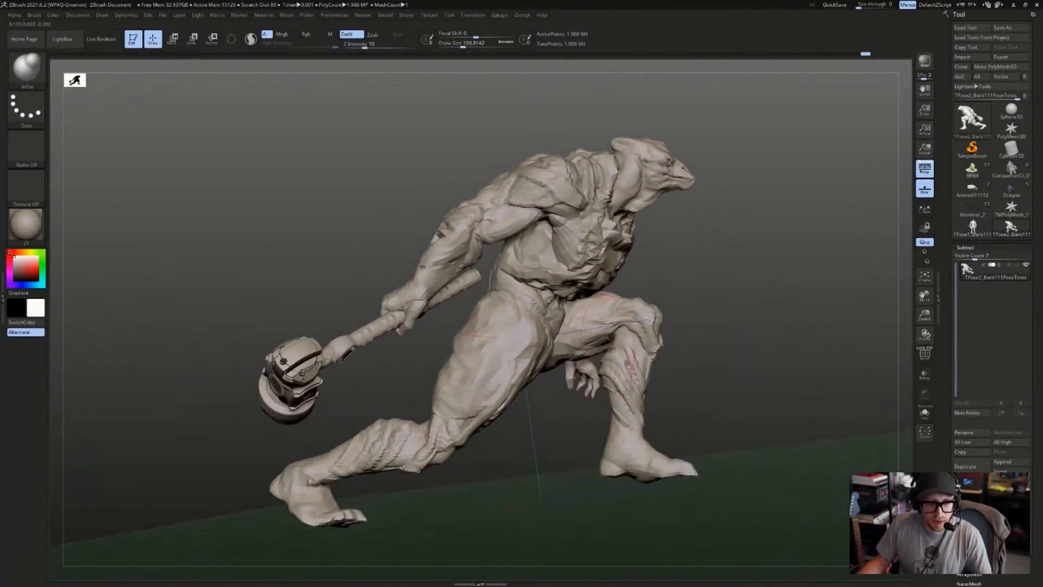
- Check the pose from several angles and save the posed tool to disk
mouse_move(600, 344)
right_mouse_down()
mouse_move(671, 331)
mouse_move(637, 350)
mouse_move(532, 360)
right_mouse_up()
left_click_drag(468, 351, 496, 351)
mouse_move(736, 254)
left_mouse_down()
mouse_move(774, 255)
mouse_move(745, 253)
mouse_move(749, 244)
left_mouse_up()
left_click_drag(855, 247, 803, 237, "alt")
left_click_drag(803, 237, 793, 214)
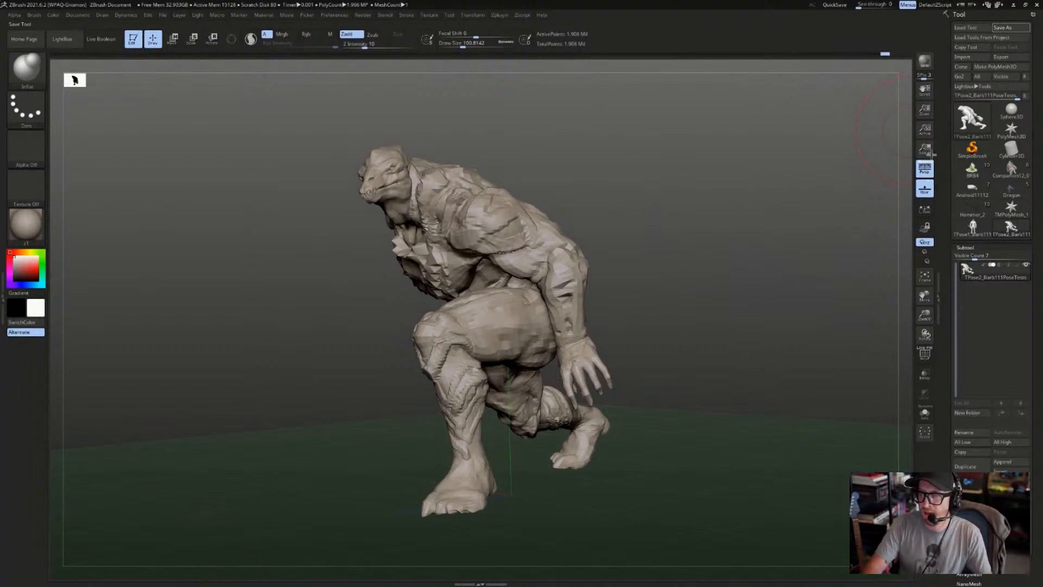
left_click_drag(695, 214, 611, 135)
- Select the Move brush and transfer the pose to the original subtools with Transpose Master's TPose|SubT
key("b")
key("m")
key("v")
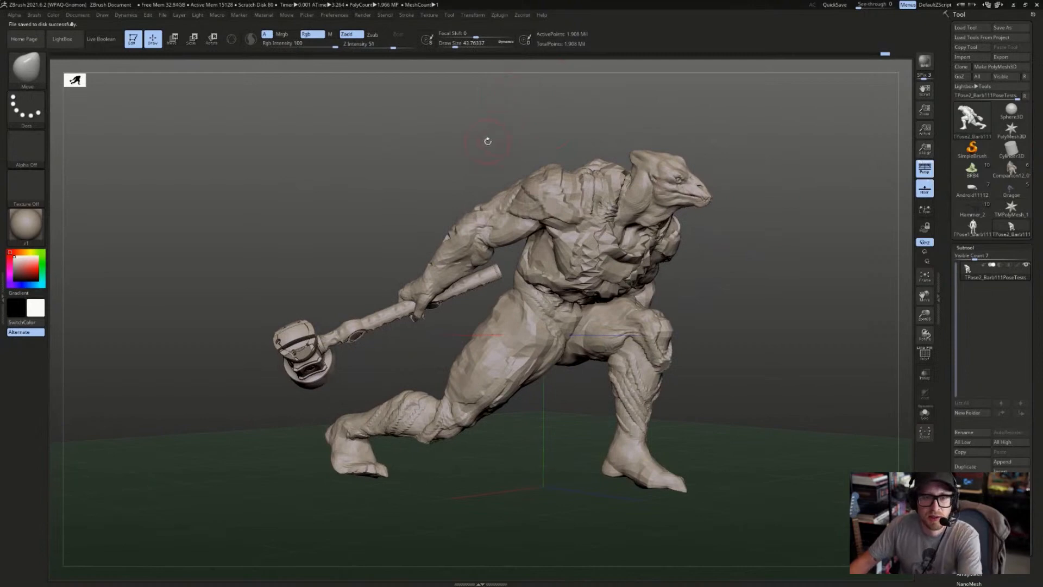
left_click(522, 15)
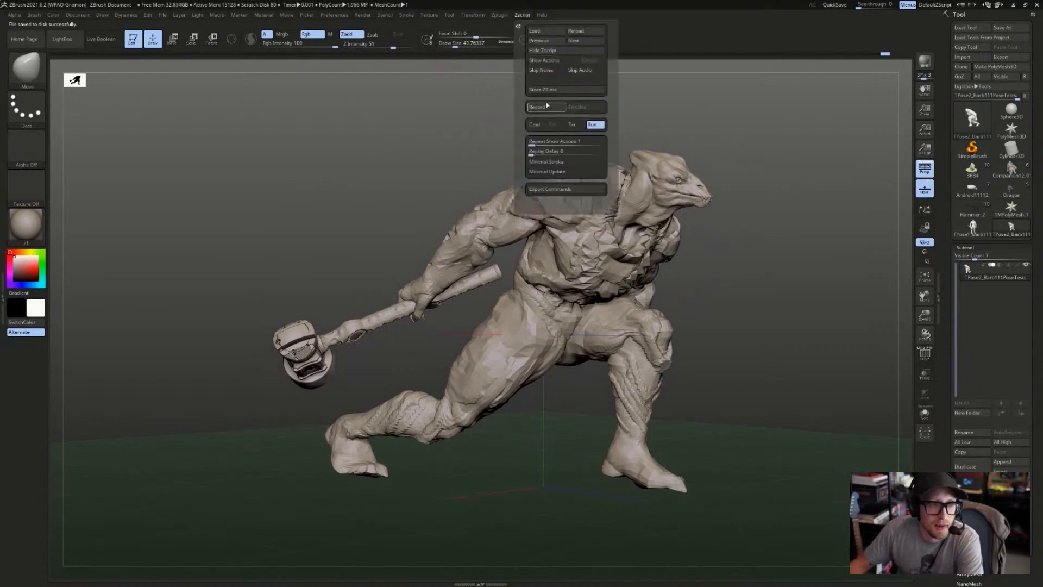
left_click(500, 16)
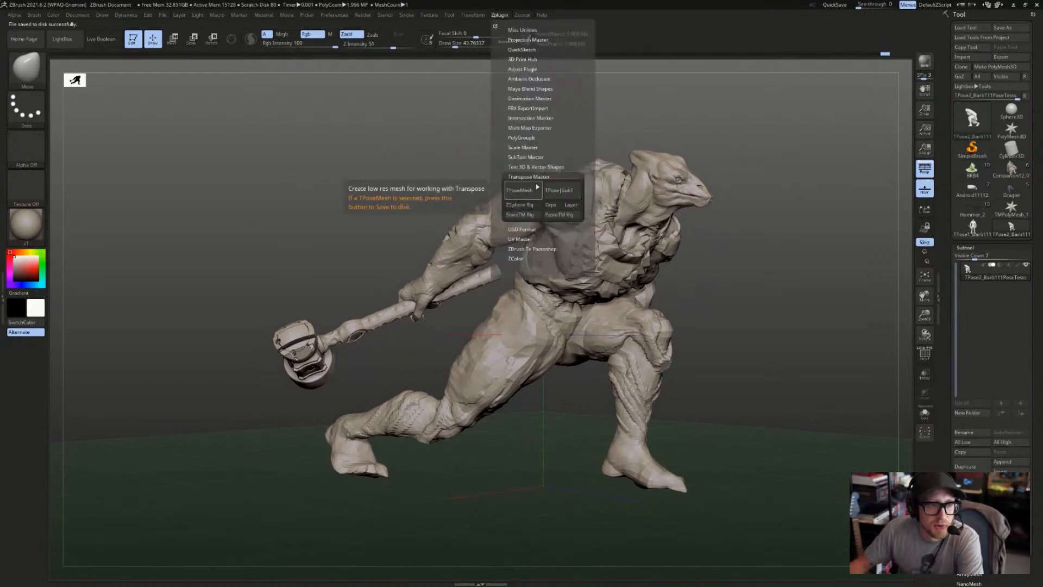
left_click(565, 190)
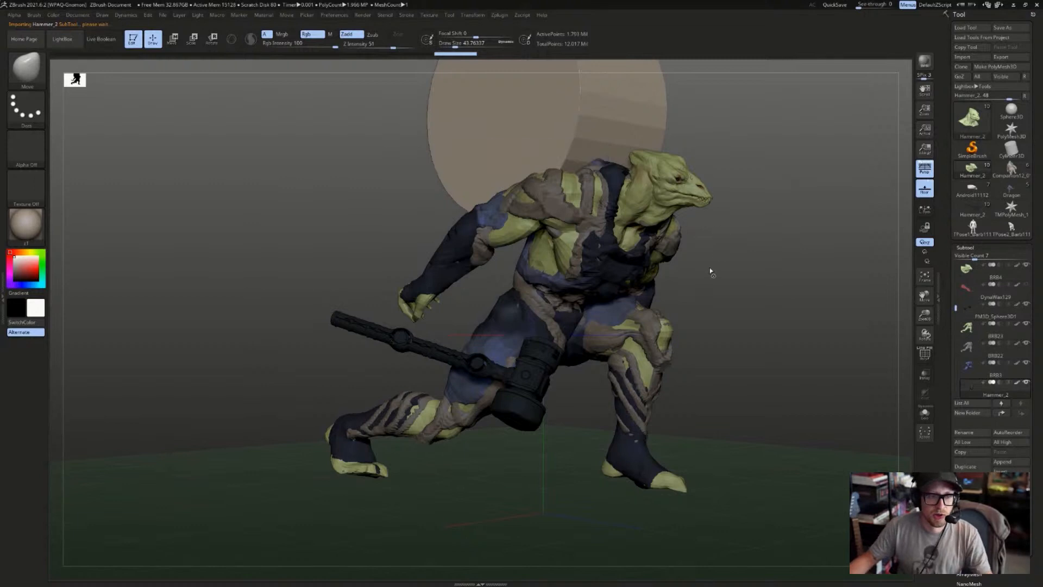
left_click_drag(780, 140, 684, 168)
left_click(617, 179, "alt")
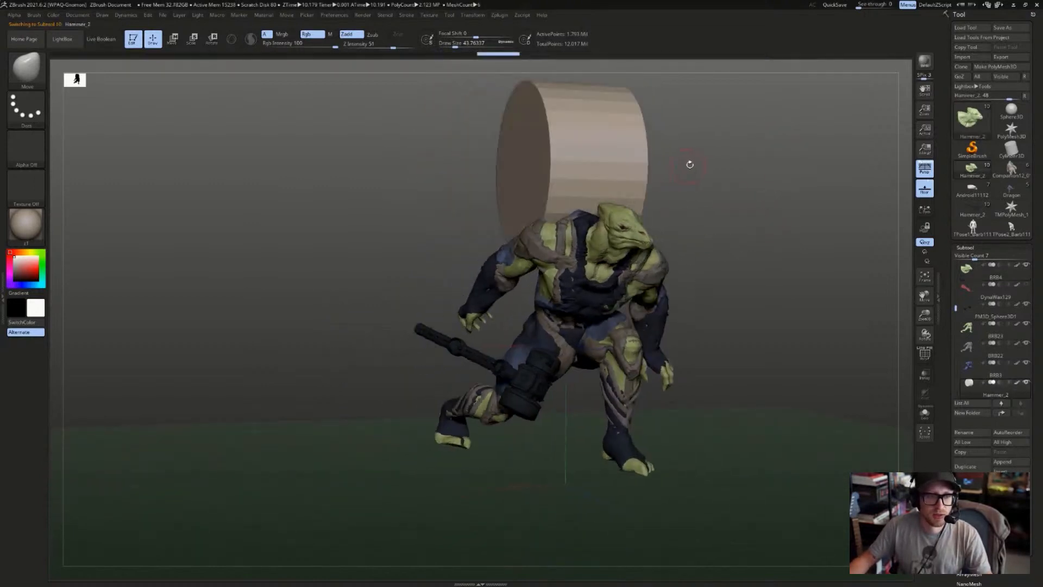
- Return to the posed TPose mesh, isolate the hammer and clone it as a separate tool
key("ctrl")
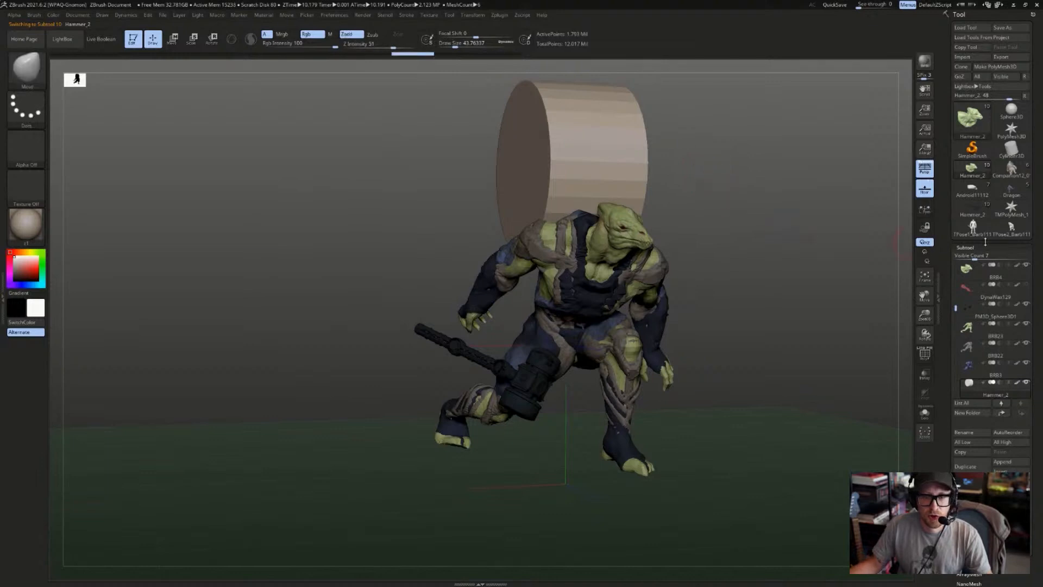
left_click(1011, 233)
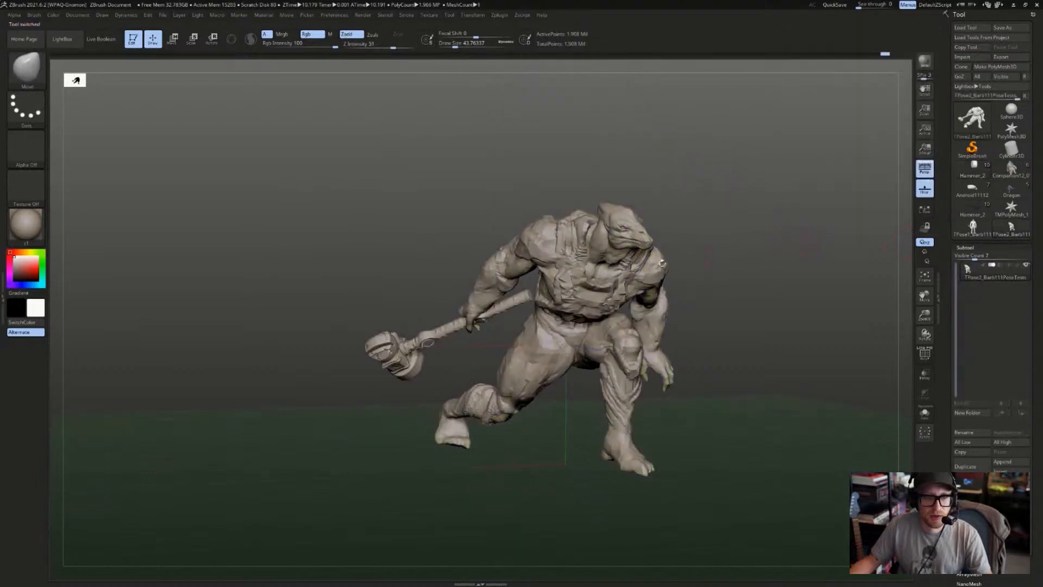
left_click(441, 327, "ctrl+shift")
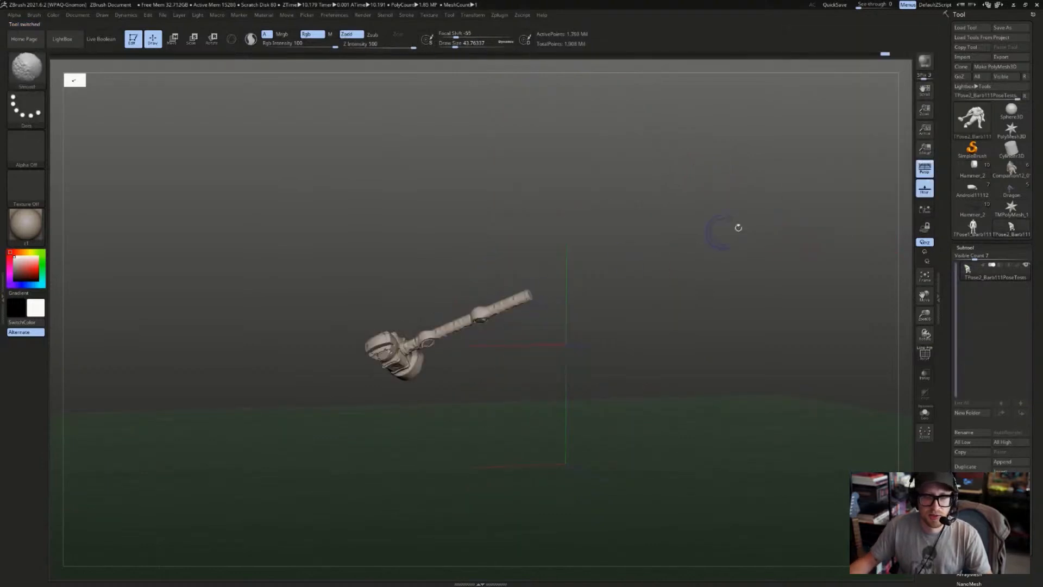
left_click(966, 68)
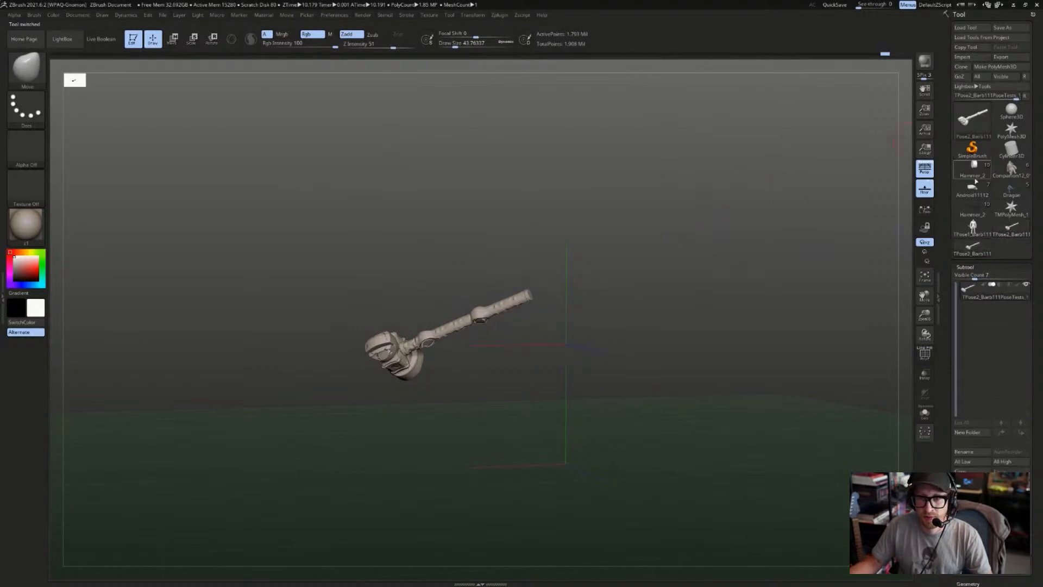
- Append the cloned hammer to the posed, coloured character and sample the dark colour of the old hammer
left_click(977, 210)
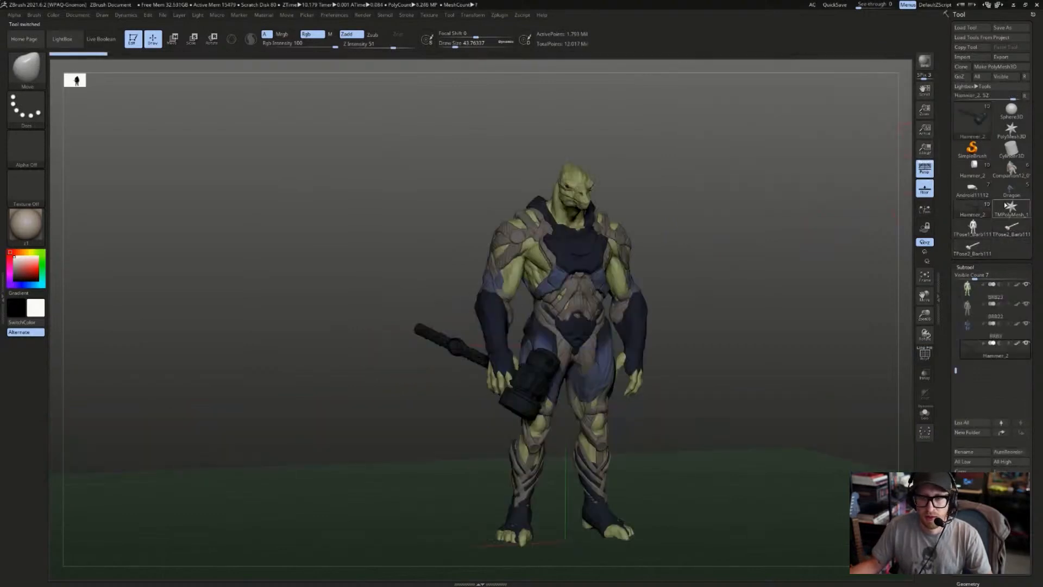
left_click(983, 170)
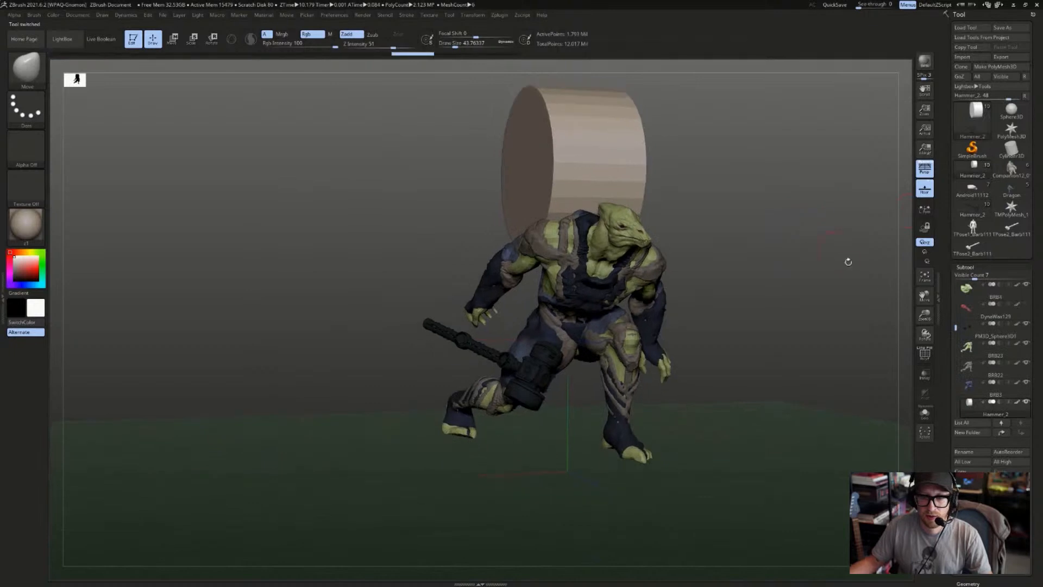
left_click(1009, 483)
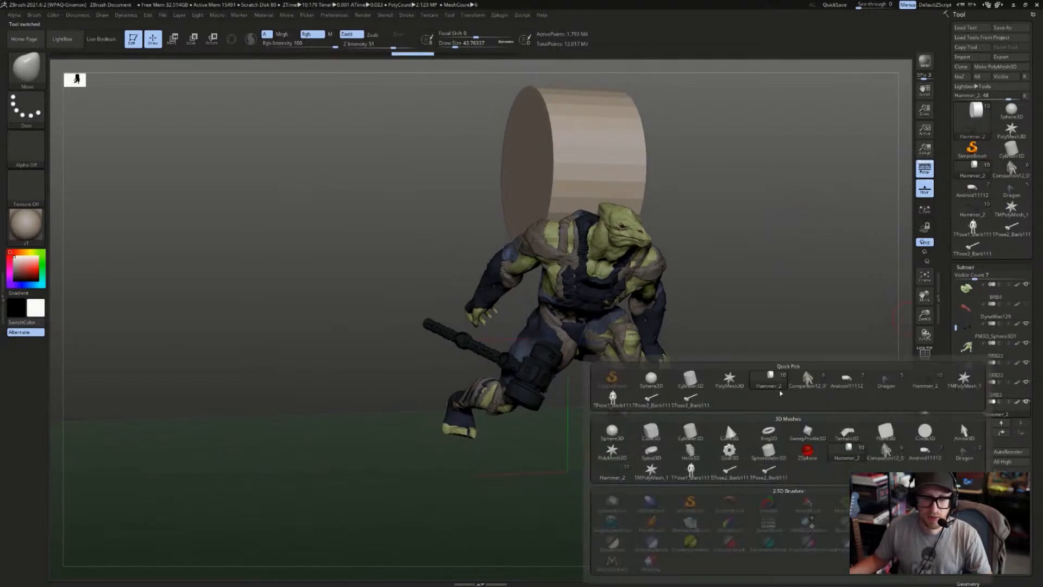
left_click(706, 401)
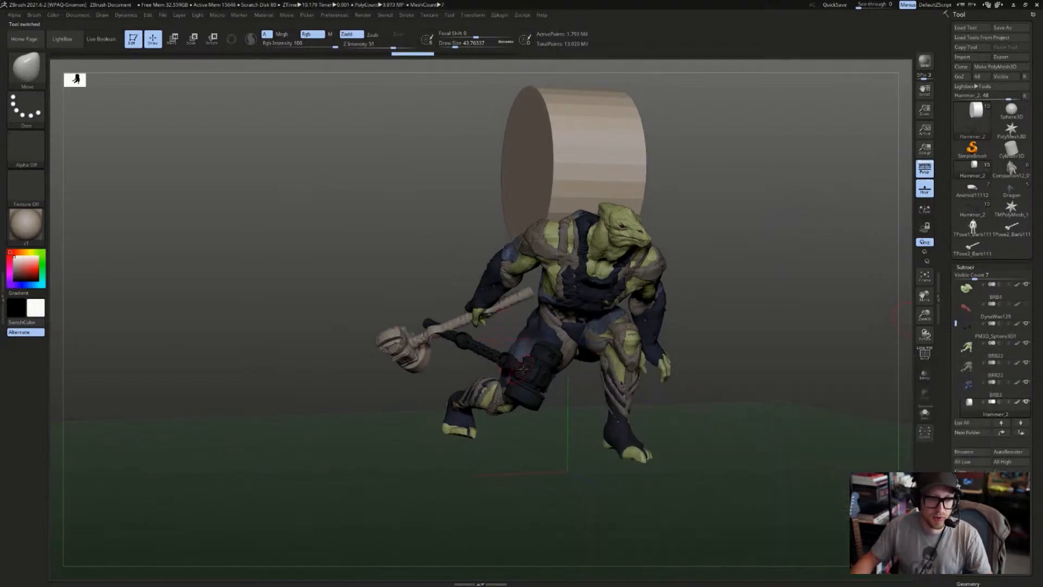
key("c")
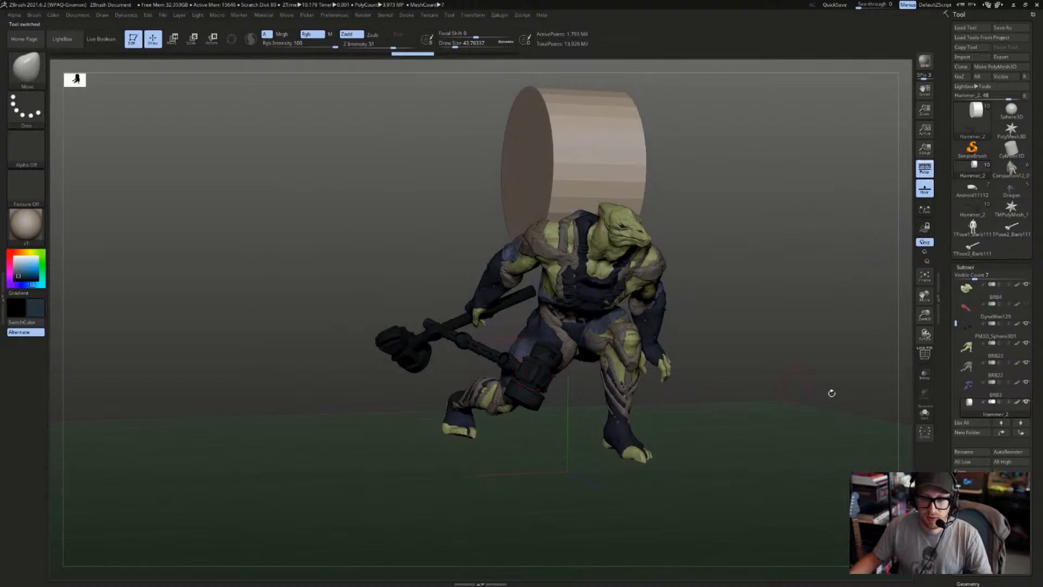
- Fill the appended hammer with the sampled dark colour and hide the old Hammer_2 subtool
left_click_drag(956, 324, 957, 353)
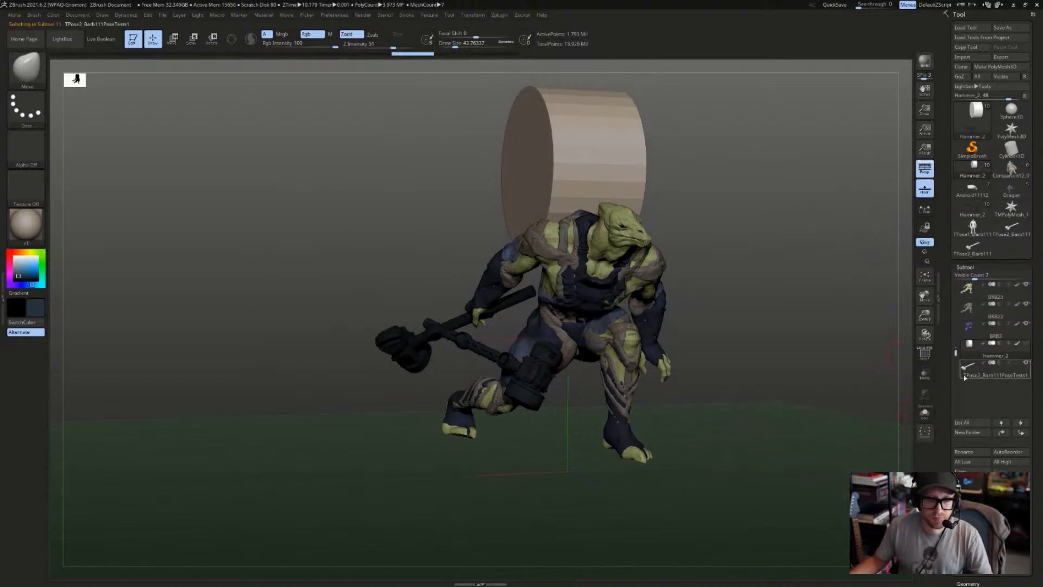
left_click(53, 16)
left_click_drag(773, 230, 891, 301)
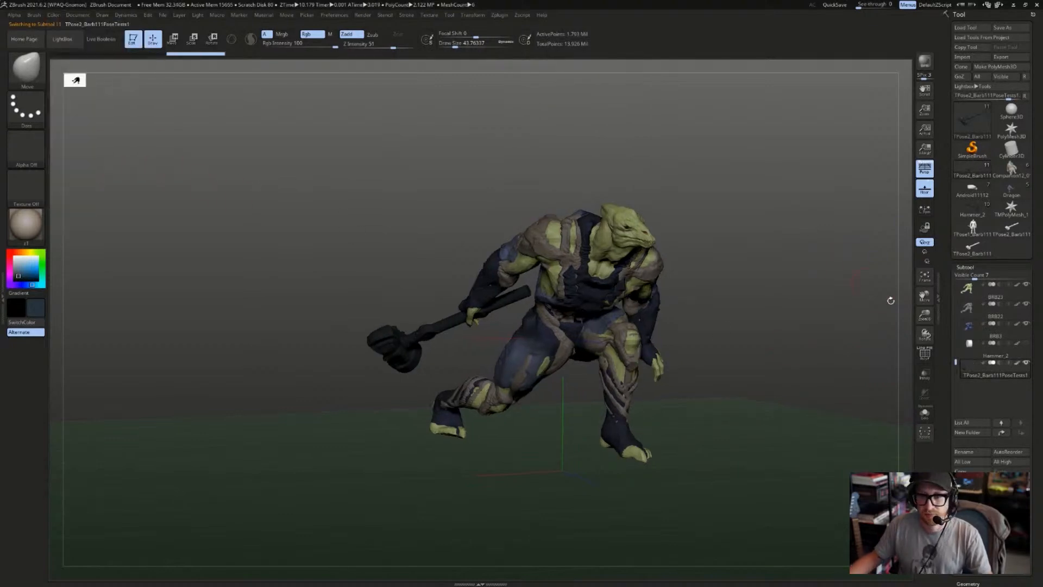
- Show the blue cloak subtools to check them against the new pose, and hide them again
left_click_drag(956, 362, 1026, 325)
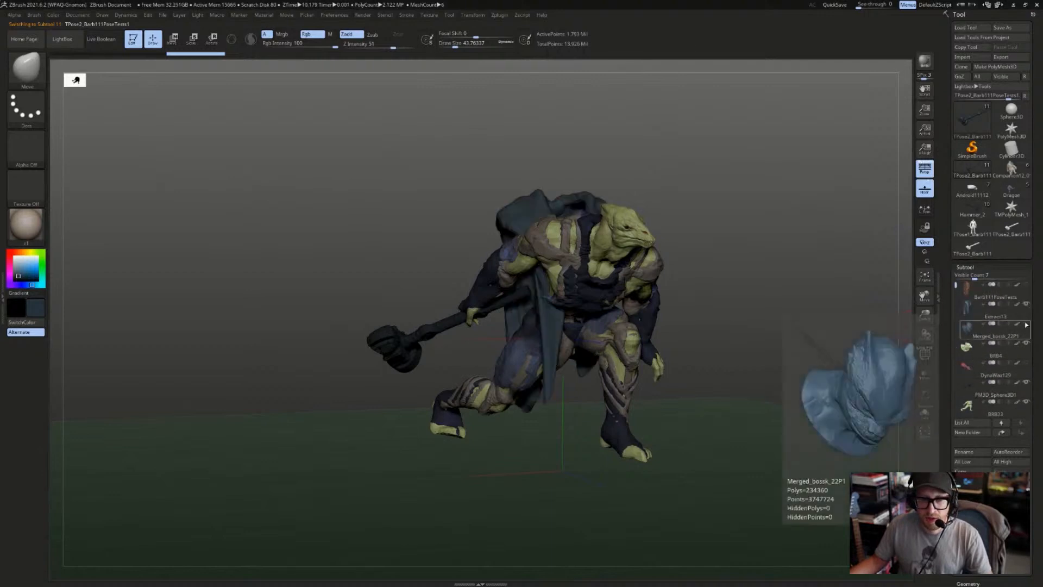
left_click_drag(857, 292, 871, 293)
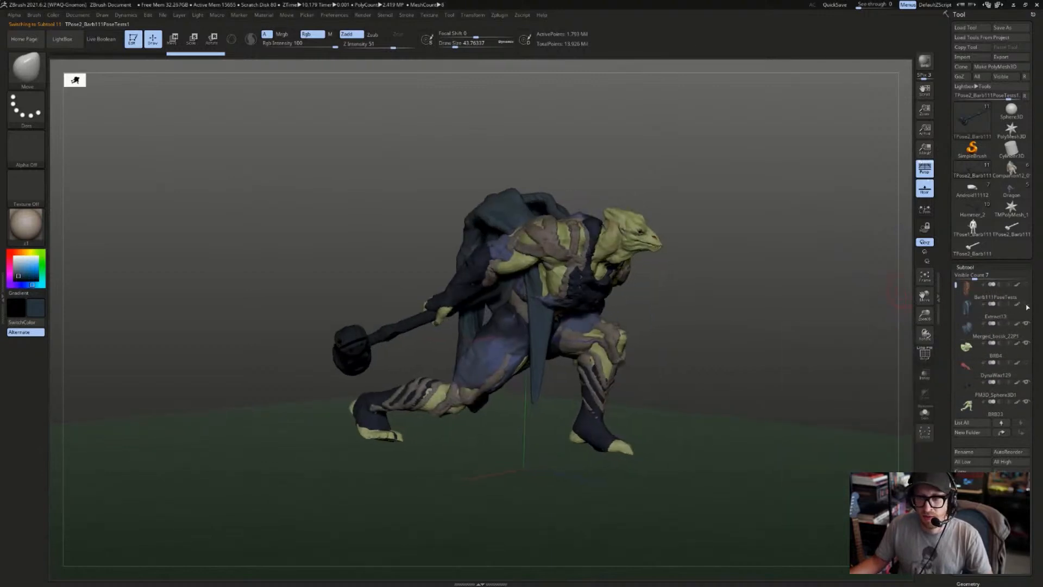
left_click(1026, 323)
left_click_drag(925, 334, 937, 337)
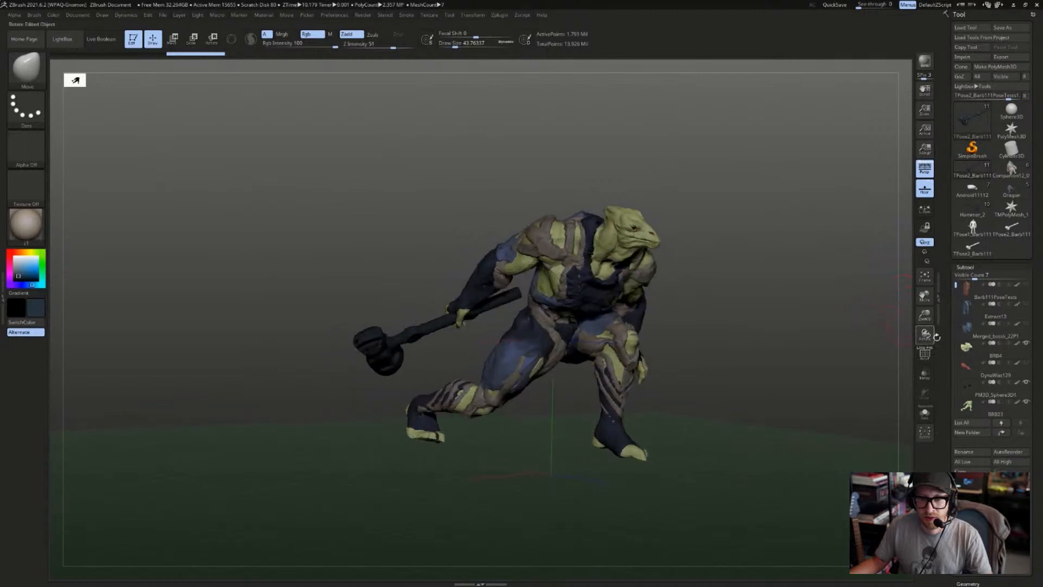
- Check the head subtool's layers, lower its subdivision level and select the DynaWax129 tongue subtool
left_click(969, 361)
scroll(959, 305, "down", 5)
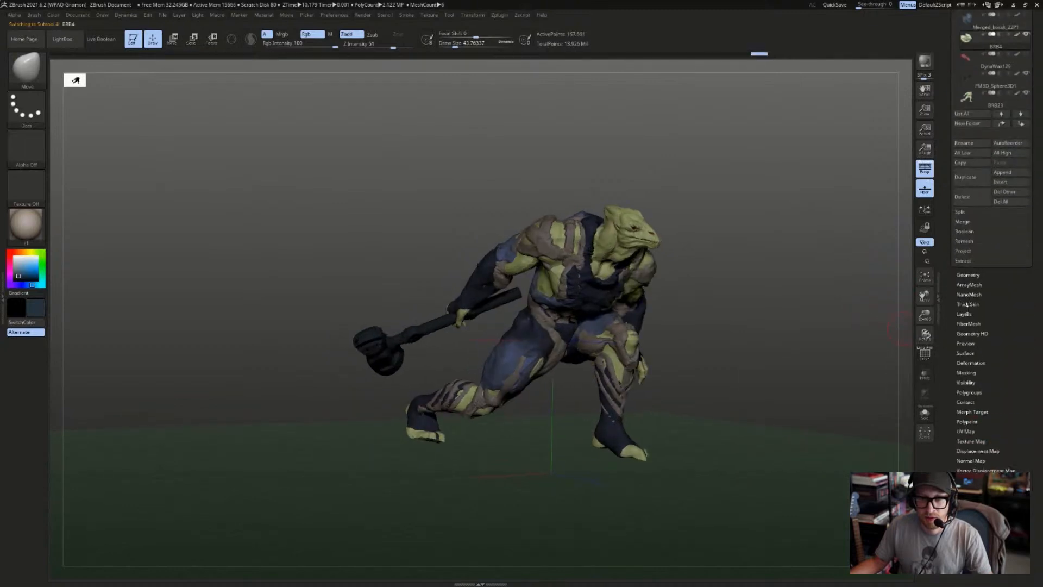
left_click(966, 314)
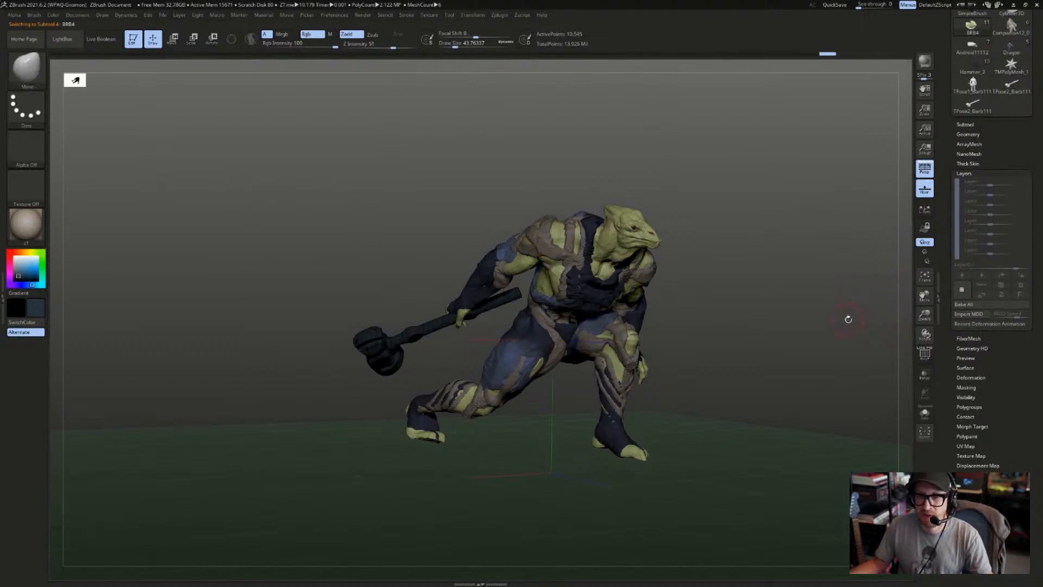
left_click(966, 125)
left_click(968, 231)
left_click_drag(850, 233, 838, 251)
left_click_drag(817, 199, 760, 239, "alt")
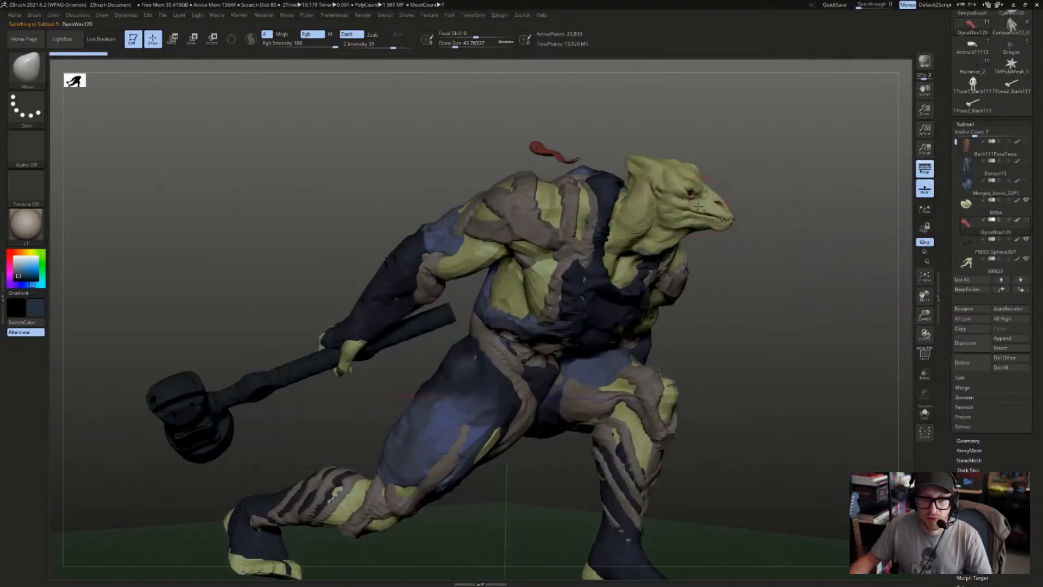
- Try to adjust the head with Transpose Rotate, using topological masks drawn along the jaw and neck
left_click(685, 199, "alt")
key("r")
left_click_drag(676, 204, 651, 230, "ctrl")
left_click(650, 229, "ctrl")
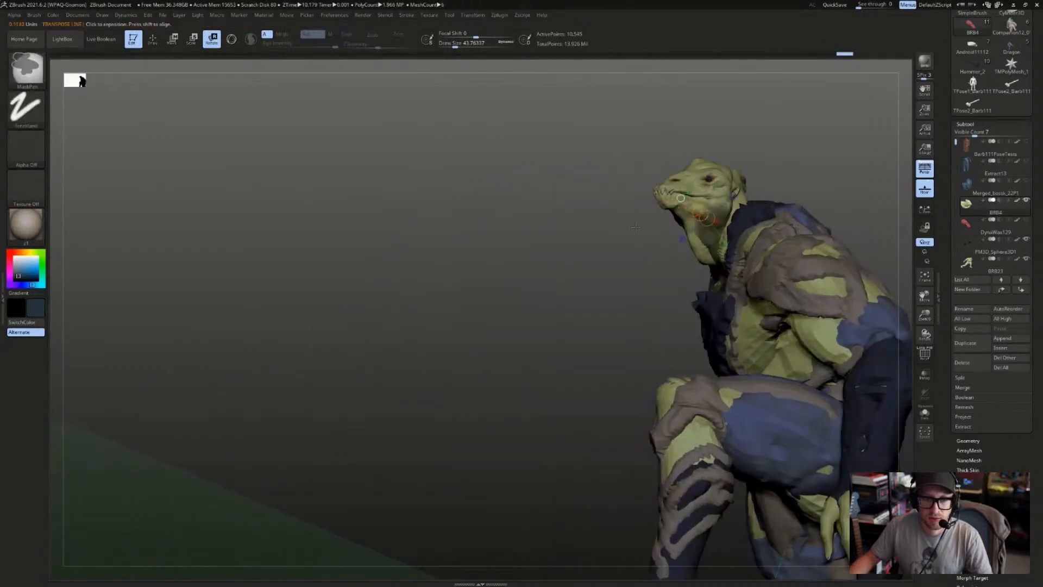
left_click(699, 218, "ctrl")
mouse_move(783, 163)
left_mouse_down()
mouse_move(815, 124)
mouse_move(810, 163)
left_mouse_up()
left_click_drag(690, 241, 653, 169, "ctrl")
left_click_drag(576, 142, 563, 286)
left_click_drag(610, 218, 664, 197, "ctrl")
left_click_drag(793, 203, 696, 244)
mouse_move(755, 217)
left_mouse_down()
mouse_move(712, 194)
mouse_move(782, 177)
mouse_move(800, 159)
mouse_move(766, 226)
mouse_move(738, 238)
left_mouse_up()
key("q")
key("ctrl+z")
- Adjust the skin and suit surfaces where the neck meets the chest with a smaller Move brush
key("s")
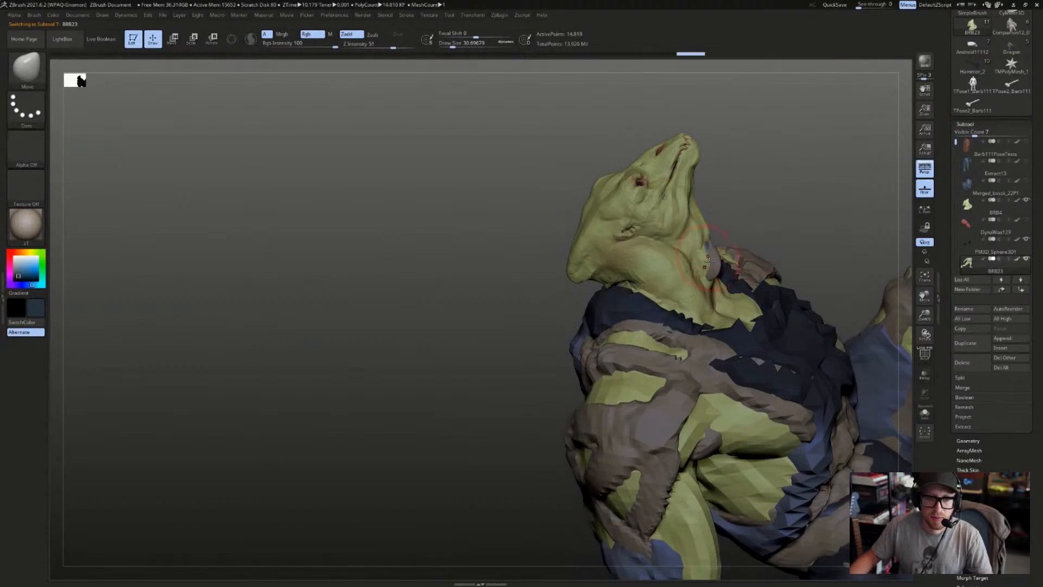
left_click(715, 265, "alt")
left_click_drag(709, 263, 902, 190)
left_click(713, 263, "alt")
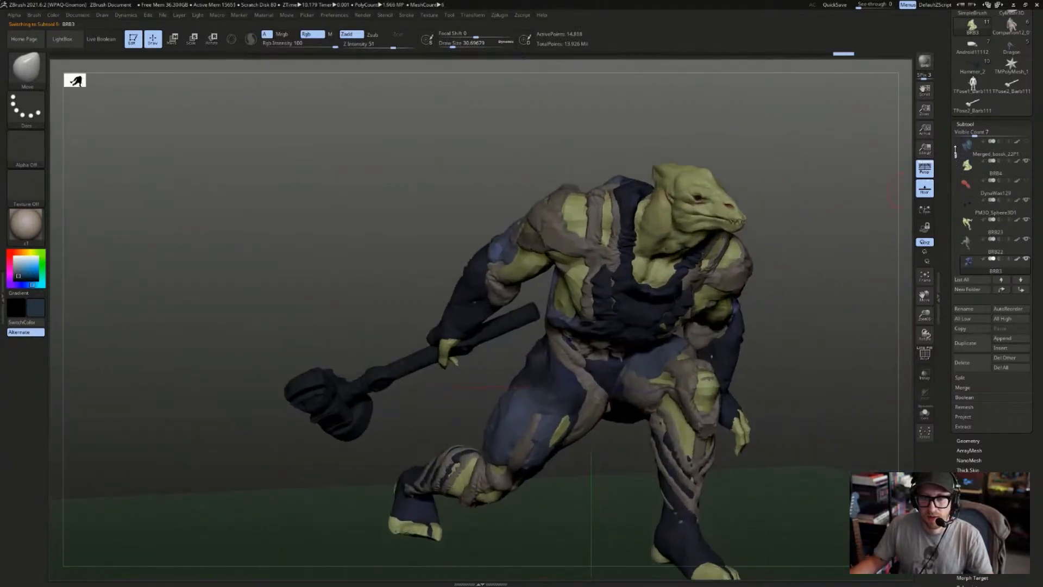
- Show and select the brown cape subtool and fit it onto the shoulders with Transpose Move and Rotate
left_click_drag(955, 151, 956, 138)
left_click(970, 148)
left_click_drag(826, 186, 797, 197)
key("w")
left_click_drag(686, 209, 776, 214)
key("r")
mouse_move(721, 235)
left_mouse_down()
mouse_move(721, 258)
mouse_move(721, 235)
mouse_move(752, 252)
mouse_move(736, 256)
mouse_move(725, 236)
left_mouse_up()
key("w")
key("ctrl+z")
key("r")
key("w")
mouse_move(815, 163)
left_mouse_down()
mouse_move(764, 293)
mouse_move(836, 238)
mouse_move(772, 218)
mouse_move(820, 204)
left_mouse_up()
key("q")
- Pull the cape forward around the chest and front thigh with an enlarged ClothPull brush
key("b")
key("s")
key("m")
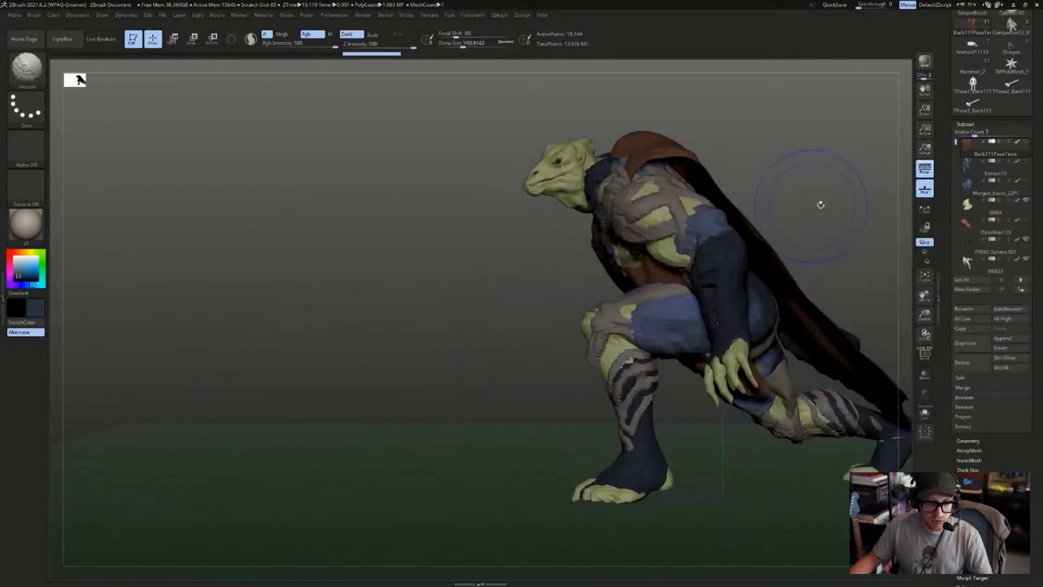
key("b")
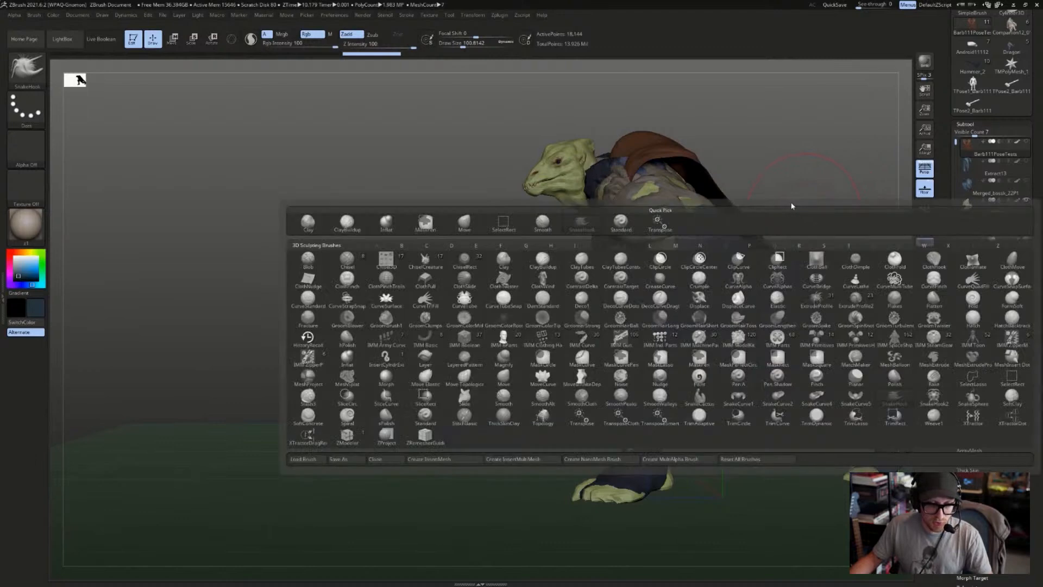
key("t")
key("d")
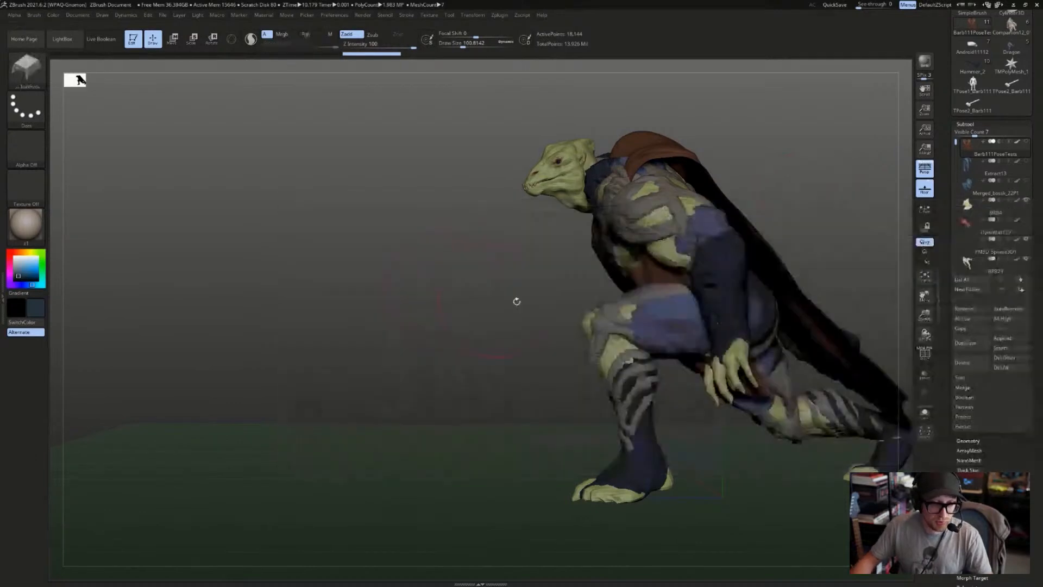
key("s")
mouse_move(576, 307)
left_mouse_down()
mouse_move(608, 307)
mouse_move(640, 331)
left_mouse_up()
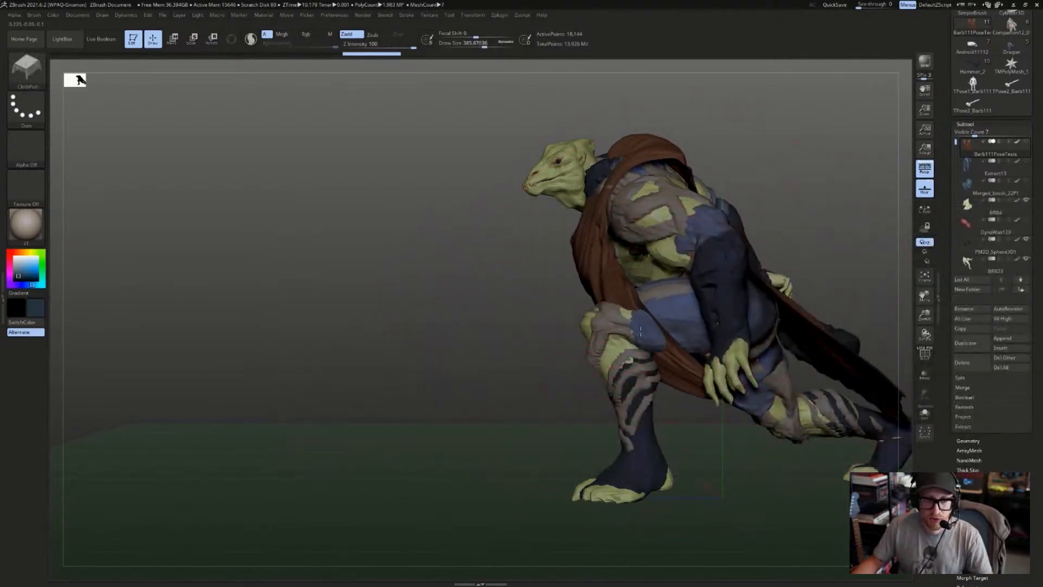
- Form folds across the cape's upper back with a smaller ClothPull brush, checking the mesh with the polyframe
mouse_move(799, 250)
left_mouse_down("shift")
mouse_move(777, 228)
mouse_move(691, 206)
mouse_move(718, 203)
mouse_move(727, 225)
left_mouse_up("shift")
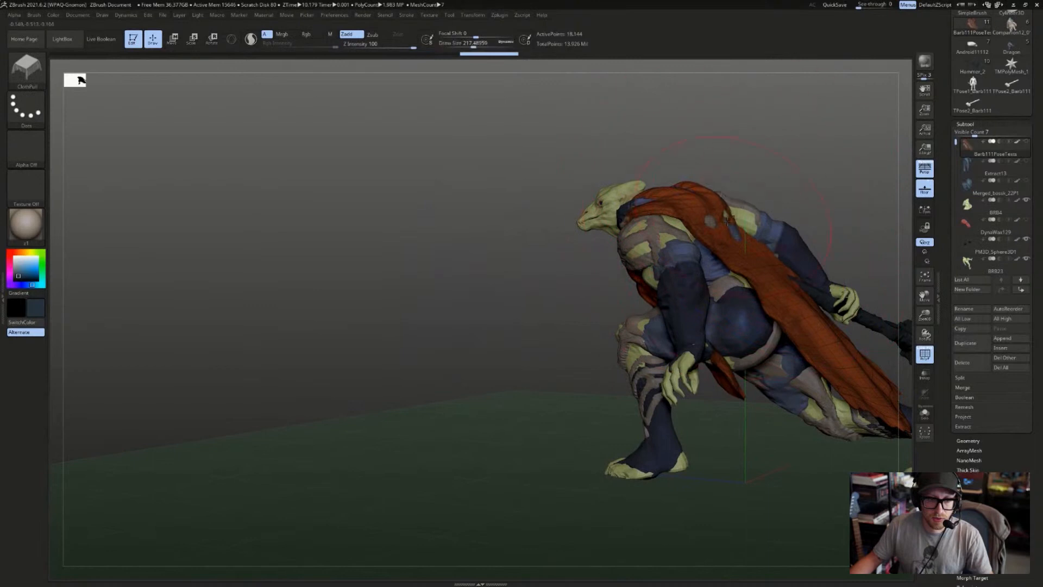
right_click_drag(743, 239, 631, 266)
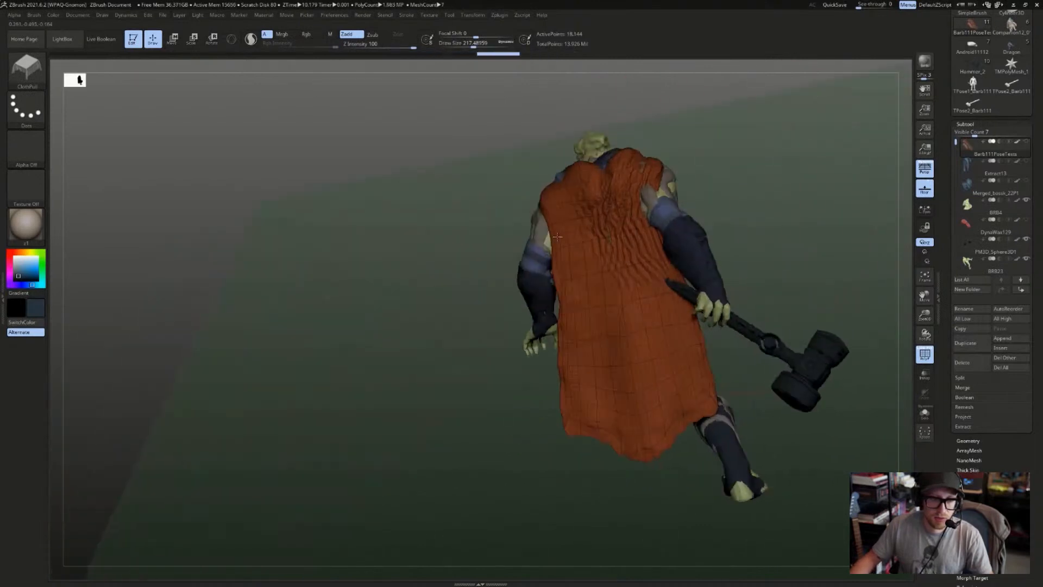
key("shift+f")
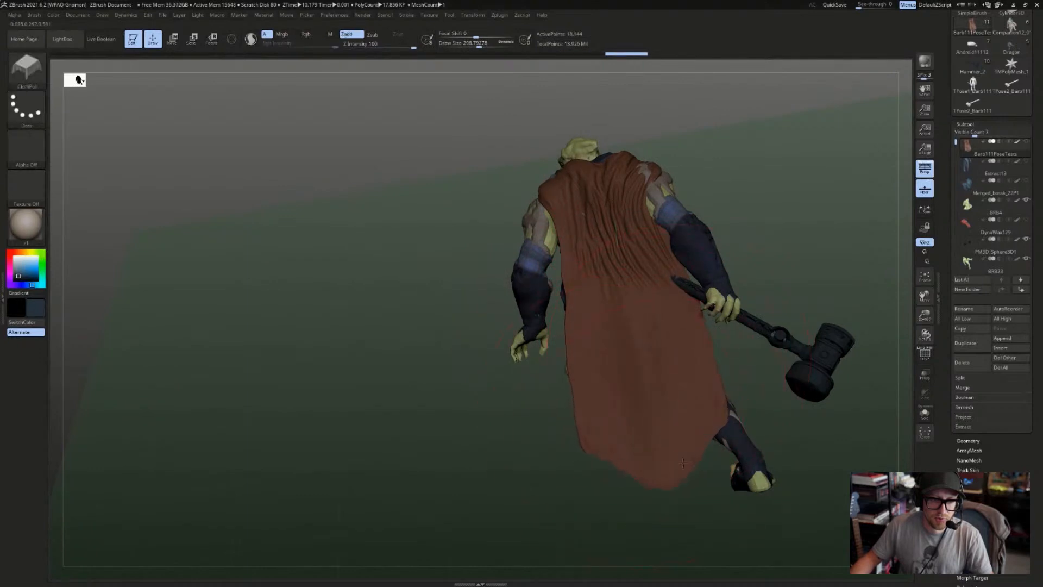
- Try to pull folds into the lower half of the cape from its hem with the ClothPull brush
left_click_drag(683, 463, 717, 436)
left_click_drag(759, 382, 787, 400)
left_click_drag(669, 480, 668, 480)
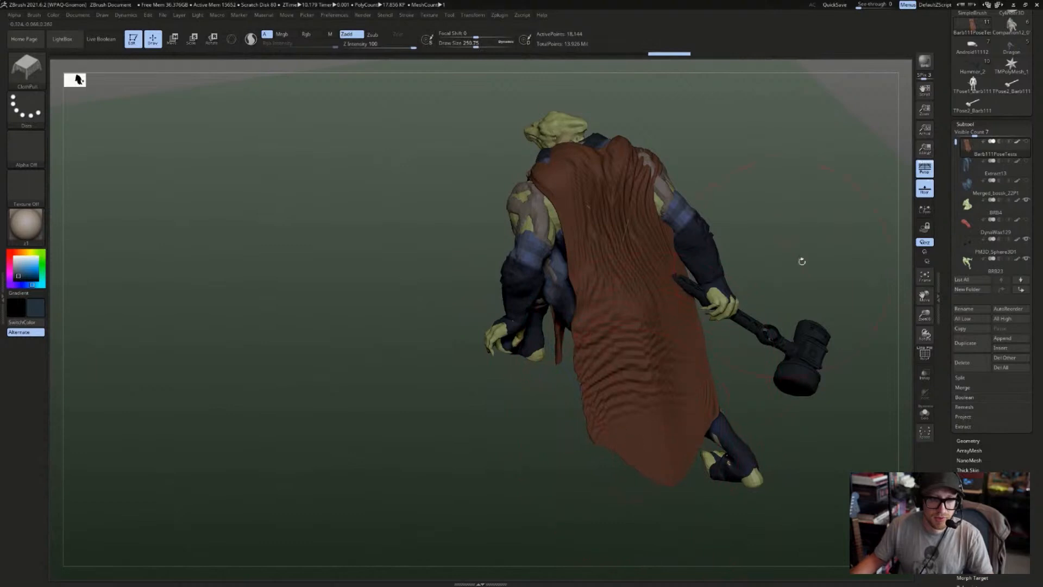
- Try to gather the cape's lower half up the back from its hem with an enlarged ClothPull brush
left_click_drag(801, 260, 699, 295)
key("s")
left_click_drag(628, 356, 641, 356)
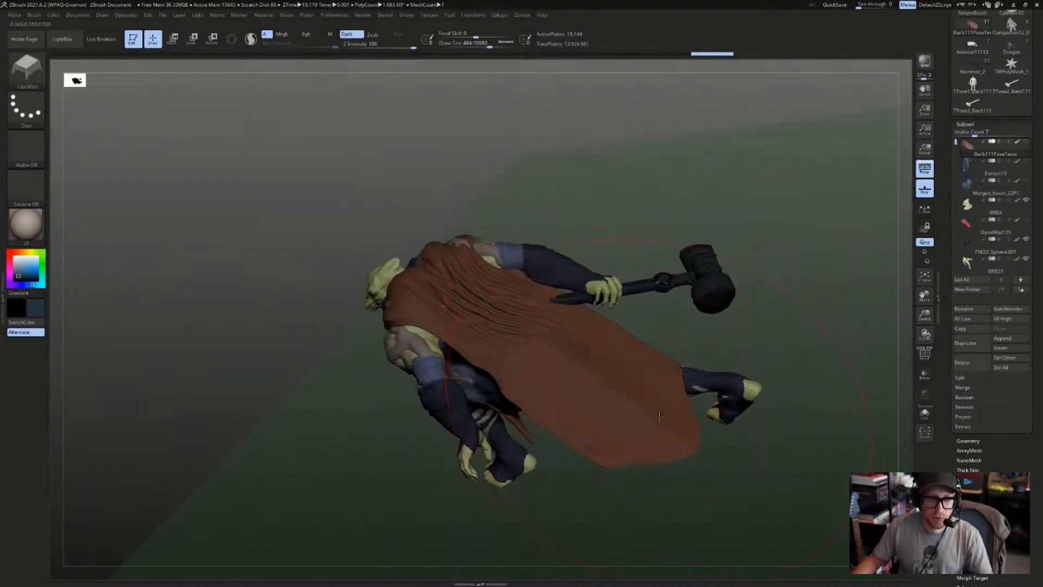
mouse_move(659, 418)
left_mouse_down()
mouse_move(601, 391)
mouse_move(516, 315)
left_mouse_up()
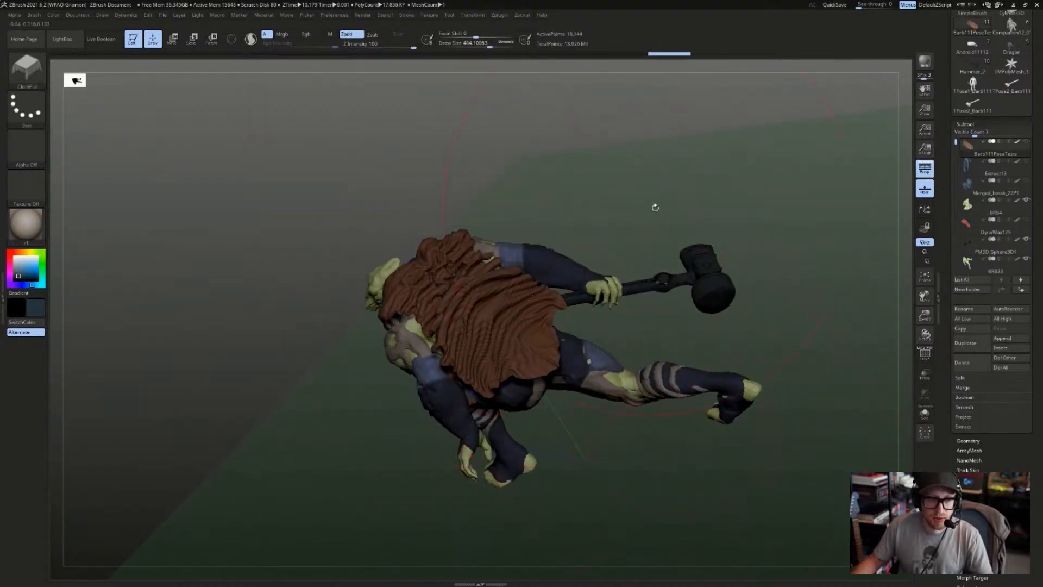
mouse_move(654, 207)
left_mouse_down("shift")
mouse_move(682, 218)
mouse_move(655, 217)
left_mouse_up("shift")
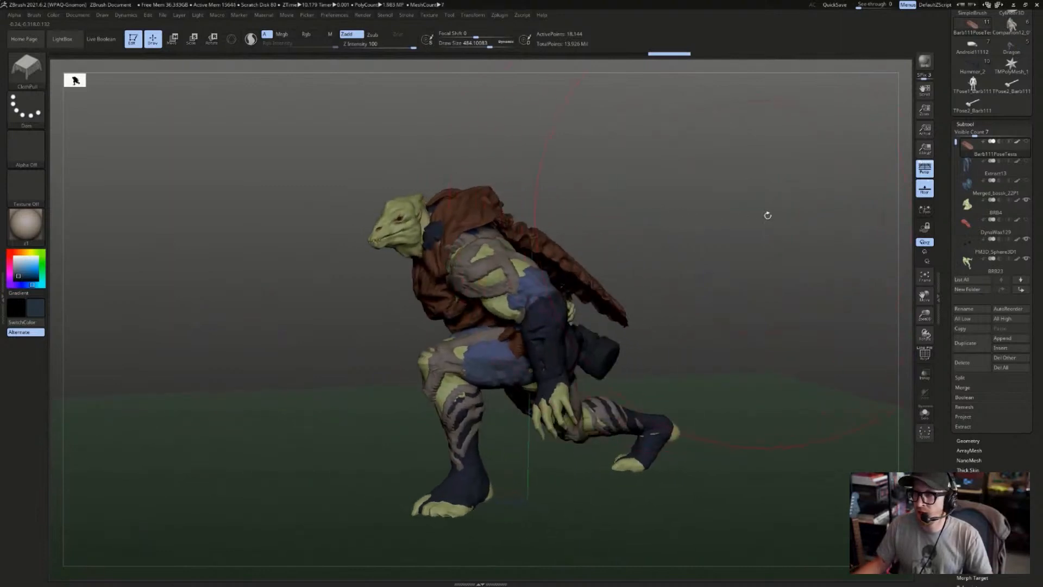
left_click_drag(758, 222, 709, 250)
key("ctrl+z")
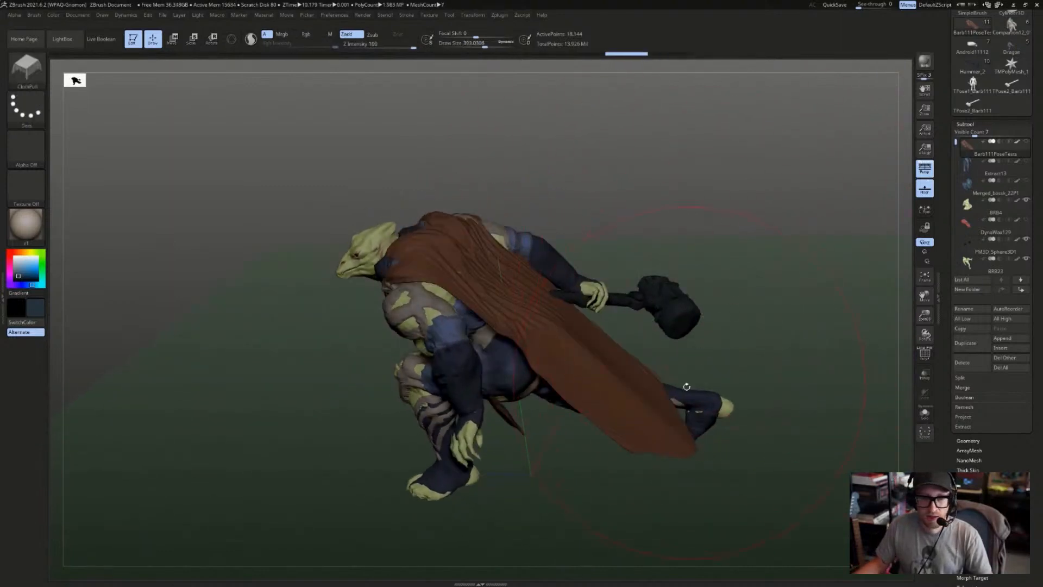
- Gather folds across the middle of the cape's back with a ClothPull brush enlarged to about 611
left_click_drag(663, 426, 646, 413)
left_click_drag(757, 304, 761, 348)
key("ctrl+z")
key("s")
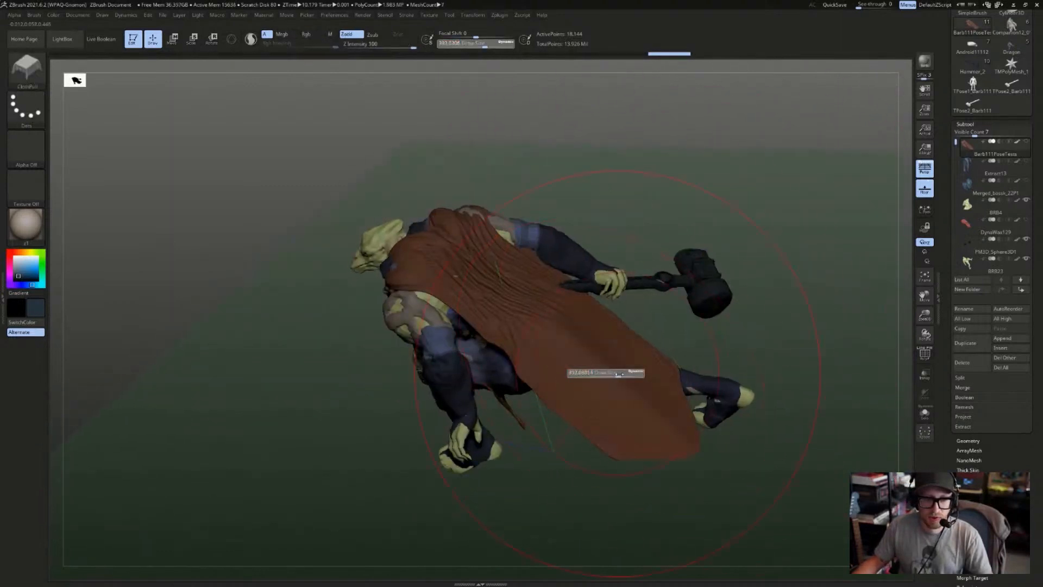
mouse_move(615, 374)
left_mouse_down()
mouse_move(630, 376)
mouse_move(623, 369)
left_mouse_up()
left_click_drag(624, 329, 613, 312)
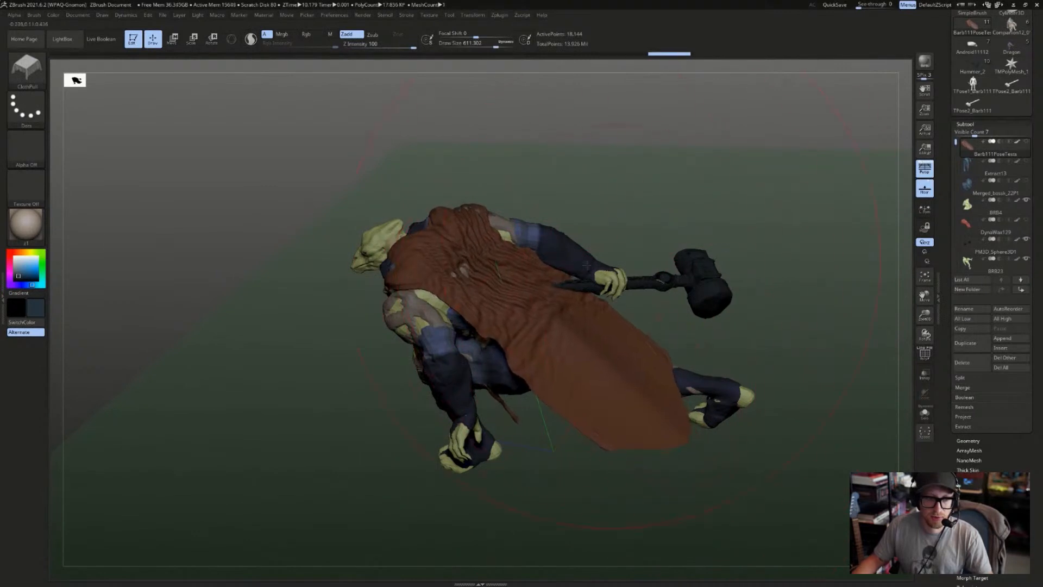
- Form finer folds across the cape's upper back with the ClothPull brush reduced to about 149
key("s")
left_click_drag(581, 266, 565, 267)
left_click_drag(631, 233, 625, 185)
key("s")
left_click_drag(597, 259, 570, 259)
left_click_drag(589, 168, 588, 219)
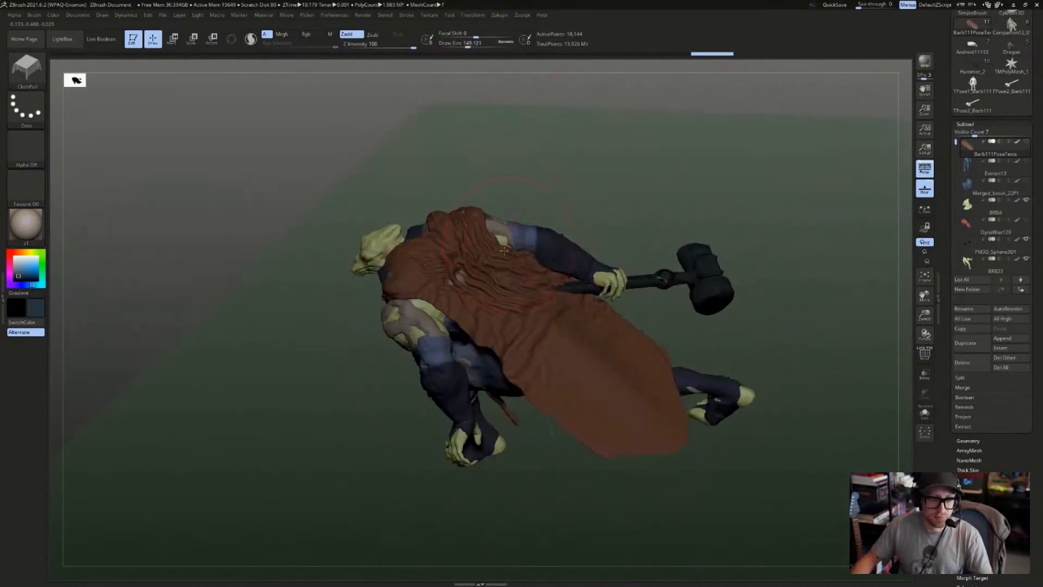
left_click_drag(484, 272, 473, 261)
left_click_drag(589, 179, 535, 199)
left_click_drag(477, 270, 468, 264)
- Smooth the folds across the cape's back and down to its lower section
key("shift")
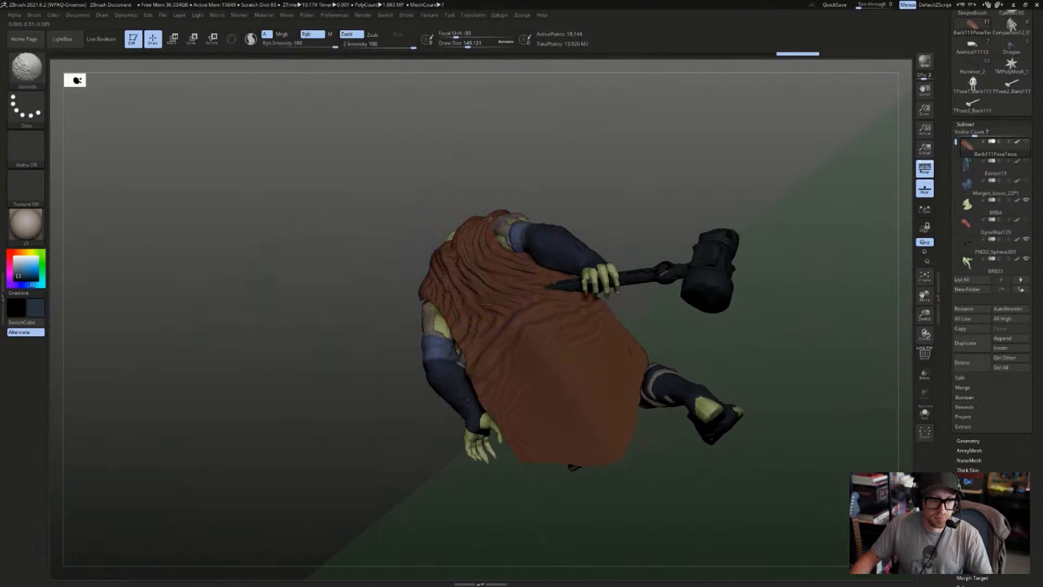
left_click_drag(475, 326, 499, 218, "shift")
left_click_drag(510, 435, 513, 427, "shift")
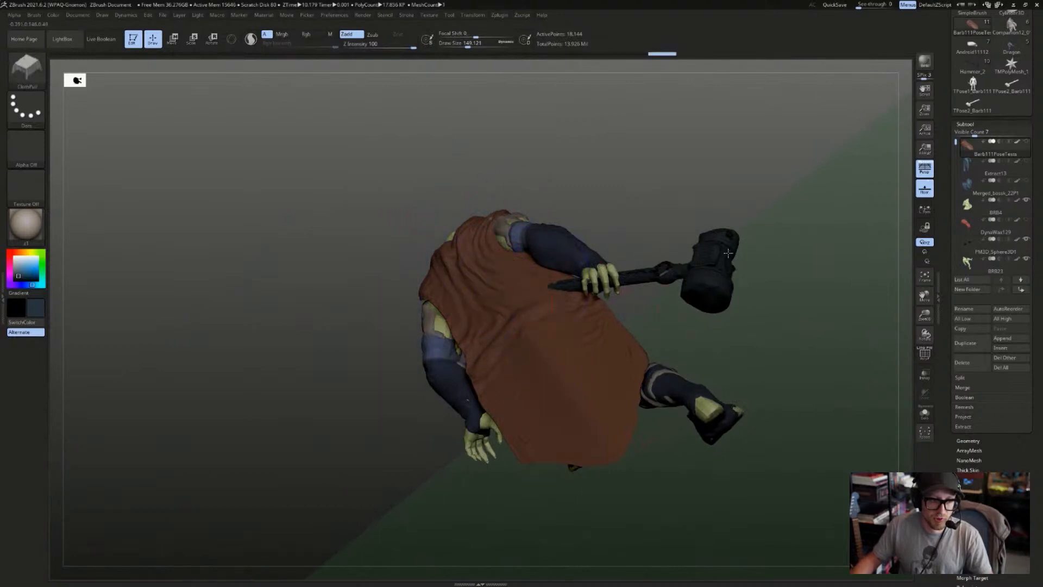
- Pull the cape's front around the chest and shoulder with the ClothPull brush enlarged to about 288
left_click_drag(403, 456, 612, 251)
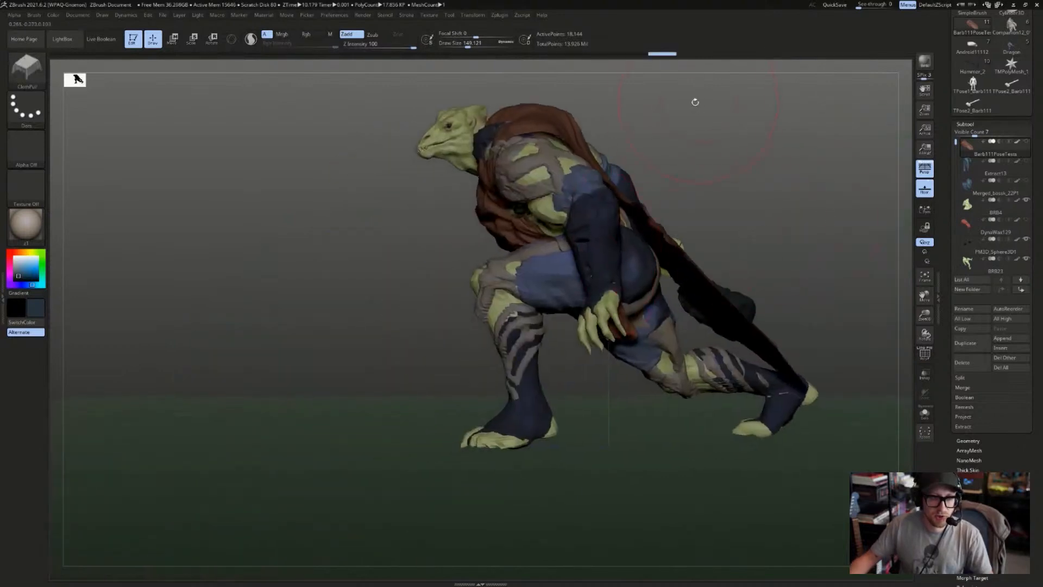
left_click_drag(671, 117, 663, 198, "alt")
key("s")
left_click_drag(478, 212, 490, 213)
left_click_drag(508, 217, 554, 225)
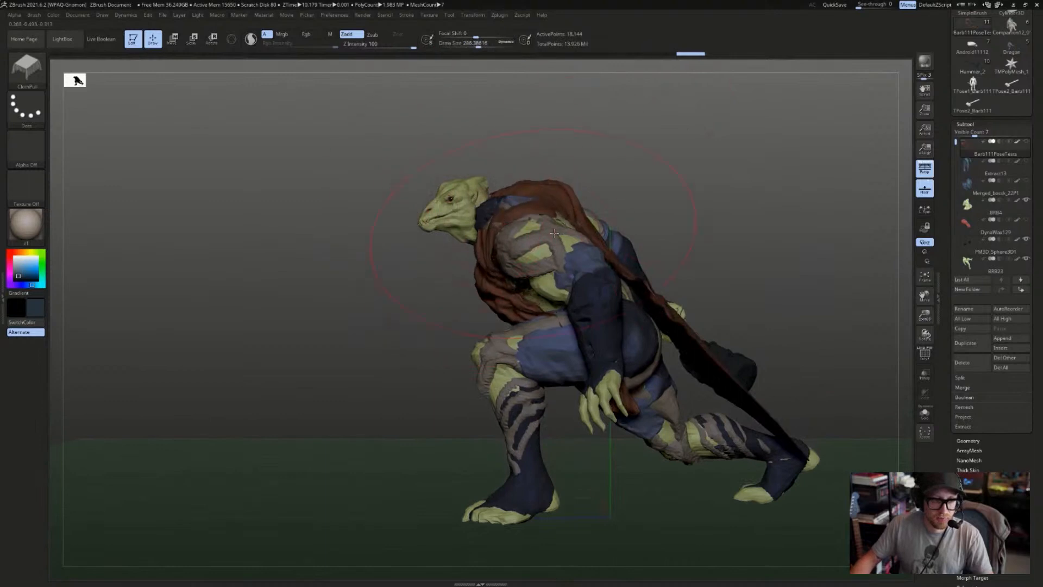
- Assign a custom hotkey to Solo mode
left_click(926, 414, "ctrl+alt")
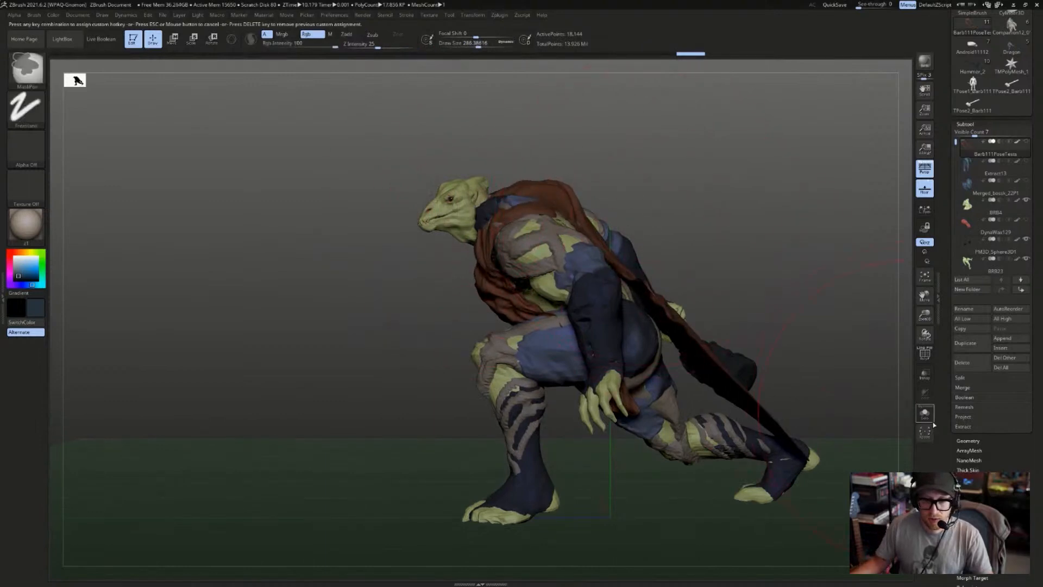
key("ctrl+shift+s")
- Isolate the cape and mask its rear drape, checking the mask's coverage before showing the full character
left_click_drag(686, 103, 524, 245, "ctrl")
left_click_drag(743, 150, 602, 260, "ctrl")
left_click_drag(742, 210, 618, 321, "ctrl")
left_click_drag(758, 237, 645, 353, "ctrl")
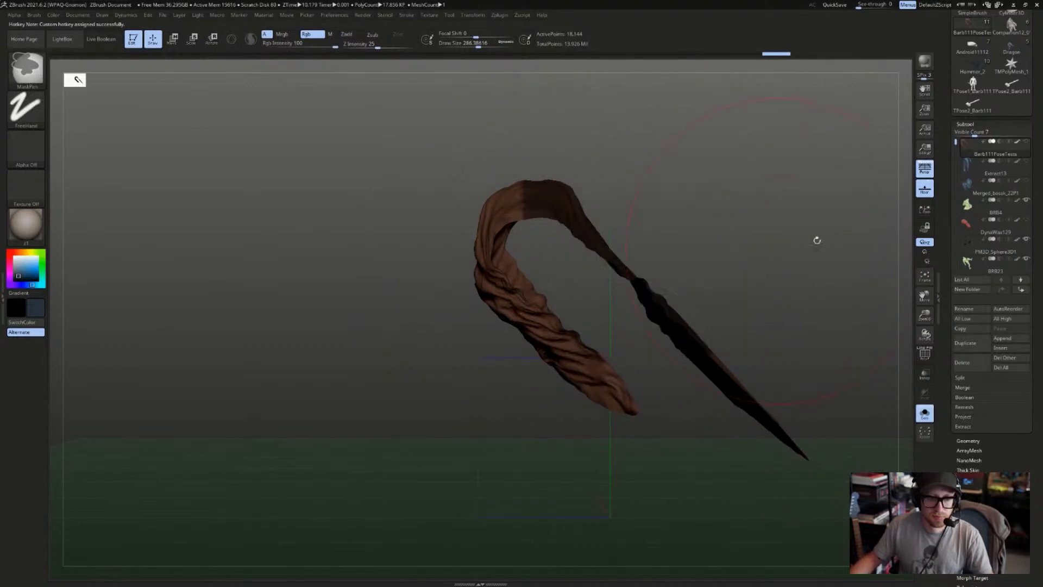
mouse_move(817, 240)
left_mouse_down()
mouse_move(832, 269)
mouse_move(810, 279)
left_mouse_up()
left_click_drag(722, 314, 601, 275)
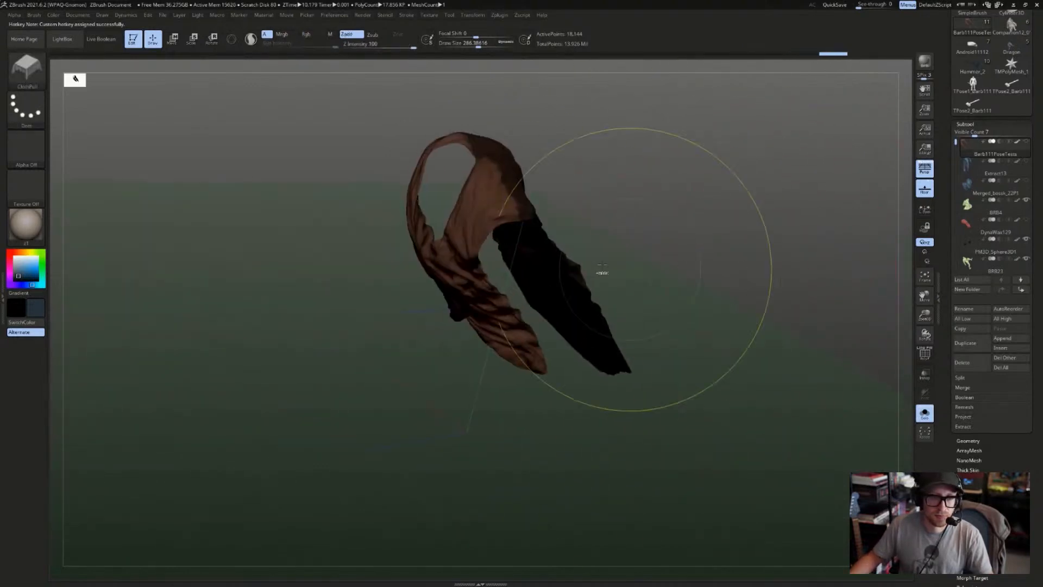
left_click_drag(692, 197, 601, 144)
key("ctrl+shift+s")
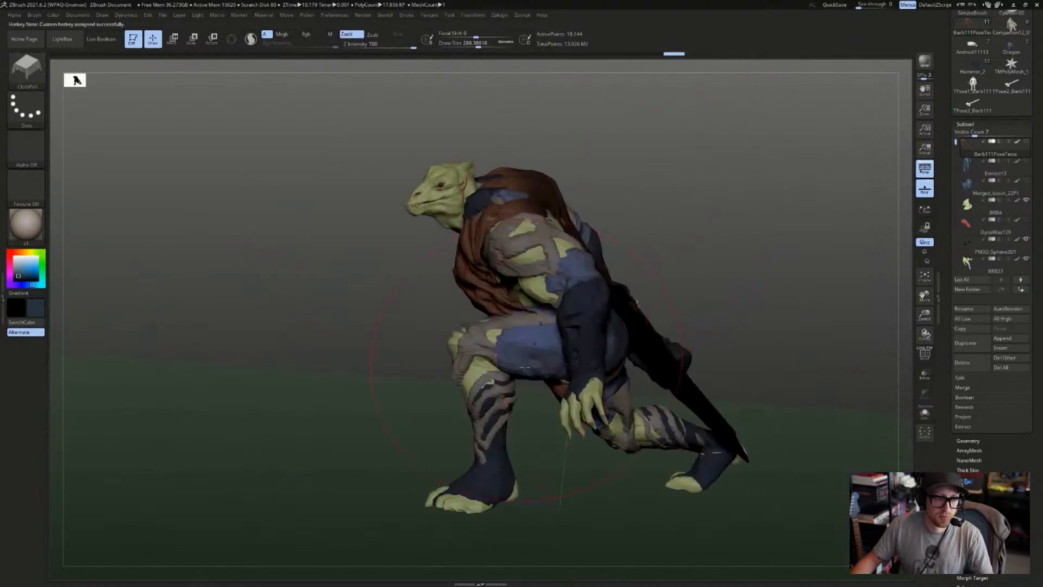
- Extend the mask over the cape's shoulders and upper chest, and blur its edge
left_click_drag(404, 351, 409, 348, "shift")
left_click_drag(636, 115, 402, 343, "ctrl")
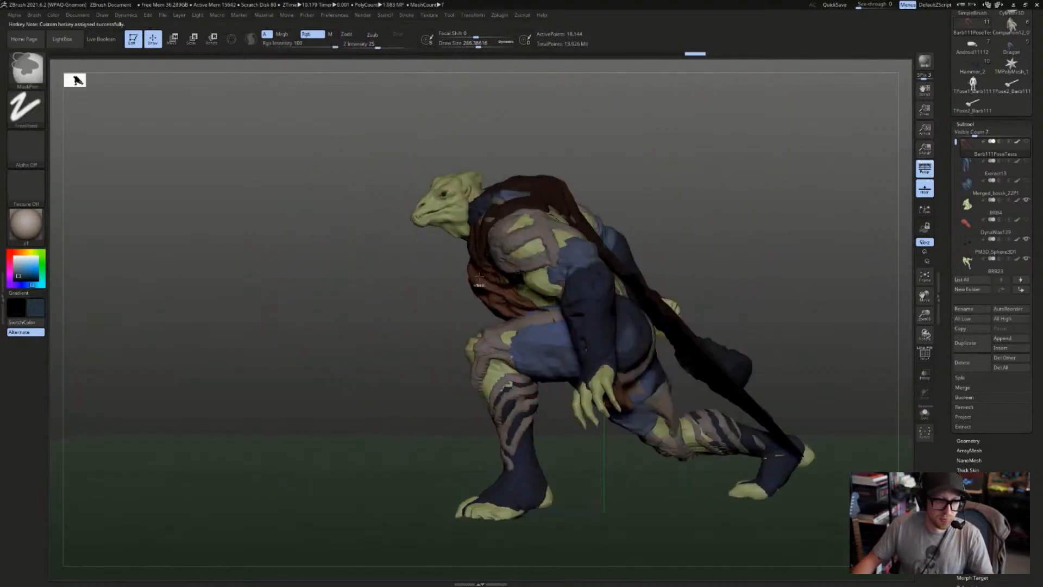
left_click_drag(353, 321, 451, 308)
mouse_move(450, 308)
right_mouse_down()
mouse_move(419, 290)
mouse_move(357, 412)
right_mouse_up()
left_click(419, 292, "ctrl")
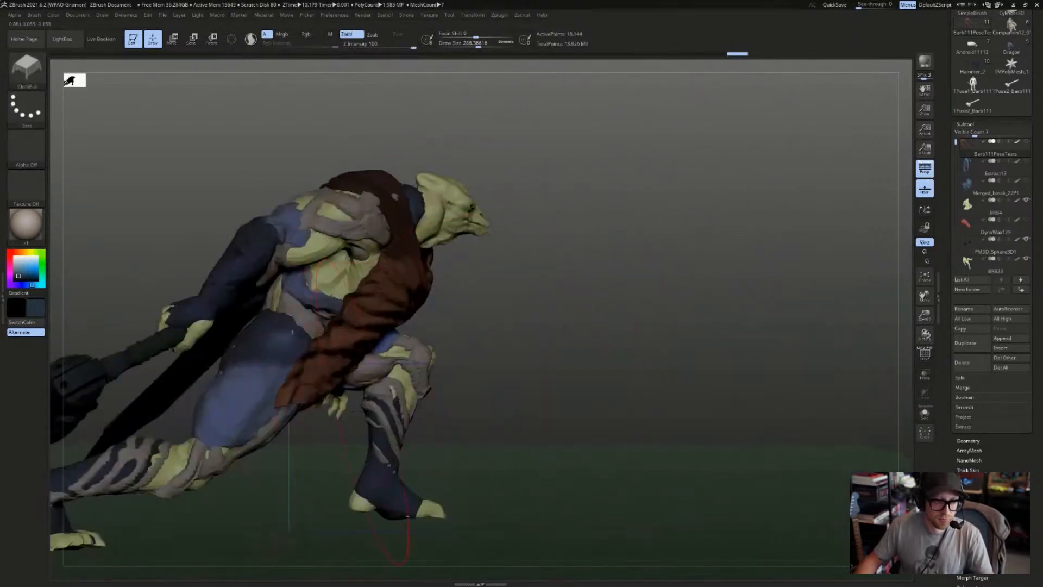
- Pull the unmasked front of the cape across the thighs with the ClothPull brush
left_click_drag(364, 419, 380, 425)
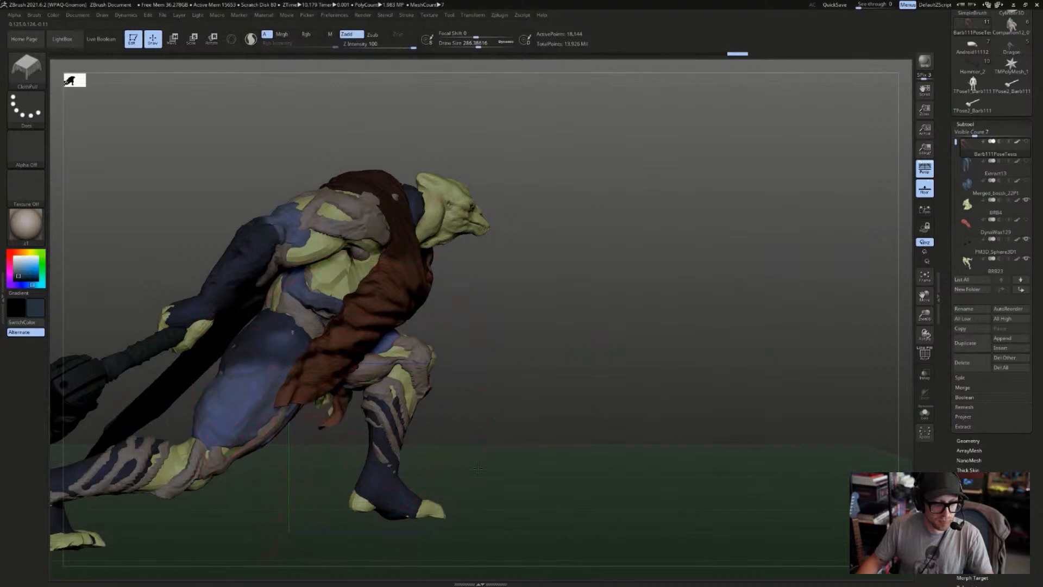
mouse_move(549, 430)
left_mouse_down()
mouse_move(494, 439)
mouse_move(429, 429)
mouse_move(407, 413)
left_mouse_up()
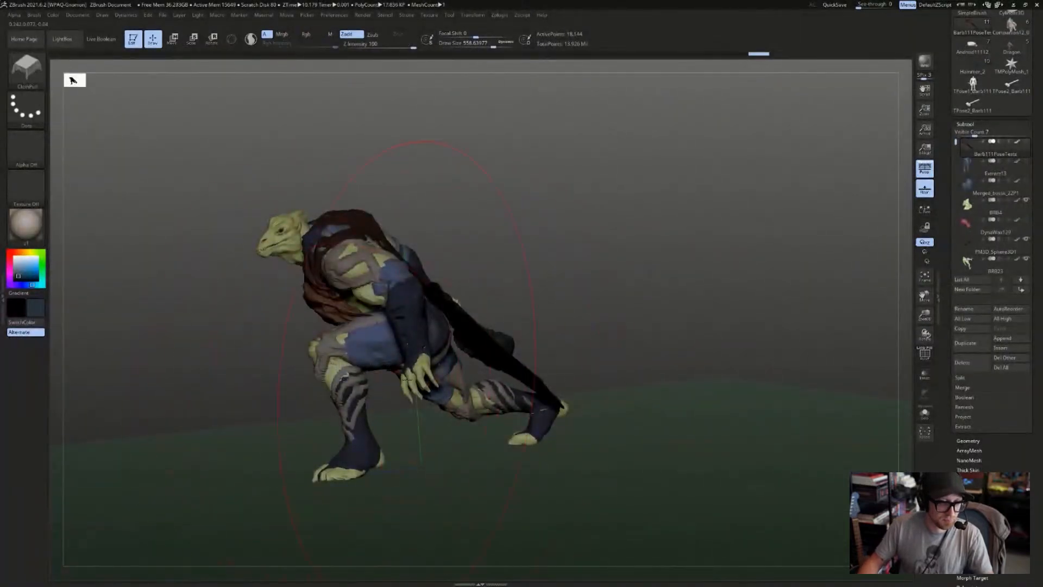
right_click_drag(298, 326, 312, 356)
left_click_drag(410, 375, 483, 326)
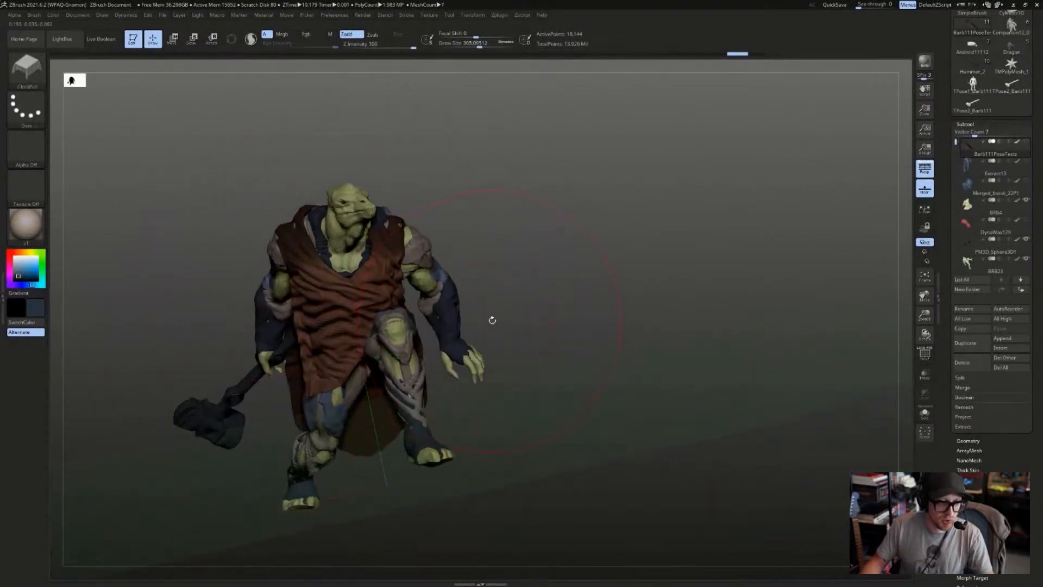
- Reposition the cape's front drape around the raised thigh with the Move brush
key("b")
key("m")
key("v")
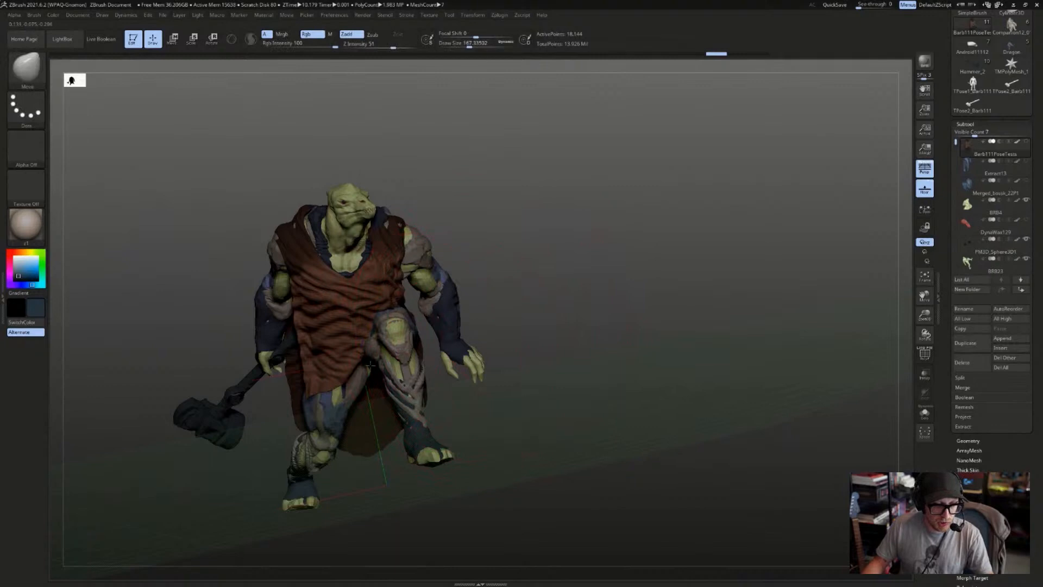
left_click_drag(388, 331, 400, 338)
right_click_drag(400, 338, 432, 370)
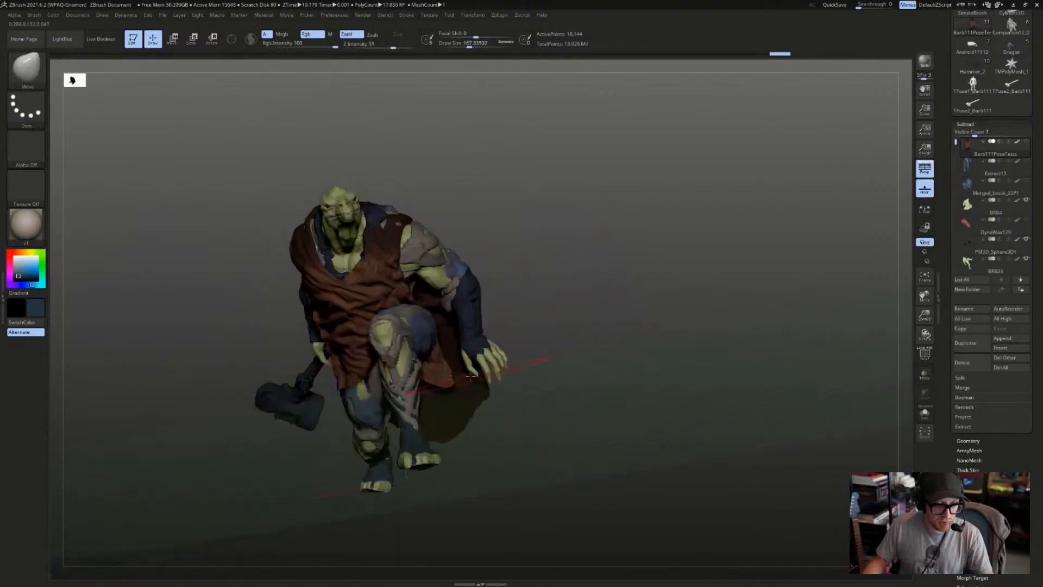
- Adjust the hanging front ends of the cape with a smaller Move brush, isolating the cape to check its shape
key("alt+s")
left_click_drag(437, 369, 425, 375)
key("bracketleft")
right_click_drag(432, 359, 438, 371)
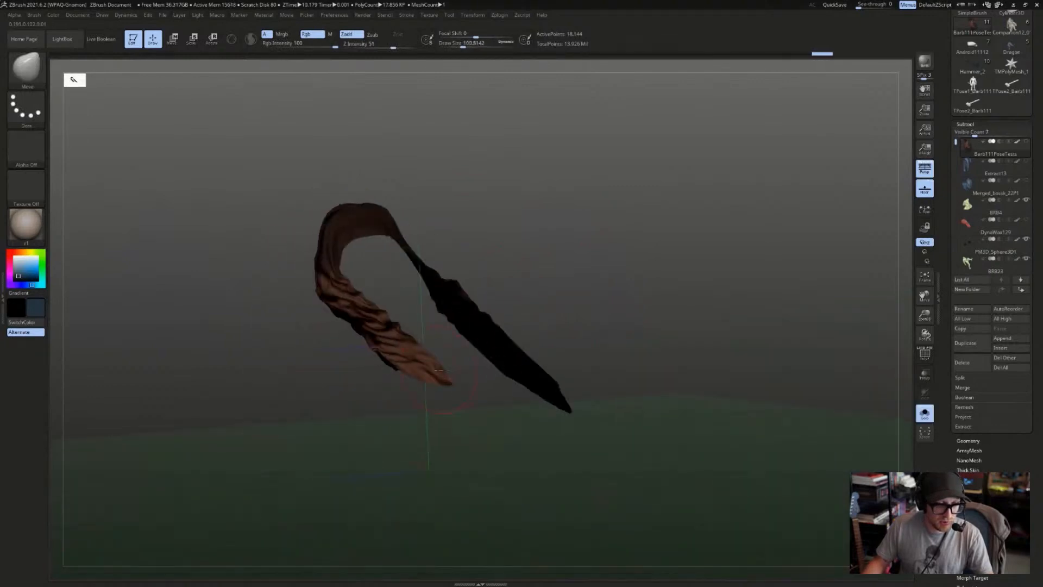
key("alt+s")
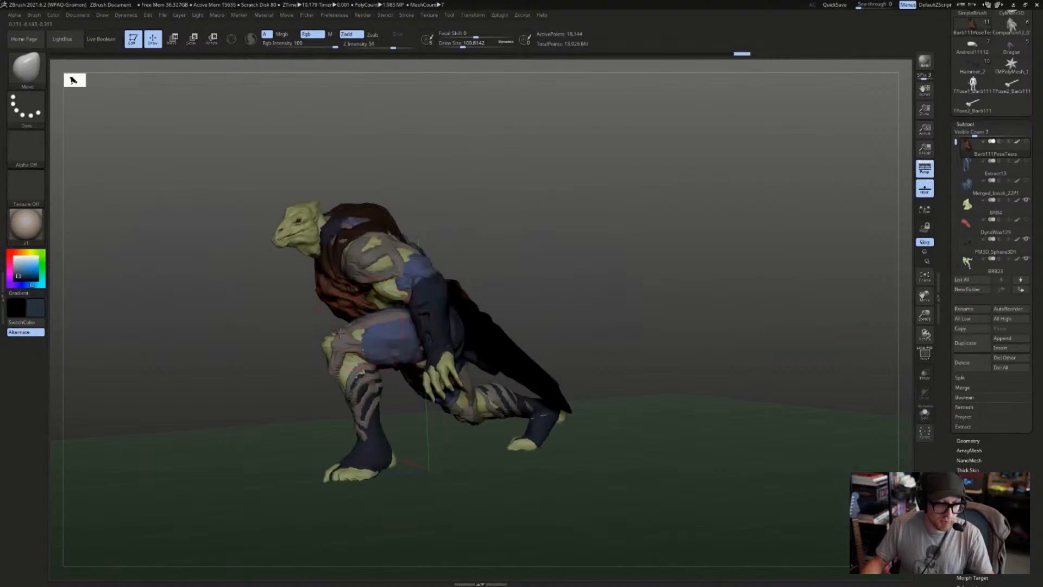
right_click_drag(338, 332, 417, 340)
key("alt+s")
key("bracketright")
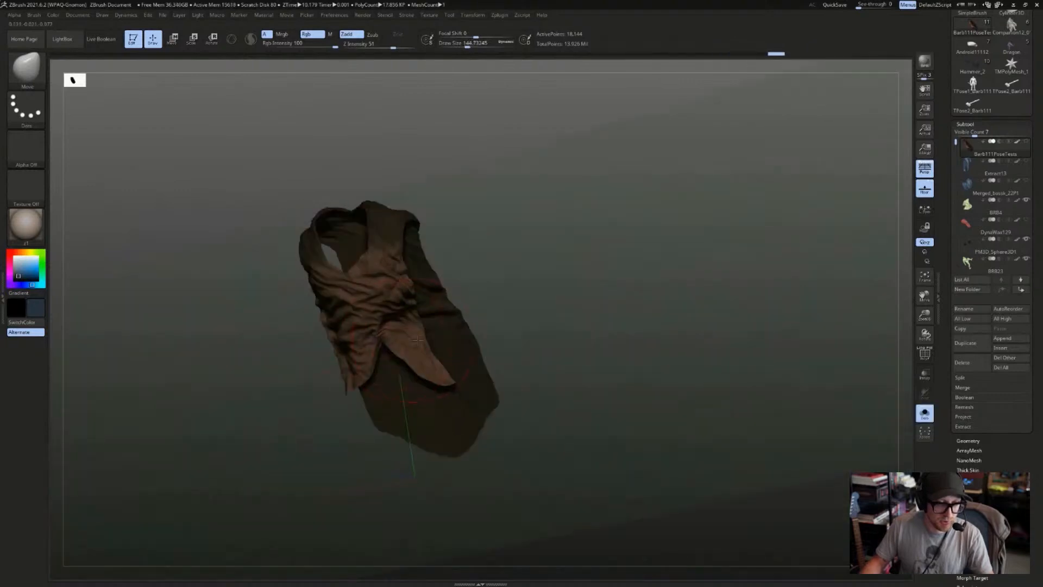
right_click_drag(475, 306, 521, 282)
key("alt+s")
right_click_drag(393, 316, 456, 337)
- Try to pull the front drape down between the legs with an enlarged ClothPull brush
key("b")
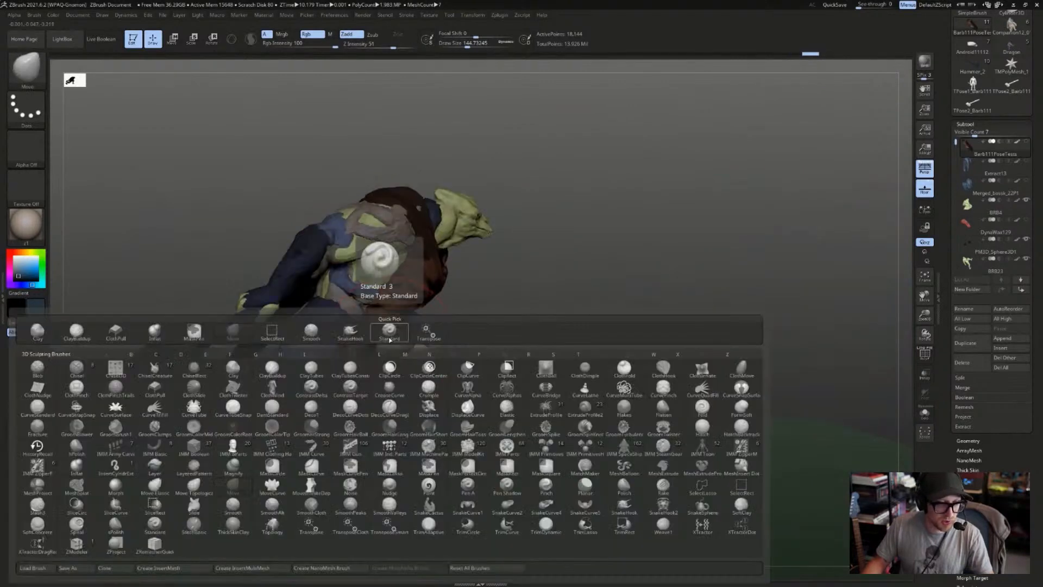
left_click(116, 332)
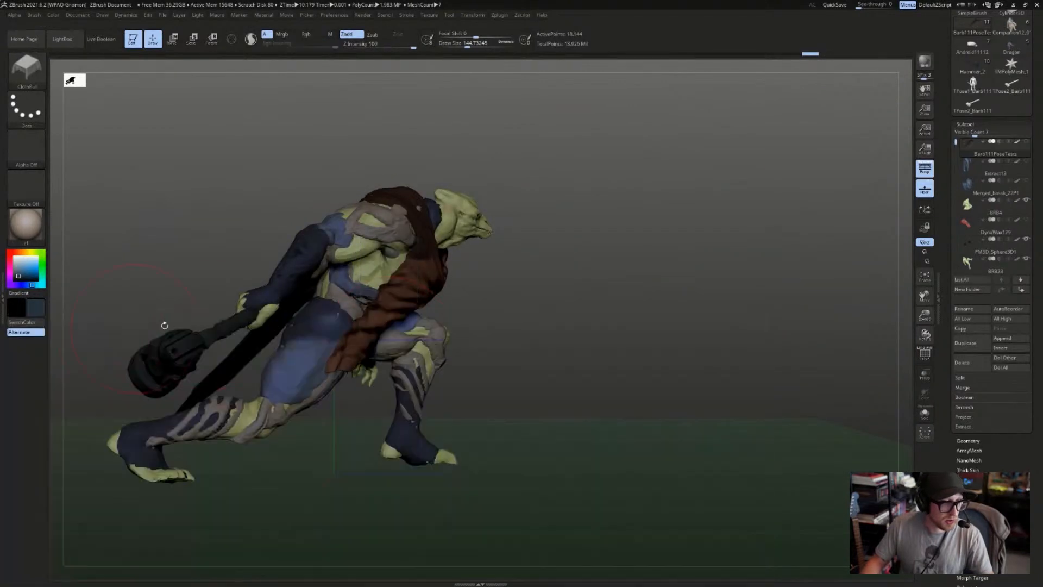
key("s")
left_click(369, 366)
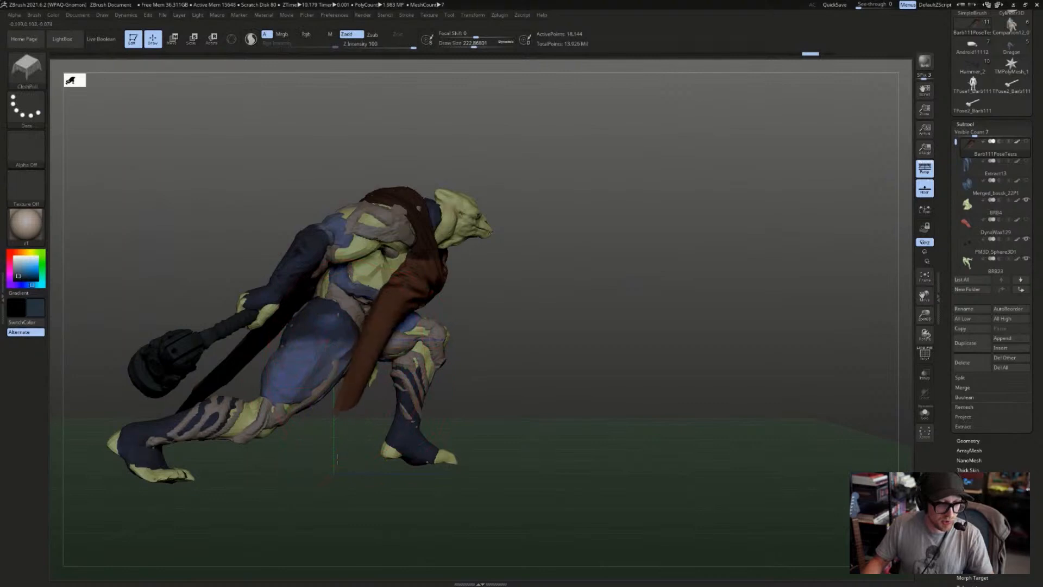
mouse_move(349, 433)
right_mouse_down()
mouse_move(344, 476)
mouse_move(369, 391)
right_mouse_up()
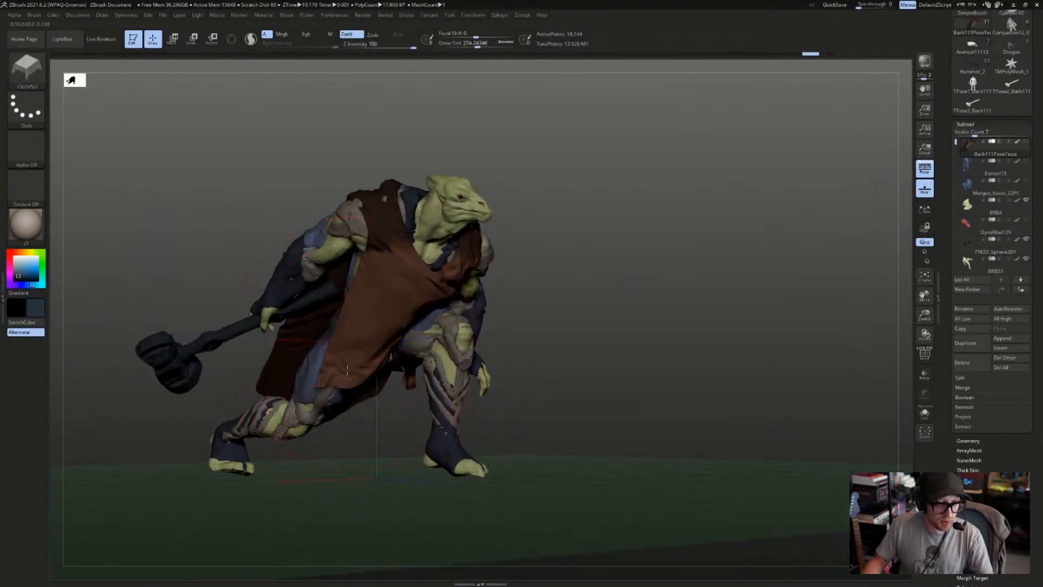
key("ctrl")
key("ctrl+z")
- Form folds in the front drape over the torso and thigh with a smaller ClothPull brush, undoing the last stroke
key("s")
left_click(359, 342)
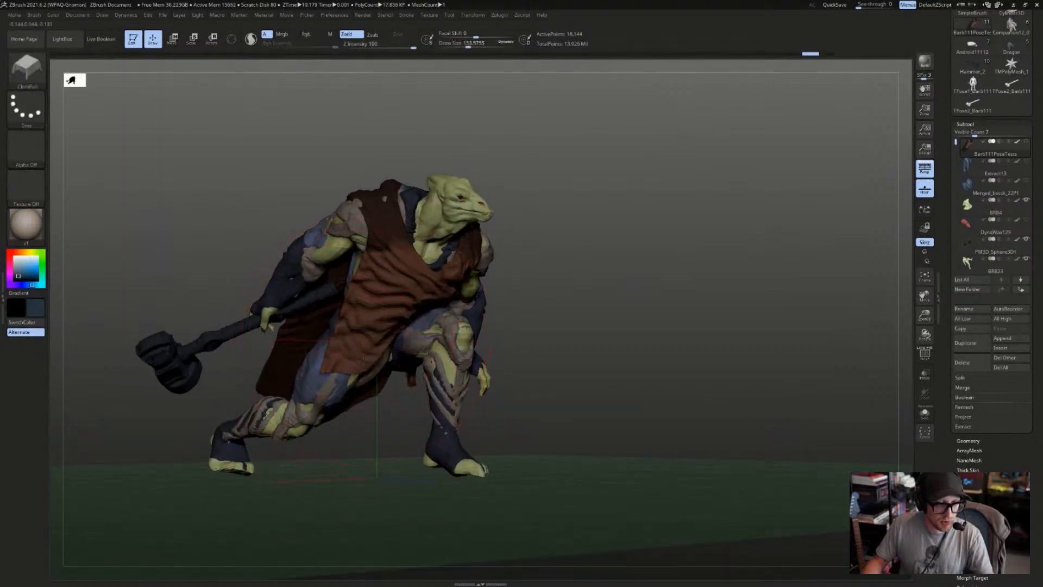
left_click_drag(362, 345, 367, 361)
left_click_drag(397, 284, 384, 306)
right_click_drag(389, 323, 558, 243)
key("ctrl+z")
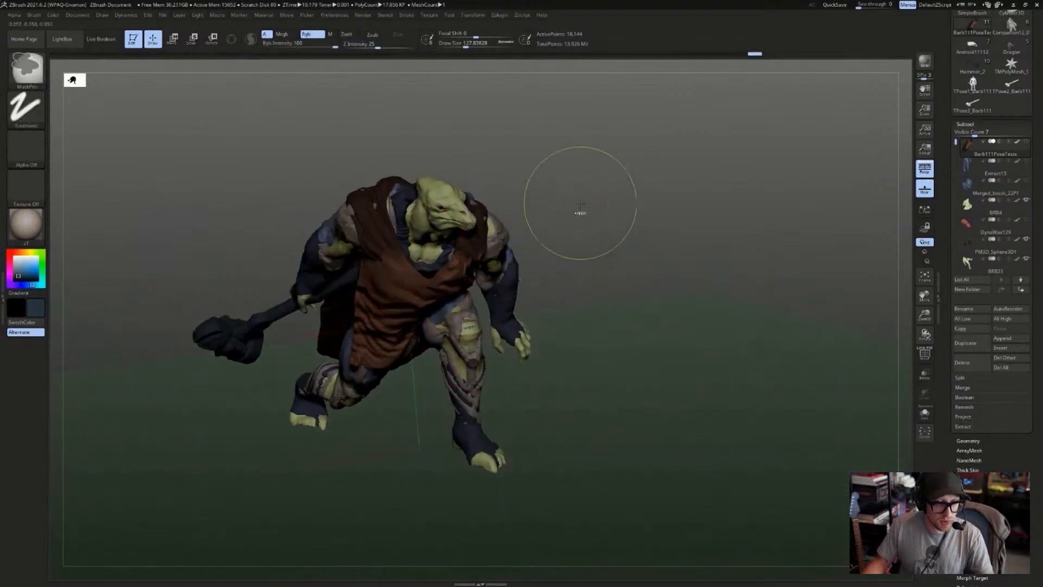
- Clear the cape's mask and pull new folds across its chest section with the ClothPull brush
left_click_drag(580, 203, 603, 234, "ctrl")
left_click_drag(414, 302, 387, 253)
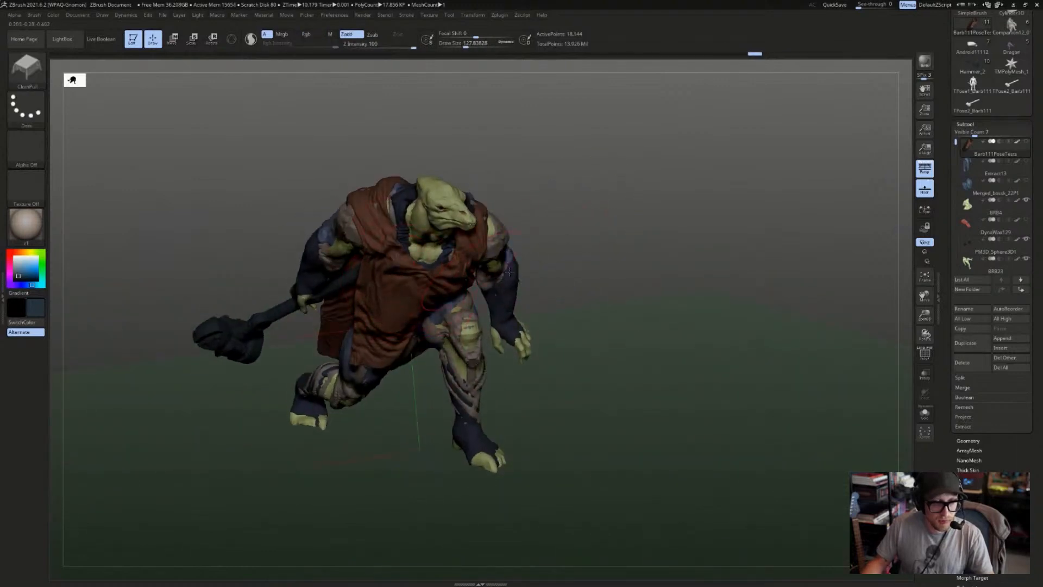
right_click_drag(489, 247, 413, 269)
mouse_move(570, 230)
right_mouse_down()
mouse_move(479, 225)
mouse_move(462, 207)
mouse_move(505, 200)
mouse_move(538, 215)
mouse_move(629, 150)
mouse_move(685, 163)
mouse_move(706, 231)
right_mouse_up()
- Reshape the lower end of the front drape beside the rear thigh with the Move and SnakeHook brushes
key("b")
key("m")
key("v")
mouse_move(651, 270)
right_mouse_down()
mouse_move(641, 150)
mouse_move(843, 168)
mouse_move(591, 265)
right_mouse_up()
key("b")
key("s")
key("h")
key("s")
left_click(592, 263)
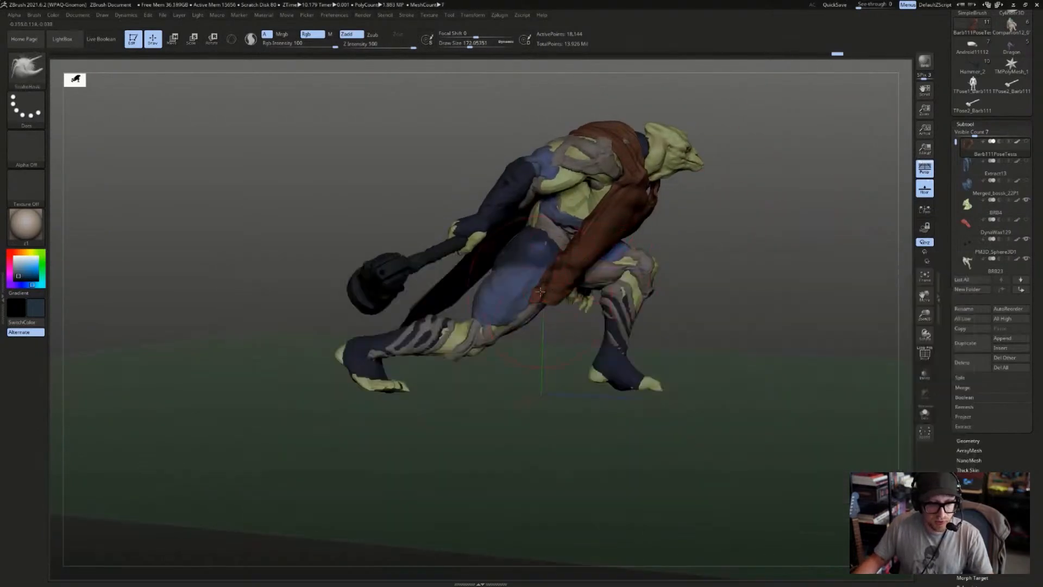
left_click_drag(550, 286, 565, 298)
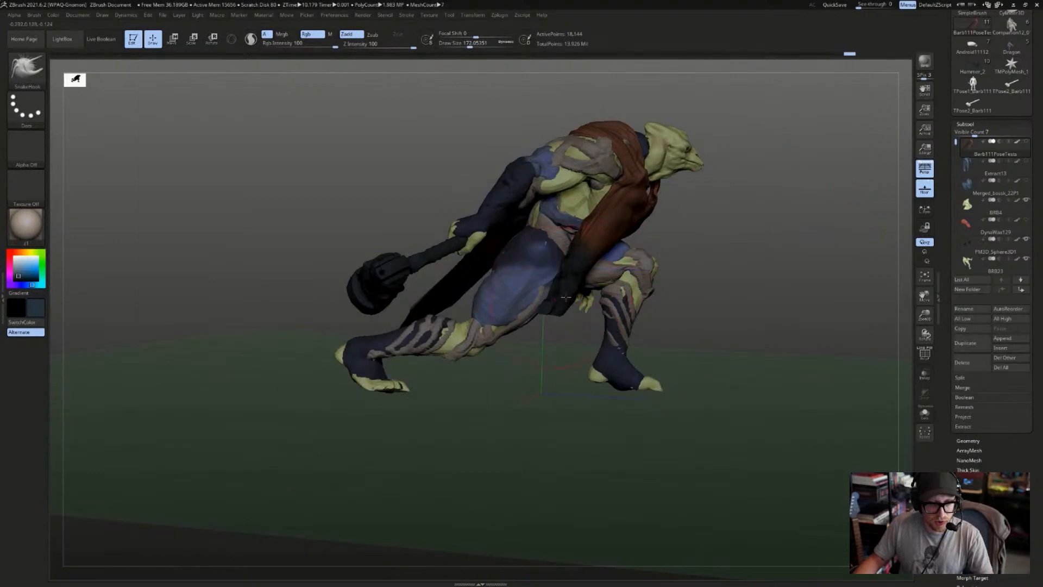
- Turn off RGB painting, enlarge the SnakeHook brush to about 217 and rework the front drape's lower end
left_click(312, 34)
right_click_drag(668, 274, 712, 278)
key("s")
left_click_drag(712, 279, 715, 279)
right_click_drag(713, 280, 669, 289)
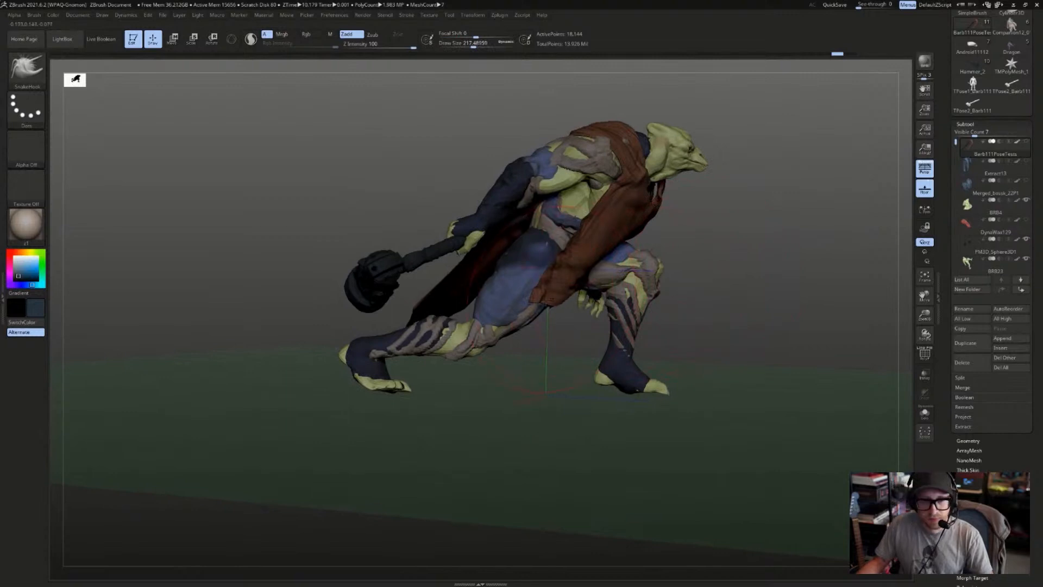
- Pull and reshape the front drape's lower end beneath the torso with a SnakeHook brush of about 112, undoing the last stroke
mouse_move(552, 299)
left_mouse_down()
mouse_move(569, 321)
mouse_move(589, 296)
left_mouse_up()
key("s")
mouse_move(591, 297)
left_mouse_down()
mouse_move(590, 288)
mouse_move(569, 327)
left_mouse_up()
key("[")
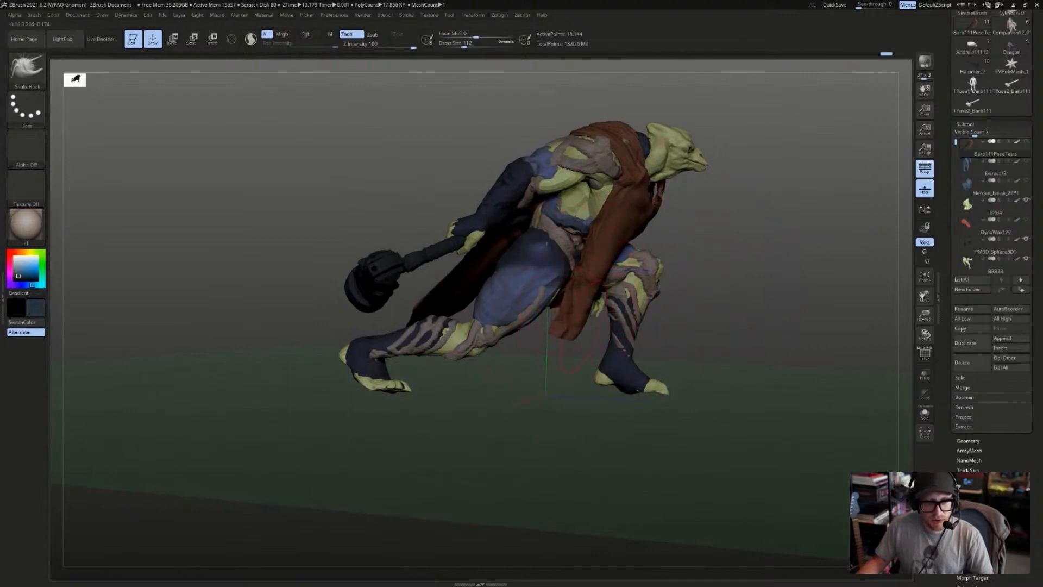
right_click_drag(569, 327, 445, 329)
mouse_move(594, 311)
left_mouse_down()
mouse_move(598, 302)
mouse_move(580, 305)
mouse_move(603, 276)
left_mouse_up()
key("ctrl+z")
key("s")
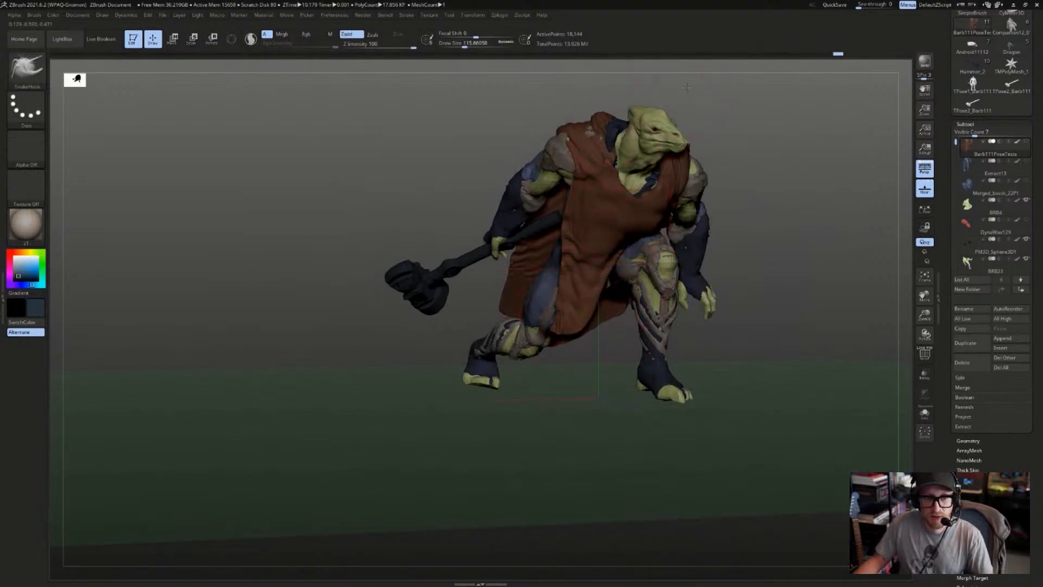
mouse_move(604, 149)
right_mouse_down()
mouse_move(606, 125)
mouse_move(657, 179)
mouse_move(752, 158)
mouse_move(652, 168)
mouse_move(726, 168)
right_mouse_up()
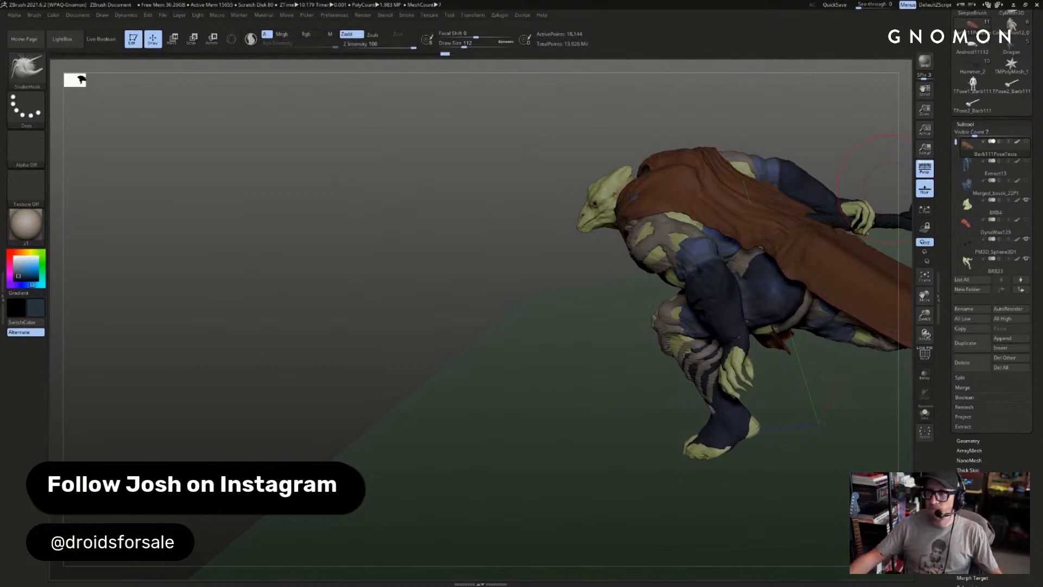
- Fit the front drape's lower end against the rear thigh with SnakeHook strokes at varying brush sizes
left_click_drag(603, 403, 824, 328)
key("b")
key("s")
key("h")
key("s")
mouse_move(690, 321)
left_mouse_down()
mouse_move(704, 321)
mouse_move(684, 325)
left_mouse_up()
key("s")
left_click_drag(575, 341, 569, 333)
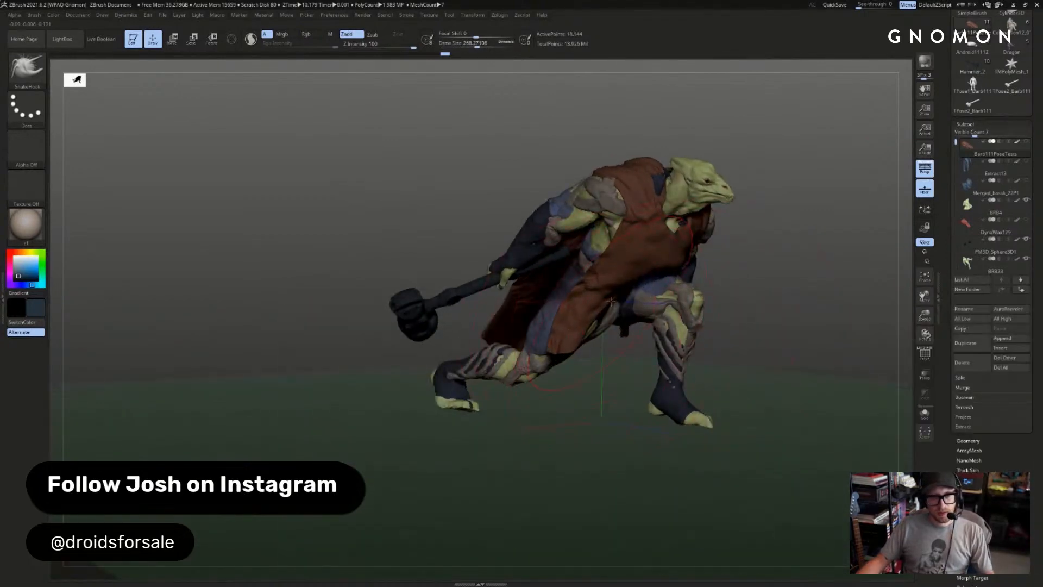
left_click_drag(612, 274, 554, 351)
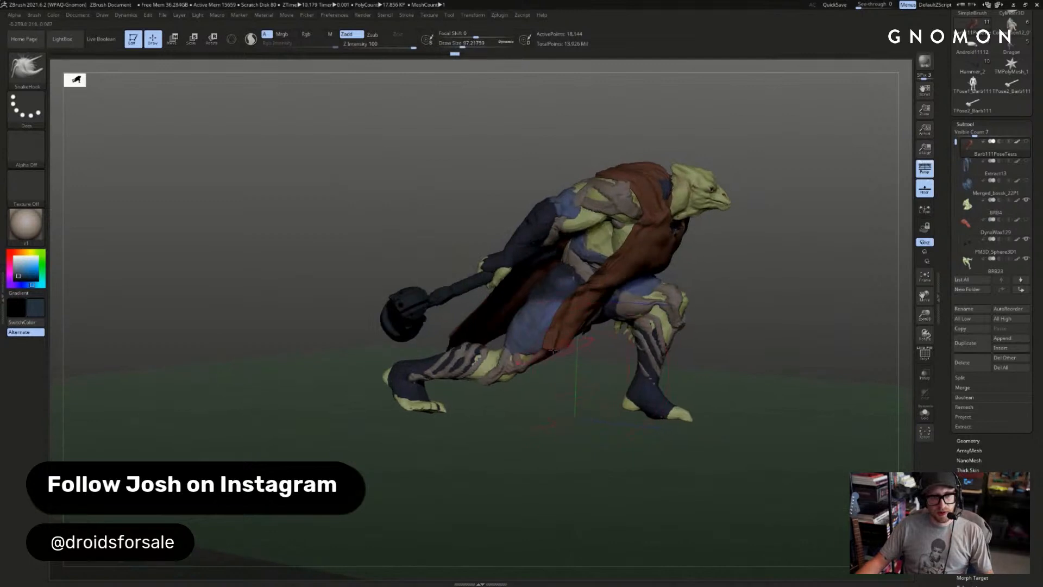
left_click_drag(510, 293, 628, 330)
key("s")
mouse_move(536, 319)
left_mouse_down()
mouse_move(521, 320)
mouse_move(559, 234)
left_mouse_up()
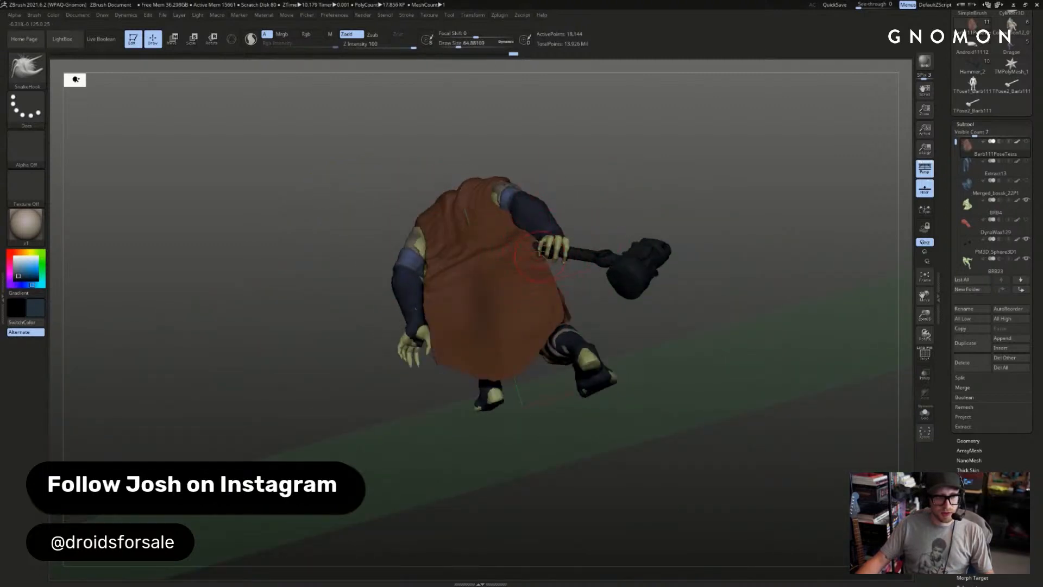
- Reshape the cape's lower back end and form folds there using the ClothPull brush, enlarged to about 365
left_click_drag(410, 385, 462, 378)
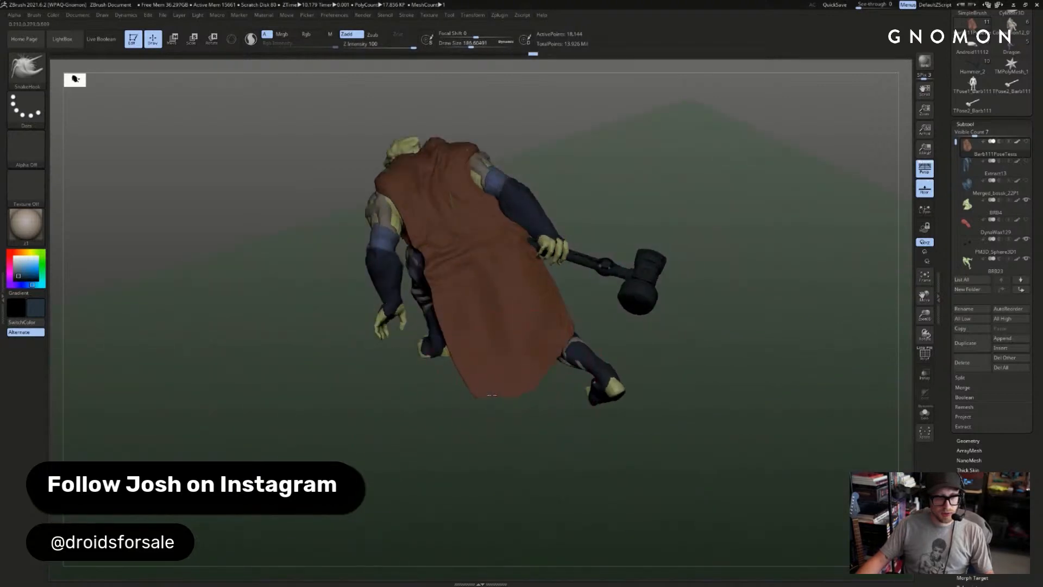
key("b")
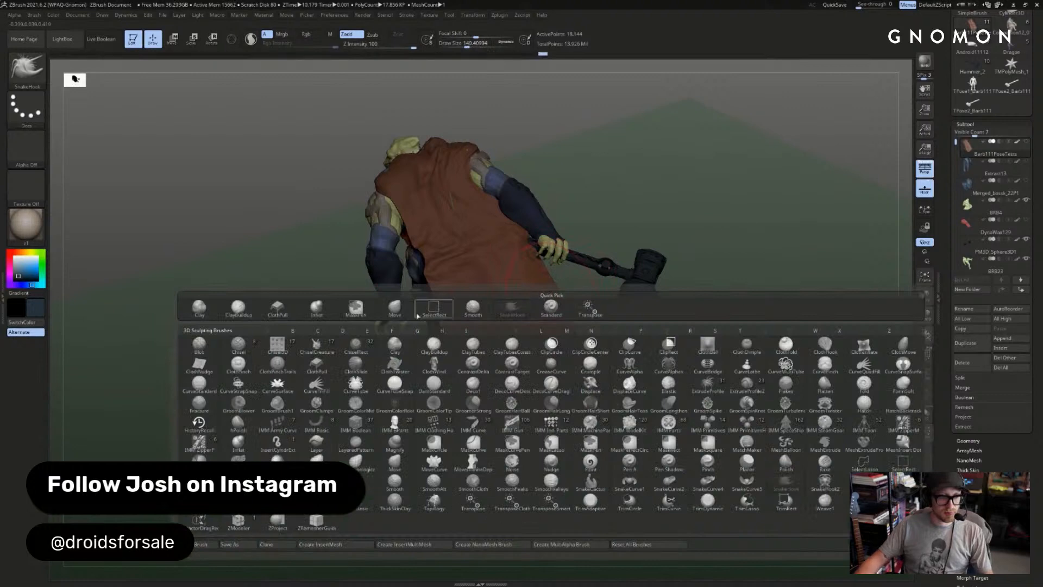
left_click(277, 309)
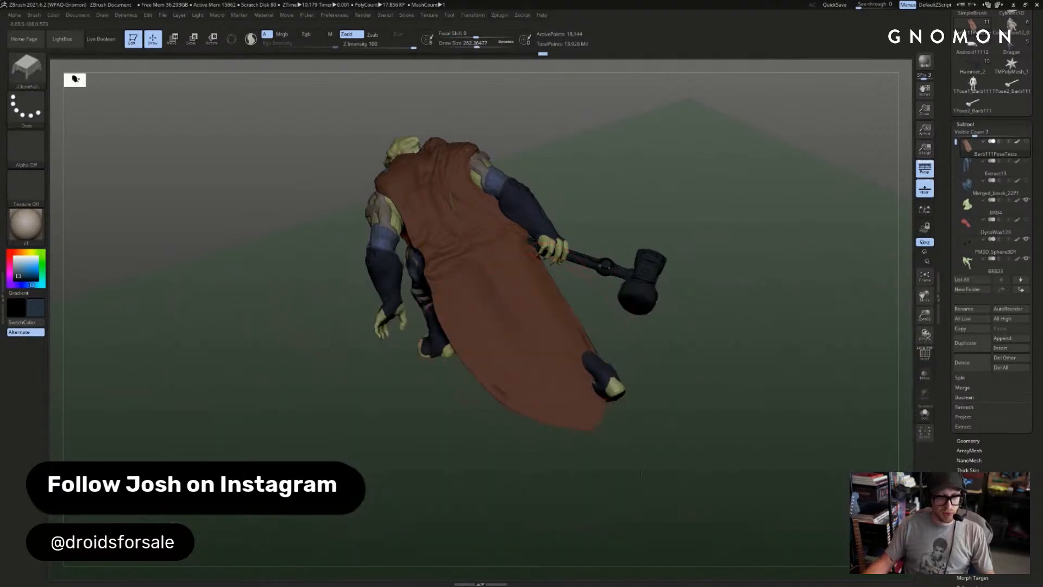
mouse_move(538, 363)
left_mouse_down()
mouse_move(489, 299)
mouse_move(576, 413)
left_mouse_up()
left_click_drag(641, 445, 624, 424)
key("s")
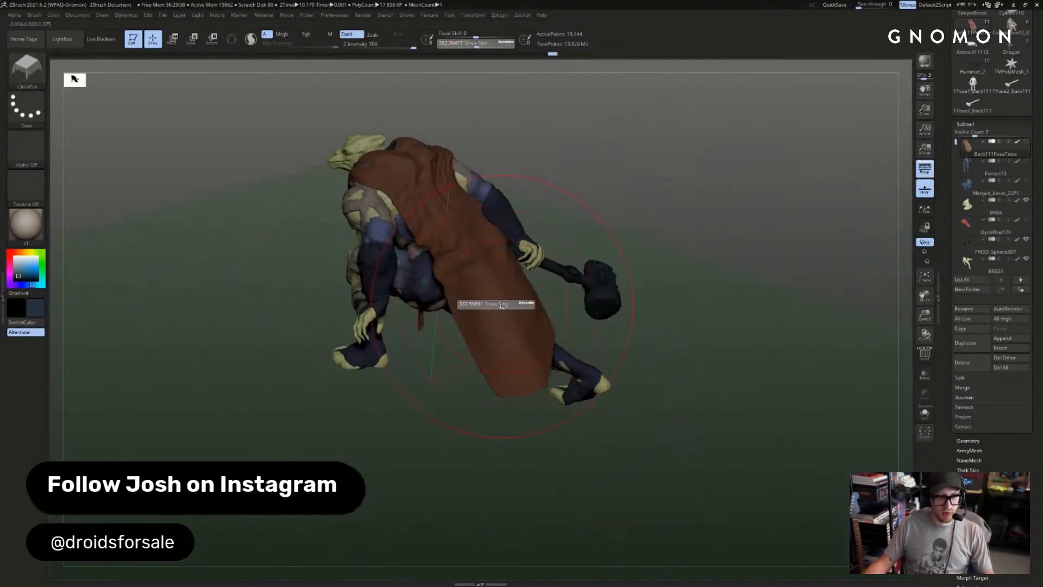
mouse_move(538, 380)
left_mouse_down()
mouse_move(485, 286)
mouse_move(495, 299)
left_mouse_up()
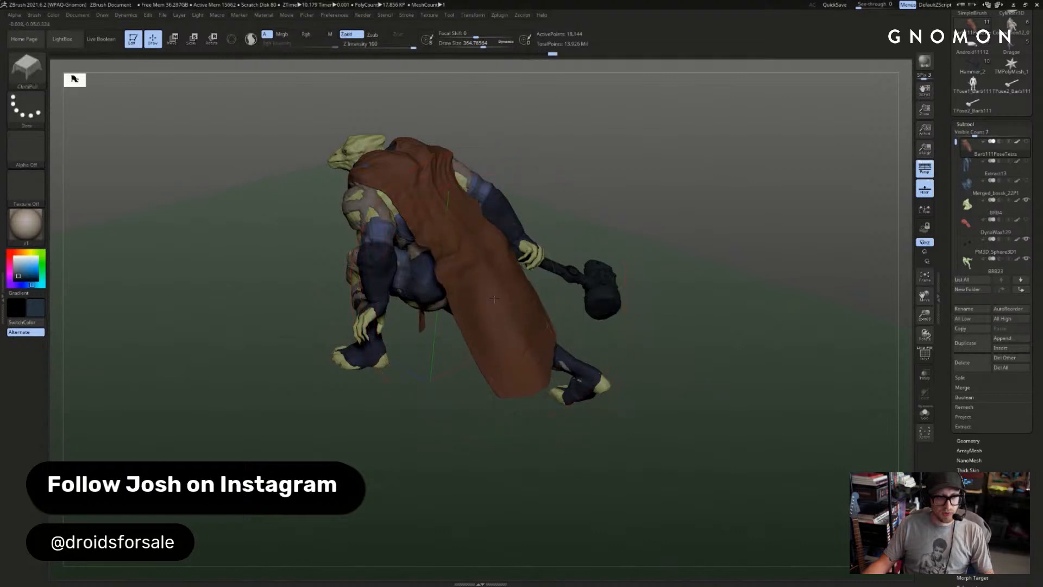
left_click_drag(625, 245, 692, 242)
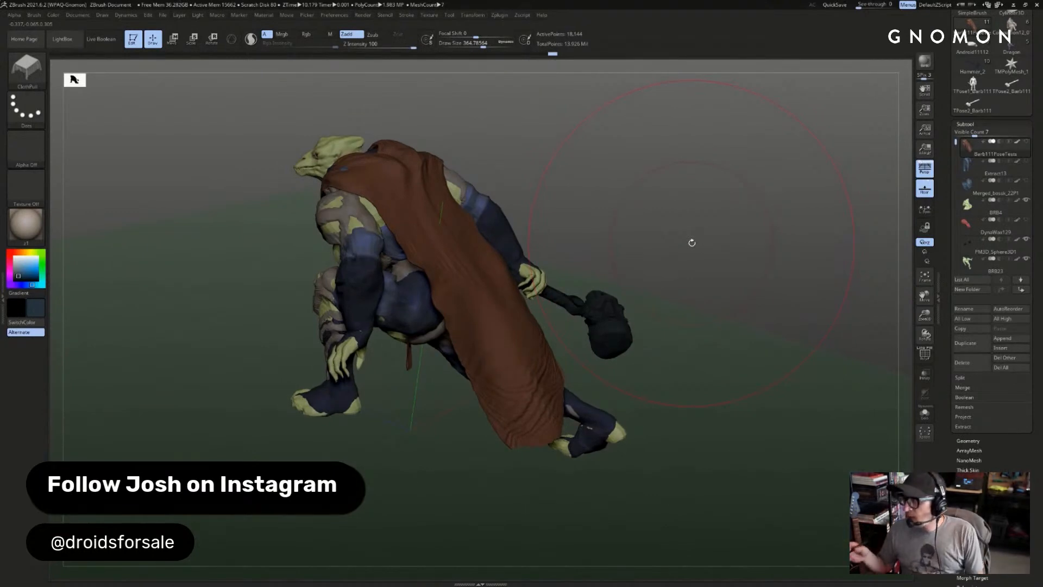
- Show and select the dark cloak subtool, keep the brown cape visible, and lay the cloak over the shoulders with Transpose
left_click_drag(569, 203, 821, 247)
left_click(1026, 161)
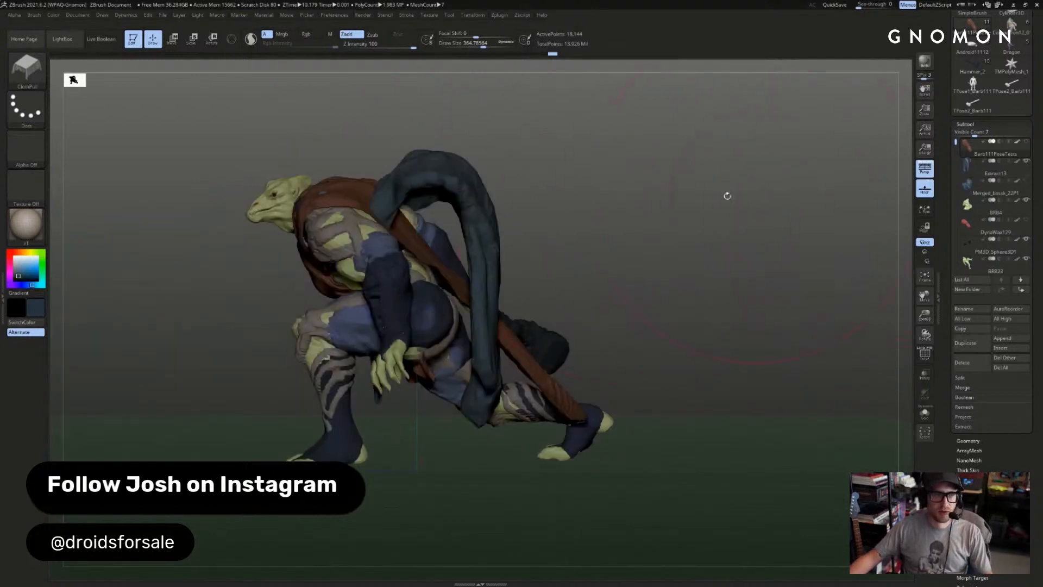
left_click_drag(726, 193, 703, 202)
left_click(565, 283, "alt")
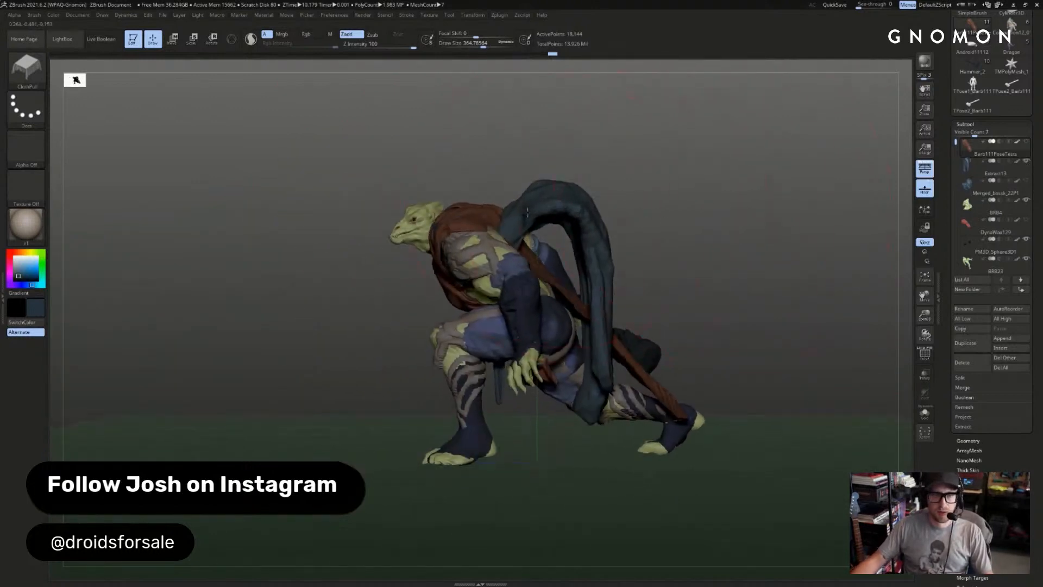
left_click(1026, 141)
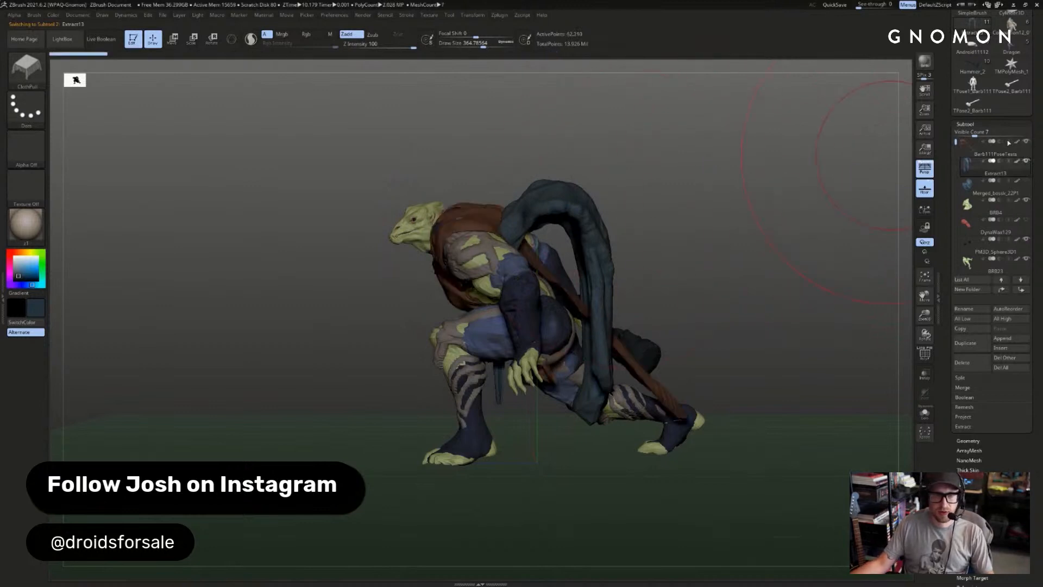
key("w")
left_click_drag(665, 238, 505, 240)
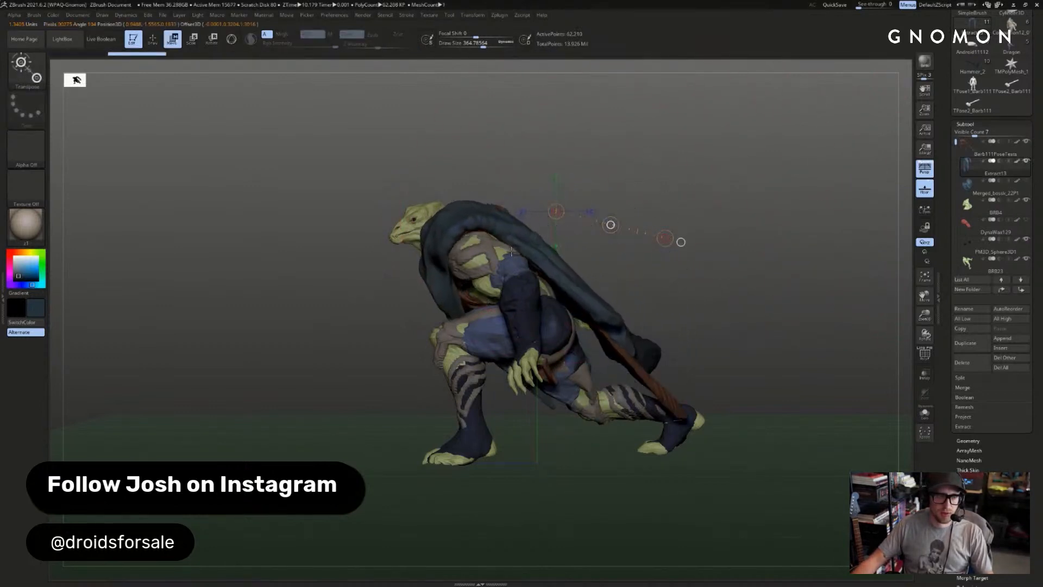
left_click_drag(587, 260, 570, 247)
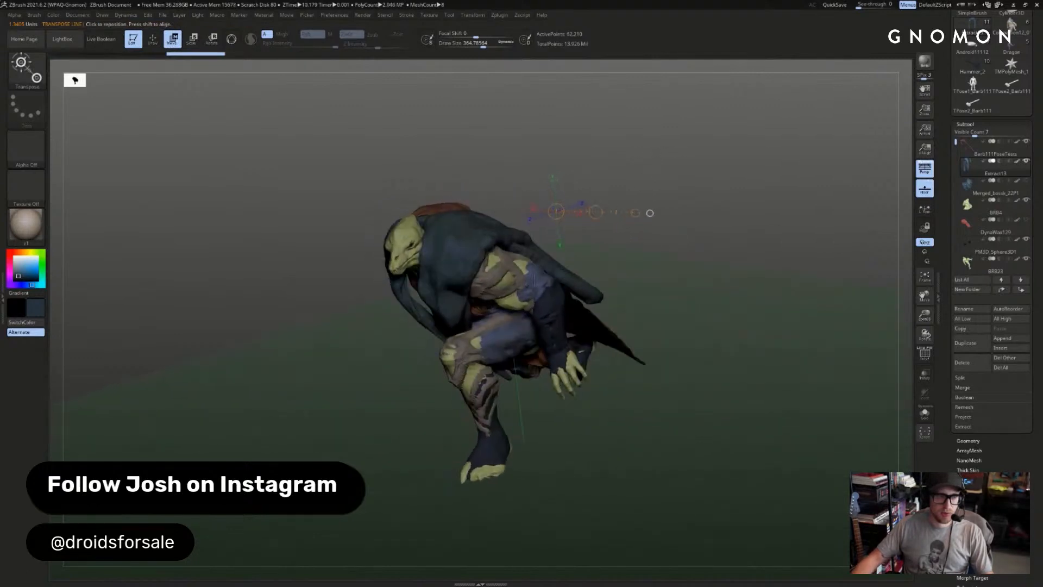
- Move and rotate the dark cloak with Transpose so it sits evenly around the neck and both shoulders
left_click_drag(464, 266, 520, 255)
left_click_drag(552, 203, 575, 238)
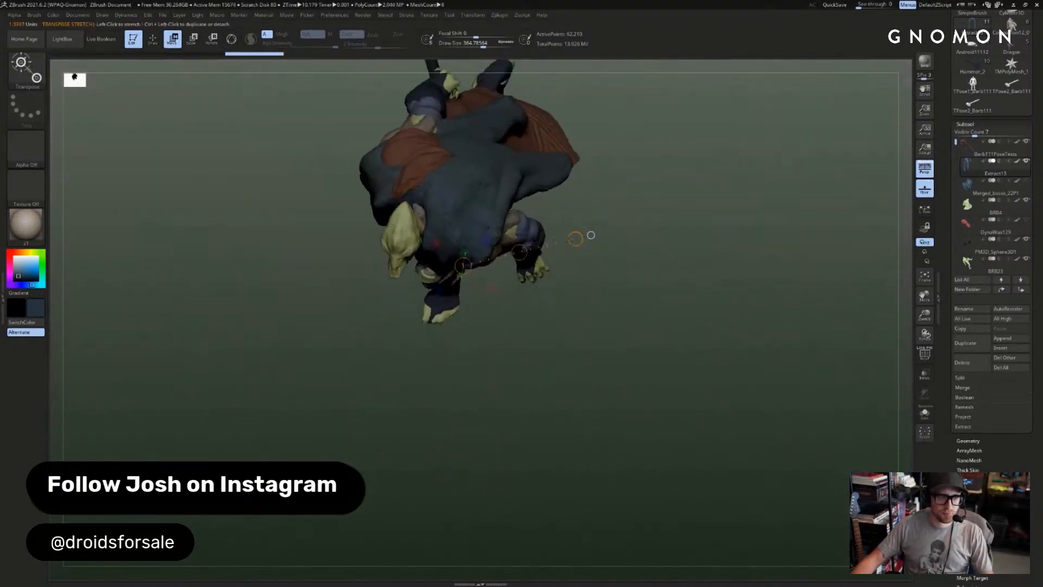
left_click_drag(534, 301, 601, 253)
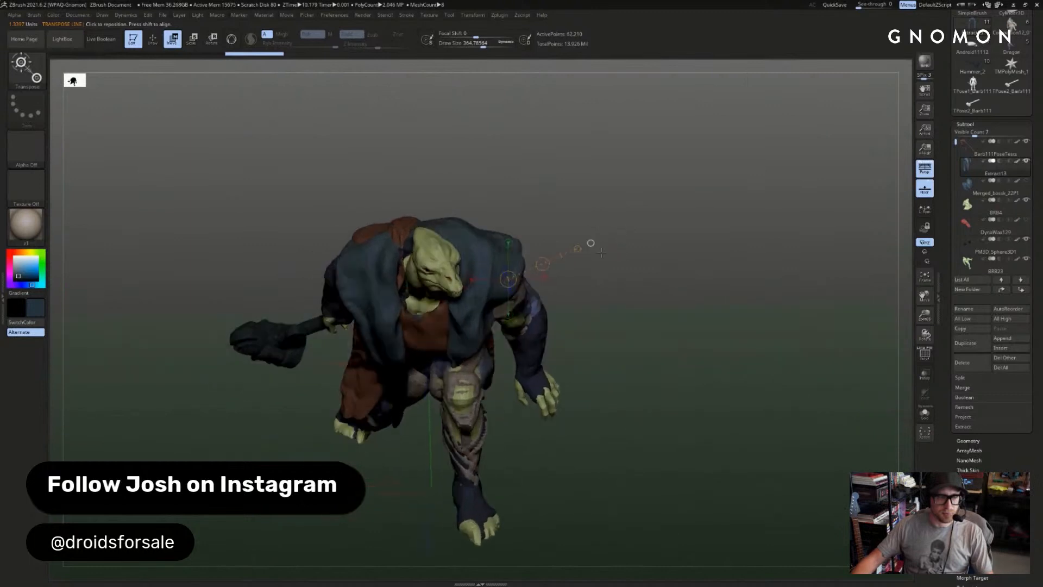
left_click_drag(428, 302, 627, 317)
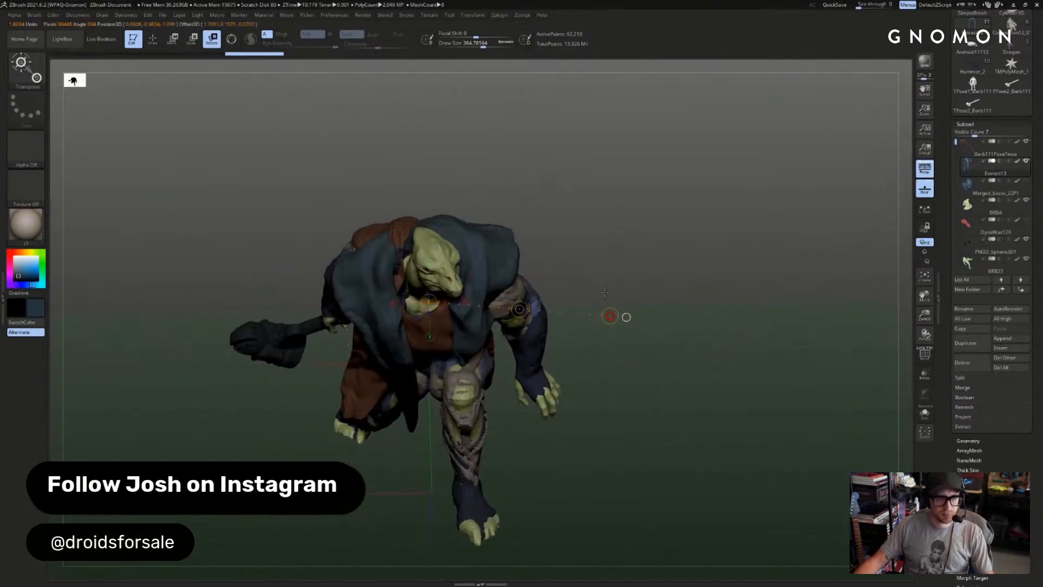
left_click_drag(520, 309, 519, 311)
right_click_drag(519, 310, 445, 279)
- Pull the dark cloak around the hammer-side shoulder with the Move brush, adjusting the brush size between strokes
key("q")
key("s")
key("s")
left_click_drag(373, 276, 378, 253)
key("bracketleft")
right_click_drag(420, 211, 388, 251)
key("s")
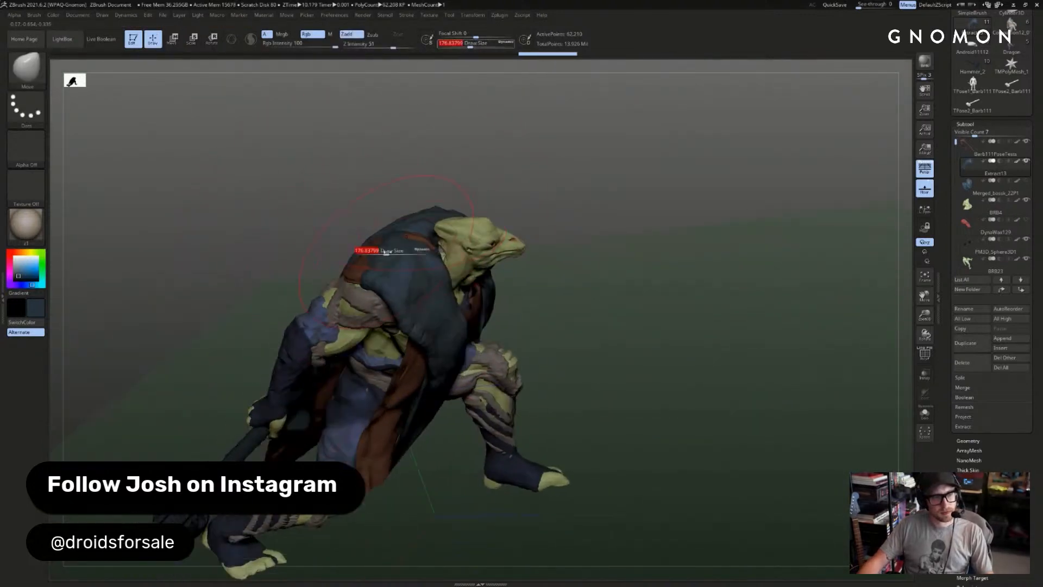
left_click_drag(388, 253, 364, 253)
- Switch between the brown cape and dark cloak and tuck their overlap together at the hammer-side shoulder with the Move brush
left_click(359, 269, "alt")
key("s")
left_click_drag(368, 255, 383, 250)
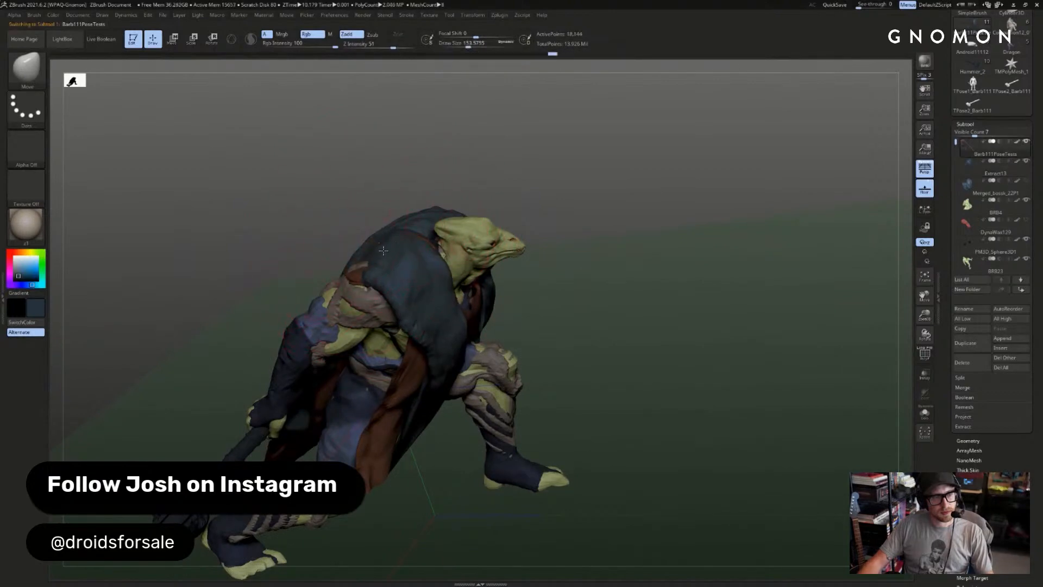
left_click(373, 273, "alt")
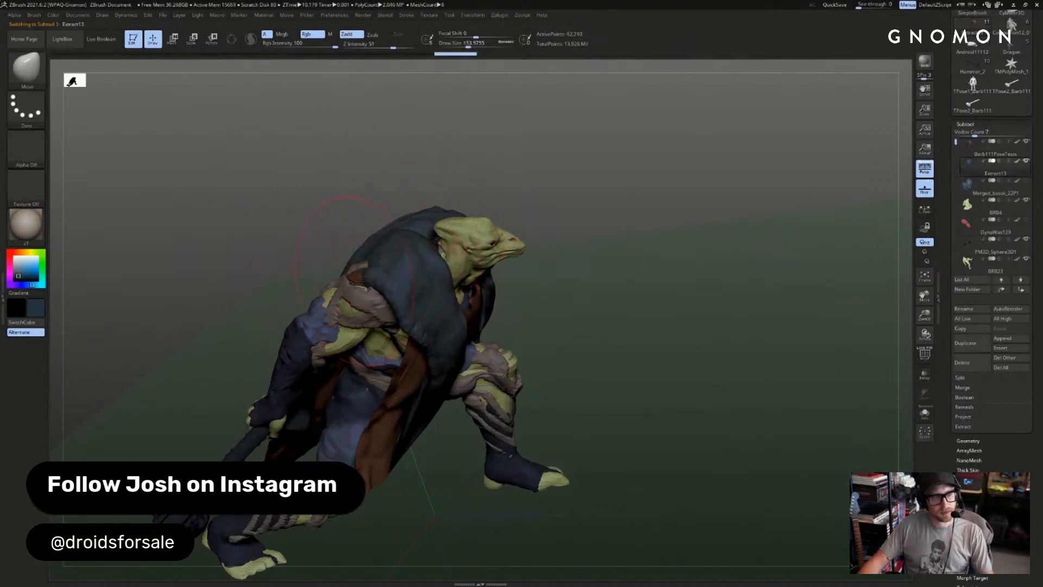
left_click_drag(354, 279, 367, 270)
left_click(353, 277, "alt")
right_click_drag(353, 277, 357, 347)
left_click_drag(357, 271, 366, 263)
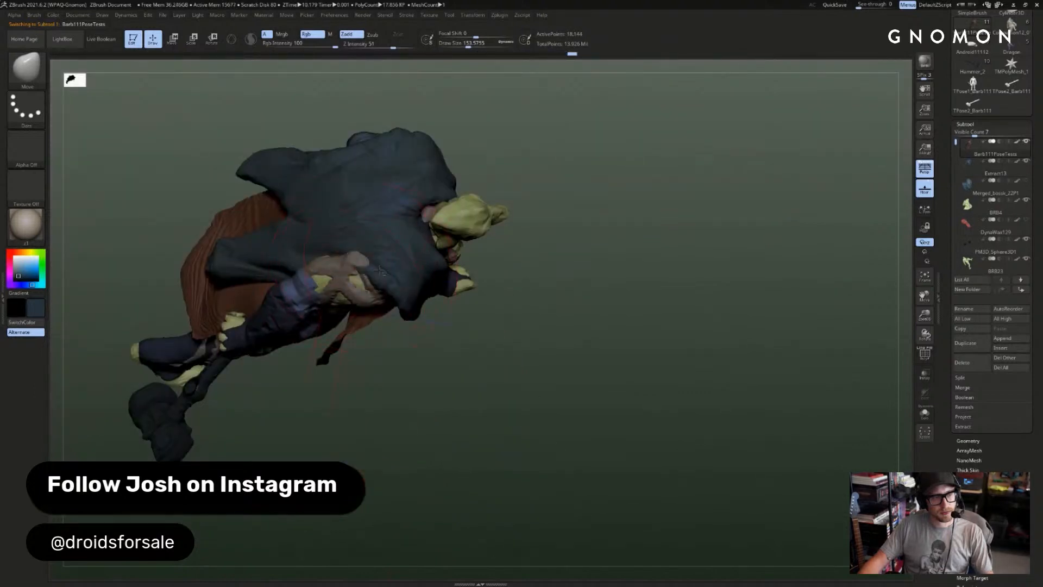
- Reselect the dark cloak and reshape its chest flap on the free-arm side with a smaller Move brush
left_click(379, 270, "alt")
right_click_drag(379, 270, 614, 148)
mouse_move(595, 338)
right_mouse_down()
mouse_move(815, 233)
mouse_move(831, 263)
mouse_move(845, 231)
mouse_move(787, 284)
mouse_move(669, 226)
mouse_move(492, 205)
mouse_move(557, 201)
right_mouse_up()
key("s")
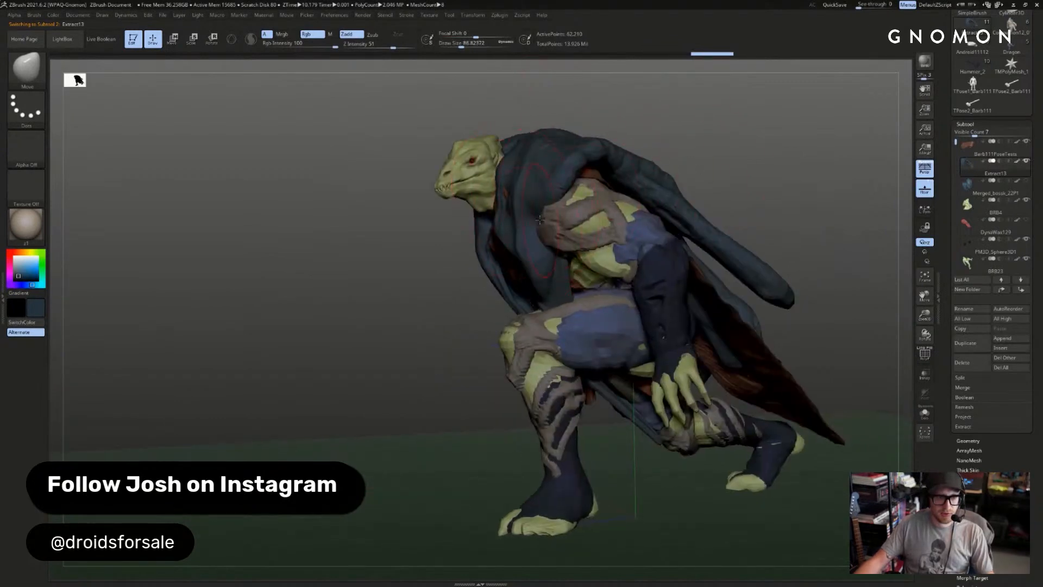
right_click_drag(437, 285, 532, 253)
key("s")
left_click_drag(531, 253, 539, 254)
- Choose the SnakeHook brush and pull the dark cloak's long front flap down beside the brown drape
mouse_move(614, 214)
right_mouse_down()
mouse_move(536, 224)
mouse_move(785, 221)
mouse_move(668, 244)
mouse_move(776, 272)
right_mouse_up()
key("b")
key("s")
key("h")
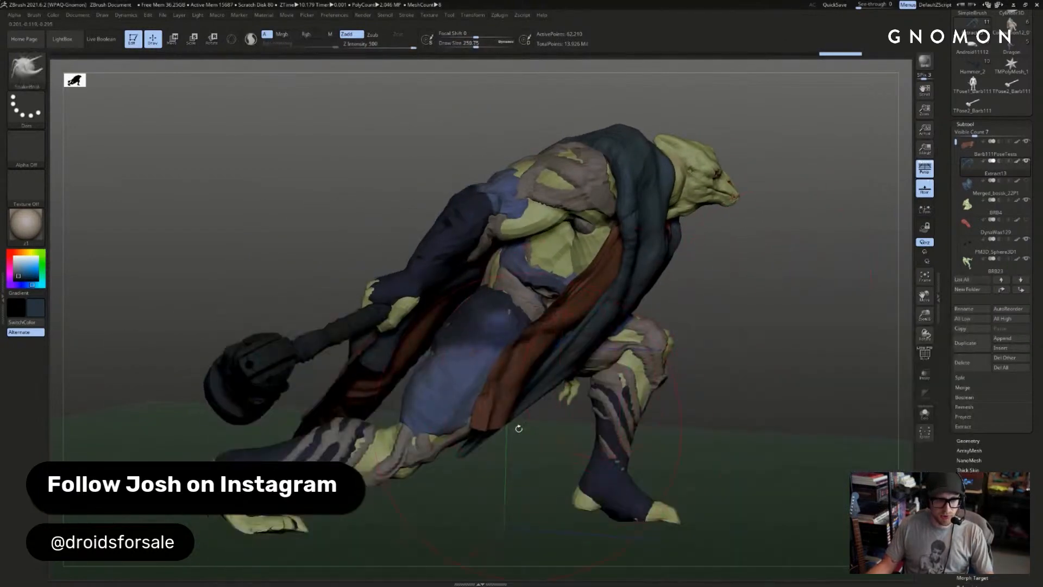
mouse_move(591, 382)
left_mouse_down()
mouse_move(505, 452)
mouse_move(535, 448)
mouse_move(524, 451)
left_mouse_up()
key("s")
left_click_drag(525, 452, 540, 447)
key("s")
left_click_drag(559, 433, 565, 433)
- Bend the tapered lower tip of the cloak's front flap between the legs with a larger SnakeHook brush
key("s")
key("s")
left_click_drag(745, 368, 737, 363)
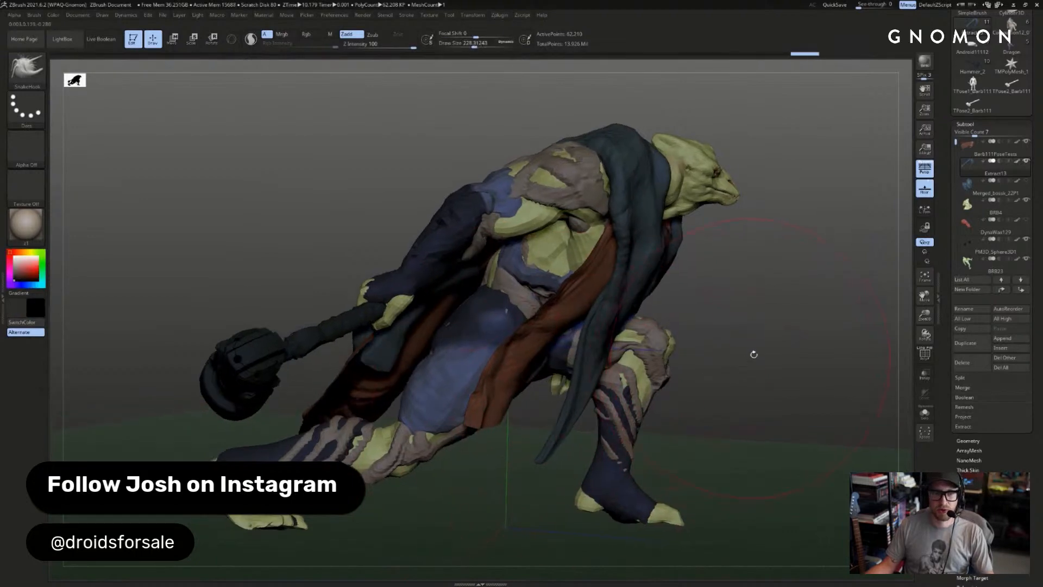
left_click_drag(754, 328, 744, 351)
right_click_drag(504, 424, 560, 427, "shift")
key("bracketright")
left_click_drag(551, 421, 561, 424)
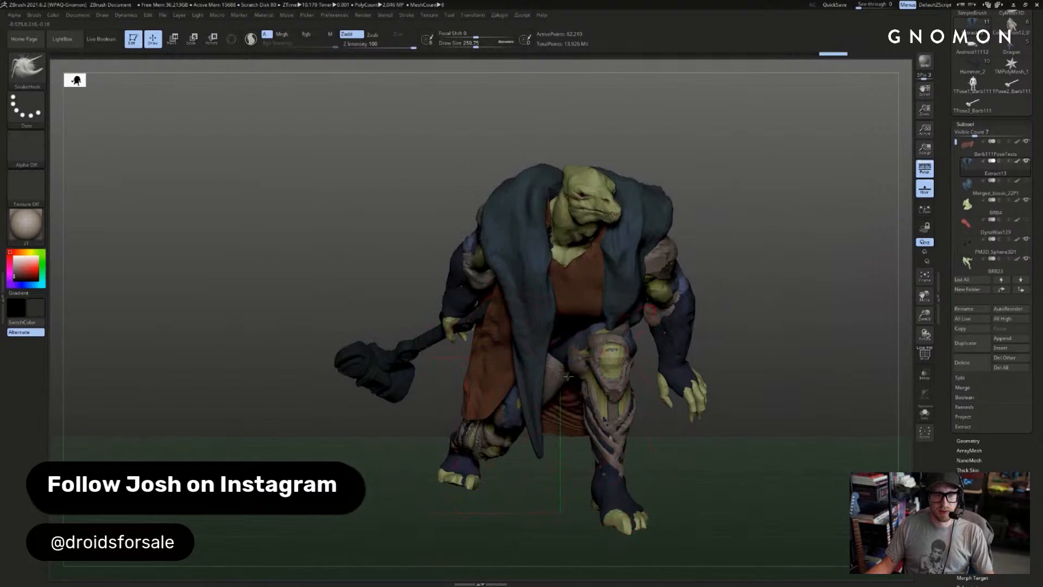
- Mask the cloak's back and free-arm side, leaving the hammer-side front flap unmasked, and soften the mask edge
left_click_drag(694, 174, 752, 128, "ctrl")
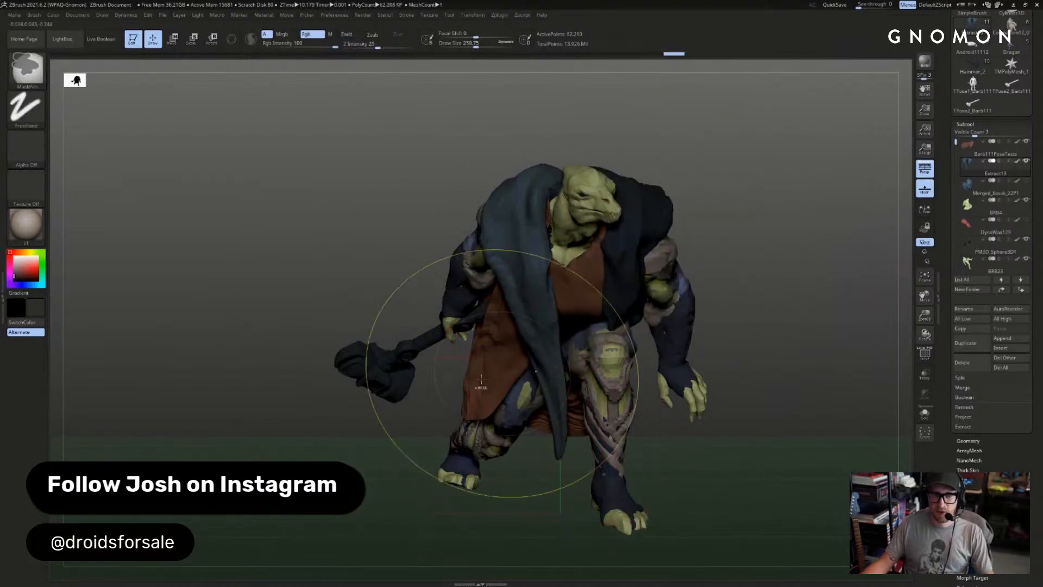
triple_click(549, 357, "ctrl")
left_click_drag(774, 158, 783, 261)
left_click_drag(794, 135, 431, 305, "ctrl")
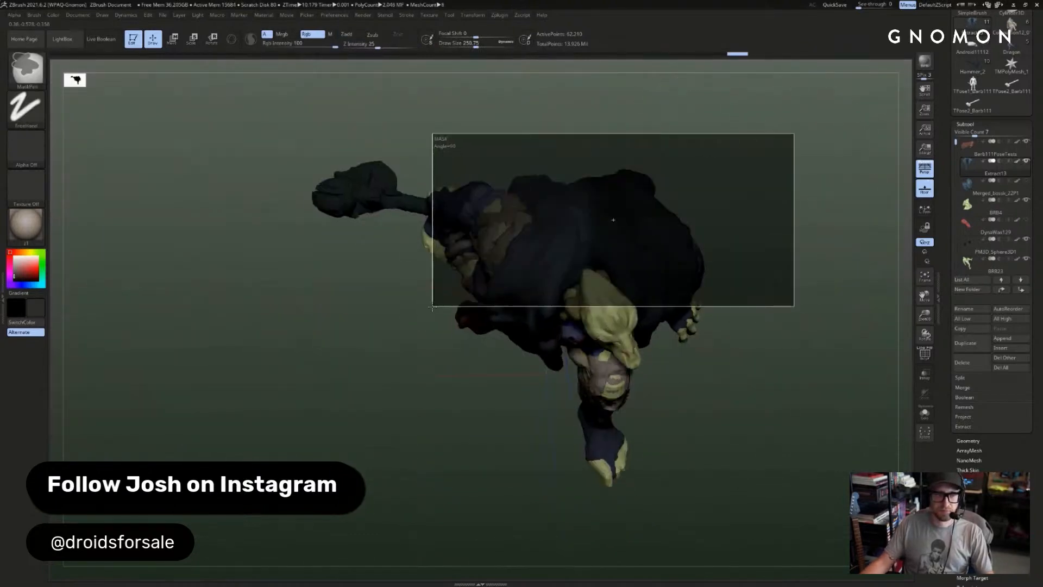
left_click_drag(400, 462, 394, 334)
double_click(551, 314, "ctrl")
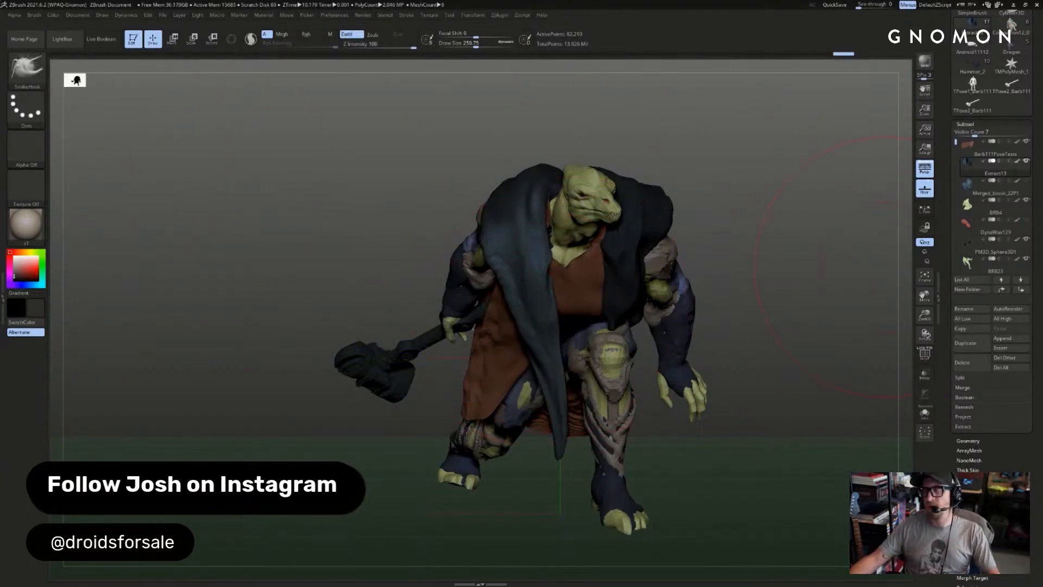
- Reposition the unmasked front flap toward the rear leg with Transpose, comparing the change through undo and redo
key("w")
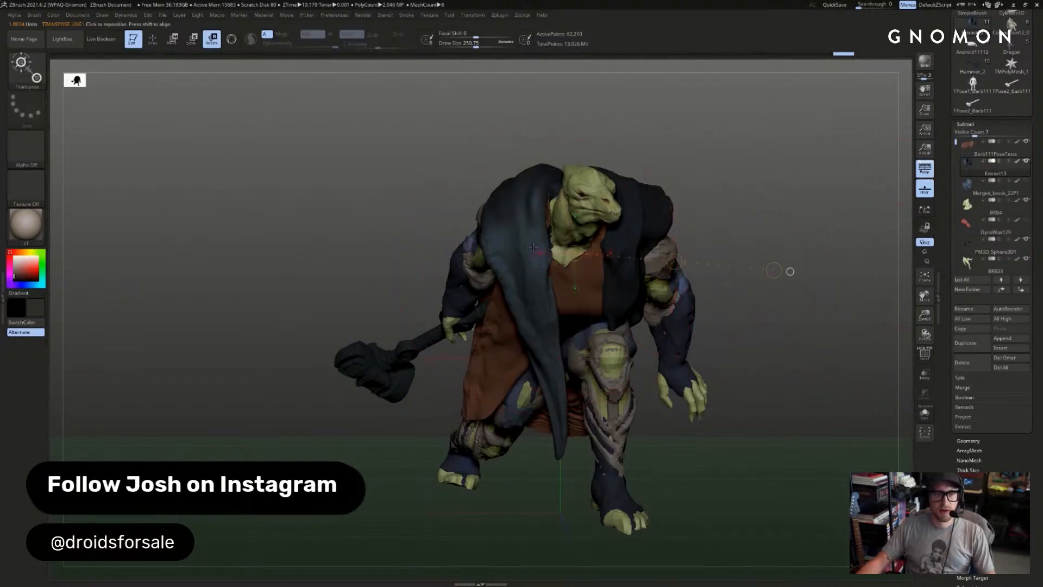
mouse_move(530, 236)
left_mouse_down()
mouse_move(553, 431)
mouse_move(490, 428)
left_mouse_up()
left_click_drag(571, 262, 687, 280)
key("ctrl+z")
key("ctrl+shift+z")
key("ctrl+z")
key("ctrl+shift+z")
- Select the gathered Merged_bossk_22P1 cloth piece and reposition it against the chest with Transpose, isolating it to place the line
left_click(1026, 186)
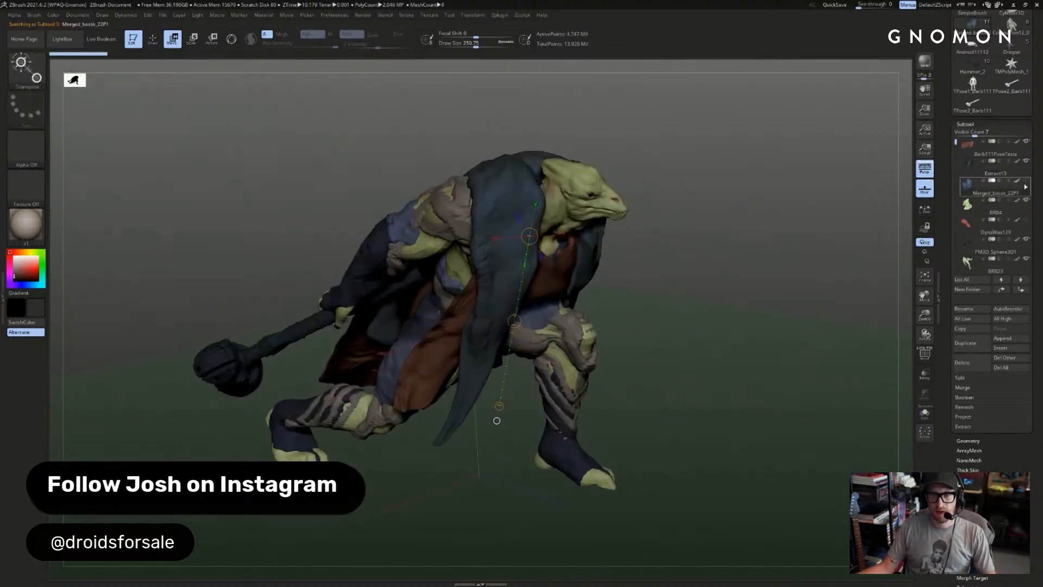
left_click_drag(844, 220, 733, 235)
mouse_move(494, 239)
left_mouse_down()
mouse_move(585, 323)
mouse_move(647, 321)
mouse_move(691, 301)
mouse_move(772, 305)
left_mouse_up()
key("ctrl+z")
key("alt+s")
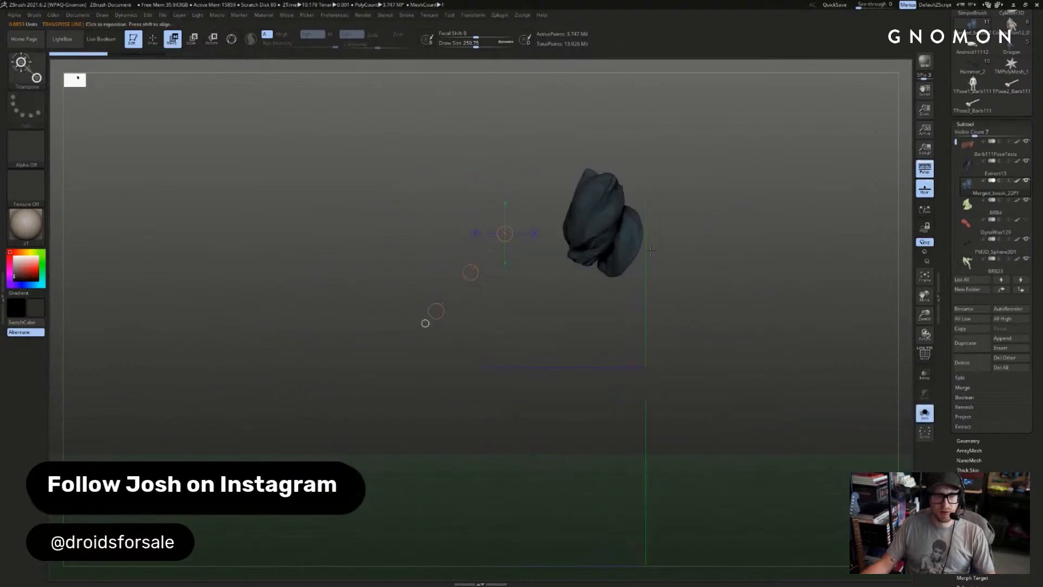
left_click_drag(608, 240, 522, 322)
left_click_drag(563, 284, 503, 359)
key("alt+s")
key("r")
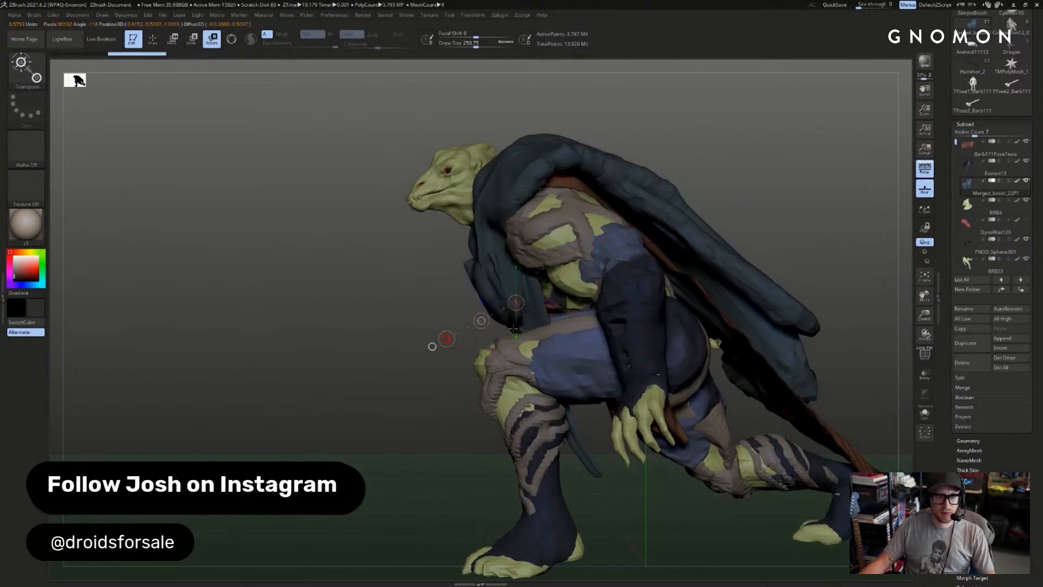
key("w")
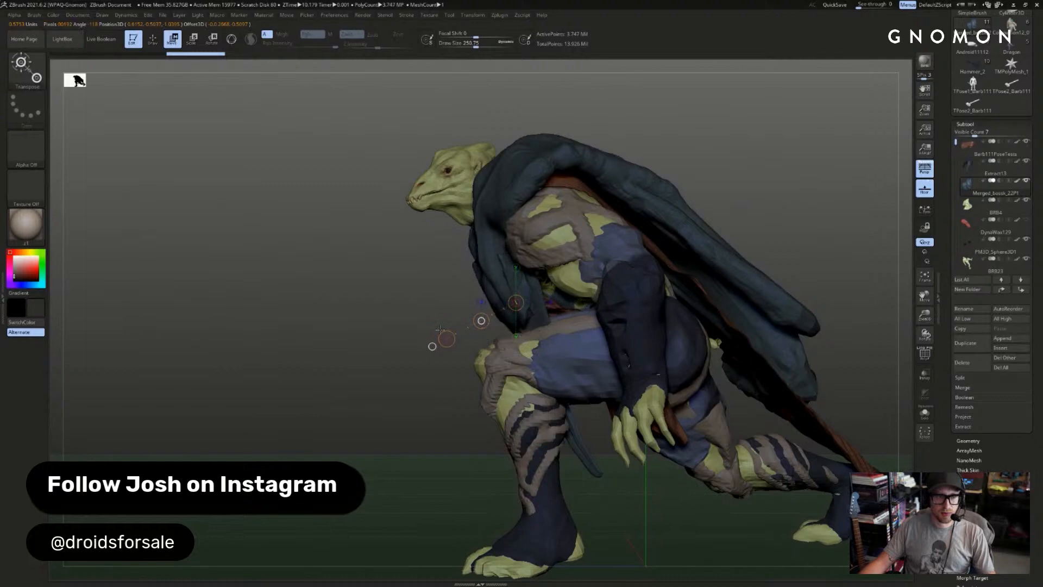
left_click_drag(440, 330, 403, 331)
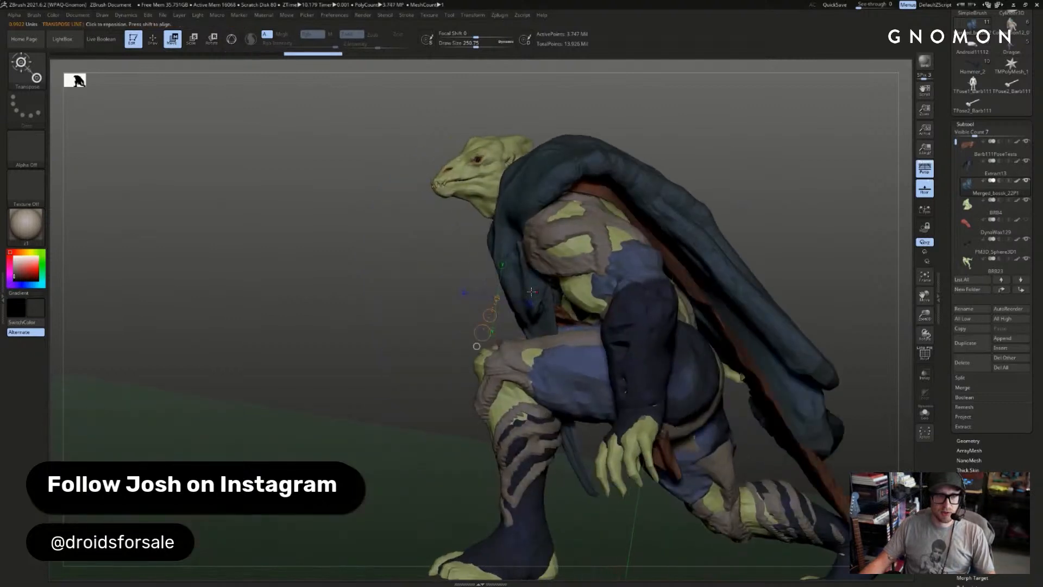
key("q")
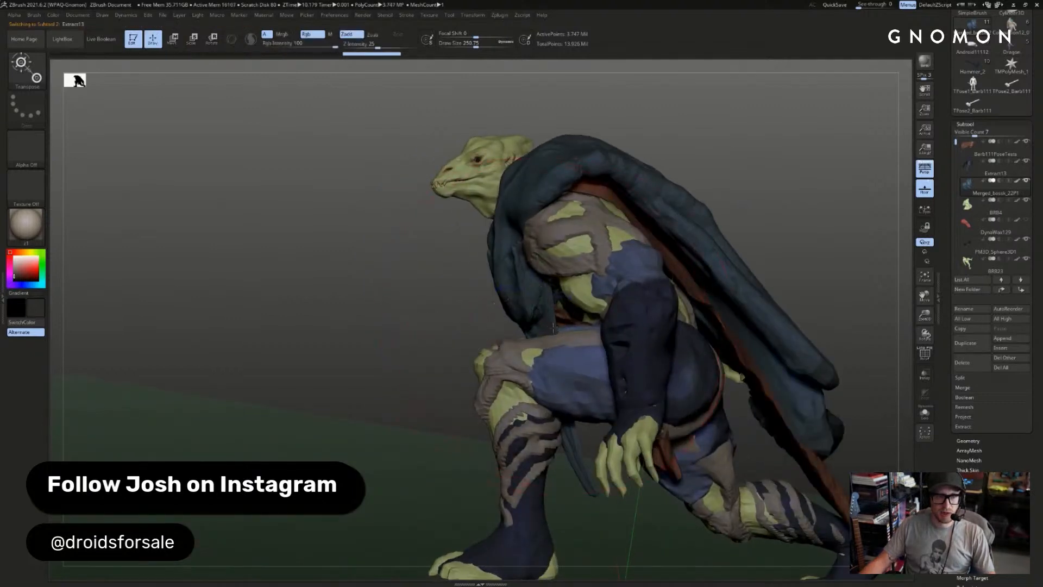
- Isolate the dark cloak and reshape the lower end of its short free-arm-side front flap with the Move brush
left_click(462, 356, "alt")
left_click(462, 357, "ctrl")
key("w")
left_click(437, 365)
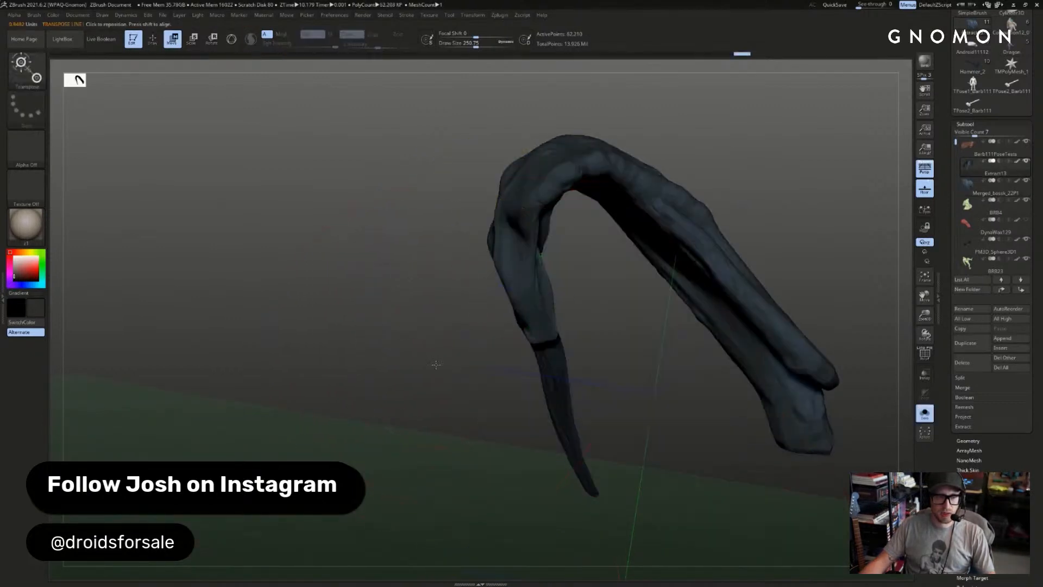
left_click_drag(437, 365, 547, 342)
key("q")
key("s")
left_click(532, 342)
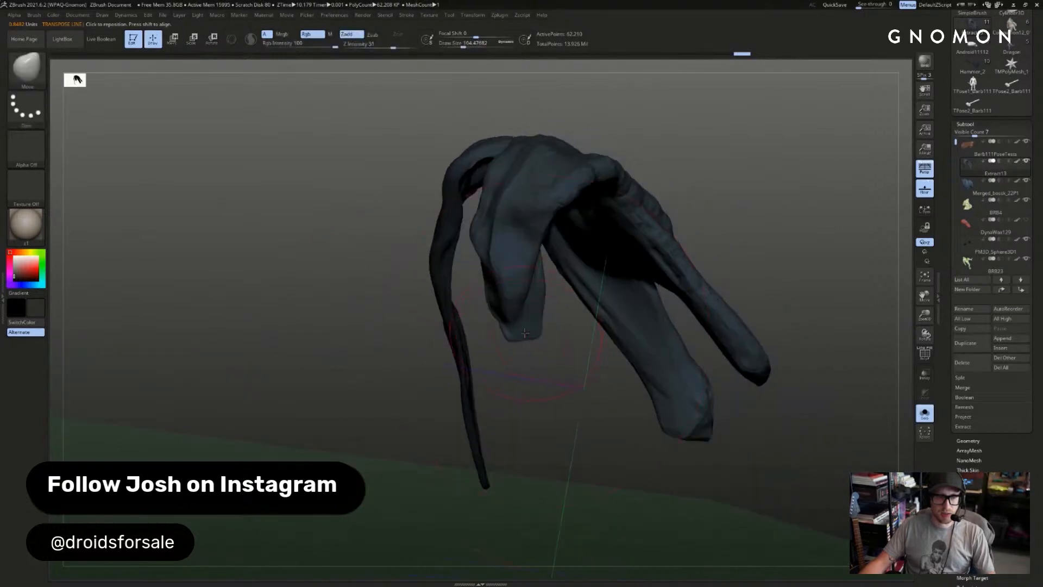
left_click_drag(517, 311, 531, 321)
key("alt+s")
- Hide the floor grid and check the cloaked figure's pose from the front and both sides
left_click_drag(570, 283, 858, 268)
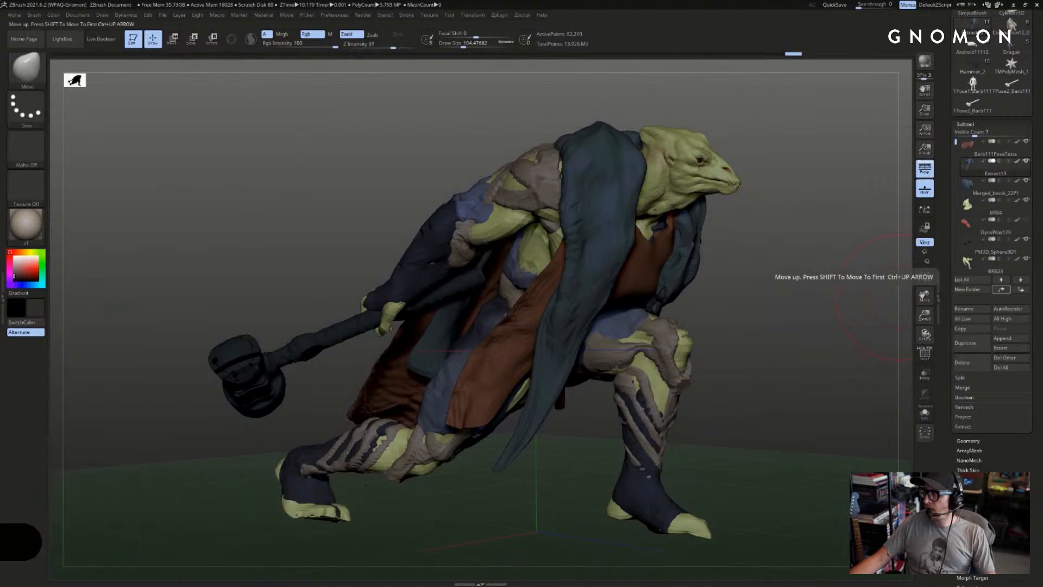
mouse_move(815, 146)
left_mouse_down()
mouse_move(768, 136)
mouse_move(807, 139)
left_mouse_up()
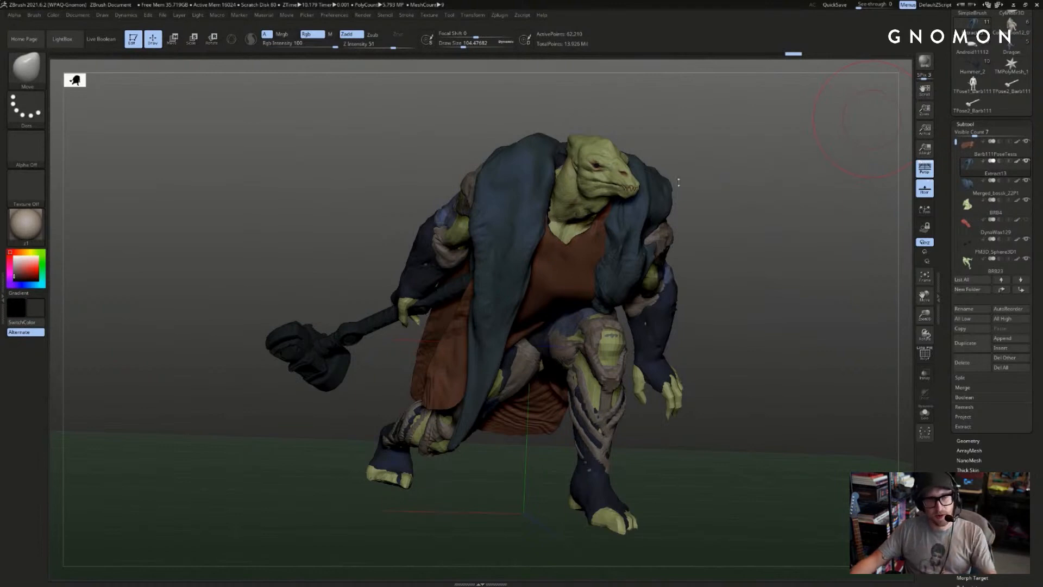
left_click_drag(678, 182, 901, 193)
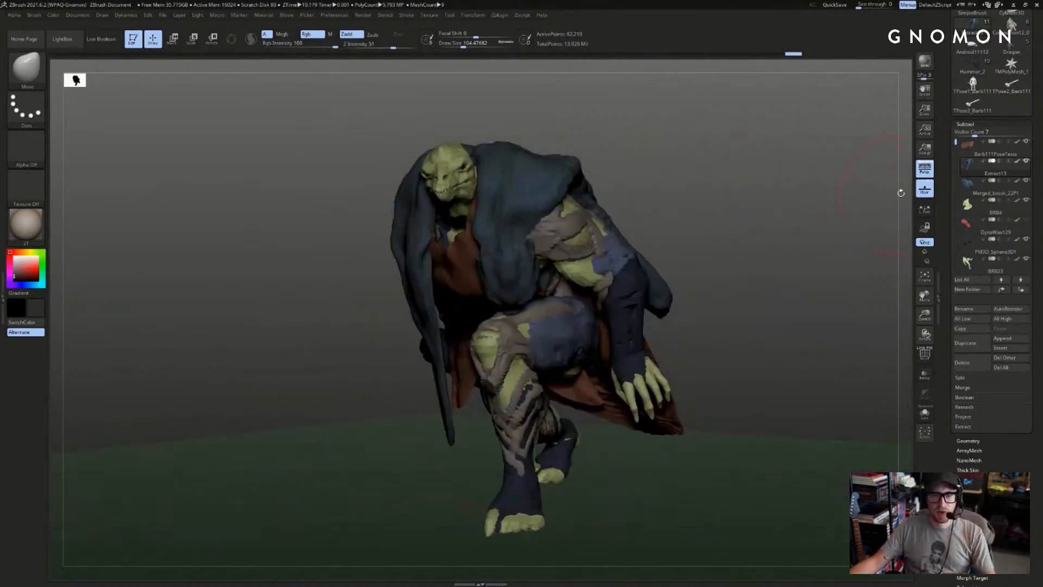
left_click(925, 188)
left_click_drag(799, 212, 931, 221)
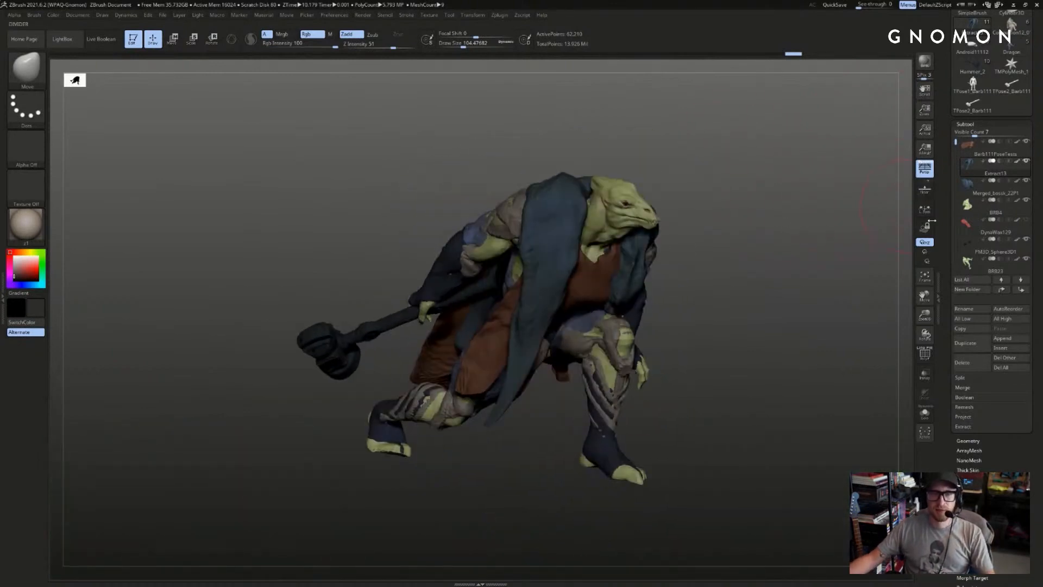
mouse_move(788, 241)
left_mouse_down()
mouse_move(776, 249)
mouse_move(794, 232)
mouse_move(778, 236)
left_mouse_up()
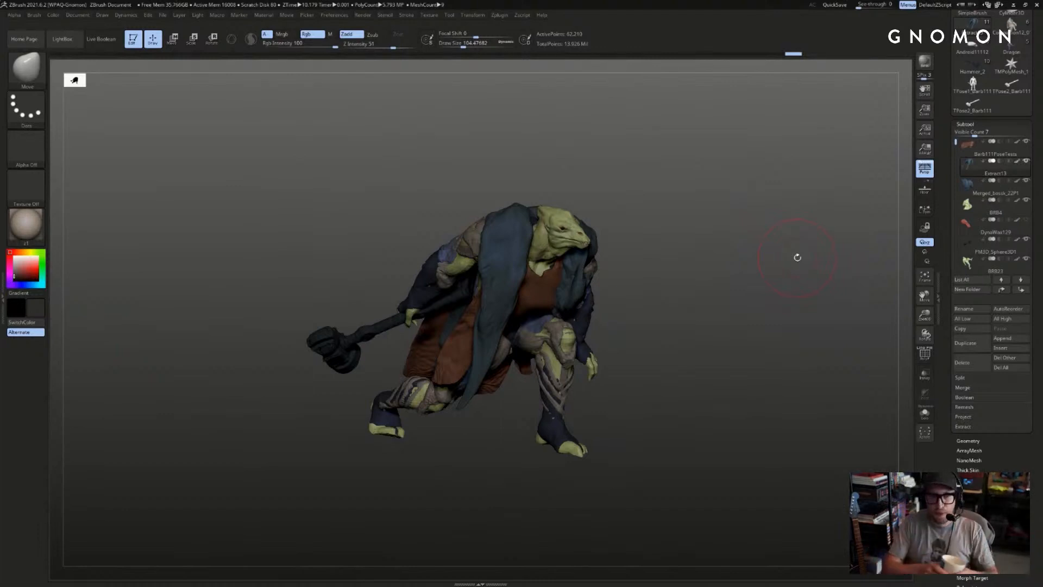
- Choose the SnakeHook brush and adjust the dark cloak's shoulder area and long front flap at varying brush sizes
left_click_drag(582, 211, 514, 255)
key("b")
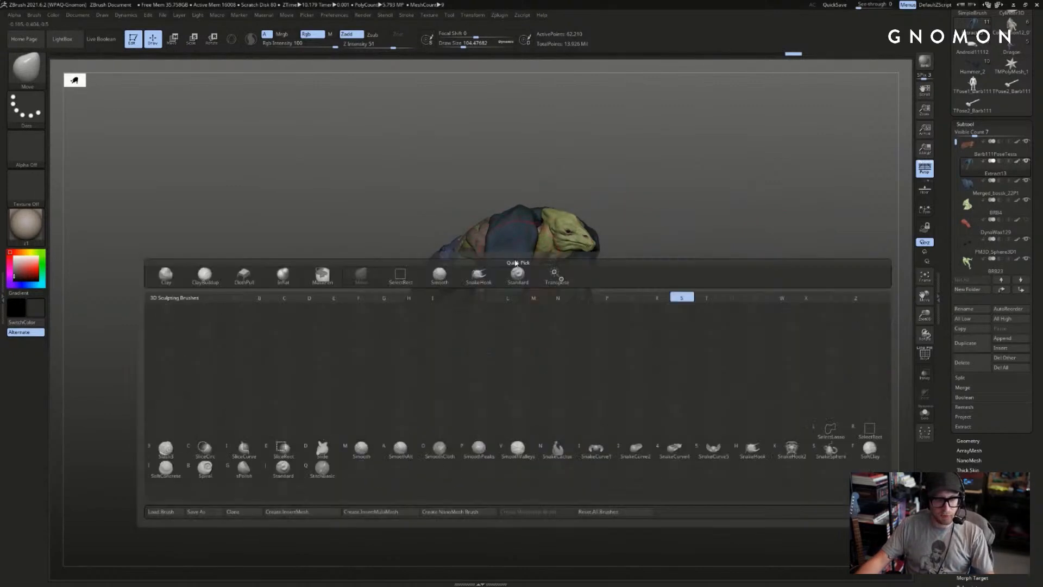
key("s")
key("h")
key("s")
left_click_drag(525, 254, 518, 254)
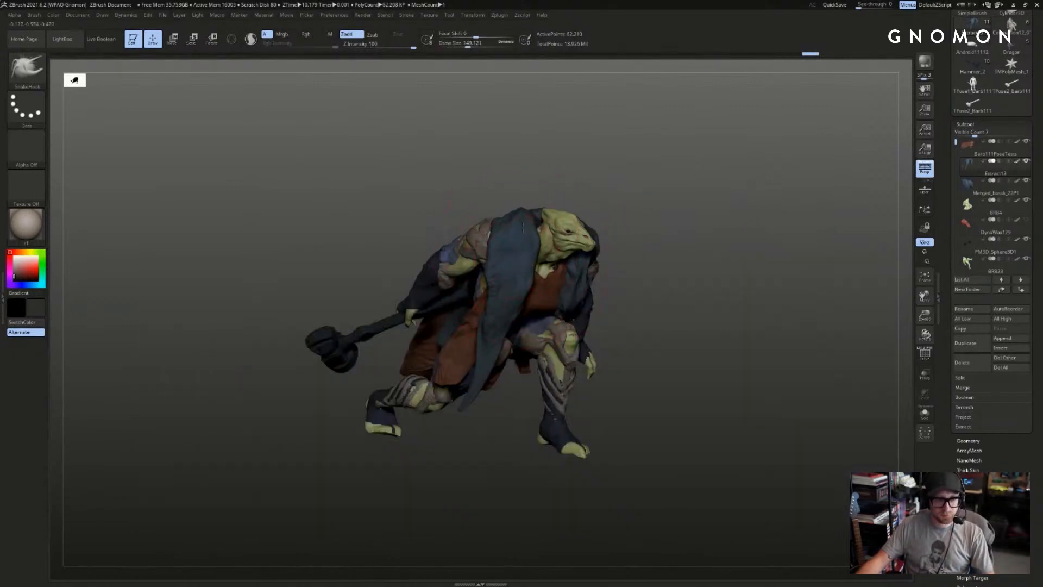
right_click_drag(508, 296, 516, 315)
key("s")
left_click_drag(514, 318, 535, 318)
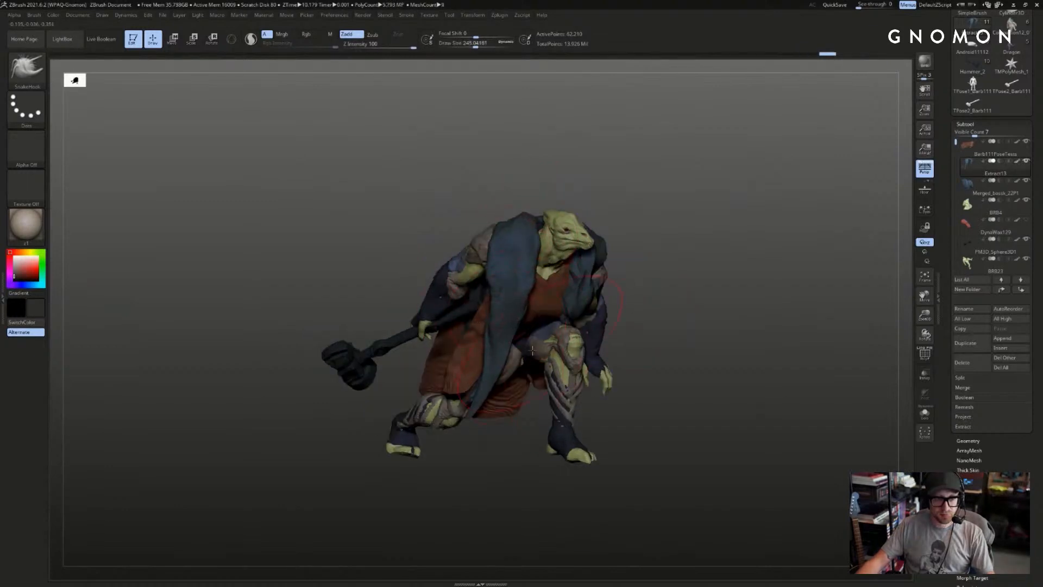
right_click_drag(476, 404, 474, 412)
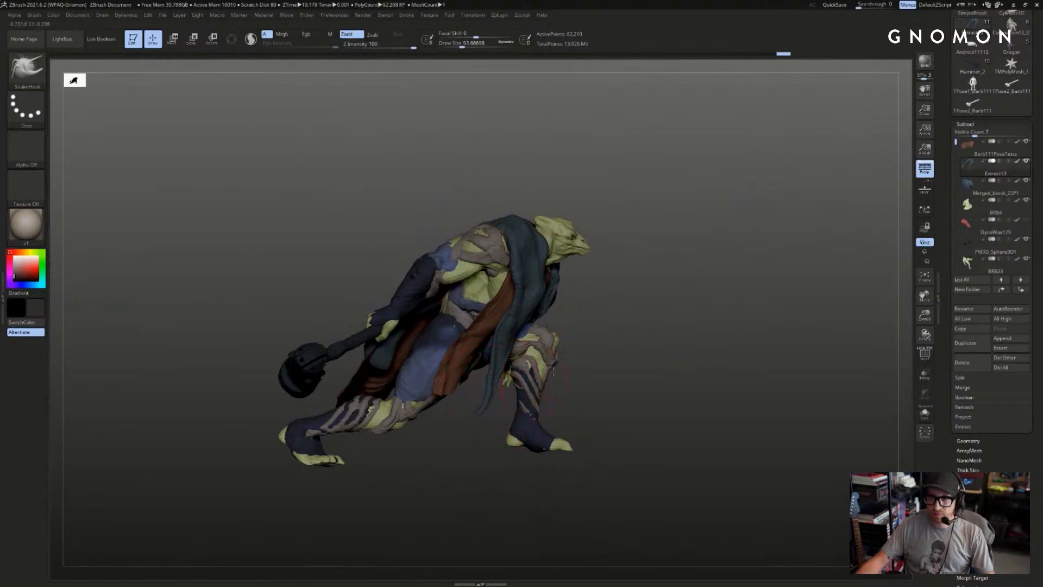
- Refine the dark cloak's back and trailing ends with larger SnakeHook brush sizes
right_click_drag(777, 280, 603, 252)
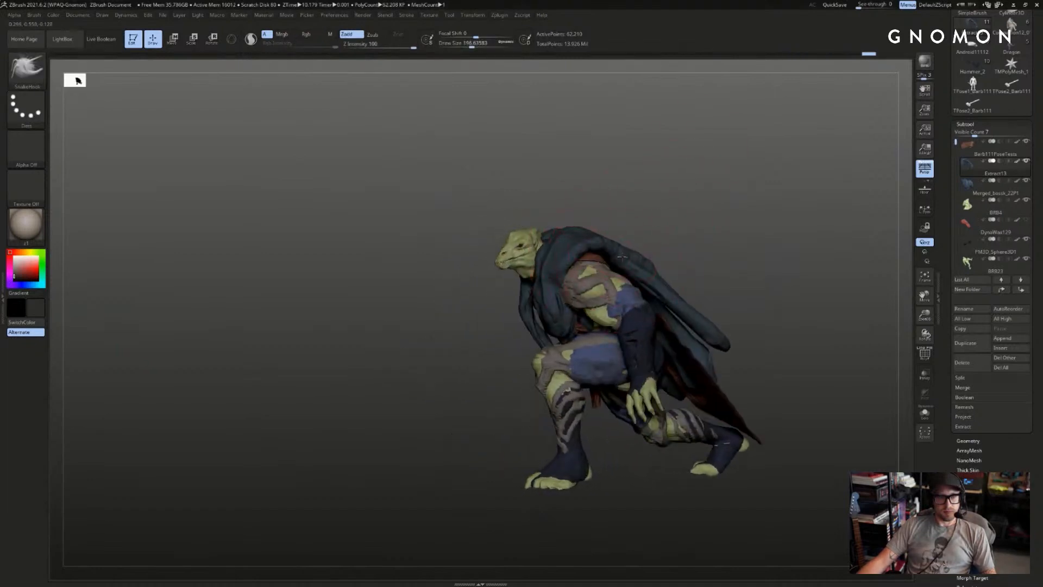
right_click_drag(668, 229, 656, 287)
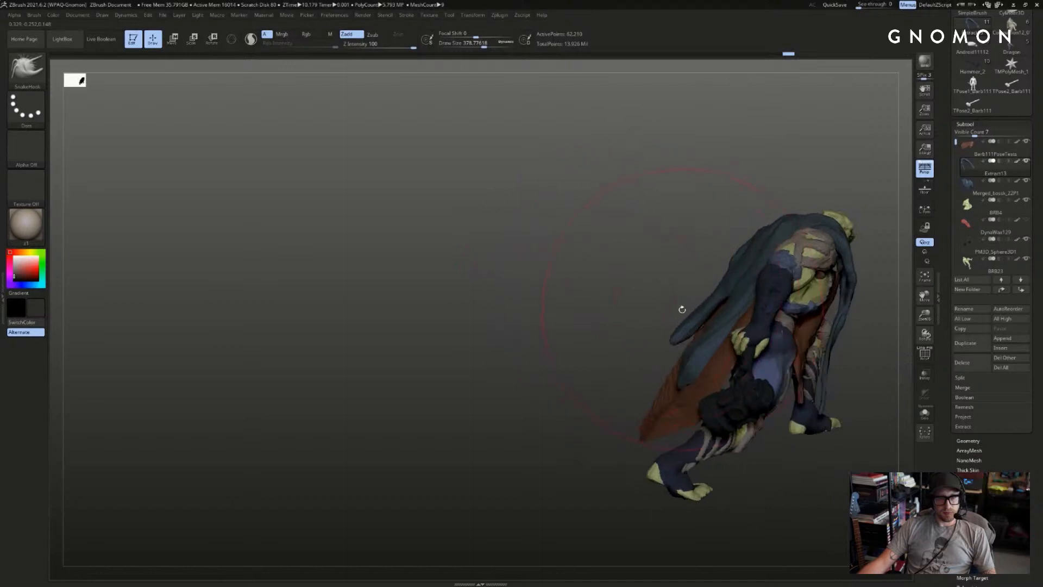
right_click_drag(689, 320, 625, 174)
- Enlarge the silhouette thumbnail to size 512 and review the figure's outline from the back and front
left_click(984, 193)
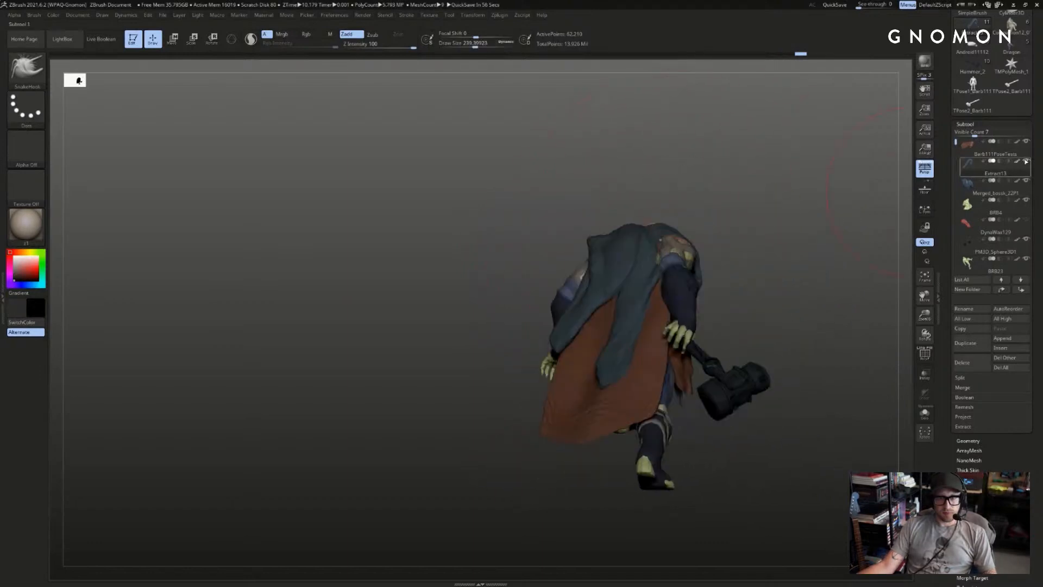
left_click_drag(72, 86, 273, 200)
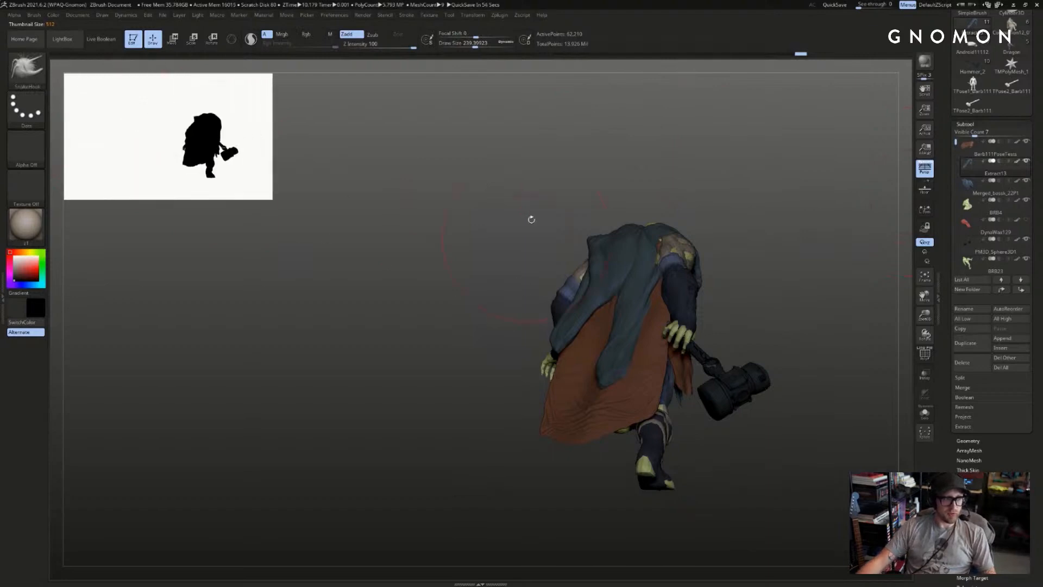
right_click_drag(531, 219, 785, 200)
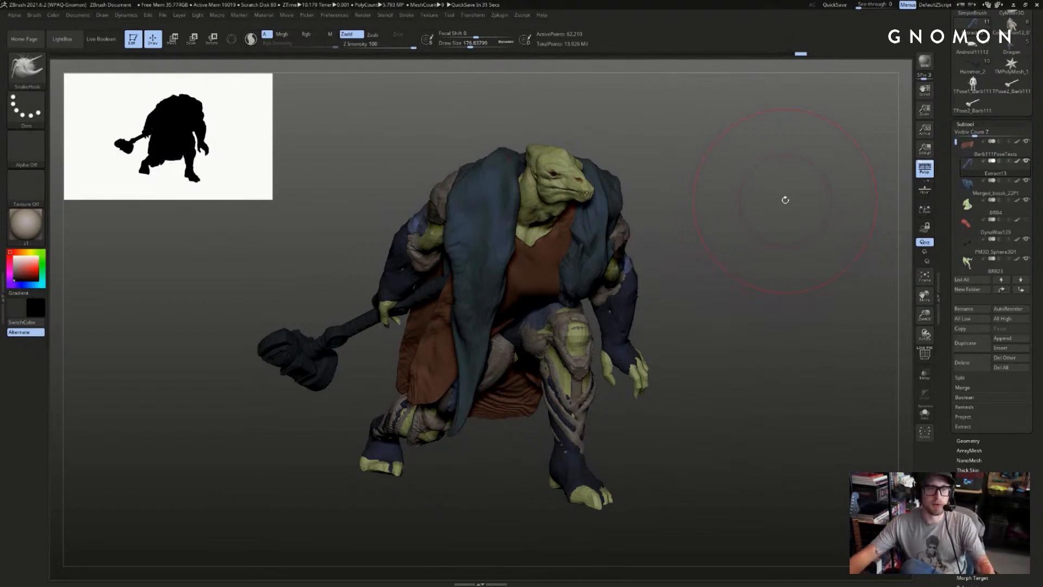
mouse_move(545, 133)
left_mouse_down()
mouse_move(659, 170)
mouse_move(616, 180)
left_mouse_up()
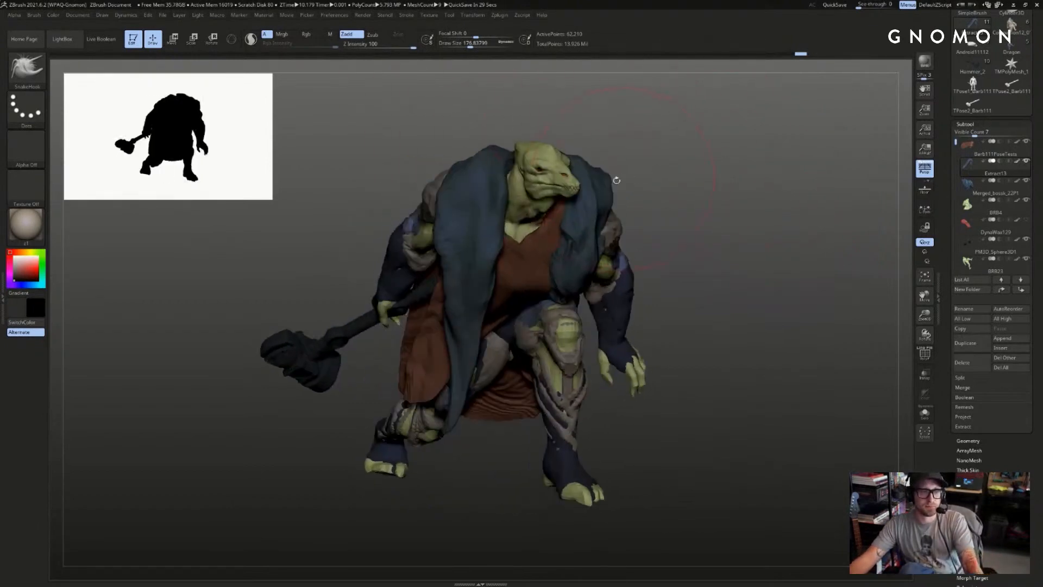
left_click_drag(653, 167, 808, 175)
left_click_drag(722, 182, 717, 248)
- Select the BRB4 subtool and examine the posed figure and its silhouette from beneath and from the front
key("o")
key("p")
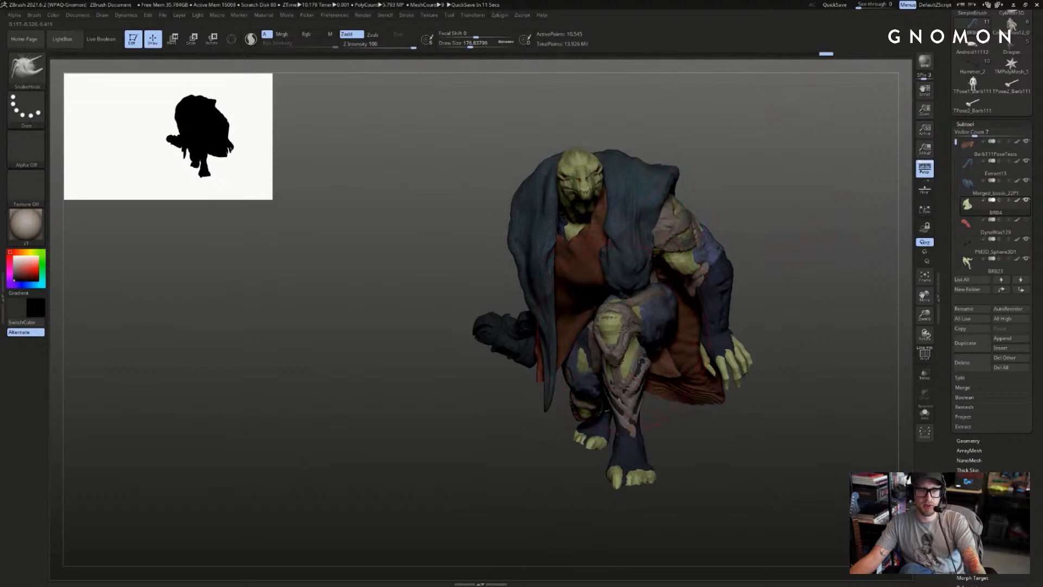
mouse_move(715, 390)
left_mouse_down()
mouse_move(804, 226)
mouse_move(706, 223)
left_mouse_up()
key("w")
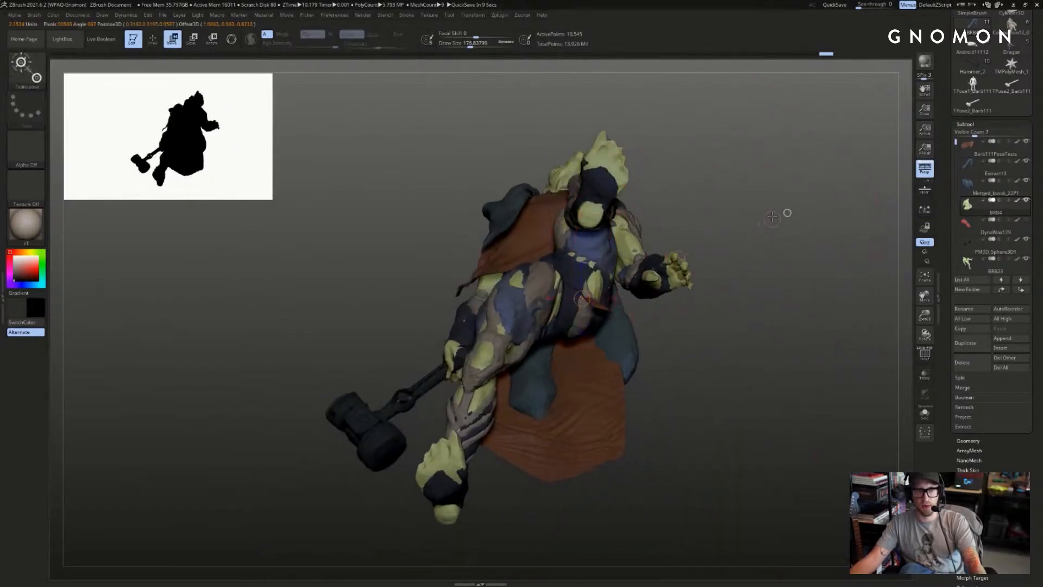
mouse_move(778, 135)
left_mouse_down()
mouse_move(769, 201)
mouse_move(744, 199)
mouse_move(713, 224)
left_mouse_up()
key("q")
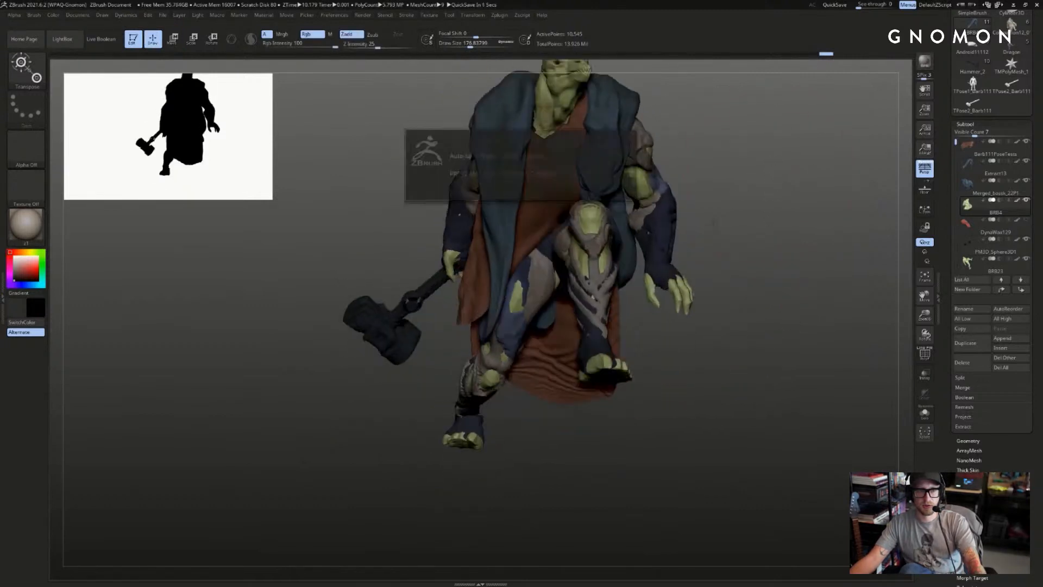
mouse_move(737, 188)
left_mouse_down()
mouse_move(740, 175)
mouse_move(777, 187)
mouse_move(691, 173)
mouse_move(819, 164)
mouse_move(813, 223)
mouse_move(795, 212)
mouse_move(899, 191)
left_mouse_up()
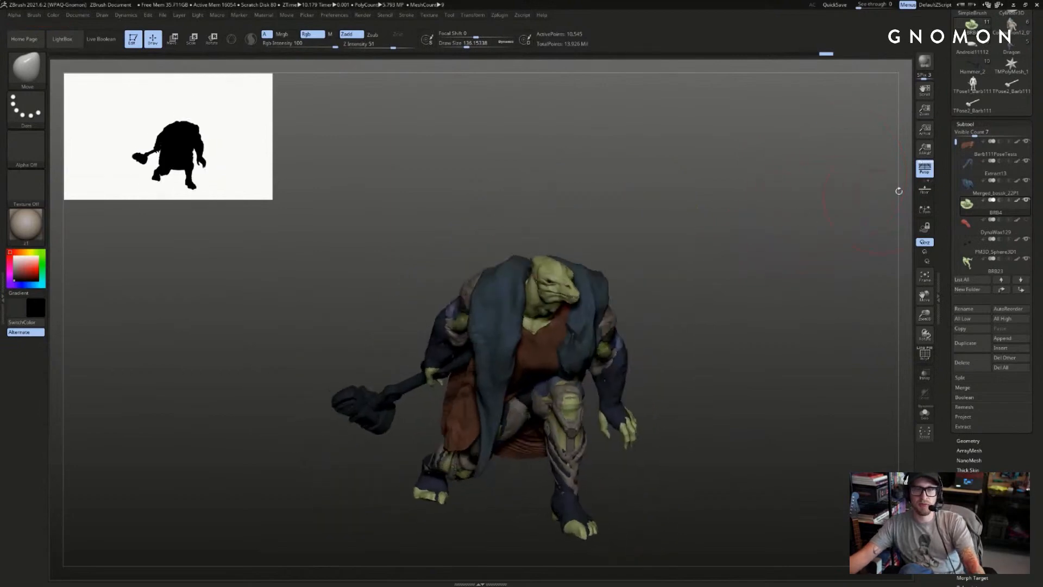
left_click_drag(852, 233, 623, 247)
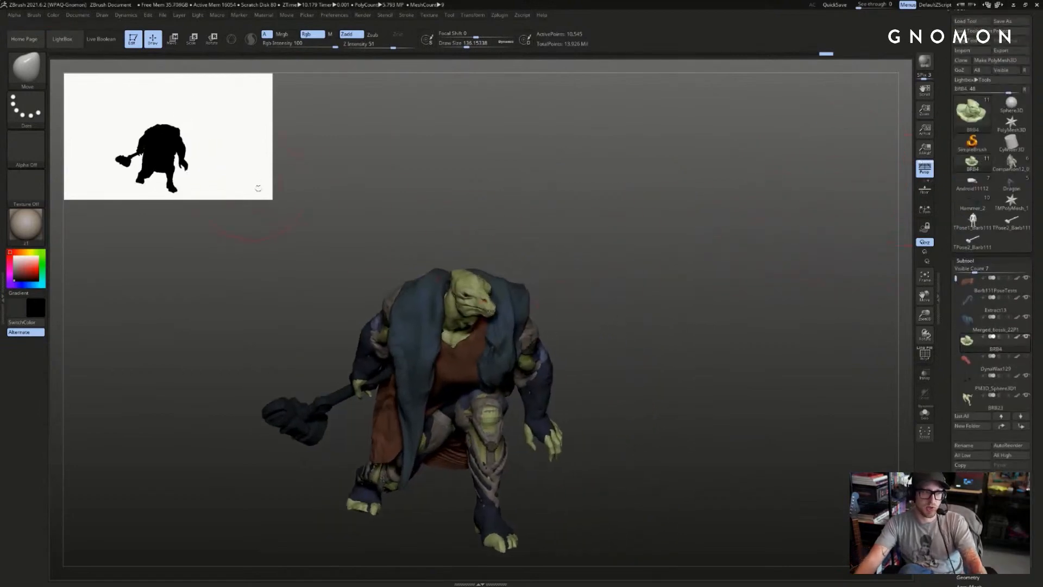
- Shrink the silhouette thumbnail to size 32 and save the file
left_click(258, 188)
mouse_move(675, 200)
left_mouse_down()
mouse_move(758, 242)
mouse_move(701, 241)
mouse_move(777, 243)
mouse_move(721, 265)
left_mouse_up()
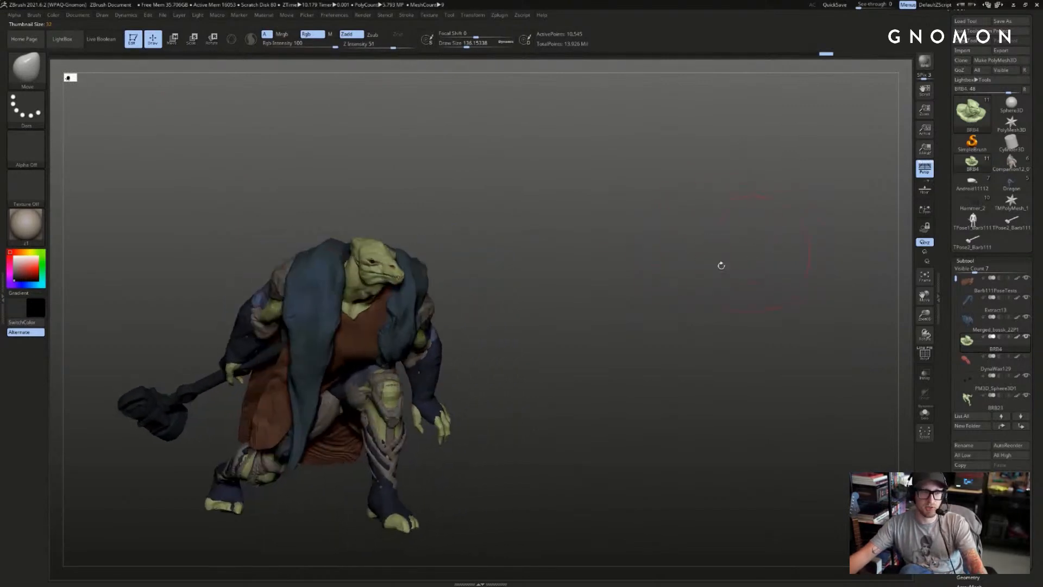
left_click_drag(528, 111, 545, 57)
left_click(523, 15)
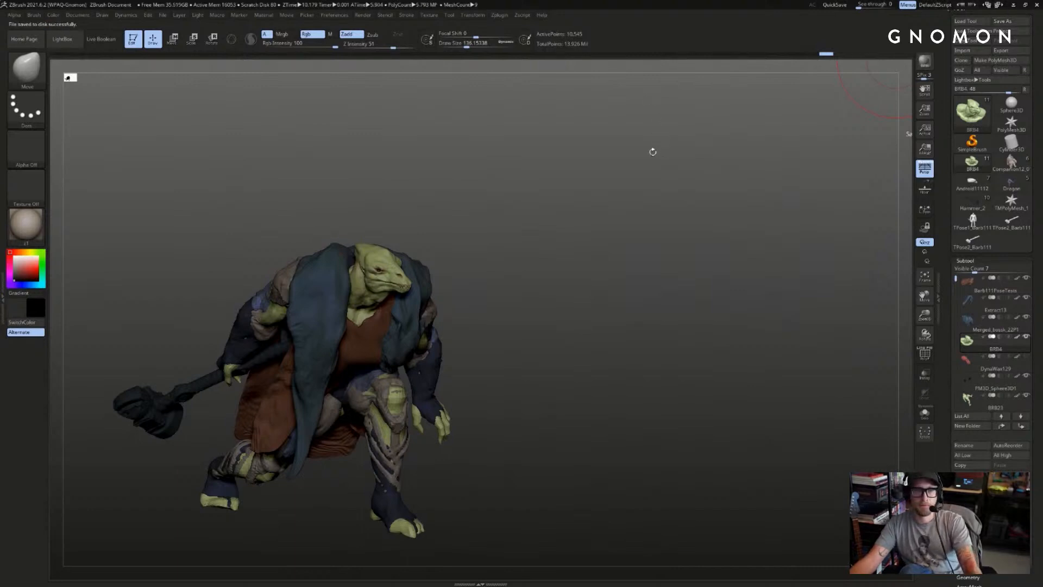
left_click_drag(653, 152, 628, 132)
- Create a combined posing mesh of all visible subtools with Transpose Master's TPoseMesh
left_click(520, 16)
left_click(500, 16)
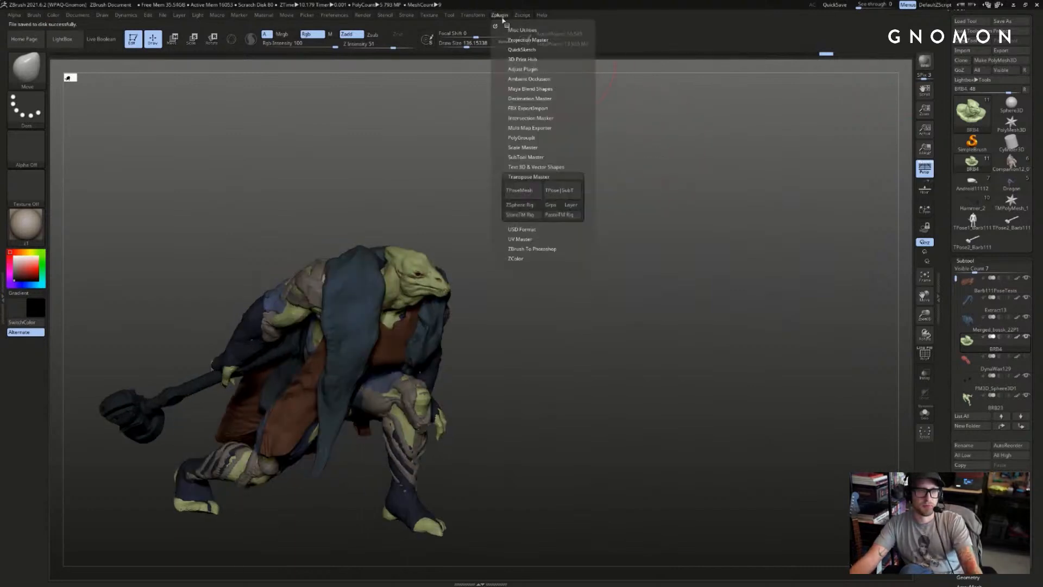
left_click(534, 190)
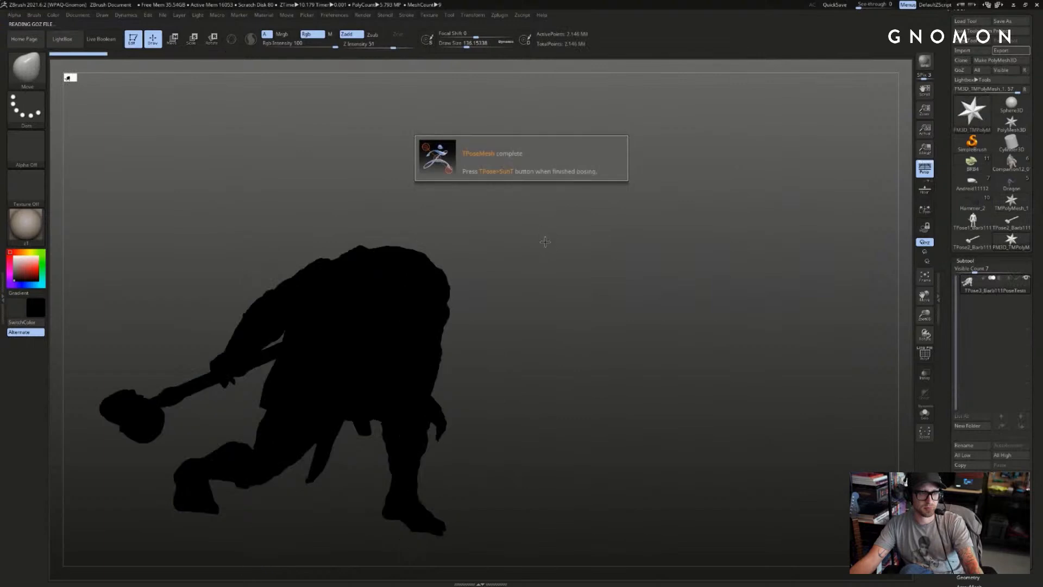
left_click_drag(520, 219, 105, 296)
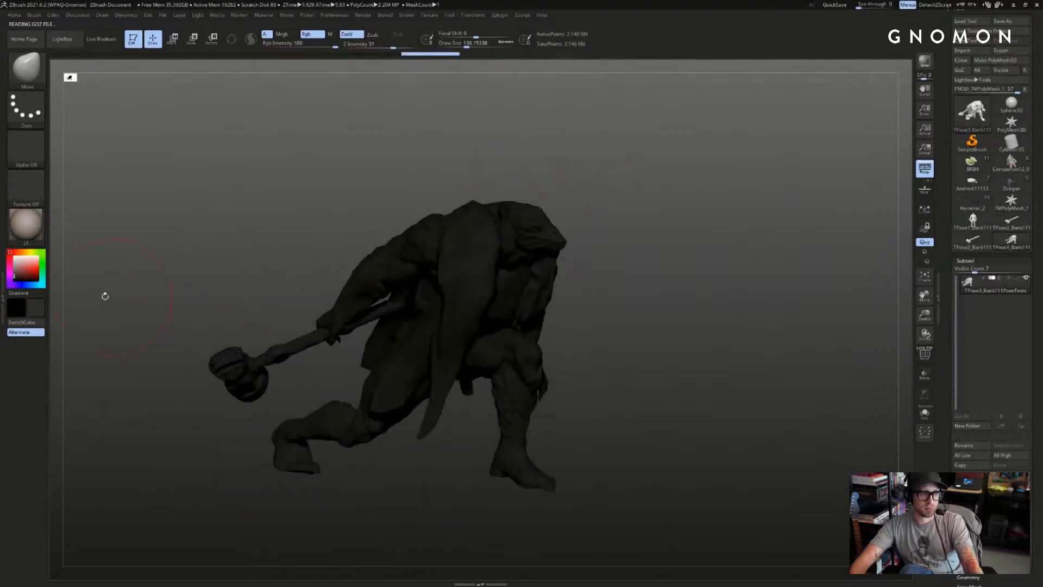
- Set the active colour to white so the combined posing mesh displays light
left_click(42, 312)
left_click(51, 246)
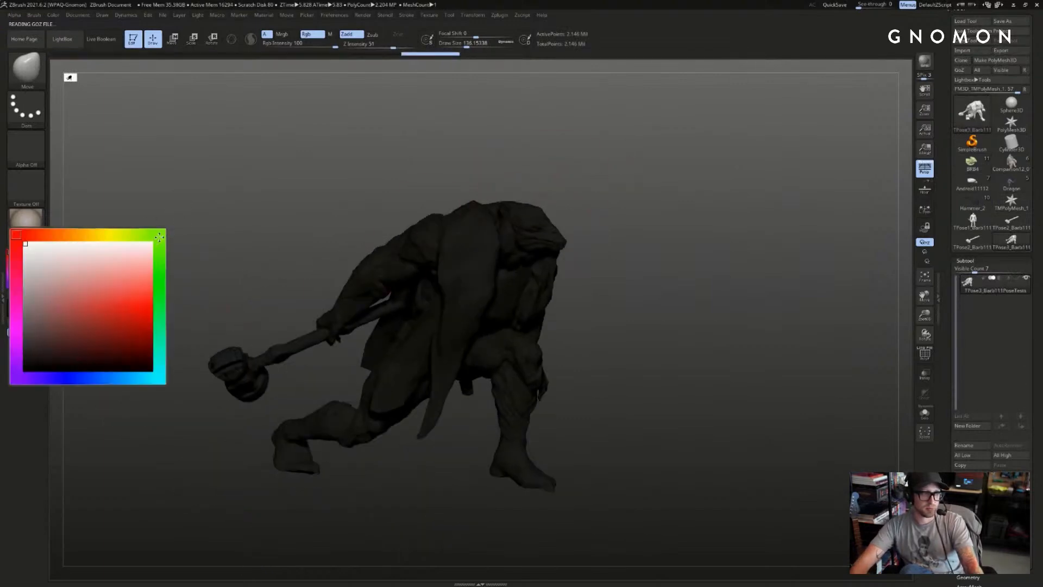
left_click_drag(387, 166, 335, 172)
- Hide the wrap pieces around the figure's knees and shins by toggling polygroup visibility on the combined posing mesh
left_click_drag(589, 213, 582, 261)
left_click(523, 324, "ctrl+shift")
left_click_drag(540, 327, 535, 329, "ctrl+shift")
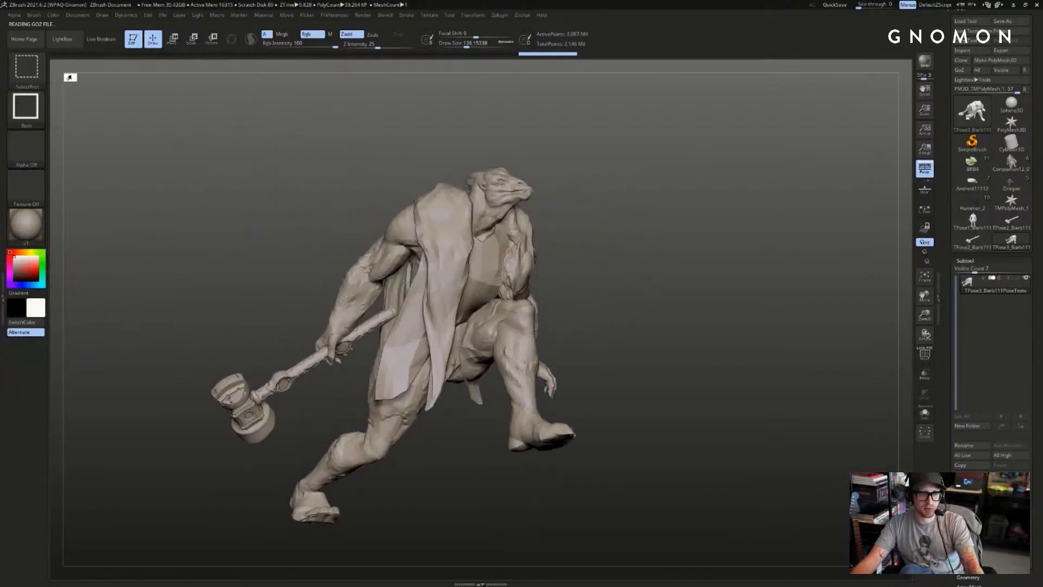
left_click(528, 330, "ctrl+shift")
left_click_drag(599, 270, 582, 299, "ctrl+shift")
left_click(520, 331, "ctrl+shift")
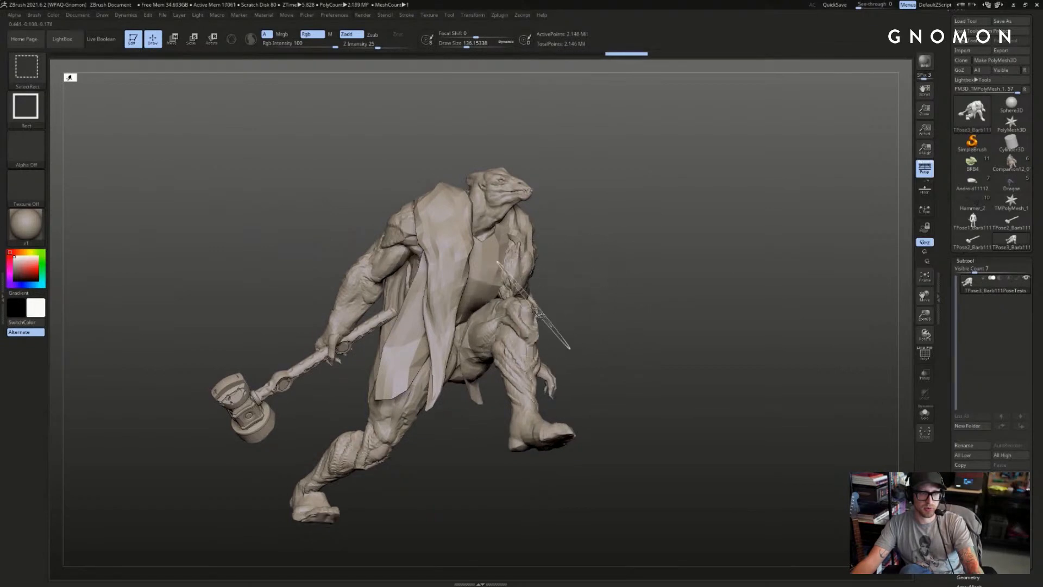
left_click(540, 304, "ctrl+shift")
left_click(532, 311, "ctrl+shift")
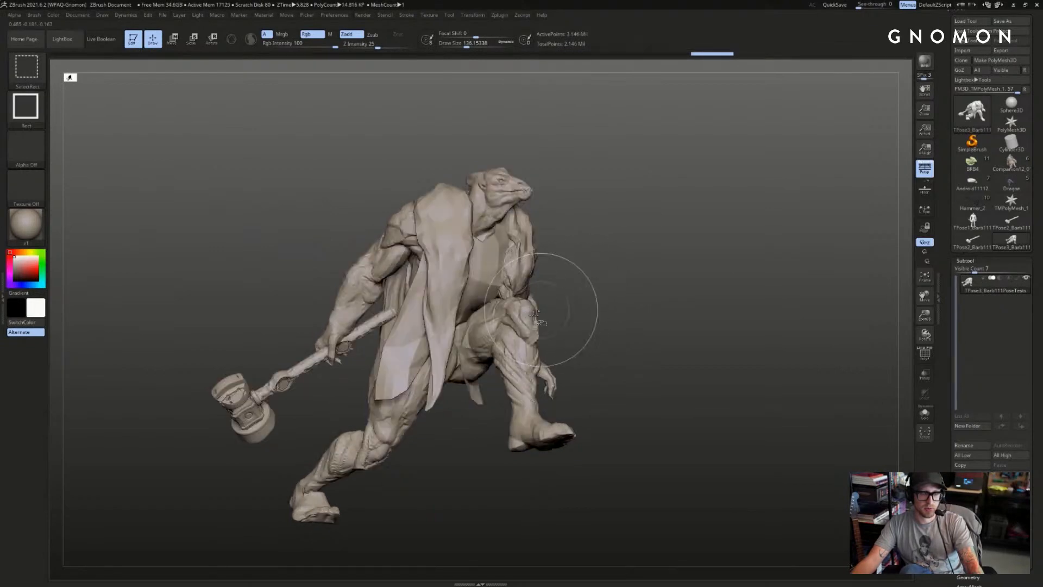
left_click(527, 320, "ctrl+shift")
left_click(523, 326, "ctrl+shift")
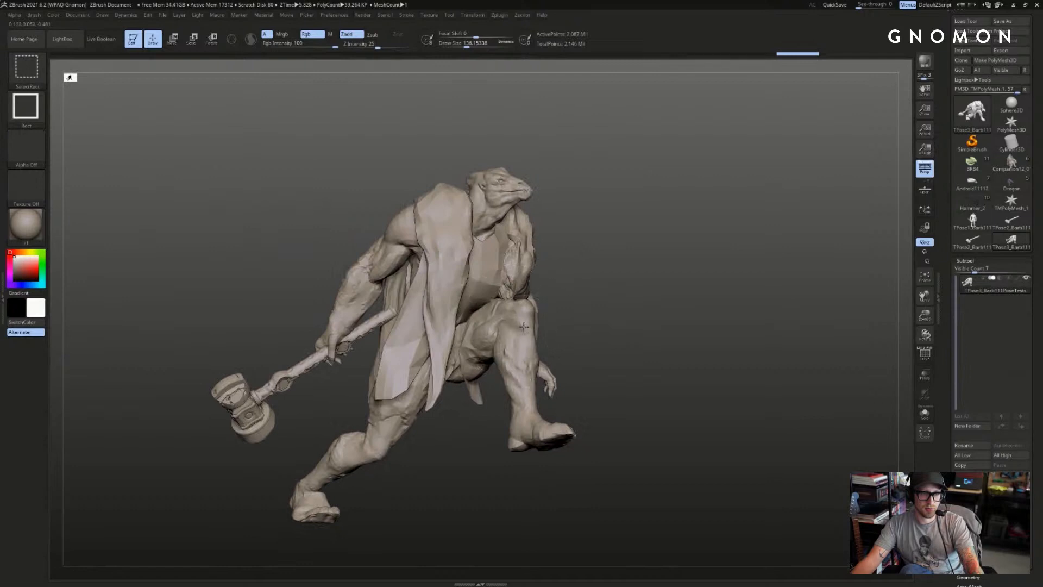
- Hide the body as well and invert the visibility to isolate the body with its leg wraps
left_click(527, 333, "ctrl+alt+shift")
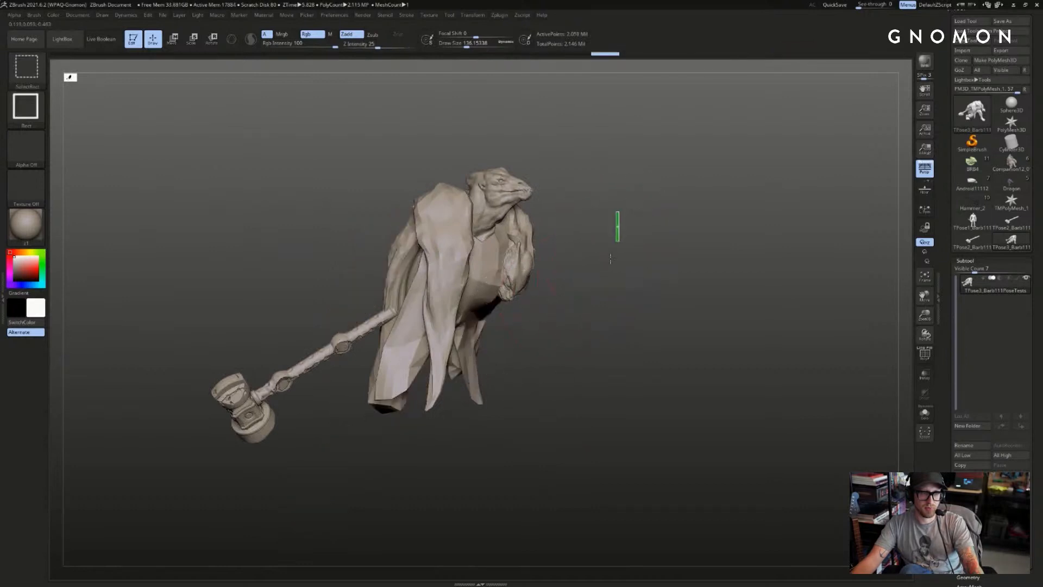
left_click_drag(610, 258, 608, 266, "ctrl+shift")
left_click_drag(608, 268, 484, 330)
- Switch to Rotate with the Transpose line and mask the body topologically from the hip, leaving the front leg free
key("r")
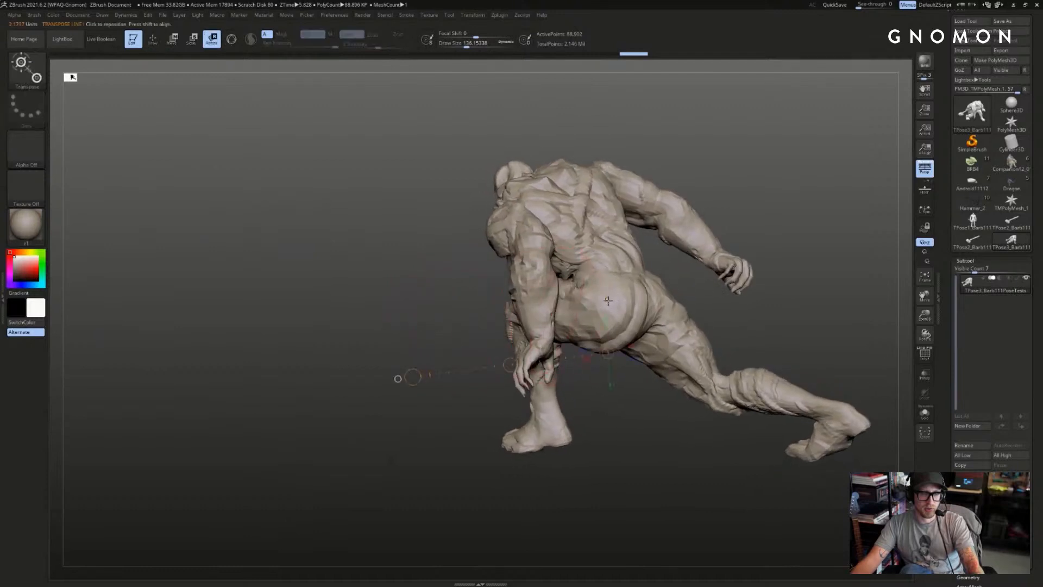
left_click(608, 301, "ctrl")
left_click_drag(612, 405, 624, 365)
key("shift+f")
key("shift+f")
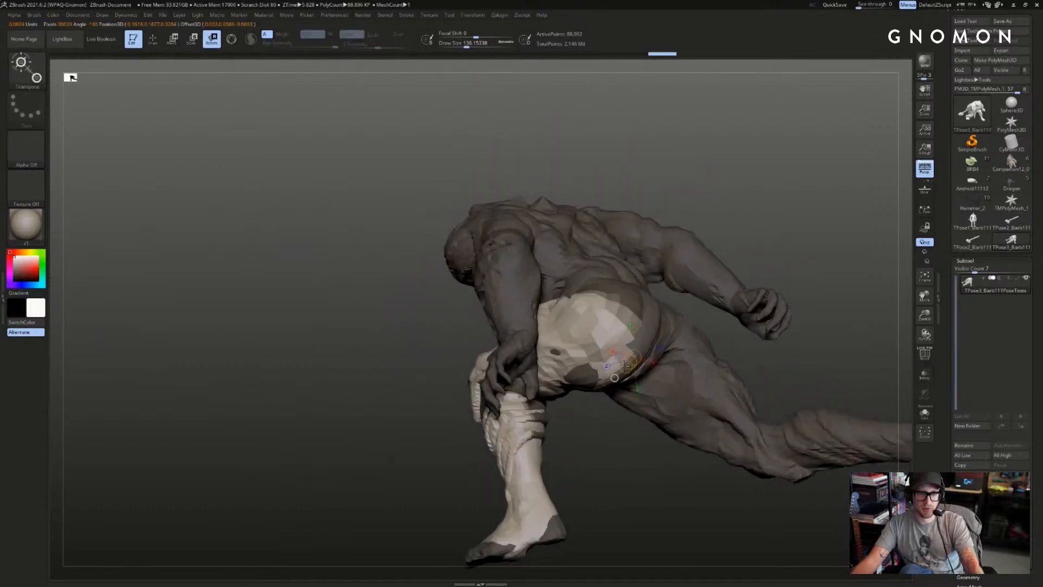
mouse_move(640, 305)
left_mouse_down()
mouse_move(854, 119)
mouse_move(753, 216)
mouse_move(740, 210)
mouse_move(805, 191)
left_mouse_up()
left_click_drag(751, 220, 764, 217, "ctrl")
left_click_drag(856, 117, 748, 202)
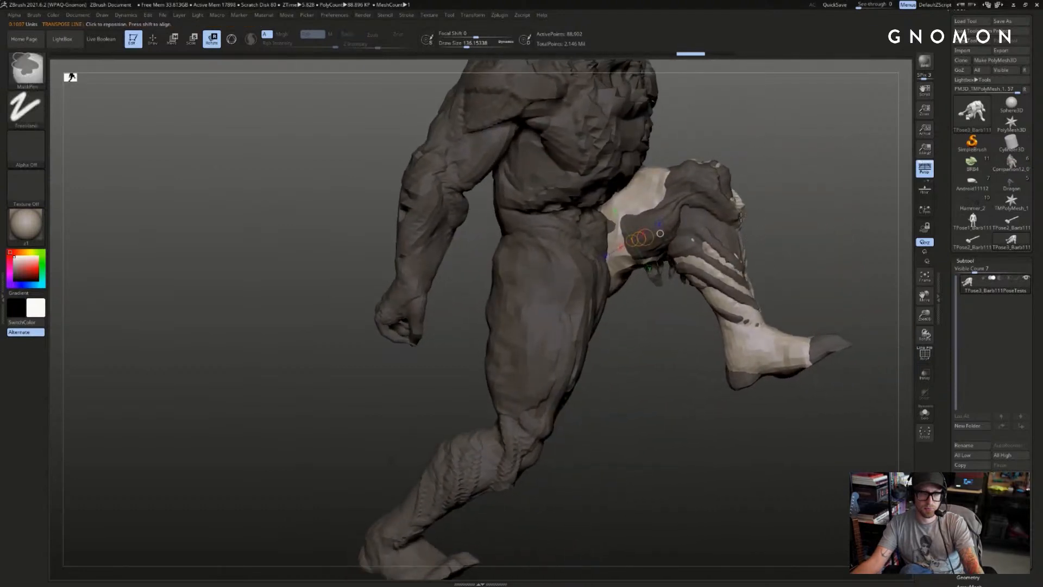
- Redraw the topological mask along the raised front leg's thigh and shin to refine the area left free for posing
left_click_drag(607, 209, 655, 180, "ctrl")
left_click_drag(679, 331, 658, 333)
mouse_move(726, 301)
left_mouse_down("ctrl")
mouse_move(765, 330)
mouse_move(837, 329)
mouse_move(817, 330)
left_mouse_up("ctrl")
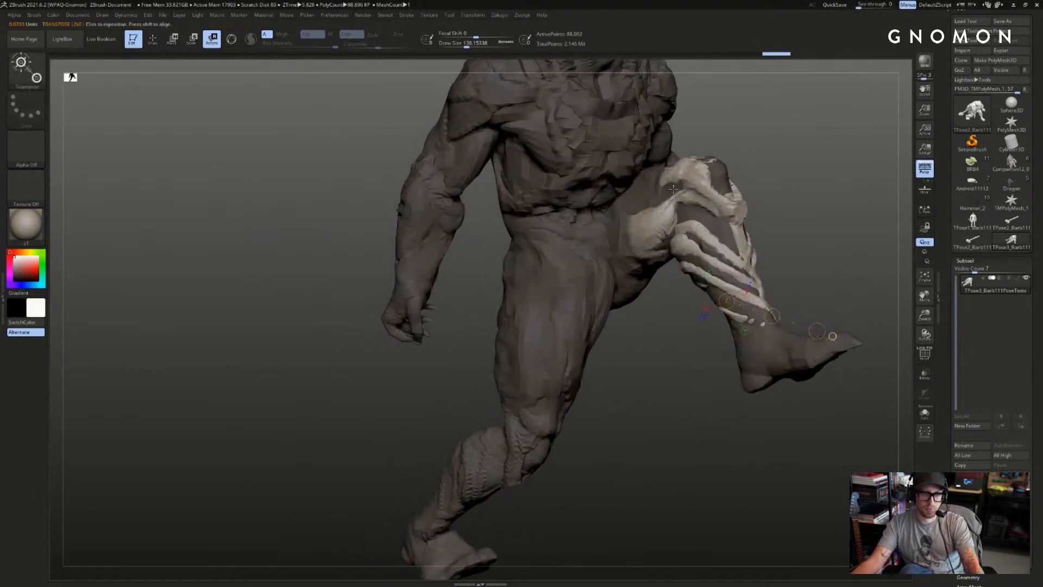
left_click_drag(636, 200, 659, 196, "ctrl")
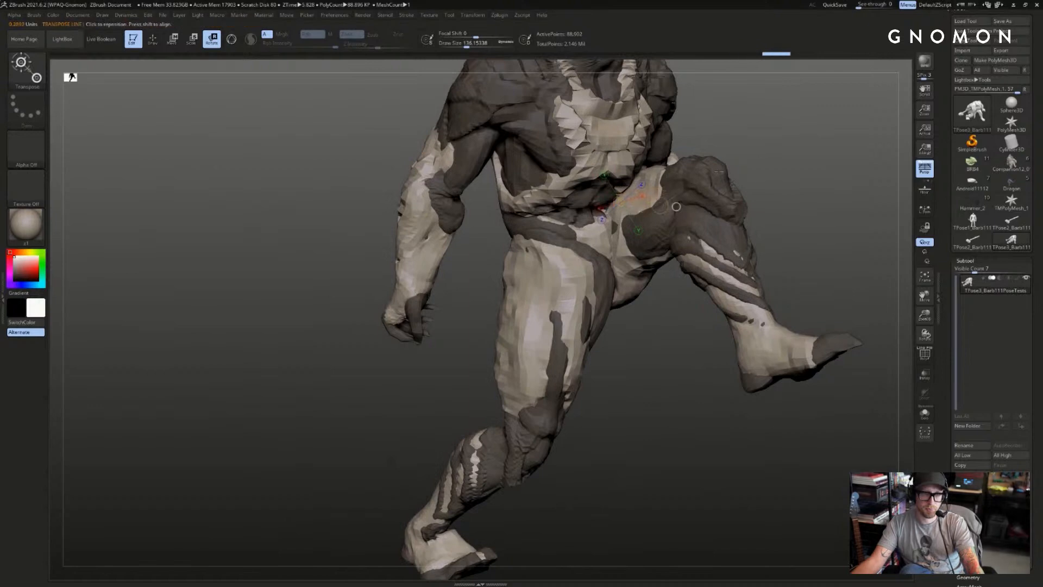
right_click_drag(718, 171, 658, 225)
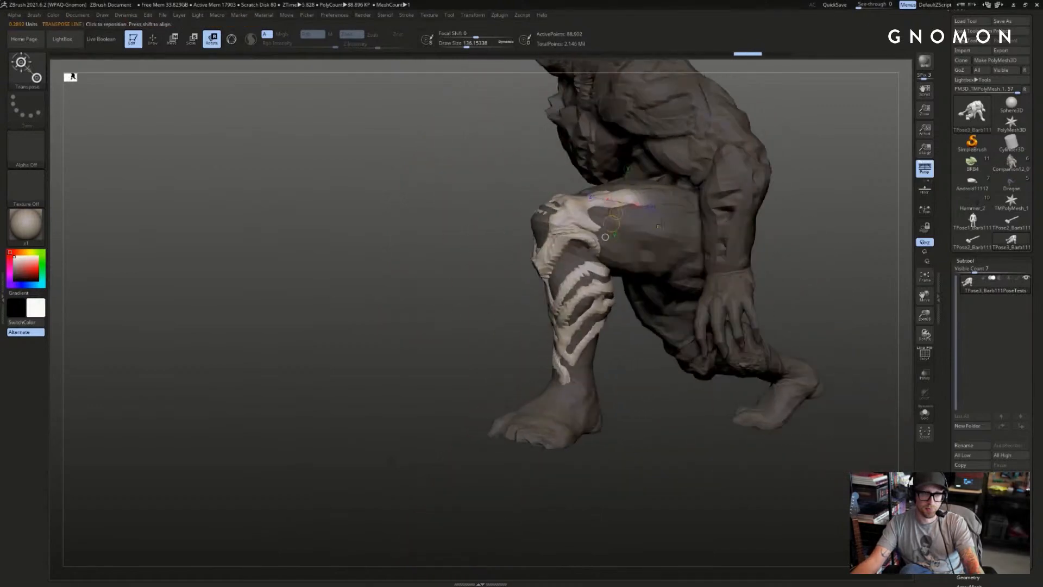
- Unmask the raised front leg from foot to hip by extending the topological selection over its thigh and buttock
left_click_drag(693, 222, 672, 200, "ctrl")
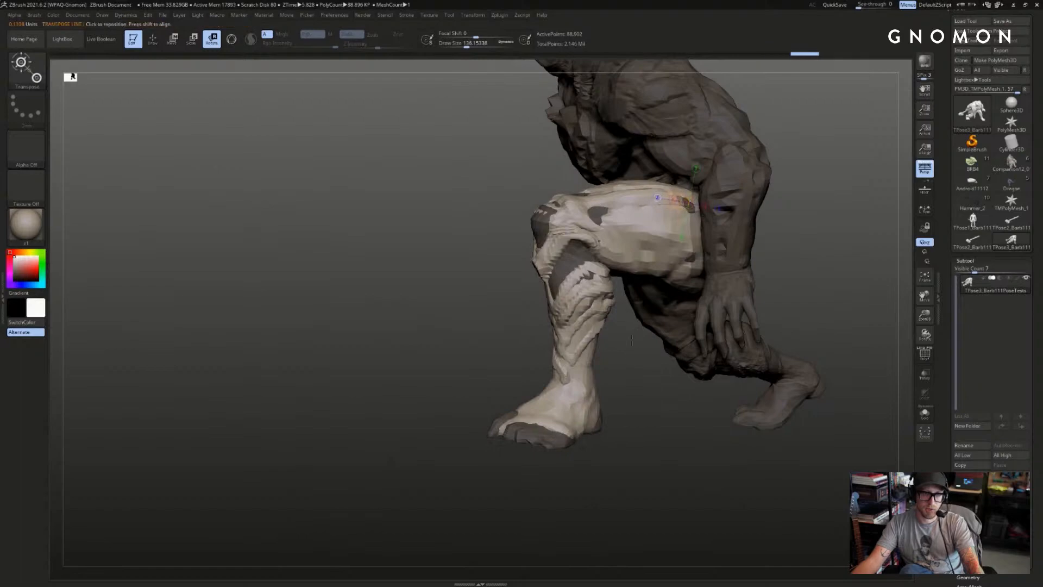
right_click_drag(632, 338, 584, 271)
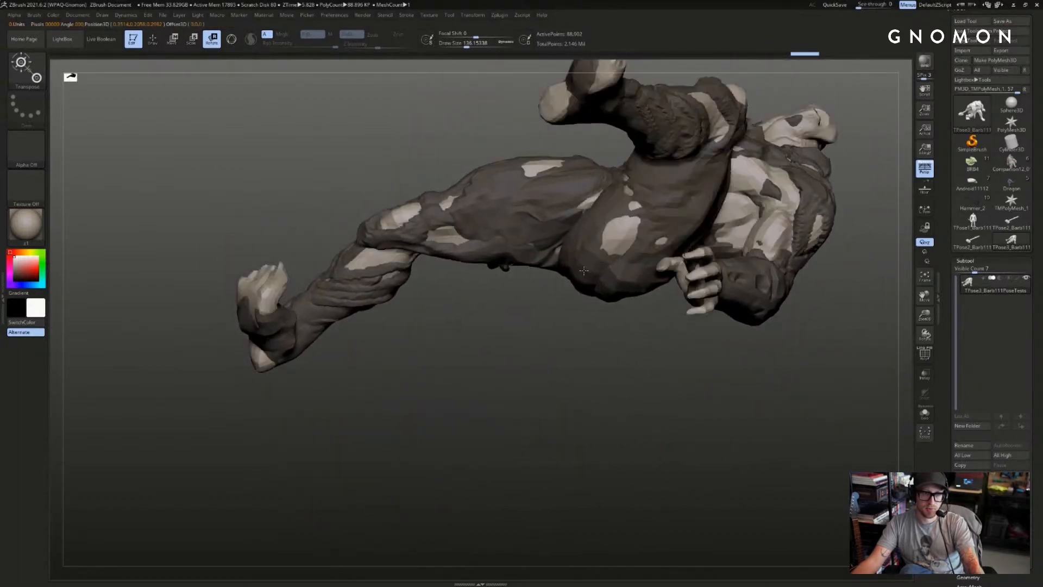
left_click_drag(584, 270, 649, 201, "ctrl")
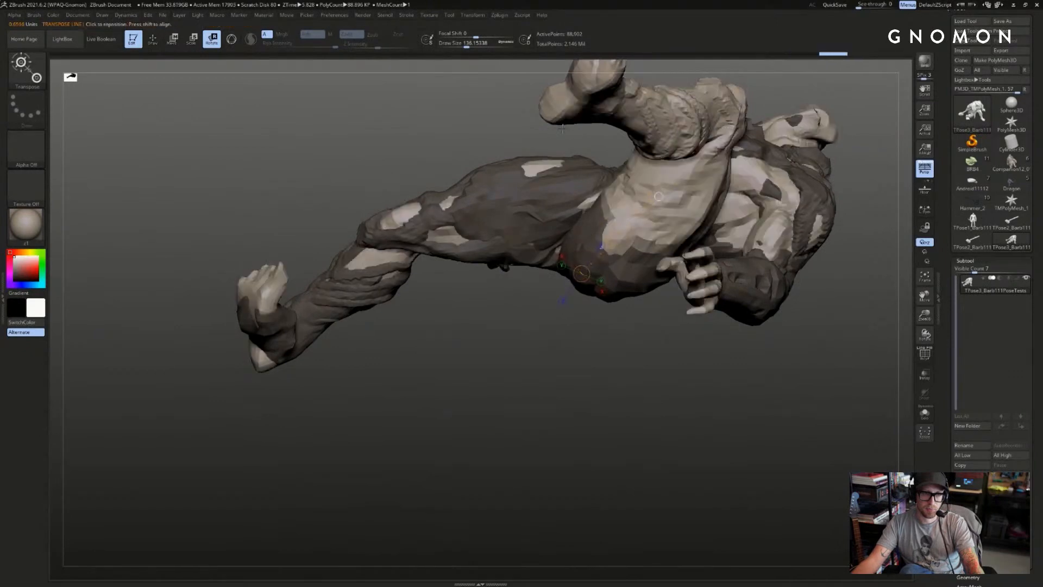
right_click_drag(659, 196, 639, 182)
right_click_drag(663, 232, 639, 229)
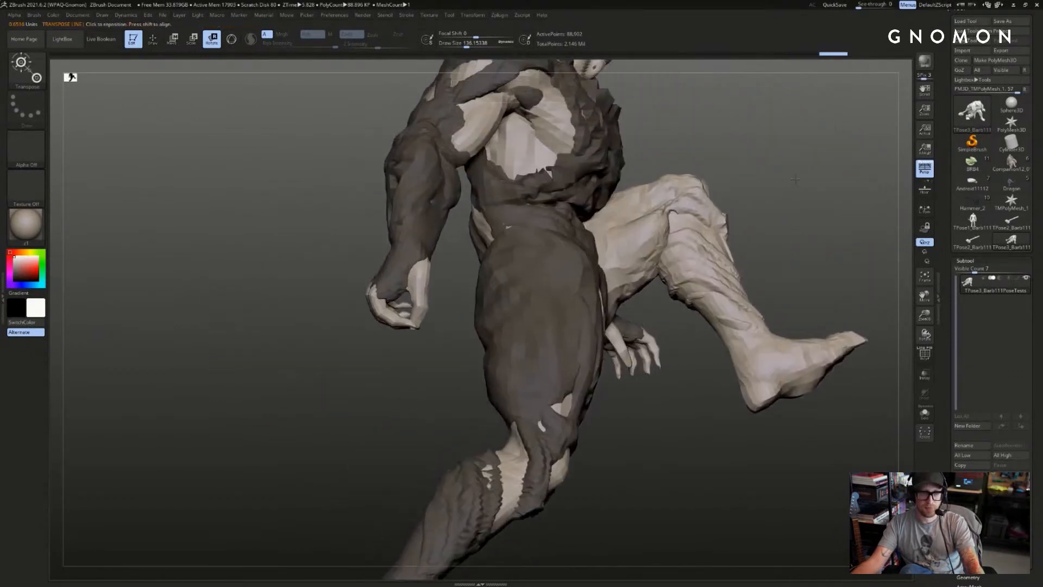
key("f")
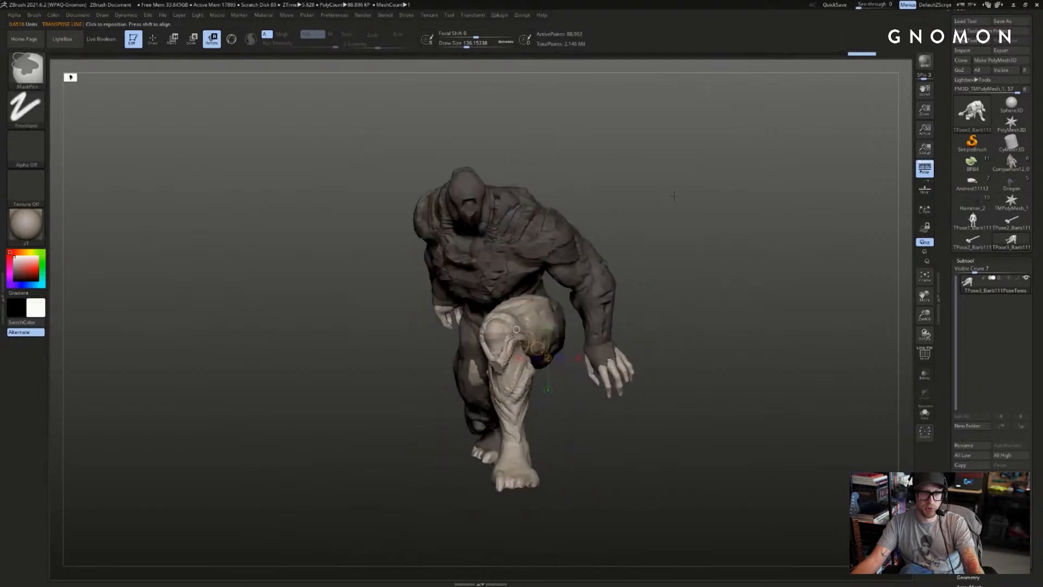
- Mask the stray unmasked patches on the hands and trailing leg so only the raised leg stays free
right_click_drag(611, 221, 413, 165)
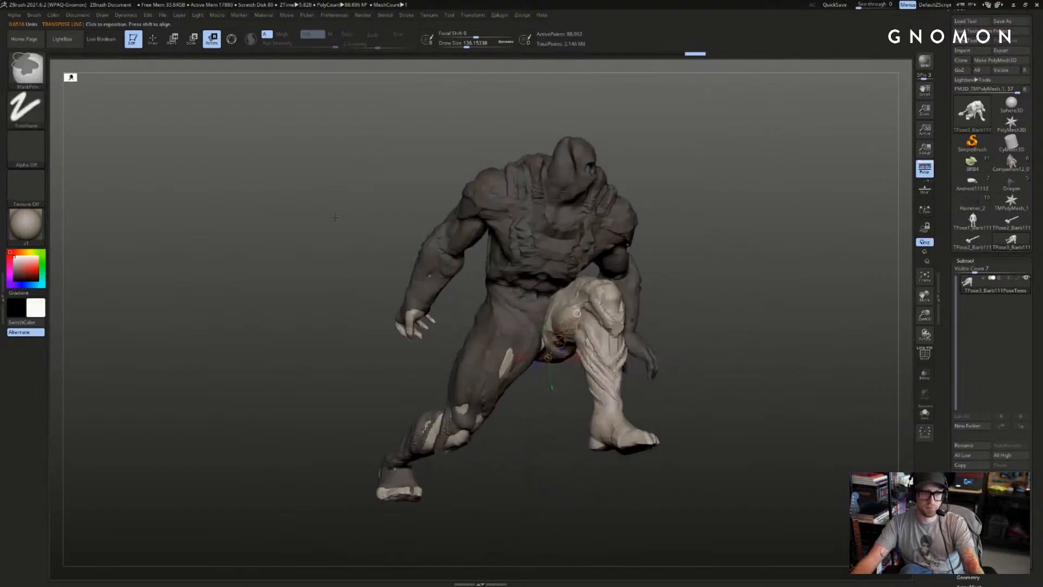
left_click_drag(331, 226, 547, 429, "ctrl+alt")
left_click_drag(384, 503, 509, 365, "ctrl+alt")
- Try to rotate the raised leg about the hip with the Transpose line and undo the rotation
right_click_drag(544, 449, 604, 304)
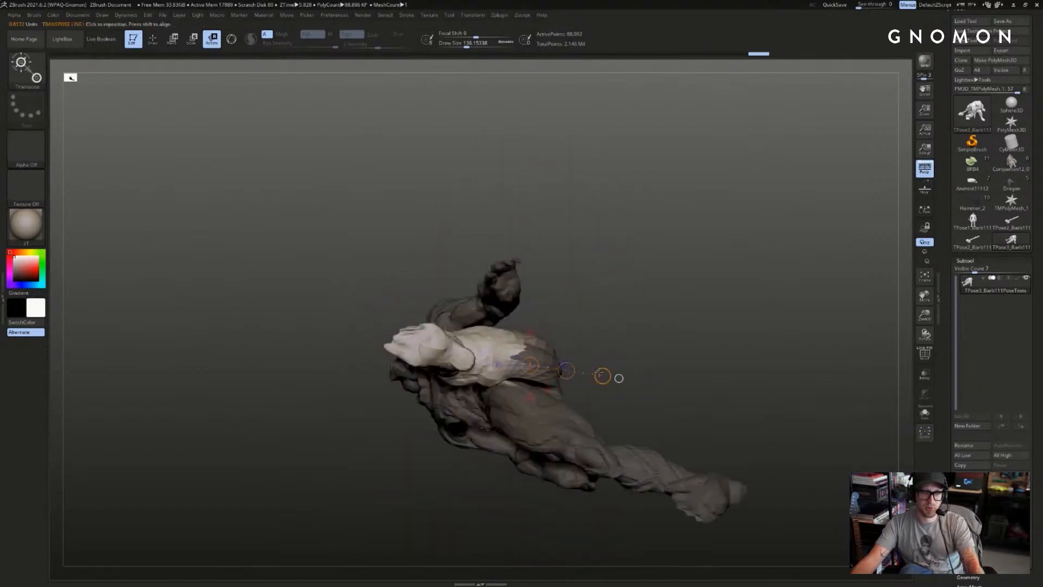
left_click_drag(600, 374, 596, 394)
left_click_drag(671, 157, 707, 215, "shift")
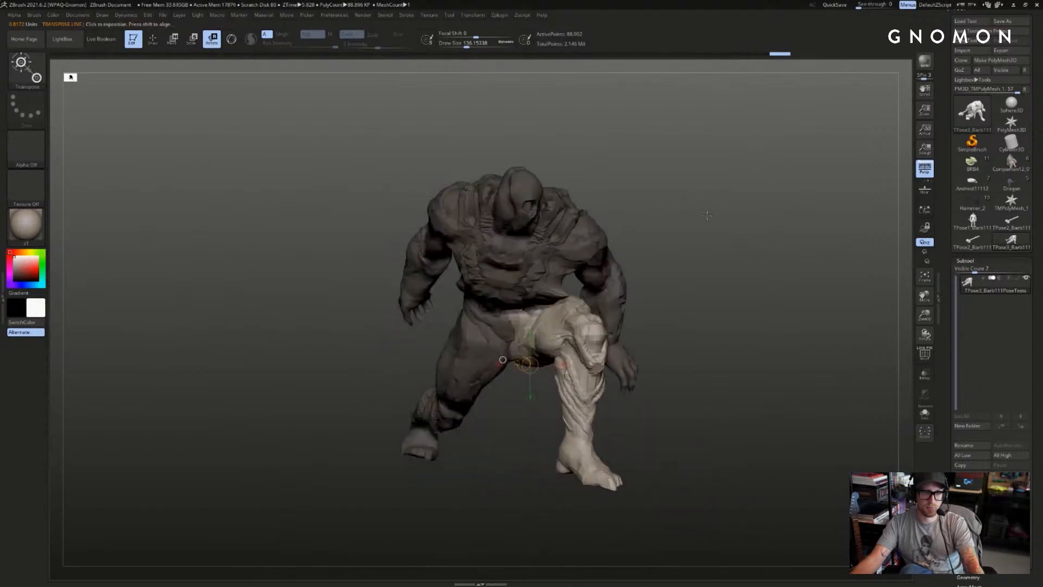
mouse_move(707, 216)
right_mouse_down()
mouse_move(685, 214)
mouse_move(660, 191)
mouse_move(609, 183)
right_mouse_up()
key("ctrl+z")
- Touch up the mask where the raised thigh meets the pelvis and lower torso
key("q")
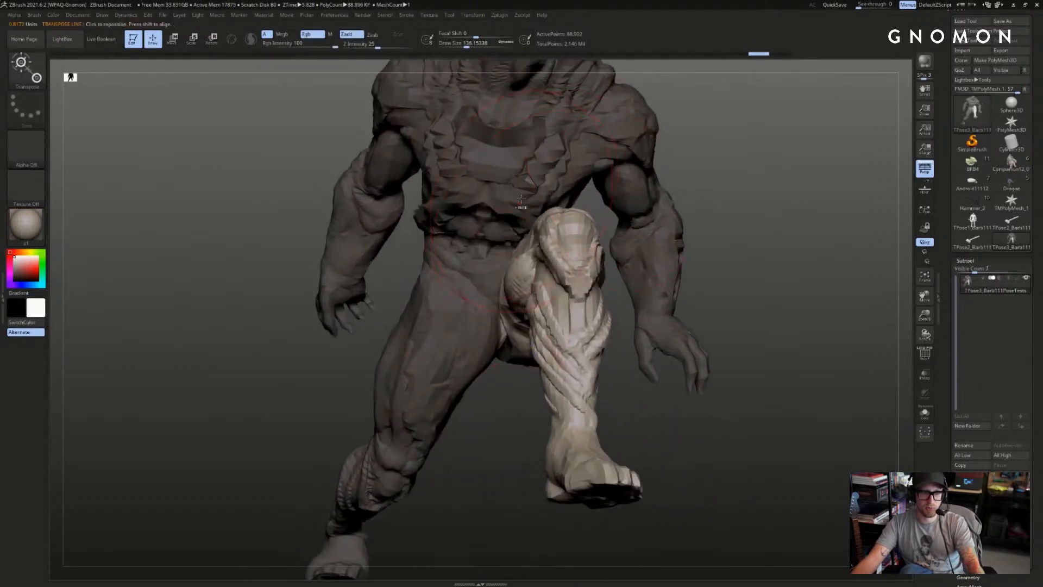
key("w")
key("q")
right_click_drag(492, 413, 489, 318)
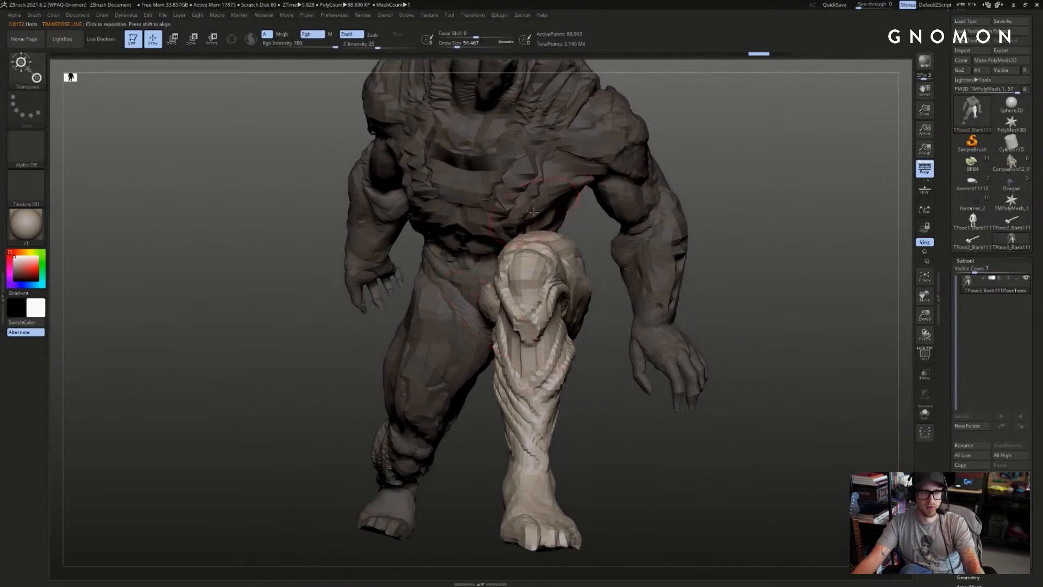
right_click_drag(534, 212, 573, 240)
left_click_drag(552, 244, 549, 245)
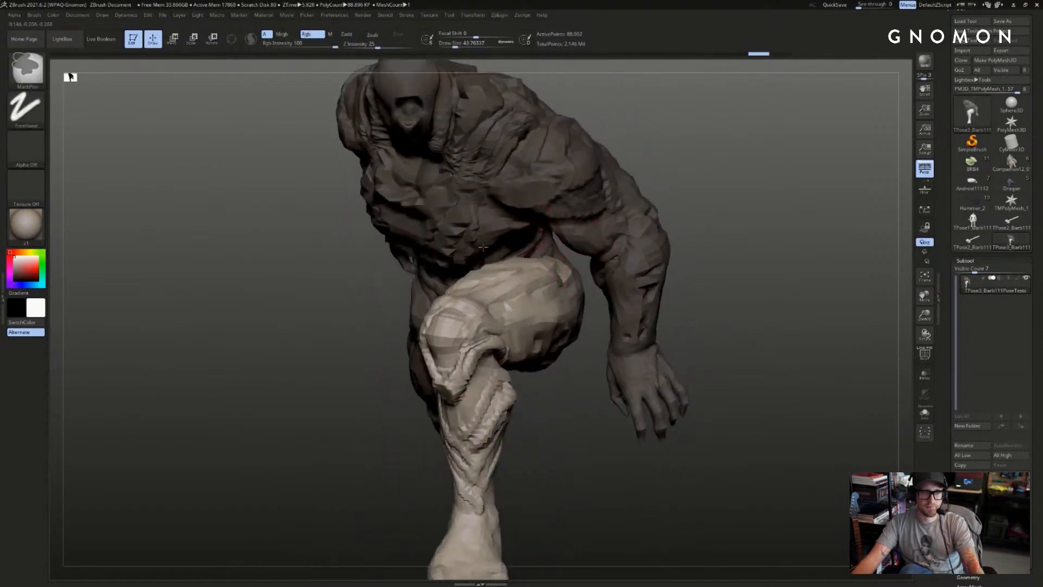
- Rotate the raised leg about the hip from below and compare it with its earlier position using undo and redo
key("w")
mouse_move(483, 247)
right_mouse_down()
mouse_move(775, 161)
mouse_move(639, 179)
right_mouse_up()
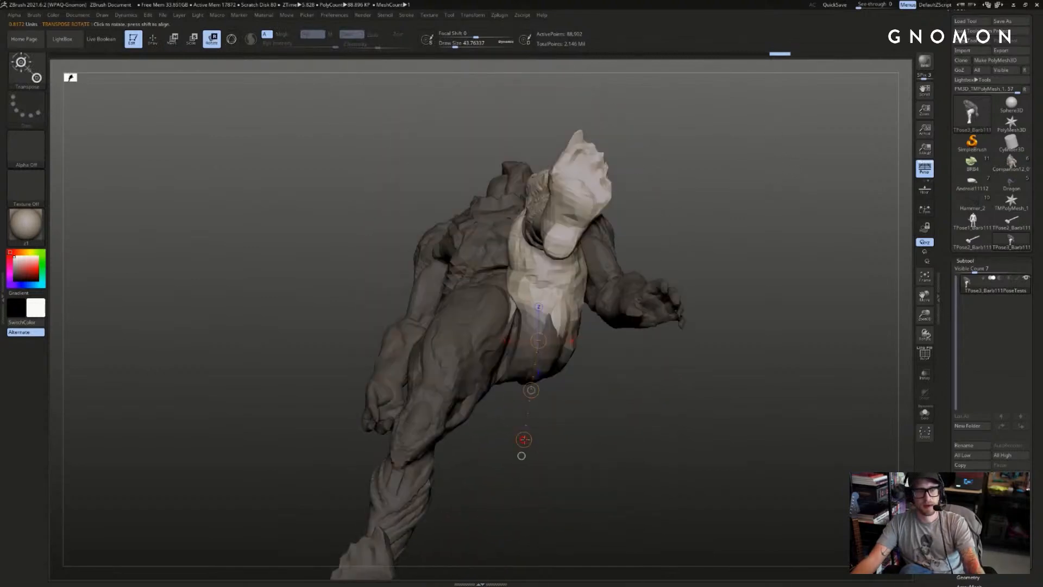
left_click_drag(524, 440, 510, 435)
mouse_move(733, 117)
right_mouse_down()
mouse_move(745, 221)
mouse_move(752, 213)
mouse_move(608, 337)
right_mouse_up()
key("ctrl+z")
key("ctrl+z")
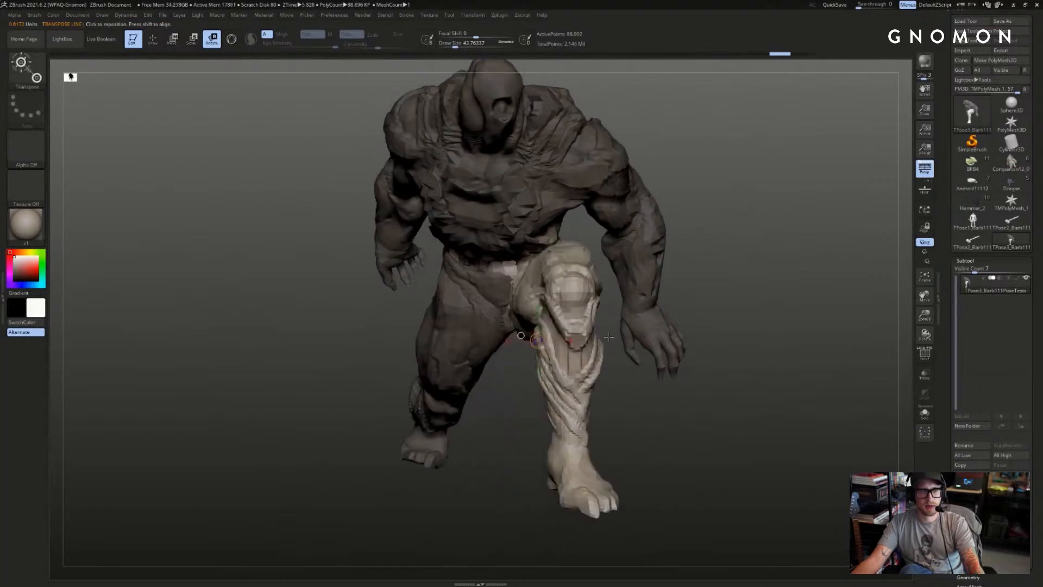
right_click_drag(678, 239, 591, 205)
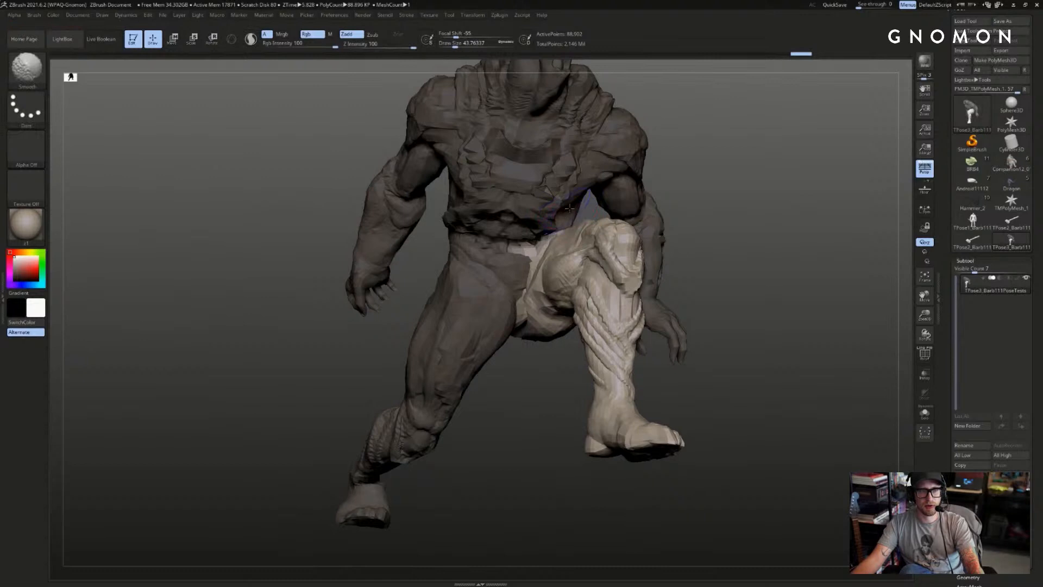
key("ctrl+shift+z")
- Step back and forth through the latest leg and foot rotations and keep the newly rotated version
mouse_move(720, 155)
right_mouse_down()
mouse_move(714, 203)
mouse_move(671, 223)
right_mouse_up()
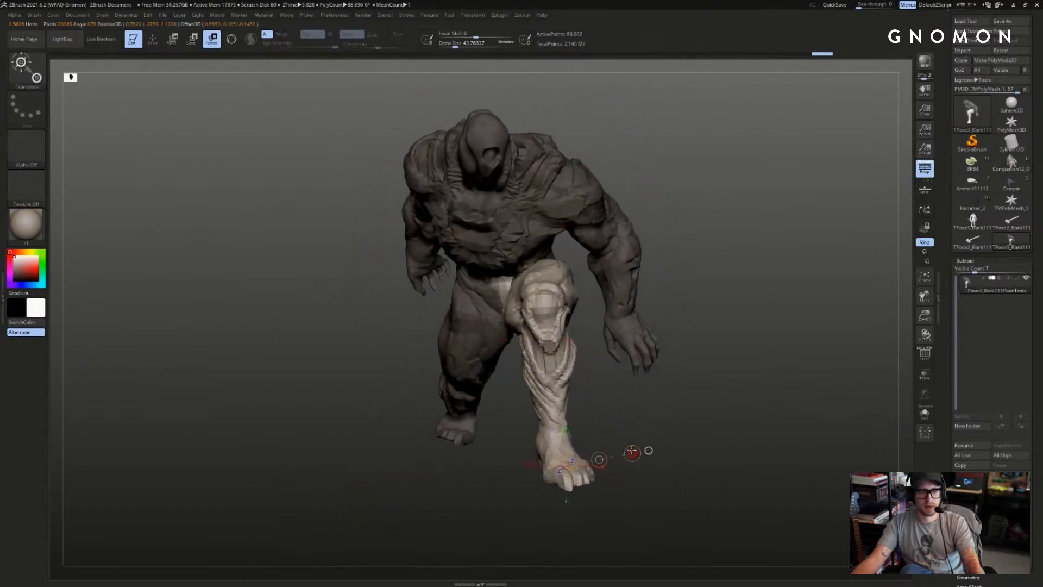
key("ctrl+z")
mouse_move(643, 307)
right_mouse_down()
mouse_move(718, 272)
mouse_move(671, 267)
mouse_move(694, 260)
right_mouse_up()
key("ctrl+z")
key("ctrl+z")
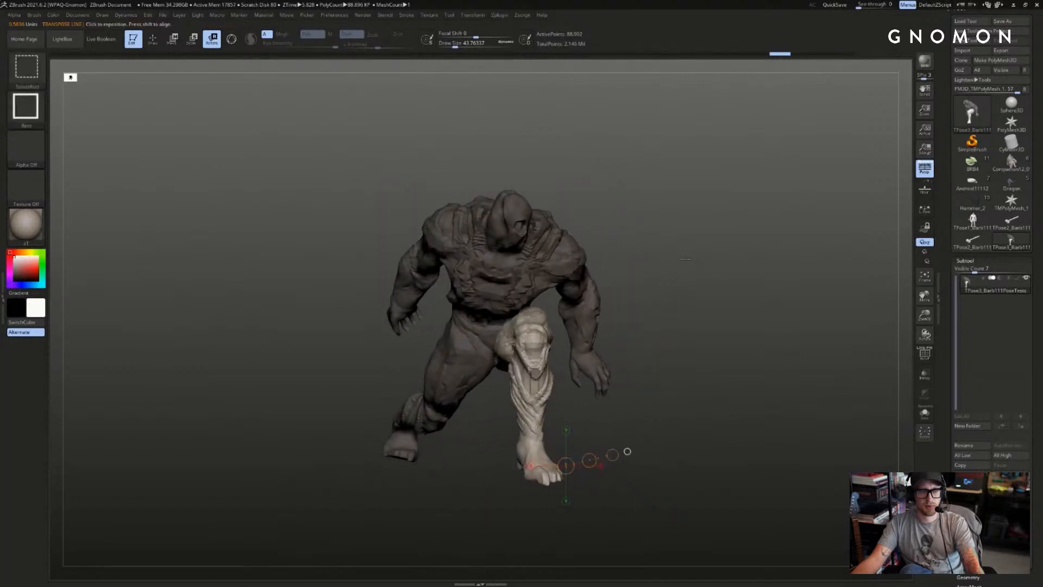
key("ctrl+shift+z")
key("ctrl+shift+z")
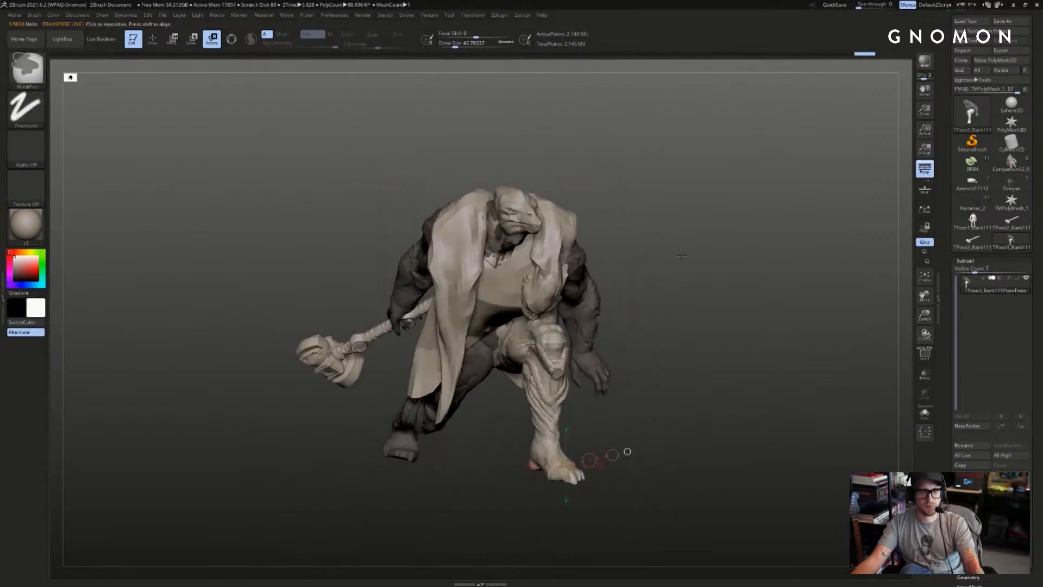
- Transfer the new pose from the combined Transpose Master mesh back to the character's individual subtools
mouse_move(681, 256)
right_mouse_down()
mouse_move(675, 246)
mouse_move(755, 239)
mouse_move(701, 233)
right_mouse_up()
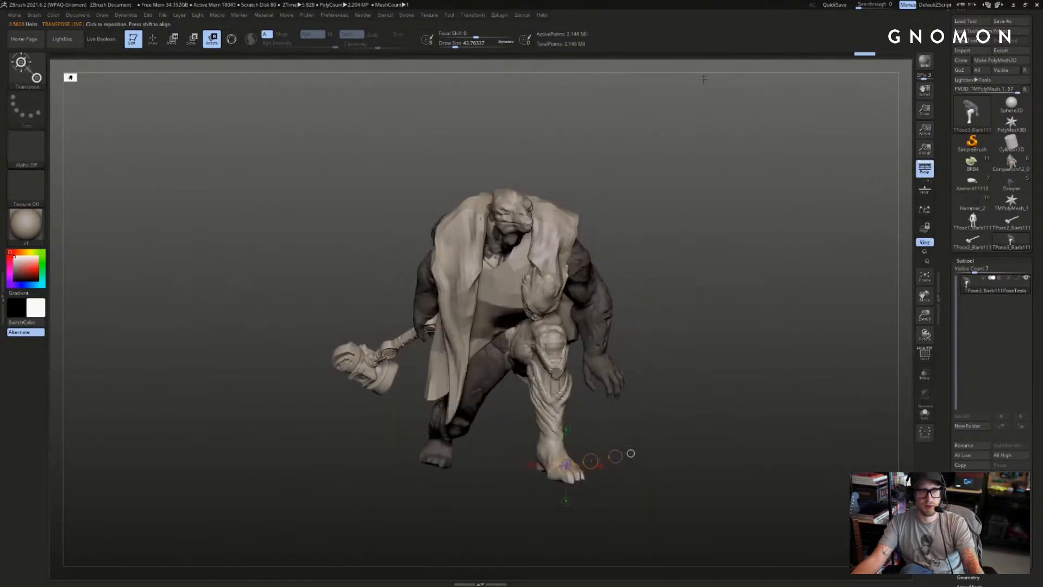
key("q")
left_click(522, 15)
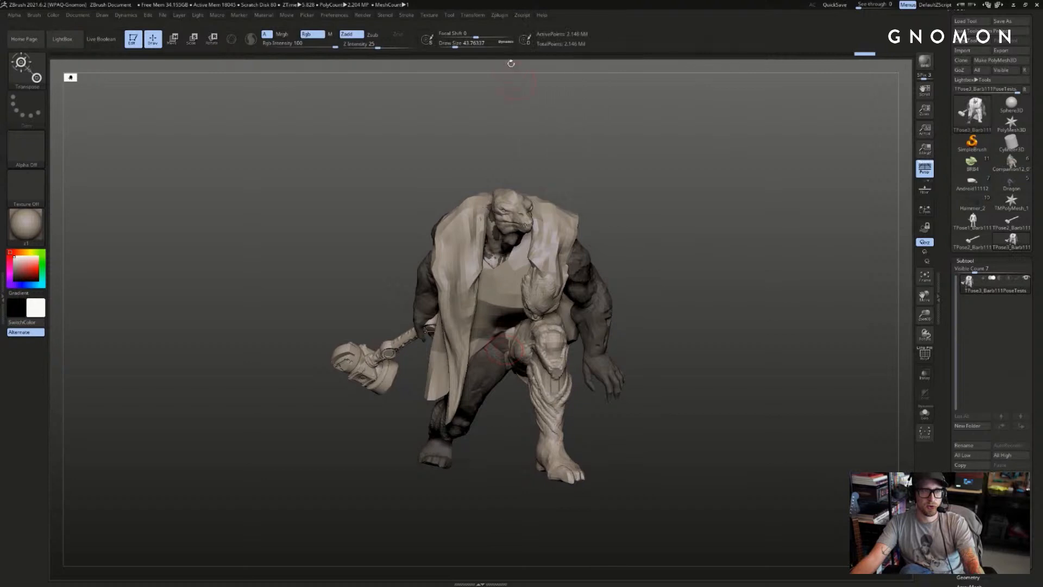
right_click_drag(566, 119, 730, 97)
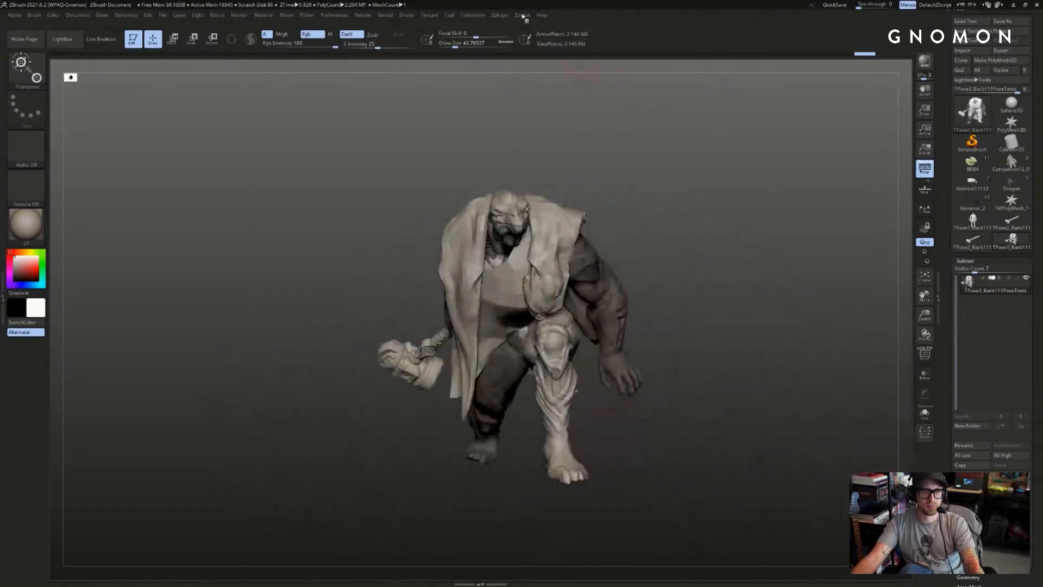
left_click(500, 15)
left_click(559, 189)
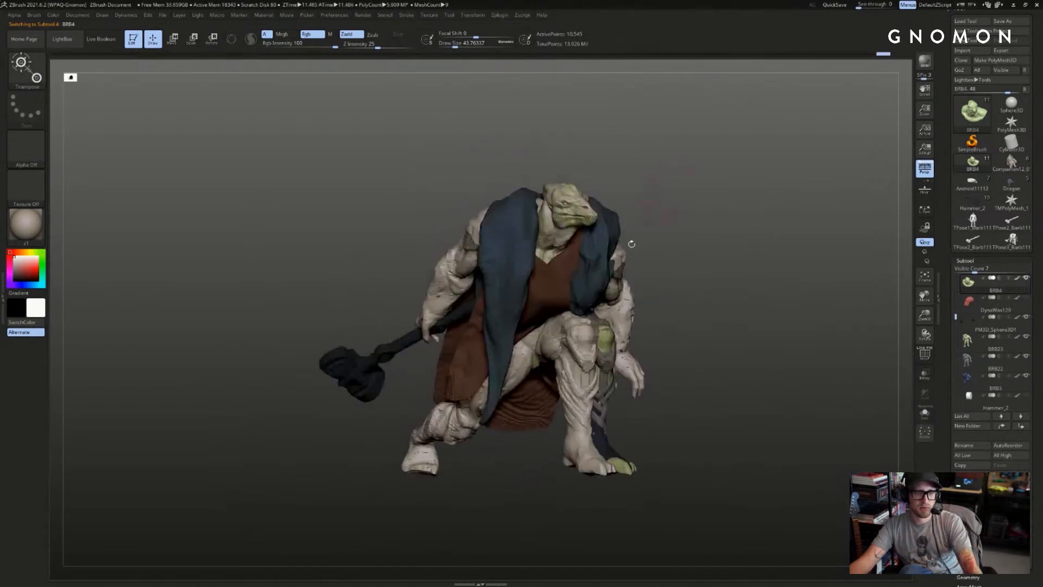
- Isolate the leftover TPose2_Barb111PoseTests1 body mesh for a check and delete that subtool
left_click(602, 284, "alt")
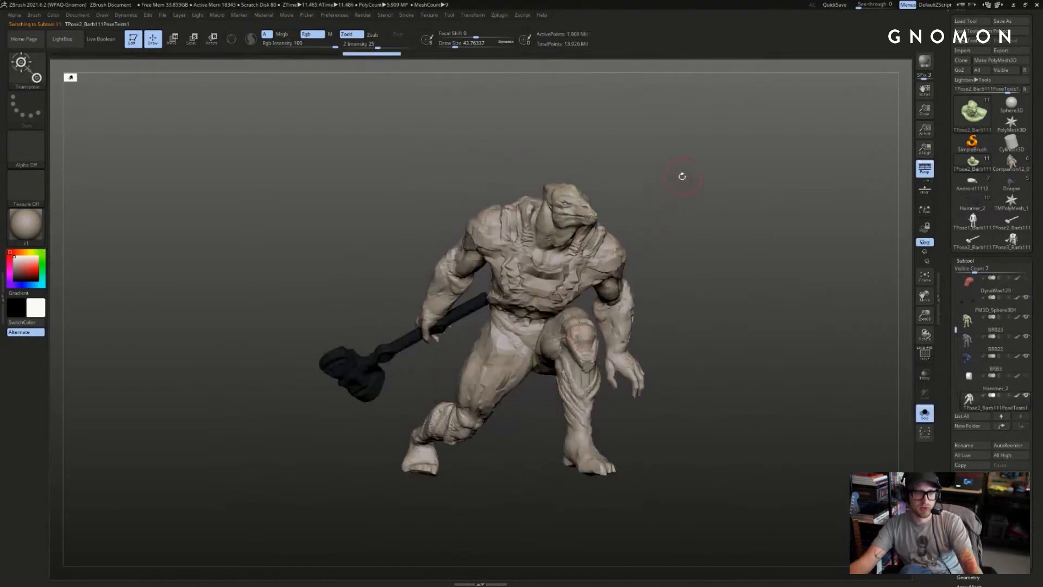
key("shift+f")
key("shift+f")
key("w")
key("ctrl+shift+s")
key("ctrl+shift+s")
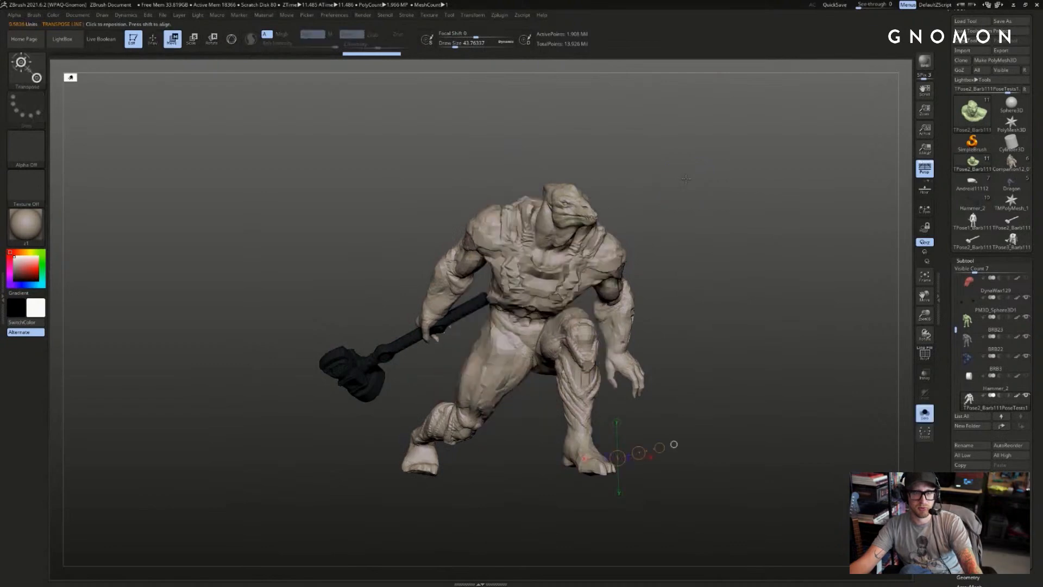
key("shift+f")
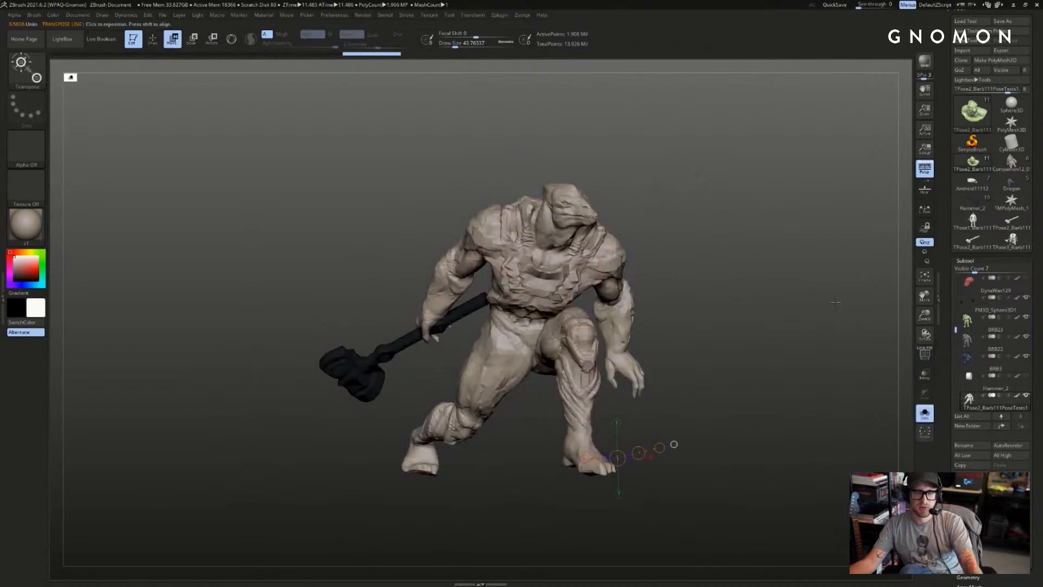
left_click_drag(742, 177, 808, 305)
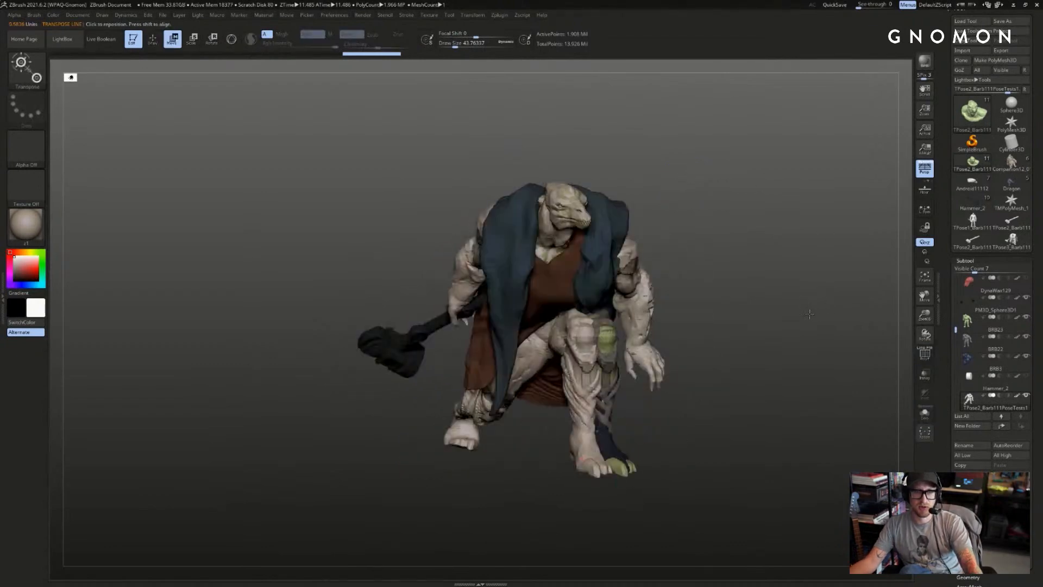
left_click(927, 410)
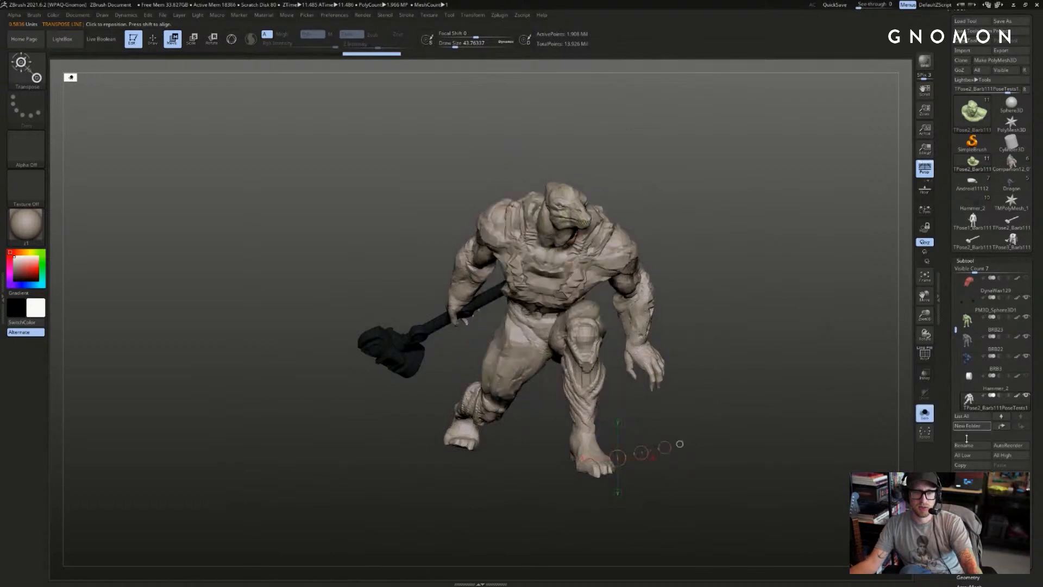
left_click(868, 517)
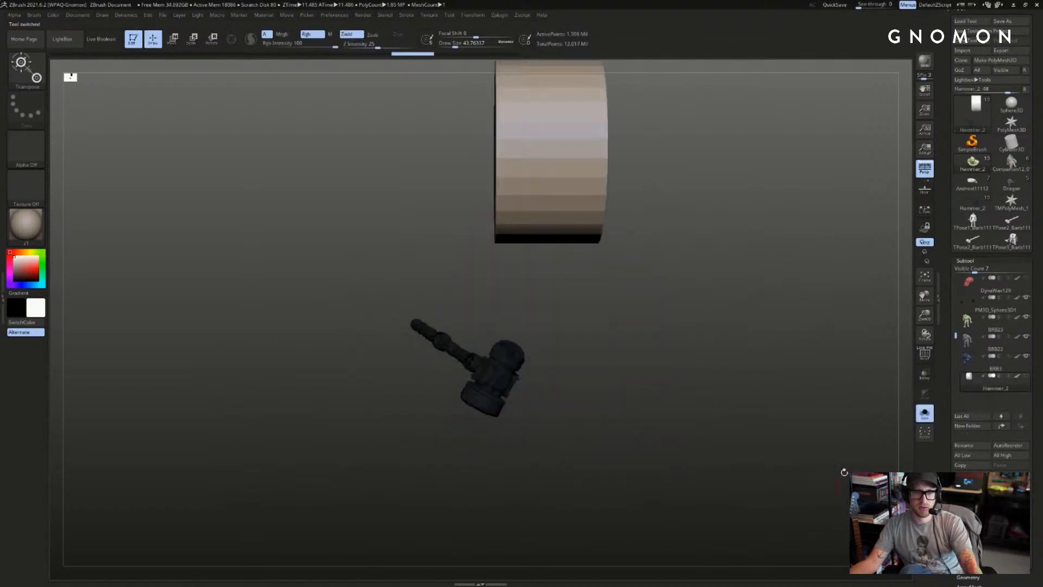
- Compare the misplaced Hammer_2 subtool with the full character and delete it
key("alt+s")
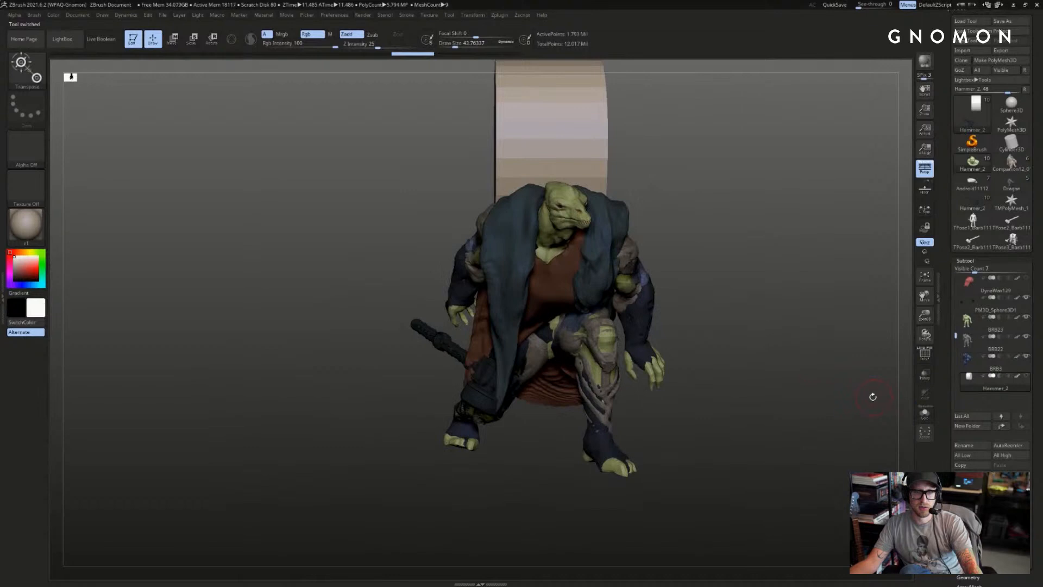
left_click_drag(812, 381, 831, 375)
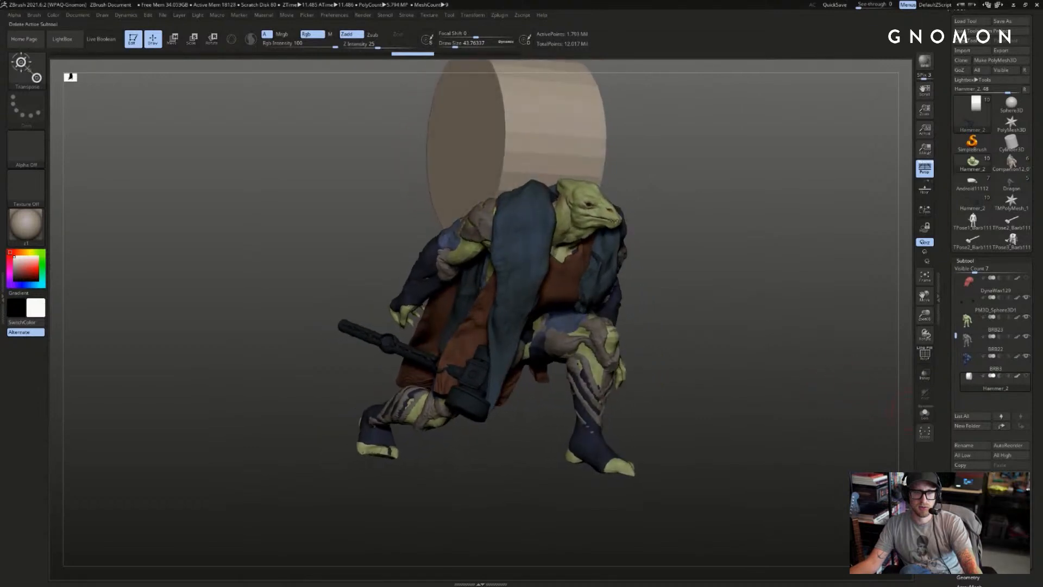
left_click(925, 412)
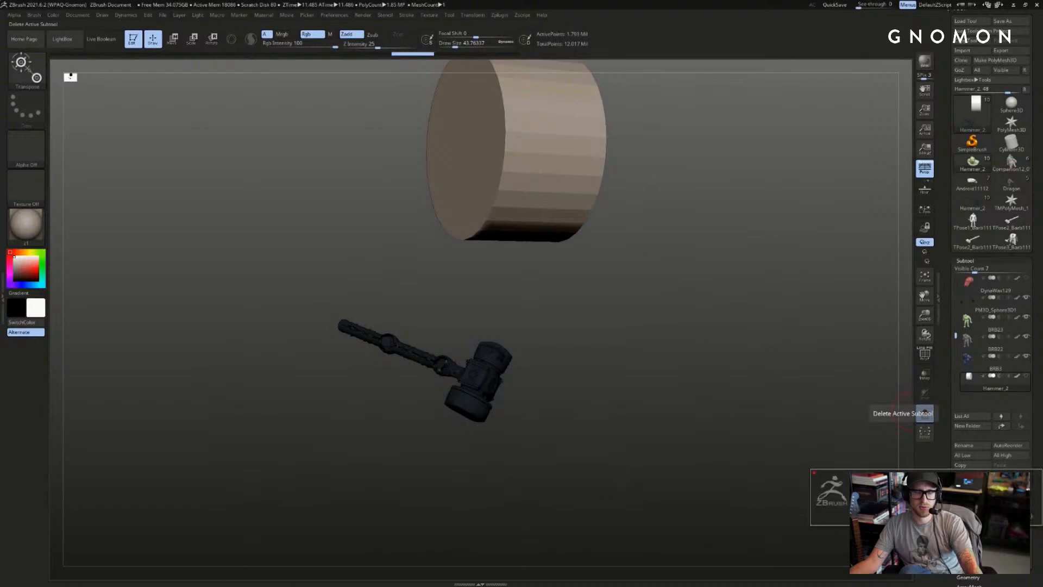
left_click(925, 413)
left_click_drag(780, 342, 793, 315)
key("w")
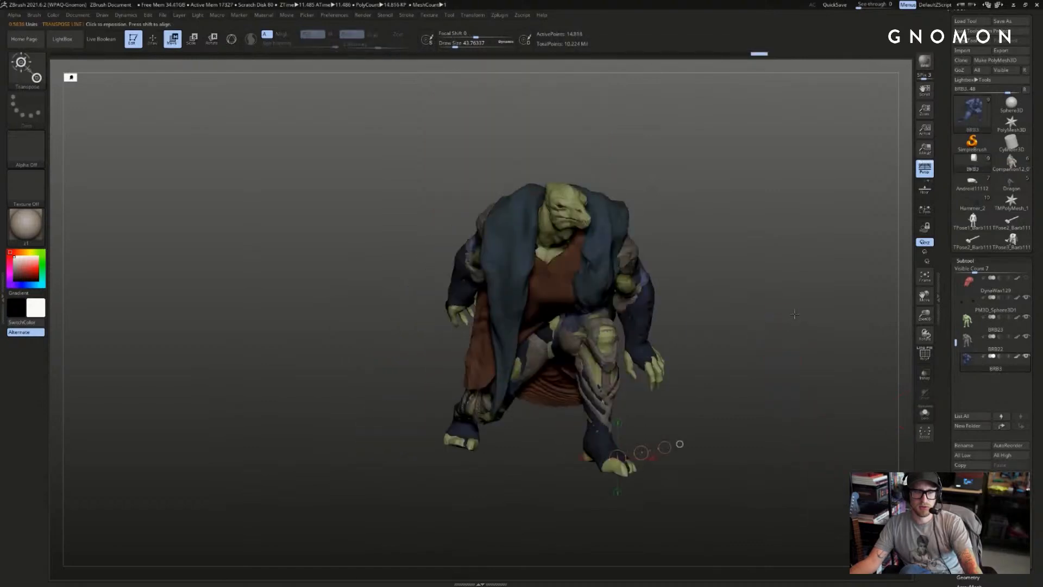
- Append the posed TPose2 hammer mesh to the character as a new subtool
left_click(1010, 475)
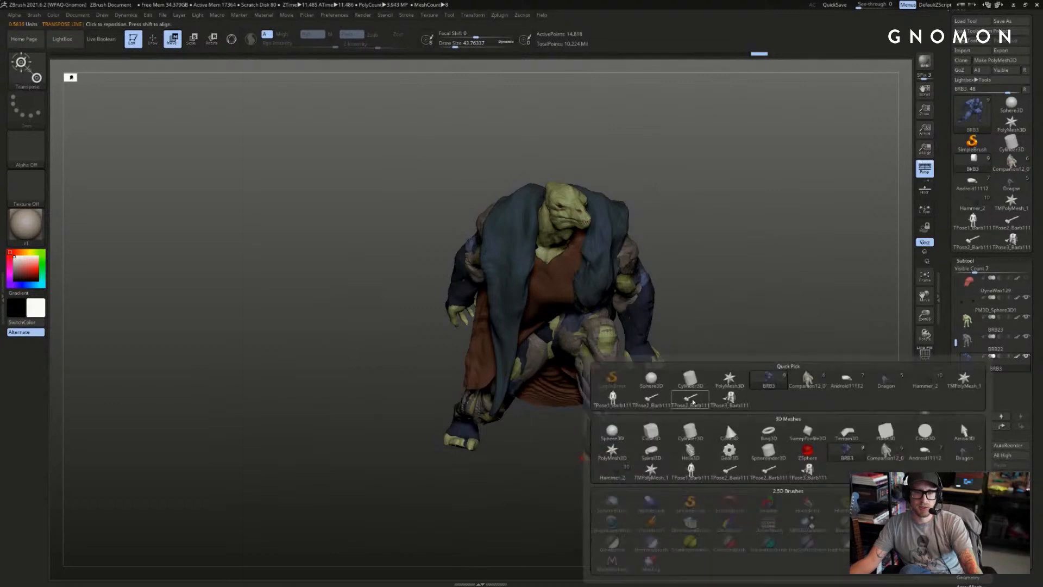
left_click(692, 403)
left_click_drag(603, 443, 663, 441)
key("q")
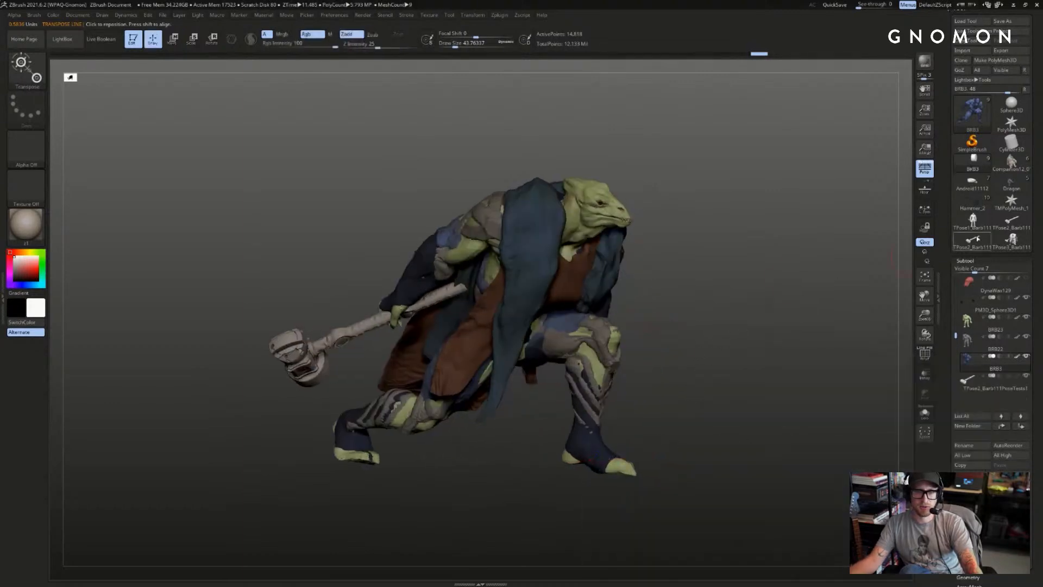
- Fill the newly appended posed hammer subtool with the dark blue-grey colour and save the character tool
left_click(973, 202)
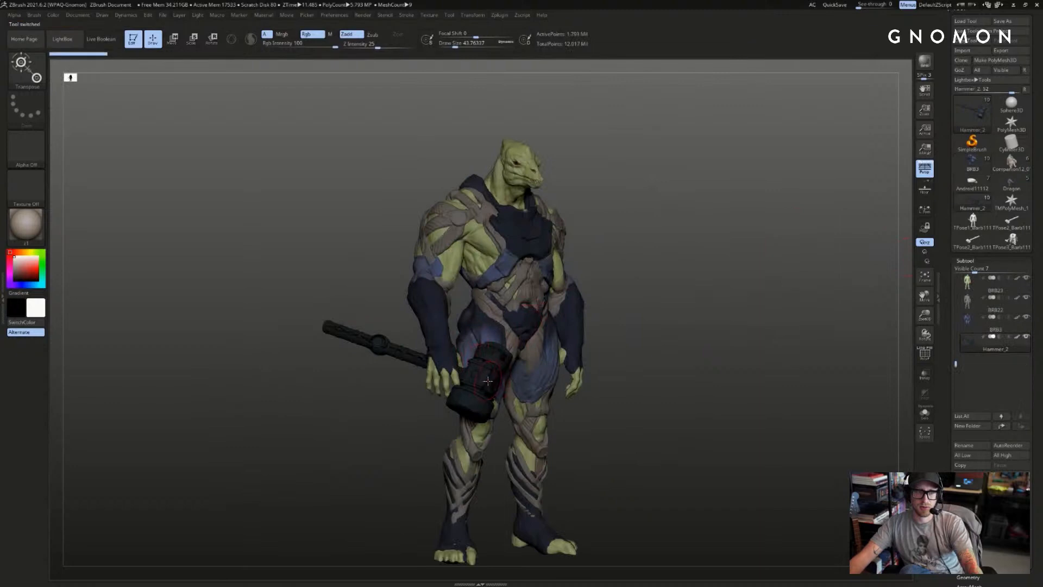
left_click(973, 163)
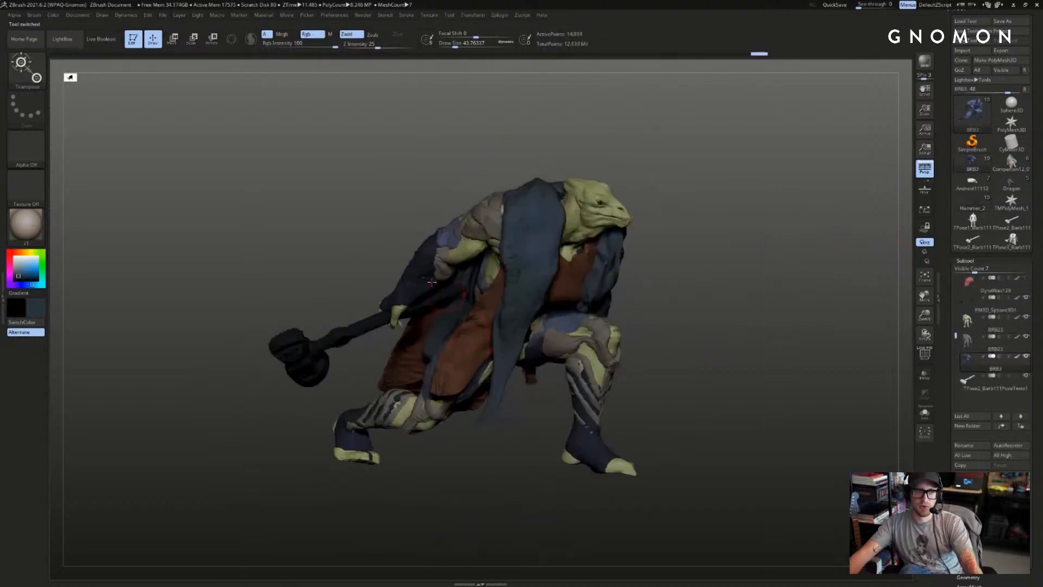
left_click(968, 385)
left_click(54, 14)
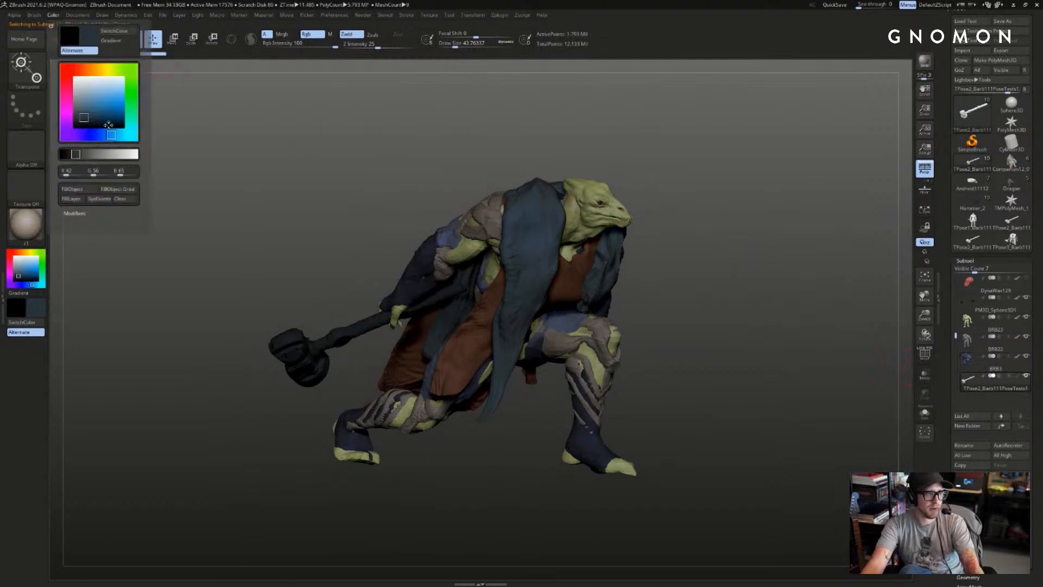
key("w")
mouse_move(610, 156)
left_mouse_down()
mouse_move(770, 172)
mouse_move(887, 93)
left_mouse_up()
key("q")
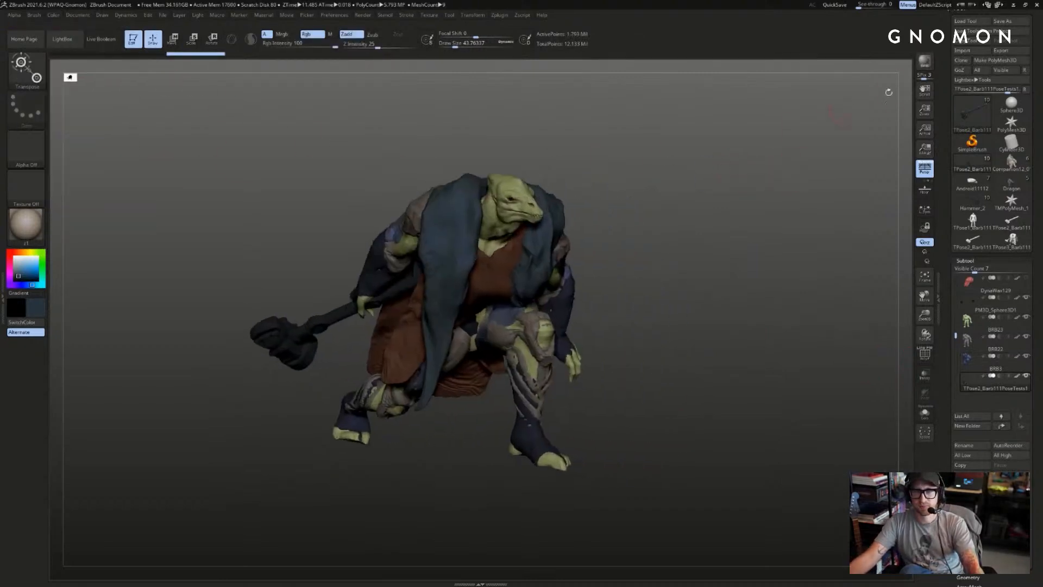
left_click(1014, 21)
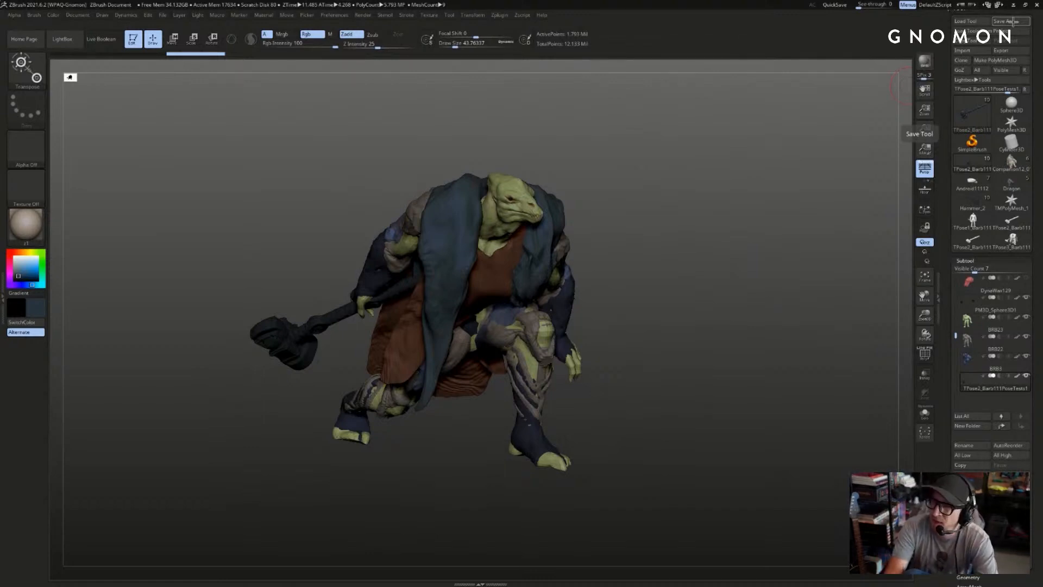
- Select the lizard's head subtool BRB4 for editing with the Move brush and set the draw size to about 48
left_click_drag(719, 220, 772, 201)
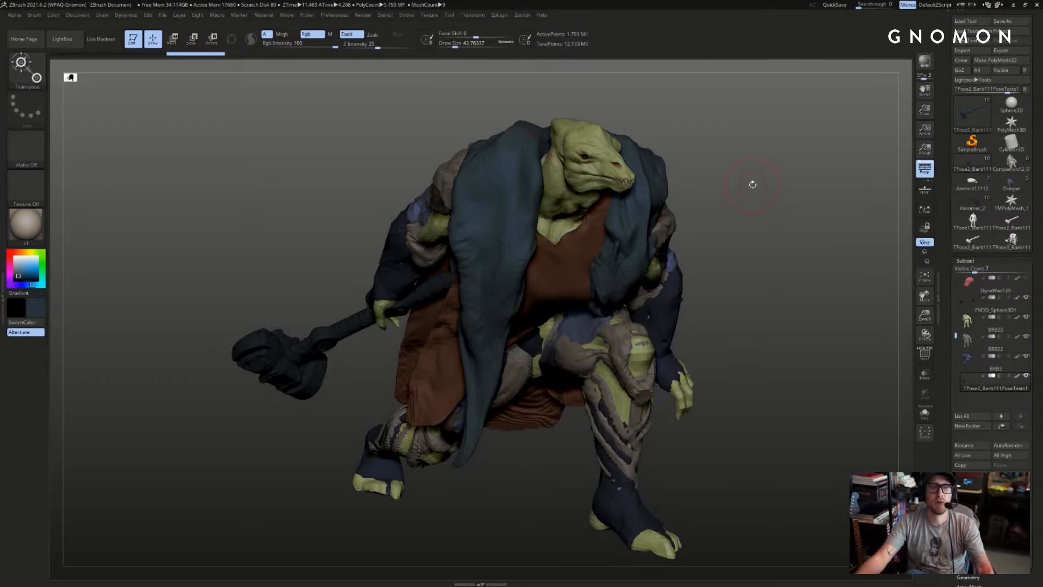
left_click_drag(676, 140, 586, 201)
left_click(578, 205, "alt")
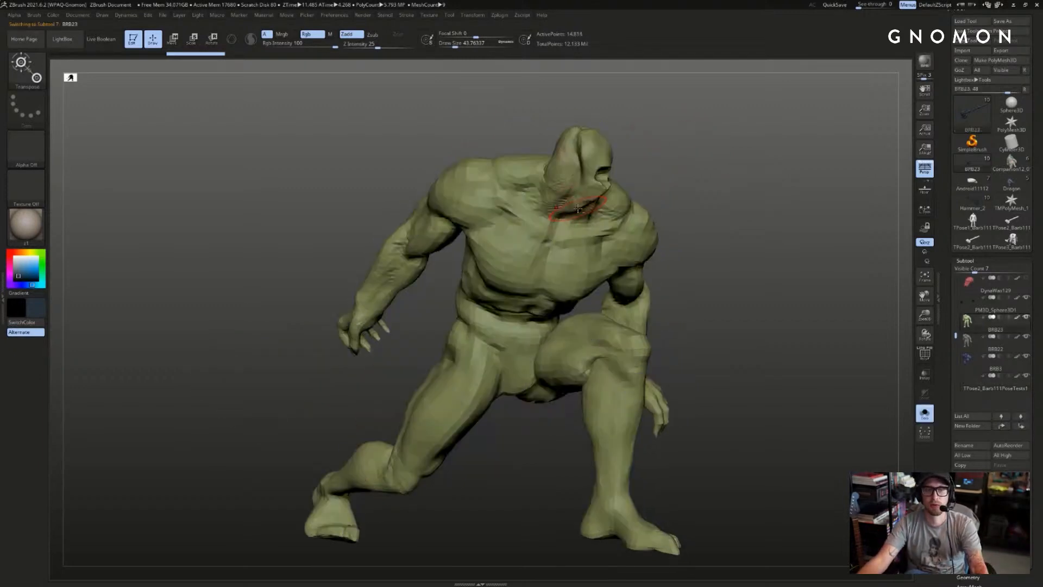
key("q")
left_click(574, 202, "alt")
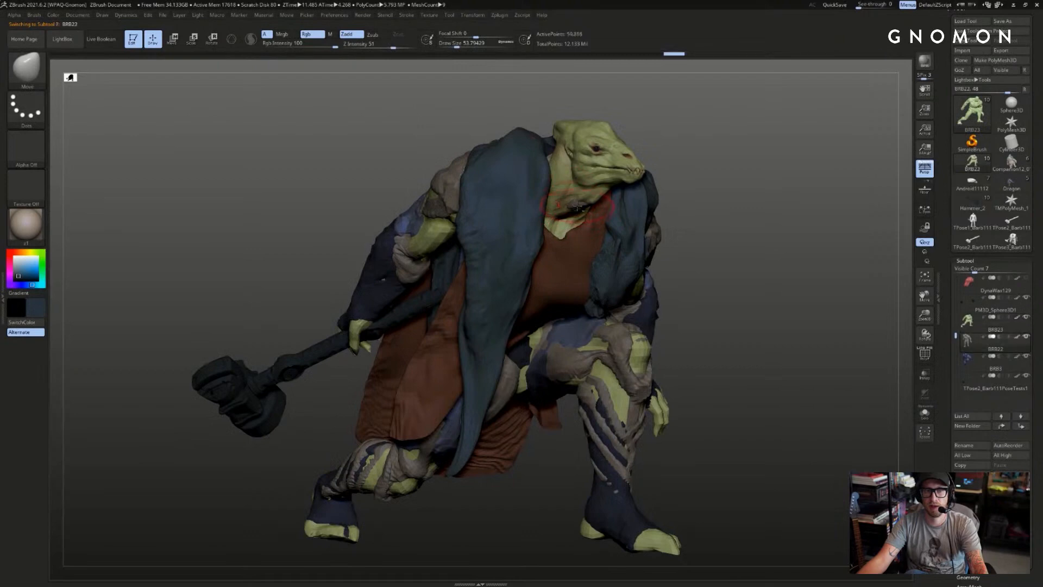
left_click(578, 207, "alt")
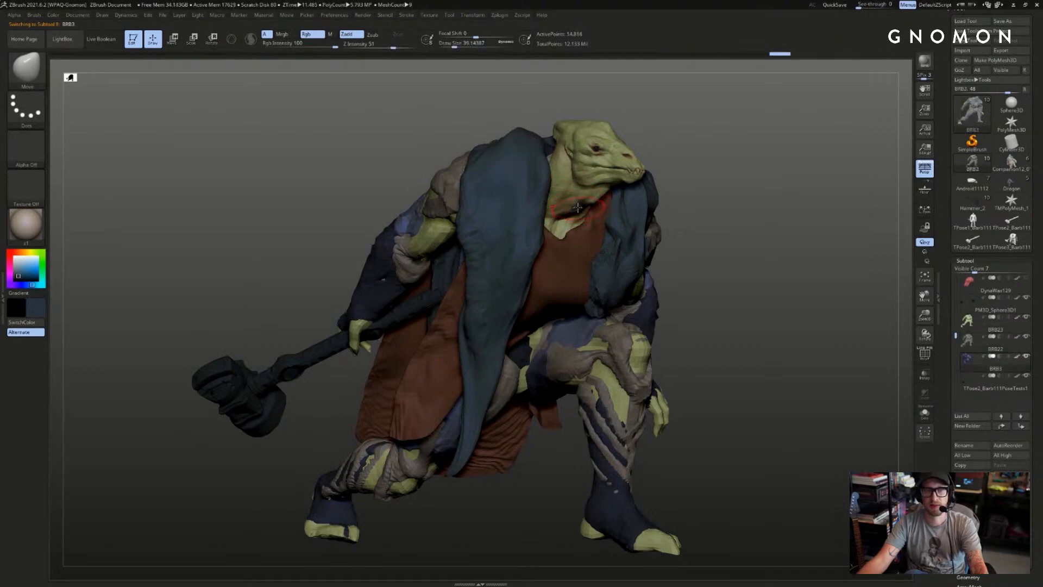
left_click(578, 200, "alt")
right_click_drag(577, 199, 591, 214)
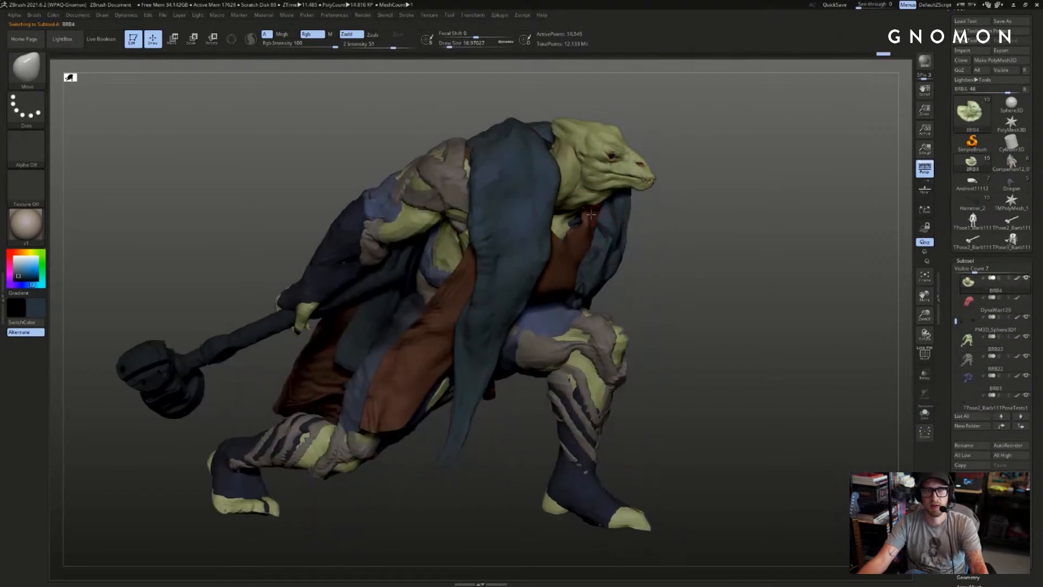
key("s")
left_click_drag(584, 209, 597, 204)
key("s")
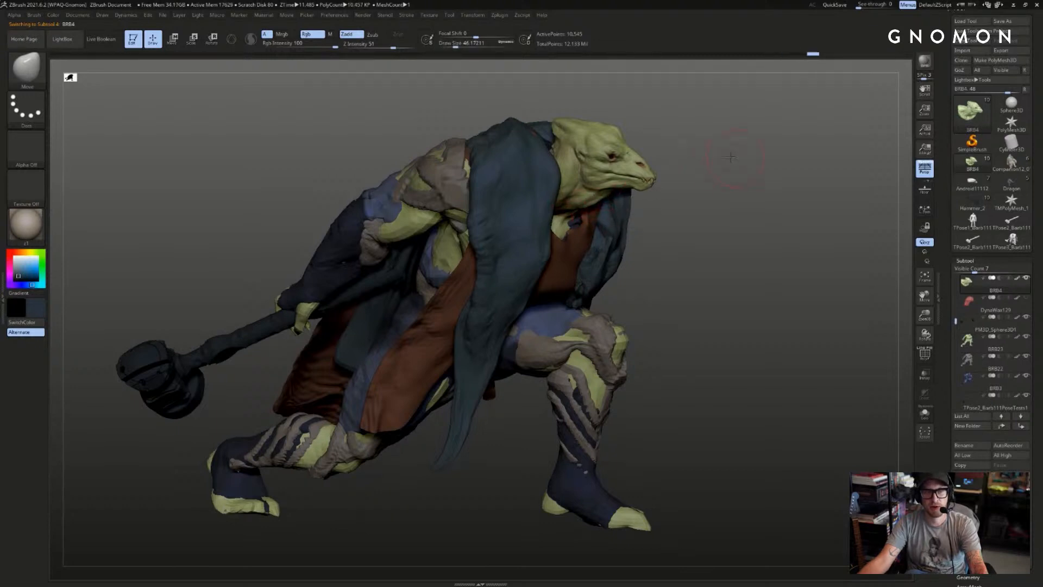
- Examine the crouching character and its hammer from several angles and at a reduced canvas size
right_click_drag(730, 158, 752, 107)
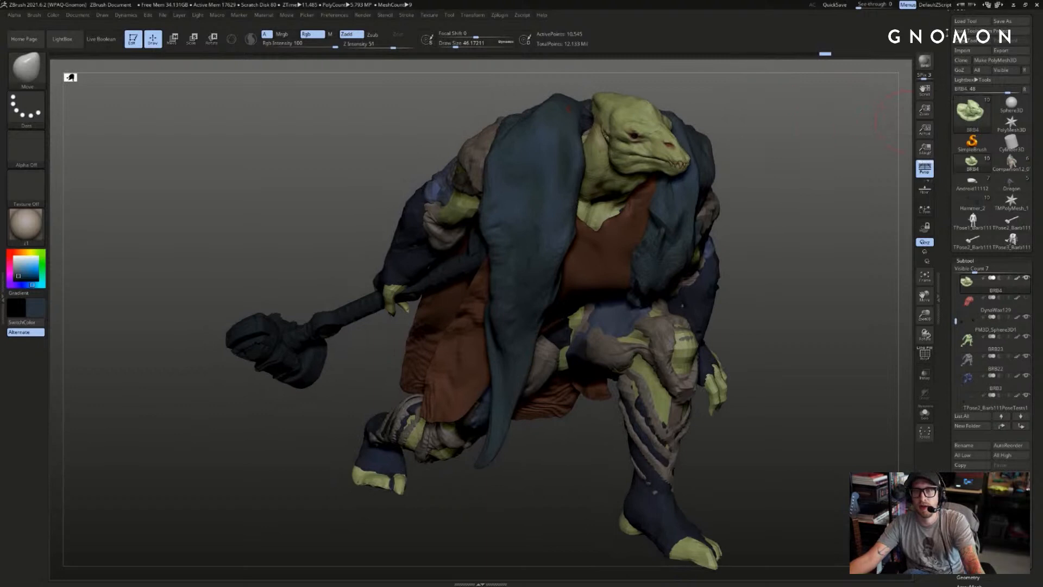
left_click_drag(947, 32, 948, 41)
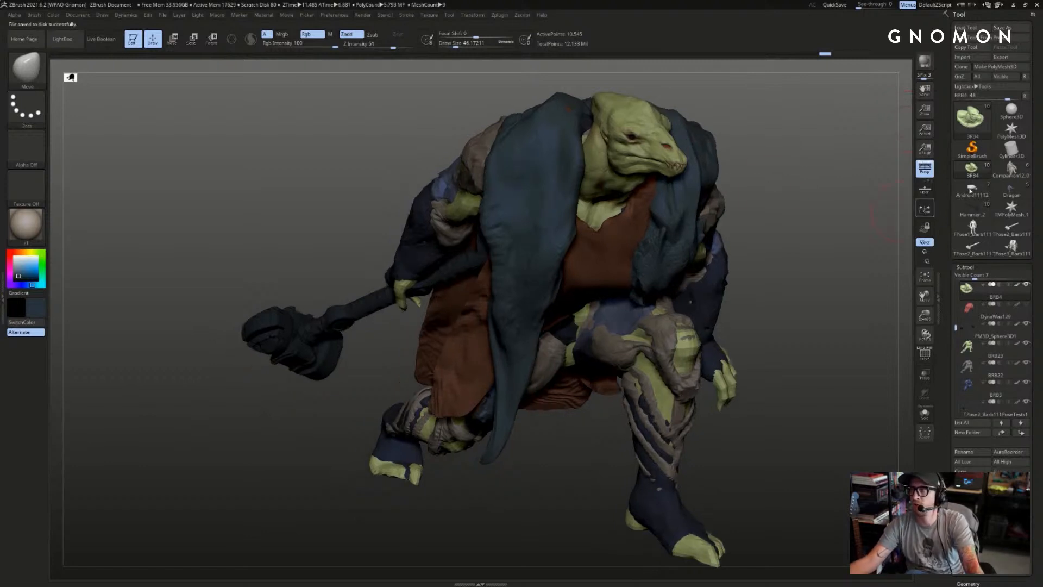
right_click_drag(836, 172, 863, 162)
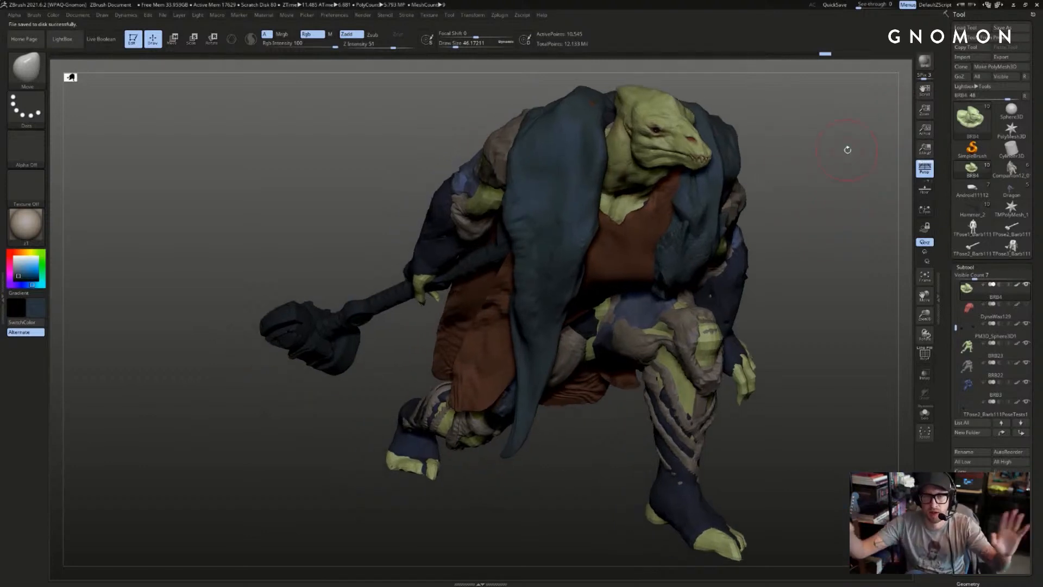
right_click_drag(861, 177, 853, 205)
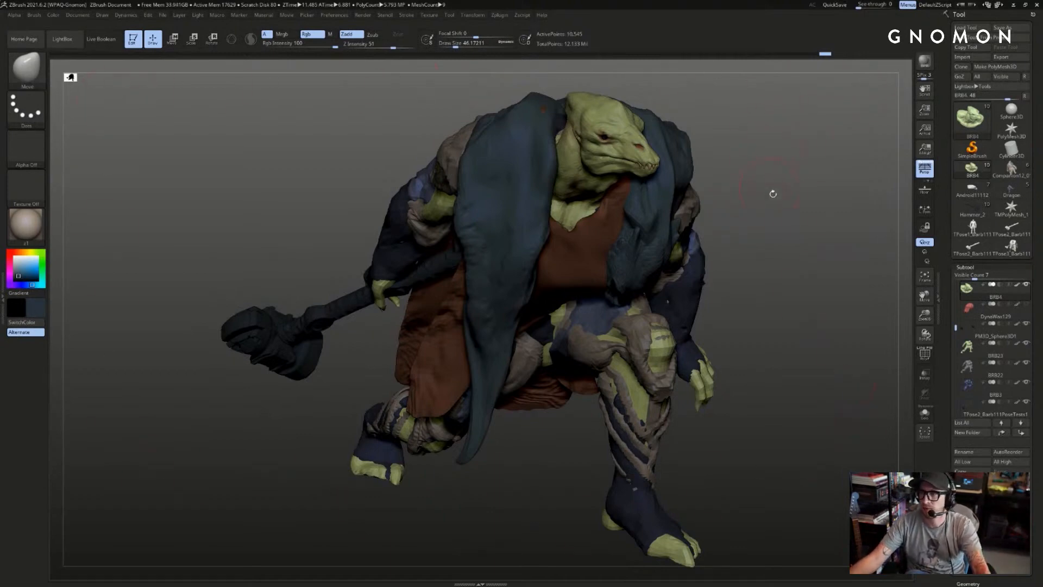
mouse_move(773, 194)
right_mouse_down()
mouse_move(785, 194)
mouse_move(773, 196)
right_mouse_up()
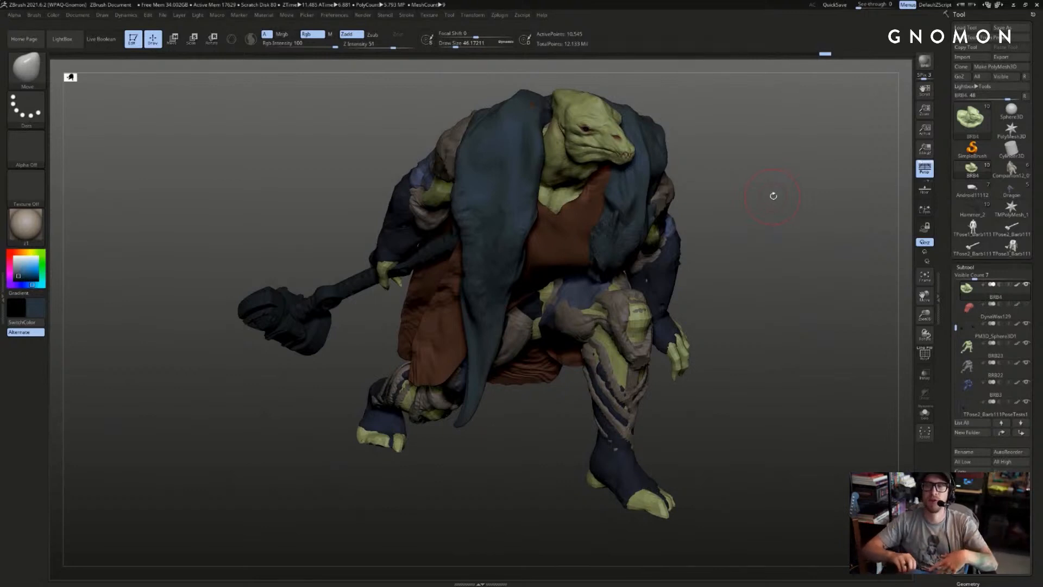
right_click_drag(786, 179, 755, 190)
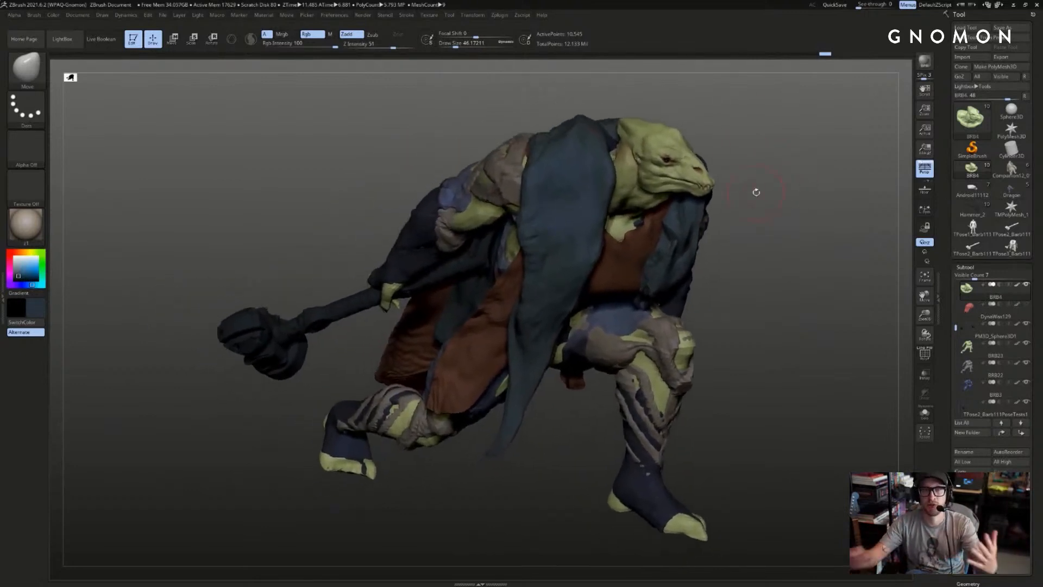
left_click_drag(924, 112, 905, 90)
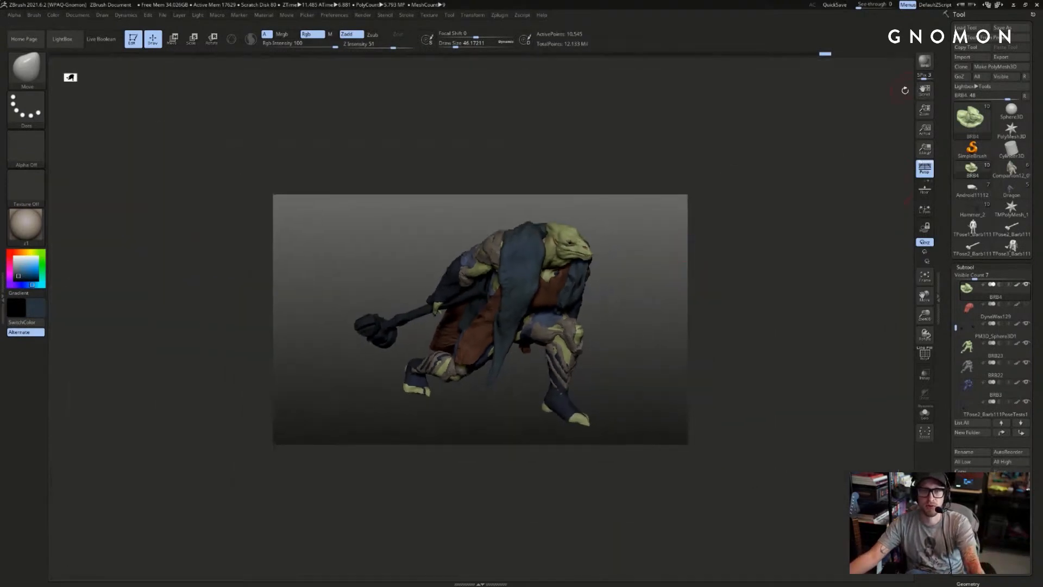
left_click_drag(704, 265, 649, 335, "alt")
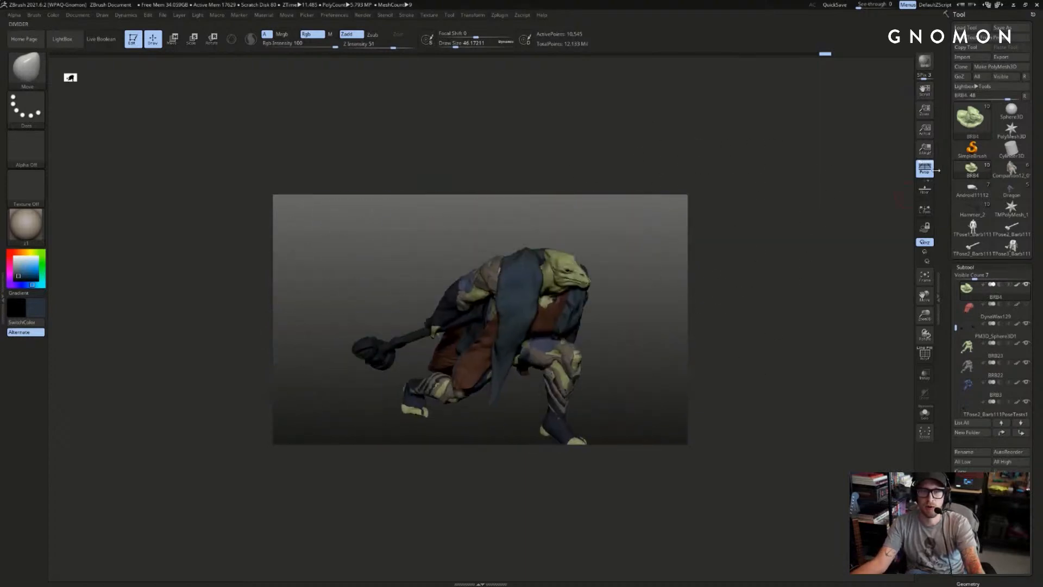
left_click(924, 129)
left_click_drag(796, 201, 789, 169, "alt")
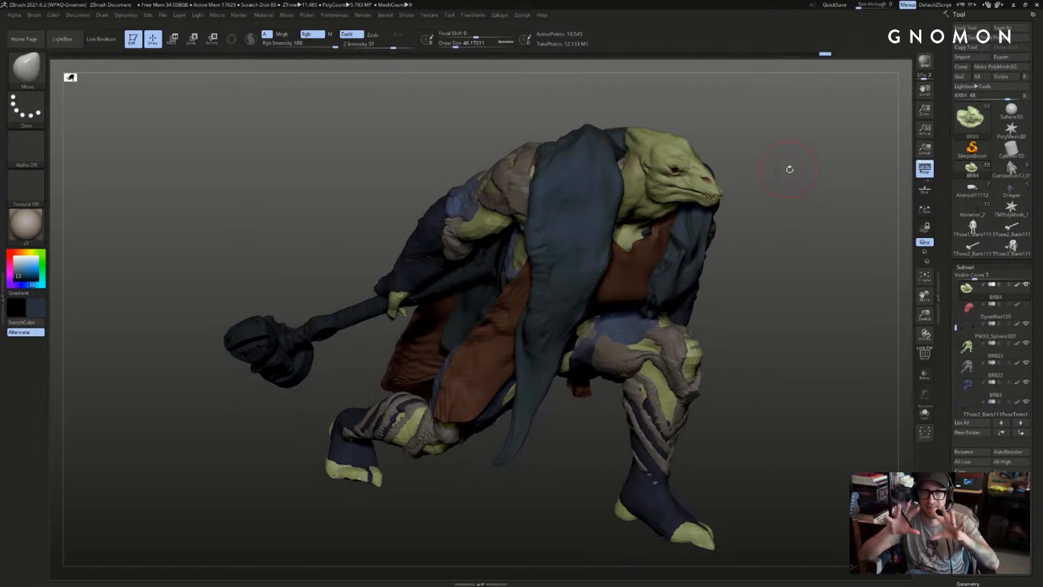
left_click_drag(737, 195, 816, 205)
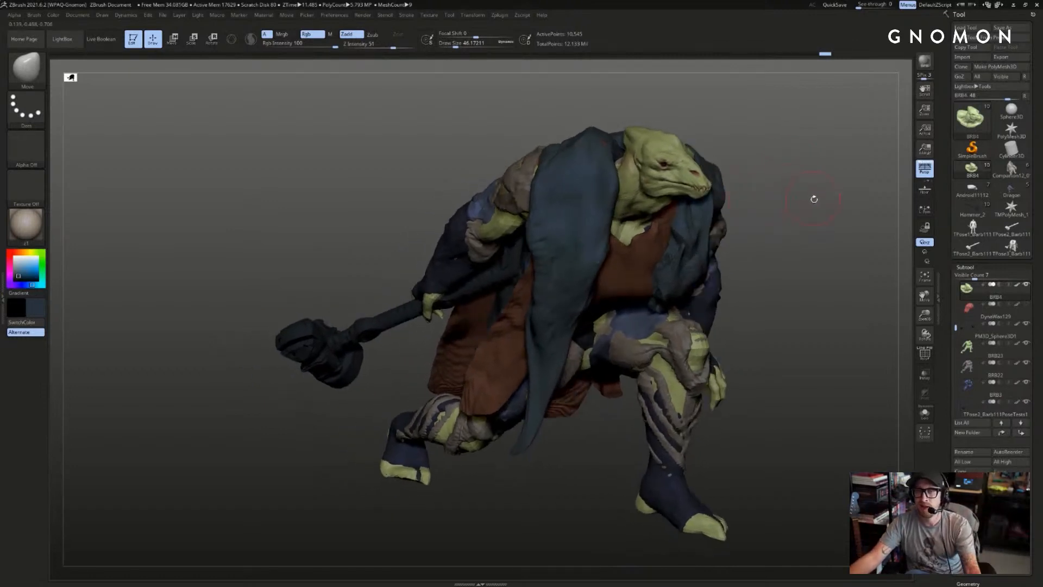
key("space")
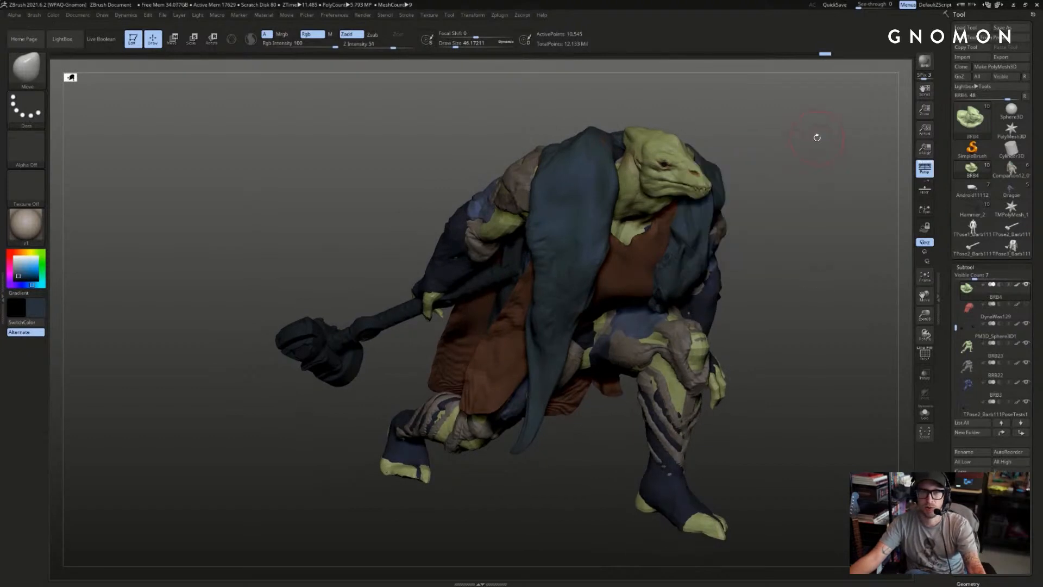
key("space")
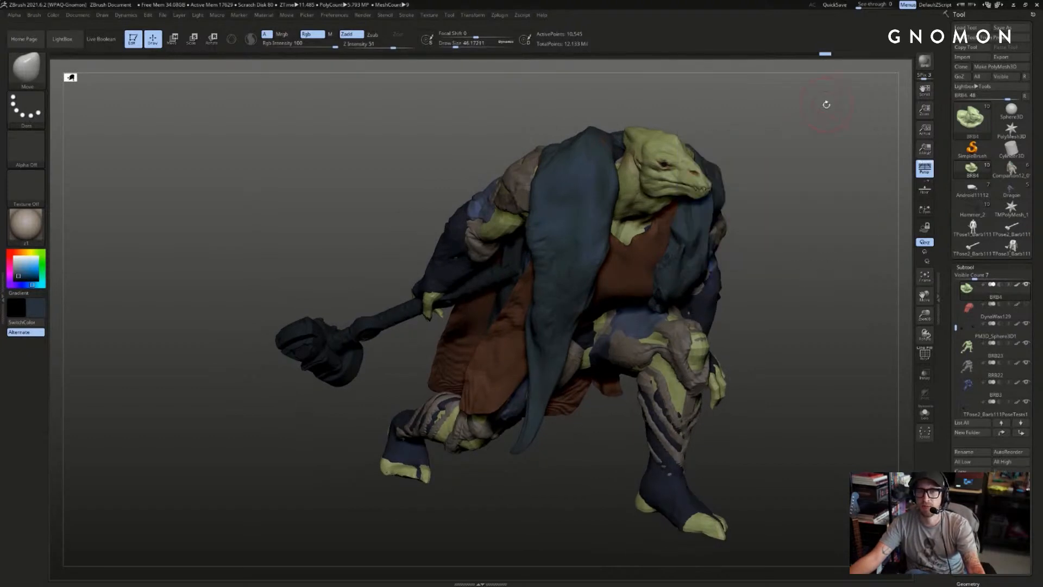
key("space")
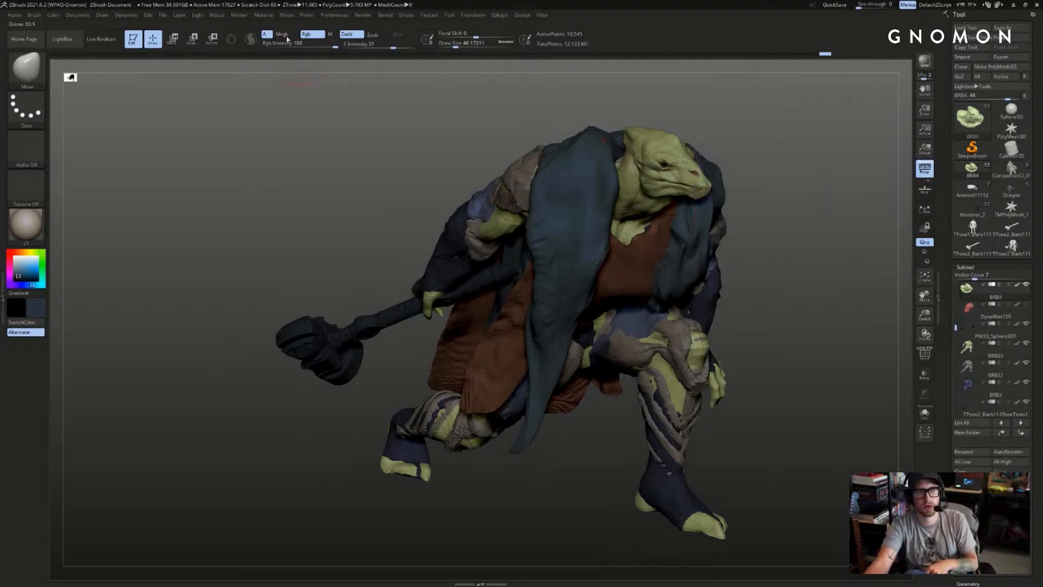
key("space")
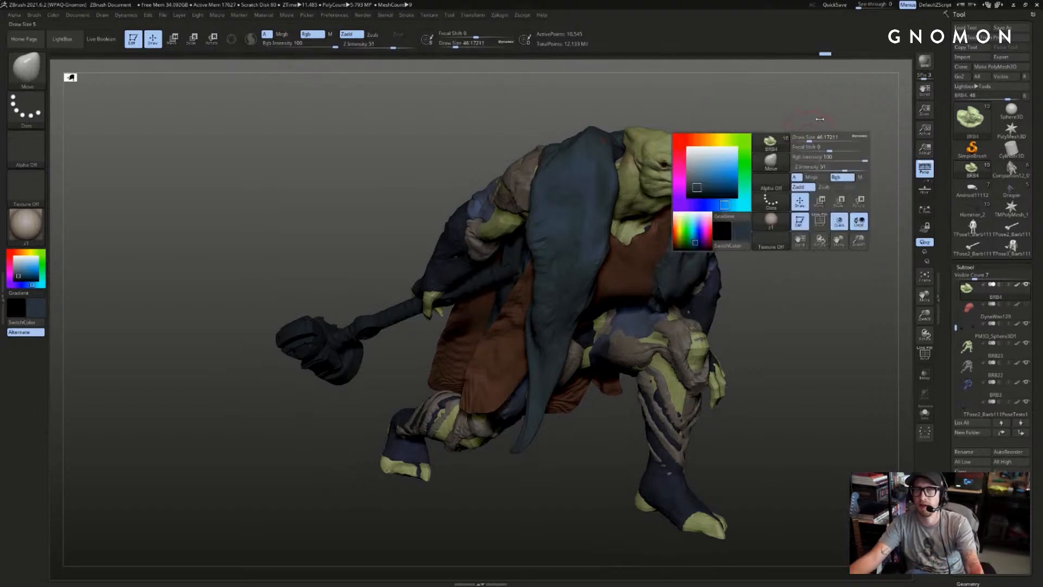
left_click_drag(819, 102, 808, 108)
key("space")
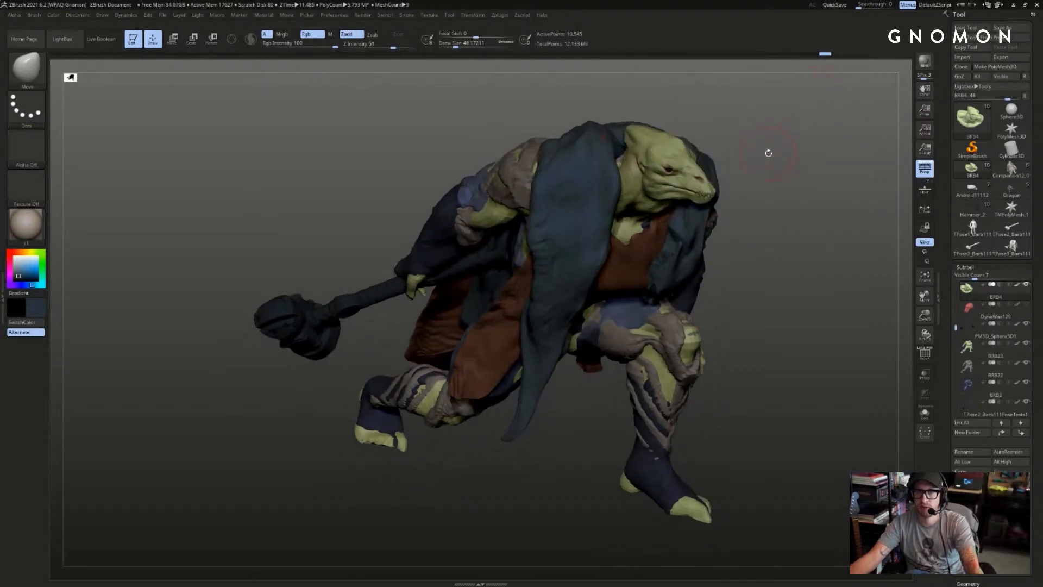
left_click_drag(786, 158, 794, 158)
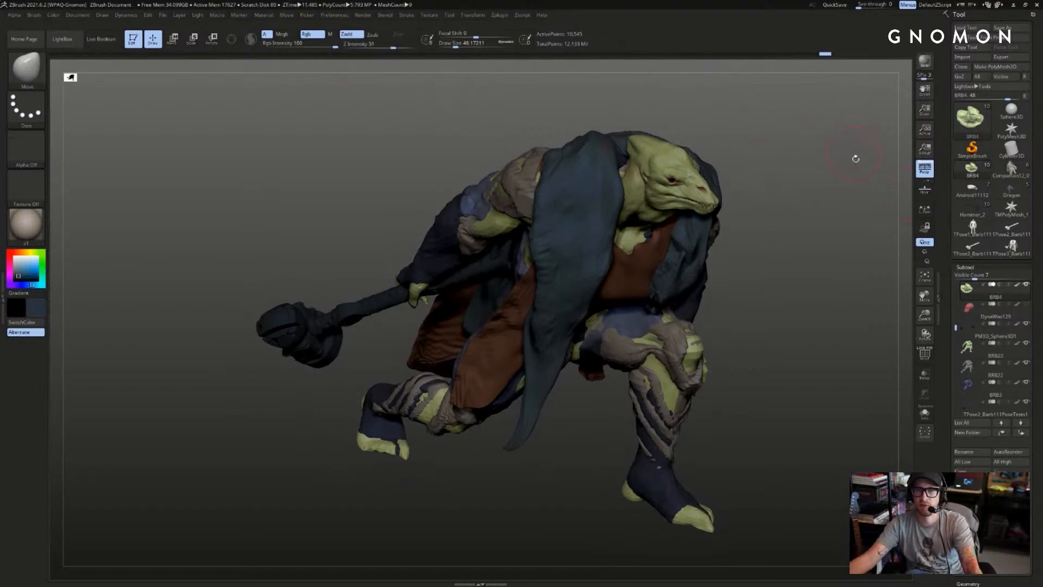
left_click_drag(856, 159, 821, 177)
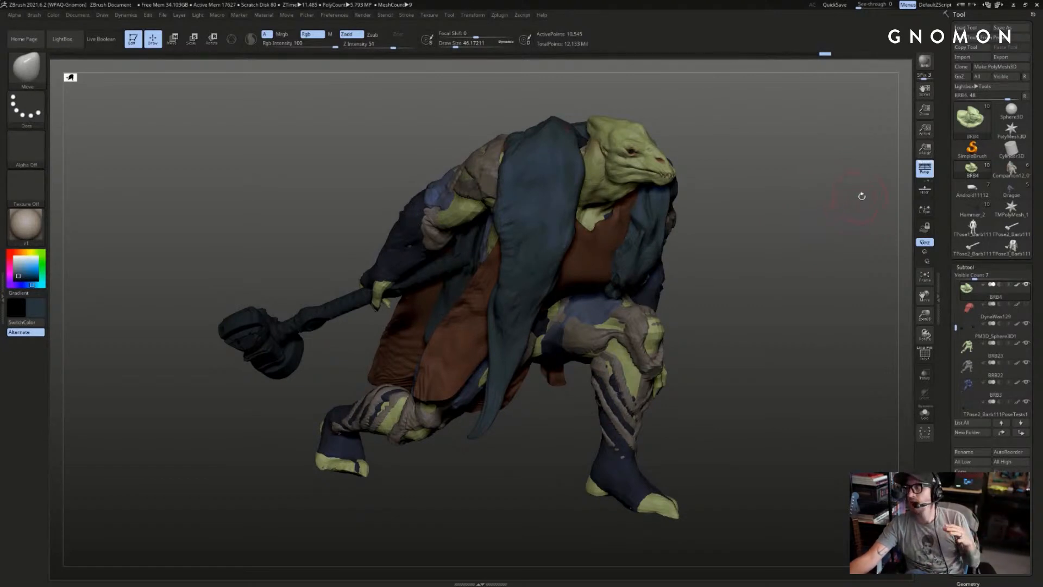
- Inspect the Companion12 and Android11112 models, framing the robot and changing the active colour to white to view its forms
left_click(1006, 172)
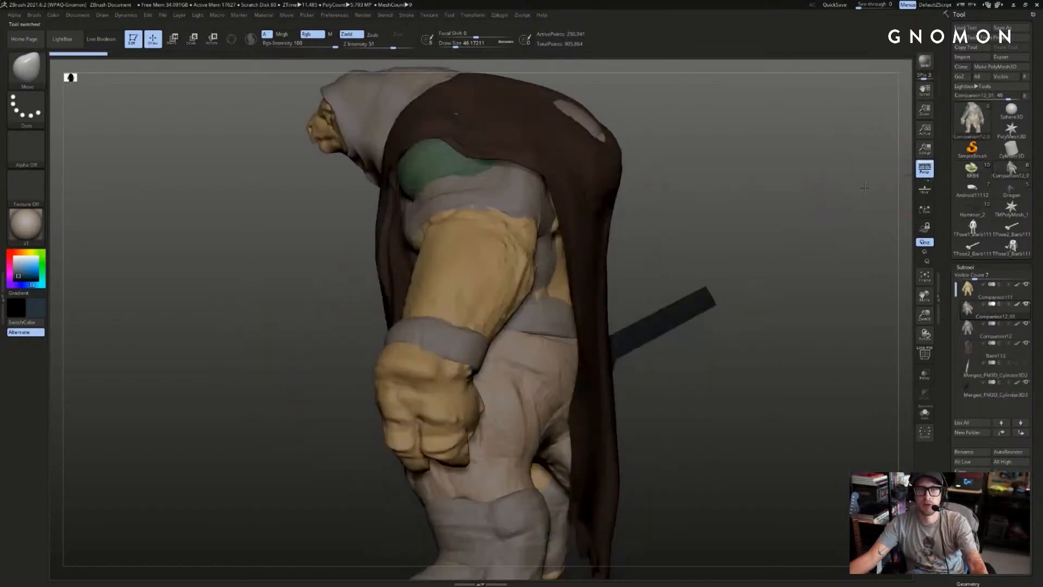
left_click(984, 189)
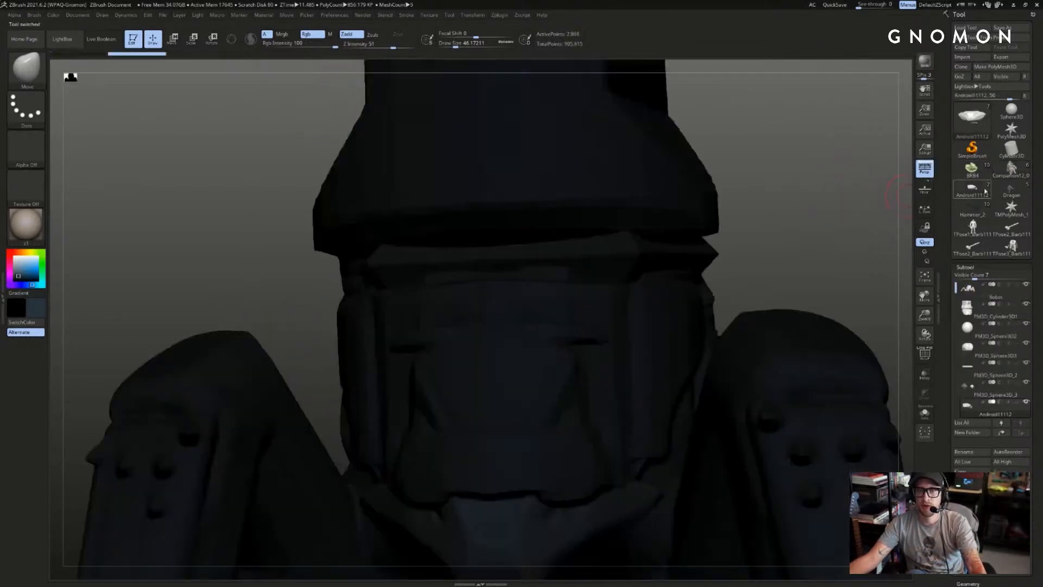
key("f")
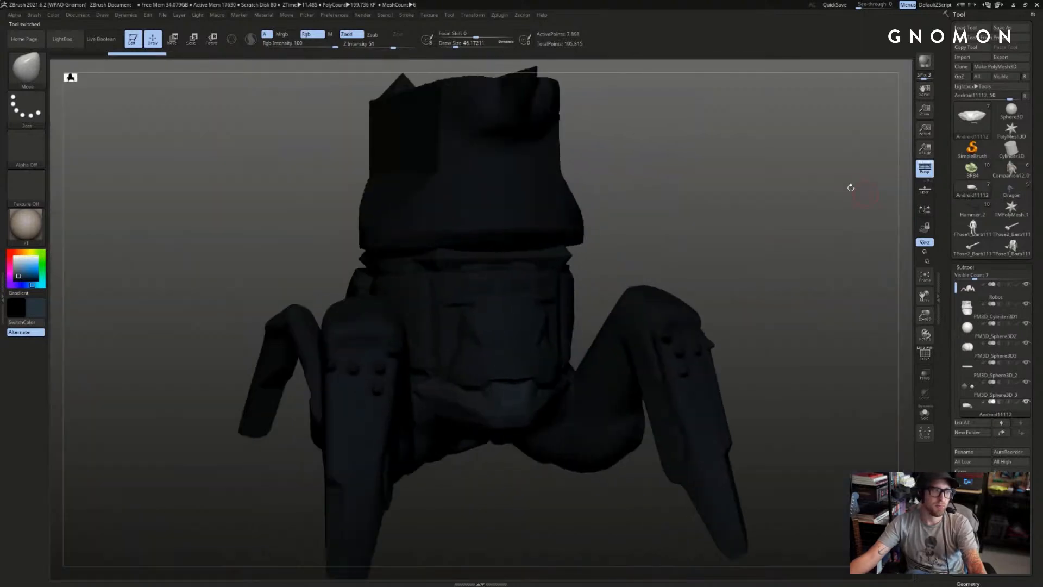
left_click(14, 255)
left_click_drag(781, 200, 858, 180)
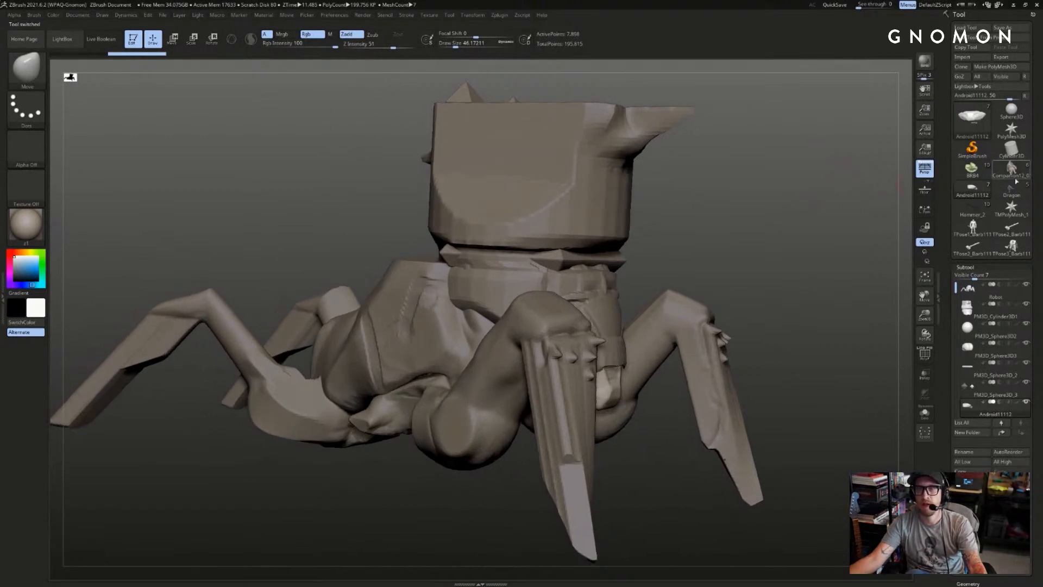
- Compare the crouching BRB4 character with the original standing Hammer_2 version and frame the standing figure
left_click(971, 173)
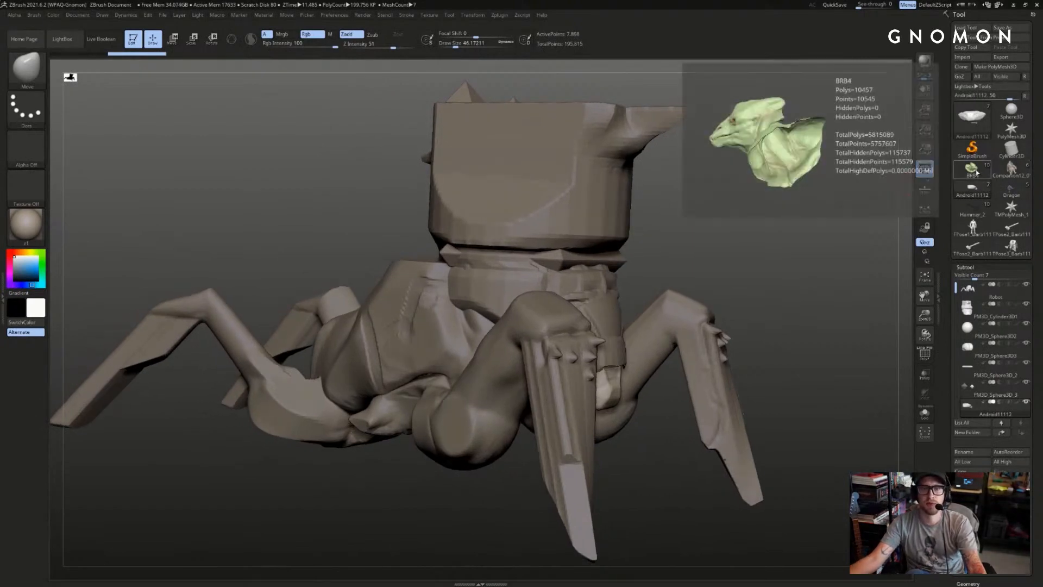
mouse_move(783, 198)
left_mouse_down()
mouse_move(803, 198)
mouse_move(808, 241)
mouse_move(785, 240)
left_mouse_up()
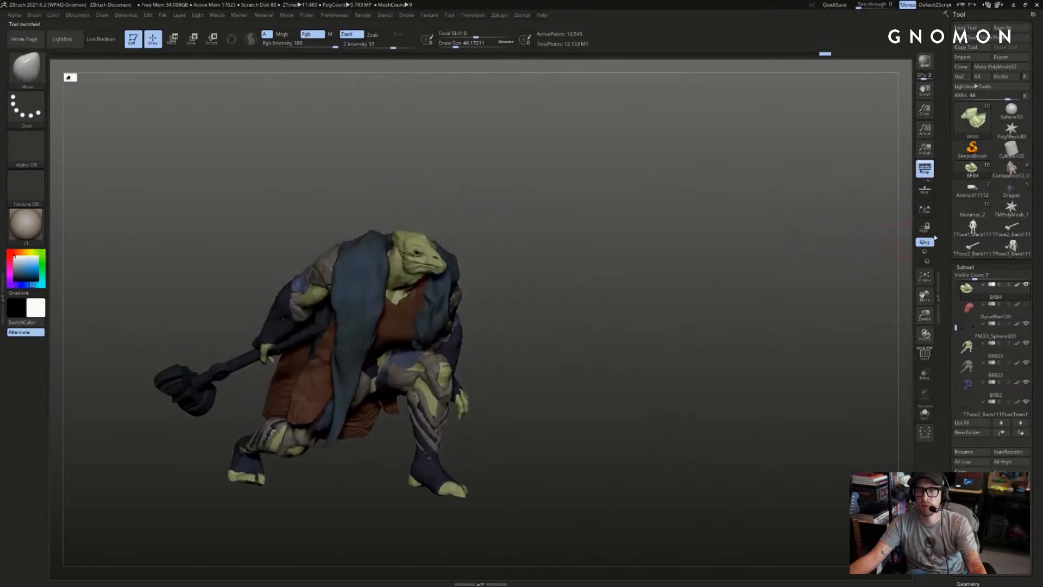
left_click(973, 211)
key("f")
key("f")
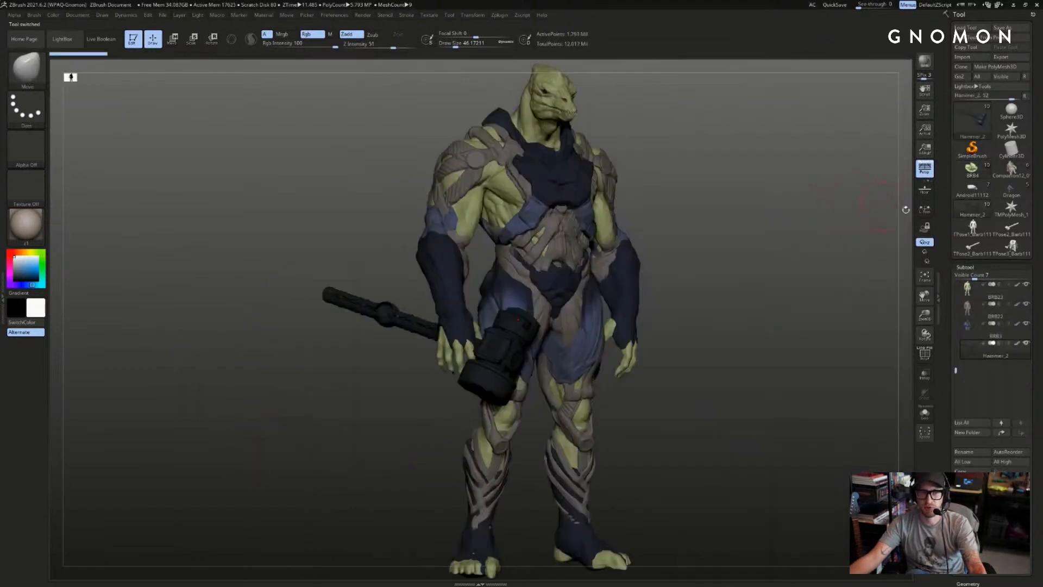
- Show all the clothing subtools on the standing Hammer_2 character and view the draped cloak and tabard
left_click(957, 286)
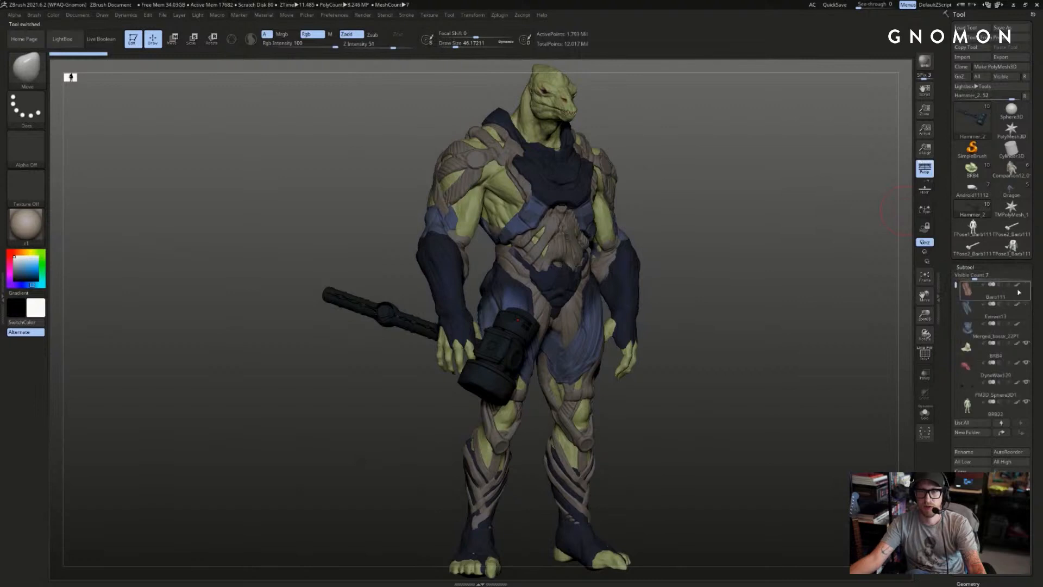
left_click(1026, 285, "shift")
left_click_drag(816, 144, 824, 141)
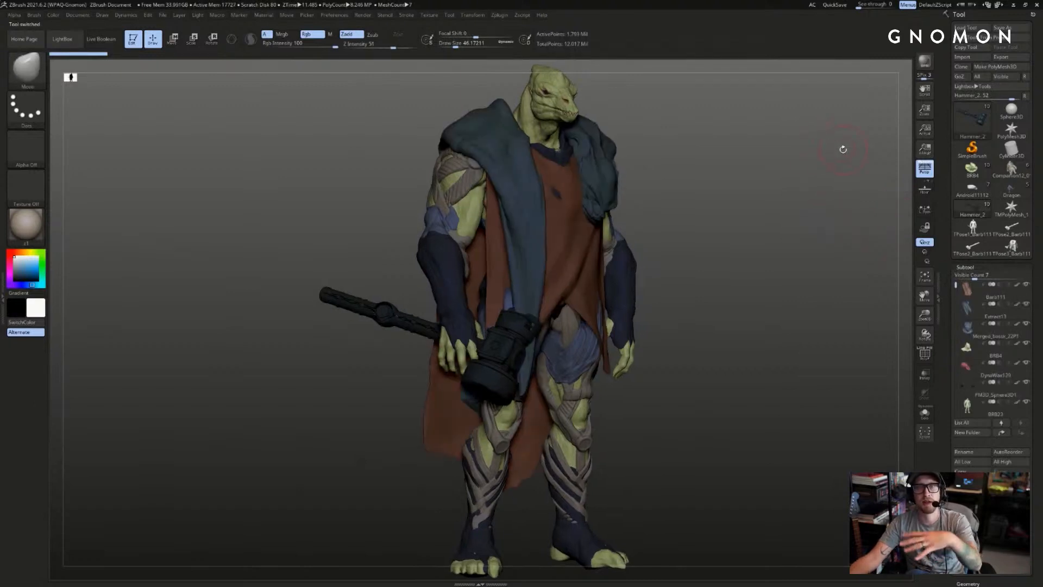
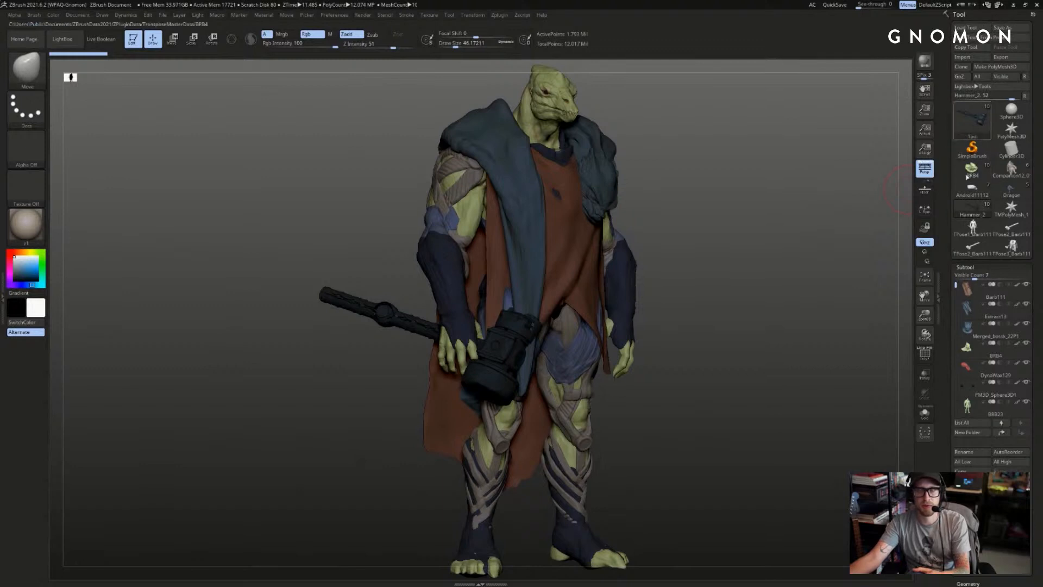
left_click_drag(839, 184, 814, 197)
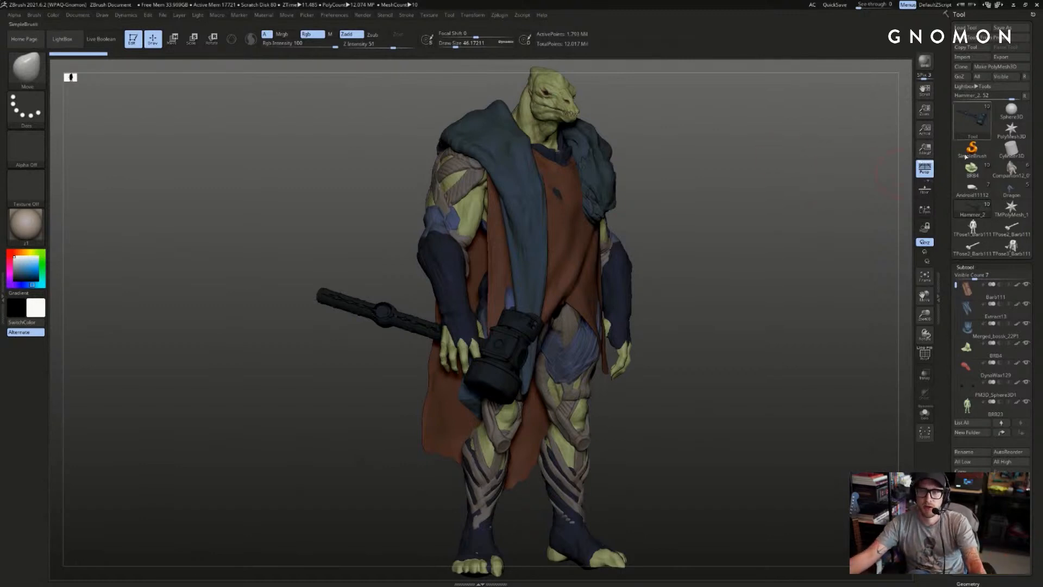
mouse_move(869, 191)
left_mouse_down("alt")
mouse_move(883, 211)
mouse_move(851, 182)
mouse_move(885, 187)
left_mouse_up("alt")
- Switch back to the crouching BRB4 character and bring the upper part of its subtool list into view
left_click(975, 170)
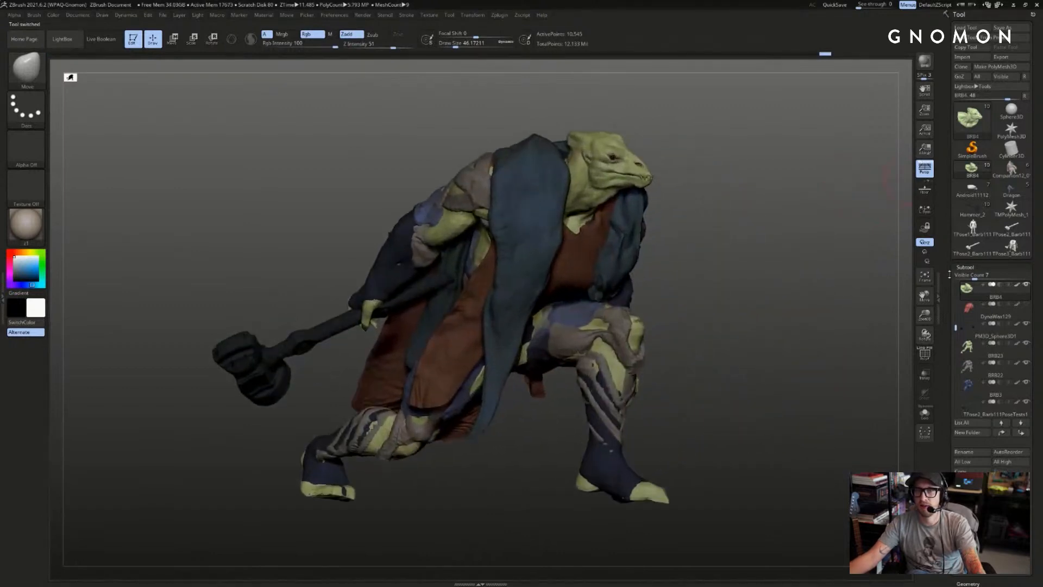
left_click(973, 188)
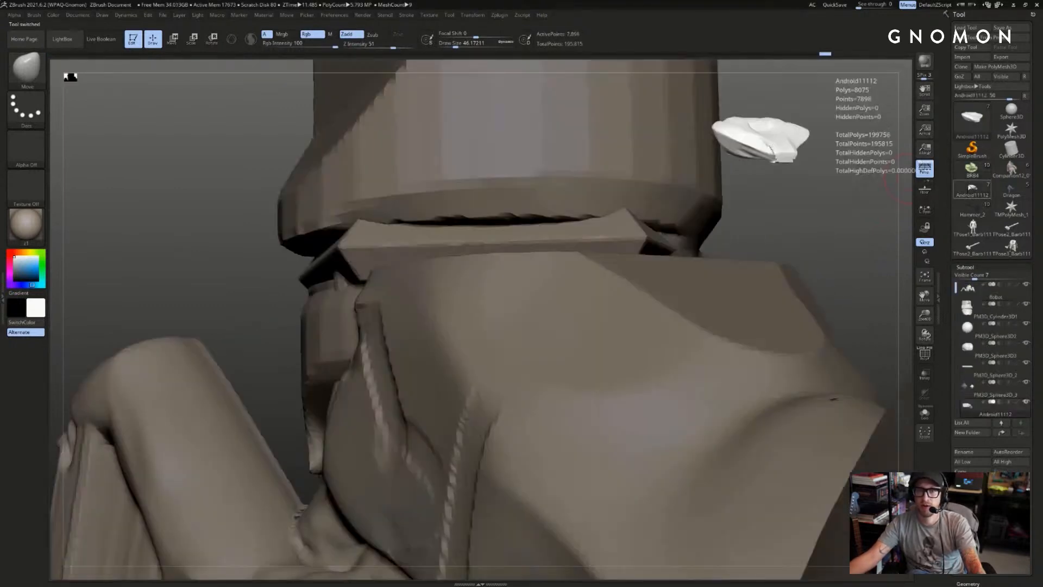
left_click(972, 169)
left_click_drag(895, 186, 884, 173)
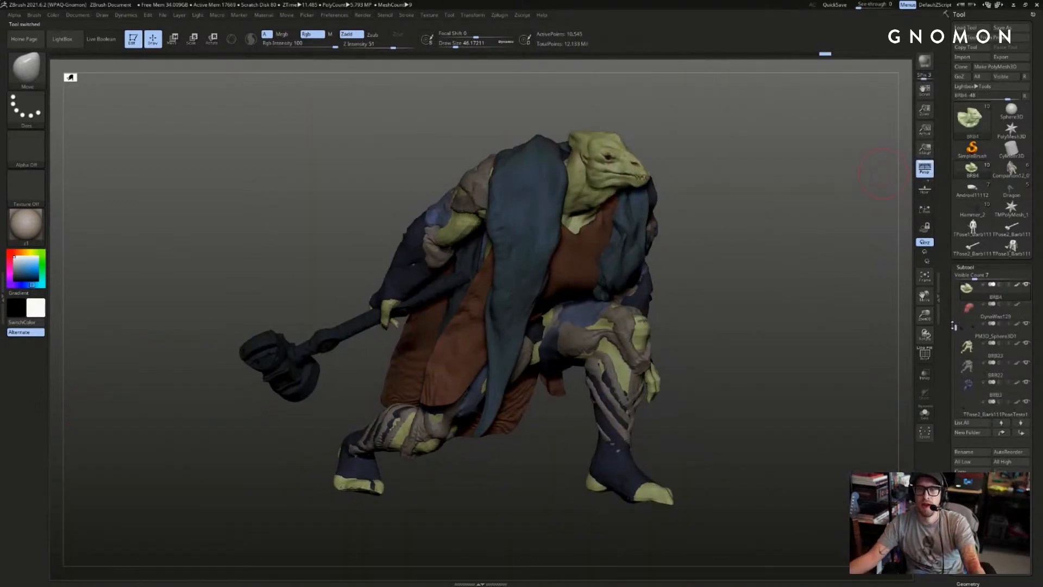
left_click_drag(954, 325, 955, 288)
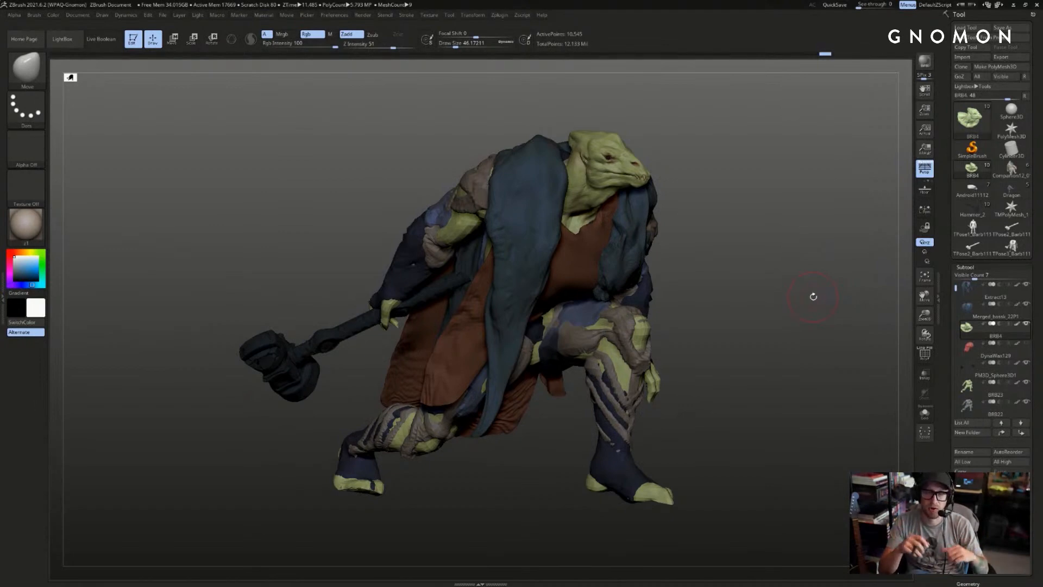
- Select the eye spheres subtool PM3D_Sphere3D1, isolate it for inspection, and restore the rest of the character
left_click(995, 371)
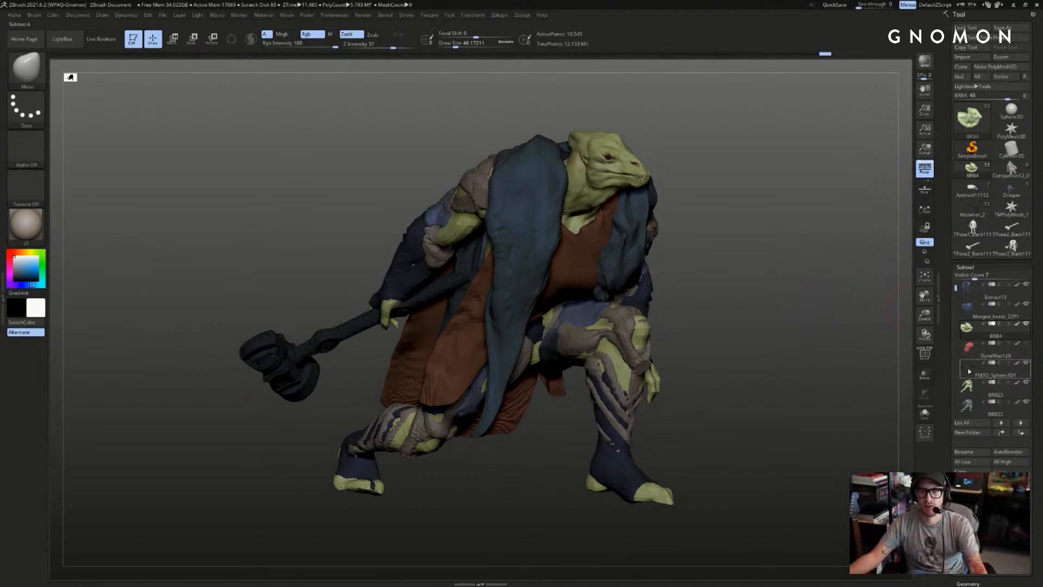
left_click_drag(863, 350, 814, 333, "alt")
key("alt+s")
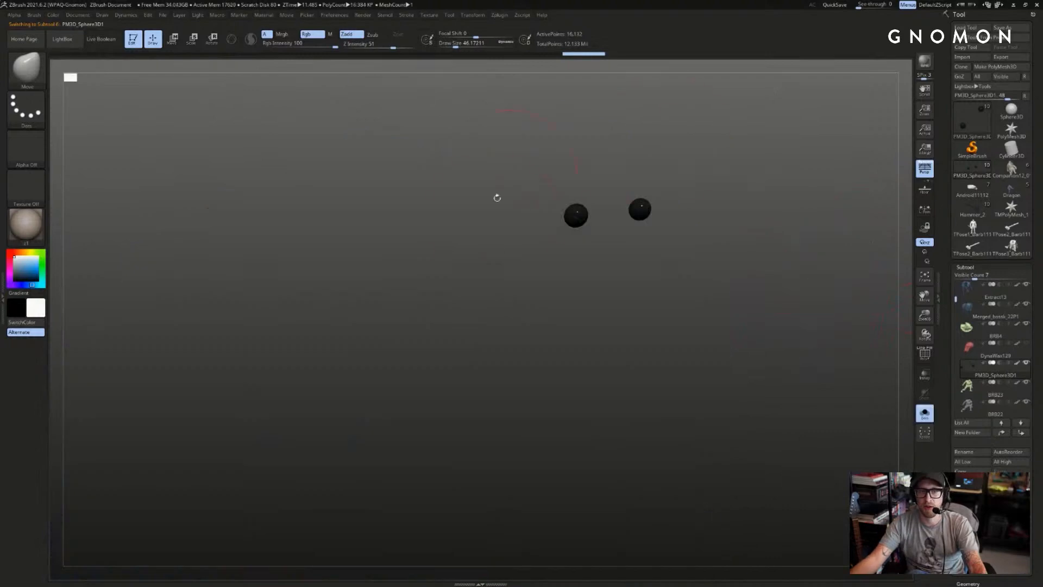
left_click_drag(708, 215, 716, 187)
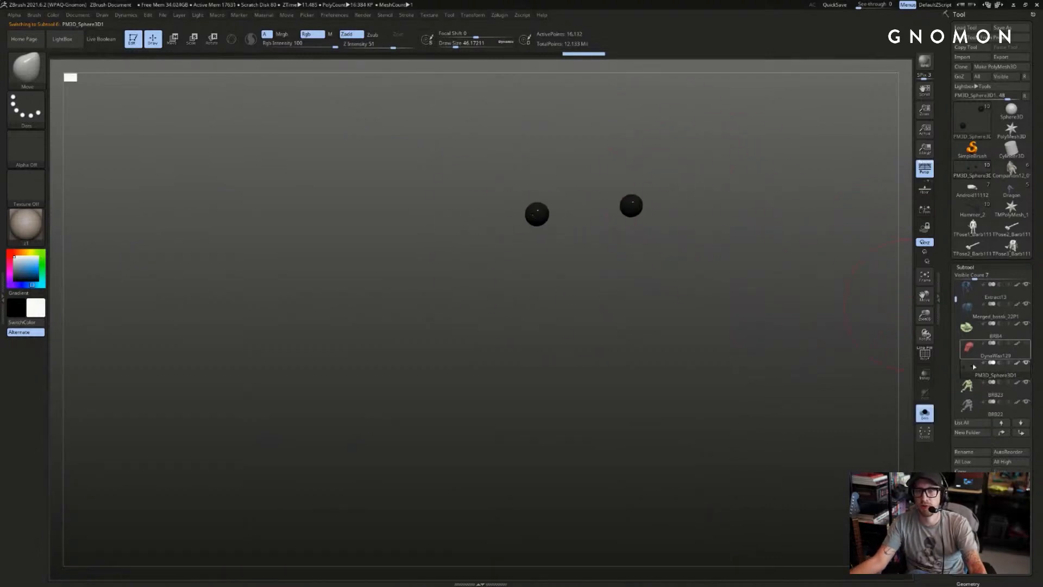
key("alt+s")
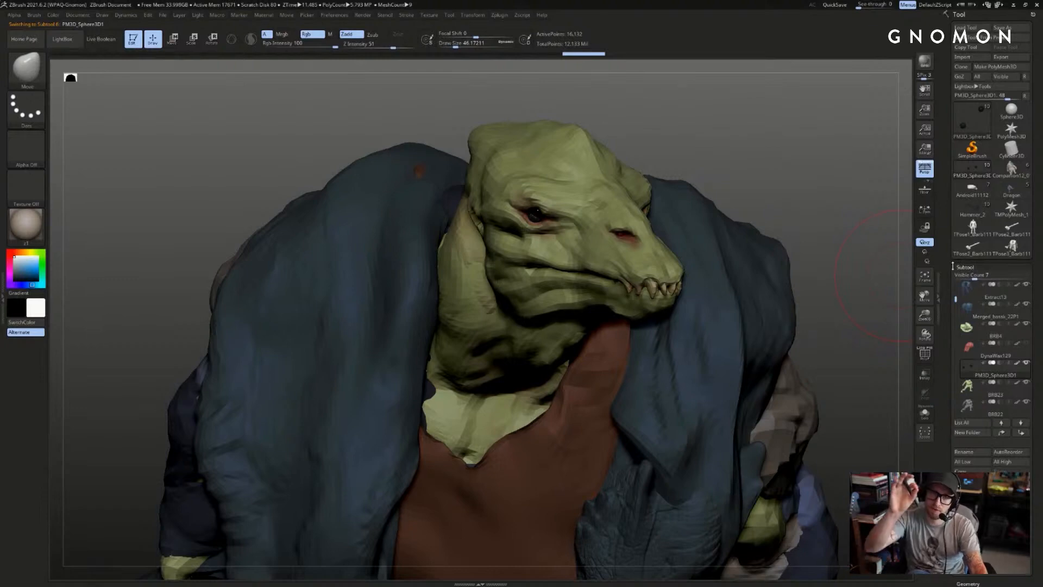
mouse_move(708, 152)
left_mouse_down()
mouse_move(761, 147)
mouse_move(726, 174)
mouse_move(776, 154)
mouse_move(689, 147)
left_mouse_up()
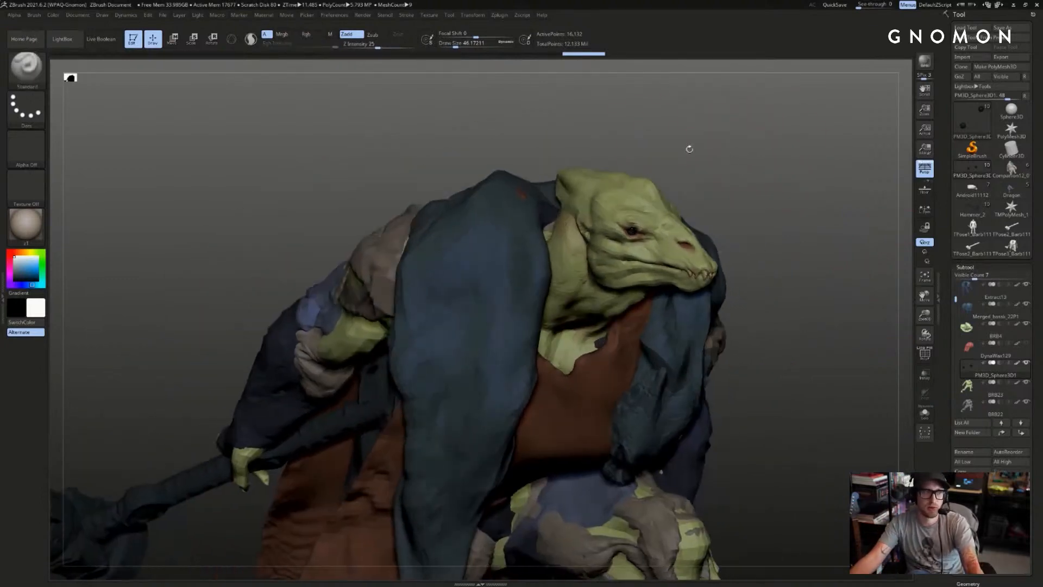
- Look through the library of sculpting brushes and view the character's upper body
left_click(40, 81)
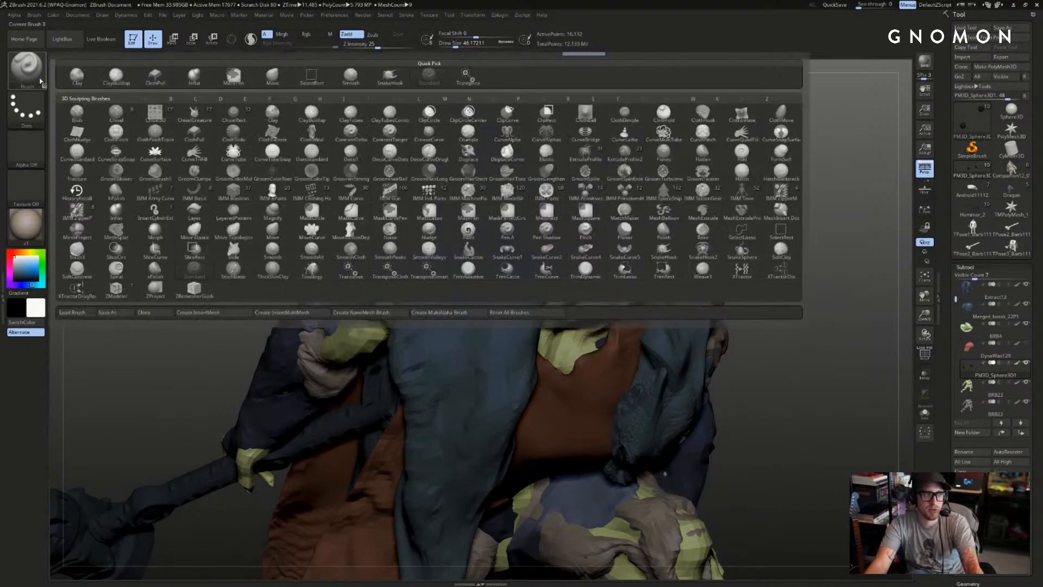
left_click(187, 116)
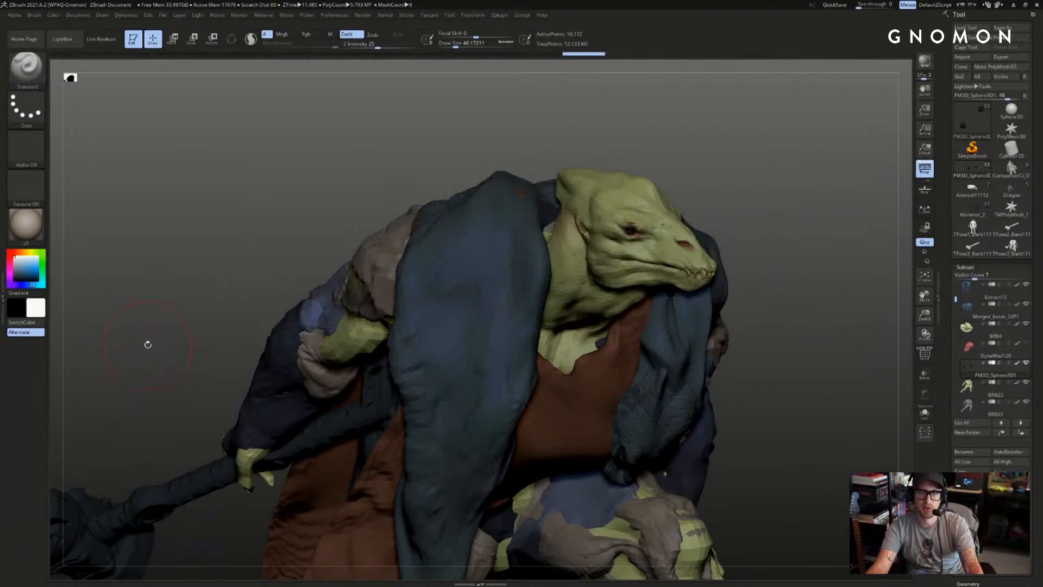
left_click_drag(177, 203, 205, 154)
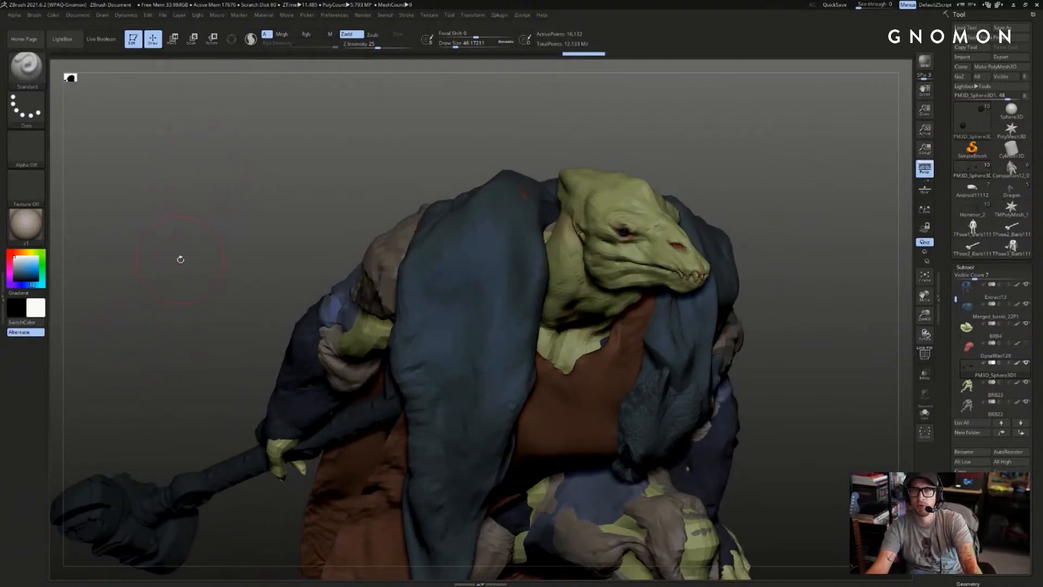
left_click_drag(253, 178, 238, 195)
- Cycle through several sculpting brushes, including Move, Standard, ClayBuildup and Inflat
key("b")
key("m")
key("v")
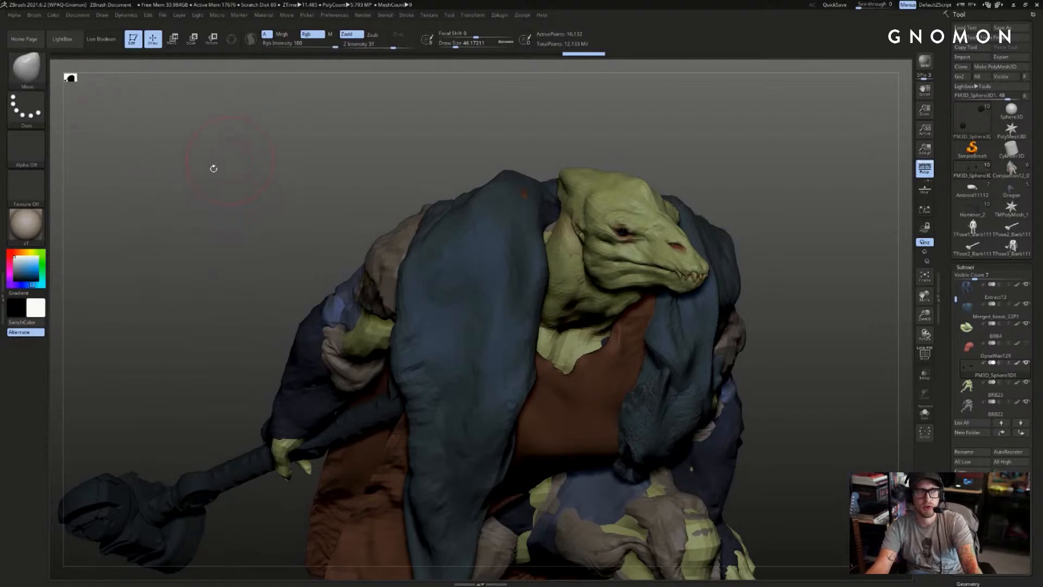
key("b")
key("c")
key("l")
key("b")
key("s")
key("t")
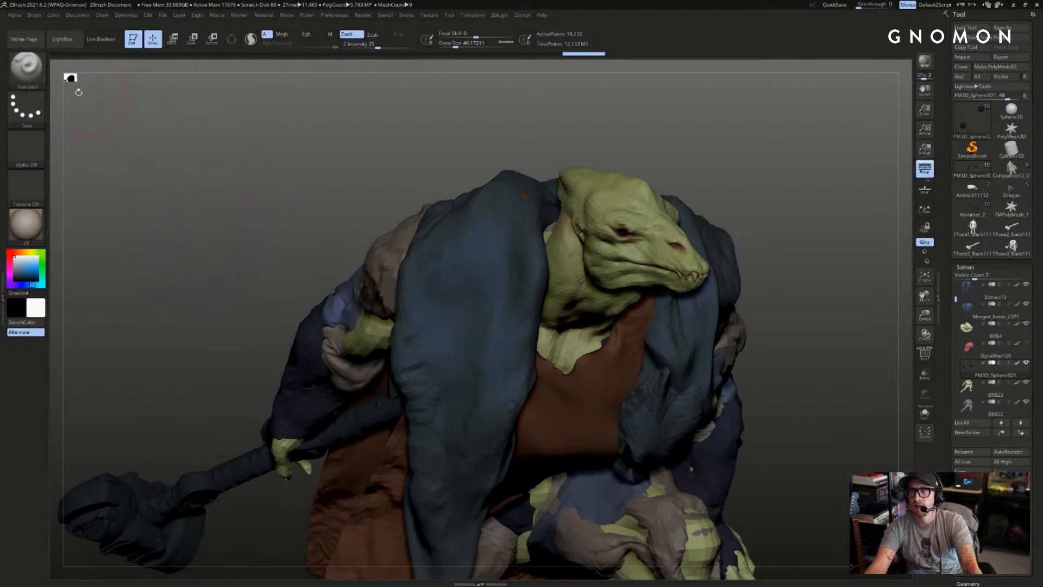
key("b")
key("d")
key("s")
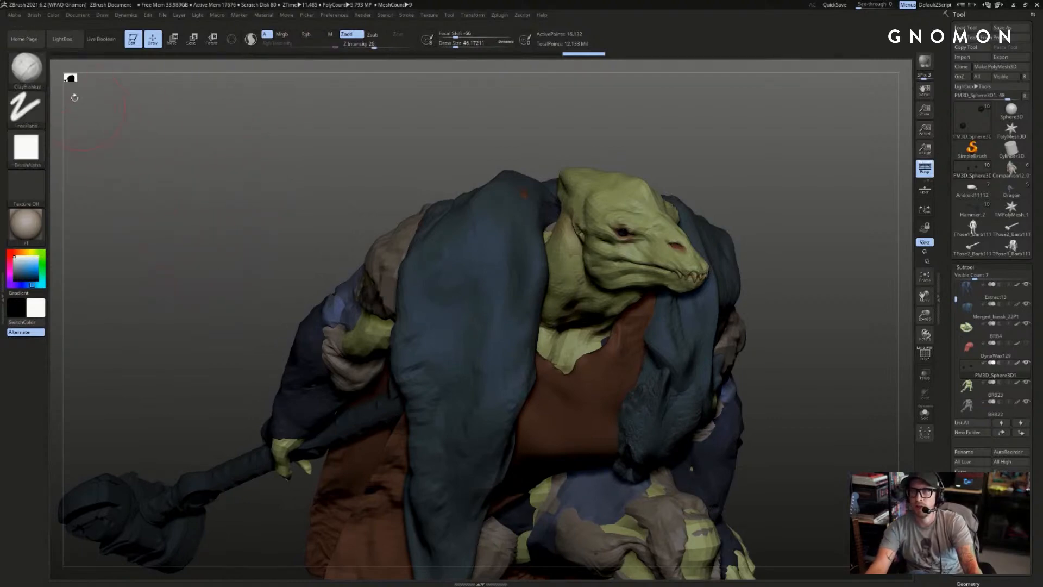
key("b")
key("i")
key("n")
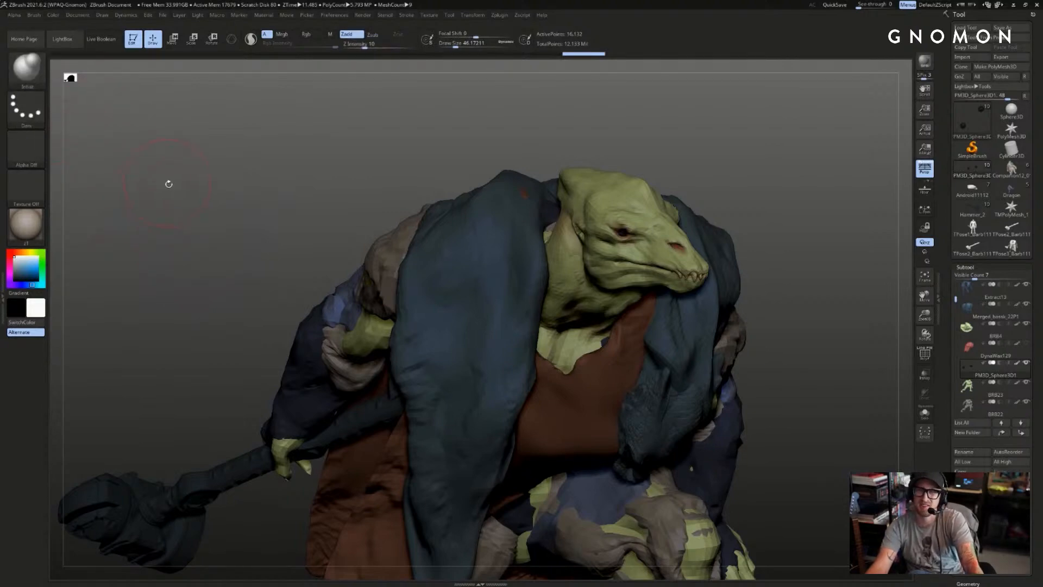
- Reactivate the Move brush and examine the full crouching character from the front and the side
key("b")
key("m")
key("v")
mouse_move(177, 193)
left_mouse_down()
mouse_move(215, 198)
mouse_move(223, 175)
left_mouse_up()
key("b")
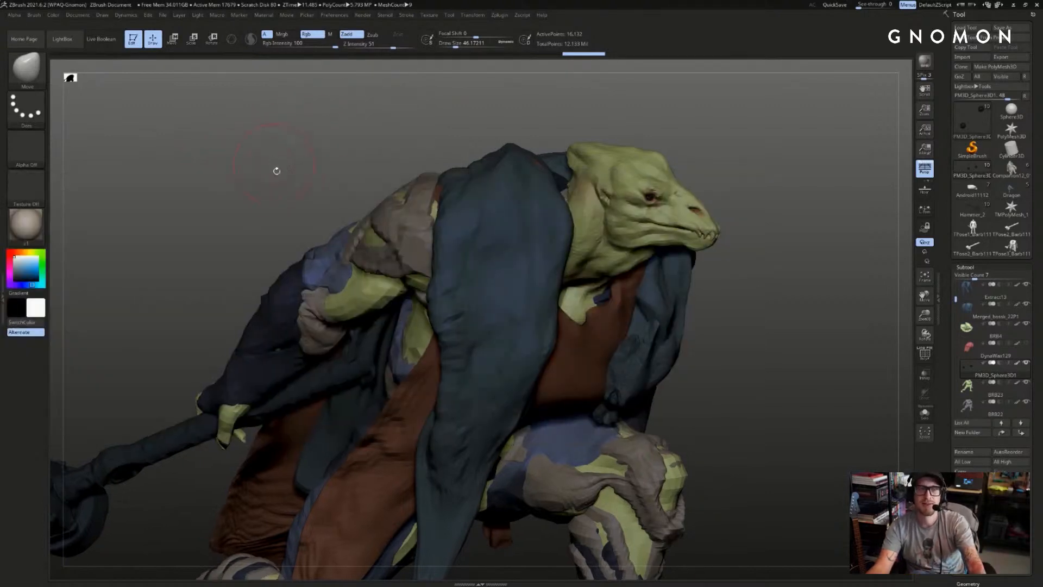
left_click_drag(742, 168, 810, 90)
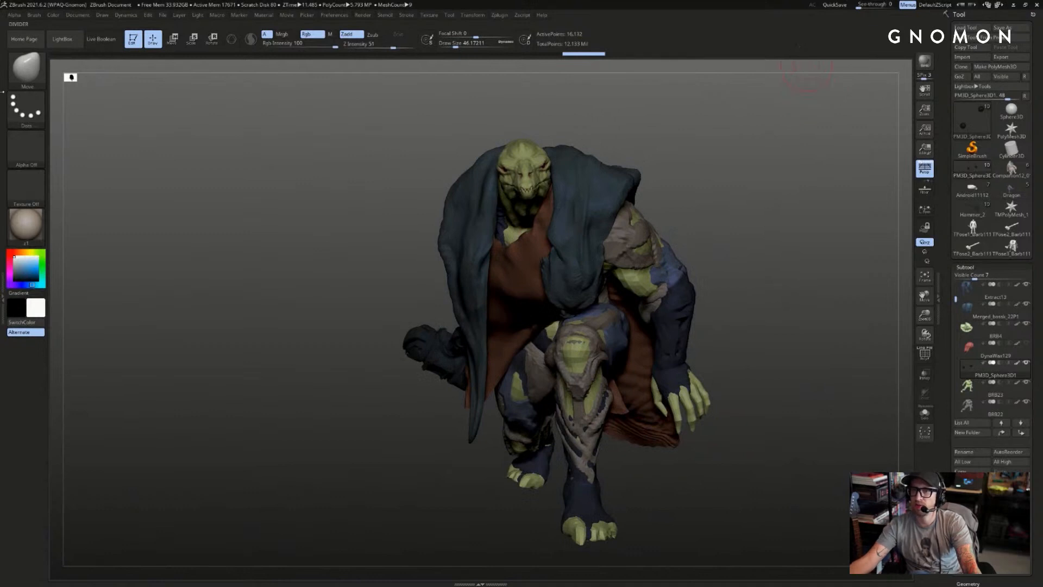
mouse_move(1011, 229)
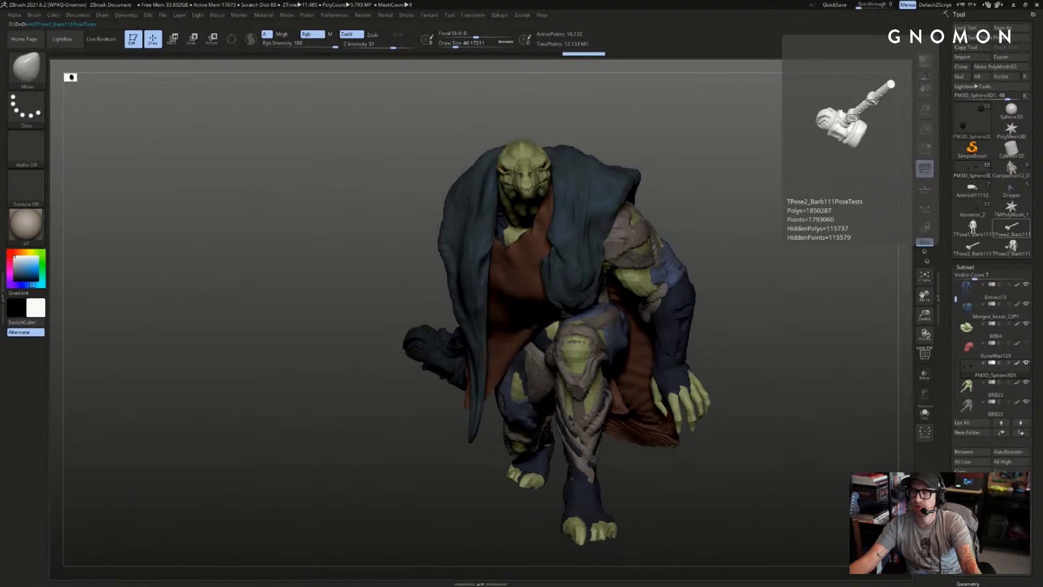
left_click_drag(793, 317, 891, 314)
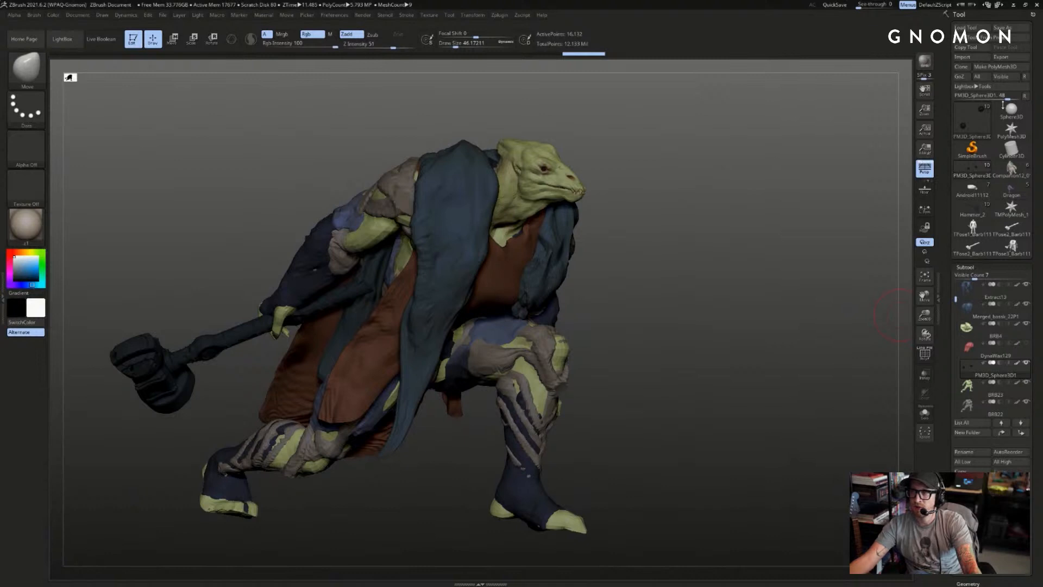
mouse_move(795, 181)
left_mouse_down()
mouse_move(718, 211)
mouse_move(845, 183)
mouse_move(815, 188)
left_mouse_up()
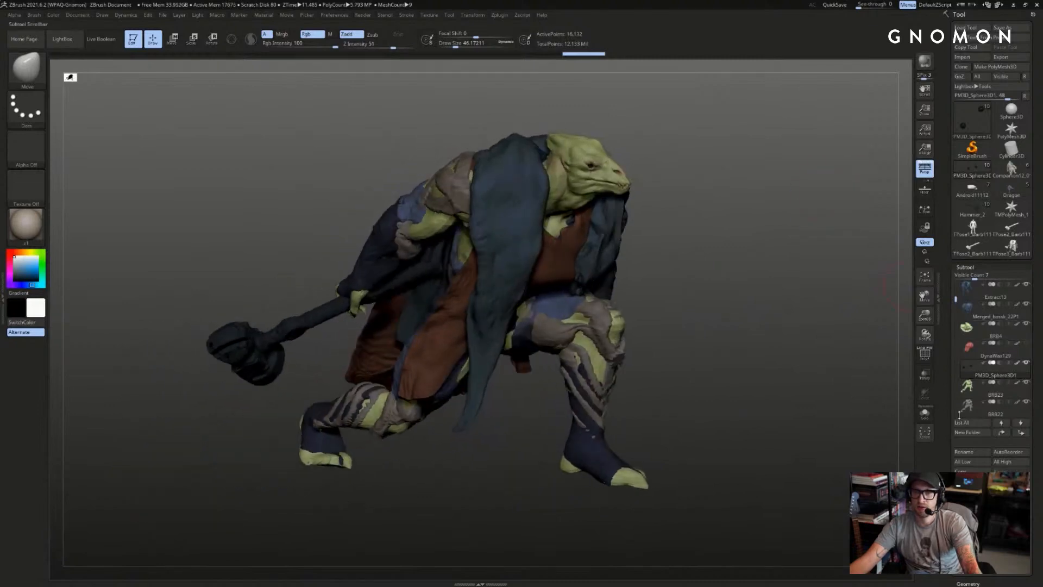
- Append a Cube3D mesh to the crouching character as a new subtool and make it the active one
left_click(964, 481)
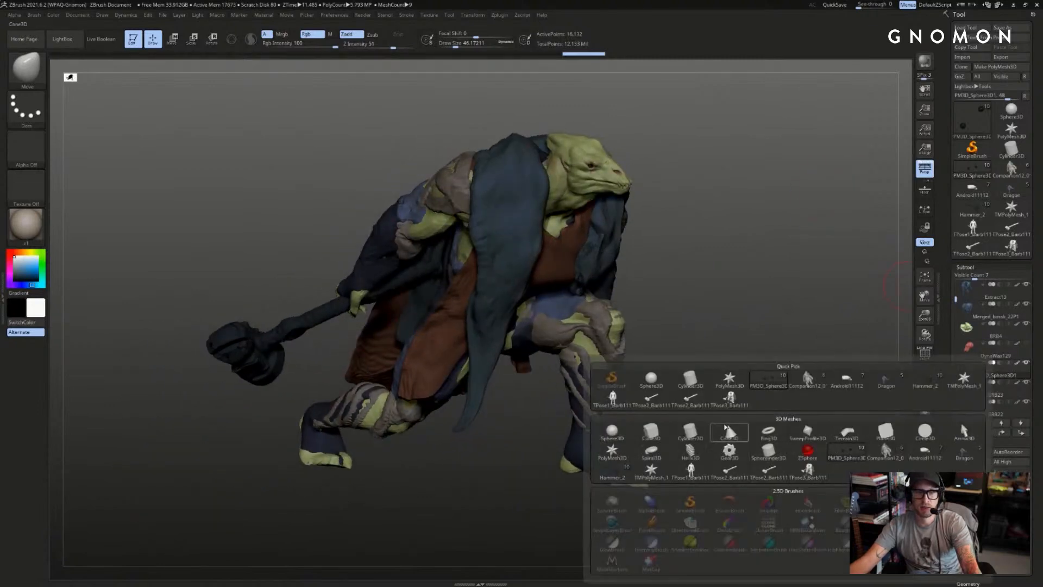
left_click(665, 440)
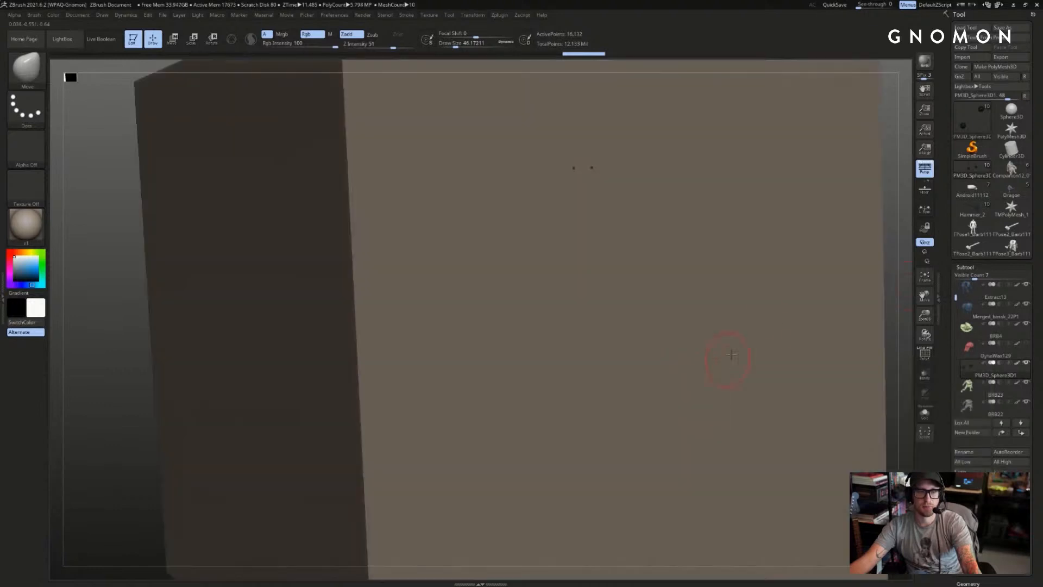
key("f")
key("f")
left_click_drag(869, 274, 858, 252, "alt")
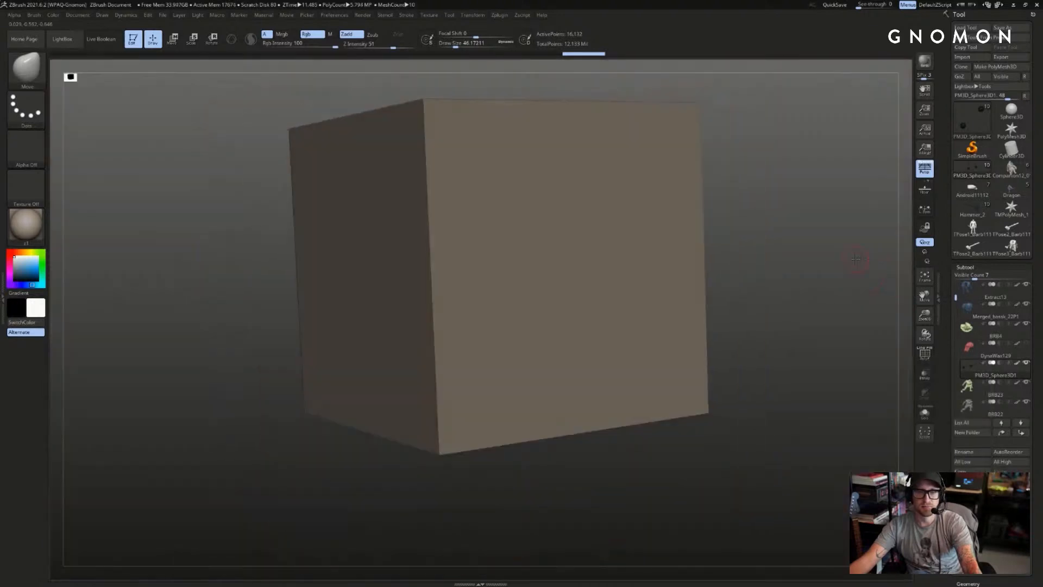
left_click(650, 256, "alt")
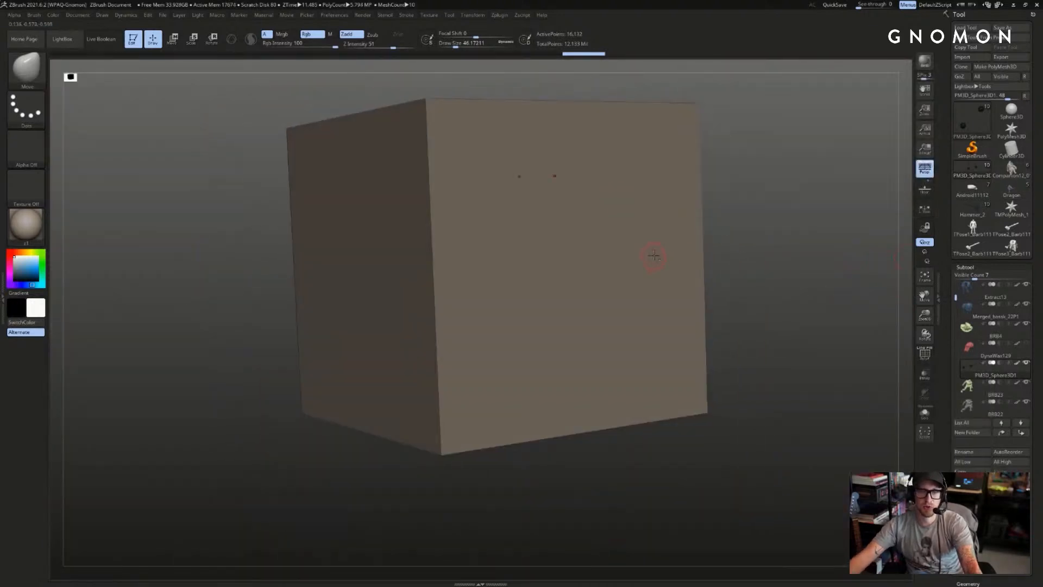
- Reshape the cube into a thin, wide rectangular slab and position it under the character's feet as a ground base
left_click_drag(771, 223, 758, 237, "shift")
key("w")
mouse_move(630, 422)
left_mouse_down()
mouse_move(656, 82)
mouse_move(634, 117)
mouse_move(609, 336)
mouse_move(611, 429)
mouse_move(606, 321)
mouse_move(652, 374)
mouse_move(708, 288)
mouse_move(817, 282)
left_mouse_up()
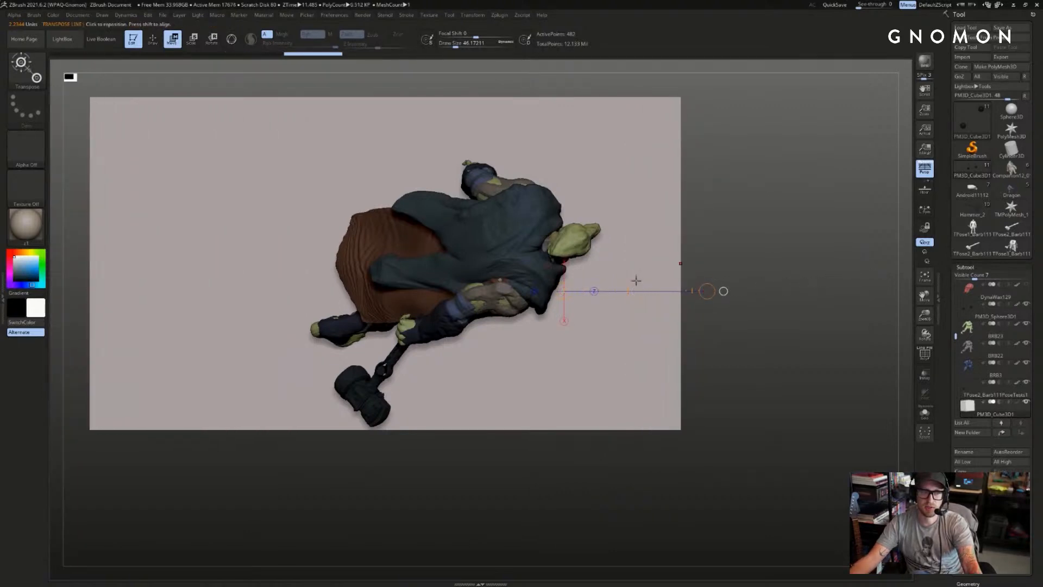
left_click_drag(310, 328, 716, 330)
left_click_drag(514, 329, 560, 327)
left_click_drag(788, 326, 818, 211)
key("q")
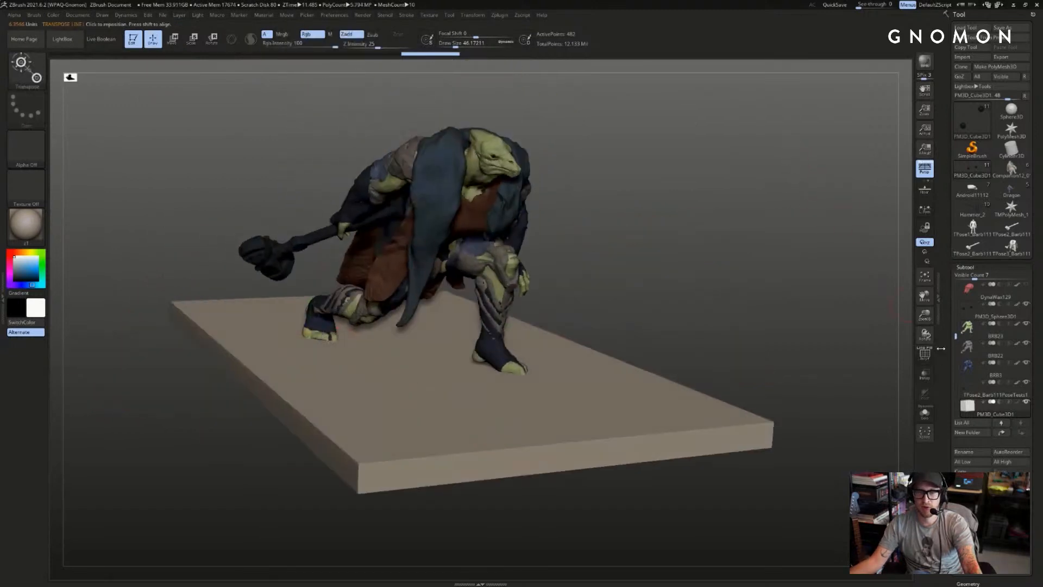
- Apply DynaMesh to the ground slab at resolution 128 and check its topology with the polyframe display
scroll(940, 349, "down", 5)
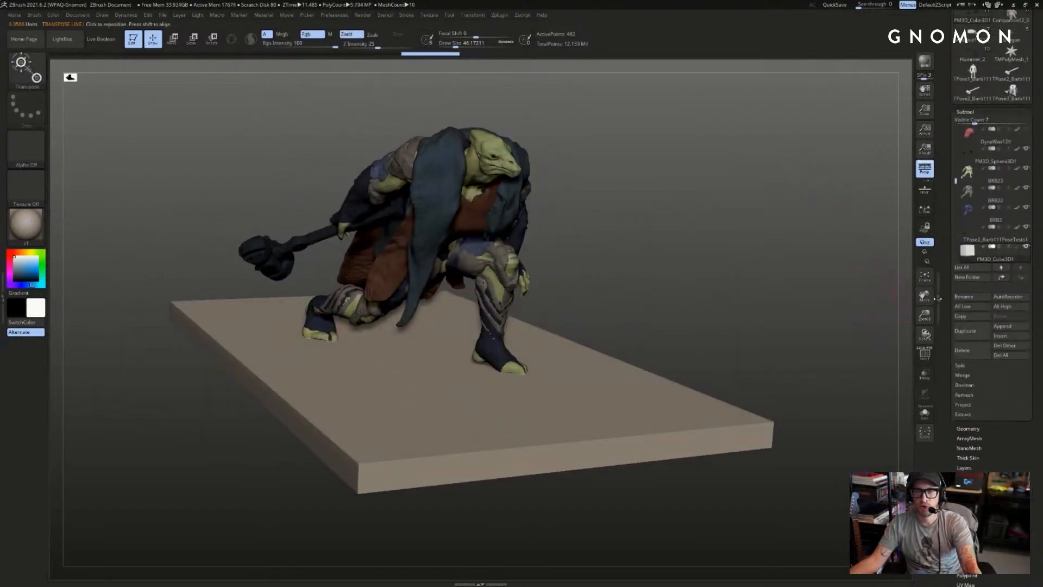
scroll(947, 306, "down", 5)
left_click(959, 278)
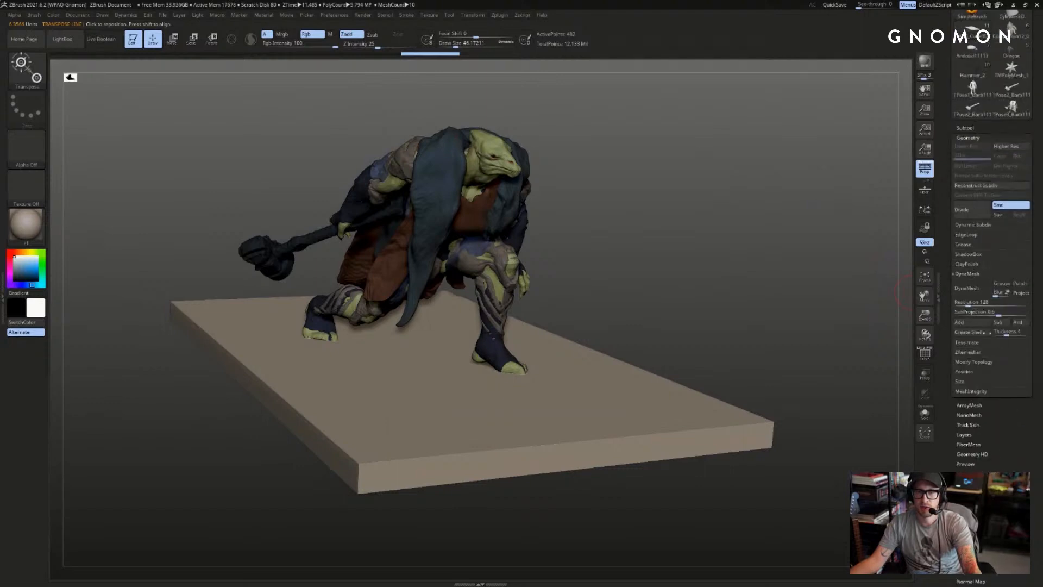
left_click(969, 291)
mouse_move(817, 277)
left_mouse_down("alt")
mouse_move(832, 310)
mouse_move(820, 287)
mouse_move(796, 282)
mouse_move(768, 222)
mouse_move(745, 221)
mouse_move(773, 207)
mouse_move(756, 217)
left_mouse_up("alt")
key("shift+f")
key("w")
key("shift+f")
- Build up a raised ridge on the slab beside the character's feet with the ClayBuildup brush at draw size about 100
key("q")
key("b")
key("c")
key("b")
mouse_move(353, 348)
left_mouse_down()
mouse_move(400, 360)
mouse_move(537, 356)
left_mouse_up()
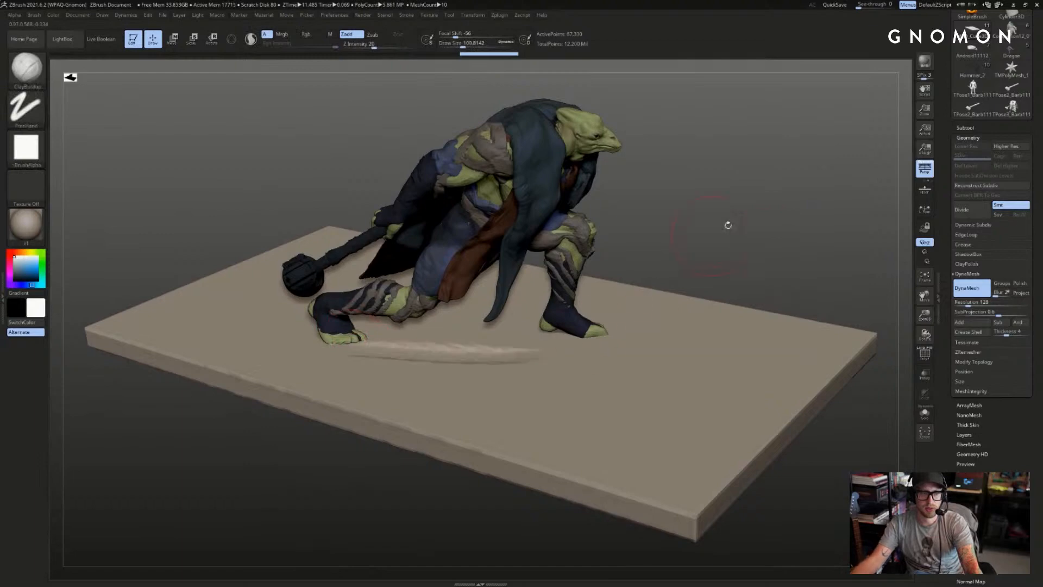
left_click_drag(728, 225, 768, 187)
left_click_drag(706, 380, 682, 251, "alt")
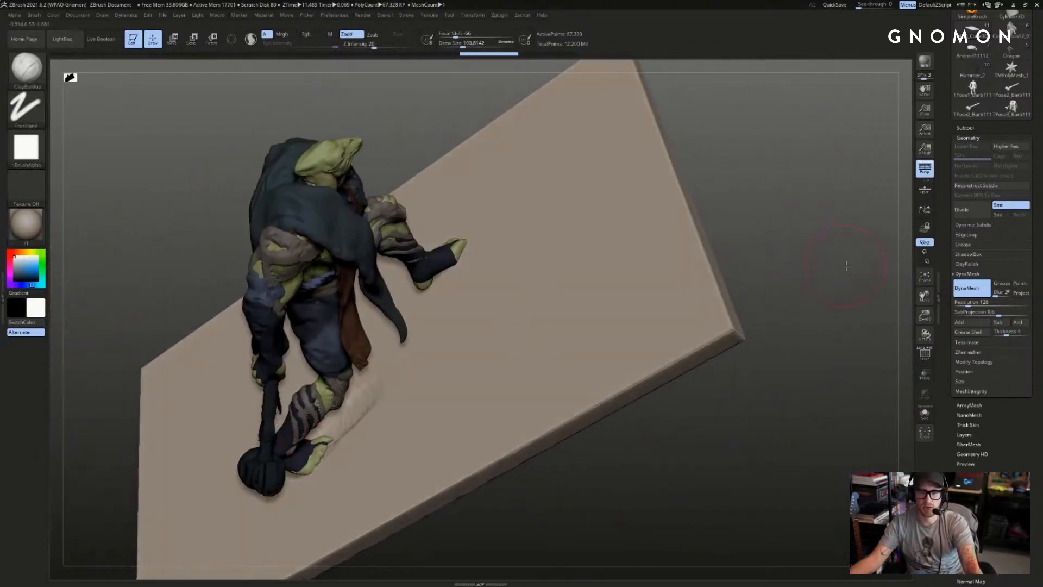
- Turn on Thick Skin with a thickness of 20 for the ground slab
left_click_drag(847, 266, 902, 252)
left_click(968, 273)
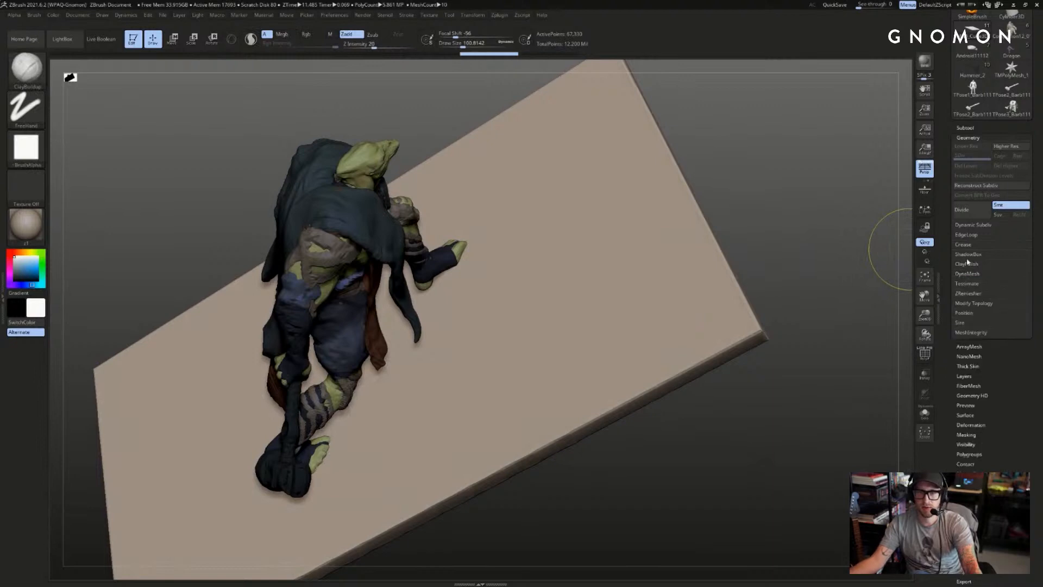
left_click(965, 128)
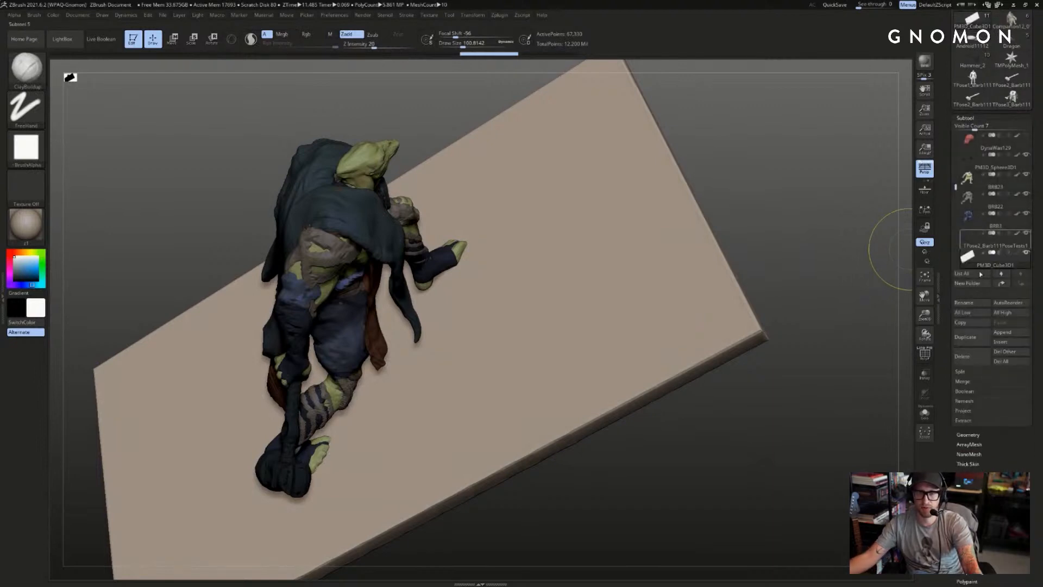
scroll(1010, 343, "down", 10)
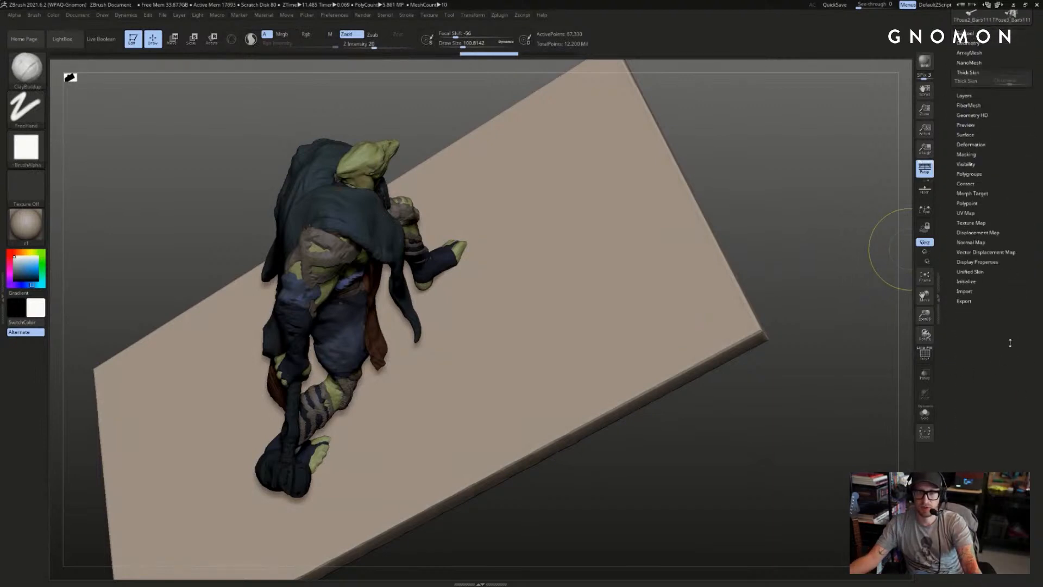
scroll(986, 301, "up", 5)
left_click(975, 296)
- Sculpt long ridges from the character's feet to the slab's front edge with the ClayBuildup brush at draw size about 100
mouse_move(652, 283)
left_mouse_down()
mouse_move(603, 320)
mouse_move(801, 226)
mouse_move(496, 310)
left_mouse_up()
key("ctrl")
left_click_drag(427, 410, 368, 477)
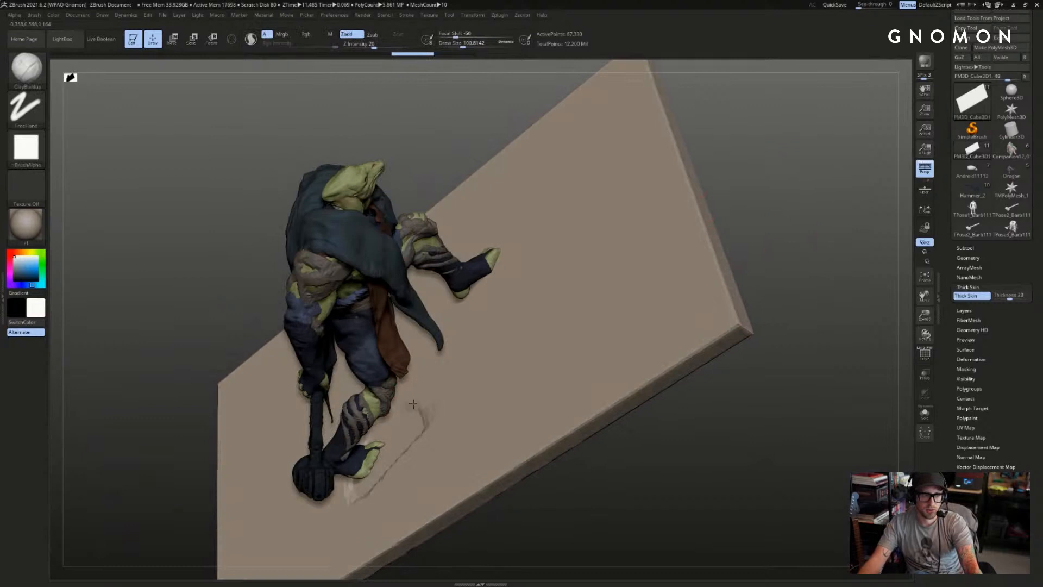
mouse_move(411, 421)
left_mouse_down()
mouse_move(467, 373)
mouse_move(401, 454)
mouse_move(438, 392)
left_mouse_up()
mouse_move(743, 154)
left_mouse_down()
mouse_move(766, 148)
mouse_move(757, 240)
mouse_move(728, 267)
left_mouse_up()
mouse_move(459, 434)
left_mouse_down()
mouse_move(522, 374)
mouse_move(629, 200)
mouse_move(534, 268)
left_mouse_up()
mouse_move(473, 356)
left_mouse_down()
mouse_move(554, 304)
mouse_move(511, 340)
left_mouse_up()
left_click_drag(439, 408, 492, 315)
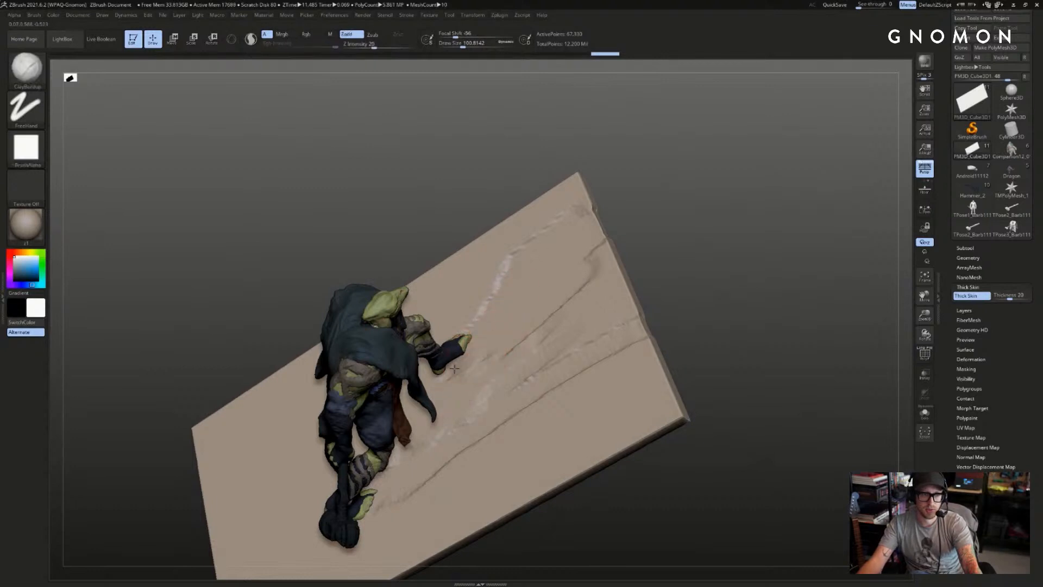
- Undo the last ClayBuildup stroke and carve creases along the ridges near the slab's front edge with the DamStandard brush
left_click_drag(454, 368, 478, 358)
left_click_drag(600, 273, 539, 251)
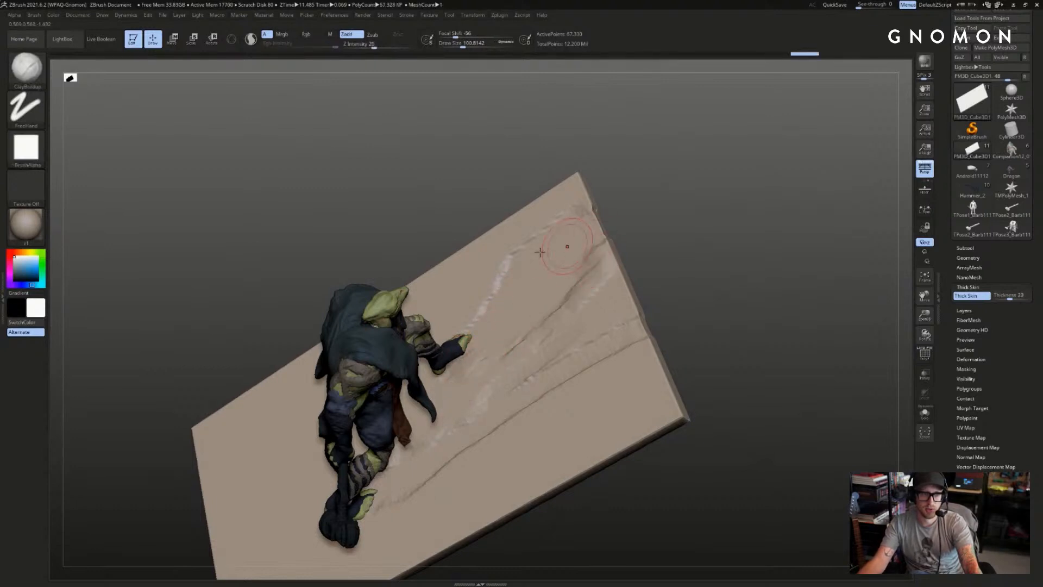
key("ctrl+z")
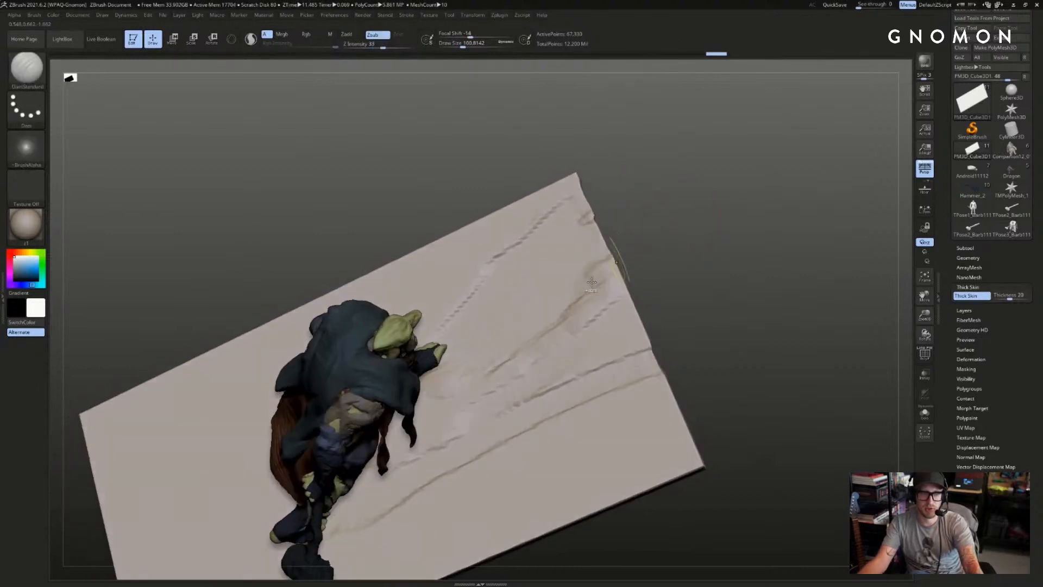
left_click_drag(500, 369, 596, 268)
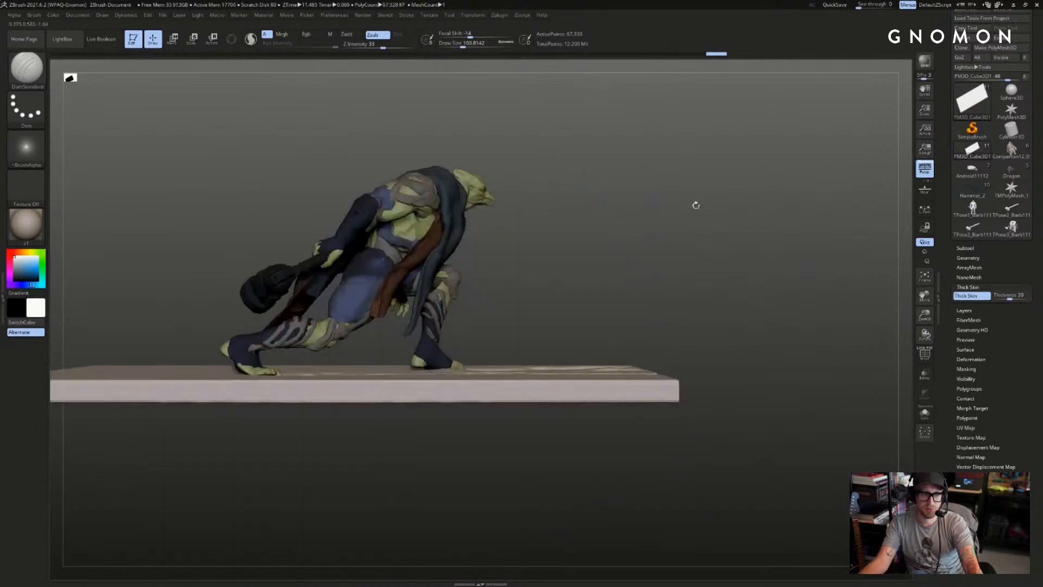
- Adjust the ground slab's height under the character's feet with the Move transform and return to sculpting
key("w")
left_click_drag(506, 387, 508, 343)
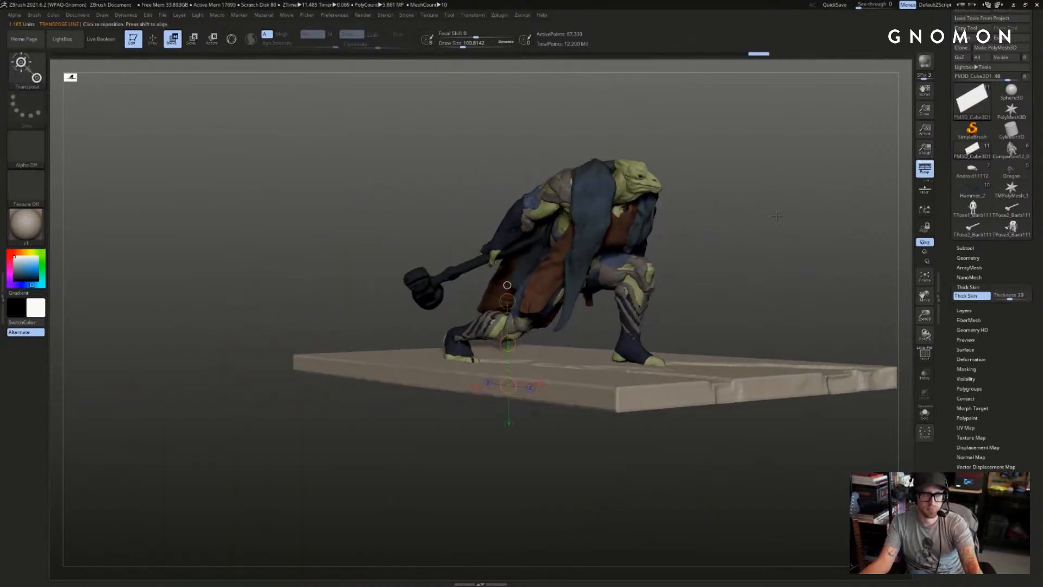
left_click_drag(777, 216, 619, 272, "alt")
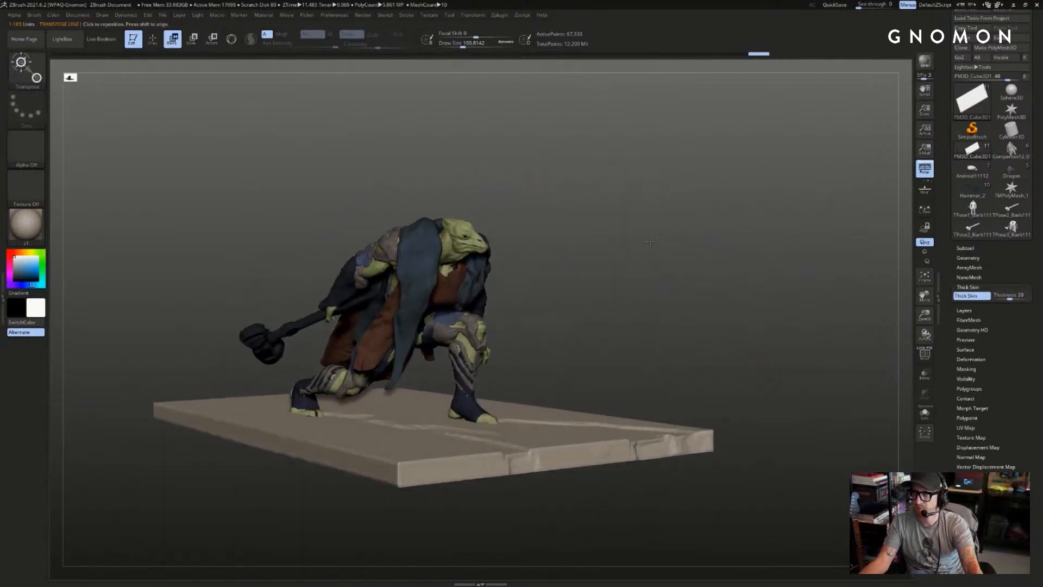
mouse_move(722, 206)
left_mouse_down()
mouse_move(689, 233)
mouse_move(701, 237)
mouse_move(755, 206)
mouse_move(728, 214)
mouse_move(696, 207)
mouse_move(817, 202)
left_mouse_up()
key("q")
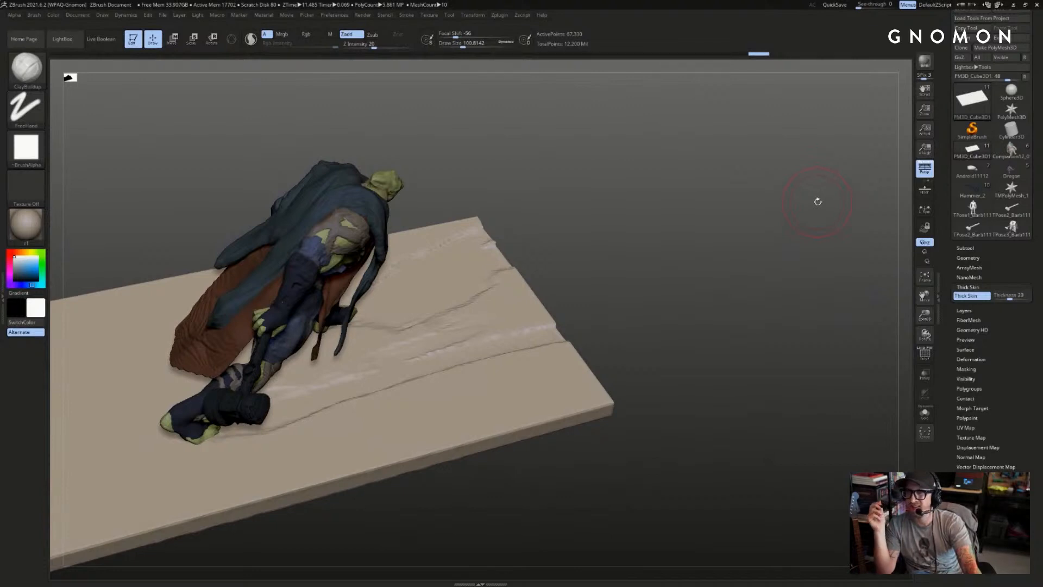
- Build up the ground beside the rear foot with the ClayBuildup brush at draw size about 65
mouse_move(663, 230)
left_mouse_down()
mouse_move(686, 190)
mouse_move(641, 234)
left_mouse_up()
key("b")
key("d")
key("s")
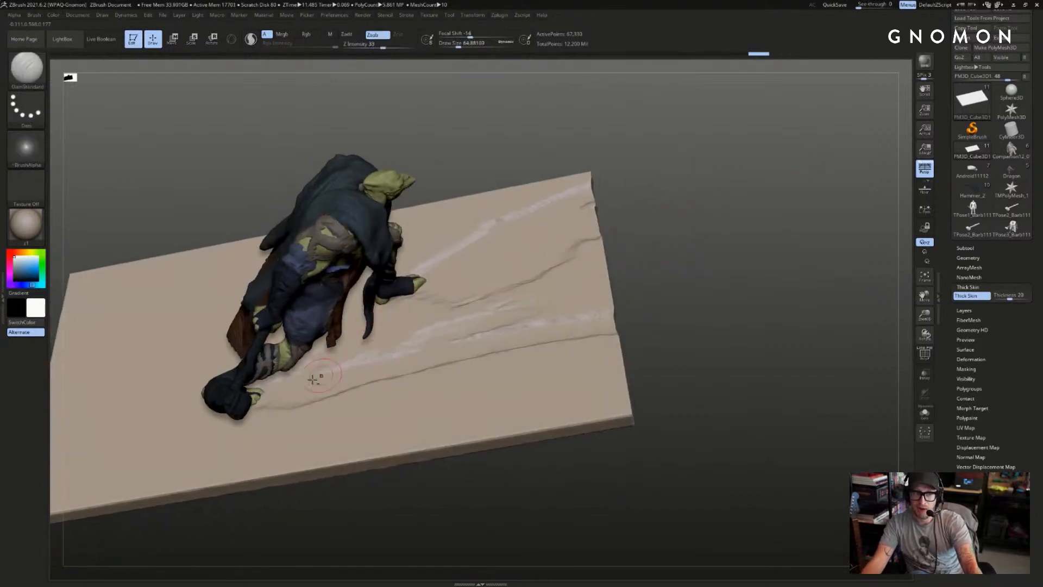
key("b")
key("c")
key("b")
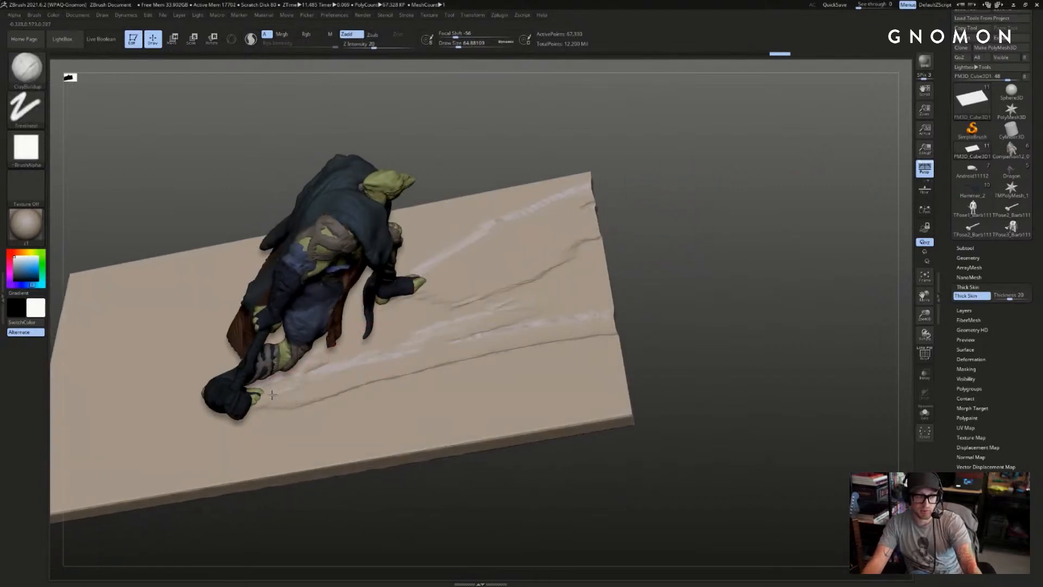
left_click_drag(256, 533, 285, 422)
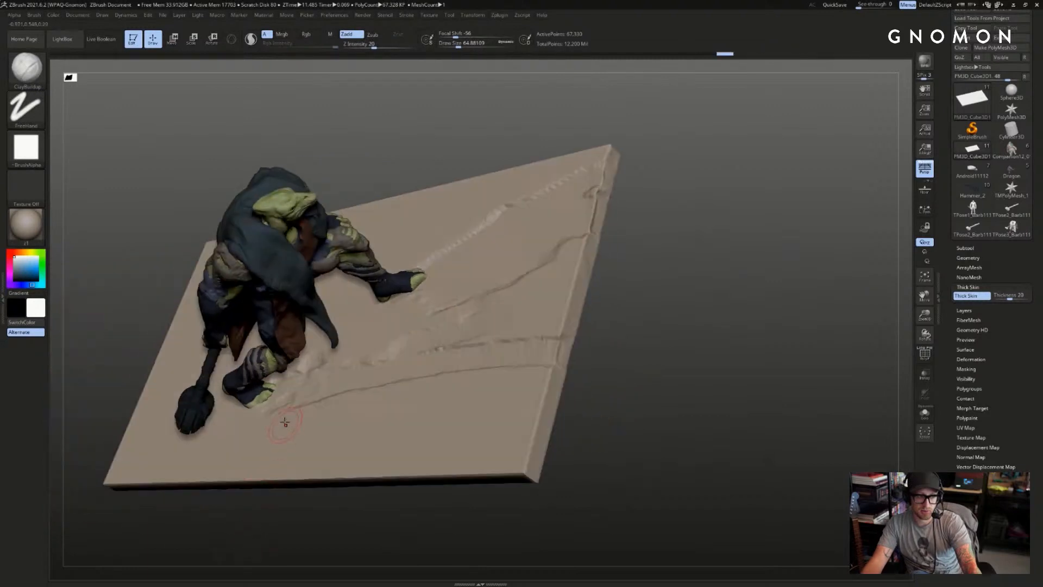
left_click_drag(244, 486, 340, 423)
left_click_drag(347, 371, 345, 381)
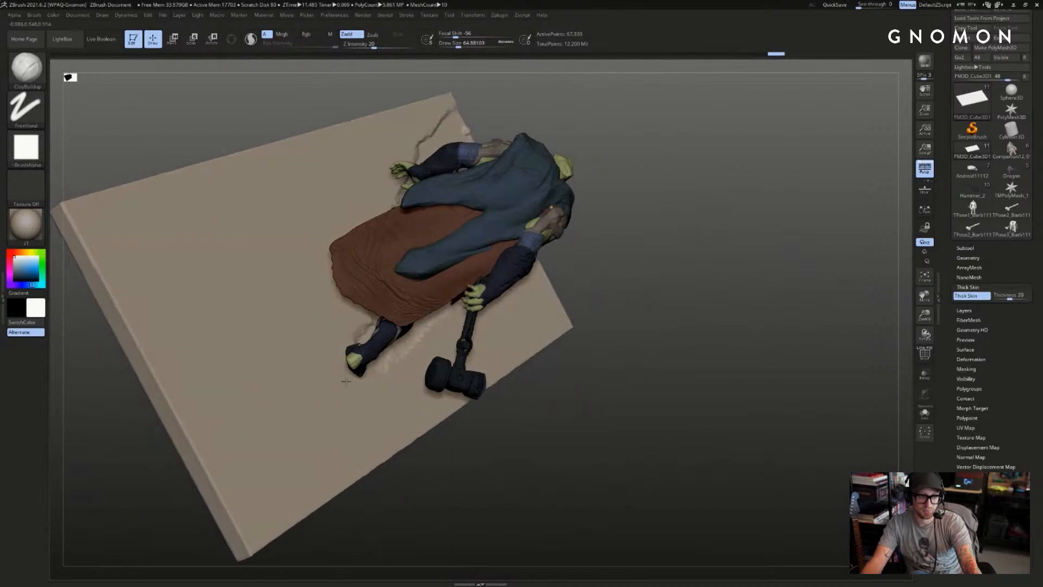
- Sculpt a rim of displaced ground around the back of the rear foot with ClayBuildup at draw size about 97
left_click_drag(468, 464, 418, 443)
key("s")
mouse_move(363, 398)
left_mouse_down()
mouse_move(372, 398)
mouse_move(345, 398)
left_mouse_up()
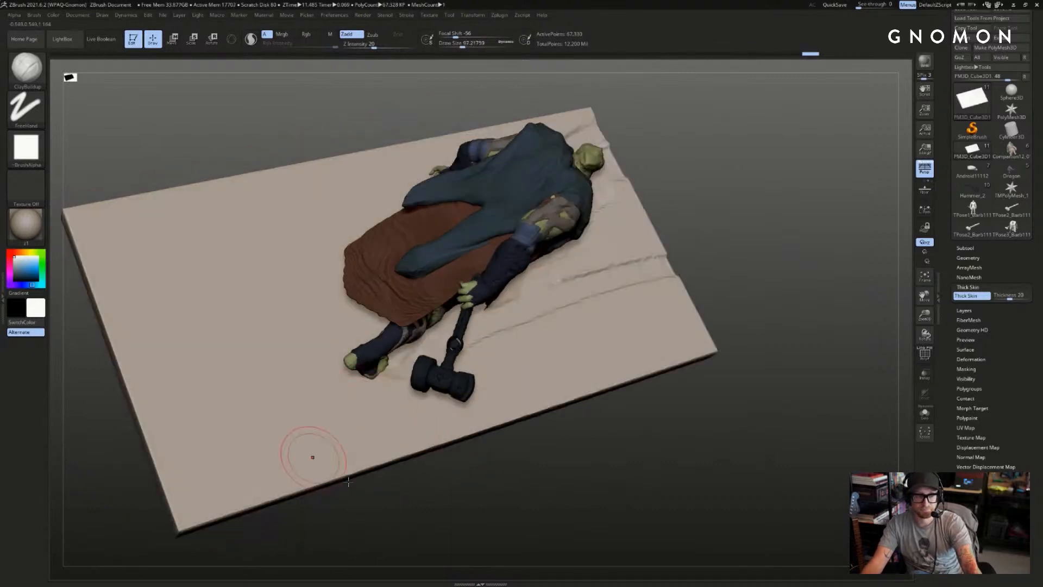
left_click_drag(288, 513, 318, 476)
mouse_move(361, 391)
left_mouse_down()
mouse_move(309, 410)
mouse_move(253, 451)
left_mouse_up()
key("ctrl+z")
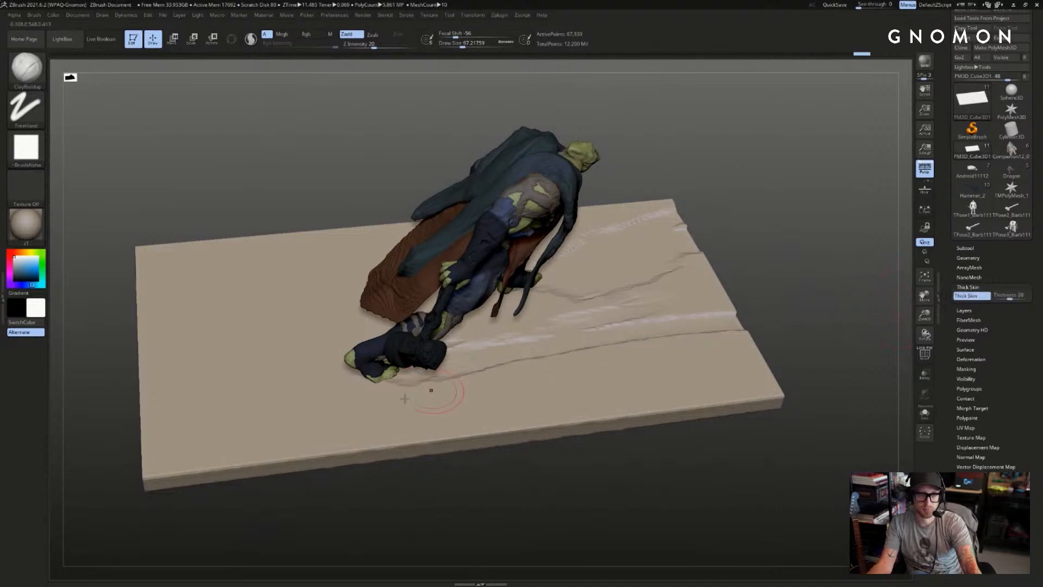
mouse_move(375, 413)
left_mouse_down()
mouse_move(302, 383)
mouse_move(347, 375)
left_mouse_up()
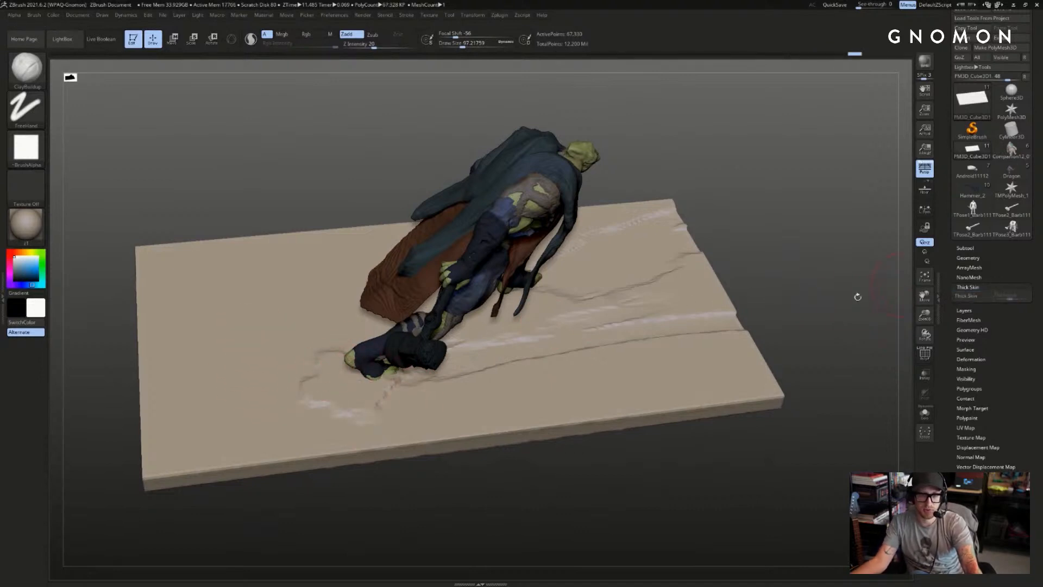
- Turn off Thick Skin and pile up a rough dirt mound behind the rear foot with ClayBuildup at draw size about 80
left_click_drag(352, 371, 323, 387)
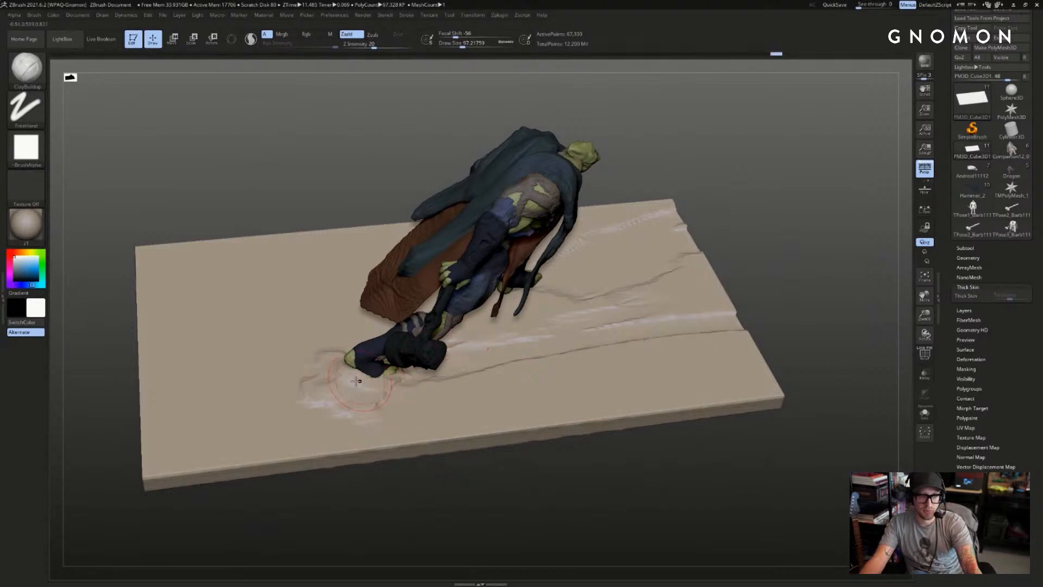
right_click_drag(356, 381, 371, 371)
mouse_move(354, 185)
left_mouse_down()
mouse_move(362, 229)
mouse_move(408, 206)
left_mouse_up()
mouse_move(826, 170)
left_mouse_down()
mouse_move(803, 156)
mouse_move(784, 187)
mouse_move(483, 293)
mouse_move(462, 353)
mouse_move(451, 348)
mouse_move(461, 326)
mouse_move(481, 327)
left_mouse_up()
key("[")
left_click_drag(465, 354, 445, 360)
mouse_move(467, 288)
left_mouse_down()
mouse_move(491, 325)
mouse_move(500, 304)
left_mouse_up()
mouse_move(432, 365)
left_mouse_down()
mouse_move(439, 381)
mouse_move(466, 352)
mouse_move(441, 380)
left_mouse_up()
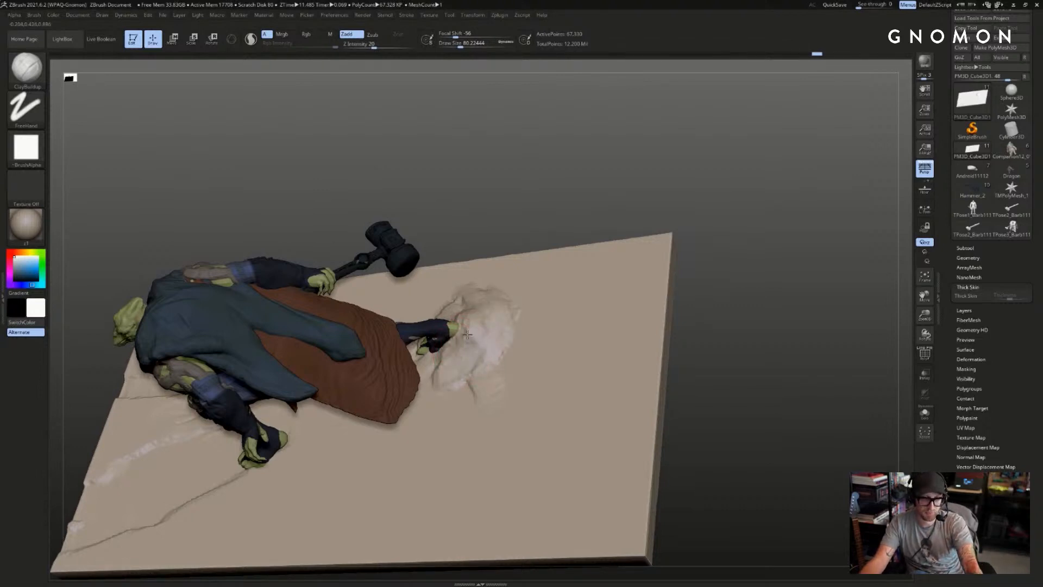
left_click_drag(461, 340, 478, 321)
right_click_drag(500, 274, 481, 305)
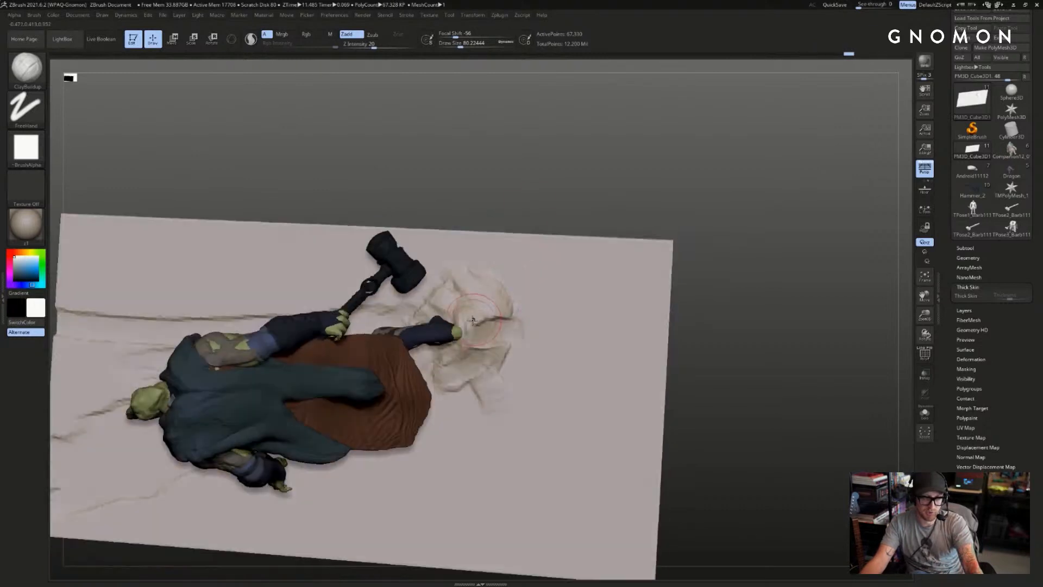
mouse_move(480, 305)
left_mouse_down()
mouse_move(468, 321)
mouse_move(503, 323)
mouse_move(512, 363)
mouse_move(576, 354)
left_mouse_up()
- Build small mounds and ridges behind and beside the front foot with ClayBuildup at draw size about 46
left_click_drag(707, 293, 752, 222)
mouse_move(752, 222)
right_mouse_down()
mouse_move(741, 195)
mouse_move(710, 196)
mouse_move(715, 249)
mouse_move(483, 356)
right_mouse_up()
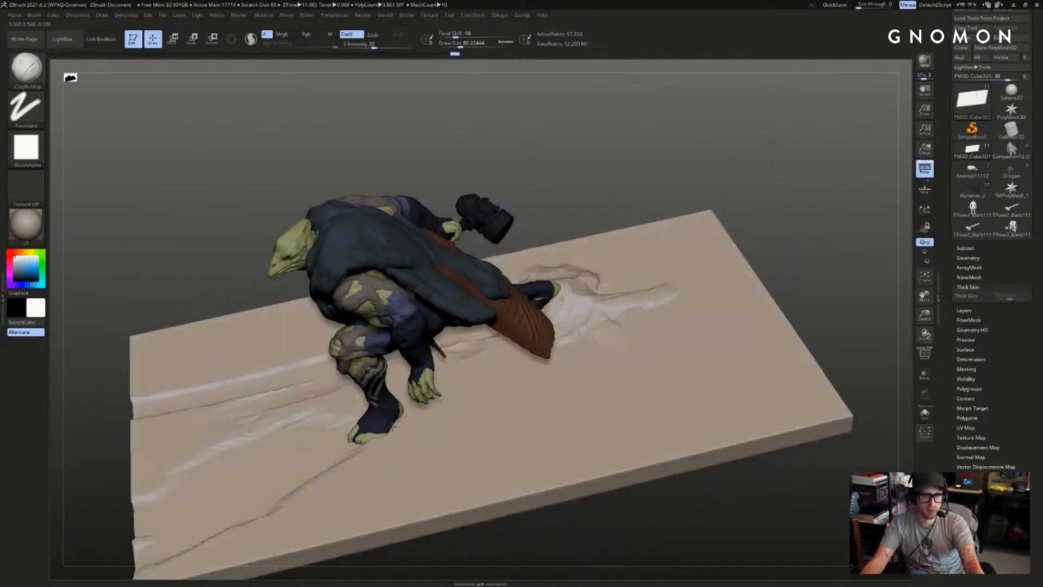
right_click_drag(258, 339, 440, 360)
left_click_drag(433, 361, 423, 361)
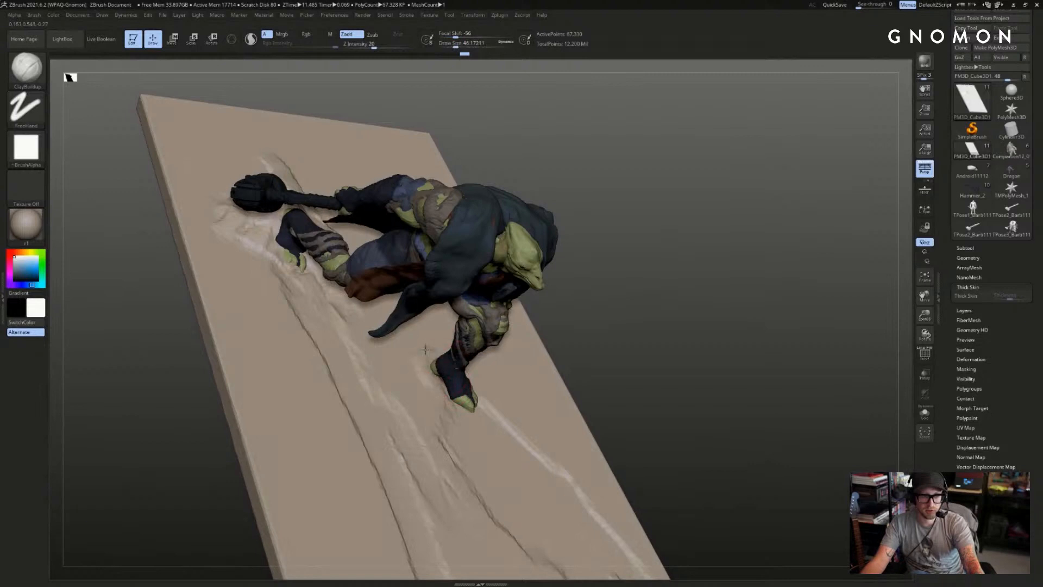
right_click_drag(633, 298, 457, 363)
right_click_drag(640, 386, 593, 395)
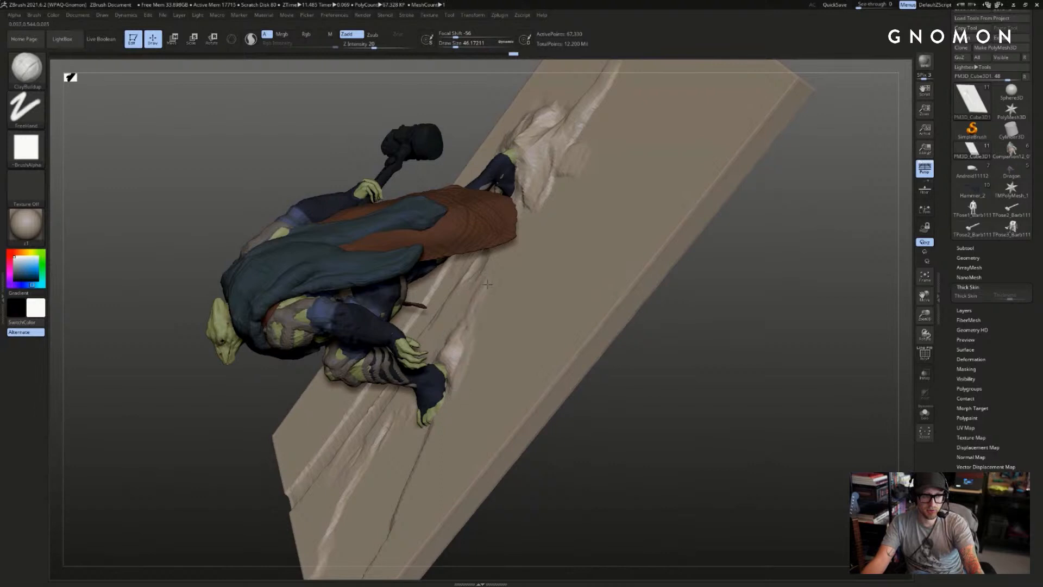
right_click_drag(439, 444, 584, 311)
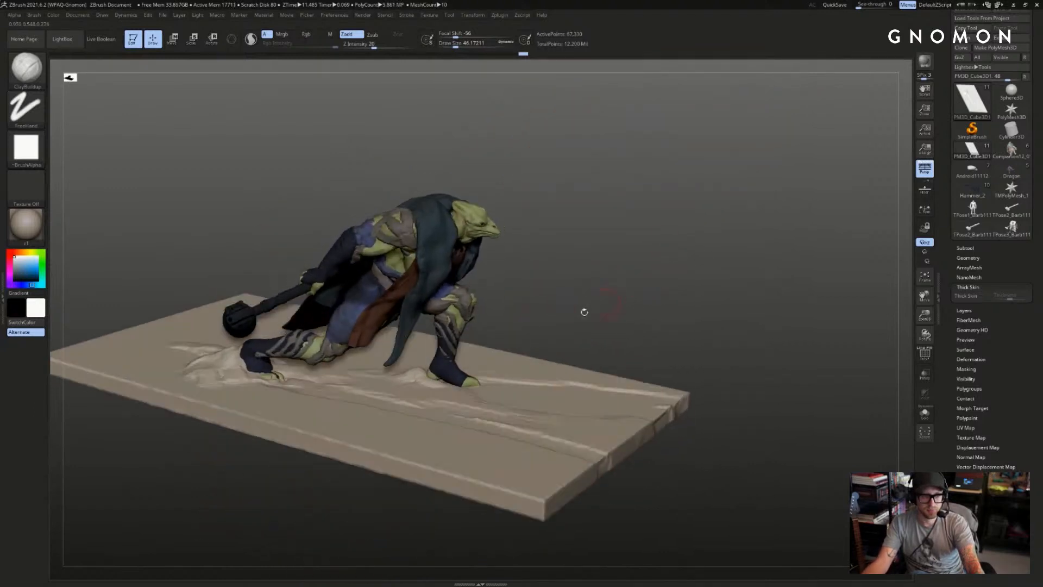
- Add ground relief ahead of the front foot toward the slab's edge with ClayBuildup at draw size about 76, undoing the overlong stroke
left_click_drag(446, 376, 456, 381)
right_click_drag(598, 298, 547, 334)
mouse_move(620, 331)
right_mouse_down()
mouse_move(757, 257)
mouse_move(693, 296)
mouse_move(680, 288)
right_mouse_up()
left_click_drag(493, 373, 696, 282)
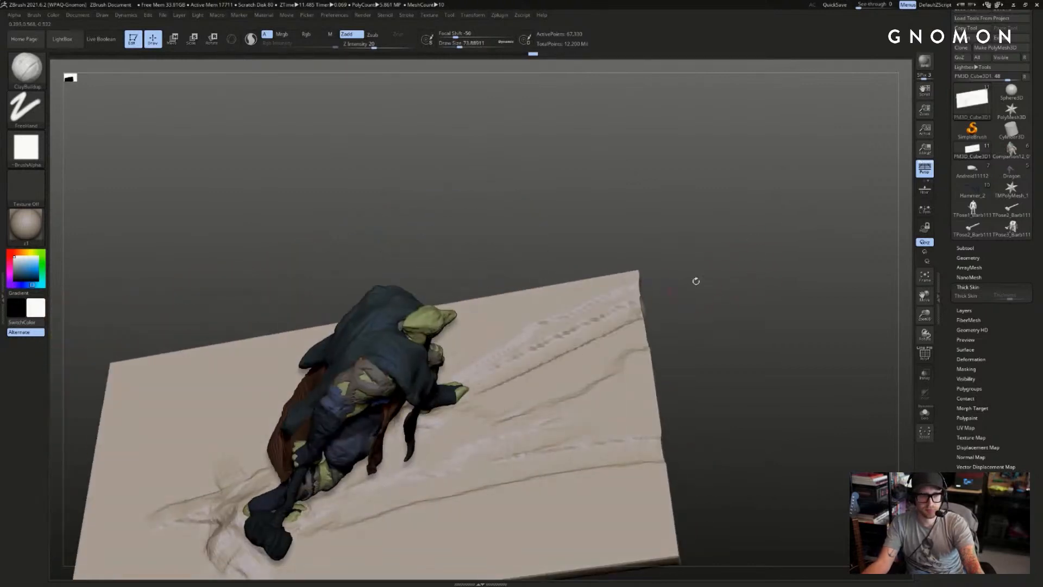
key("ctrl+z")
left_click_drag(459, 405, 512, 363)
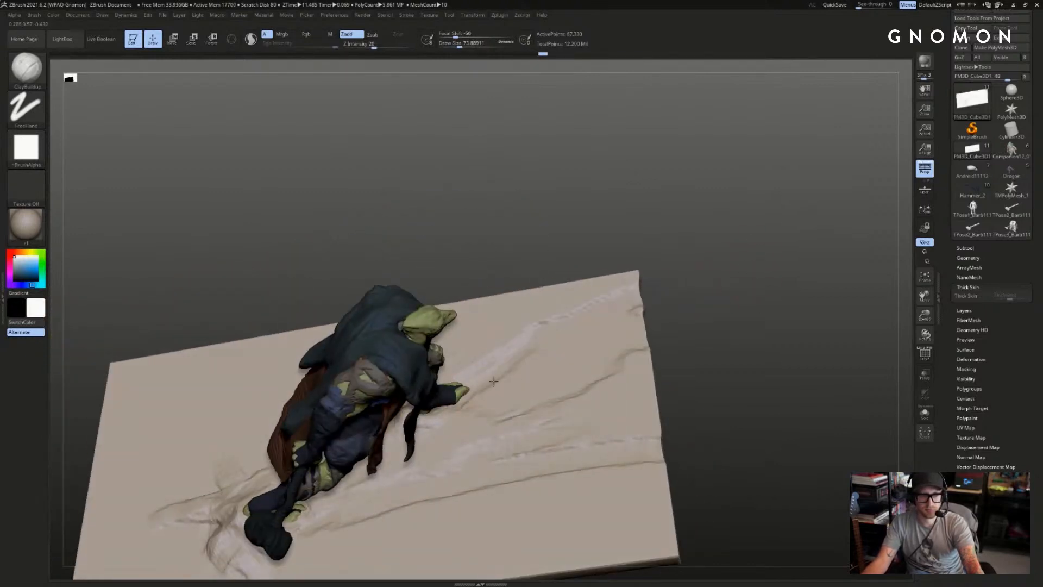
- Build up the furrow ridges between the rear foot and the slab's front edge with ClayBuildup, redoing one unwanted stroke
right_click_drag(627, 294, 782, 290)
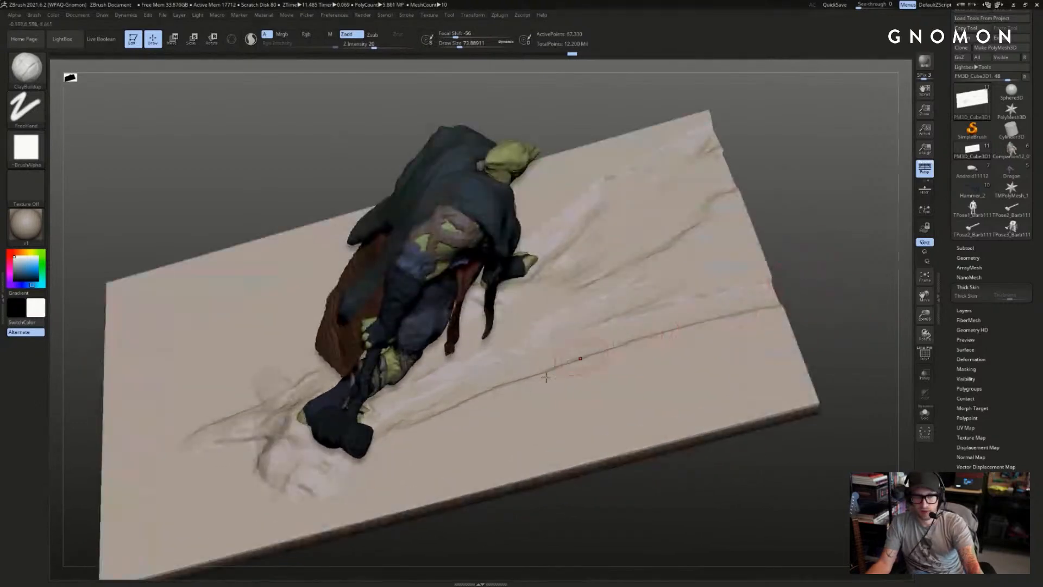
right_click_drag(446, 363, 429, 382)
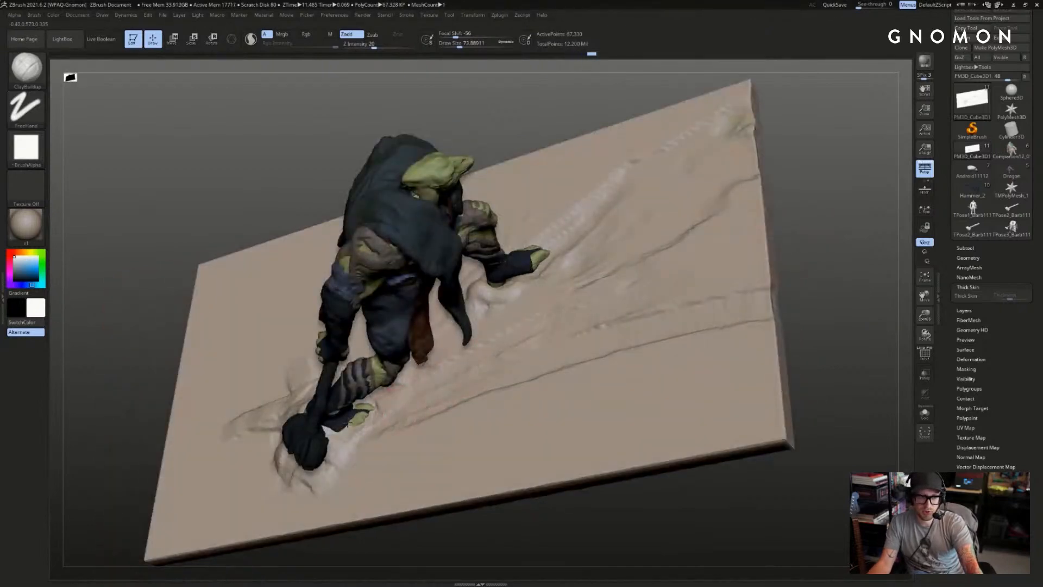
left_click_drag(484, 529, 490, 471)
left_click_drag(424, 388, 517, 356)
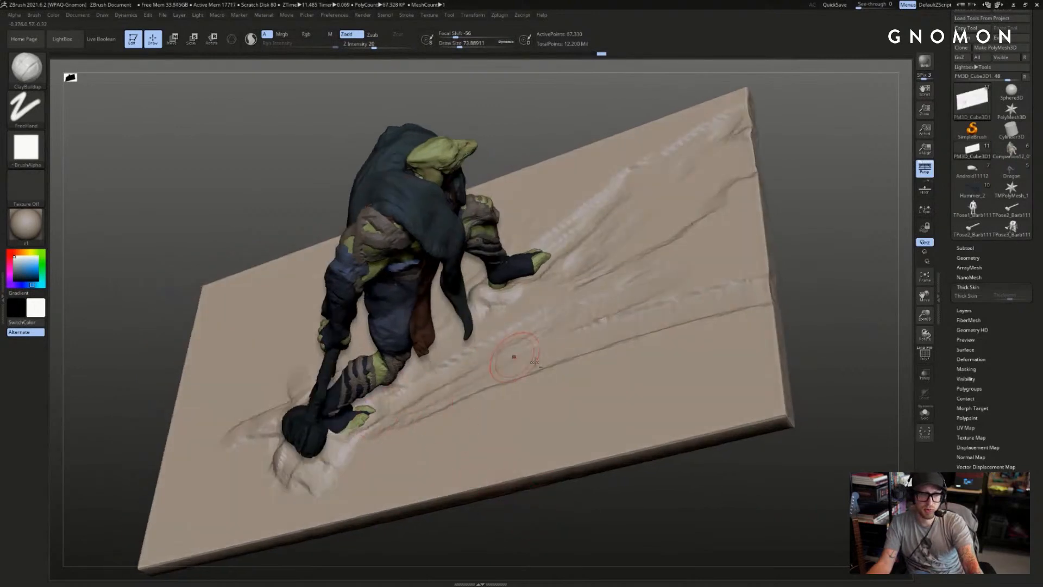
key("ctrl+z")
mouse_move(430, 391)
left_mouse_down()
mouse_move(594, 315)
mouse_move(679, 296)
left_mouse_up()
left_click_drag(777, 263, 405, 387)
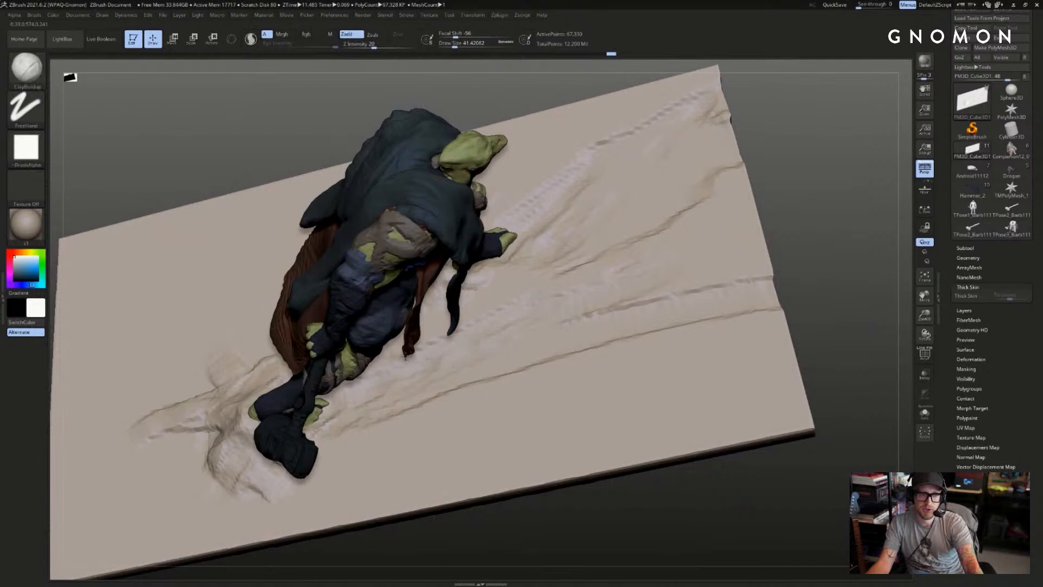
- Carve drag grooves into the ground ahead of the rear foot with the DamStandard brush at draw size about 35
key("b")
key("d")
key("s")
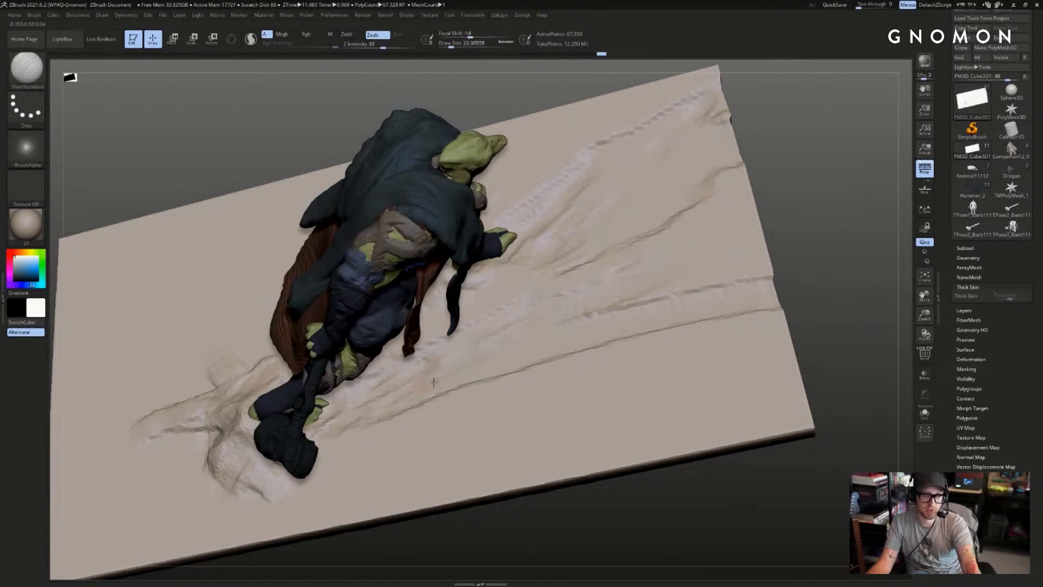
key("bracketright")
left_click_drag(456, 353, 652, 256)
key("ctrl+z")
mouse_move(579, 317)
left_mouse_down()
mouse_move(523, 332)
mouse_move(433, 382)
left_mouse_up()
left_click_drag(640, 262, 575, 299)
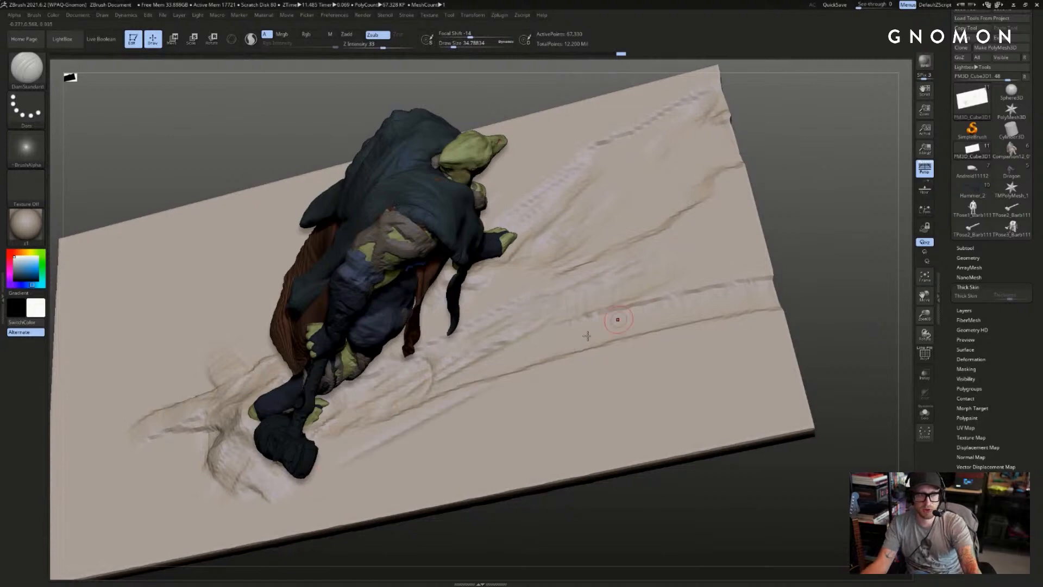
- Add raised strokes along the grooves ahead of the rear foot with ClayBuildup at draw size about 51
key("b")
key("c")
key("b")
left_click_drag(347, 459, 649, 303)
mouse_move(850, 284)
left_mouse_down()
mouse_move(839, 247)
mouse_move(490, 403)
mouse_move(436, 364)
left_mouse_up()
key("bracketright")
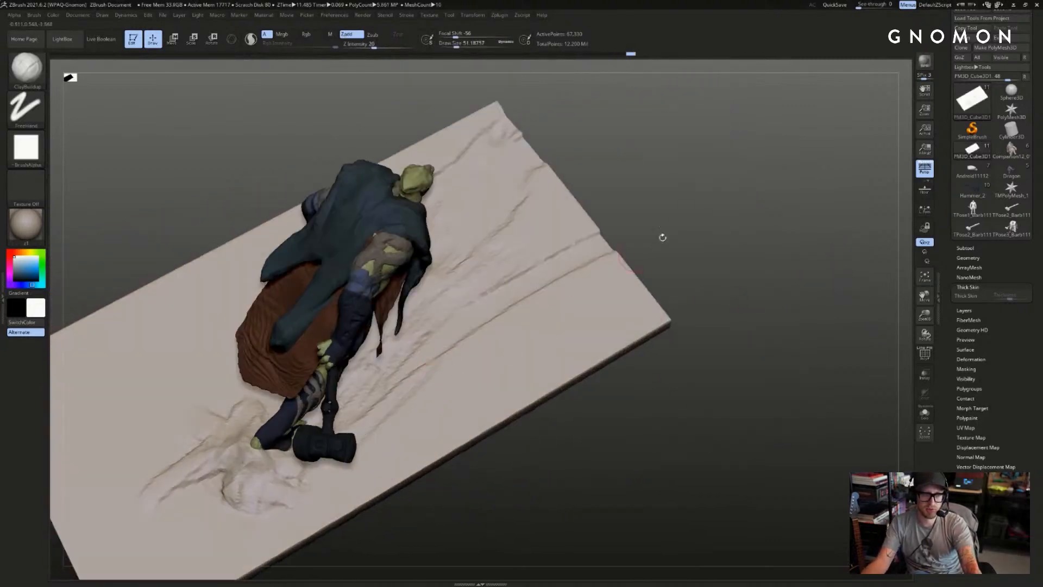
- Build up broad ground relief behind the rear foot toward the slab's back end with ClayBuildup at draw sizes above 120
key("bracketright")
mouse_move(698, 263)
left_mouse_down()
mouse_move(704, 212)
mouse_move(692, 221)
mouse_move(757, 238)
mouse_move(824, 170)
mouse_move(821, 223)
mouse_move(669, 326)
left_mouse_up()
key("bracketright")
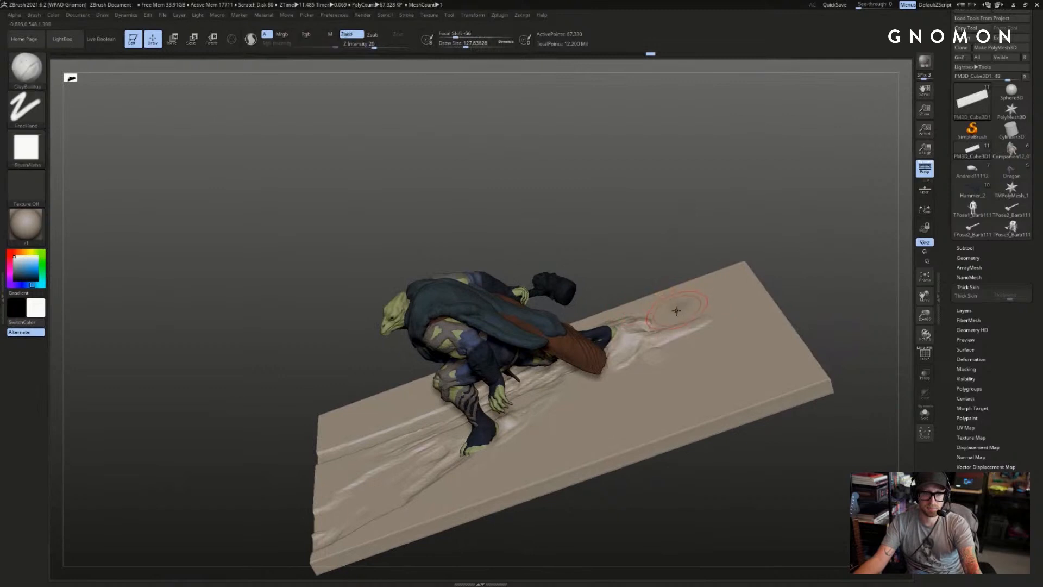
left_click_drag(655, 312, 679, 302)
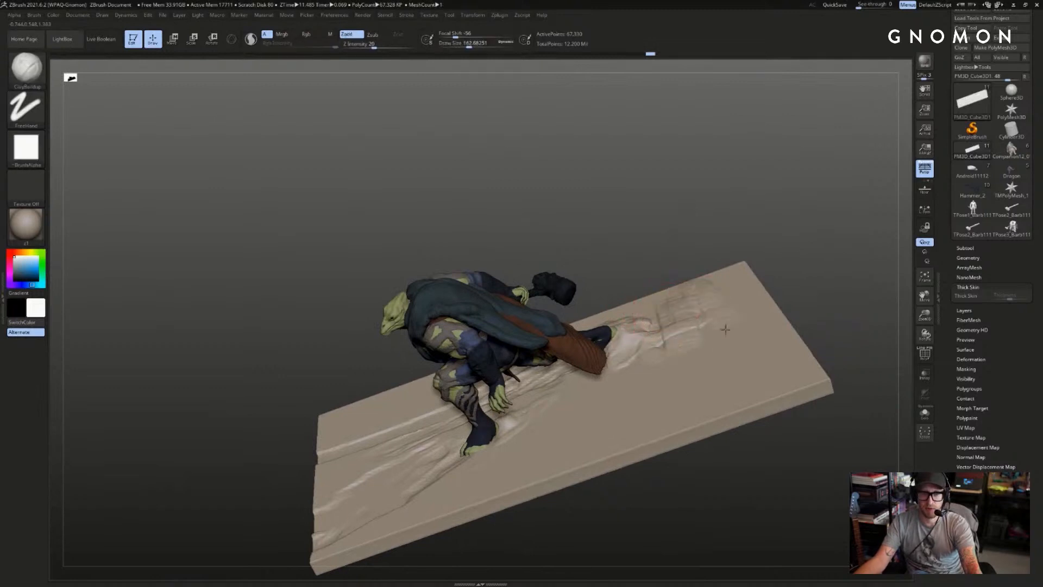
mouse_move(866, 265)
left_mouse_down()
mouse_move(838, 263)
mouse_move(835, 280)
left_mouse_up()
key("bracketleft")
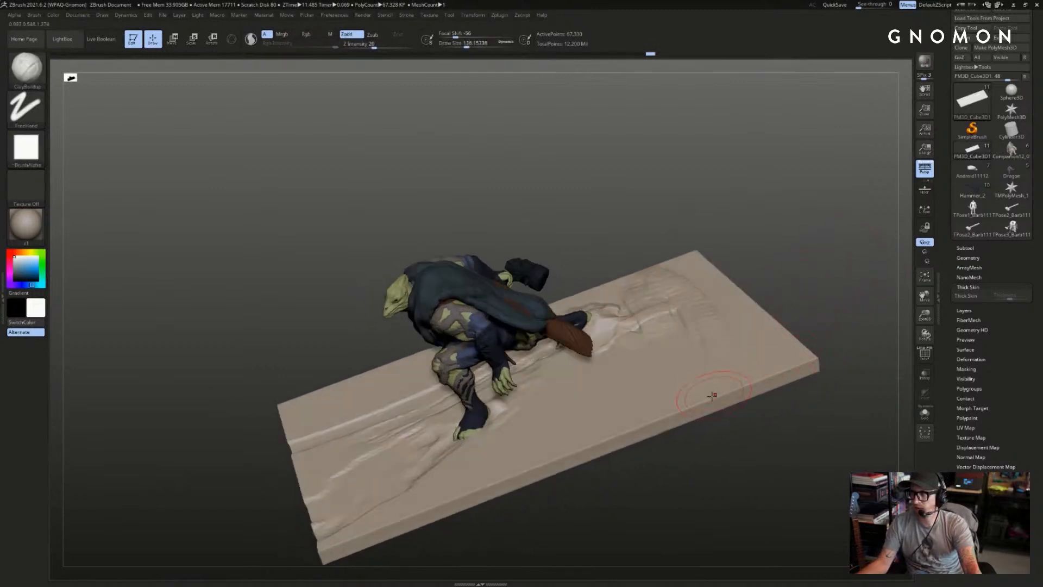
key("bracketleft")
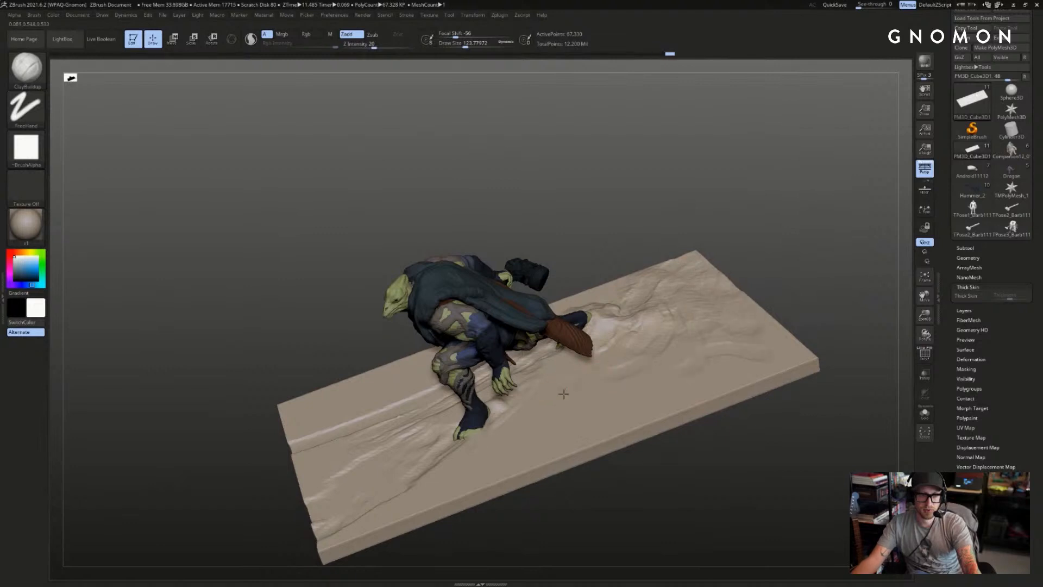
left_click_drag(782, 234, 699, 271)
- Switch to the ThickSkinClay brush and rough in a raised ridge on the ground beside the front foot
key("bracketleft")
key("bracketleft")
key("bracketleft")
key("bracketleft")
key("bracketleft")
key("bracketleft")
key("bracketleft")
key("bracketleft")
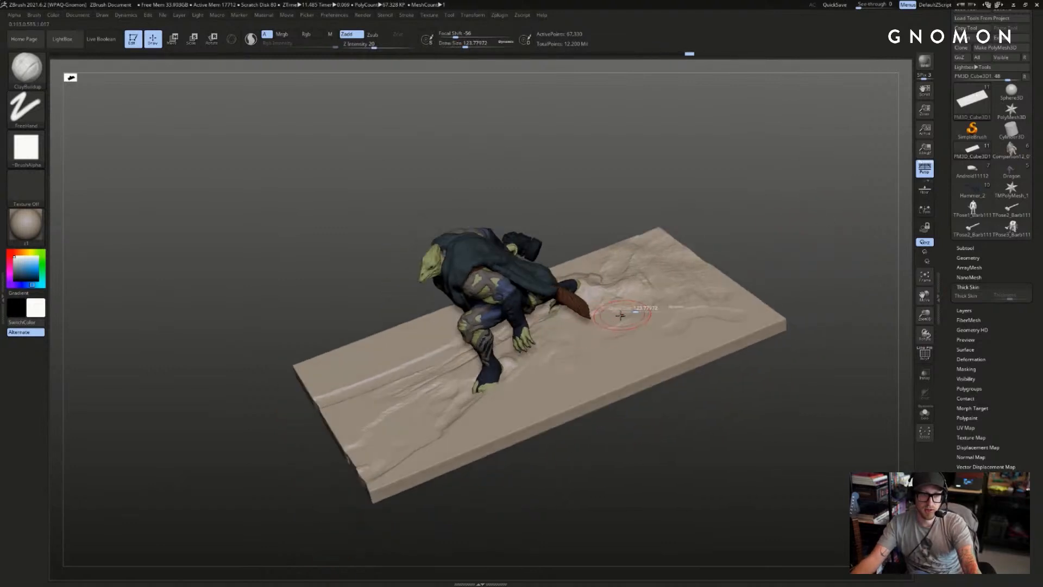
key("b")
key("c")
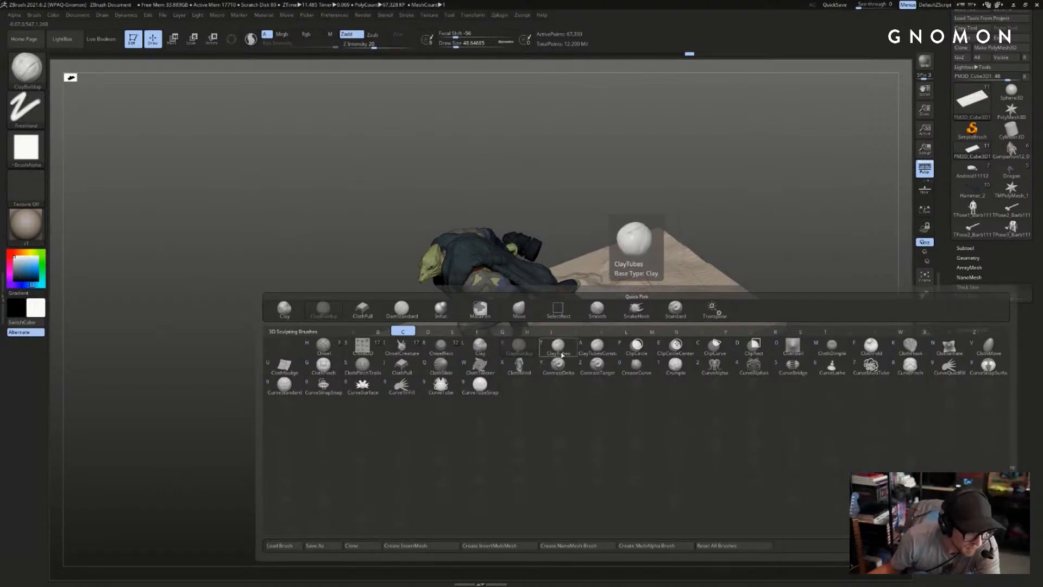
key("b")
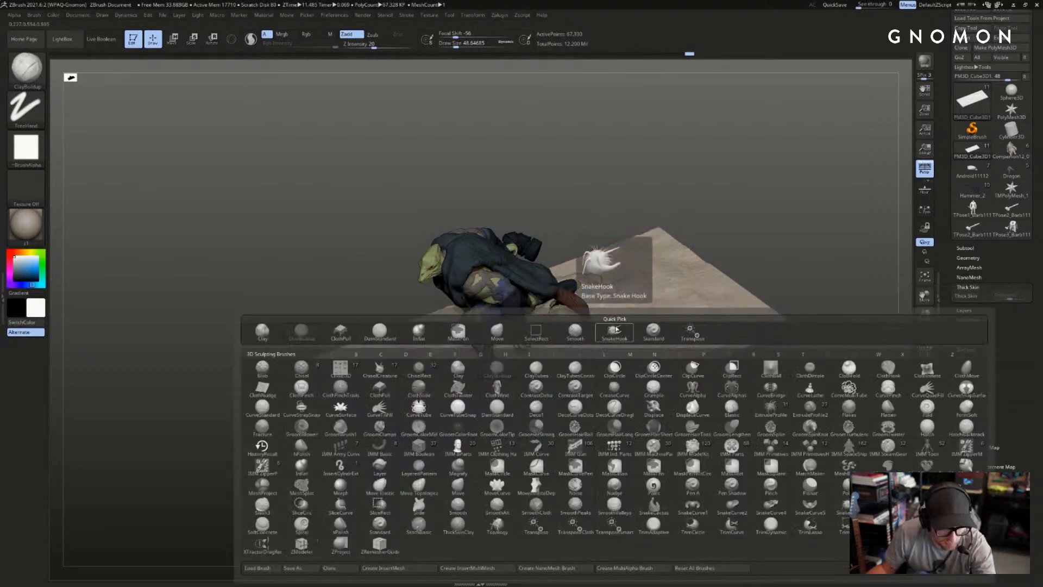
key("t")
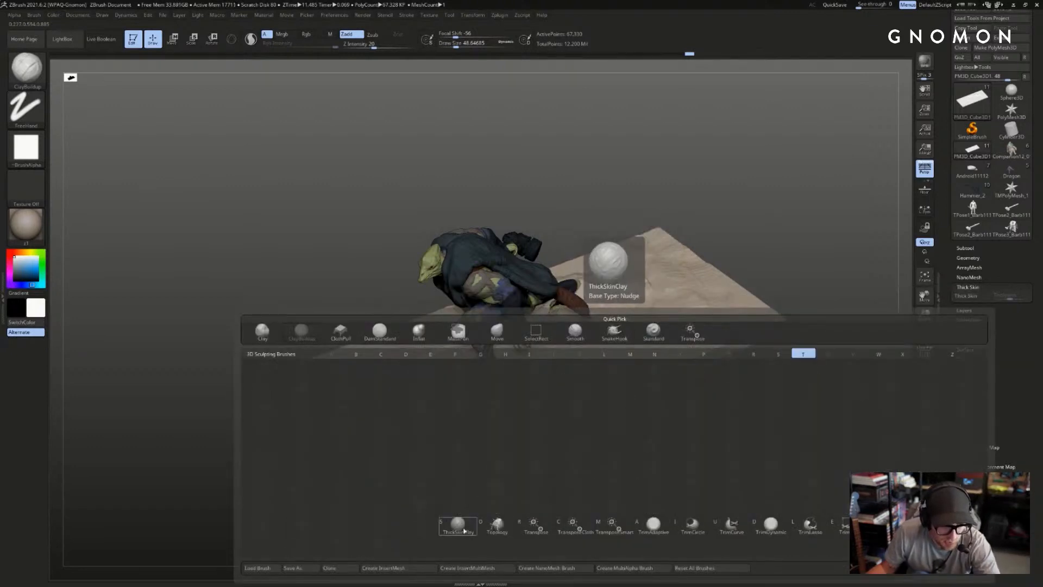
key("s")
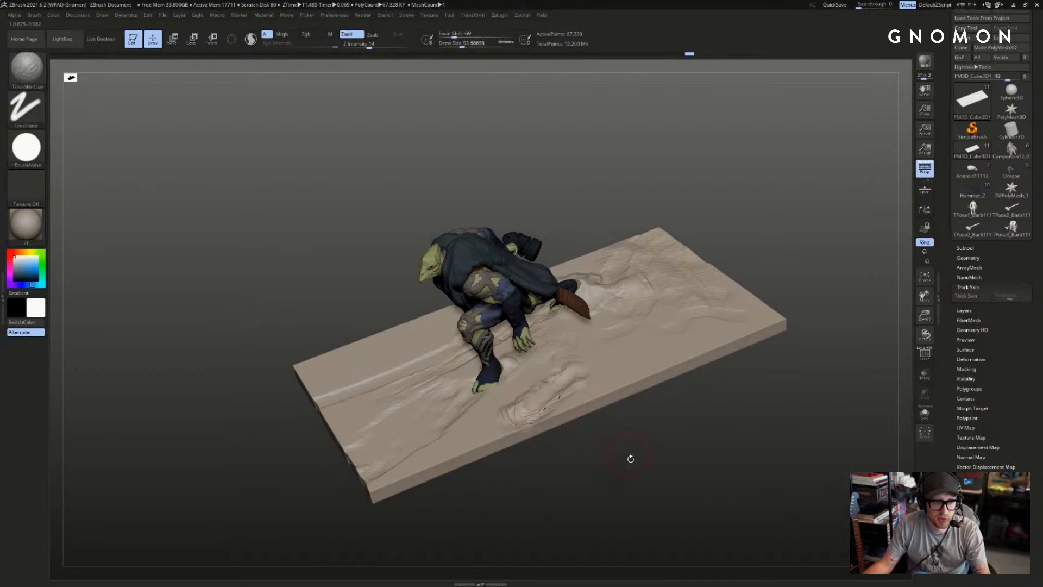
- Sculpt uneven relief along the slab's long edge beside the front foot with ThickSkinClay at draw size about 140, undoing one stroke
left_click_drag(630, 459, 624, 481)
mouse_move(551, 409)
left_mouse_down("shift")
mouse_move(528, 400)
mouse_move(538, 397)
left_mouse_up("shift")
key("]")
left_click_drag(517, 464, 549, 502)
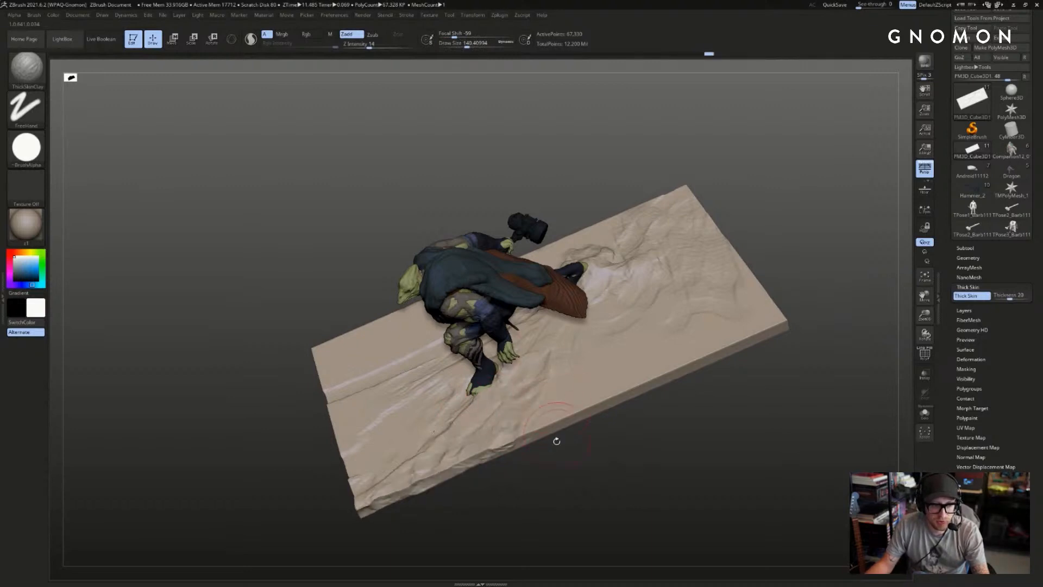
key("ctrl+z")
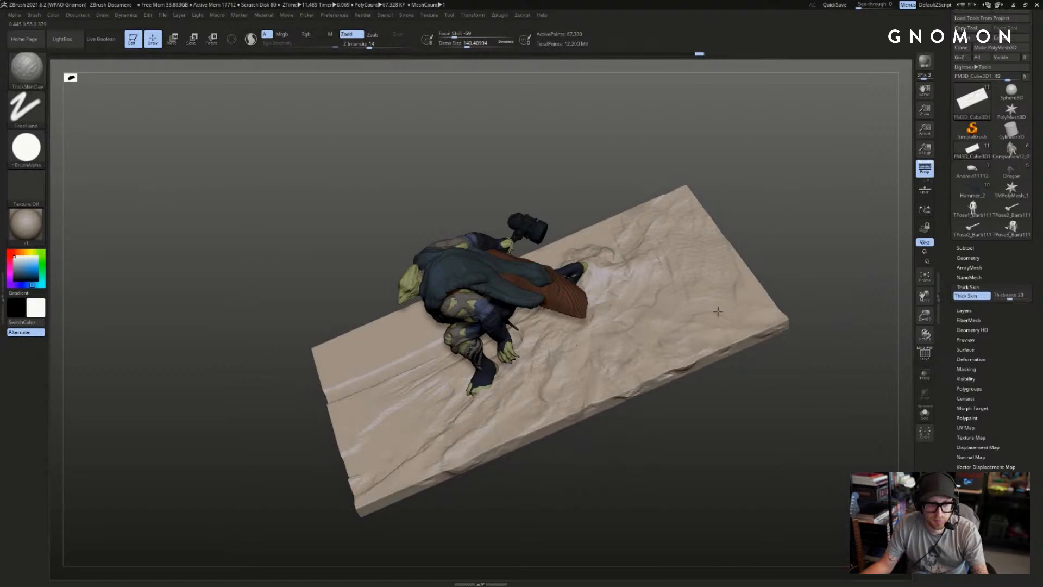
left_click_drag(833, 245, 733, 289)
left_click_drag(819, 178, 706, 237)
- Continue the ThickSkinClay relief across the ground on the hammer side and roughen the slab's long edge and front corners
left_click_drag(735, 172, 370, 350)
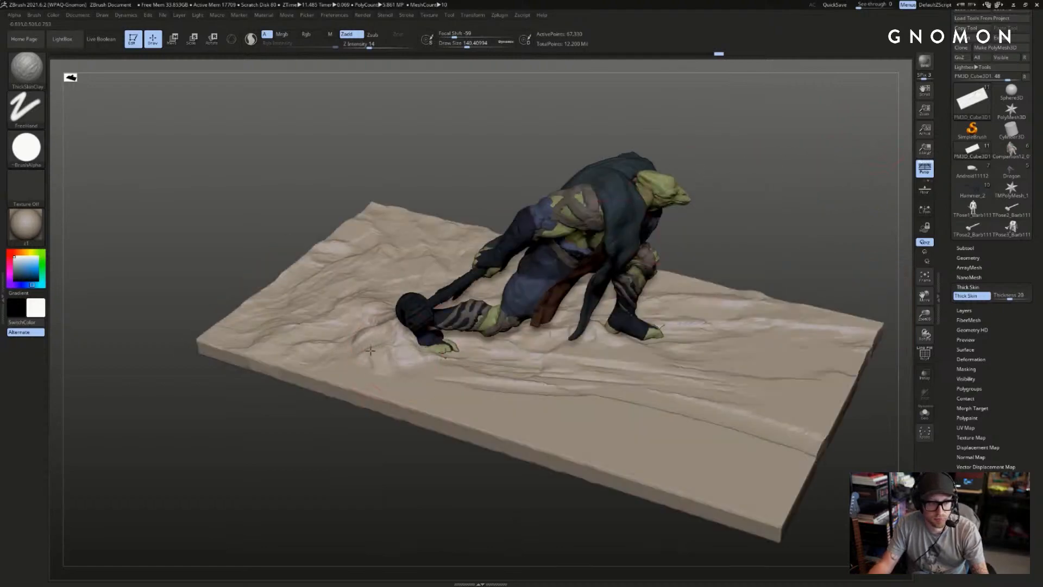
left_click_drag(509, 402, 540, 509)
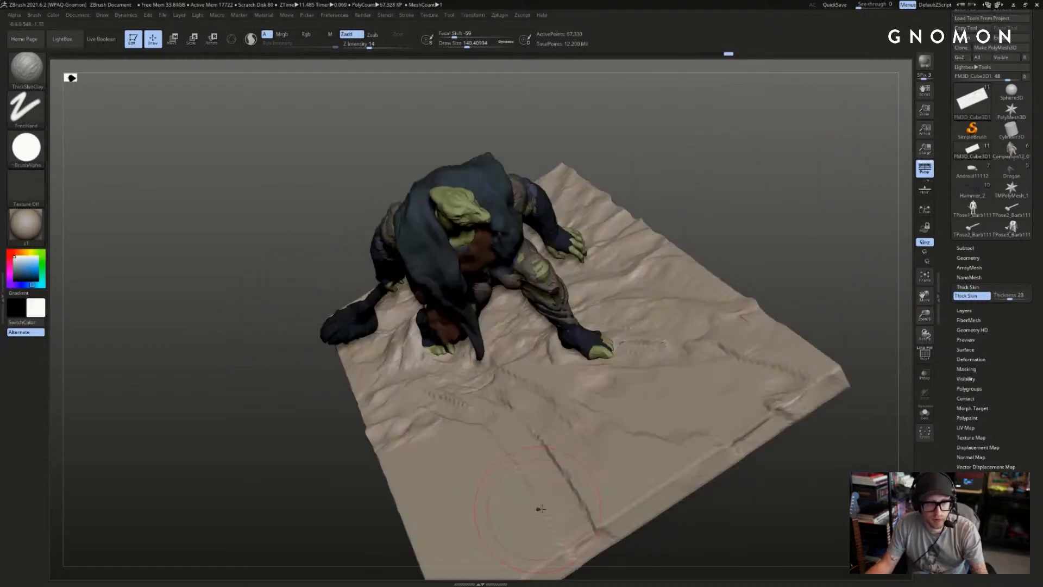
left_click_drag(846, 275, 584, 351)
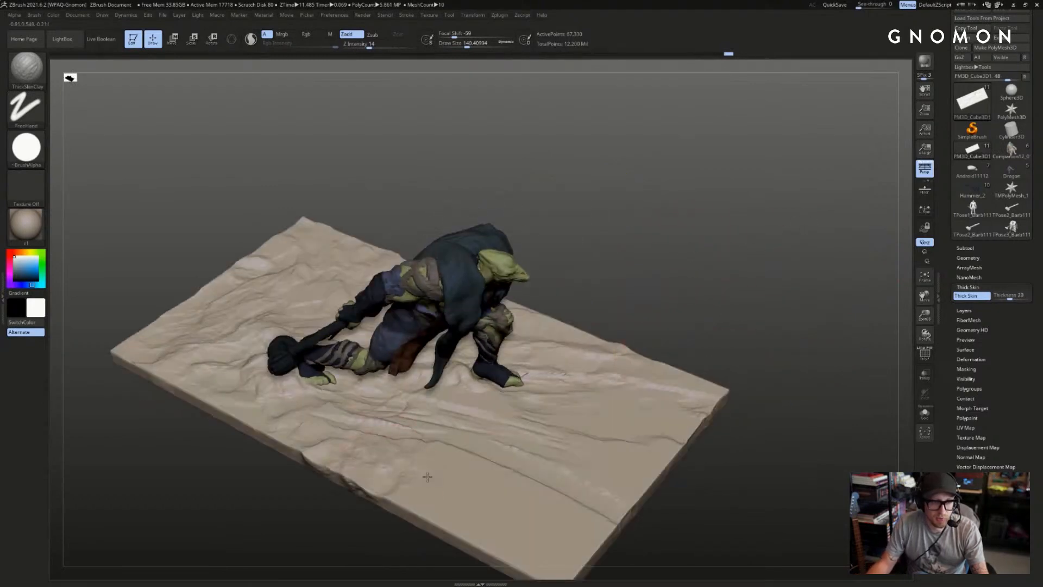
left_click_drag(436, 515, 432, 465)
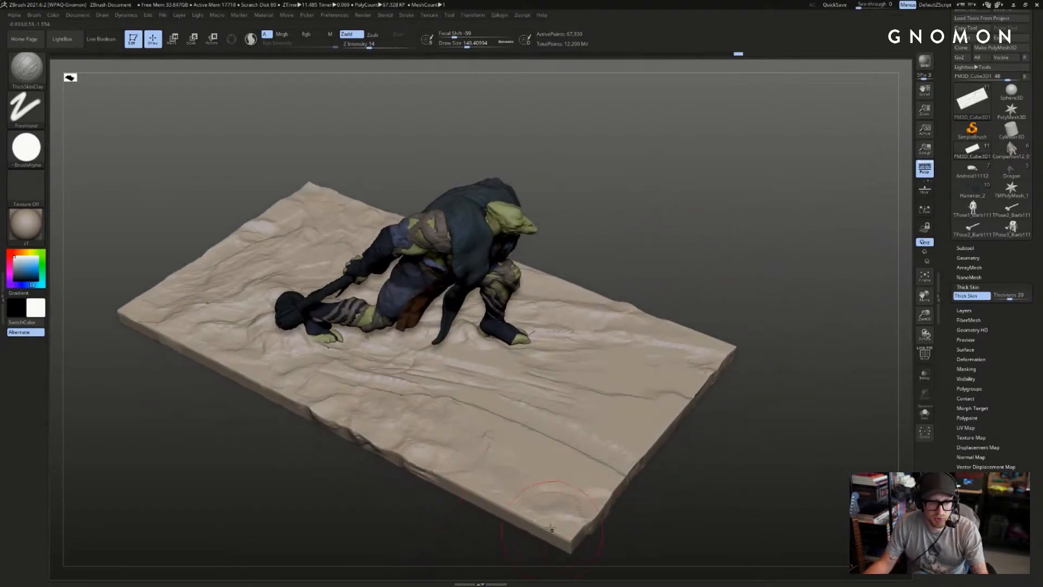
left_click_drag(654, 407, 722, 426)
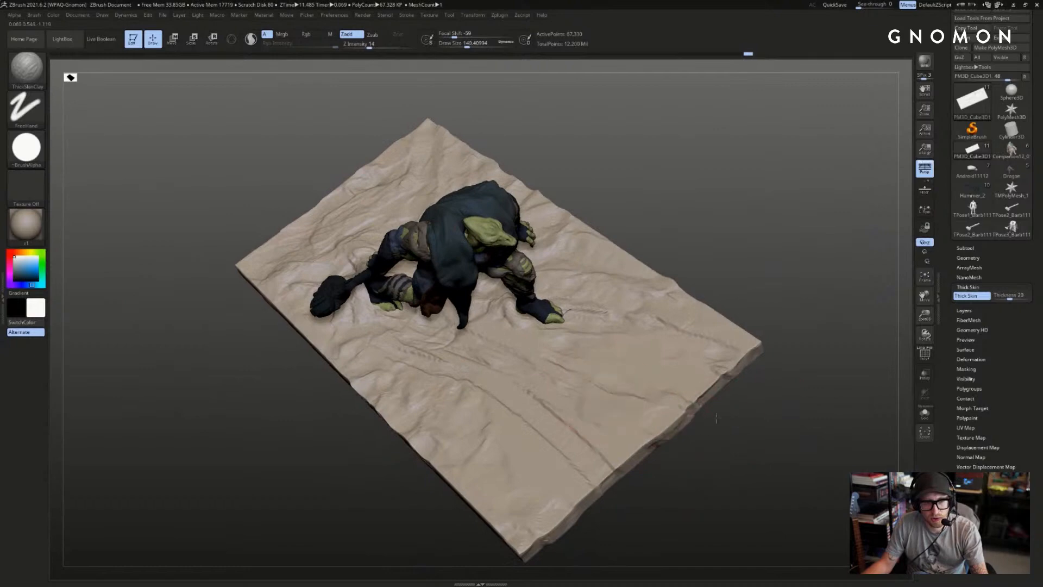
left_click_drag(847, 330, 875, 352)
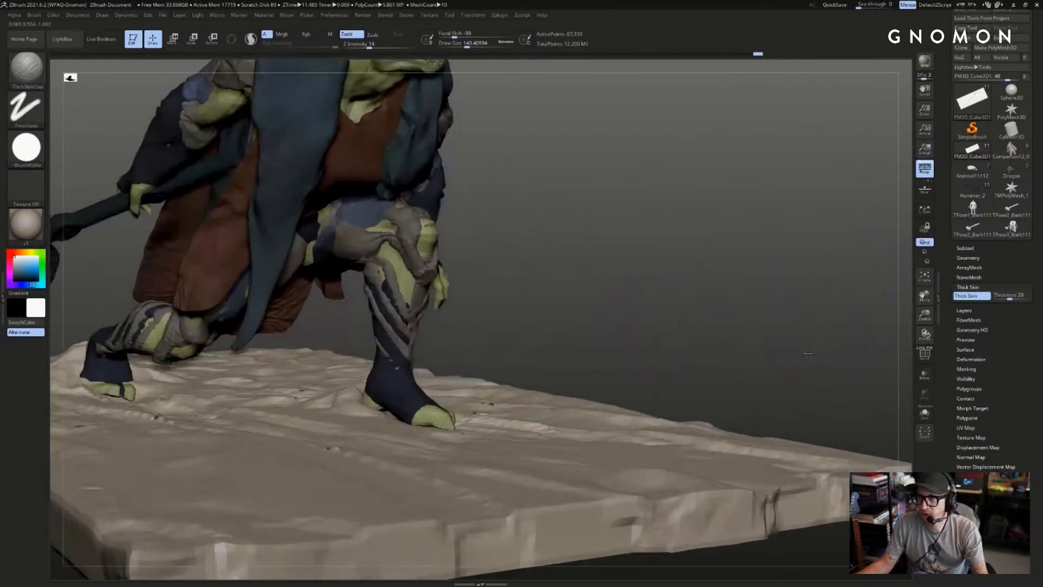
- Collapse the Transform palette to bring the Tool palette back into view
left_click_drag(734, 272, 870, 347, "alt")
left_click(929, 340)
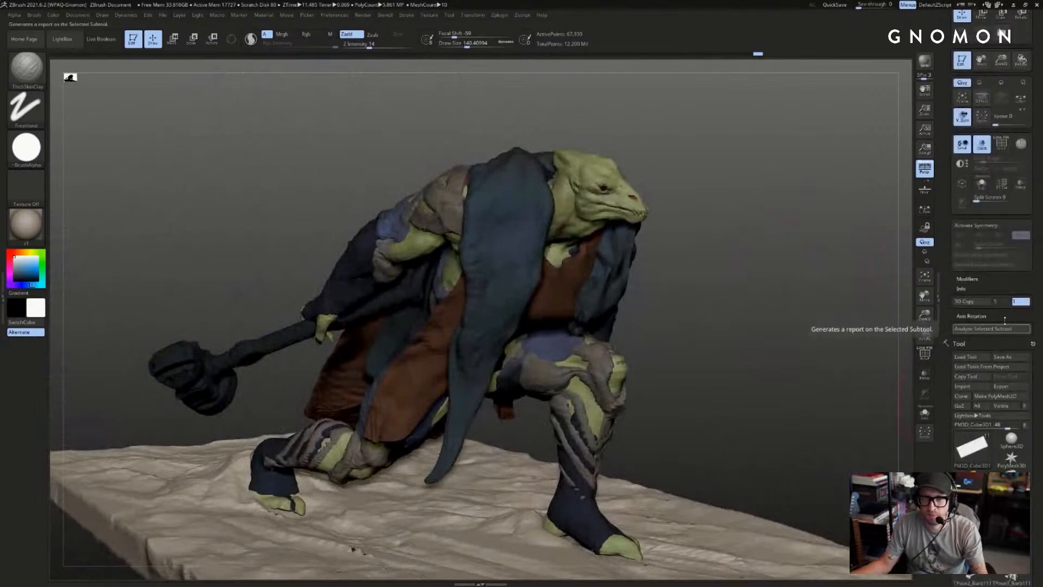
left_click_drag(939, 92, 940, 112)
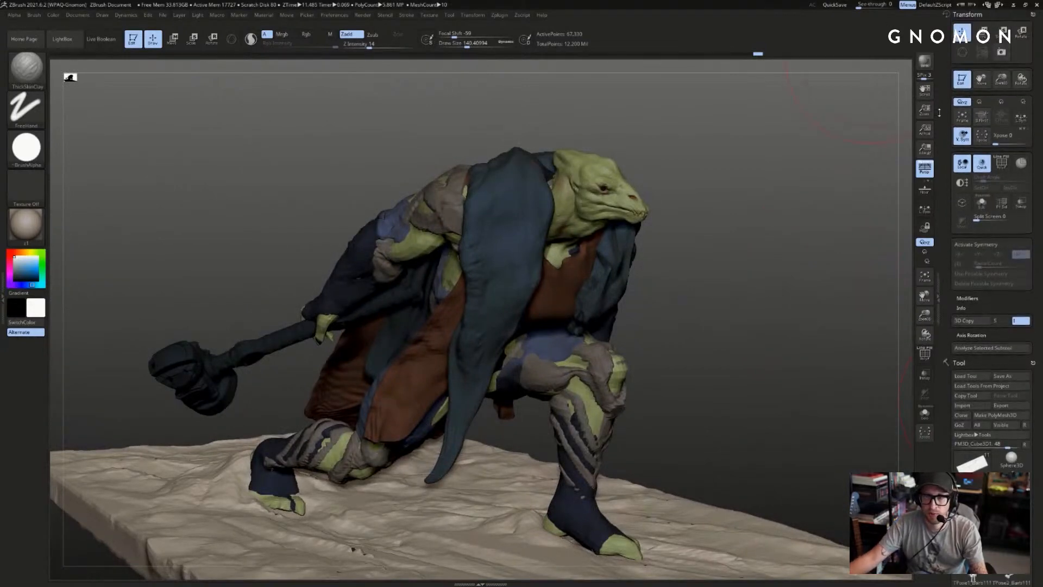
left_click(976, 15)
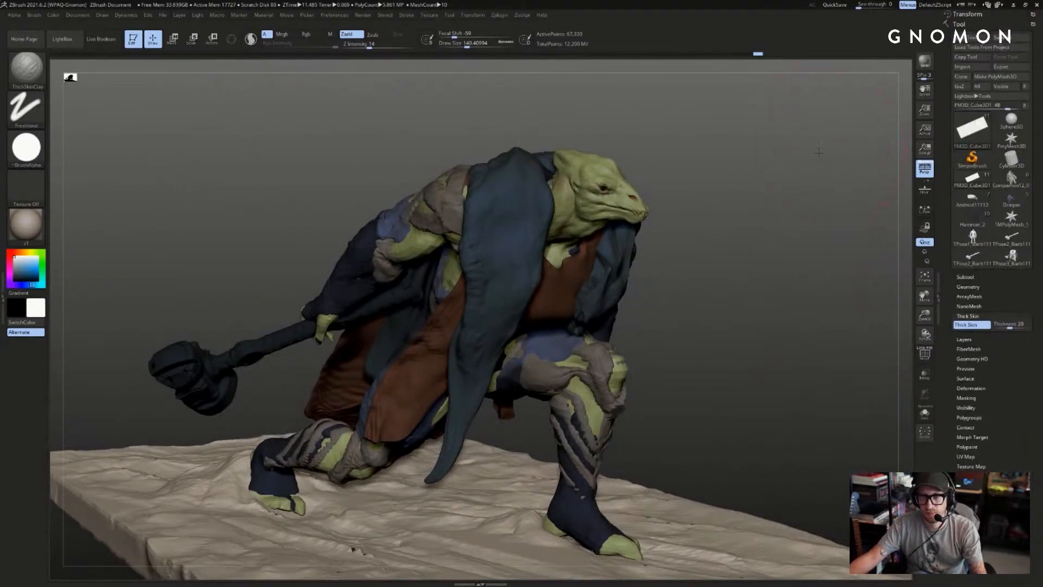
- Switch the sculpting brush back to ClayBuildup
left_click_drag(843, 128, 700, 147)
left_click_drag(765, 193, 630, 284)
key("b")
key("c")
key("b")
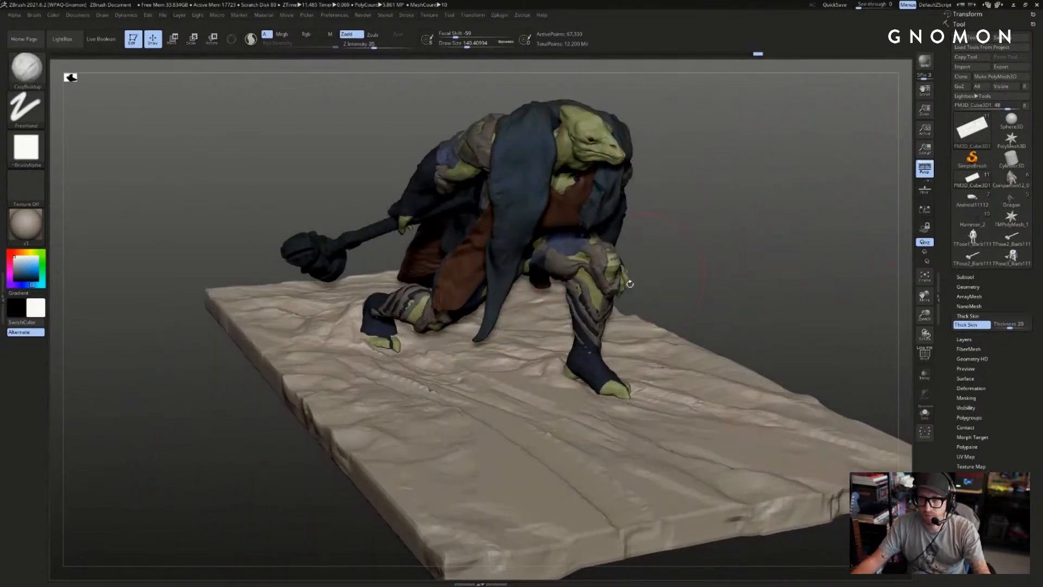
mouse_move(843, 270)
left_mouse_down()
mouse_move(774, 315)
mouse_move(792, 287)
left_mouse_up()
key("b")
key("c")
key("b")
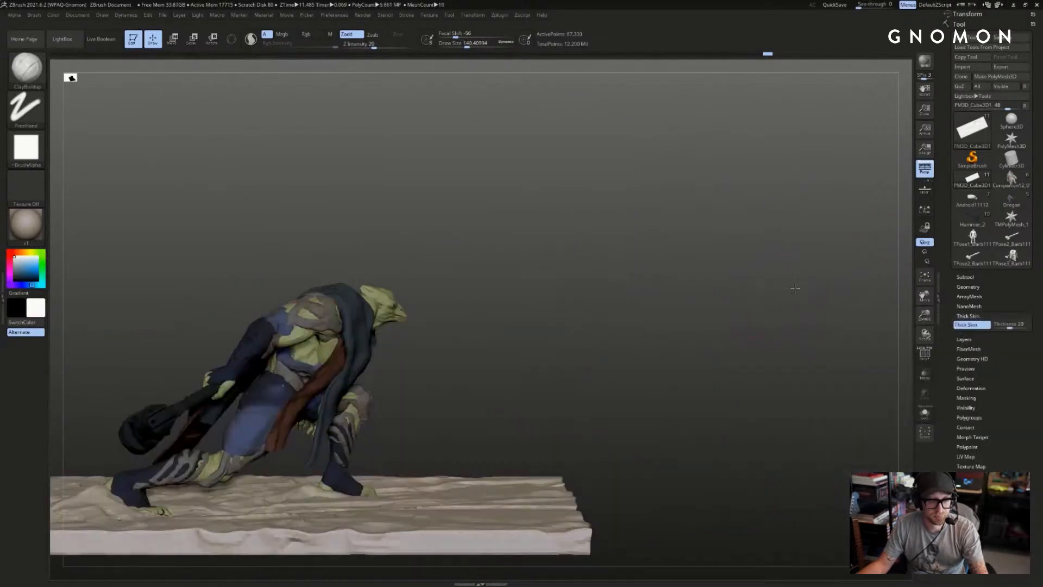
- Turn off perspective in a side view and choose ClipCurve as the clipping brush
mouse_move(718, 361)
left_mouse_down("alt")
mouse_move(749, 284)
mouse_move(746, 305)
left_mouse_up("alt")
key("ctrl+shift")
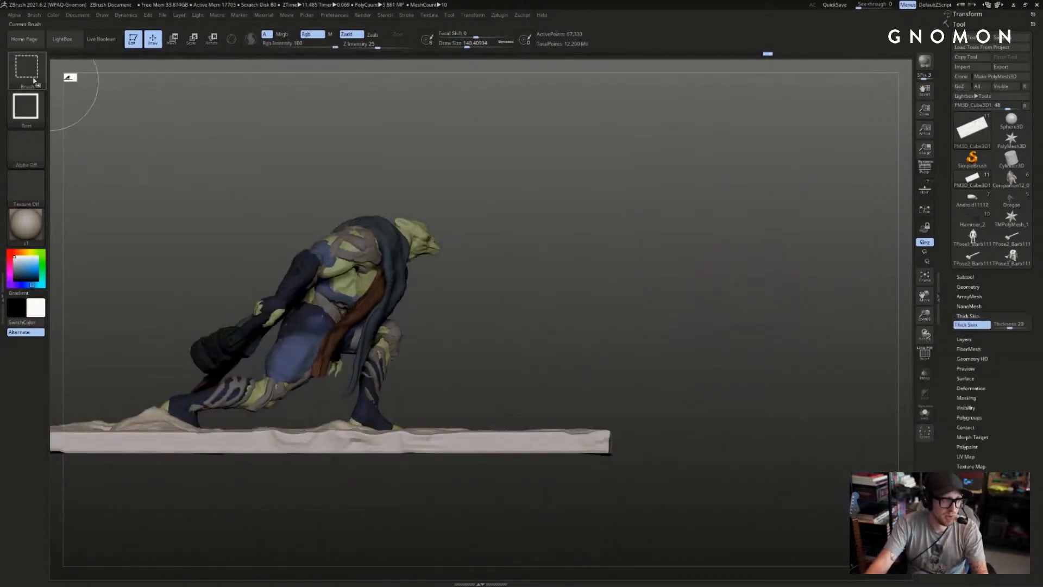
key("ctrl+shift+b")
left_click(195, 114)
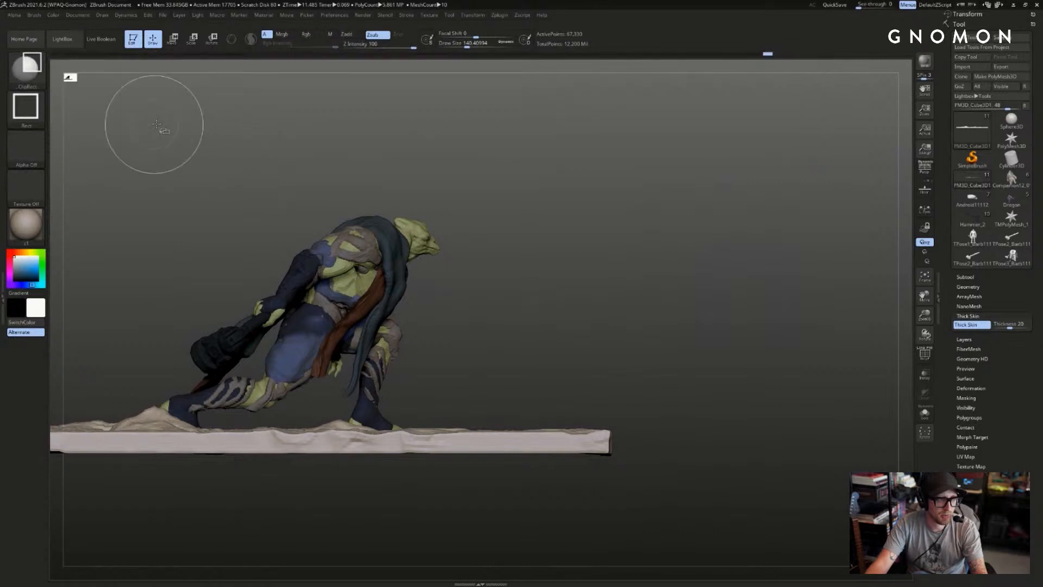
left_click(44, 79, "ctrl+shift")
left_click(155, 114, "ctrl+shift")
- Clip the slab's front end and one long side at an angle with ClipCurve to bevel them
mouse_move(582, 249)
left_mouse_down("alt")
mouse_move(635, 187)
mouse_move(652, 245)
left_mouse_up("alt")
left_click_drag(707, 302, 758, 346, "ctrl+shift")
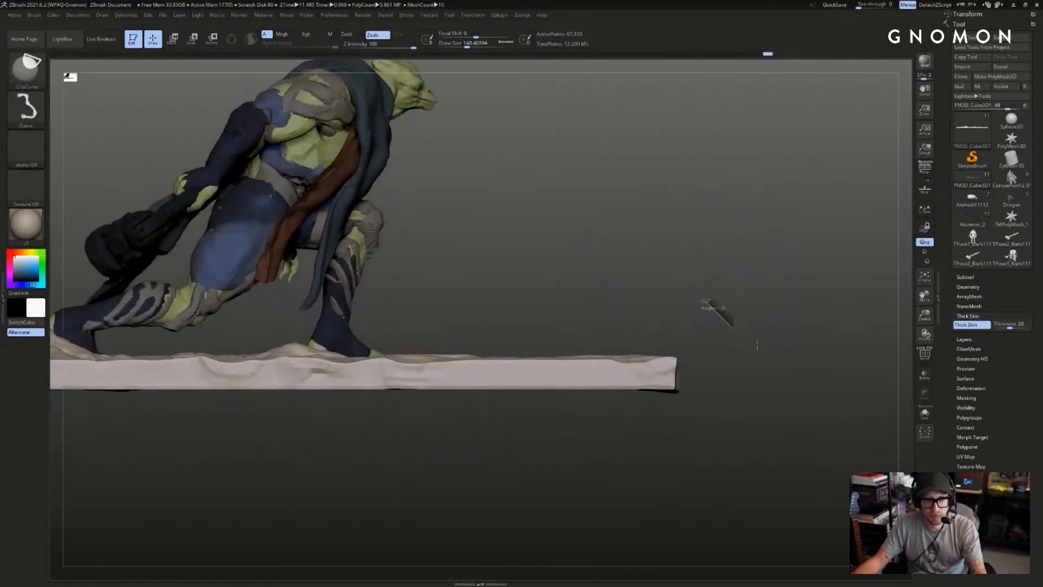
mouse_move(715, 420)
left_mouse_down("ctrl+shift")
mouse_move(706, 429)
mouse_move(790, 434)
mouse_move(792, 464)
mouse_move(458, 464)
left_mouse_up("ctrl+shift")
key("ctrl+shift")
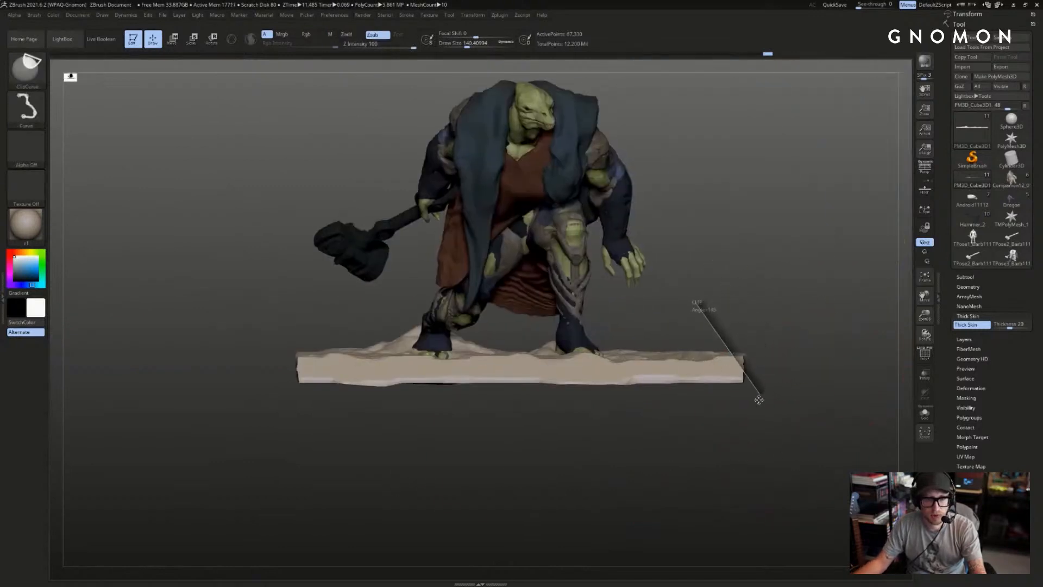
left_click_drag(727, 305, 779, 369, "ctrl+shift")
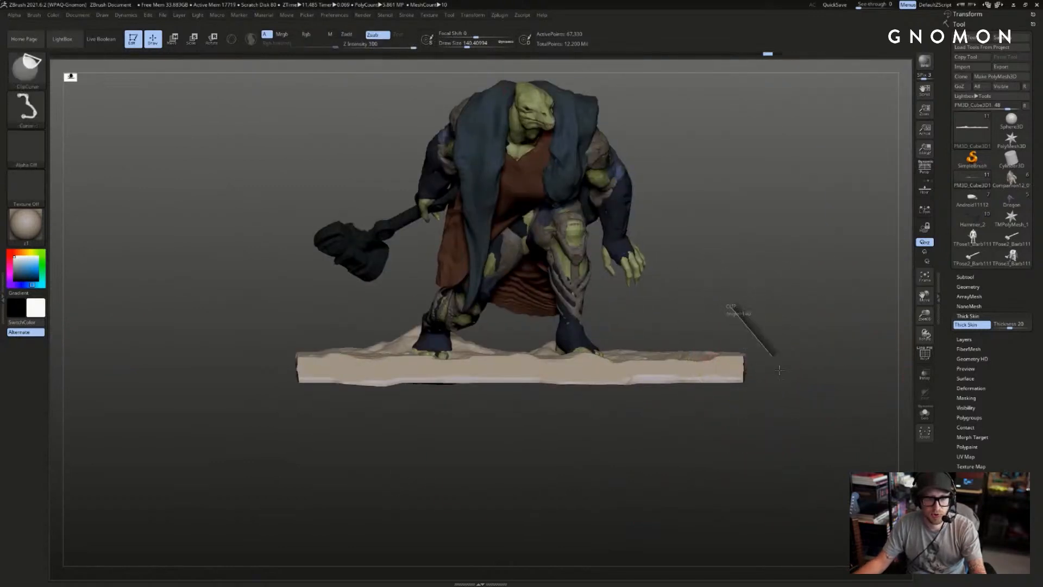
- Bevel the slab's rear end behind the trailing foot with an angled ClipCurve cut and prepare the remaining side
left_click_drag(831, 349, 871, 313)
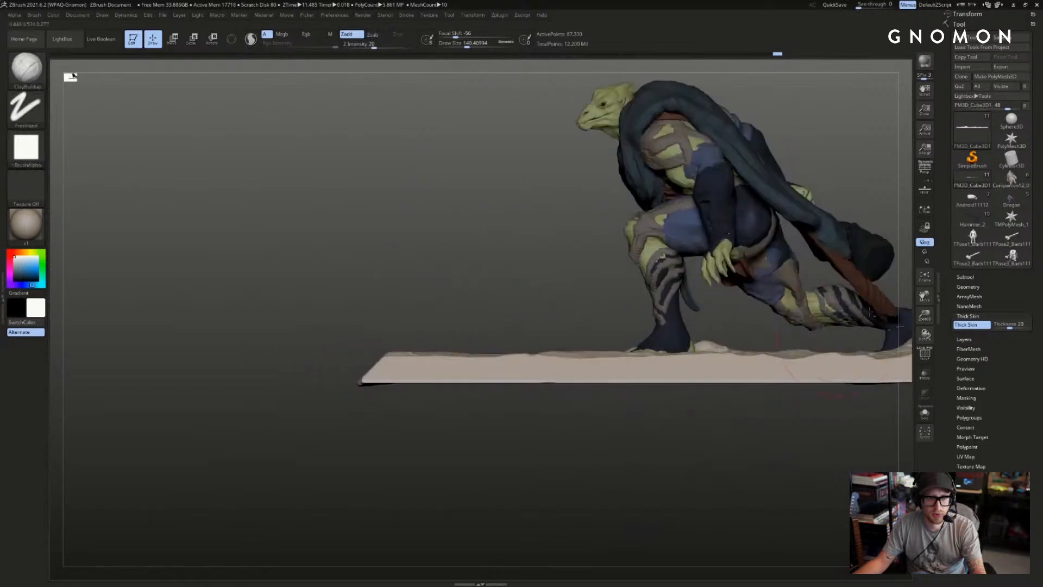
left_click_drag(892, 193, 409, 170, "alt")
left_click_drag(675, 277, 722, 330, "ctrl+shift")
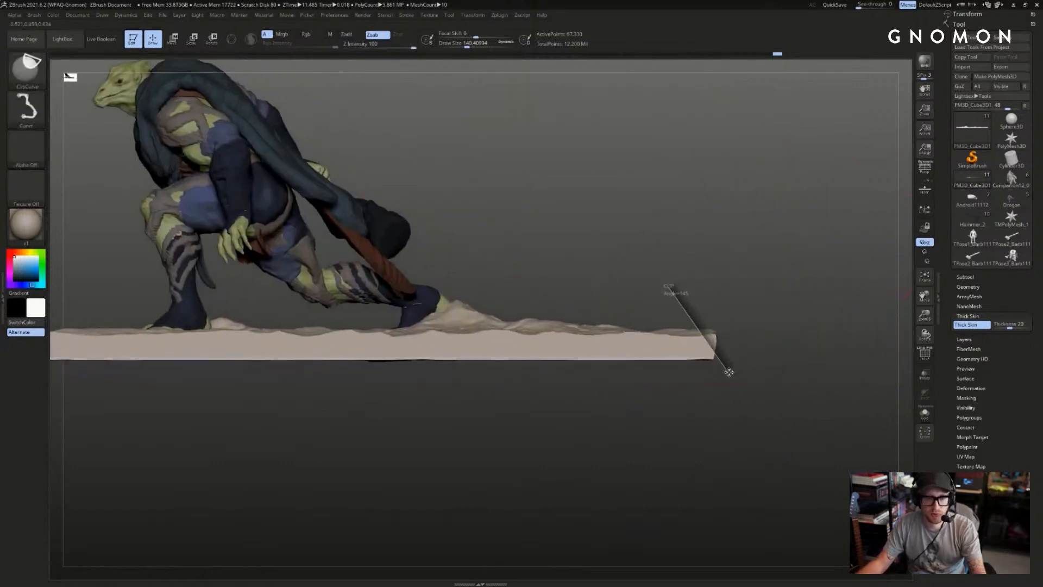
mouse_move(728, 377)
left_mouse_down()
mouse_move(709, 407)
mouse_move(758, 406)
left_mouse_up()
mouse_move(566, 361)
left_mouse_down("alt")
mouse_move(781, 391)
mouse_move(285, 389)
mouse_move(250, 361)
left_mouse_up("alt")
mouse_move(278, 426)
left_mouse_down()
mouse_move(341, 487)
mouse_move(372, 351)
mouse_move(325, 376)
mouse_move(349, 424)
mouse_move(353, 353)
left_mouse_up()
- Trim the slab's outer edges straight from a top view with ClipCurve
mouse_move(501, 518)
left_mouse_down("ctrl+shift")
mouse_move(465, 135)
mouse_move(506, 116)
mouse_move(514, 126)
left_mouse_up("ctrl+shift")
mouse_move(546, 108)
left_mouse_down("alt")
mouse_move(328, 137)
mouse_move(765, 125)
mouse_move(596, 124)
mouse_move(531, 110)
left_mouse_up("alt")
left_click_drag(216, 118, 617, 110, "ctrl+shift")
left_click_drag(776, 112, 777, 112, "ctrl+shift")
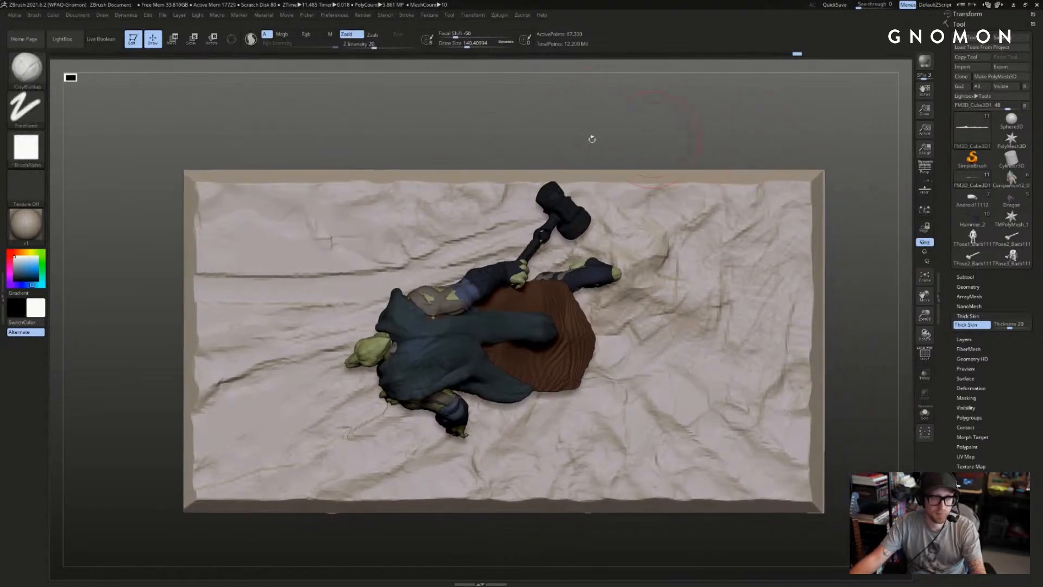
mouse_move(233, 108)
left_mouse_down("ctrl+shift")
mouse_move(617, 107)
mouse_move(858, 144)
mouse_move(738, 178)
mouse_move(848, 186)
mouse_move(743, 152)
left_mouse_up("ctrl+shift")
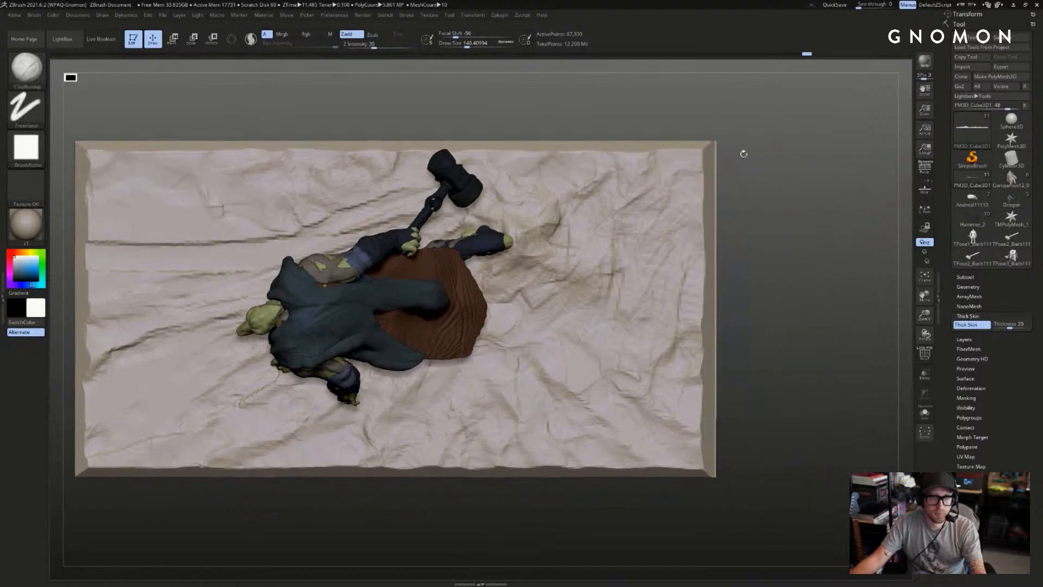
mouse_move(747, 97)
left_mouse_down("ctrl+shift")
mouse_move(756, 201)
mouse_move(739, 496)
mouse_move(705, 497)
mouse_move(773, 424)
mouse_move(775, 442)
mouse_move(842, 448)
mouse_move(722, 429)
mouse_move(745, 396)
mouse_move(750, 441)
mouse_move(713, 363)
mouse_move(884, 308)
mouse_move(853, 282)
mouse_move(861, 270)
mouse_move(916, 276)
left_mouse_up("ctrl+shift")
- Restore perspective and build up displaced dirt mounds behind both feet with ClayBuildup at draw size about 49
key("p")
left_click(914, 275)
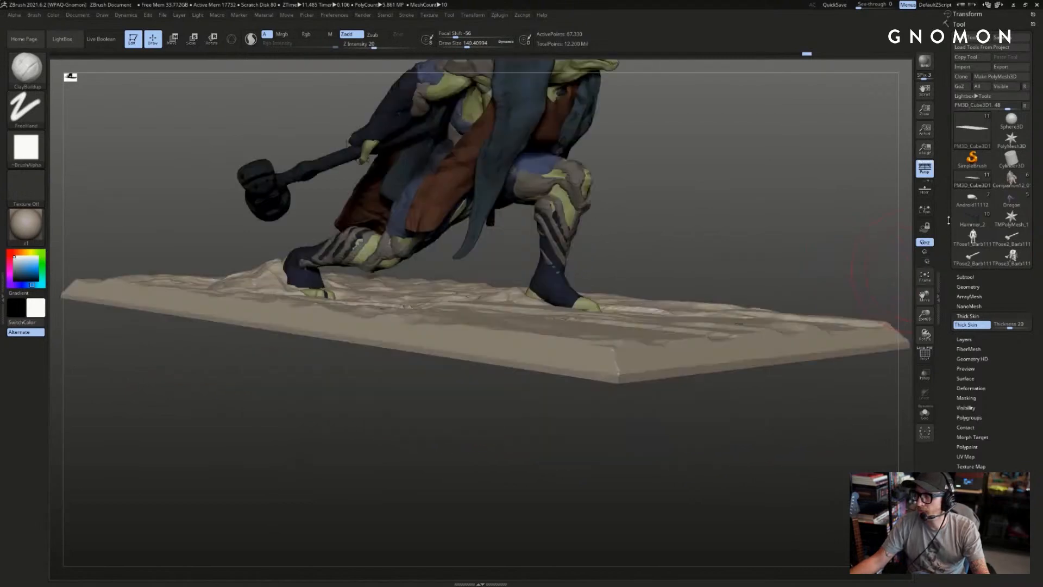
key("f")
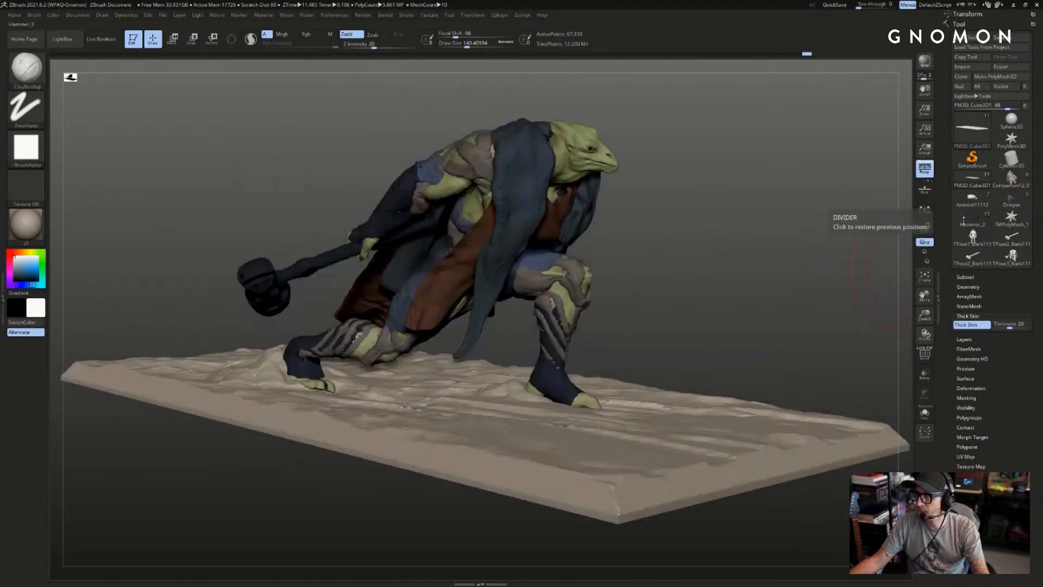
mouse_move(883, 246)
left_mouse_down()
mouse_move(856, 245)
mouse_move(893, 229)
mouse_move(752, 265)
mouse_move(776, 206)
mouse_move(768, 258)
mouse_move(675, 359)
left_mouse_up()
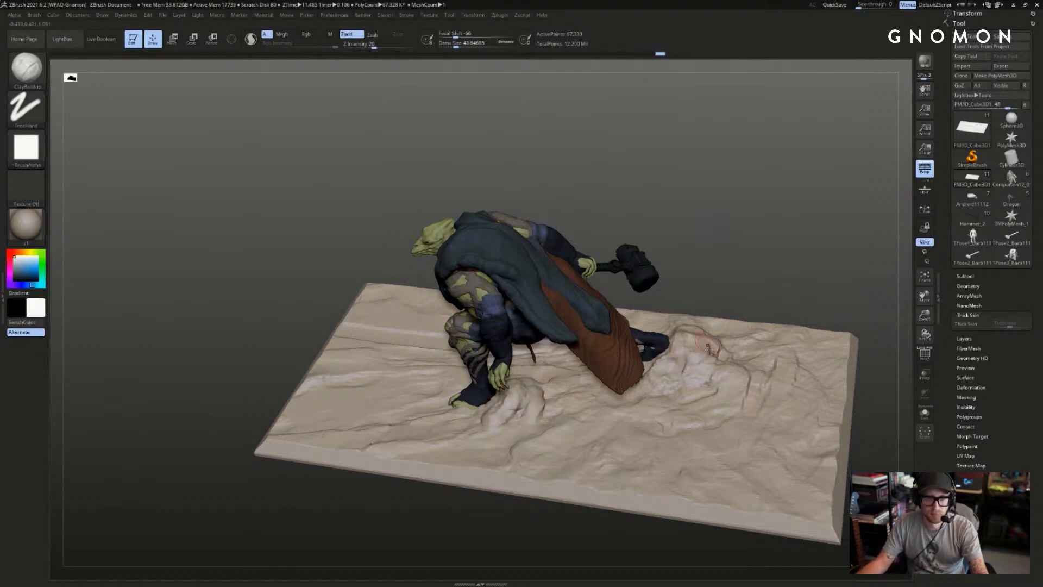
left_click_drag(779, 261, 672, 318)
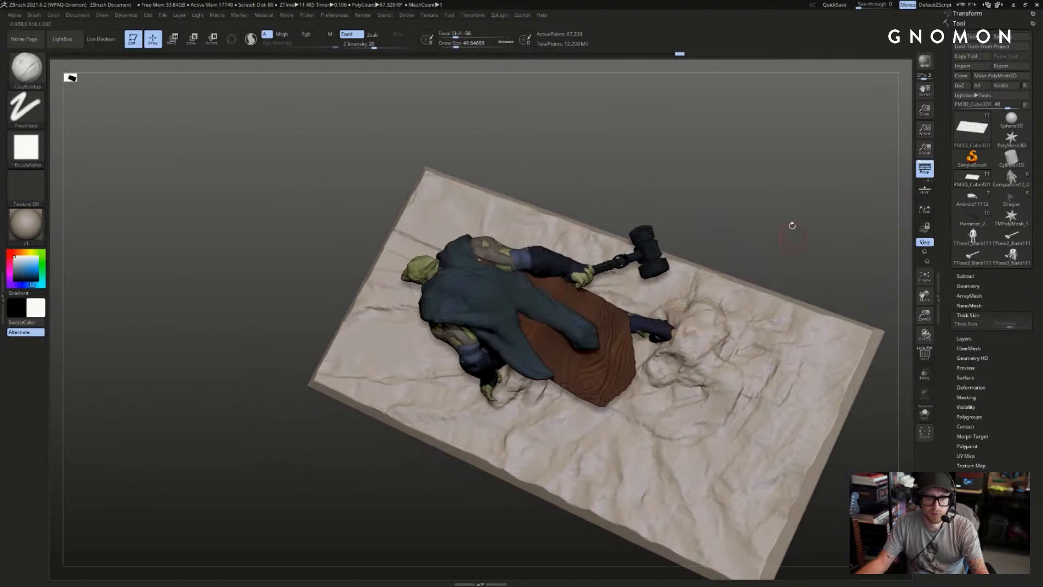
- Examine the finished ground base and the crouching barbarian from the side, rear and front
left_click_drag(792, 225, 733, 318)
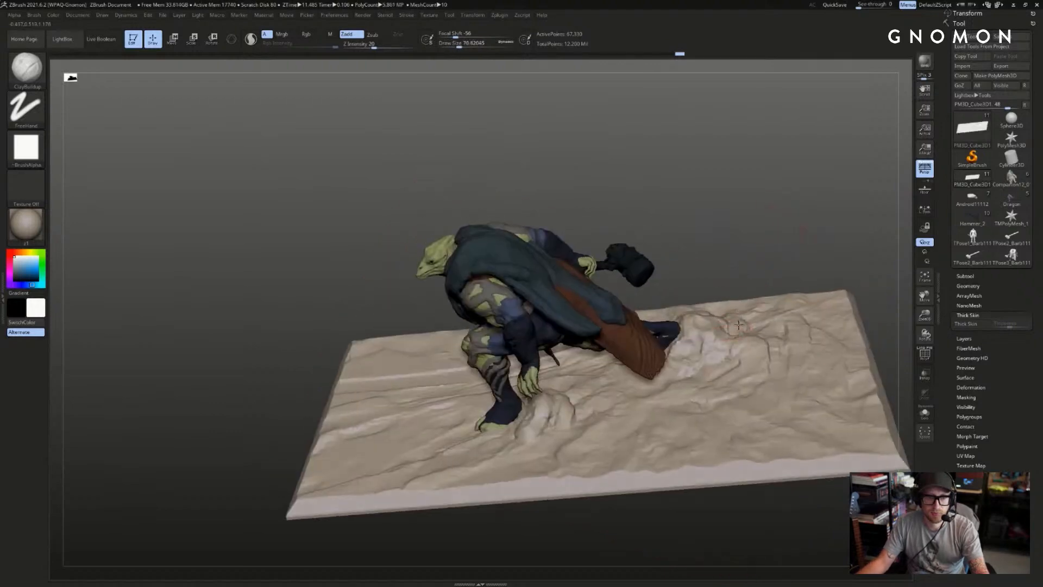
left_click_drag(744, 256, 766, 245)
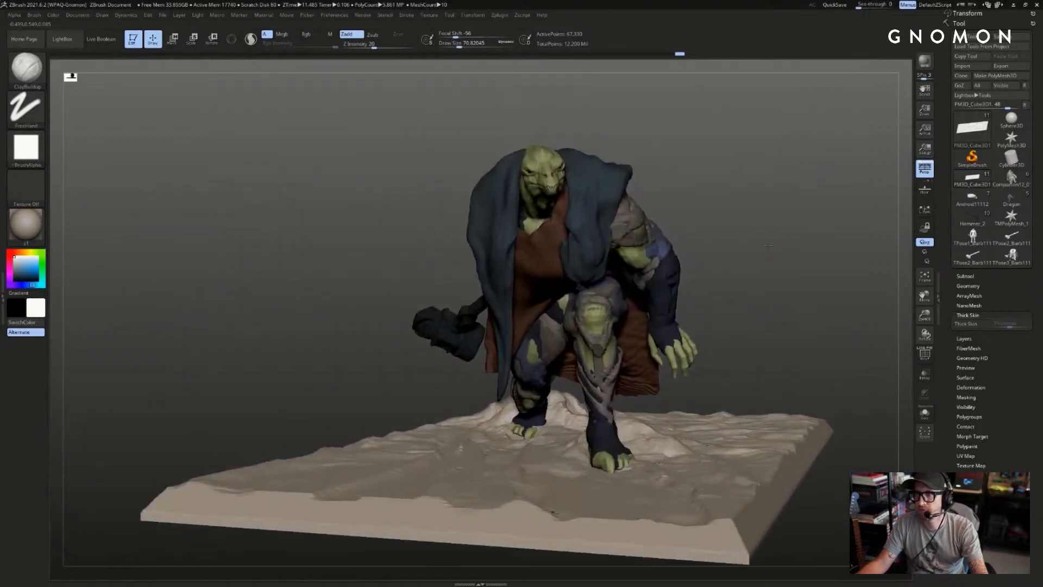
left_click_drag(551, 207, 752, 235)
- Place the hooded companion alone on a cleared canvas and bring in the crouching barbarian with his base beside it for comparison
left_click(1011, 177)
key("ctrl+n")
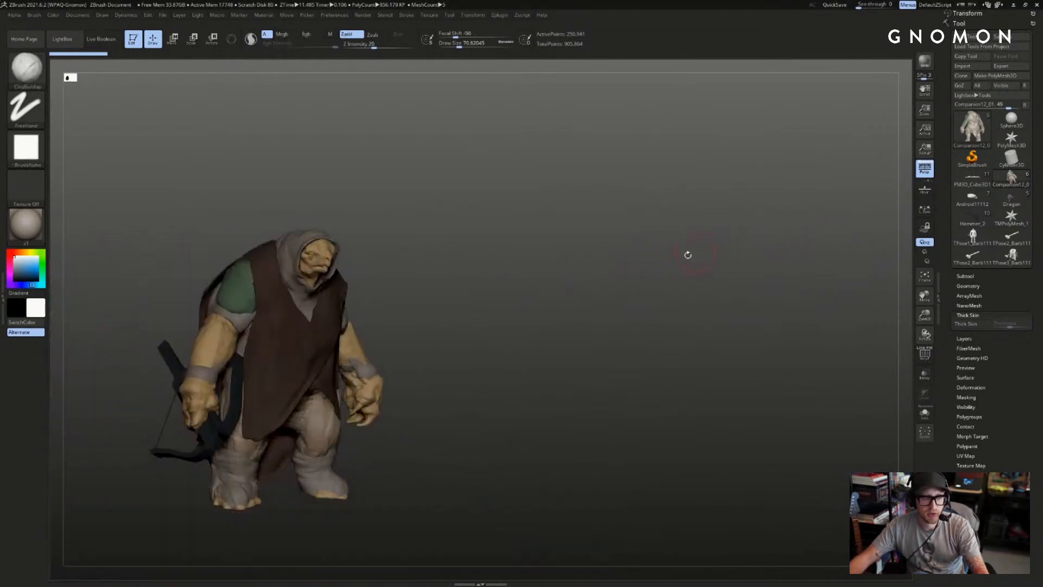
left_click_drag(688, 252, 726, 251)
left_click(972, 178)
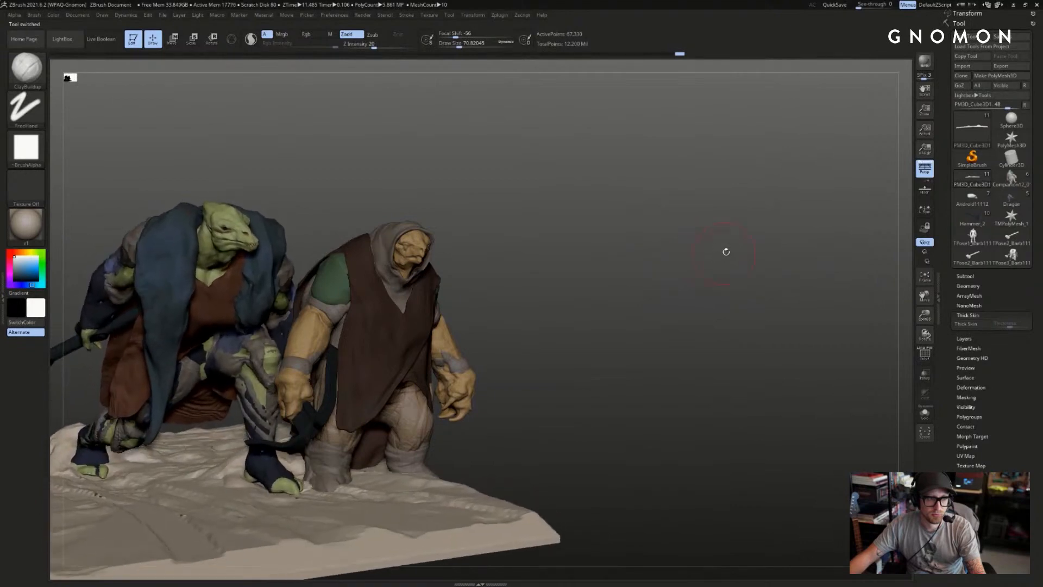
mouse_move(784, 225)
left_mouse_down()
mouse_move(831, 193)
mouse_move(846, 214)
mouse_move(838, 227)
left_mouse_up()
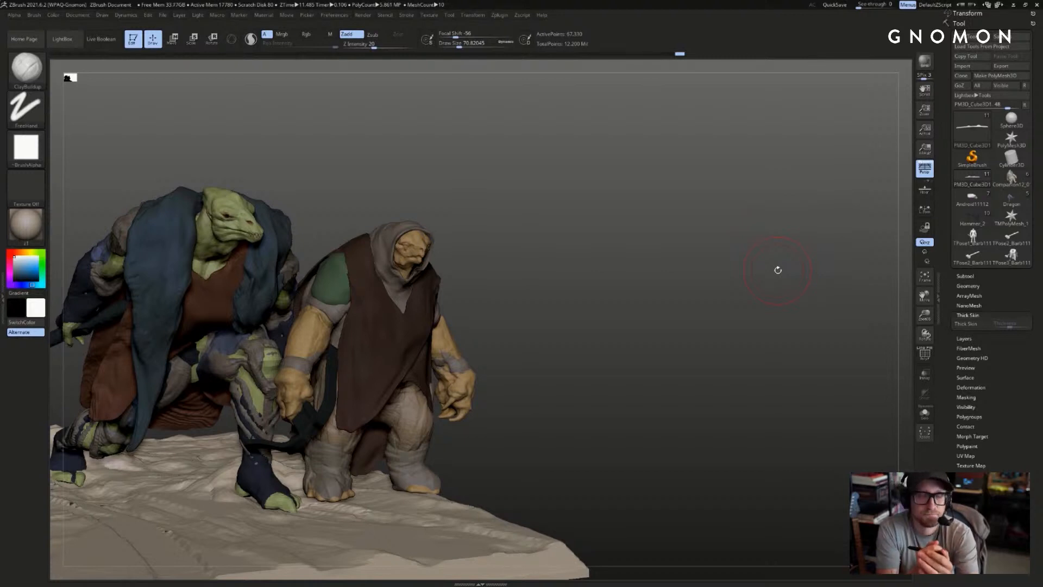
- Examine the crouching barbarian and his bevelled base on their own from low three-quarter and side angles
left_click_drag(712, 247, 701, 270)
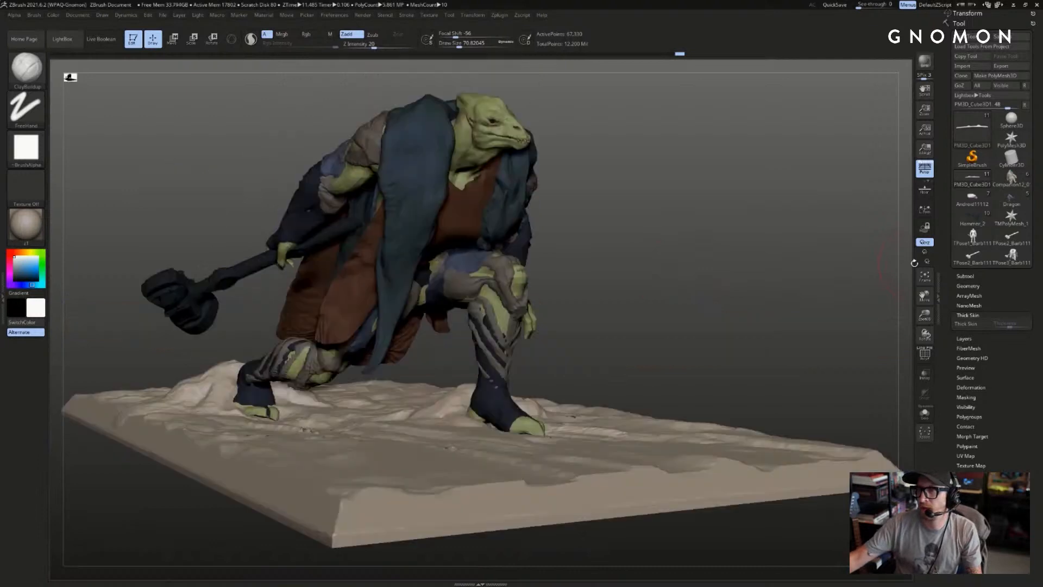
left_click_drag(741, 236, 801, 210)
mouse_move(1012, 236)
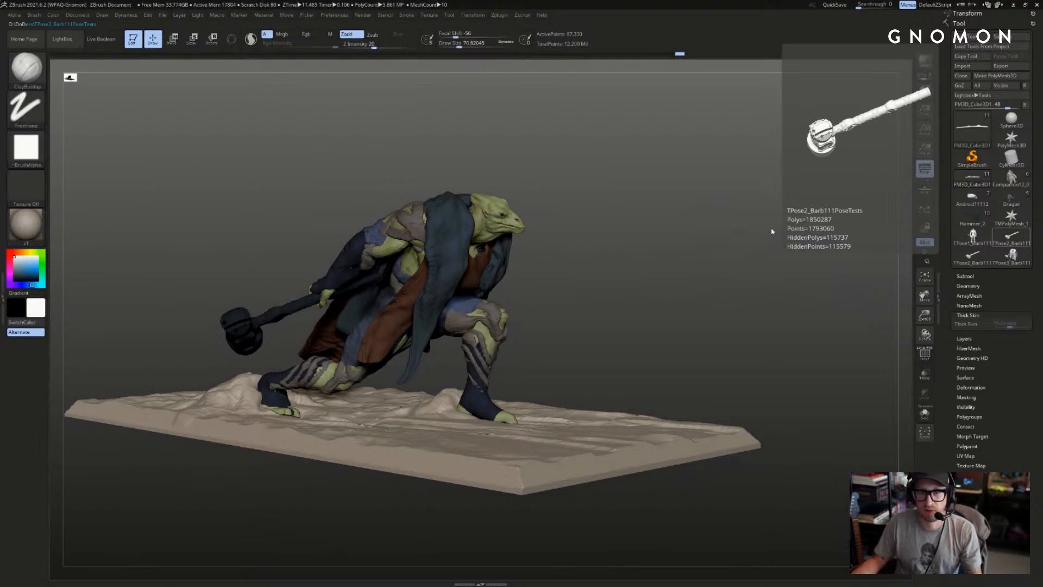
left_click_drag(772, 231, 889, 290)
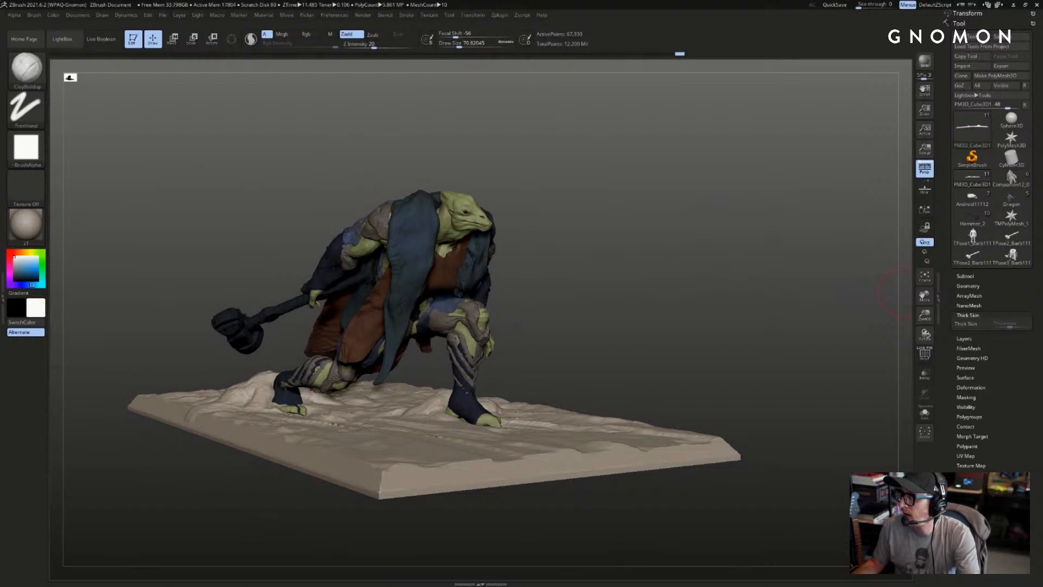
- Show the standing barbarian next to the crouching version on its base by clearing the canvas and taking a snapshot of one figure
mouse_move(768, 214)
left_mouse_down()
mouse_move(726, 203)
mouse_move(743, 203)
mouse_move(741, 185)
mouse_move(694, 233)
mouse_move(668, 239)
mouse_move(868, 235)
mouse_move(811, 249)
mouse_move(857, 239)
mouse_move(839, 250)
mouse_move(864, 258)
mouse_move(860, 229)
mouse_move(856, 273)
mouse_move(882, 274)
left_mouse_up()
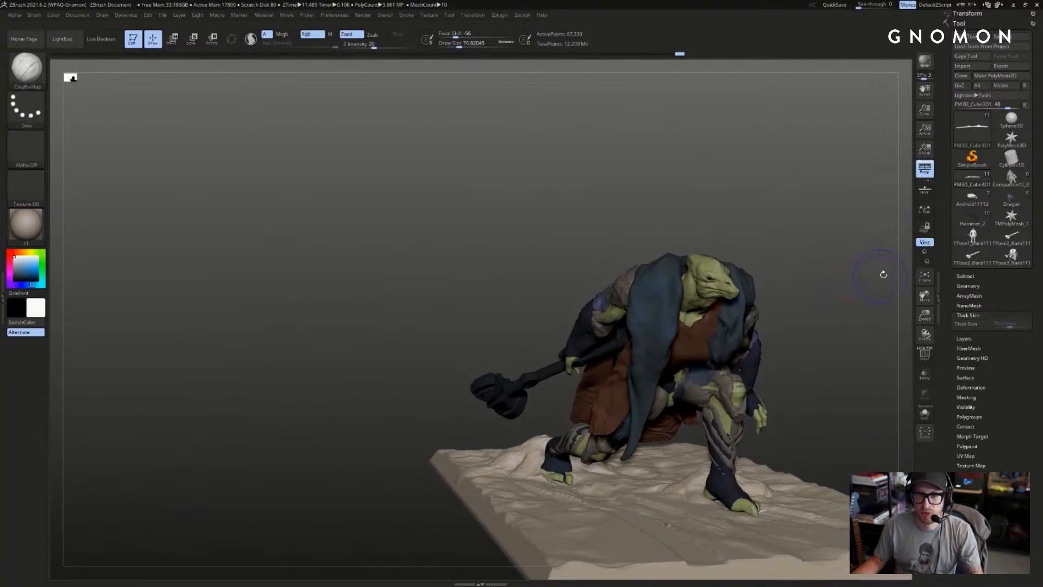
left_click(958, 224)
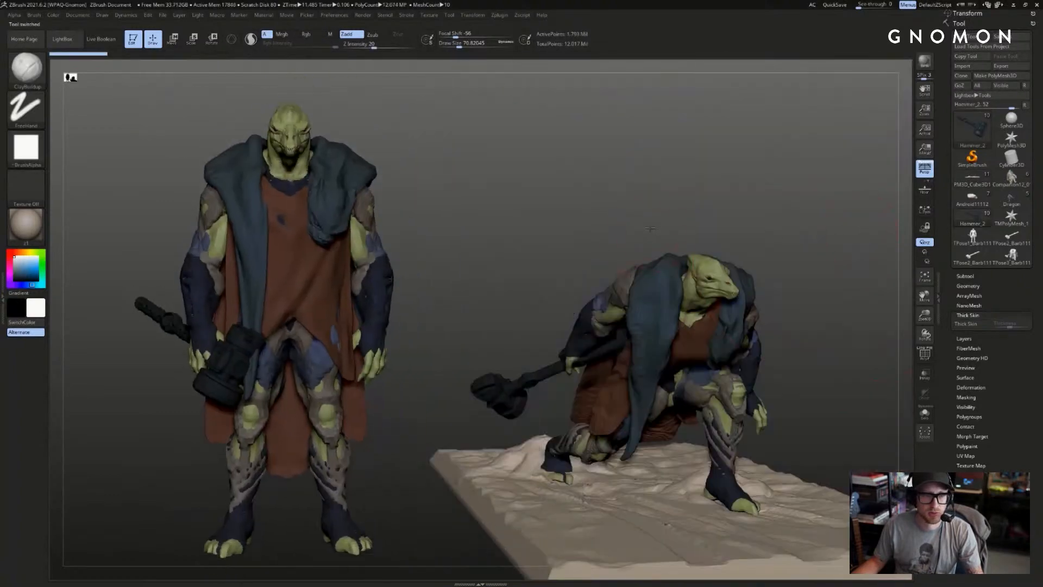
mouse_move(650, 229)
left_mouse_down()
mouse_move(755, 188)
mouse_move(831, 197)
mouse_move(852, 211)
mouse_move(866, 197)
mouse_move(830, 200)
mouse_move(842, 195)
mouse_move(824, 226)
mouse_move(844, 236)
left_mouse_up()
key("ctrl+n")
key("shift+s")
left_click(972, 178)
key("p")
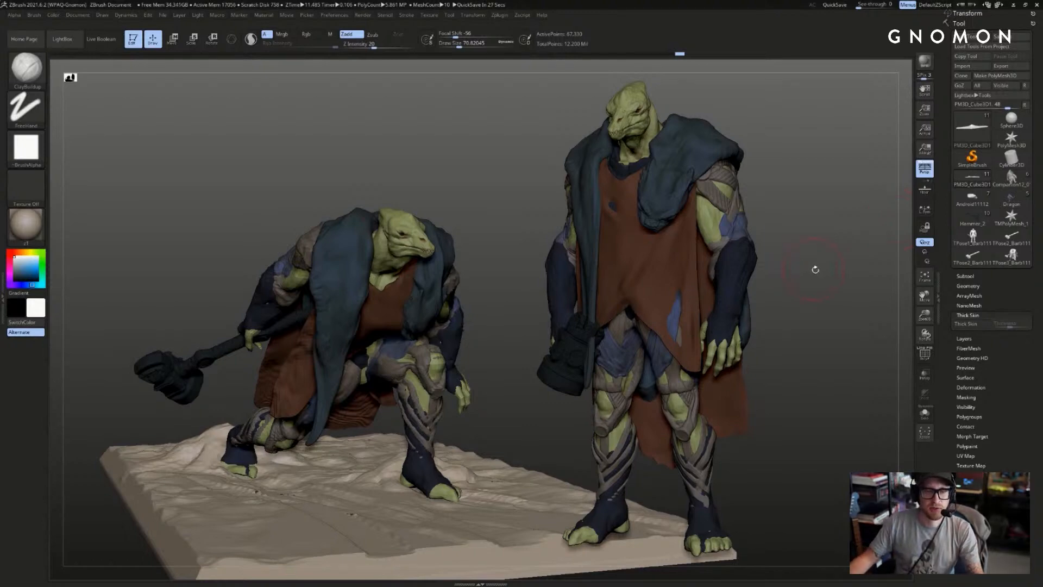
- Clear the canvas and load only the standing barbarian, framed to fill the view
left_click_drag(815, 270, 824, 268)
key("ctrl+n")
left_click(972, 217)
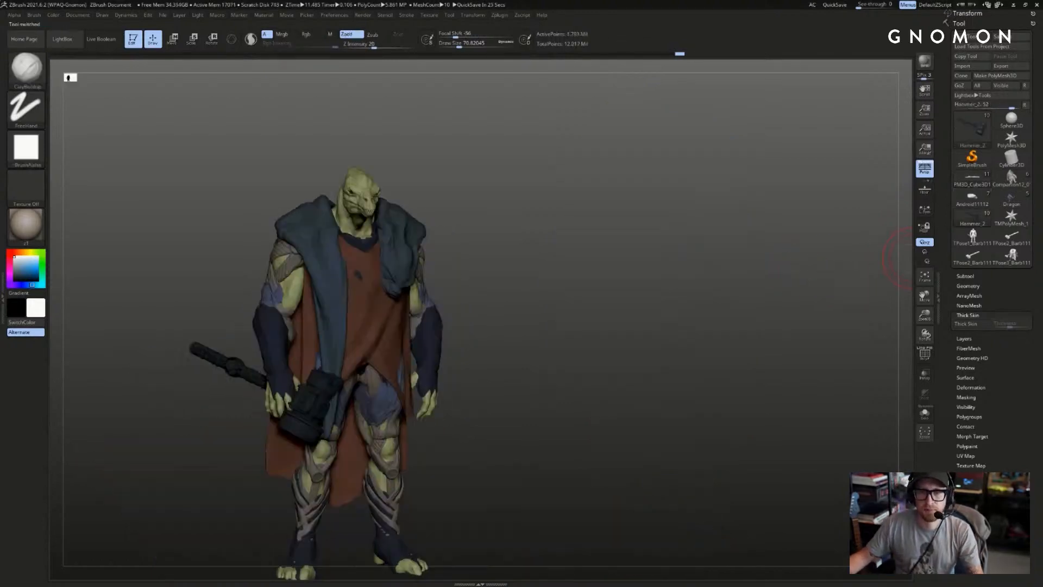
key("f")
key("f")
- Isolate the standing barbarian's head in Solo, inspect its face and polygroup wireframe up close, and bring back the other subtools
left_click(559, 125, "alt")
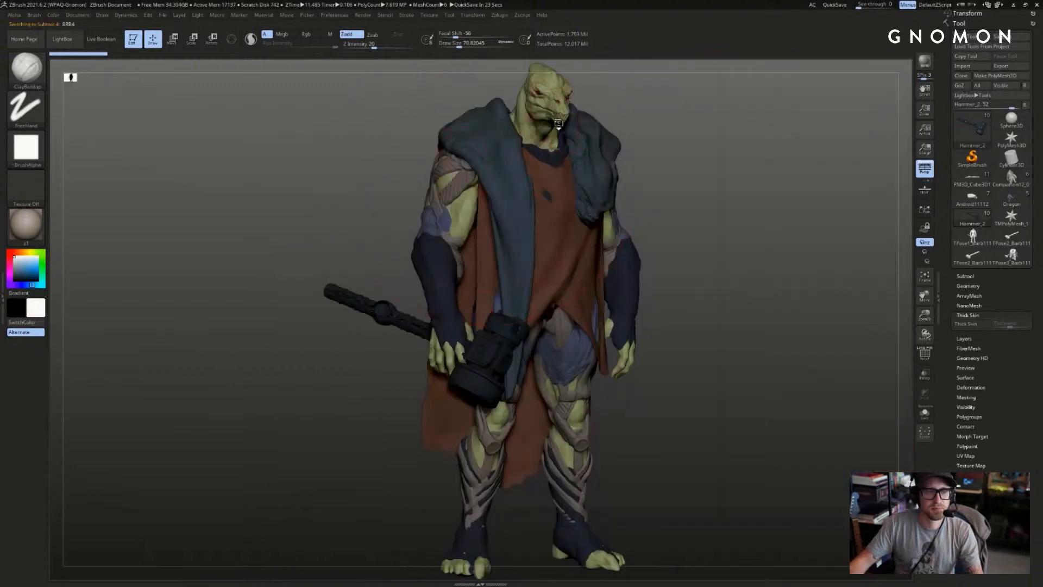
key("f")
key("alt+s")
mouse_move(791, 220)
left_mouse_down()
mouse_move(821, 217)
mouse_move(739, 214)
mouse_move(673, 239)
left_mouse_up()
key("s")
key("s")
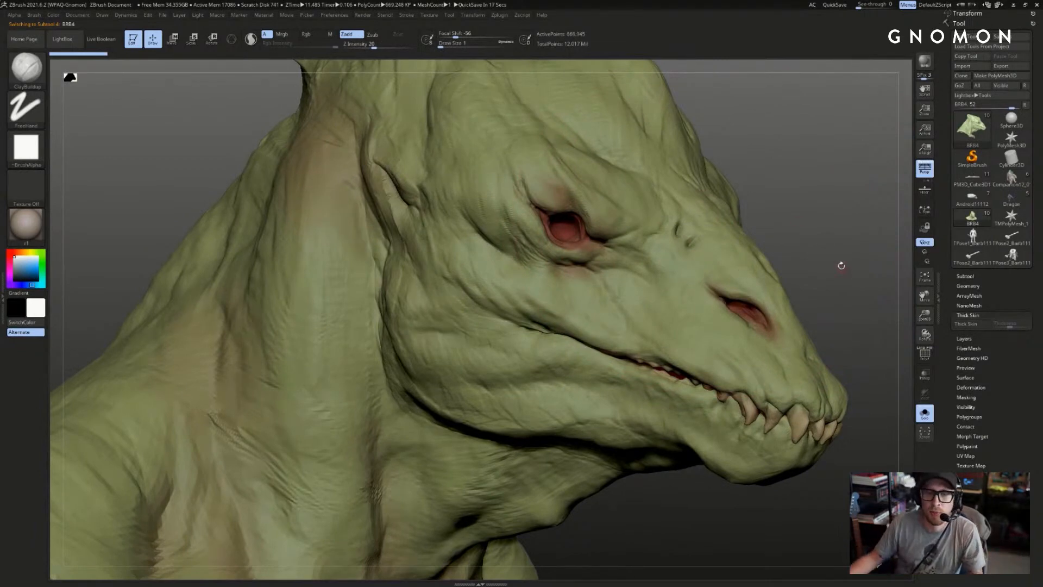
key("shift+f")
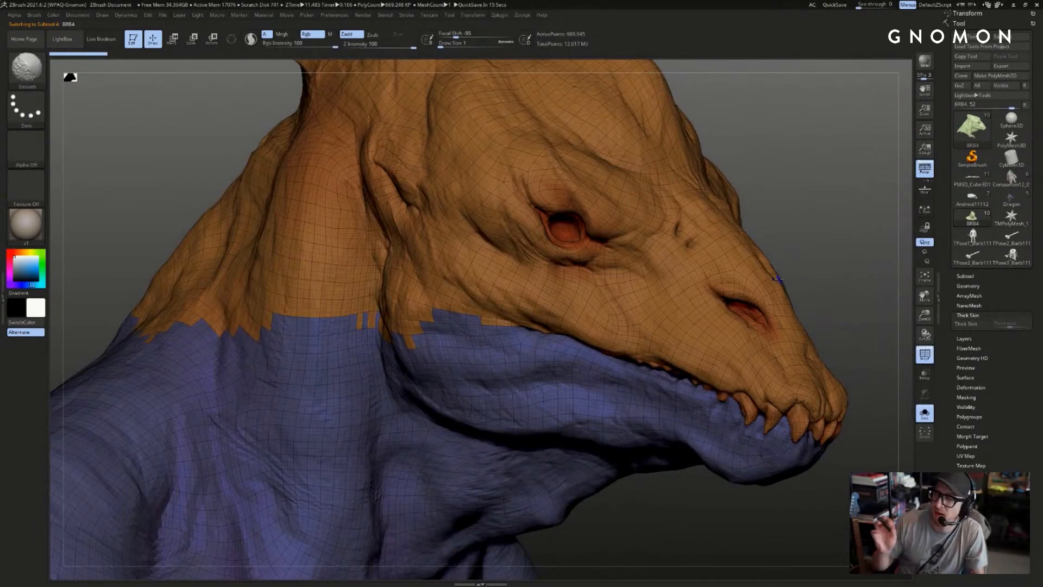
key("shift+f")
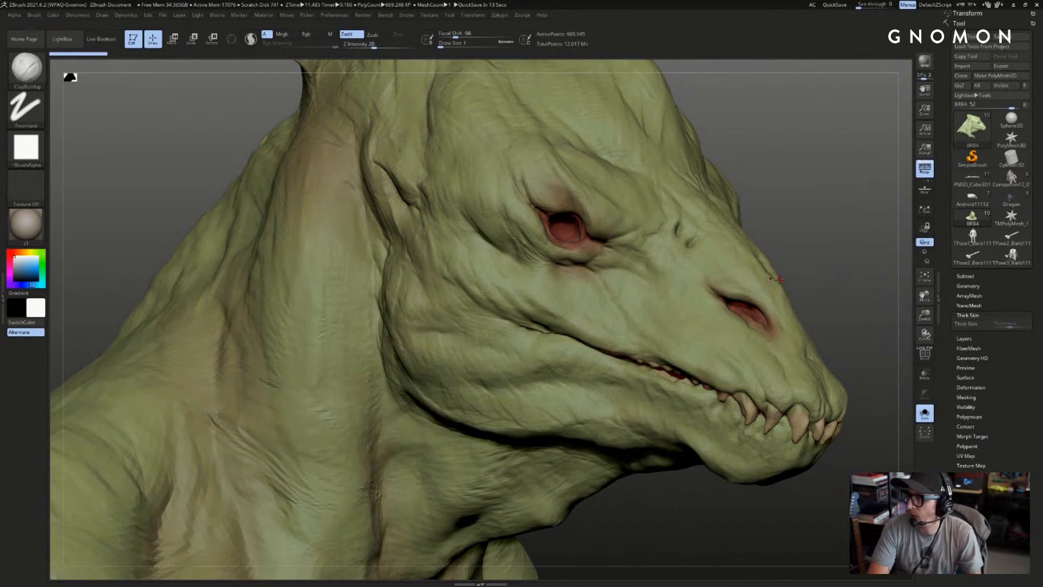
left_click(925, 413)
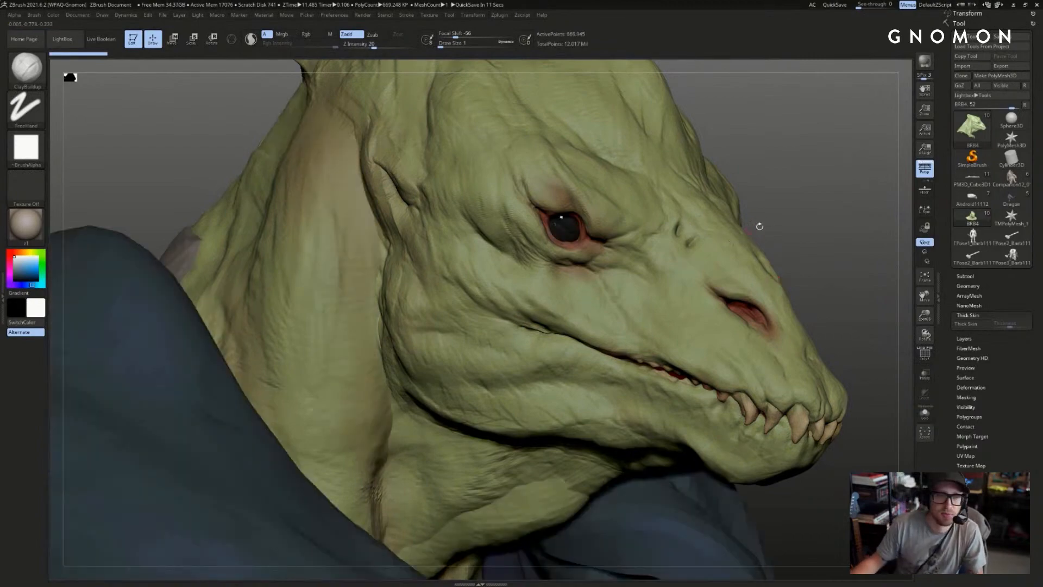
- Frame the whole standing barbarian, review him from several front angles, and collapse the Thick Skin settings
left_click_drag(806, 199, 771, 208)
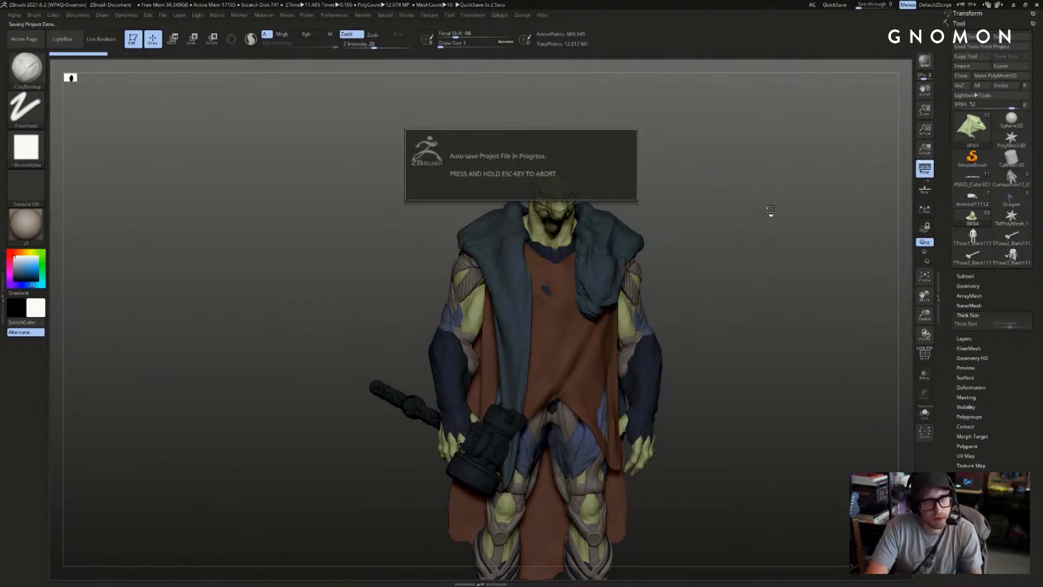
key("Escape")
left_click_drag(691, 243, 773, 266)
key("f")
key("f")
key("f")
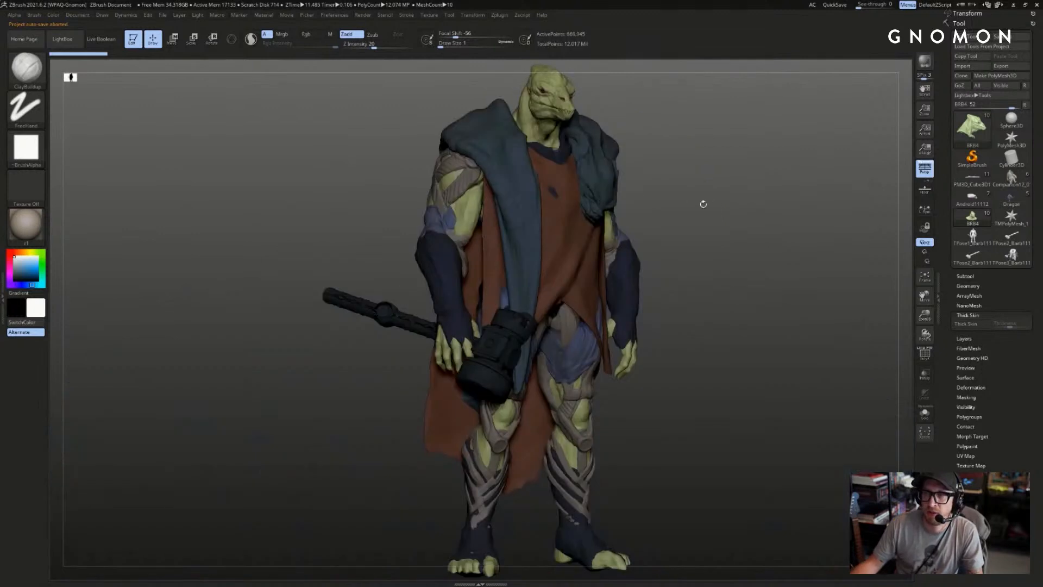
left_click_drag(701, 203, 735, 203)
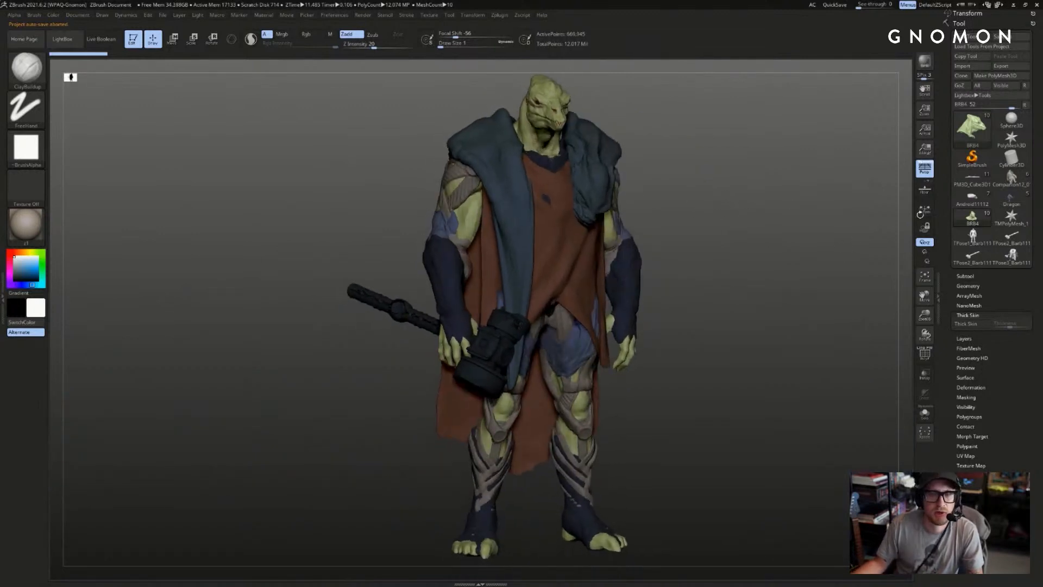
left_click_drag(806, 237, 812, 254)
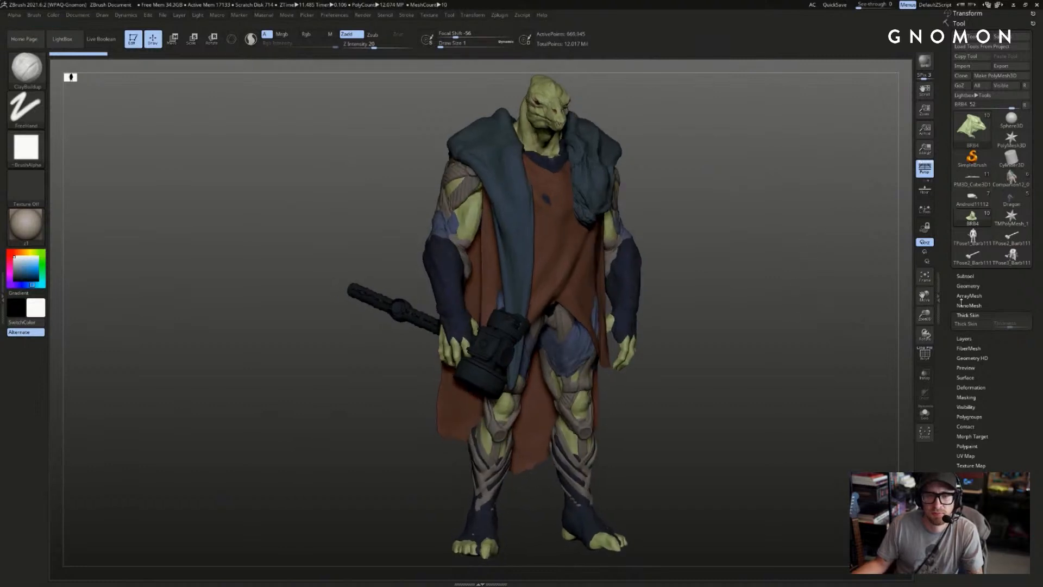
left_click(968, 315)
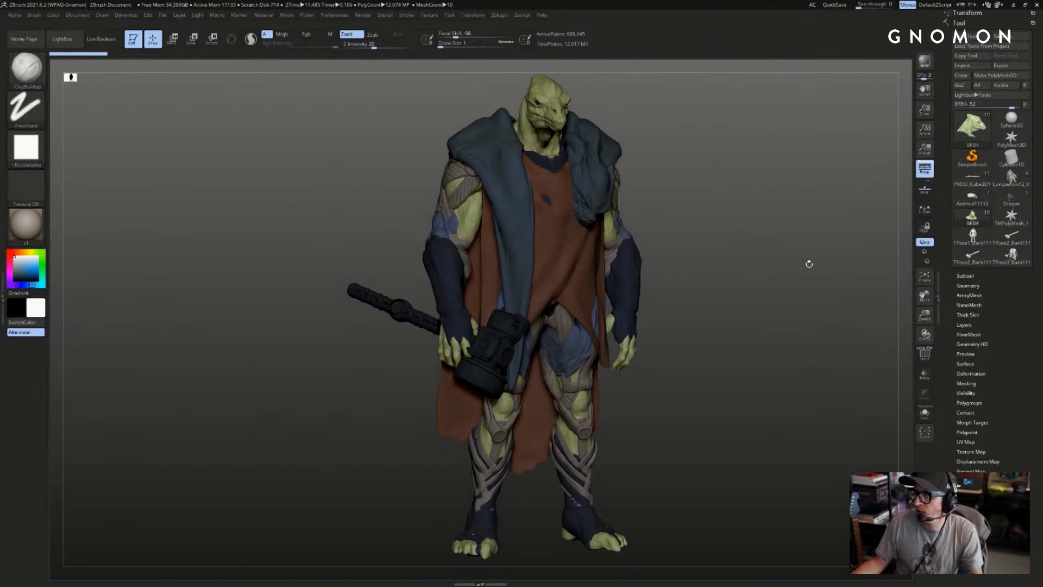
- Shrink the standing barbarian in view and try a line-up with the hooded companion and the dragon next to him
mouse_move(817, 284)
left_mouse_down()
mouse_move(829, 275)
mouse_move(810, 275)
mouse_move(821, 266)
mouse_move(790, 288)
mouse_move(813, 282)
mouse_move(815, 297)
mouse_move(776, 286)
mouse_move(771, 296)
mouse_move(802, 289)
mouse_move(763, 296)
mouse_move(813, 279)
mouse_move(813, 299)
mouse_move(722, 256)
mouse_move(739, 331)
mouse_move(737, 341)
mouse_move(722, 334)
left_mouse_up()
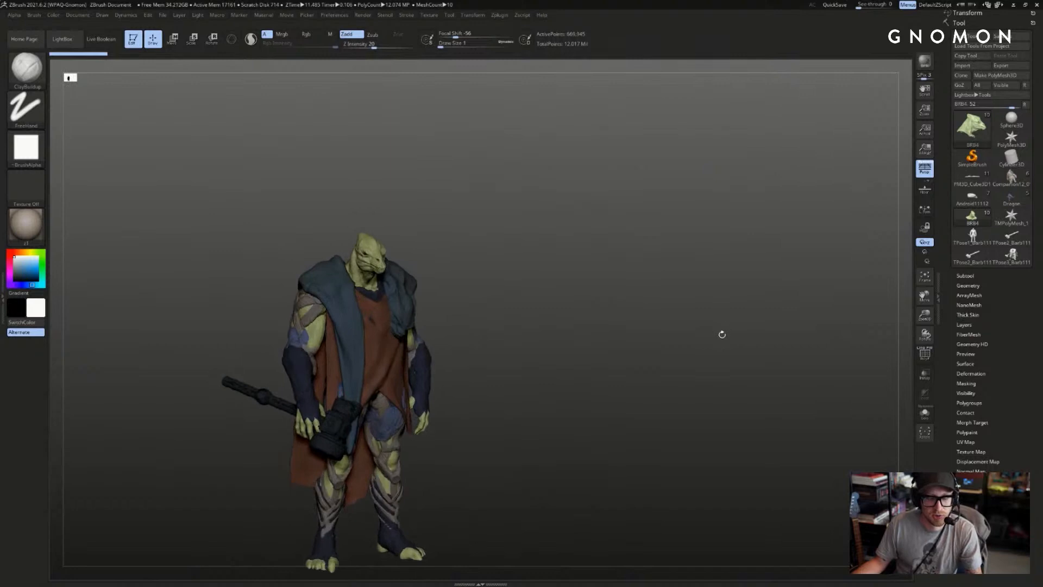
left_click(997, 185)
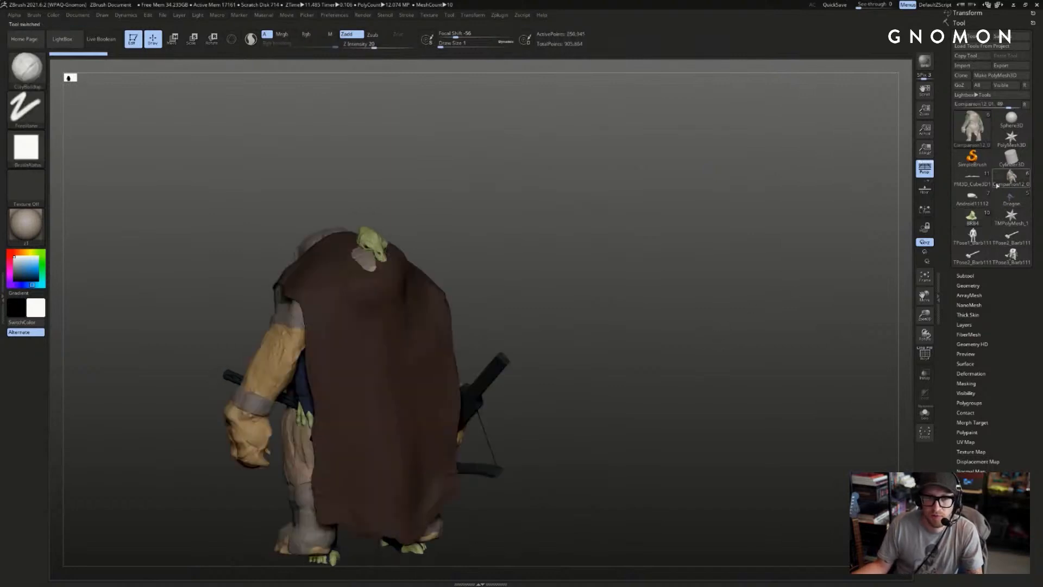
left_click_drag(750, 272, 786, 346)
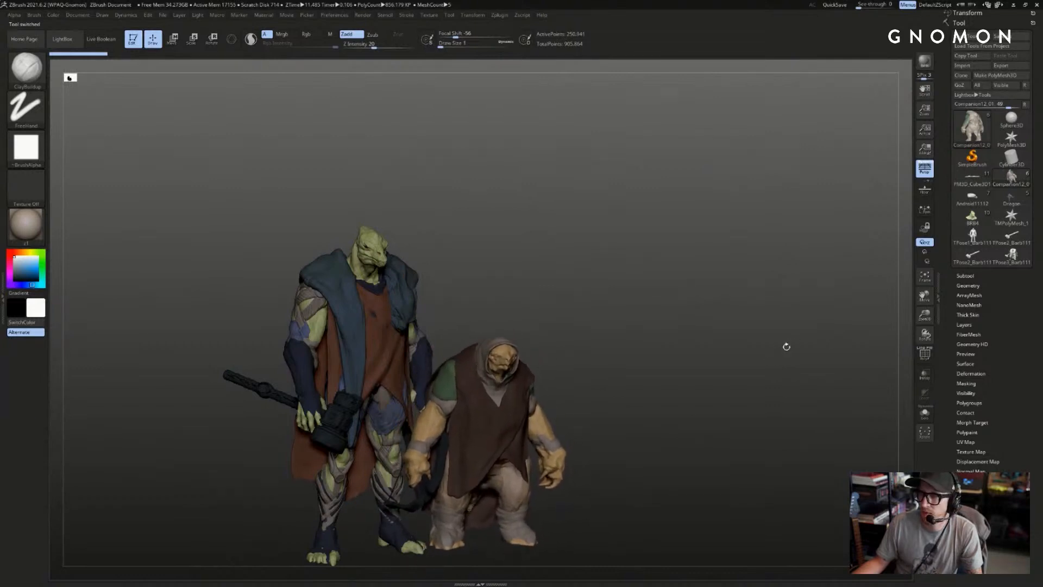
left_click(1011, 200)
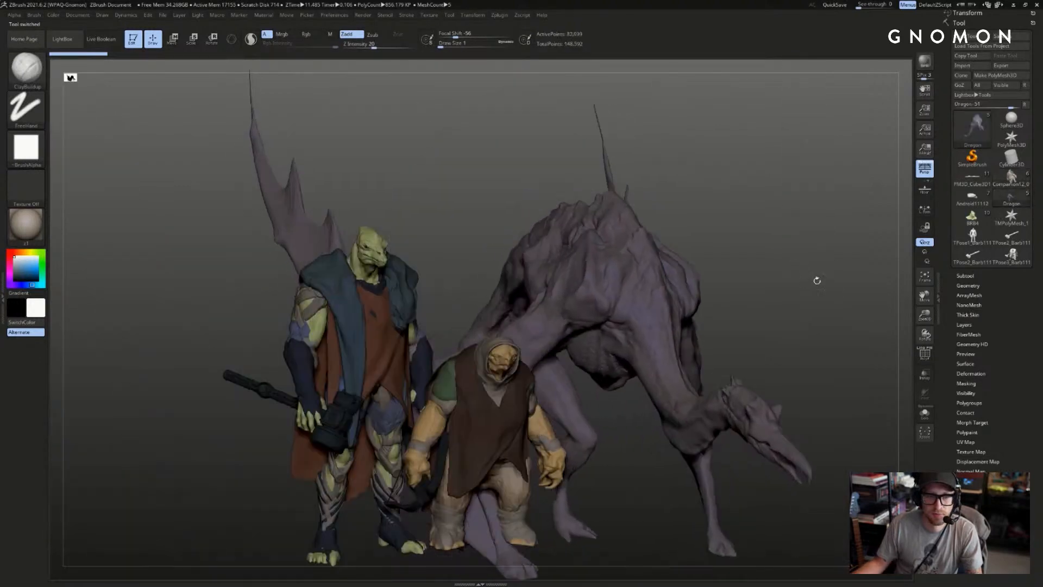
mouse_move(816, 280)
left_mouse_down()
mouse_move(571, 240)
mouse_move(692, 236)
mouse_move(749, 252)
mouse_move(575, 246)
mouse_move(755, 221)
mouse_move(671, 233)
mouse_move(826, 231)
mouse_move(826, 242)
mouse_move(766, 242)
mouse_move(710, 271)
mouse_move(864, 235)
mouse_move(786, 209)
mouse_move(720, 331)
mouse_move(739, 325)
mouse_move(718, 315)
mouse_move(733, 292)
mouse_move(731, 324)
mouse_move(720, 297)
mouse_move(809, 285)
mouse_move(855, 259)
left_mouse_up()
- Clear the canvas, snapshot the dragon, and add the standing barbarian and the hooded companion in front of it
key("ctrl+n")
key("shift+s")
left_click(972, 217)
key("f")
left_click(1012, 178)
left_click_drag(824, 217, 810, 272)
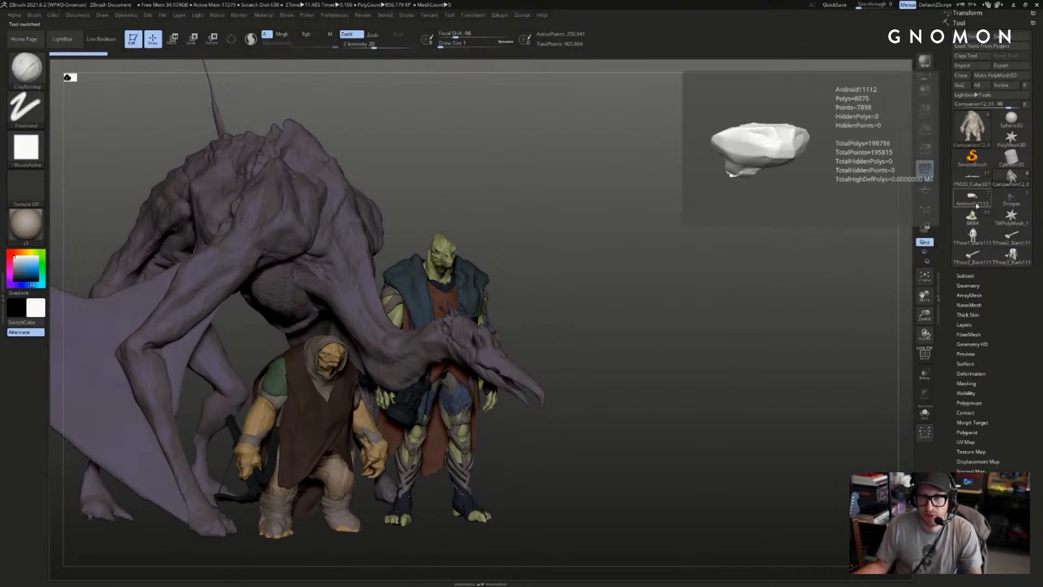
- Add the Android11112 model to the line-up and place it beside the barbarian, facing the other characters
left_click(972, 206)
key("f")
key("f")
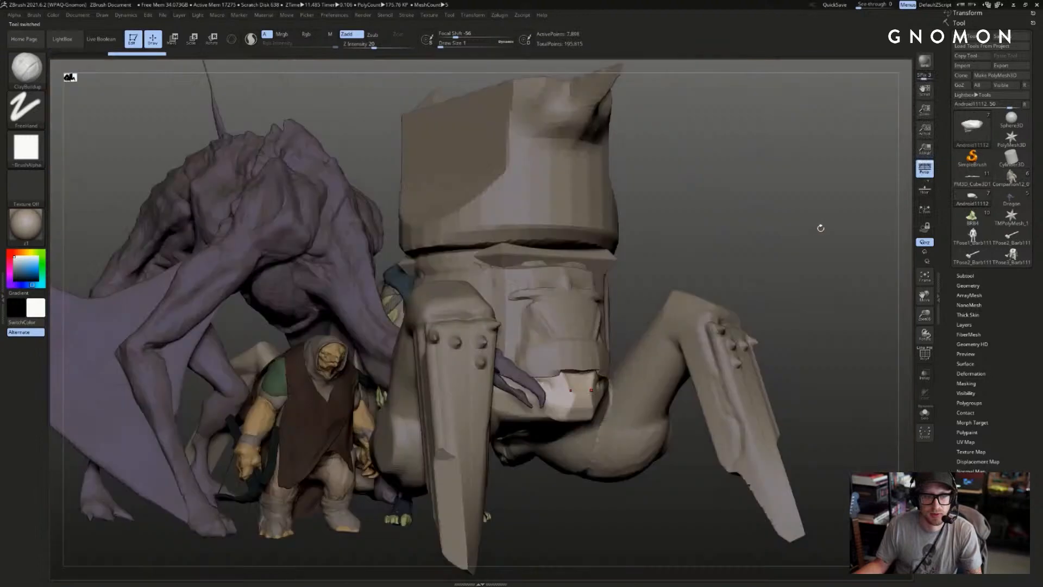
left_click_drag(819, 228, 840, 239, "shift")
left_click_drag(842, 300, 499, 294)
- Recolour the Android11112 model, trying brown and red shades before choosing a pale, desaturated pink
left_click(27, 266)
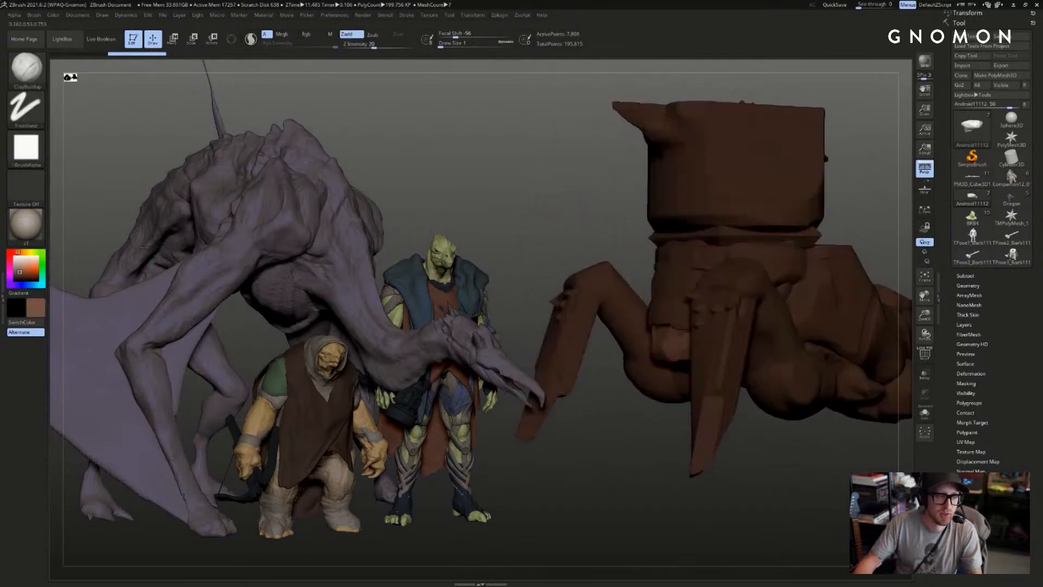
left_click_drag(18, 252, 9, 252)
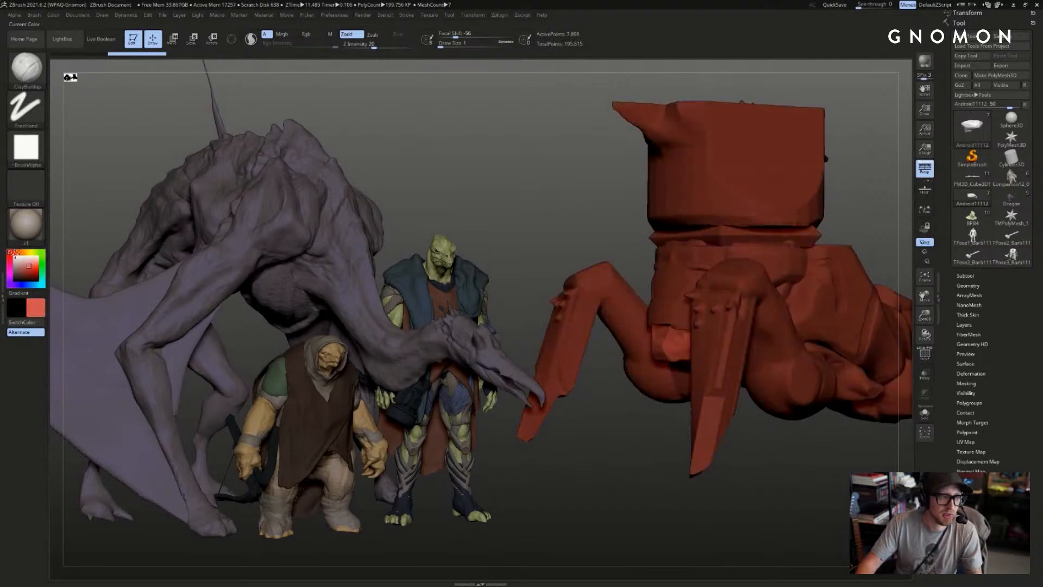
mouse_move(44, 287)
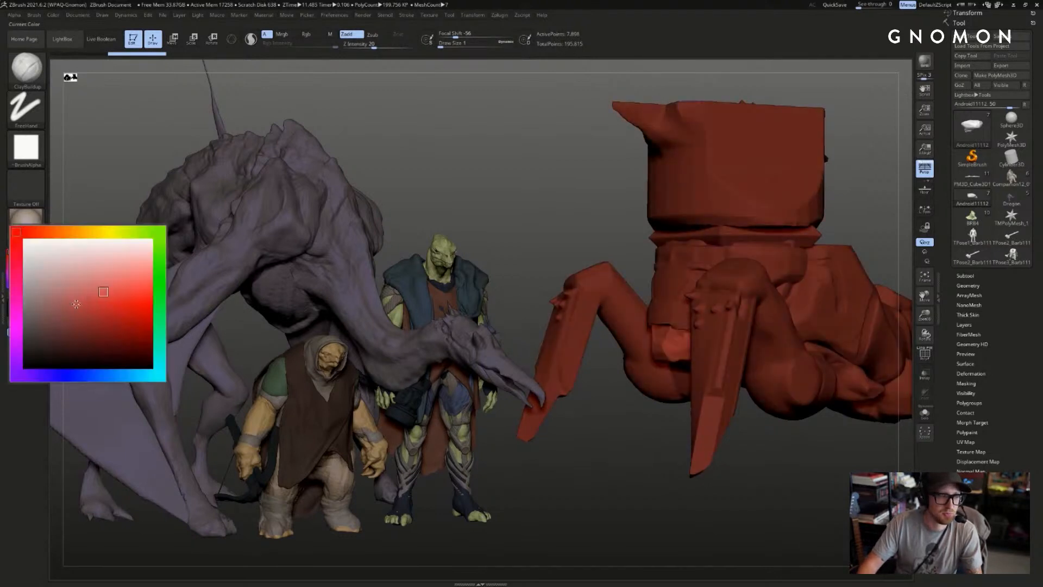
left_click(81, 300)
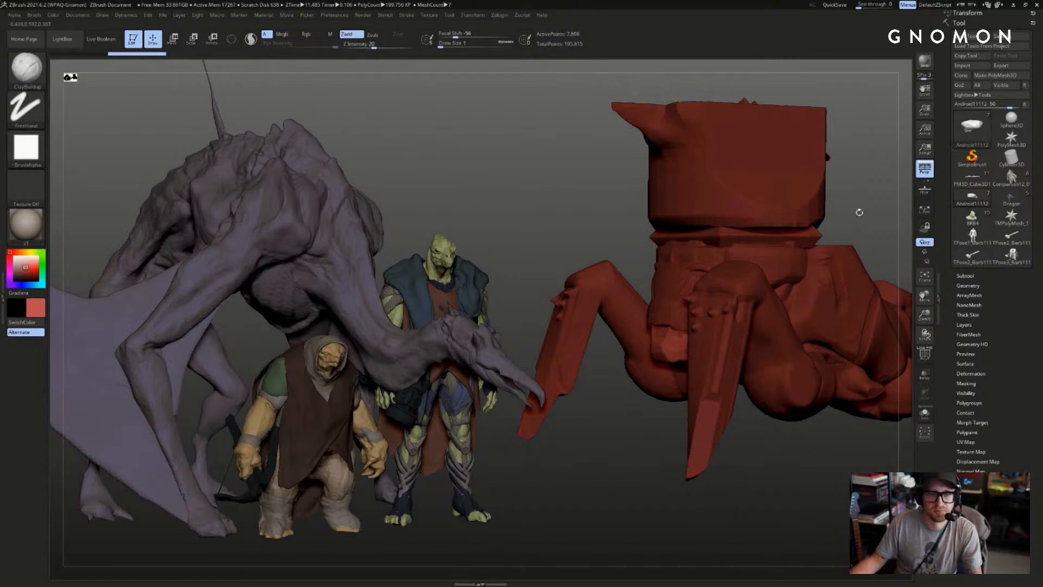
left_click_drag(859, 212, 893, 251)
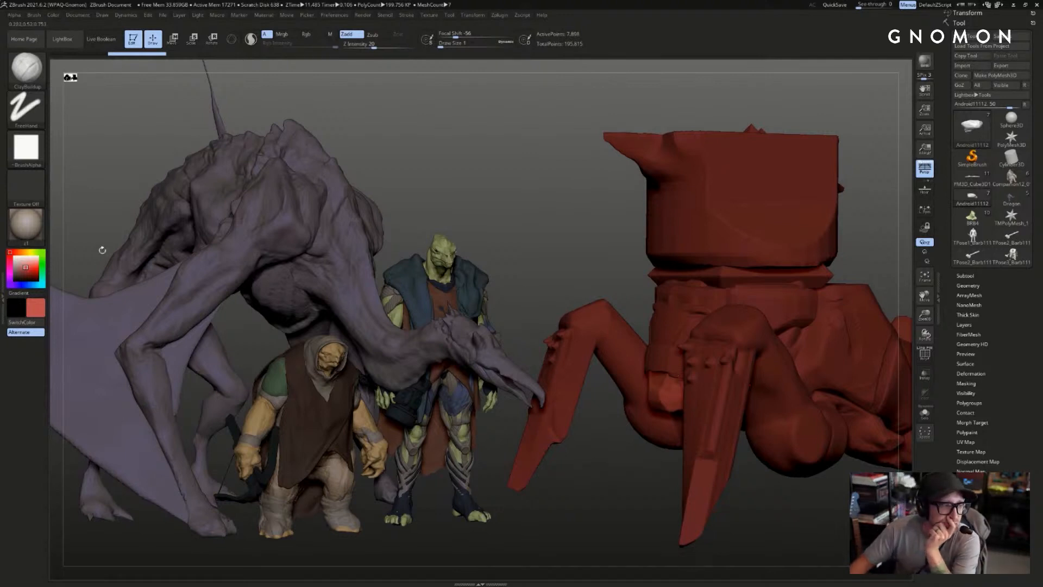
left_click(36, 308)
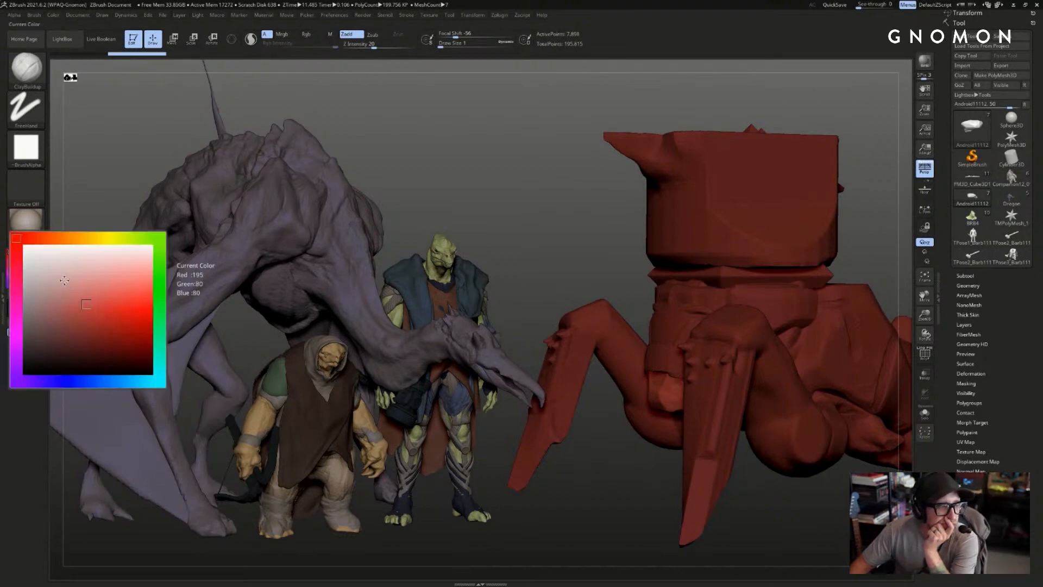
left_click(73, 285)
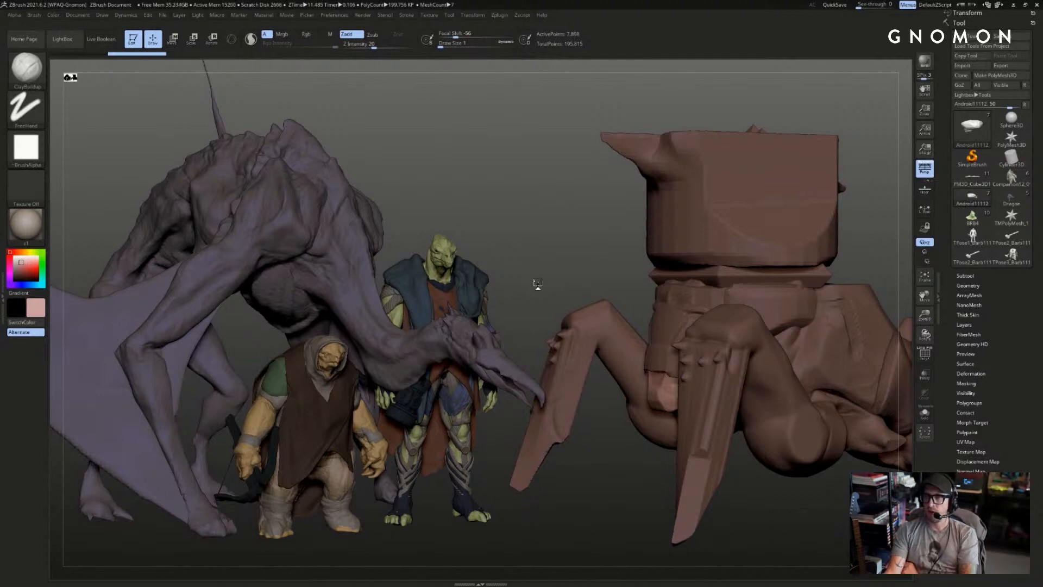
- Make the standing barbarian the active model, clear the line-up from the canvas and turn him to the front
left_click_drag(536, 230, 531, 230)
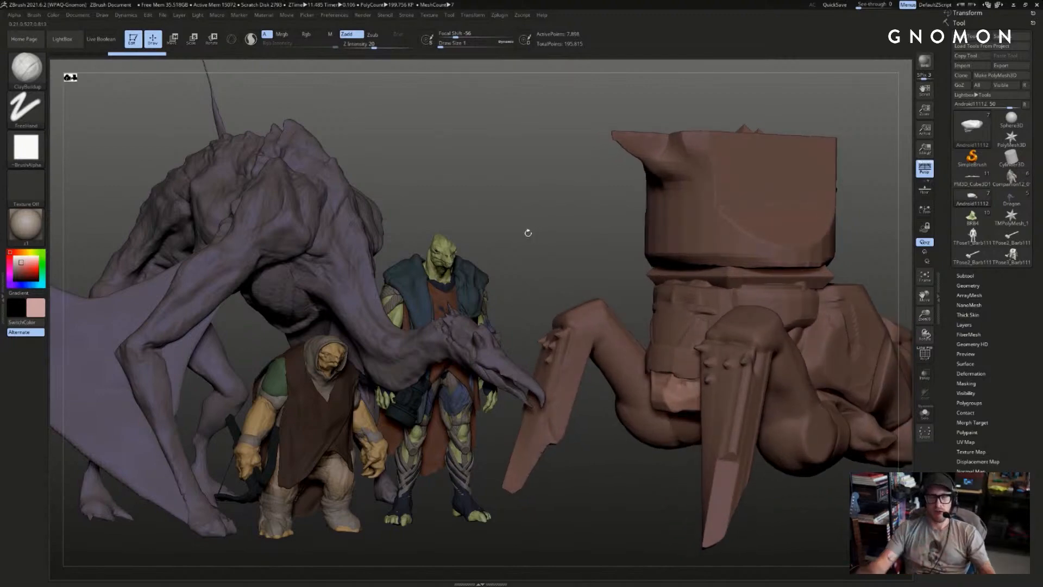
left_click(958, 223)
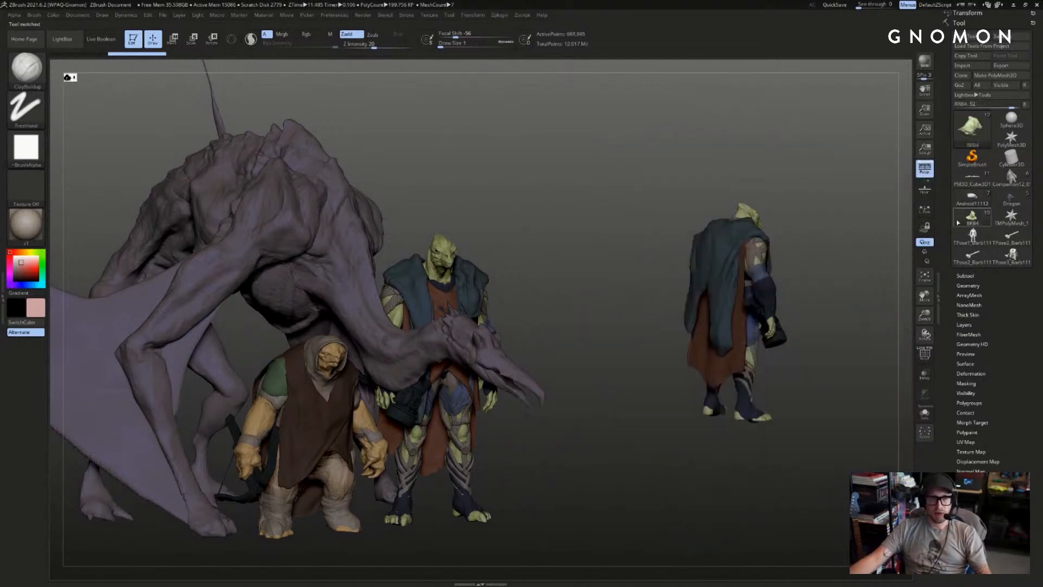
left_click_drag(861, 198, 704, 255)
key("ctrl+n")
left_click_drag(788, 248, 666, 218, "alt")
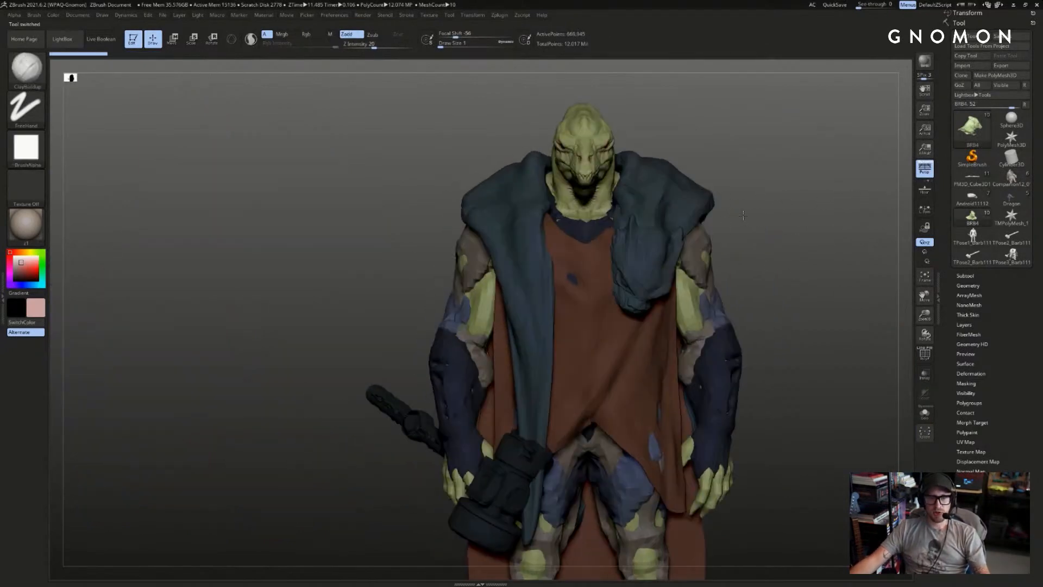
- Hide the barbarian's teal cloak subtool so that the brown tunic beneath it is exposed
left_click(965, 276)
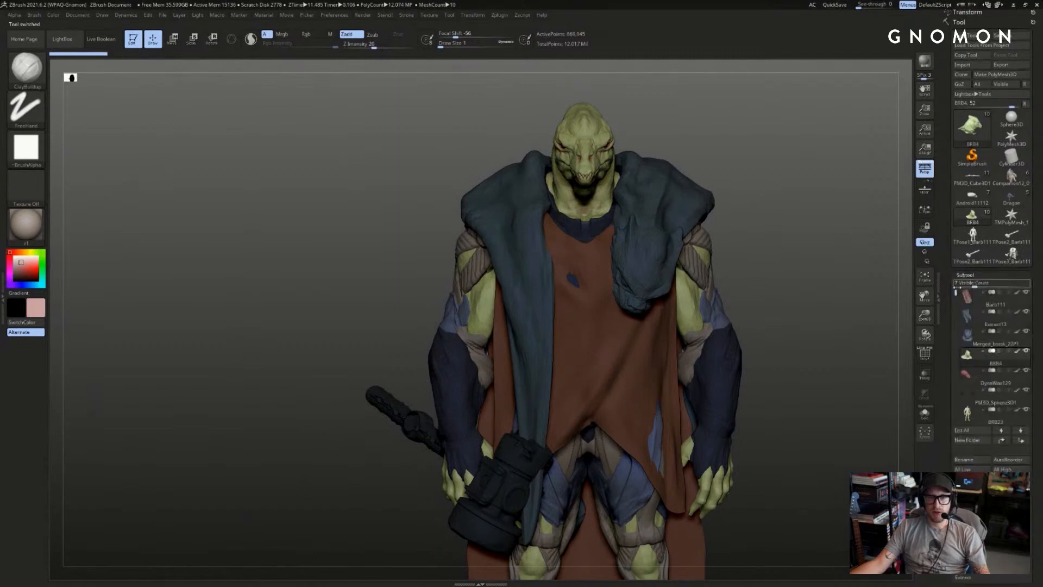
left_click(1026, 312)
mouse_move(797, 291)
left_mouse_down()
mouse_move(824, 281)
mouse_move(808, 247)
mouse_move(830, 242)
mouse_move(799, 245)
mouse_move(732, 216)
mouse_move(818, 229)
mouse_move(276, 131)
left_mouse_up()
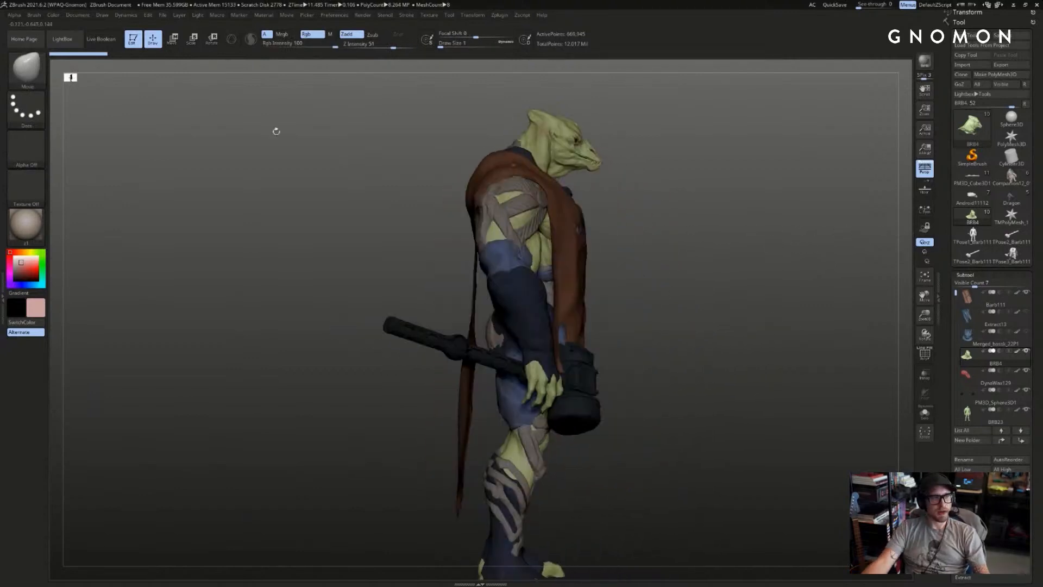
- Select the Barb111 tunic subtool and choose the ClothPull brush with a draw size of about 331
left_click(126, 15)
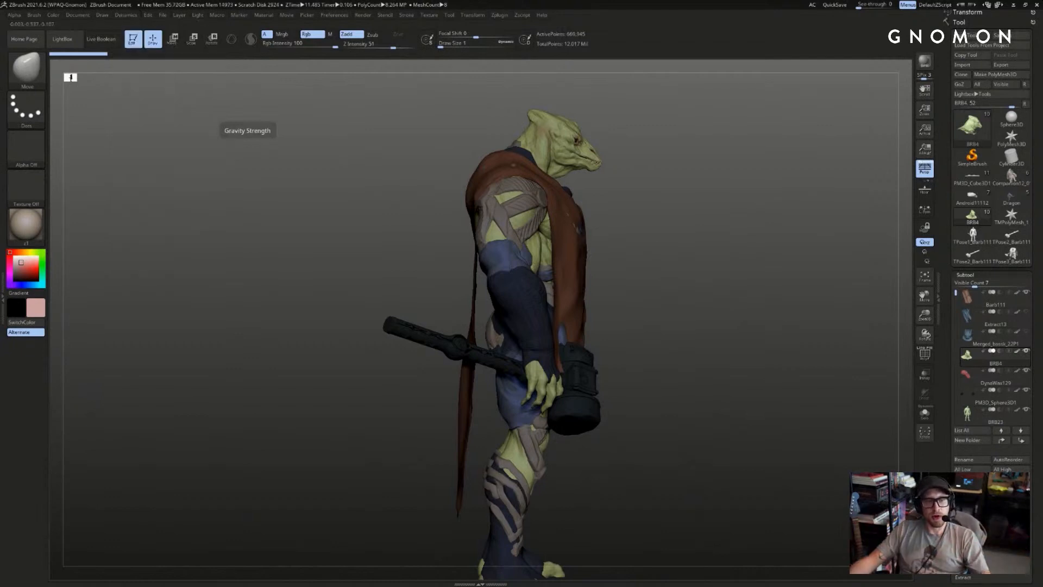
mouse_move(785, 232)
left_mouse_down()
mouse_move(750, 204)
mouse_move(752, 250)
left_mouse_up()
key("b")
key("c")
key("p")
key("s")
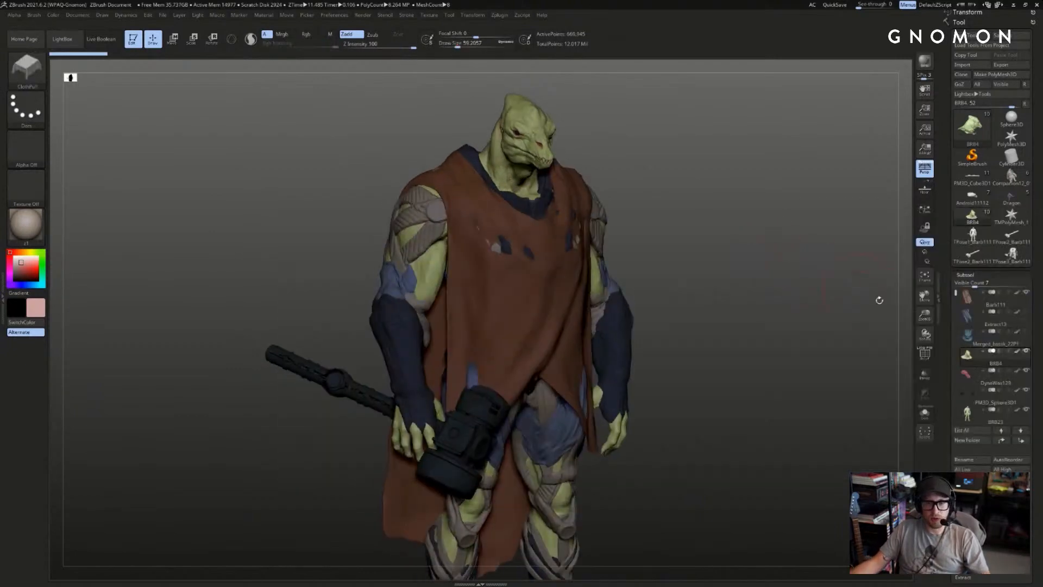
left_click(970, 297)
key("s")
left_click_drag(723, 307, 763, 308)
left_click_drag(704, 332, 707, 346)
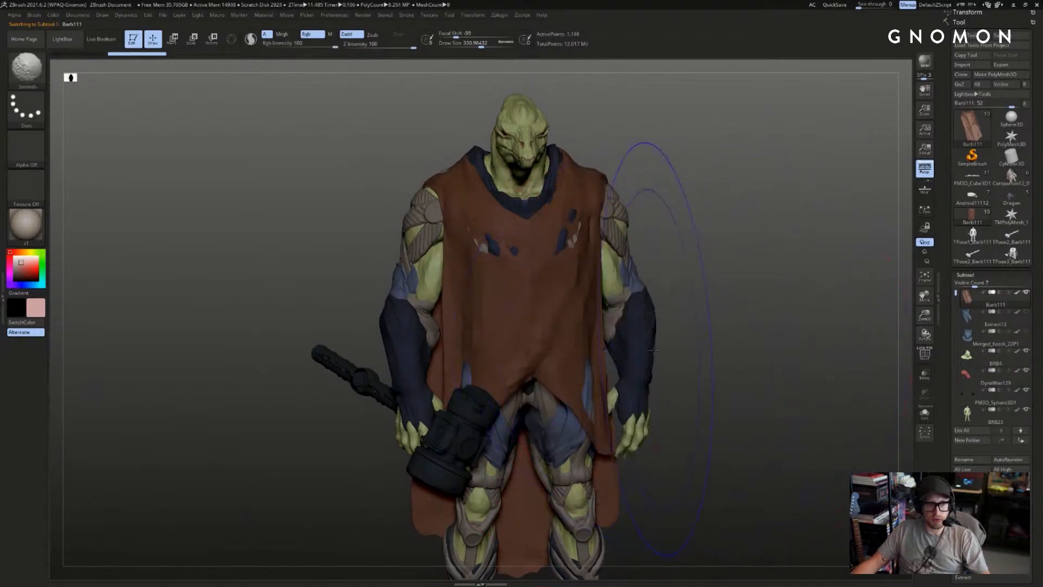
- Try pulling the tunic's front with ClothPull, using a large and a smaller brush, and undo the strokes
left_click_drag(586, 266, 594, 391)
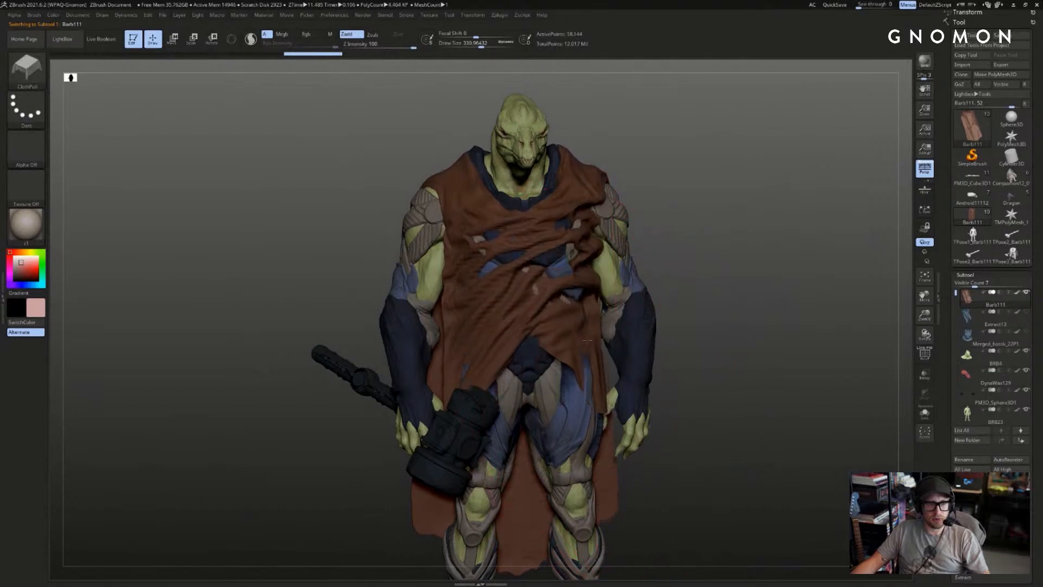
key("s")
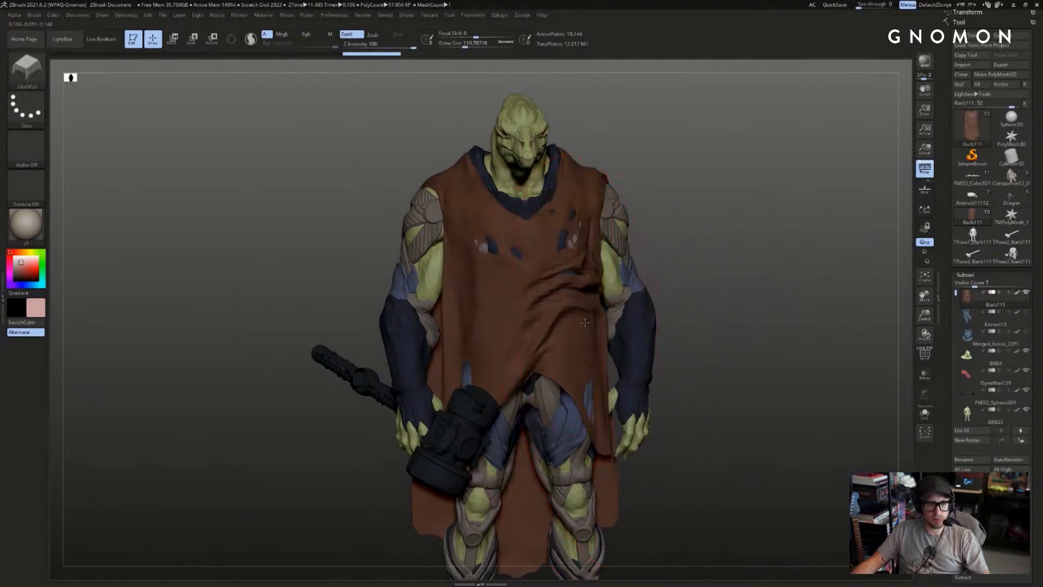
mouse_move(503, 417)
left_mouse_down()
mouse_move(609, 348)
mouse_move(603, 337)
mouse_move(562, 346)
mouse_move(484, 247)
left_mouse_up()
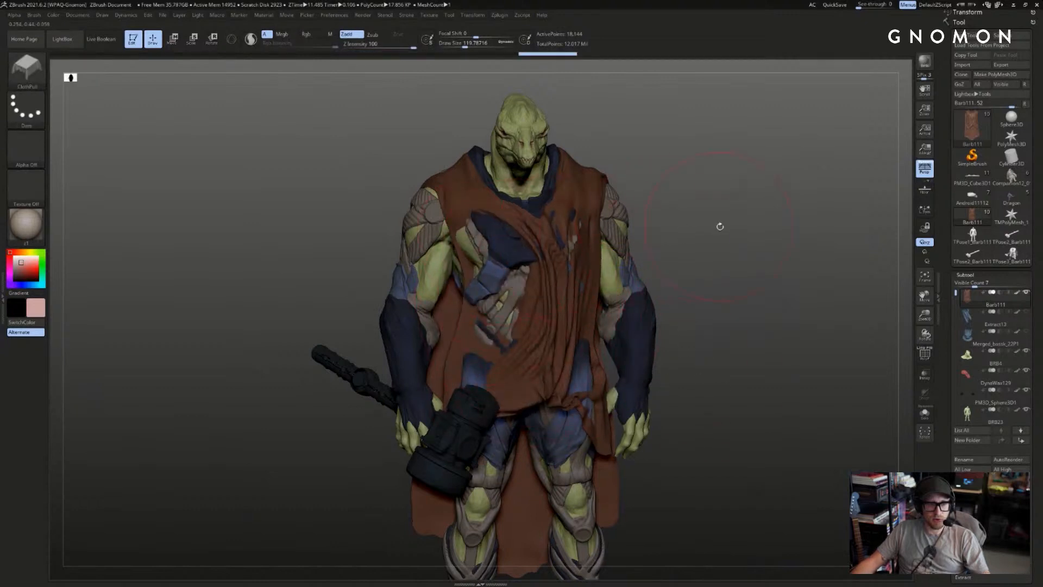
left_click_drag(720, 226, 631, 228)
key("ctrl+z")
key("ctrl+z")
key("ctrl+z")
key("ctrl+z")
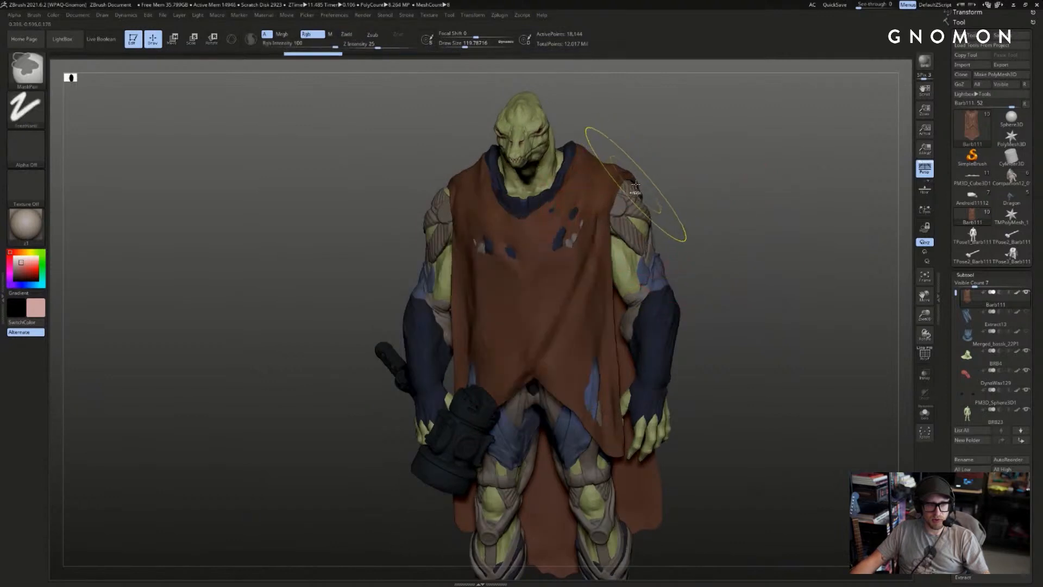
- Gather folds into the tunic over both shoulders with the ClothPull brush
key("ctrl+shift+z")
key("ctrl+shift+z")
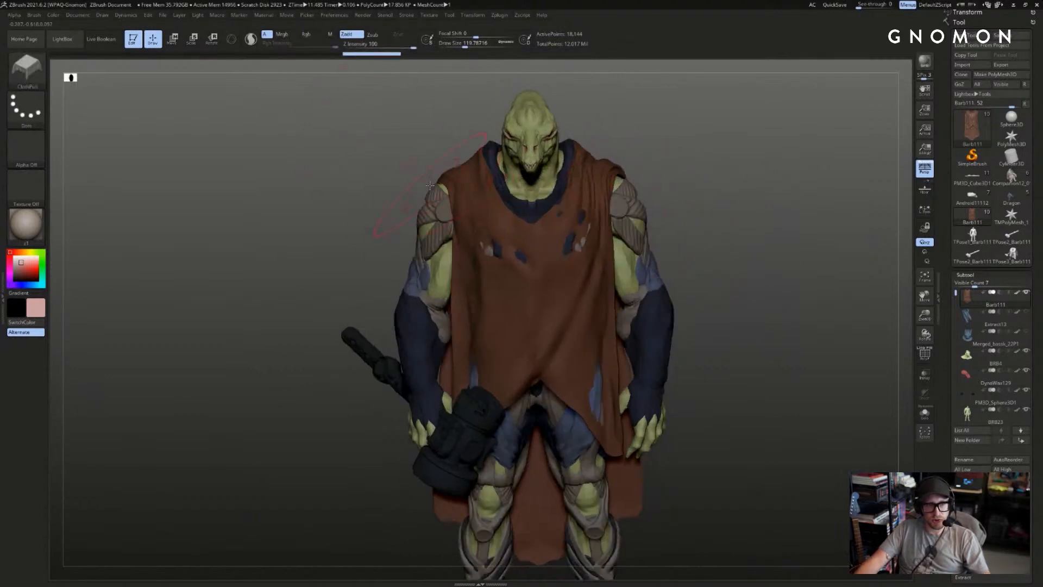
mouse_move(460, 214)
left_mouse_down()
mouse_move(469, 213)
mouse_move(458, 174)
left_mouse_up()
left_click_drag(625, 174, 709, 184)
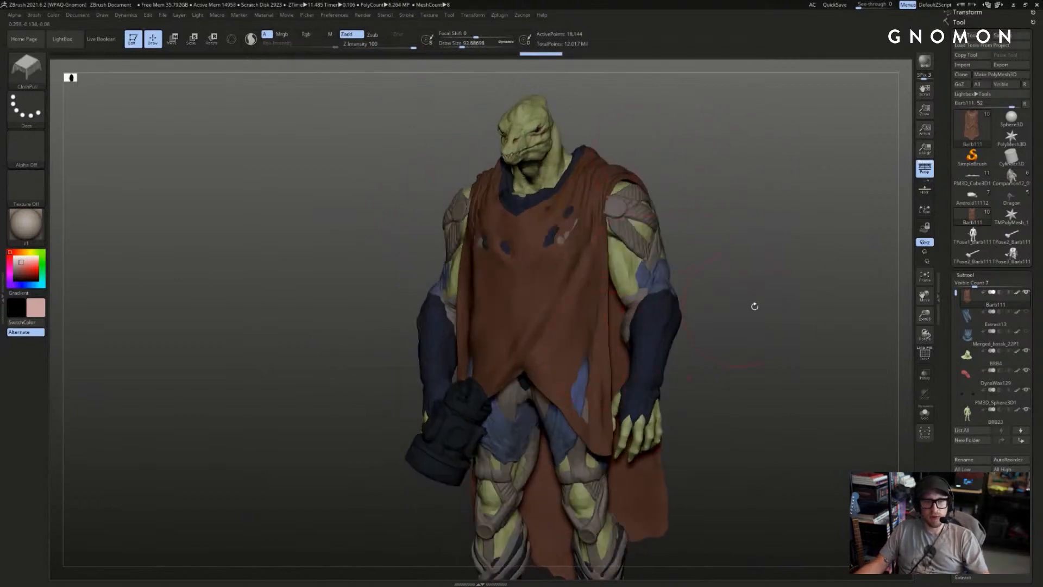
- Pull folds into the tunic's upper back from both shoulders with ClothPull, varying the draw size between strokes
mouse_move(752, 302)
left_mouse_down()
mouse_move(723, 255)
mouse_move(708, 199)
mouse_move(720, 197)
left_mouse_up()
key("s")
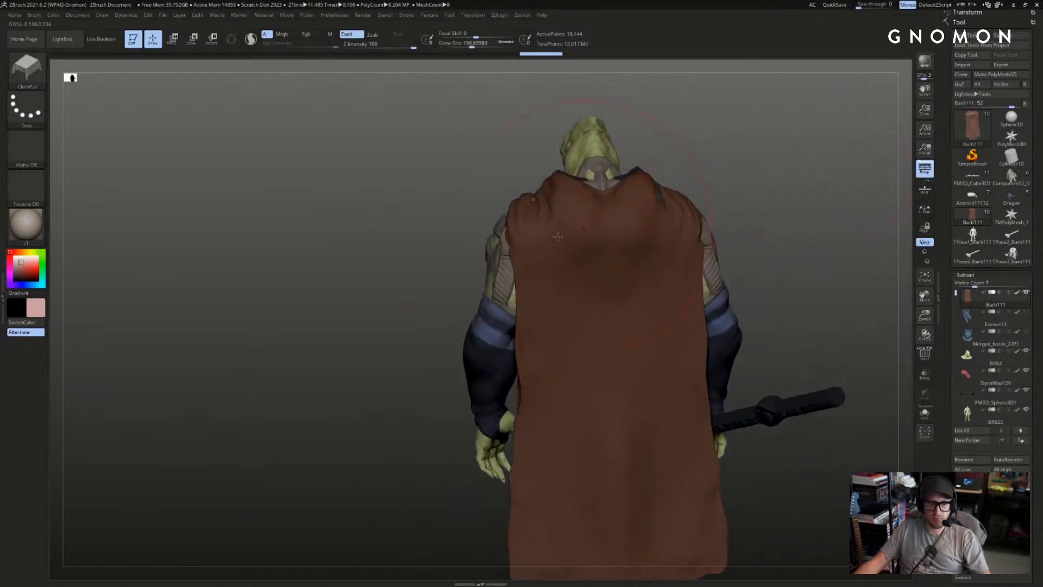
left_click_drag(508, 239, 527, 267)
key("s")
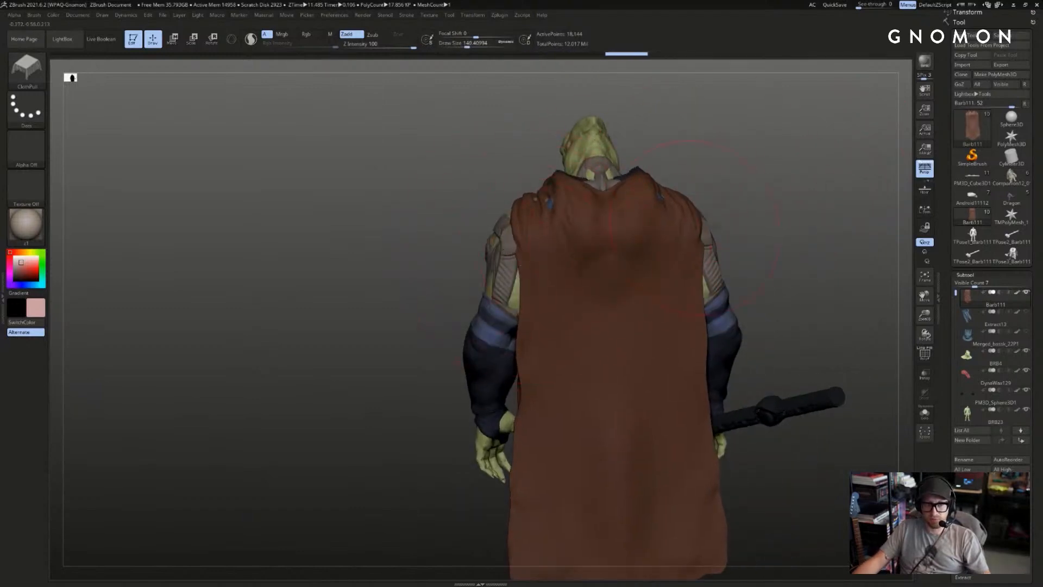
left_click_drag(793, 244, 715, 225)
key("s")
left_click_drag(714, 230, 704, 233)
key("s")
left_click_drag(670, 198, 674, 200)
left_click_drag(753, 196, 731, 199)
mouse_move(658, 265)
left_mouse_down()
mouse_move(634, 268)
mouse_move(619, 410)
mouse_move(590, 394)
mouse_move(603, 239)
left_mouse_up()
mouse_move(794, 243)
left_mouse_down("alt")
mouse_move(715, 226)
mouse_move(685, 234)
left_mouse_up("alt")
- Step back and forth through the undo history to compare the tunic before and after the cloth folds
key("ctrl+z")
key("ctrl+z")
key("ctrl+z")
key("ctrl+z")
key("ctrl+shift+z")
key("ctrl+shift+z")
key("ctrl+shift+z")
key("ctrl+shift+z")
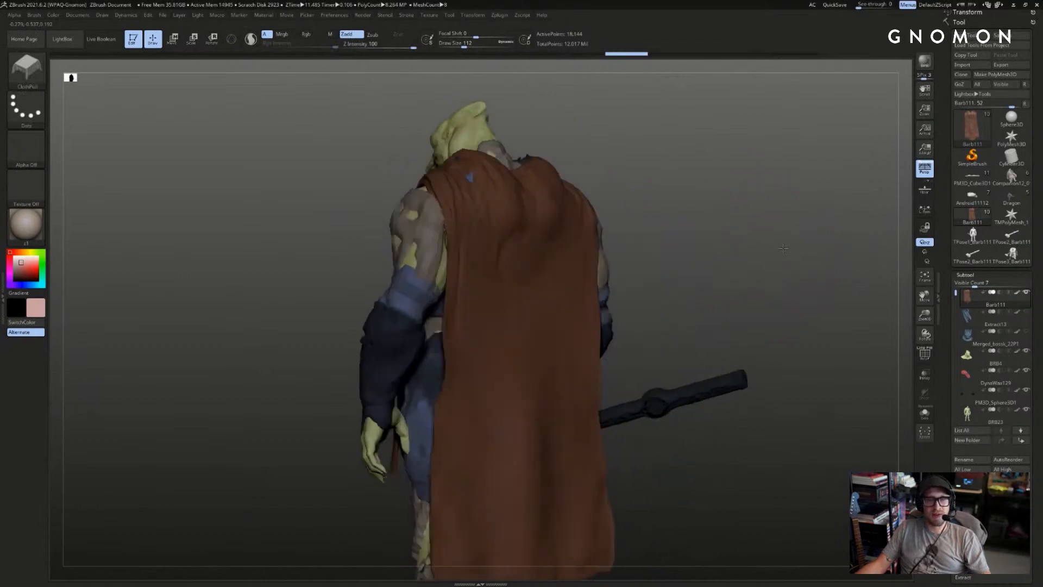
key("ctrl+shift+z")
key("ctrl+shift+z")
key("ctrl+shift+z")
key("ctrl+shift+z")
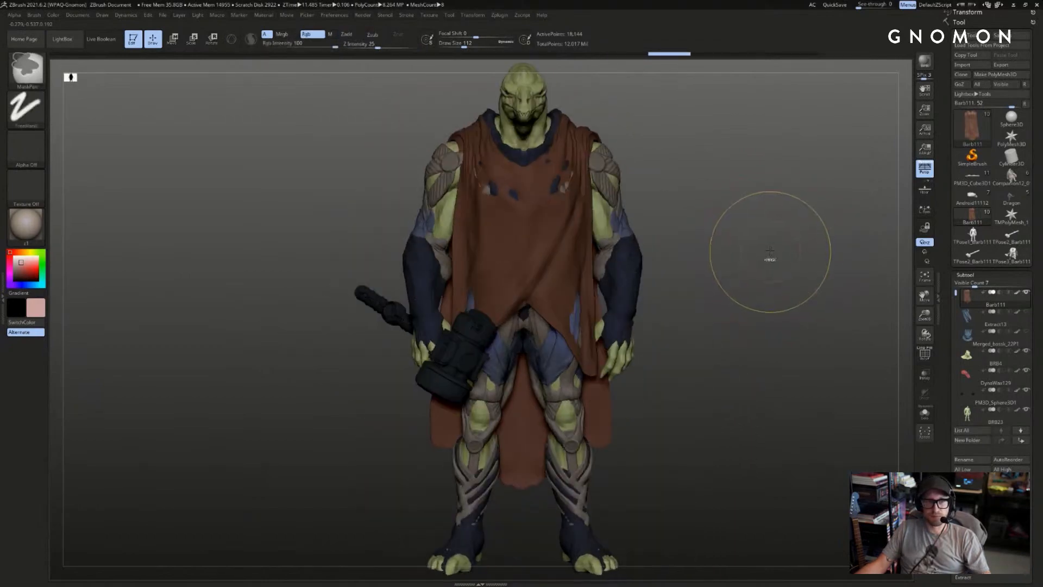
key("ctrl+z")
key("ctrl+z")
key("ctrl+z")
key("ctrl+z")
key("ctrl+shift+z")
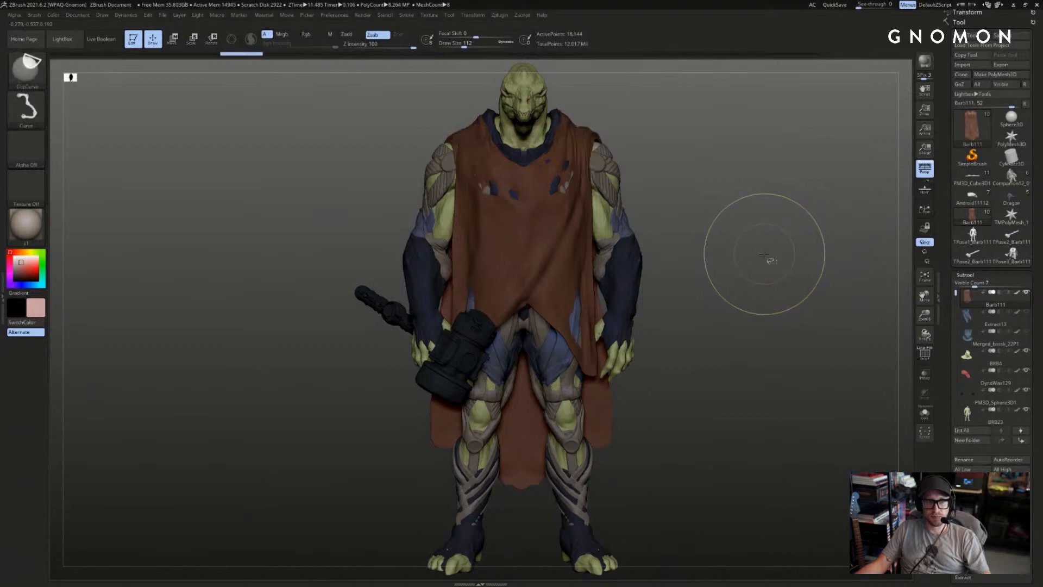
key("ctrl+shift+z")
key("ctrl+shift+z")
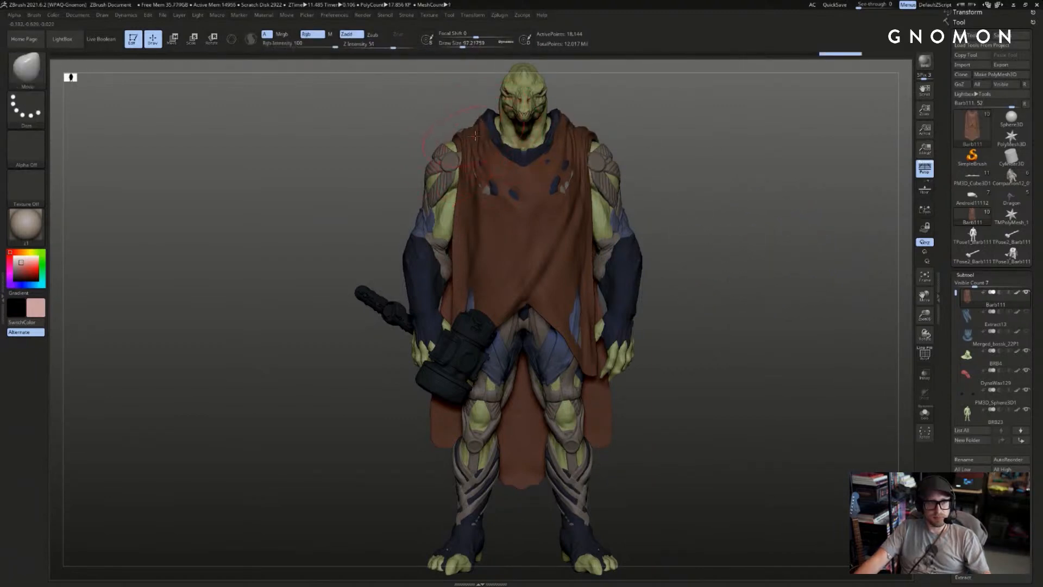
key("ctrl+z")
key("ctrl+z")
key("ctrl+z")
key("ctrl+z")
left_click_drag(684, 142, 659, 161)
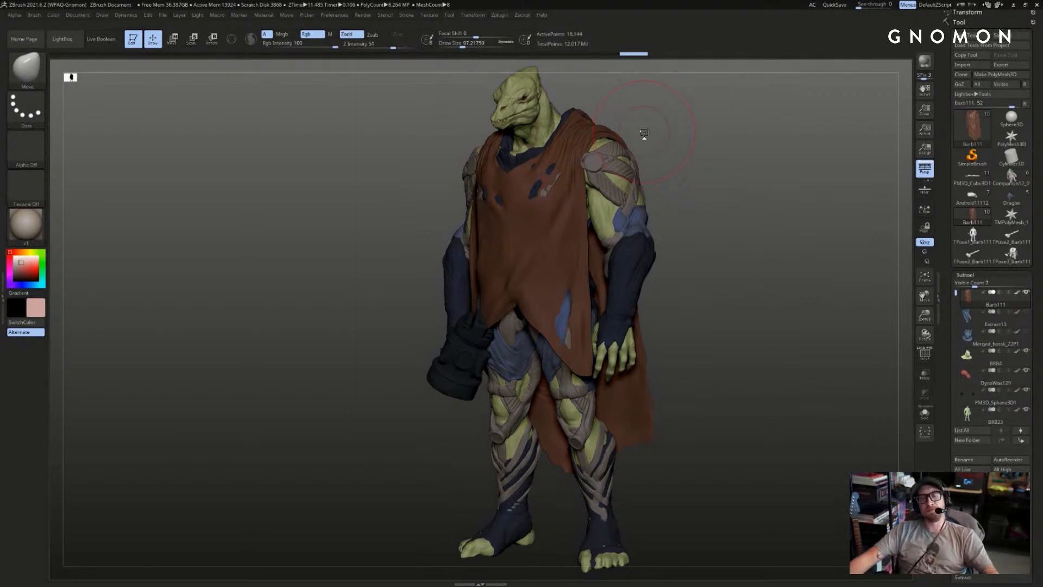
- Hide the Hammer_2 subtool to view the barbarian without his weapon, and show it again
scroll(995, 348, "down", 3)
left_click(1016, 368)
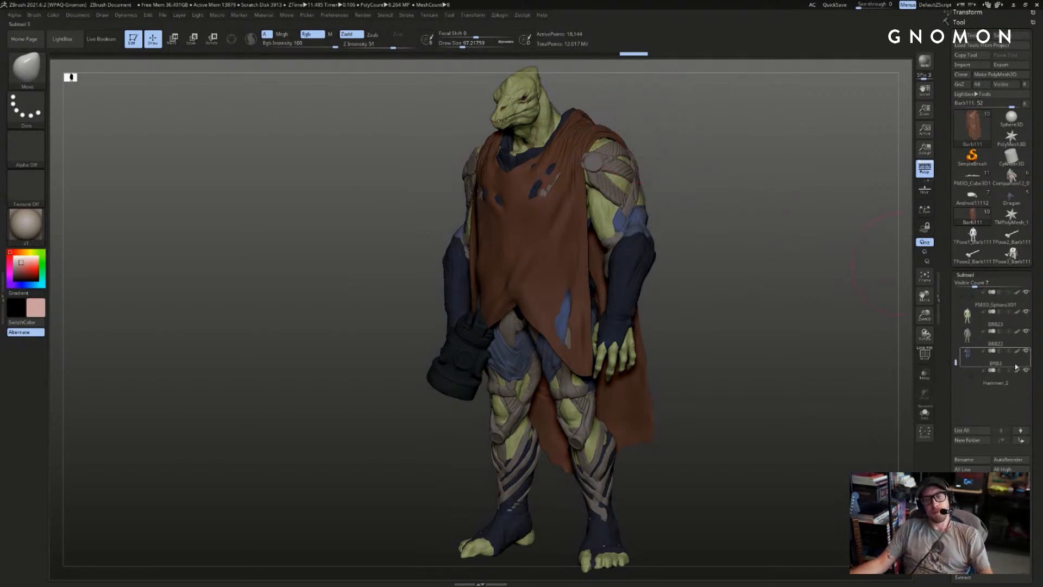
left_click(1026, 369)
mouse_move(848, 334)
left_mouse_down()
mouse_move(819, 303)
mouse_move(842, 316)
left_mouse_up()
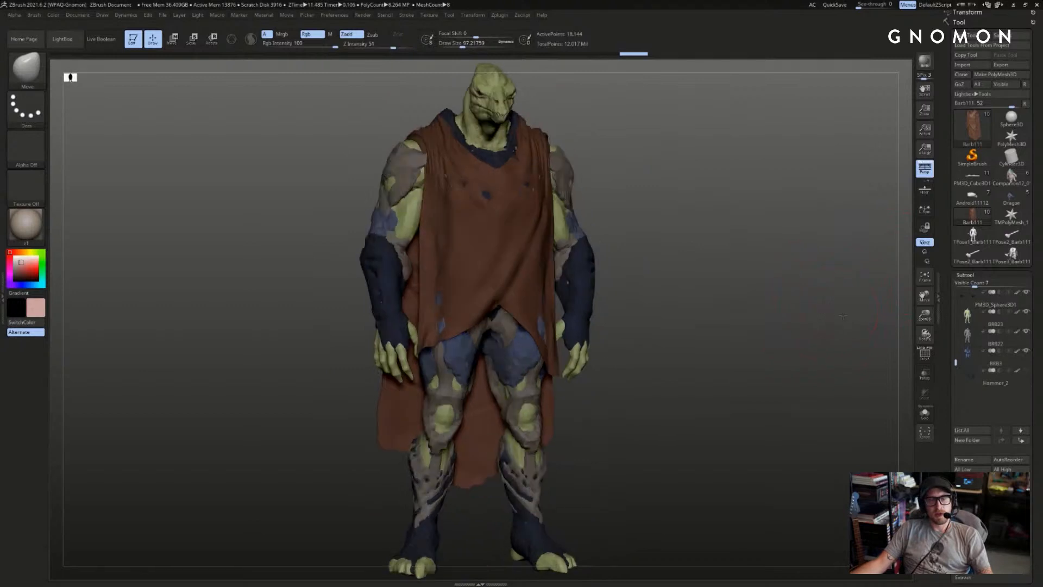
left_click(1025, 370)
- Select the Hammer_2 subtool, pick white as the colour, and isolate and frame the hammer
left_click(995, 381)
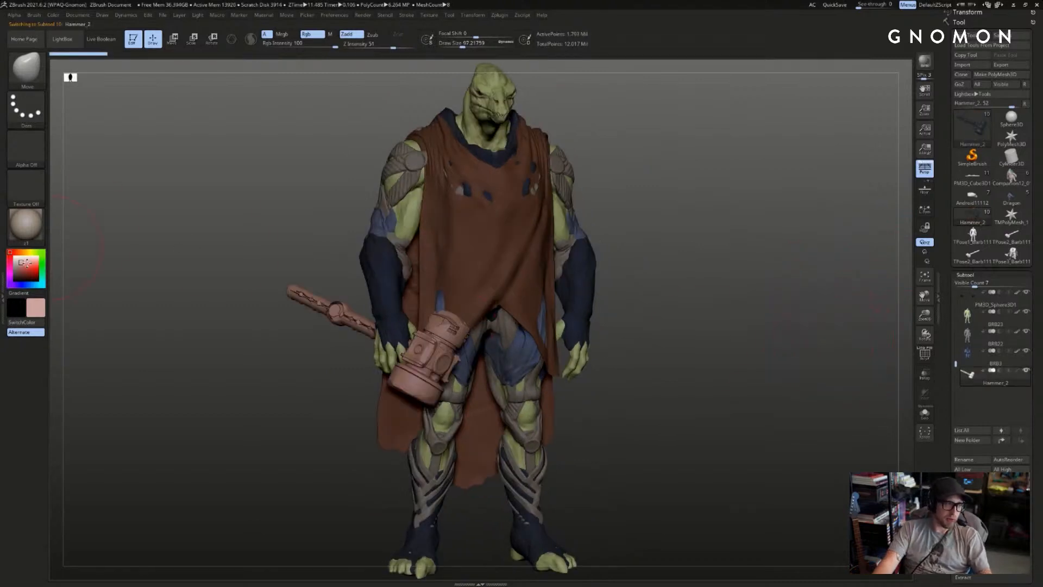
left_click_drag(25, 263, 15, 255)
left_click(924, 412)
key("f")
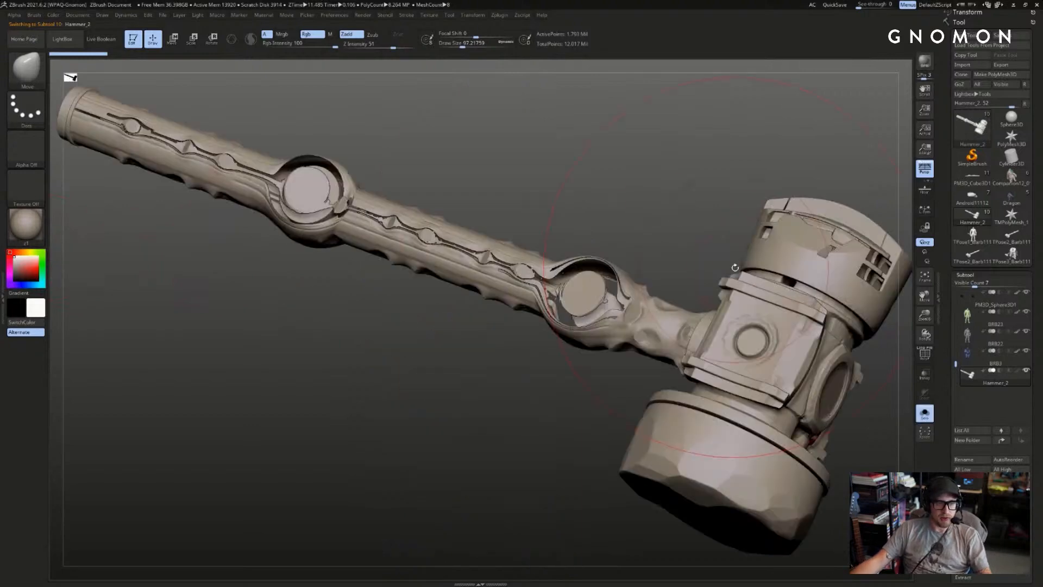
mouse_move(710, 194)
left_mouse_down()
mouse_move(709, 211)
mouse_move(723, 206)
left_mouse_up()
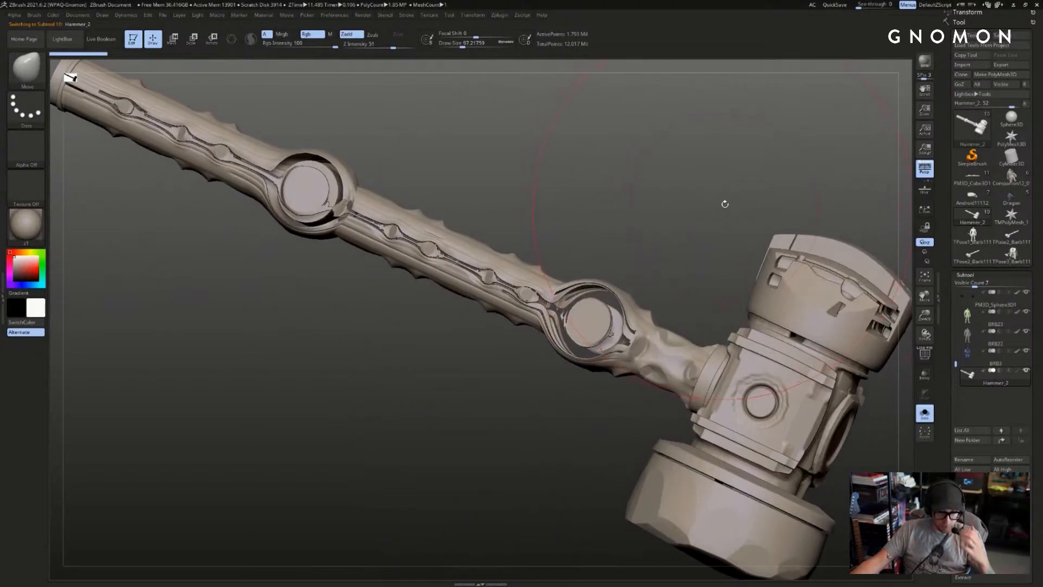
- Reduce the draw size to about 19, try masking the disc in the hammer handle's ring, and clear the mask
key("s")
left_click_drag(674, 271, 664, 271)
mouse_move(664, 271)
left_mouse_down()
mouse_move(686, 220)
mouse_move(572, 221)
mouse_move(636, 305)
mouse_move(761, 336)
mouse_move(740, 357)
mouse_move(736, 286)
mouse_move(773, 348)
mouse_move(750, 342)
left_mouse_up()
left_click_drag(765, 315, 731, 328)
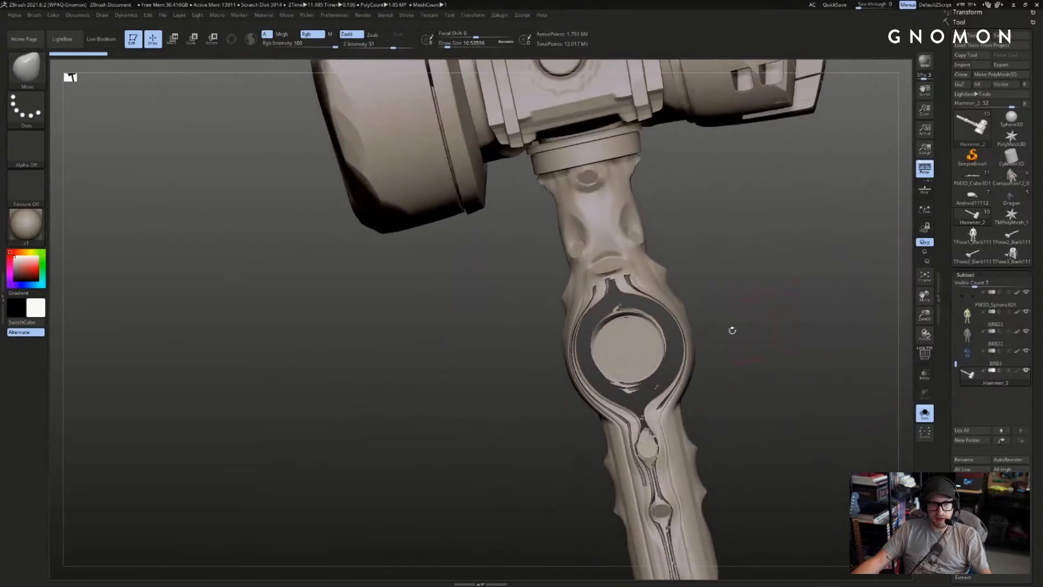
left_click_drag(680, 303, 591, 371, "ctrl")
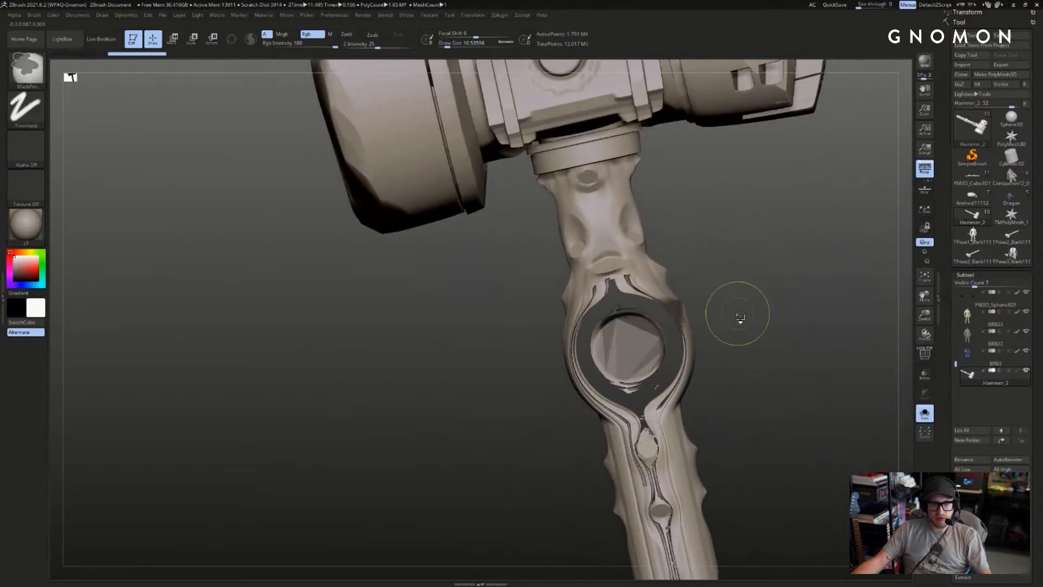
left_click(741, 320, "ctrl")
right_click_drag(759, 325, 750, 302, "ctrl")
- Switch the isolated hammer to black and back to white to examine its head and handle details
key("v")
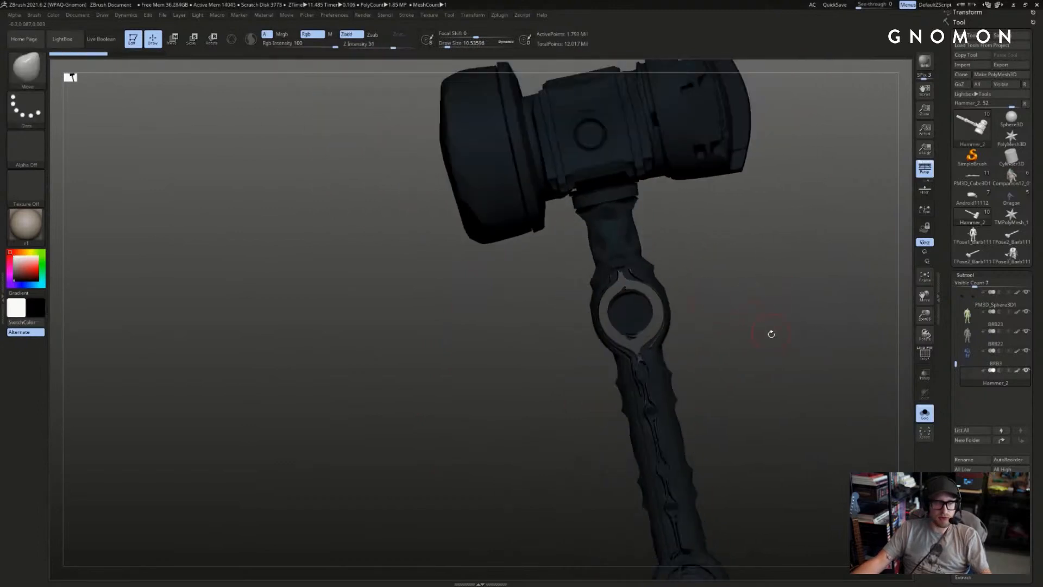
left_click_drag(771, 334, 742, 260)
key("v")
left_click_drag(766, 440, 666, 360, "alt")
left_click_drag(676, 154, 704, 198)
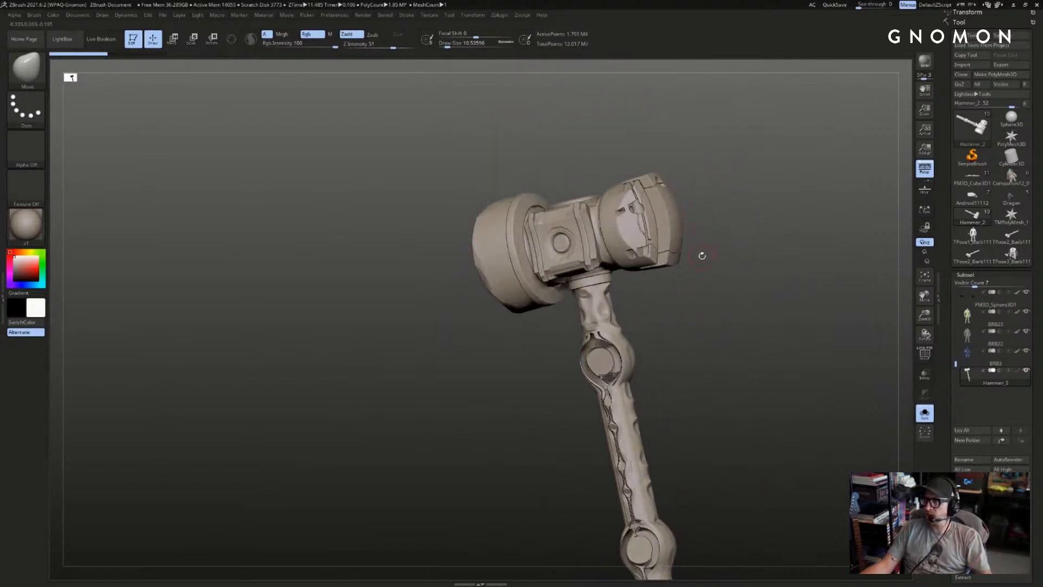
left_click_drag(780, 245, 778, 314)
- Show the whole barbarian again and return the hammer to black
key("ctrl+shift+s")
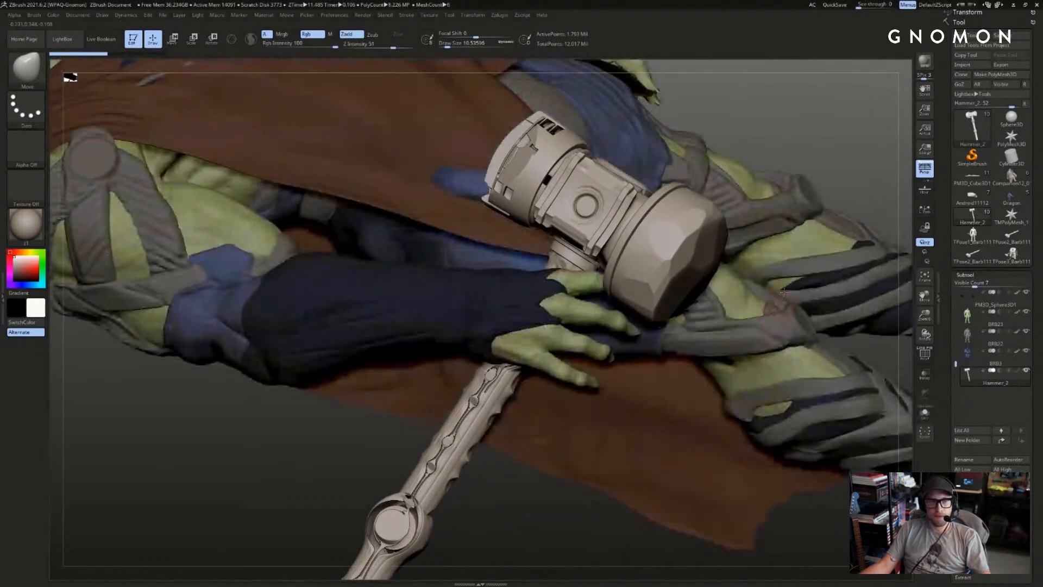
left_click_drag(717, 330, 710, 286)
key("f")
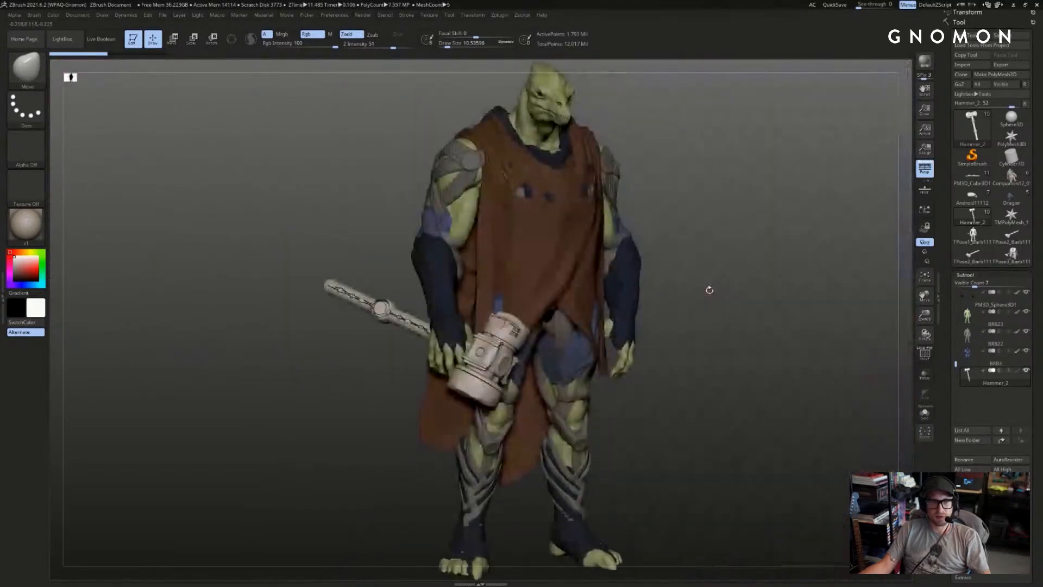
key("v")
left_click_drag(781, 273, 795, 274)
key("c")
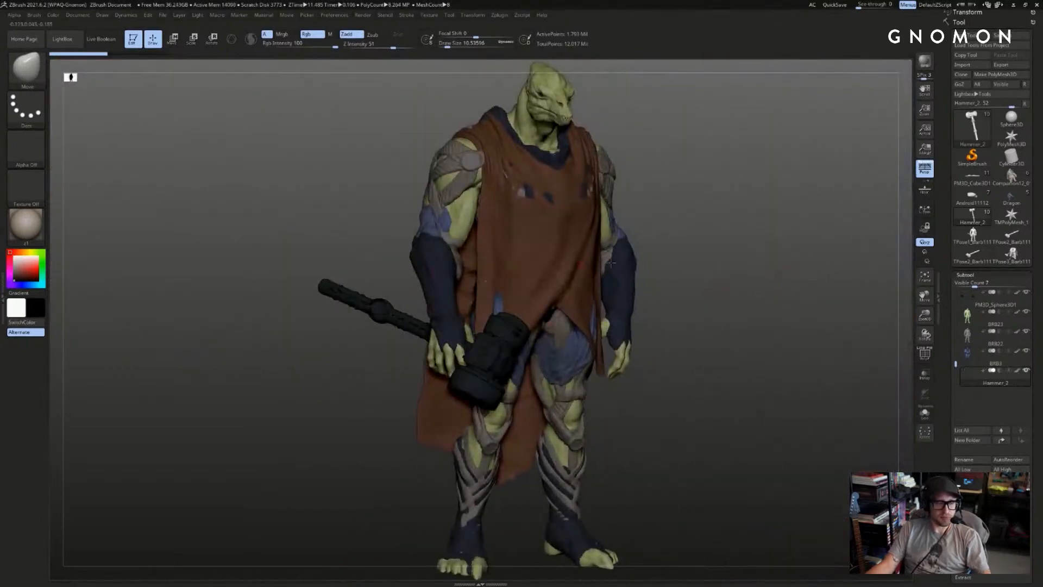
key("v")
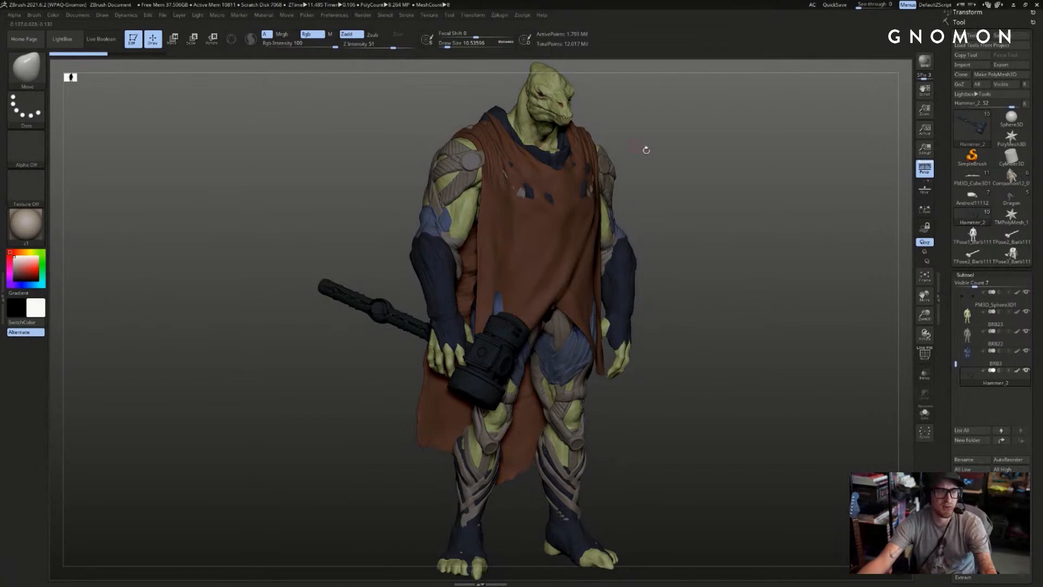
- Set the draw size to about 153 and compare the hammer in white and black by undoing and redoing its colour
key("ctrl+z")
key("s")
left_click_drag(488, 220, 491, 220)
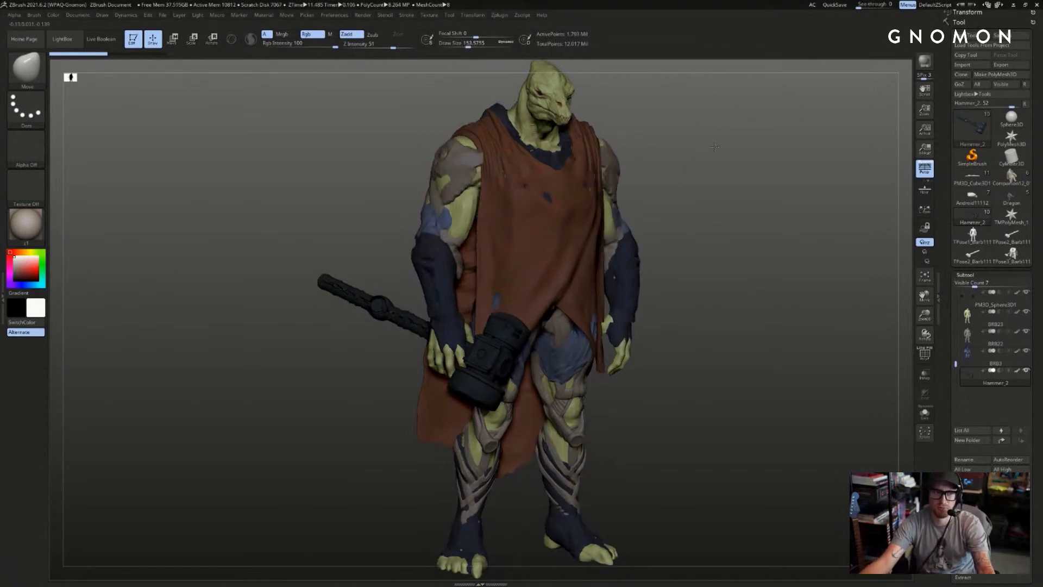
left_click_drag(715, 140, 717, 147)
key("ctrl+z")
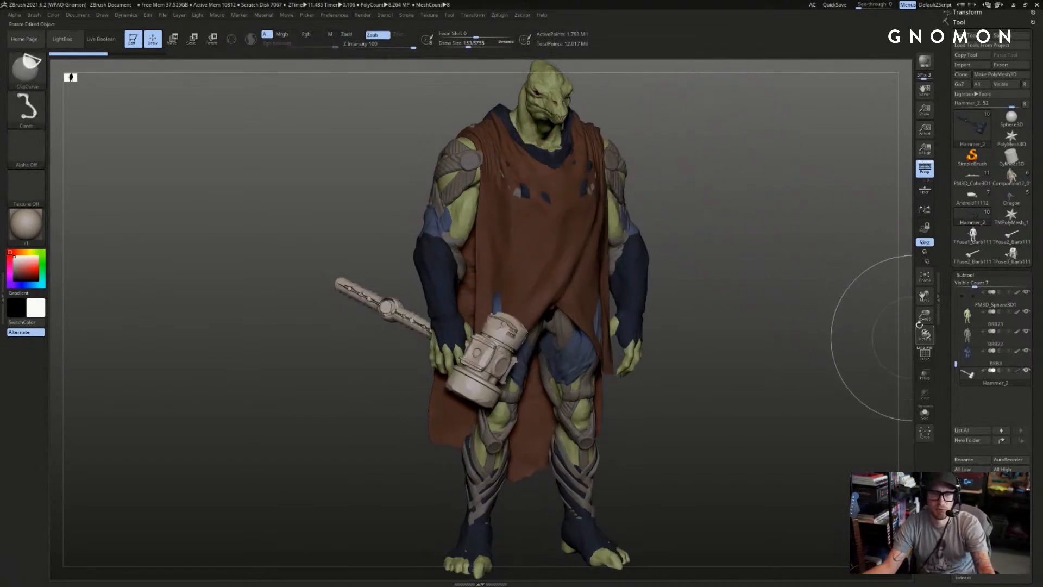
key("ctrl+shift+z")
- Show the blue cloak and the Merged_bossk_22P1 scarf on the barbarian and reduce the draw size to about 104
left_click_drag(955, 358, 955, 293)
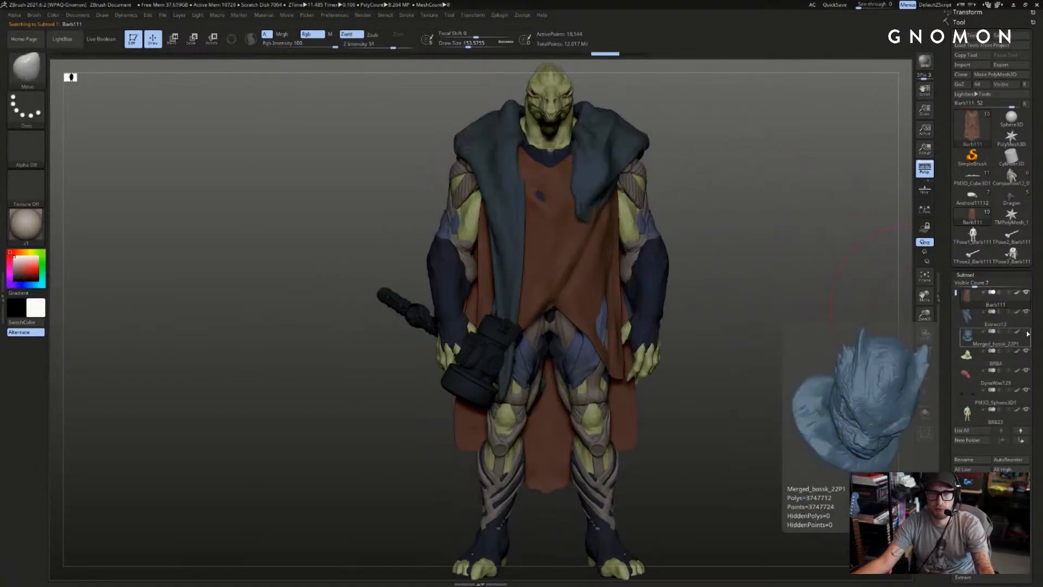
left_click(1027, 332)
left_click_drag(858, 256, 793, 256)
mouse_move(793, 256)
left_mouse_down("alt")
mouse_move(772, 288)
mouse_move(831, 271)
left_mouse_up("alt")
key("s")
left_click_drag(833, 270, 826, 270)
left_click_drag(777, 262, 826, 251)
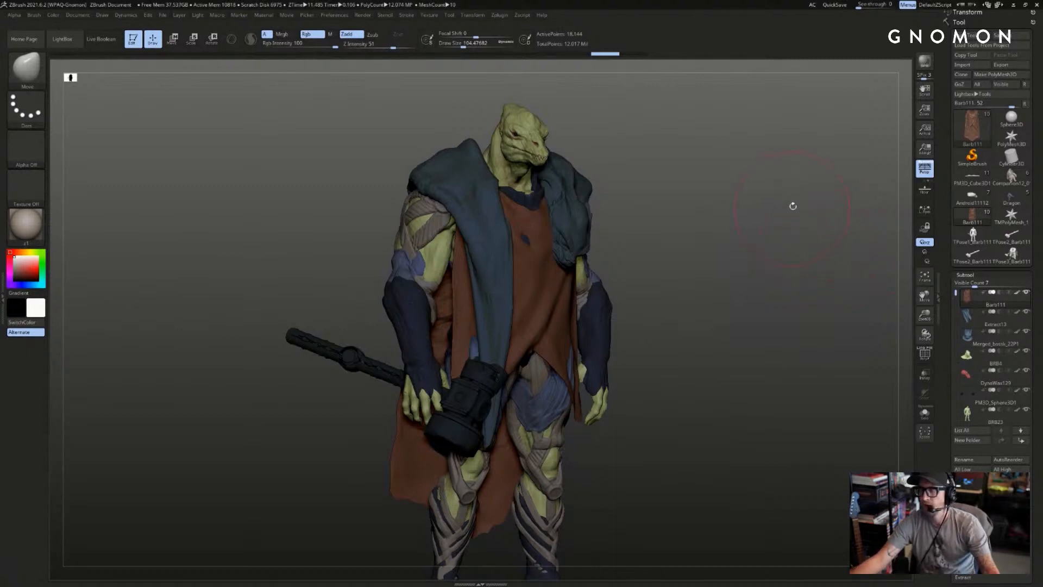
- Save the dressed barbarian tool as BarbarianV2_001
mouse_move(815, 238)
left_mouse_down()
mouse_move(787, 247)
mouse_move(785, 258)
mouse_move(770, 254)
mouse_move(831, 226)
mouse_move(825, 243)
mouse_move(797, 210)
mouse_move(817, 194)
mouse_move(840, 207)
left_mouse_up()
scroll(947, 258, "down", 2)
left_click_drag(947, 258, 956, 172)
scroll(946, 186, "up", 5)
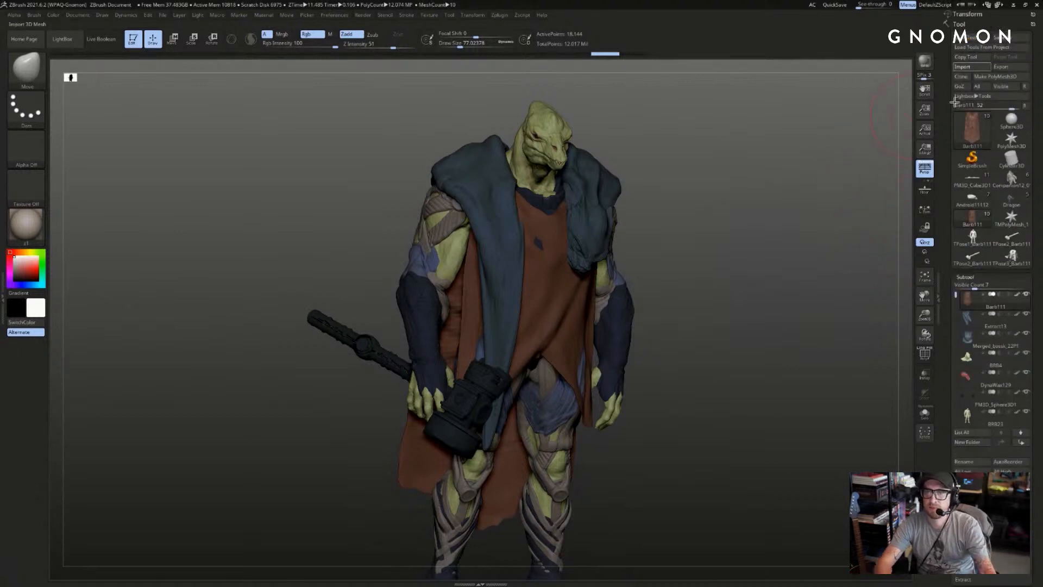
left_click_drag(672, 133, 755, 153)
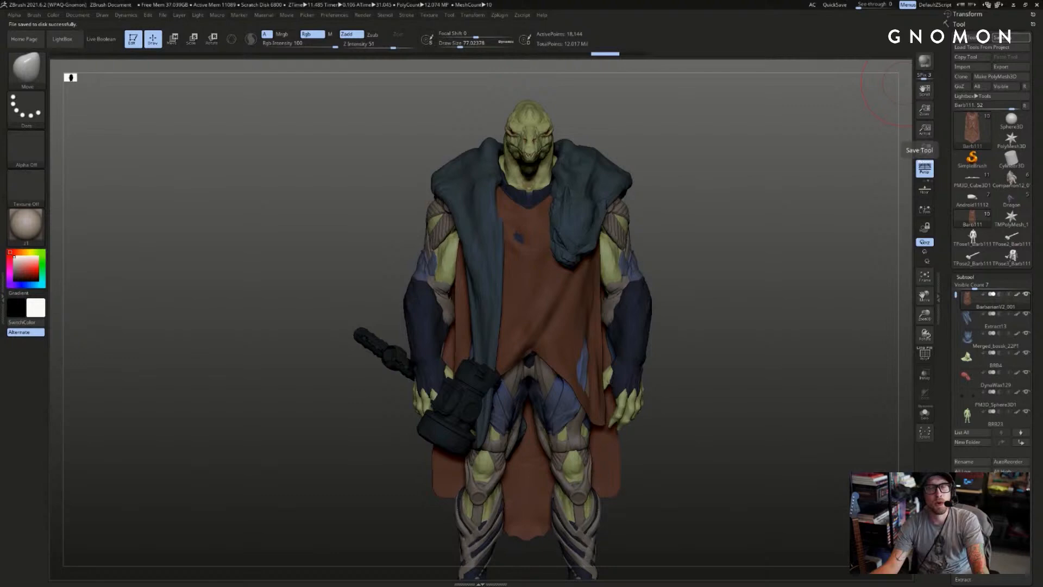
- Check the saved tool files in the Characters folder in File Explorer and return to ZBrush
left_click_drag(1042, 64, 383, 83)
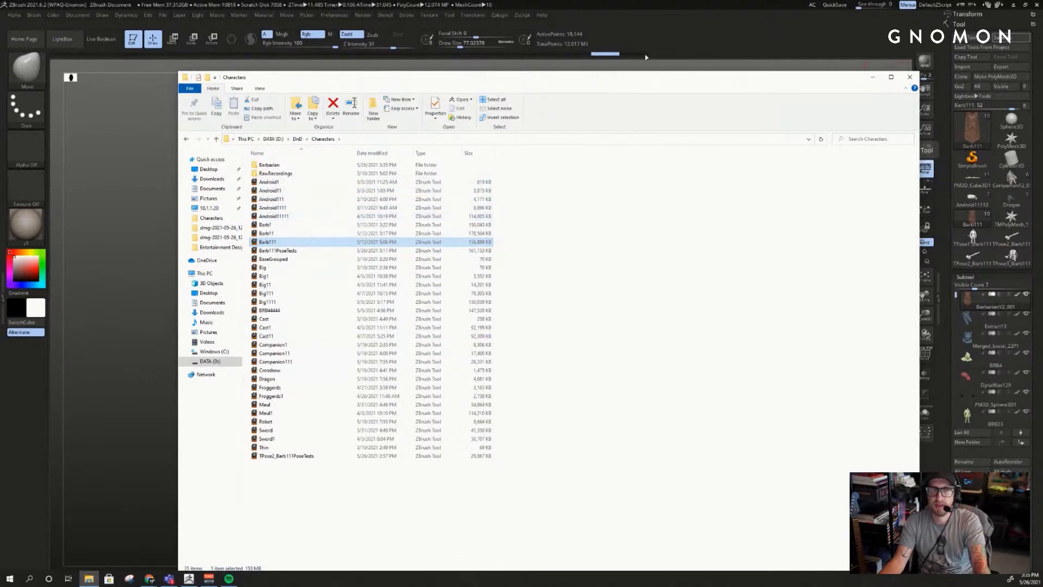
left_click_drag(621, 87, 990, 107)
left_click(918, 144)
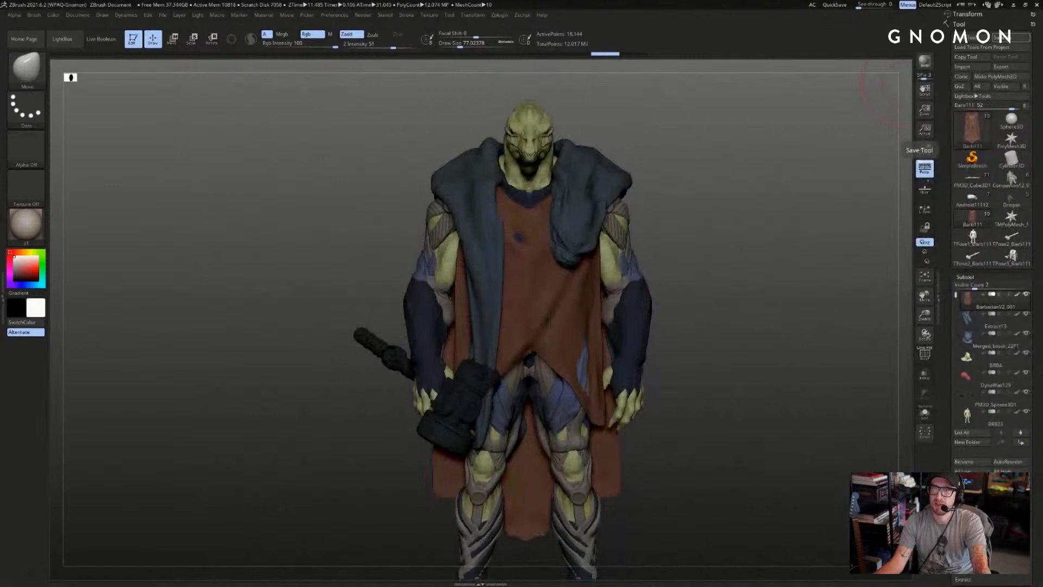
key("alt+Tab")
left_click_drag(913, 52, 328, 53)
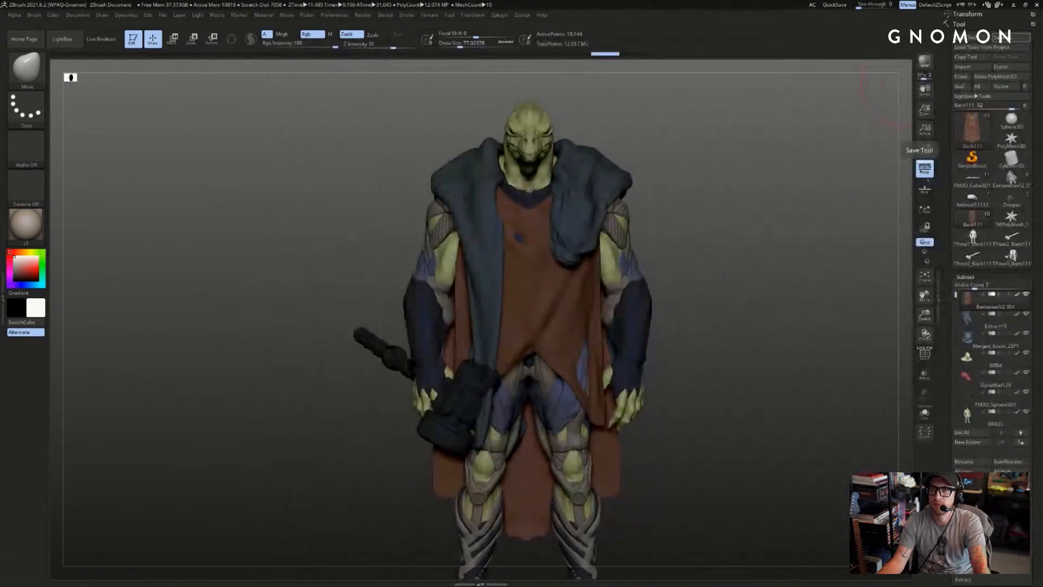
- Hide the barbarian's tunic, detailed scarf and hammer, and select the blue suit subtool under the cloak
left_click_drag(757, 193, 728, 196)
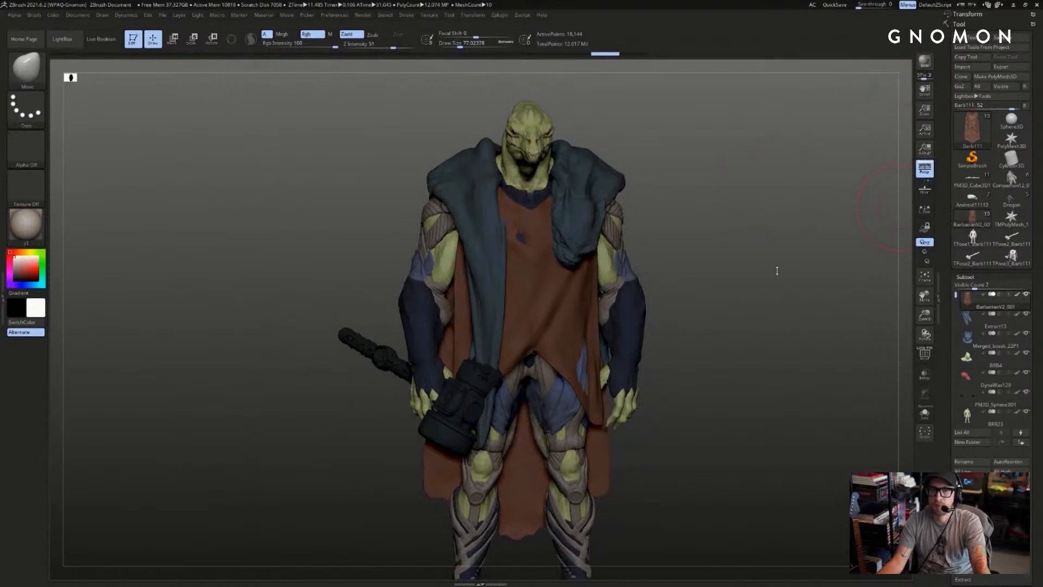
left_click_drag(777, 270, 785, 271)
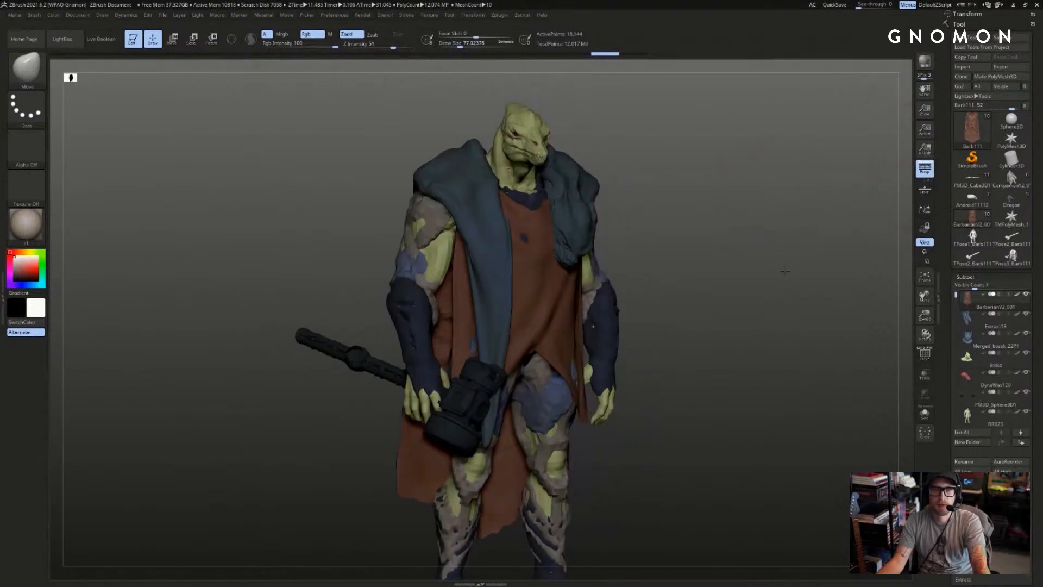
left_click(1027, 320)
left_click(1026, 294)
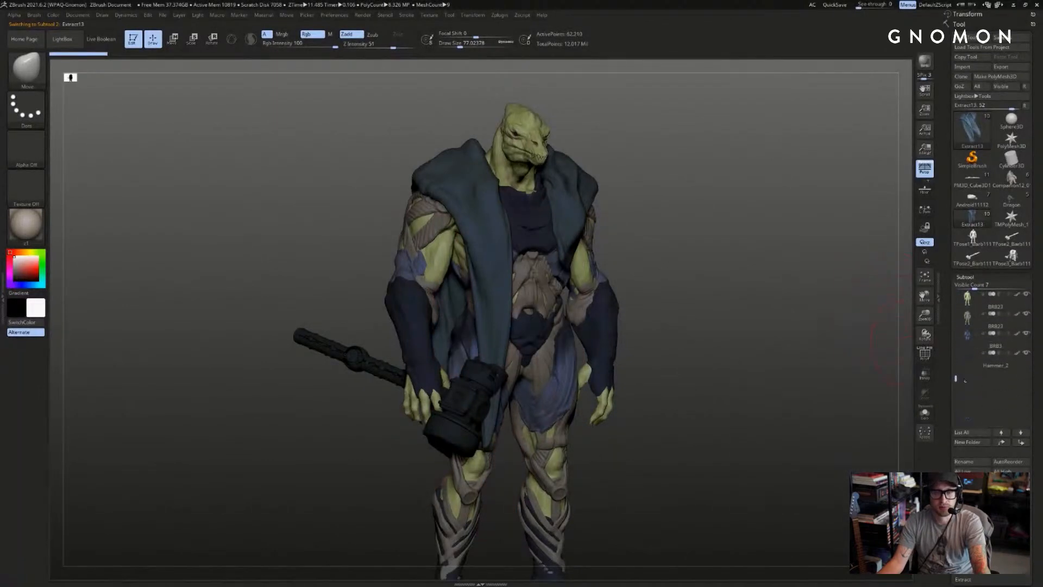
left_click(1027, 354)
left_click_drag(793, 313, 781, 312)
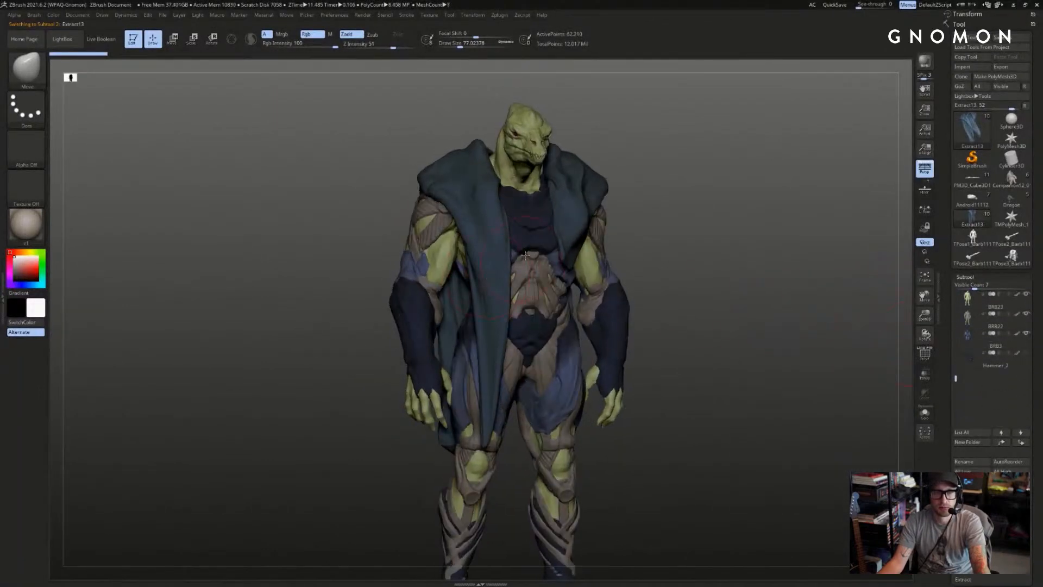
left_click(527, 252, "alt")
- Load the earlier barbarian tool and switch between it and the current one to compare their torso armour
mouse_move(750, 214)
left_mouse_down()
mouse_move(778, 198)
mouse_move(778, 208)
left_mouse_up()
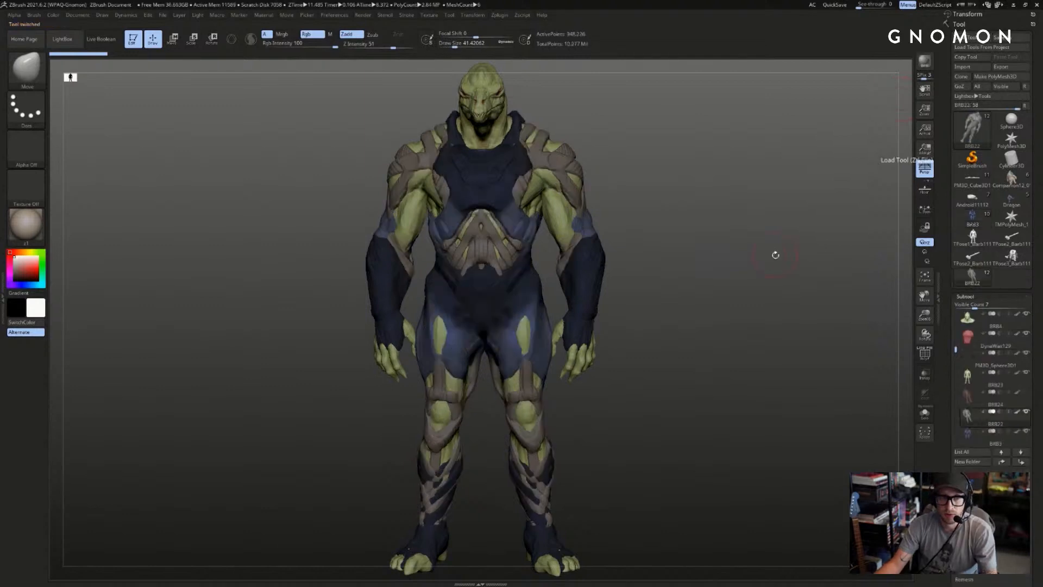
left_click_drag(775, 255, 850, 287)
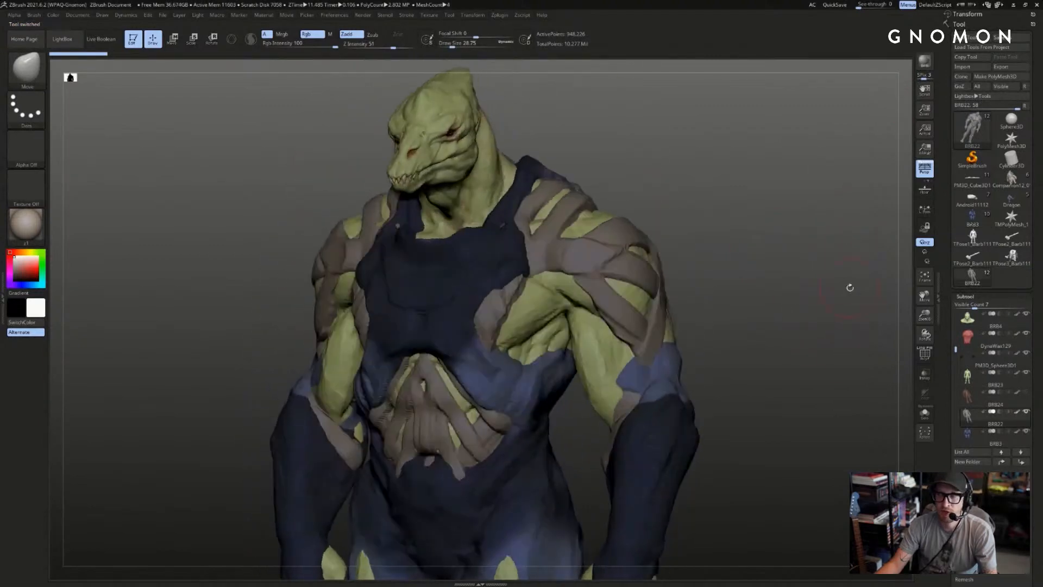
left_click(987, 222)
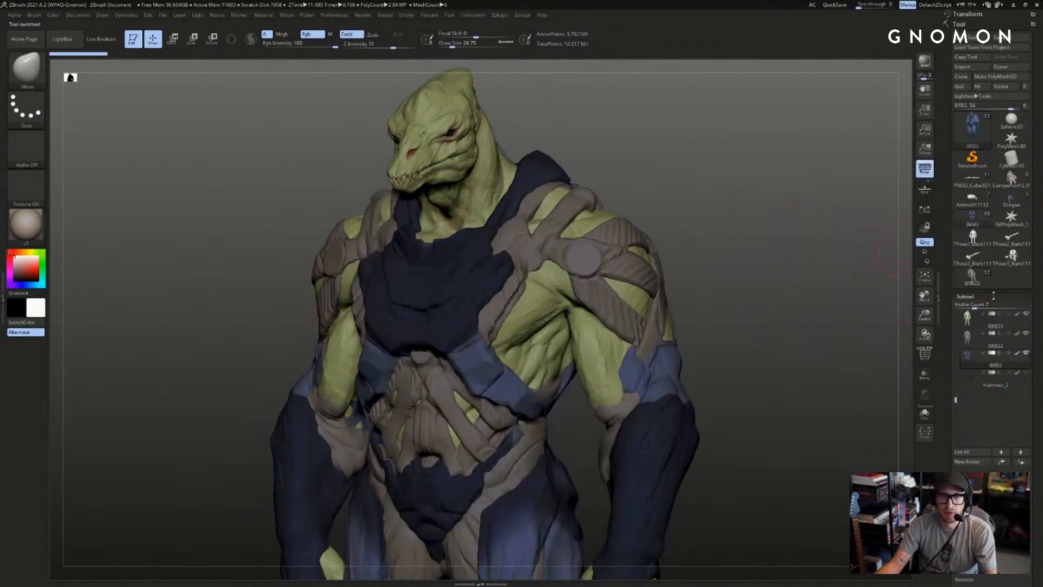
left_click(976, 279)
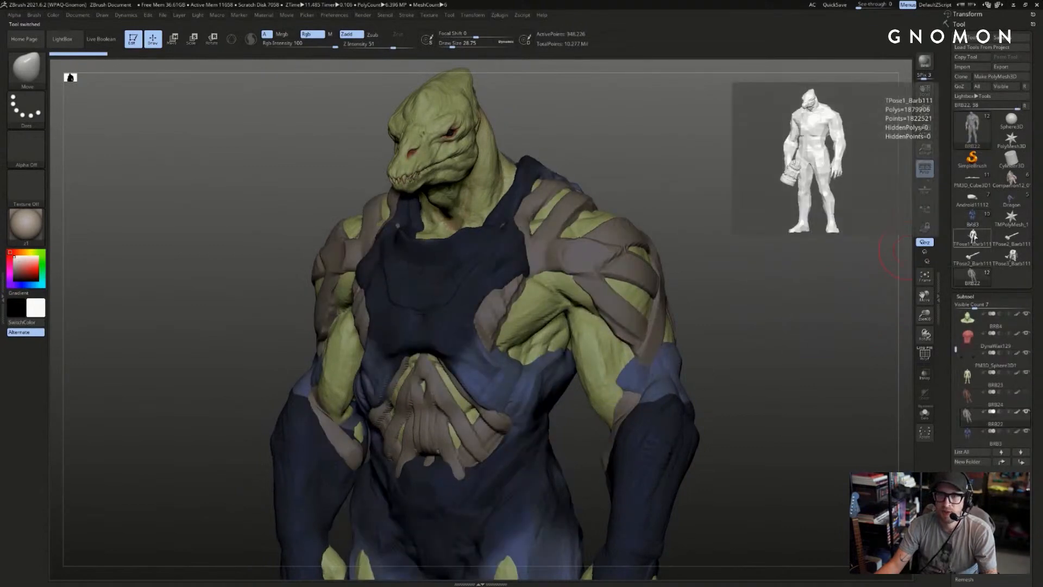
left_click(973, 224)
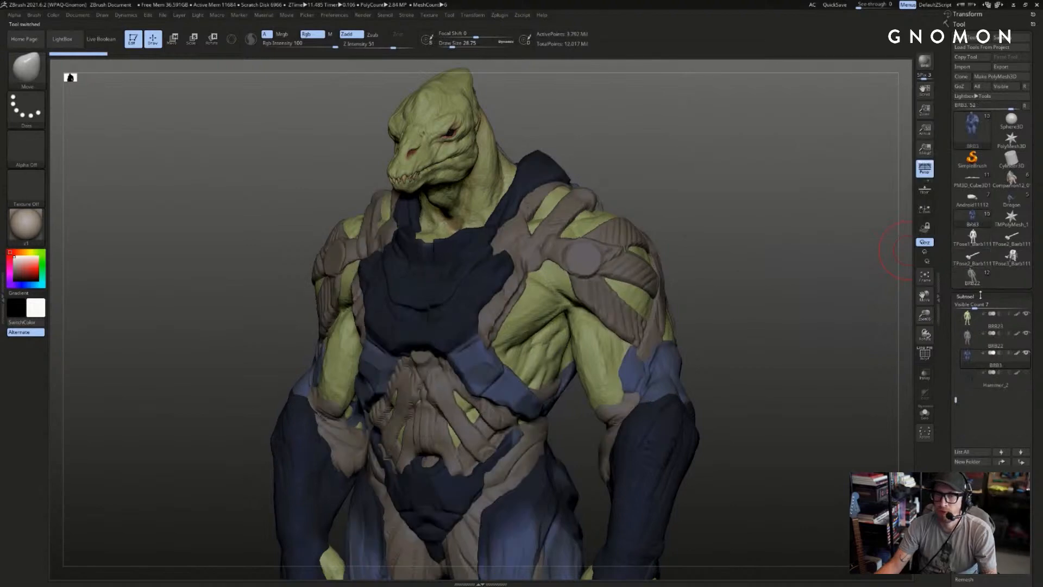
left_click_drag(776, 272, 851, 187)
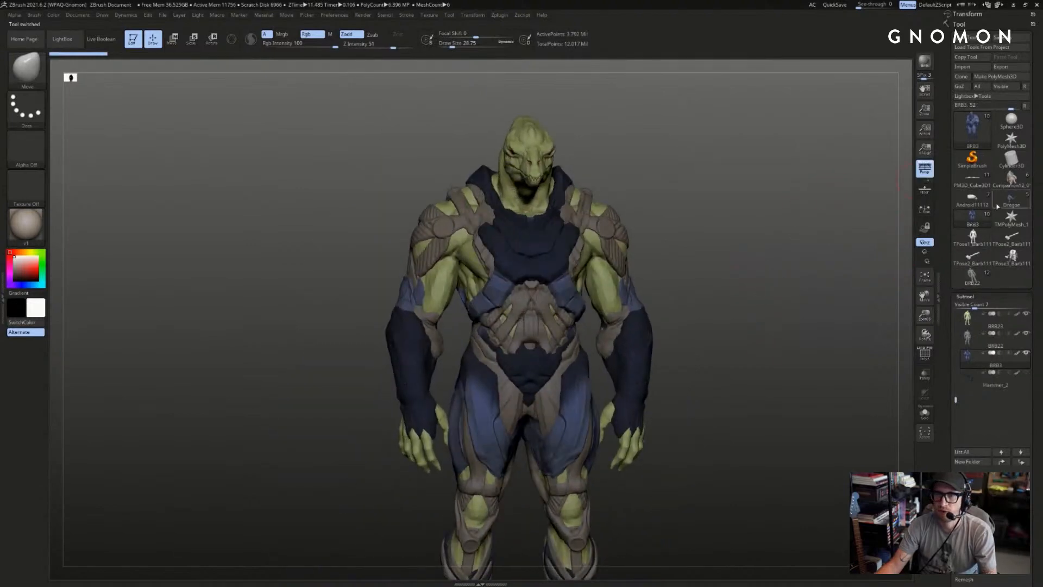
- View the posed barbarian on its ground base, and compare the earlier and current standing versions from the side and front
left_click(971, 178)
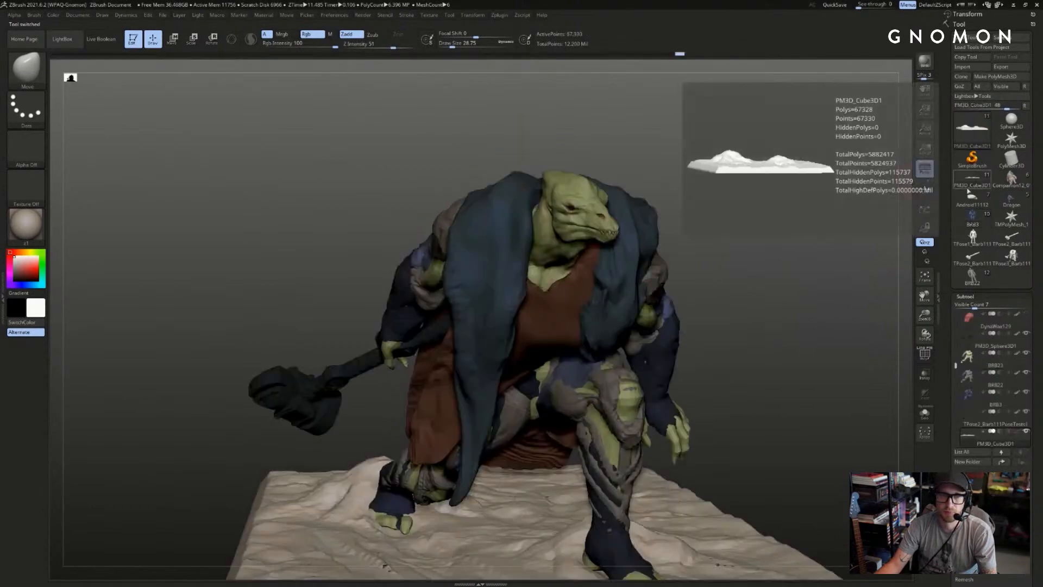
mouse_move(809, 234)
left_mouse_down()
mouse_move(855, 230)
mouse_move(797, 229)
left_mouse_up()
left_click(973, 276)
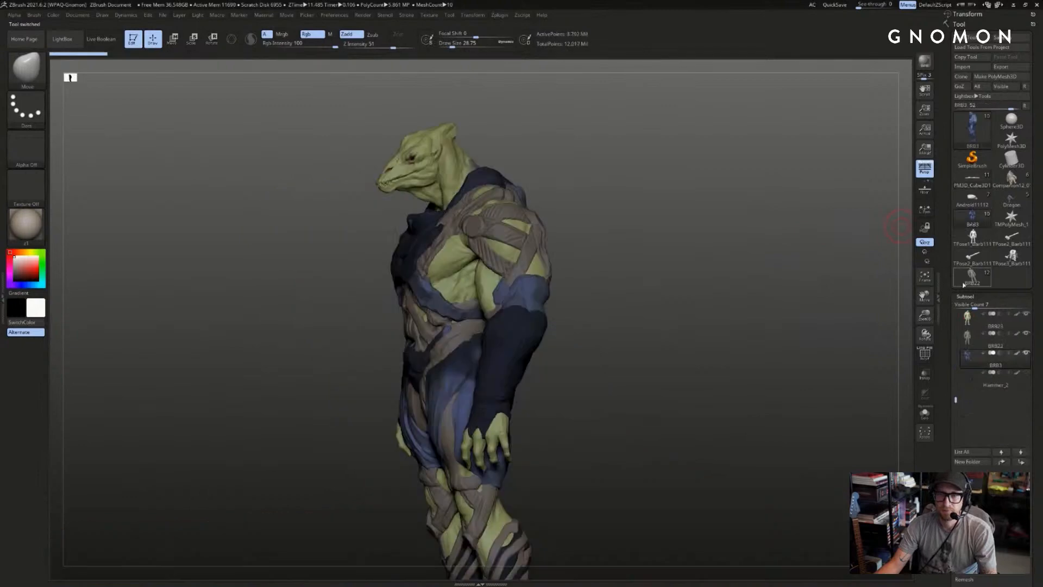
left_click_drag(859, 263, 806, 250)
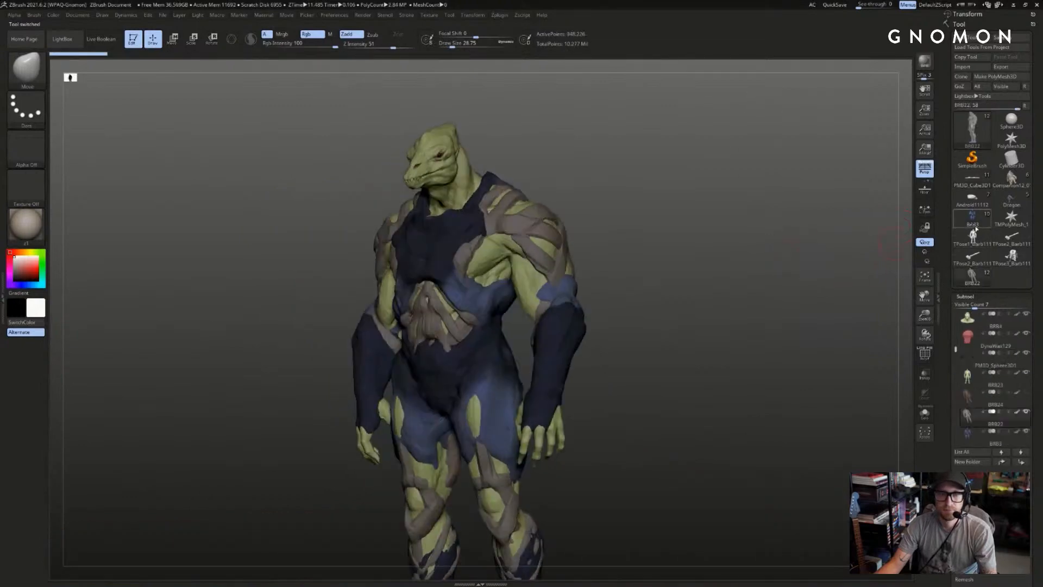
left_click(974, 220)
left_click_drag(875, 228, 772, 236)
left_click(967, 274)
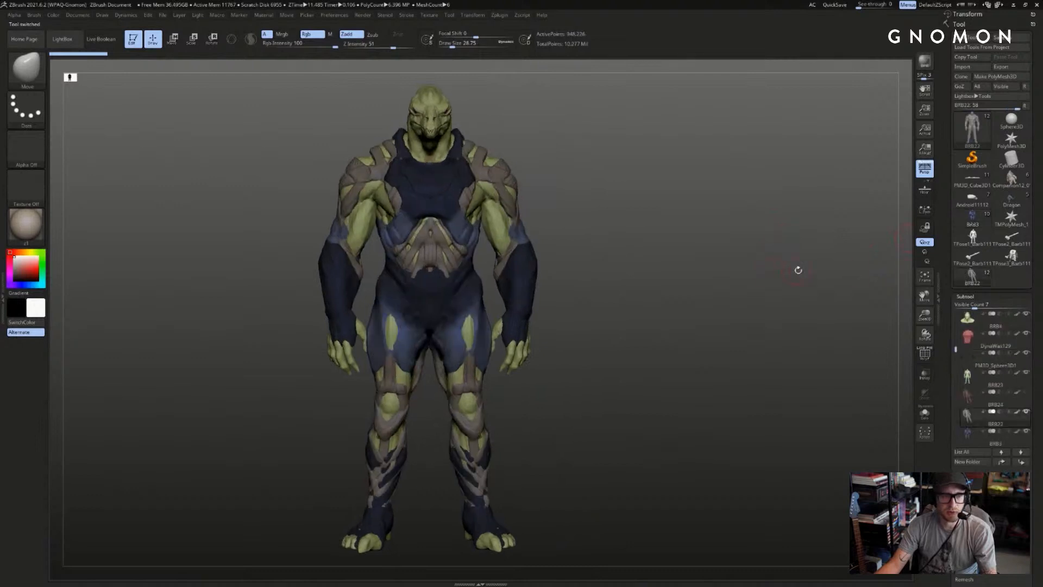
- Stamp the earlier and current barbarian versions side by side on the canvas and move the live figure beside them
left_click_drag(798, 270, 570, 273, "alt")
left_click(973, 236)
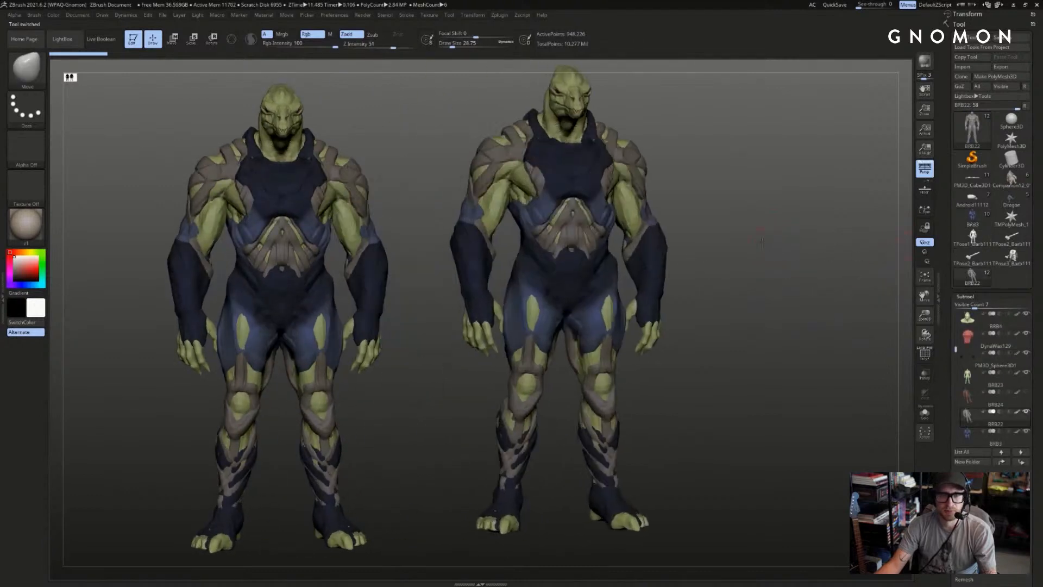
left_click_drag(761, 241, 809, 230)
left_click(972, 217)
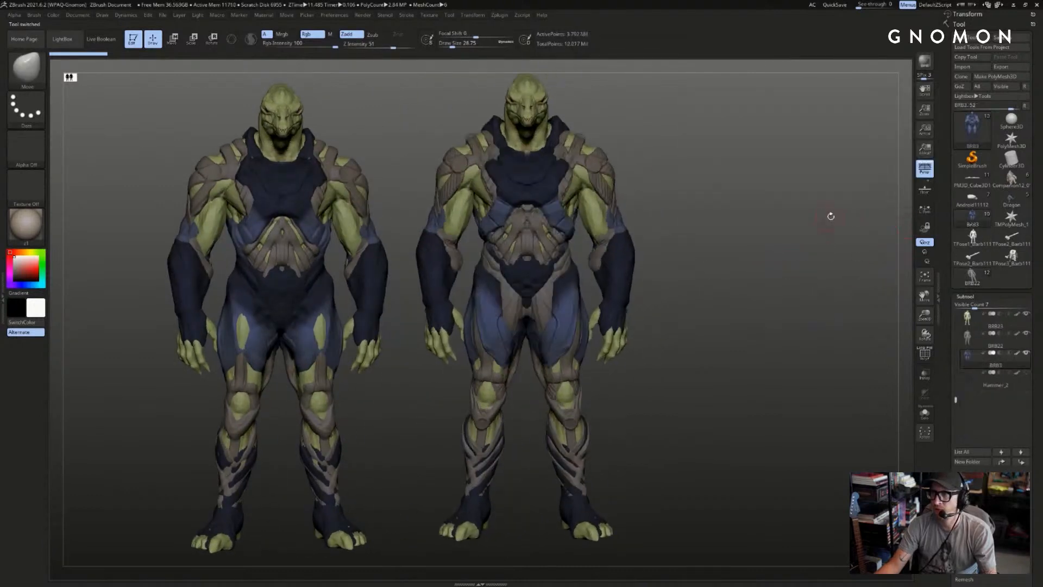
key("shift+s")
left_click_drag(787, 211, 919, 201, "alt")
- Try masking the live figure, clear the mask, and clear the stamped figures from the canvas
mouse_move(670, 82)
left_mouse_down("ctrl")
mouse_move(941, 539)
mouse_move(905, 533)
mouse_move(916, 537)
left_mouse_up("ctrl")
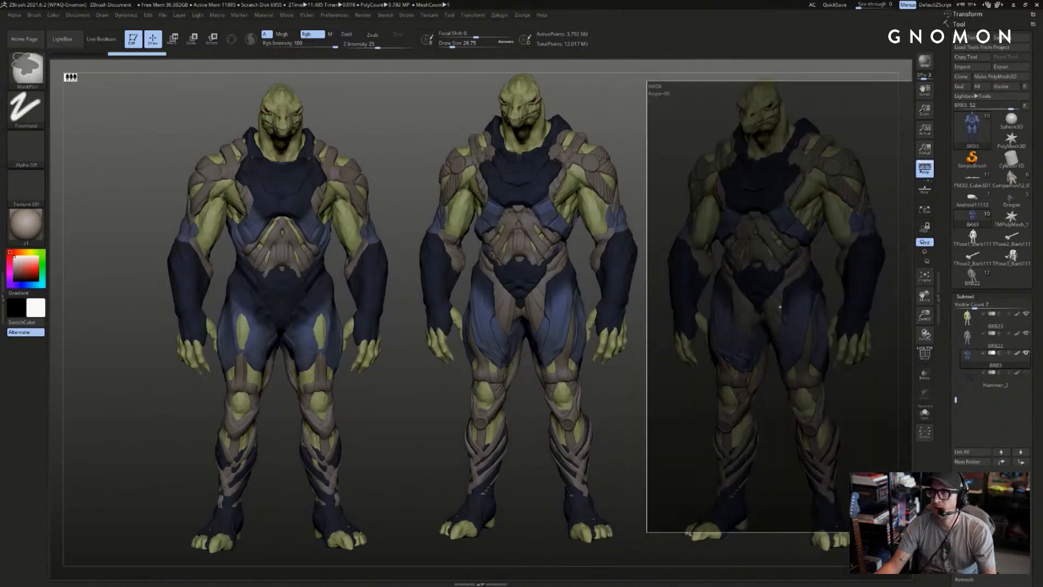
left_click(860, 445, "ctrl")
key("ctrl+n")
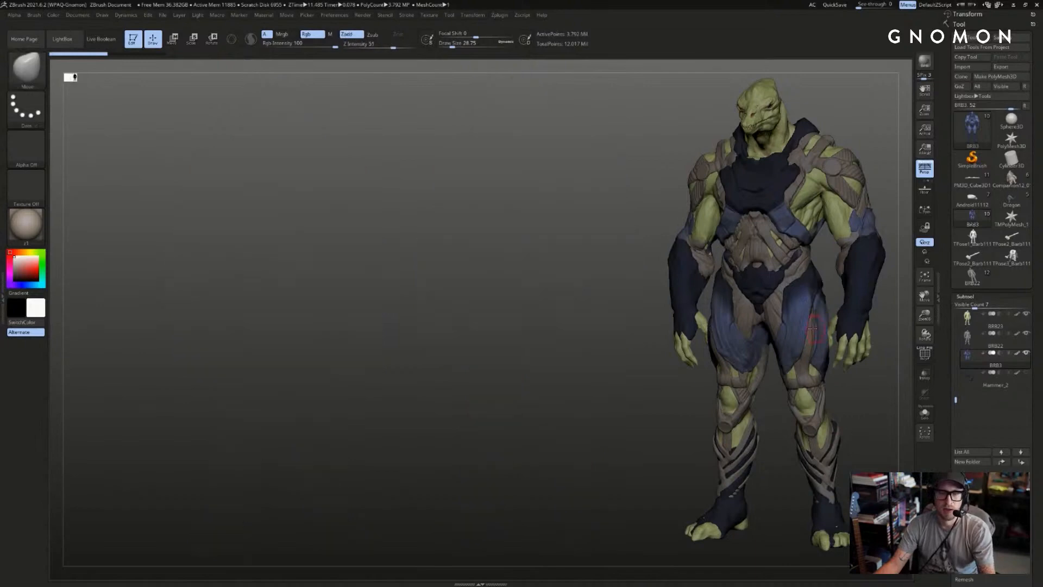
- Hide the BRB3 suit and BRB22 wraps to examine the bare upper body, and show the wraps again
left_click_drag(896, 143, 708, 478, "alt")
left_click_drag(708, 478, 866, 522)
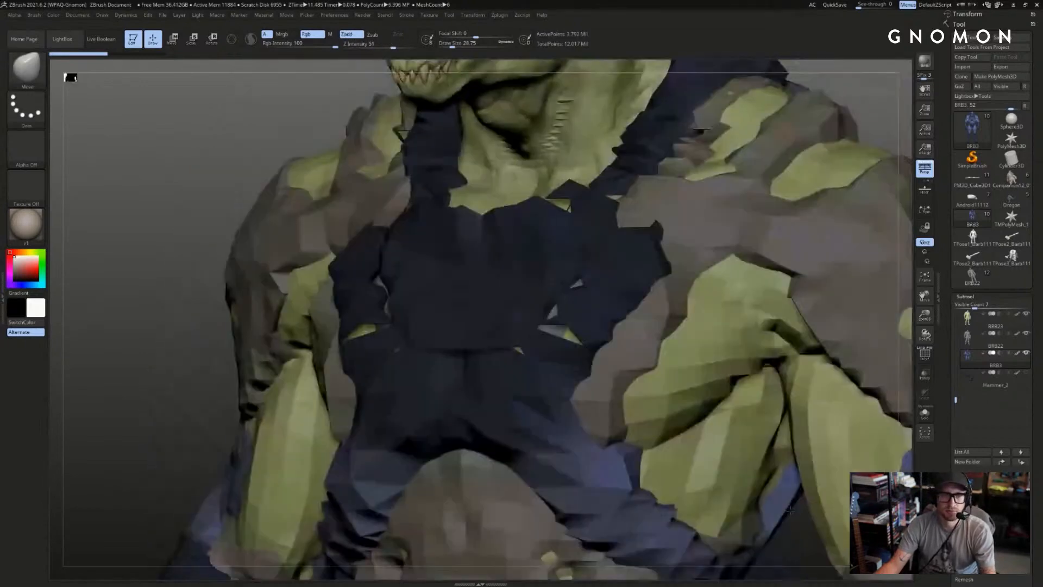
left_click_drag(865, 78, 766, 209)
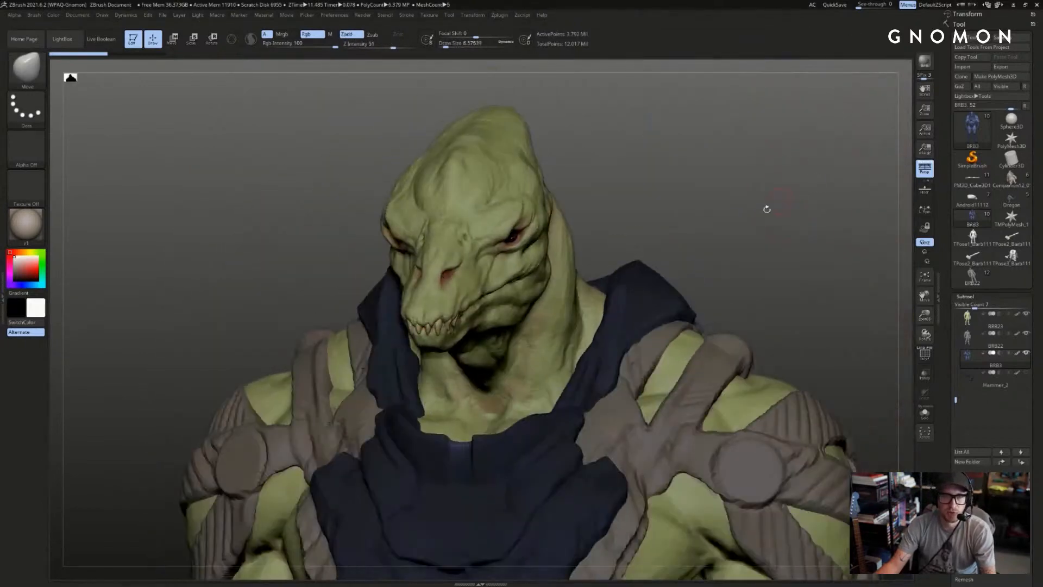
left_click_drag(815, 253, 846, 162, "alt")
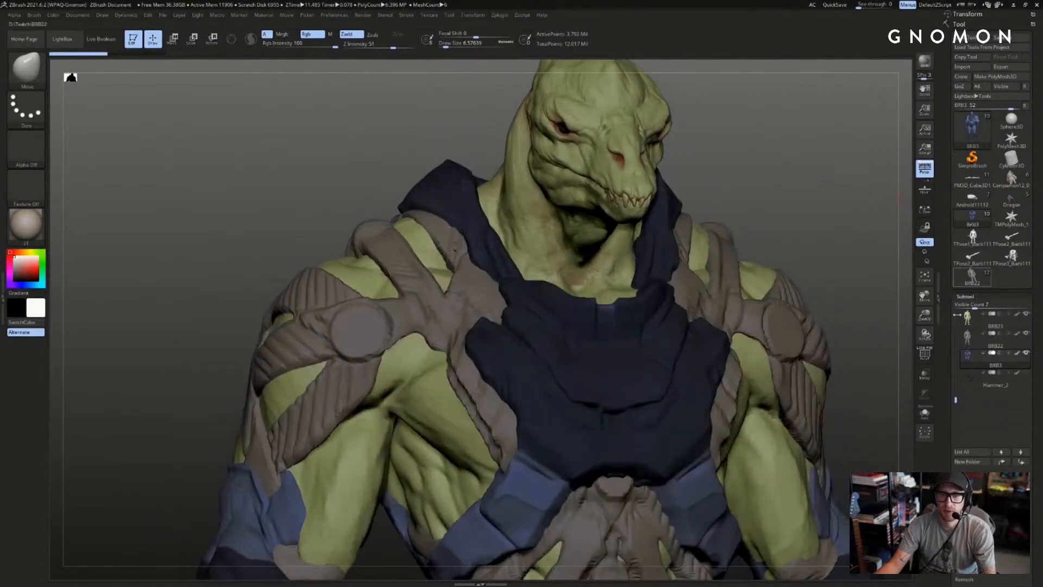
left_click_drag(881, 304, 852, 317)
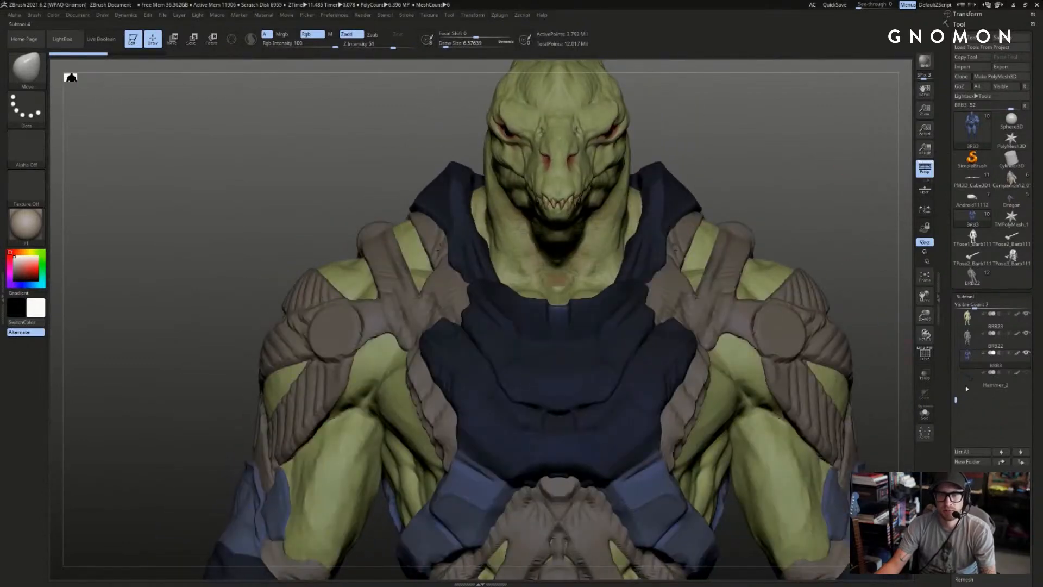
left_click(971, 348)
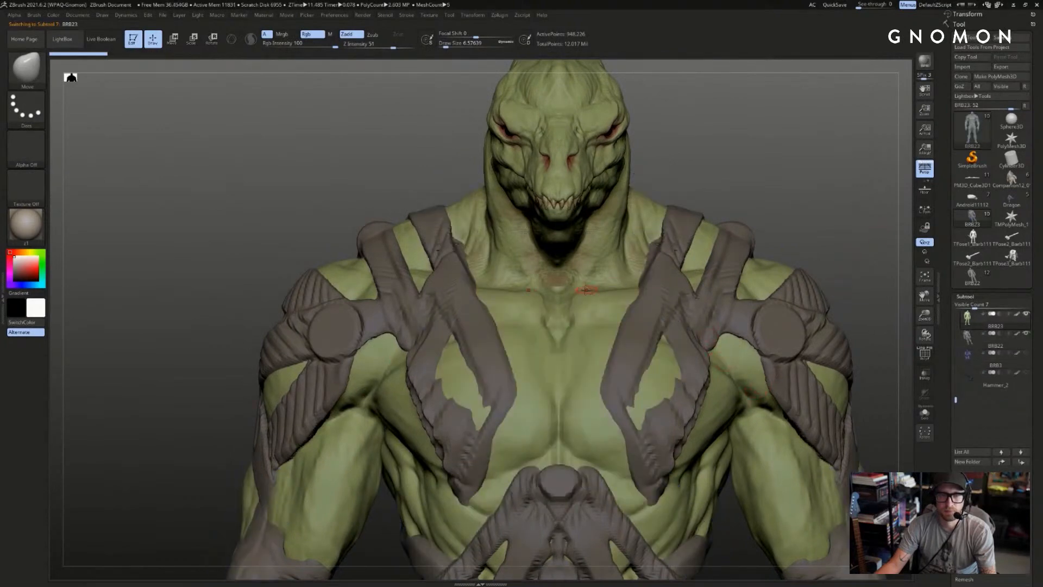
left_click(1018, 336)
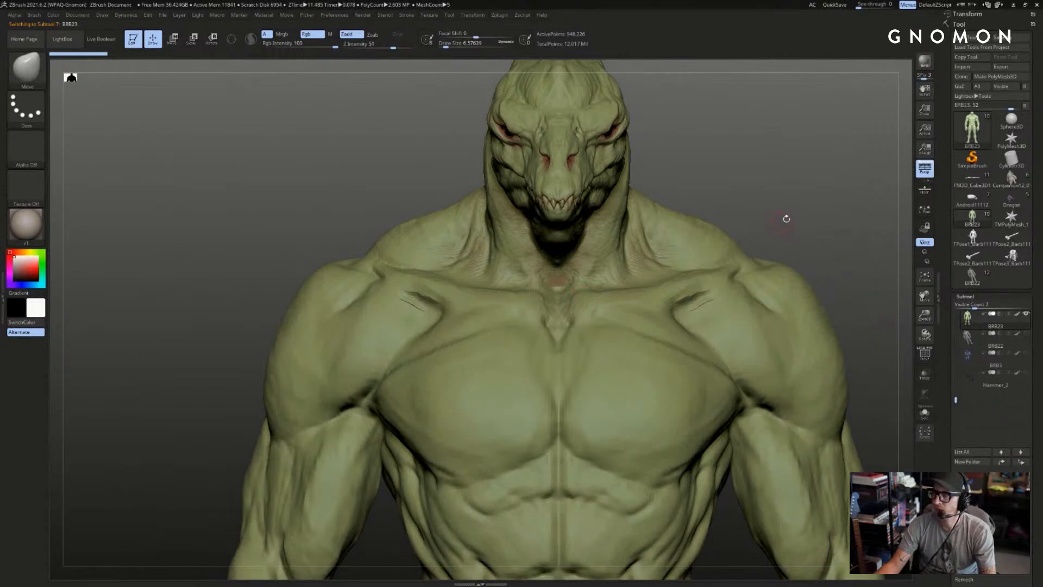
left_click_drag(786, 219, 827, 263)
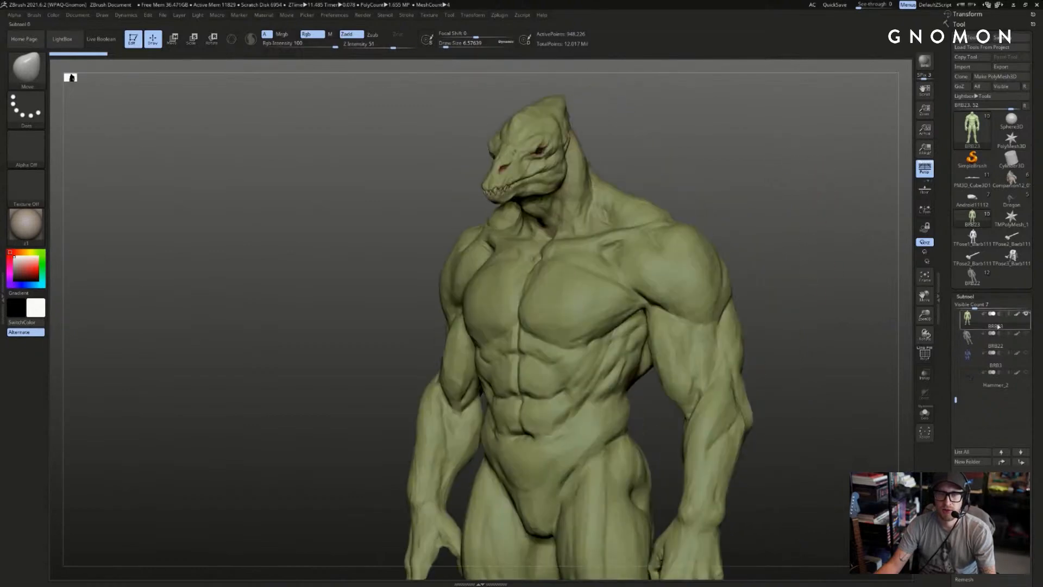
left_click(1026, 334)
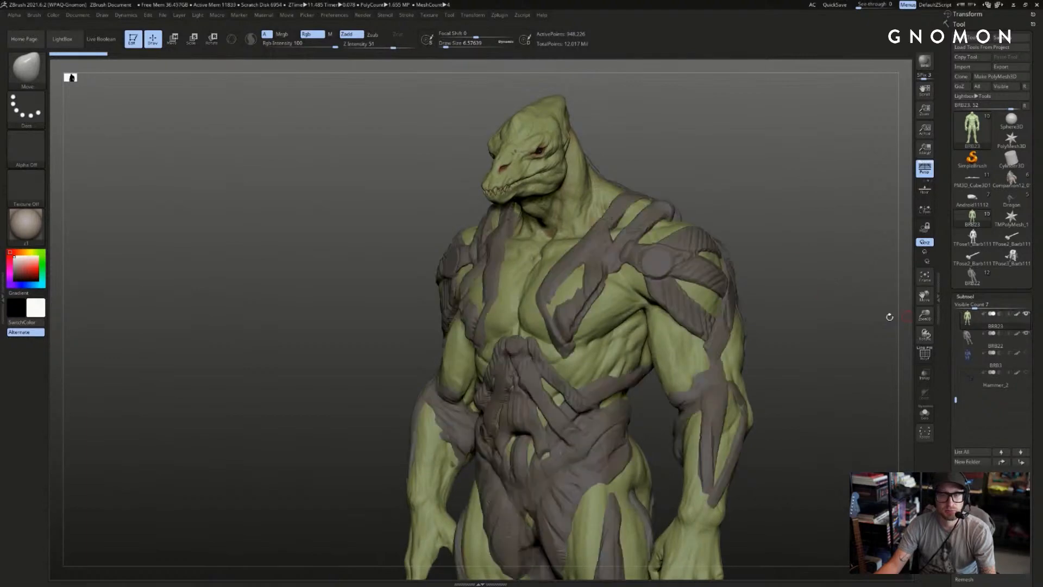
- Show the BRB3 suit again over the BRB22 wraps and view the full figure down to the feet
left_click_drag(807, 322, 855, 261, "alt")
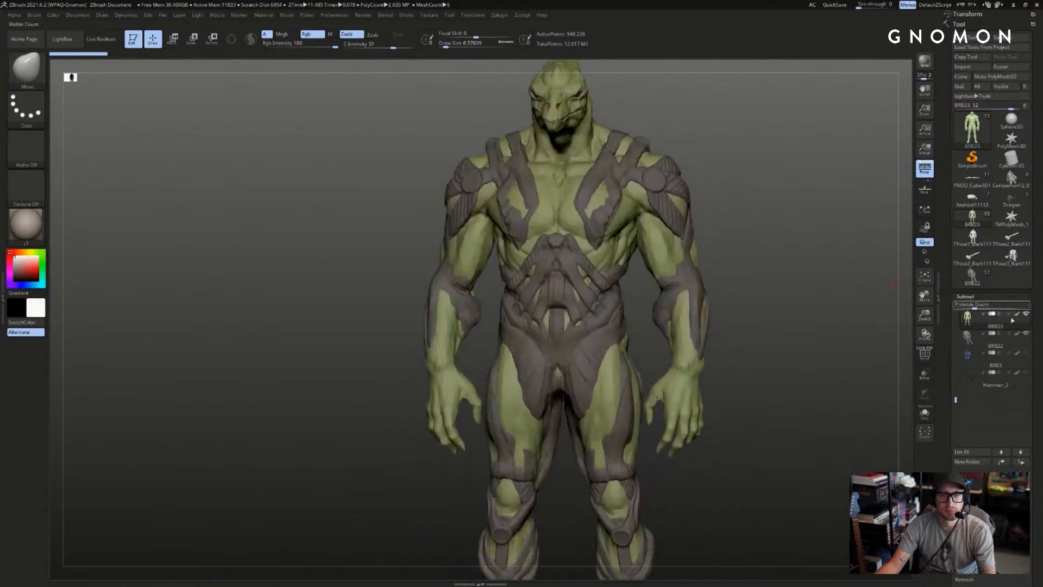
left_click(1026, 353)
left_click_drag(834, 339, 843, 272)
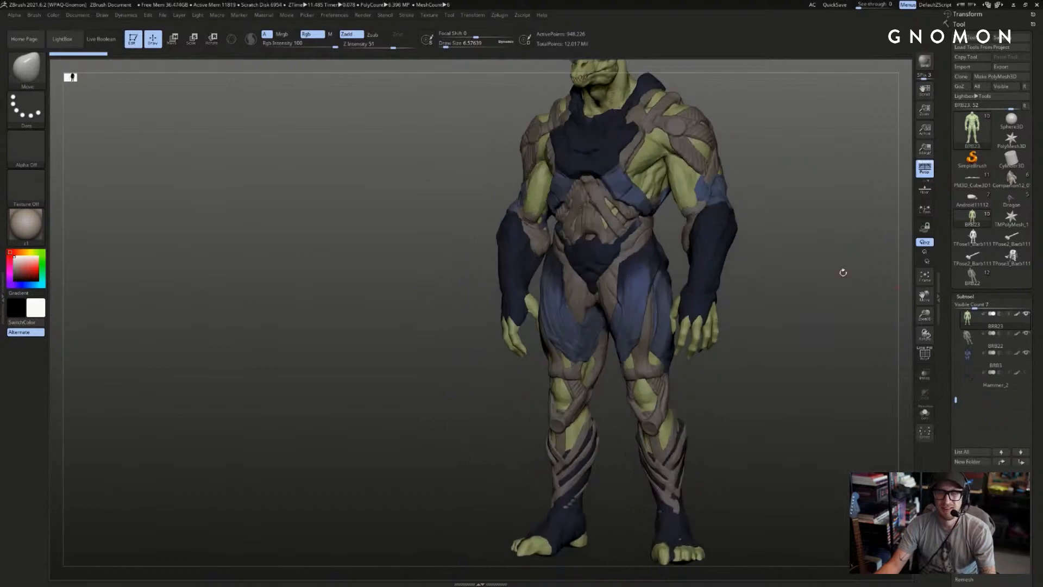
left_click_drag(783, 375, 761, 272, "alt")
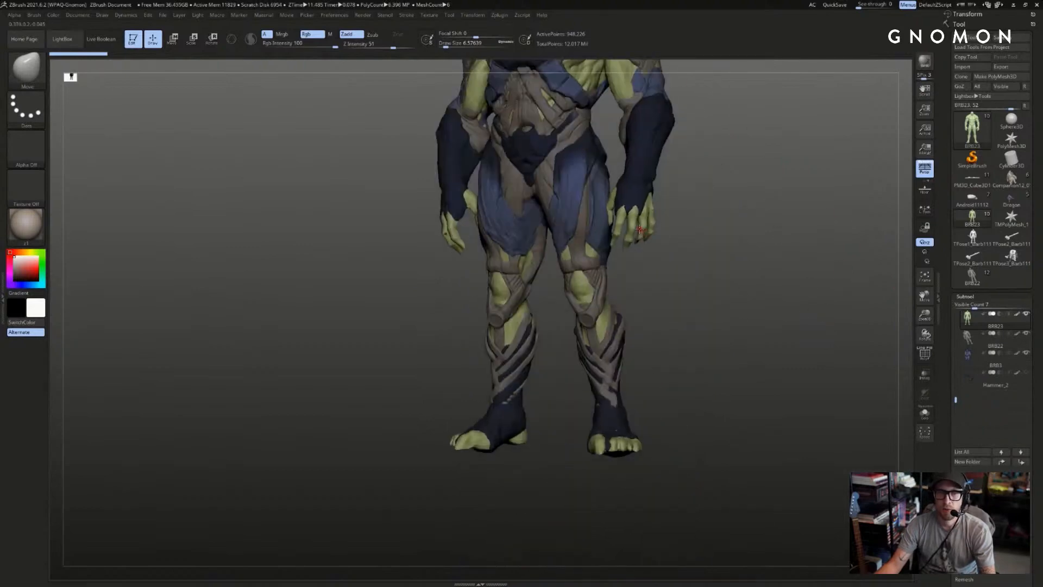
- Examine the clawed fingers and the toes up close, selecting the BRB3 suit at the foot, and return to the upper body
left_click_drag(805, 228, 844, 491, "alt")
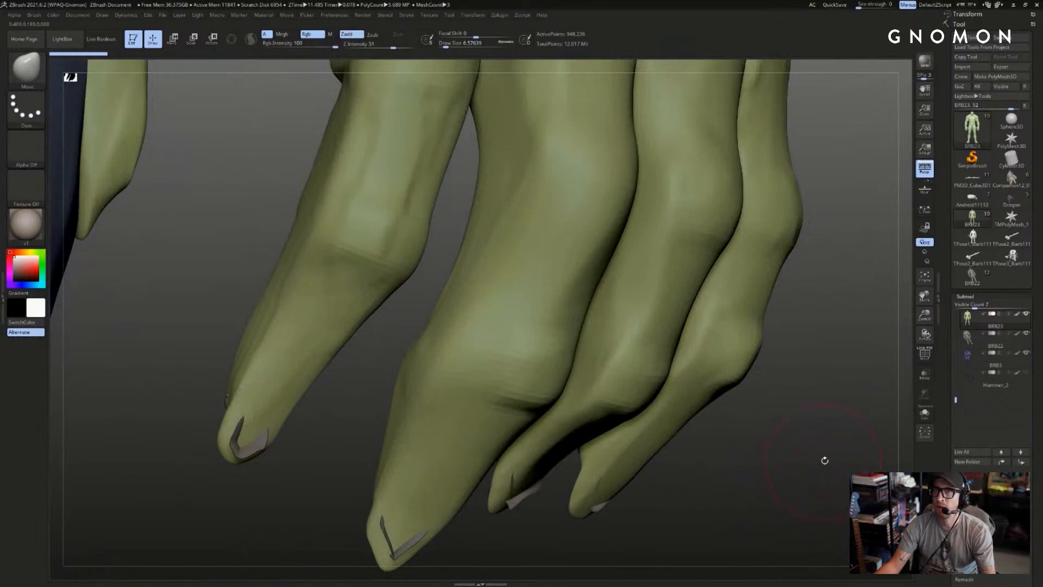
left_click_drag(839, 455, 831, 305, "alt")
left_click_drag(815, 380, 761, 375)
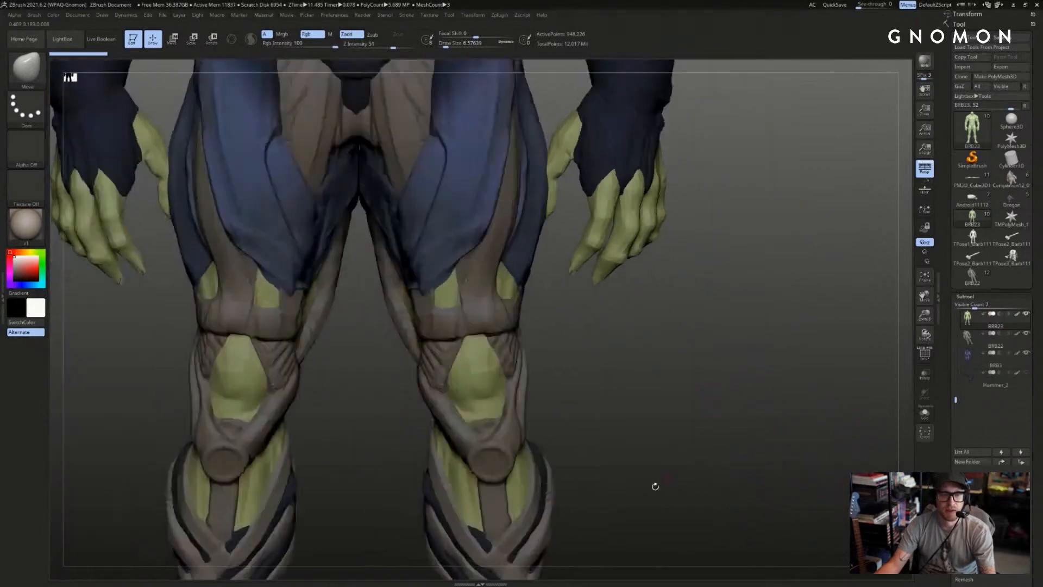
left_click_drag(654, 487, 731, 163, "alt")
left_click_drag(739, 426, 783, 321)
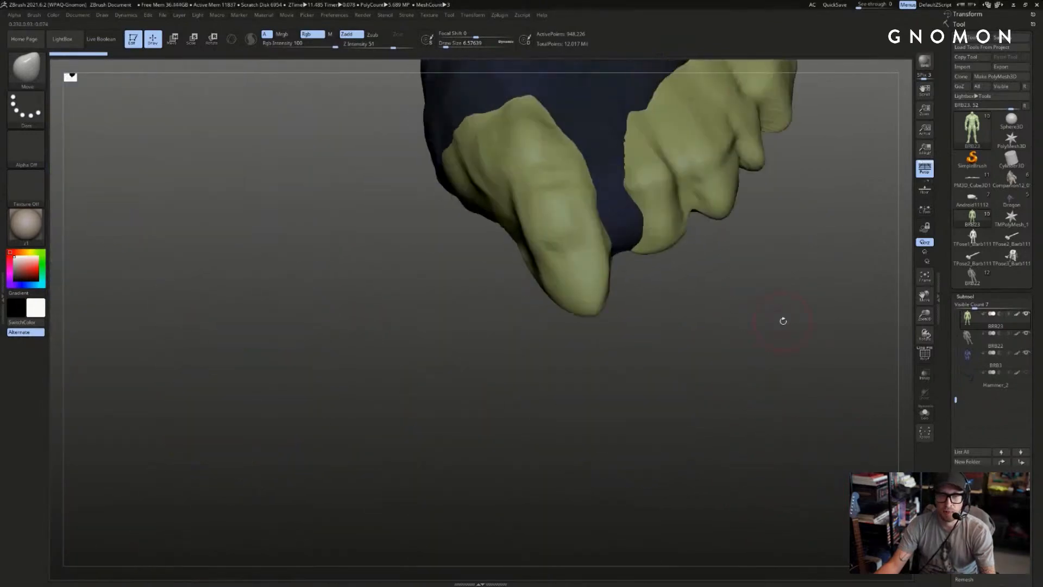
left_click_drag(831, 244, 777, 316)
left_click(500, 241, "alt")
left_click_drag(706, 244, 852, 223)
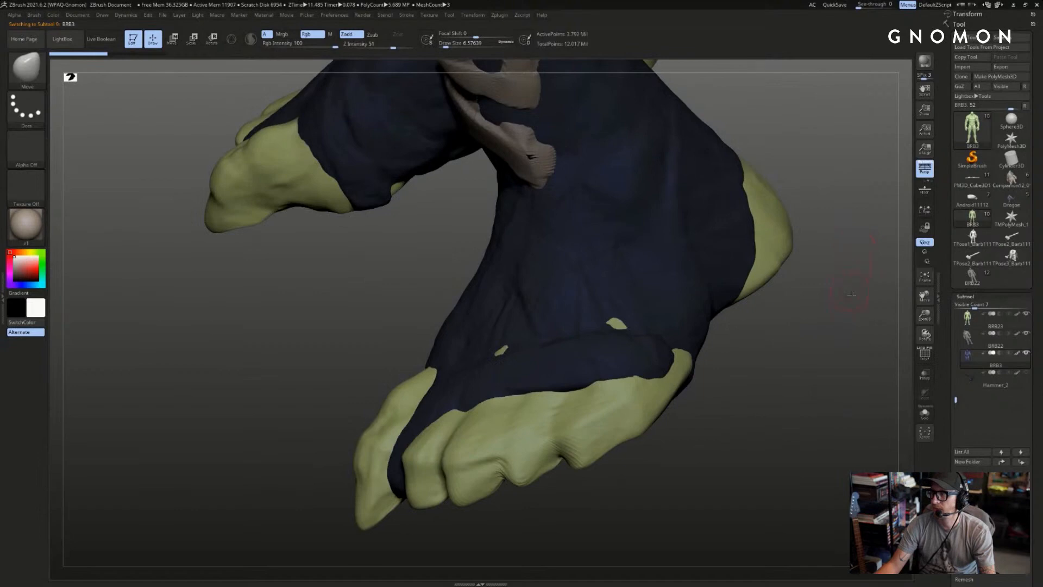
left_click_drag(852, 294, 870, 359)
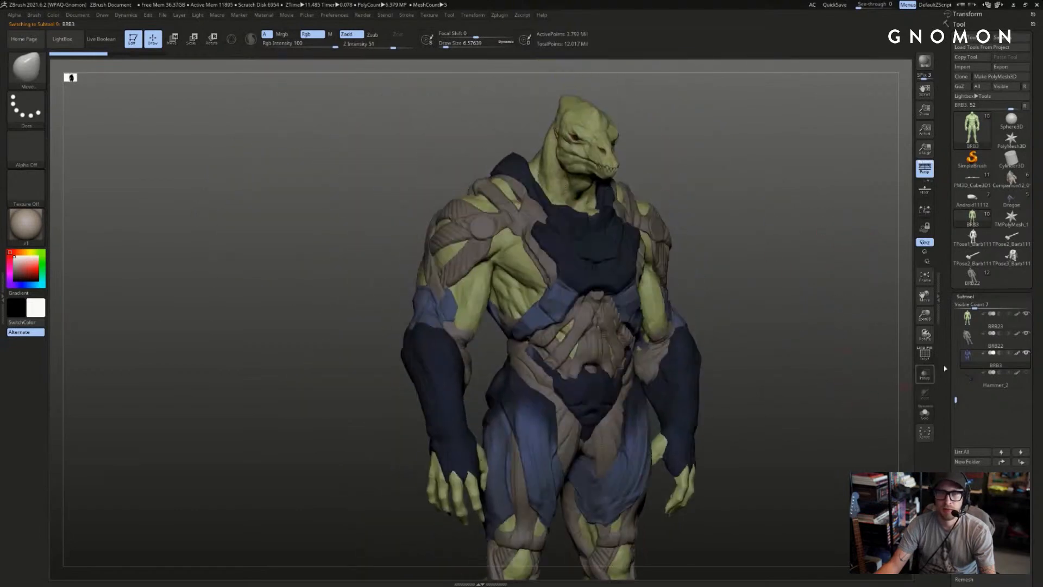
- Select the BRB4 head subtool, assign a custom hotkey to Solo mode, and frame the head
left_click_drag(957, 367, 959, 344)
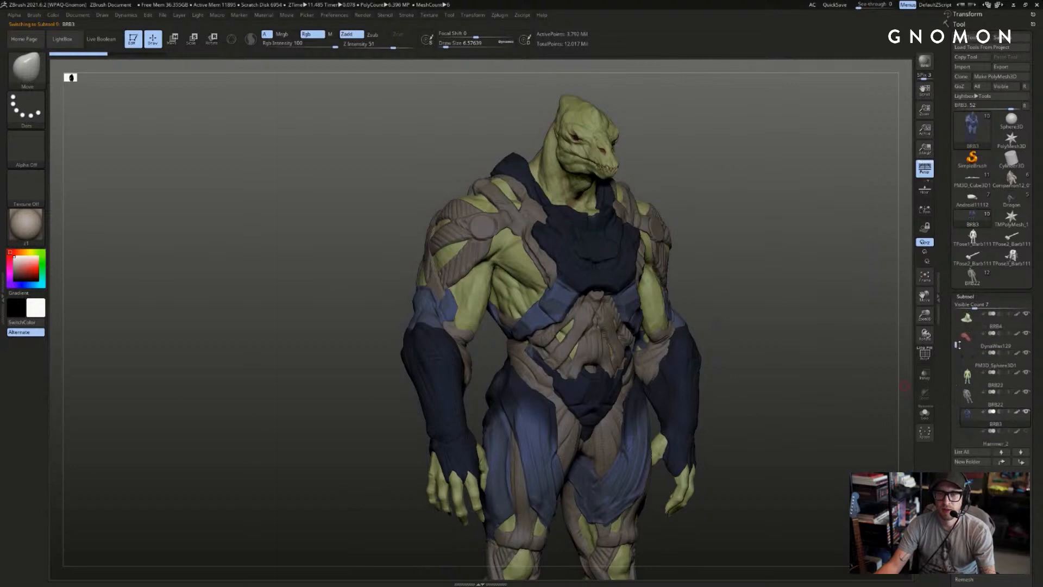
left_click_drag(791, 281, 820, 305)
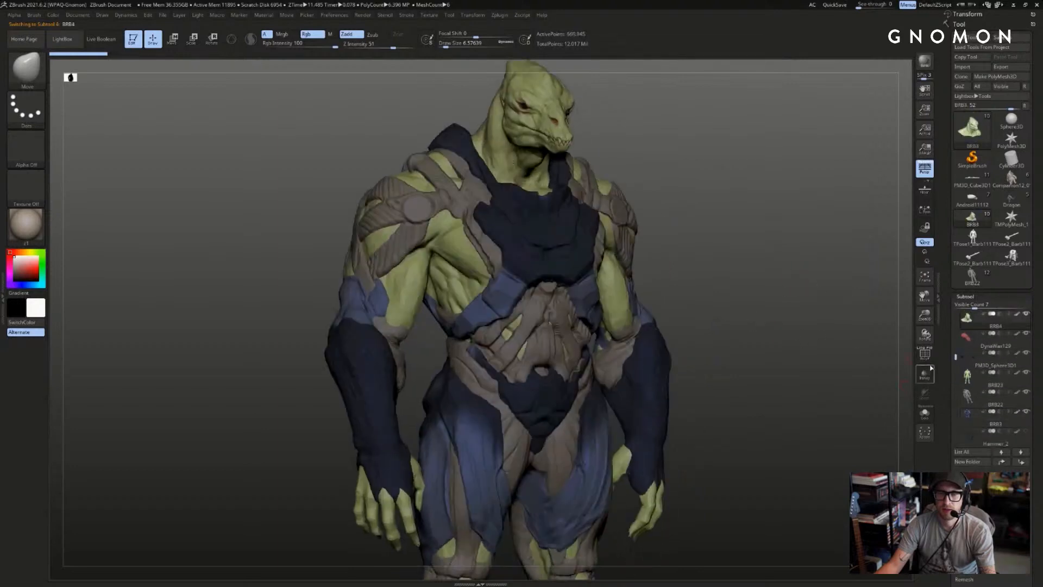
left_click_drag(947, 288, 947, 314)
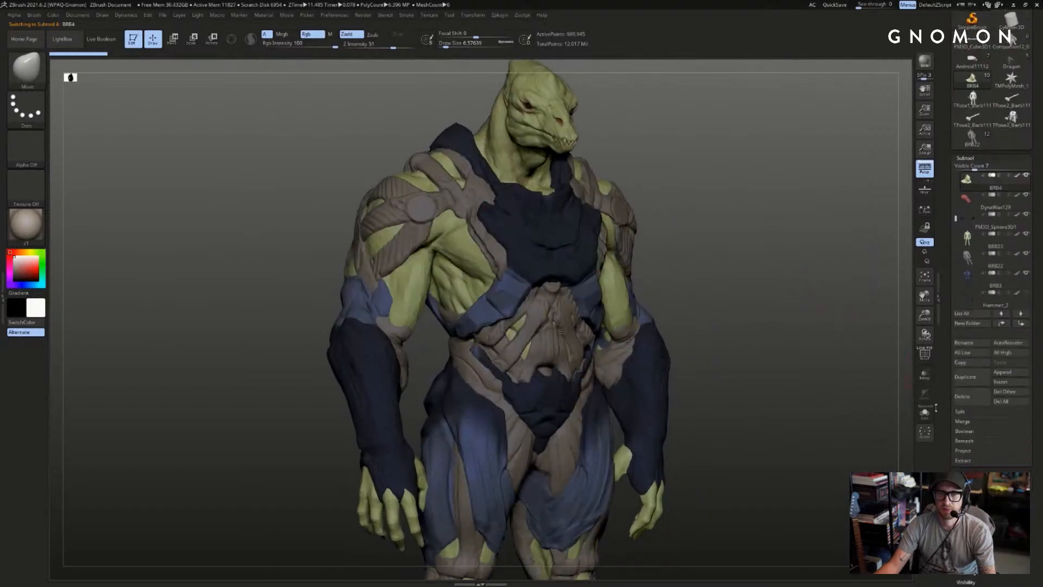
left_click(925, 413, "ctrl+alt")
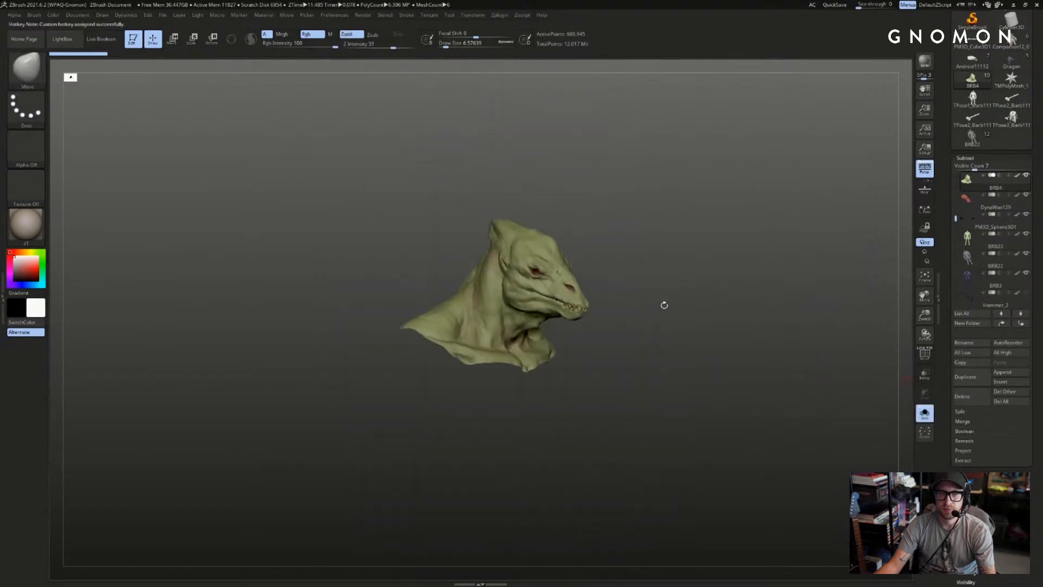
key("f")
key("shift+s")
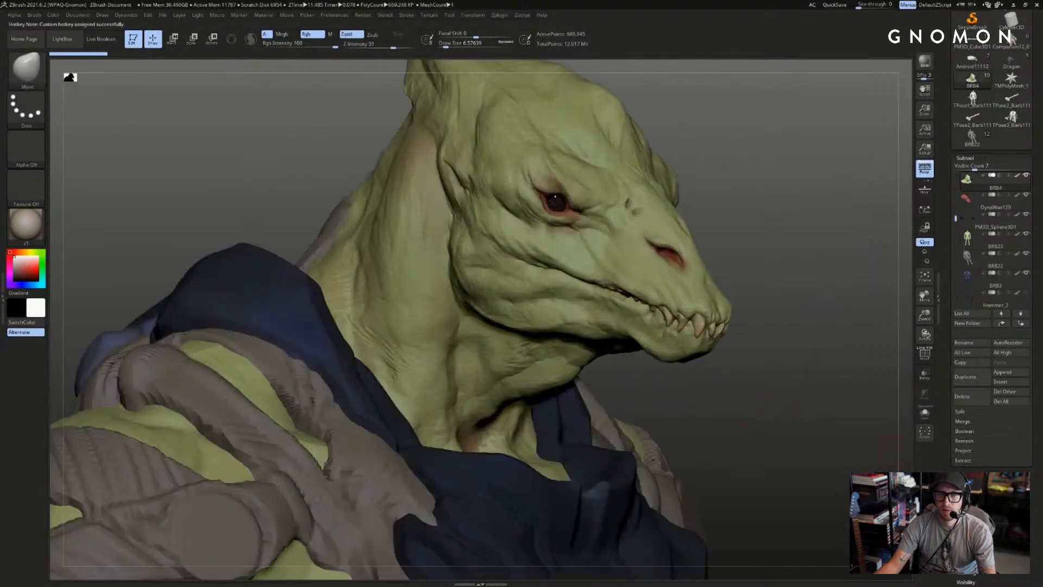
- Open the head's layer settings, compare its subdivision levels, and display a lower level with PolyFrame on
left_click(965, 158)
left_click_drag(976, 223, 976, 265)
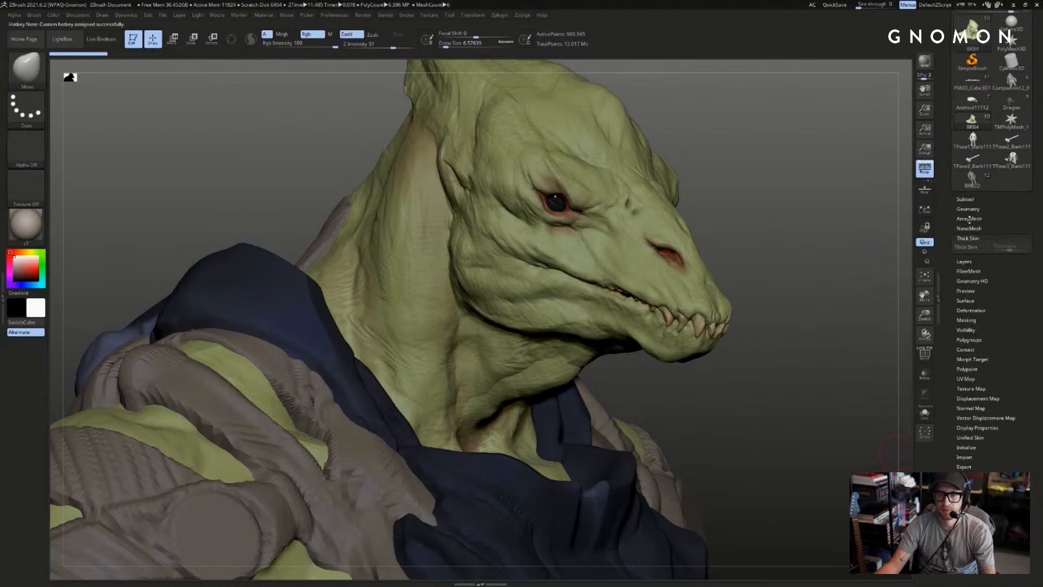
left_click(965, 262)
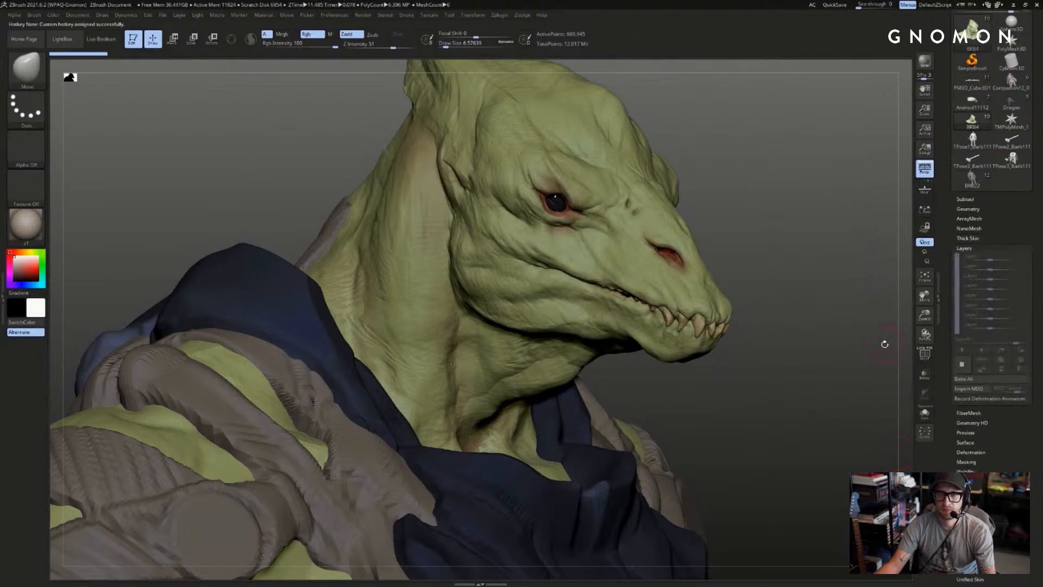
key("shift+d")
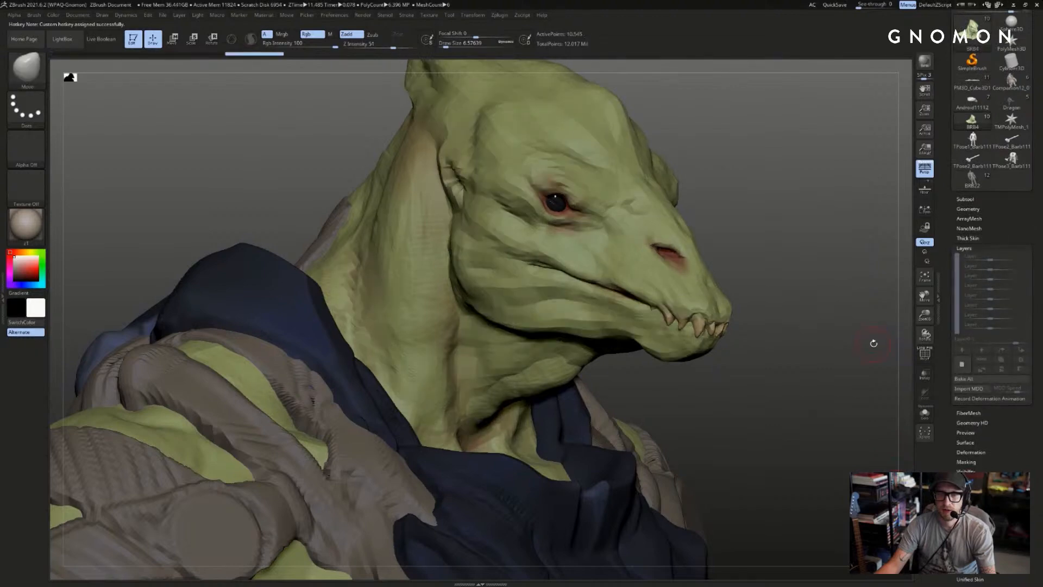
key("d")
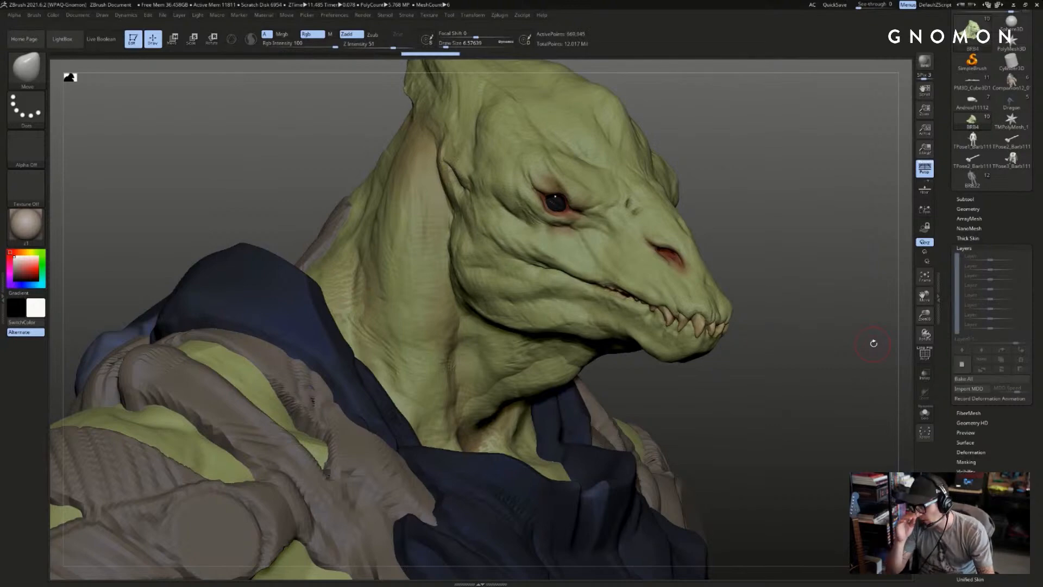
key("shift+d")
key("shift+f")
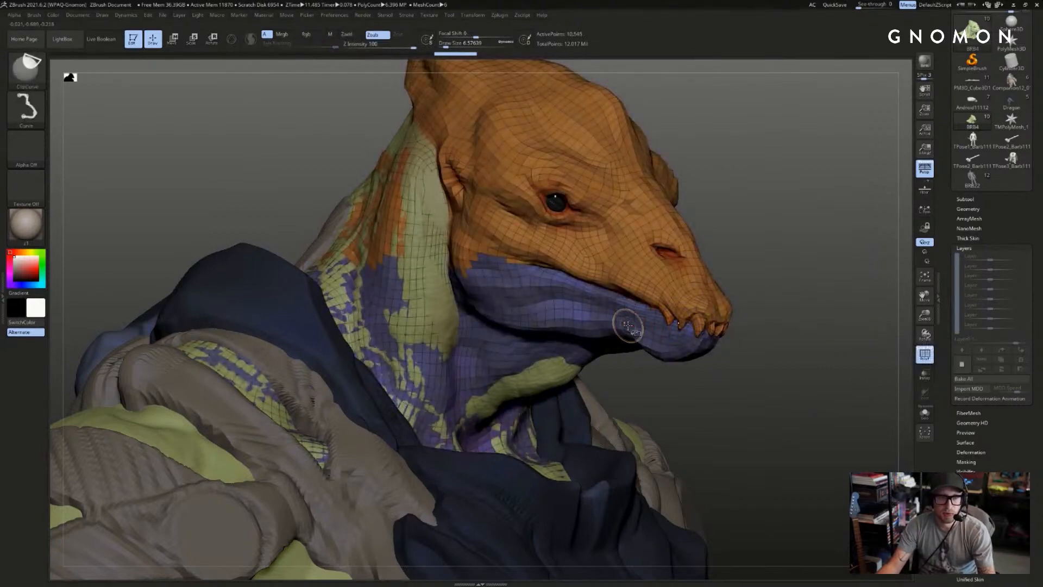
- Isolate the lower head polygroup, mask its jaw area, and restore the full head with only the lower jaw left unmasked
left_click(626, 326, "ctrl+shift")
left_click_drag(711, 239, 804, 223)
left_click_drag(806, 196, 604, 299, "ctrl")
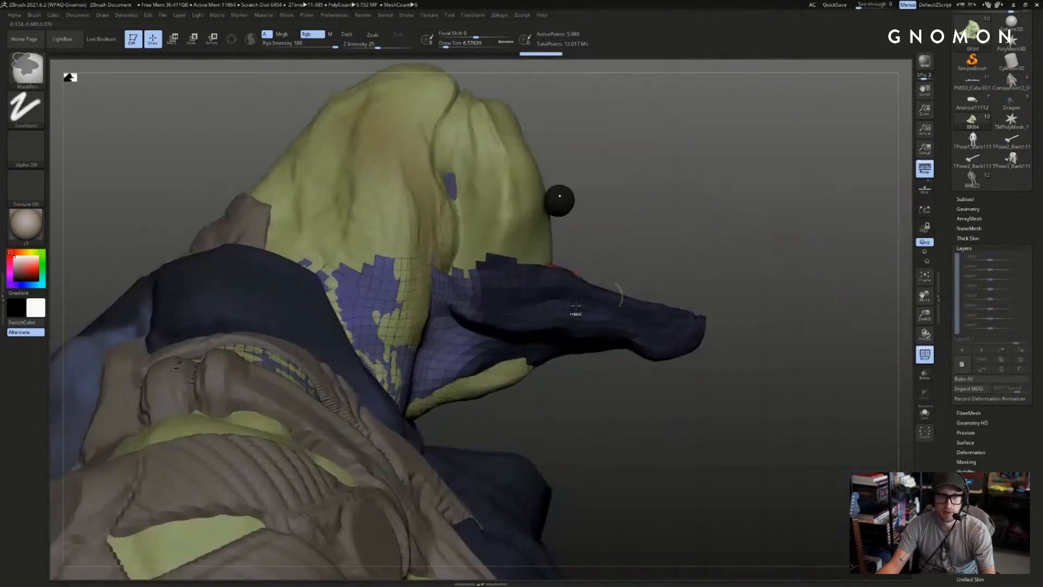
left_click(604, 297, "ctrl")
left_click(740, 260)
left_click(741, 261, "ctrl+shift")
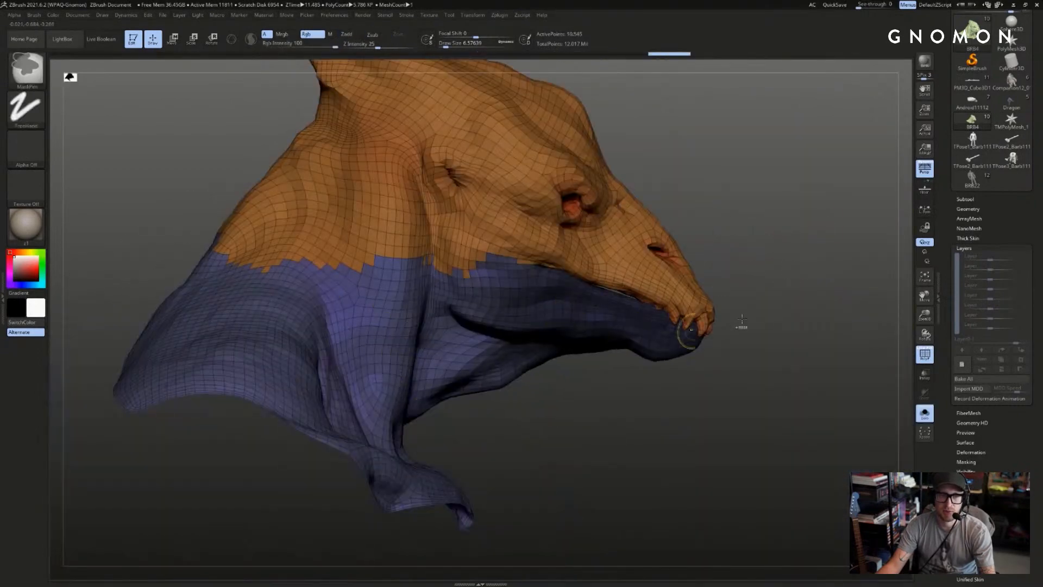
left_click(741, 326, "ctrl")
- Rotate the lower jaw open about its hinge with the Transpose line and review the open mouth on the figure
key("r")
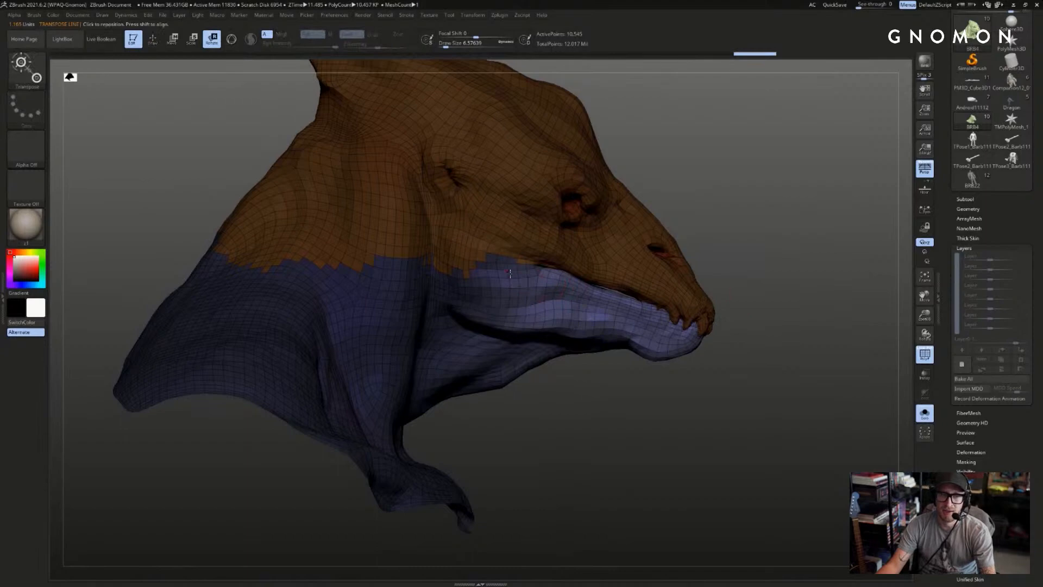
mouse_move(745, 419)
left_mouse_down()
mouse_move(724, 466)
mouse_move(694, 496)
left_mouse_up()
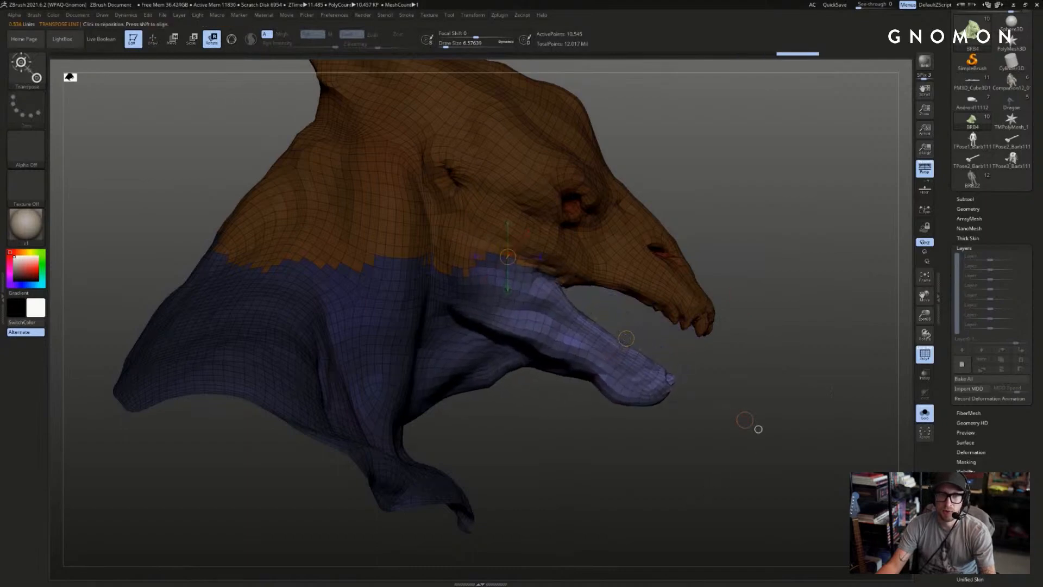
left_click_drag(760, 391, 820, 384)
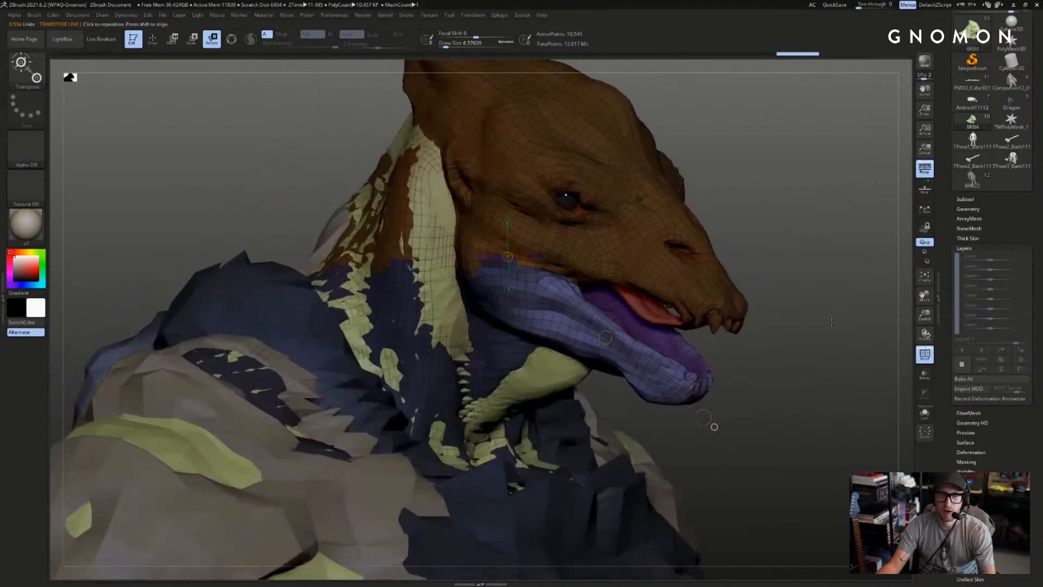
left_click_drag(712, 424, 363, 367)
left_click_drag(853, 274, 841, 295)
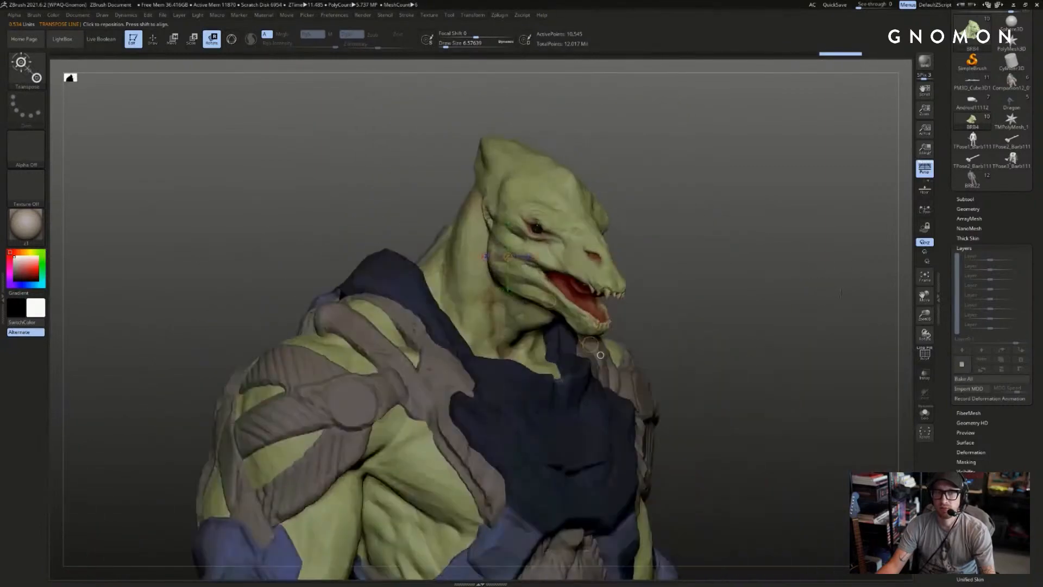
- Undo the jaw rotation and return to the Move brush in Draw mode
key("ctrl+z")
key("ctrl+z")
key("b")
key("m")
key("v")
key("q")
- Select the BRB23 body, enlarge the Move brush's draw size, and examine the body in Solo mode
left_click_drag(757, 286, 488, 335)
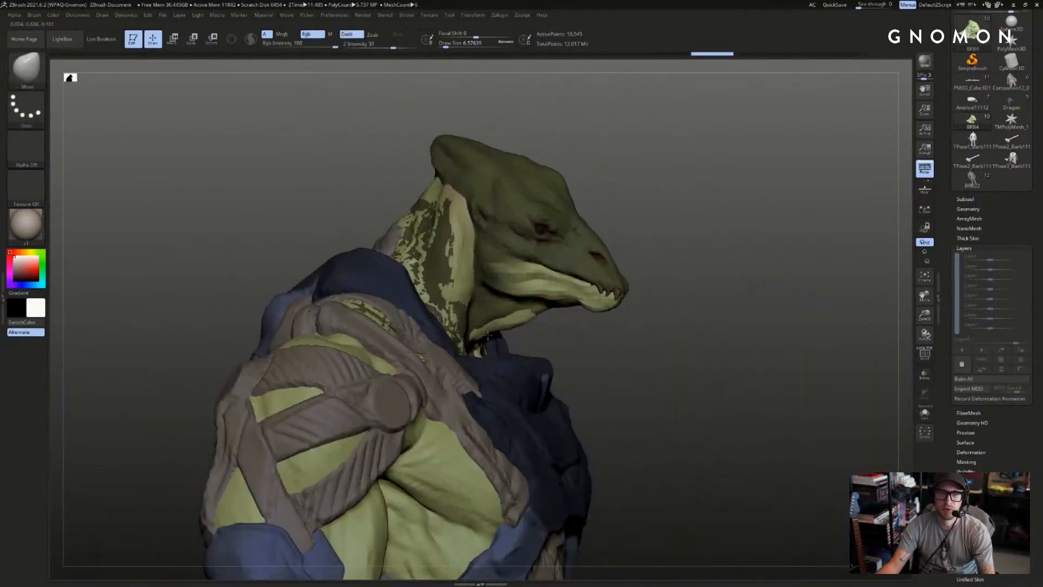
key("s")
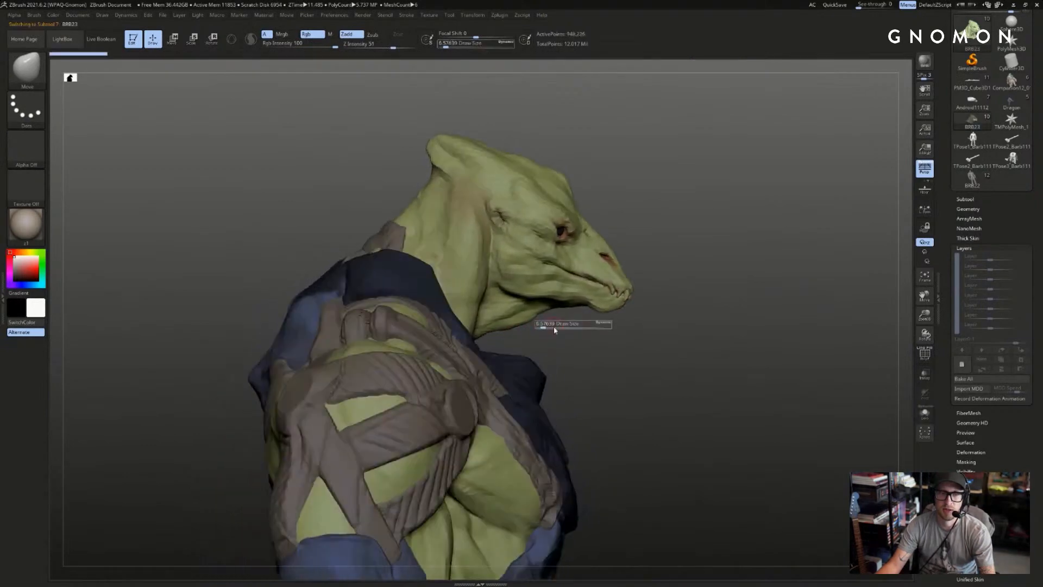
left_click_drag(552, 326, 557, 325)
left_click_drag(569, 325, 551, 325)
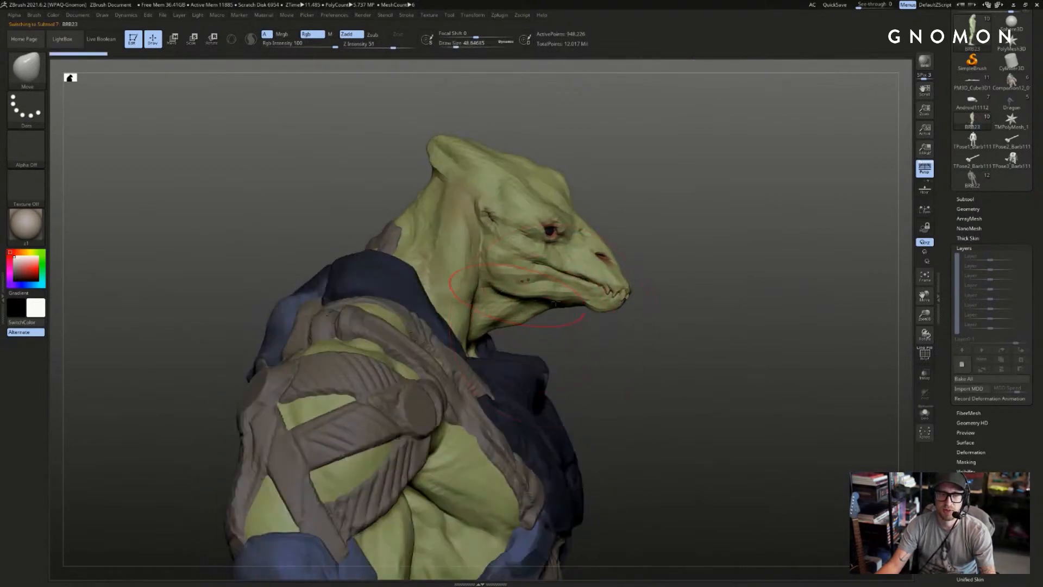
left_click_drag(733, 304, 671, 303)
key("alt+s")
left_click_drag(696, 244, 592, 243, "shift")
key("alt+s")
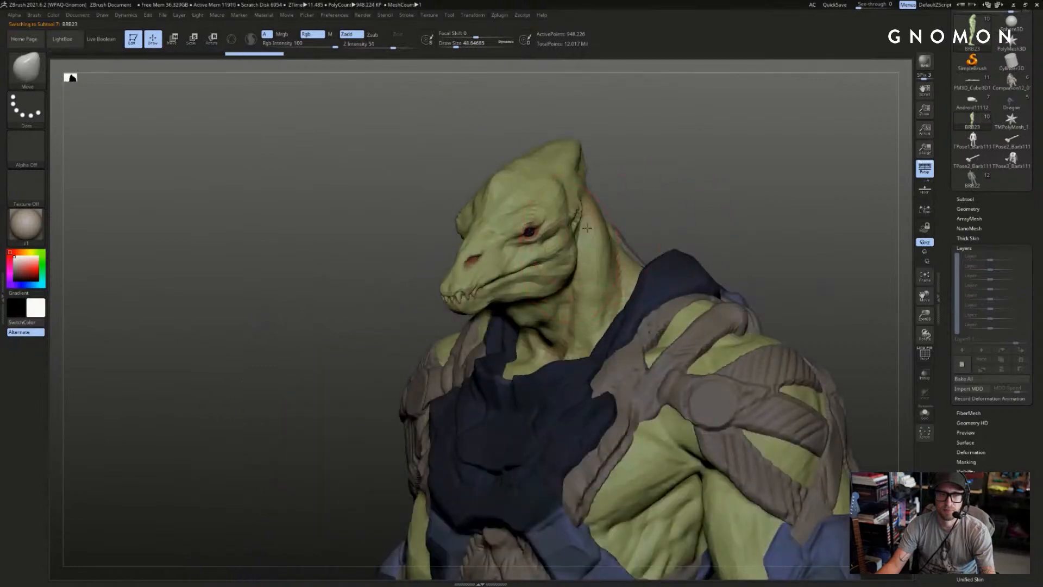
- Isolate the BRB23 body, step down to its lowest subdivision level, and smooth down the leftover head hidden beneath the lizard head
key("alt+s")
key("shift+d")
key("shift+d")
key("shift+d")
key("shift+d")
key("shift+d")
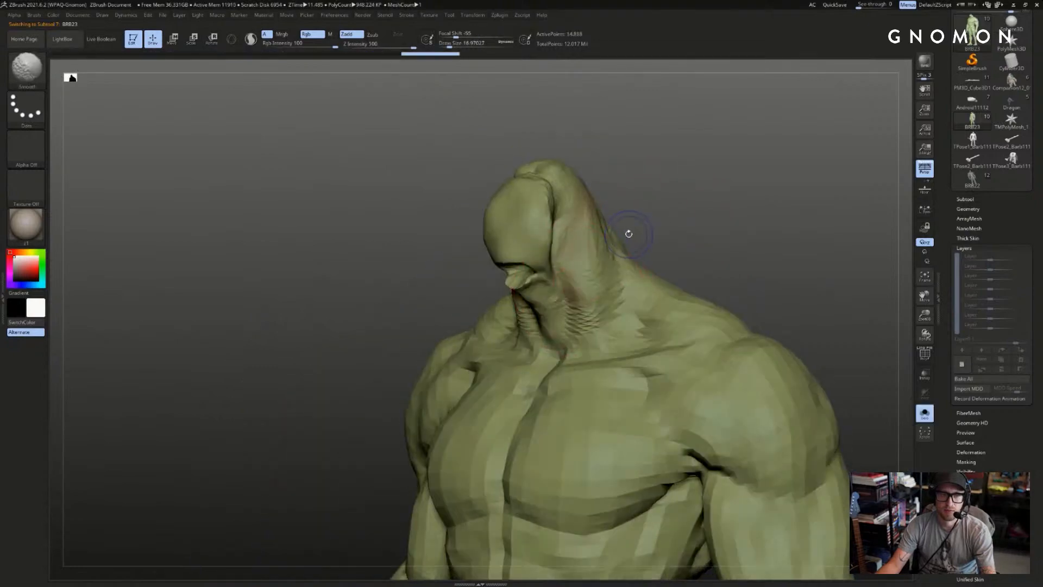
mouse_move(555, 234)
left_mouse_down("shift")
mouse_move(516, 239)
mouse_move(524, 229)
mouse_move(549, 256)
left_mouse_up("shift")
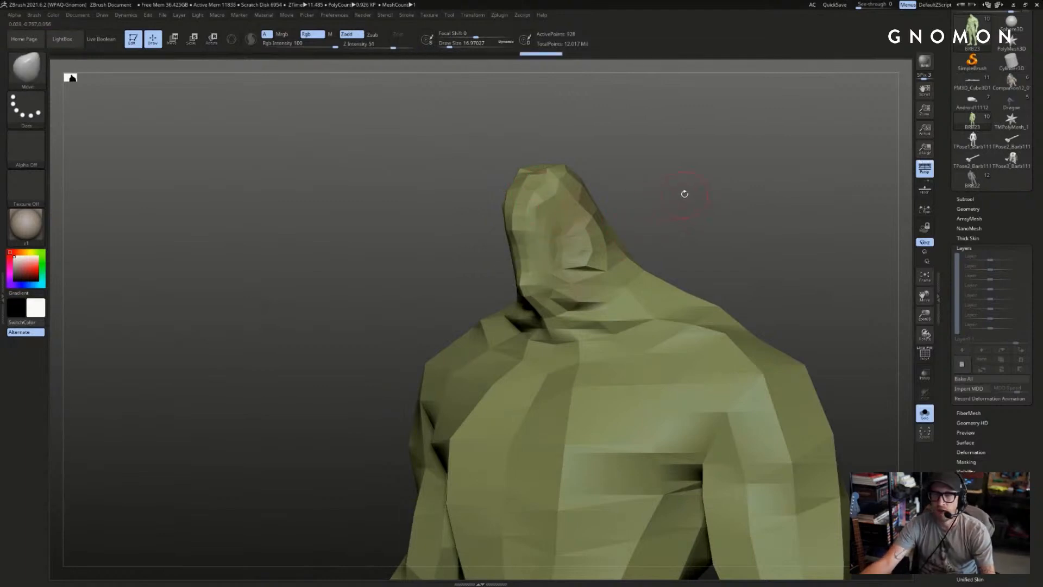
left_click_drag(547, 187, 553, 222, "shift")
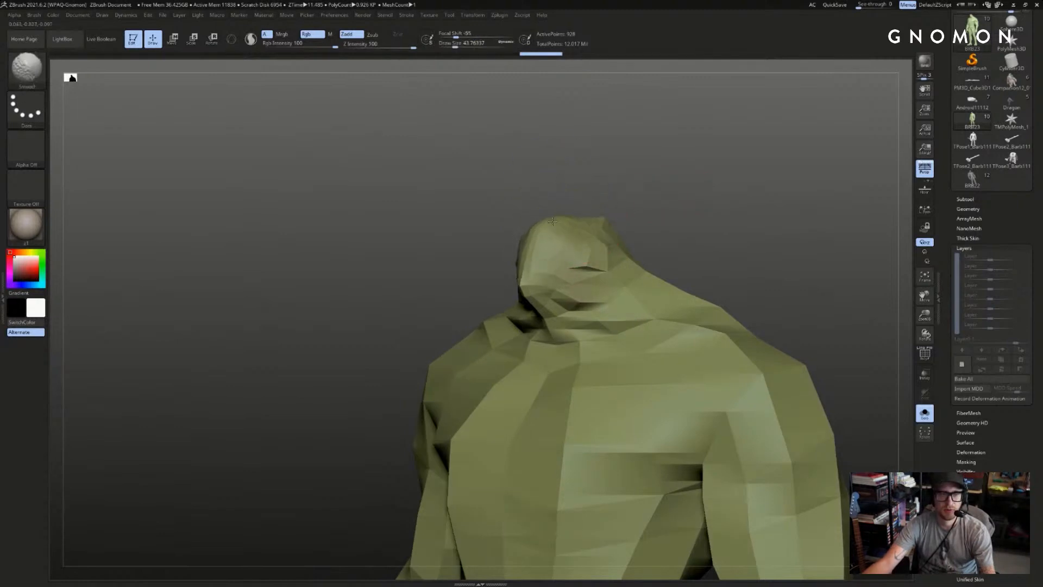
- Raise the body's subdivision level and leave Solo mode to show the full figure
key("d")
key("d")
key("alt+s")
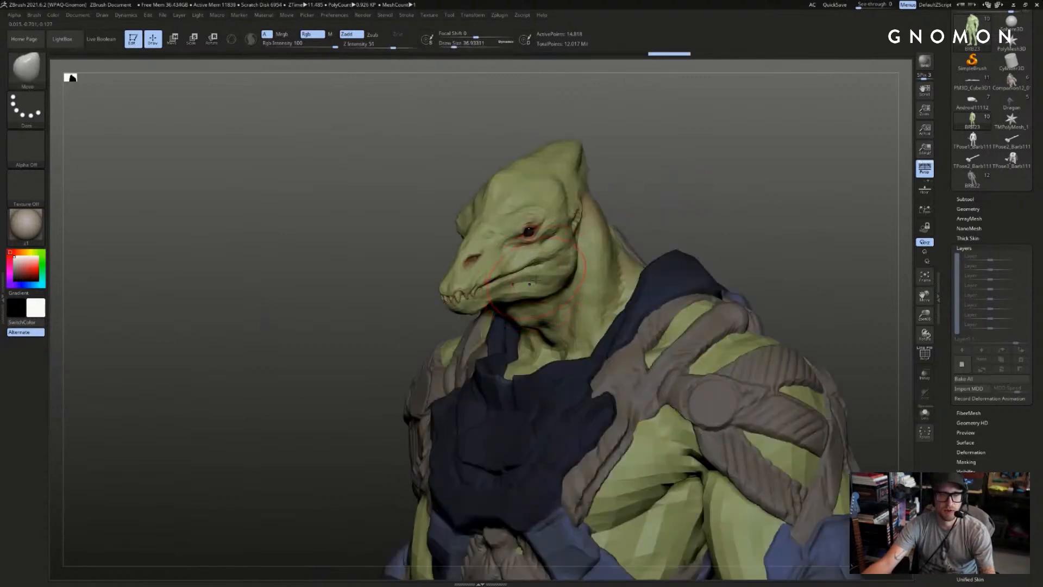
- Select the BRB4 head, view it from the front, and check it briefly in Solo mode
mouse_move(690, 182)
left_mouse_down()
mouse_move(642, 203)
mouse_move(660, 182)
mouse_move(669, 186)
mouse_move(661, 195)
left_mouse_up()
left_click(632, 215, "alt")
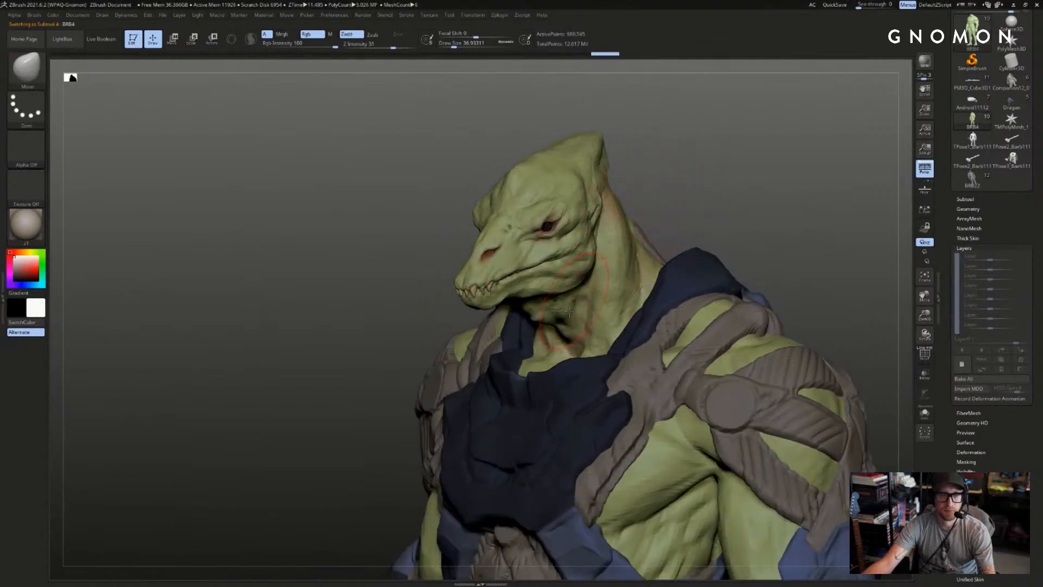
left_click_drag(569, 311, 667, 287)
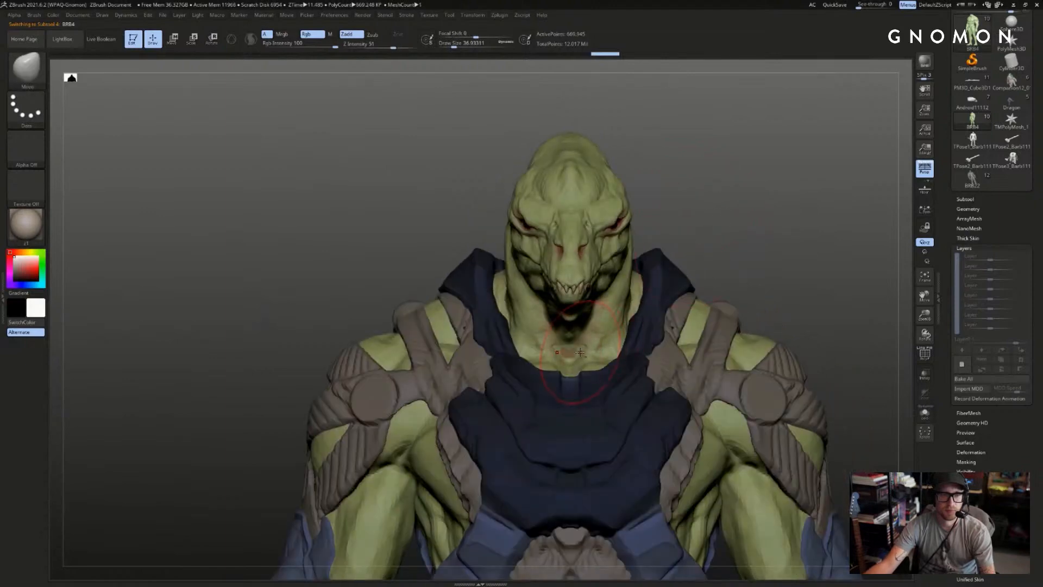
key("alt+s")
key("alt+s")
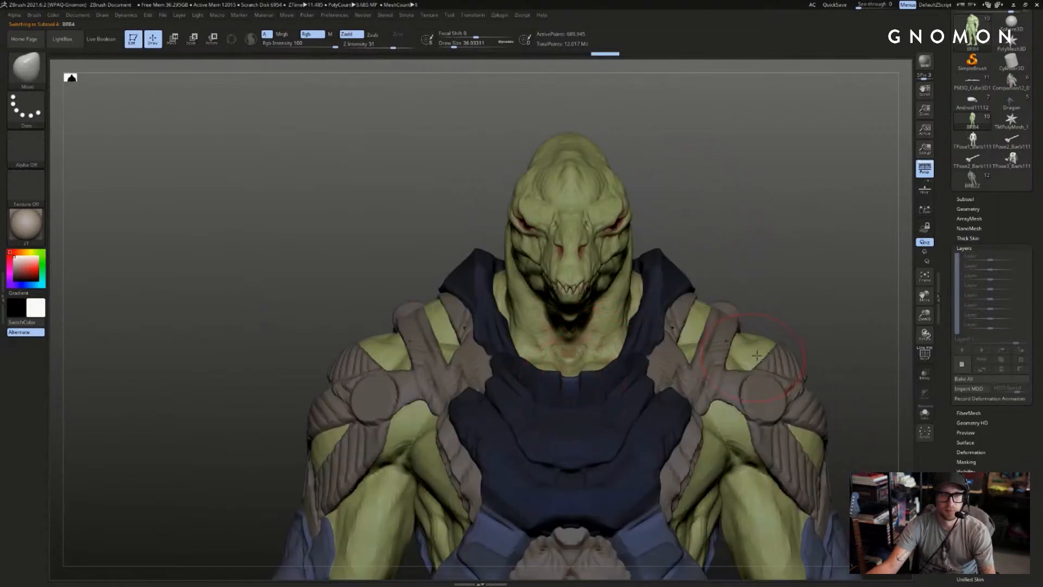
- Select the BRB23 body, mask everything outside its neck and collar area, and isolate it with a smaller brush size for smoothing
key("alt+s")
key("alt+s")
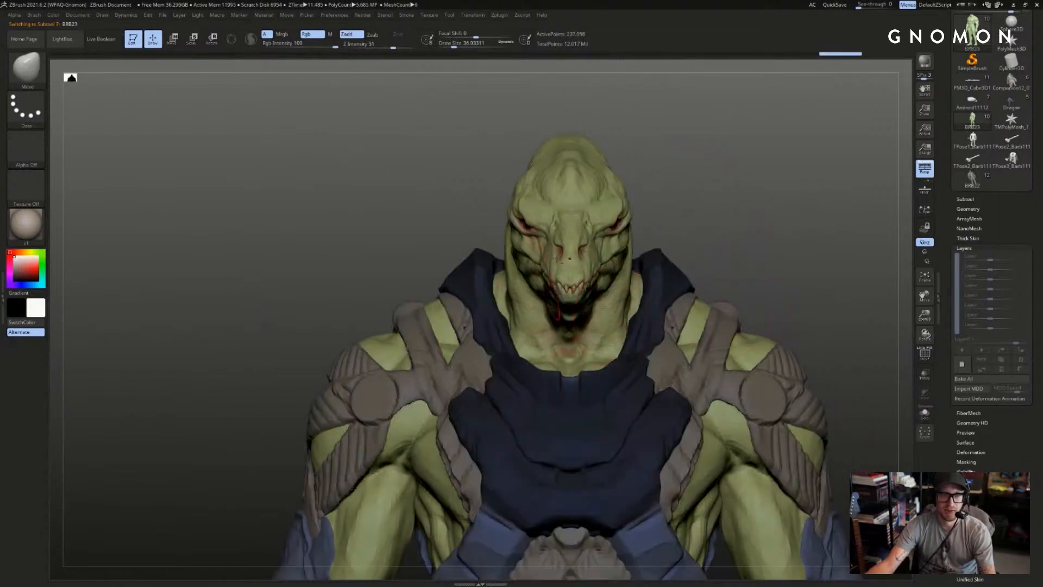
mouse_move(651, 182)
left_mouse_down("ctrl")
mouse_move(542, 355)
mouse_move(480, 402)
left_mouse_up("ctrl")
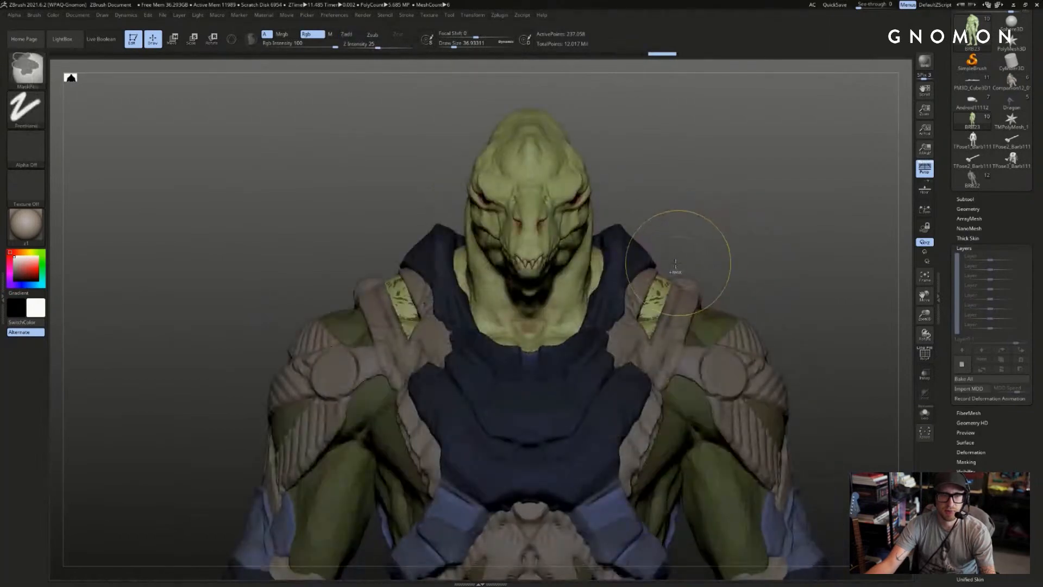
key("s")
left_click_drag(658, 281, 653, 280)
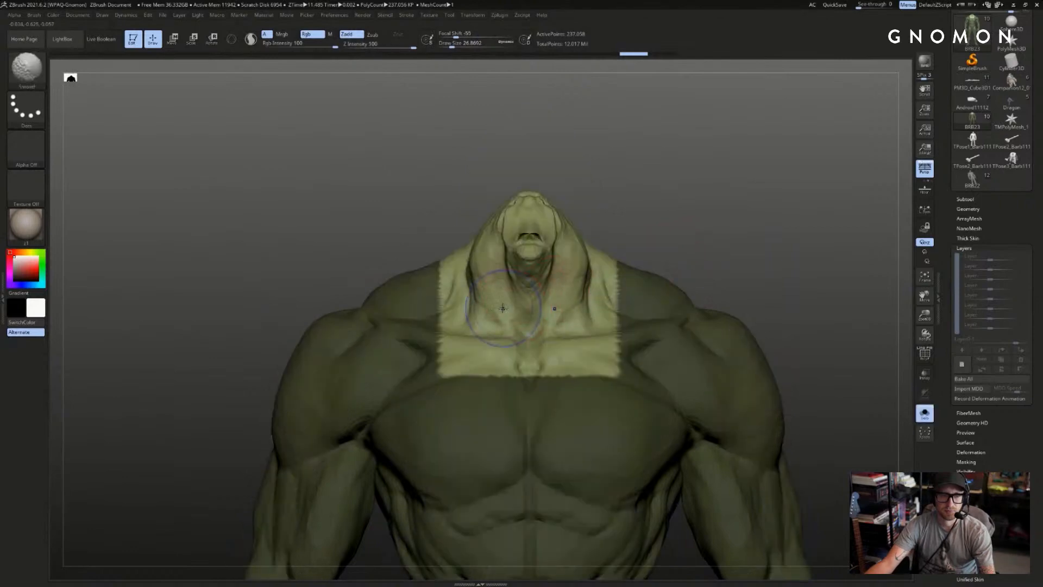
- Step the isolated BRB23 body down to its lowest subdivision level and smooth the leftover head into the neck
key("shift+d")
key("shift+d")
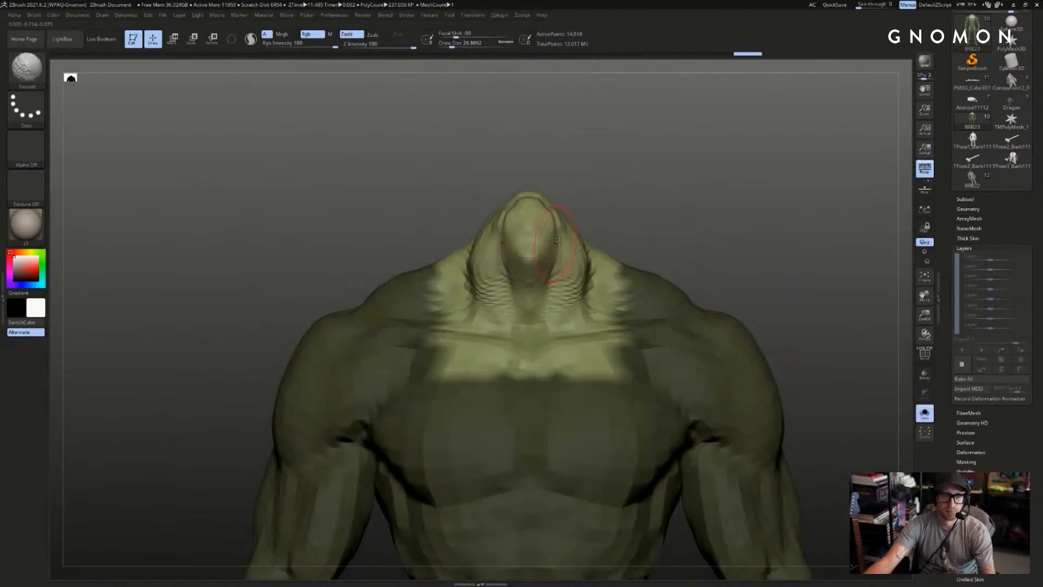
key("shift+d")
key("shift+d")
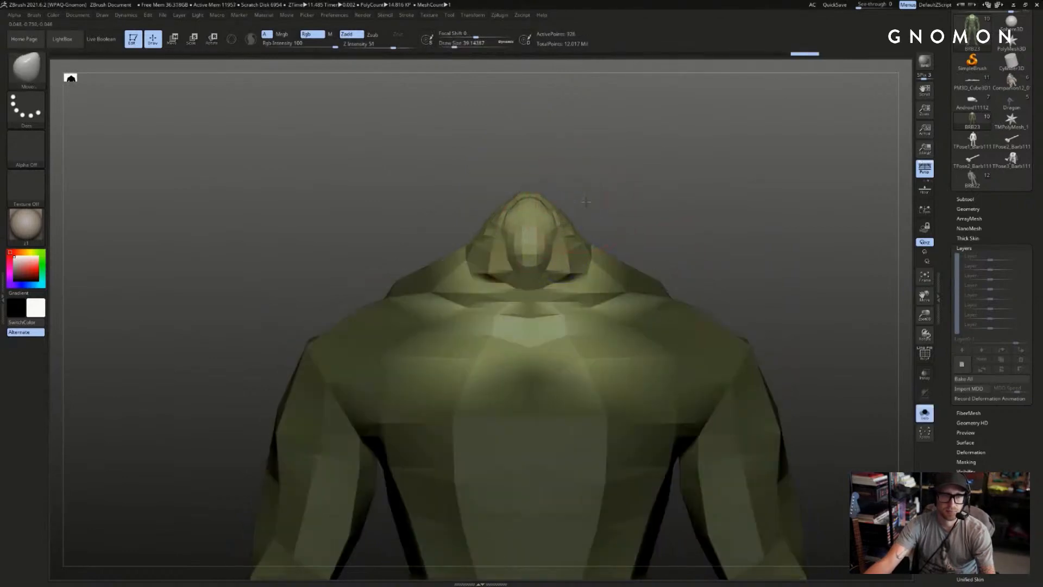
left_click_drag(509, 212, 532, 211, "shift")
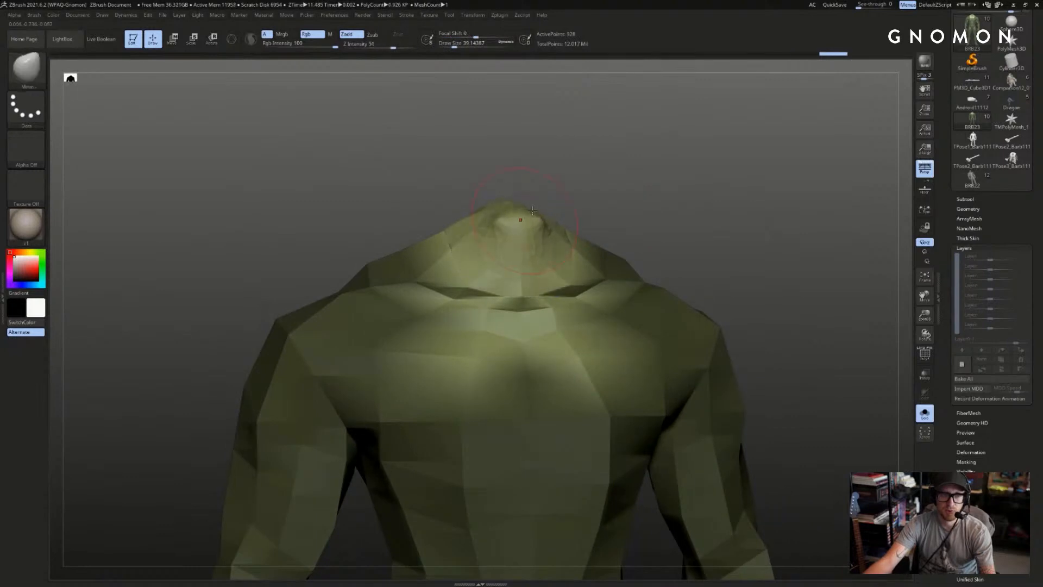
- Turn off Rgb, sculpt the neck stump with the Clay brush, and raise the body back through its subdivision levels
left_click_drag(358, 82, 355, 72, "ctrl")
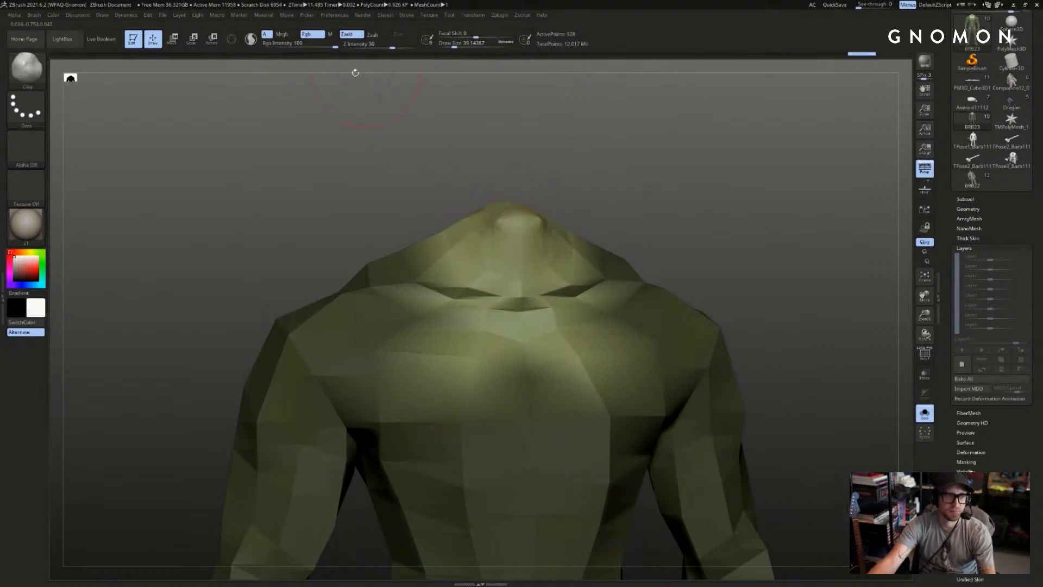
left_click(319, 34)
left_click_drag(524, 182, 535, 179)
key("d")
key("d")
key("d")
key("d")
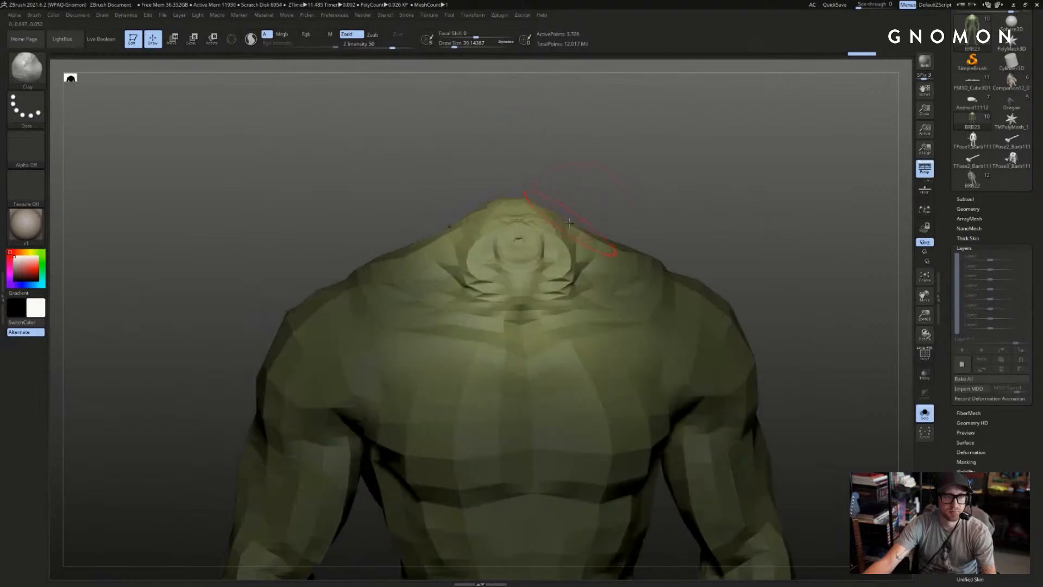
left_click_drag(554, 188, 570, 209)
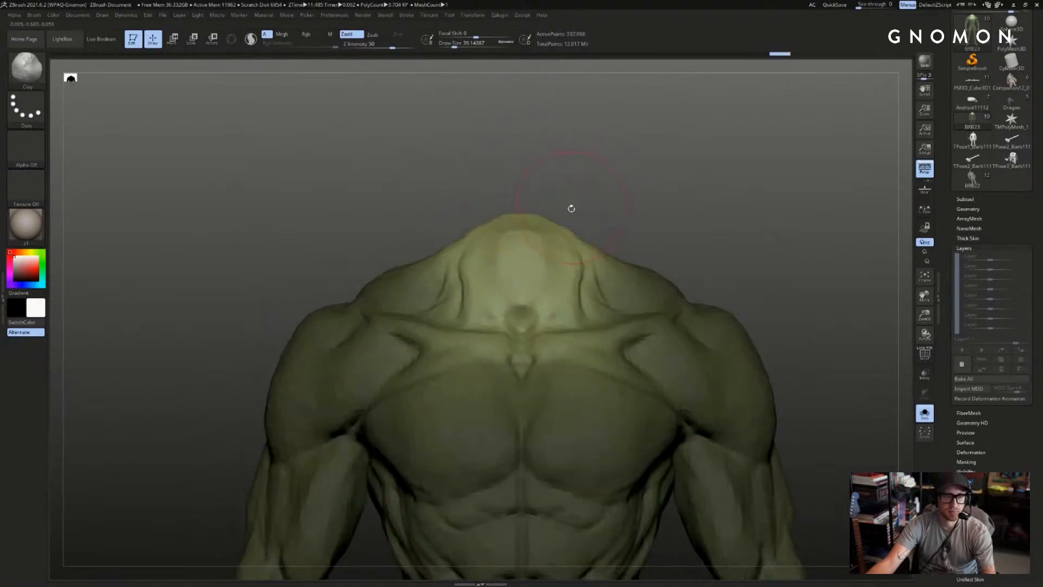
- Leave Solo mode, select the BRB4 head, and examine how it overlaps the body around the neck and shoulders
key("alt+s")
left_click_drag(657, 209, 690, 247)
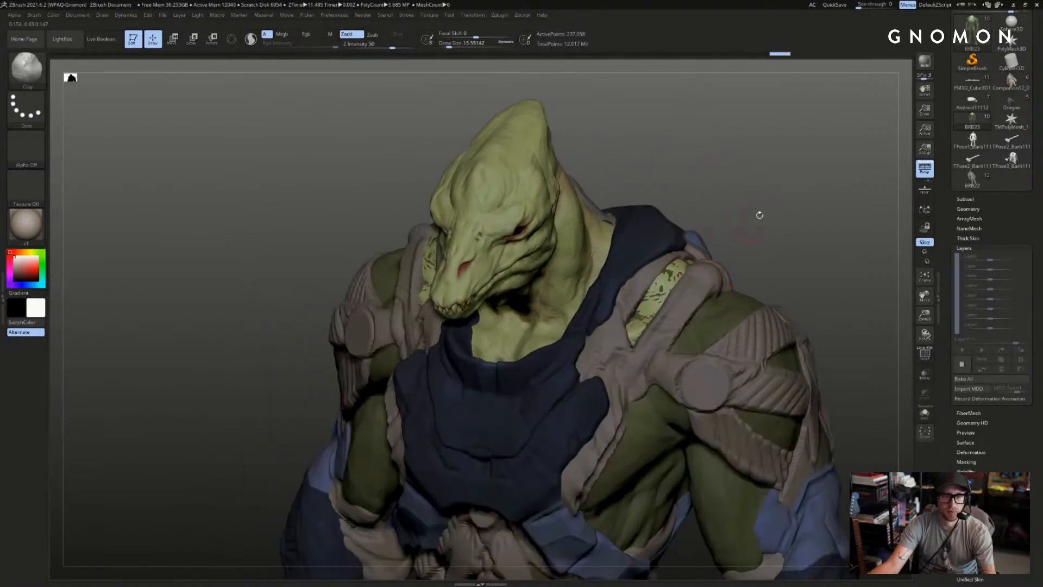
left_click_drag(757, 214, 558, 266)
left_click(559, 266, "alt")
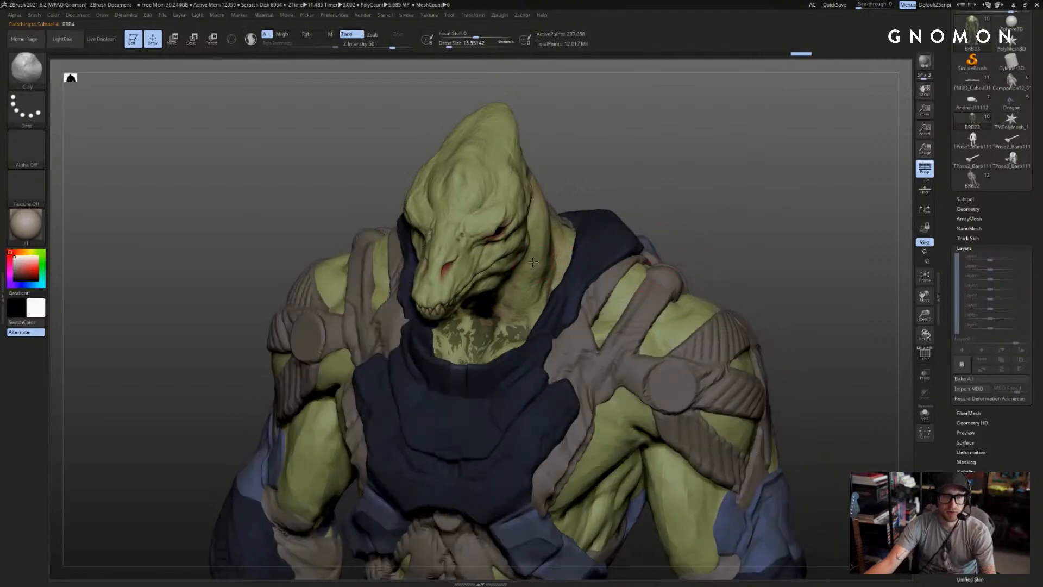
key("alt+s")
key("alt+s")
left_click_drag(724, 240, 594, 402, "shift")
mouse_move(691, 239)
left_mouse_down()
mouse_move(593, 239)
mouse_move(682, 235)
mouse_move(625, 233)
mouse_move(490, 151)
left_mouse_up()
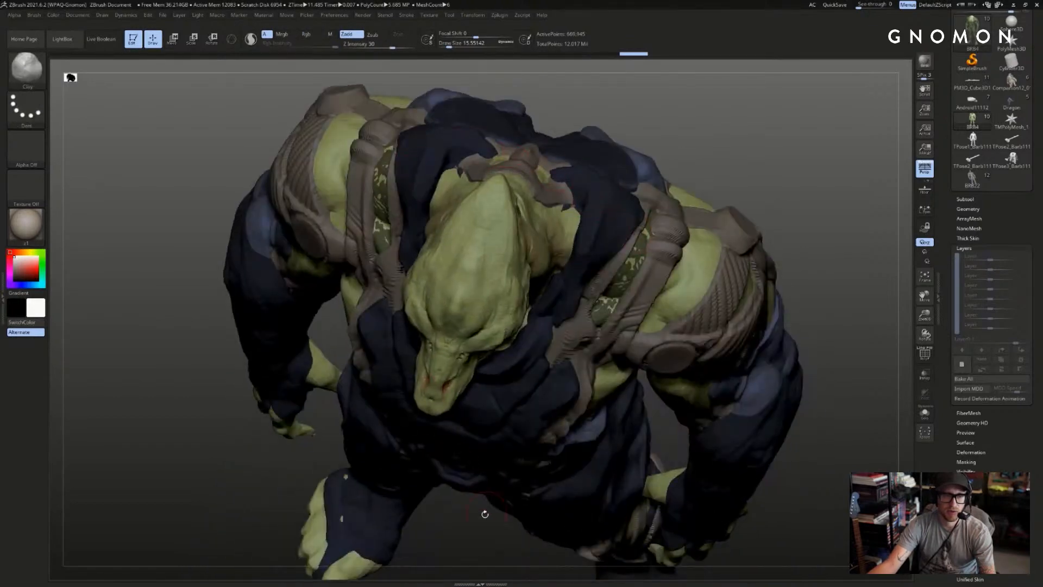
- Mask the head, neck and chest of BRB4, leaving only its shoulder ends unmasked, and check it in Solo mode
left_click_drag(485, 513, 565, 337, "shift")
left_click(674, 267, "ctrl")
key("alt+s")
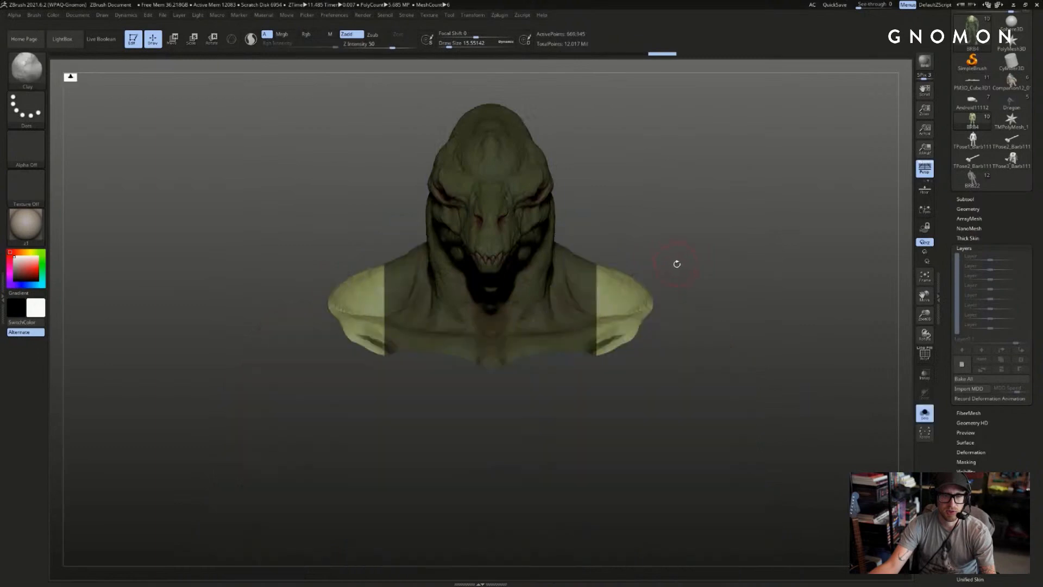
left_click_drag(676, 264, 659, 277)
key("alt+s")
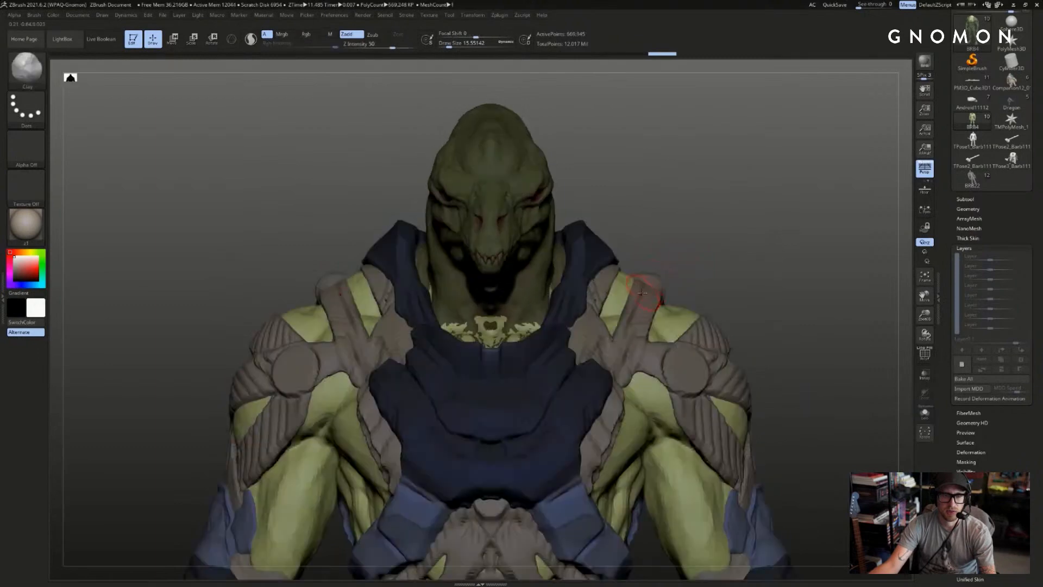
- Select the BRB23 body and try sculpting its neck base with the Clay brush at a draw size of about 56
left_click(530, 329, "alt")
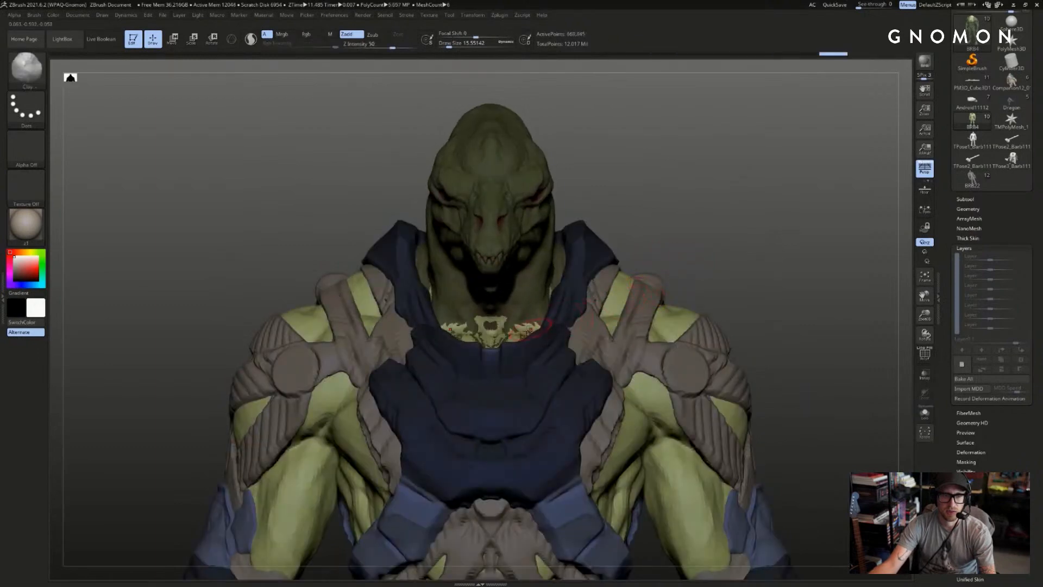
left_click_drag(620, 215, 669, 207)
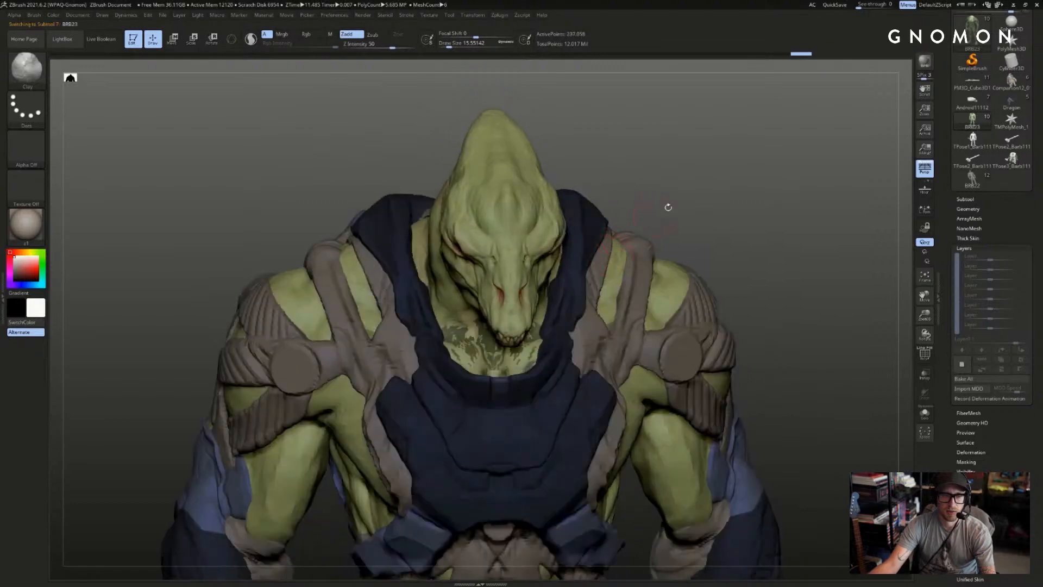
left_click(670, 276, "alt")
left_click(484, 340, "alt")
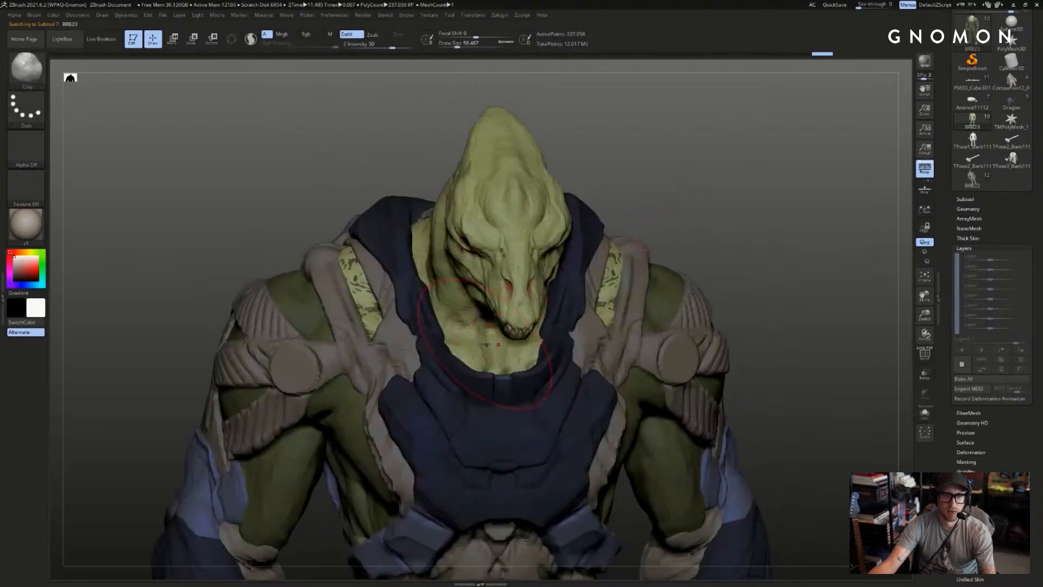
left_click_drag(485, 344, 483, 348)
left_click_drag(677, 251, 678, 210)
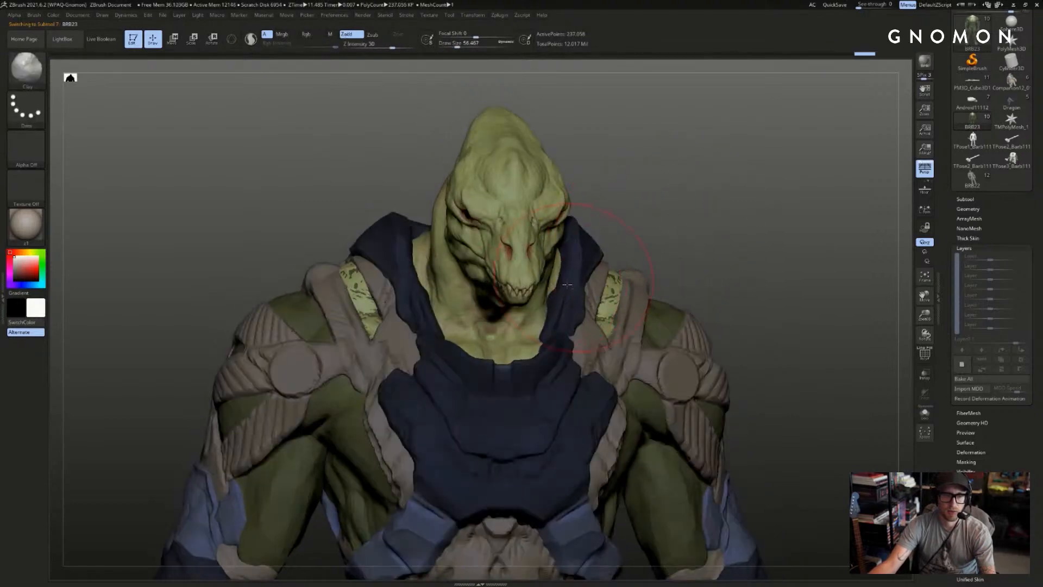
key("alt+s")
left_click_drag(487, 333, 471, 273)
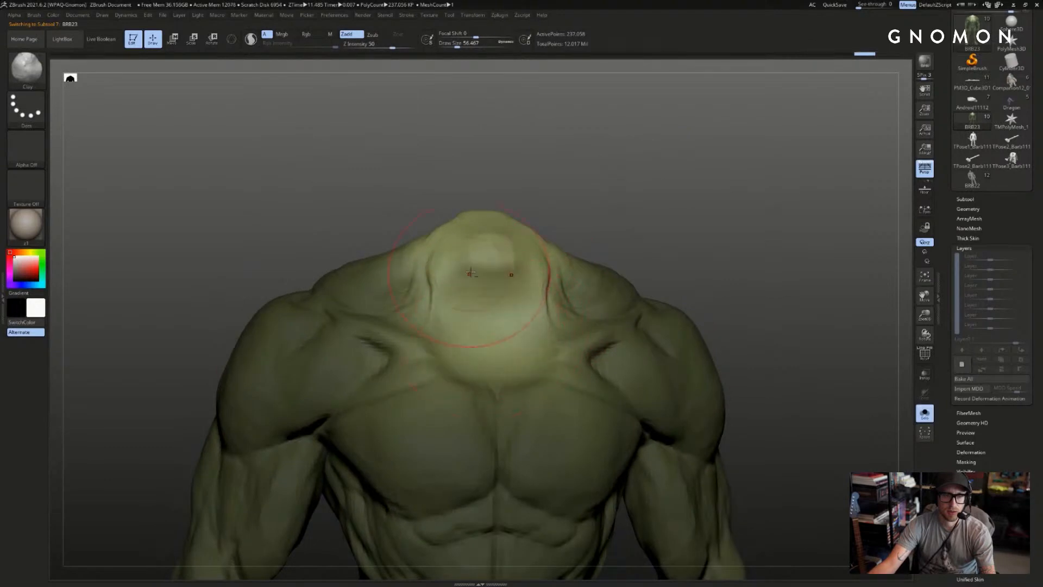
- Check the BRB23 body's neck and mask in Solo mode and compare it with the full figure
key("alt+s")
key("alt+s")
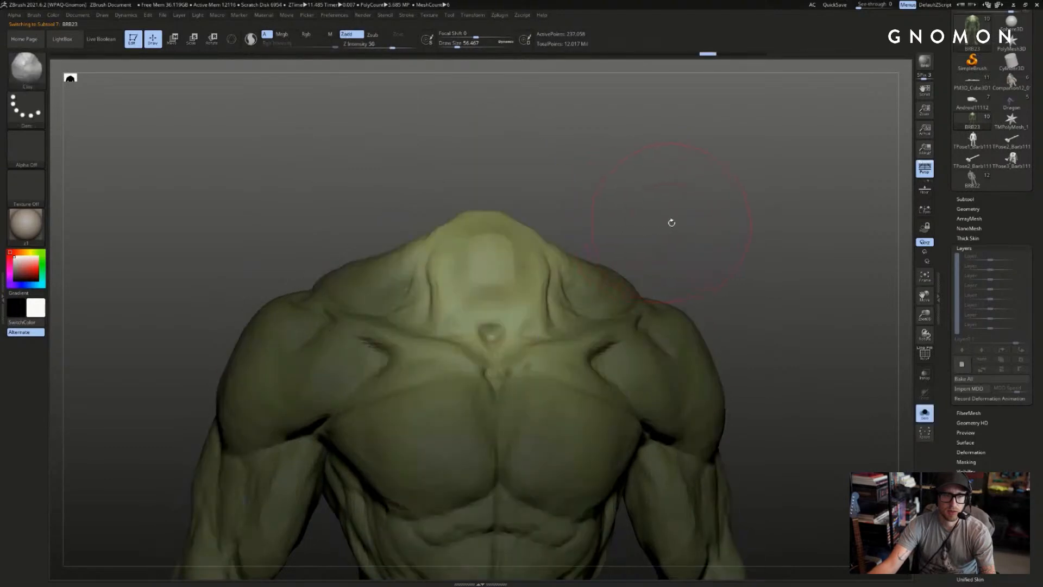
left_click_drag(672, 222, 663, 225)
left_click(663, 226, "ctrl")
left_click(656, 231, "ctrl")
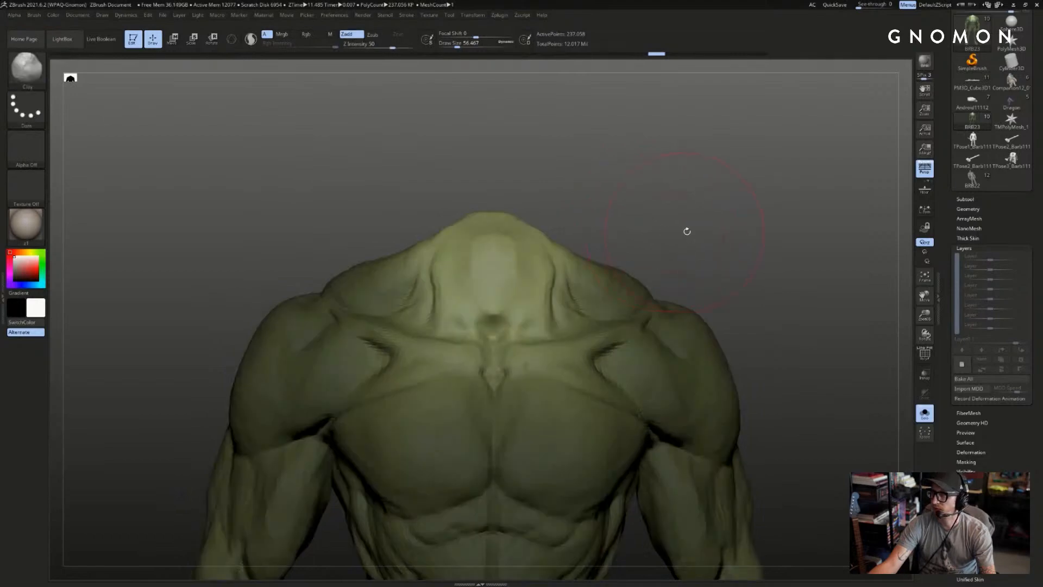
key("alt+s")
left_click_drag(688, 223, 624, 235)
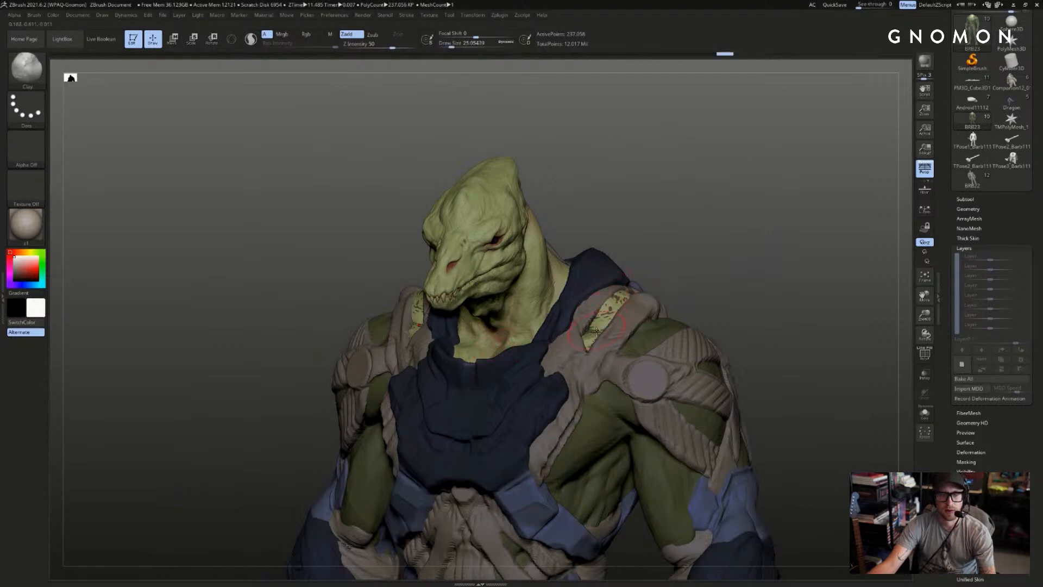
- Choose the Clay brush and try sculpting the BRB23 body surface between the shoulder straps, checking it in Solo mode
key("b")
key("c")
key("b")
key("b")
key("c")
key("l")
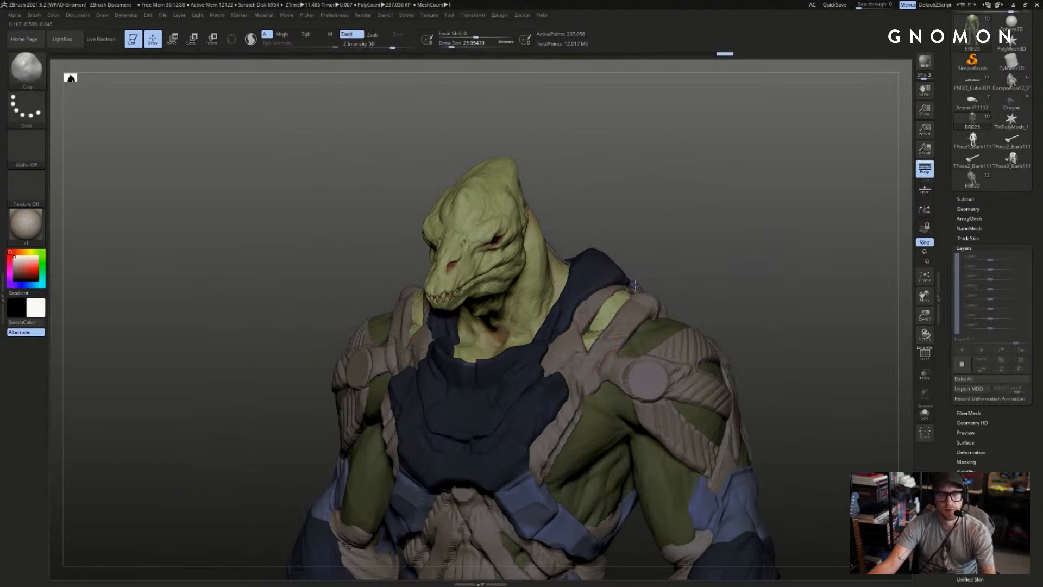
right_click_drag(634, 285, 600, 316)
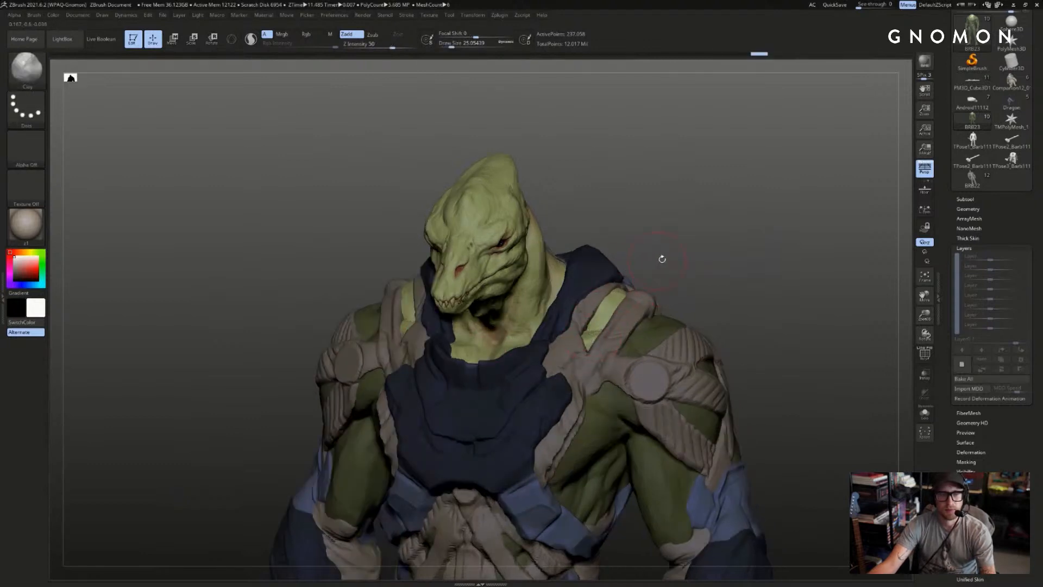
right_click_drag(661, 256, 624, 288)
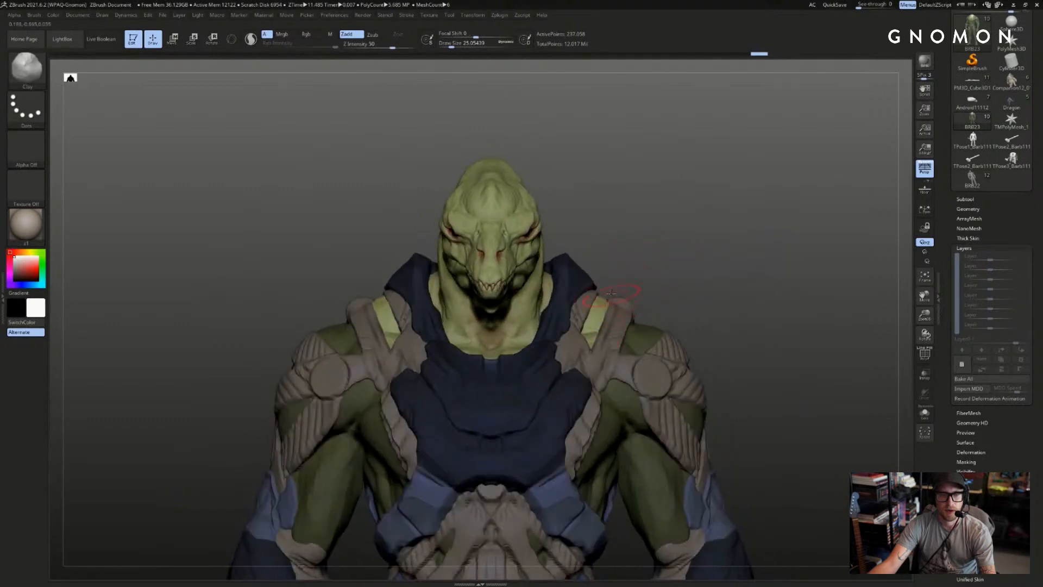
key("alt+s")
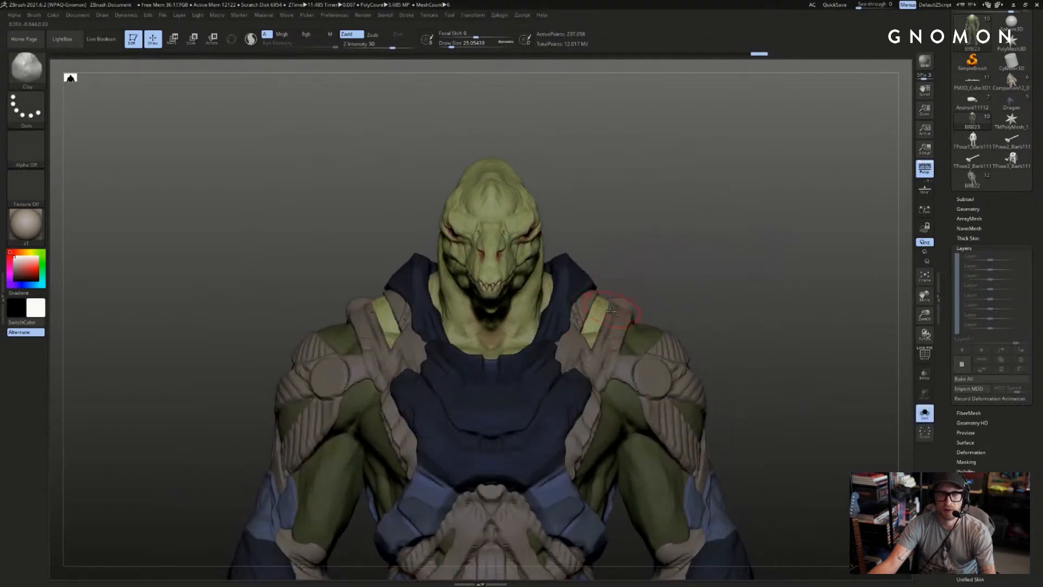
key("alt+s")
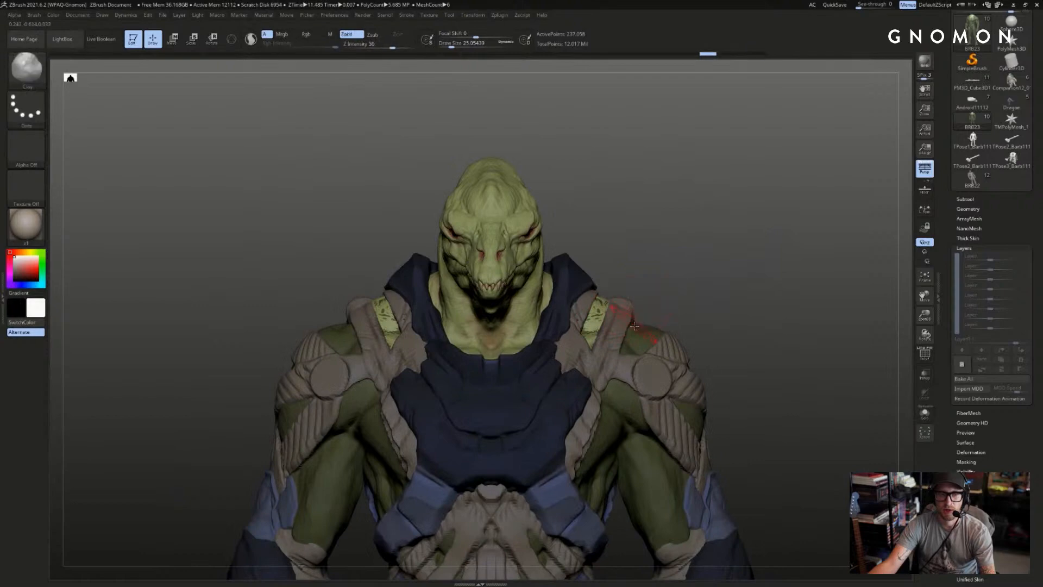
key("alt+s")
key("alt+s")
- Select the BRB4 head and use the Move brush to tuck its shoulder ends beneath the body and fit its neck base over the chest
left_click(545, 295, "alt")
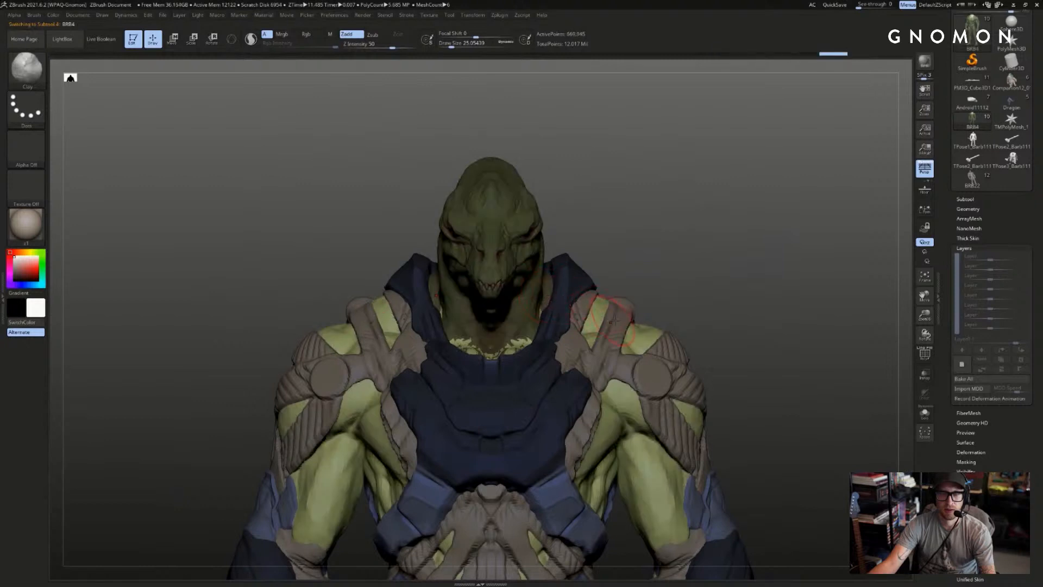
mouse_move(662, 238)
left_mouse_down("ctrl")
mouse_move(551, 383)
mouse_move(586, 372)
mouse_move(577, 375)
left_mouse_up("ctrl")
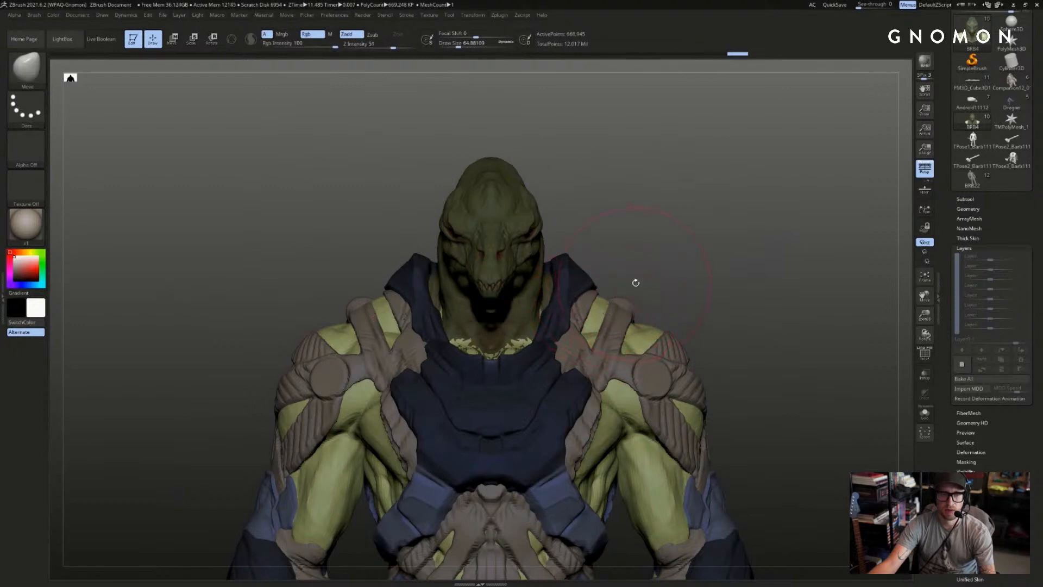
left_click_drag(553, 342, 527, 361)
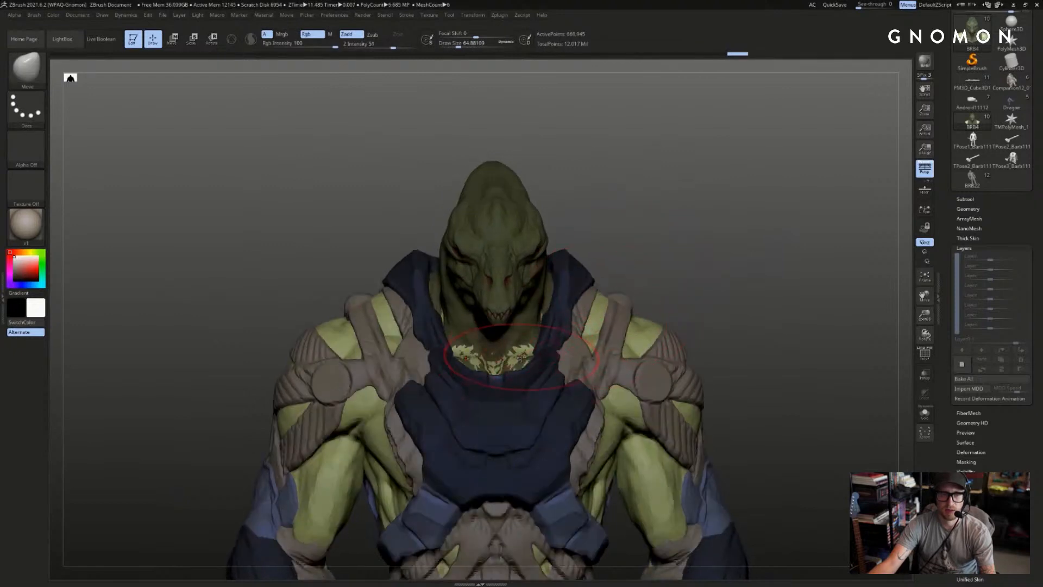
left_click(608, 341, "alt")
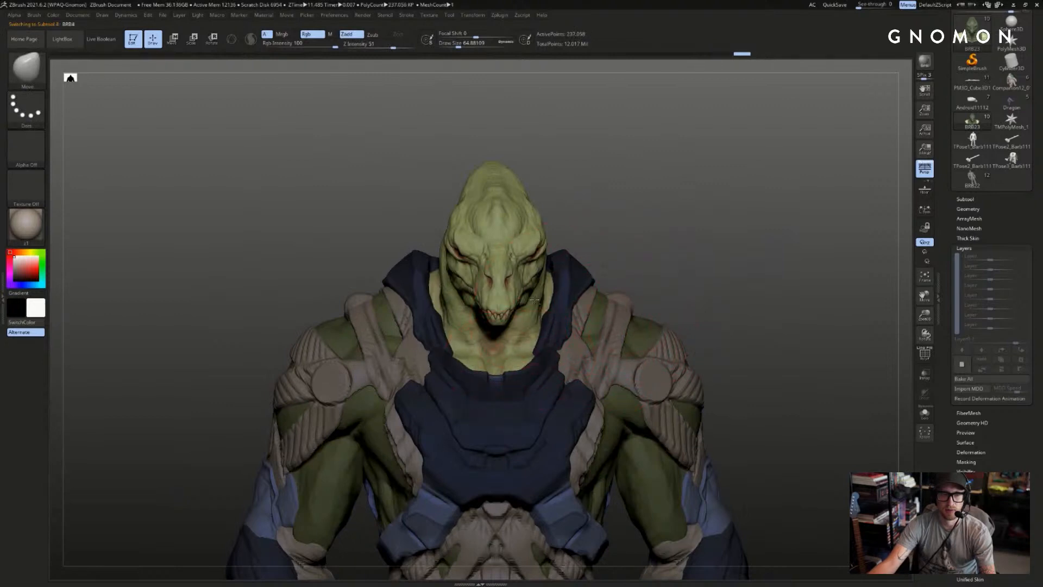
left_click_drag(629, 249, 566, 239)
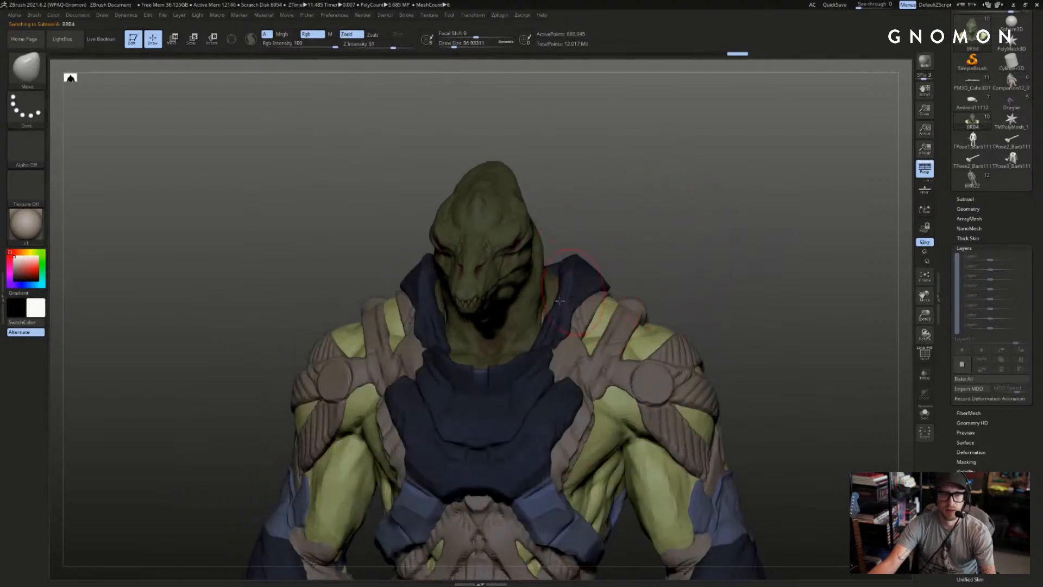
left_click_drag(540, 318, 603, 310)
- Isolate the BRB23 body, raise it one subdivision level higher, and show the full figure again
key("alt+s")
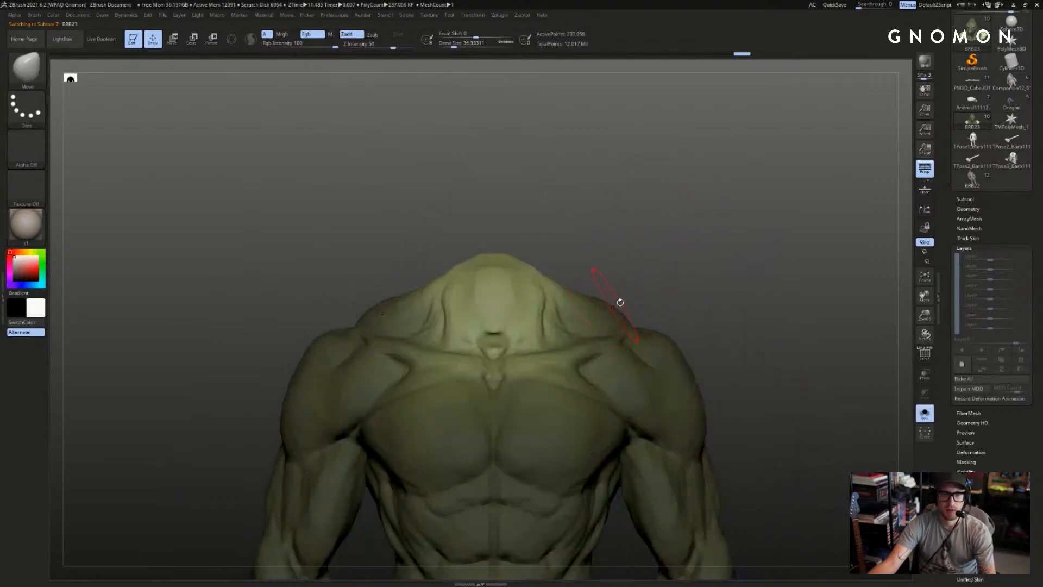
key("shift+d")
key("d")
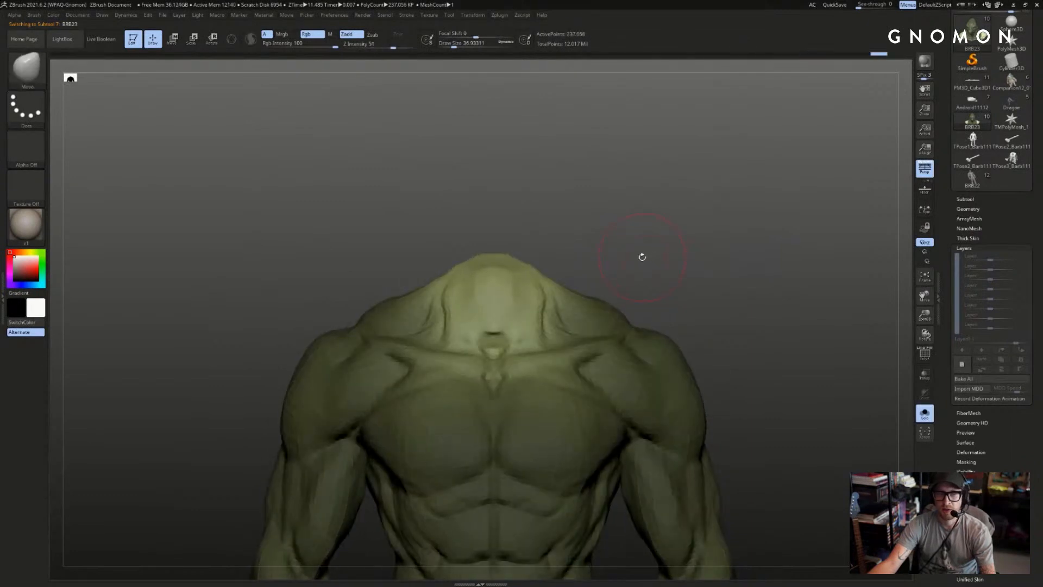
key("alt+s")
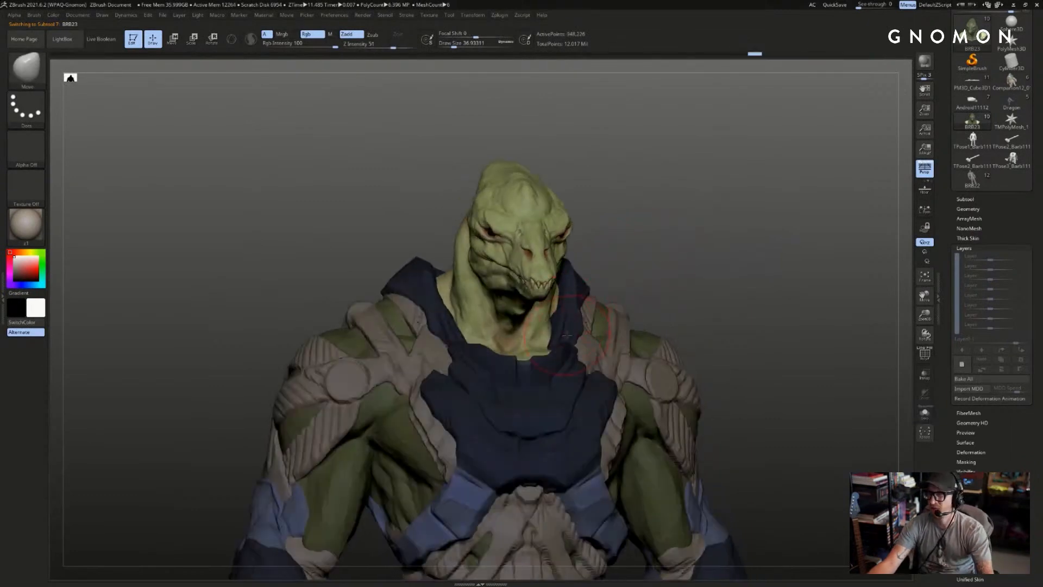
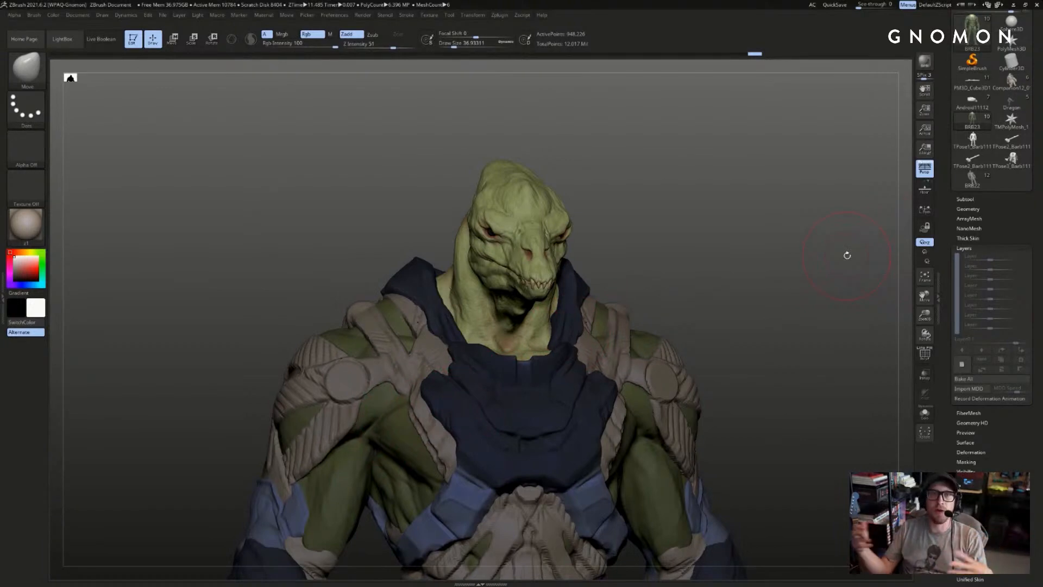
- Select the BRB4 head and examine how it joins the body and costume from both sides
left_click_drag(699, 259, 771, 249)
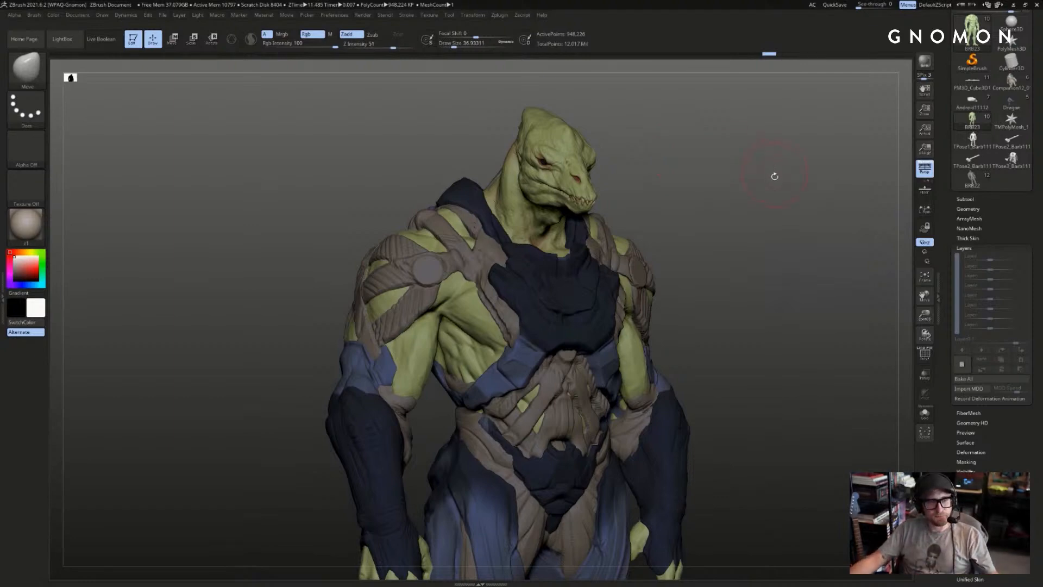
mouse_move(775, 176)
left_mouse_down()
mouse_move(746, 184)
mouse_move(754, 199)
mouse_move(817, 181)
mouse_move(747, 184)
mouse_move(772, 188)
left_mouse_up()
left_click(662, 282, "alt")
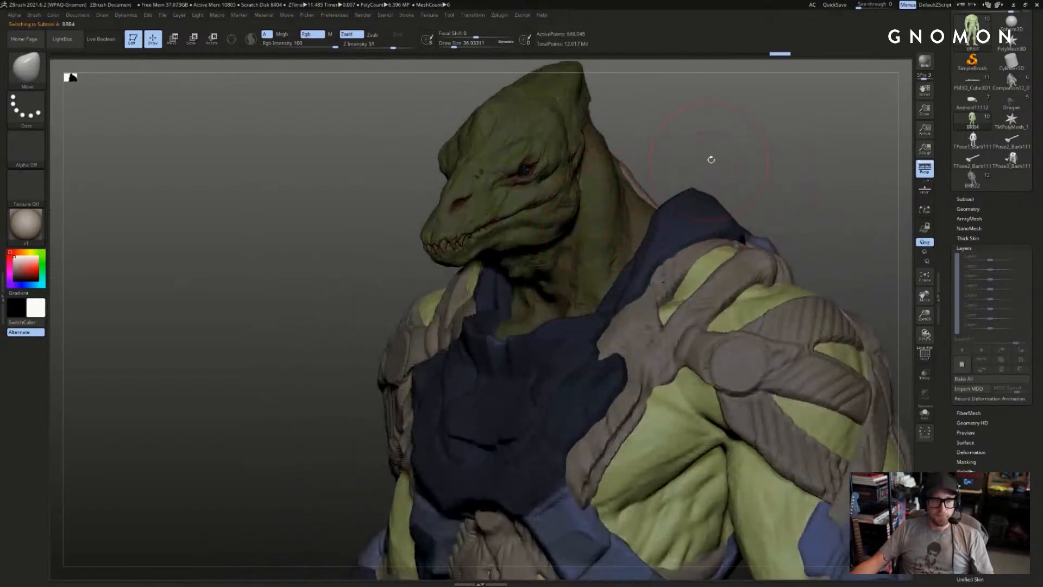
left_click_drag(711, 160, 778, 217, "shift")
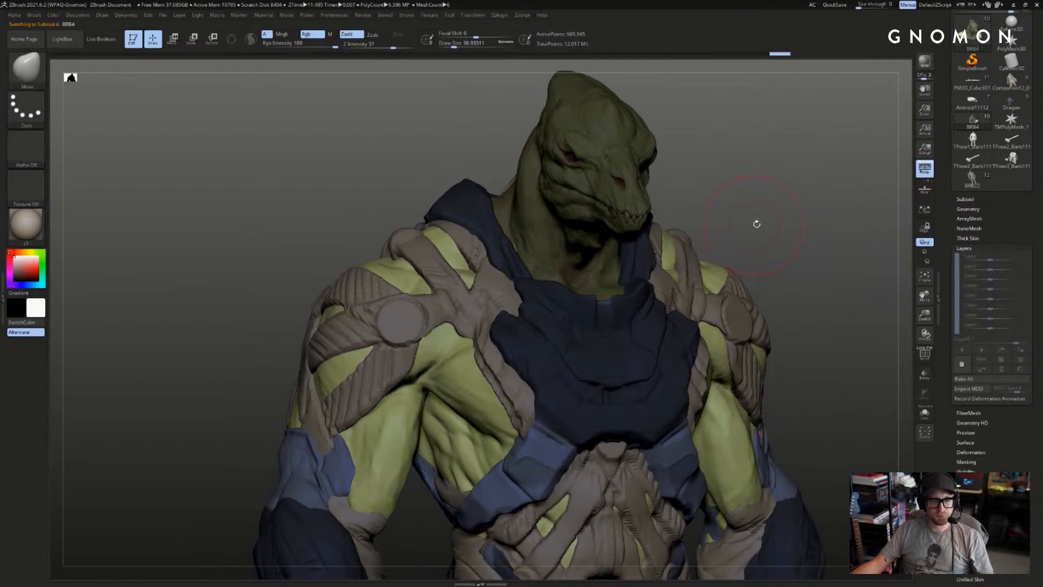
left_click_drag(756, 224, 831, 220)
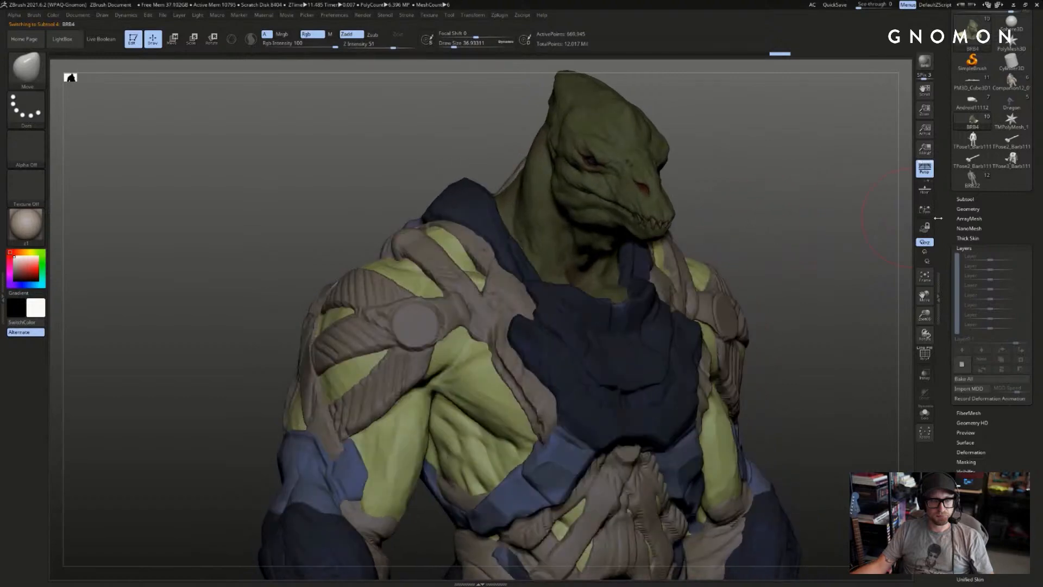
- Open the subtool list and hide the BRB22 and BRB3 armor subtools covering the reptilian character's body
left_click(963, 199)
left_click_drag(956, 260, 956, 226)
mouse_move(826, 235)
left_mouse_down()
mouse_move(881, 246)
mouse_move(829, 240)
left_mouse_up()
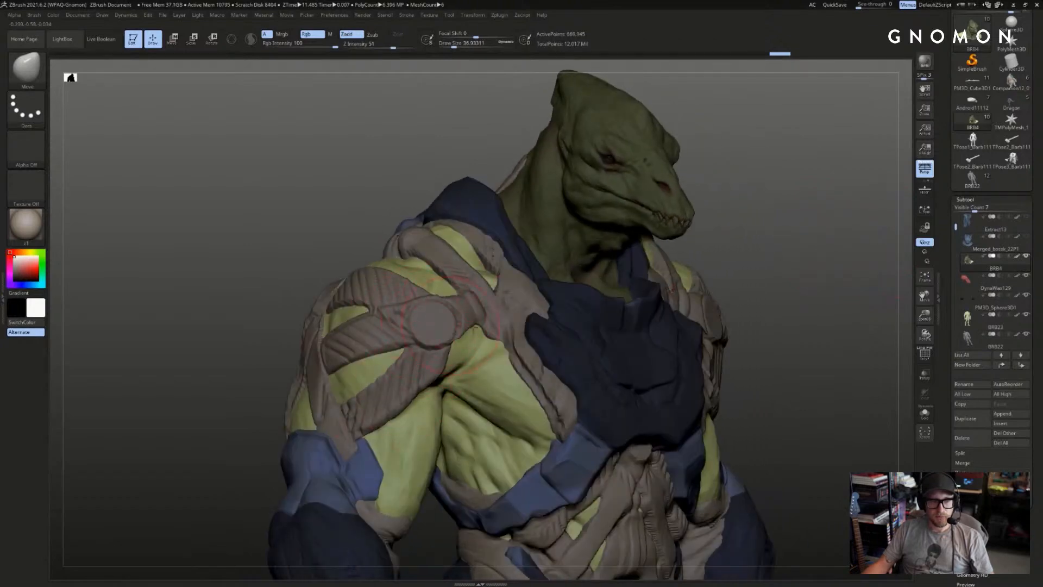
mouse_move(764, 228)
left_mouse_down()
mouse_move(808, 221)
mouse_move(766, 227)
left_mouse_up()
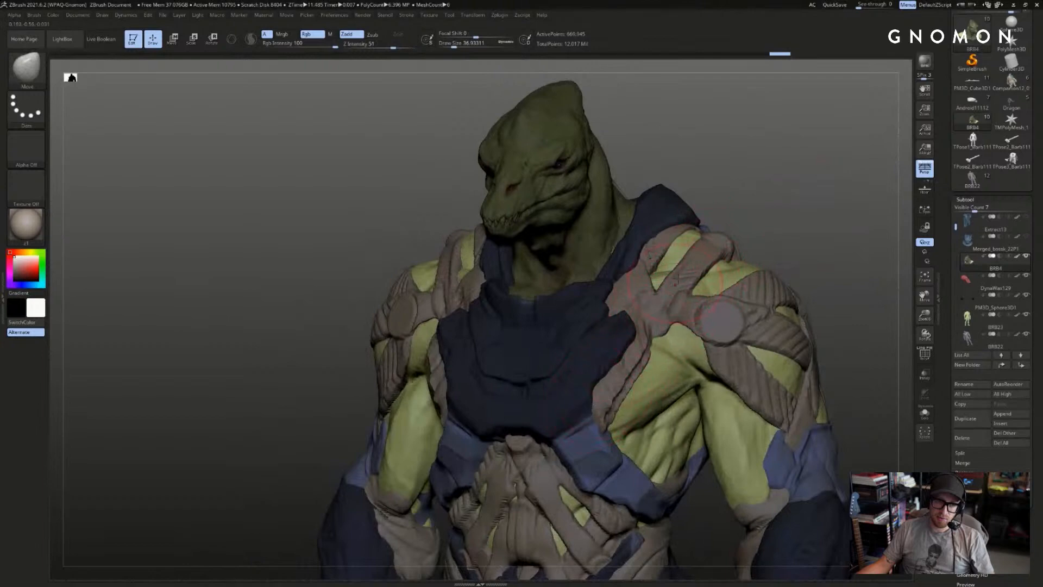
left_click_drag(774, 197, 780, 195)
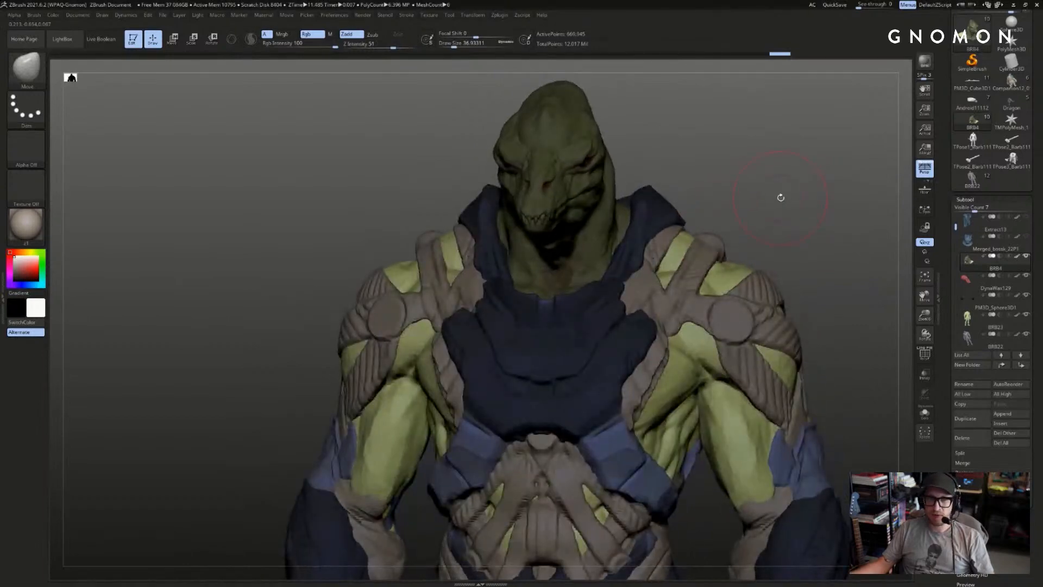
left_click_drag(830, 233, 804, 258, "alt")
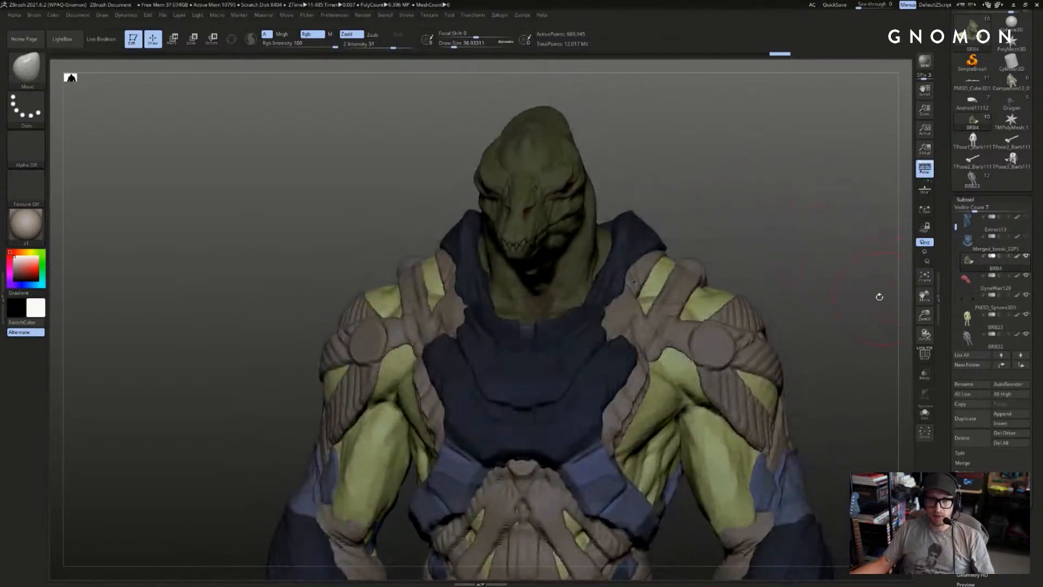
left_click_drag(880, 296, 878, 263)
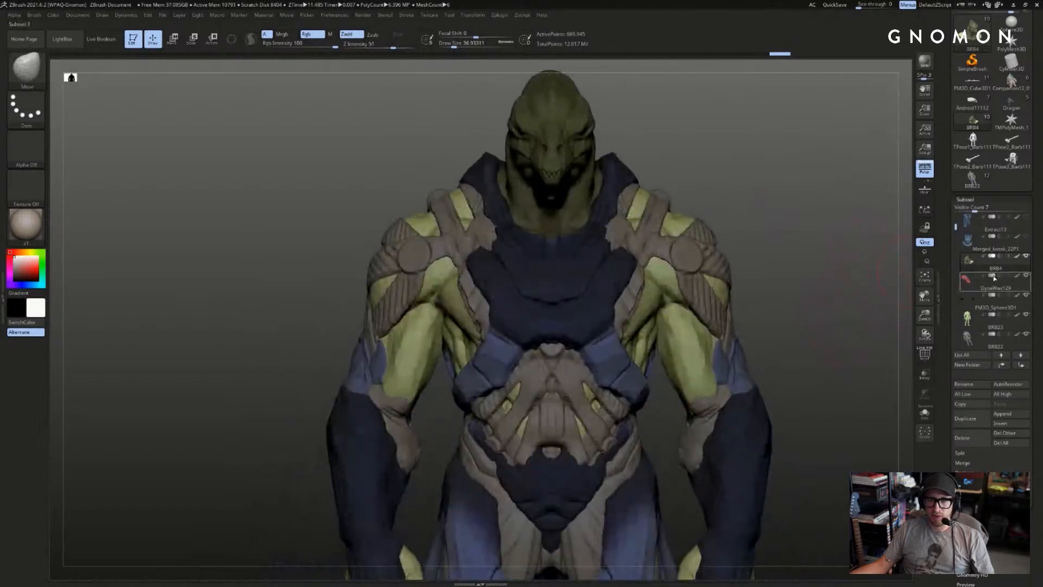
scroll(1000, 304, "down", 3)
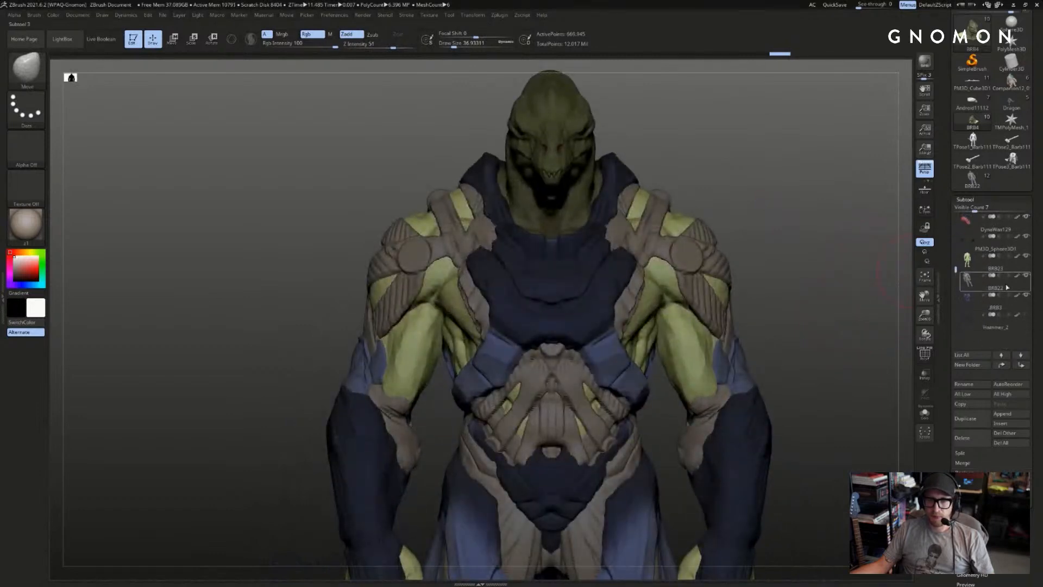
left_click(1027, 277)
left_click(1026, 295)
- Select the BRB23 body subtool and view it briefly in isolation to examine its neck and shoulders
mouse_move(881, 280)
left_mouse_down()
mouse_move(855, 305)
mouse_move(824, 310)
mouse_move(817, 271)
mouse_move(773, 261)
mouse_move(777, 321)
left_mouse_up()
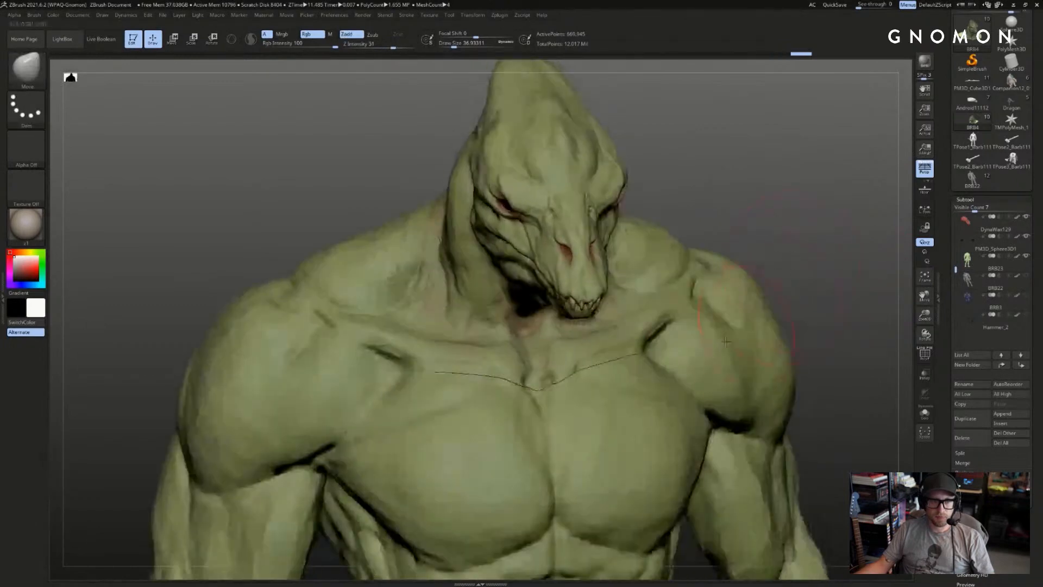
left_click(631, 380, "alt")
key("alt+s")
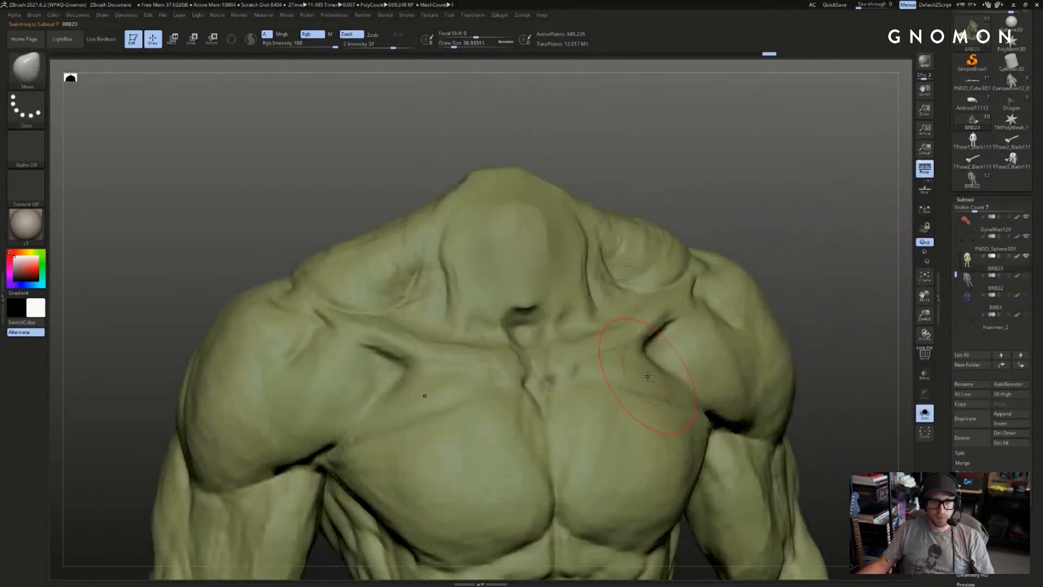
key("alt+s")
- Mask the BRB23 body and lower its subdivision level to examine how it overlaps the head mesh
key("ctrl+a")
key("ctrl+z")
key("ctrl+z")
key("ctrl+z")
key("ctrl+z")
key("ctrl+z")
key("ctrl+z")
key("ctrl+z")
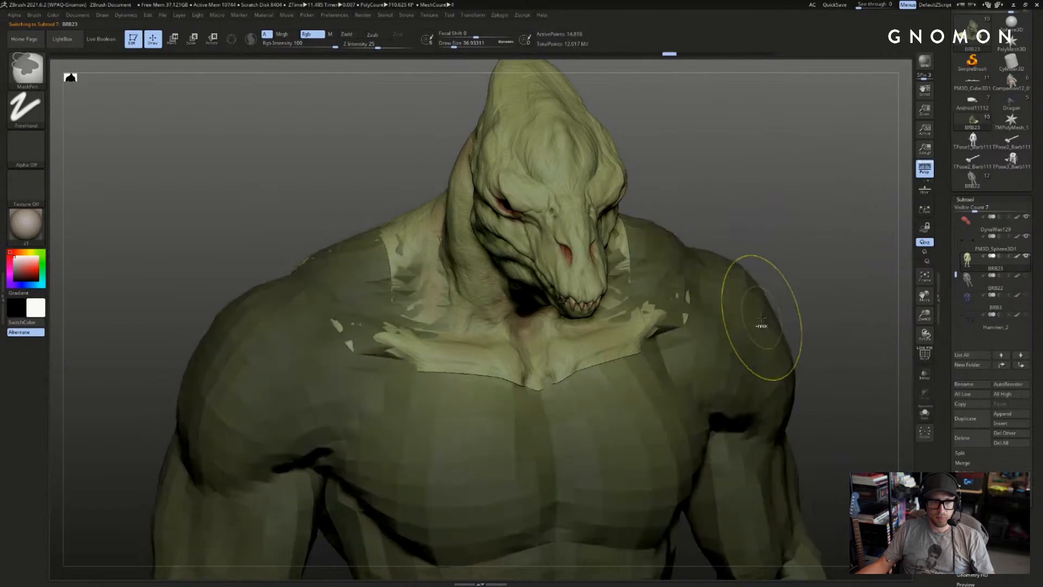
- Raise the BRB23 body back to its highest subdivision level and compare its fit around the neck and collarbones
key("ctrl+z")
key("ctrl+z")
key("ctrl+z")
key("ctrl+z")
key("ctrl+z")
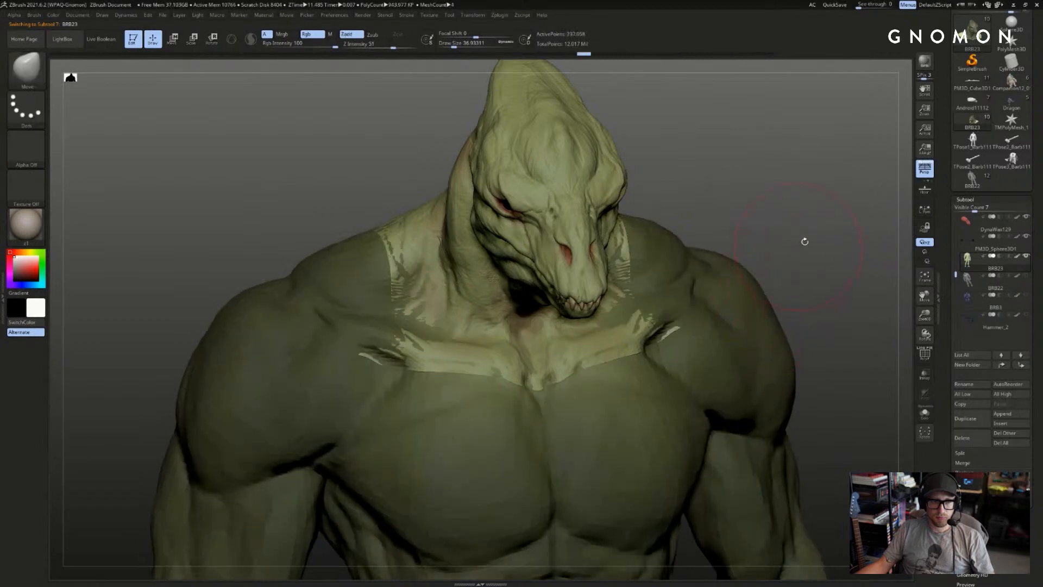
key("ctrl+shift+z")
key("ctrl+shift+z")
key("ctrl+shift+z")
key("ctrl+shift+z")
key("ctrl+shift+z")
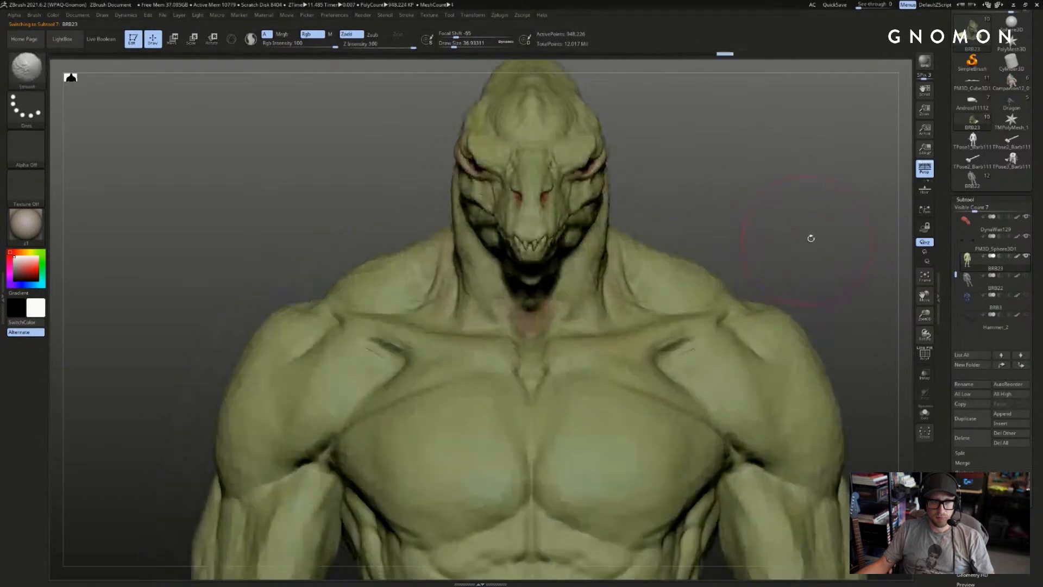
- Step the body down to a coarse subdivision level and select the BRB4 head at a low level for comparison
key("ctrl+z")
key("ctrl+z")
key("ctrl+z")
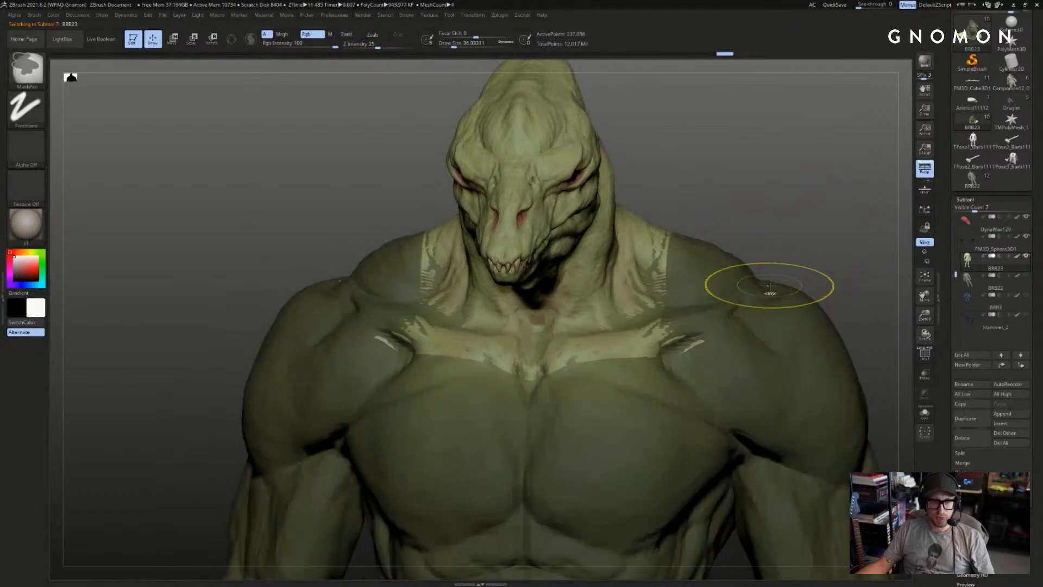
key("ctrl+z")
key("ctrl+z")
key("ctrl+z")
key("ctrl+z")
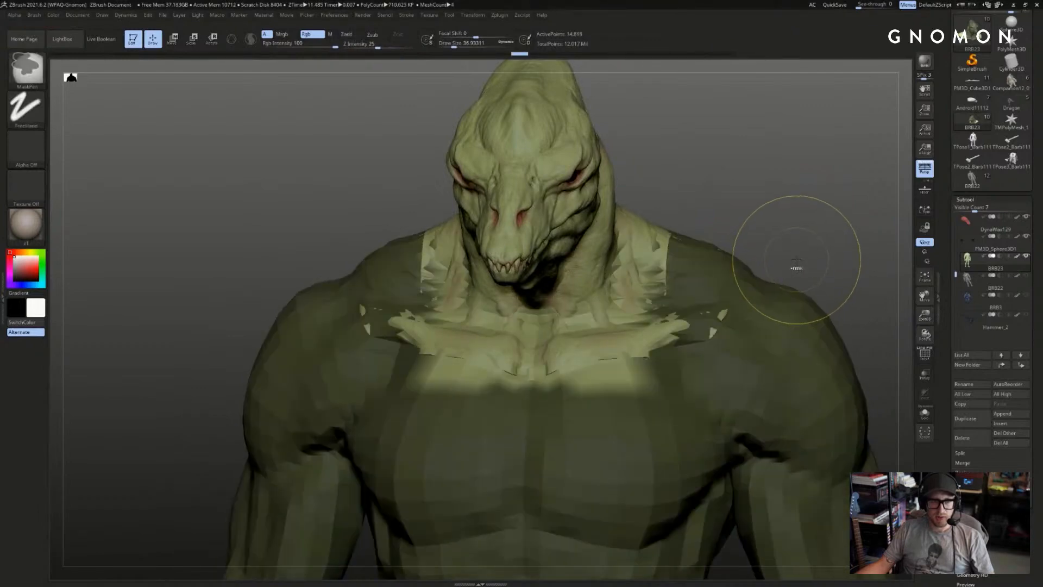
key("ctrl+z")
key("ctrl+z")
key("ctrl+z")
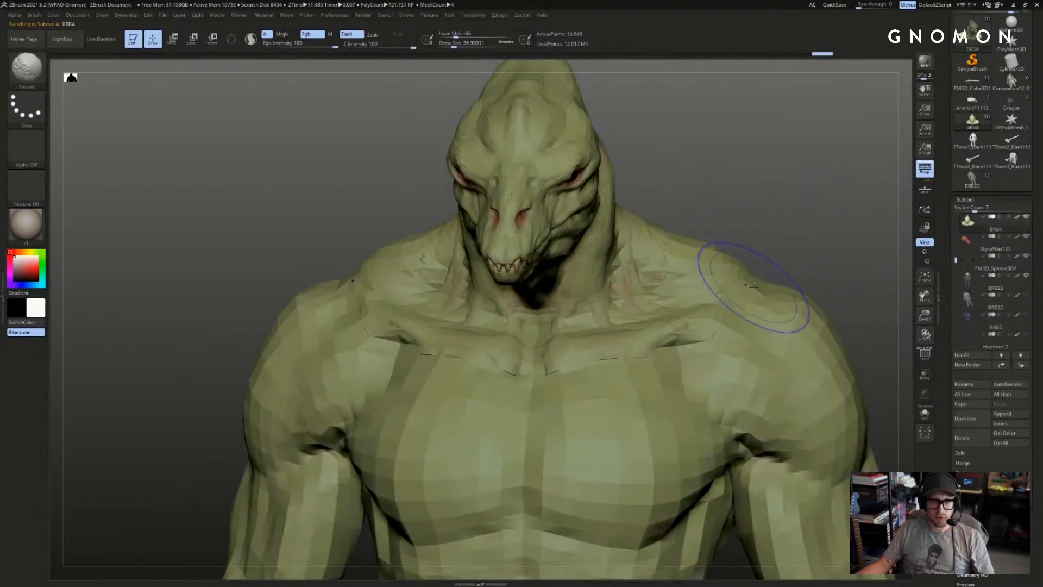
- Show the polyframe on the BRB4 head and BRB23 body, and drop the body to its lowest subdivision level
key("ctrl+z")
key("ctrl+z")
key("ctrl+z")
key("ctrl+z")
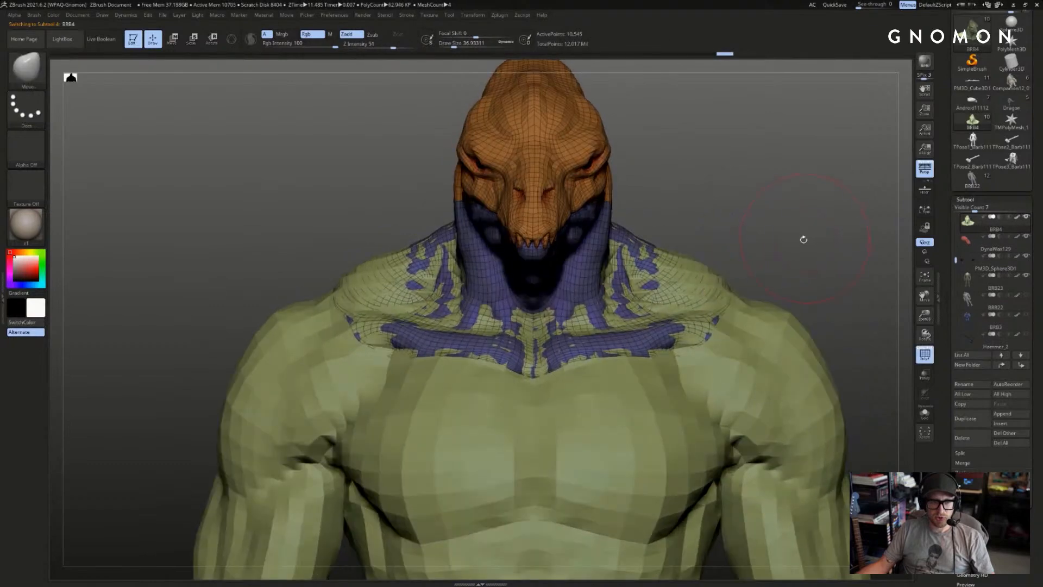
key("ctrl+z")
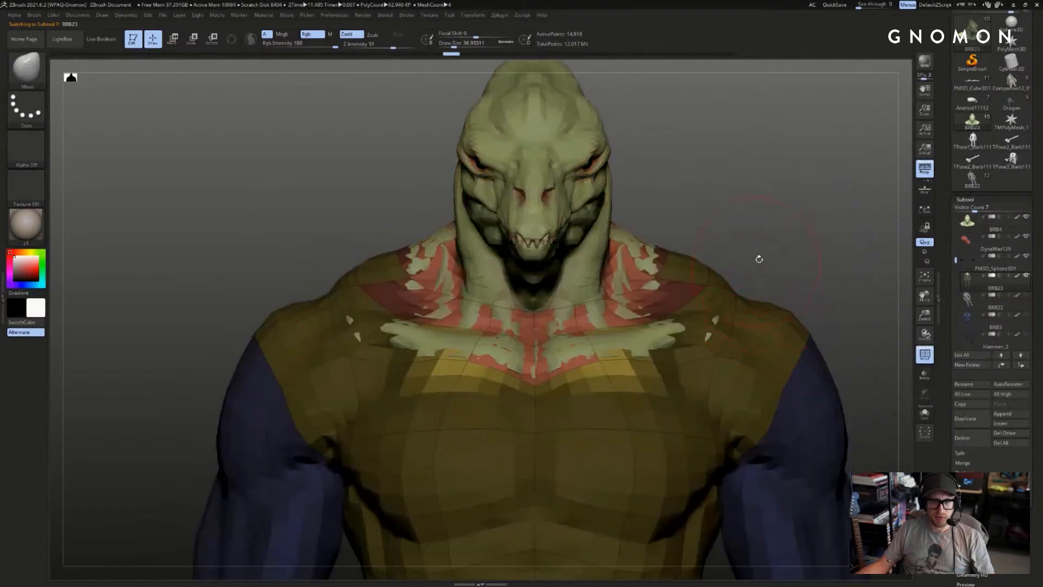
key("ctrl+shift+z")
key("ctrl+shift+z")
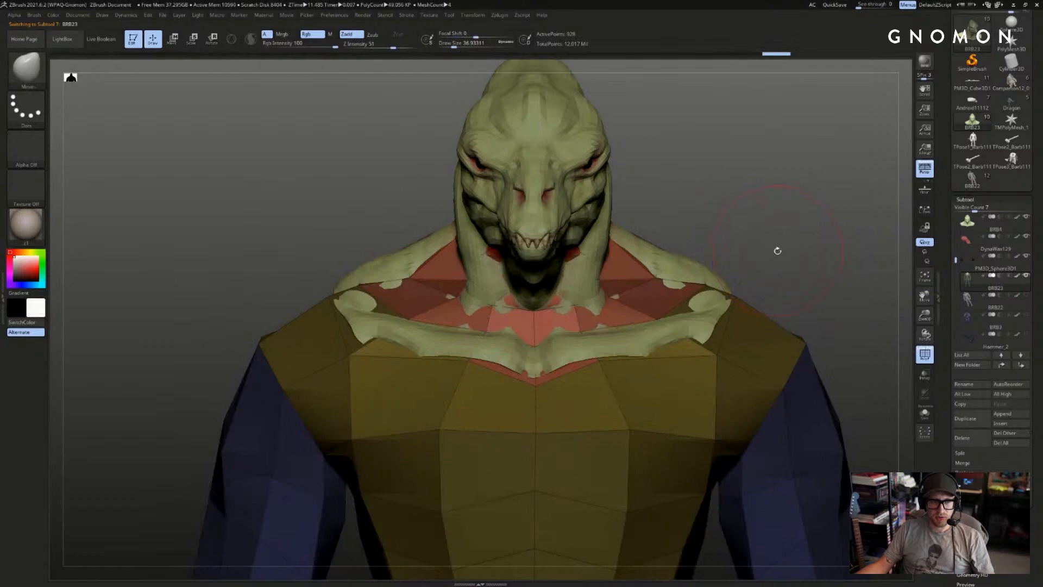
- Return the BRB23 body to its highest subdivision level, hide the polyframe and inspect the neck overlap without the mask
key("ctrl+z")
key("ctrl+z")
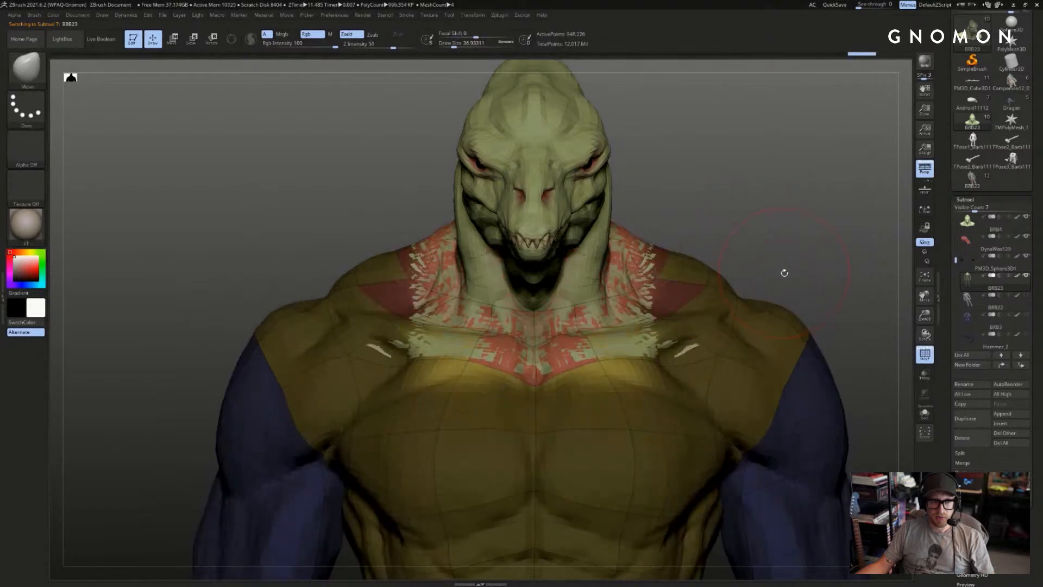
key("alt+s")
key("shift+f")
key("alt+s")
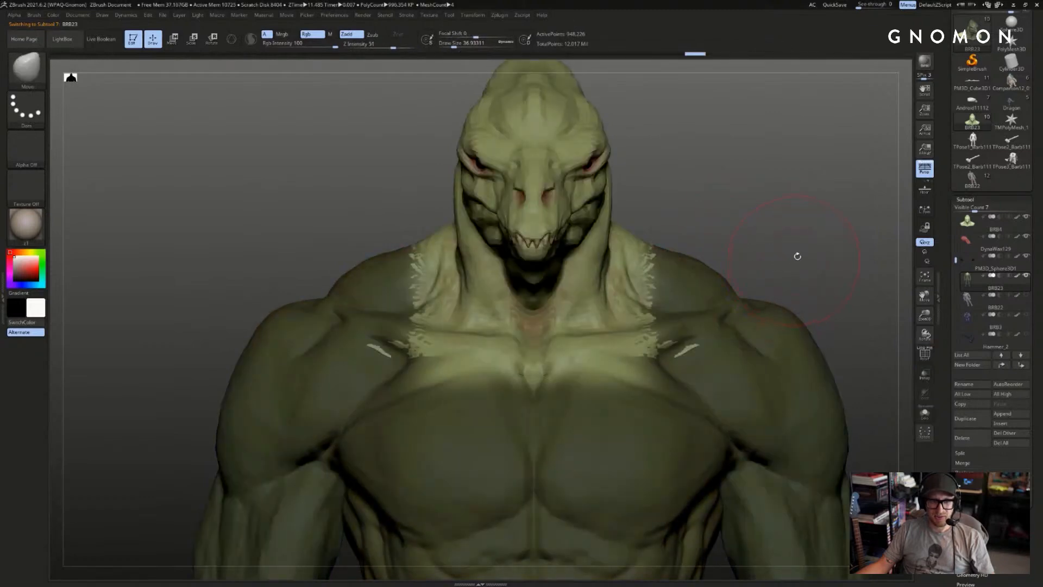
key("ctrl+shift+z")
left_click_drag(801, 248, 792, 251)
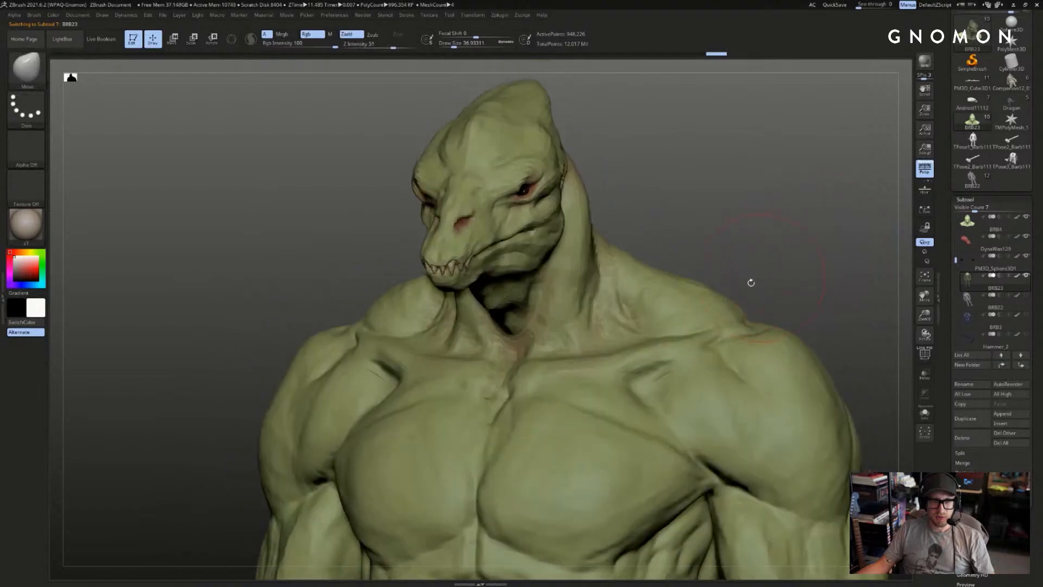
- Select the BRB4 head, check it in isolation and raise it to its high subdivision level
key("alt+s")
left_click(673, 267, "alt")
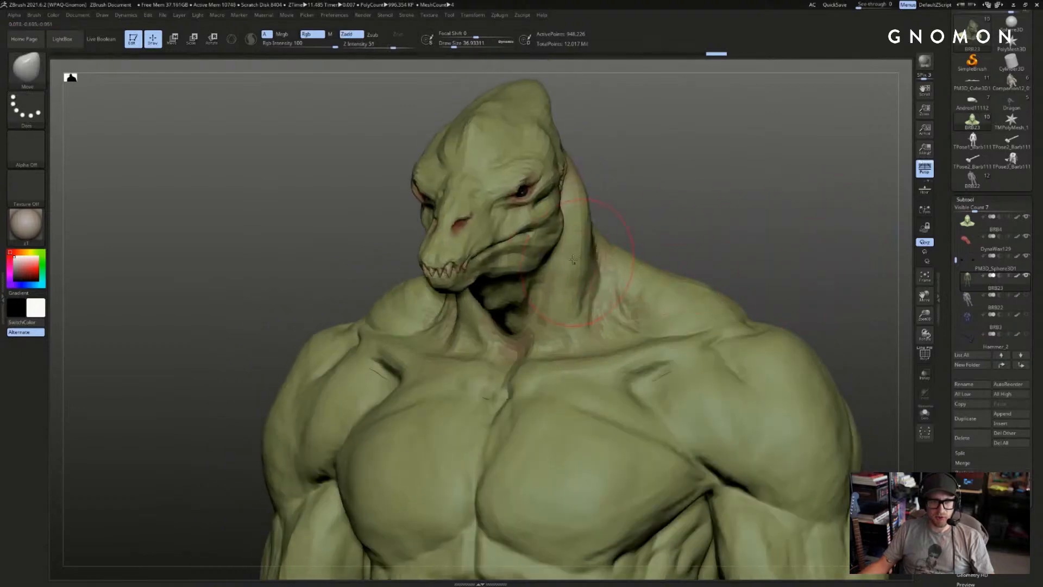
key("ctrl+shift+s")
left_click_drag(677, 250, 714, 260, "shift")
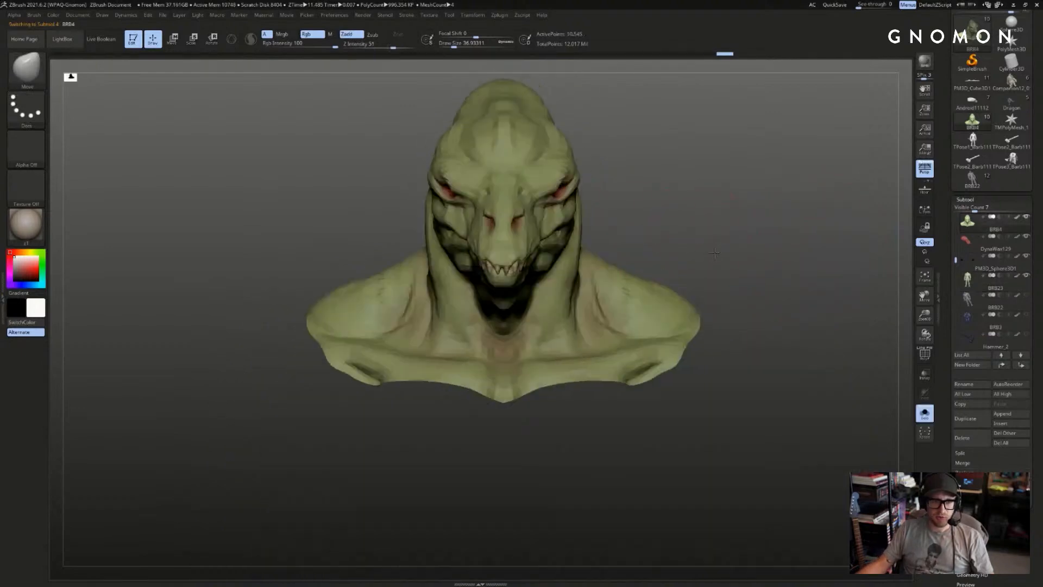
key("ctrl+shift+s")
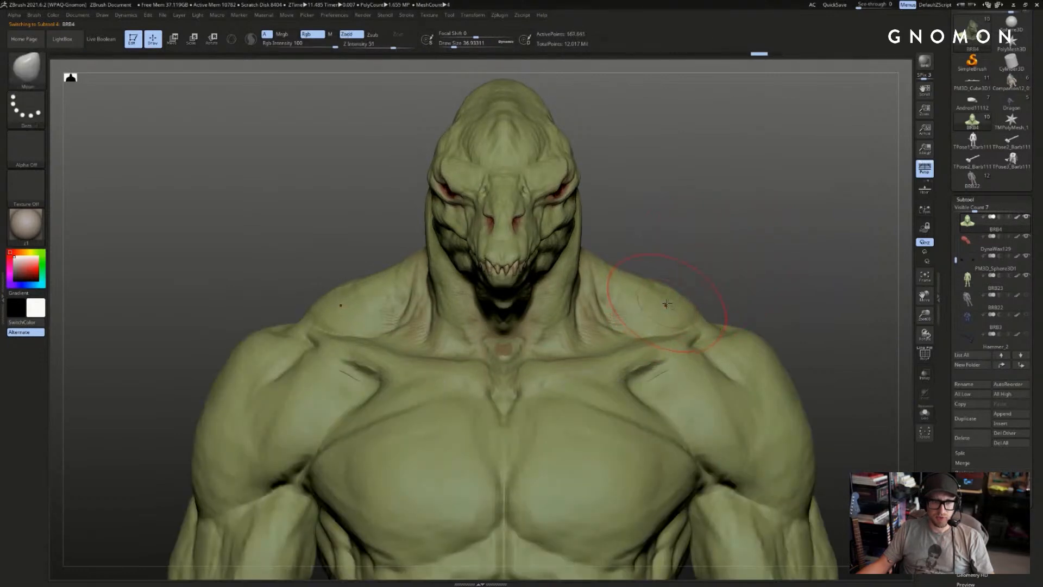
key("ctrl+shift+s")
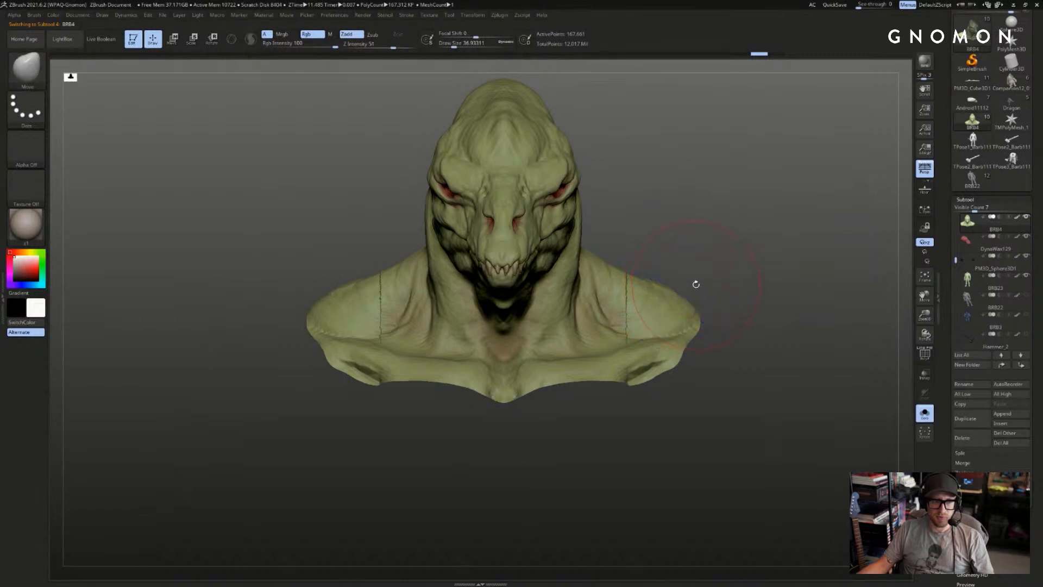
key("ctrl+shift+s")
- Mask a rectangle over the BRB23 body's neck, invert the mask and isolate the body
left_click(699, 372, "alt")
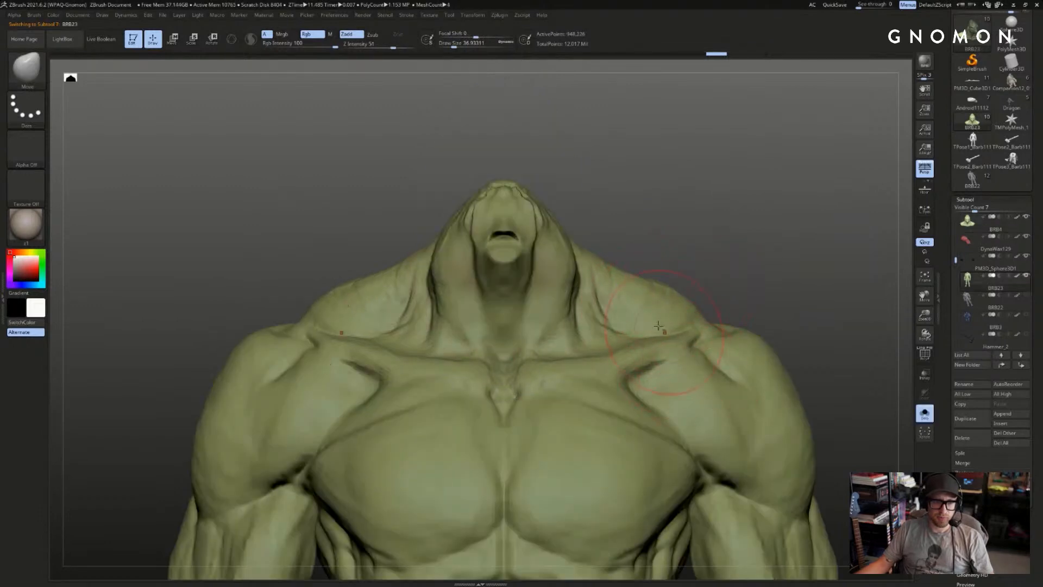
mouse_move(590, 86)
left_mouse_down("ctrl")
mouse_move(414, 386)
mouse_move(426, 373)
mouse_move(392, 378)
left_mouse_up("ctrl")
left_click_drag(670, 225, 678, 231)
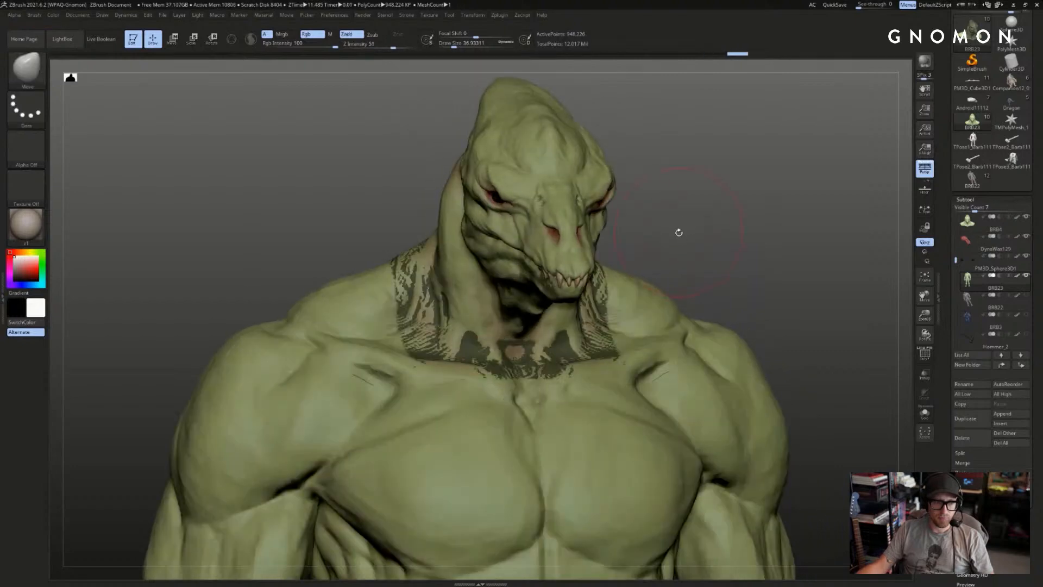
left_click(677, 236, "ctrl")
key("alt+s")
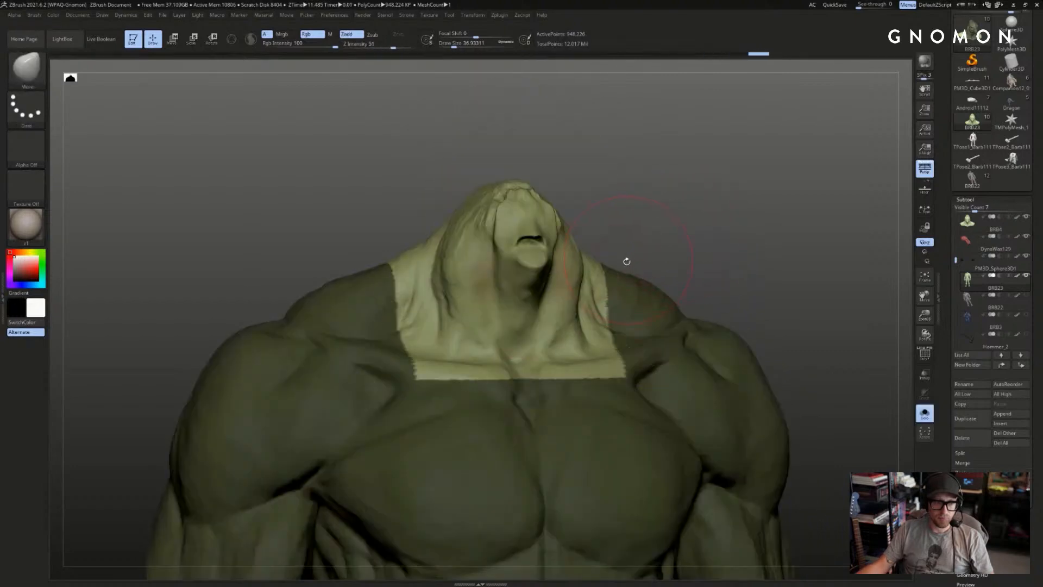
- Sculpt down the body's unmasked neck with the Clay brush, enlarging the draw size to about 54
key("b")
key("c")
key("l")
left_click_drag(465, 314, 455, 232)
left_click_drag(555, 171, 550, 220)
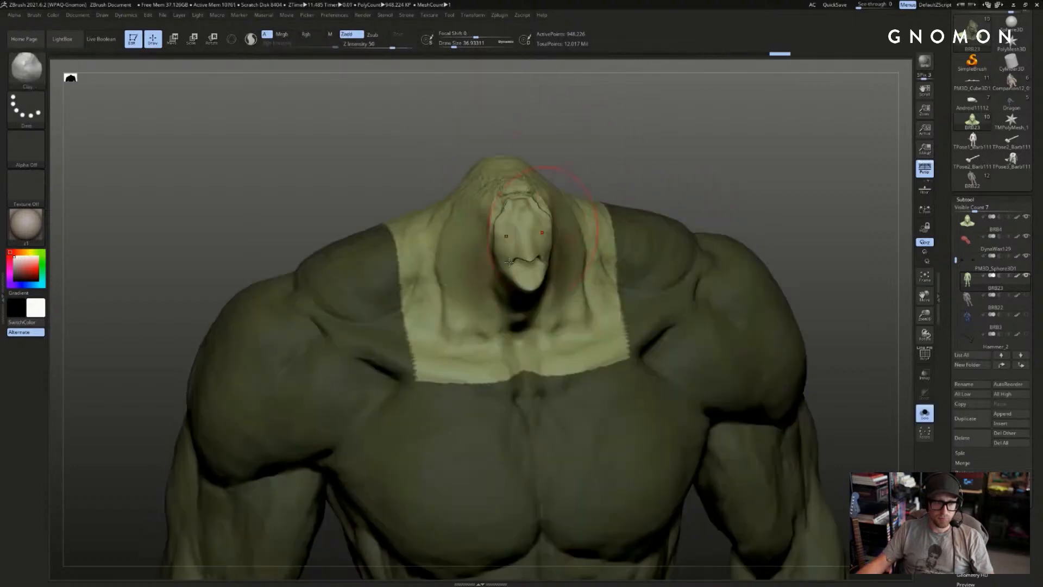
key("s")
left_click_drag(444, 301, 448, 302)
left_click_drag(450, 342, 429, 215)
left_click_drag(581, 125, 580, 150)
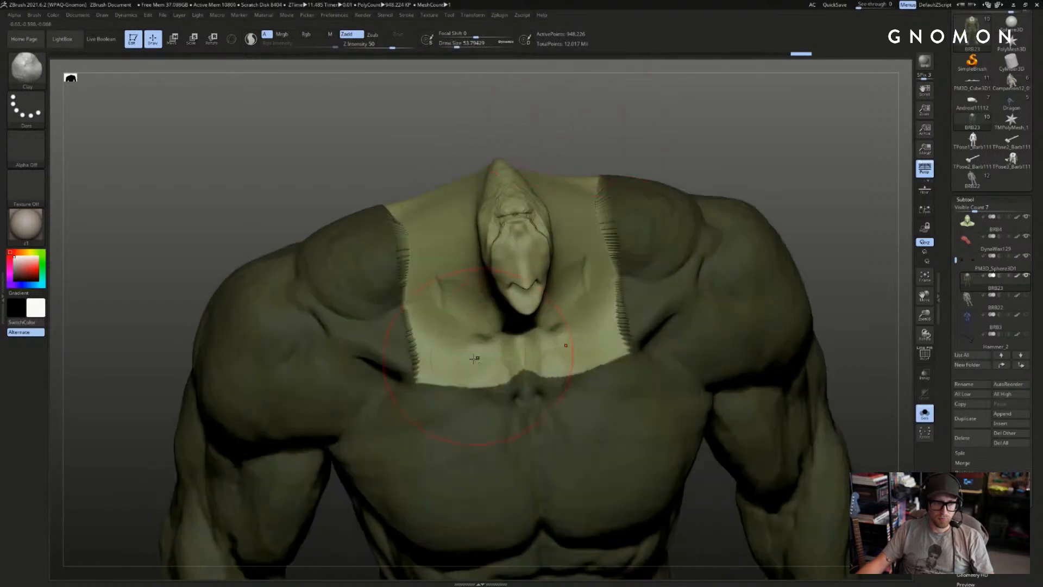
- Flatten the remaining neck stump and throat area into the shoulders with broad strokes, and check the result from other angles
left_click_drag(516, 345, 503, 182)
left_click_drag(516, 117, 565, 122)
left_click_drag(538, 288, 511, 179)
left_click_drag(576, 122, 593, 145)
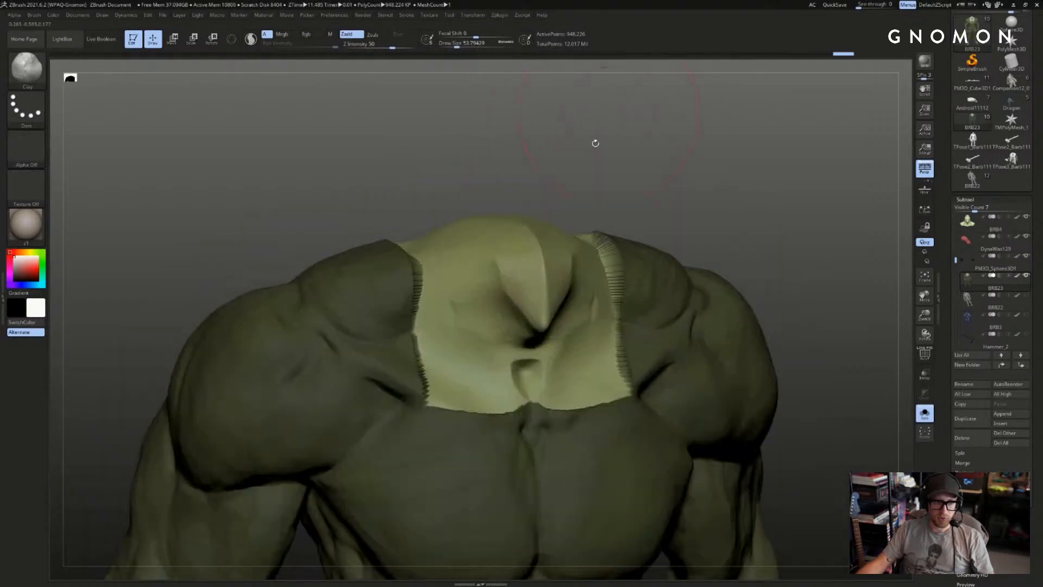
mouse_move(522, 337)
left_mouse_down()
mouse_move(524, 186)
mouse_move(516, 218)
mouse_move(509, 199)
mouse_move(573, 197)
mouse_move(478, 270)
left_mouse_up()
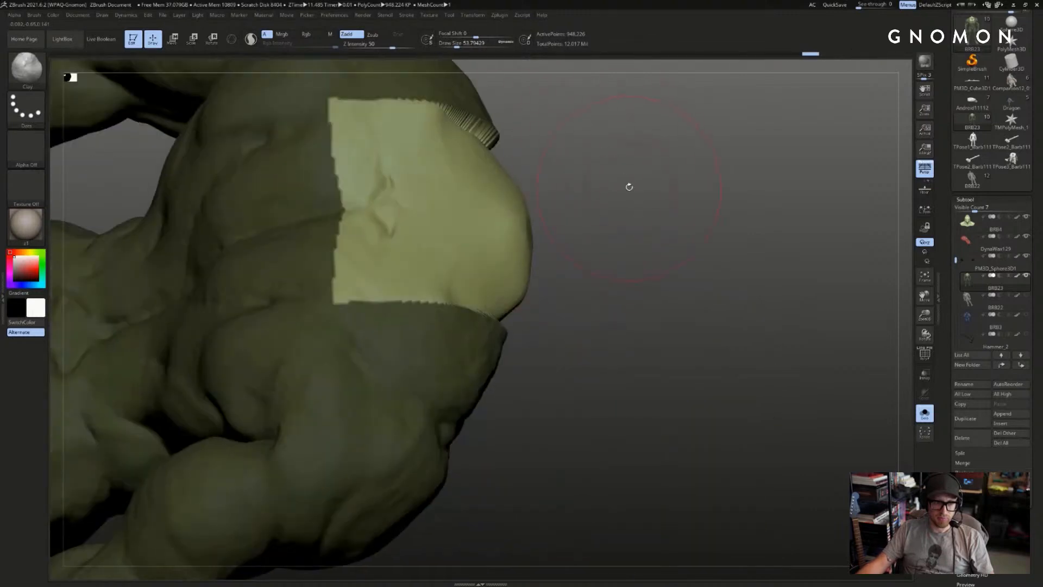
mouse_move(624, 182)
left_mouse_down()
mouse_move(669, 174)
mouse_move(704, 109)
left_mouse_up()
- Clear the mask, reduce the draw size to about 31 and check the base of the neck against the head
key("ctrl")
key("s")
mouse_move(769, 168)
left_mouse_down()
mouse_move(742, 88)
mouse_move(757, 199)
mouse_move(703, 214)
left_mouse_up()
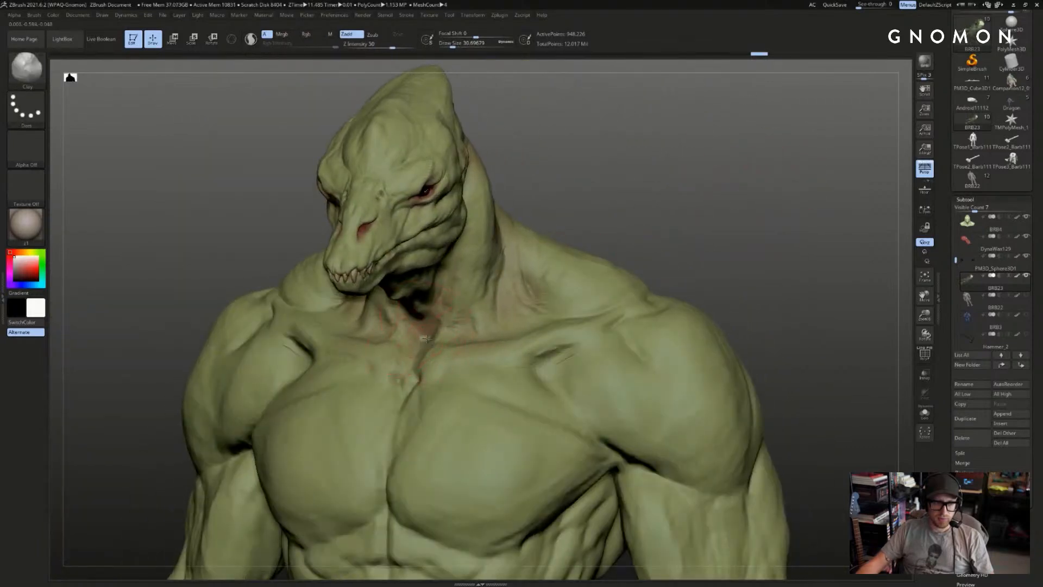
left_click_drag(427, 338, 424, 332)
left_click_drag(611, 217, 659, 214, "shift")
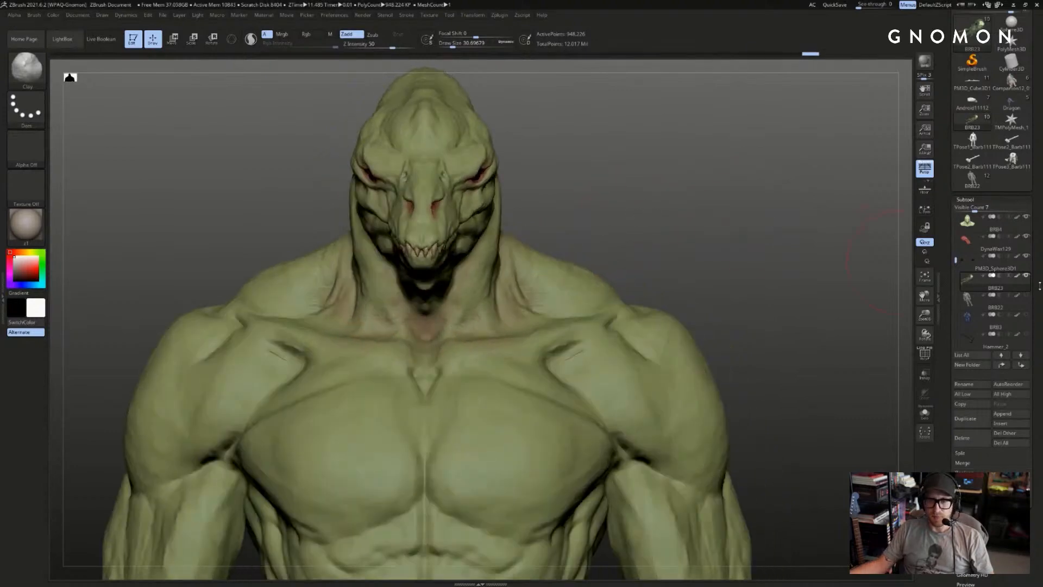
- Turn off the polypaint display on all subtools and select the BRB4 head
left_click(1017, 276, "shift")
left_click_drag(767, 292, 861, 303)
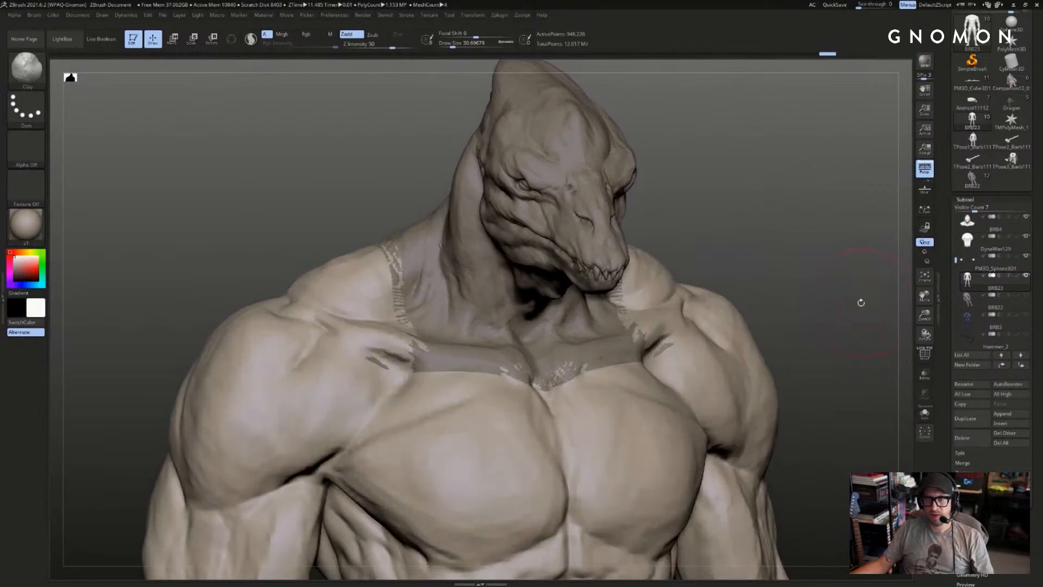
left_click(427, 365, "alt")
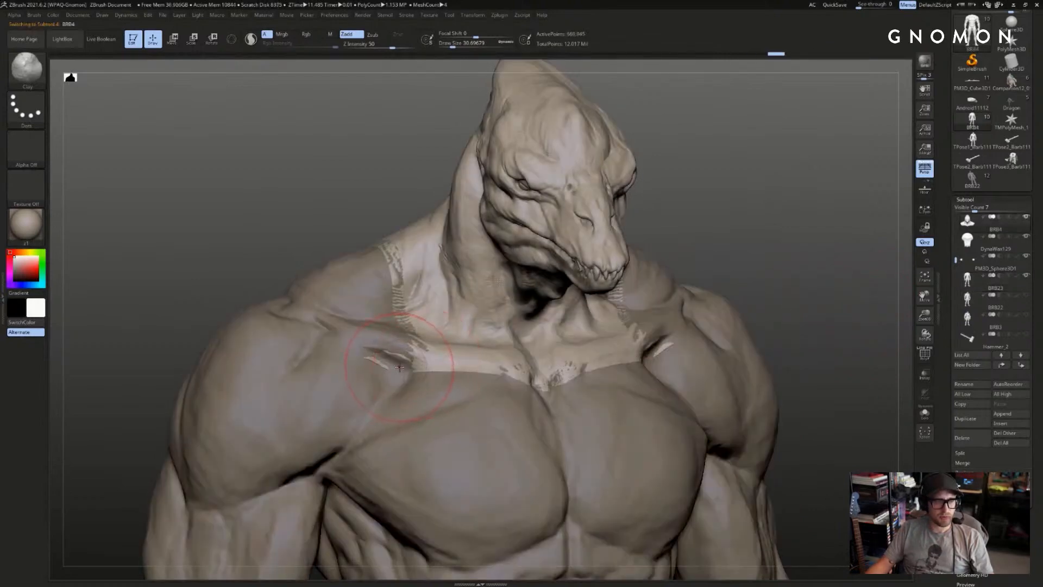
- Sink the head mesh's stray fragments near the collarbones beneath the body surface, and inspect the head and neck from other angles
left_click_drag(401, 367, 370, 360, "alt")
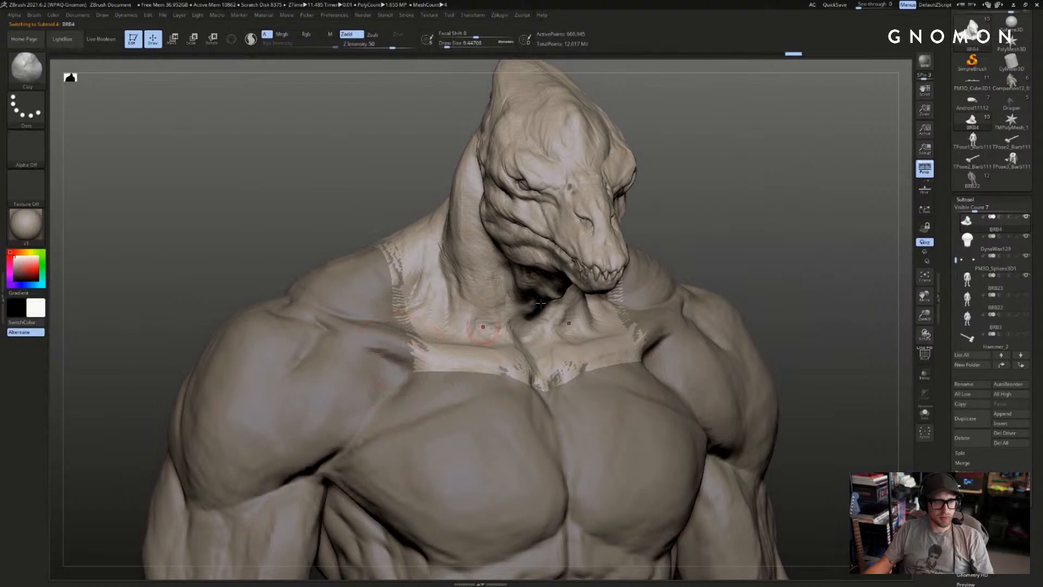
left_click_drag(836, 233, 733, 270, "shift")
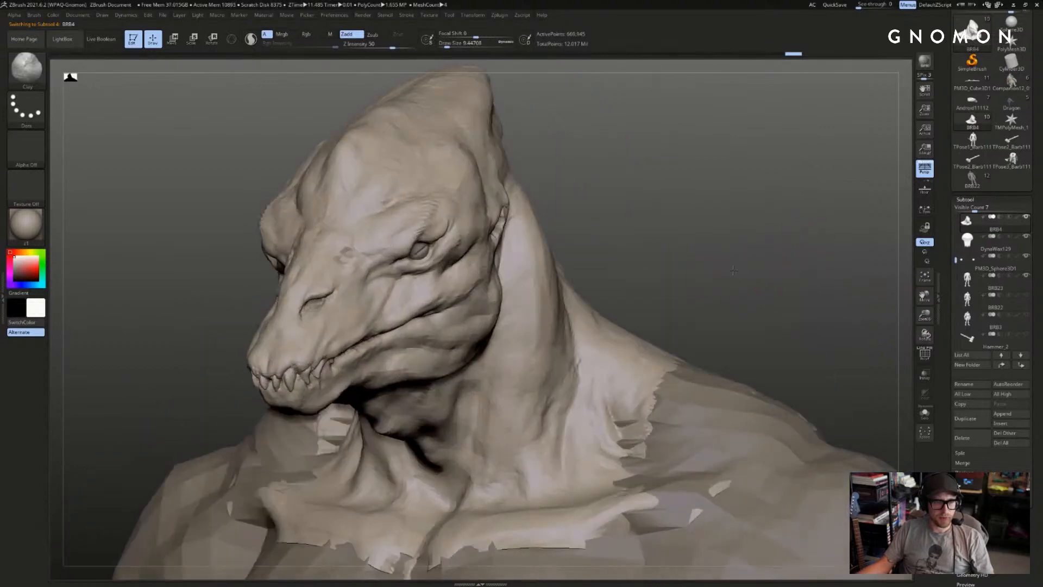
left_click_drag(673, 174, 860, 208, "alt")
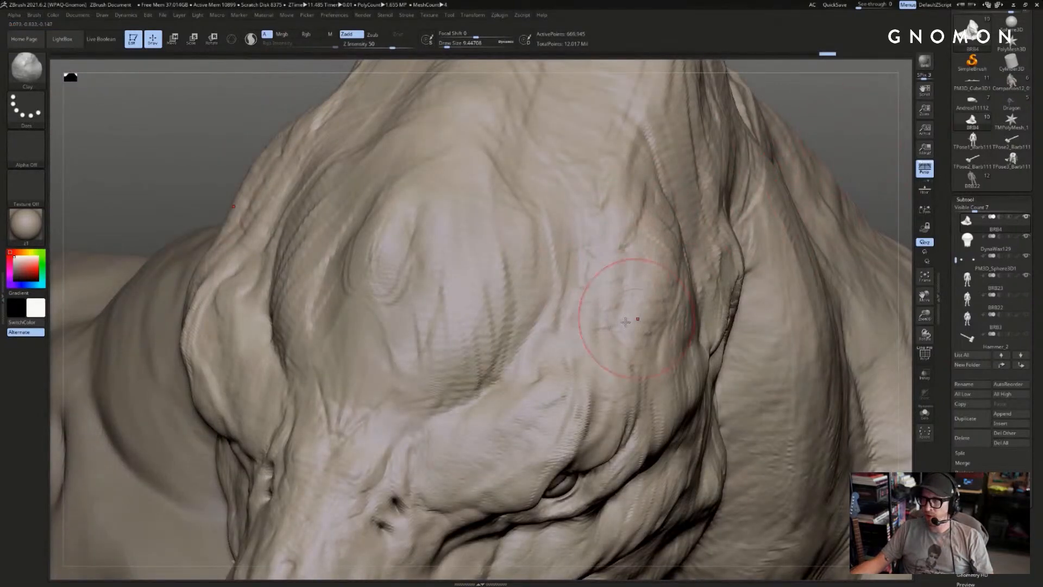
key("f")
left_click_drag(728, 258, 534, 357)
- Select the BRB23 body and mask its pelvis and upper thighs in a shorts shape, filling in the mask along the back waistline
left_click(532, 373, "alt")
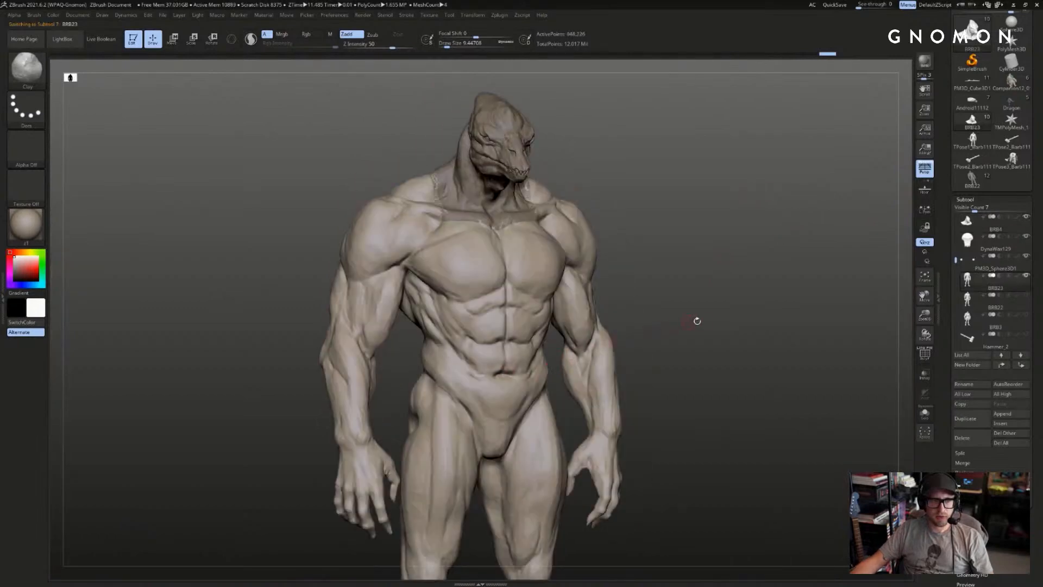
mouse_move(694, 319)
left_mouse_down("shift")
mouse_move(796, 316)
mouse_move(712, 319)
mouse_move(792, 419)
mouse_move(549, 421)
mouse_move(524, 438)
mouse_move(580, 466)
mouse_move(580, 482)
mouse_move(580, 466)
left_mouse_up("shift")
left_click_drag(708, 384, 678, 388)
left_click_drag(722, 298, 401, 377, "ctrl")
mouse_move(729, 332)
left_mouse_down()
mouse_move(693, 327)
mouse_move(668, 354)
left_mouse_up()
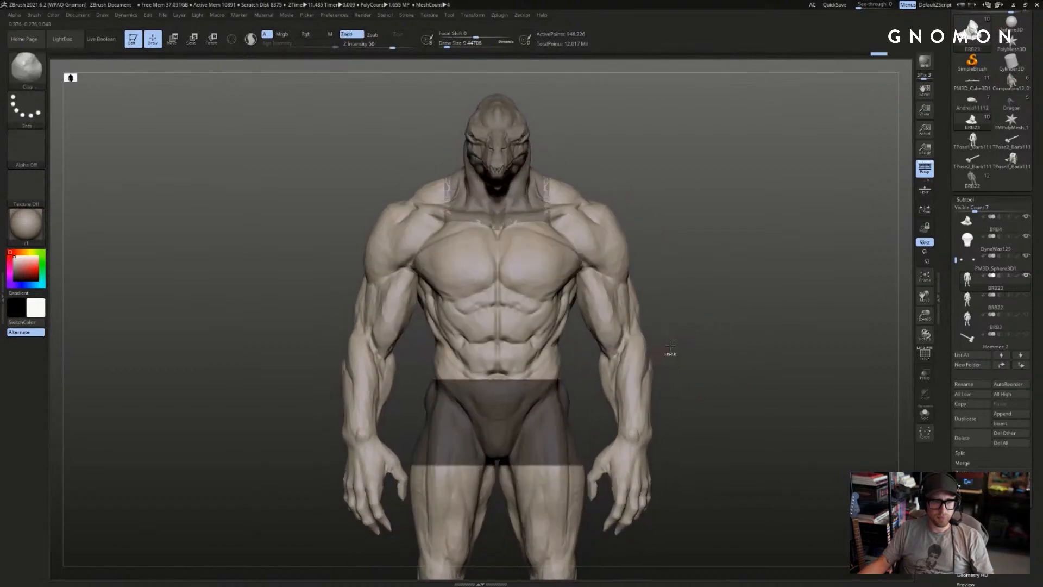
left_click_drag(714, 293, 400, 375, "ctrl")
left_click_drag(686, 322, 605, 368)
mouse_move(707, 340)
left_mouse_down()
mouse_move(752, 324)
mouse_move(745, 329)
left_mouse_up()
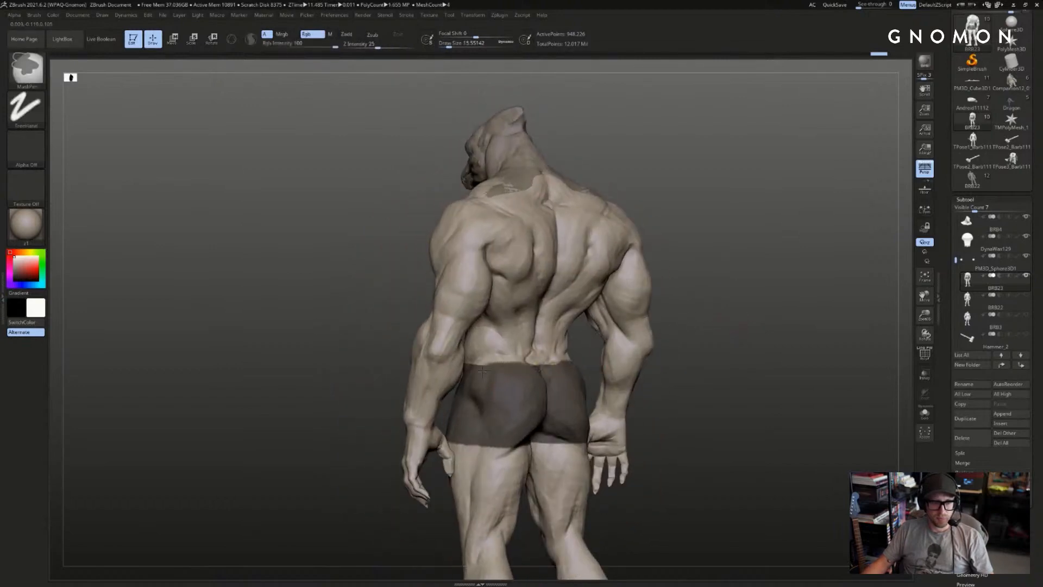
mouse_move(505, 364)
left_mouse_down("ctrl")
mouse_move(543, 358)
mouse_move(504, 367)
left_mouse_up("ctrl")
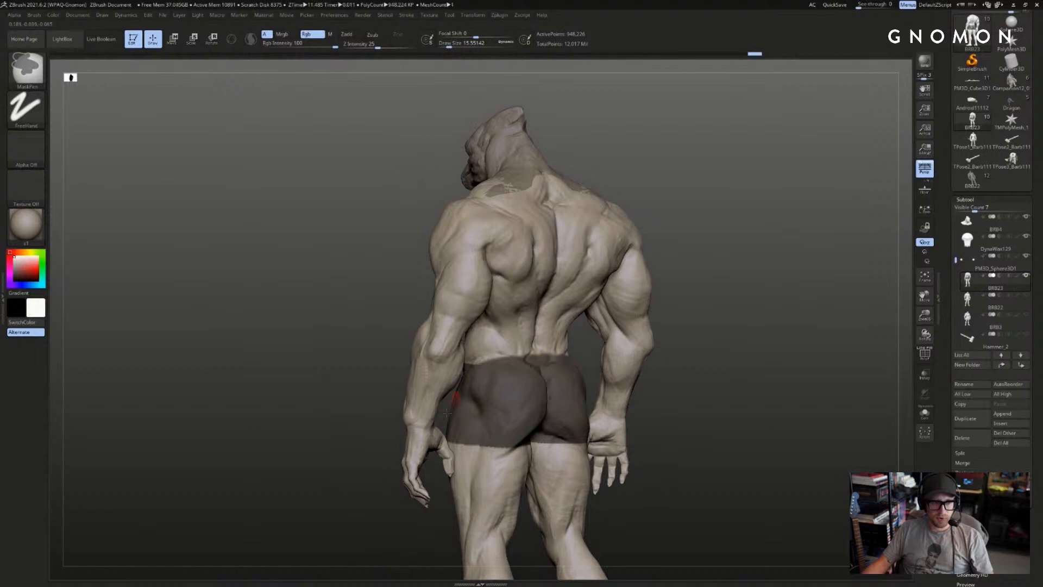
- Enlarge the draw size to about 29, switch the selection brush to SelectRect and hide both forearms and hands
mouse_move(375, 516)
left_mouse_down()
mouse_move(332, 519)
mouse_move(350, 488)
left_mouse_up()
key("s")
mouse_move(552, 417)
left_mouse_down()
mouse_move(499, 389)
mouse_move(521, 386)
mouse_move(463, 381)
mouse_move(584, 435)
mouse_move(496, 399)
left_mouse_up()
key("ctrl+z")
left_click(450, 390, "ctrl+shift")
key("ctrl+z")
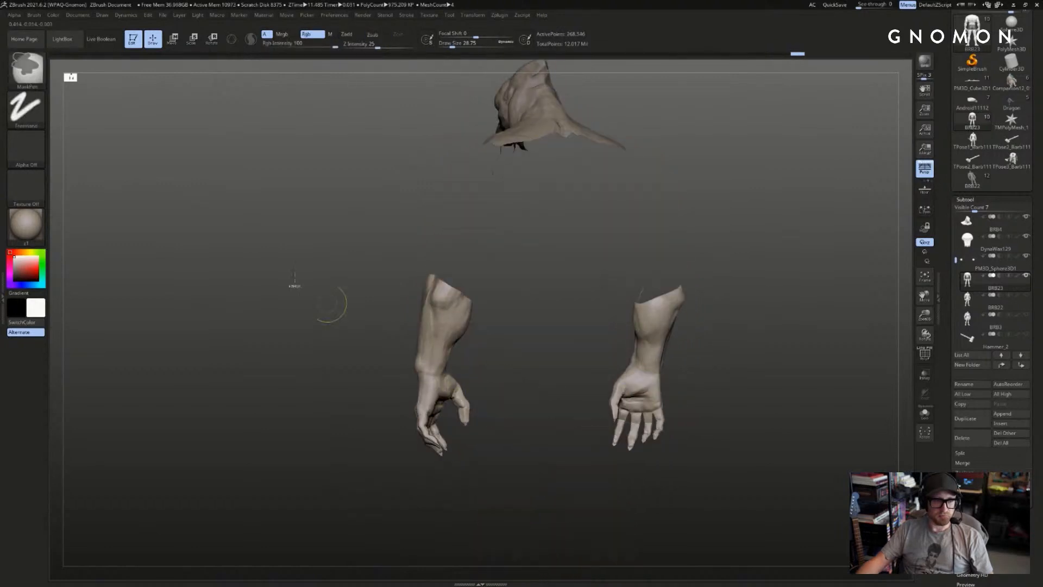
left_click(26, 66, "ctrl+shift")
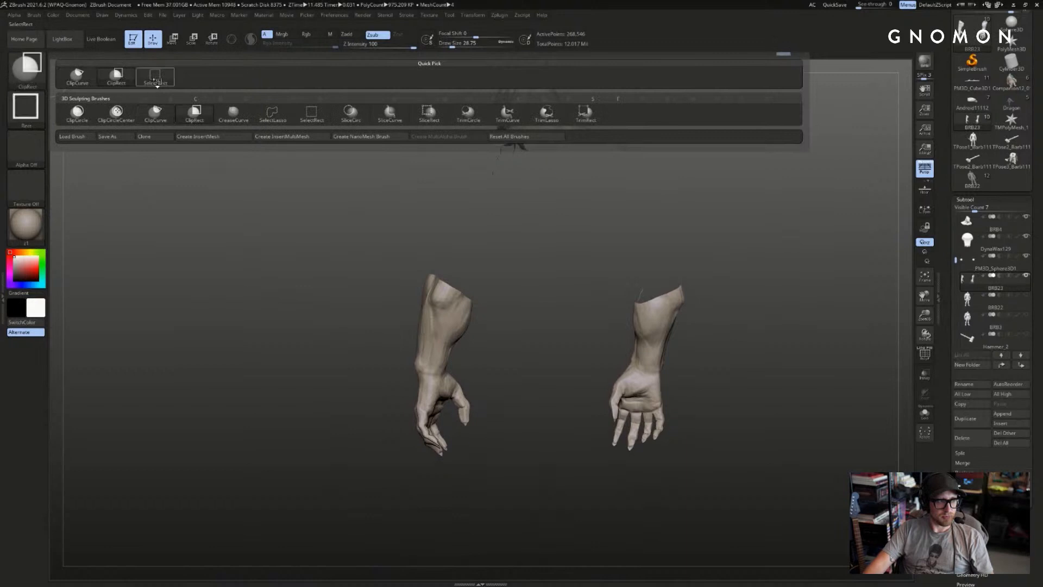
left_click(155, 76, "ctrl+shift")
left_click(298, 404, "ctrl+shift")
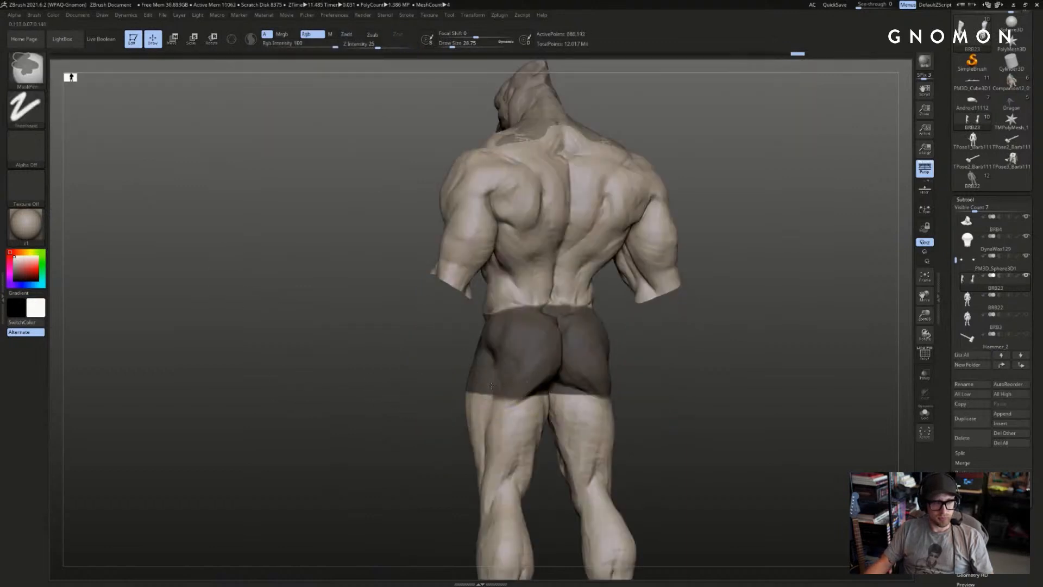
- Clean up the shorts mask along the thigh hems and trim its waistline at the front
left_click_drag(429, 381, 547, 380)
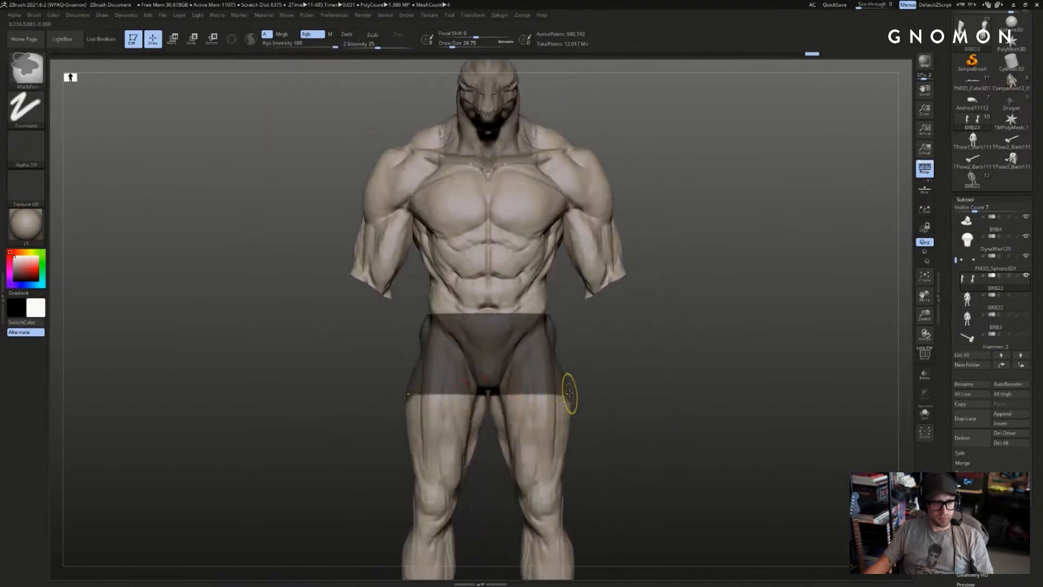
mouse_move(368, 400)
left_mouse_down()
mouse_move(543, 381)
mouse_move(668, 344)
mouse_move(672, 381)
mouse_move(771, 378)
mouse_move(749, 383)
left_mouse_up()
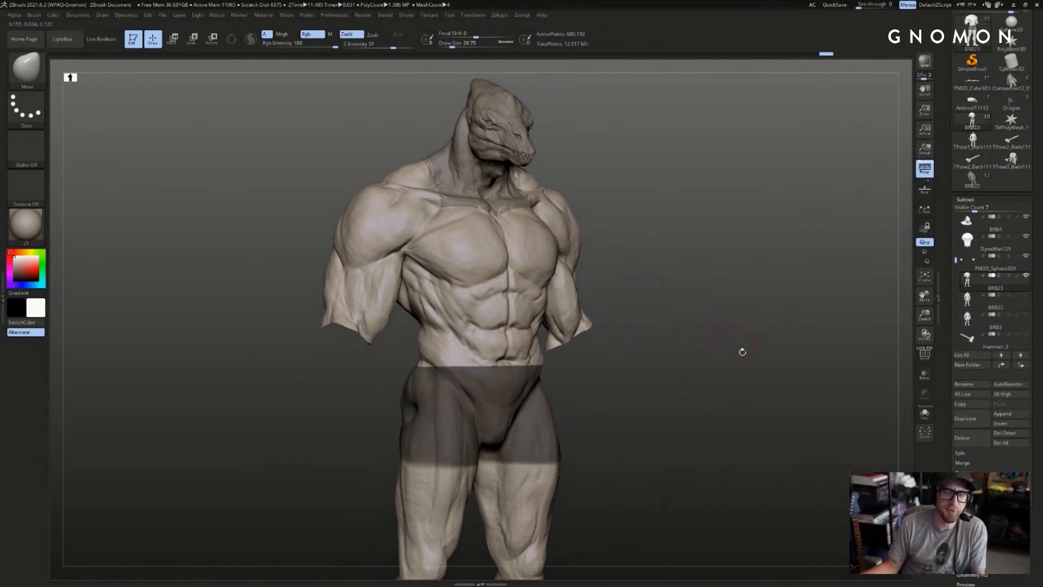
mouse_move(731, 376)
left_mouse_down()
mouse_move(719, 349)
mouse_move(712, 361)
left_mouse_up()
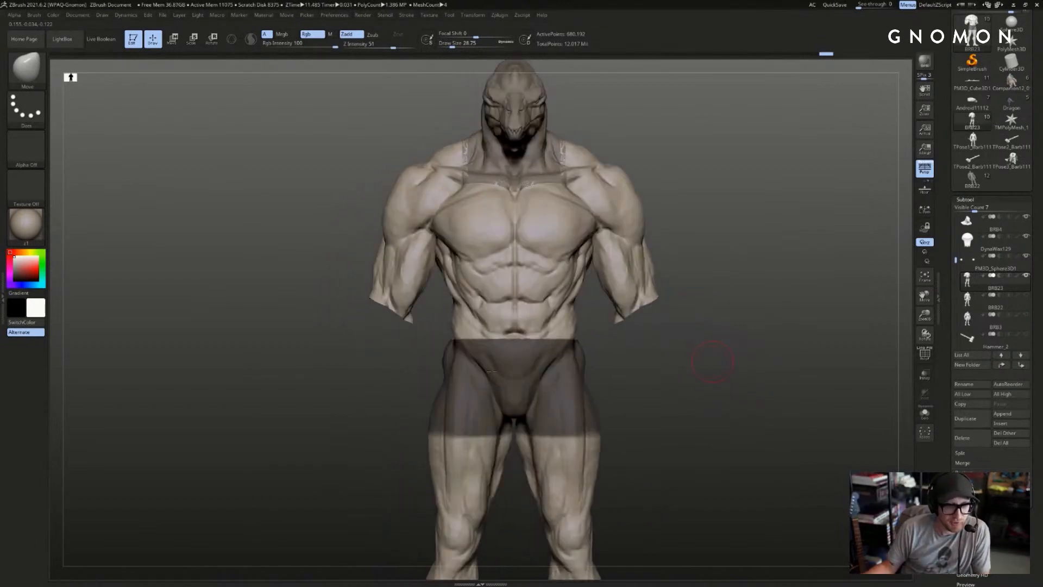
mouse_move(534, 340)
right_mouse_down()
mouse_move(615, 343)
mouse_move(570, 349)
right_mouse_up()
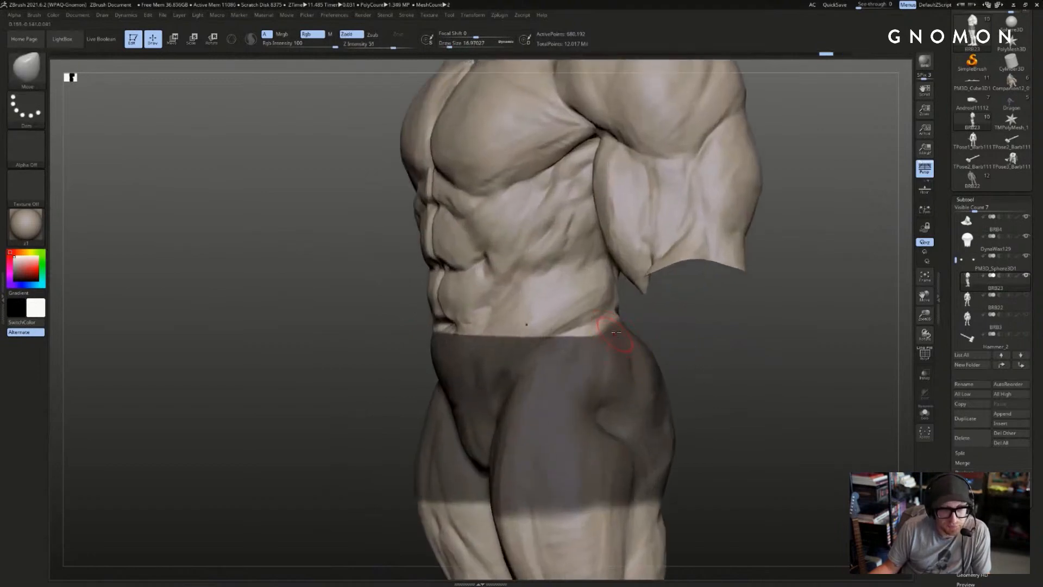
right_click_drag(659, 333, 559, 319)
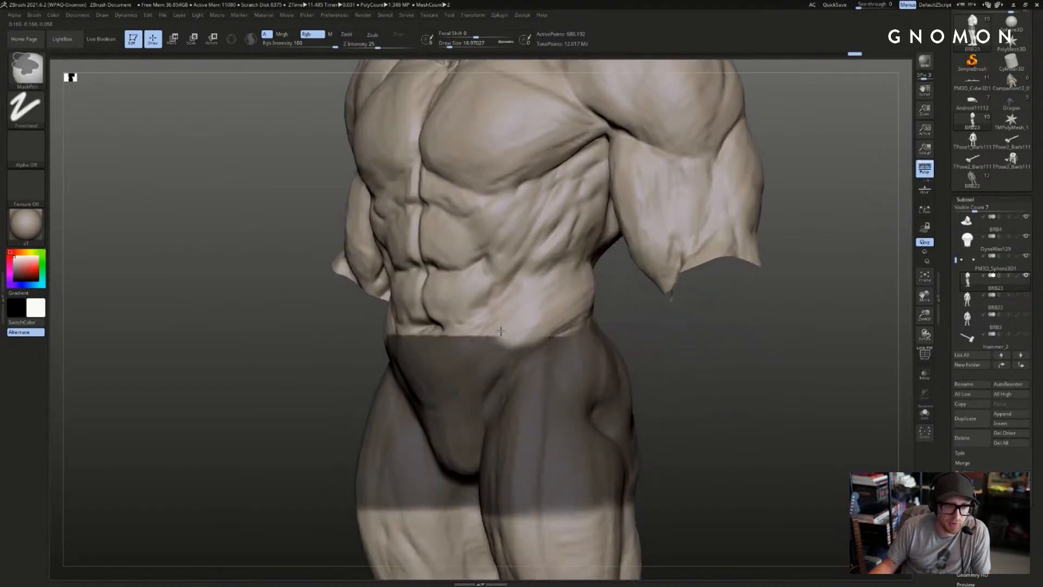
left_click_drag(398, 336, 517, 350, "ctrl+alt")
mouse_move(517, 351)
right_mouse_down()
mouse_move(603, 348)
mouse_move(582, 331)
mouse_move(668, 334)
mouse_move(636, 351)
mouse_move(680, 294)
mouse_move(624, 299)
right_mouse_up()
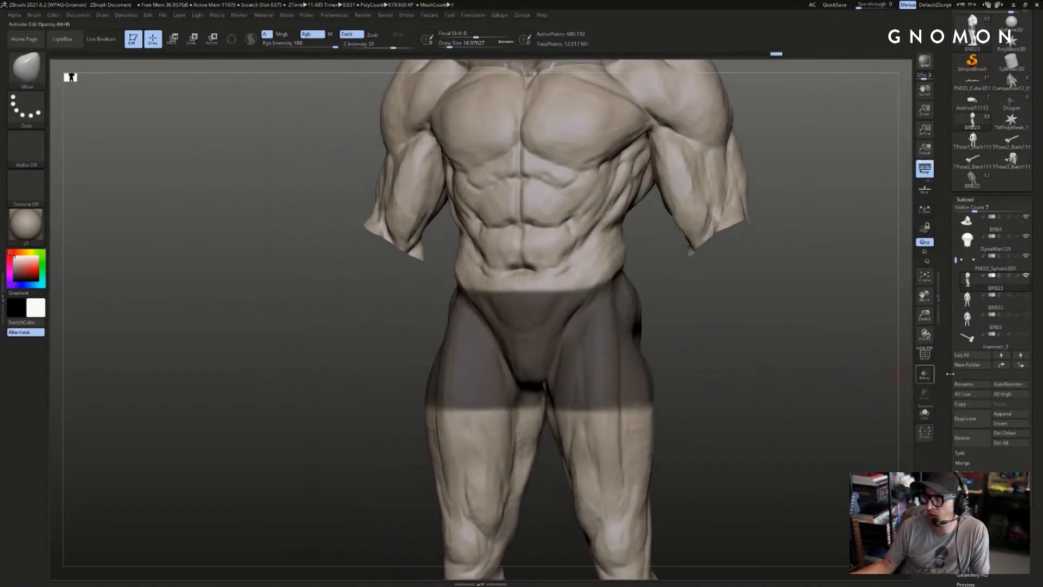
- Invert the mask and try inflating the unmasked pelvis and upper thighs with the Inflate deformation
scroll(972, 415, "down", 1)
left_click(893, 408, "ctrl")
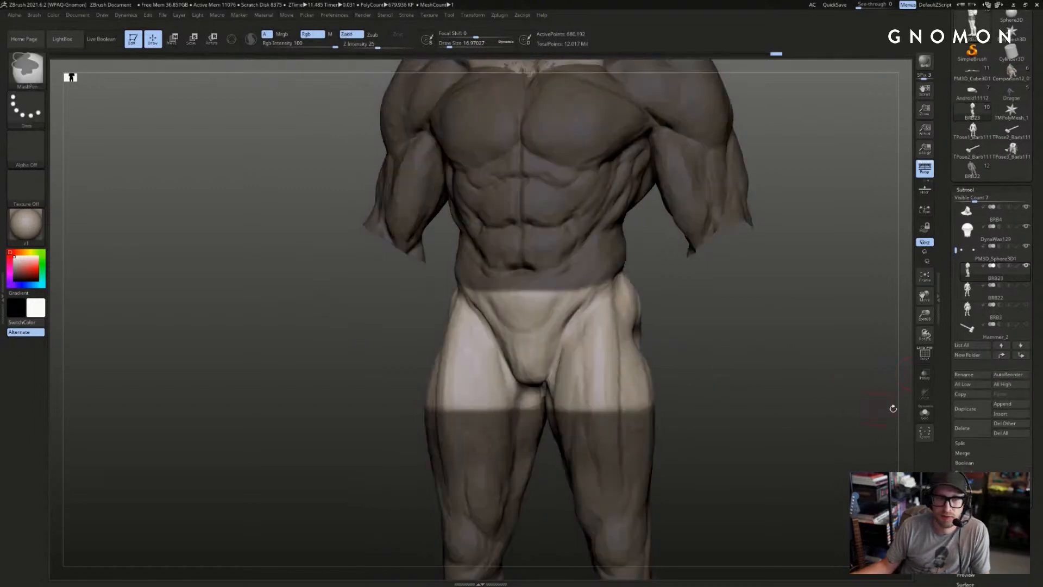
scroll(991, 399, "down", 8)
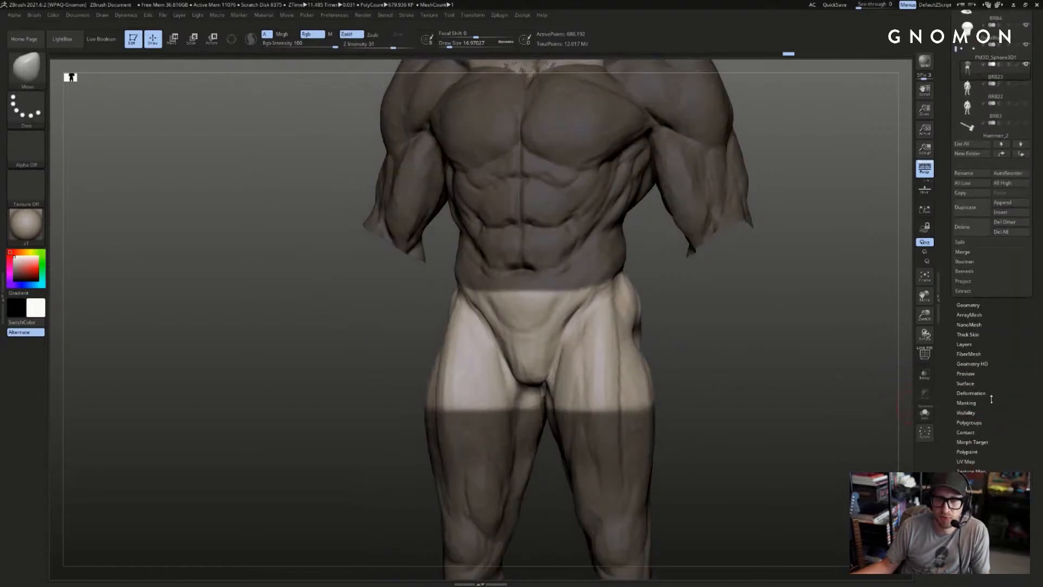
left_click(969, 423)
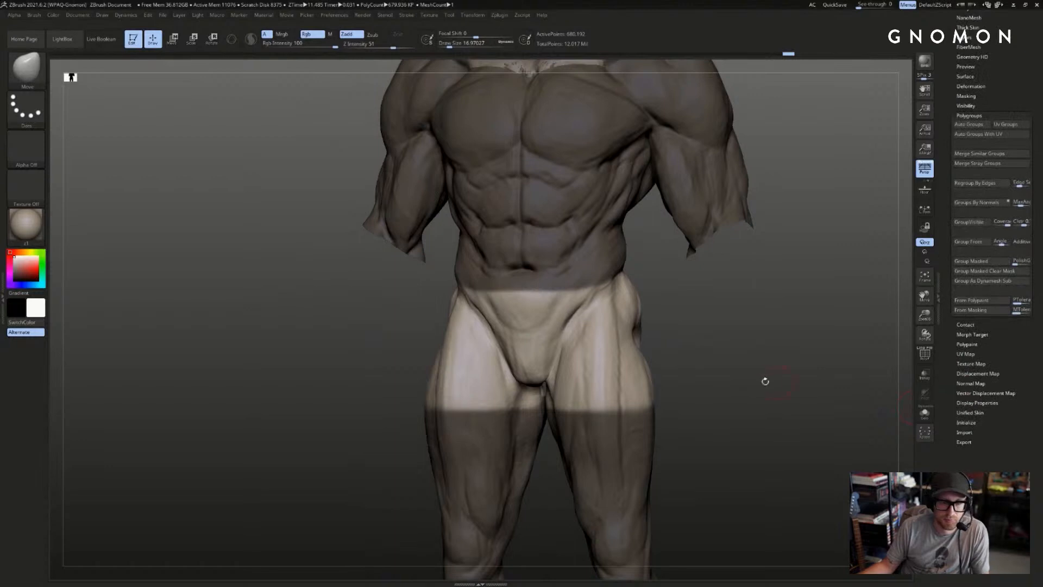
left_click(970, 115)
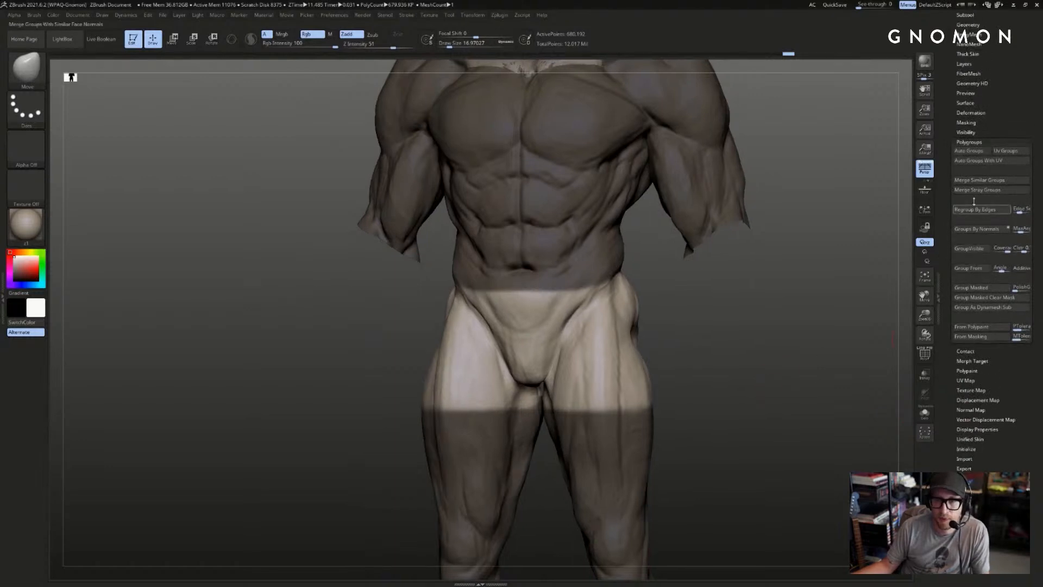
left_click(976, 114)
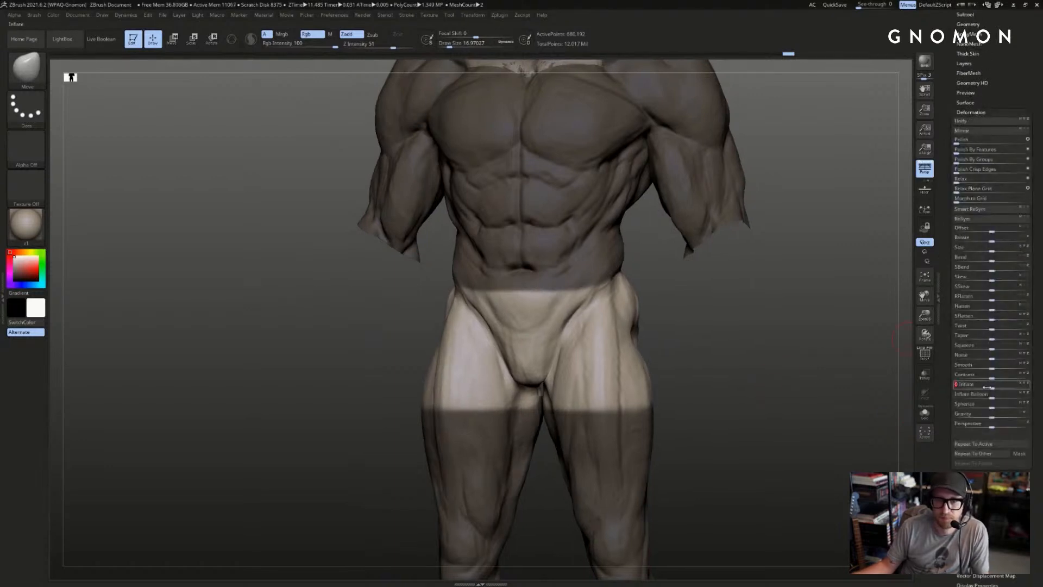
left_click_drag(986, 388, 1003, 387)
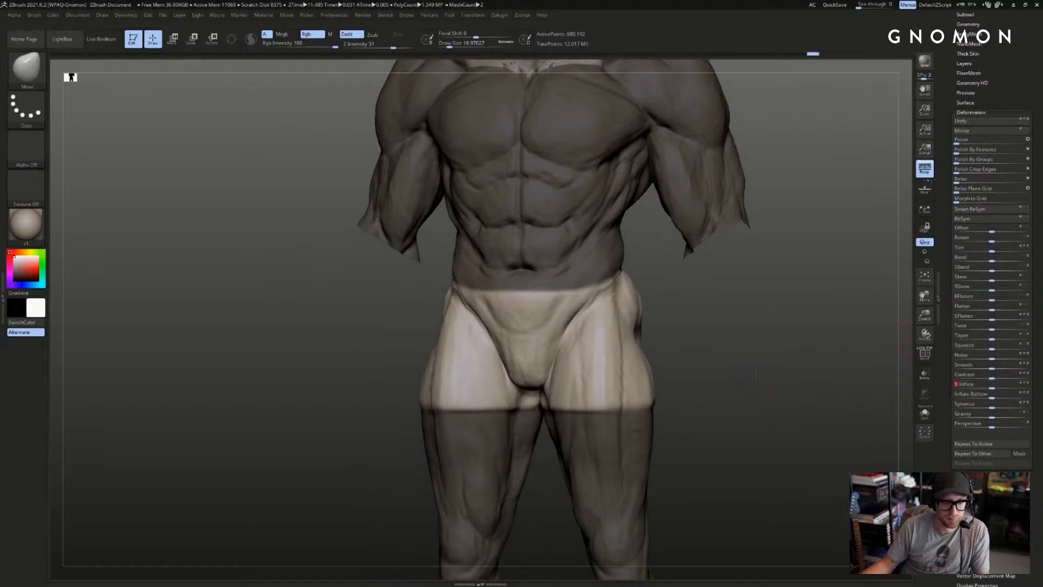
mouse_move(757, 374)
left_mouse_down()
mouse_move(748, 371)
mouse_move(773, 375)
mouse_move(745, 364)
left_mouse_up()
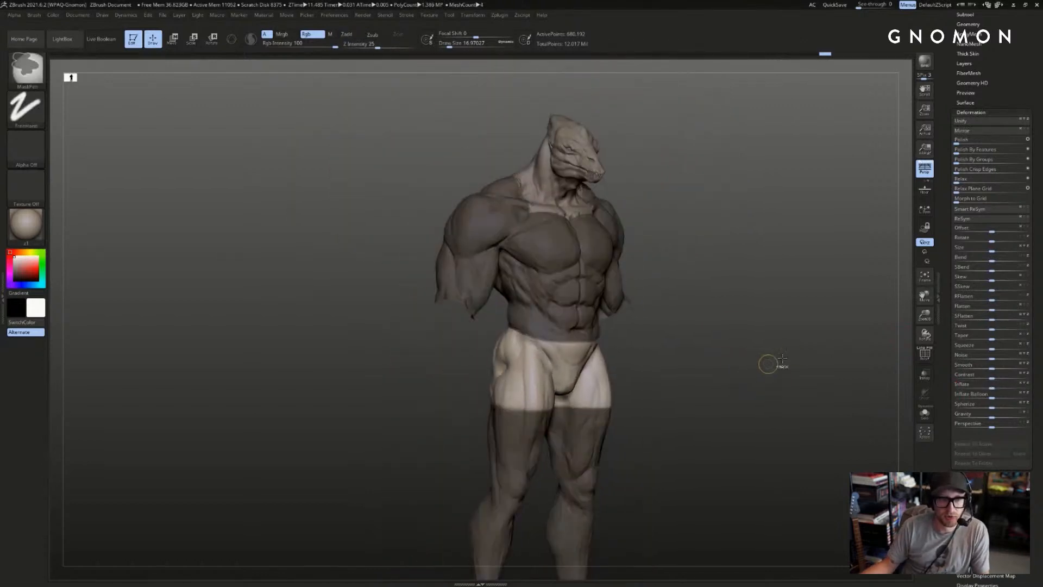
left_click(971, 112)
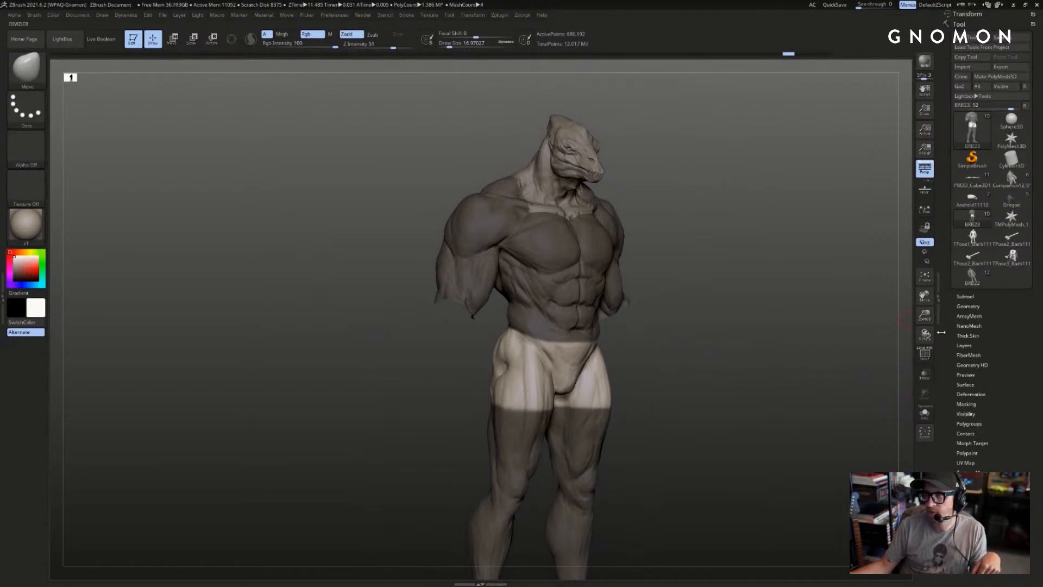
- Try to extract a double-sided shell 0.02 thick from the body with the inverted mask
left_click(966, 296)
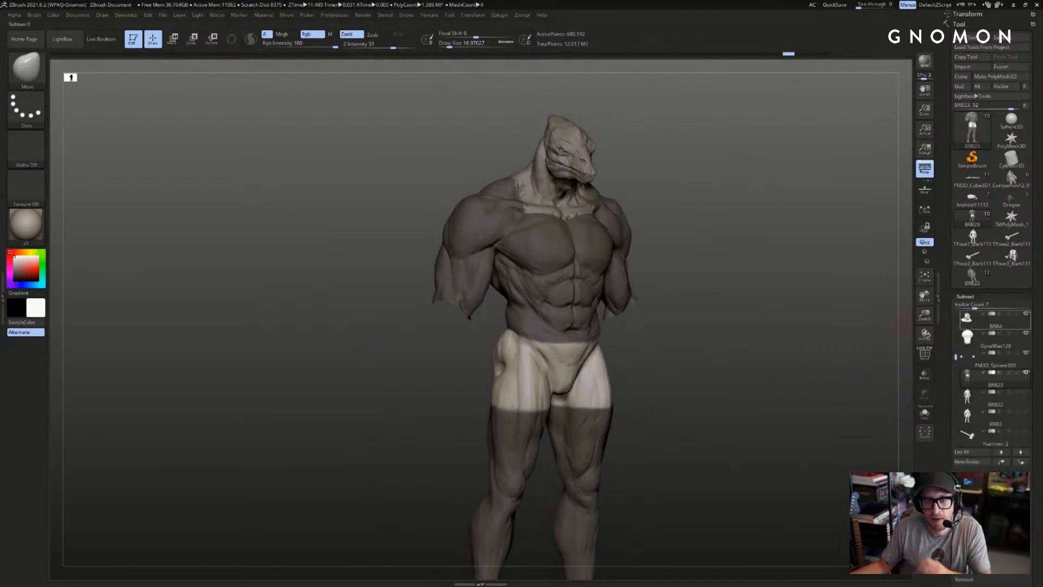
scroll(973, 279, "down", 6)
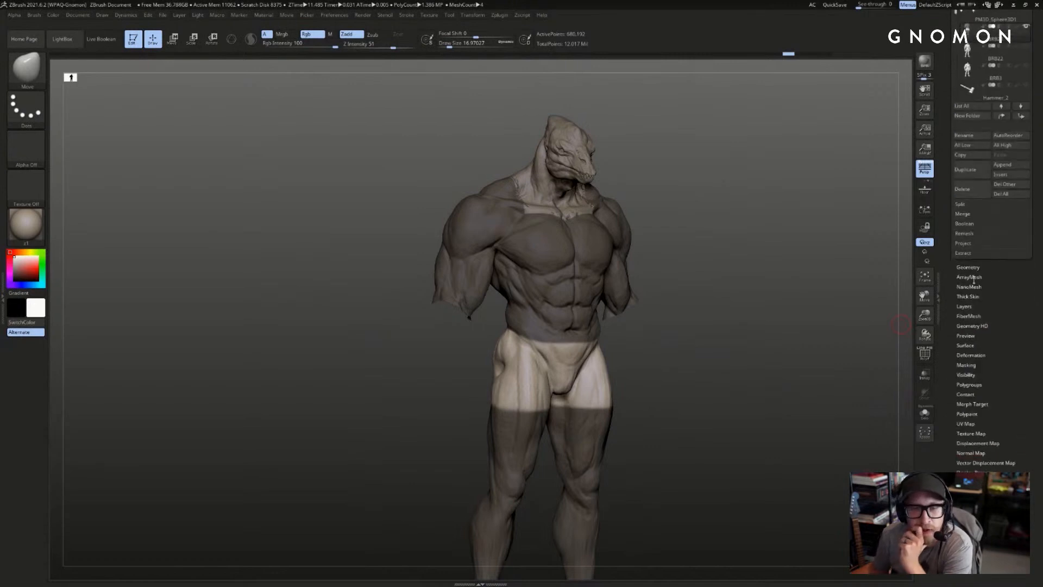
scroll(976, 273, "up", 1)
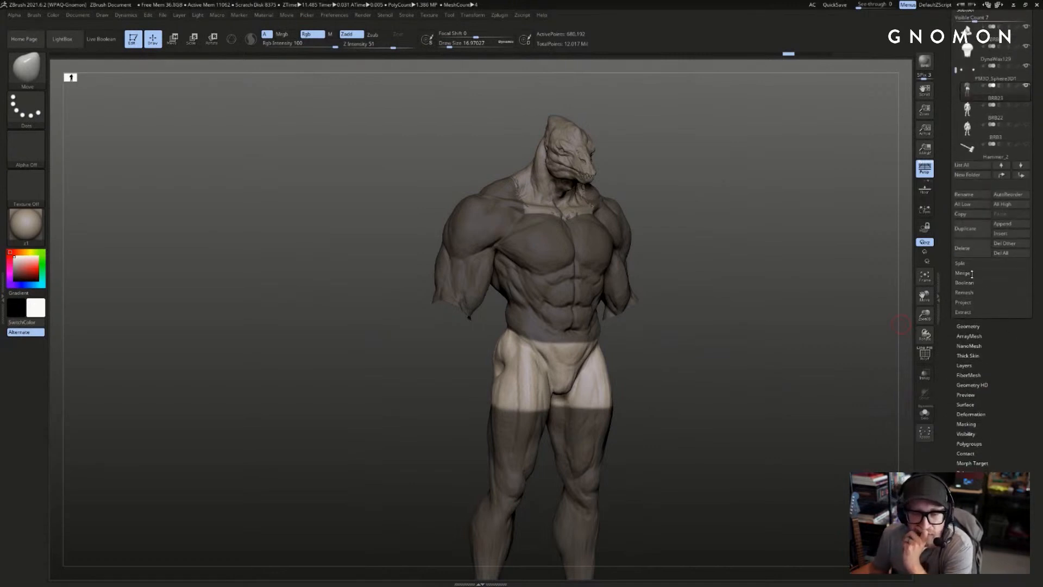
left_click(962, 313)
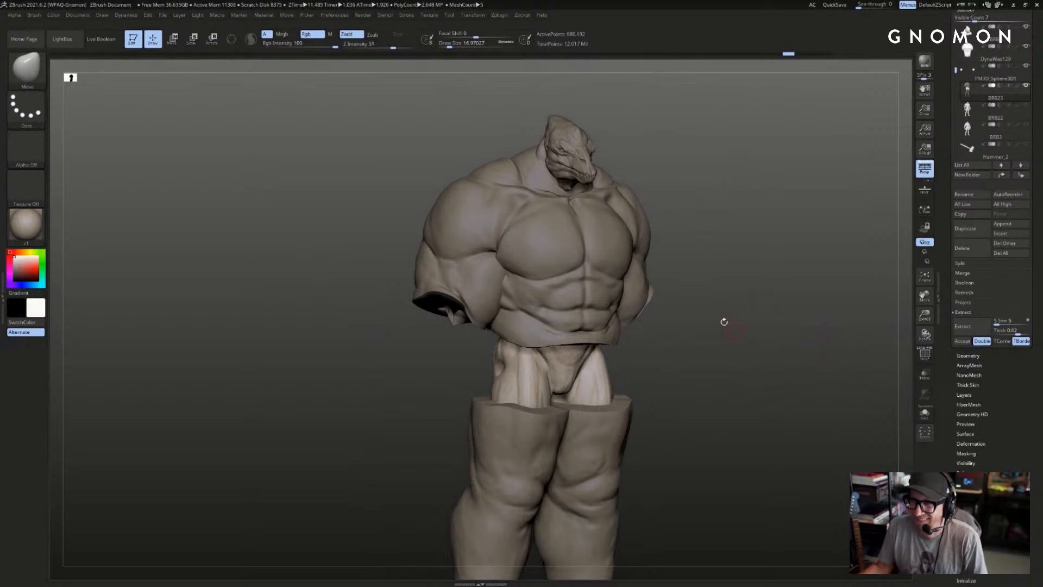
- Invert the mask again and extract the pelvis and upper thighs as a double-sided shell 0.02 thick
mouse_move(739, 313)
left_mouse_down()
mouse_move(756, 331)
mouse_move(782, 332)
left_mouse_up()
left_click(758, 336, "ctrl")
left_click(973, 332)
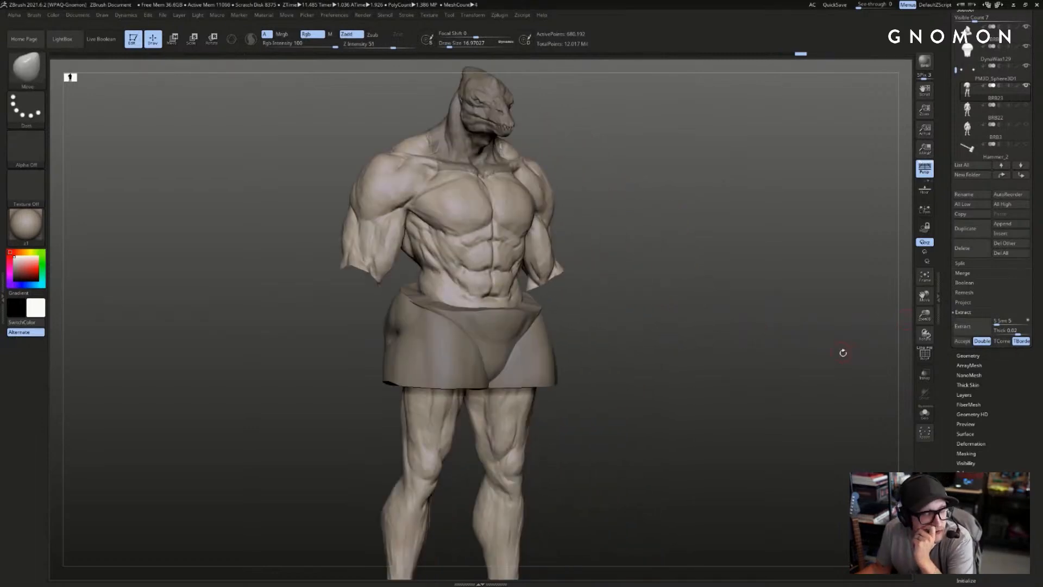
- Turn off Double and re-extract the shorts with smaller thicknesses, trying 0.003 and 0.001 before setting 0.002
left_click(981, 341)
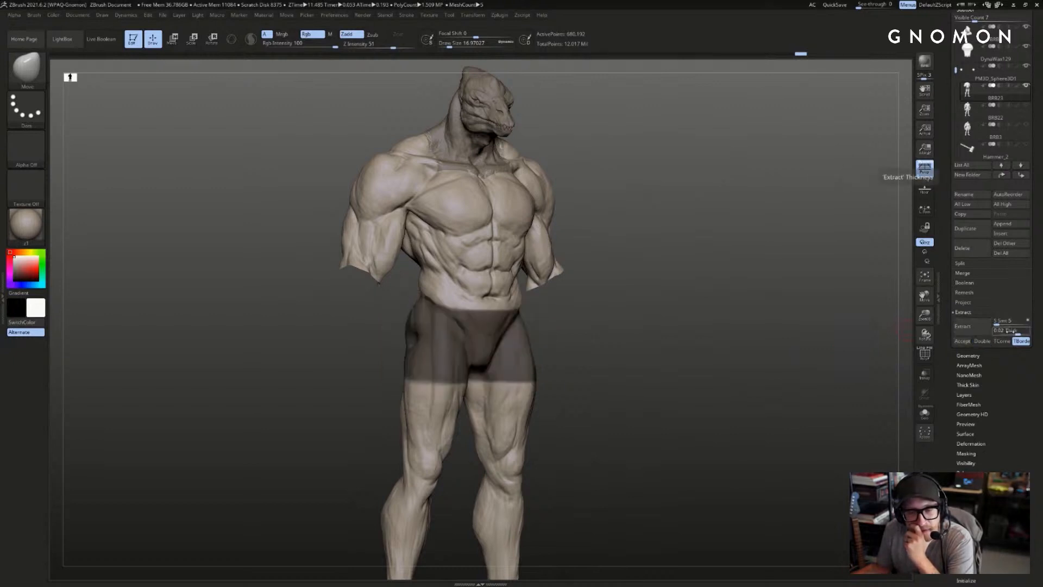
left_click(1008, 330)
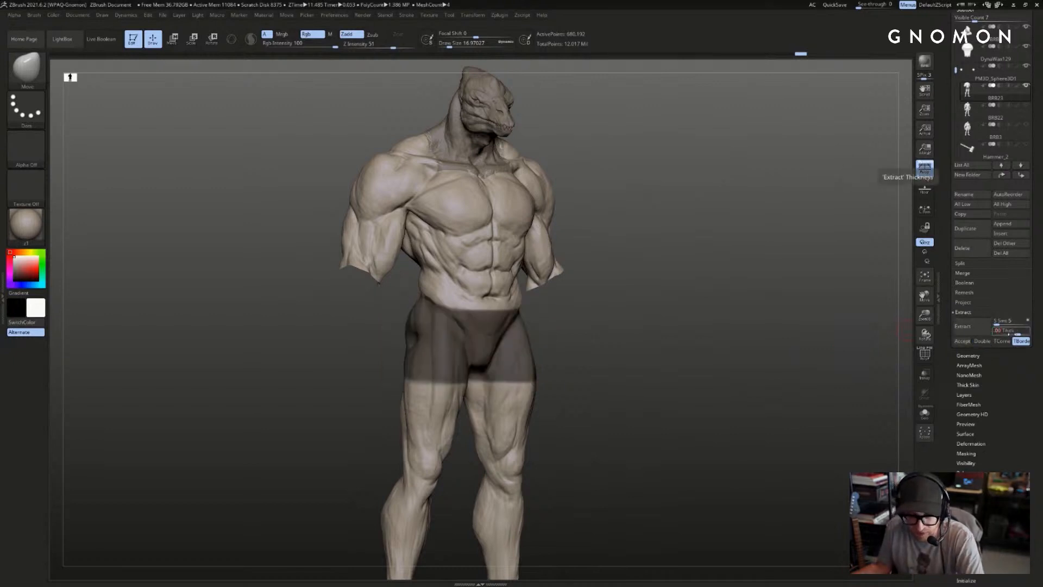
key("Return")
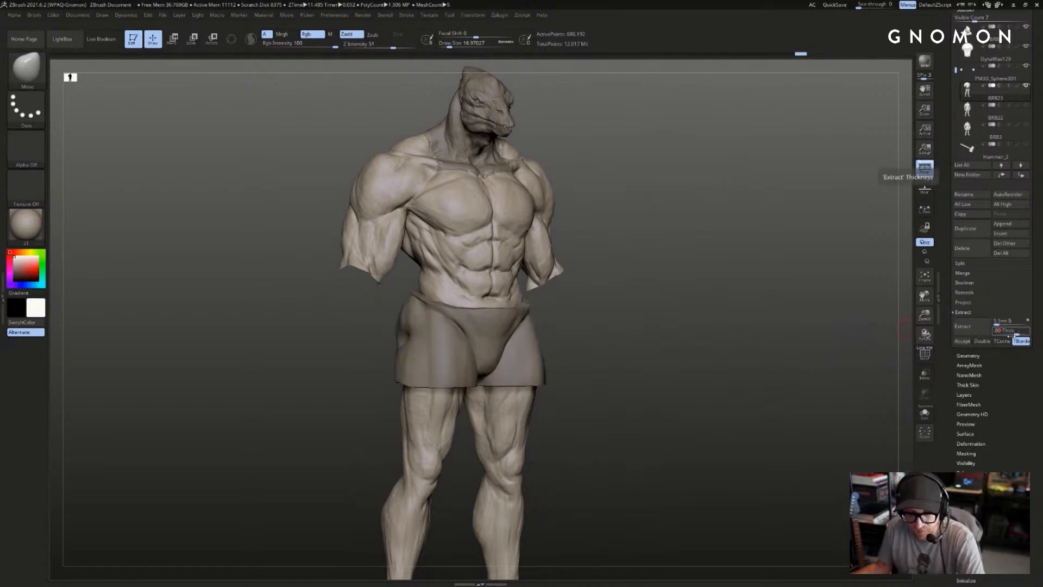
type("3")
key("Return")
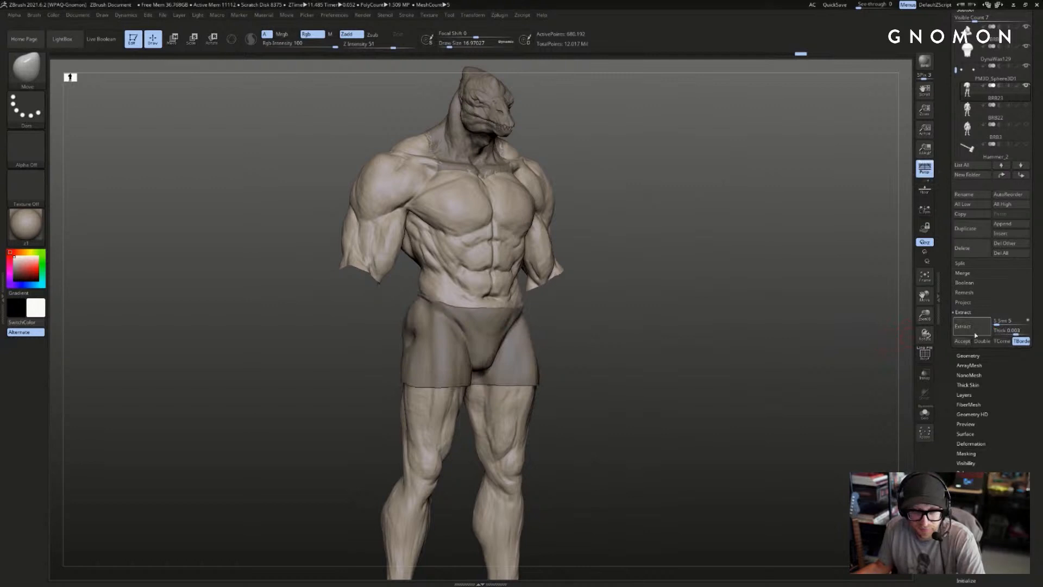
left_click_drag(1012, 331, 1002, 333)
type("1")
key("Return")
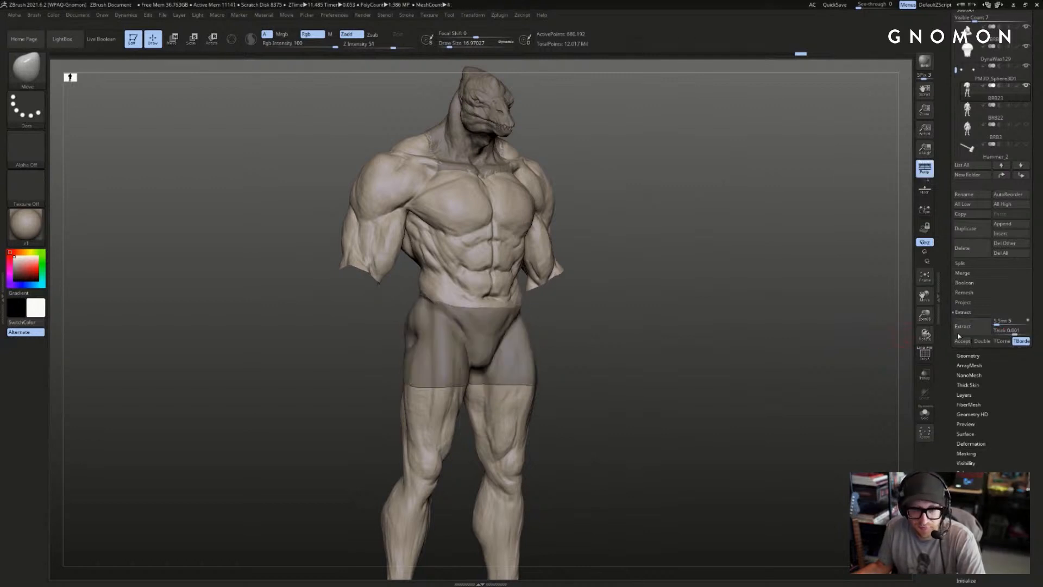
type("2 Thick")
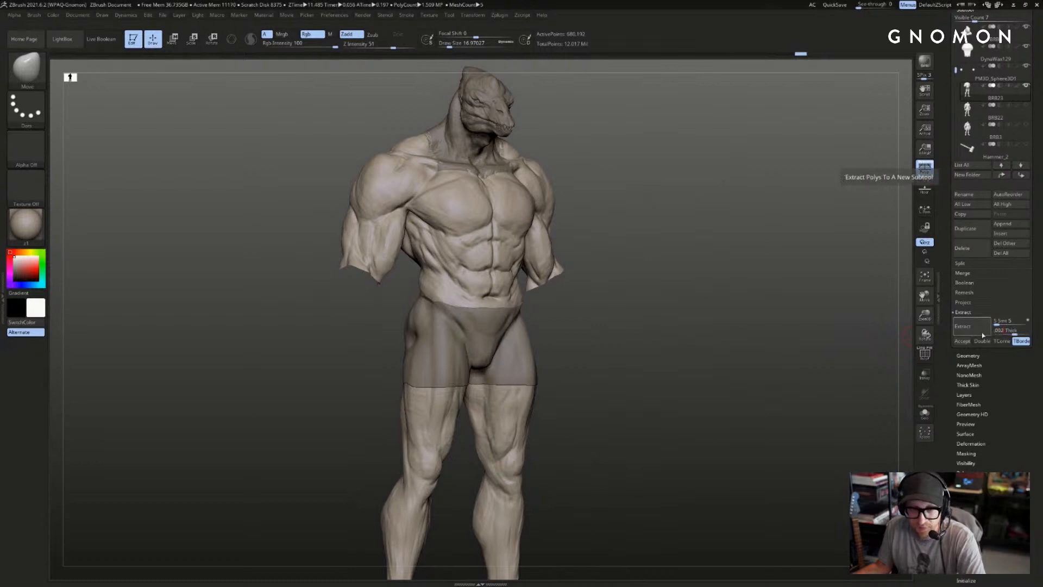
- Set the extraction smoothness to 20 and re-extract the shorts preview at 0.002 thickness
key("Return")
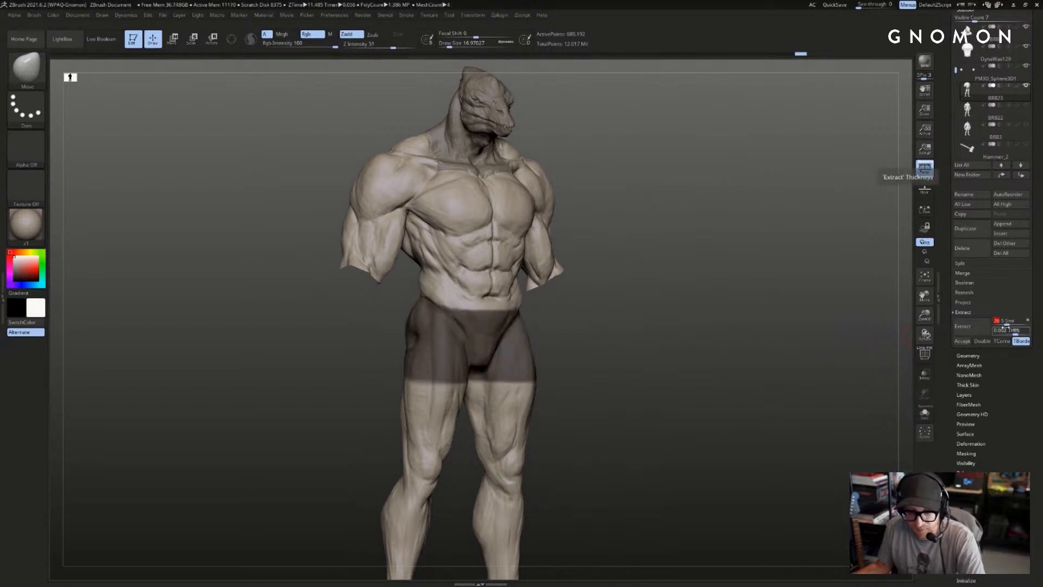
left_click(925, 167)
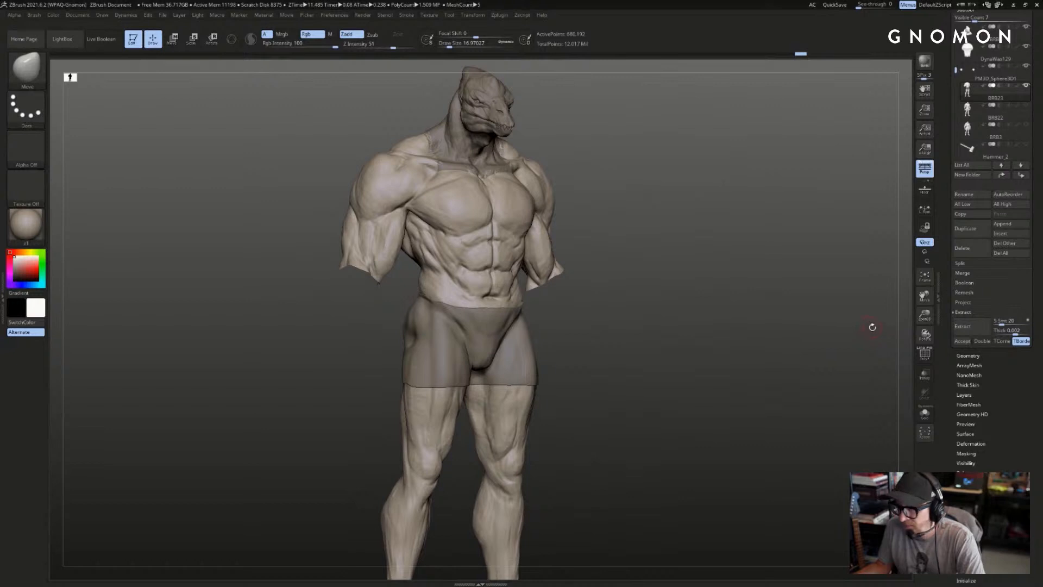
left_click_drag(852, 333, 870, 333)
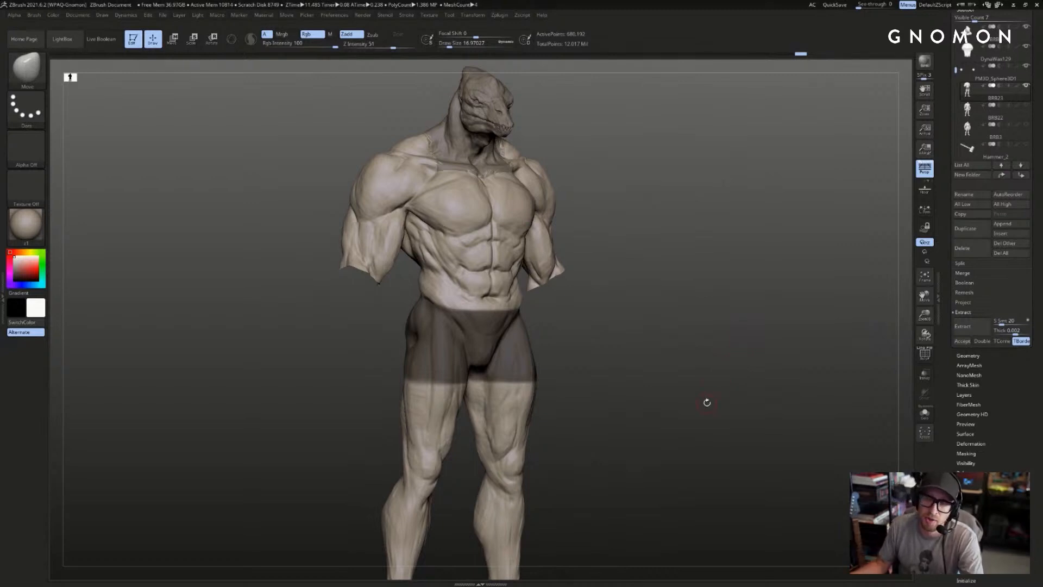
left_click_drag(793, 317, 802, 313)
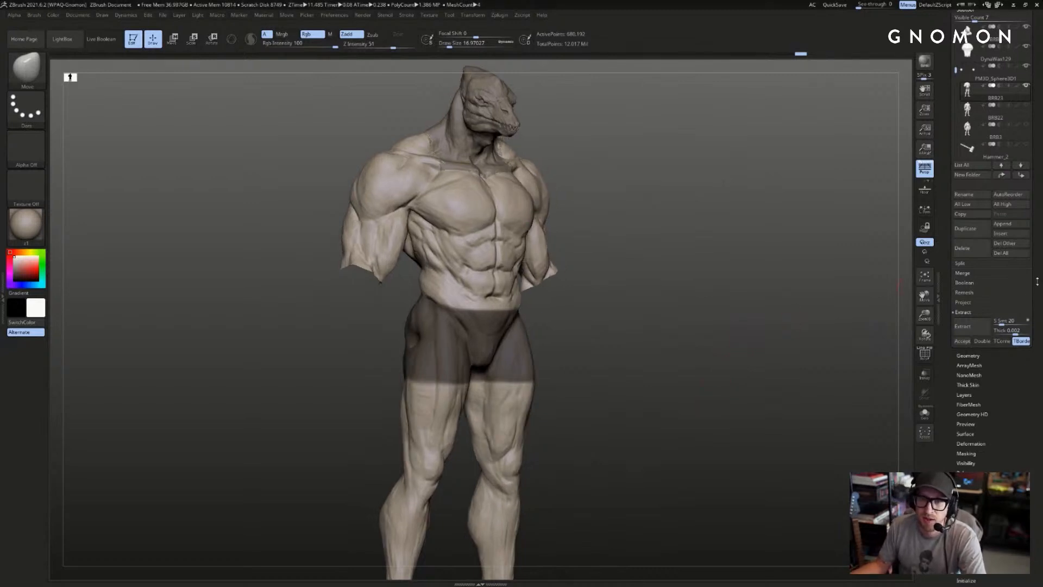
- Switch to the kneeling posed character with the cloak and raise all its subtools to the highest subdivision level
left_click_drag(1037, 281, 1038, 537)
left_click(973, 148)
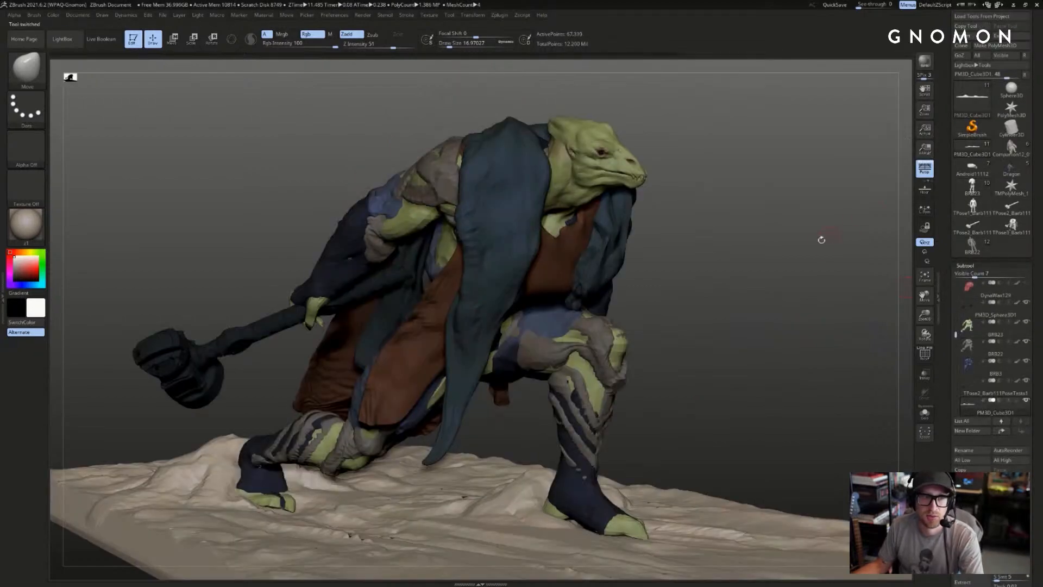
left_click_drag(822, 240, 826, 263)
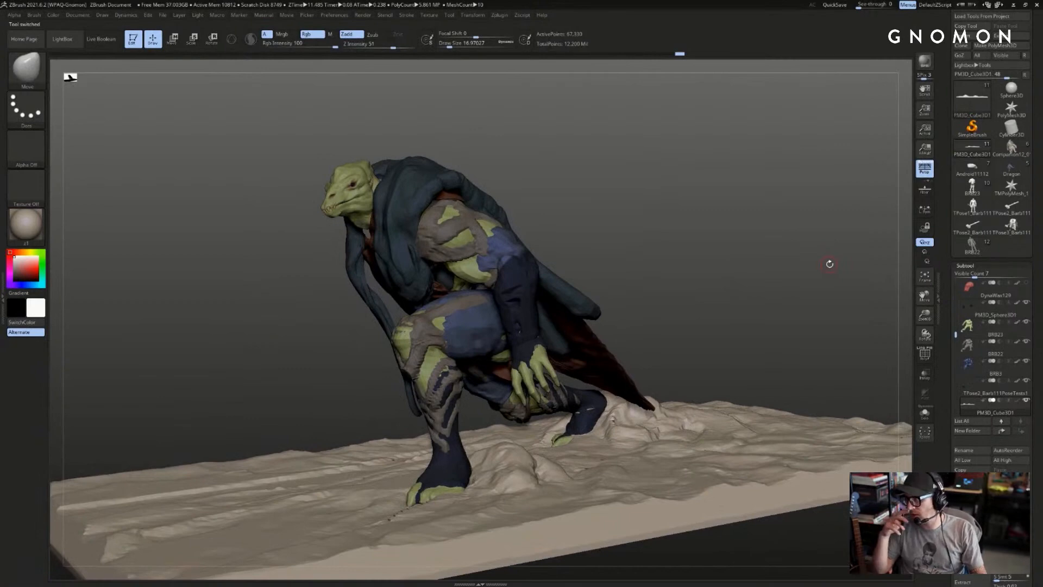
scroll(994, 335, "down", 3)
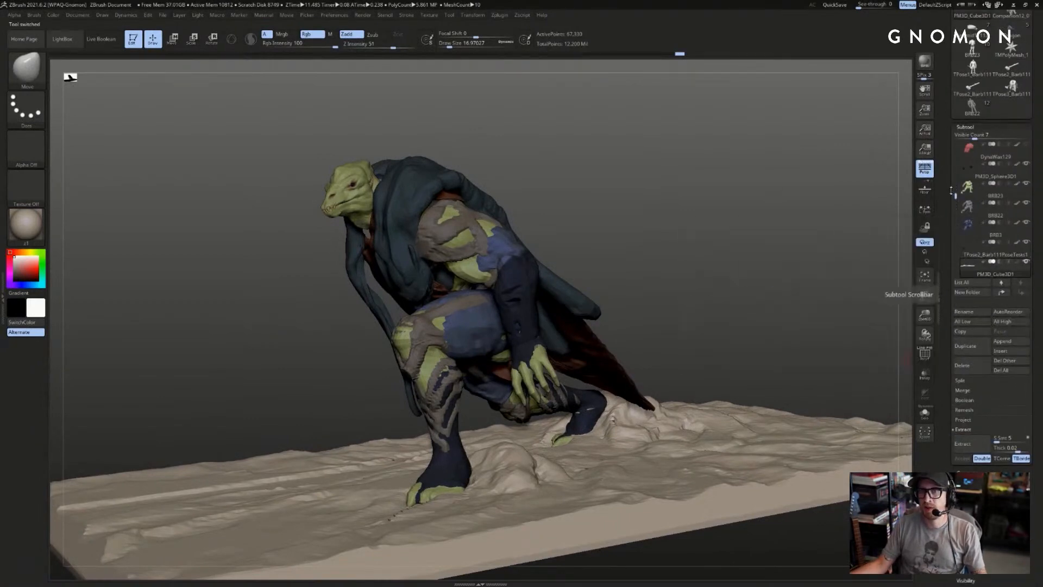
left_click(1011, 321)
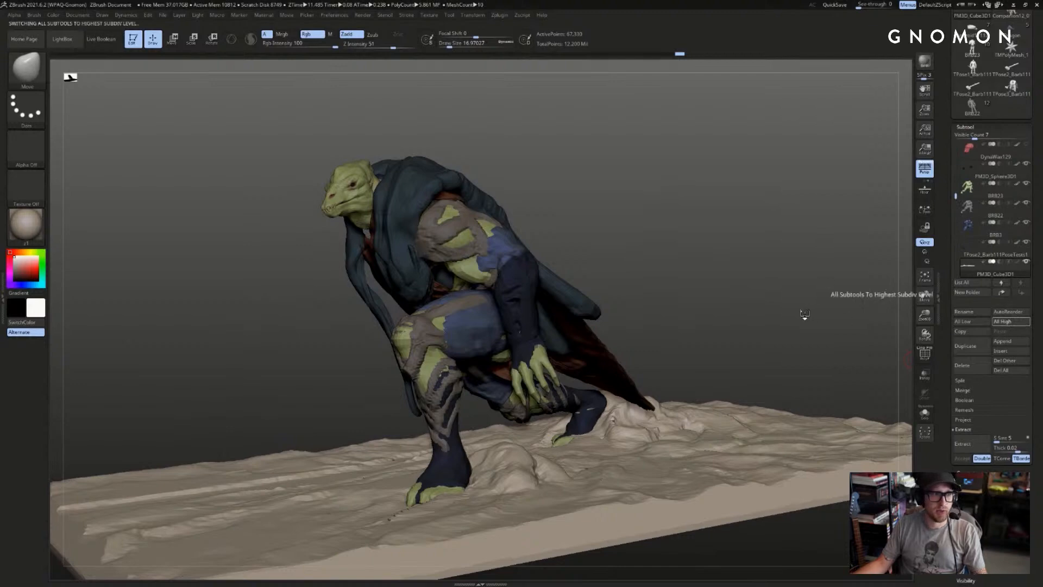
- Examine the posed character's clothing, limb wraps and hammer from the front and both sides
left_click_drag(740, 250, 759, 330)
left_click_drag(791, 101, 731, 299, "alt")
left_click_drag(731, 299, 757, 288)
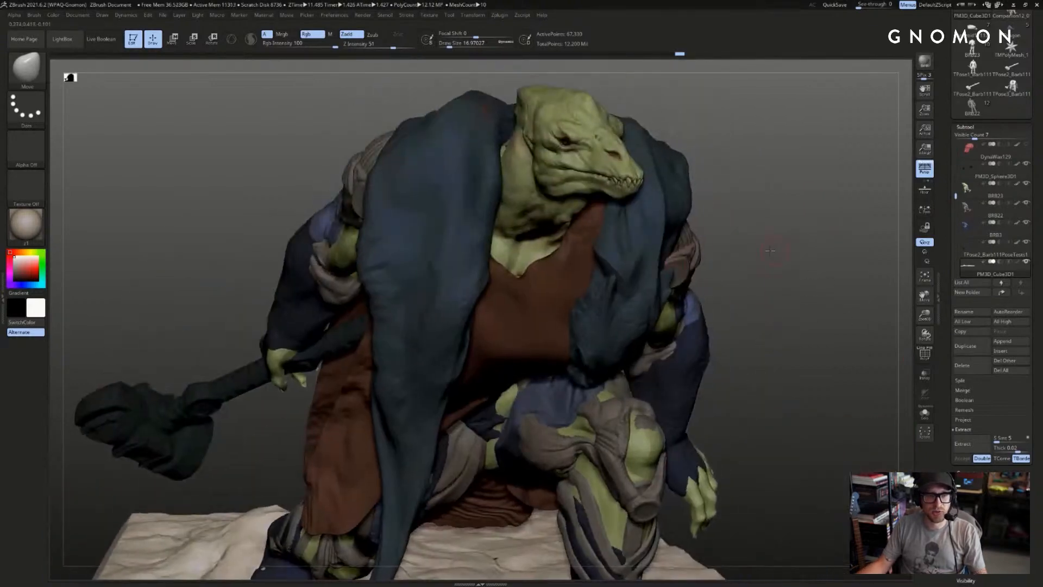
left_click_drag(770, 250, 743, 252)
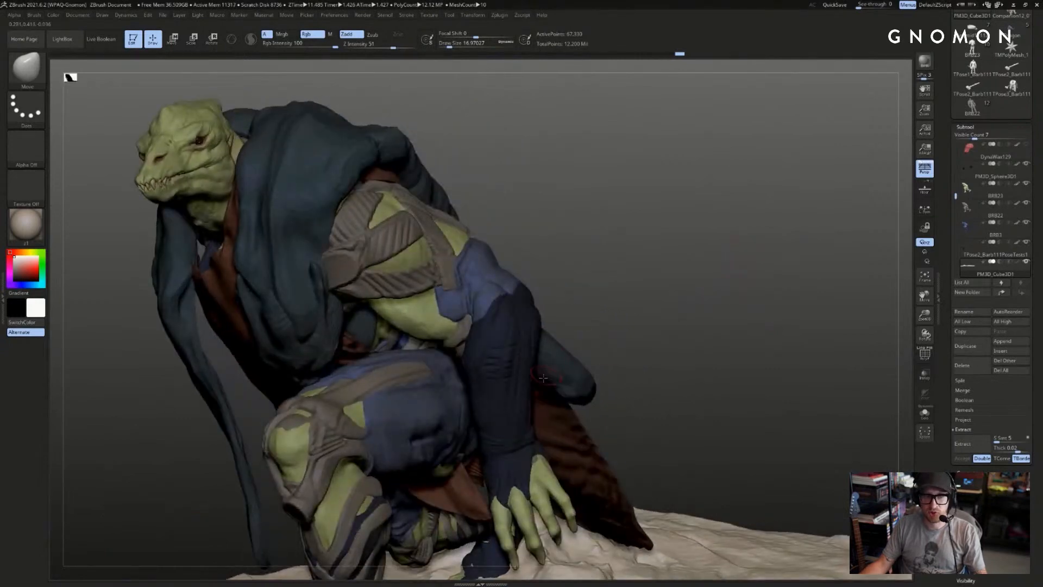
left_click_drag(634, 351, 544, 333)
left_click_drag(609, 292, 570, 248)
left_click(571, 247, "alt")
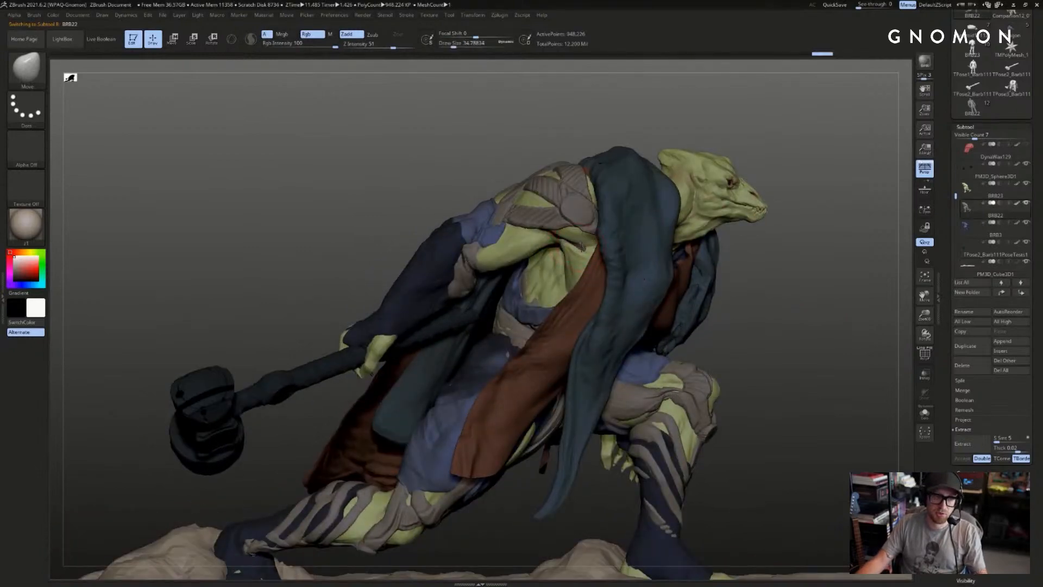
left_click_drag(853, 260, 814, 207)
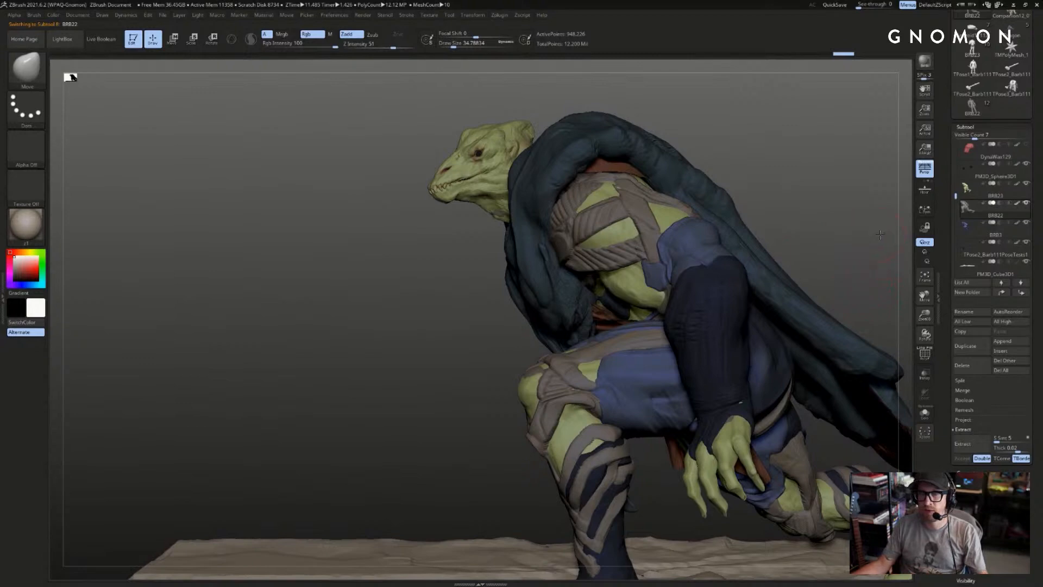
mouse_move(881, 235)
left_mouse_down()
mouse_move(826, 245)
mouse_move(873, 240)
left_mouse_up()
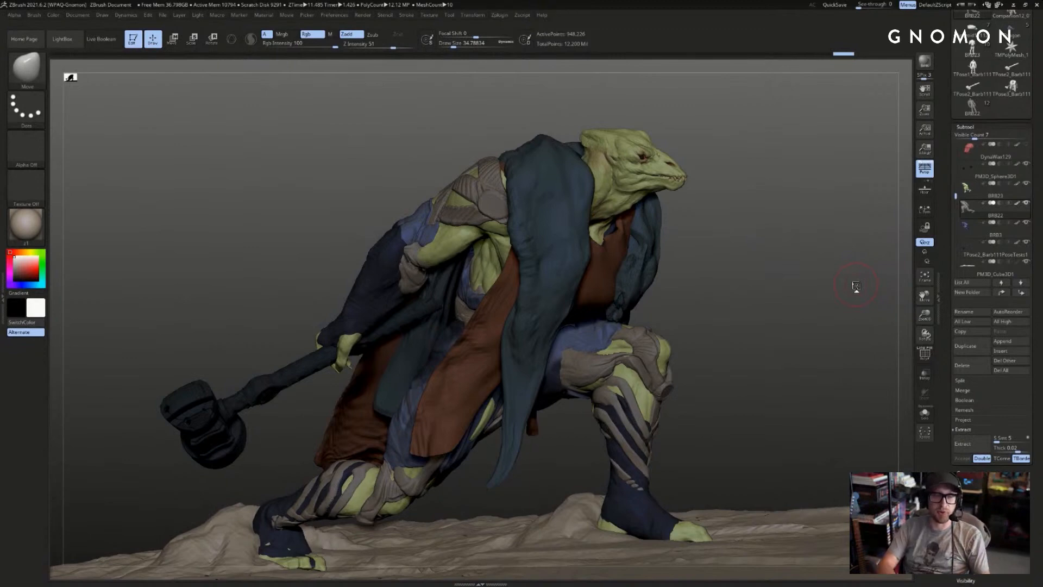
mouse_move(785, 287)
left_mouse_down()
mouse_move(832, 285)
mouse_move(770, 222)
left_mouse_up()
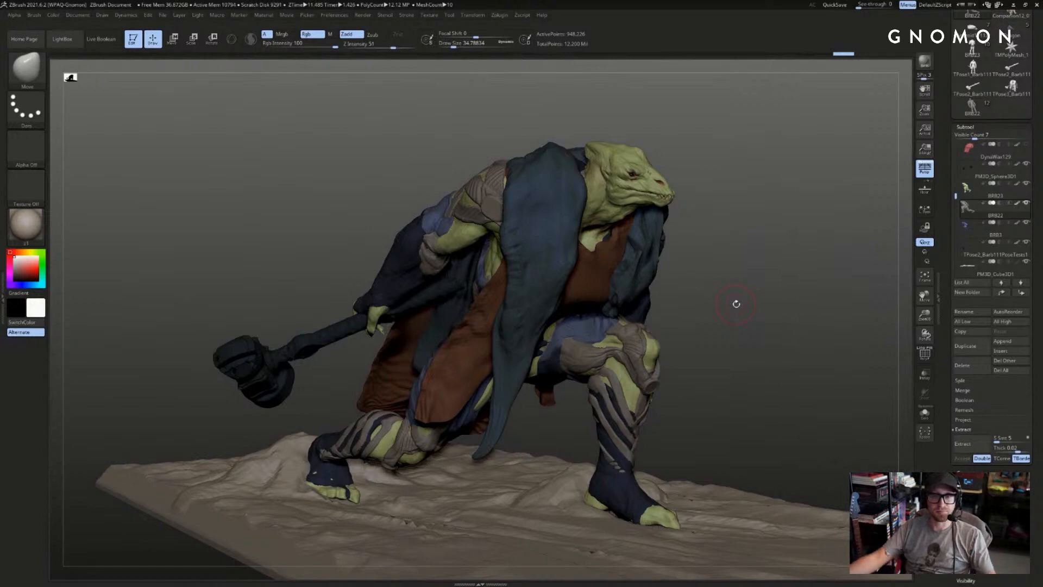
mouse_move(850, 264)
left_mouse_down()
mouse_move(828, 267)
mouse_move(852, 255)
left_mouse_up()
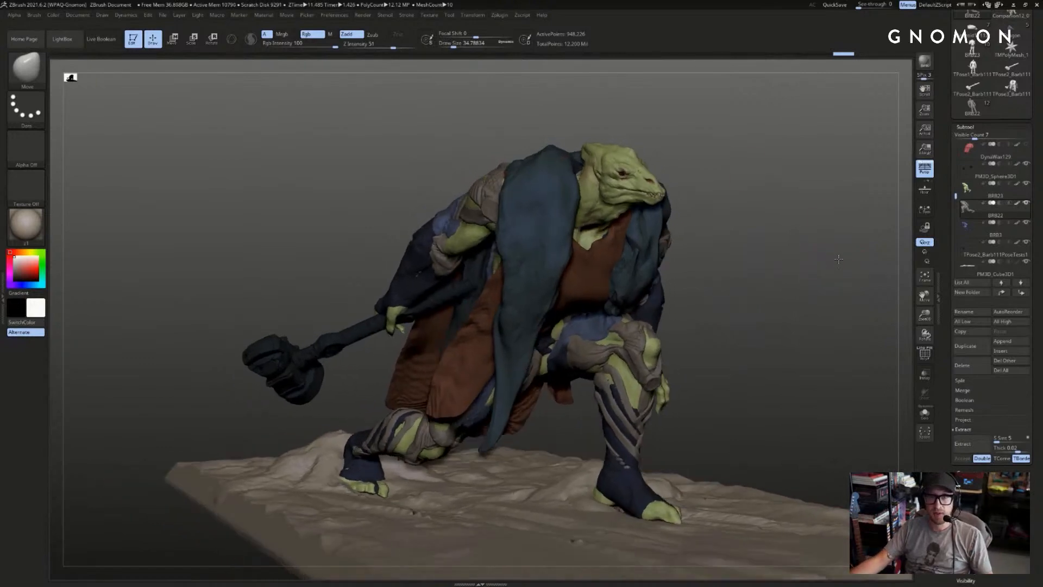
- View the coloured standing version of the character and return to the bare body with the masked pelvis
scroll(970, 280, "up", 5)
mouse_move(970, 280)
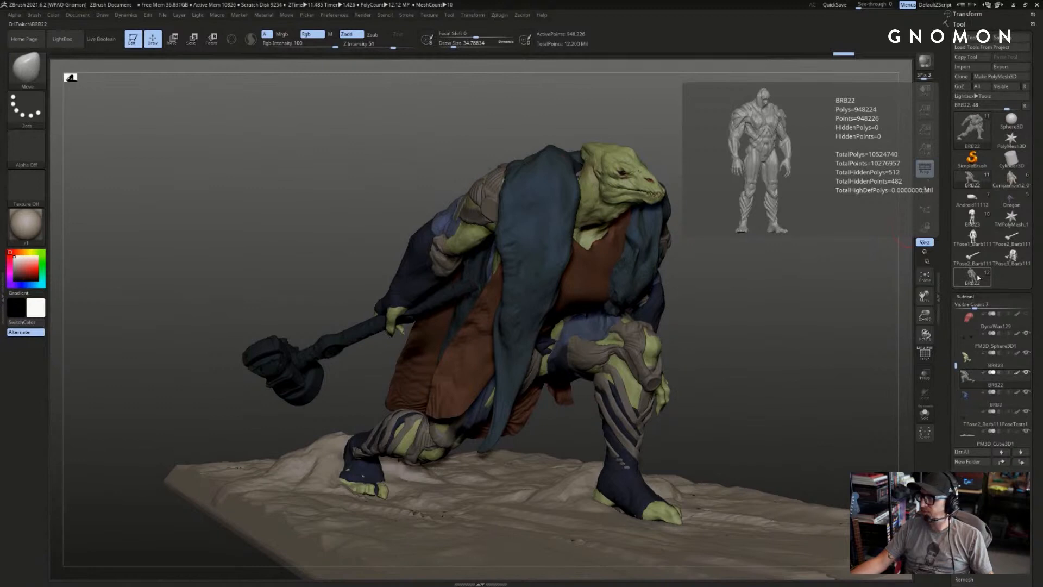
left_click(977, 278)
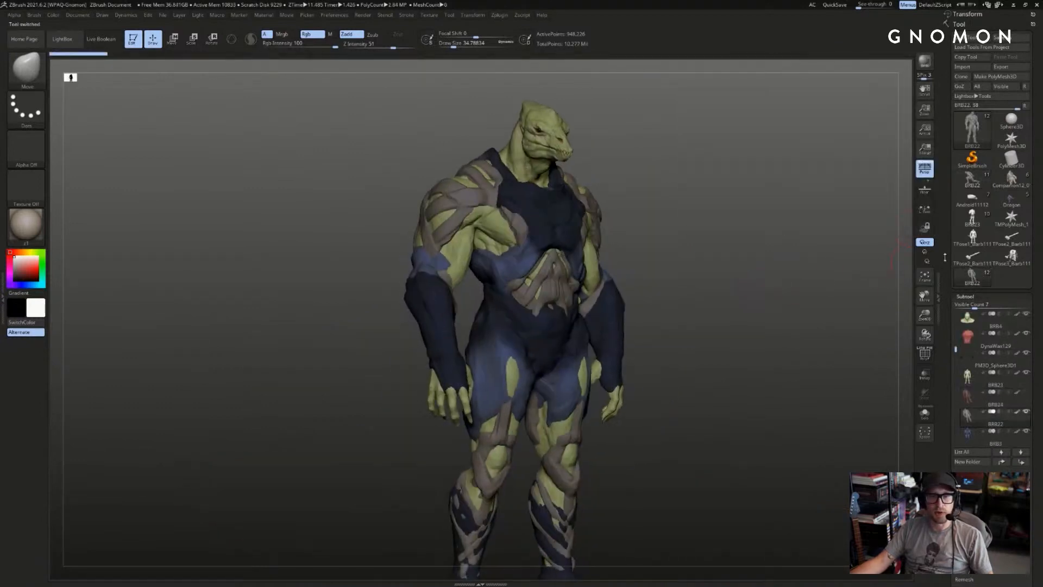
left_click(973, 255)
left_click(972, 219)
left_click_drag(824, 261, 818, 326)
- Extract and accept the shorts as a new subtool, display the body's green colour, and select the shorts
left_click_drag(946, 382, 946, 129)
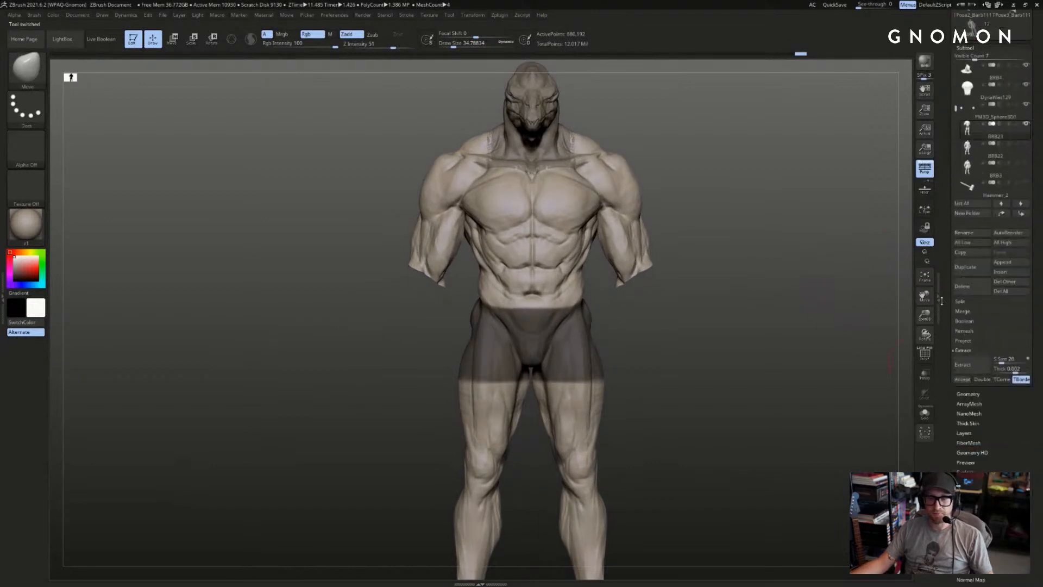
left_click(963, 374)
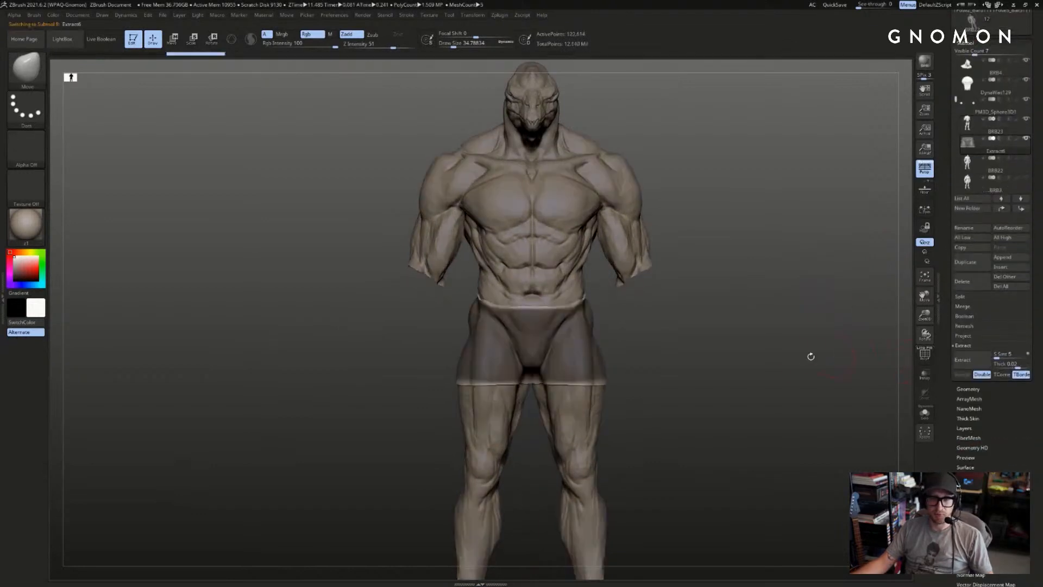
left_click_drag(810, 356, 743, 352)
left_click(562, 227, "alt")
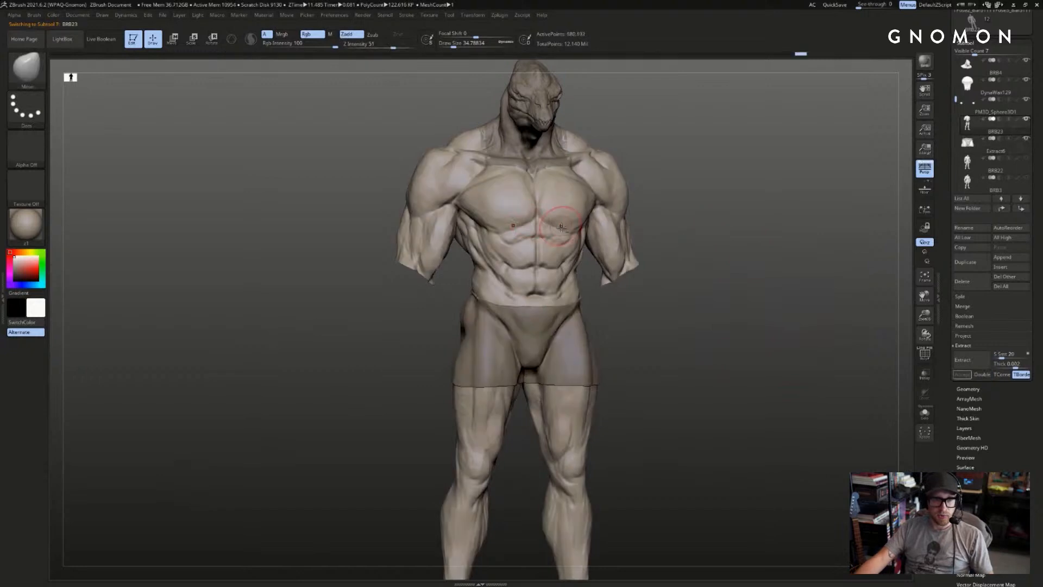
left_click(551, 319, "alt")
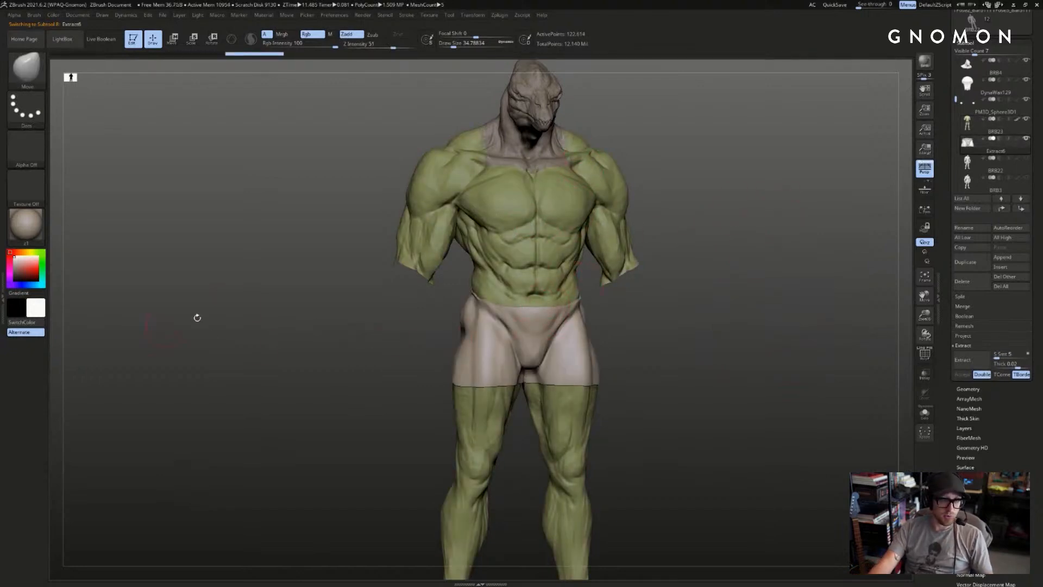
- Show the hammer subtool, sample its dark blue as the active colour, and hide the hammer again
scroll(994, 108, "down", 5)
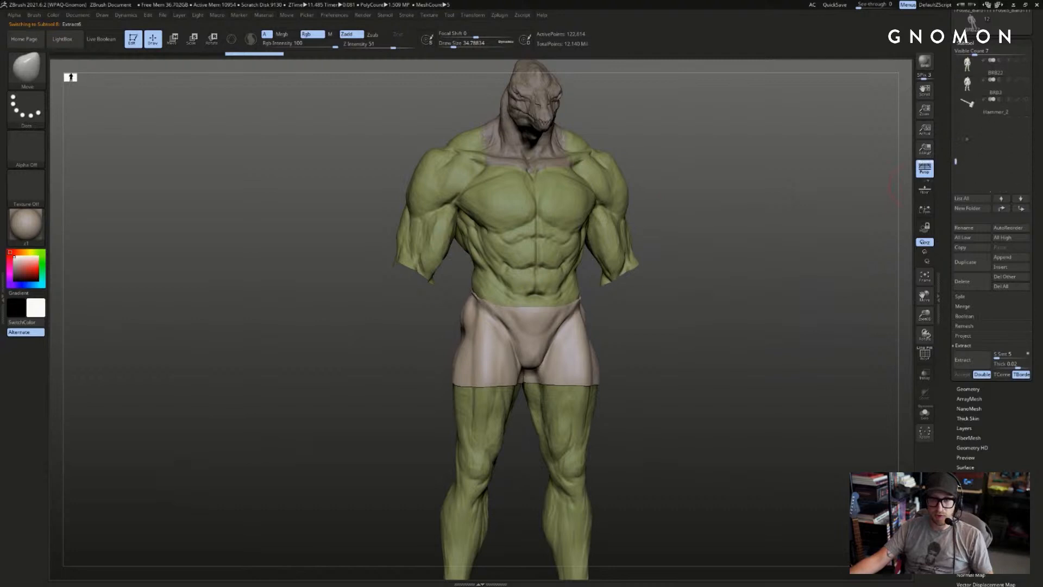
left_click(1028, 100)
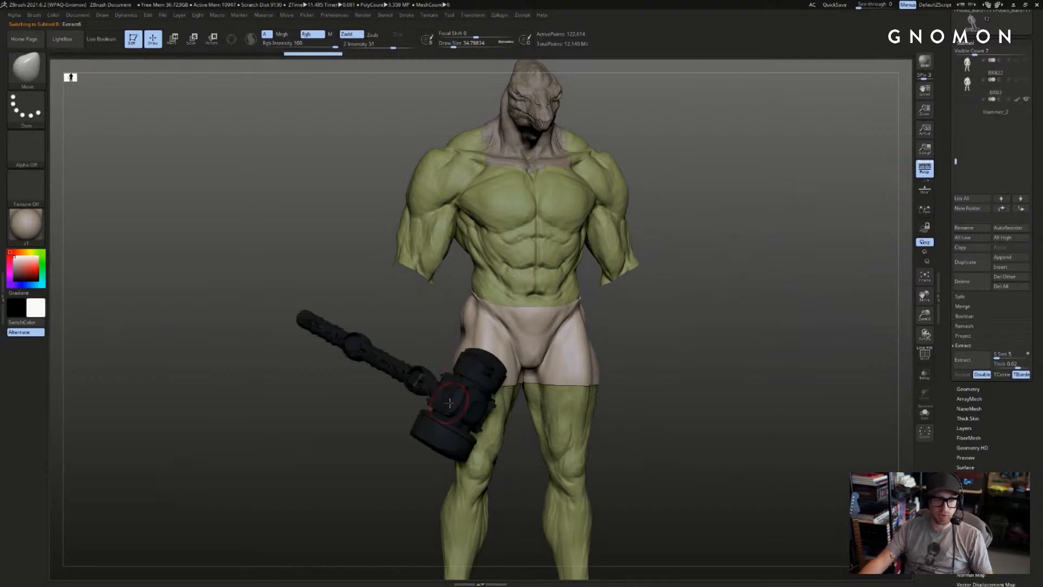
left_click(1027, 100)
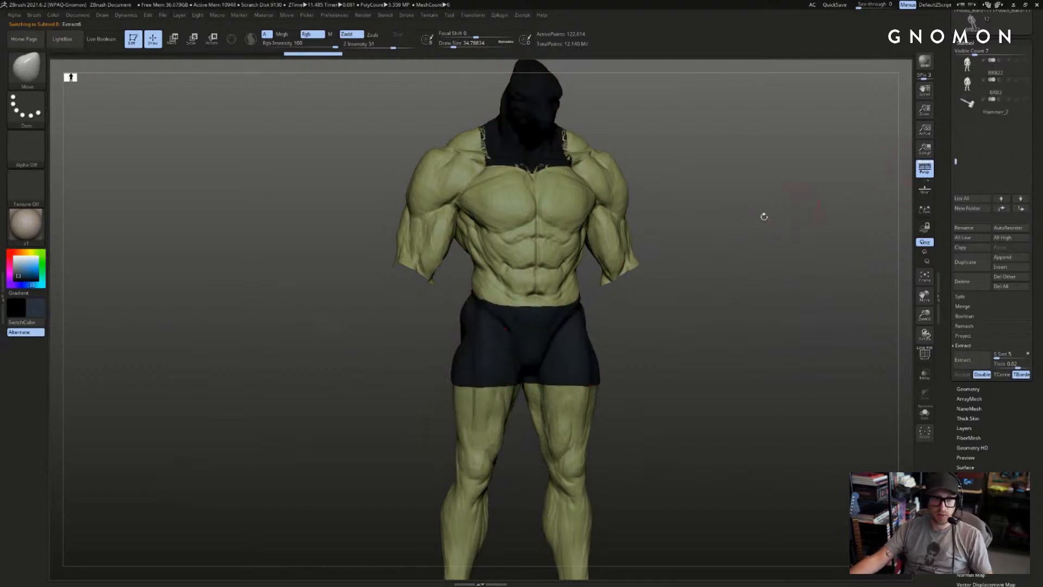
- Fill the shorts with the dark blue and reset the active colour to white
left_click_drag(762, 216, 755, 239)
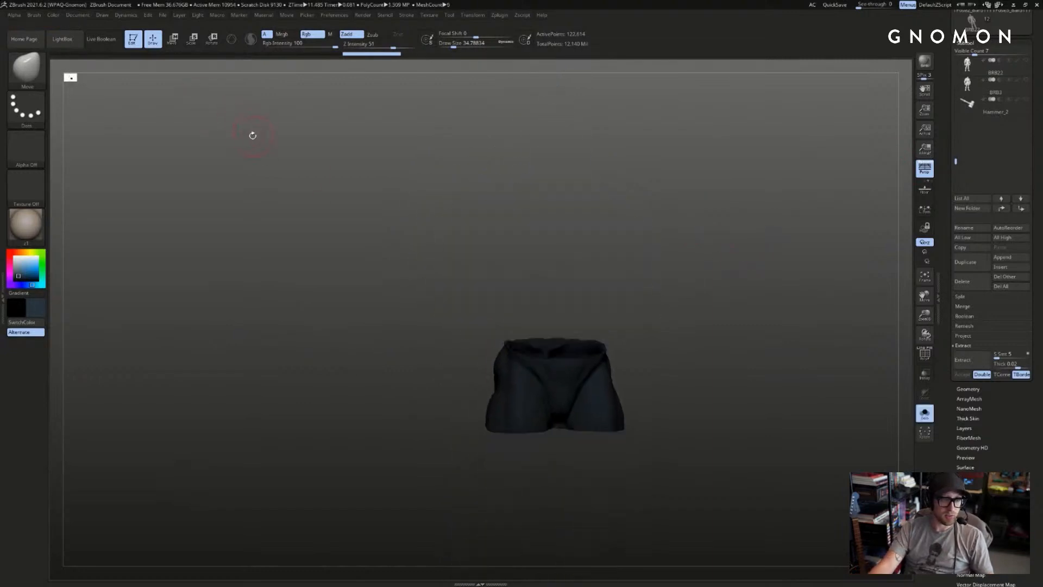
left_click(53, 15)
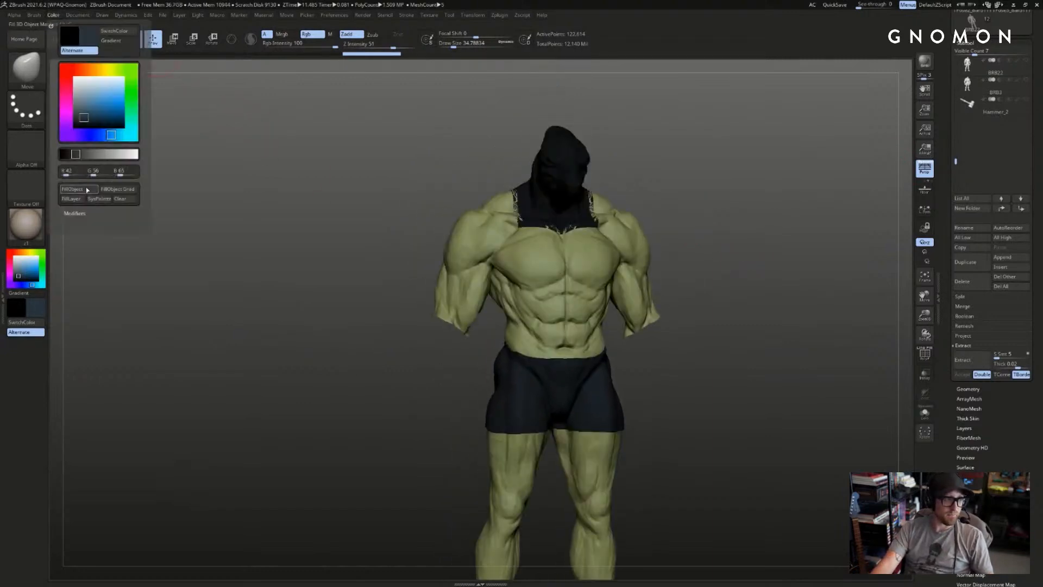
left_click(18, 261)
left_click_drag(19, 261, 13, 255)
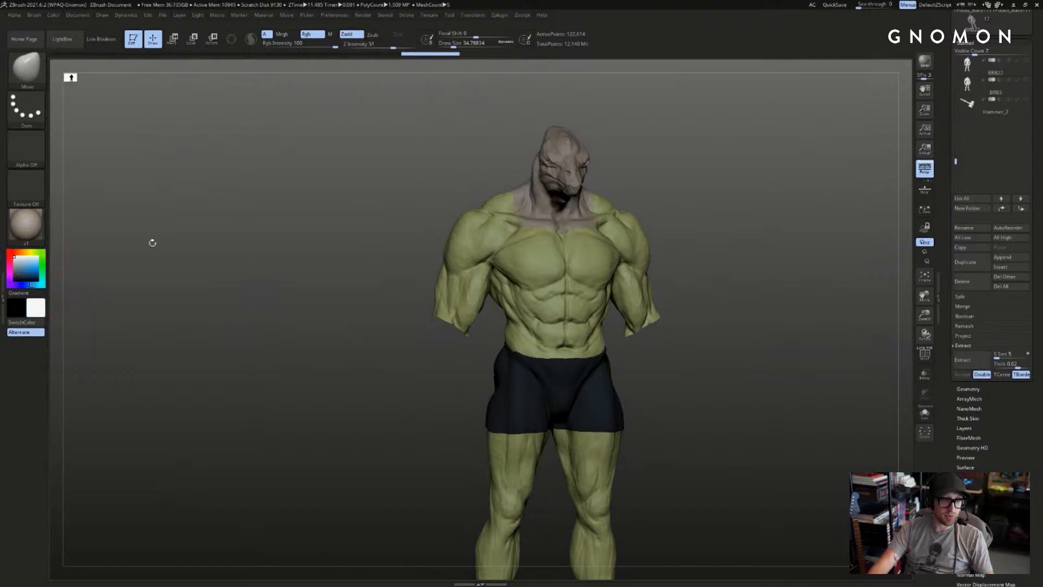
- Reshape the shorts around the hips and outer thighs with an enlarged Move brush
mouse_move(866, 195)
left_mouse_down()
mouse_move(785, 185)
mouse_move(781, 202)
left_mouse_up()
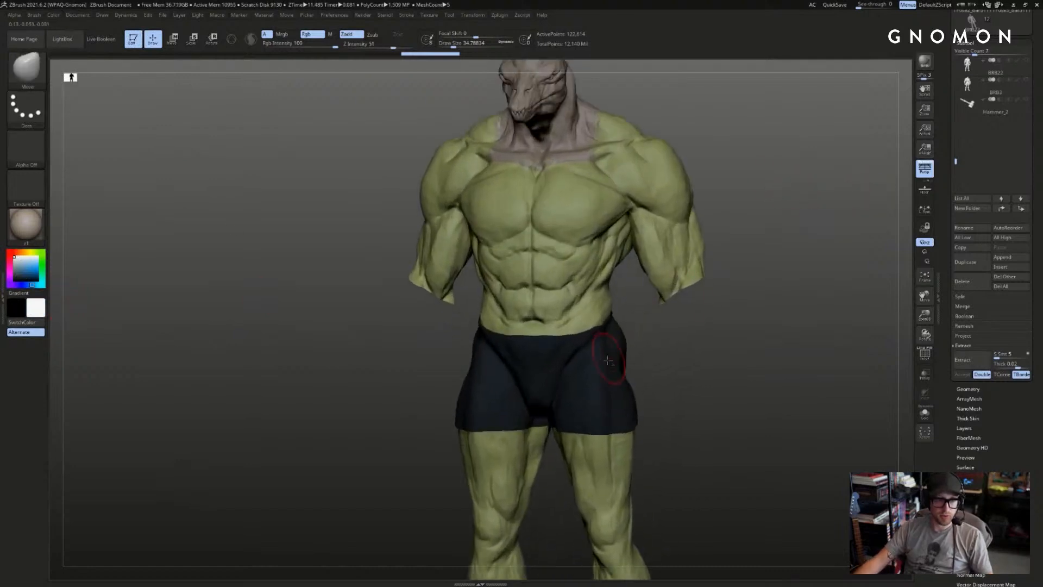
left_click(645, 368)
key("s")
key("shift")
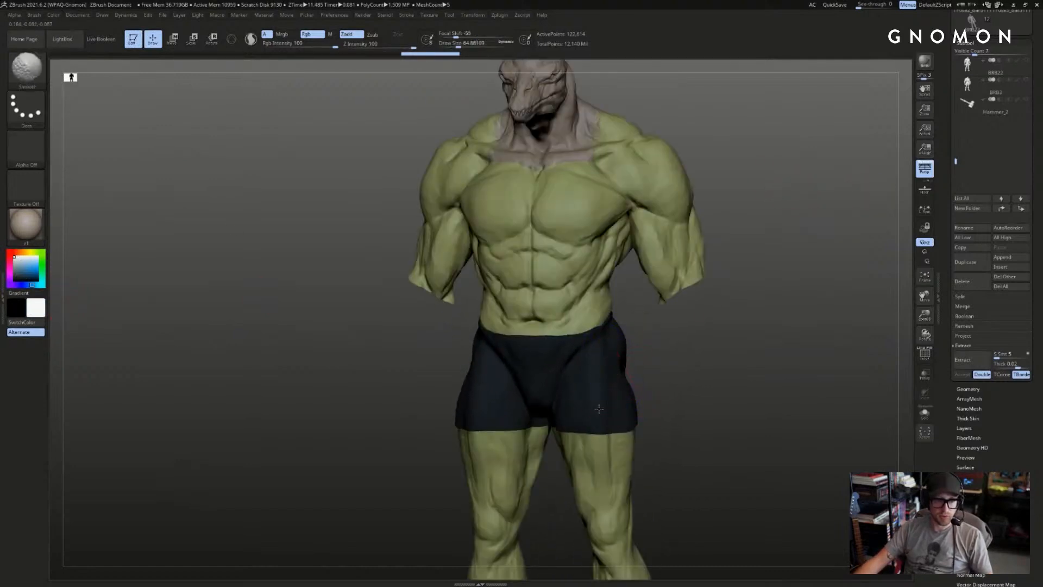
right_click_drag(584, 326, 625, 364)
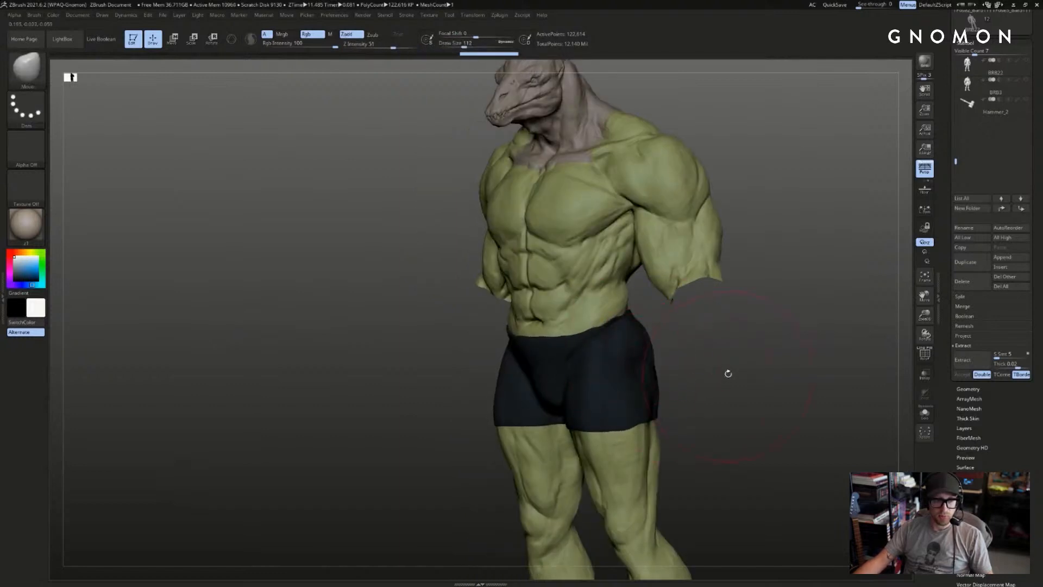
- Adjust the fit of the shorts around the back and side with the Move brush at varying sizes
mouse_move(729, 373)
right_mouse_down()
mouse_move(763, 354)
mouse_move(754, 358)
mouse_move(727, 302)
right_mouse_up()
key("s")
left_click_drag(727, 300, 708, 301)
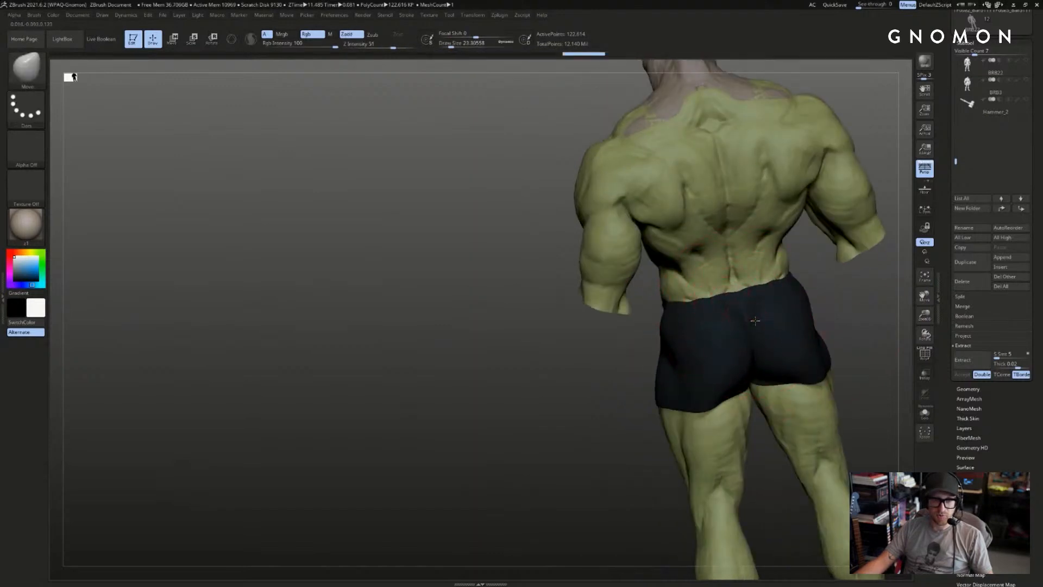
right_click_drag(755, 321, 831, 326)
key("s")
left_click_drag(831, 326, 841, 326)
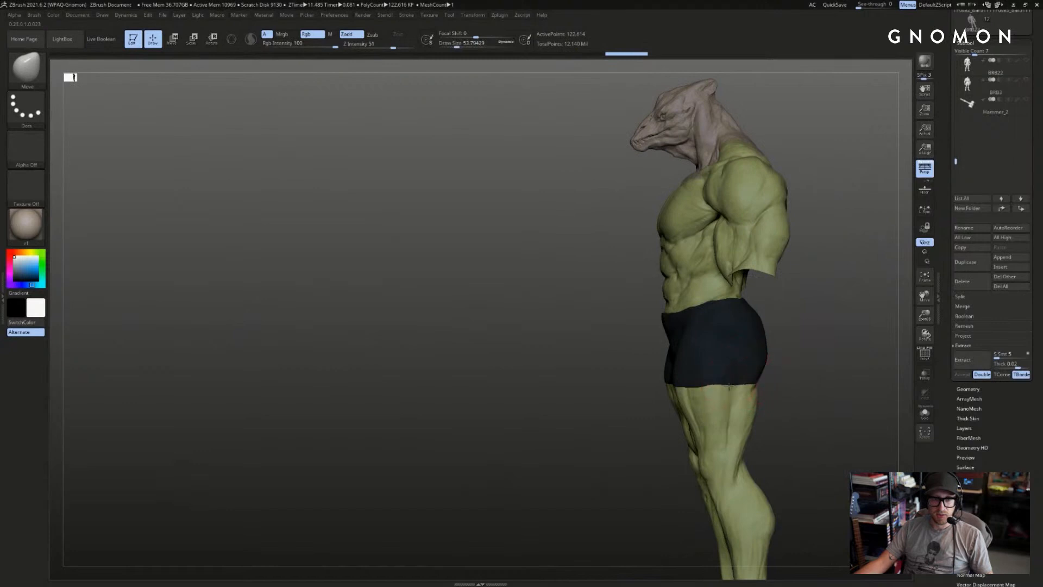
- Adjust the leg hems of the shorts around the side and front with the Move brush at varying sizes
key("s")
left_click_drag(701, 385, 718, 385)
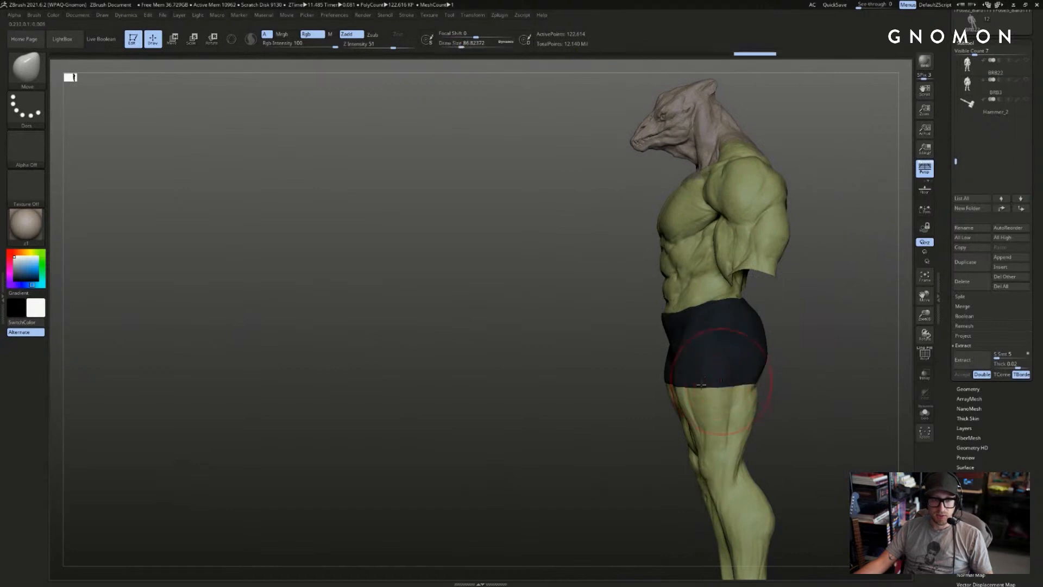
right_click_drag(701, 385, 777, 385, "shift")
key("s")
mouse_move(603, 388)
left_mouse_down()
mouse_move(616, 388)
mouse_move(609, 391)
left_mouse_up()
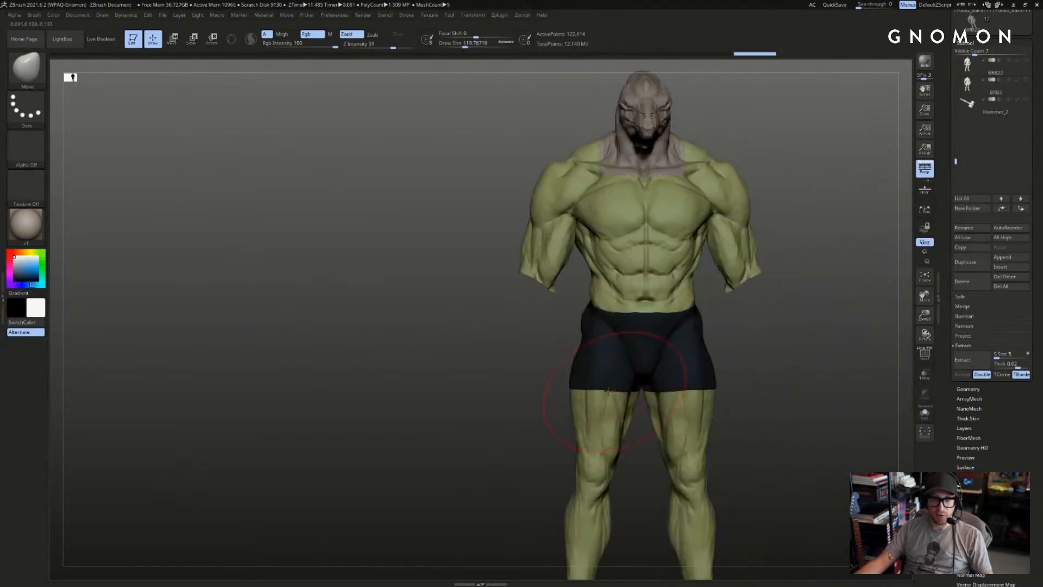
mouse_move(535, 392)
left_mouse_down()
mouse_move(559, 396)
mouse_move(551, 392)
mouse_move(576, 382)
mouse_move(568, 390)
left_mouse_up()
key("s")
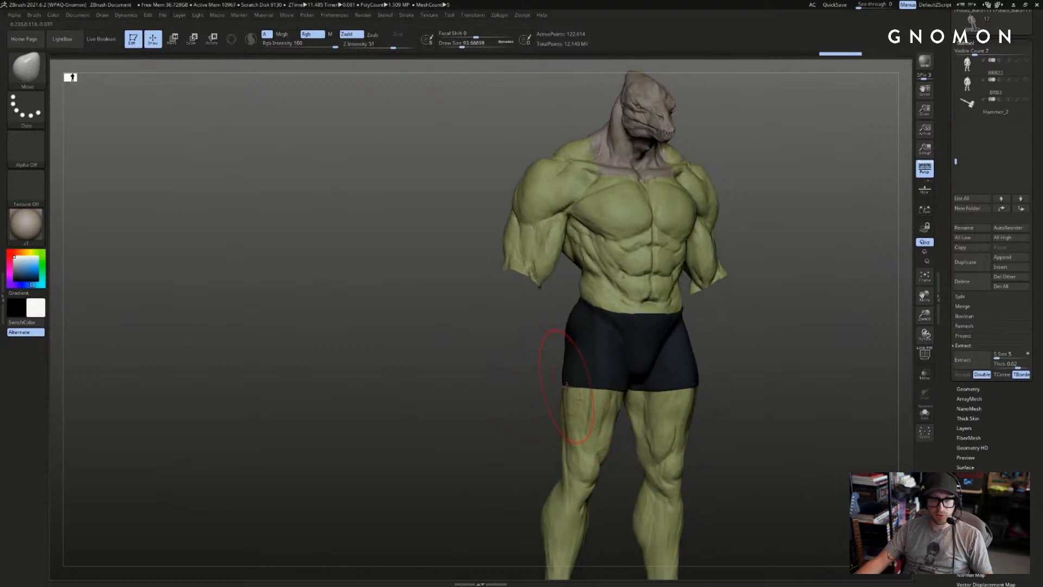
key("shift")
mouse_move(584, 368)
right_mouse_down()
mouse_move(685, 361)
mouse_move(597, 361)
right_mouse_up()
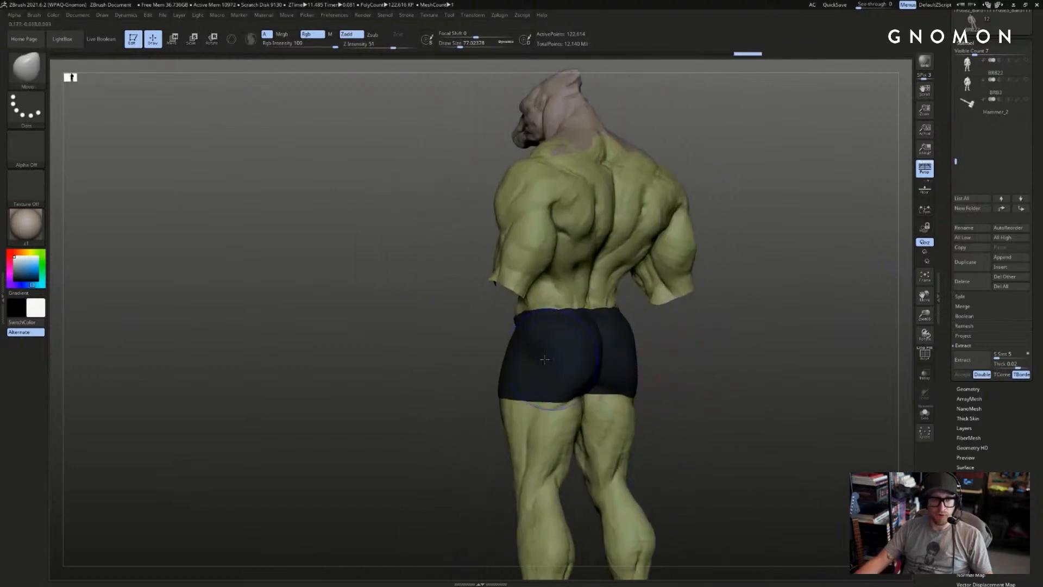
- Refine the rear waistband of the shorts at the middle of the lower back with a small Move brush
right_click_drag(718, 326, 585, 326, "ctrl")
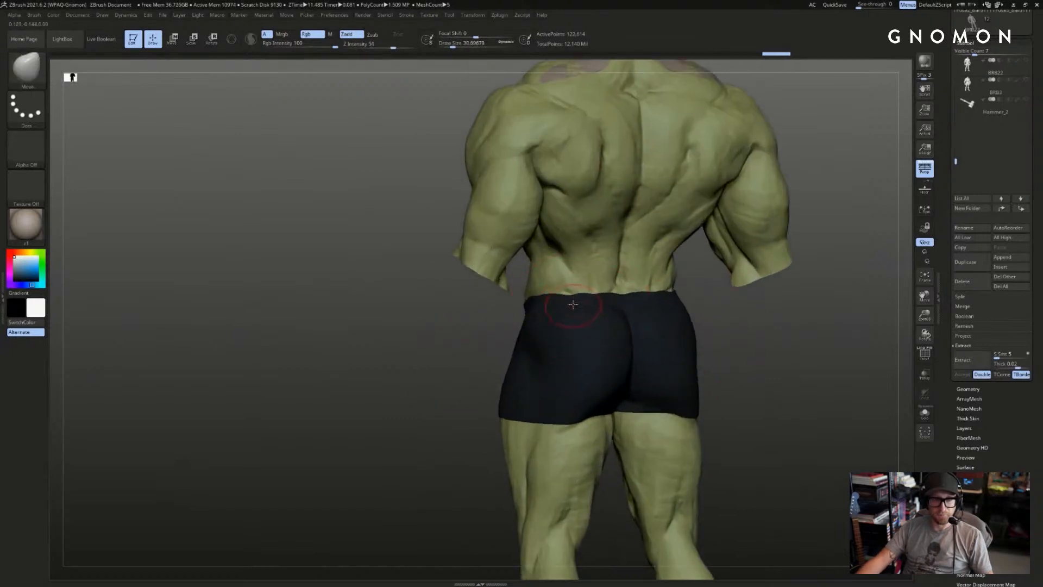
key("bracketleft")
key("bracketleft")
key("bracketleft")
key("bracketleft")
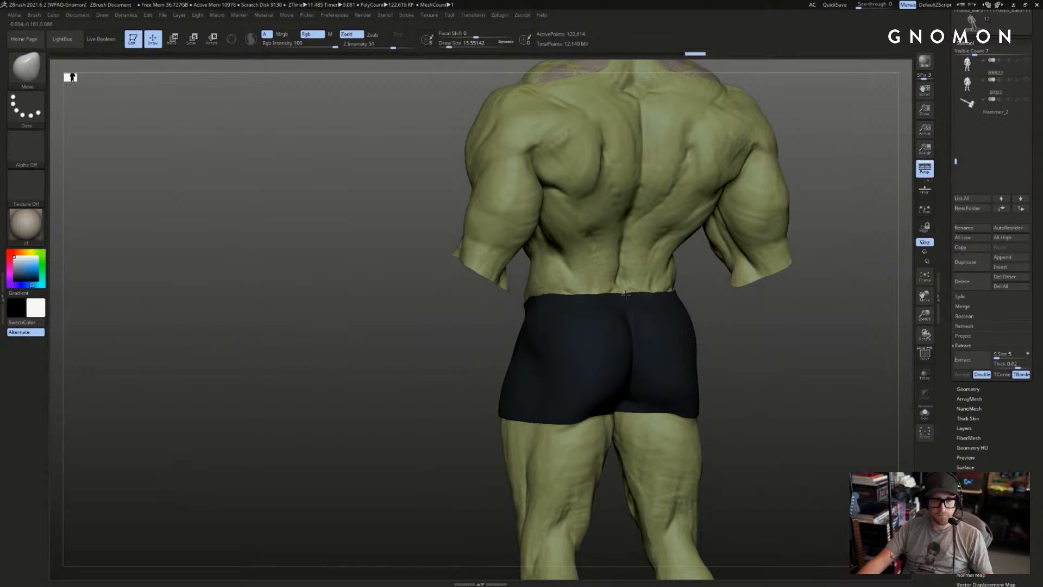
left_click_drag(625, 294, 630, 291)
mouse_move(706, 313)
left_mouse_down()
mouse_move(724, 316)
mouse_move(580, 302)
mouse_move(471, 310)
left_mouse_up()
key("shift")
key("ctrl")
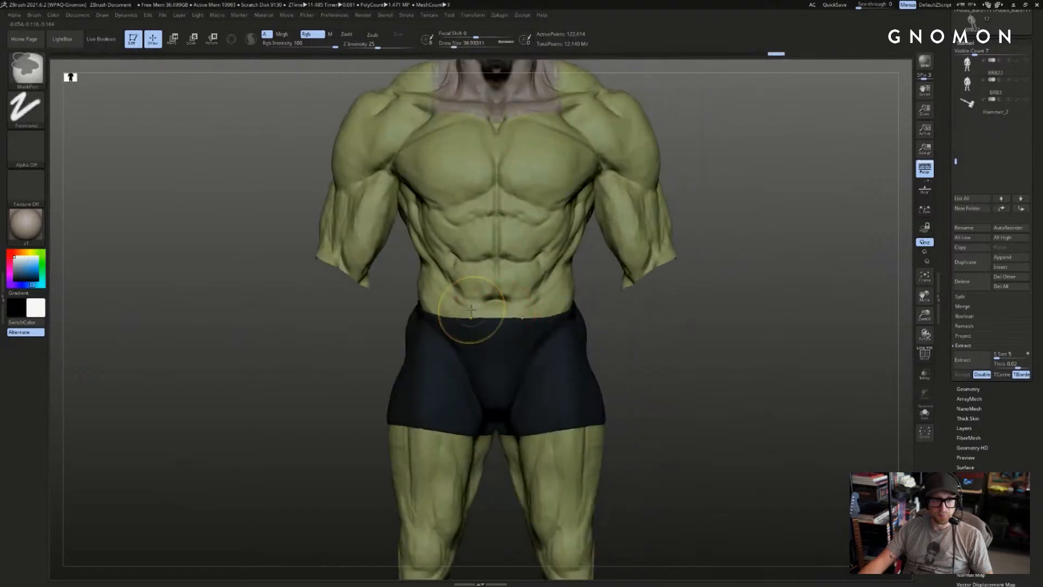
mouse_move(679, 326)
left_mouse_down()
mouse_move(732, 315)
mouse_move(780, 284)
mouse_move(715, 282)
mouse_move(745, 280)
left_mouse_up()
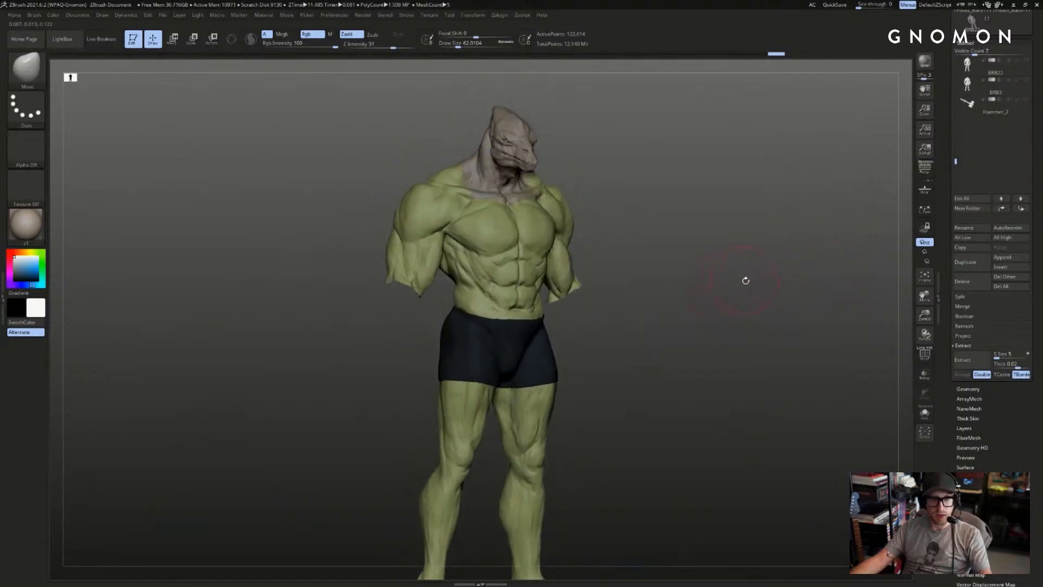
- Turn perspective on and select the hidden subtool that sits at the character's shoulder
left_click(925, 168)
scroll(952, 251, "up", 4)
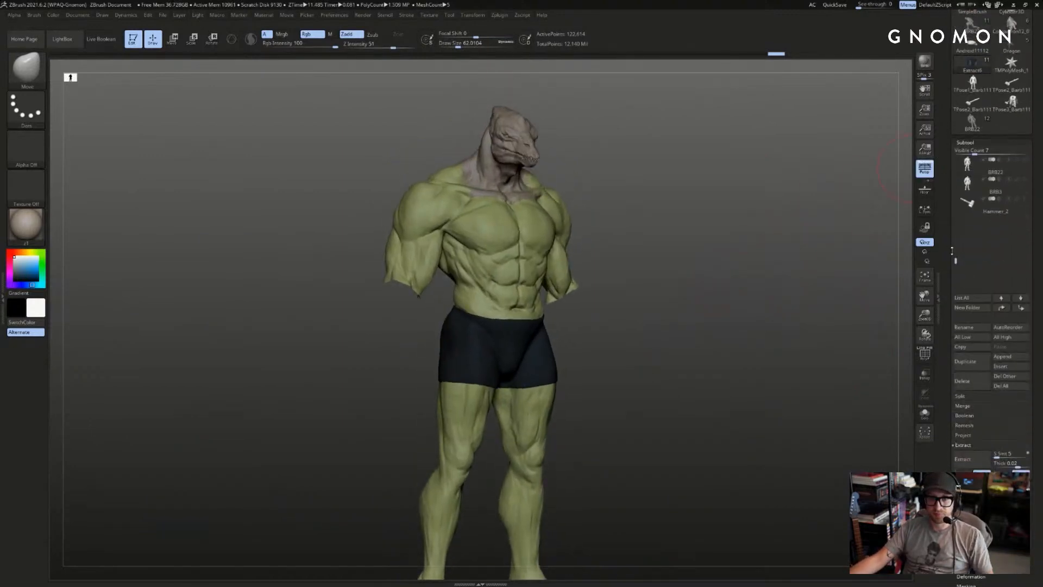
scroll(964, 245, "up", 5)
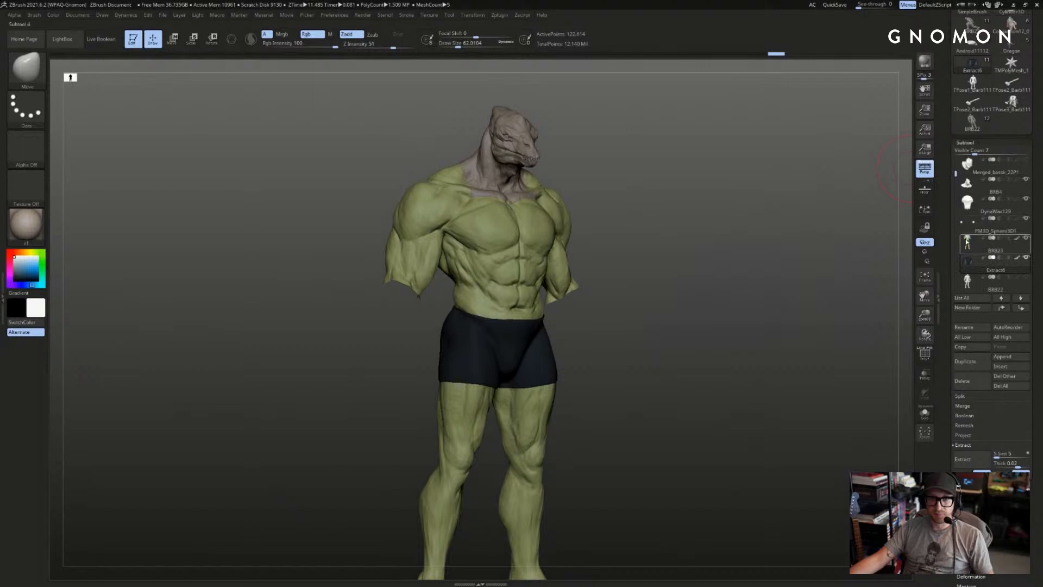
left_click(971, 187)
left_click(967, 205)
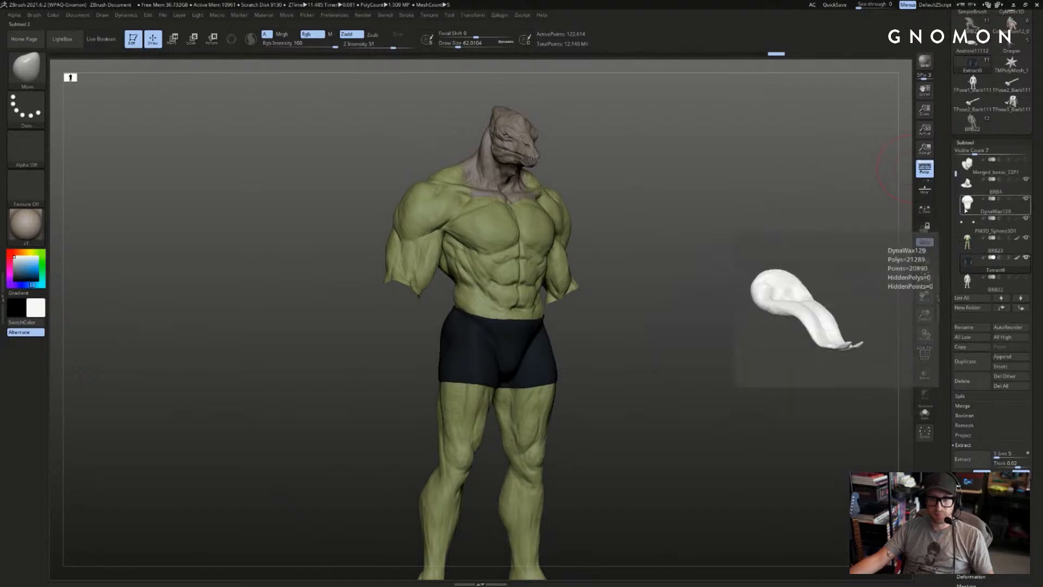
left_click(968, 164)
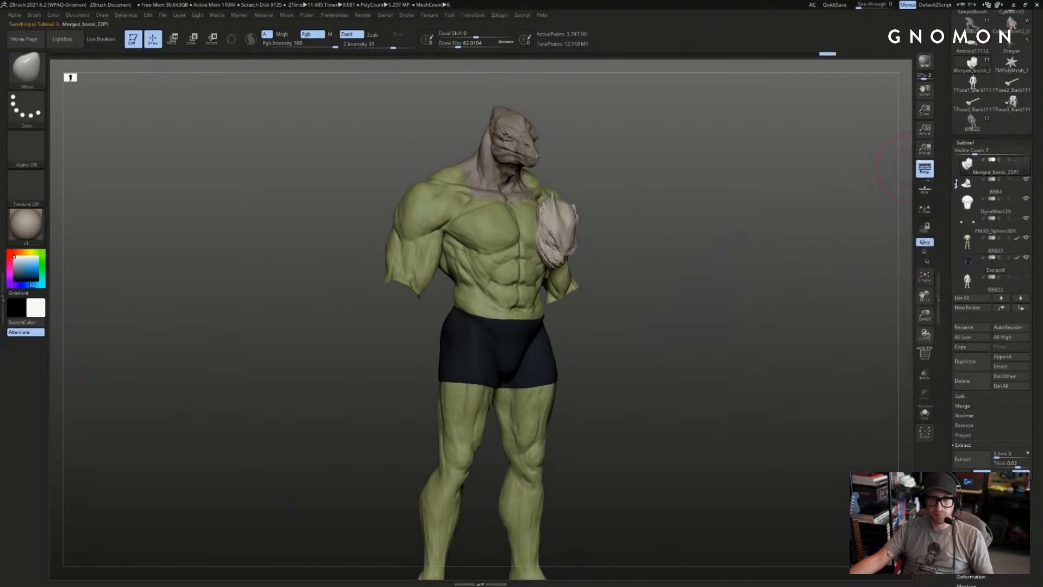
- Move the selected shoulder piece down the subtool list to directly above the hammer
left_click_drag(956, 173, 956, 159)
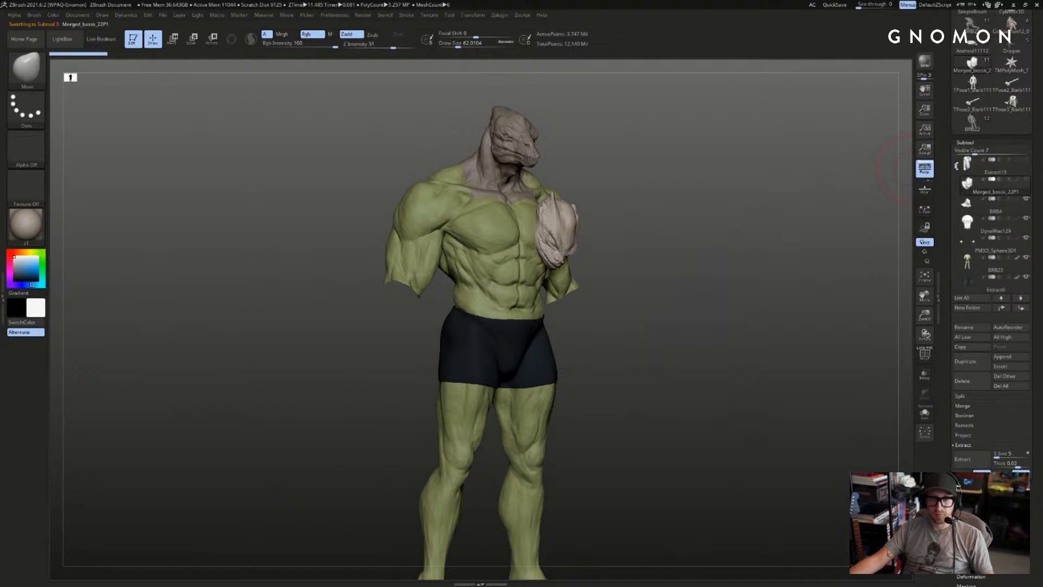
key("ctrl")
scroll(944, 202, "down", 3)
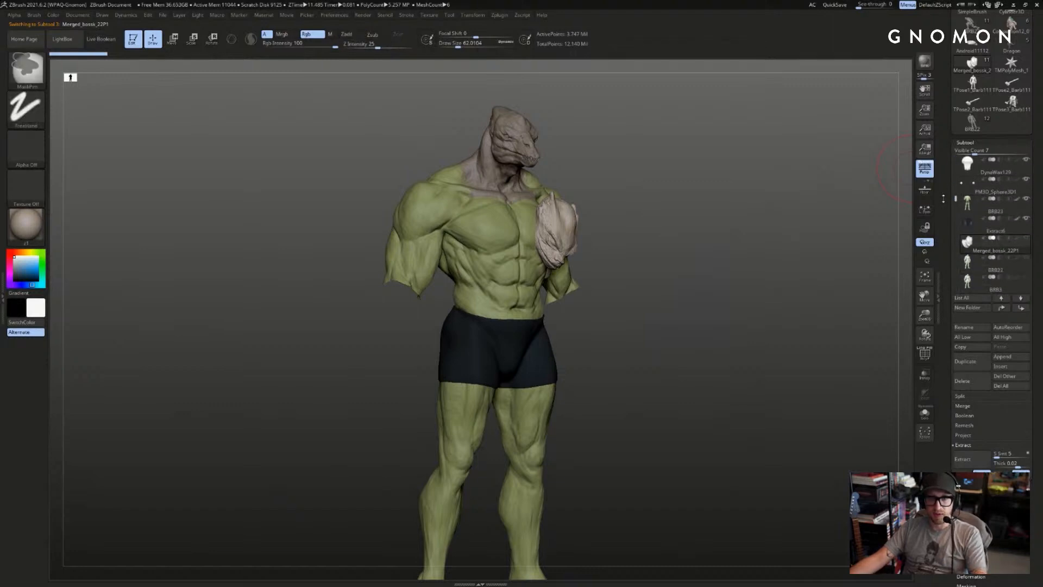
key("ctrl+Down")
key("ctrl+Down")
key("ctrl+Down")
key("ctrl+Up")
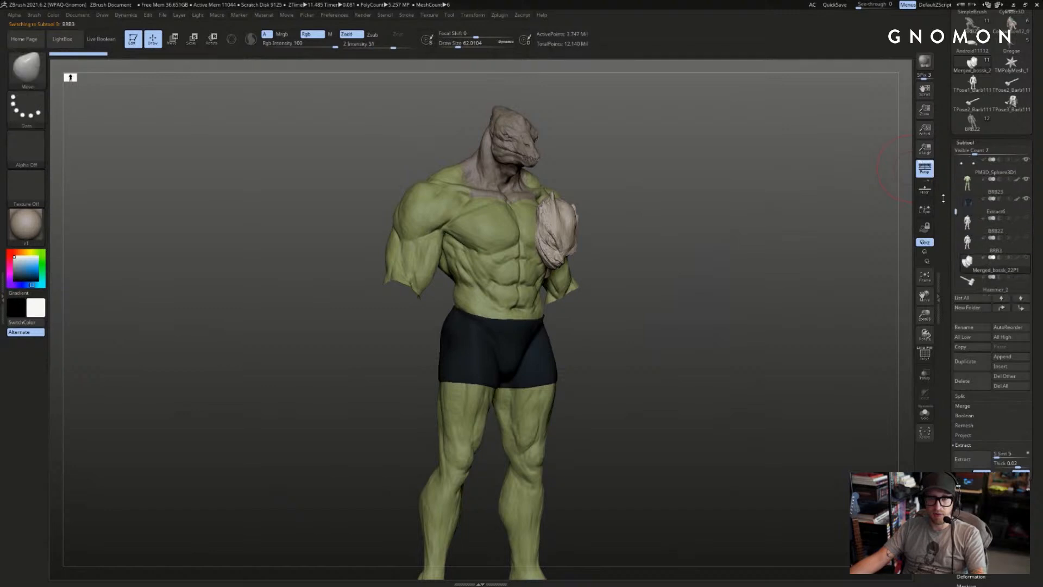
- Select the long draped tunic subtool and move it down the list to directly above the shoulder piece
key("Up")
key("Up")
key("Up")
key("Up")
key("Up")
key("Up")
key("Up")
key("Up")
key("Up")
key("ctrl+Down")
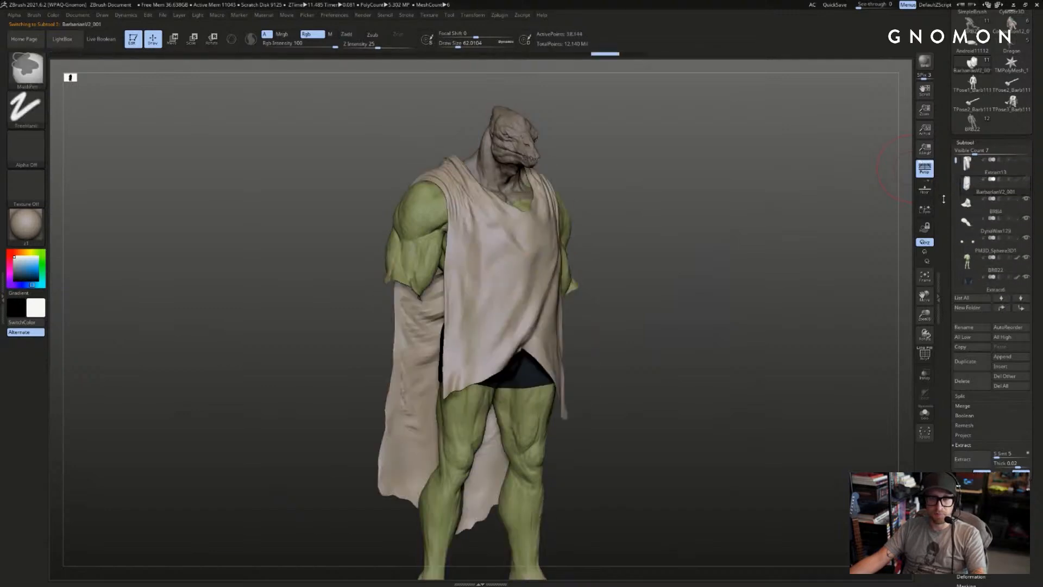
key("ctrl+Down")
key("ctrl+Down")
key("ctrl+Down")
key("ctrl+Down")
key("ctrl+Down")
key("ctrl+Down")
key("ctrl+Down")
- Select the Extract13 cape and move it down the subtool list to between the draped tunic and the shoulder piece
key("Up")
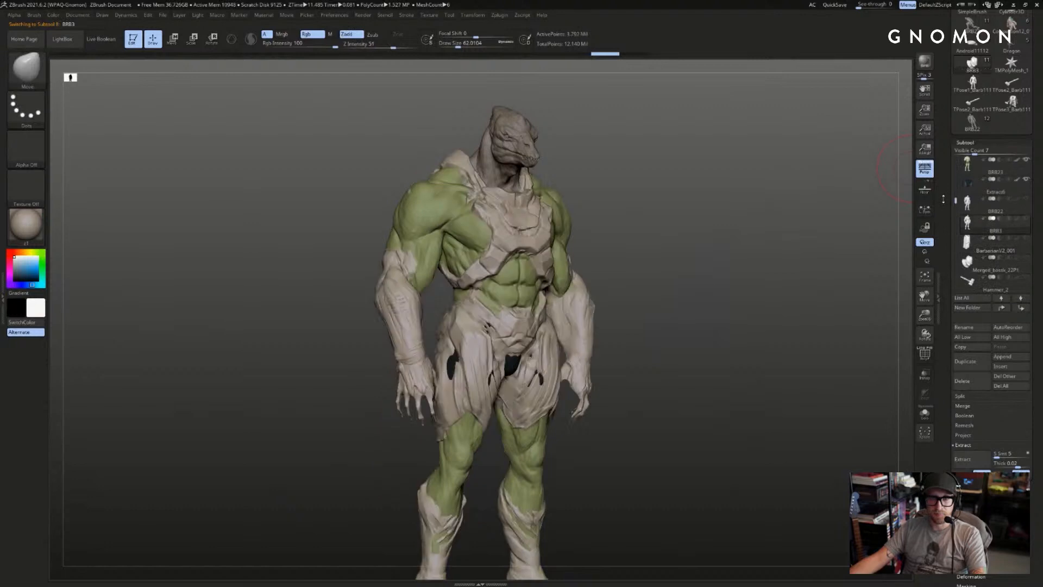
key("Up")
key("Up")
key("Up")
key("Up")
key("Up")
key("Up")
key("Up")
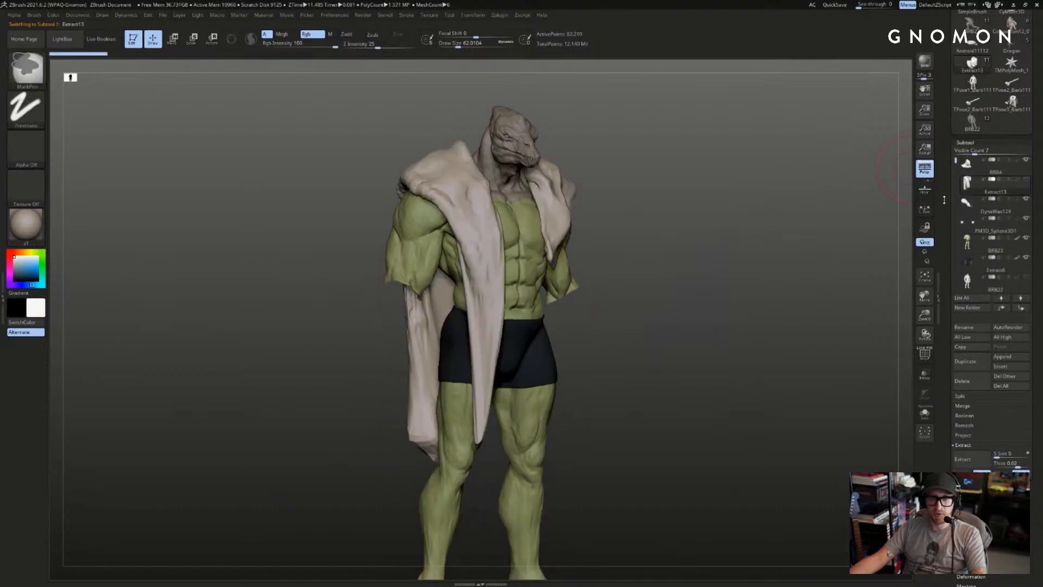
key("ctrl+Down")
key("ctrl+Down")
key("ctrl+Down")
key("ctrl+Down")
key("ctrl+Down")
key("ctrl+Down")
key("ctrl+Down")
key("ctrl+Down")
key("ctrl+Down")
key("ctrl+Down")
key("ctrl+Up")
key("ctrl+Up")
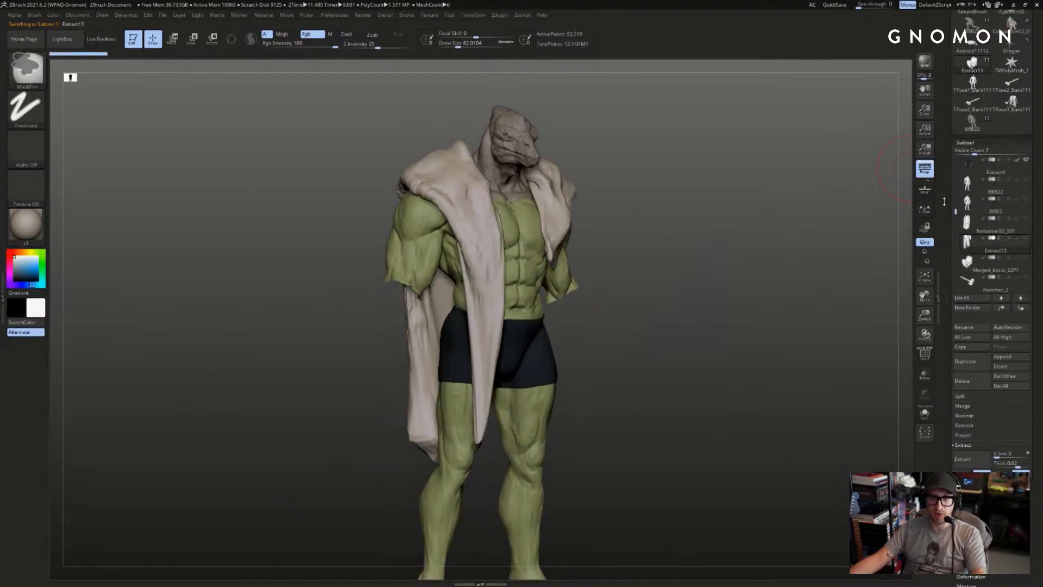
- Review the draped tunic and the armoured body versions by stepping up through the subtools
key("Up")
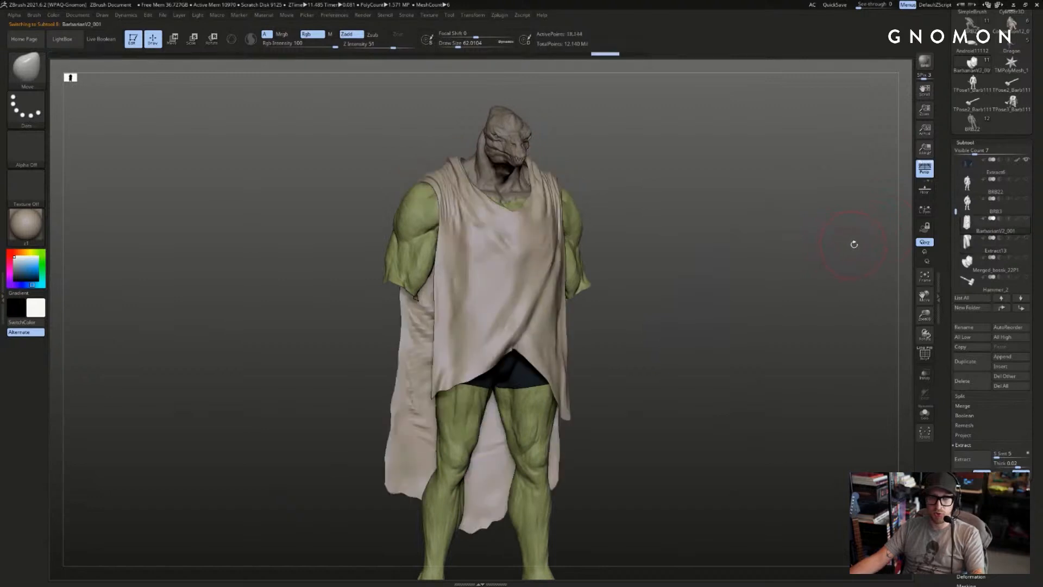
key("Up")
key("Up")
key("Up")
key("Up")
key("Up")
key("Up")
key("Up")
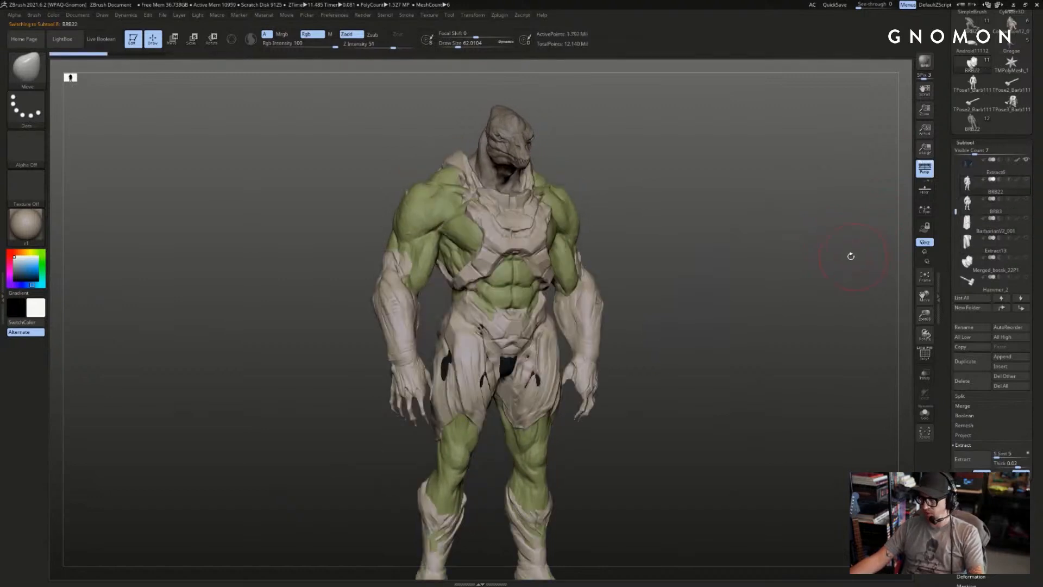
left_click_drag(846, 234, 839, 234)
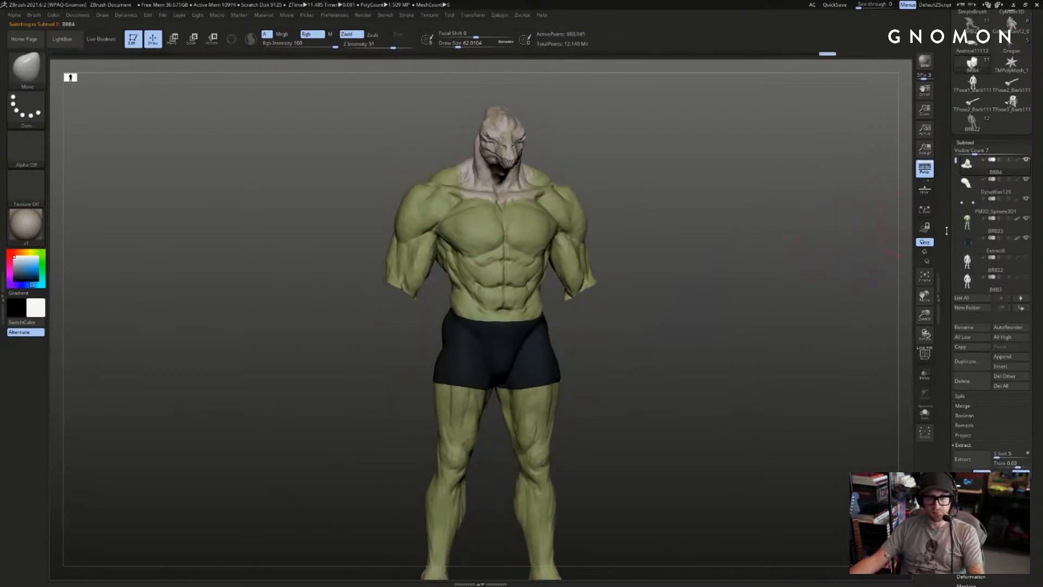
- Select the green BRB23 body subtool
left_click_drag(856, 193, 811, 261)
key("Down")
key("Down")
key("Down")
scroll(952, 171, "up", 3)
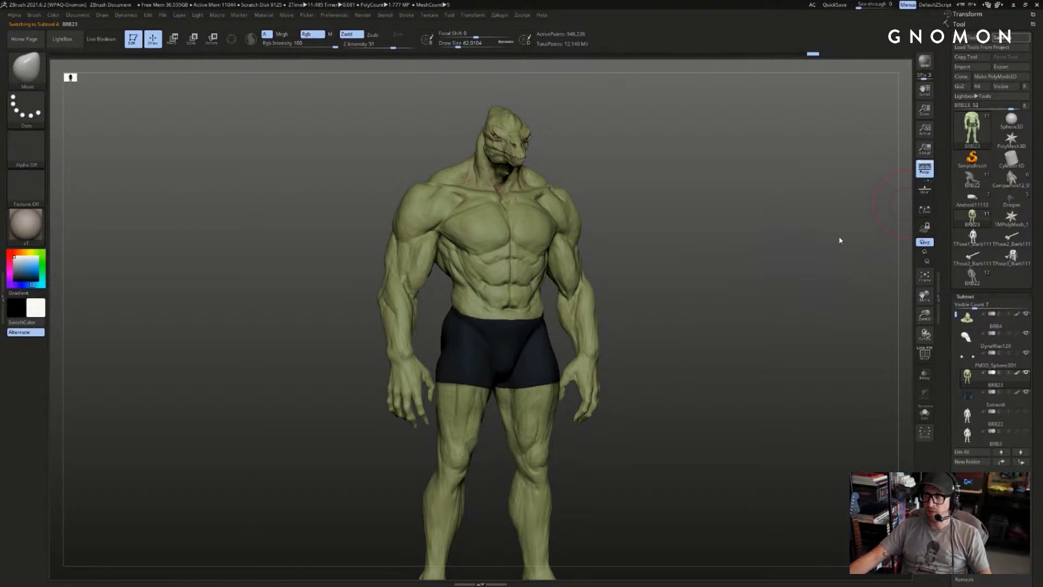
- Select the head subtool and turn on the polypaint of the eye spheres
left_click_drag(743, 230, 742, 223)
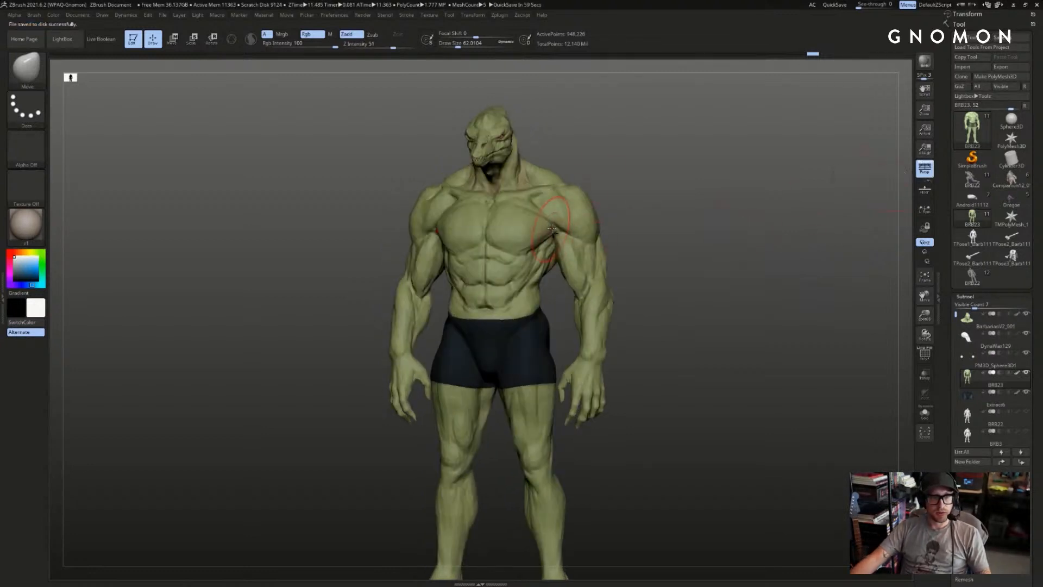
left_click_drag(677, 158, 577, 198, "alt")
left_click(526, 202, "alt")
left_click_drag(689, 209, 774, 239, "alt")
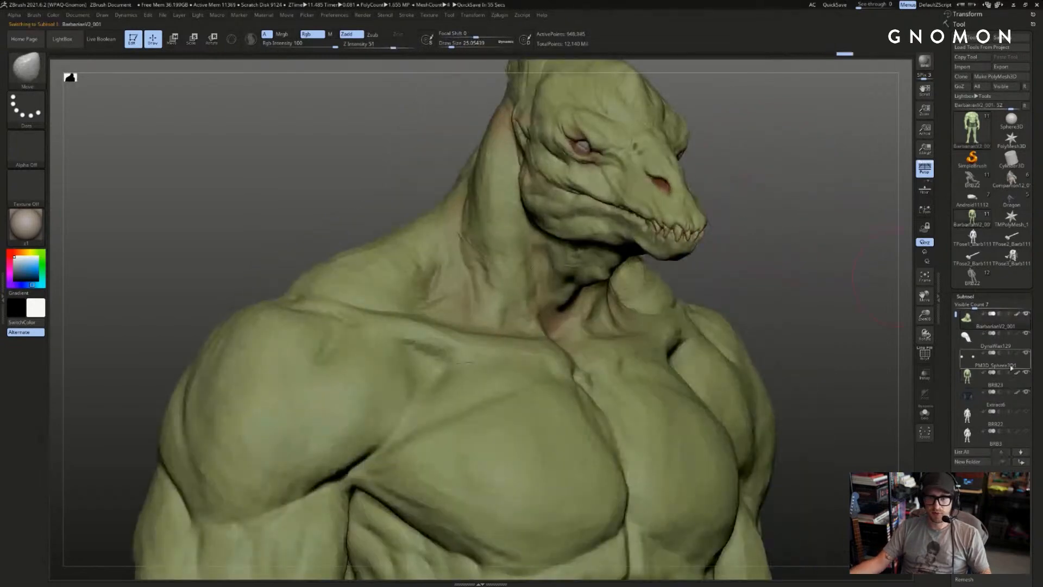
left_click(1019, 354)
left_click_drag(728, 163, 677, 249, "alt")
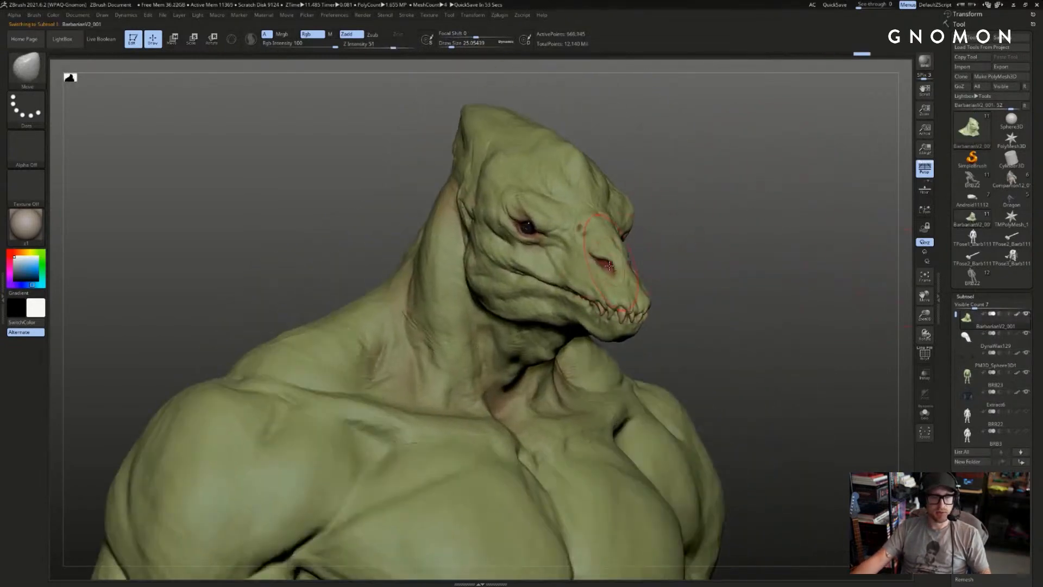
- Switch to the ClayBuildup brush with a draw size of about 6.6 for work on the head
mouse_move(700, 206)
left_mouse_down("alt")
mouse_move(738, 232)
mouse_move(401, 357)
left_mouse_up("alt")
key("b")
key("c")
key("b")
key("shift+d")
key("s")
key("s")
left_click(445, 370)
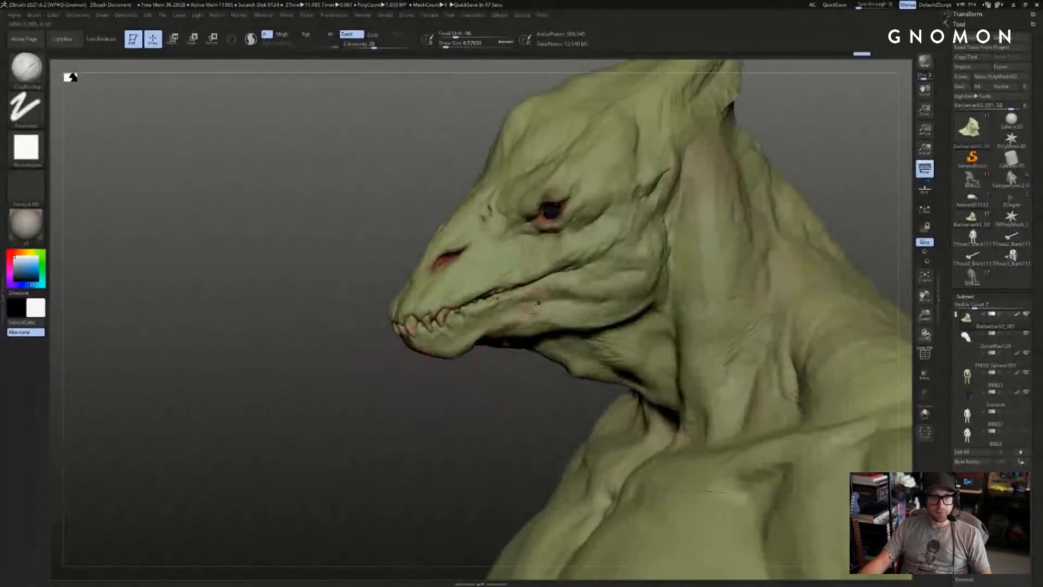
- Examine the head's eyes, nostrils, teeth and neck up close from both sides
left_click_drag(483, 375, 503, 360)
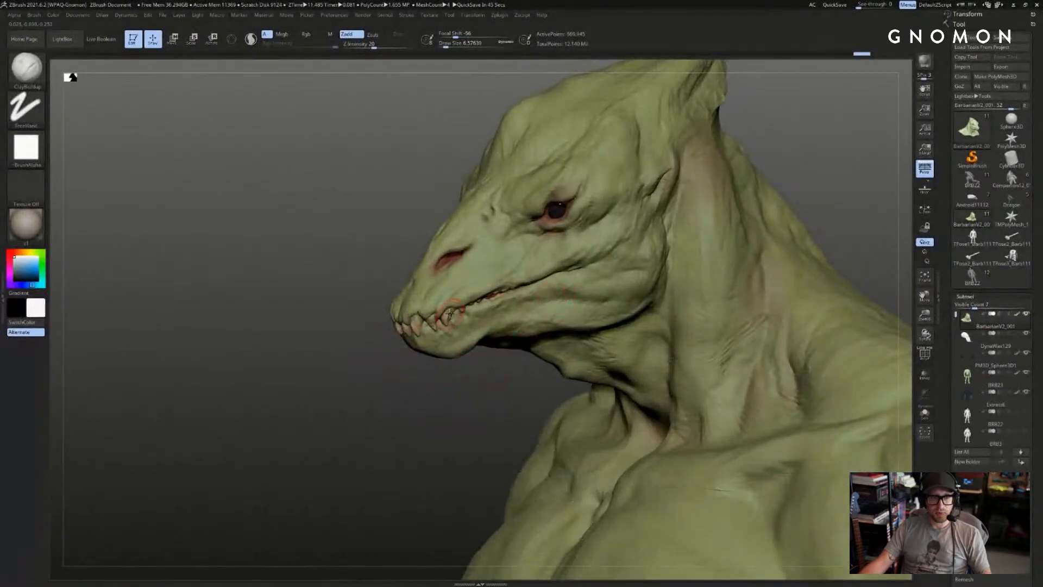
mouse_move(342, 304)
left_mouse_down()
mouse_move(603, 258)
mouse_move(655, 376)
left_mouse_up()
mouse_move(689, 323)
left_mouse_down("alt")
mouse_move(684, 227)
mouse_move(719, 268)
left_mouse_up("alt")
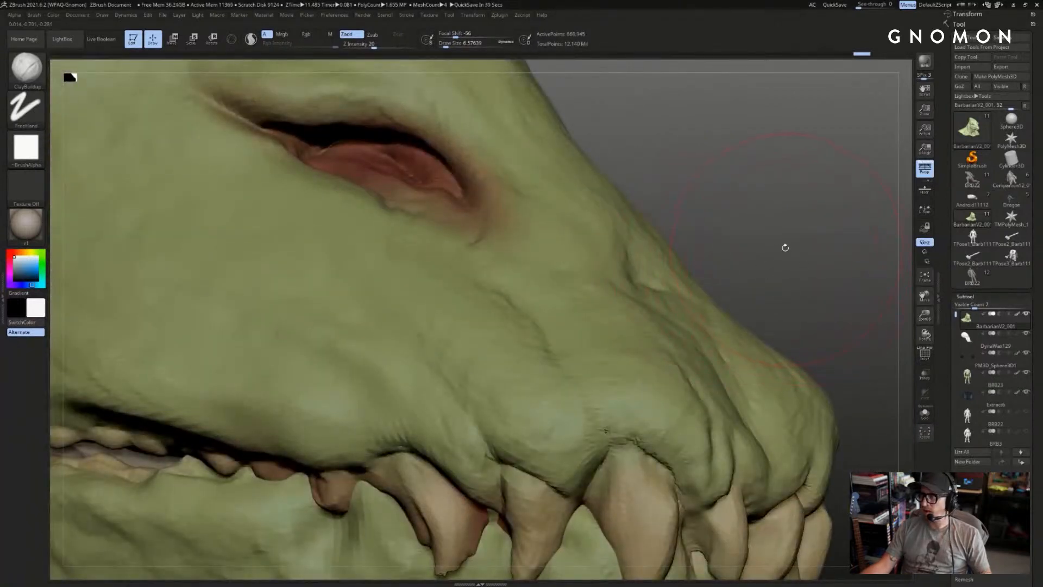
mouse_move(792, 225)
left_mouse_down()
mouse_move(708, 196)
mouse_move(716, 242)
mouse_move(756, 242)
mouse_move(727, 231)
left_mouse_up()
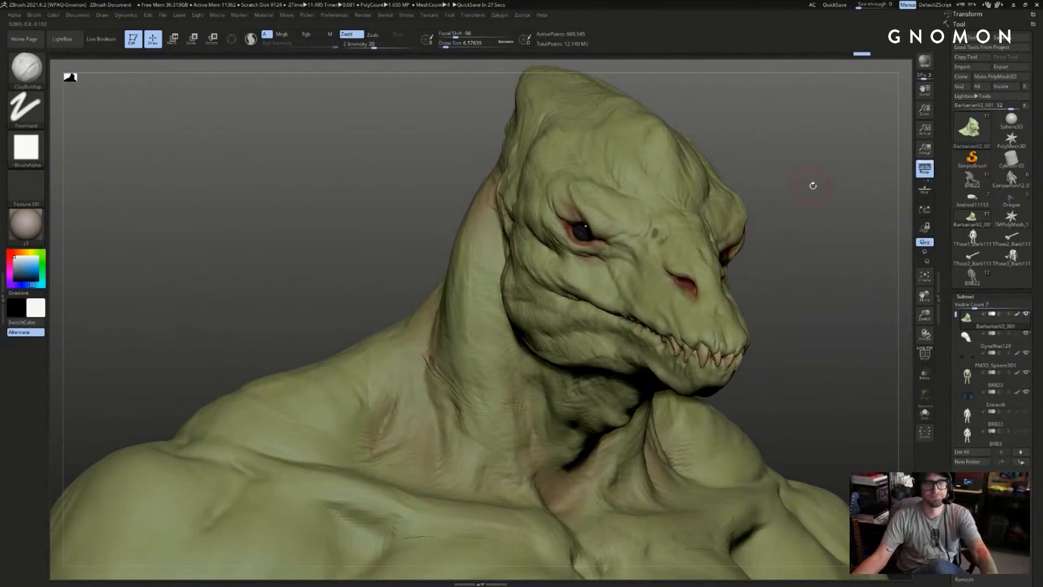
mouse_move(812, 186)
left_mouse_down()
mouse_move(793, 218)
mouse_move(753, 202)
mouse_move(773, 221)
left_mouse_up()
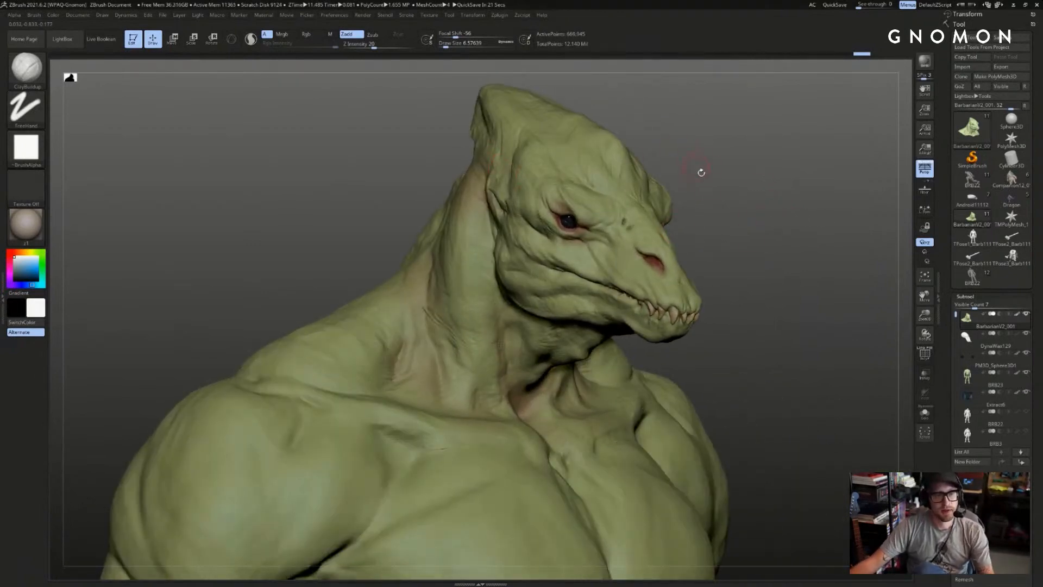
left_click_drag(750, 265, 645, 247, "alt")
mouse_move(692, 167)
left_mouse_down("alt")
mouse_move(729, 252)
mouse_move(701, 259)
left_mouse_up("alt")
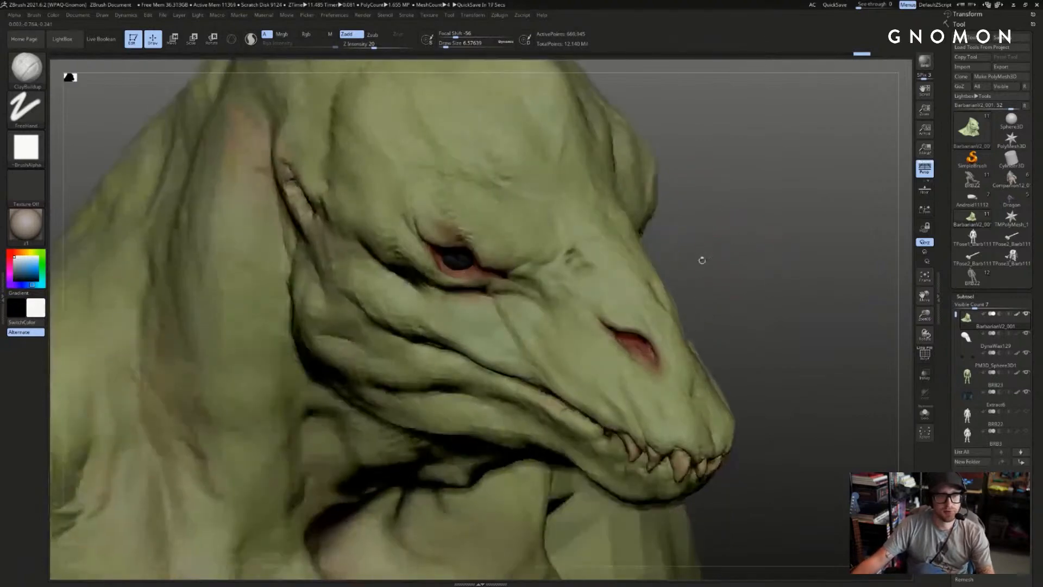
- Carve the small pit on the snout between eye and nostril with the DamStandard brush at a draw size of about 1.3
key("b")
key("d")
key("s")
key("s")
left_click_drag(579, 253, 580, 241)
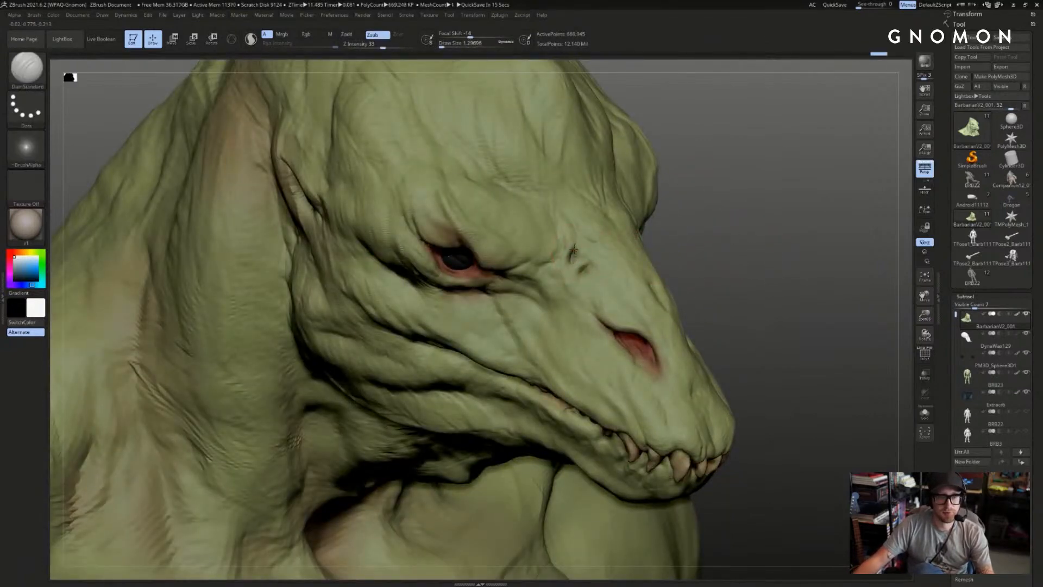
- Isolate the head subtool and subdivide its geometry by one level
mouse_move(722, 245)
left_mouse_down("alt")
mouse_move(745, 195)
mouse_move(772, 402)
left_mouse_up("alt")
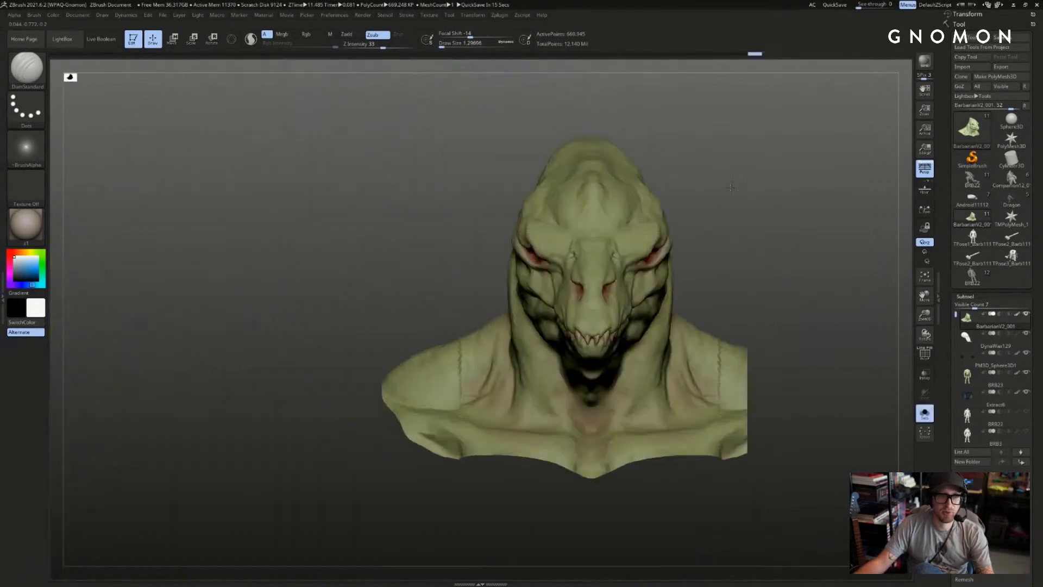
left_click_drag(790, 221, 728, 199, "alt")
key("shift+f")
key("shift+f")
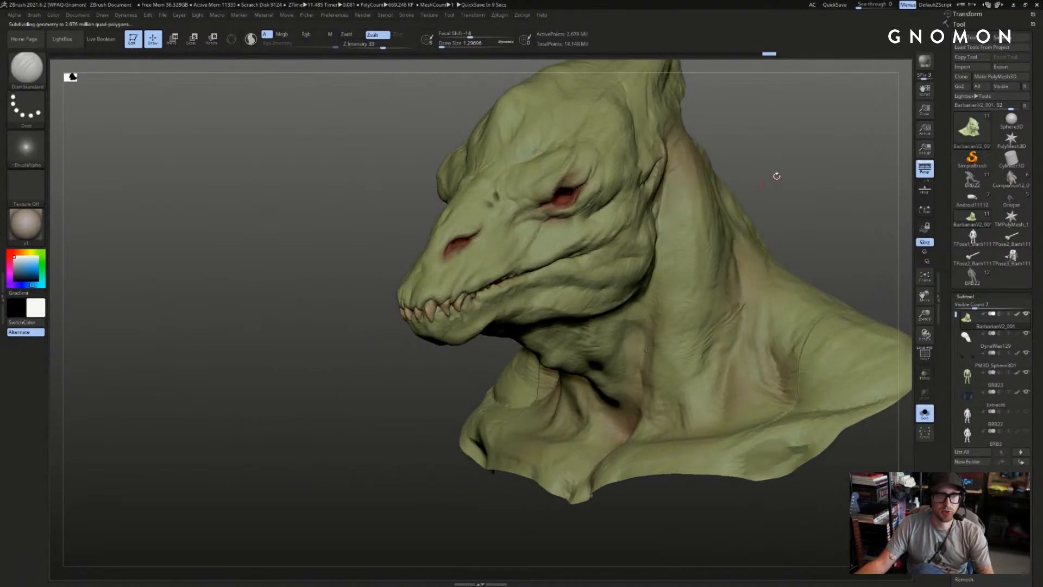
- Show the other subtools again and compare the subdivided head up close with its colour paint hidden and shown
key("ctrl+d")
key("alt+s")
left_click_drag(778, 176, 728, 249, "alt")
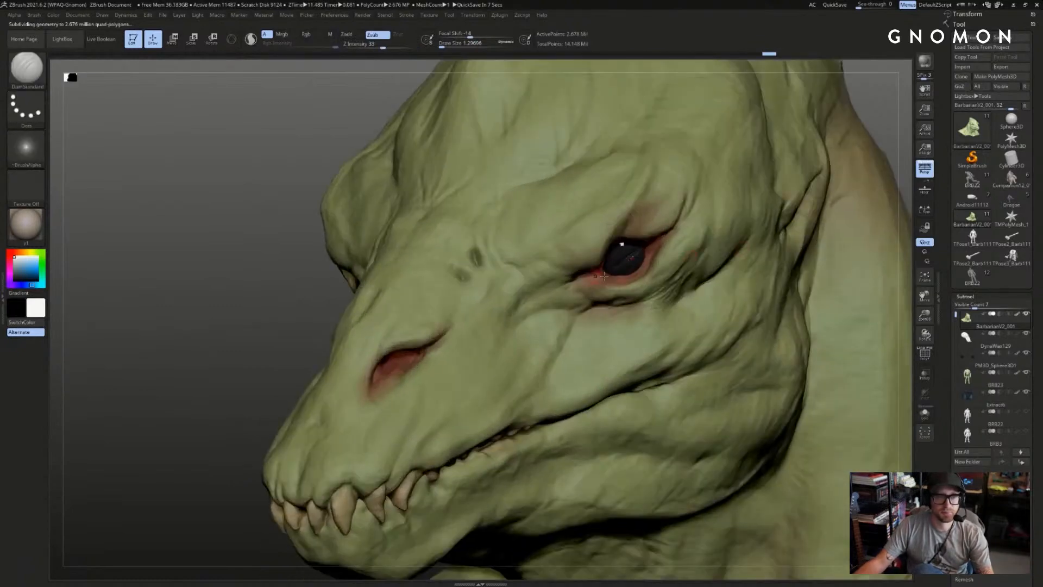
left_click_drag(701, 185, 705, 184)
key("alt+c")
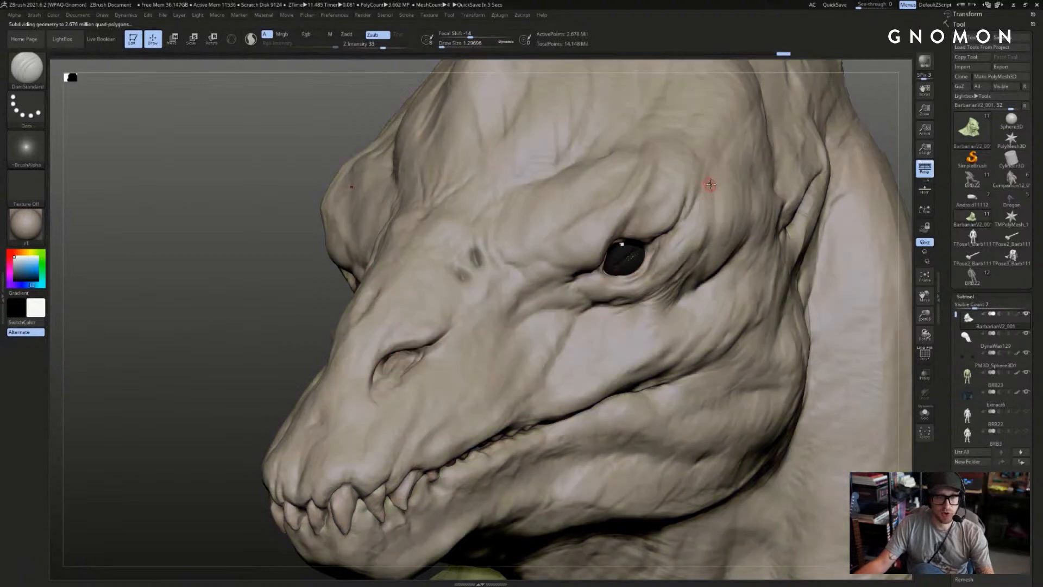
key("alt+c")
key("alt+c")
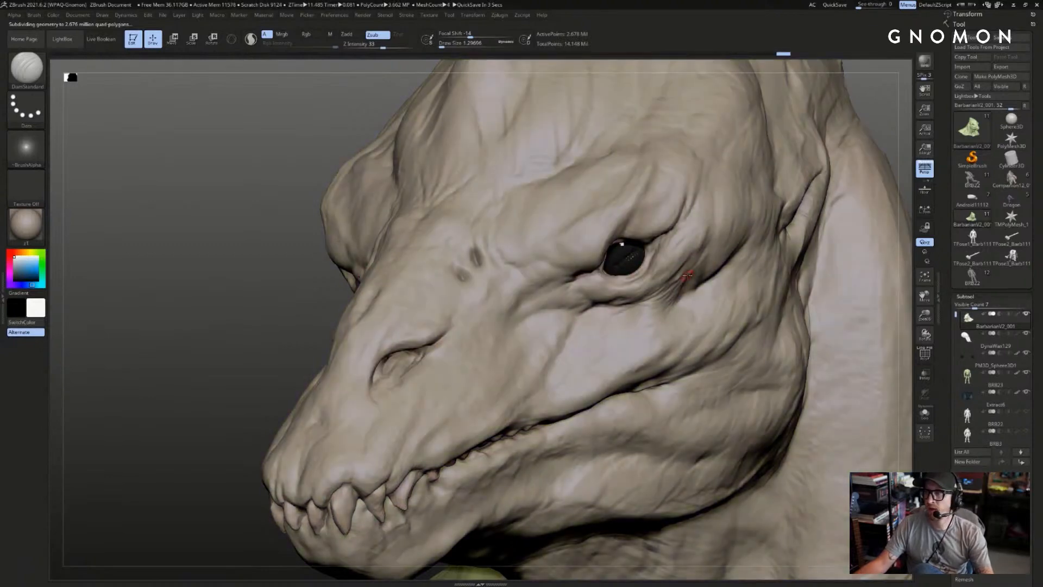
key("alt+c")
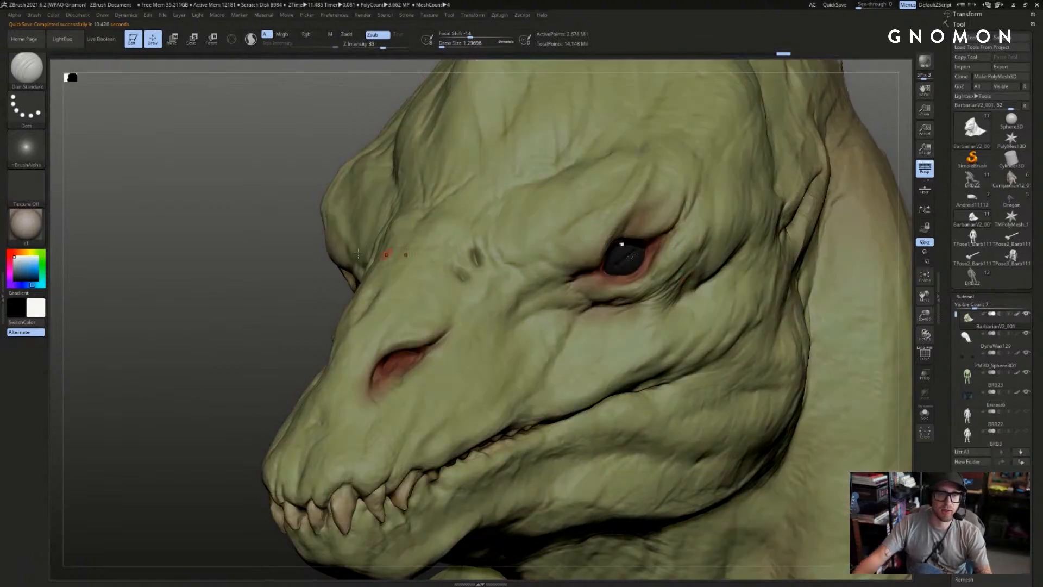
- Switch to the Standard brush and set it to paint black colour only, with Rgb on and Zadd off
left_click_drag(283, 255, 214, 311)
key("b")
key("s")
key("t")
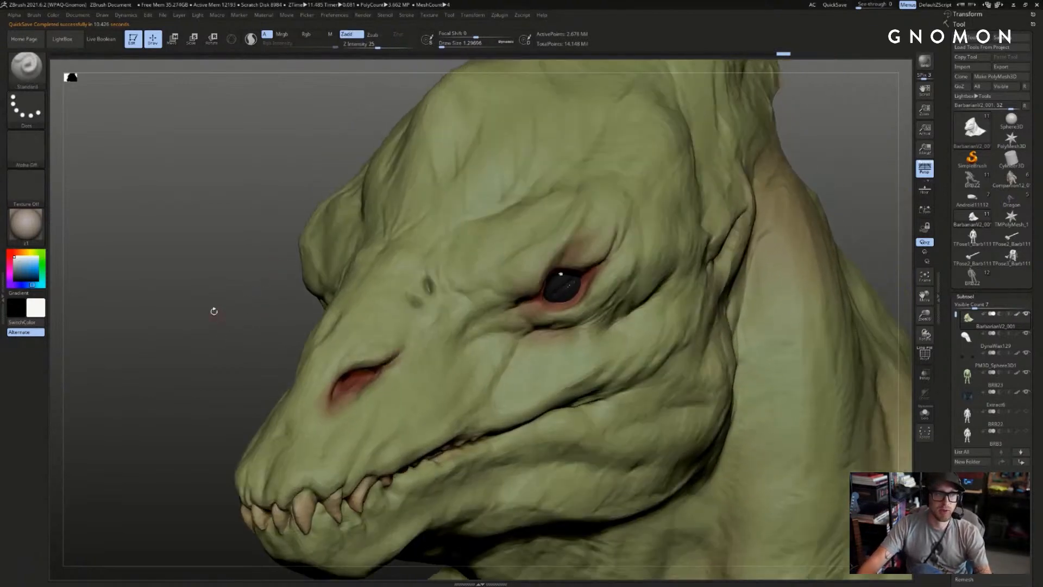
left_click(299, 38)
left_click(346, 34)
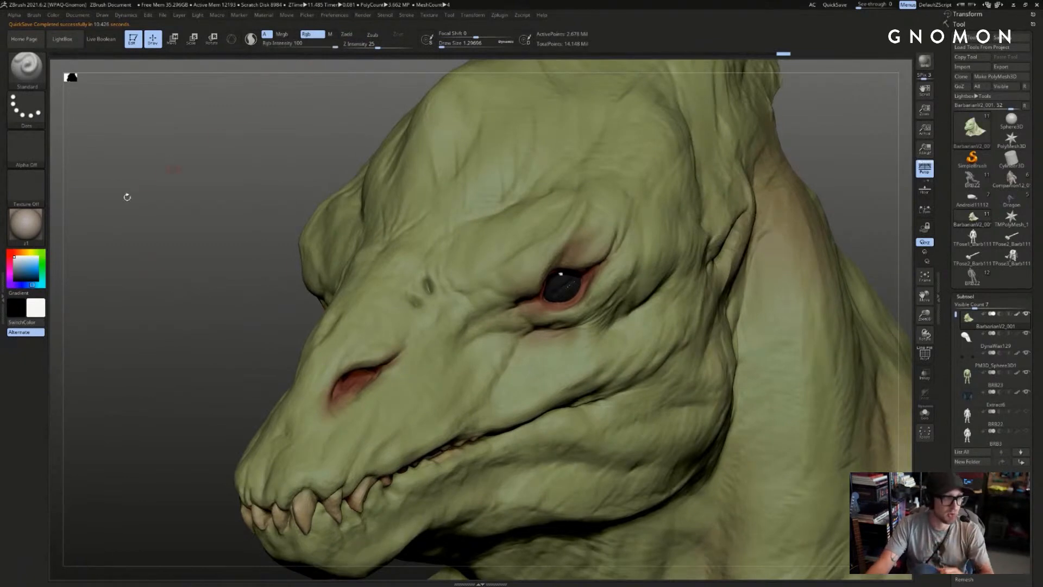
left_click(19, 283)
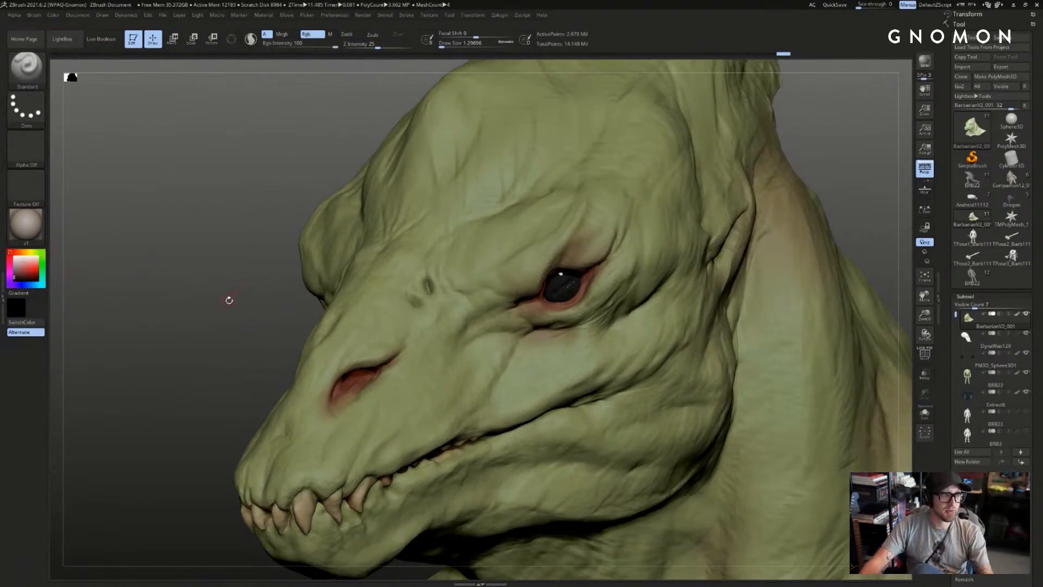
- Try a black stroke between the eye and brow, undo it, and set the draw size to about 4.2
left_click_drag(229, 299, 239, 317)
left_click_drag(260, 283, 310, 292)
key("s")
mouse_move(511, 316)
left_mouse_down()
mouse_move(511, 298)
mouse_move(548, 284)
left_mouse_up()
key("ctrl+z")
left_click_drag(442, 43, 505, 43)
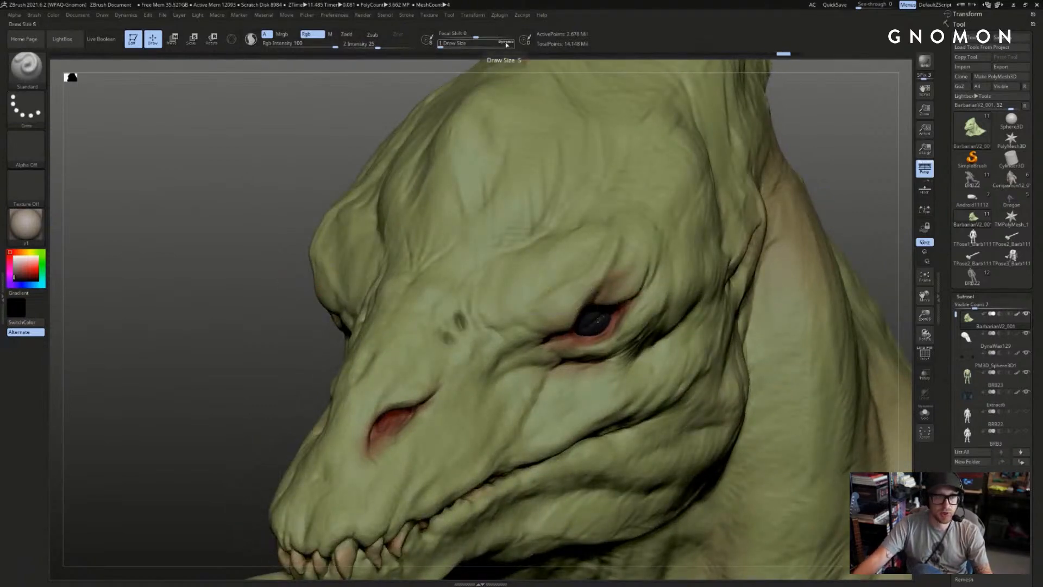
left_click(507, 45)
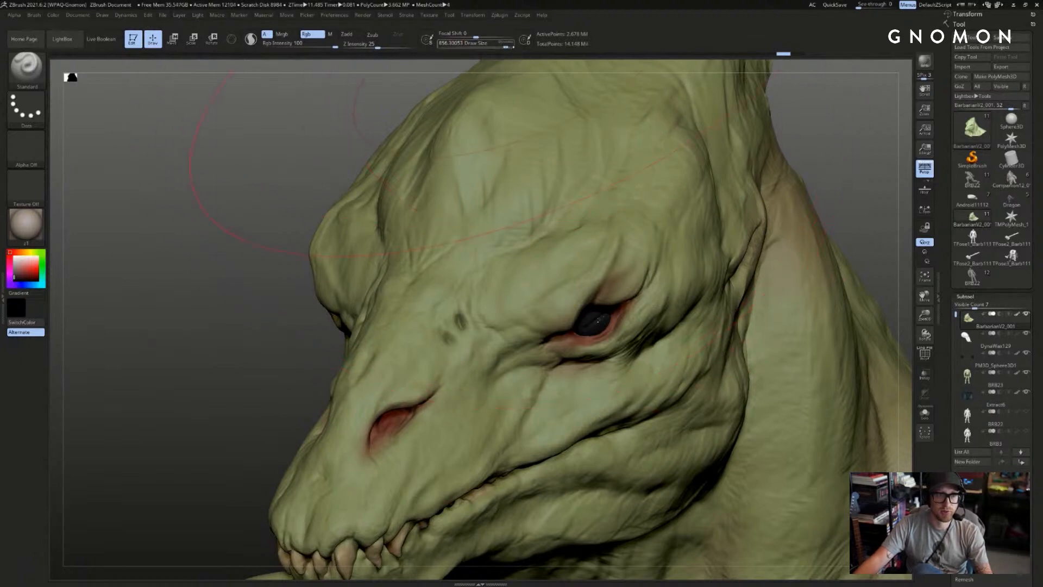
left_click_drag(506, 45, 443, 48)
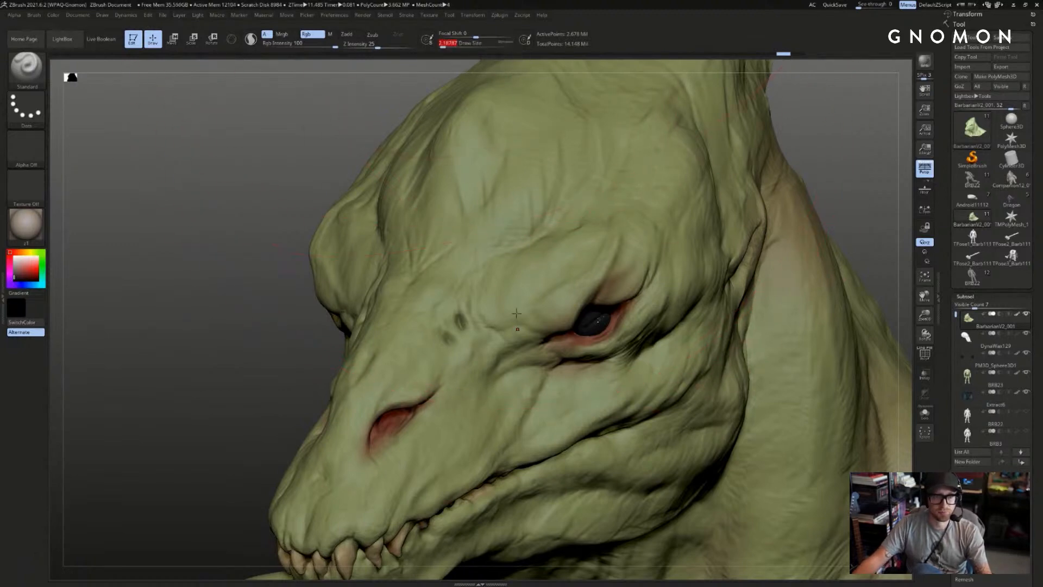
left_click_drag(517, 314, 544, 276)
key("ctrl+z")
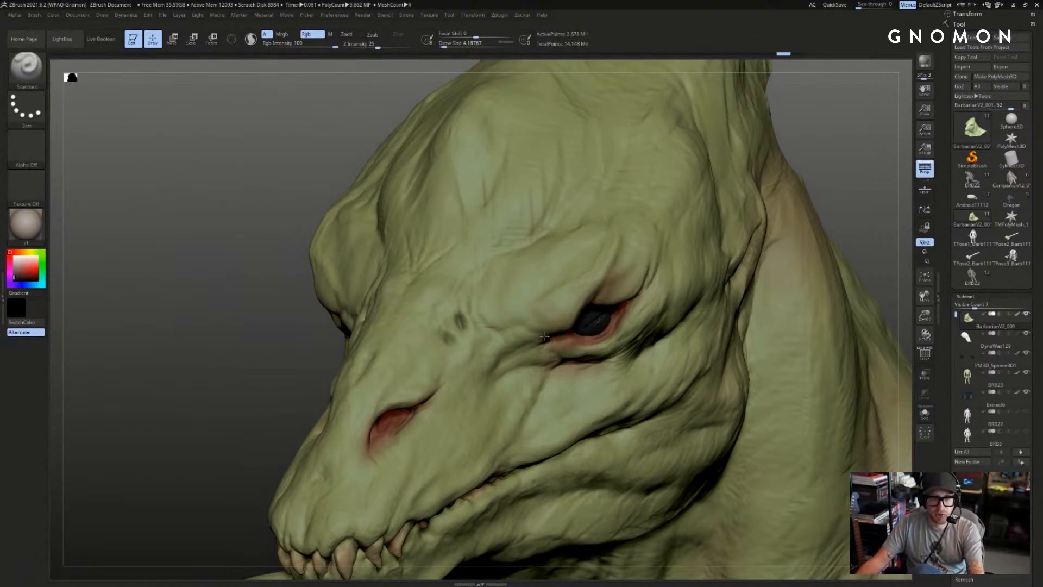
- Paint thin angular black lines around the brow, up the temple and across the forehead, plus a small closed shape mid-forehead
mouse_move(516, 321)
left_mouse_down()
mouse_move(515, 286)
mouse_move(613, 228)
mouse_move(652, 182)
mouse_move(728, 169)
left_mouse_up()
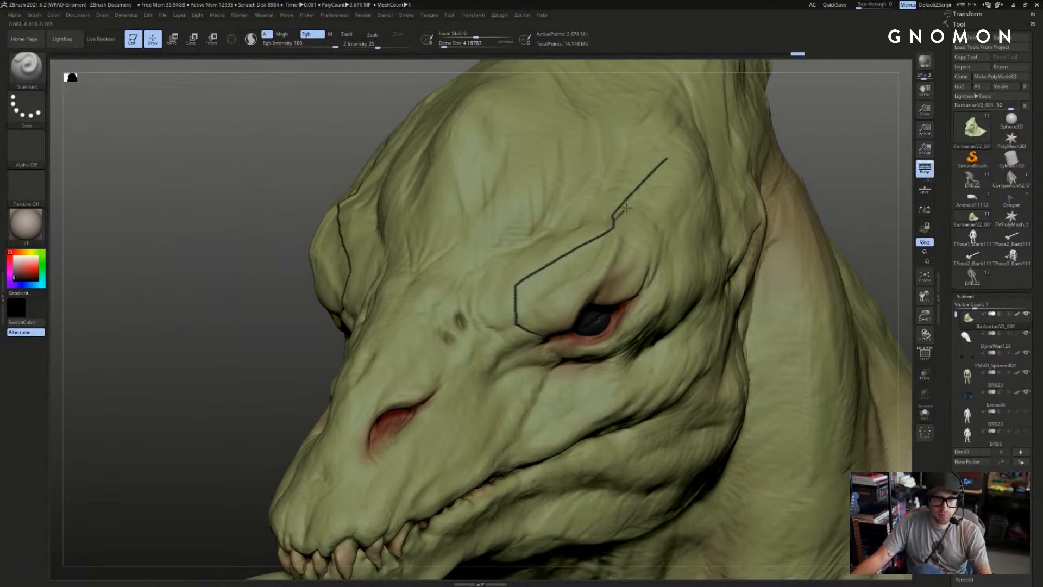
left_click_drag(662, 145, 681, 95)
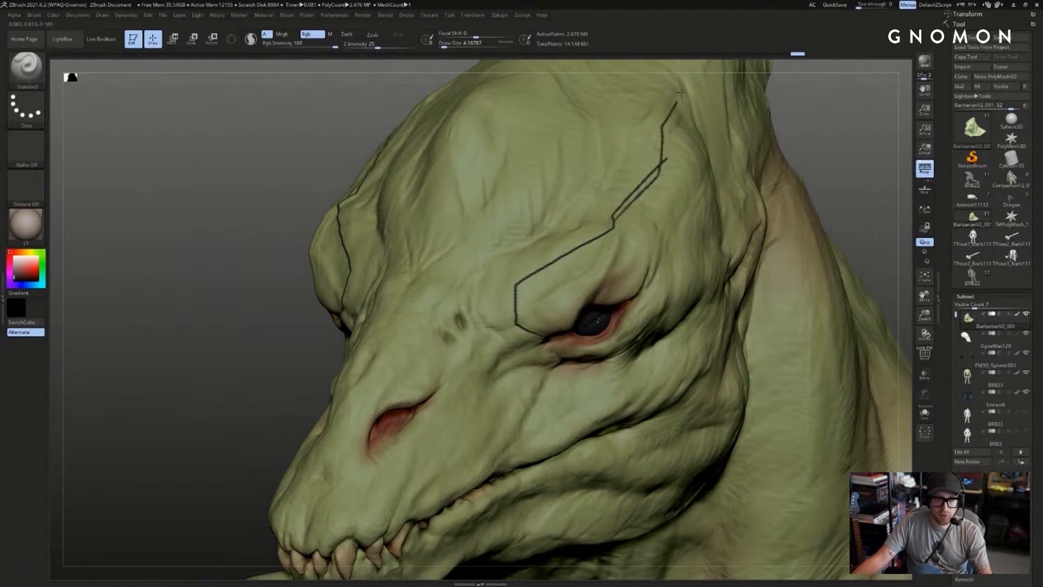
left_click_drag(612, 215, 589, 185)
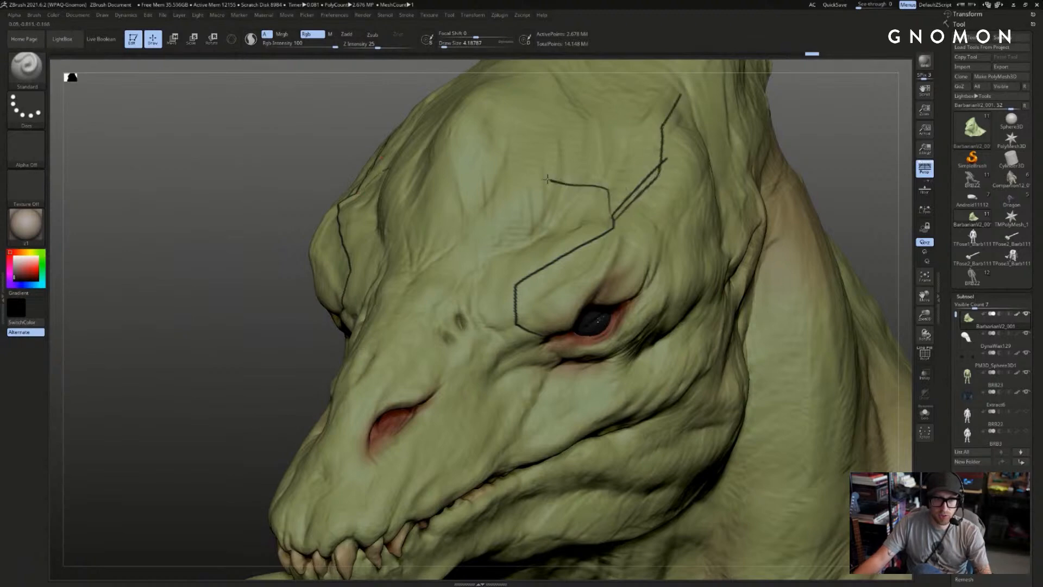
left_click_drag(507, 171, 496, 148)
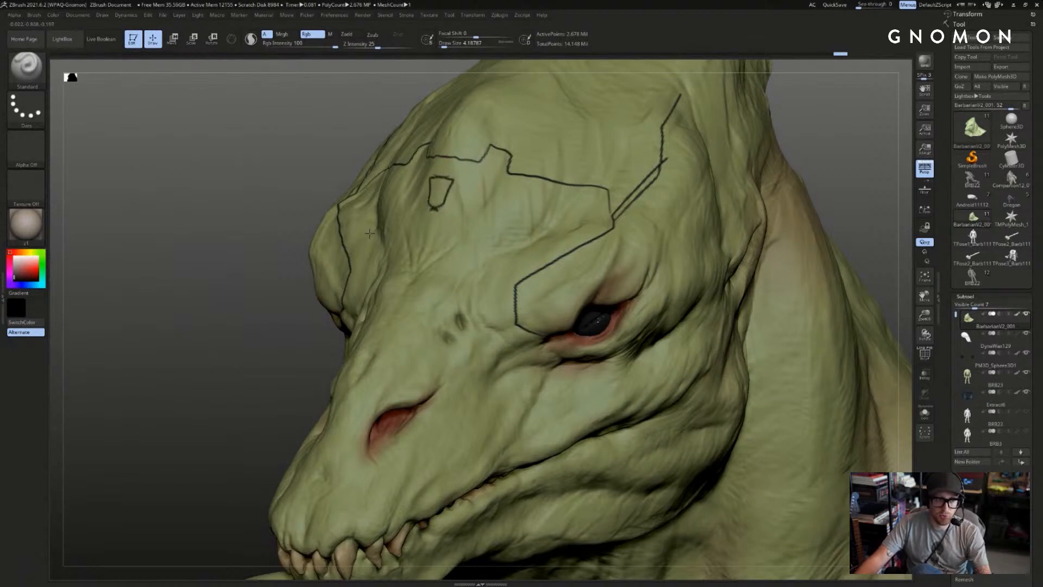
- Check the painted markings from both sides of the head and try a further black line behind the eye
left_click_drag(706, 256, 828, 263, "shift")
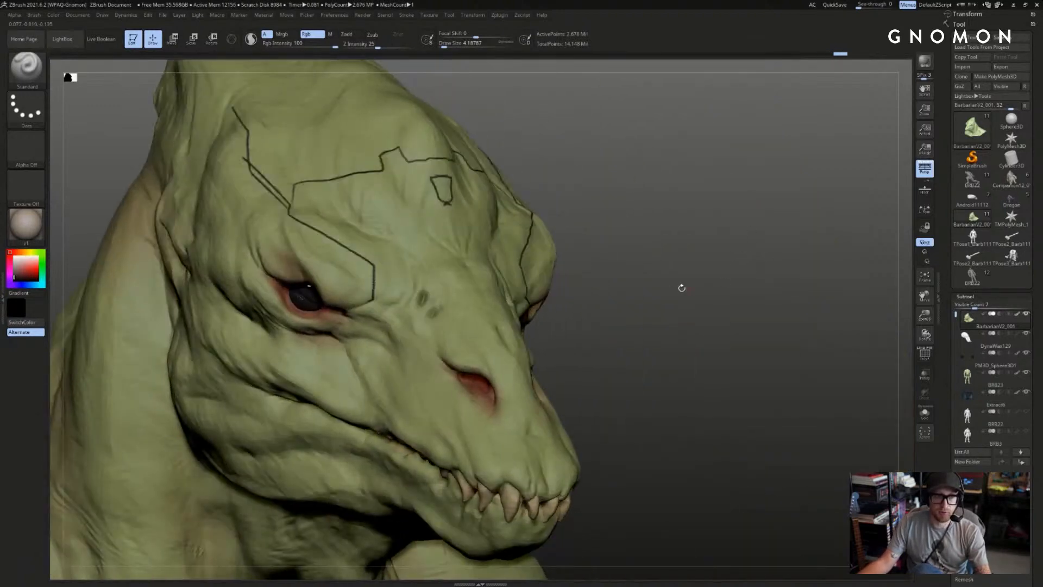
left_click_drag(682, 289, 798, 284, "alt")
left_click_drag(748, 190, 756, 212)
left_click_drag(804, 235, 674, 231)
left_click_drag(815, 206, 660, 238)
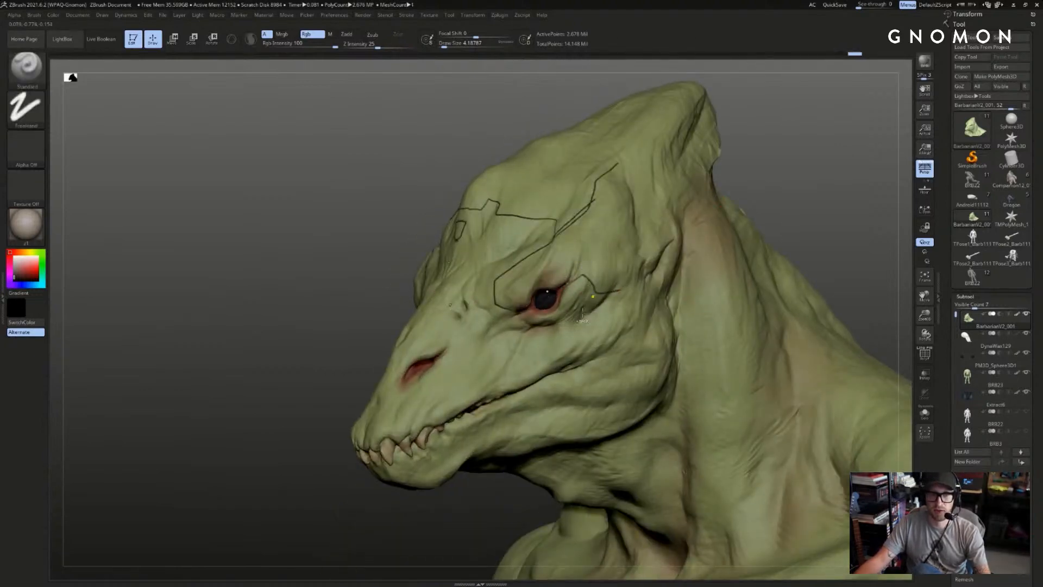
key("ctrl+z")
left_click_drag(565, 328, 652, 307)
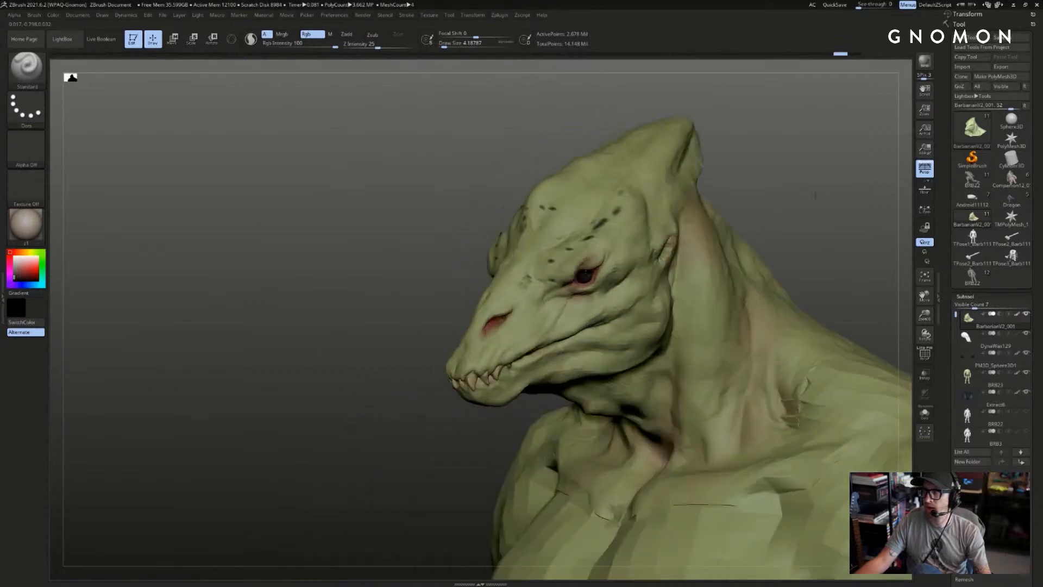
- Review the head's black line markings from farther away, and undo all of them
left_click_drag(848, 169, 827, 158)
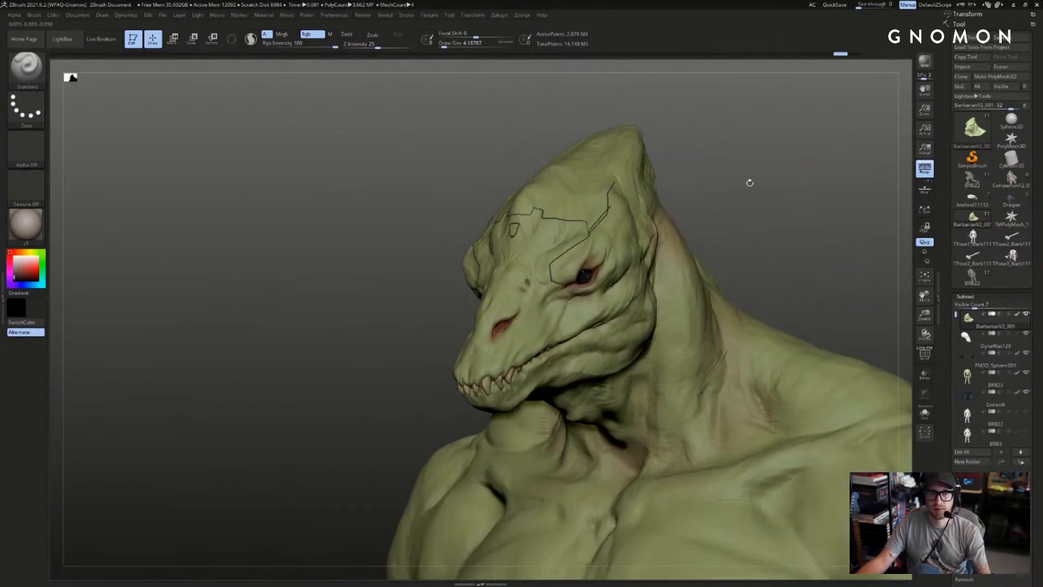
mouse_move(750, 182)
left_mouse_down()
mouse_move(761, 178)
mouse_move(782, 210)
left_mouse_up()
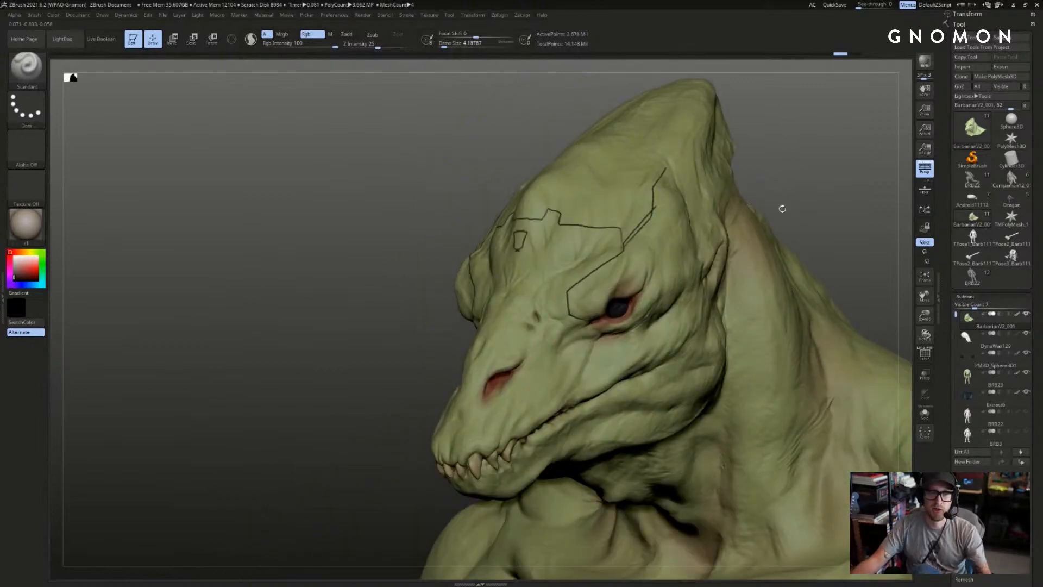
left_click(735, 209, "shift")
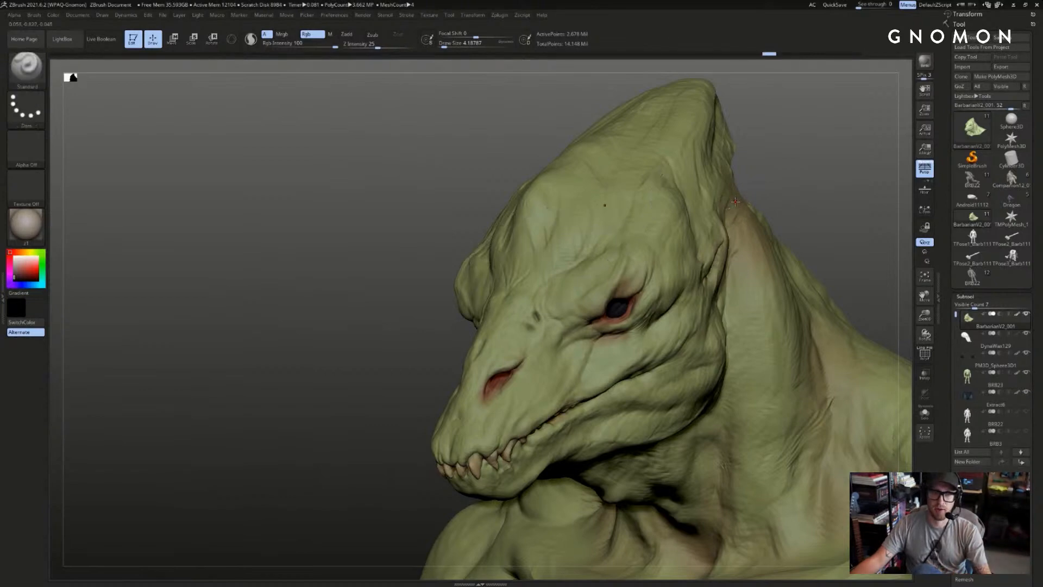
mouse_move(833, 219)
left_mouse_down()
mouse_move(796, 214)
mouse_move(833, 156)
mouse_move(826, 163)
left_mouse_up()
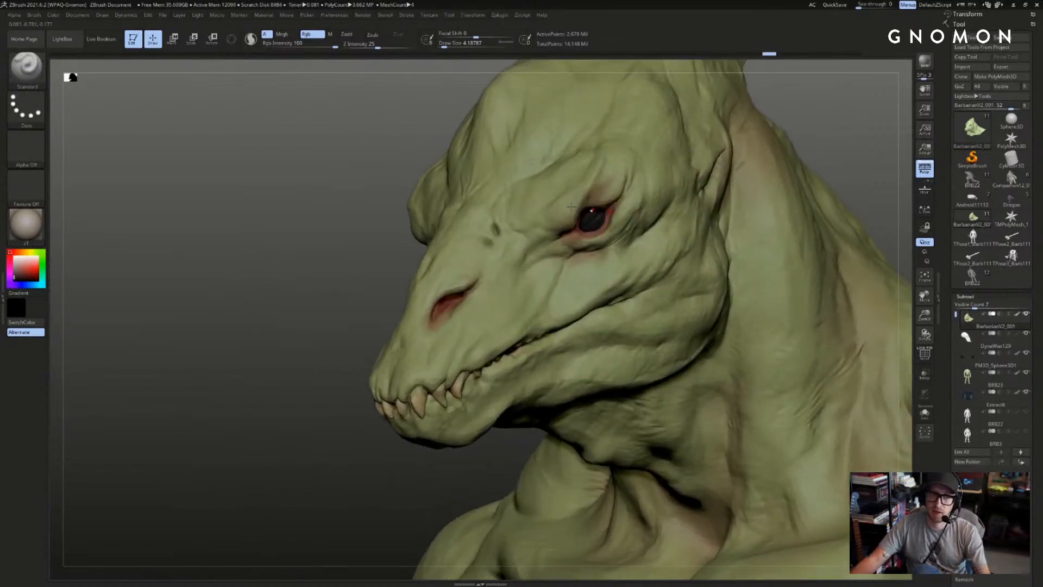
- Fill the whole head with an off-white colour of red, green and blue 251
left_click(577, 281, "ctrl")
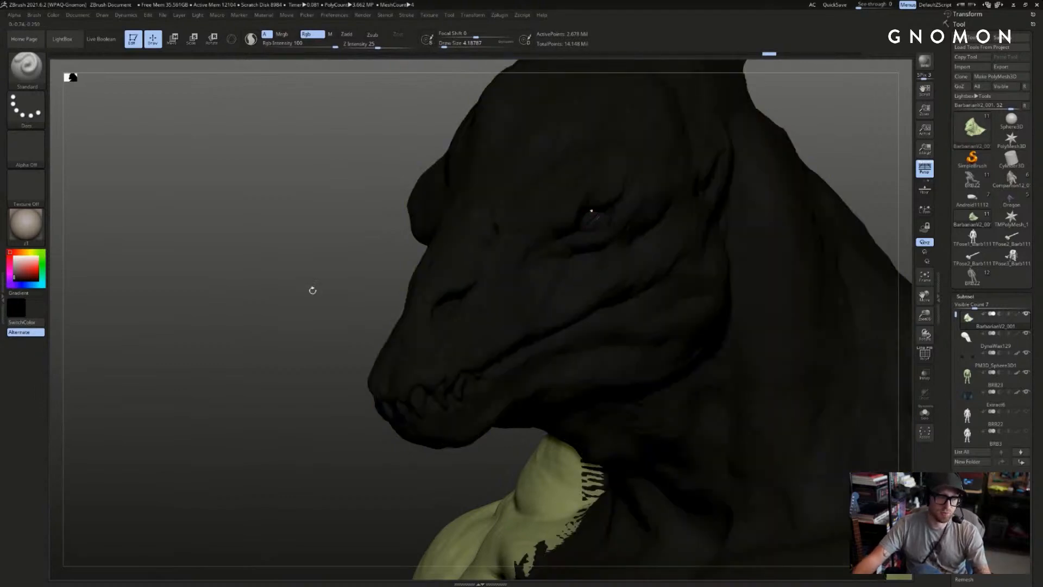
left_click(229, 246, "ctrl")
left_click(14, 256)
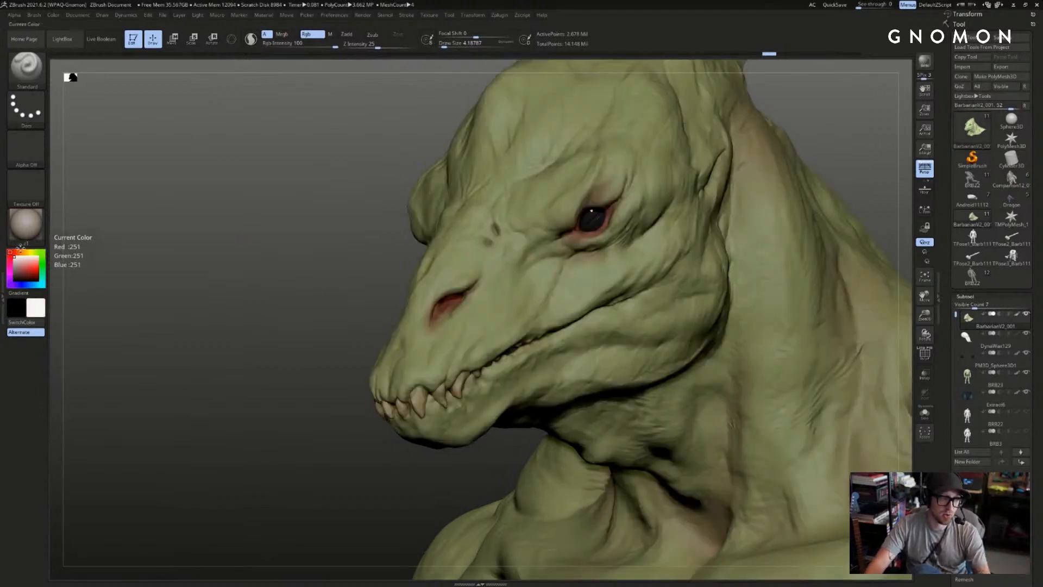
left_click(86, 248)
left_click_drag(86, 248, 193, 260)
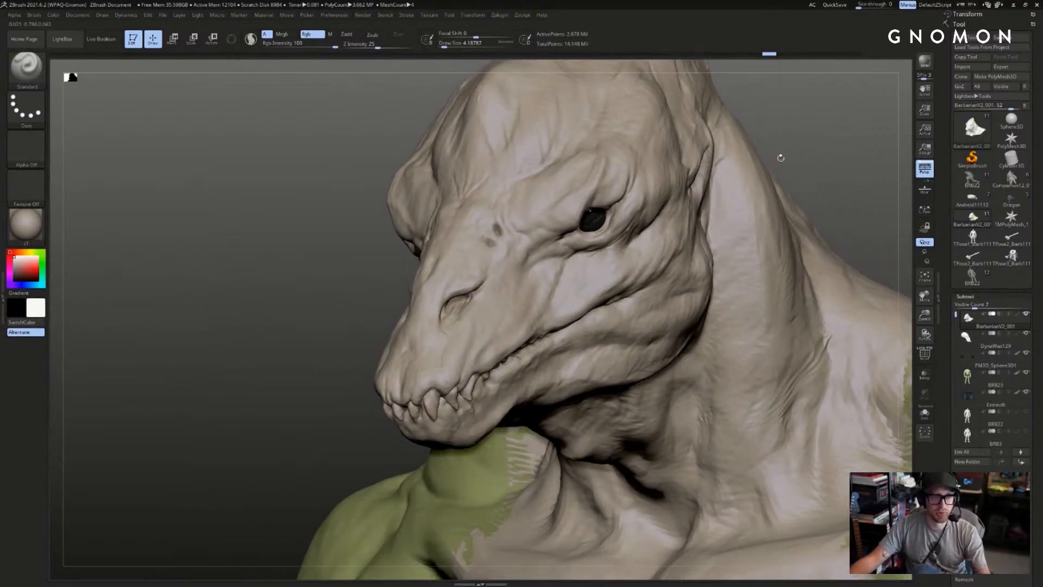
- Set the Standard brush back to sculpting only, with Rgb off and Zadd on, at a draw size of about 20
left_click(307, 35)
left_click(347, 35)
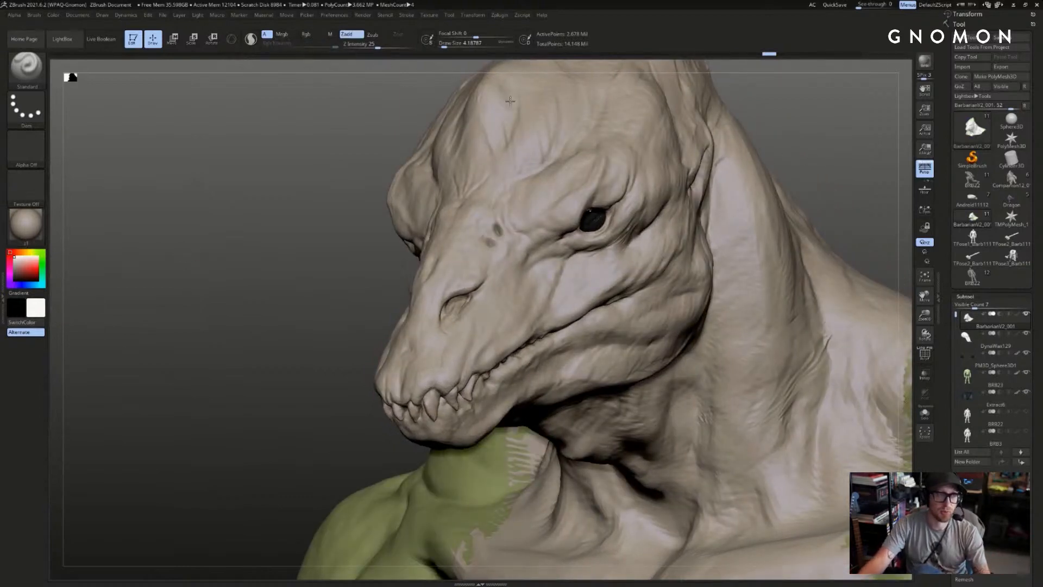
right_click_drag(771, 198, 883, 157)
key("s")
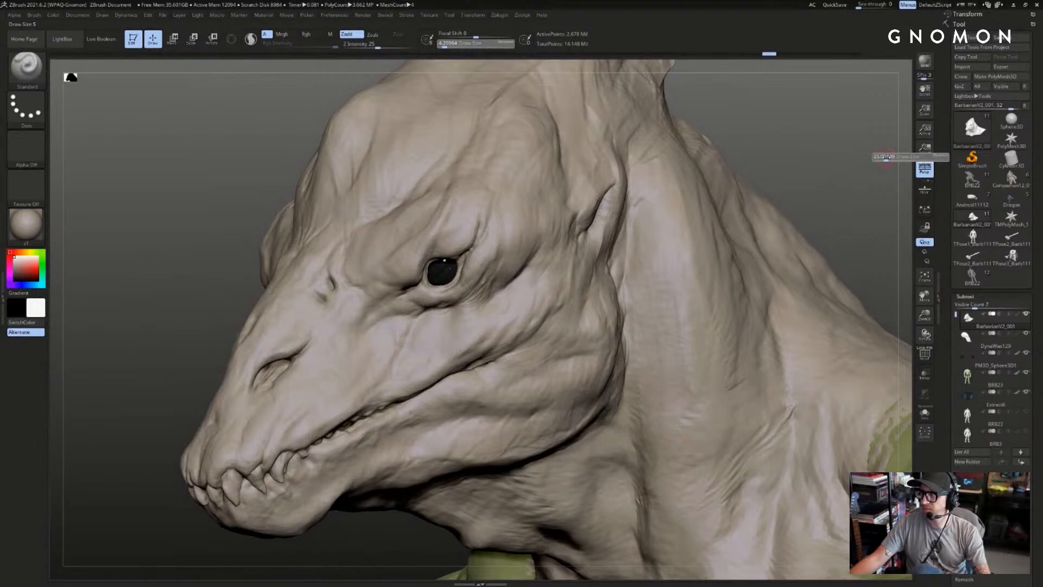
mouse_move(904, 158)
left_mouse_down()
mouse_move(924, 131)
mouse_move(837, 114)
mouse_move(818, 201)
mouse_move(746, 178)
mouse_move(678, 191)
mouse_move(680, 159)
mouse_move(664, 146)
mouse_move(495, 211)
left_mouse_up()
- Undo the last brush changes on the head
key("f")
key("ctrl+z")
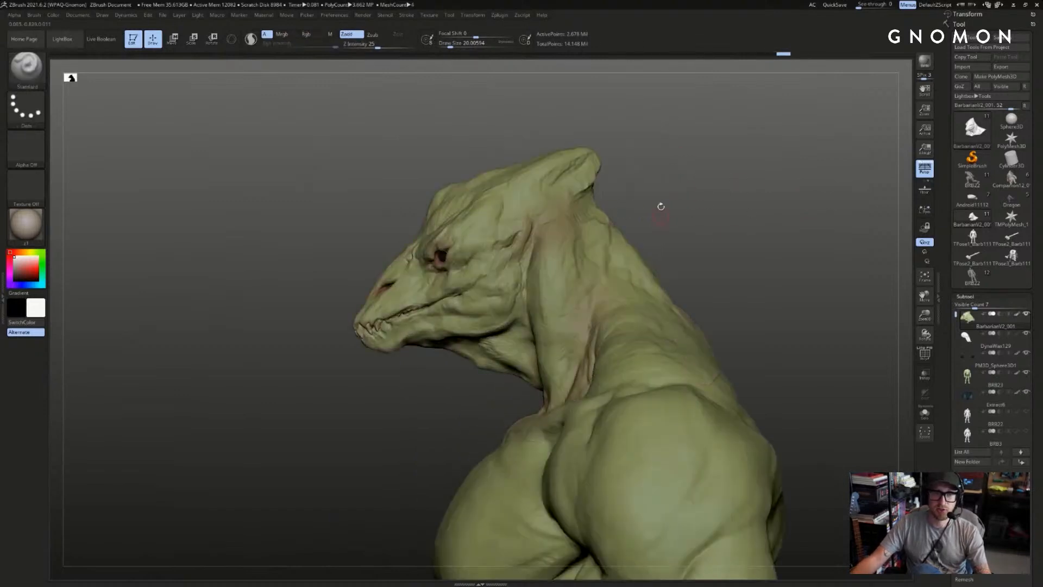
key("ctrl+z")
key("ctrl+z")
left_click_drag(684, 156, 801, 291)
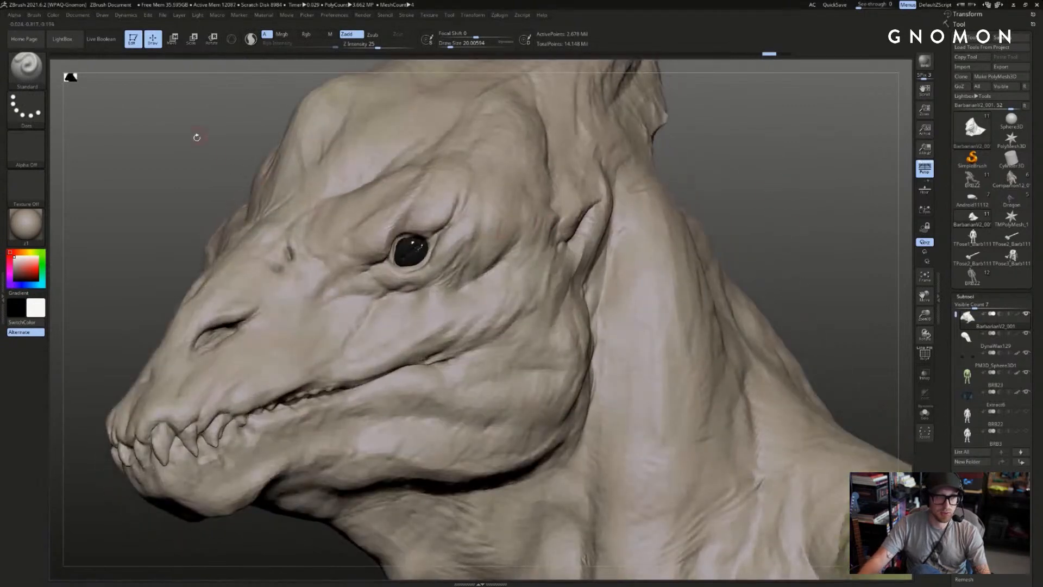
- Undo and redo the recent changes on the head, keeping the version without the green paint
mouse_move(197, 138)
left_mouse_down("alt")
mouse_move(329, 209)
mouse_move(335, 228)
mouse_move(353, 179)
mouse_move(423, 111)
mouse_move(524, 109)
mouse_move(550, 207)
left_mouse_up("alt")
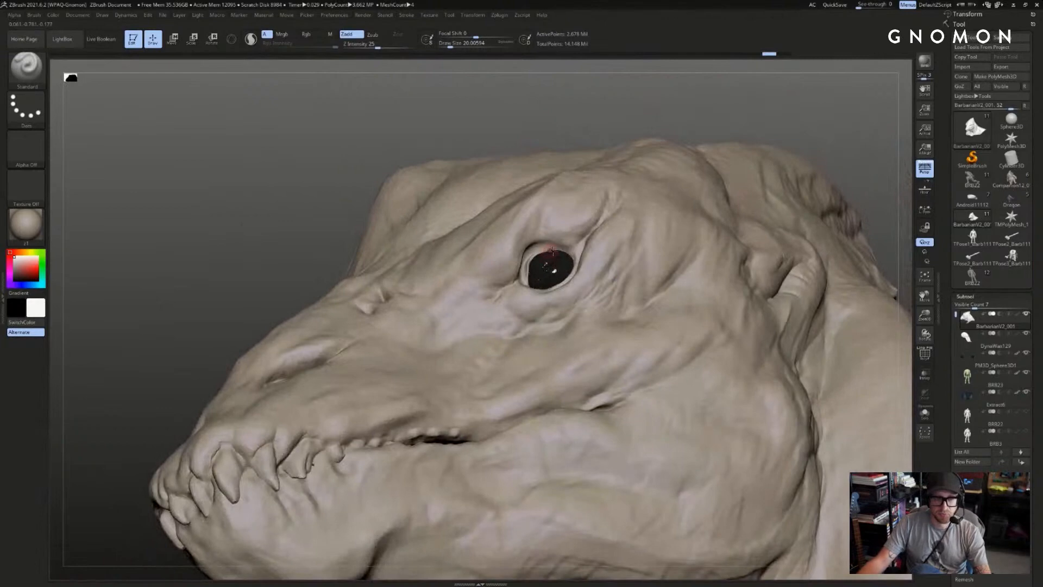
key("ctrl+shift+z")
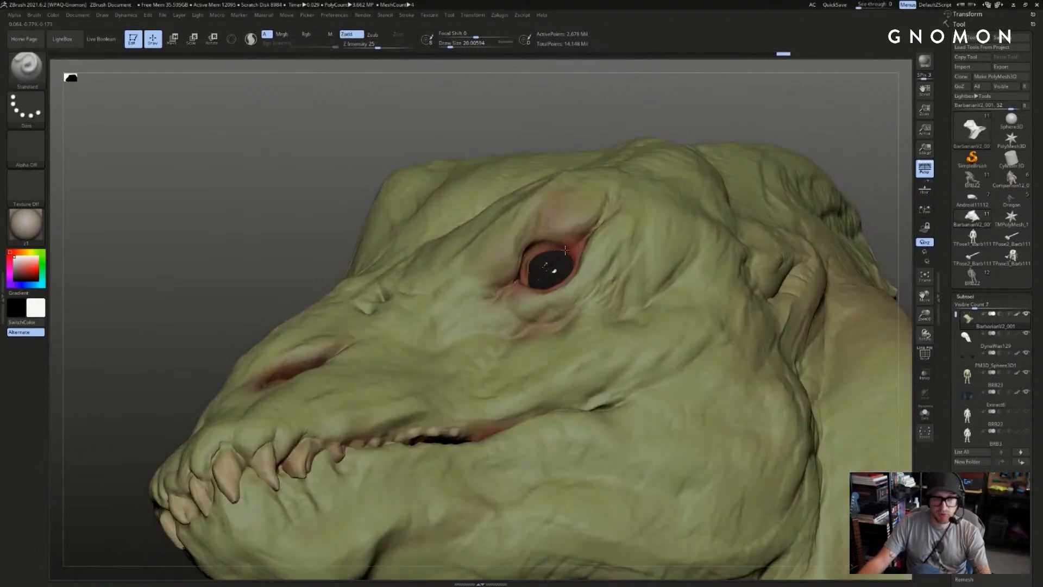
key("ctrl+z")
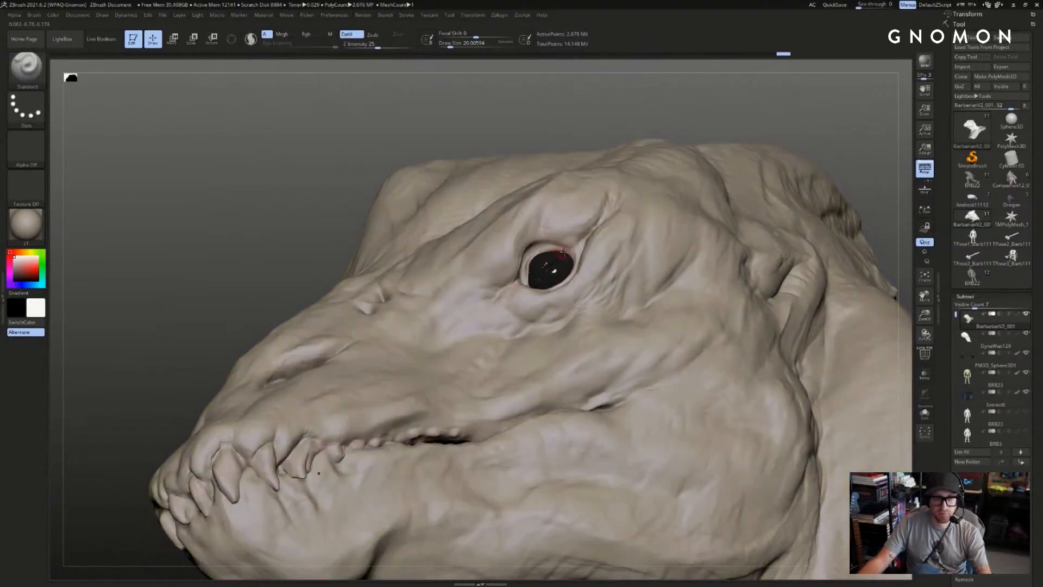
key("ctrl+shift+z")
key("ctrl+shift+z")
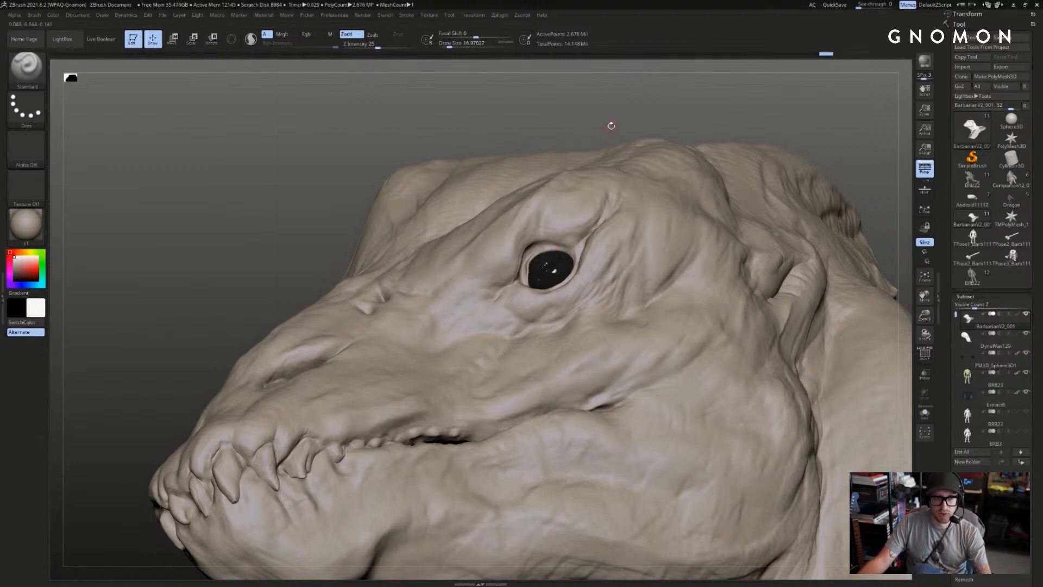
key("ctrl+shift+z")
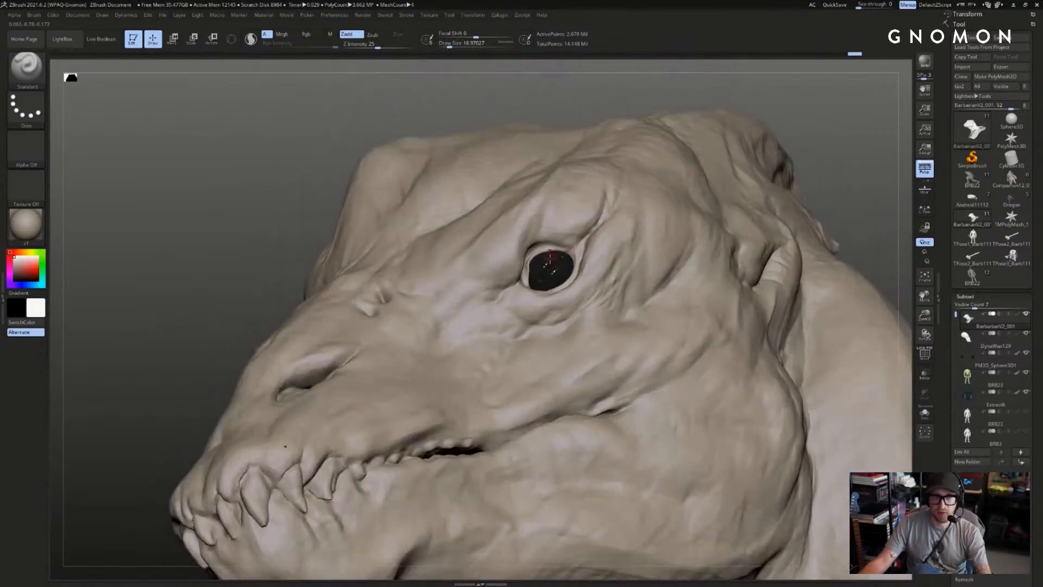
key("ctrl+shift+z")
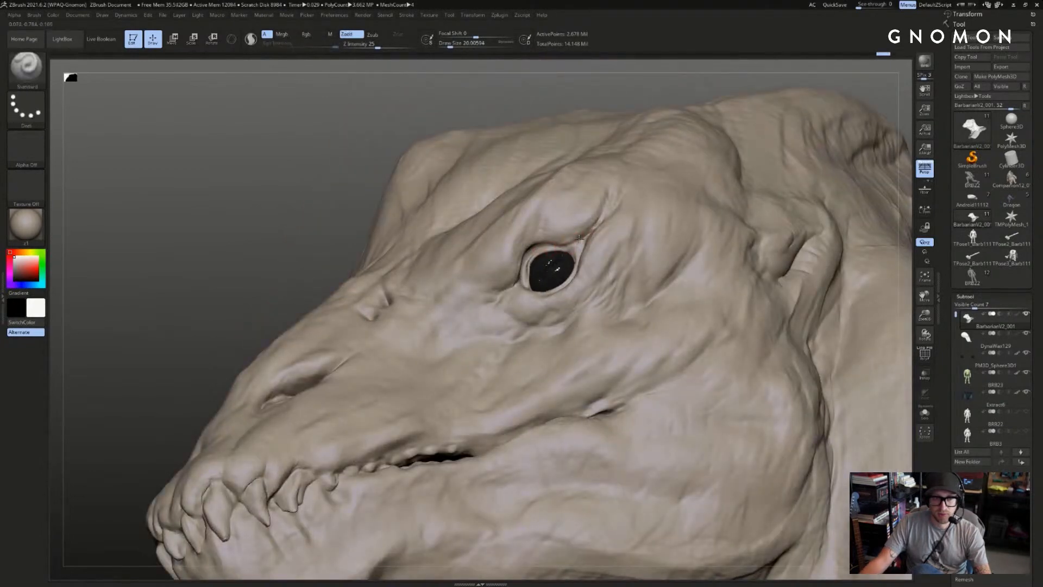
- Undo the last stroke by the eye and sculpt the upper eyelid rim with the Standard brush at a draw size of about 20
key("ctrl+z")
left_click_drag(558, 253, 566, 249)
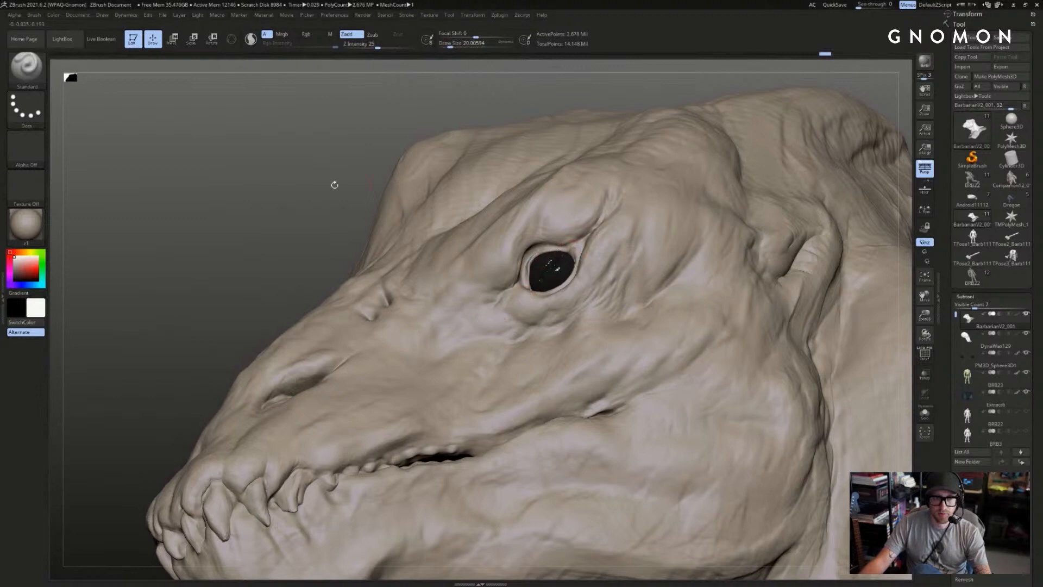
mouse_move(333, 184)
left_mouse_down()
mouse_move(305, 219)
mouse_move(309, 208)
mouse_move(488, 204)
left_mouse_up()
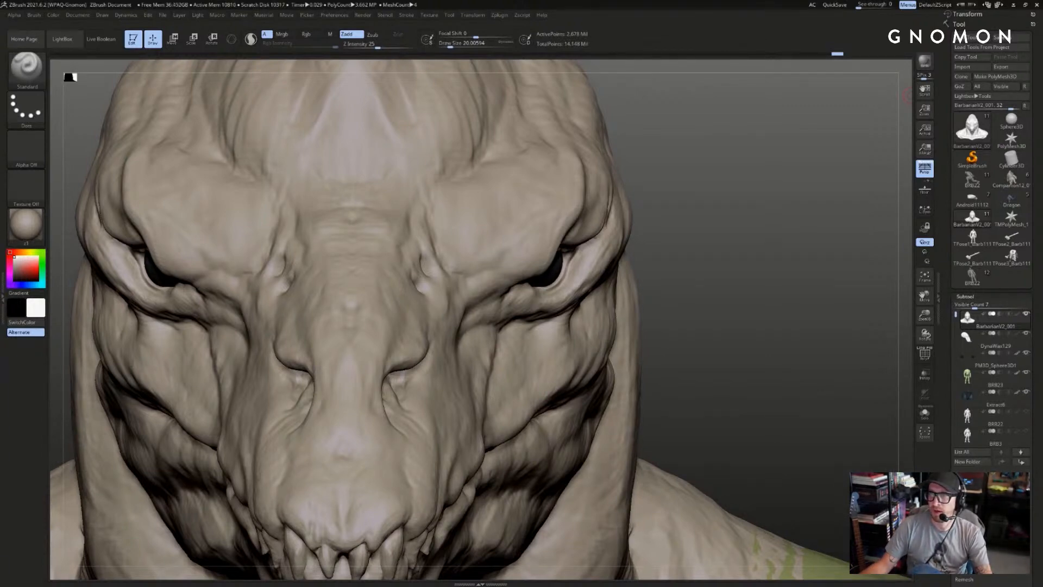
- Switch to the browser's "monitor lizard eyeball" image results and view close-ups of orange, grey and dark lizard eyes
left_click_drag(1041, 66, 234, 30)
left_click(472, 199)
left_click(474, 314)
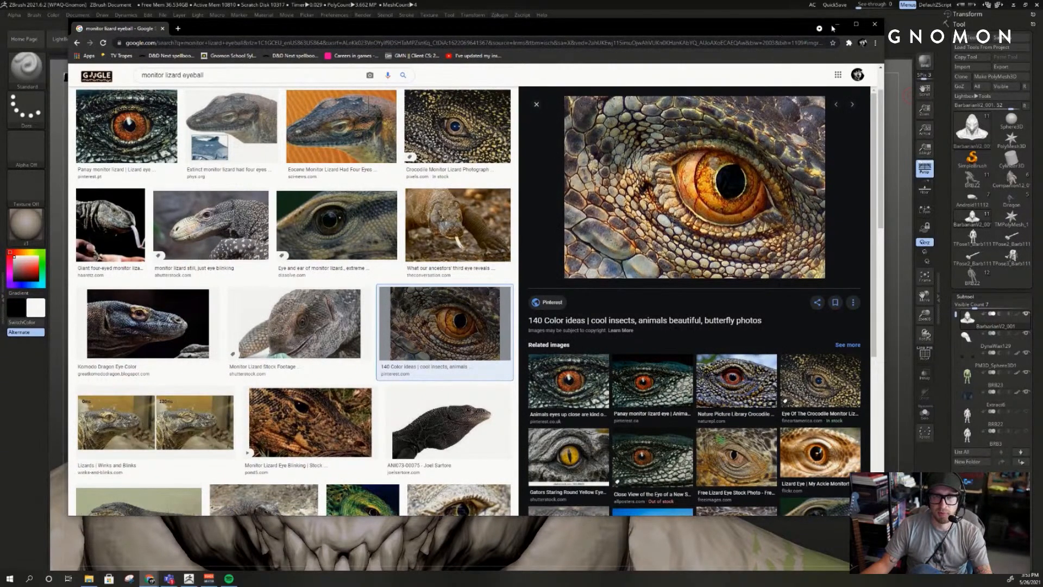
left_click(857, 24)
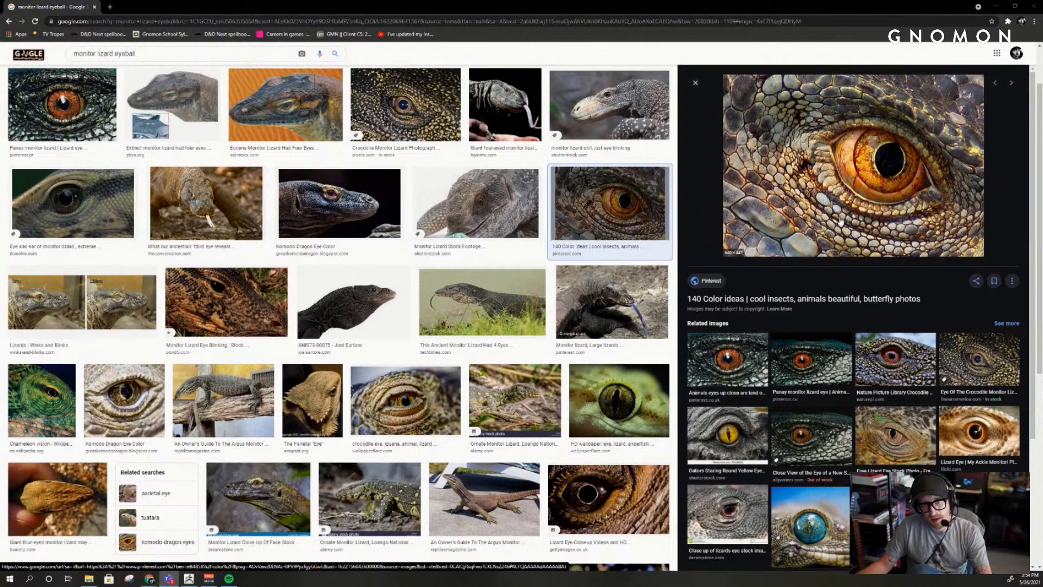
left_click(712, 354)
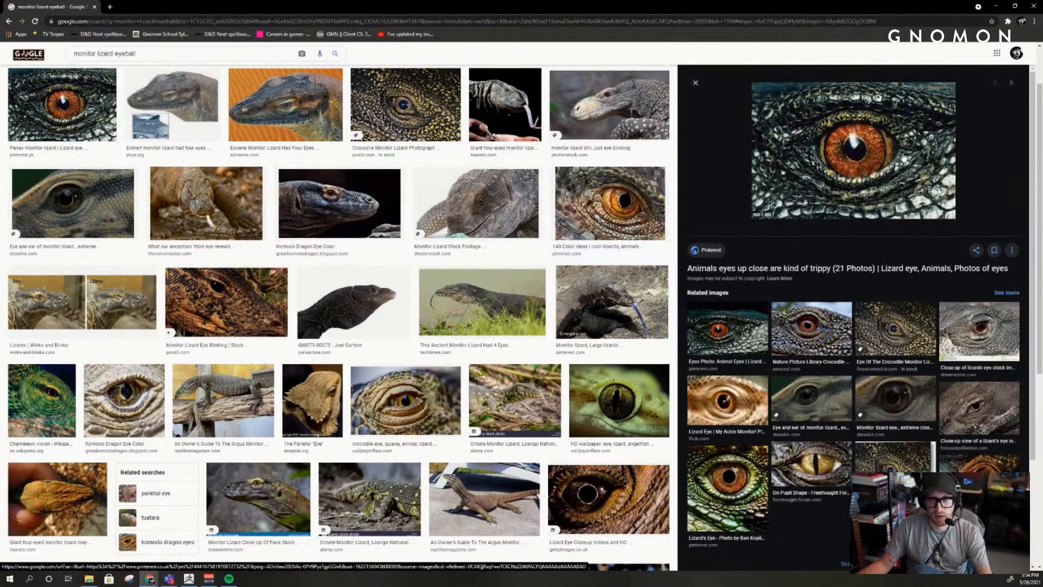
left_click(958, 326)
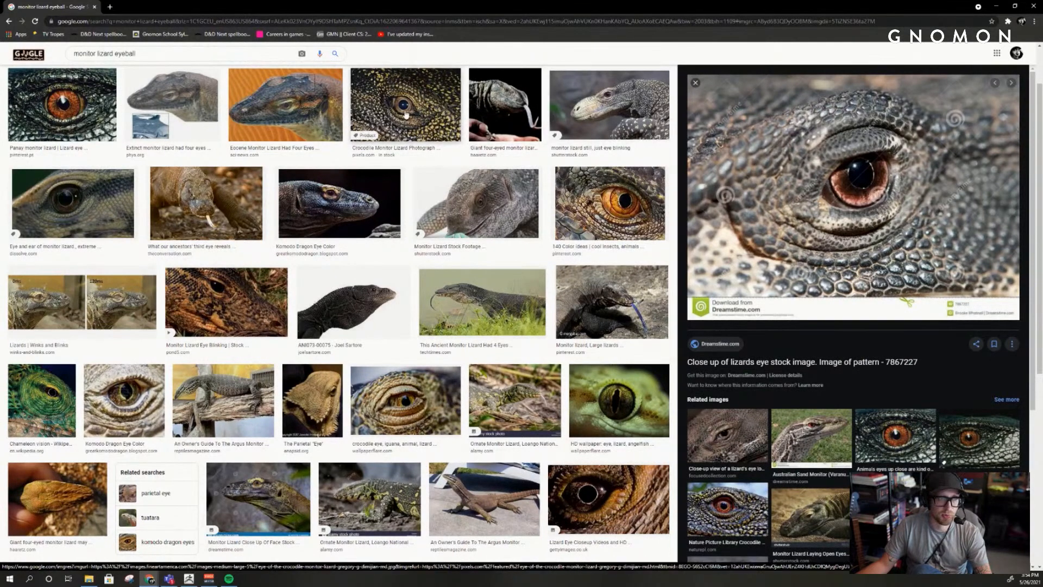
left_click(70, 202)
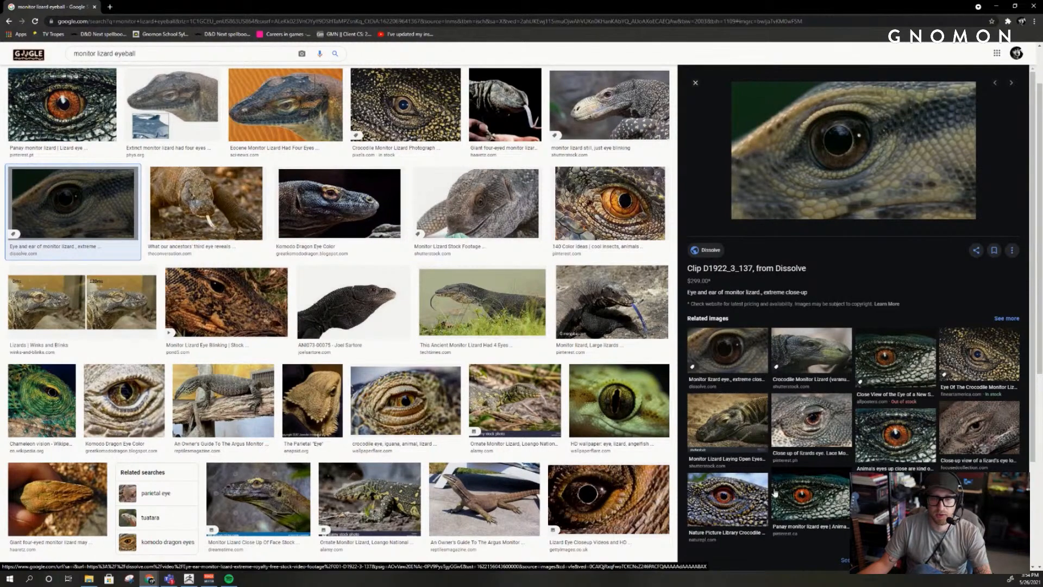
- Examine more reptile eye references, including the extinct monitor, the slit-pupil eye, the chameleon and the monitor lizard portrait
double_click(565, 4)
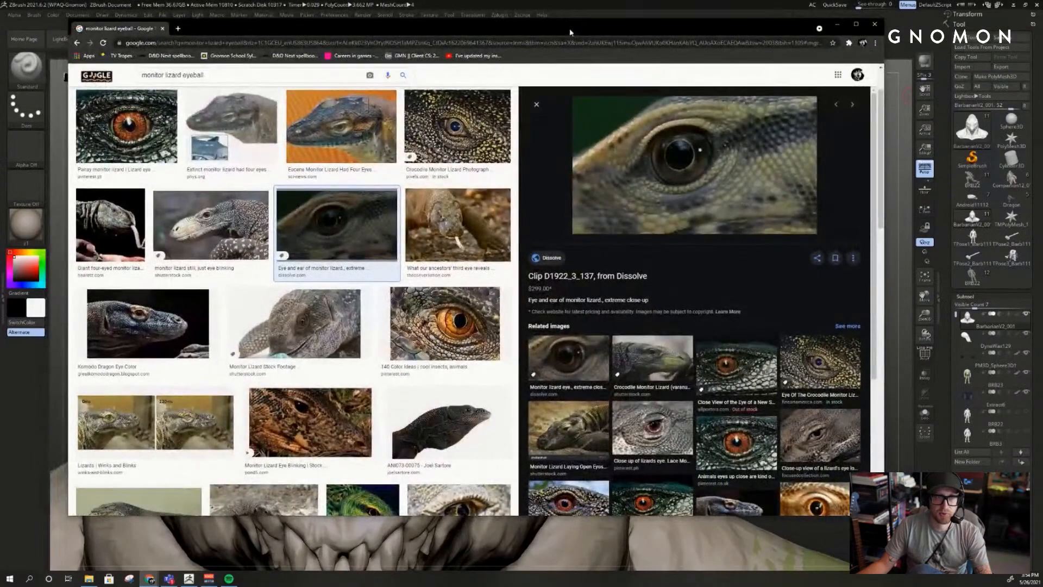
left_click_drag(570, 33, 645, 1)
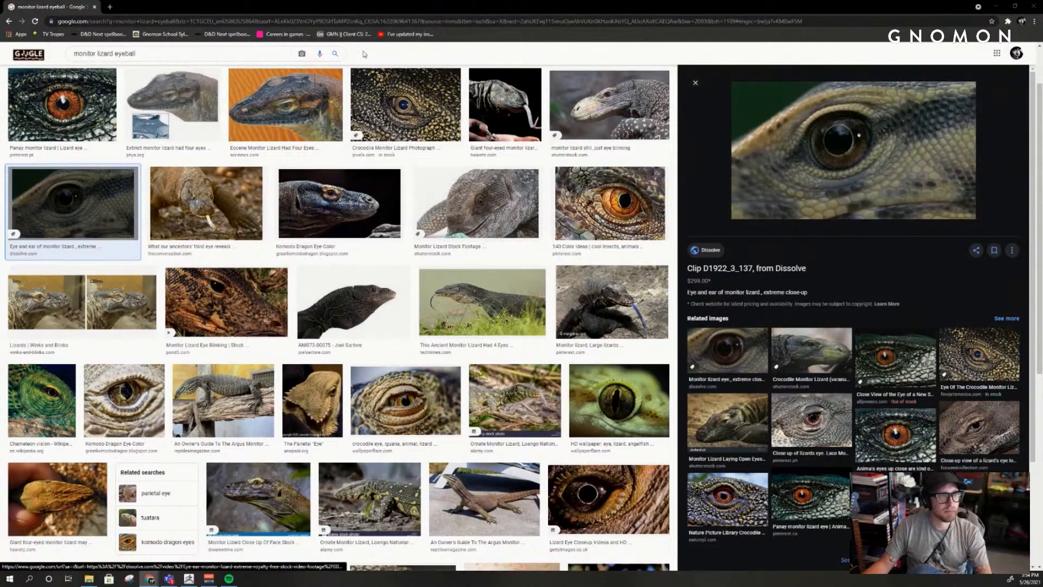
left_click(59, 100)
left_click(171, 103)
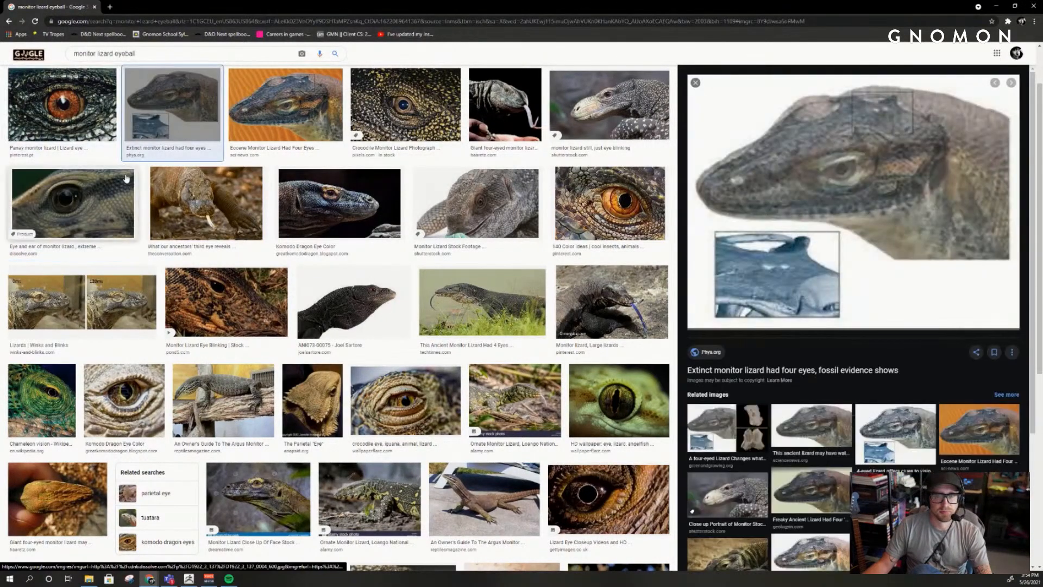
left_click(628, 303)
left_click(620, 401)
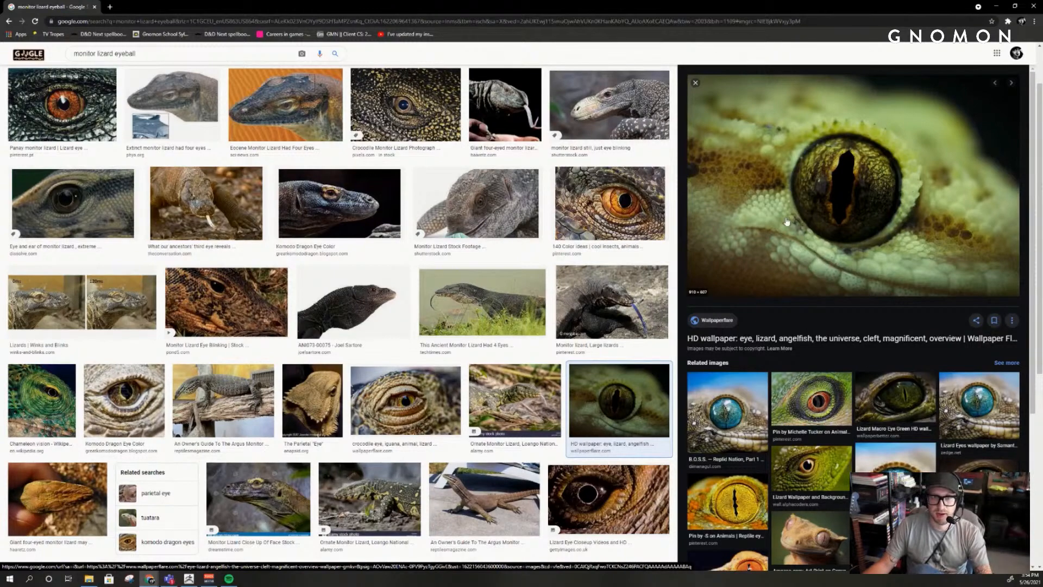
left_click(809, 397)
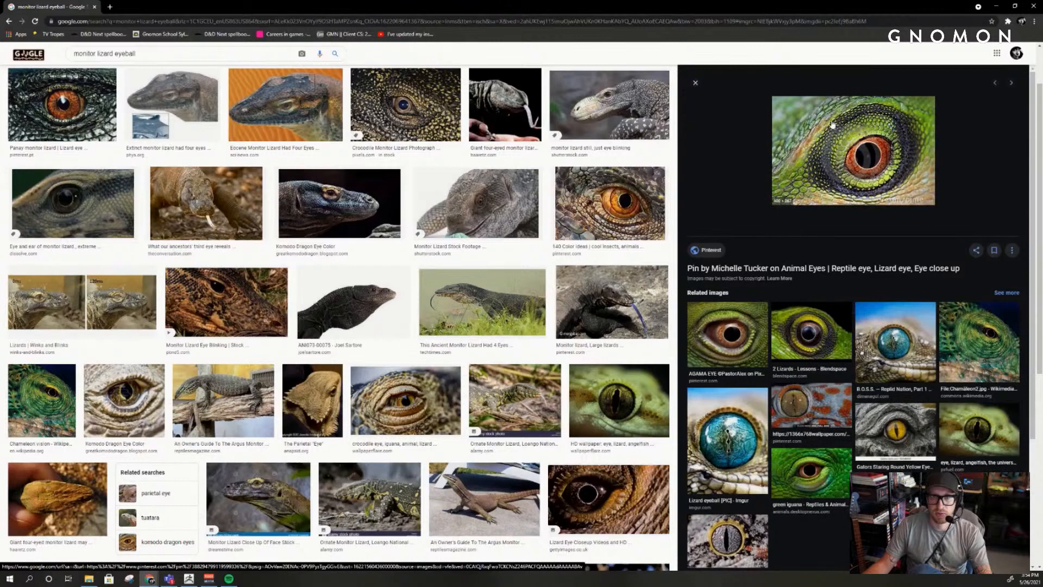
left_click(978, 341)
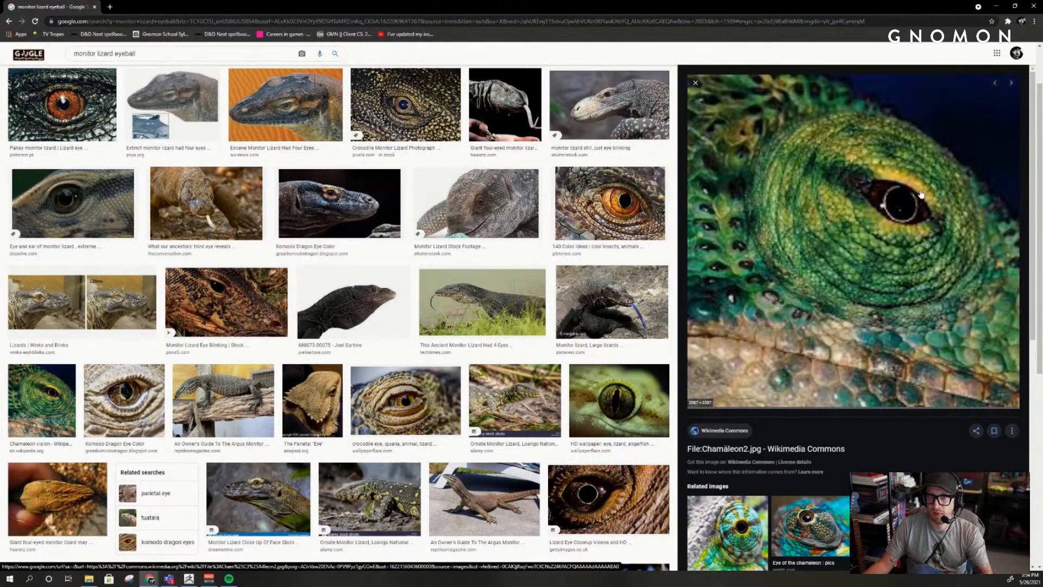
scroll(828, 246, "down", 3)
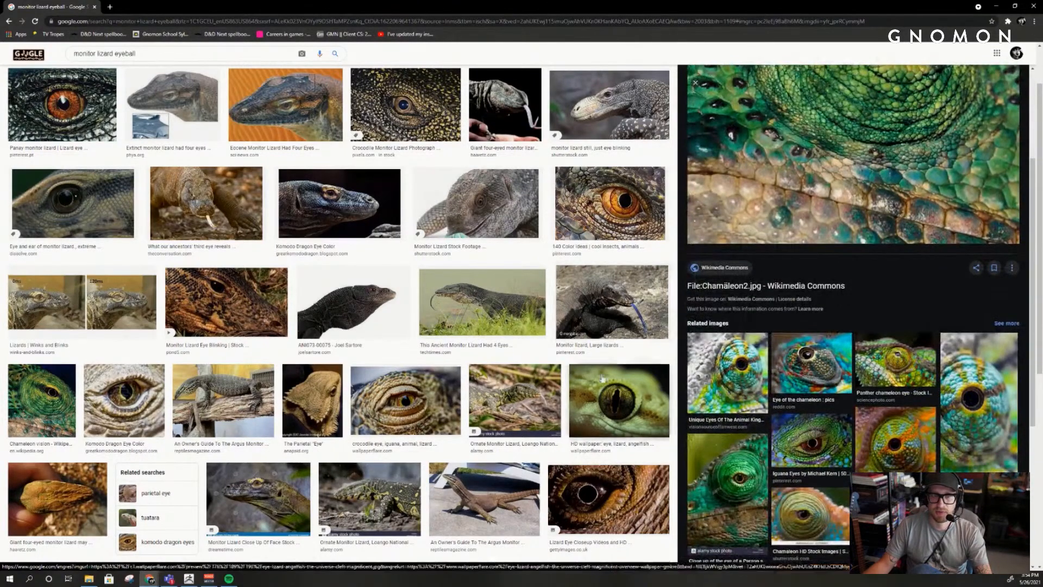
scroll(608, 326, "up", 1)
left_click(603, 169)
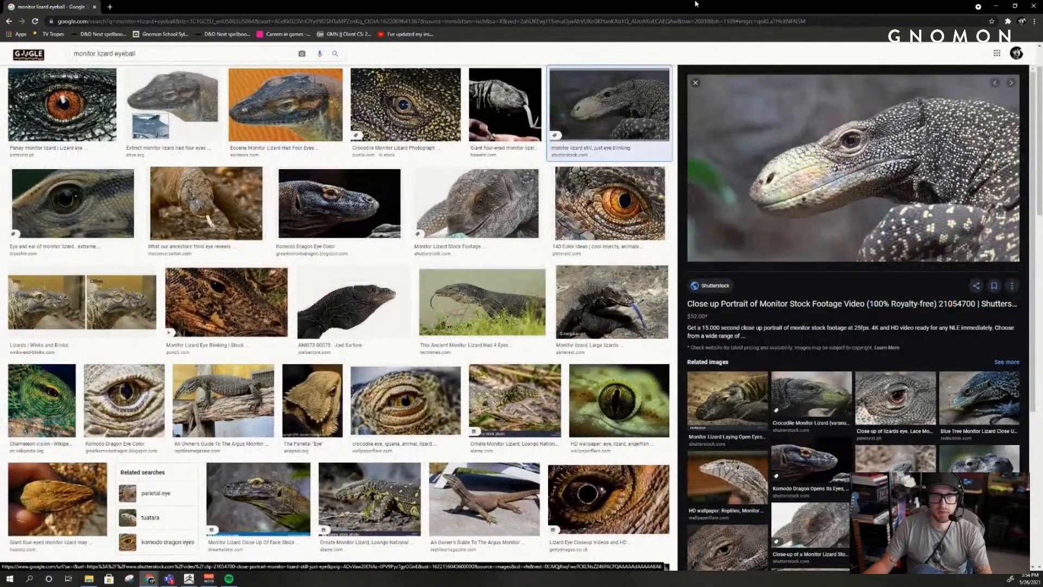
- Compare the monitor lizard portrait and the eye-and-ear close-up with the sculpted eye, and move the reference window off the sculpt
mouse_move(696, 7)
left_mouse_down()
mouse_move(695, 39)
mouse_move(608, 225)
mouse_move(709, 371)
left_mouse_up()
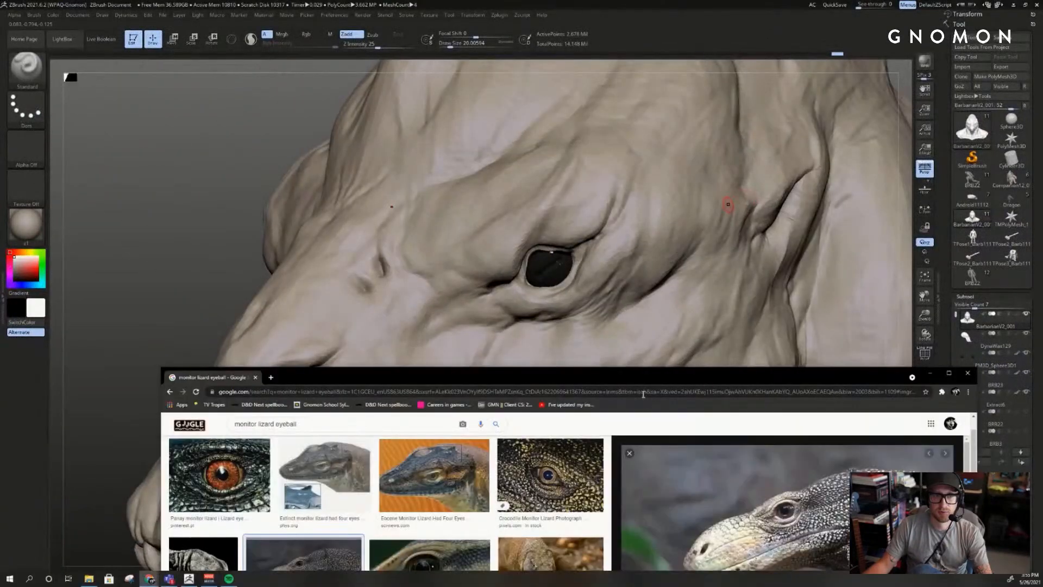
left_click_drag(657, 382, 538, 348)
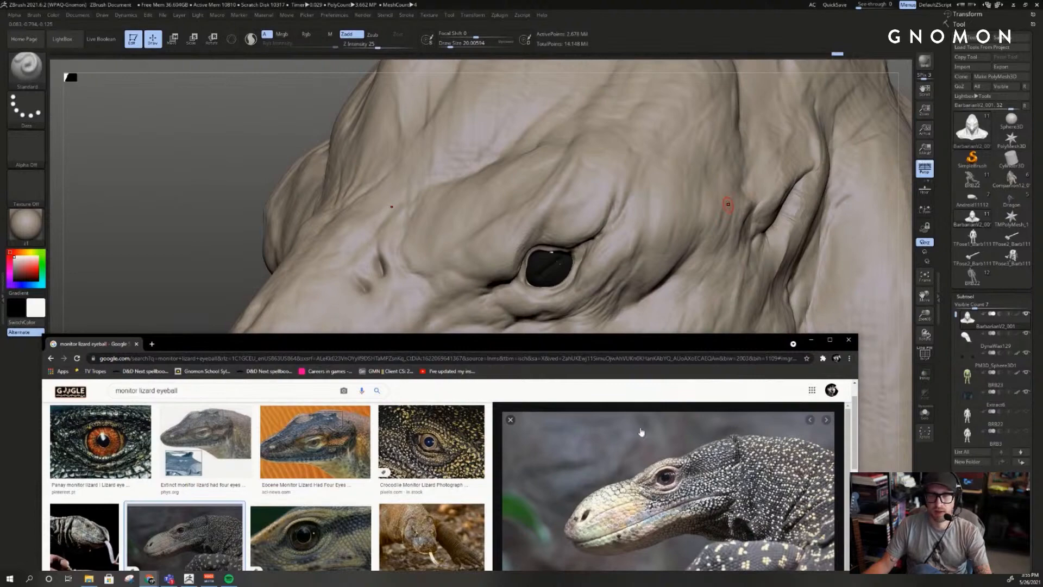
left_click_drag(613, 345, 651, 1)
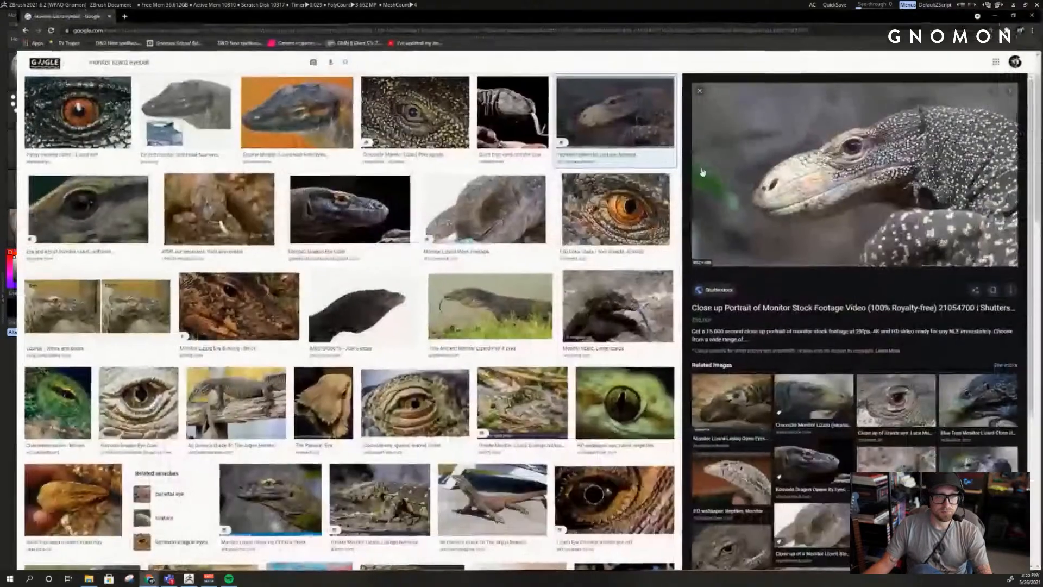
left_click(77, 178)
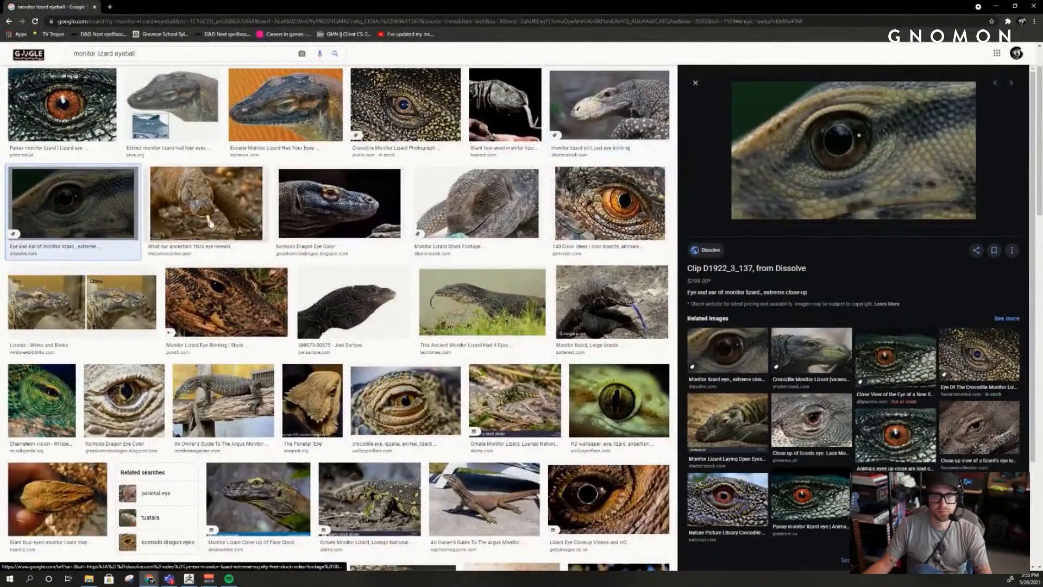
left_click_drag(798, 2, 601, 318)
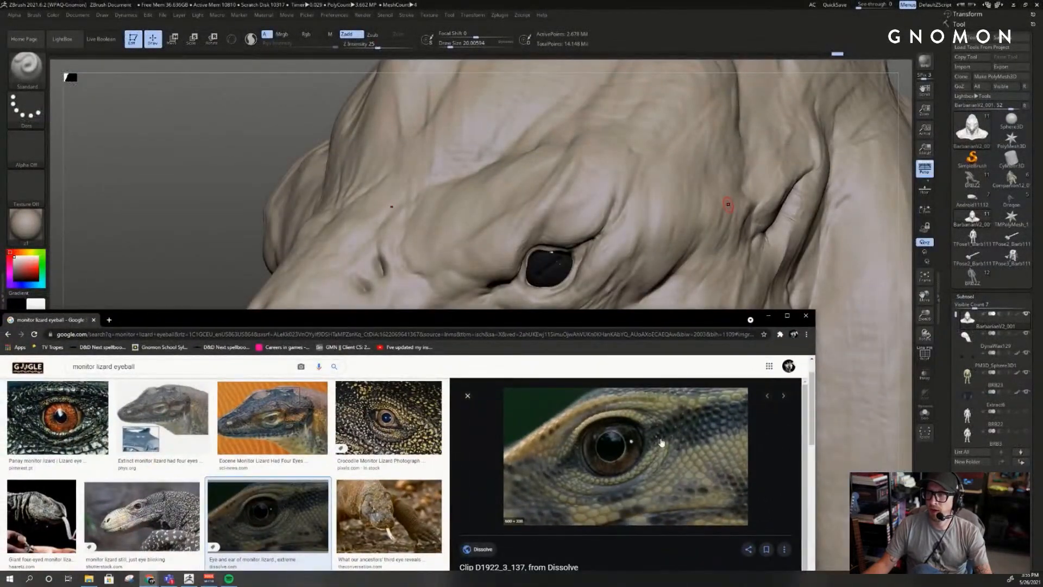
left_click_drag(630, 322, 1042, 233)
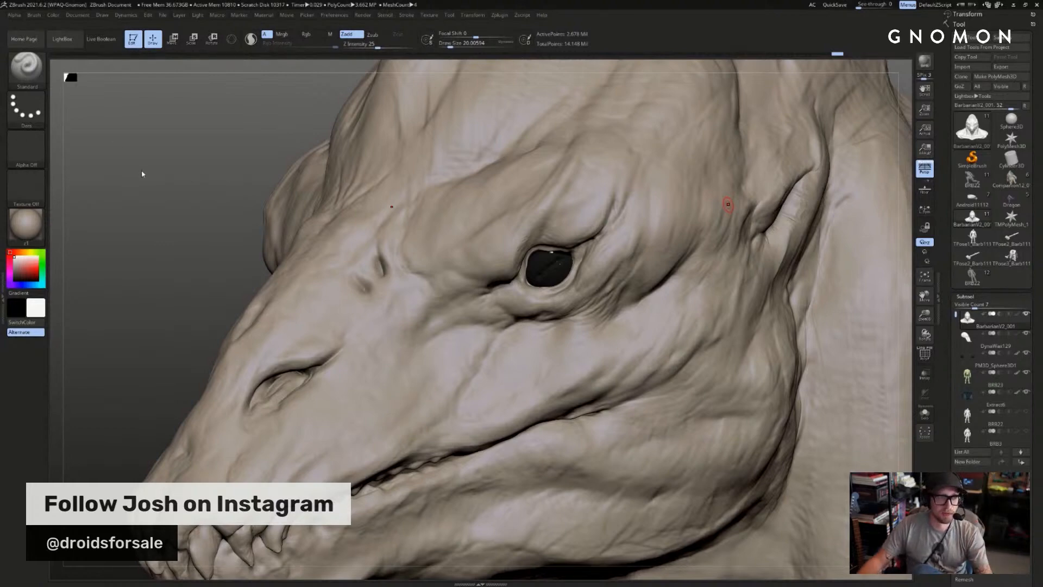
- Adjust the shape of the eyelid rim with the Move brush, bringing its draw size to about 38
left_click_drag(142, 174, 146, 166)
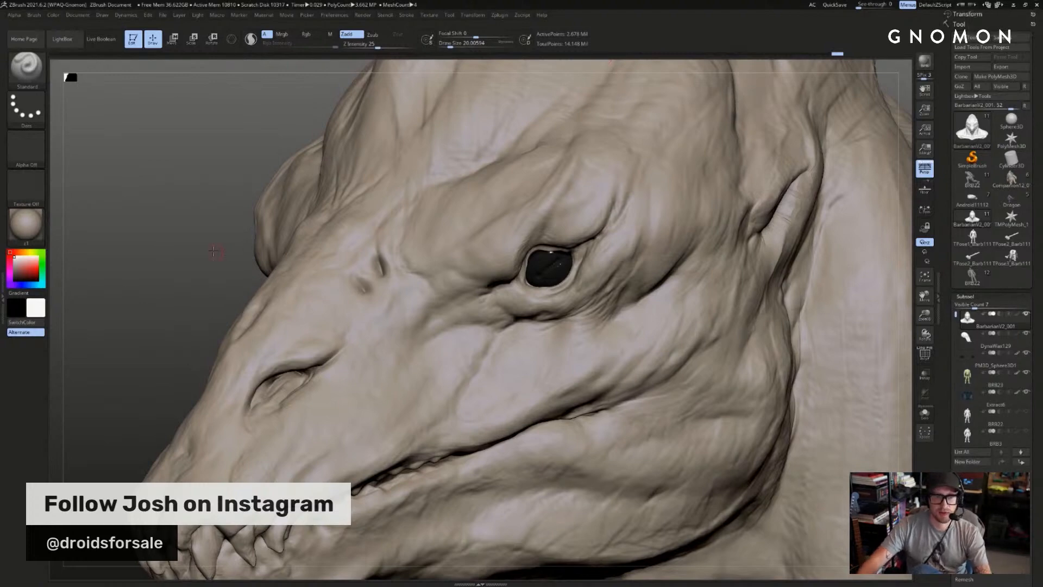
left_click_drag(226, 252, 282, 254)
key("b")
key("m")
key("v")
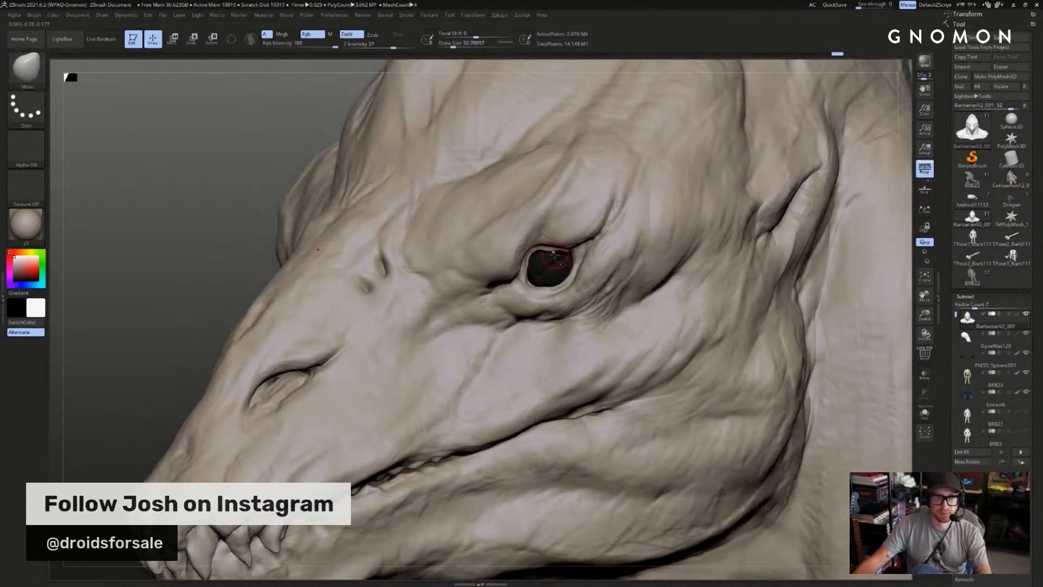
key("s")
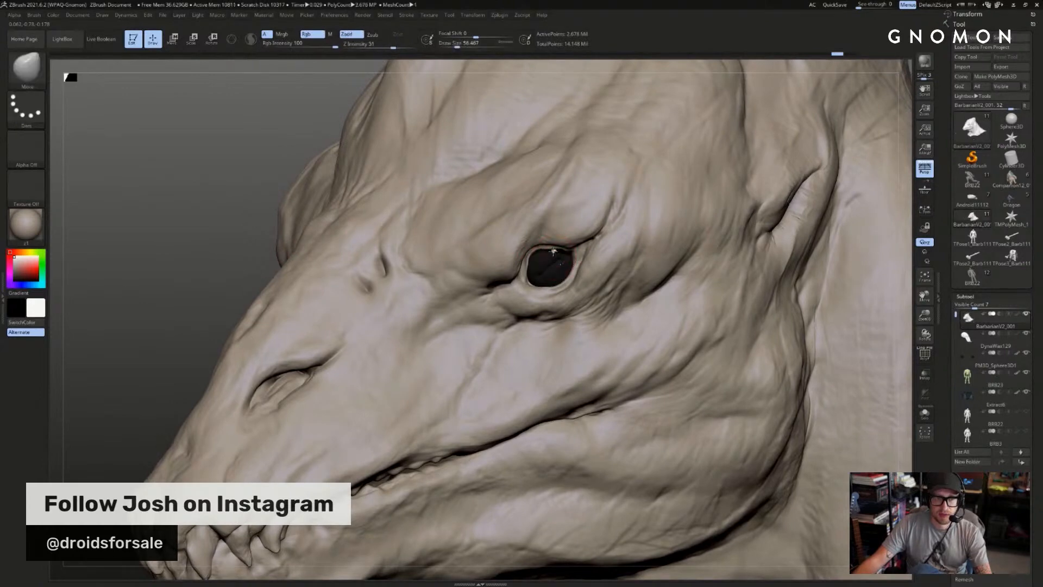
mouse_move(249, 282)
left_mouse_down()
mouse_move(228, 281)
mouse_move(244, 268)
left_mouse_up()
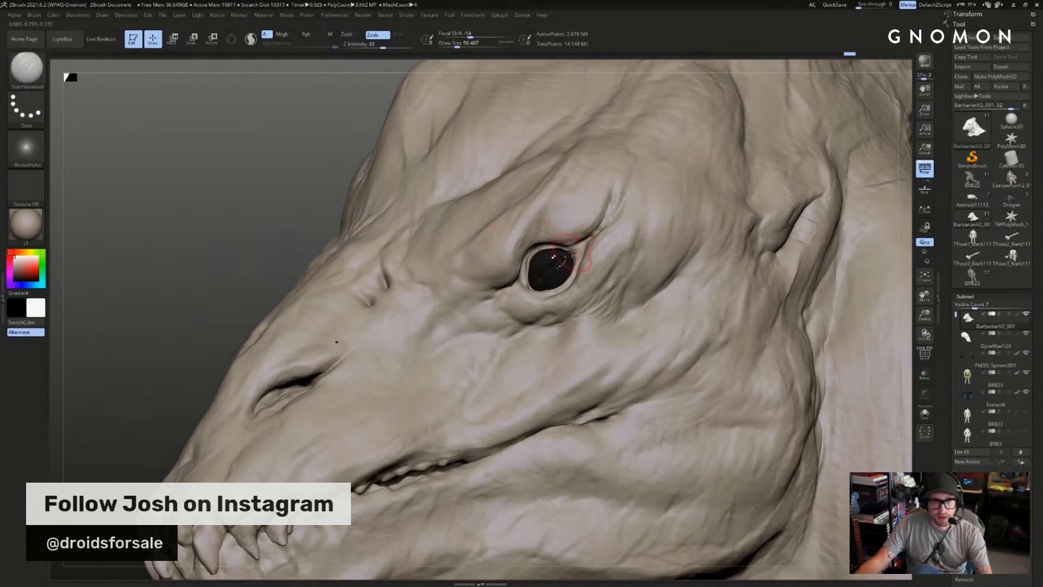
key("s")
mouse_move(401, 244)
right_mouse_down()
mouse_move(842, 141)
mouse_move(532, 272)
right_mouse_up()
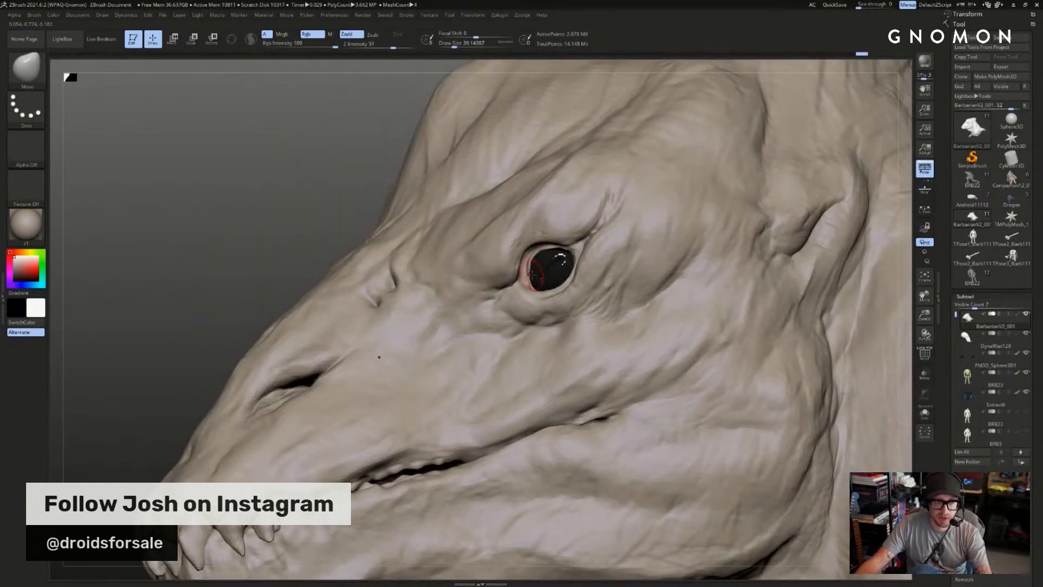
- Undo the last change and sculpt the front of the eyelid rim with the Standard brush at a draw size of about 23
key("b")
key("s")
key("t")
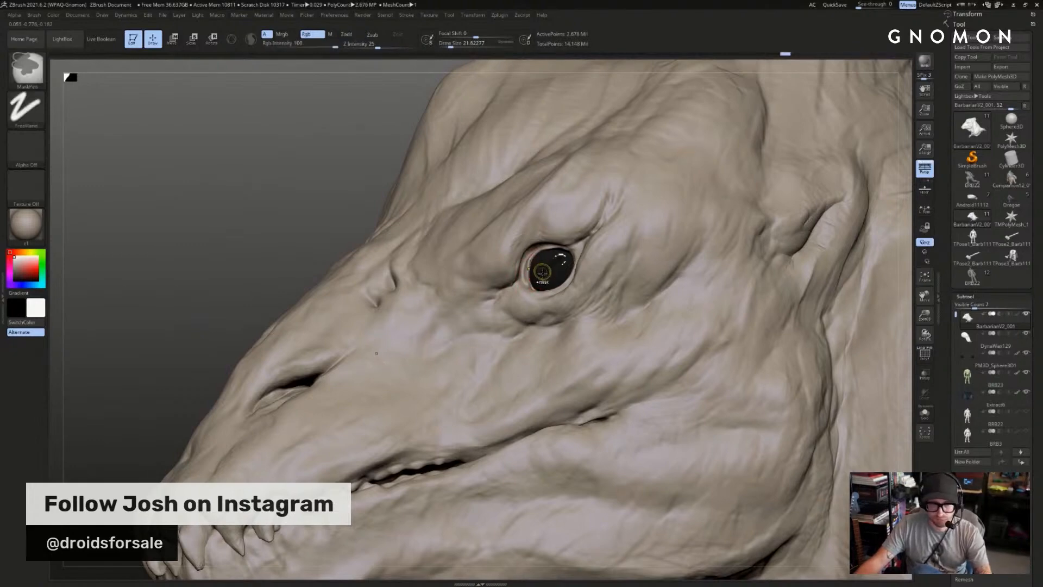
key("ctrl+z")
key("s")
left_click(535, 271)
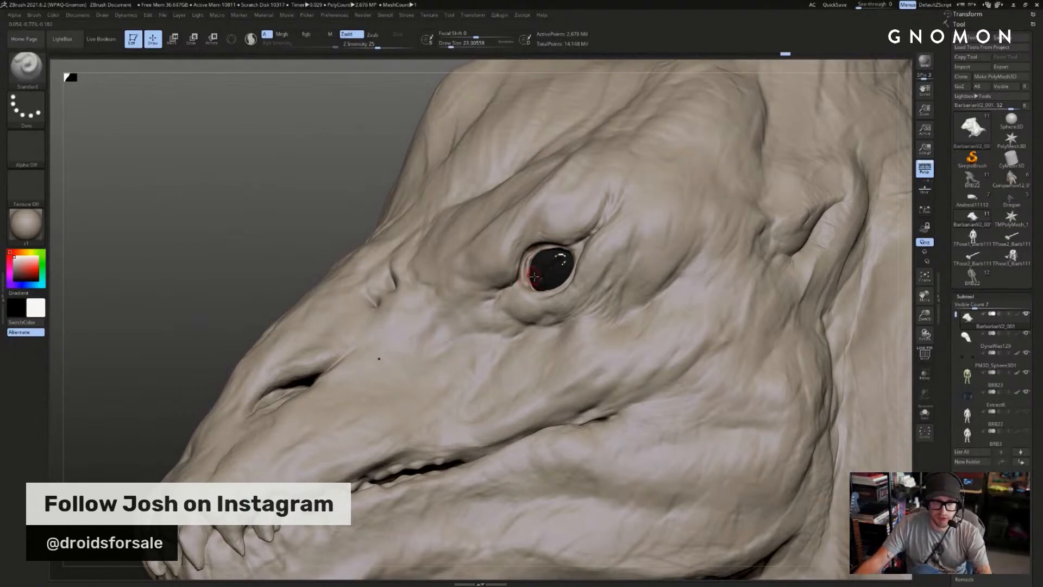
right_click_drag(535, 277, 823, 116)
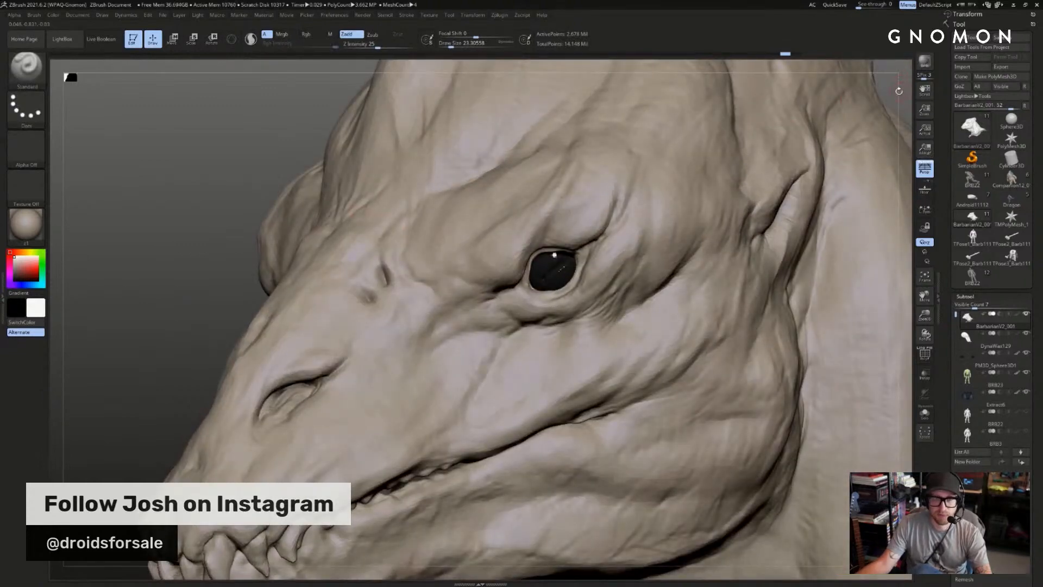
- Review the head from several angles and build up the upper eyelid rim with the ClayBuildup brush
right_click_drag(899, 91, 809, 113)
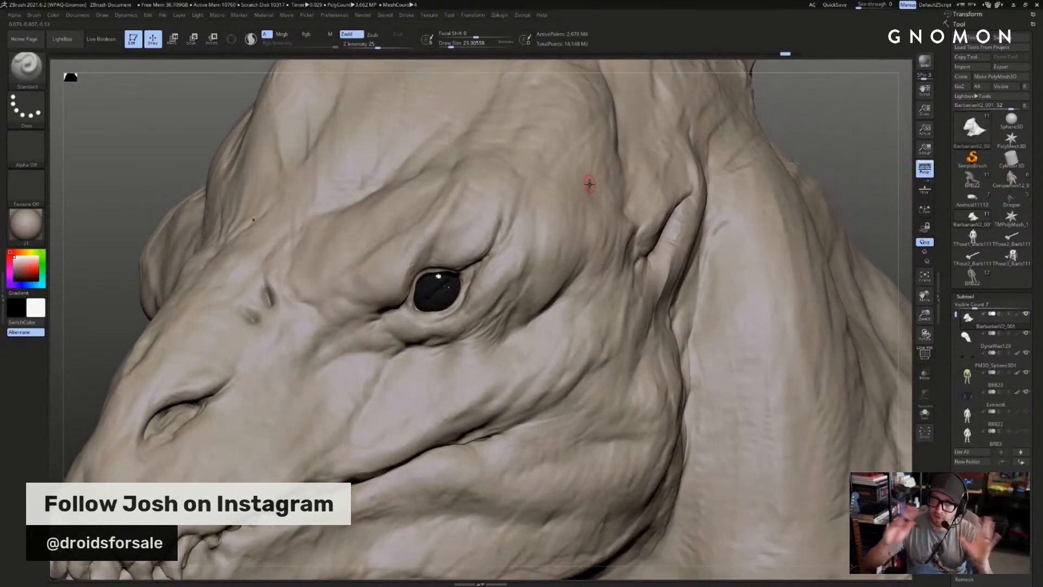
right_click_drag(780, 137, 575, 227)
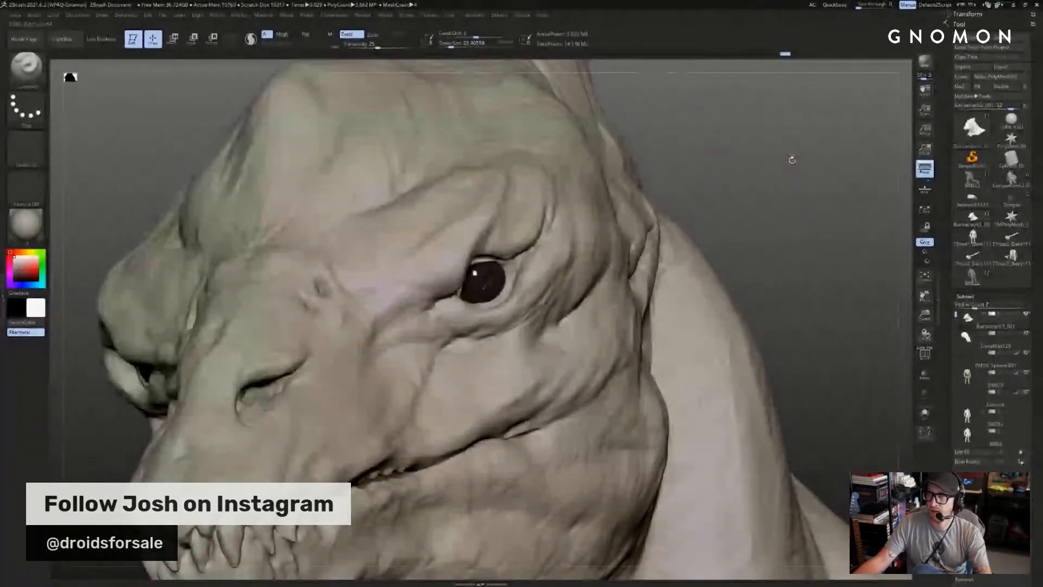
right_click_drag(791, 158, 766, 141)
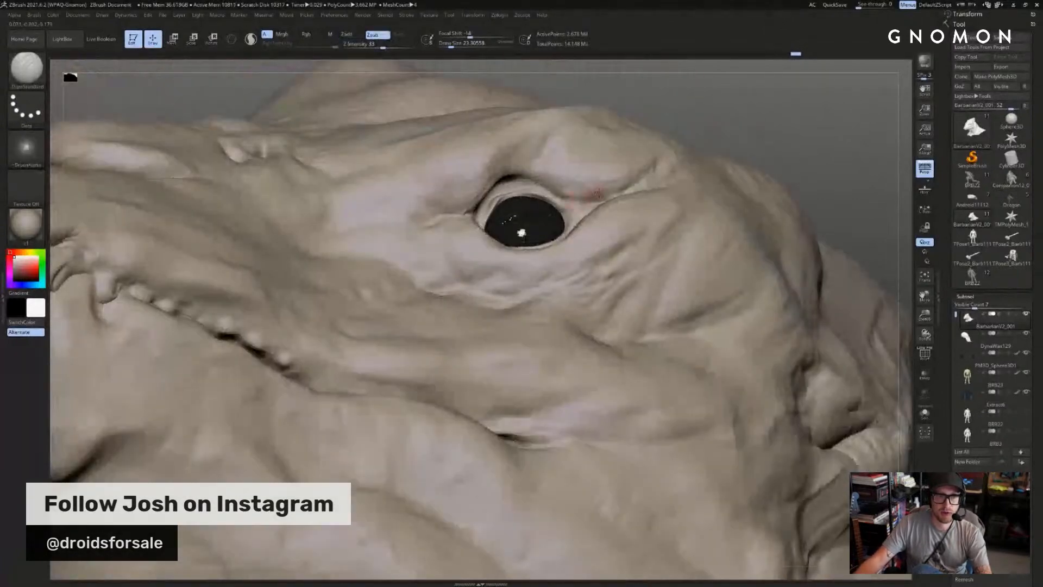
left_click_drag(764, 91, 744, 139)
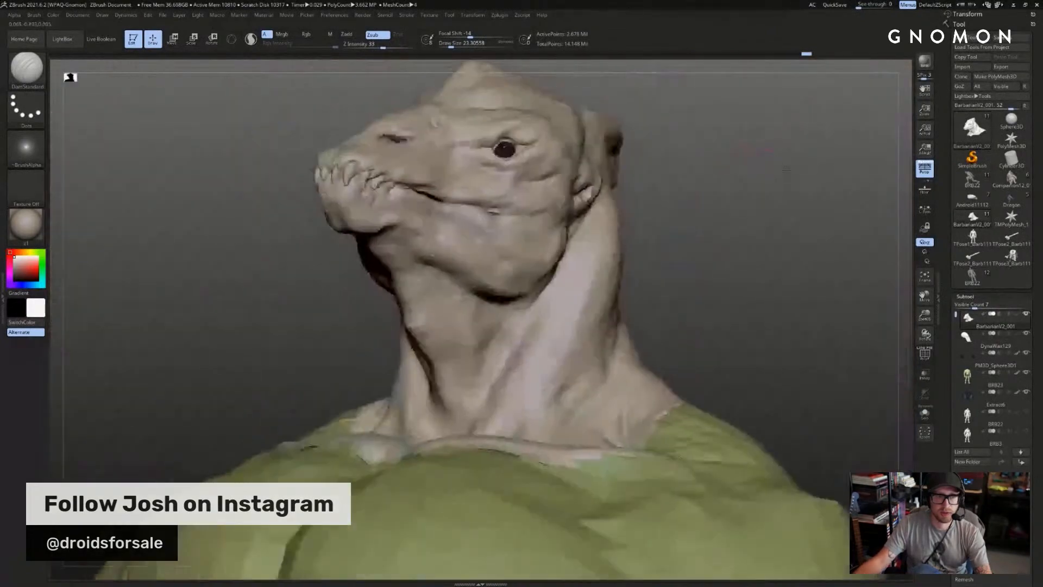
left_click_drag(625, 185, 682, 182)
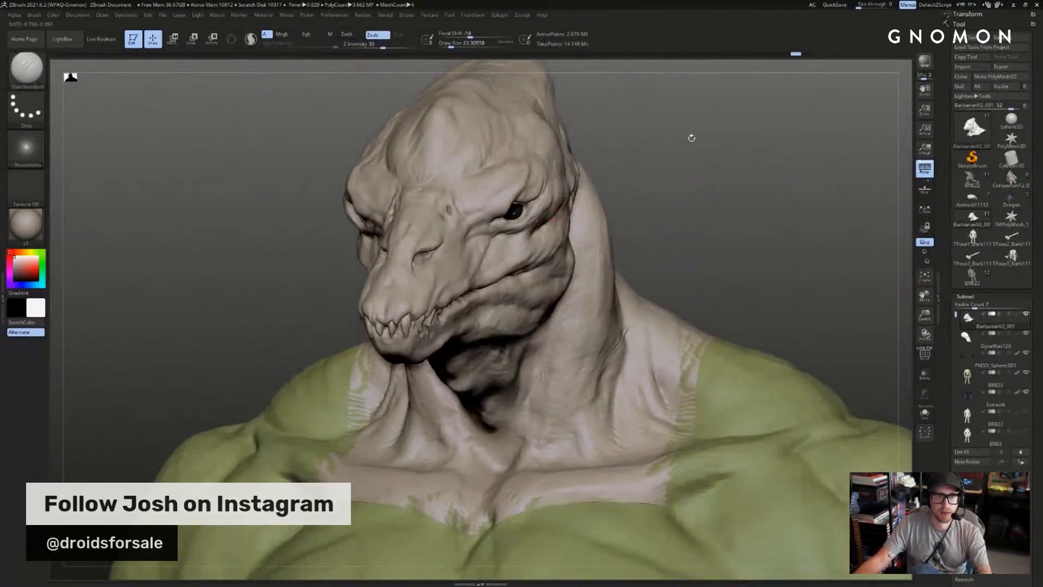
left_click_drag(692, 138, 848, 141, "alt")
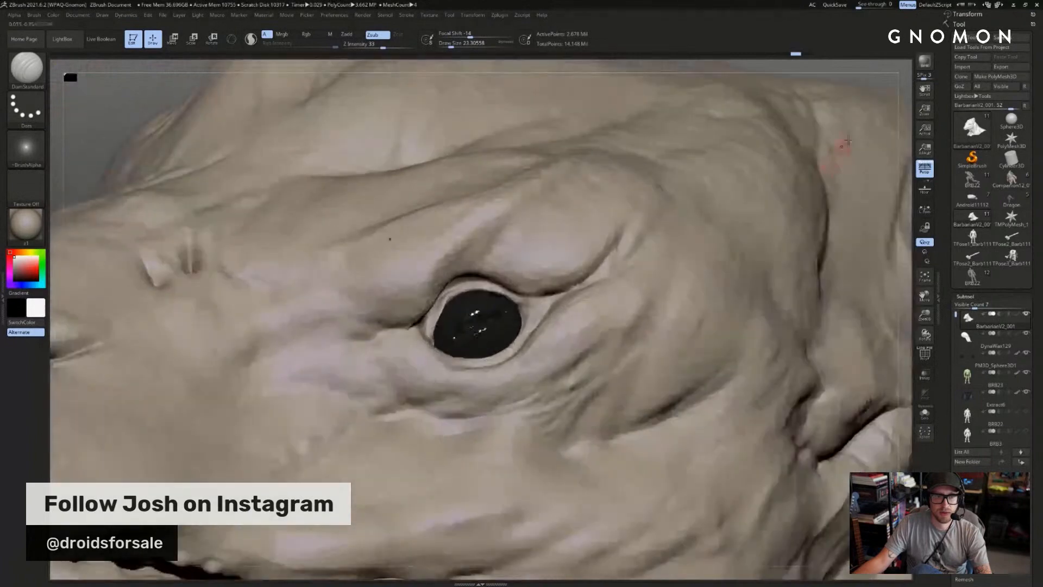
left_click_drag(837, 77, 690, 109)
left_click_drag(348, 174, 480, 176)
key("b")
key("c")
key("b")
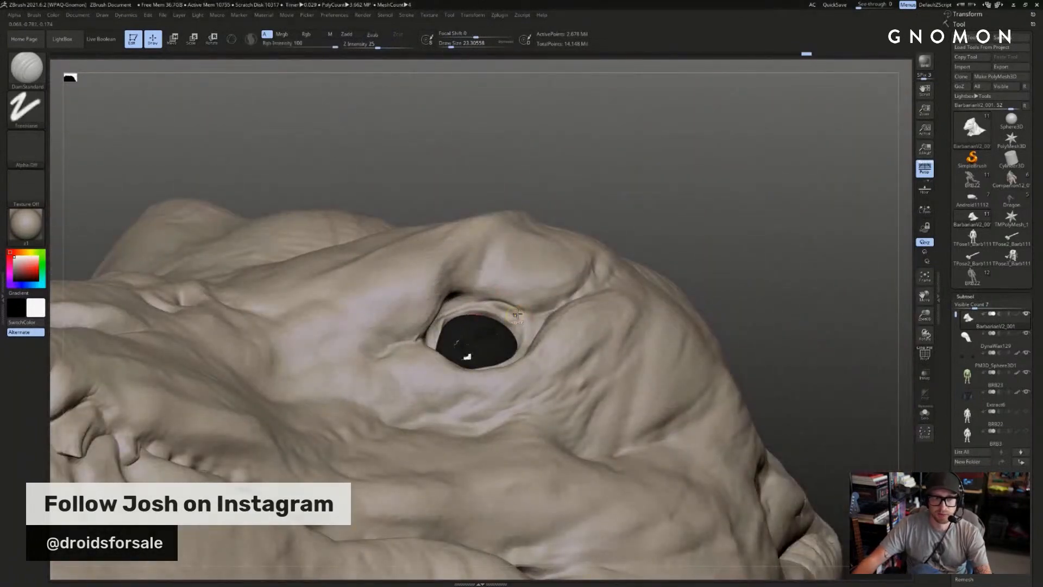
left_click_drag(515, 308, 492, 295)
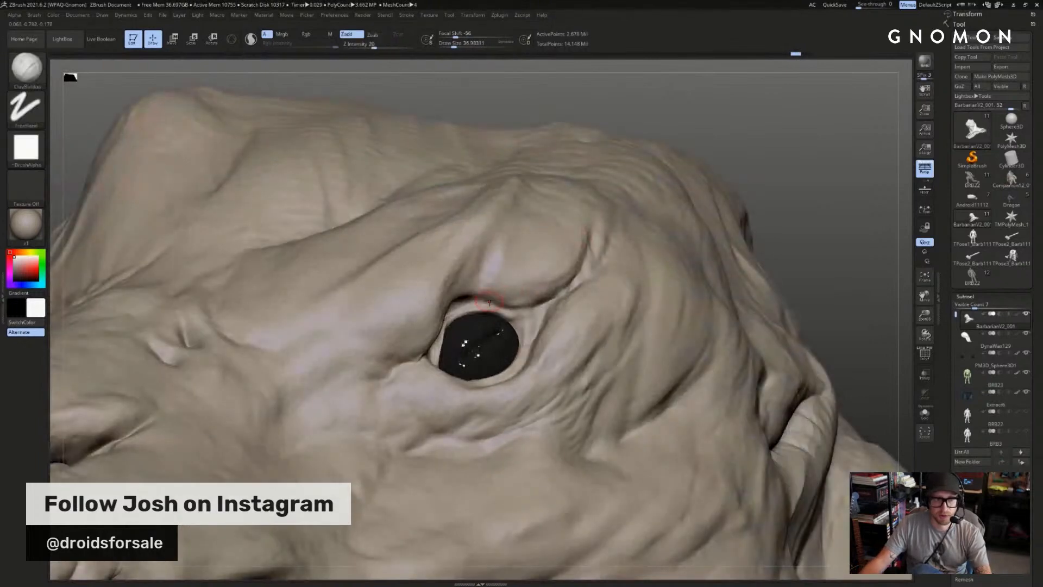
- Cut the crease between the upper eyelid rim and the brow fold with the DamStandard brush
key("b")
key("d")
key("s")
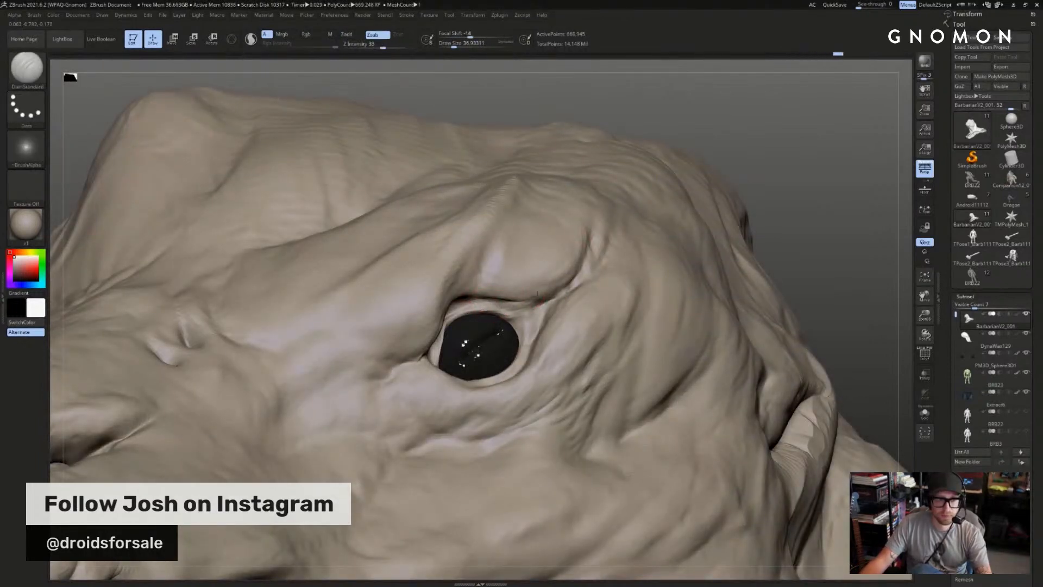
left_click_drag(808, 197, 794, 199, "alt")
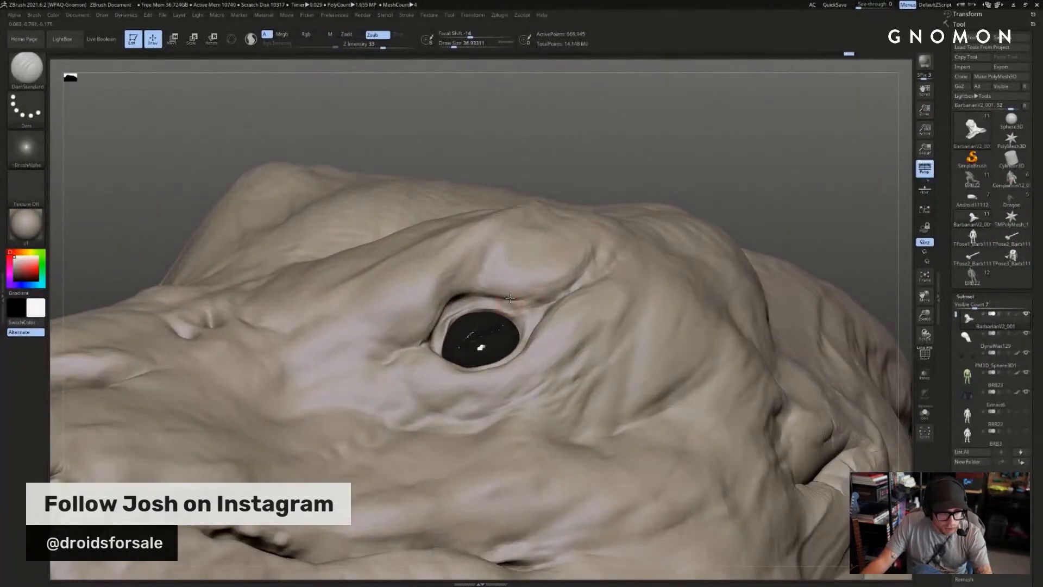
- Add volume above the eye with ClayBuildup and carve the crease toward the rear corner with DamStandard
key("b")
key("c")
key("b")
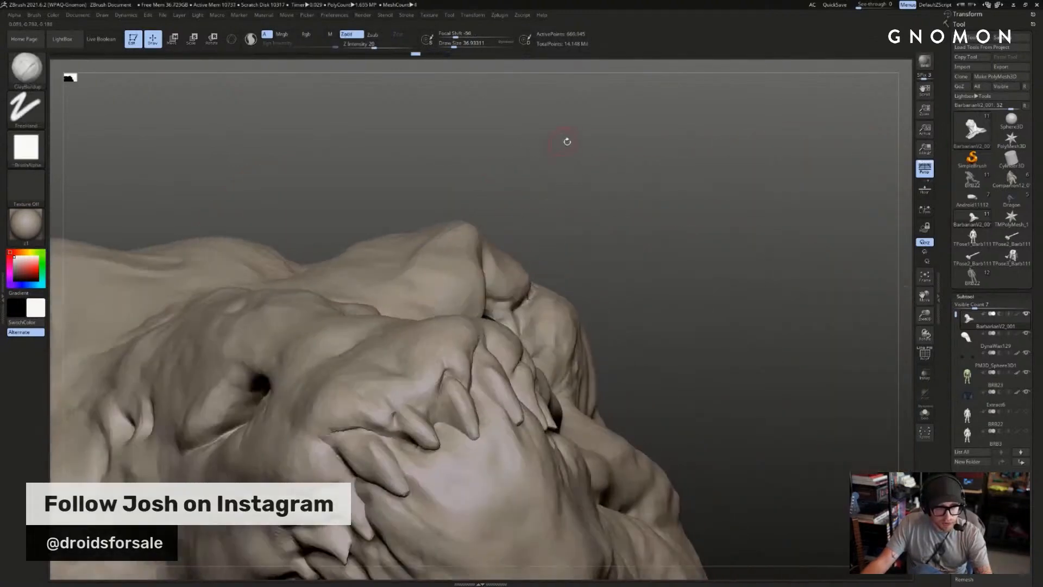
left_click_drag(589, 146, 627, 169)
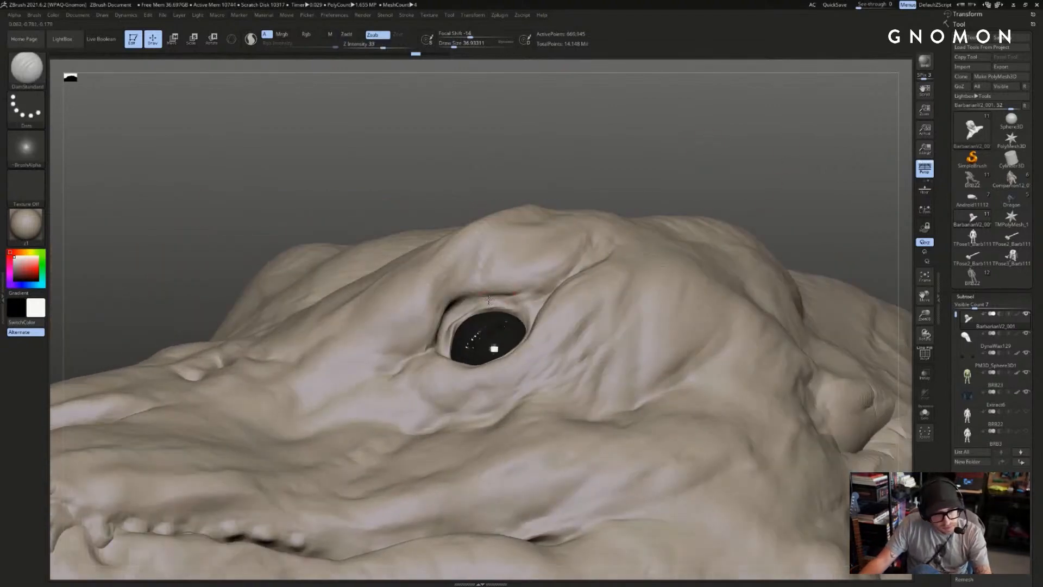
left_click_drag(511, 295, 566, 264)
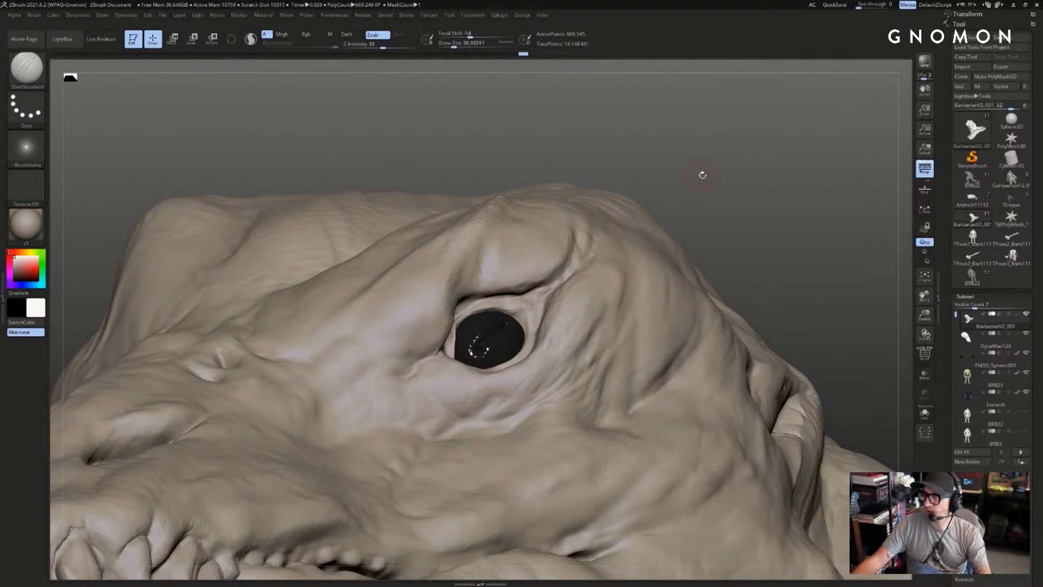
- Refine the front of the upper eyelid crease and the inner rim with DamStandard, checking it from low side angles
mouse_move(723, 163)
left_mouse_down()
mouse_move(753, 151)
mouse_move(725, 151)
left_mouse_up()
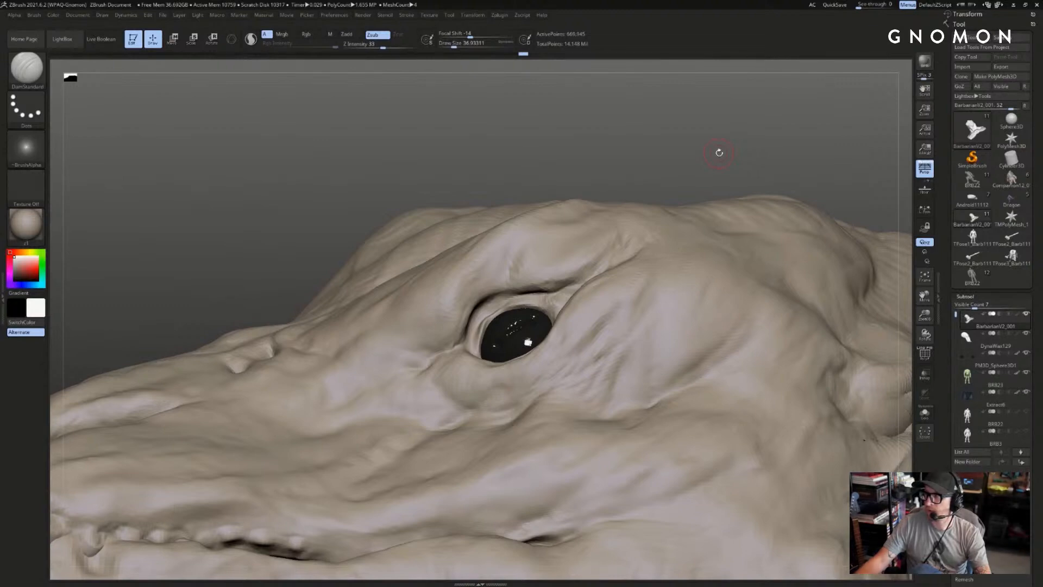
left_click_drag(658, 152, 605, 180)
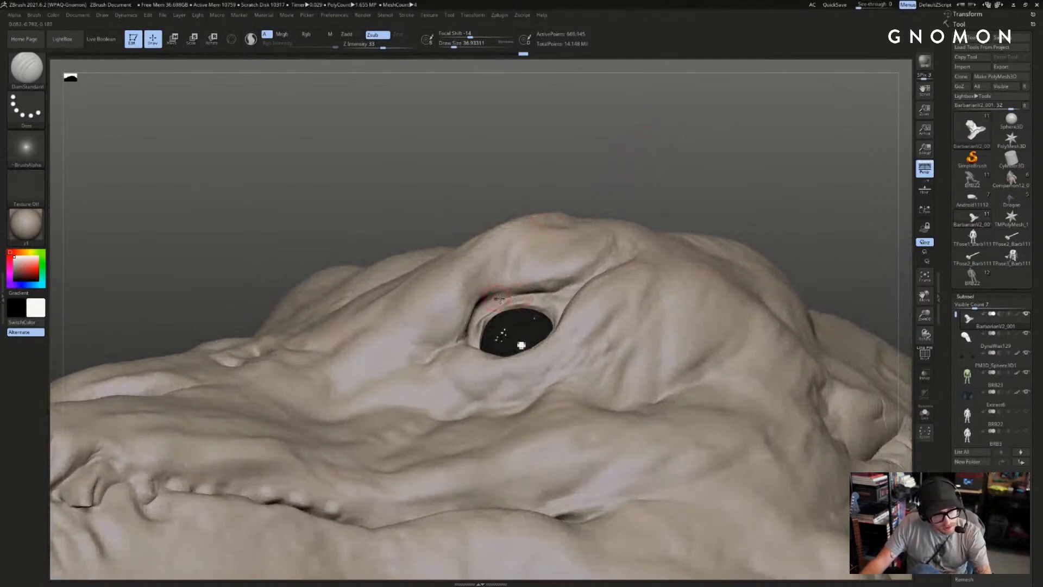
left_click_drag(494, 299, 501, 297)
left_click_drag(584, 204, 541, 220)
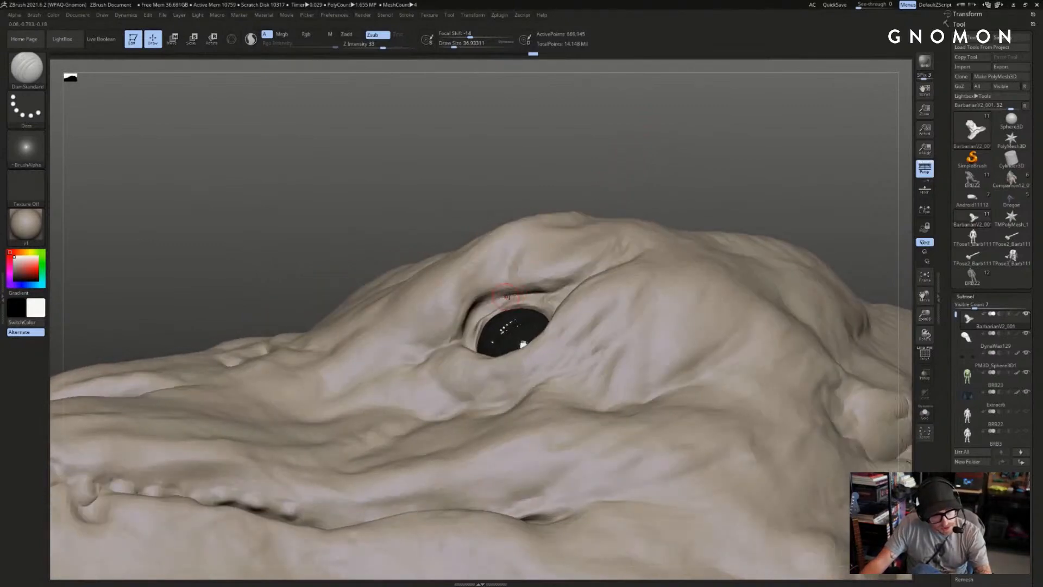
left_click_drag(587, 178, 570, 195)
left_click_drag(492, 209, 504, 242)
left_click_drag(450, 208, 481, 226)
left_click_drag(655, 166, 634, 134)
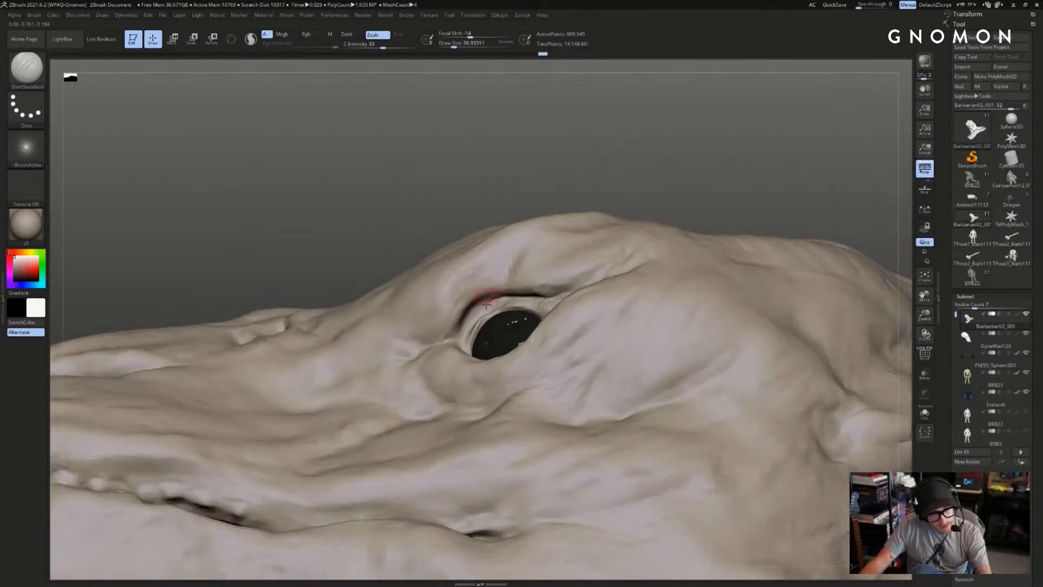
mouse_move(471, 323)
left_mouse_down()
mouse_move(465, 337)
mouse_move(487, 307)
left_mouse_up()
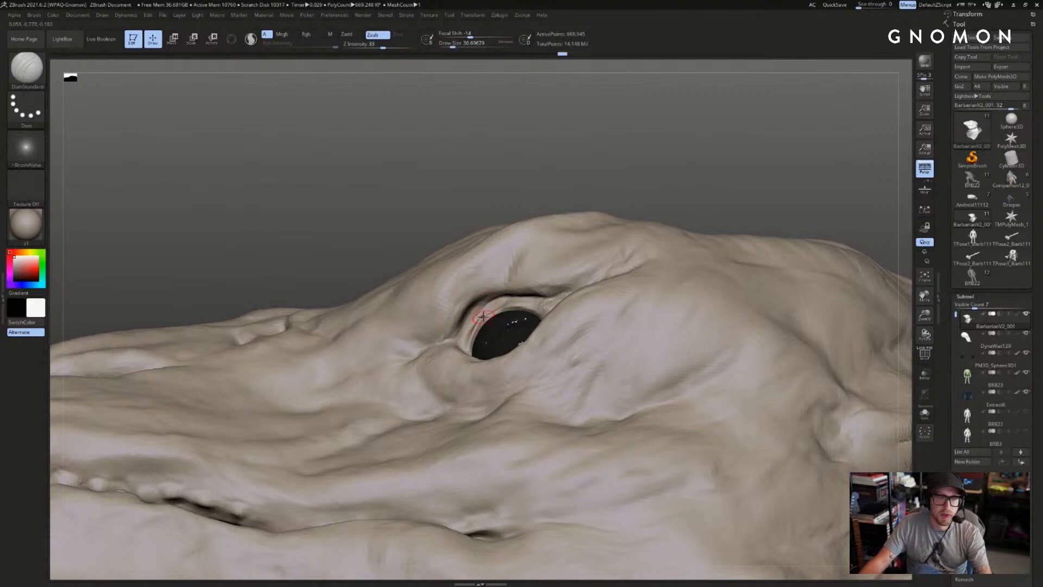
- Review the BRB22, Companion12, Android11112 and Dragon tools beside the reptilian character, clear the canvas and return to the BarbarianV2_001 head
mouse_move(549, 187)
left_mouse_down()
mouse_move(740, 144)
mouse_move(662, 126)
mouse_move(750, 212)
mouse_move(799, 239)
mouse_move(873, 174)
left_mouse_up()
left_click(972, 179)
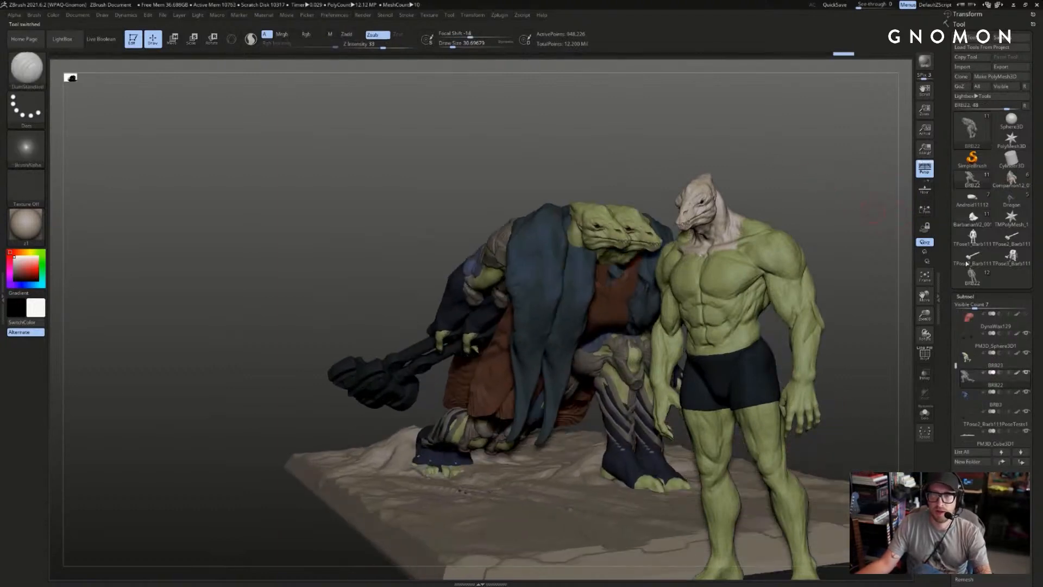
left_click(1018, 182)
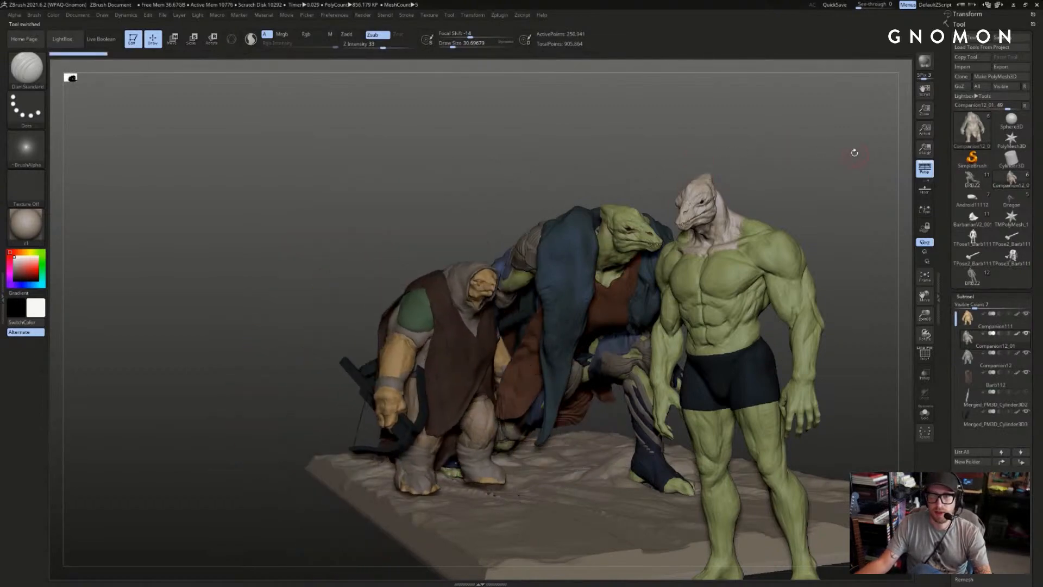
left_click(966, 201)
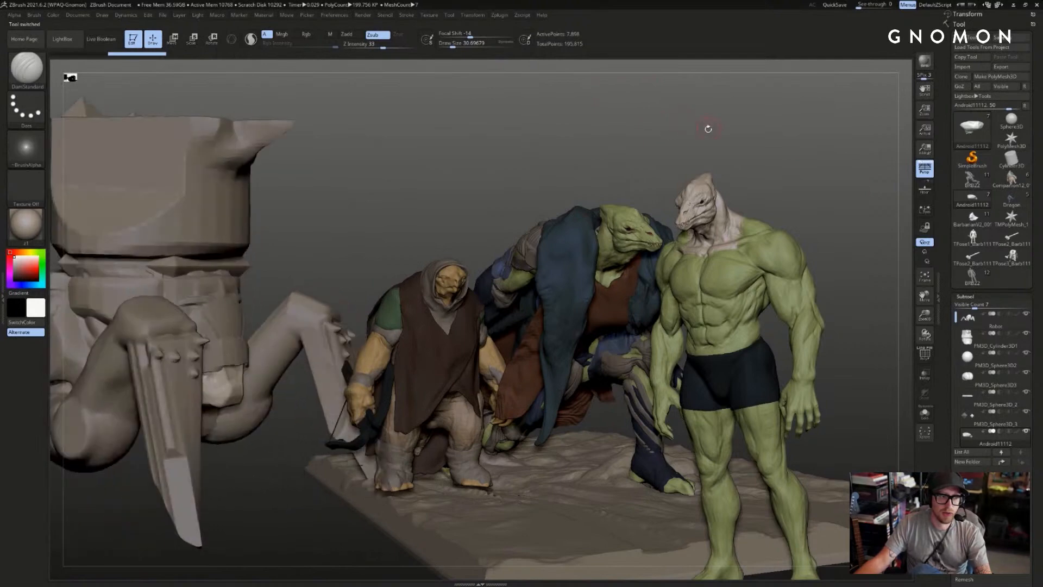
left_click(1005, 199)
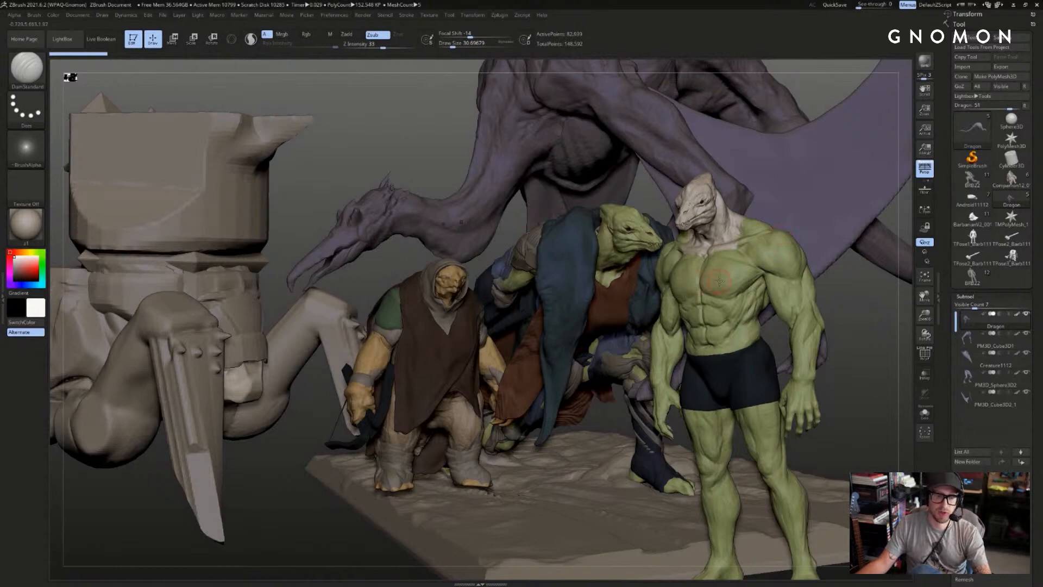
key("ctrl+n")
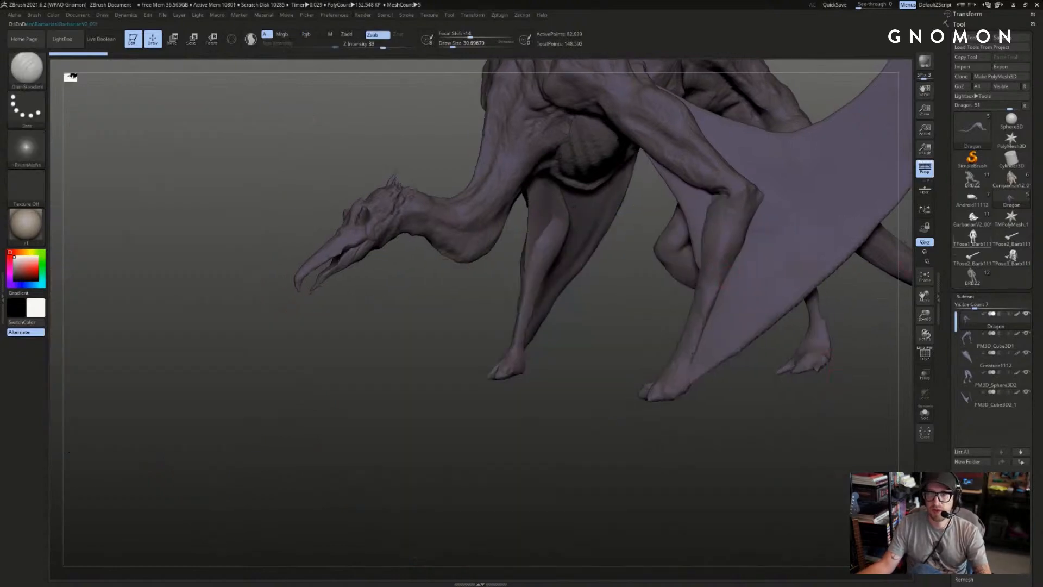
left_click(973, 217)
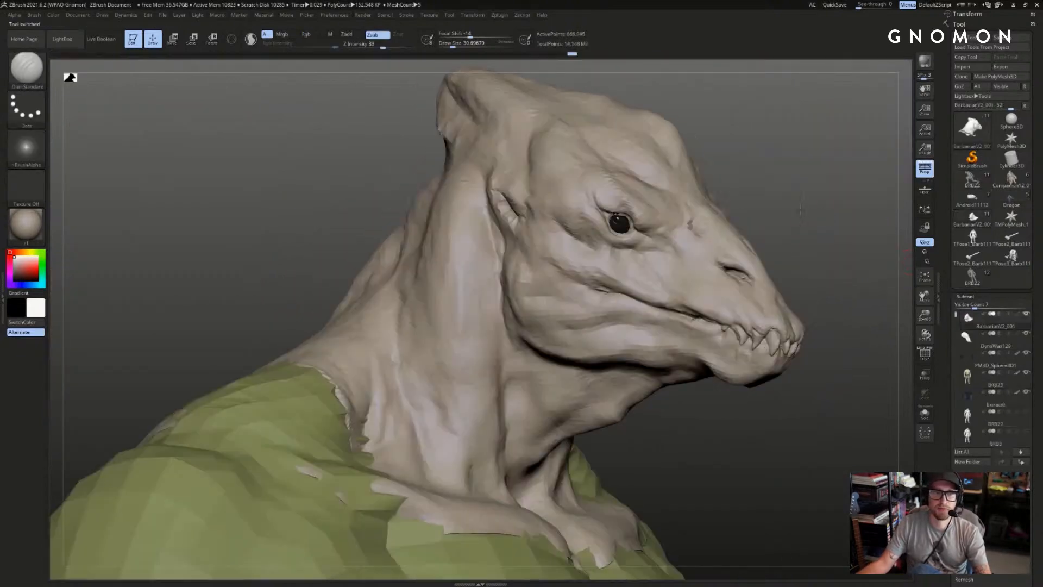
- Build up the fold above the upper eyelid with the ClayBuildup brush at a draw size of about 31
left_click_drag(800, 211, 654, 263)
left_click_drag(218, 218, 181, 202, "alt")
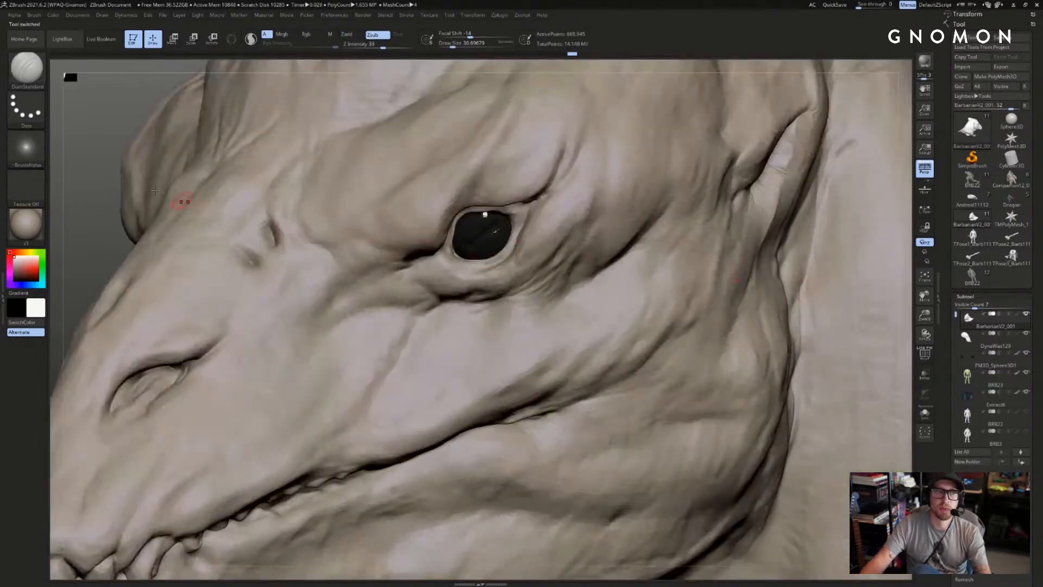
left_click_drag(131, 143, 495, 252)
left_click_drag(511, 212, 383, 277, "alt")
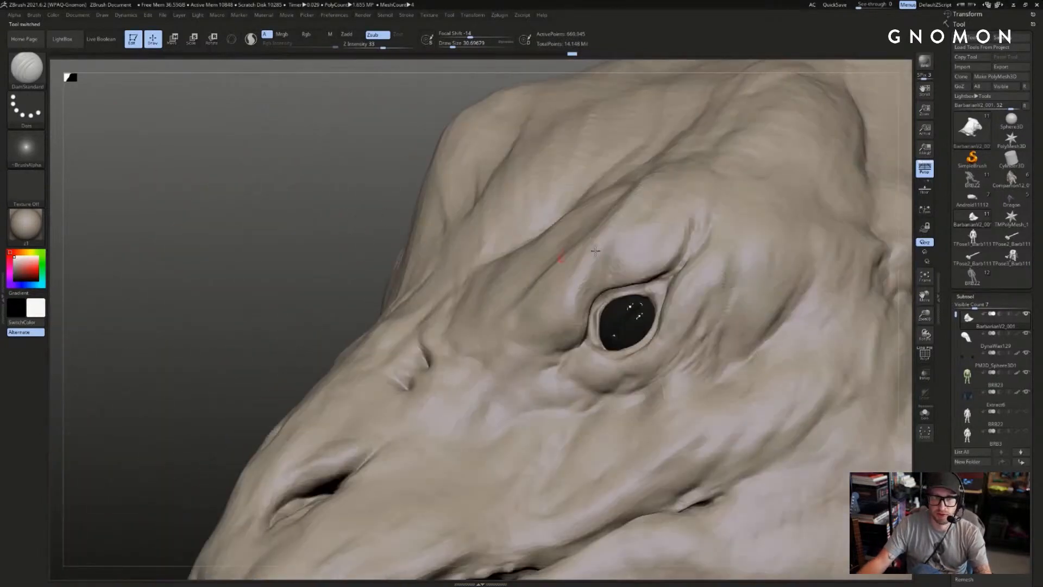
mouse_move(585, 256)
left_mouse_down("alt")
mouse_move(345, 249)
mouse_move(559, 226)
left_mouse_up("alt")
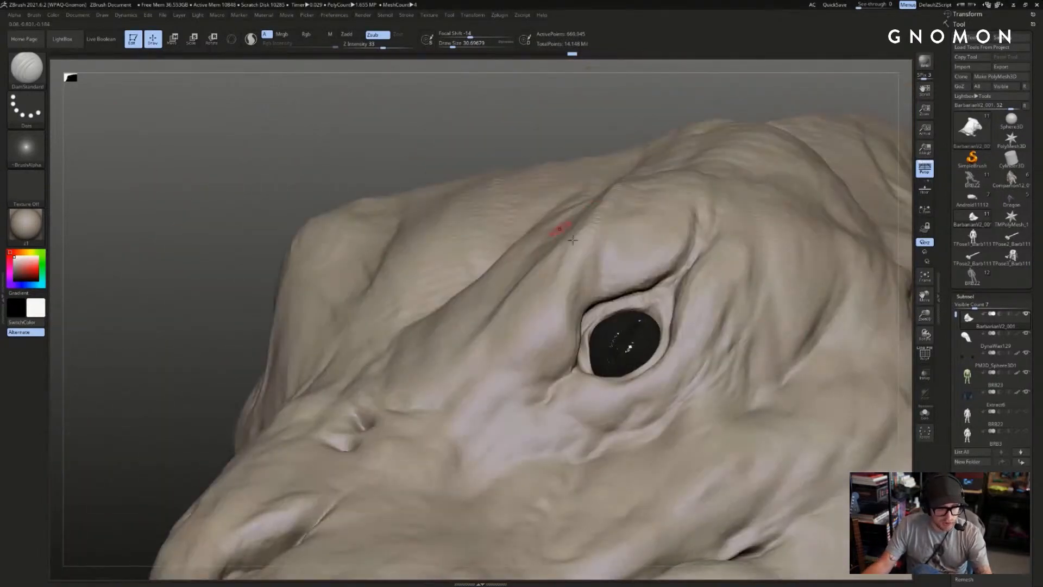
key("b")
key("c")
key("b")
left_click_drag(671, 98, 640, 291)
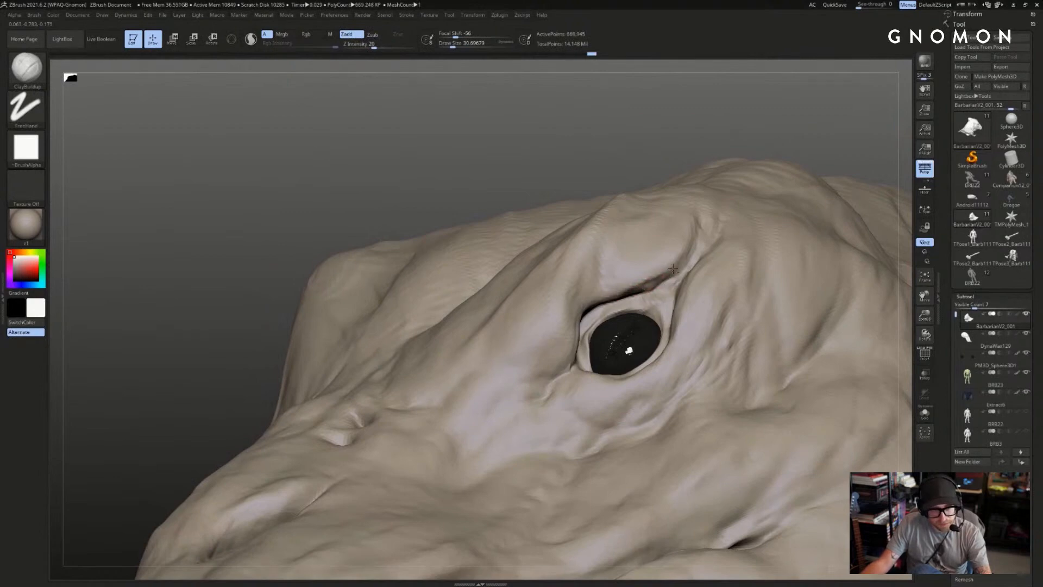
right_click_drag(671, 241, 650, 268)
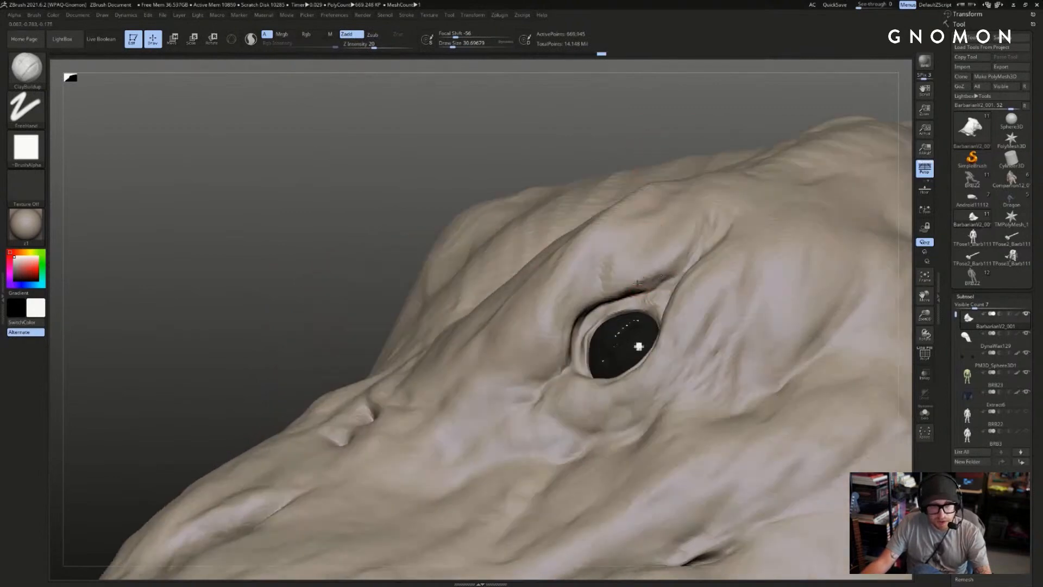
right_click_drag(676, 206, 694, 156)
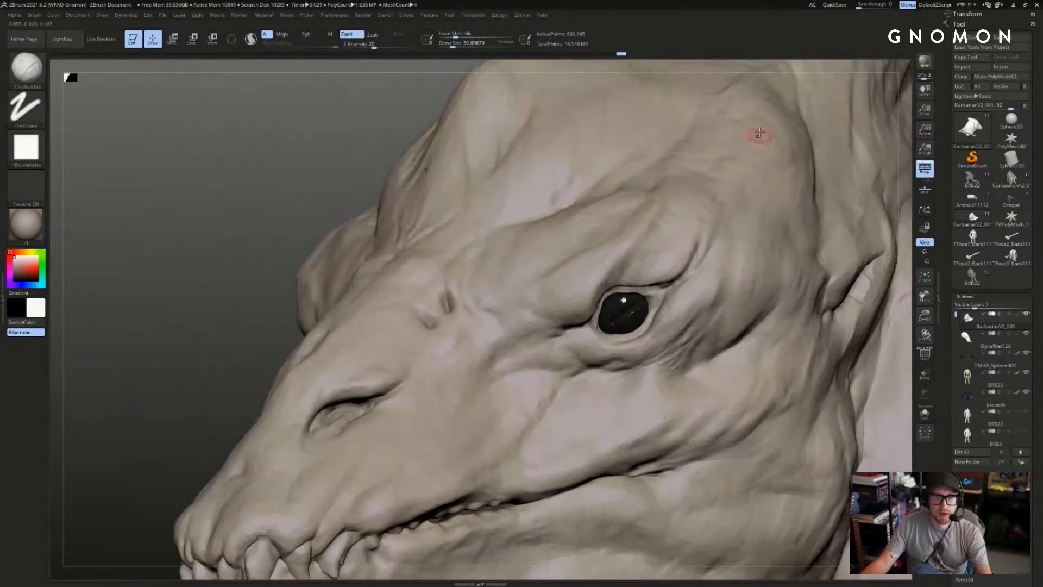
- Bring up the painted BRB23 version, turn off the paint on its BarbarianV2_001 head, and compare it with the current head sculpt
right_click_drag(757, 135, 343, 135)
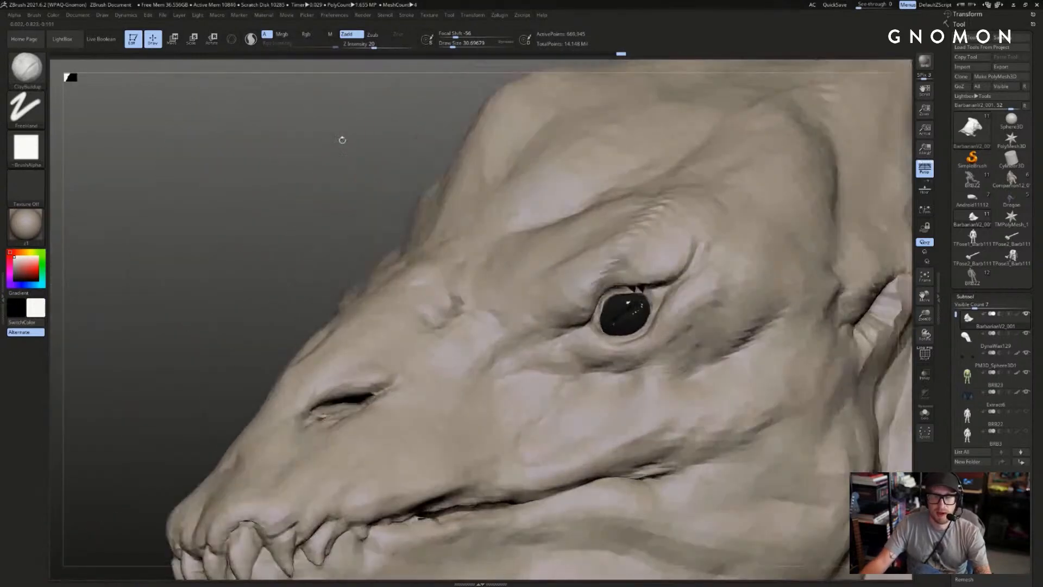
left_click(1026, 106)
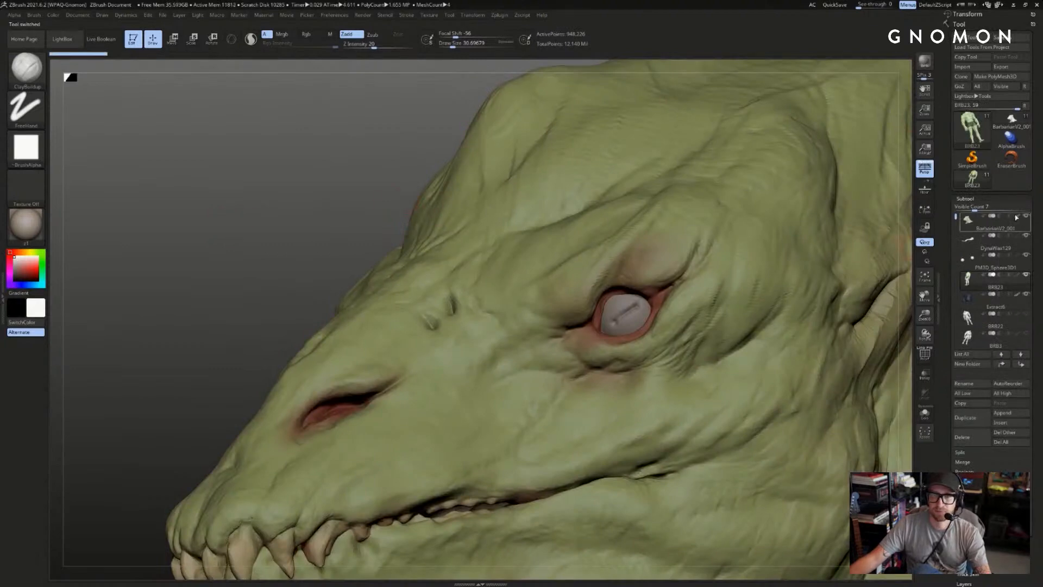
left_click(1016, 217)
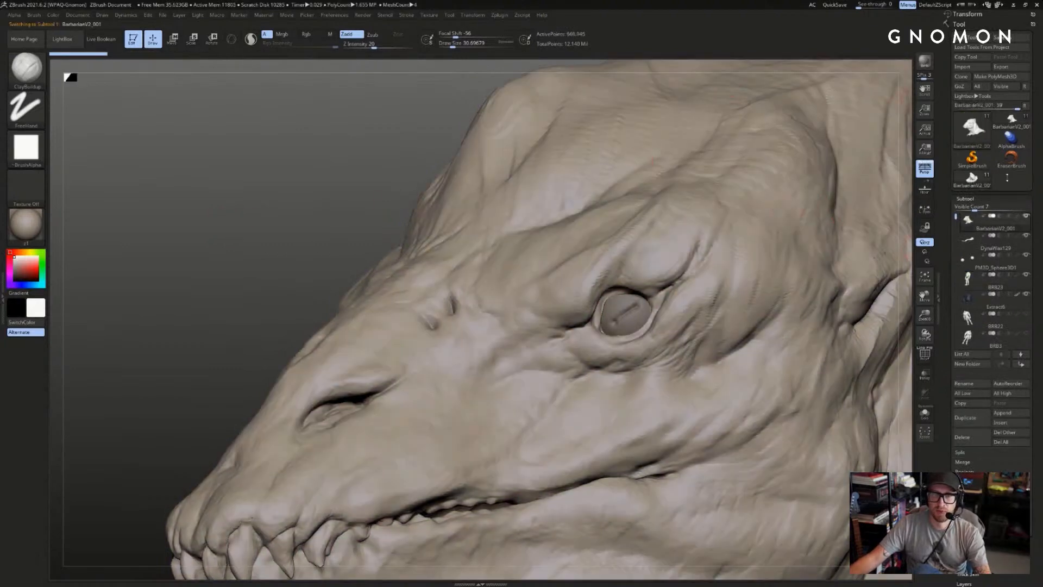
left_click(1020, 128)
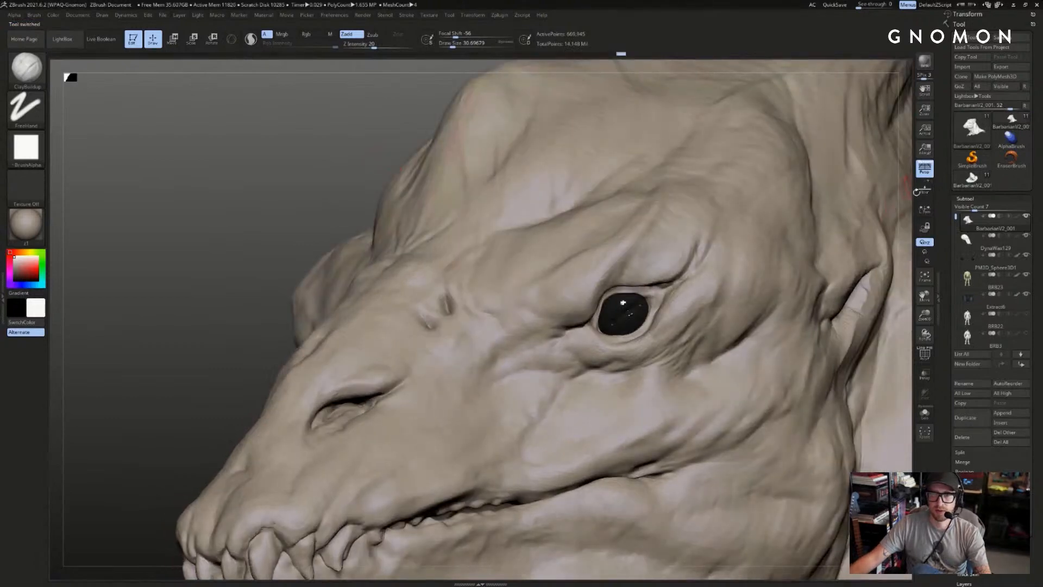
left_click(972, 179)
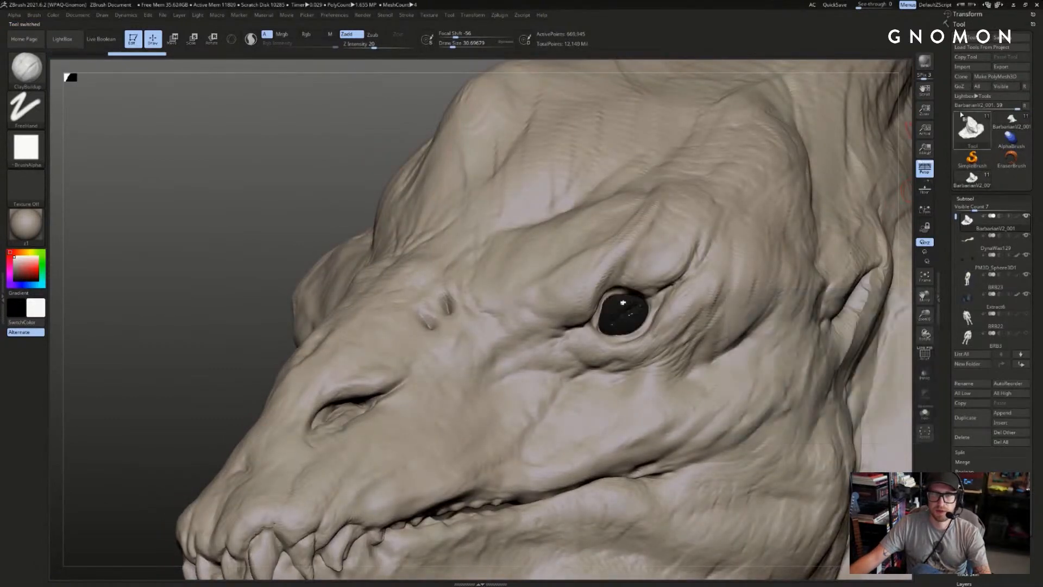
- Compare the two BarbarianV2_001 head versions around the eye, brow and snout from several angles and at full-body distance
left_click(1012, 121)
left_click_drag(689, 116, 395, 130)
left_click(973, 179)
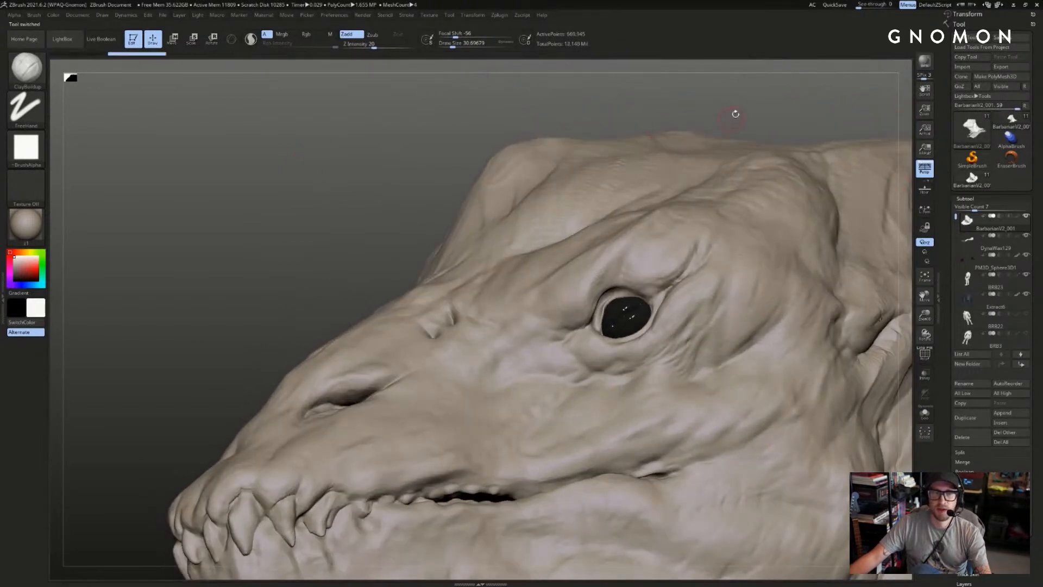
left_click_drag(734, 112, 646, 142)
left_click_drag(284, 489, 346, 266)
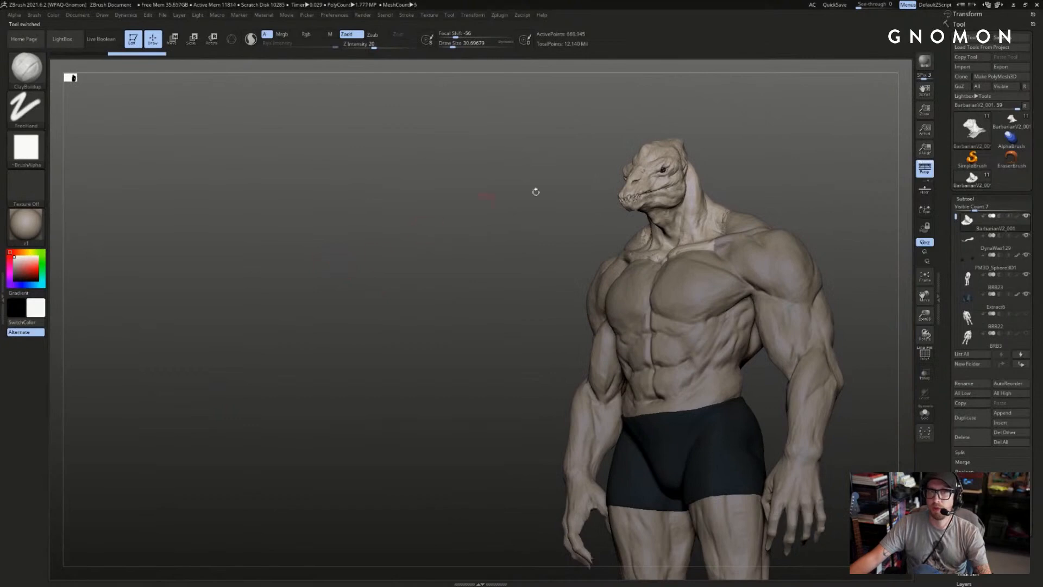
left_click_drag(766, 133, 541, 292)
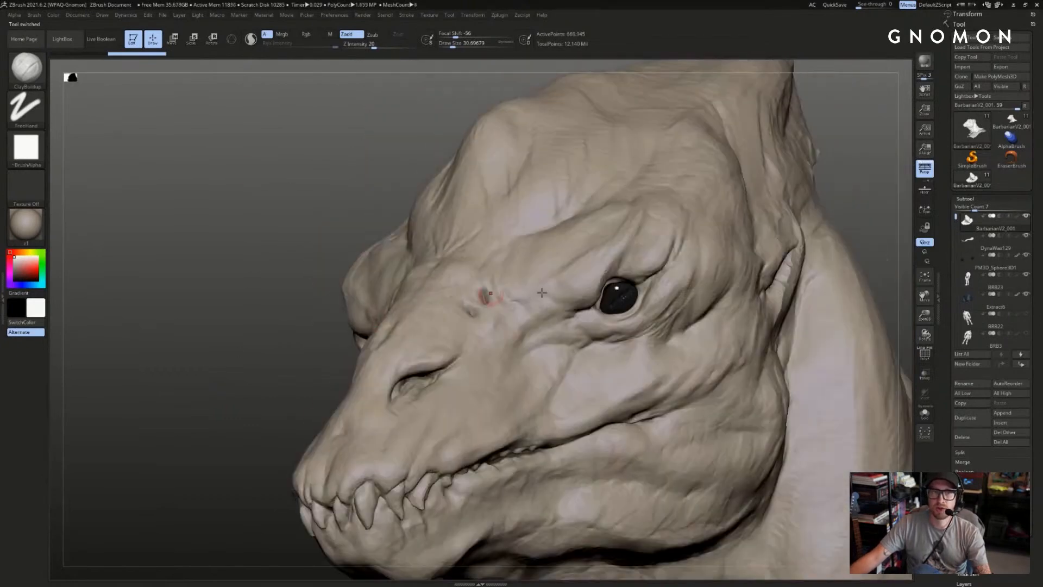
left_click_drag(845, 178, 478, 407)
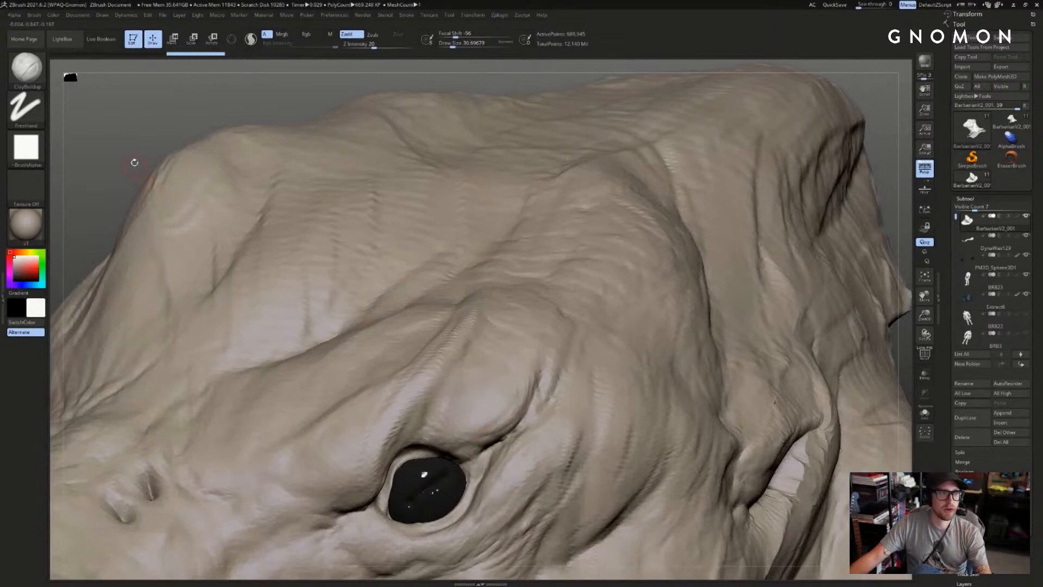
left_click_drag(132, 163, 309, 120)
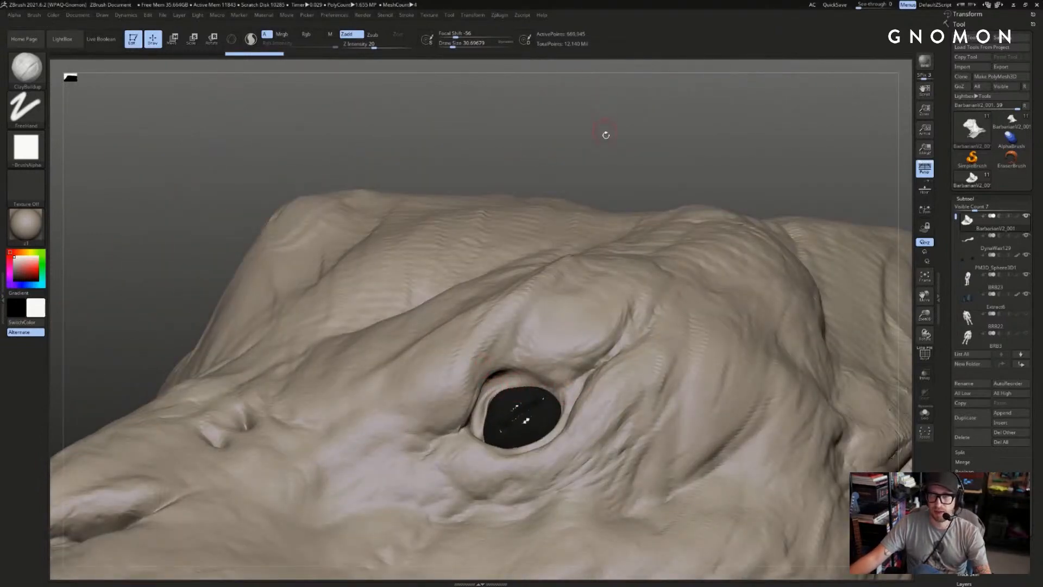
left_click_drag(605, 132, 857, 121)
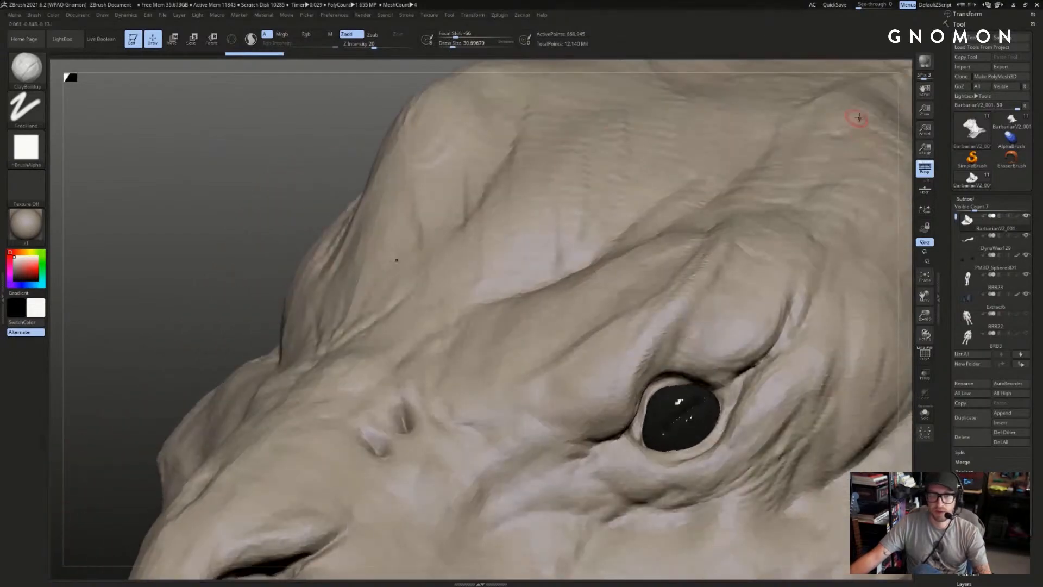
left_click_drag(418, 249, 506, 144)
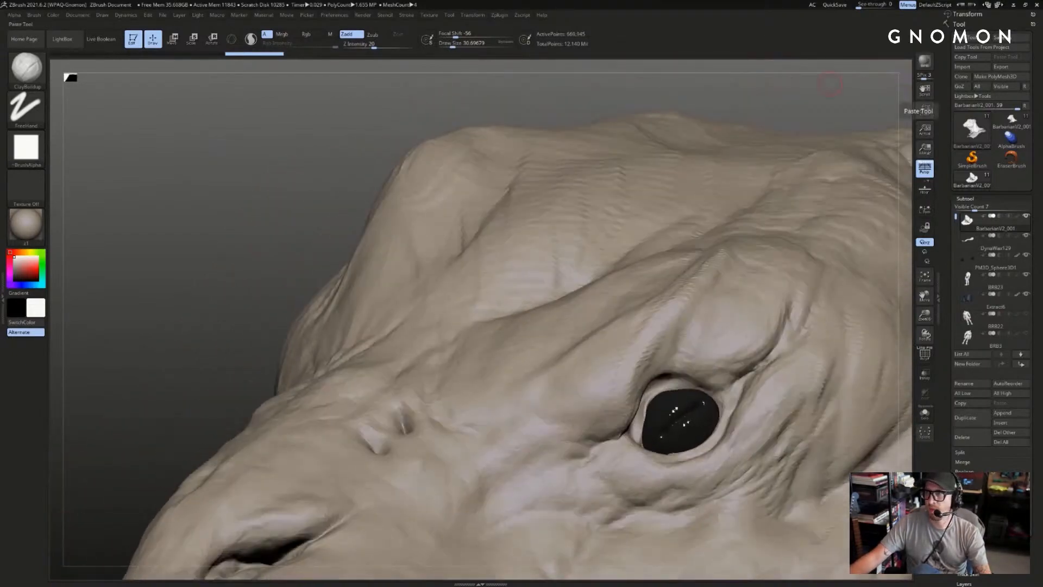
- Switch to the browser and study the monitor lizard eye close-up, placing it beside the sculpted eye before returning to ZBrush
key("alt+Tab")
left_click_drag(519, 81, 309, 93)
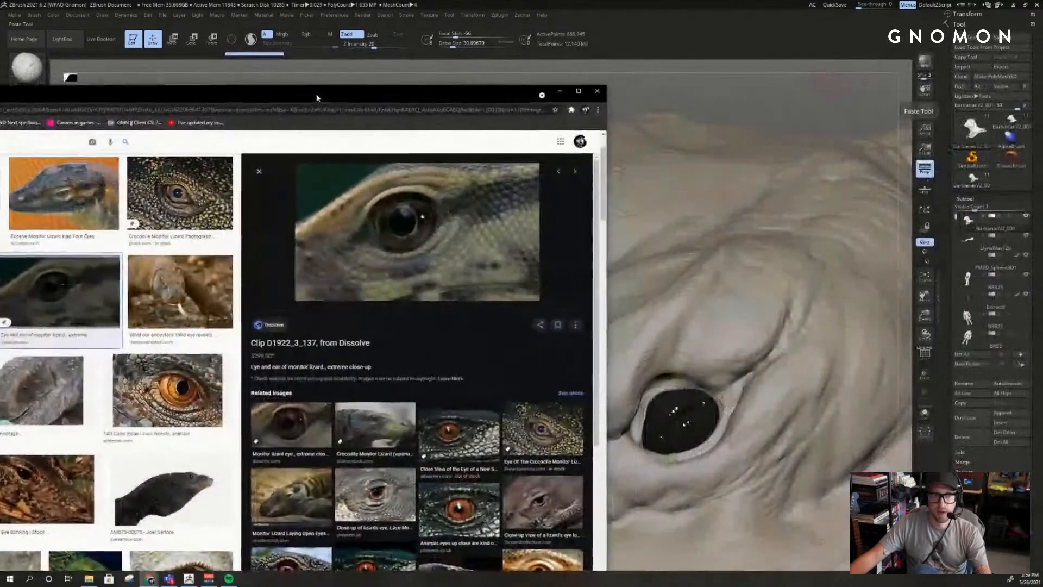
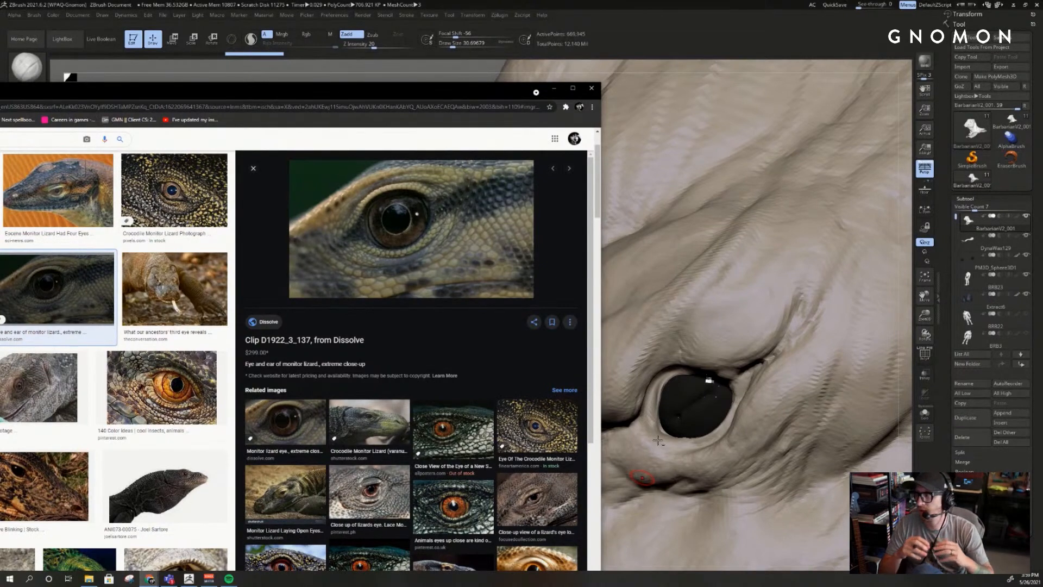
left_click_drag(201, 93, 248, 80)
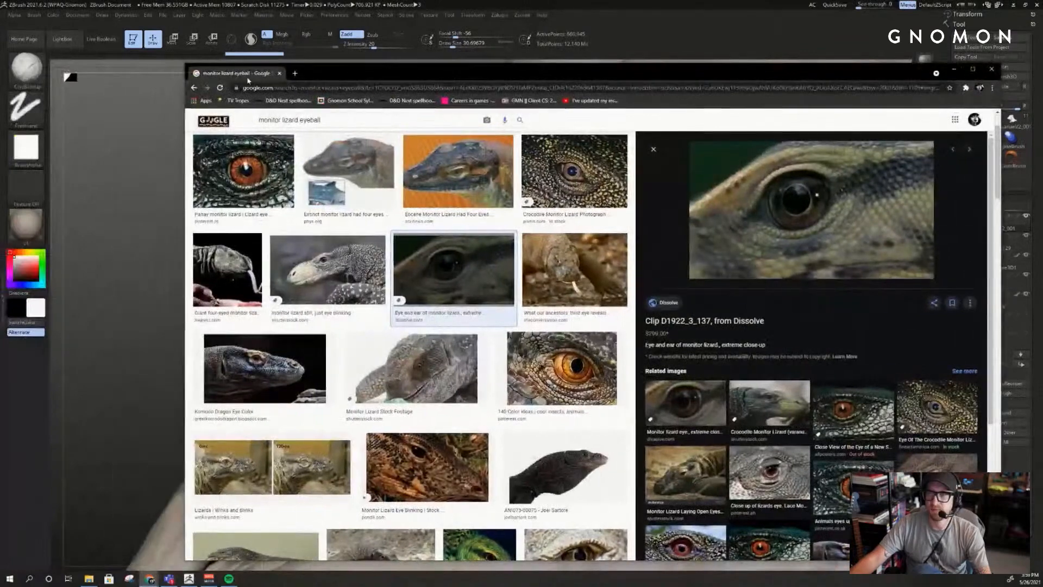
key("alt+Tab")
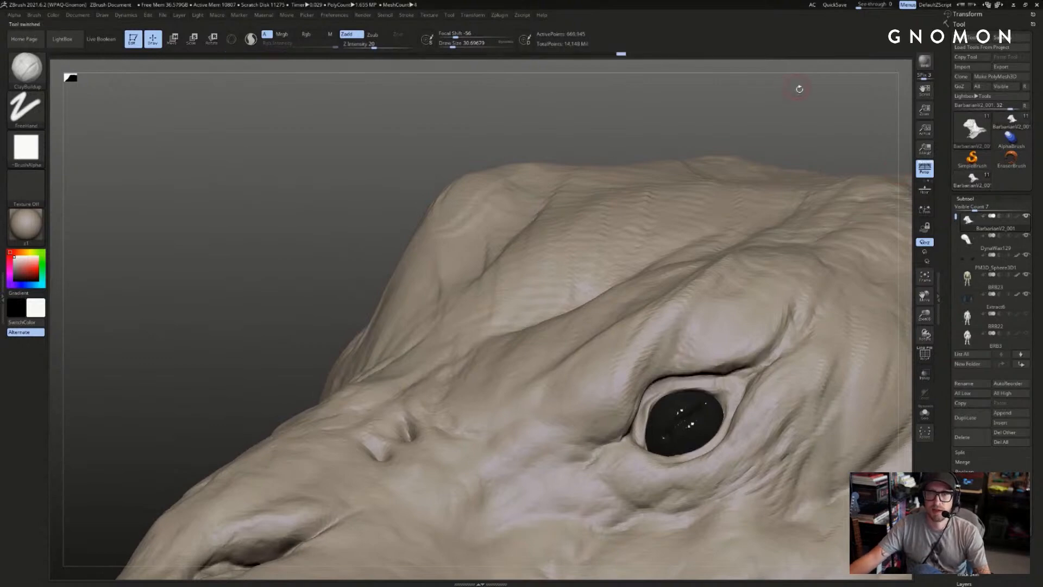
- Build up the upper eyelid rim with the Clay brush, checking its thickness from low side angles
left_click_drag(799, 88, 611, 291)
left_click_drag(631, 203, 760, 191)
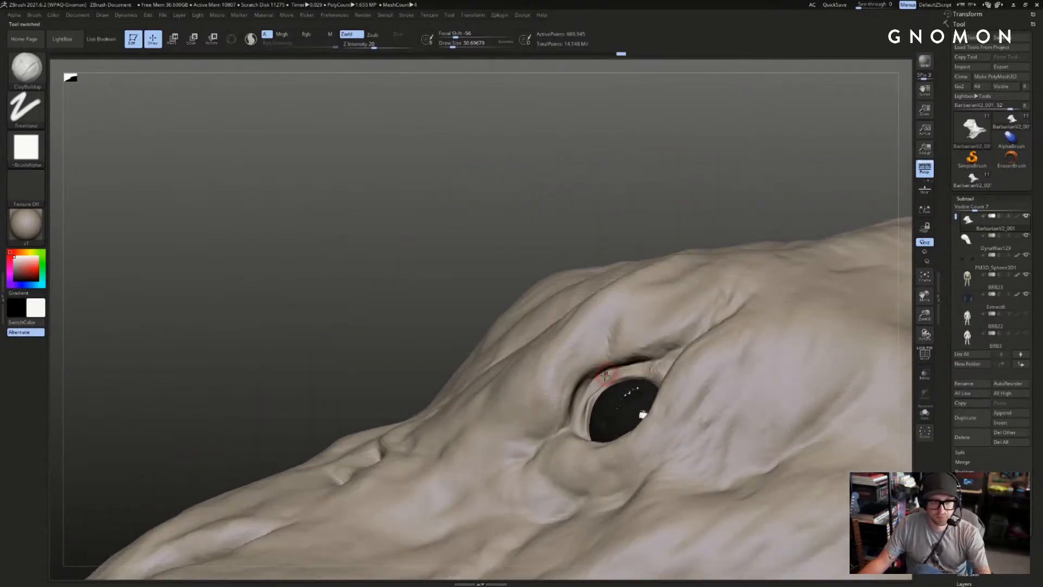
key("b")
key("c")
key("l")
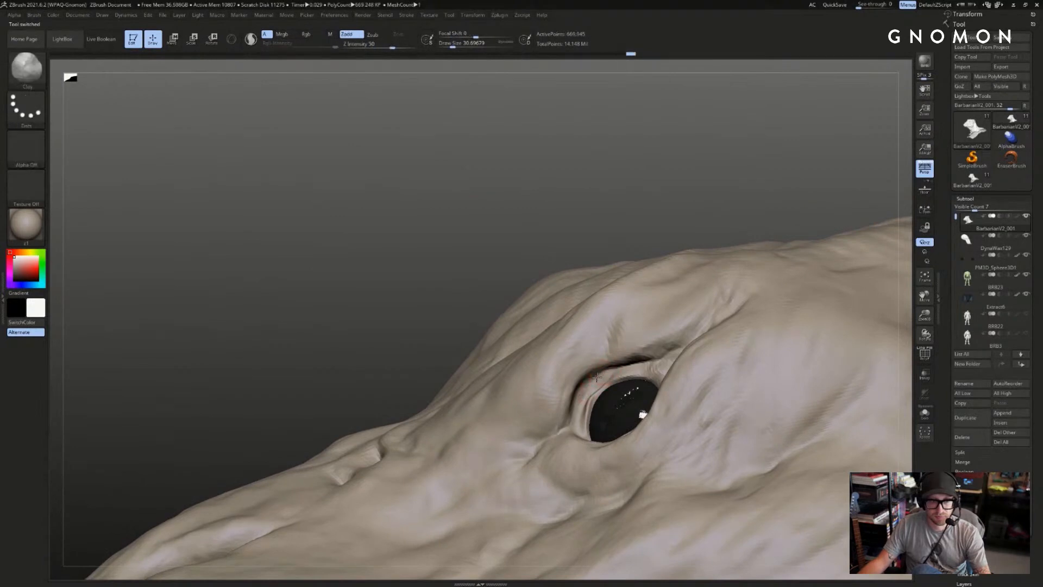
left_click_drag(617, 186, 644, 247)
mouse_move(689, 198)
left_mouse_down()
mouse_move(666, 172)
mouse_move(643, 316)
left_mouse_up()
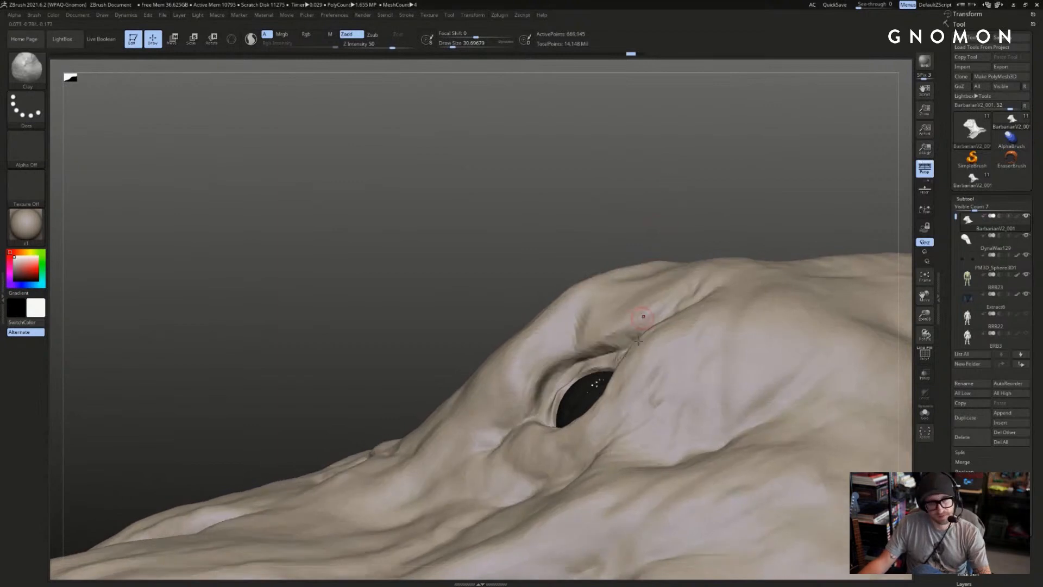
left_click_drag(674, 230, 683, 232)
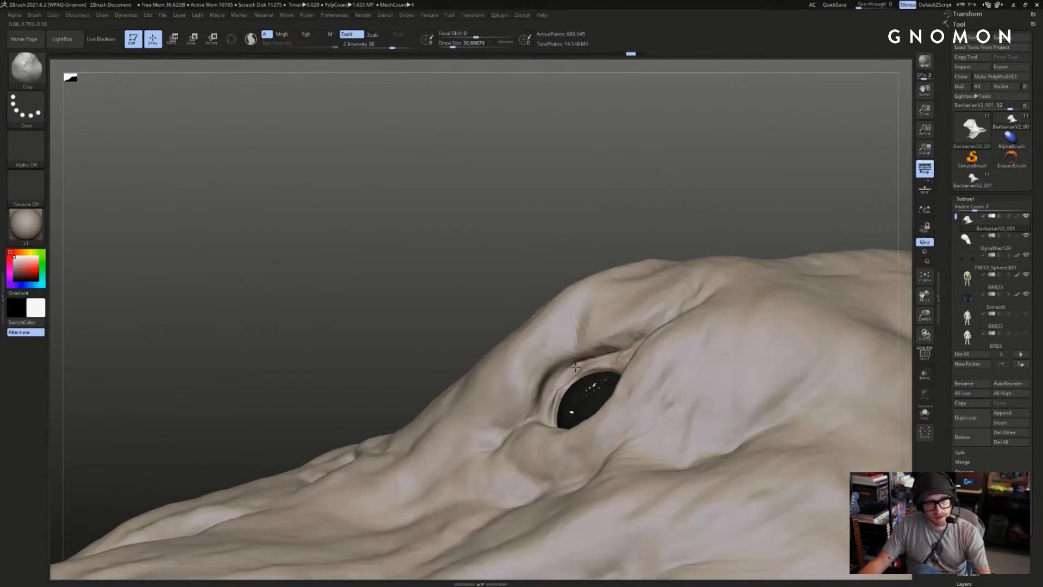
left_click_drag(589, 212, 636, 181)
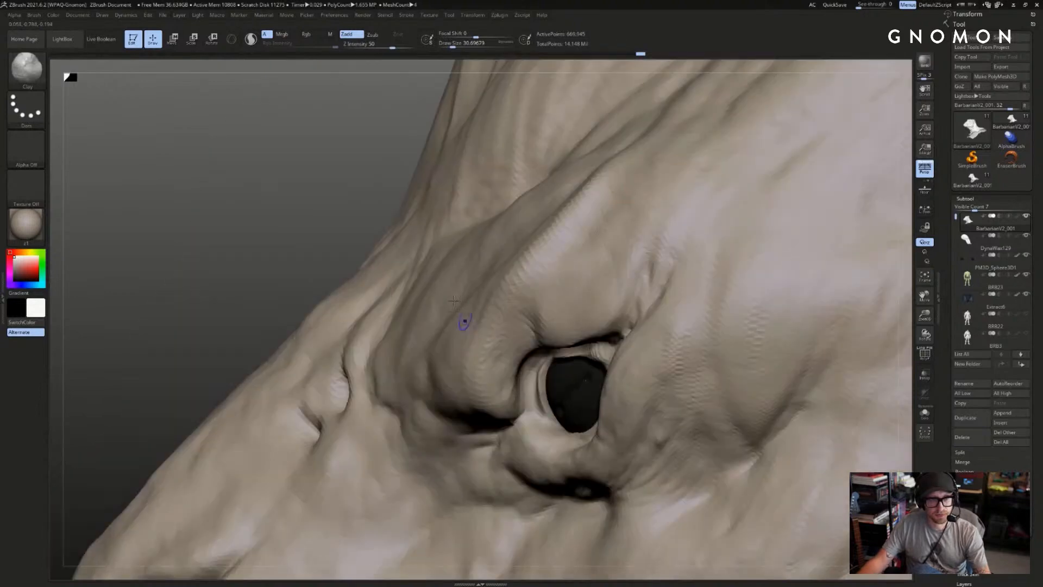
- Isolate the part of the head mesh around the eye and frame it
left_click_drag(339, 216, 696, 519, "ctrl+shift")
left_click_drag(760, 543, 880, 356)
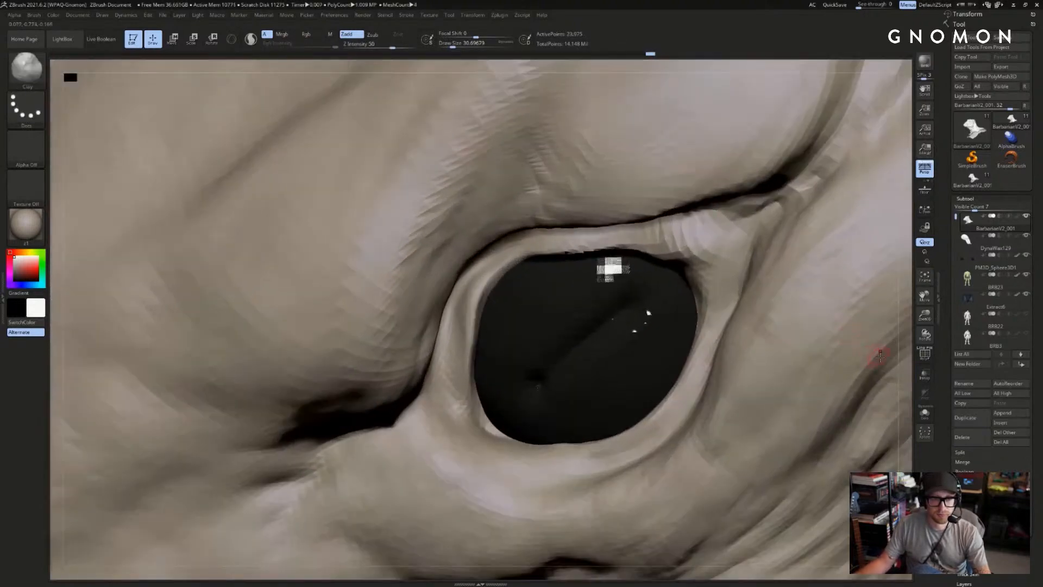
key("f")
key("alt+s")
key("f")
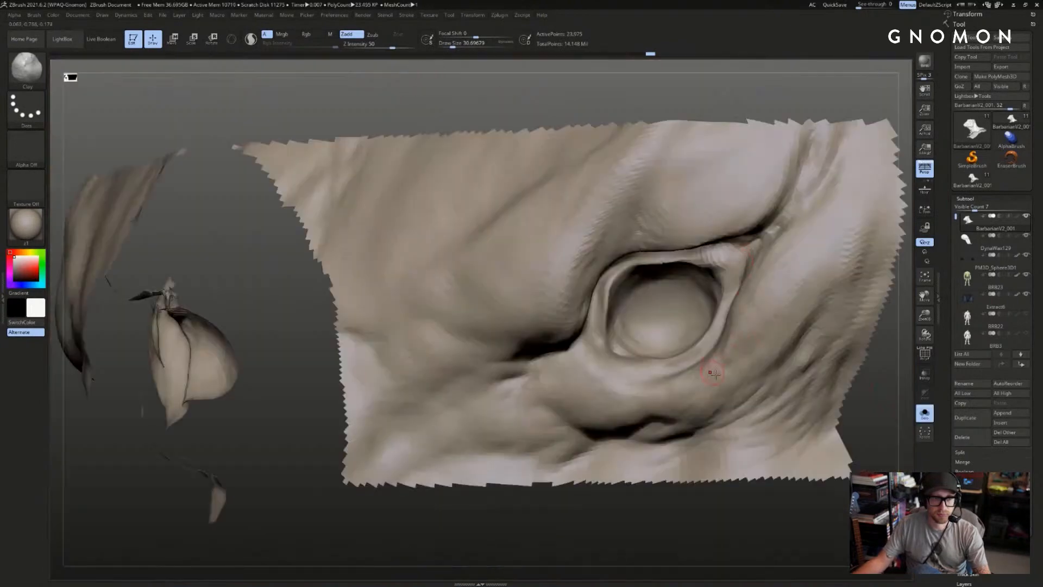
- Hide the BRB23 body and the shorts subtool, keeping the eyeballs shown with the isolated eye area
left_click(1026, 236)
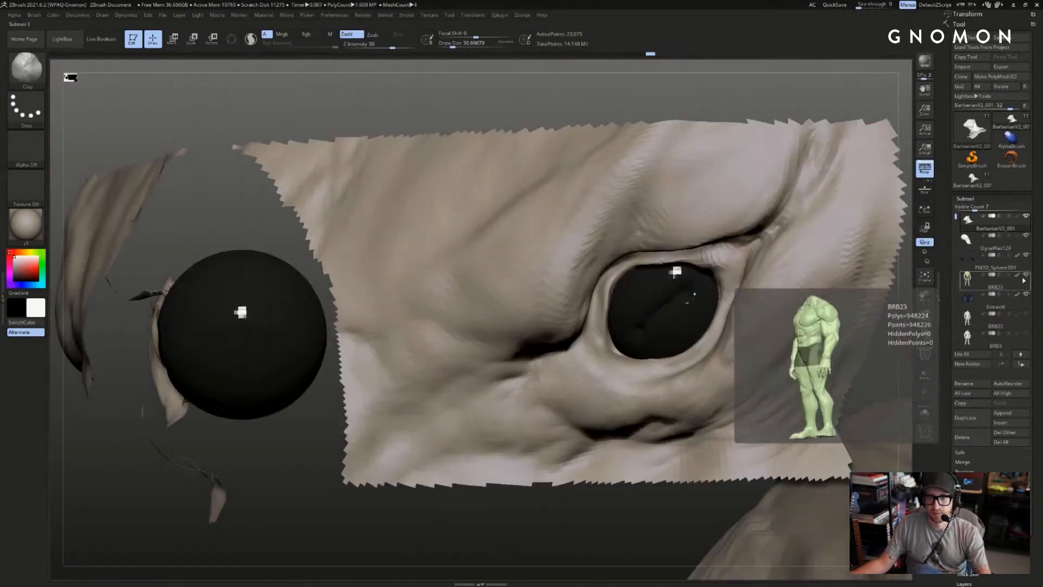
left_click(1026, 277)
left_click(1027, 295)
key("f")
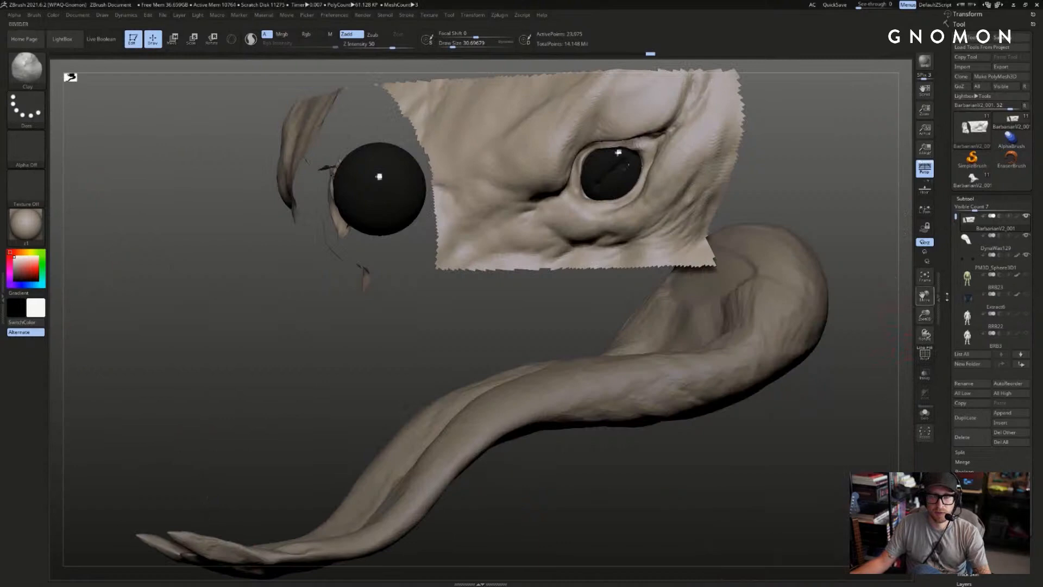
mouse_move(896, 296)
left_mouse_down()
mouse_move(943, 304)
mouse_move(911, 324)
mouse_move(905, 315)
left_mouse_up()
left_click_drag(864, 183, 891, 277, "alt")
left_click_drag(756, 115, 741, 137, "alt")
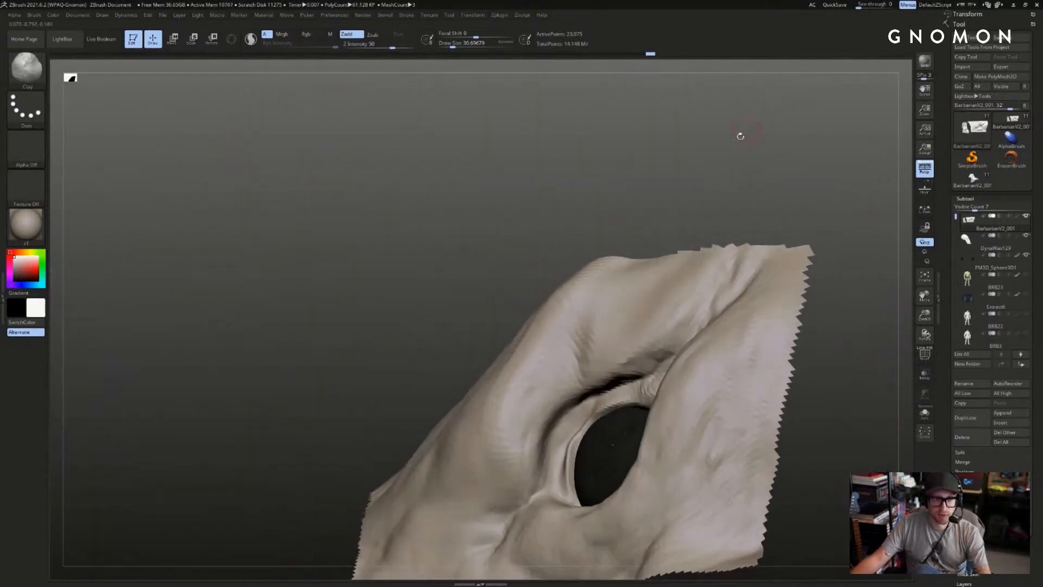
left_click_drag(673, 244, 705, 149, "alt")
left_click_drag(467, 277, 570, 299)
- Try building up the upper eyelid rim with the Clay brush
key("b")
key("s")
key("t")
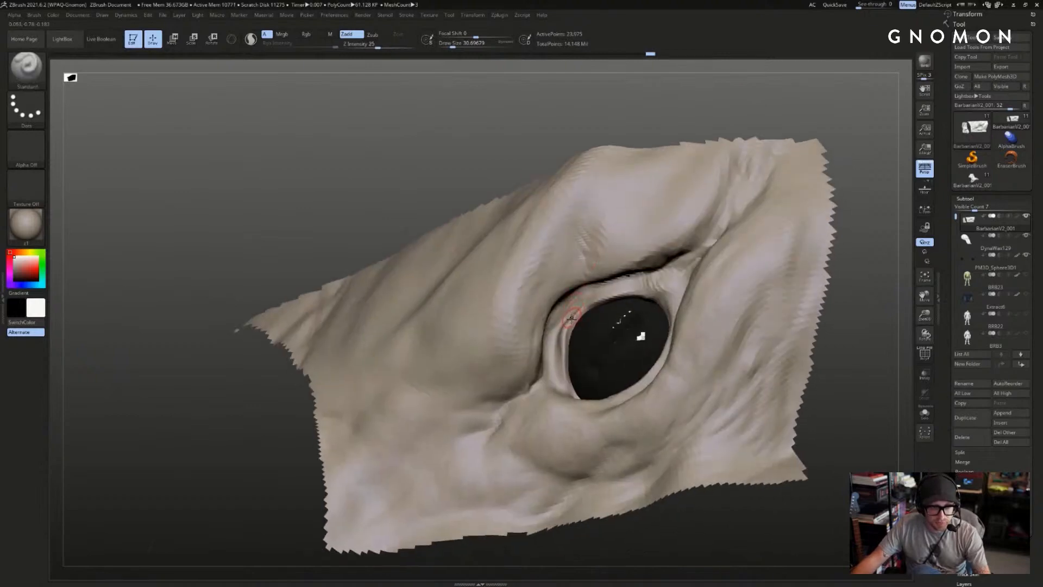
key("b")
key("c")
key("l")
left_click_drag(675, 125, 652, 163)
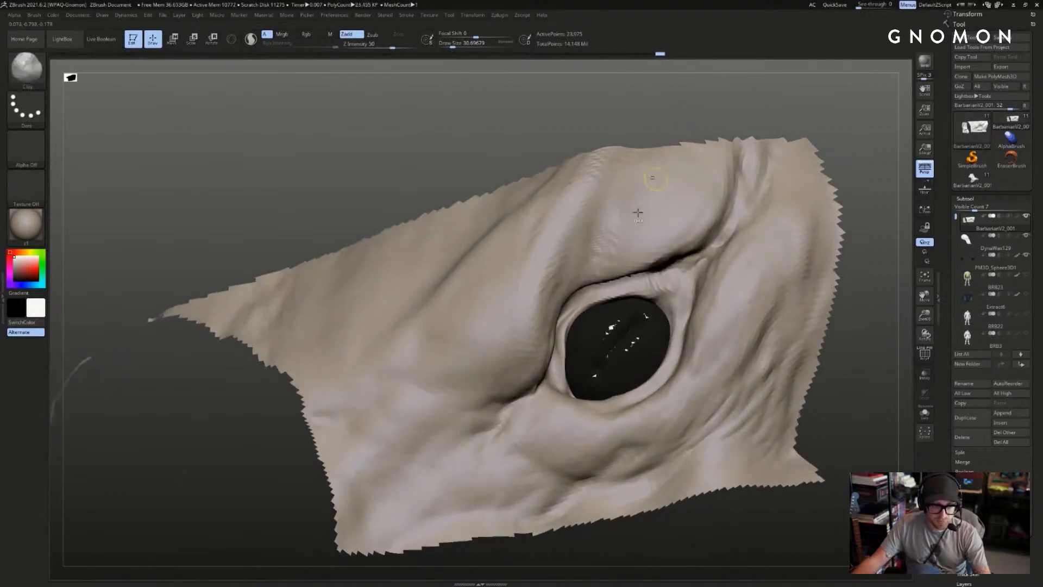
left_click_drag(764, 109, 722, 155)
key("ctrl+z")
- Smooth the rear of the upper eyelid rim and add volume along it with the ClayBuildup brush
key("b")
key("s")
key("t")
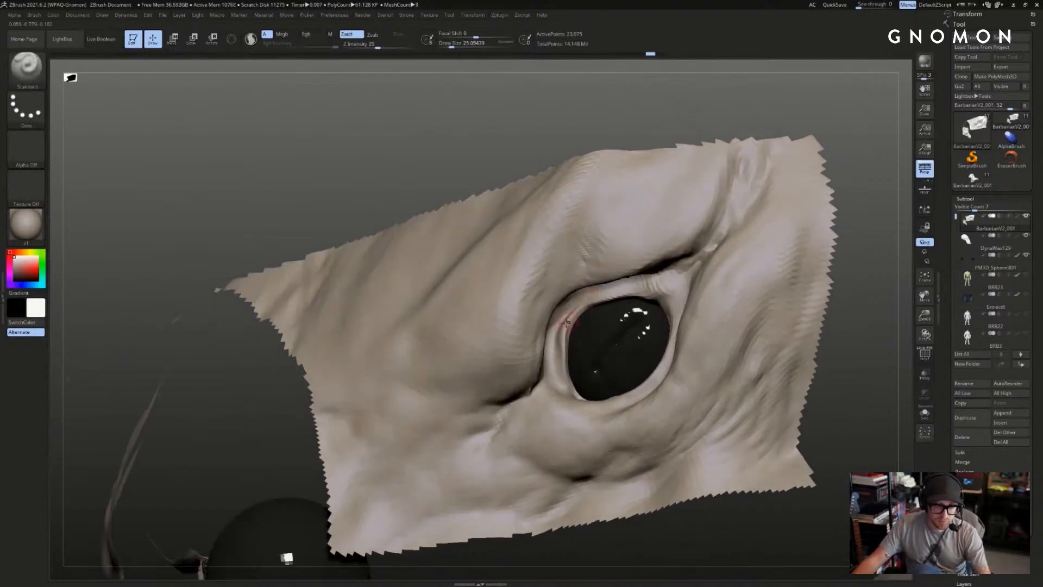
left_click_drag(637, 289, 702, 265, "shift")
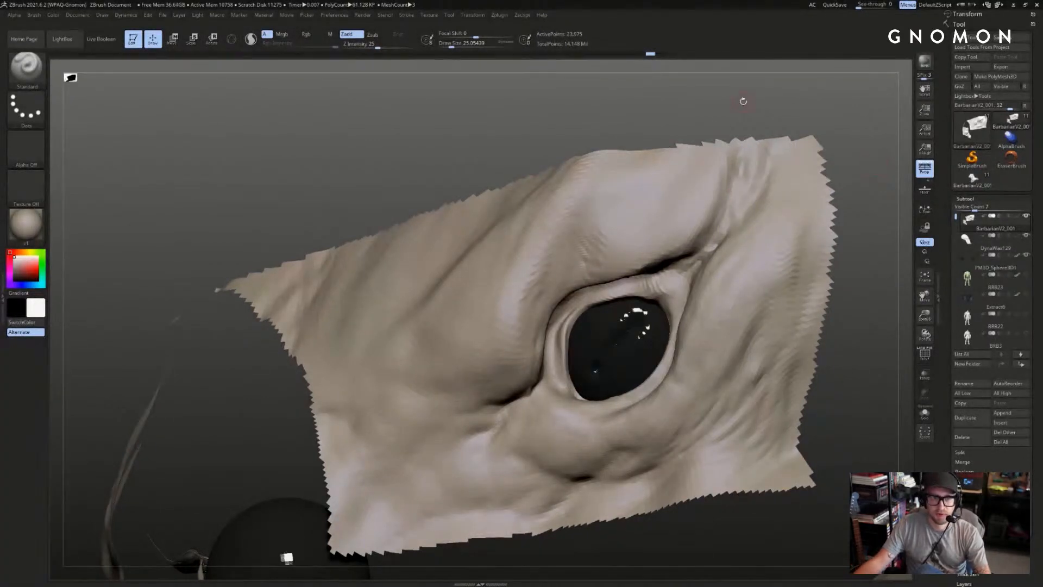
key("b")
key("c")
key("b")
left_click_drag(629, 291, 662, 288)
- Raise the front half of the upper eyelid rim with the Standard brush
key("b")
key("s")
key("t")
right_click_drag(663, 288, 636, 300)
key("s")
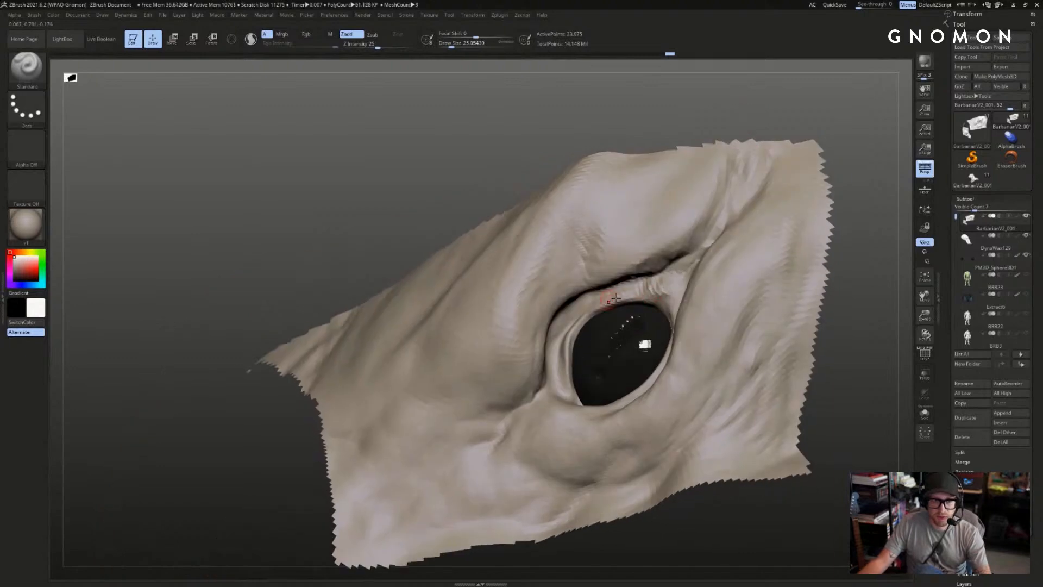
mouse_move(636, 302)
left_mouse_down()
mouse_move(679, 298)
mouse_move(601, 304)
mouse_move(567, 324)
left_mouse_up()
- Carve fine creases along the front of the eyelid rim and up into the fold above with DamStandard
mouse_move(688, 122)
right_mouse_down()
mouse_move(736, 114)
mouse_move(706, 152)
mouse_move(682, 145)
right_mouse_up()
key("b")
key("d")
key("s")
left_click_drag(576, 307, 553, 327)
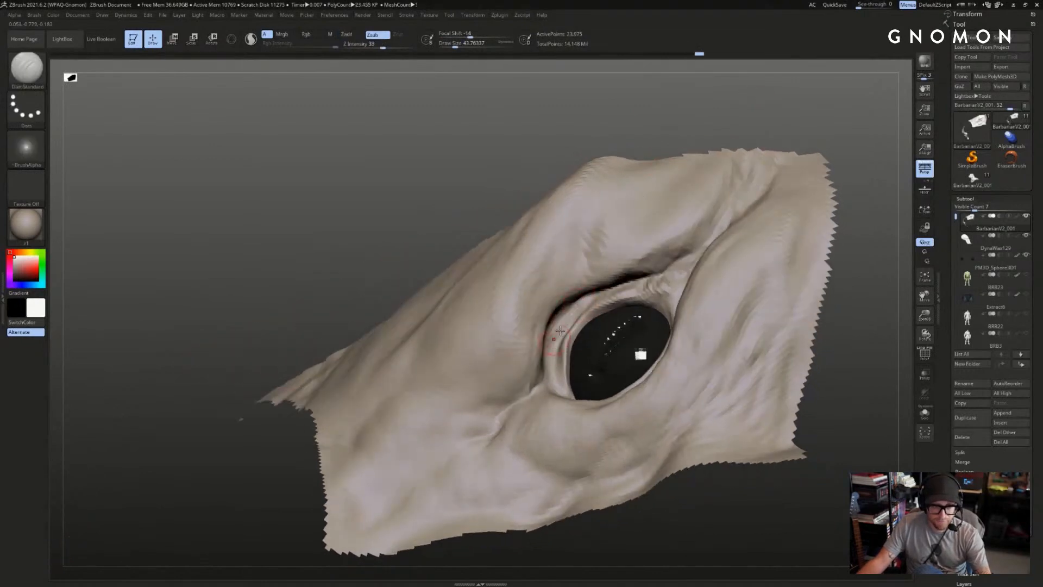
mouse_move(587, 137)
right_mouse_down()
mouse_move(566, 156)
mouse_move(581, 161)
right_mouse_up()
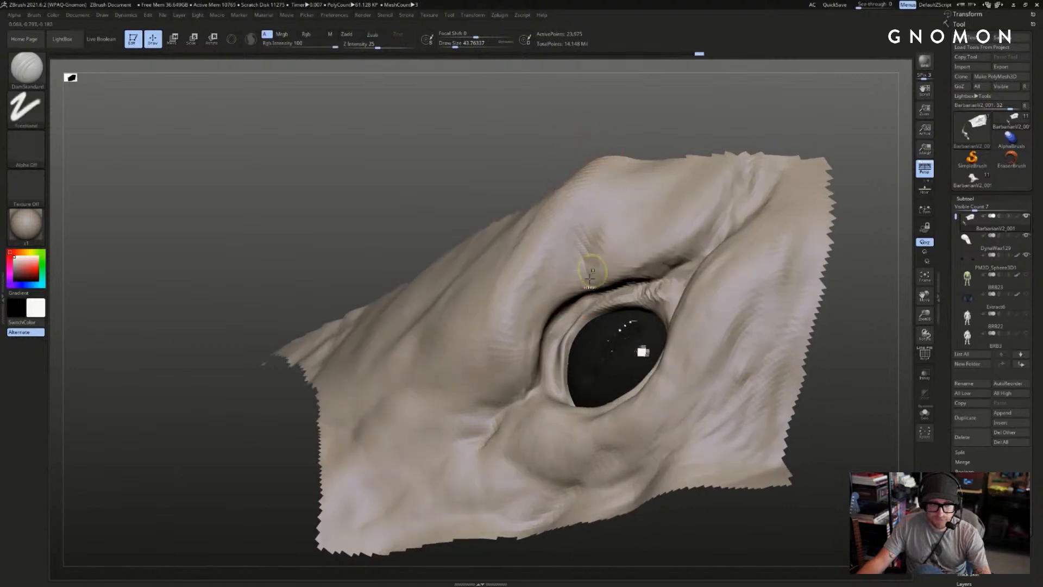
mouse_move(580, 306)
left_mouse_down()
mouse_move(554, 344)
mouse_move(563, 328)
left_mouse_up()
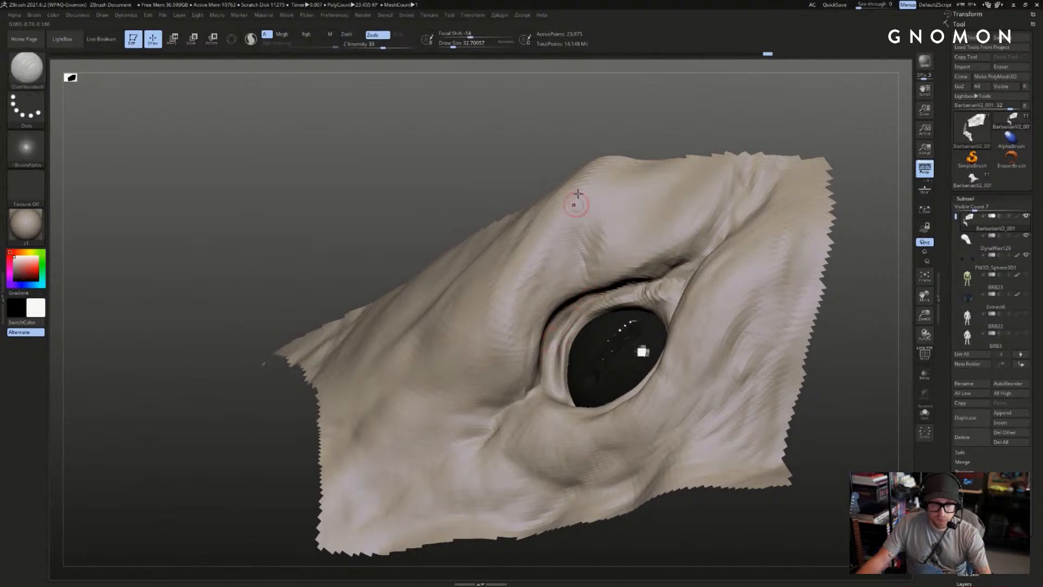
left_click_drag(583, 265, 580, 232)
mouse_move(811, 142)
left_mouse_down()
mouse_move(847, 147)
mouse_move(789, 143)
left_mouse_up()
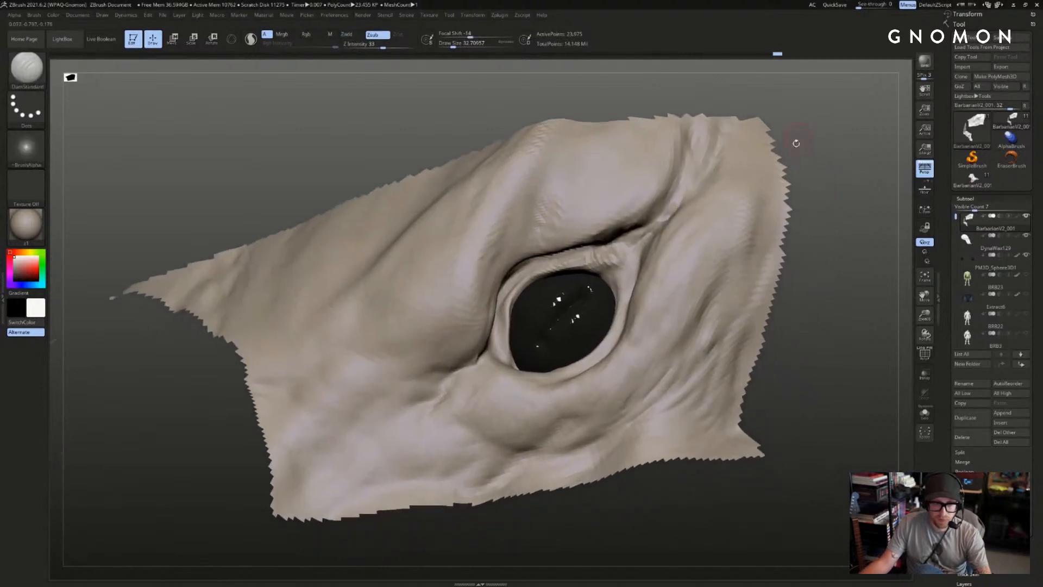
- Fill out the front and upper edge of the eyelid rim with the Clay brush at a draw size of about 25
key("b")
key("c")
key("l")
left_click_drag(514, 286, 512, 290)
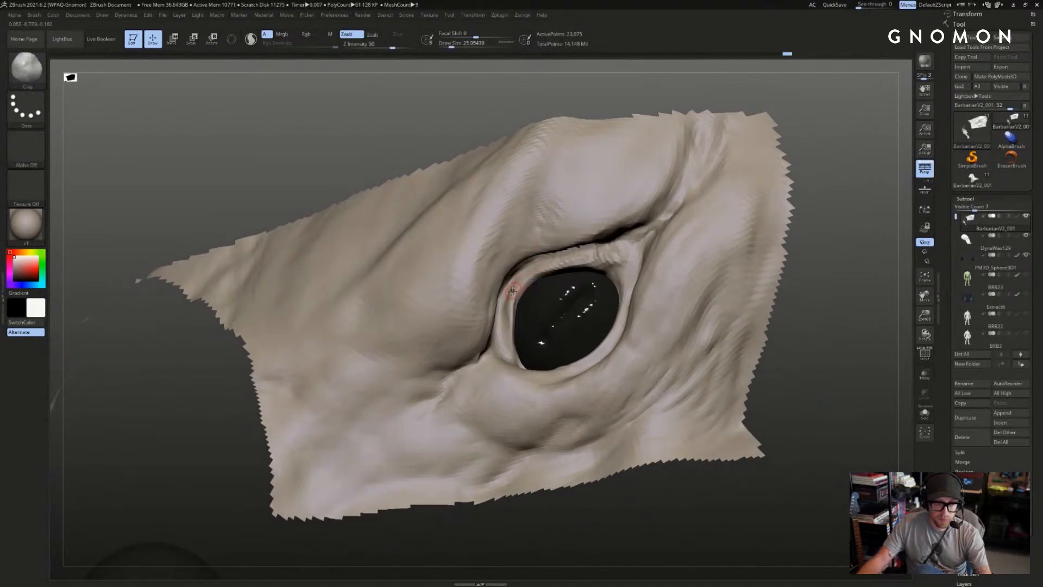
mouse_move(558, 260)
left_mouse_down()
mouse_move(551, 265)
mouse_move(561, 267)
left_mouse_up()
- Define the raised ridge down the front corner of the eyelid with the Standard brush
key("b")
key("s")
key("t")
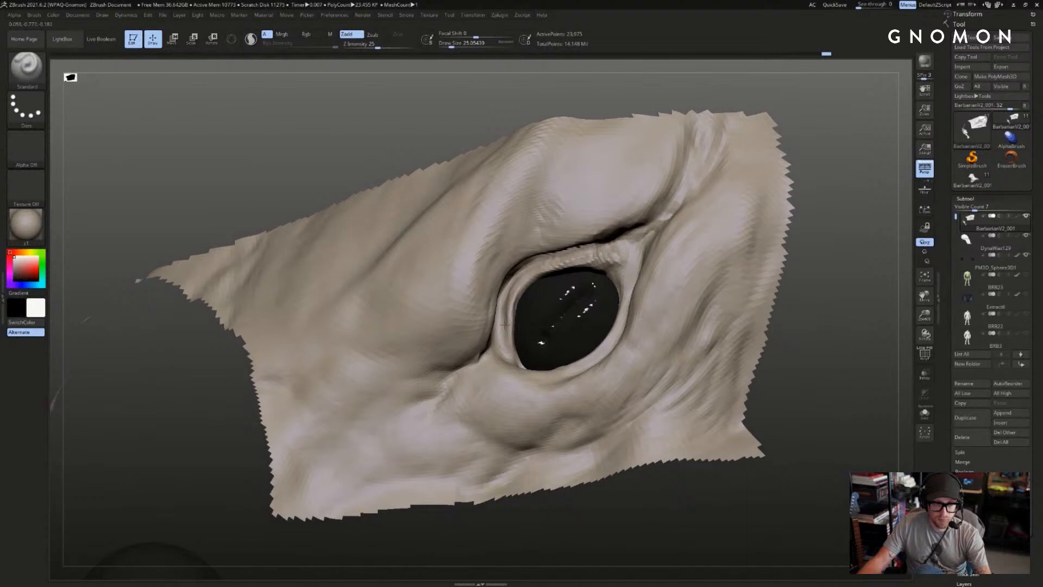
left_click_drag(505, 324, 508, 349)
left_click_drag(836, 235, 799, 248)
left_click_drag(504, 302, 504, 316)
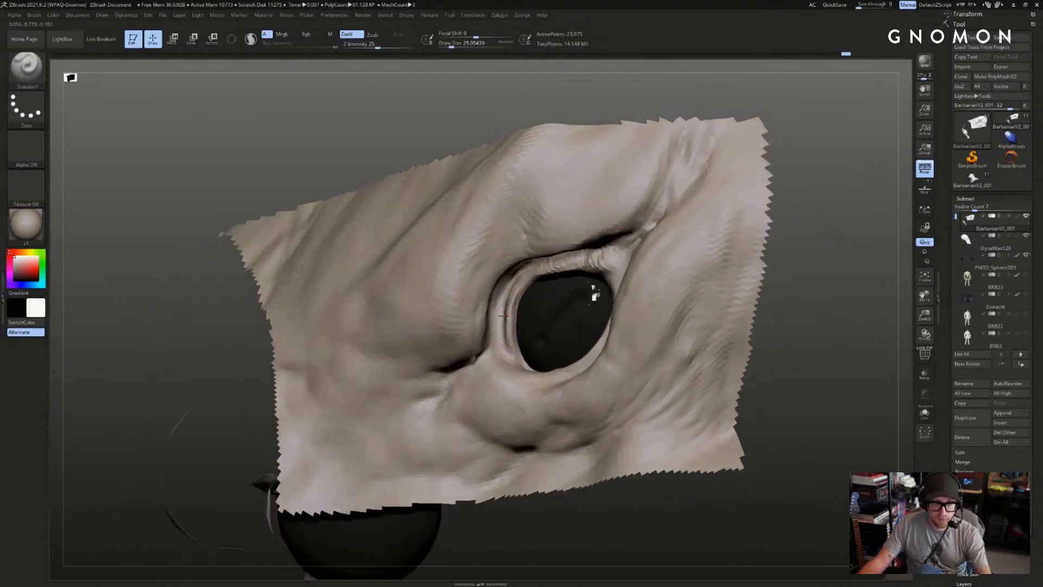
- Shape the upper rim near the eyelid corner with the Standard brush and raise the isolated eye area's subdivision level
mouse_move(489, 516)
left_mouse_down()
mouse_move(568, 508)
mouse_move(525, 475)
left_mouse_up()
left_click_drag(575, 227, 598, 221)
left_click_drag(543, 516, 543, 484)
mouse_move(584, 222)
left_mouse_down("alt")
mouse_move(594, 217)
mouse_move(558, 232)
mouse_move(587, 231)
left_mouse_up("alt")
key("s")
mouse_move(815, 263)
left_mouse_down()
mouse_move(838, 270)
mouse_move(771, 310)
left_mouse_up()
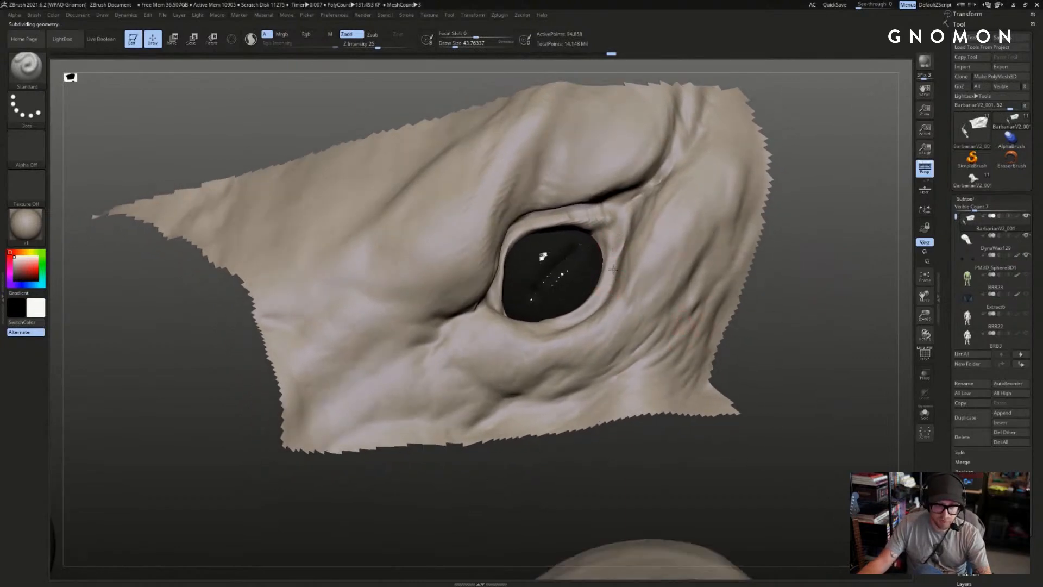
mouse_move(820, 272)
left_mouse_down()
mouse_move(826, 288)
mouse_move(820, 275)
left_mouse_up()
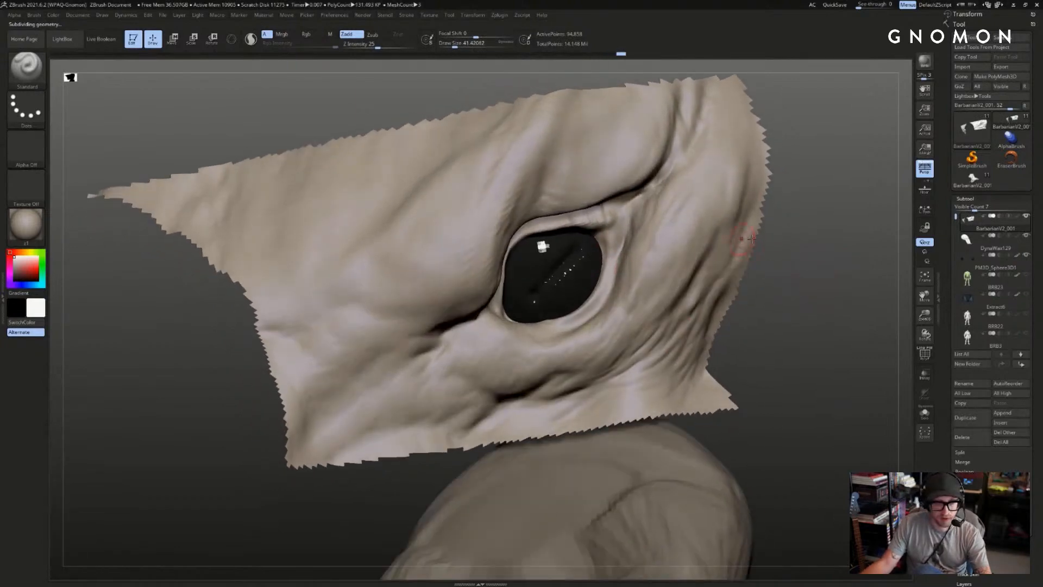
left_click_drag(749, 238, 812, 272)
- Carve a fine crease along the rear and lower eyelid rim with DamStandard, reducing the draw size to about 25
key("b")
key("d")
key("s")
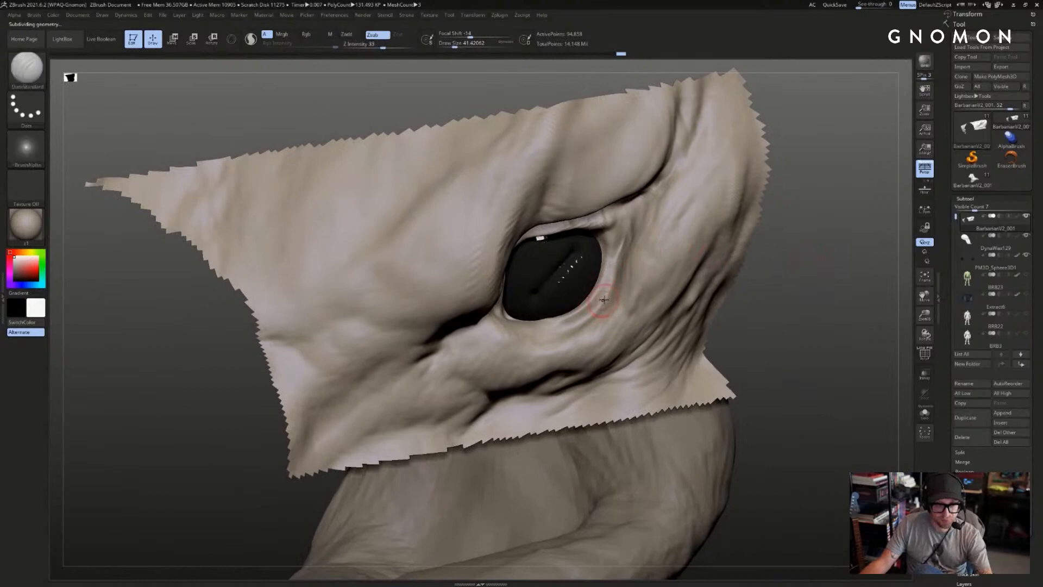
key("[")
key("[")
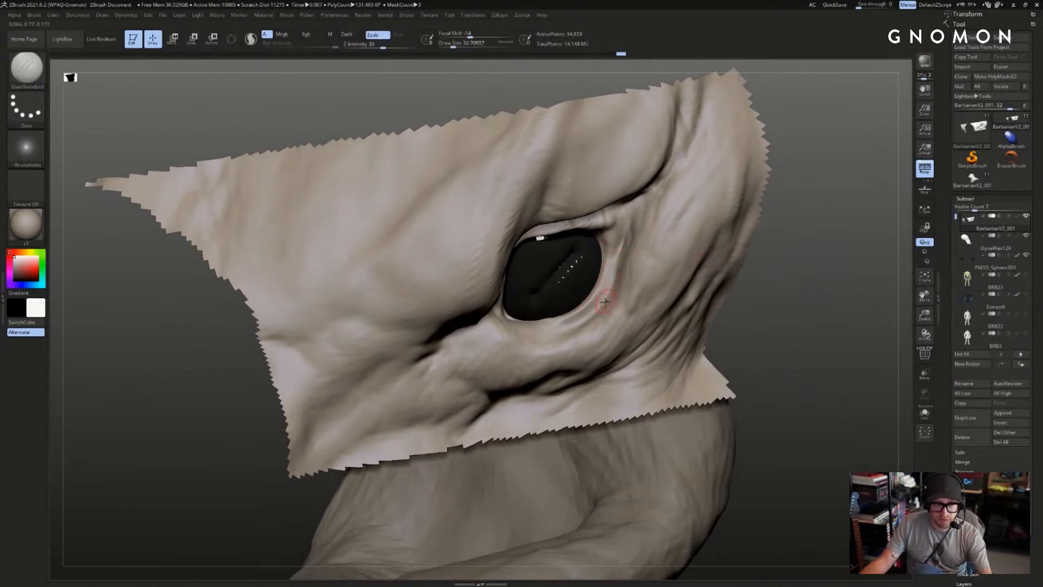
left_click_drag(624, 233, 600, 308)
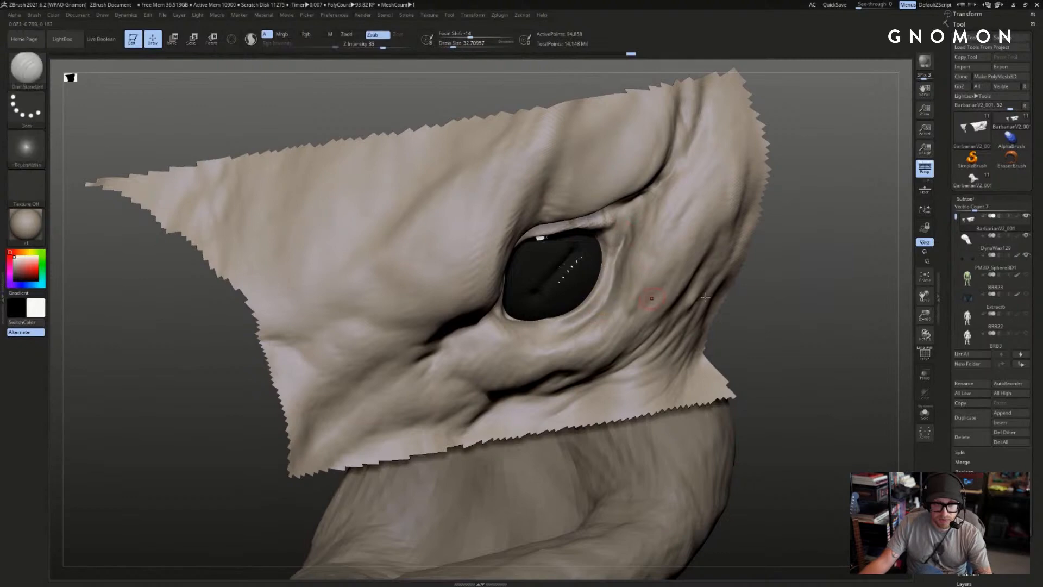
left_click_drag(747, 300, 783, 301)
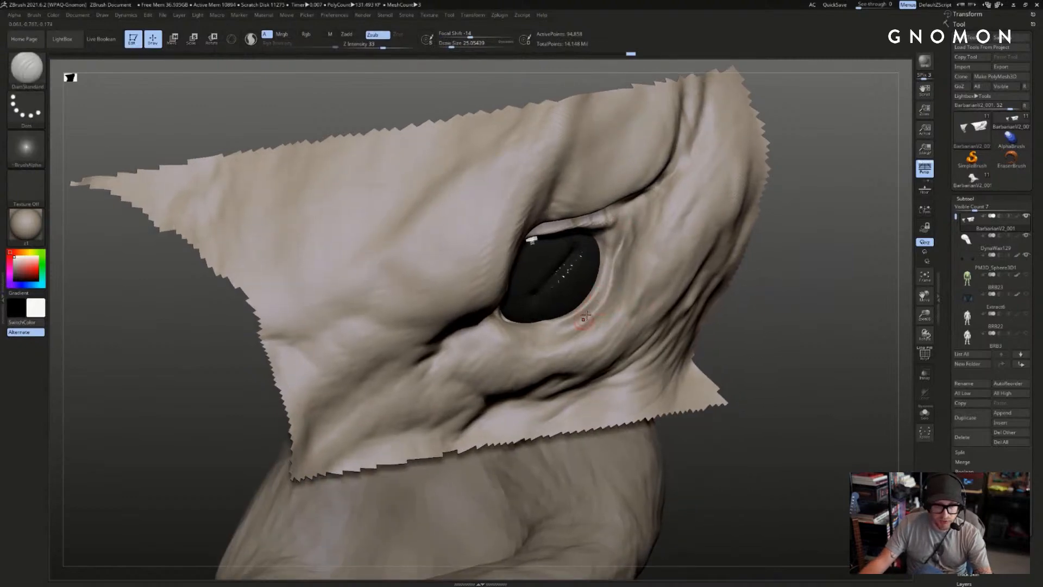
left_click_drag(585, 316, 578, 322)
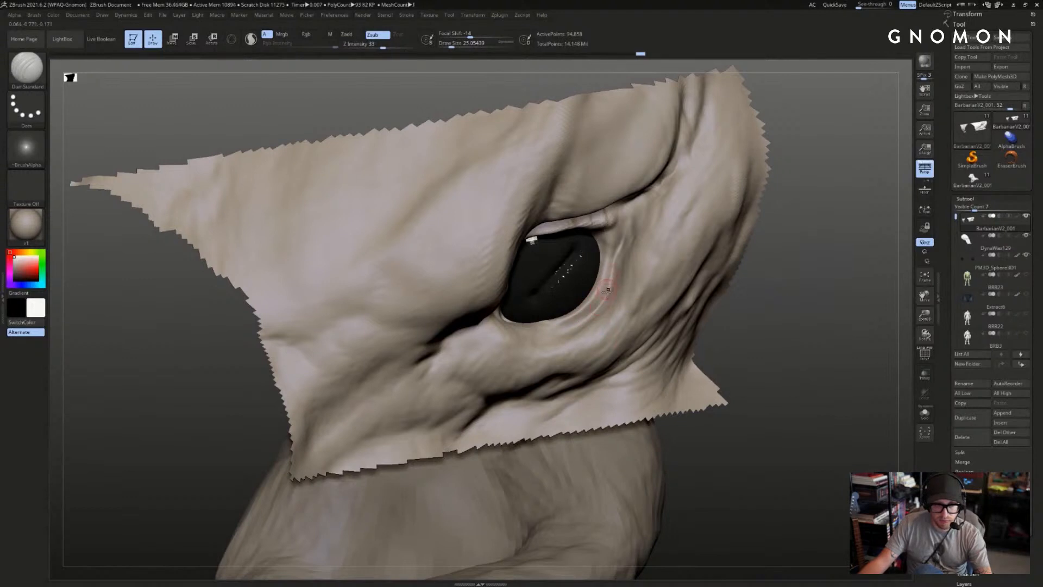
- Rework the crease at the eyelid's upper rear corner with DamStandard, undoing the stray stroke
left_click_drag(612, 272, 634, 216)
left_click_drag(801, 252, 782, 226)
key("ctrl+z")
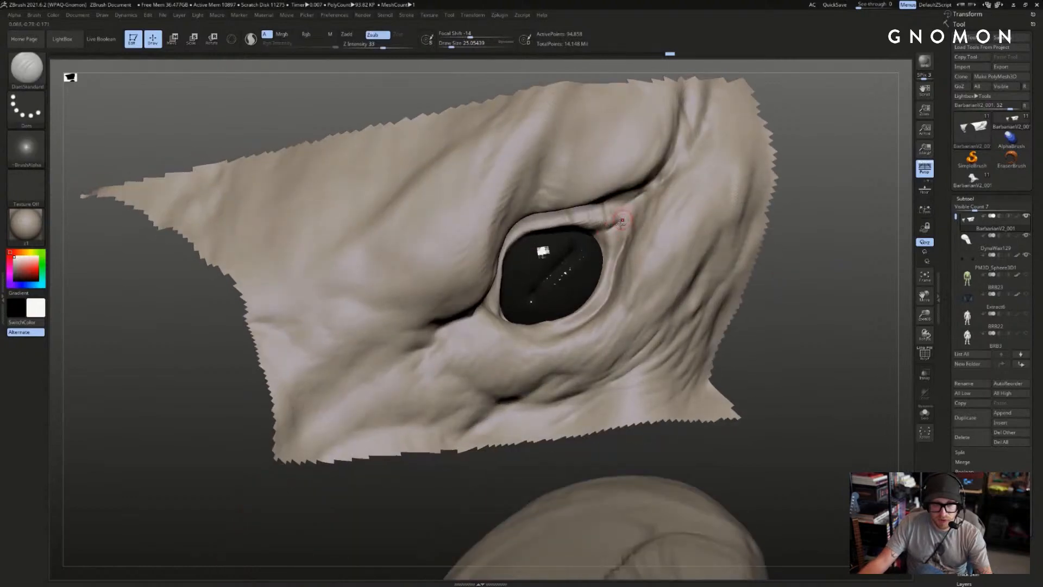
left_click_drag(606, 230, 605, 231)
right_click_drag(606, 232, 605, 233)
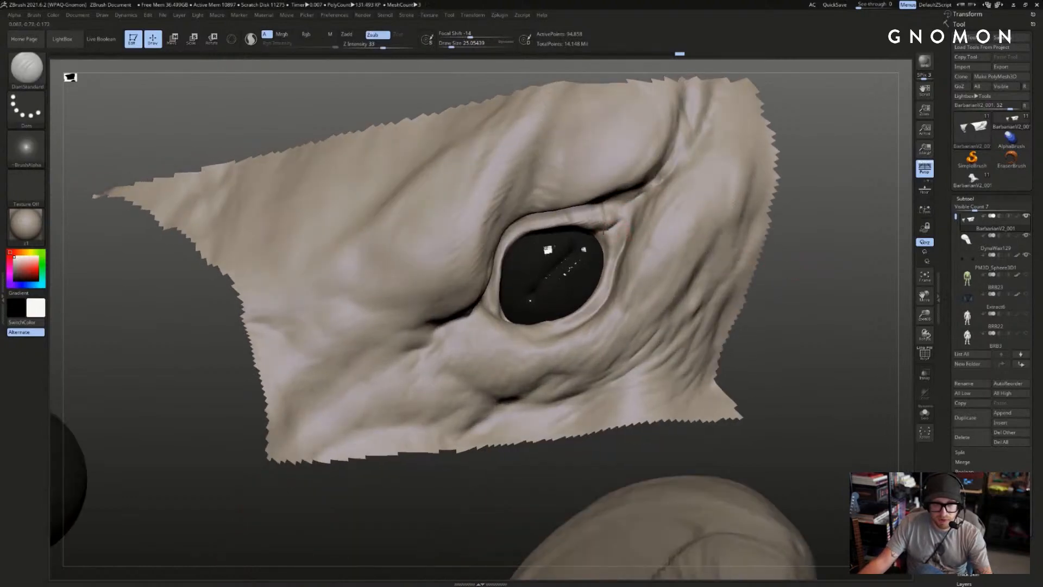
mouse_move(804, 251)
left_mouse_down()
mouse_move(806, 112)
mouse_move(783, 255)
mouse_move(796, 169)
left_mouse_up()
- Fill the front upper part of the eyelid rim with the Clay brush and smooth its inner edge
key("b")
key("c")
key("l")
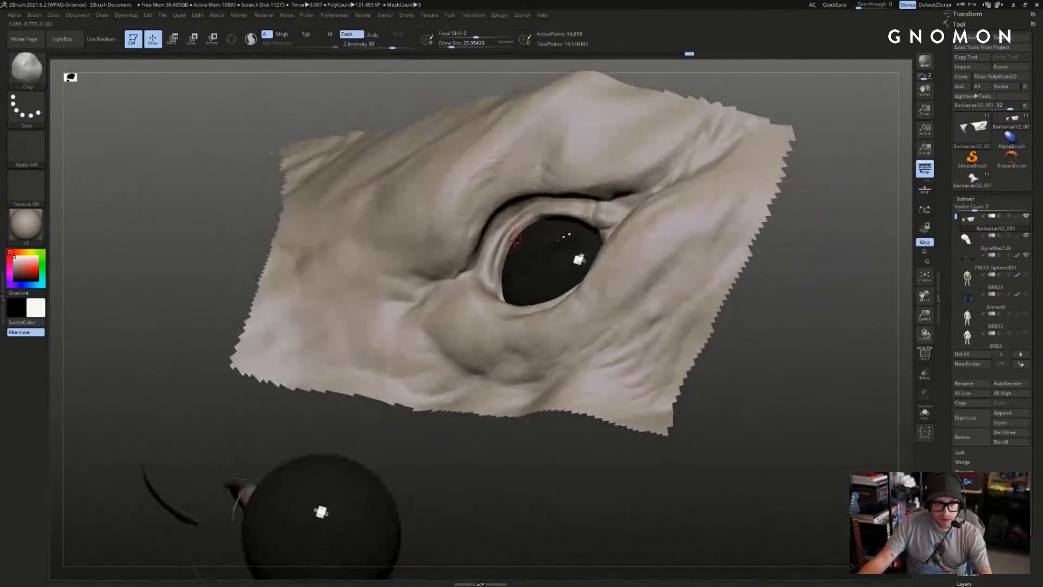
key("shift")
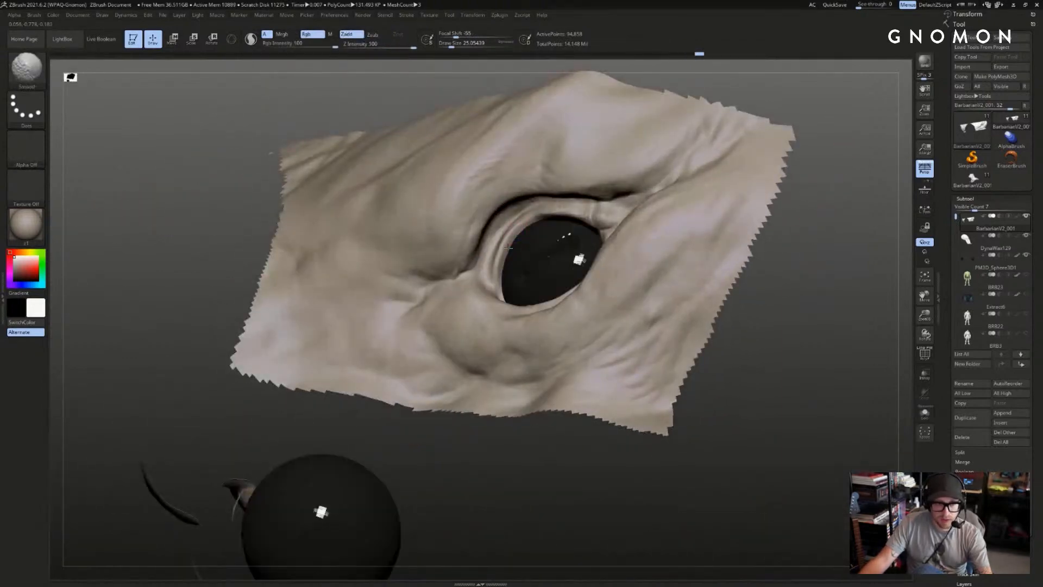
left_click_drag(506, 250, 519, 226, "shift")
left_click_drag(854, 135, 831, 196)
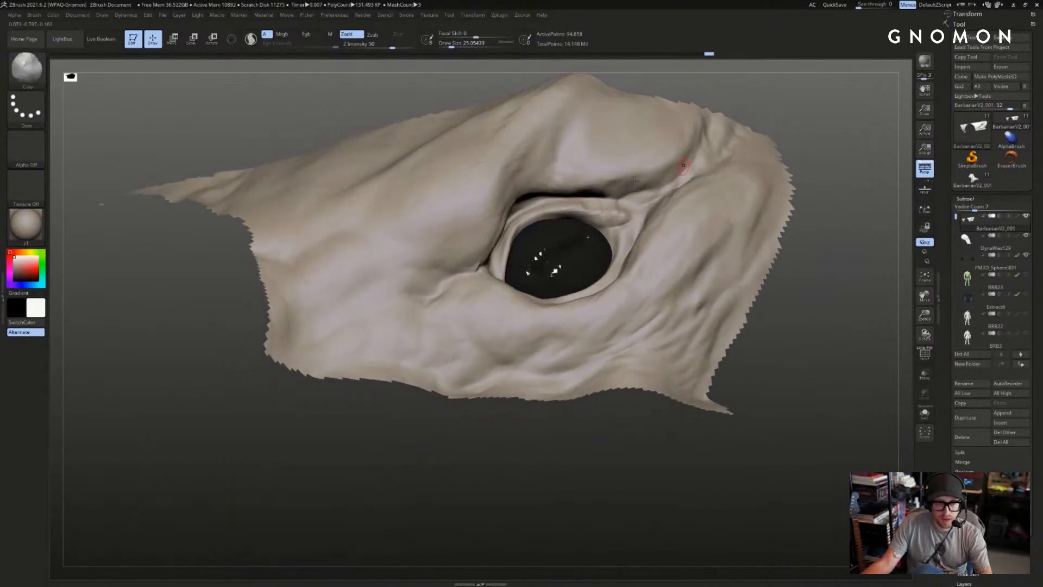
- Solo the skin subtool without the eyeball and thicken the upper eyelid rim with the Inflat brush
key("ctrl+shift+s")
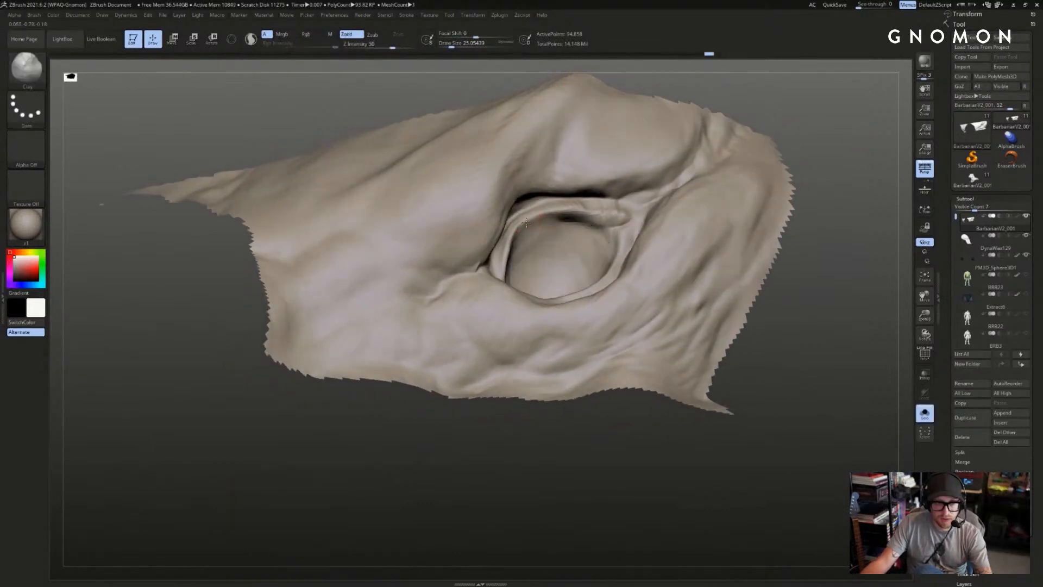
left_click_drag(870, 128, 866, 133)
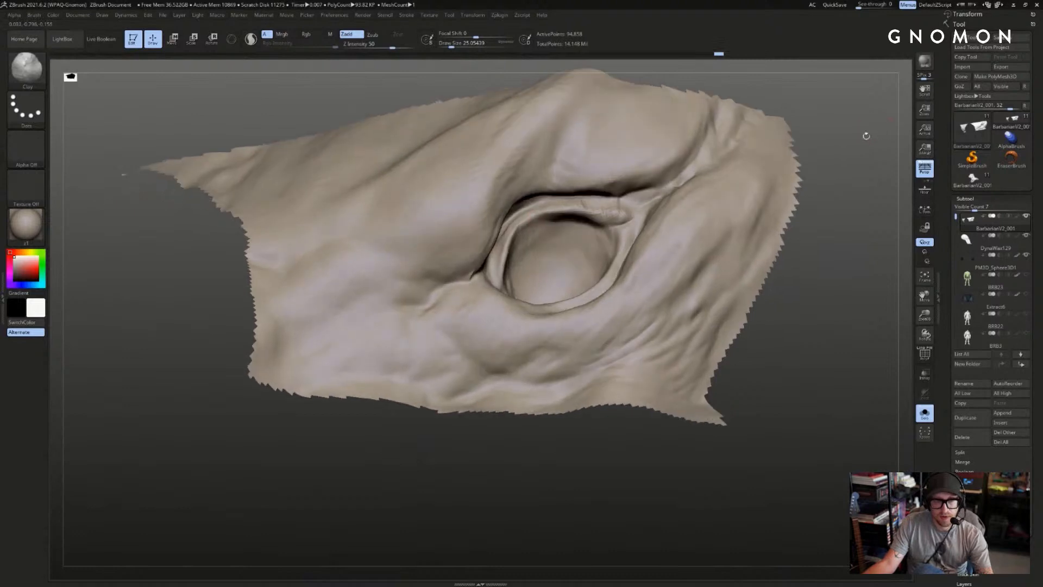
key("b")
key("i")
key("n")
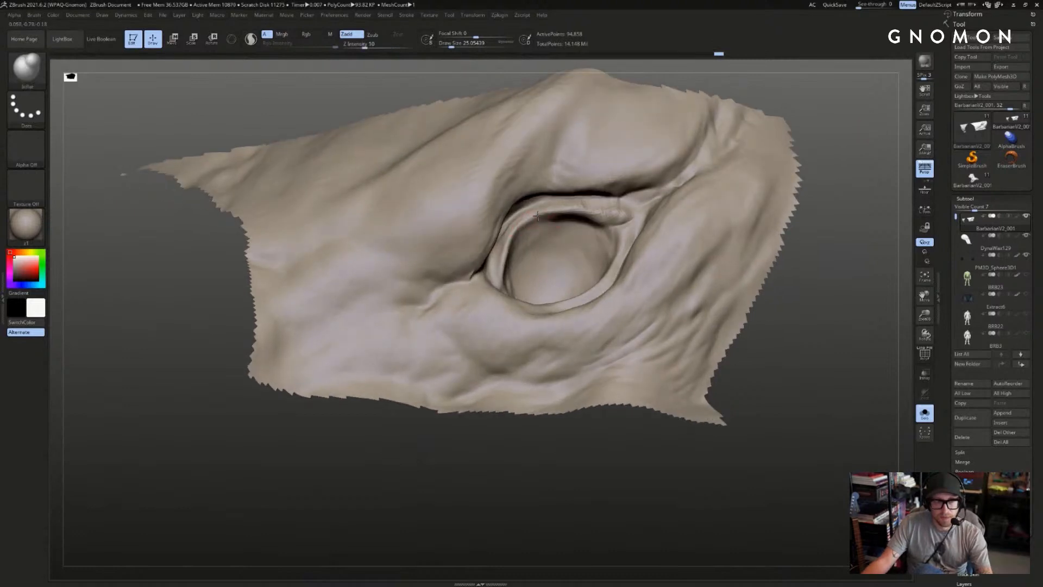
key("shift")
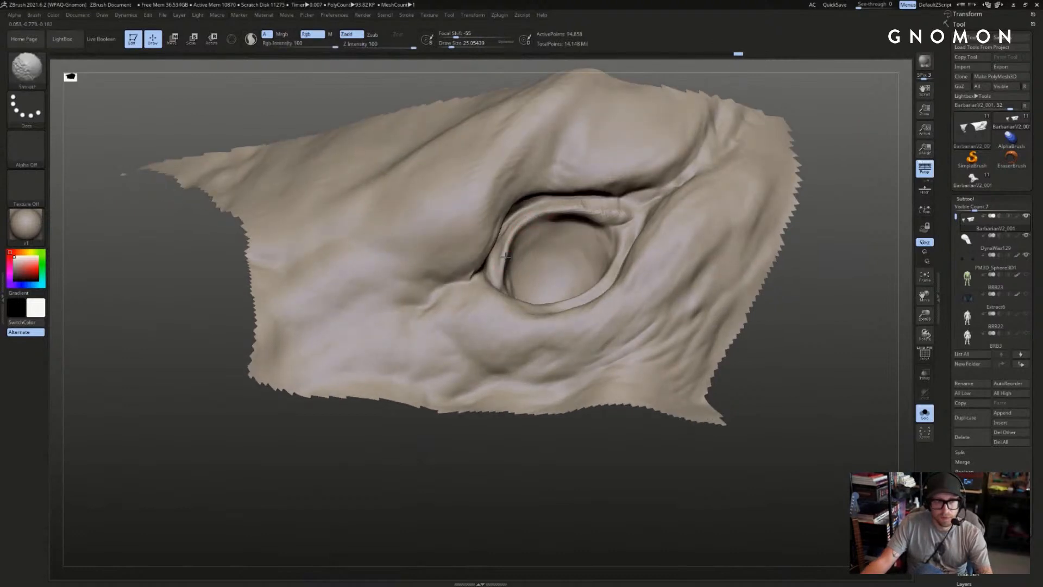
left_click_drag(514, 240, 534, 223, "shift")
left_click_drag(845, 152, 806, 191)
key("ctrl+z")
left_click_drag(534, 241, 554, 239)
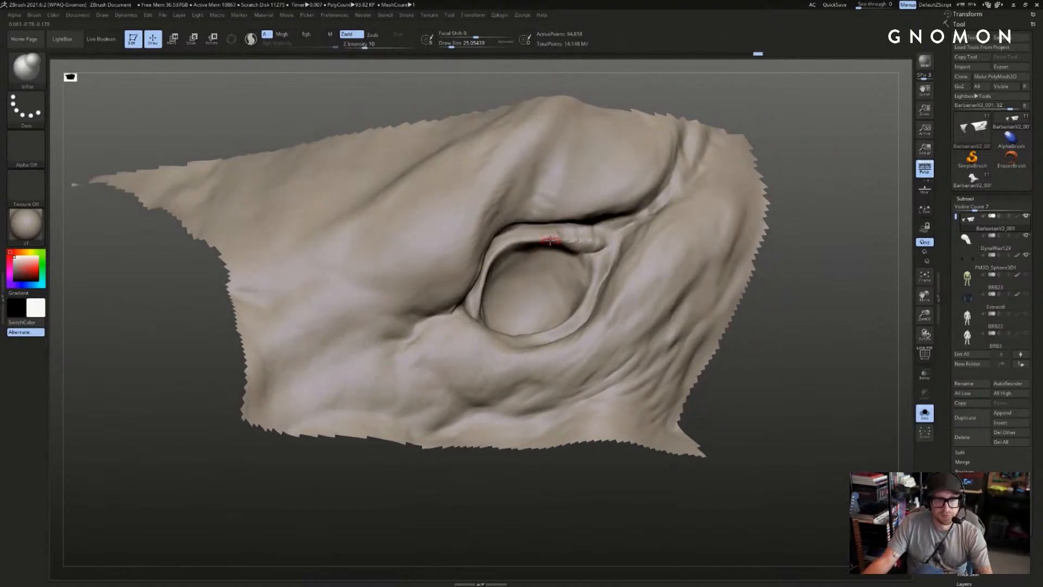
left_click_drag(808, 234, 790, 234)
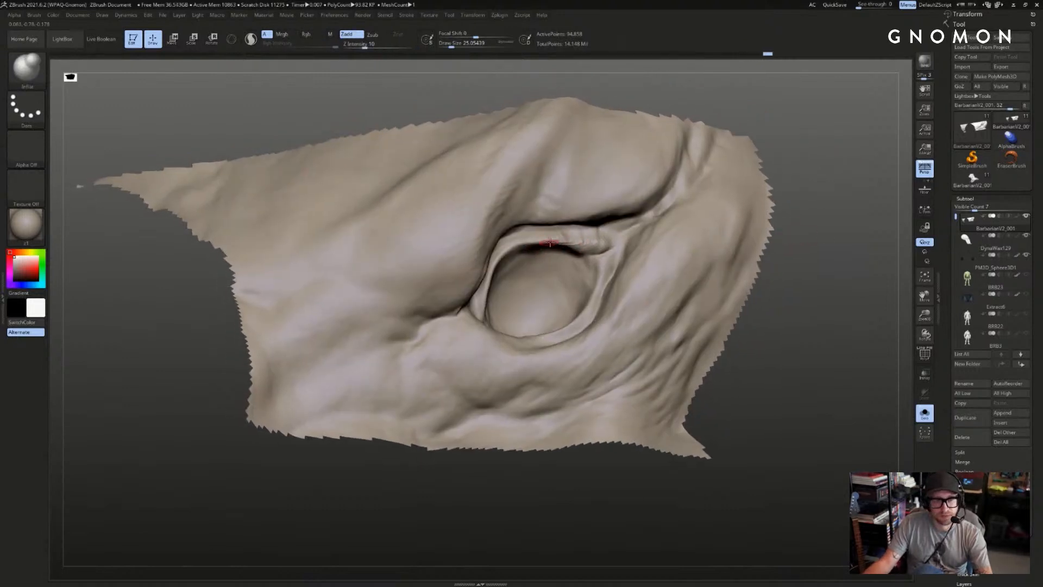
left_click_drag(537, 242, 602, 244)
left_click_drag(822, 240, 806, 246)
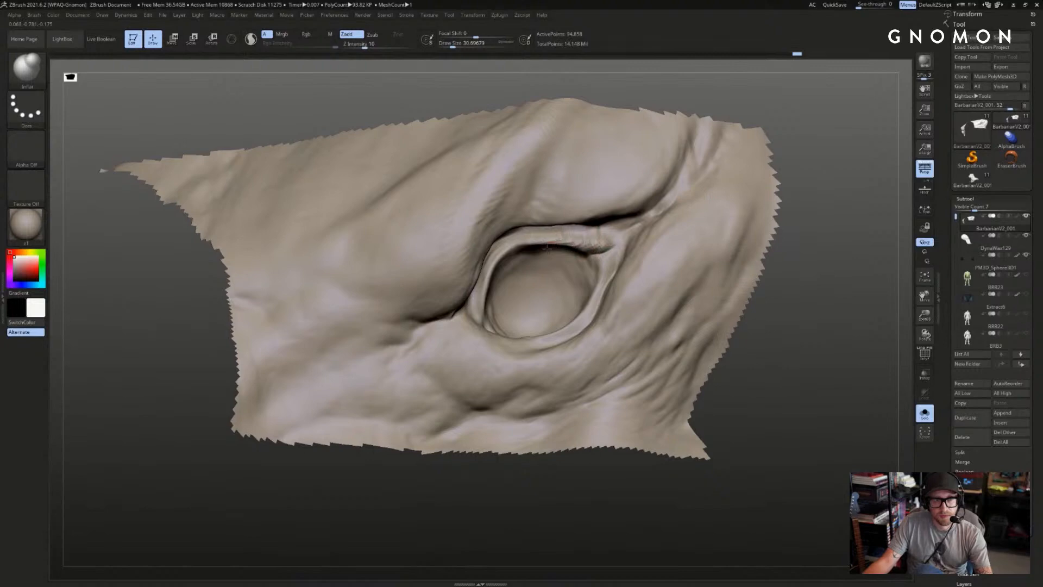
- Reveal the whole head to review the eye in context, and return to the isolated eye area
key("ctrl+shift")
left_click_drag(824, 258, 679, 223)
left_click(828, 260, "ctrl+shift")
key("f")
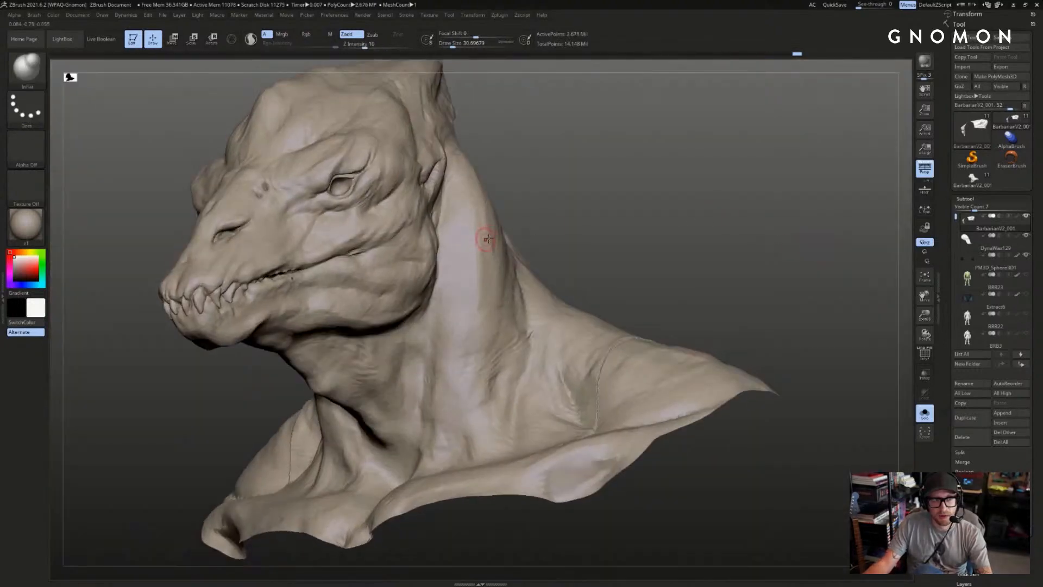
left_click_drag(606, 176, 649, 214, "alt")
key("ctrl+z")
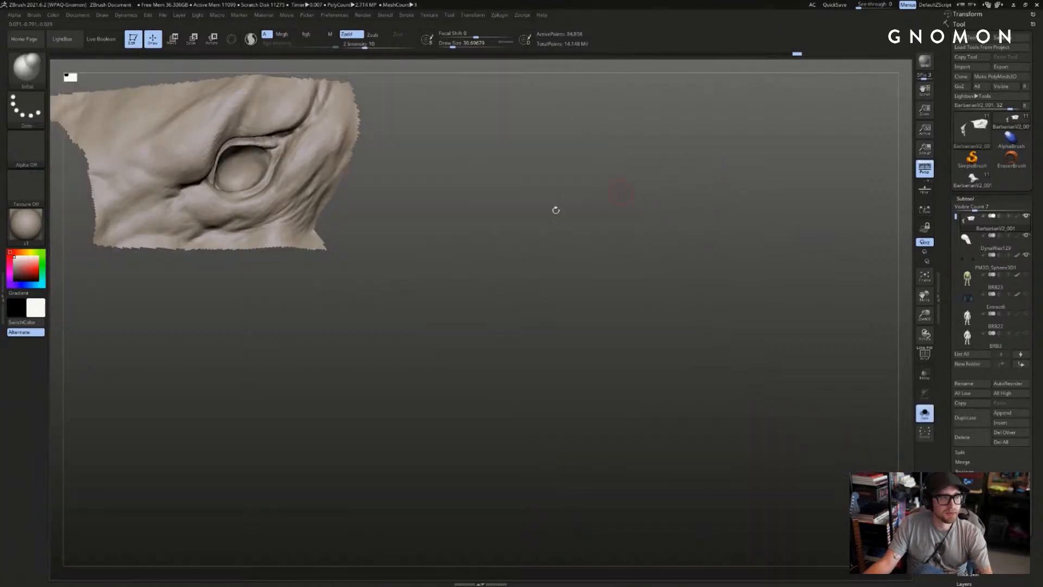
left_click_drag(451, 192, 495, 255, "alt")
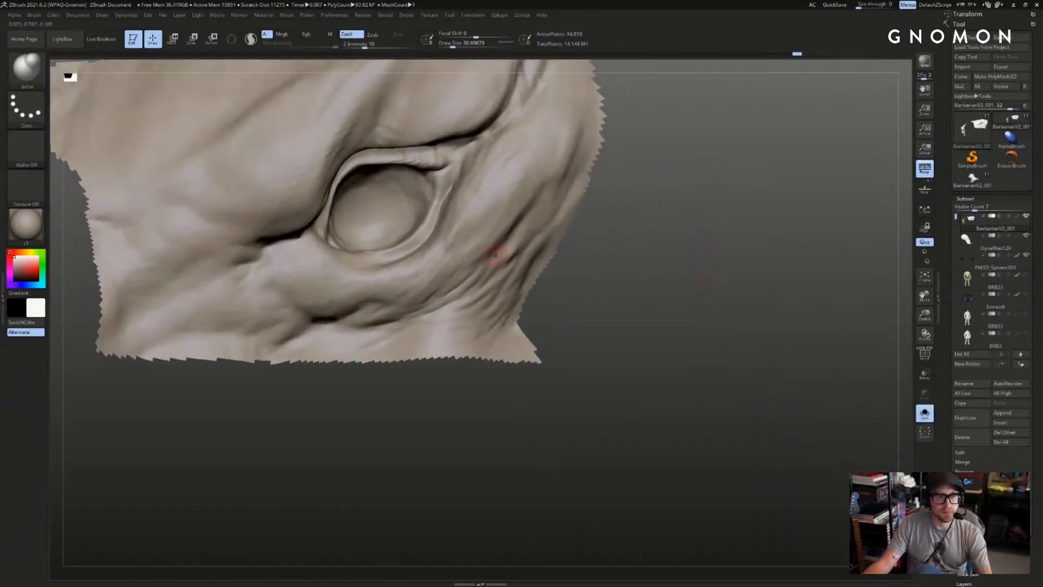
left_click_drag(629, 244, 785, 243)
- Compare the current eyelid sculpt with the other version of the character tool, and show the eyeball again
key("b")
key("d")
key("s")
mouse_move(478, 424)
left_mouse_down()
mouse_move(473, 440)
mouse_move(499, 416)
left_mouse_up()
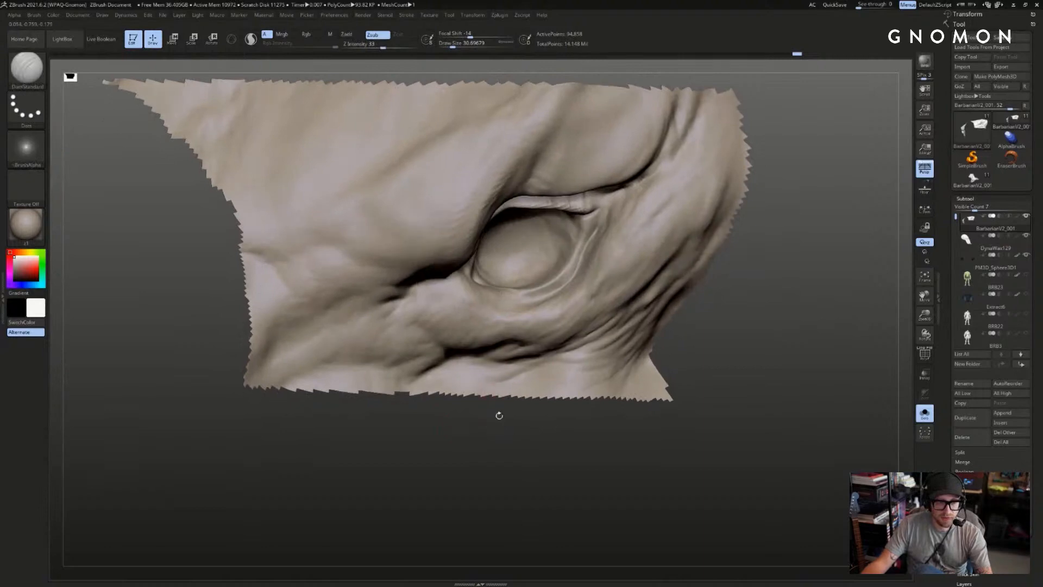
left_click_drag(797, 226, 870, 248)
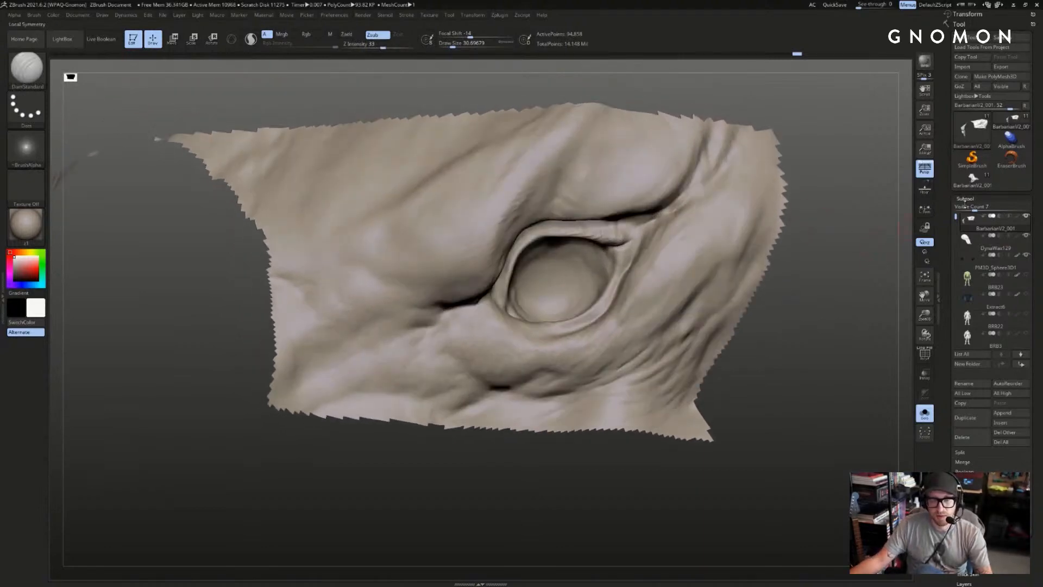
left_click(973, 178)
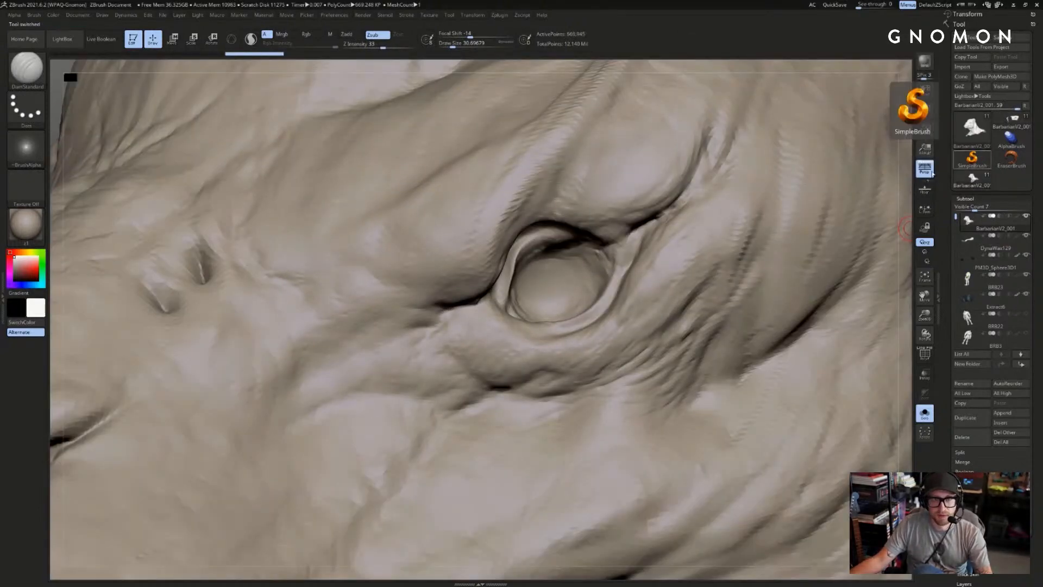
left_click(1003, 131)
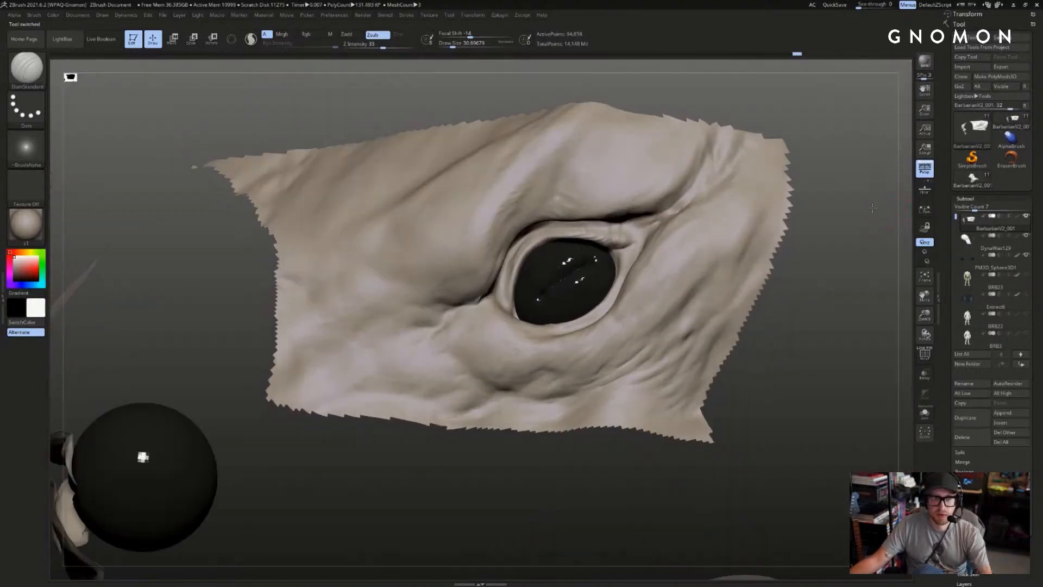
left_click_drag(873, 207, 919, 177)
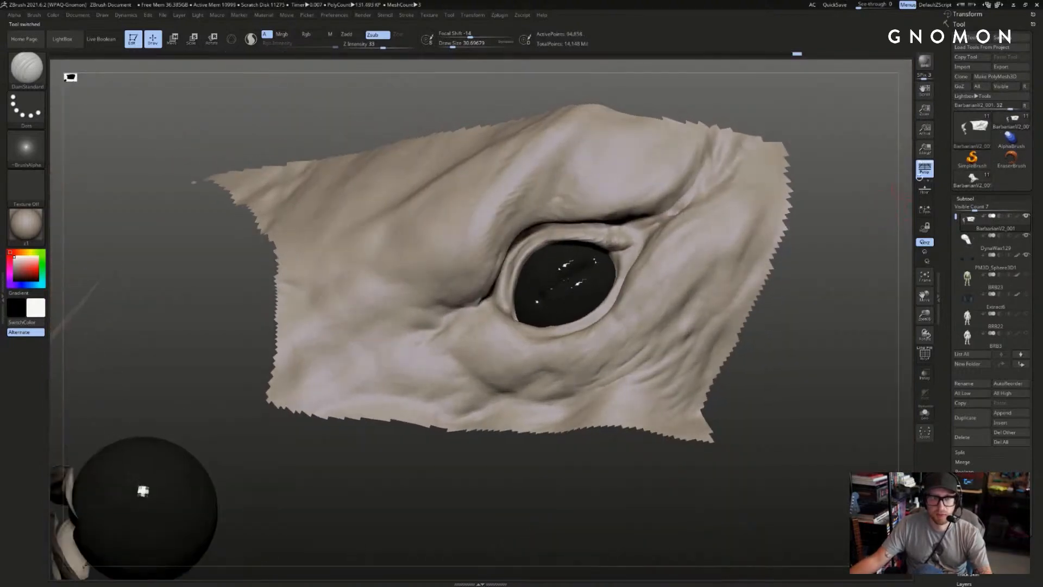
key("ctrl+z")
key("ctrl+shift+z")
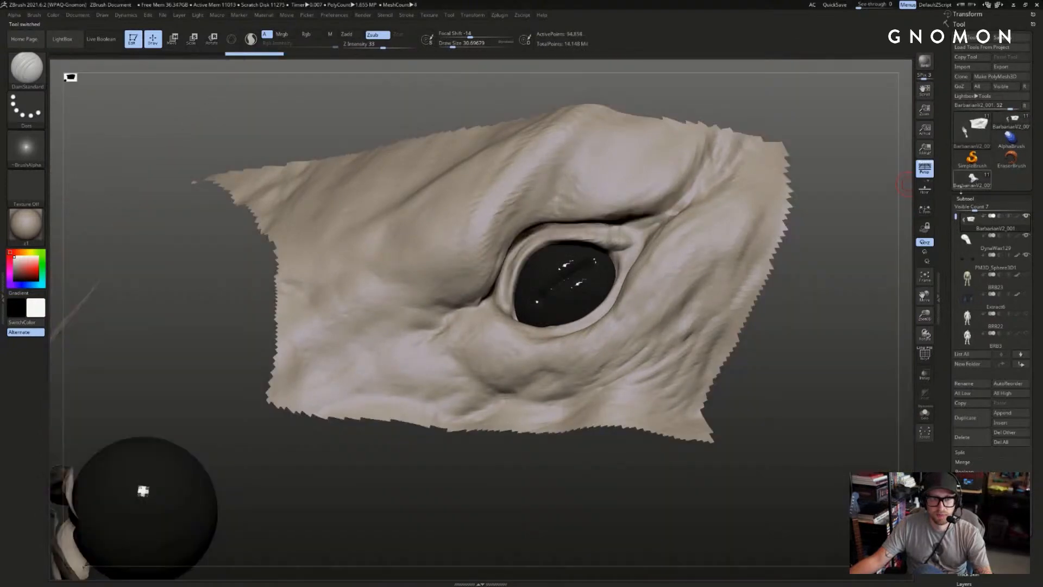
key("ctrl+z")
key("ctrl+shift+z")
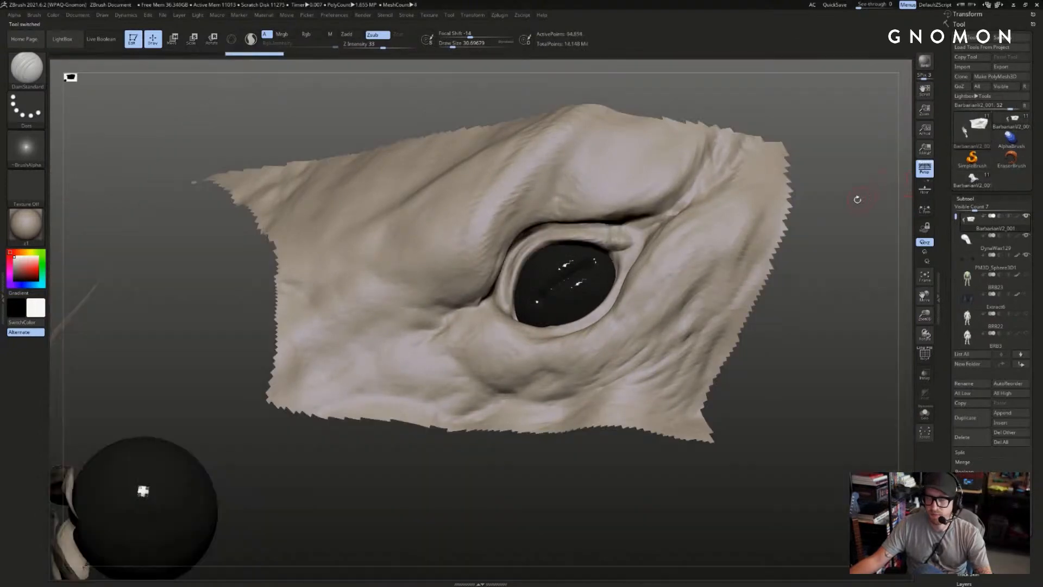
left_click_drag(852, 203, 855, 202)
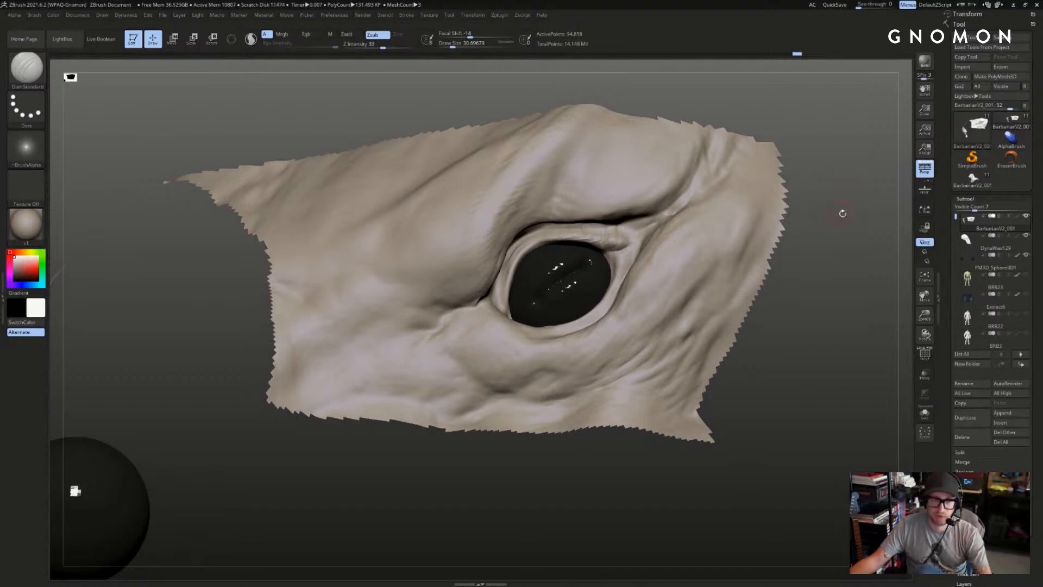
- Build up the front edge of the eyelid rim with the Standard brush at a draw size of about 31
left_click_drag(842, 212, 769, 273)
key("b")
key("s")
key("t")
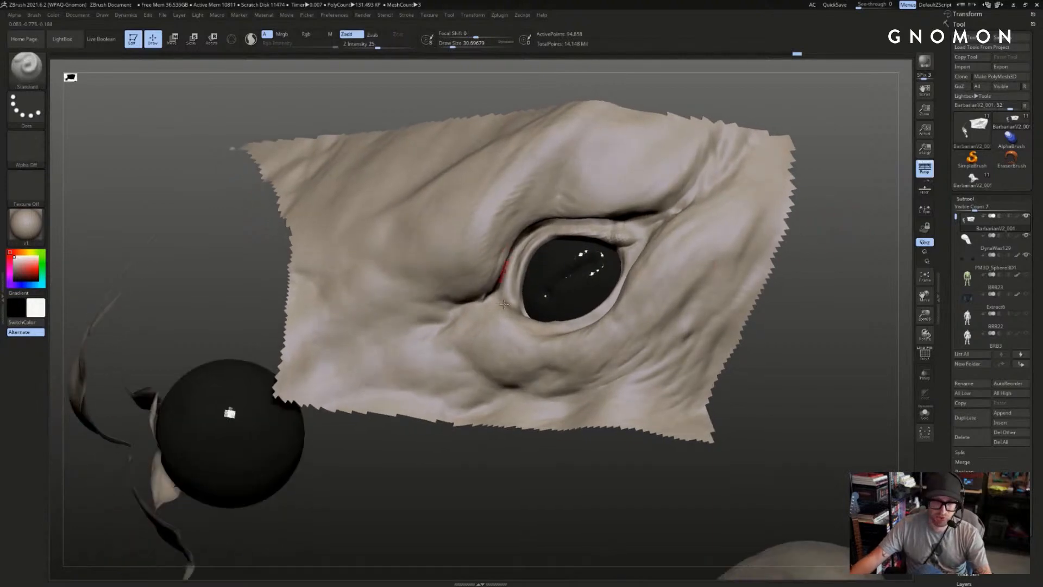
mouse_move(506, 253)
left_mouse_down()
mouse_move(445, 414)
mouse_move(845, 292)
mouse_move(791, 296)
left_mouse_up()
left_click_drag(414, 443, 700, 217)
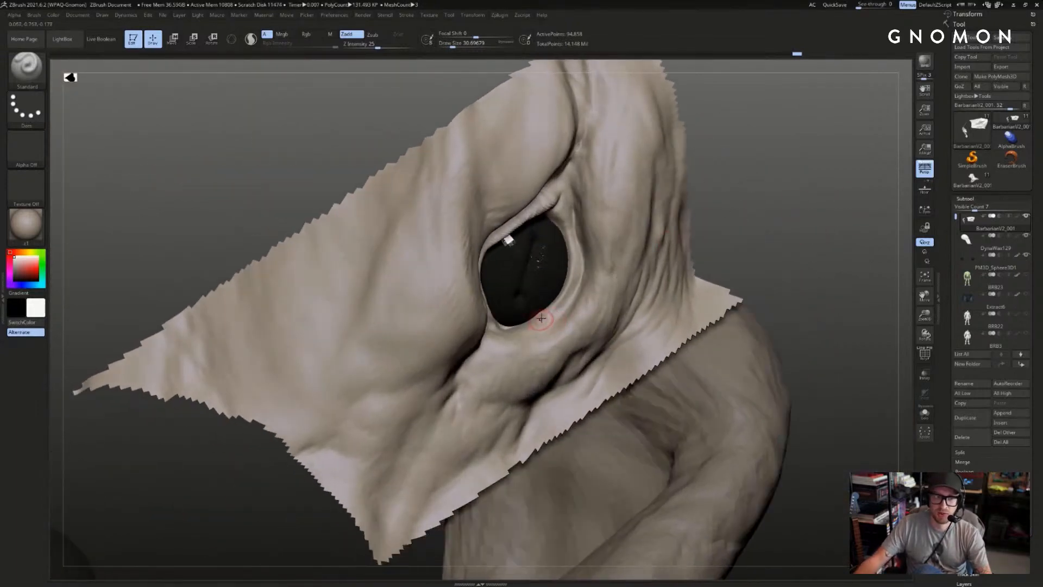
- Sharpen the crease around the lower rear eyelid rim with DamStandard
right_click_drag(546, 312, 567, 315)
key("b")
key("d")
key("s")
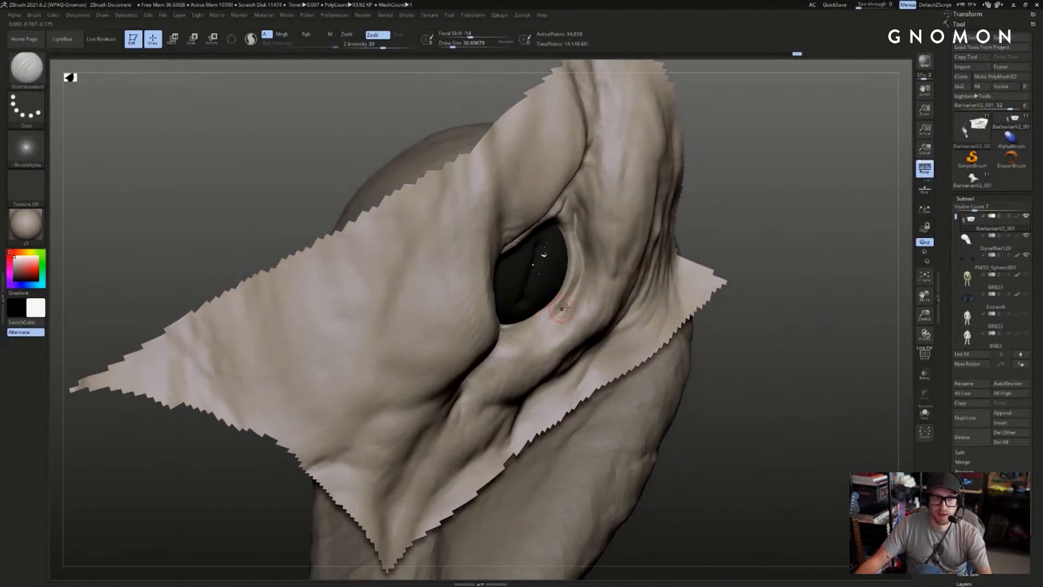
key("shift")
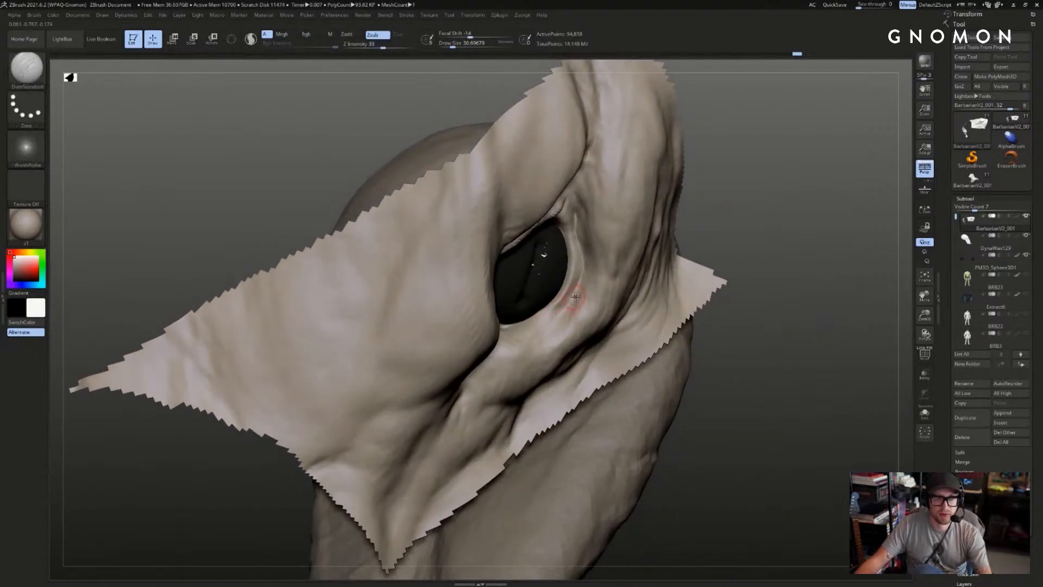
- Refine the front part of the eyelid rim with the Standard brush at a draw size of about 23 and smooth it
mouse_move(546, 324)
right_mouse_down()
mouse_move(812, 216)
mouse_move(455, 448)
mouse_move(541, 329)
right_mouse_up()
key("b")
key("s")
key("t")
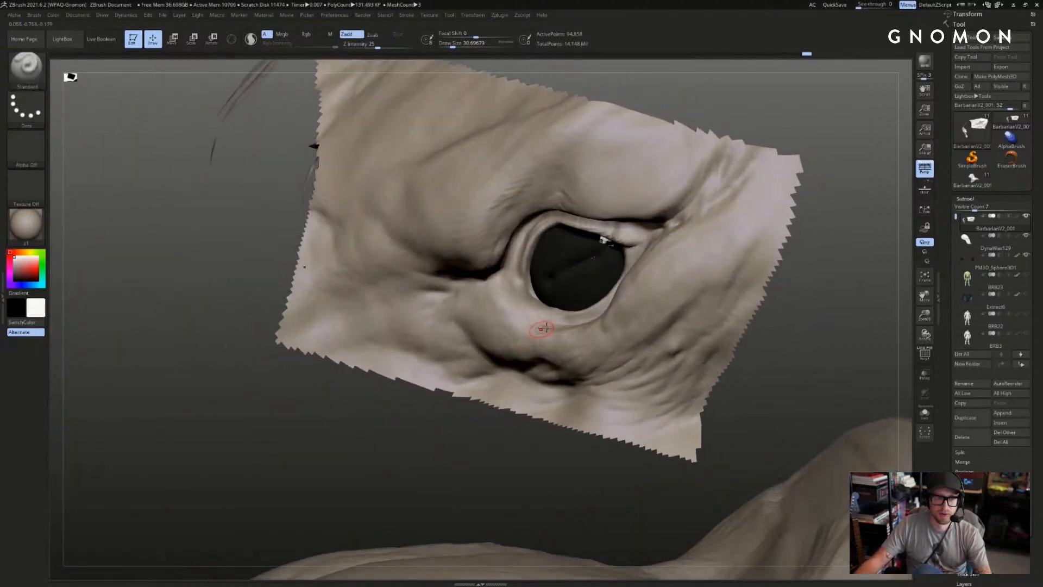
right_click_drag(440, 443, 565, 315)
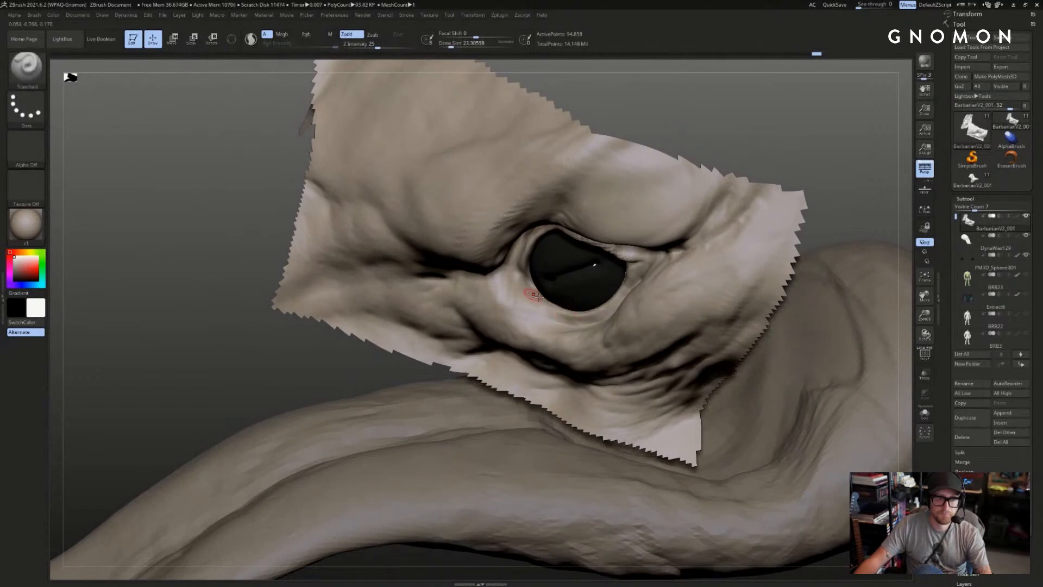
right_click_drag(792, 155, 864, 174)
mouse_move(864, 175)
left_mouse_down()
mouse_move(817, 100)
mouse_move(815, 163)
left_mouse_up()
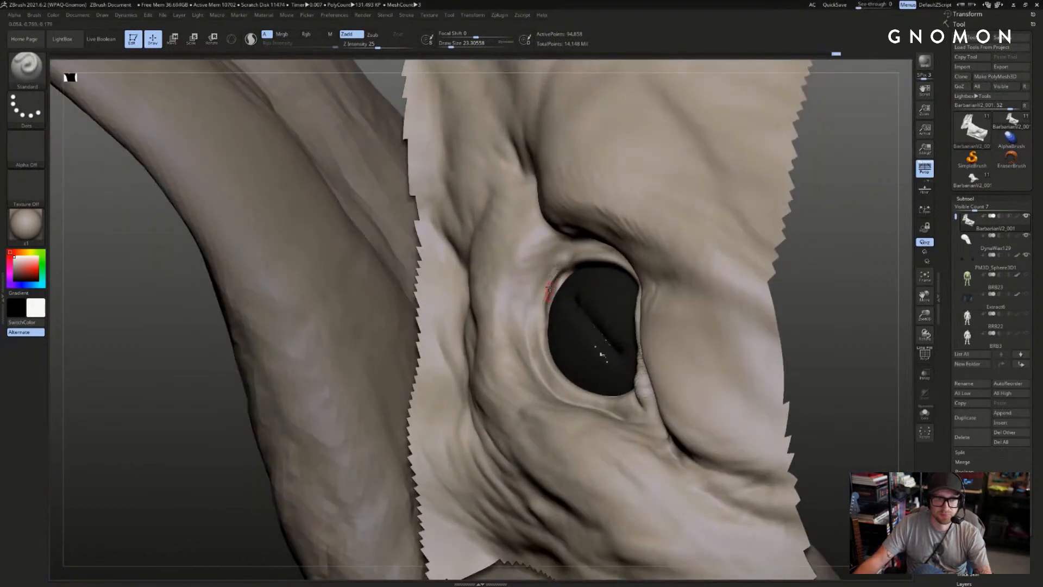
mouse_move(549, 305)
left_mouse_down("shift")
mouse_move(555, 298)
mouse_move(550, 310)
left_mouse_up("shift")
- Switch to the Clay brush at a draw size of about 20 and check the eyelid rim with the eyeball temporarily hidden
left_click_drag(803, 282, 823, 242)
key("b")
key("c")
key("l")
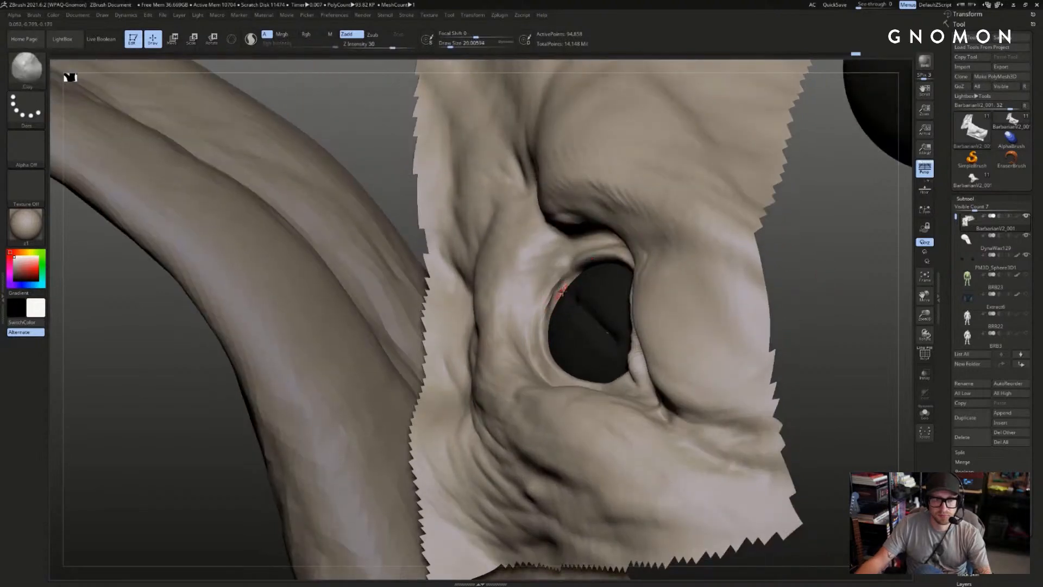
key("alt+s")
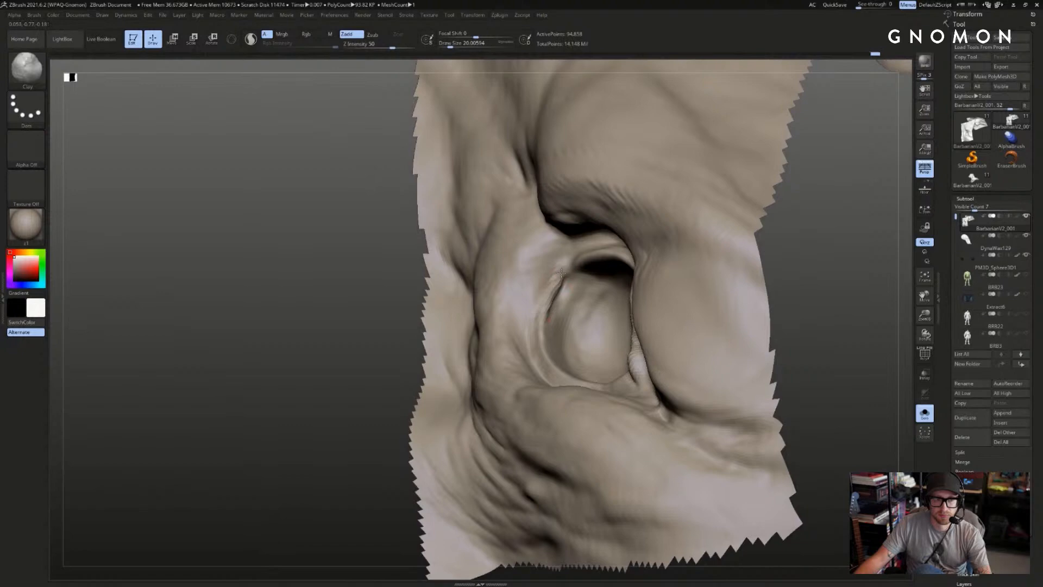
mouse_move(820, 261)
left_mouse_down()
mouse_move(866, 223)
mouse_move(864, 212)
mouse_move(852, 226)
left_mouse_up()
key("alt+s")
left_click_drag(873, 265, 825, 261)
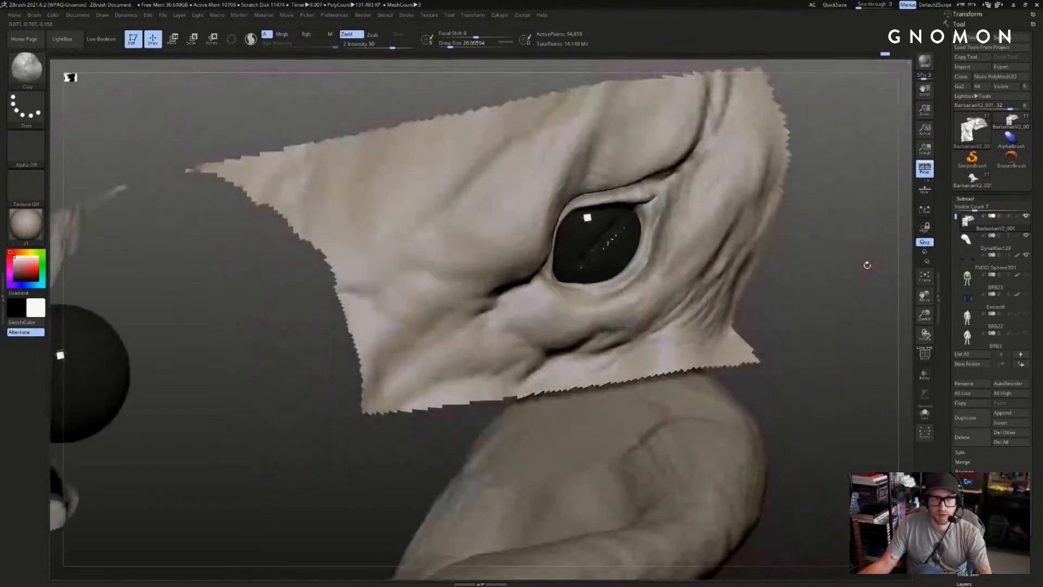
- Reveal the whole head and compare its eye with the other version of the character tool
mouse_move(885, 287)
left_mouse_down()
mouse_move(866, 261)
mouse_move(902, 232)
mouse_move(764, 198)
mouse_move(771, 283)
mouse_move(766, 198)
mouse_move(900, 178)
left_mouse_up()
left_click(974, 179)
key("f")
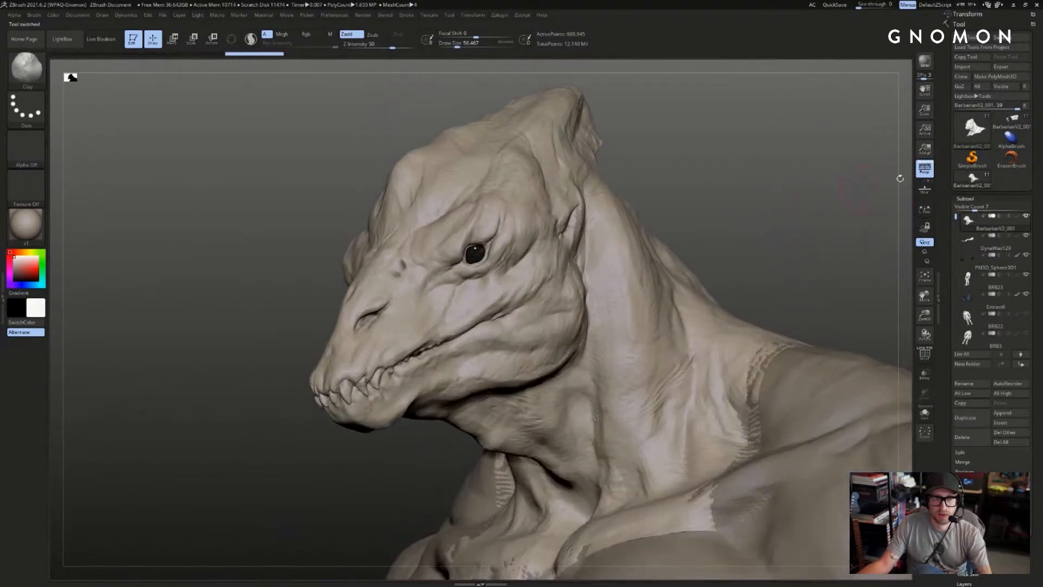
left_click(1012, 120)
left_click(804, 201, "ctrl+shift")
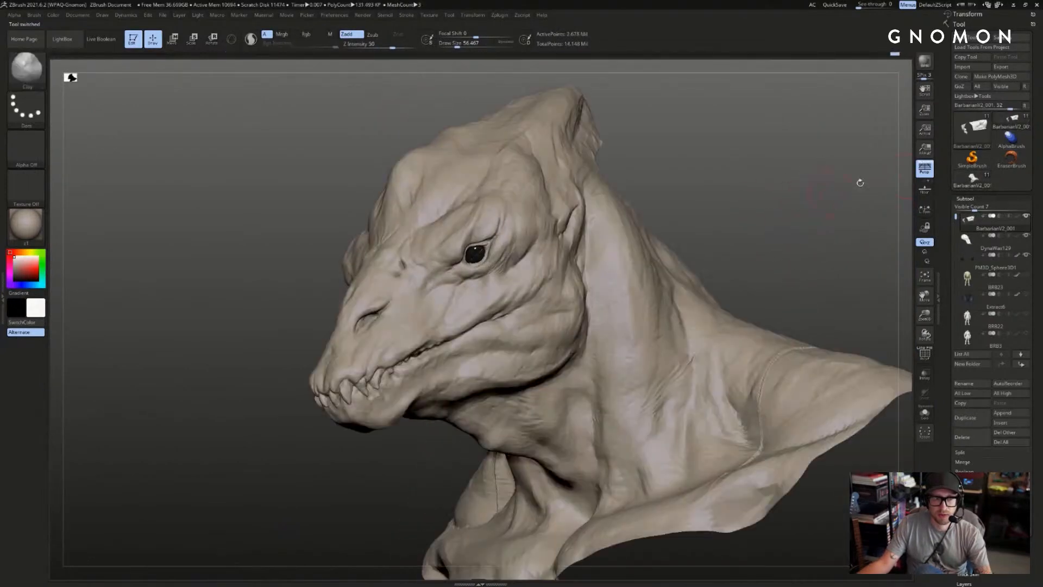
left_click(975, 178)
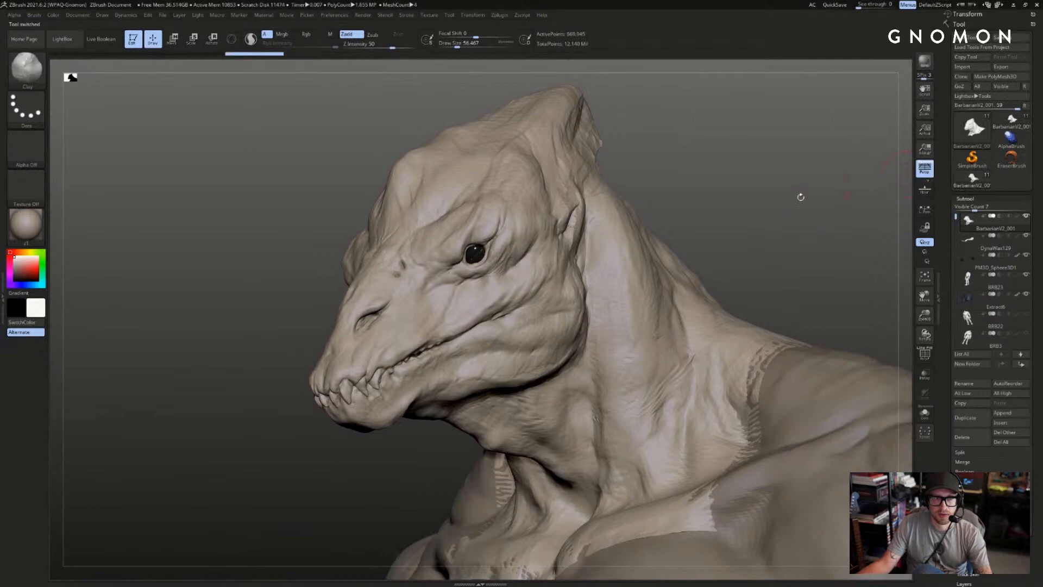
- Compare the two head versions from a more frontal angle and return to the isolated eye area
left_click_drag(801, 197, 900, 161)
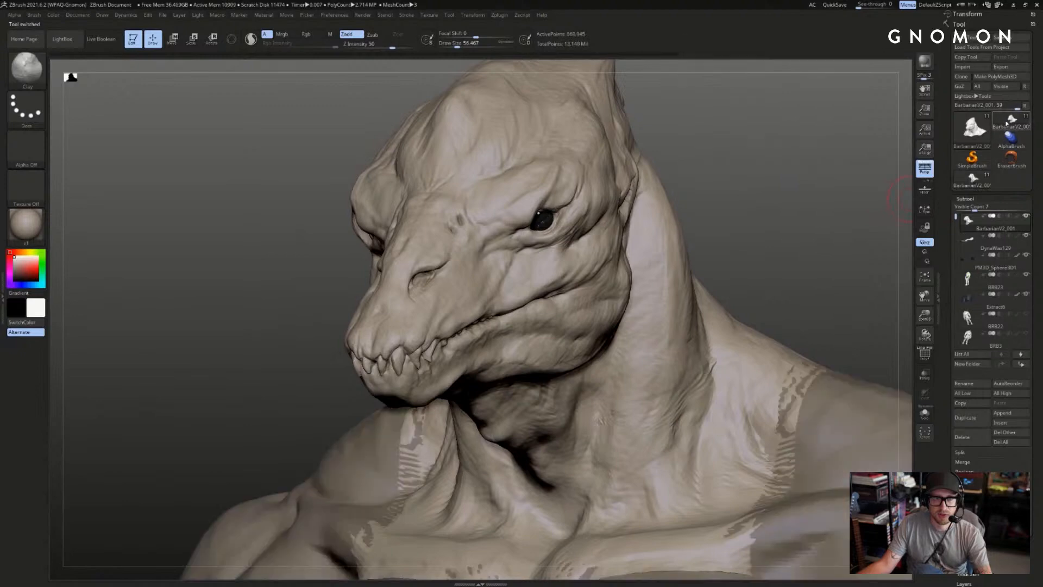
left_click_drag(874, 186, 866, 185)
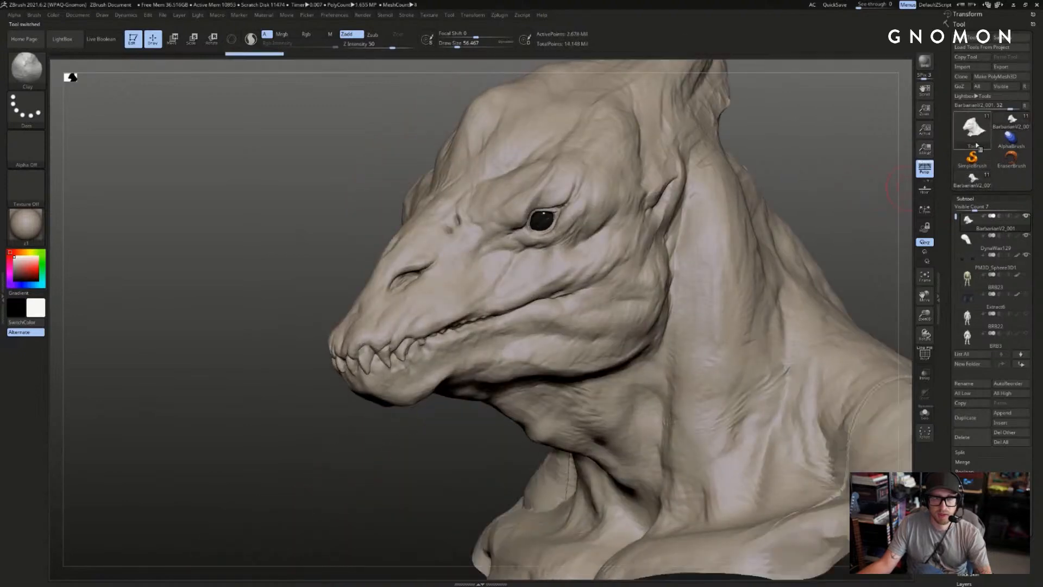
mouse_move(853, 178)
left_mouse_down()
mouse_move(881, 158)
mouse_move(861, 170)
left_mouse_up()
key("f")
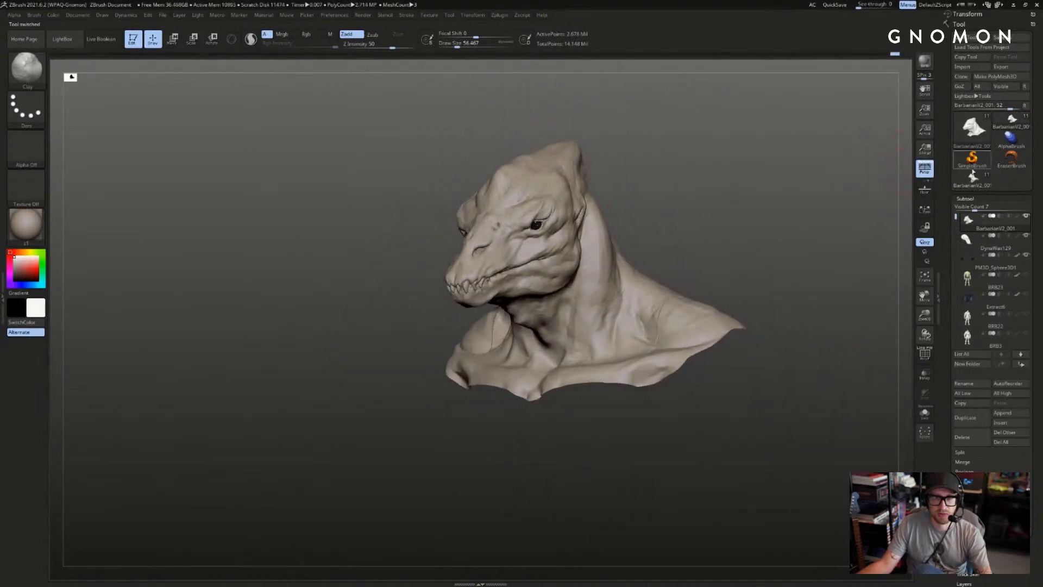
left_click(972, 179)
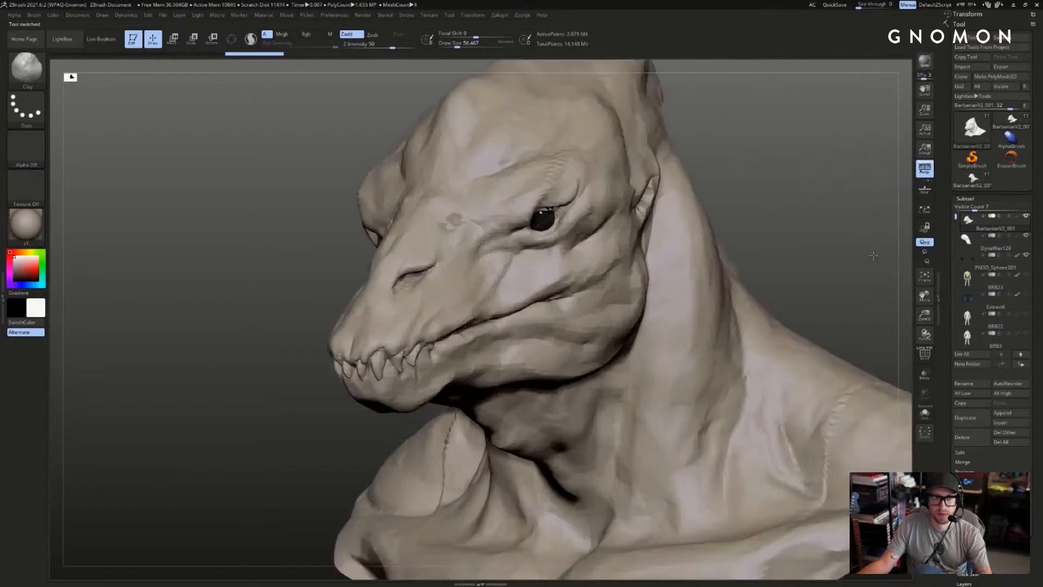
left_click_drag(873, 255, 843, 191)
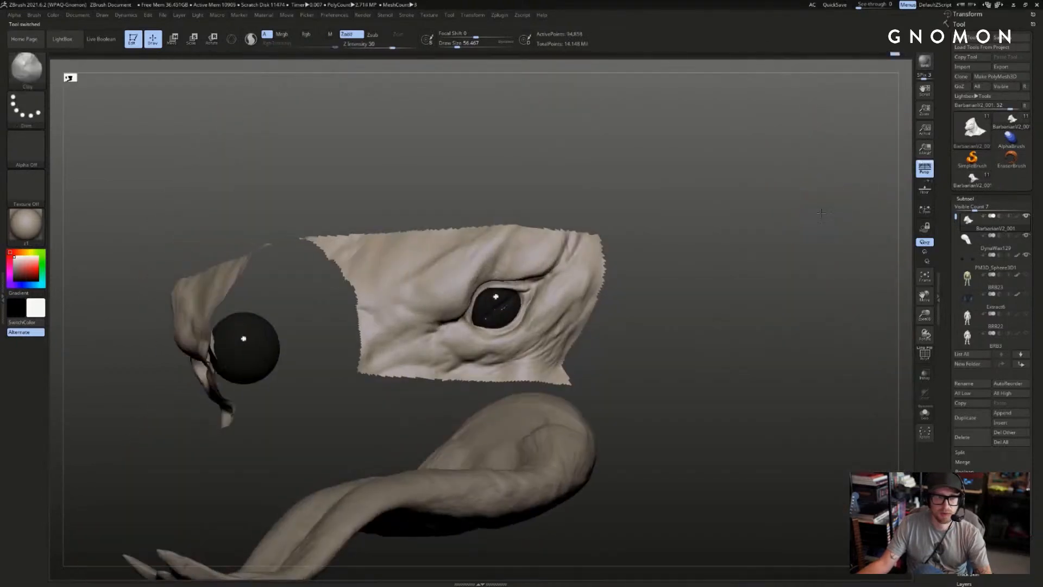
mouse_move(821, 213)
left_mouse_down()
mouse_move(771, 205)
mouse_move(492, 253)
mouse_move(525, 242)
left_mouse_up()
- Mask the fold above the upper eyelid and invert the mask so only that fold can be sculpted
left_click_drag(658, 173, 641, 161)
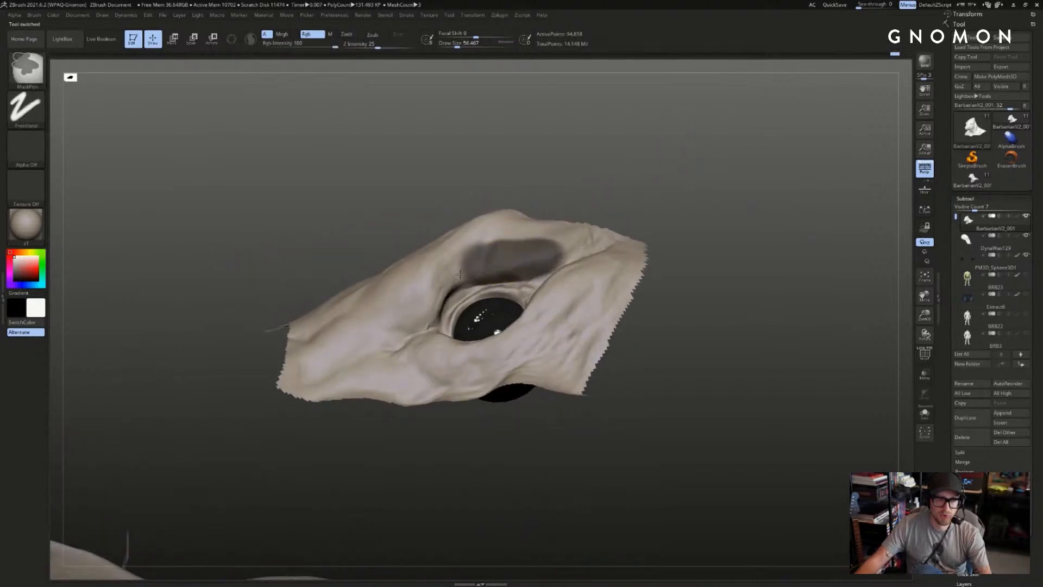
left_click_drag(579, 191, 521, 280)
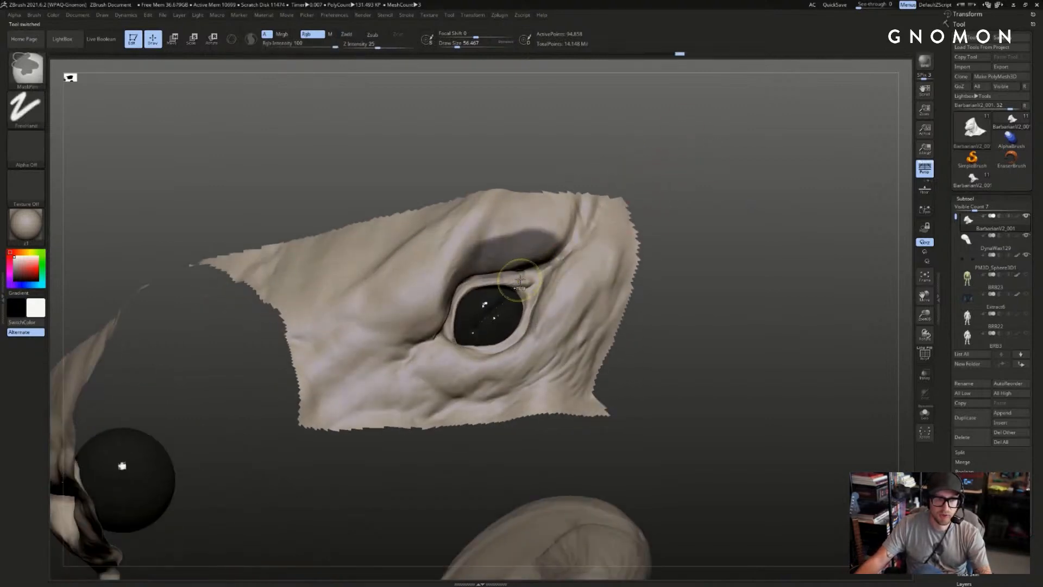
mouse_move(673, 268)
left_mouse_down()
mouse_move(617, 233)
mouse_move(812, 205)
mouse_move(750, 221)
mouse_move(578, 221)
left_mouse_up()
left_click(749, 221, "ctrl")
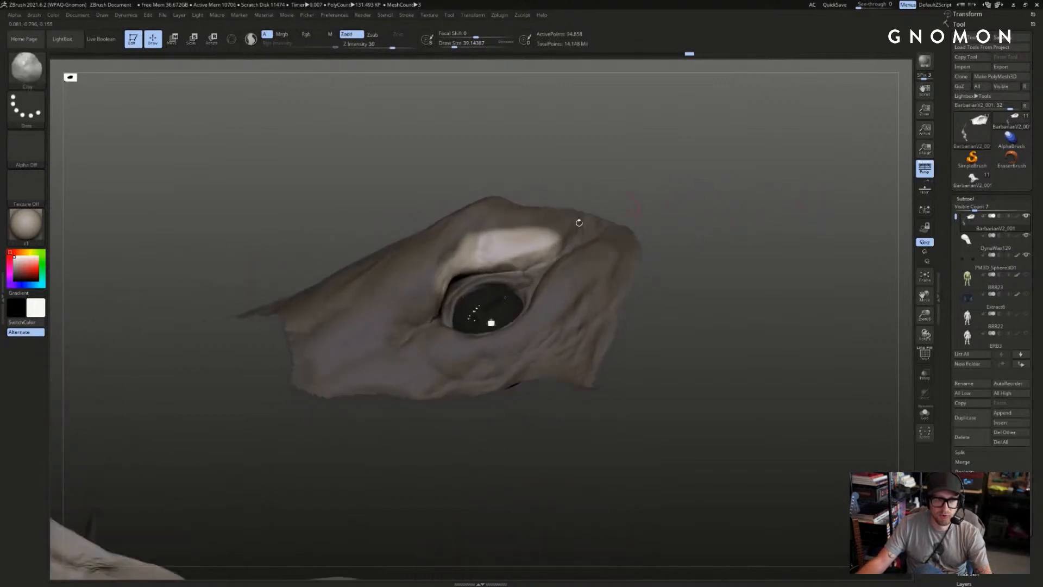
- Build up the lower edge of the unmasked fold with the Clay brush at a draw size of about 29
left_click_drag(523, 270, 657, 197)
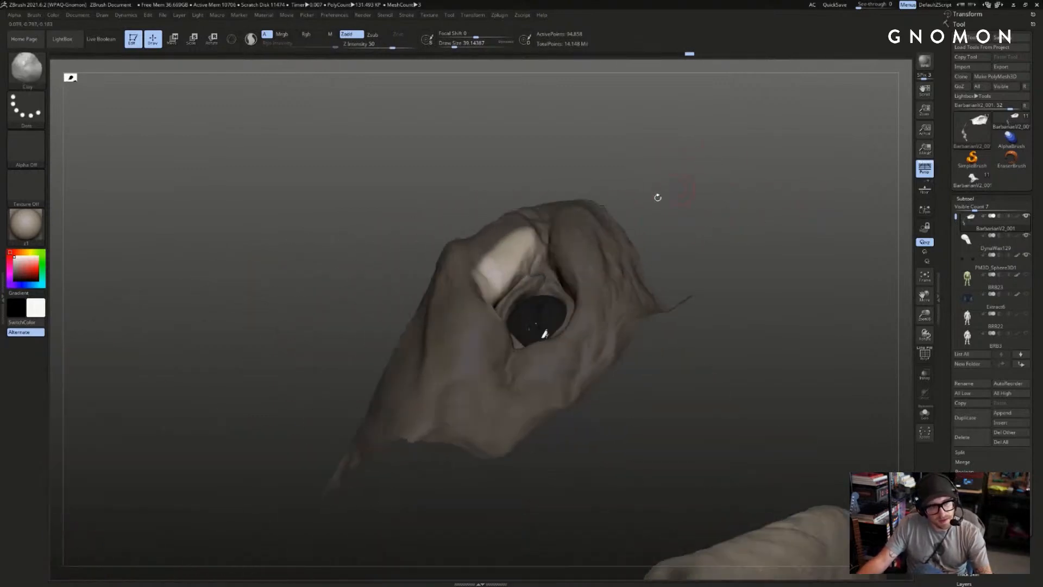
left_click_drag(525, 277, 530, 262)
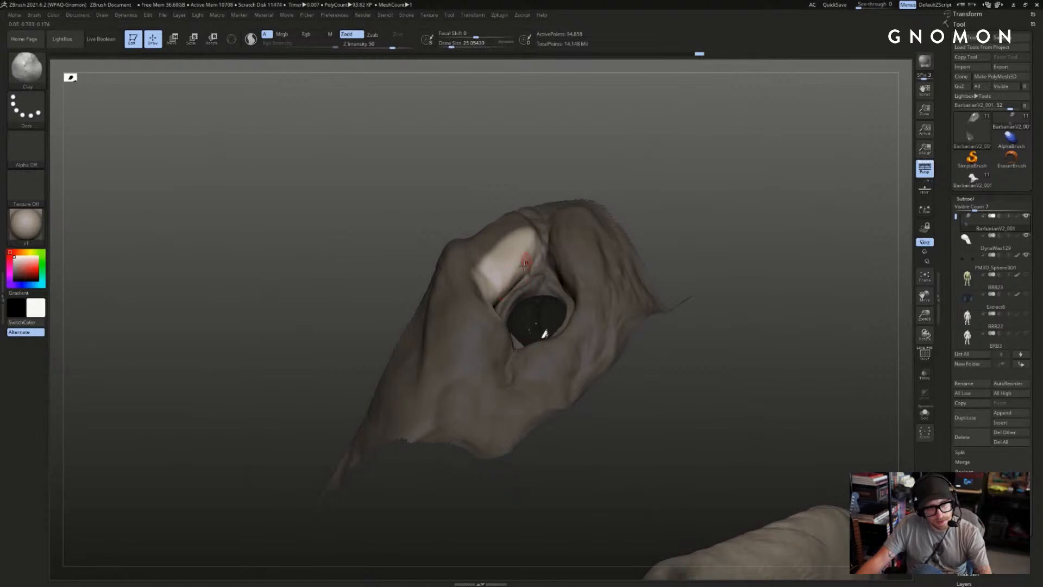
key("s")
left_click_drag(513, 281, 513, 283)
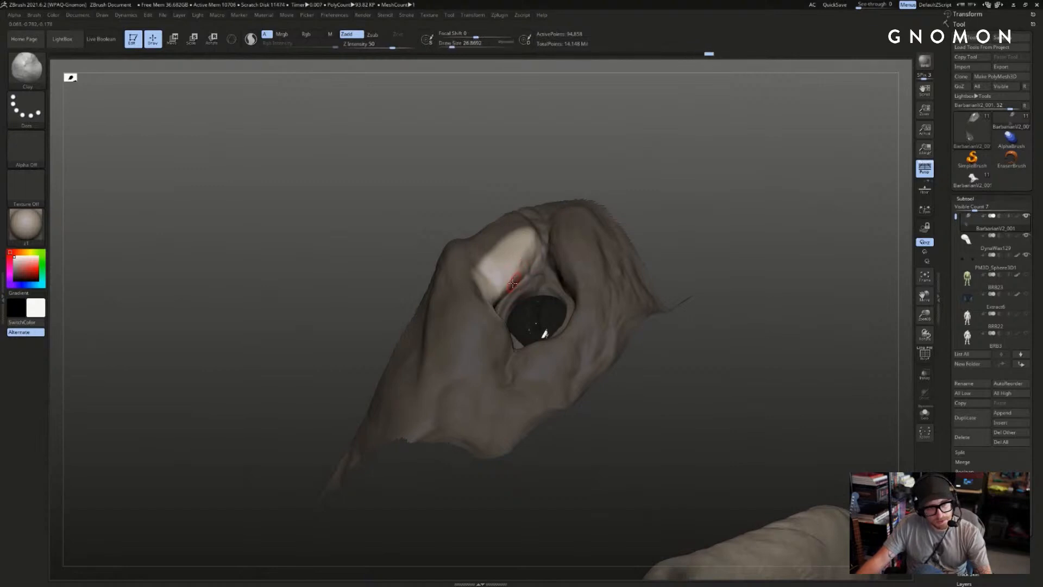
right_click_drag(564, 247, 524, 261)
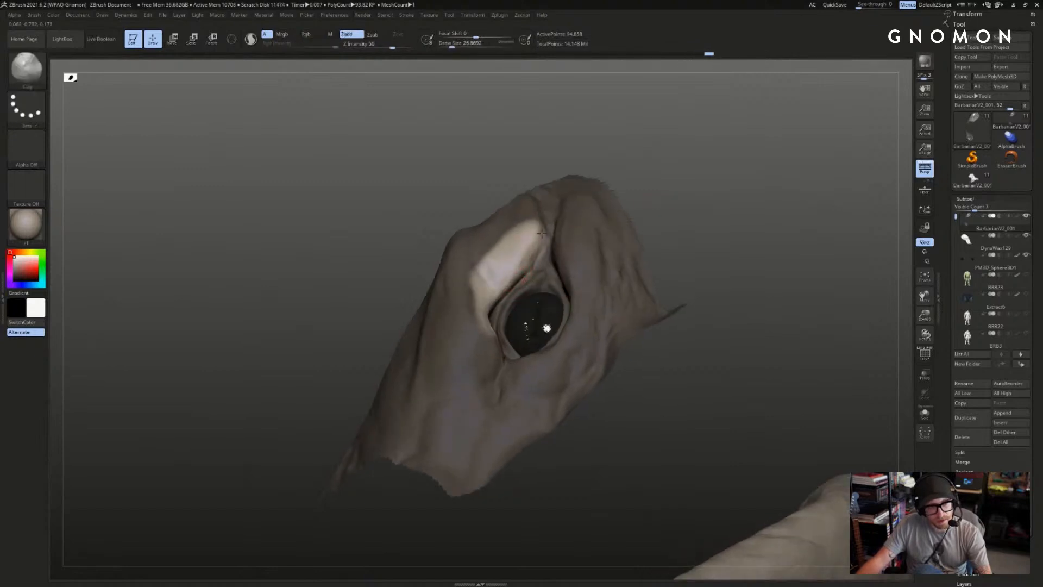
mouse_move(565, 224)
right_mouse_down()
mouse_move(690, 235)
mouse_move(522, 279)
mouse_move(534, 272)
right_mouse_up()
- Swell the unmasked upper eyelid fold with the Inflat brush at intensity 10 and a draw size of about 124
key("b")
key("m")
key("v")
key("b")
key("i")
key("n")
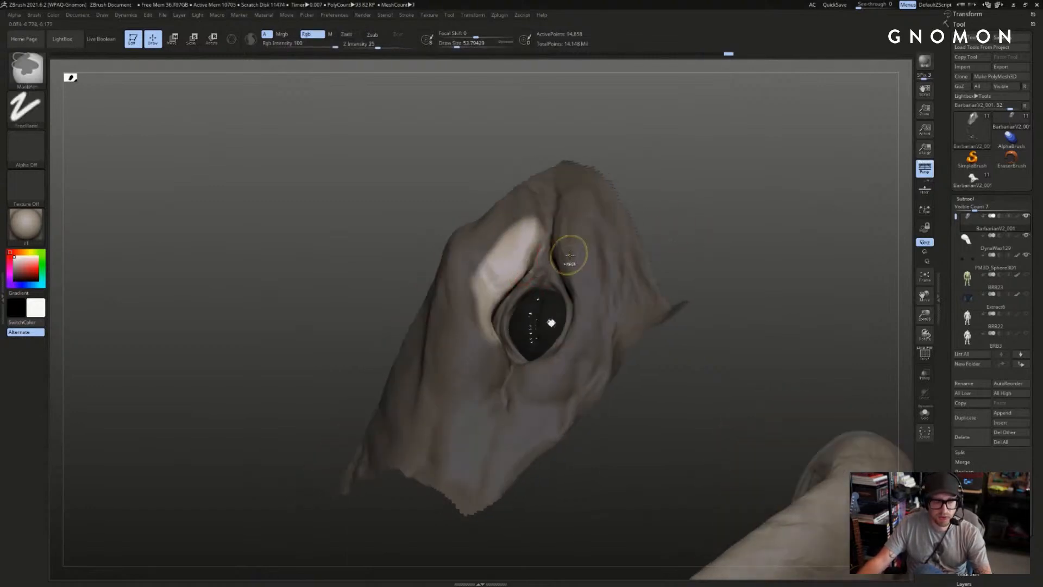
right_click_drag(509, 294, 512, 268)
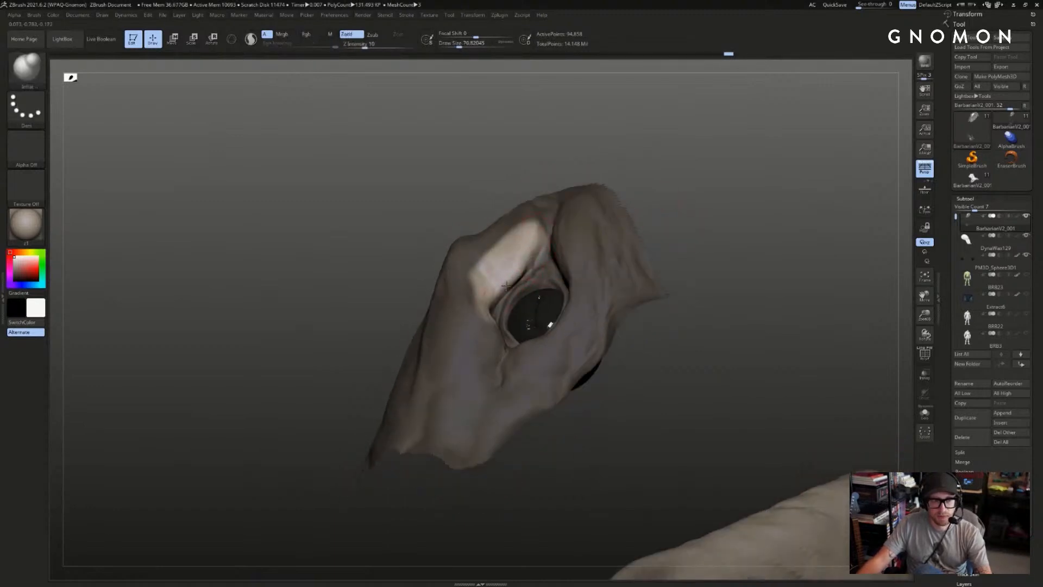
mouse_move(650, 183)
left_mouse_down()
mouse_move(689, 193)
mouse_move(677, 202)
left_mouse_up()
key("bracketright")
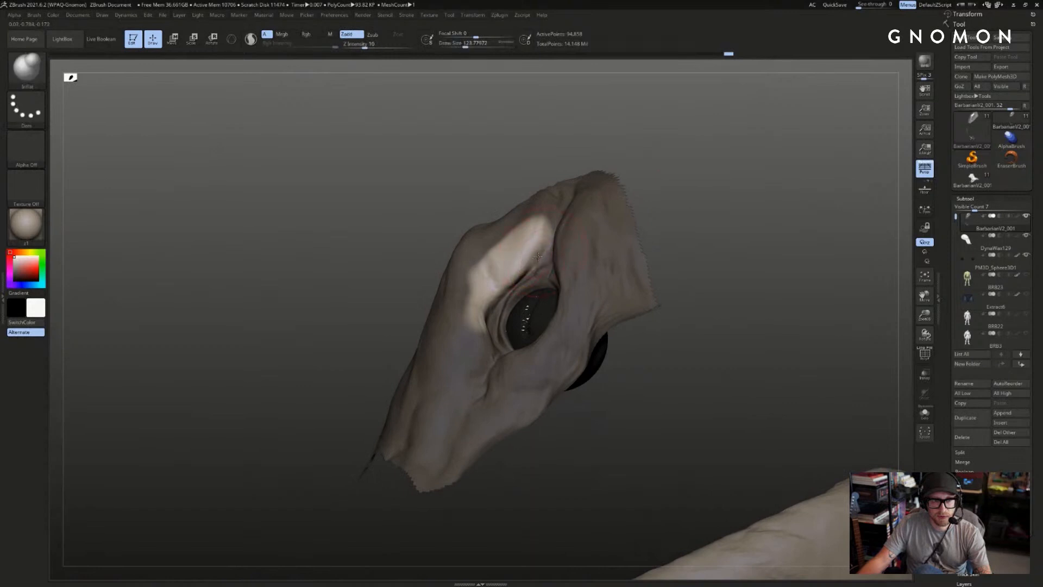
left_click_drag(528, 256, 517, 277)
right_click_drag(517, 277, 673, 189)
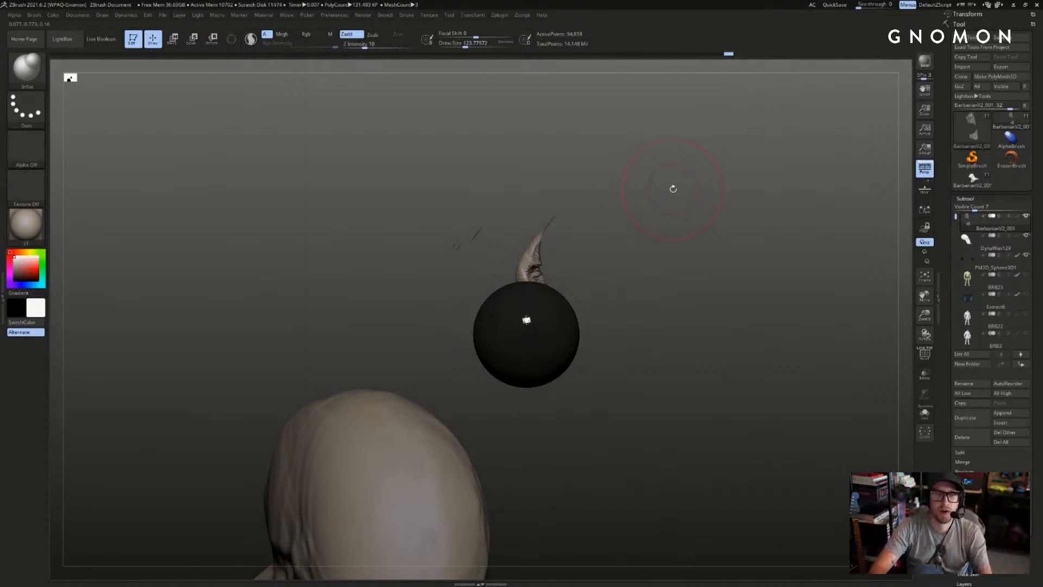
- Inflate the rear lower edge of the unmasked fold at a draw size of about 56 so it overhangs the eyelid rim
mouse_move(672, 189)
right_mouse_down()
mouse_move(789, 209)
mouse_move(808, 194)
right_mouse_up()
right_click_drag(677, 145, 686, 141)
key("s")
mouse_move(529, 237)
left_mouse_down()
mouse_move(499, 260)
mouse_move(530, 259)
left_mouse_up()
key("s")
key("s")
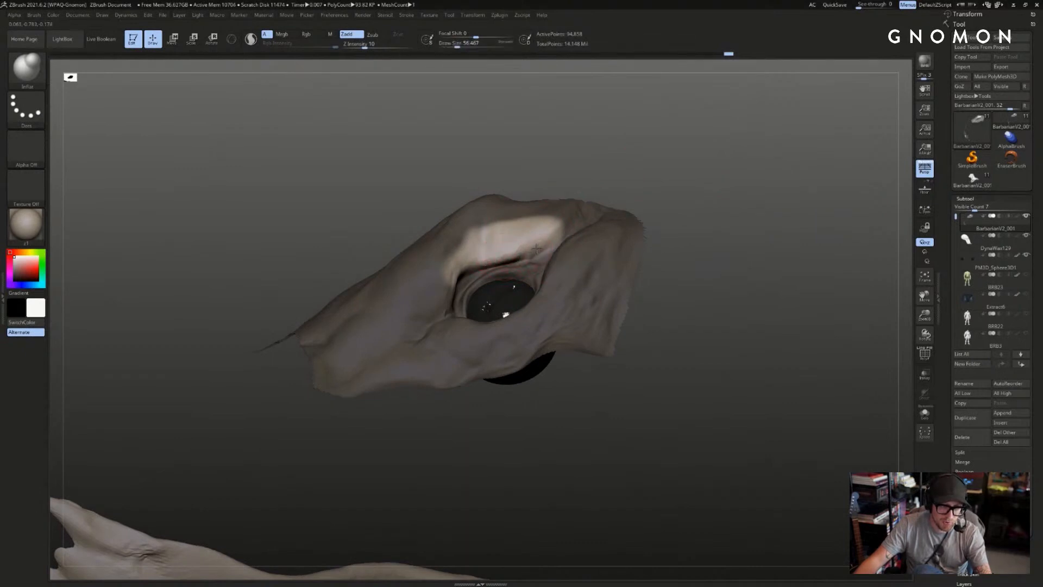
right_click_drag(633, 170, 527, 254)
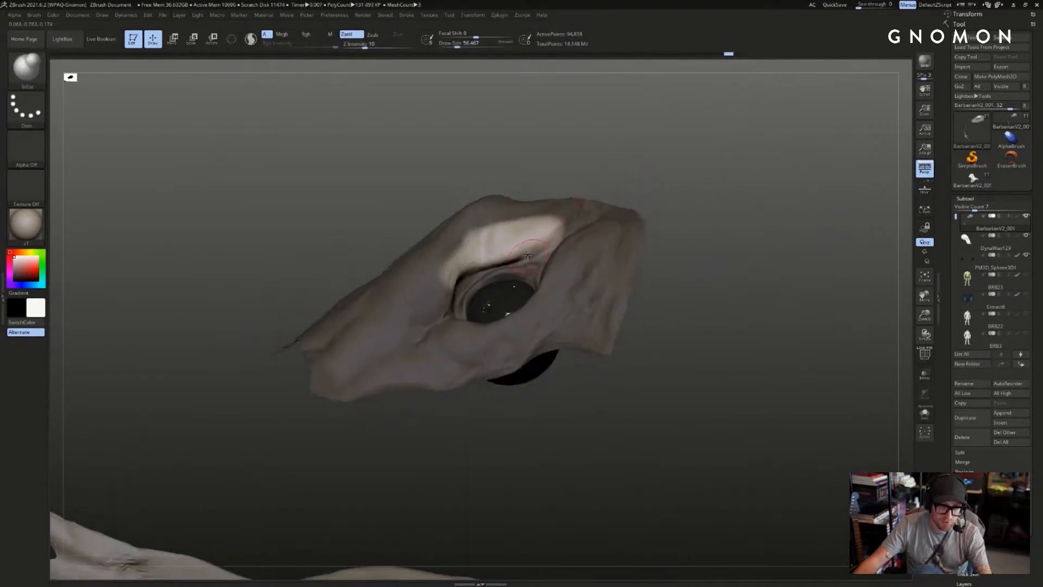
right_click_drag(620, 143, 635, 182)
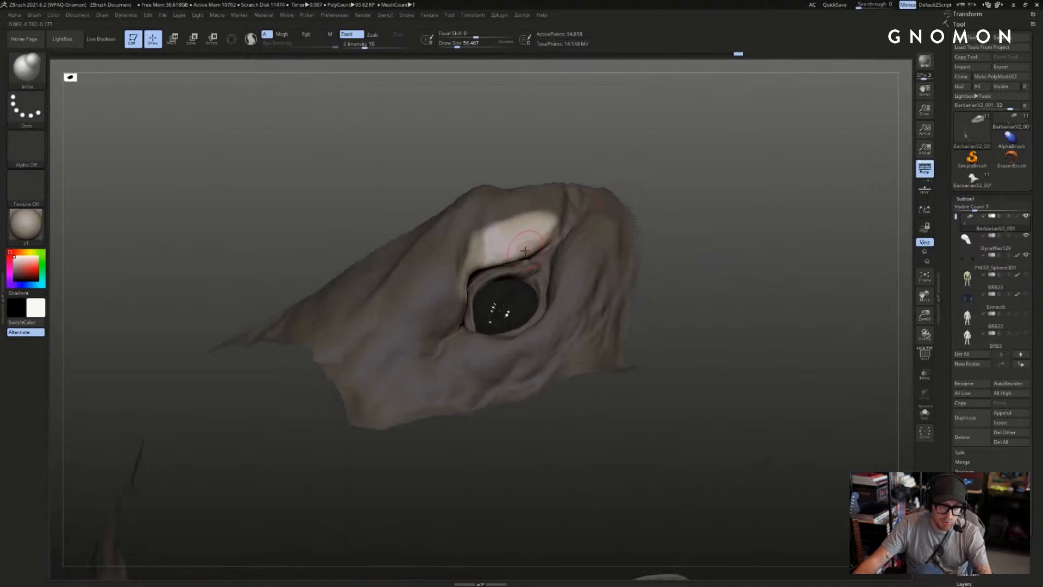
right_click_drag(570, 211, 542, 241)
left_click_drag(527, 253, 535, 250)
right_click_drag(628, 182, 629, 157)
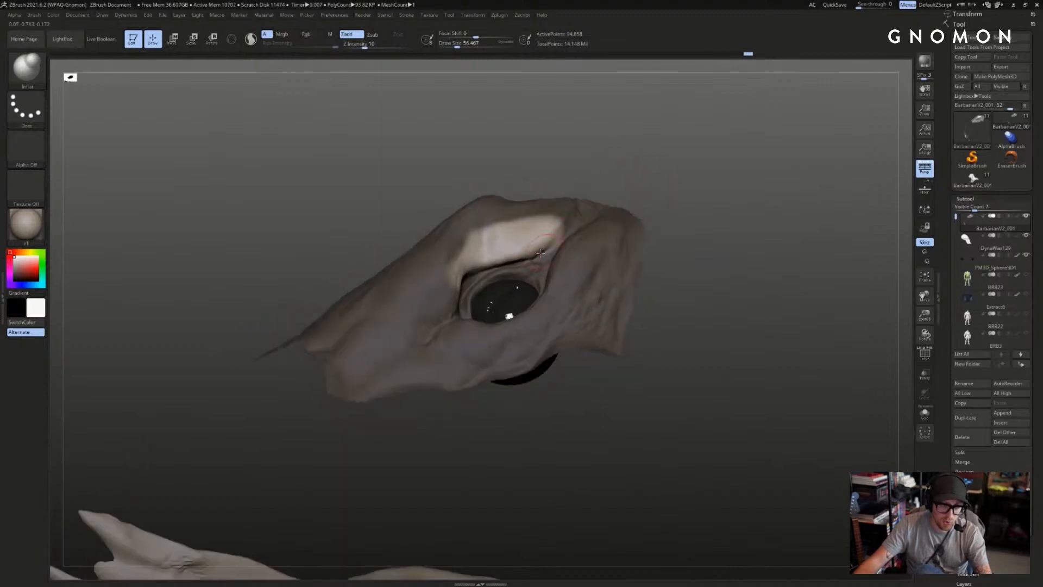
- Puff up the overhanging lower edge of the fold further with the Inflat brush at a draw size of about 51
key("s")
left_click_drag(538, 258, 536, 259)
right_click_drag(626, 186, 625, 155)
key("s")
left_click_drag(518, 261, 521, 261)
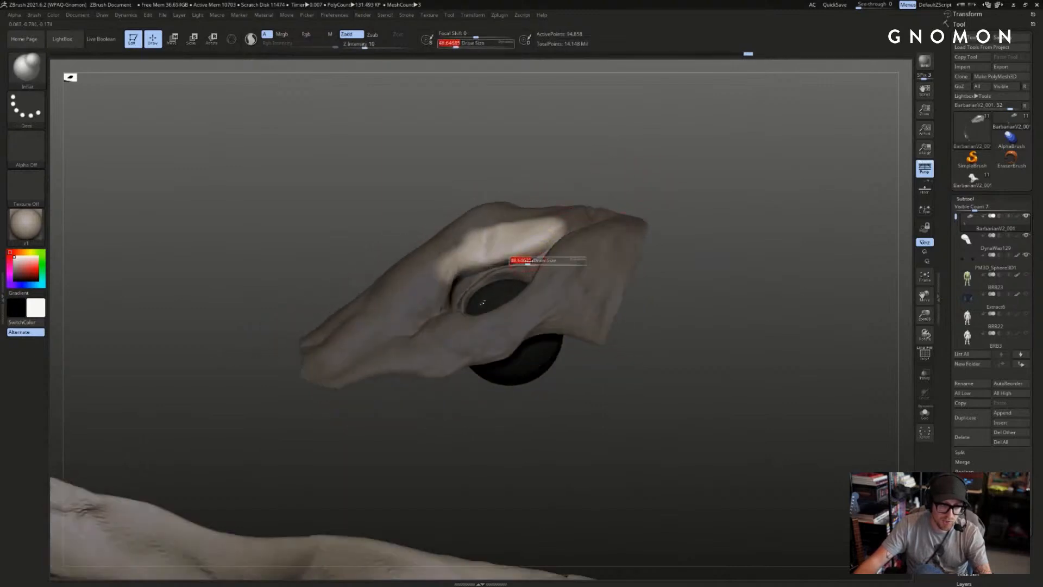
right_click_drag(657, 134, 658, 150)
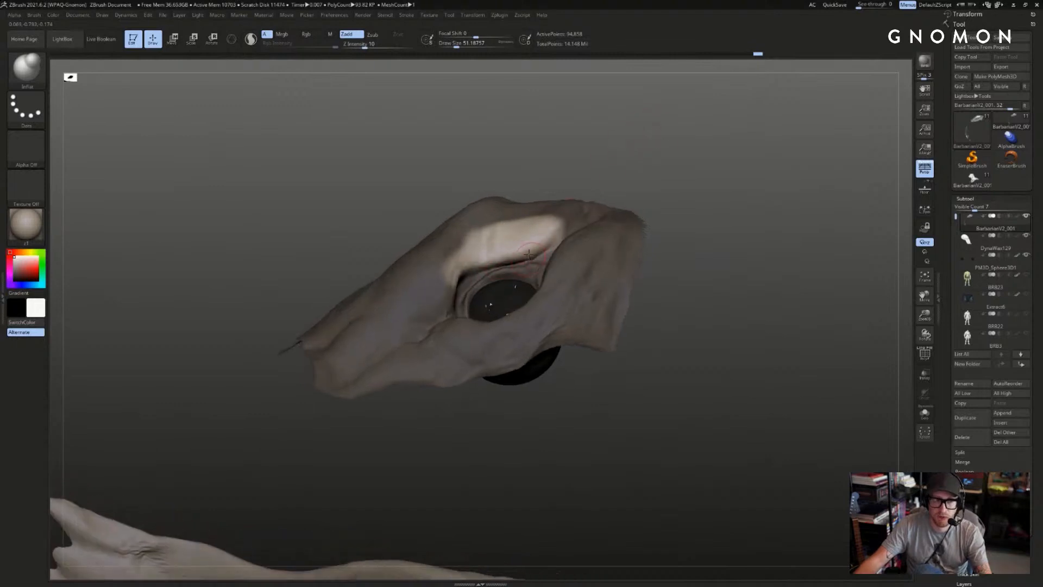
right_click_drag(608, 209, 600, 200)
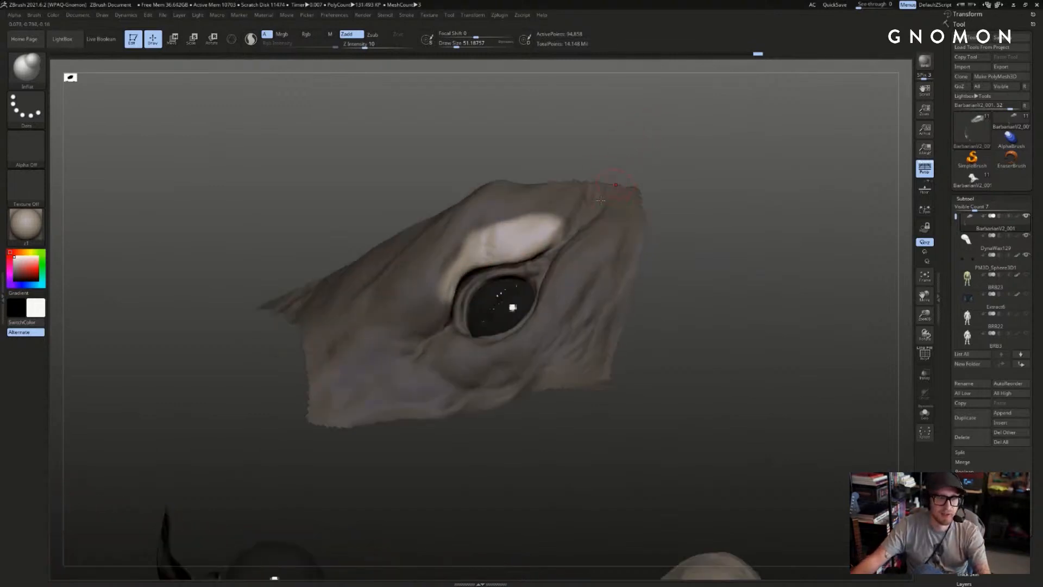
mouse_move(565, 232)
right_mouse_down()
mouse_move(538, 243)
mouse_move(663, 188)
mouse_move(741, 189)
right_mouse_up()
- Reveal the whole head, clear the mask around the eye and frame the bust
left_click(714, 205, "ctrl+shift")
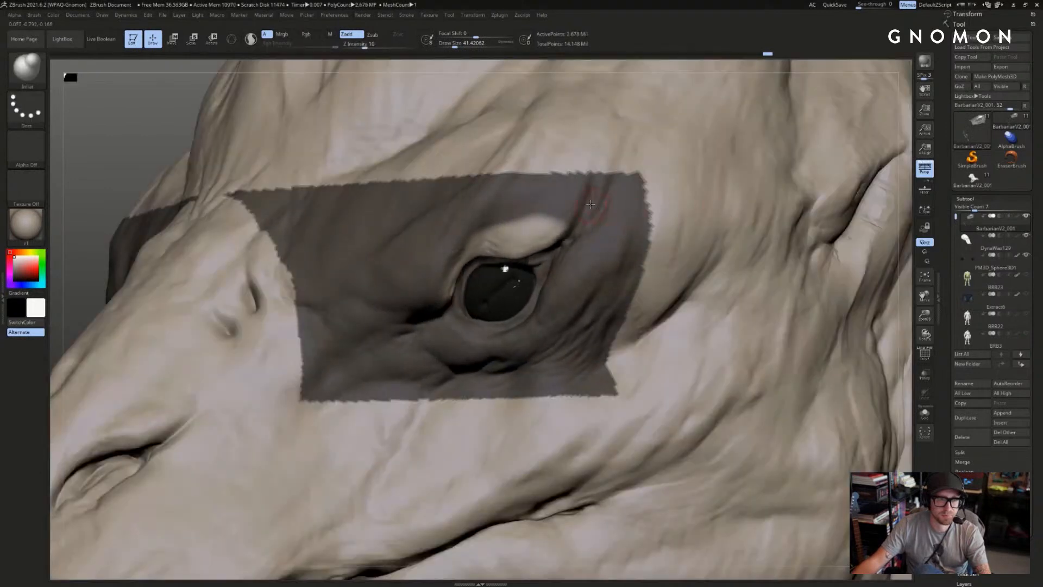
key("f")
right_click_drag(641, 190, 673, 171)
left_click_drag(673, 171, 681, 179, "ctrl")
right_click_drag(681, 179, 810, 179, "ctrl")
right_click_drag(810, 179, 779, 172)
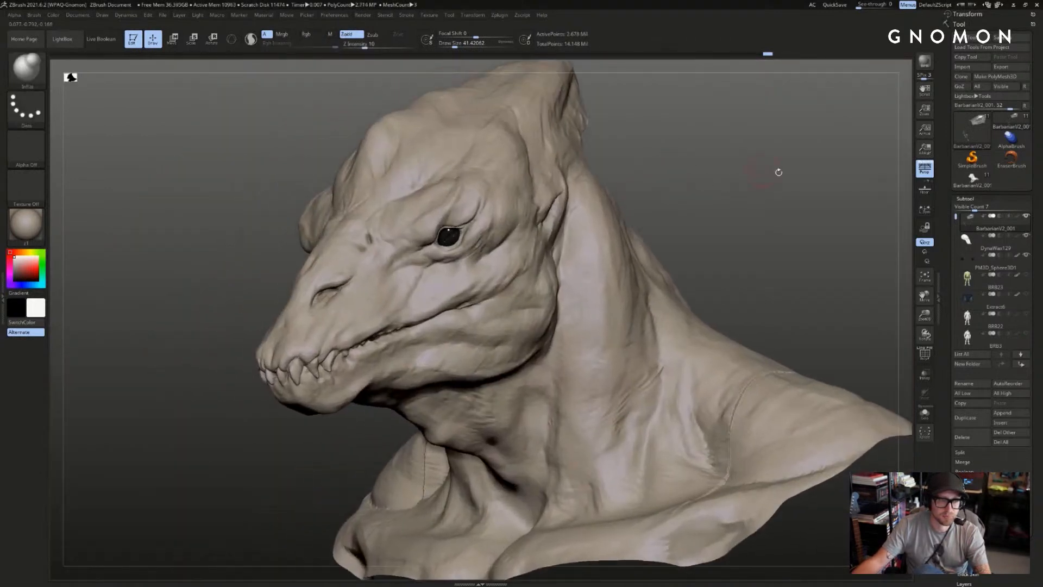
- Compare the bust with the other head version and examine the eye and fold from several angles
left_click(973, 128)
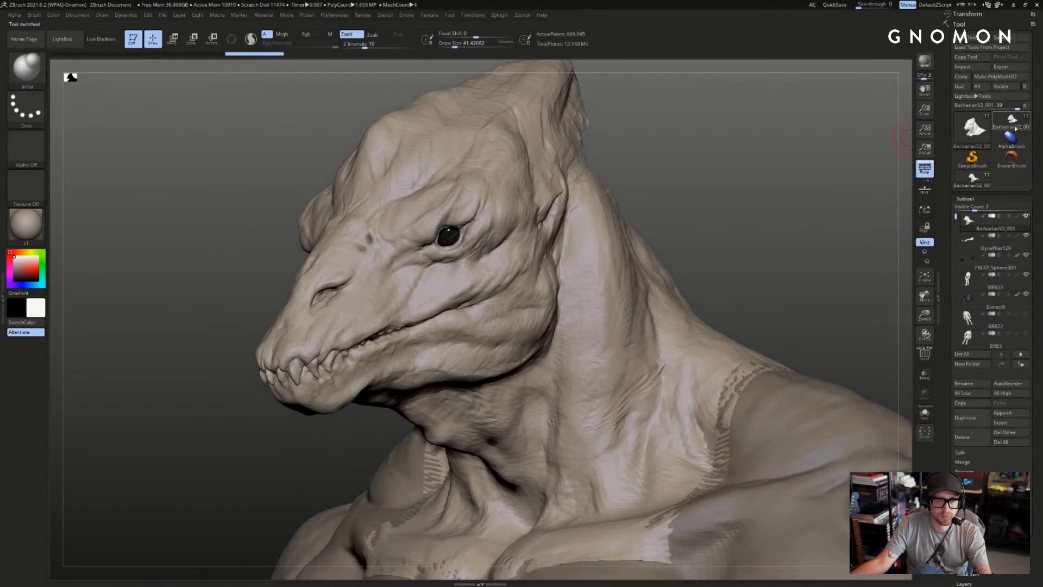
right_click_drag(904, 137, 870, 167)
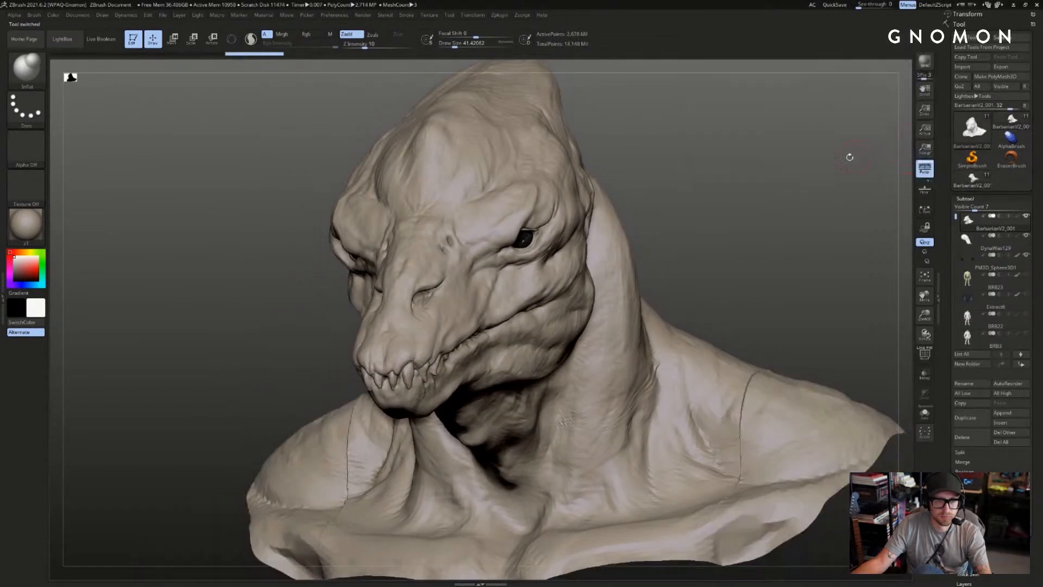
right_click_drag(849, 158, 808, 190)
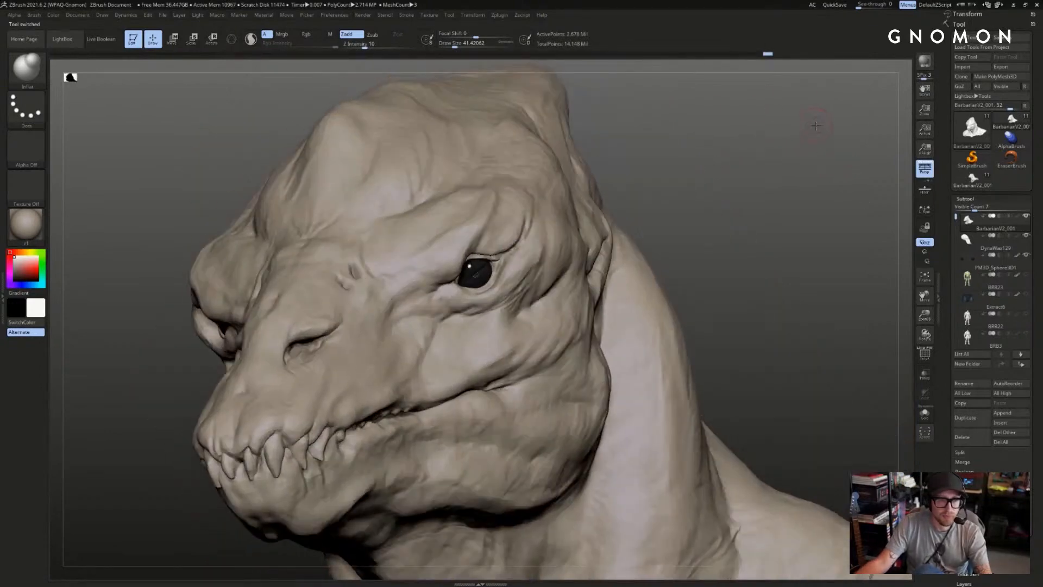
right_click_drag(815, 128, 798, 140, "ctrl")
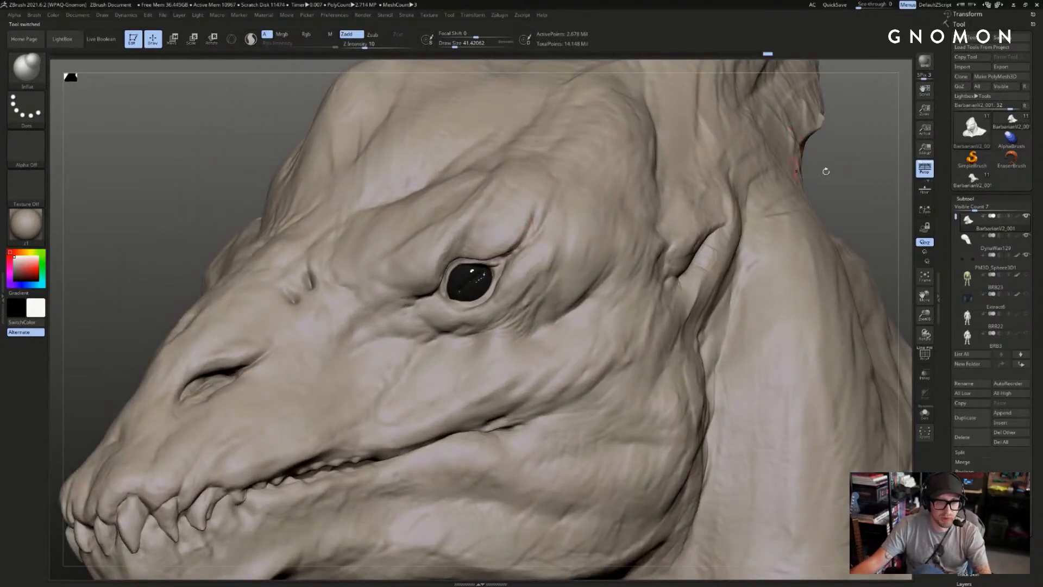
right_click_drag(826, 171, 879, 167)
- Restore the isolated eye area with its masked fold and nudge the upper eyelid rim using the Move brush at a draw size of about 83
key("ctrl+z")
key("ctrl+z")
mouse_move(562, 210)
right_mouse_down()
mouse_move(621, 183)
mouse_move(614, 196)
right_mouse_up()
key("b")
key("m")
key("v")
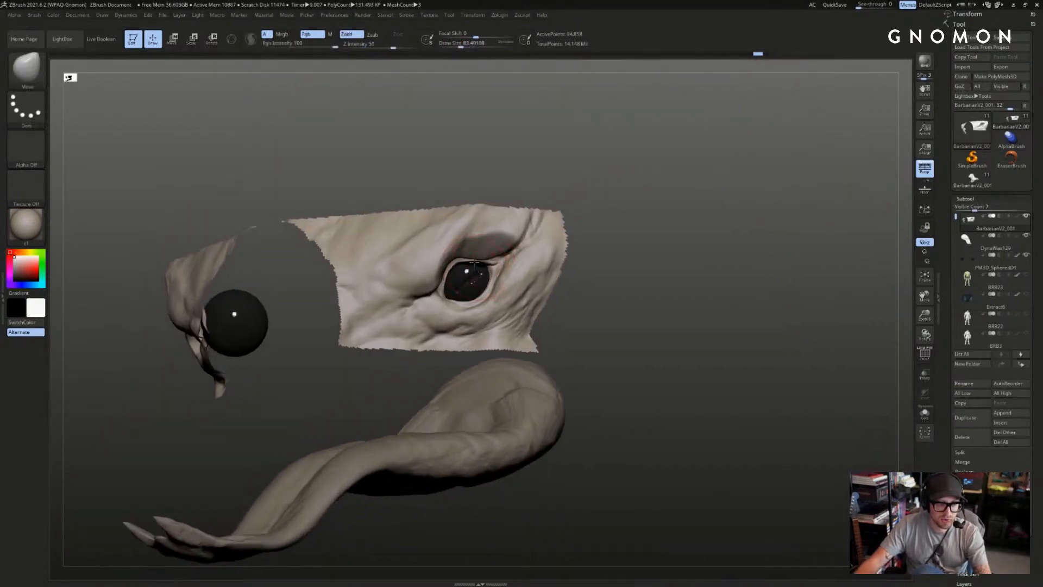
left_click_drag(474, 262, 475, 265)
mouse_move(650, 205)
right_mouse_down()
mouse_move(630, 185)
mouse_move(638, 158)
mouse_move(645, 200)
mouse_move(666, 198)
right_mouse_up()
- Shift the upper eyelid rim slightly forward over the eyeball with the Move brush at a draw size of about 46
key("s")
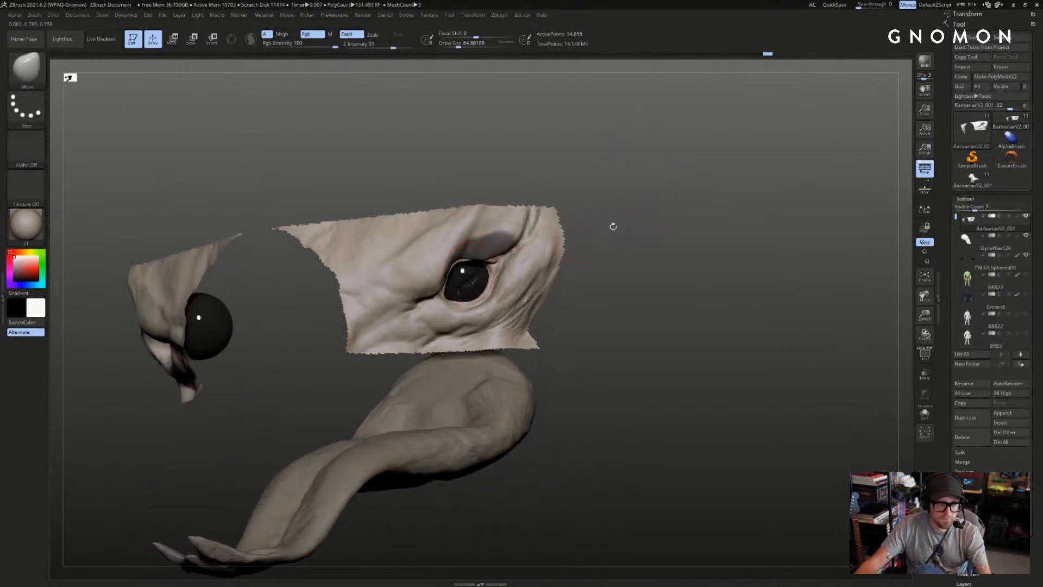
right_click_drag(613, 226, 579, 224)
key("s")
left_click_drag(479, 268, 469, 268)
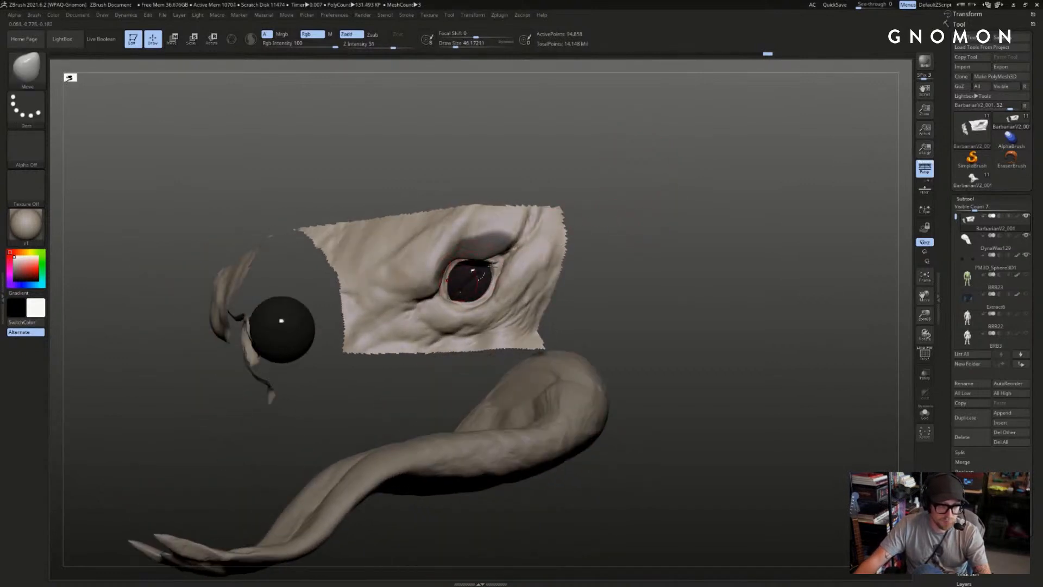
- Carve a finer crease around the eyelid rim with the DamStandard brush at intensity 33 and a draw size of about 23
mouse_move(490, 265)
right_mouse_down()
mouse_move(476, 281)
mouse_move(692, 247)
mouse_move(717, 238)
mouse_move(751, 190)
mouse_move(489, 304)
mouse_move(302, 402)
mouse_move(486, 314)
right_mouse_up()
key("bracketleft")
key("b")
key("d")
key("s")
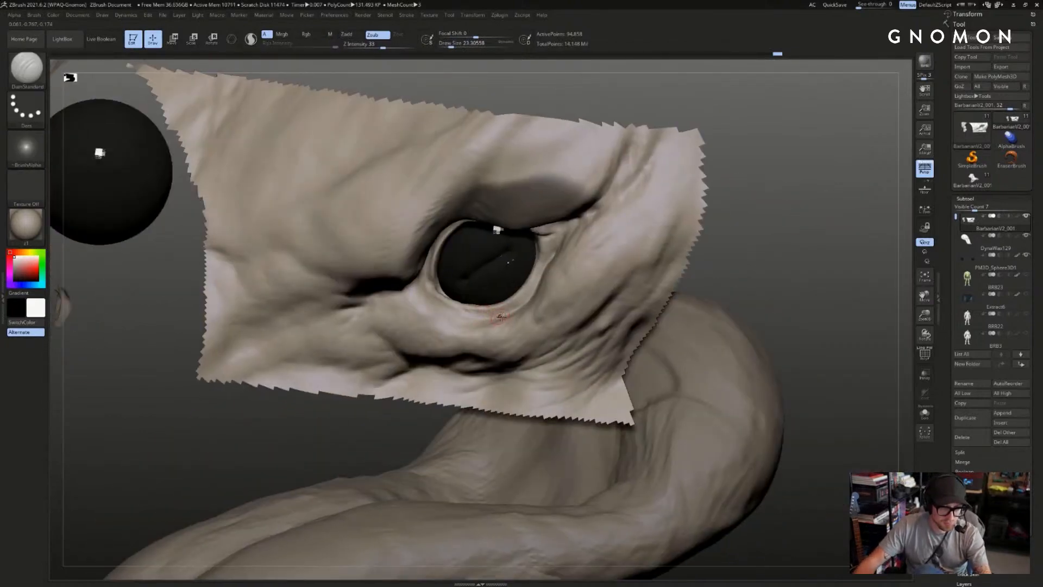
right_click_drag(479, 316, 643, 236)
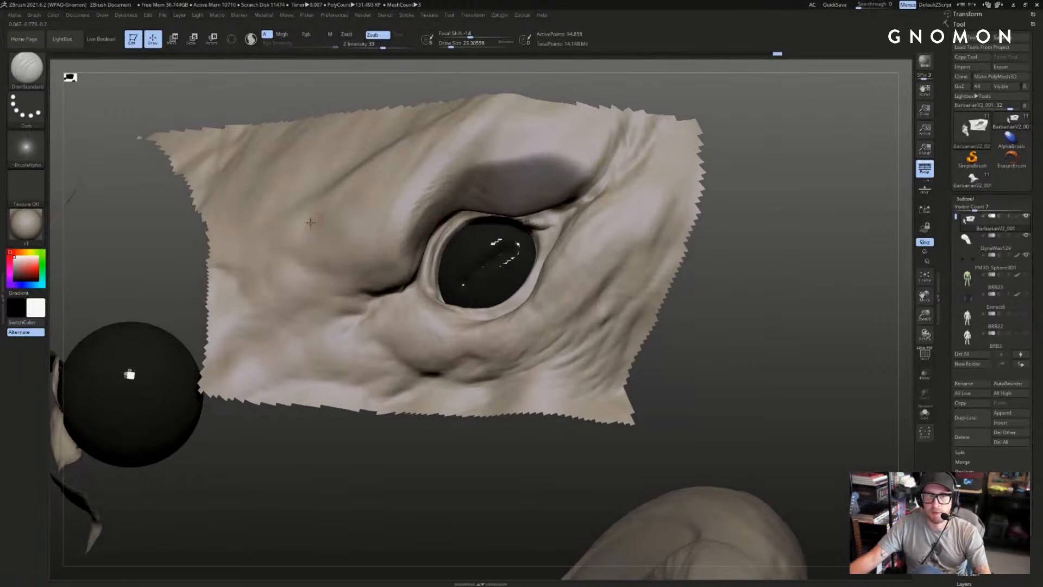
- Reveal the whole head at a low subdivision level and display its wireframe to examine the topology
right_click_drag(507, 147, 754, 190, "ctrl")
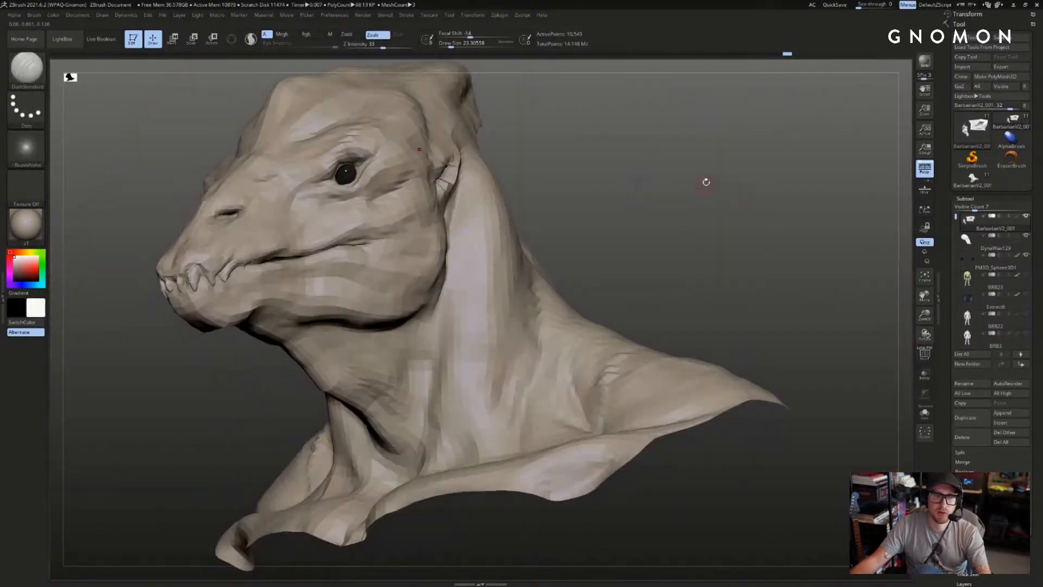
key("shift+f")
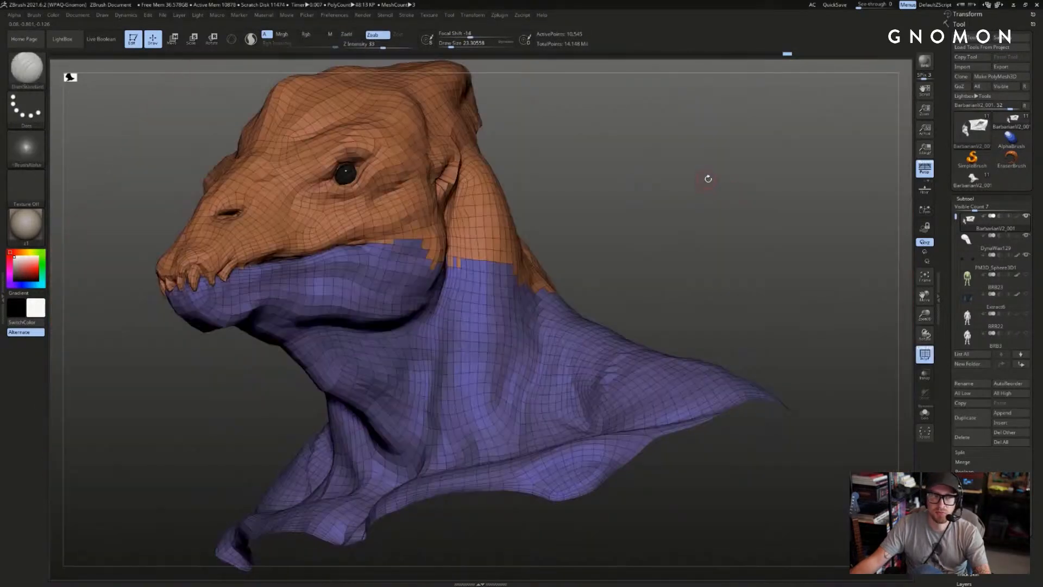
right_click_drag(706, 177, 744, 182)
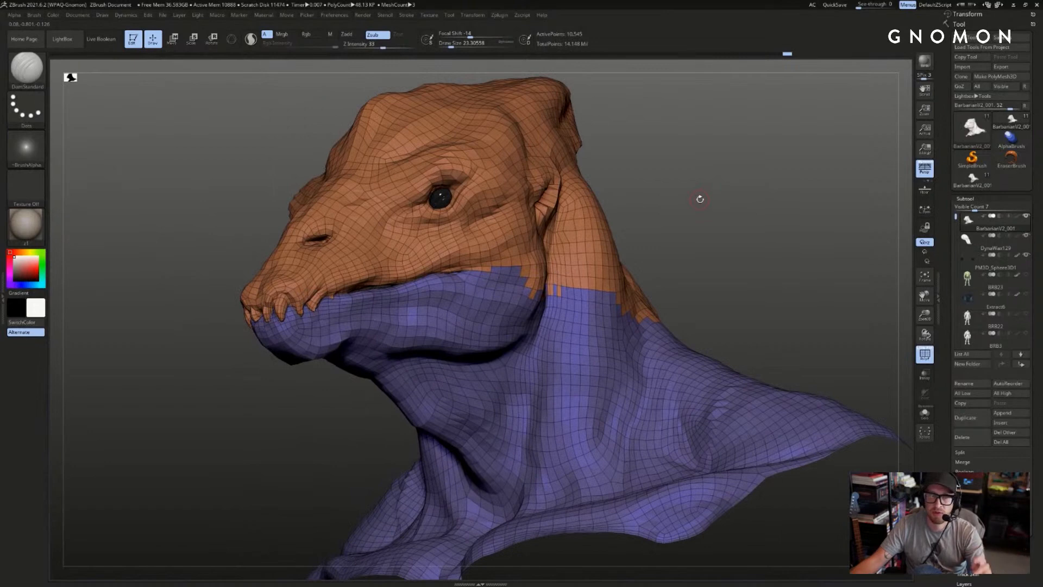
- Raise the head back up through its subdivision levels, hide the wireframe and frame the eye closely
left_click_drag(729, 144, 742, 175)
key("d")
key("d")
key("d")
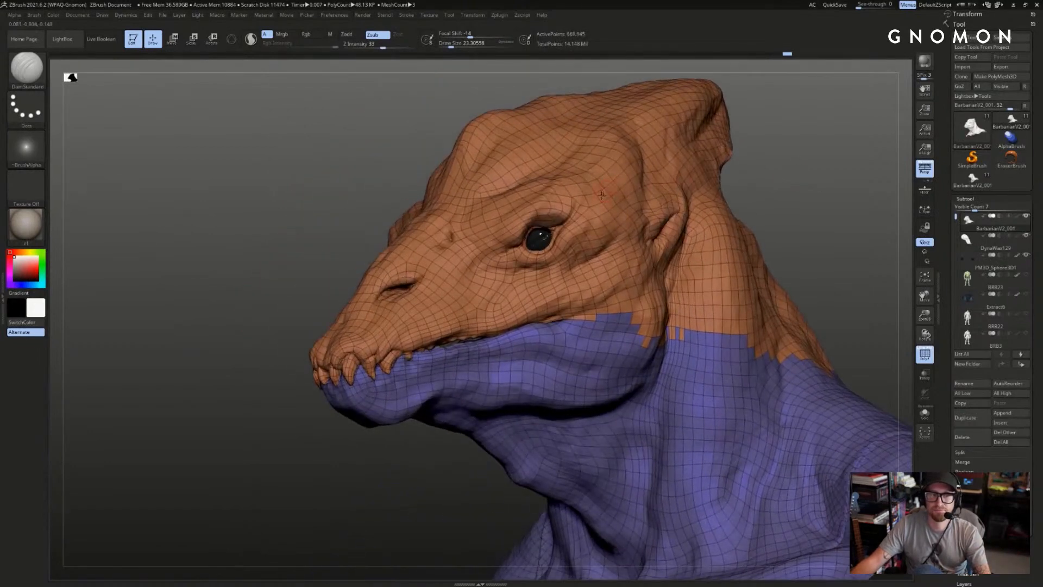
key("shift+f")
left_click_drag(374, 181, 344, 217, "alt")
left_click_drag(125, 66, 203, 135)
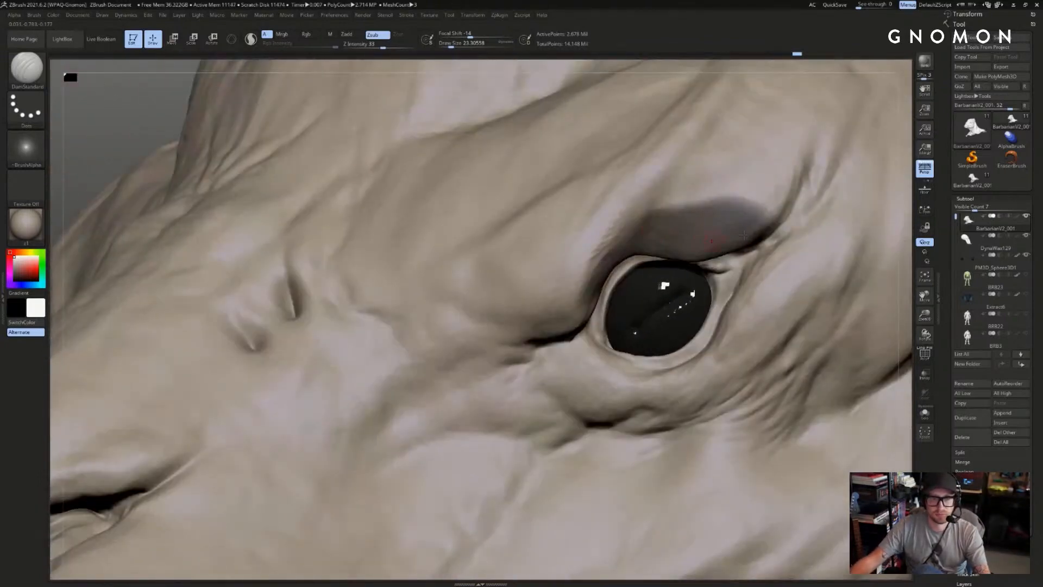
- Try to inflate the eyelid rim around the eye with the Inflat brush
left_click_drag(926, 336, 922, 310)
left_click_drag(239, 155, 368, 239)
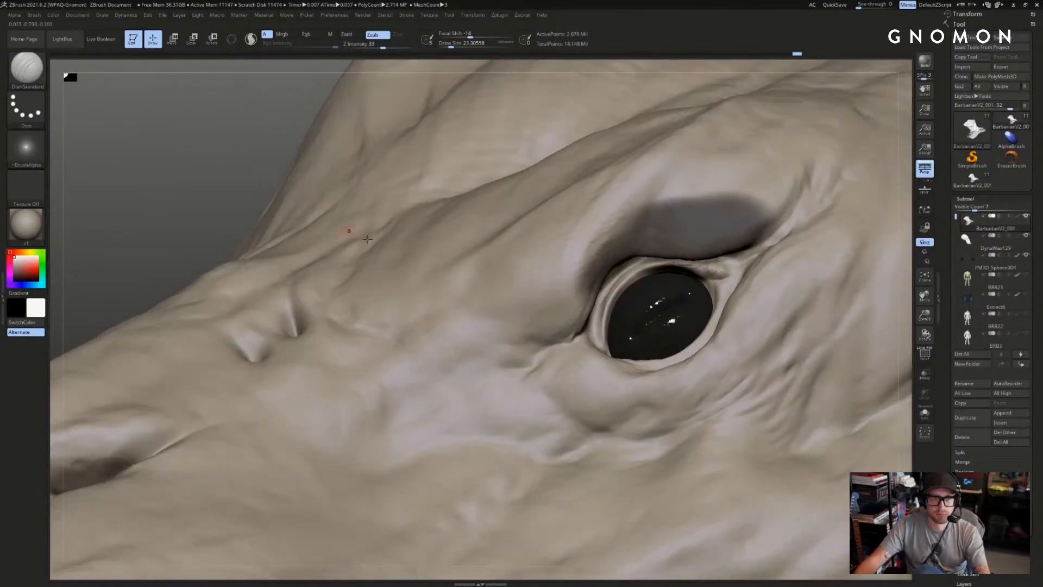
key("b")
key("i")
key("n")
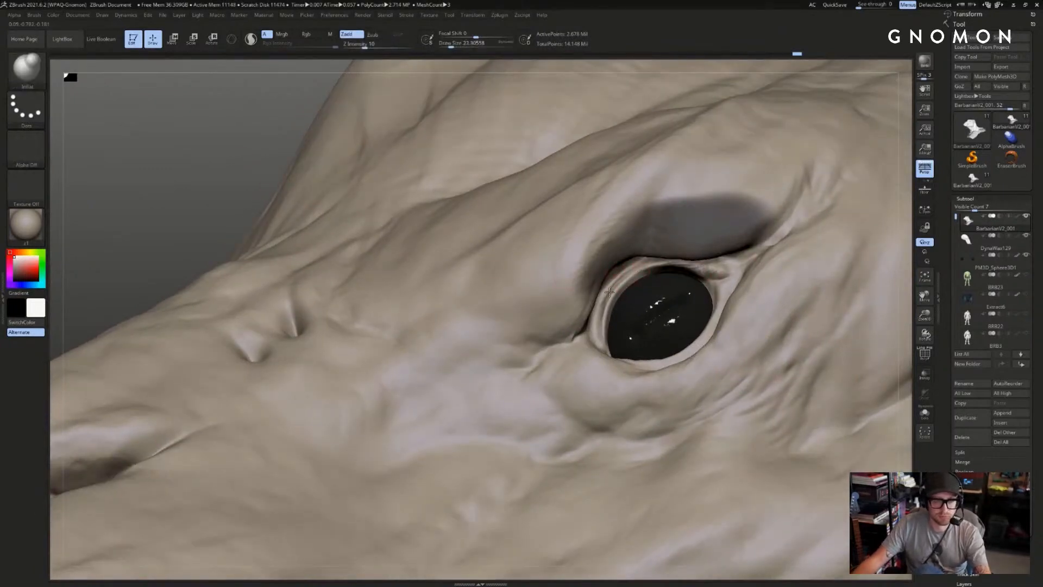
key("ctrl+z")
left_click_drag(276, 171, 359, 188)
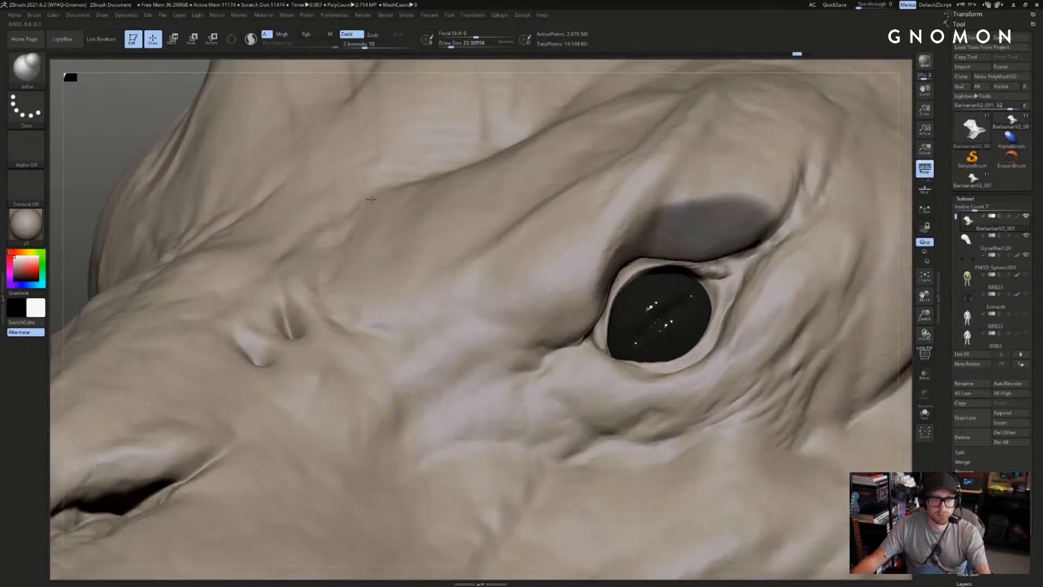
- Drop the head mesh by two subdivision levels and bring it back up by one for broader eyelid work
key("shift+d")
key("shift+d")
left_click_drag(925, 335, 915, 329)
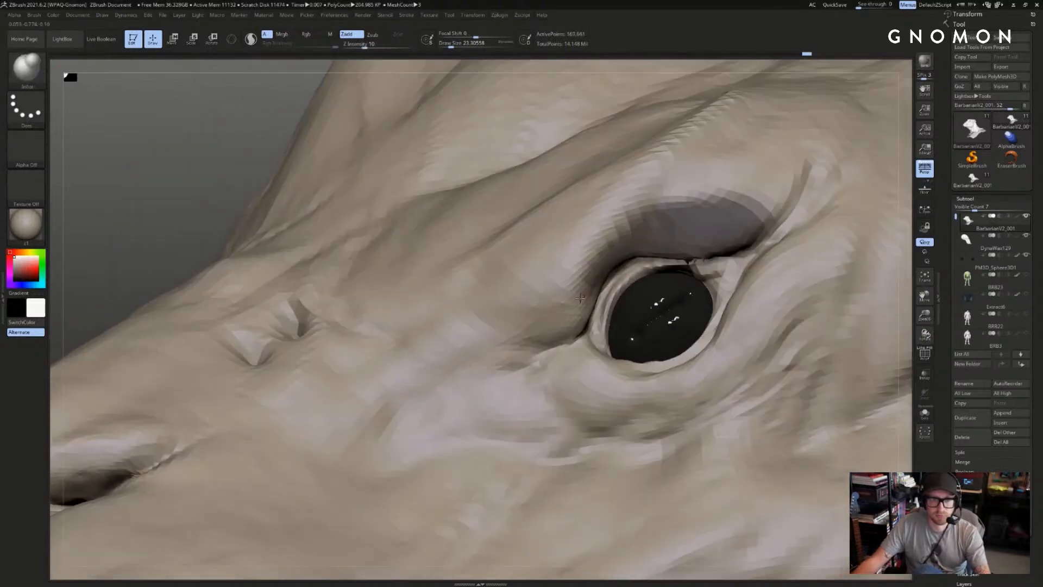
key("d")
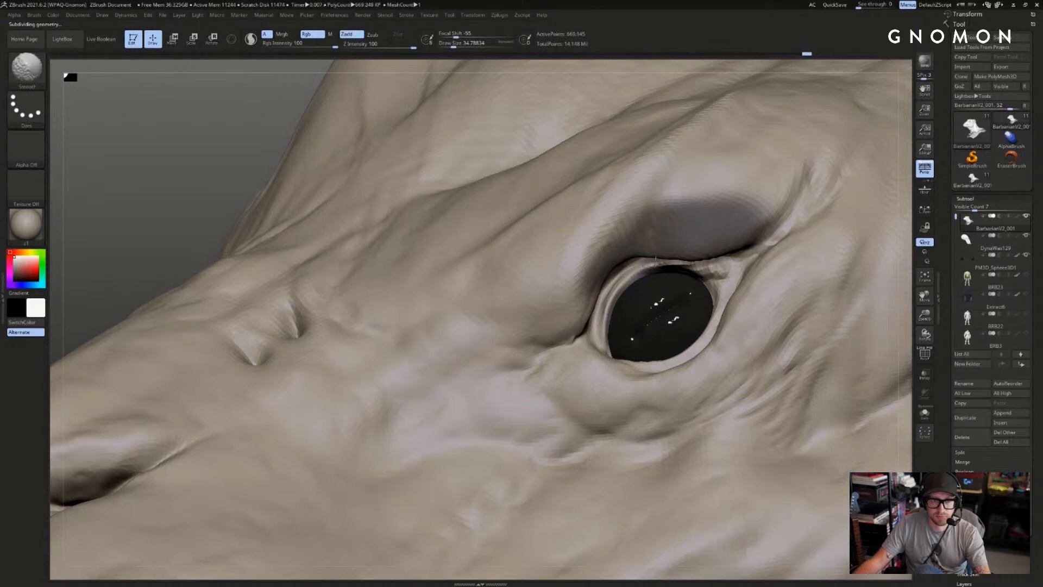
key("ctrl+z")
- Build up the upper eyelid rim with the ClayBuildup brush
key("b")
key("c")
key("b")
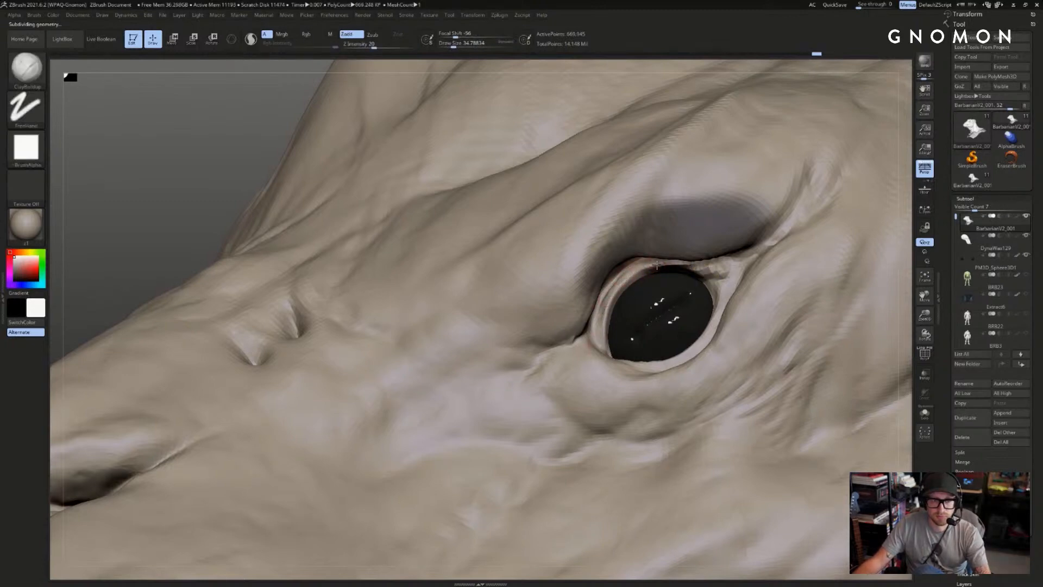
left_click_drag(925, 335, 810, 321)
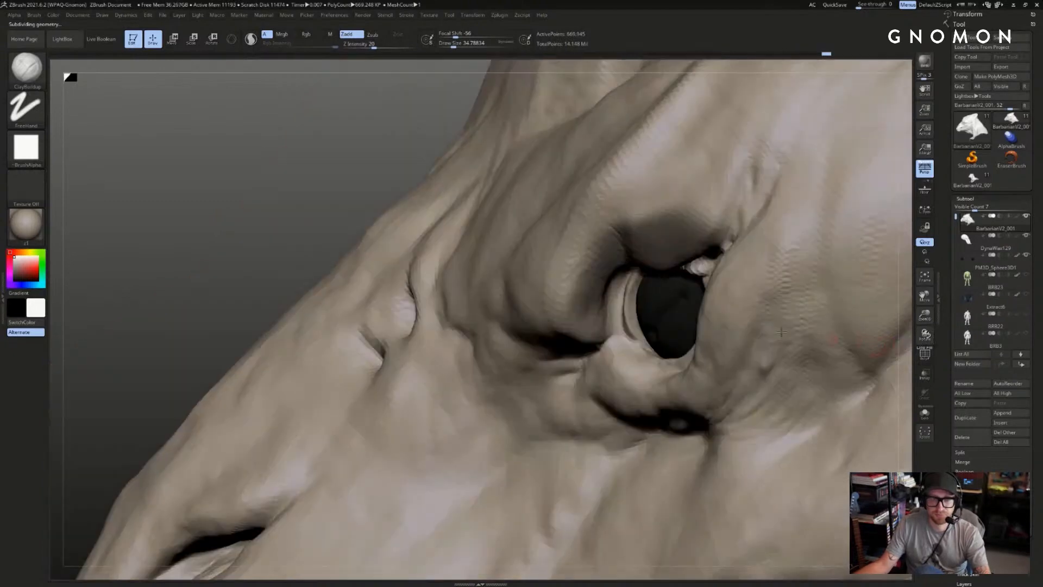
- Clear the mask covering the skin above the eye
key("f")
left_click_drag(679, 234, 760, 214)
left_click_drag(844, 157, 858, 210, "alt")
key("ctrl")
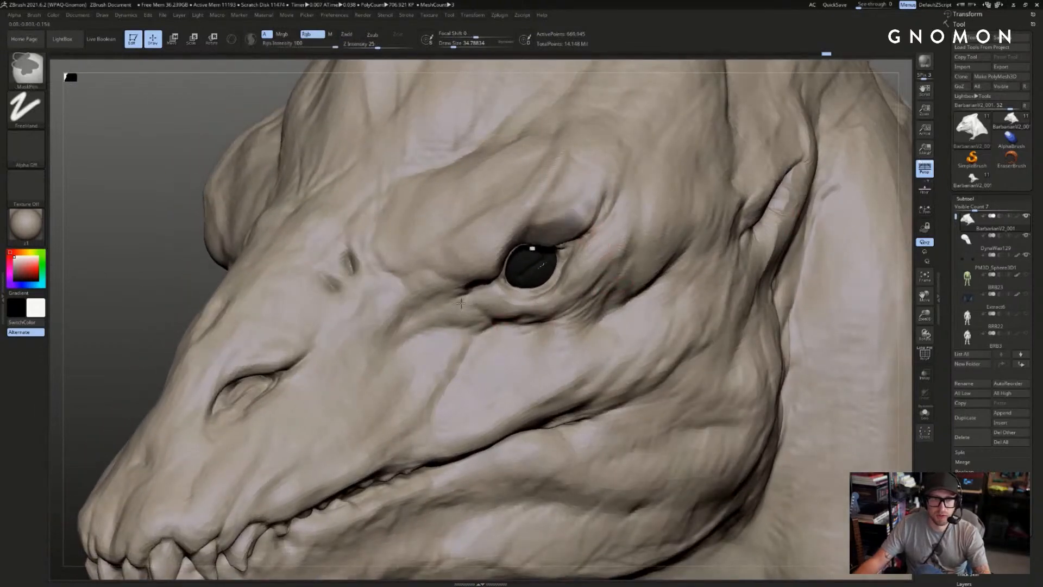
key("ctrl")
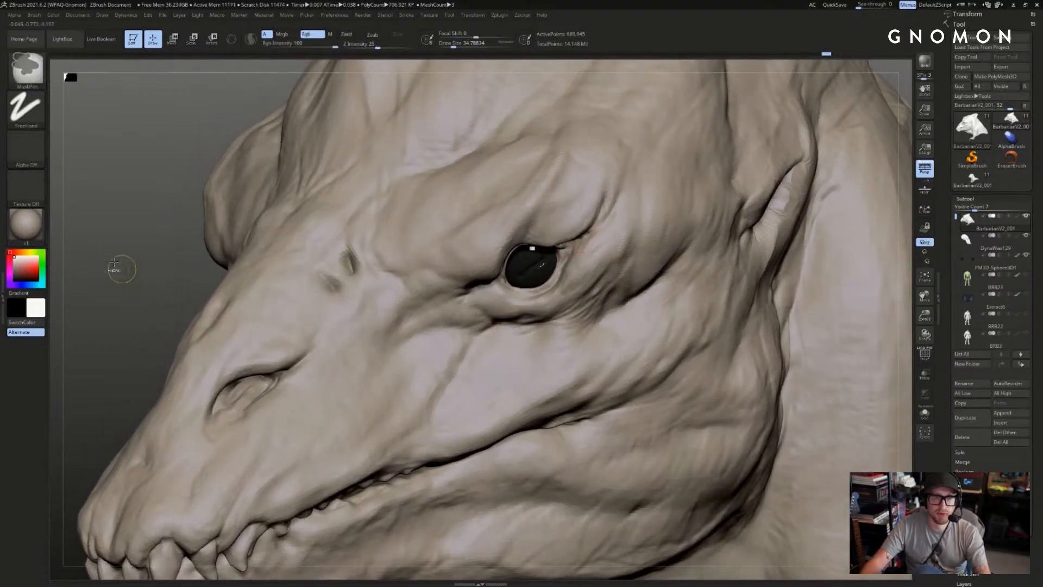
mouse_move(106, 249)
left_mouse_down("ctrl")
mouse_move(321, 351)
mouse_move(598, 270)
mouse_move(643, 334)
left_mouse_up("ctrl")
- Switch back to the BarbarianV2 tool with the current eye sculpt and adjust the front eyelid edge with the Move brush
mouse_move(994, 127)
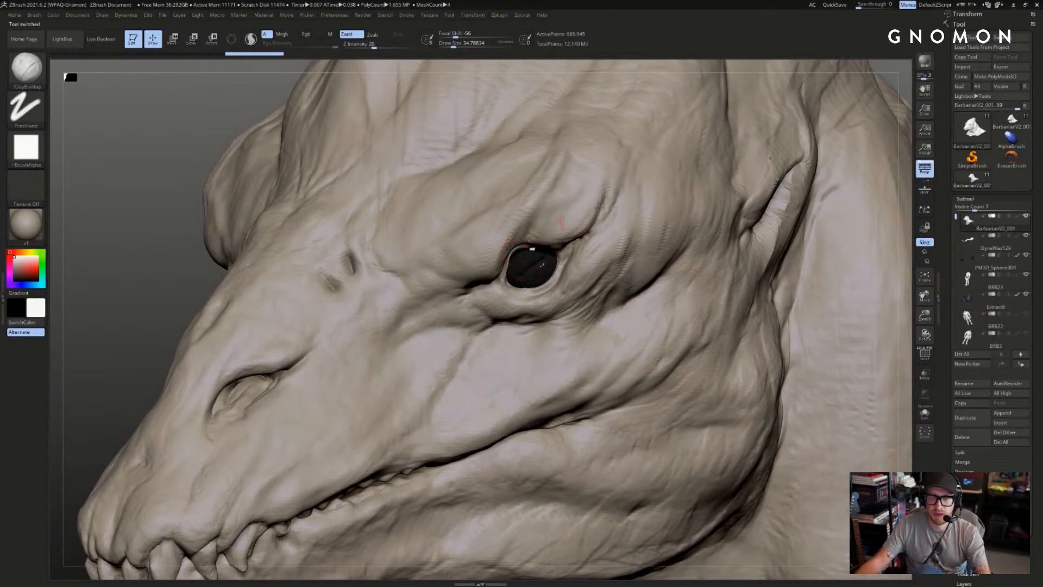
left_click(1012, 120)
key("b")
key("m")
key("v")
key("s")
left_click_drag(512, 268, 513, 254)
key("s")
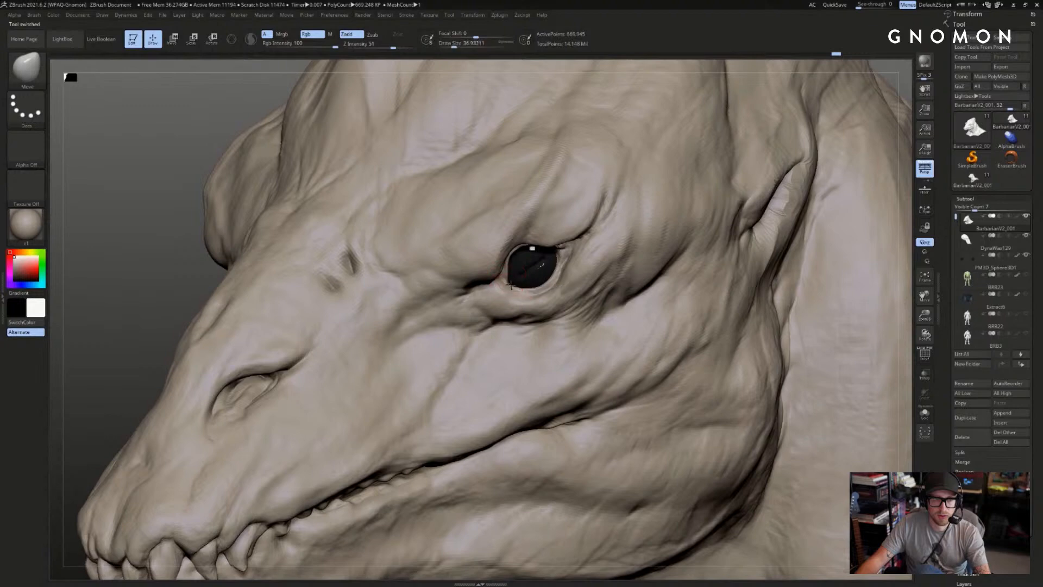
- Nudge the lower eyelid rim with the Move brush, using draw sizes of about 22 and 41
key("s")
left_click_drag(512, 283, 510, 279)
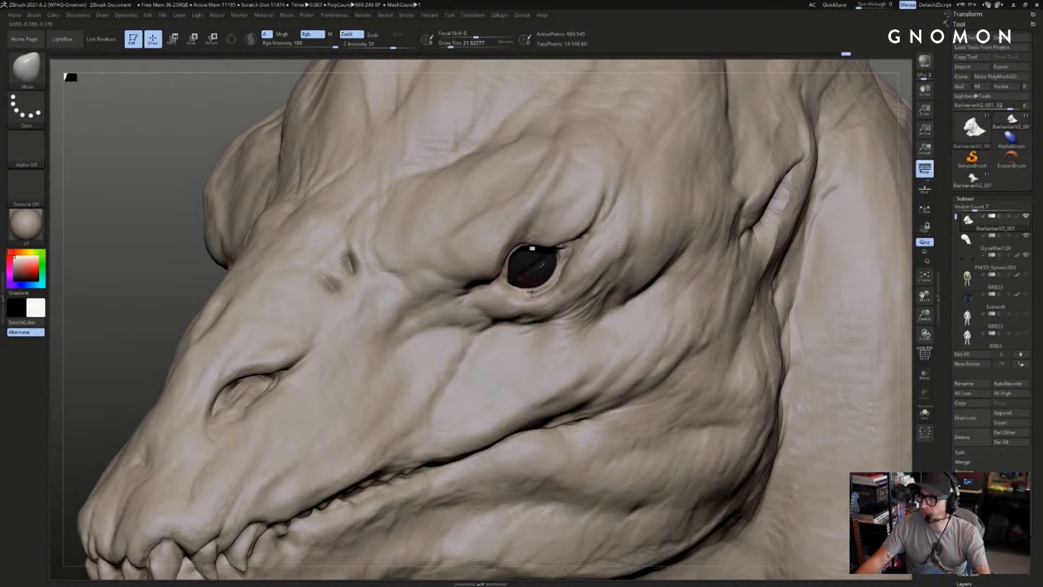
key("s")
left_click_drag(531, 291, 528, 290)
key("s")
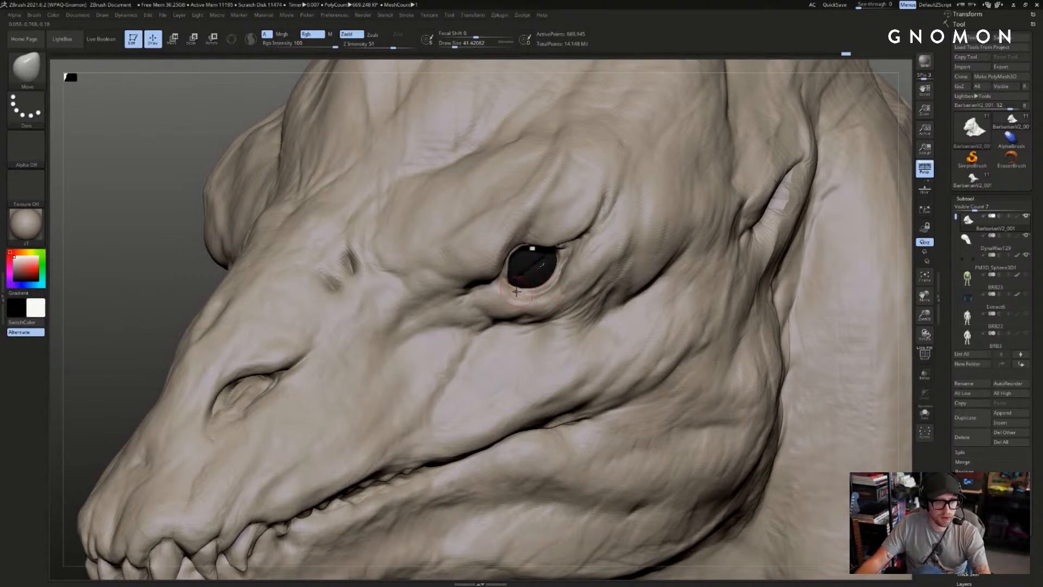
- Sharpen the lower eyelid edge with the DamStandard brush at a draw size of about 31, and raise the mesh's subdivision level
mouse_move(135, 309)
left_mouse_down()
mouse_move(121, 303)
mouse_move(121, 262)
left_mouse_up()
key("b")
key("d")
key("s")
key("s")
left_click_drag(535, 293, 529, 292)
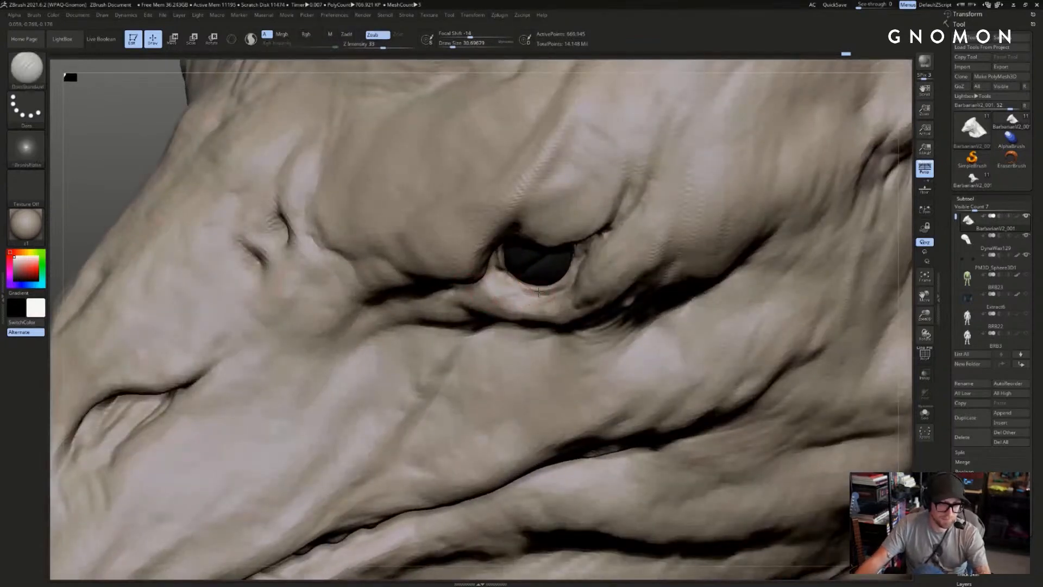
key("ctrl+d")
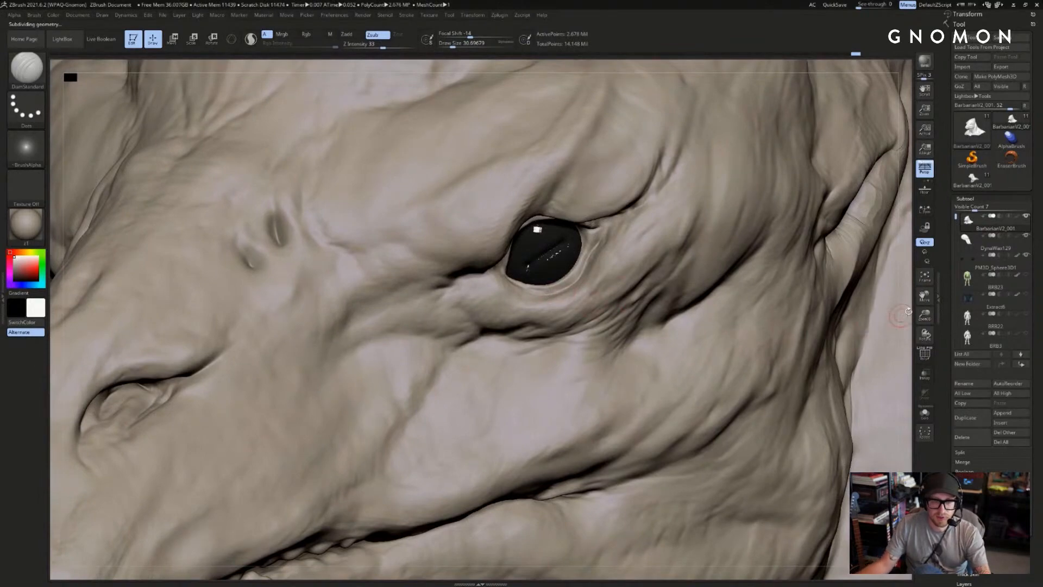
- Examine the reworked eye from several angles and compare the head with the other BarbarianV2 tool version
left_click_drag(925, 335, 908, 342)
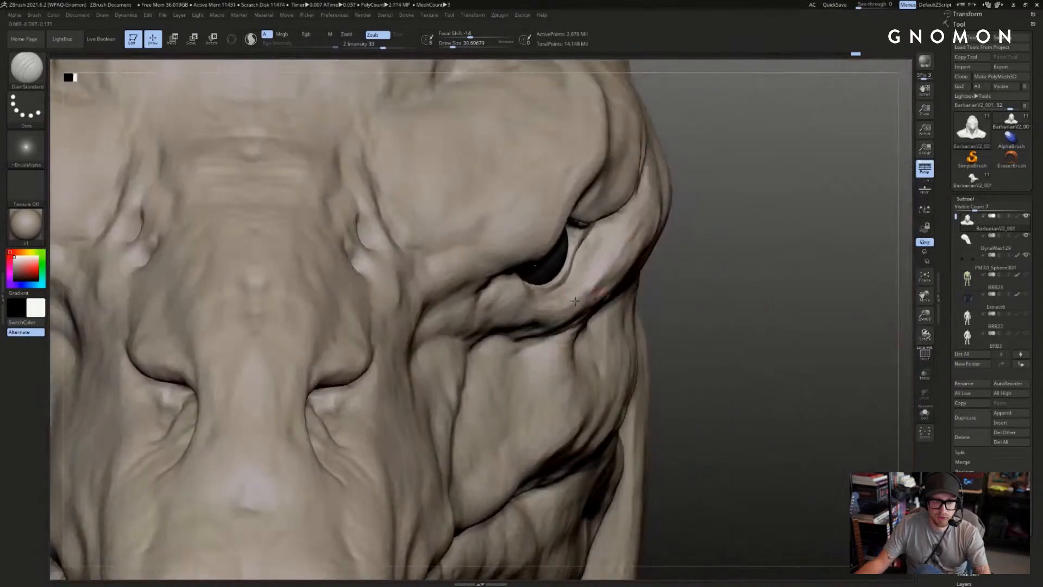
left_click_drag(799, 306, 841, 301)
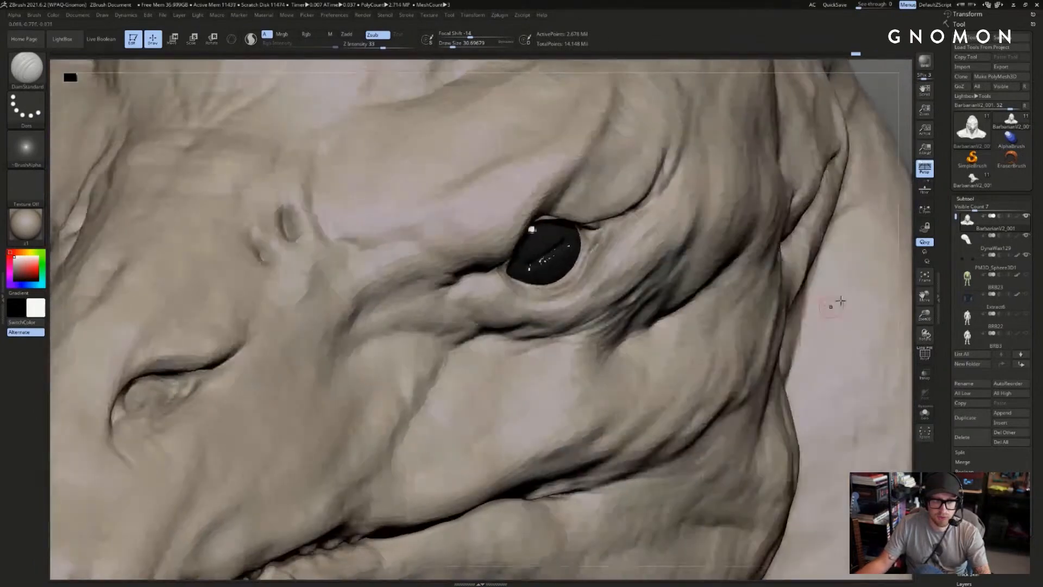
key("f")
mouse_move(708, 233)
left_mouse_down("alt")
mouse_move(764, 239)
mouse_move(896, 302)
mouse_move(789, 243)
mouse_move(342, 375)
mouse_move(747, 260)
mouse_move(813, 232)
mouse_move(830, 172)
mouse_move(847, 191)
mouse_move(828, 174)
left_mouse_up("alt")
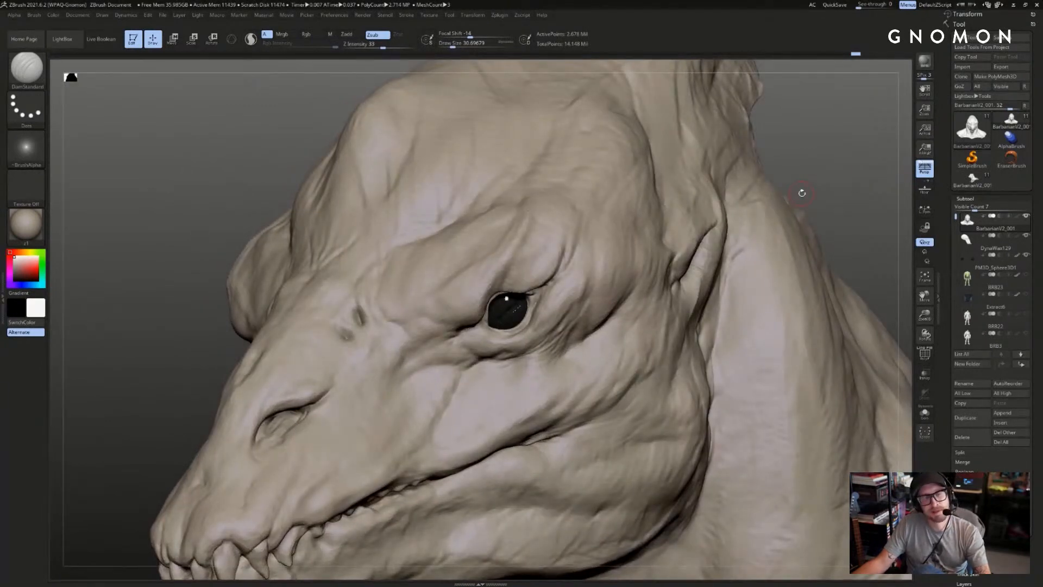
mouse_move(828, 169)
left_mouse_down()
mouse_move(850, 190)
mouse_move(810, 202)
left_mouse_up()
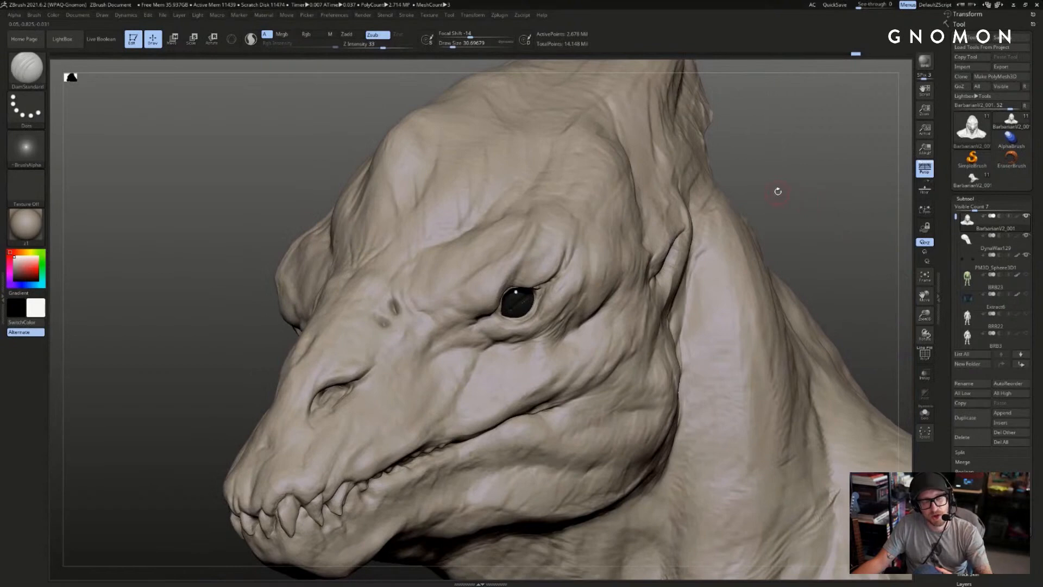
left_click(978, 180)
left_click(1009, 122)
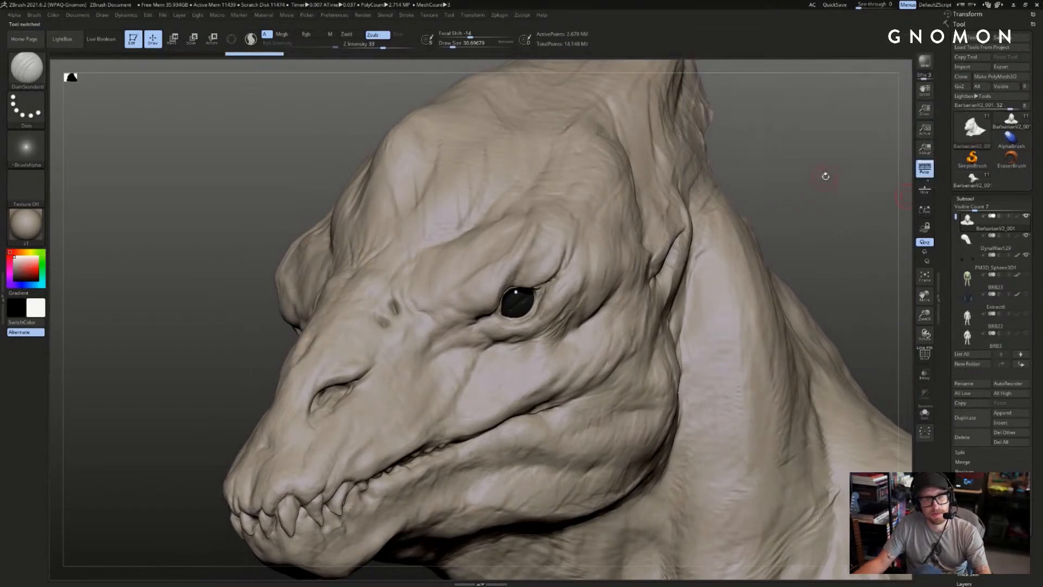
- Refine the lower eyelid rim with the Move brush, reducing the draw size to about 35
key("s")
key("b")
key("m")
key("v")
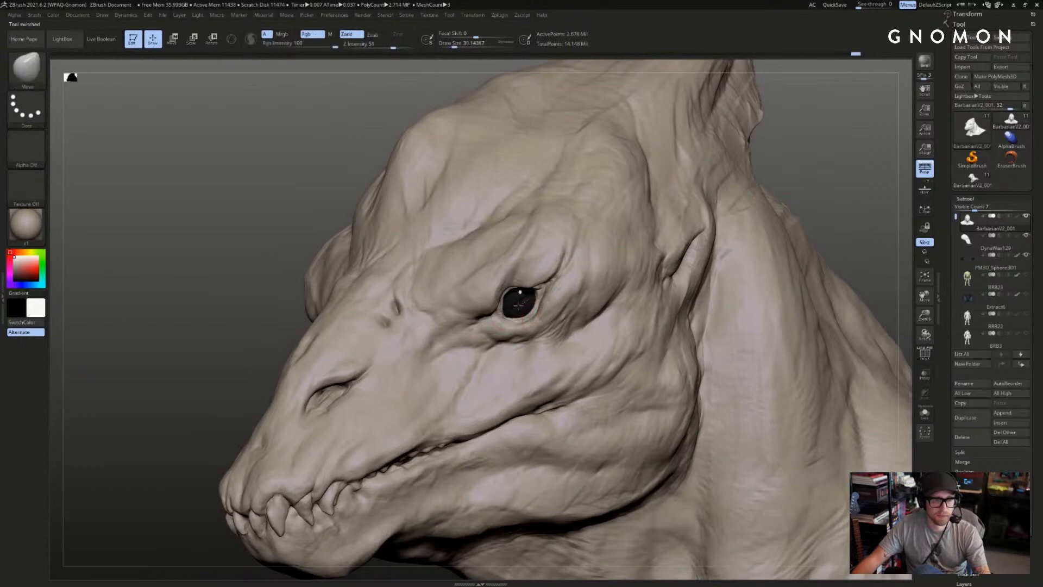
left_click_drag(824, 194, 840, 245)
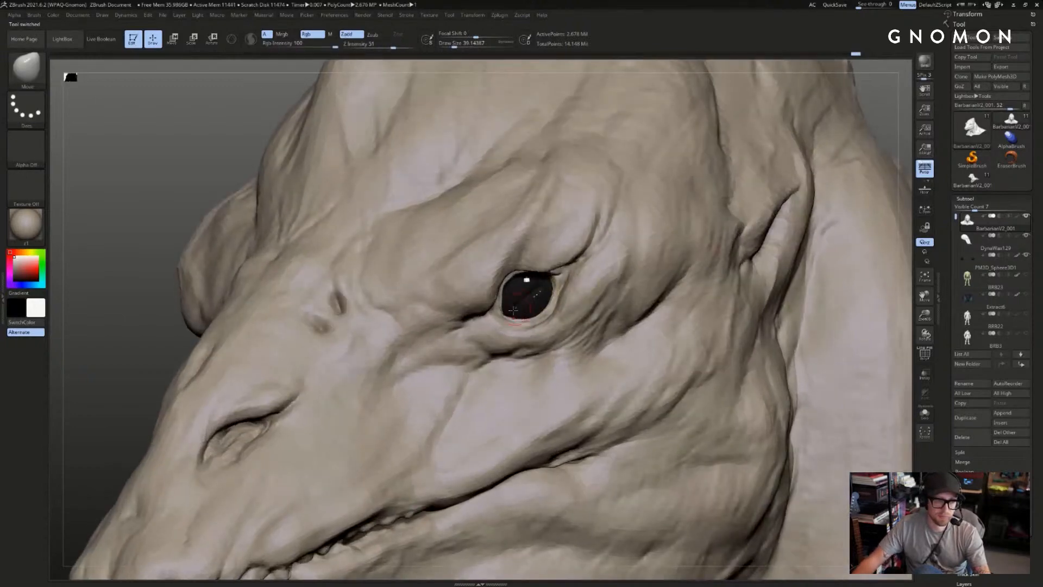
key("[")
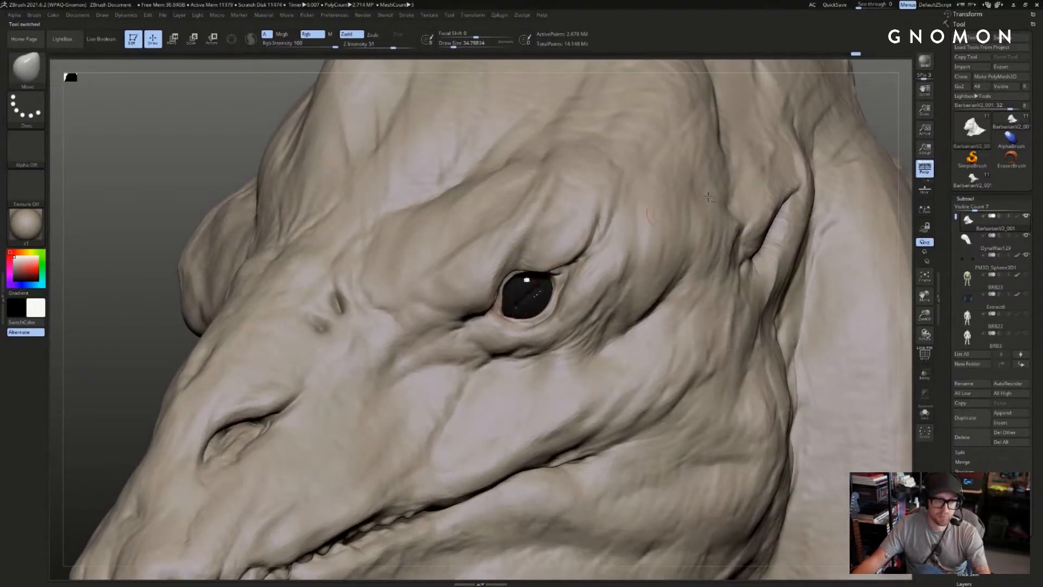
- Lower the subdivision level and build up the skin fold between the brow and upper eyelid with the ClayBuildup brush
left_click_drag(892, 121, 863, 142, "alt")
key("b")
key("c")
key("b")
key("[")
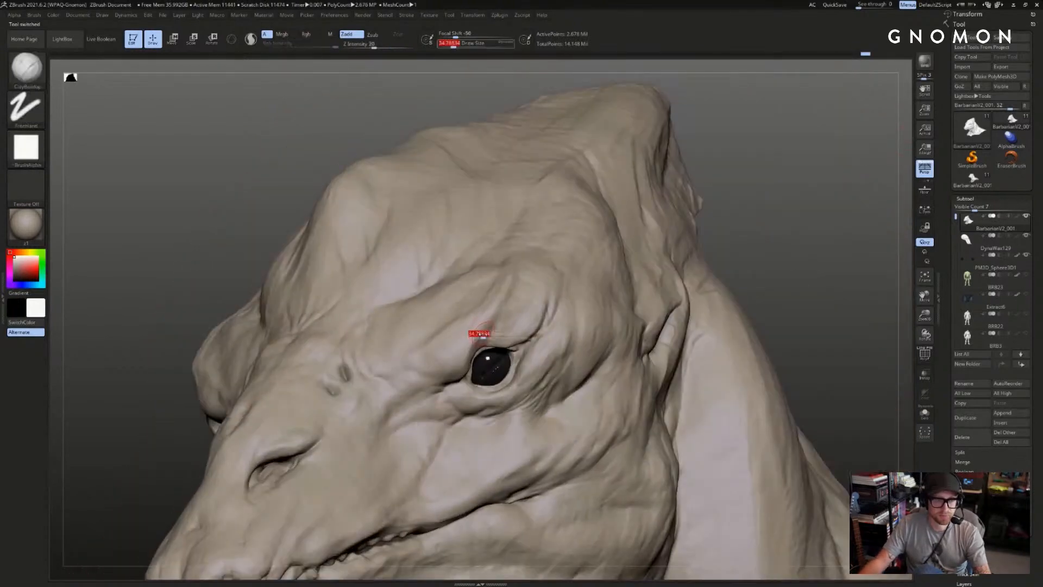
left_click_drag(864, 218, 863, 271, "alt")
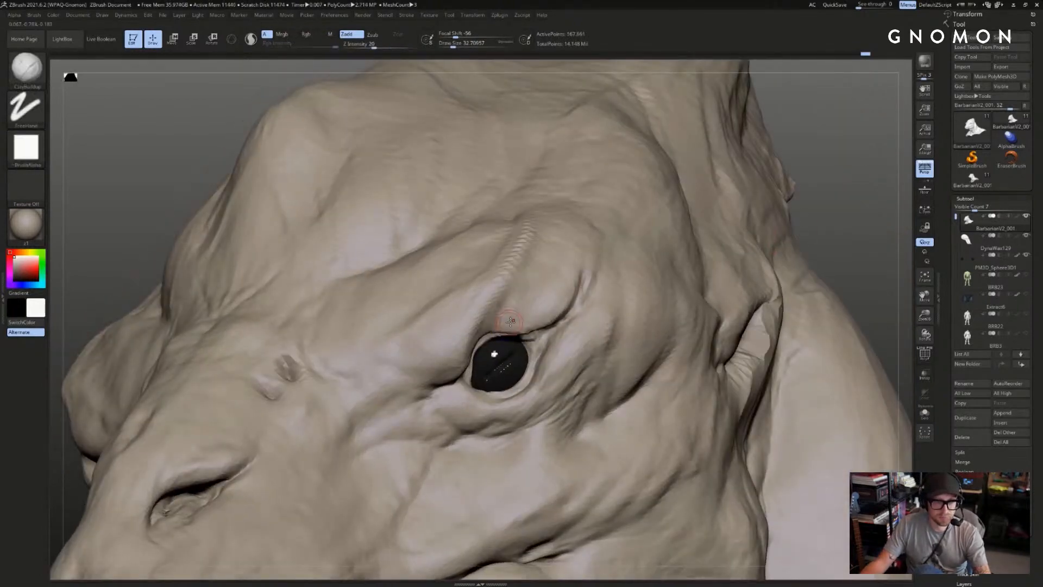
key("shift+d")
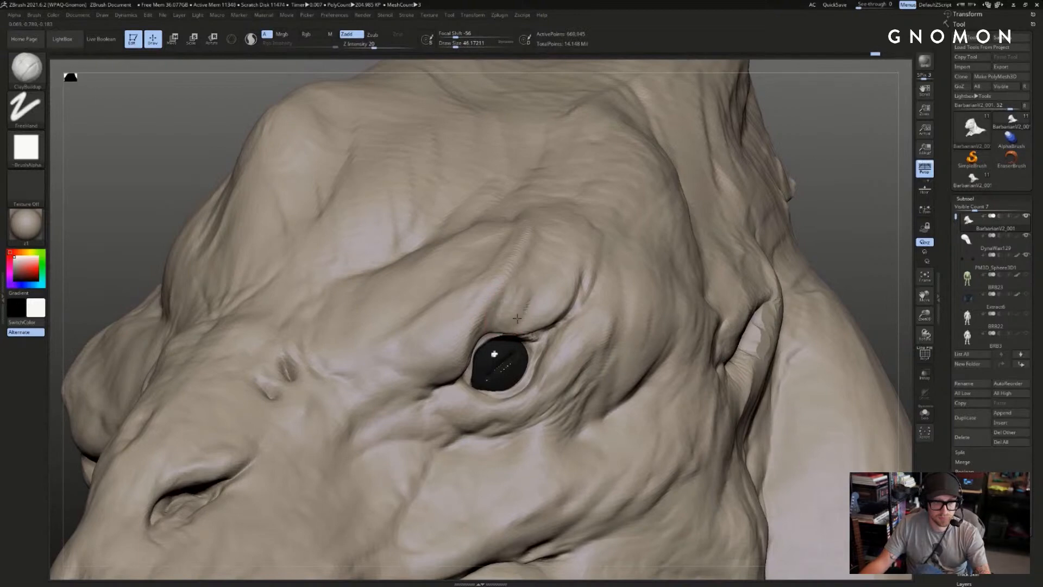
left_click_drag(532, 283, 524, 331)
- Shape the upper eyelid fold with the Standard brush at a draw size of about 33
left_click_drag(838, 227, 724, 226)
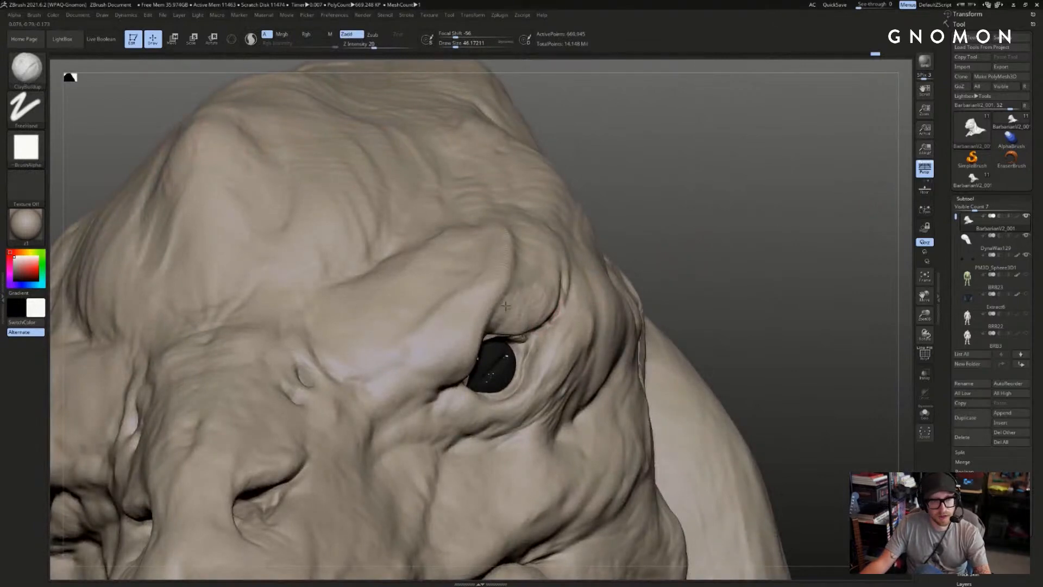
left_click_drag(771, 212, 740, 203)
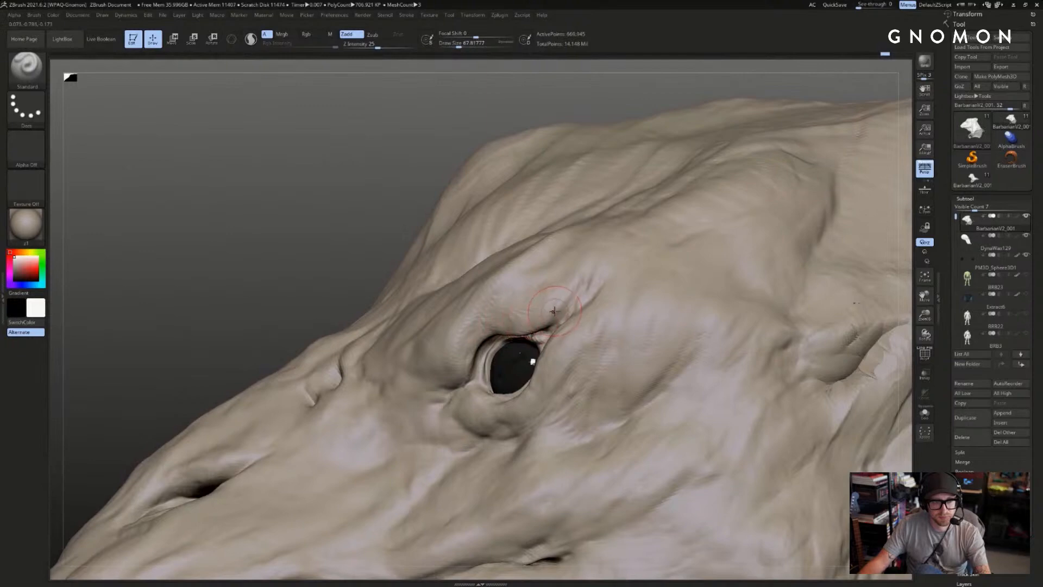
key("s")
left_click_drag(523, 320, 520, 319)
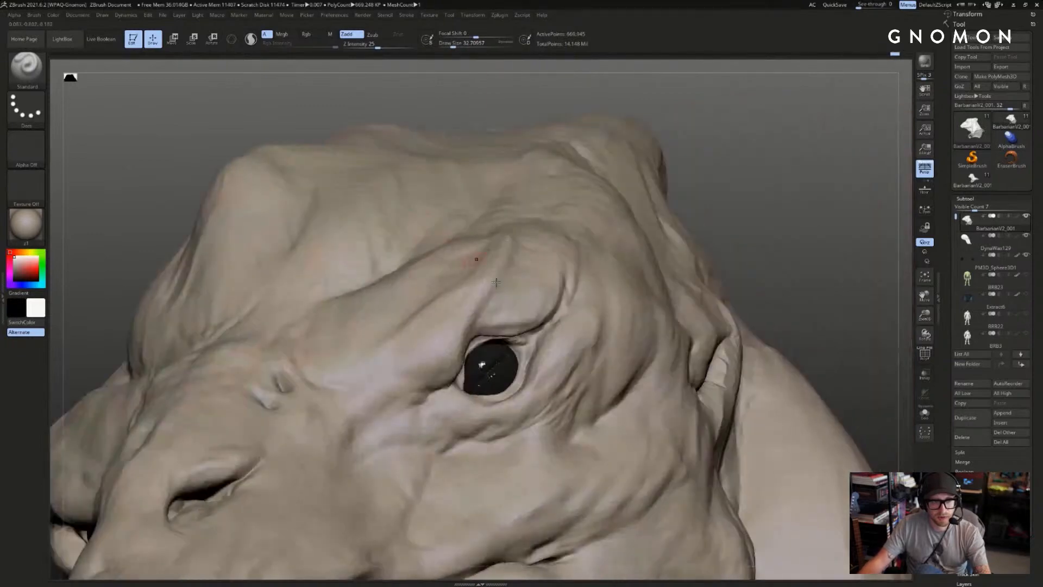
- Smooth the upper eyelid and the fold above it, and raise the mesh's subdivision level
mouse_move(487, 321)
left_mouse_down("shift")
mouse_move(516, 319)
mouse_move(507, 330)
left_mouse_up("shift")
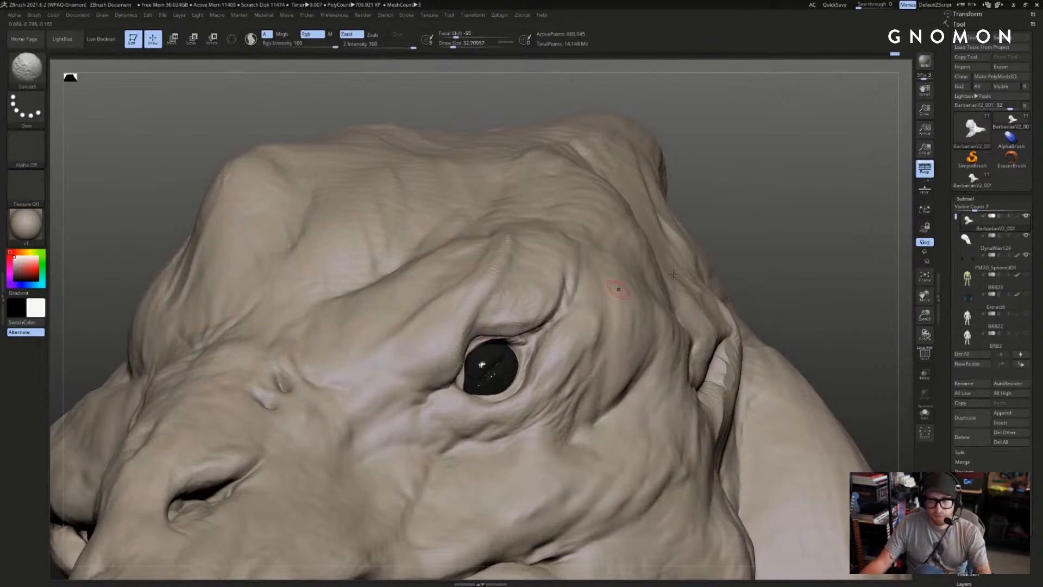
mouse_move(839, 228)
left_mouse_down()
mouse_move(815, 215)
mouse_move(791, 144)
left_mouse_up()
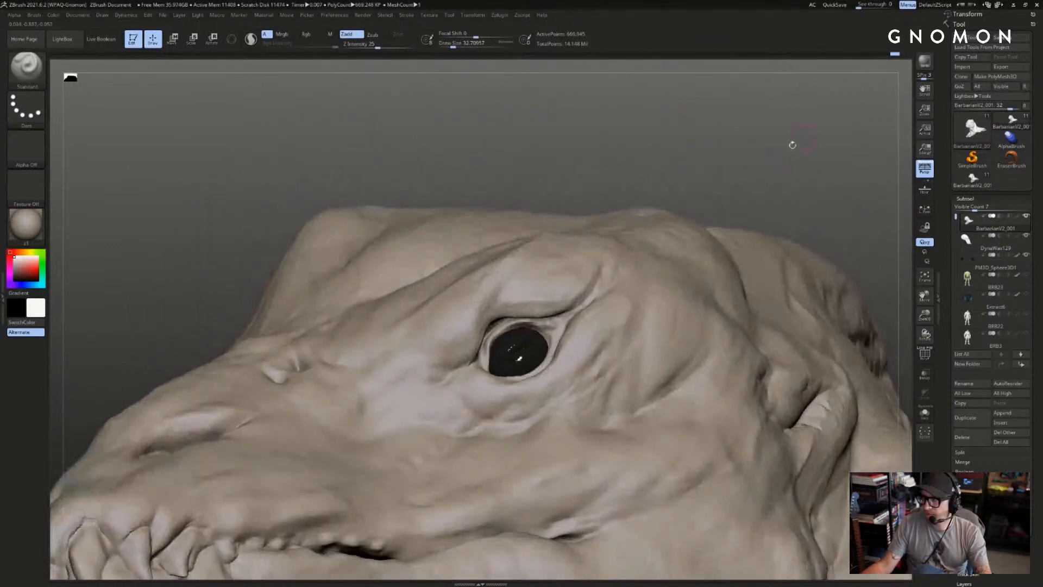
left_click_drag(512, 310, 550, 308, "shift")
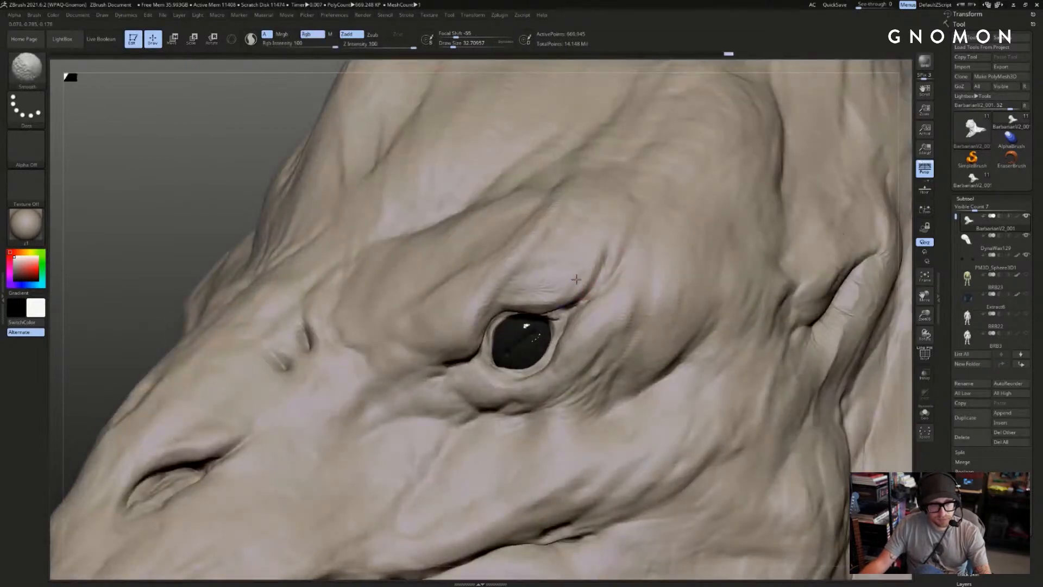
left_click_drag(576, 279, 534, 293, "shift")
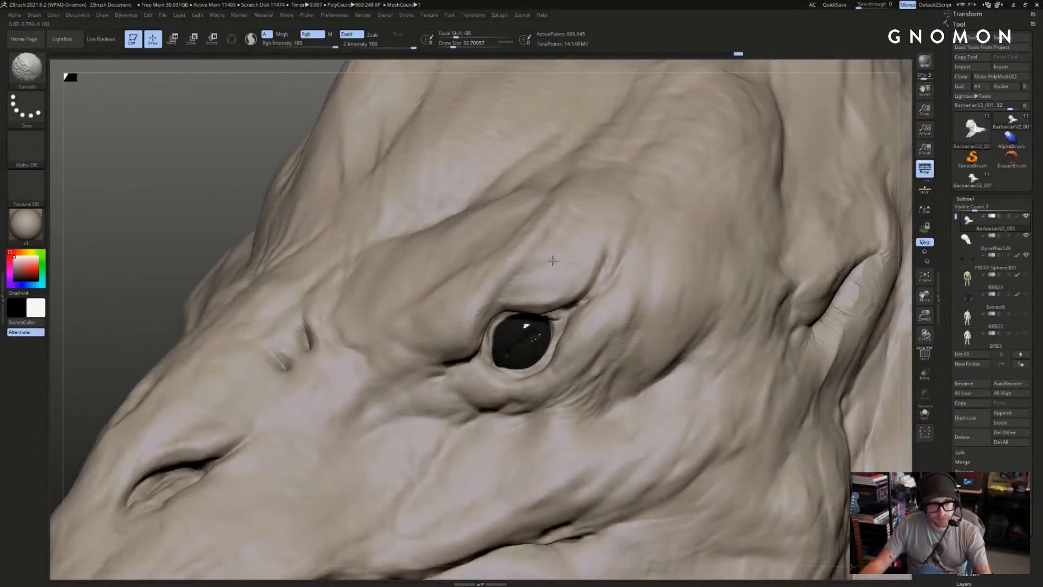
key("ctrl+d")
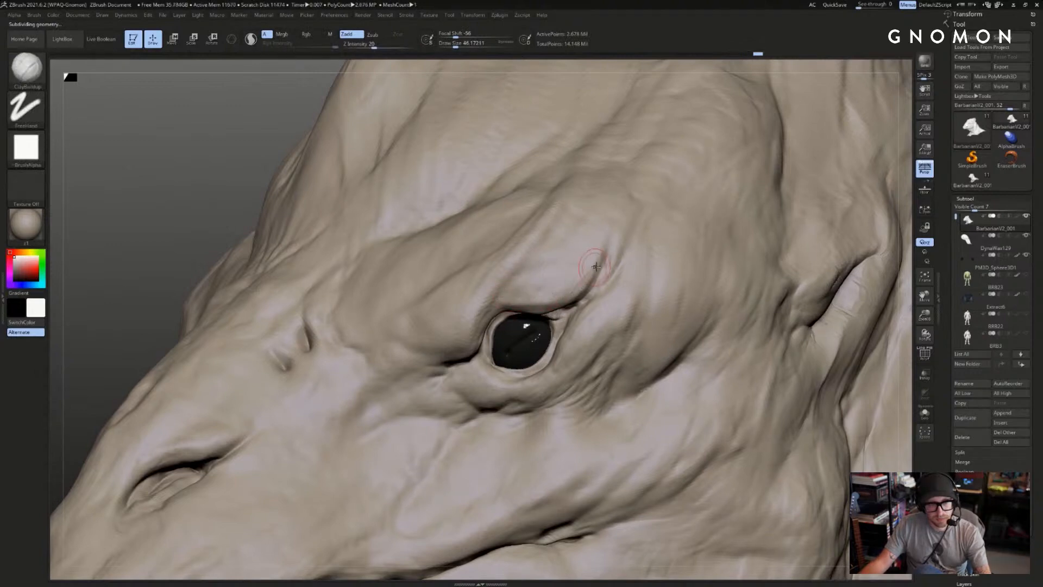
key("shift")
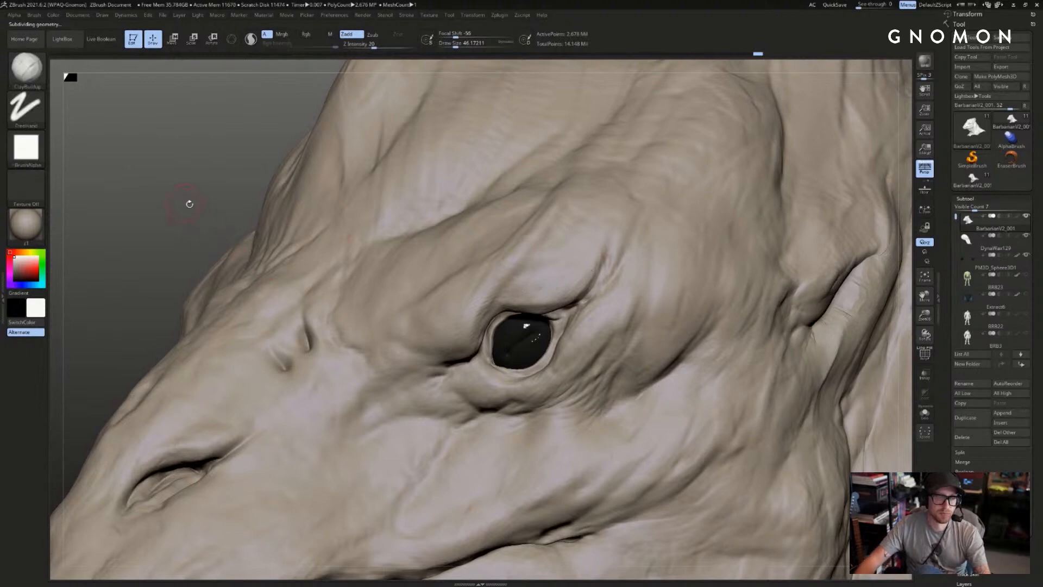
- Smooth the fold above the upper eyelid from several angles and reduce the draw size to about 23
mouse_move(191, 203)
left_mouse_down()
mouse_move(870, 220)
mouse_move(771, 136)
mouse_move(668, 197)
mouse_move(636, 201)
left_mouse_up()
left_click_drag(676, 256, 603, 255)
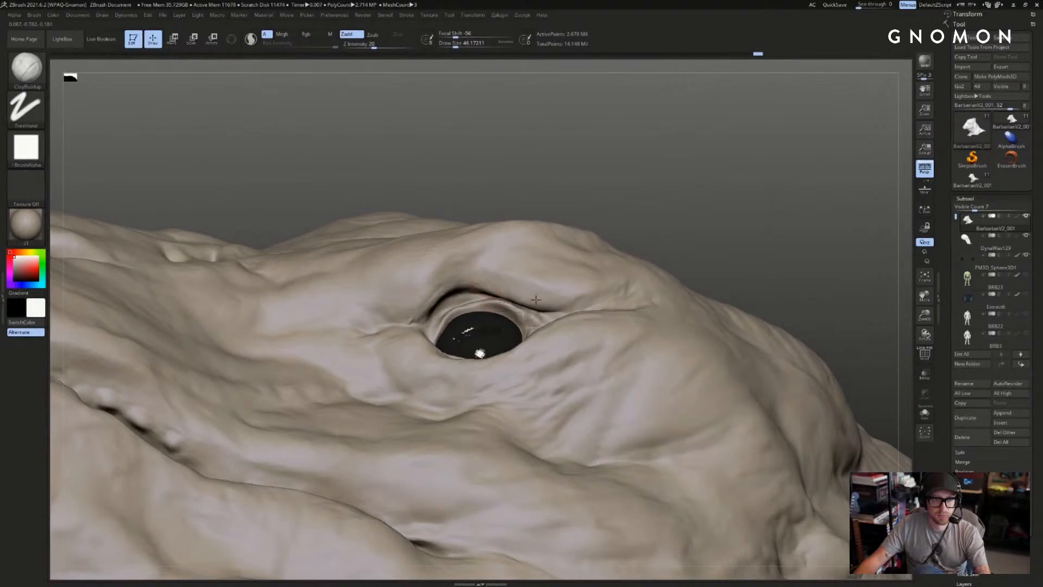
key("shift")
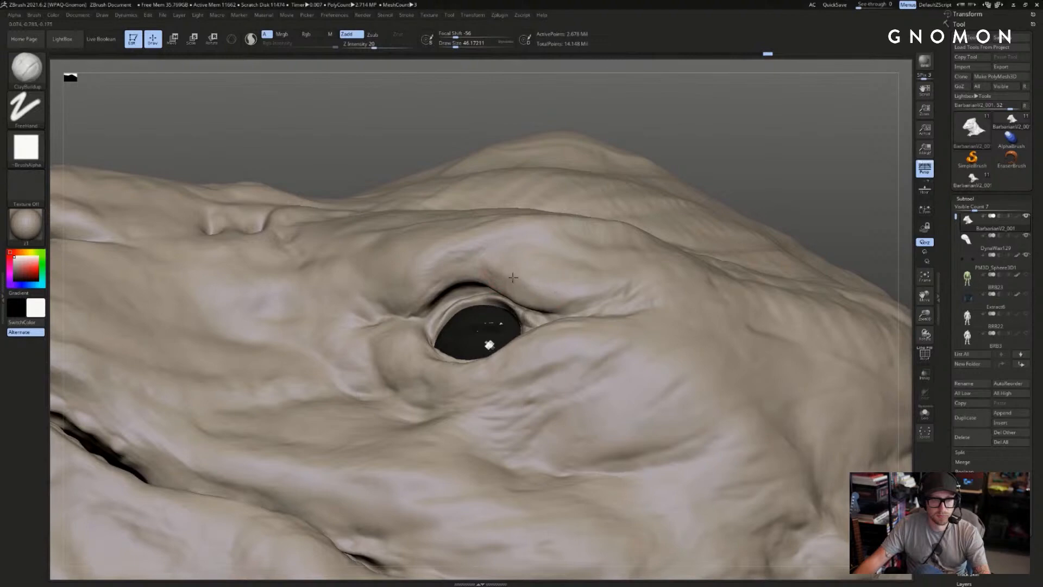
mouse_move(734, 158)
left_mouse_down()
mouse_move(764, 149)
mouse_move(750, 147)
mouse_move(775, 155)
left_mouse_up()
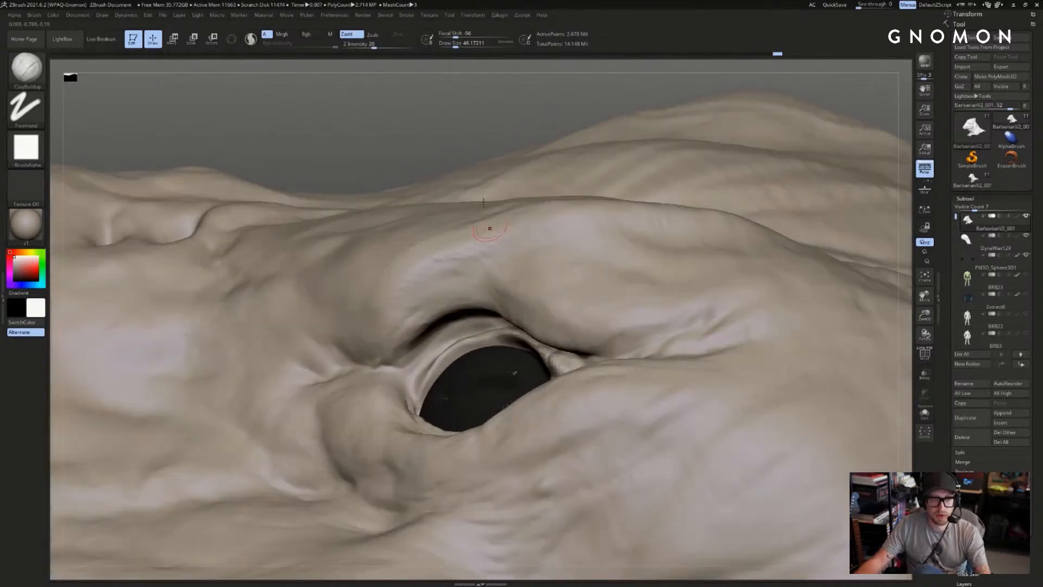
mouse_move(483, 202)
left_mouse_down()
mouse_move(549, 133)
mouse_move(715, 161)
mouse_move(775, 202)
mouse_move(709, 220)
left_mouse_up()
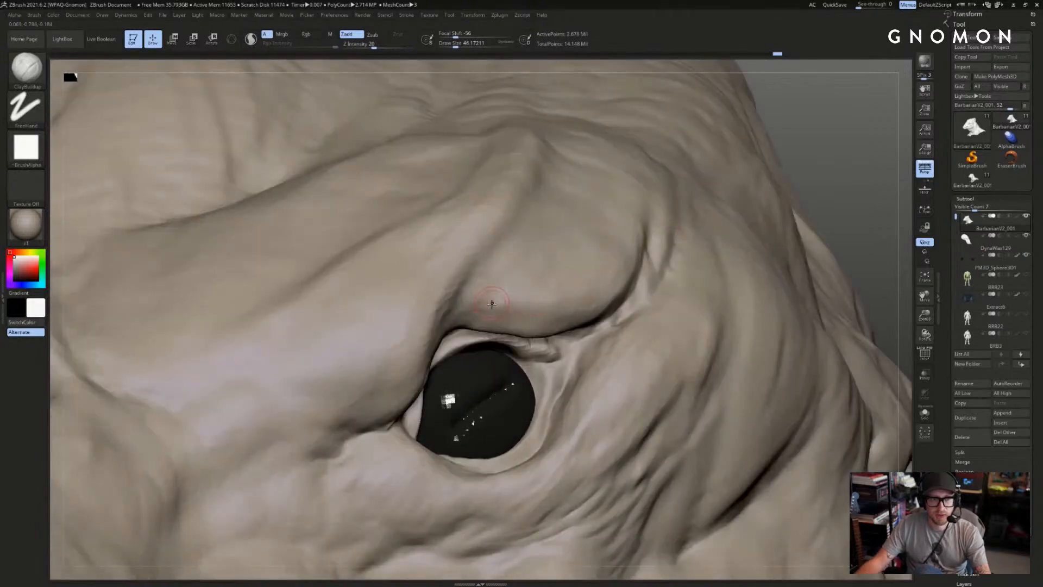
left_click_drag(465, 303, 606, 298, "ctrl")
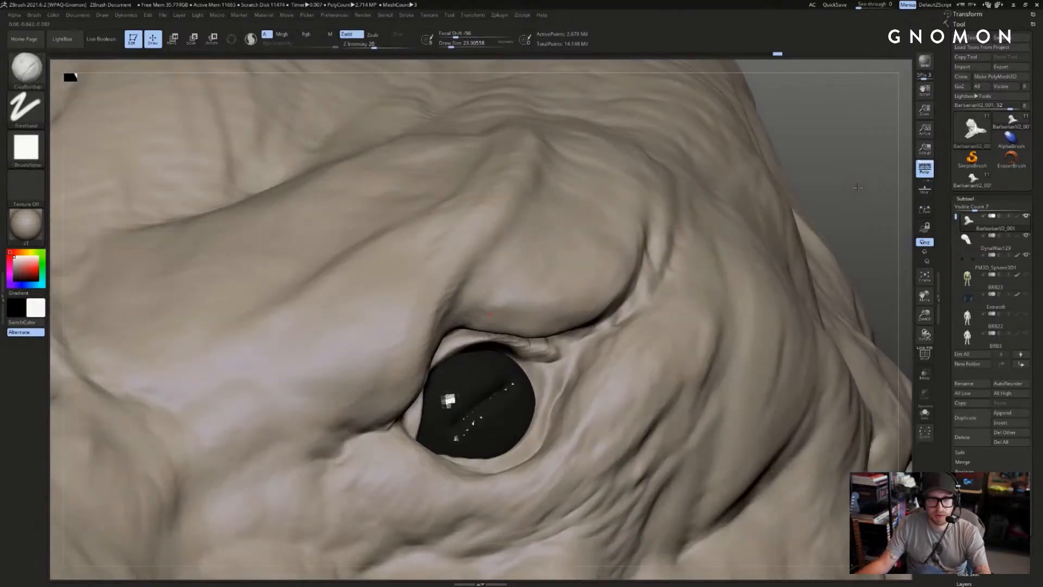
left_click_drag(875, 152, 886, 178)
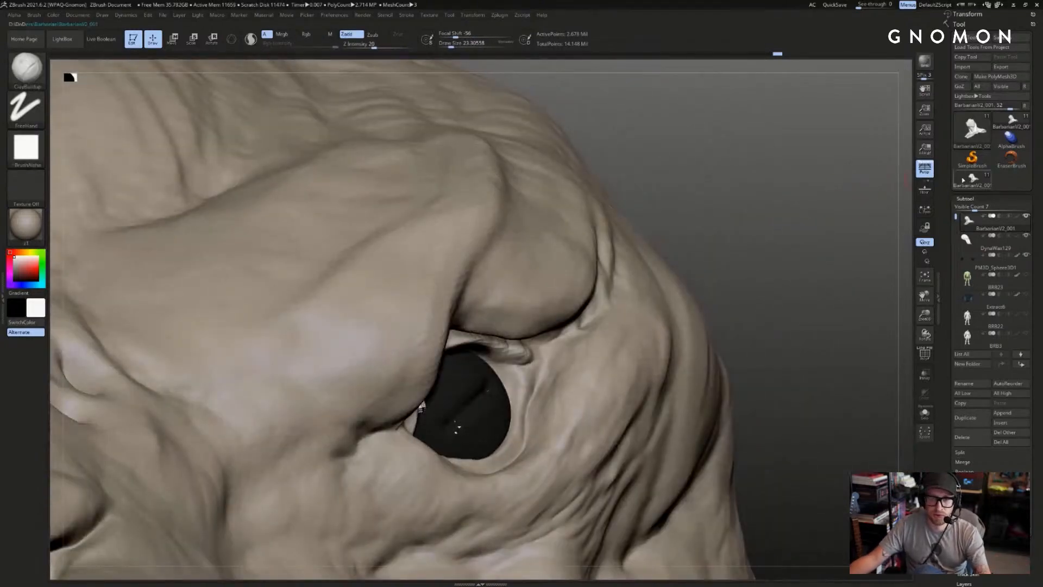
- Compare the eye area with the other BarbarianV2 version, and return to the version being sculpted
mouse_move(972, 179)
left_click_drag(741, 256, 854, 166)
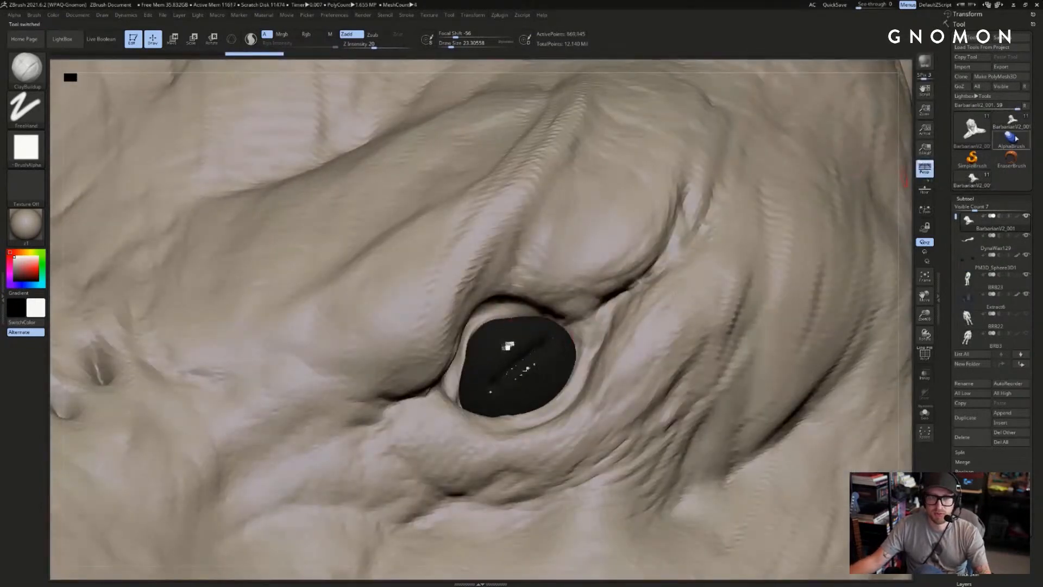
left_click(1009, 124)
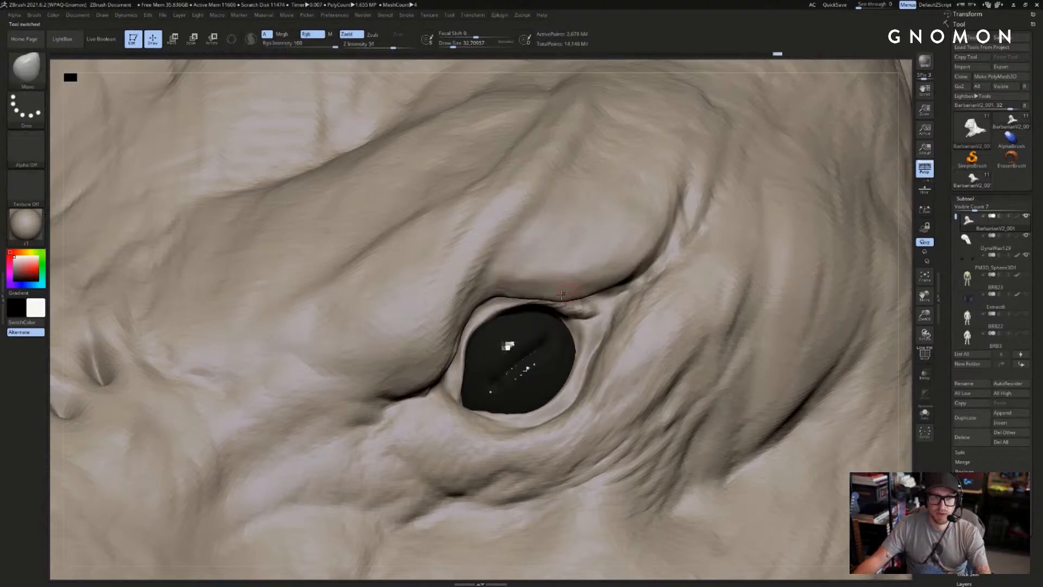
- Build up the lower edge of the upper eyelid fold with the ClayBuildup brush at a draw size of about 62 and smooth it
key("bracketright")
key("bracketright")
key("b")
key("c")
key("b")
key("bracketright")
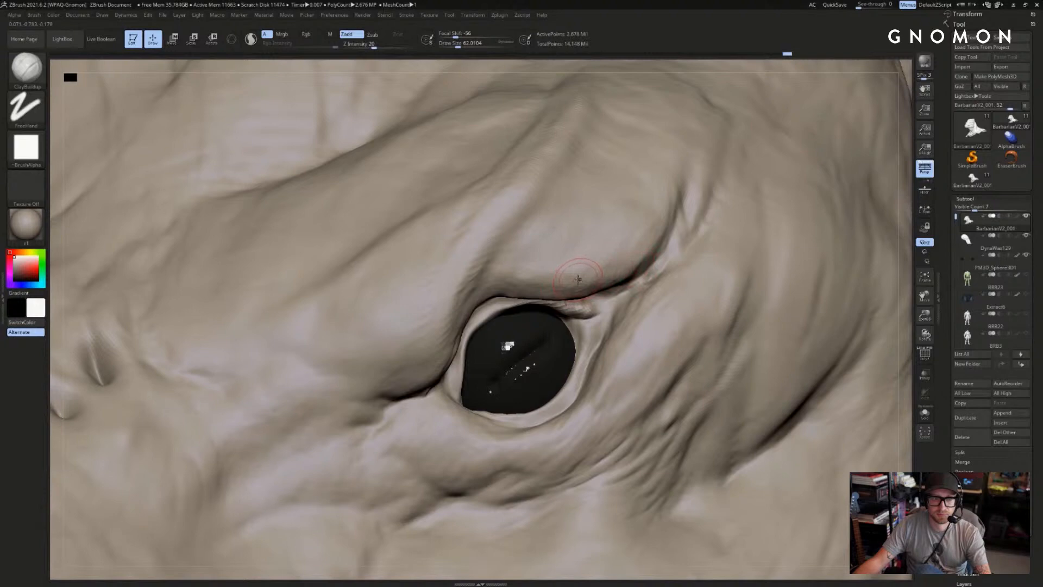
key("shift")
key("shift")
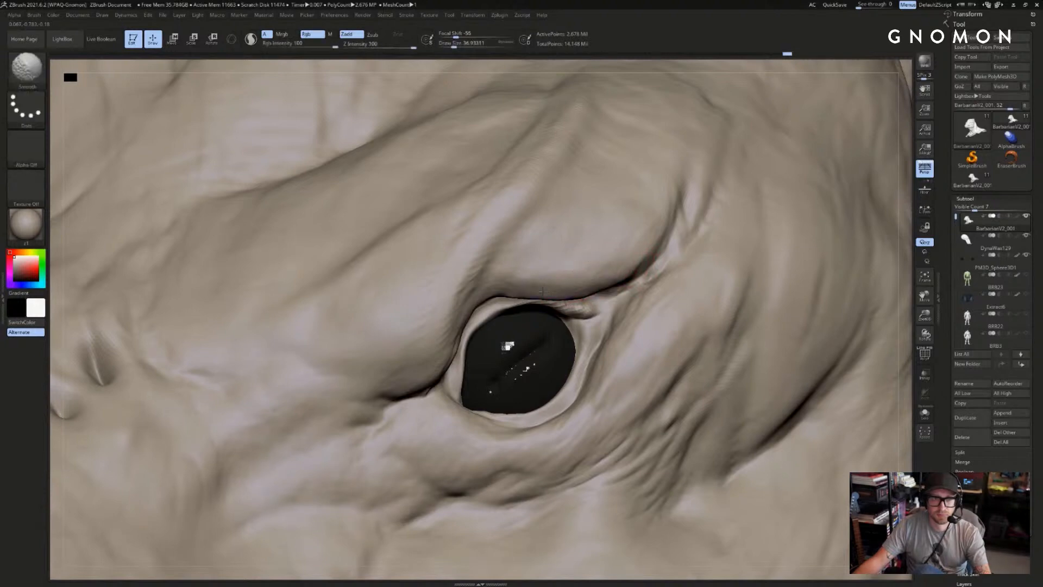
key("shift")
- Frame the whole bust and compare its overall shape with the other BarbarianV2 version from several angles
key("f")
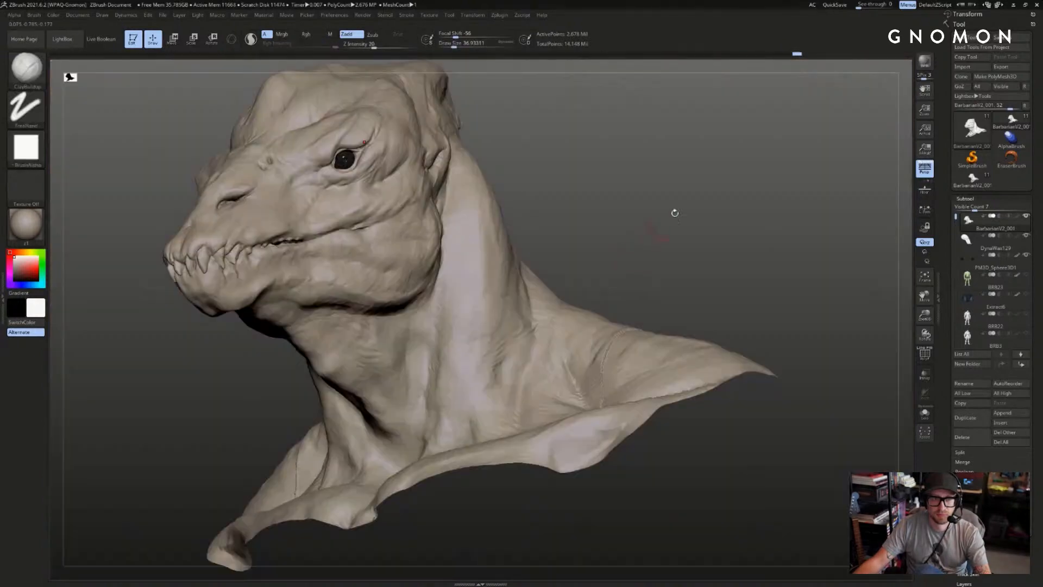
left_click_drag(675, 214, 747, 184)
left_click(973, 178)
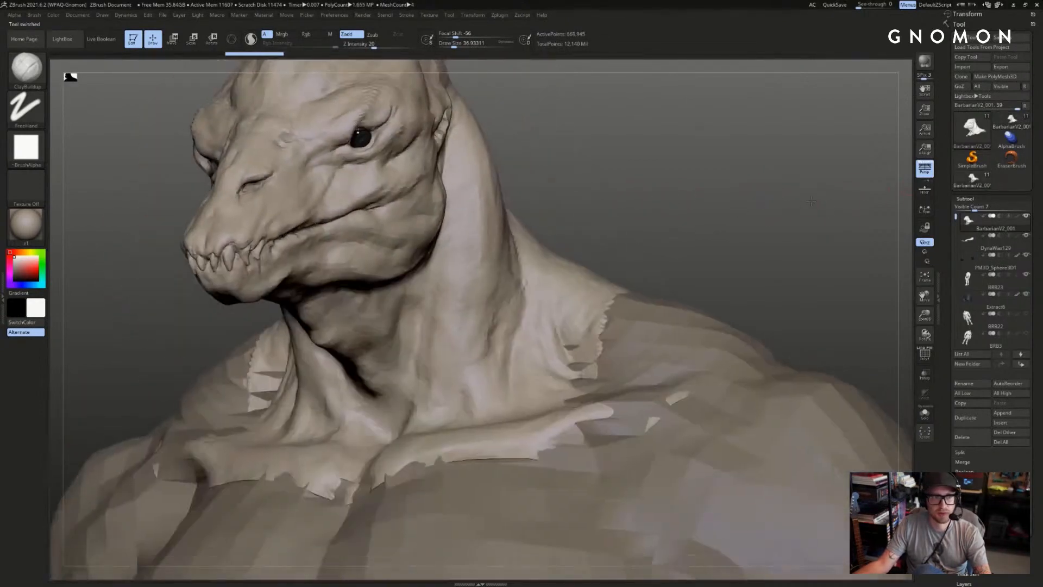
left_click_drag(810, 201, 850, 226)
left_click(1010, 124)
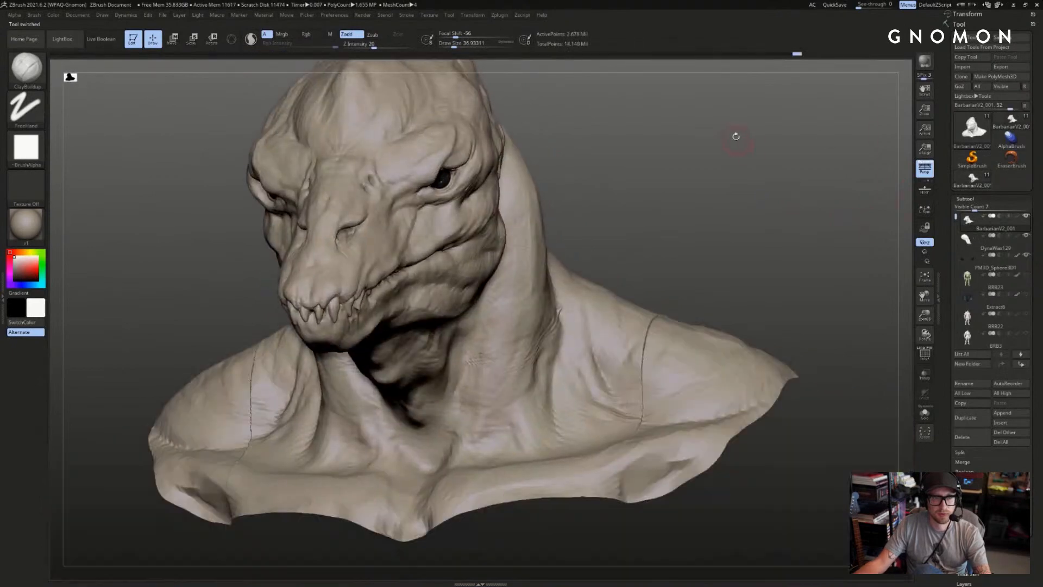
left_click_drag(735, 135, 779, 212)
mouse_move(679, 239)
left_mouse_down()
mouse_move(820, 217)
mouse_move(829, 201)
left_mouse_up()
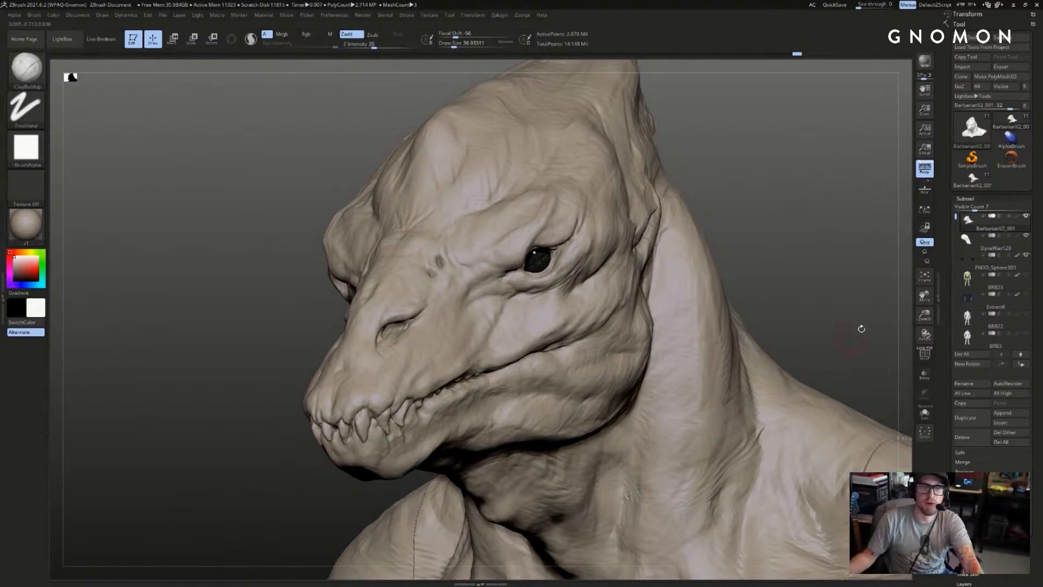
- Examine the head in three-quarter and side views and compare the face with the other BarbarianV2 version again
mouse_move(1026, 242)
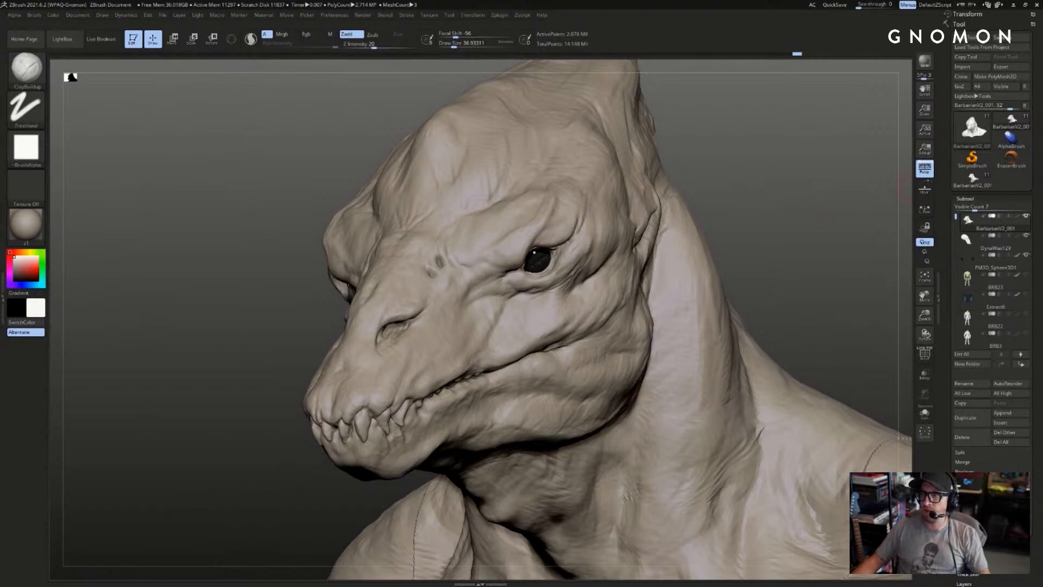
left_click_drag(874, 206, 815, 209)
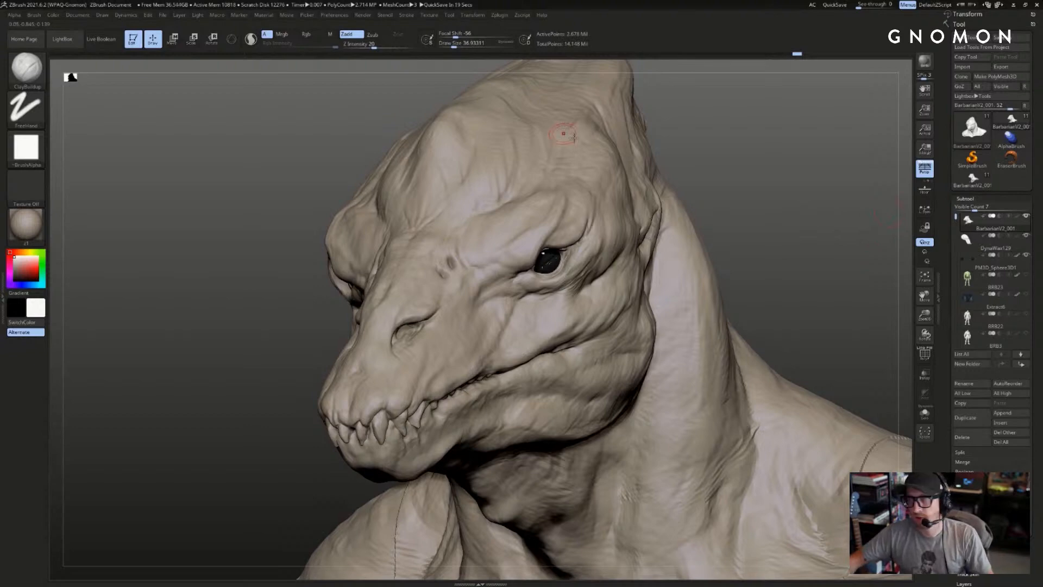
mouse_move(745, 196)
left_mouse_down()
mouse_move(817, 193)
mouse_move(696, 218)
left_mouse_up()
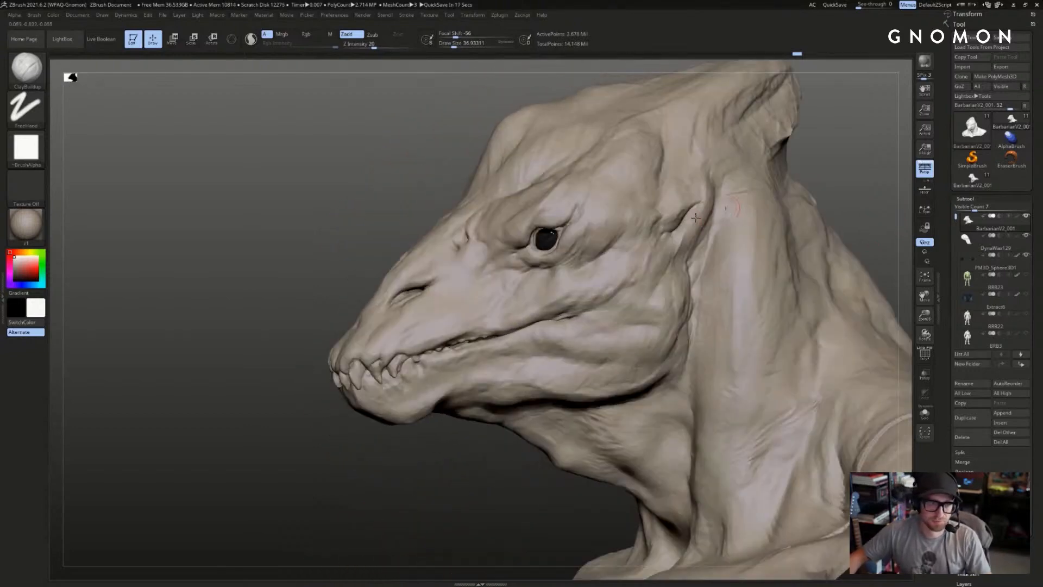
left_click_drag(408, 193, 525, 192)
left_click_drag(774, 185, 826, 185)
left_click(974, 180)
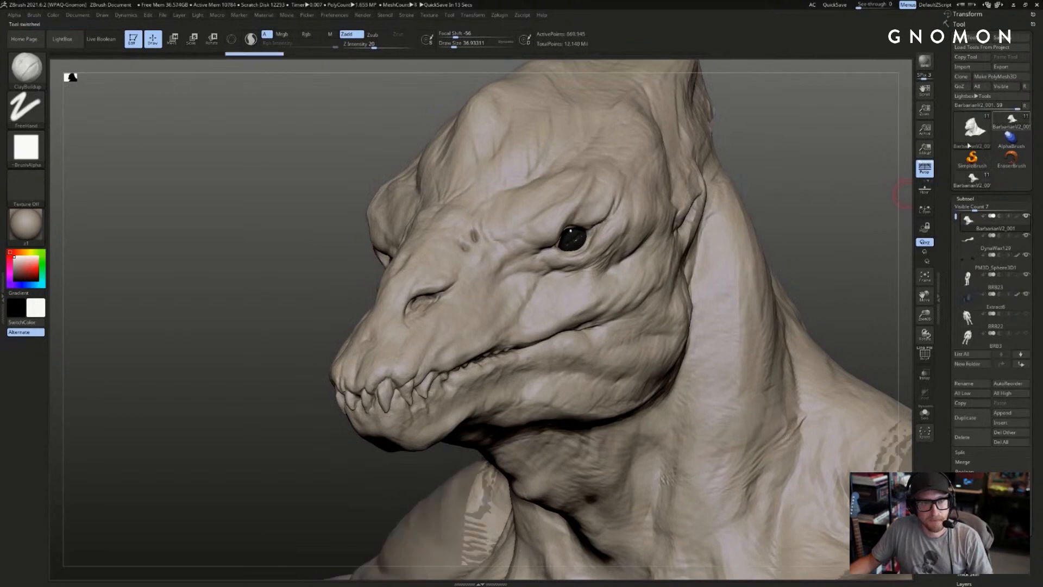
left_click(1011, 122)
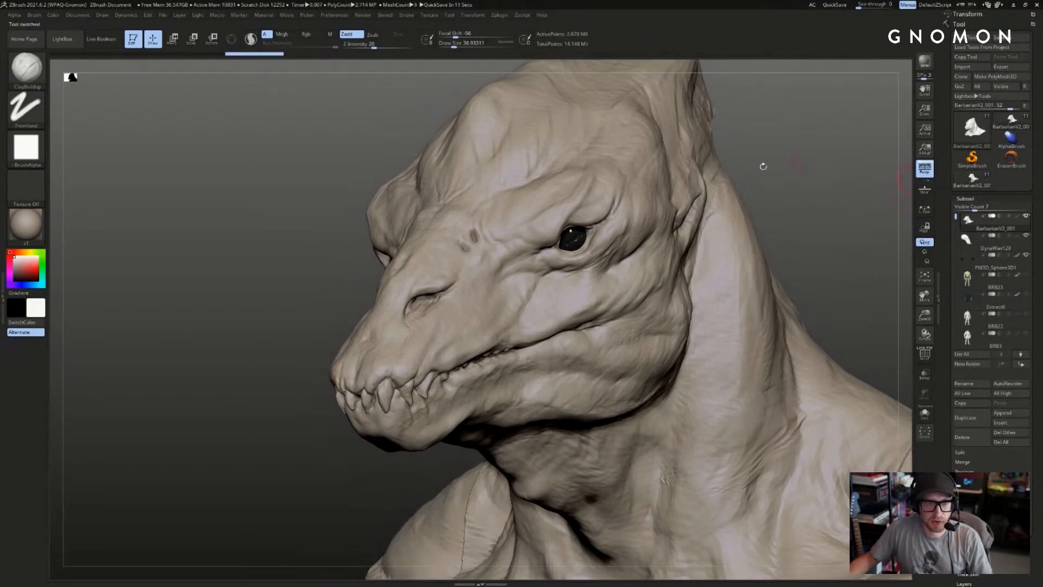
- Turn off the perspective view of the head and abort the project auto-save
left_click_drag(817, 135, 831, 182, "alt")
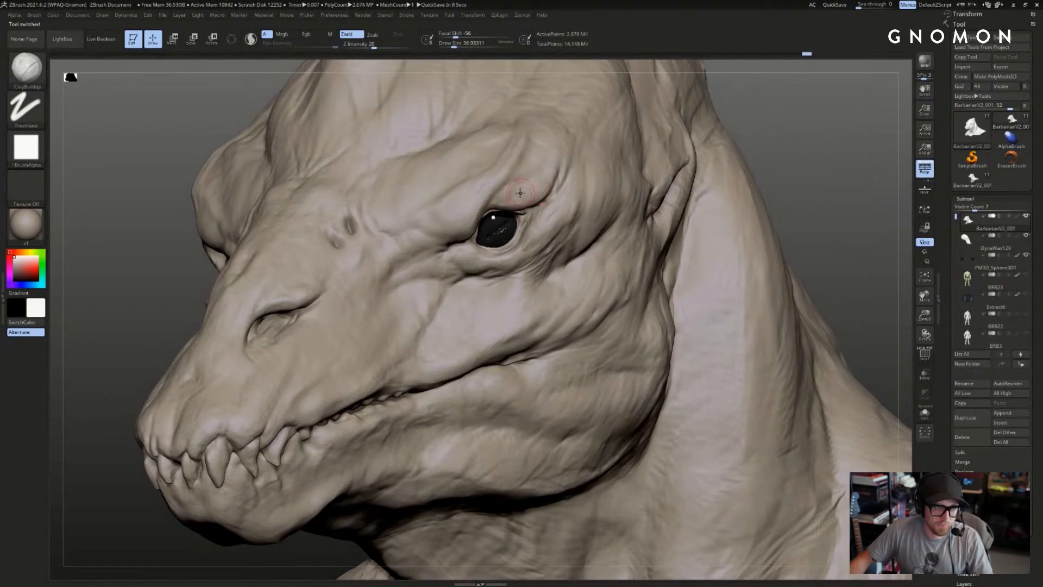
left_click_drag(857, 142, 925, 172)
left_click(925, 170)
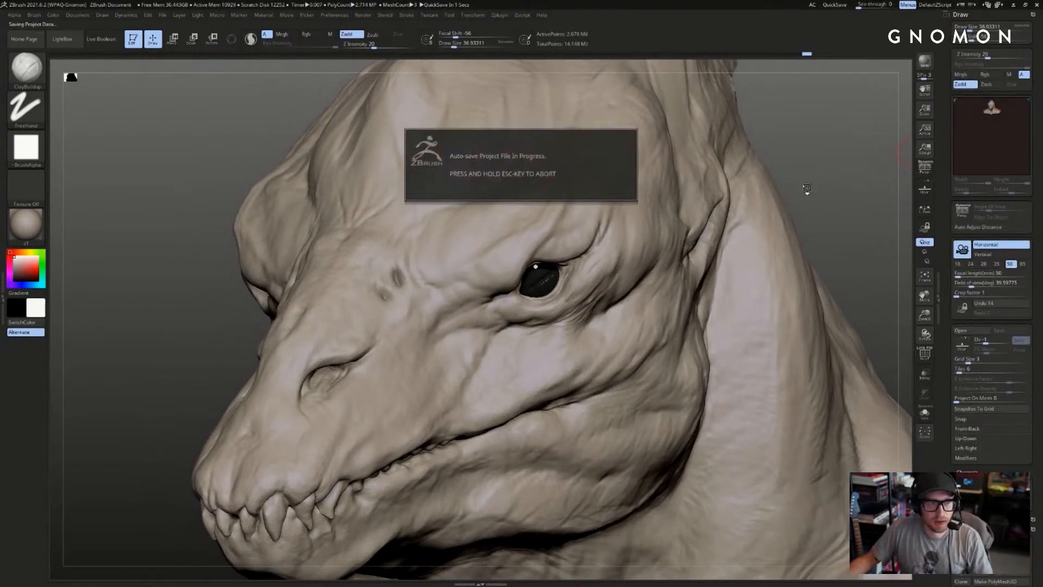
key("Escape")
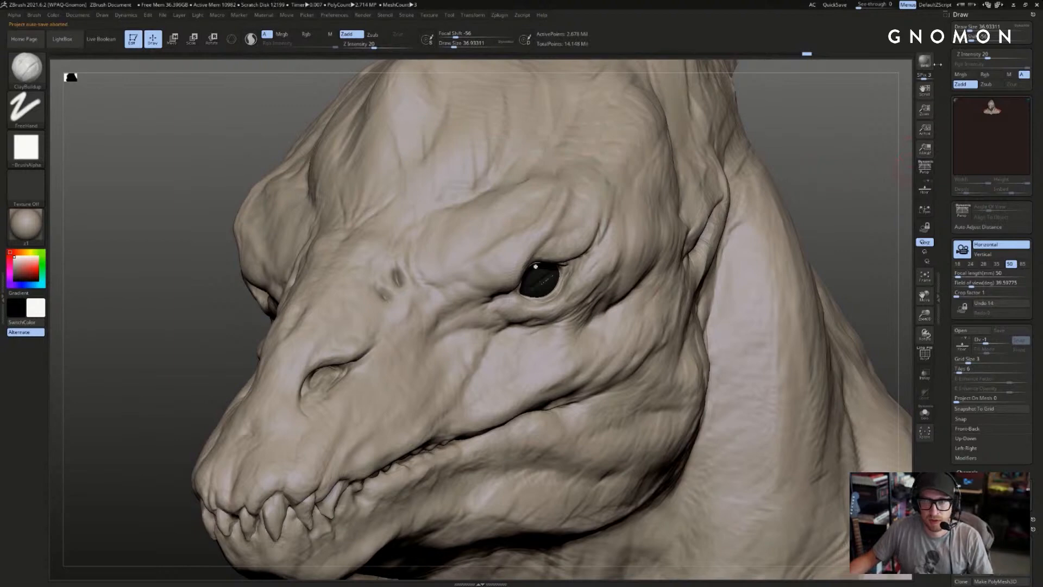
left_click(960, 14)
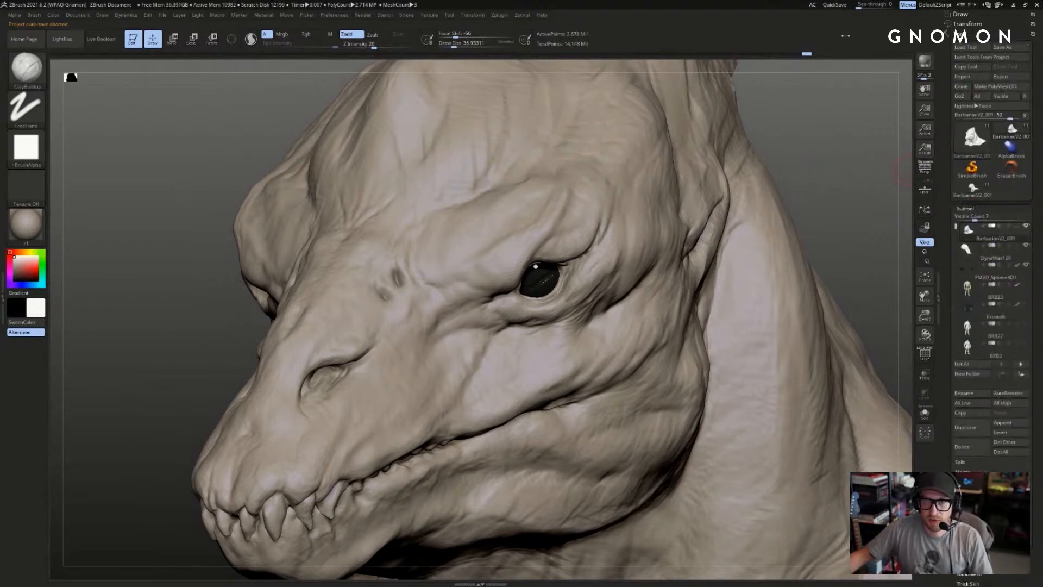
scroll(1032, 19, "down", 1)
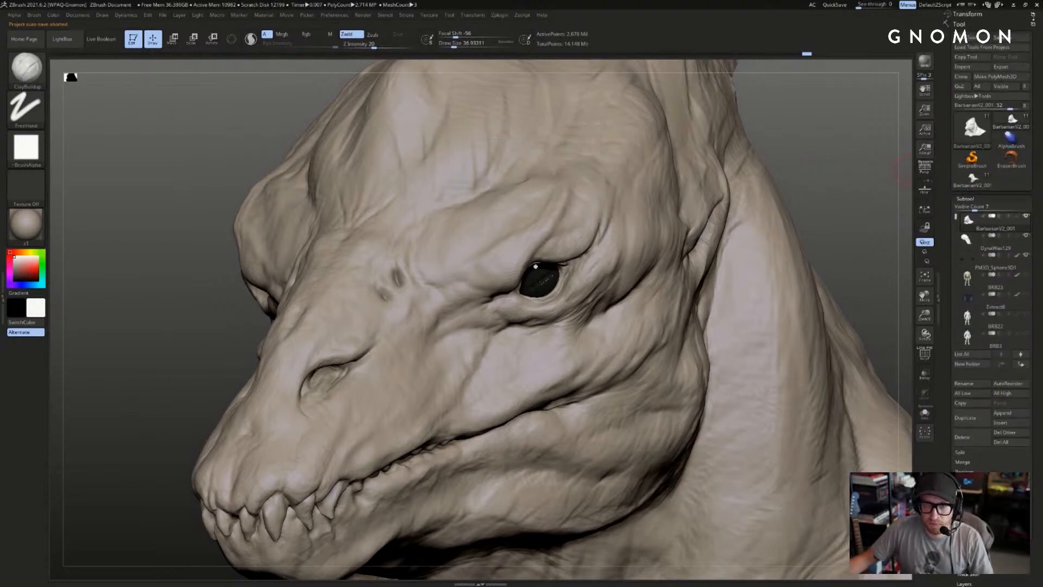
scroll(1033, 15, "down", 1)
- Shape the fold above the upper eyelid with the Standard brush at a draw size of about 33
left_click_drag(904, 169, 815, 135)
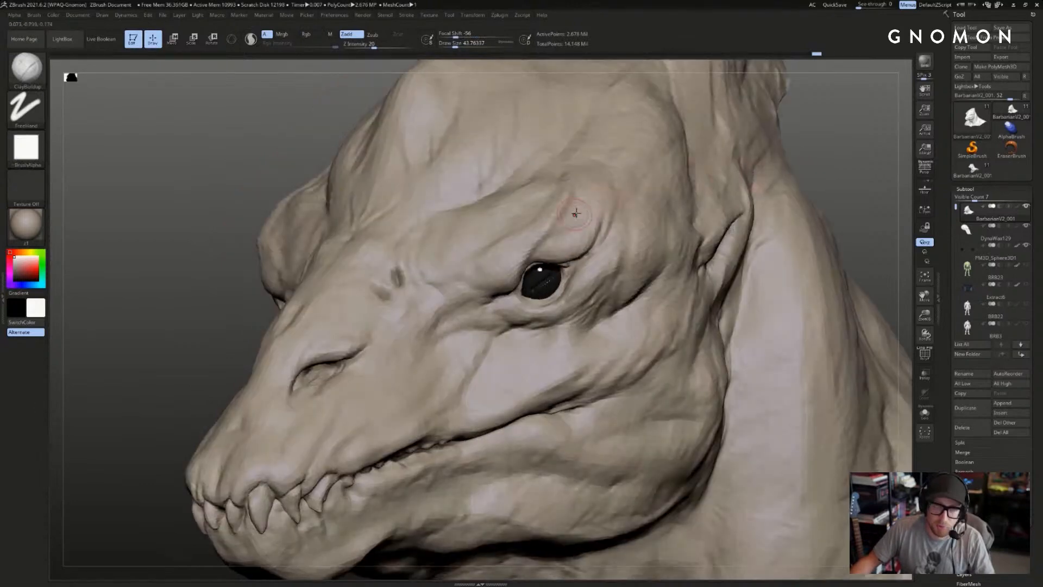
key("b")
key("s")
key("t")
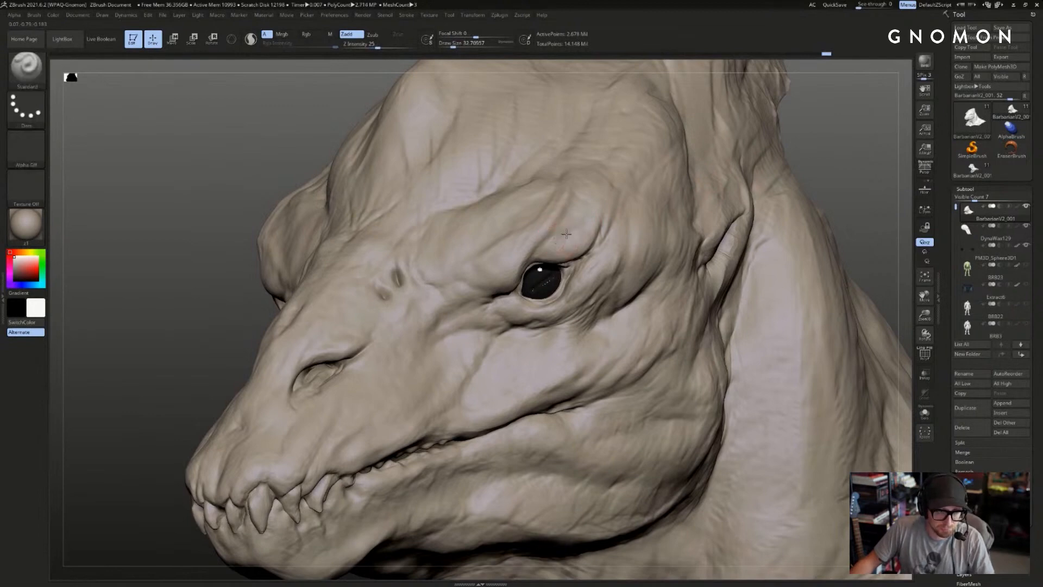
left_click_drag(544, 245, 606, 224)
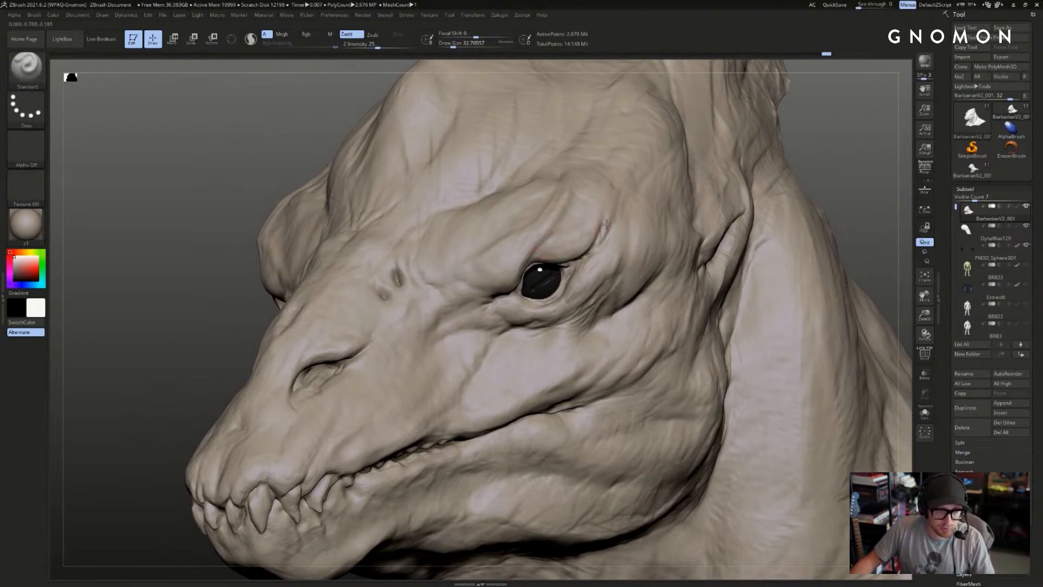
- Try further Standard brush strokes along the upper eyelid crease toward the brow, undoing each one
mouse_move(542, 244)
left_mouse_down()
mouse_move(602, 234)
mouse_move(564, 243)
mouse_move(595, 226)
left_mouse_up()
key("ctrl+z")
left_click_drag(521, 266, 583, 179)
key("ctrl+z")
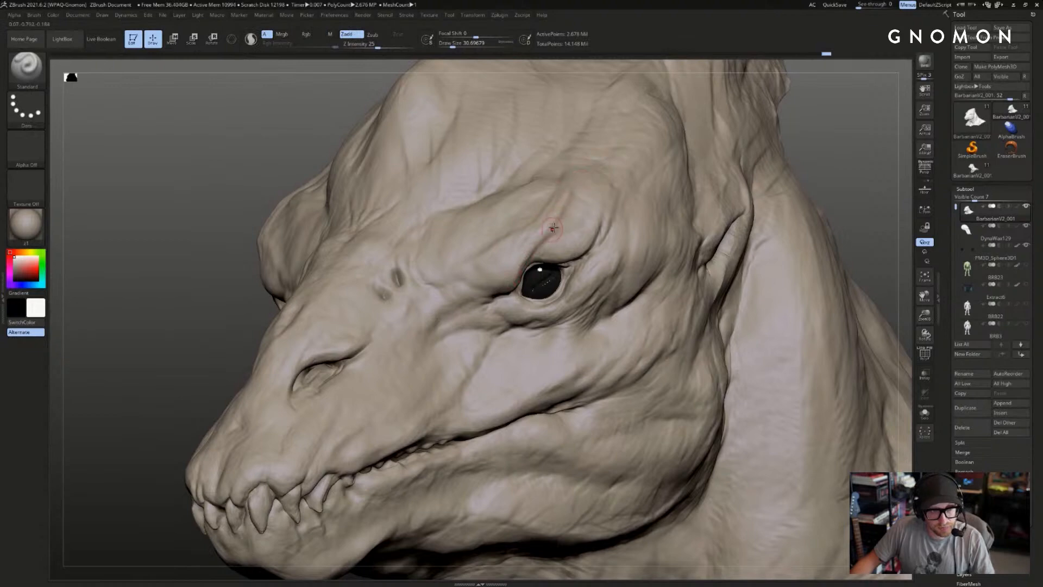
- Build up the skin between the brow and upper eyelid with the ClayBuildup brush, adjusting the draw size to about 39
key("b")
key("c")
key("b")
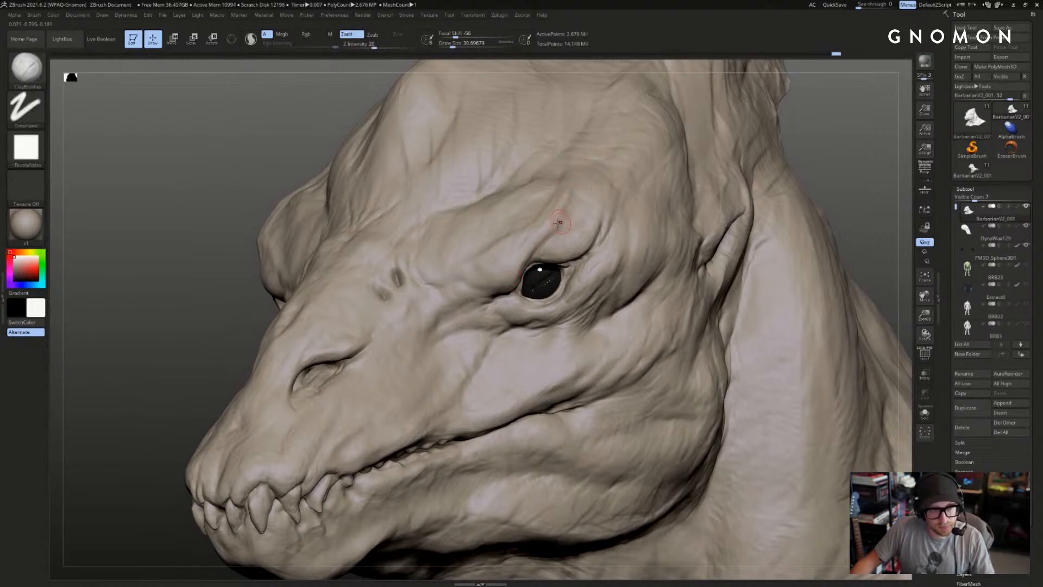
key("bracketright")
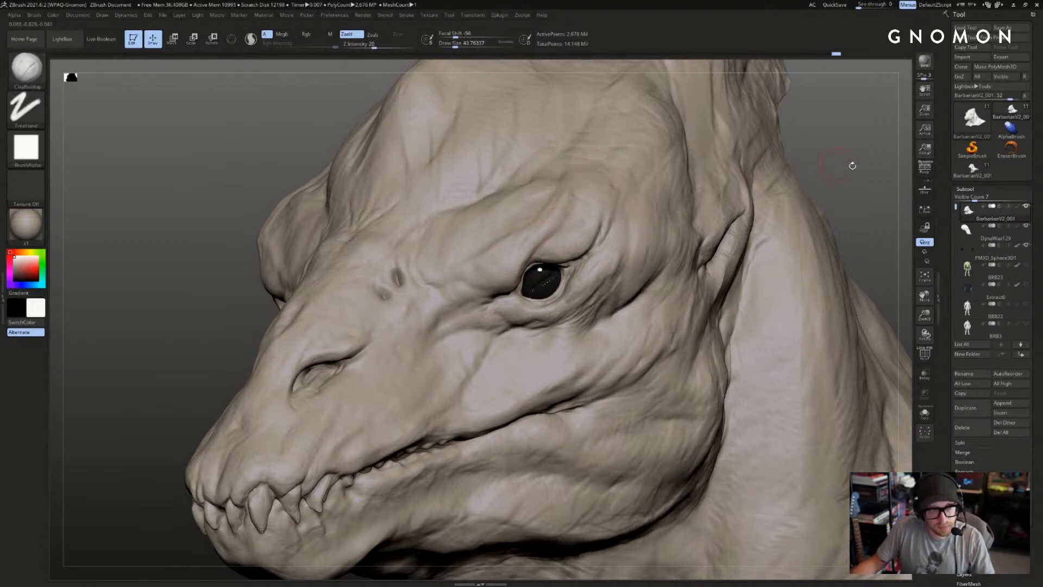
mouse_move(852, 163)
left_mouse_down()
mouse_move(831, 174)
mouse_move(769, 166)
left_mouse_up()
key("bracketleft")
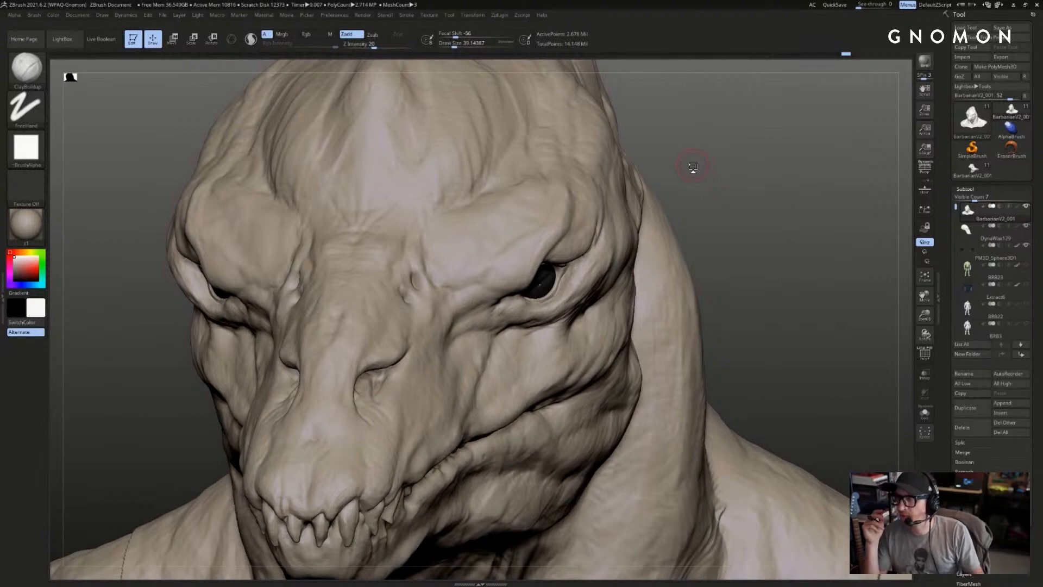
- Build up the skin above the upper eyelid with the ClayBuildup brush at an enlarged draw size
left_click_drag(770, 198, 650, 205)
right_click_drag(601, 202, 619, 198)
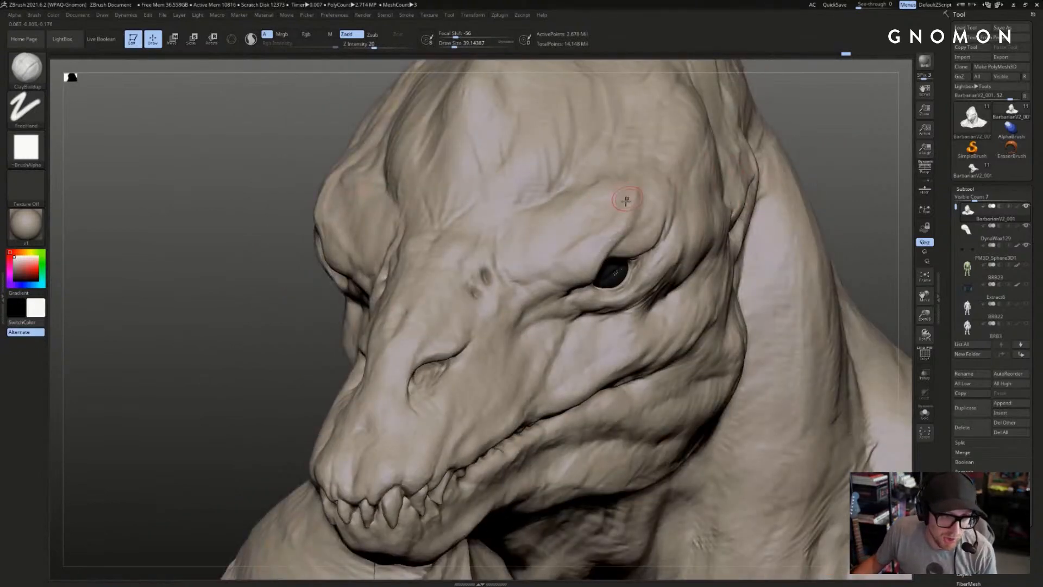
key("s")
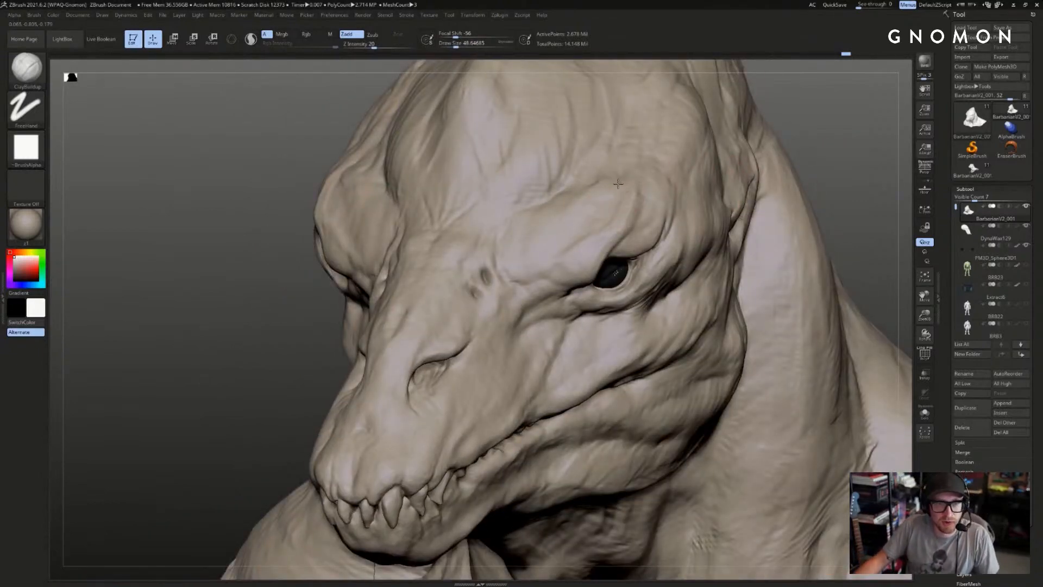
key("s")
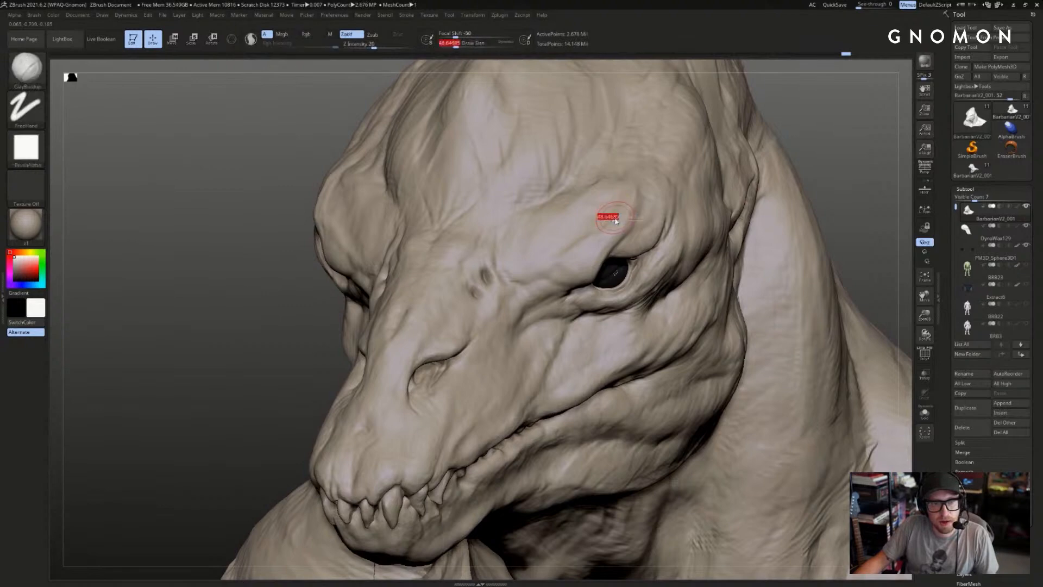
left_click_drag(608, 216, 614, 202)
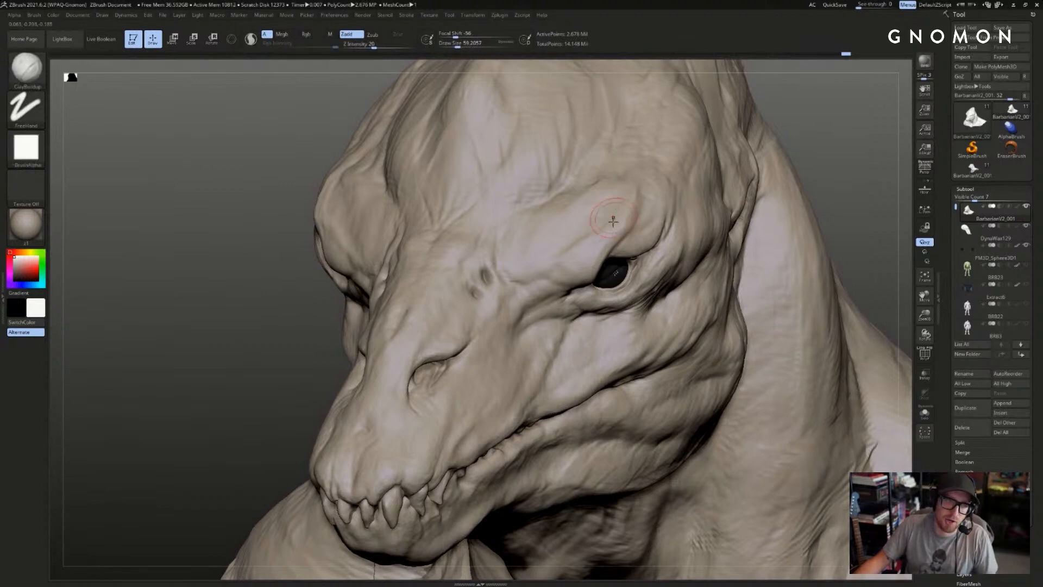
key("ctrl")
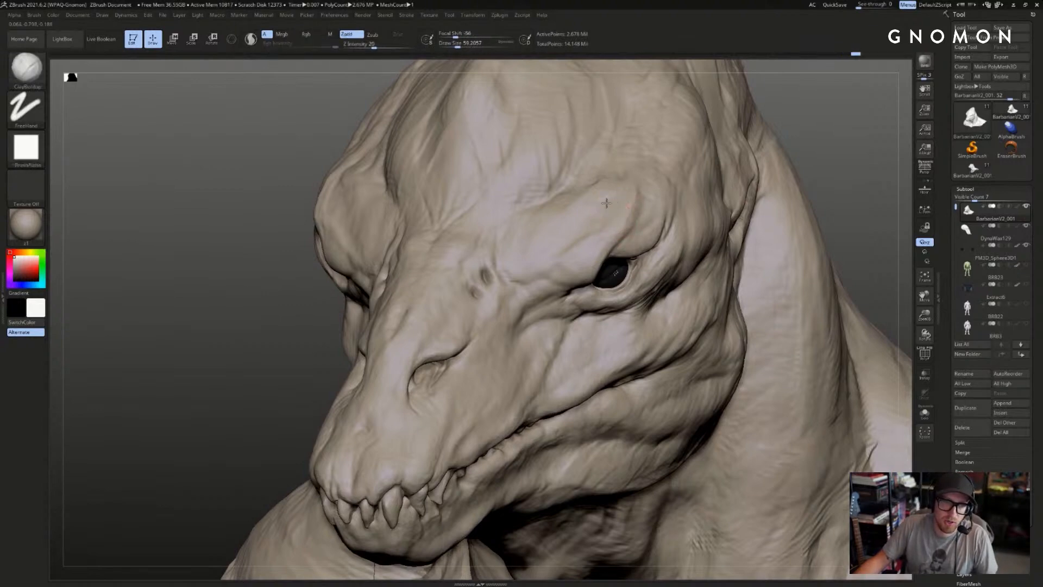
mouse_move(590, 233)
right_mouse_down()
mouse_move(733, 163)
mouse_move(619, 232)
mouse_move(600, 266)
right_mouse_up()
- Reshape the front corner of the eyelid at lower subdivision levels with the Standard brush at about 33, smooth it, and restore the higher levels
key("[")
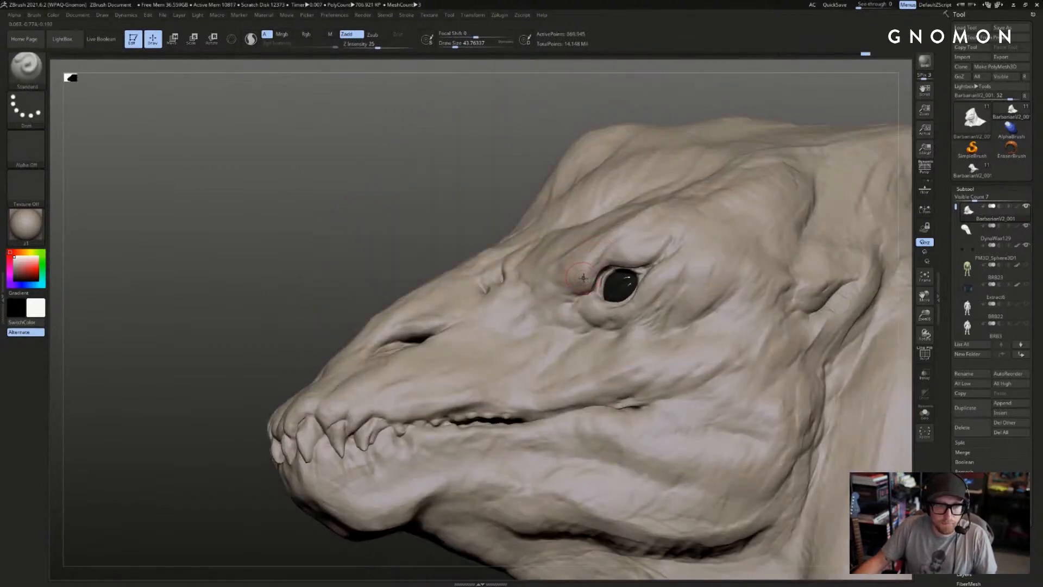
left_click_drag(483, 184, 594, 270)
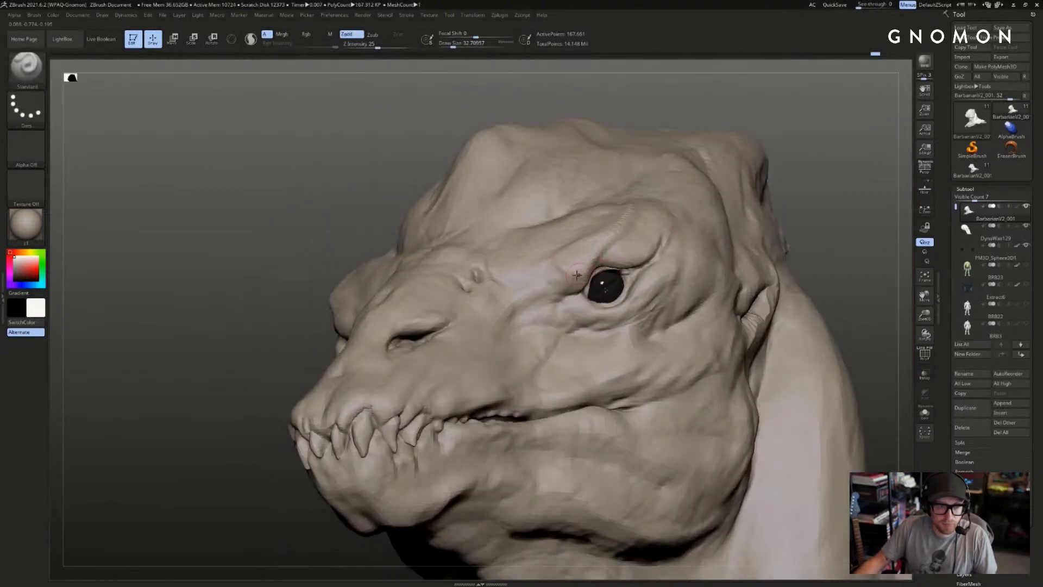
key("shift")
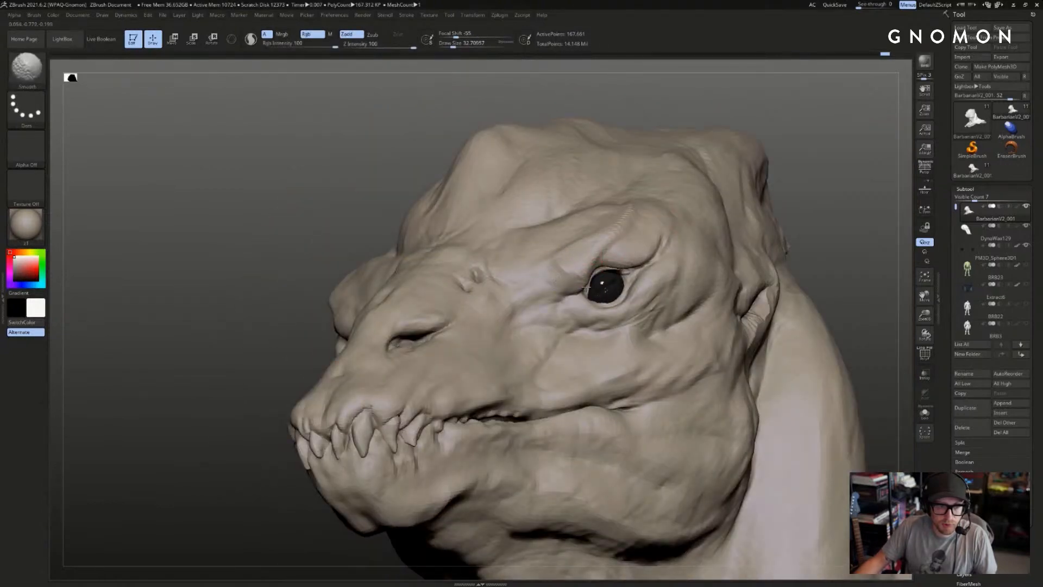
mouse_move(585, 287)
left_mouse_down()
mouse_move(598, 275)
mouse_move(590, 280)
left_mouse_up()
key("d")
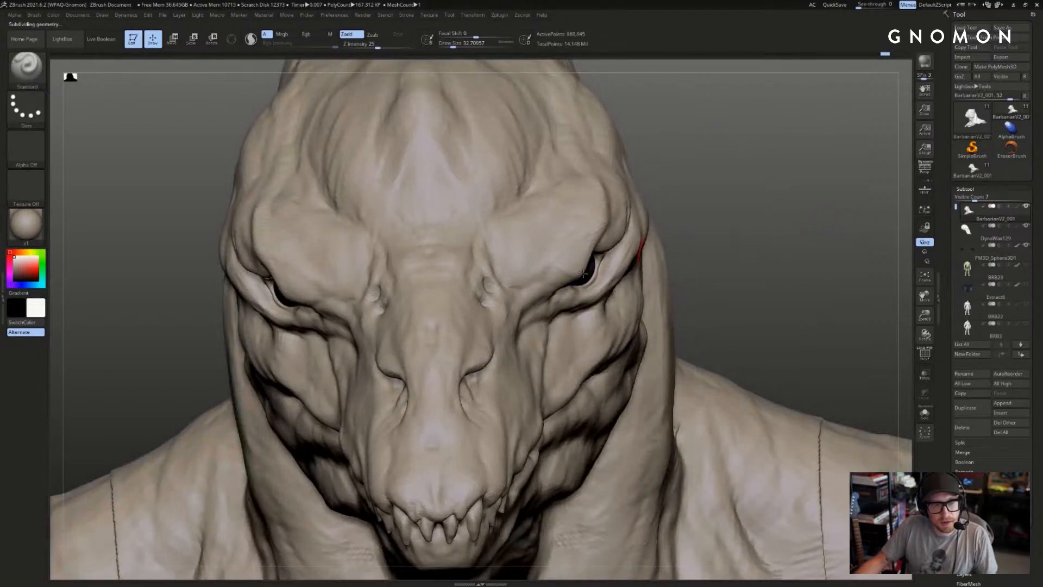
key("d")
- Set the Standard brush to a draw size of about 23 for the skin in front of the upper eyelid
key("shift")
mouse_move(737, 202)
left_mouse_down()
mouse_move(805, 181)
mouse_move(789, 182)
left_mouse_up()
key("b")
key("c")
key("b")
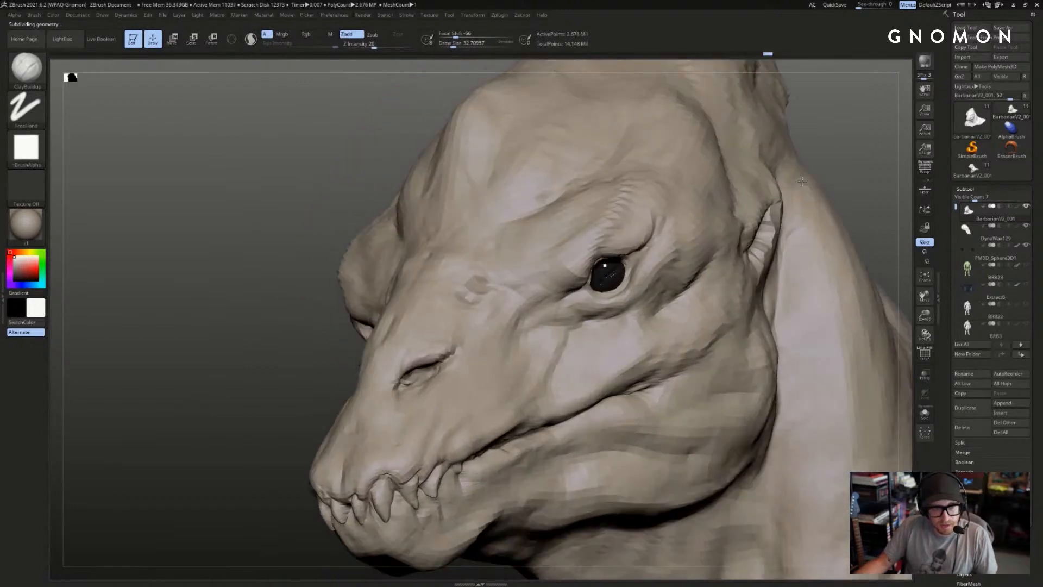
key("b")
key("s")
key("t")
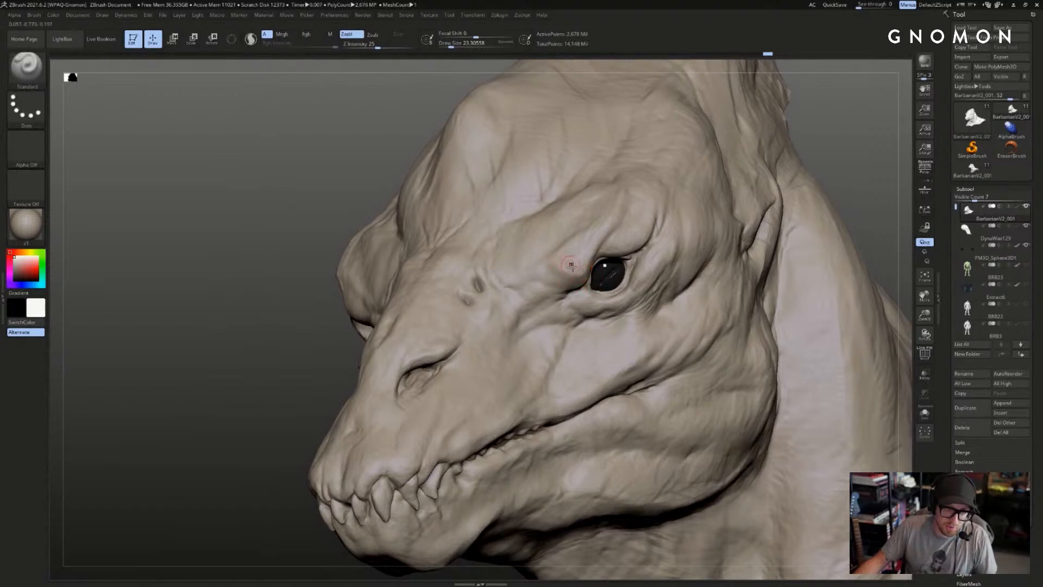
left_click_drag(832, 182, 852, 153)
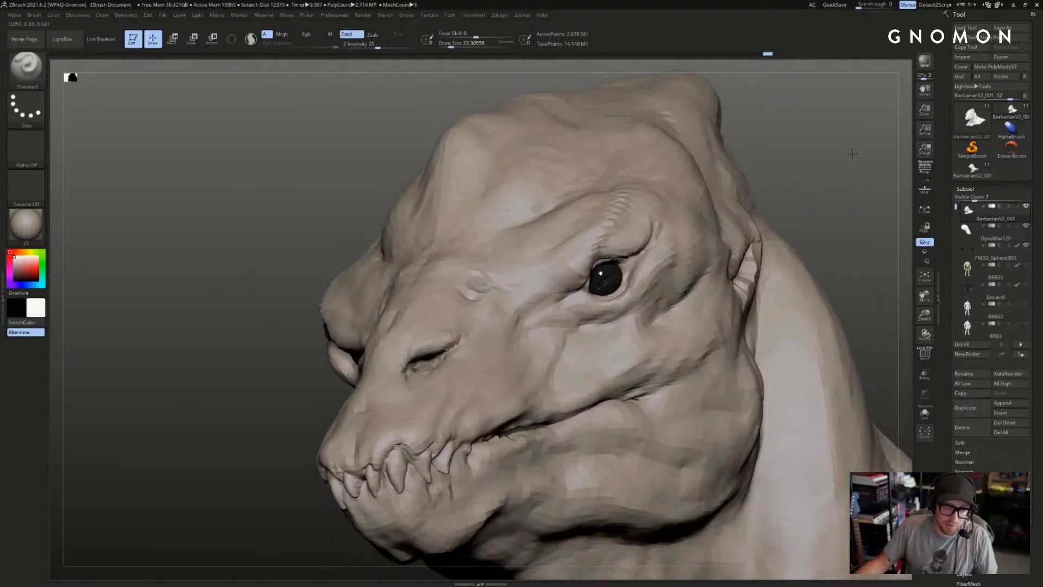
- Build up the fold at the front of the upper eyelid with the ClayBuildup brush at a draw size of about 30
key("b")
key("c")
key("b")
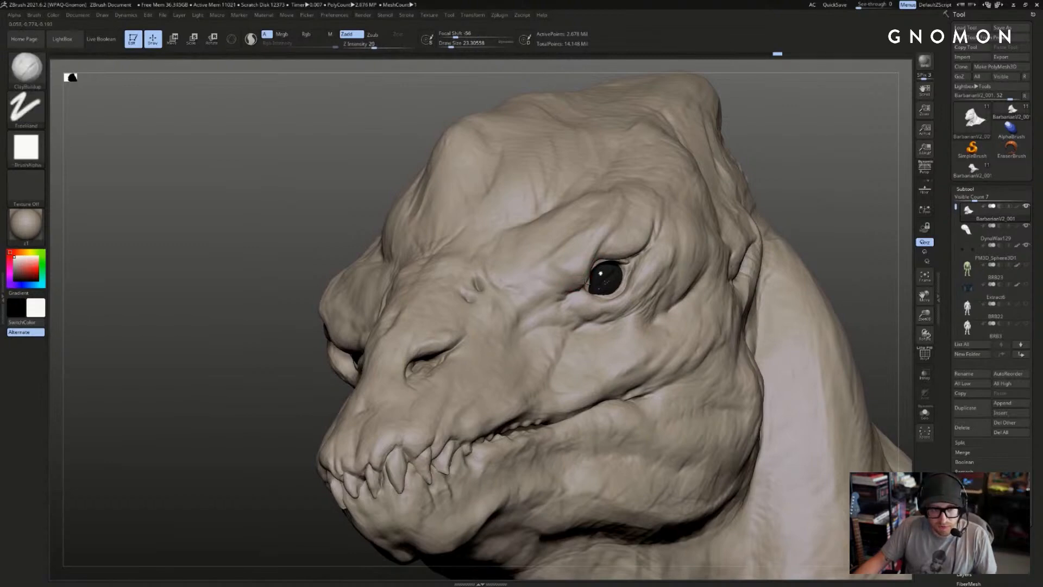
left_click_drag(734, 216, 647, 228)
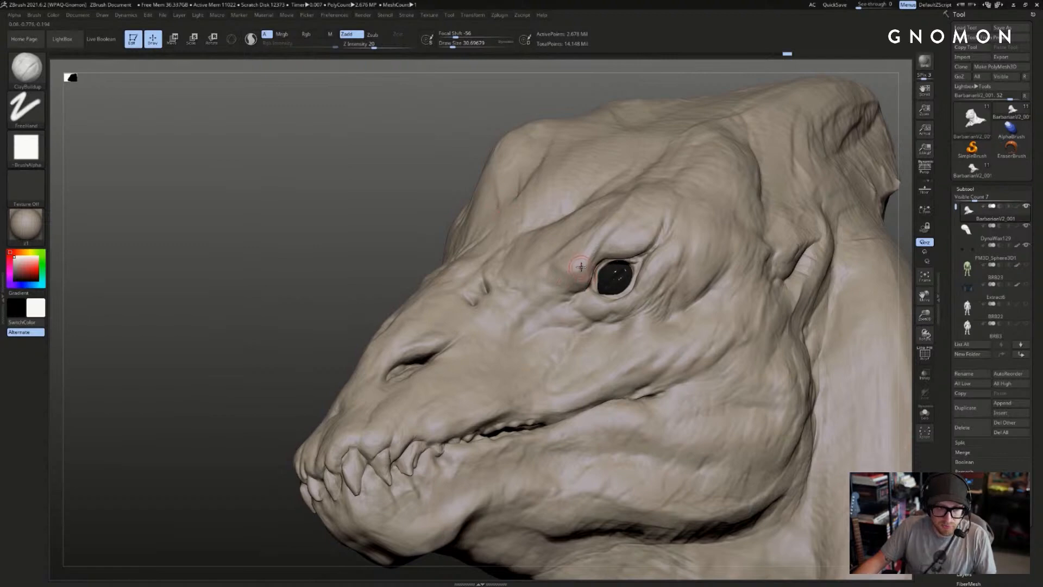
left_click_drag(633, 79, 595, 90, "shift")
left_click_drag(489, 214, 515, 230)
- Carve the crease at the front edge of the upper eyelid with the DamStandard brush, undoing one stroke and setting the draw size to about 25
key("b")
key("d")
key("s")
key("s")
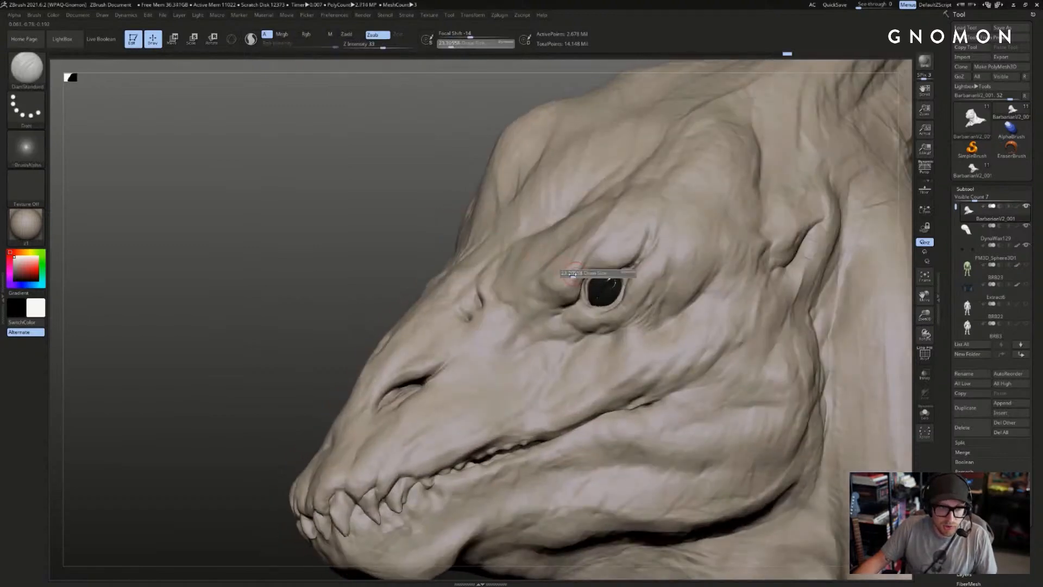
left_click_drag(576, 274, 584, 279)
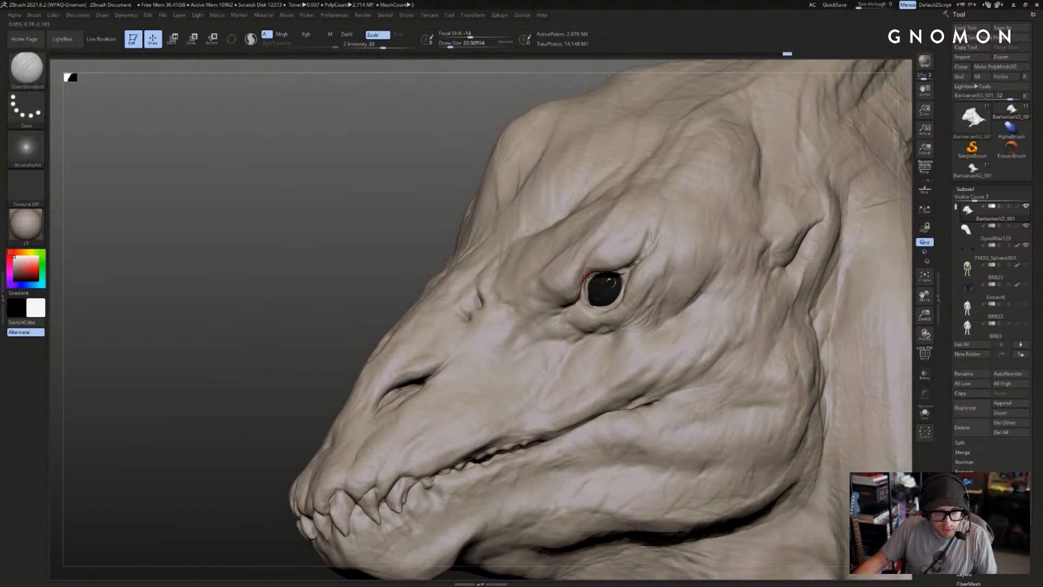
mouse_move(443, 189)
left_mouse_down("alt")
mouse_move(461, 219)
mouse_move(401, 235)
mouse_move(457, 240)
left_mouse_up("alt")
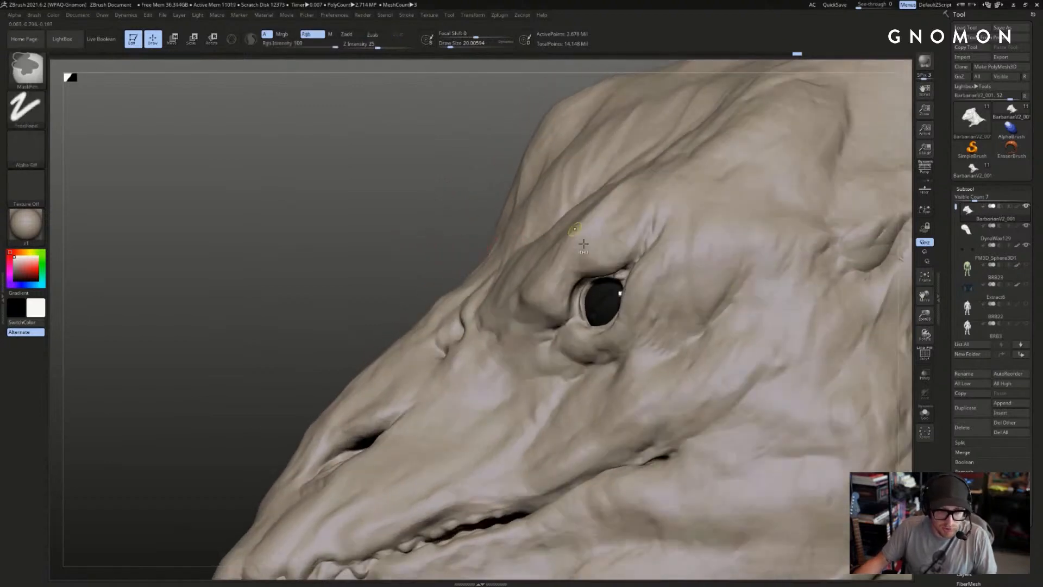
key("ctrl+z")
left_click_drag(569, 284, 574, 271)
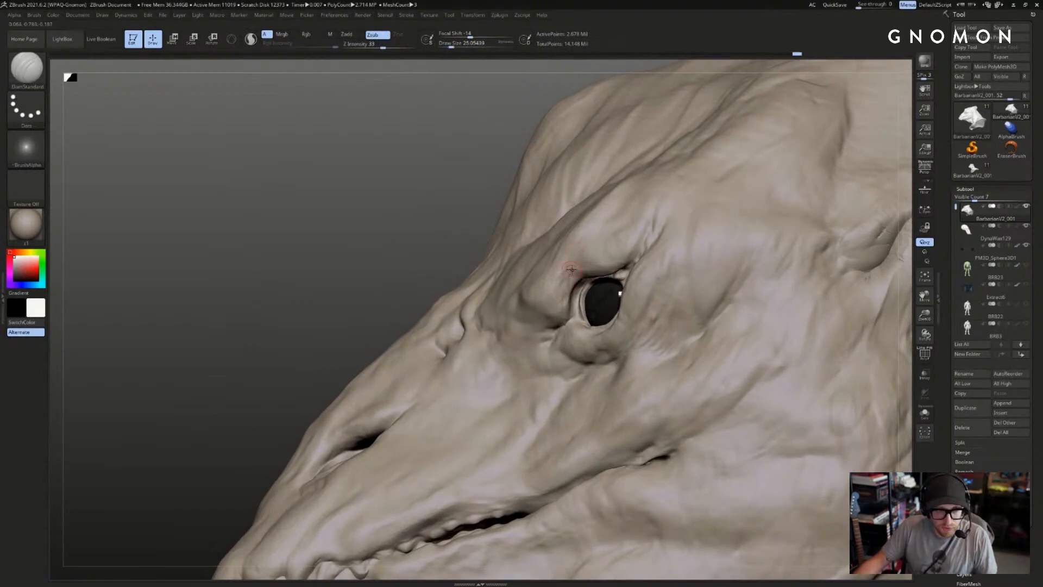
left_click_drag(472, 187, 499, 187)
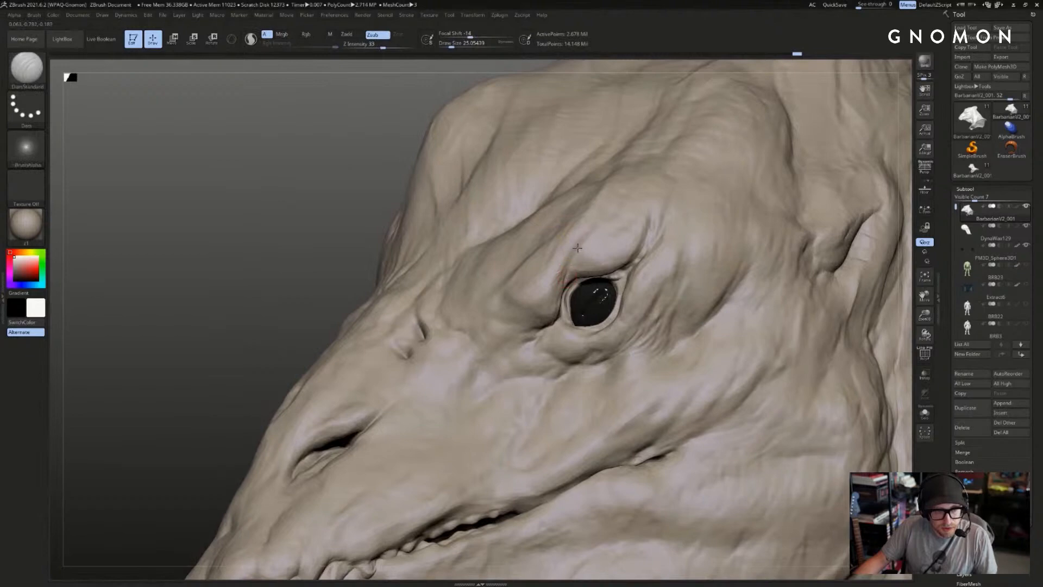
- Try a Standard brush stroke along the front rim of the upper eyelid and undo it
key("b")
key("s")
key("t")
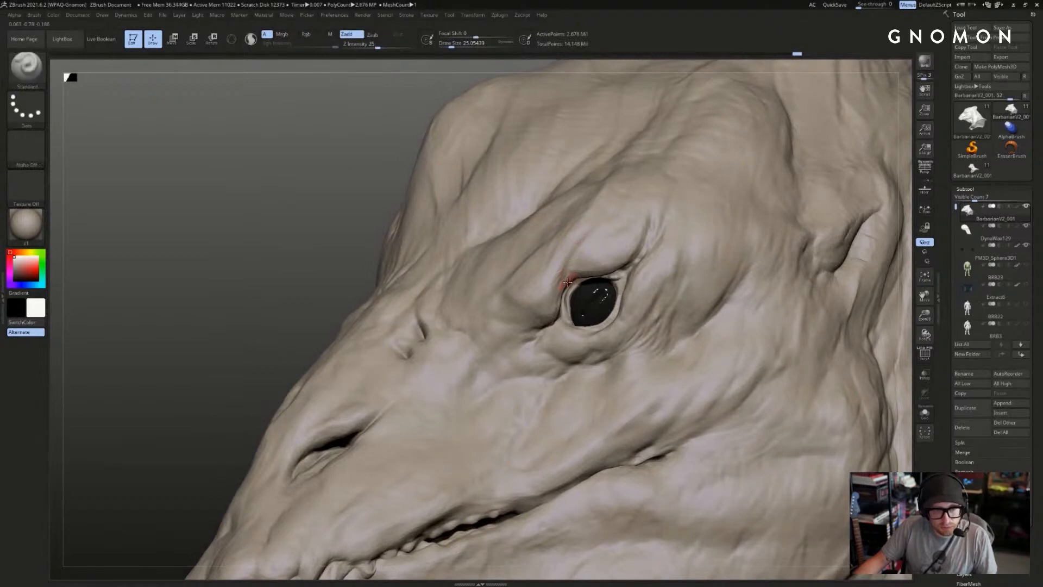
key("ctrl+z")
- Switch to the ClayBuildup brush and display the polyframe on the skin around the eye
key("b")
key("c")
key("b")
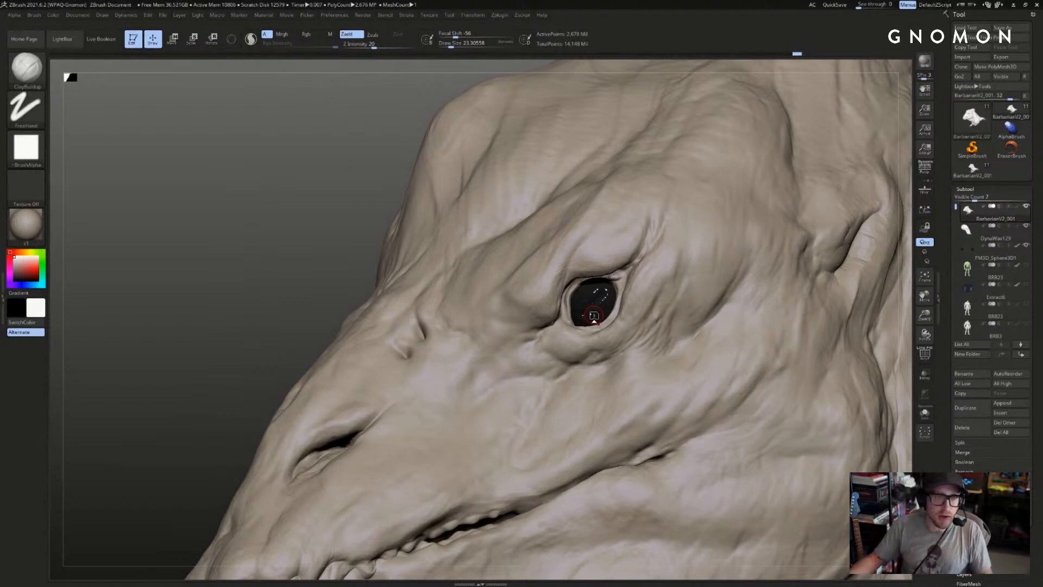
left_click_drag(319, 189, 473, 179)
left_click_drag(845, 164, 853, 158, "alt")
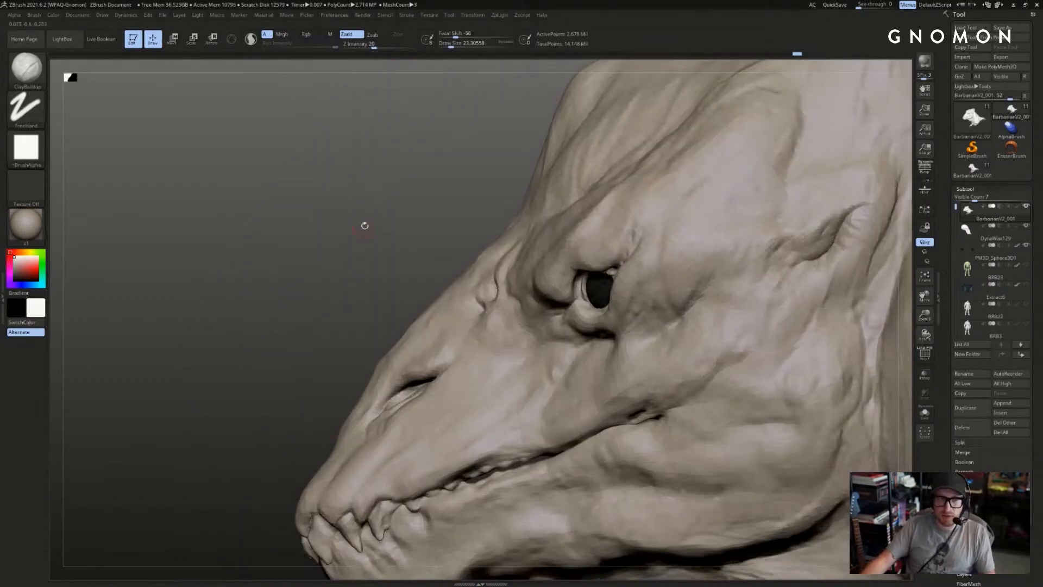
mouse_move(363, 225)
left_mouse_down()
mouse_move(881, 204)
mouse_move(858, 199)
left_mouse_up()
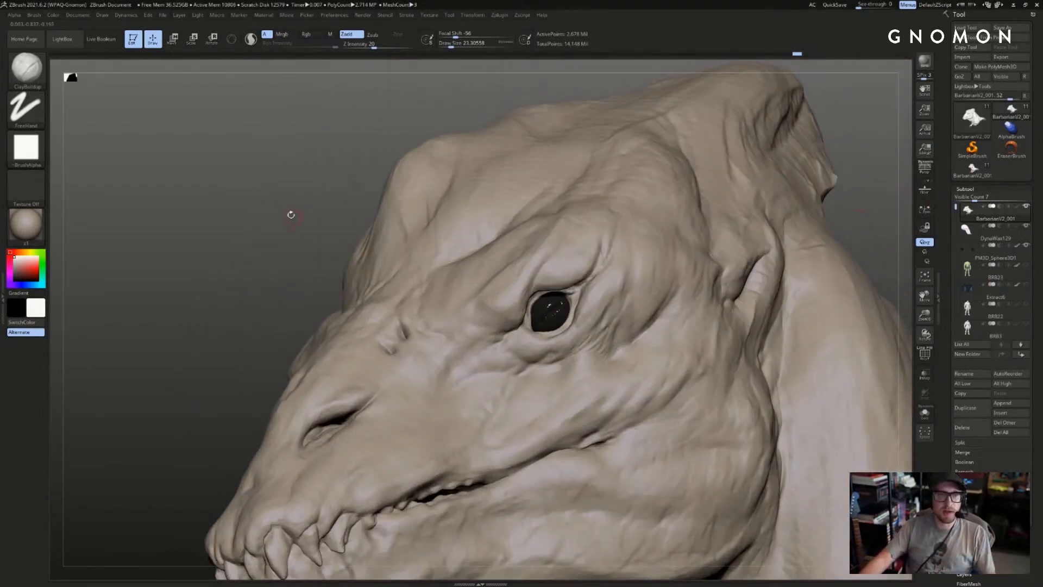
left_click_drag(291, 214, 876, 369, "alt")
key("shift+f")
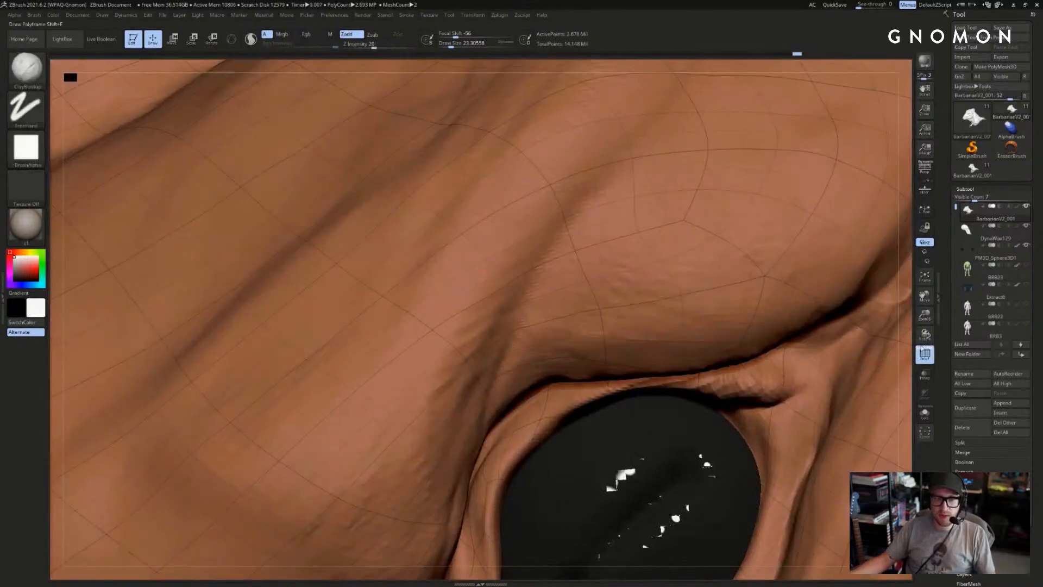
- Lower the head to its coarsest subdivision level and examine the polygon layout around the eye opening
key("shift+d")
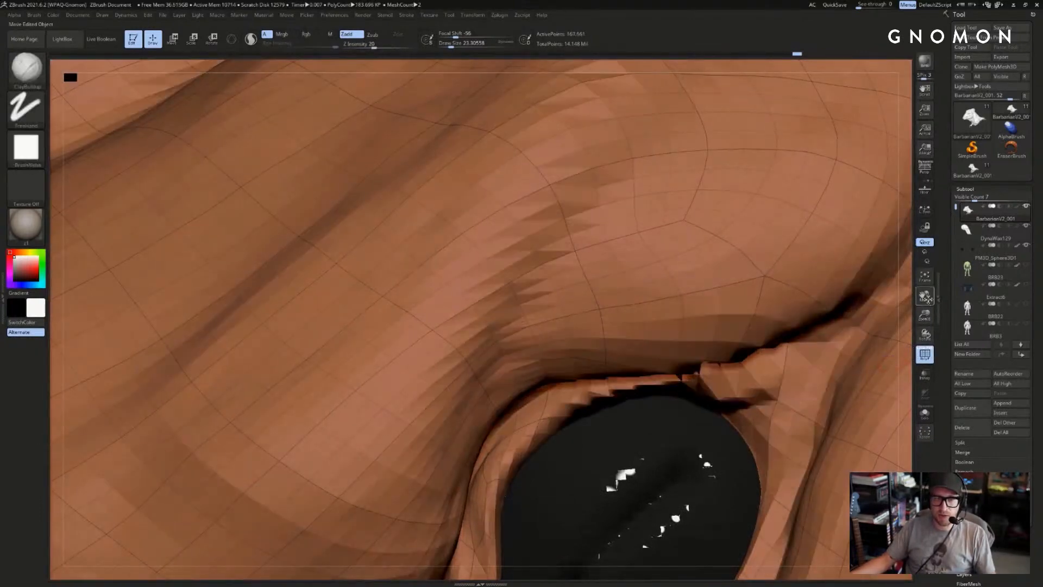
left_click_drag(925, 296, 879, 201)
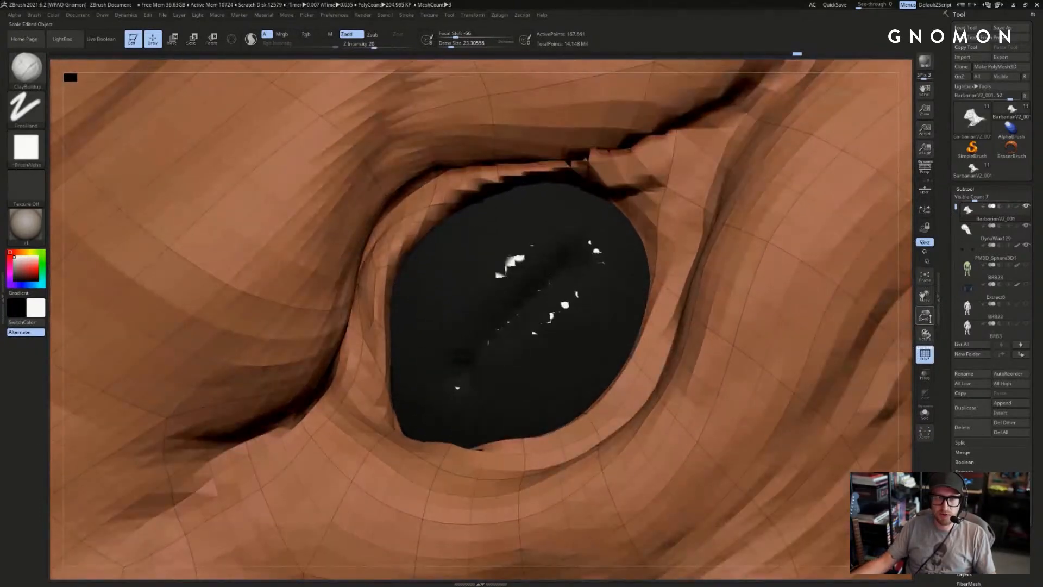
left_click_drag(925, 326, 658, 246)
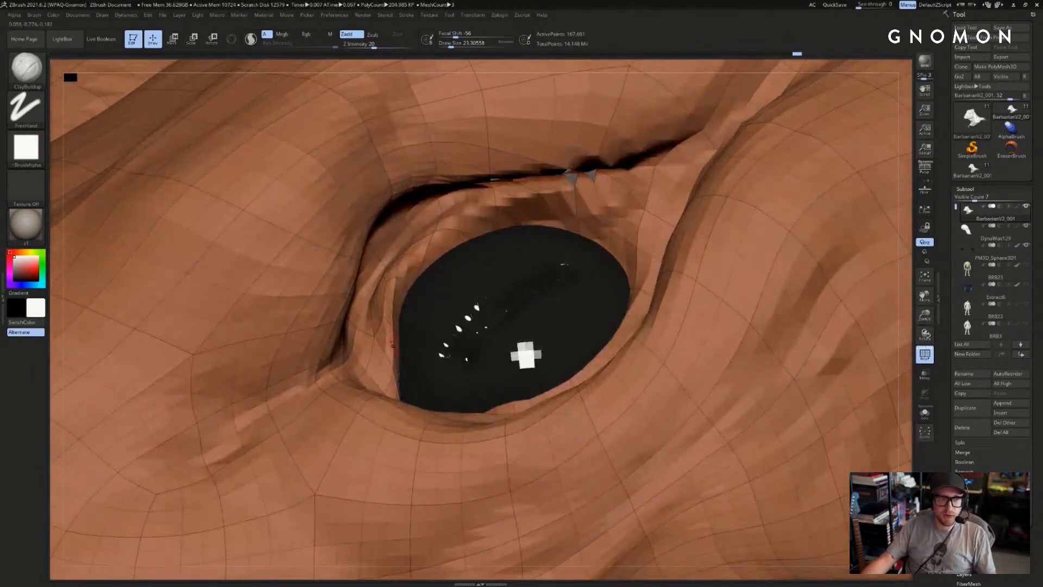
key("shift+d")
key("shift+d")
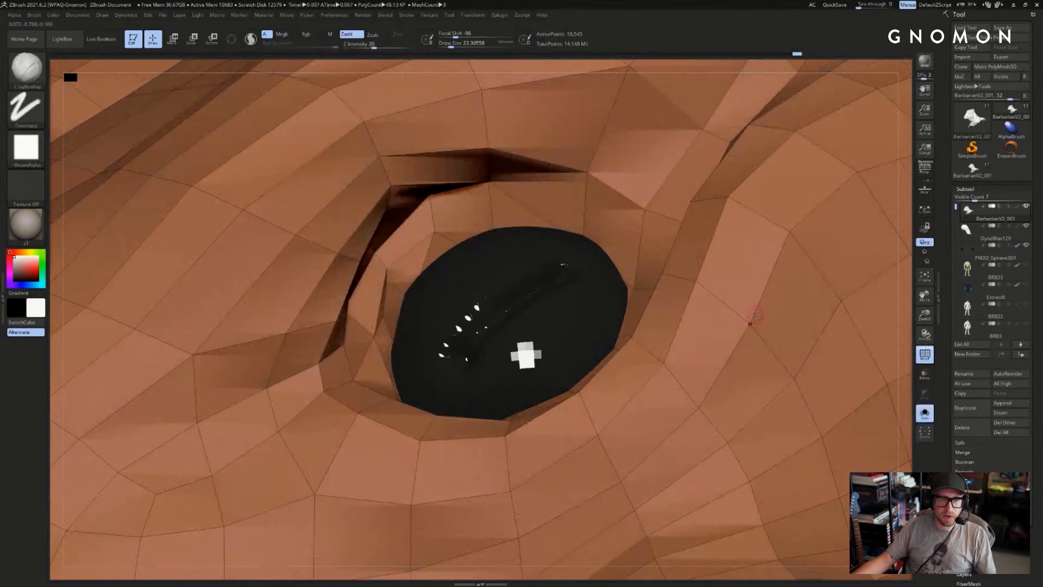
- Isolate the head to examine the empty eye socket, and raise it back to the highest subdivision level
key("ctrl+shift+s")
left_click_drag(920, 328, 925, 355)
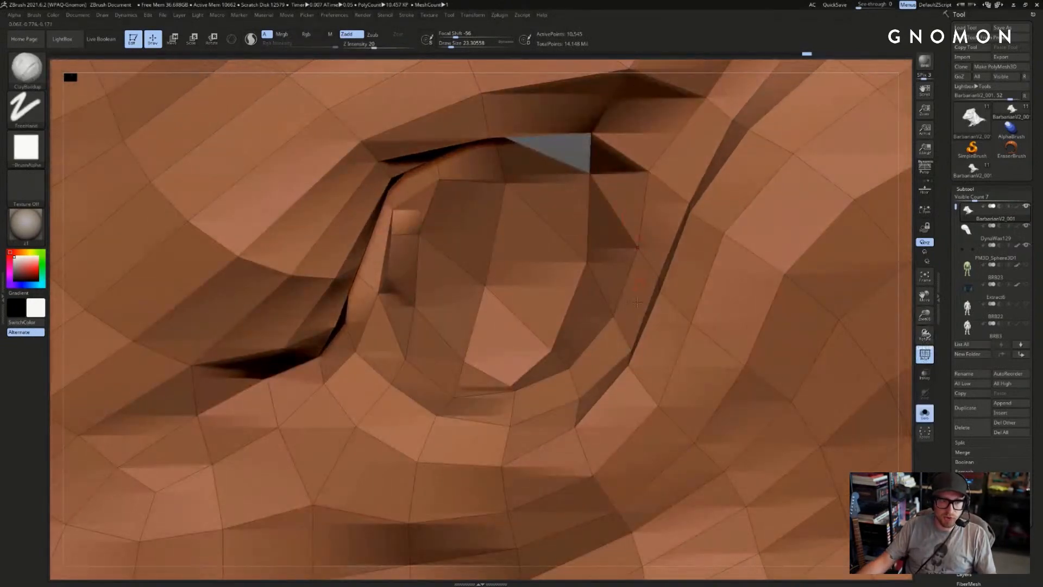
left_click(925, 355)
key("d")
key("d")
key("d")
key("d")
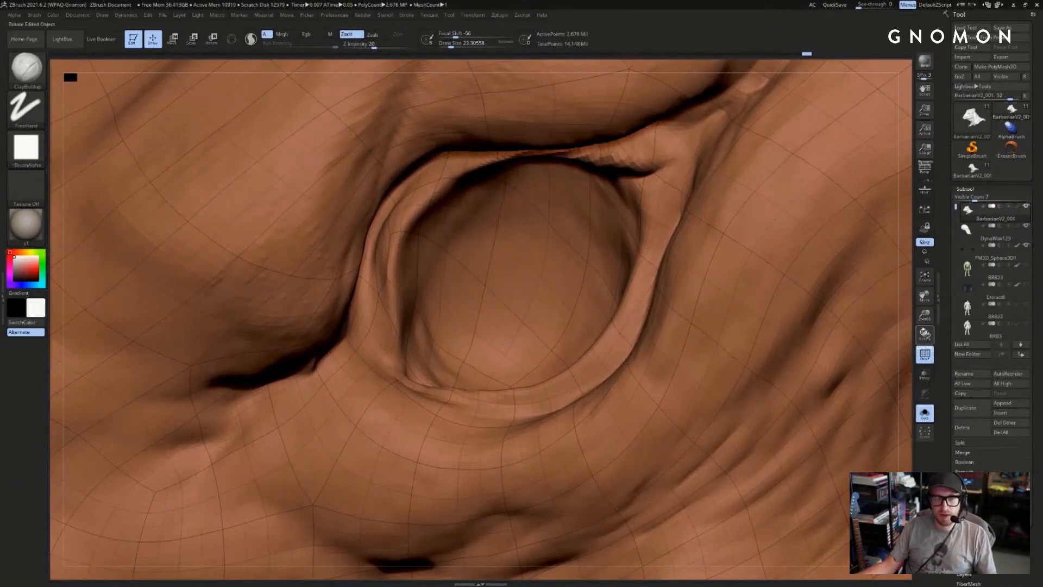
- Examine the inner edge of the upper eyelid across lower and higher subdivision levels with the eyeball hidden
right_click_drag(561, 371, 521, 187)
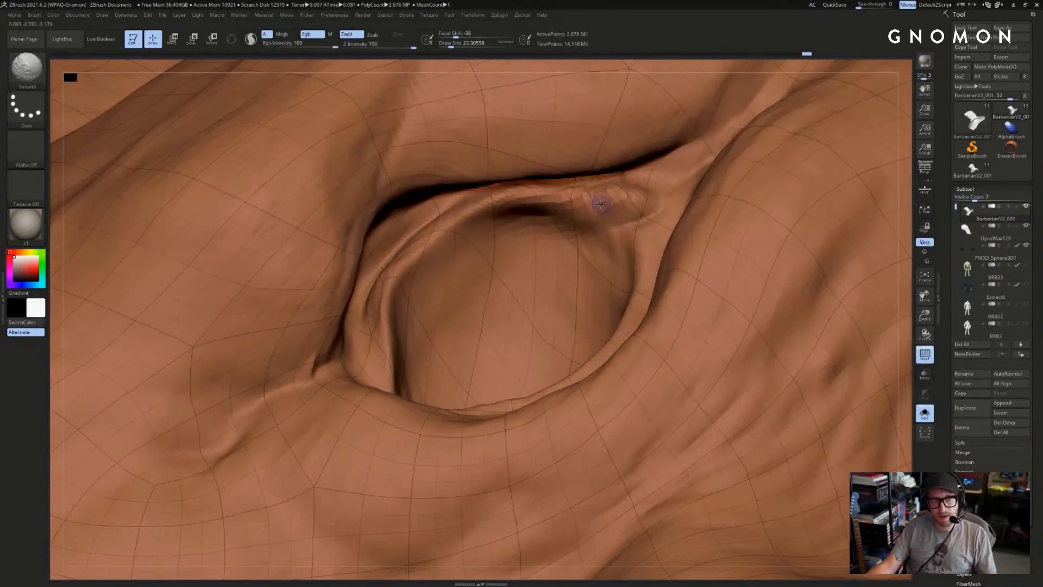
key("shift+d")
key("shift+d")
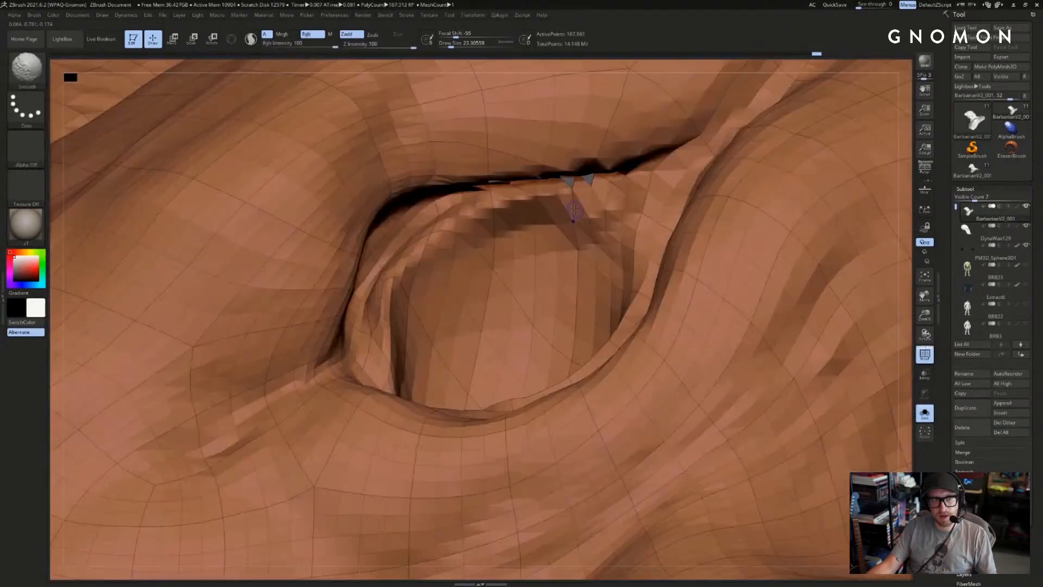
key("shift+d")
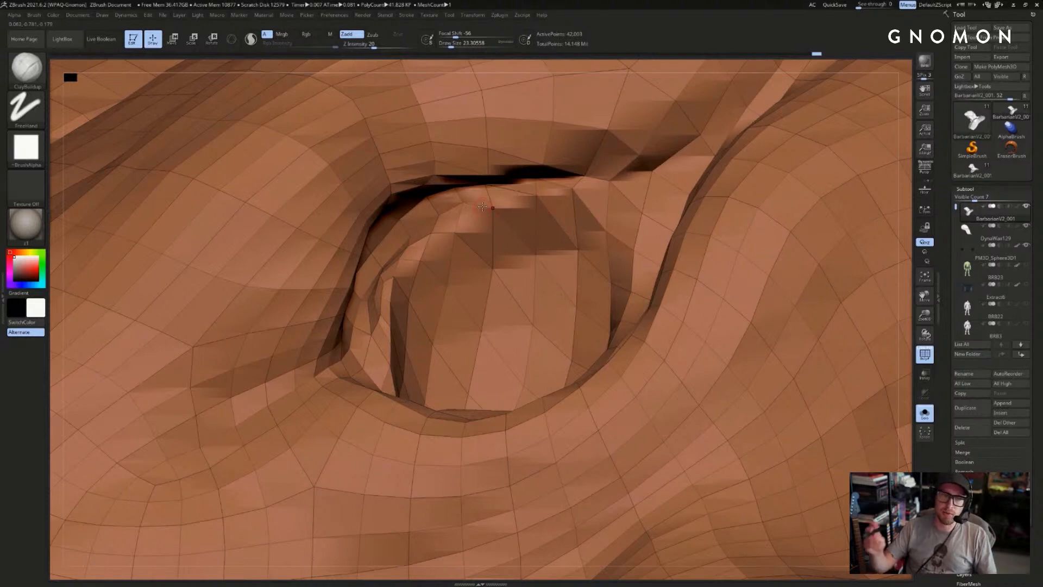
key("d")
left_click_drag(482, 206, 579, 208)
- Turn off the polyframe and show the eyeball and other subtools again with the head in view
key("shift+f")
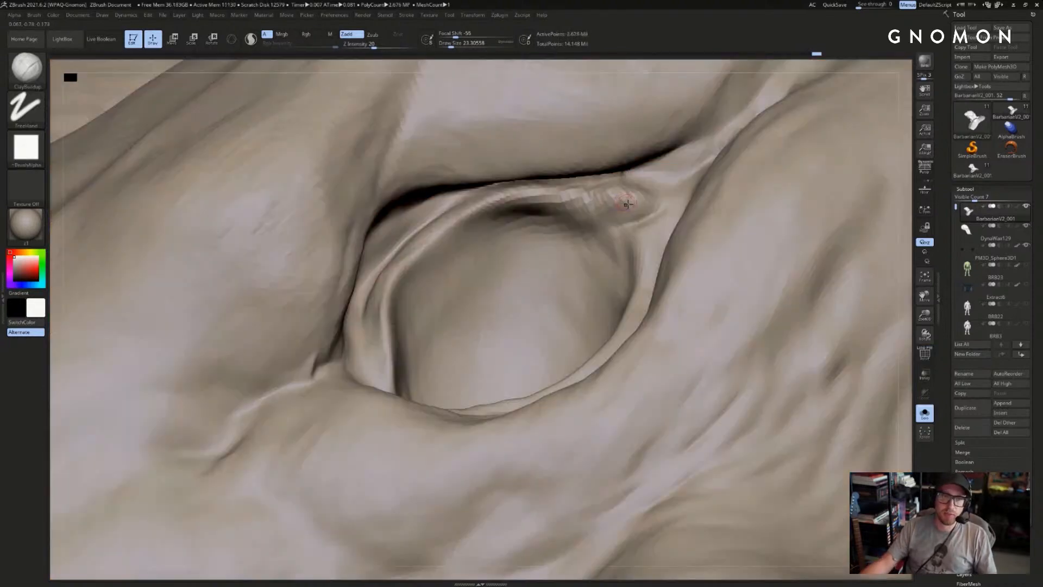
key("f")
left_click_drag(833, 288, 799, 290)
left_click_drag(690, 126, 875, 295, "alt")
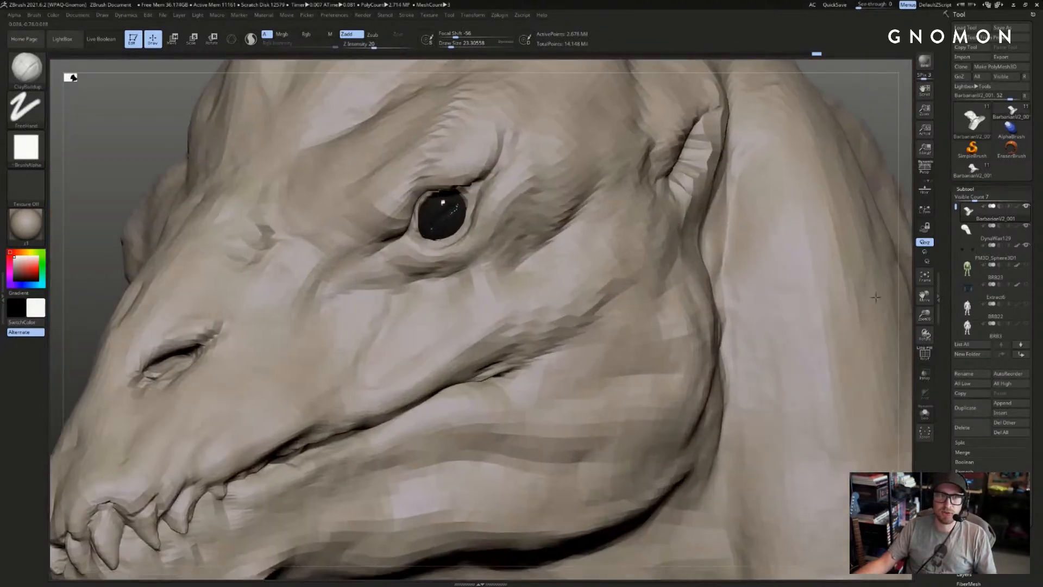
- Compare the two BarbarianV2 versions by switching between them with the side of the face in view
left_click_drag(887, 135, 905, 135)
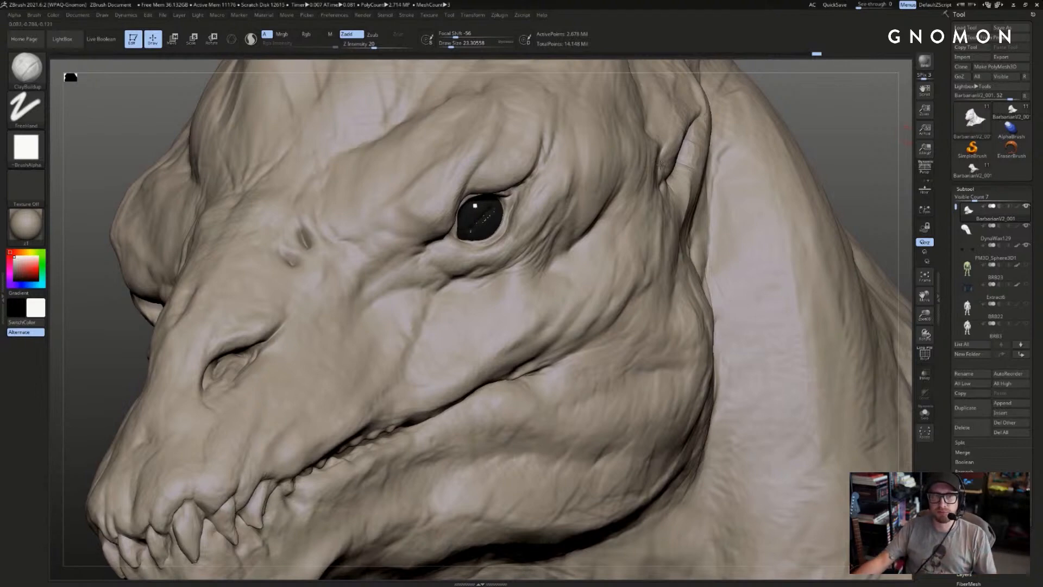
left_click_drag(856, 126, 868, 122)
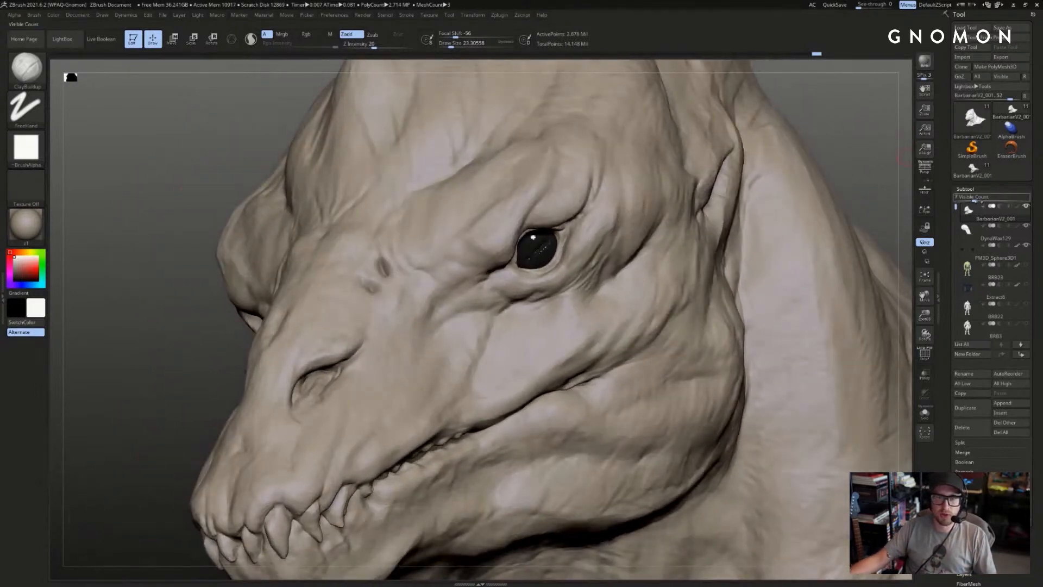
left_click(974, 167)
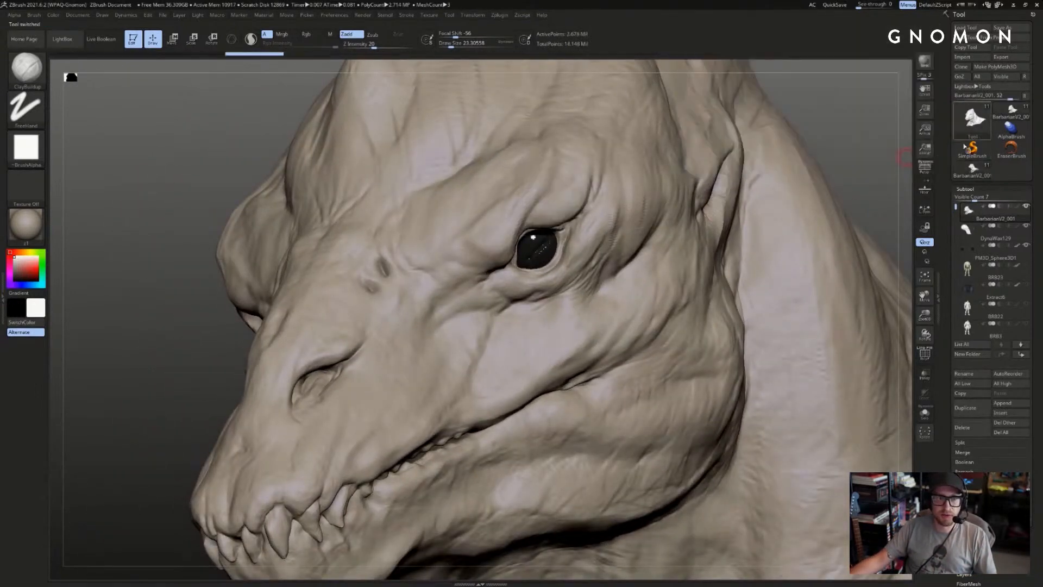
mouse_move(1013, 114)
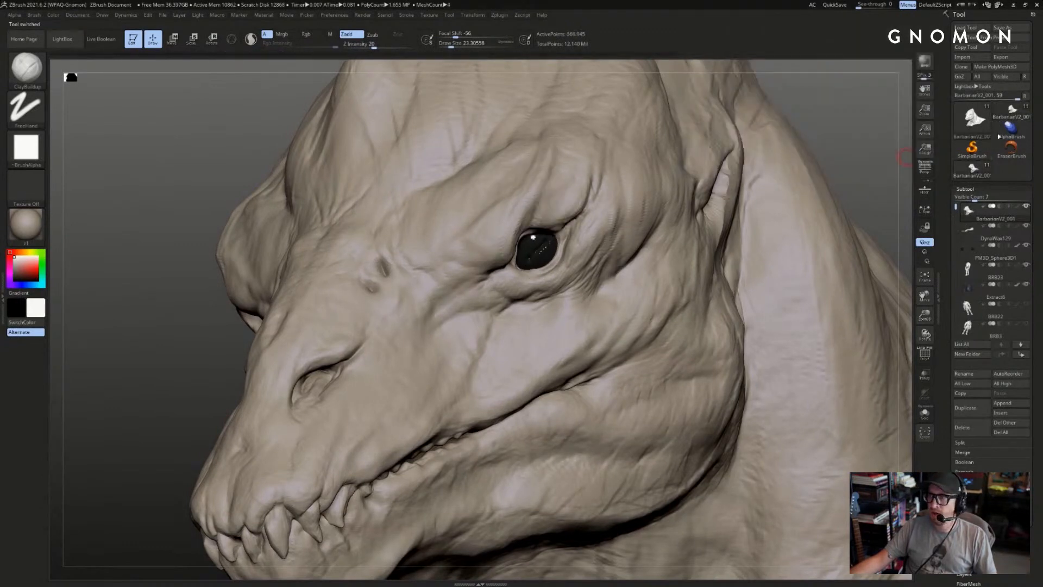
left_click(1012, 114)
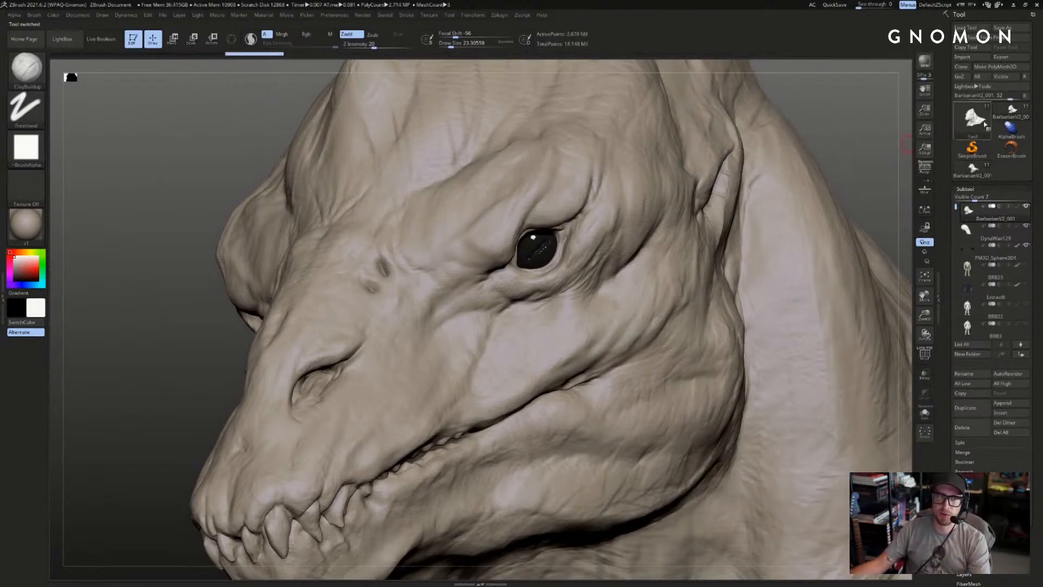
left_click(958, 176)
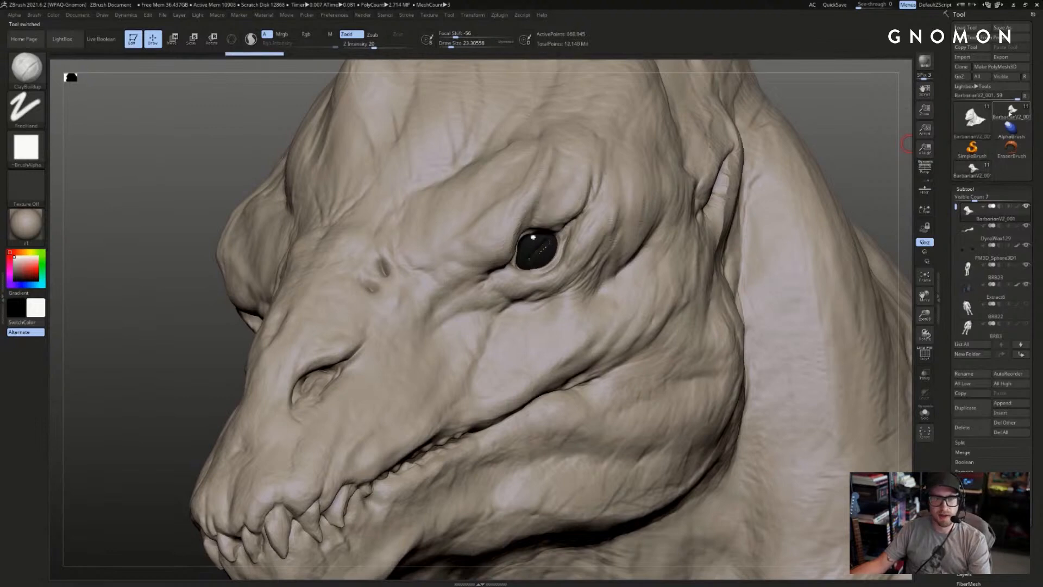
left_click(1001, 117)
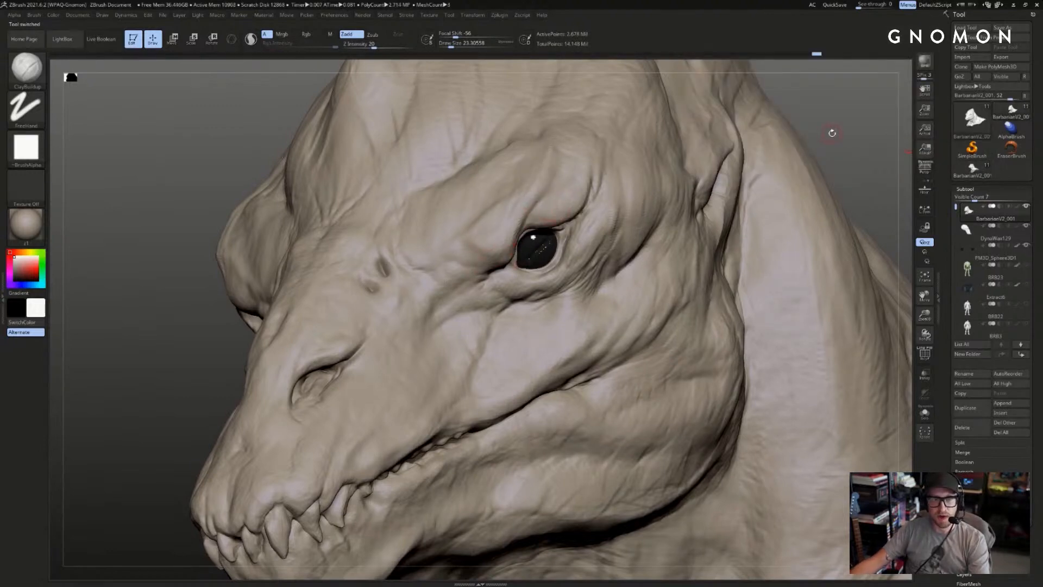
- Mask lines along the upper eyelid crease and the adjoining brow fold, and clear the mask
left_click_drag(833, 131, 829, 109)
mouse_move(851, 144)
left_mouse_down()
mouse_move(850, 133)
mouse_move(853, 190)
left_mouse_up()
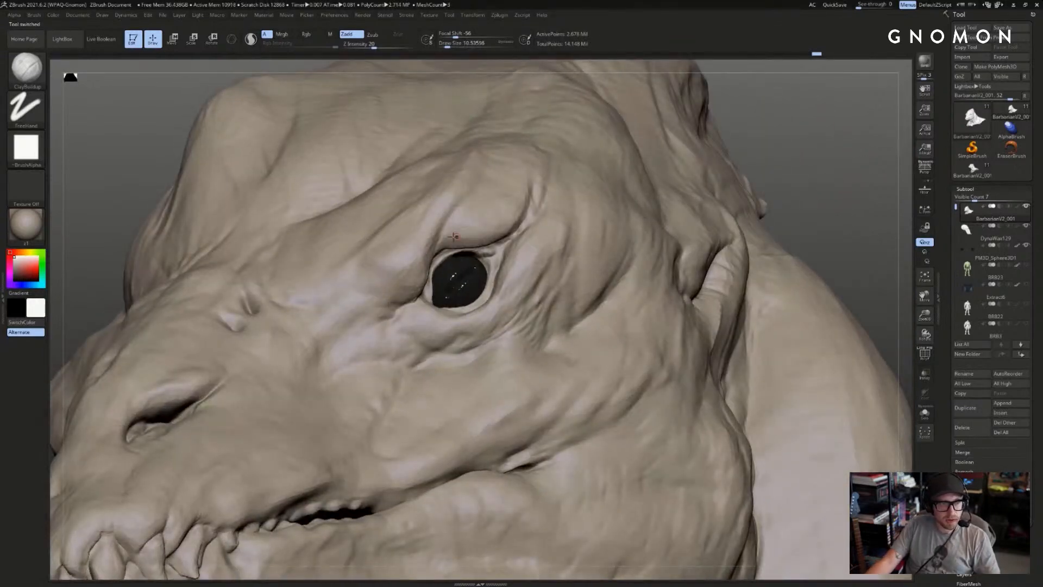
left_click_drag(439, 240, 510, 223, "ctrl")
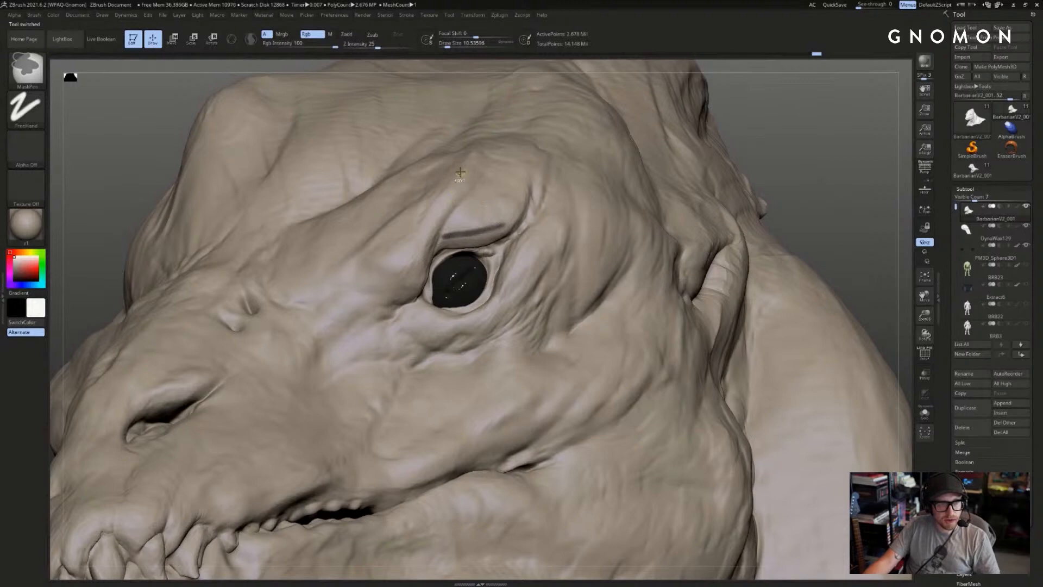
mouse_move(465, 162)
left_mouse_down("ctrl")
mouse_move(417, 255)
mouse_move(376, 267)
mouse_move(421, 289)
left_mouse_up("ctrl")
mouse_move(803, 158)
left_mouse_down()
mouse_move(897, 139)
mouse_move(885, 161)
left_mouse_up()
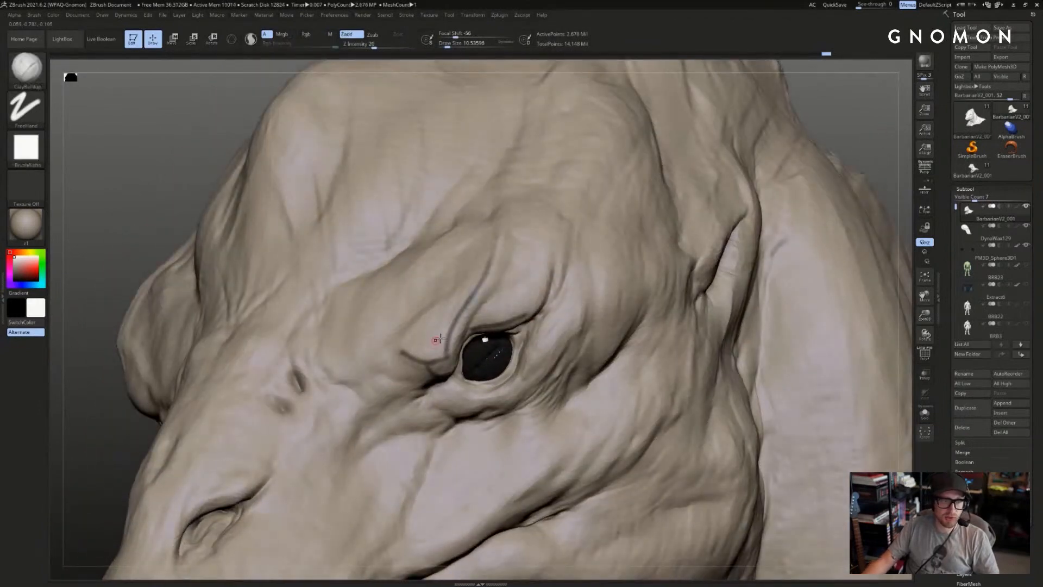
key("ctrl")
mouse_move(846, 121)
left_mouse_down("ctrl")
mouse_move(860, 140)
mouse_move(827, 156)
left_mouse_up("ctrl")
- Compare the skin detail around the eye and brow between the two BarbarianV2 versions
left_click(973, 169)
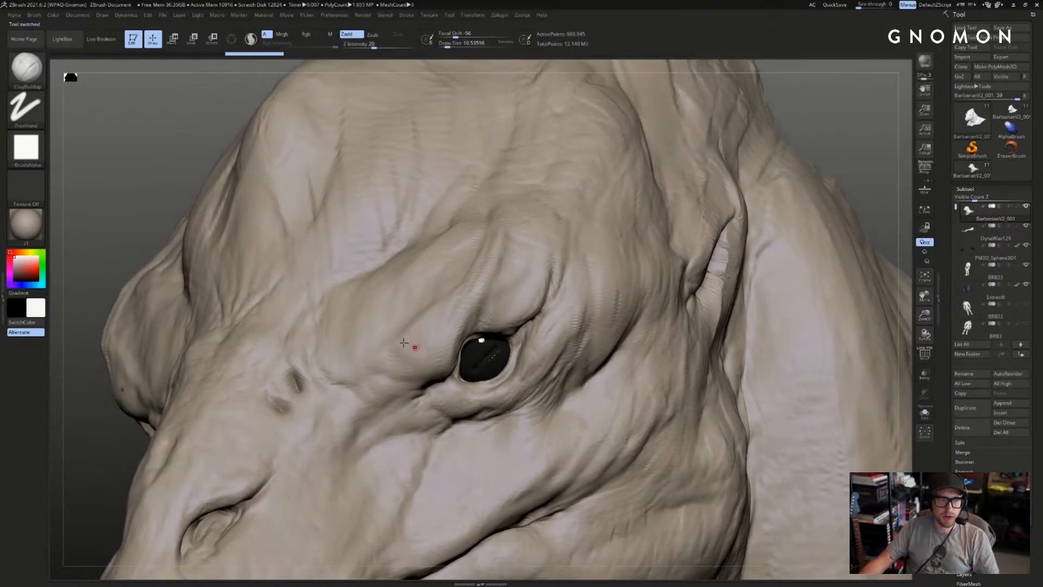
key("ctrl")
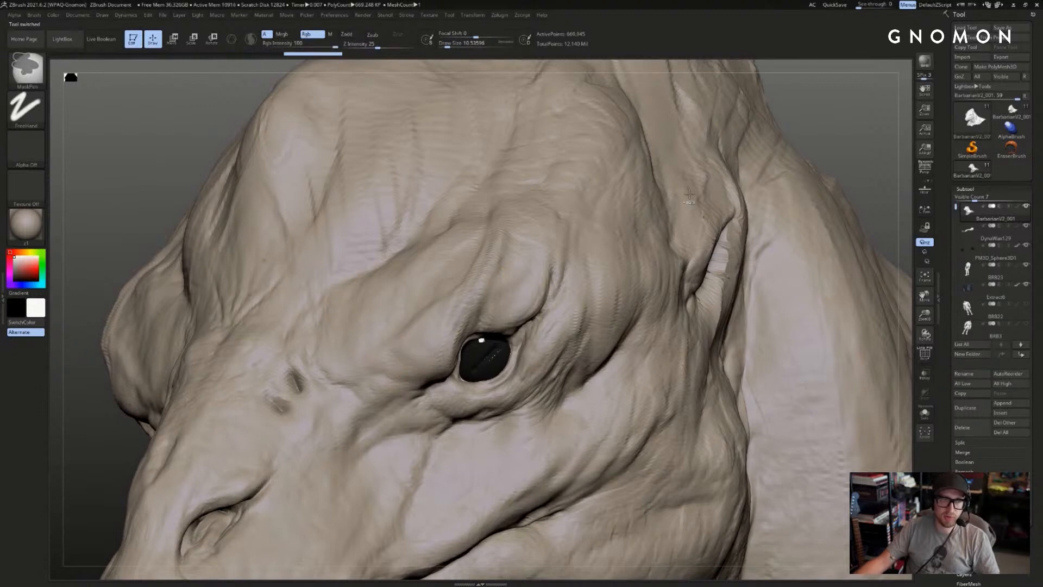
left_click(979, 172)
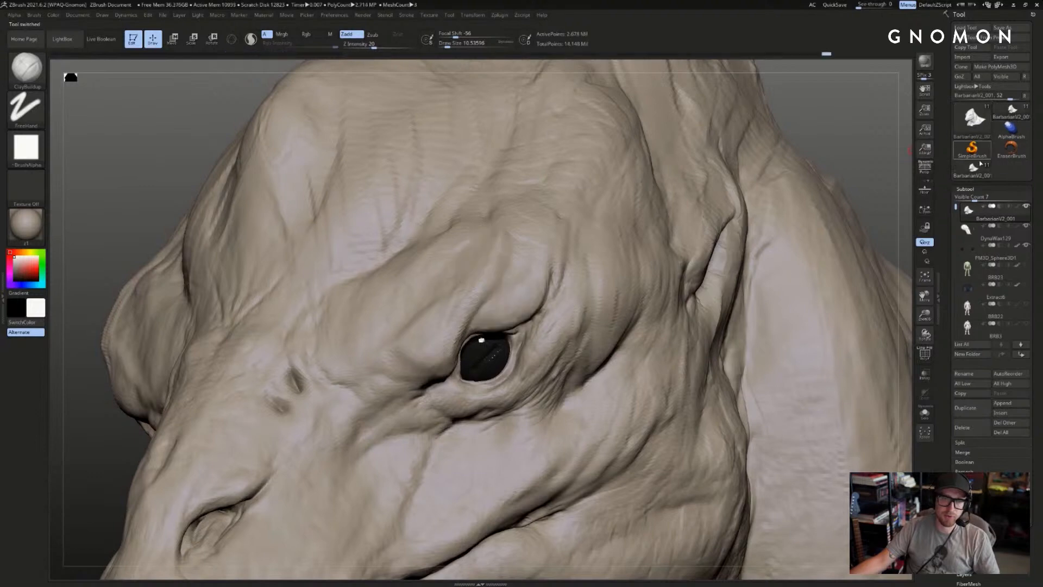
mouse_move(975, 176)
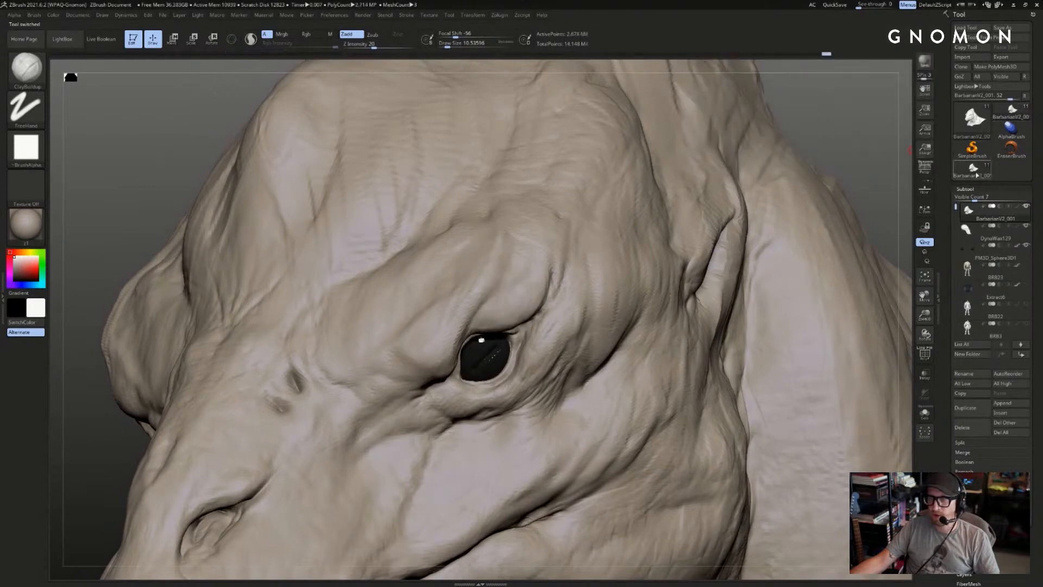
- Frame the whole bust, hide the body subtool, and compare the head and neck in both BarbarianV2 versions
key("f")
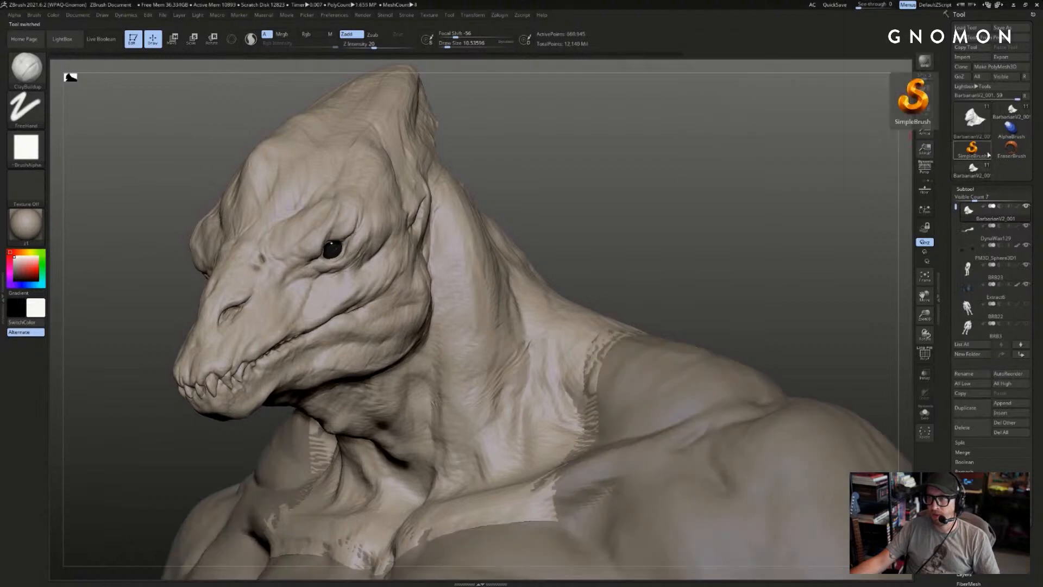
left_click(973, 167)
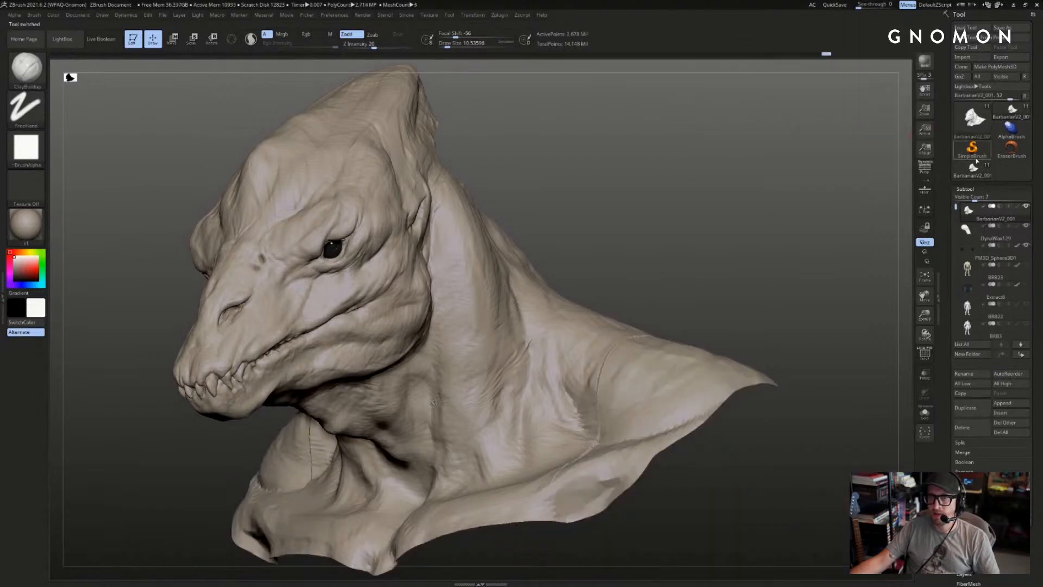
left_click(1026, 267)
mouse_move(973, 172)
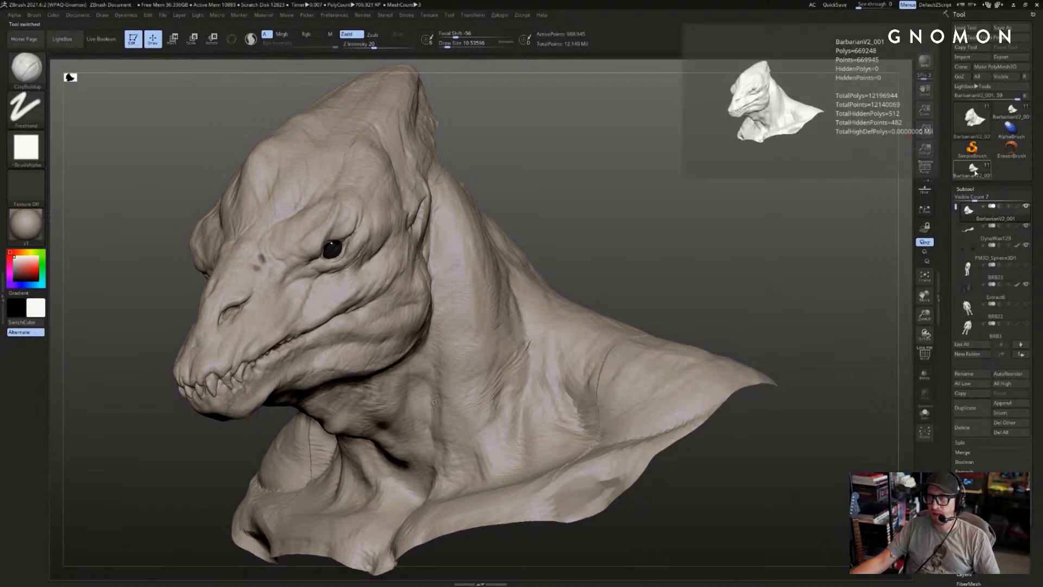
mouse_move(1015, 117)
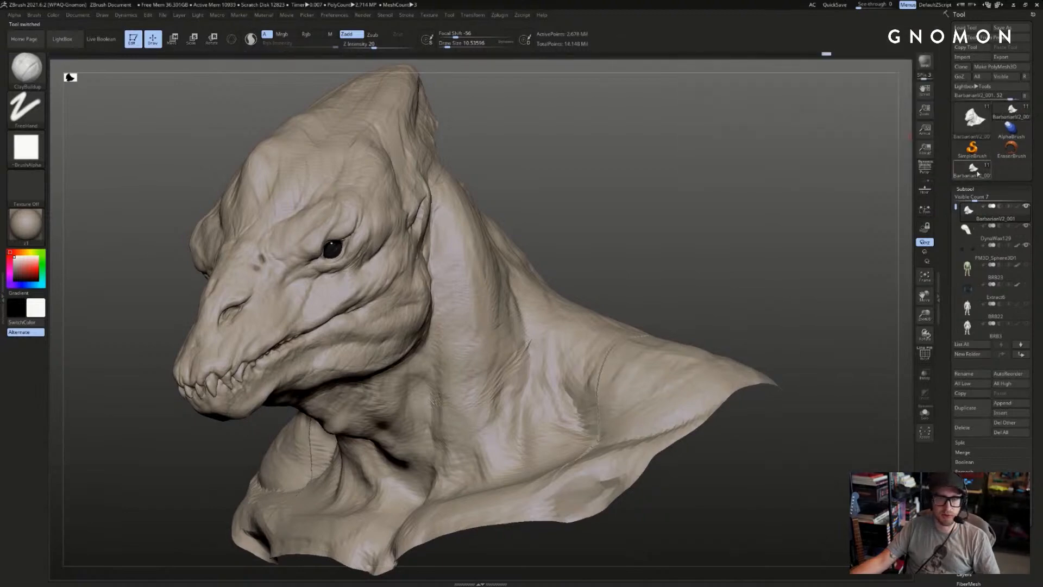
mouse_move(1008, 124)
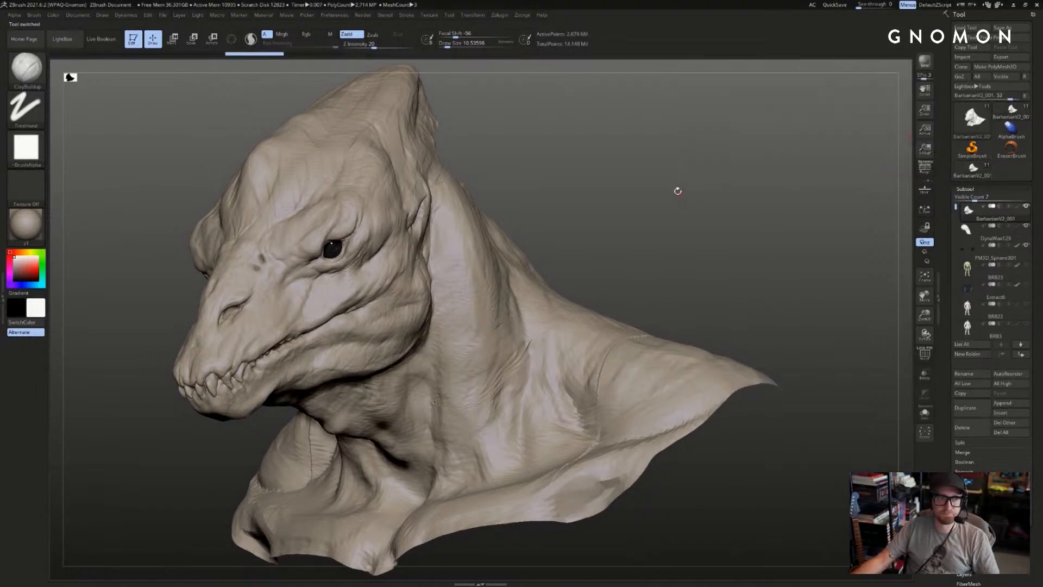
- Inspect the head from the front and side, and switch to the Dam Standard brush near the eye
mouse_move(676, 191)
left_mouse_down("alt")
mouse_move(833, 187)
mouse_move(716, 231)
mouse_move(862, 163)
mouse_move(854, 171)
left_mouse_up("alt")
left_click_drag(793, 156, 633, 221)
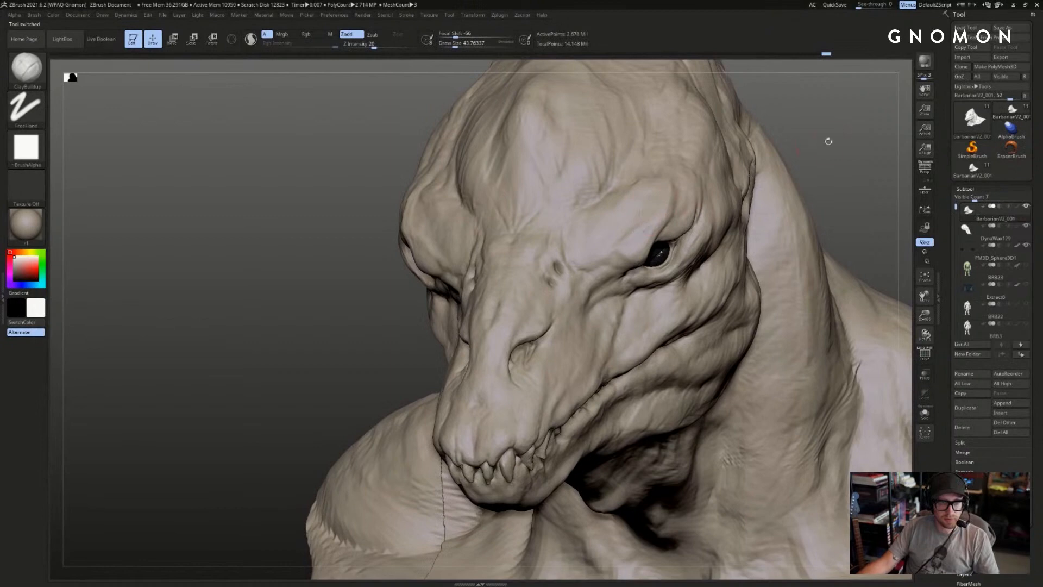
left_click_drag(828, 141, 782, 152)
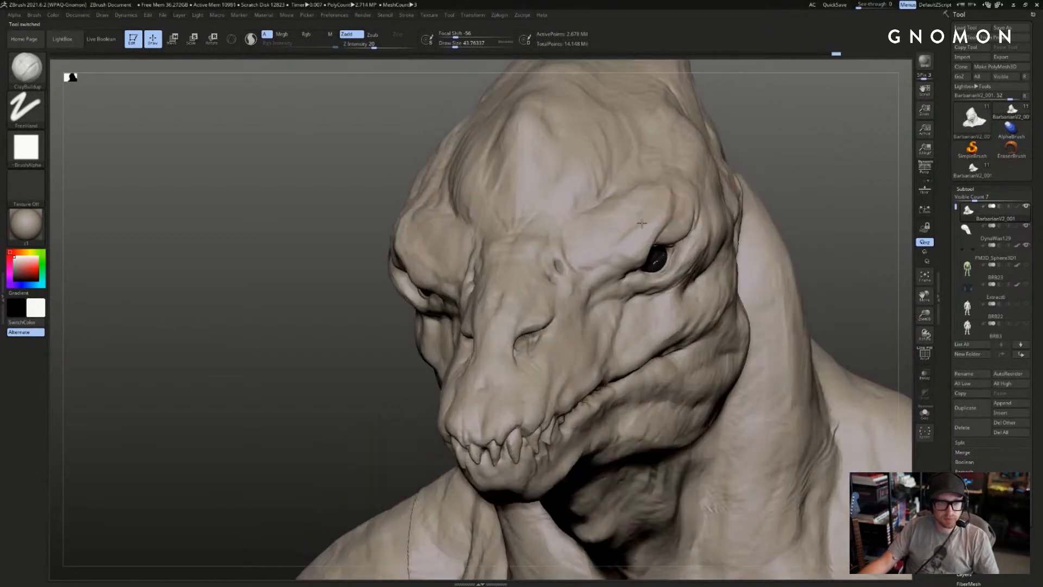
key("shift")
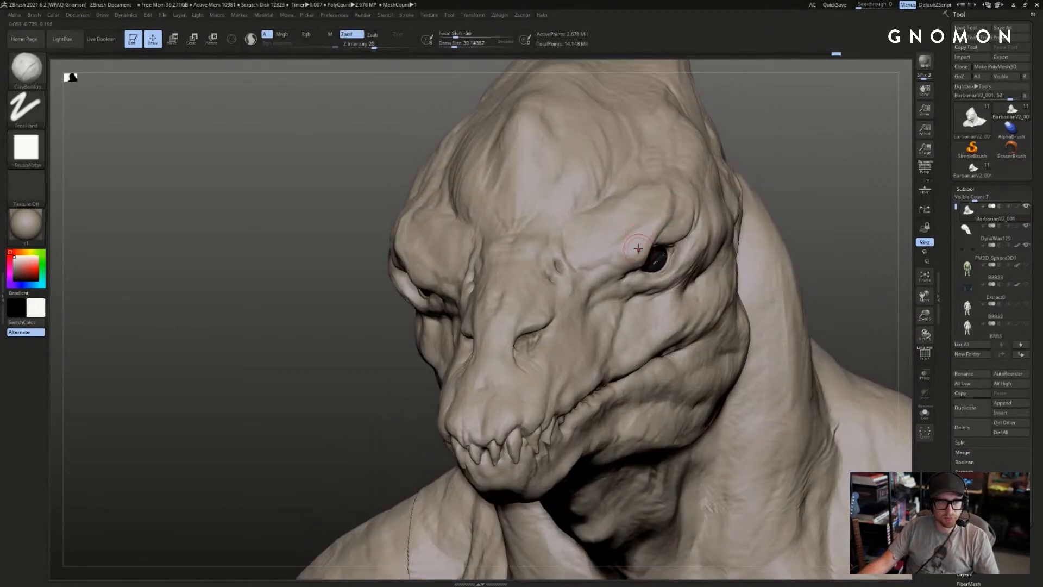
mouse_move(413, 353)
left_mouse_down()
mouse_move(319, 369)
mouse_move(239, 351)
left_mouse_up()
mouse_move(864, 118)
left_mouse_down("alt")
mouse_move(789, 149)
mouse_move(761, 179)
left_mouse_up("alt")
key("b")
key("d")
key("s")
mouse_move(123, 400)
left_mouse_down("alt")
mouse_move(202, 350)
mouse_move(187, 380)
left_mouse_up("alt")
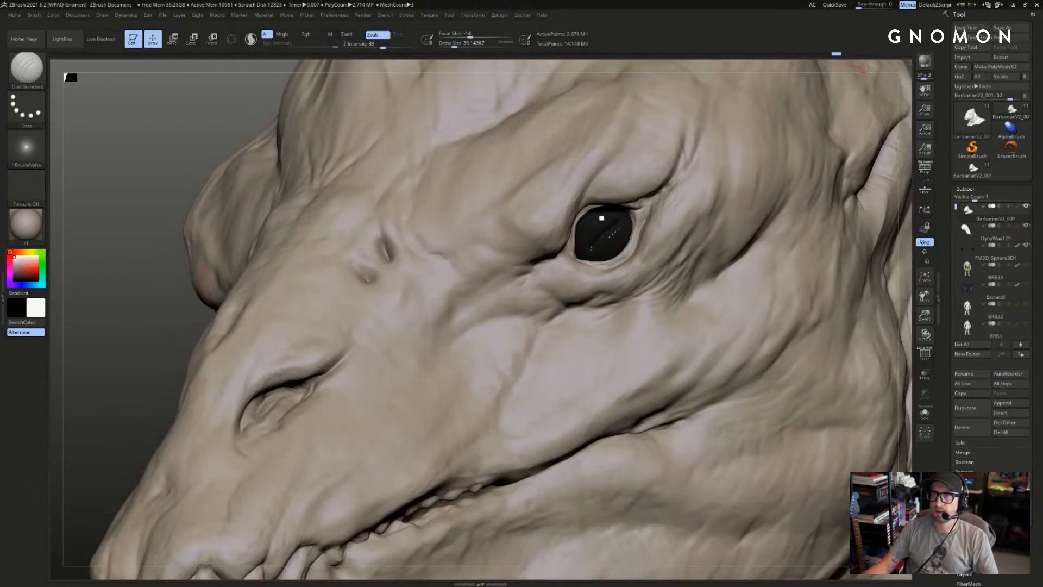
- Switch to the browser, examine the Komodo Dragon Eye Color image among the monitor lizard references, and return to ZBrush
key("alt+Tab")
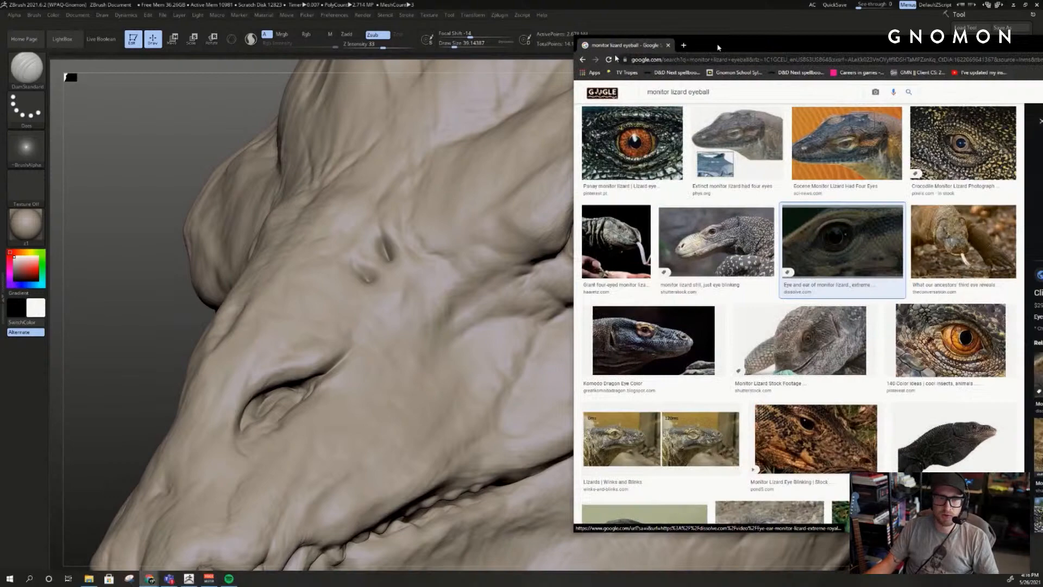
left_click_drag(717, 47, 160, 87)
left_click(672, 429)
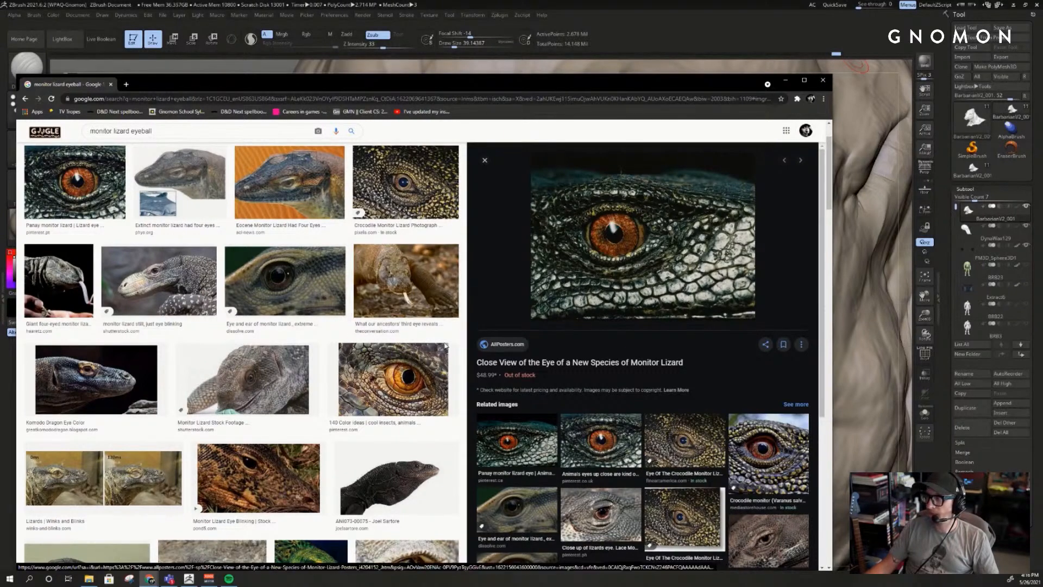
scroll(446, 346, "down", 3)
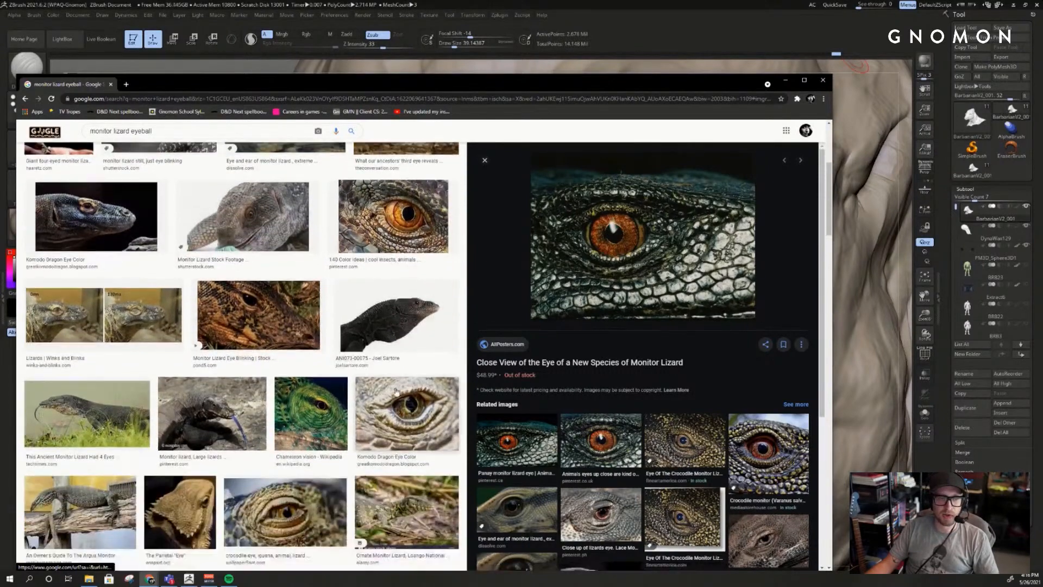
left_click(396, 391)
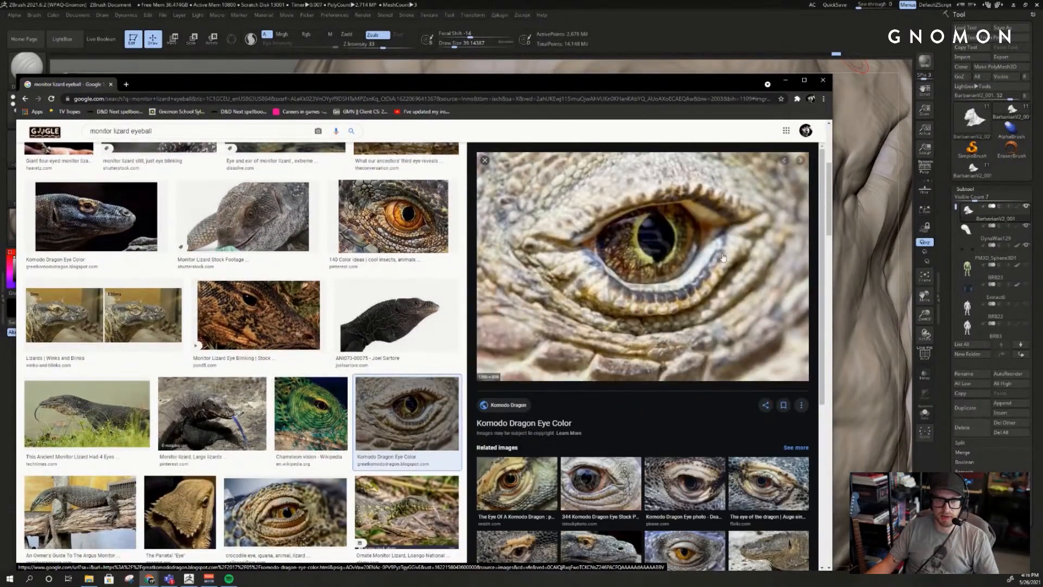
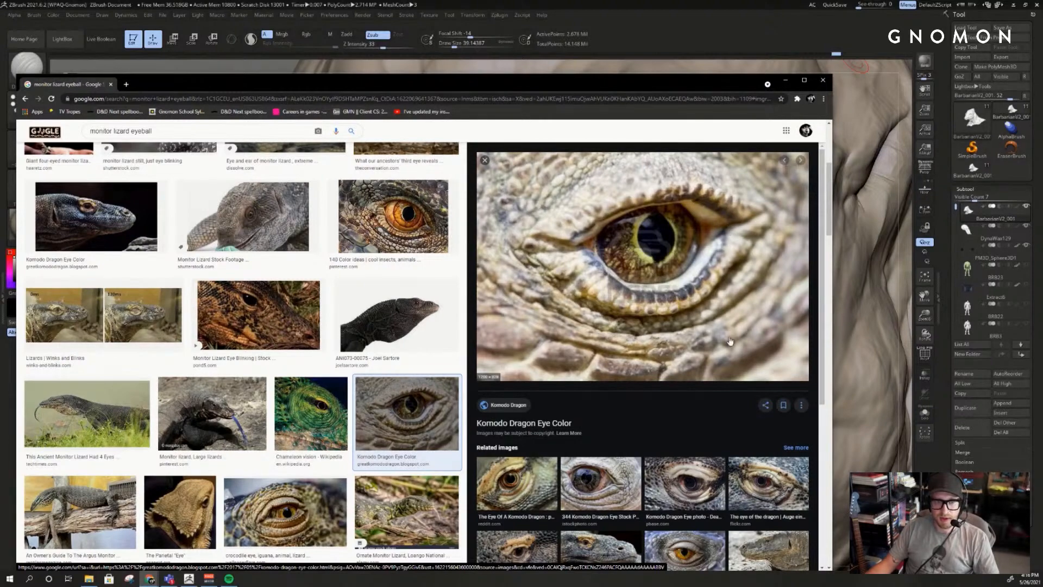
left_click_drag(766, 80, 1042, 49)
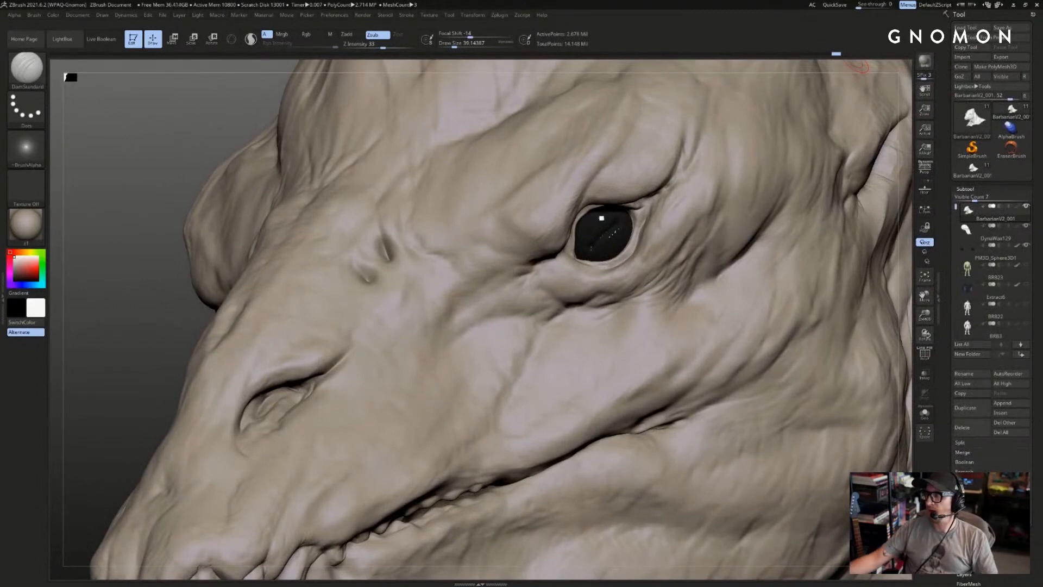
- Reshape the upper eyelid and the skin fold at the eye's rear corner with the Move brush
left_click_drag(165, 305, 134, 304)
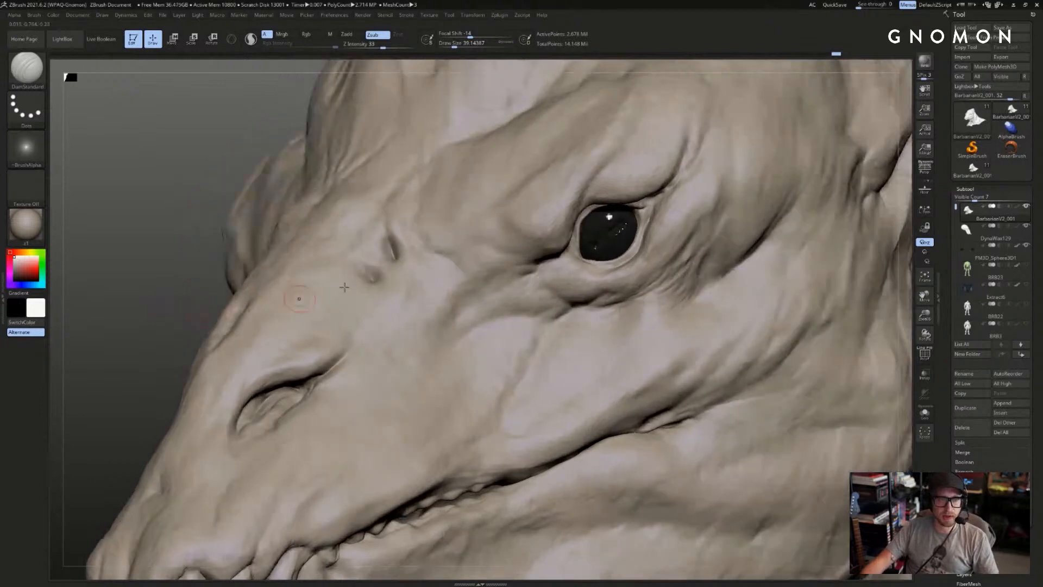
key("b")
key("m")
key("v")
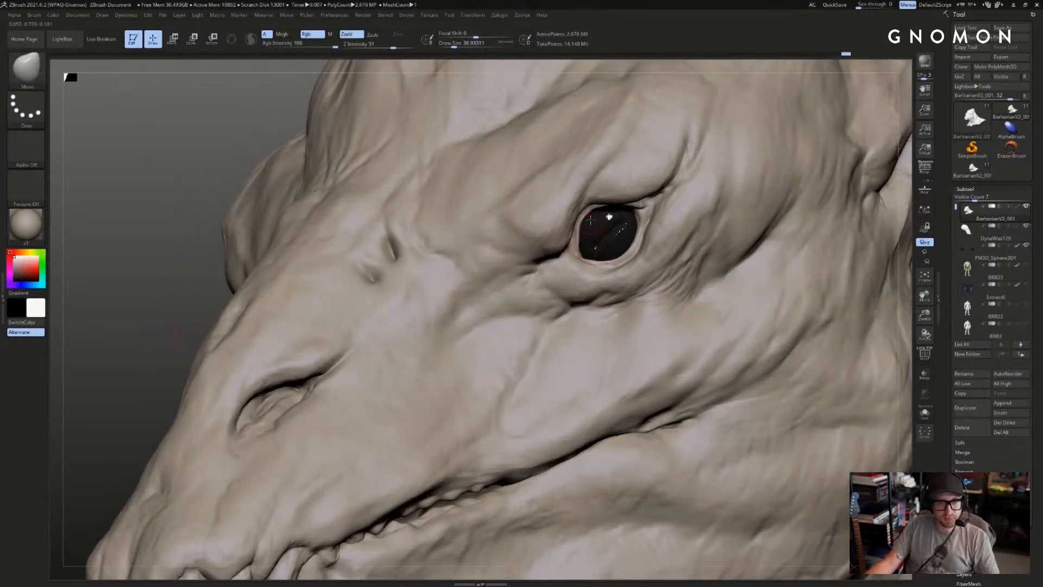
mouse_move(206, 234)
left_mouse_down()
mouse_move(212, 249)
mouse_move(226, 202)
mouse_move(369, 156)
left_mouse_up()
left_click_drag(797, 123, 753, 82)
key("s")
left_click_drag(632, 180, 644, 180)
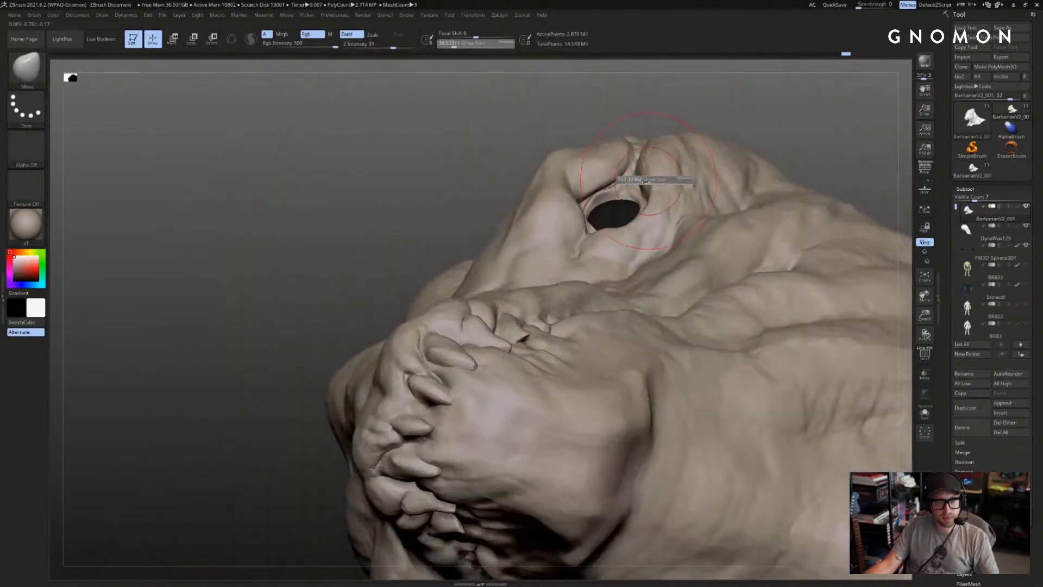
key("bracketleft")
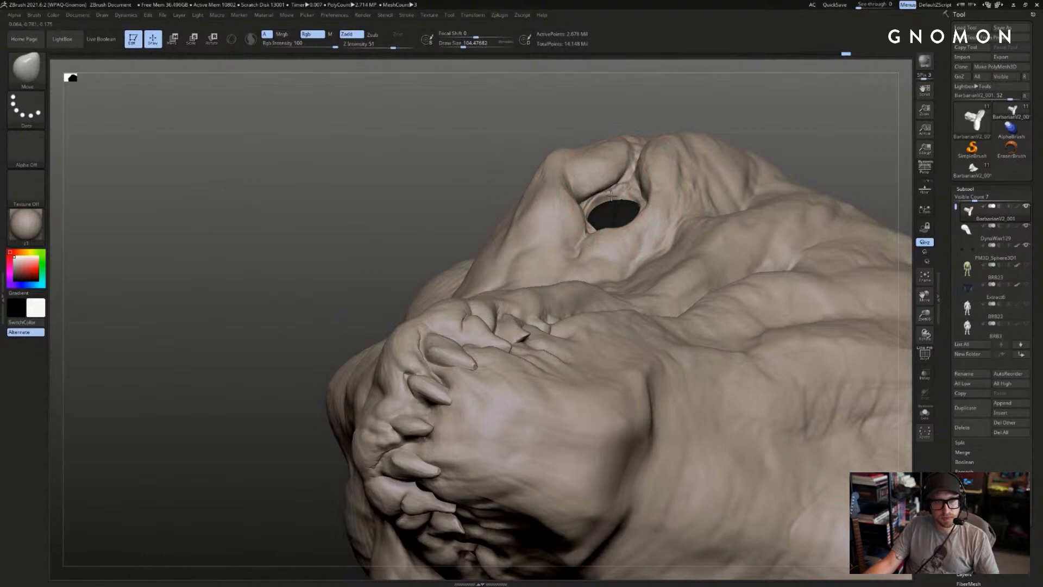
key("bracketleft")
left_click_drag(795, 104, 861, 111)
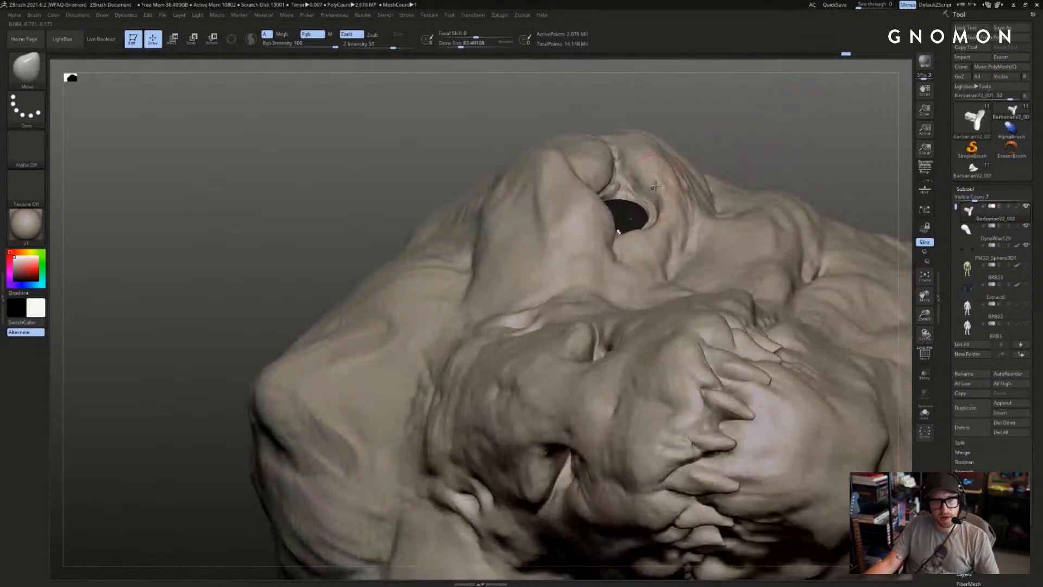
mouse_move(766, 141)
left_mouse_down()
mouse_move(703, 130)
mouse_move(644, 204)
left_mouse_up()
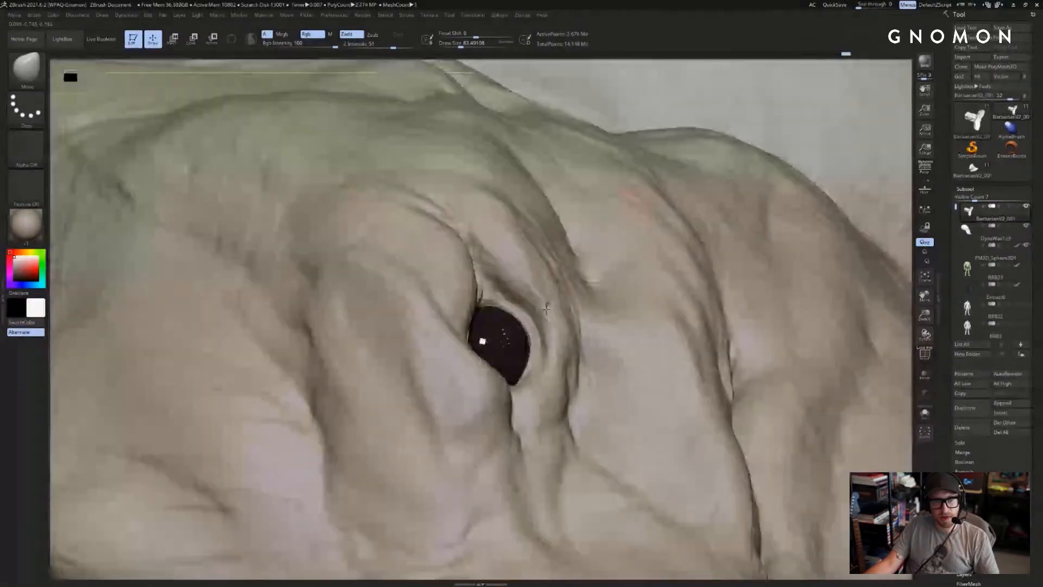
- Build up the upper eyelid rim near the rear corner with a small Standard brush
key("bracketleft")
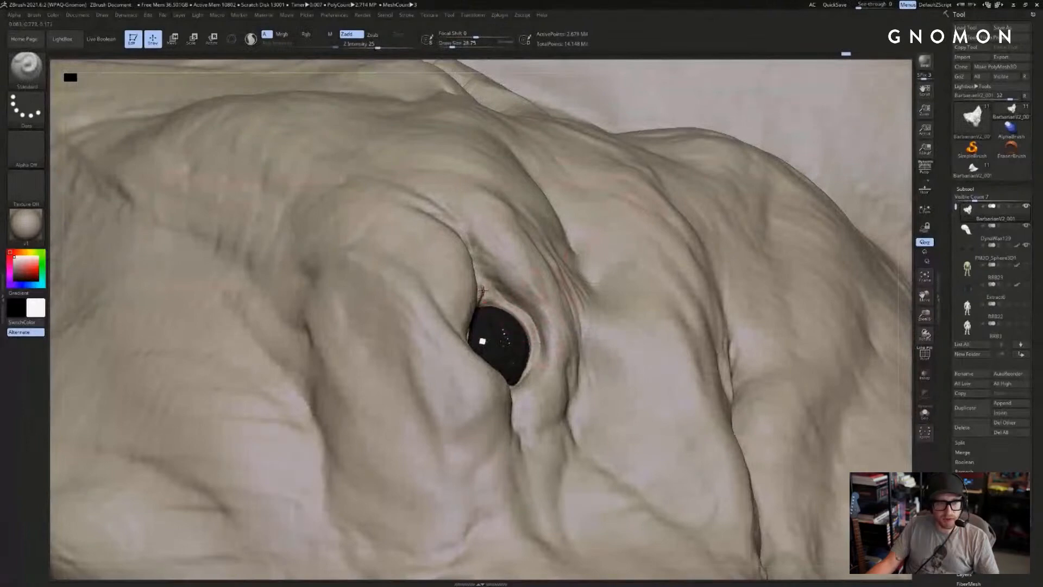
key("bracketleft")
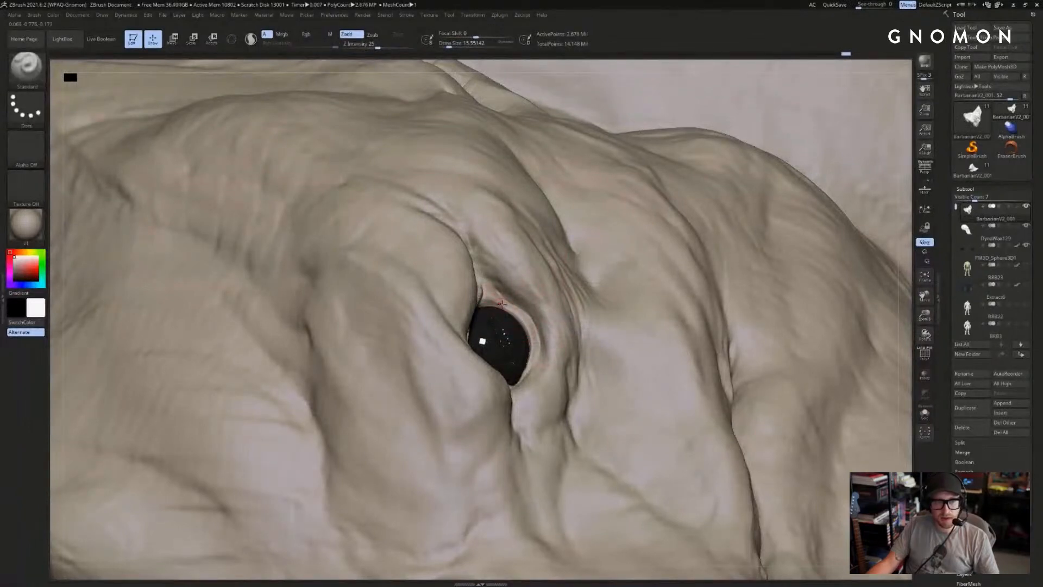
left_click_drag(894, 240, 642, 305)
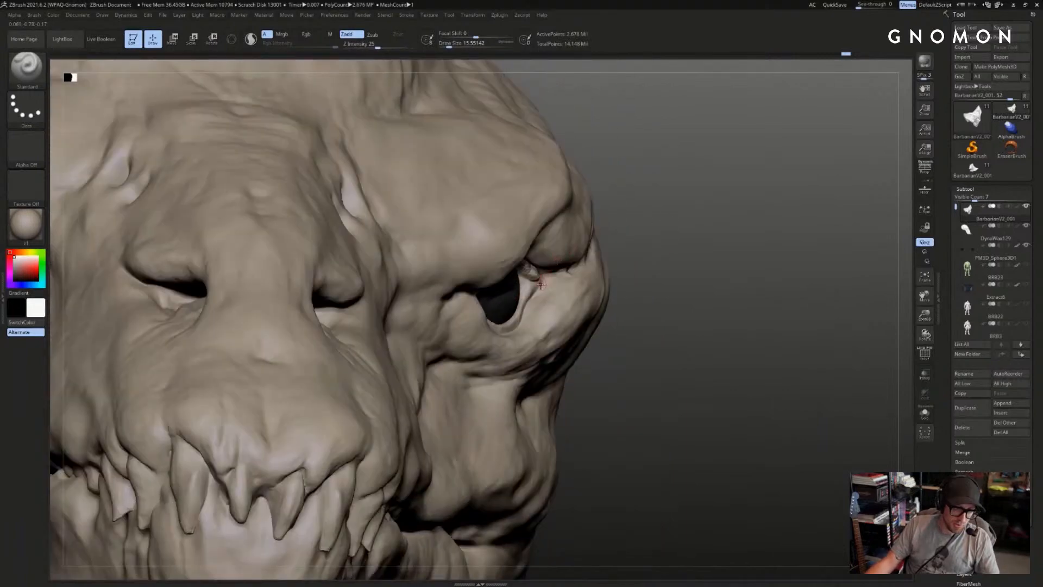
- Define the eyelid's rear corner with the Dam Standard brush on the isolated head, and show the other subtools again
key("b")
key("d")
key("s")
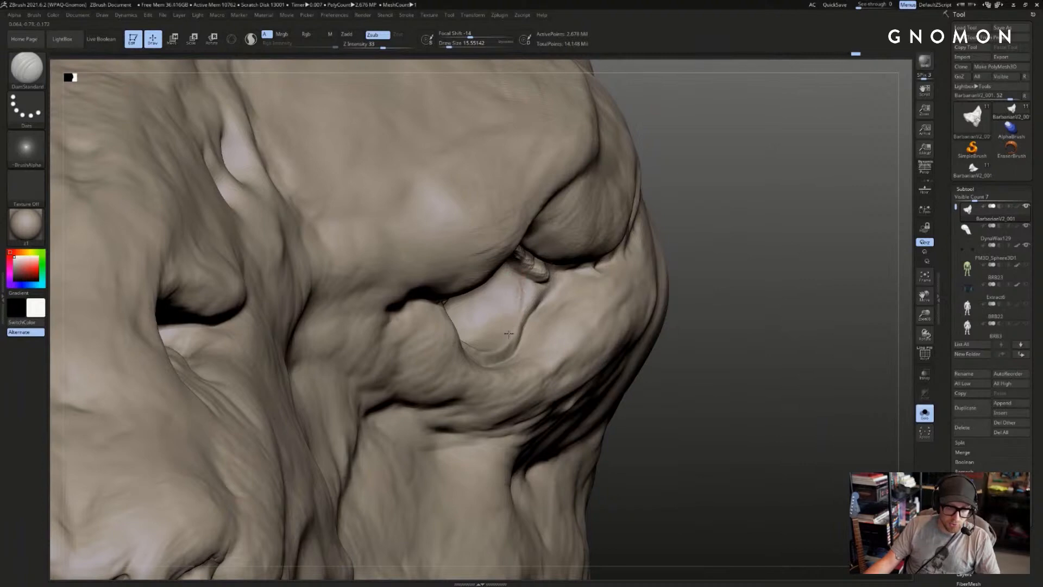
left_click(925, 414)
right_click_drag(515, 313, 421, 312)
right_click_drag(808, 223, 782, 250)
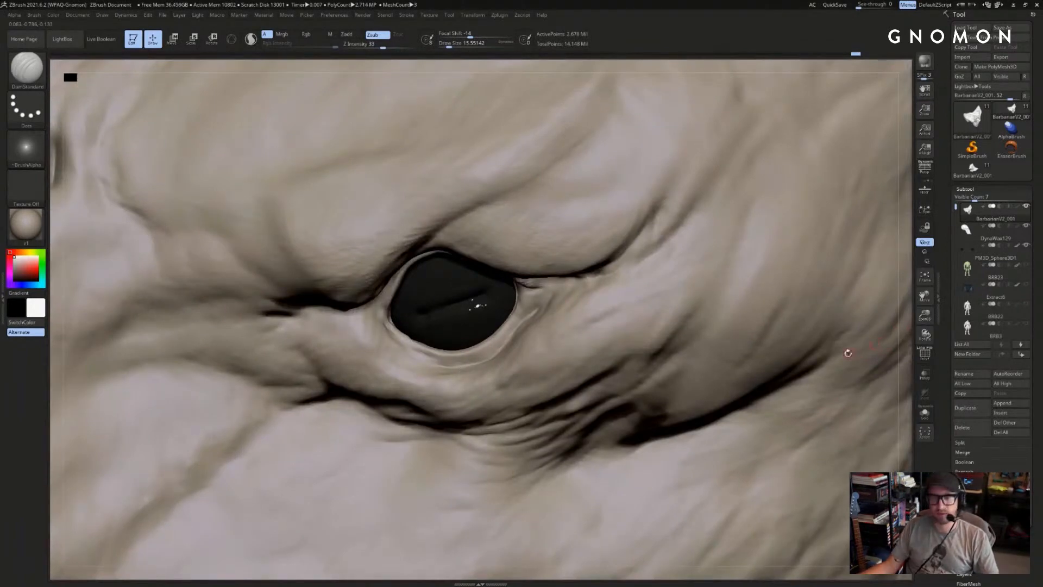
- Smooth the front rim of the eyelid beside the eyeball
key("f")
right_click_drag(754, 319, 673, 234)
right_click_drag(673, 234, 686, 368, "alt")
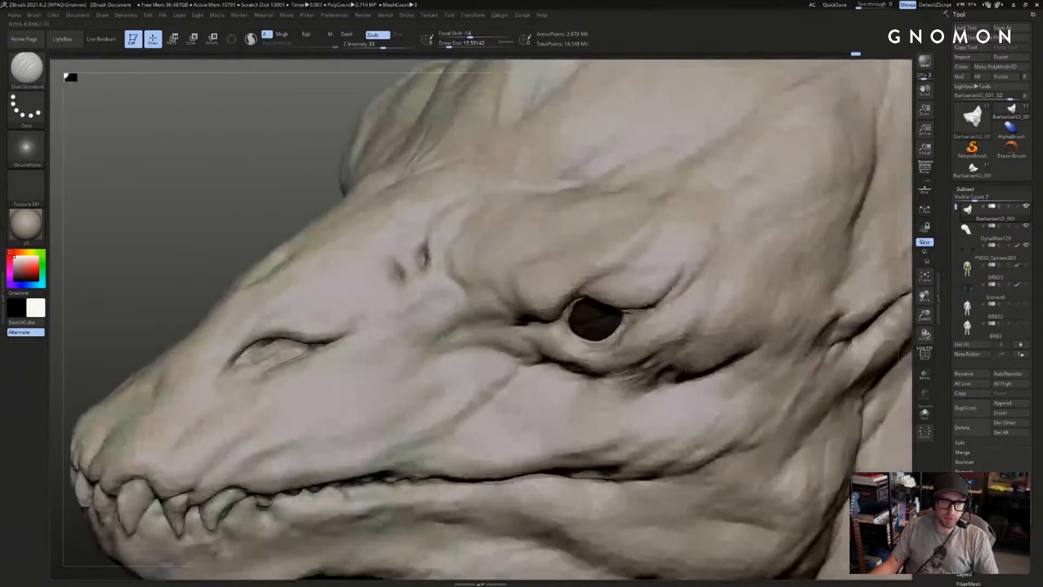
right_click_drag(203, 228, 283, 234)
right_click_drag(282, 233, 339, 297, "ctrl")
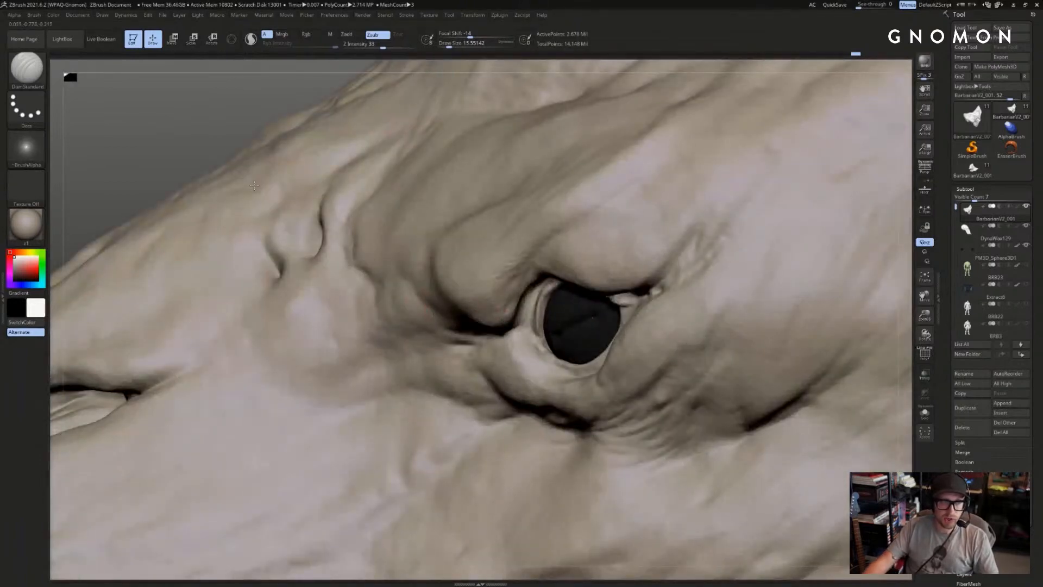
right_click_drag(253, 185, 513, 317)
right_click_drag(416, 175, 471, 27)
left_click_drag(541, 338, 549, 337, "shift")
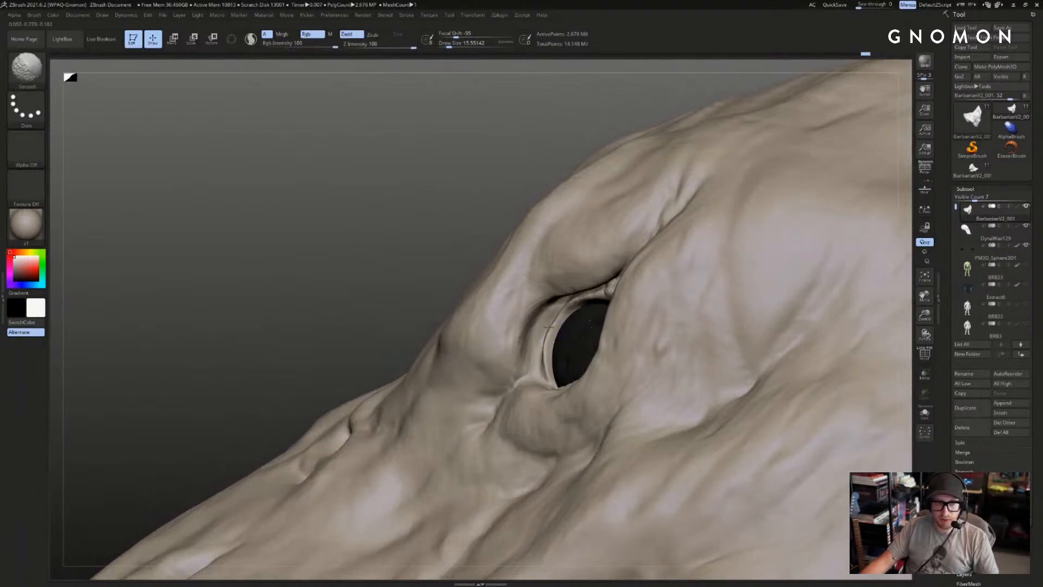
left_click_drag(543, 364, 541, 371, "shift")
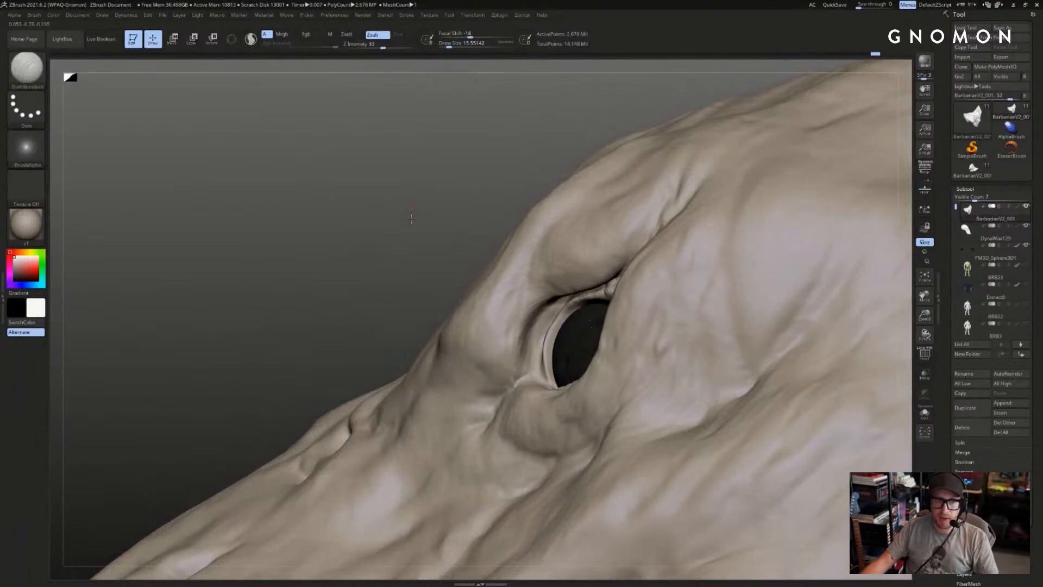
- Carve a fine crease along the front rim of the eyelid with a small Dam Standard brush
mouse_move(163, 255)
left_mouse_down()
mouse_move(221, 226)
mouse_move(256, 175)
left_mouse_up()
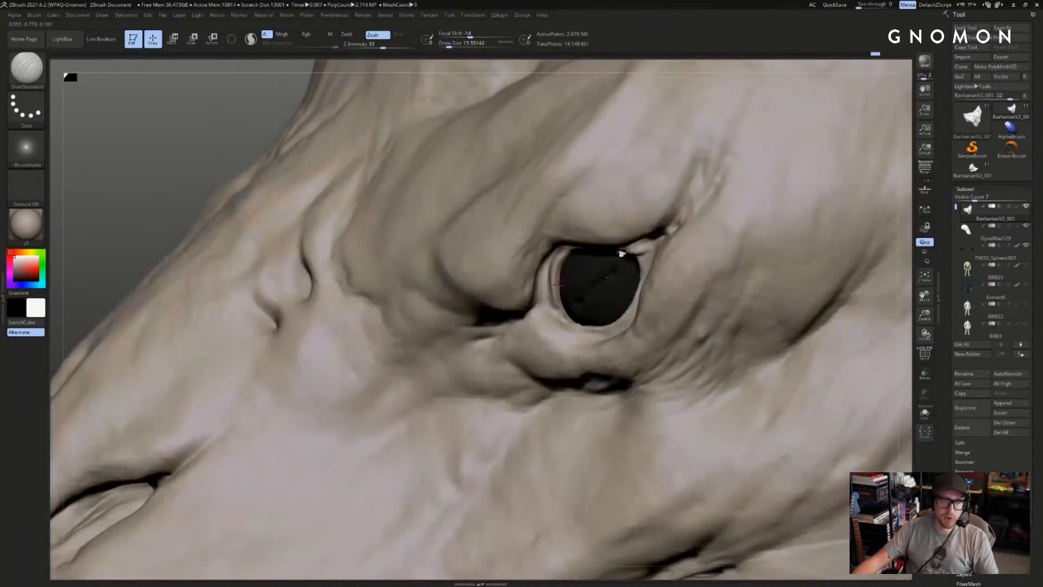
key("s")
left_click_drag(558, 289, 562, 289)
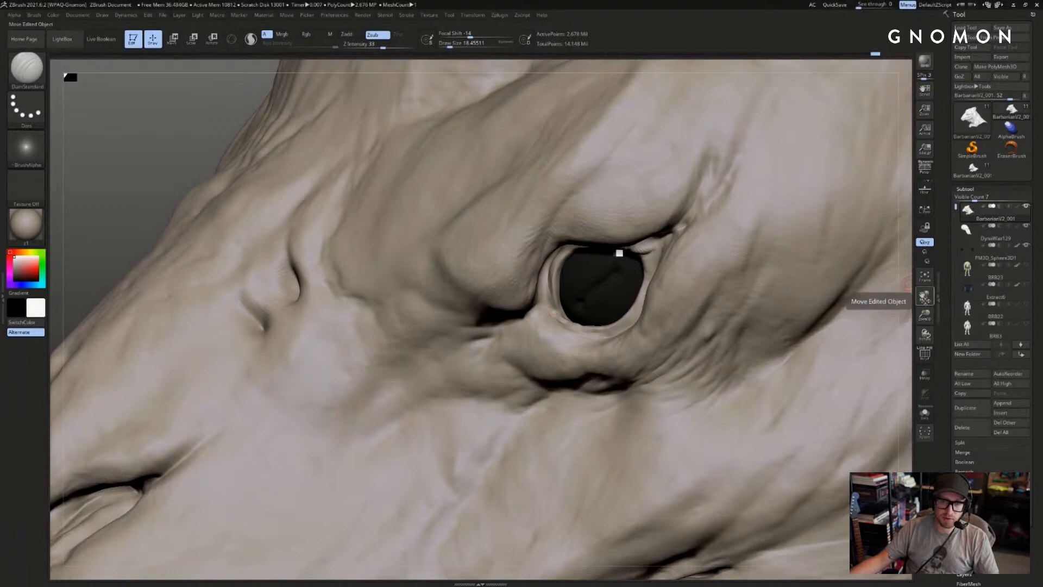
left_click_drag(924, 296, 893, 299)
left_click_drag(925, 334, 919, 328)
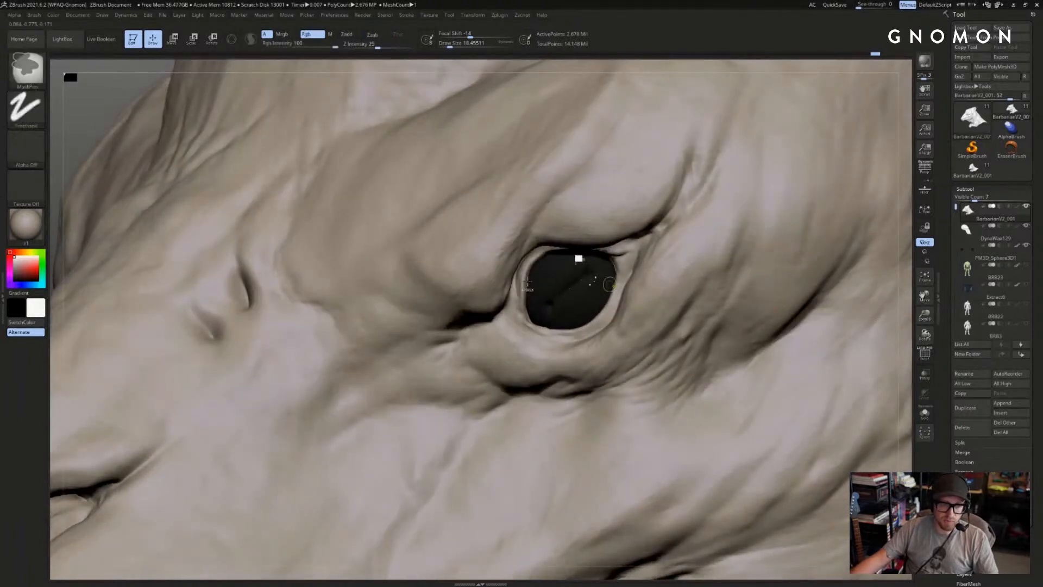
key("]")
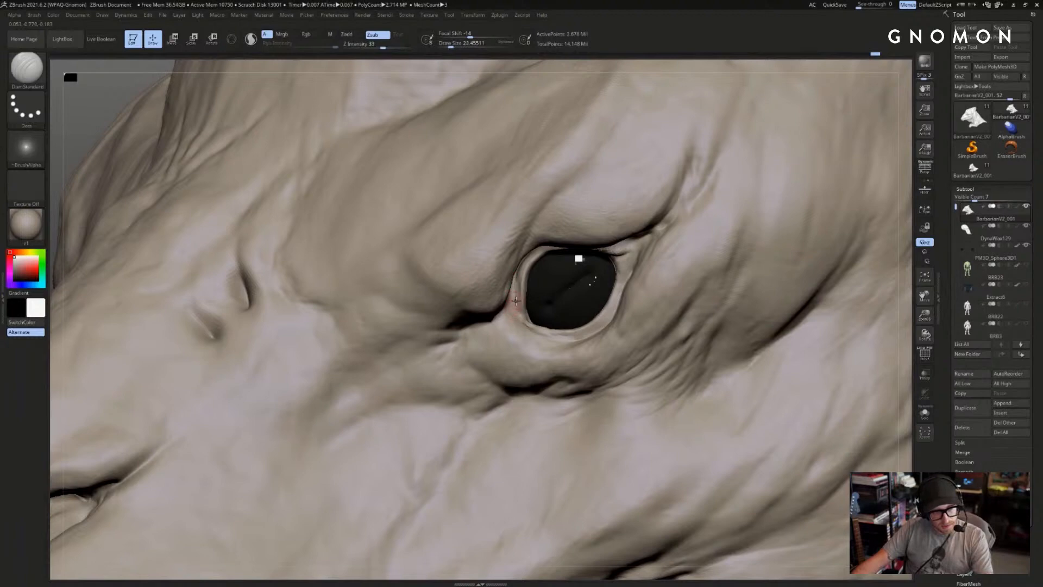
key("bracketleft")
key("bracketleft")
key("bracketleft")
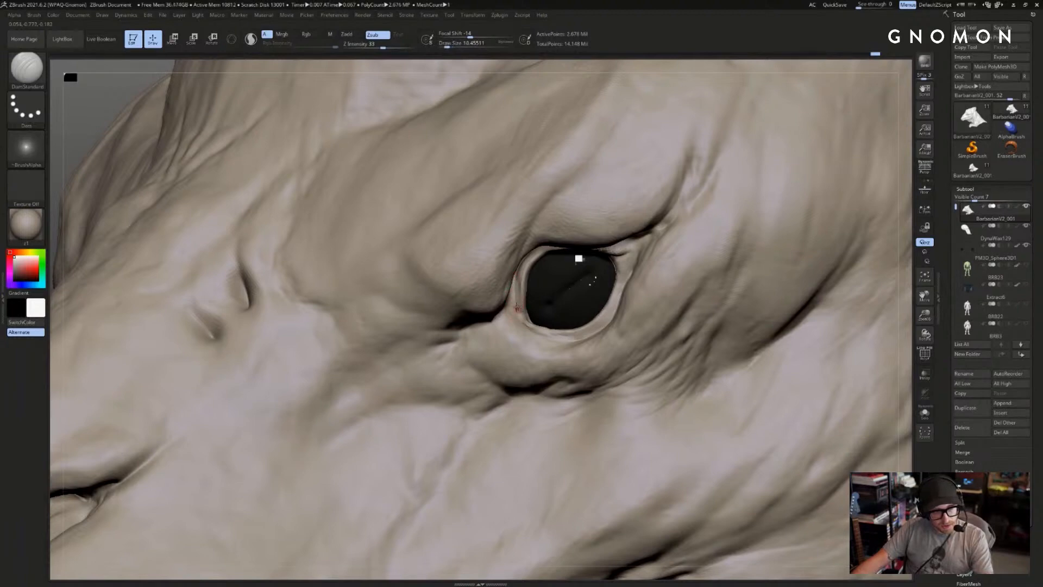
mouse_move(516, 305)
left_mouse_down()
mouse_move(518, 314)
mouse_move(516, 277)
left_mouse_up()
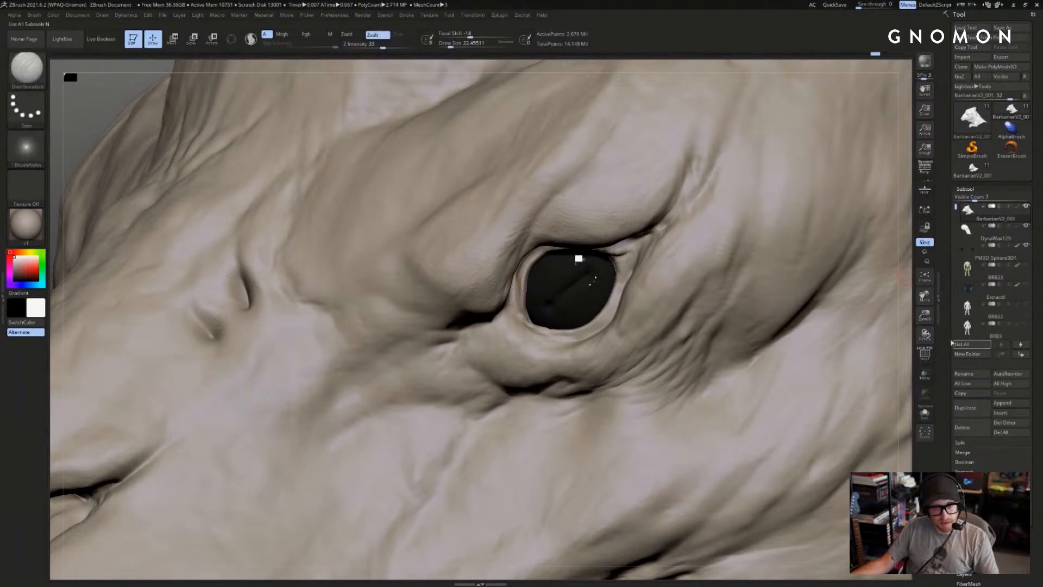
- Soften the crease on the front eyelid rim and refine it with the Standard brush at about size 20
mouse_move(119, 152)
left_mouse_down()
mouse_move(128, 139)
mouse_move(116, 145)
mouse_move(217, 191)
mouse_move(366, 235)
left_mouse_up()
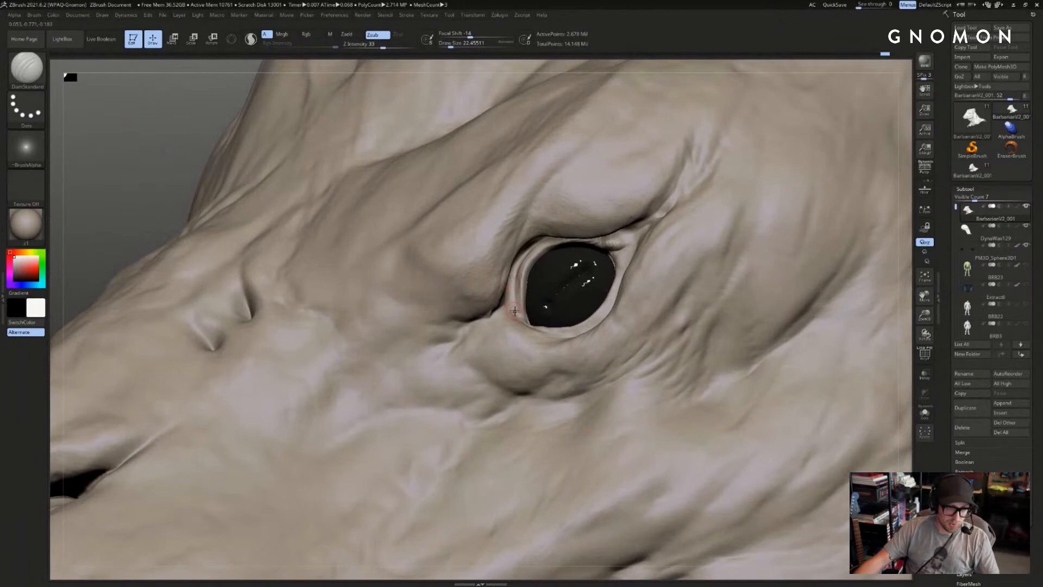
key("shift")
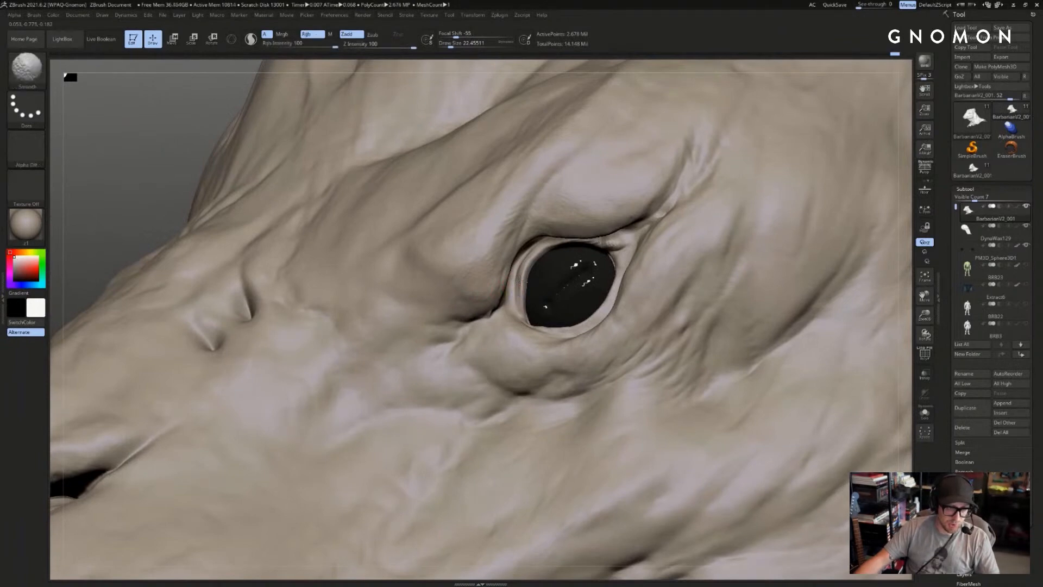
key("shift")
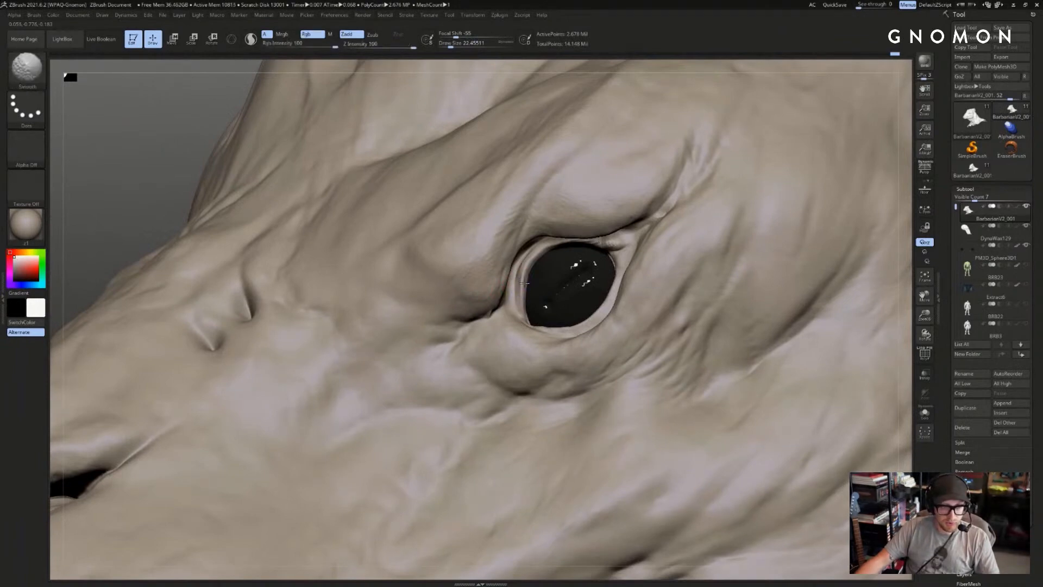
key("shift")
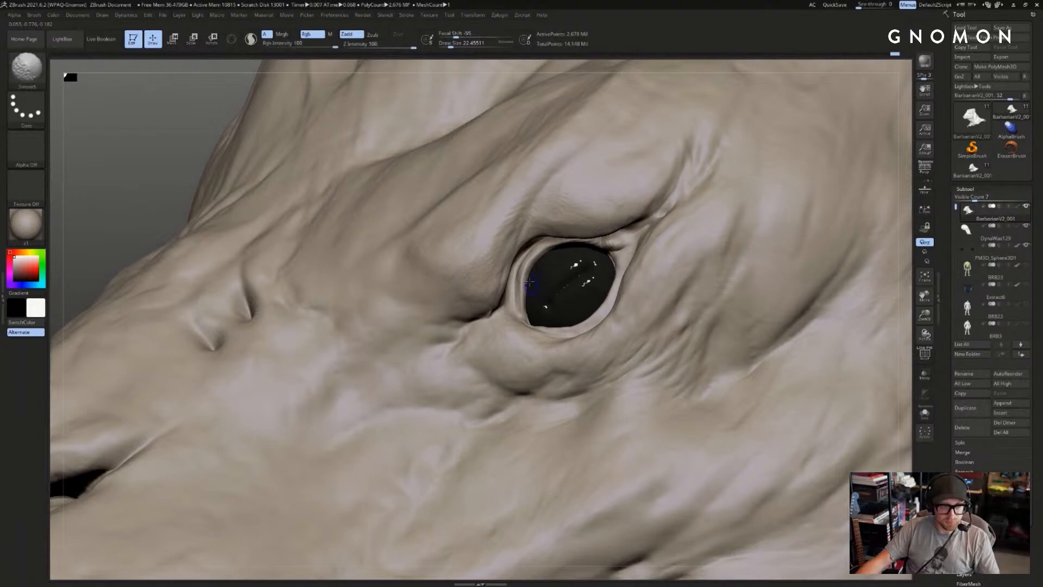
key("shift")
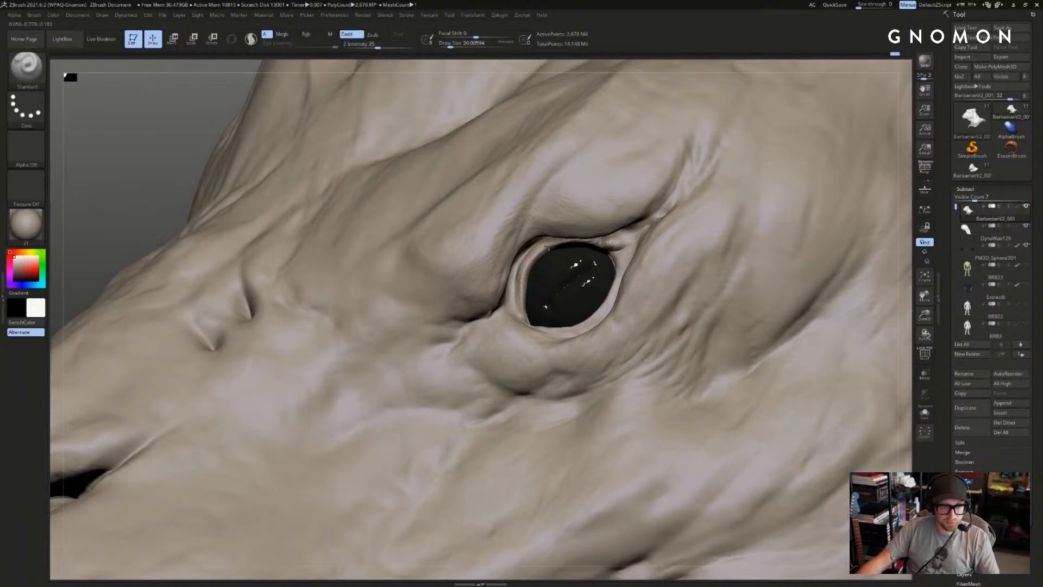
key("shift")
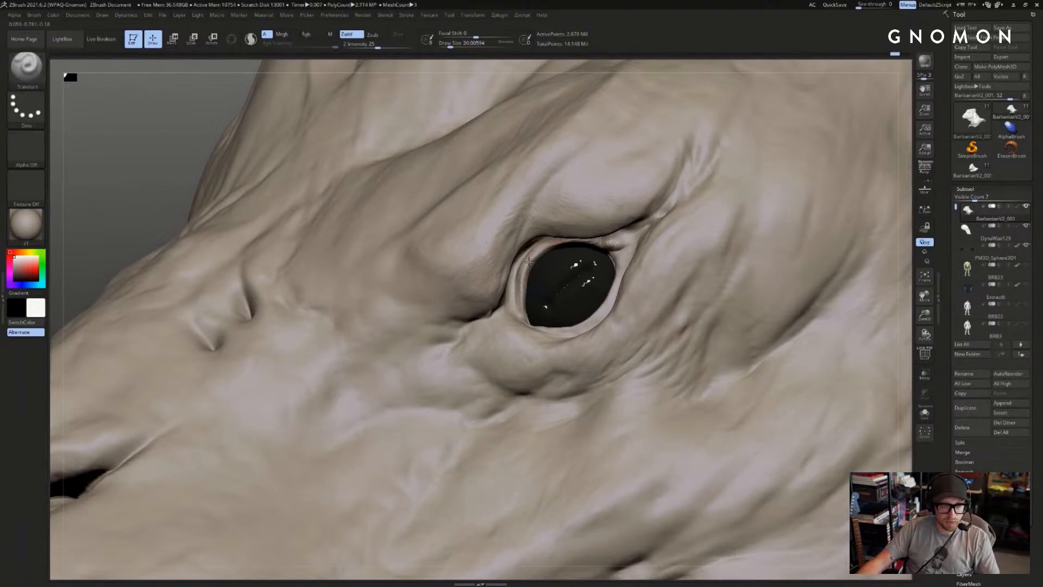
- Refine and smooth the lower eyelid rim, dropping the head to a lower subdivision level
left_click_drag(191, 172, 239, 179)
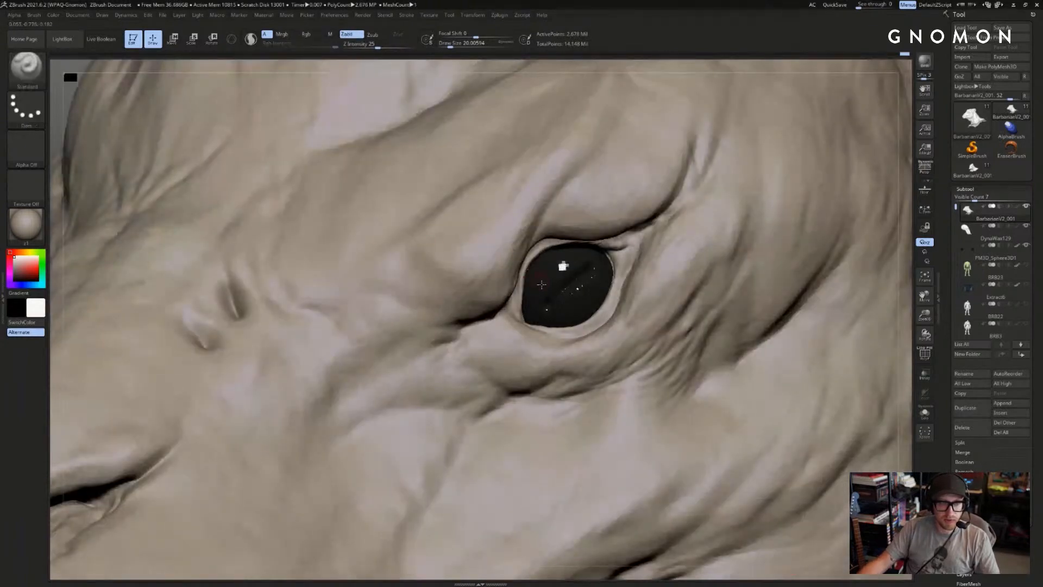
left_click_drag(925, 334, 583, 321)
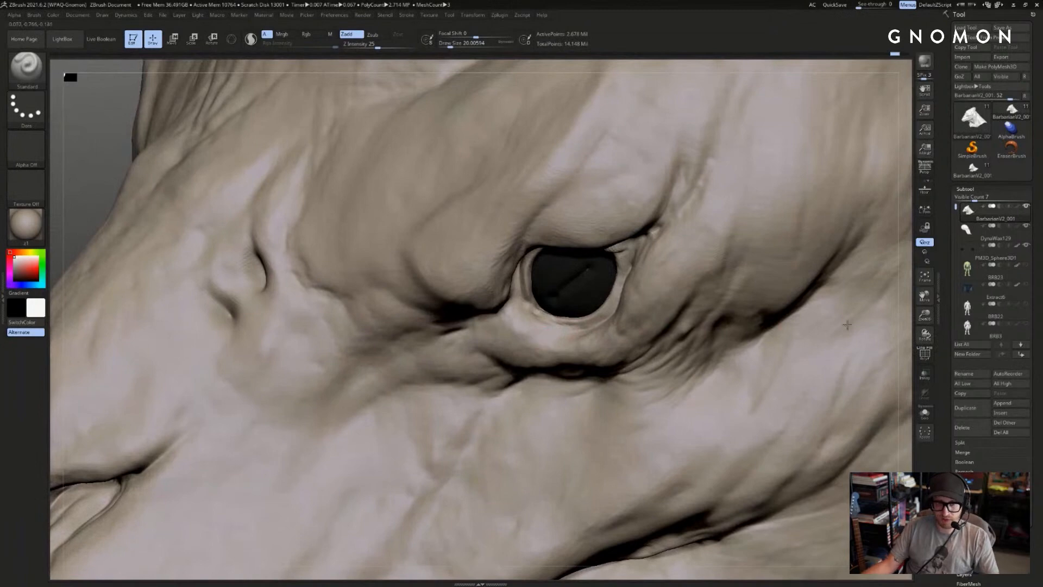
left_click_drag(924, 335, 548, 328)
key("shift")
mouse_move(925, 334)
left_mouse_down()
mouse_move(841, 200)
mouse_move(868, 139)
mouse_move(798, 219)
left_mouse_up()
key("ctrl+shift")
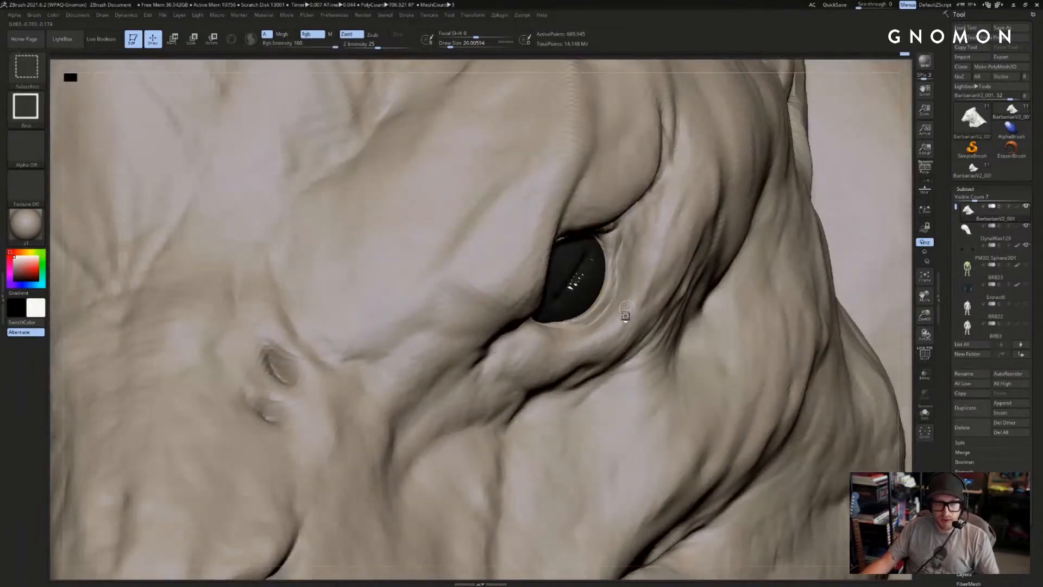
key("shift")
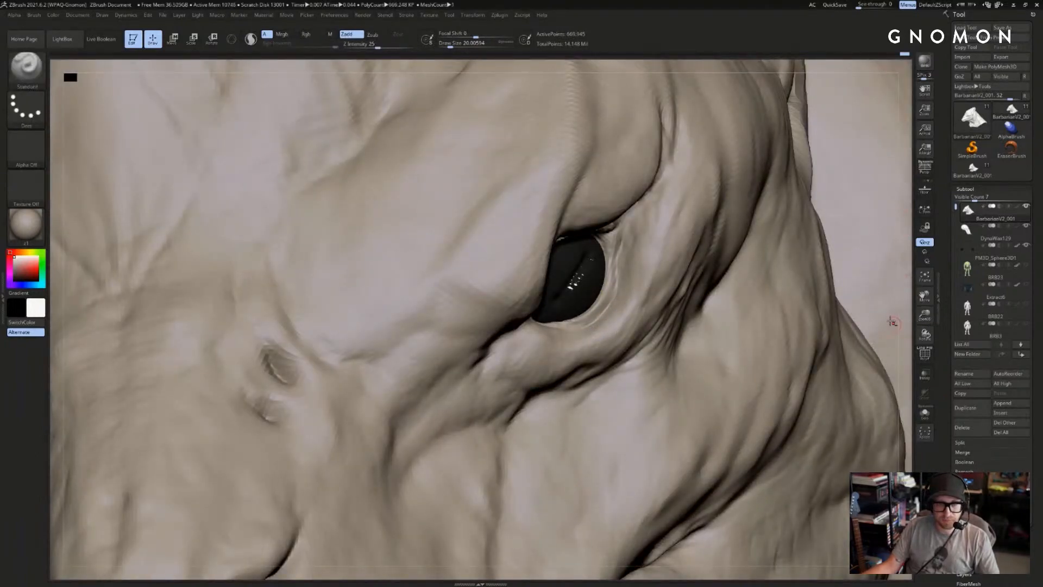
left_click_drag(926, 335, 926, 335)
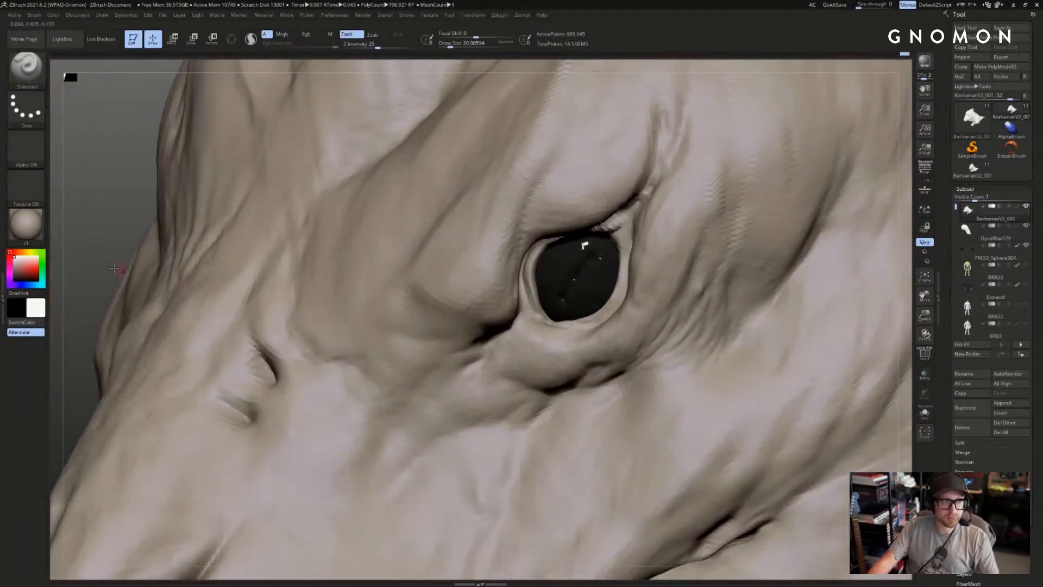
- Lower the head by another subdivision level and smooth the skin around the lower eyelid and rear eye corner
right_click_drag(588, 318, 555, 359, "ctrl")
key("s")
key("shift")
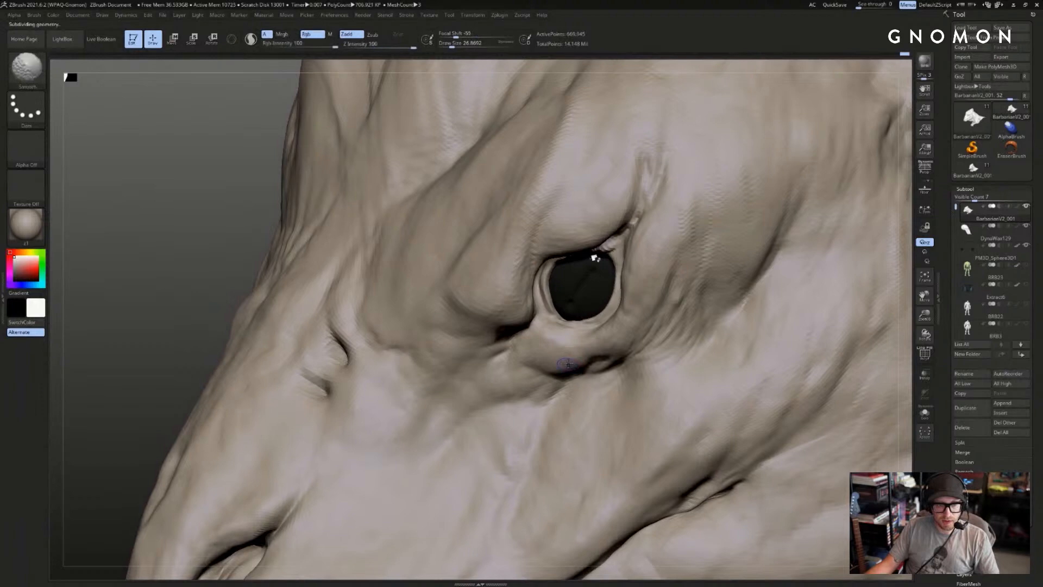
key("shift+d")
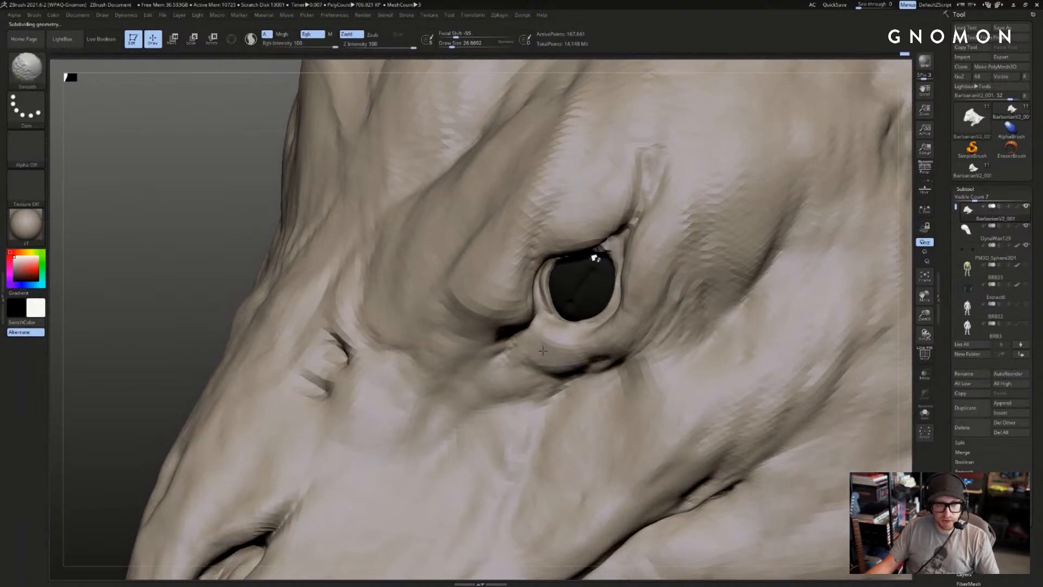
mouse_move(685, 311)
left_mouse_down("shift")
mouse_move(660, 300)
mouse_move(663, 273)
mouse_move(627, 283)
mouse_move(664, 285)
mouse_move(627, 278)
left_mouse_up("shift")
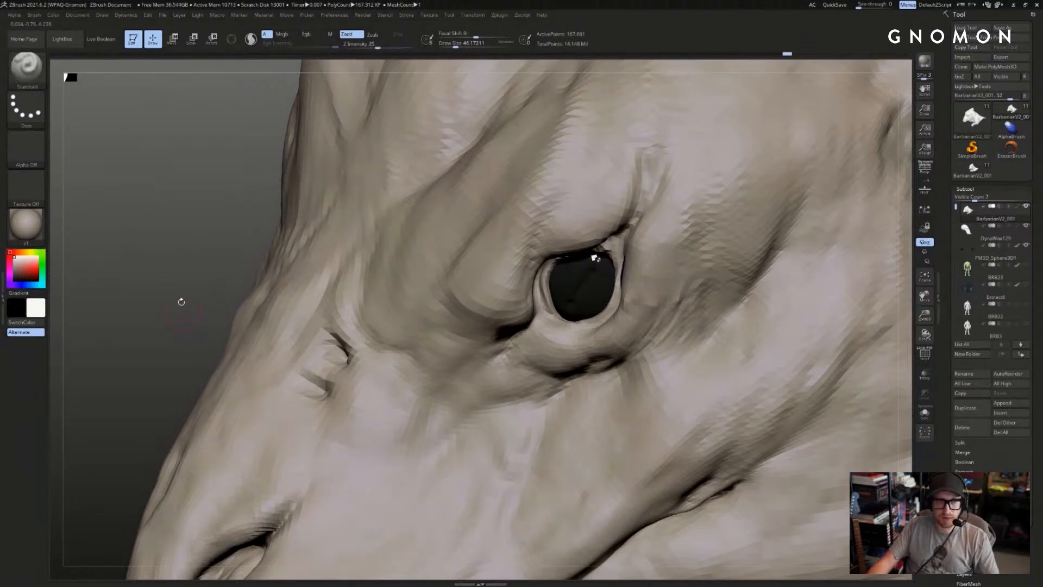
- Refine the skin fold beneath the lower eyelid with a smaller Standard brush
mouse_move(180, 298)
left_mouse_down()
mouse_move(188, 205)
mouse_move(649, 266)
mouse_move(582, 309)
mouse_move(343, 310)
left_mouse_up()
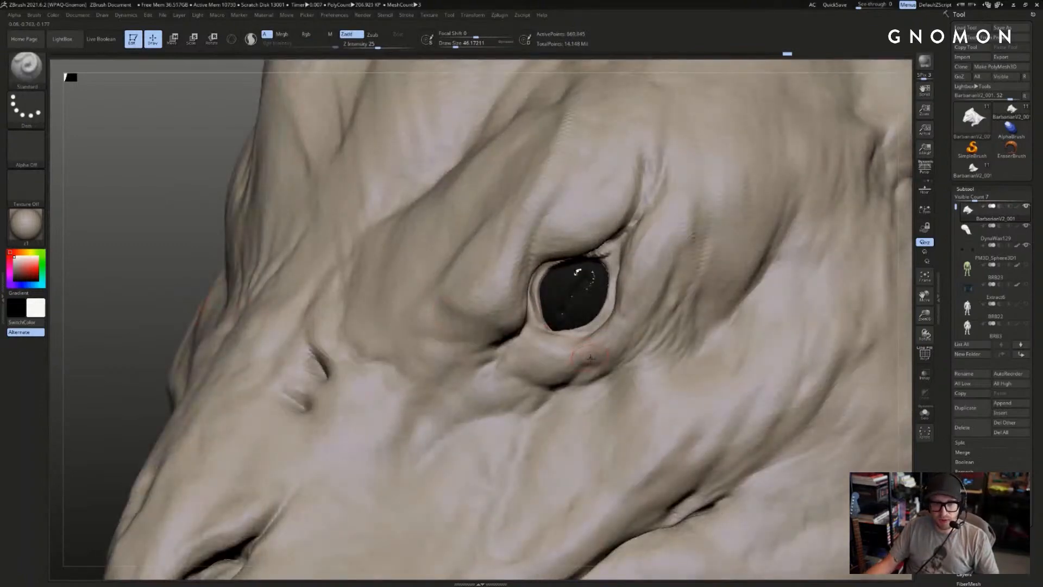
key("bracketleft")
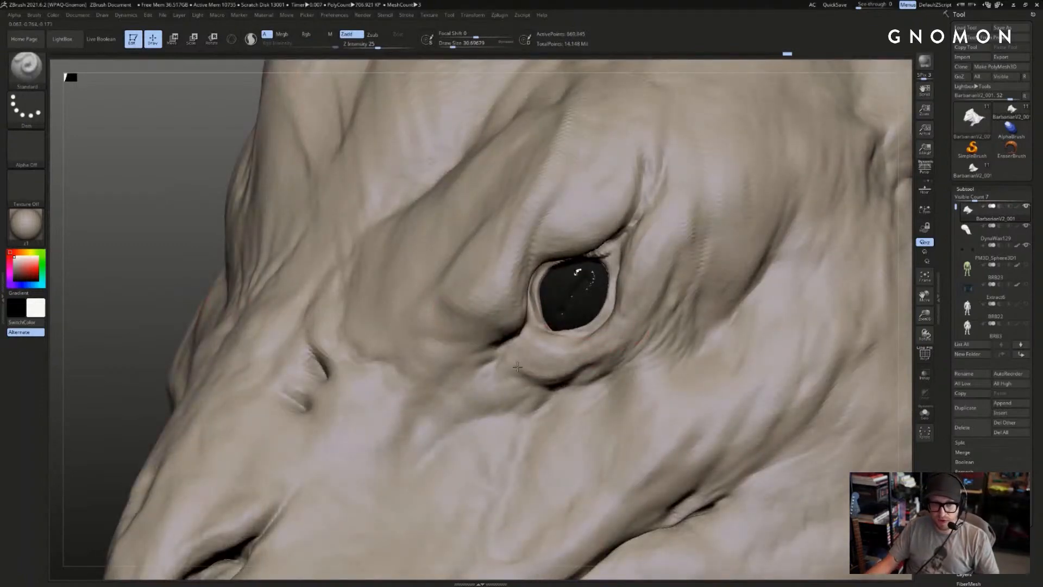
key("ctrl")
left_click_drag(577, 385, 555, 385, "ctrl")
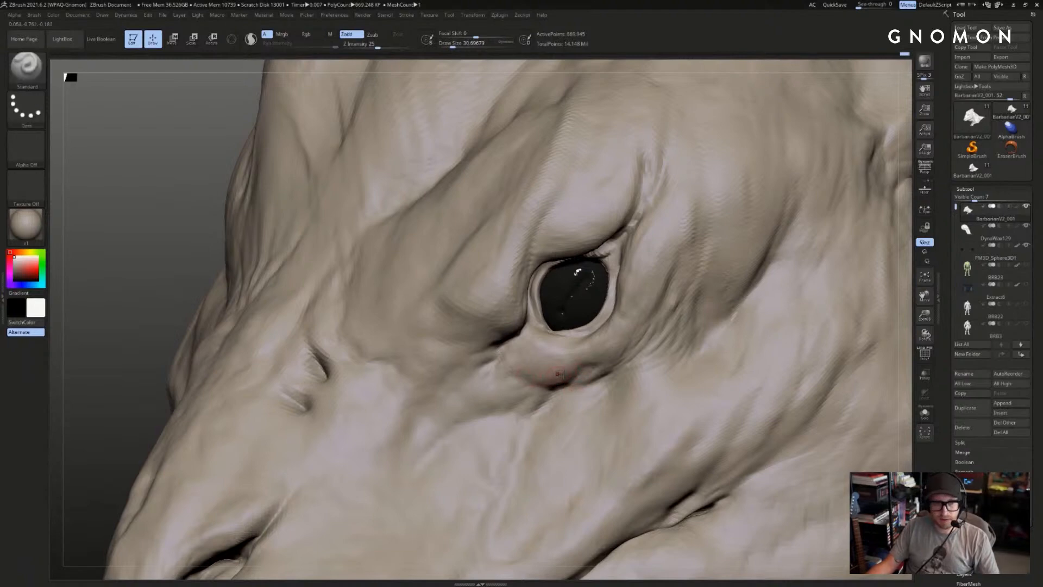
left_click_drag(146, 342, 220, 344)
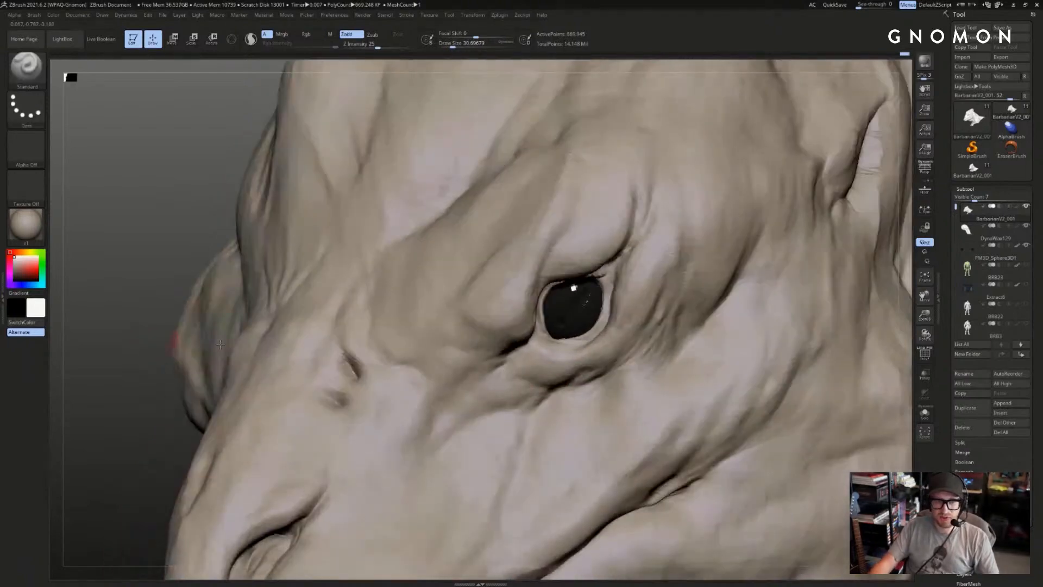
left_click_drag(170, 449, 217, 402)
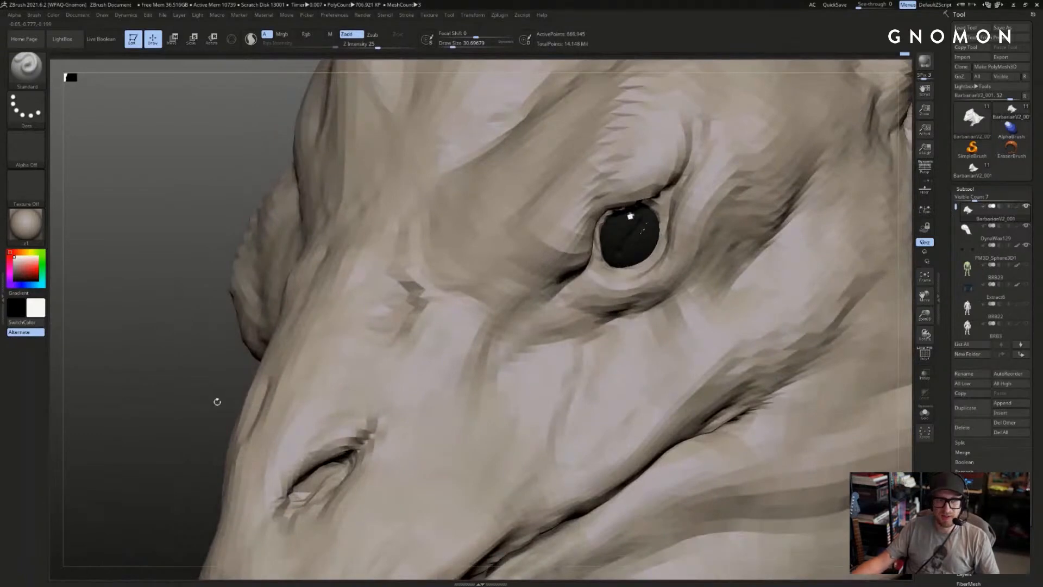
- Reduce the brush size to 28.75 and smooth the front eye corner and the fold under the lower eyelid
key("f")
mouse_move(880, 163)
left_mouse_down()
mouse_move(722, 175)
mouse_move(809, 173)
mouse_move(284, 268)
left_mouse_up()
left_click_drag(265, 257, 337, 266)
key("s")
left_click_drag(531, 343, 535, 343)
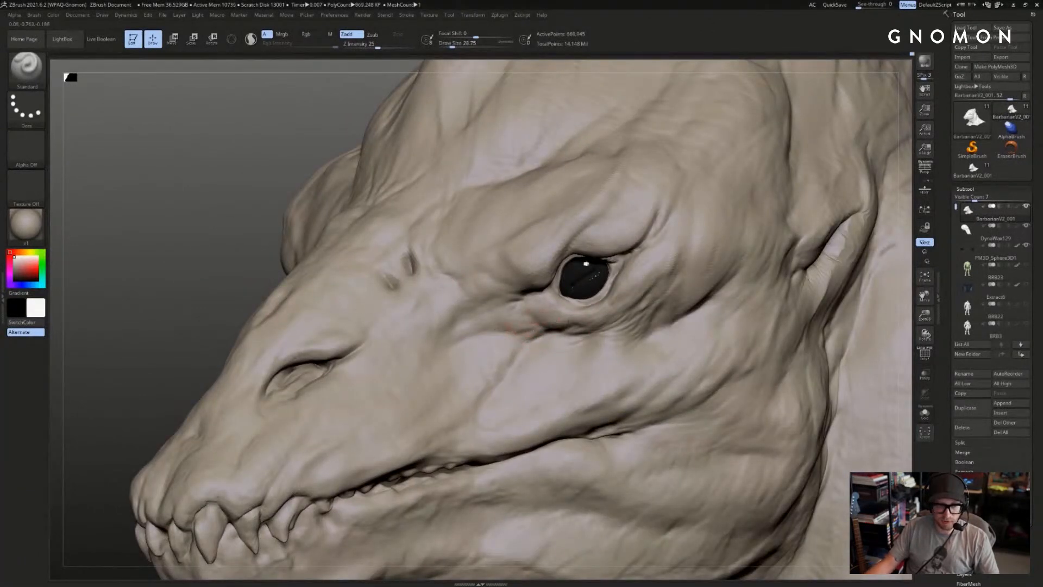
left_click_drag(522, 309, 542, 312, "shift")
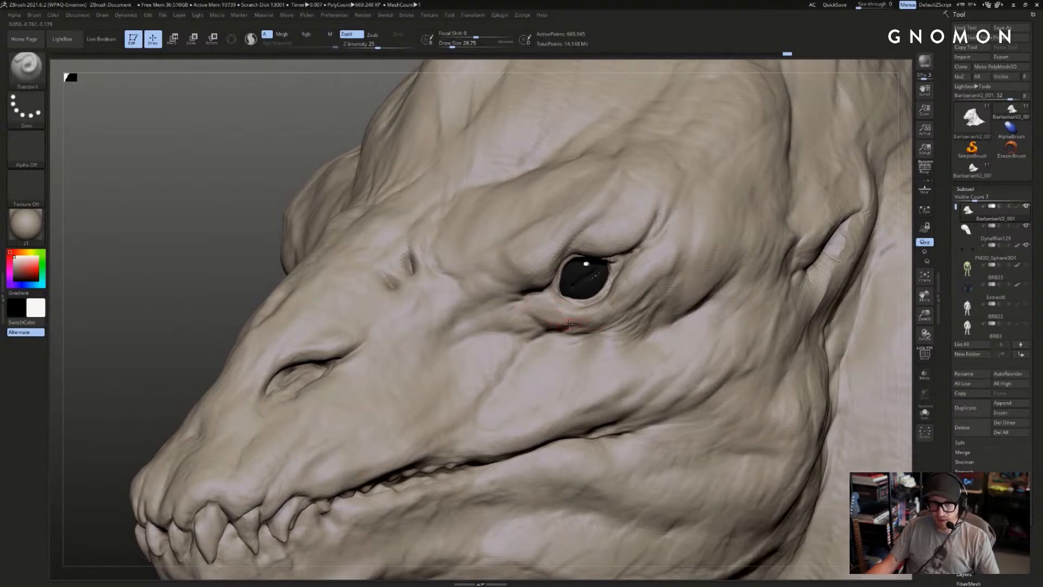
mouse_move(573, 324)
left_mouse_down("shift")
mouse_move(543, 324)
mouse_move(559, 325)
left_mouse_up("shift")
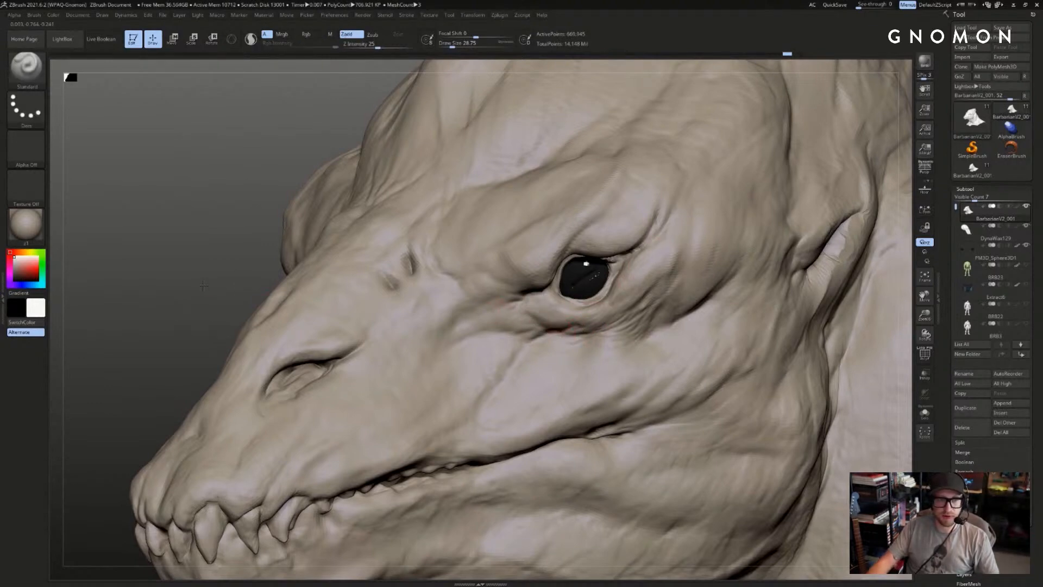
right_click_drag(468, 309, 553, 328)
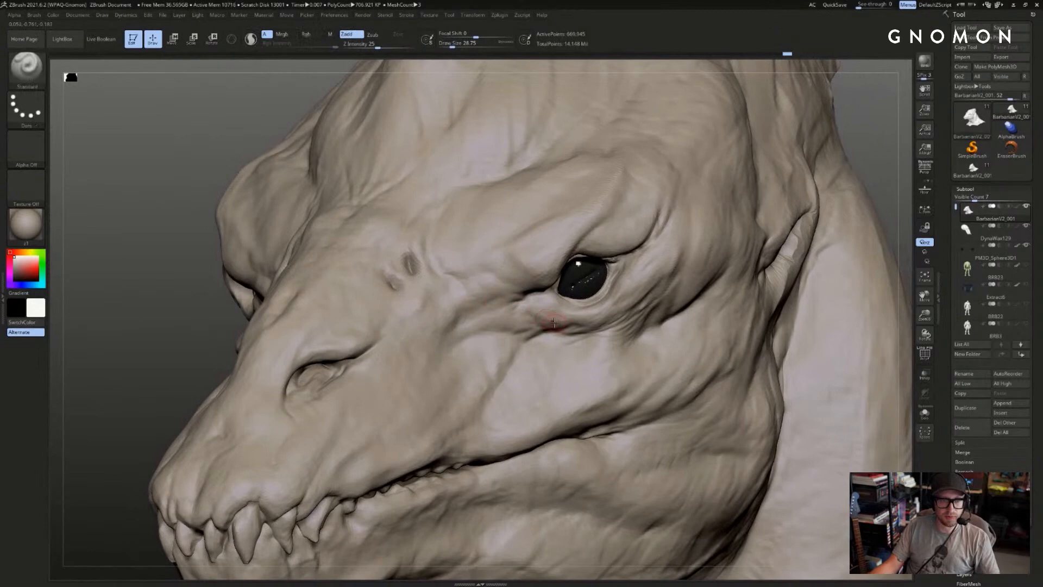
- Switch to the ClayBuildup brush and smooth the crease running below the lower eyelid
key("shift+d")
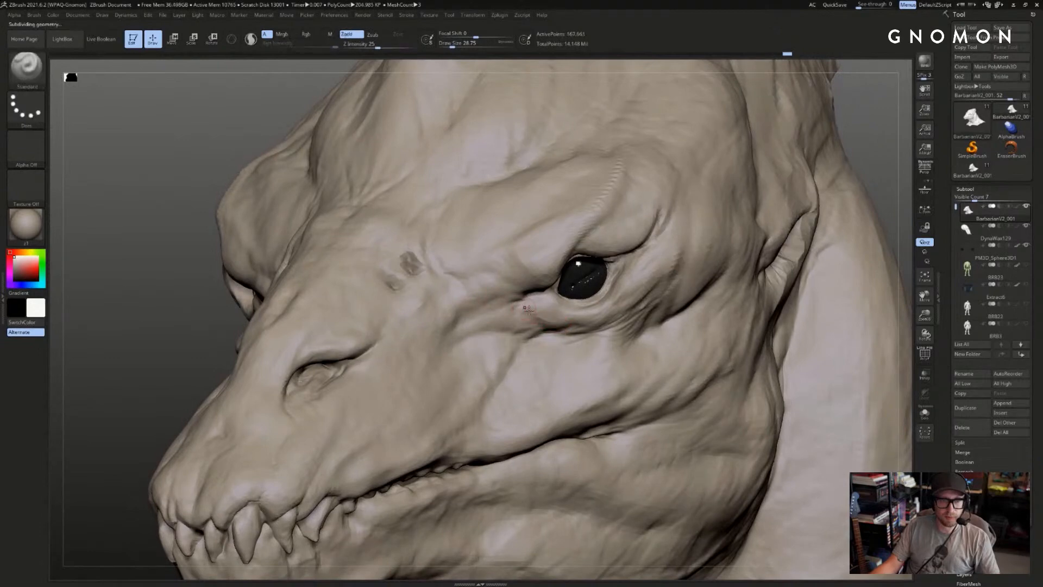
key("d")
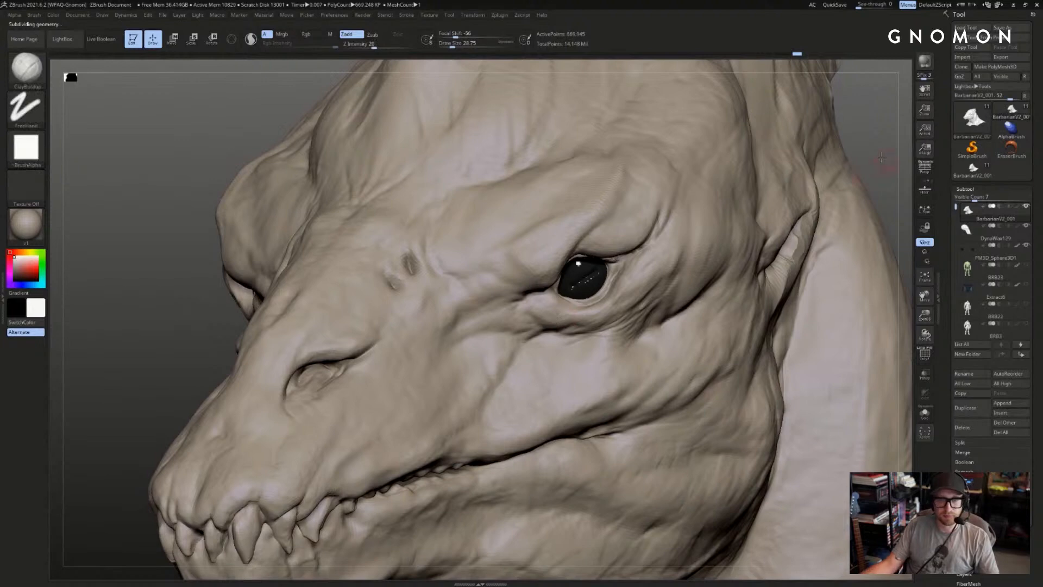
mouse_move(884, 164)
left_mouse_down()
mouse_move(820, 179)
mouse_move(815, 166)
left_mouse_up()
key("b")
key("s")
key("t")
key("b")
key("c")
key("b")
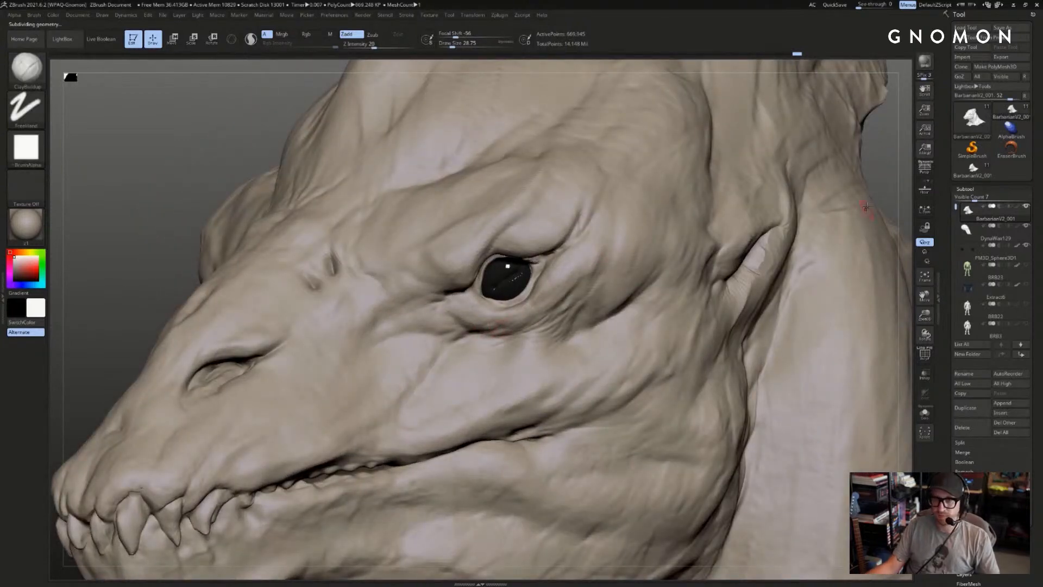
left_click_drag(879, 184, 849, 189)
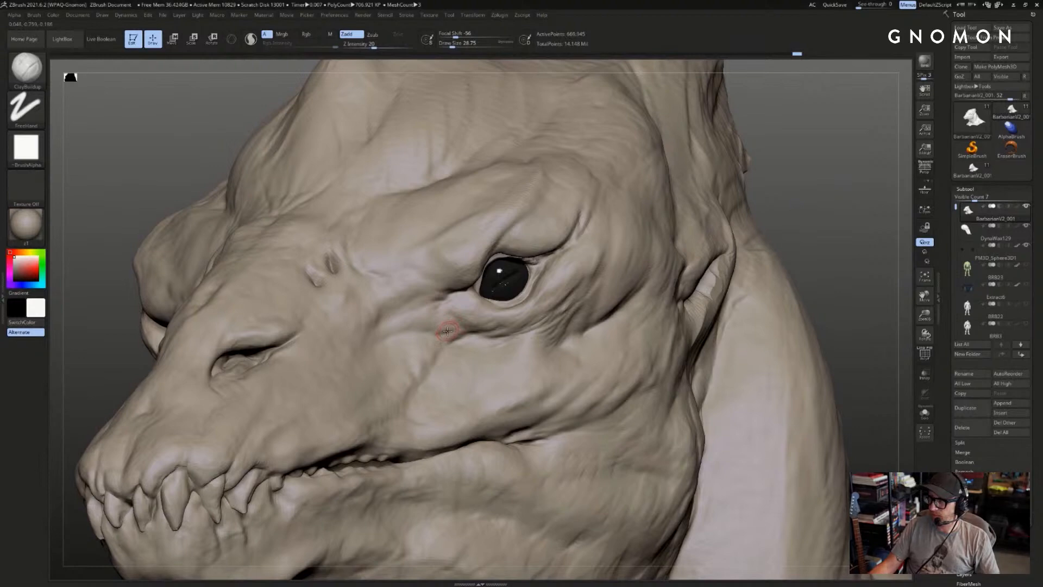
left_click_drag(448, 330, 485, 329, "shift")
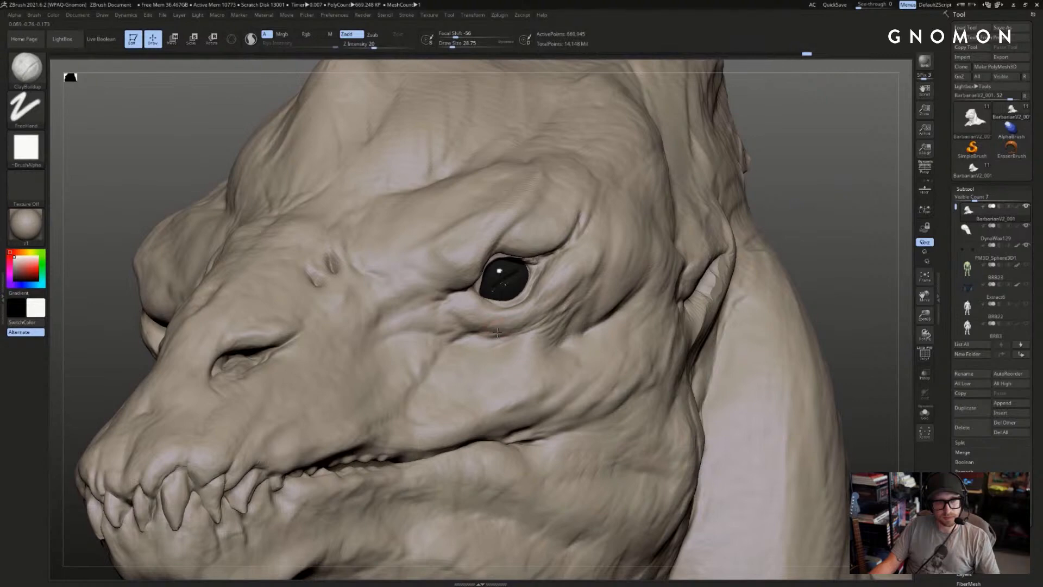
left_click_drag(477, 325, 521, 329, "shift")
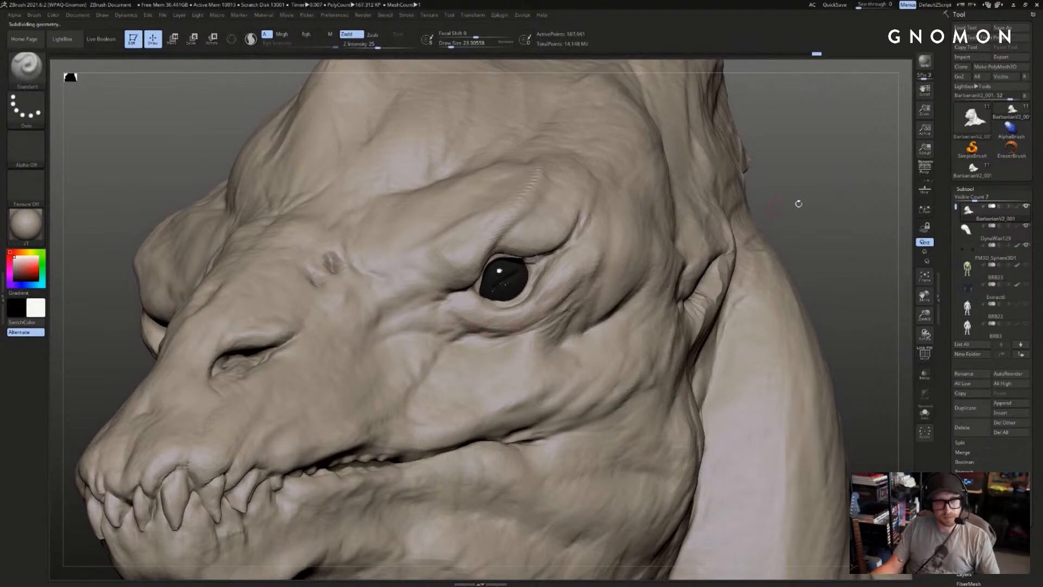
- Adjust the lower eyelid rim in profile with the Standard brush, lowering the head's subdivision level
mouse_move(797, 203)
left_mouse_down()
mouse_move(752, 142)
mouse_move(629, 149)
mouse_move(629, 171)
mouse_move(729, 210)
left_mouse_up()
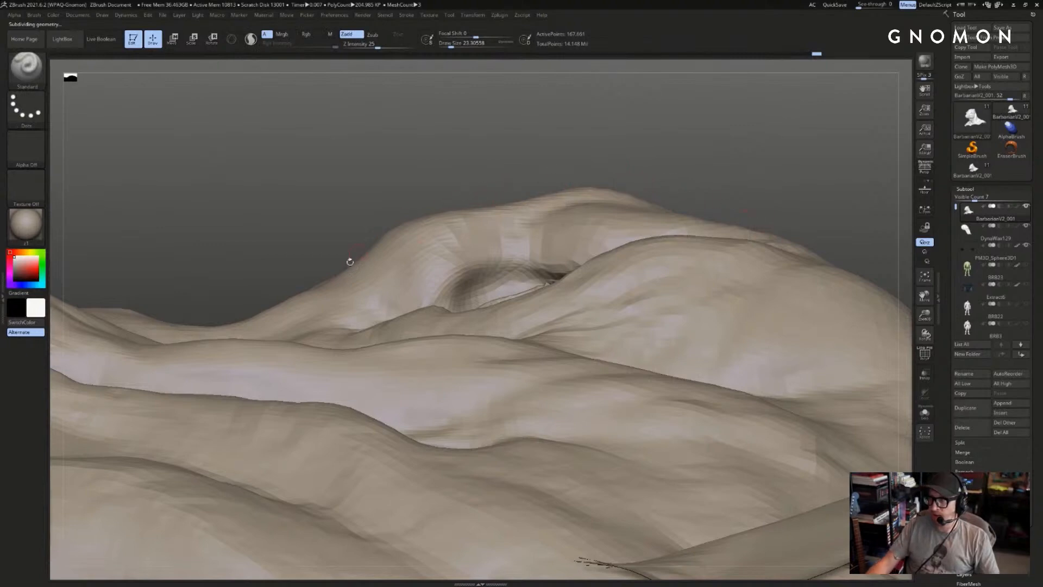
mouse_move(407, 196)
left_mouse_down()
mouse_move(413, 217)
mouse_move(416, 205)
left_mouse_up()
left_click_drag(591, 146, 457, 307)
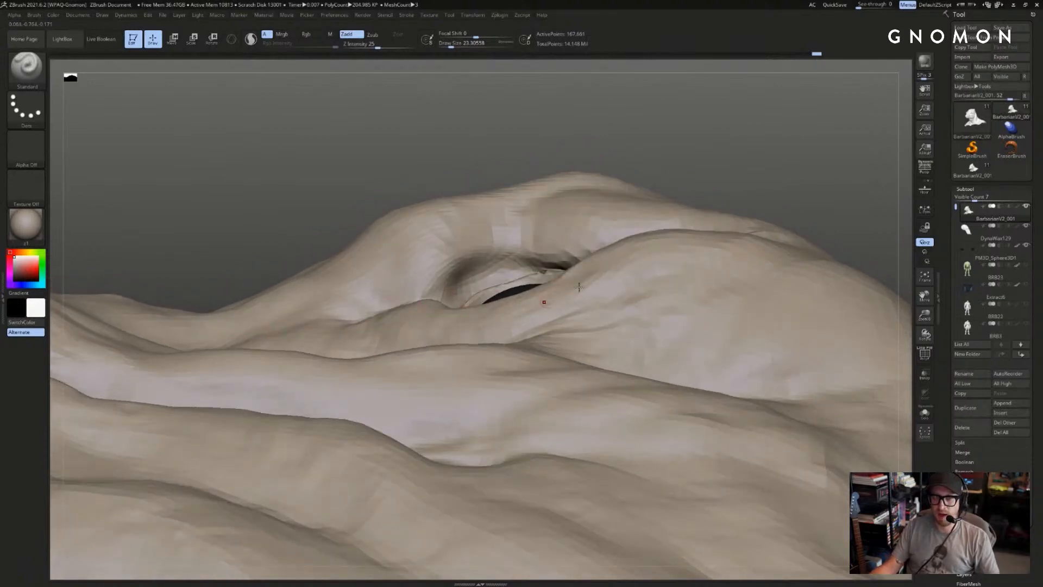
left_click_drag(658, 140, 720, 196)
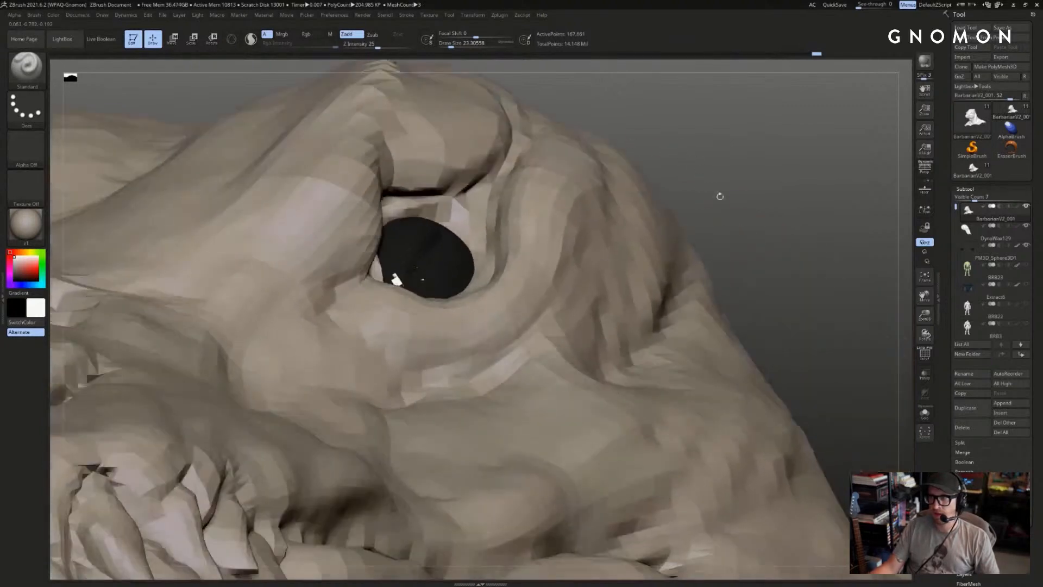
mouse_move(797, 212)
left_mouse_down()
mouse_move(775, 202)
mouse_move(787, 205)
mouse_move(788, 131)
left_mouse_up()
mouse_move(640, 84)
left_mouse_down()
mouse_move(551, 139)
mouse_move(600, 239)
left_mouse_up()
- Reshape the skin mass behind the eye with the Move brush and an enlarged Standard brush
key("b")
key("m")
key("v")
key("s")
key("b")
key("s")
key("t")
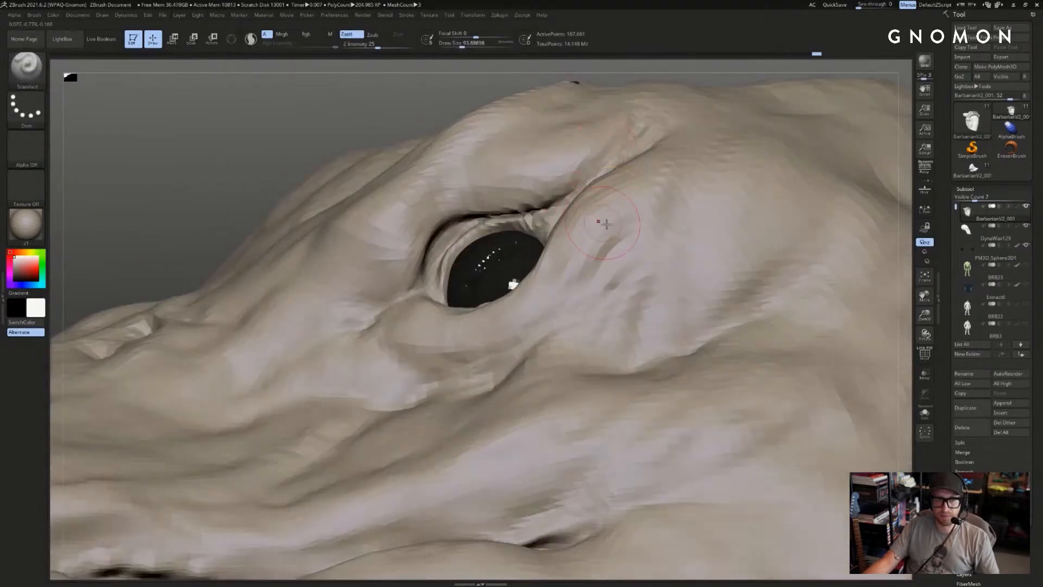
left_click_drag(576, 209, 652, 122)
mouse_move(706, 81)
left_mouse_down()
mouse_move(761, 88)
mouse_move(695, 199)
left_mouse_up()
- Compare the latest changes behind the eye by undoing and redoing two of them
key("ctrl")
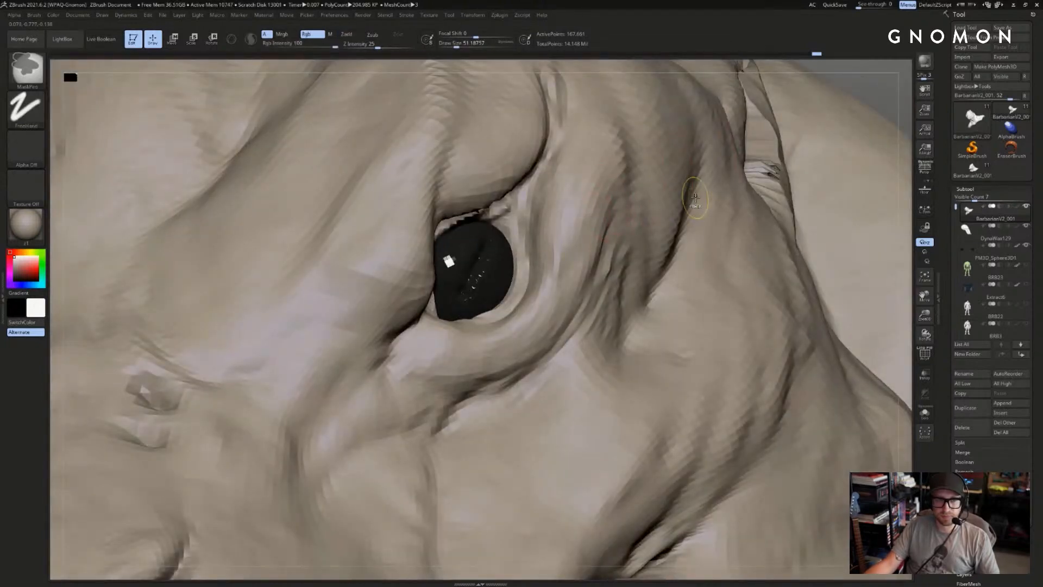
key("ctrl+z")
key("ctrl+z")
key("ctrl+shift+z")
key("ctrl+shift+z")
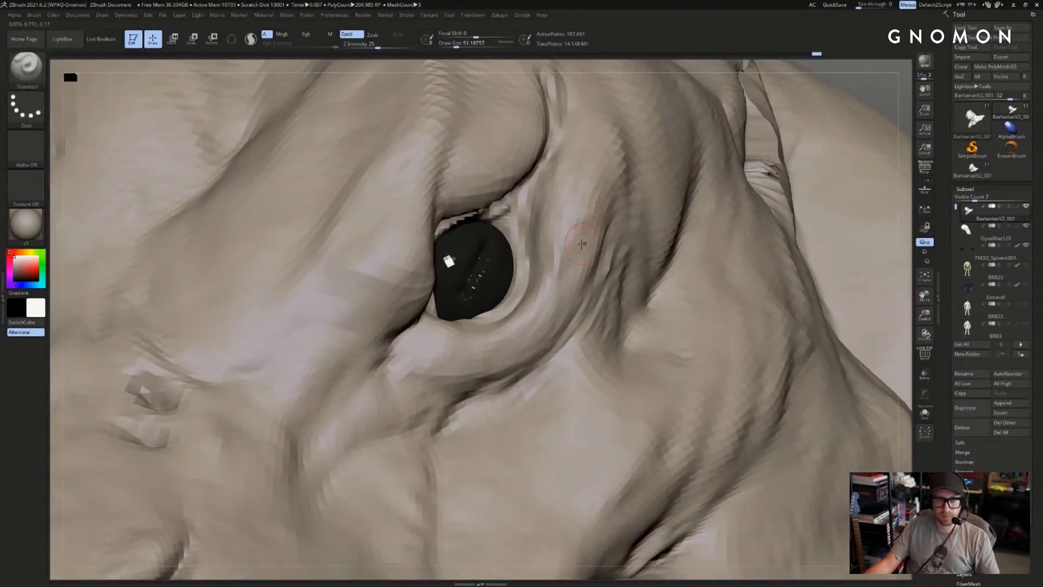
- Adjust the fold behind the eye with the Standard brush and reshape the brow profile with the Move brush
mouse_move(581, 245)
left_mouse_down()
mouse_move(743, 96)
mouse_move(617, 198)
left_mouse_up()
key("b")
key("m")
key("v")
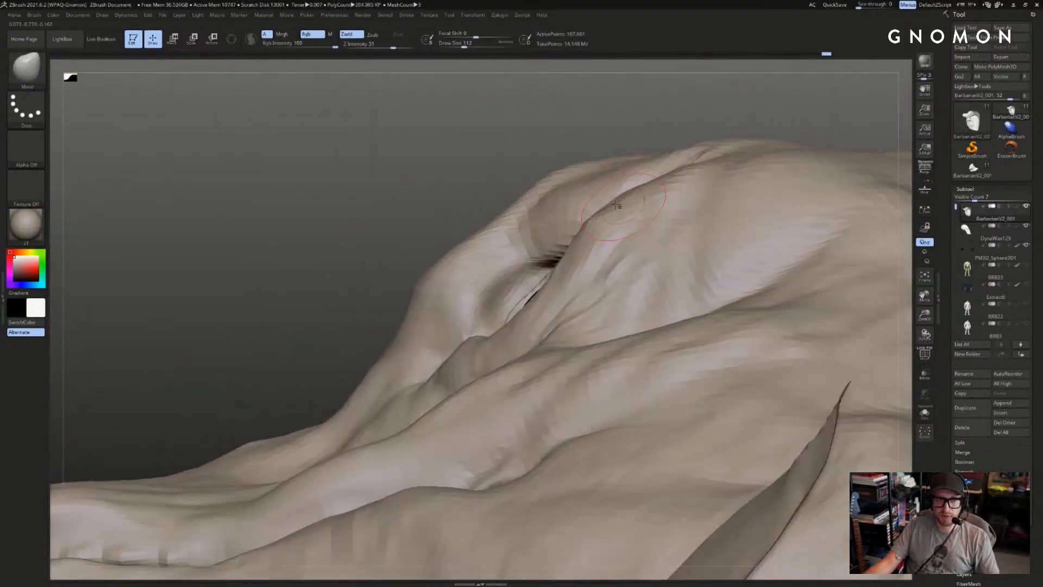
key("bracketleft")
mouse_move(489, 182)
left_mouse_down()
mouse_move(595, 80)
mouse_move(648, 121)
mouse_move(633, 105)
mouse_move(612, 121)
mouse_move(604, 109)
mouse_move(647, 105)
mouse_move(457, 234)
mouse_move(472, 239)
left_mouse_up()
- Sculpt the lower eyelid with the Standard brush at about size 77 and smooth toward the front eye corner
key("b")
key("s")
key("t")
key("bracketleft")
mouse_move(584, 233)
left_mouse_down()
mouse_move(573, 263)
mouse_move(535, 291)
left_mouse_up()
mouse_move(535, 290)
left_mouse_down("shift")
mouse_move(568, 260)
mouse_move(530, 306)
mouse_move(478, 326)
left_mouse_up("shift")
left_click_drag(835, 157, 602, 210)
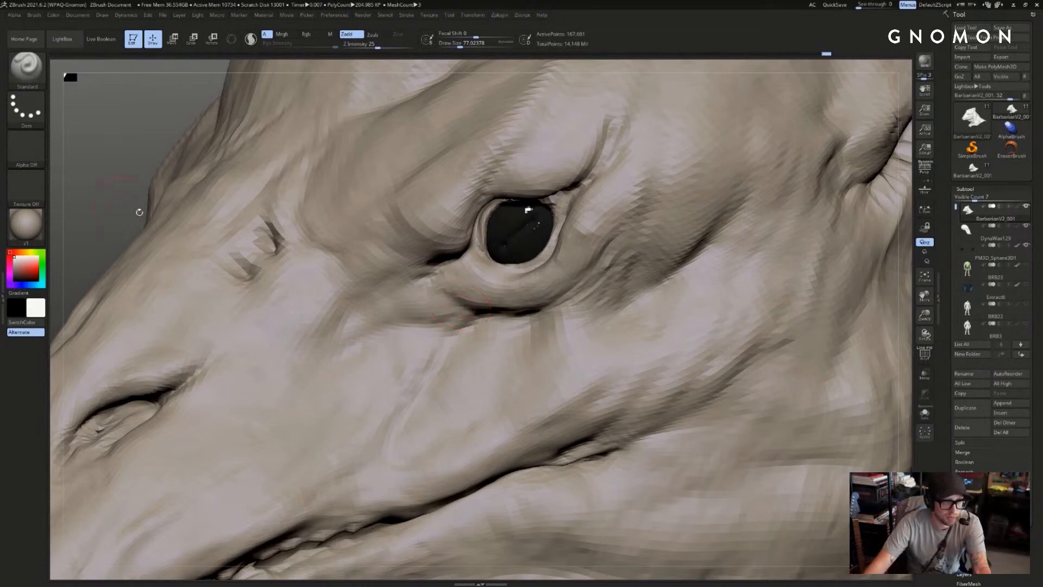
- Refine the fold below the eye with a small Move brush and the rear lower eyelid with the Standard brush
left_click_drag(113, 194, 121, 250, "alt")
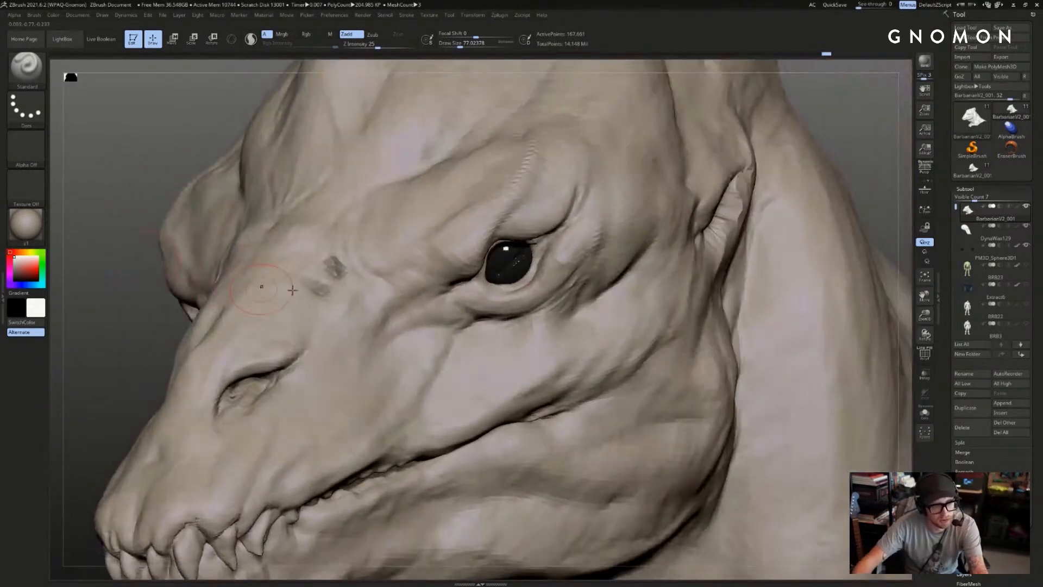
left_click_drag(843, 170, 879, 162)
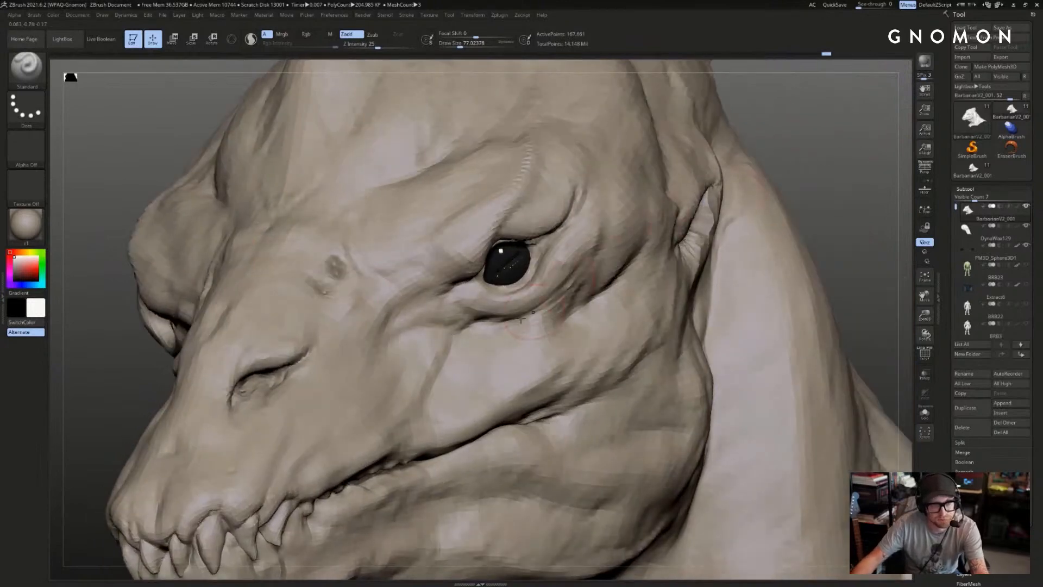
key("b")
key("m")
key("v")
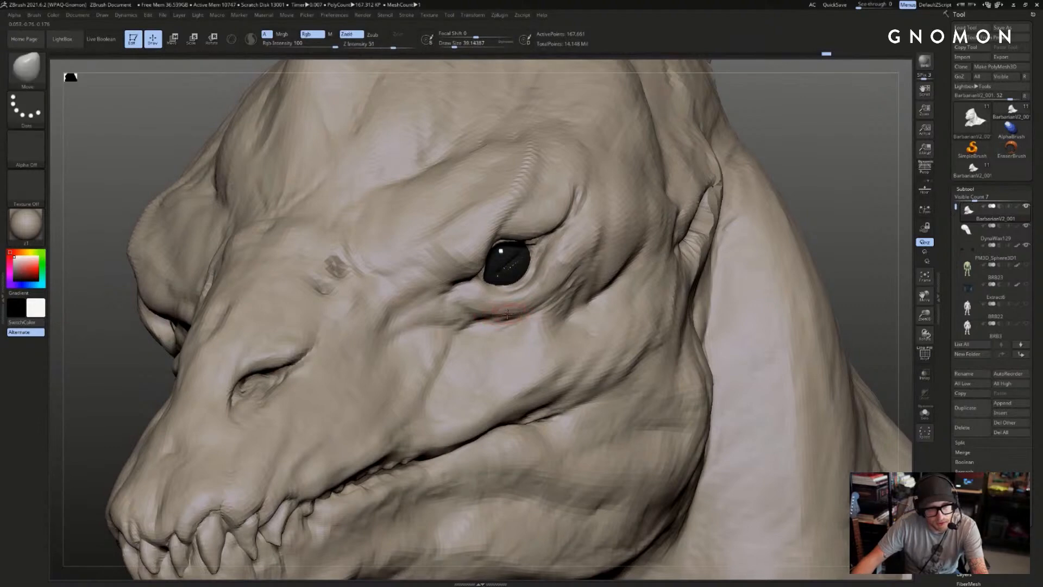
key("bracketleft")
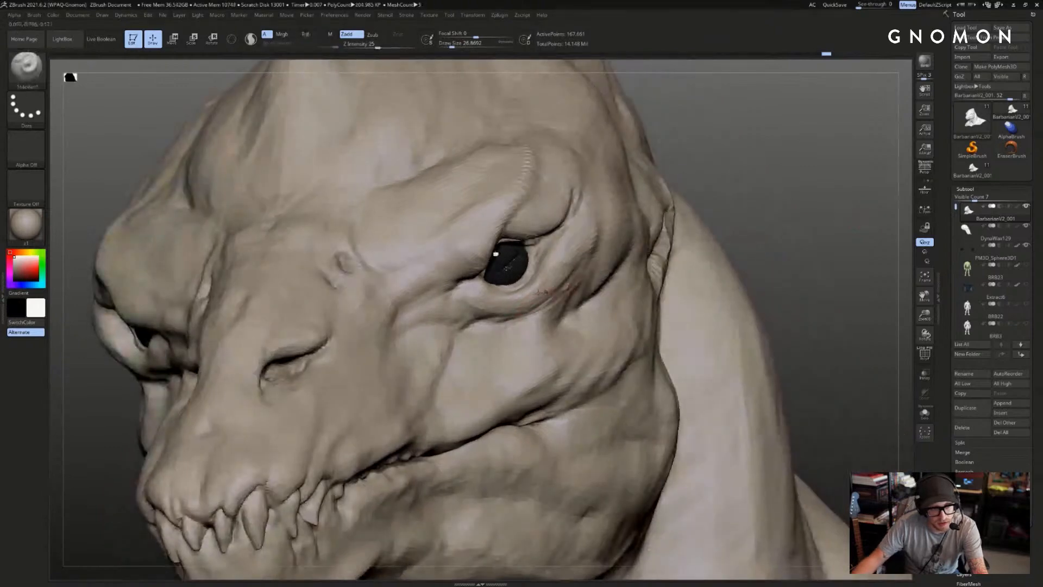
key("bracketright")
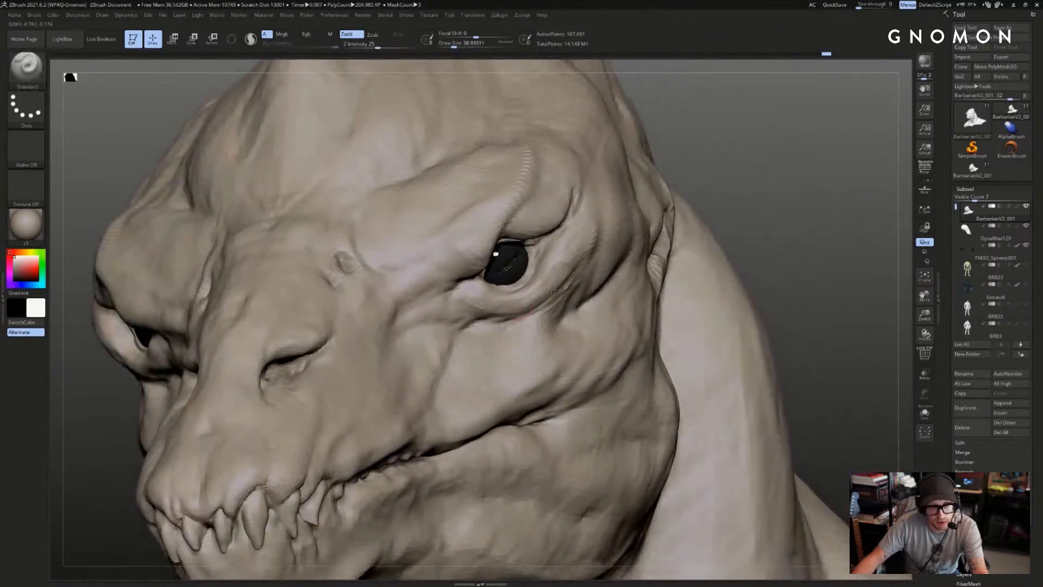
mouse_move(551, 289)
left_mouse_down()
mouse_move(565, 280)
mouse_move(531, 303)
left_mouse_up()
mouse_move(847, 217)
left_mouse_down()
mouse_move(858, 196)
mouse_move(852, 144)
mouse_move(820, 136)
mouse_move(799, 163)
mouse_move(596, 203)
left_mouse_up()
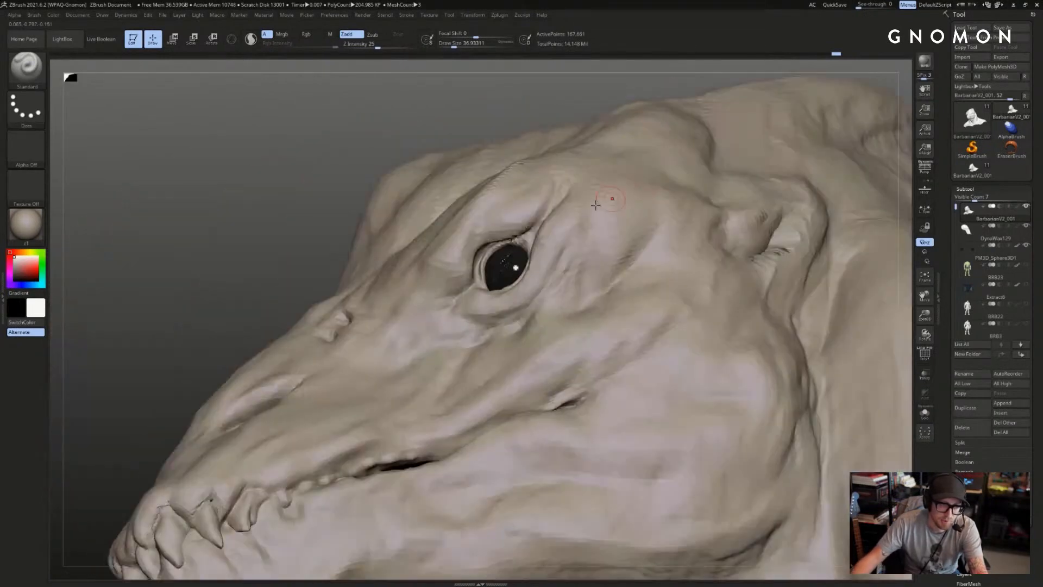
- Review the eye area from several angles and compare the head with the other loaded version of the model
mouse_move(514, 105)
left_mouse_down()
mouse_move(634, 133)
mouse_move(683, 182)
mouse_move(470, 203)
mouse_move(506, 214)
left_mouse_up()
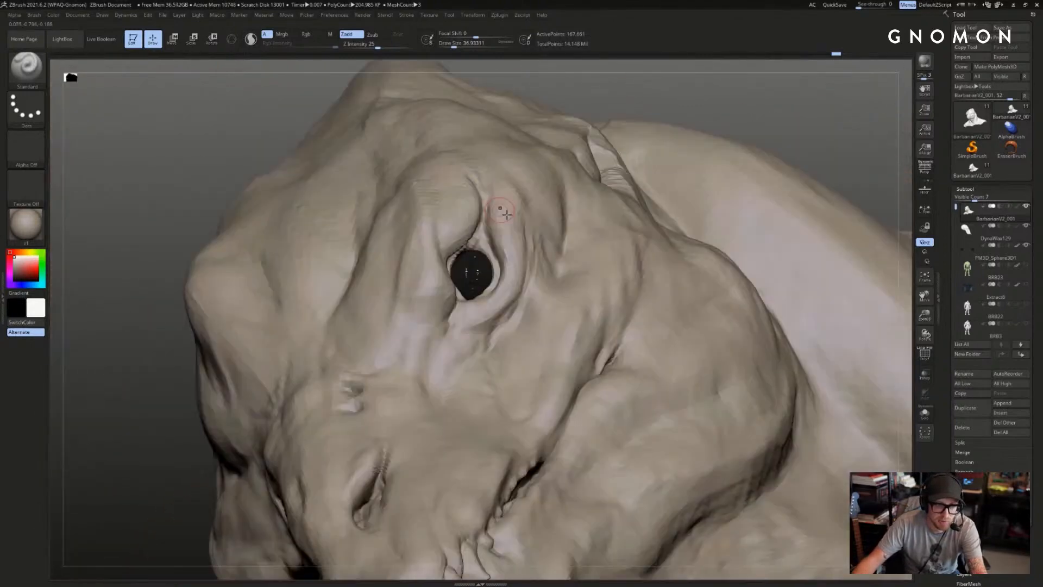
mouse_move(517, 275)
left_mouse_down()
mouse_move(365, 229)
mouse_move(372, 236)
mouse_move(355, 249)
left_mouse_up()
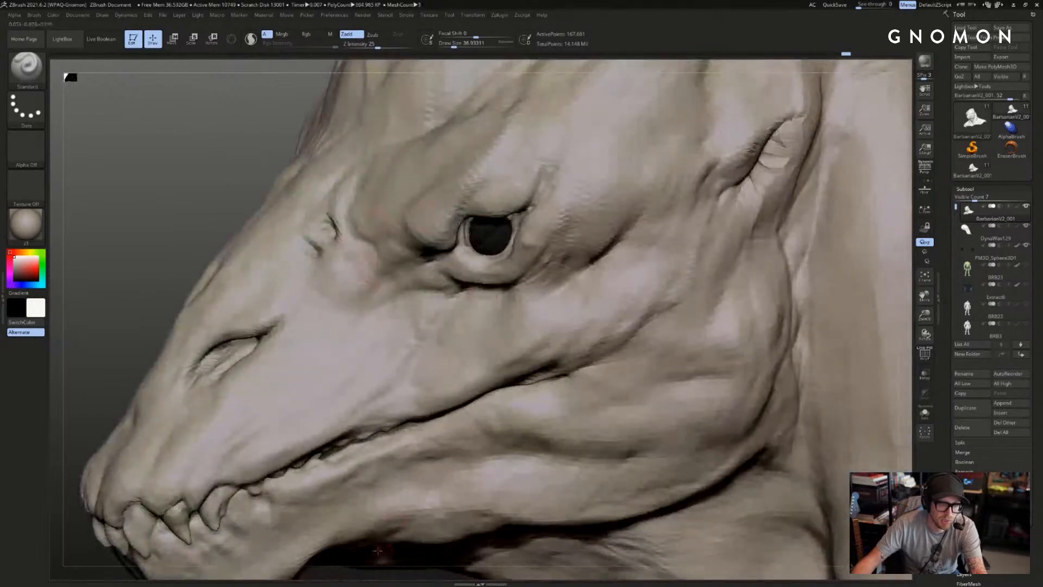
mouse_move(377, 550)
left_mouse_down()
mouse_move(354, 554)
mouse_move(413, 568)
left_mouse_up()
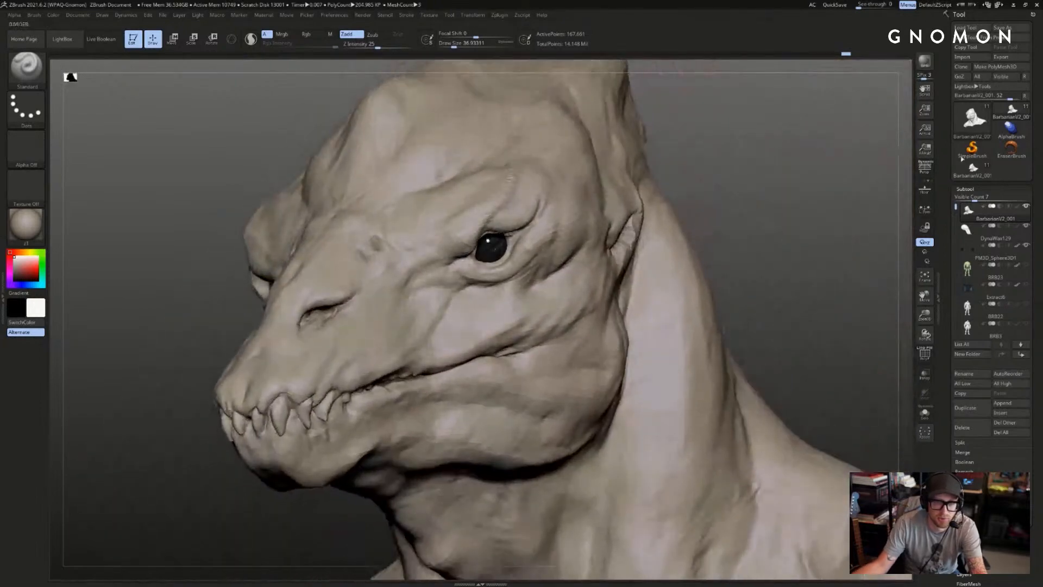
left_click(972, 166)
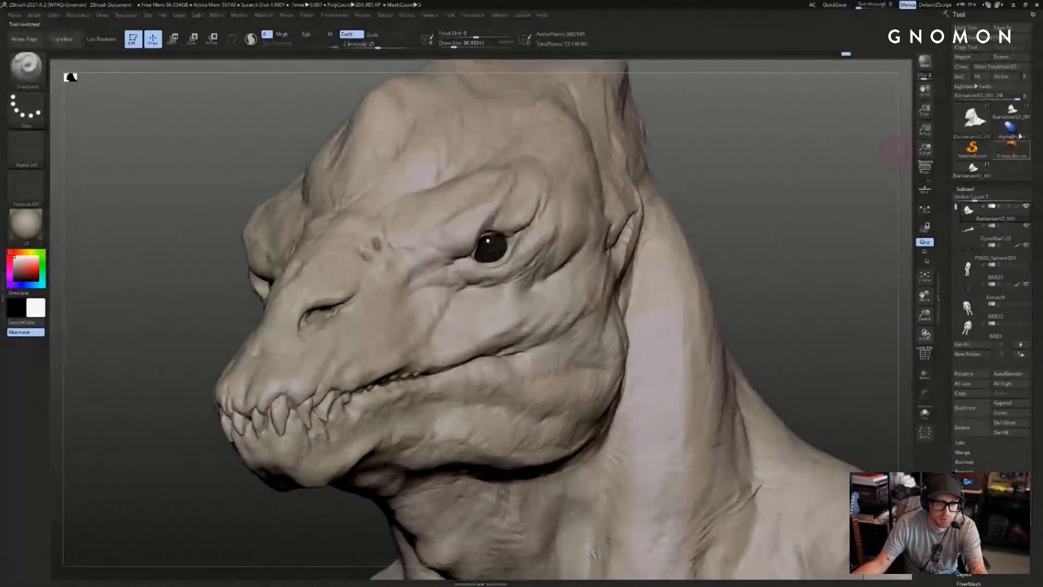
left_click(1012, 112)
- Step back through the undo history to compare the head with its earlier sculpted state
key("ctrl+z")
key("ctrl+z")
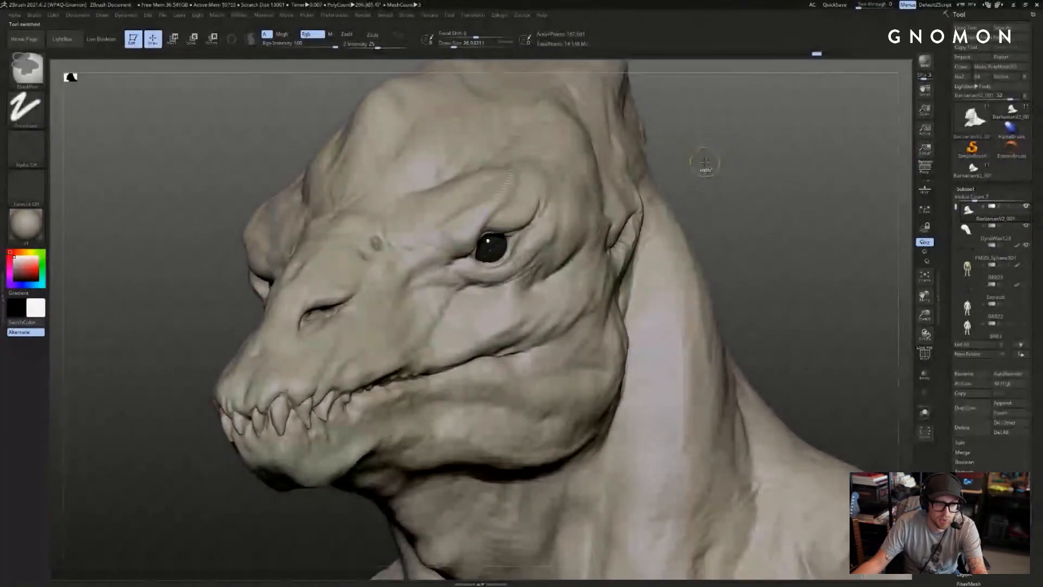
key("ctrl+z")
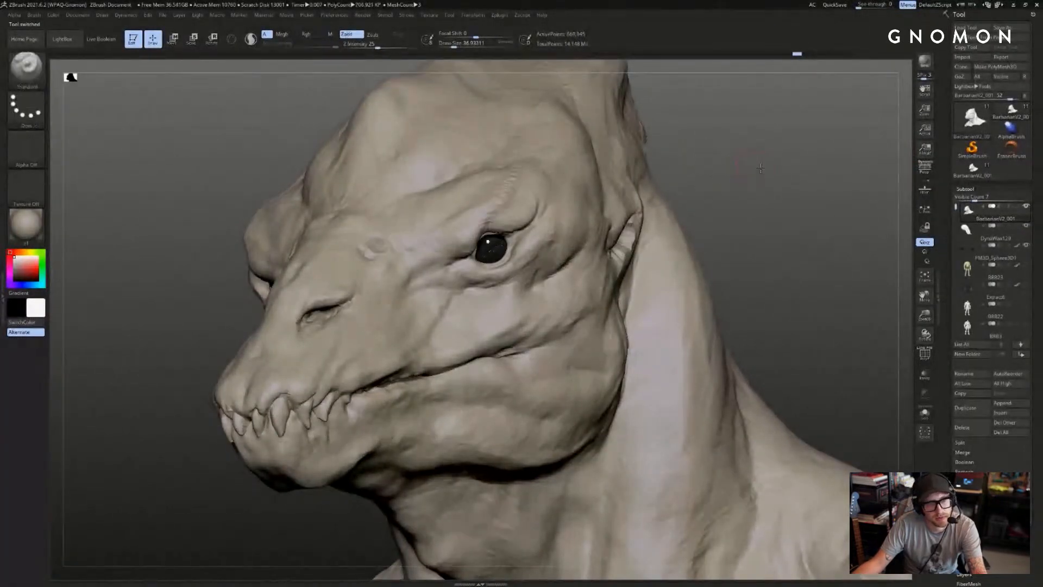
- Touch up the fold under the lower eyelid and drop the head to a lower subdivision level
left_click_drag(759, 170, 734, 180)
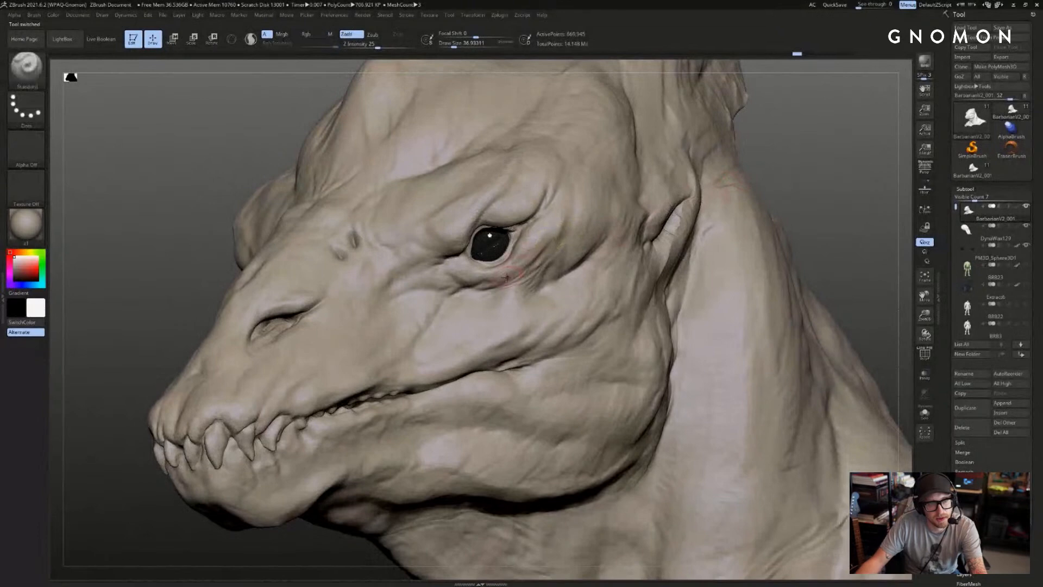
left_click_drag(478, 281, 491, 280)
left_click(502, 310)
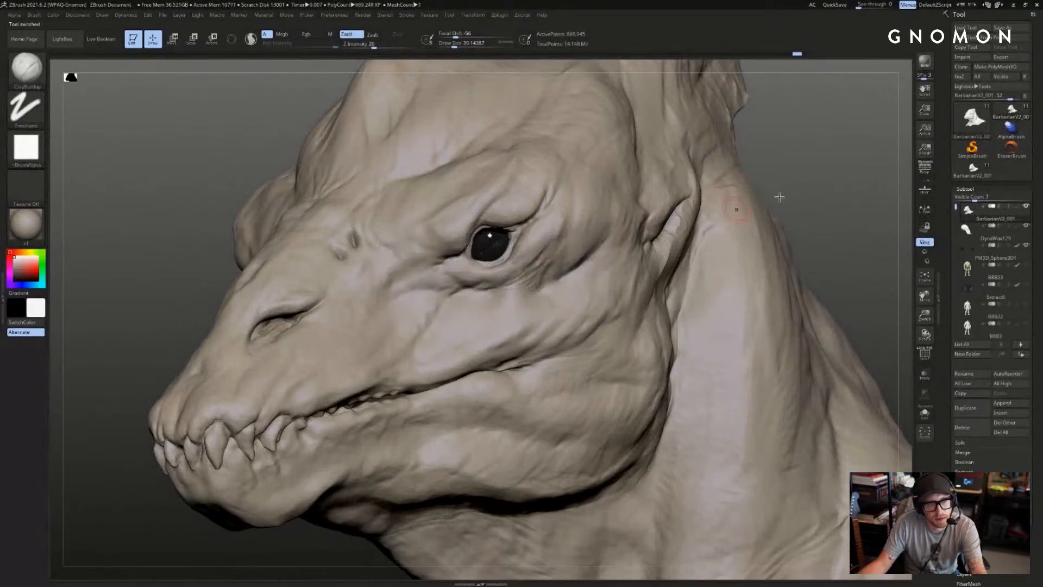
left_click_drag(781, 198, 843, 178)
key("shift+d")
key("shift+d")
key("shift+d")
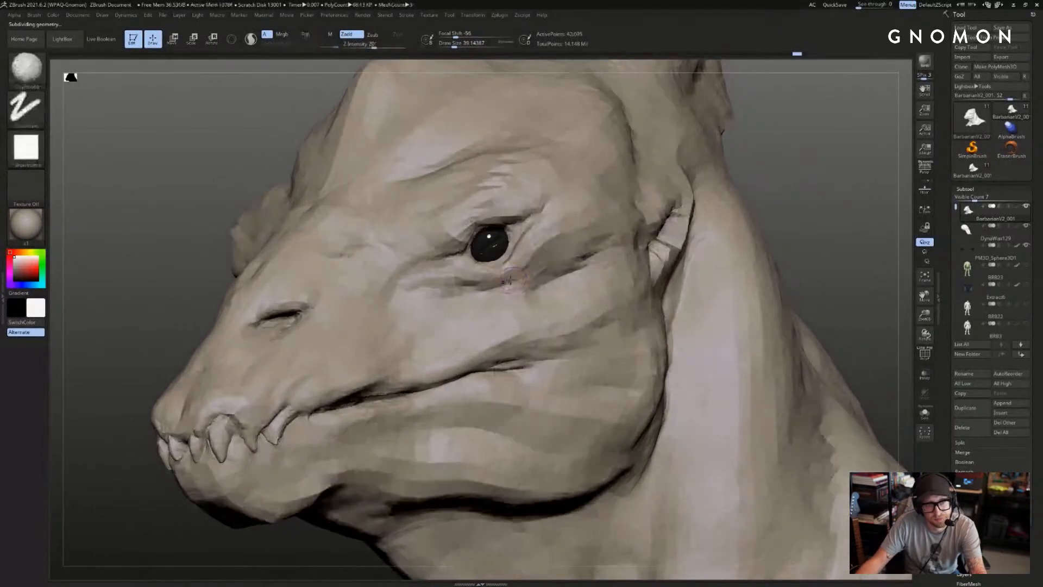
- Choose the Standard brush and raise the head to a medium subdivision level for reworking the eye folds
key("b")
key("s")
key("t")
key("d")
key("d")
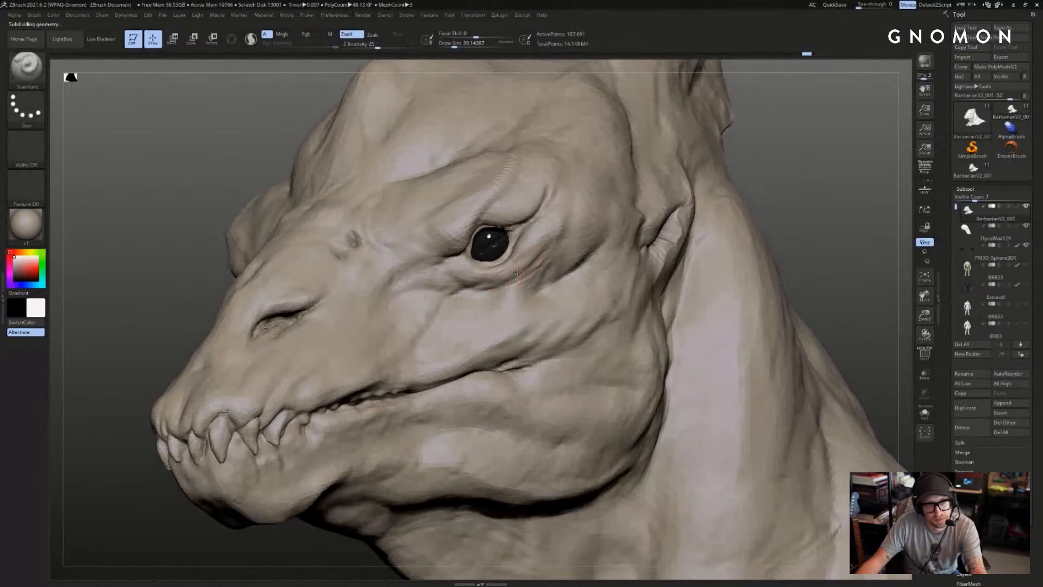
- Rework and smooth the fold behind the lower eyelid with the ClayBuildup brush, undo the last change and set the brush size to about 46
key("b")
key("c")
key("b")
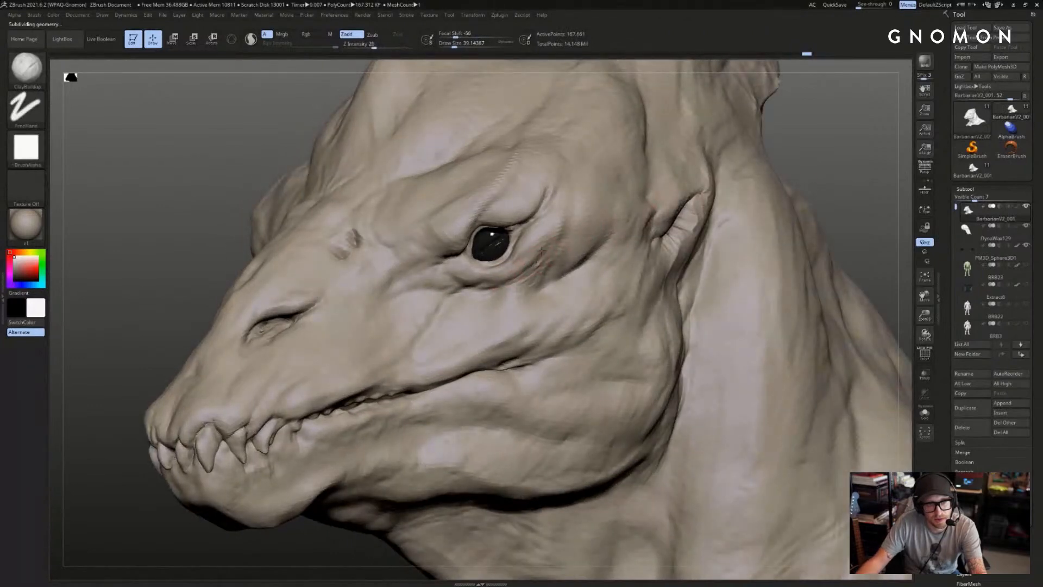
mouse_move(545, 260)
left_mouse_down("shift")
mouse_move(535, 267)
mouse_move(543, 264)
left_mouse_up("shift")
key("bracketright")
key("bracketright")
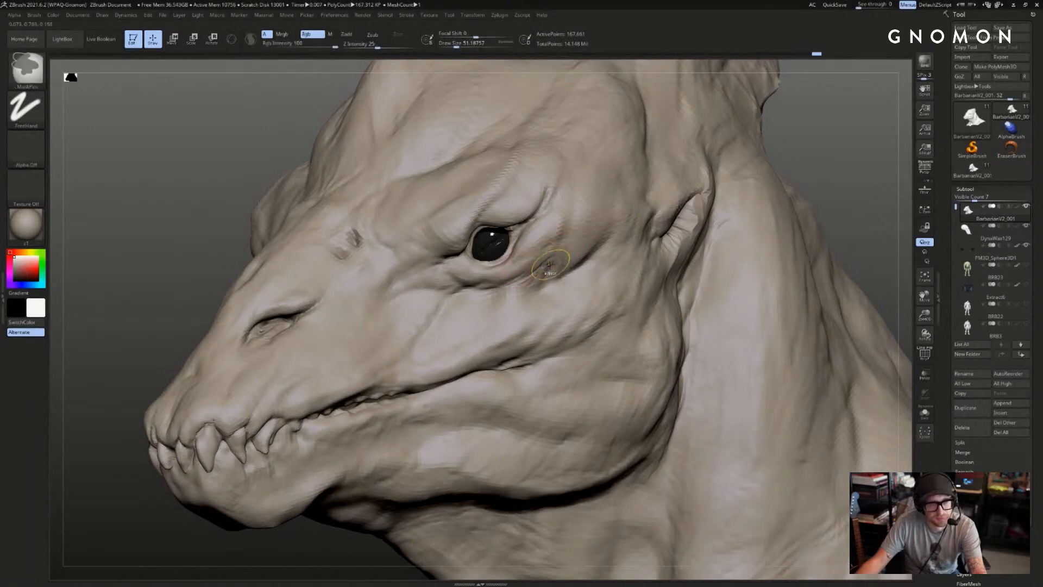
key("ctrl+z")
key("bracketleft")
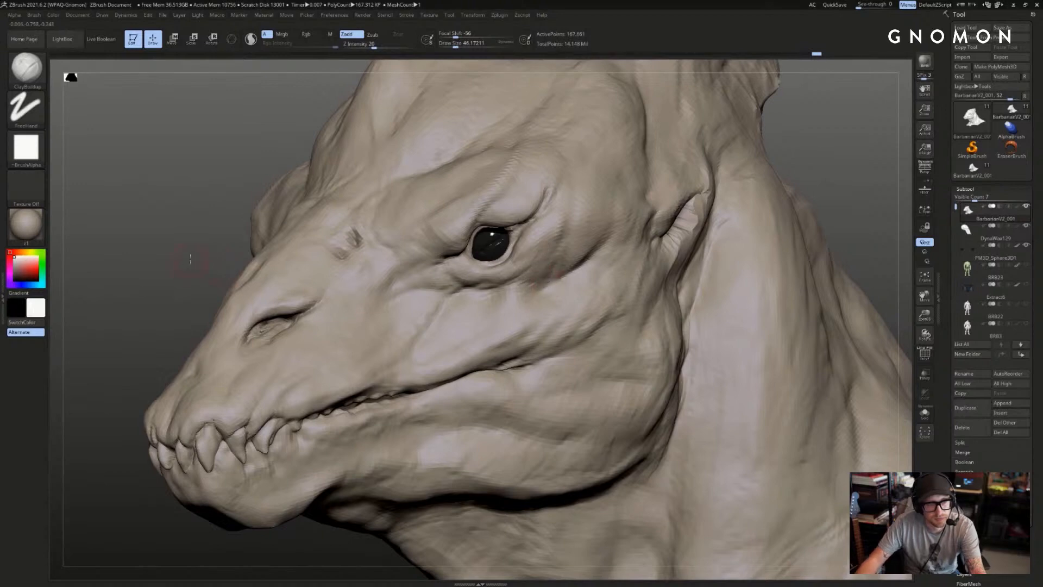
- Check the other loaded version and sculpt the folds behind the rear eye corner with the Standard brush at about size 39
mouse_move(212, 266)
left_mouse_down()
mouse_move(597, 228)
mouse_move(878, 174)
left_mouse_up()
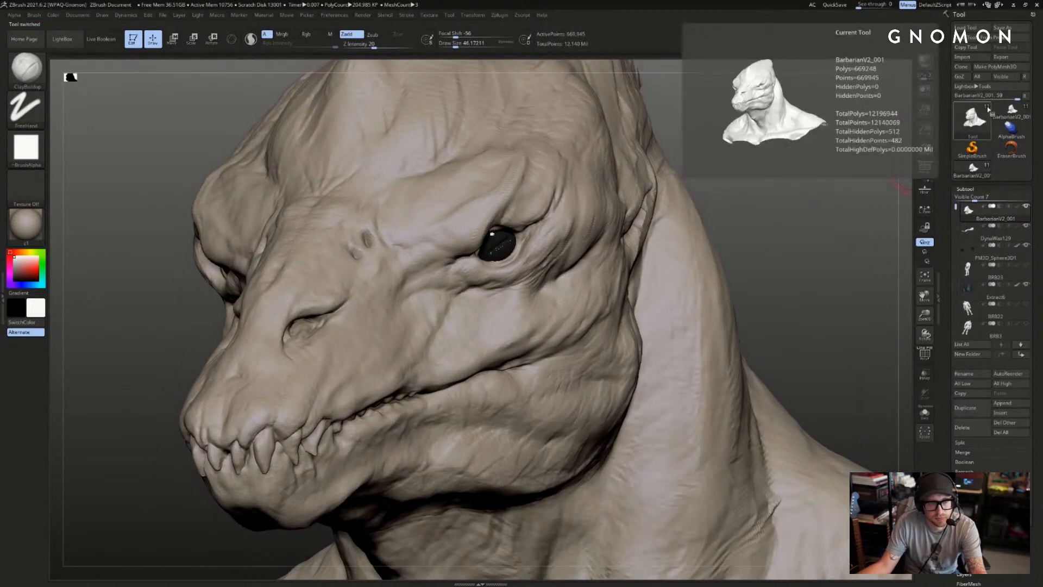
key("b")
key("s")
key("t")
key("s")
left_click(537, 259)
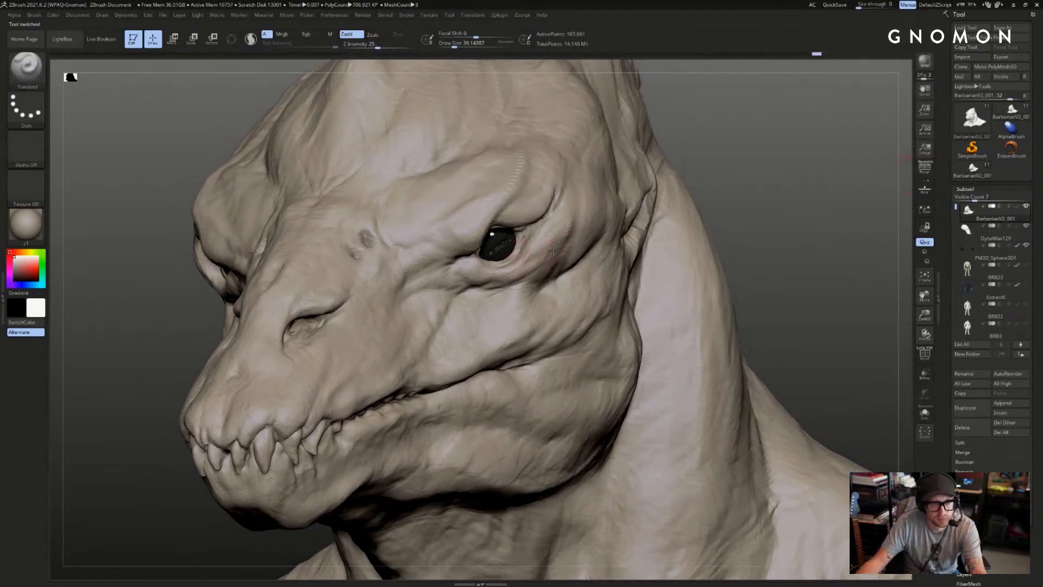
mouse_move(590, 218)
left_mouse_down()
mouse_move(752, 180)
mouse_move(775, 177)
mouse_move(786, 191)
mouse_move(560, 255)
left_mouse_up()
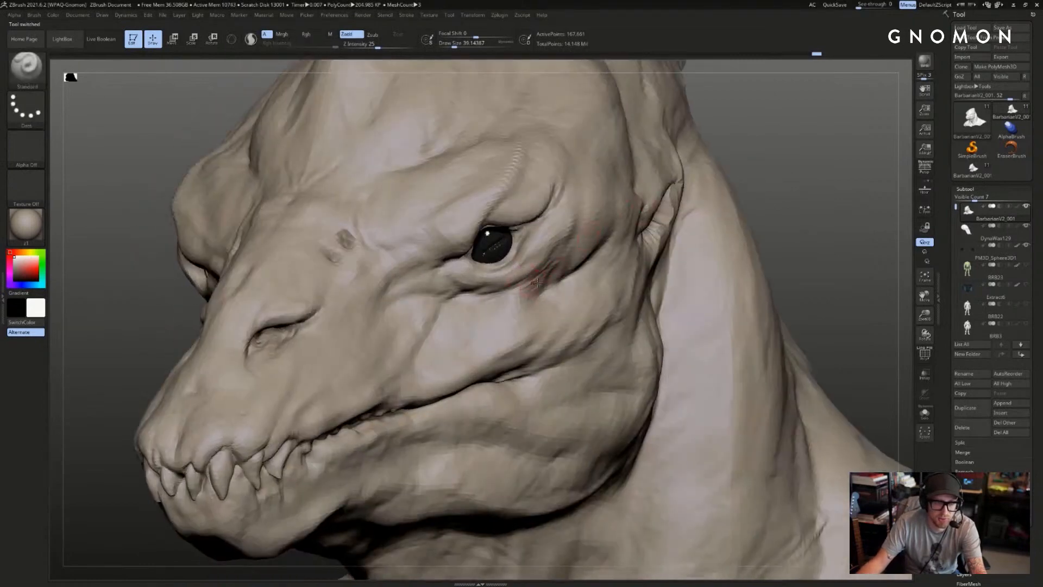
- Raise the head to its highest subdivision level and compare it with the other loaded version
key("d")
key("d")
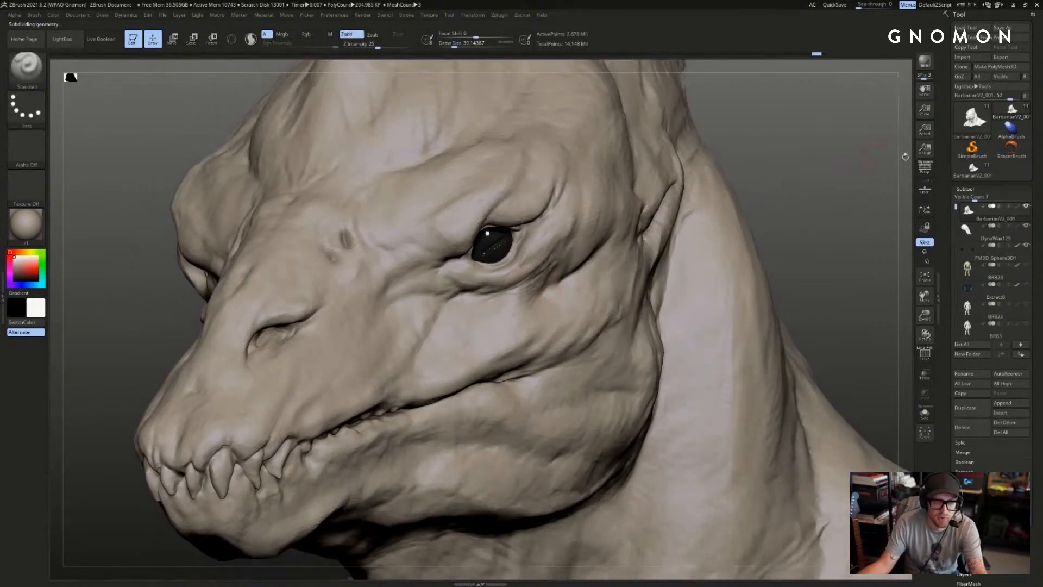
left_click(973, 120)
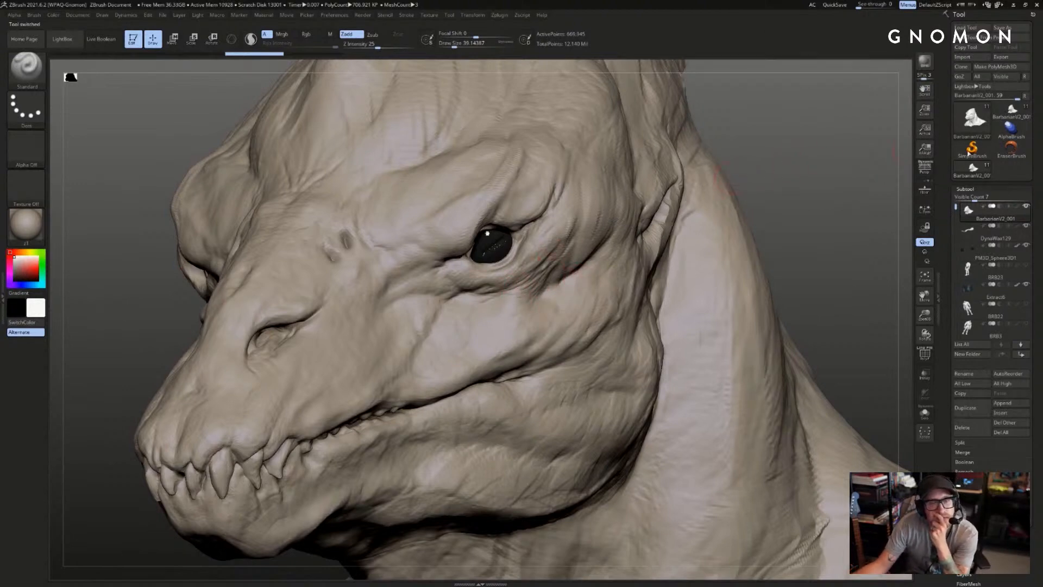
key("d")
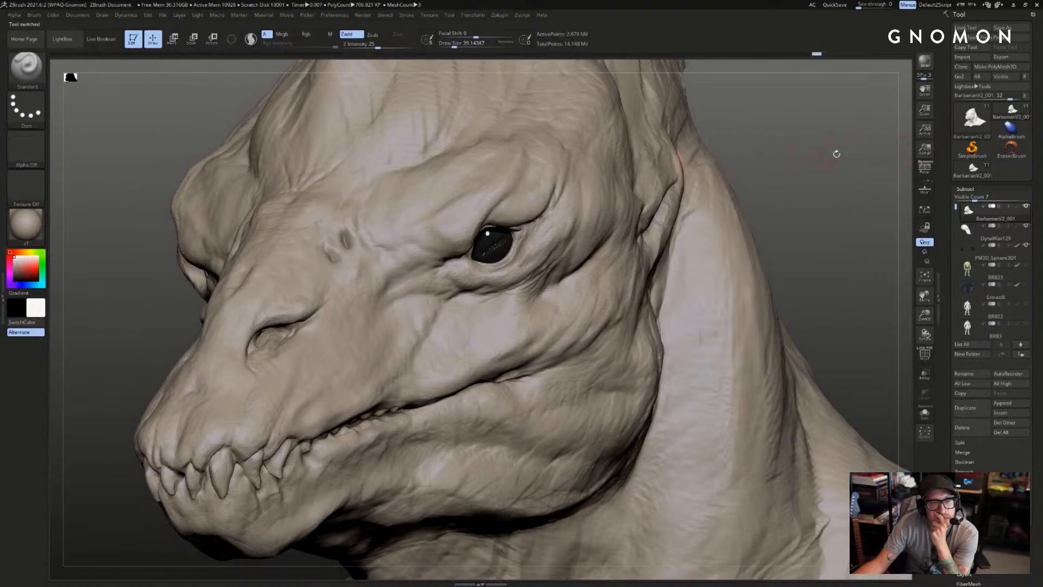
left_click_drag(833, 153, 840, 156)
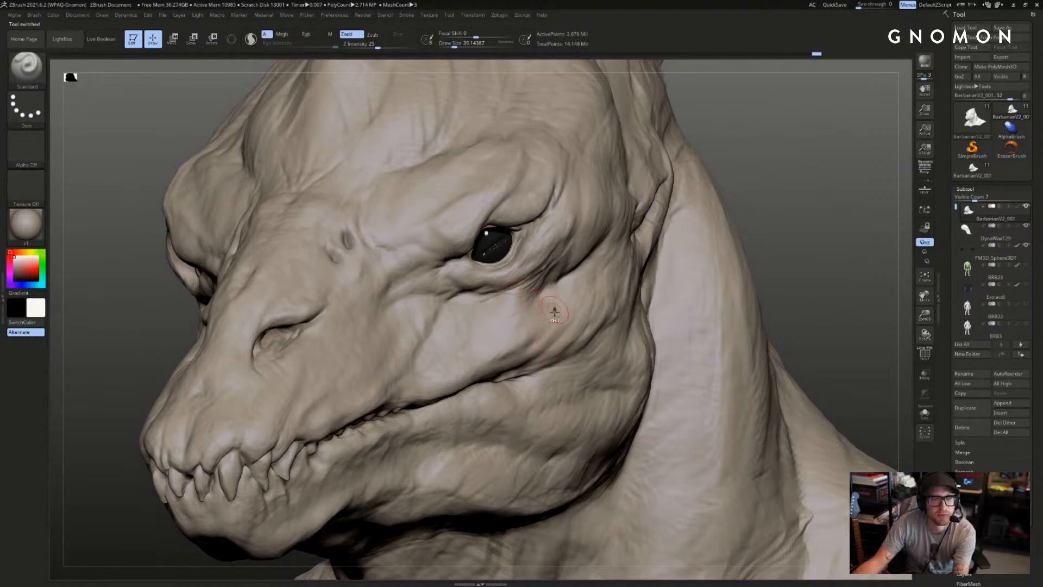
- Outline the cheek area below the eye with a painted mask, check it from other angles and clear the mask
mouse_move(554, 312)
left_mouse_down("ctrl")
mouse_move(446, 326)
mouse_move(529, 298)
left_mouse_up("ctrl")
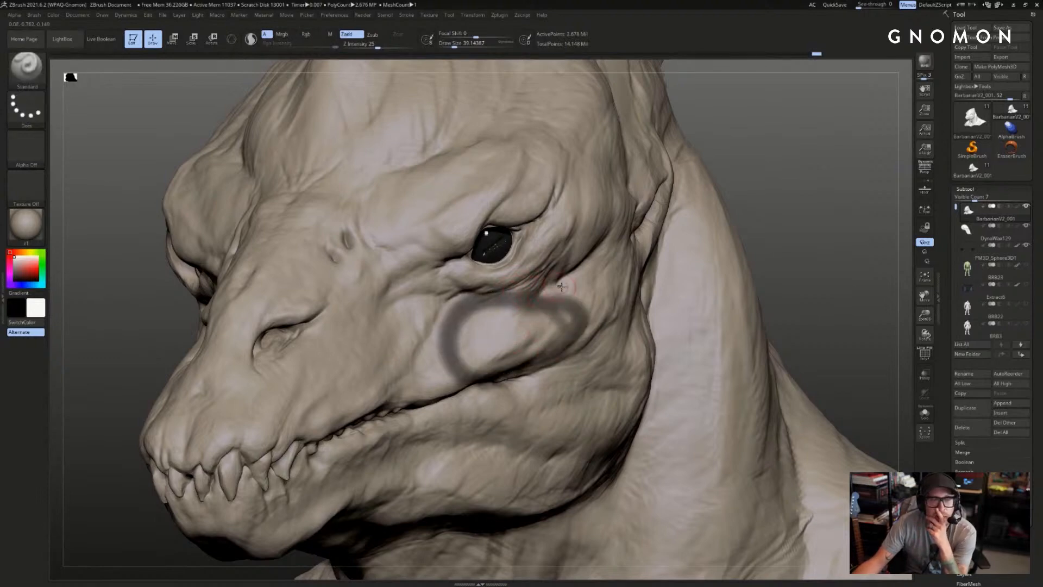
mouse_move(807, 148)
left_mouse_down()
mouse_move(860, 147)
mouse_move(760, 190)
left_mouse_up()
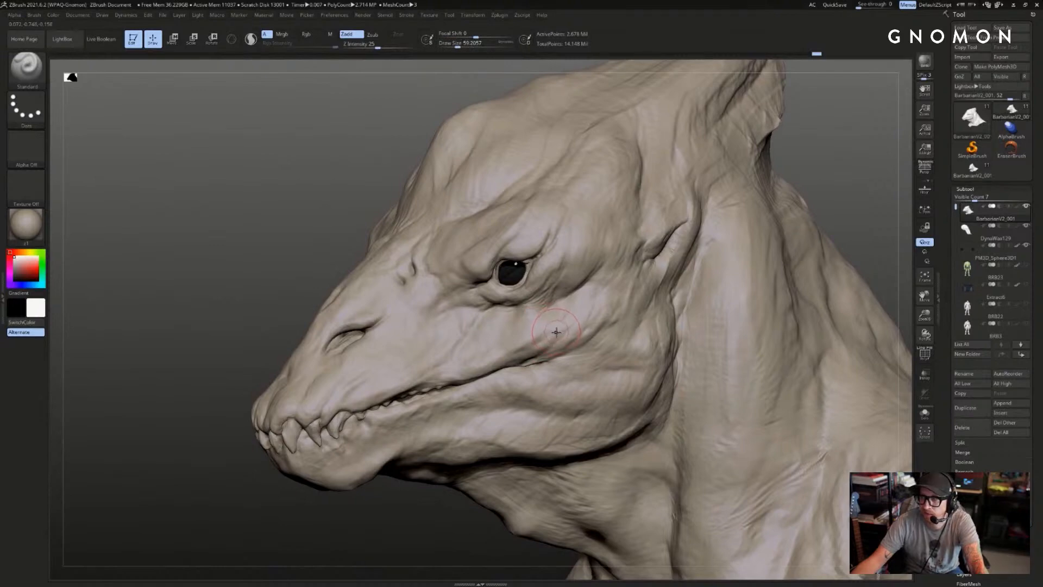
left_click_drag(342, 235, 544, 217)
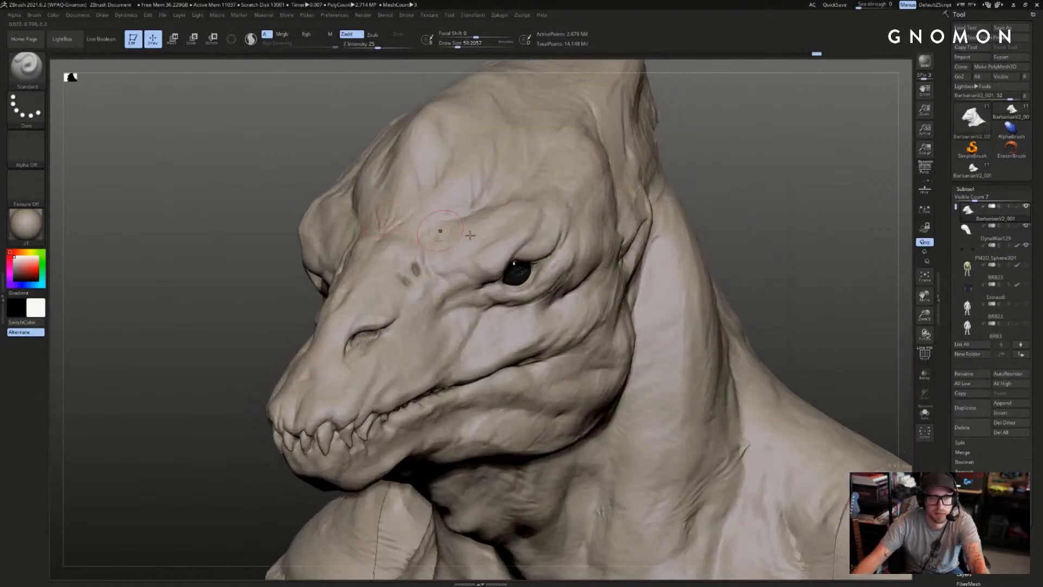
left_click_drag(728, 178, 717, 179)
left_click_drag(576, 321, 571, 318, "ctrl")
left_click_drag(731, 179, 747, 191, "ctrl")
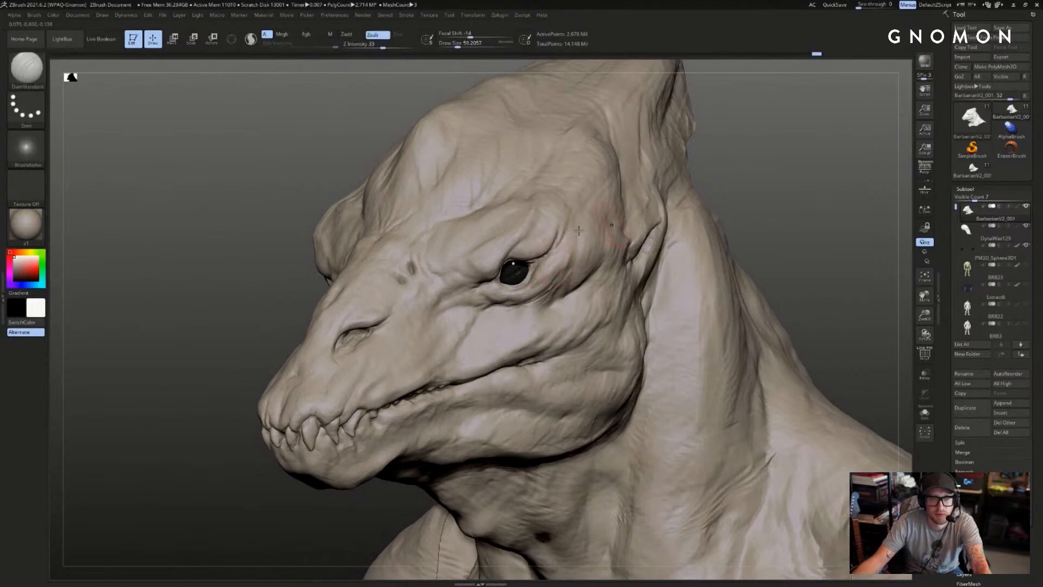
- Try carving creases around the rear of the eye with the DamStandard brush at size 28.75, undo them and clear the mask
key("s")
left_click_drag(539, 275, 532, 274)
mouse_move(535, 266)
left_mouse_down()
mouse_move(561, 209)
mouse_move(540, 266)
mouse_move(549, 214)
mouse_move(570, 214)
left_mouse_up()
mouse_move(540, 275)
left_mouse_down()
mouse_move(598, 229)
mouse_move(591, 260)
left_mouse_up()
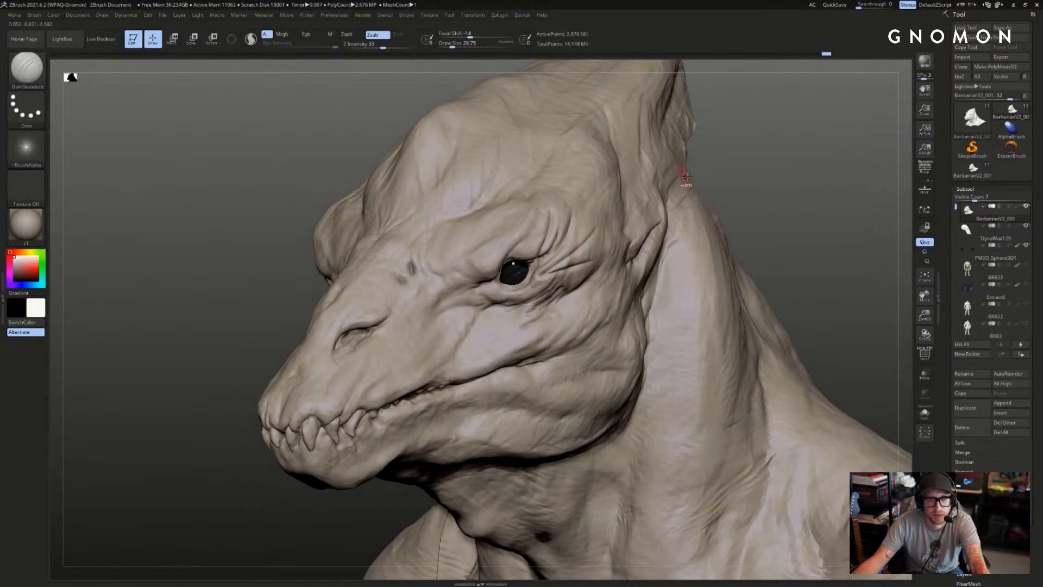
key("ctrl")
key("ctrl+z")
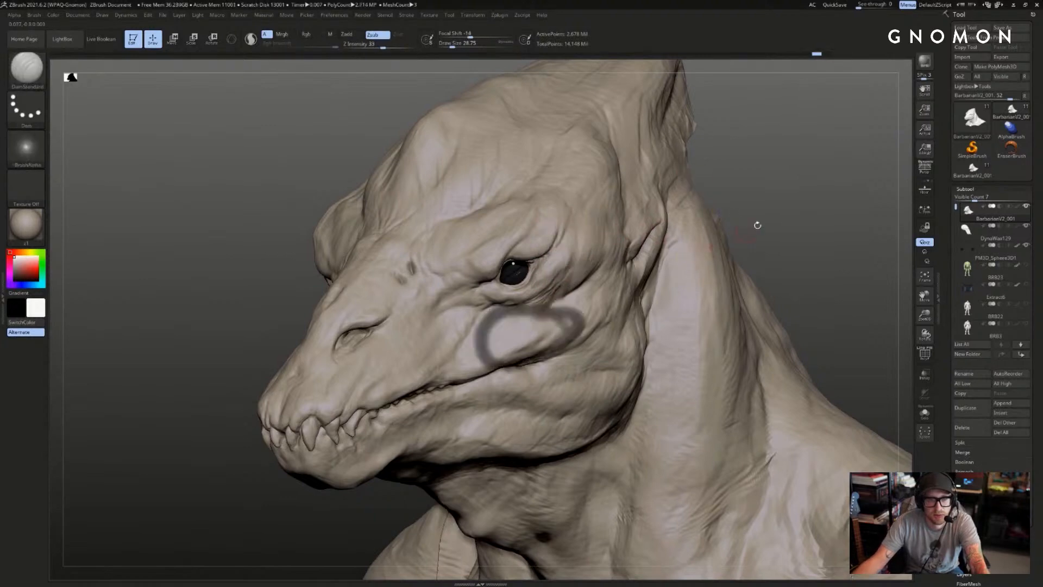
left_click_drag(803, 182, 804, 211, "ctrl")
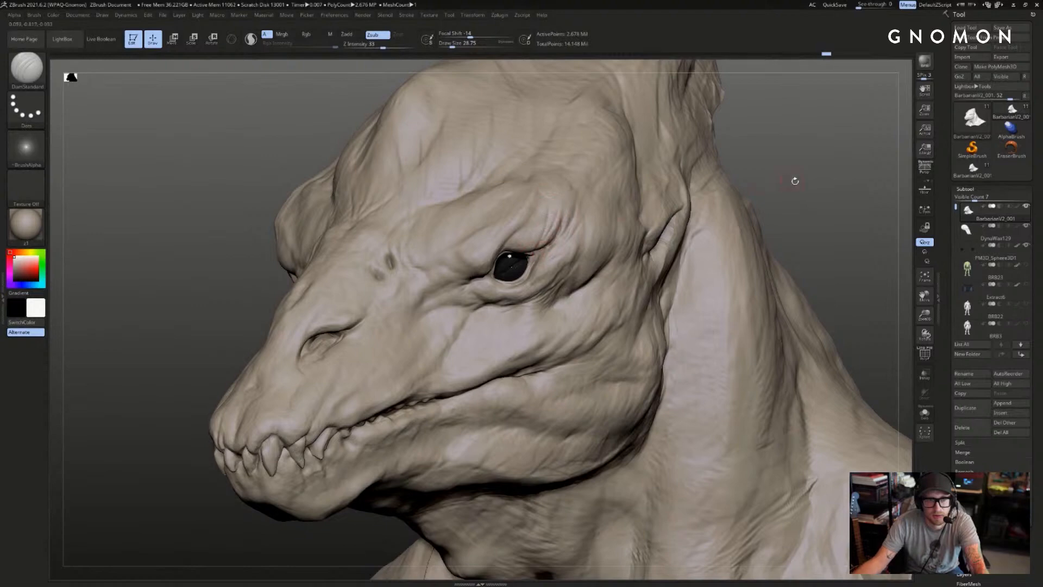
- Review the head from several angles with the ClayBuildup brush selected and compare it with the other loaded version
left_click_drag(794, 181, 815, 182)
key("b")
key("c")
key("b")
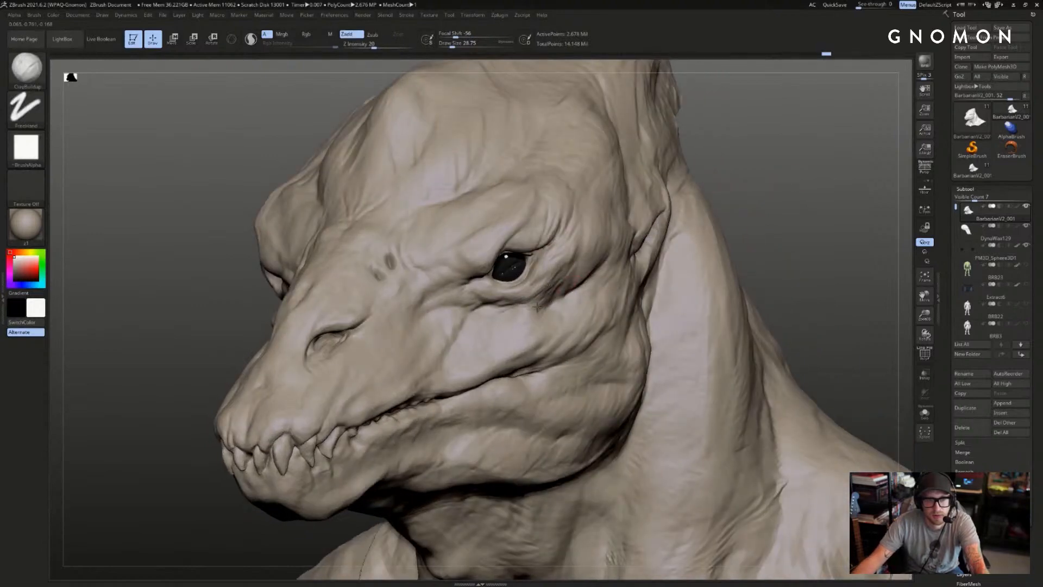
left_click_drag(801, 190, 777, 210)
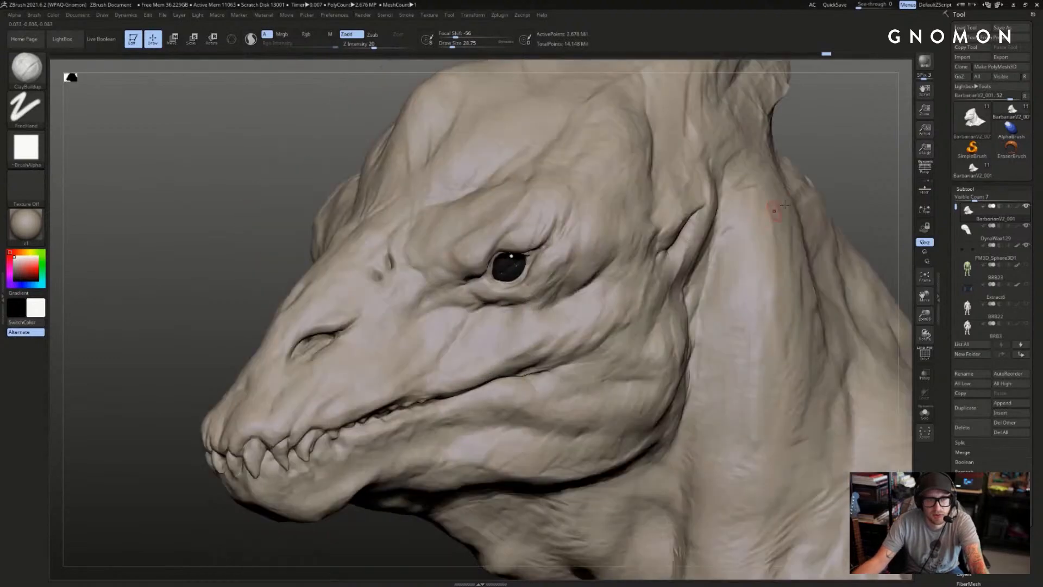
mouse_move(840, 176)
left_mouse_down("alt")
mouse_move(796, 155)
mouse_move(847, 174)
left_mouse_up("alt")
left_click(1011, 127)
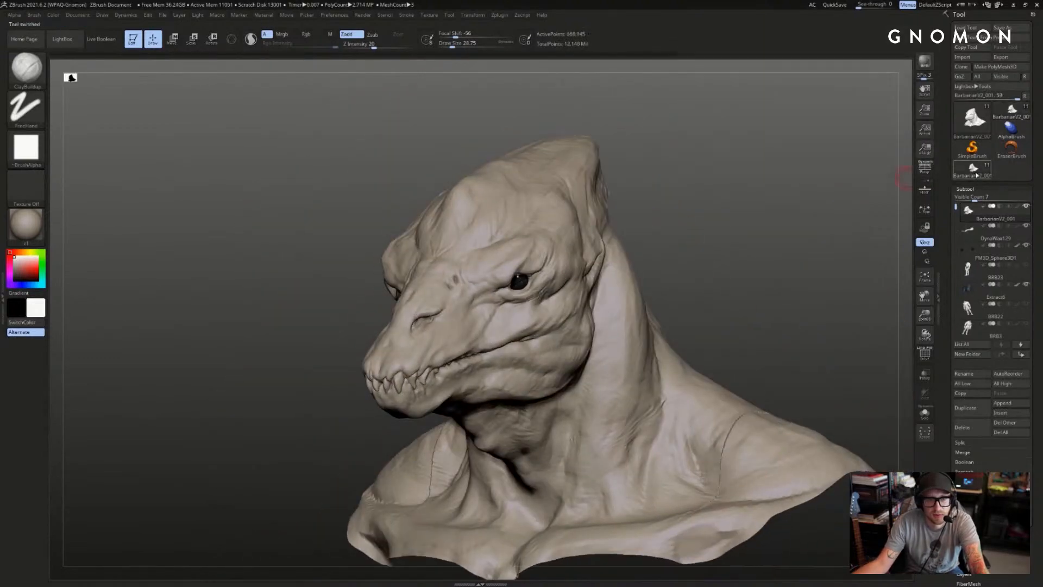
left_click(1011, 110)
left_click_drag(784, 174, 745, 192)
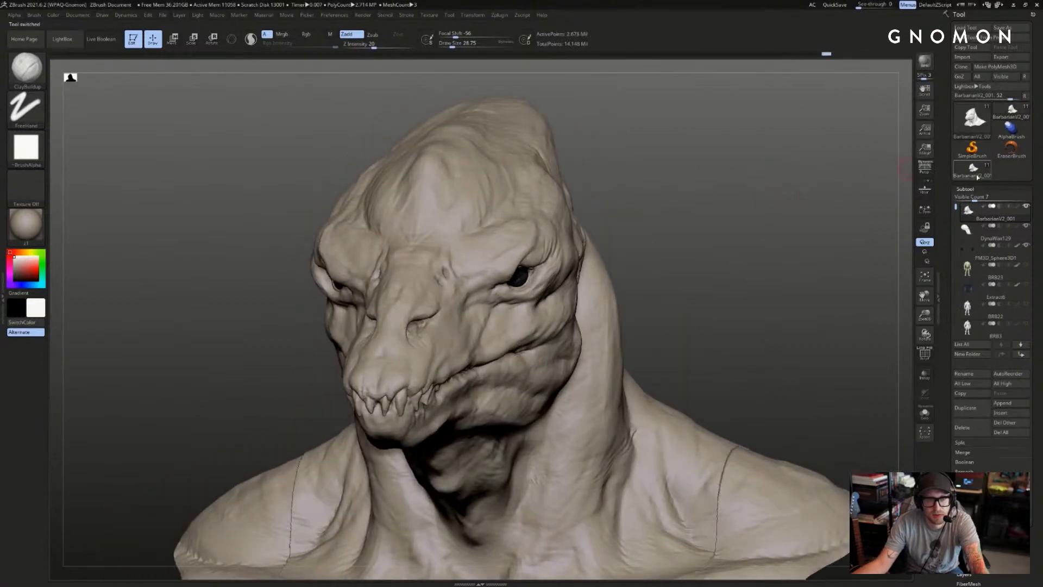
left_click(972, 170)
mouse_move(841, 158)
left_mouse_down()
mouse_move(826, 158)
mouse_move(849, 165)
left_mouse_up()
- Step back through the undo history to remove the latest creases around the eye
key("ctrl")
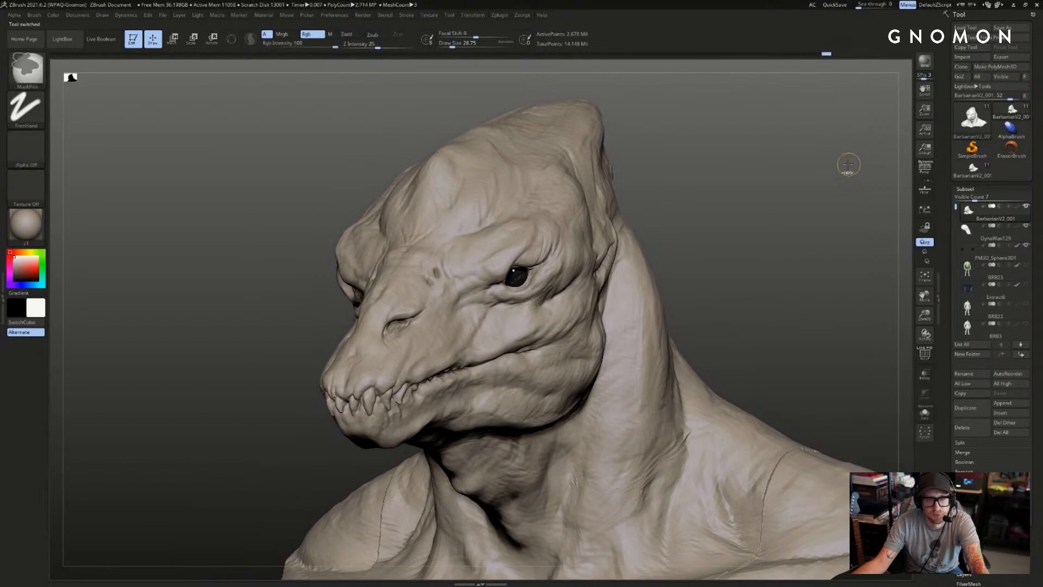
key("ctrl+z")
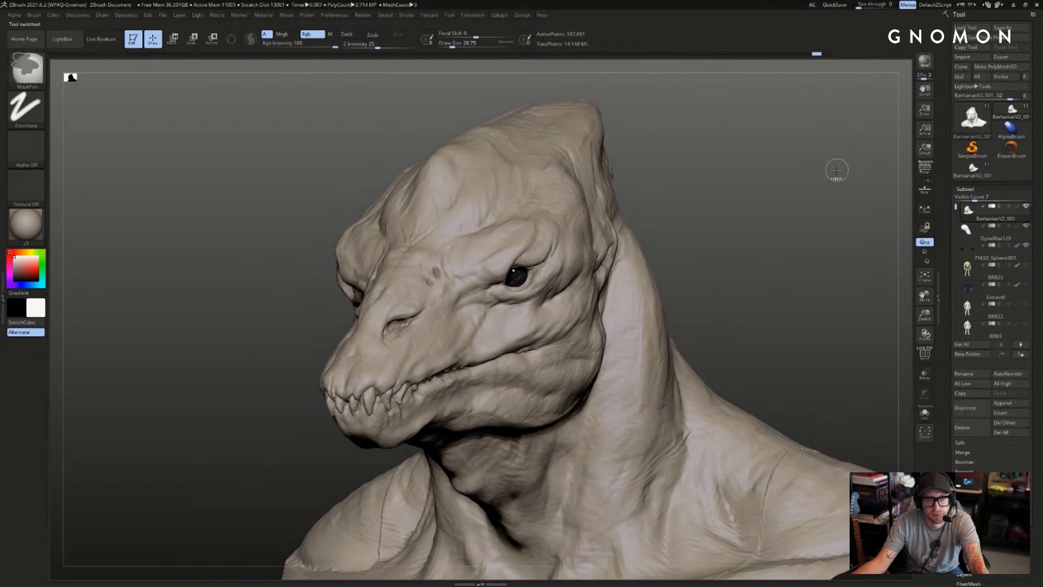
key("ctrl+z")
key("ctrl+shift+z")
left_click_drag(794, 191, 815, 190)
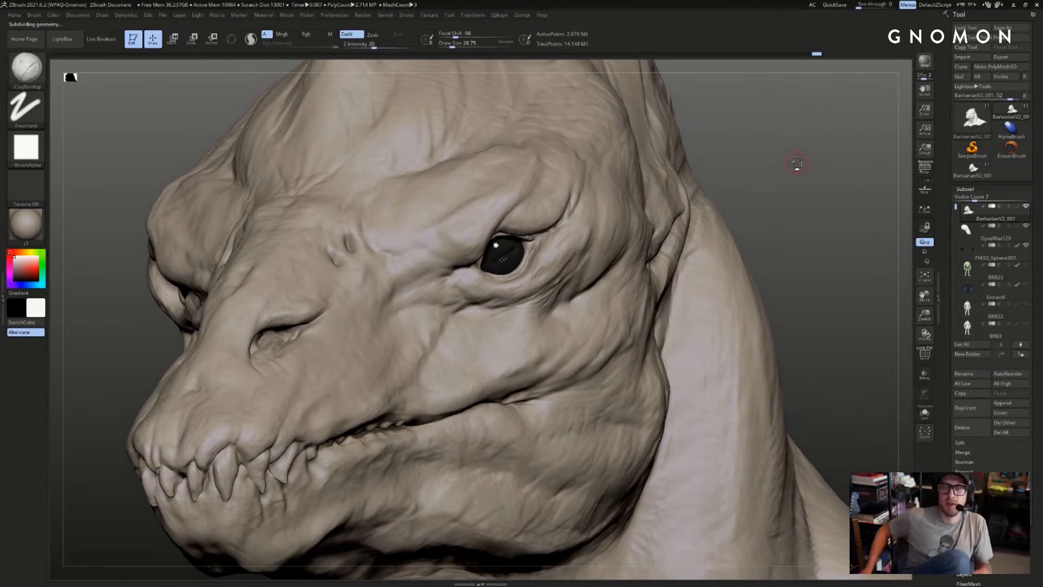
- Examine the eyelids and surrounding folds close up from side and three-quarter views
left_click_drag(828, 137, 772, 149)
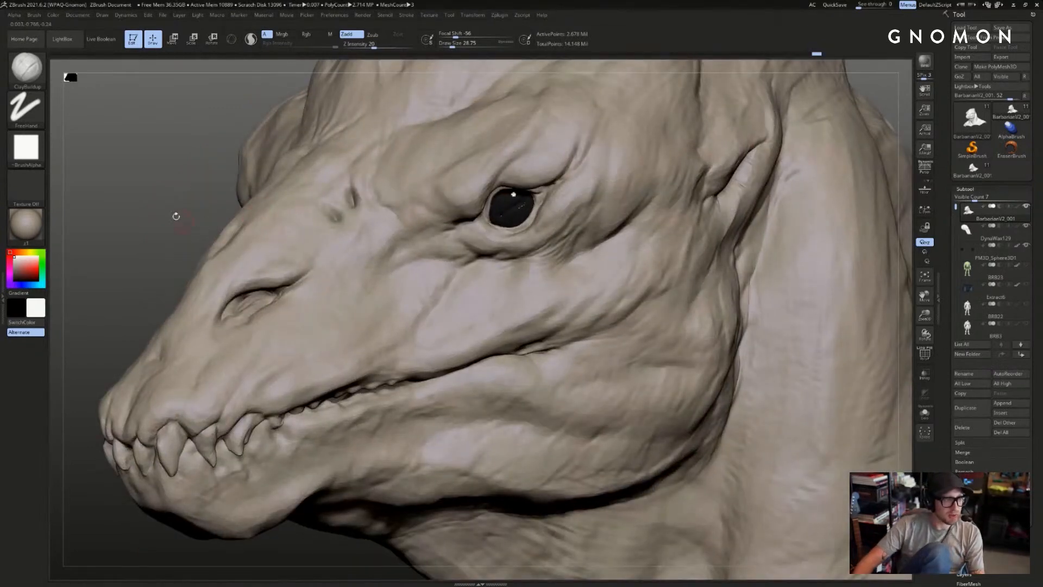
left_click_drag(193, 194, 111, 252, "alt")
left_click_drag(887, 169, 815, 174)
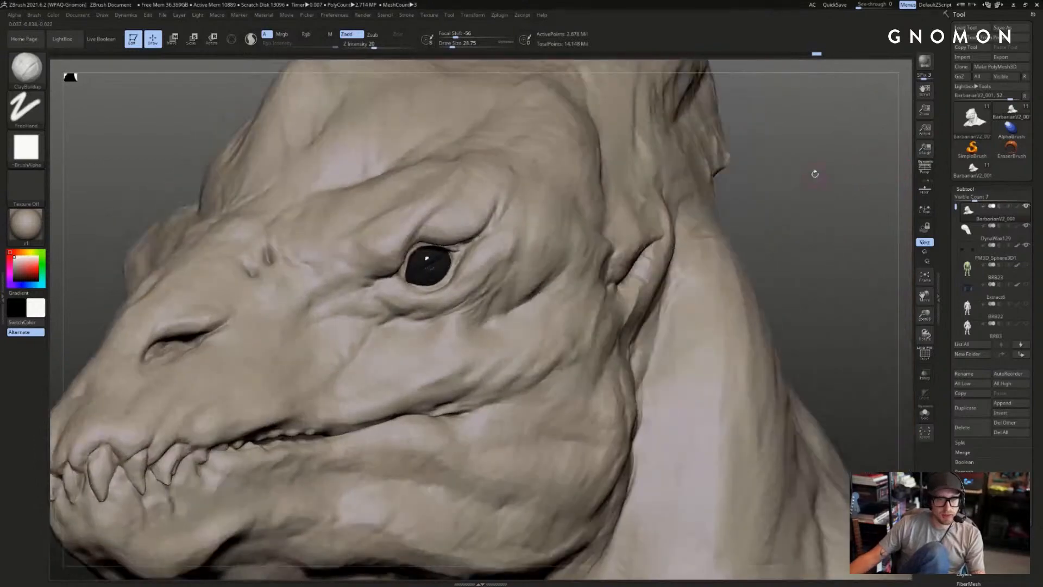
left_click_drag(855, 207, 922, 193, "alt")
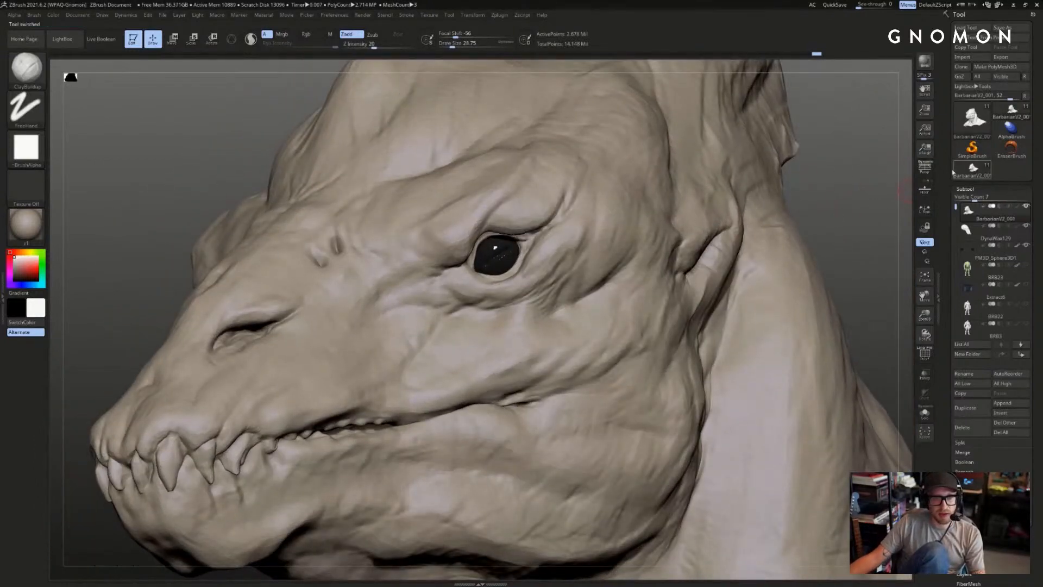
- Compare the head with the other loaded version, both as a full bust and close up around the eye
left_click(972, 169)
left_click_drag(852, 213, 808, 148, "alt")
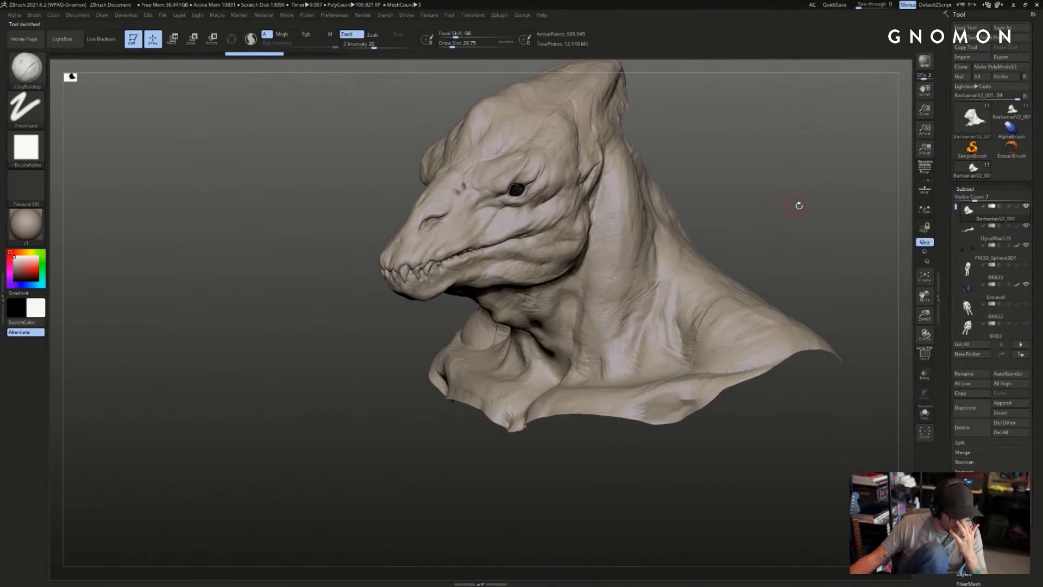
mouse_move(778, 158)
left_mouse_down("alt")
mouse_move(781, 190)
mouse_move(780, 173)
left_mouse_up("alt")
left_click_drag(764, 108, 345, 396, "ctrl")
left_click(747, 205, "ctrl")
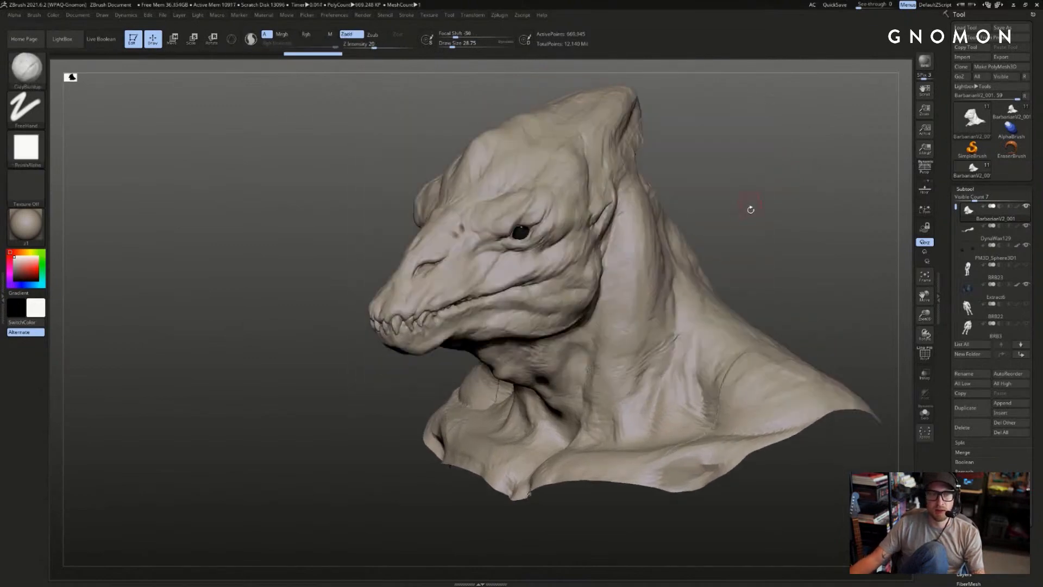
mouse_move(762, 203)
left_mouse_down()
mouse_move(789, 197)
mouse_move(796, 262)
left_mouse_up()
left_click_drag(831, 190, 864, 182)
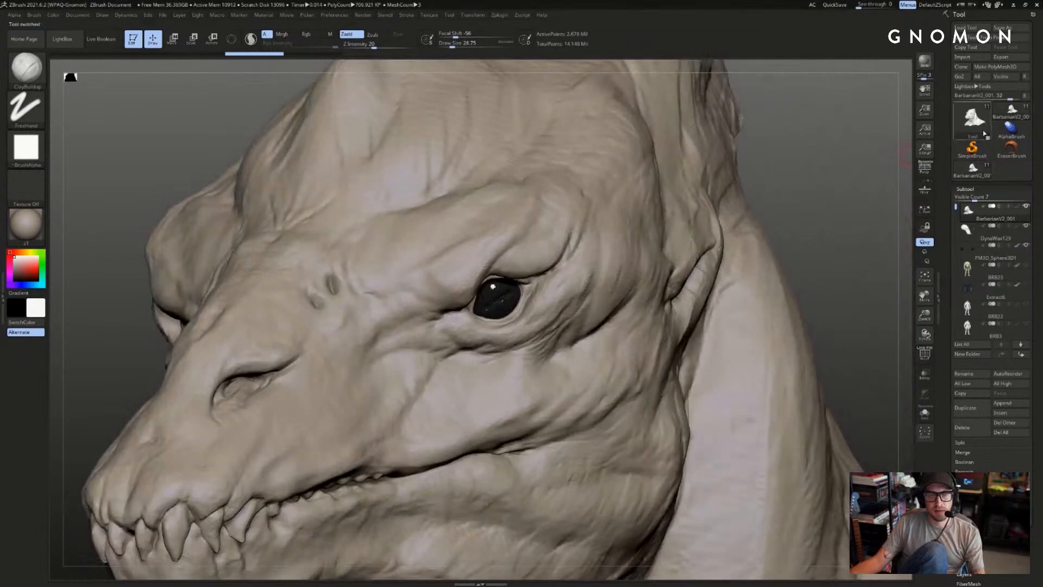
left_click(1014, 114)
left_click(999, 114)
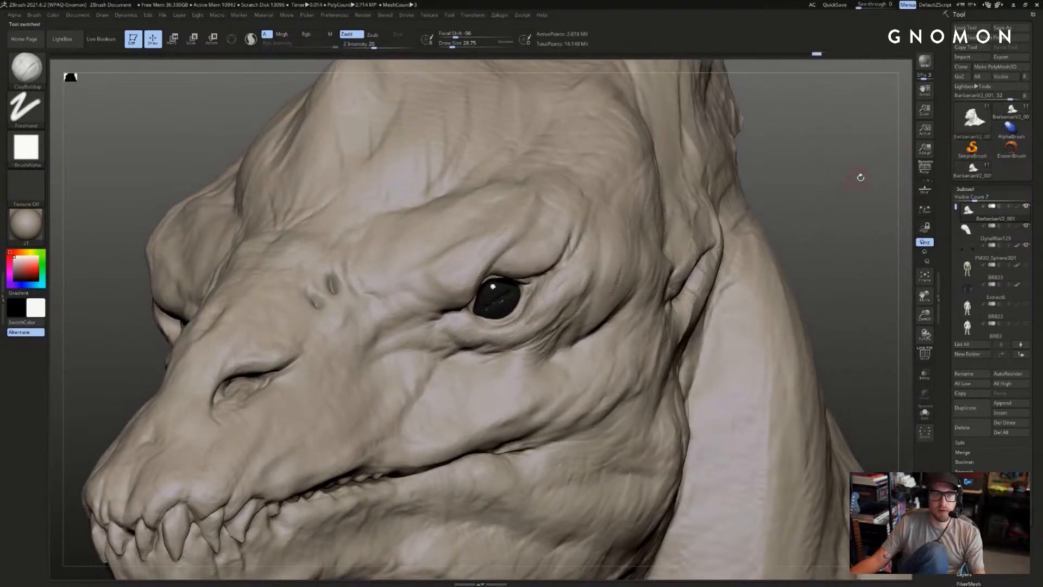
- Compare the head with the other loaded version from front, side and three-quarter views
mouse_move(783, 187)
left_mouse_down()
mouse_move(866, 186)
mouse_move(795, 198)
left_mouse_up()
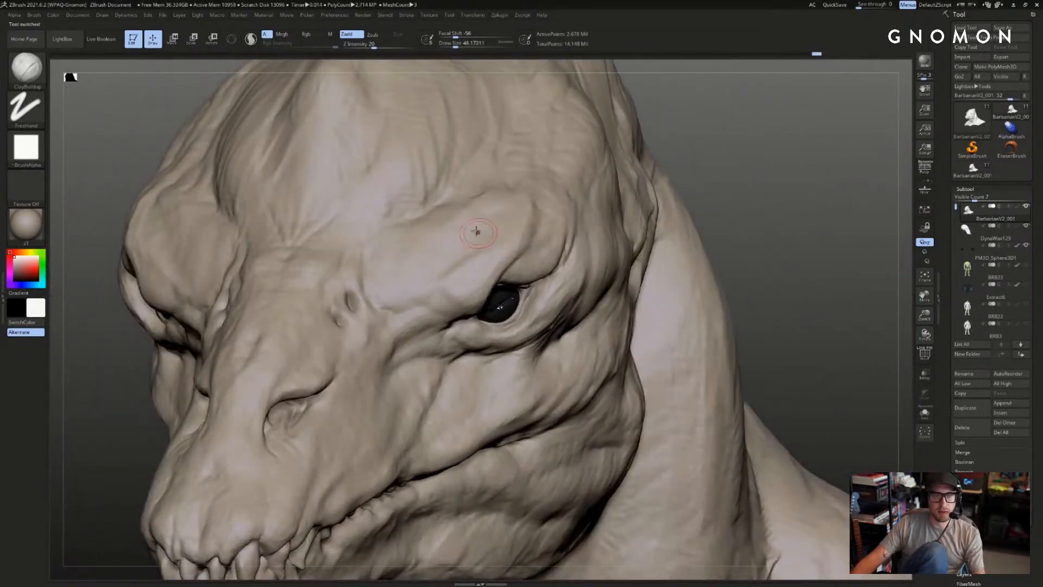
key("s")
left_click_drag(483, 215, 506, 215)
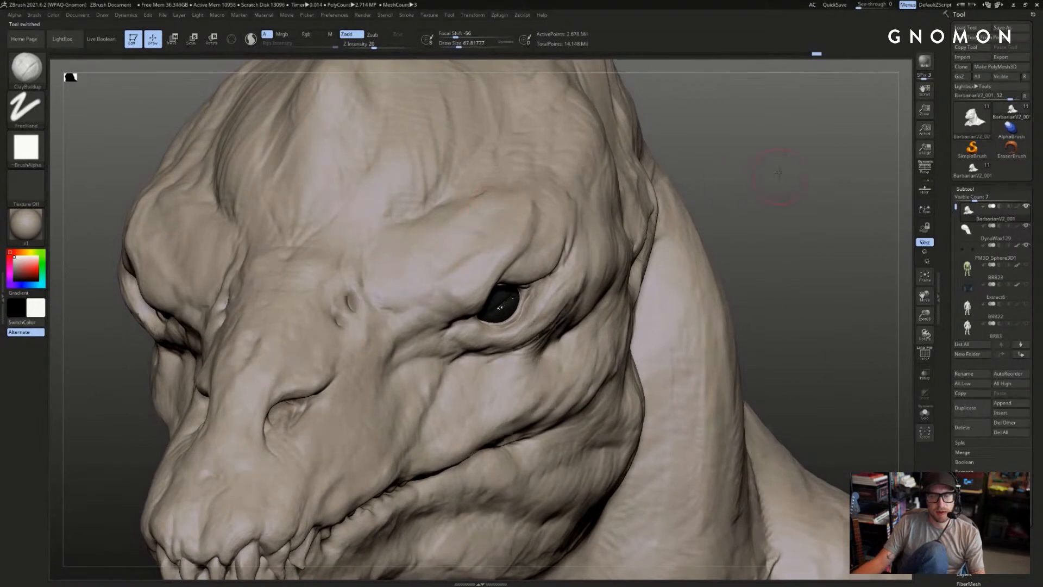
left_click_drag(782, 174, 677, 136)
left_click_drag(245, 259, 291, 233)
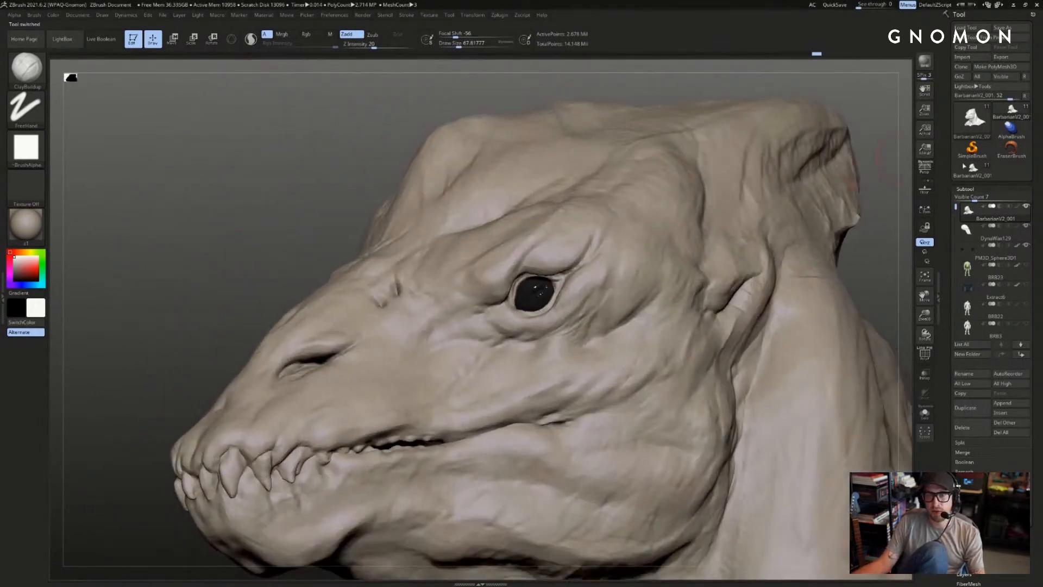
left_click(995, 114)
left_click(970, 118)
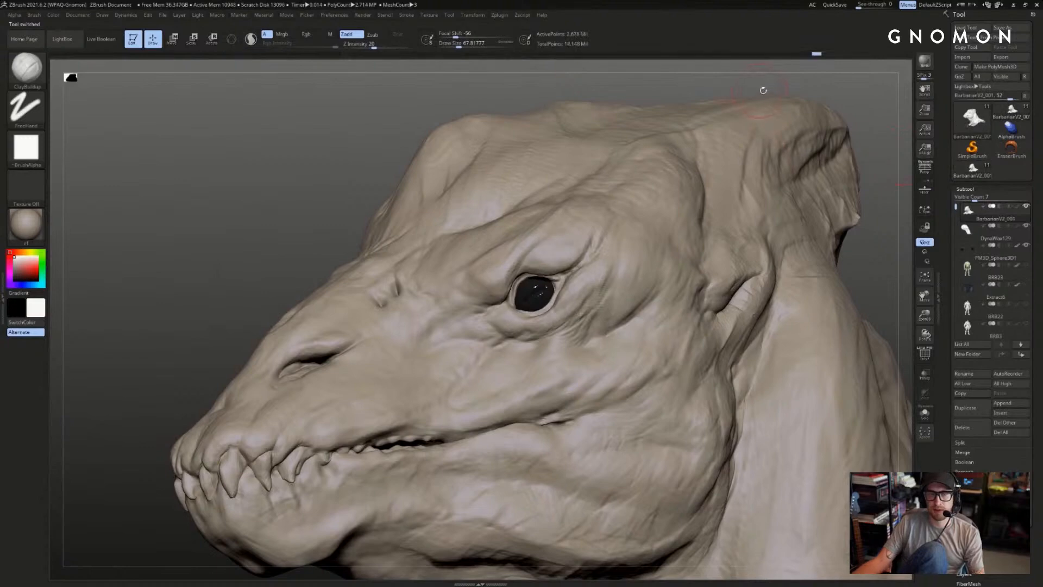
mouse_move(870, 108)
left_mouse_down()
mouse_move(884, 116)
mouse_move(880, 129)
left_mouse_up()
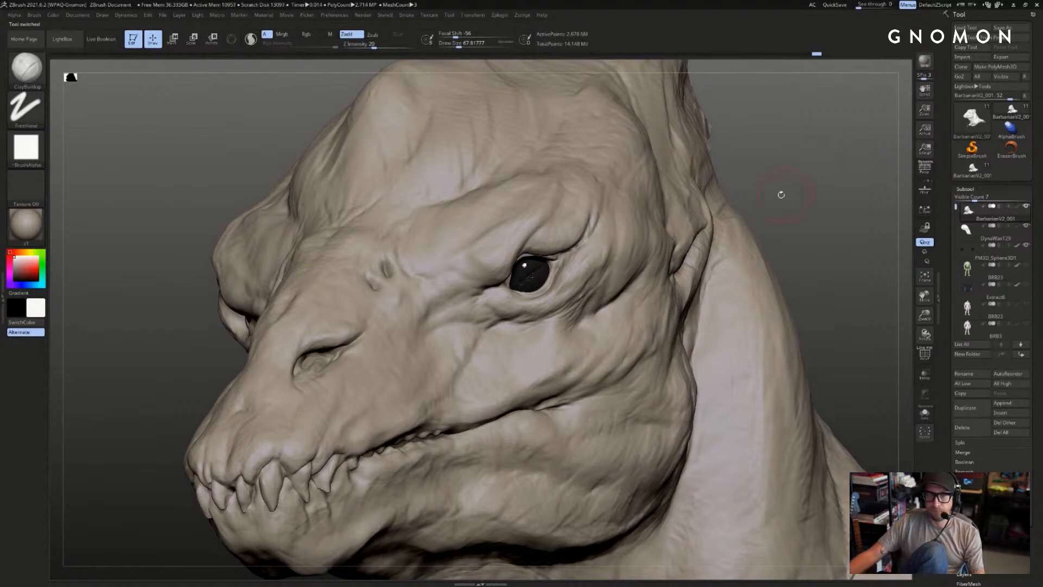
left_click_drag(782, 194, 561, 298)
- Inspect the eye area and facial folds at a lower subdivision level, returning to the highest level
key("shift+d")
key("shift+d")
key("shift+d")
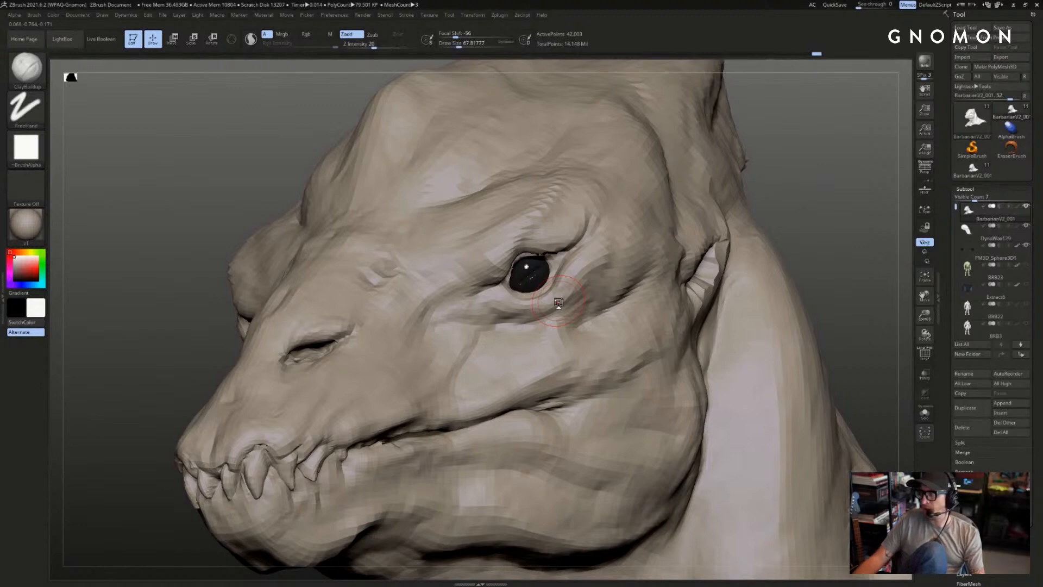
mouse_move(794, 184)
left_mouse_down()
mouse_move(824, 197)
mouse_move(788, 216)
mouse_move(750, 209)
mouse_move(757, 182)
mouse_move(757, 201)
mouse_move(746, 186)
mouse_move(733, 194)
mouse_move(769, 202)
mouse_move(709, 199)
mouse_move(709, 213)
left_mouse_up()
key("d")
key("d")
key("d")
- Set up the Standard brush to paint black colour only, with Zadd off, Rgb on and a small draw size of about 5.75
key("b")
key("d")
key("s")
key("b")
key("s")
key("t")
left_click(349, 34)
left_click(313, 35)
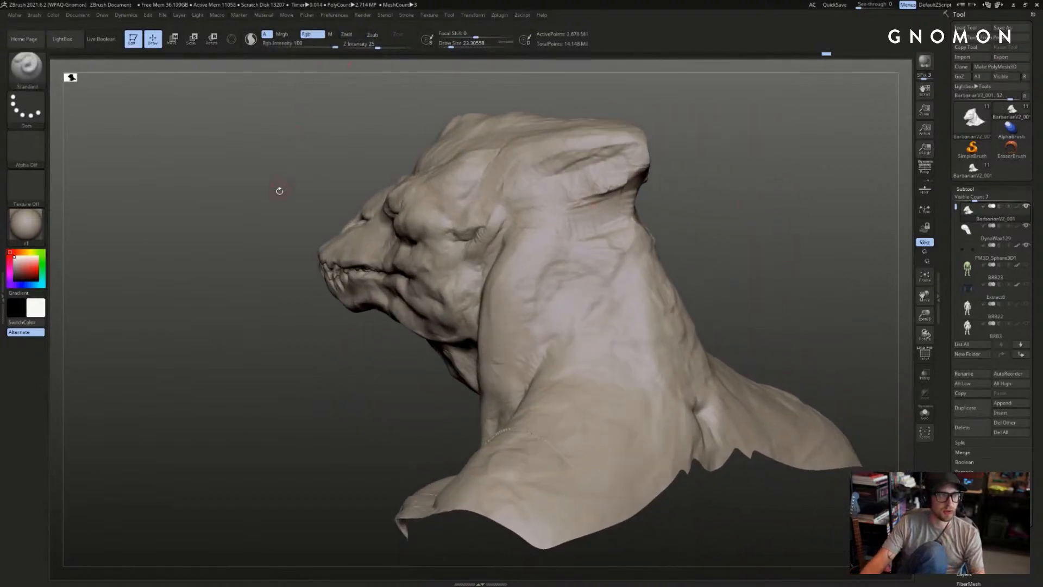
key("v")
key("s")
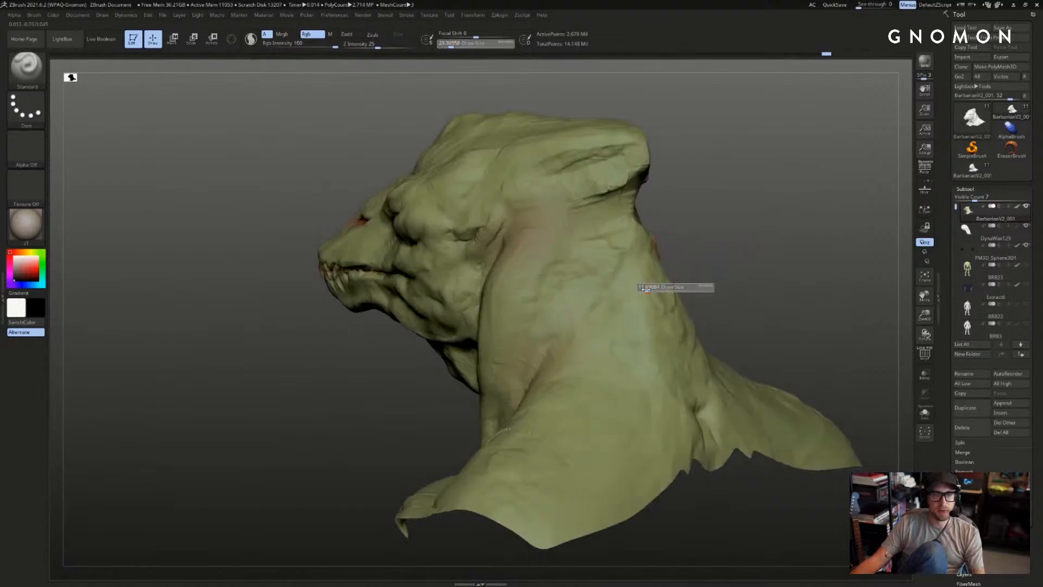
left_click_drag(646, 289, 643, 289)
right_click_drag(644, 289, 626, 290)
key("bracketleft")
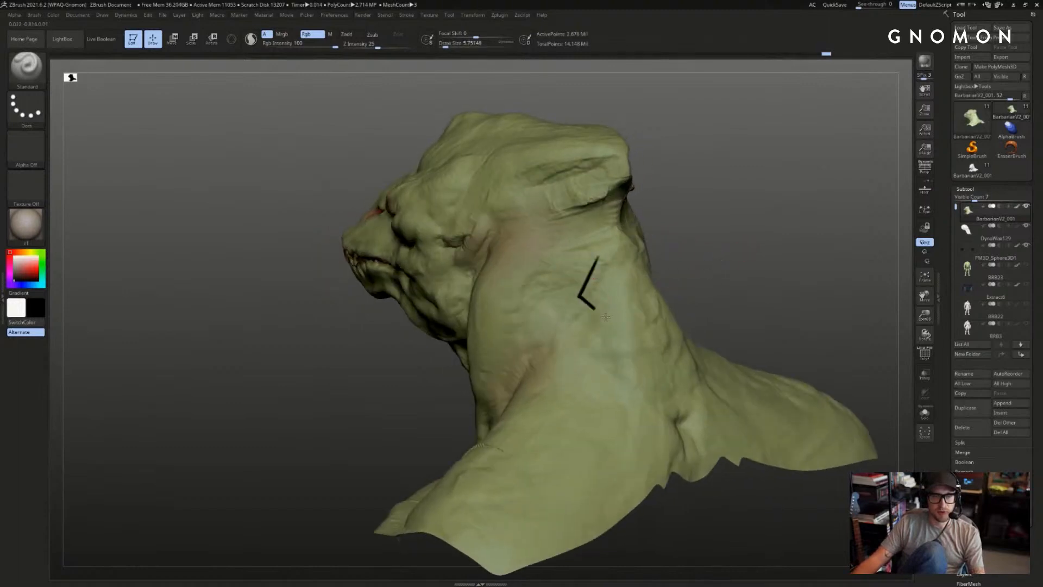
- Paint a black zigzag line down the side of the neck to the shoulder's lower edge, replacing the first attempt
left_click_drag(605, 317, 618, 402)
right_click_drag(647, 288, 681, 279)
key("ctrl+z")
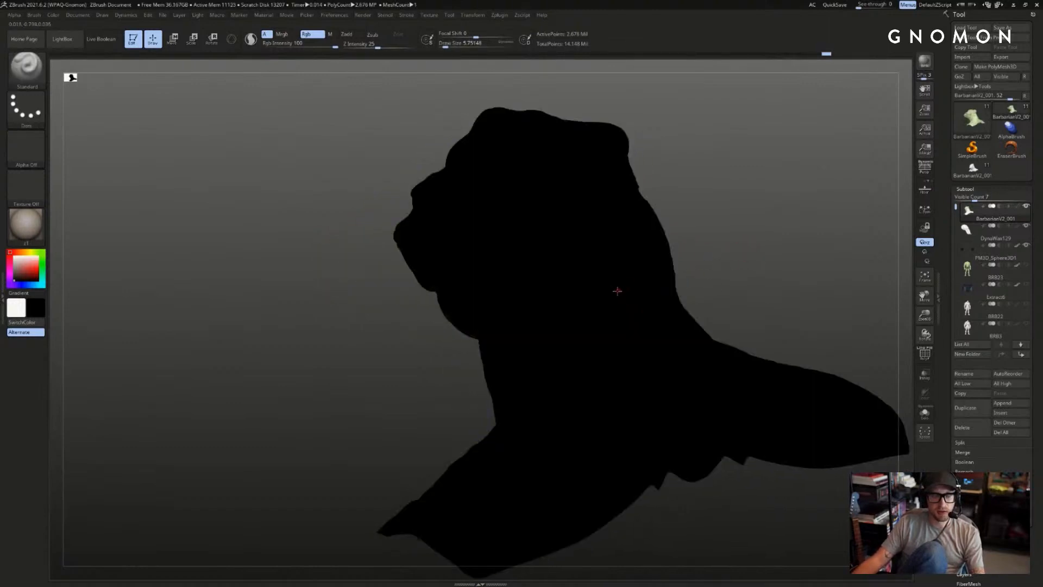
left_click_drag(591, 278, 593, 276)
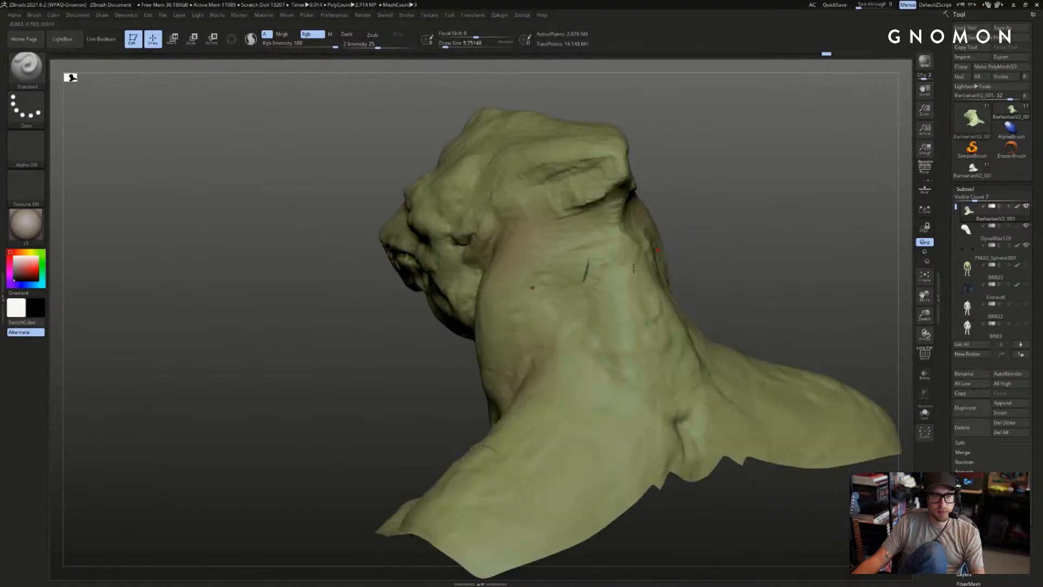
mouse_move(612, 325)
left_mouse_down()
mouse_move(591, 410)
mouse_move(622, 425)
mouse_move(598, 532)
left_mouse_up()
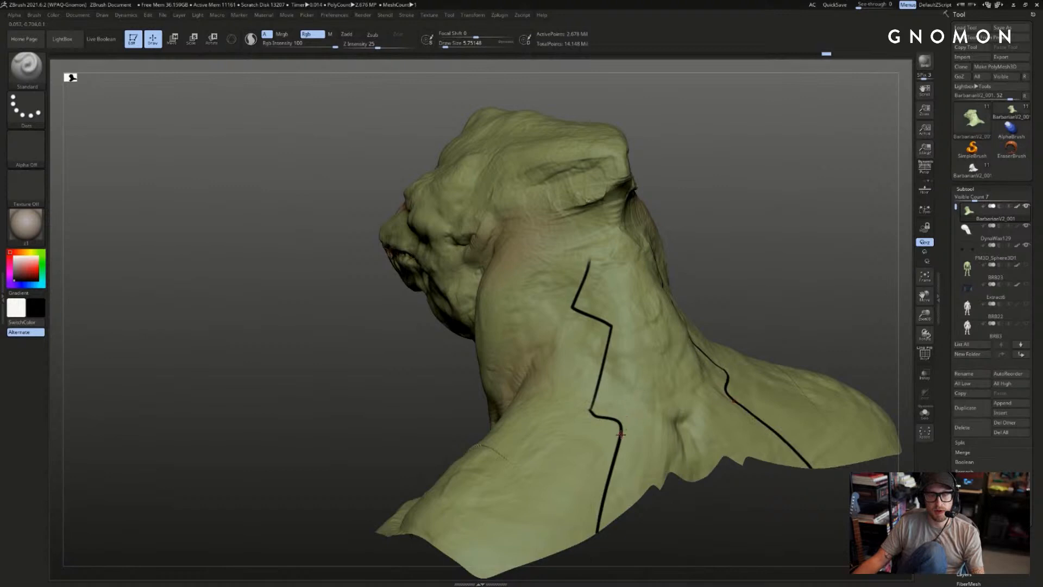
- Paint further black panel outlines branching off the zigzag line across the back of the neck and shoulder
left_click_drag(621, 434, 638, 377)
left_click_drag(752, 305, 602, 322)
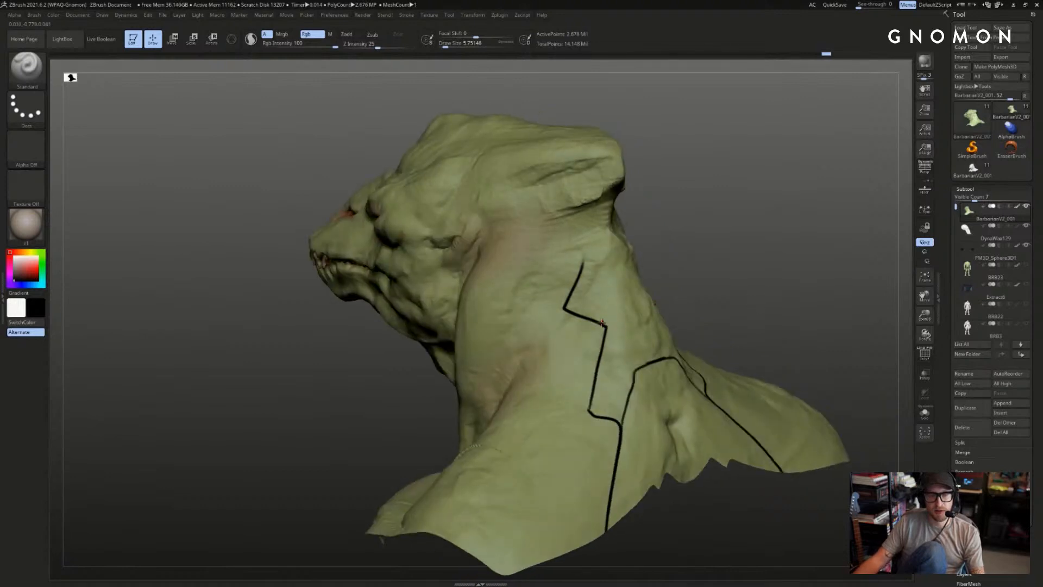
left_click_drag(614, 266, 588, 261)
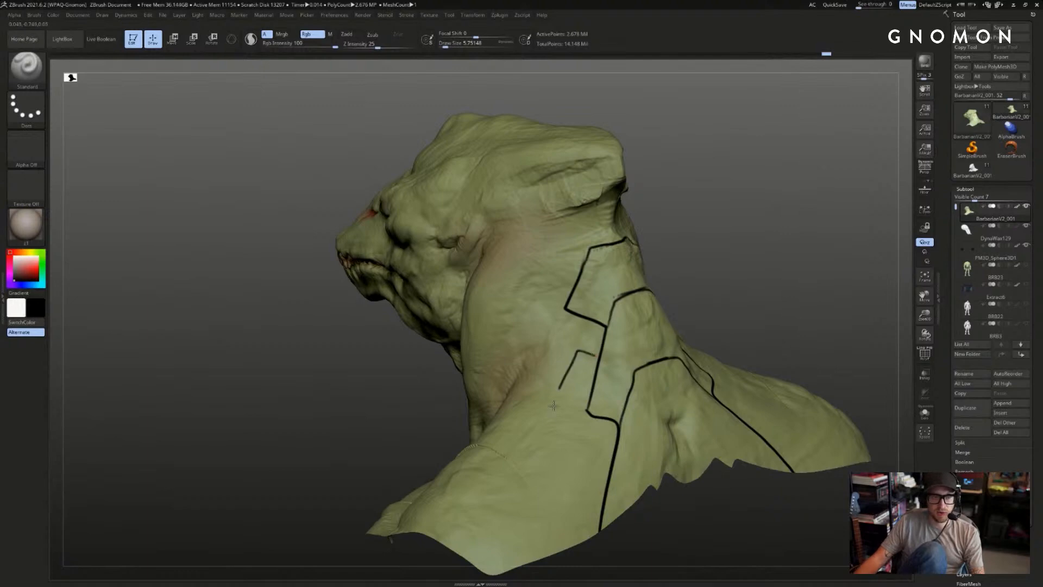
left_click_drag(554, 406, 526, 433)
left_click_drag(707, 305, 766, 305)
mouse_move(696, 296)
left_mouse_down()
mouse_move(813, 291)
mouse_move(596, 457)
mouse_move(663, 459)
left_mouse_up()
left_click_drag(722, 431, 639, 473)
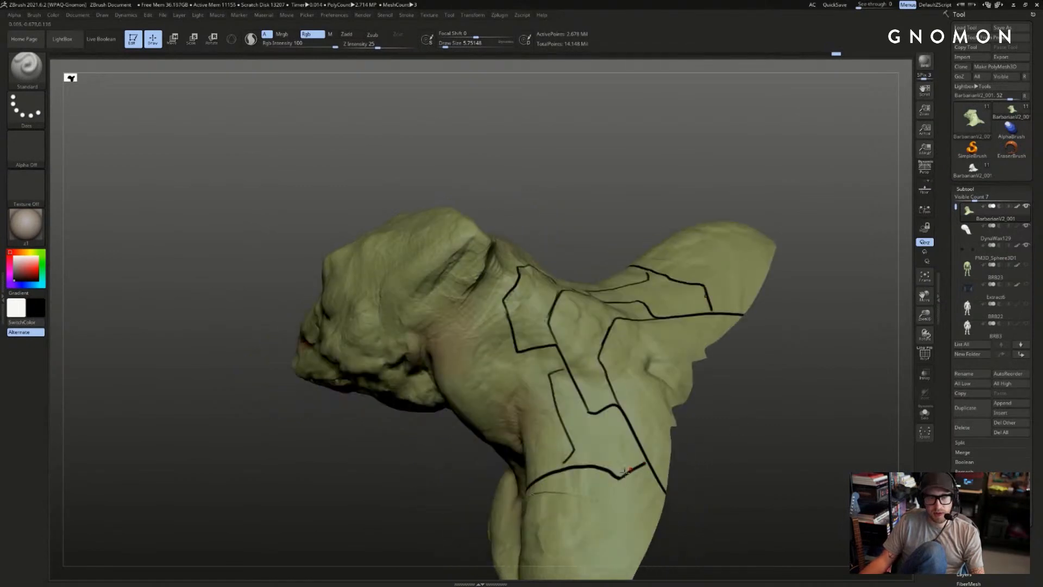
- Try to pull the whole neck forward using the Move brush at a draw size of about 558
mouse_move(698, 394)
left_mouse_down()
mouse_move(831, 219)
mouse_move(797, 182)
mouse_move(827, 237)
mouse_move(792, 204)
mouse_move(813, 223)
mouse_move(773, 235)
mouse_move(804, 241)
mouse_move(783, 249)
left_mouse_up()
key("b")
key("m")
key("v")
key("s")
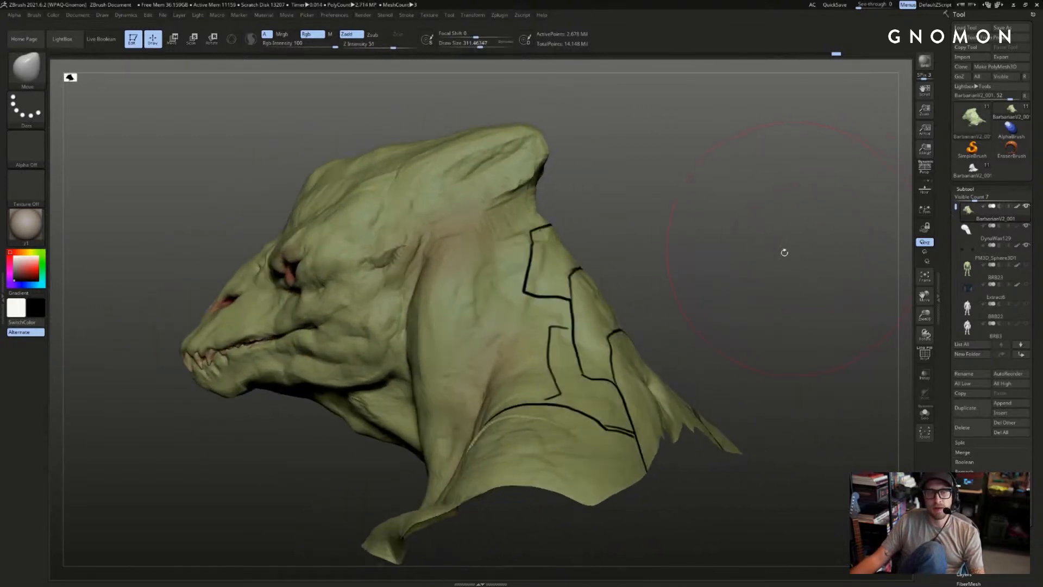
key("s")
mouse_move(568, 288)
left_mouse_down()
mouse_move(582, 289)
mouse_move(482, 321)
left_mouse_up()
key("ctrl+z")
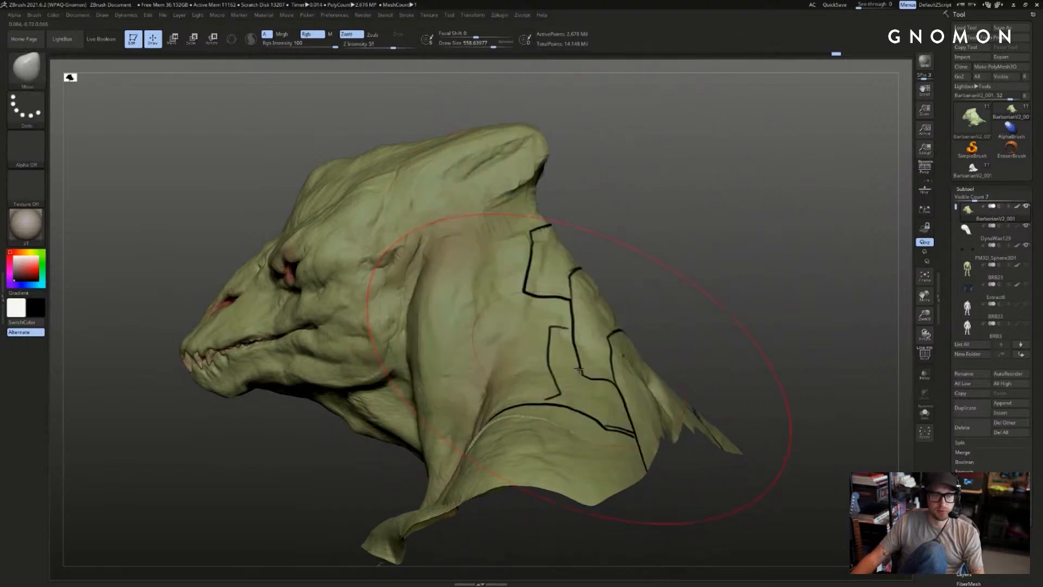
- Push the back of the neck inward and reshape its contour with the Move brush, reducing the draw size to 112
left_click_drag(600, 328, 538, 349)
left_click_drag(793, 309, 625, 323)
left_click_drag(708, 360, 672, 374)
key("s")
mouse_move(793, 345)
left_mouse_down()
mouse_move(701, 350)
mouse_move(691, 333)
mouse_move(689, 345)
left_mouse_up()
key("s")
left_click_drag(709, 300, 692, 298)
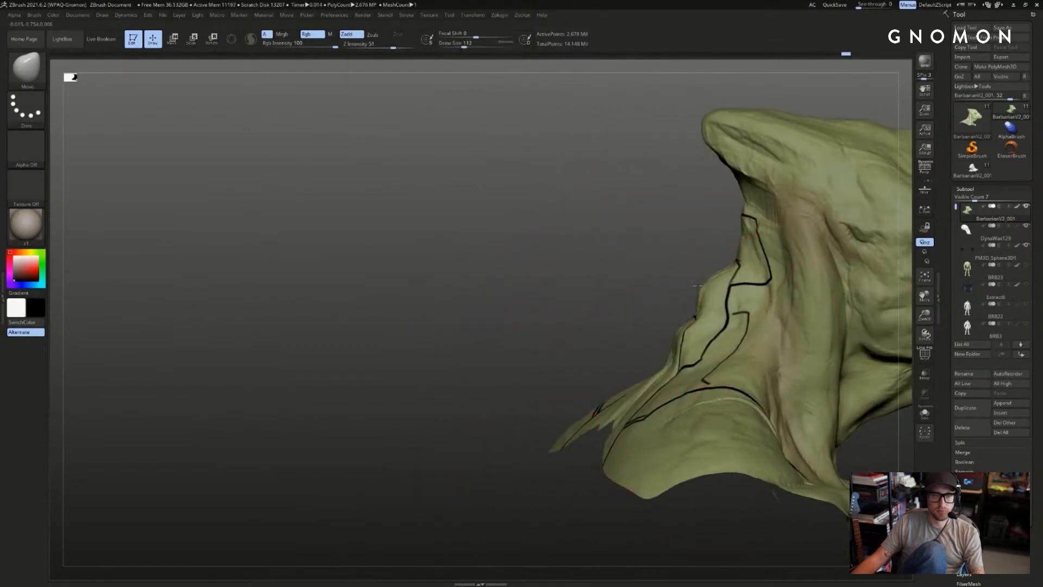
left_click_drag(617, 356, 785, 272)
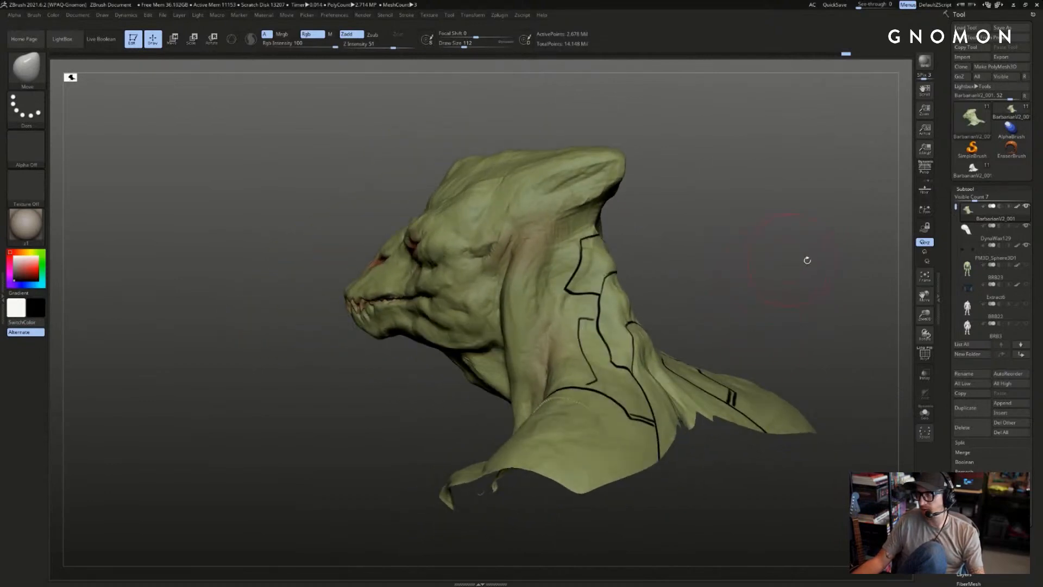
mouse_move(825, 278)
left_mouse_down()
mouse_move(804, 272)
mouse_move(815, 275)
left_mouse_up()
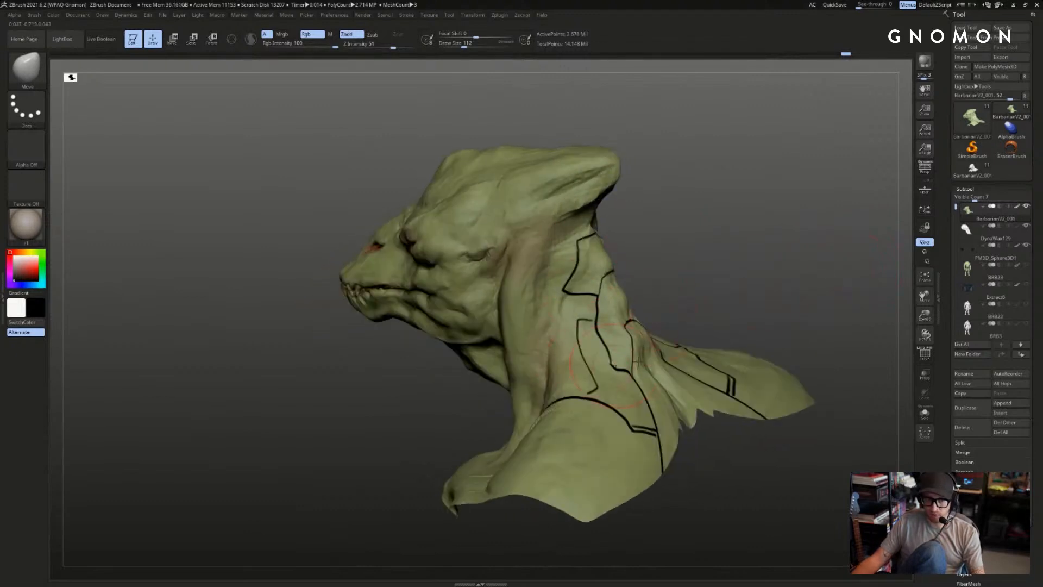
- Step back and forth through the undo history to compare the original neck with the painted and reshaped version
key("ctrl")
right_click_drag(635, 359, 680, 359)
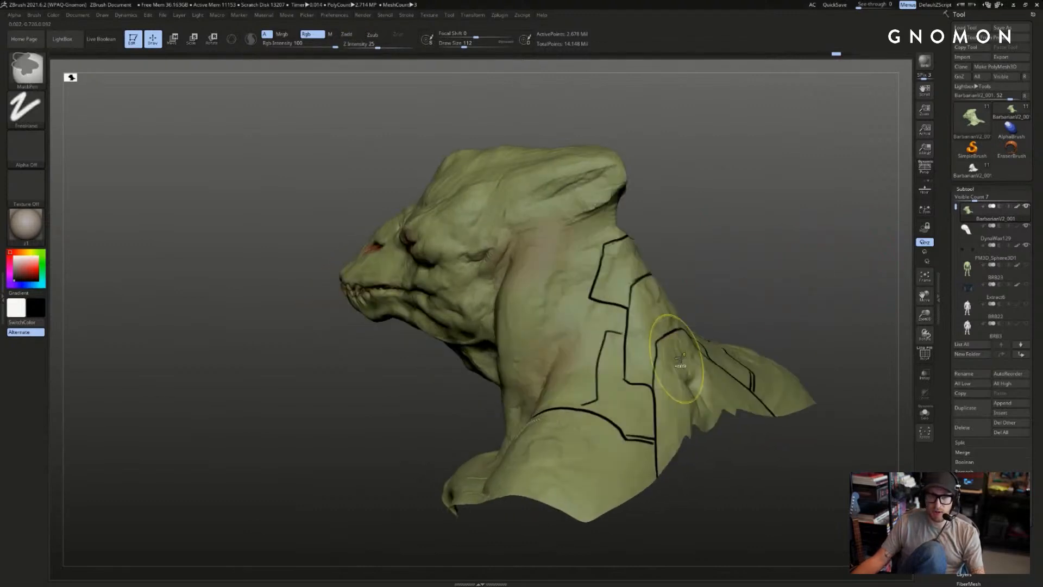
left_click(685, 356, "ctrl")
left_click(701, 353, "ctrl")
left_click(718, 349, "ctrl")
left_click(729, 348, "ctrl")
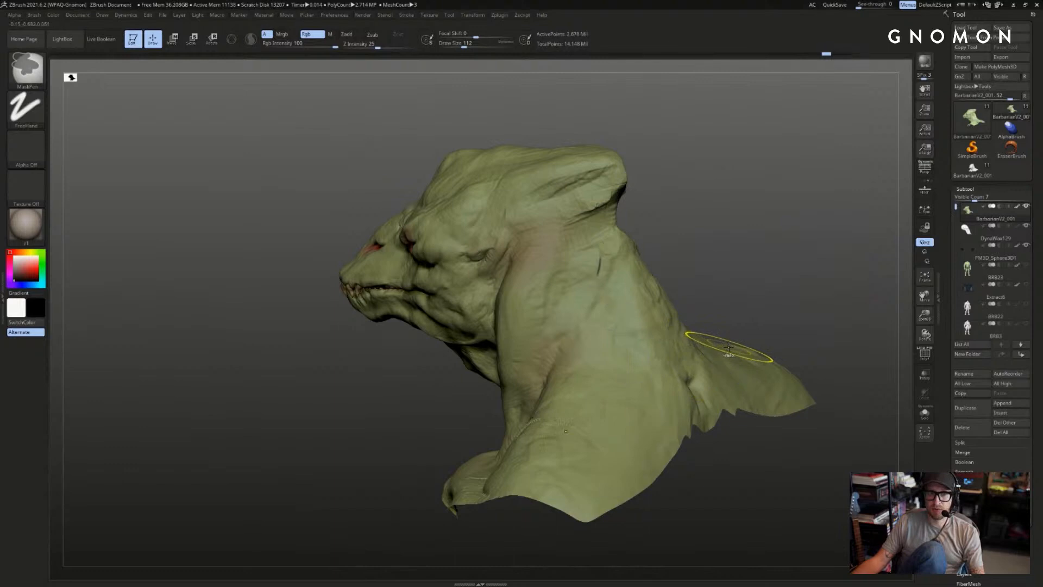
key("ctrl+z")
key("ctrl+z")
key("ctrl+z")
key("ctrl+z")
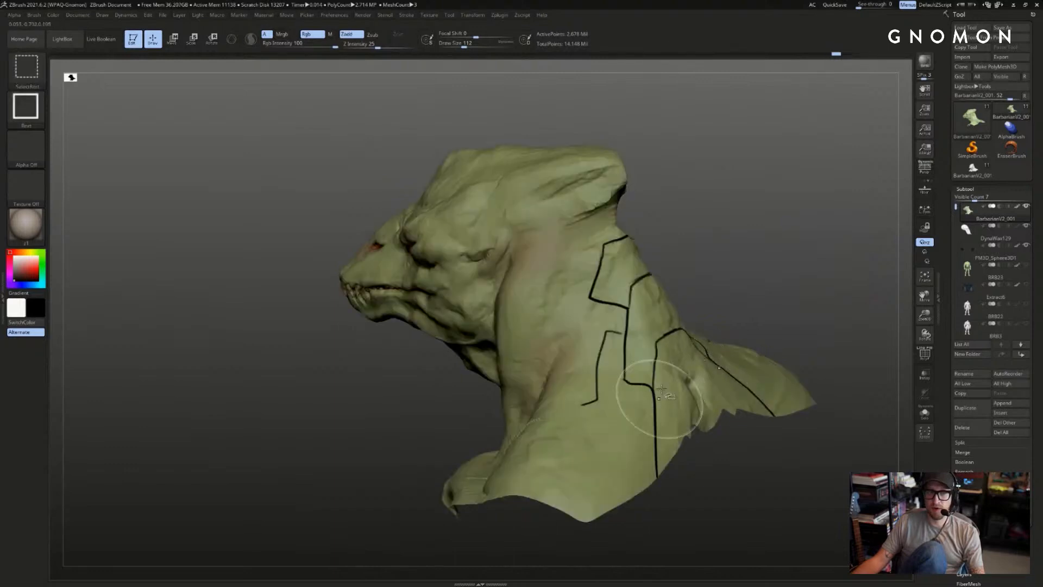
right_click_drag(661, 388, 610, 322)
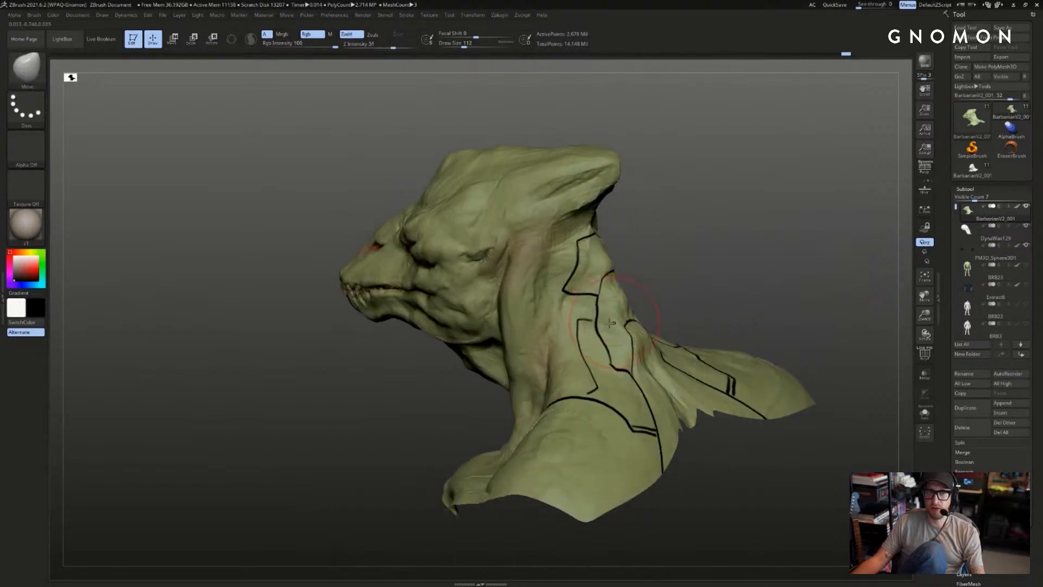
right_click_drag(705, 289, 730, 254)
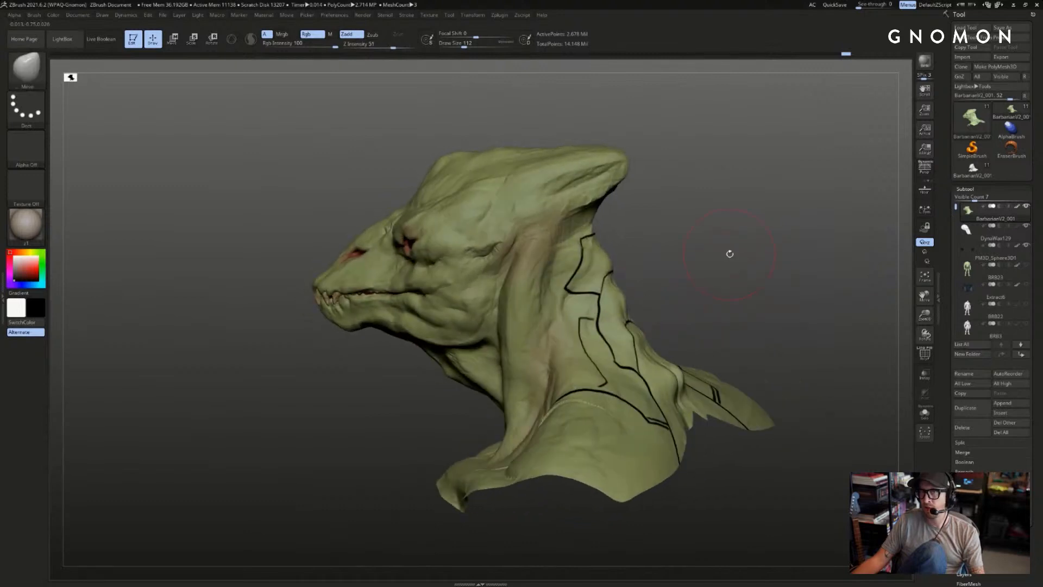
- Undo the neck reshaping and all the black lines painted on the neck and shoulders
key("ctrl")
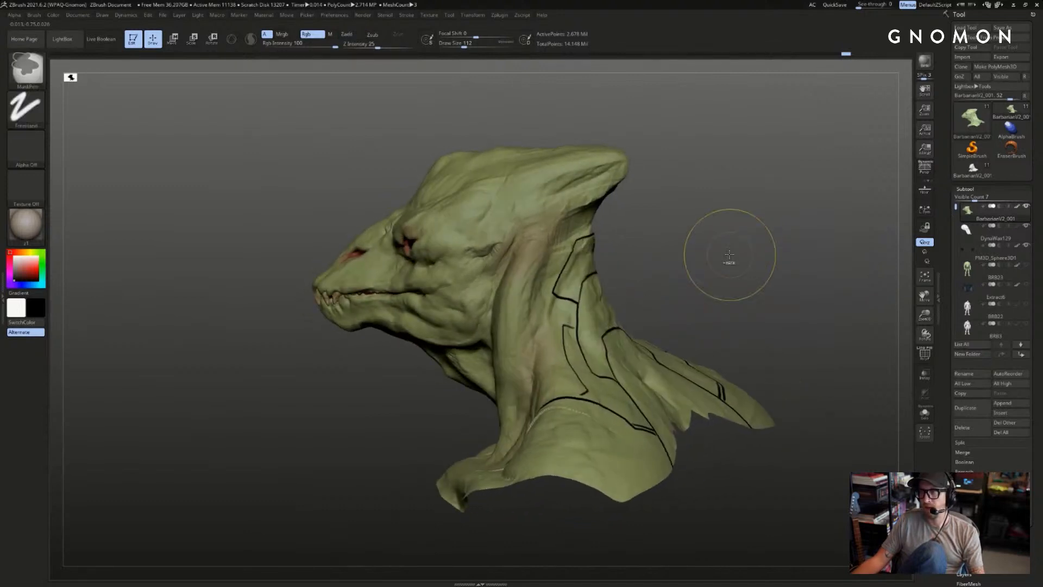
key("ctrl+z")
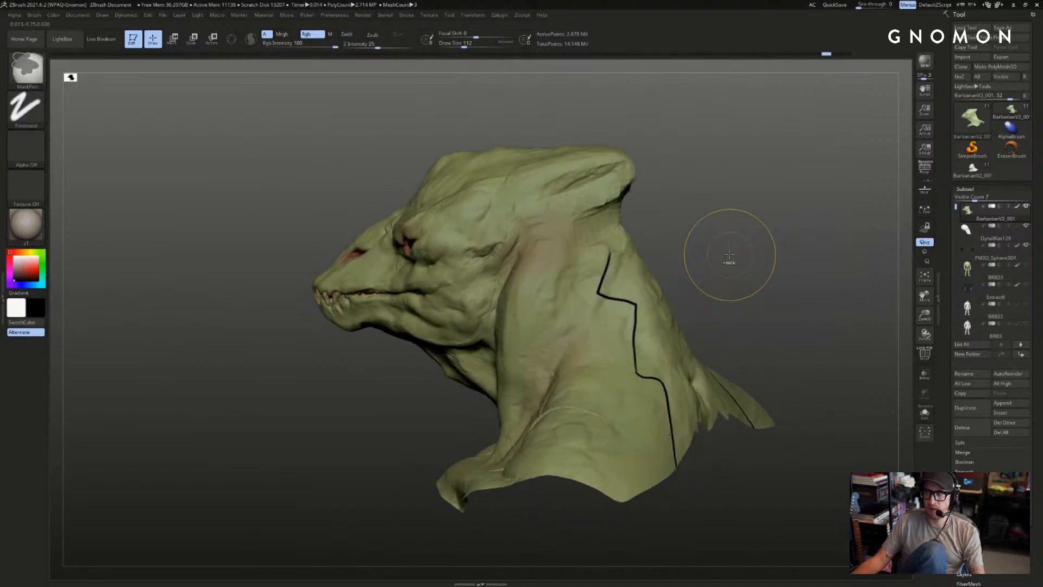
key("ctrl+z")
key("ctrl+z")
mouse_move(729, 254)
left_mouse_down()
mouse_move(776, 264)
mouse_move(775, 275)
left_mouse_up()
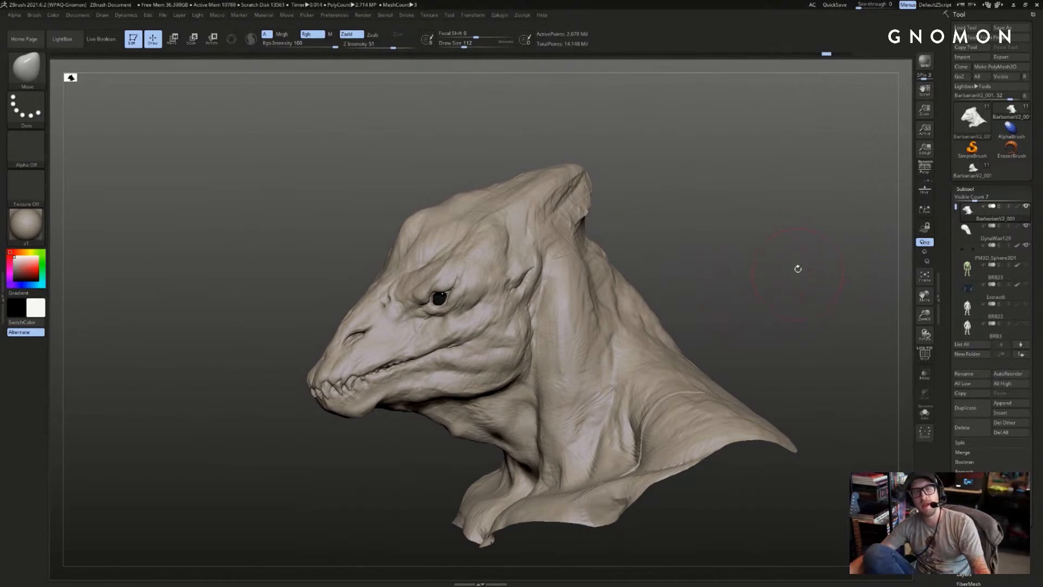
- Select the ClayBuildup brush and smooth the skin fold behind the outer corner of the eye
mouse_move(798, 268)
left_mouse_down("alt")
mouse_move(808, 272)
mouse_move(755, 214)
left_mouse_up("alt")
key("s")
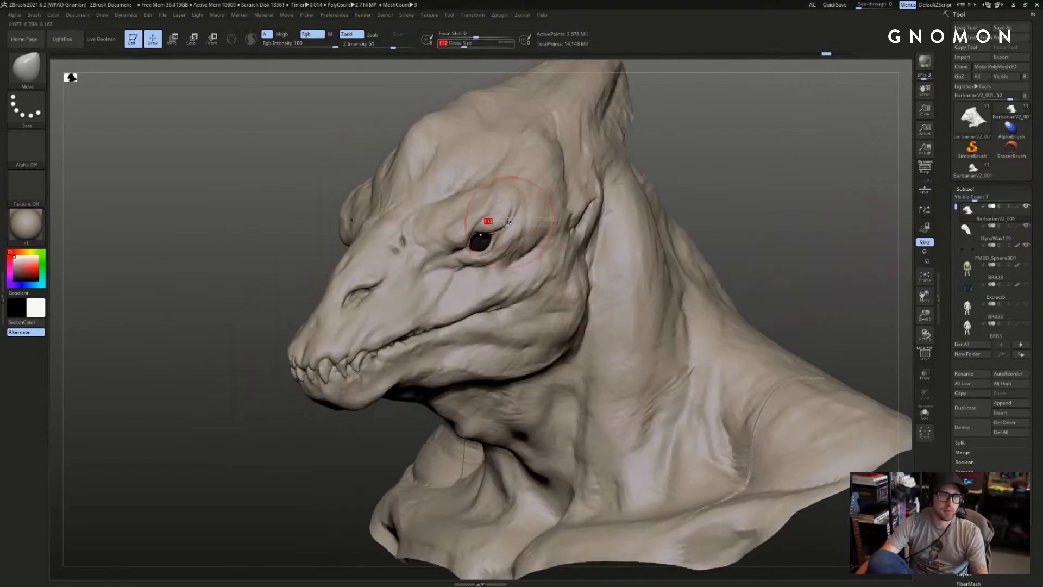
left_click_drag(508, 222, 503, 222)
mouse_move(790, 218)
left_mouse_down()
mouse_move(804, 226)
mouse_move(787, 184)
mouse_move(800, 170)
mouse_move(794, 186)
mouse_move(811, 191)
left_mouse_up()
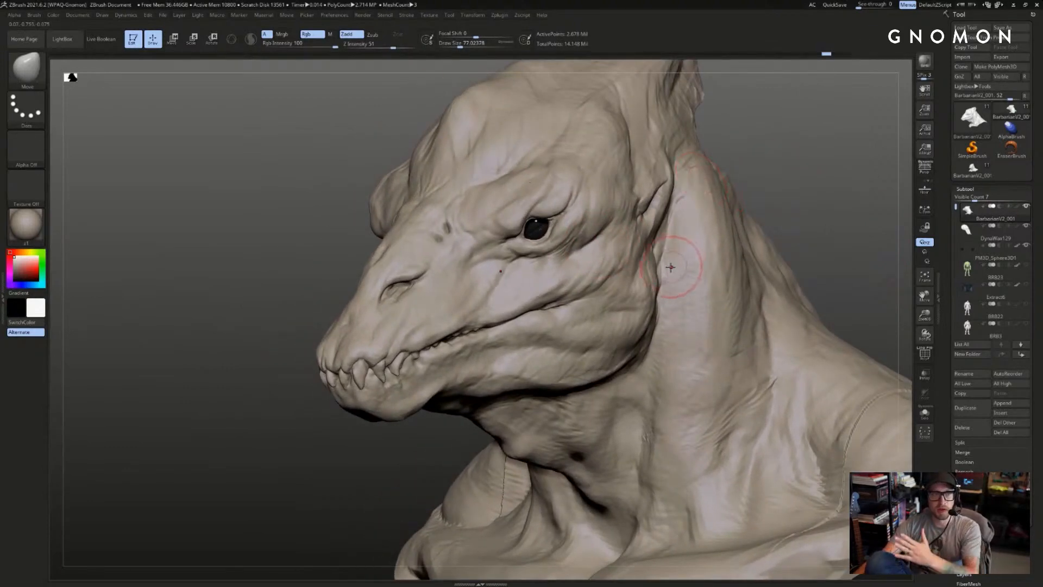
key("b")
key("c")
key("b")
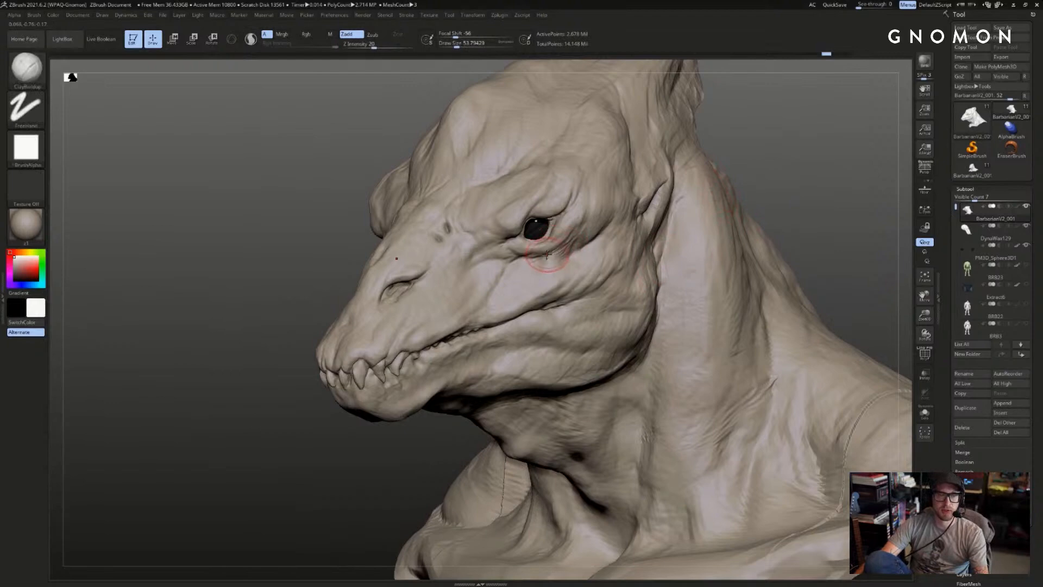
left_click_drag(792, 158, 752, 216, "alt")
left_click_drag(592, 233, 596, 266, "shift")
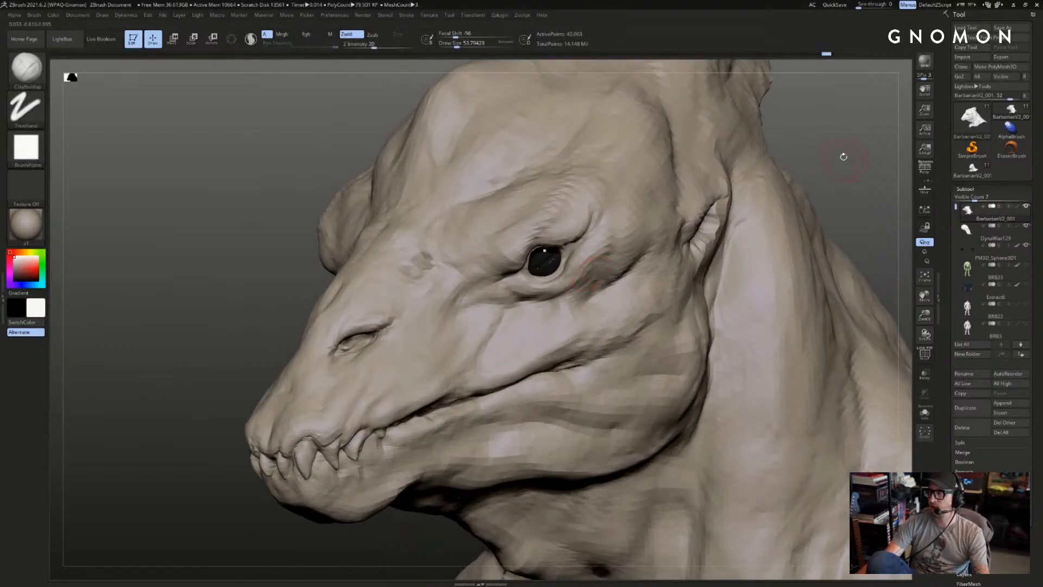
- Examine the whole bust and the eye area from a wider three-quarter view
left_click_drag(838, 148, 723, 192, "alt")
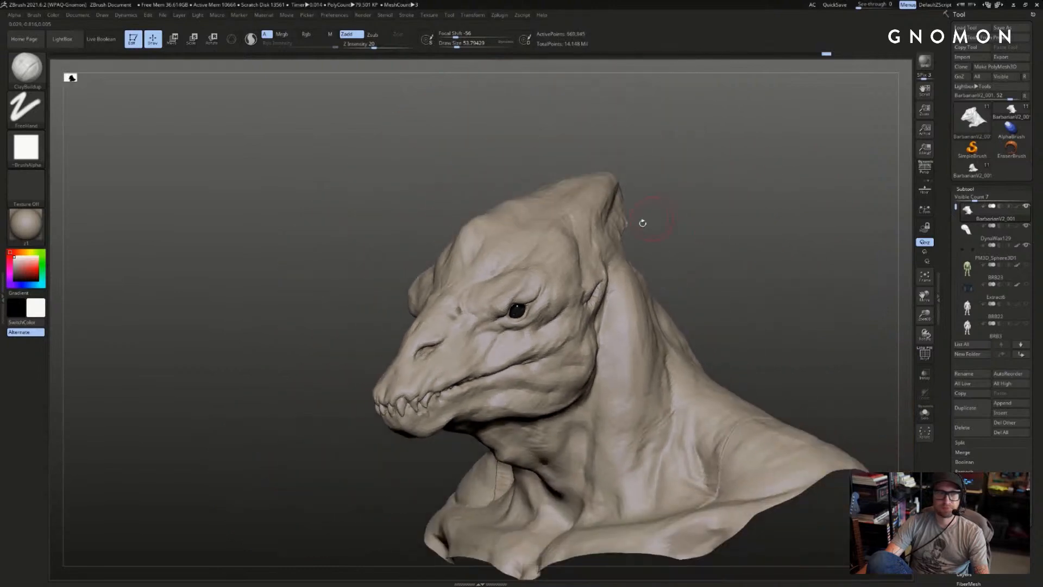
left_click_drag(620, 235, 652, 254)
key("s")
left_click_drag(581, 275, 588, 275)
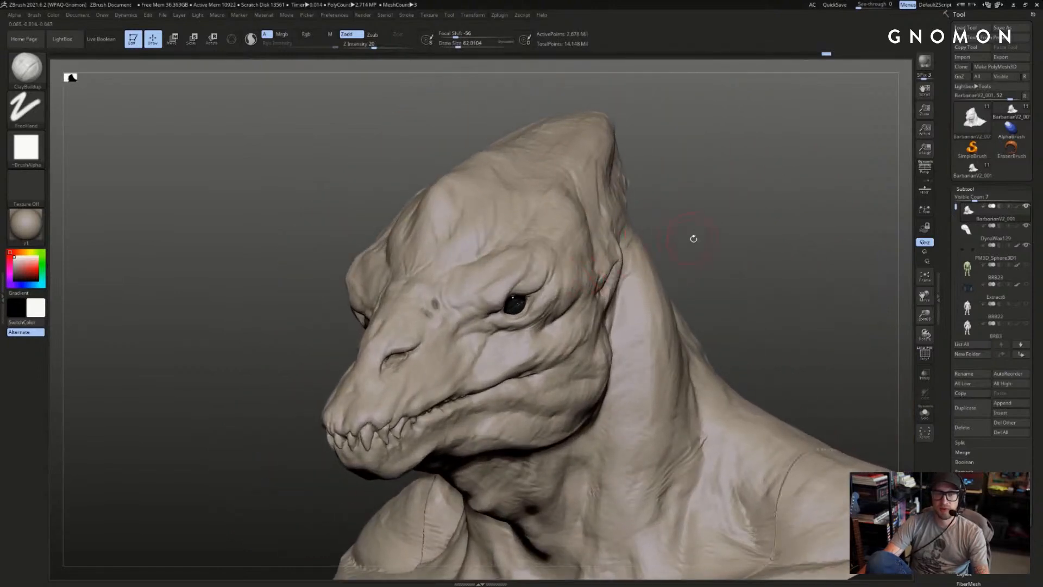
left_click_drag(694, 238, 664, 239)
key("s")
left_click_drag(508, 296, 514, 296)
left_click_drag(662, 237, 713, 221)
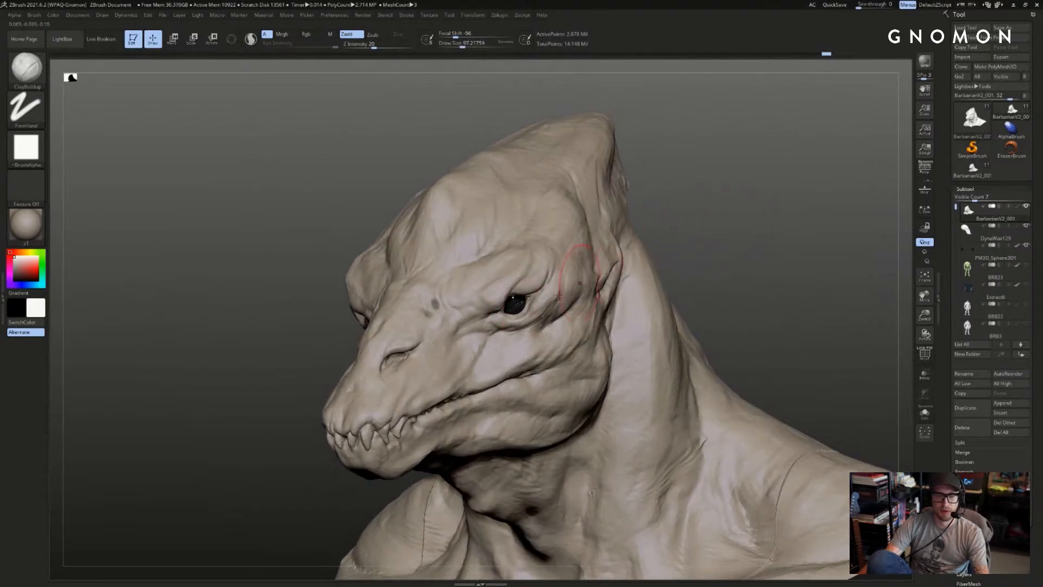
- Try flattening the eyelids with the Clay brush to expose the full round eyeball on the head subtool
key("b")
key("c")
key("l")
mouse_move(525, 314)
left_mouse_down("alt")
mouse_move(510, 302)
mouse_move(520, 300)
left_mouse_up("alt")
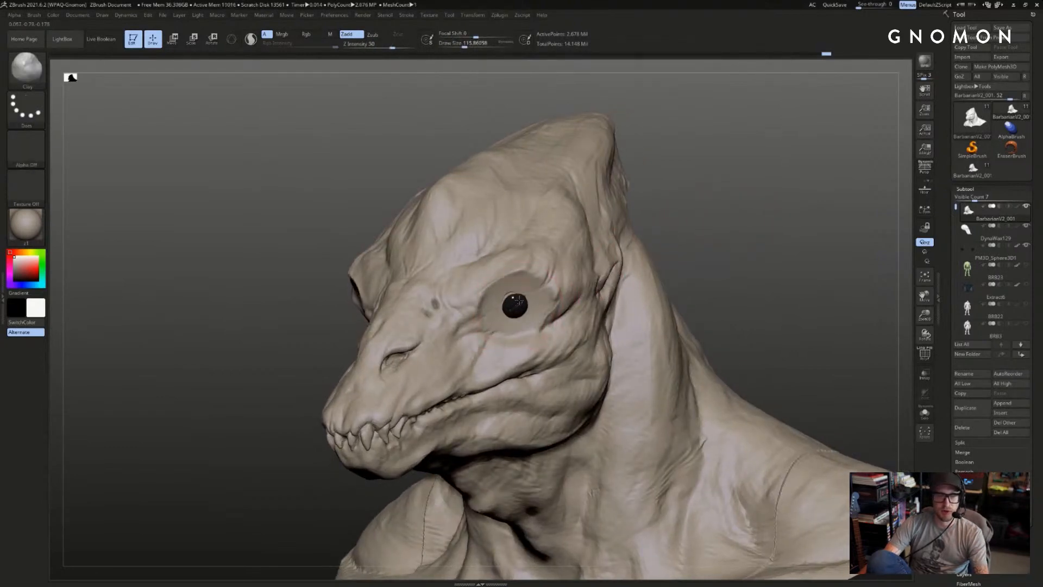
left_click(517, 302, "alt")
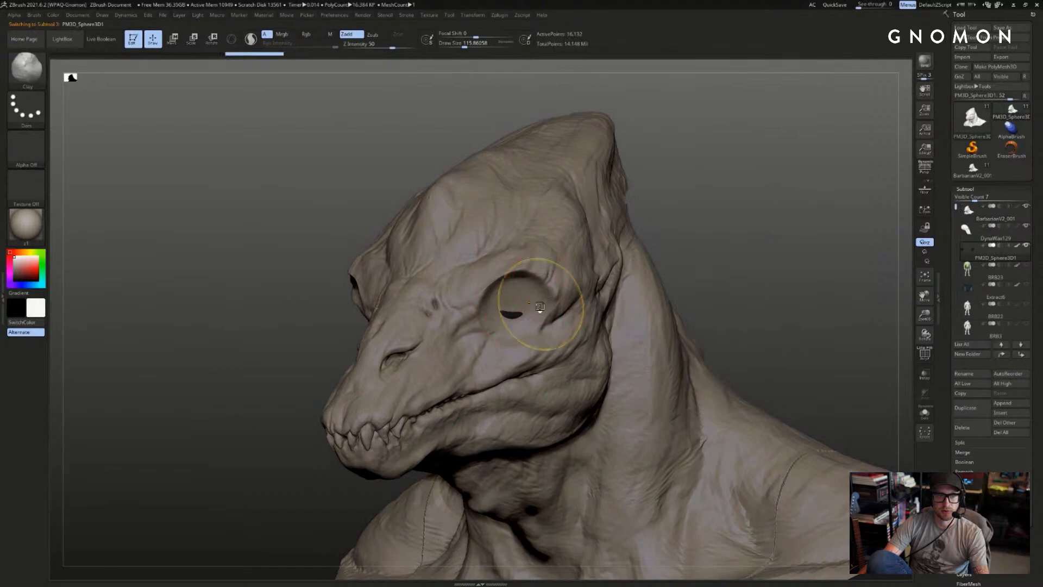
left_click(536, 308, "alt")
key("s")
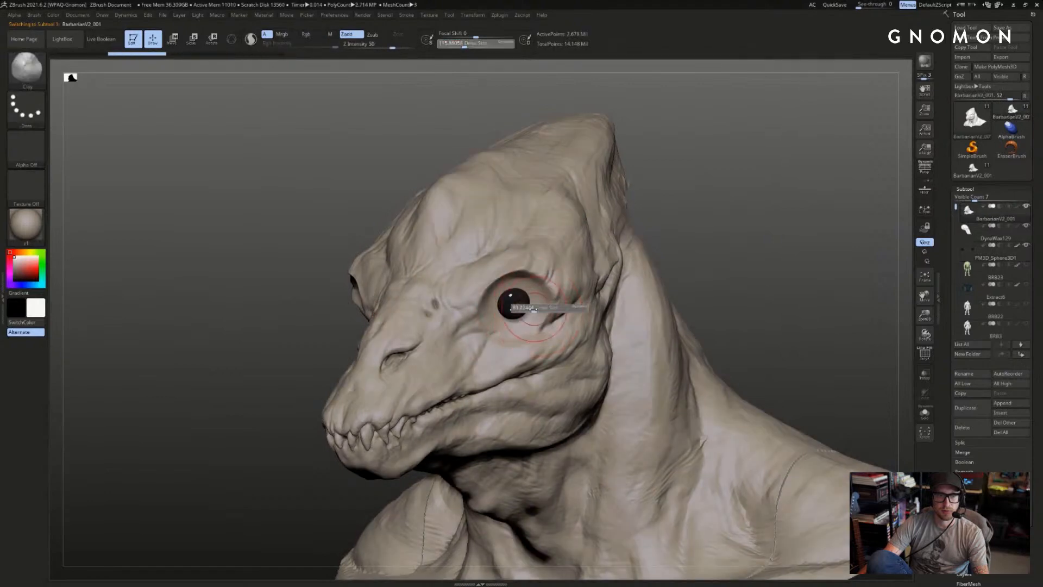
left_click_drag(534, 309, 511, 304)
- Try carving a circular rim around the exposed eyeball with the DamStandard brush and view the head from the side
mouse_move(740, 242)
left_mouse_down("alt")
mouse_move(703, 240)
mouse_move(782, 240)
mouse_move(710, 238)
mouse_move(727, 230)
mouse_move(760, 239)
mouse_move(690, 239)
left_mouse_up("alt")
key("b")
key("d")
key("s")
key("s")
left_click_drag(512, 296, 497, 296)
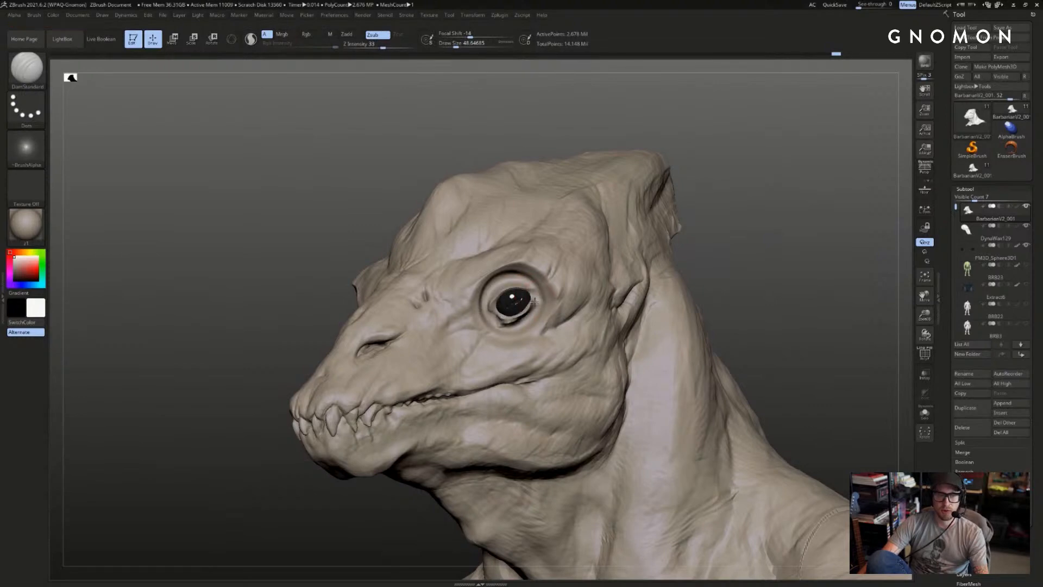
mouse_move(771, 233)
left_mouse_down()
mouse_move(782, 253)
mouse_move(710, 313)
mouse_move(739, 270)
mouse_move(745, 277)
left_mouse_up()
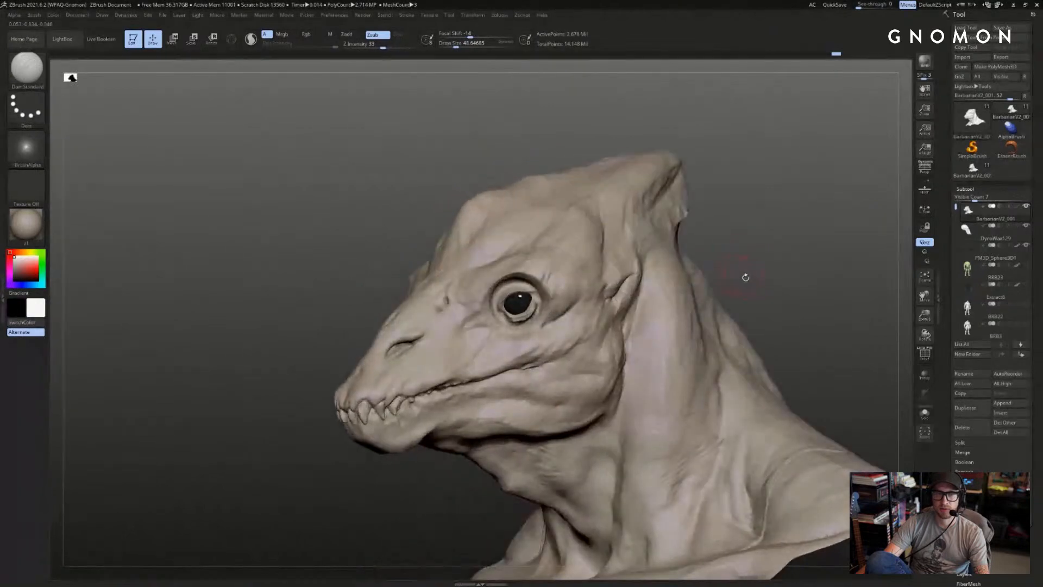
left_click_drag(792, 249, 791, 252)
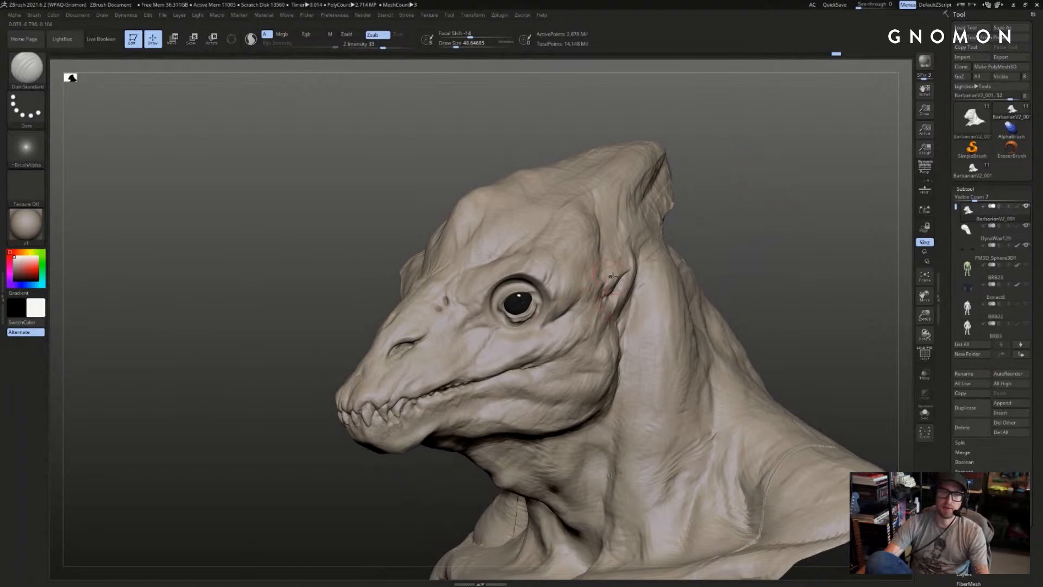
- Undo the round-eye test to restore the original eyelids and folds
mouse_move(782, 233)
right_mouse_down("ctrl")
mouse_move(761, 226)
mouse_move(788, 231)
right_mouse_up("ctrl")
mouse_move(787, 231)
right_mouse_down("ctrl")
mouse_move(793, 256)
mouse_move(777, 225)
right_mouse_up("ctrl")
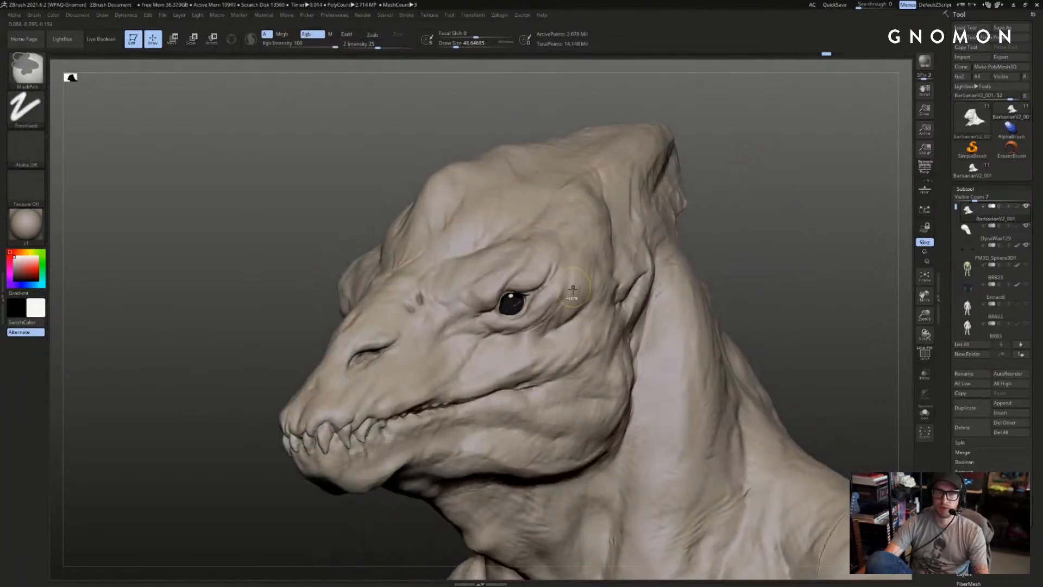
right_click_drag(768, 228, 806, 213, "alt")
right_click_drag(806, 214, 798, 223, "ctrl")
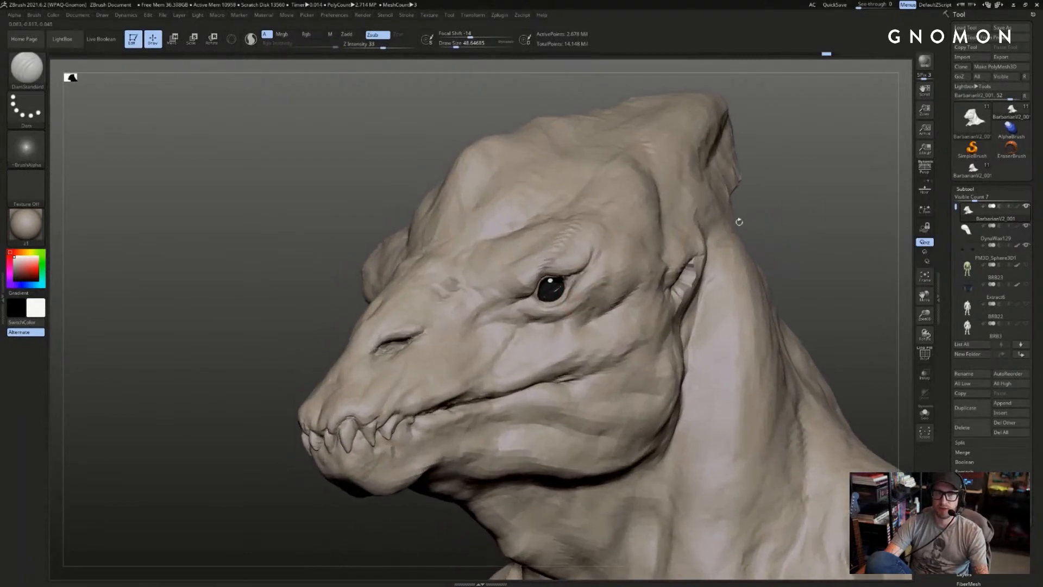
- Try pulling the eyelids wide open around the eyeball with the Move brush at draw size about 83
key("s")
mouse_move(550, 286)
left_mouse_down()
mouse_move(549, 269)
mouse_move(532, 276)
mouse_move(560, 256)
mouse_move(554, 309)
left_mouse_up()
key("b")
key("m")
key("v")
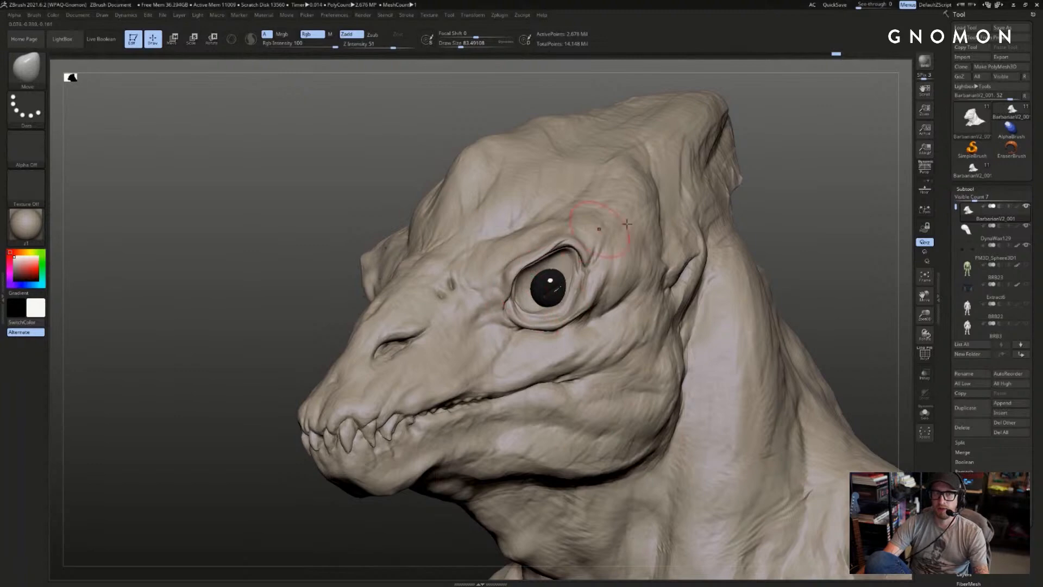
left_click_drag(811, 213, 827, 215)
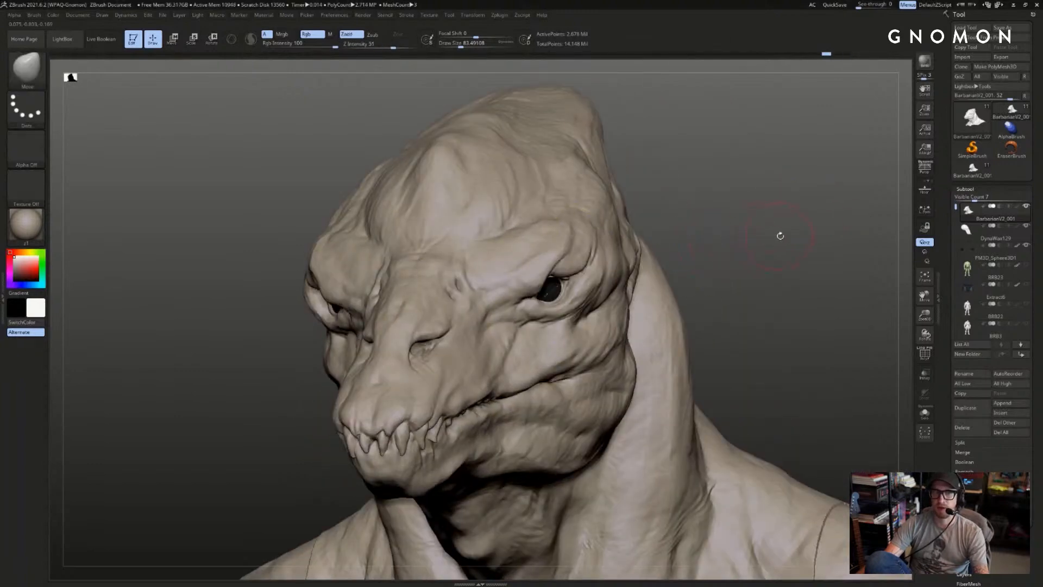
- Lower the head's subdivision level and soften the fold below the outer eye corner, working with the ClayBuildup brush
left_click_drag(777, 232, 778, 229)
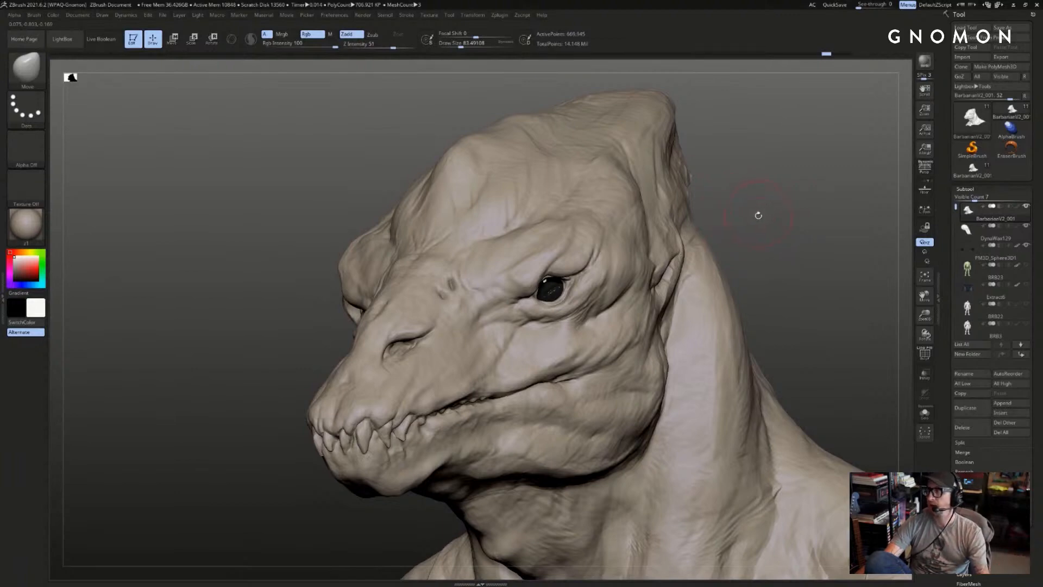
mouse_move(754, 214)
left_mouse_down()
mouse_move(794, 197)
mouse_move(783, 180)
mouse_move(791, 177)
left_mouse_up()
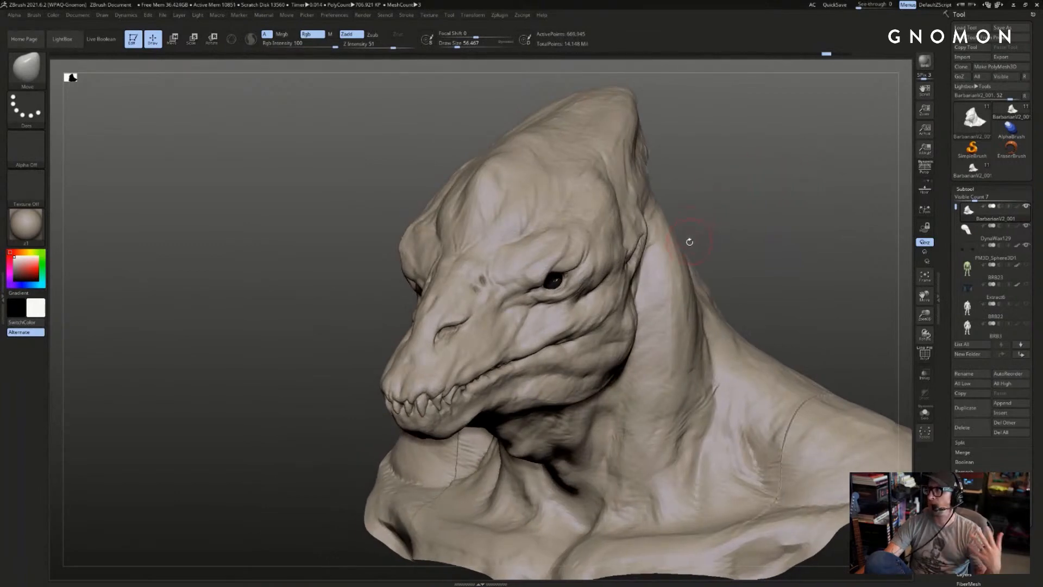
mouse_move(715, 177)
left_mouse_down()
mouse_move(746, 189)
mouse_move(733, 214)
mouse_move(297, 273)
left_mouse_up()
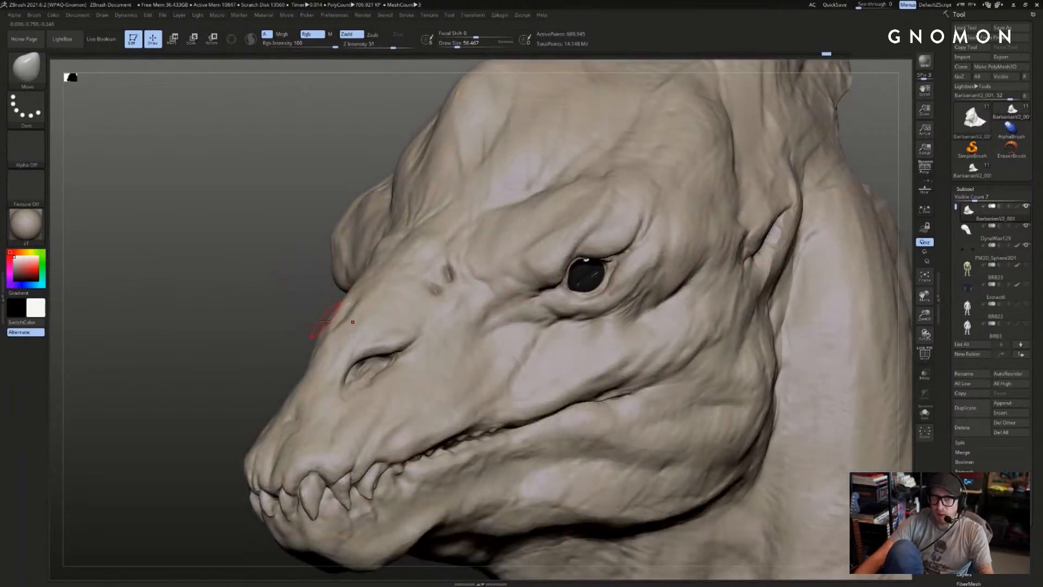
key("b")
key("c")
key("b")
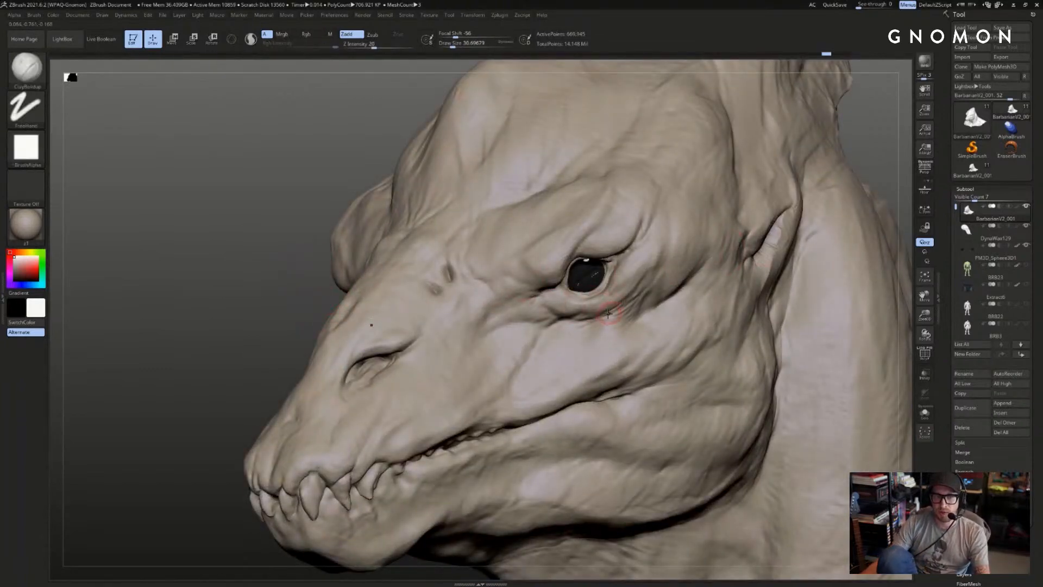
key("shift")
key("shift+d")
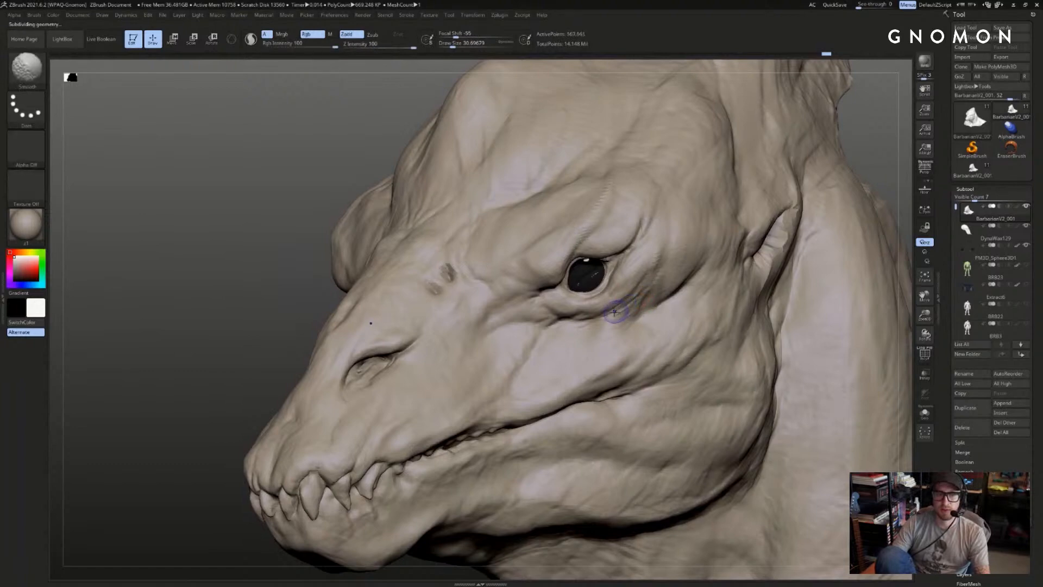
key("shift")
key("bracketright")
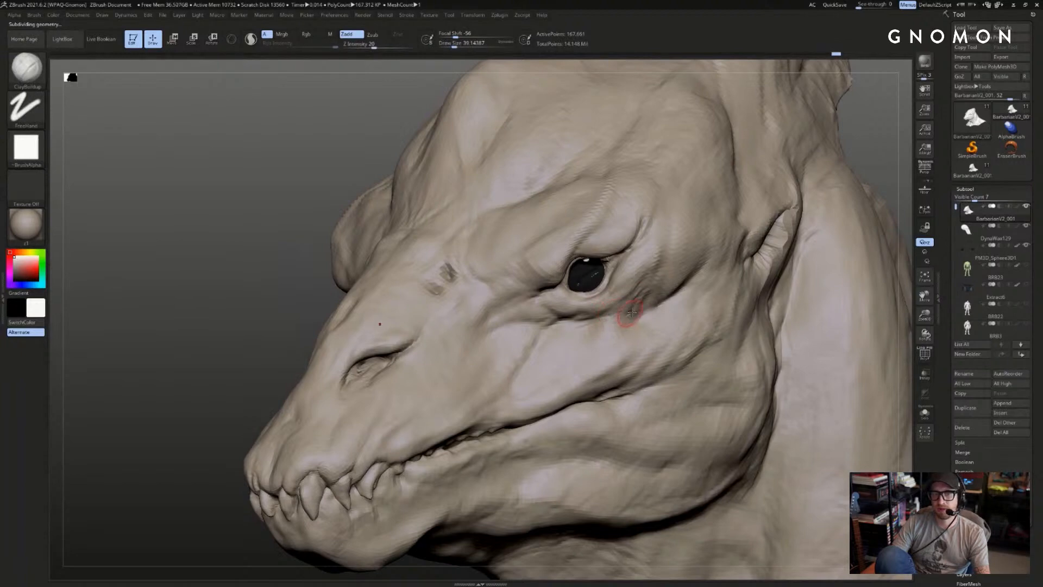
- Select the Standard brush at draw size about 35 and turn off its Rgb painting while keeping Zadd on
key("b")
key("s")
key("t")
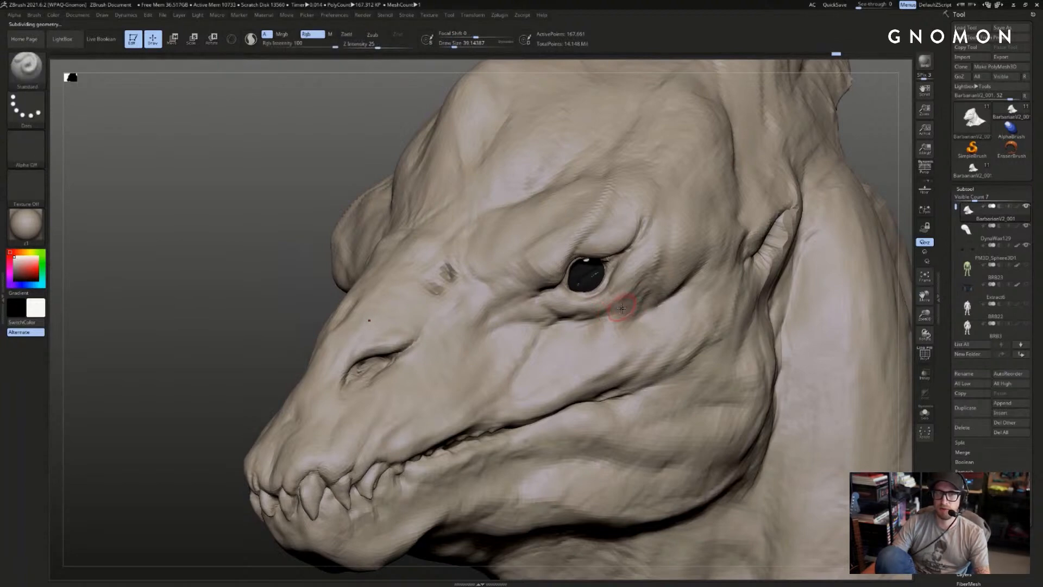
key("s")
left_click_drag(625, 306, 631, 290)
key("ctrl+z")
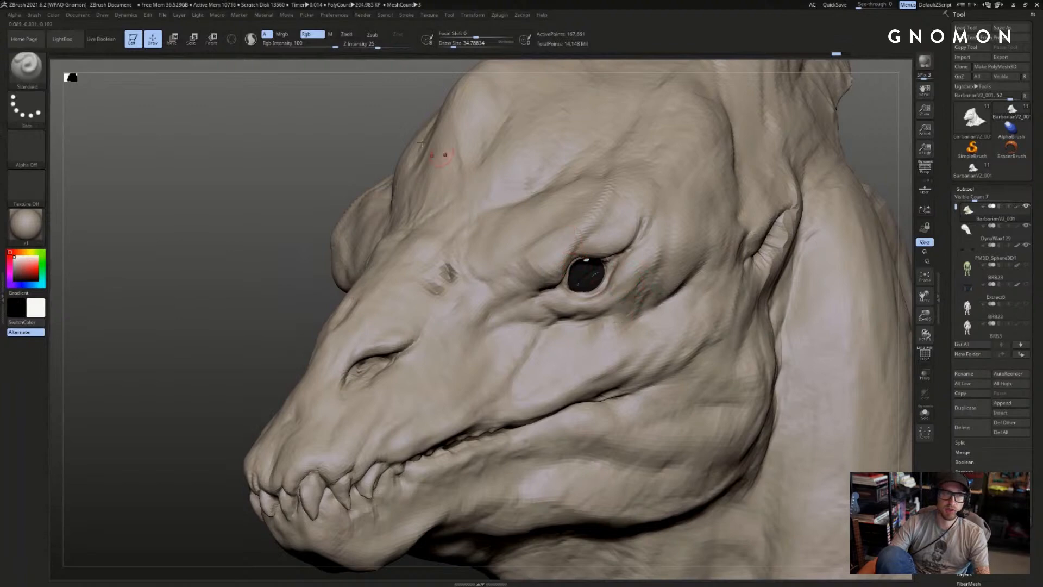
left_click(306, 34)
left_click(347, 33)
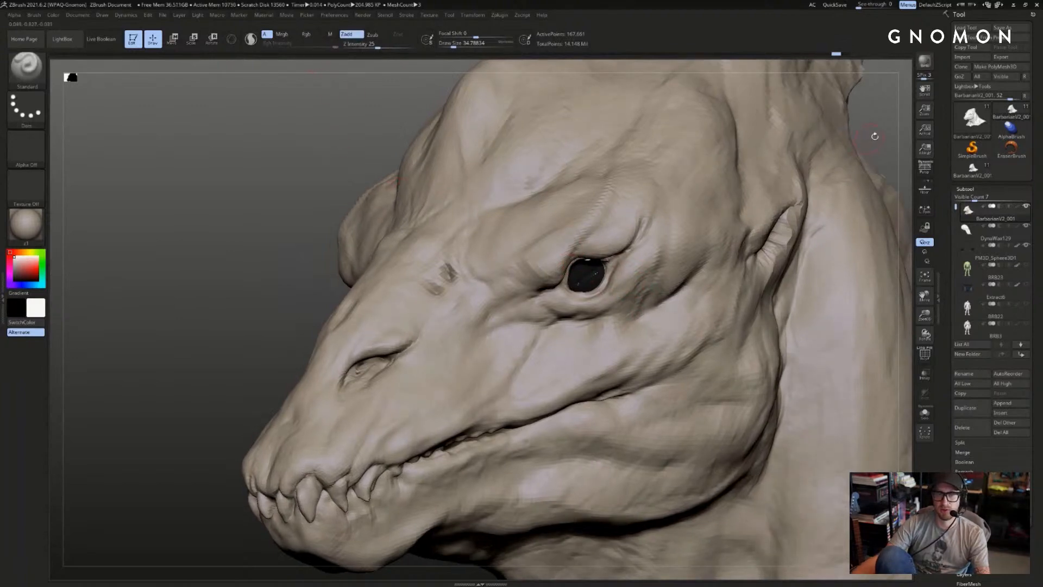
left_click_drag(873, 133, 896, 134)
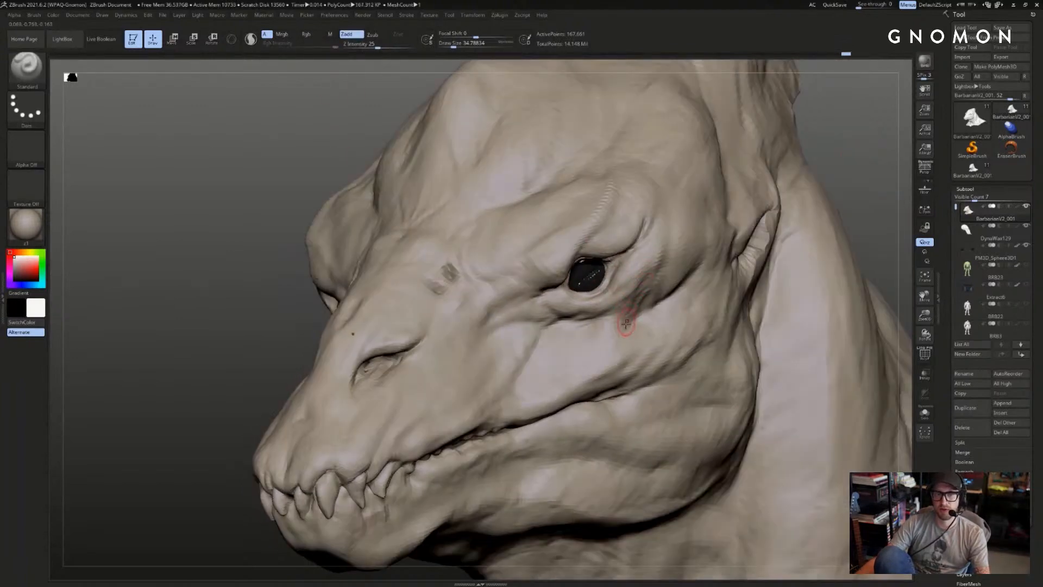
- Build up the cheek fold below the outer eye corner with ClayBuildup at draw size about 51
left_click(977, 170)
key("b")
key("c")
key("b")
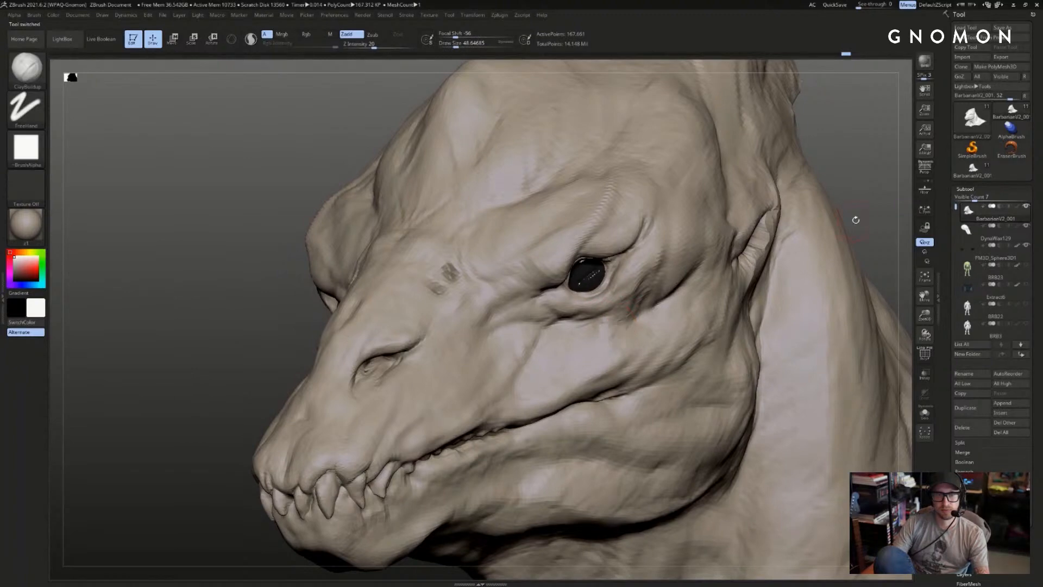
left_click_drag(856, 220, 893, 231)
mouse_move(748, 262)
left_mouse_down()
mouse_move(794, 253)
mouse_move(630, 326)
left_mouse_up()
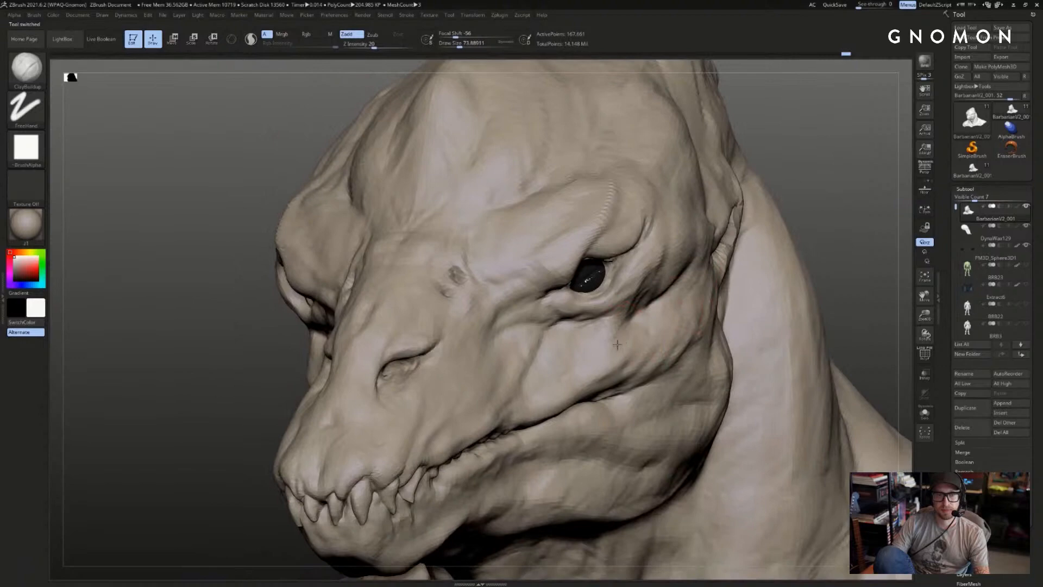
key("bracketleft")
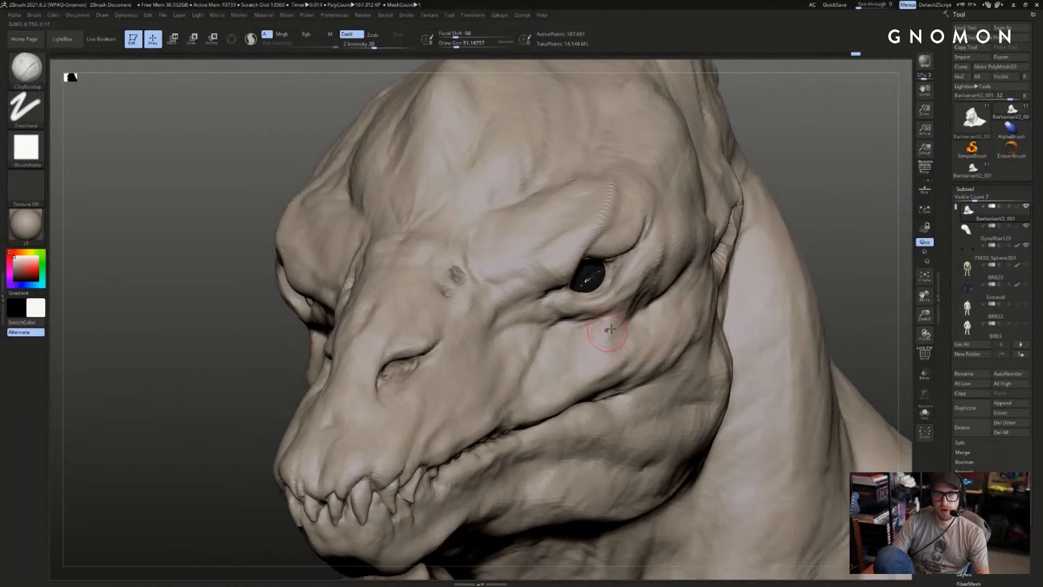
left_click_drag(775, 221, 668, 288)
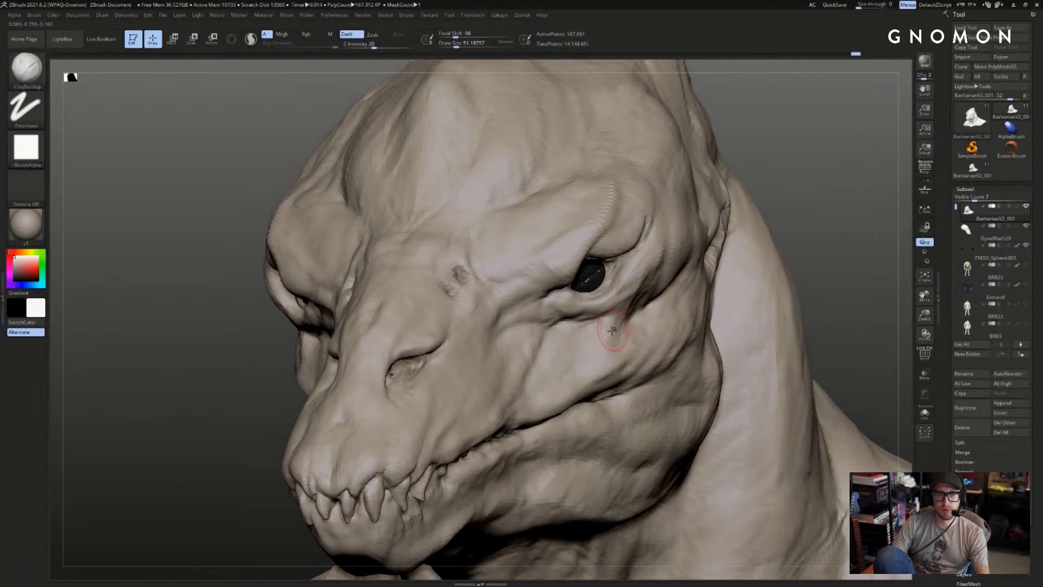
left_click_drag(598, 349, 605, 325)
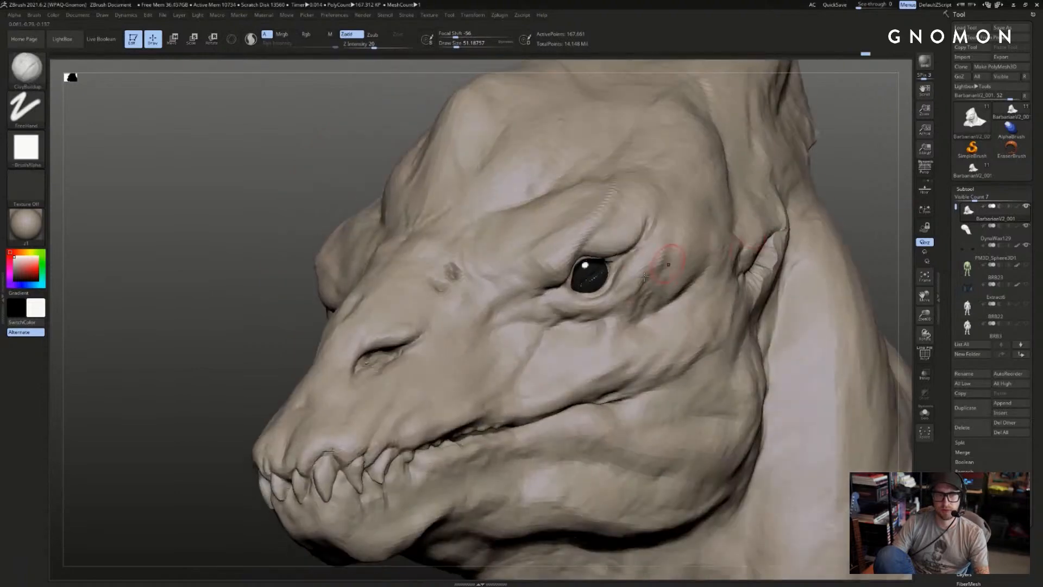
left_click(599, 323)
- Refine the short skin fold beneath the lower eyelid with ClayBuildup at draw size 28.75
key("b")
key("s")
key("t")
key("b")
key("c")
key("b")
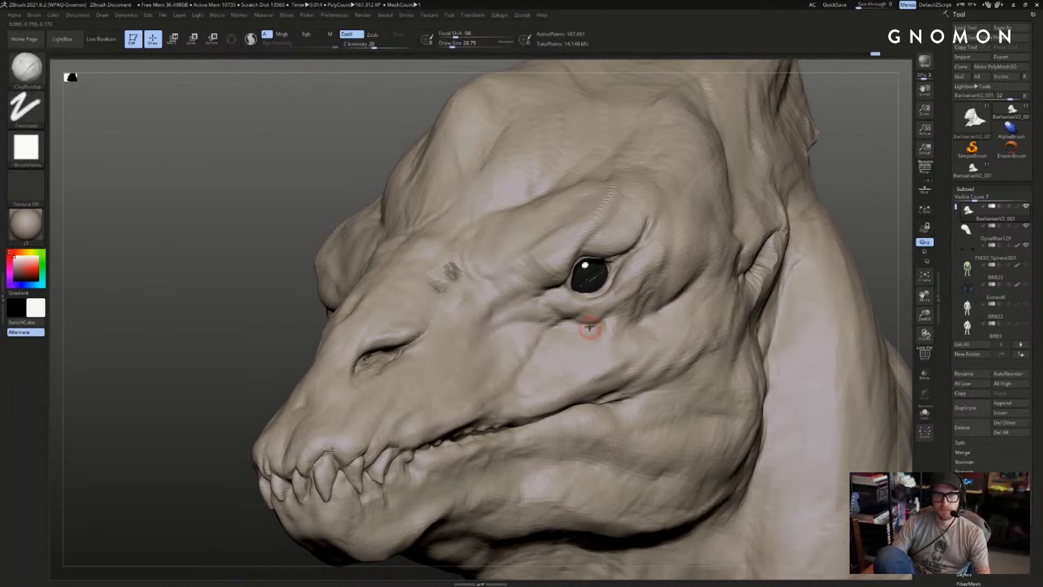
- Shape the lower eyelid and the crease under it with ClayBuildup, checking the head from wider side views
left_click_drag(862, 192, 887, 194)
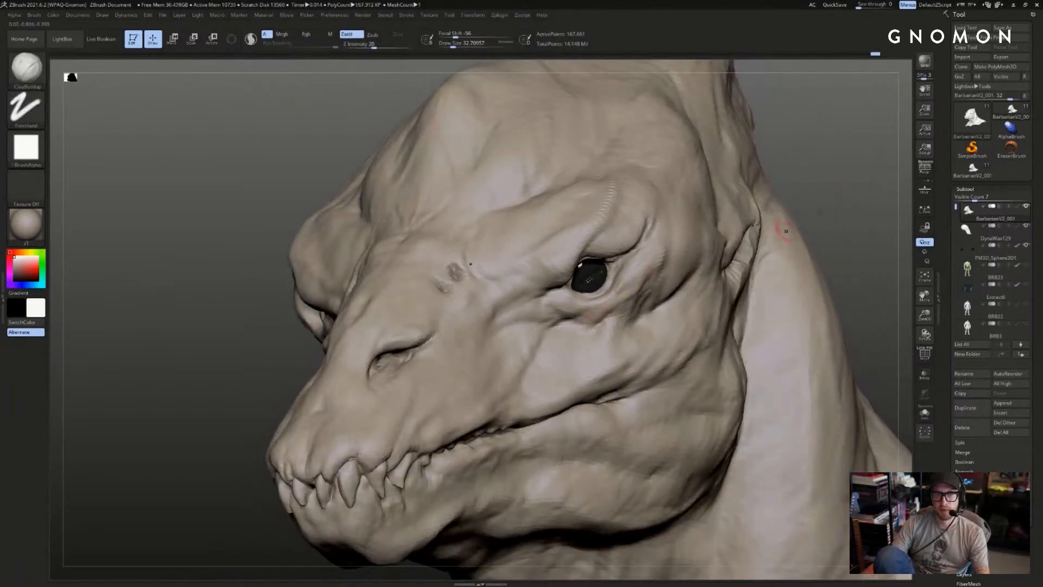
mouse_move(786, 231)
left_mouse_down()
mouse_move(793, 239)
mouse_move(767, 233)
left_mouse_up()
key("s")
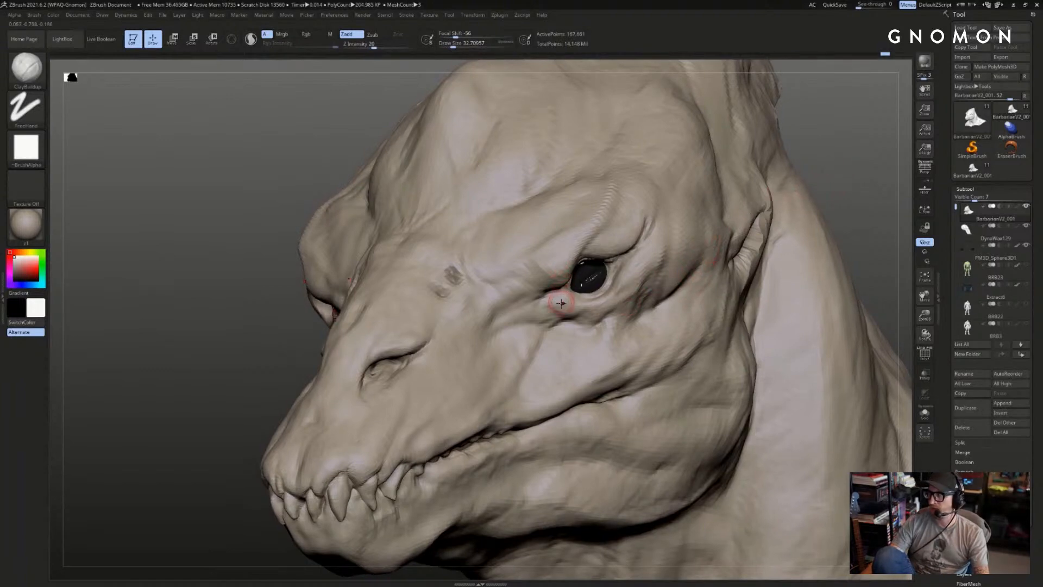
key("]")
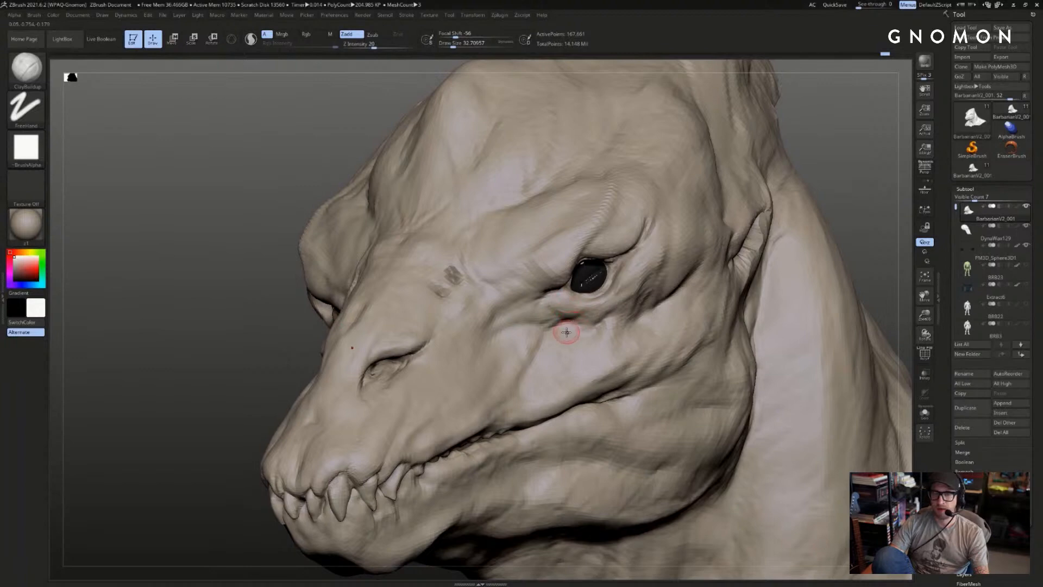
mouse_move(809, 223)
left_mouse_down("alt")
mouse_move(738, 216)
mouse_move(761, 239)
mouse_move(758, 282)
left_mouse_up("alt")
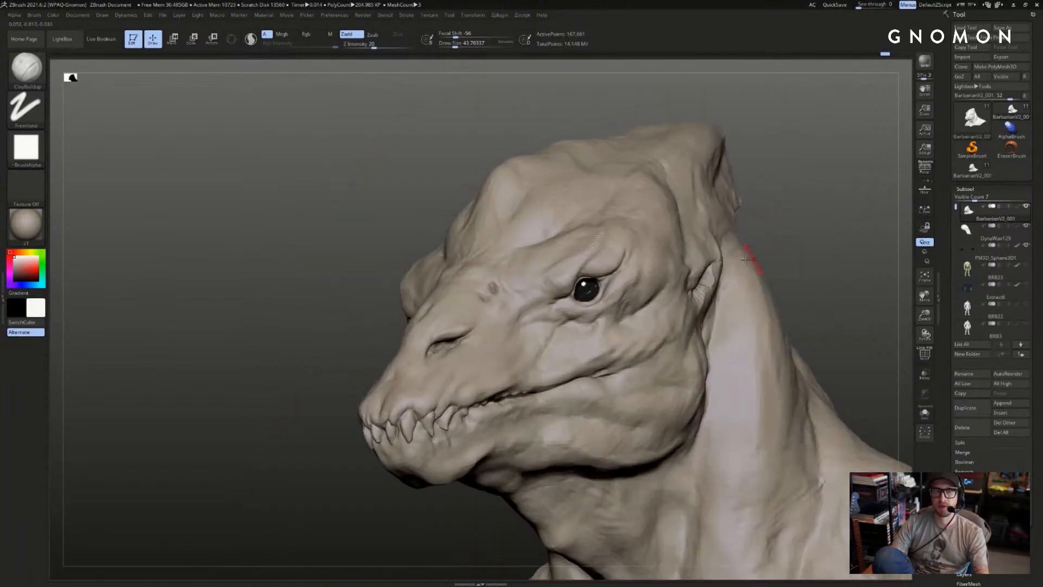
left_click_drag(869, 223, 805, 228)
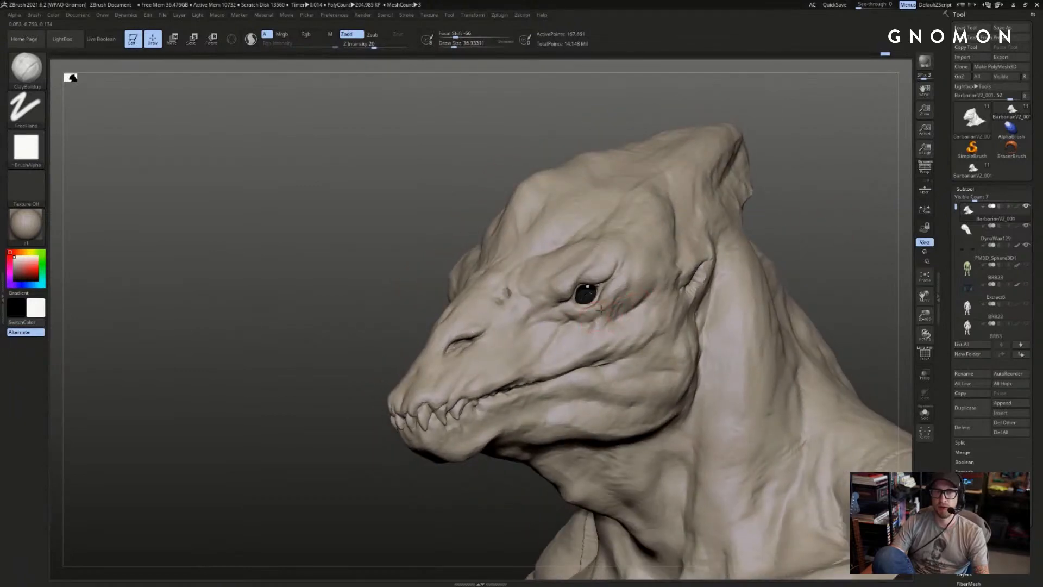
left_click_drag(846, 184, 603, 298)
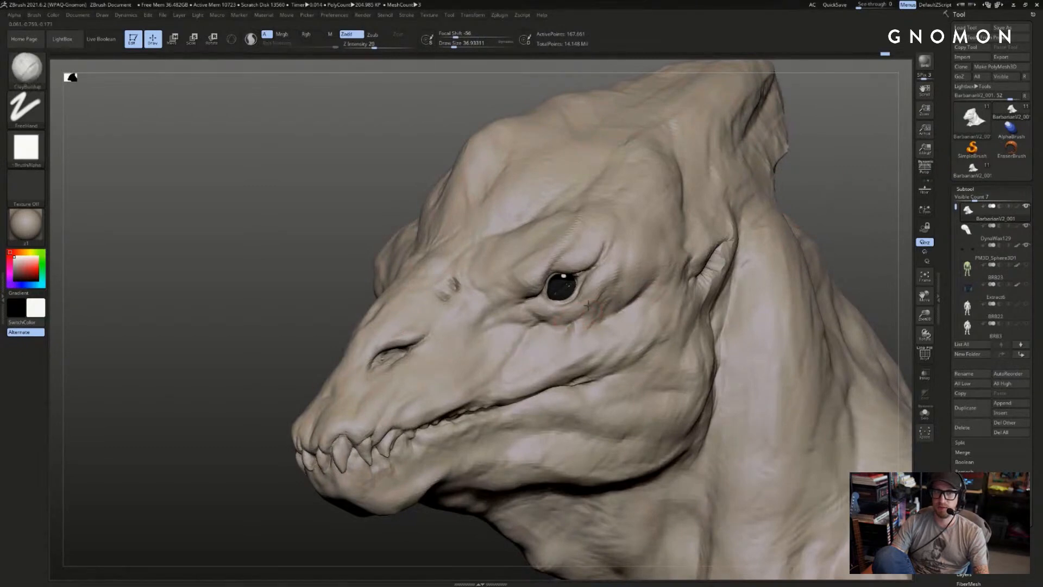
- Refine the inner corner of the lower eyelid with a smaller ClayBuildup brush, undoing the unwanted stroke
key("bracketleft")
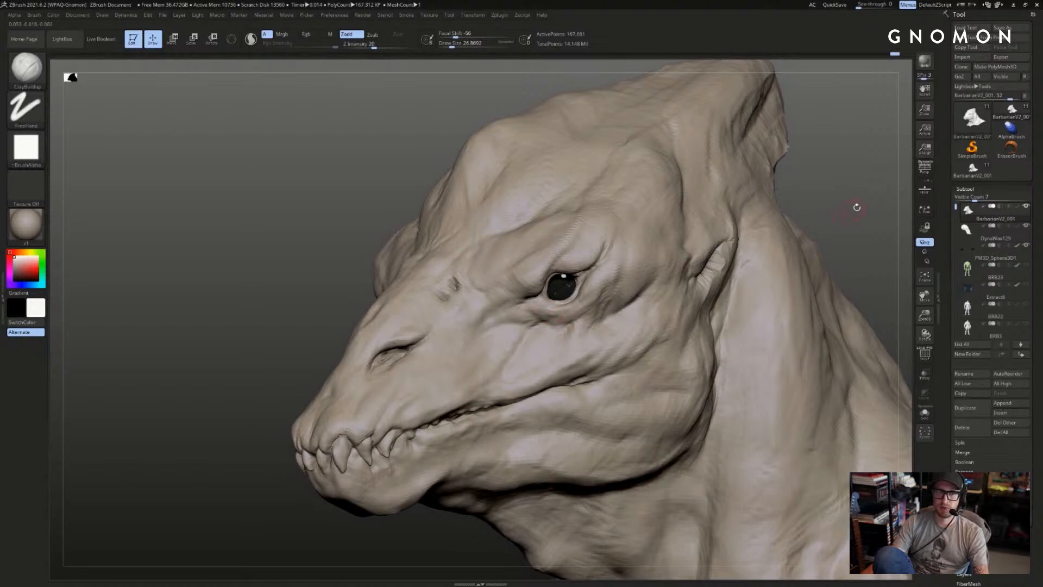
left_click_drag(855, 205, 813, 217)
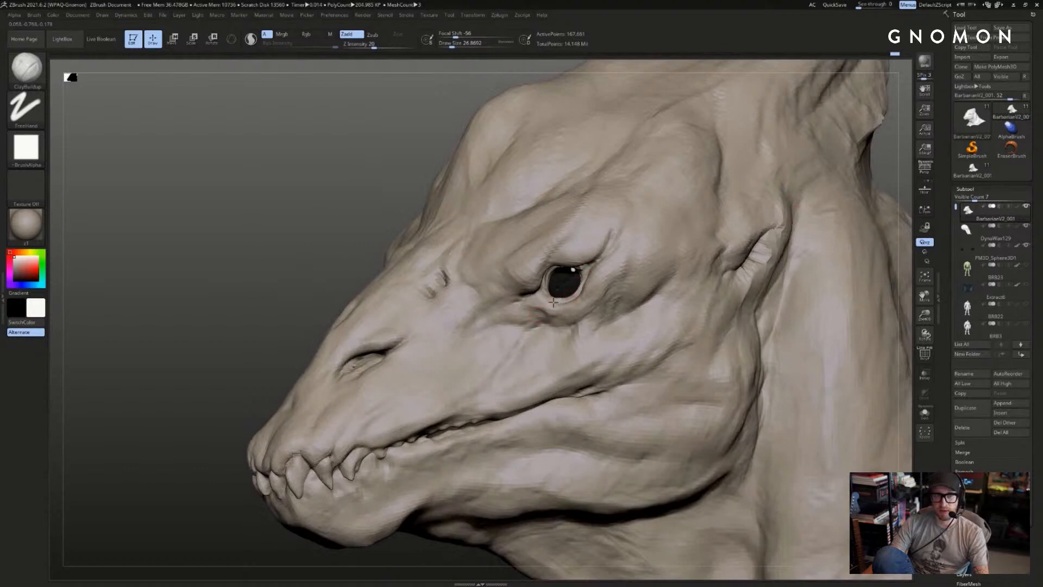
left_click_drag(310, 299, 729, 220)
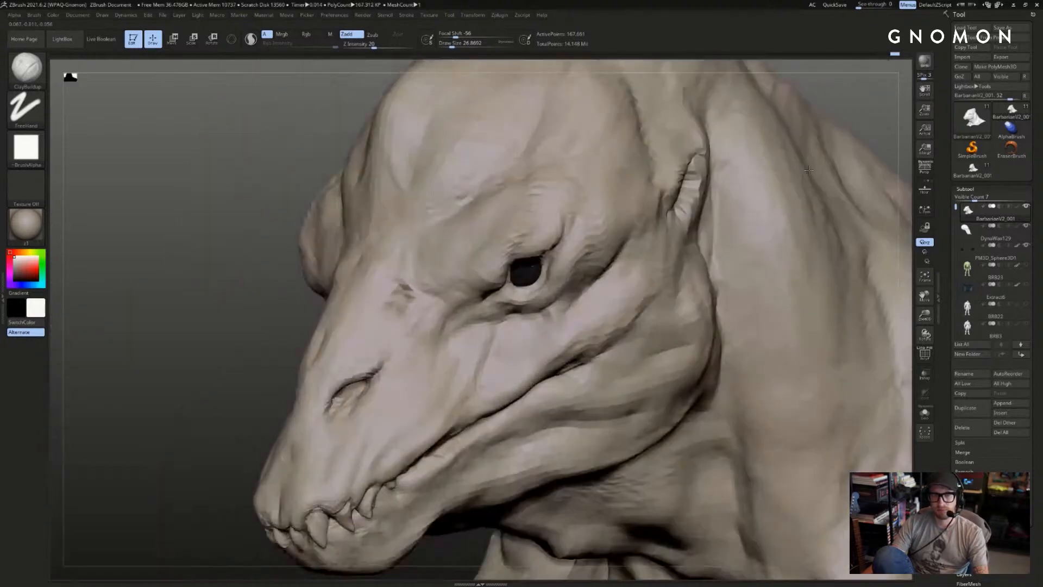
left_click_drag(256, 314, 292, 320)
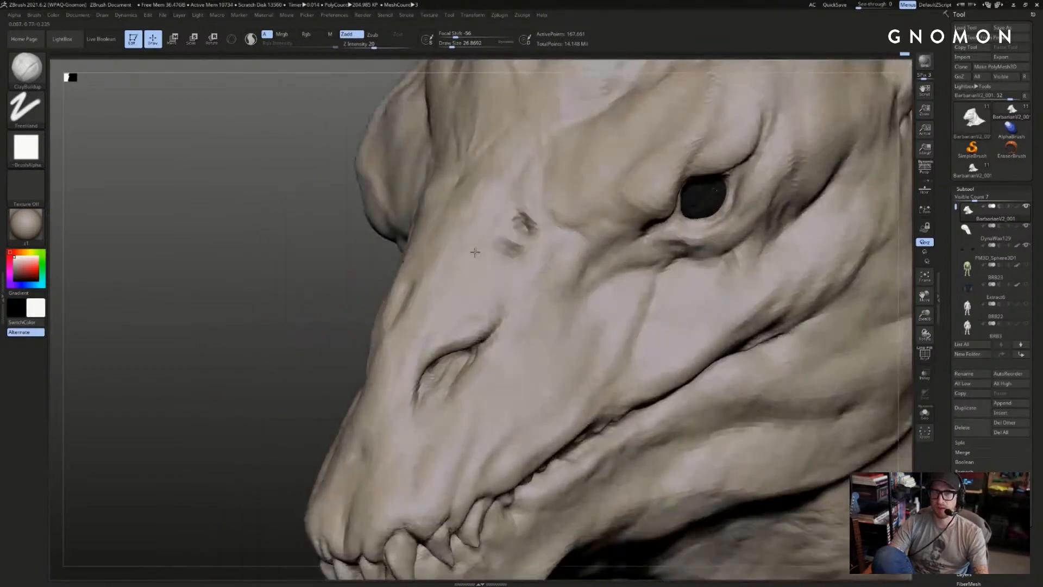
key("ctrl+z")
left_click_drag(672, 239, 688, 233)
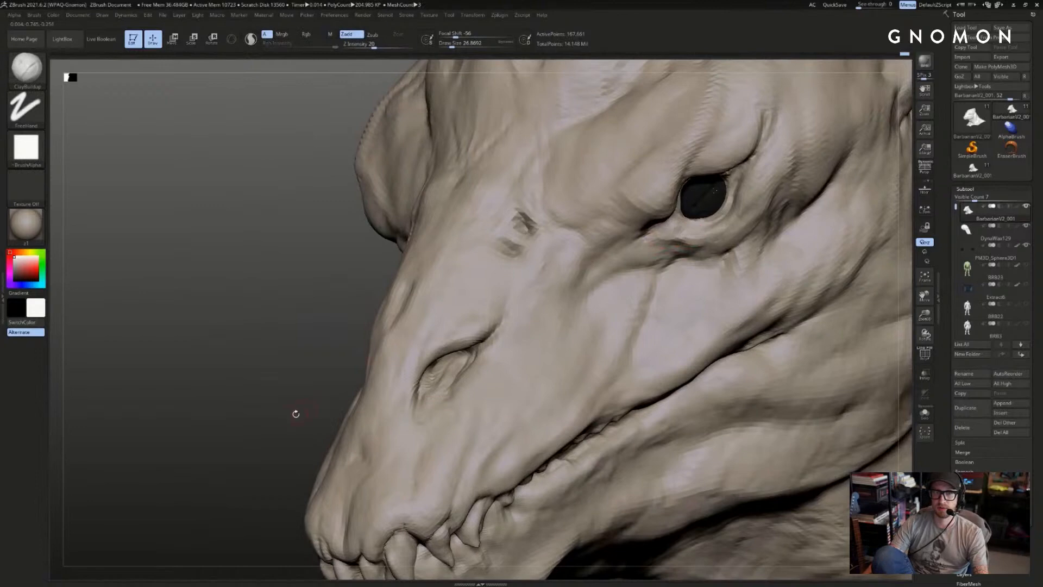
left_click_drag(294, 415, 435, 269)
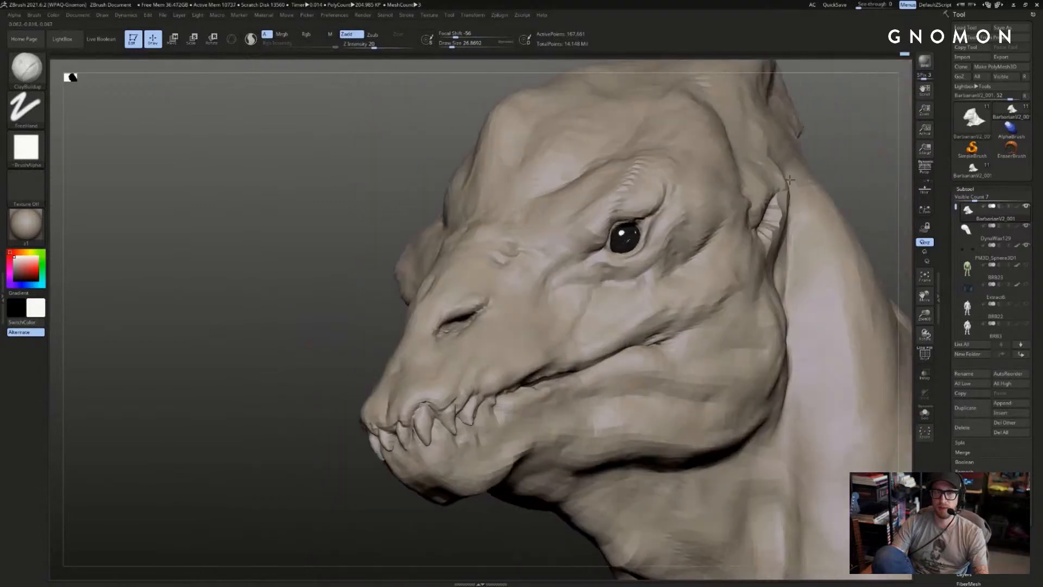
right_click_drag(811, 178, 640, 256)
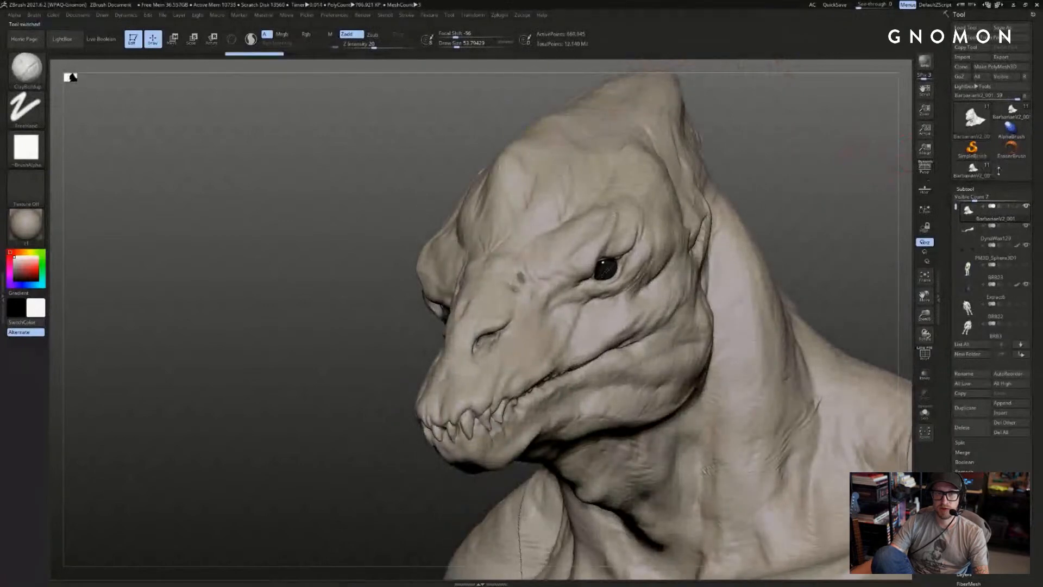
- Subdivide the head mesh up to its next higher level
key("ctrl+d")
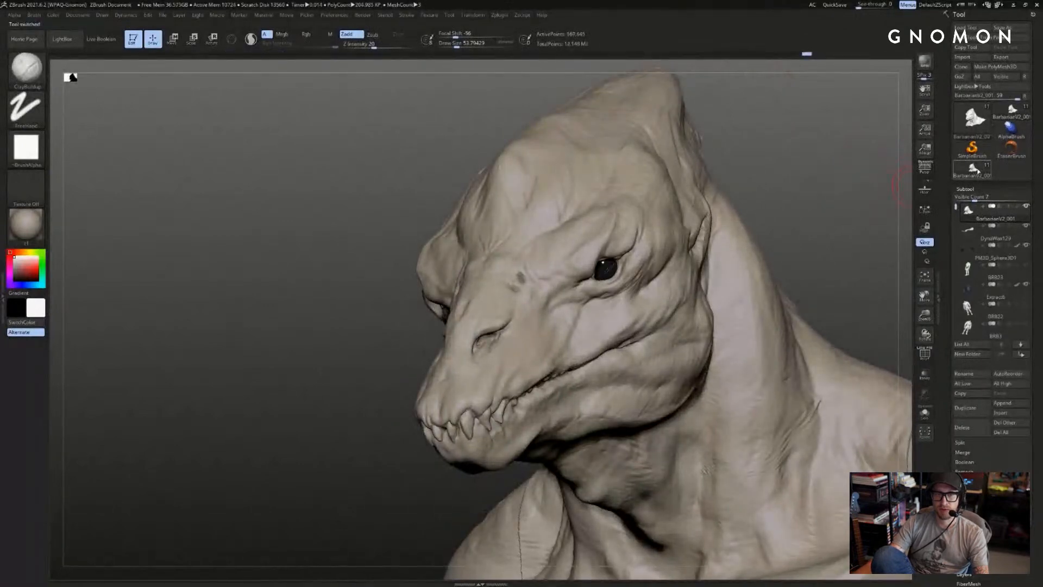
key("ctrl+d")
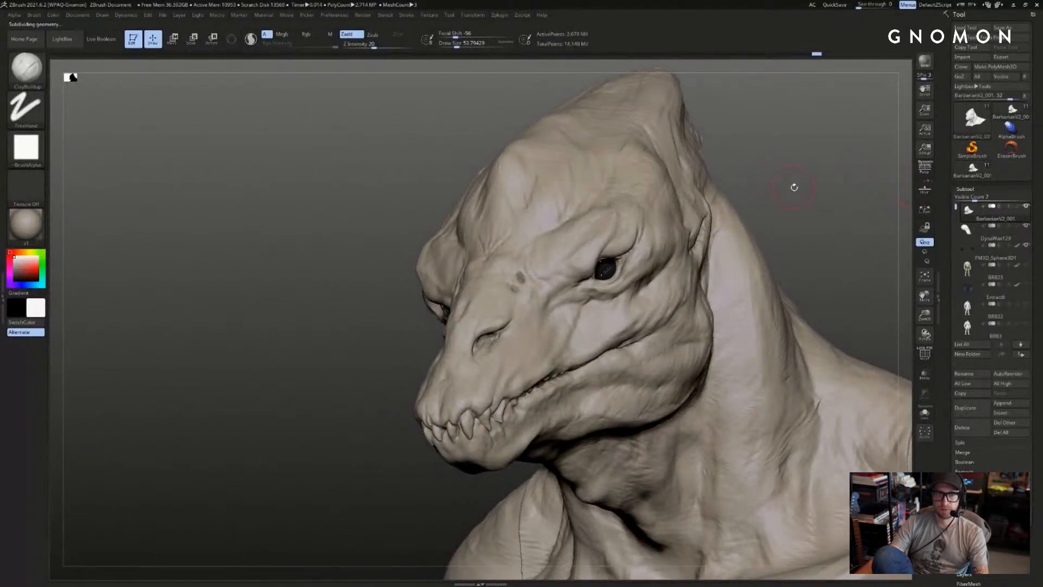
left_click_drag(791, 186, 768, 205, "alt")
- Select the Standard brush at draw size about 25 and compare the head's lower and higher subdivision levels around the eye
key("b")
key("s")
key("t")
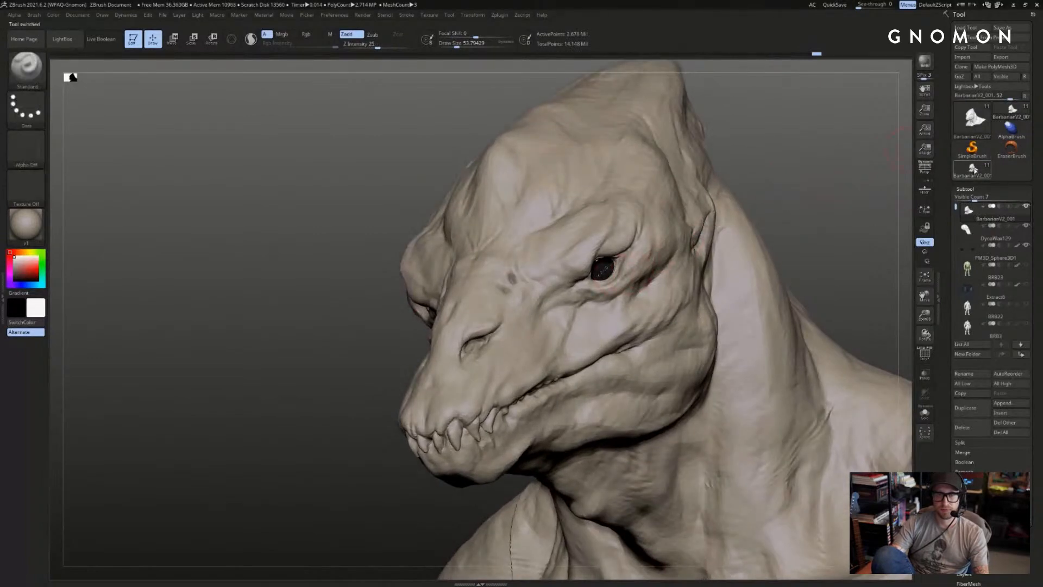
key("shift+d")
key("d")
left_click_drag(809, 142, 837, 207)
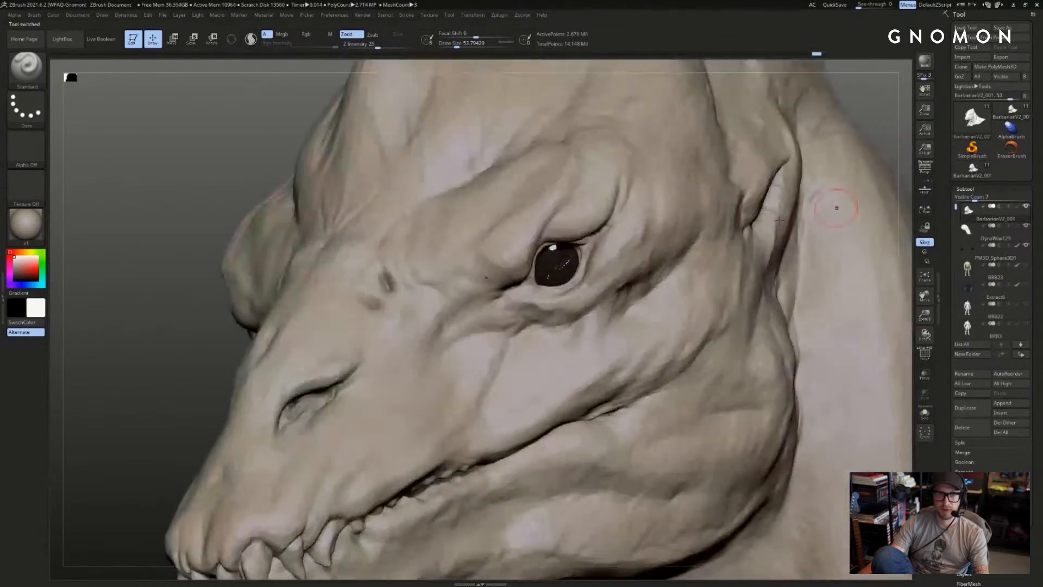
key("bracketleft")
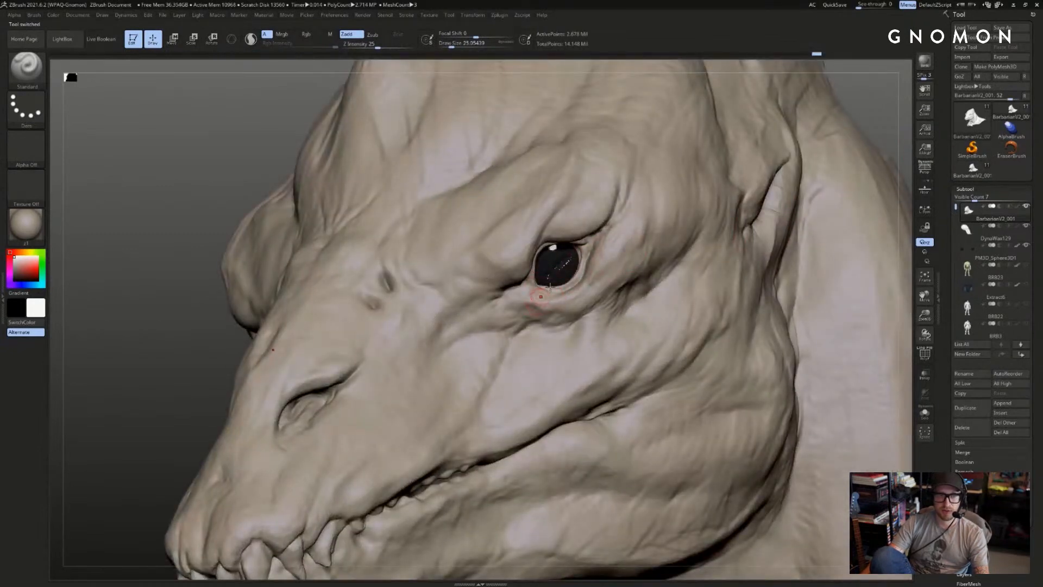
left_click_drag(885, 139, 883, 182)
- Select the DamStandard brush and isolate the band of the head mesh around the eyes for close work
key("b")
key("d")
key("s")
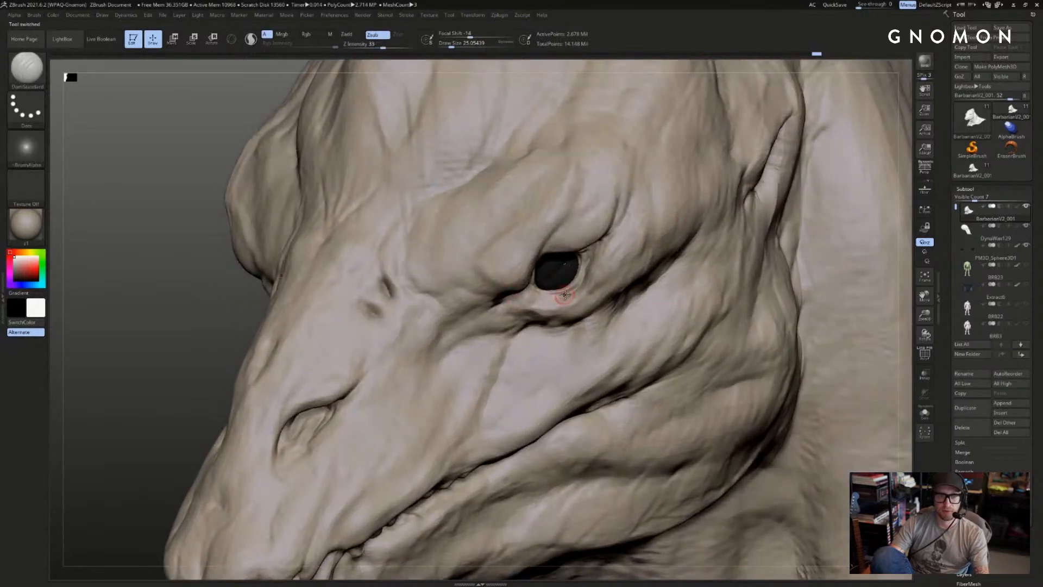
left_click_drag(236, 315, 639, 115)
left_click_drag(364, 161, 753, 383, "ctrl+shift")
mouse_move(807, 141)
left_mouse_down()
mouse_move(859, 217)
mouse_move(903, 165)
mouse_move(886, 190)
mouse_move(729, 240)
left_mouse_up()
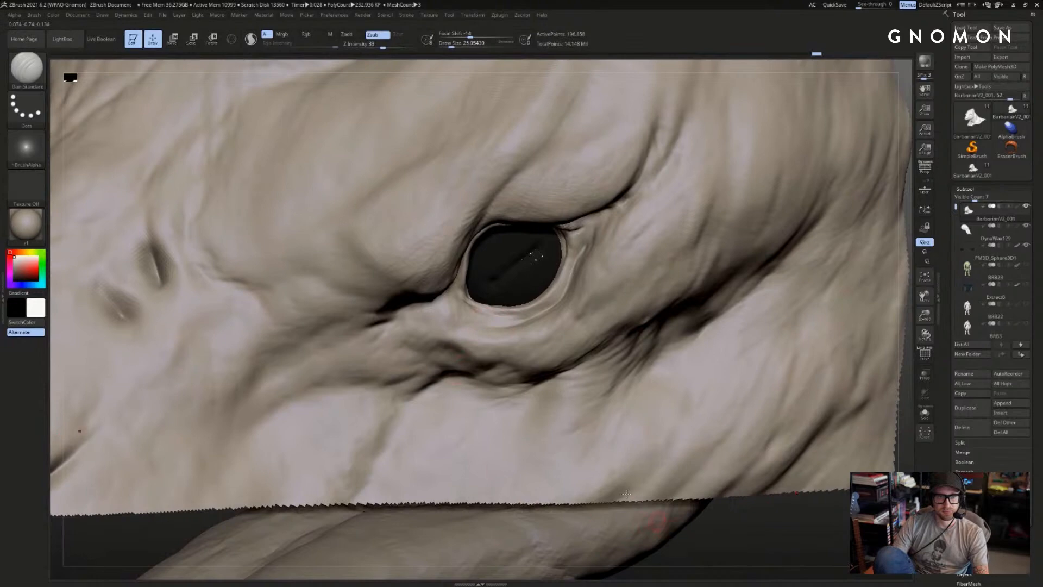
left_click_drag(568, 475, 581, 301)
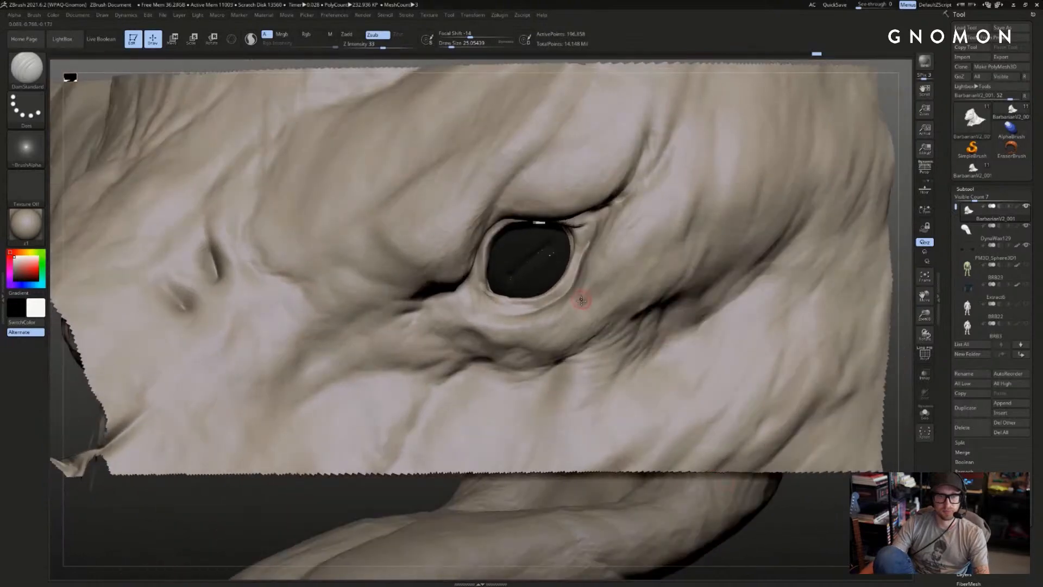
- Build up the outer part of the lower eyelid with the ClayBuildup brush, adjusting its draw size
key("b")
key("c")
key("b")
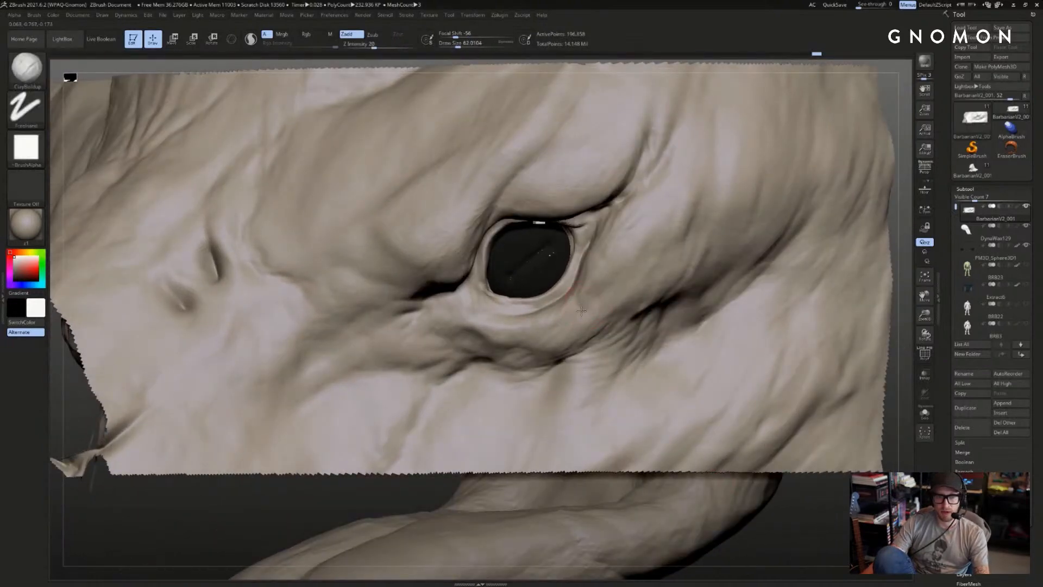
key("s")
left_click_drag(582, 308, 587, 310)
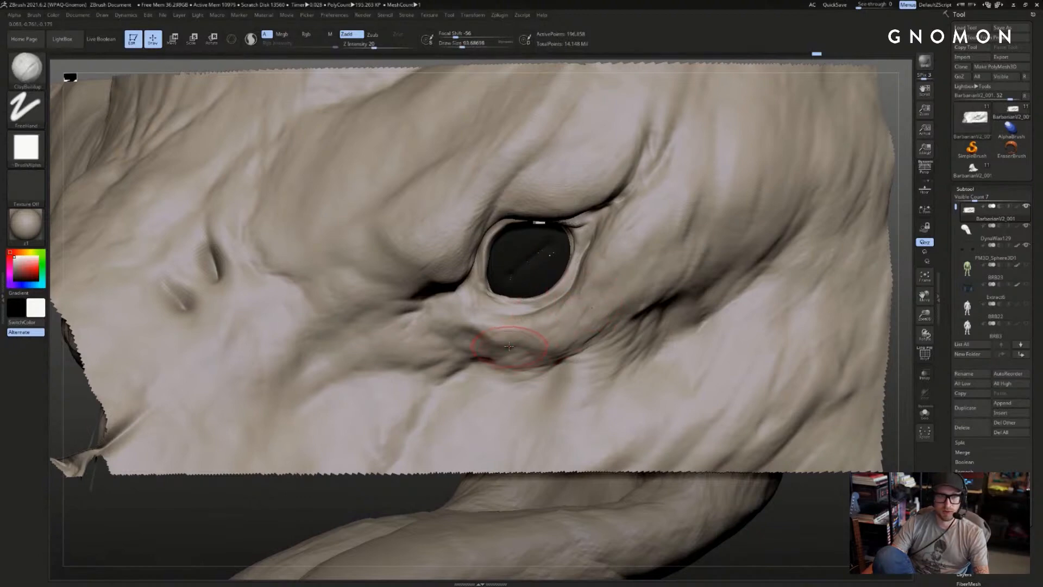
- Work the inner lower eyelid with Standard and DamStandard, the latter at draw size about 37, and undo the last stroke
key("b")
key("s")
key("t")
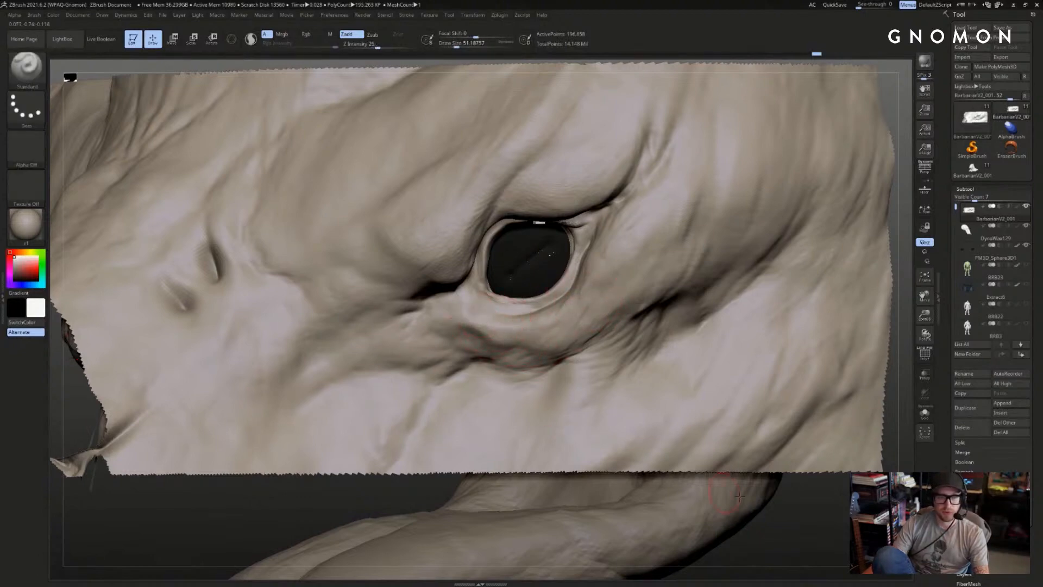
left_click_drag(765, 508, 774, 535)
key("b")
key("d")
key("s")
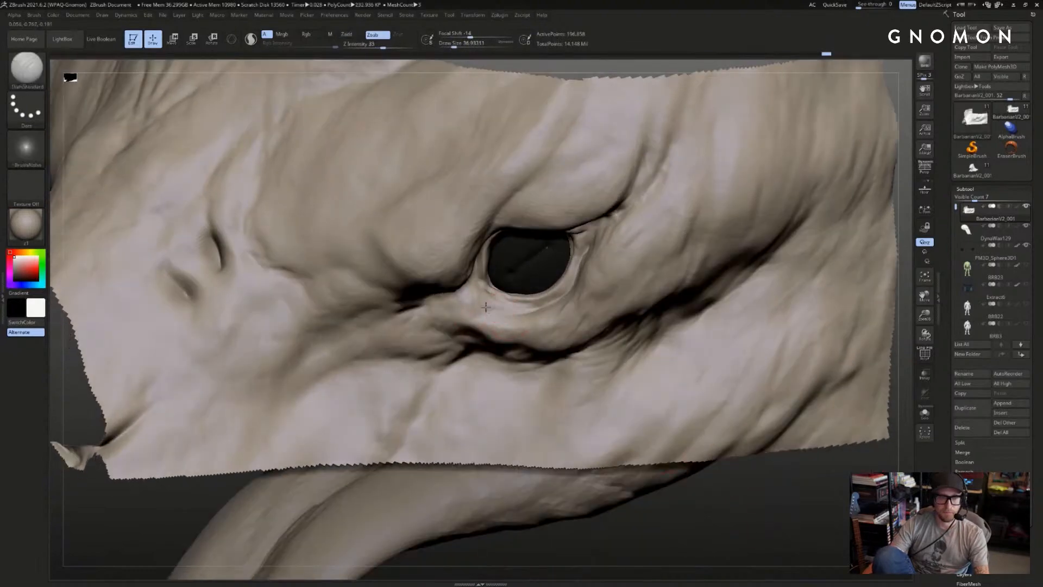
left_click_drag(707, 535, 699, 508)
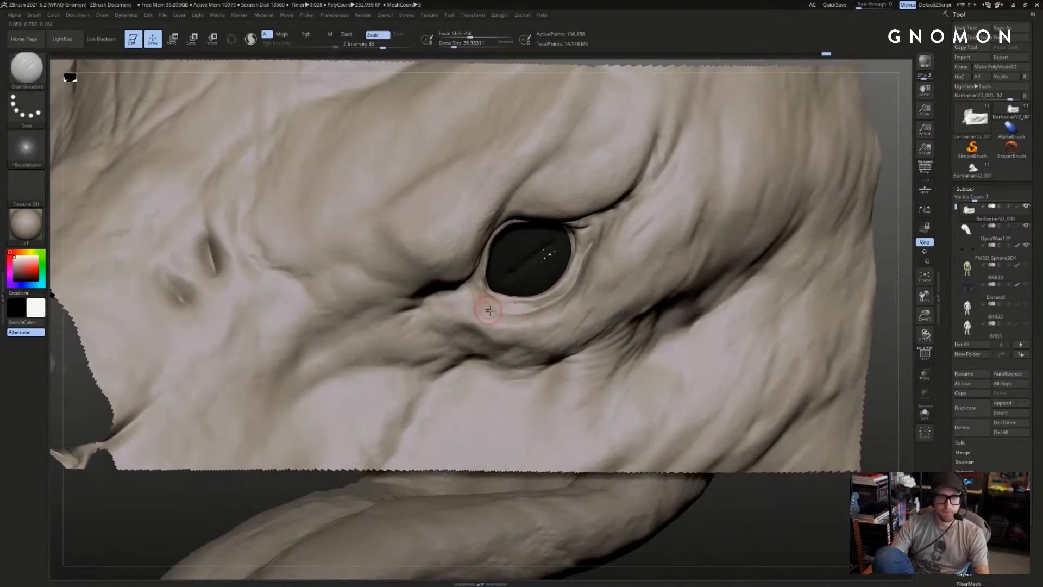
left_click_drag(755, 533, 755, 503)
key("ctrl+z")
- Raise the rim of the lower eyelid with the Standard brush at draw size about 25
key("b")
key("s")
key("t")
key("s")
left_click_drag(525, 303, 520, 303)
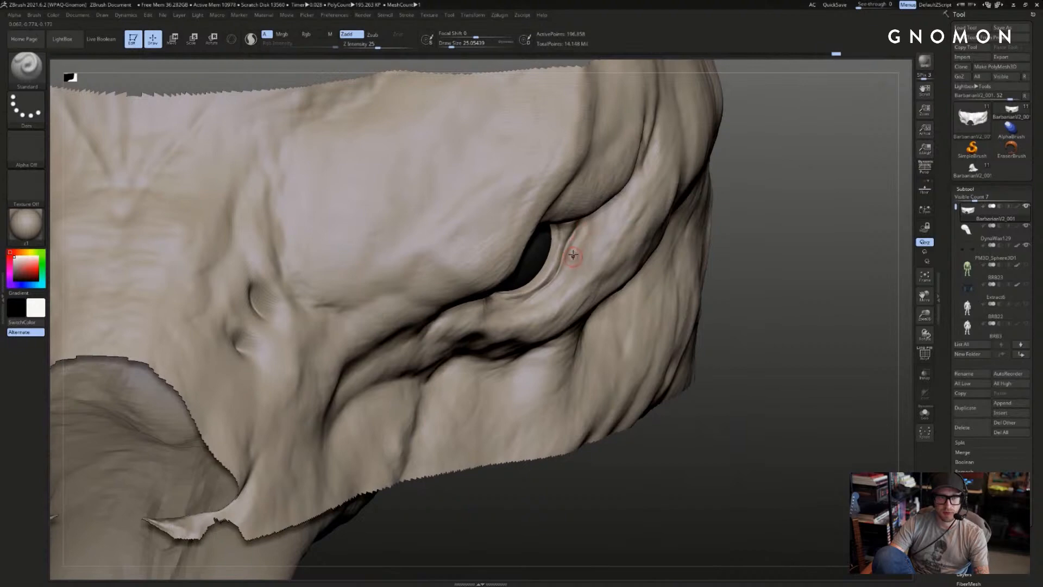
- Carve fine creases around the outer eye corner and lower lid with DamStandard at draw size about 25
key("b")
key("c")
key("b")
key("b")
key("d")
key("s")
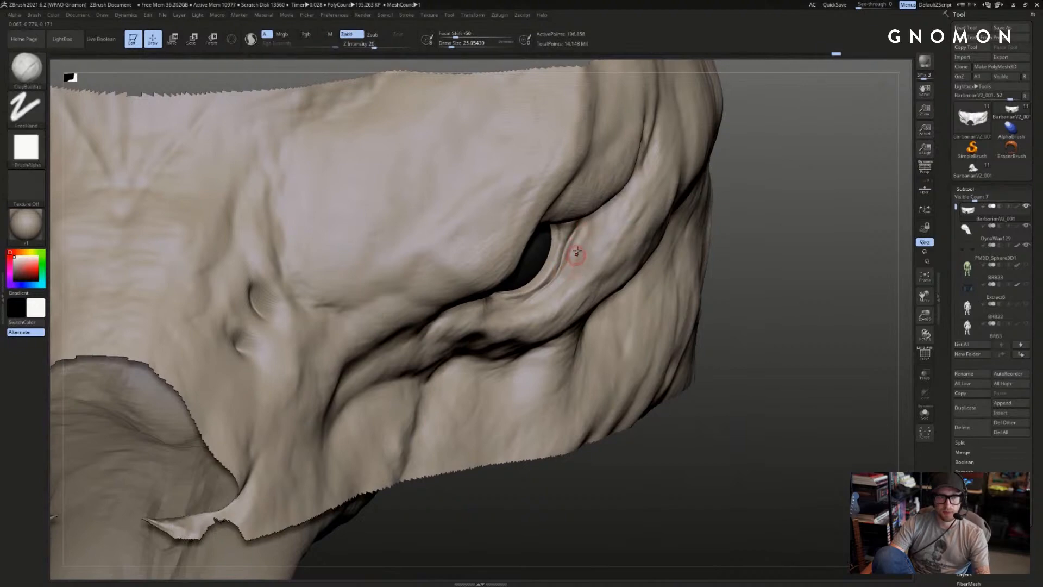
mouse_move(787, 288)
left_mouse_down()
mouse_move(792, 256)
mouse_move(761, 250)
left_mouse_up()
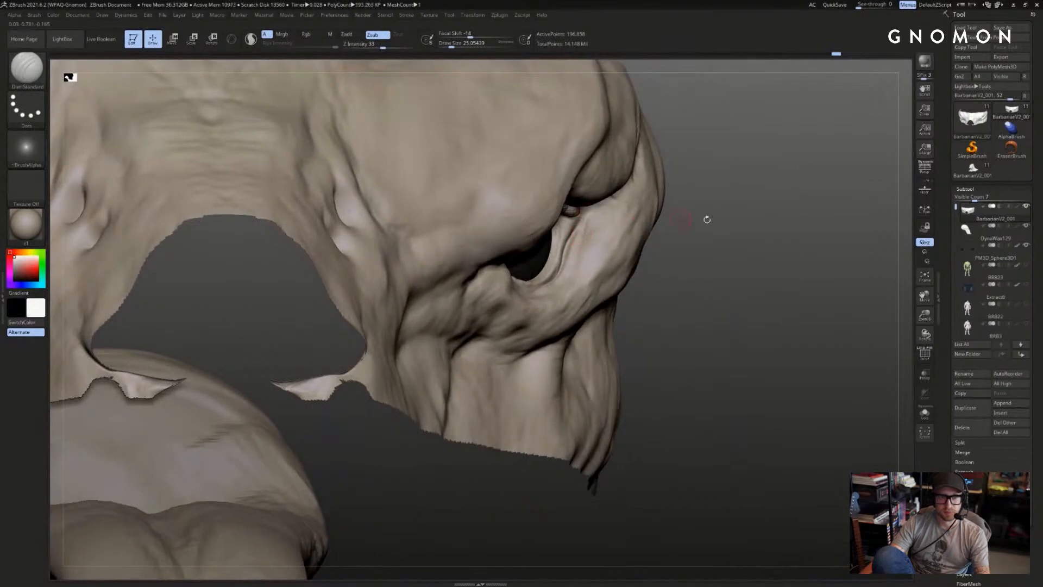
mouse_move(707, 219)
left_mouse_down()
mouse_move(791, 221)
mouse_move(722, 237)
left_mouse_up()
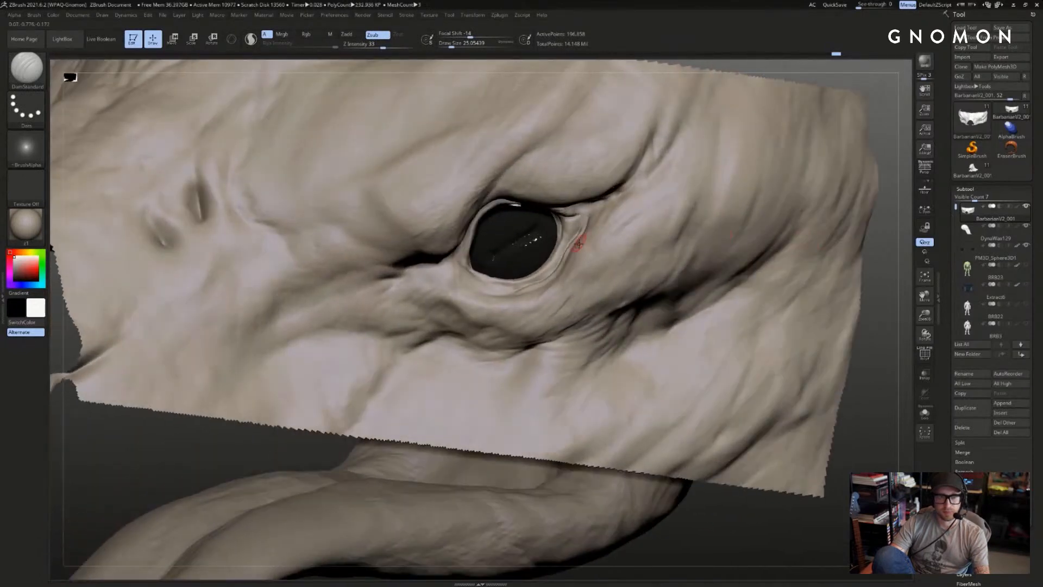
left_click_drag(703, 507, 559, 284)
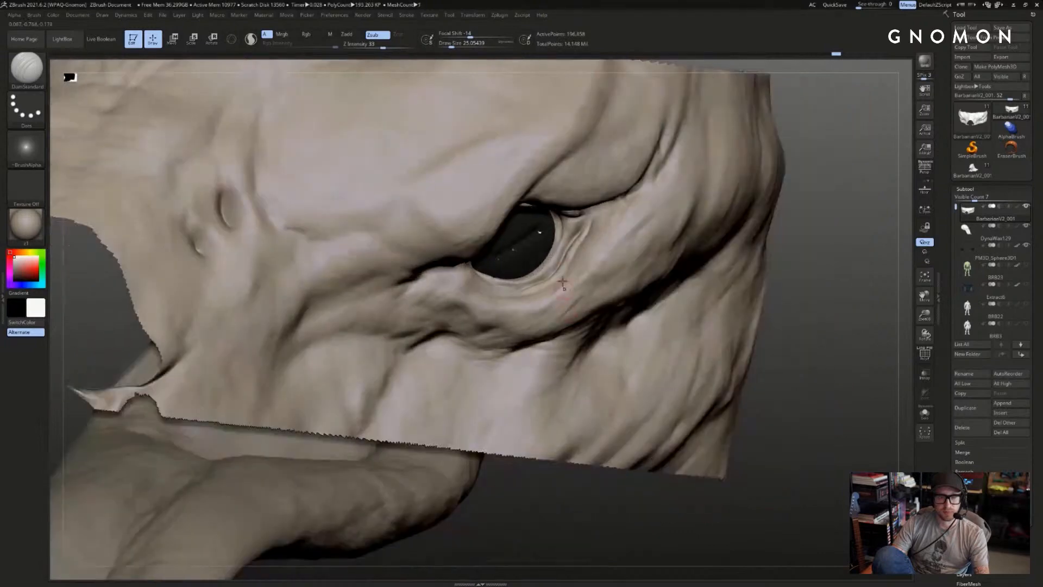
- Adjust the shape of the eyelid opening with the Move brush at draw size about 51
key("b")
key("m")
key("v")
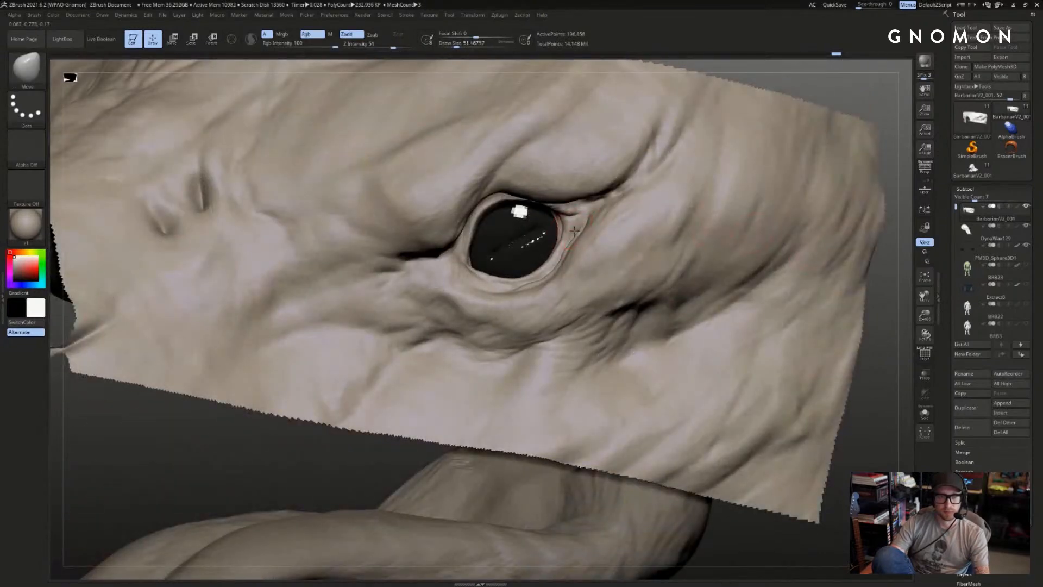
left_click_drag(815, 553, 872, 542, "alt")
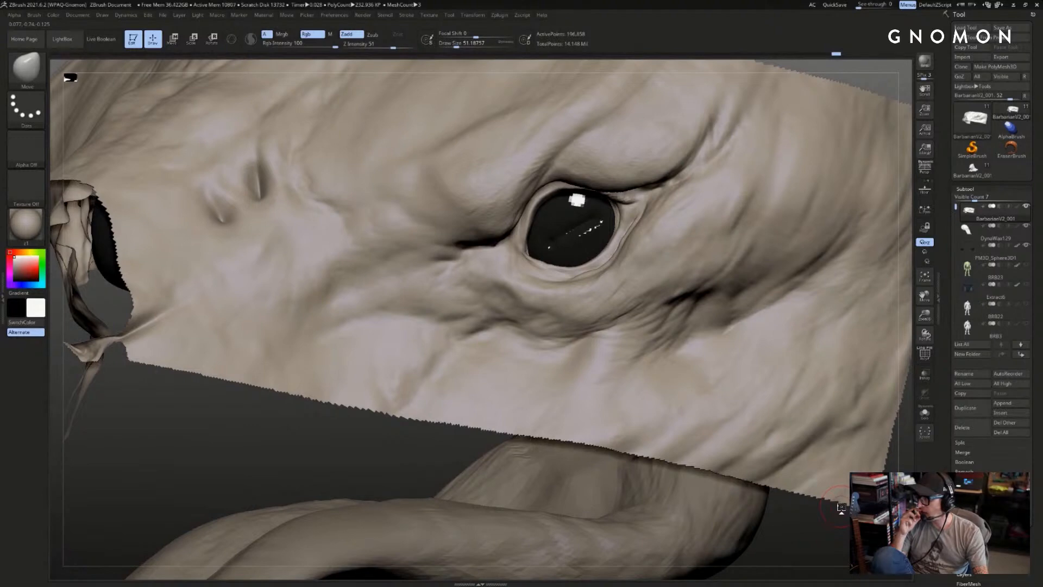
- Inspect the eye socket with the head mesh soloed and with the other subtools shown
key("alt+s")
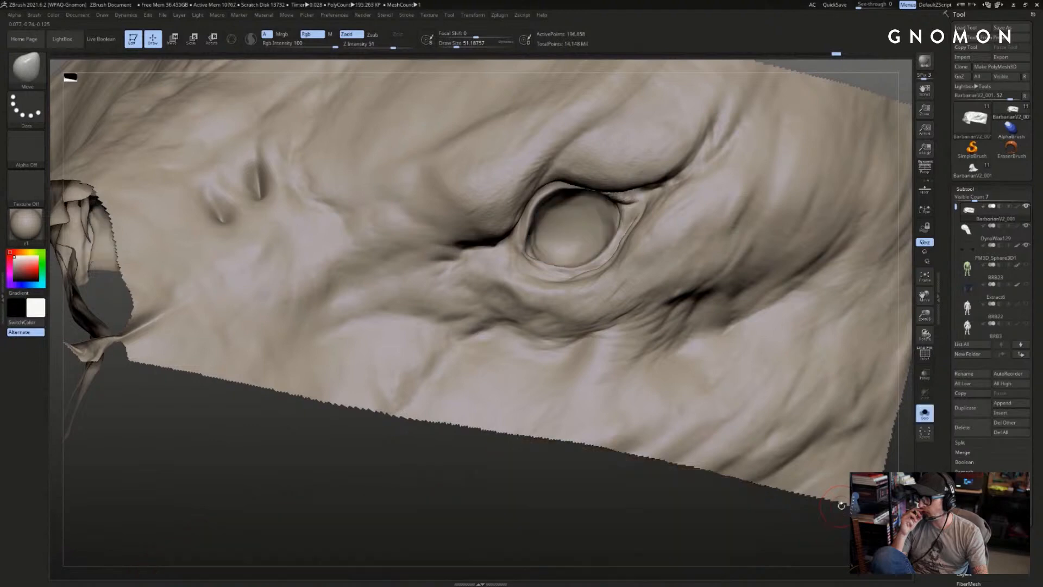
key("alt+s")
key("alt+s")
left_click_drag(842, 508, 776, 342, "alt")
key("alt+s")
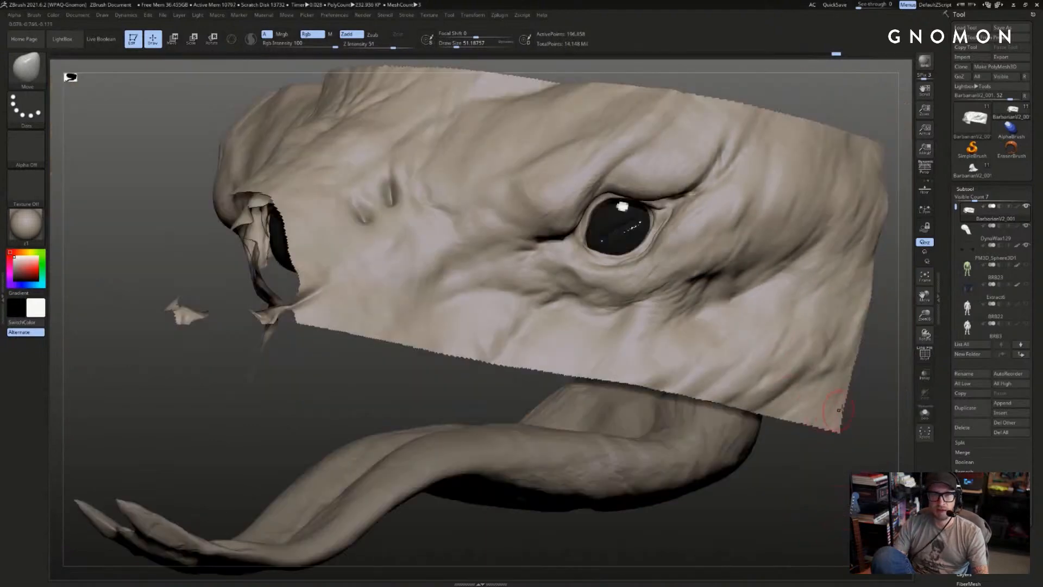
- Unhide the rest of the head mesh and frame the full character
left_click_drag(861, 410, 888, 411, "alt")
left_click(892, 413, "ctrl+shift")
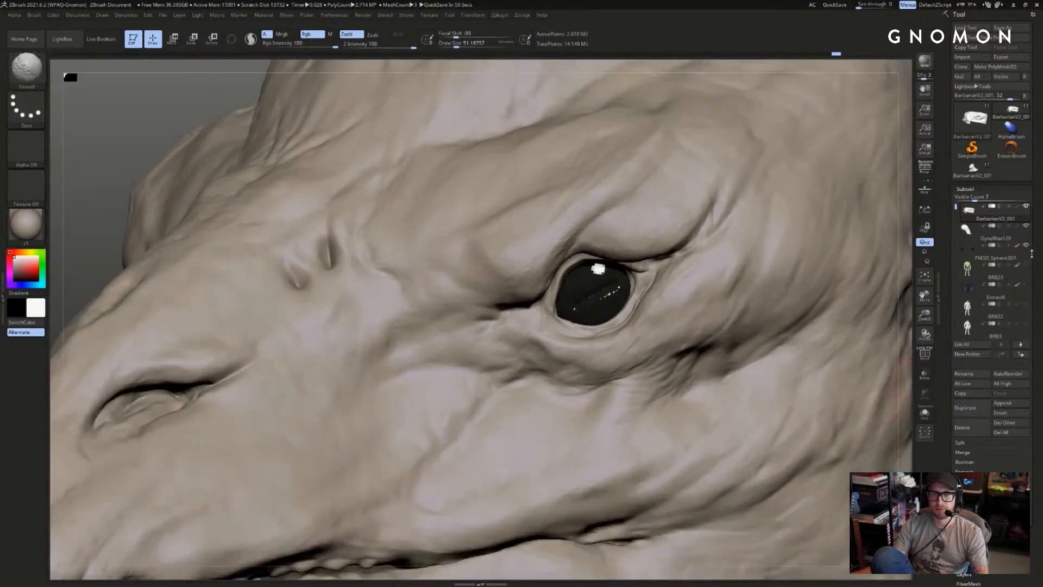
left_click(794, 335, "ctrl+shift")
key("f")
left_click_drag(793, 336, 841, 347)
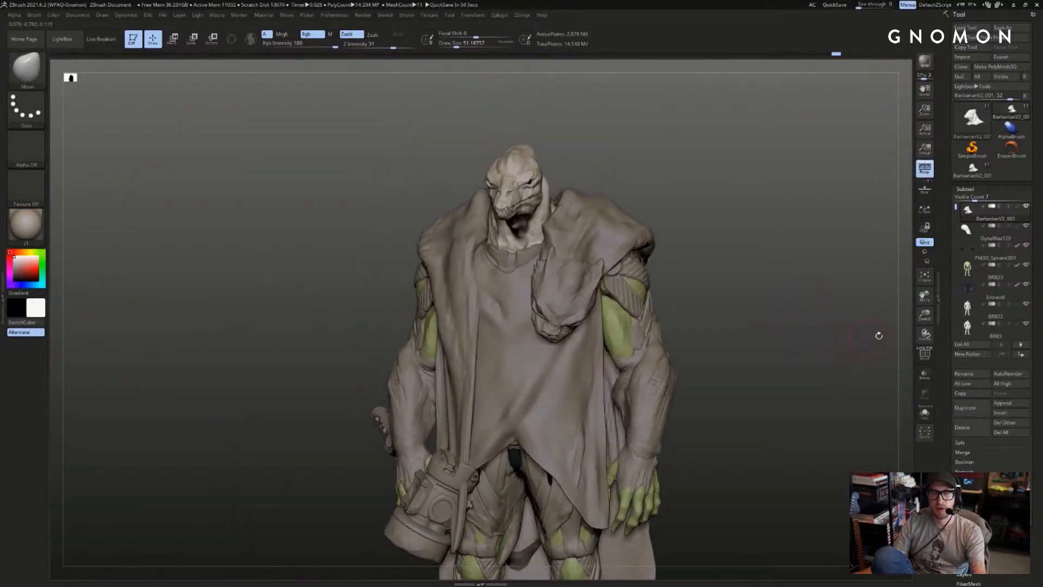
- Review the character with the paint of all subtools shown, toggling the head and body paint, and switch all paint off again
left_click(1016, 207, "shift")
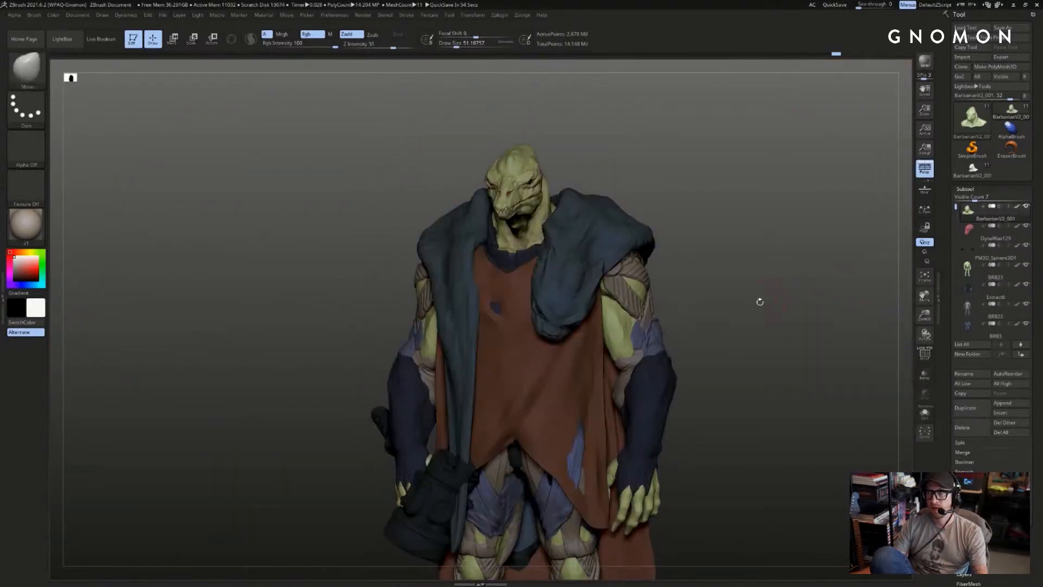
mouse_move(759, 301)
left_mouse_down()
mouse_move(760, 271)
mouse_move(862, 246)
left_mouse_up()
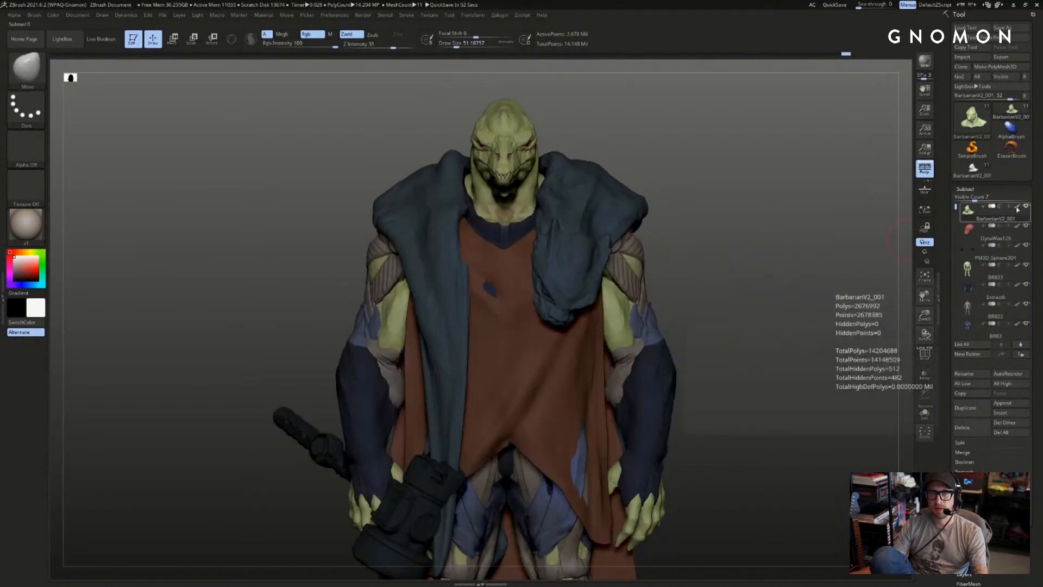
left_click(1016, 207)
left_click(1017, 265)
mouse_move(850, 292)
left_mouse_down()
mouse_move(891, 291)
mouse_move(864, 296)
mouse_move(875, 290)
mouse_move(864, 262)
mouse_move(834, 247)
mouse_move(857, 289)
mouse_move(844, 292)
left_mouse_up()
left_click(1016, 264)
left_click(1016, 207)
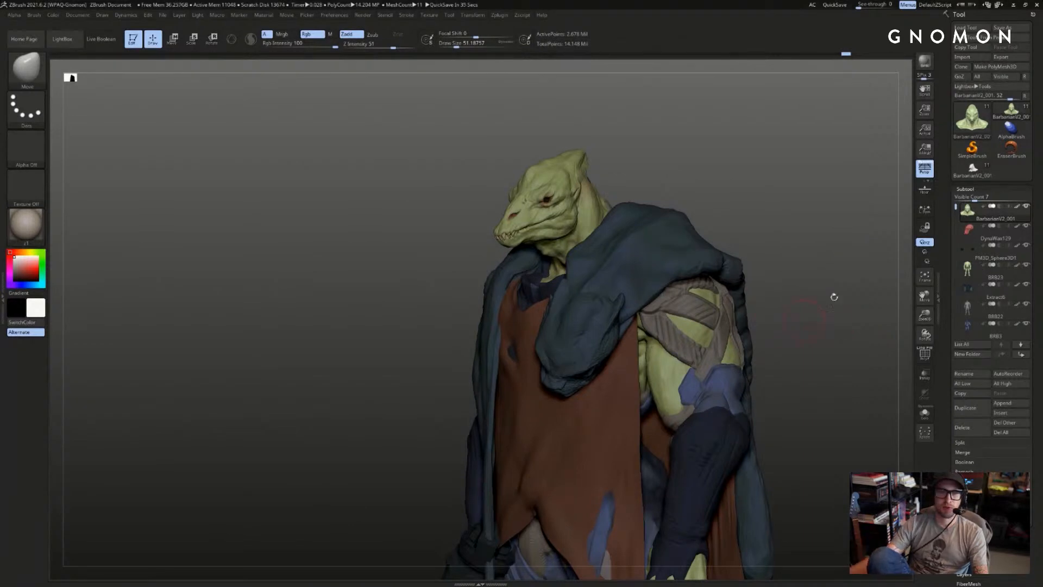
left_click(1026, 207, "shift")
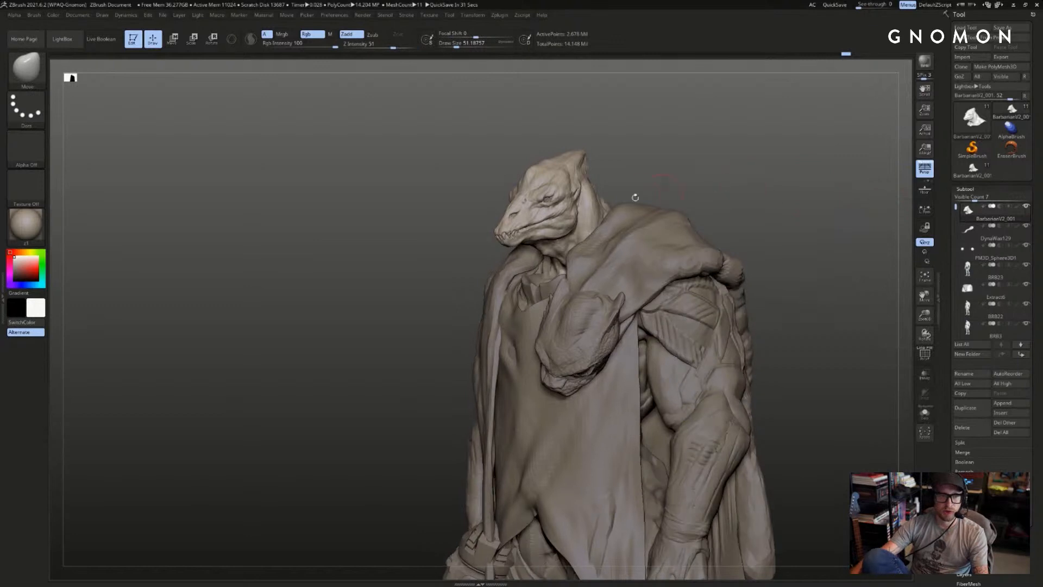
- Hide the body and clothing subtools, leaving the head mesh, DynaWax129 and the eyeballs visible
left_click_drag(721, 116, 771, 255)
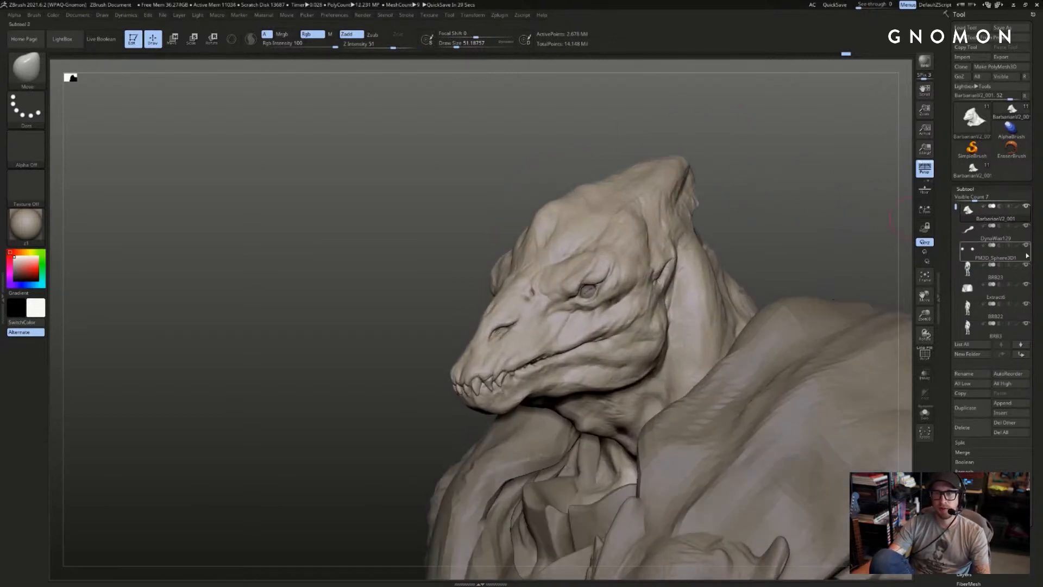
left_click(1025, 207)
left_click(1023, 227)
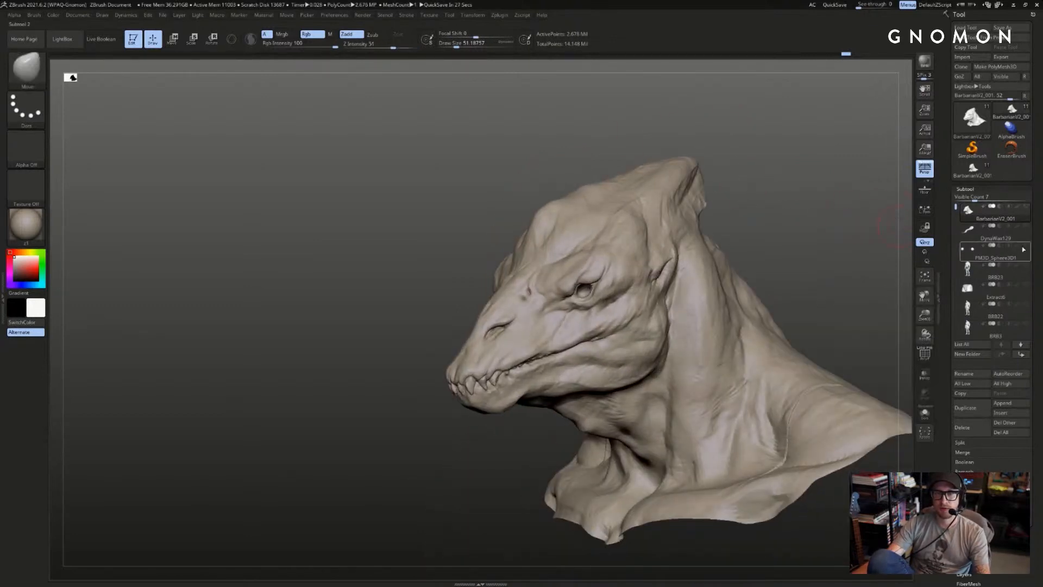
- Isolate the area around the eyes by hiding the rest of the head mesh
left_click_drag(473, 221, 641, 333, "ctrl+shift")
left_click_drag(835, 201, 809, 389, "alt")
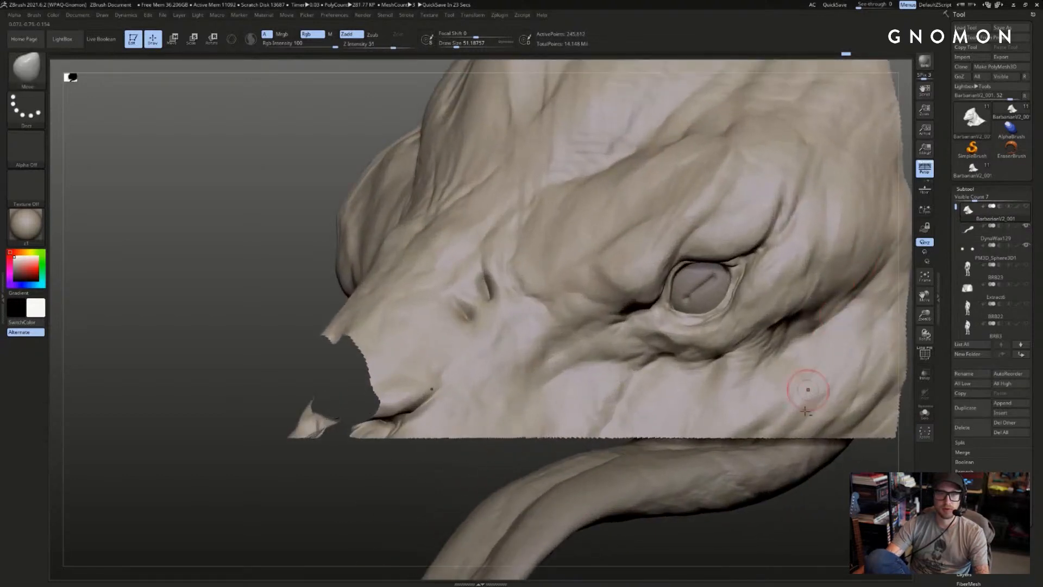
left_click_drag(804, 489, 728, 477)
left_click_drag(404, 142, 651, 370, "ctrl+shift")
left_click_drag(292, 177, 478, 402, "ctrl+shift")
left_click_drag(478, 402, 670, 258)
left_click_drag(800, 211, 804, 186)
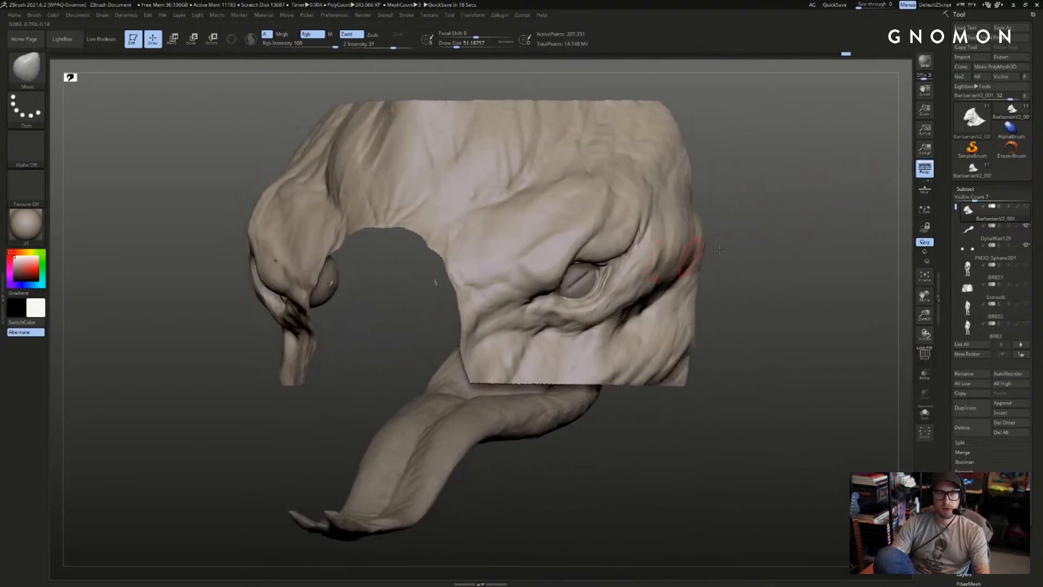
- Carve fine creases along the lower eyelid rim with the DamStandard brush at draw size about 18
left_click_drag(720, 249, 555, 302)
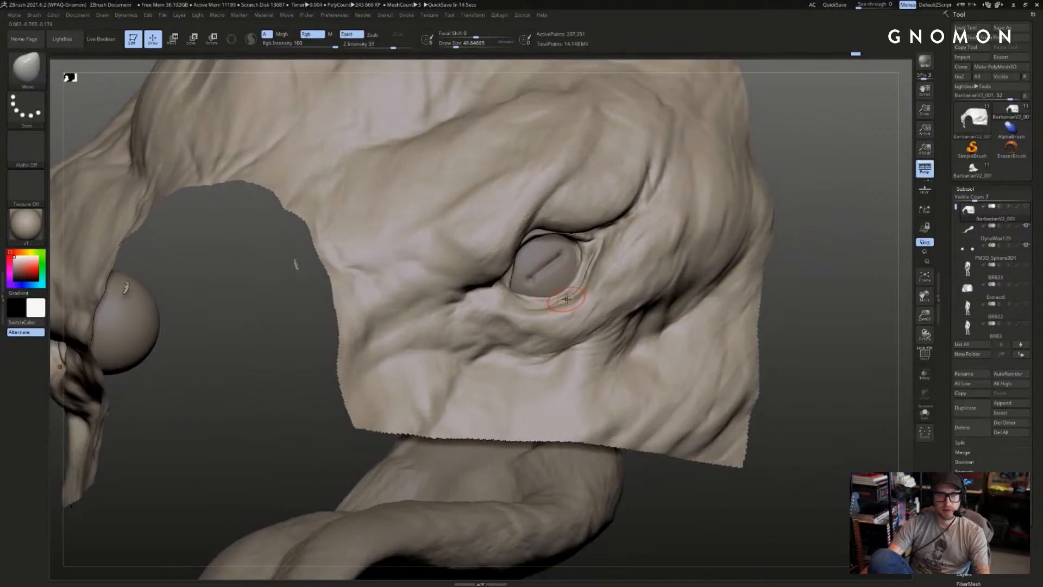
key("bracketleft")
left_click_drag(822, 269, 820, 288)
key("b")
key("d")
key("s")
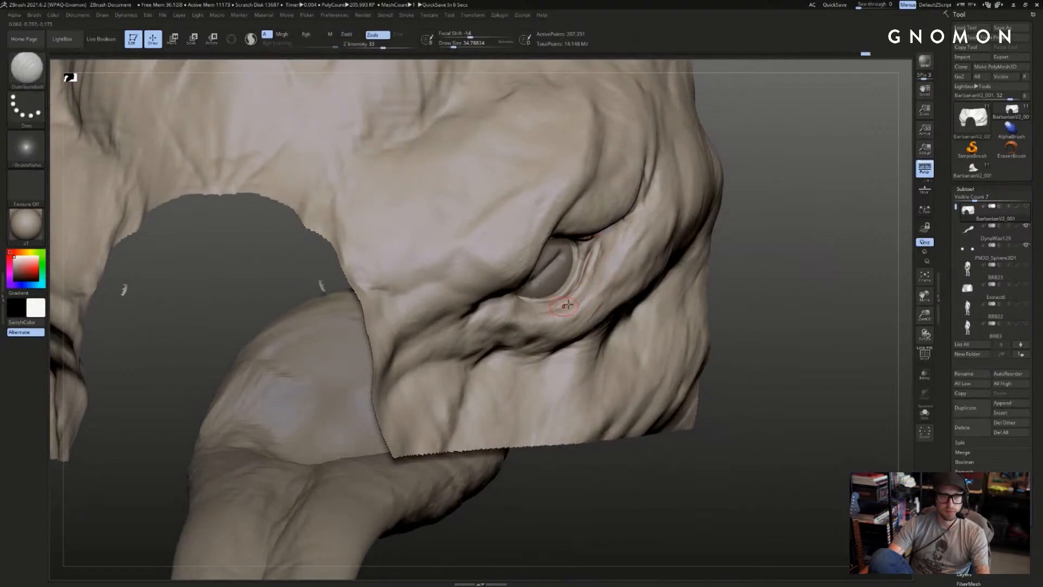
left_click_drag(760, 259, 772, 293)
key("bracketleft")
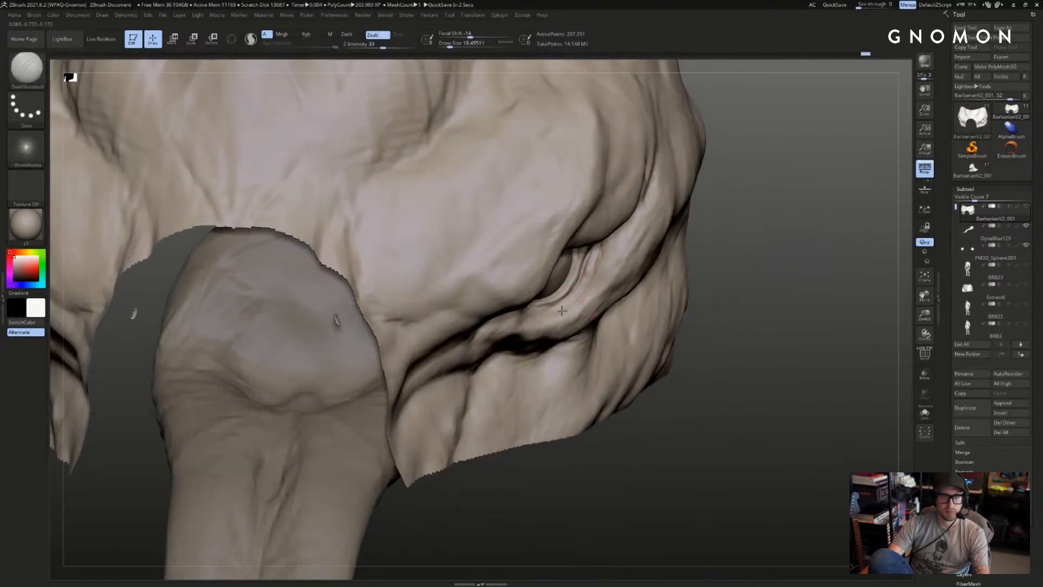
key("Escape")
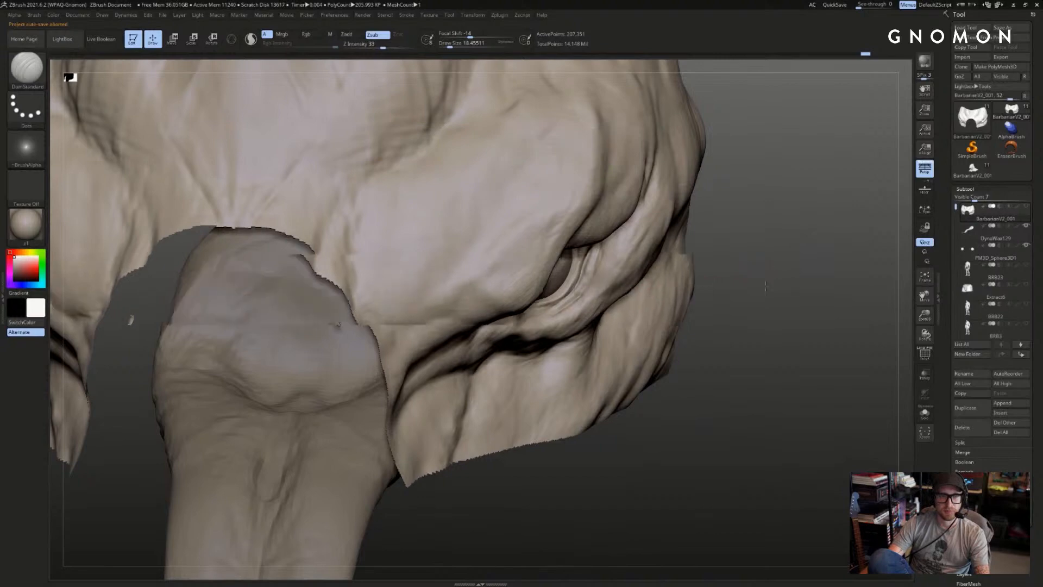
left_click_drag(714, 282, 576, 306)
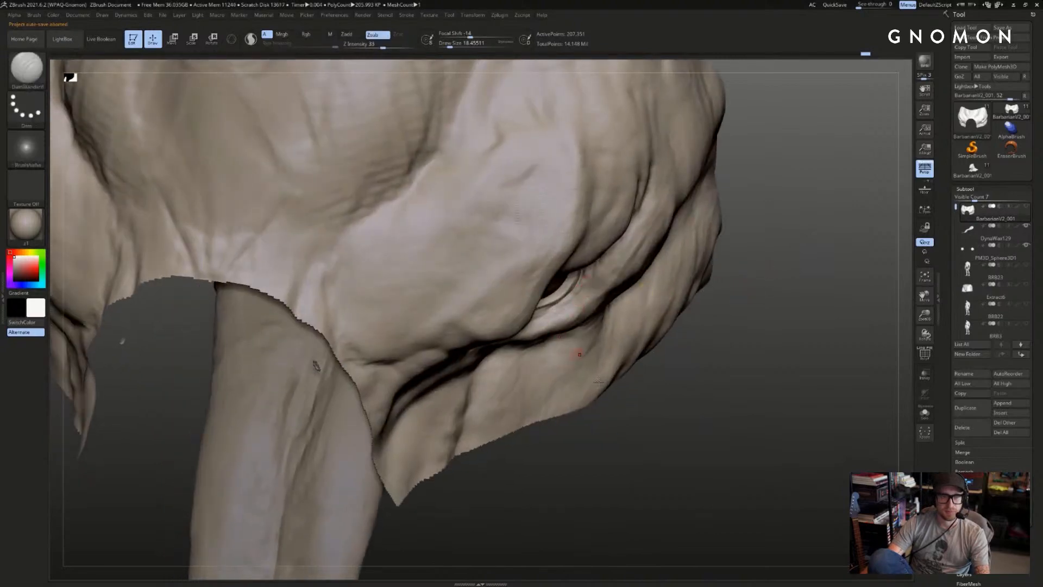
left_click_drag(598, 382, 534, 289)
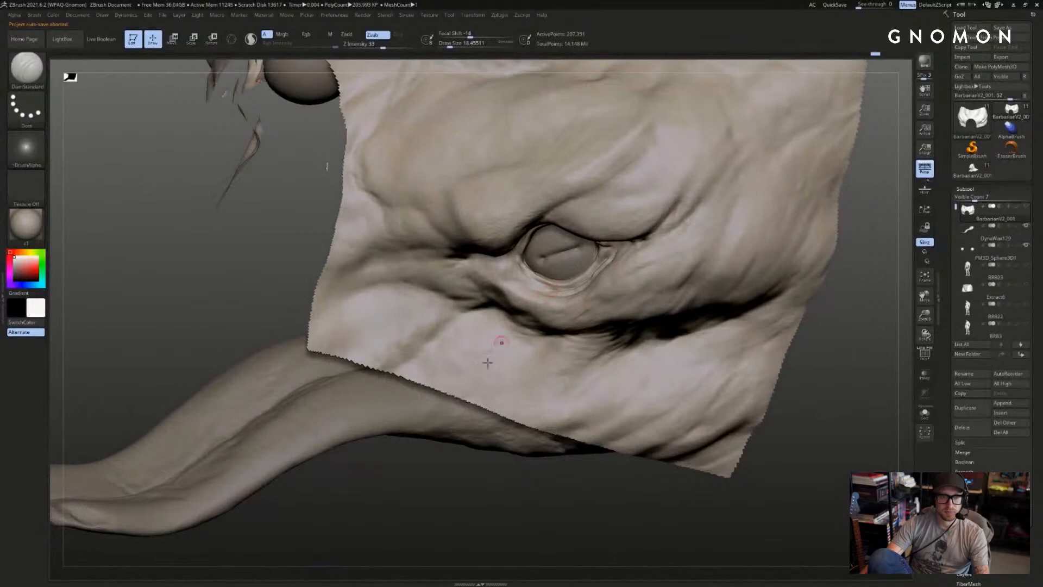
mouse_move(475, 486)
left_mouse_down()
mouse_move(473, 506)
mouse_move(494, 516)
mouse_move(495, 499)
left_mouse_up()
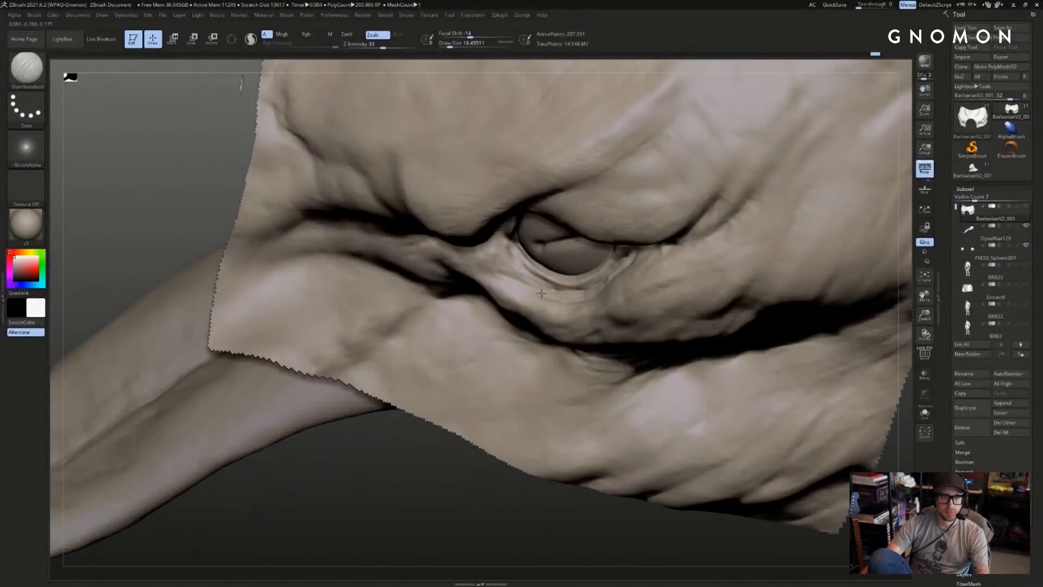
- Build up the skin along the lower eyelid rim with the Standard brush at draw size about 18 and Z intensity 25
key("b")
key("s")
key("t")
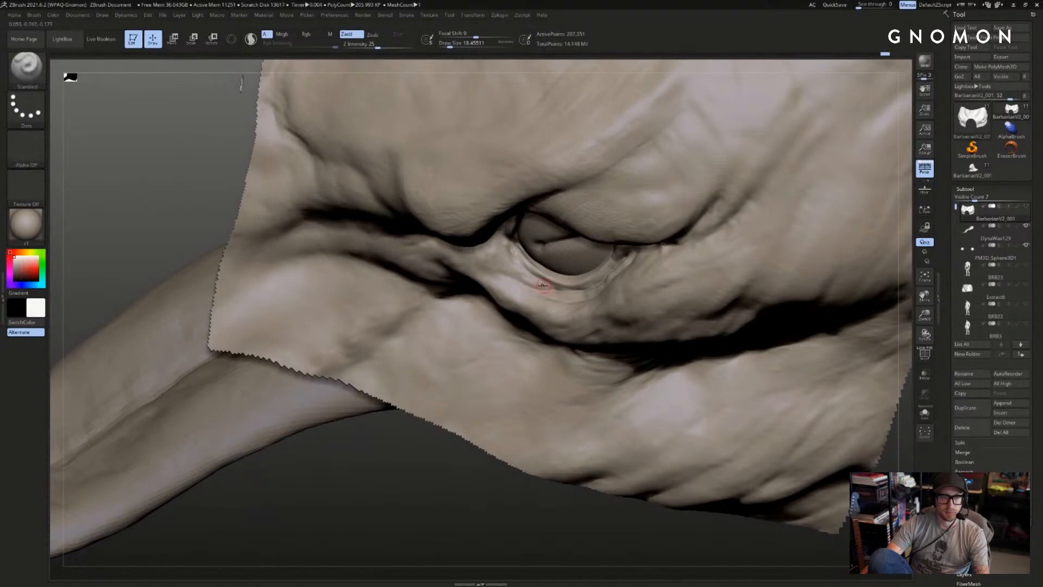
left_click_drag(500, 457, 683, 370)
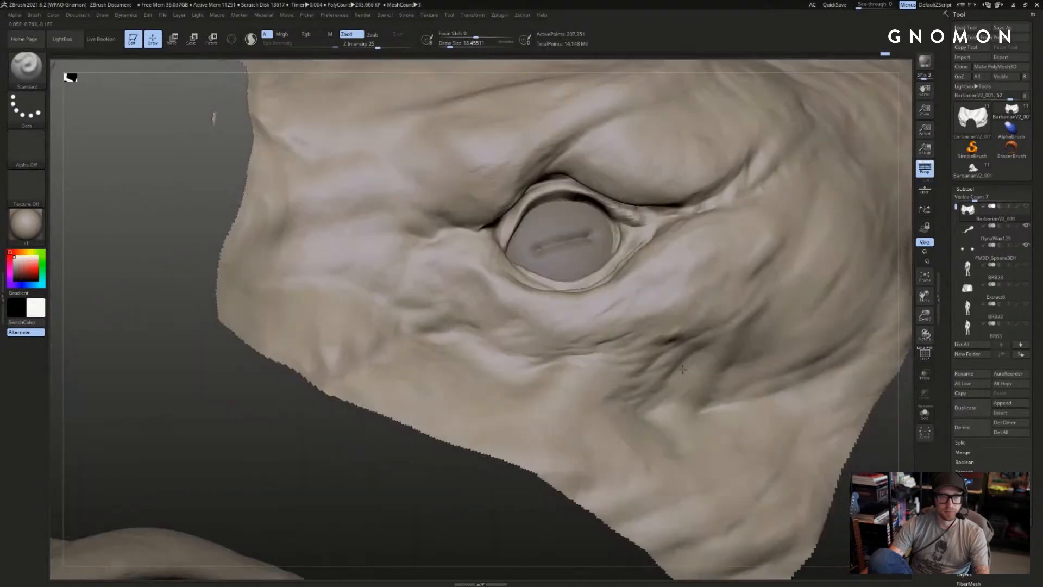
mouse_move(457, 513)
left_mouse_down()
mouse_move(517, 531)
mouse_move(718, 477)
mouse_move(641, 468)
left_mouse_up()
- Sharpen the folds below the lower eyelid with the DamStandard brush at draw size about 18
key("b")
key("d")
key("s")
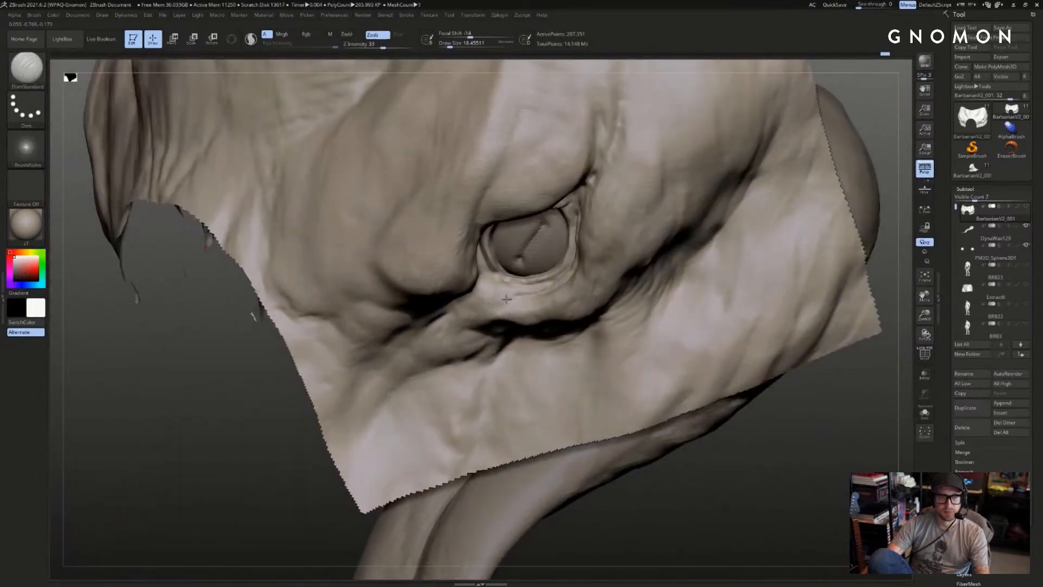
- Carve the crease along the eyelid's inner rim with a smaller DamStandard brush at Z Intensity 50
left_click_drag(346, 452, 310, 441)
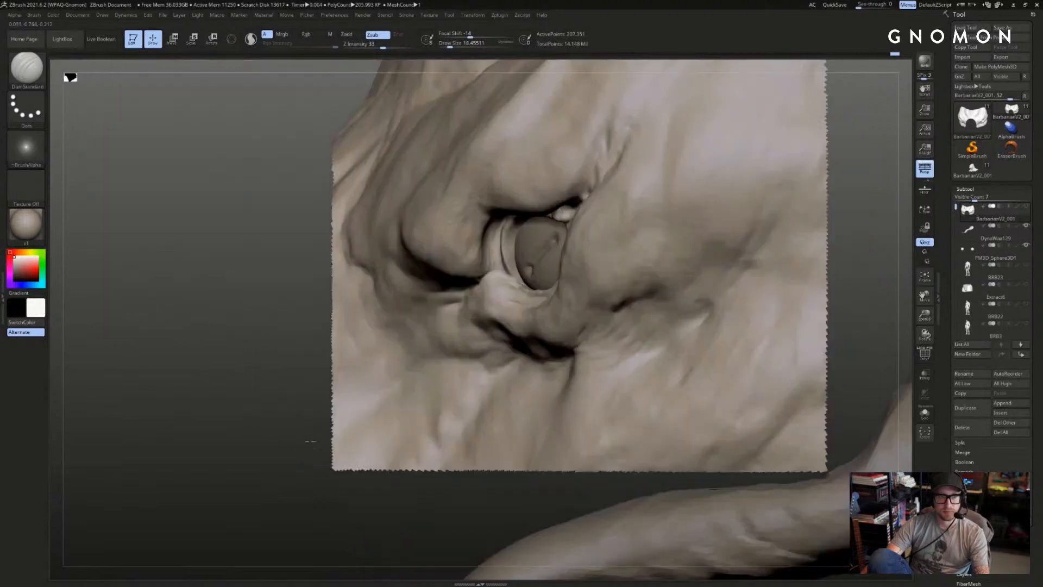
left_click_drag(392, 521, 501, 309)
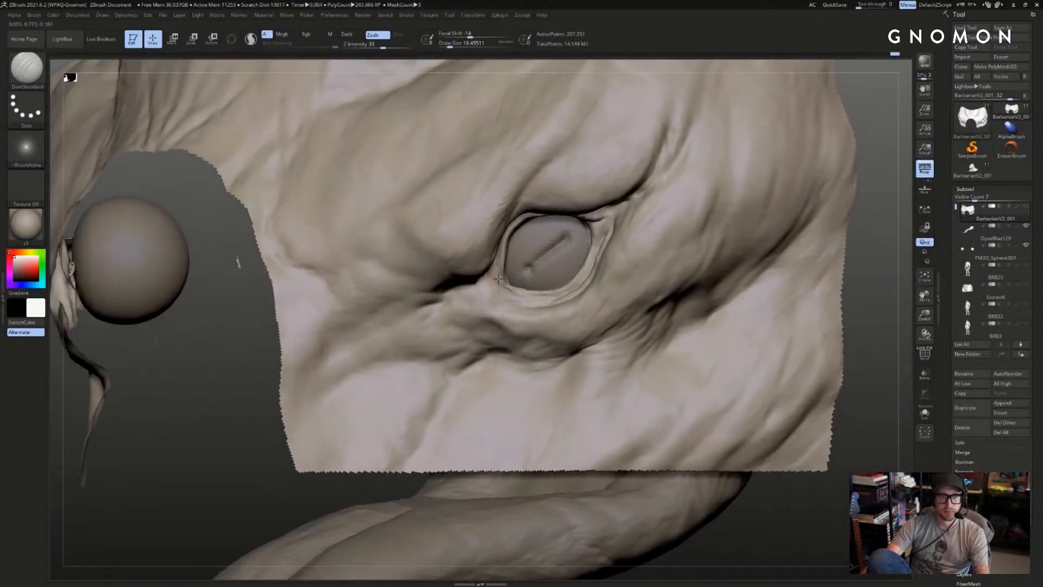
left_click_drag(815, 329, 846, 342)
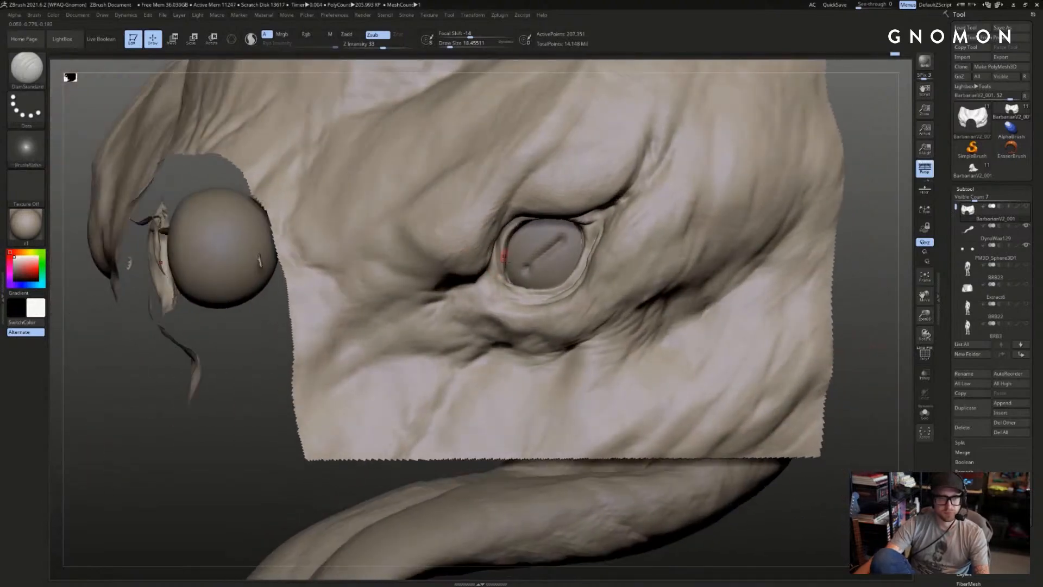
left_click_drag(383, 45, 393, 46)
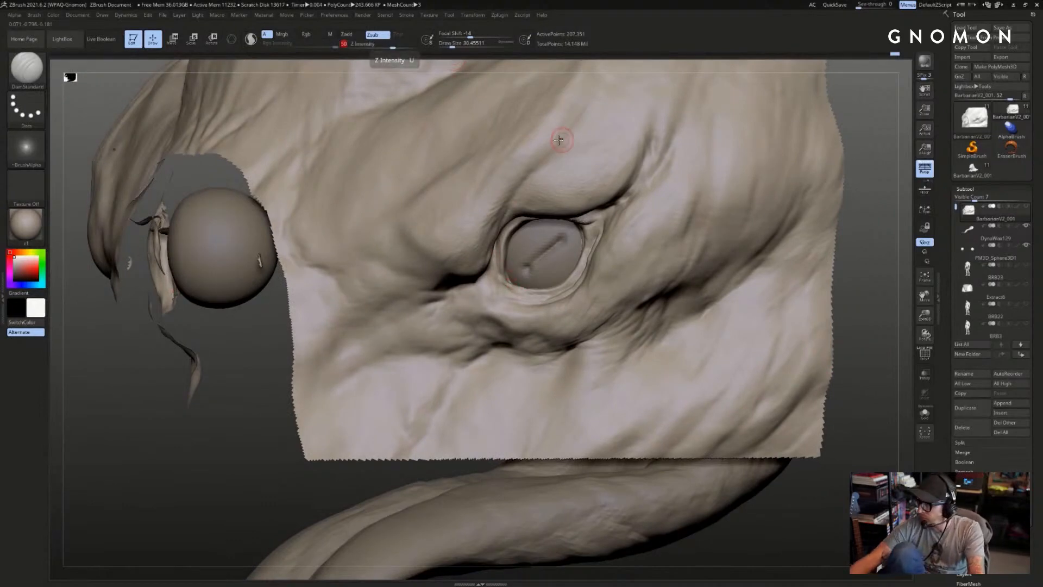
left_click_drag(866, 140, 872, 146)
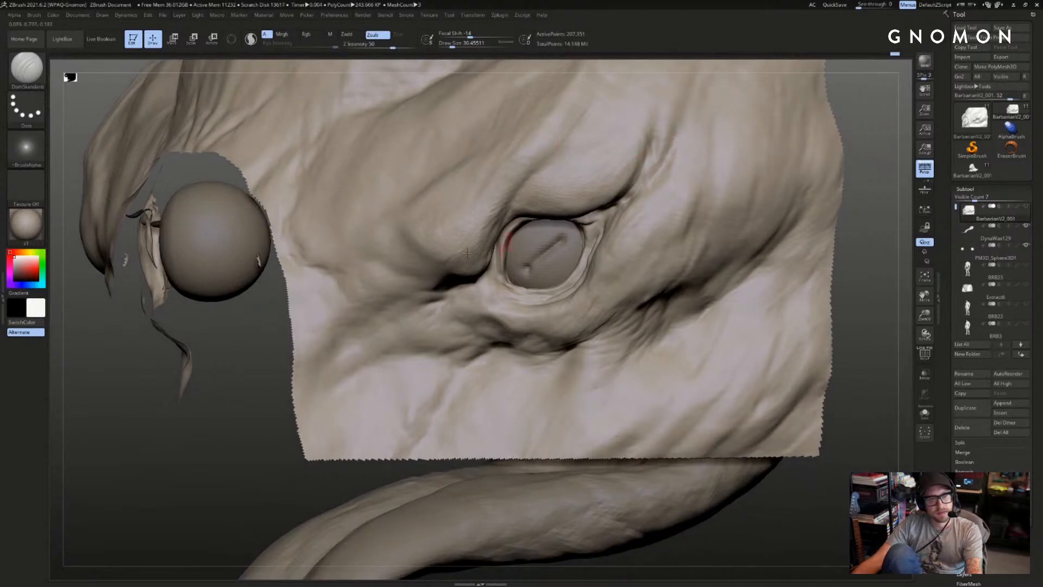
key("bracketleft")
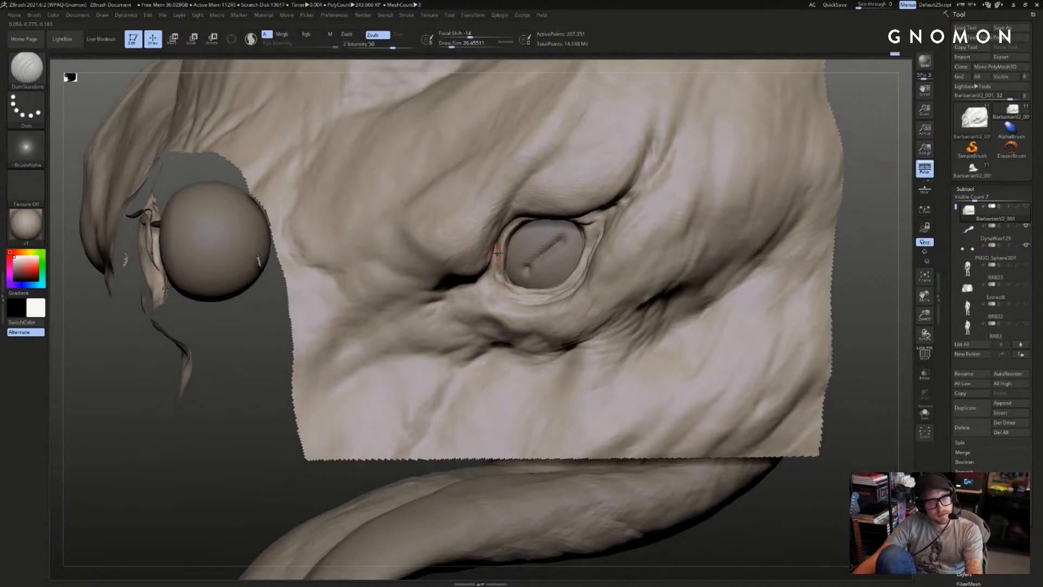
key("bracketleft")
key("bracketleft")
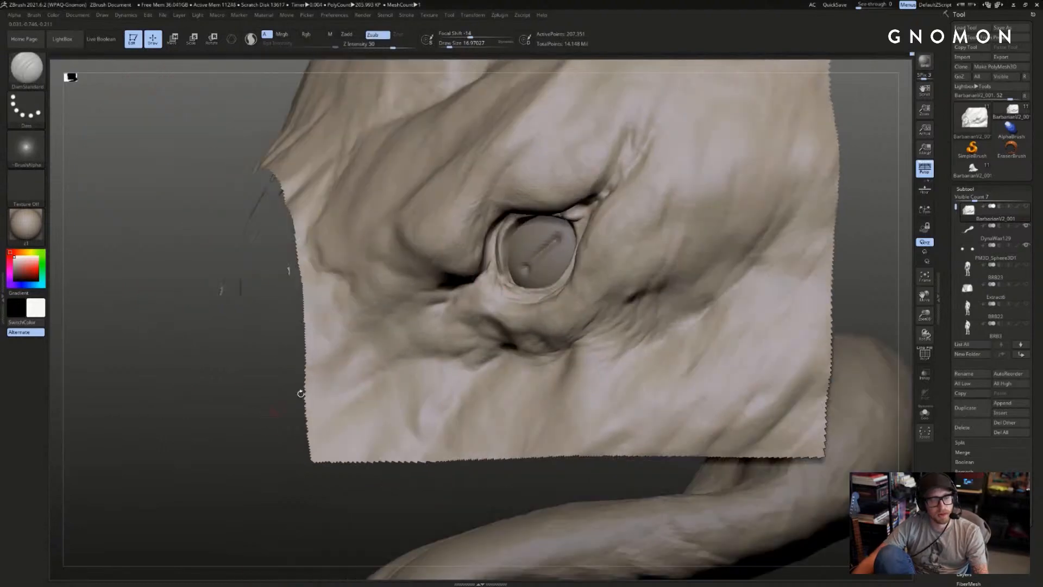
key("ctrl")
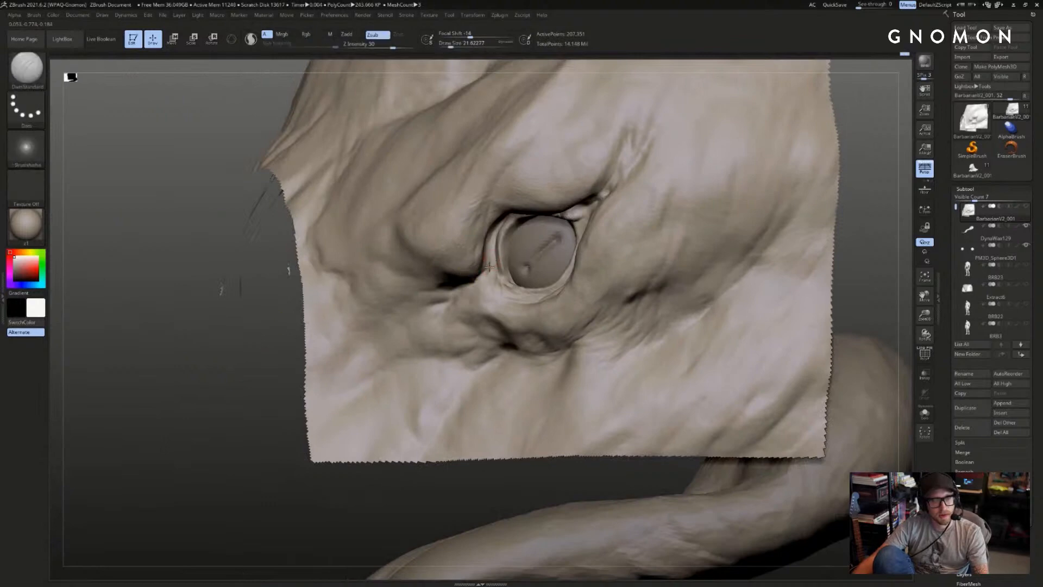
- Build up the eyelid's inner rim with the Clay brush and smooth it with a polish brush
key("b")
key("c")
key("l")
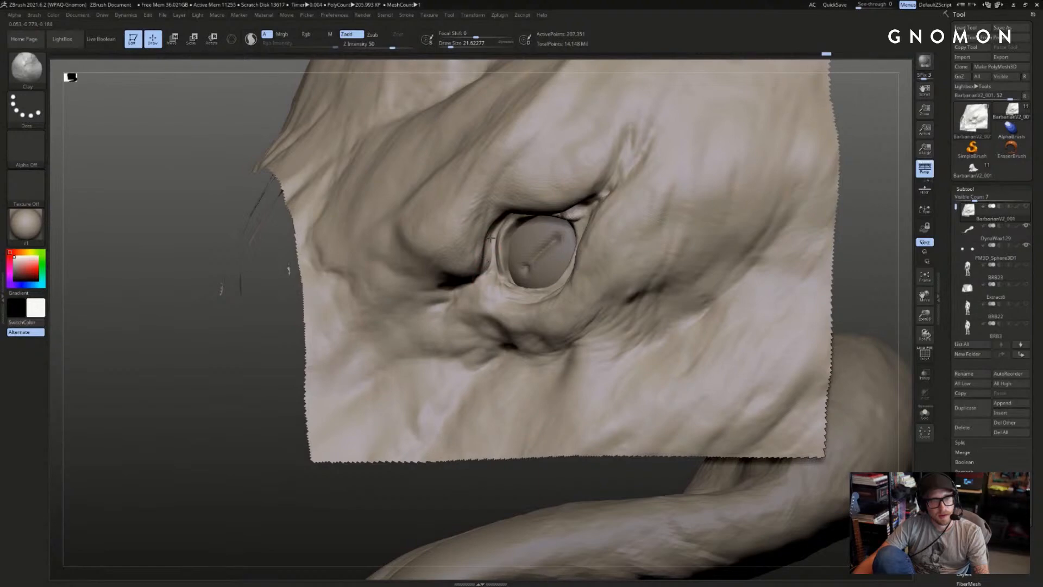
left_click_drag(451, 488, 490, 277)
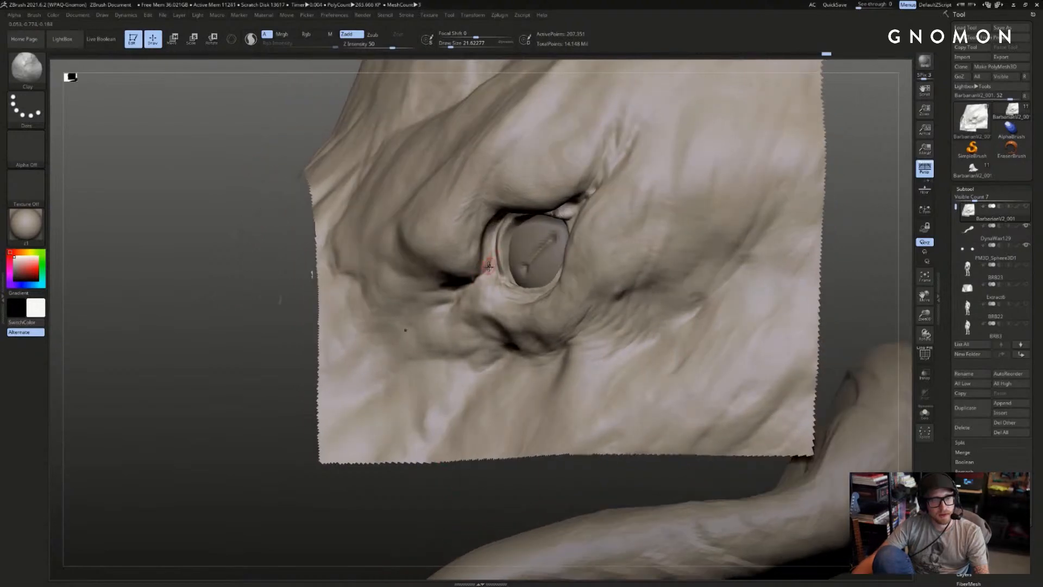
key("b")
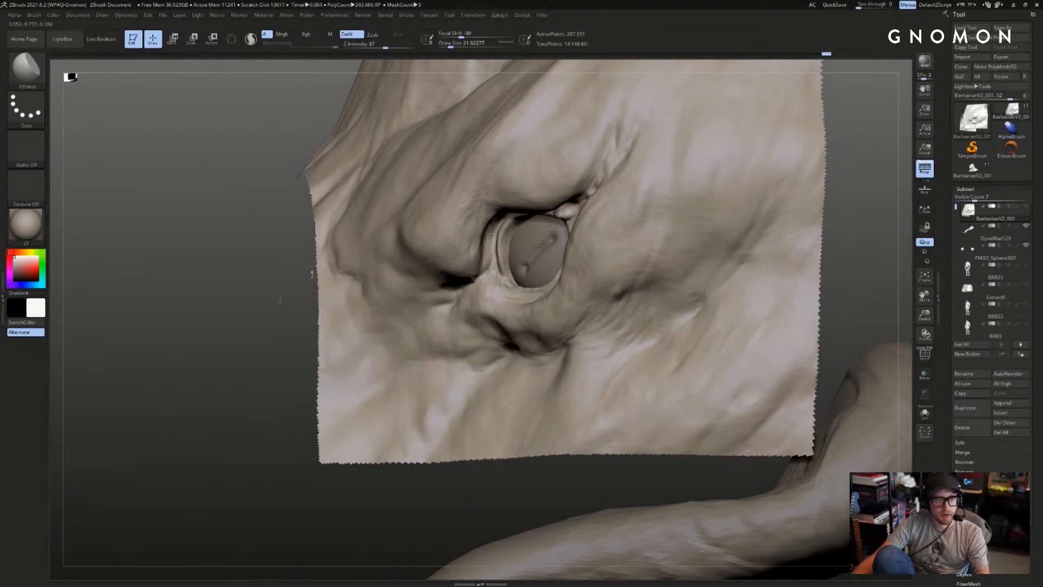
left_click_drag(400, 483, 582, 462)
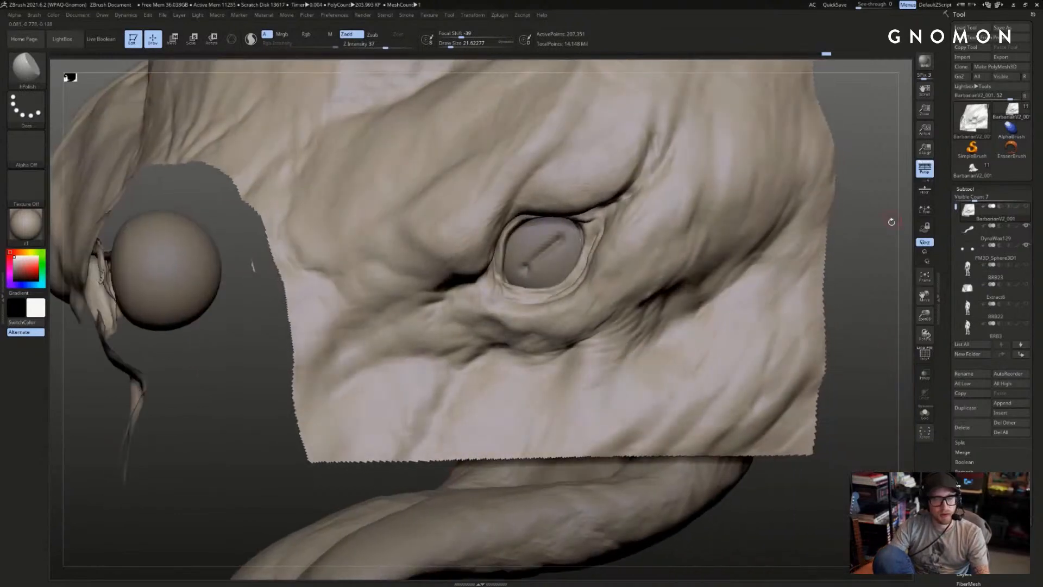
- Sharpen the crease at the eye's inner lower corner with the DamStandard brush
left_click_drag(891, 221, 883, 215)
key("b")
key("d")
key("s")
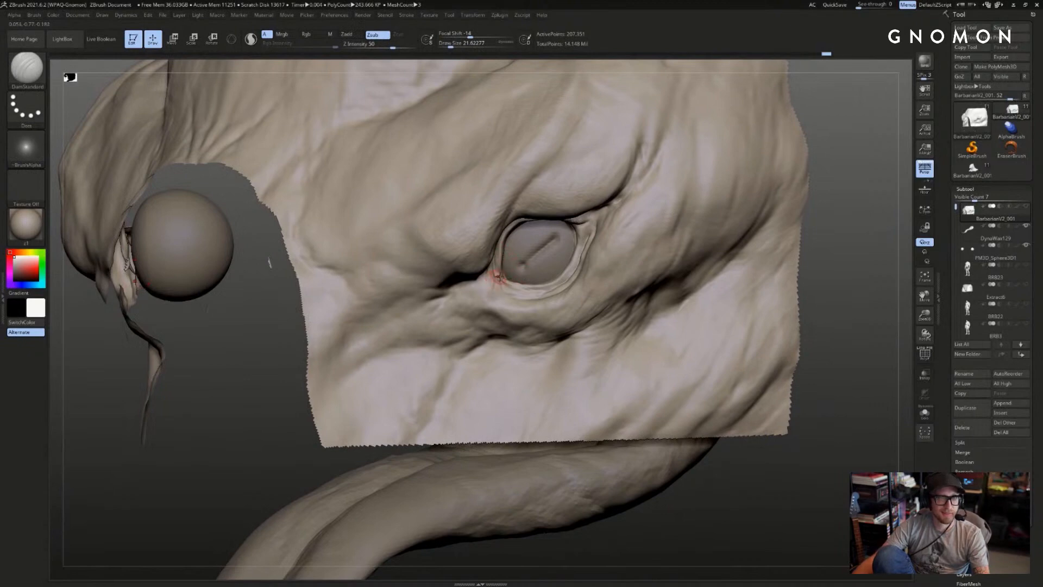
- Thicken the lower eyelid rim near the inner corner with the Clay brush at a draw size of about 14
key("b")
key("c")
key("l")
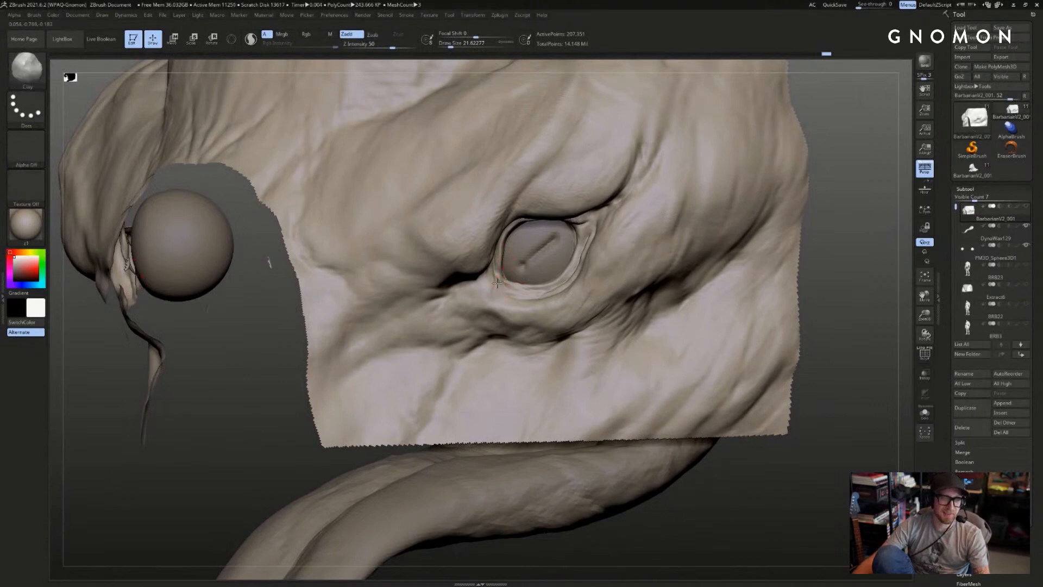
key("bracketleft")
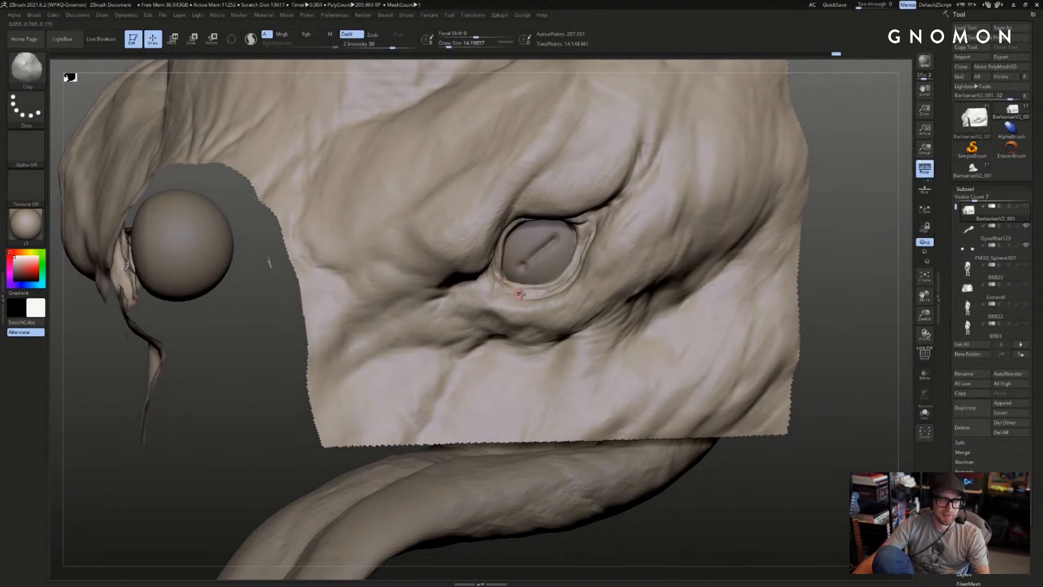
left_click_drag(483, 278, 489, 297)
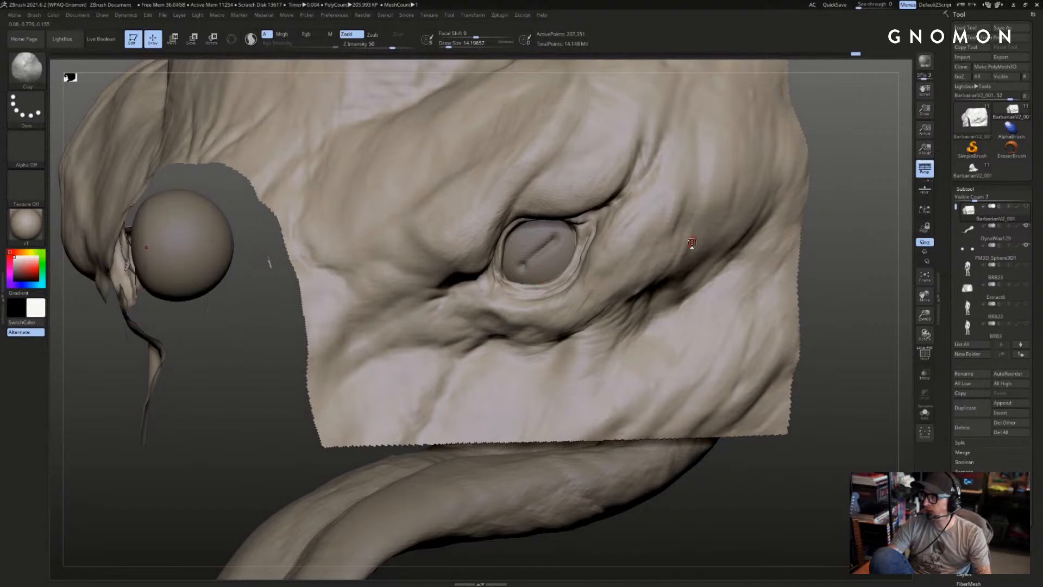
- Unhide the rest of the head mesh around the isolated eye area
mouse_move(691, 186)
right_mouse_down()
mouse_move(715, 205)
mouse_move(871, 167)
mouse_move(831, 196)
mouse_move(811, 176)
right_mouse_up()
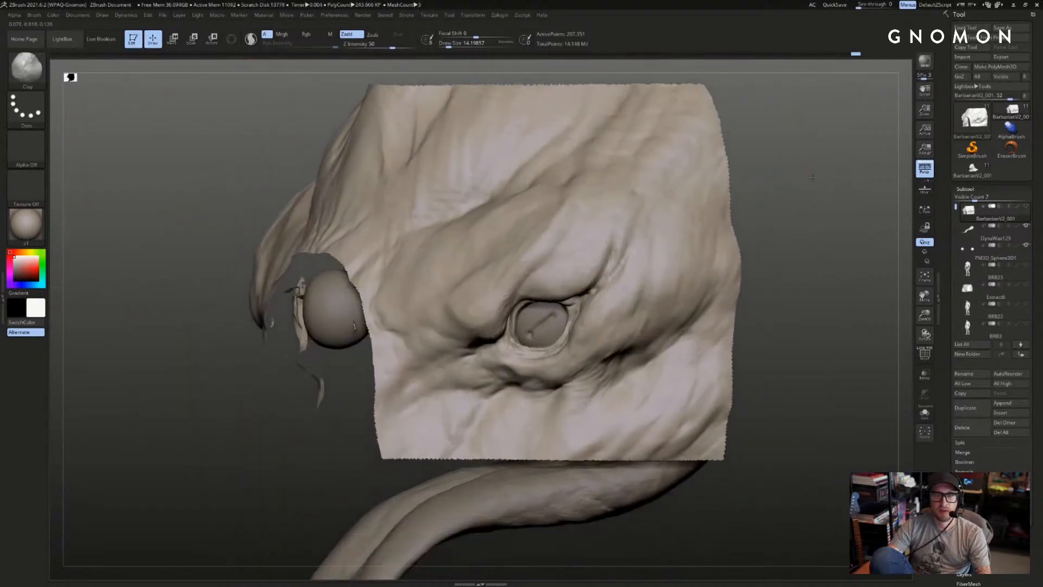
mouse_move(818, 151)
left_mouse_down("ctrl+shift")
mouse_move(750, 214)
mouse_move(601, 303)
mouse_move(797, 166)
left_mouse_up("ctrl+shift")
left_click(673, 190, "ctrl+shift")
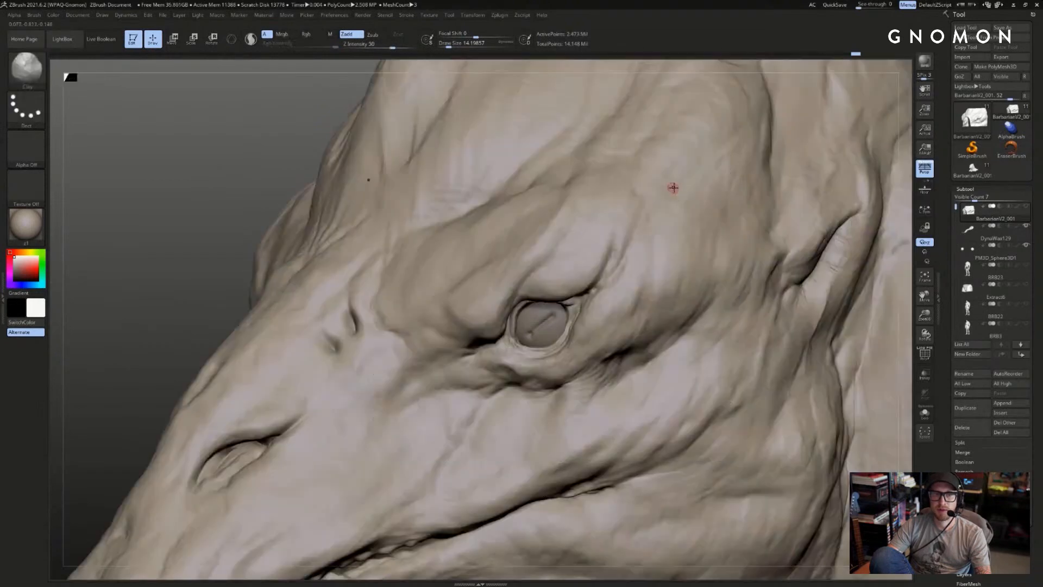
- Isolate a band of the head around both eyes, leaving out the neck and hood geometry
key("f")
right_click_drag(659, 163, 819, 128)
mouse_move(809, 124)
left_mouse_down("ctrl+shift")
mouse_move(634, 286)
mouse_move(657, 285)
mouse_move(625, 238)
mouse_move(428, 321)
mouse_move(499, 270)
mouse_move(466, 308)
mouse_move(476, 314)
left_mouse_up("ctrl+shift")
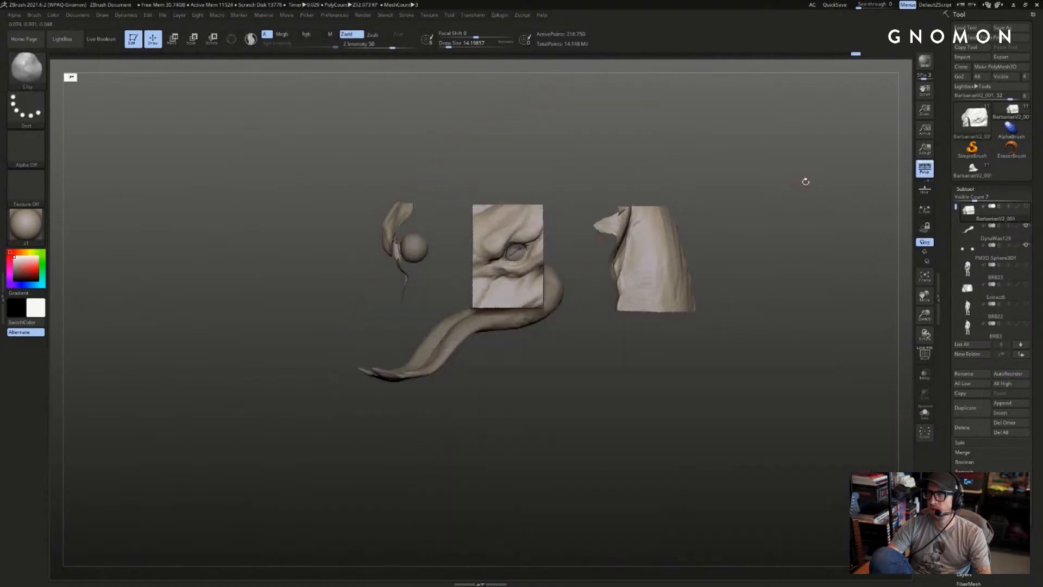
left_click_drag(760, 183, 787, 163)
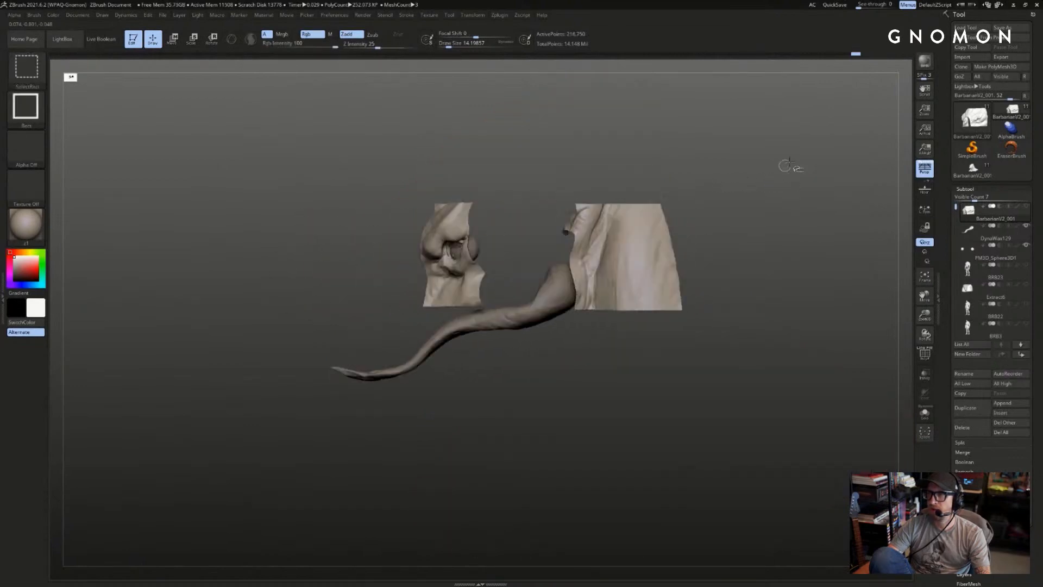
left_click(789, 158, "ctrl+shift")
mouse_move(320, 165)
left_mouse_down("ctrl+shift")
mouse_move(552, 303)
mouse_move(516, 296)
left_mouse_up("ctrl+shift")
left_click_drag(475, 146, 699, 225)
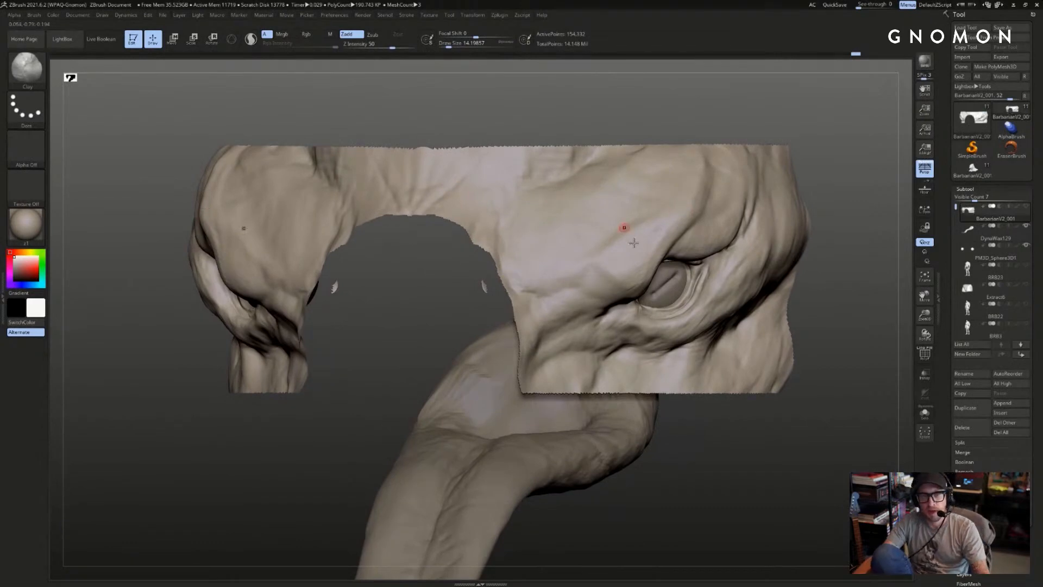
mouse_move(794, 142)
left_mouse_down()
mouse_move(828, 129)
mouse_move(803, 126)
left_mouse_up()
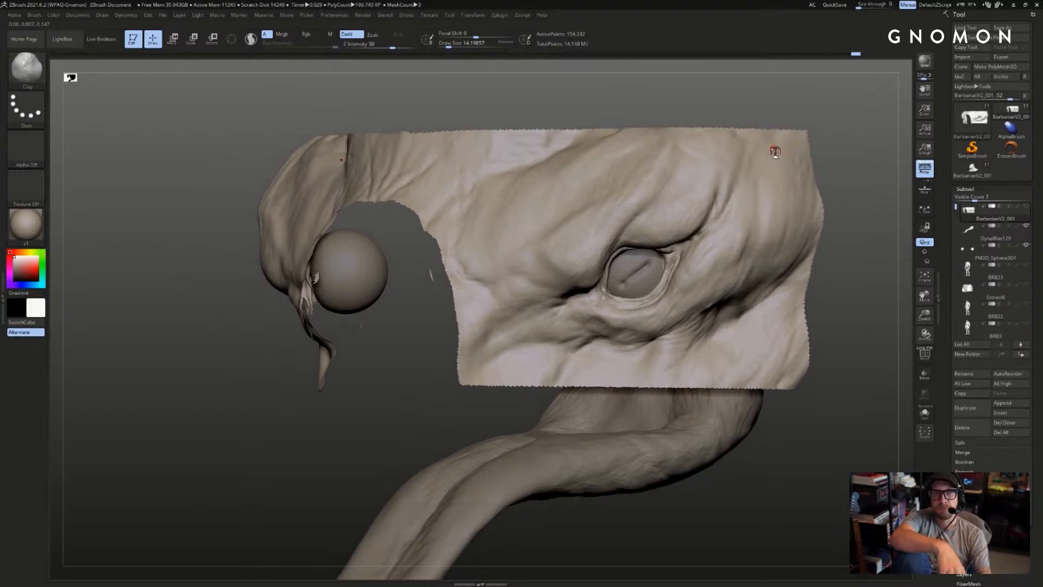
key("f")
key("f")
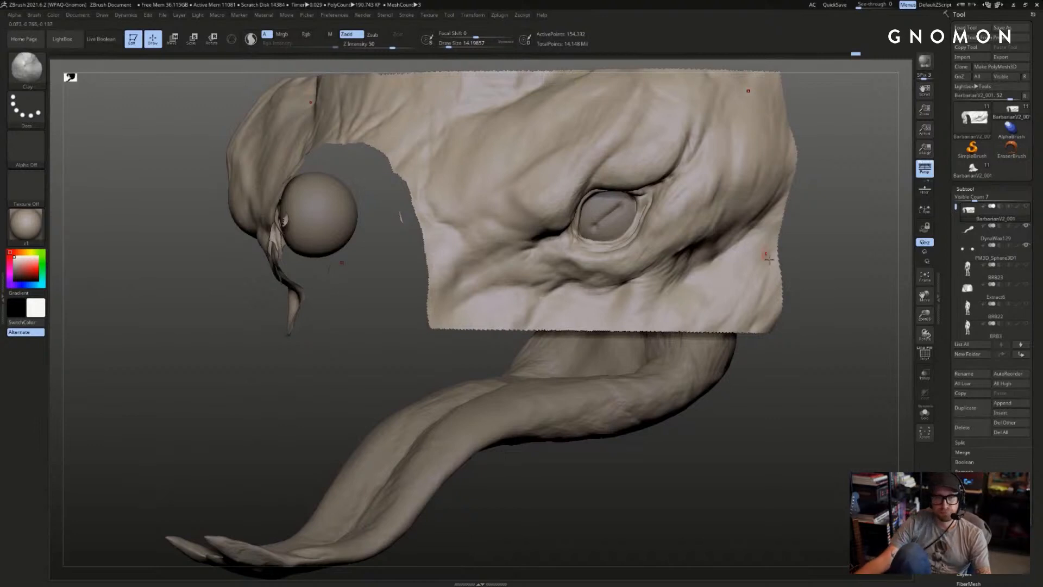
right_click_drag(768, 258, 659, 228)
key("b")
key("s")
key("t")
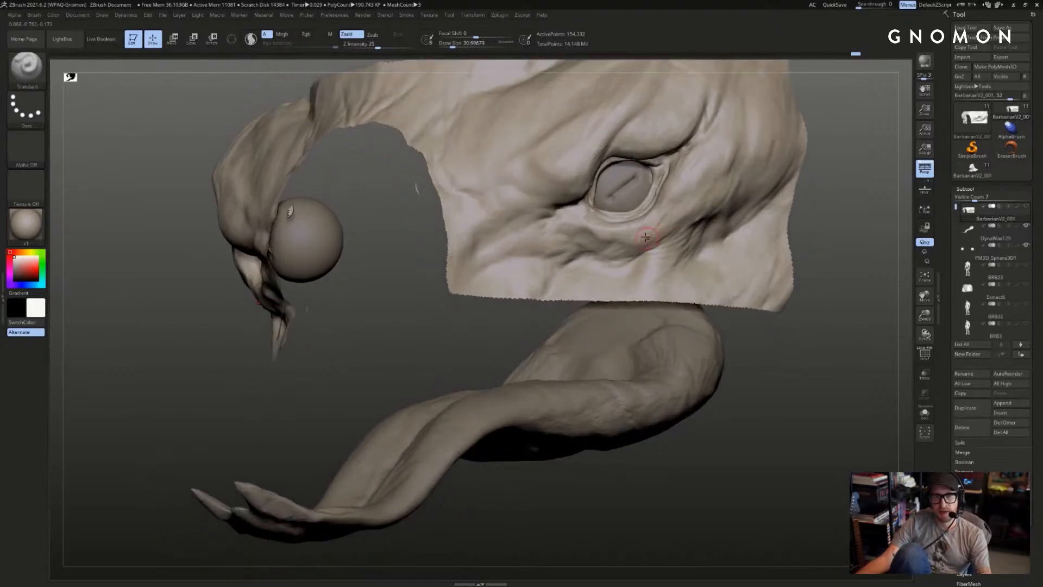
- Build up the folds below and behind the eye with an enlarged ClayBuildup brush at a lower subdivision level
key("b")
key("c")
key("b")
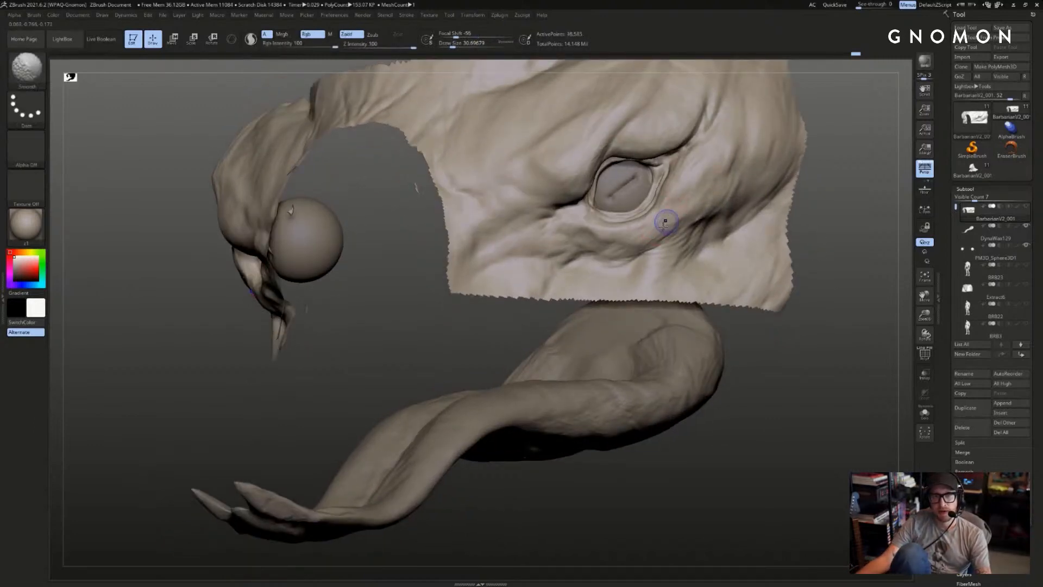
key("shift+d")
key("]")
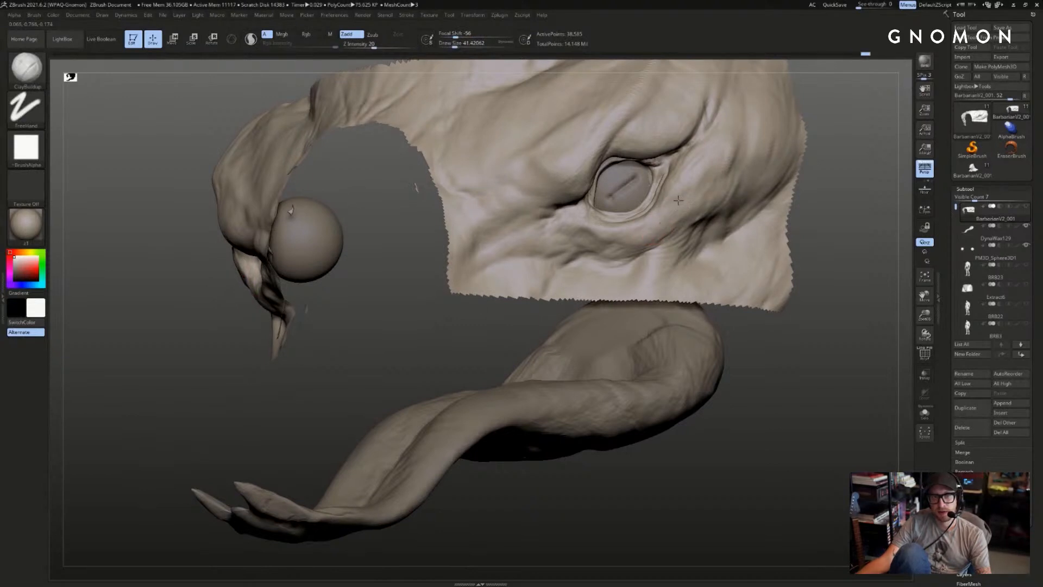
key("]")
mouse_move(695, 213)
left_mouse_down()
mouse_move(793, 179)
mouse_move(837, 108)
mouse_move(815, 145)
mouse_move(674, 212)
left_mouse_up()
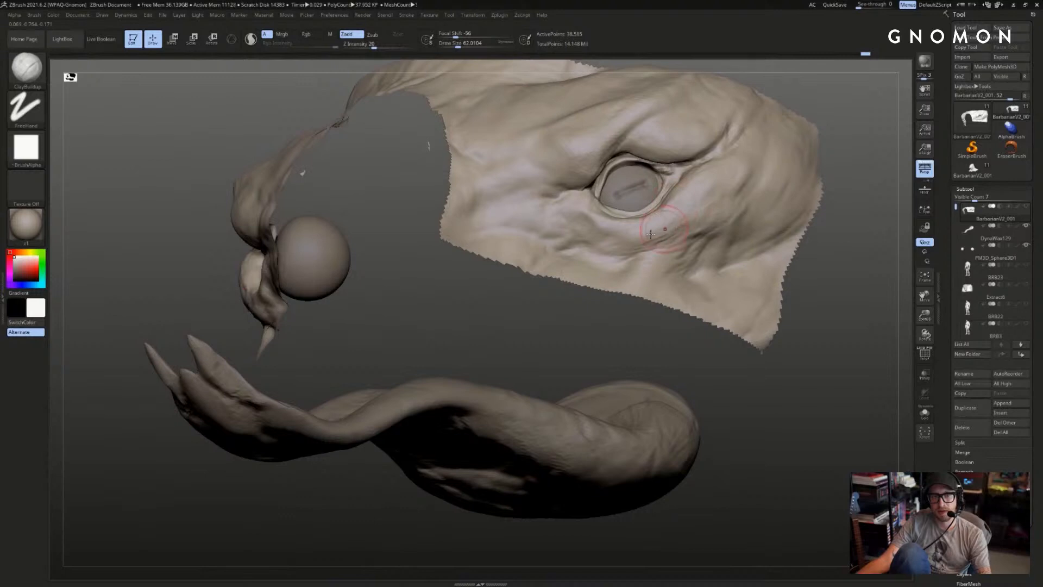
left_click_drag(844, 230, 817, 230)
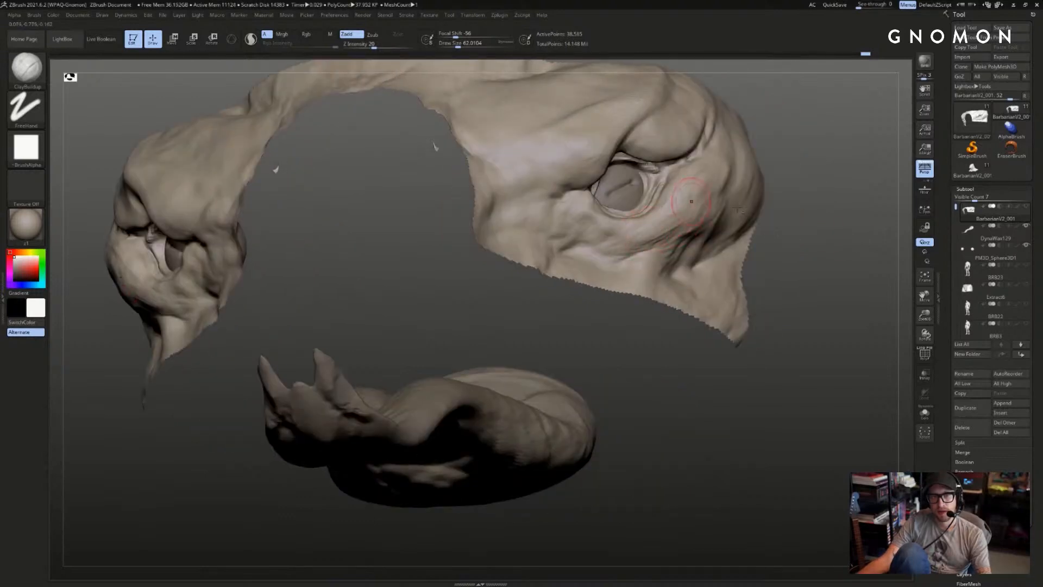
left_click_drag(649, 236, 664, 239)
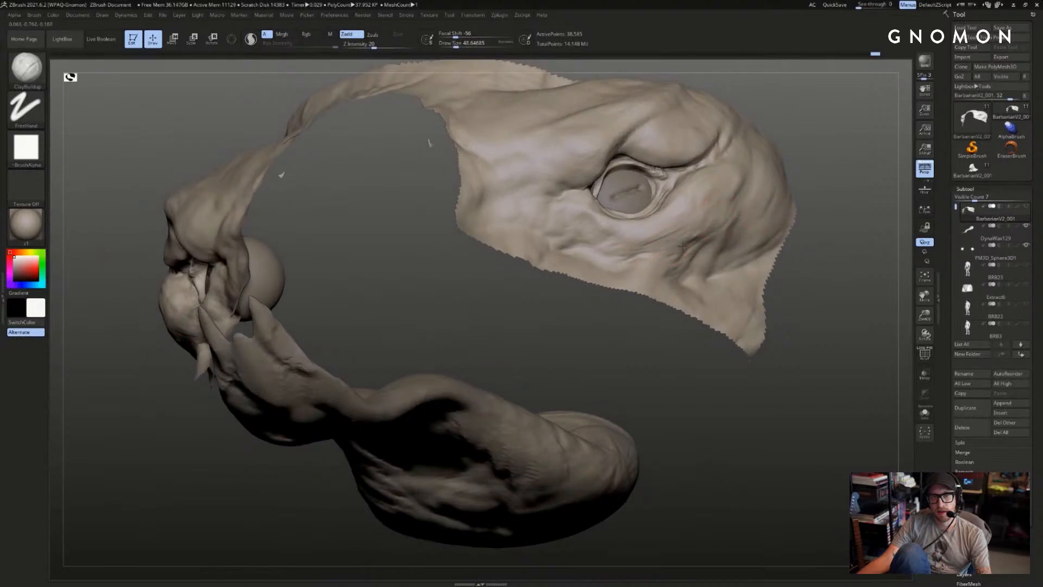
- Show the whole head again and frame the bust in two opposite-facing views
left_click_drag(772, 272, 812, 245)
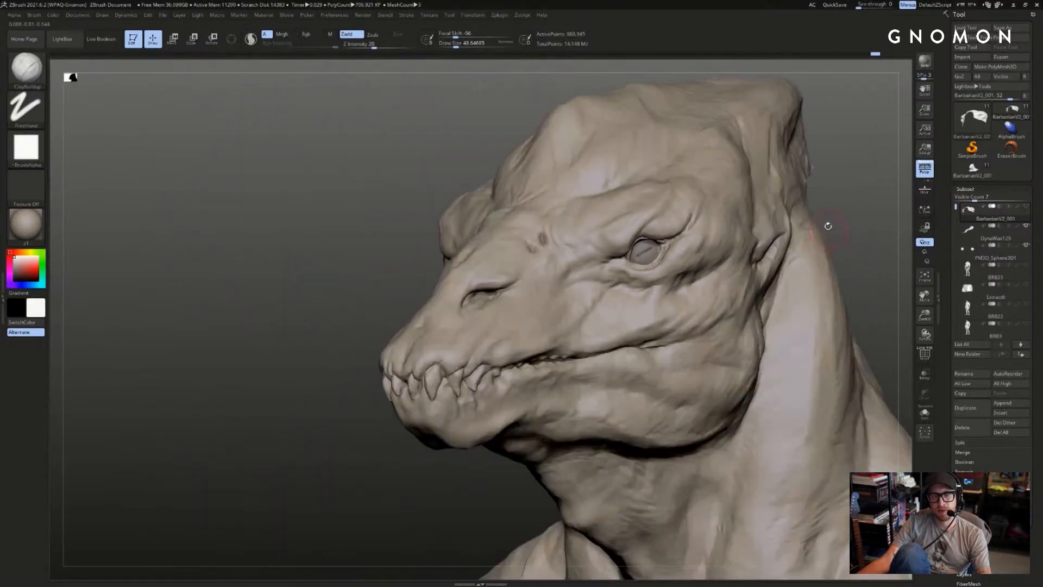
mouse_move(750, 234)
left_mouse_down()
mouse_move(797, 228)
mouse_move(799, 242)
mouse_move(555, 218)
mouse_move(914, 176)
left_mouse_up()
left_click_drag(798, 161, 846, 163)
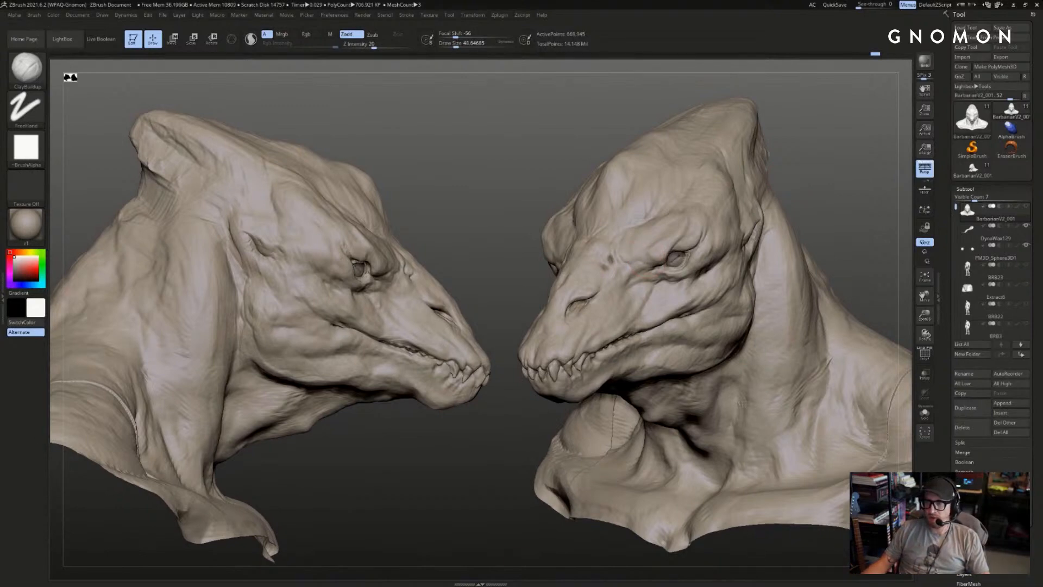
- Capture the viewport with both heads in the Snipping Tool, copy the image, and open the Windows search
key("super+shift+s")
left_click_drag(48, 63, 865, 579)
right_click(715, 455)
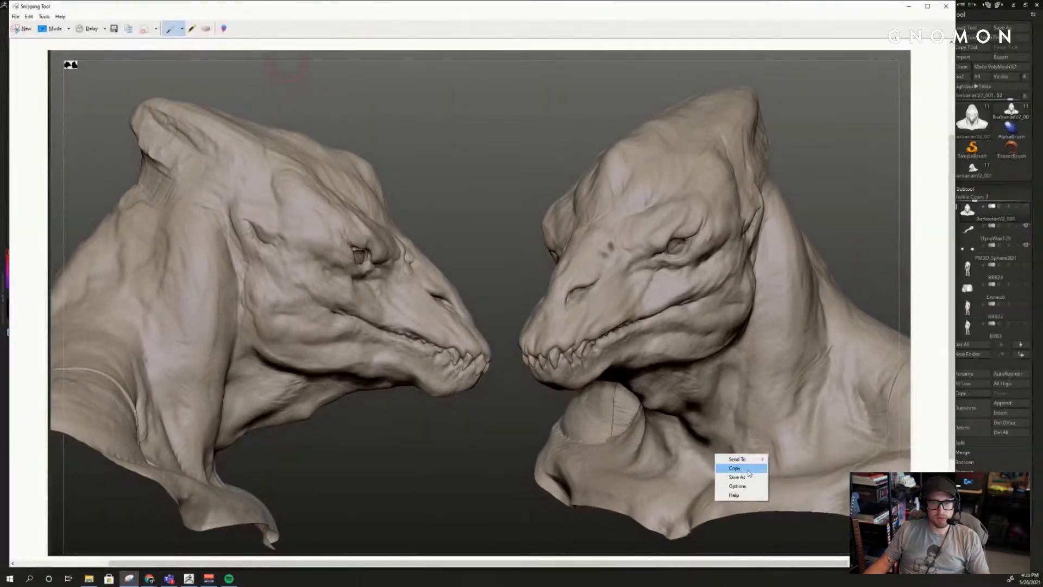
left_click(747, 469)
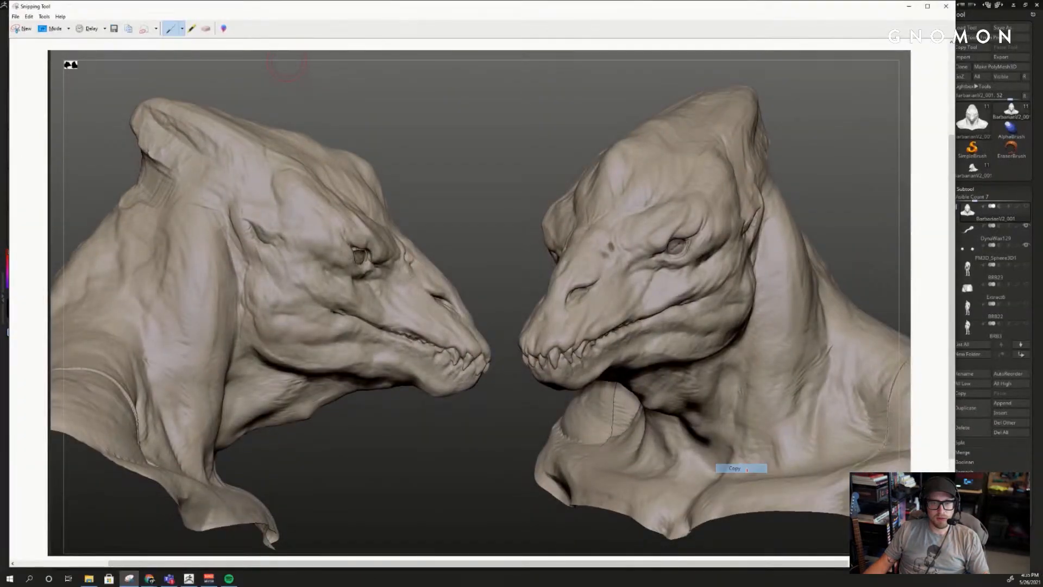
left_click(31, 580)
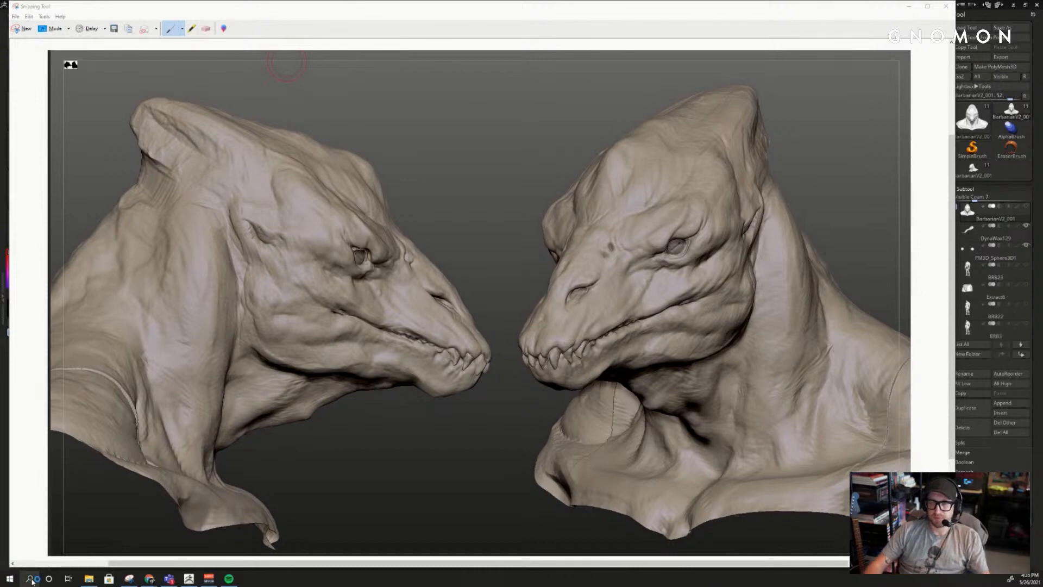
left_click_drag(706, 13, 989, 29)
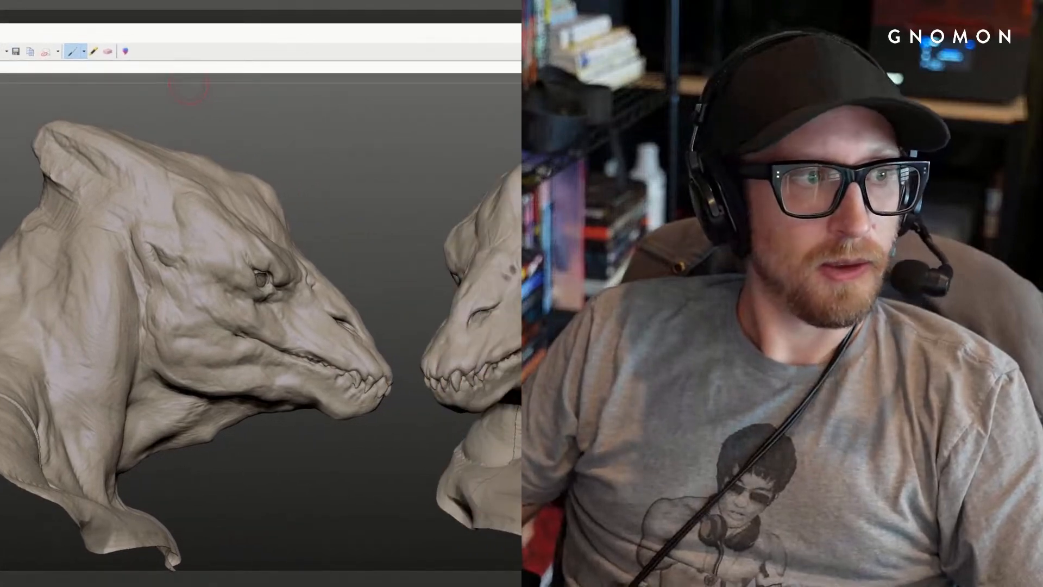
- Switch to Photoshop, create a document from the Clipboard preset, and paste in the captured image of both heads
key("alt+Tab")
key("ctrl+n")
left_click(472, 350)
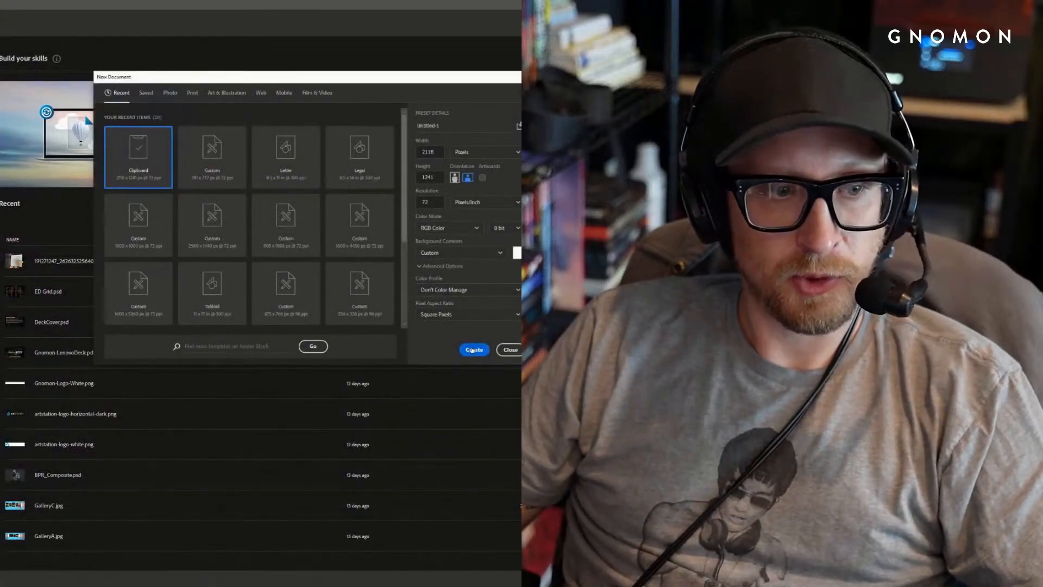
key("ctrl+v")
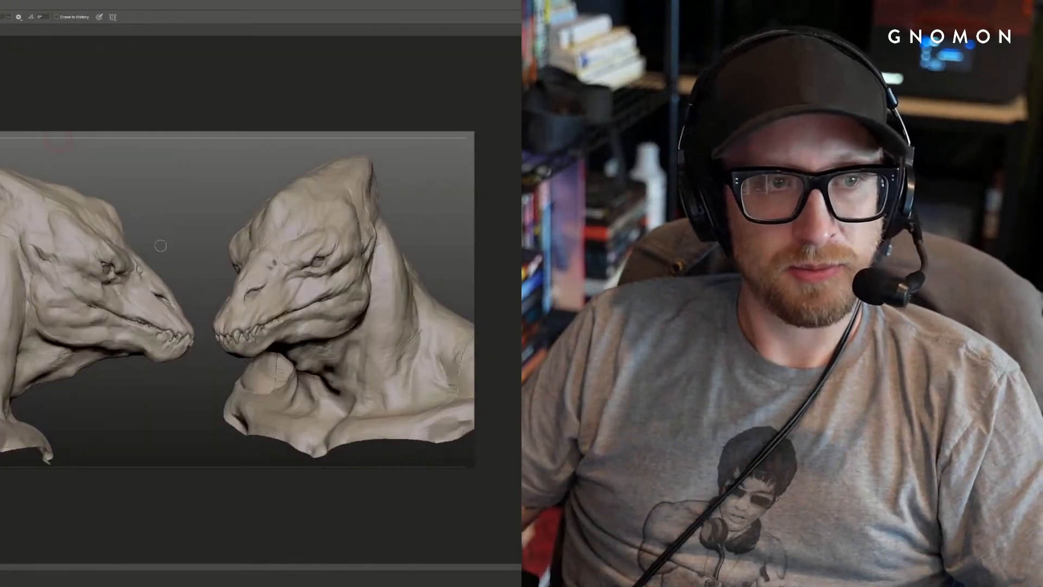
key("z")
left_click(370, 202)
left_click_drag(295, 258, 390, 203)
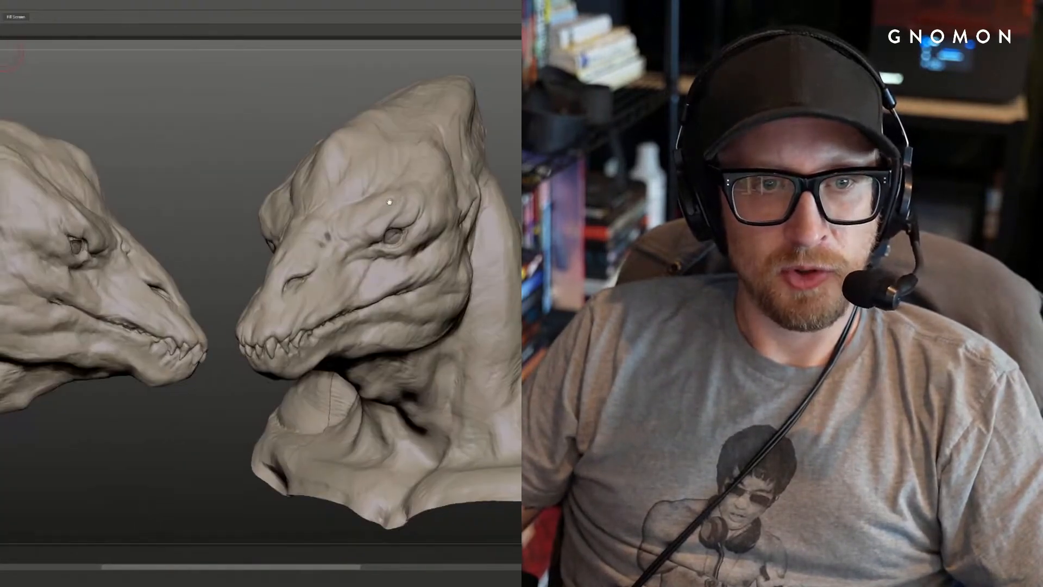
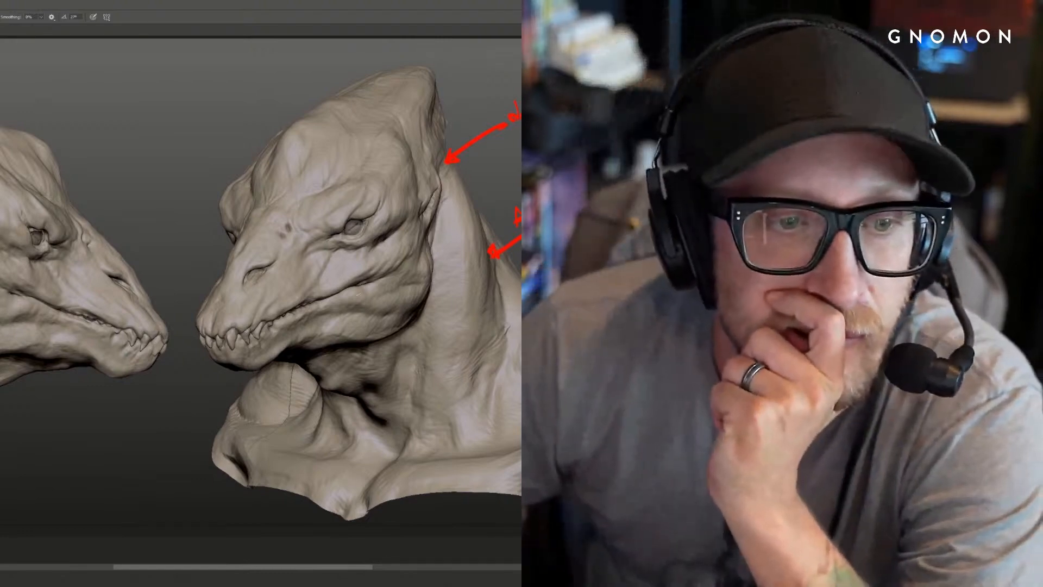
- Circle the mouth line on the three-quarter head in red and add a leader line with the handwritten note "Teeth?"
mouse_move(369, 267)
left_mouse_down()
mouse_move(274, 312)
mouse_move(395, 268)
left_mouse_up()
left_click_drag(312, 324, 202, 507)
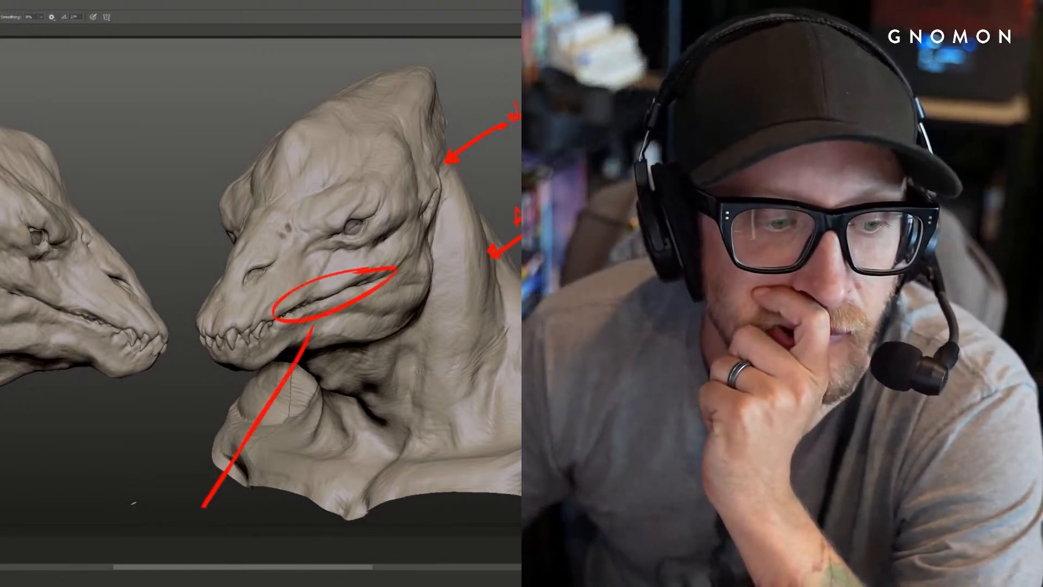
left_click_drag(133, 498, 158, 494)
mouse_move(147, 496)
left_mouse_down()
mouse_move(149, 514)
mouse_move(180, 503)
left_mouse_up()
mouse_move(181, 491)
left_mouse_down()
mouse_move(193, 502)
mouse_move(203, 491)
left_mouse_up()
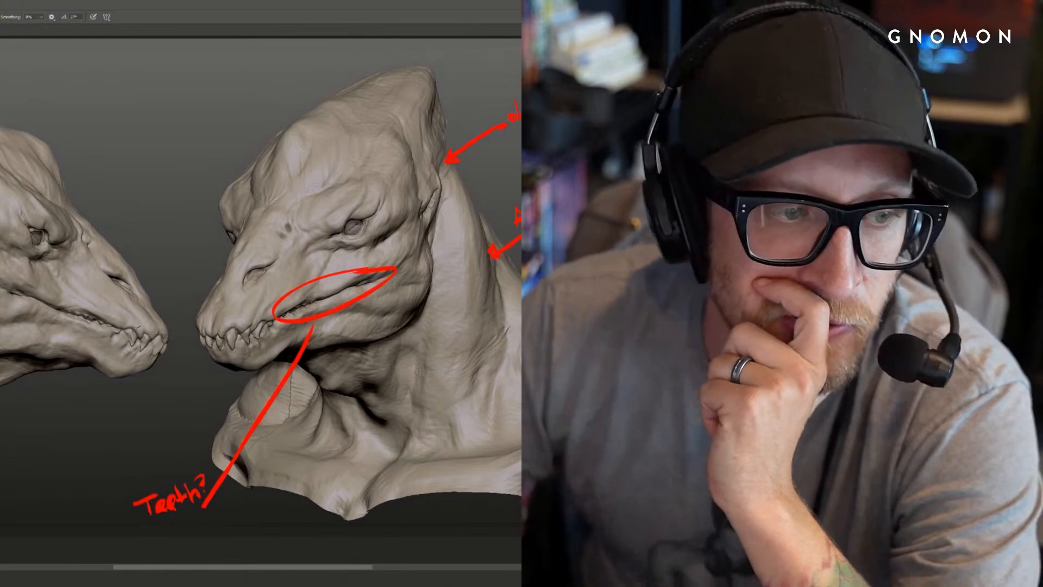
- Try circling the profile head's snout tip and sketching zigzag teeth along its mouth line, and undo both marks
mouse_move(130, 282)
left_mouse_down()
mouse_move(142, 370)
mouse_move(120, 283)
left_mouse_up()
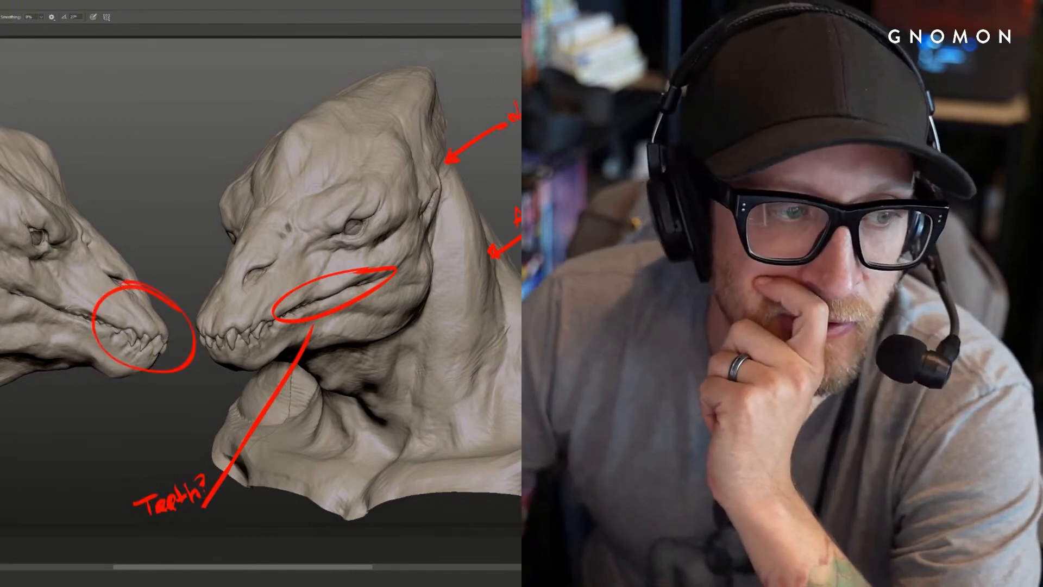
mouse_move(23, 278)
left_mouse_down()
mouse_move(25, 300)
mouse_move(92, 318)
left_mouse_up()
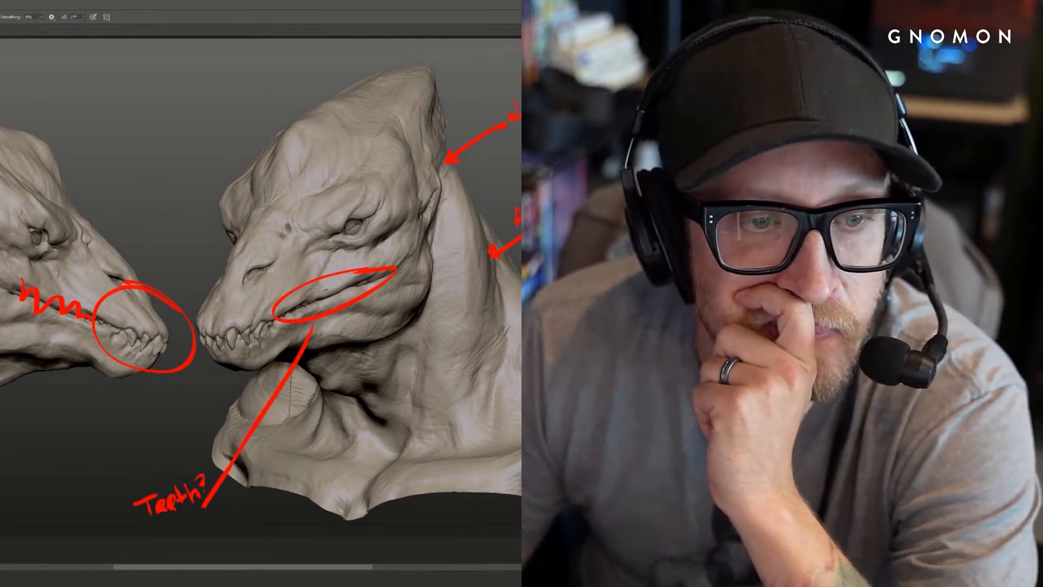
left_click_drag(494, 344, 388, 298)
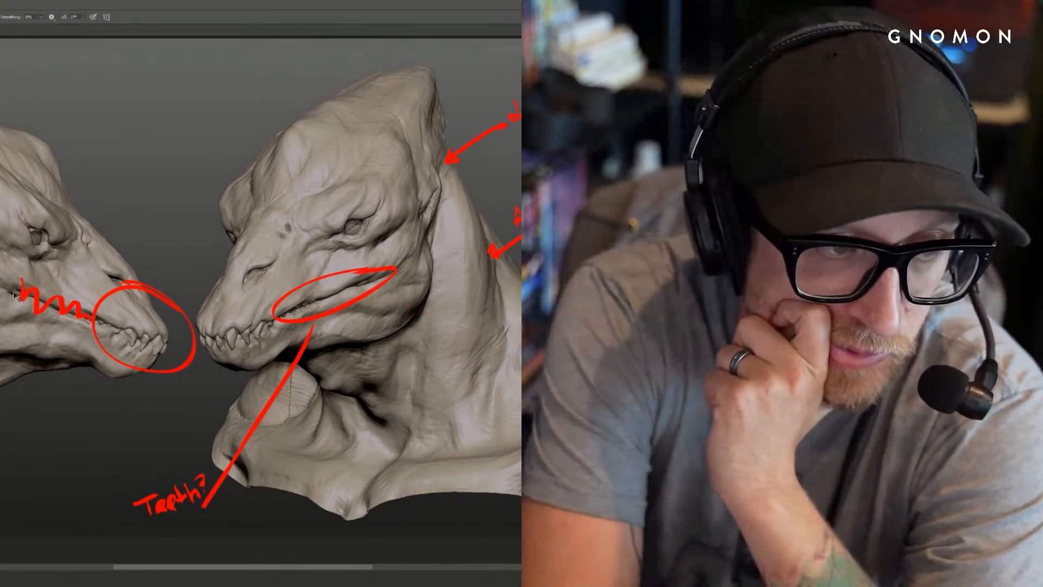
key("ctrl+z")
key("ctrl+z")
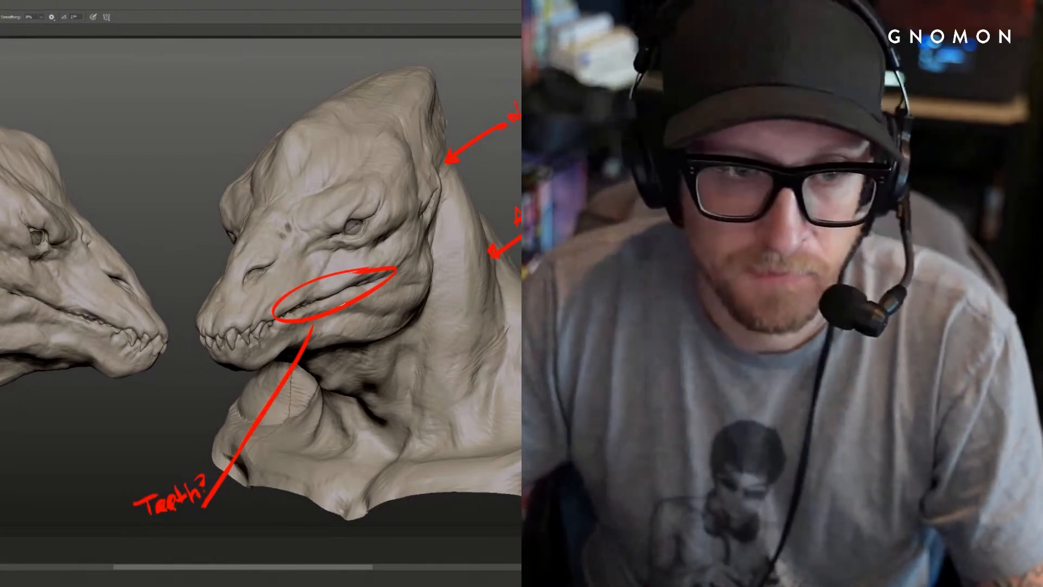
- Erase the red ellipse around the three-quarter head's mouth line and return to the Brush tool
key("e")
mouse_move(273, 297)
left_mouse_down()
mouse_move(280, 317)
mouse_move(300, 322)
mouse_move(358, 299)
mouse_move(366, 270)
mouse_move(266, 298)
mouse_move(365, 266)
left_mouse_up()
key("b")
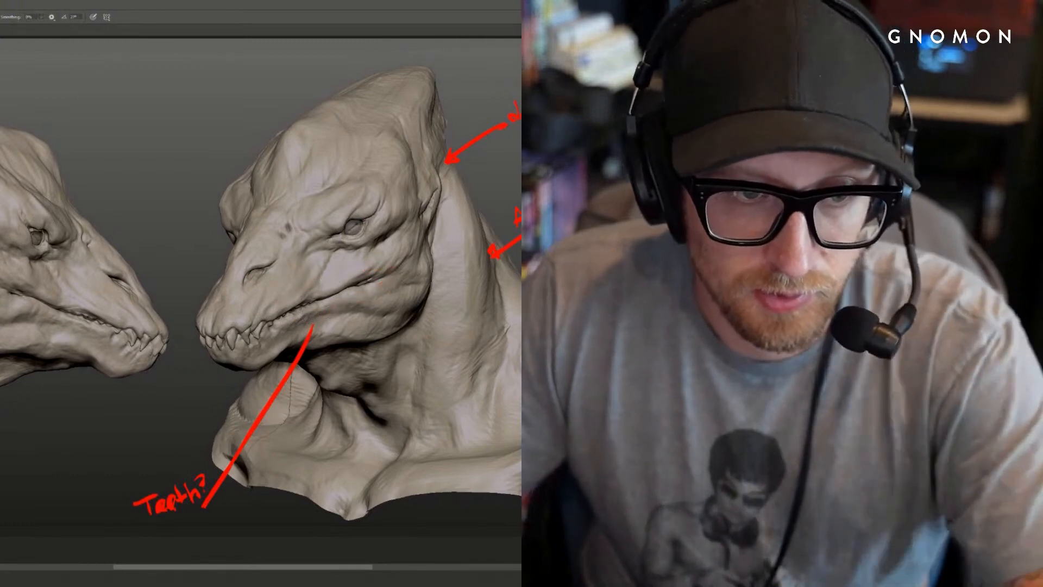
- Draw an arrow labelled "NO" to the three-quarter head's lower cheek, and mark the profile head's mouth line "Too straight"
mouse_move(374, 326)
left_mouse_down()
mouse_move(354, 298)
mouse_move(393, 522)
mouse_move(432, 514)
left_mouse_up()
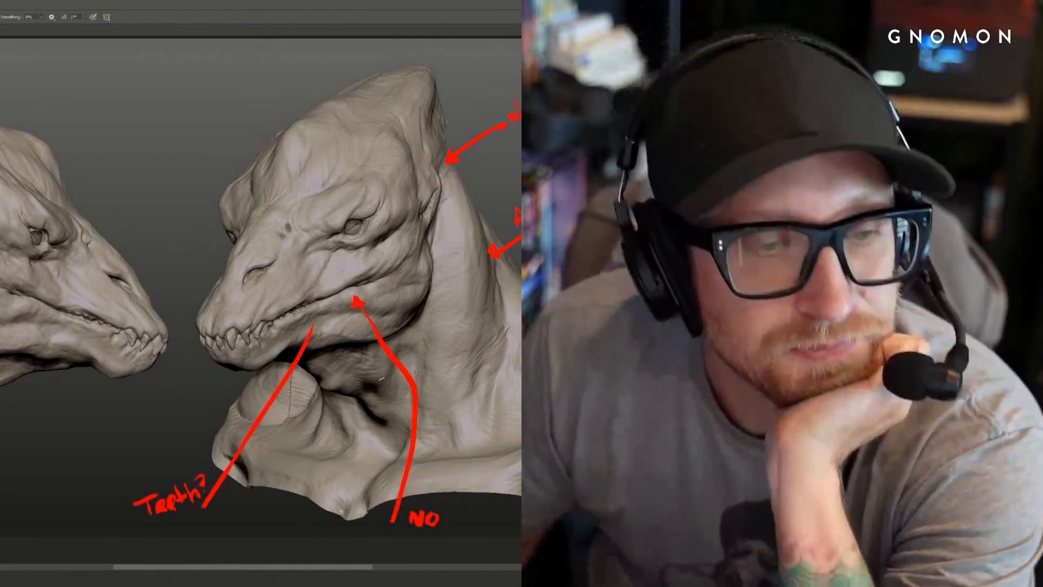
mouse_move(19, 292)
left_mouse_down()
mouse_move(99, 322)
mouse_move(44, 460)
left_mouse_up()
mouse_move(36, 462)
left_mouse_down()
mouse_move(39, 479)
mouse_move(61, 462)
mouse_move(34, 507)
mouse_move(66, 503)
mouse_move(104, 467)
mouse_move(116, 473)
left_mouse_up()
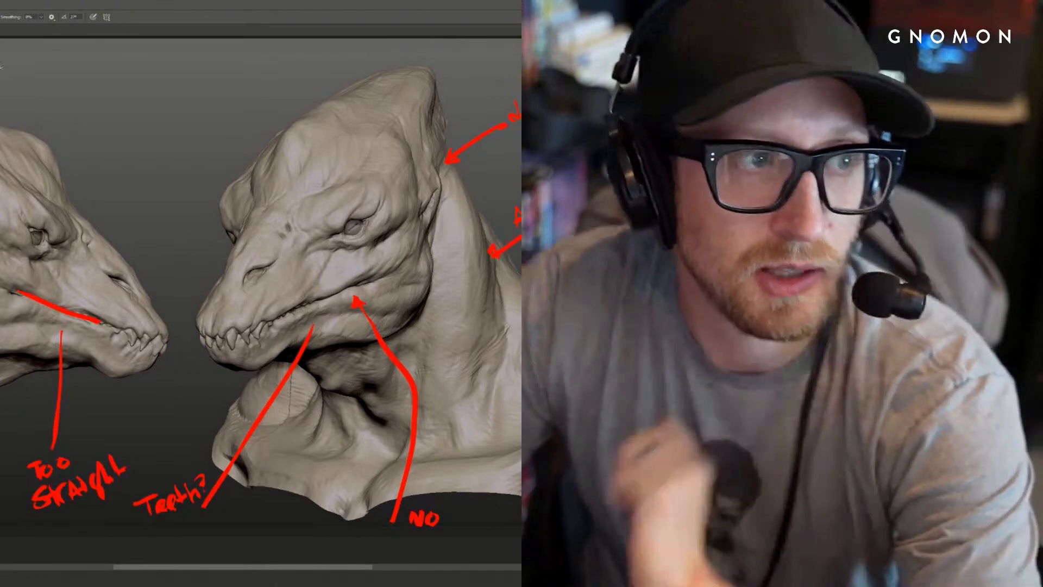
- Label the profile head's circled crest "Resolve" and its circled top ridge "Boring", with a line traced from crest to brow
left_click_drag(1, 64, 42, 65)
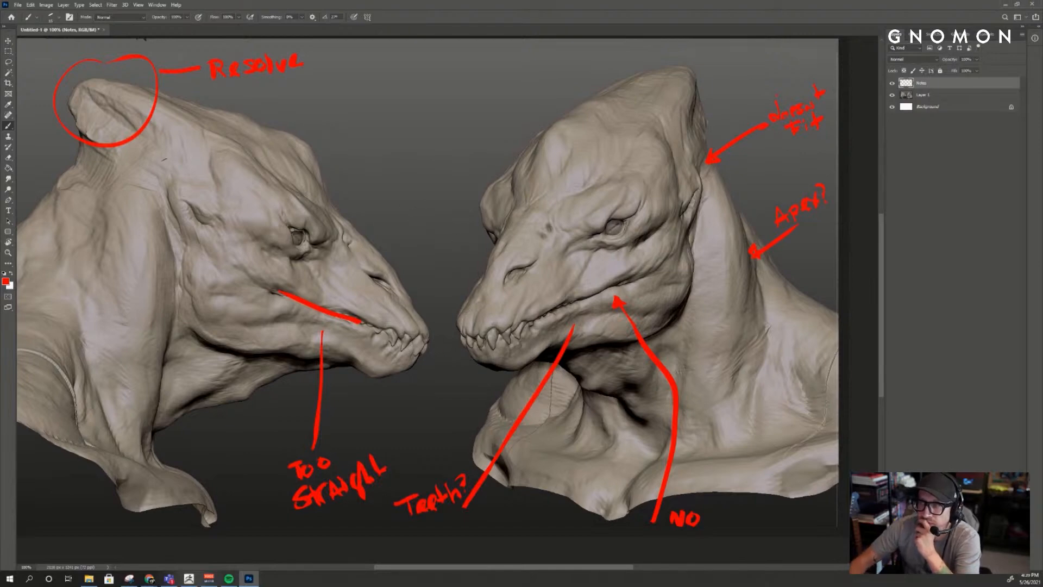
mouse_move(234, 95)
left_mouse_down()
mouse_move(298, 113)
mouse_move(378, 73)
mouse_move(375, 100)
left_mouse_up()
left_click_drag(249, 147, 106, 77)
left_click_drag(253, 152, 325, 226)
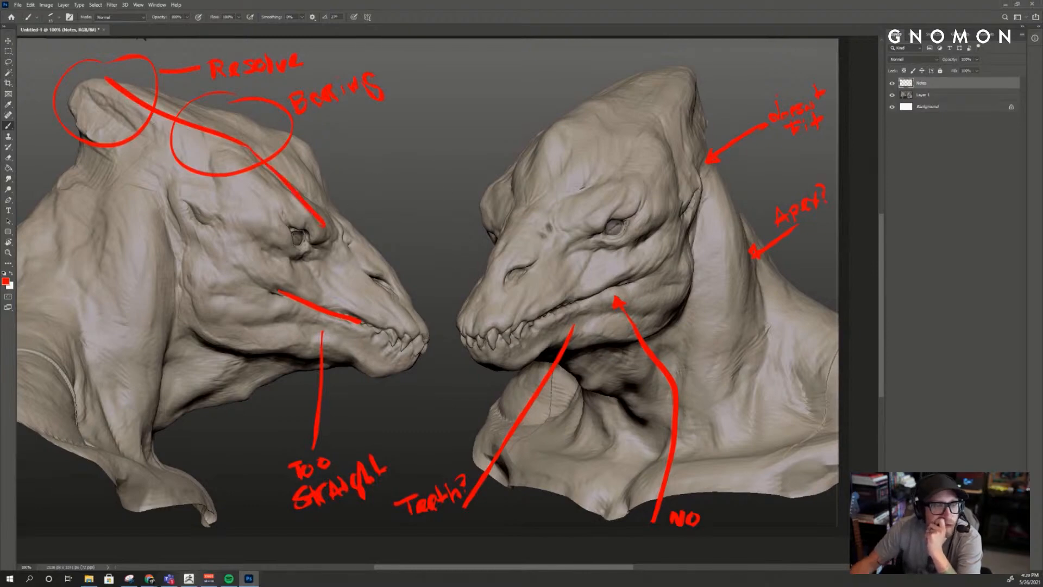
- Outline the top plane of the three-quarter head's skull, and circle the dark spots on its nose bridge with the note "Resolve"
mouse_move(646, 86)
left_mouse_down()
mouse_move(580, 128)
mouse_move(633, 171)
mouse_move(664, 76)
mouse_move(636, 79)
left_mouse_up()
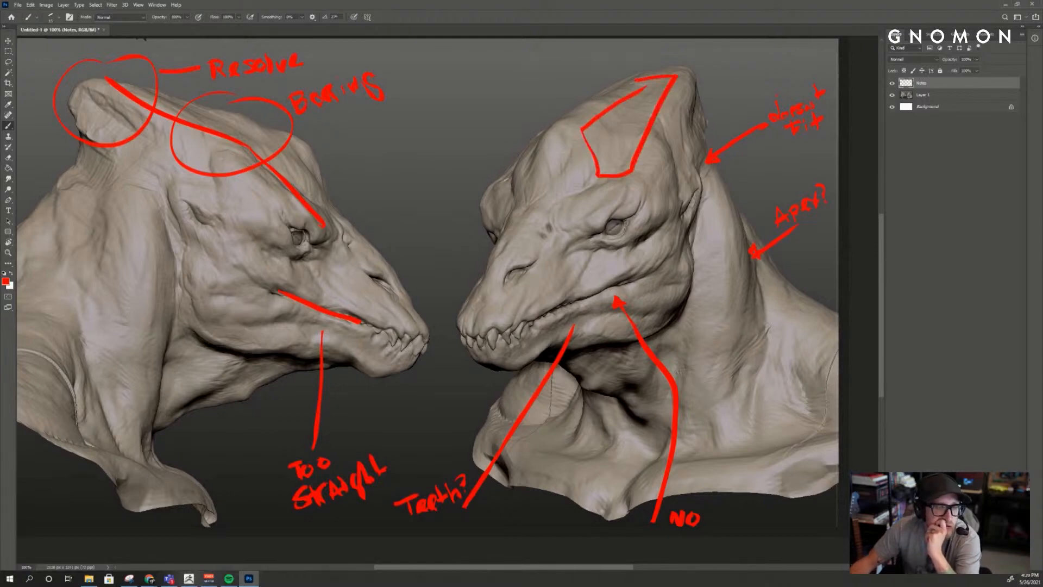
mouse_move(554, 218)
left_mouse_down()
mouse_move(471, 117)
mouse_move(493, 106)
mouse_move(516, 115)
mouse_move(528, 97)
mouse_move(539, 108)
left_mouse_up()
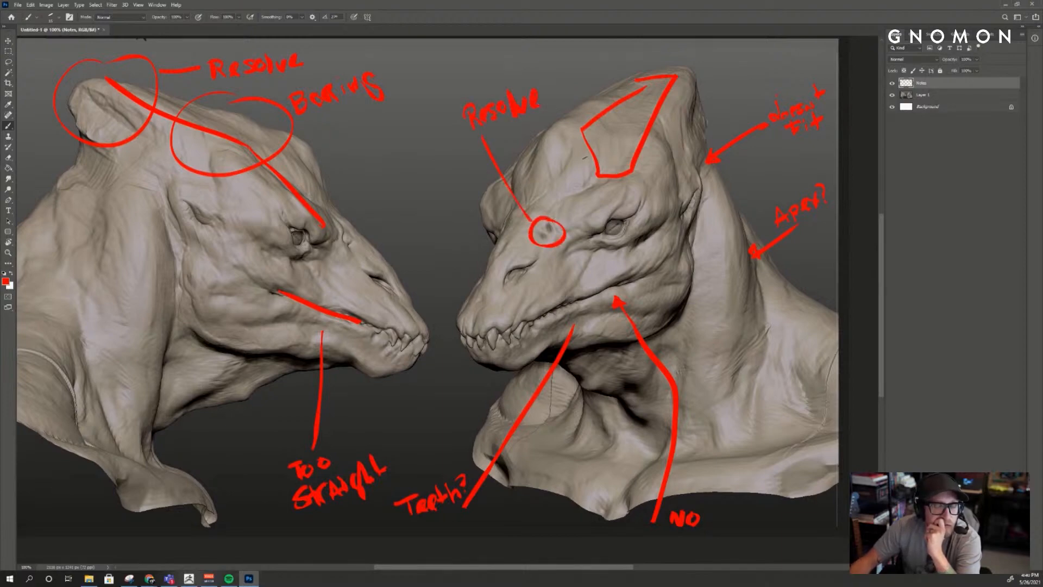
- Trace the back edge of the three-quarter head's jaw and add a leader line with the note "defined"
mouse_move(686, 239)
left_mouse_down()
mouse_move(687, 283)
mouse_move(649, 331)
mouse_move(686, 313)
mouse_move(781, 427)
mouse_move(747, 473)
mouse_move(732, 475)
left_mouse_up()
left_click_drag(752, 469, 768, 469)
left_click_drag(766, 462, 789, 467)
mouse_move(792, 450)
left_mouse_down()
mouse_move(796, 460)
mouse_move(817, 447)
left_mouse_up()
mouse_move(827, 423)
left_mouse_down()
mouse_move(821, 451)
mouse_move(813, 445)
left_mouse_up()
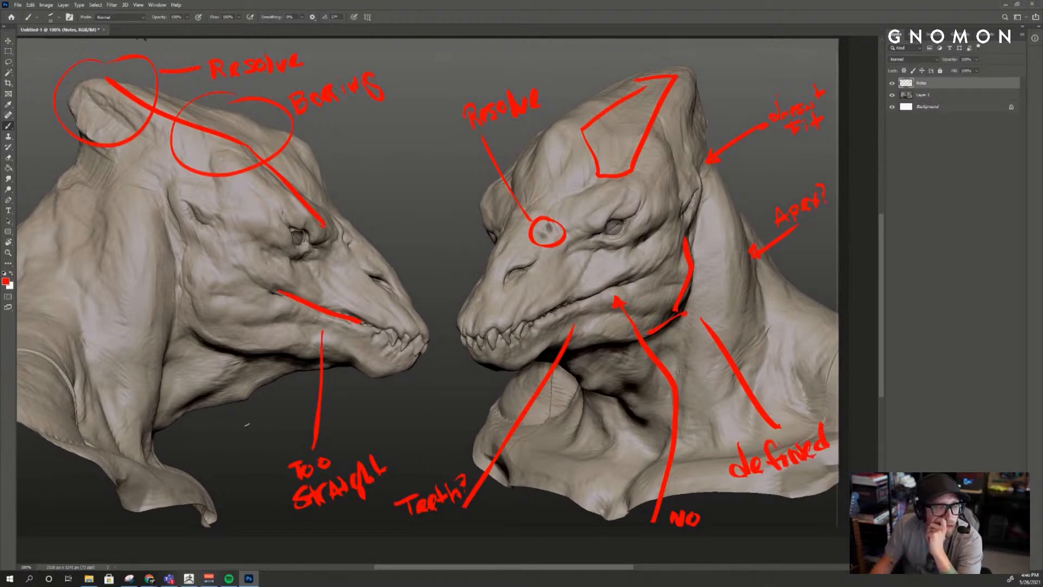
- Trace the throat contour below the profile head's jaw and add a leader line with the note "Too lumpy"
left_click_drag(159, 435, 321, 364)
left_click_drag(224, 411, 230, 476)
mouse_move(222, 478)
left_mouse_down()
mouse_move(223, 497)
mouse_move(242, 487)
mouse_move(239, 519)
mouse_move(270, 511)
left_mouse_up()
left_click_drag(273, 495, 277, 508)
left_click_drag(281, 491, 285, 539)
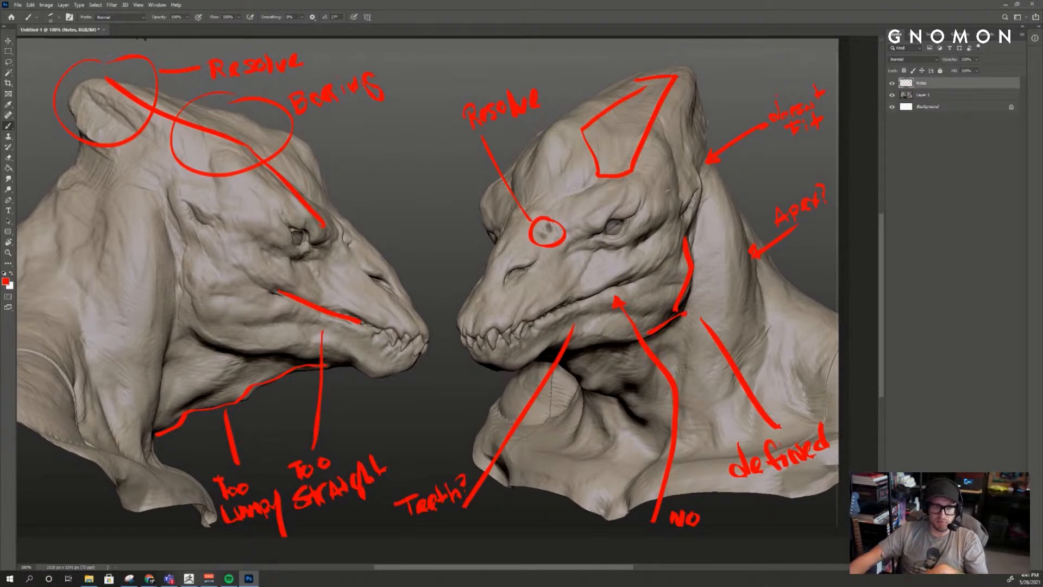
- Draw red contour lines down the side of the three-quarter head's neck to map its main muscle forms
left_click_drag(709, 178, 725, 329)
mouse_move(728, 192)
left_mouse_down()
mouse_move(742, 314)
mouse_move(703, 417)
left_mouse_up()
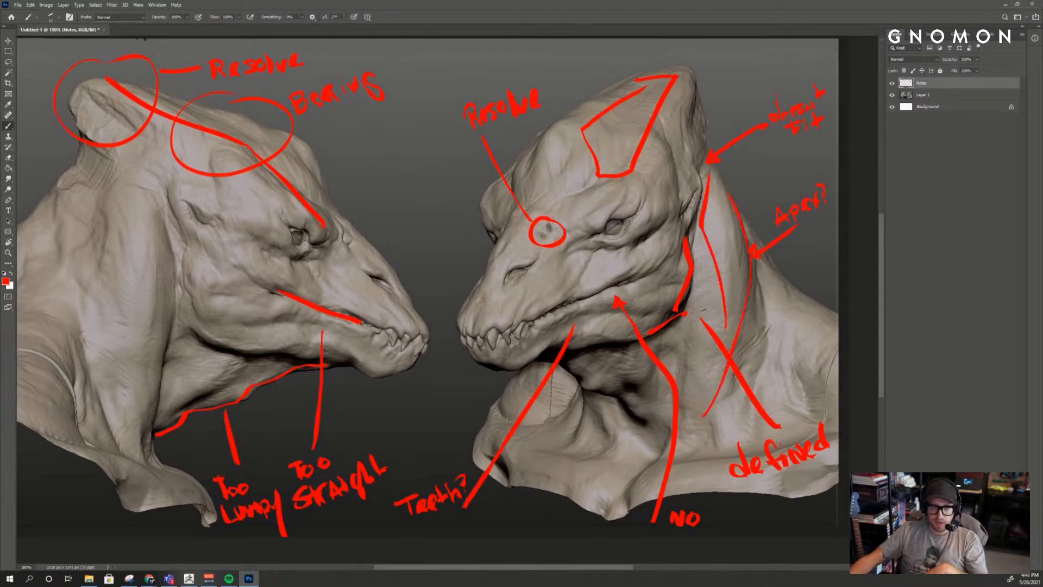
mouse_move(704, 232)
left_mouse_down()
mouse_move(710, 380)
mouse_move(688, 409)
left_mouse_up()
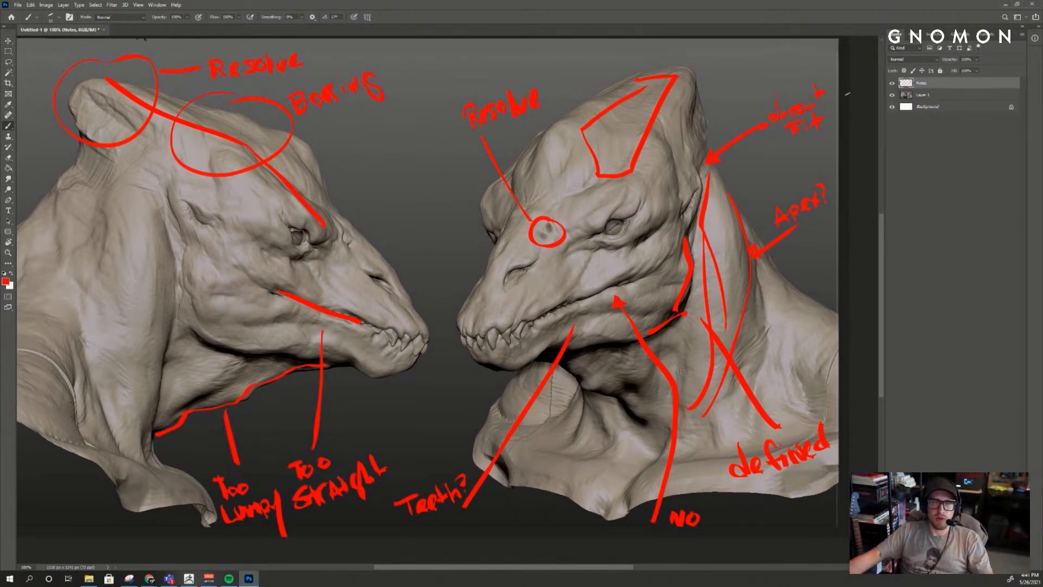
- Toggle the Notes layer off and on for comparison, and undo two test strokes around the three-quarter head
left_click(891, 84)
left_click(891, 83)
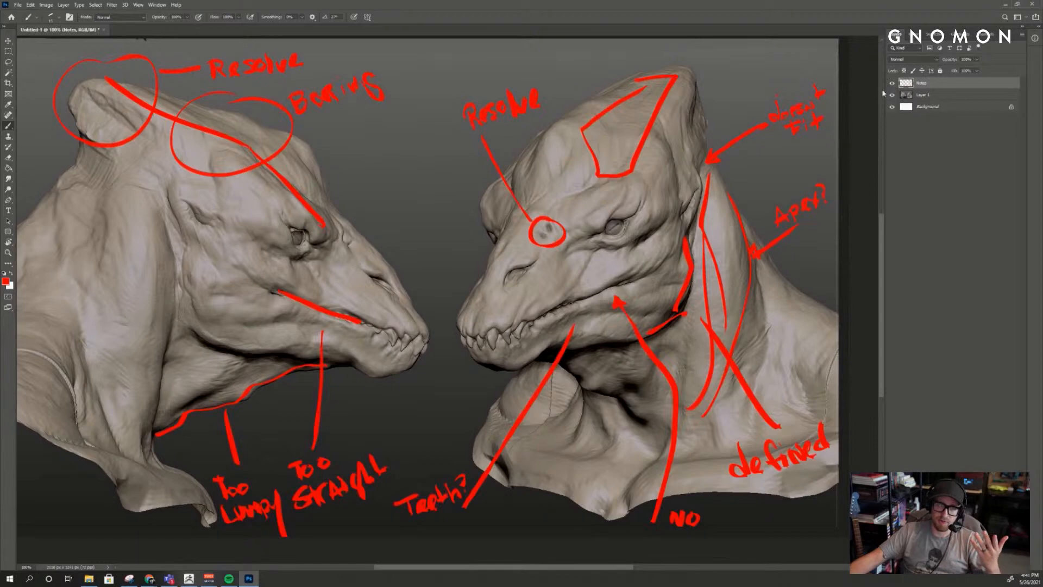
mouse_move(660, 260)
left_mouse_down()
mouse_move(560, 322)
mouse_move(643, 255)
left_mouse_up()
key("ctrl+z")
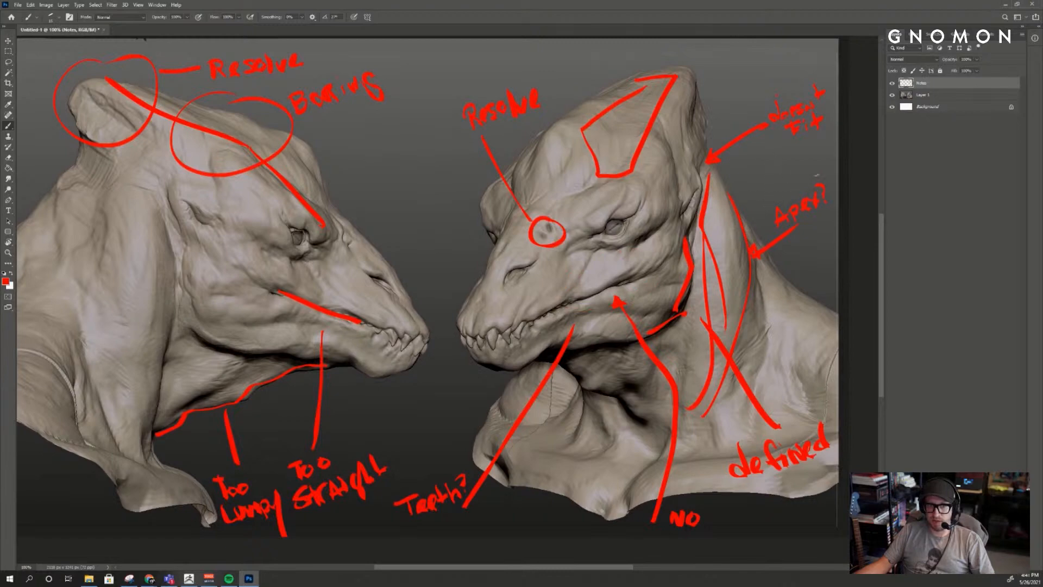
mouse_move(817, 180)
left_mouse_down()
mouse_move(845, 217)
mouse_move(851, 263)
left_mouse_up()
key("ctrl+z")
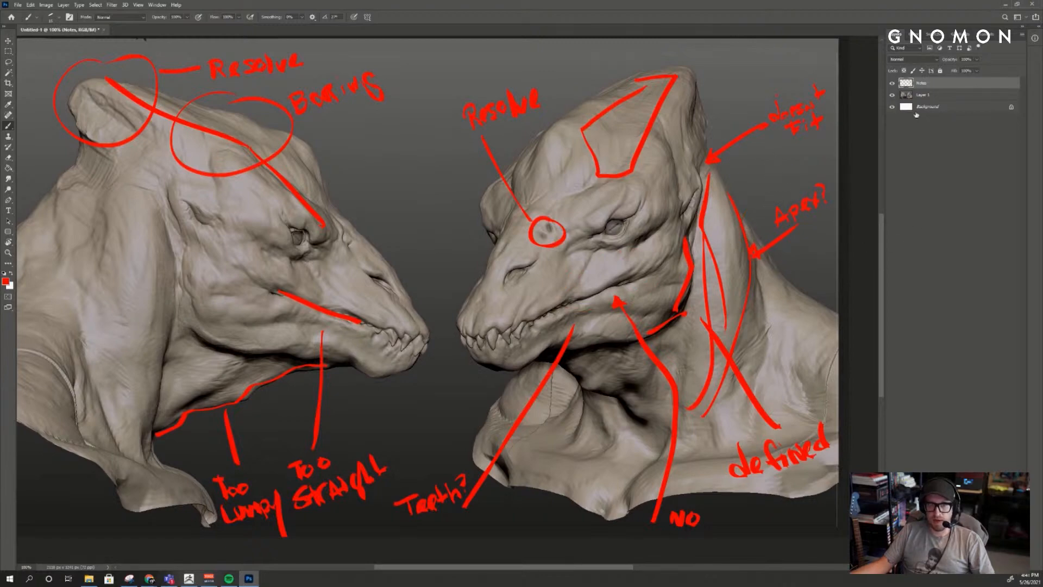
- Hide the Notes layer and add a new empty layer above it
left_click(891, 83)
key("ctrl+shift+alt+n")
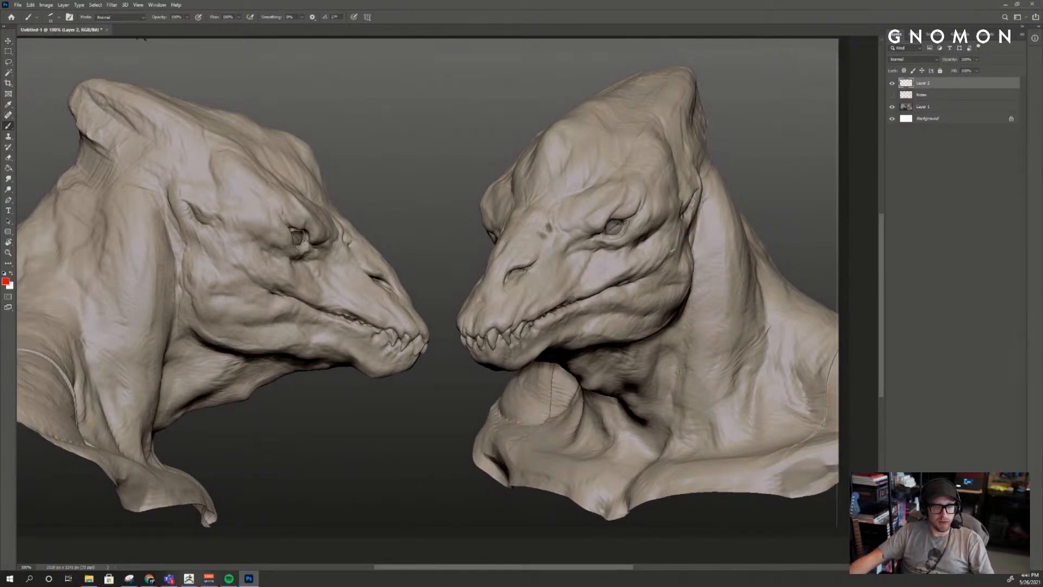
- Try painting over the three-quarter head's neck with grey tones sampled from the sculpt, and undo the strokes
left_click(652, 231, "alt")
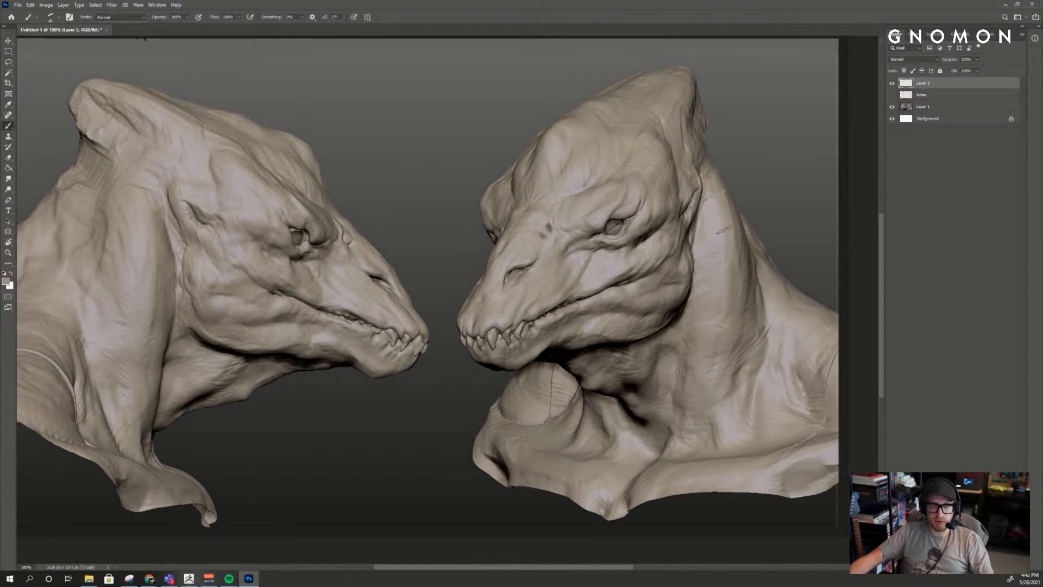
mouse_move(724, 215)
left_mouse_down()
mouse_move(756, 234)
mouse_move(723, 299)
left_mouse_up()
key("ctrl+z")
left_click(734, 252, "alt")
left_click(723, 238, "alt")
key("ctrl+z")
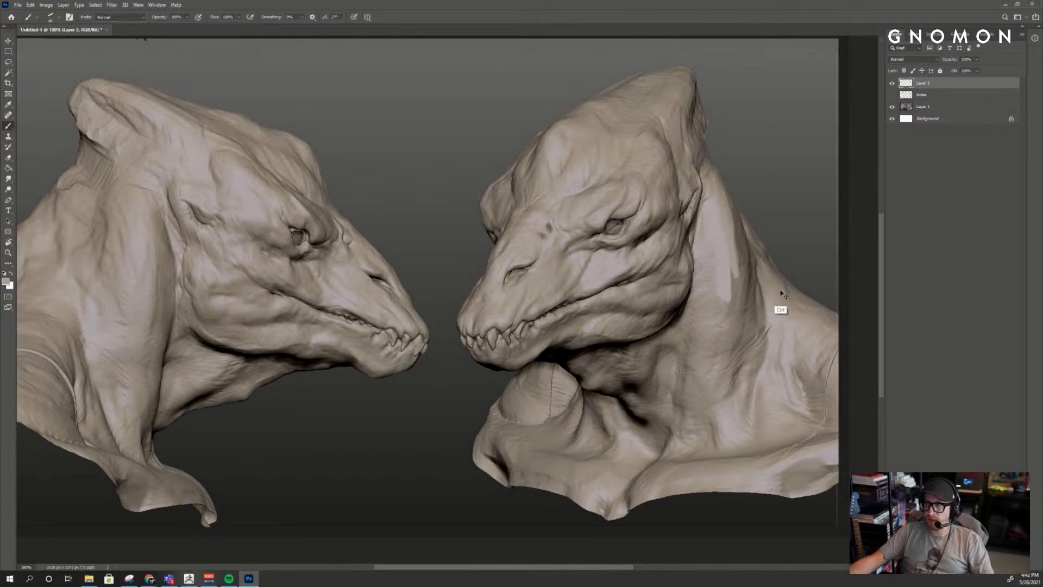
key("ctrl+z")
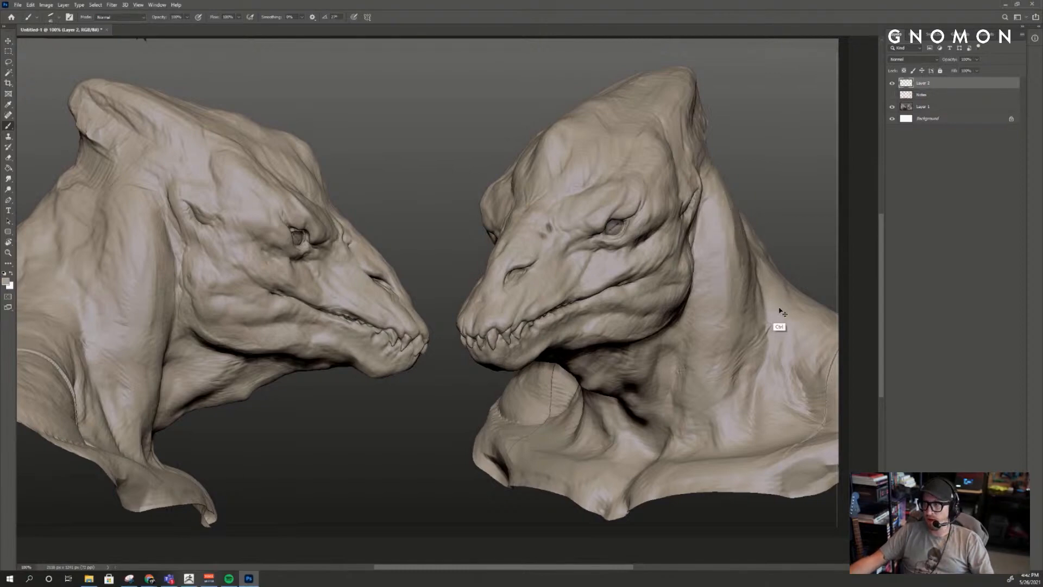
- Show the Notes layer again and rename the new layer above it "Paintover"
left_click(892, 95)
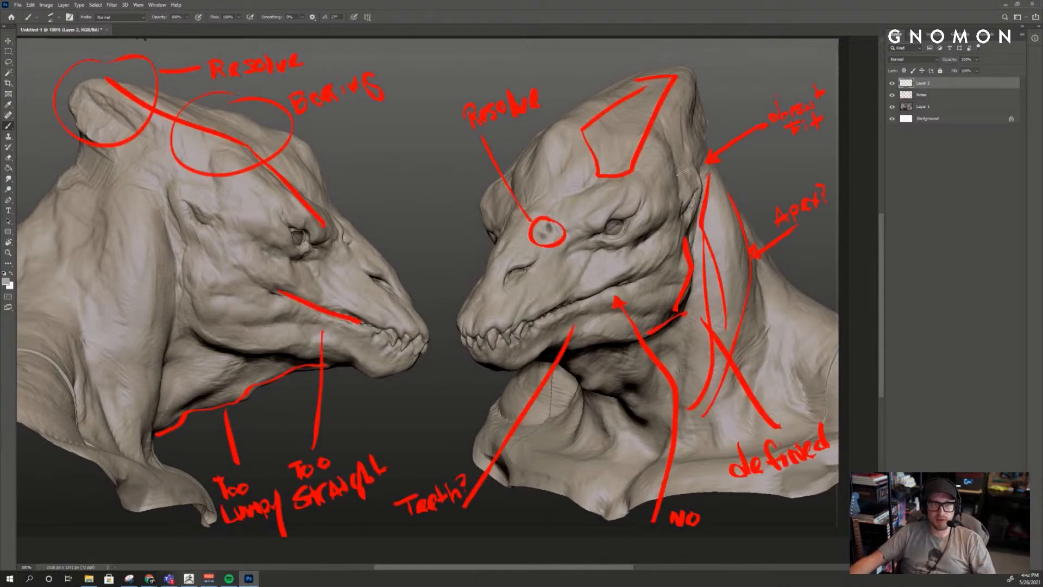
mouse_move(709, 143)
left_mouse_down()
mouse_move(659, 205)
mouse_move(683, 239)
left_mouse_up()
key("ctrl+z")
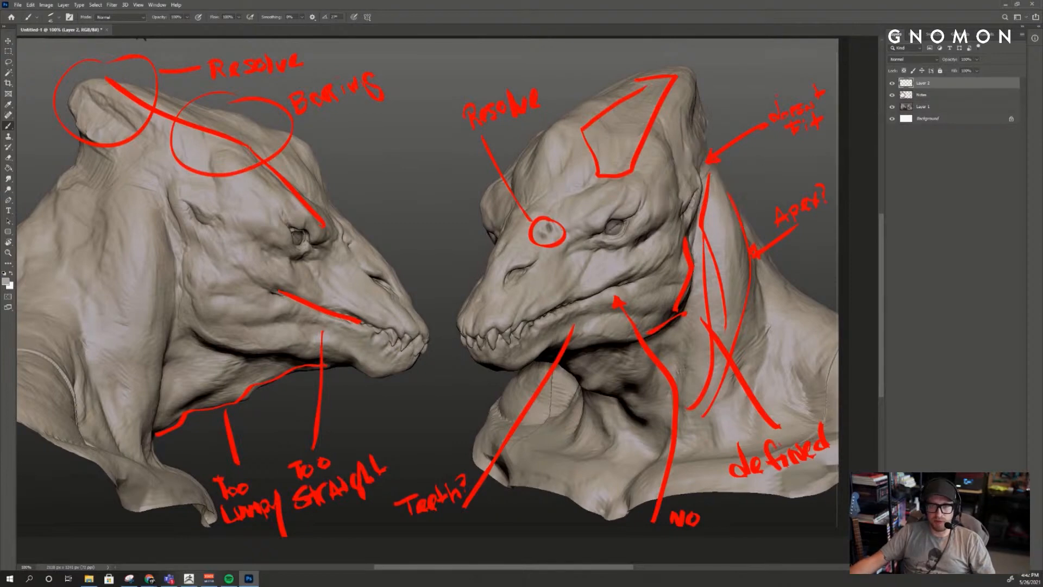
double_click(924, 85)
type("Pa")
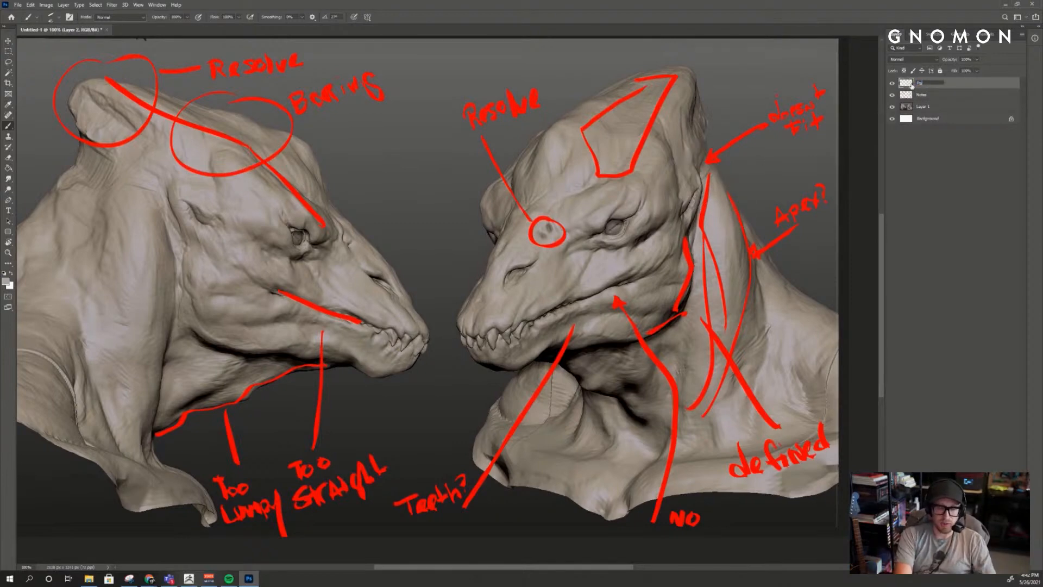
type("intover")
key("Return")
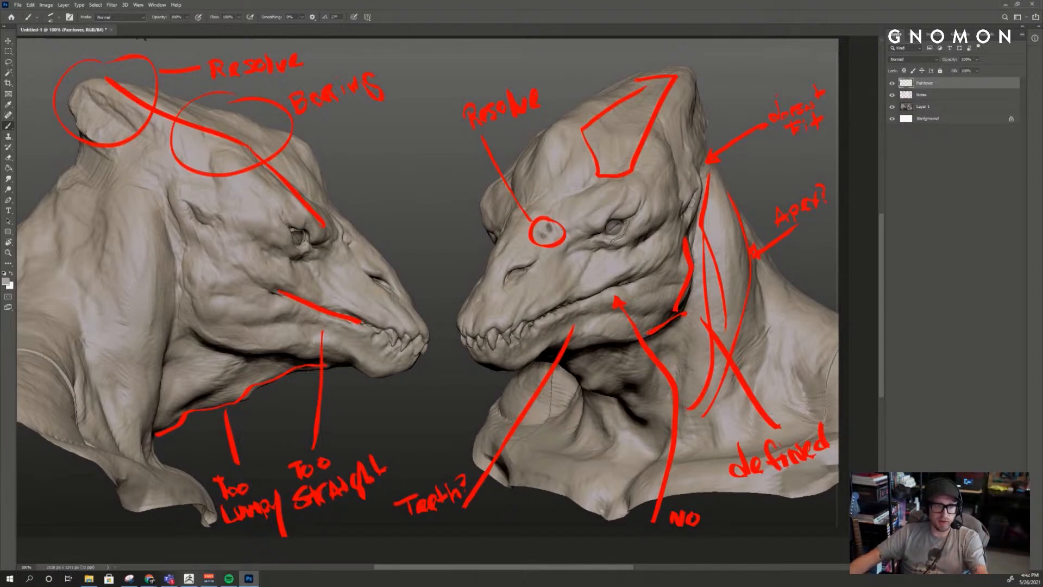
- Try loose grey circular strokes around the three-quarter head's nose bridge and neck on the Paintover layer, and undo them
mouse_move(570, 273)
left_mouse_down()
mouse_move(520, 265)
mouse_move(575, 223)
left_mouse_up()
left_click_drag(680, 264, 626, 306)
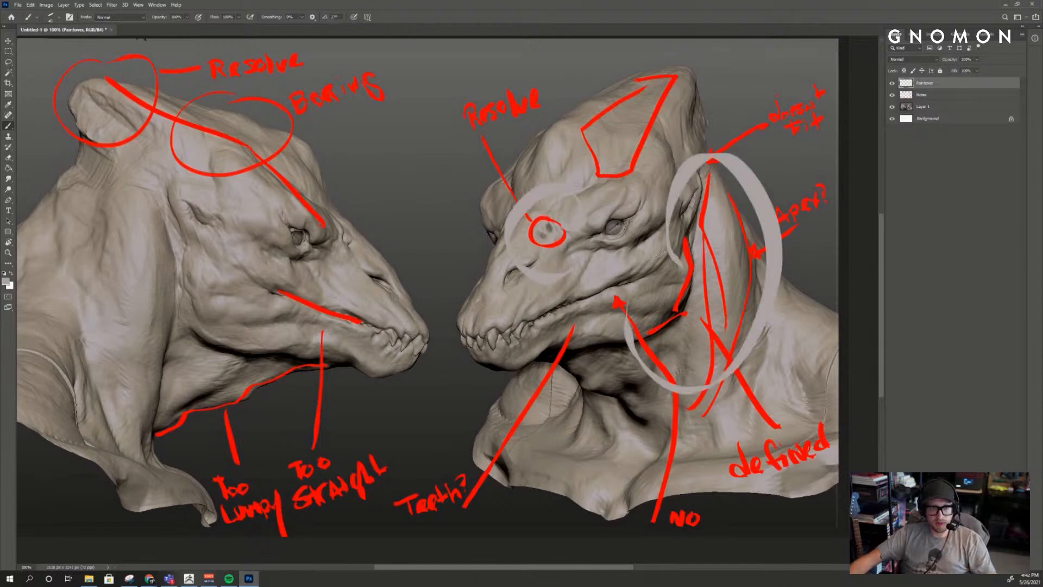
key("ctrl+z")
mouse_move(738, 100)
left_mouse_down()
mouse_move(720, 136)
mouse_move(788, 185)
left_mouse_up()
key("ctrl+z")
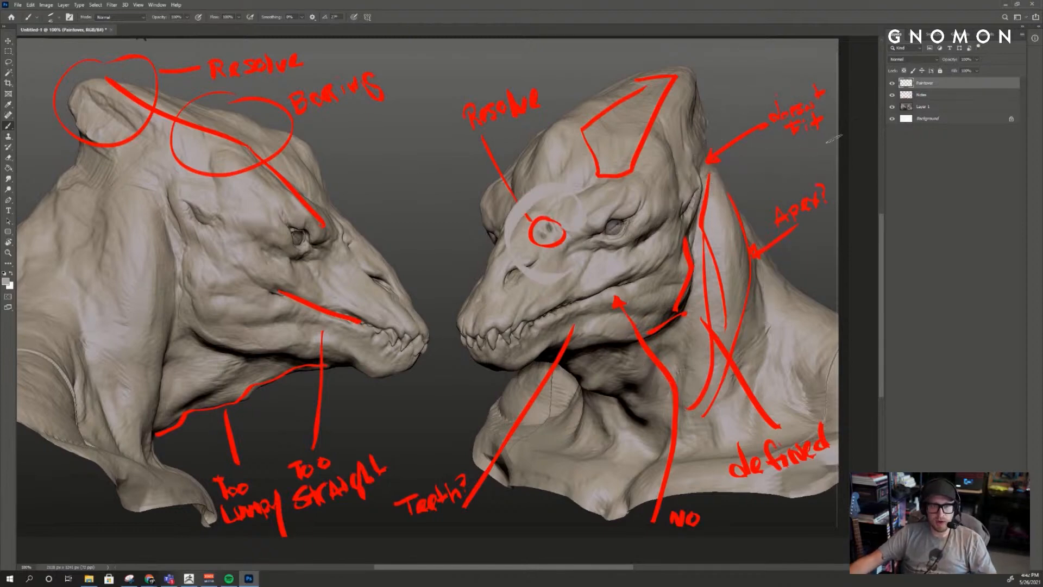
key("ctrl+z")
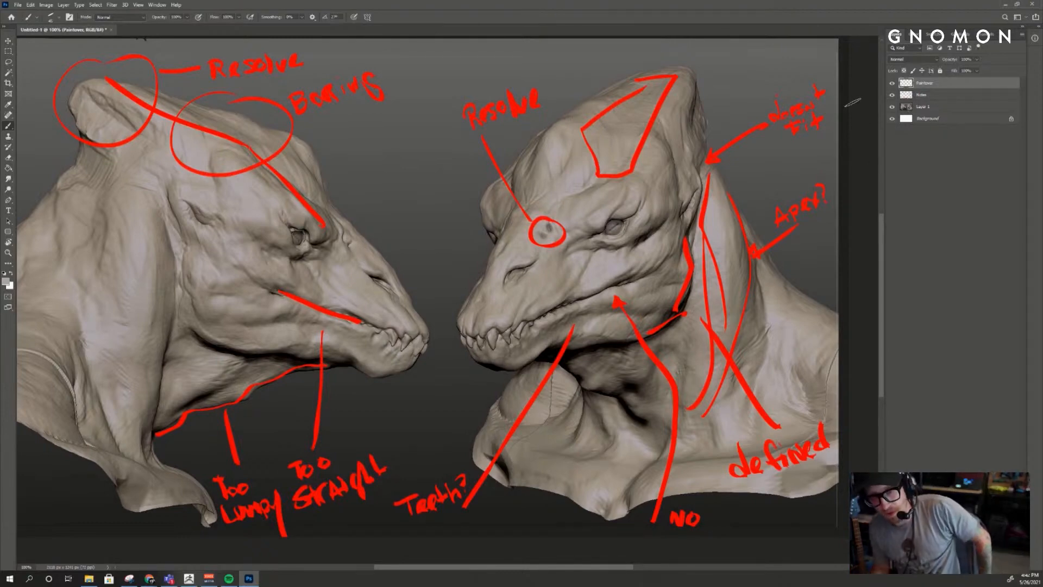
- Hide the Notes layer and try a dark sampled stroke along the three-quarter head's crease with the neck, and undo it
left_click(892, 95)
scroll(687, 195, "up", 1, "alt")
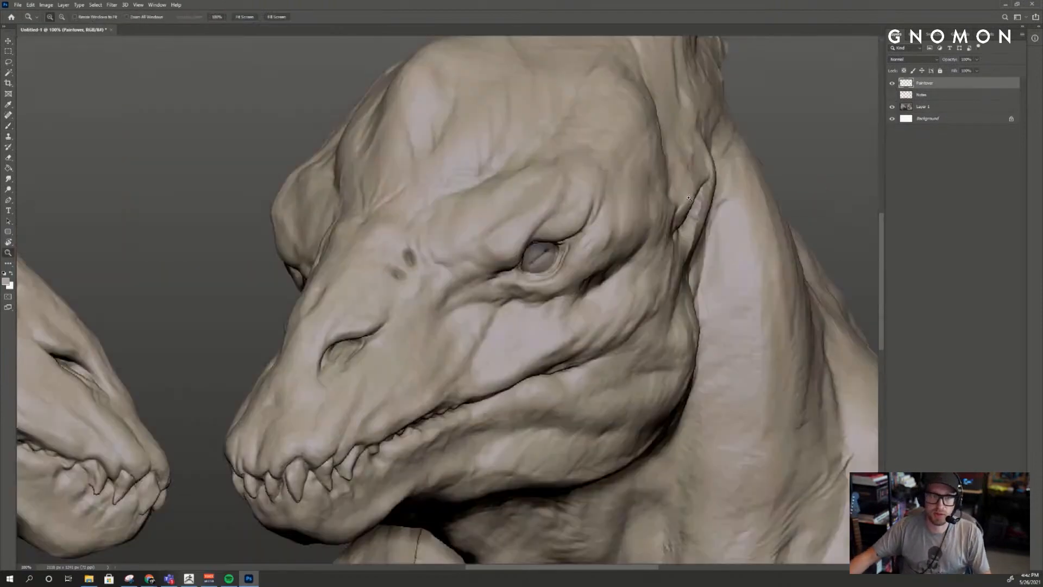
scroll(683, 205, "right", 3, "ctrl")
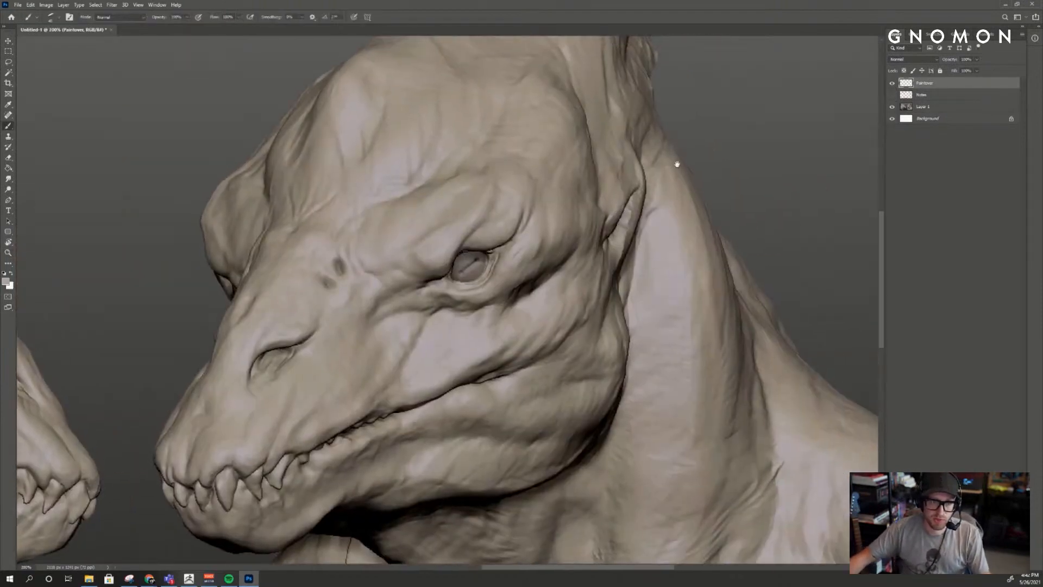
scroll(676, 163, "up", 2)
left_click(626, 310, "alt")
left_click_drag(623, 332, 655, 229)
key("ctrl+z")
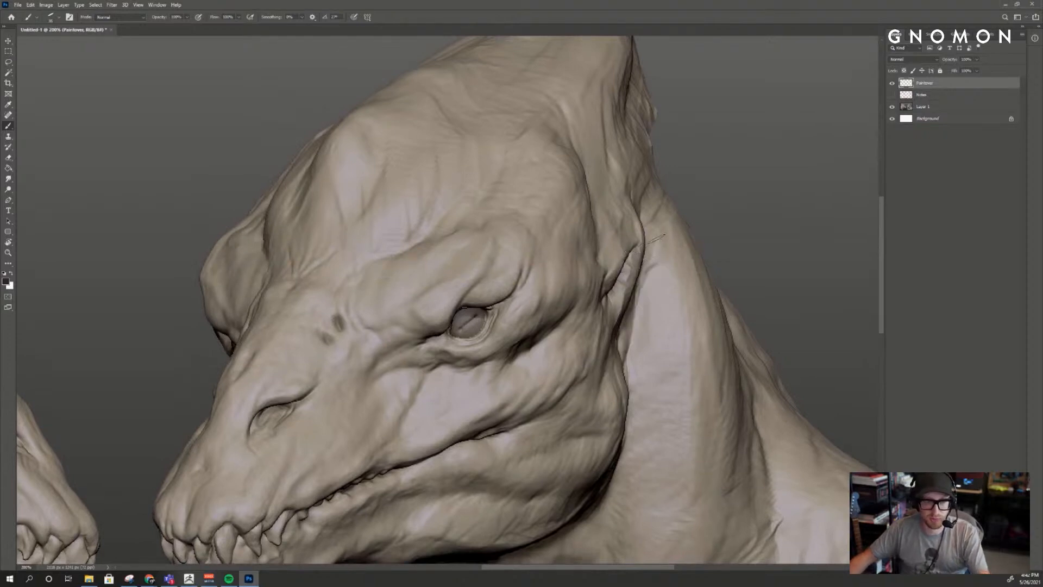
- Try further dark strokes down the crease behind the three-quarter head's jaw, viewing both heads, and undo them
key("z")
left_click(644, 255, "alt")
key("b")
left_click_drag(637, 277, 644, 235)
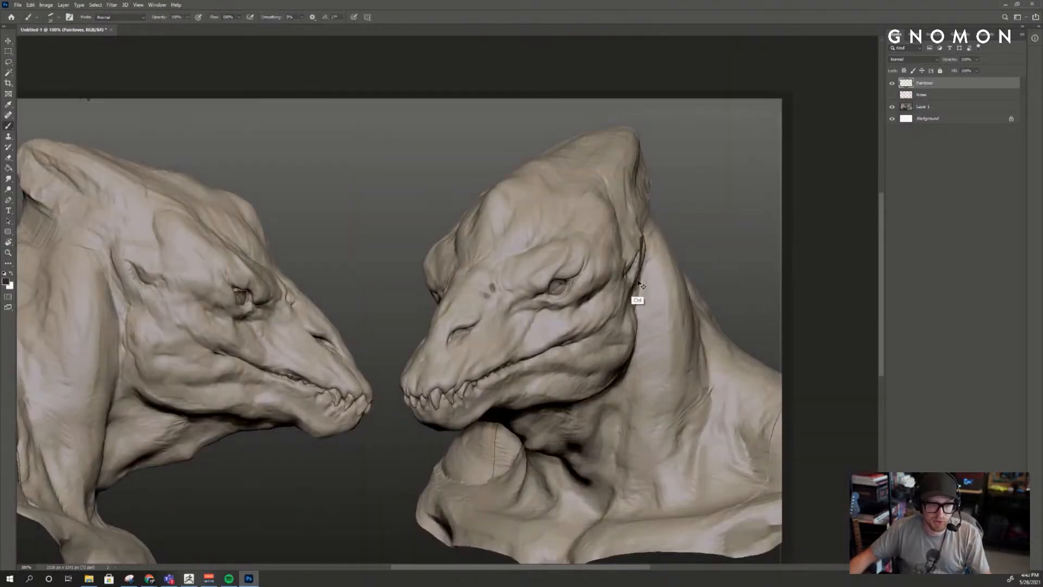
key("ctrl+z")
mouse_move(635, 282)
left_mouse_down()
mouse_move(644, 231)
mouse_move(641, 261)
mouse_move(639, 238)
left_mouse_up()
key("ctrl+z")
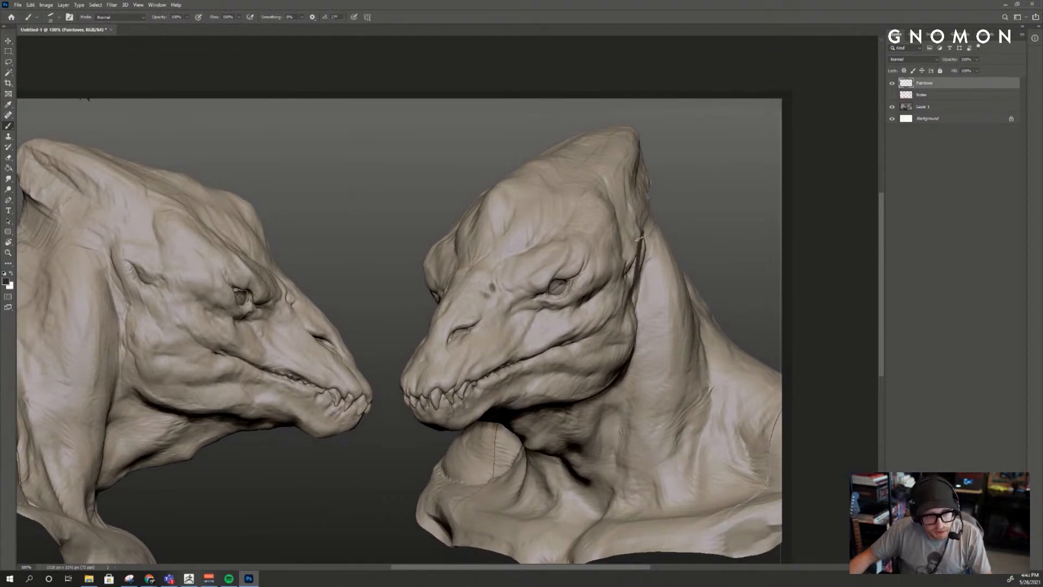
- Paint over the crease between the three-quarter head's crest and neck on the Paintover layer with grey tones sampled nearby
left_click(649, 229, "alt")
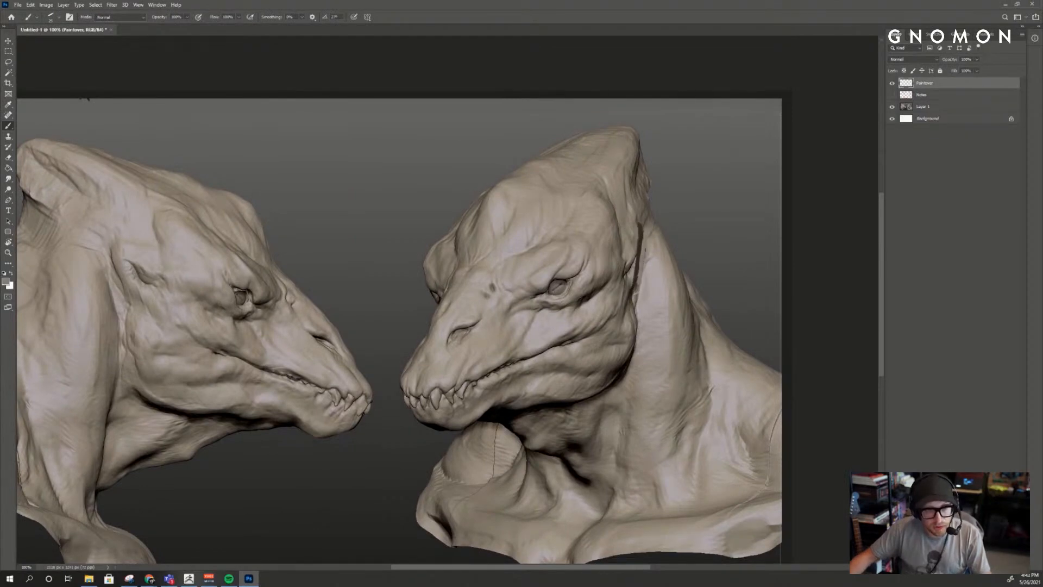
left_click_drag(635, 293, 639, 219)
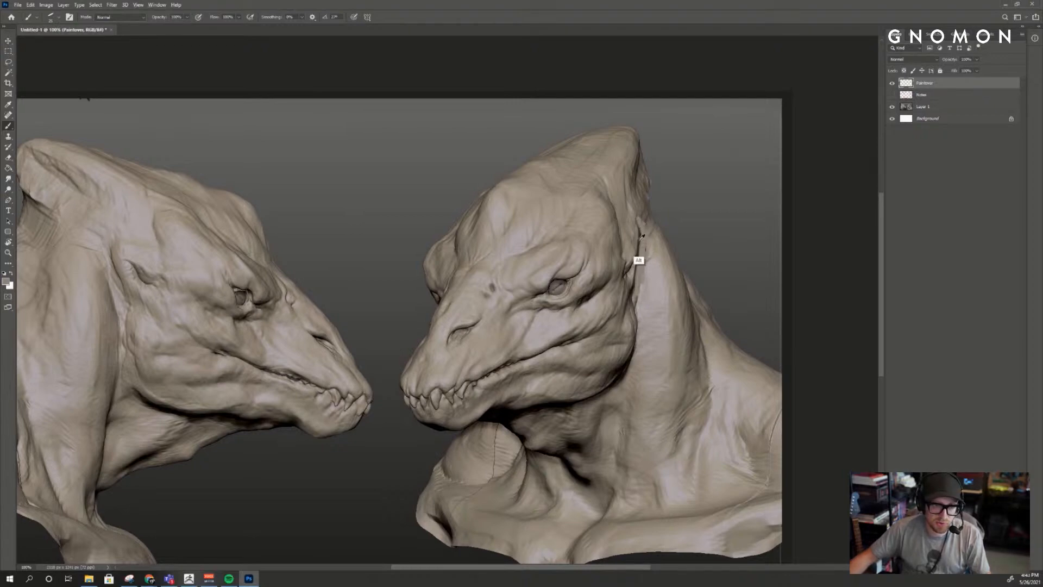
left_click(640, 237, "alt")
left_click(643, 216, "alt")
left_click(647, 212, "alt")
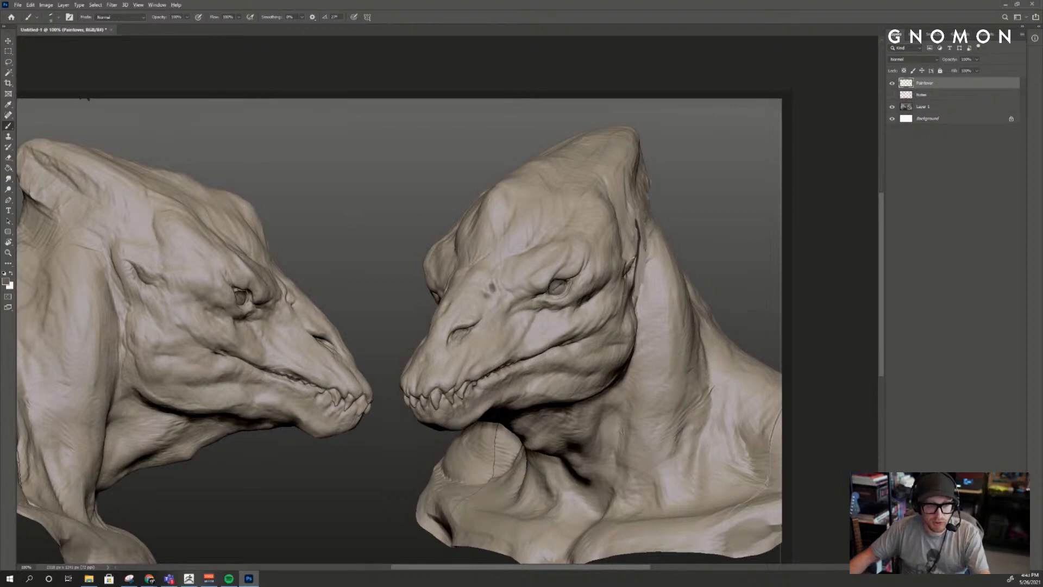
- Darken the small fold behind the three-quarter head's cheek with short strokes in tones sampled from the crease
scroll(636, 256, "up", 1, "alt")
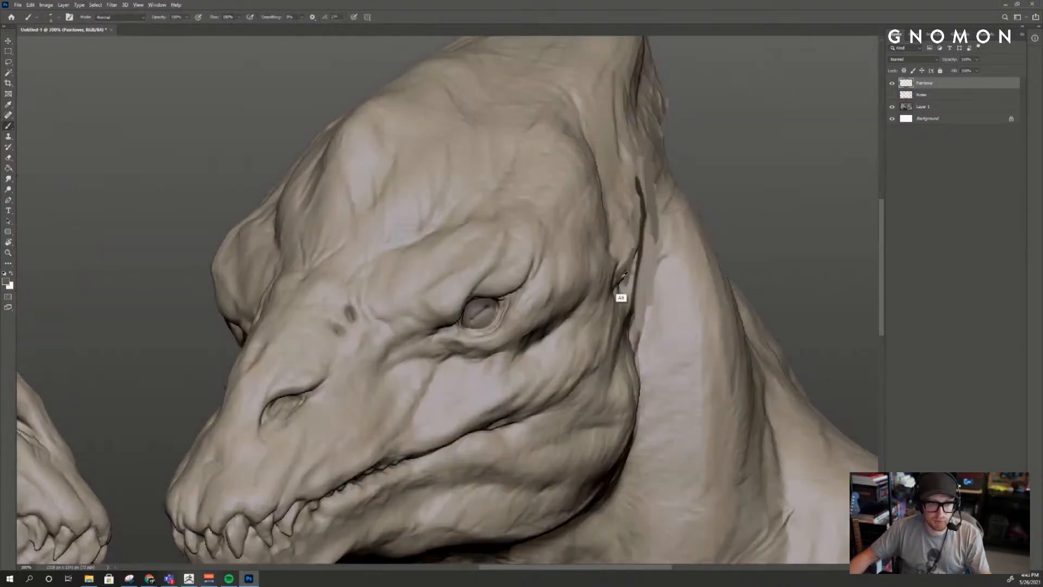
left_click(623, 277, "alt")
left_click_drag(623, 280, 632, 254)
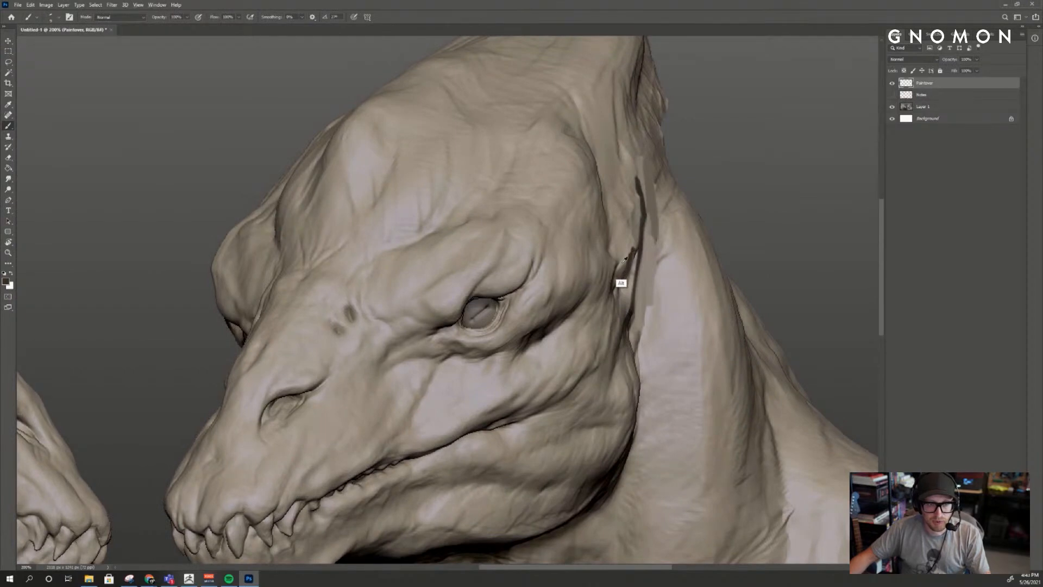
left_click(623, 279, "alt")
key("z")
left_click(679, 240, "alt")
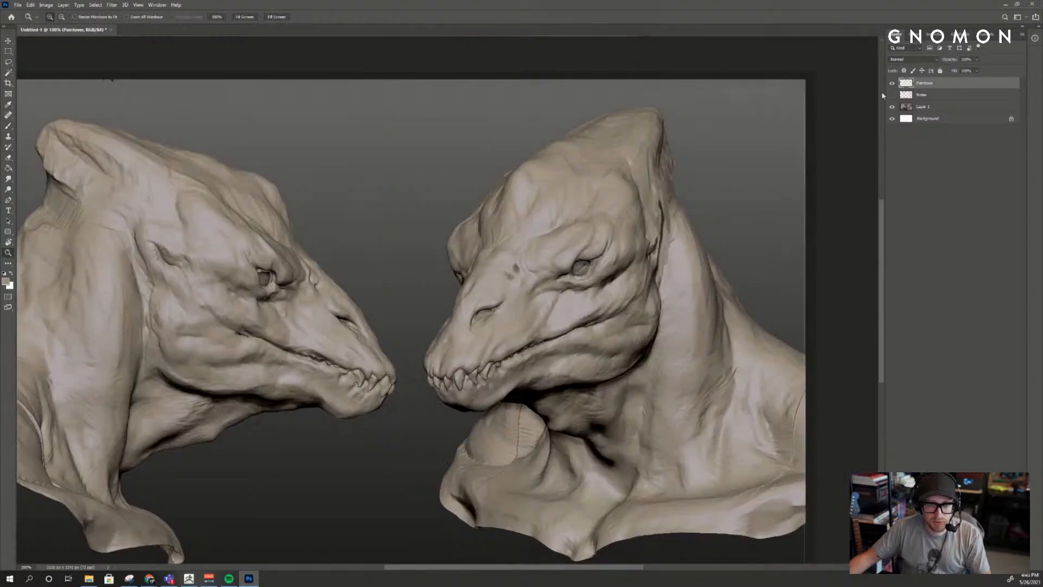
- Toggle the Paintover and Notes layers to compare the head-to-neck correction with the original sculpt and the red notes
left_click(892, 83)
left_click(893, 83)
left_click(893, 84)
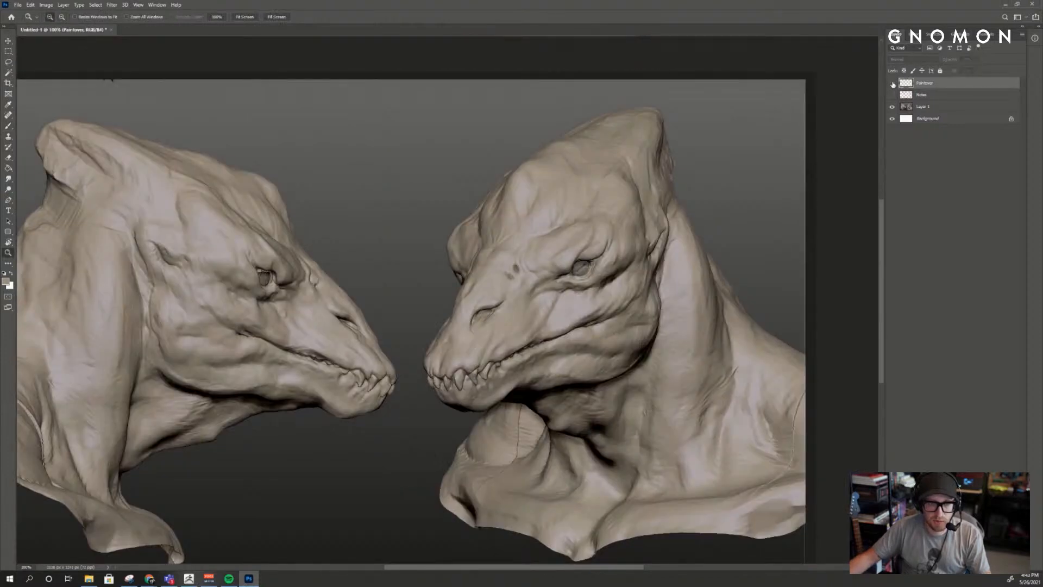
left_click(893, 84)
left_click(893, 95)
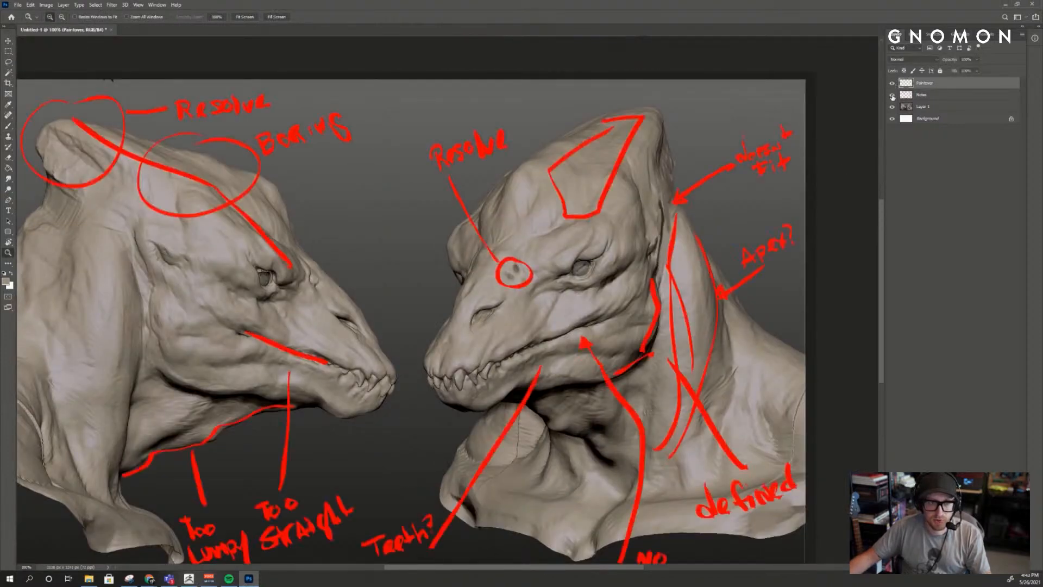
left_click(893, 95)
left_click(893, 95)
left_click(893, 95)
- Paint a short stroke of sampled grey along the back contour of the three-quarter head's neck
left_click_drag(730, 254, 715, 203)
key("b")
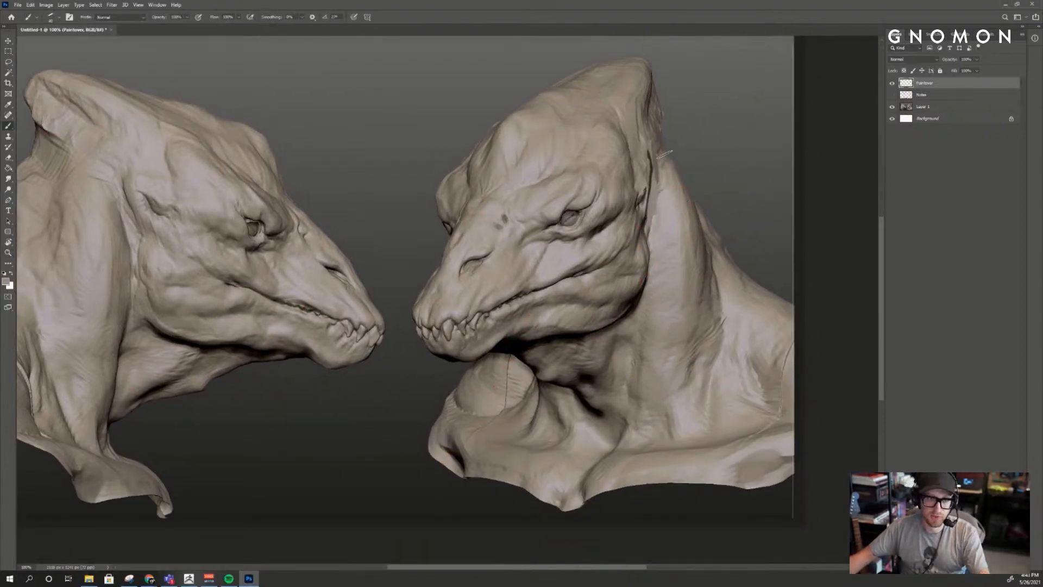
key("alt")
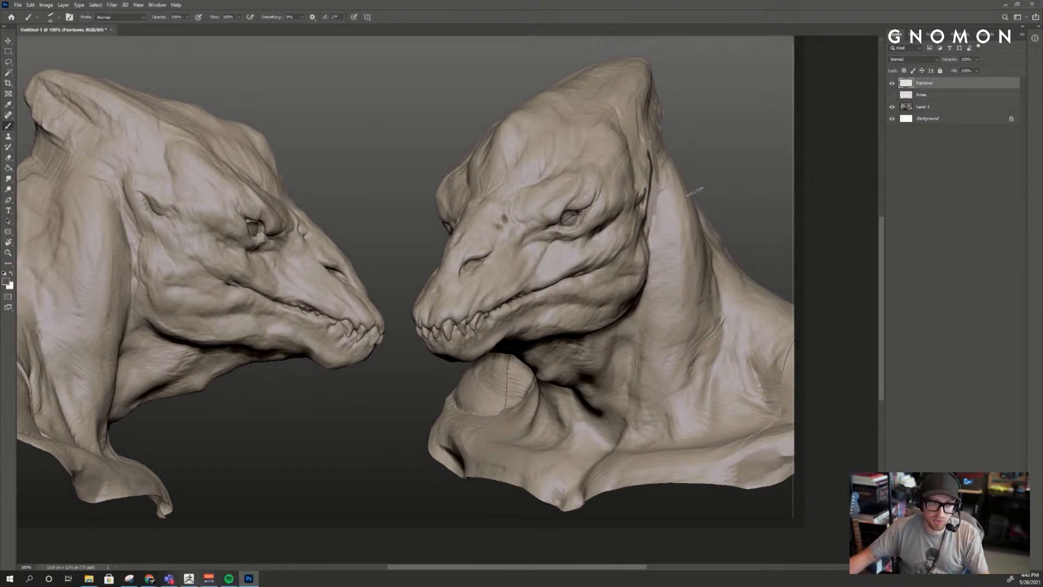
left_click(701, 213, "alt")
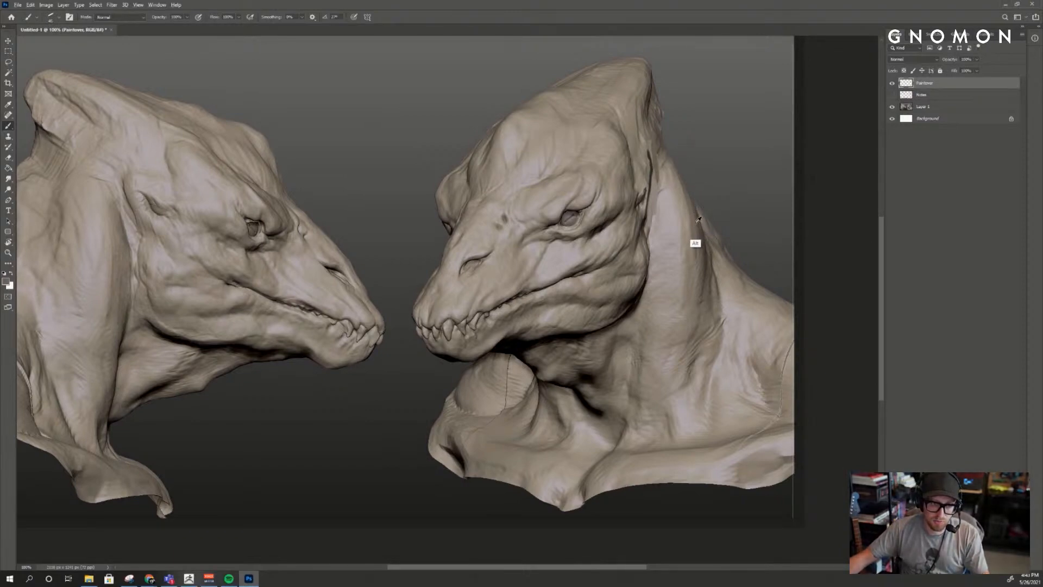
left_click_drag(697, 218, 672, 167)
key("ctrl+z")
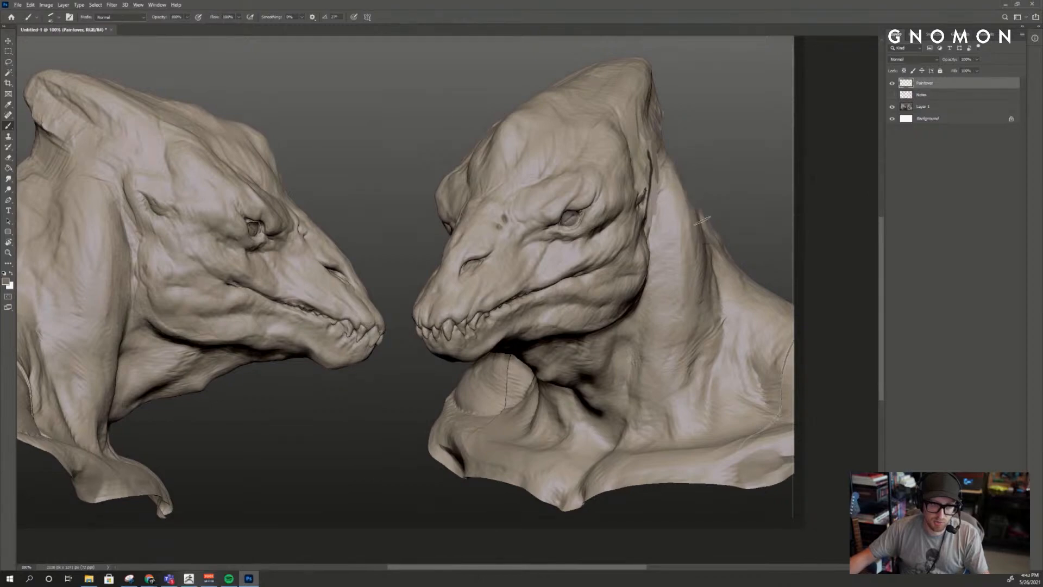
left_click(698, 212, "alt")
left_click_drag(688, 191, 696, 211)
- Try dark sampled strokes down the rear side of the three-quarter head's neck, and undo them
left_click(705, 248, "alt")
left_click_drag(702, 250, 701, 308)
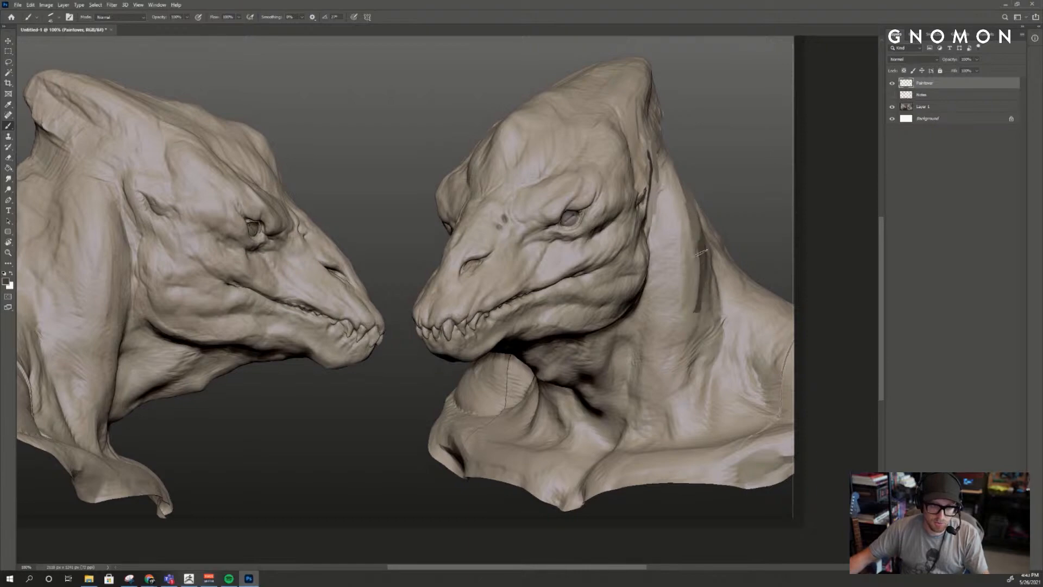
key("ctrl+z")
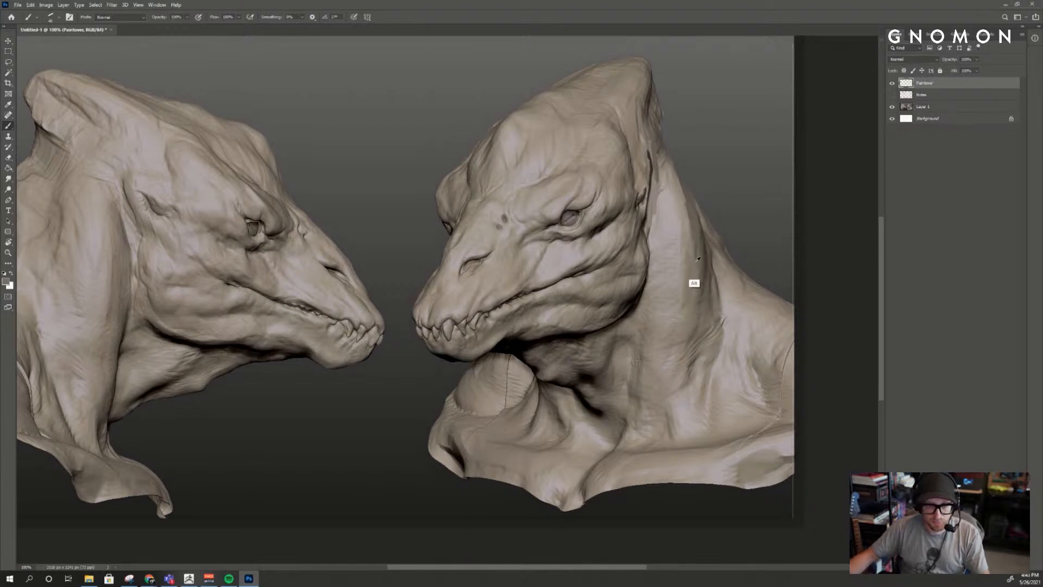
left_click(706, 262, "alt")
left_click_drag(706, 241, 703, 330)
key("ctrl+z")
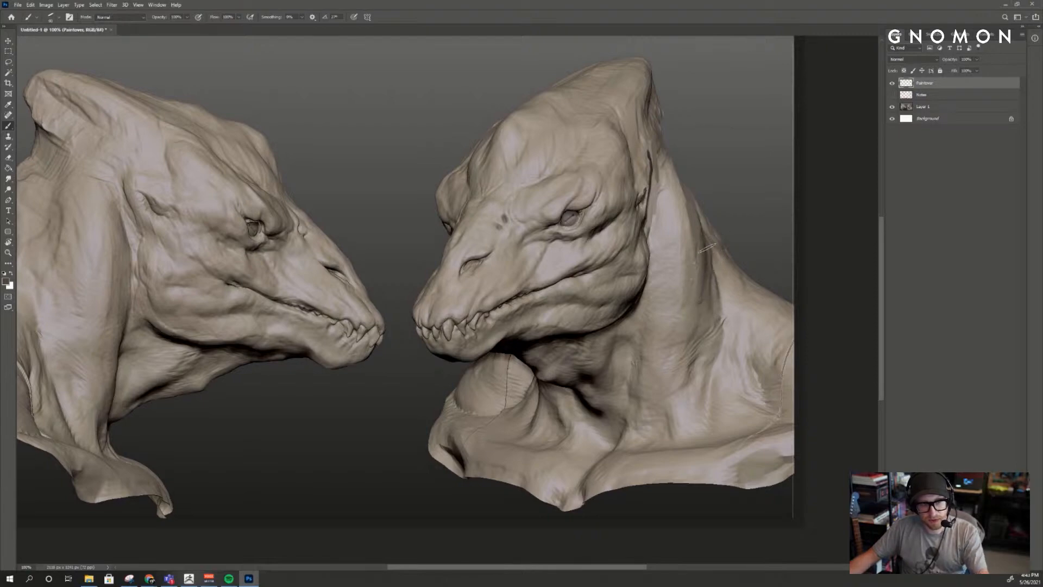
- Shade the transition from the rear side of the neck into the shoulder with sampled grey tones
mouse_move(704, 232)
left_mouse_down()
mouse_move(710, 332)
mouse_move(709, 267)
mouse_move(720, 299)
left_mouse_up()
left_click(716, 330, "alt")
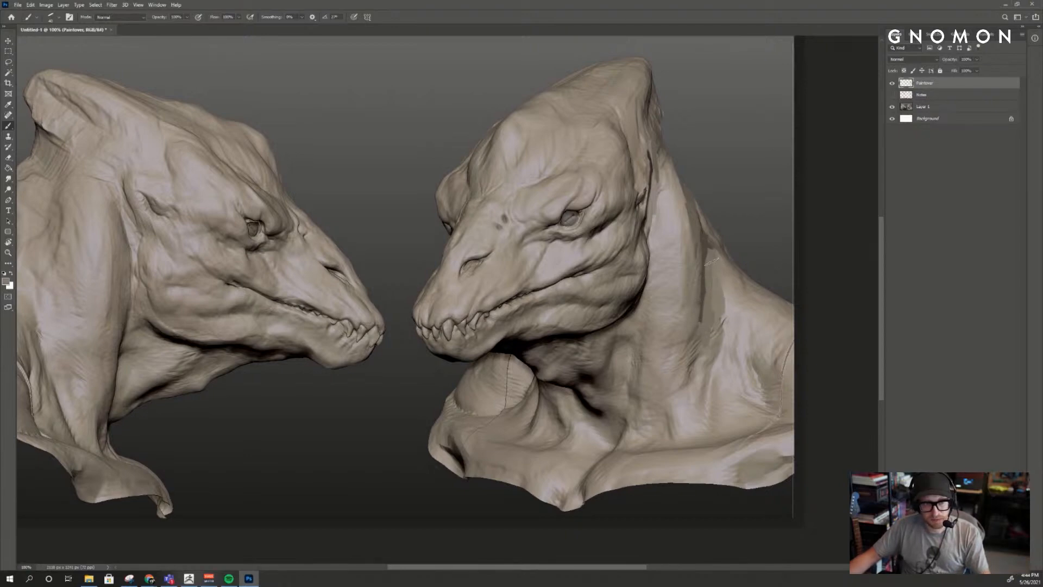
mouse_move(716, 261)
left_mouse_down()
mouse_move(706, 228)
mouse_move(708, 257)
left_mouse_up()
- Toggle the Paintover and Notes layers to compare the neck shading with the original, trying one grey stroke out from the neck's apex
left_click(892, 84)
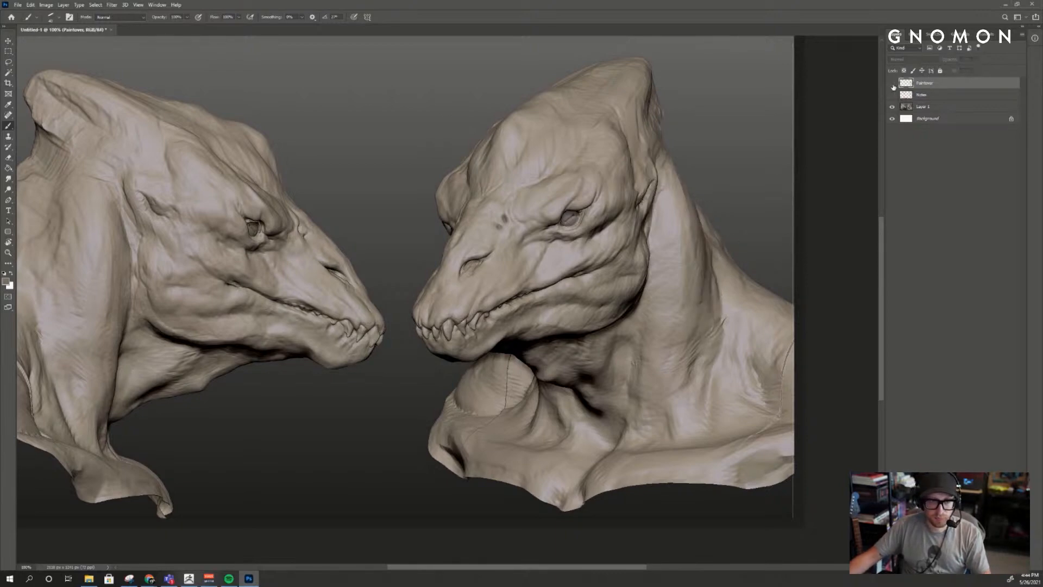
left_click(892, 83)
left_click(892, 83)
left_click(892, 84)
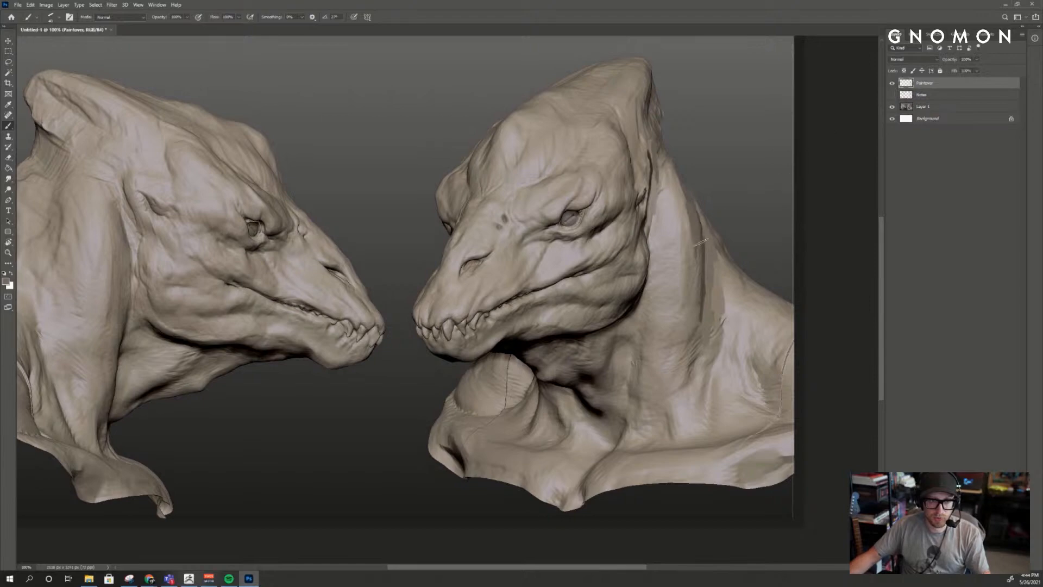
left_click_drag(699, 246, 740, 212)
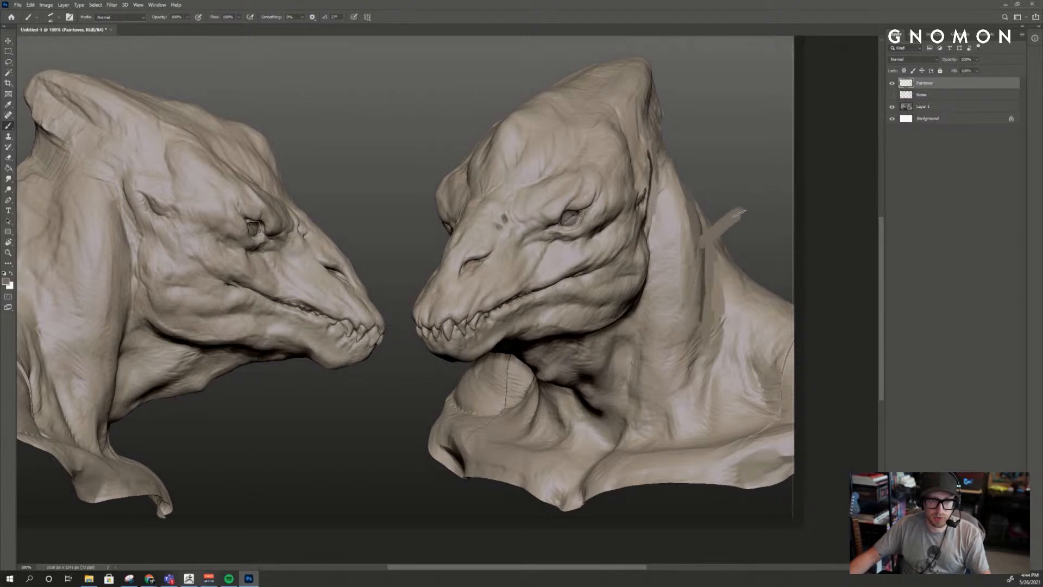
left_click(892, 94)
left_click(892, 95)
- Paint small black accents into the two pits on the three-quarter head's nose bridge
key("z")
left_click(479, 222)
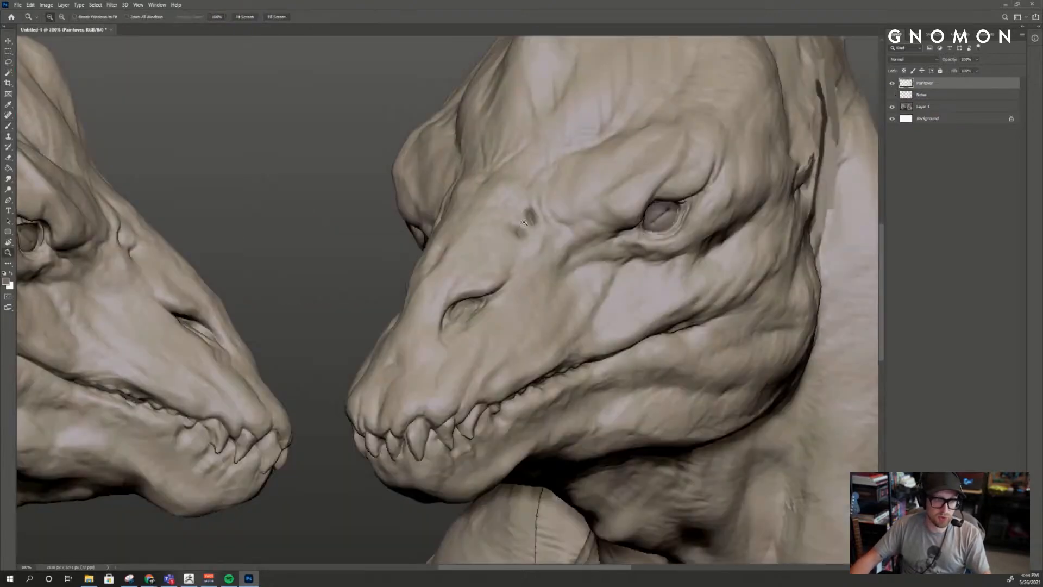
left_click(540, 216)
key("b")
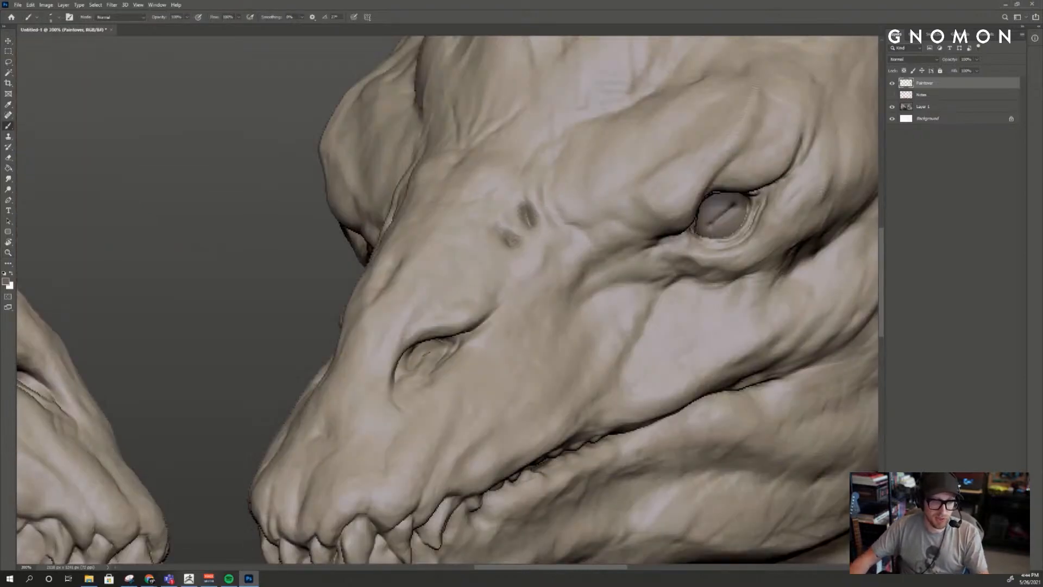
left_click_drag(419, 313, 451, 301)
key("ctrl+z")
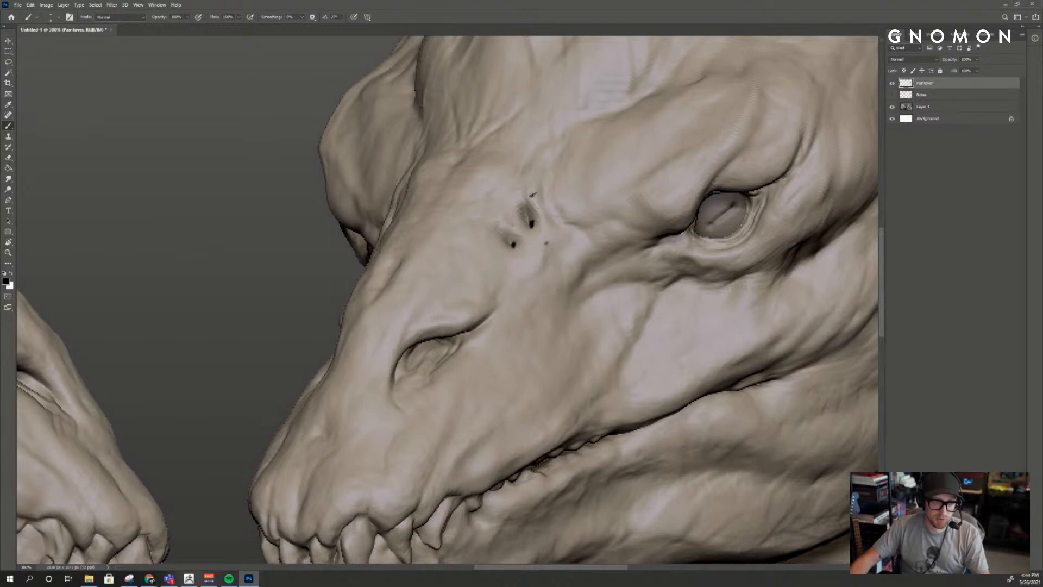
- Refine the two nose-bridge pits with tones sampled around them, cover the stray marks, and compare with the Paintover layer off
left_click(530, 236, "alt")
left_click(535, 226, "alt")
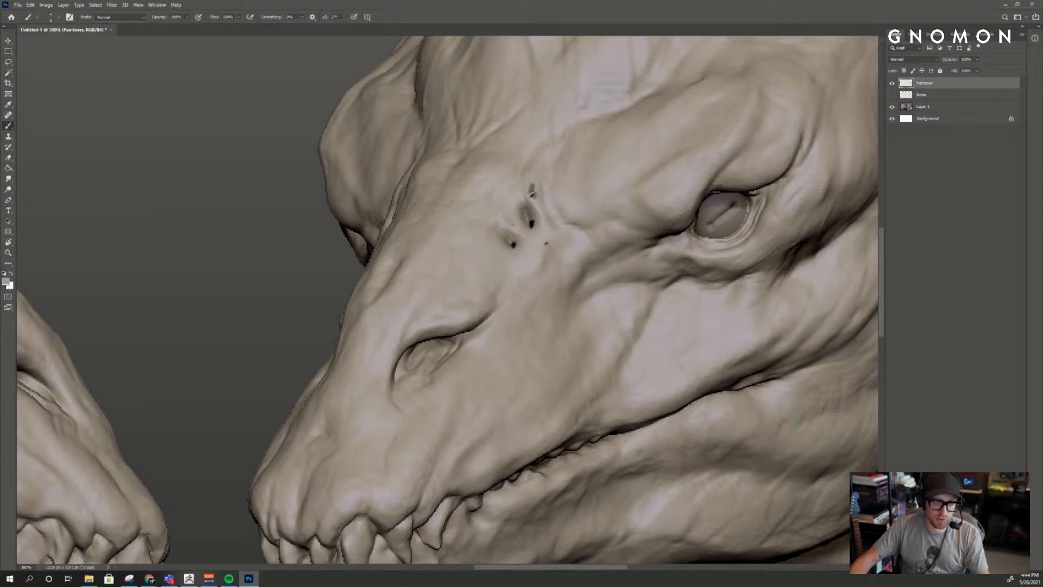
left_click(532, 218, "alt")
left_click(511, 244, "alt")
left_click(531, 233, "alt")
left_click(543, 266, "alt")
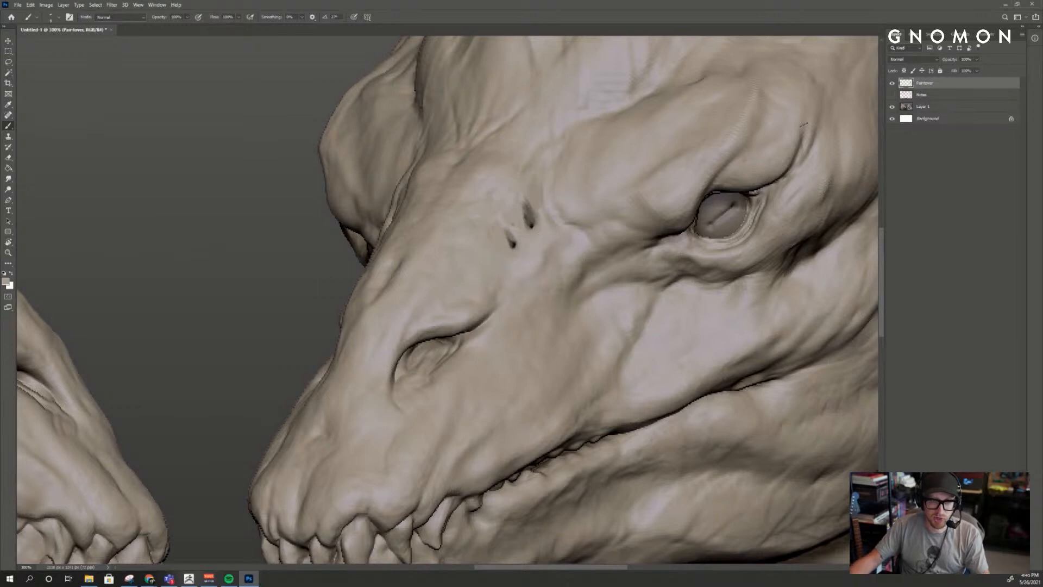
left_click(892, 84)
left_click(892, 83)
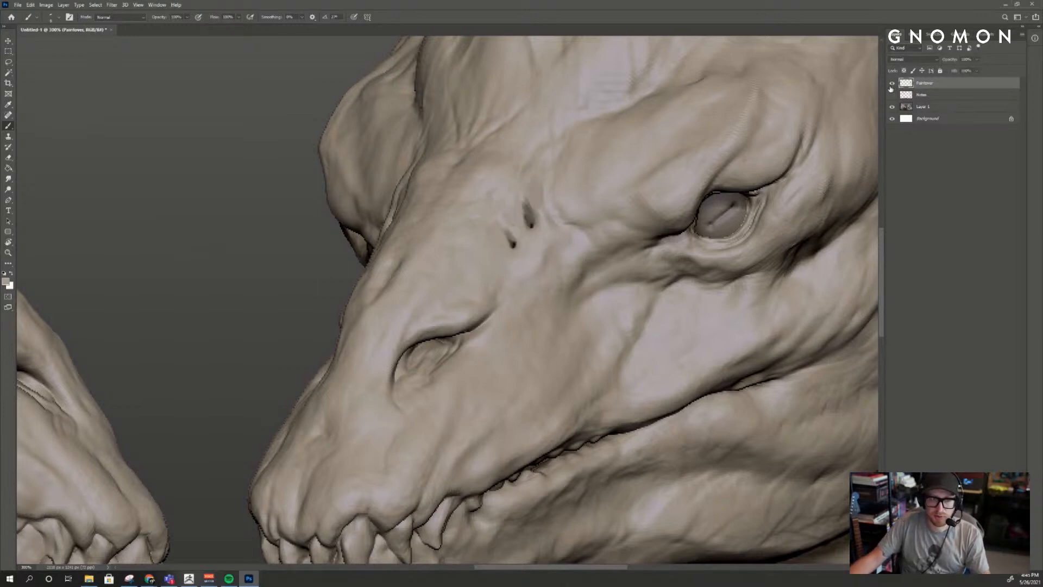
- Show the Notes layer to review the red marks on the jaw and neck, and hide the Paintover layer
mouse_move(640, 211)
left_mouse_down()
mouse_move(675, 197)
mouse_move(636, 201)
mouse_move(583, 173)
left_mouse_up()
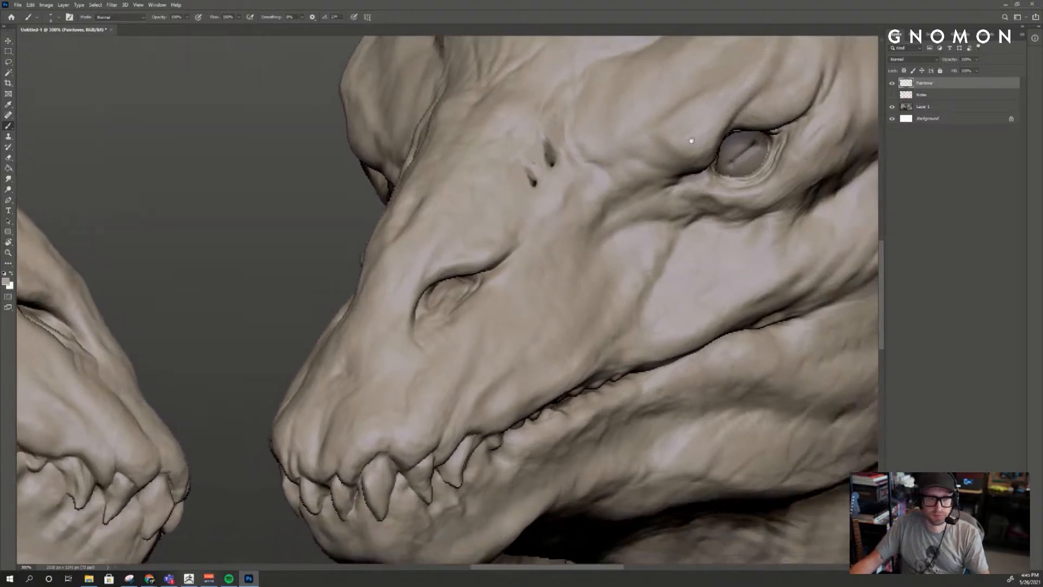
left_click(892, 95)
left_click_drag(707, 212, 590, 111)
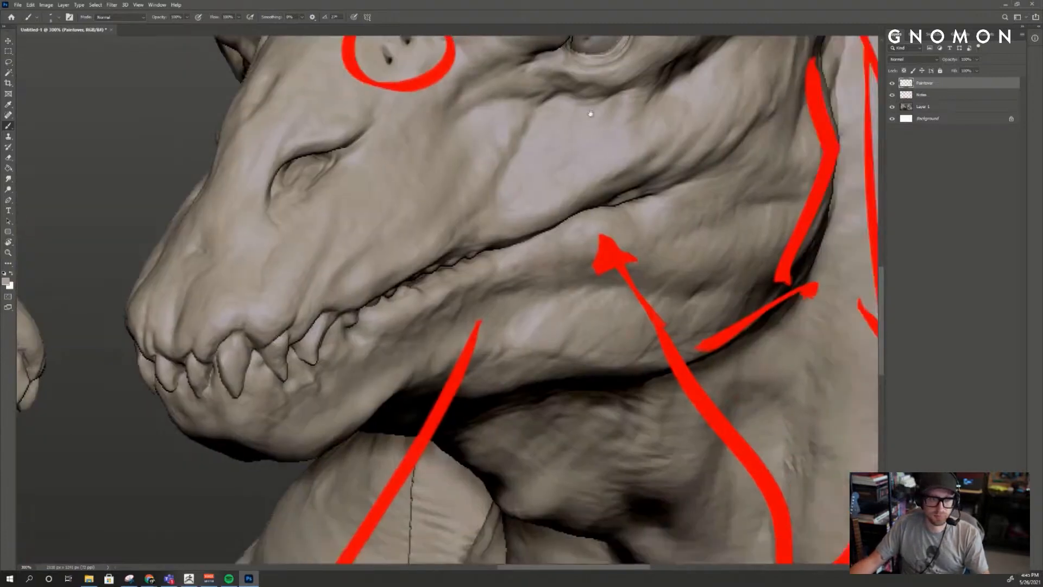
mouse_move(704, 124)
left_mouse_down()
mouse_move(764, 46)
mouse_move(614, 199)
left_mouse_up()
key("z")
left_click(590, 242, "alt")
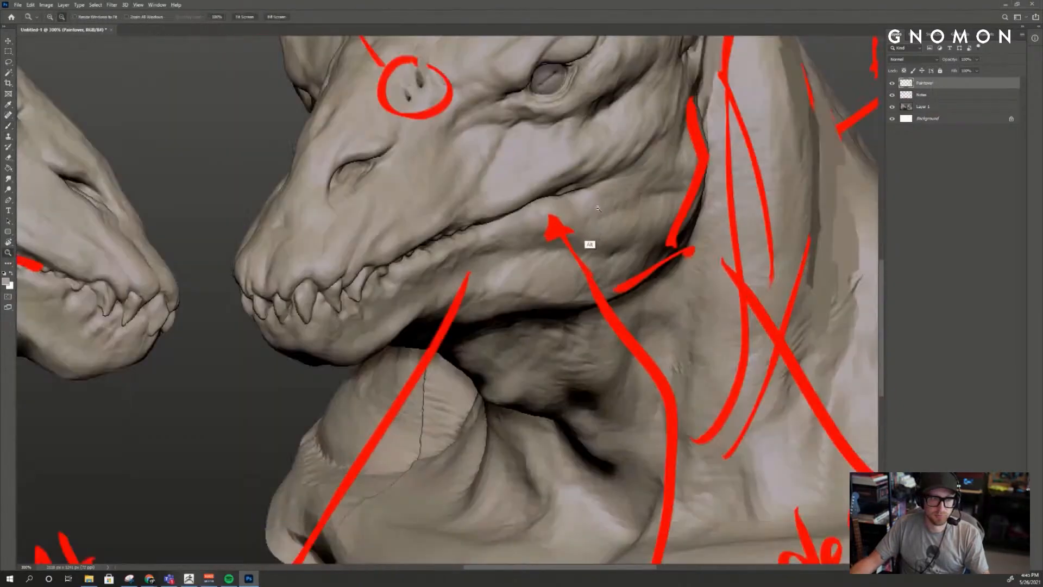
left_click(572, 290, "alt")
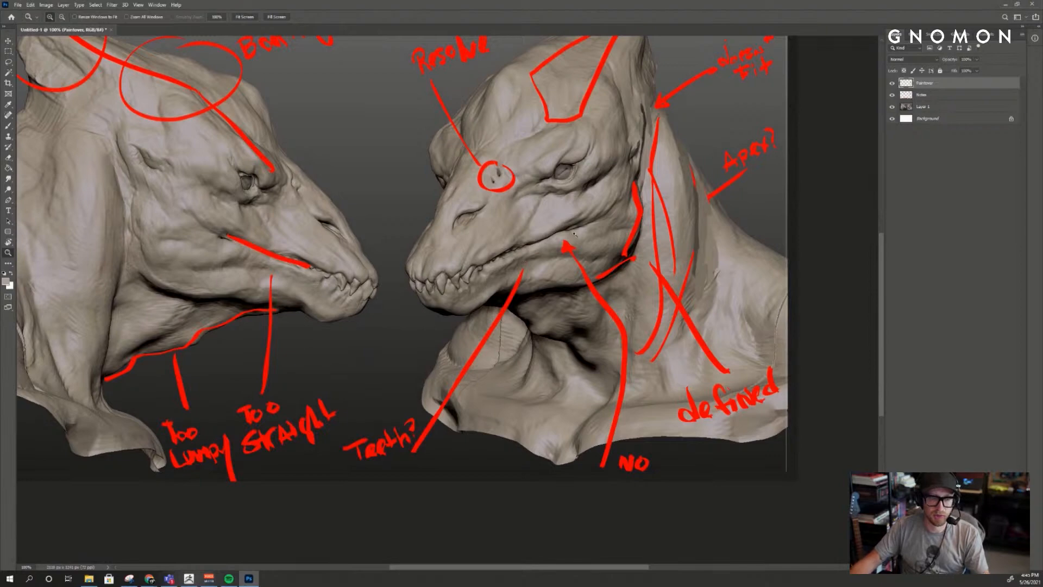
left_click(892, 85)
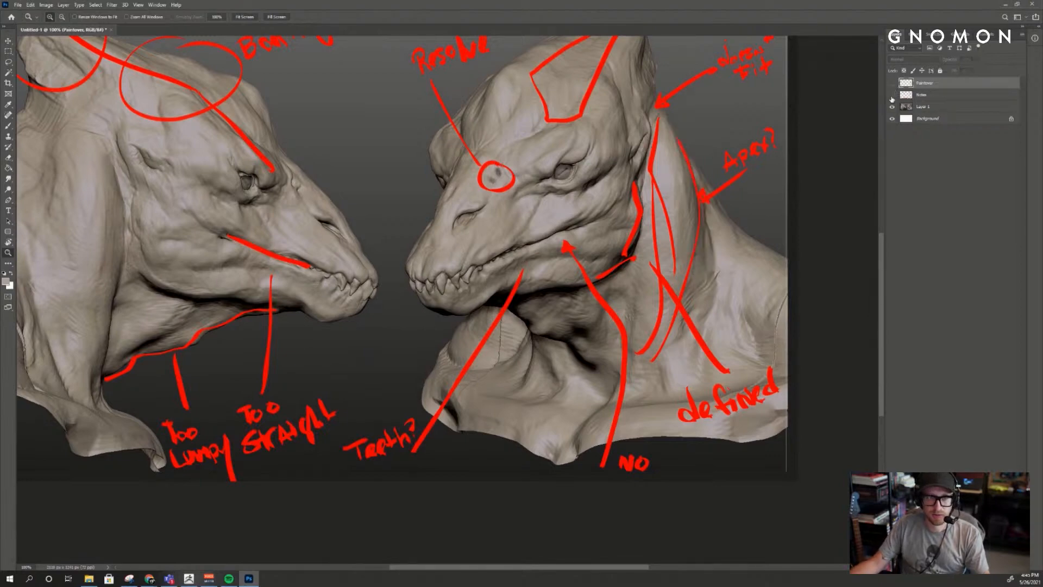
- Toggle the Paintover and Notes layers to check the neck and nose-pit corrections against the red notes, leaving only the notes hidden
left_click(892, 95)
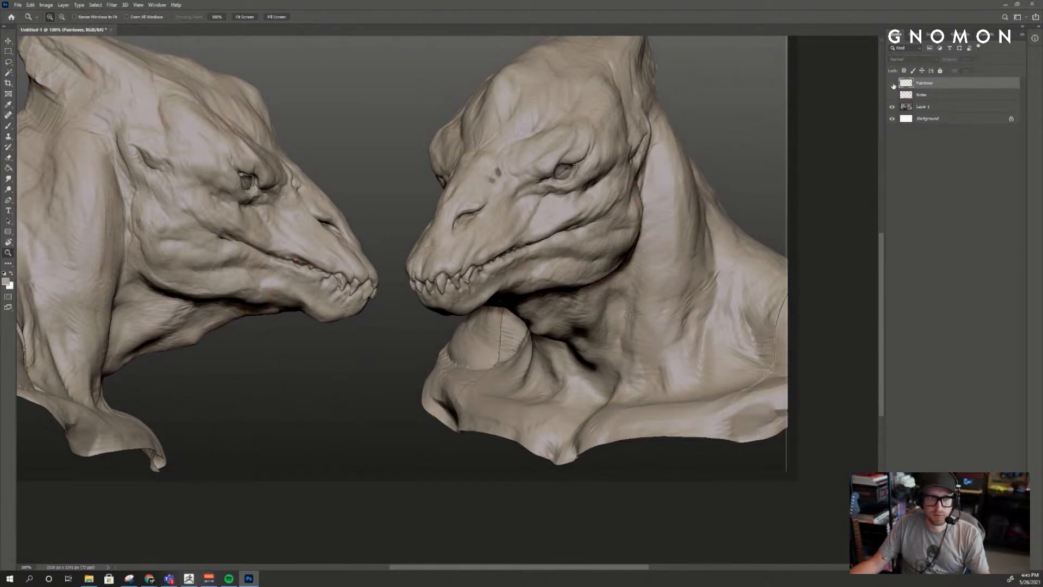
left_click_drag(893, 84, 893, 97)
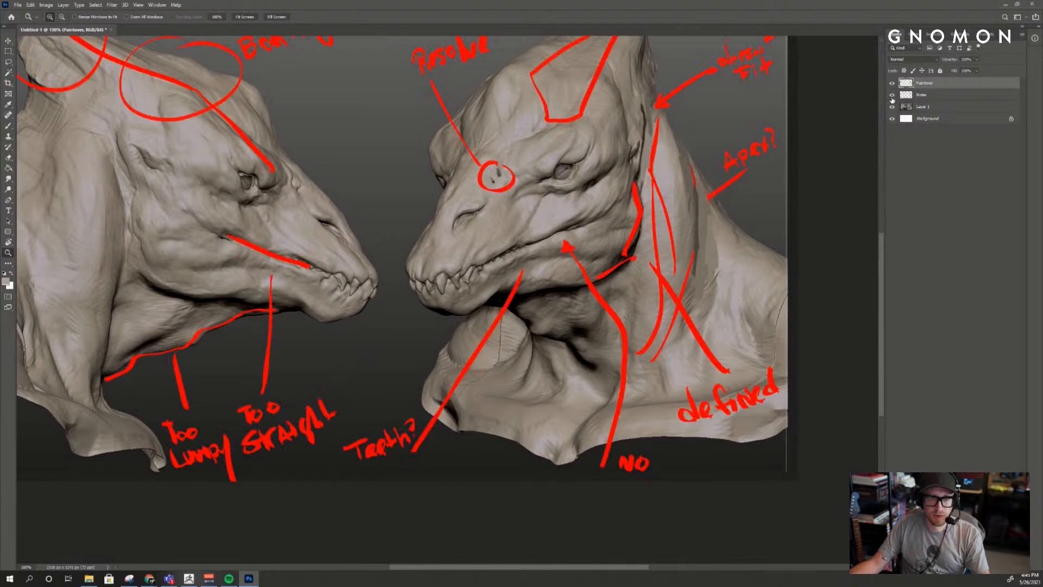
scroll(798, 142, "up", 2)
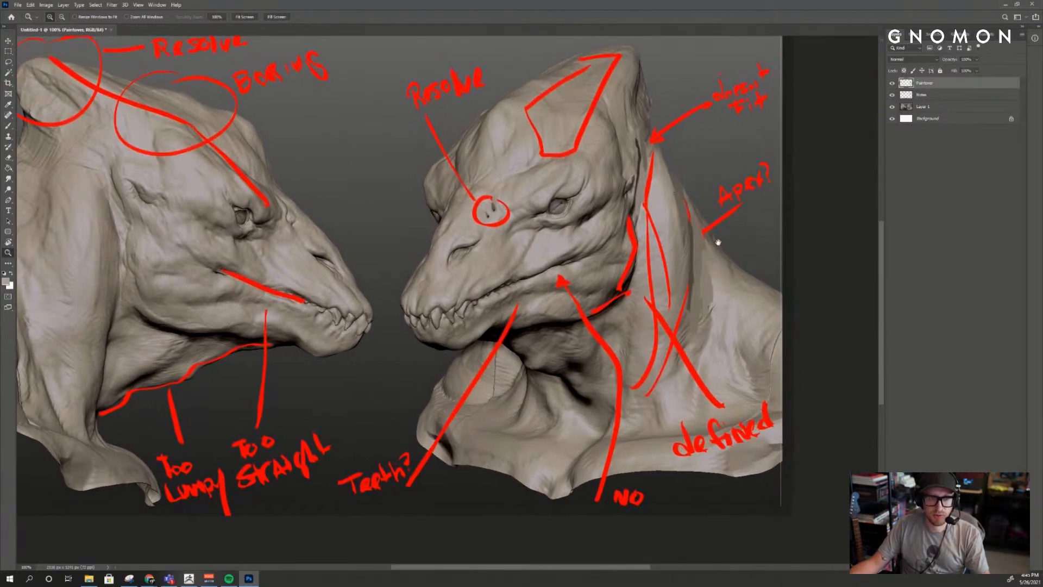
left_click_drag(892, 96, 892, 86)
key("ctrl+=")
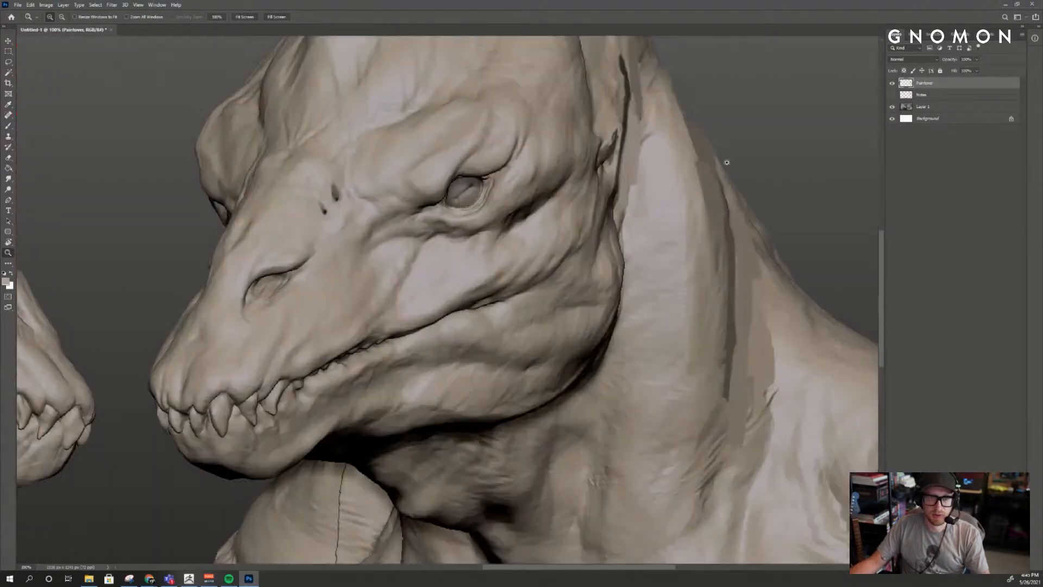
left_click(893, 84)
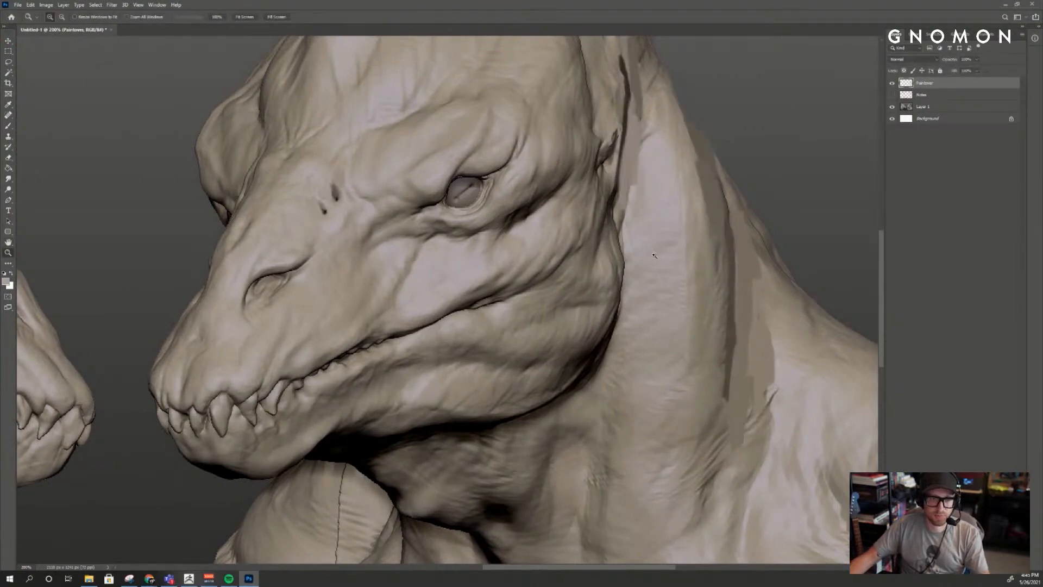
- Repaint the rear jaw edge of the three-quarter head with tones sampled from the neck and shadow, trimming its contour against the neck
key("b")
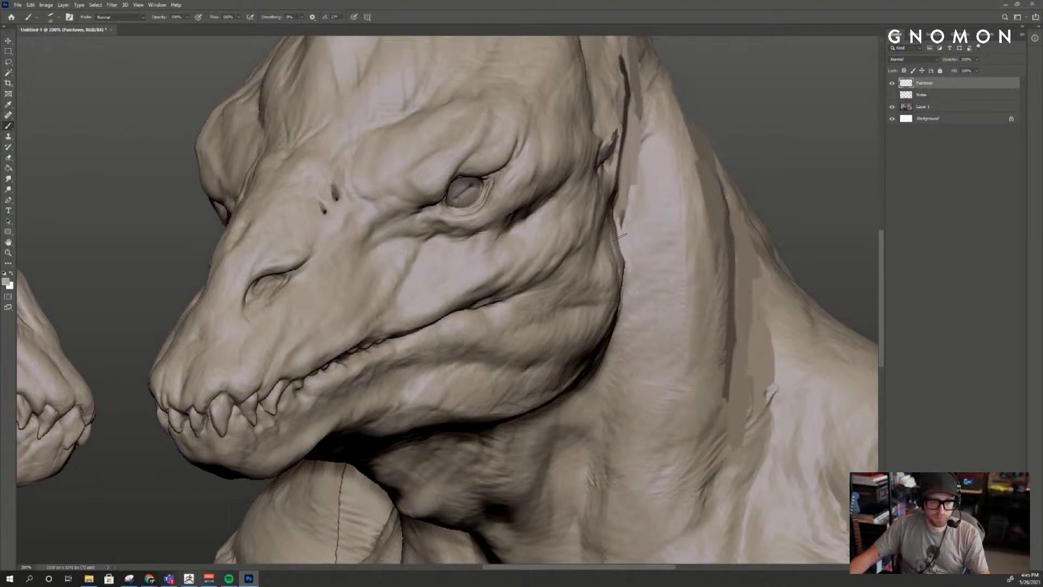
left_click_drag(622, 260, 619, 218)
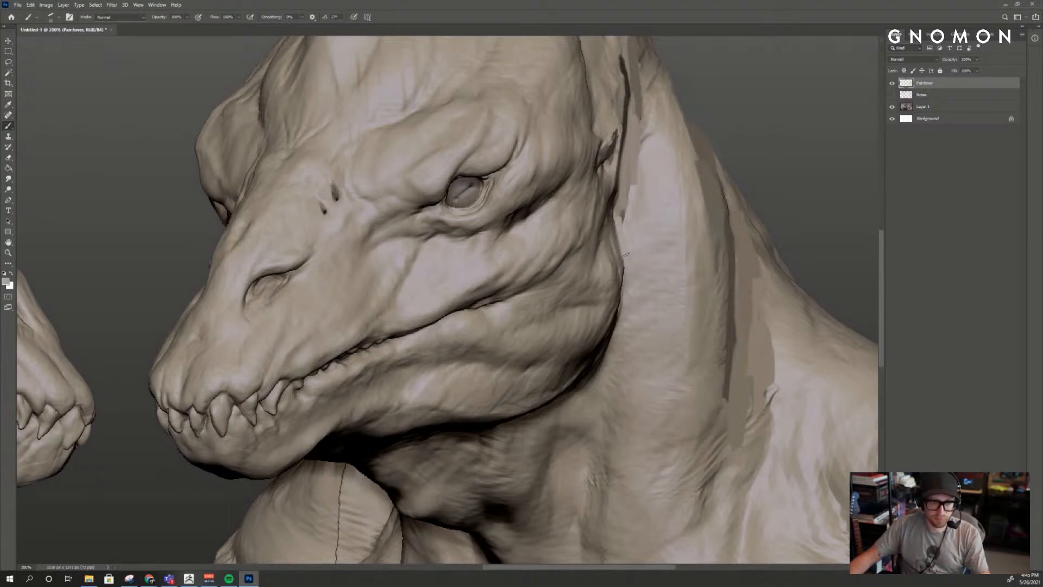
left_click_drag(624, 255, 619, 219)
left_click(625, 201, "alt")
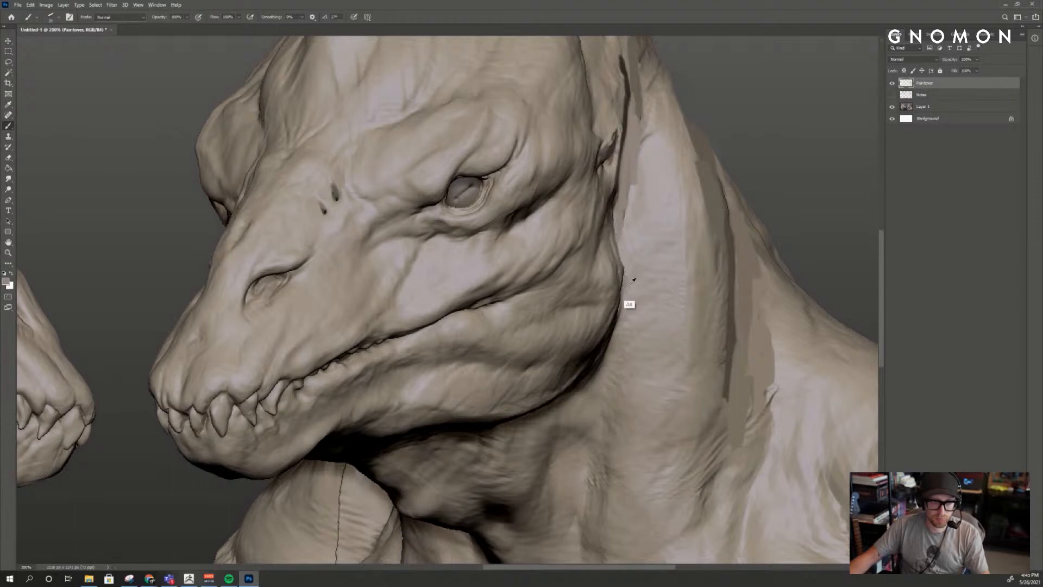
mouse_move(625, 268)
left_mouse_down()
mouse_move(617, 333)
mouse_move(621, 302)
mouse_move(615, 339)
mouse_move(585, 381)
mouse_move(609, 343)
mouse_move(597, 368)
left_mouse_up()
left_click(602, 391, "alt")
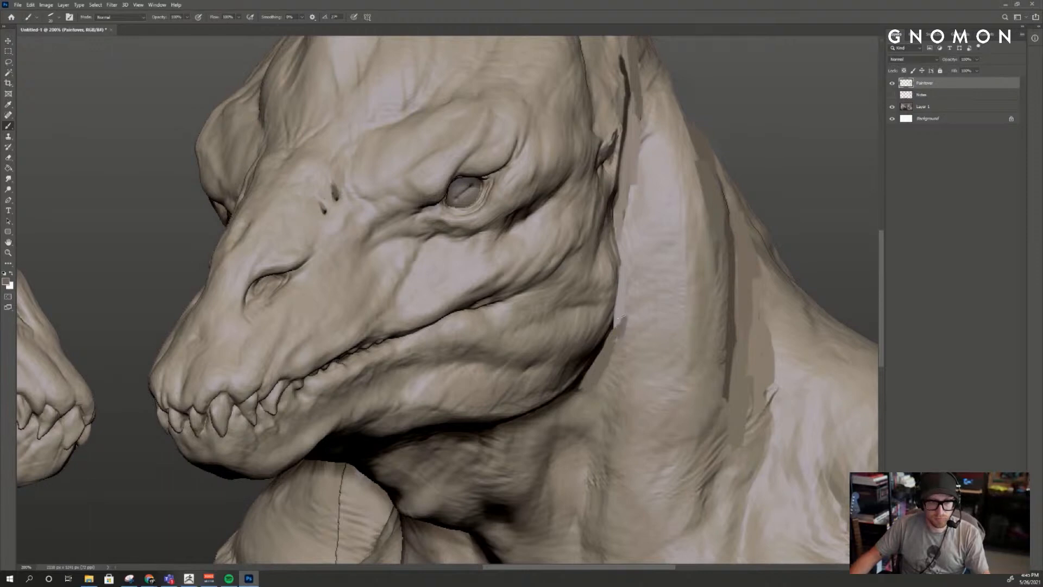
left_click(596, 369, "alt")
left_click_drag(610, 321, 614, 223)
- Compare the reshaped jaw edge with the original by toggling the Paintover layer, and check it against the Notes layer
key("z")
left_click(713, 245, "alt")
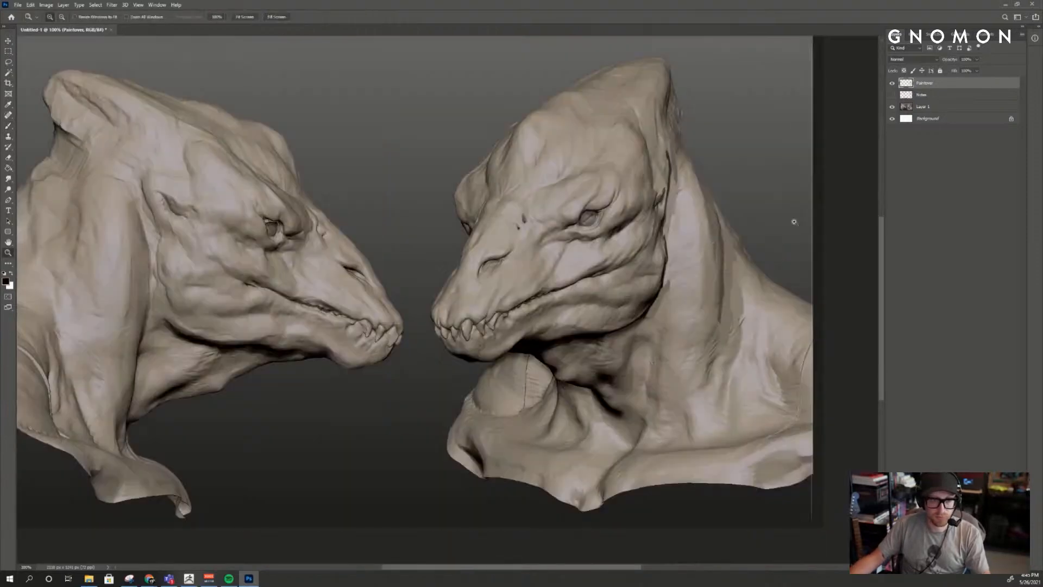
left_click(893, 85)
left_click(892, 86)
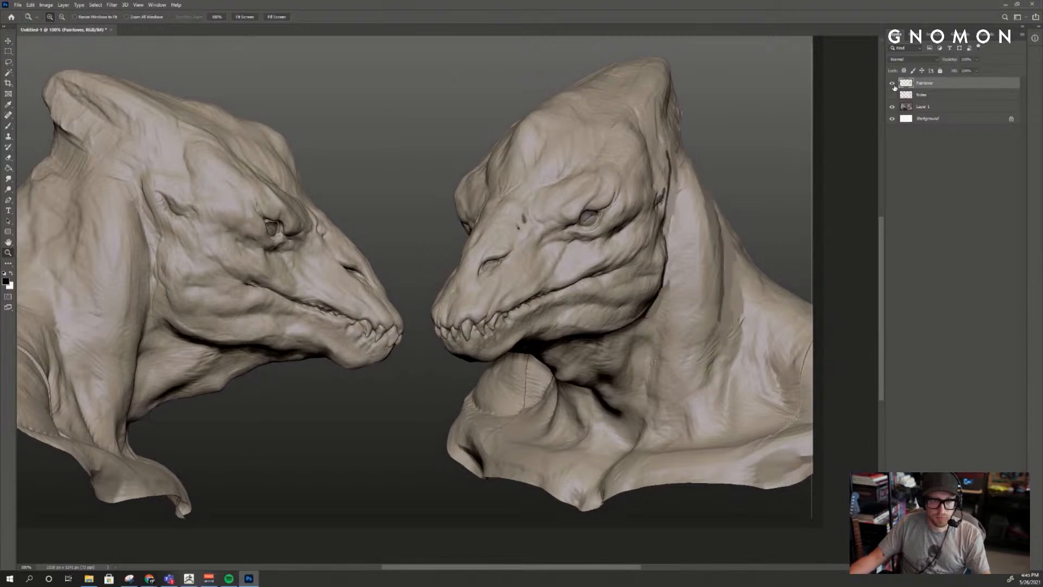
left_click(893, 86)
left_click(893, 84)
left_click(892, 95)
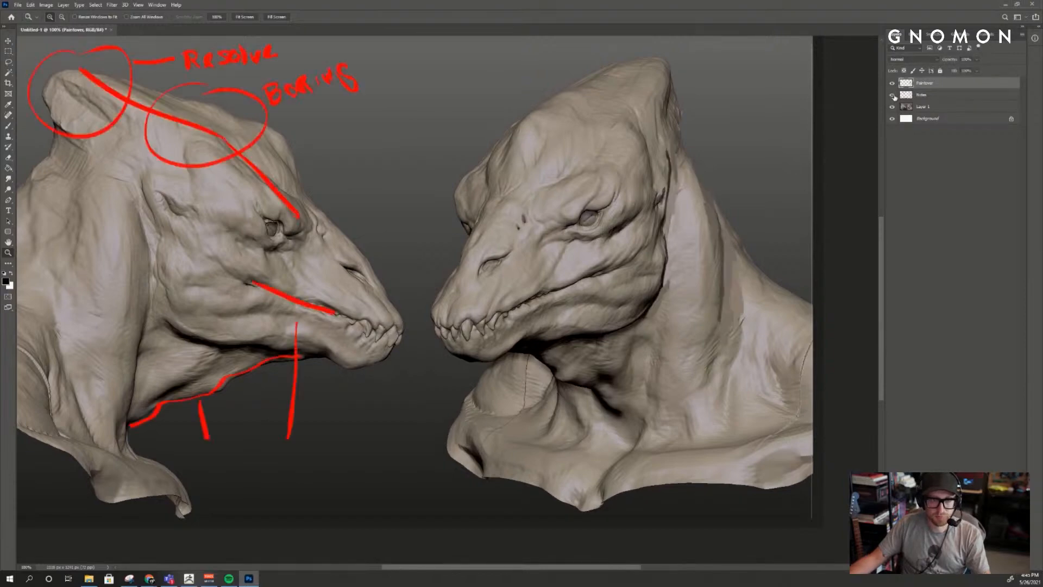
left_click_drag(727, 243, 712, 230)
left_click(892, 95)
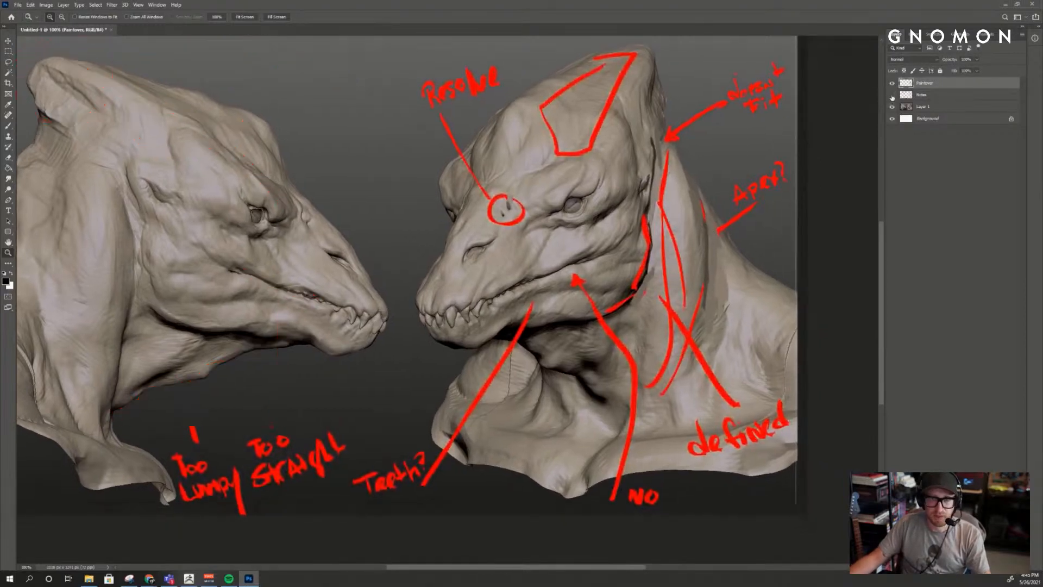
- Lasso the toothed stretch of the three-quarter head's mouth, duplicate it to a new layer, and move and rotate it toward the mouth corner
left_click(598, 264)
key("b")
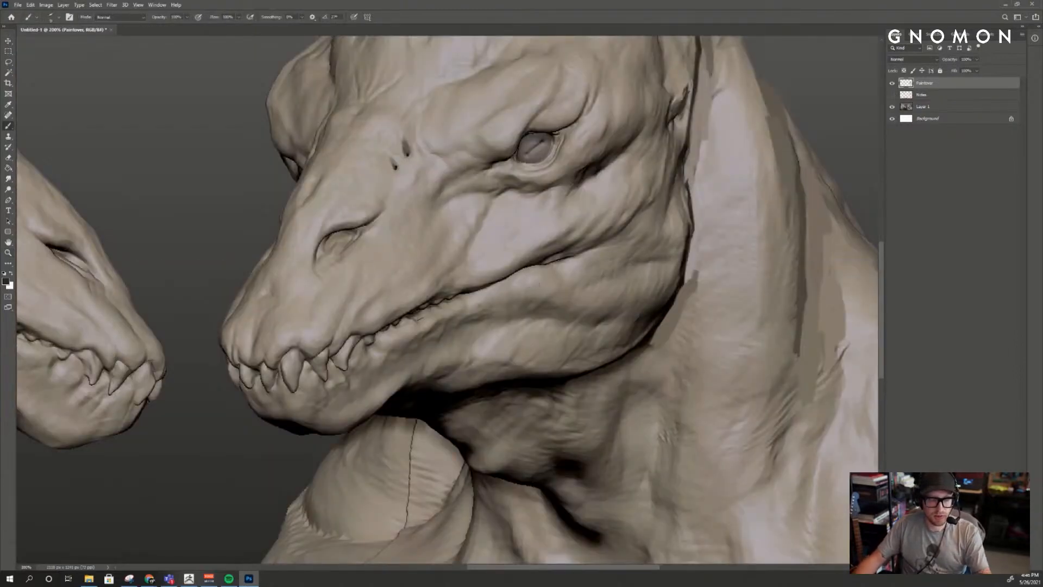
key("l")
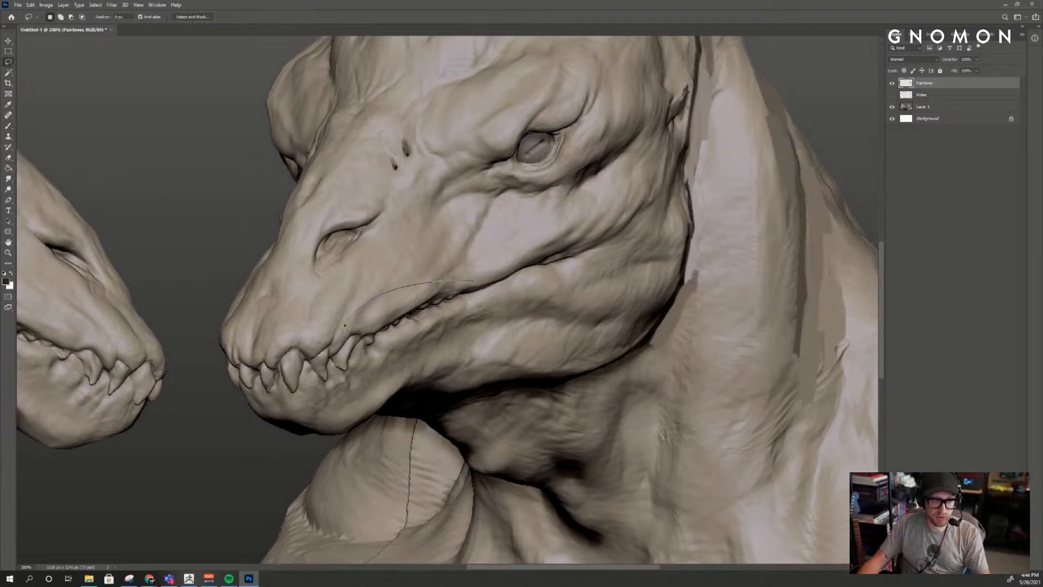
mouse_move(427, 306)
left_mouse_down()
mouse_move(473, 353)
mouse_move(470, 307)
mouse_move(553, 256)
left_mouse_up()
key("ctrl+j")
key("v")
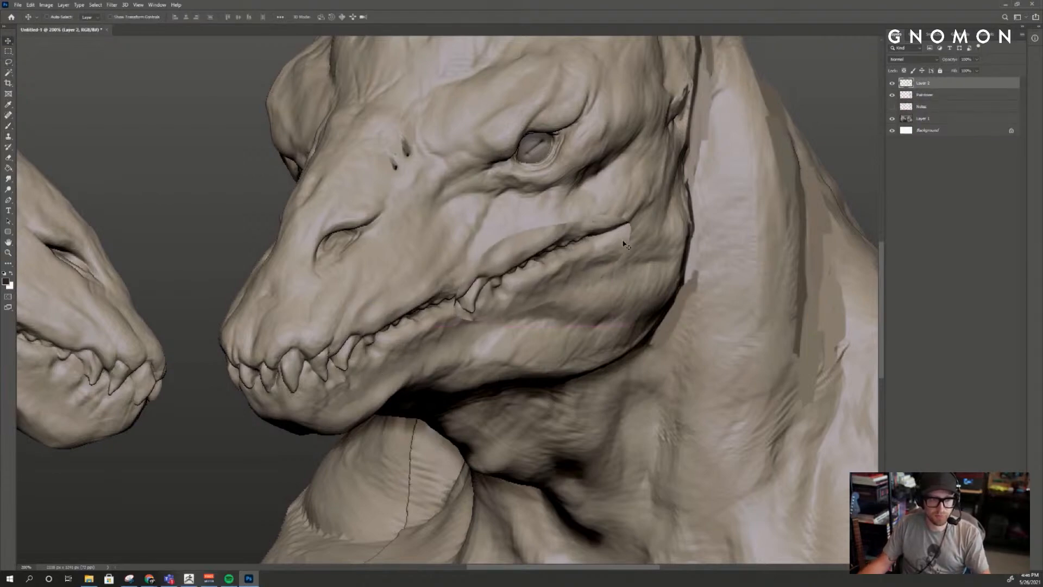
key("ctrl+t")
left_click_drag(635, 216, 640, 226)
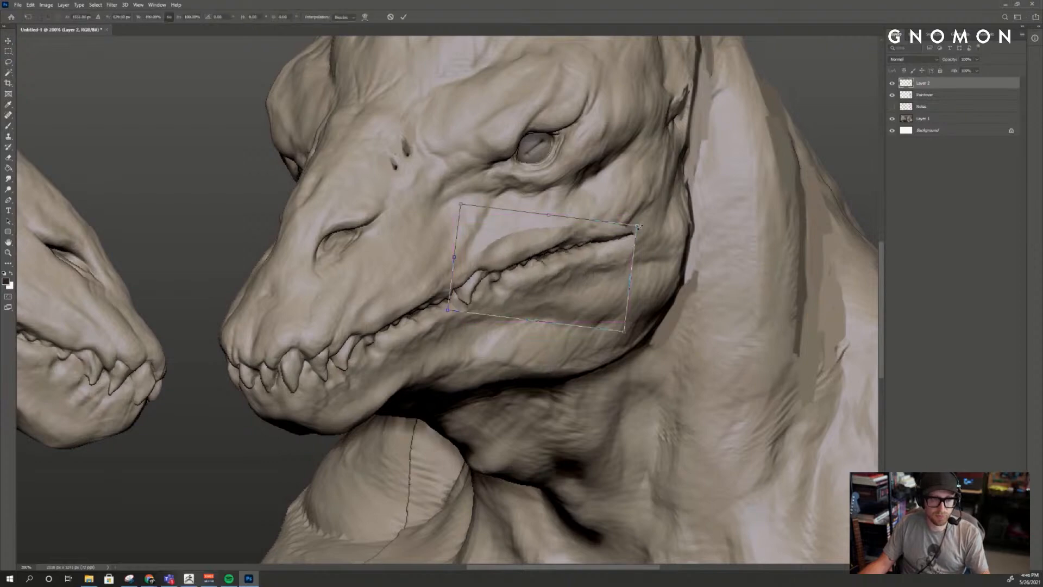
key("Return")
- Reposition the copied mouth piece, erase its edges to blend it into the lips and cheek, and merge it into the Paintover layer
key("e")
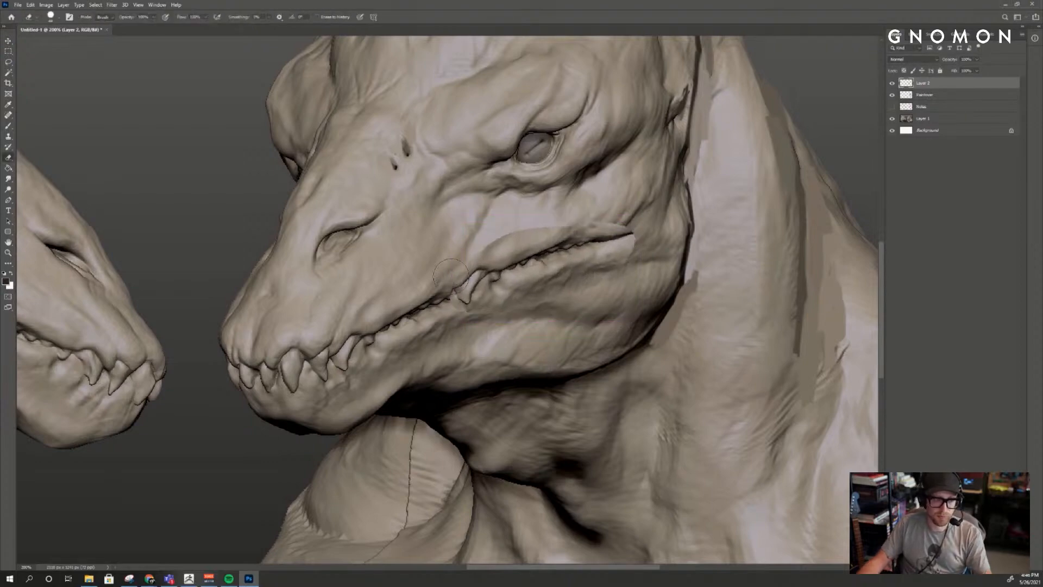
mouse_move(473, 274)
left_mouse_down()
mouse_move(466, 293)
mouse_move(508, 249)
mouse_move(473, 252)
mouse_move(541, 219)
left_mouse_up()
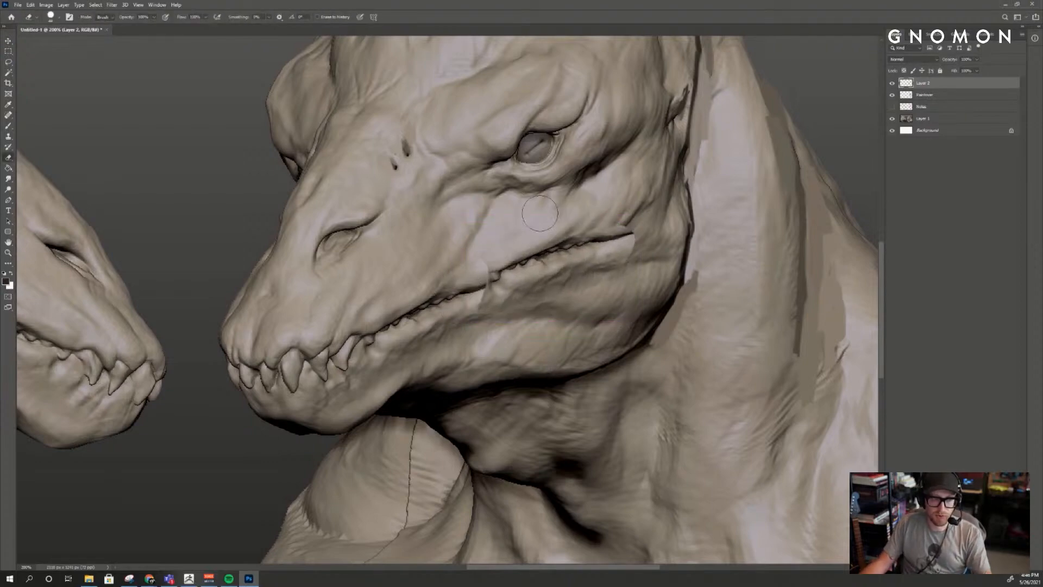
left_click_drag(647, 218, 563, 264)
key("ctrl+z")
key("v")
key("e")
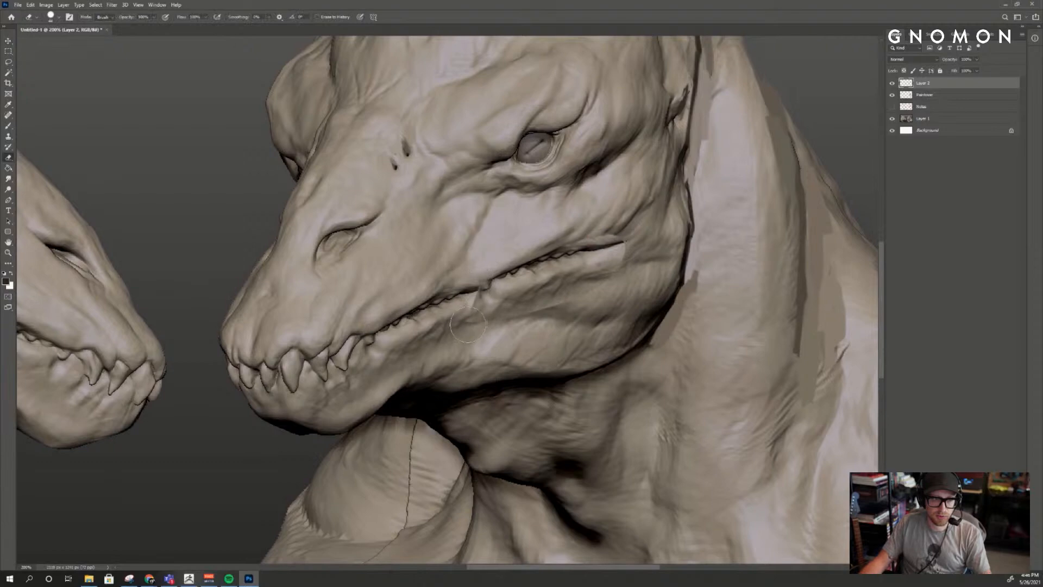
mouse_move(529, 304)
left_mouse_down()
mouse_move(581, 282)
mouse_move(624, 233)
left_mouse_up()
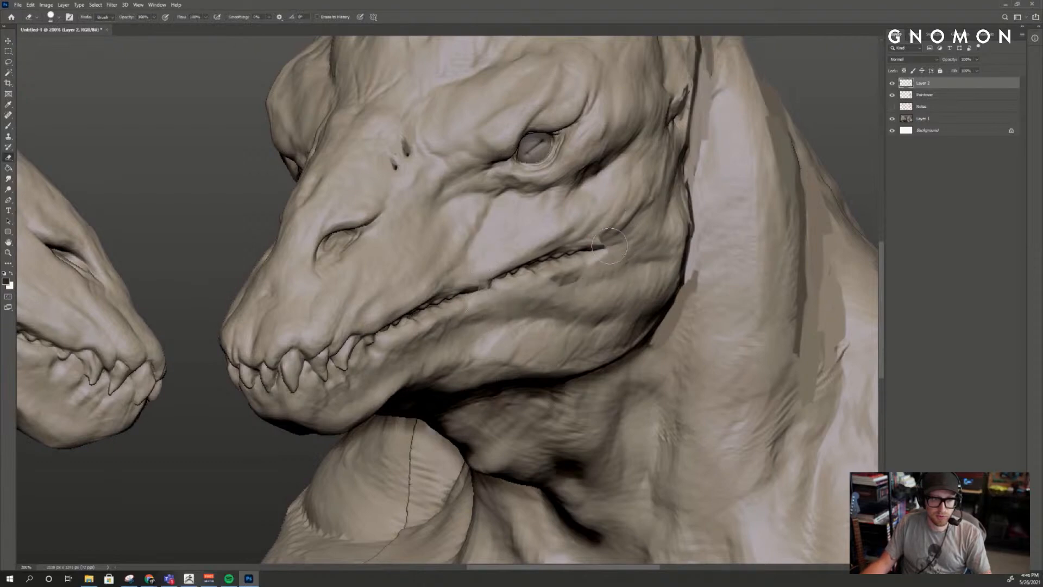
key("b")
key("ctrl+e")
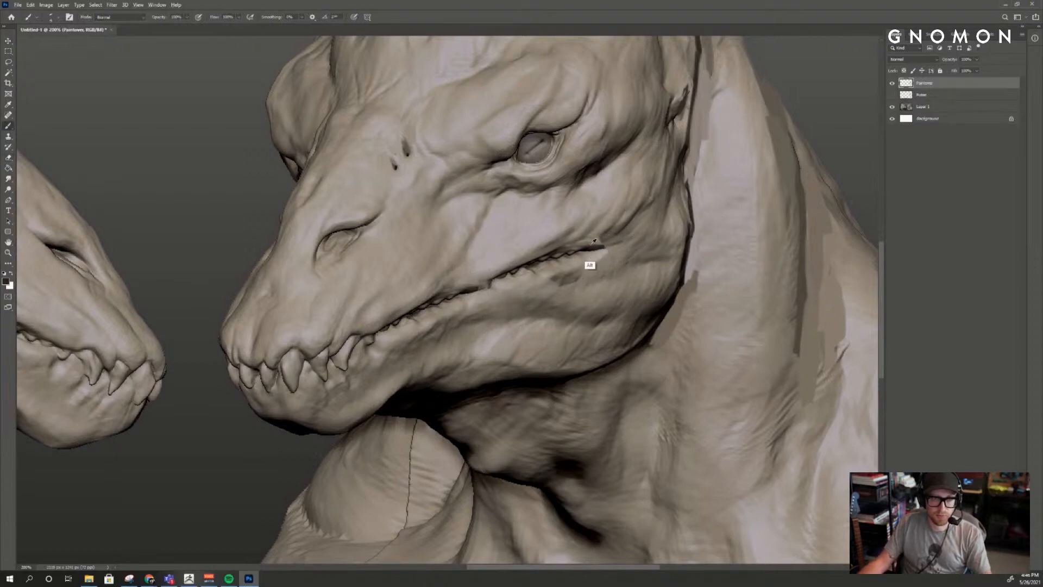
- Paint dark forked creases at the corner of the three-quarter head's mouth, and lighten and deepen the lip line with sampled tones and black
left_click(598, 246, "alt")
left_click_drag(598, 246, 611, 249)
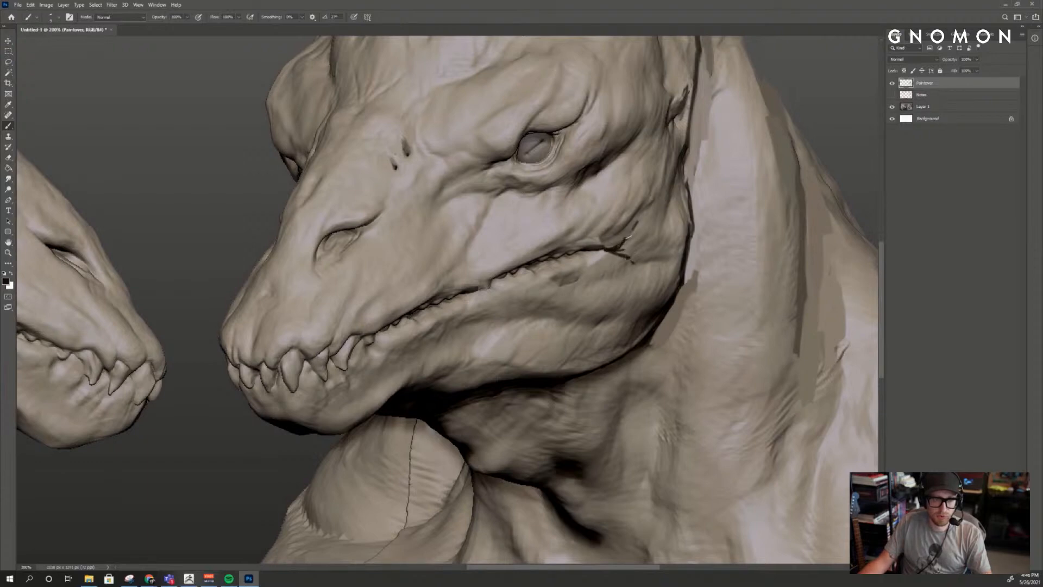
left_click(598, 262, "alt")
key("e")
key("b")
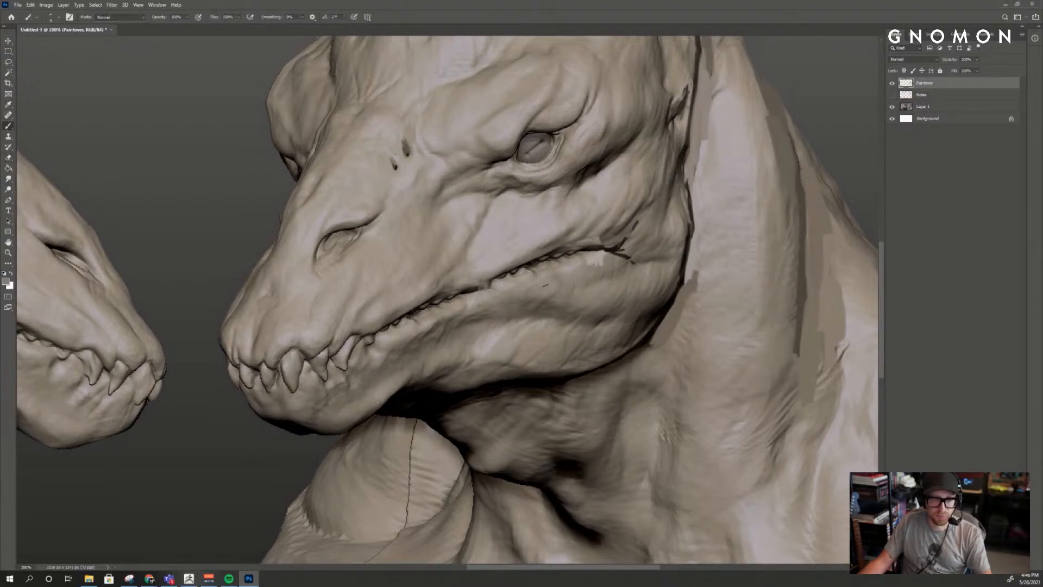
key("d")
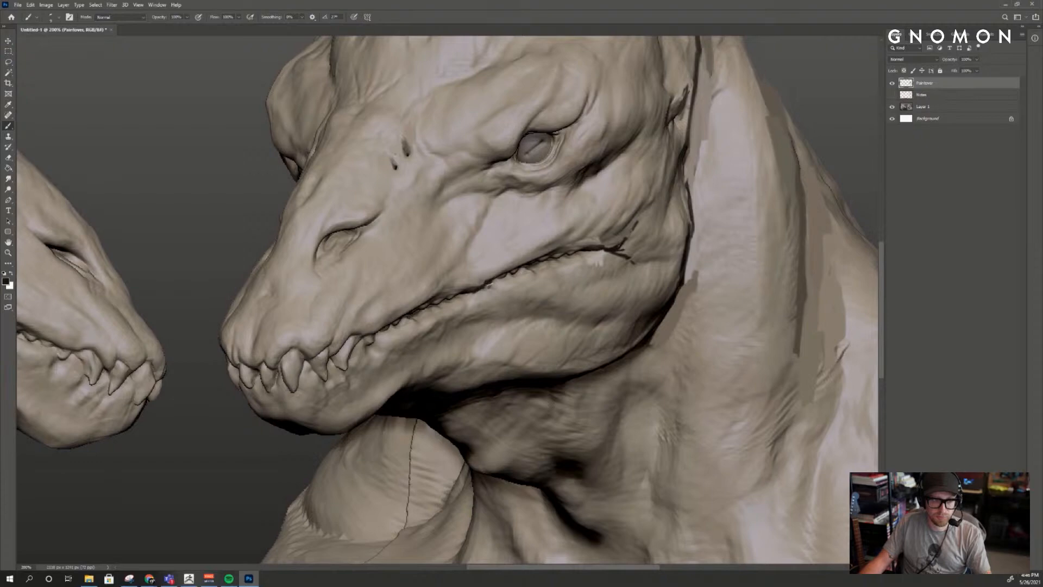
key("z")
left_click(514, 299, "alt")
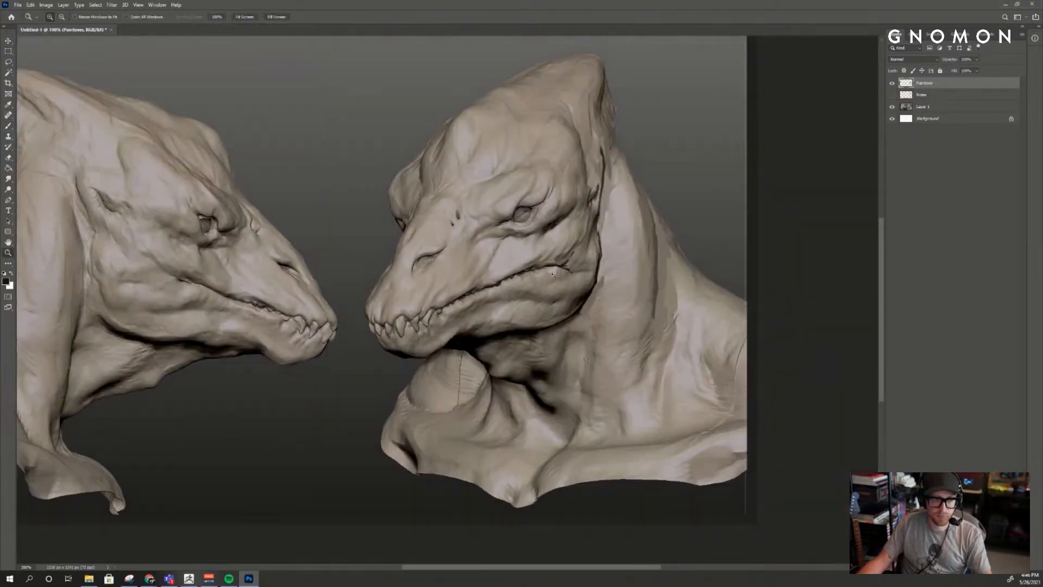
- Erase the rough patch beneath the mouth corner and soften the upper crease with tones sampled around it
left_click(550, 283)
key("e")
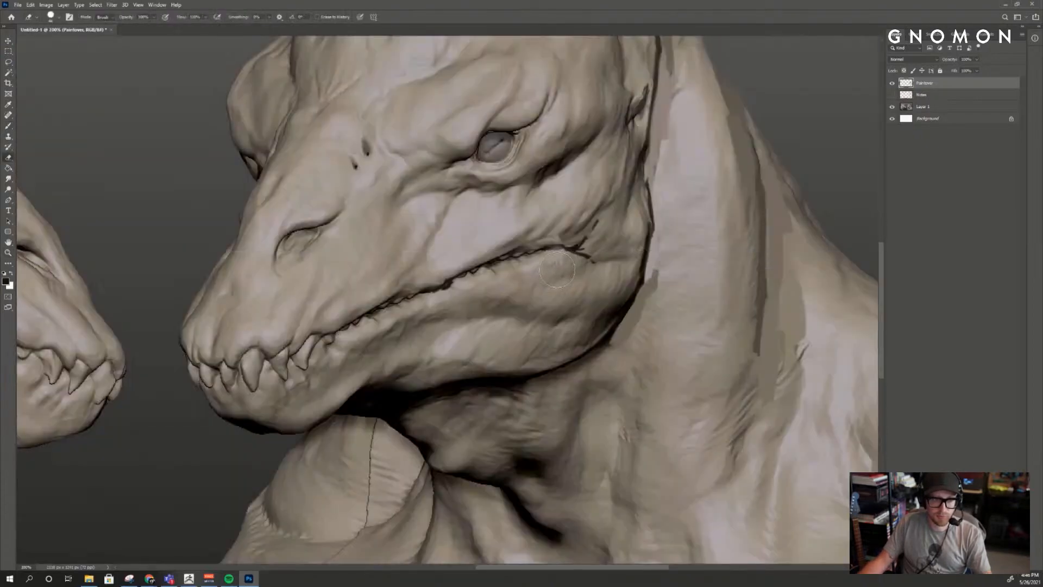
left_click_drag(556, 269, 555, 274)
key("b")
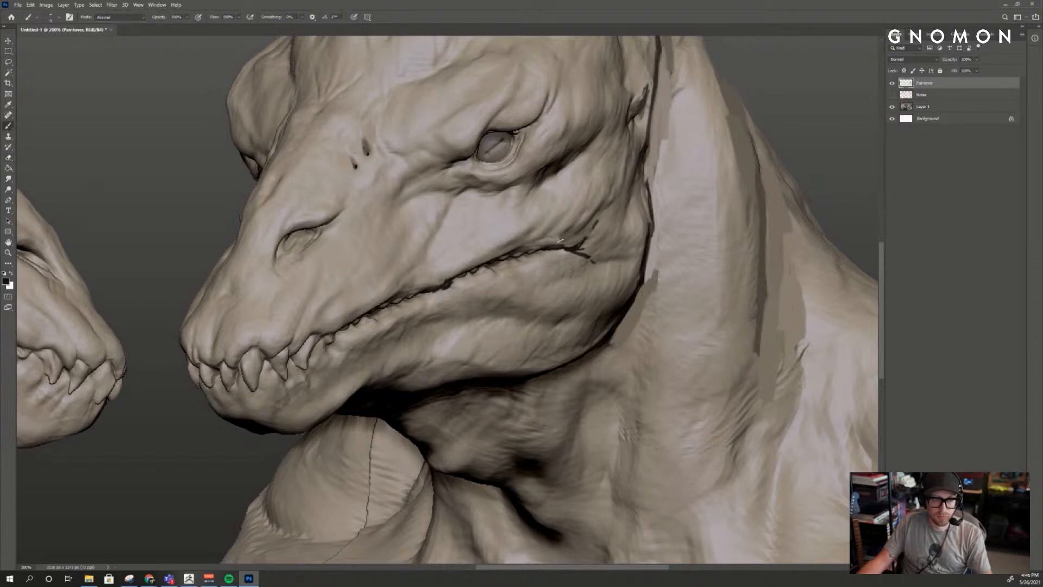
left_click(558, 263, "alt")
left_click(568, 235, "alt")
left_click(584, 246, "alt")
left_click_drag(573, 244, 588, 224)
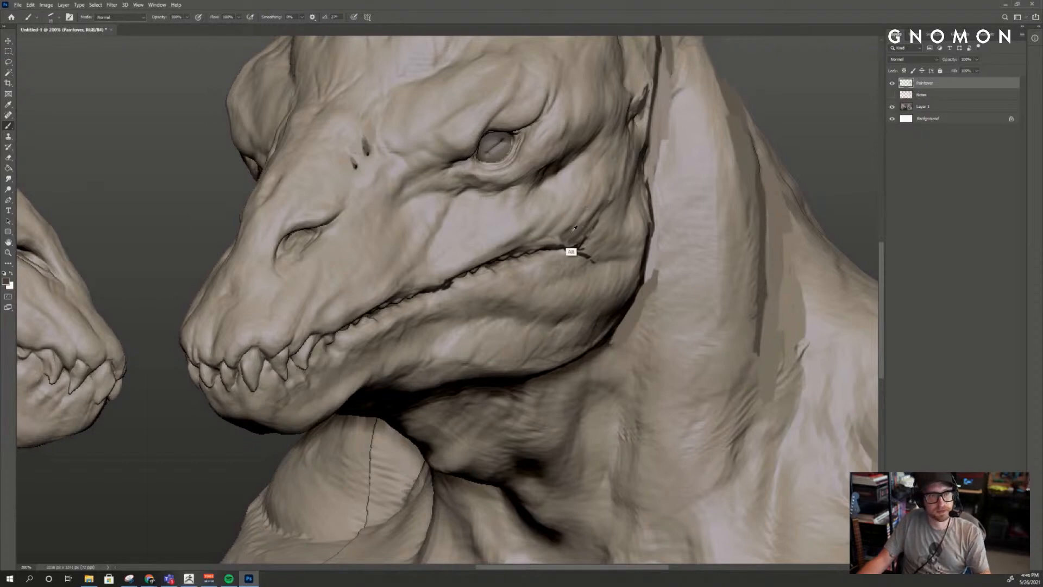
- Shade the upper lip and cheek fold in front of the mouth corner with tones sampled from the surrounding skin
left_click(561, 248, "alt")
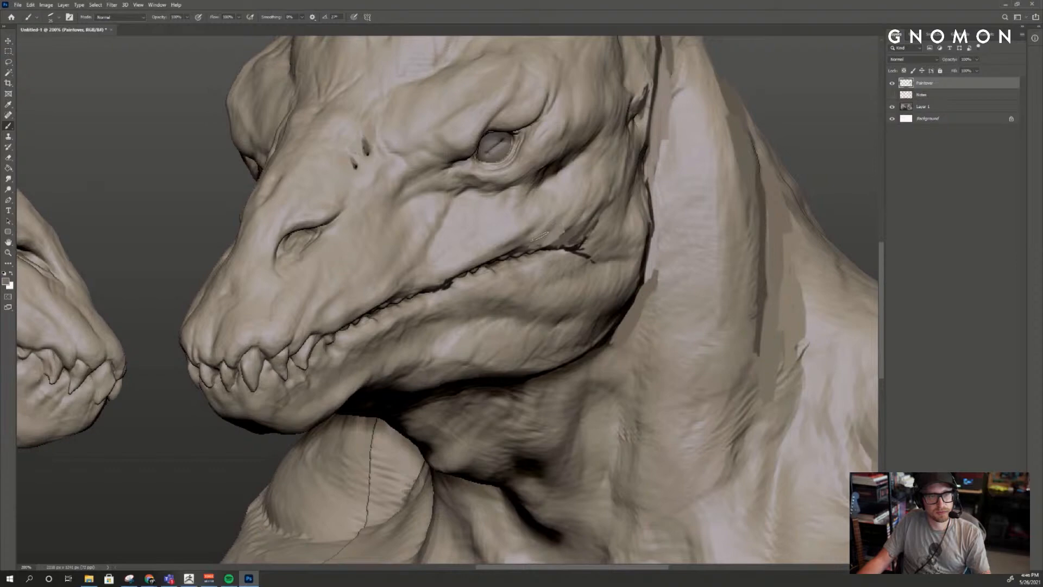
left_click(528, 239, "alt")
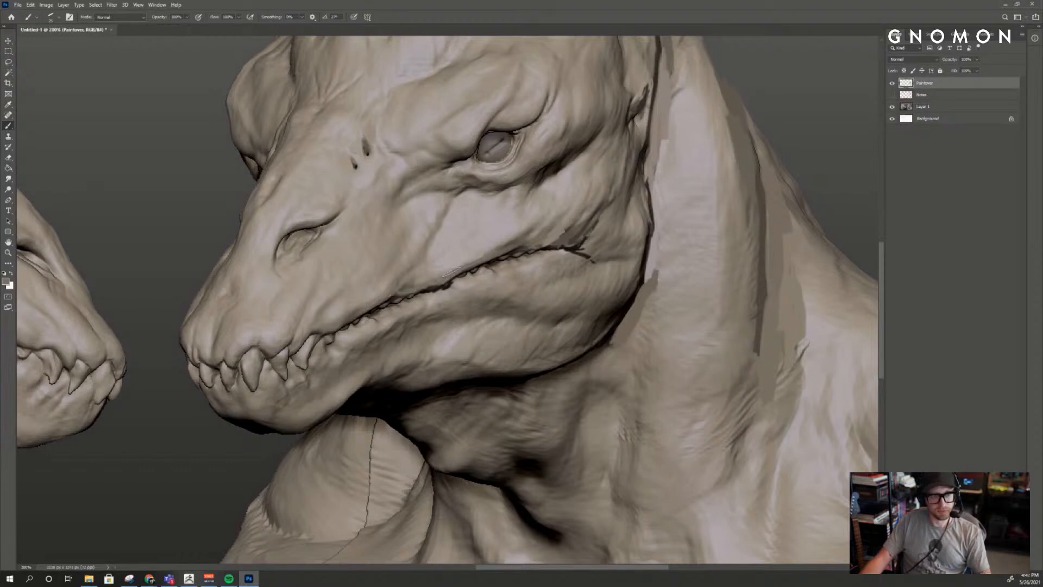
left_click(484, 249, "alt")
left_click(554, 252, "alt")
left_click(543, 253, "alt")
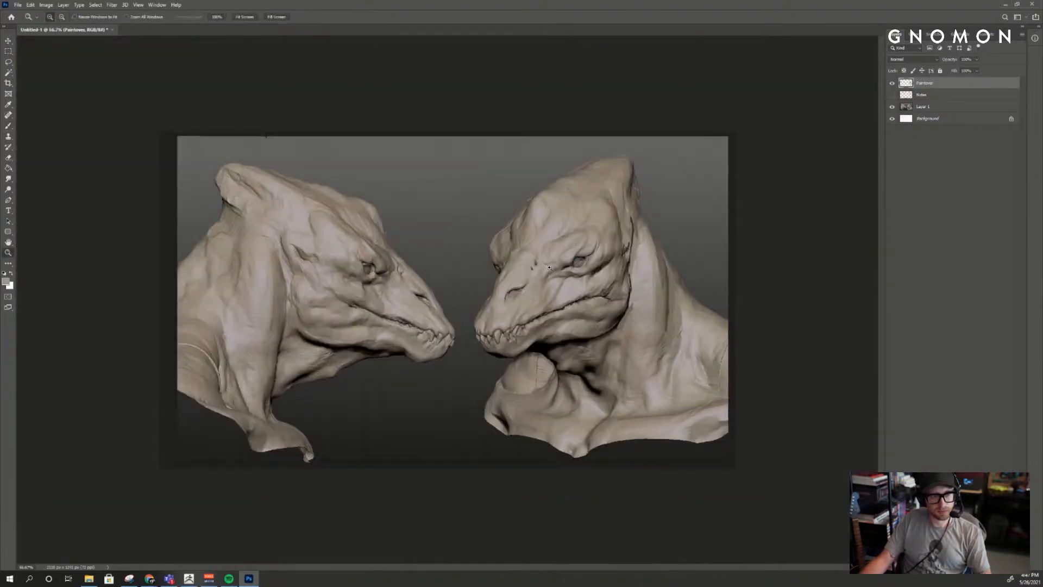
- Toggle the Paintover layer repeatedly to compare the extended mouth and reworked corner with the original sculpt
left_click(549, 267)
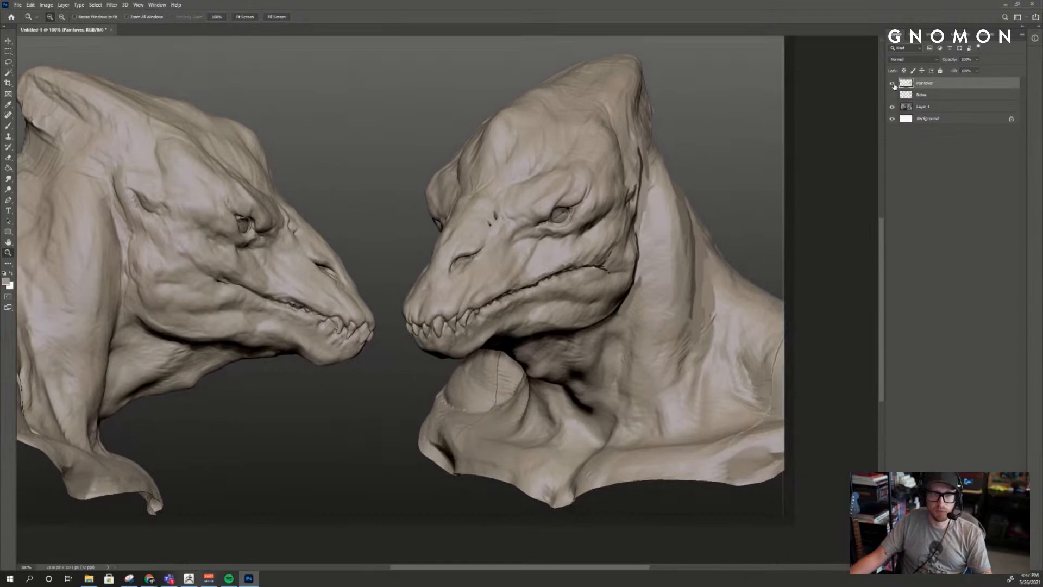
left_click(892, 84)
left_click(892, 87)
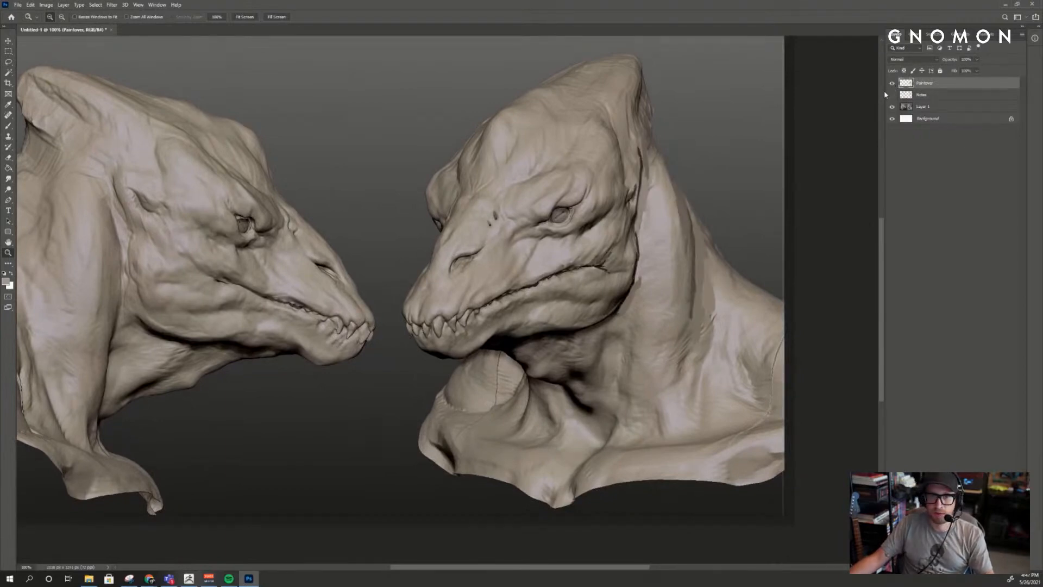
left_click(892, 84)
left_click(893, 85)
left_click(892, 87)
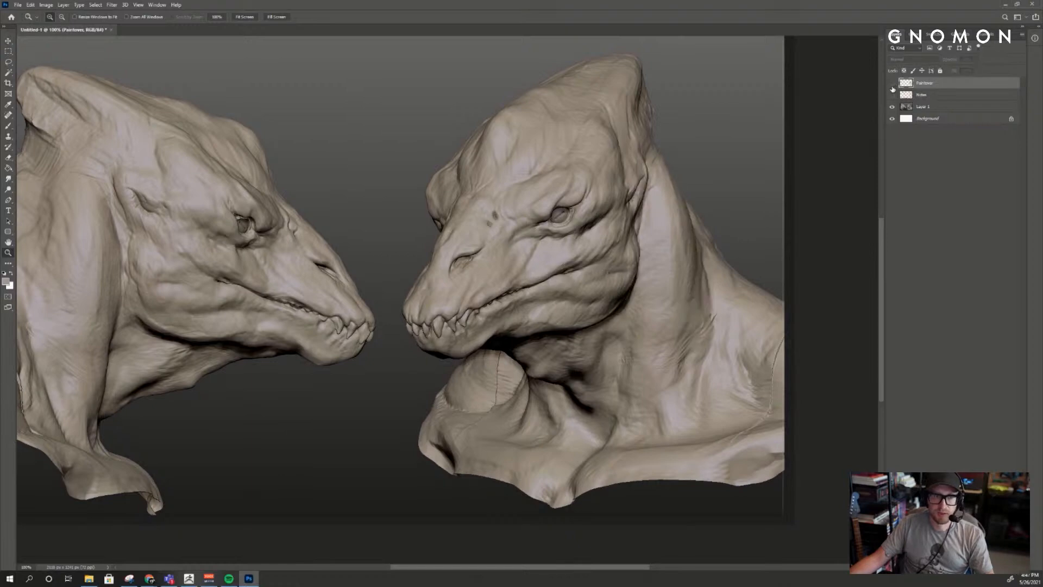
- Toggle the Paintover and Notes layers to compare the reworked three-quarter head with the original sculpt and the red notes
left_click(891, 87)
left_click(893, 96)
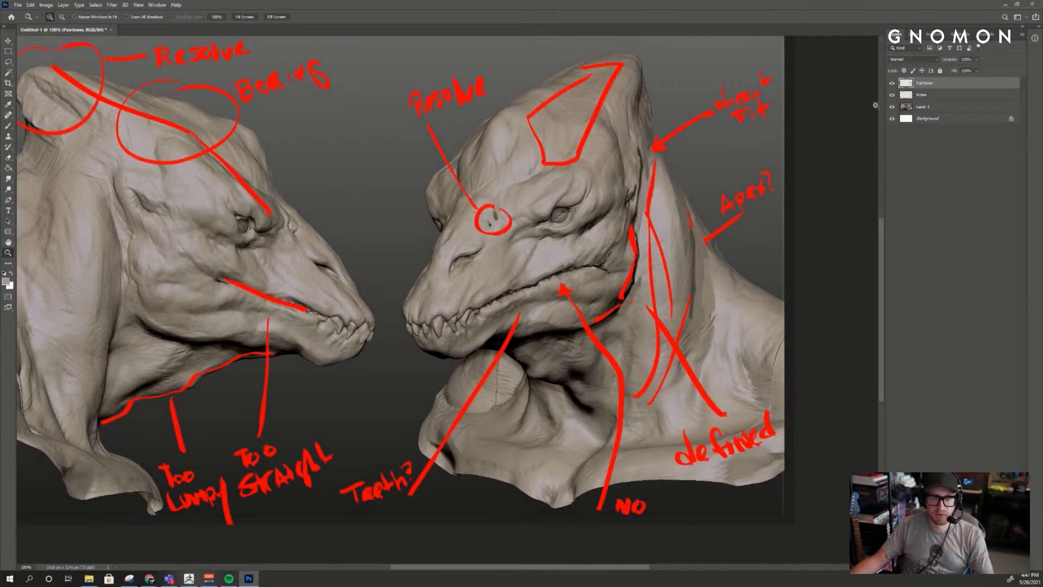
left_click(894, 95)
left_click(892, 86)
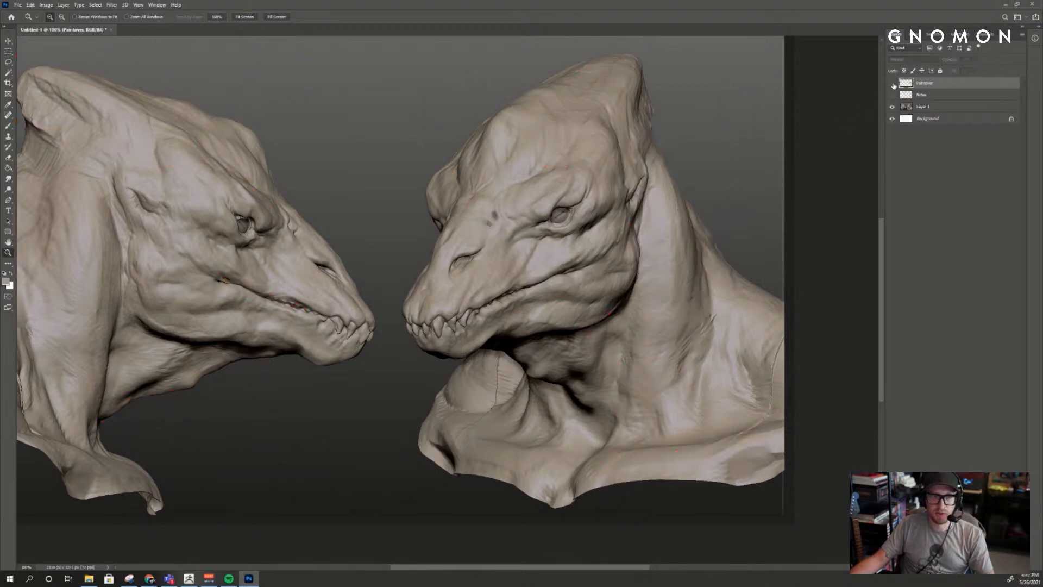
left_click(891, 86)
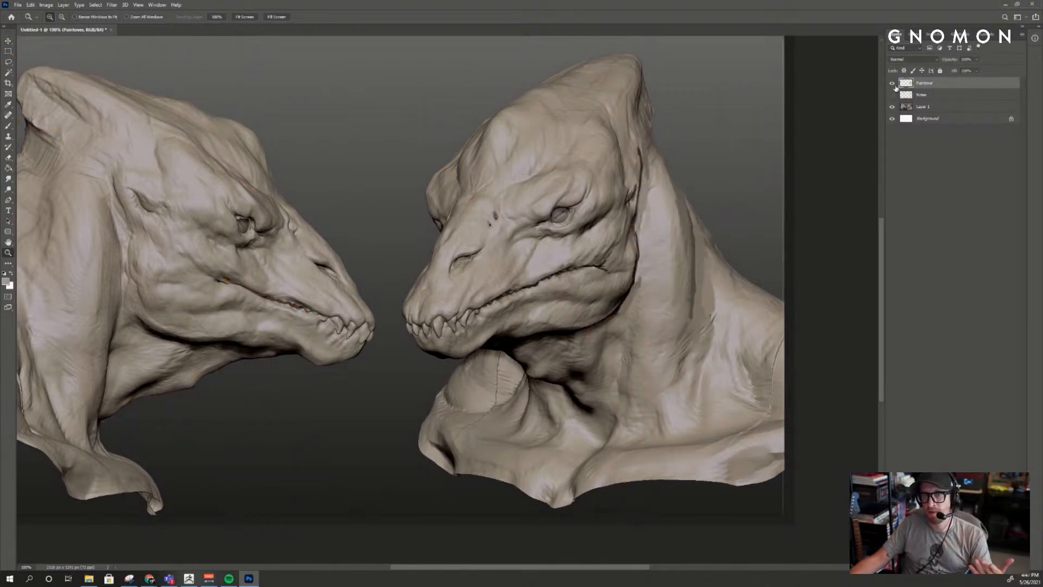
left_click(891, 84)
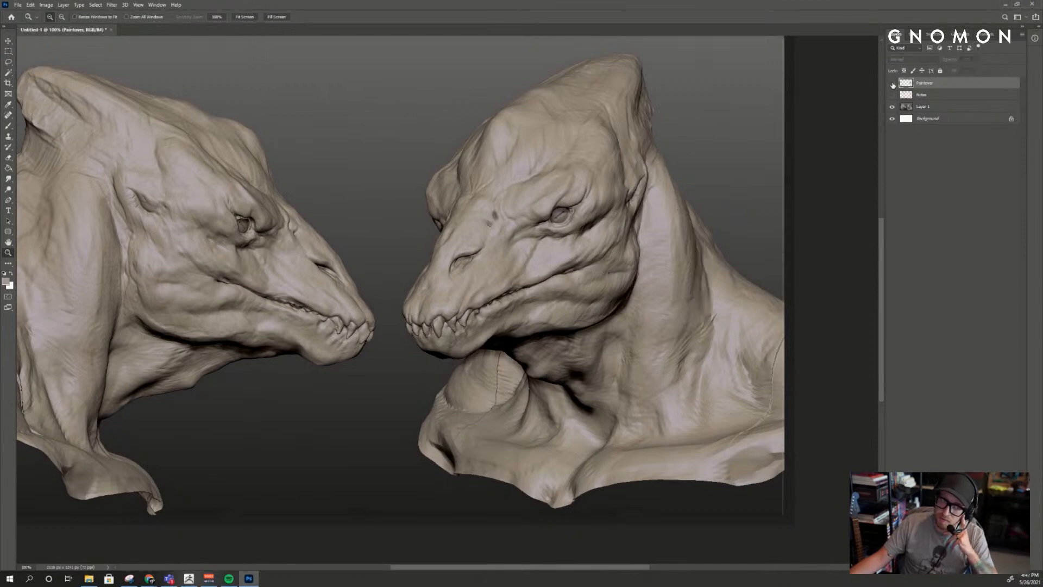
left_click(892, 86)
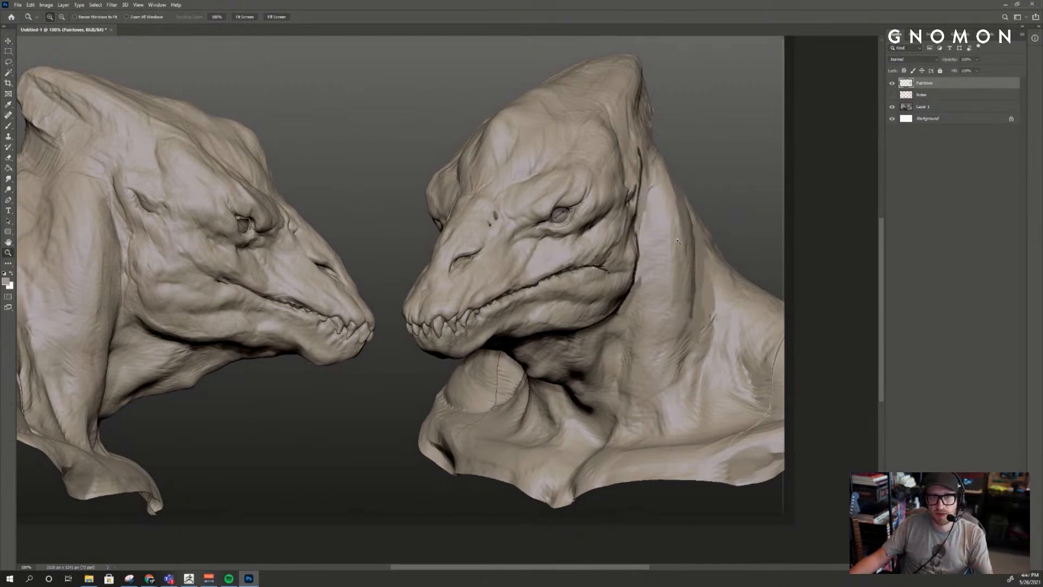
key("e")
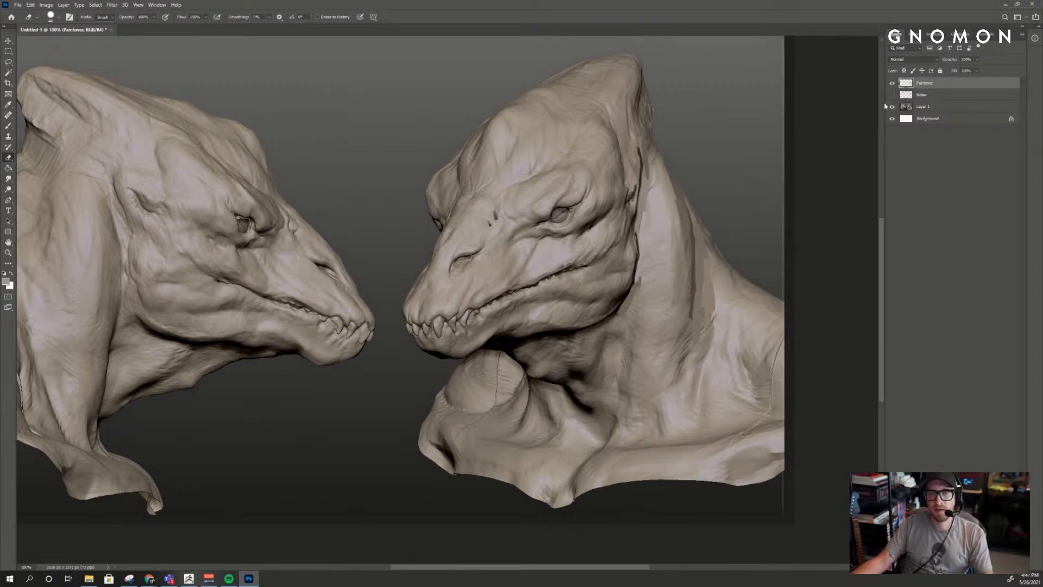
left_click(891, 84)
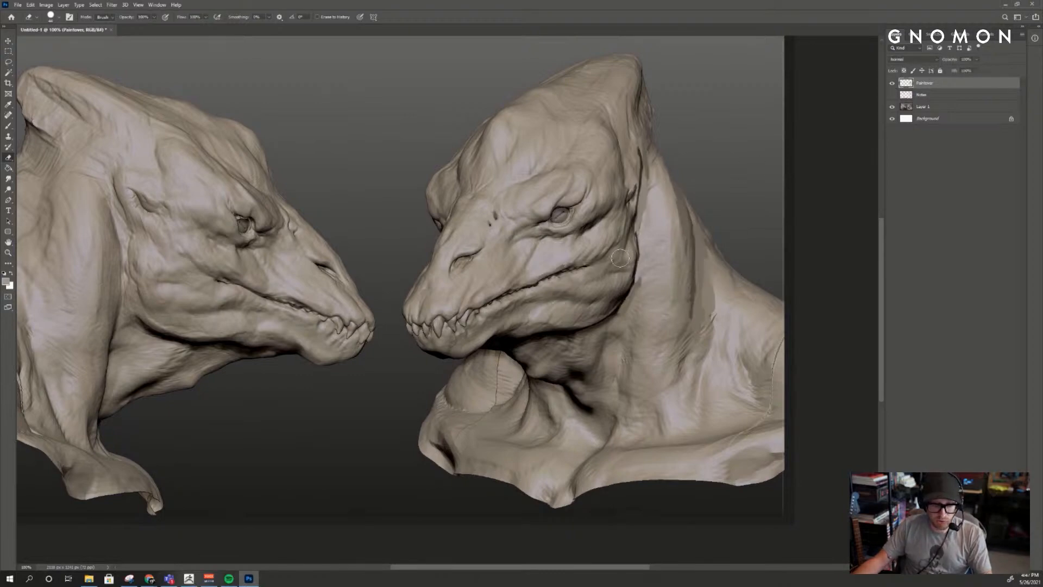
- Lasso the painted corner of the three-quarter head's mouth and transform it to reshape the end of the lip line
key("l")
mouse_move(602, 253)
left_mouse_down()
mouse_move(497, 295)
mouse_move(598, 274)
mouse_move(621, 250)
mouse_move(625, 259)
mouse_move(591, 198)
mouse_move(623, 239)
left_mouse_up()
key("ctrl+t")
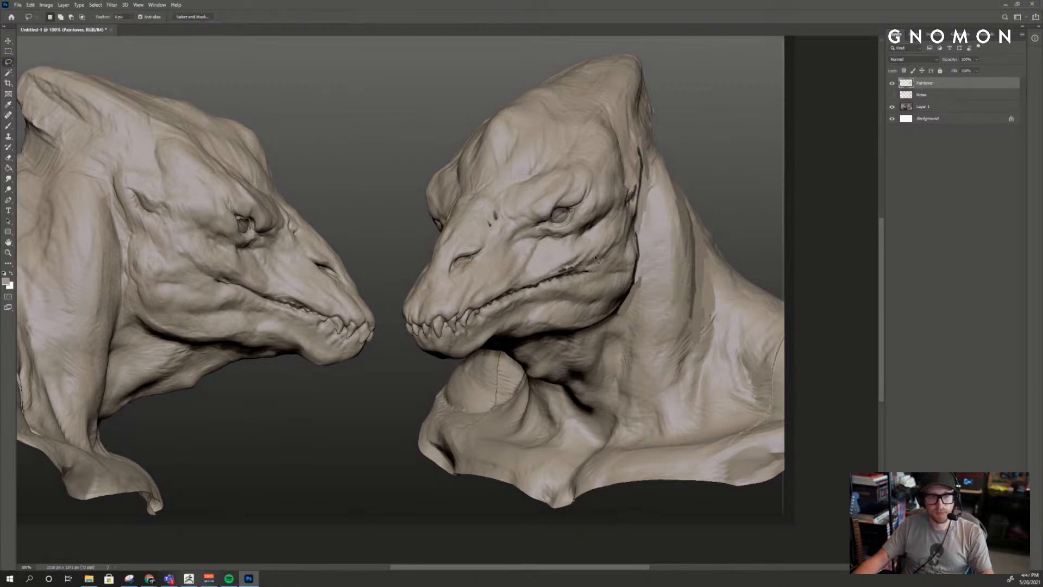
key("Return")
- Retouch the shortened mouth corner and the lip just in front of it with tones sampled from the surrounding skin
key("b")
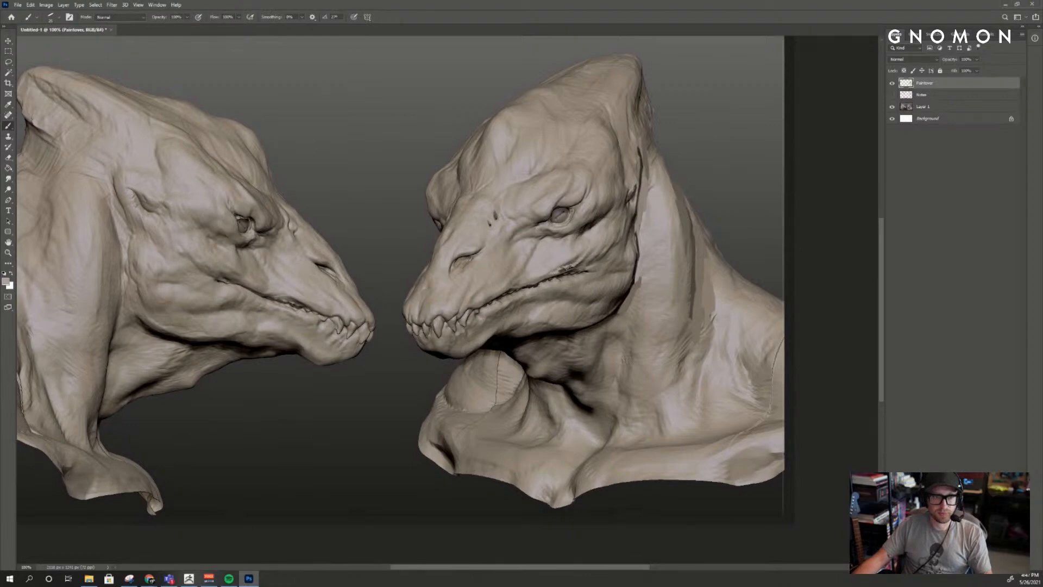
left_click(575, 253, "alt")
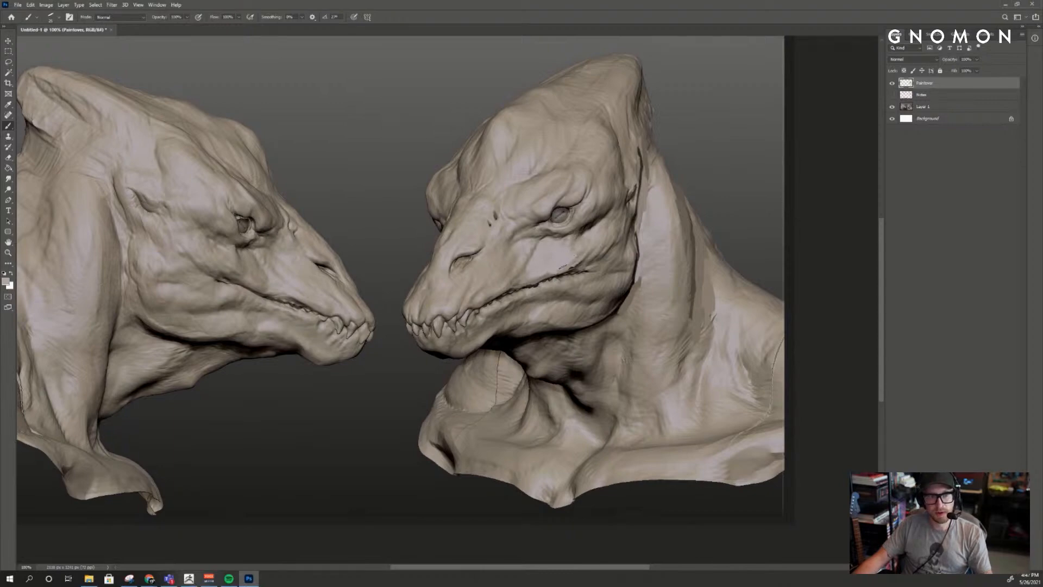
left_click(576, 262, "alt")
left_click(584, 260, "alt")
left_click(559, 267, "alt")
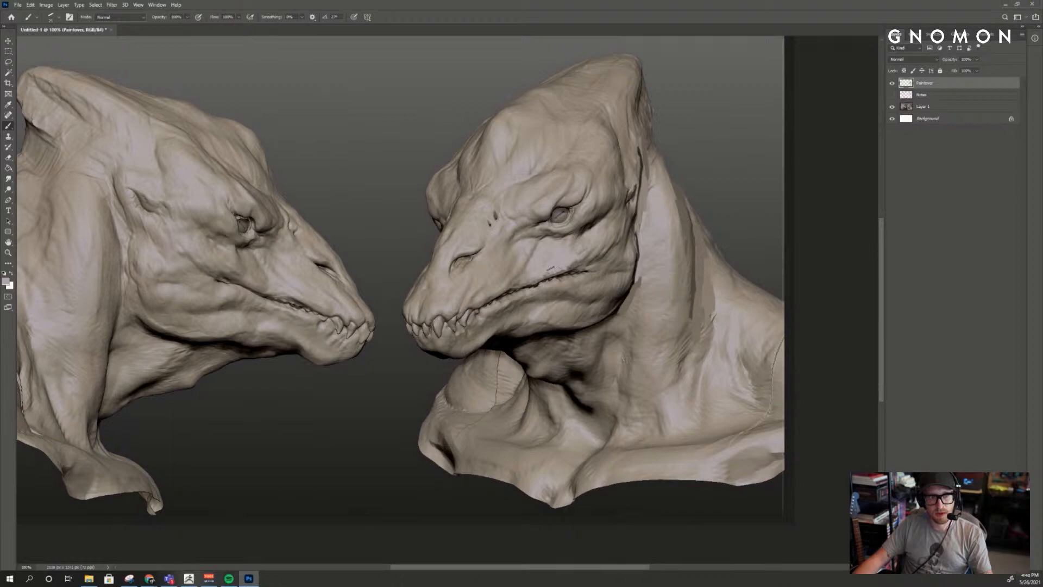
left_click(556, 266, "alt")
left_click_drag(561, 267, 545, 274)
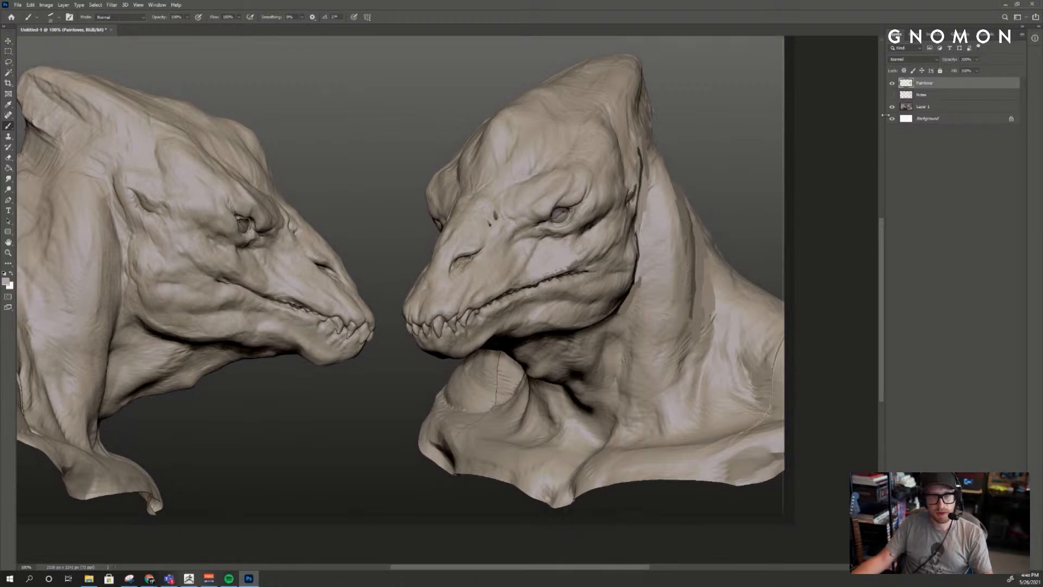
- Toggle the Paintover layer to compare the shortened mouth corner with the original sculpt
left_click(891, 83)
left_click(891, 84)
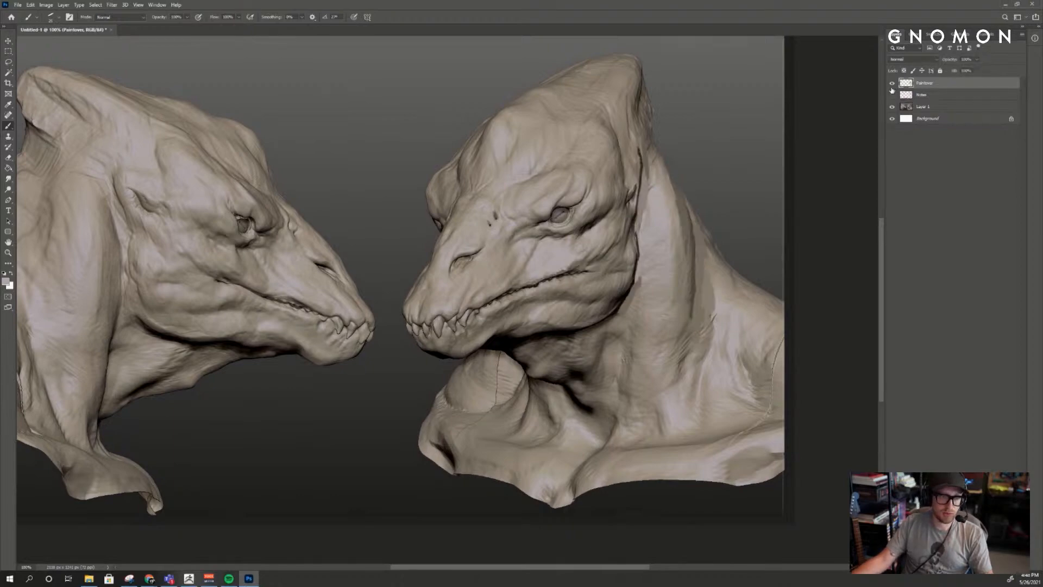
left_click(892, 86)
left_click(892, 85)
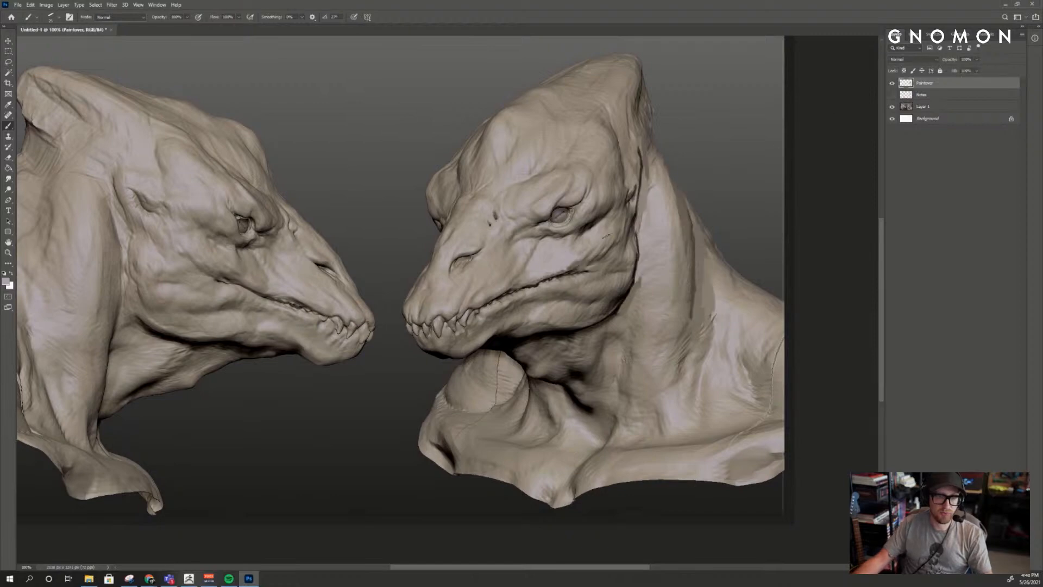
- Paint over the cheek folds above and behind the mouth corner with lighter and darker tones sampled from the surrounding skin
key("z")
left_click(605, 248)
key("b")
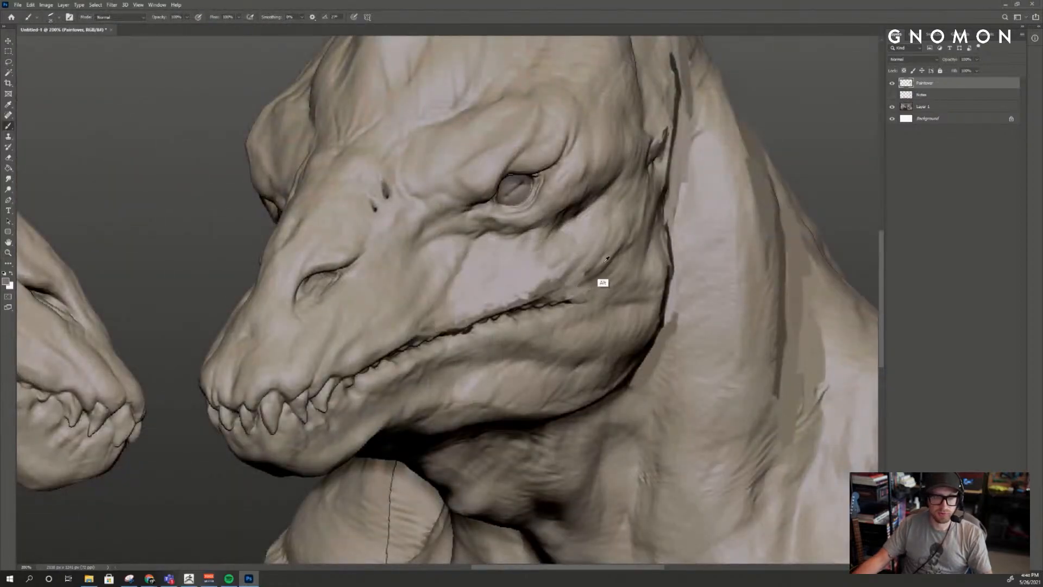
left_click(601, 268, "alt")
mouse_move(603, 262)
left_mouse_down()
mouse_move(579, 285)
mouse_move(610, 261)
mouse_move(589, 290)
mouse_move(597, 288)
mouse_move(627, 238)
mouse_move(579, 276)
left_mouse_up()
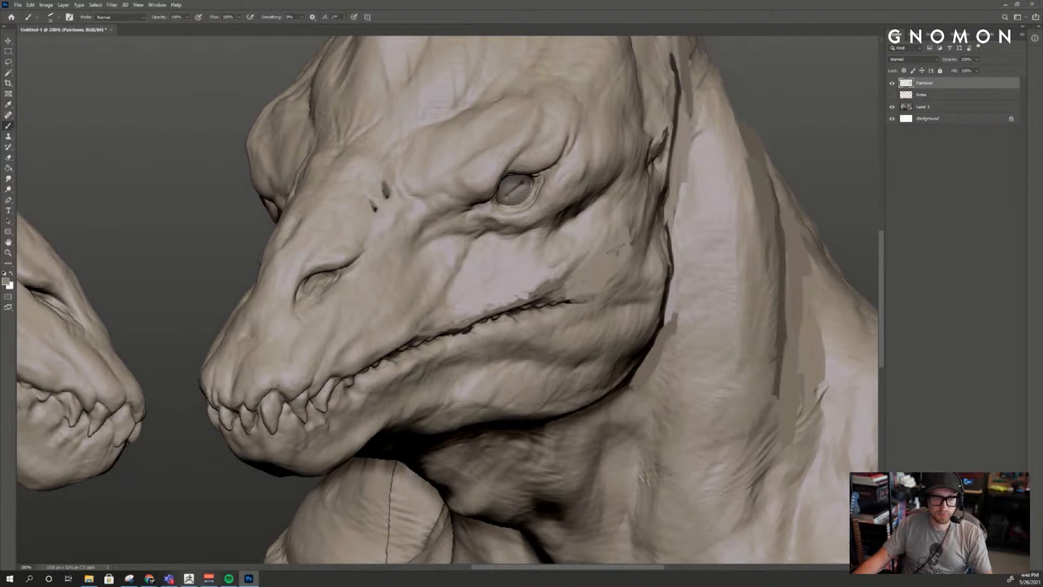
scroll(589, 271, "down", 4, "alt")
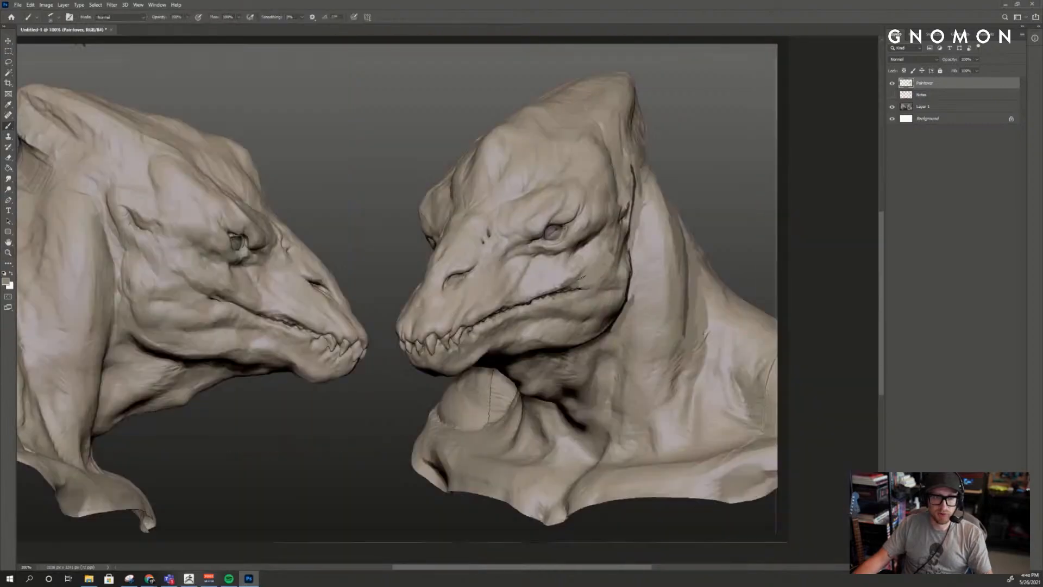
scroll(579, 277, "up", 4, "alt")
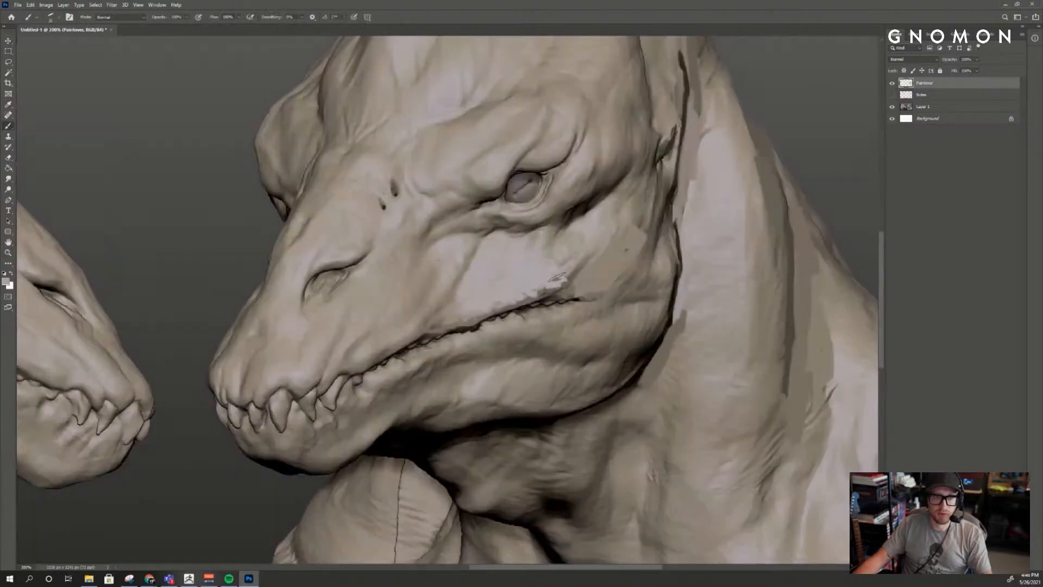
left_click(579, 270, "alt")
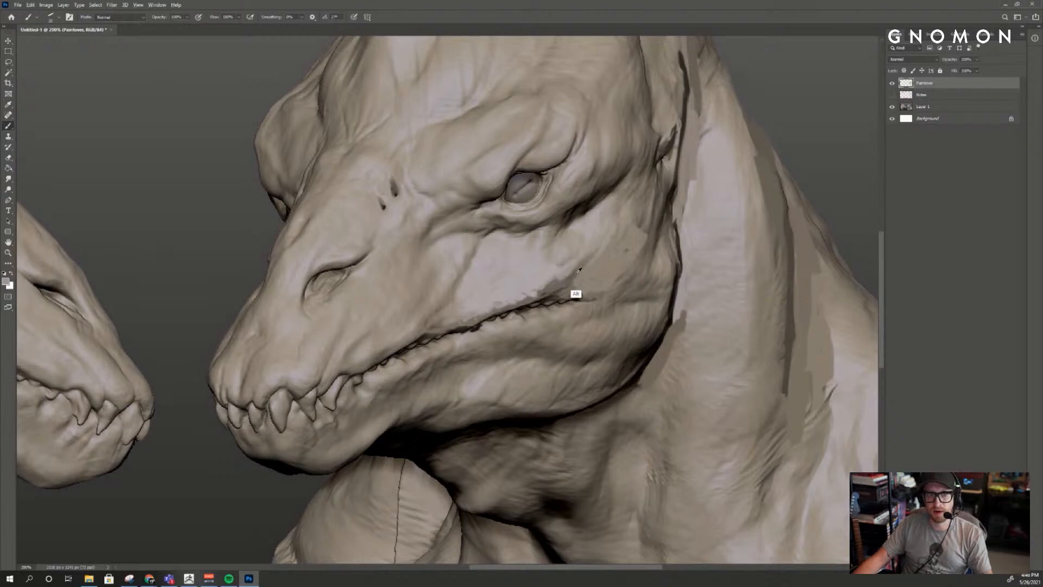
left_click(579, 270, "alt")
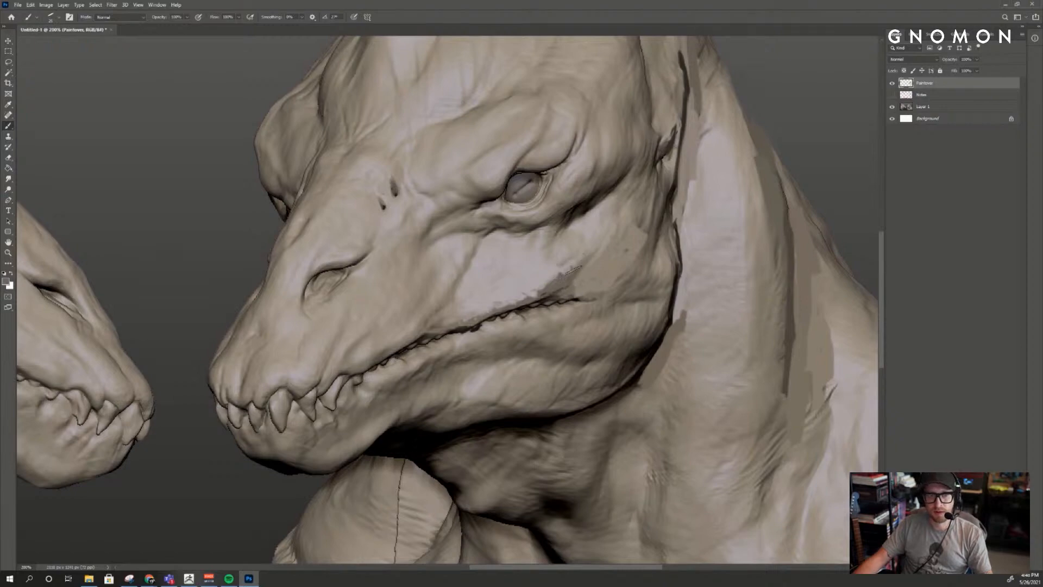
scroll(605, 274, "down", 4, "alt")
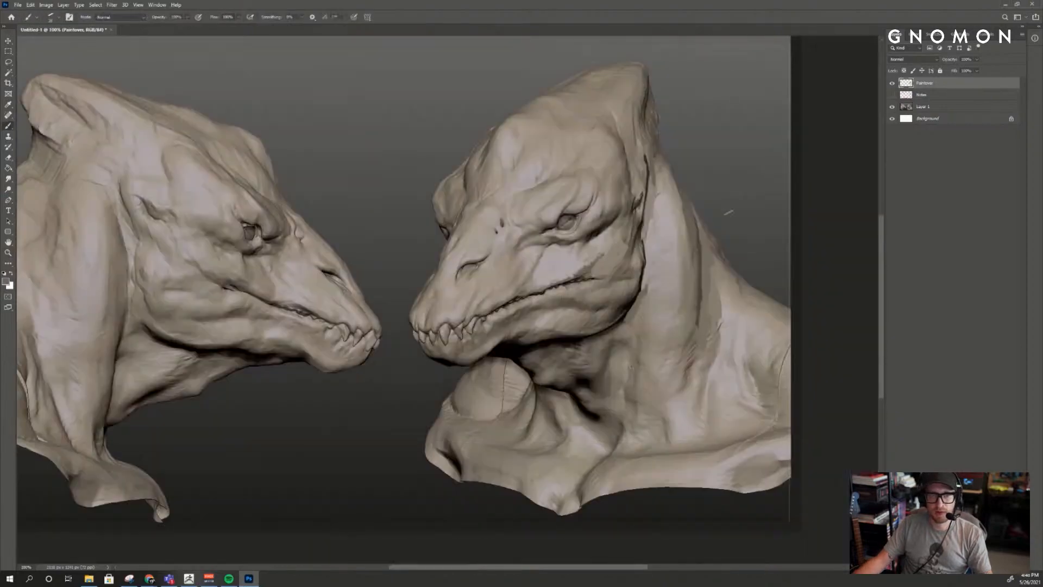
- Add a new layer and paint a dark scar down the three-quarter head's forehead, across the eye and onto the cheek
key("ctrl+shift+alt+n")
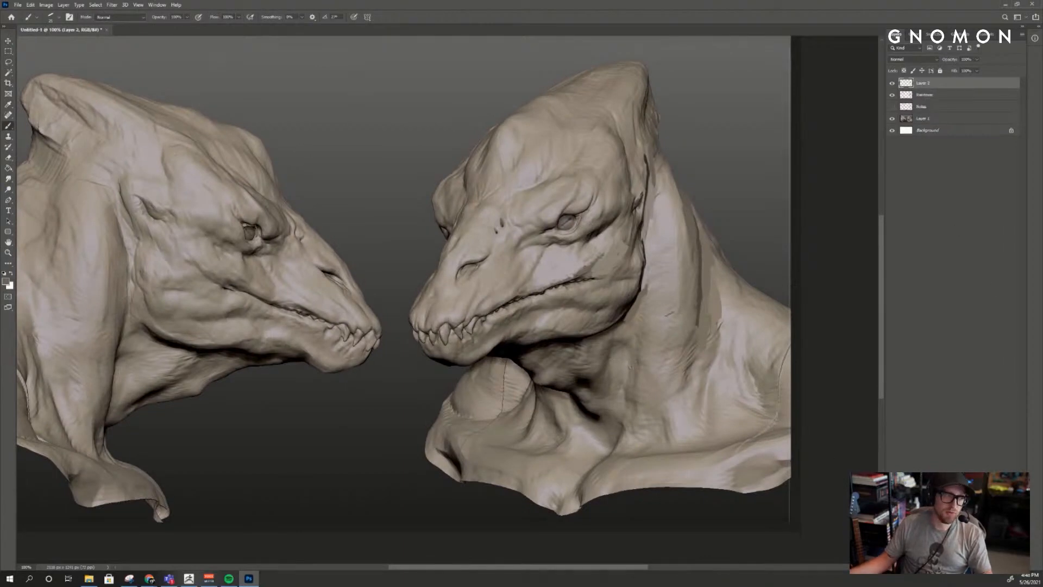
left_click_drag(545, 155, 564, 216)
key("ctrl+z")
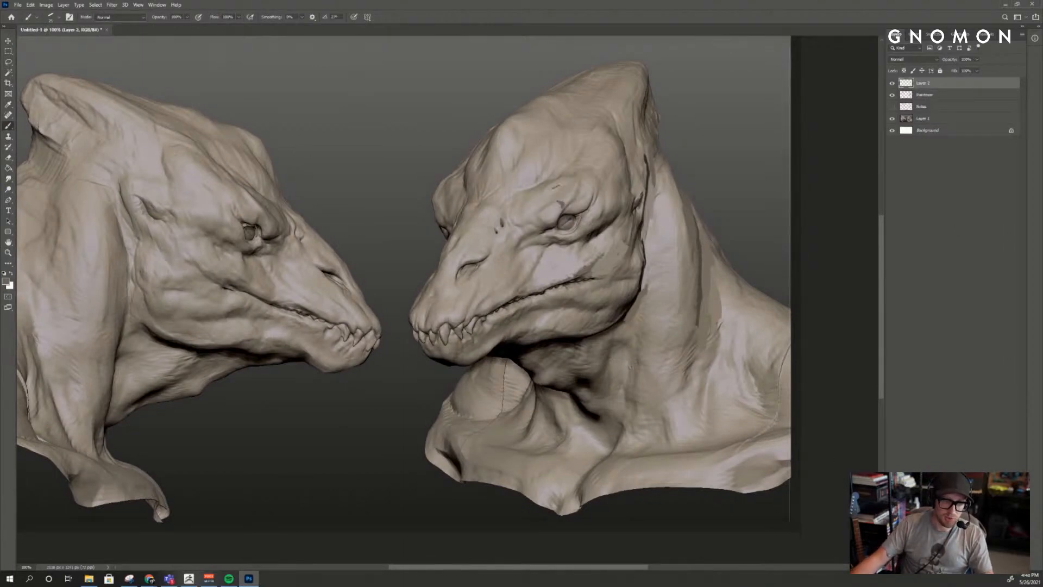
left_click_drag(545, 159, 563, 205)
key("ctrl+z")
left_click_drag(547, 161, 561, 201)
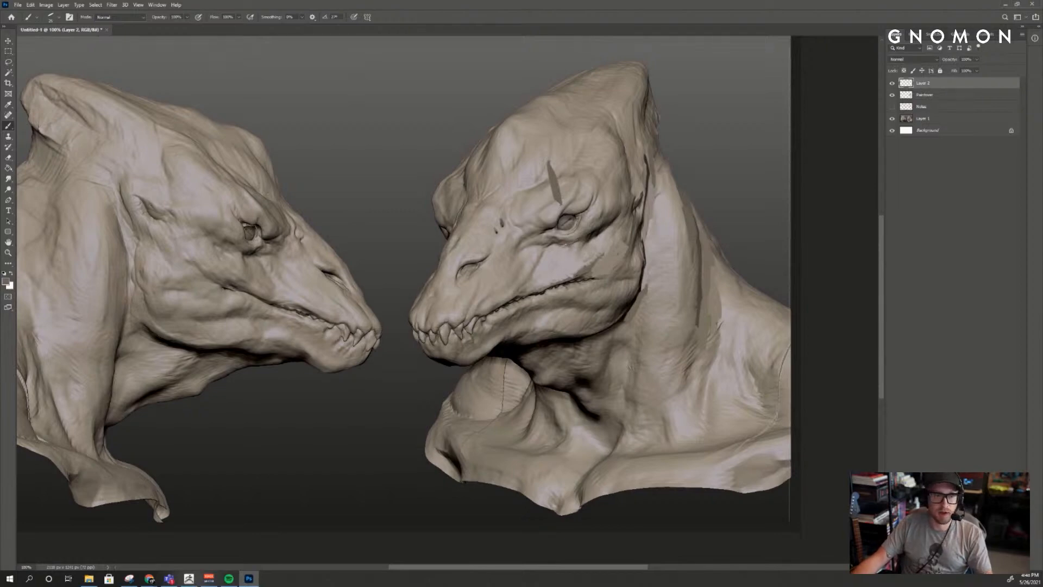
mouse_move(568, 248)
left_mouse_down()
mouse_move(575, 273)
mouse_move(572, 244)
left_mouse_up()
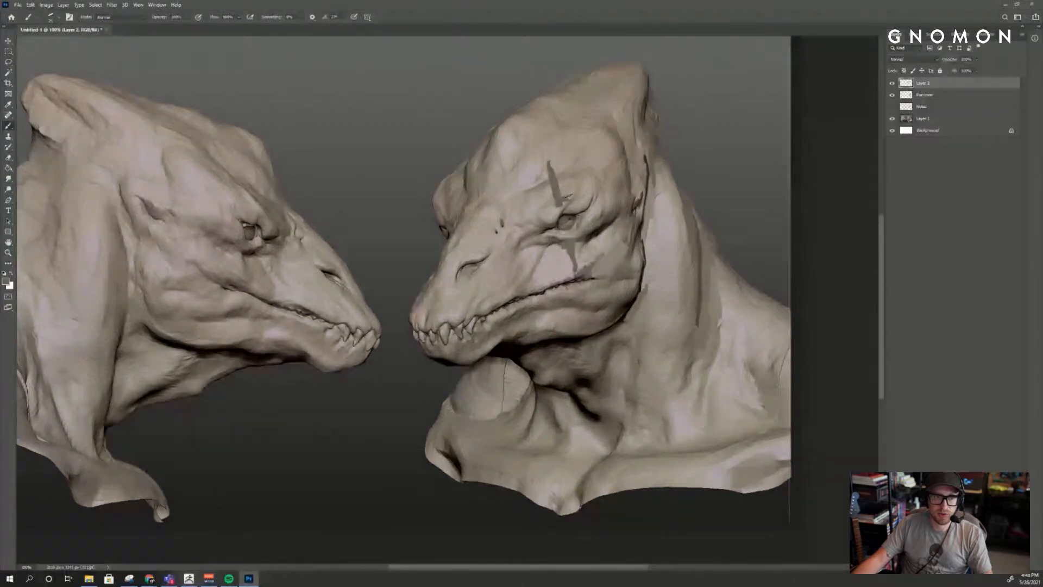
mouse_move(559, 169)
left_mouse_down()
mouse_move(551, 126)
mouse_move(552, 153)
left_mouse_up()
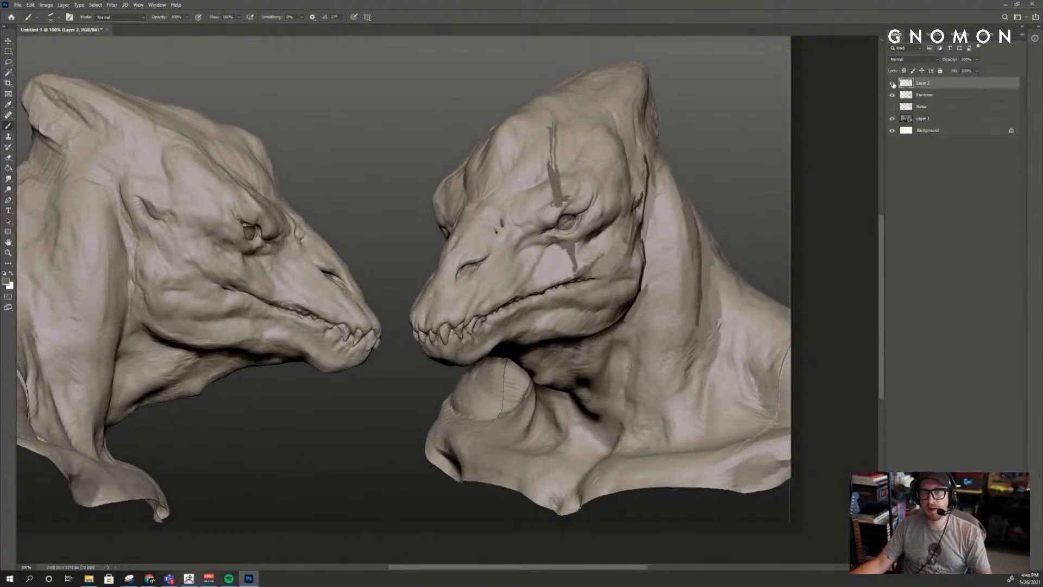
- Delete the Paintover layer, keeping the scar layer
double_click(923, 83)
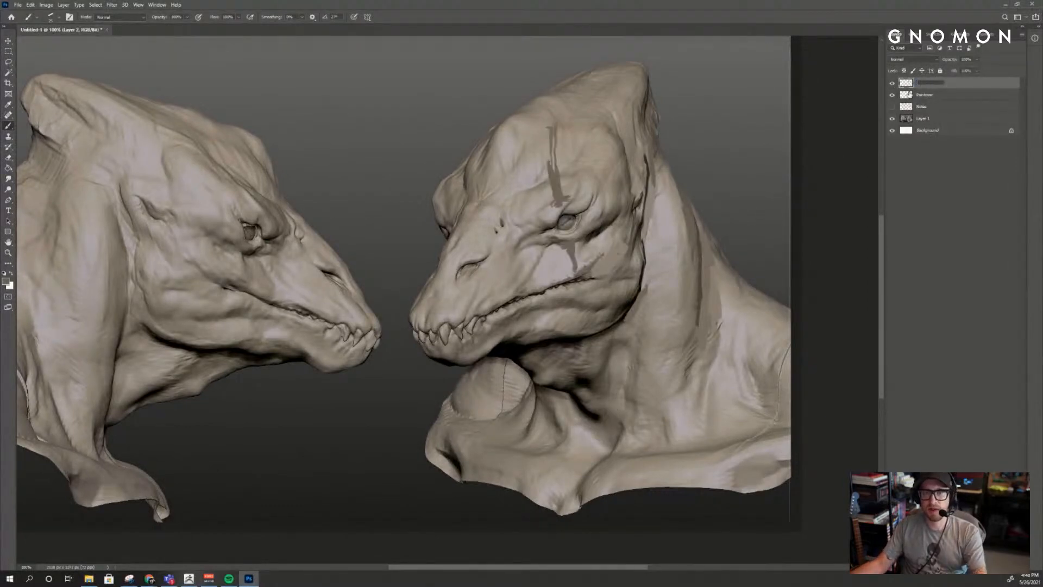
left_click(930, 96)
key("Delete")
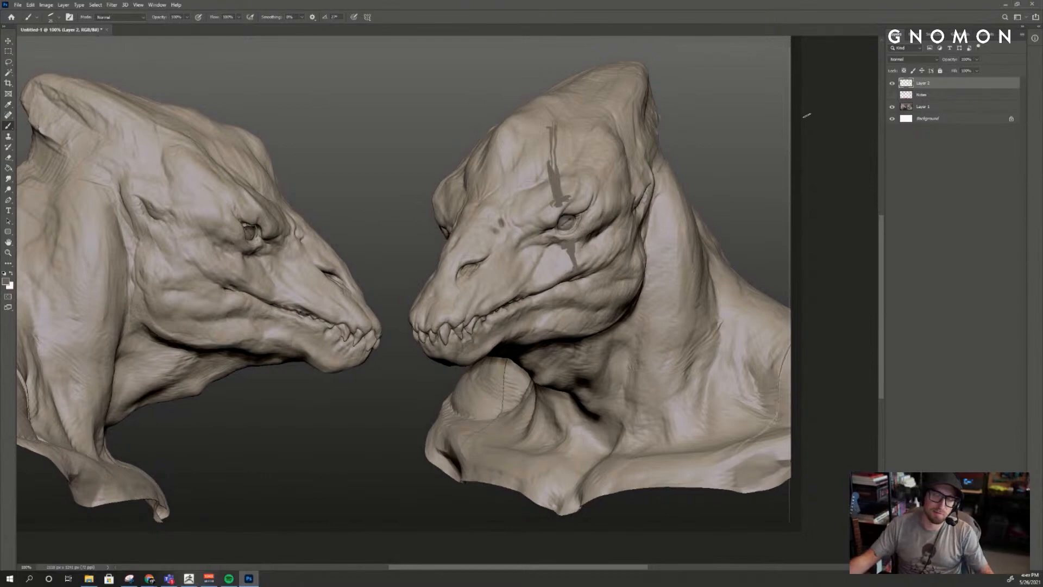
- Smooth the lumpy throat outline beneath the profile head's jaw with tones sampled from the background and shaded skin
left_click_drag(260, 331, 454, 271)
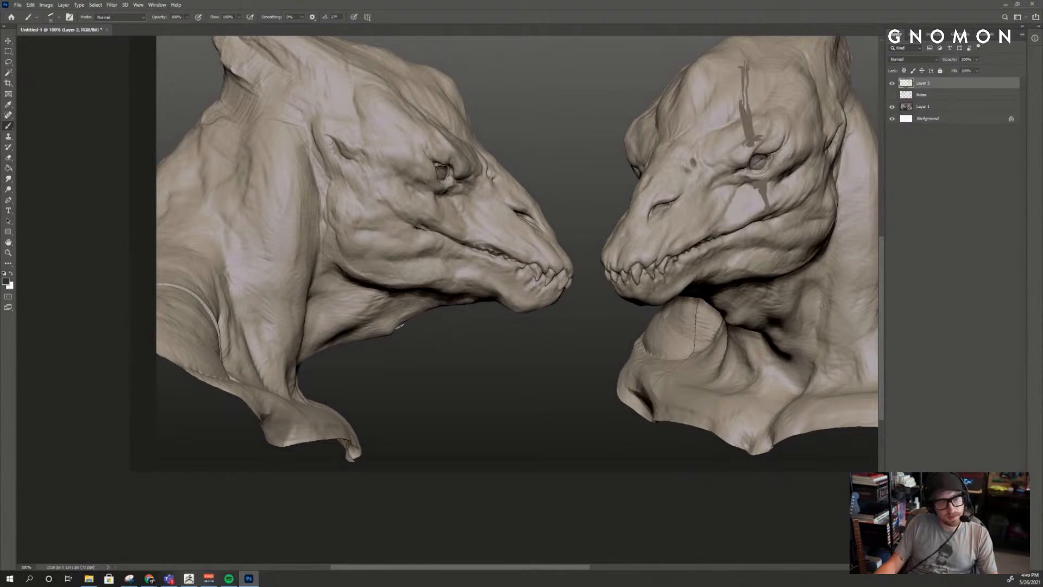
left_click(394, 327, "alt")
left_click(422, 332, "alt")
left_click(431, 309, "alt")
left_click_drag(424, 312, 391, 332)
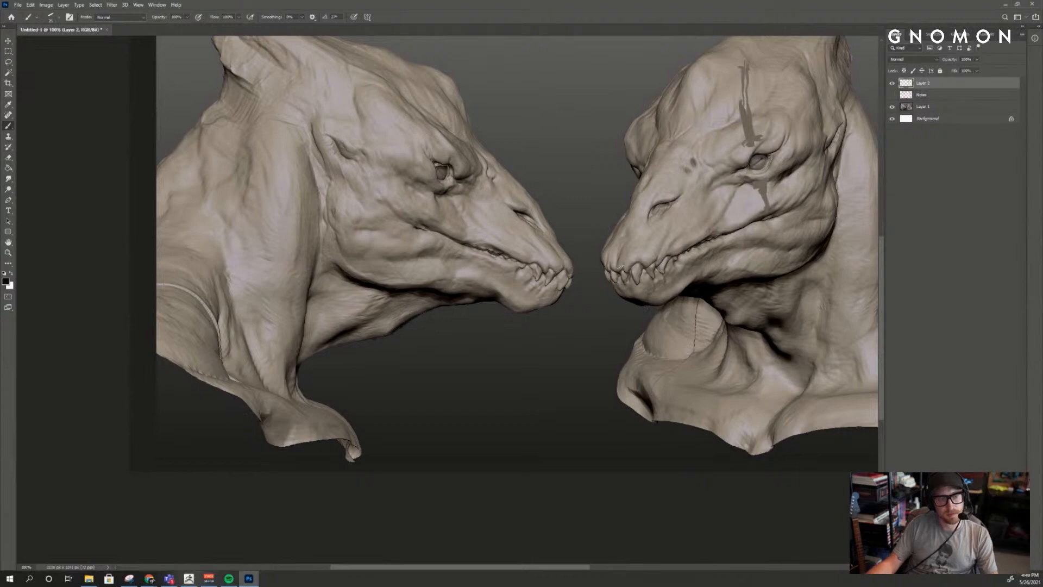
- Toggle Layer 2 and the Notes layer to compare the smoothed throat with the original sculpt and the red notes
left_click(892, 84)
left_click(892, 84)
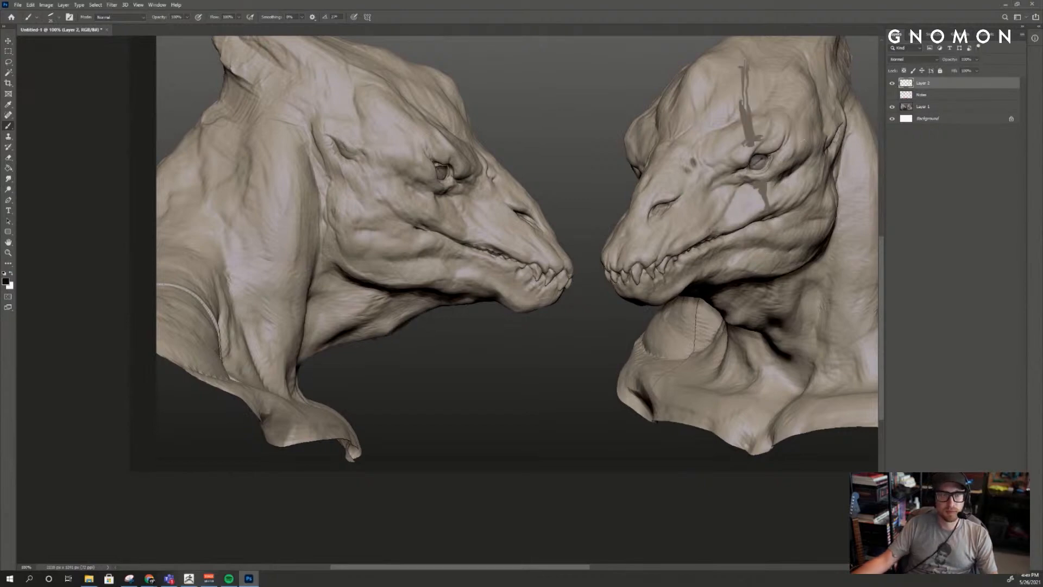
left_click(892, 95)
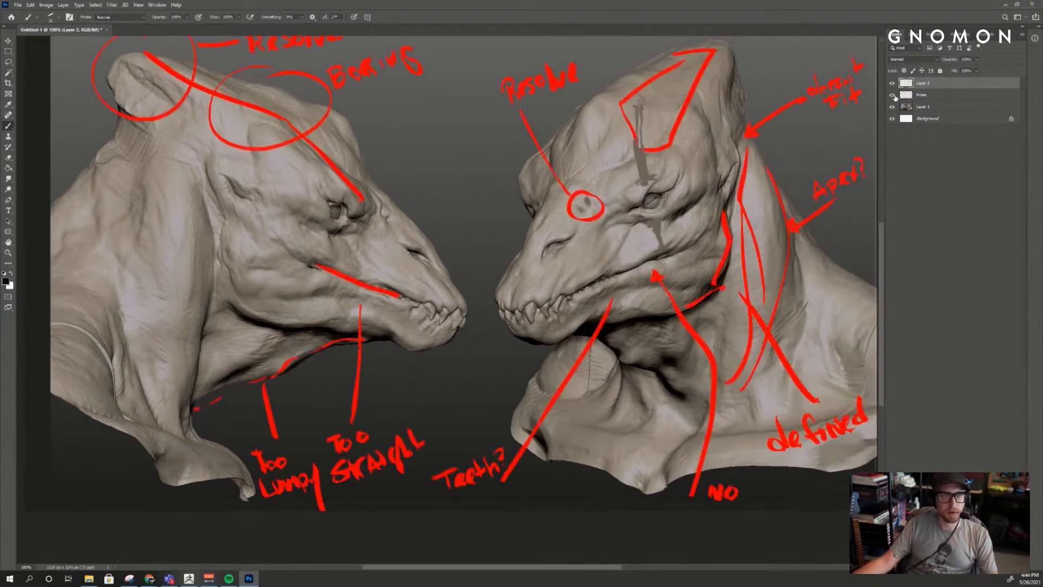
left_click(893, 95)
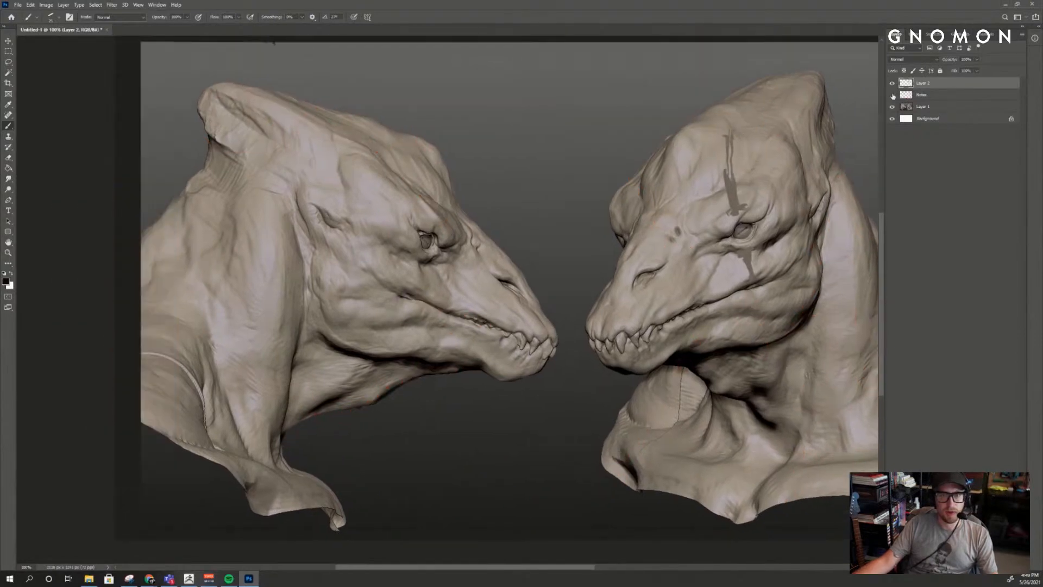
left_click(893, 96)
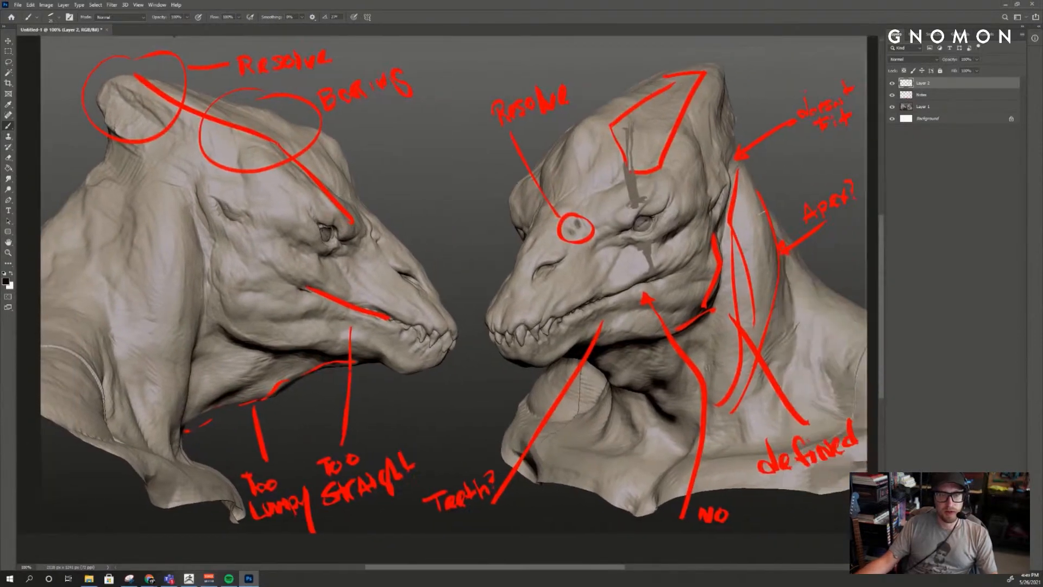
left_click(893, 95)
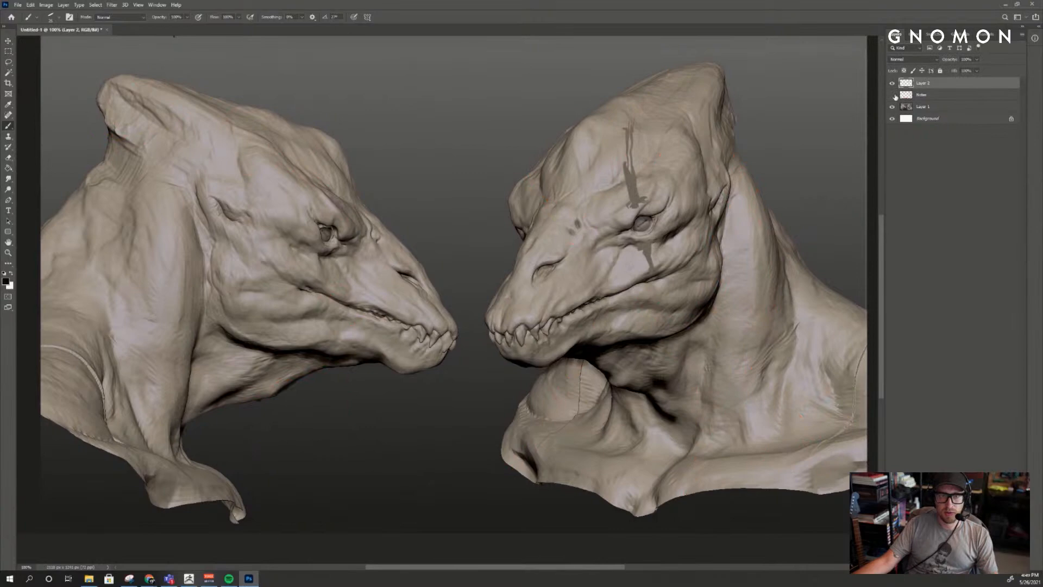
- Restore the deleted Paintover layer, delete the scar layer instead, and sample a tone beside the profile head's throat
left_click(893, 95)
left_click(892, 95)
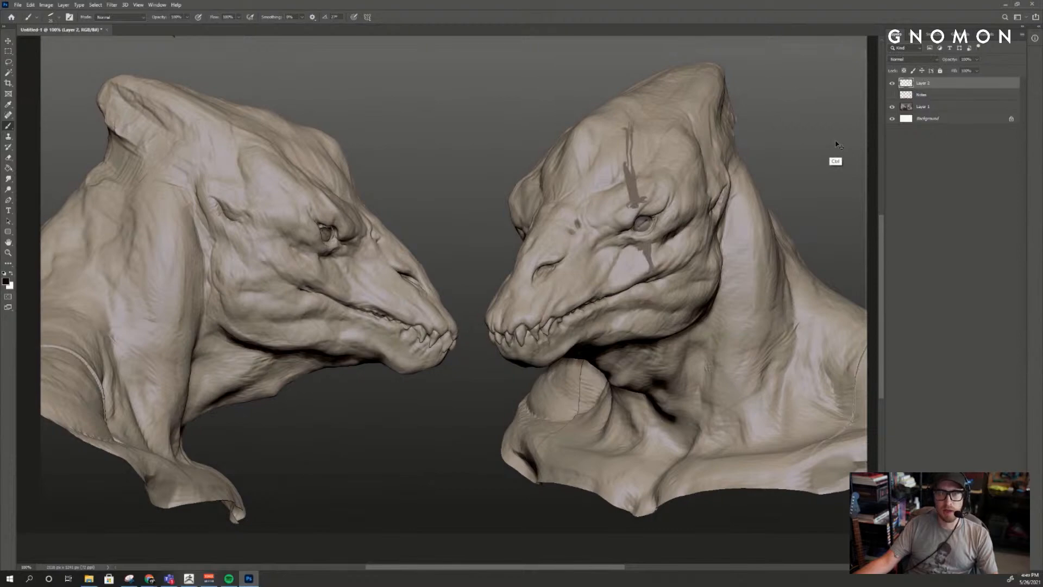
key("ctrl+z")
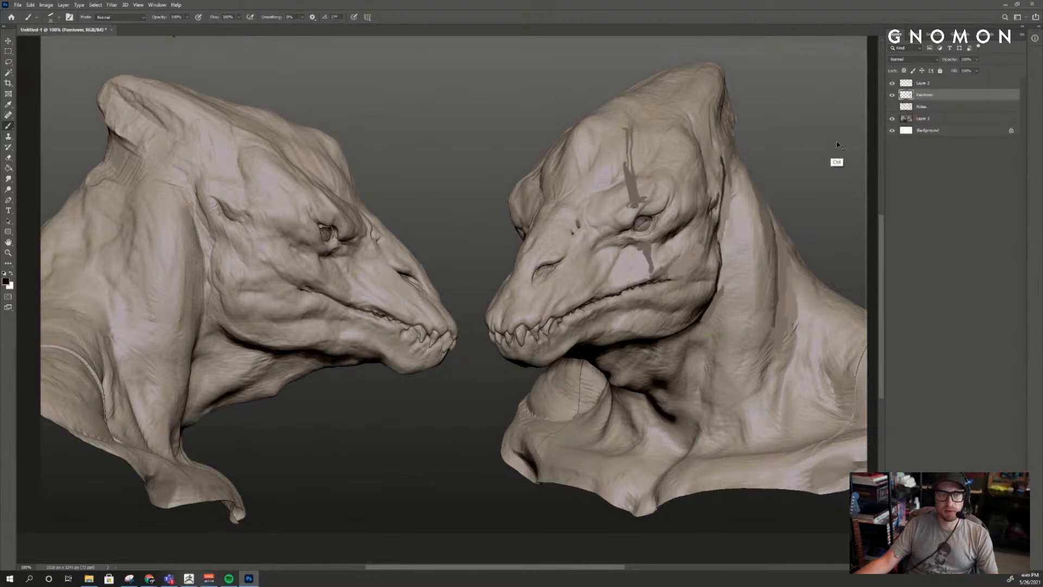
left_click(895, 85)
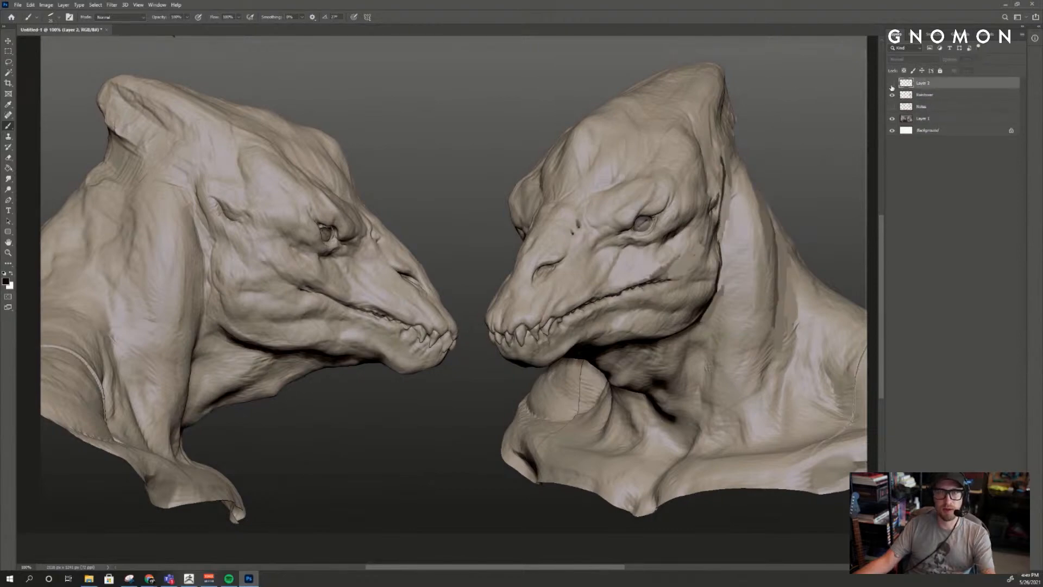
key("Delete")
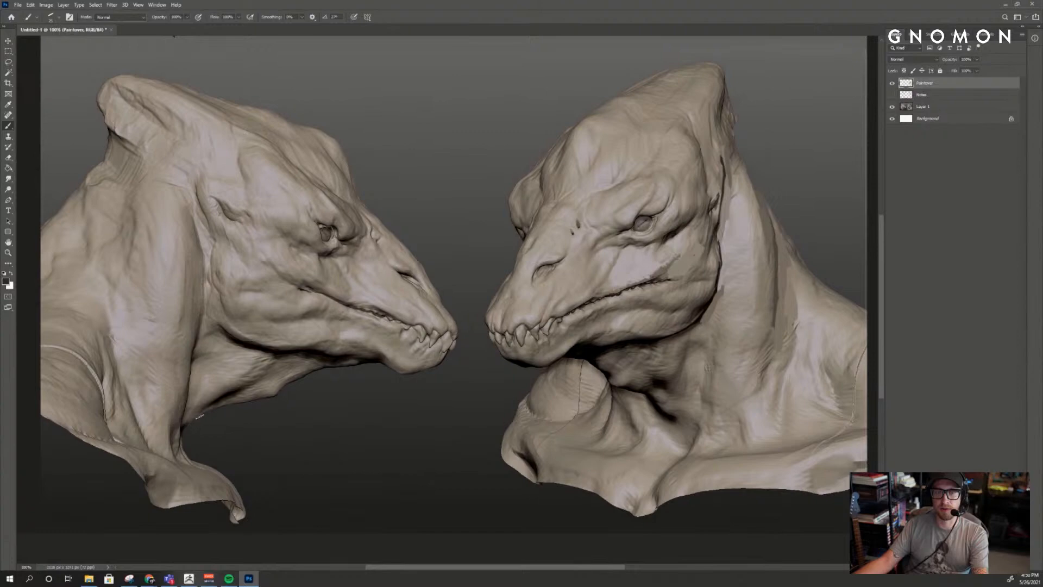
left_click(282, 388, "alt")
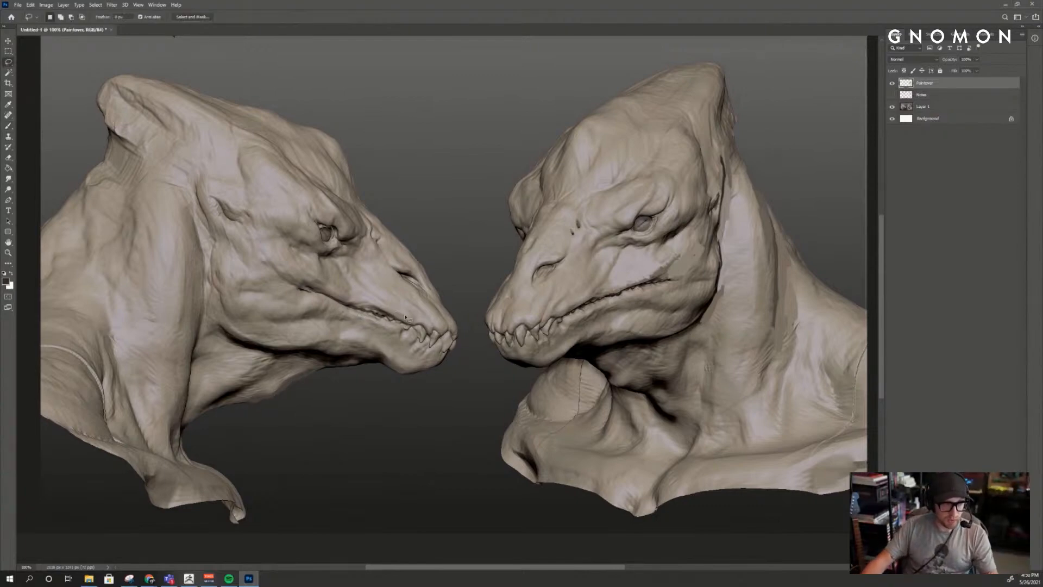
- Copy the rear part of the profile head's mouth line onto a new layer and rotate it counter-clockwise to bend the mouth
key("l")
mouse_move(399, 326)
left_mouse_down()
mouse_move(407, 310)
mouse_move(325, 298)
left_mouse_up()
key("ctrl+shift+c")
key("ctrl+v")
key("v")
key("ctrl+t")
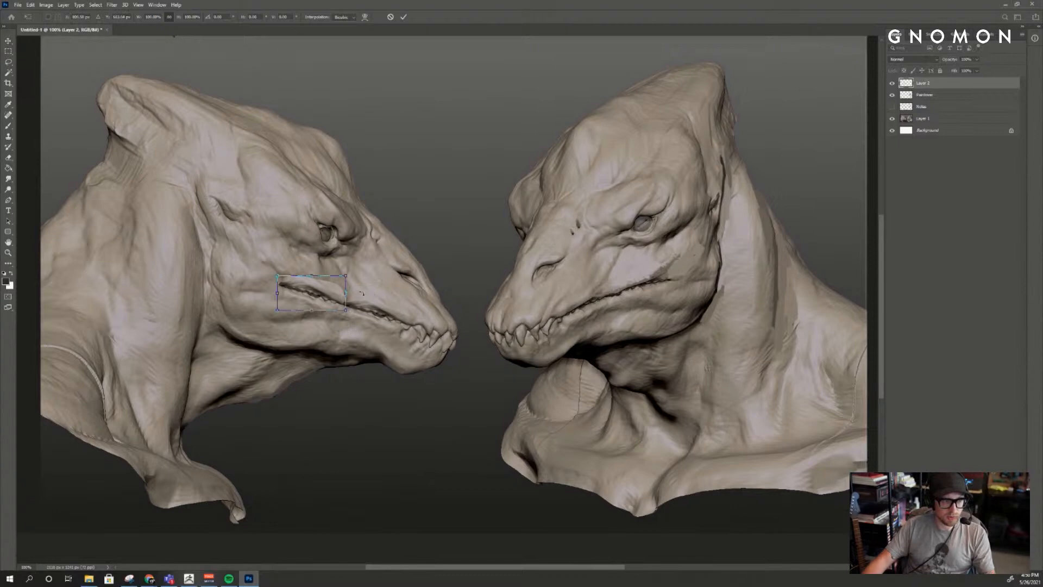
left_click_drag(344, 268, 318, 248)
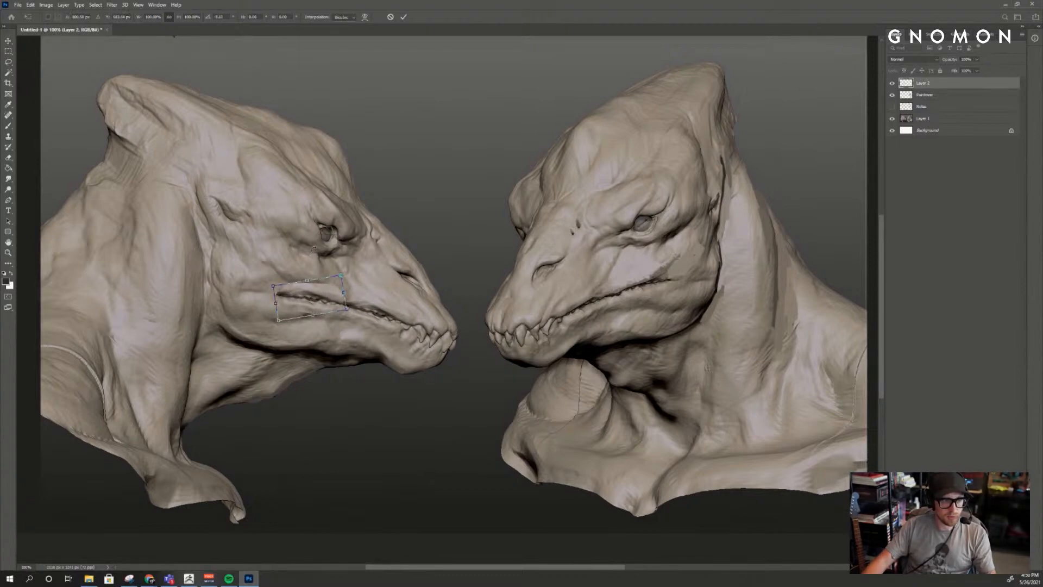
key("Return")
key("e")
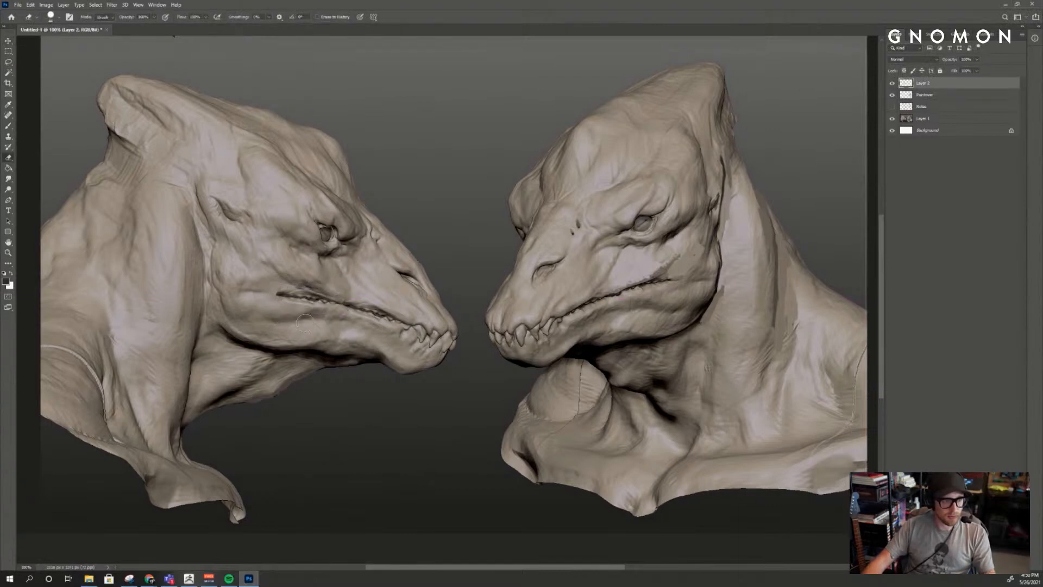
- Extend the mouth corner with a dark stroke and paint over the old crease and cheek with sampled skin tones
key("b")
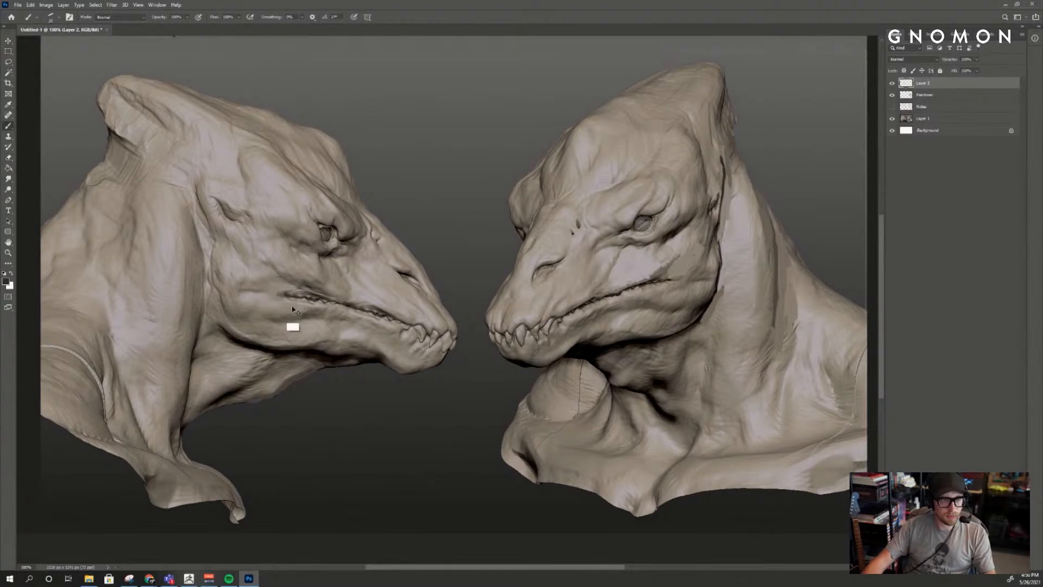
scroll(292, 310, "up", 1, "alt")
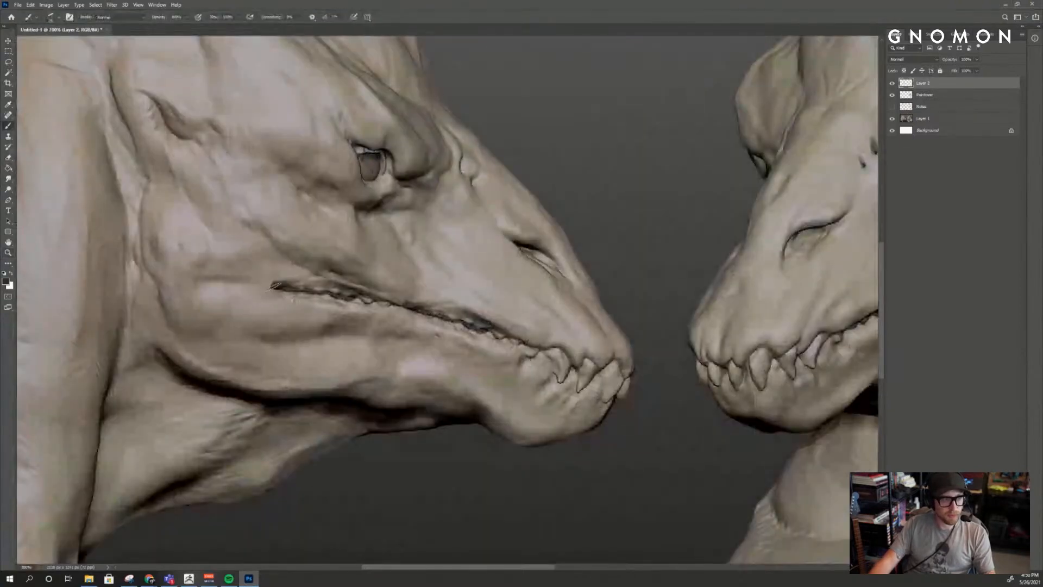
left_click_drag(272, 284, 254, 288)
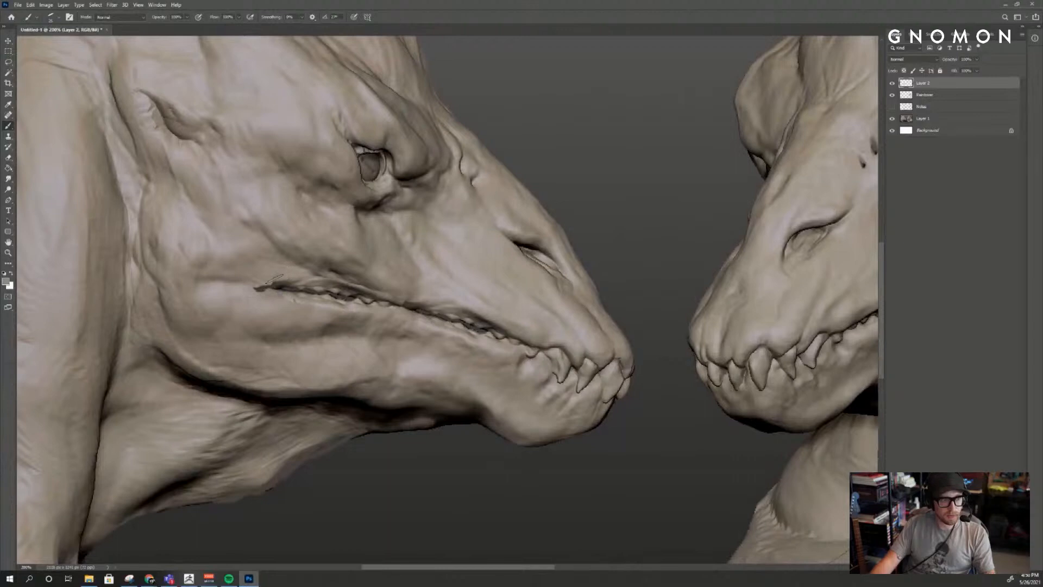
mouse_move(332, 260)
left_mouse_down()
mouse_move(387, 292)
mouse_move(358, 266)
mouse_move(331, 261)
mouse_move(363, 281)
mouse_move(352, 260)
left_mouse_up()
key("alt")
left_click(389, 293, "alt")
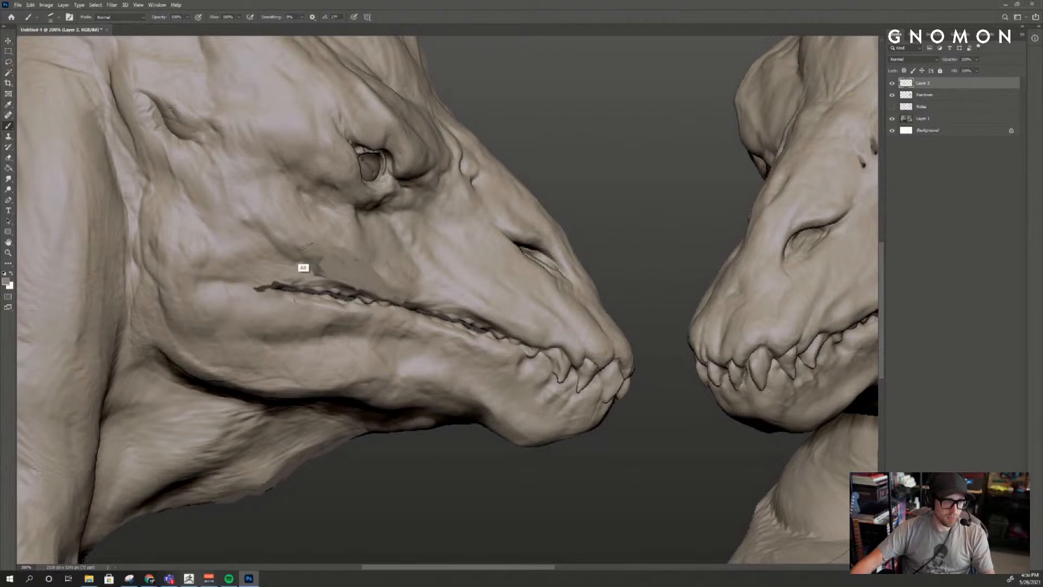
mouse_move(311, 266)
left_mouse_down()
mouse_move(252, 220)
mouse_move(318, 259)
mouse_move(242, 218)
left_mouse_up()
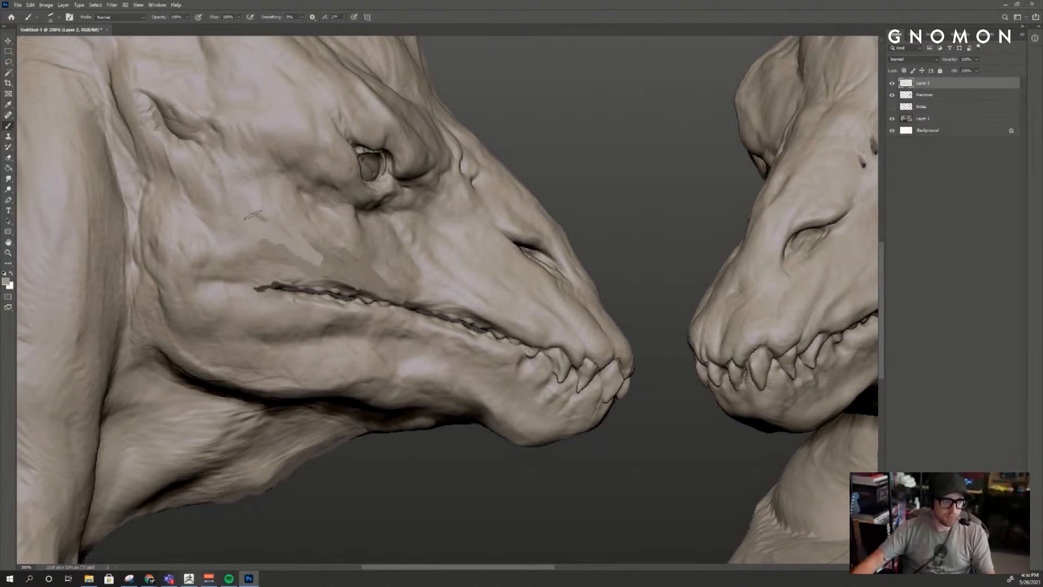
left_click(302, 217, "alt")
mouse_move(269, 253)
left_mouse_down()
mouse_move(323, 246)
mouse_move(328, 255)
left_mouse_up()
- Toggle Layer 2 and the Notes layer to compare the reshaped mouth with the original sculpt and the red notes
key("z")
left_click(328, 256, "alt")
left_click(360, 277, "alt")
left_click(350, 294)
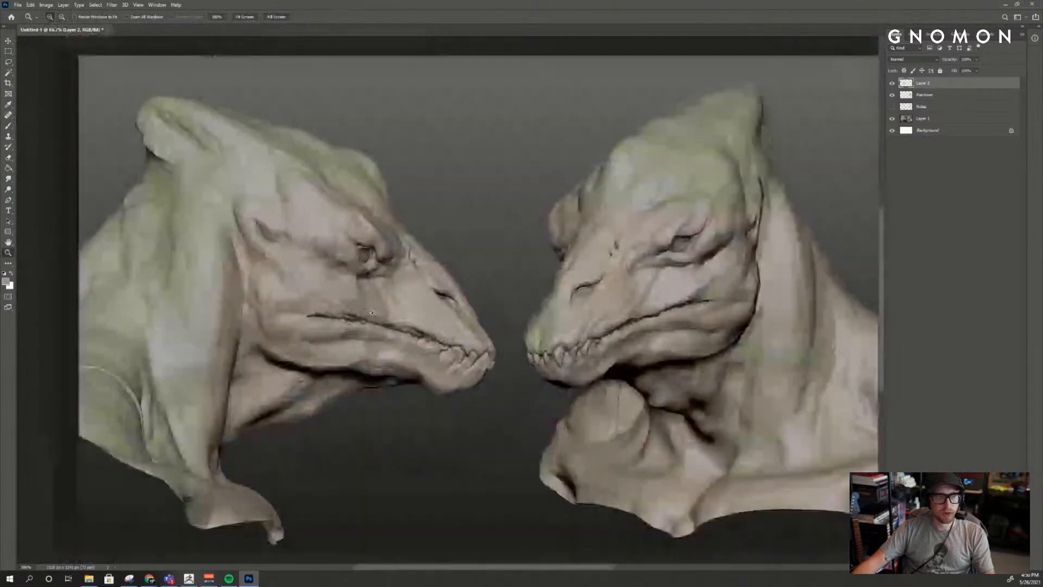
key("b")
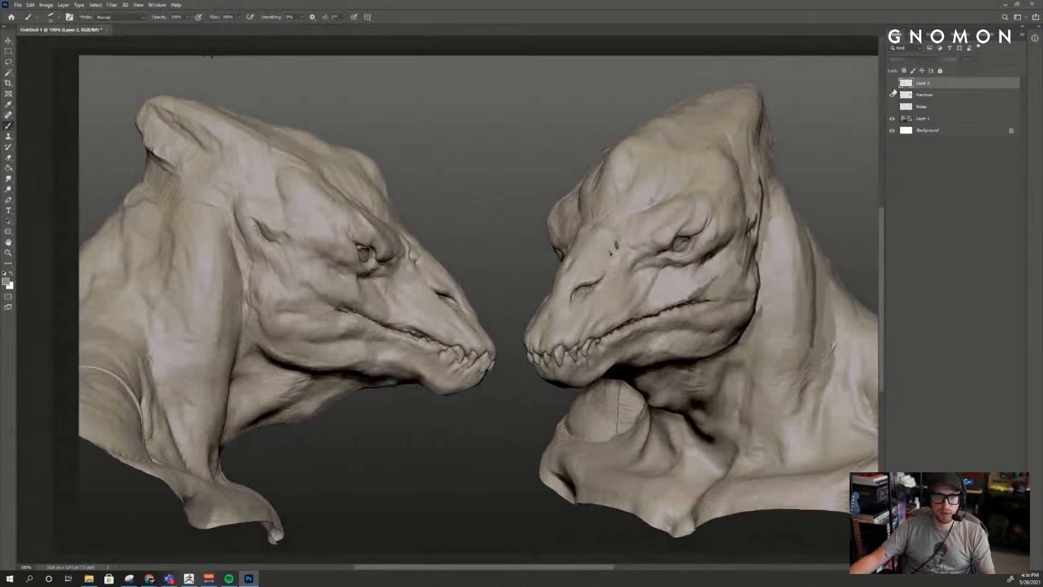
left_click_drag(871, 197, 832, 193)
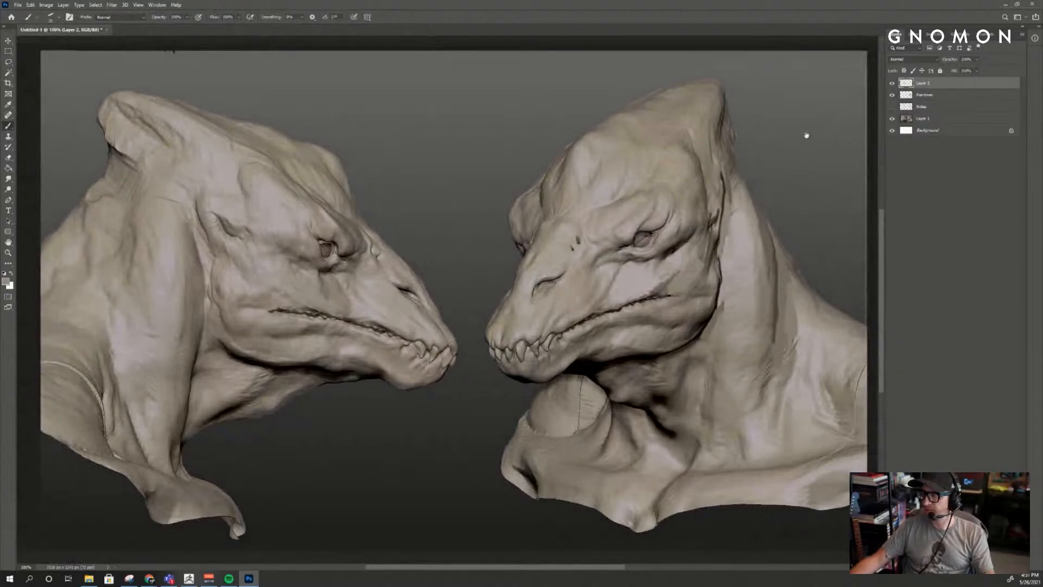
left_click_drag(806, 135, 859, 162)
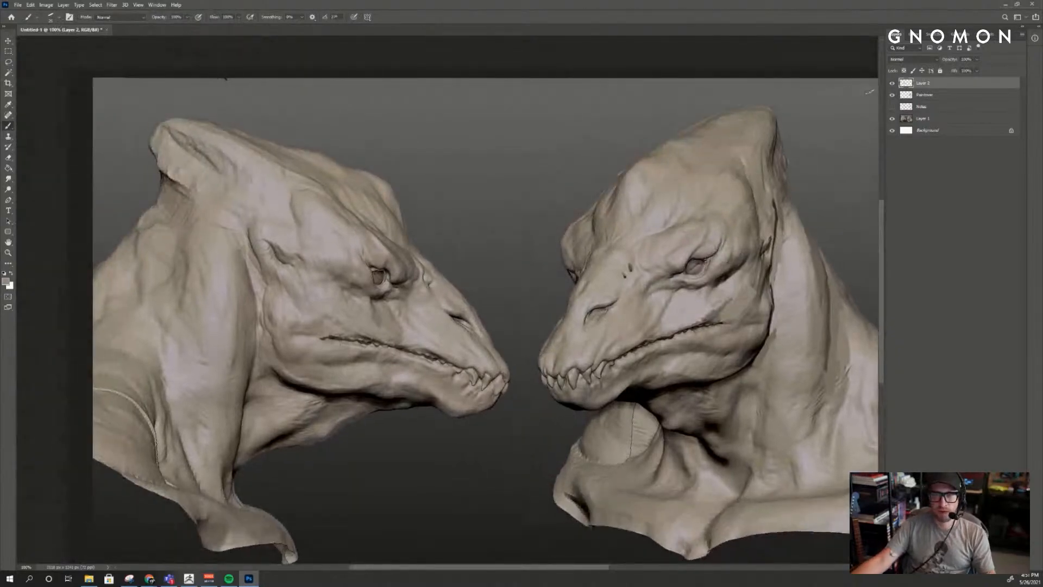
left_click(891, 107)
left_click(892, 107)
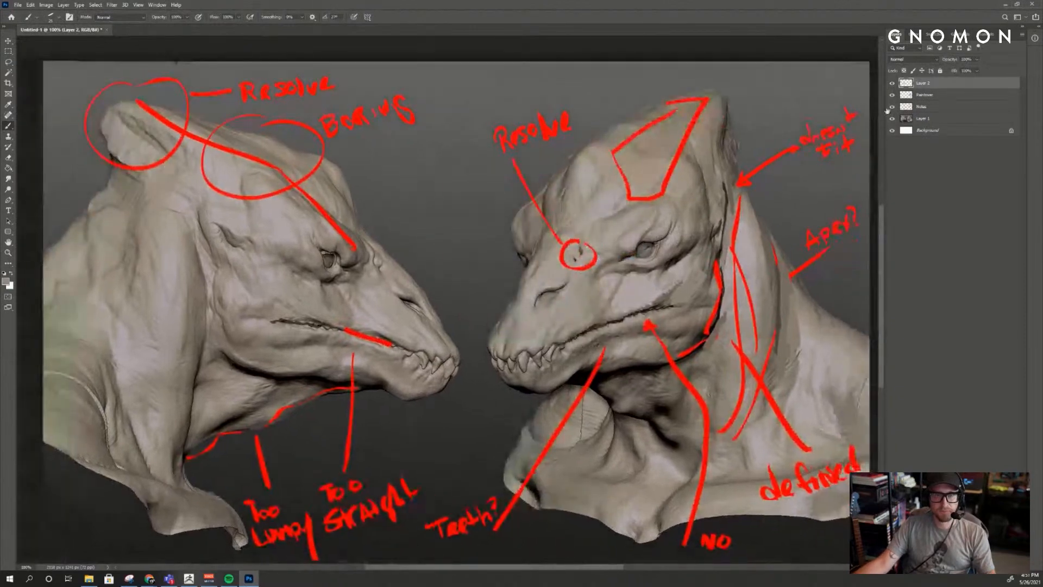
left_click(892, 107)
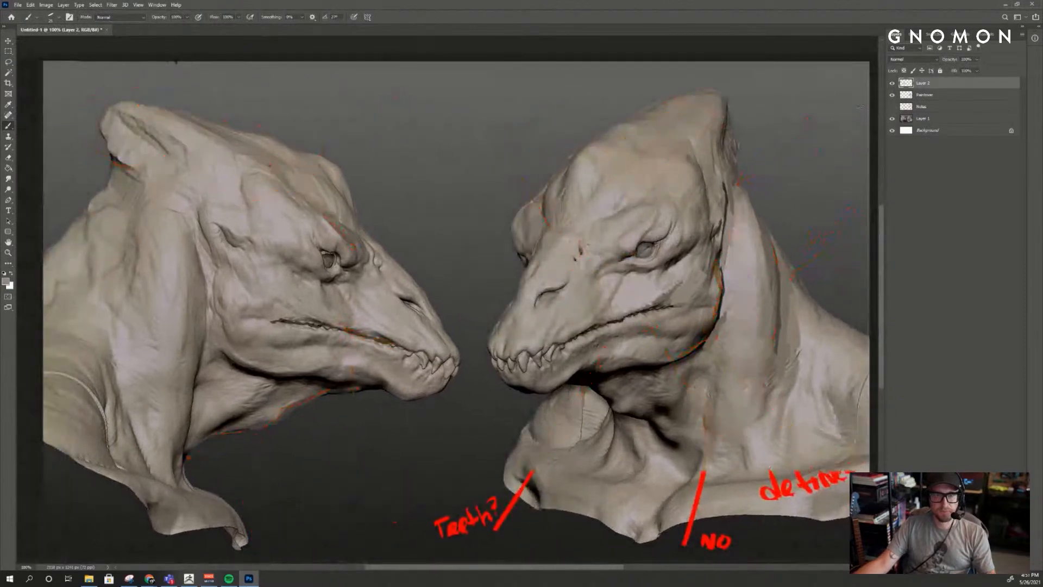
- Copy a rectangular area around the profile head's rear crest onto a new layer
key("m")
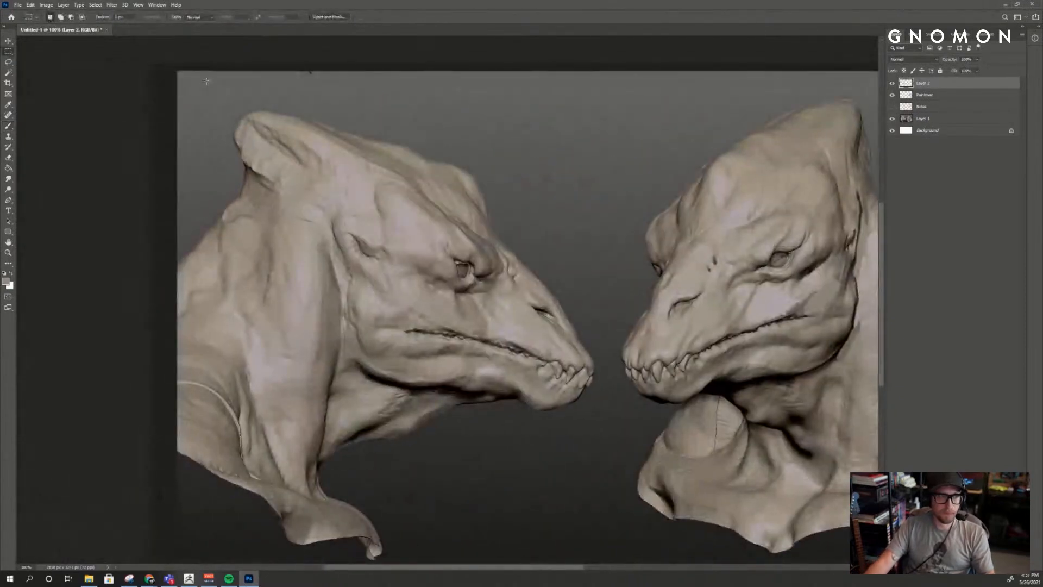
left_click_drag(205, 80, 409, 215)
key("ctrl+j")
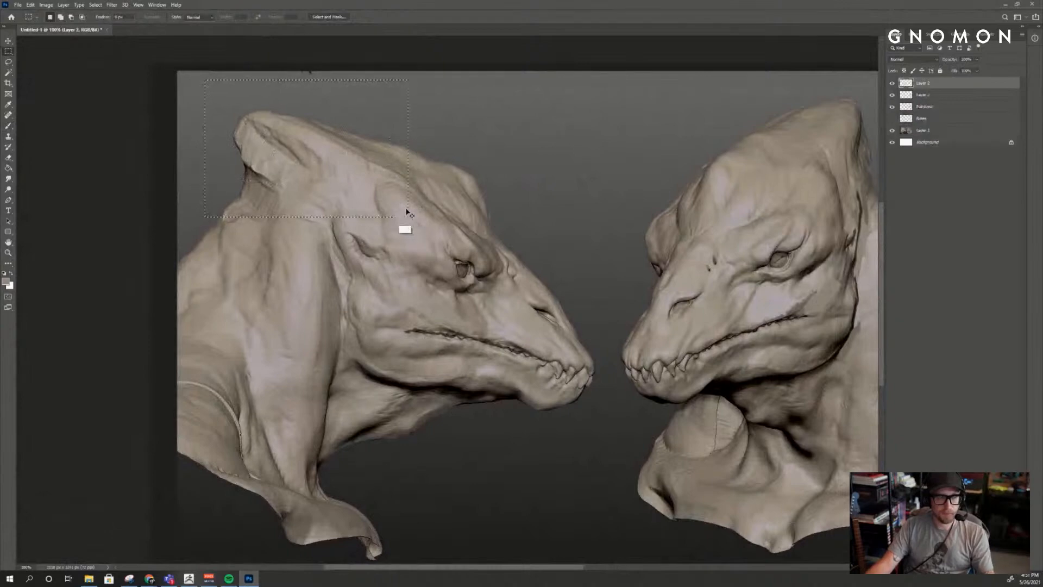
- Try to warp the copied crest so its tip extends farther behind the profile head
key("ctrl+t")
right_click(246, 125)
left_click(260, 179)
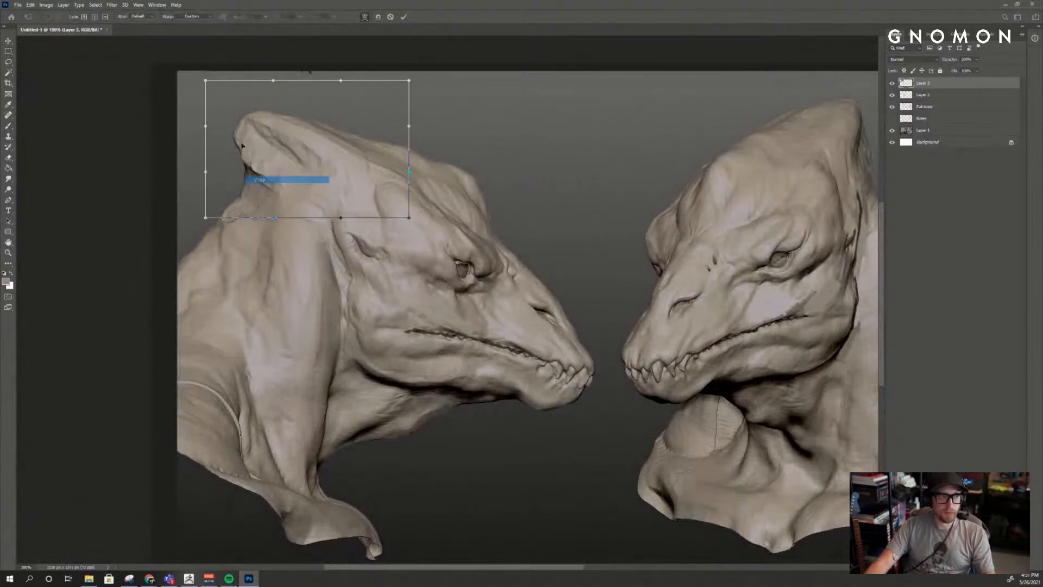
left_click_drag(245, 128, 218, 126)
key("Escape")
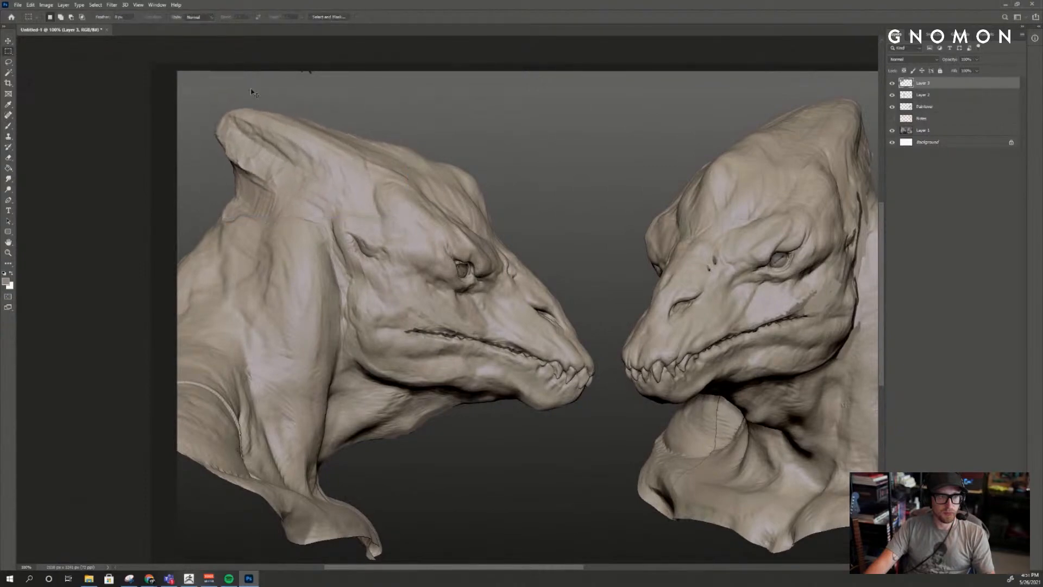
- Try to warp the copied crest inward so its tip is shorter and lower
key("ctrl+t")
right_click(346, 171)
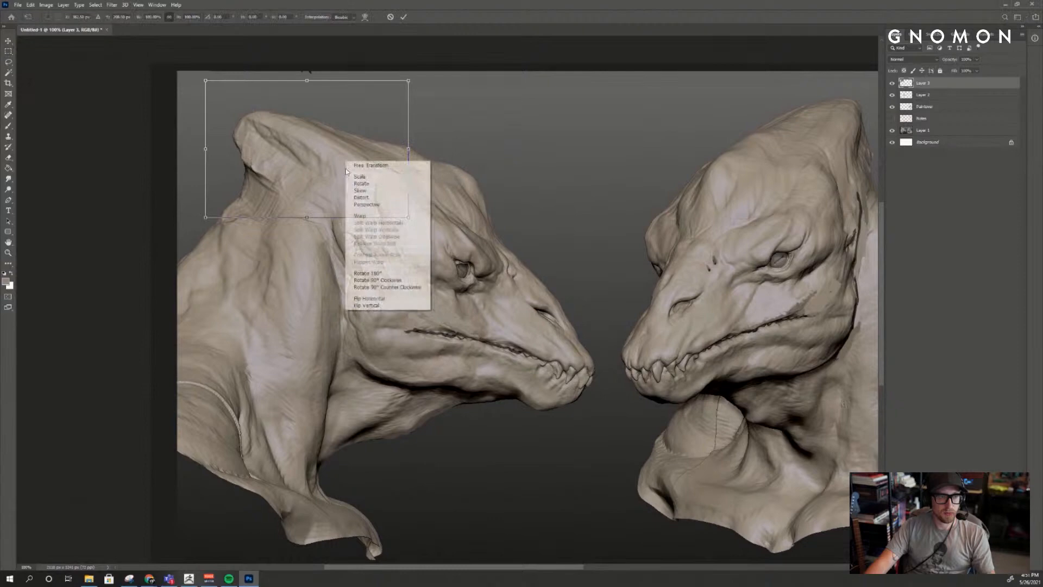
left_click(360, 215)
left_click_drag(206, 81, 289, 145)
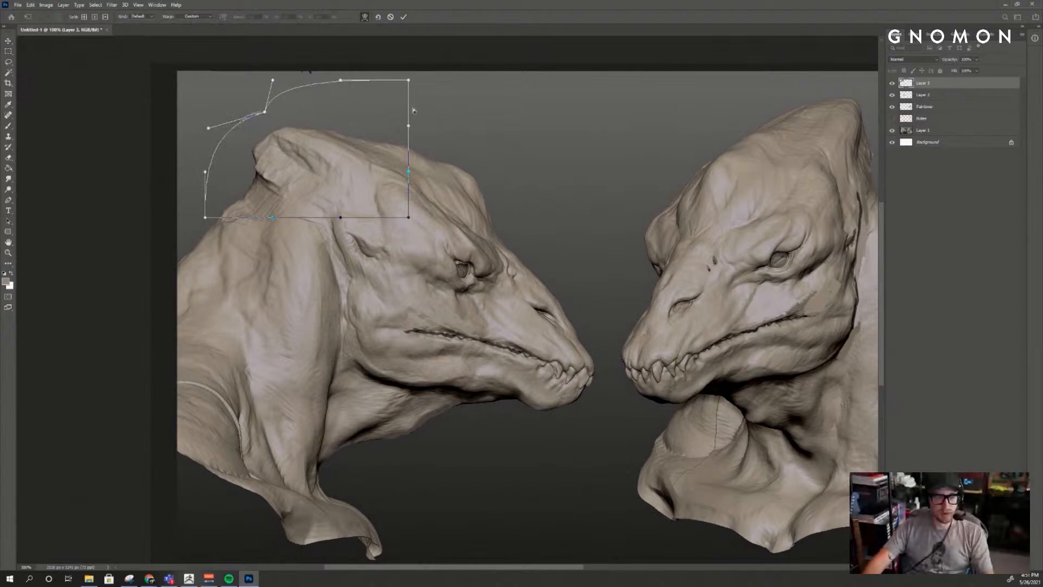
key("Return")
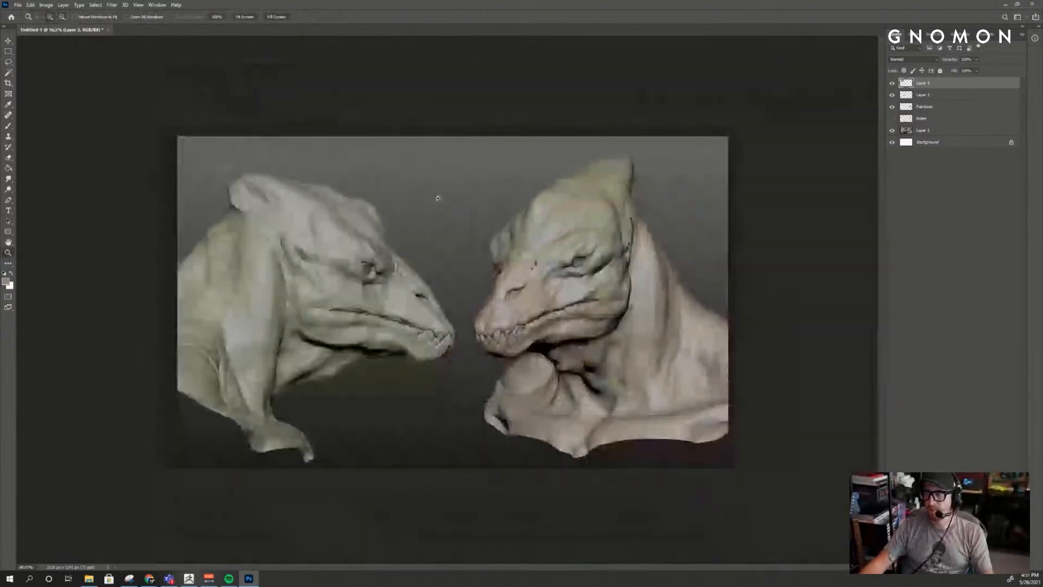
key("ctrl+t")
right_click(247, 181)
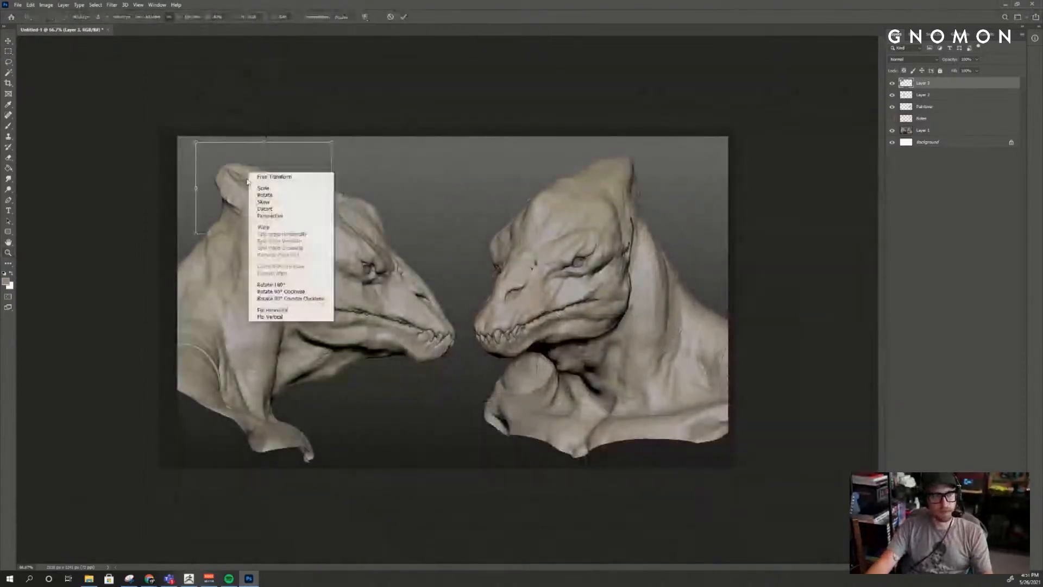
left_click(264, 227)
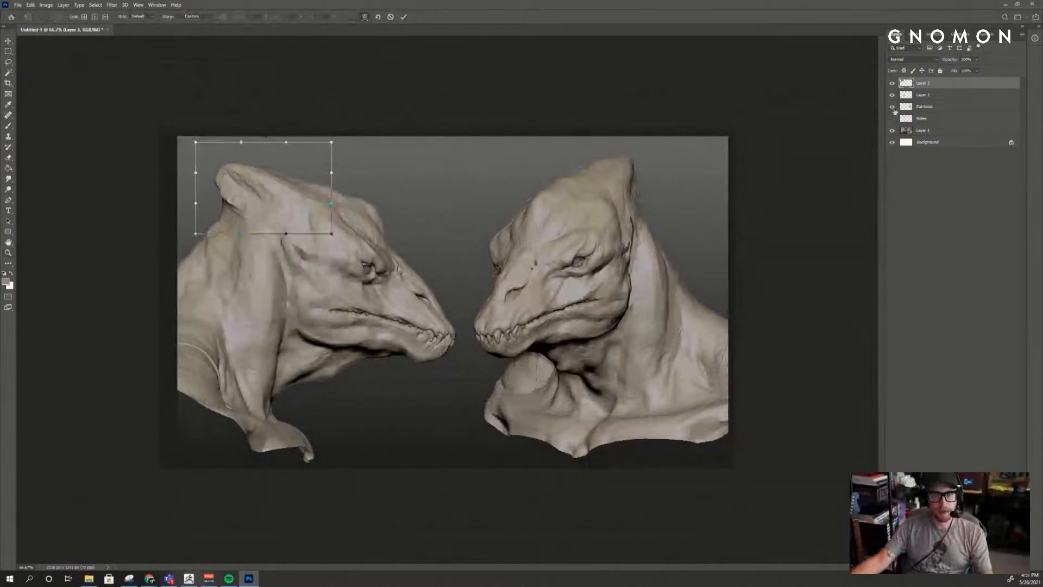
key("Return")
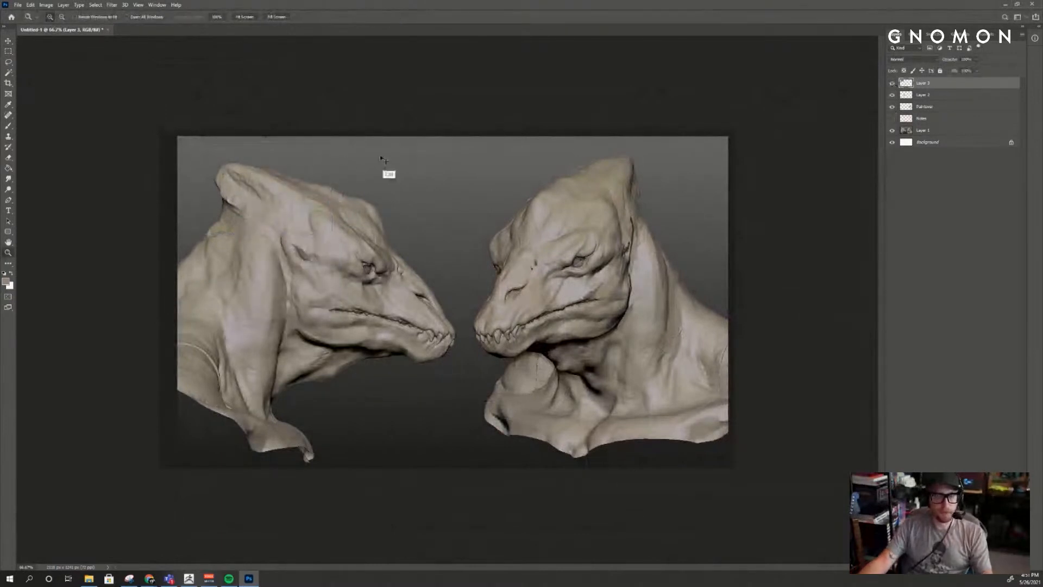
- Warp the copied crest so its tip reaches slightly farther back and the ridge line leading to the forehead curves more smoothly
key("ctrl+t")
right_click(274, 195)
left_click(294, 245)
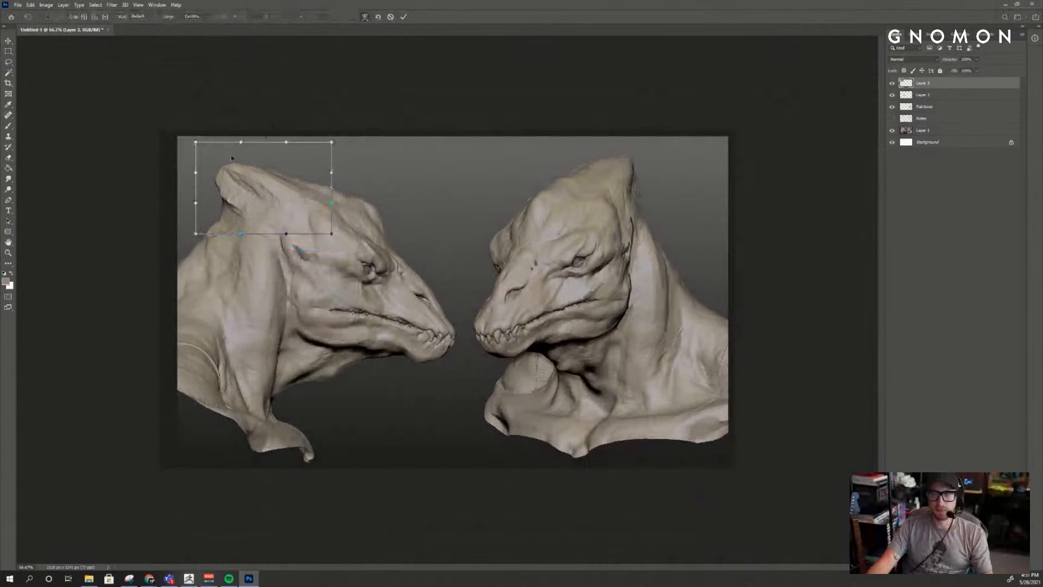
left_click_drag(221, 154, 226, 158)
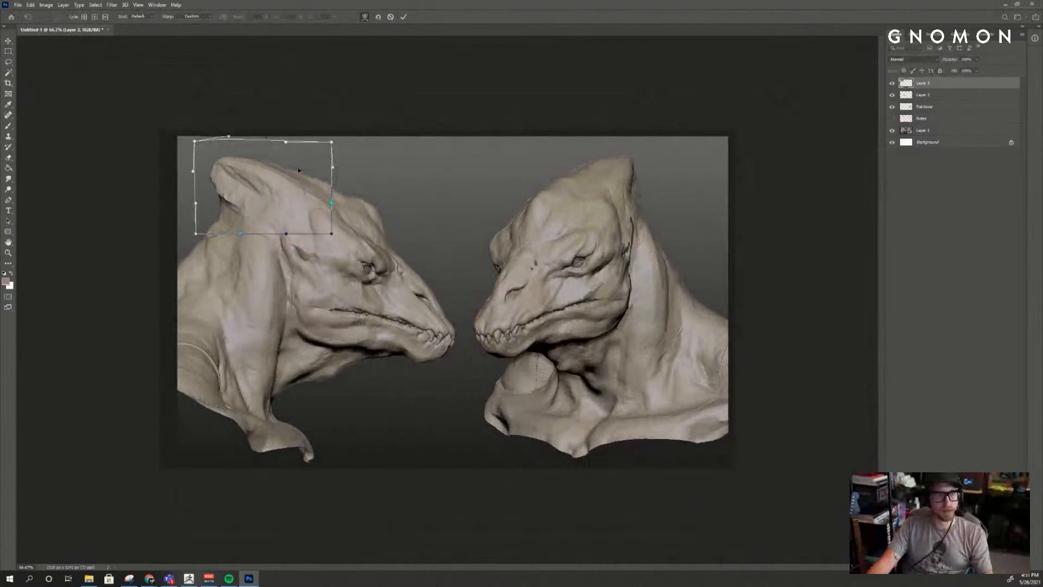
mouse_move(300, 170)
left_mouse_down()
mouse_move(282, 178)
mouse_move(290, 171)
left_mouse_up()
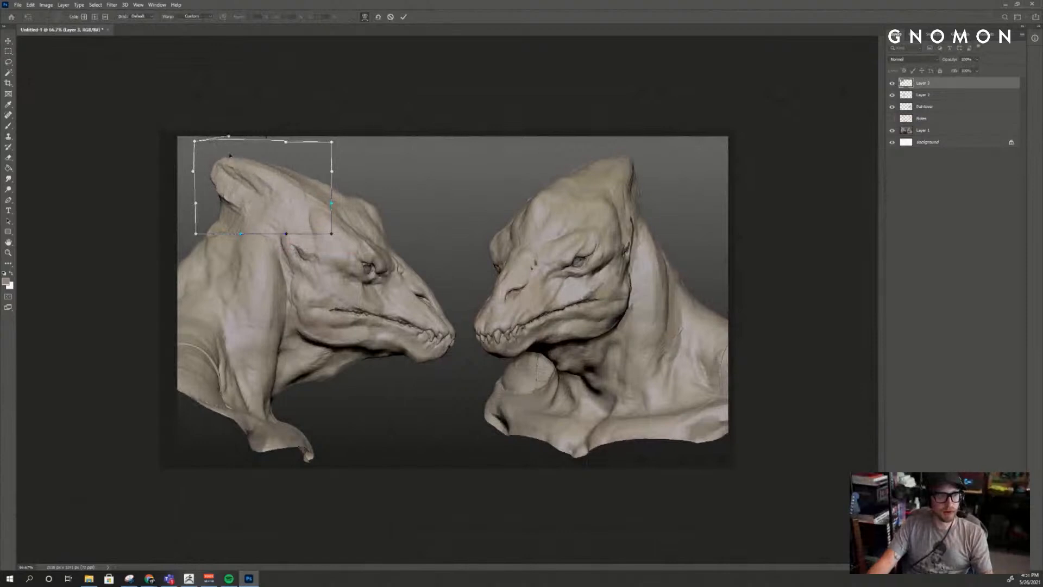
left_click_drag(223, 150, 223, 156)
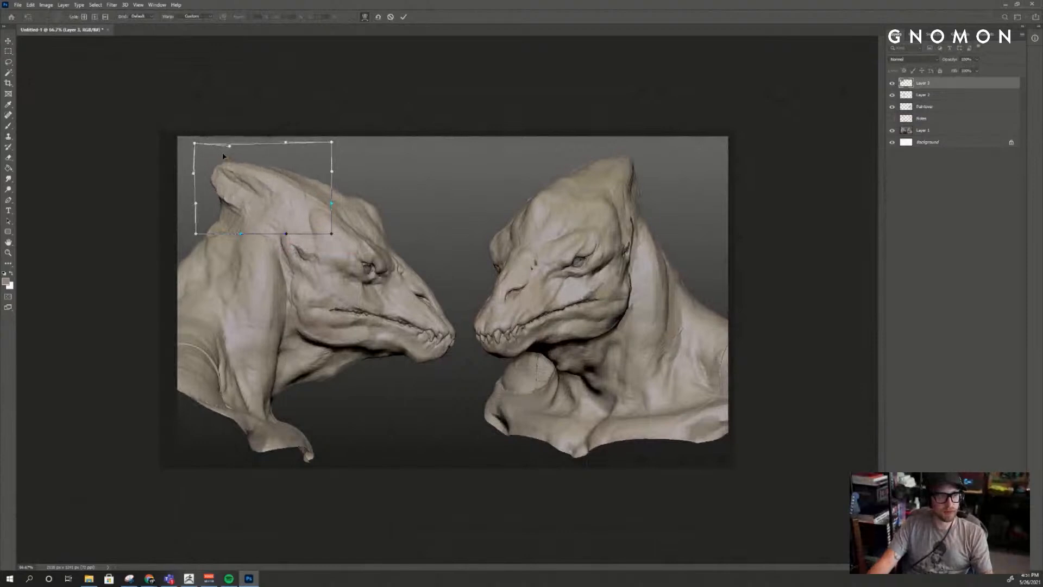
key("Return")
- Toggle the crest warp off and on to compare the new head silhouette with the previous one
key("z")
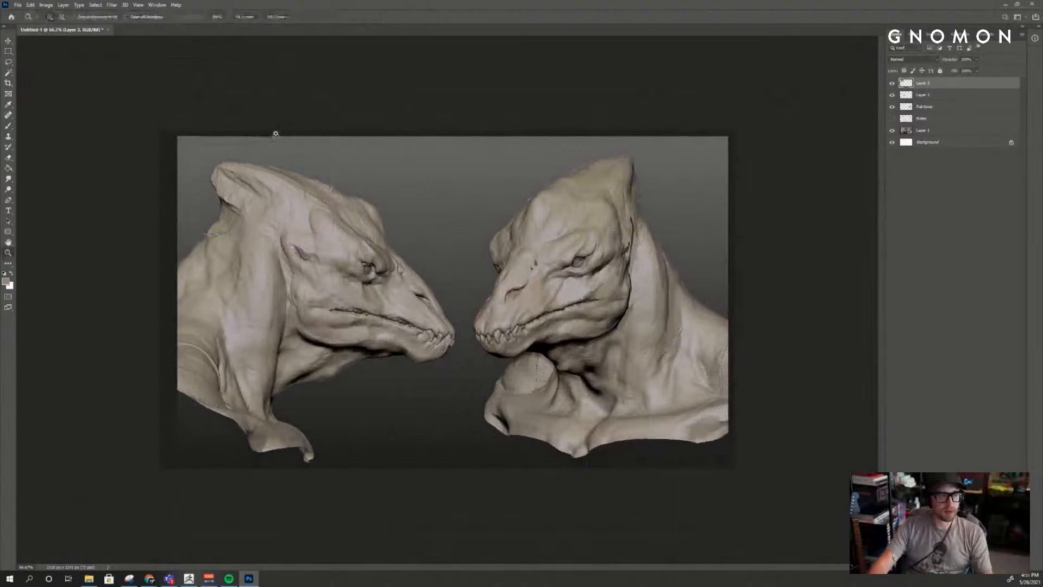
key("ctrl+shift+z")
key("ctrl+z")
key("ctrl+shift+z")
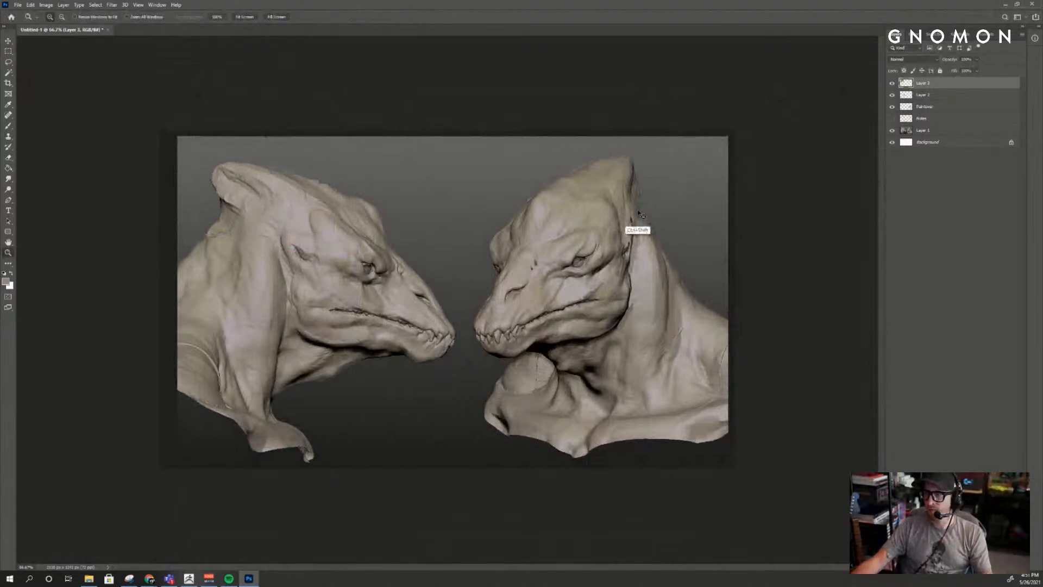
- Compare the heads with and without the latest crest change and the Layer 2 corrections
key("ctrl+z")
key("ctrl+shift+z")
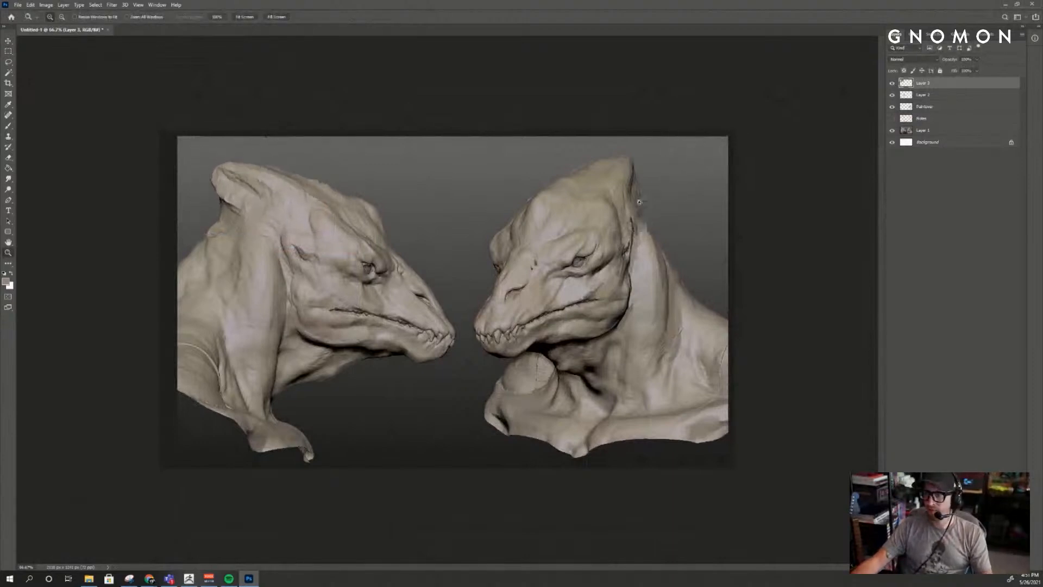
key("ctrl+z")
key("ctrl+shift+z")
left_click(892, 95)
left_click(892, 95)
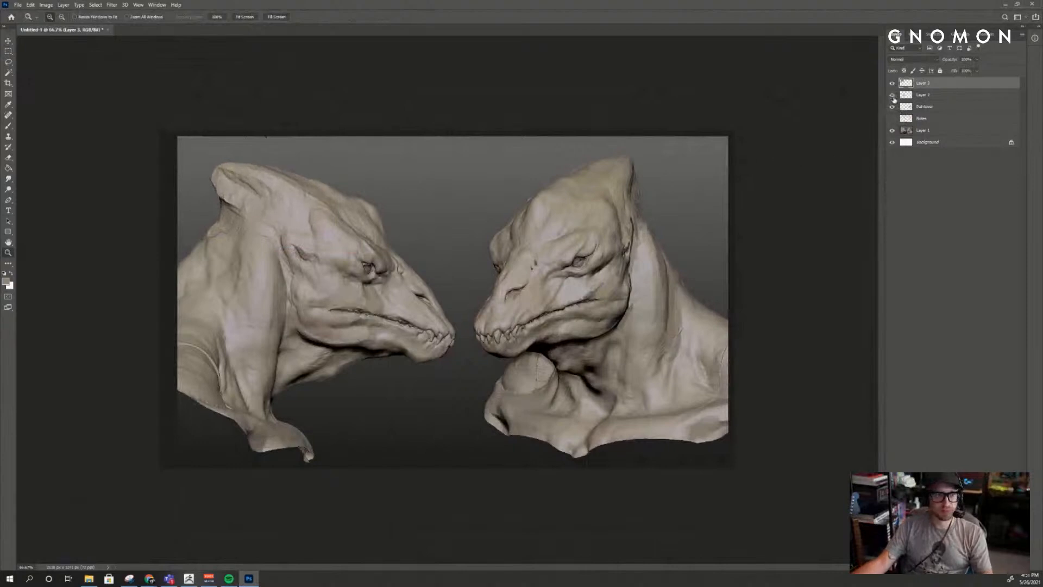
- Merge the two correction layers down into the Paintover layer and compare it with the original sculpt
key("ctrl+e")
key("ctrl+e")
left_click(893, 84)
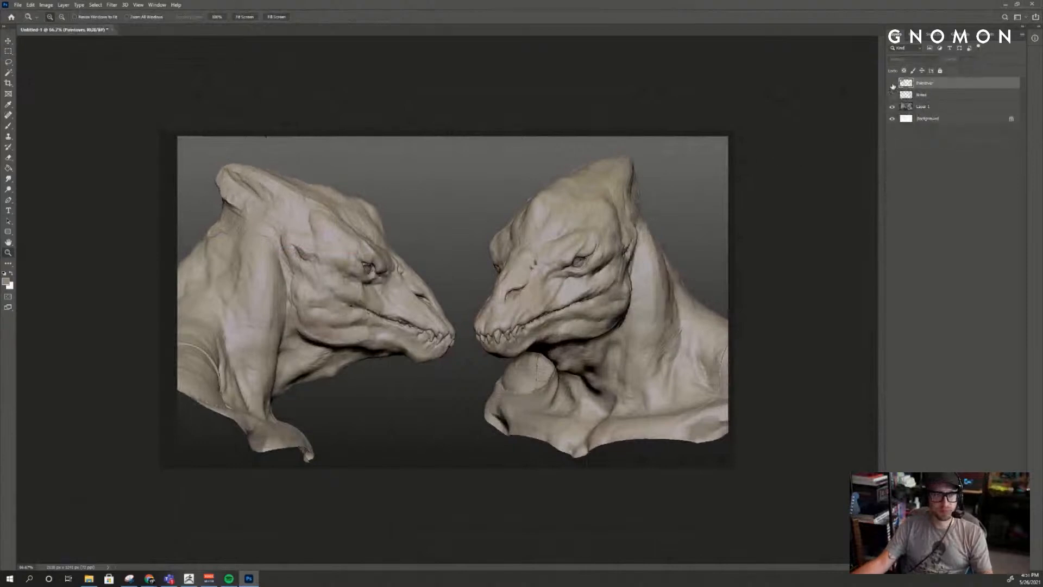
left_click(892, 84)
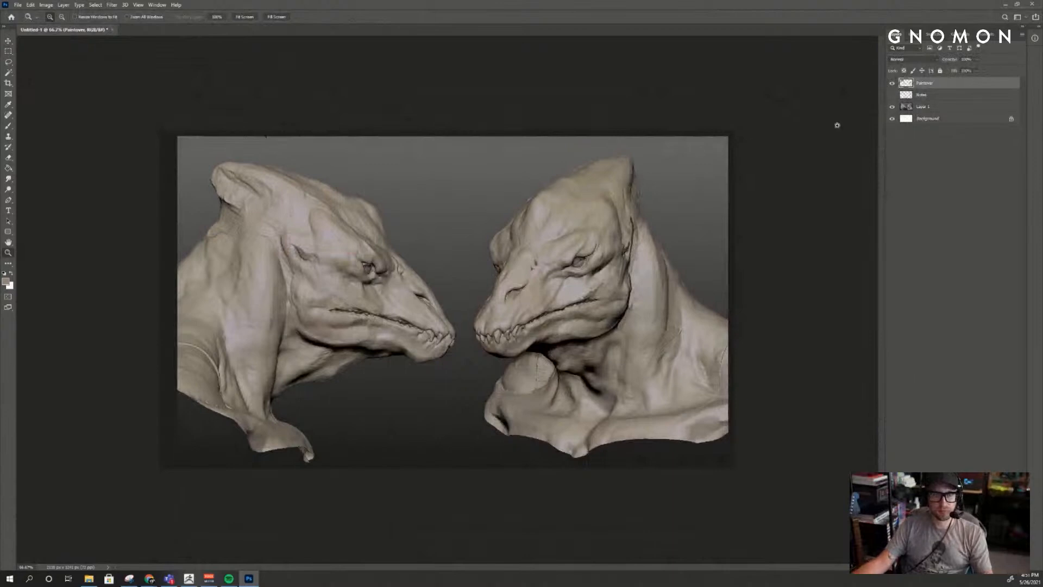
- Move the Notes layer above the Paintover layer, check the red notes against the corrected heads, and hide the notes
left_click(891, 95)
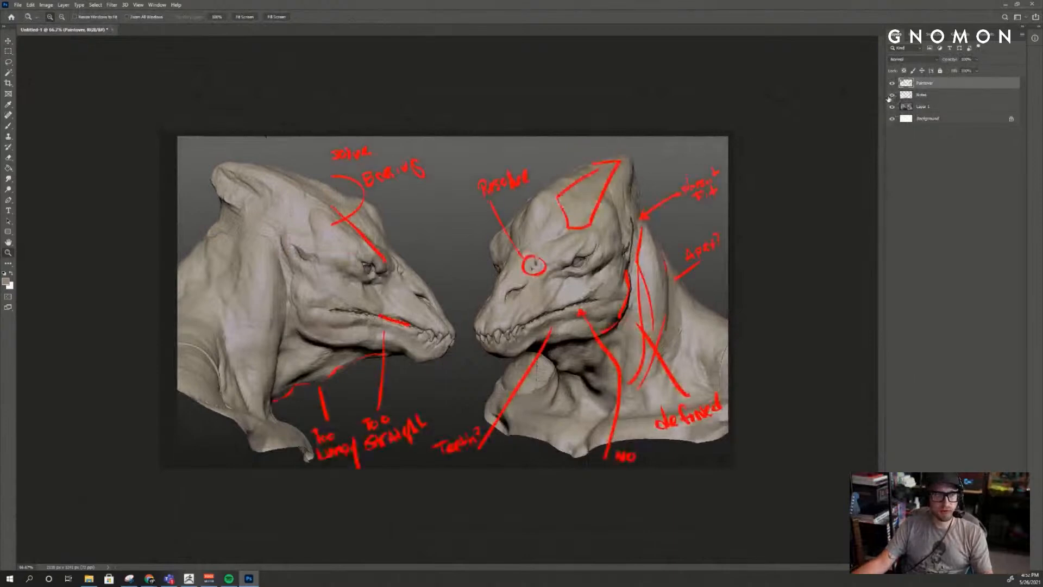
left_click_drag(921, 96, 917, 81)
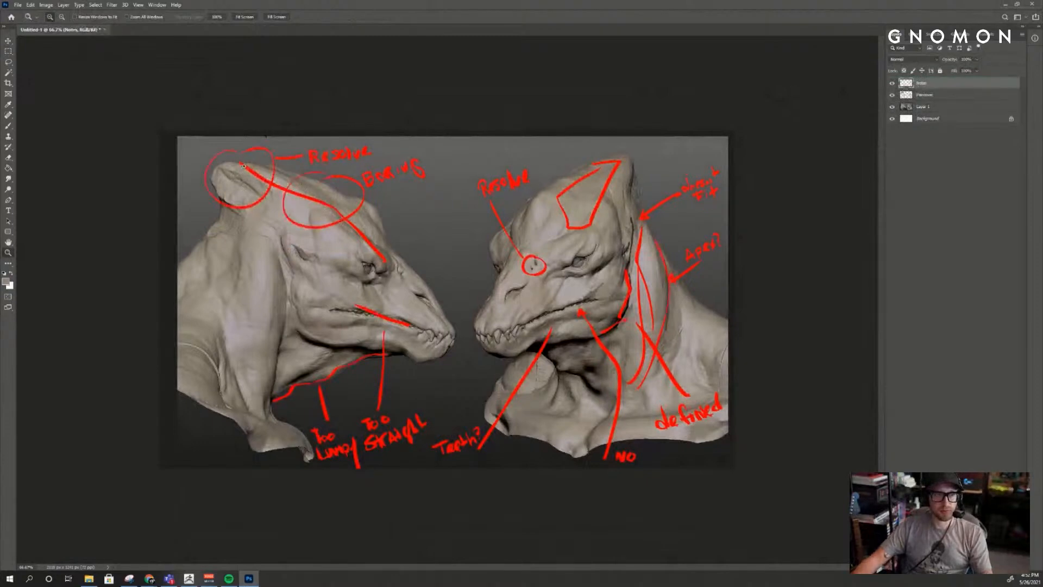
left_click(891, 83)
left_click(412, 193)
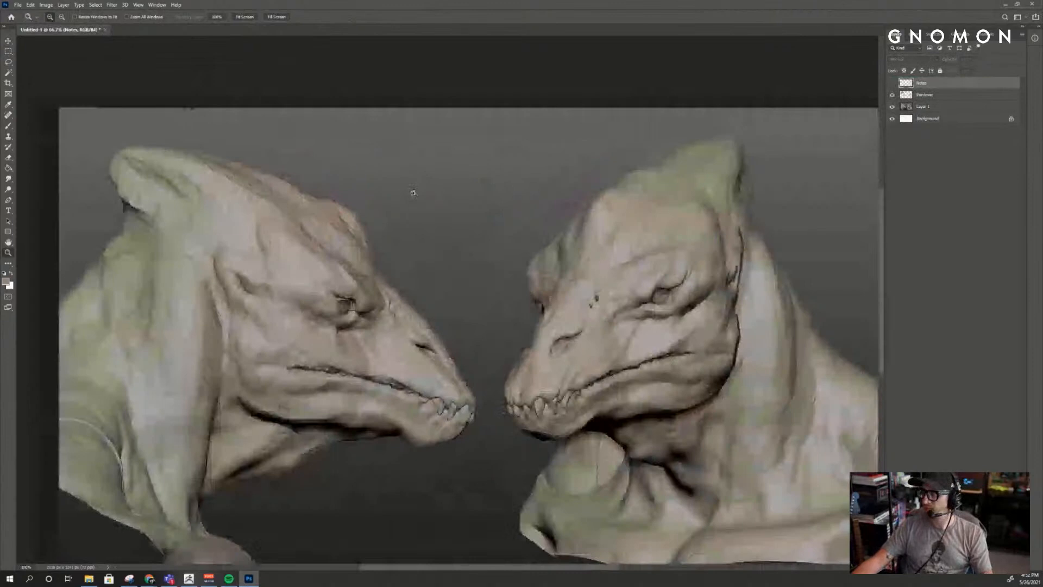
left_click_drag(413, 193, 551, 214)
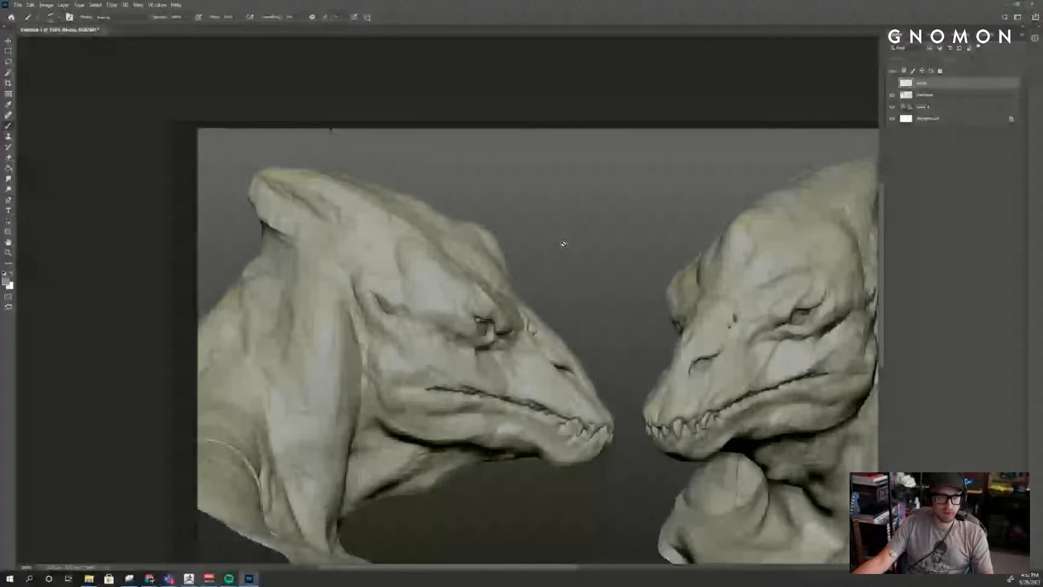
left_click(891, 82)
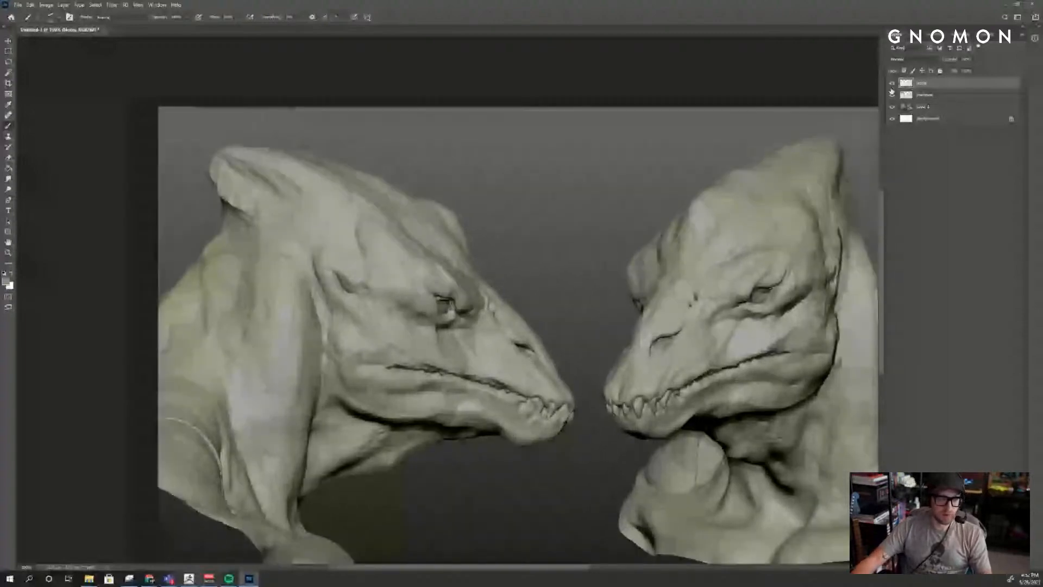
left_click(891, 82)
- Paint over the ridge behind the profile head's brow on the Paintover layer, undoing the light stroke along the crest top
left_click(927, 95)
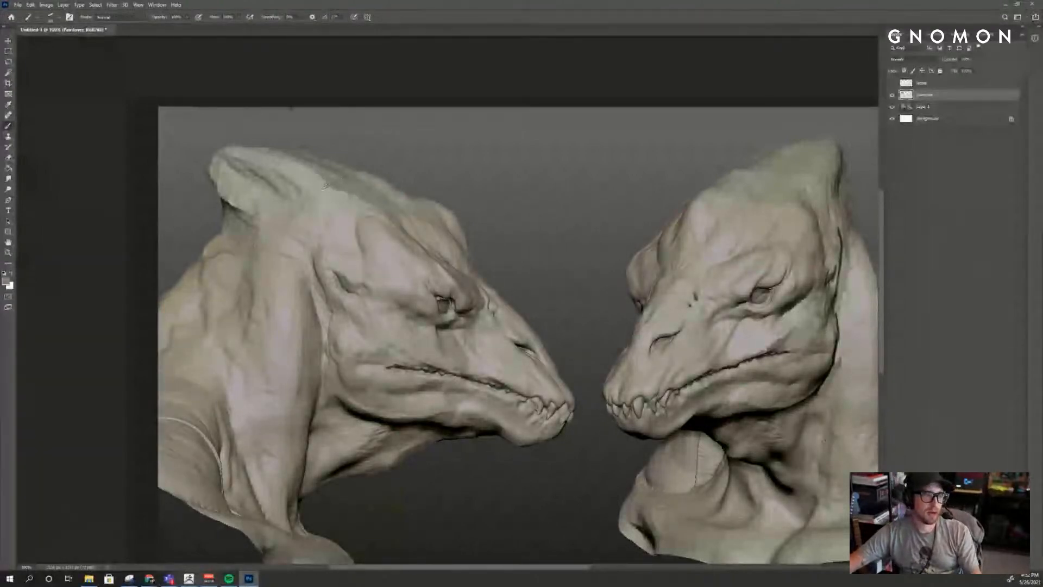
left_click_drag(321, 179, 347, 191)
left_click(281, 164, "alt")
mouse_move(305, 163)
left_mouse_down()
mouse_move(255, 151)
mouse_move(282, 155)
left_mouse_up()
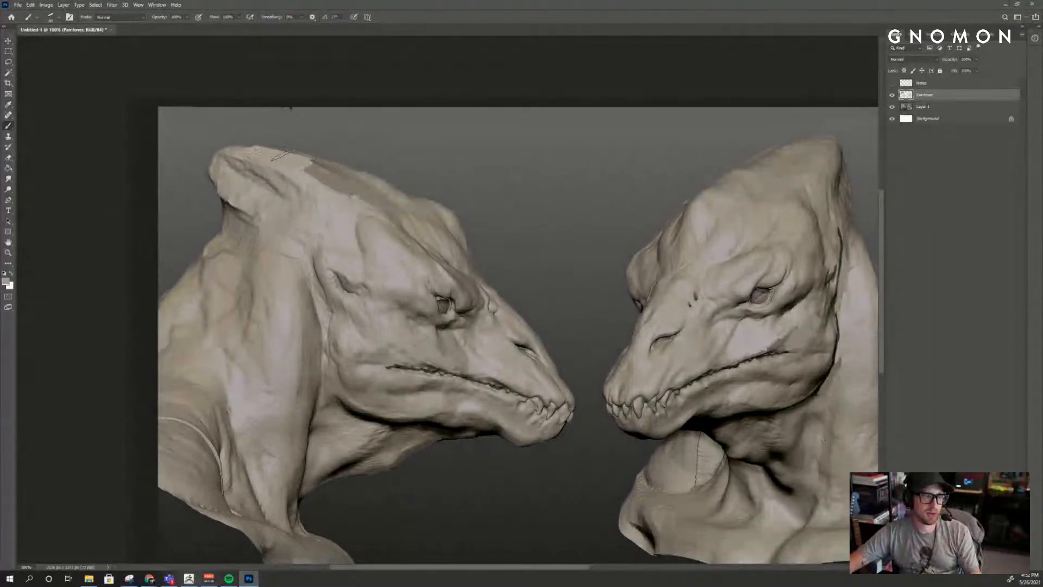
key("ctrl+z")
key("e")
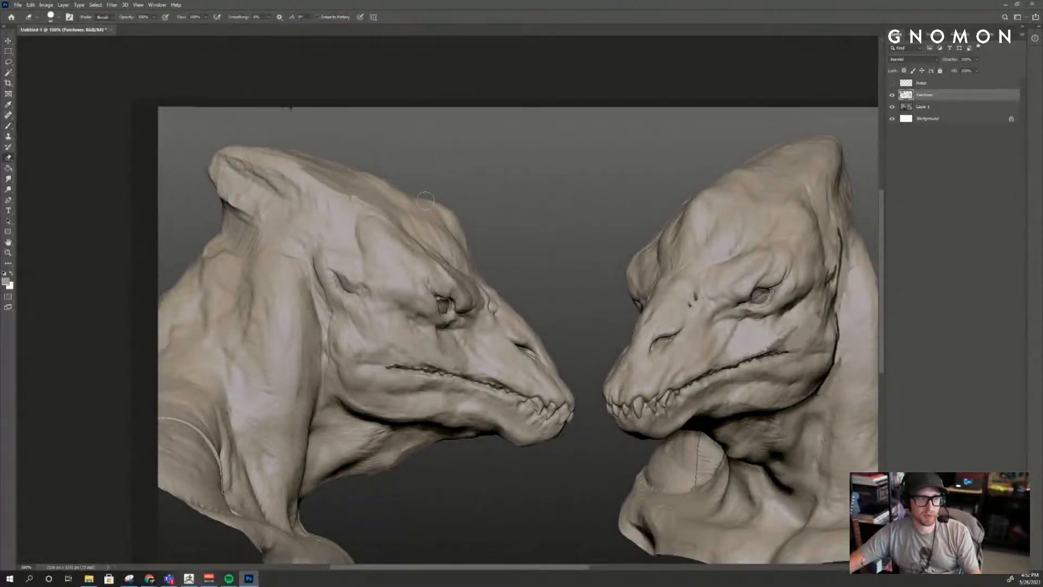
- Trim the upper edge of the profile crest with background grey, undo the unwanted strokes, and compare the silhouette with the original
key("b")
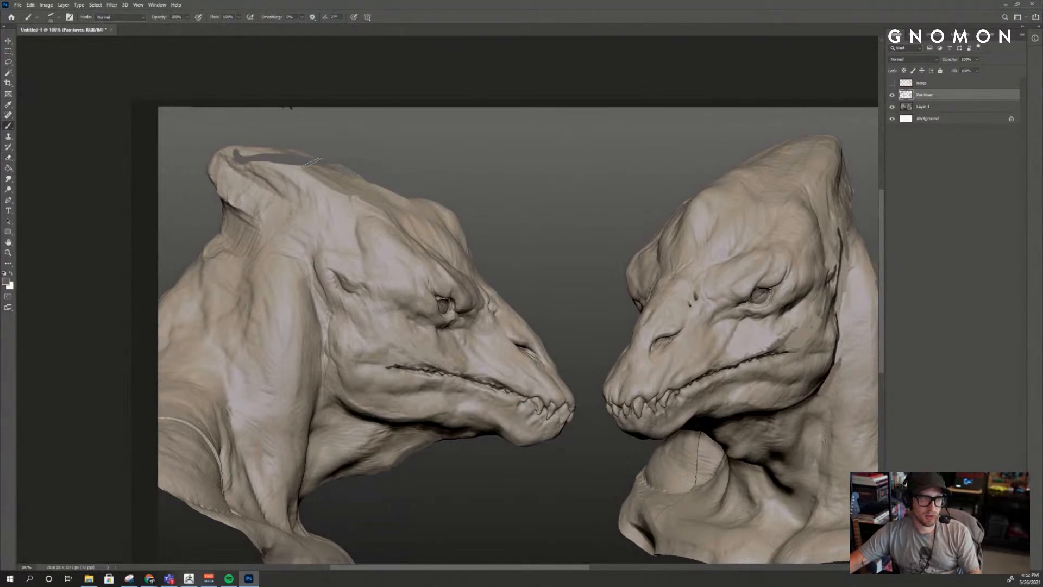
key("z")
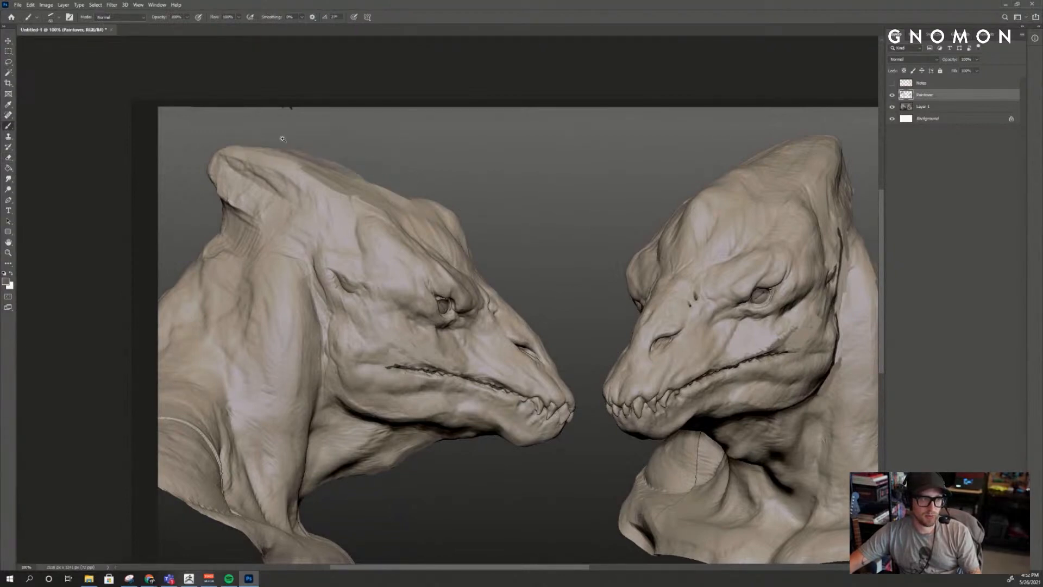
left_click(282, 154)
left_click(310, 159, "alt")
left_click(311, 159, "alt")
key("b")
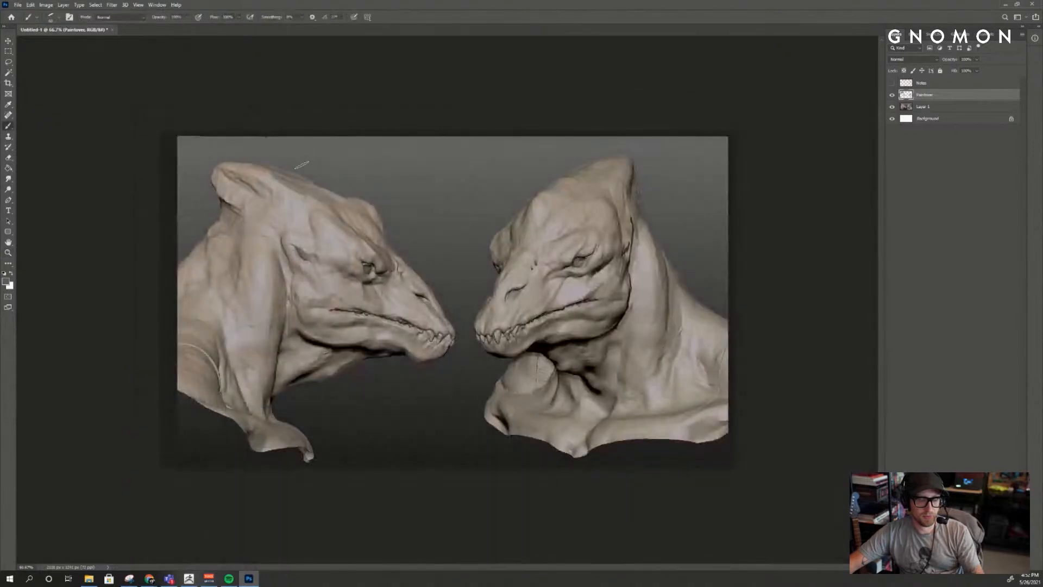
left_click_drag(571, 208, 593, 199)
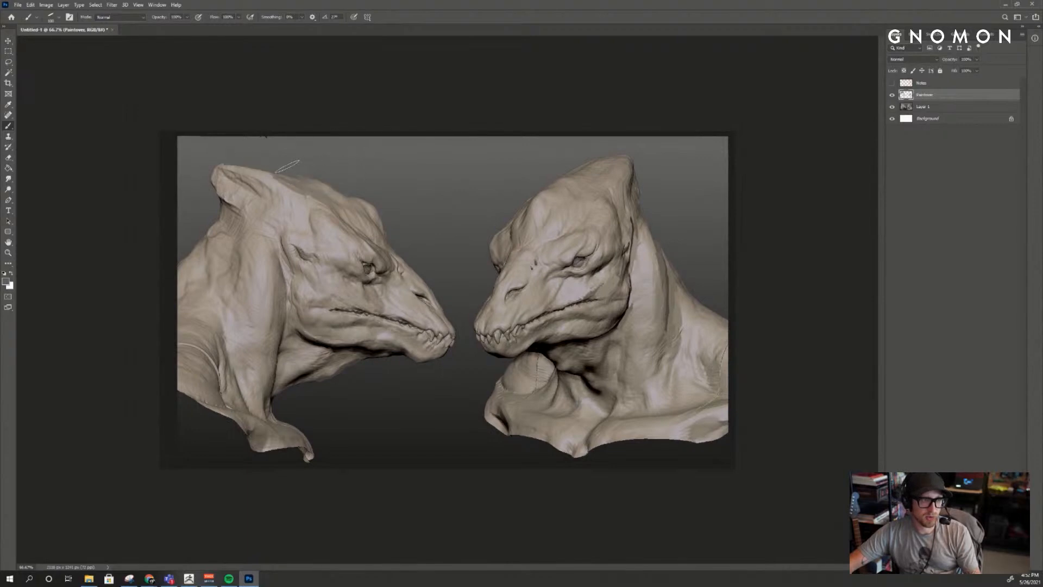
mouse_move(247, 170)
left_mouse_down()
mouse_move(326, 192)
mouse_move(292, 172)
left_mouse_up()
key("ctrl+z")
key("ctrl+z")
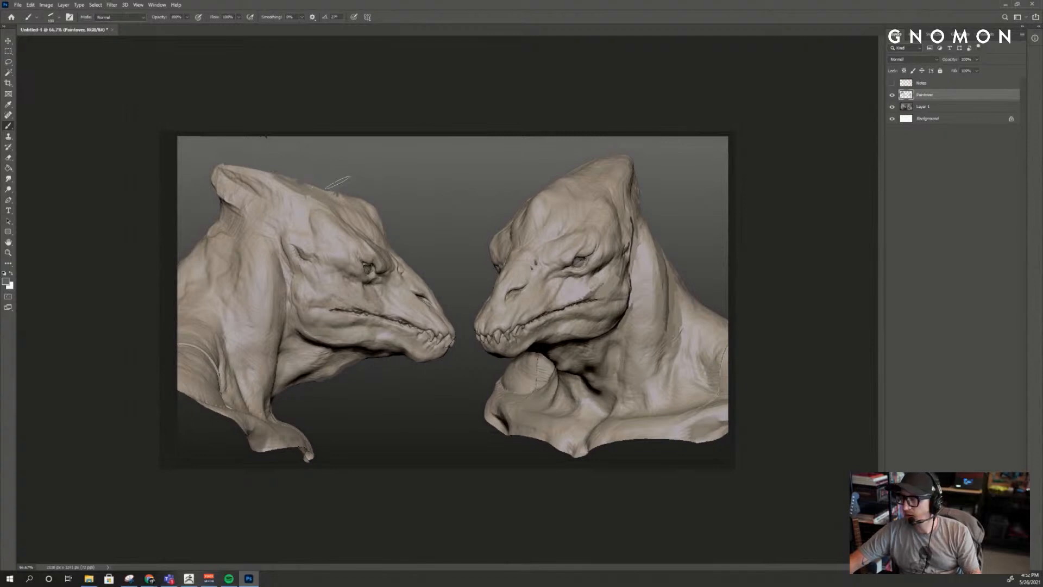
key("ctrl+z")
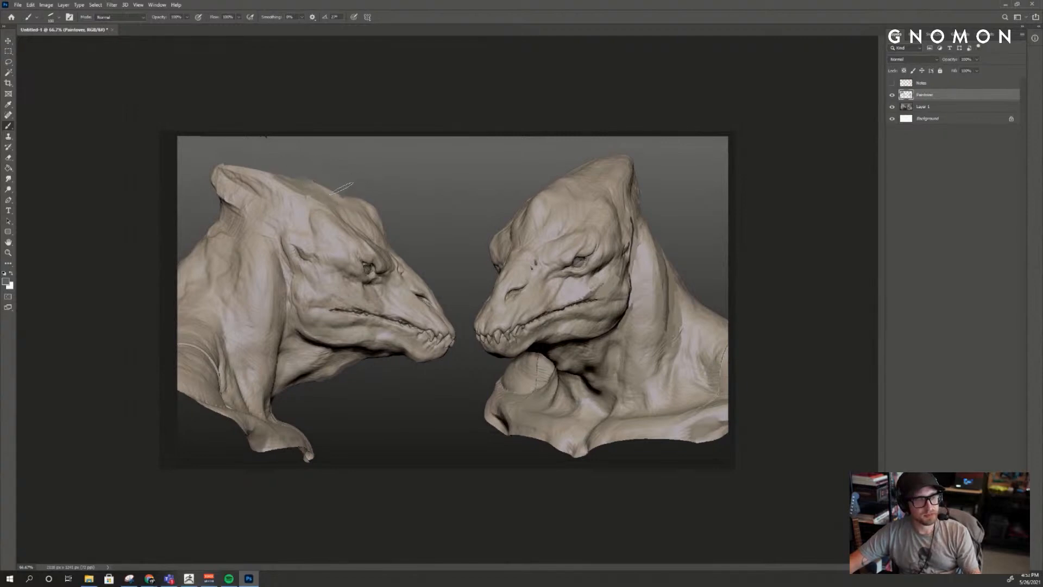
left_click(892, 95)
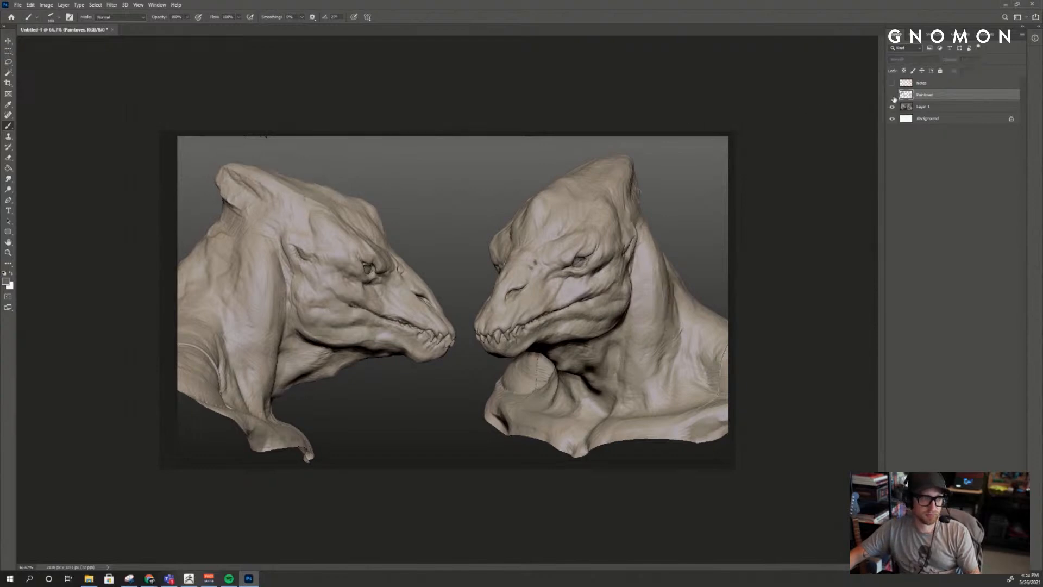
left_click(892, 95)
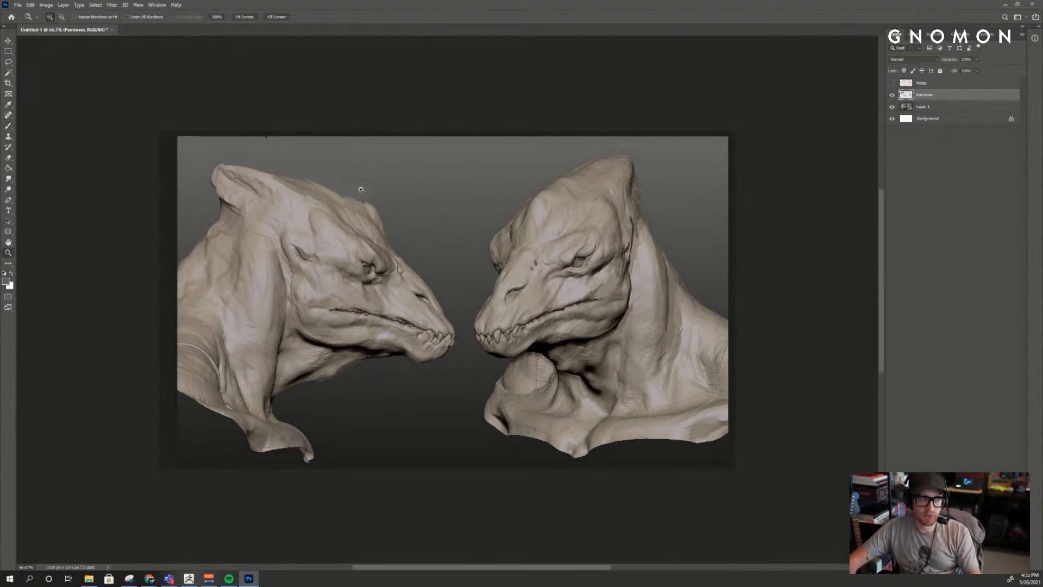
- Cut the profile silhouette in just behind the brow bump with sampled background grey and reduce the brush size
scroll(362, 193, "up", 1, "alt")
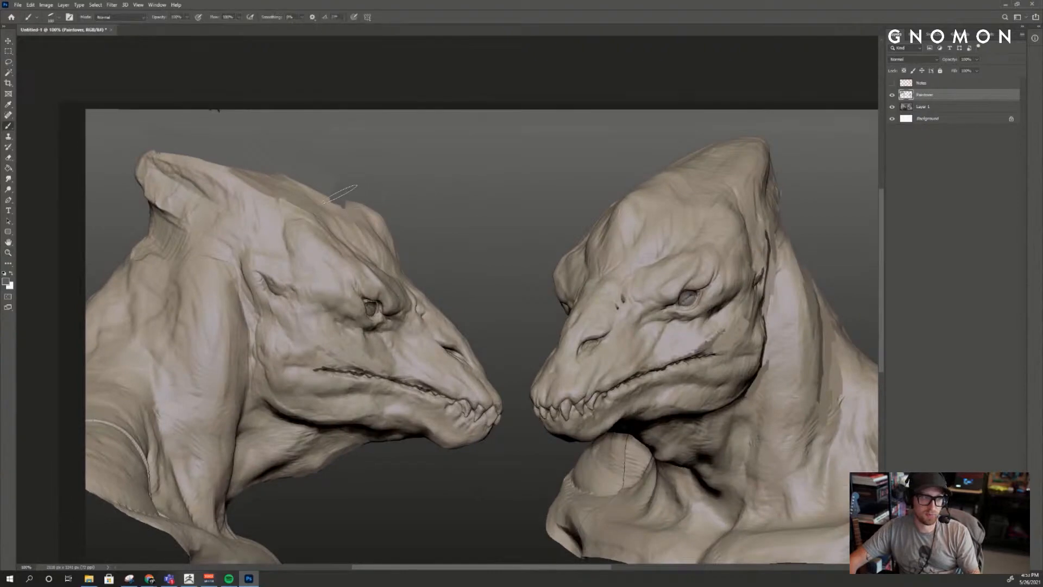
left_click(354, 196, "alt")
left_click_drag(351, 191, 356, 191)
key("bracketleft")
key("bracketleft")
key("bracketleft")
key("bracketleft")
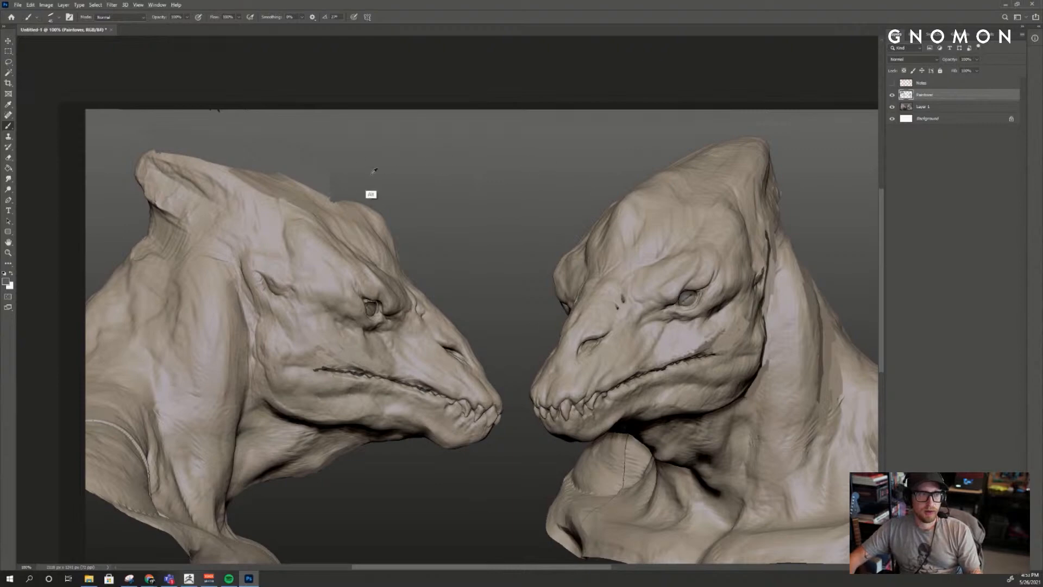
scroll(636, 174, "down", 1, "alt")
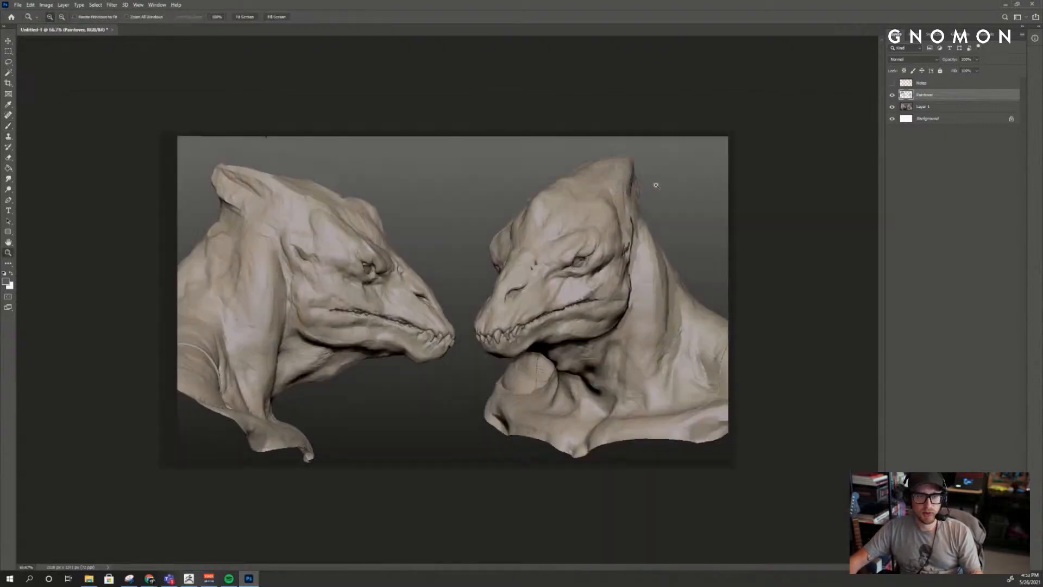
- Paint a flatter mid-tone plane down the forehead of the three-quarter head using tones sampled from the sculpt
scroll(625, 195, "up", 1, "alt")
left_click(589, 269, "alt")
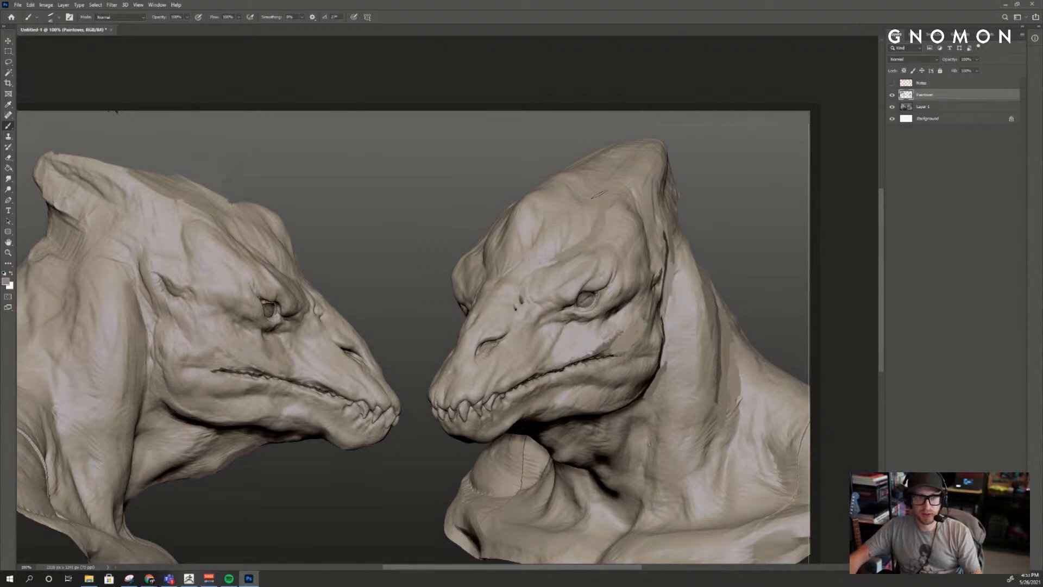
mouse_move(532, 212)
left_mouse_down()
mouse_move(525, 256)
mouse_move(531, 228)
mouse_move(533, 251)
mouse_move(526, 231)
left_mouse_up()
left_click(540, 234, "alt")
left_click(527, 228, "alt")
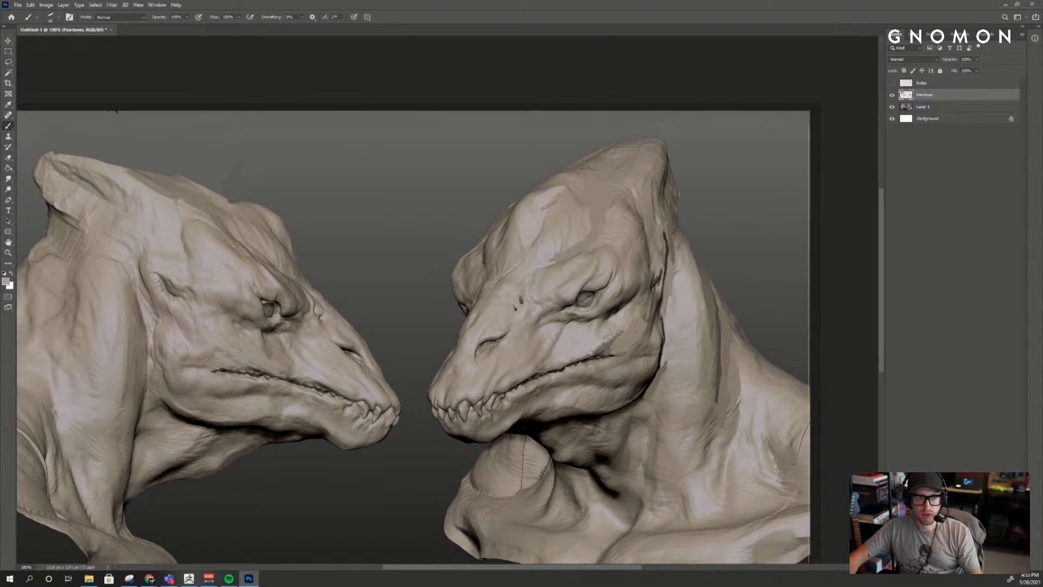
- Paint lighter planes on the lower forehead and above the eye, and define the darker plane rising into the three-quarter crest
left_click(567, 253, "alt")
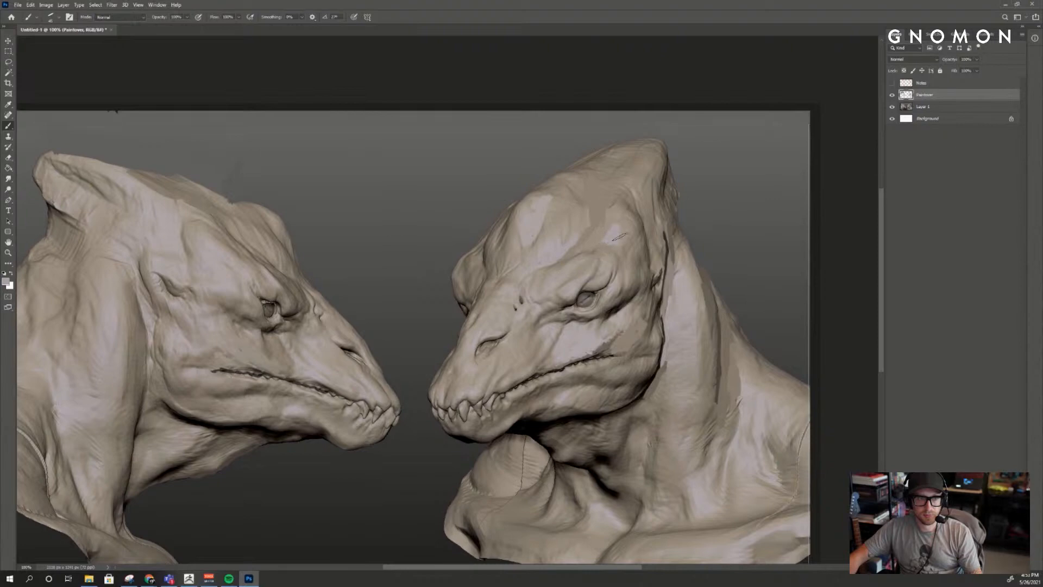
left_click(617, 244)
left_click(599, 238, "alt")
left_click(586, 238, "alt")
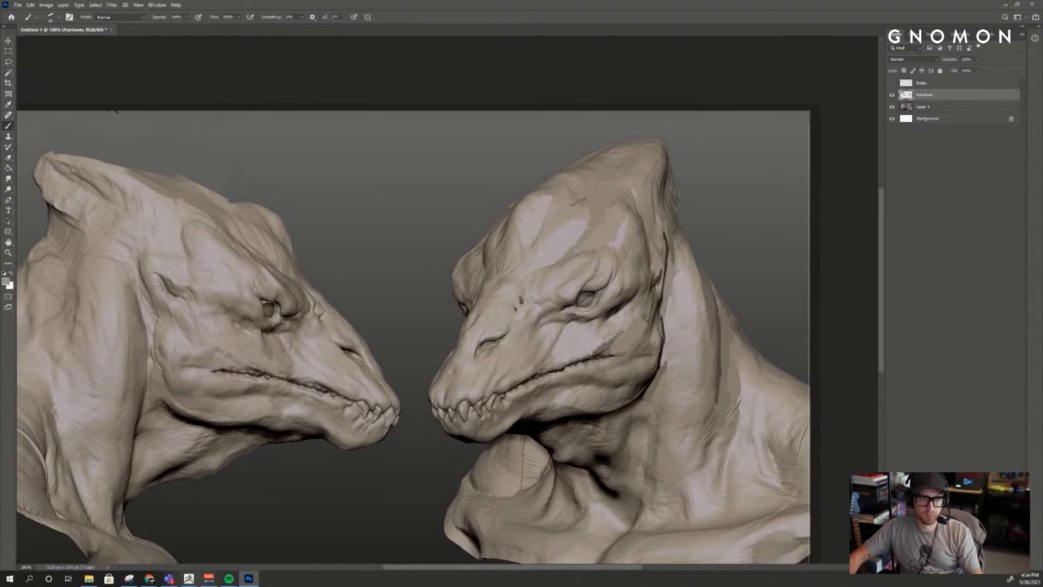
key("alt")
key("alt")
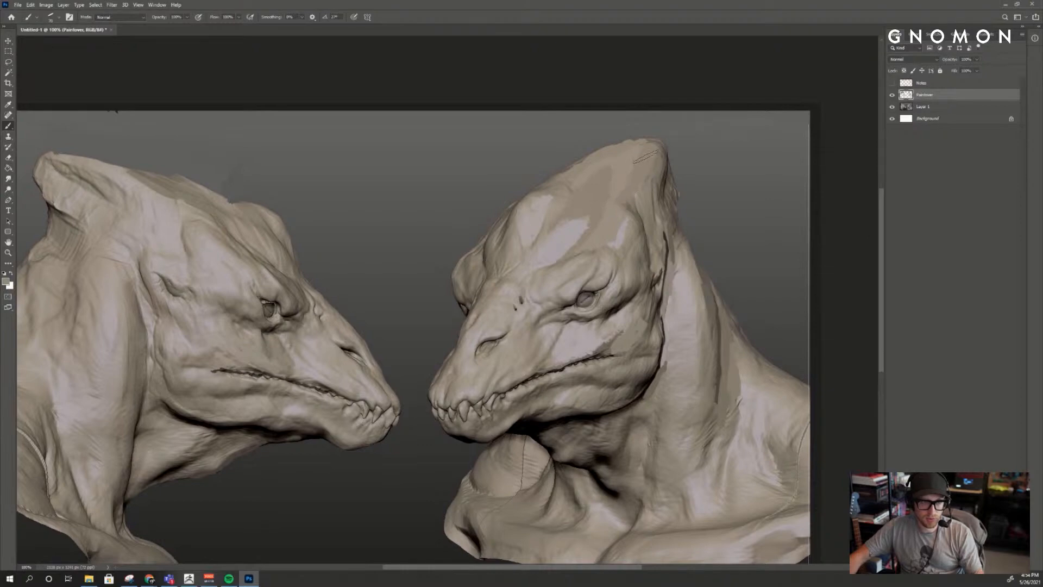
- Toggle the Paintover layer off and on to compare both corrected heads with the original sculpt
key("z")
left_click(654, 182, "alt")
left_click(672, 198, "alt")
left_click(640, 219)
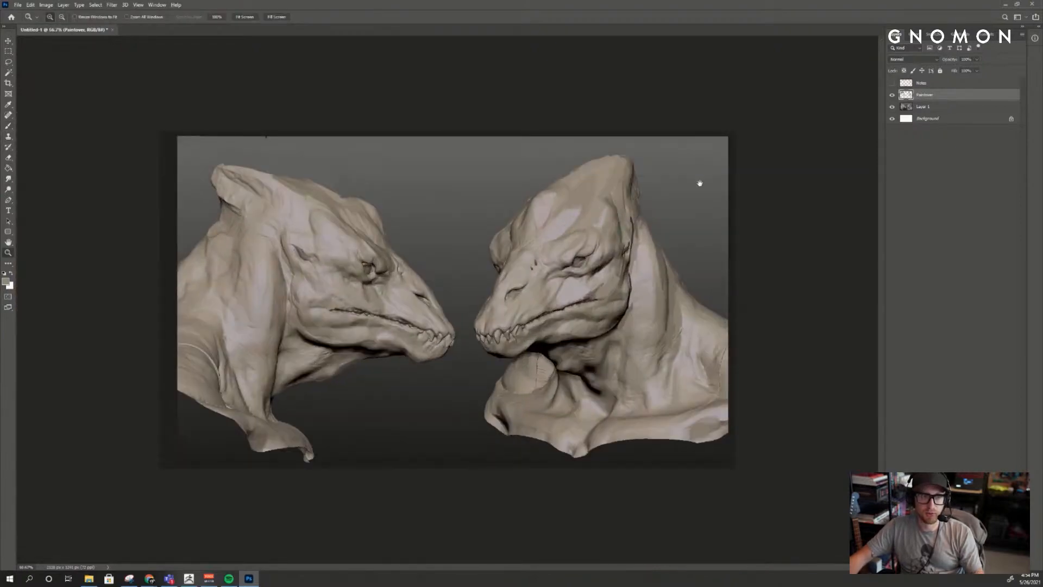
left_click(892, 95)
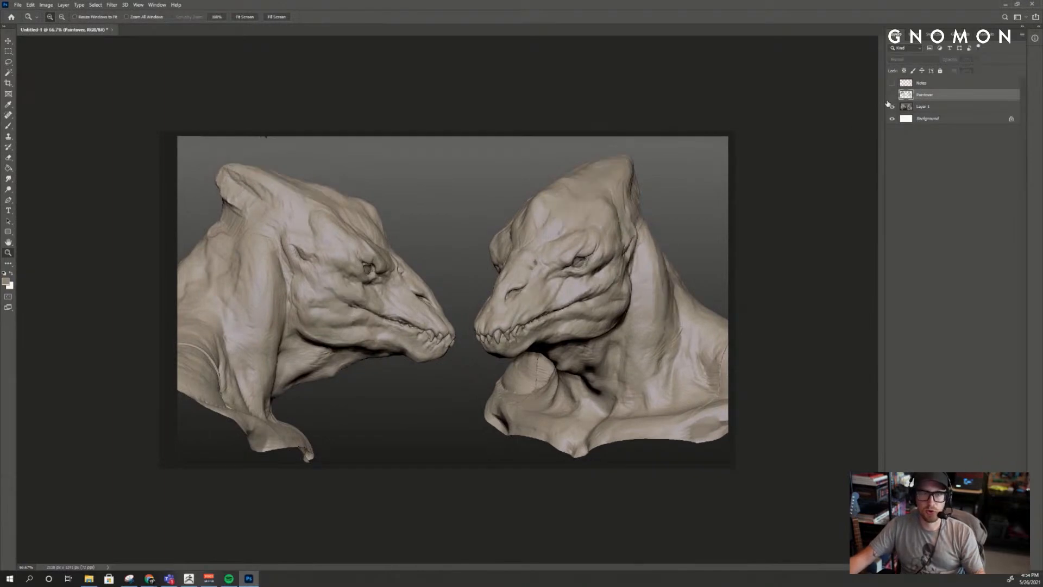
left_click(892, 95)
left_click(892, 95)
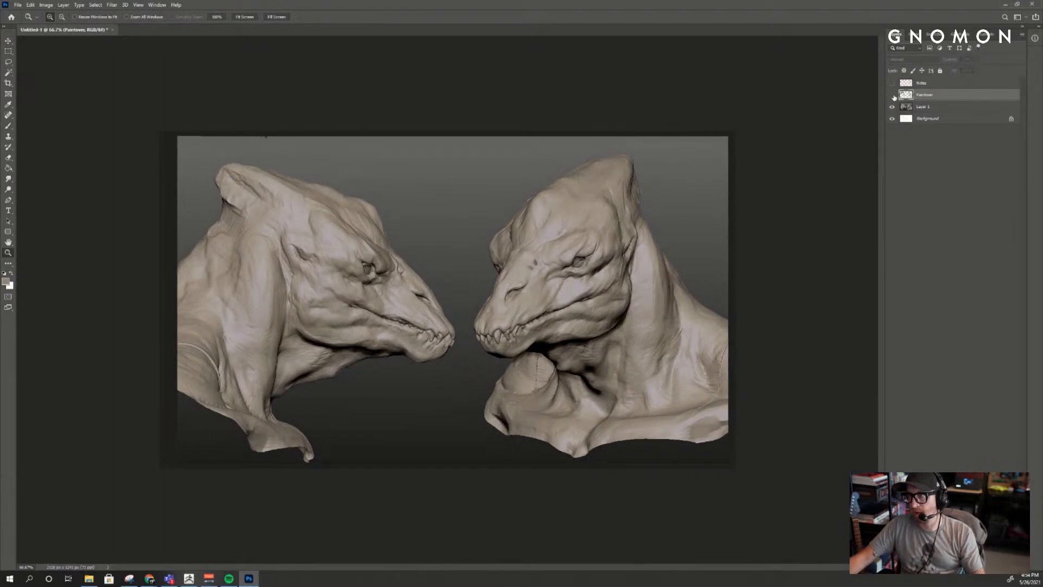
left_click(892, 95)
left_click(892, 95)
left_click(893, 95)
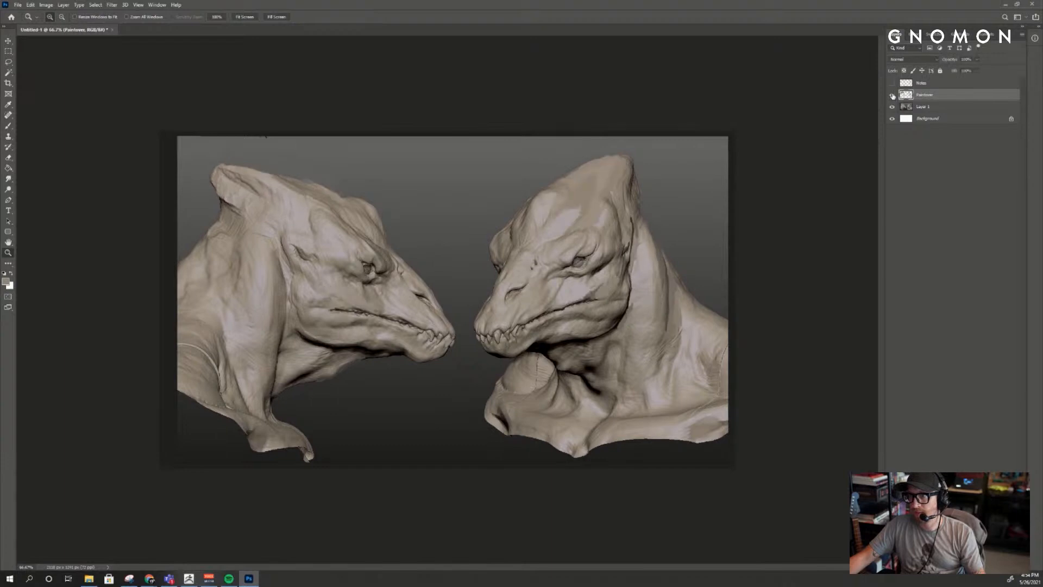
- Review the red notes over the corrected heads, hide them, and recheck the paintover against the original
left_click(892, 83)
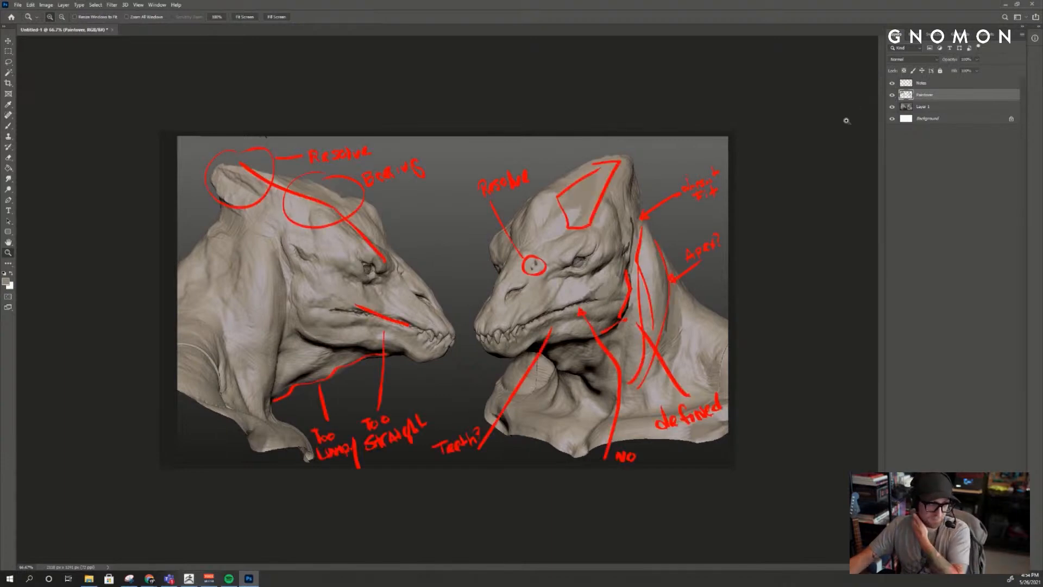
left_click(892, 84)
left_click(893, 94)
left_click(892, 85)
left_click(892, 84)
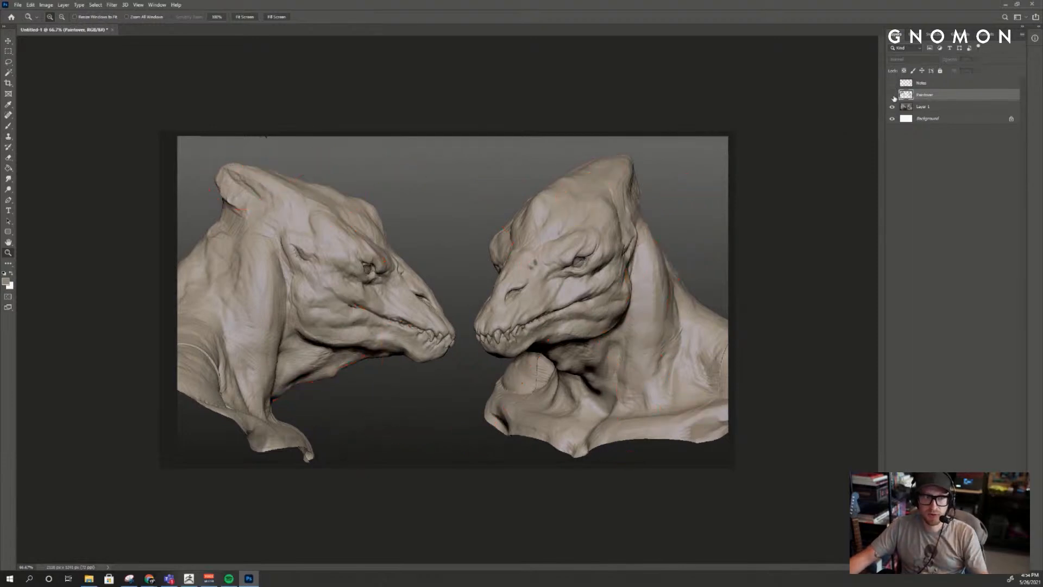
left_click(892, 95)
left_click(893, 95)
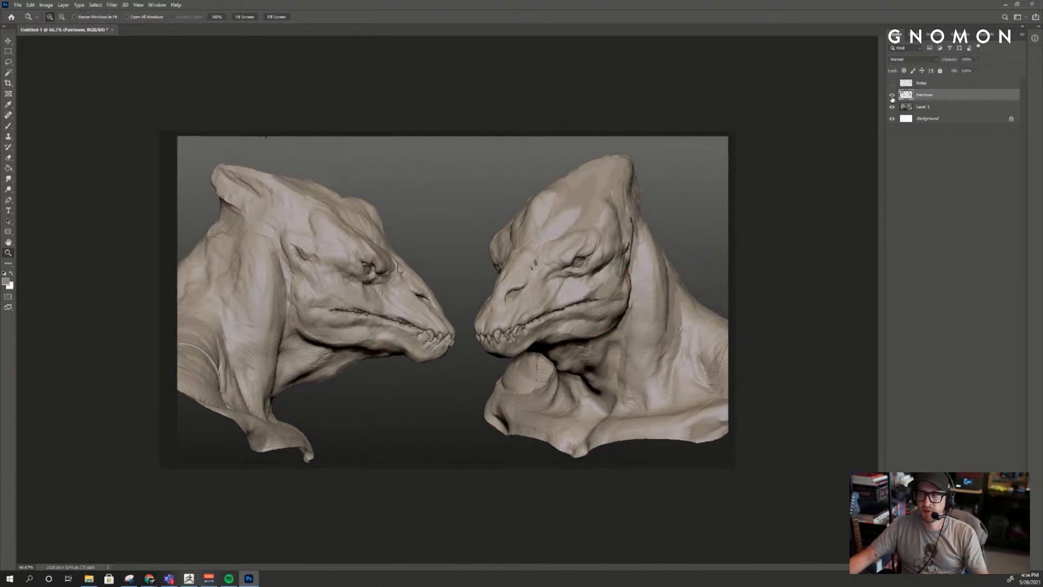
- Keep the Paintover layer shown with the notes hidden and save the document as HeadPaintNotes.psd
left_click(892, 96)
key("v")
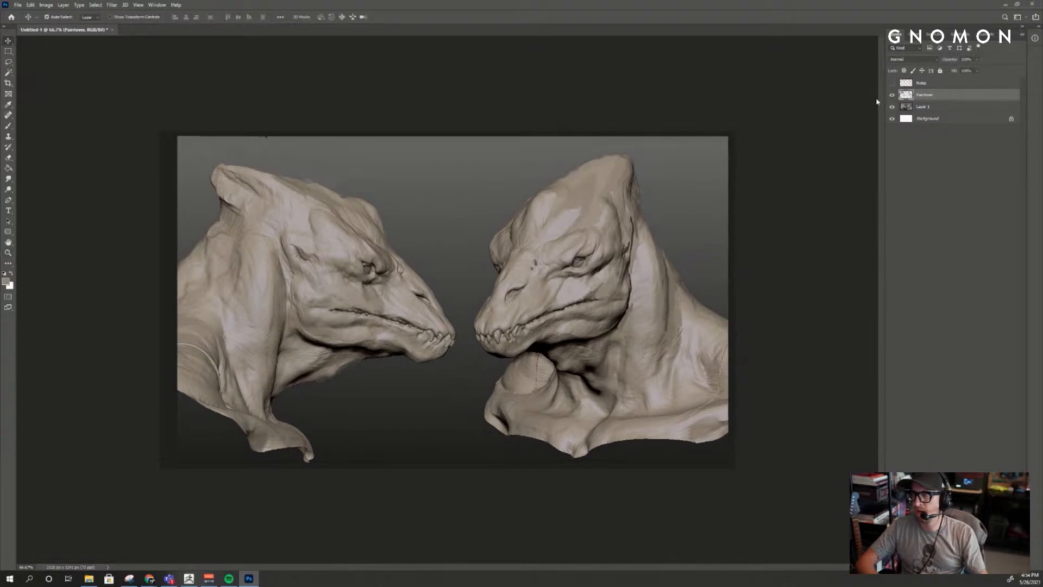
key("ctrl+s")
key("Escape")
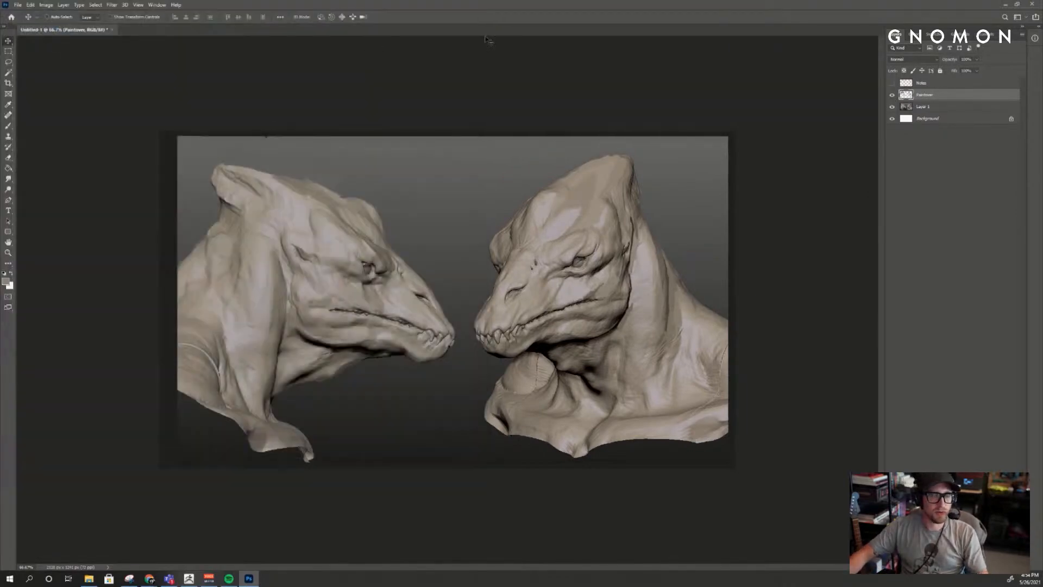
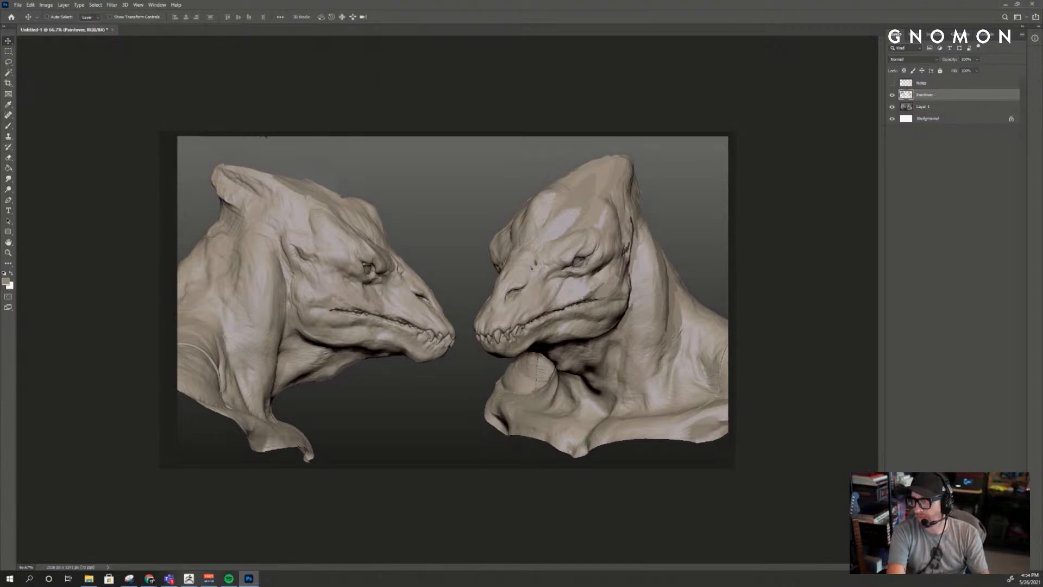
key("ctrl+s")
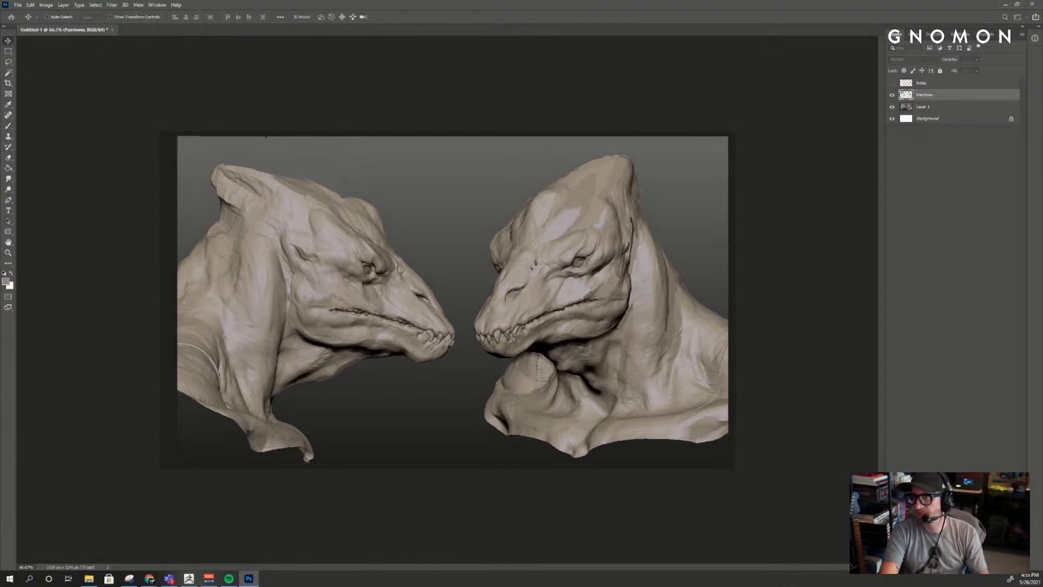
left_click(951, 217)
- Switch to ZBrush, close the Snipping Tool capture, and clear the duplicate head from the canvas, leaving one framed sculpt
left_click(1005, 4)
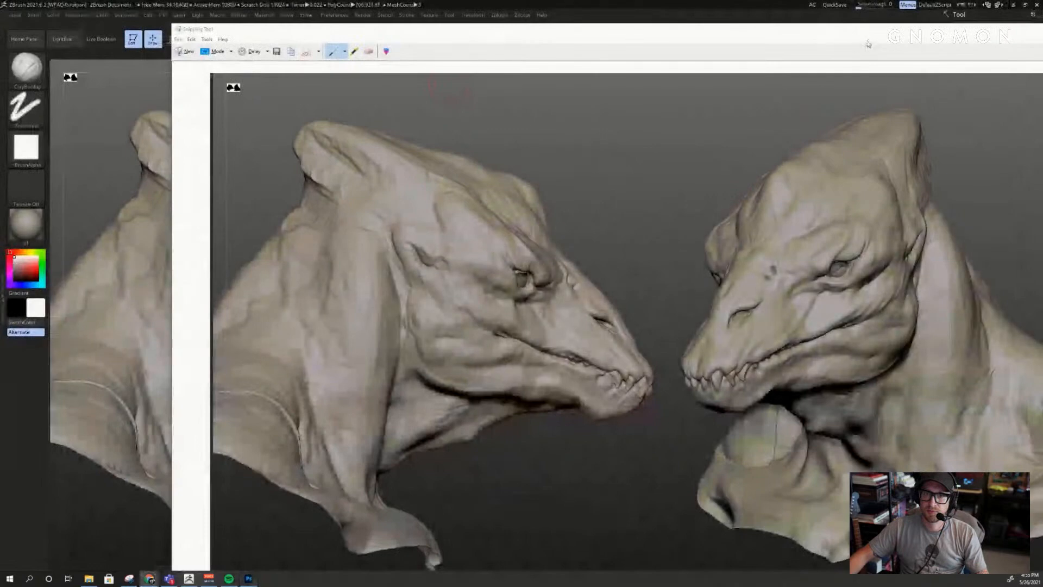
left_click_drag(381, 29, 159, 25)
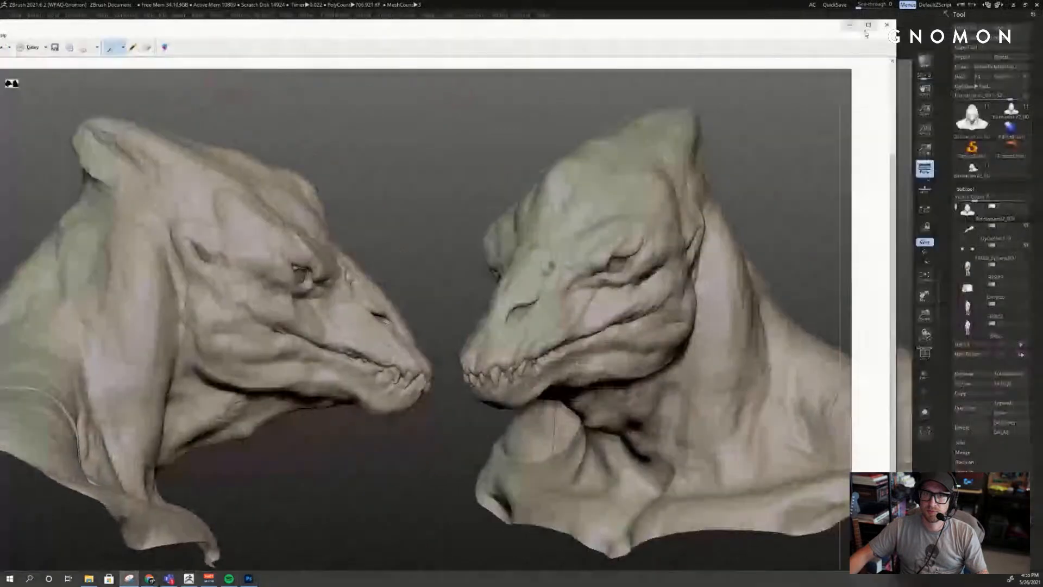
left_click(887, 25)
left_click(457, 311)
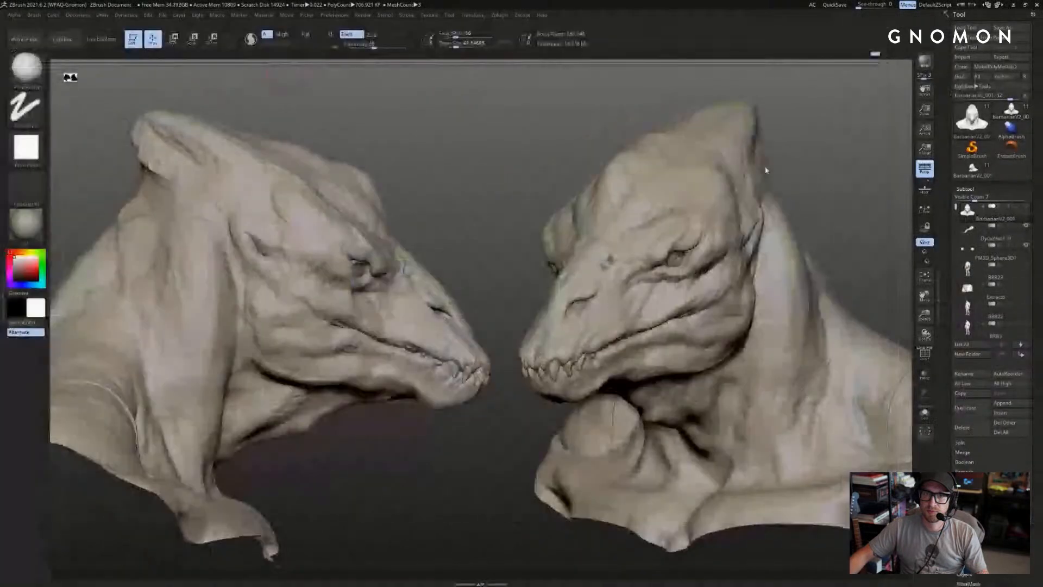
mouse_move(766, 170)
left_mouse_down()
mouse_move(806, 163)
mouse_move(780, 160)
left_mouse_up()
key("ctrl+n")
key("f")
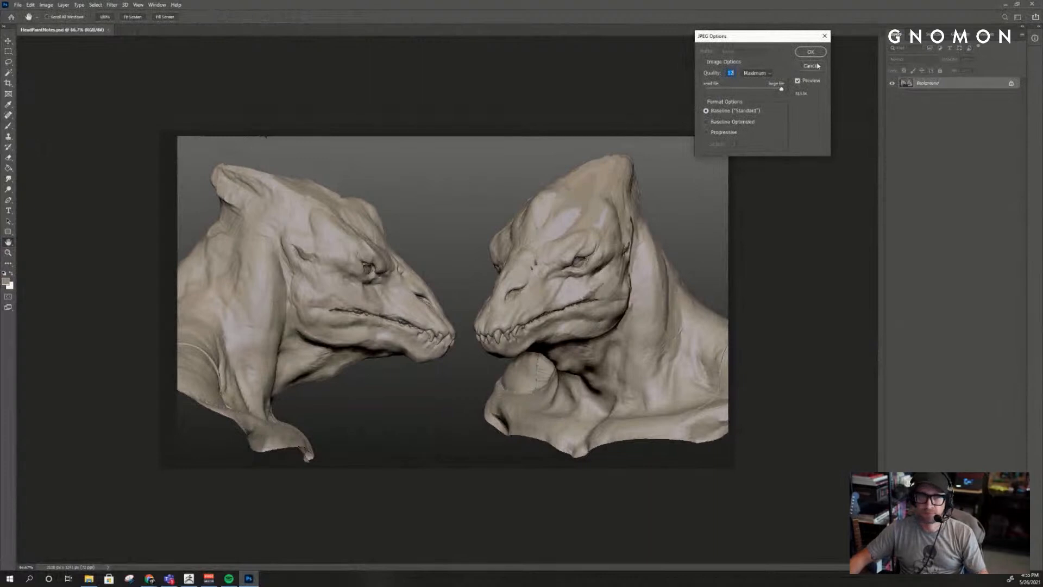
- Save the flattened paintover from Photoshop as HeadPaintNotes.jpg at quality 12, view it over the ZBrush sculpt, and minimise the viewer
left_click(810, 52)
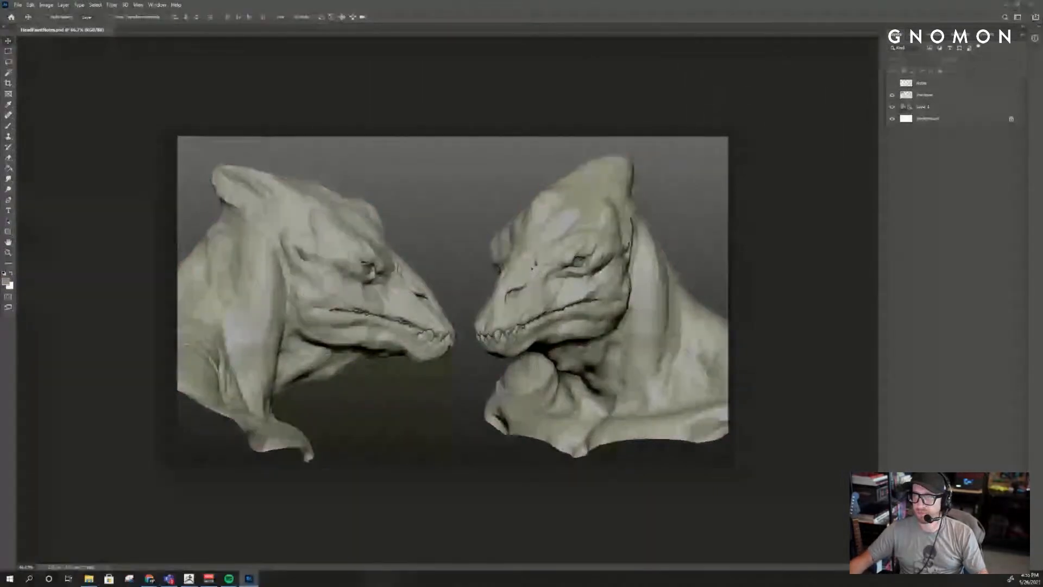
left_click(88, 579)
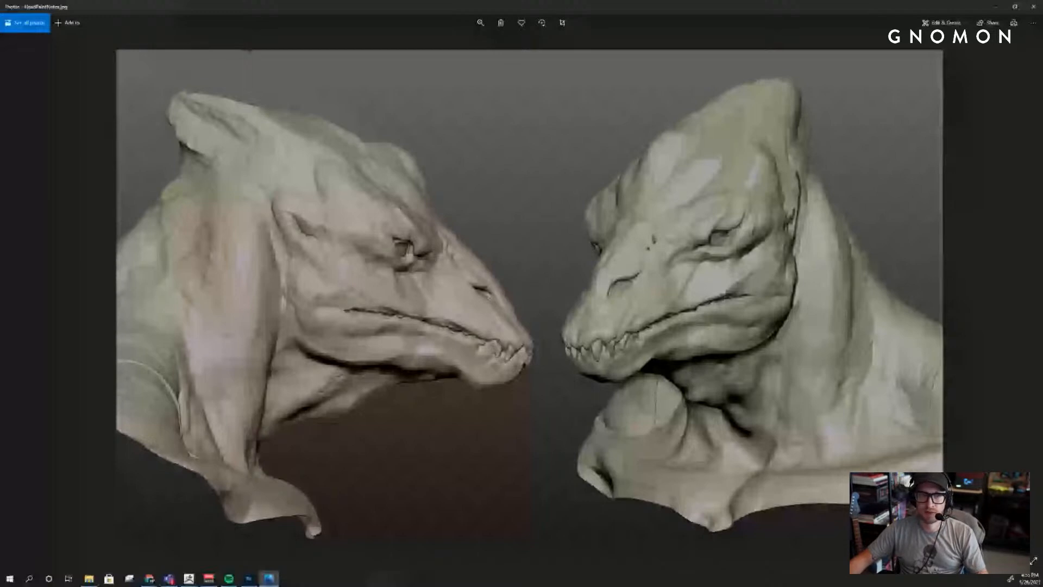
left_click_drag(676, 6, 681, 283)
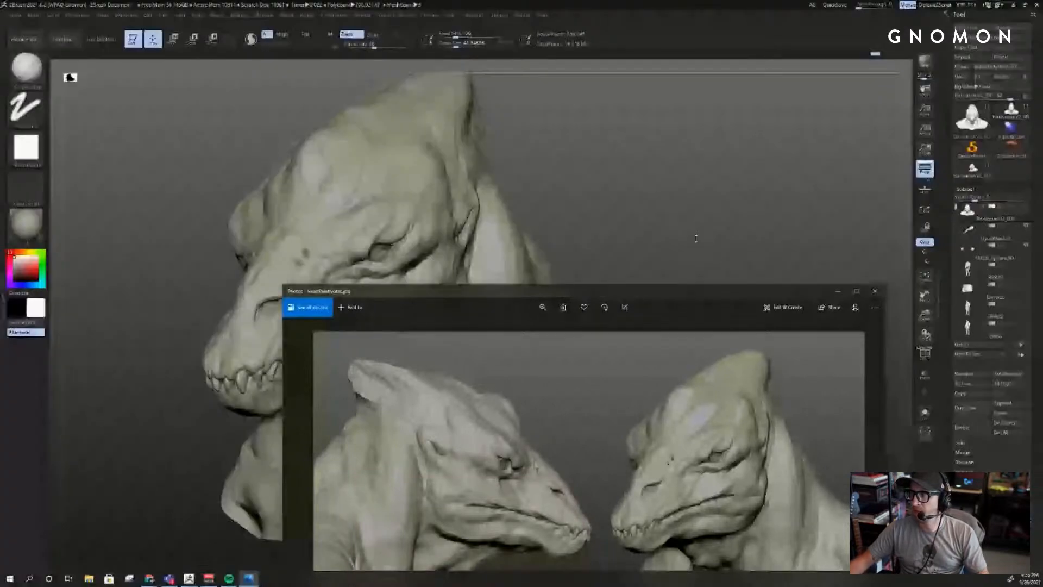
left_click_drag(689, 293, 825, 108)
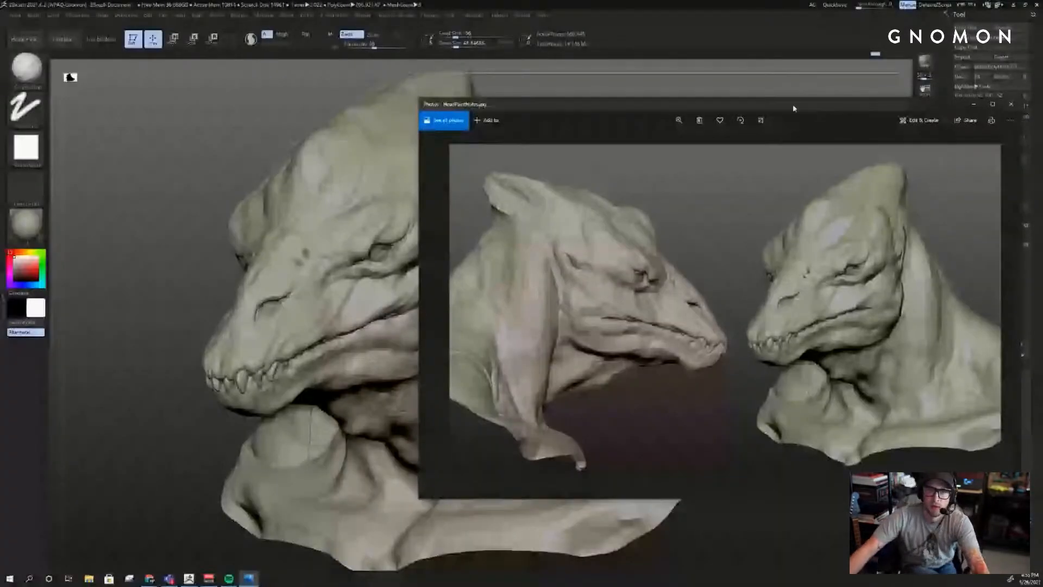
left_click(973, 105)
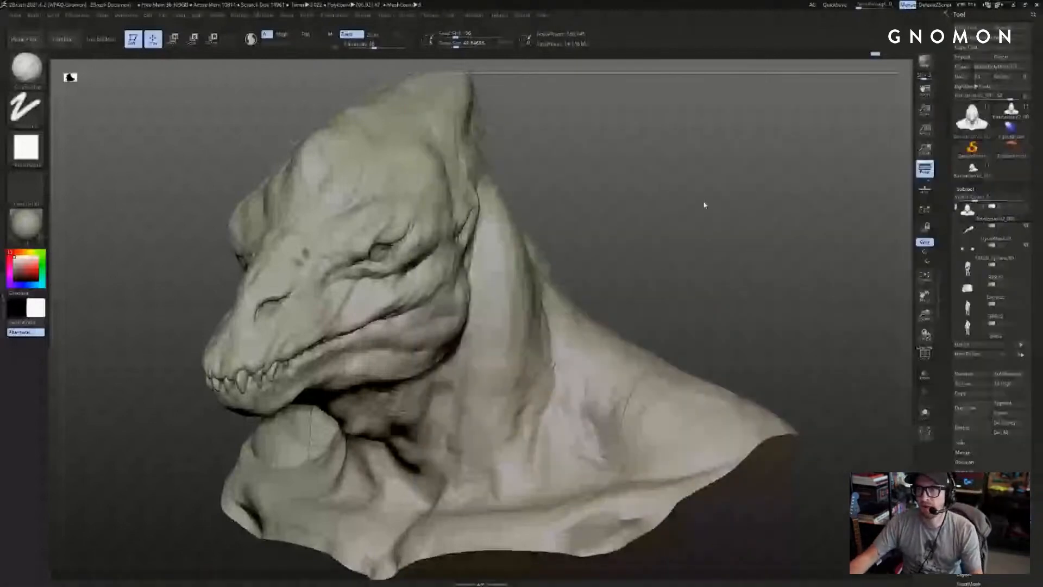
- Mask the neck, forehead, nose bridge, mouth corner and crest tip to mark the areas needing correction, and clear the mask
left_click_drag(704, 205, 748, 194)
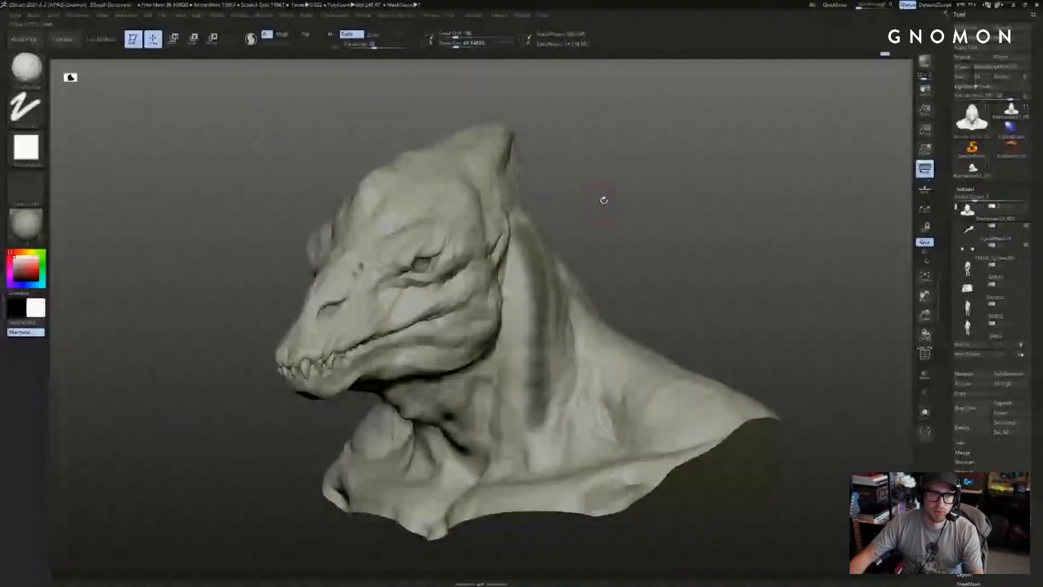
left_click_drag(603, 201, 715, 159)
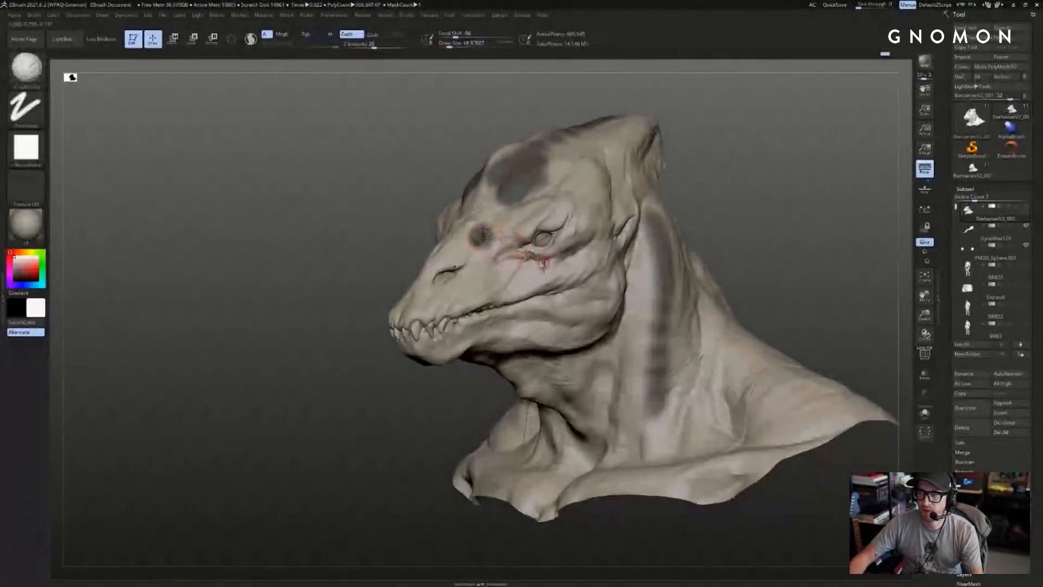
left_click_drag(498, 305, 582, 285, "ctrl")
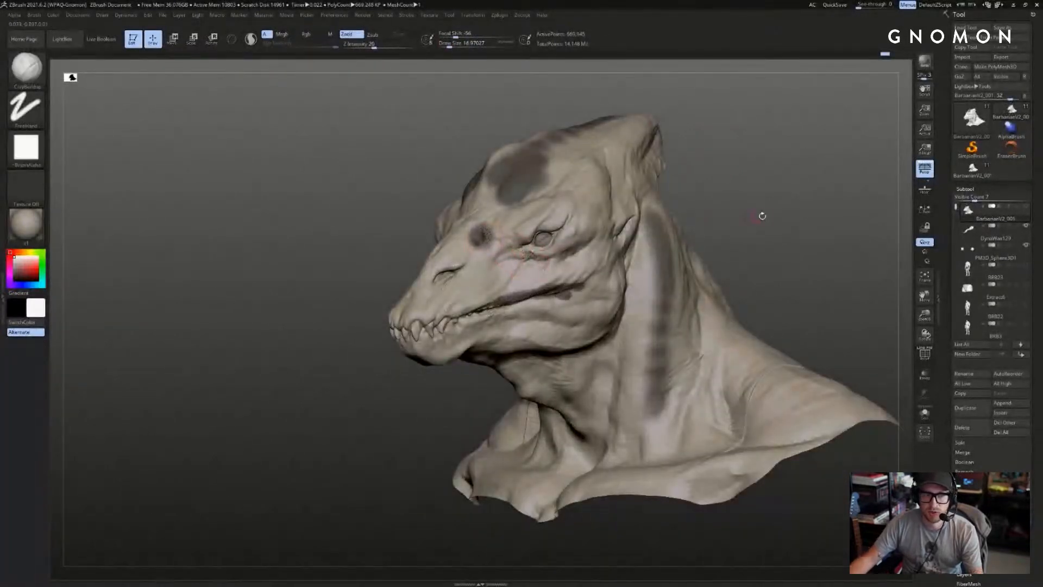
mouse_move(757, 214)
left_mouse_down()
mouse_move(780, 233)
mouse_move(803, 195)
mouse_move(621, 320)
left_mouse_up()
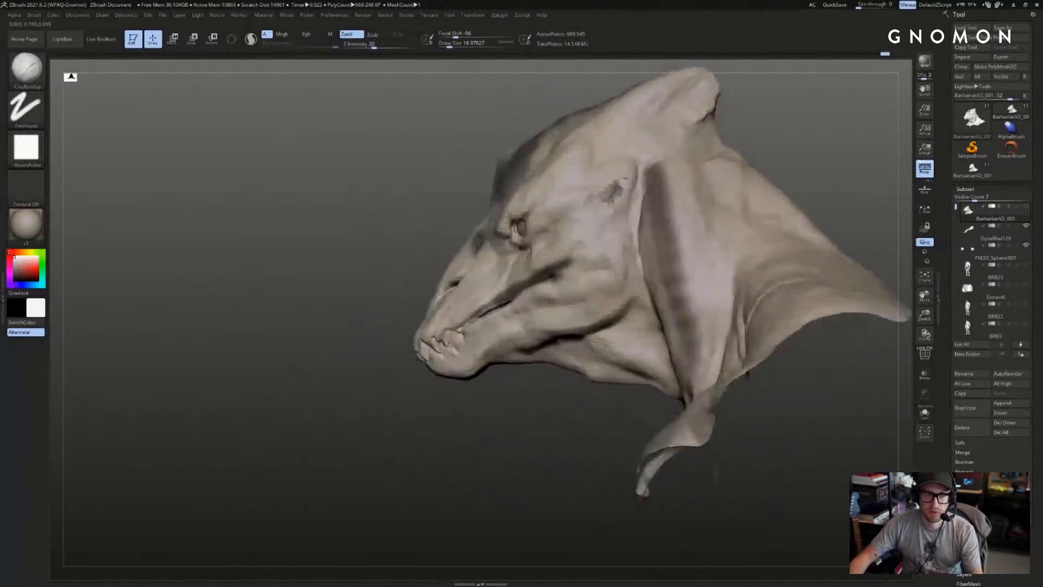
mouse_move(586, 424)
left_mouse_down()
mouse_move(634, 409)
mouse_move(625, 394)
mouse_move(663, 365)
left_mouse_up()
mouse_move(817, 196)
left_mouse_down()
mouse_move(885, 180)
mouse_move(803, 177)
mouse_move(812, 178)
left_mouse_up()
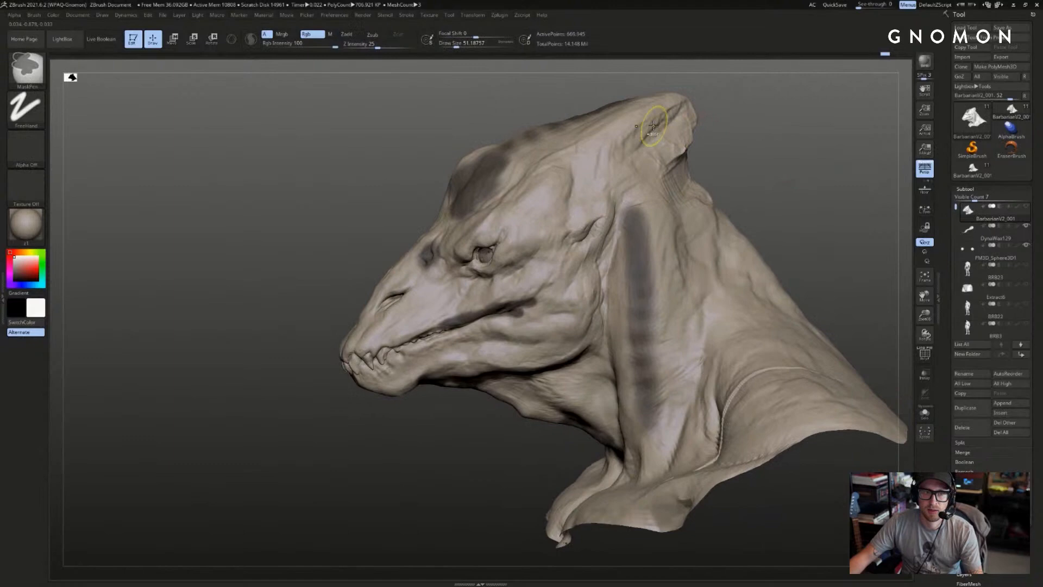
mouse_move(641, 147)
left_mouse_down()
mouse_move(677, 109)
mouse_move(659, 126)
left_mouse_up()
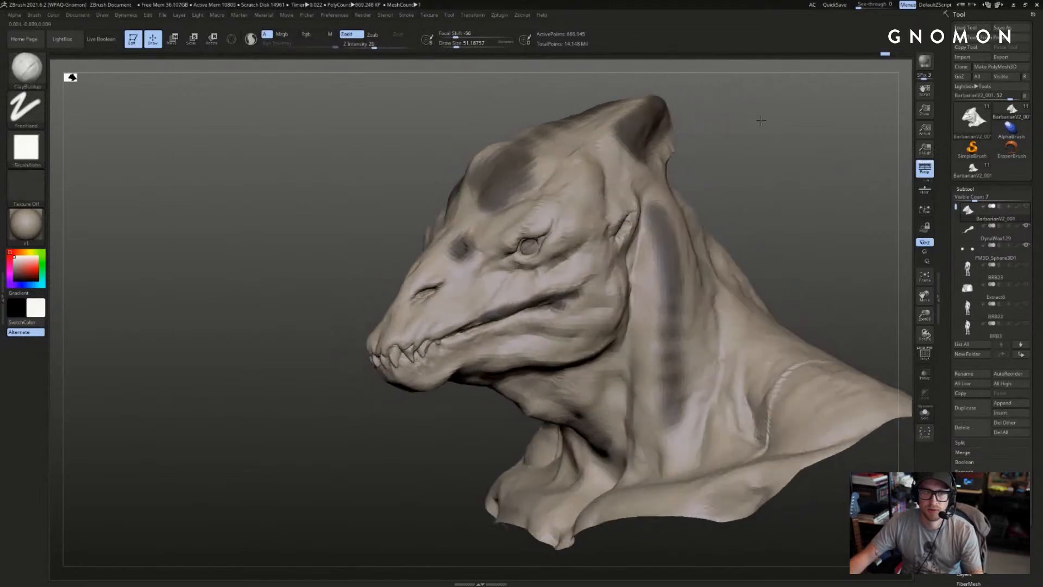
mouse_move(750, 125)
left_mouse_down()
mouse_move(815, 122)
mouse_move(771, 120)
mouse_move(806, 136)
left_mouse_up()
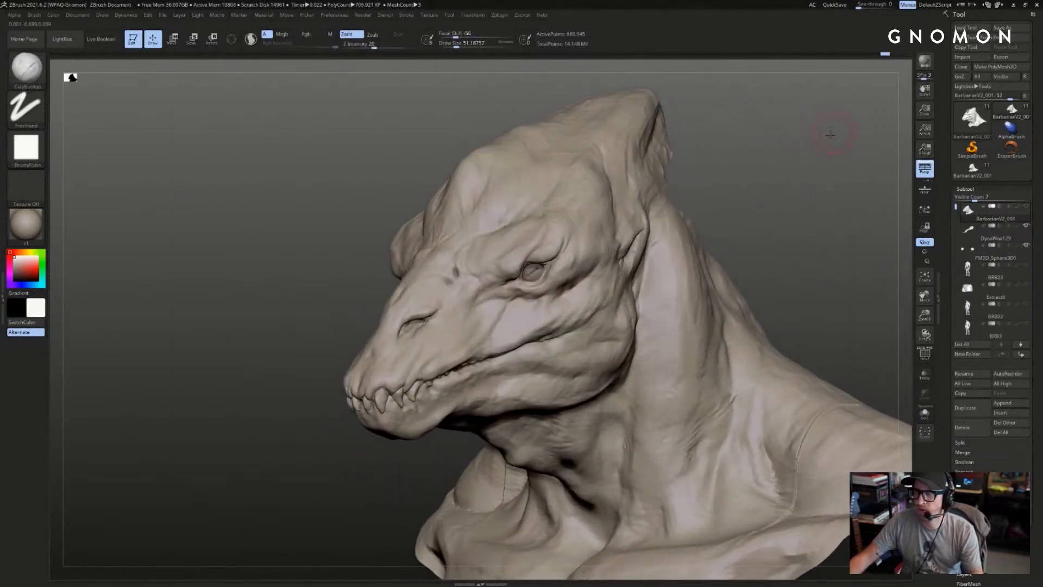
- Lower the head's subdivision level, select the Move brush for the throat, and step back up to a higher level
left_click_drag(830, 134, 774, 146)
mouse_move(535, 429)
left_mouse_down("alt")
mouse_move(575, 343)
mouse_move(527, 353)
mouse_move(620, 334)
mouse_move(654, 314)
left_mouse_up("alt")
key("shift+d")
key("shift+d")
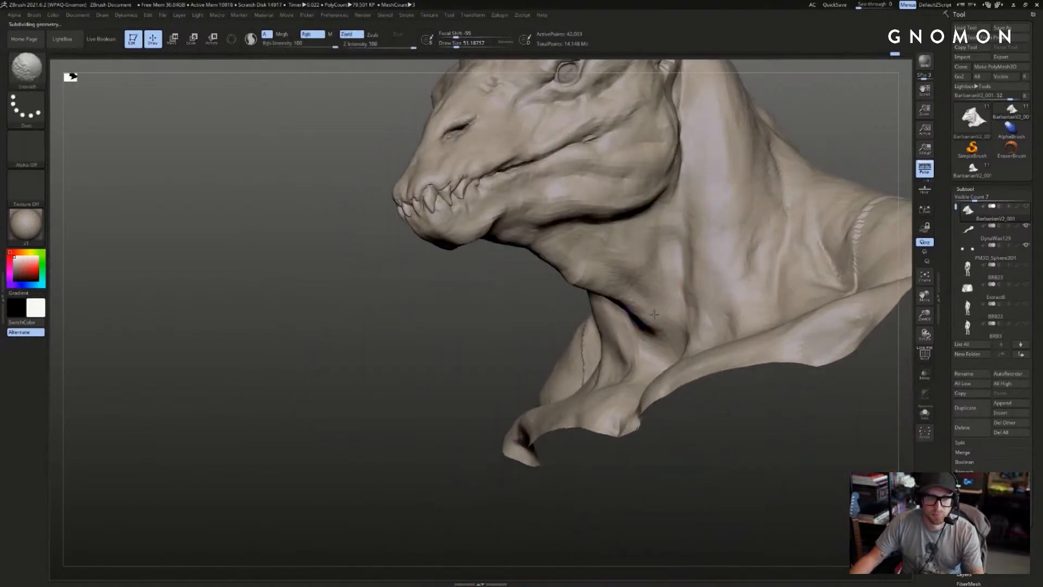
mouse_move(492, 349)
left_mouse_down()
mouse_move(686, 272)
mouse_move(624, 319)
mouse_move(650, 340)
mouse_move(565, 328)
mouse_move(815, 206)
left_mouse_up()
key("b")
key("m")
key("v")
key("d")
key("d")
key("d")
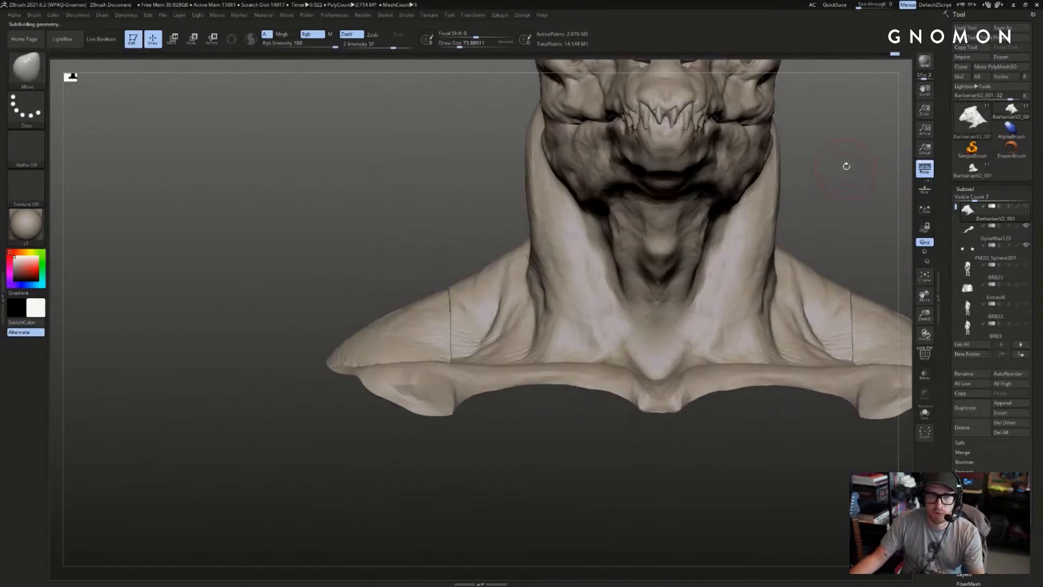
- Sculpt the lower throat from both sides using the ClayBuildup brush at a draw size of about 56
mouse_move(846, 163)
left_mouse_down()
mouse_move(734, 244)
mouse_move(609, 363)
left_mouse_up()
key("s")
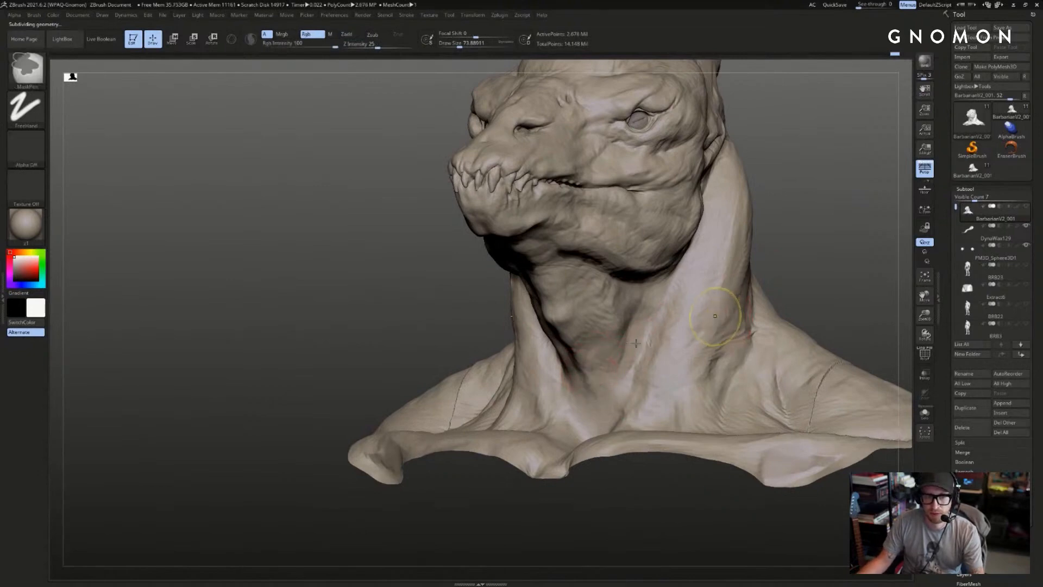
key("[")
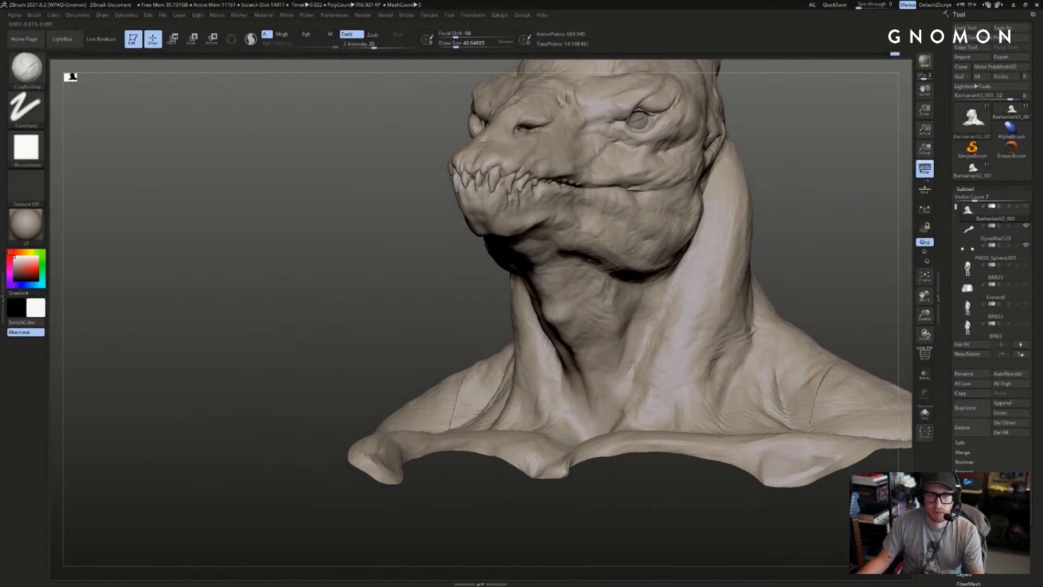
key("]")
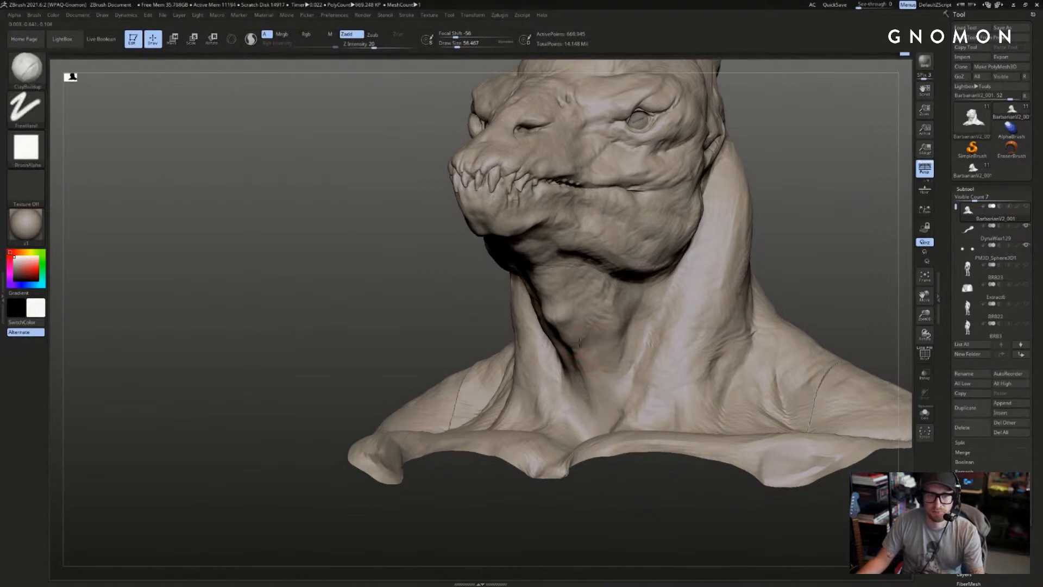
left_click_drag(815, 277, 738, 263)
left_click_drag(500, 368, 584, 345)
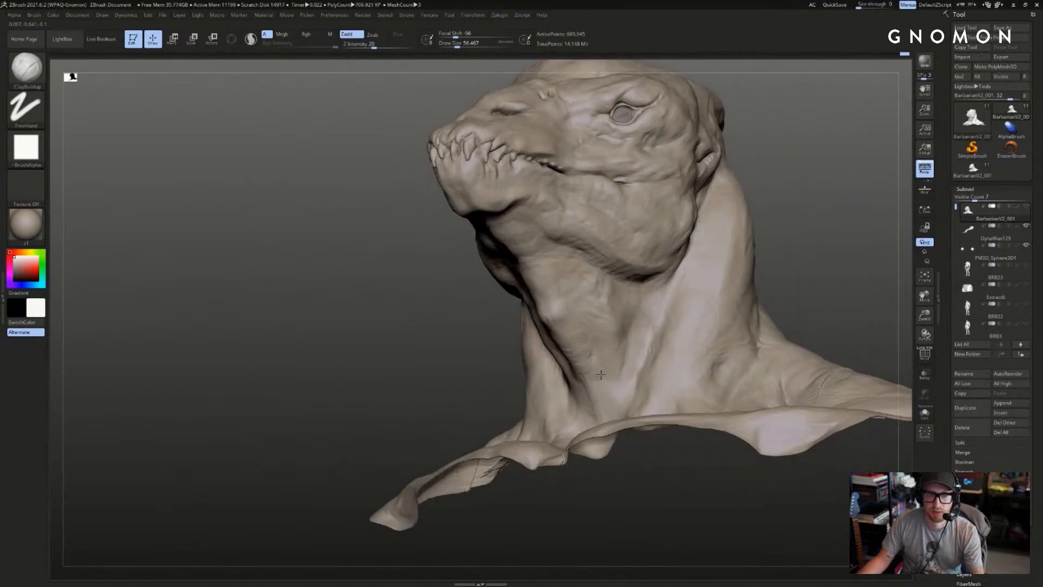
left_click_drag(603, 401, 695, 314)
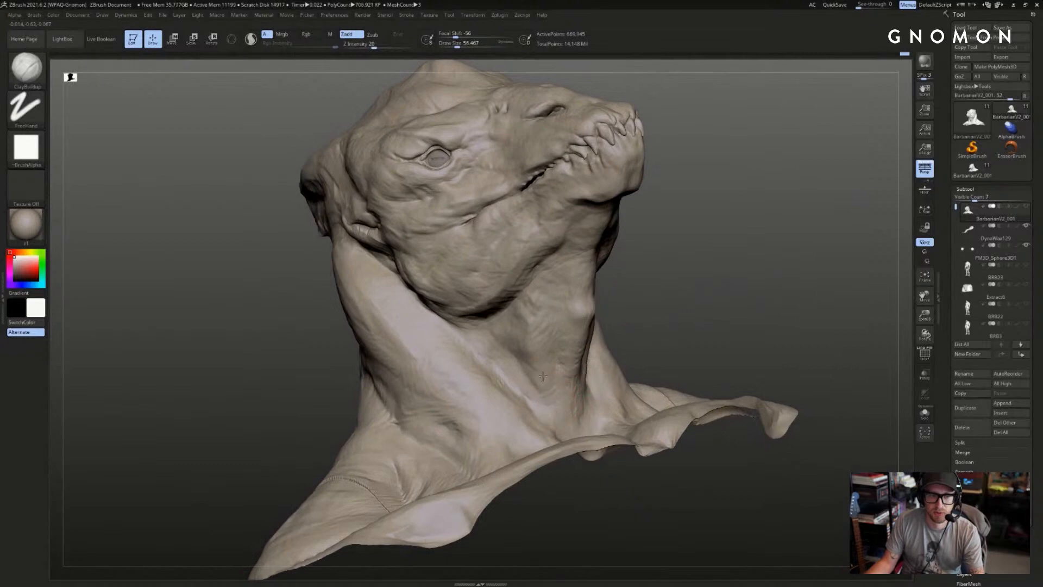
mouse_move(542, 375)
left_mouse_down()
mouse_move(530, 339)
mouse_move(535, 302)
mouse_move(519, 337)
left_mouse_up()
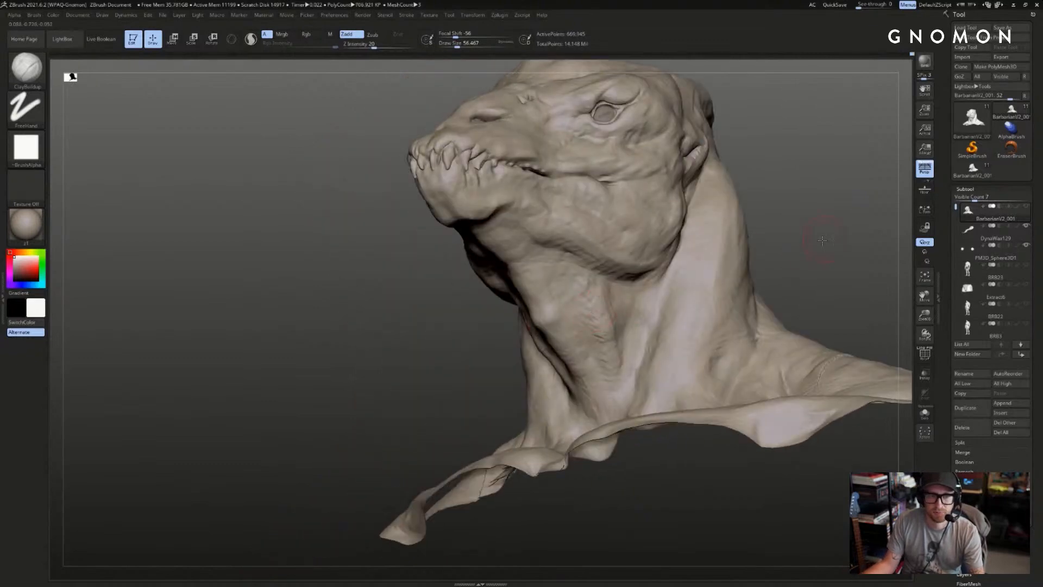
- Build up the ridge running down the side of the throat with ClayBuildup at a draw size of about 59
mouse_move(608, 316)
left_mouse_down()
mouse_move(619, 299)
mouse_move(618, 307)
left_mouse_up()
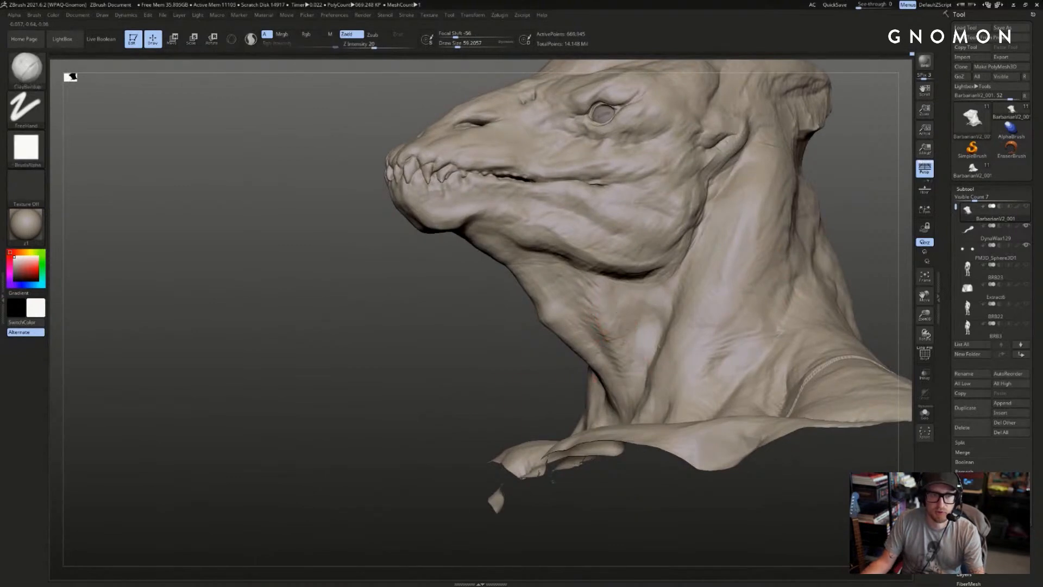
left_click_drag(489, 374, 506, 375)
left_click_drag(618, 356, 610, 365)
left_click_drag(492, 374, 548, 375)
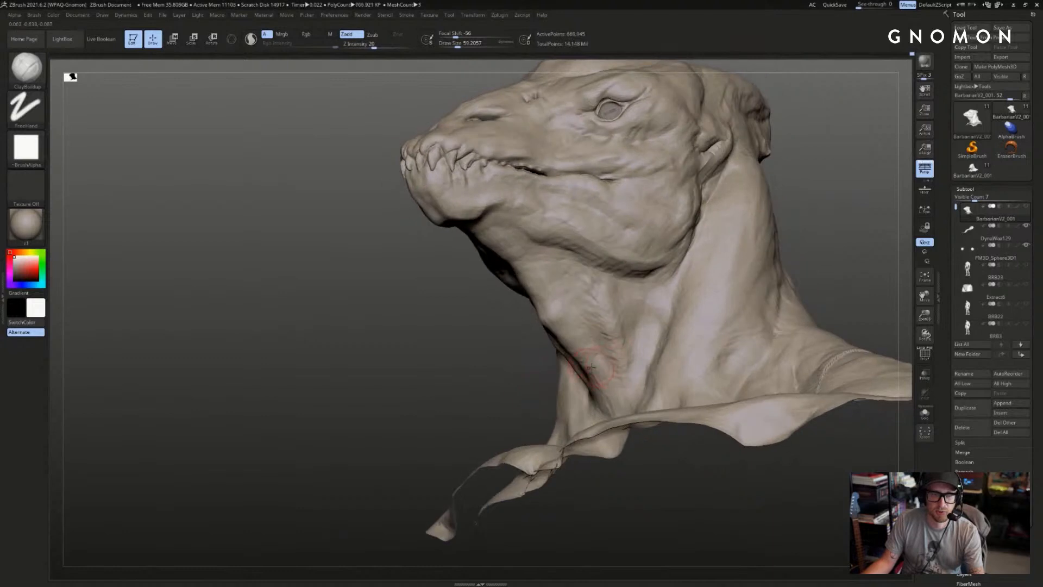
left_click_drag(618, 369, 609, 352)
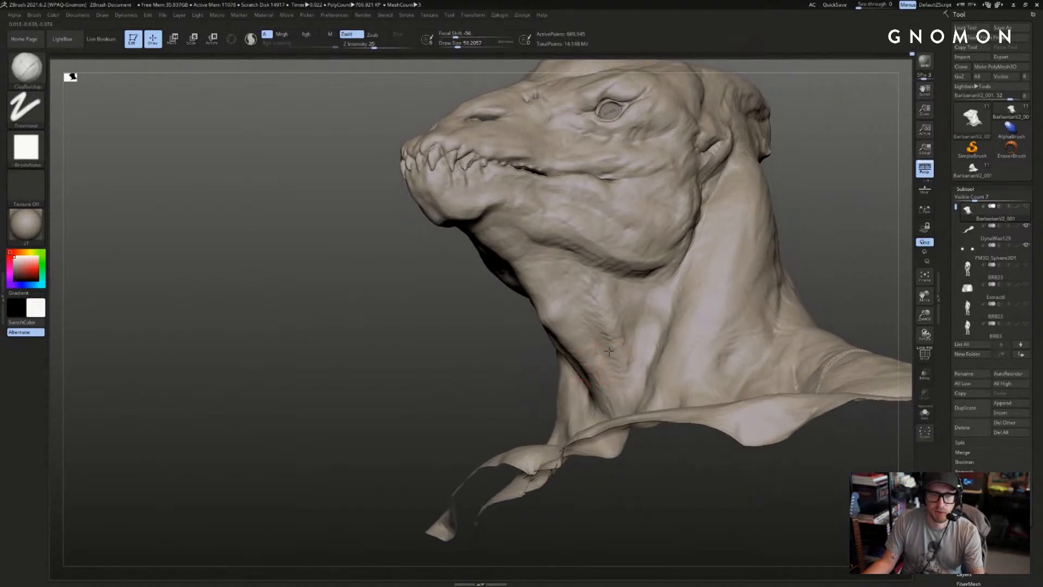
right_click_drag(596, 305, 596, 300)
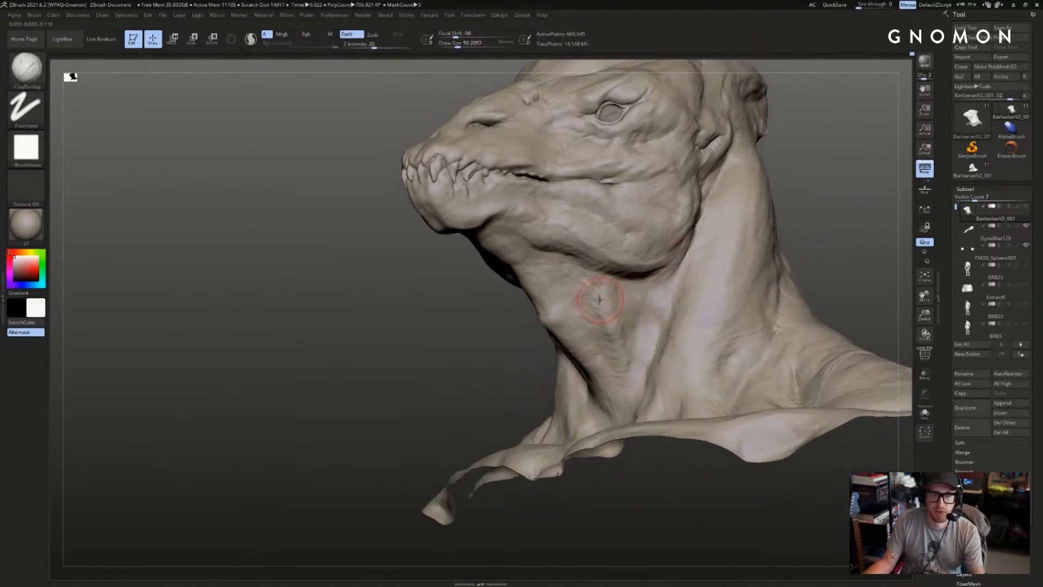
- Fill out the throat beneath the jaw with ClayBuildup at a draw size of about 83, and refine it at about 62
key("s")
left_click_drag(596, 301, 599, 291)
left_click_drag(836, 222, 788, 235)
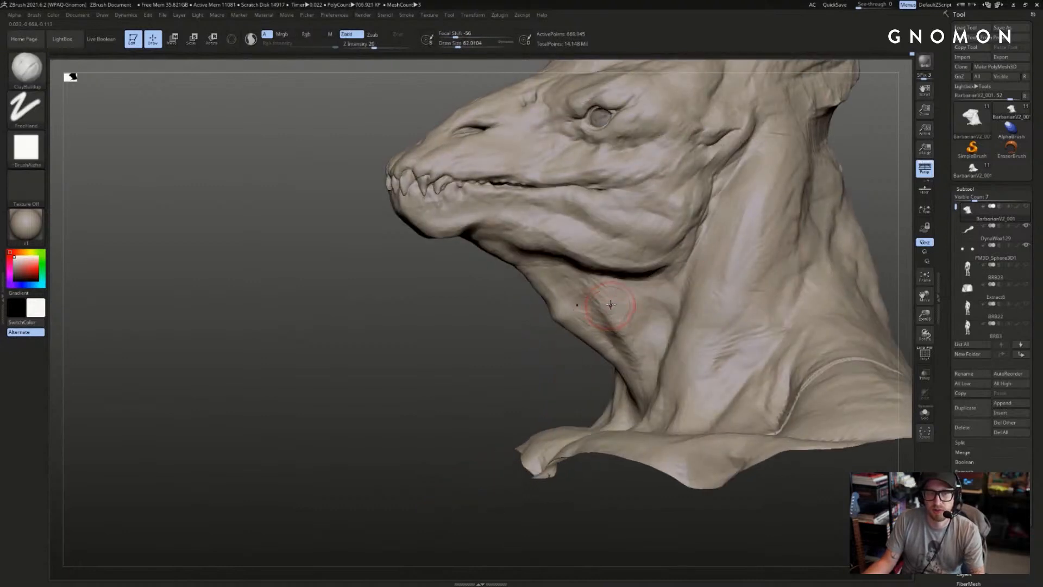
key("bracketright")
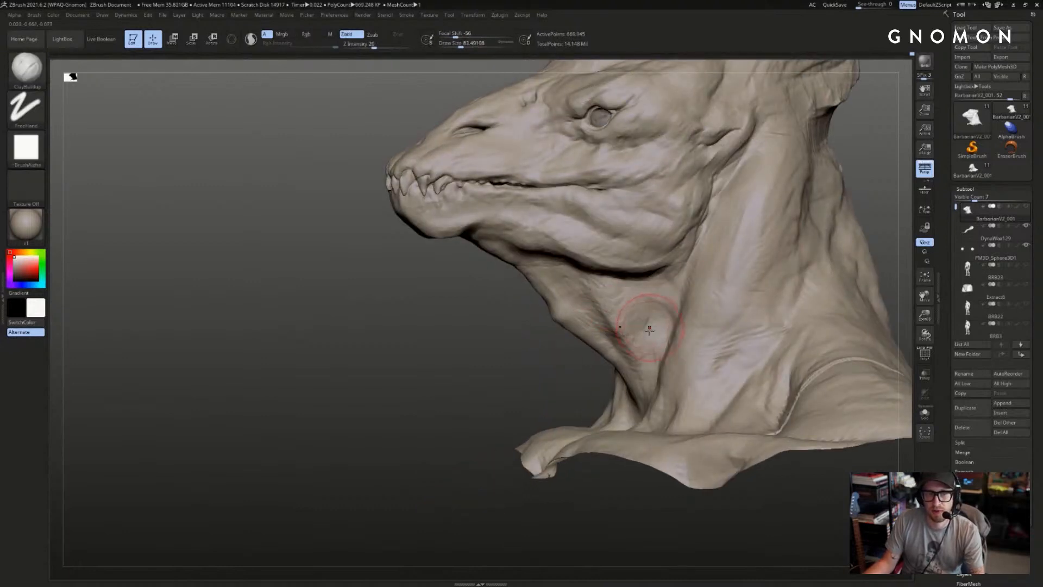
left_click_drag(606, 293, 603, 277)
left_click_drag(489, 343, 535, 315)
key("bracketleft")
mouse_move(605, 325)
left_mouse_down()
mouse_move(586, 316)
mouse_move(572, 325)
left_mouse_up()
mouse_move(517, 356)
left_mouse_down()
mouse_move(576, 328)
mouse_move(533, 380)
mouse_move(542, 386)
mouse_move(584, 343)
mouse_move(640, 356)
mouse_move(603, 350)
mouse_move(576, 363)
left_mouse_up()
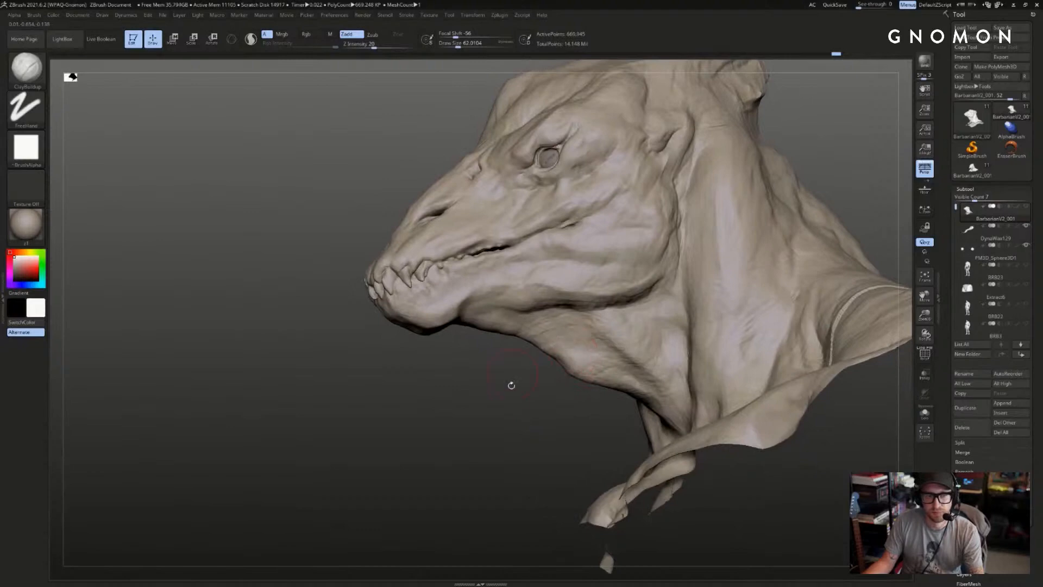
- Raise a ridge along the centre line of the throat's underside with the Standard brush at a draw size of about 44
left_click_drag(511, 384, 563, 378)
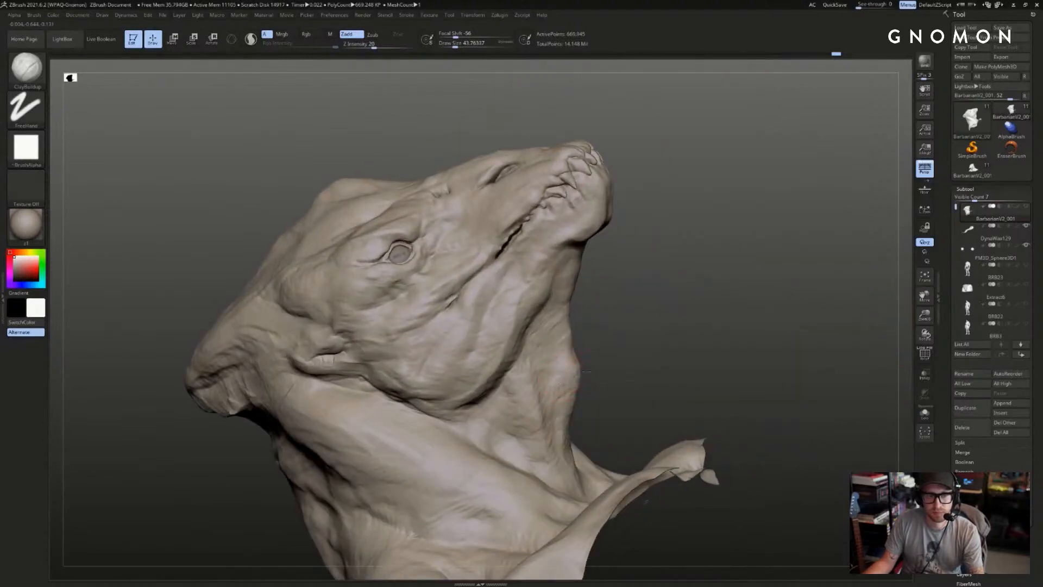
mouse_move(562, 378)
right_mouse_down()
mouse_move(587, 356)
mouse_move(576, 347)
mouse_move(787, 224)
mouse_move(710, 272)
right_mouse_up()
key("b")
key("s")
key("t")
left_click_drag(583, 357, 580, 233)
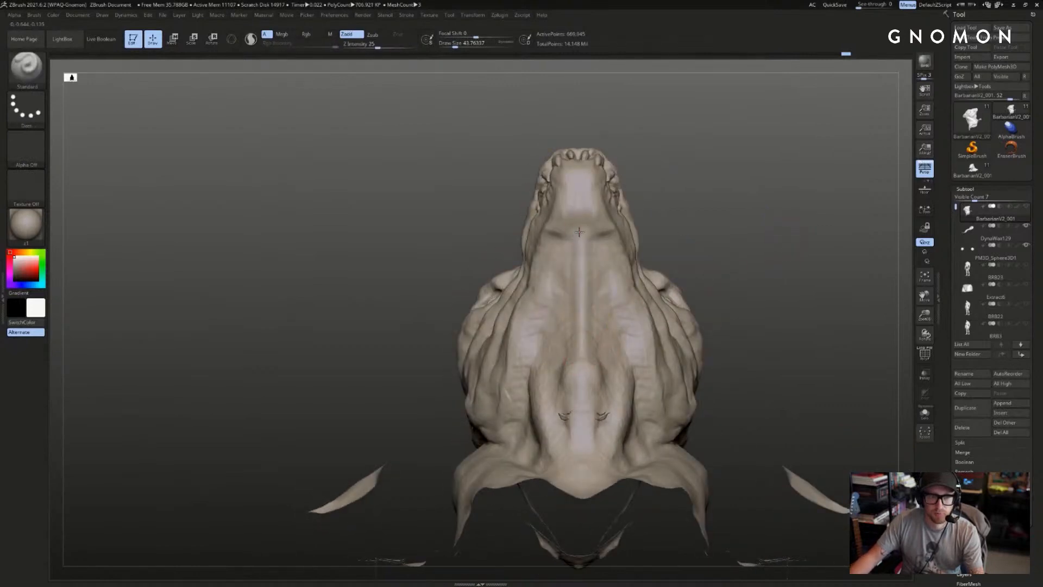
mouse_move(580, 233)
right_mouse_down()
mouse_move(520, 327)
mouse_move(569, 310)
mouse_move(568, 348)
right_mouse_up()
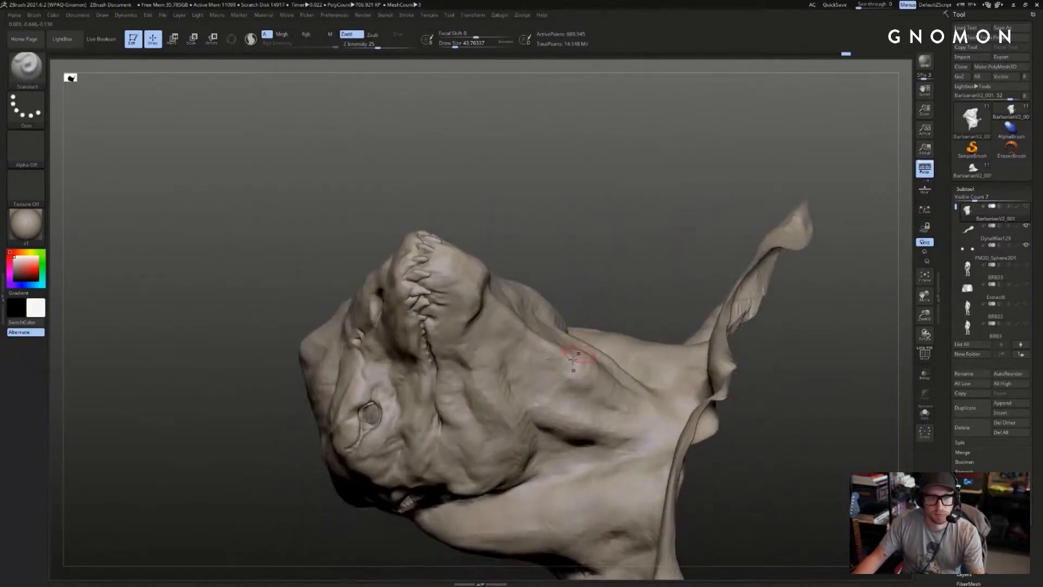
- Sculpt the throat beneath the jaw from both sides with ClayBuildup at a draw size of about 65
key("b")
key("c")
key("b")
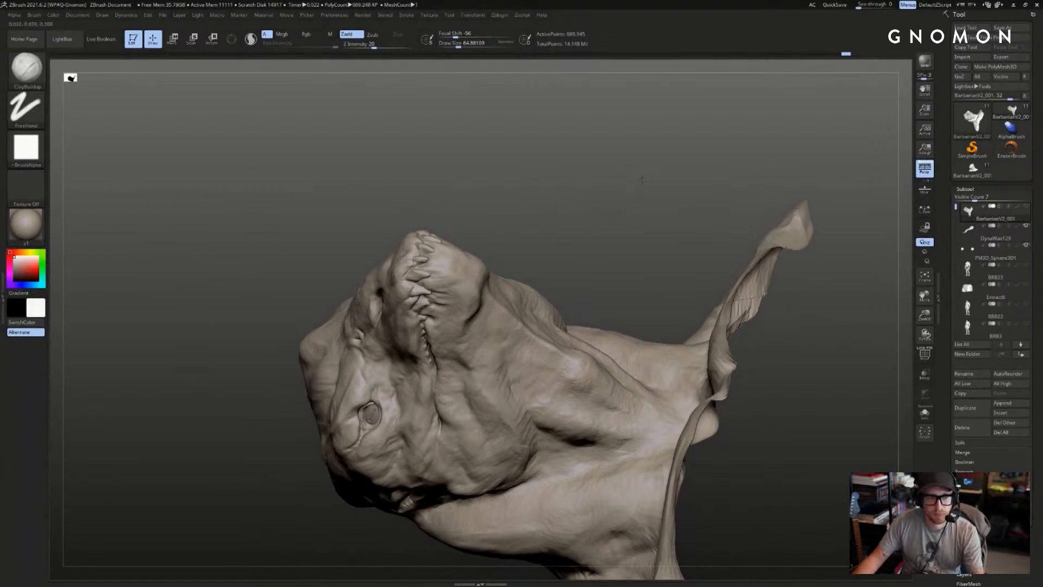
mouse_move(642, 180)
right_mouse_down()
mouse_move(472, 422)
mouse_move(450, 424)
right_mouse_up()
left_click_drag(759, 271, 568, 327)
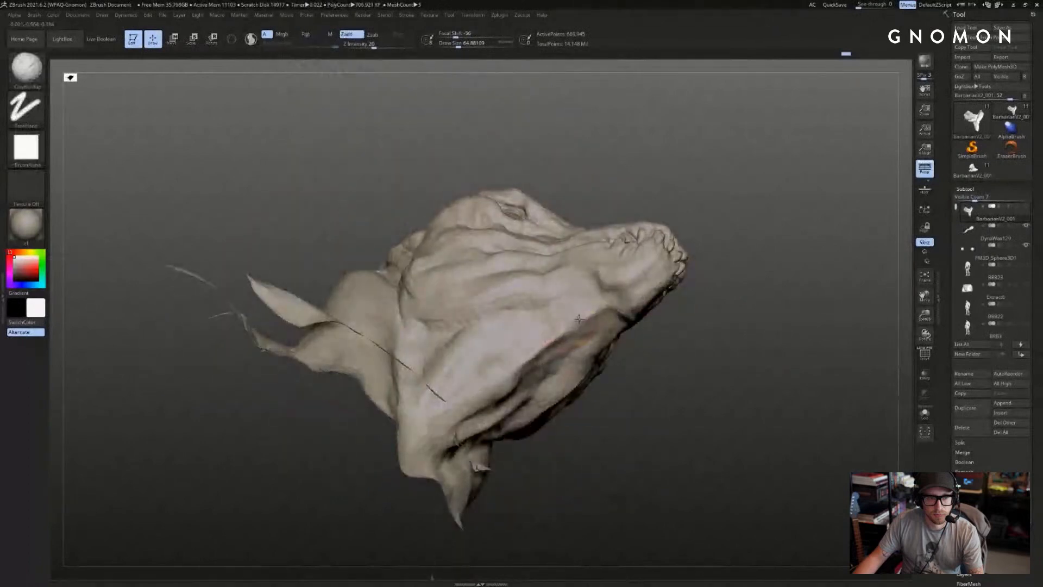
left_click_drag(654, 330, 572, 331)
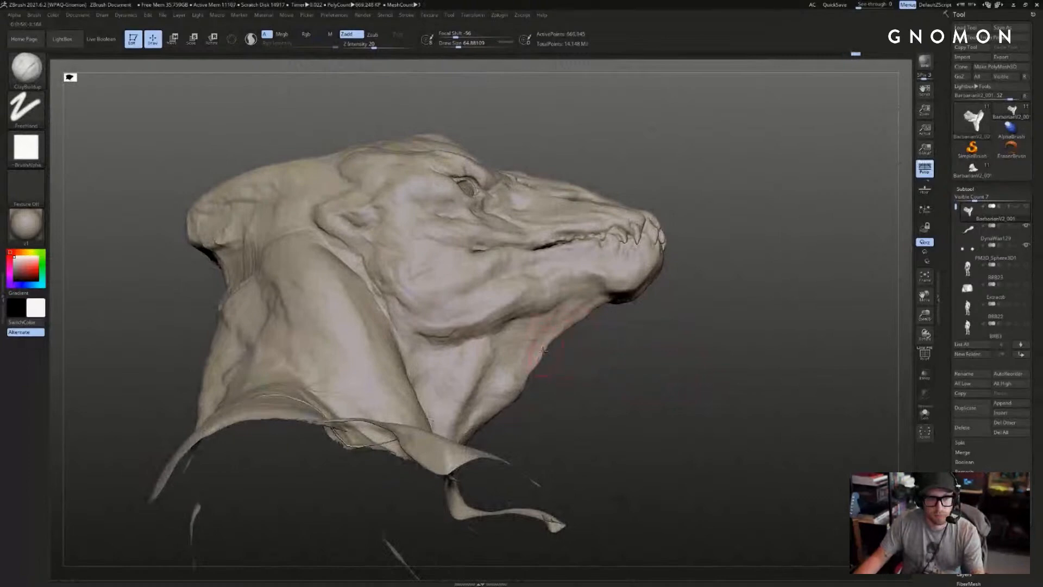
left_click_drag(540, 366, 554, 379)
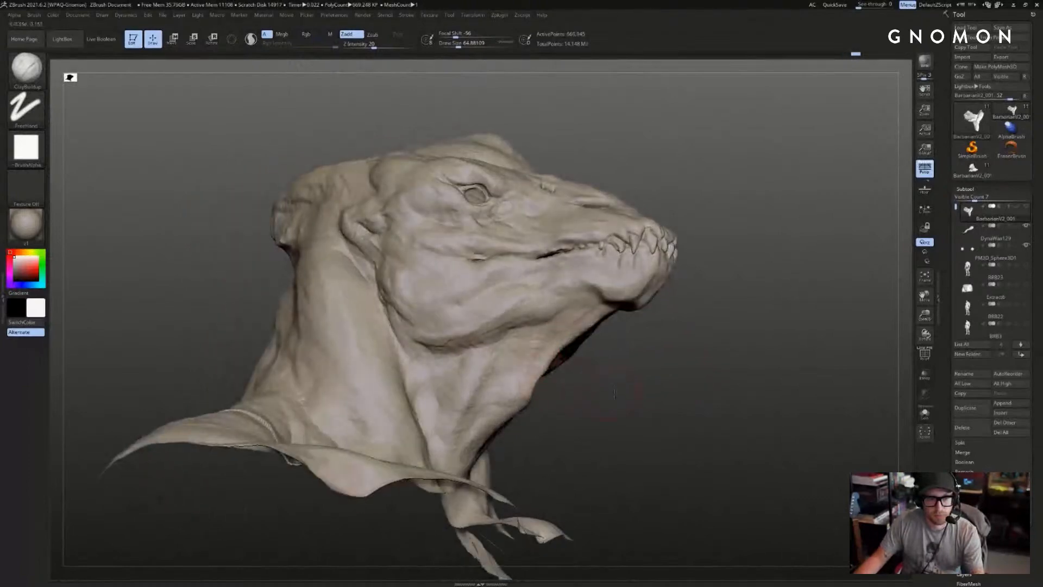
left_click_drag(614, 394, 684, 375)
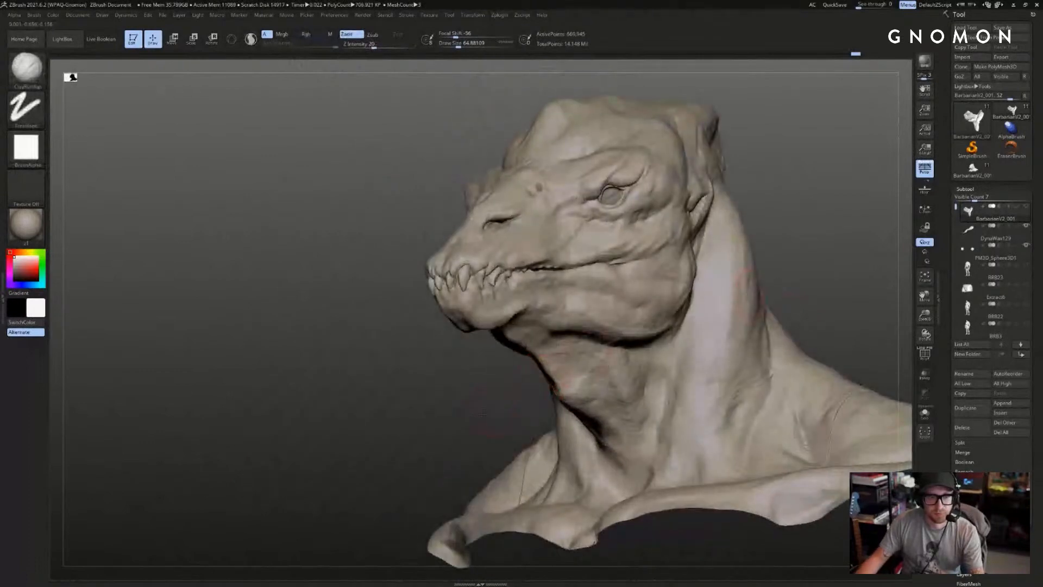
mouse_move(484, 414)
left_mouse_down()
mouse_move(546, 376)
mouse_move(533, 378)
left_mouse_up()
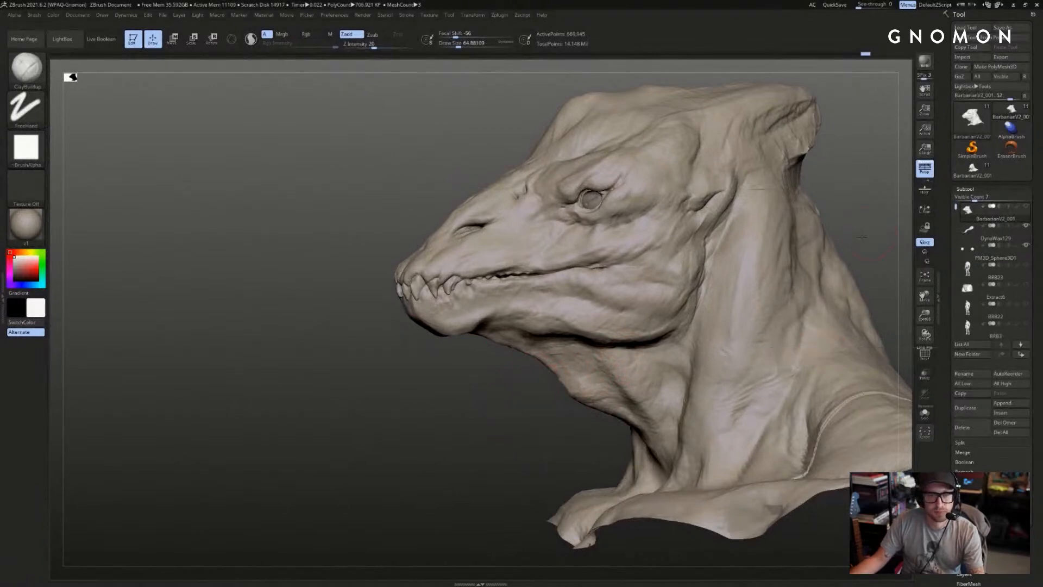
left_click_drag(871, 234, 833, 235)
mouse_move(768, 205)
left_mouse_down()
mouse_move(796, 202)
mouse_move(782, 206)
left_mouse_up()
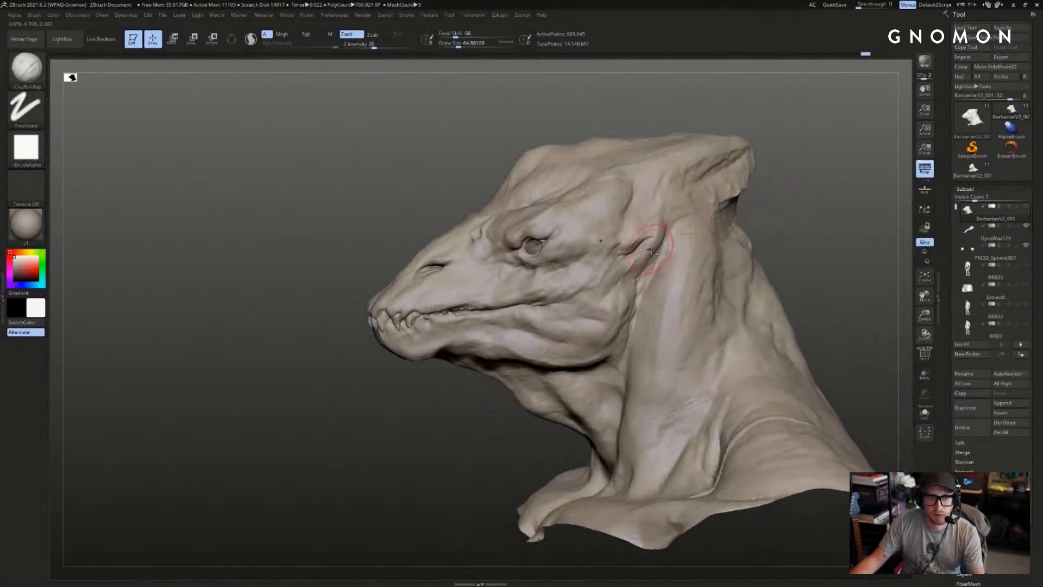
key("shift+f")
key("shift+f")
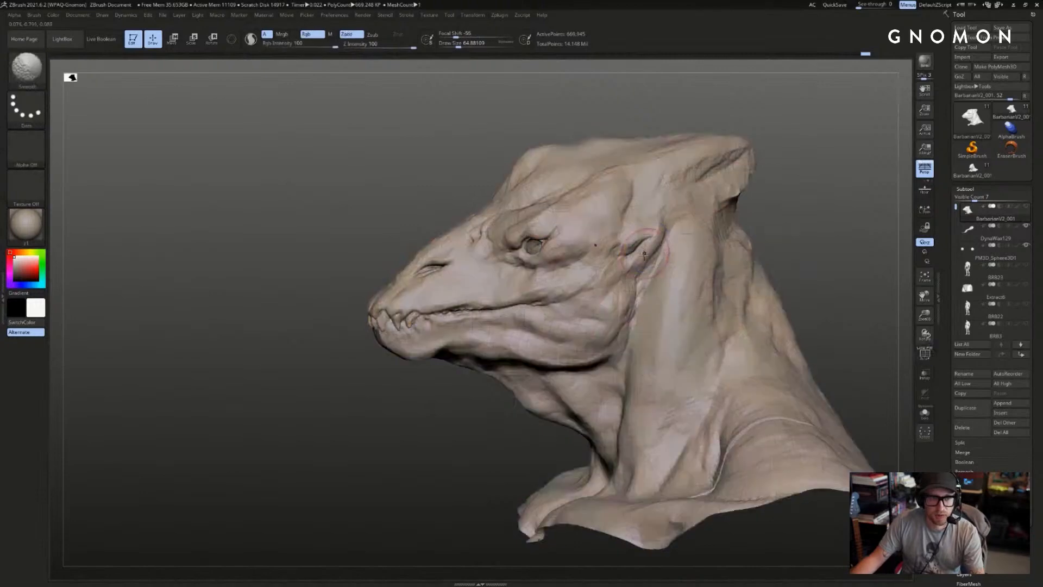
left_click_drag(783, 221, 813, 203)
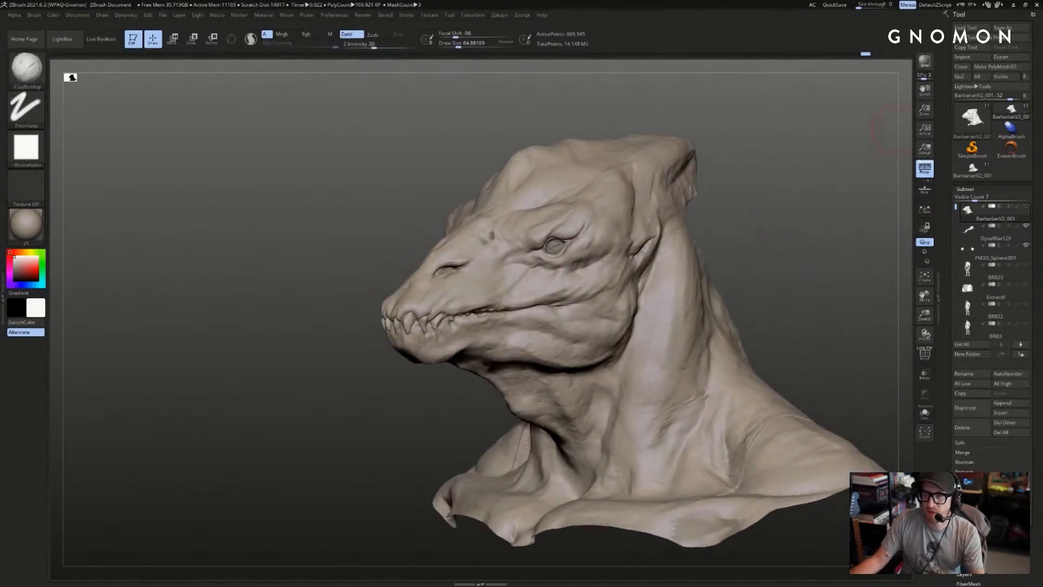
- Lower the head by two subdivision levels and reshape the back edge of the jaw with the Move brush at a draw size of about 65
mouse_move(718, 216)
left_mouse_down()
mouse_move(787, 226)
mouse_move(637, 231)
left_mouse_up()
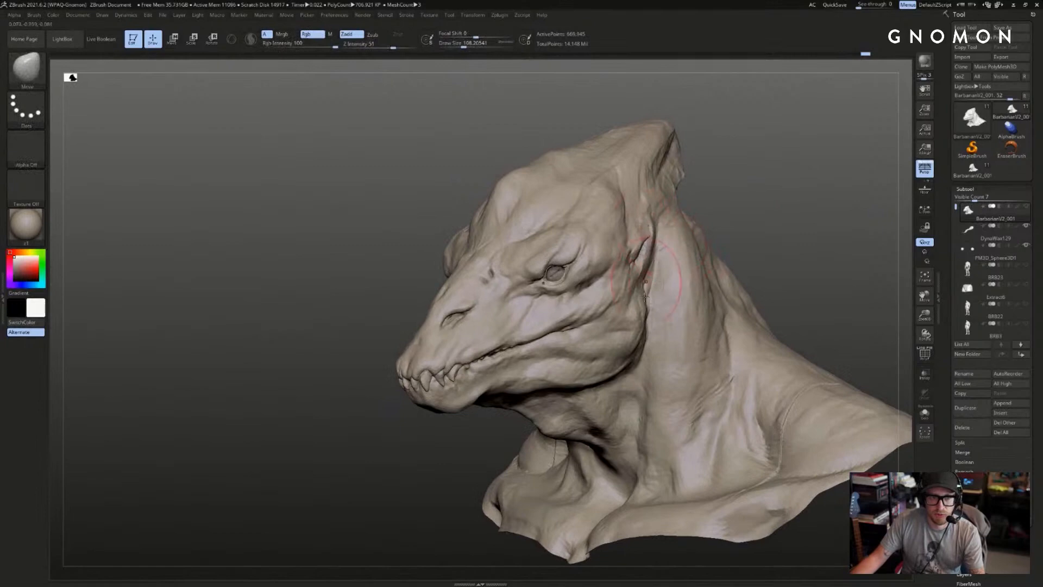
key("s")
left_click_drag(645, 311, 638, 337)
key("shift+d")
key("shift+d")
key("s")
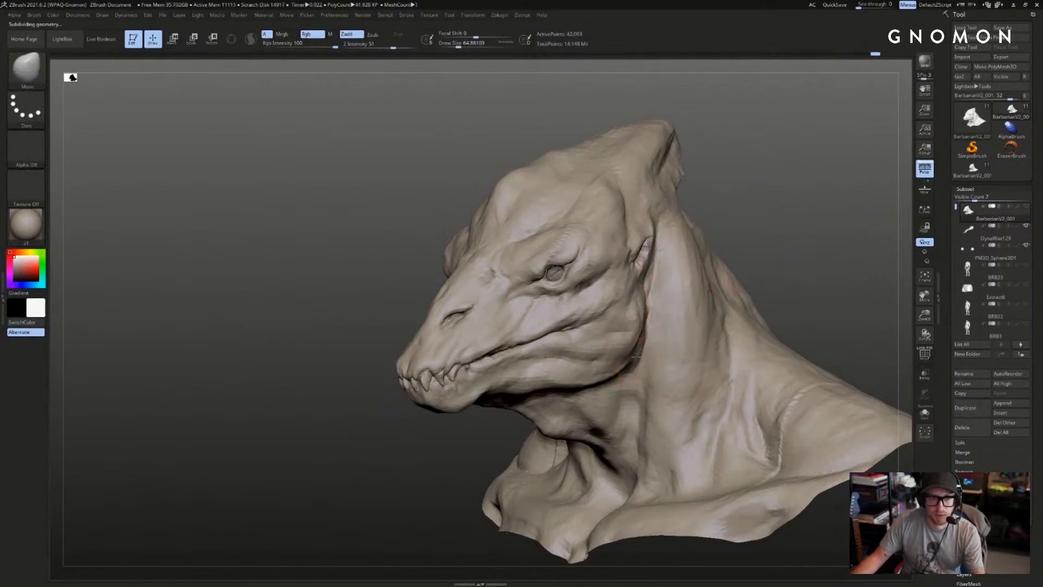
left_click_drag(613, 376, 613, 370)
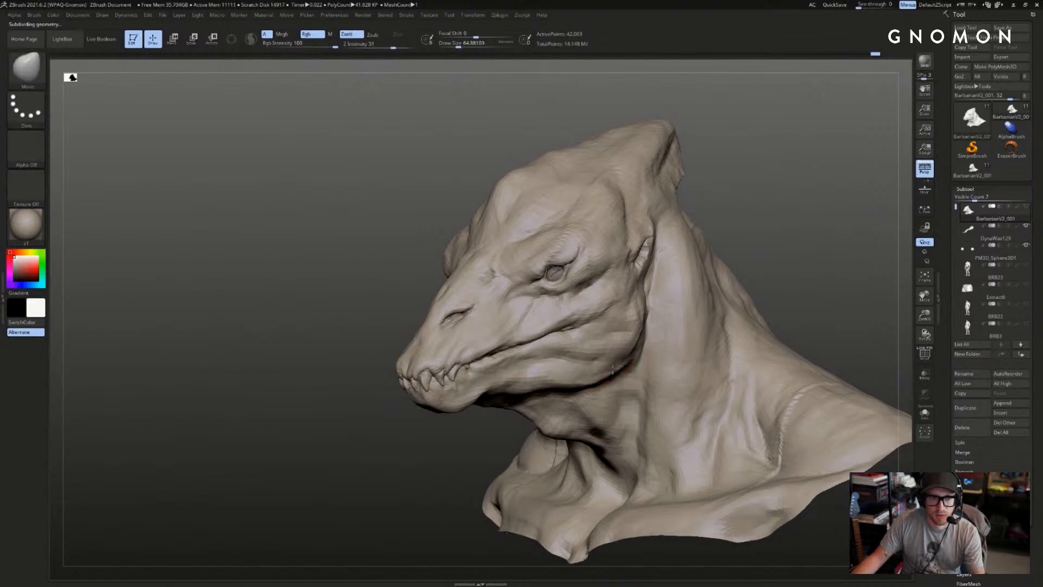
- Adjust the cheek behind the mouth corner with the Move brush at a draw size of about 97
right_click_drag(614, 315, 663, 289)
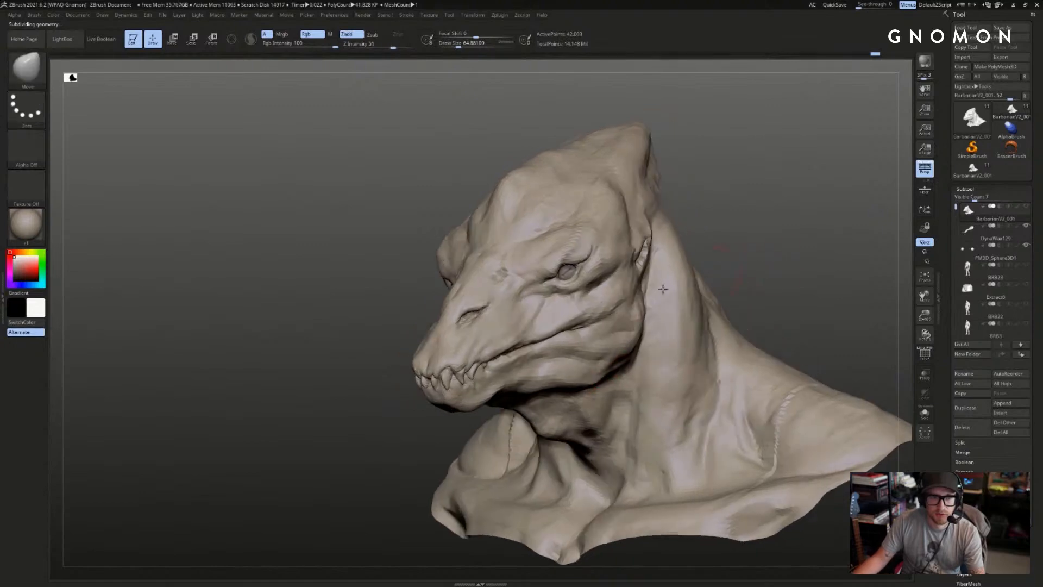
key("]")
left_click_drag(587, 335, 584, 329)
right_click_drag(731, 266, 675, 277)
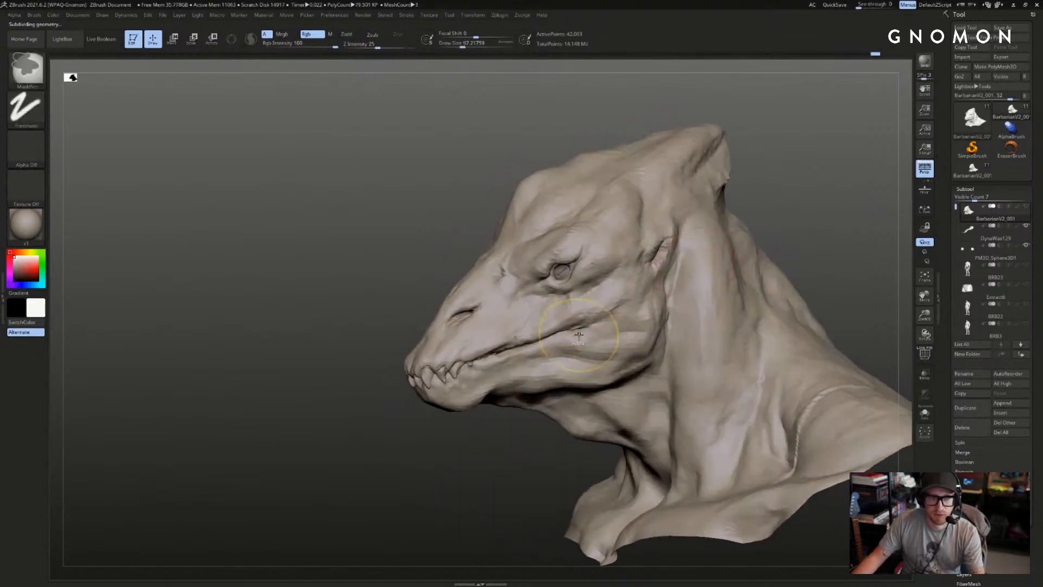
key("]")
mouse_move(571, 260)
left_mouse_down("ctrl")
mouse_move(555, 222)
mouse_move(543, 229)
mouse_move(566, 250)
left_mouse_up("ctrl")
key("s")
left_click(566, 260)
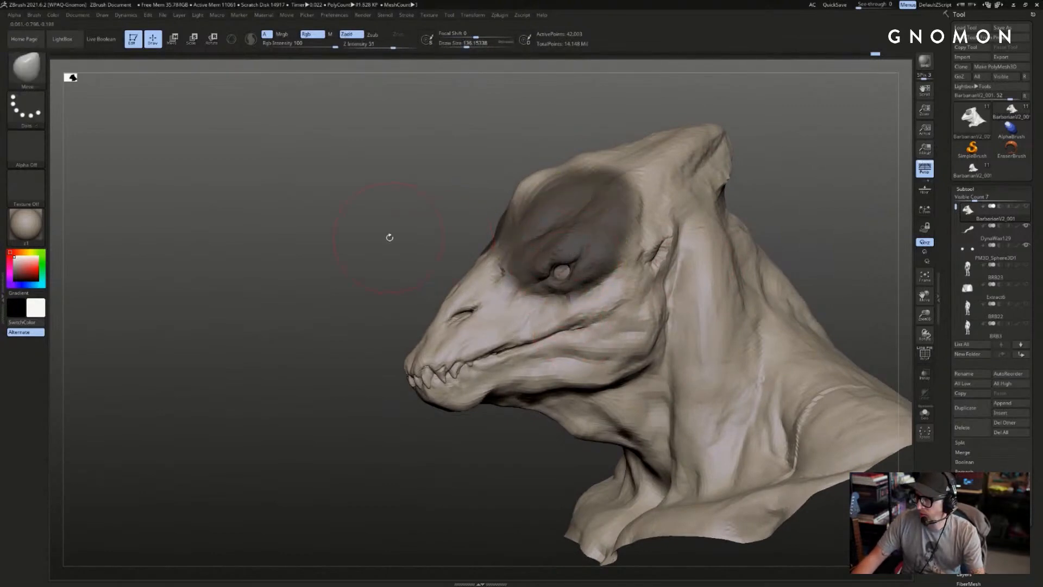
left_click_drag(389, 233, 545, 237)
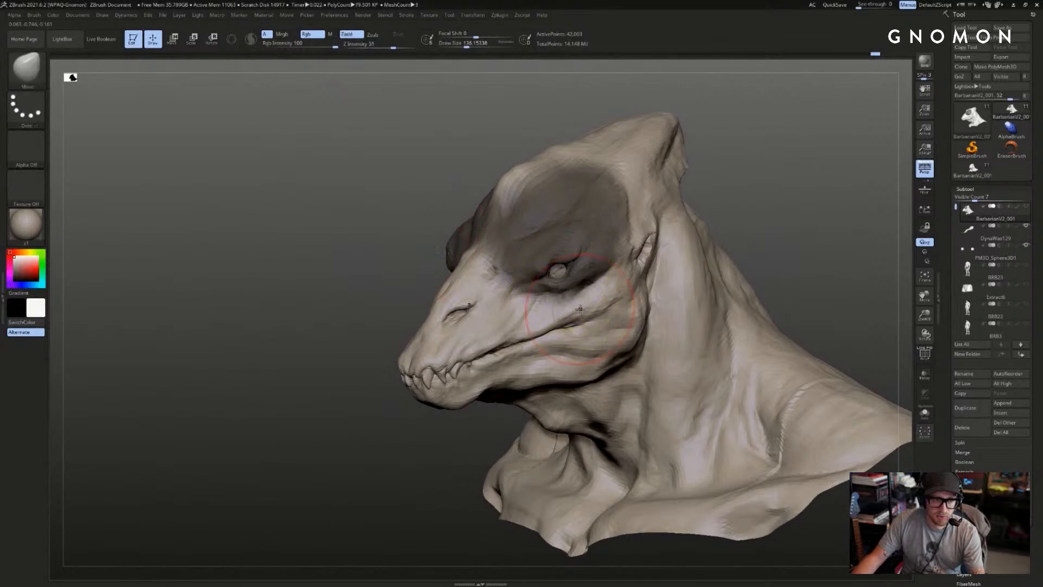
key("ctrl+shift+a")
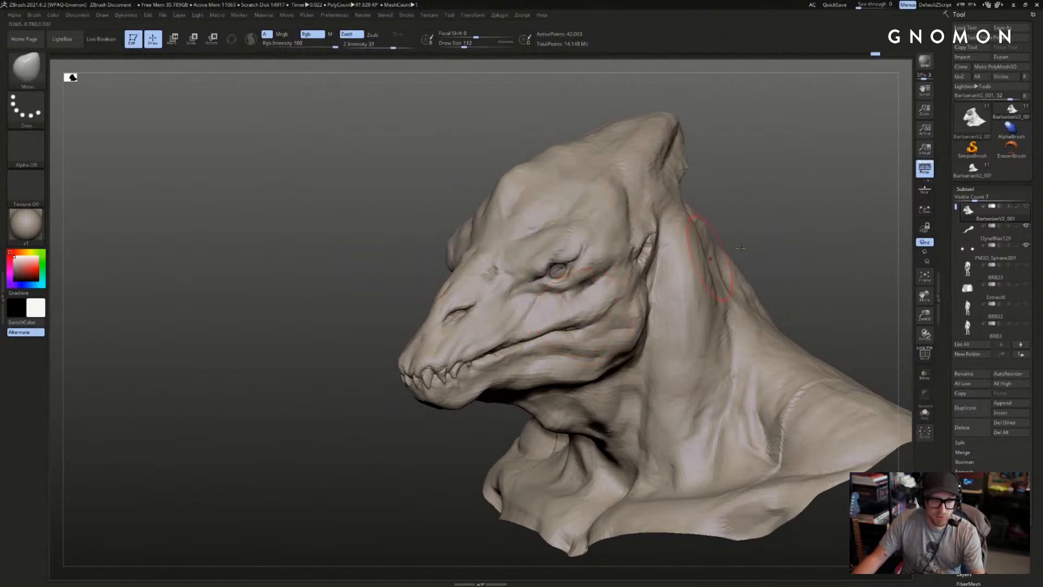
- Reshape the cheek and jaw around the mouth corner with the Move brush at a draw size of about 128
left_click_drag(777, 244, 750, 249)
left_click_drag(543, 428, 571, 426)
key("s")
left_click(572, 430)
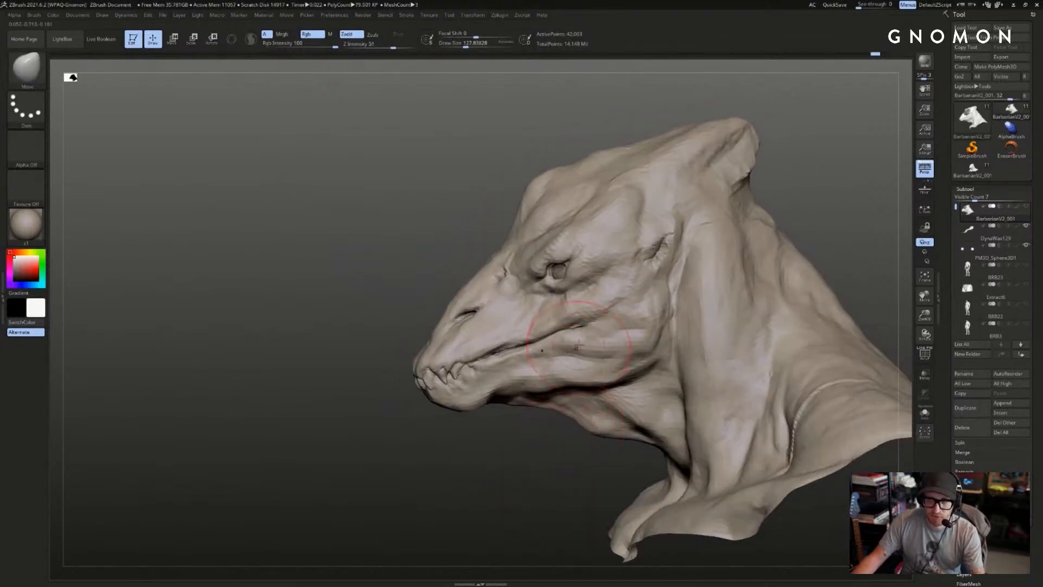
left_click_drag(586, 330, 586, 334)
- Shift the mouth corner from the opposite side of the head with the Move brush at a draw size of about 90
left_click_drag(522, 451, 625, 445)
left_click_drag(657, 290, 755, 293)
right_click_drag(697, 296, 727, 289)
key("s")
left_click_drag(537, 335, 528, 335)
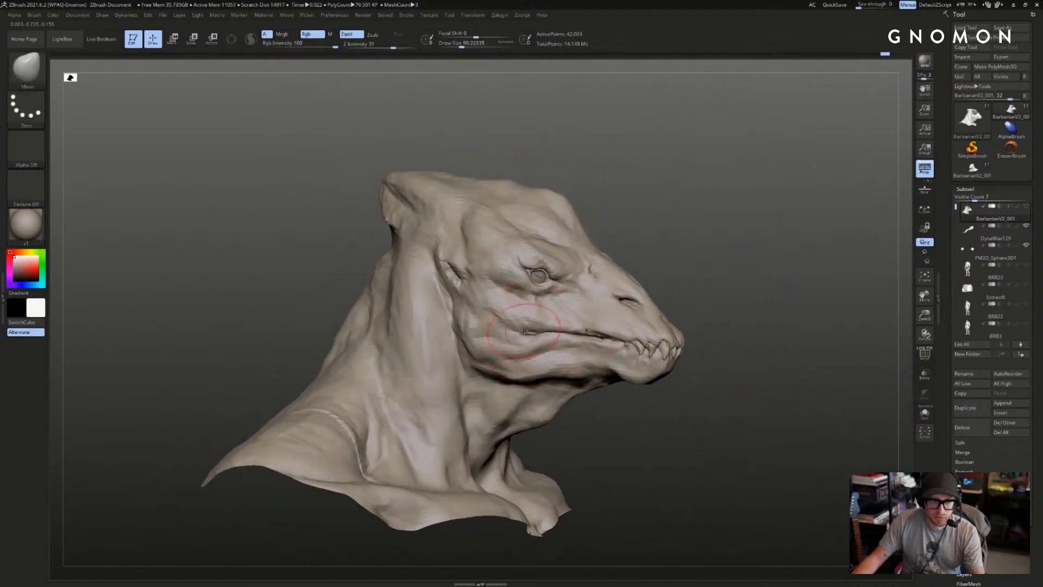
left_click_drag(839, 293, 735, 287)
left_click_drag(465, 425, 431, 424)
mouse_move(550, 348)
left_mouse_down()
mouse_move(627, 334)
mouse_move(659, 341)
left_mouse_up()
- Compare the latest mouth edits through undo and redo, and build up the rear jaw with ClayBuildup at a draw size of about 54
key("ctrl")
right_click_drag(660, 353, 785, 295)
key("ctrl+shift+z")
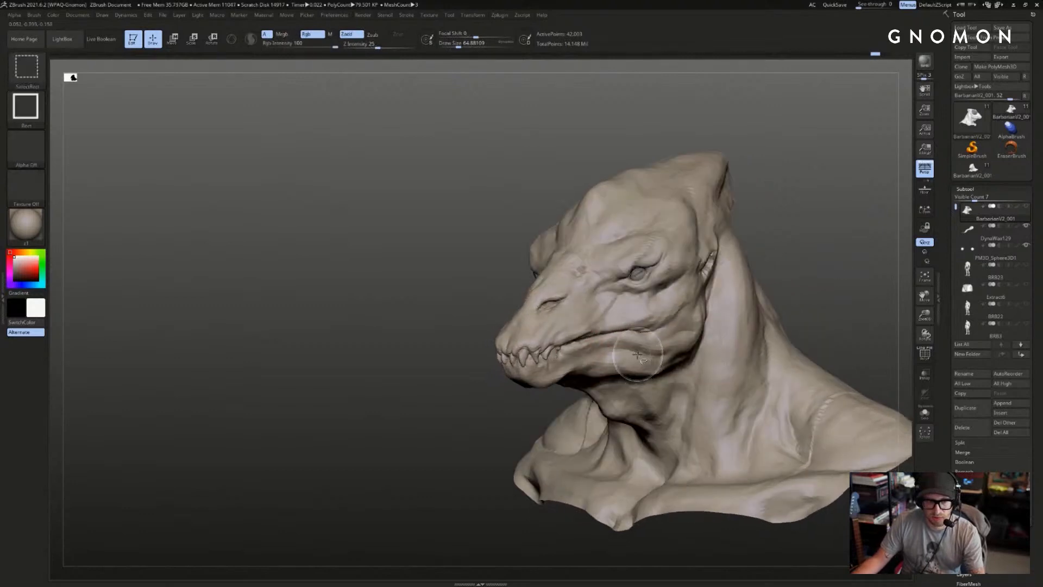
key("b")
key("c")
key("b")
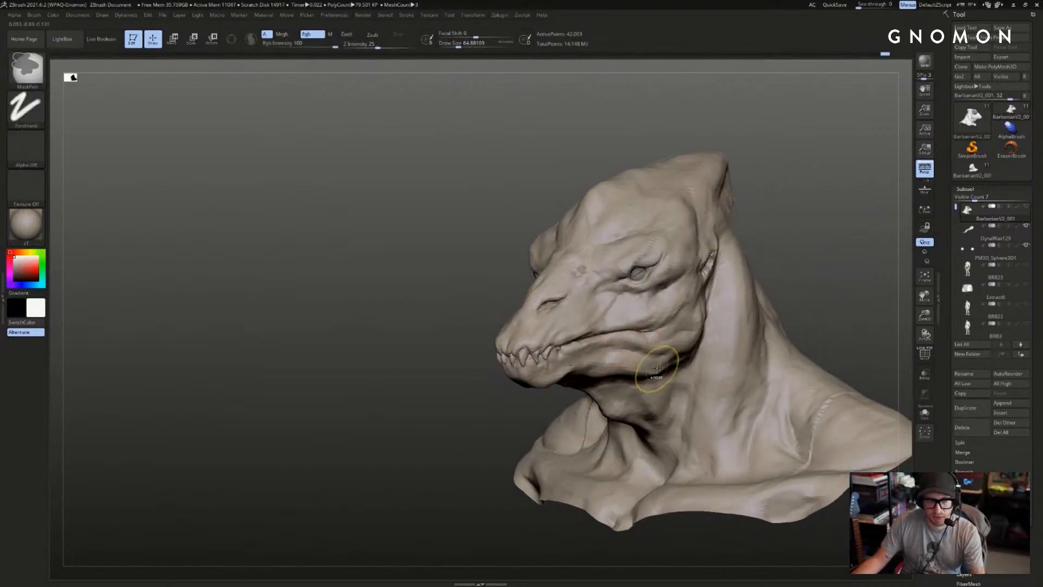
key("ctrl+z")
key("ctrl+z")
key("ctrl+z")
key("ctrl+shift+z")
key("ctrl+shift+z")
key("ctrl+shift+z")
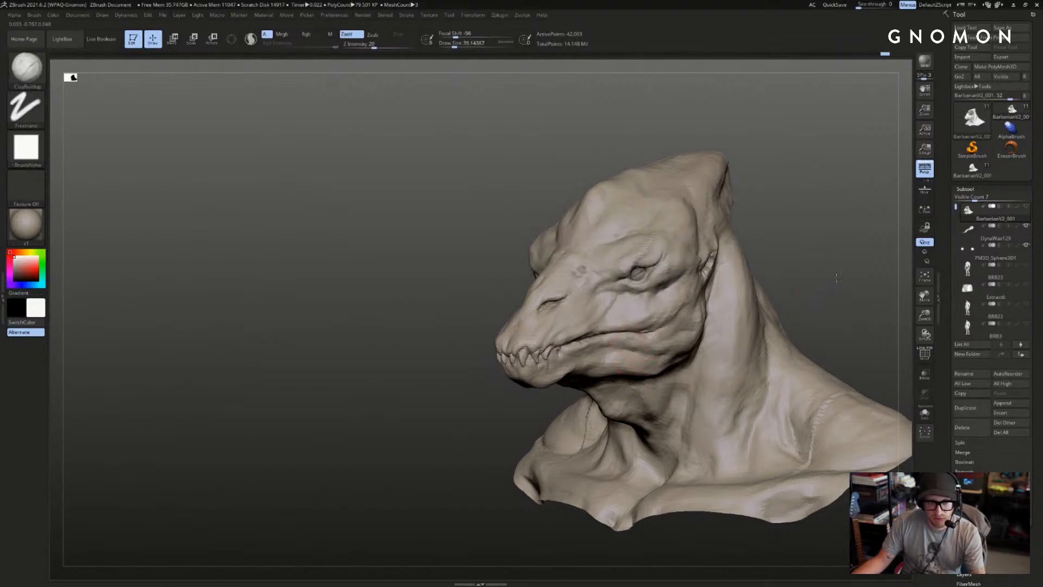
left_click_drag(837, 278, 812, 282)
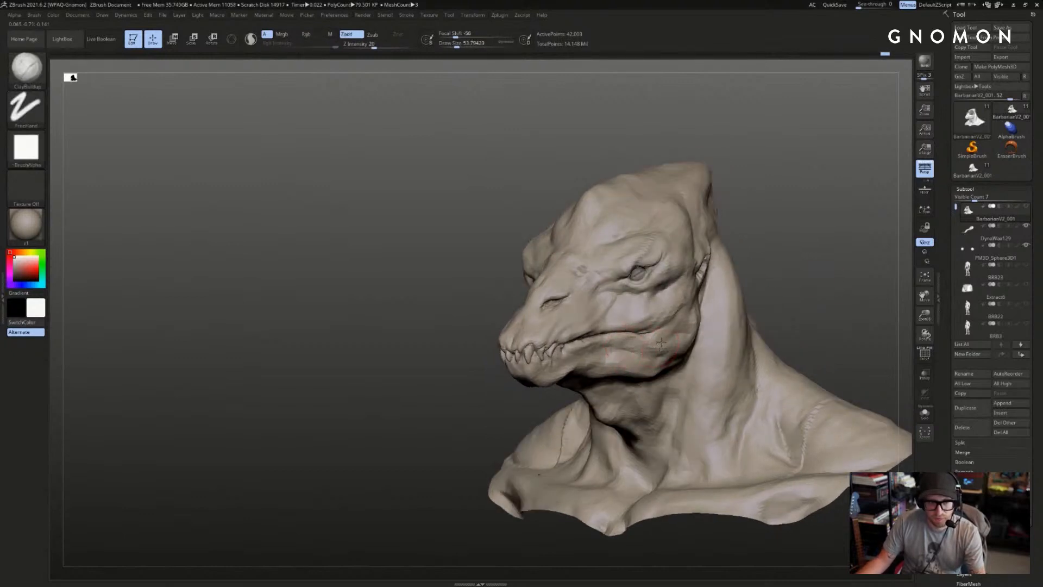
left_click_drag(820, 285, 659, 328)
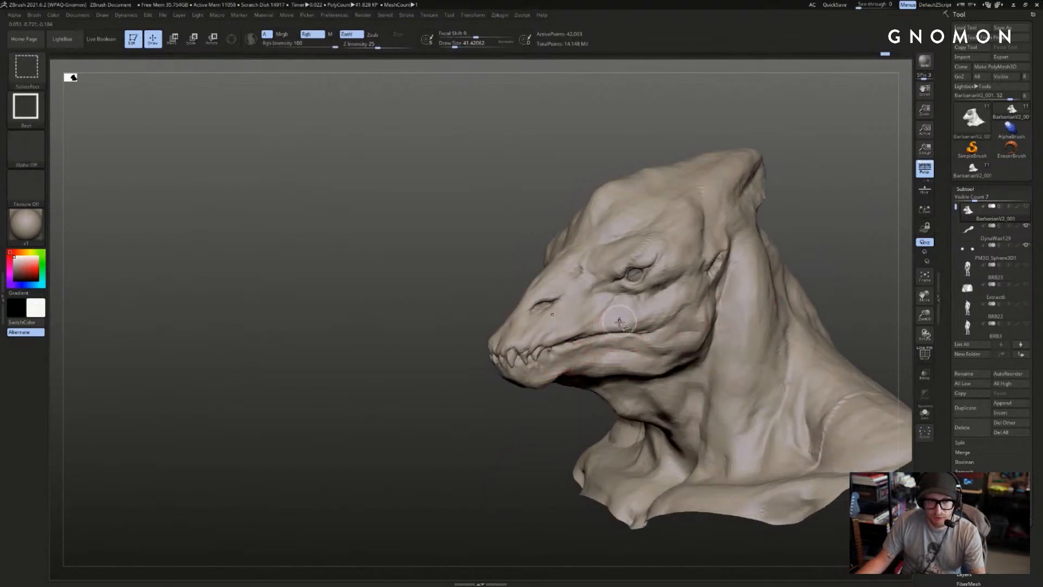
- Isolate the upper part of the head and neck, mask it, and show the whole model again
mouse_move(506, 353)
left_mouse_down("ctrl+shift")
mouse_move(877, 152)
mouse_move(391, 442)
left_mouse_up("ctrl+shift")
left_click(400, 440, "ctrl+shift")
key("ctrl+z")
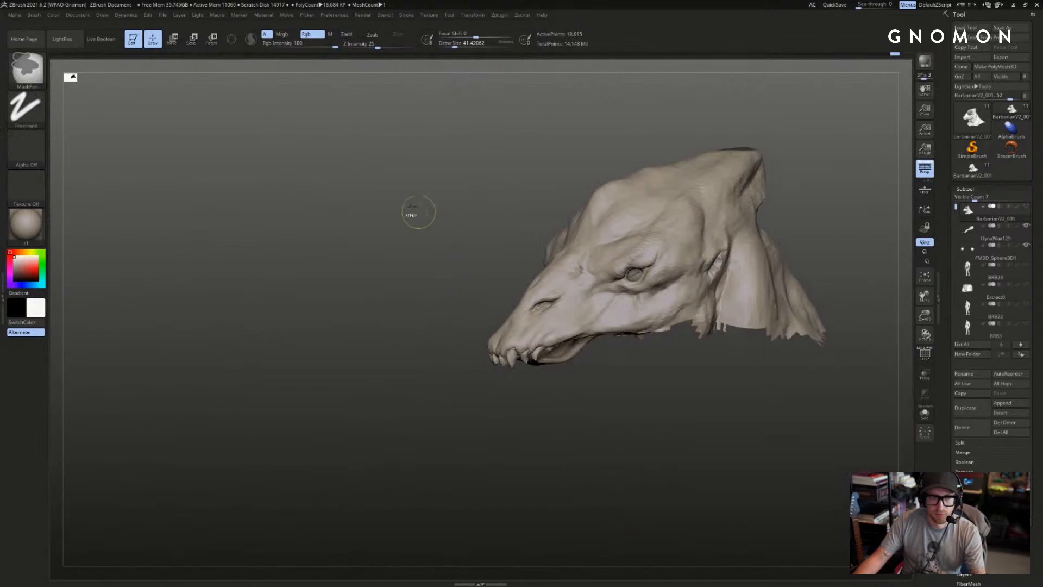
left_click_drag(399, 154, 848, 402, "ctrl+shift")
left_click(370, 457, "ctrl")
left_click(391, 459, "ctrl+shift")
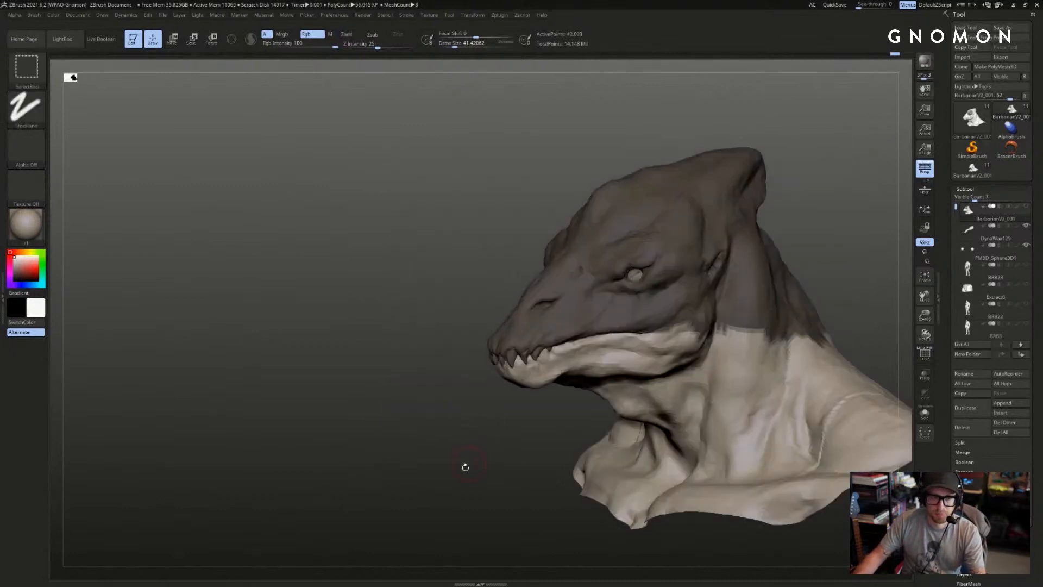
- Hide the masked upper head and build up the lower jaw near the mouth corner with ClayBuildup at a draw size of about 41
left_click_drag(465, 465, 492, 434)
left_click_drag(811, 259, 788, 289, "alt")
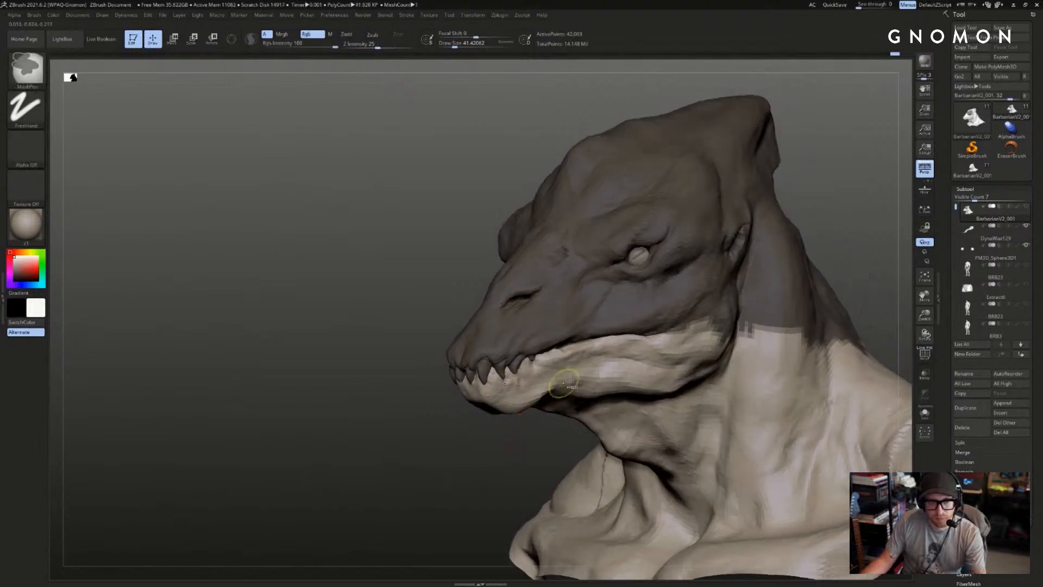
left_click(613, 321, "ctrl+shift")
left_click_drag(494, 476, 493, 483, "ctrl+shift")
mouse_move(468, 489)
left_mouse_down()
mouse_move(443, 466)
mouse_move(614, 327)
left_mouse_up()
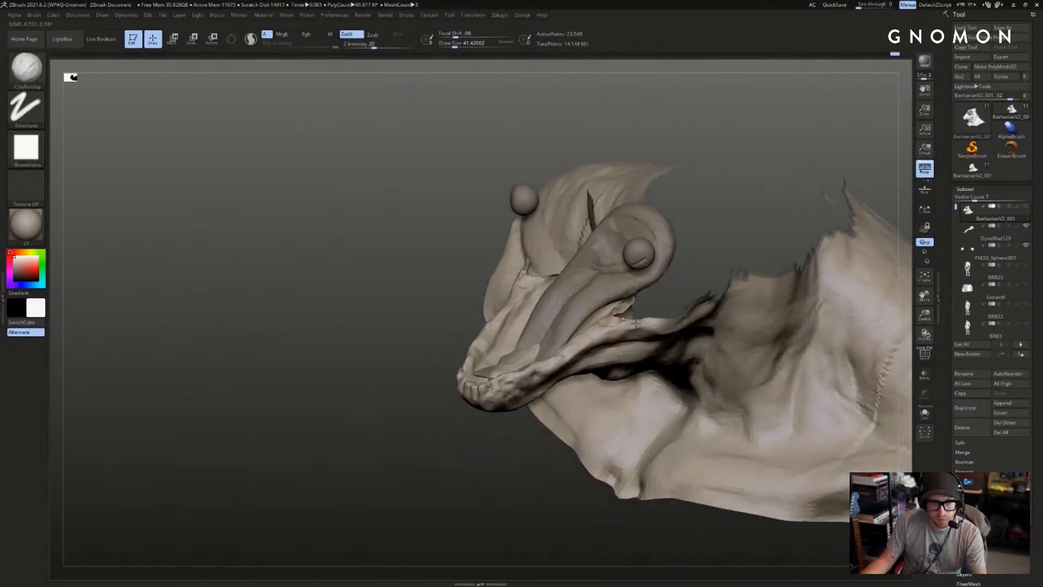
left_click_drag(548, 432, 566, 394)
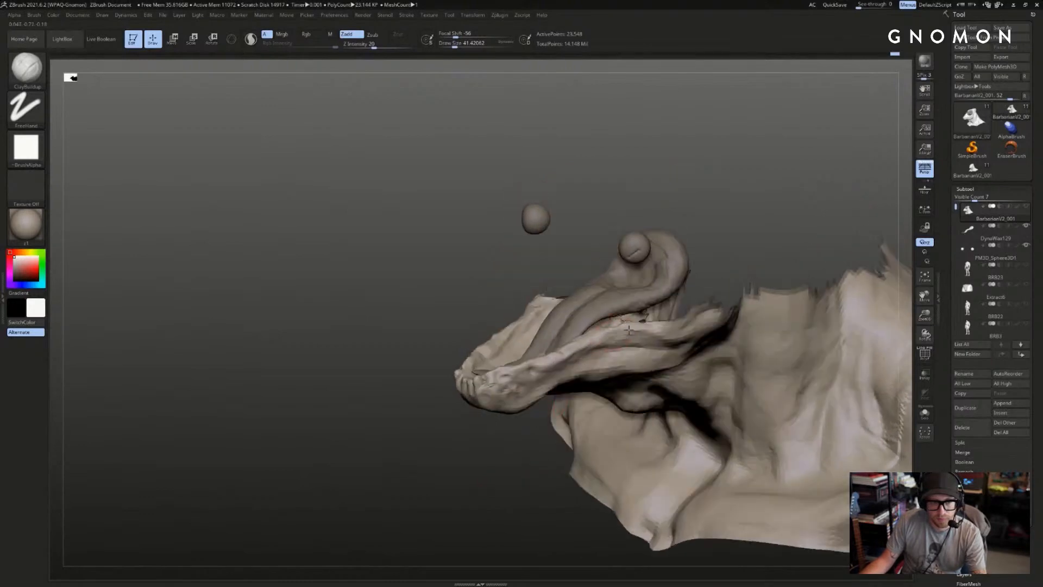
left_click_drag(576, 442, 617, 354)
- Return to a higher subdivision level with the whole head shown and its mask cleared
key("ctrl+d")
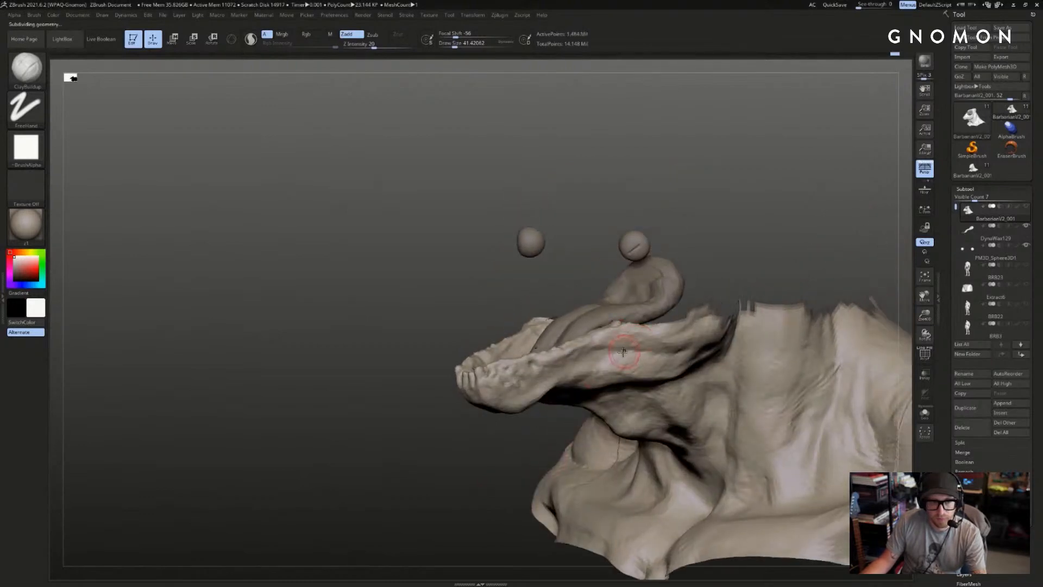
left_click(710, 268, "ctrl+shift")
key("f")
left_click_drag(720, 254, 735, 261, "ctrl")
mouse_move(735, 255)
left_mouse_down("alt")
mouse_move(804, 247)
mouse_move(571, 296)
left_mouse_up("alt")
key("s")
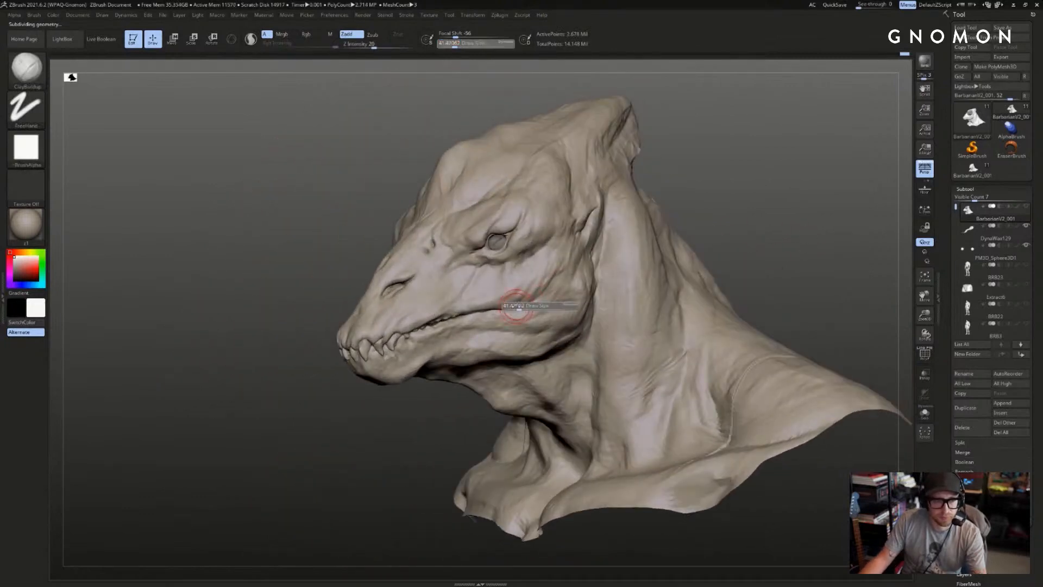
key("Escape")
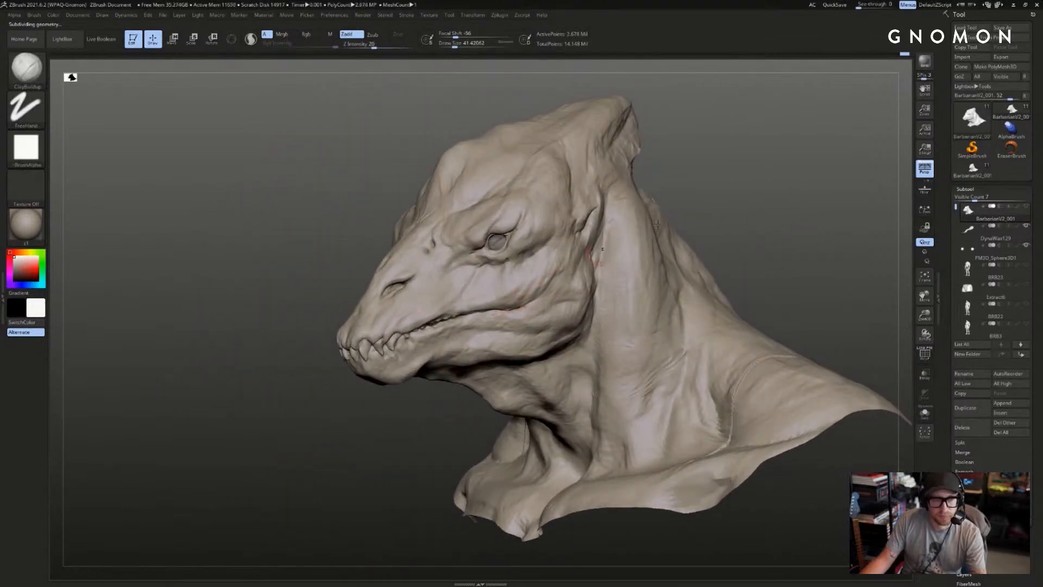
- Compare the edited head with the earlier tool version by swapping between them from a three-quarter view
left_click_drag(657, 224, 499, 301)
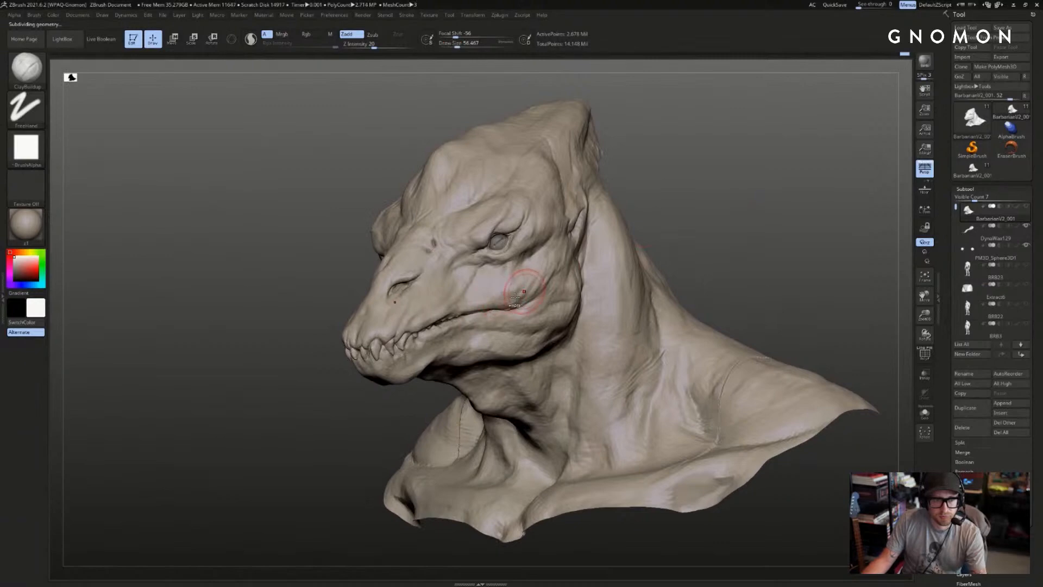
key("shift+d")
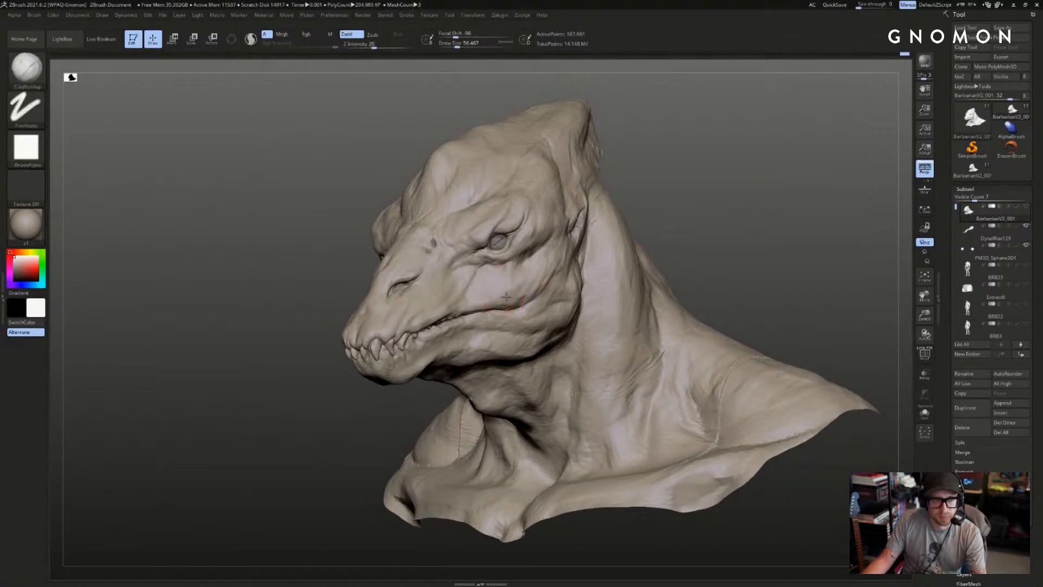
mouse_move(715, 209)
left_mouse_down("alt")
mouse_move(853, 175)
mouse_move(872, 184)
mouse_move(788, 206)
mouse_move(891, 179)
mouse_move(853, 186)
left_mouse_up("alt")
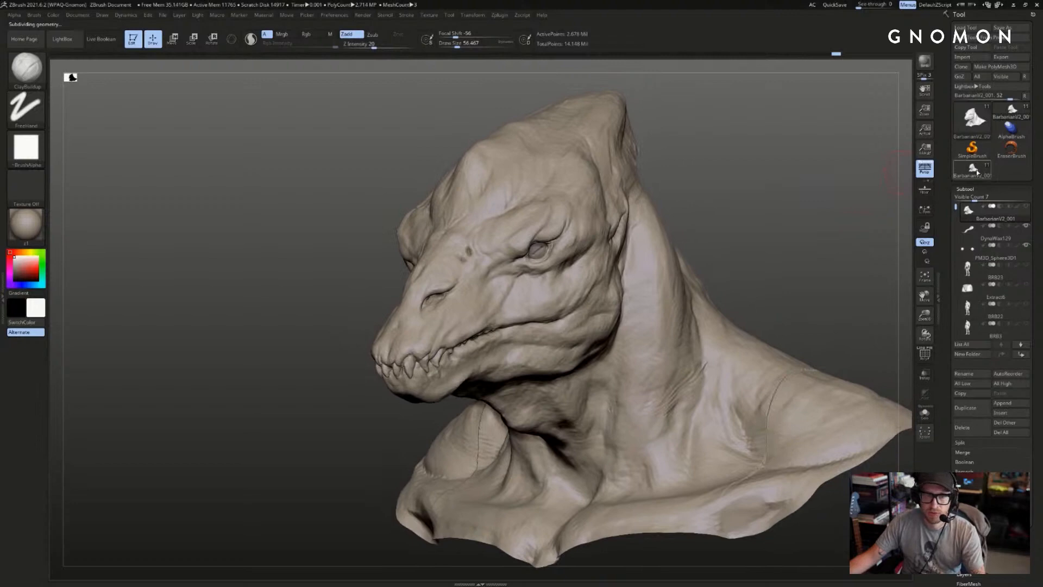
left_click(962, 172)
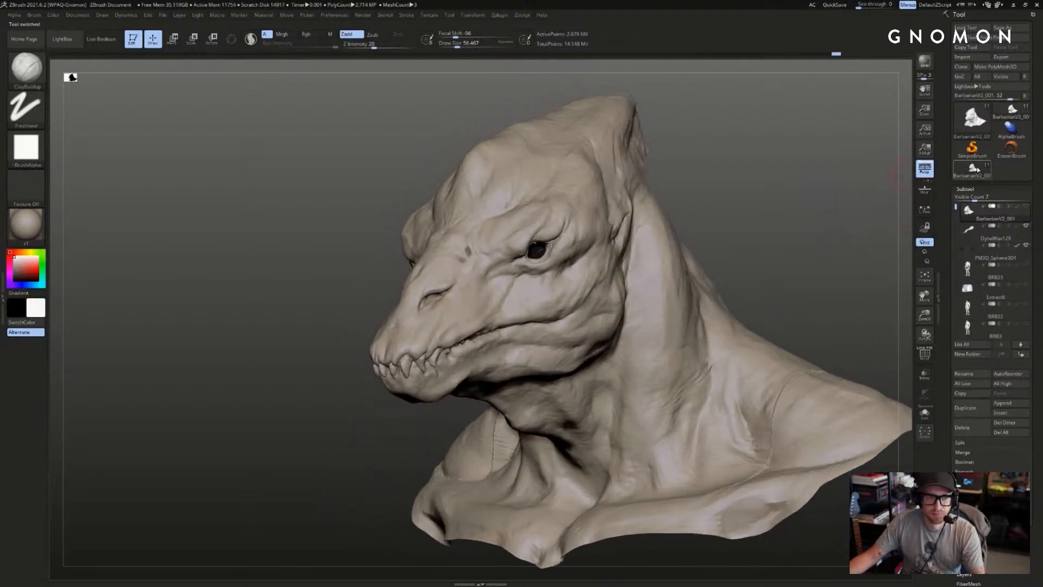
left_click(978, 169)
mouse_move(886, 195)
left_mouse_down()
mouse_move(820, 191)
mouse_move(834, 182)
mouse_move(880, 191)
mouse_move(858, 190)
mouse_move(841, 203)
mouse_move(879, 186)
mouse_move(834, 221)
mouse_move(861, 204)
mouse_move(853, 181)
mouse_move(864, 187)
left_mouse_up()
left_click(1012, 112)
left_click(973, 168)
left_click(970, 118)
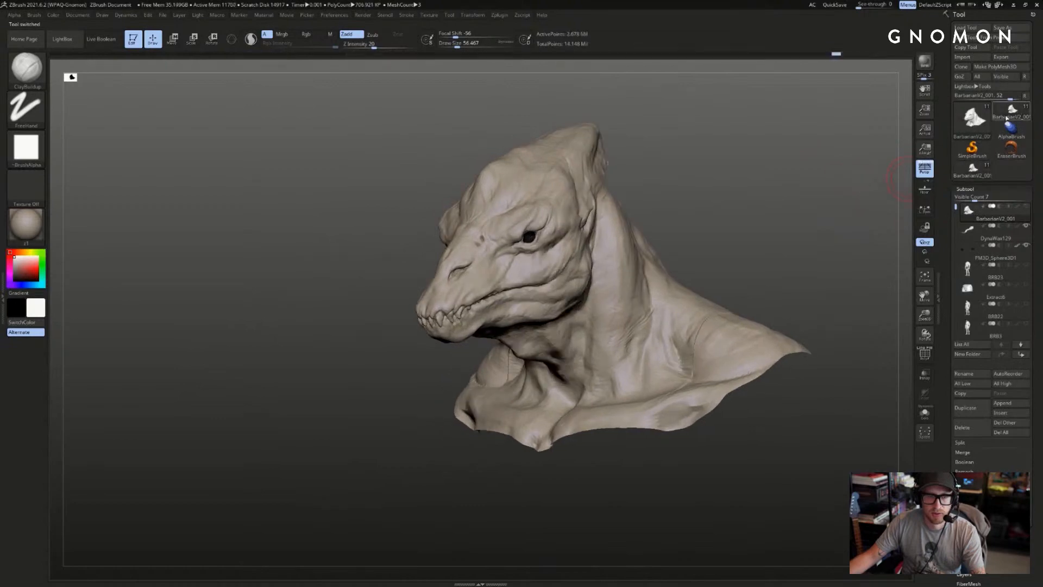
left_click(974, 169)
left_click(1011, 112)
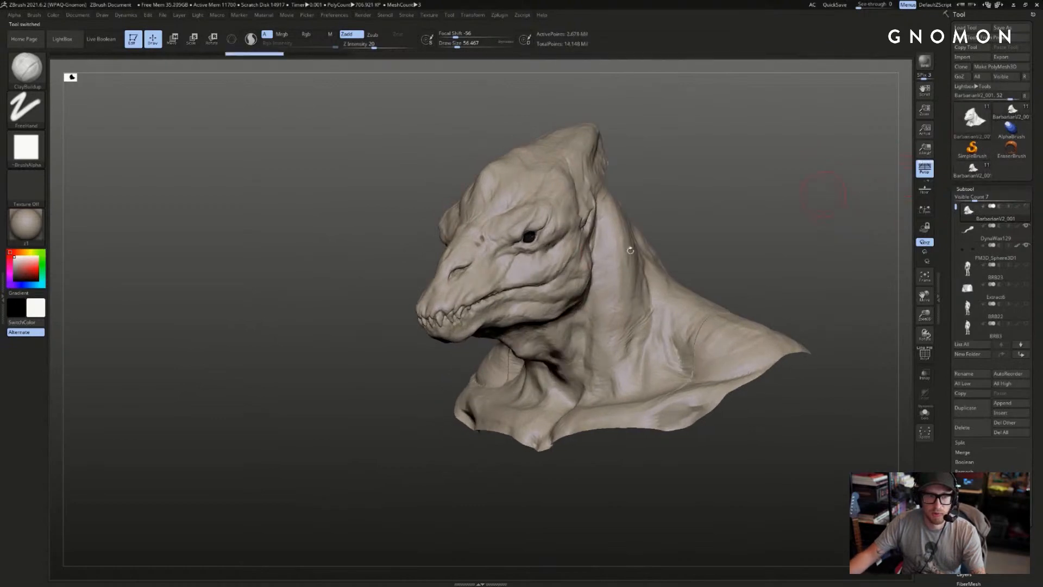
- Ready the Move brush at a draw size of about 39 over the cheek, and switch to the SnakeHook brush at 112
key("b")
key("m")
key("v")
key("bracketright")
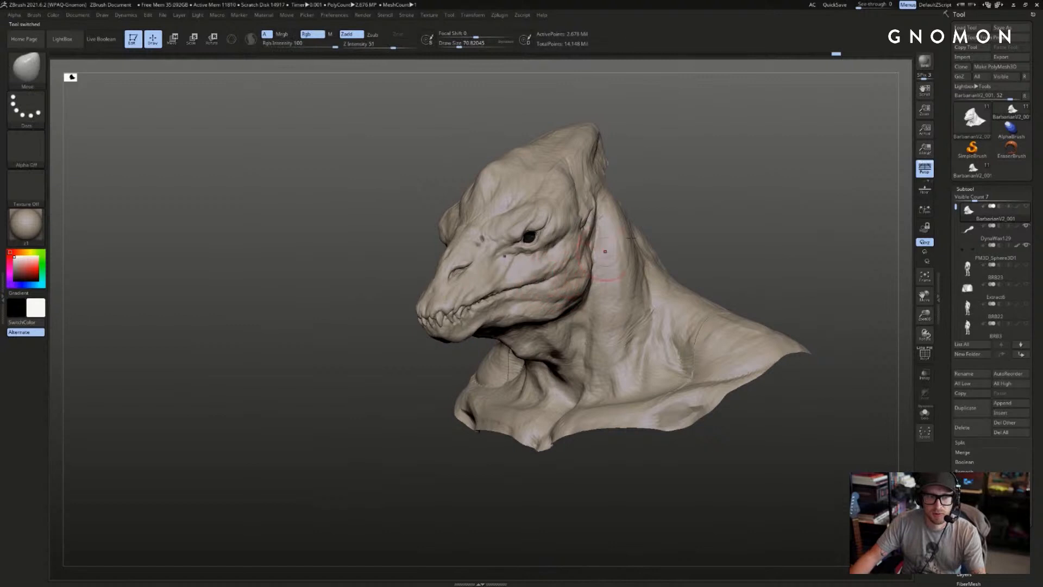
left_click_drag(682, 218, 651, 223)
key("bracketleft")
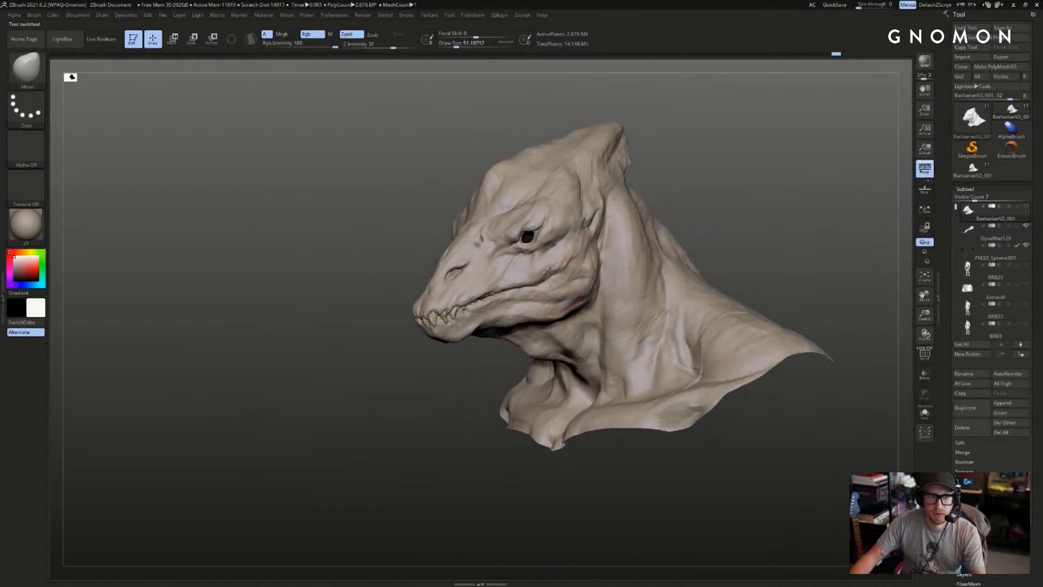
key("bracketleft")
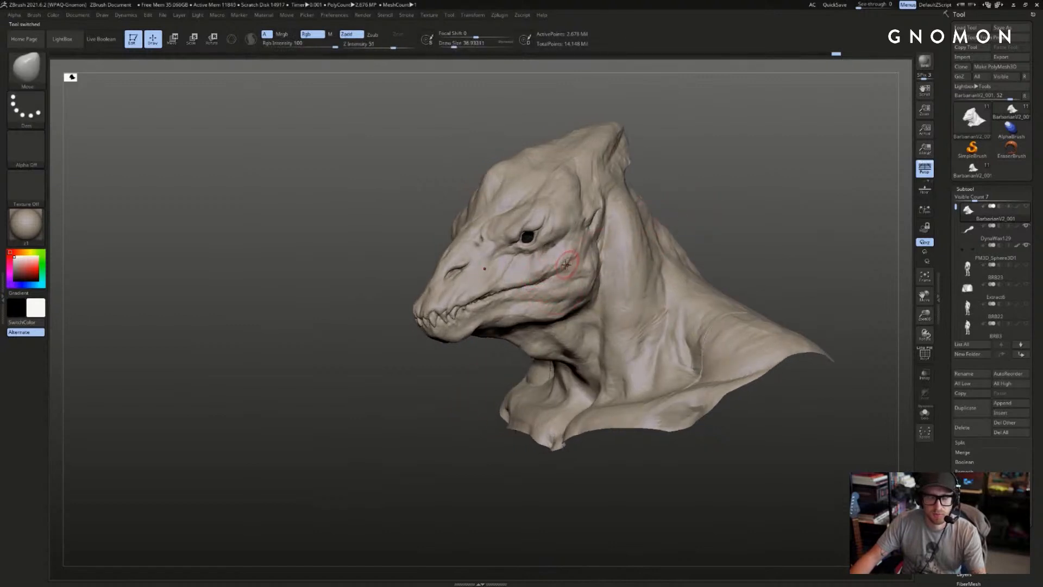
key("b")
key("s")
key("h")
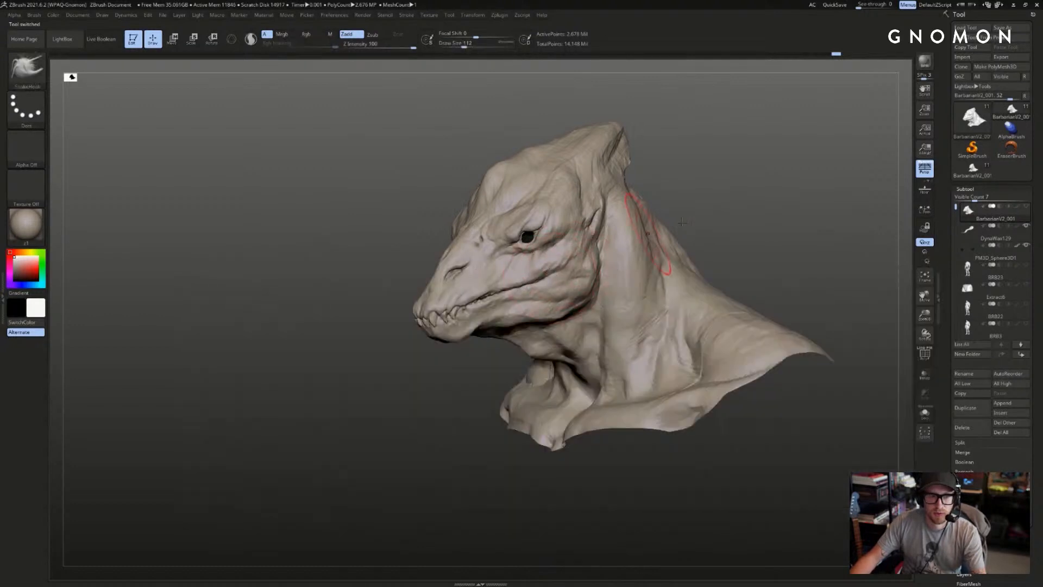
- Check the head's silhouette against the earlier tool version from slightly different three-quarter angles
left_click_drag(682, 222, 768, 198)
left_click(972, 169)
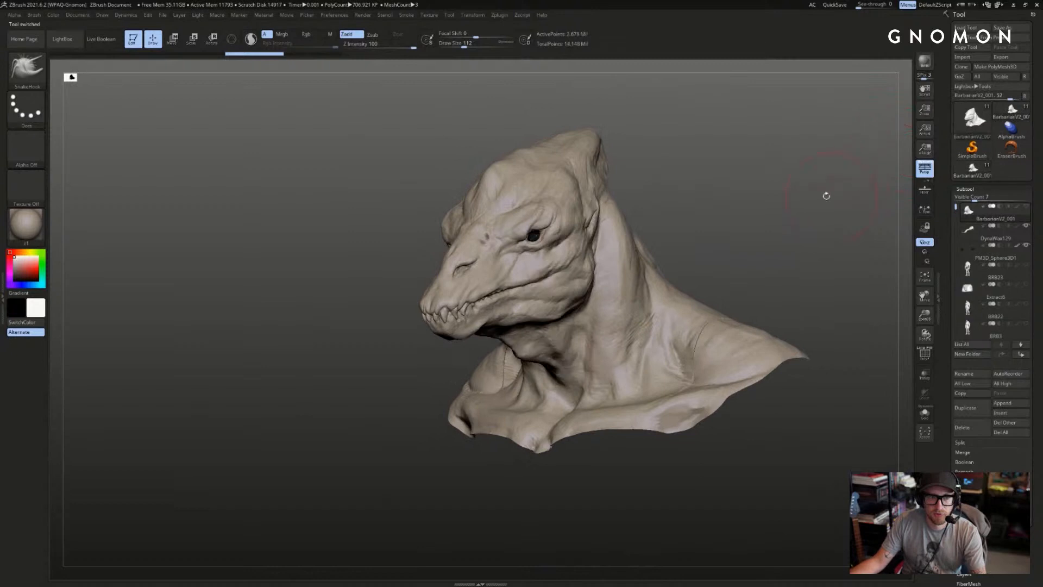
left_click_drag(826, 195, 848, 188)
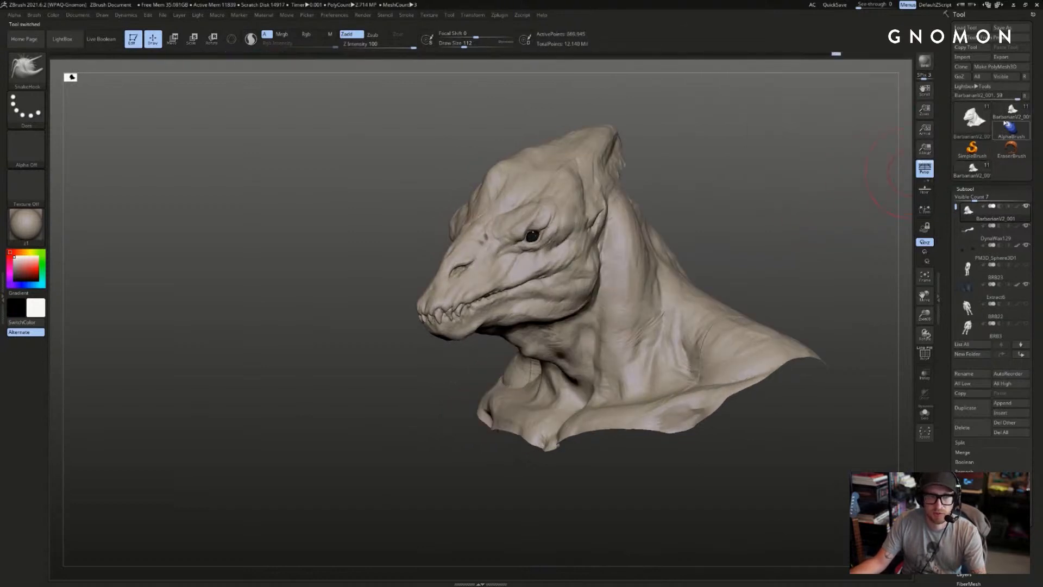
key("ctrl")
key("ctrl+shift")
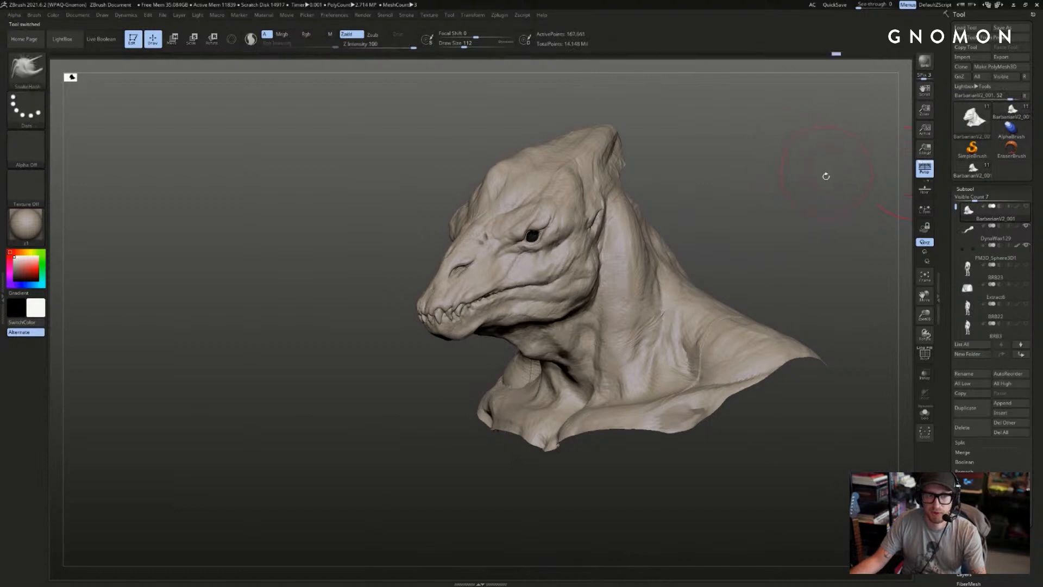
left_click_drag(824, 174, 833, 179)
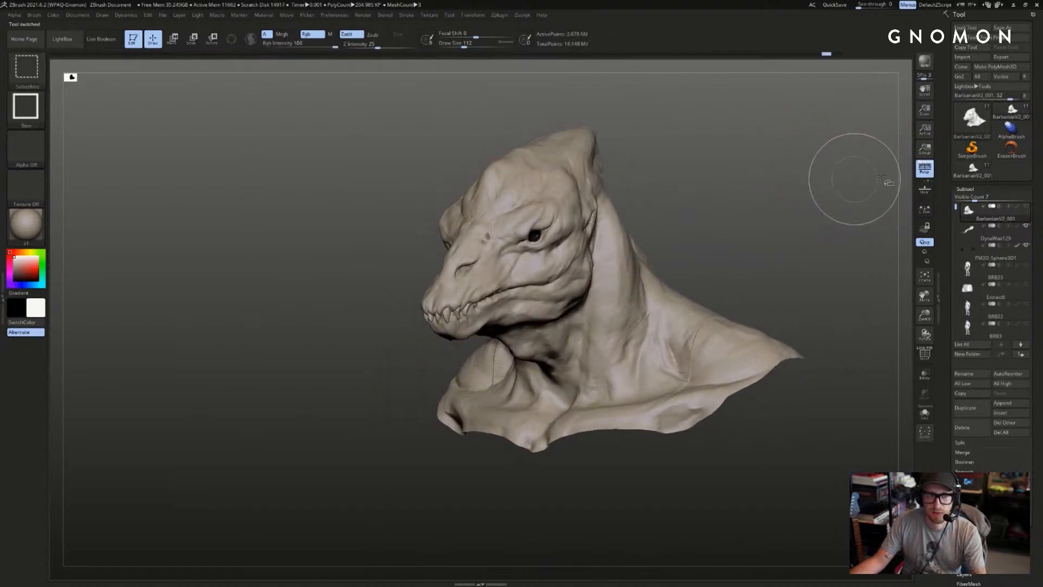
mouse_move(982, 175)
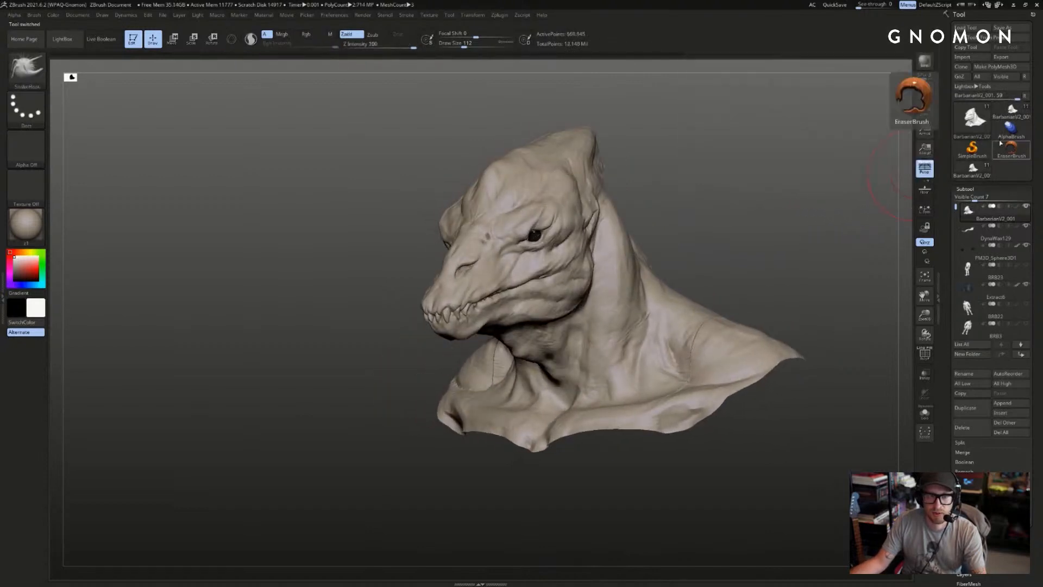
left_click_drag(866, 159, 860, 181)
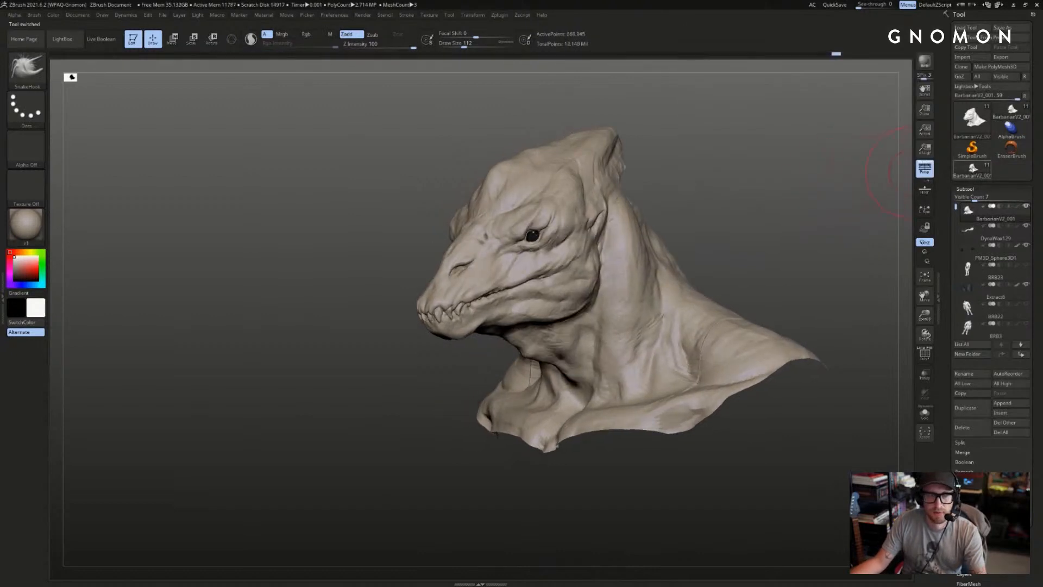
- Reshape the top outline of the head crest from the side with SnakeHook, reducing the draw size to about 71
left_click_drag(855, 166, 834, 169, "shift")
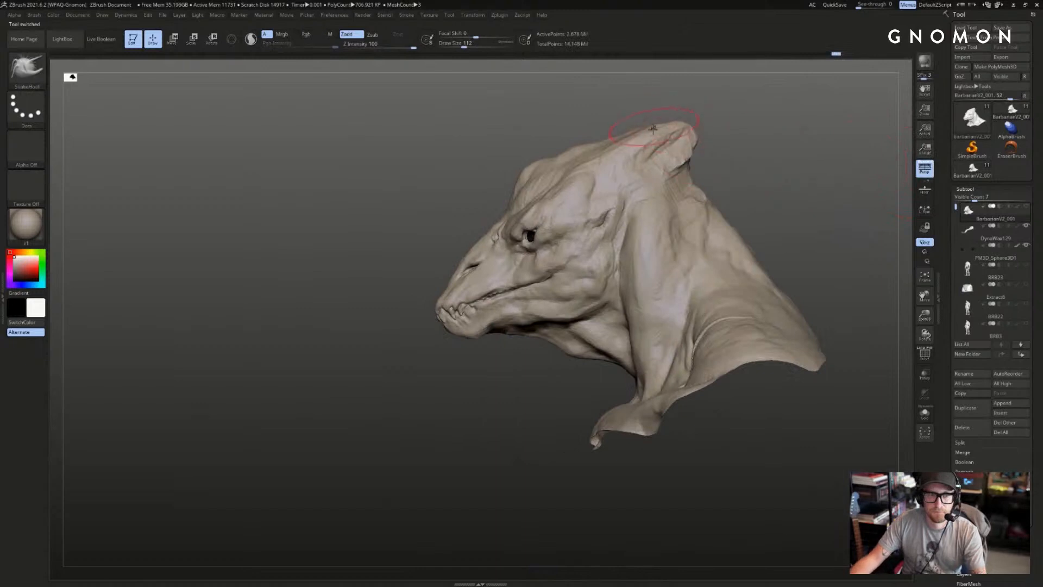
left_click_drag(682, 117, 674, 122)
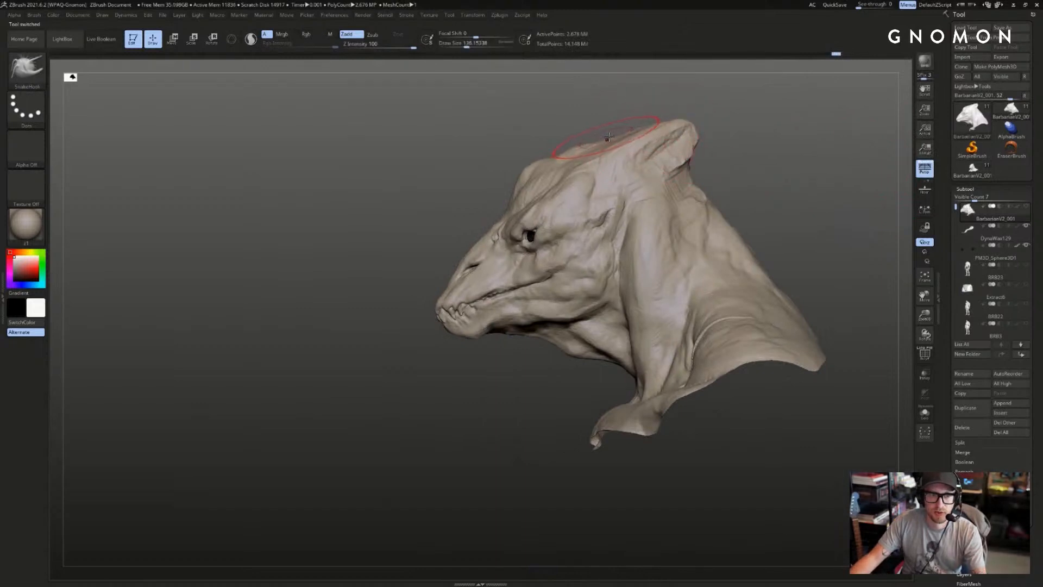
key("bracketleft")
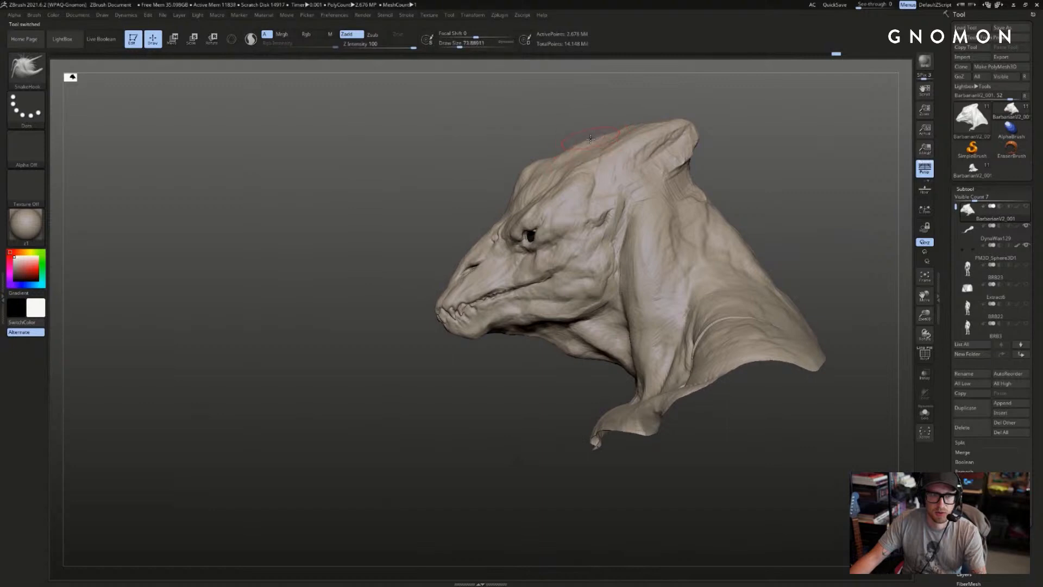
key("bracketleft")
left_click_drag(617, 130, 715, 100)
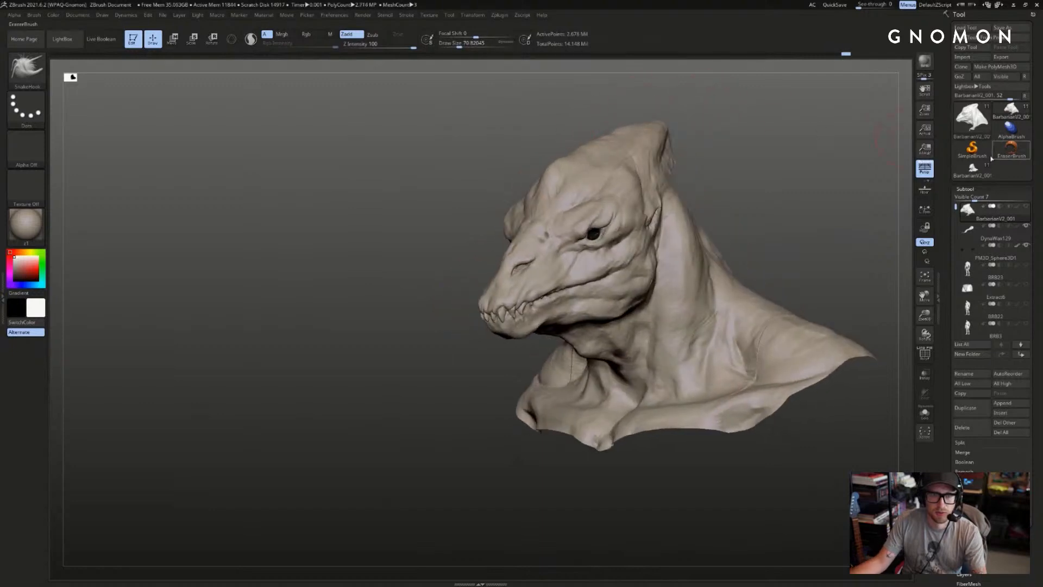
- Compare the reshaped crest with the earlier tool version and return to the edited head
left_click(979, 171)
left_click(1011, 113)
mouse_move(731, 142)
left_mouse_down()
mouse_move(792, 170)
mouse_move(719, 158)
left_mouse_up()
- Build up the forehead and brow bulge with the ClayBuildup brush, working on both sides of the head
key("b")
key("c")
key("b")
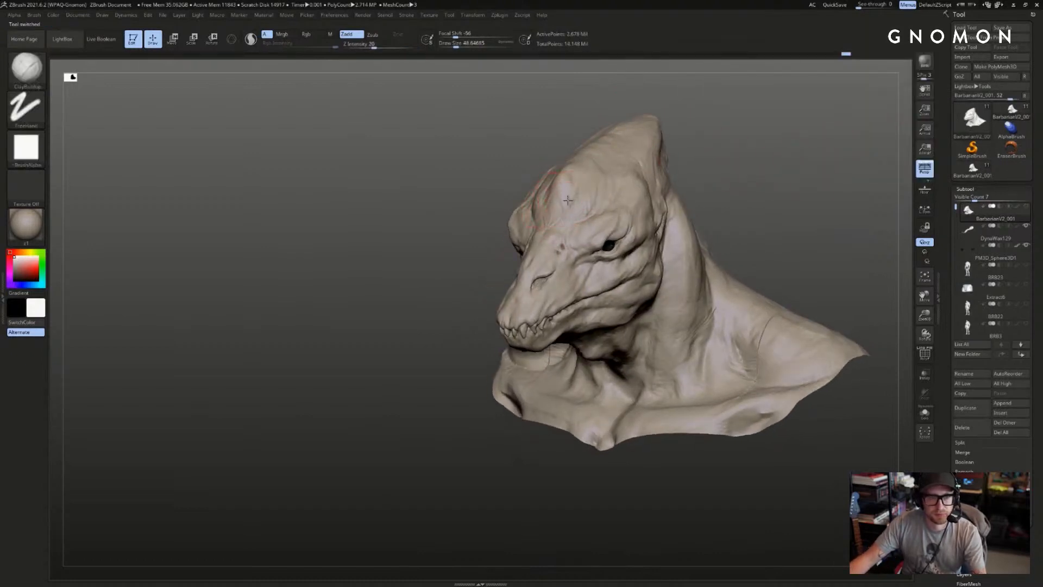
mouse_move(575, 186)
left_mouse_down()
mouse_move(565, 186)
mouse_move(756, 163)
mouse_move(557, 231)
left_mouse_up()
right_click_drag(548, 265, 548, 257)
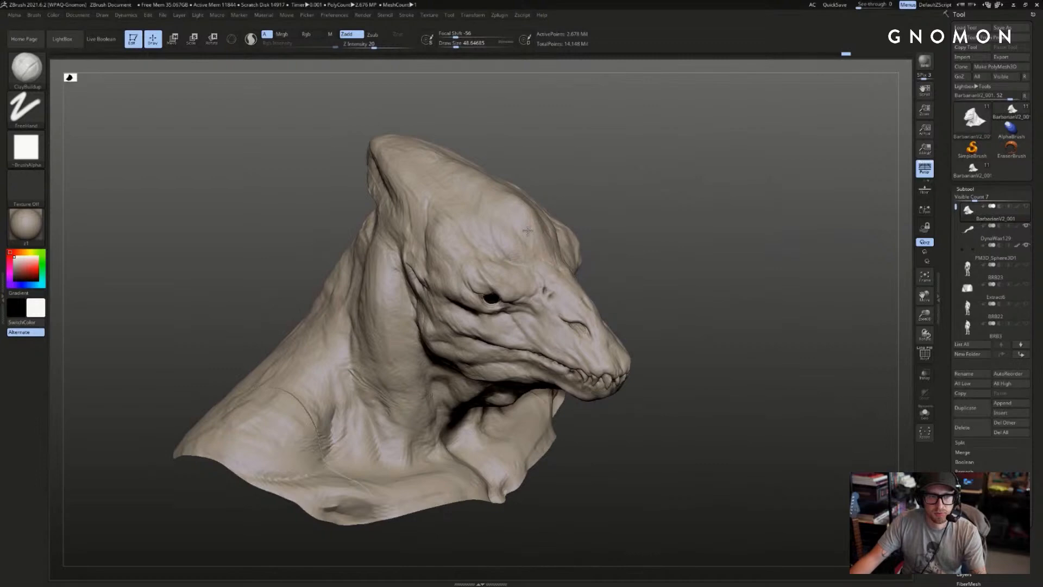
mouse_move(523, 210)
right_mouse_down()
mouse_move(686, 191)
mouse_move(548, 269)
right_mouse_up()
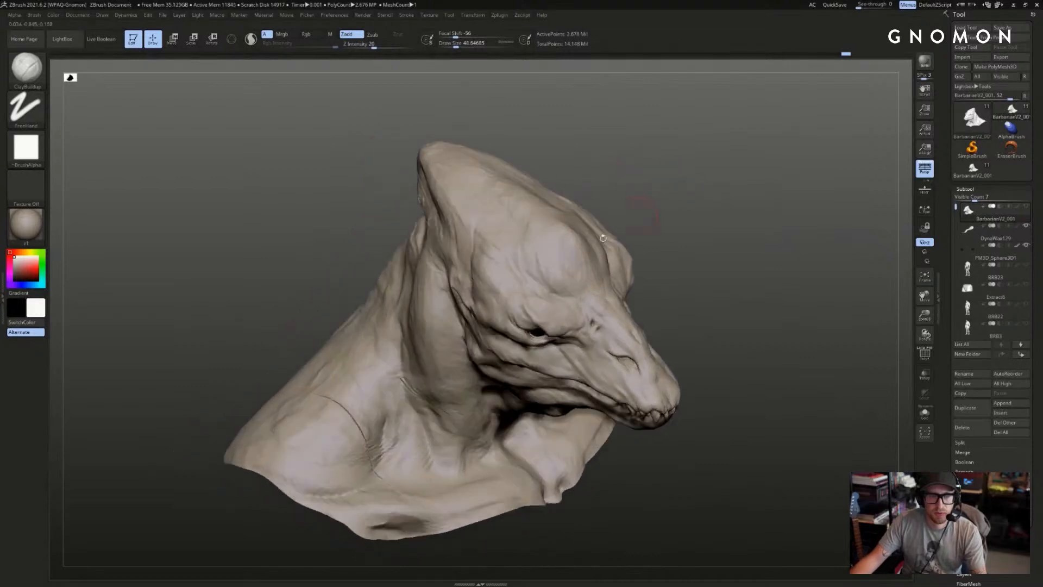
right_click_drag(654, 167, 548, 238)
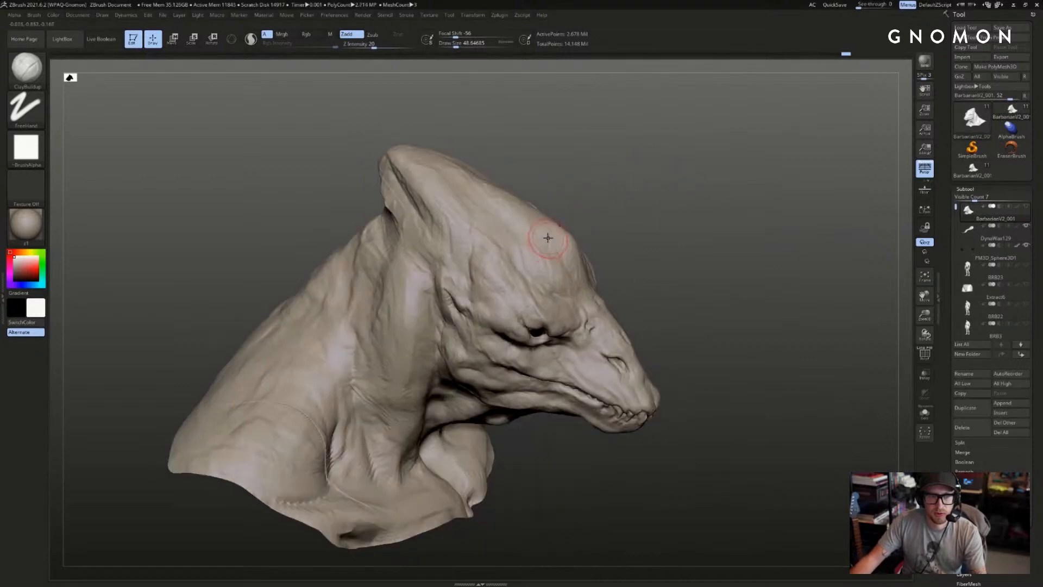
right_click_drag(568, 185, 543, 217)
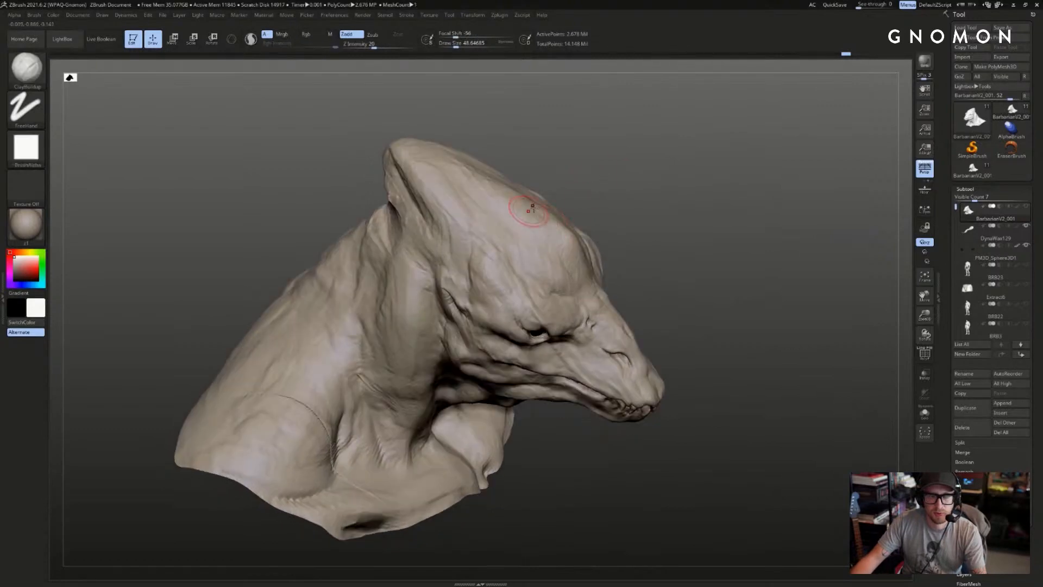
- Show all the character's subtools with their polypaint colors around the edited head
mouse_move(711, 169)
right_mouse_down()
mouse_move(769, 186)
mouse_move(824, 167)
mouse_move(788, 160)
right_mouse_up()
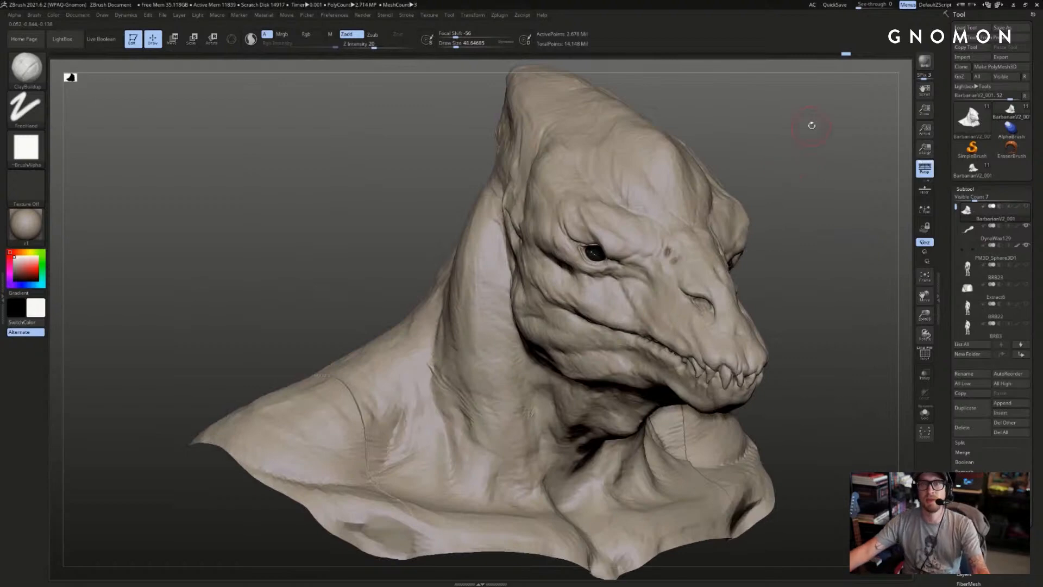
mouse_move(611, 232)
right_mouse_down()
mouse_move(752, 144)
mouse_move(751, 156)
mouse_move(682, 170)
mouse_move(694, 172)
right_mouse_up()
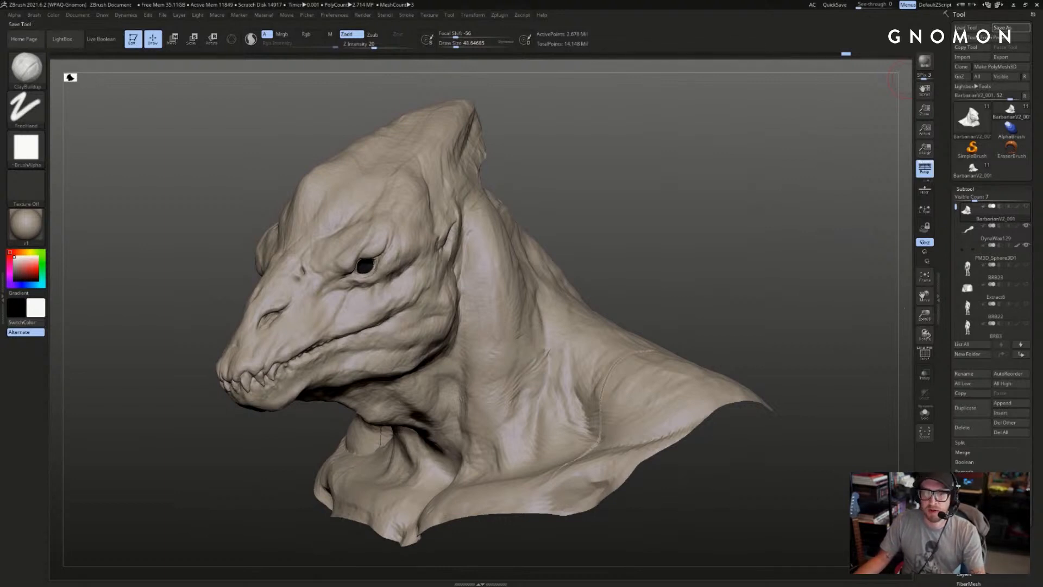
left_click_drag(820, 302, 869, 275)
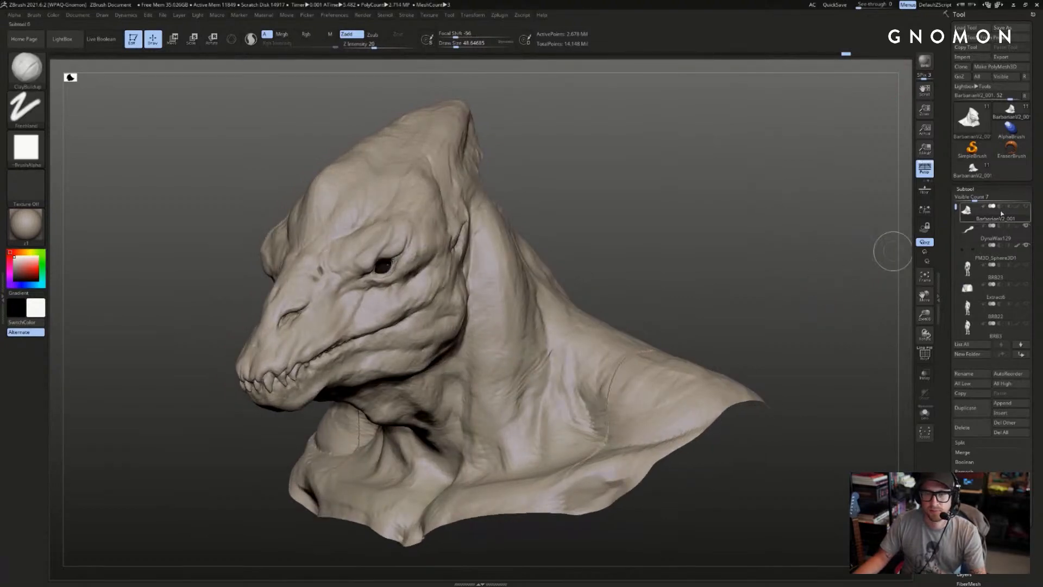
left_click(1024, 206, "shift")
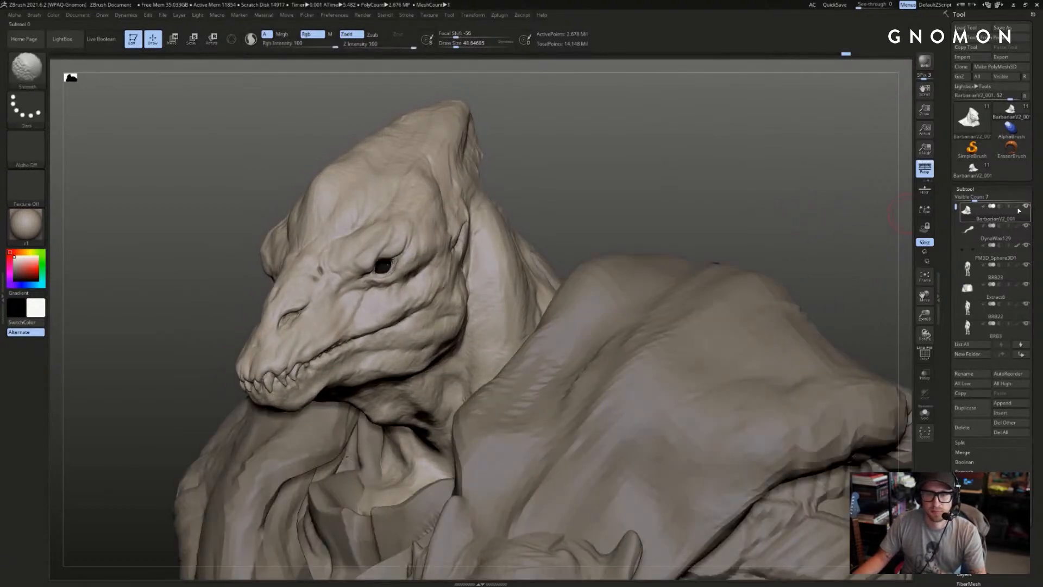
left_click(1018, 208, "shift")
- Compare the painted full character in the earlier and edited tool versions from the front and both three-quarter sides
left_click(972, 168)
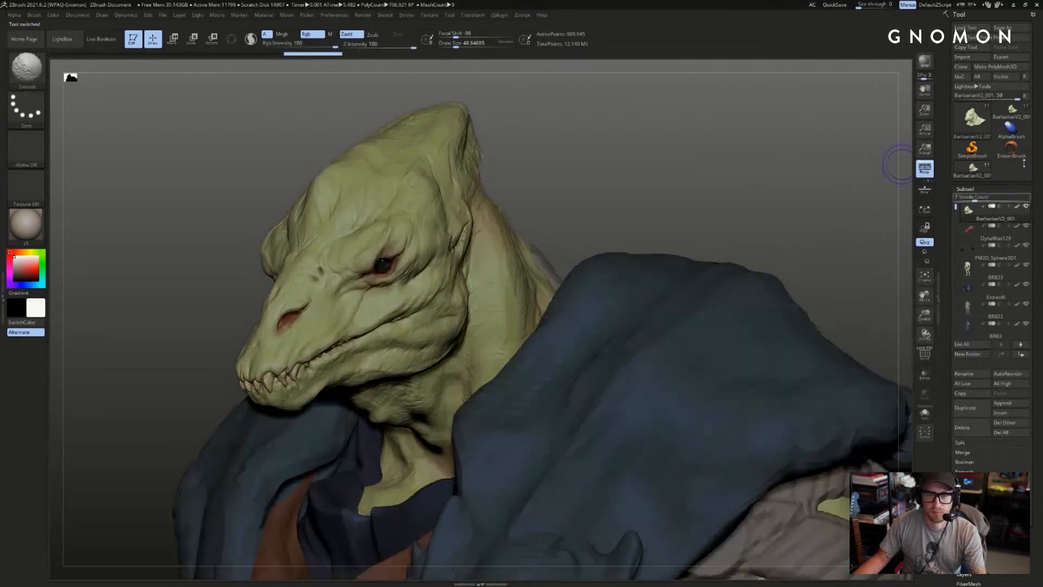
mouse_move(852, 149)
left_mouse_down()
mouse_move(805, 154)
mouse_move(838, 157)
mouse_move(833, 170)
mouse_move(752, 173)
left_mouse_up()
mouse_move(971, 131)
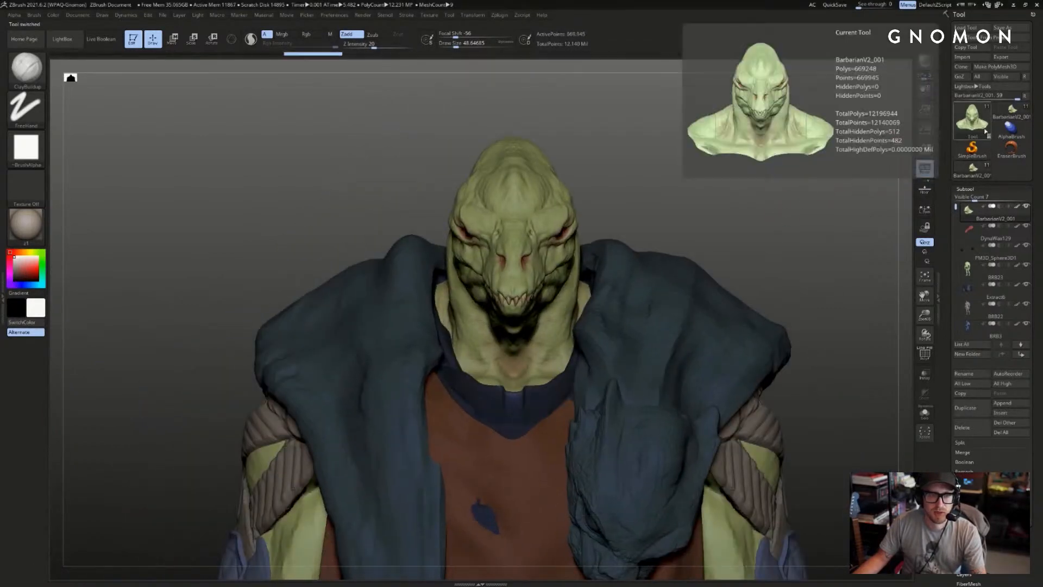
left_click_drag(815, 163, 797, 162)
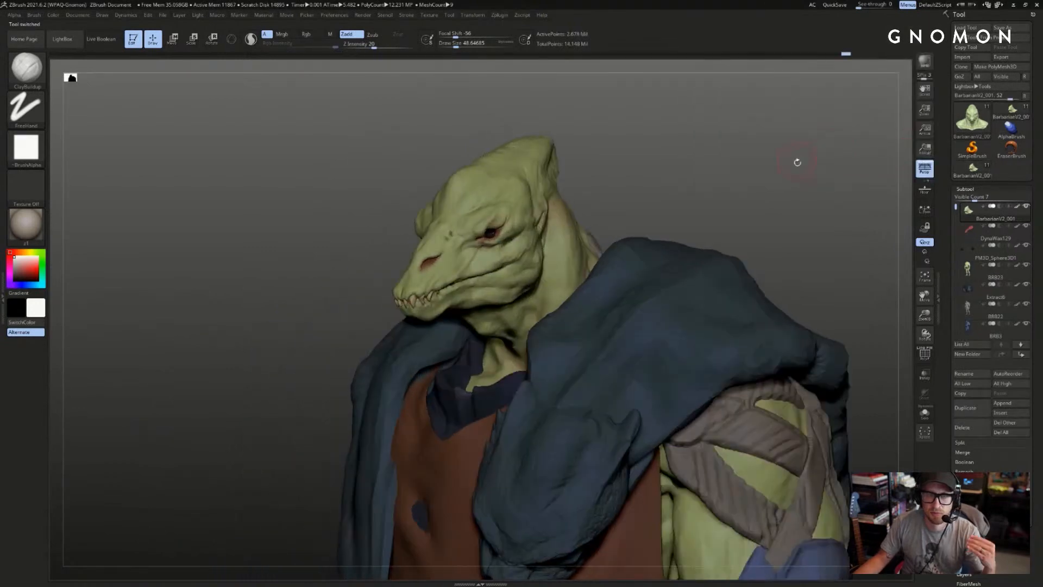
mouse_move(1012, 109)
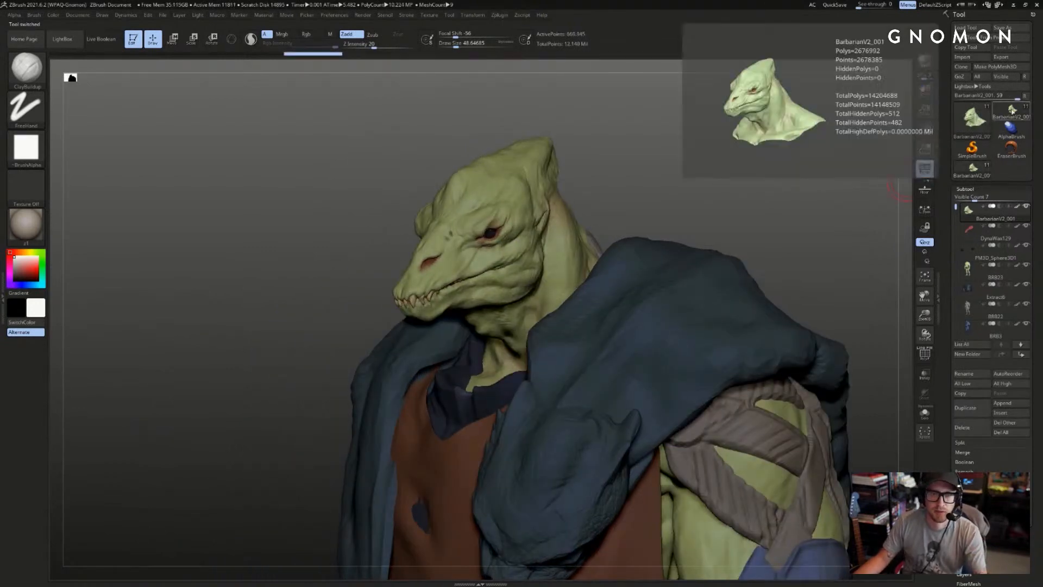
left_click_drag(832, 173, 873, 174)
left_click(974, 169)
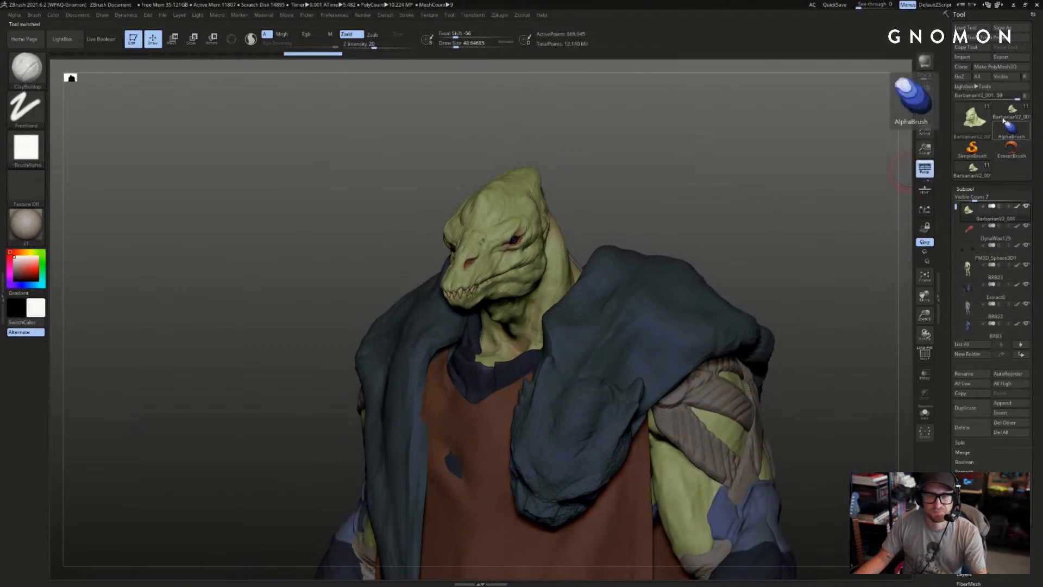
left_click(1009, 112)
left_click_drag(888, 161, 851, 164)
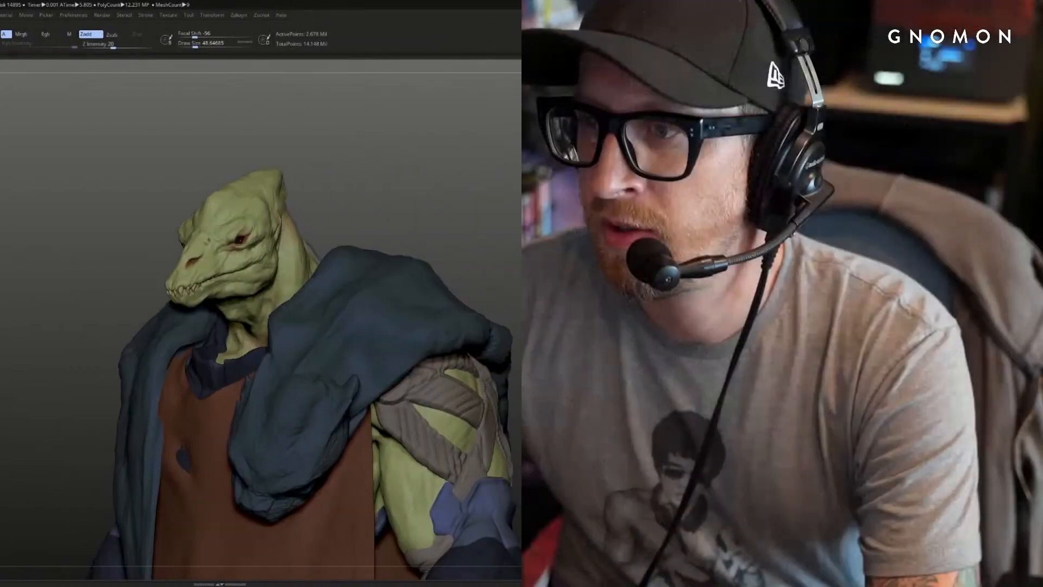
left_click_drag(336, 152, 446, 152)
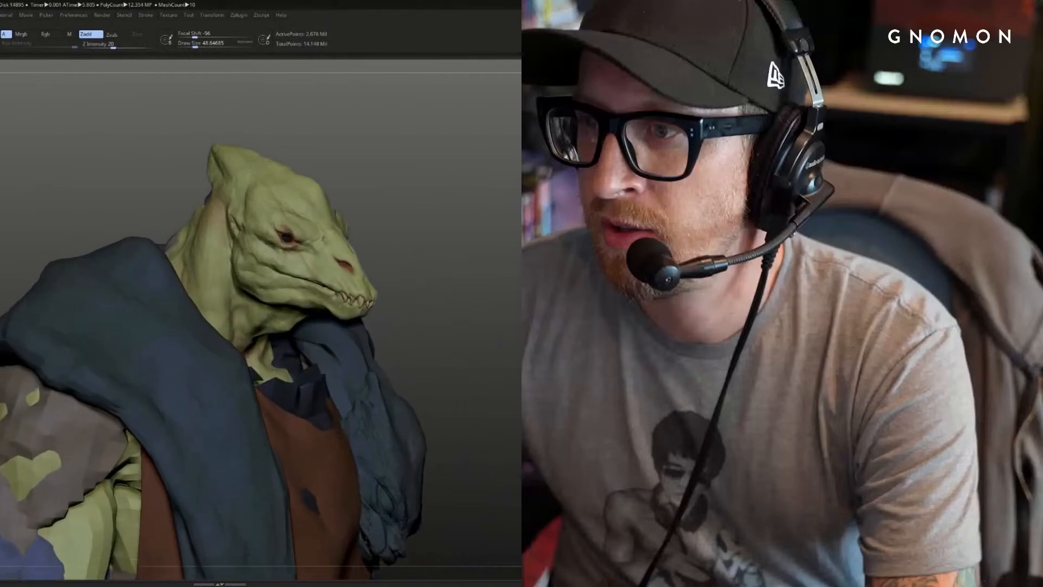